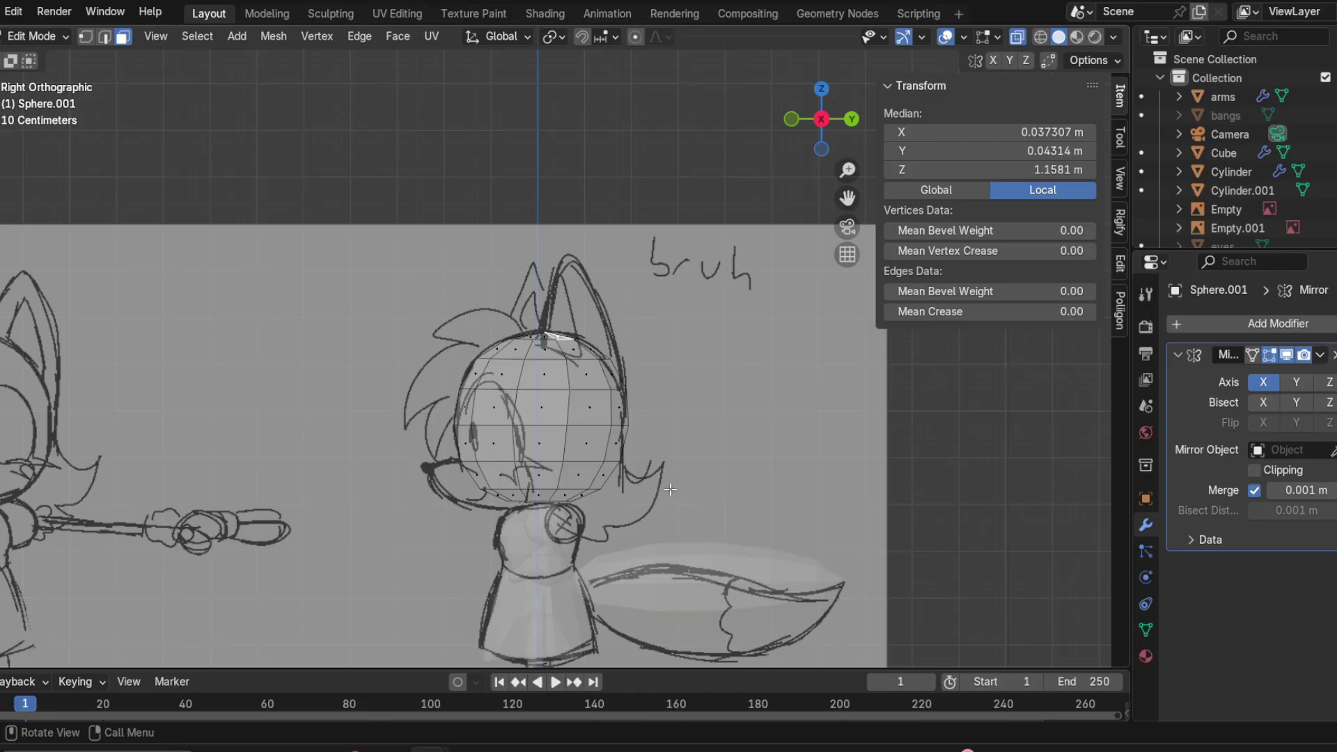
Step: Examine the low-poly head sphere against the character's side-view reference sketch
scroll(642, 413, down, 2)
scroll(642, 413, up, 2)
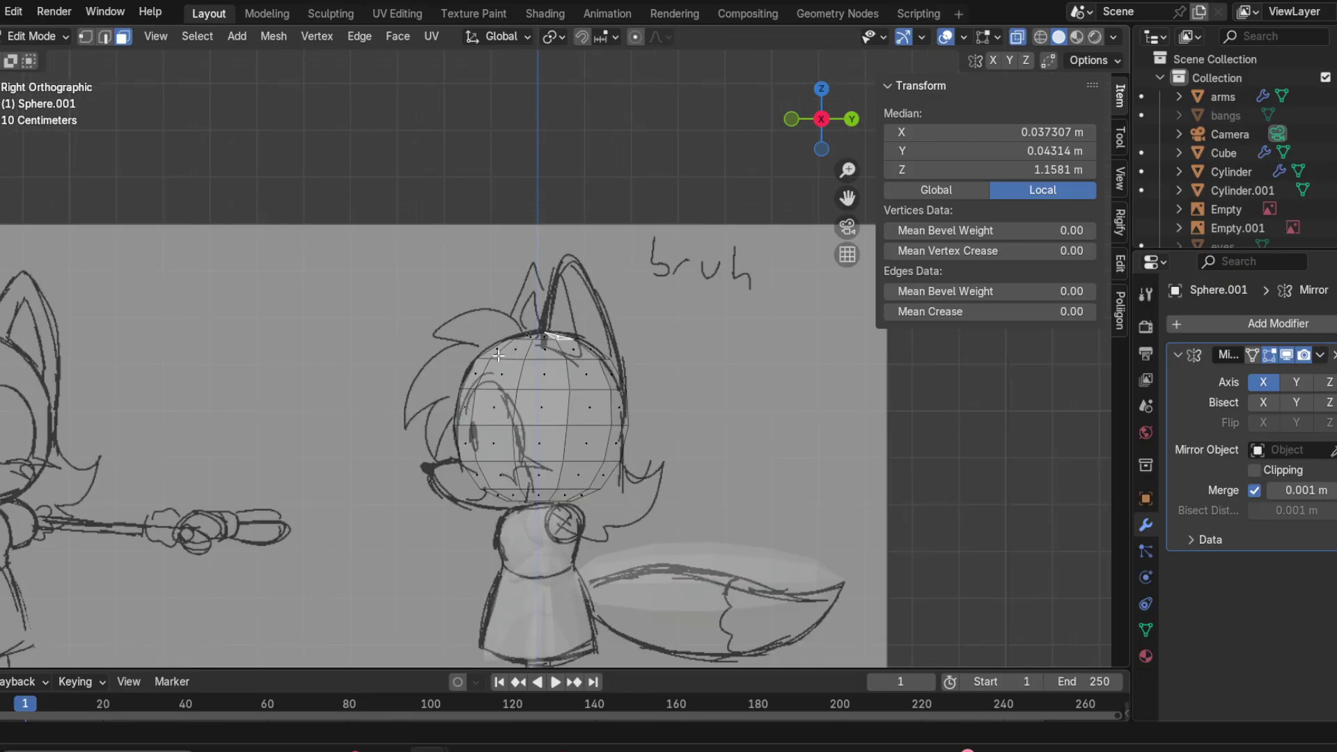
shift+middle_drag(642, 413, 740, 260)
scroll(471, 361, down, 2)
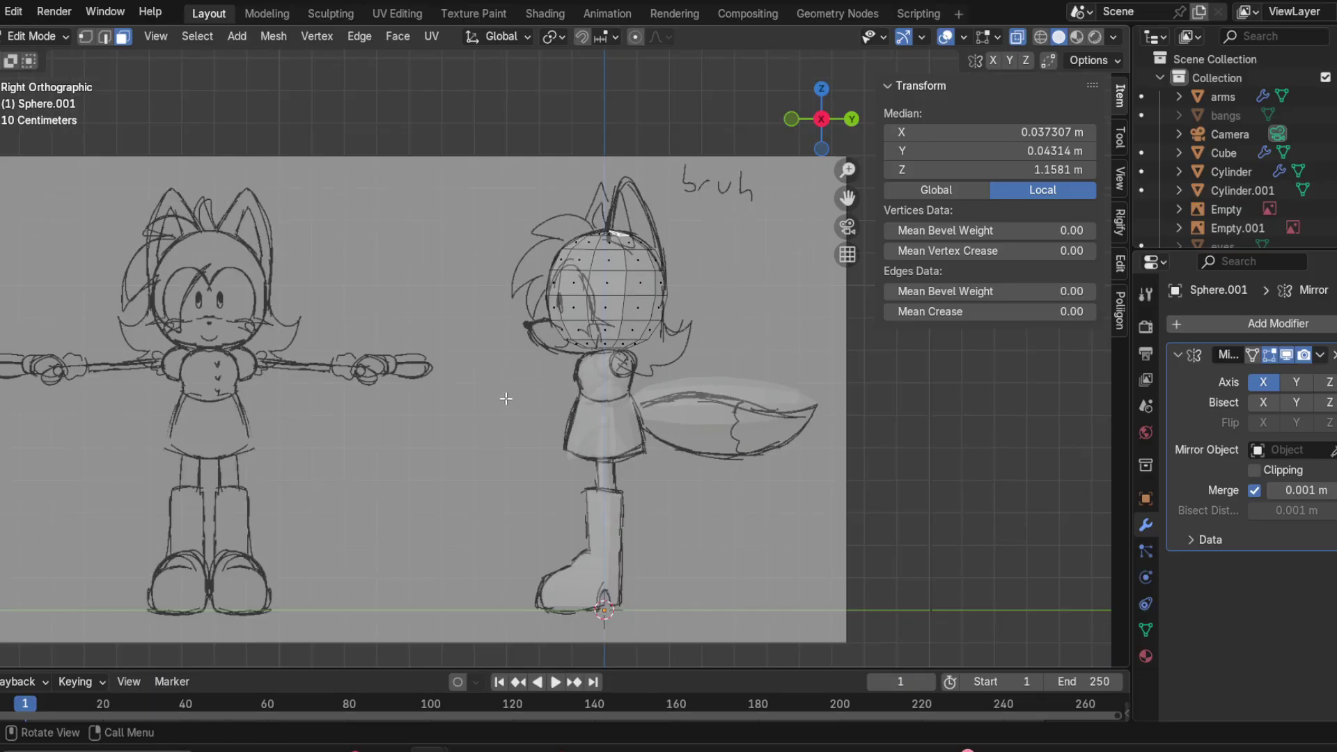
scroll(471, 360, up, 2)
mouse_move(471, 361)
shift+middle_down()
mouse_move(548, 440)
mouse_move(530, 398)
mouse_move(487, 401)
mouse_move(515, 400)
mouse_move(603, 316)
mouse_move(805, 394)
mouse_move(908, 378)
mouse_move(750, 322)
mouse_move(766, 376)
mouse_move(743, 422)
mouse_move(705, 402)
mouse_move(779, 376)
mouse_move(580, 385)
mouse_move(472, 370)
shift+middle_up()
scroll(548, 440, down, 3)
scroll(552, 433, up, 2)
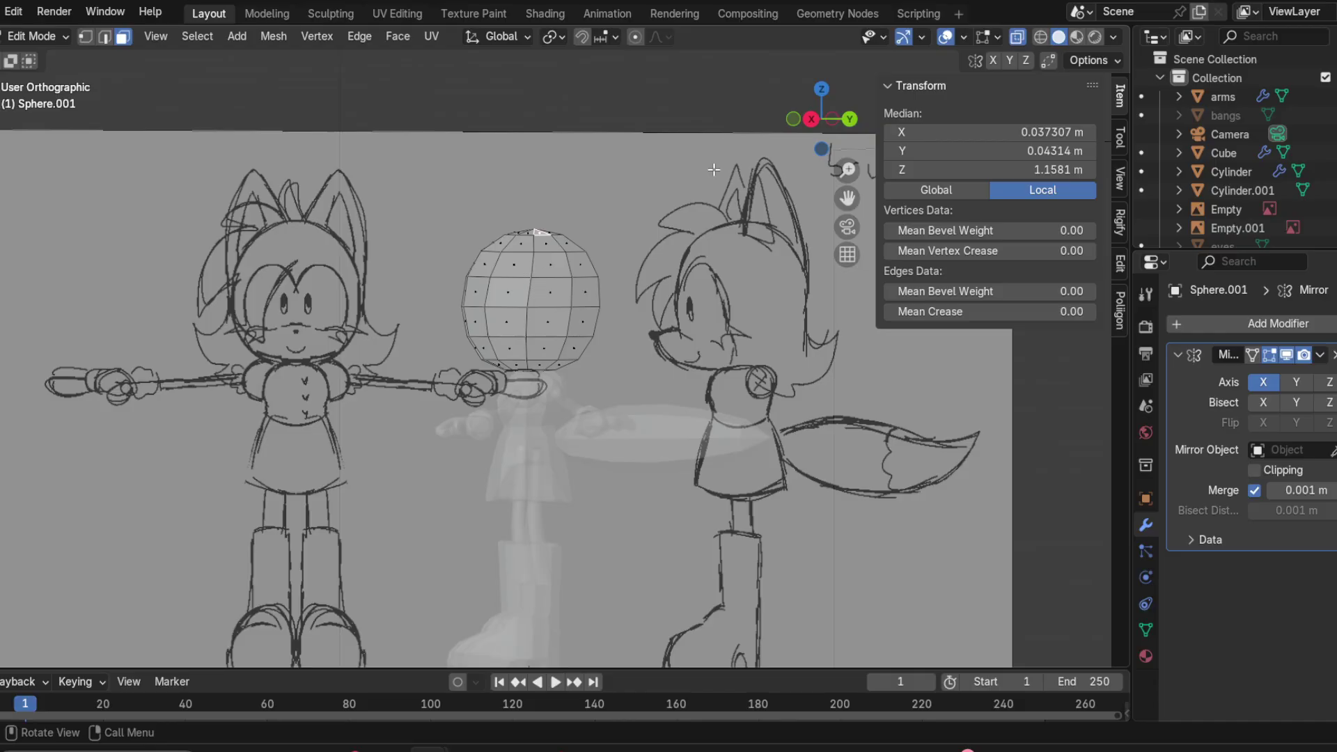
Step: Check the head sphere and the body against the front-view reference sketch in front orthographic view
click(796, 125)
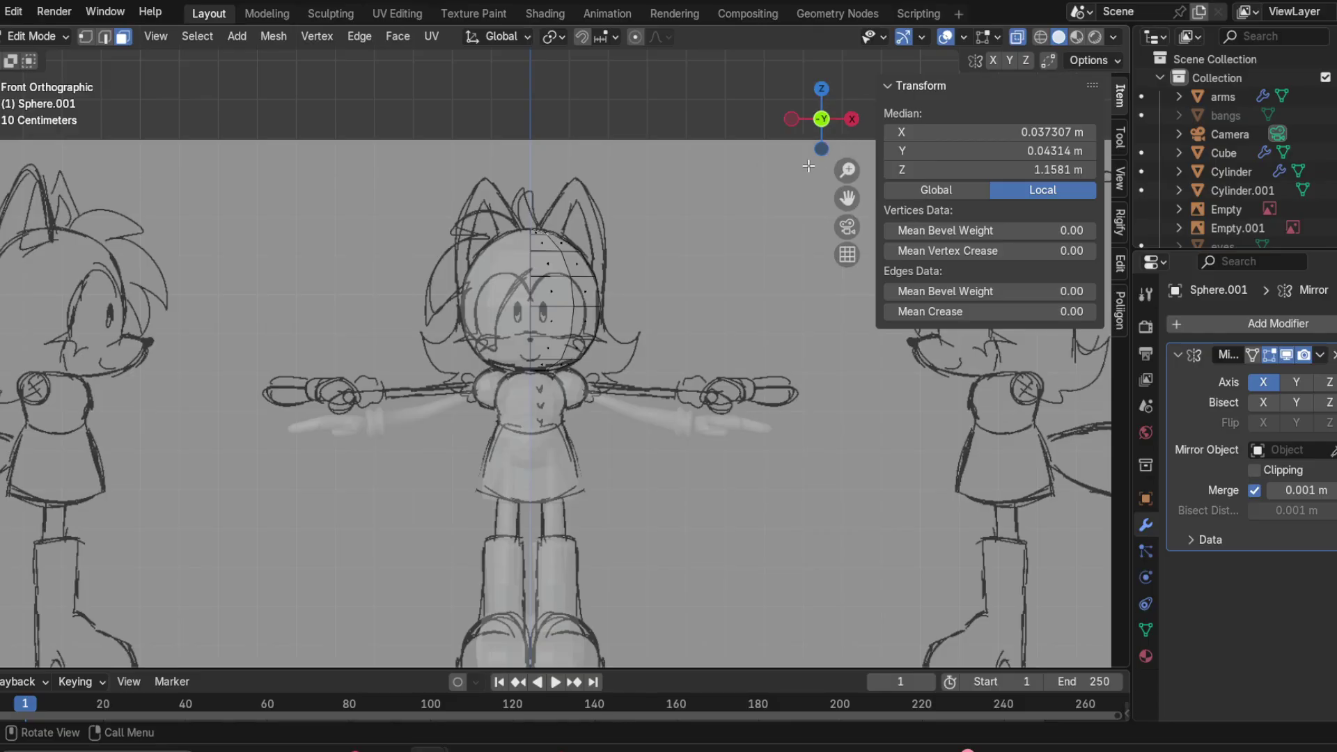
drag(821, 129, 824, 129)
click(809, 119)
scroll(677, 379, up, 1)
shift+middle_drag(689, 367, 716, 311)
scroll(692, 292, down, 2)
scroll(688, 304, up, 1)
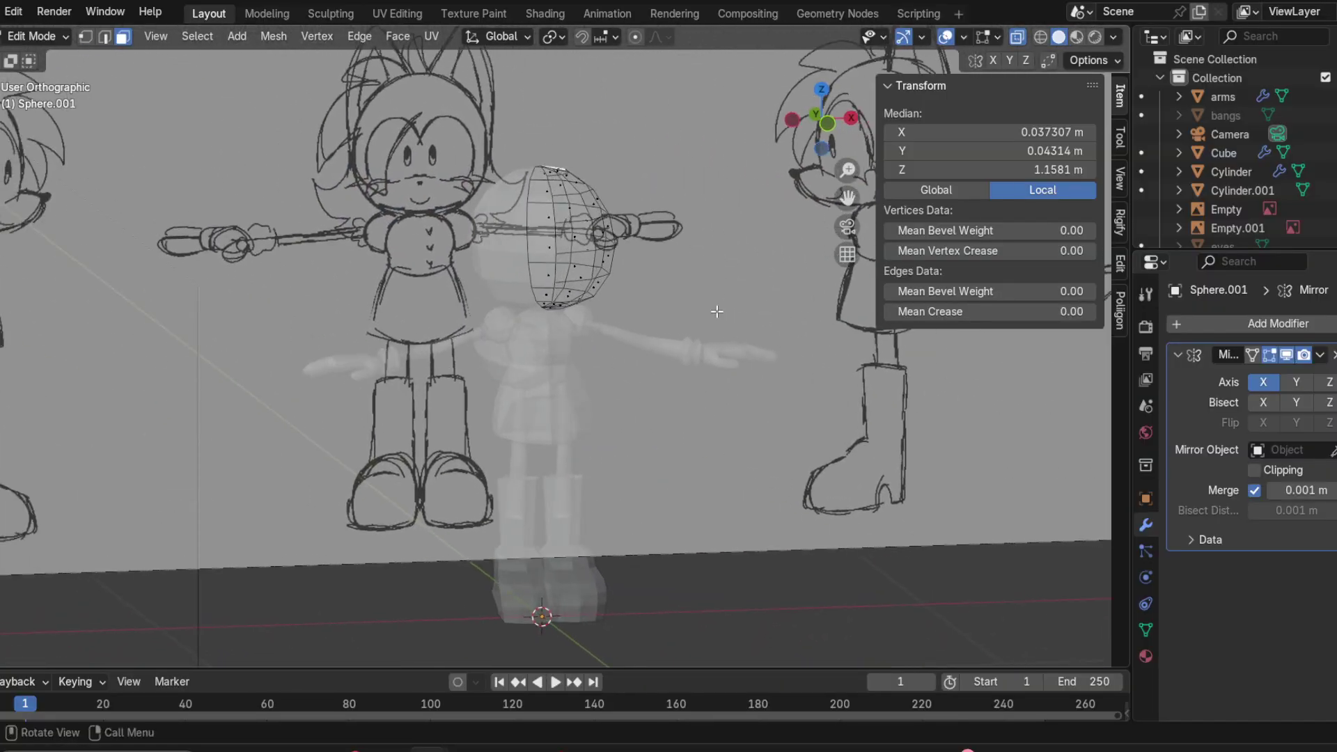
click(828, 123)
shift+middle_drag(587, 257, 590, 301)
scroll(588, 275, up, 1)
scroll(648, 289, down, 1)
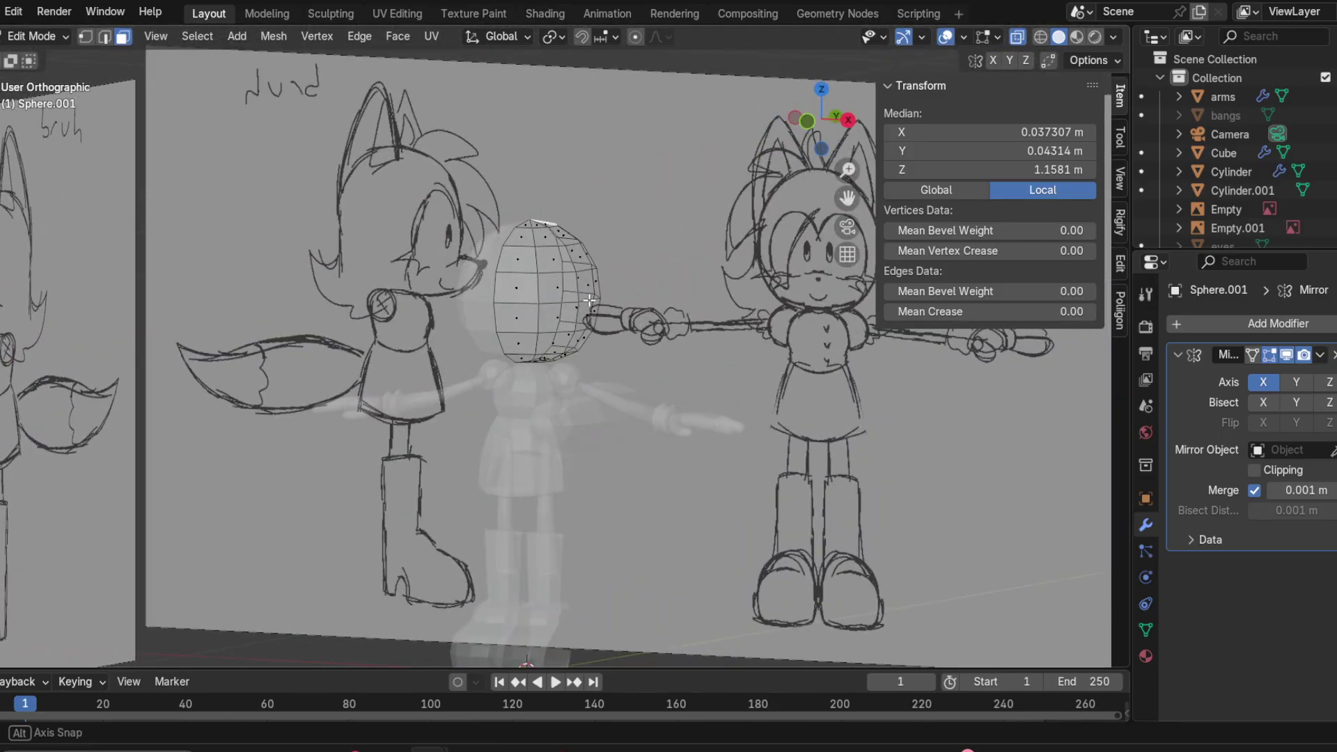
click(806, 121)
scroll(559, 199, up, 2)
scroll(559, 199, up, 1)
shift+middle_drag(563, 200, 550, 275)
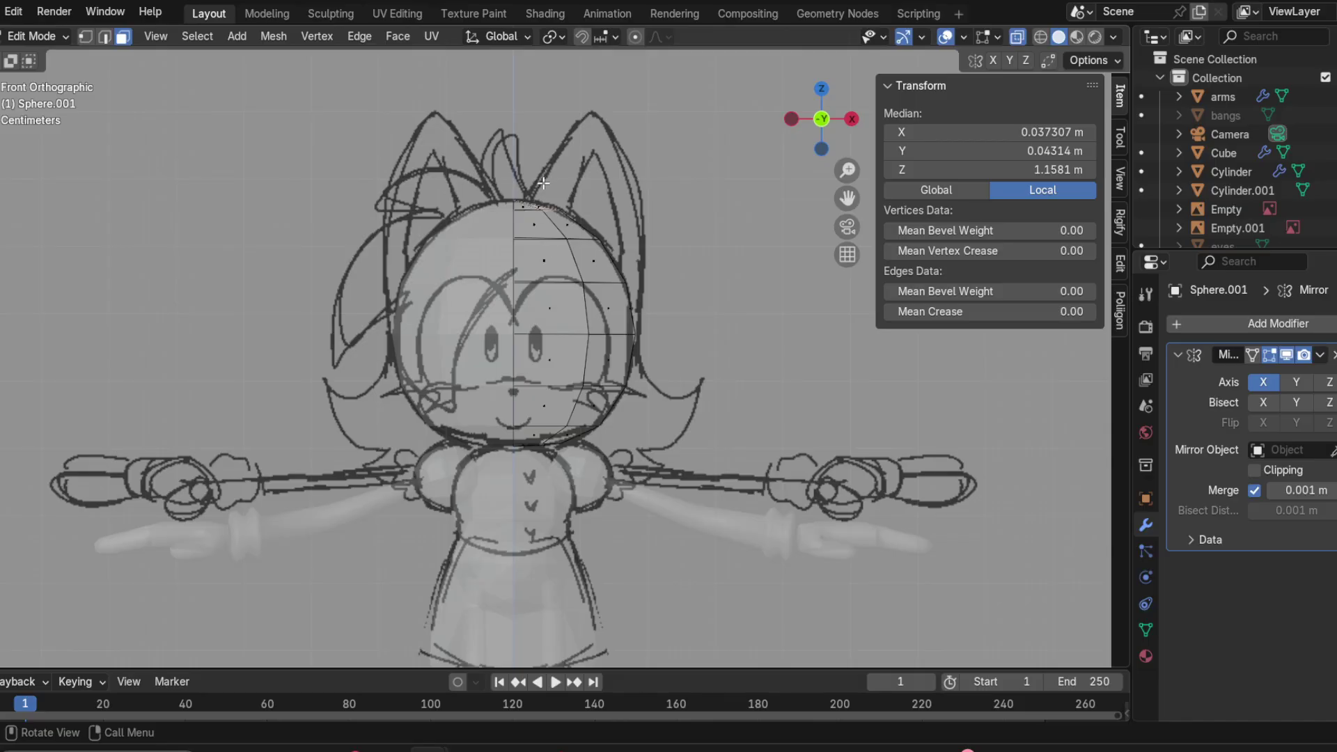
Step: Compare the head's profile with the sketched muzzle, ear and back hair in right orthographic view
mouse_move(627, 302)
middle_down()
mouse_move(551, 315)
mouse_move(643, 311)
middle_up()
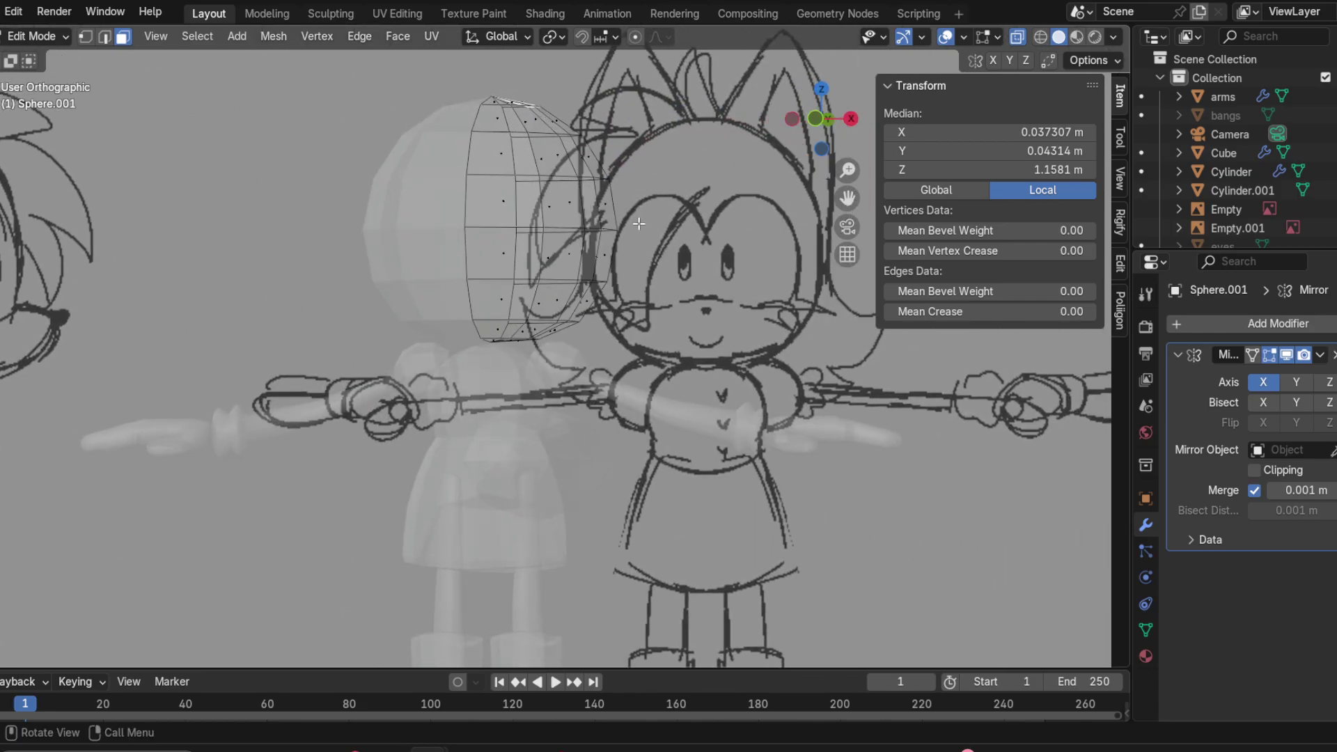
middle_drag(634, 229, 378, 291)
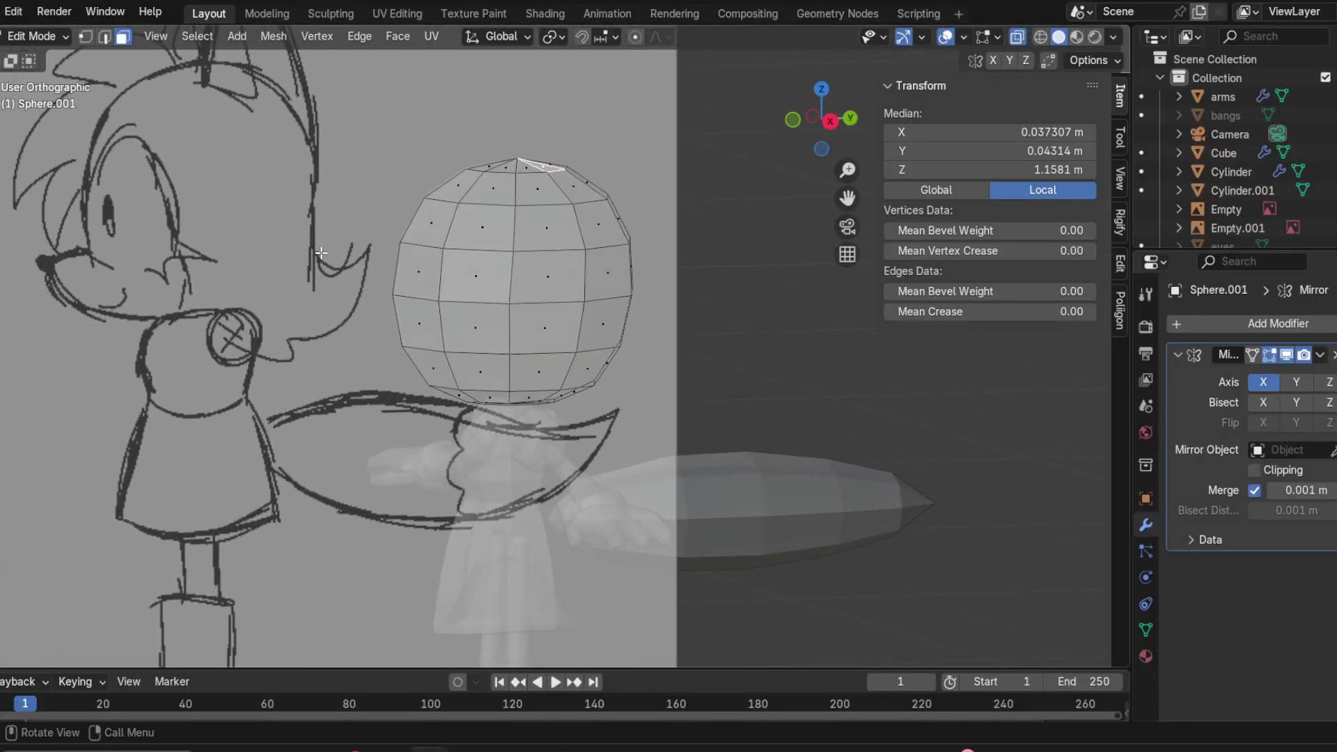
click(827, 121)
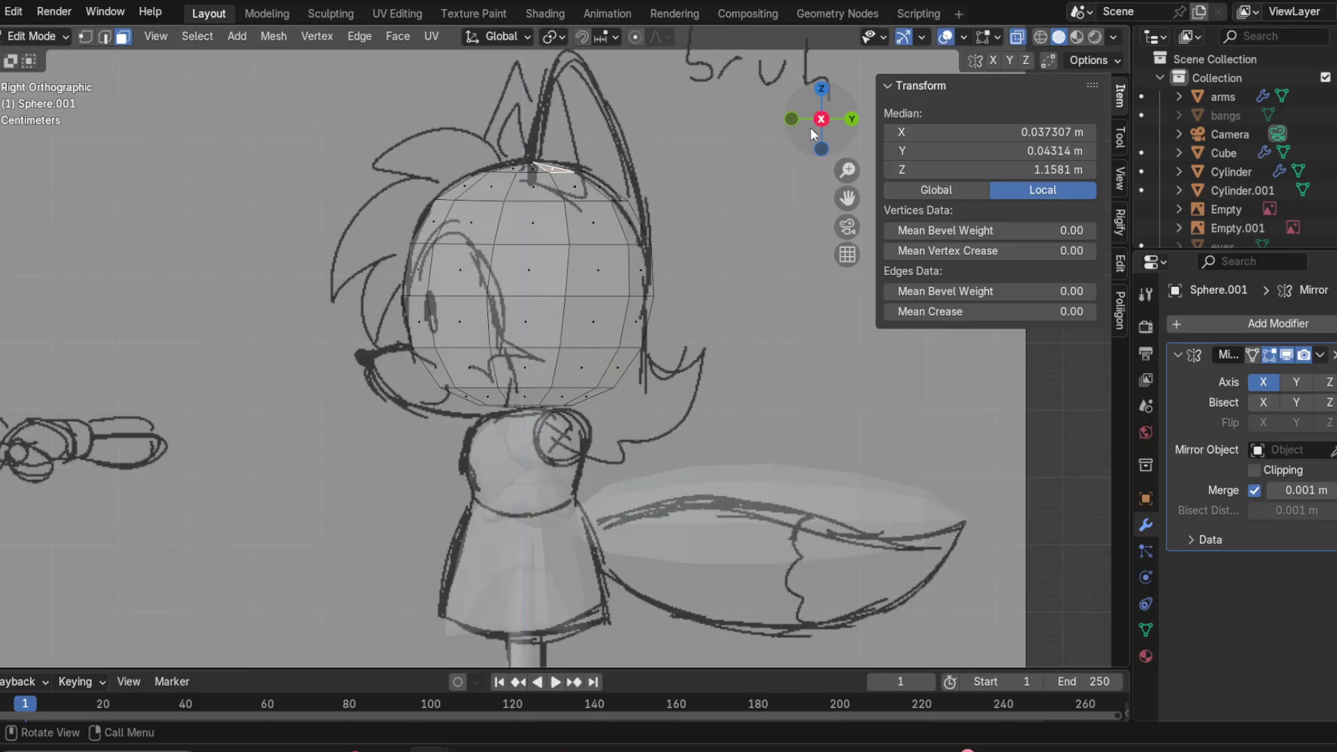
shift+middle_drag(534, 235, 556, 258)
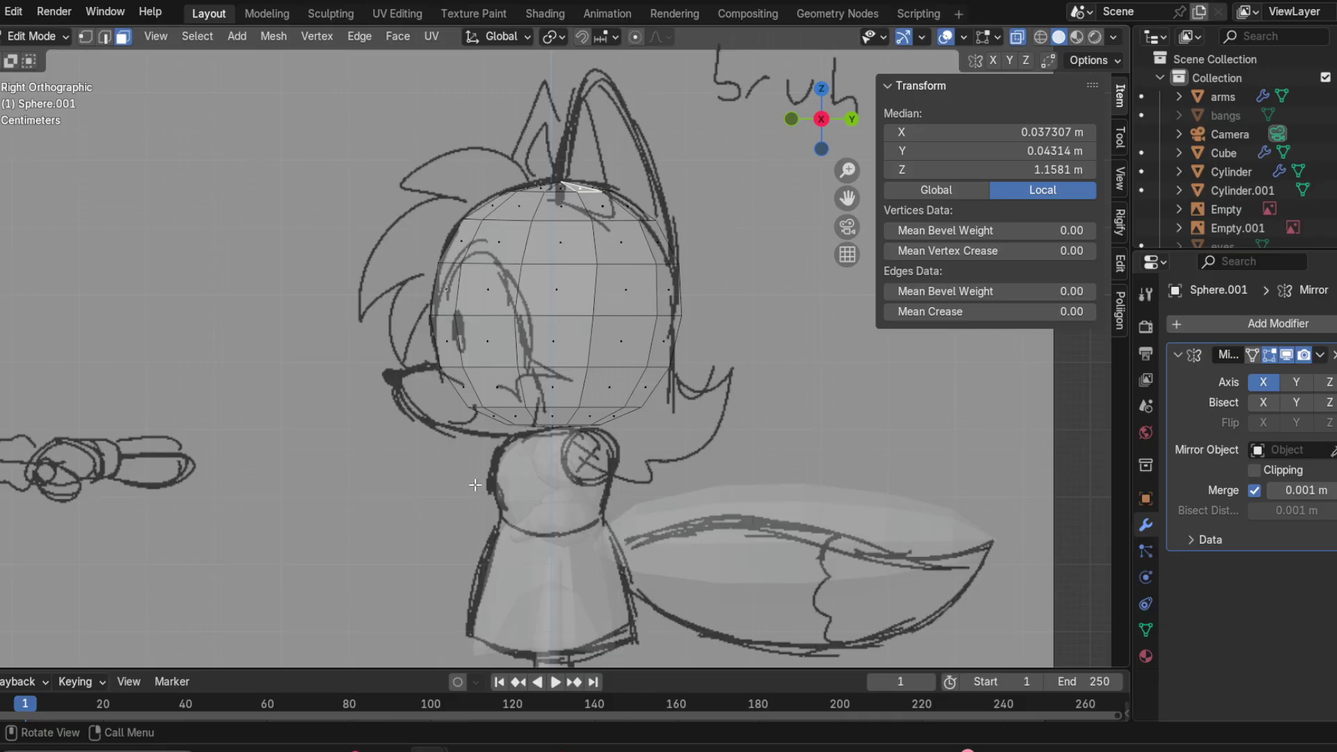
scroll(380, 290, down, 1)
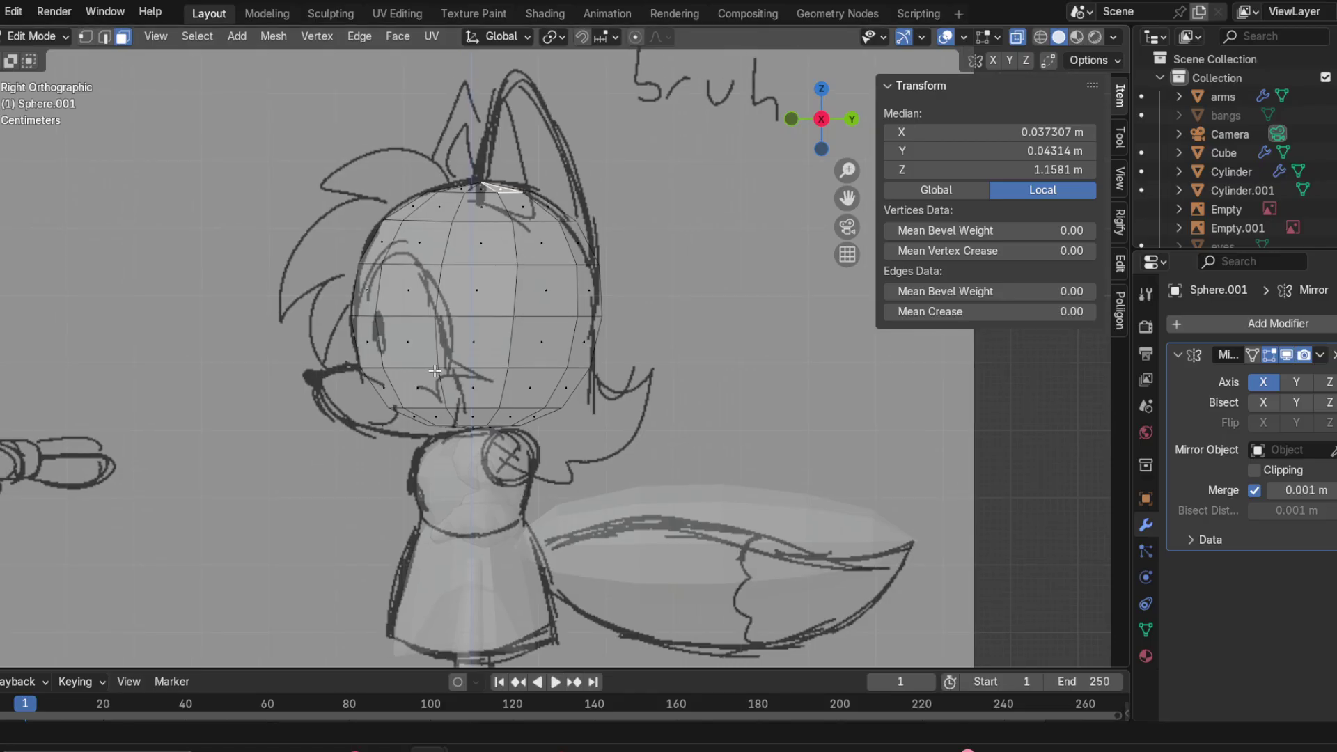
scroll(380, 290, up, 2)
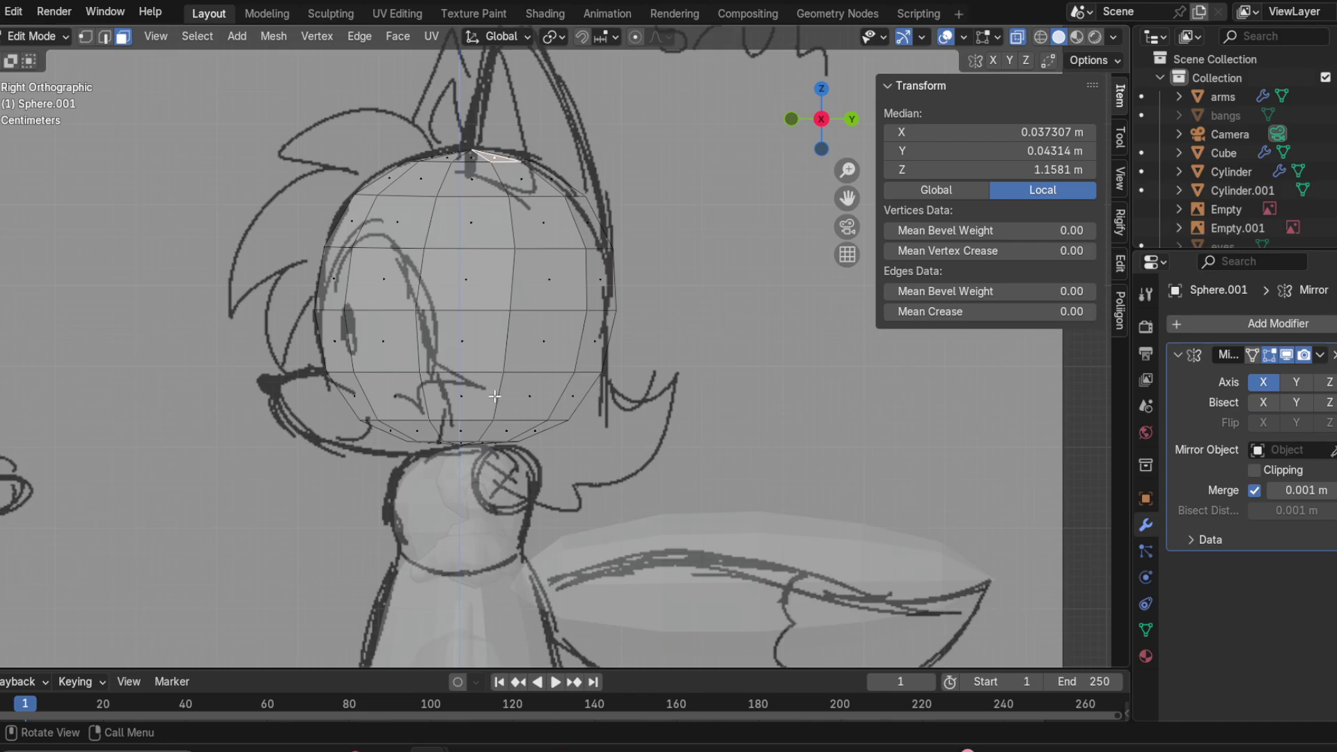
Step: Compare the mirrored head's width and outline with the sketched face, cheeks and ears in front orthographic view
middle_drag(494, 396, 798, 140)
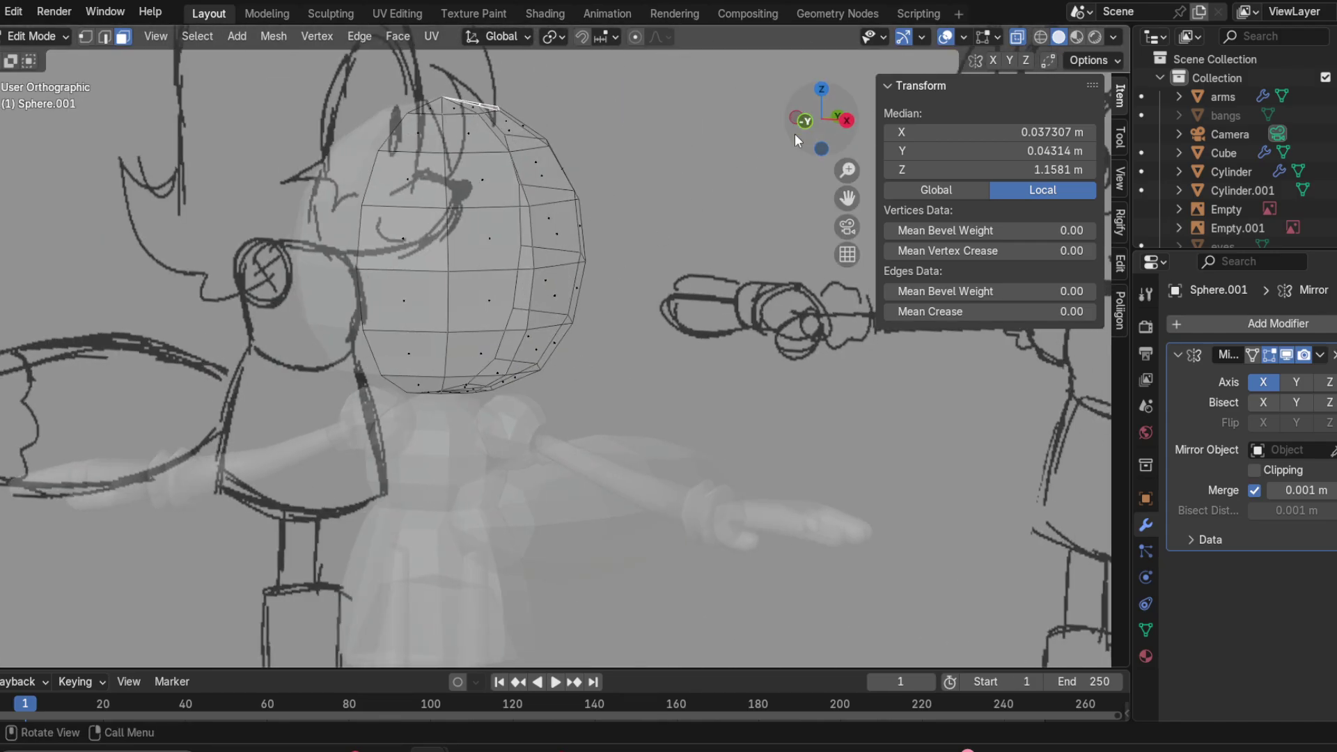
click(805, 121)
scroll(603, 280, down, 2)
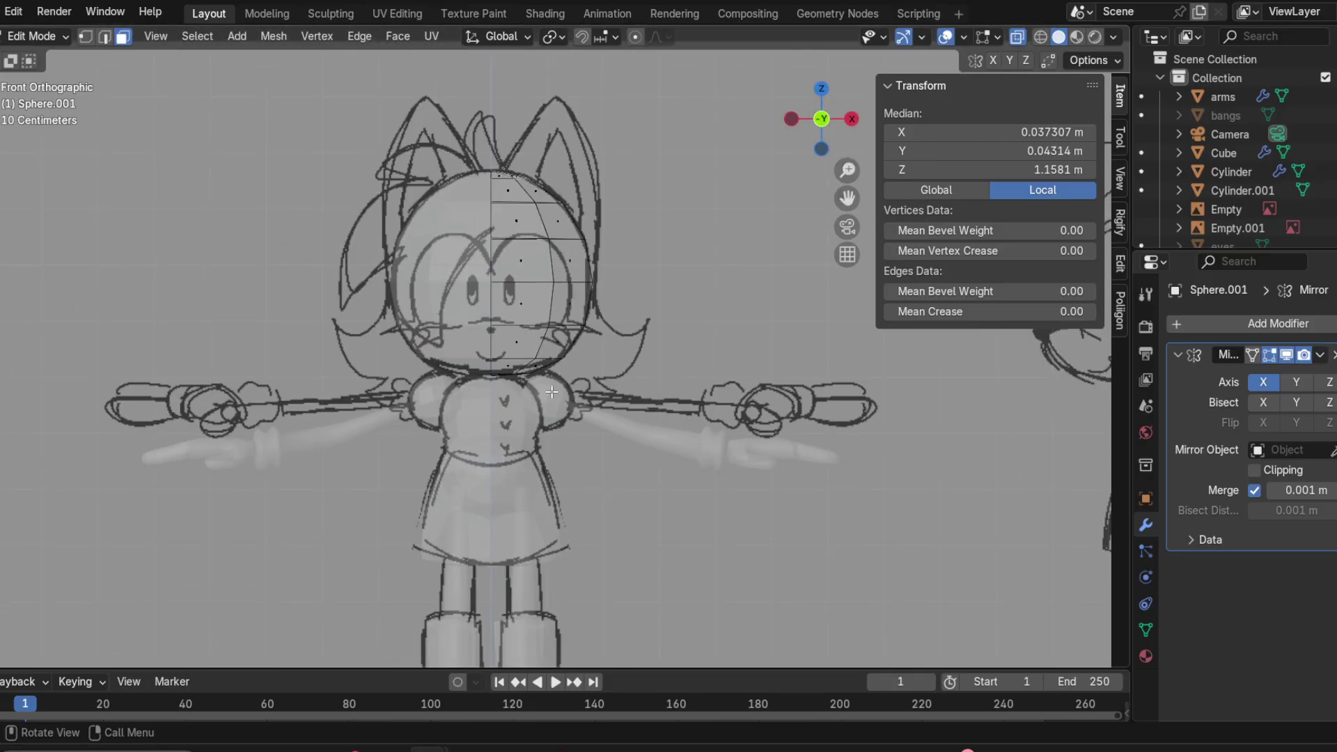
scroll(511, 279, down, 2)
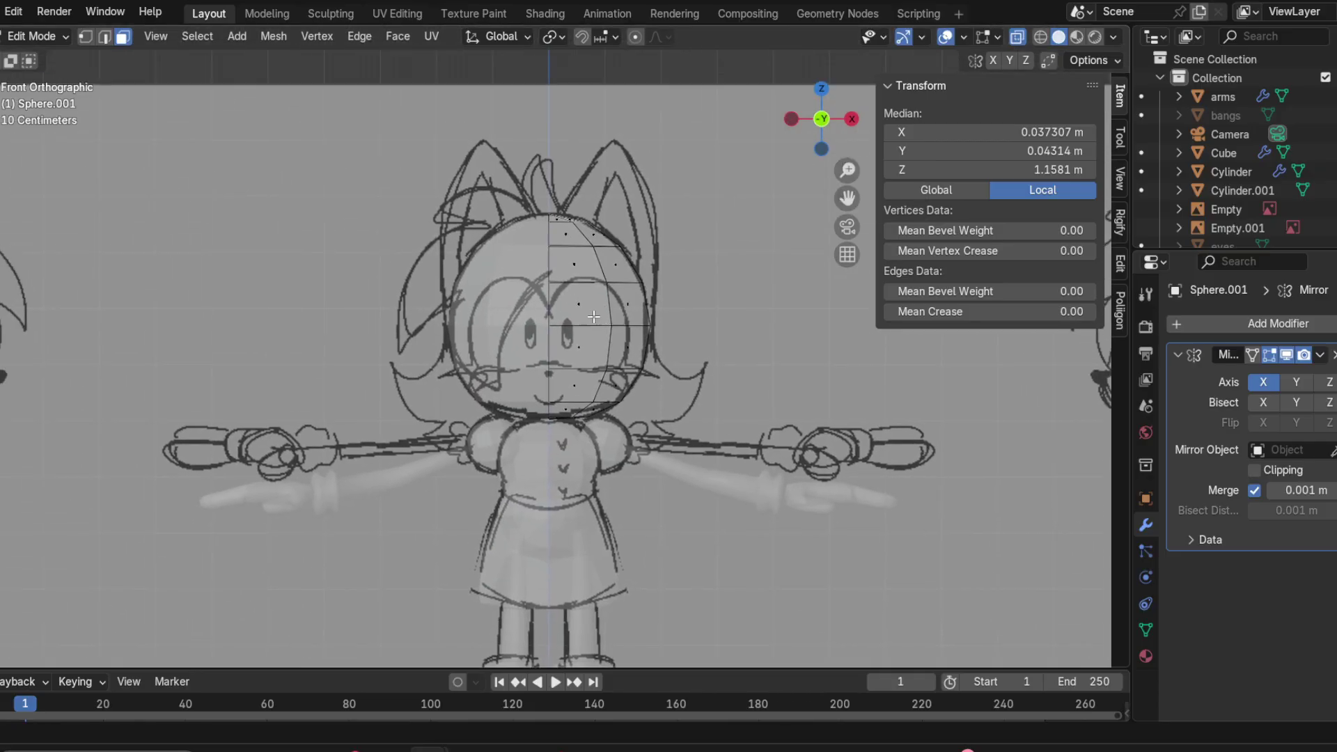
scroll(500, 215, up, 2)
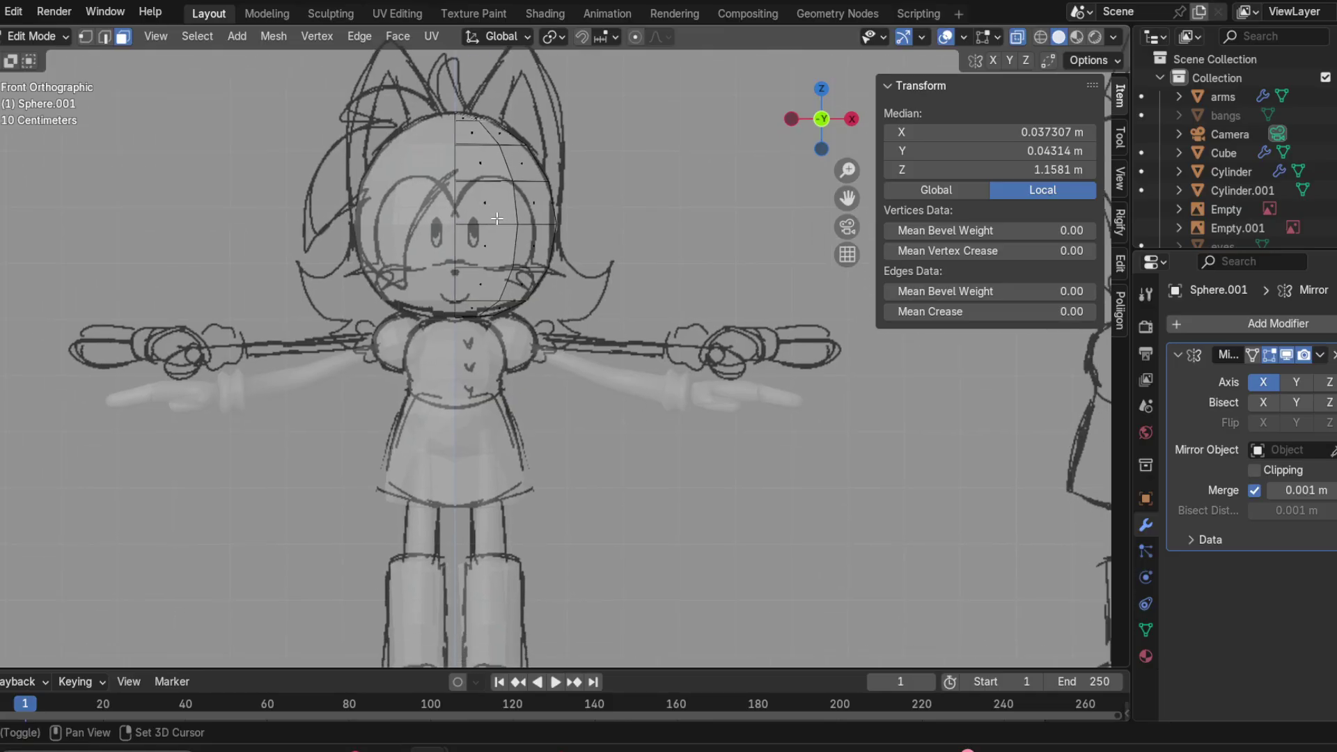
shift+middle_drag(500, 215, 588, 326)
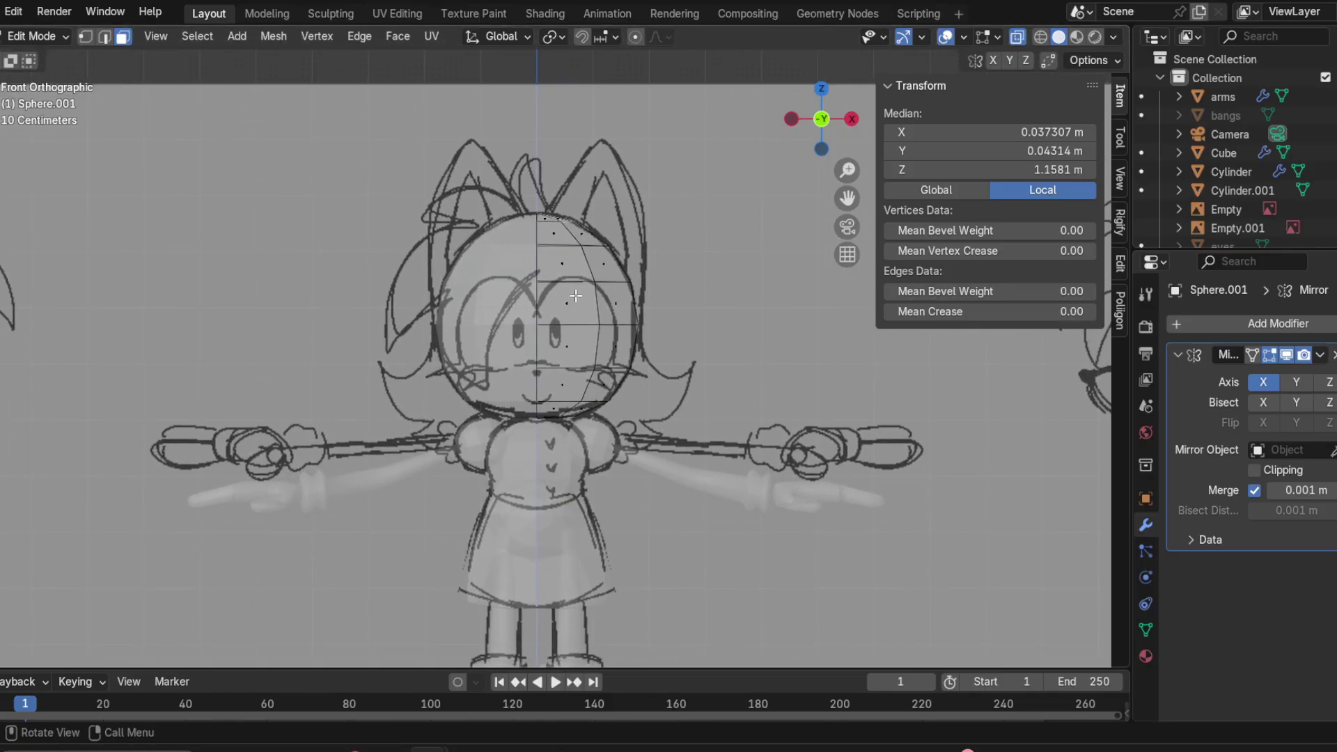
scroll(576, 287, up, 2)
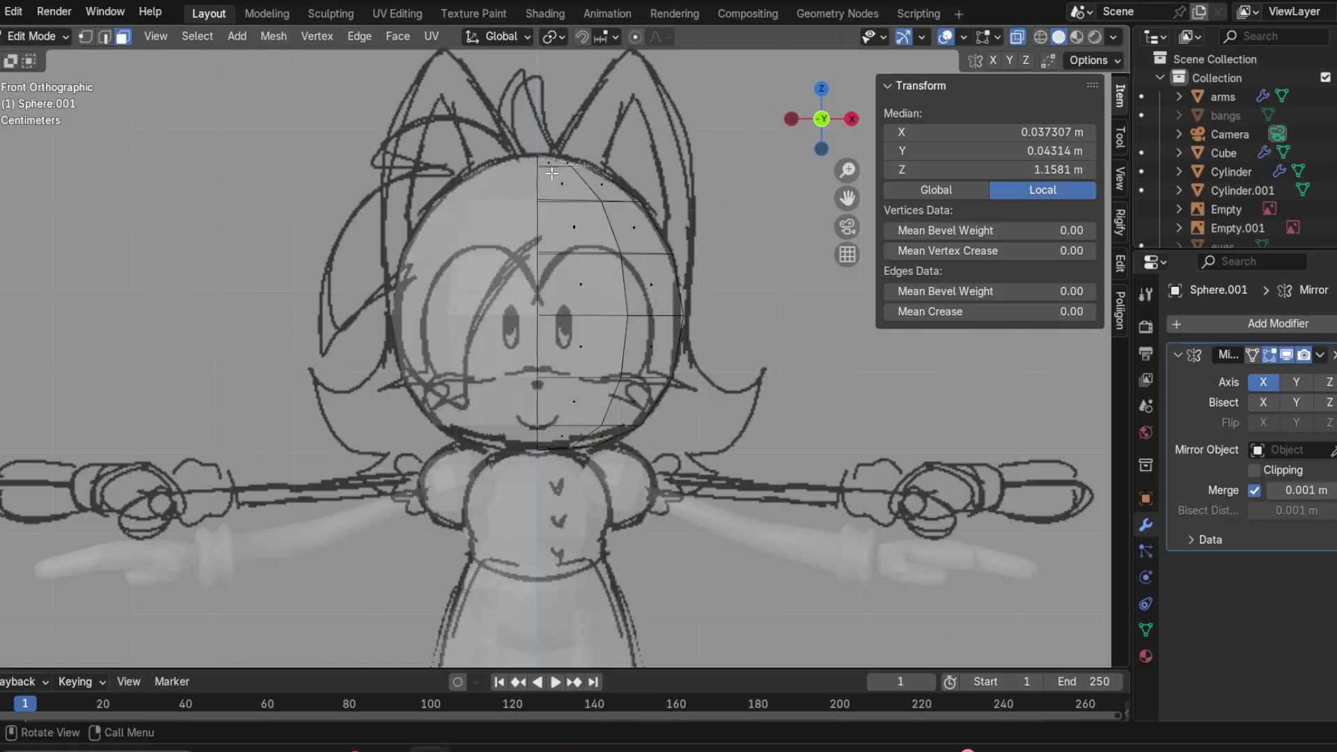
shift+middle_drag(552, 173, 543, 230)
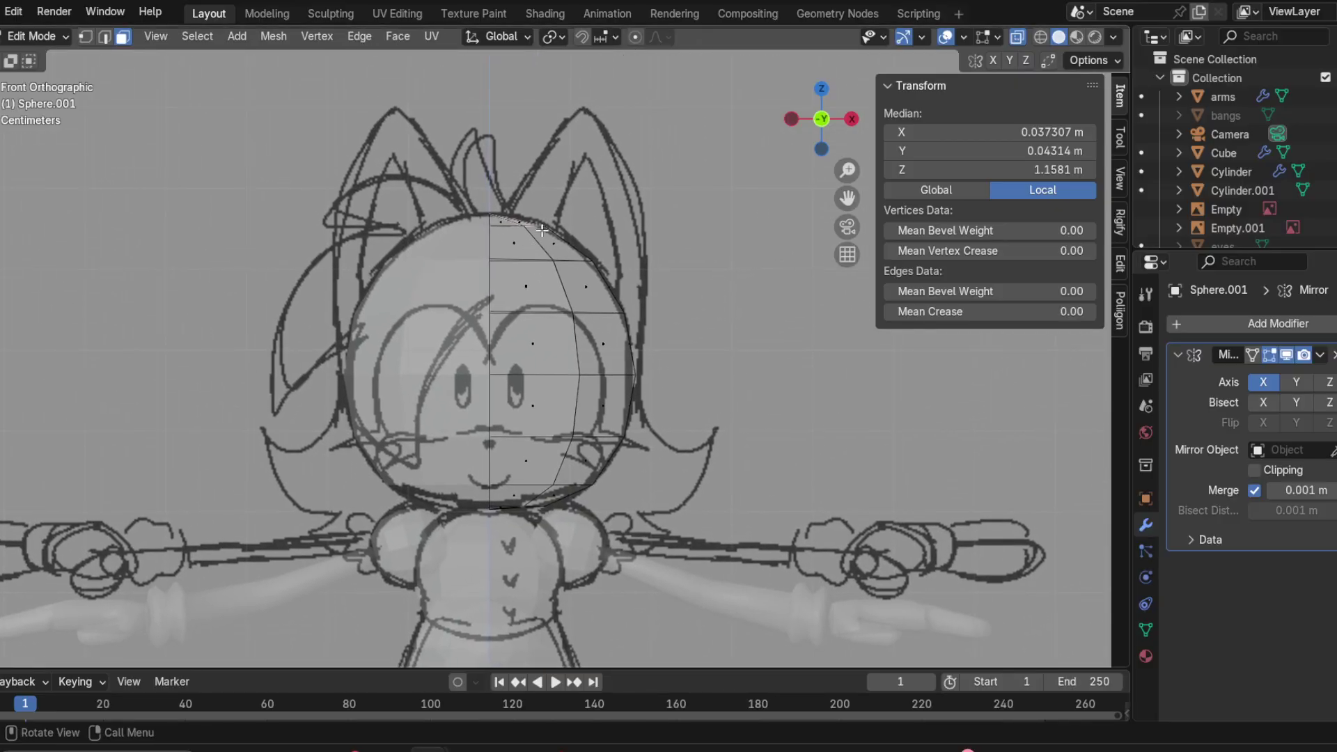
Step: Inspect the head sphere's side geometry from the left and right against the profile sketch
middle_drag(705, 444, 548, 444)
click(818, 117)
click(822, 120)
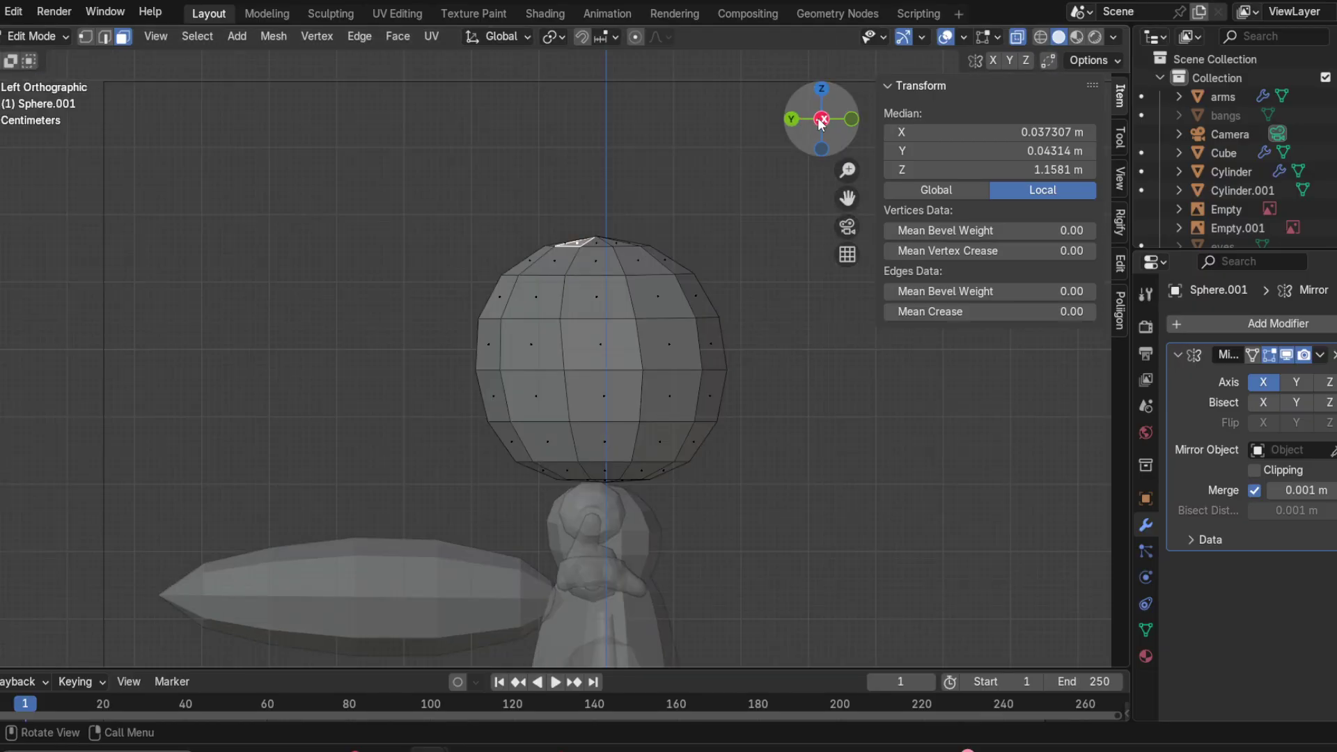
click(822, 120)
scroll(570, 303, up, 3)
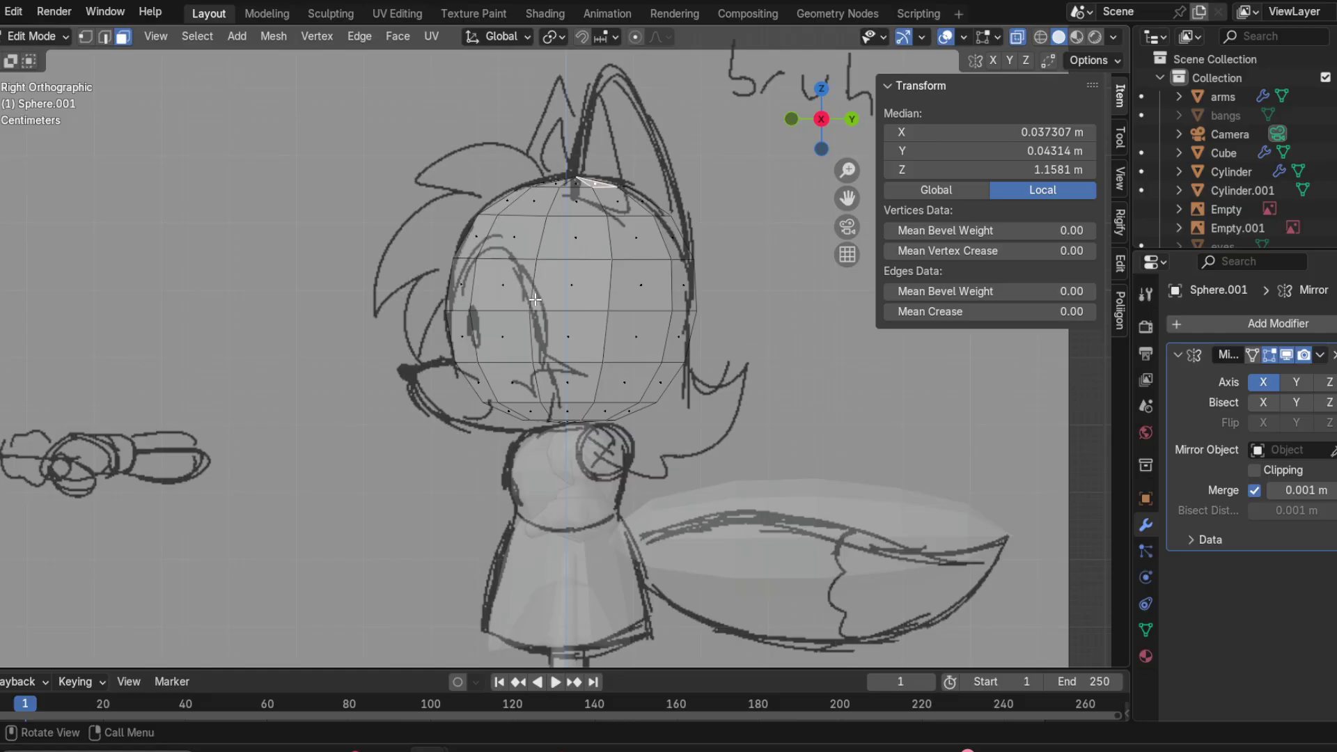
shift+middle_drag(550, 318, 508, 352)
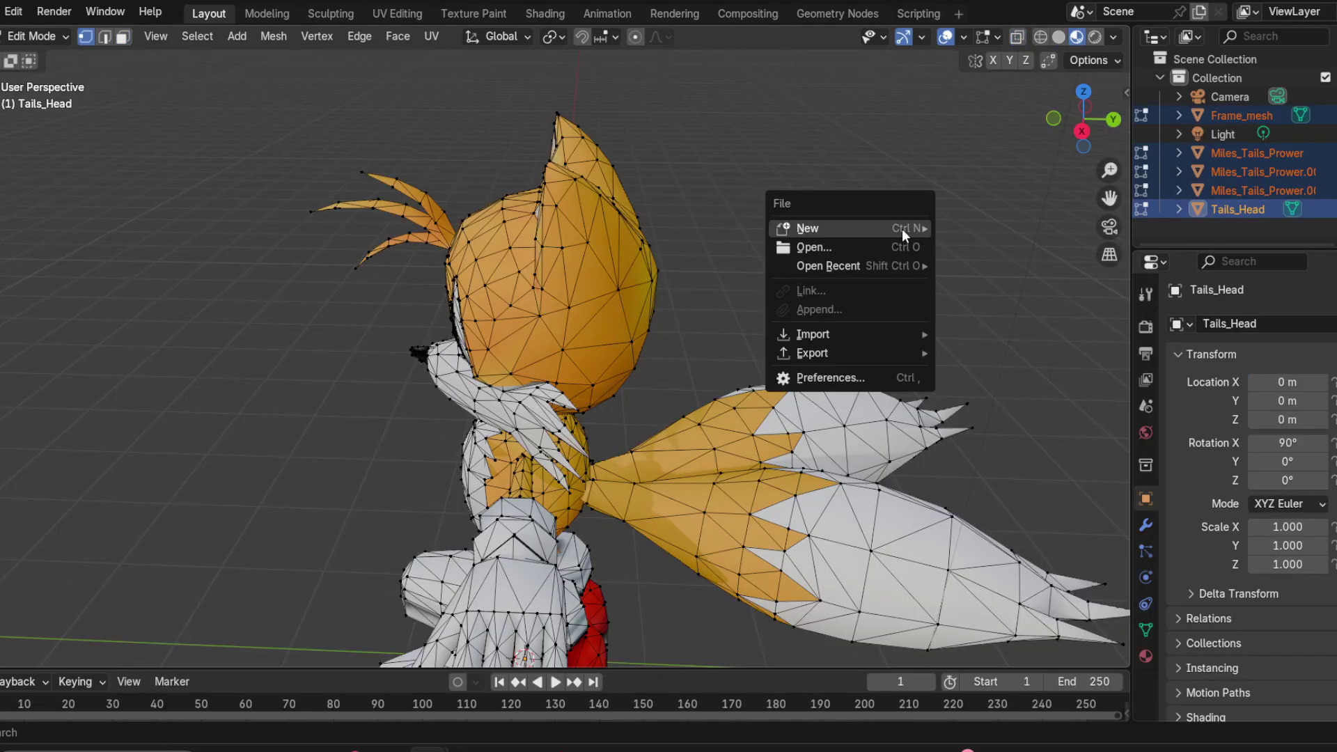
Step: Study the Tails reference model's head, muzzle and body proportions from the front, the side and an angle
mouse_move(901, 229)
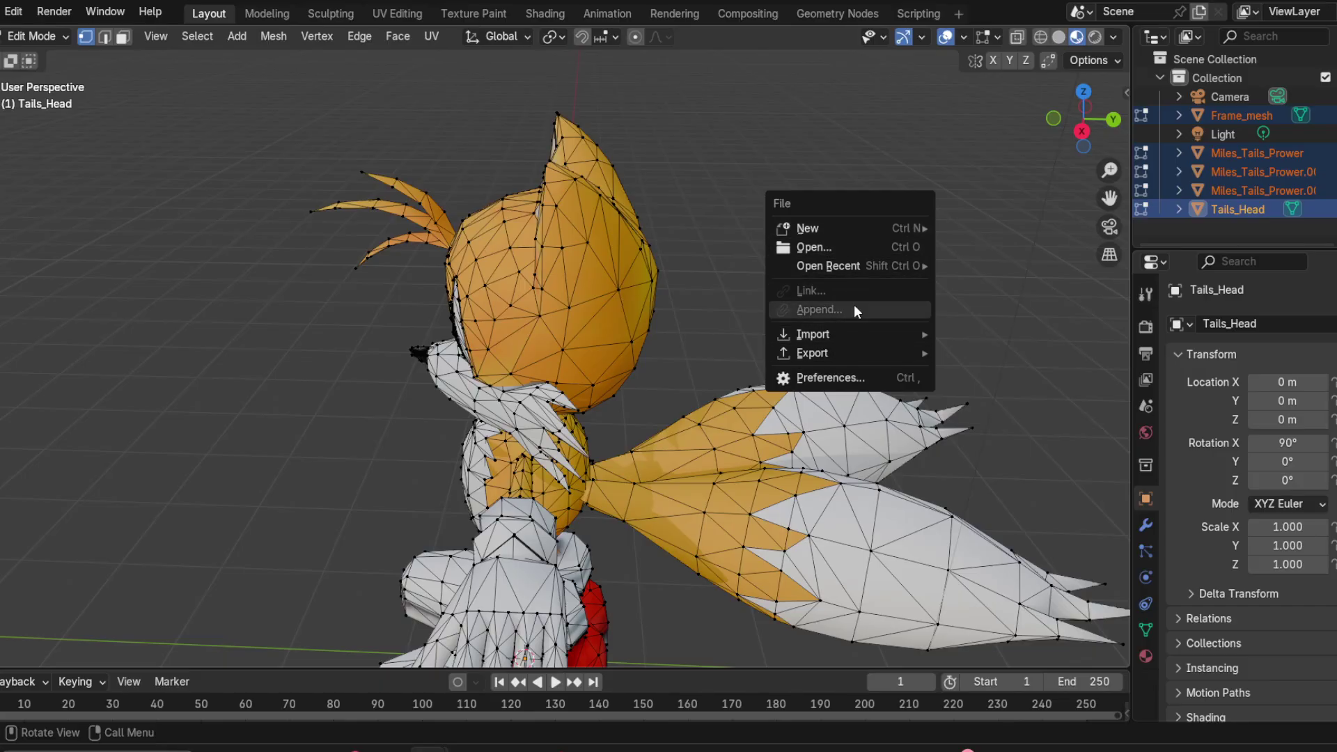
scroll(704, 85, down, 2)
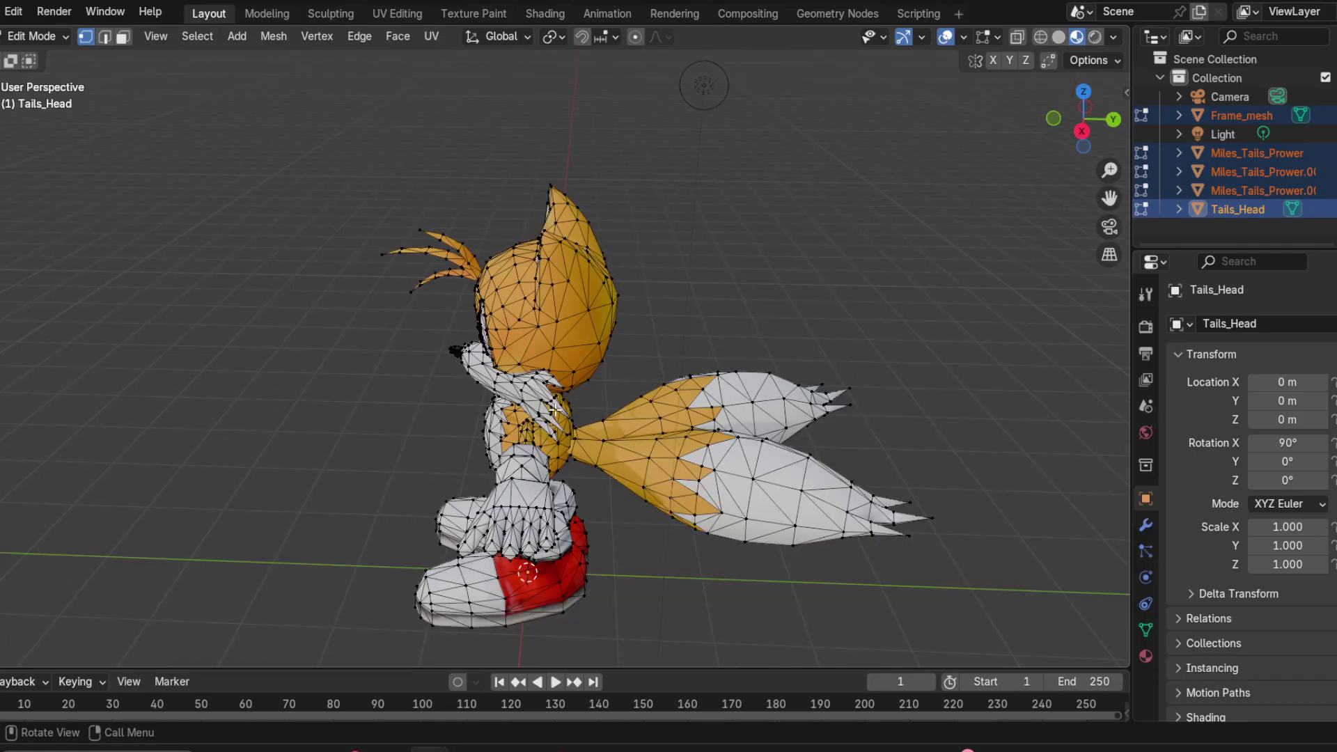
middle_drag(555, 410, 777, 357)
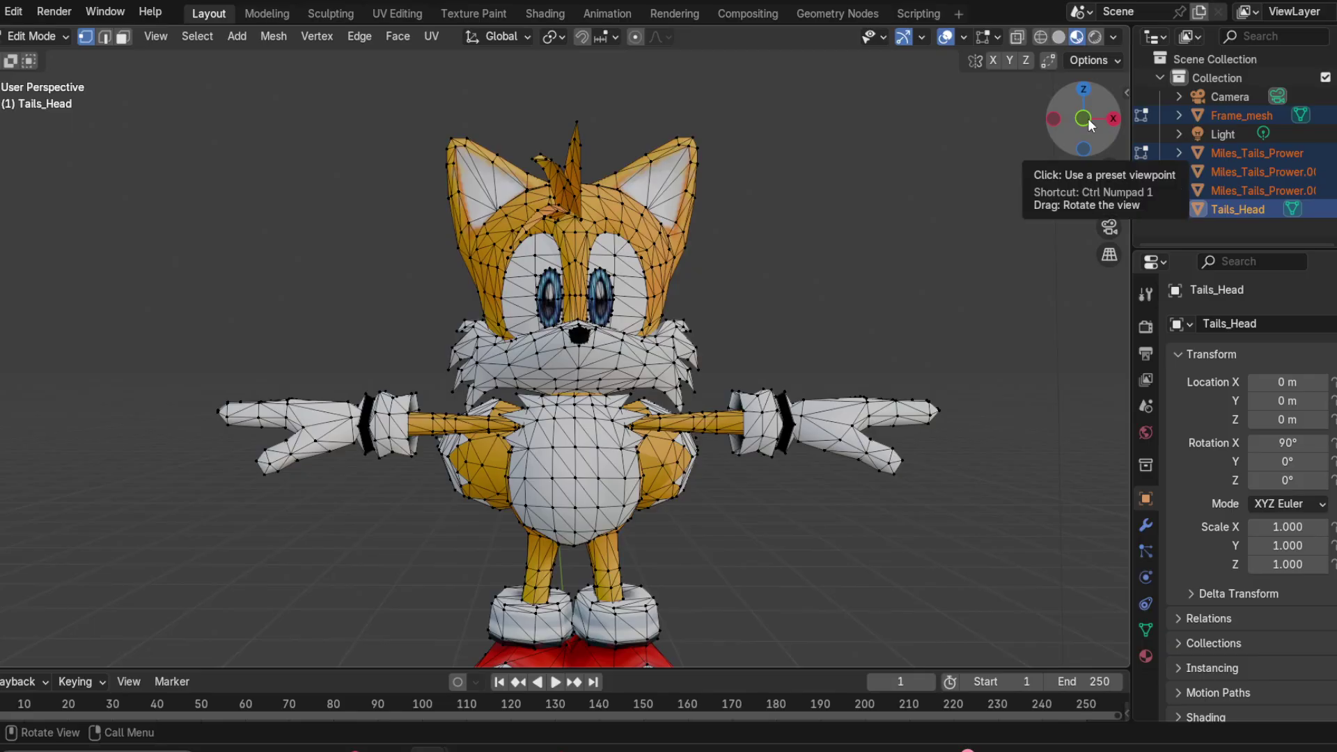
scroll(693, 403, down, 1)
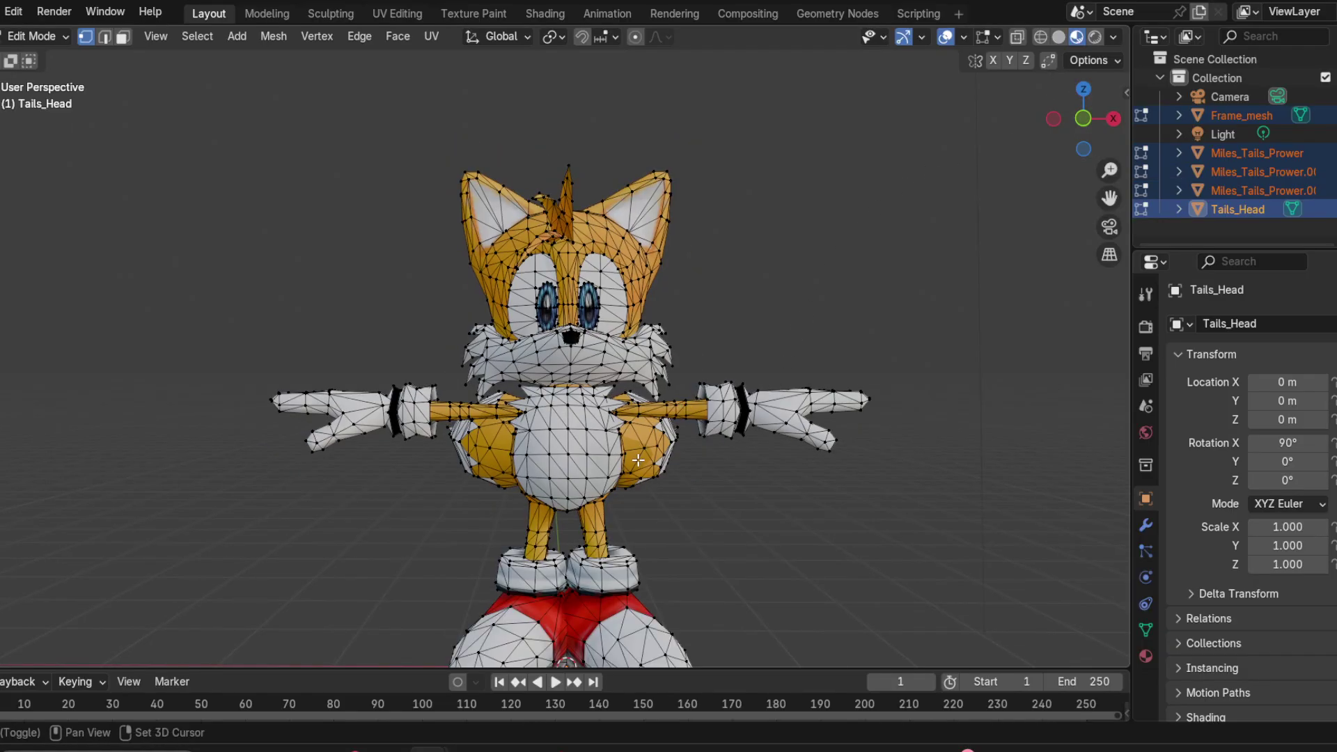
shift+middle_drag(637, 460, 646, 399)
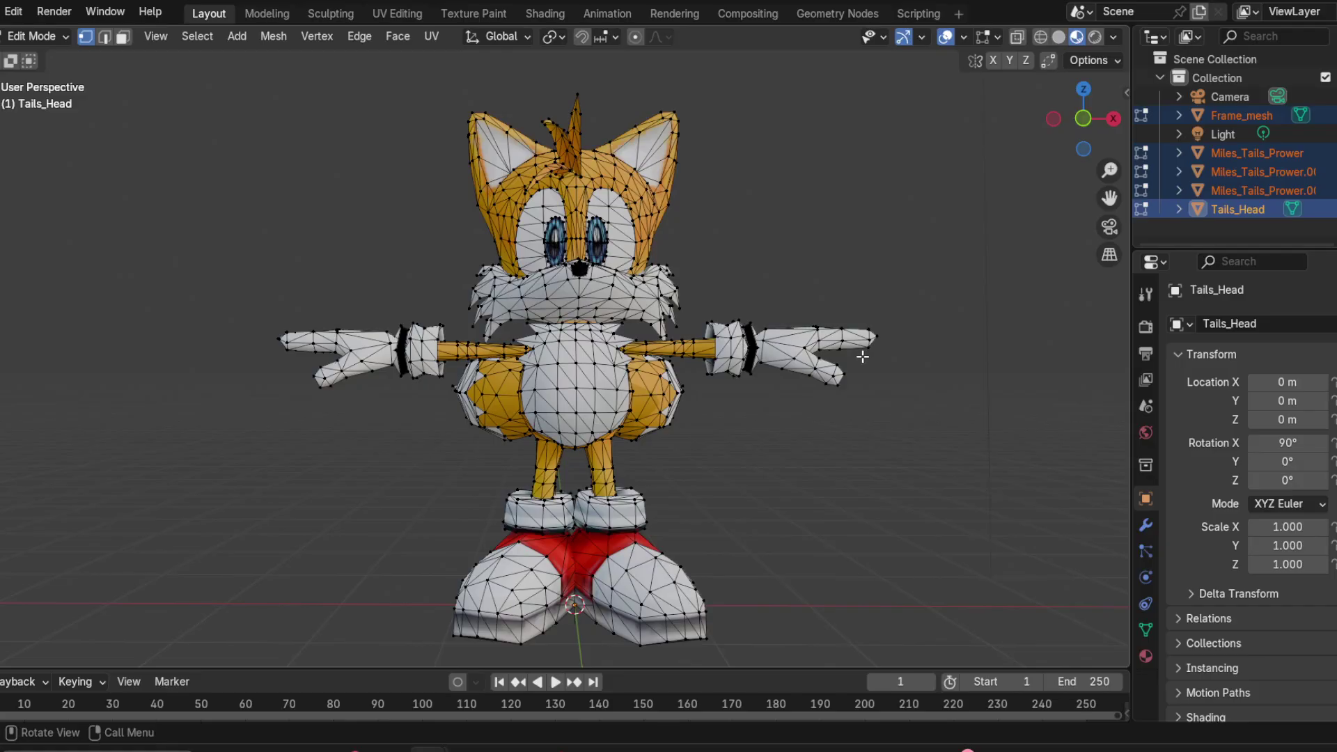
middle_drag(862, 357, 1010, 342)
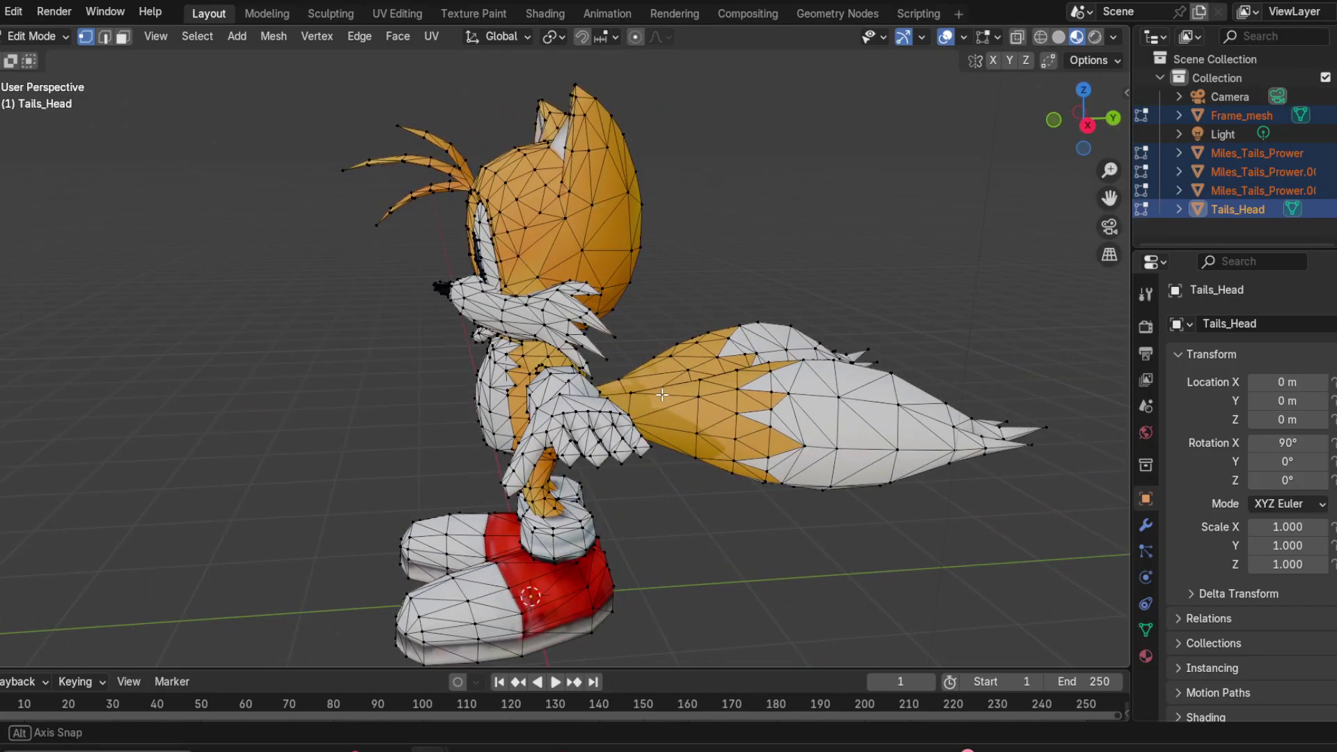
click(1088, 131)
scroll(782, 332, down, 3)
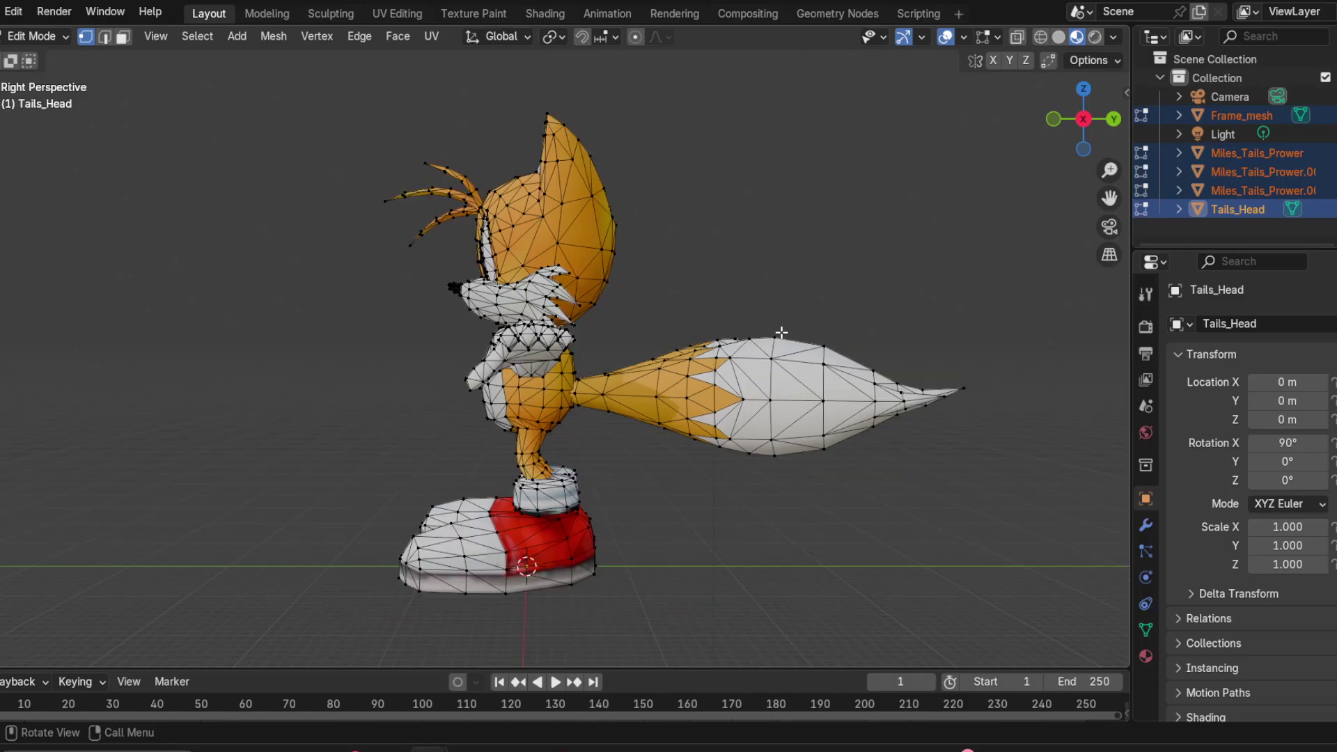
middle_drag(498, 423, 633, 449)
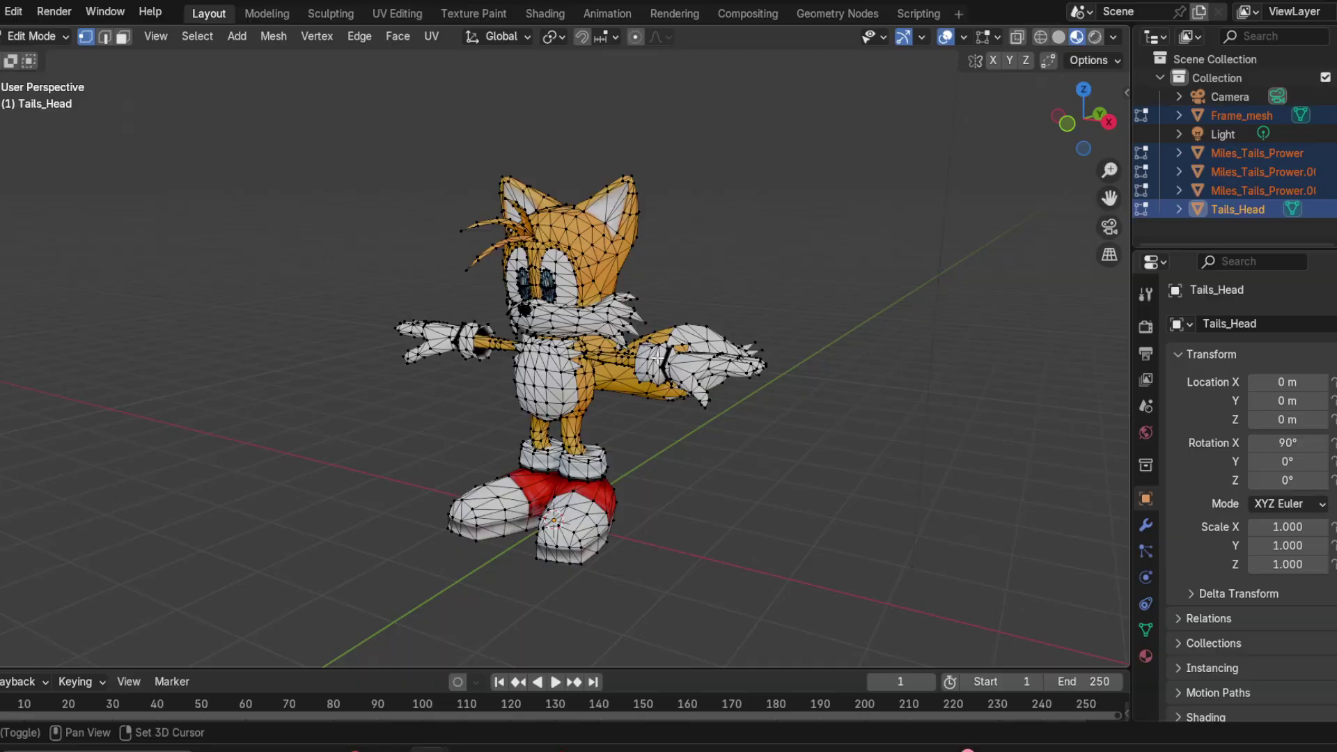
scroll(633, 451, up, 5)
middle_drag(668, 354, 612, 412)
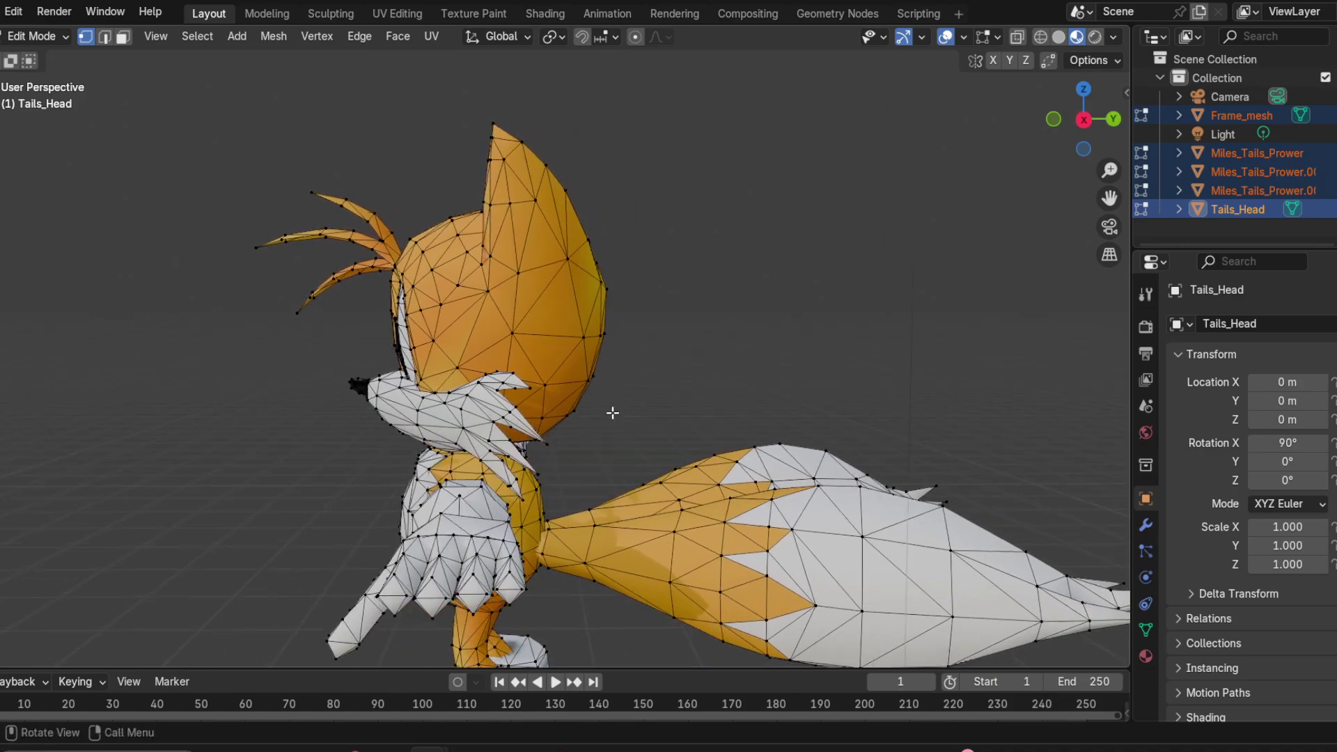
Step: Switch to a right orthographic view and select the whole connected head mesh of the Tails model
click(1085, 121)
click(1109, 254)
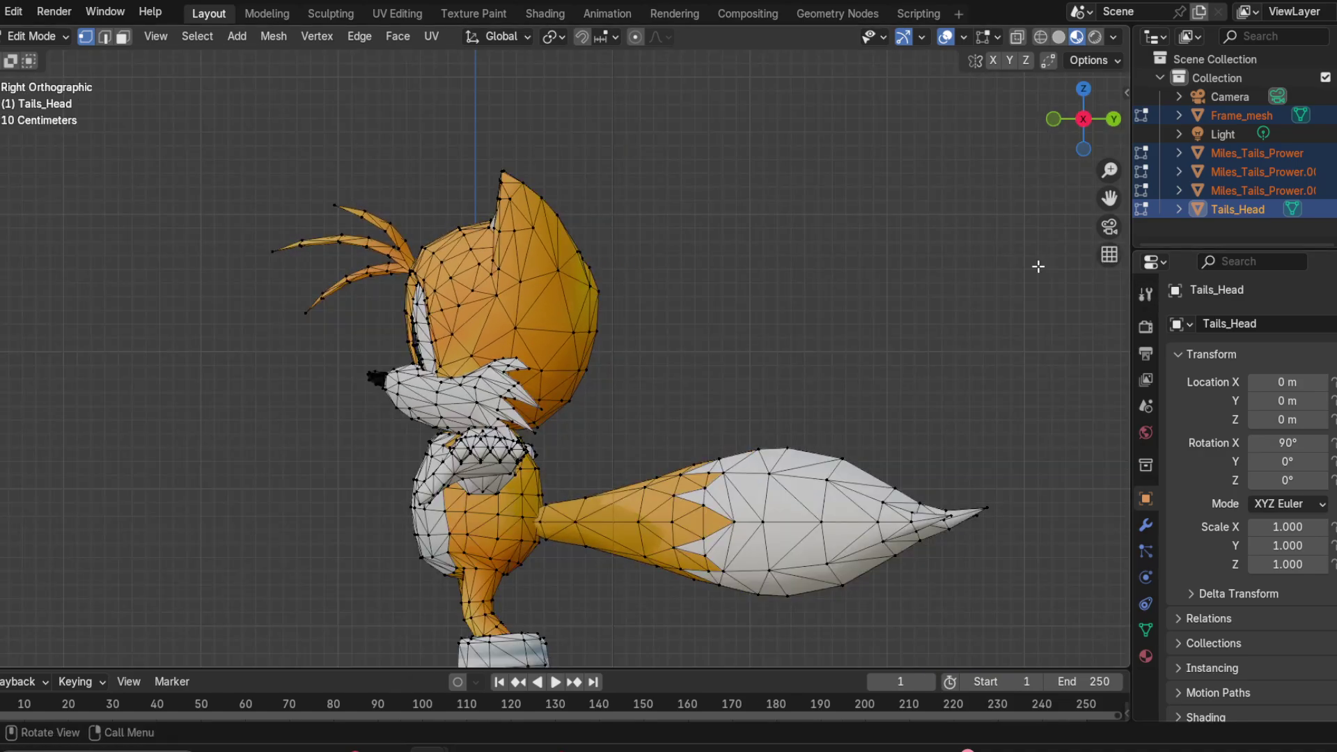
scroll(570, 266, up, 3)
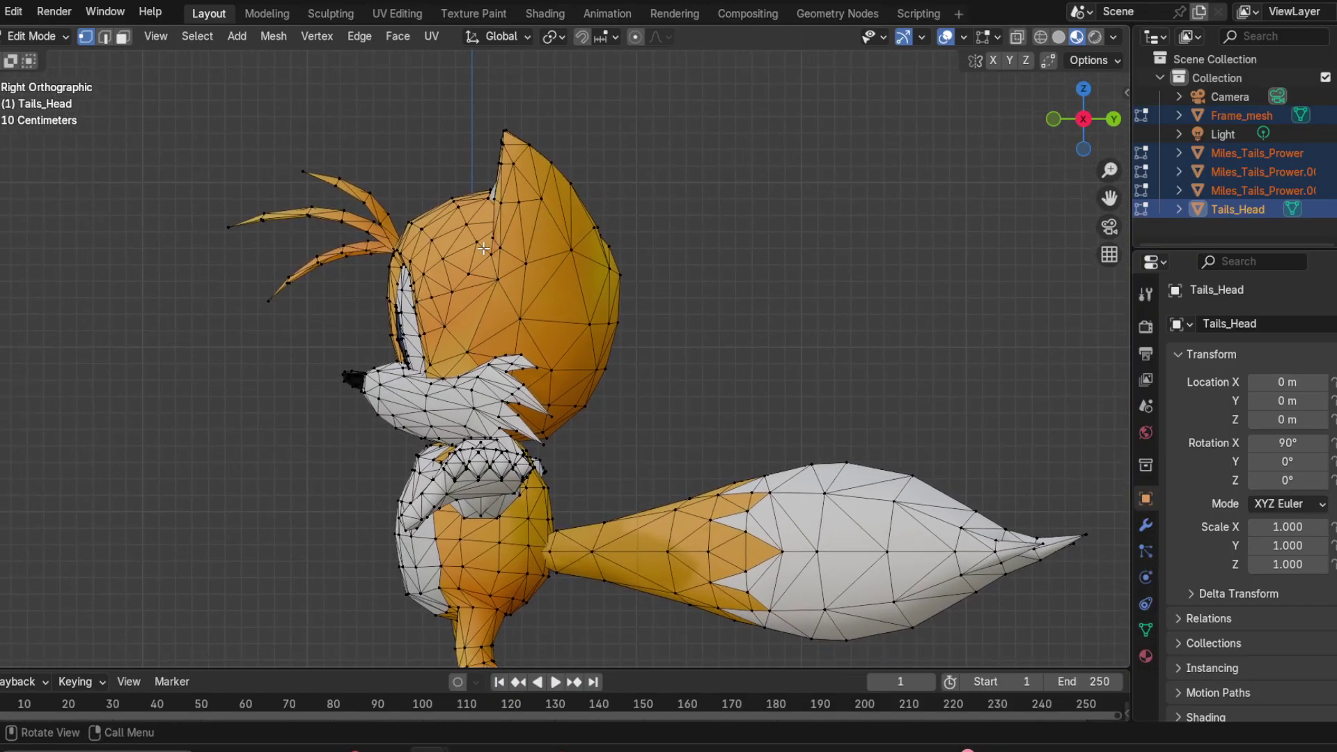
key(l)
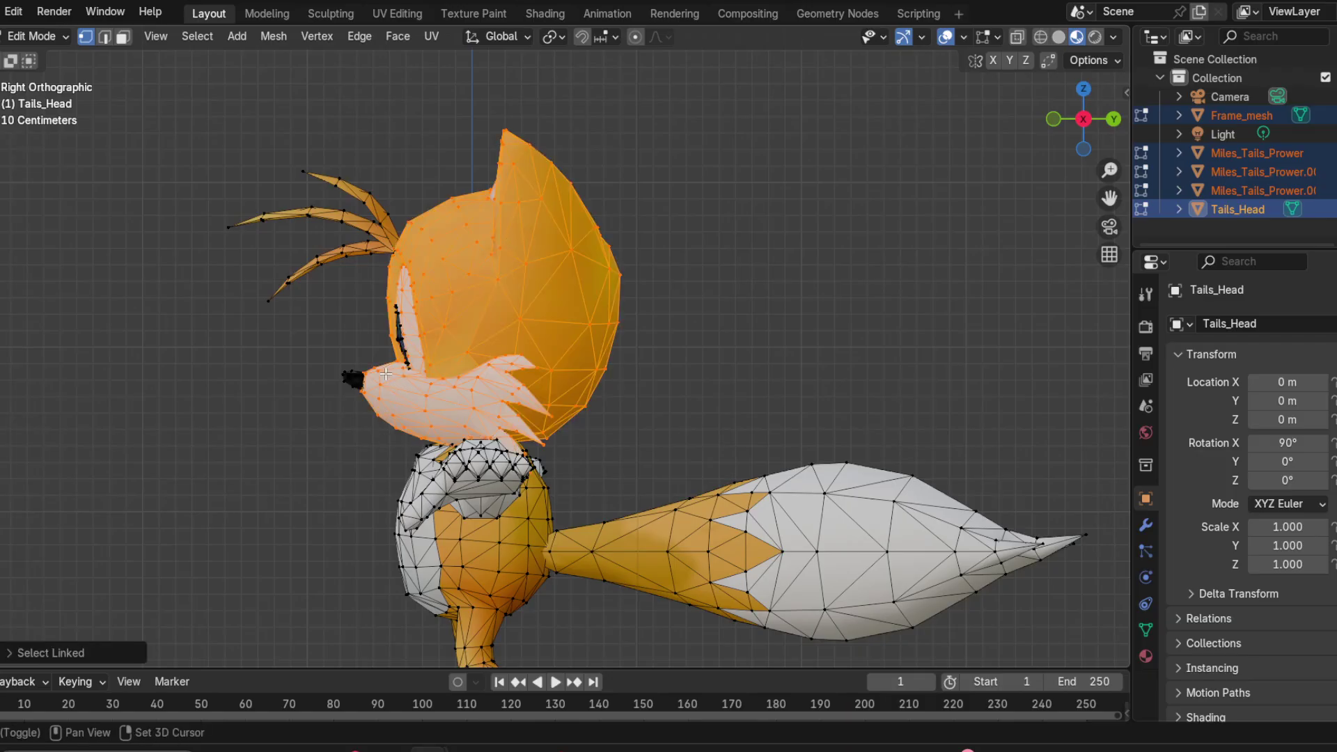
Step: Examine the Tails reference head's side profile, from the muzzle and cheek fur to the back of the head and ear
scroll(437, 308, up, 2)
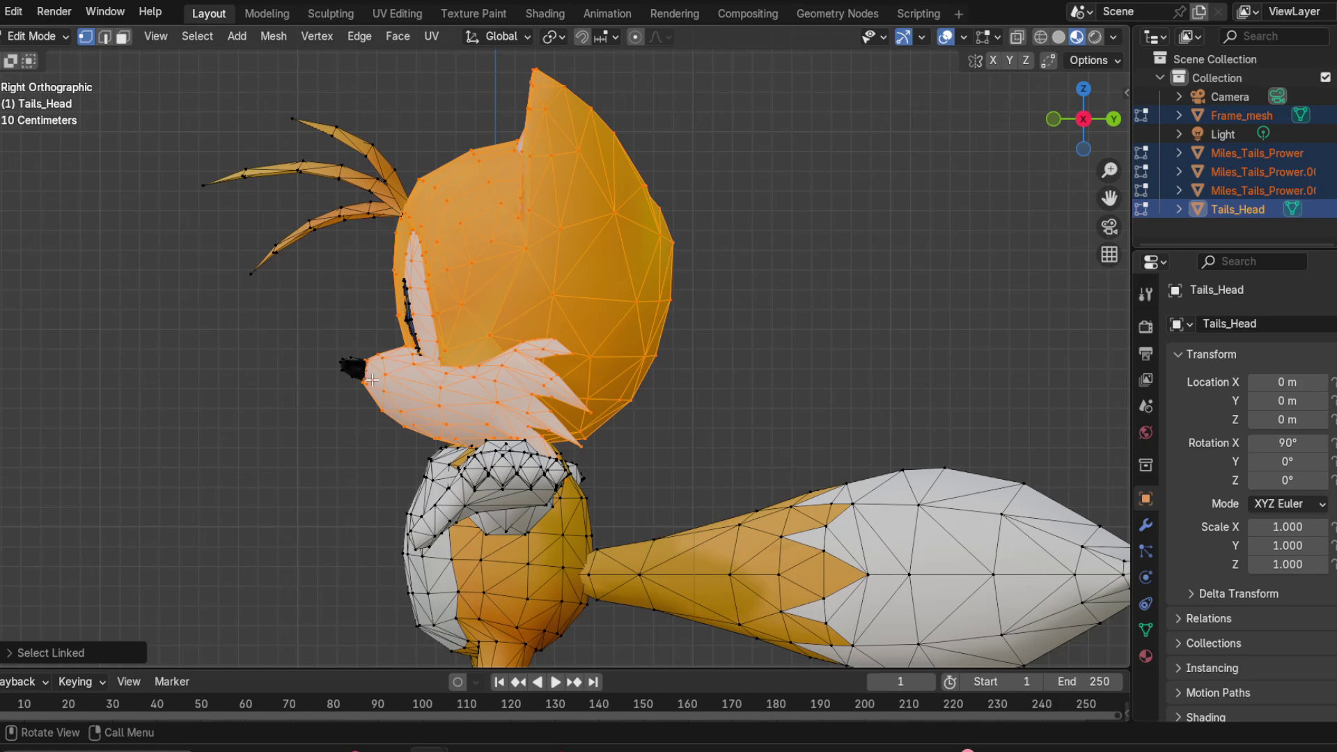
scroll(371, 380, up, 2)
scroll(366, 372, down, 3)
scroll(356, 362, up, 2)
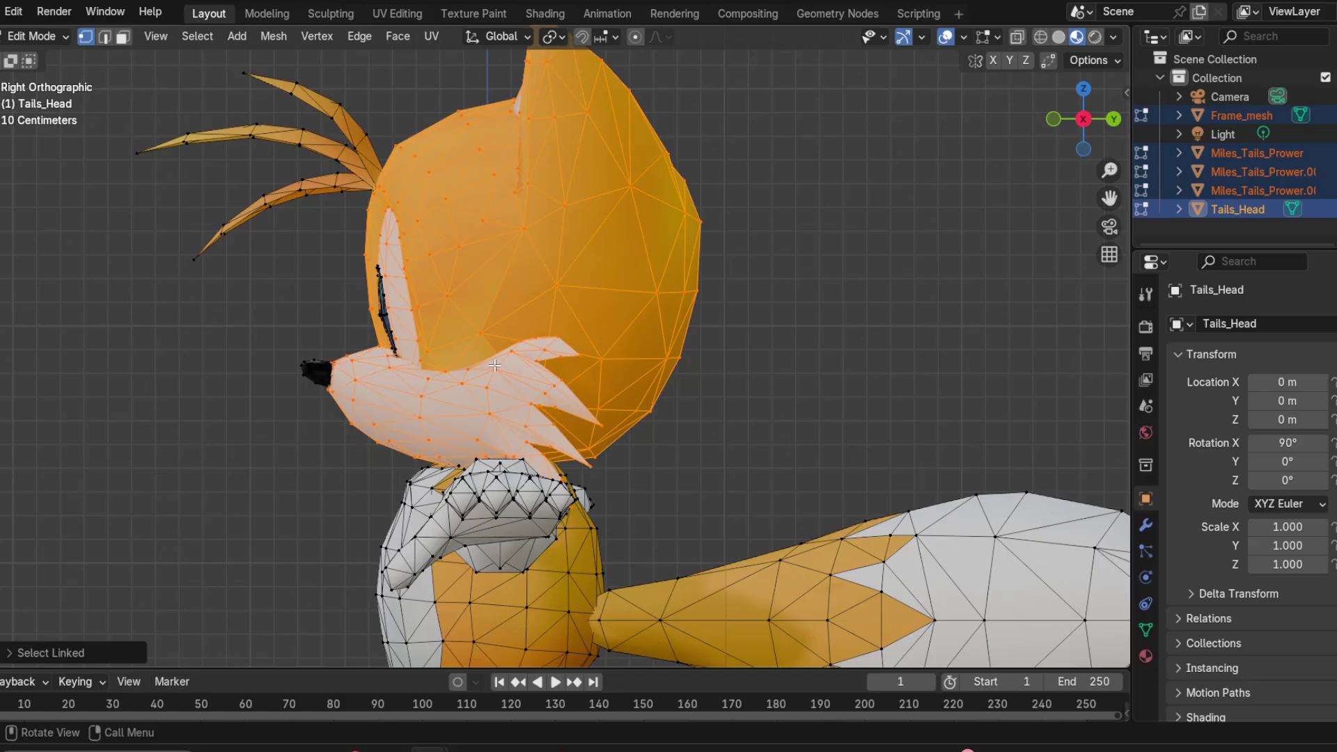
middle_drag(495, 365, 1021, 63)
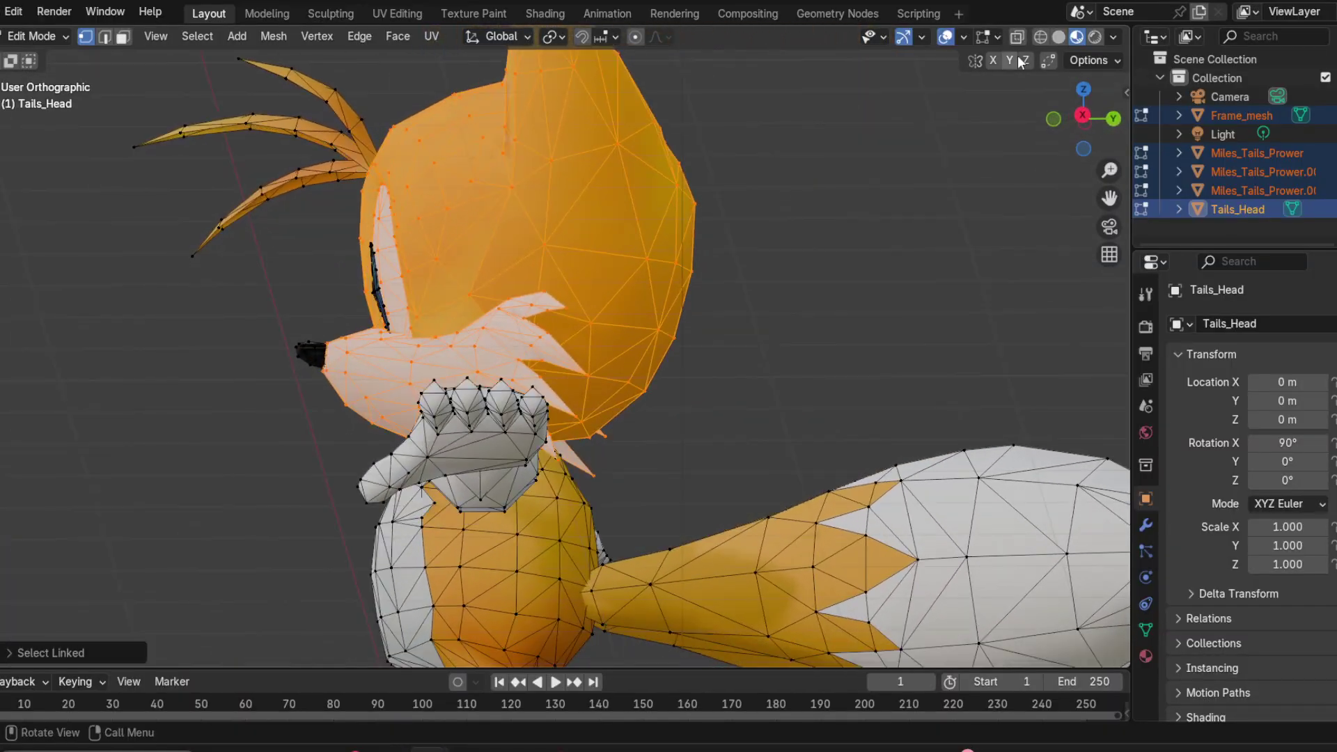
click(1083, 115)
scroll(719, 320, up, 3)
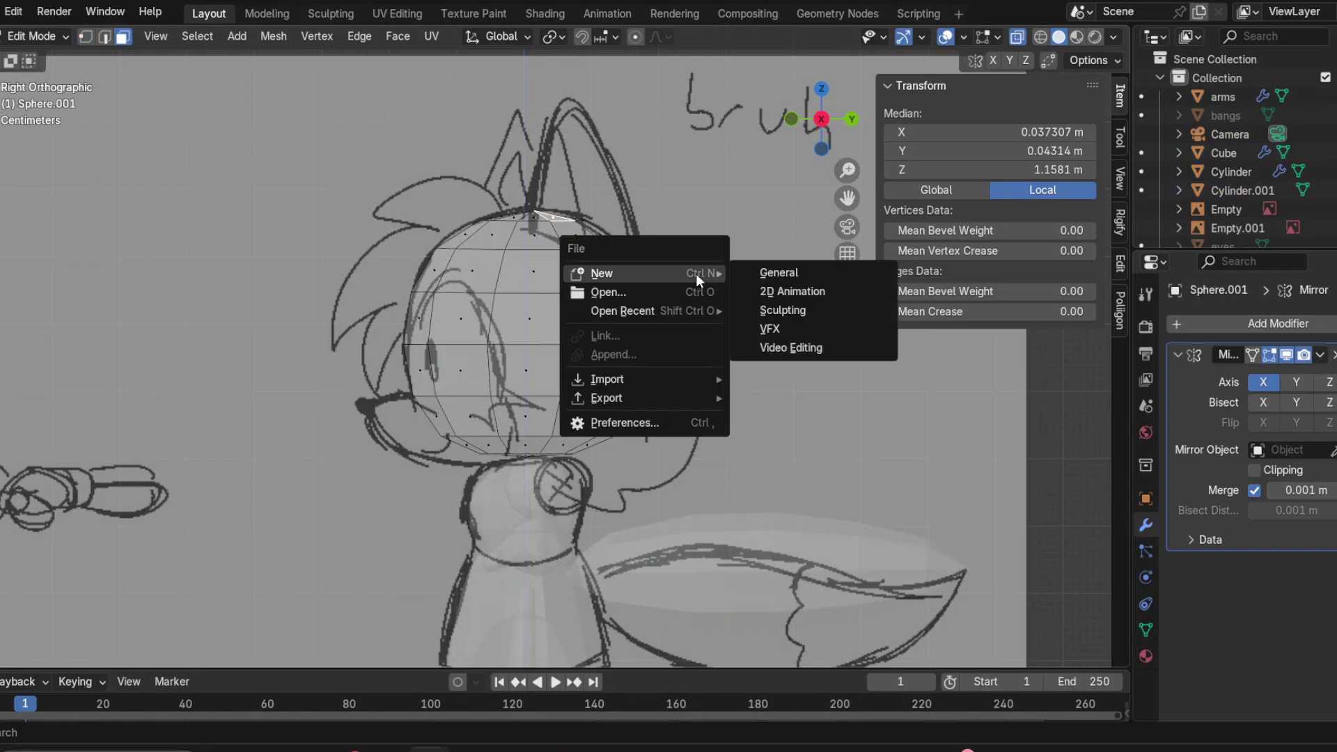
Step: Return to the sketch-based head model and compare its sphere with the sketched head and ear outlines from the front and right
key(Escape)
middle_drag(579, 293, 871, 114)
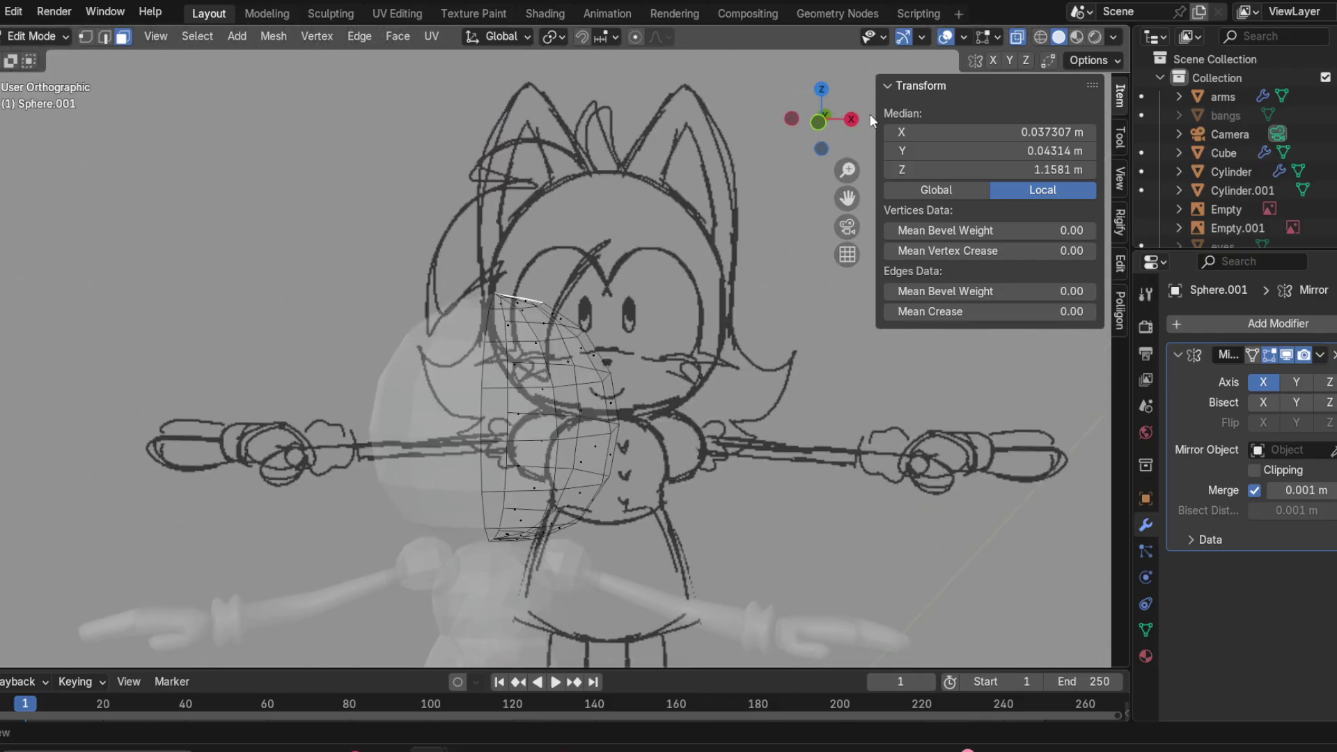
click(817, 126)
scroll(526, 316, up, 3)
scroll(526, 316, down, 2)
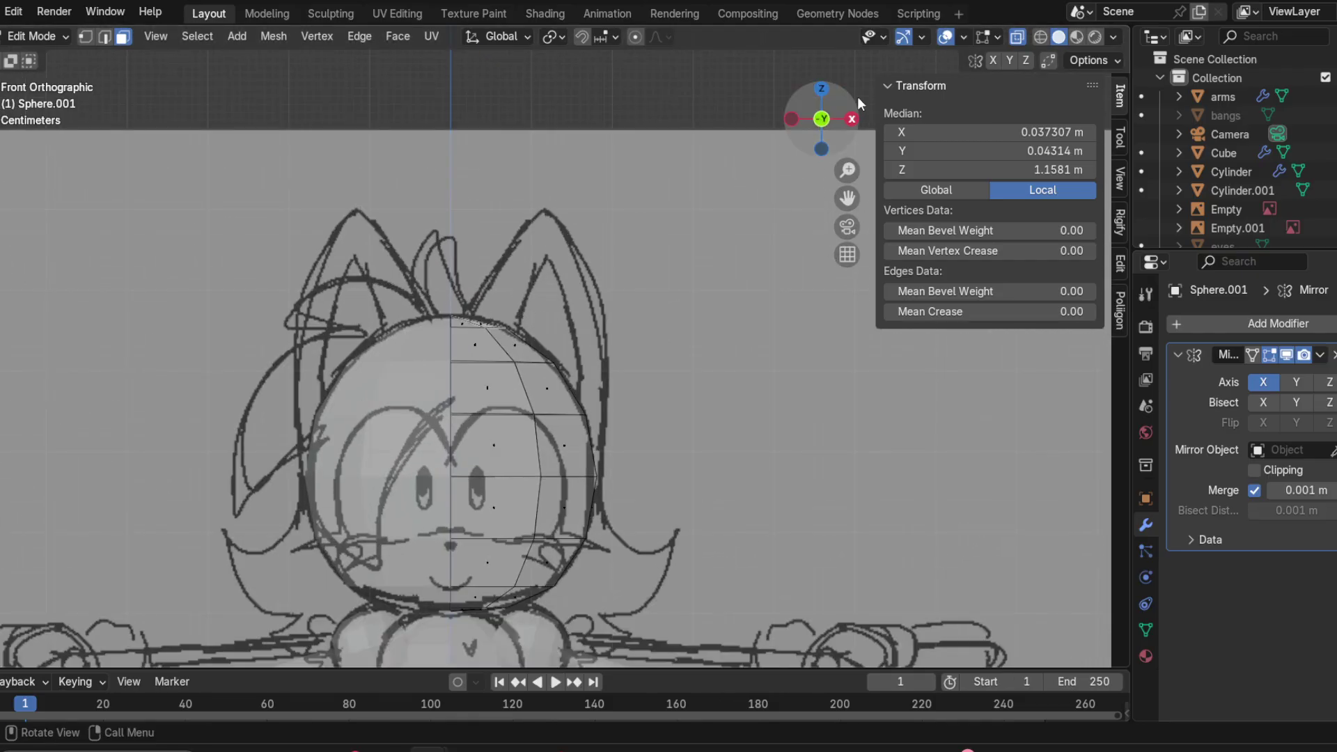
click(851, 120)
scroll(679, 365, down, 1)
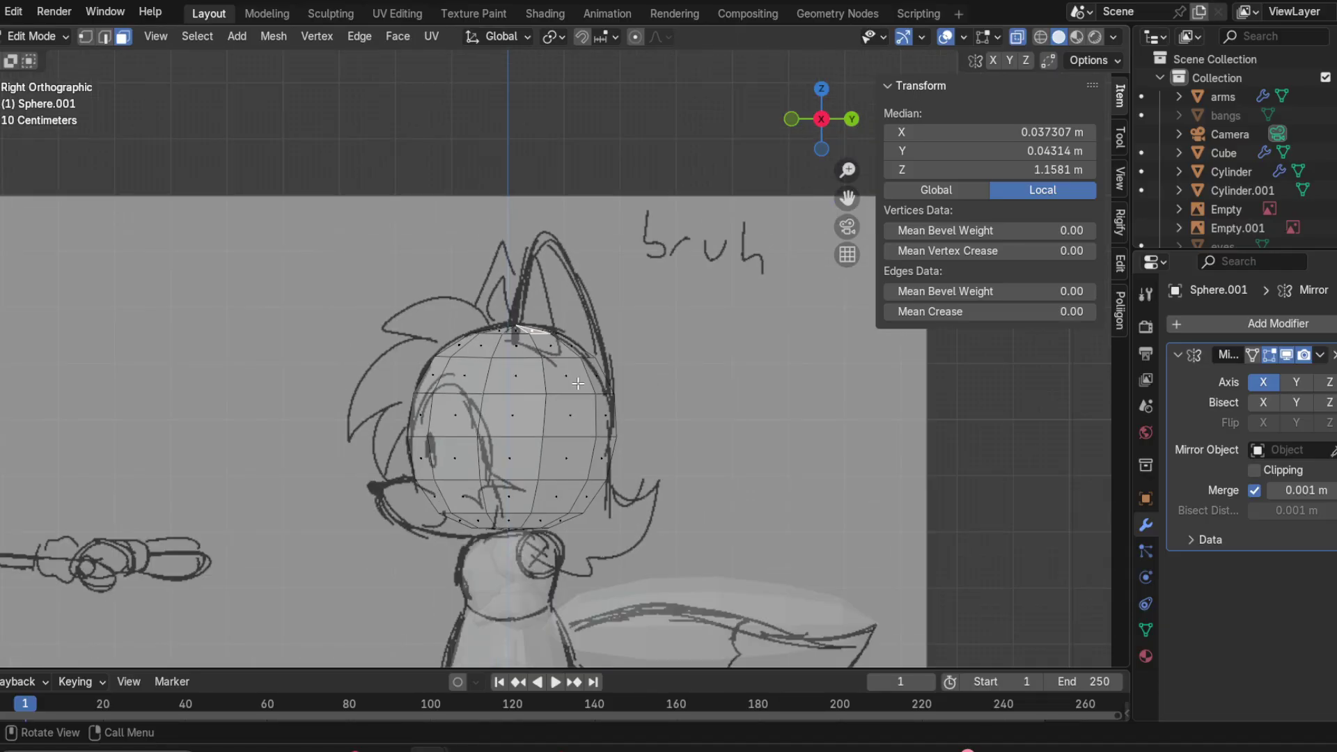
scroll(528, 356, up, 1)
scroll(607, 422, up, 1)
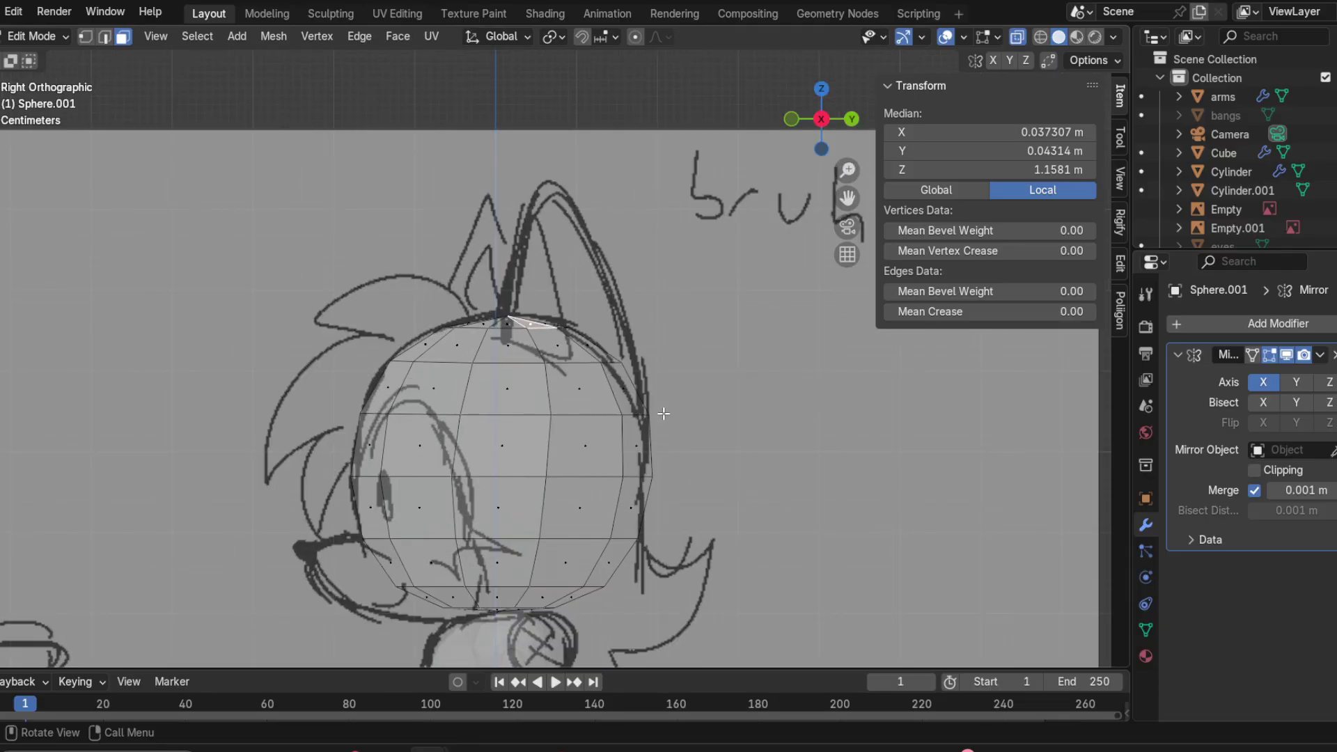
mouse_move(619, 350)
middle_down()
mouse_move(630, 327)
mouse_move(557, 373)
mouse_move(837, 99)
middle_up()
click(792, 118)
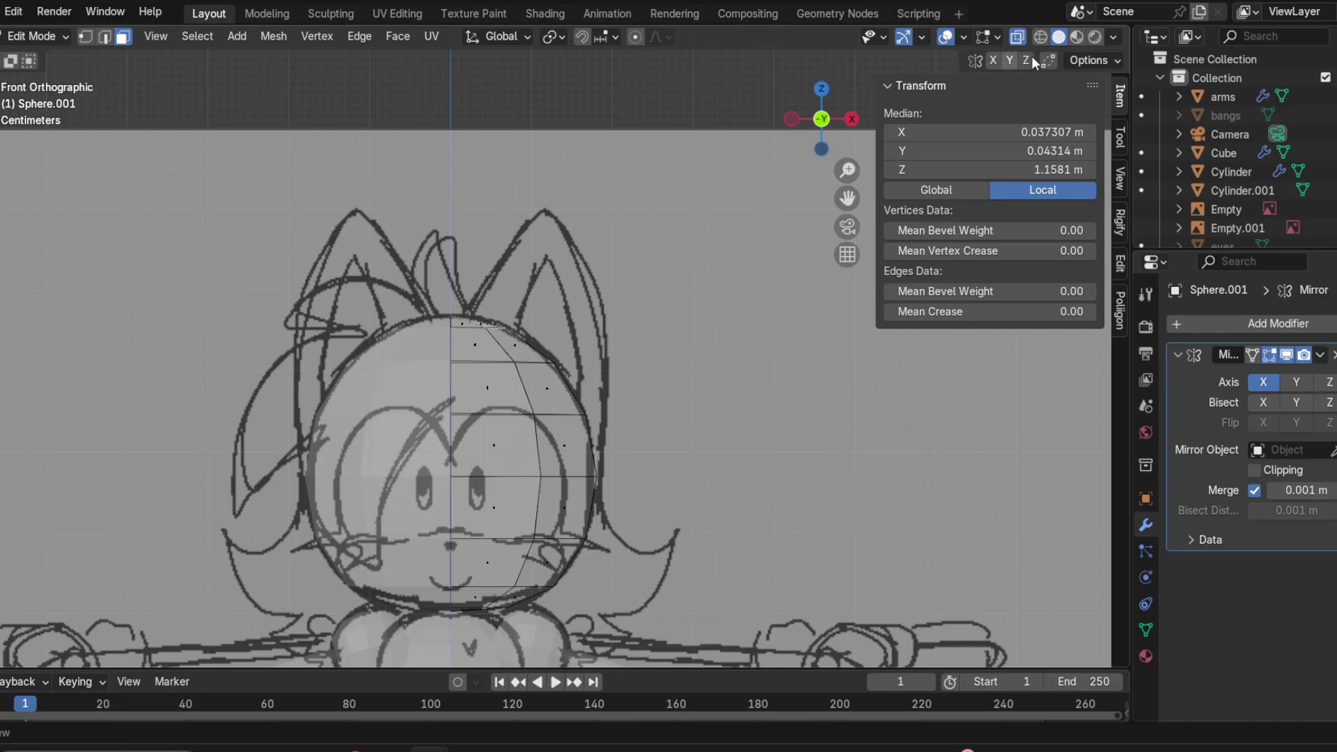
Step: Select the two adjacent columns of faces on the head's upper side up to the crown and extrude them about 0.188 m along the normal
click(592, 433)
shift+click(576, 398)
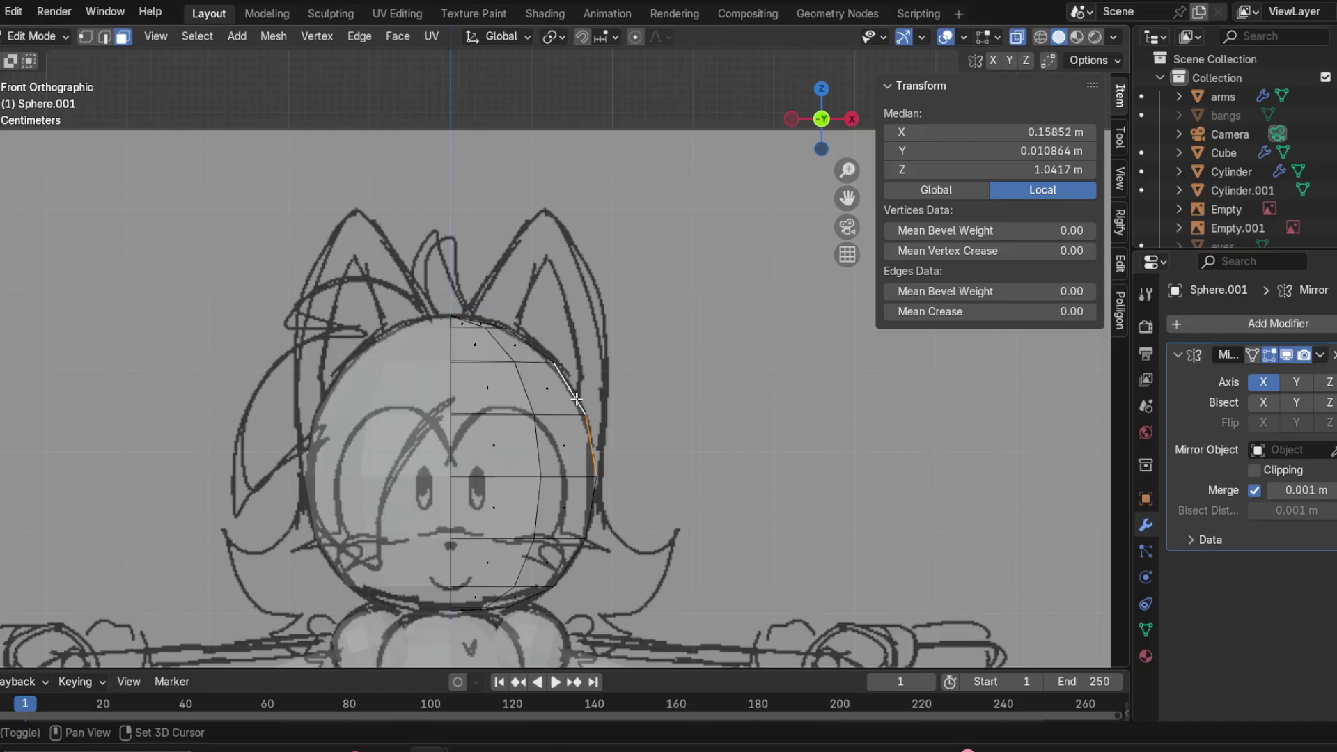
shift+click(532, 350)
shift+click(481, 323)
middle_drag(731, 370, 523, 436)
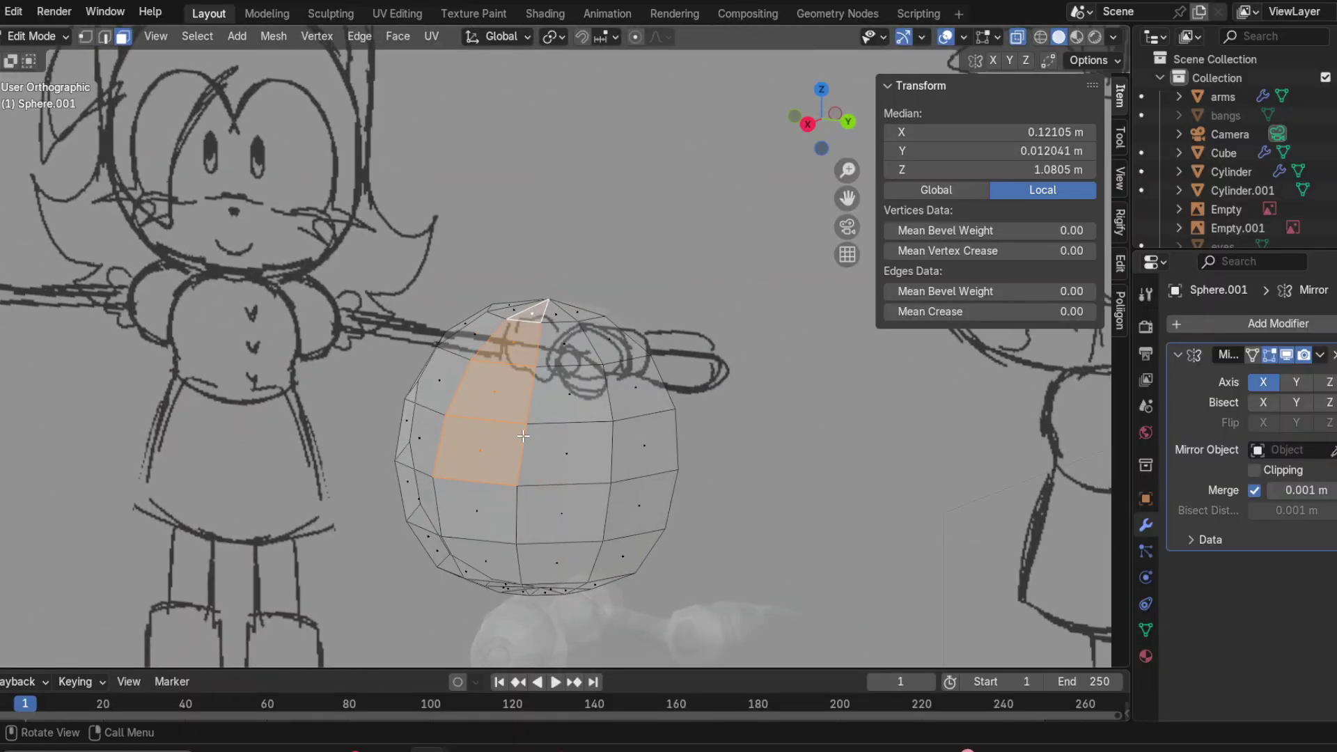
shift+click(565, 452)
shift+click(567, 393)
shift+click(534, 315)
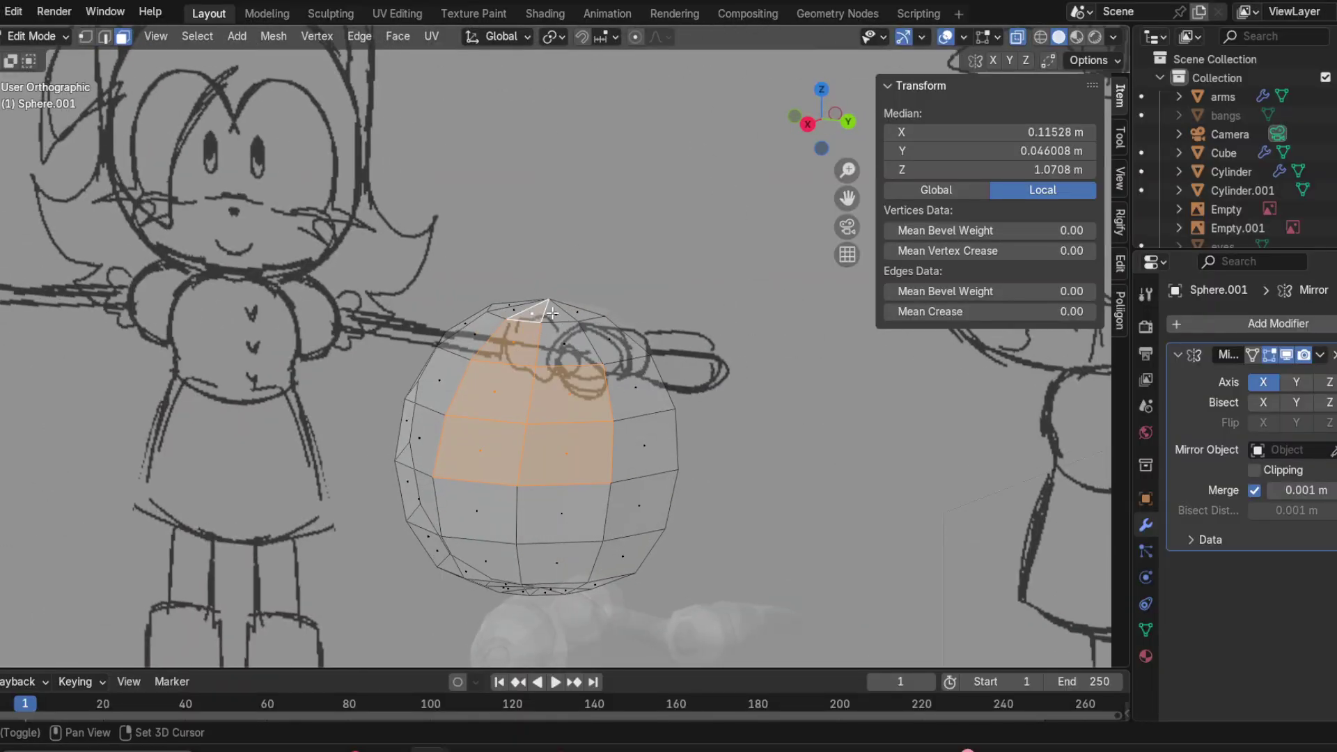
shift+click(555, 315)
shift+click(565, 342)
middle_drag(598, 380, 815, 197)
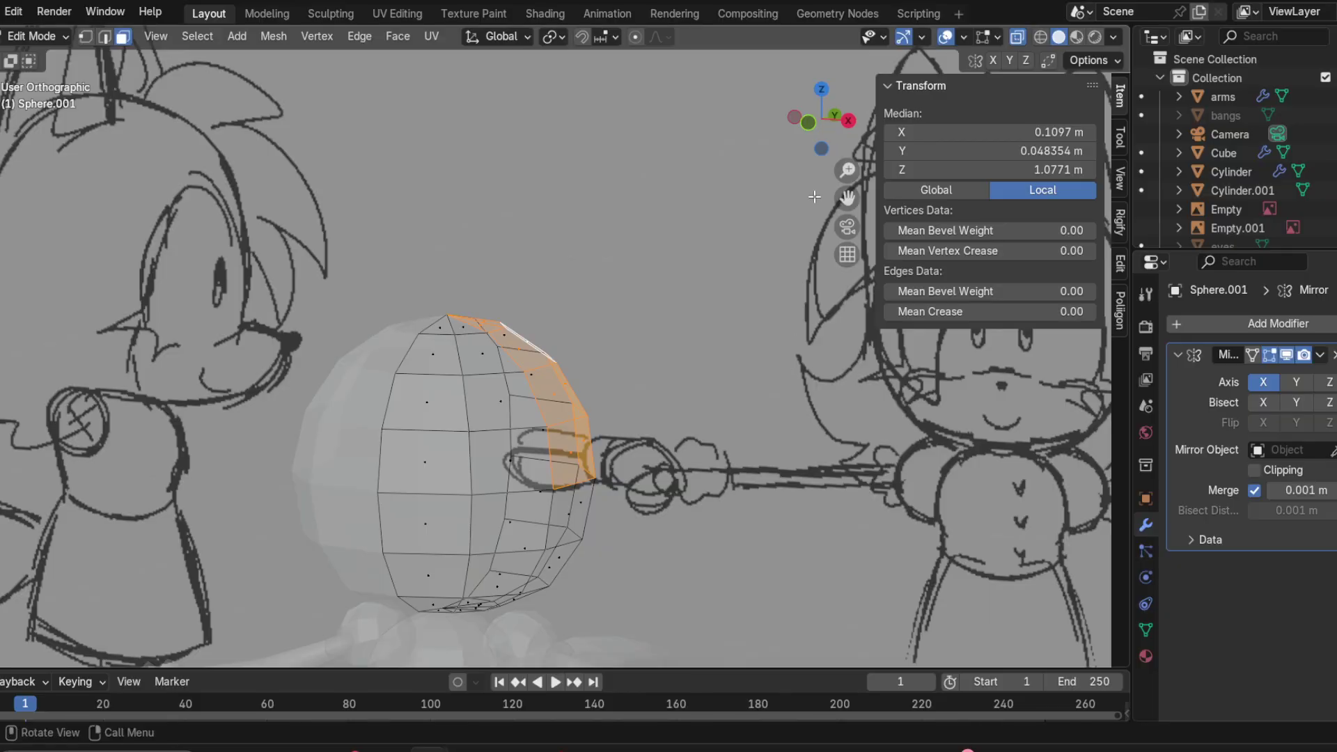
click(808, 124)
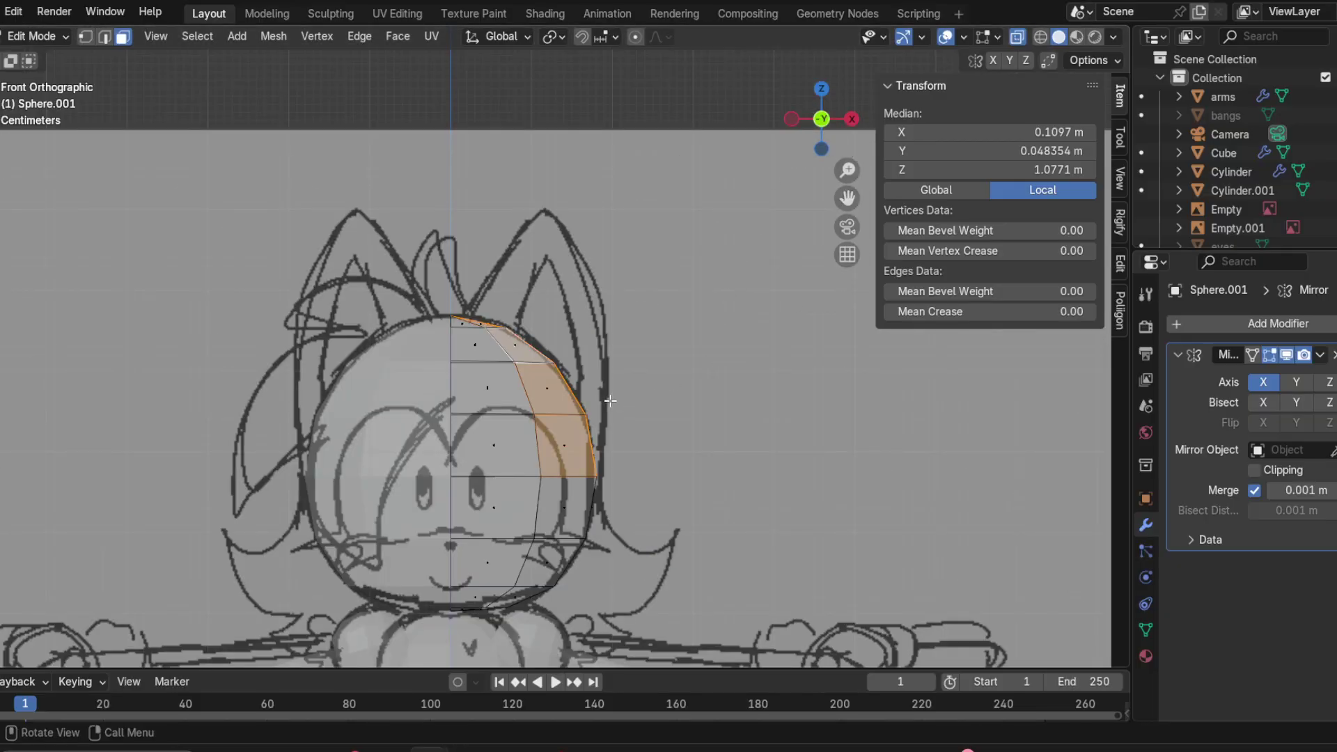
middle_drag(558, 404, 831, 169)
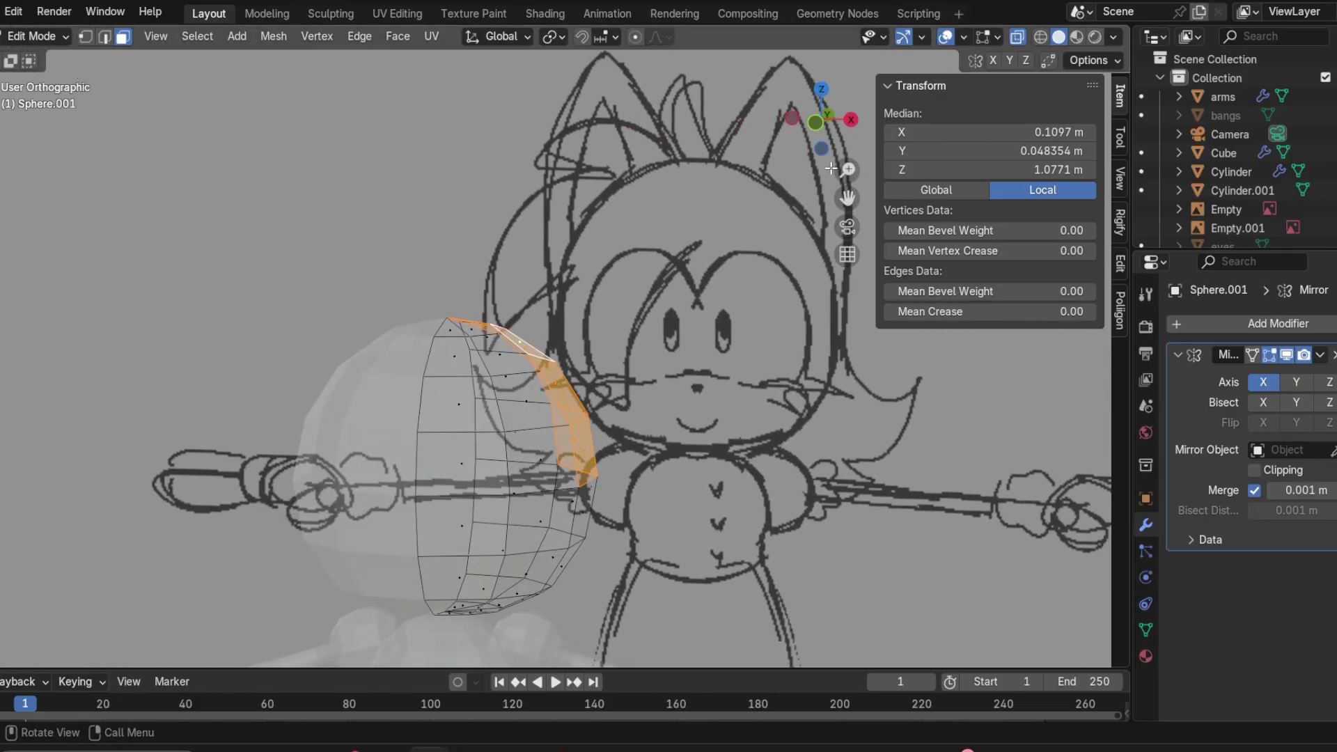
click(817, 124)
key(e)
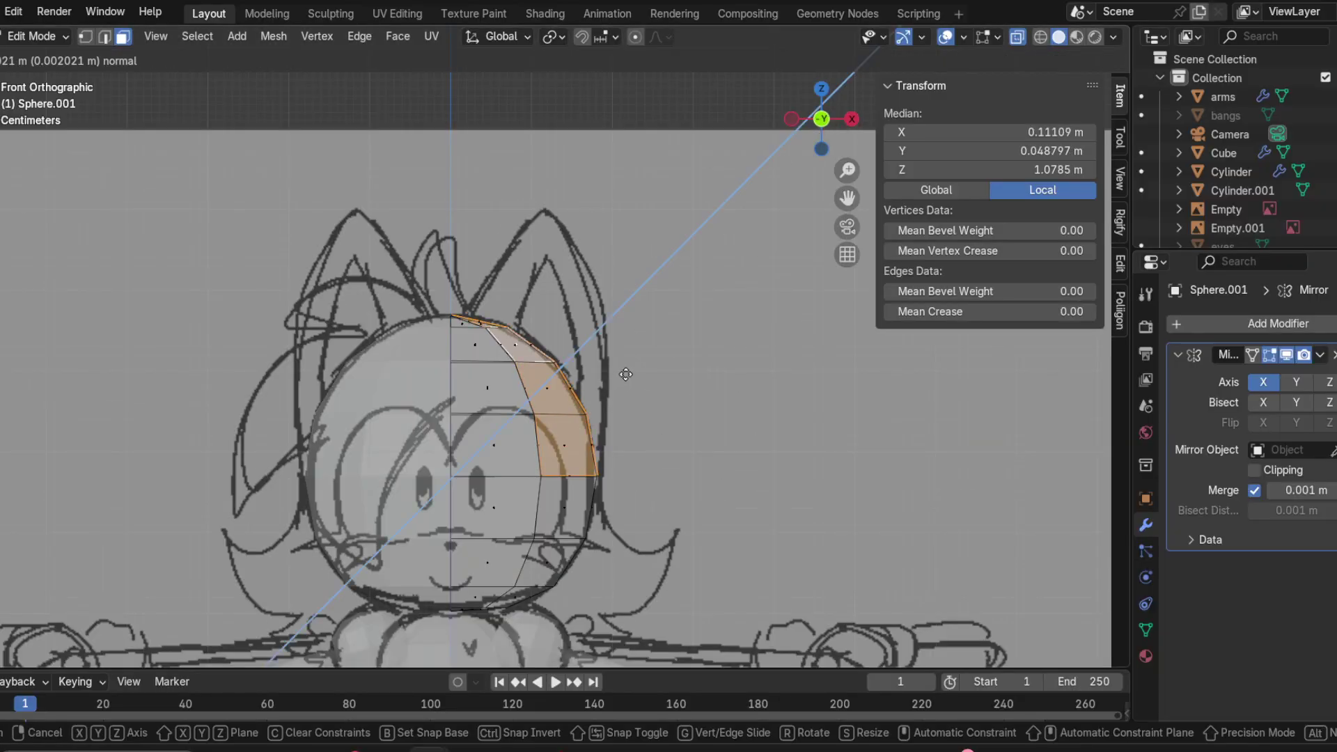
click(677, 226)
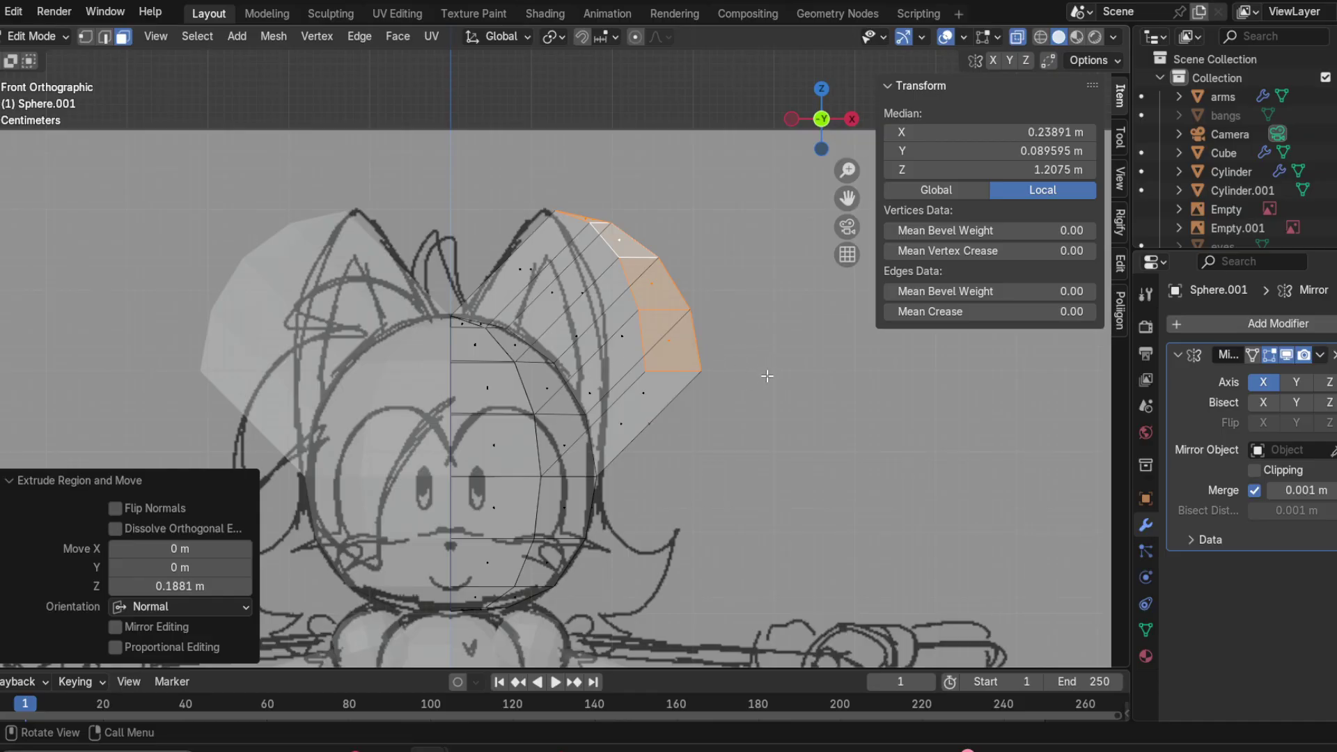
Step: Form the ear tip by scaling the extruded faces to 0.253, rotating them -22.2° and moving them onto the front sketch's ear tip
key(s)
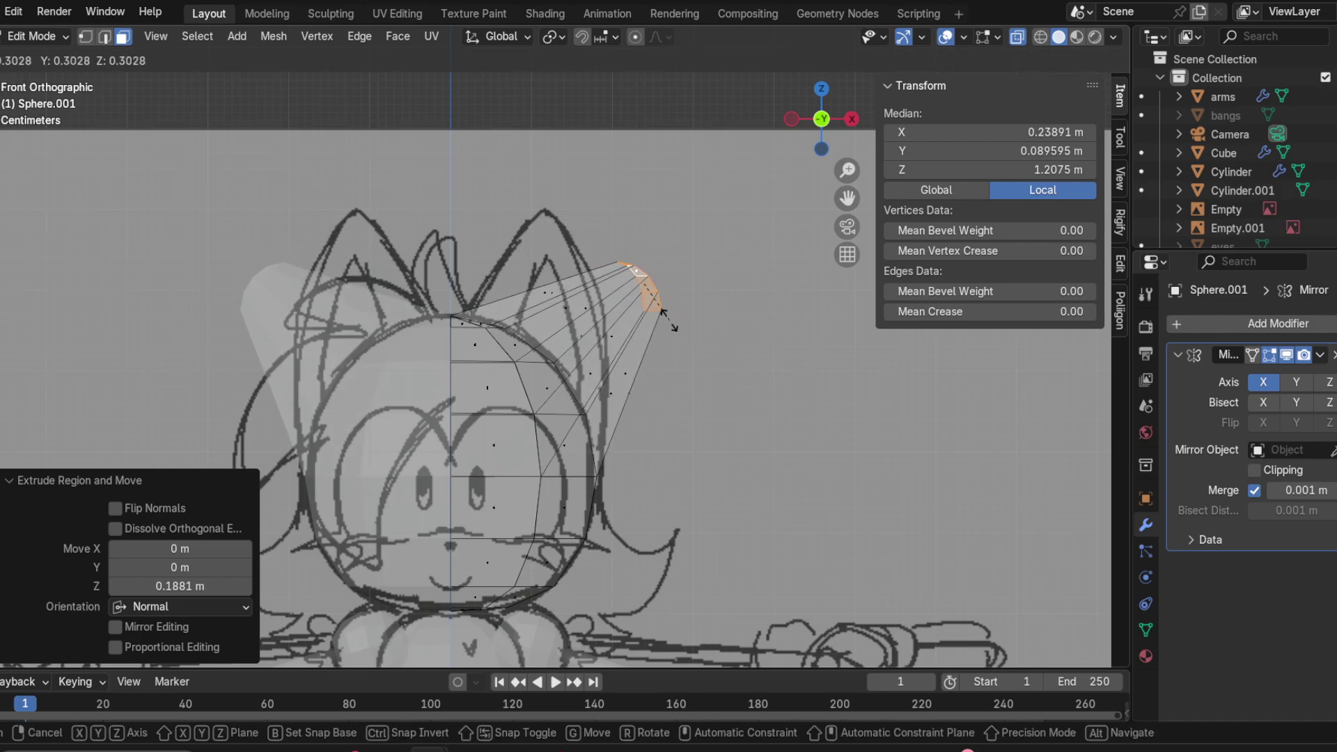
click(664, 315)
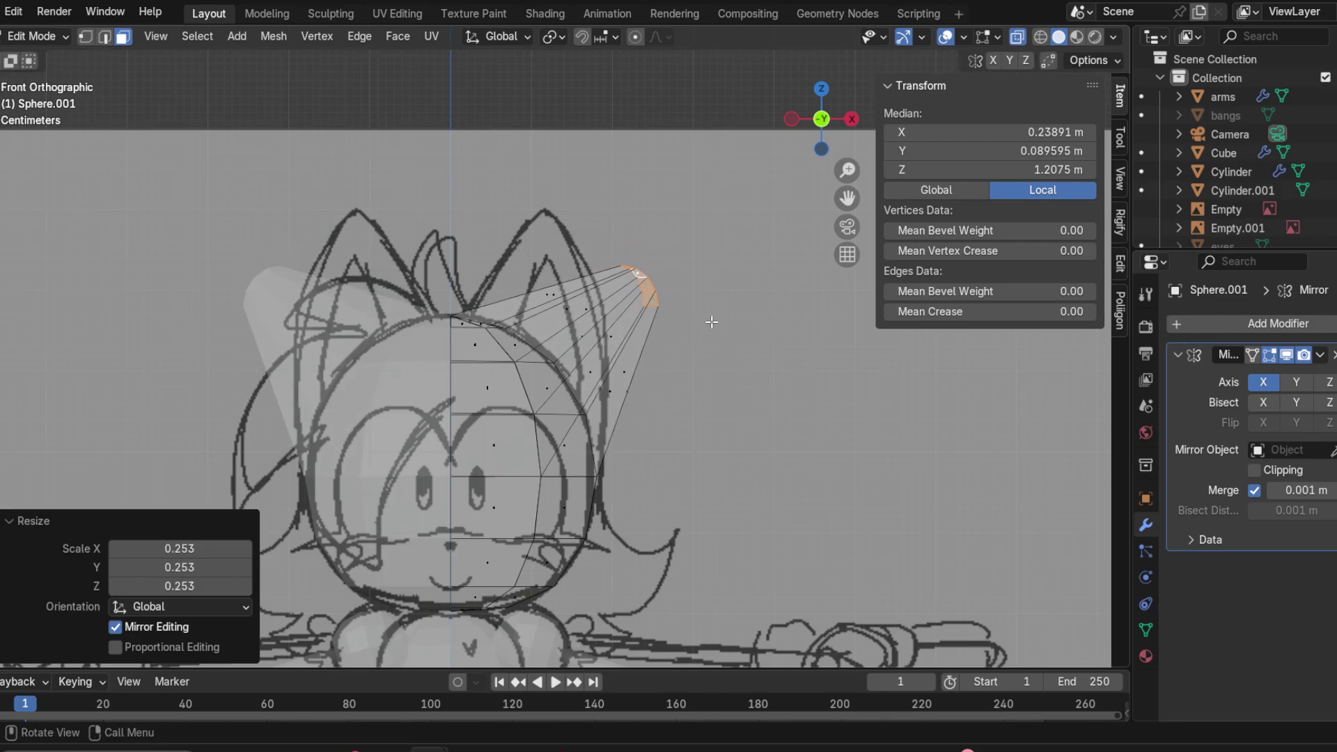
key(r)
click(717, 293)
key(g)
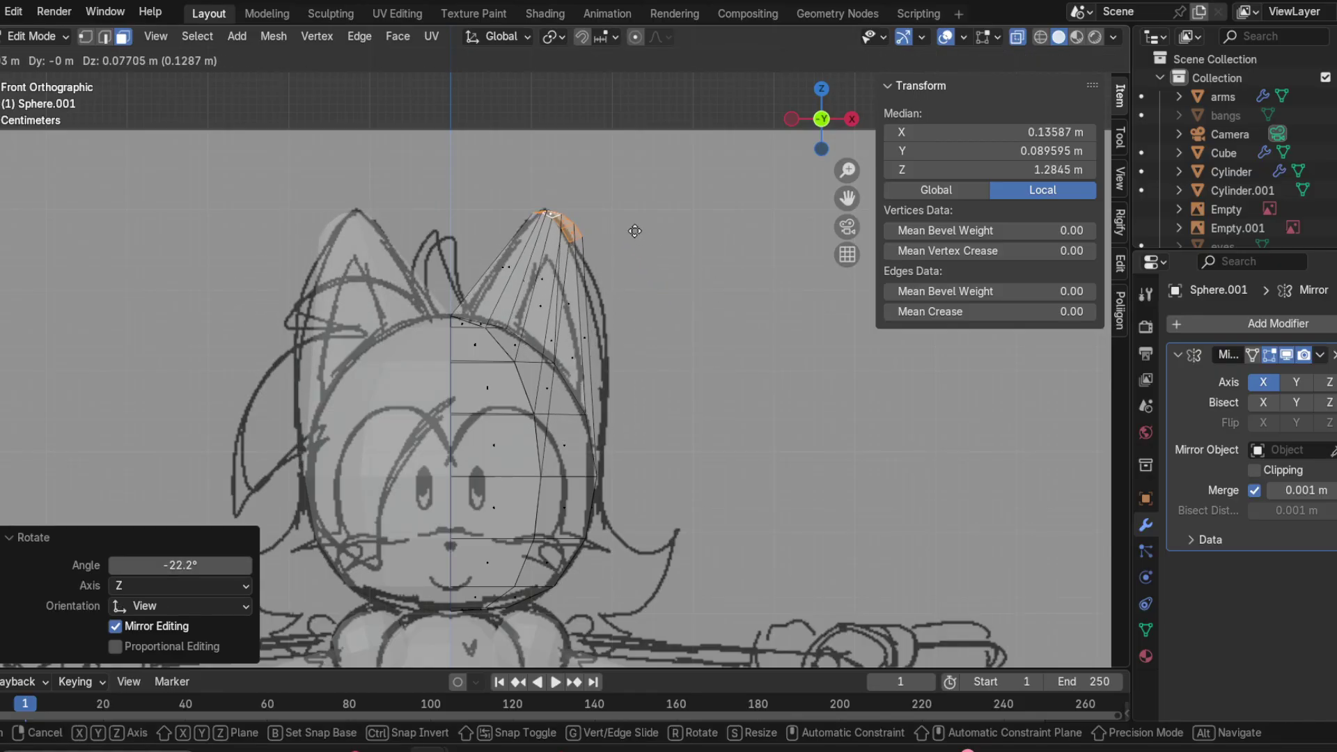
click(634, 231)
Step: In the right orthographic view, move the ear tip about -0.018 m in Y and 0.032 m in Z to the sketched ear's peak
middle_drag(697, 336, 625, 397)
click(814, 126)
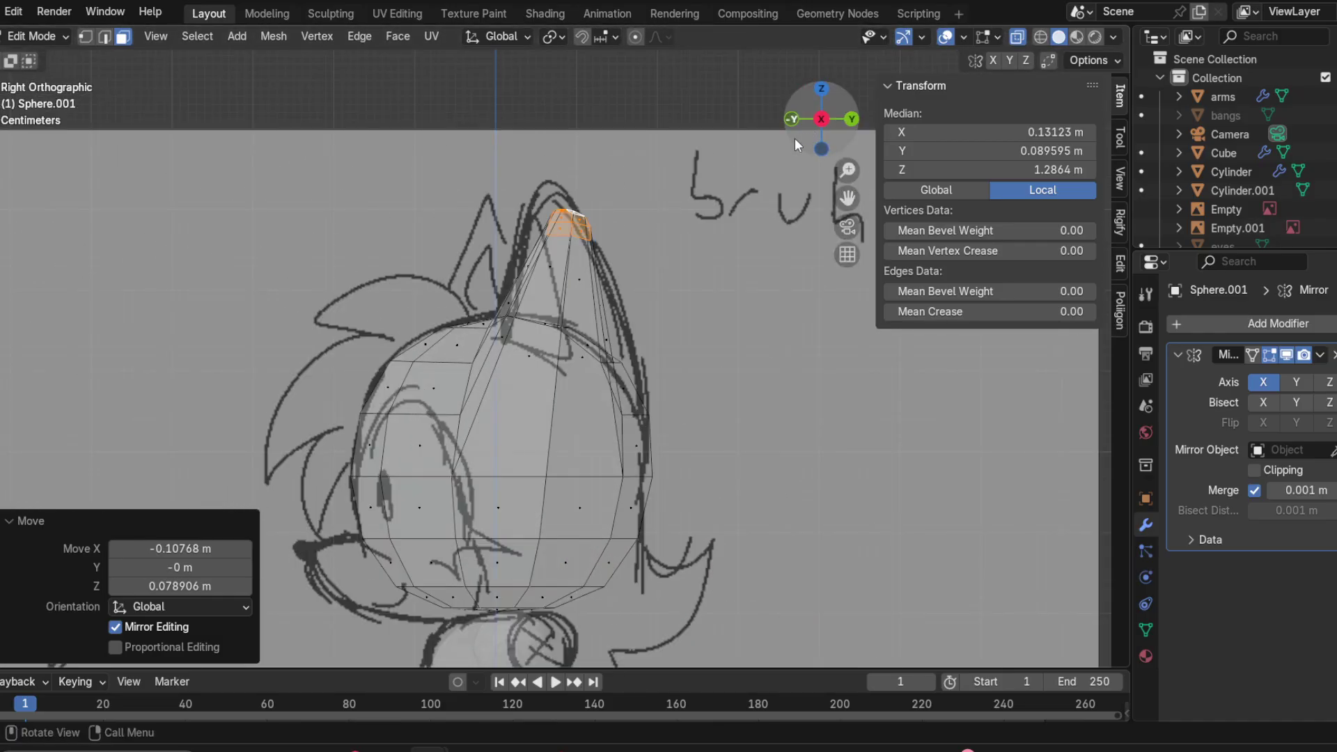
key(g)
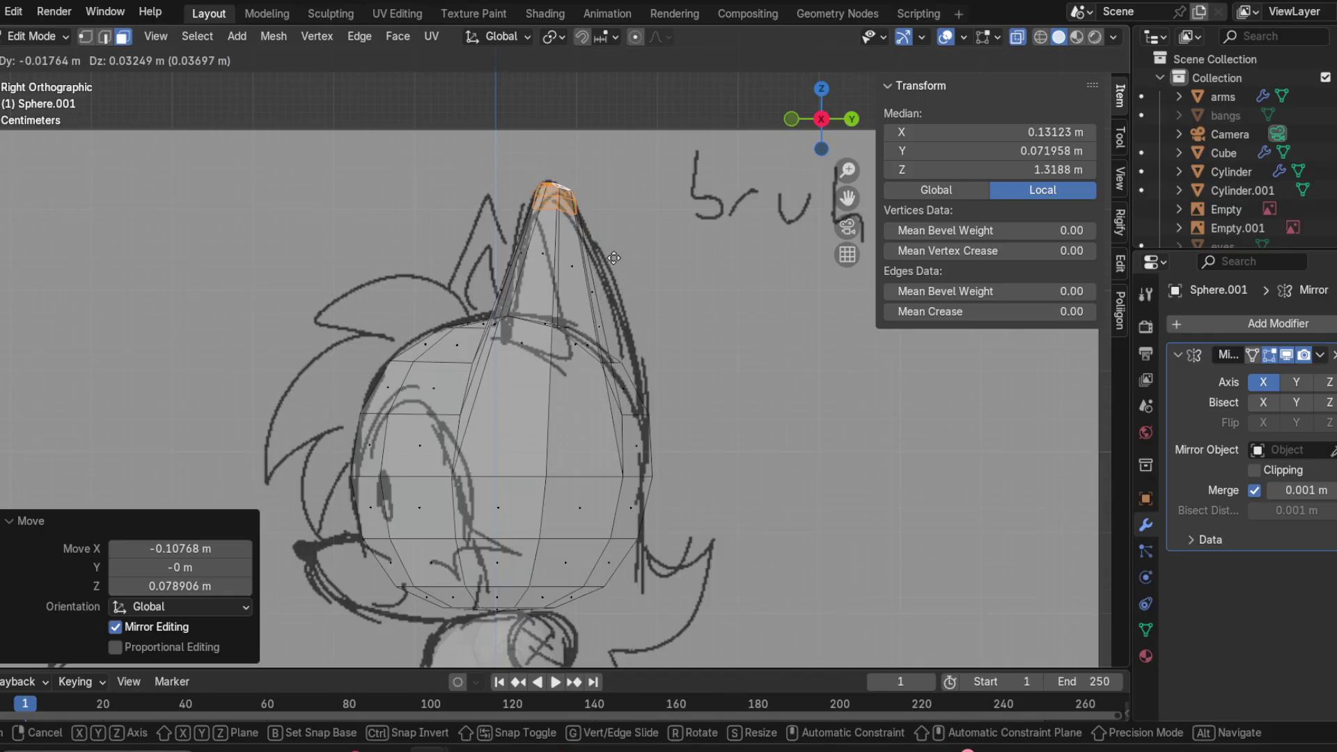
click(617, 262)
Step: Check the ear from several angles and lower its tip about 0.028 m in front view to match the sketched ear tip
mouse_move(617, 262)
middle_down()
mouse_move(780, 307)
mouse_move(773, 230)
mouse_move(624, 304)
mouse_move(452, 270)
middle_up()
click(793, 119)
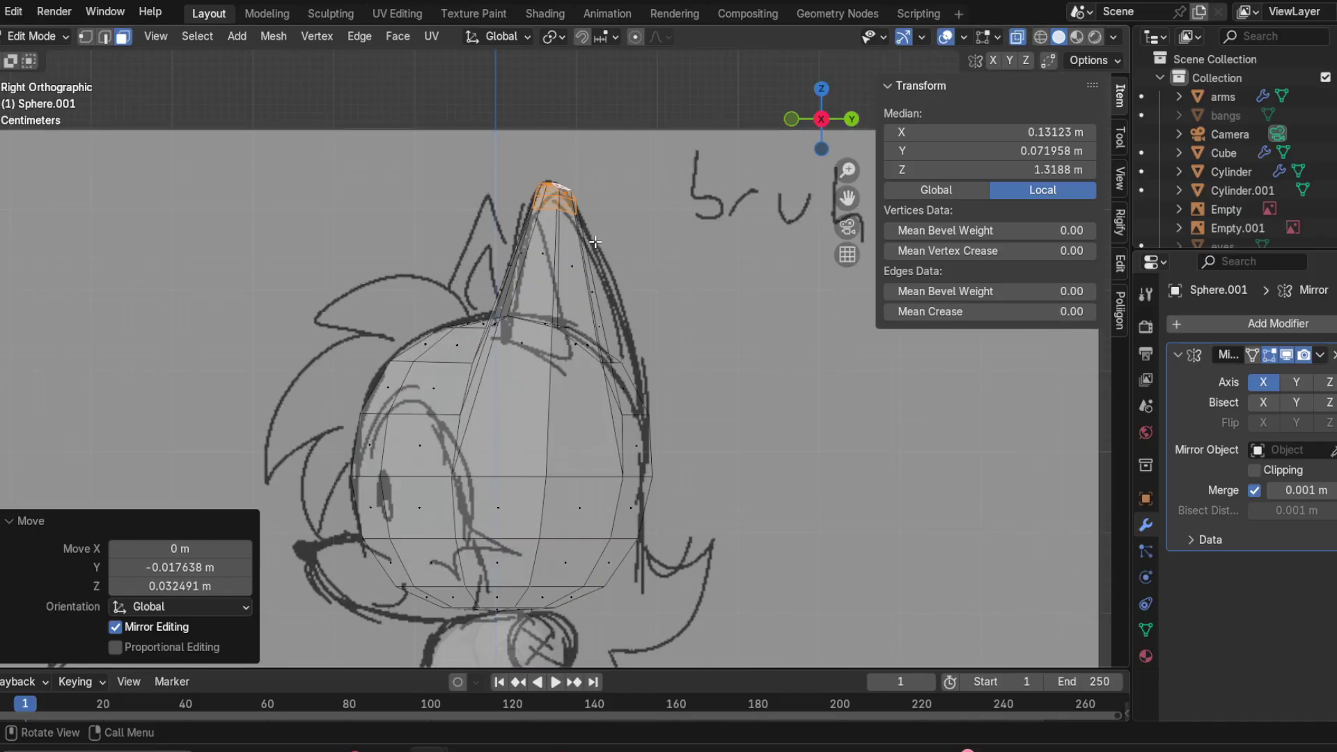
mouse_move(596, 242)
middle_down()
mouse_move(704, 322)
mouse_move(636, 346)
mouse_move(514, 305)
middle_up()
scroll(613, 336, up, 3)
scroll(631, 338, up, 1)
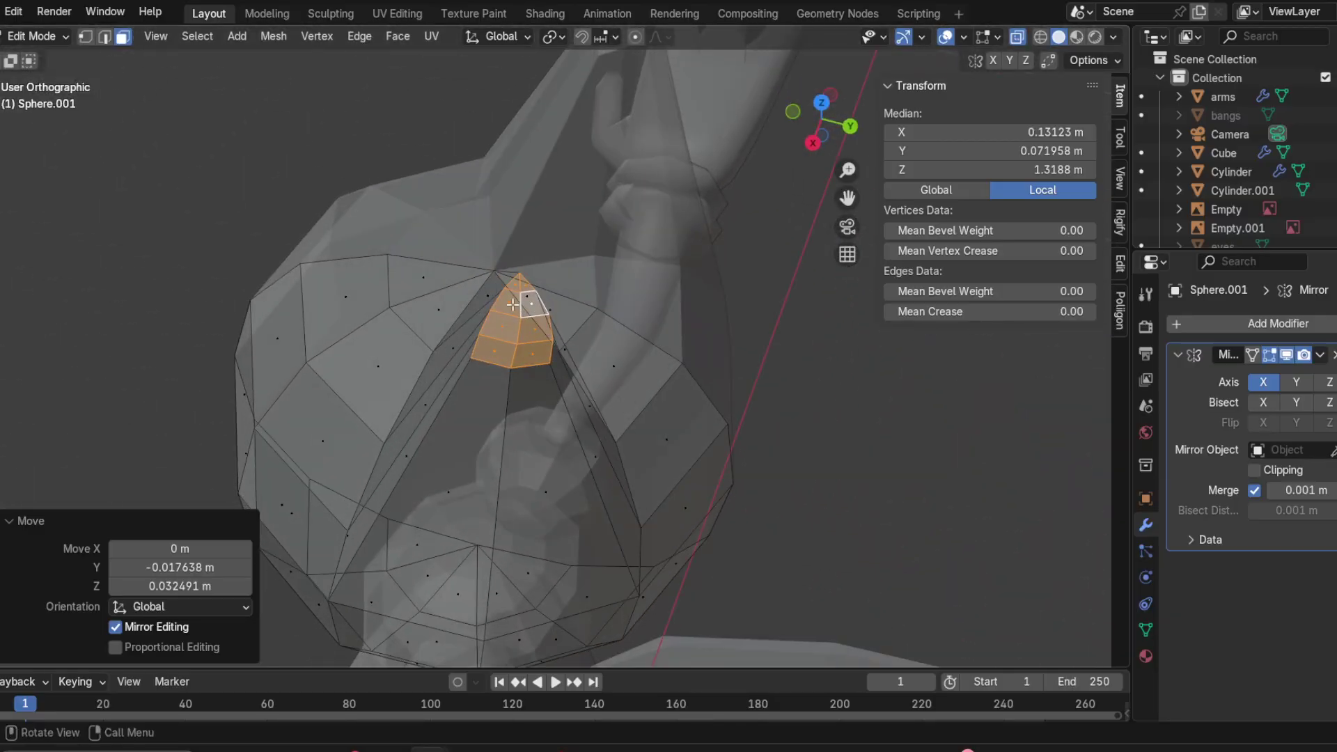
click(813, 142)
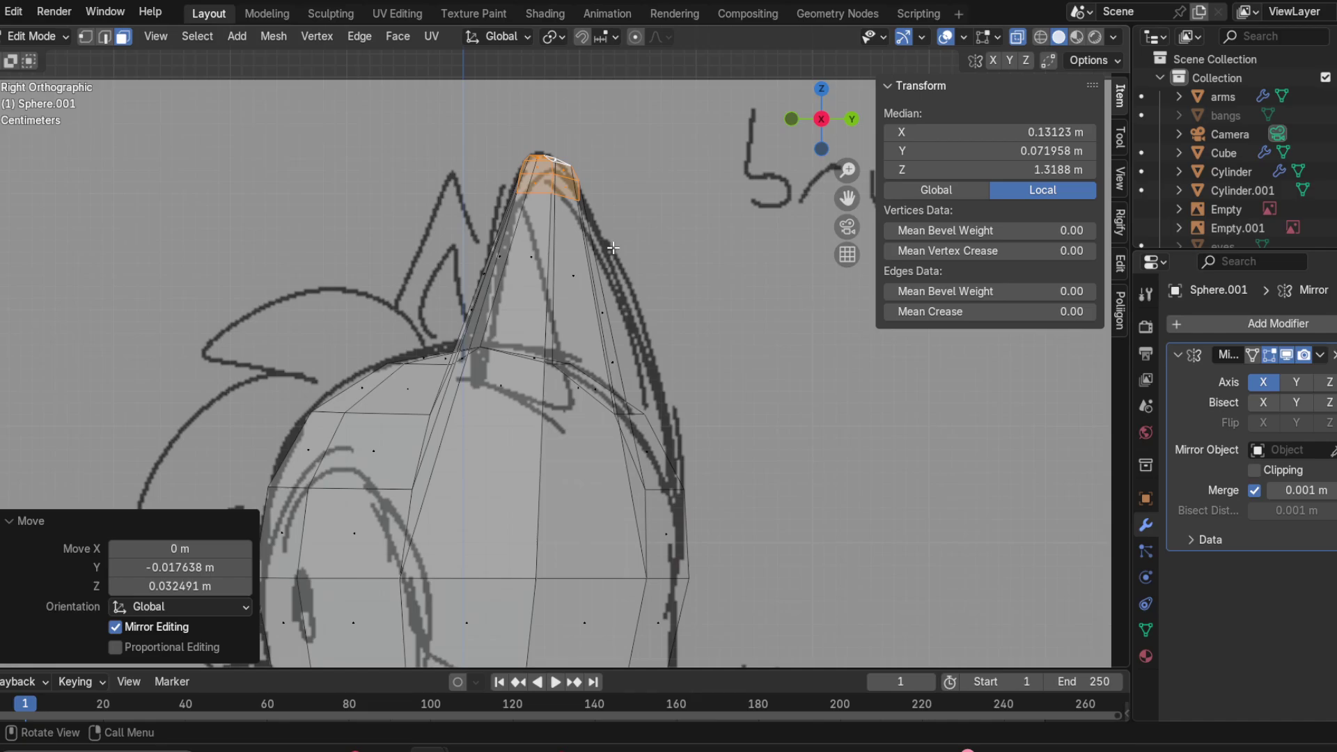
shift+middle_drag(613, 247, 604, 216)
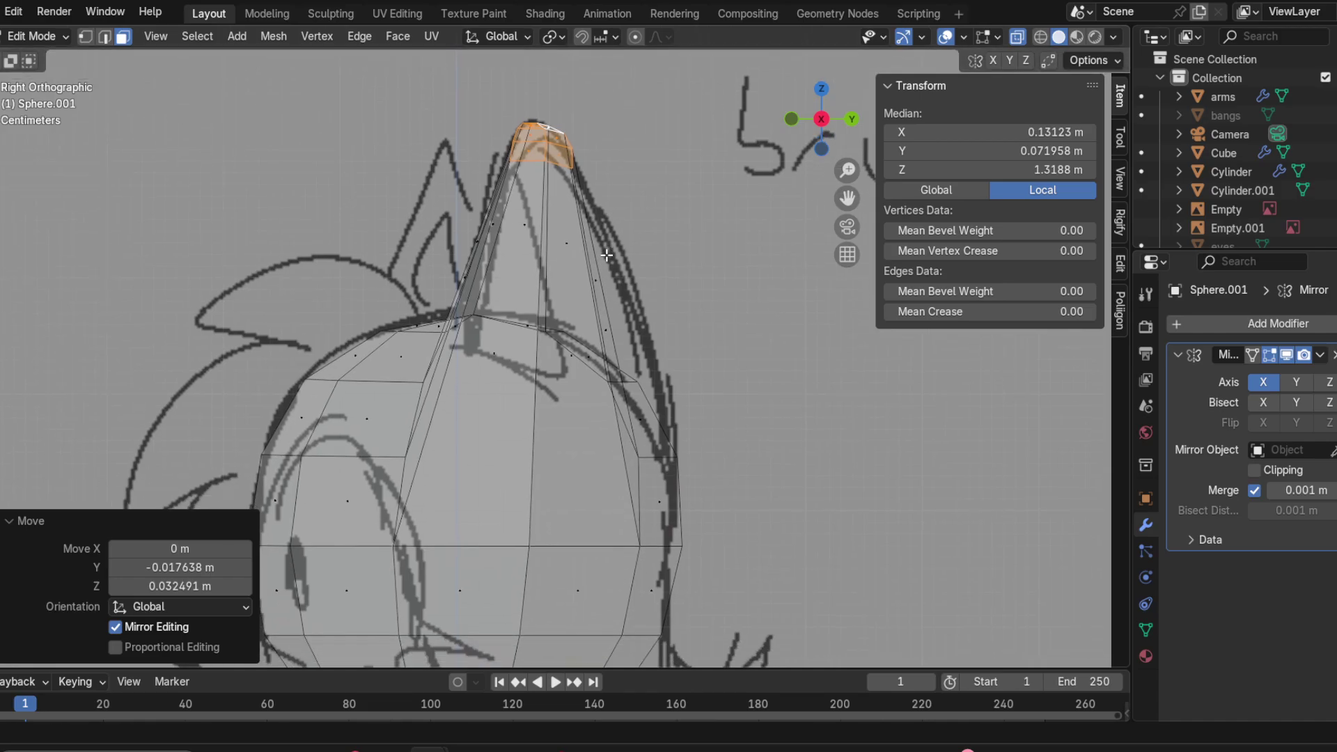
click(822, 120)
click(852, 119)
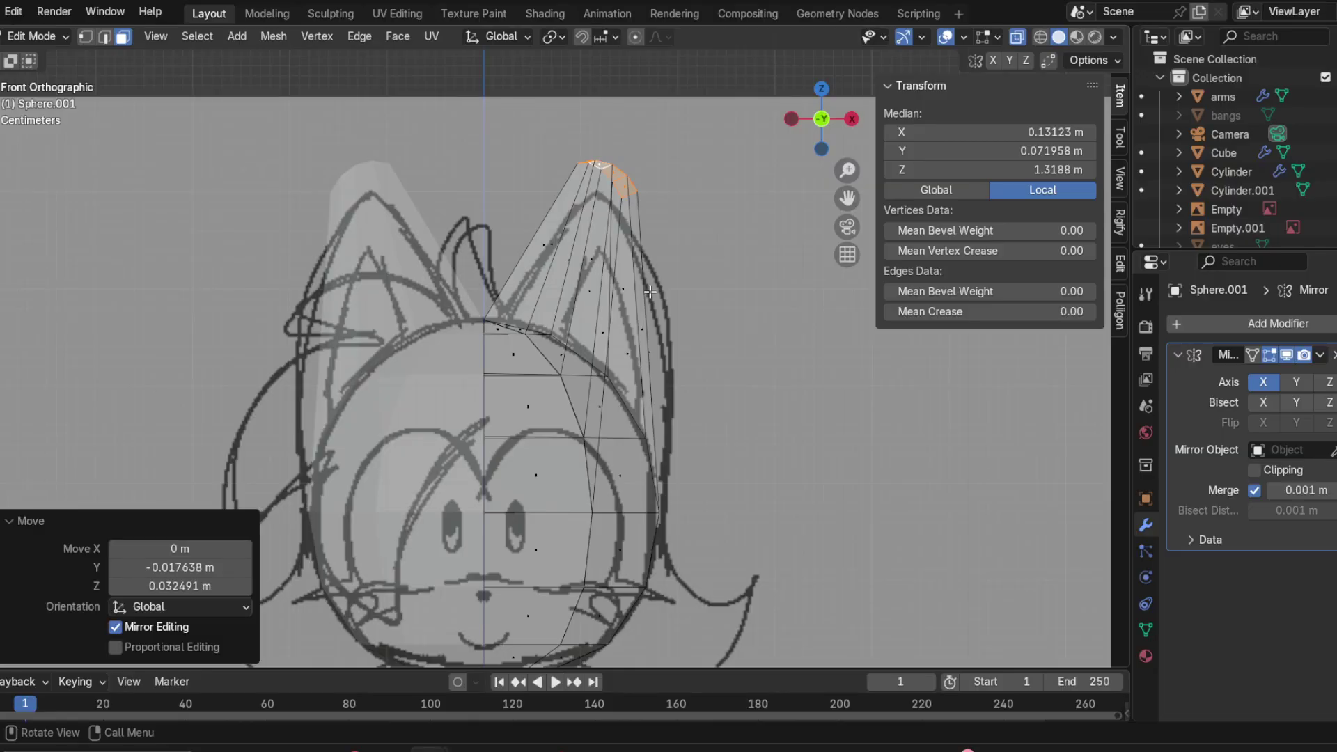
shift+middle_drag(650, 292, 619, 255)
key(g)
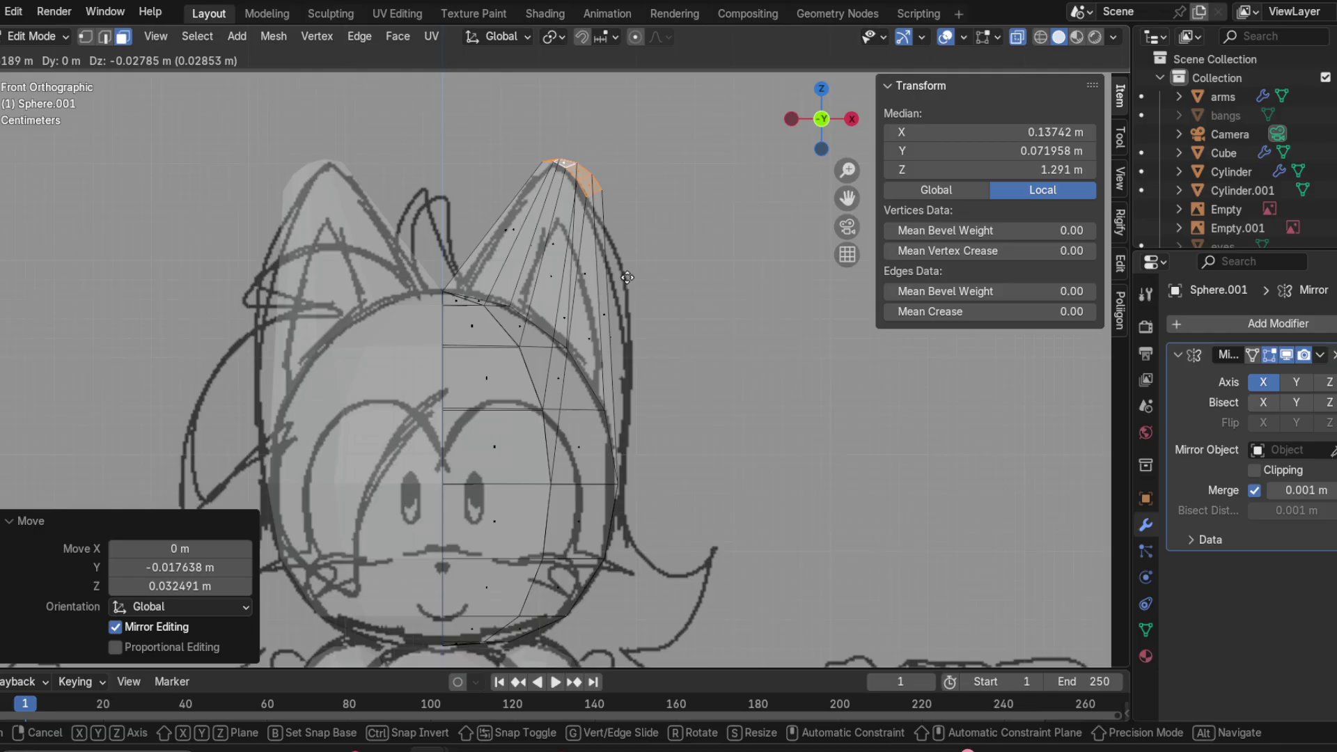
click(628, 277)
Step: Reselect only the ear tip faces in right view and move them about -0.042 m in Y and 0.019 m in Z
key(alt+a)
click(852, 121)
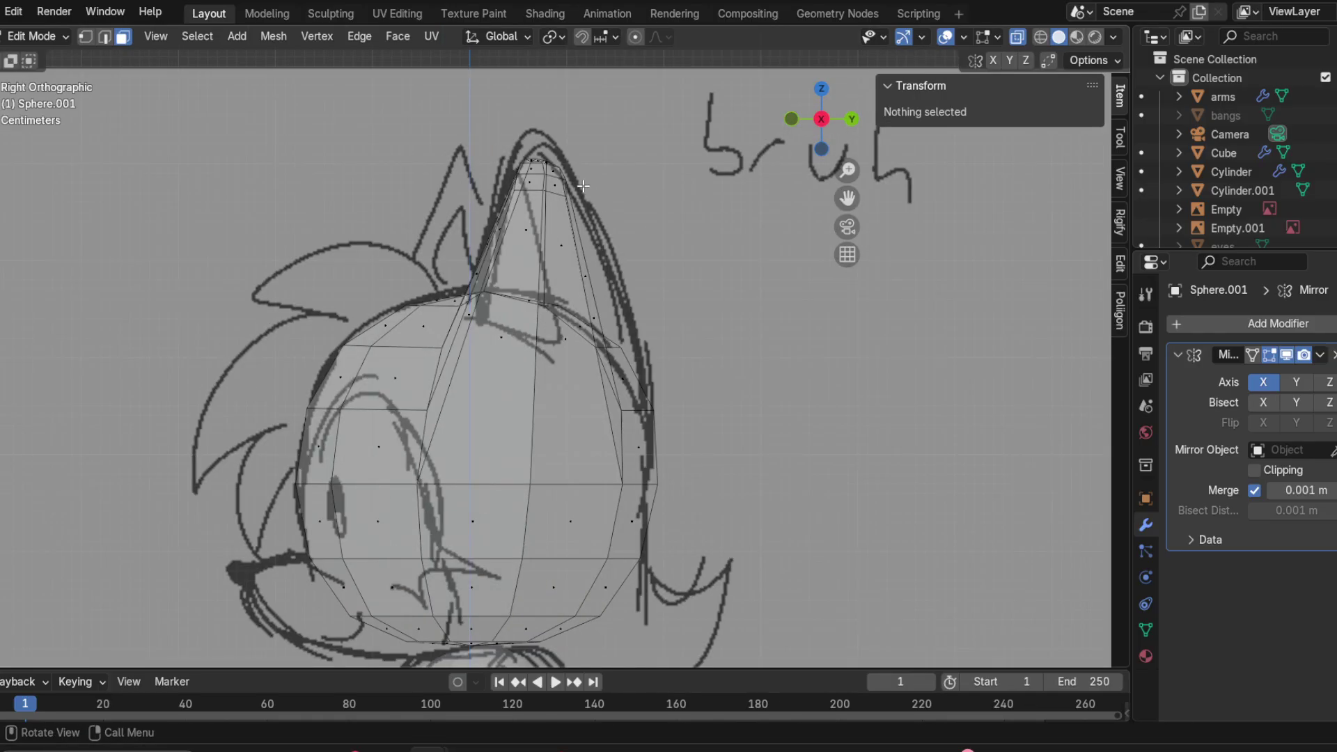
drag(495, 126, 645, 243)
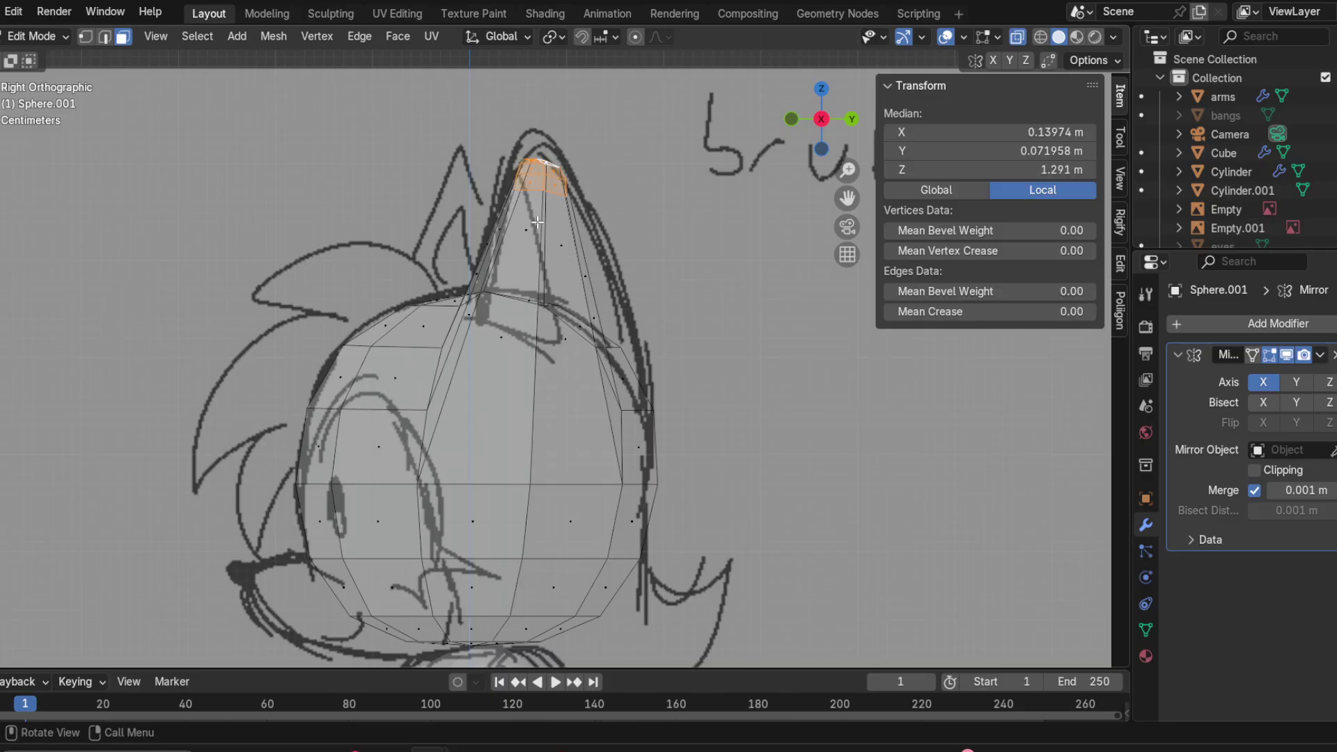
middle_drag(644, 242, 799, 169)
key(KP_3)
key(g)
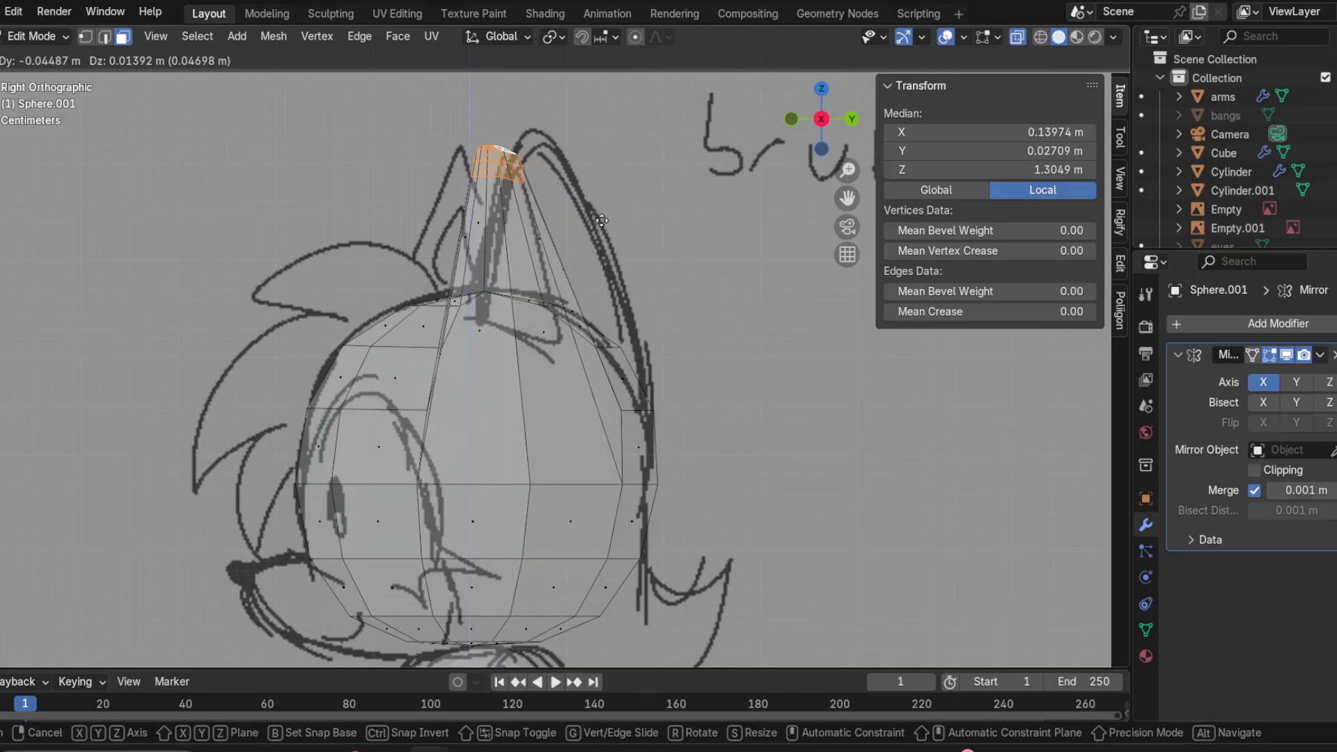
click(604, 220)
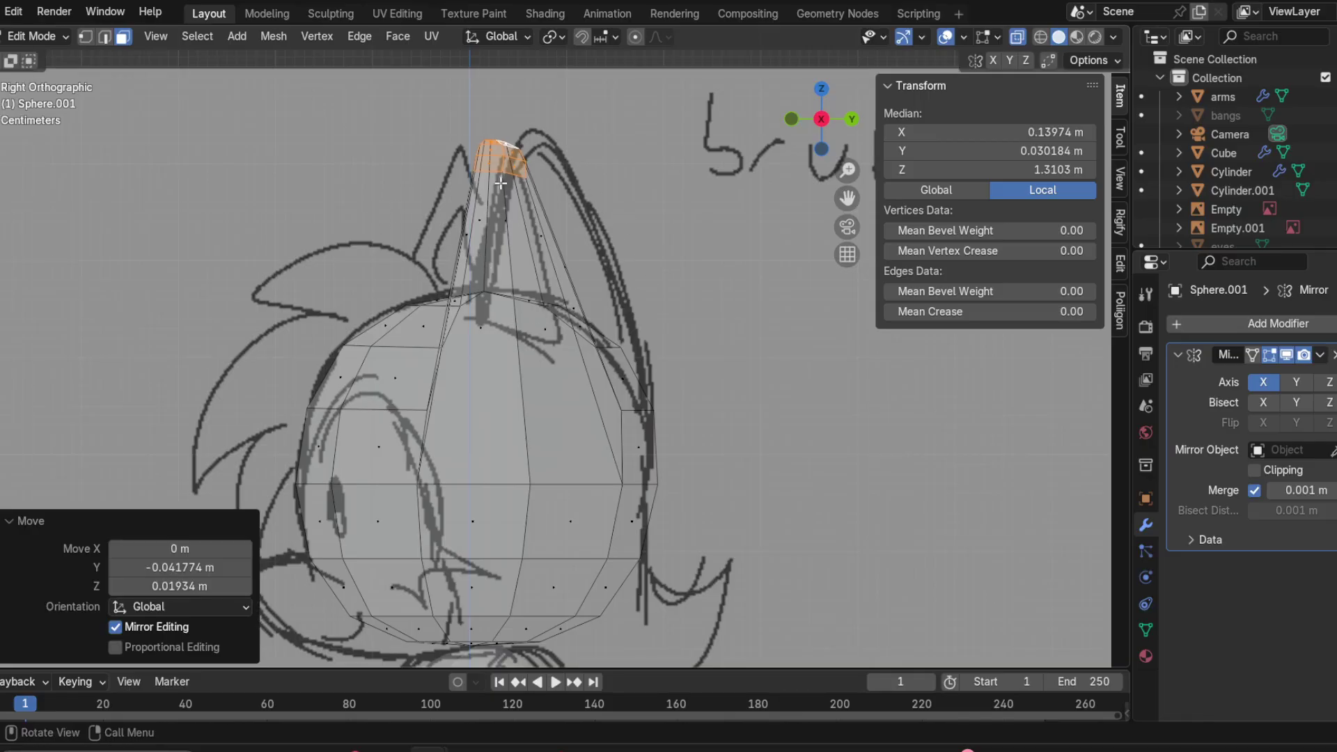
Step: Add one loop cut around the middle of the ear, slid to a factor of about -0.112
mouse_move(541, 206)
middle_down()
mouse_move(1019, 349)
mouse_move(491, 325)
mouse_move(328, 301)
mouse_move(373, 316)
mouse_move(451, 476)
mouse_move(798, 148)
middle_up()
click(806, 127)
key(ctrl+r)
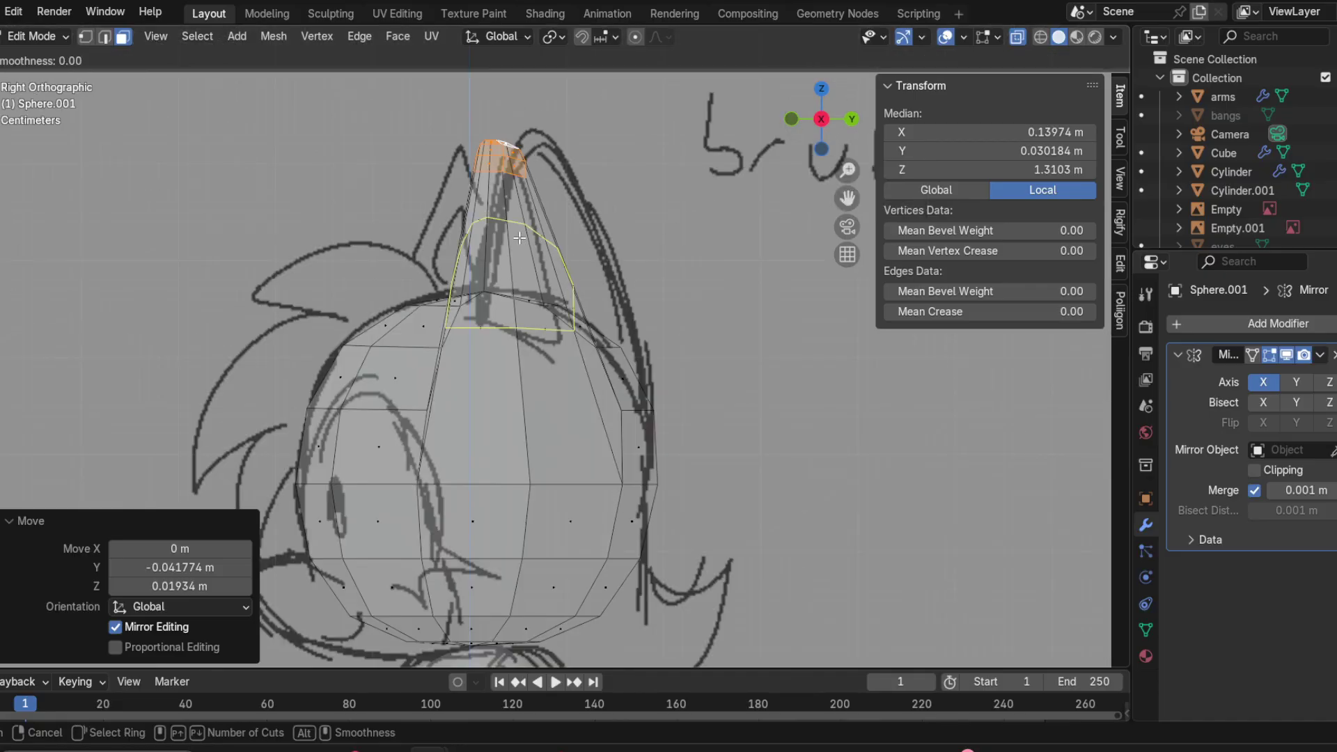
click(568, 268)
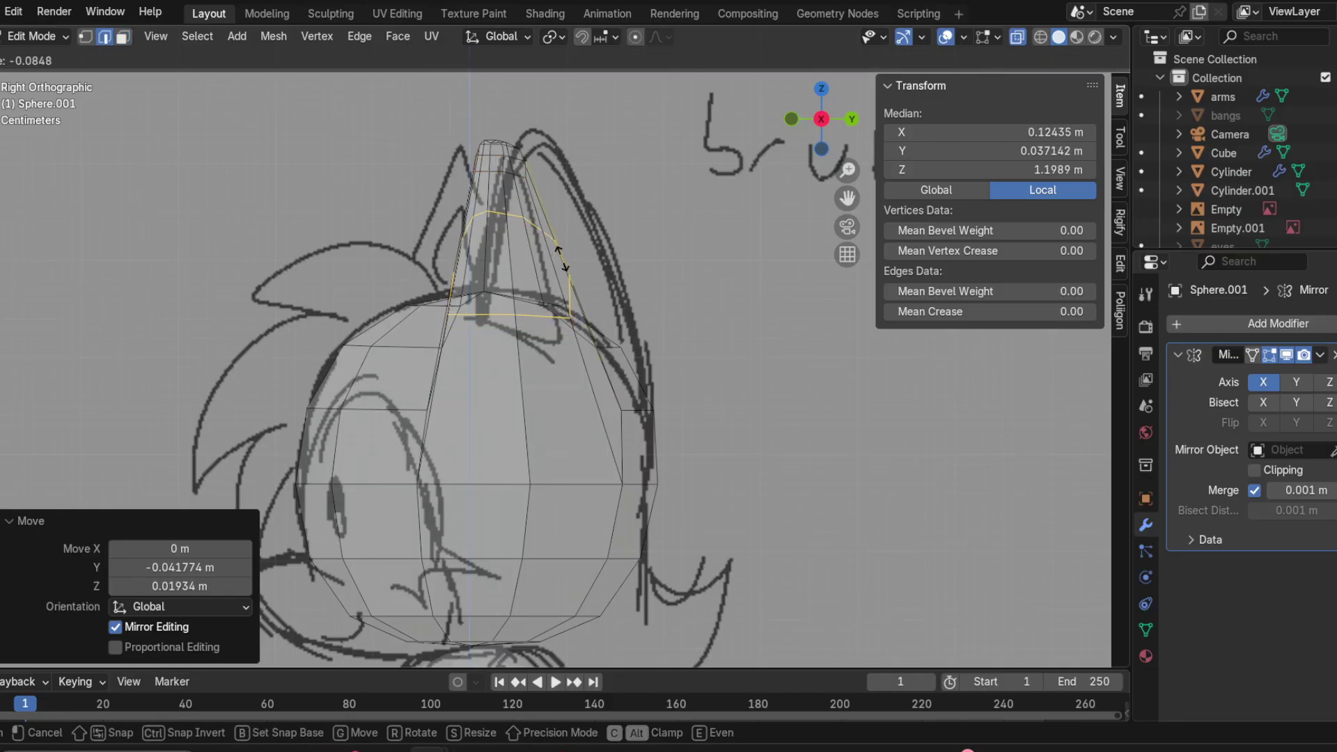
click(562, 256)
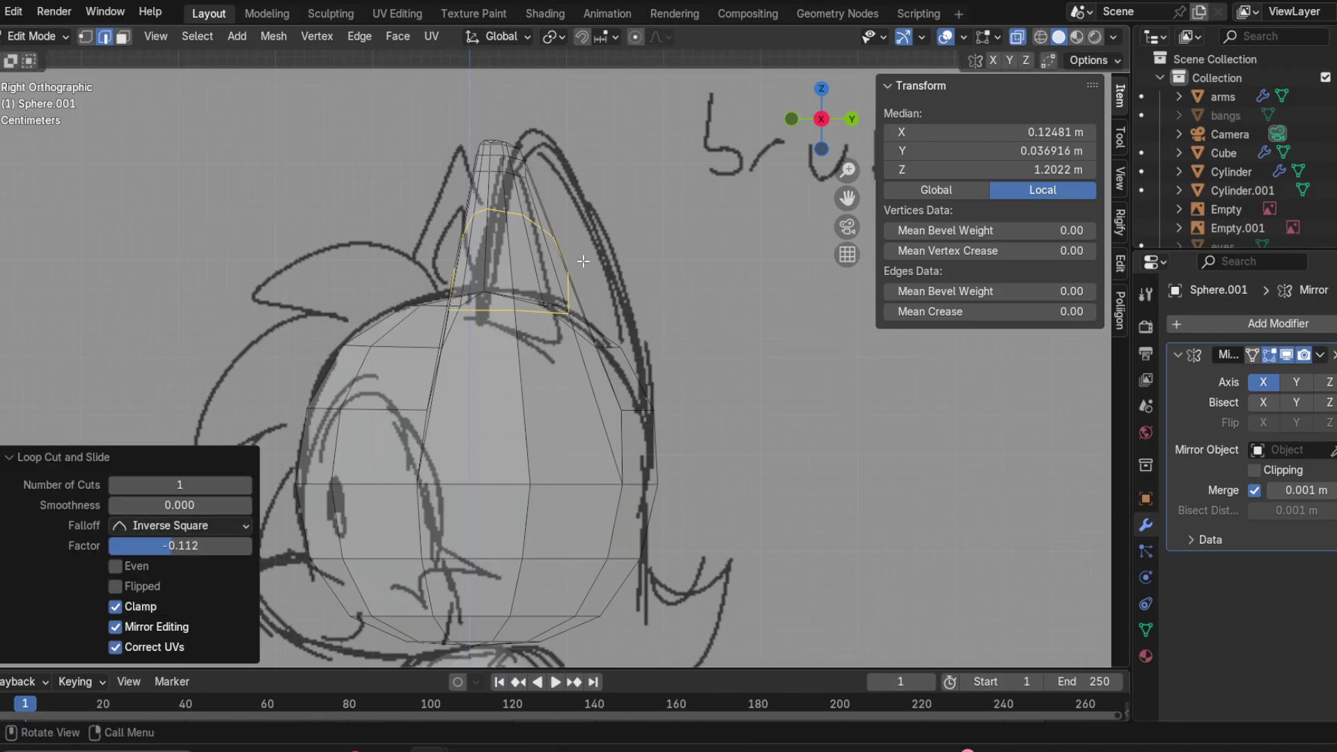
Step: Move the new ear loop about 0.020 m along Y in right view to follow the sketched ear
middle_drag(717, 198, 623, 269)
key(g)
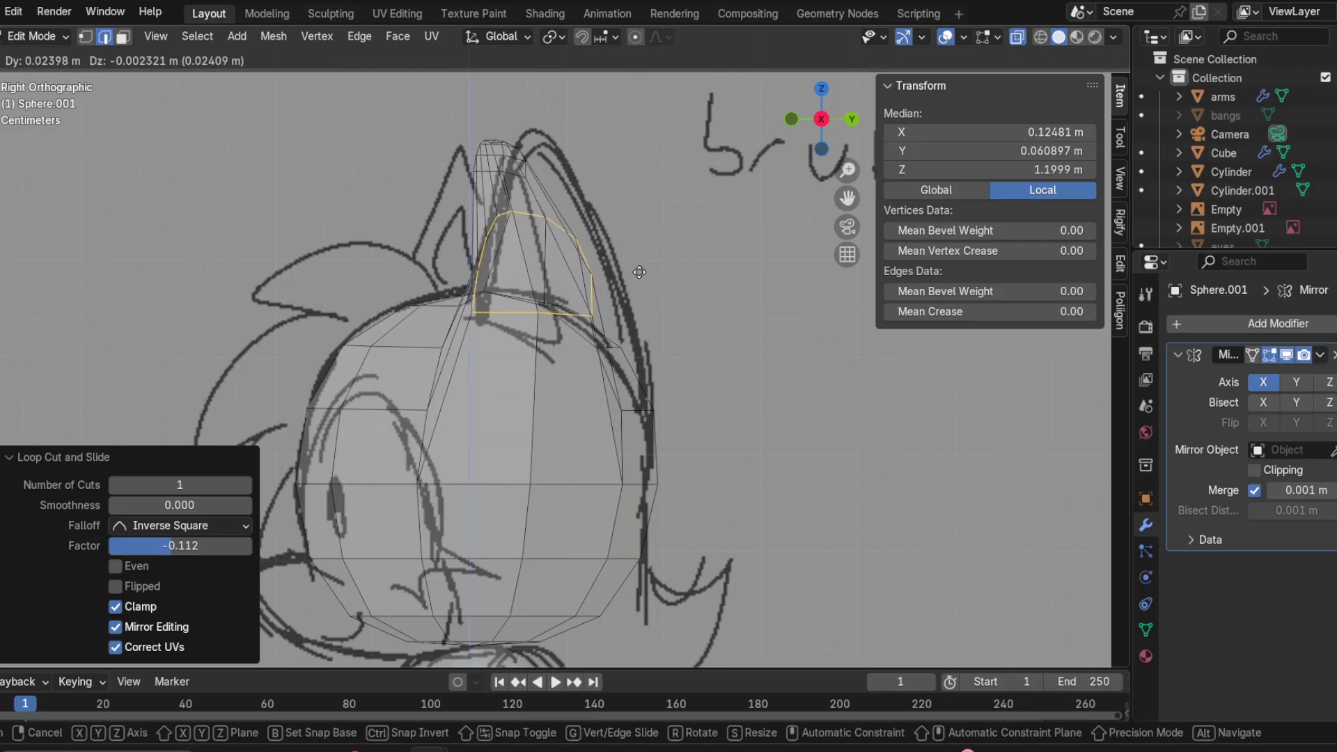
key(y)
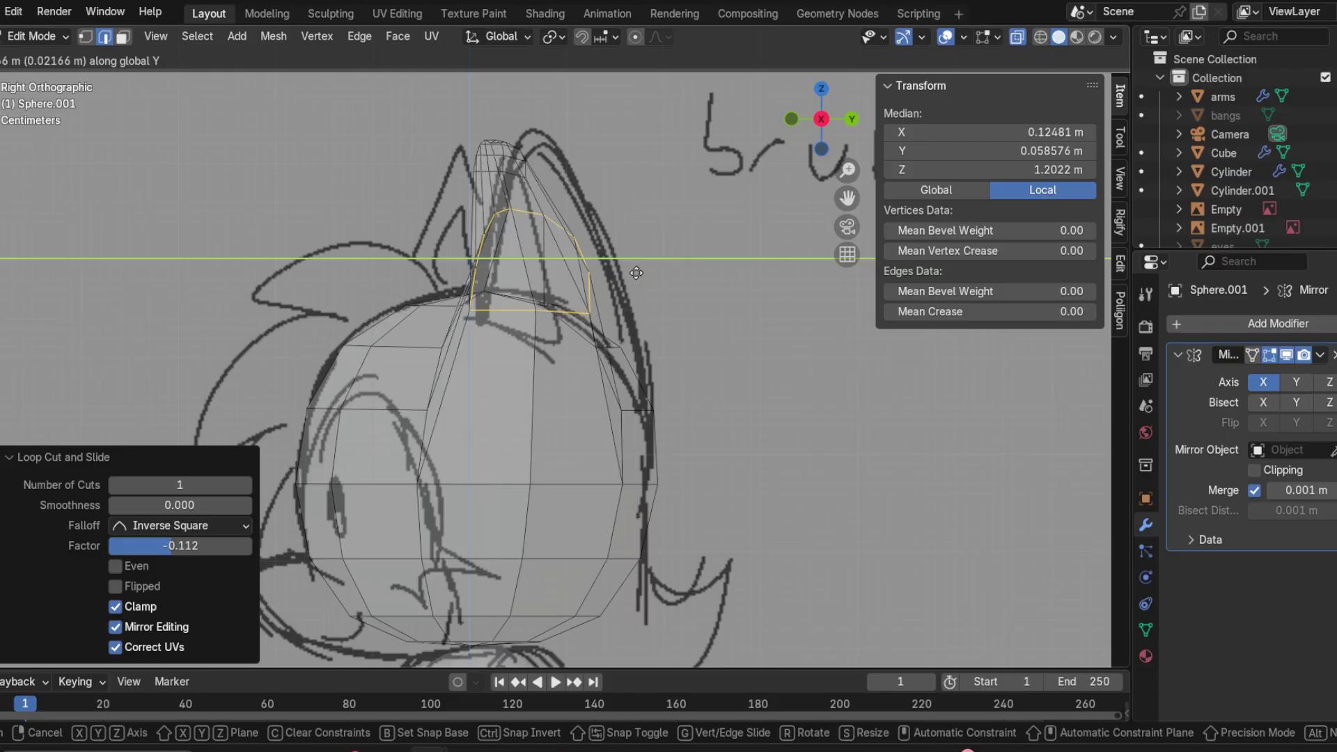
click(636, 273)
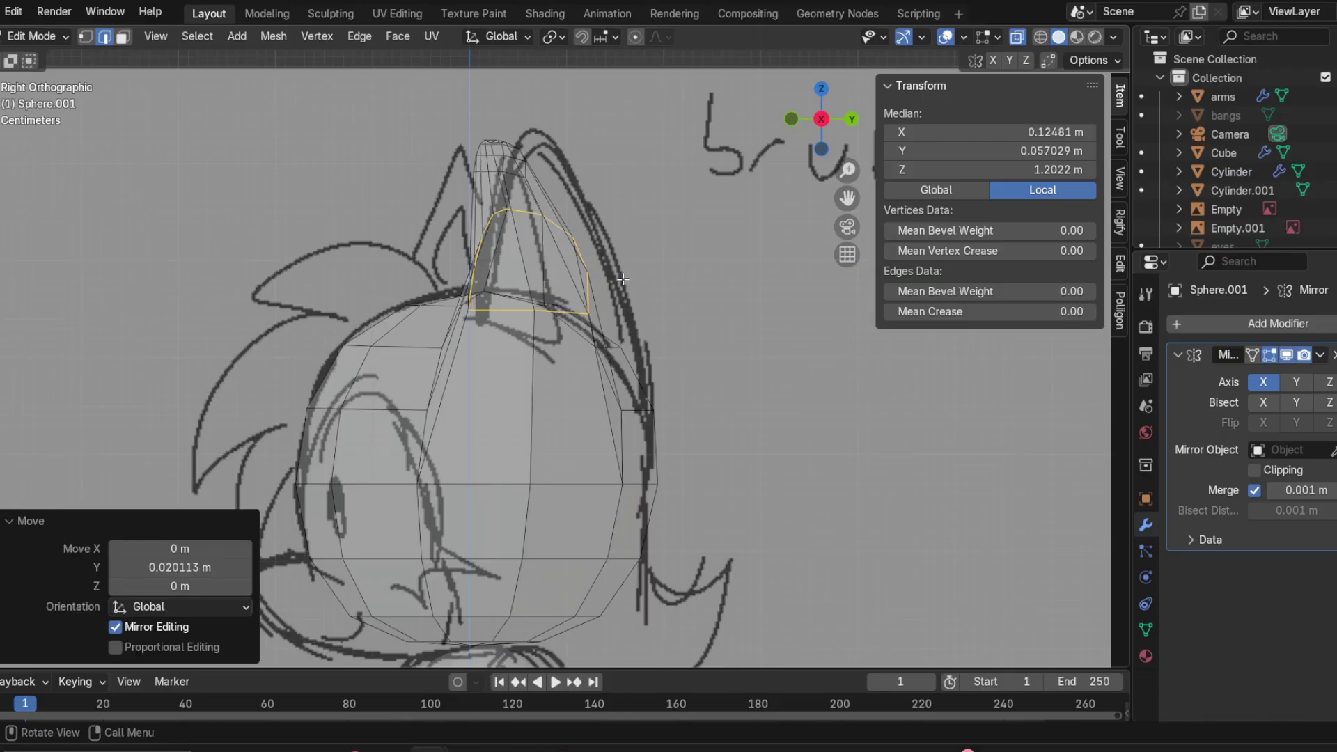
Step: Edge-slide the ear loop down by a factor of about 0.272, then back up by about -0.119
mouse_move(623, 280)
middle_down()
mouse_move(807, 262)
mouse_move(738, 255)
middle_up()
key(g)
key(g)
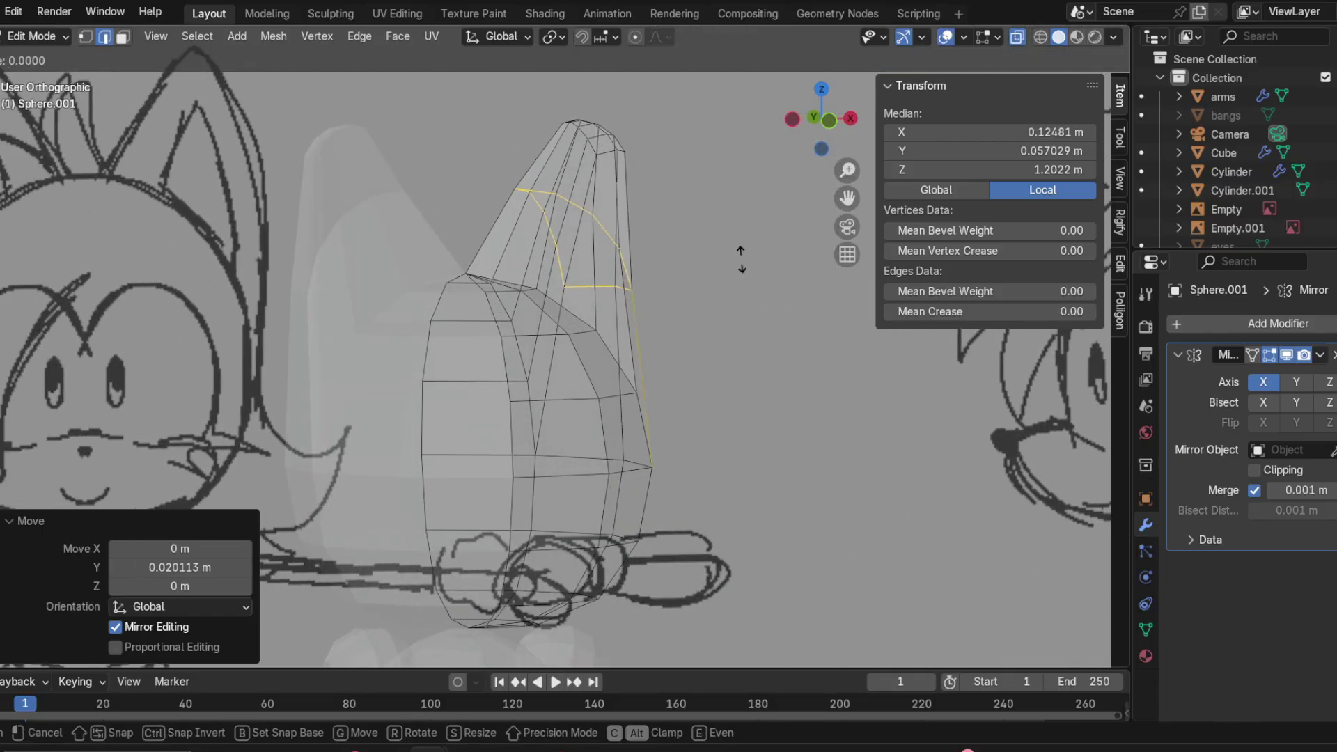
click(745, 304)
middle_drag(746, 298, 418, 286)
click(808, 116)
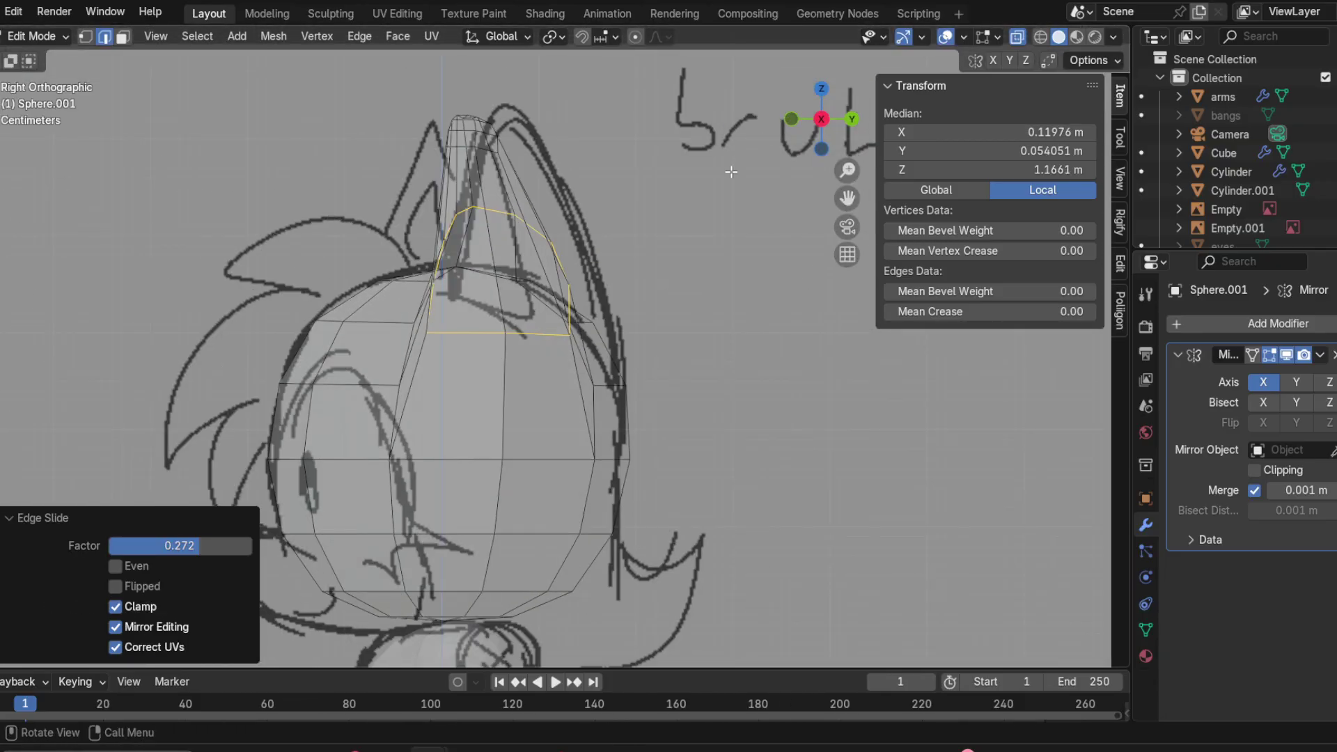
key(g)
key(g)
click(659, 272)
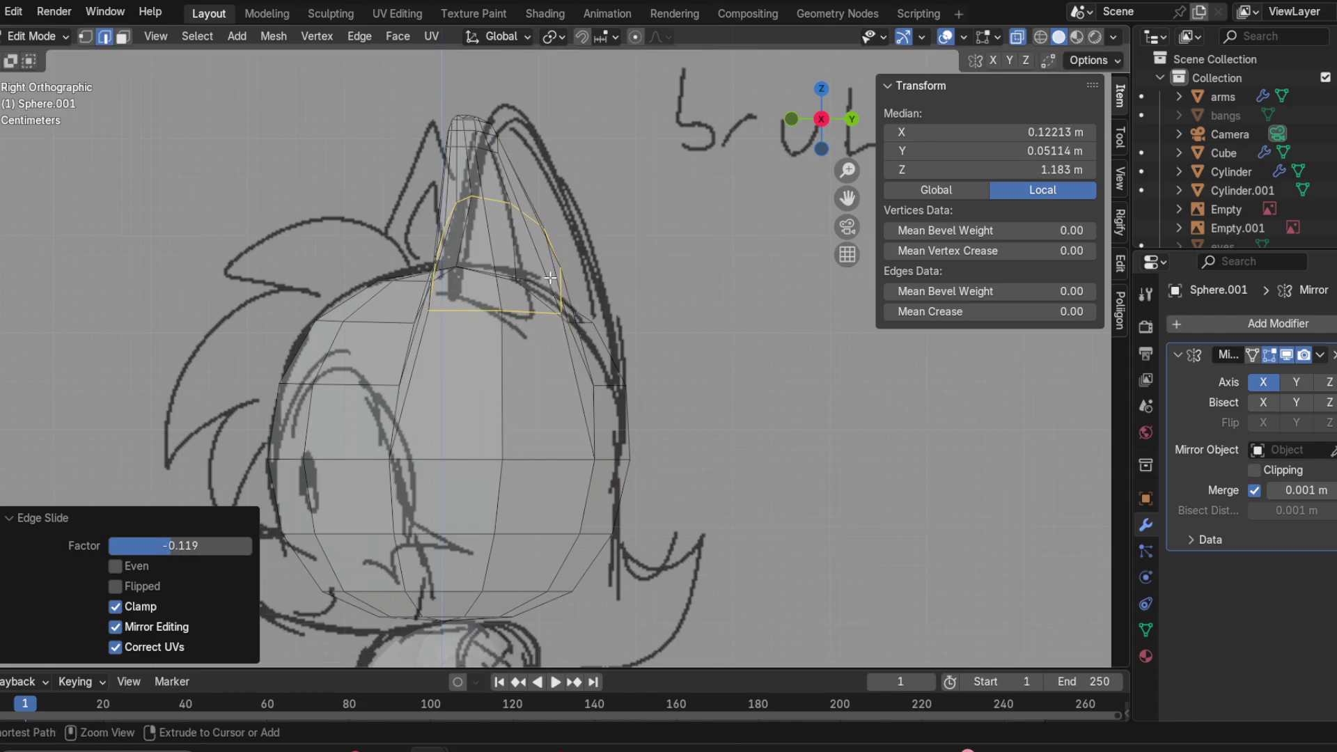
Step: Bevel the ear loop with 2 segments and a width of about 0.0424 m, and check the ear from several angles
key(ctrl+b)
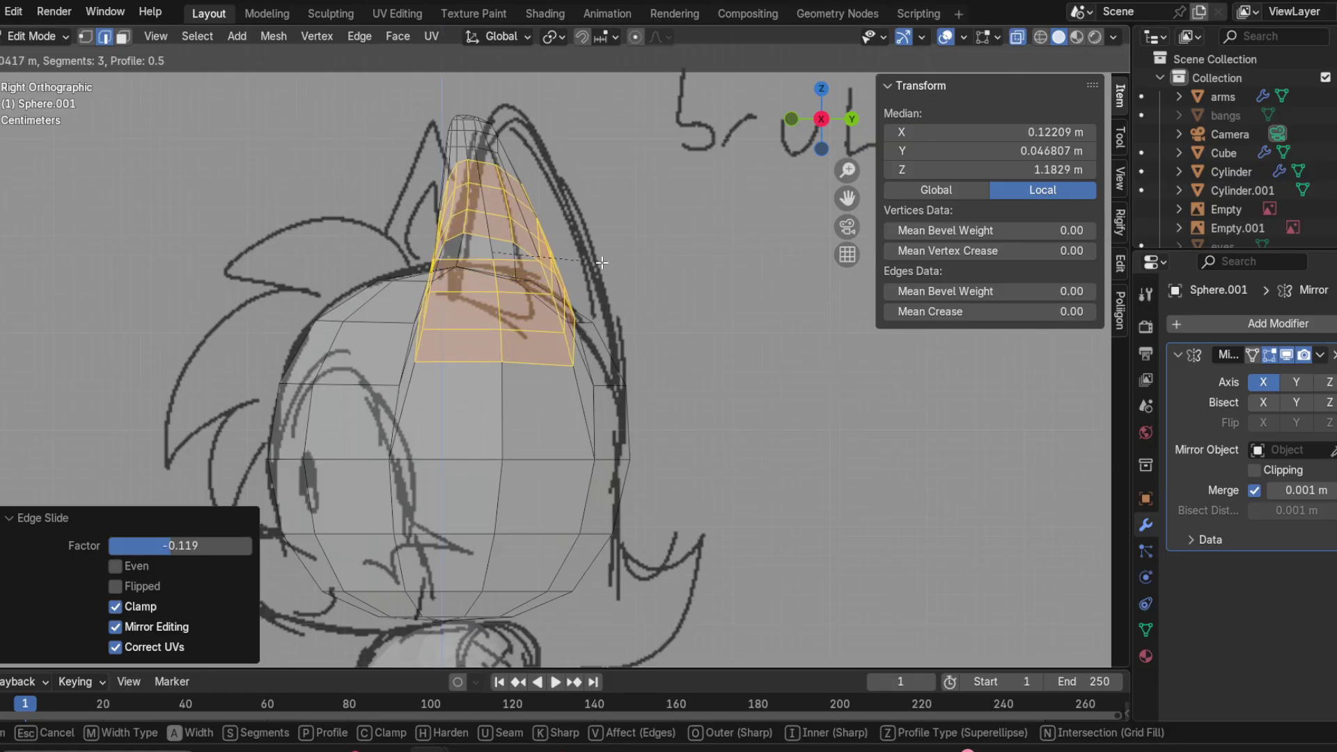
click(602, 262)
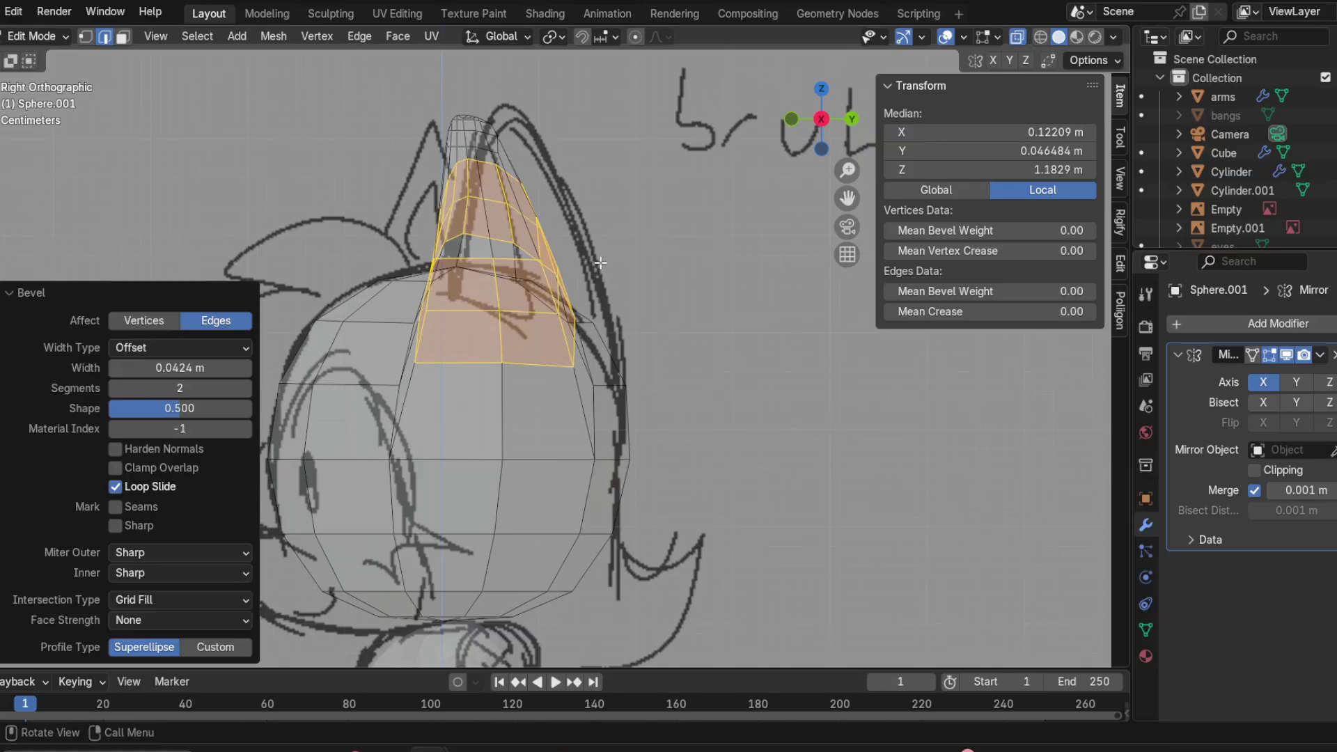
middle_drag(603, 263, 543, 252)
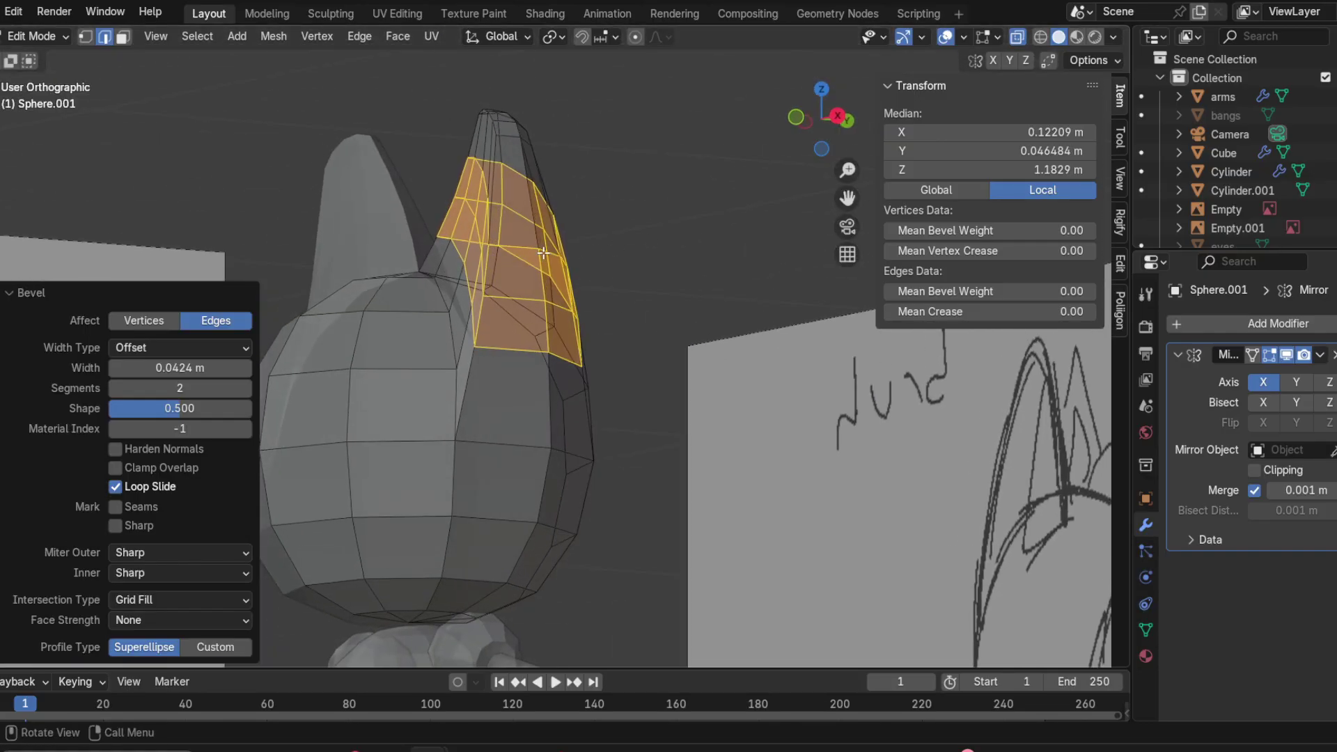
mouse_move(616, 310)
middle_down()
mouse_move(596, 310)
mouse_move(818, 352)
mouse_move(795, 353)
mouse_move(785, 327)
middle_up()
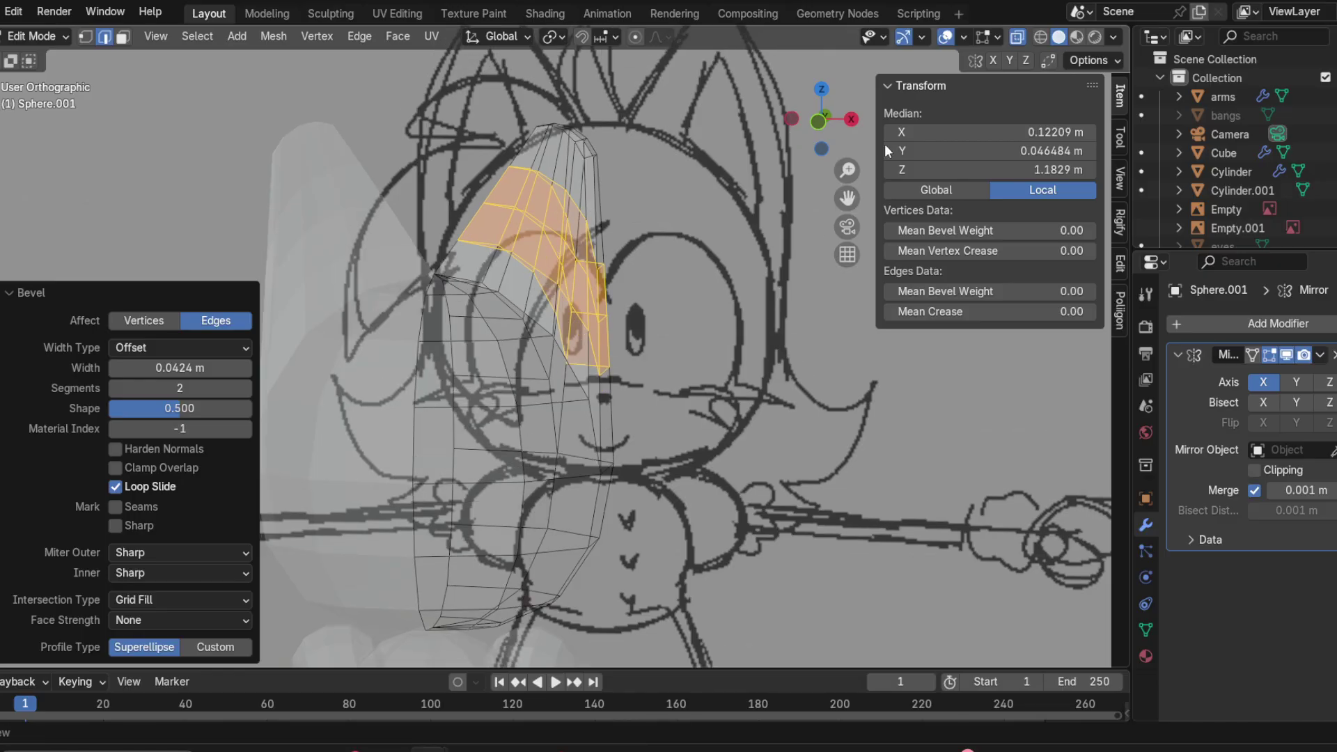
middle_drag(582, 264, 584, 264)
click(818, 123)
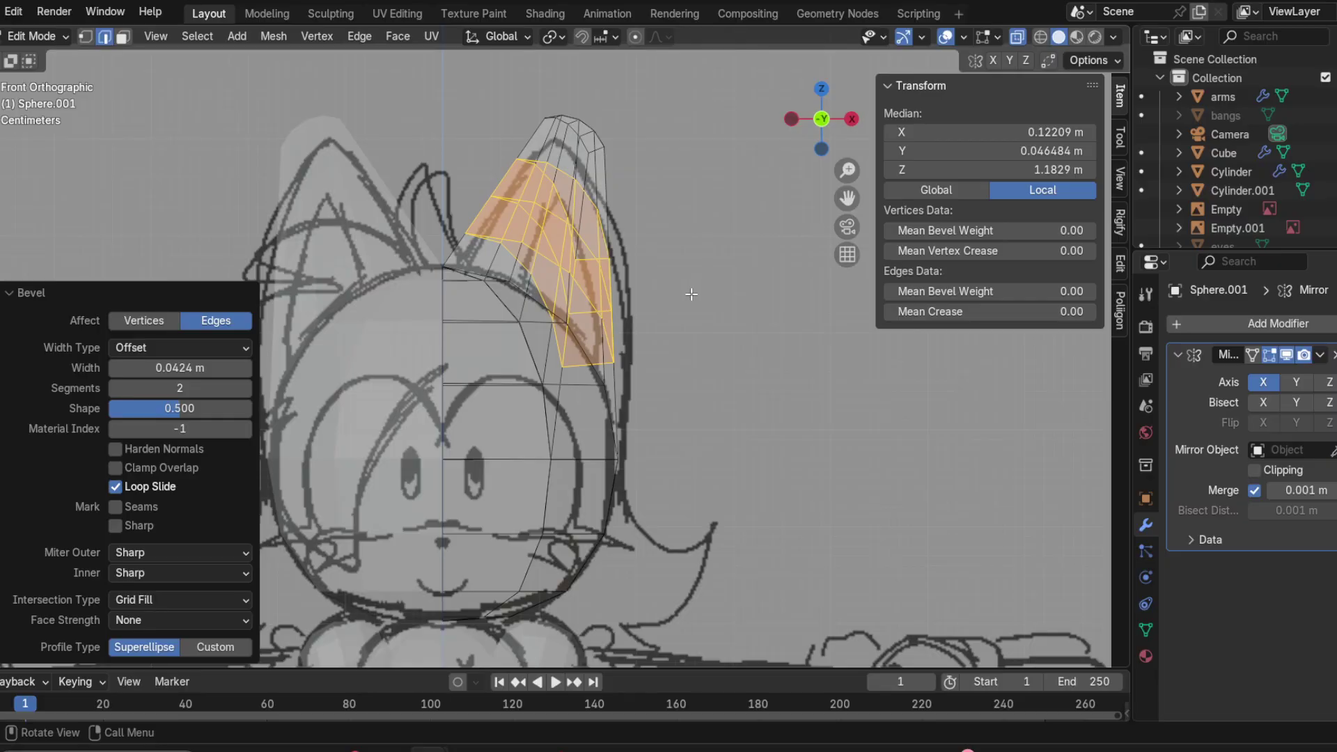
Step: Turn on Clipping in the Mirror modifier and try moving the whole head mesh along X
key(a)
key(g)
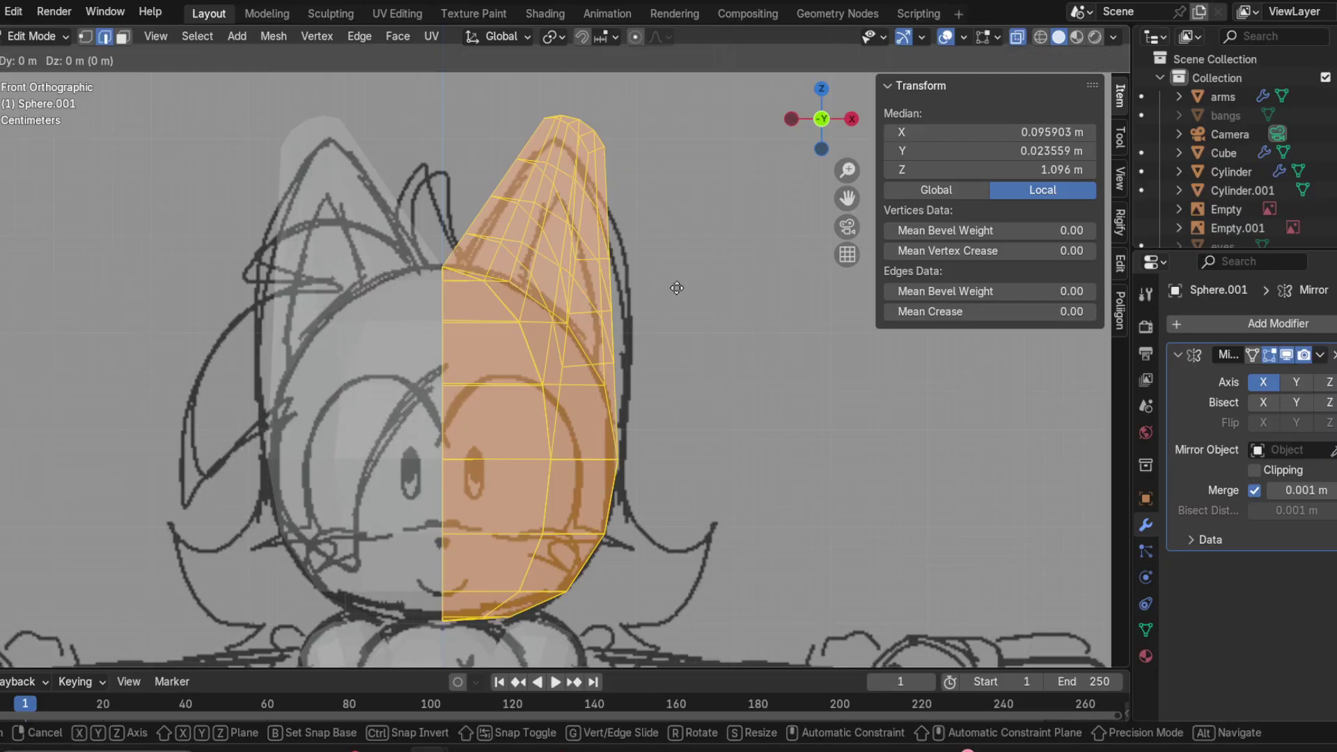
right_click(709, 295)
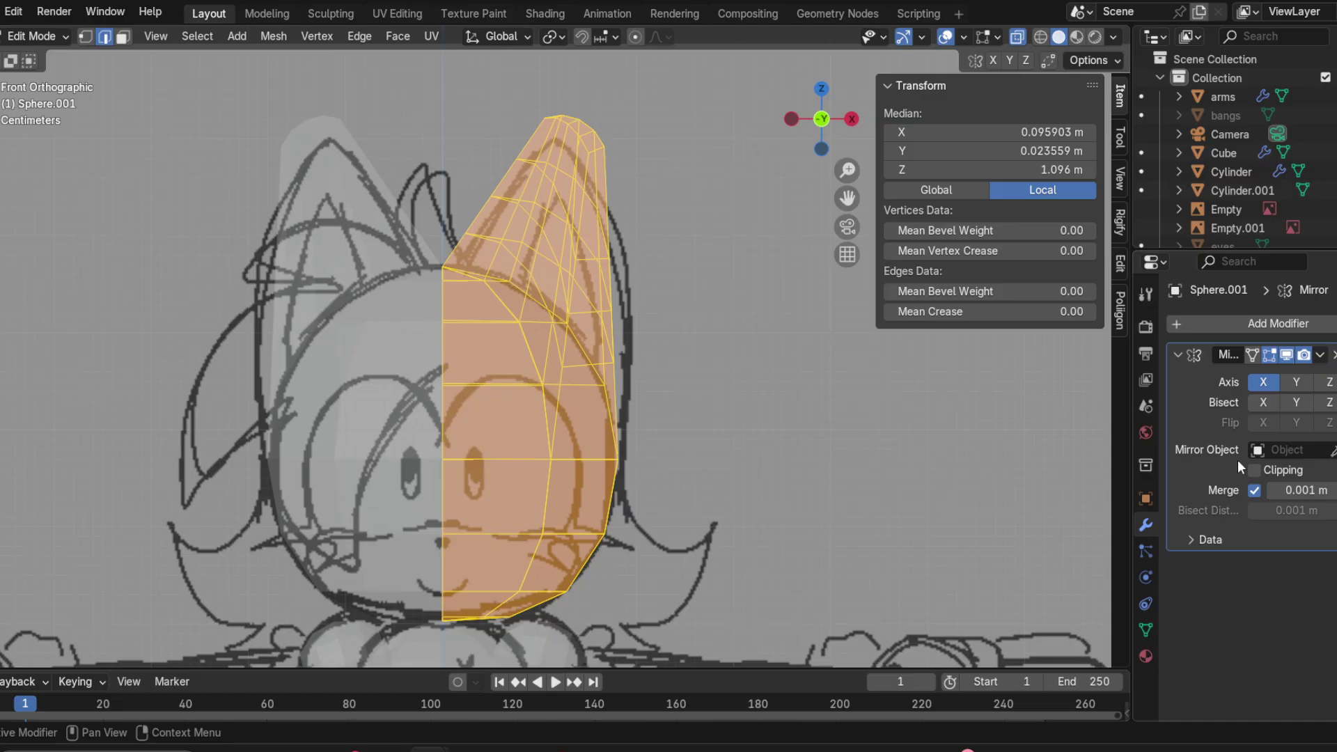
click(1254, 470)
key(g)
key(y)
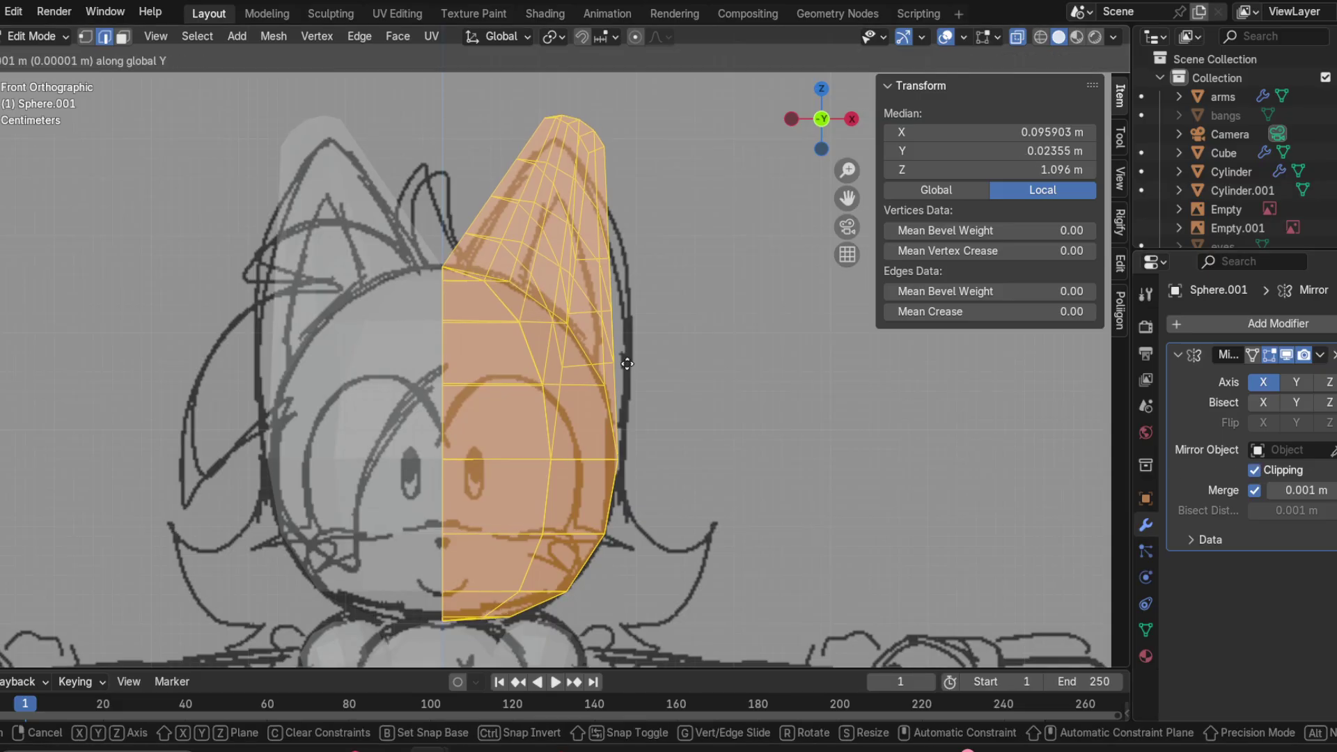
key(x)
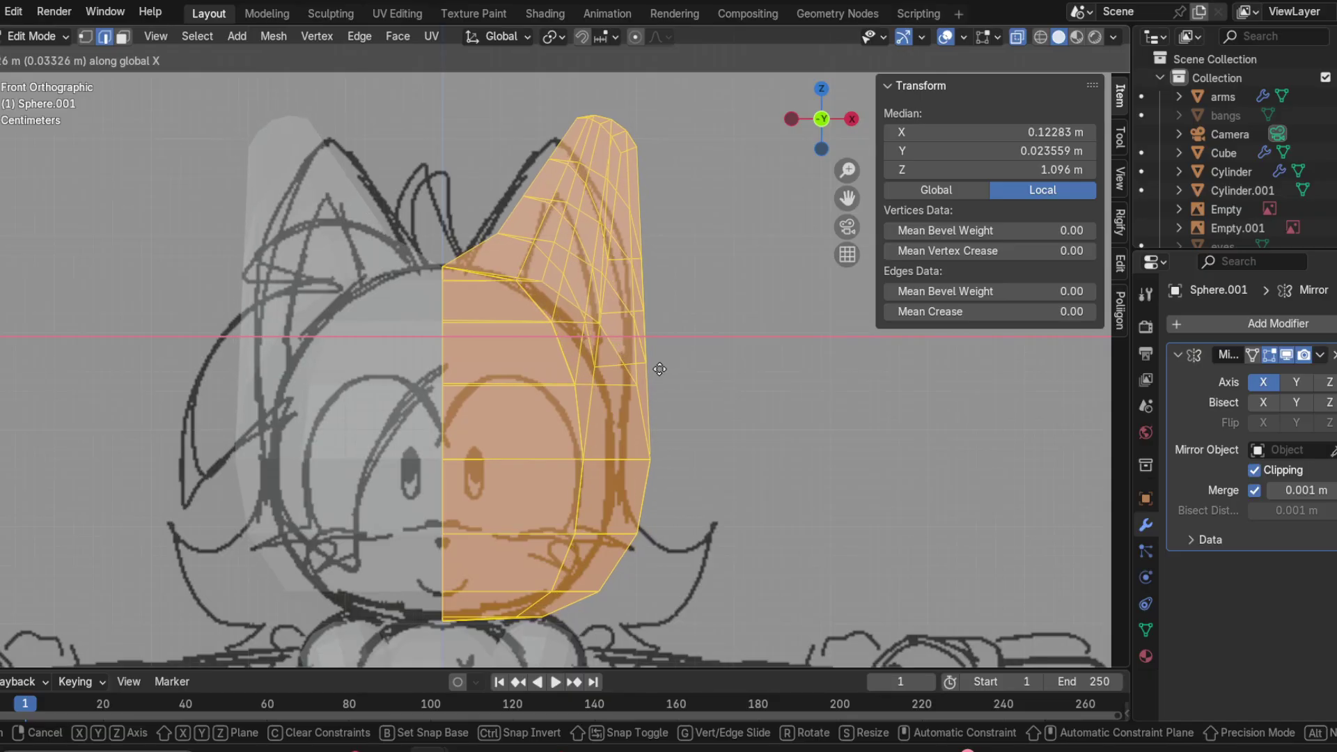
right_click(647, 362)
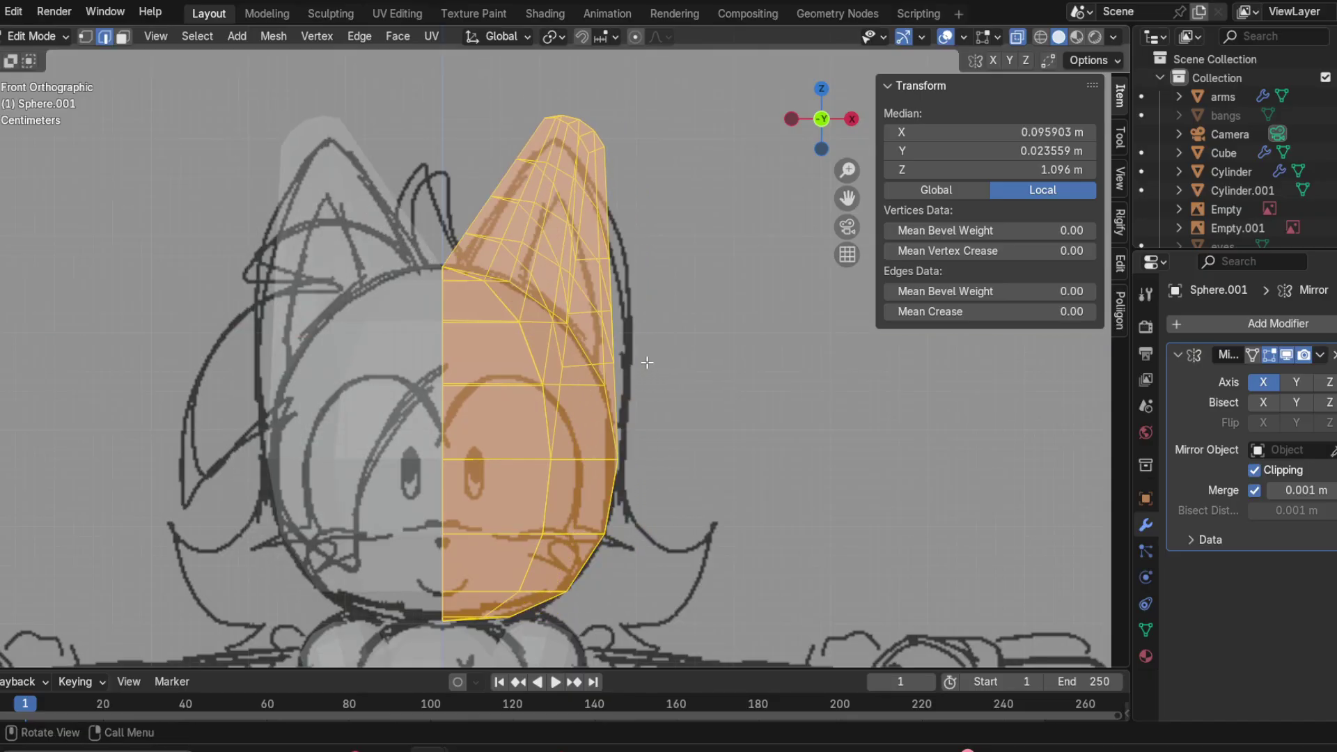
click(1254, 470)
Step: Select only the vertex at the top of the head's centre seam and try moving it along X with Clipping on
click(446, 267)
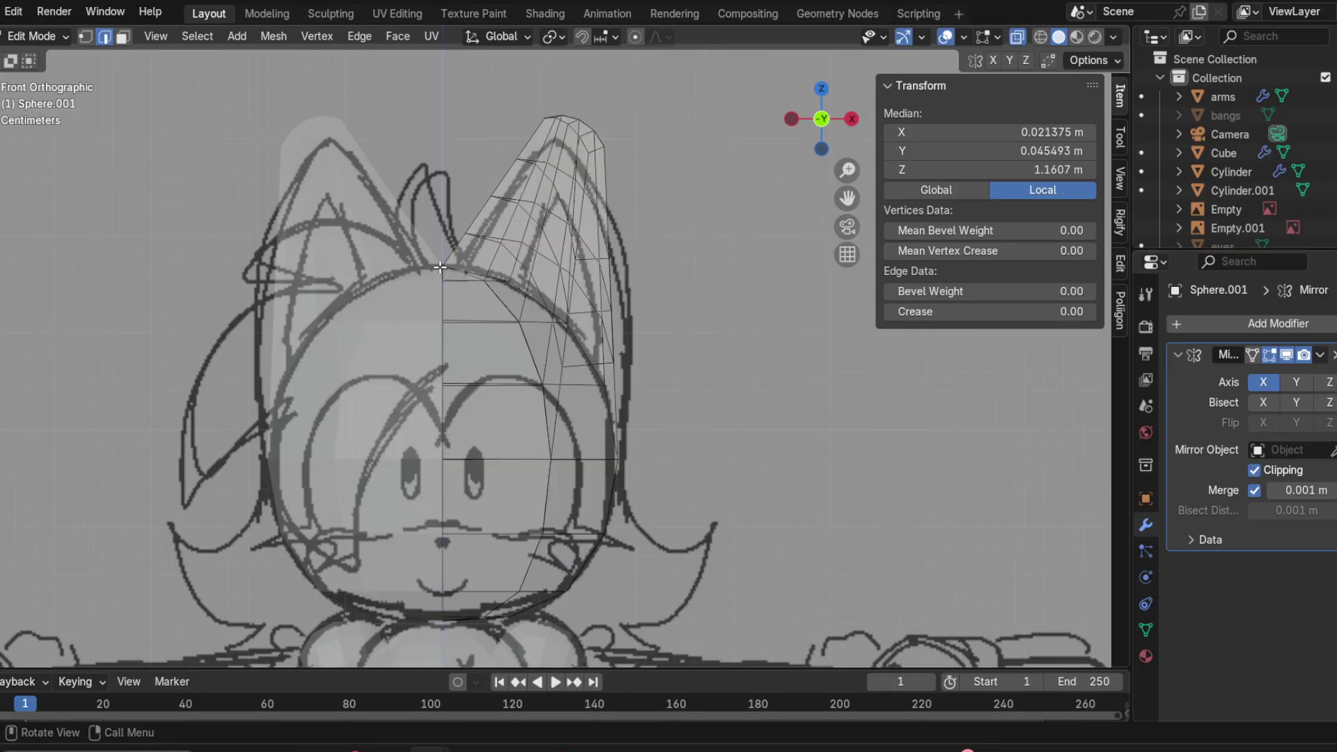
scroll(431, 240, up, 3)
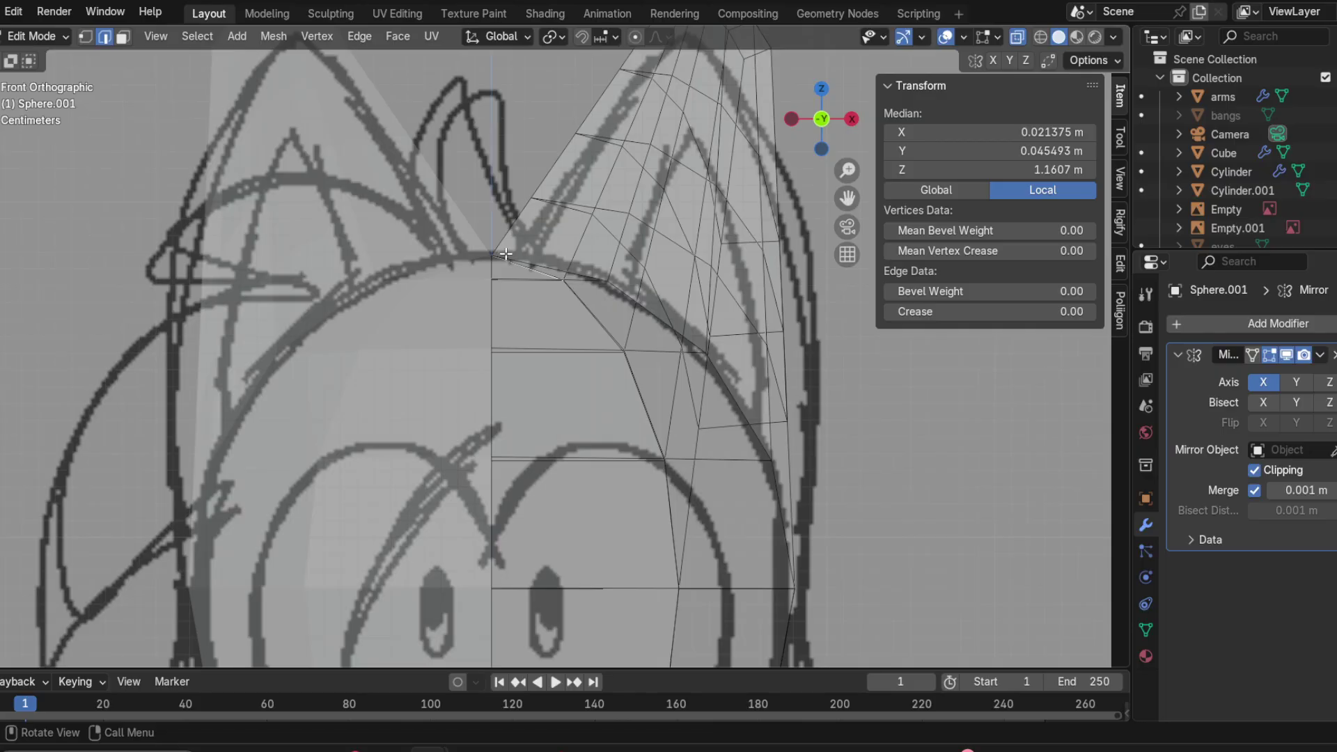
click(495, 256)
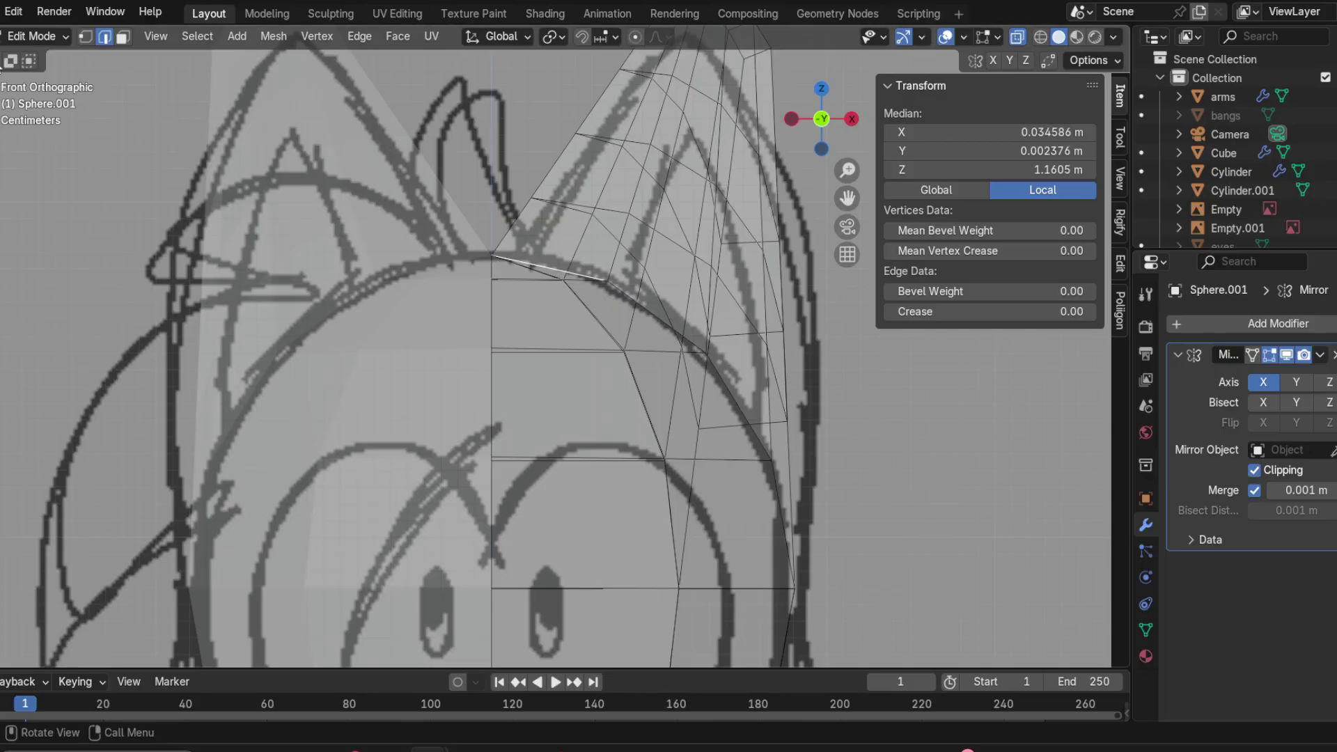
click(86, 37)
key(alt+a)
click(494, 257)
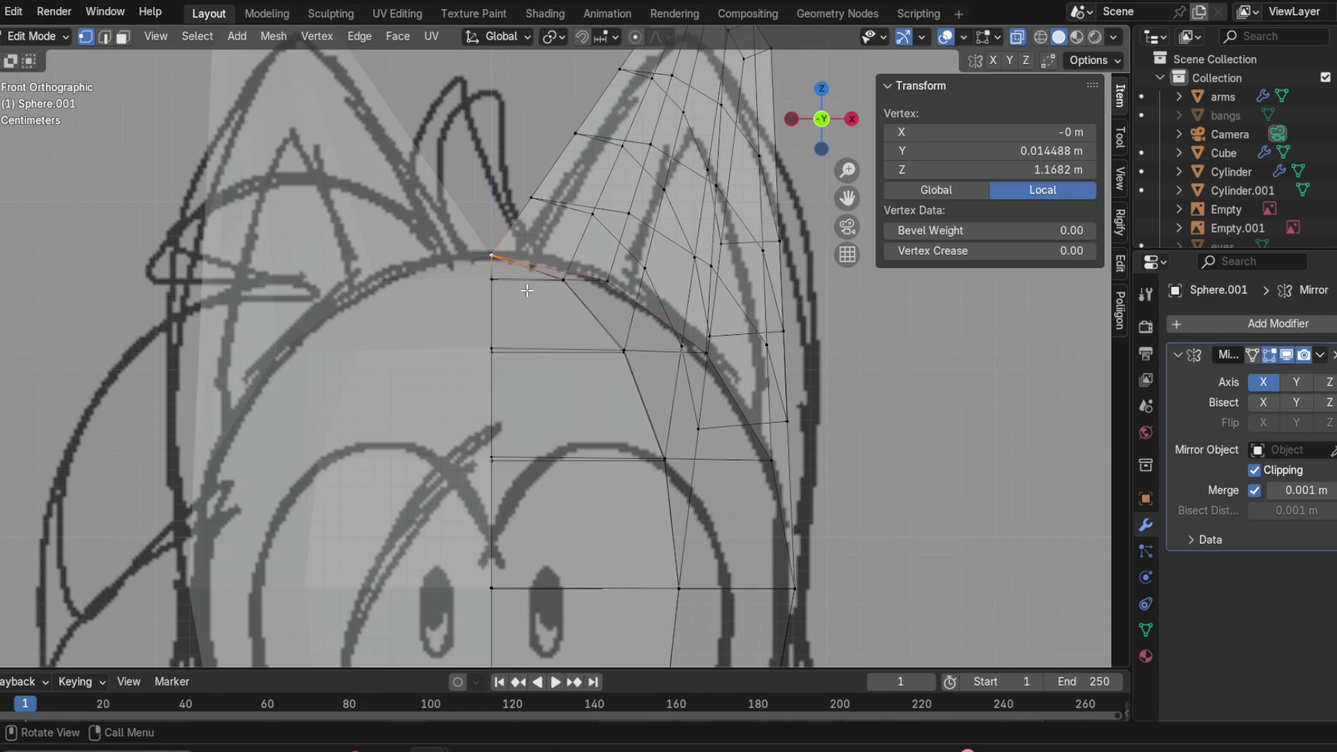
key(g)
key(y)
key(y)
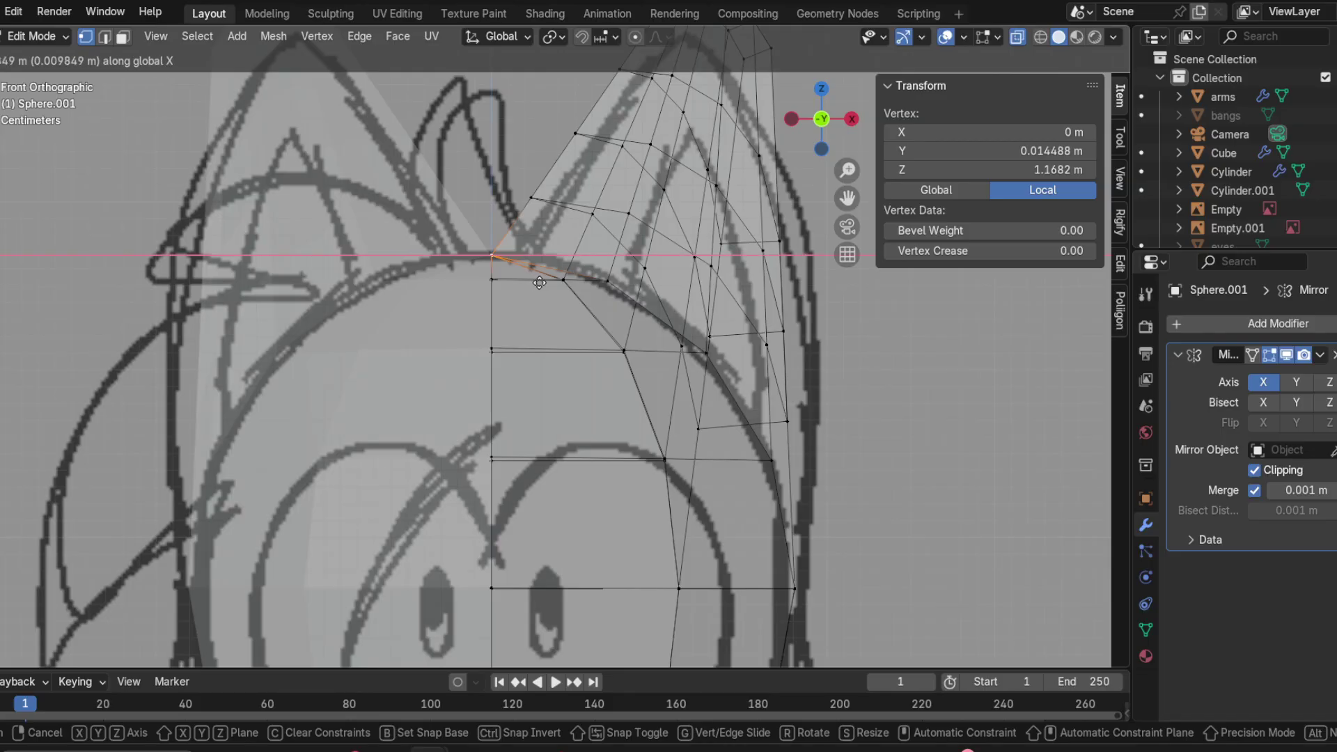
click(484, 266)
Step: Turn off the Mirror modifier's Clipping and try moving the top centre vertex about 0.019 m along X
click(1254, 470)
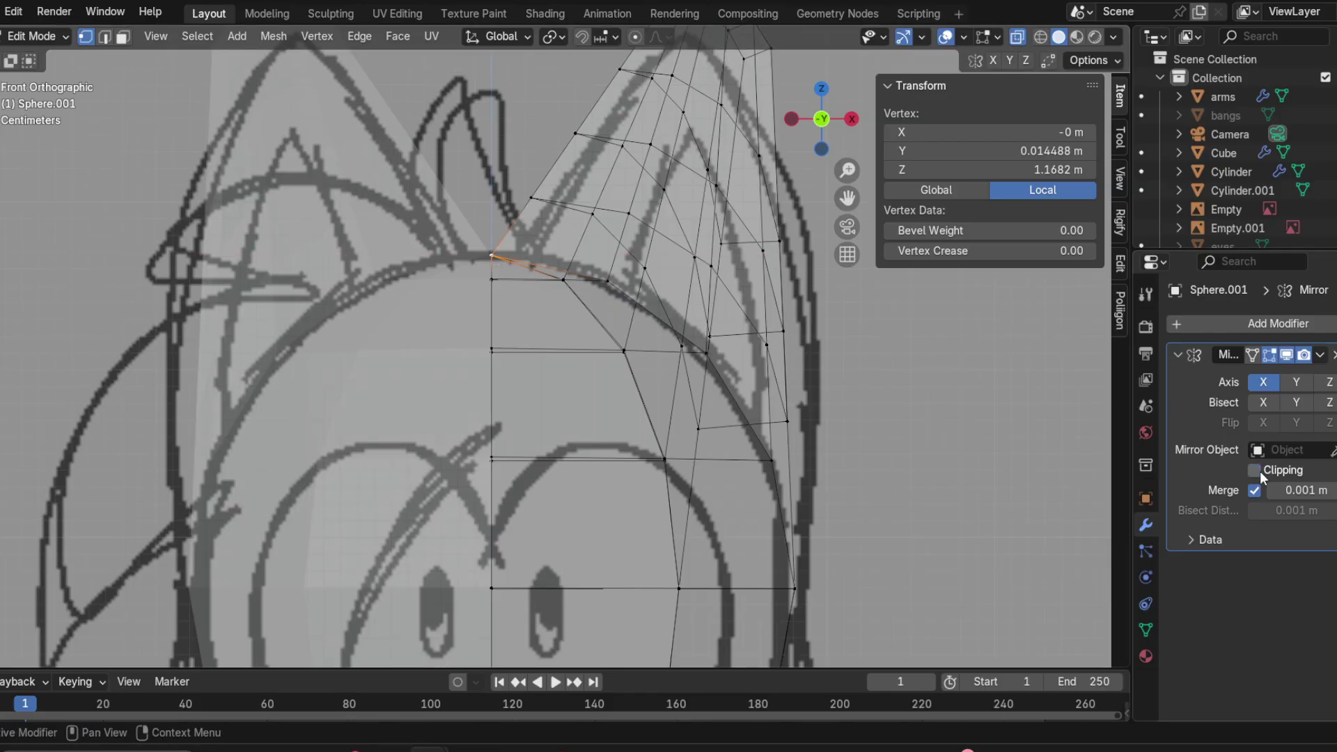
key(g)
key(x)
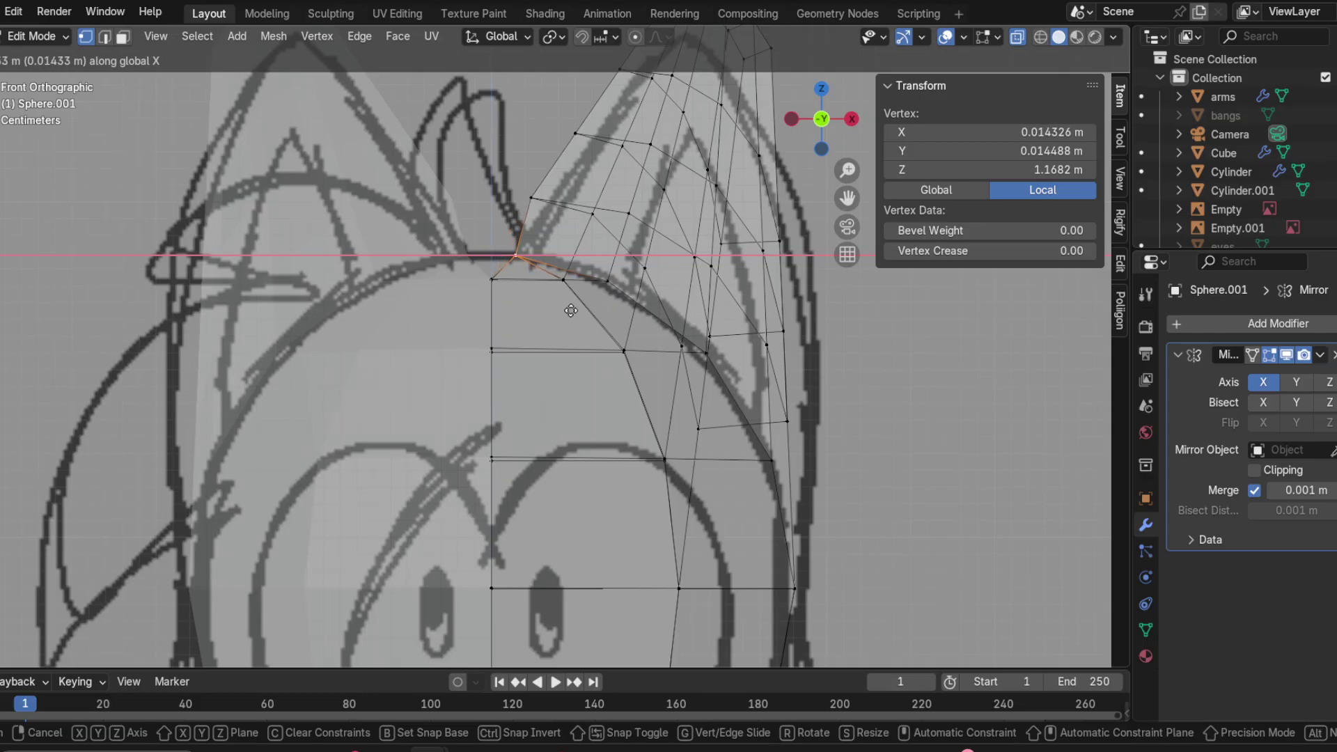
click(579, 312)
middle_drag(579, 312, 543, 355)
click(822, 135)
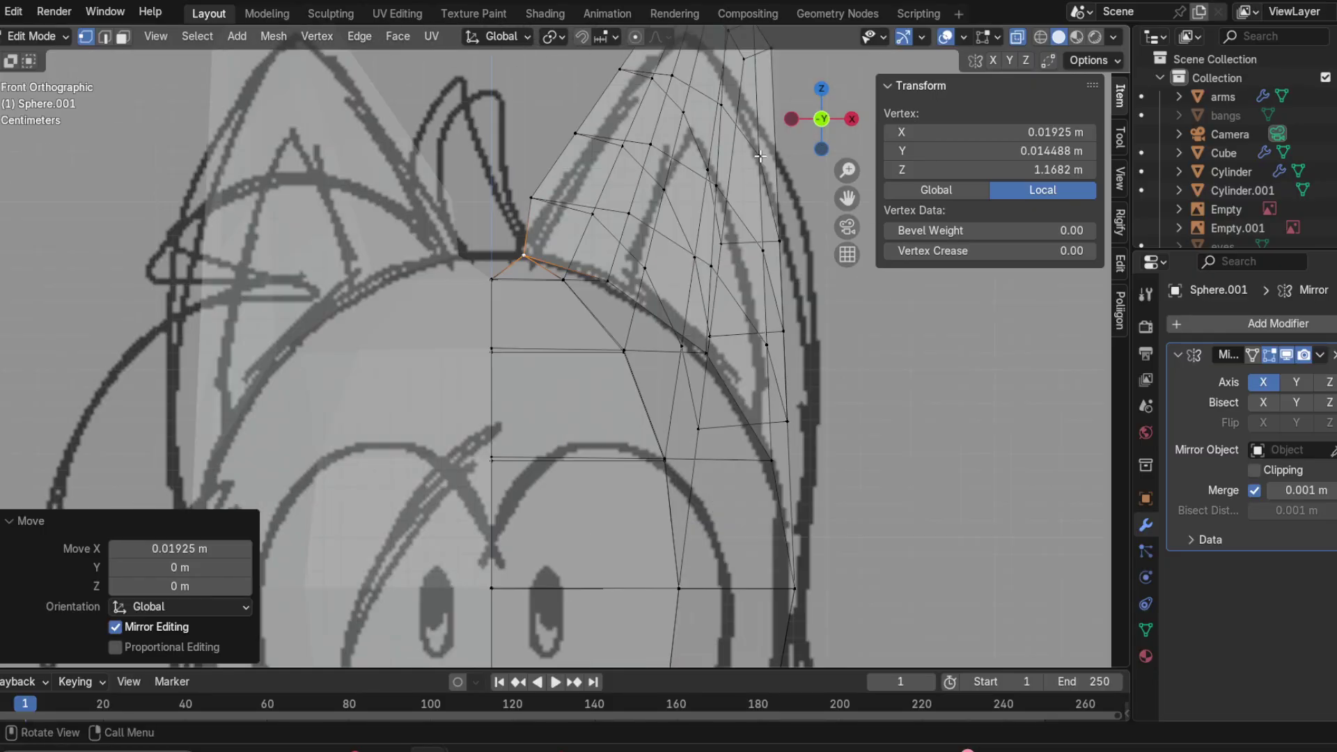
scroll(476, 273, down, 2)
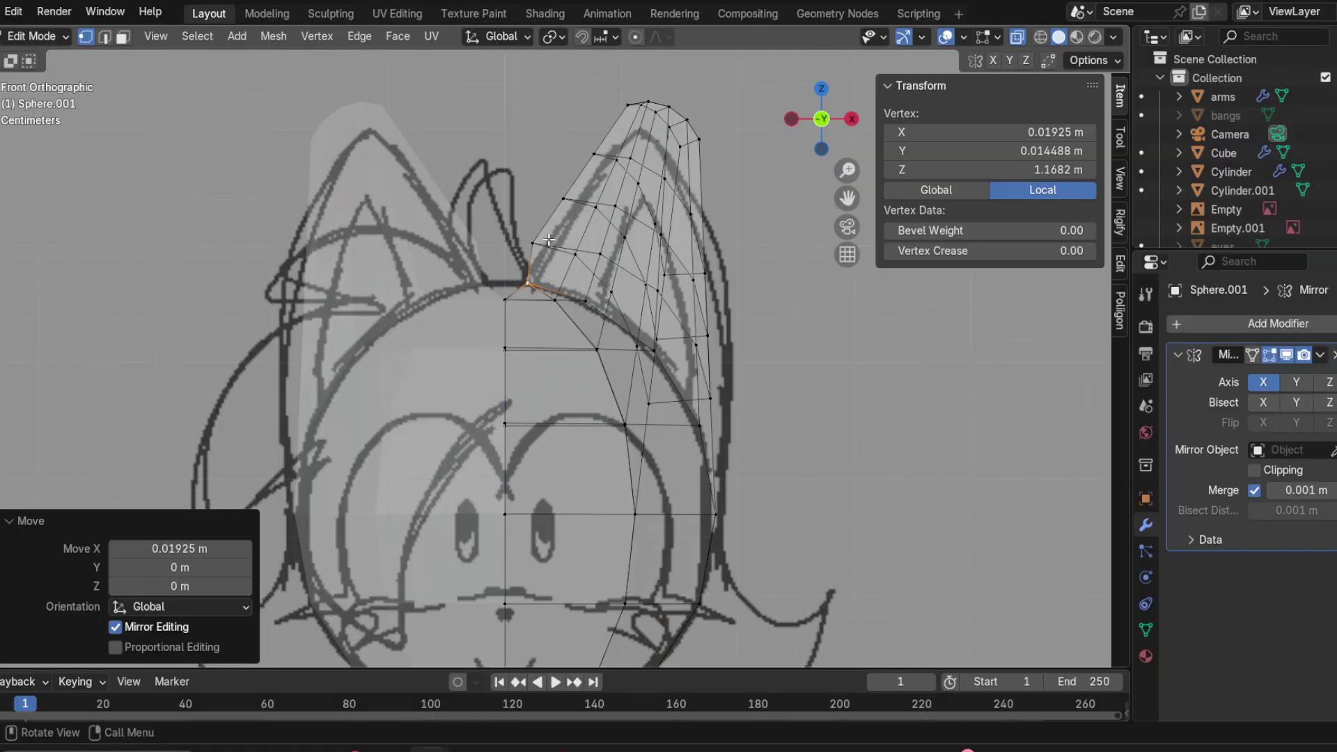
key(alt+a)
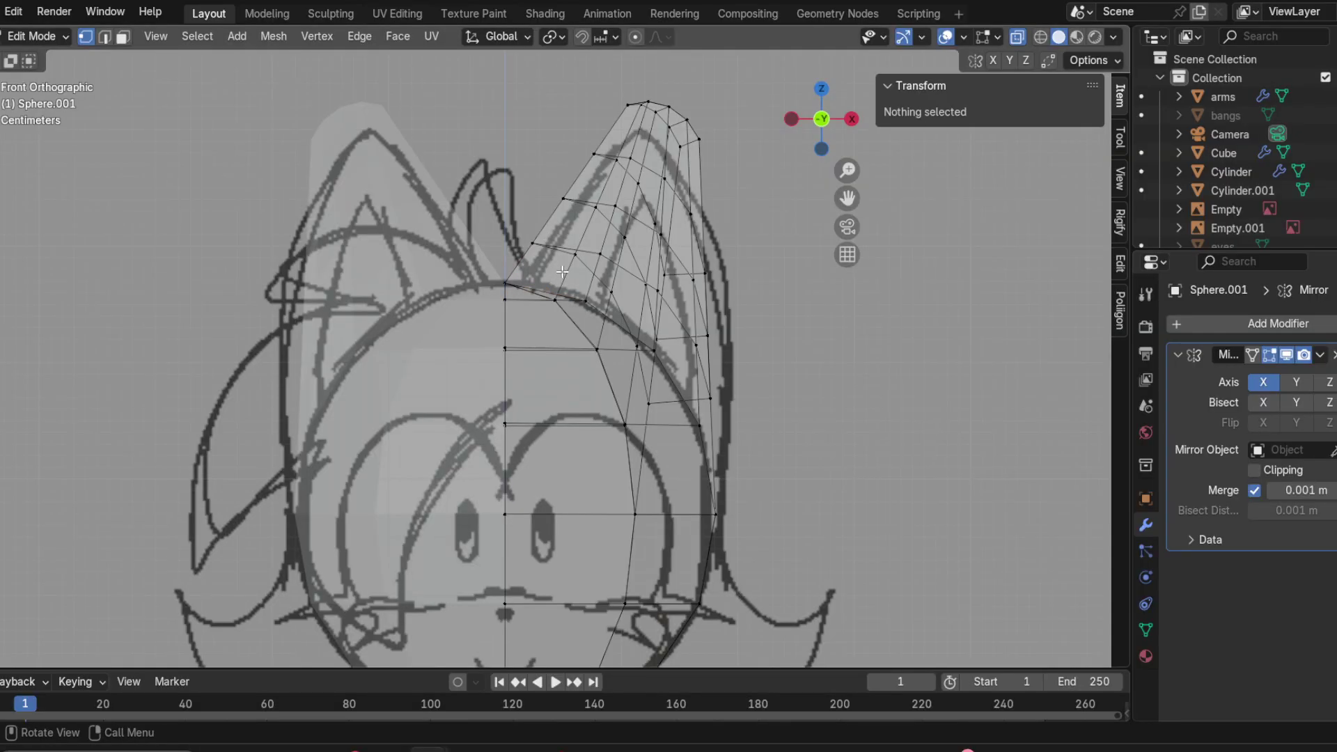
Step: Examine the head's centre seam and the inner base of the ear from above and from the front
scroll(546, 294, up, 1)
mouse_move(545, 294)
middle_down()
mouse_move(491, 340)
mouse_move(761, 249)
middle_up()
click(815, 122)
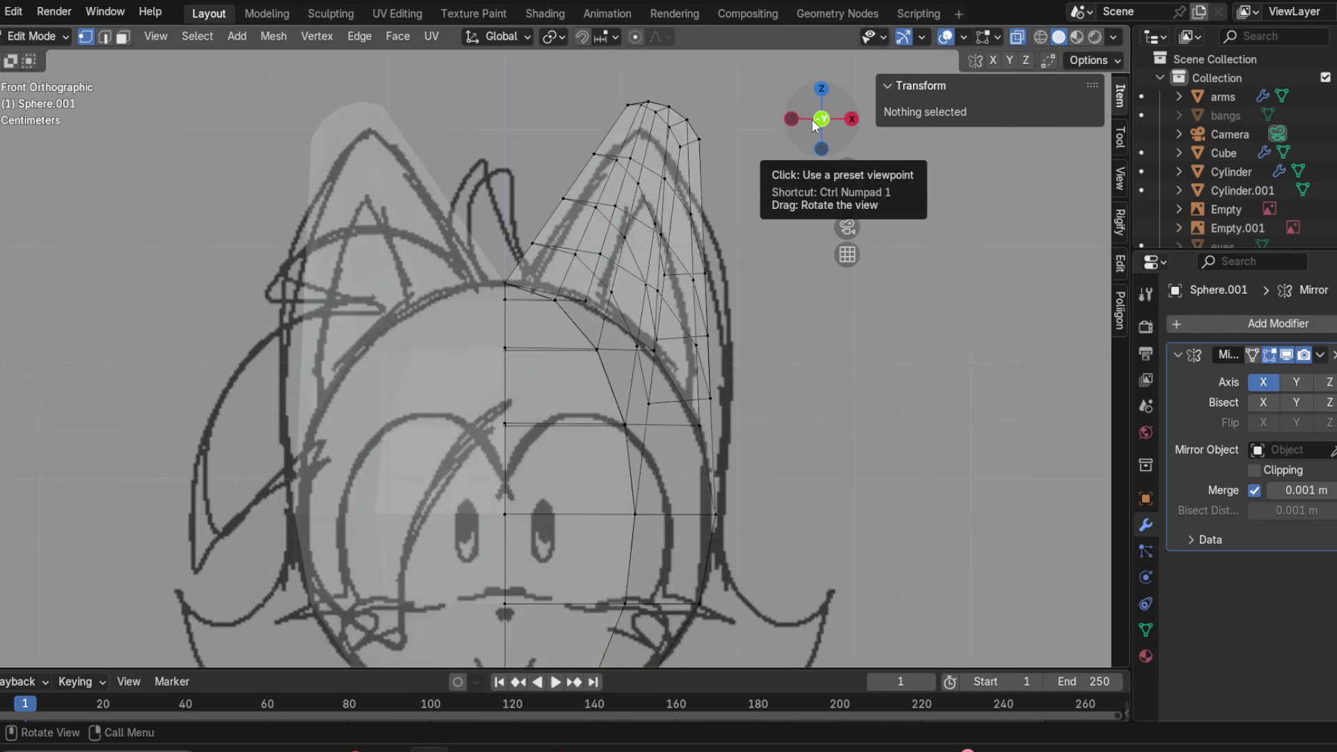
middle_drag(627, 269, 503, 375)
scroll(502, 374, up, 1)
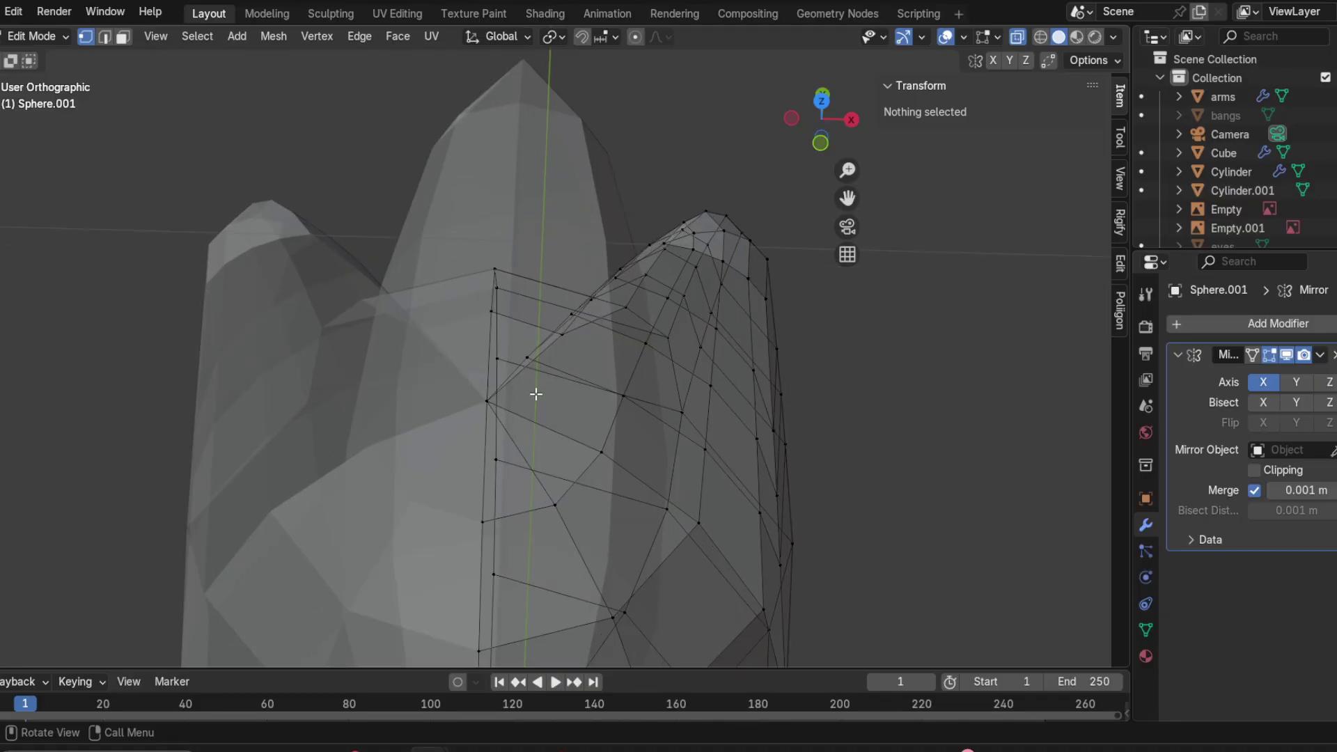
mouse_move(531, 436)
middle_down()
mouse_move(505, 382)
mouse_move(322, 376)
mouse_move(218, 393)
mouse_move(119, 332)
mouse_move(504, 293)
mouse_move(823, 129)
middle_up()
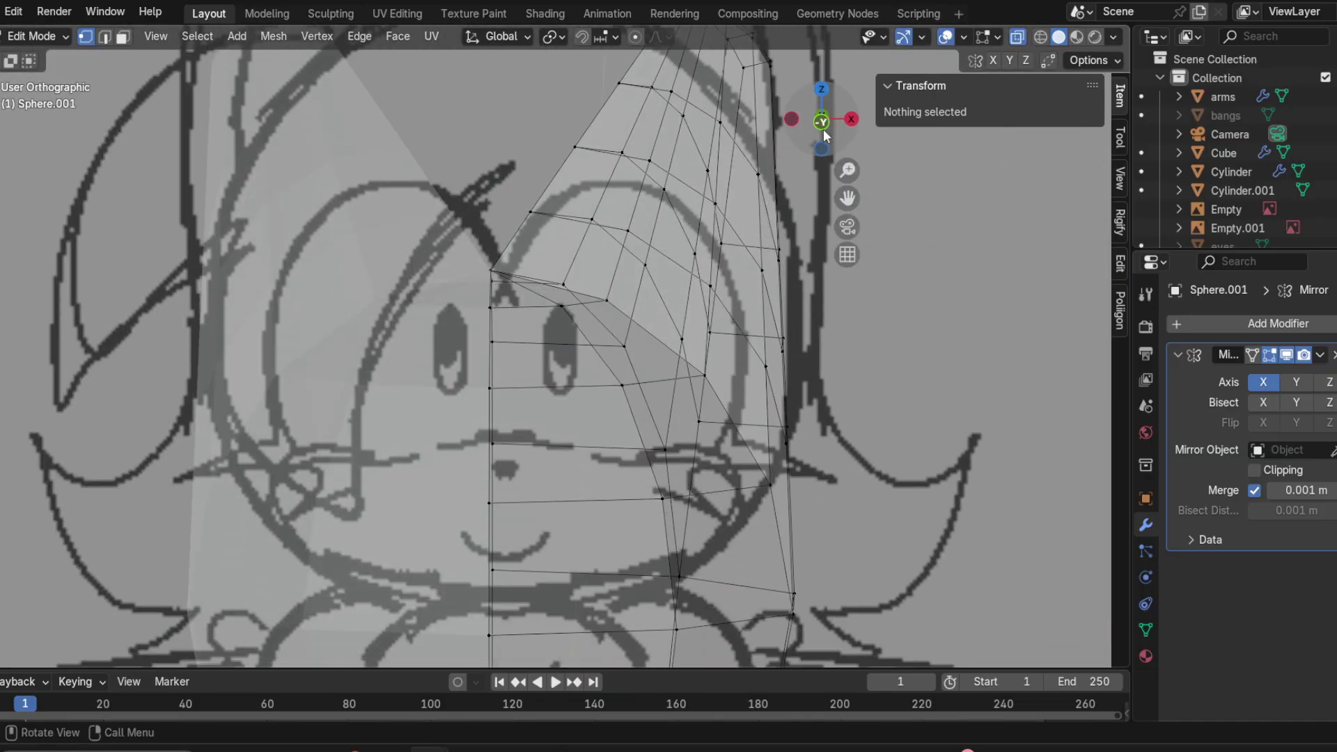
shift+scroll(823, 128, up, 3)
scroll(667, 292, down, 3)
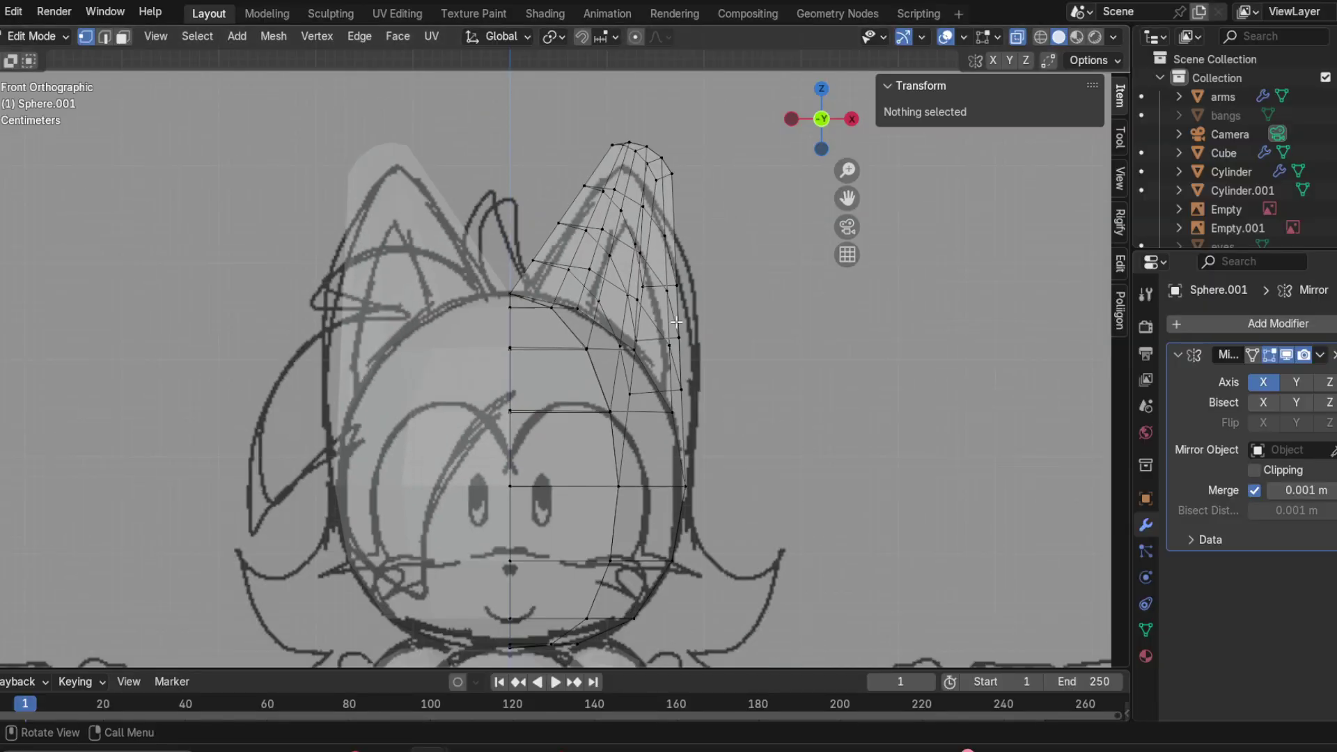
scroll(676, 322, up, 2)
scroll(526, 293, down, 2)
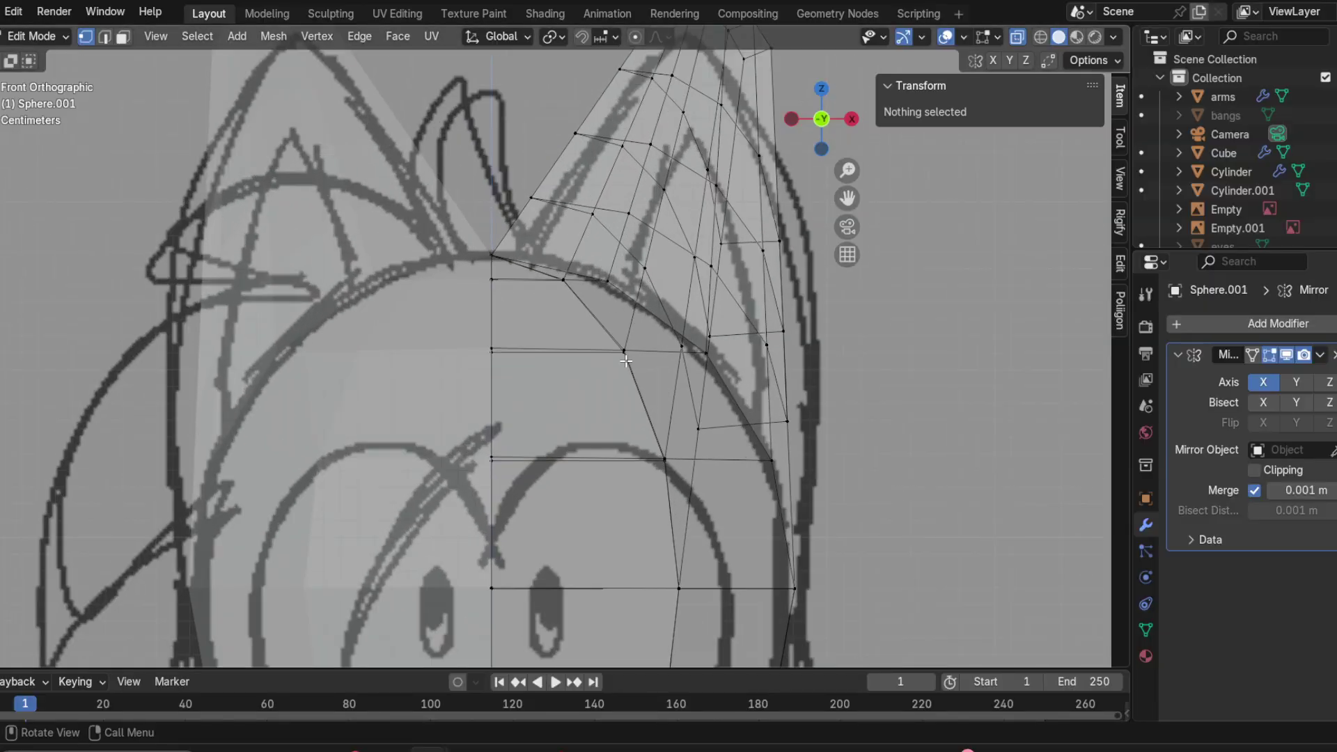
scroll(608, 322, up, 1)
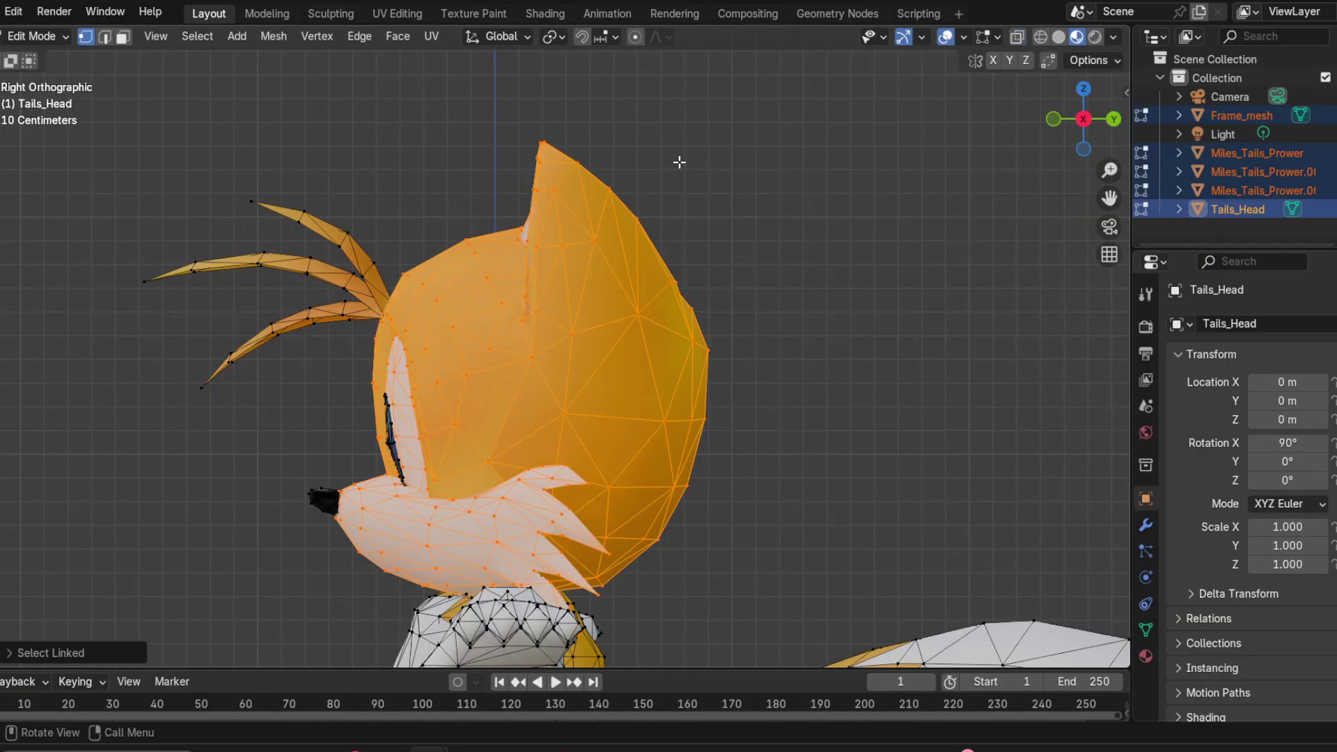
Step: In the Tails reference model, select all linked geometry of the forehead bangs and hide it
middle_drag(479, 241, 640, 264)
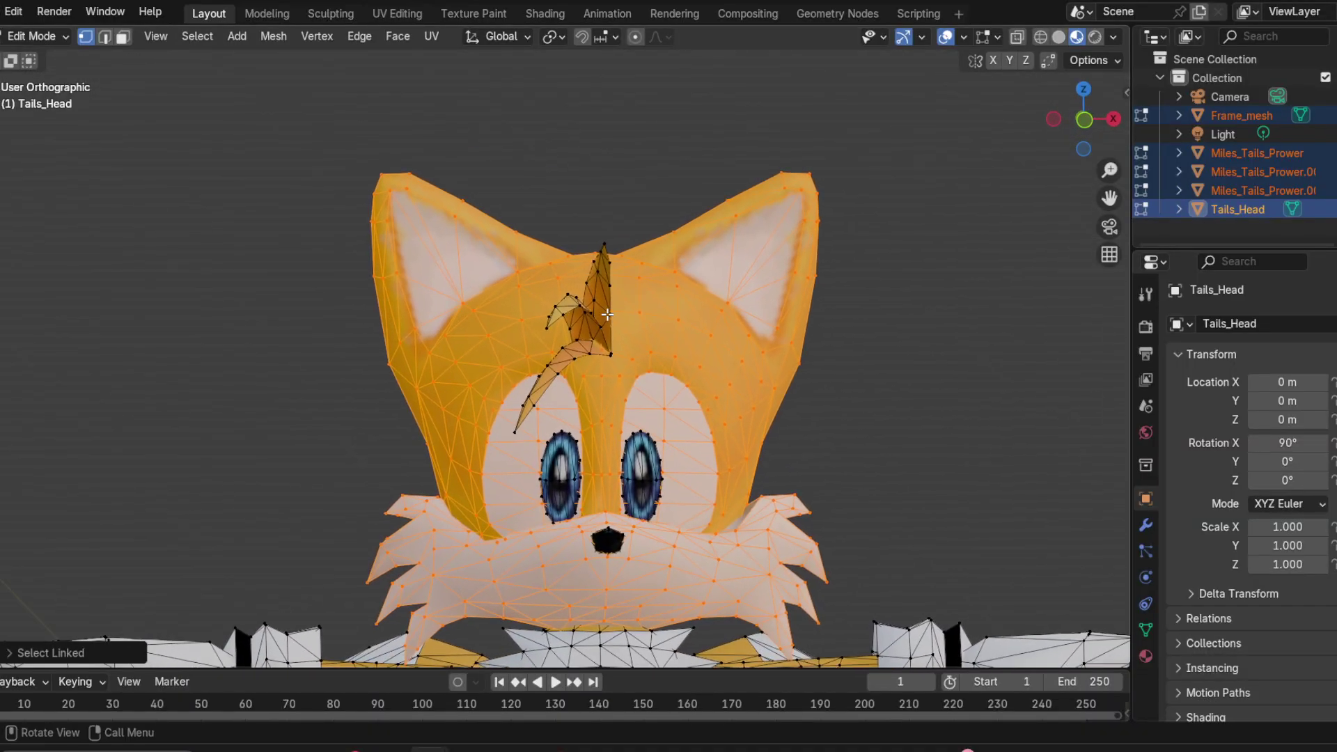
click(610, 315)
key(ctrl+l)
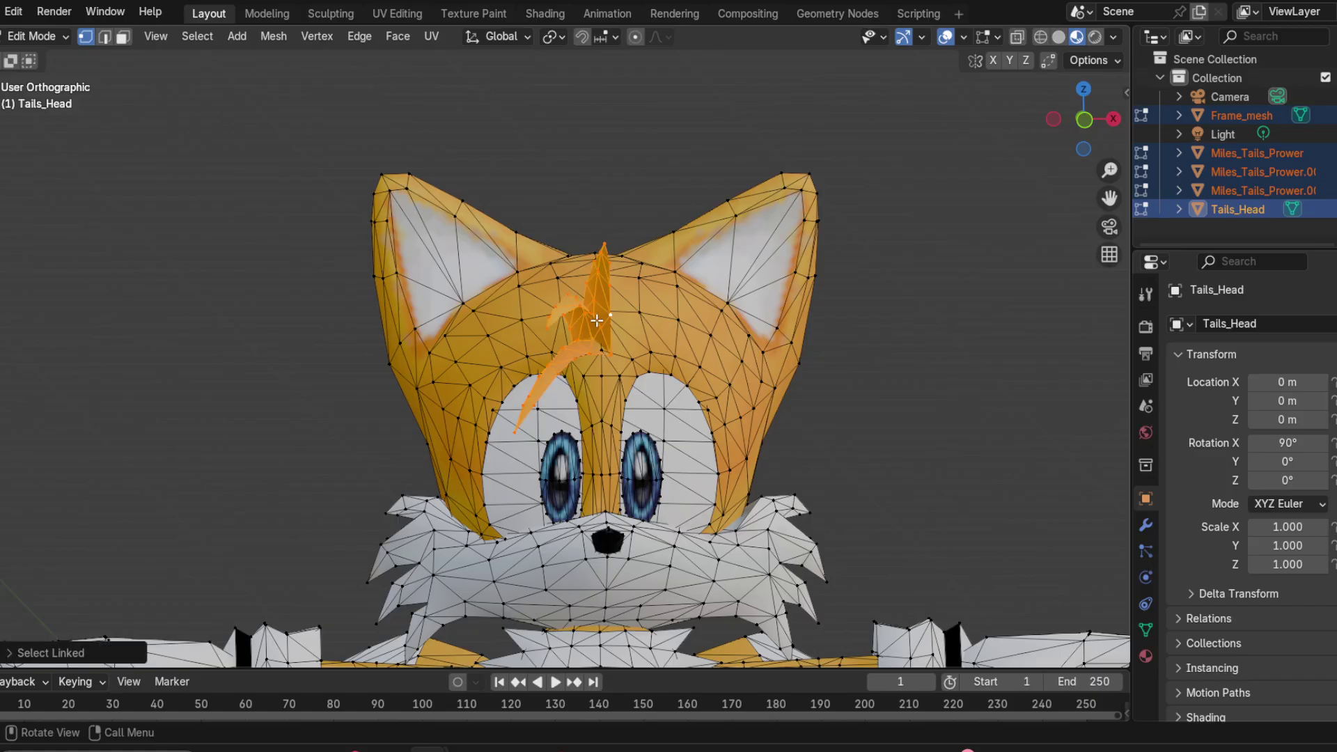
key(h)
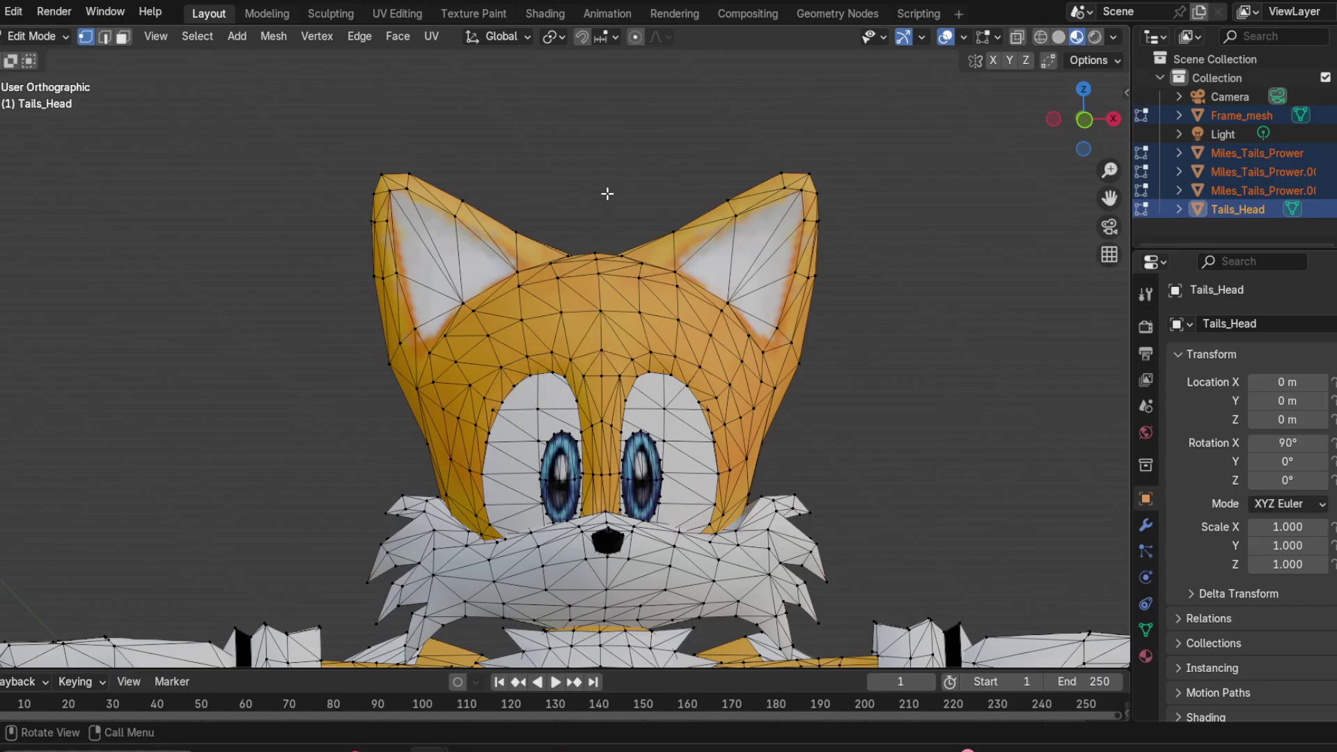
Step: Examine the Tails head's topology between the ears and across the forehead from the front, above and the side
scroll(602, 228, up, 2)
scroll(602, 228, up, 2)
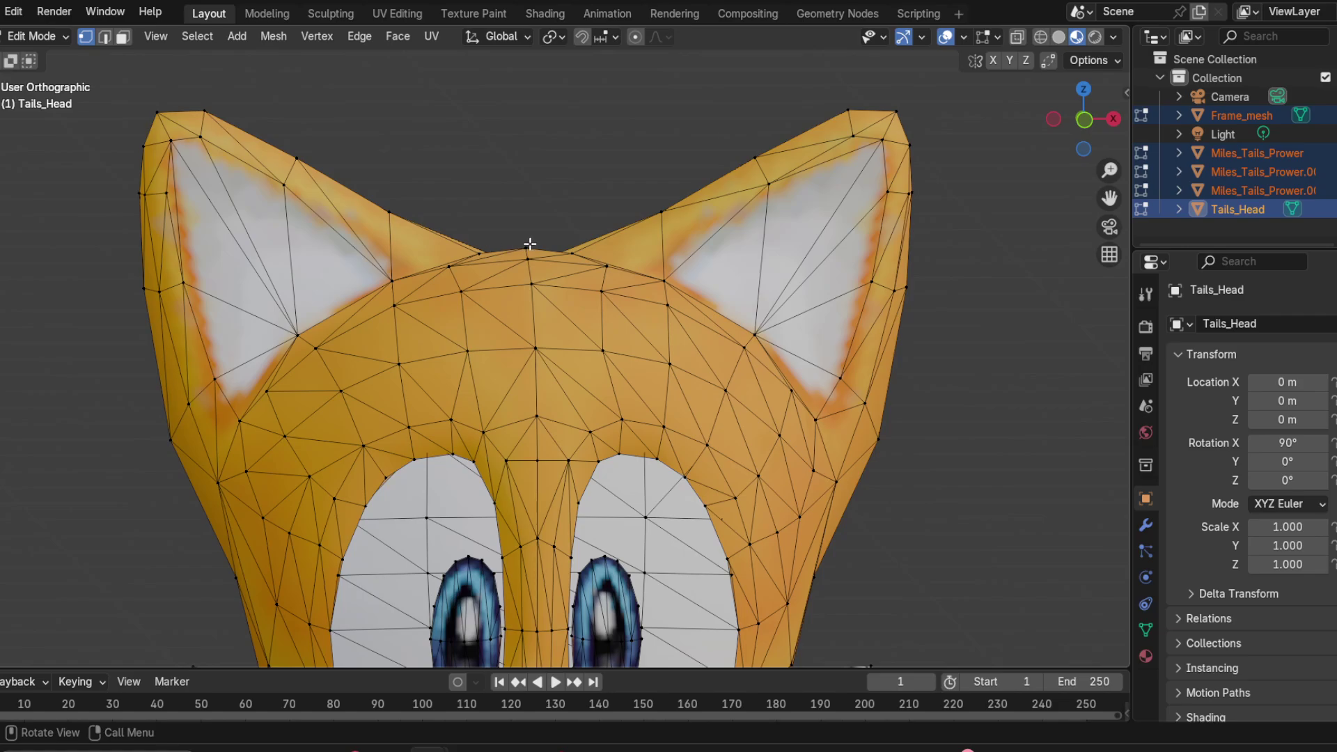
middle_drag(531, 249, 527, 354)
scroll(527, 354, up, 2)
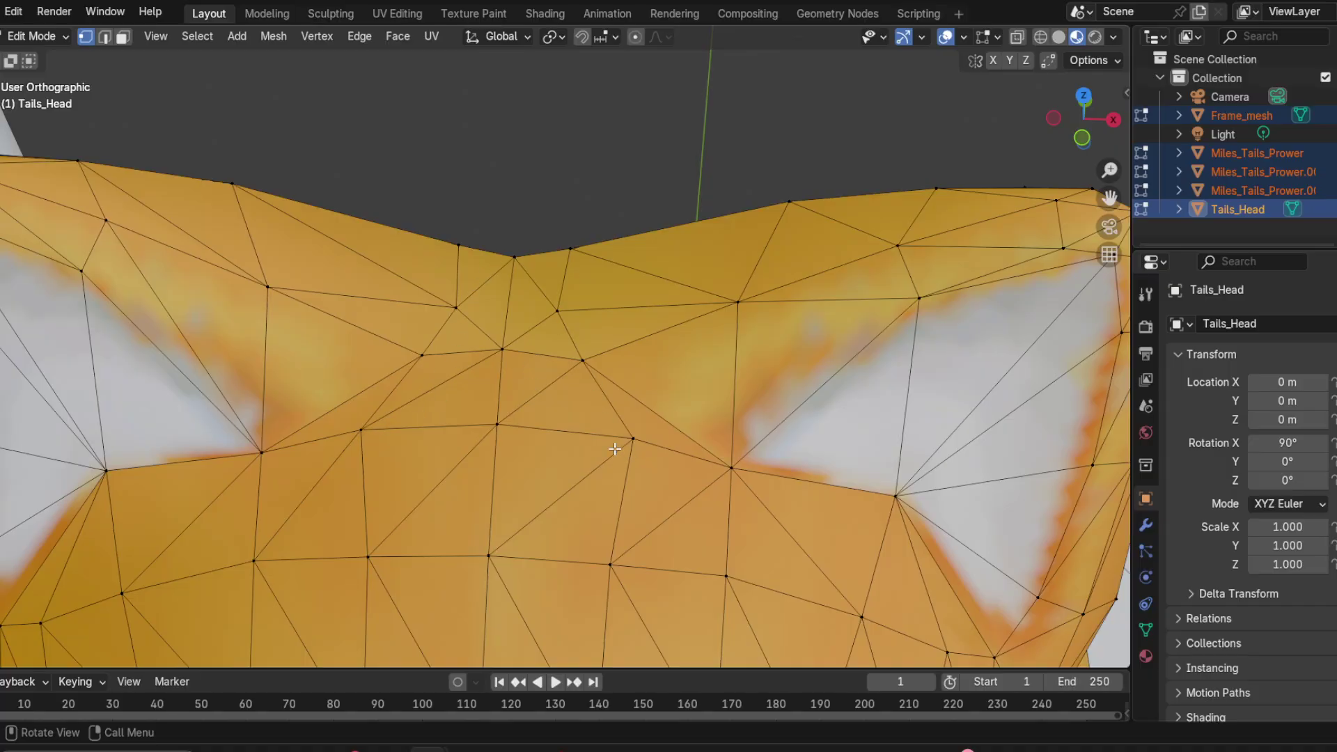
middle_drag(606, 427, 631, 460)
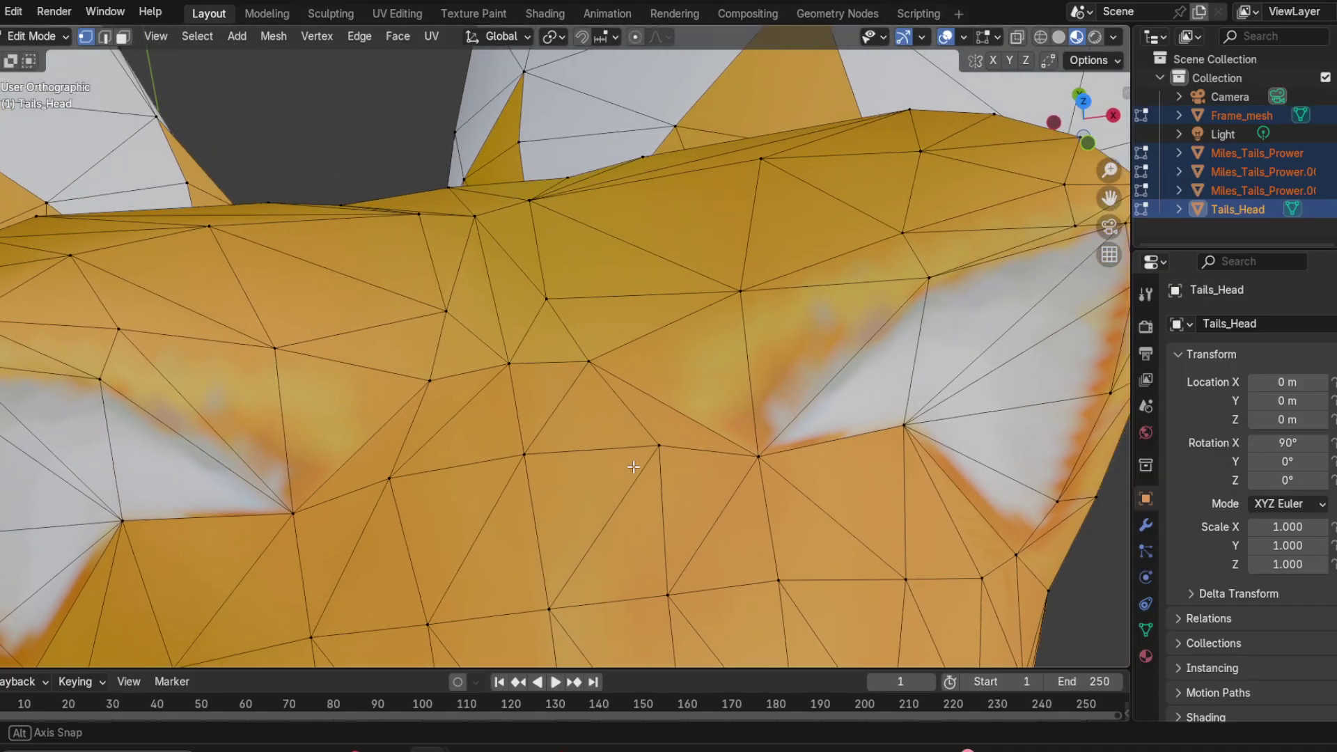
scroll(631, 461, down, 5)
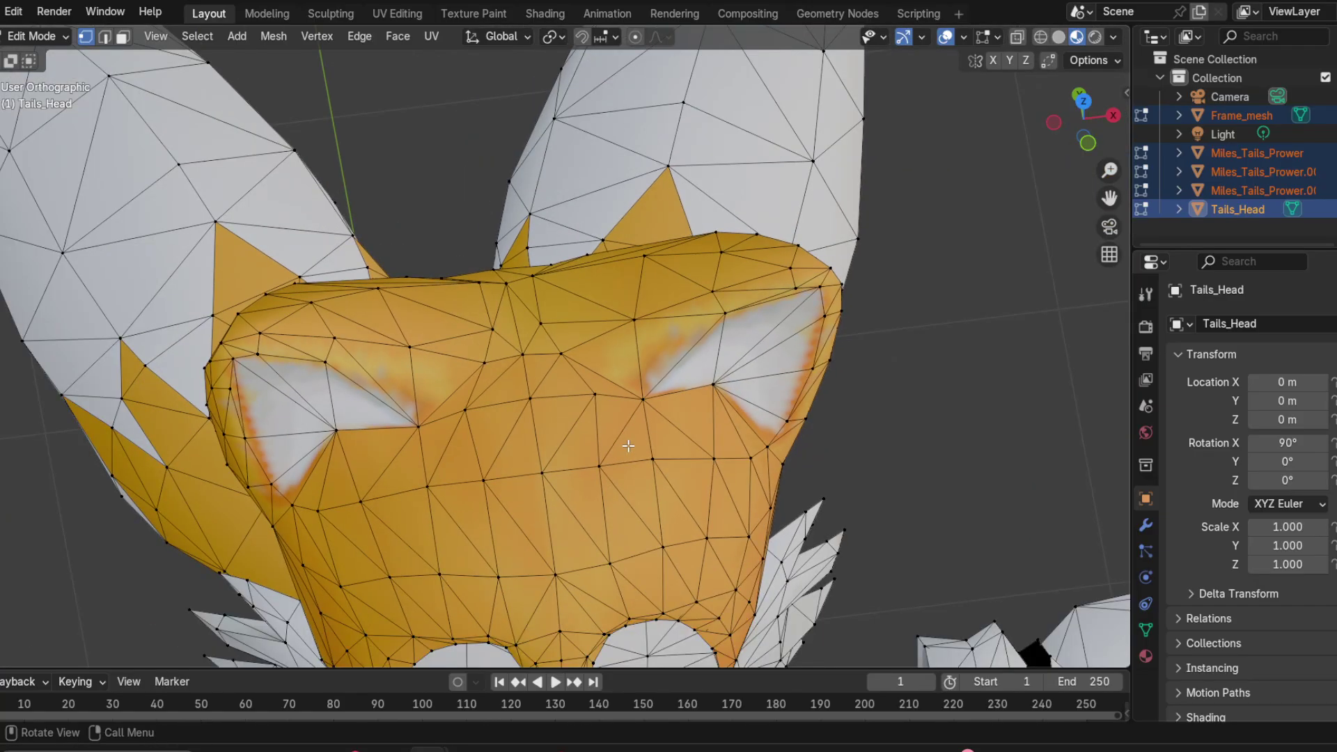
middle_drag(628, 435, 561, 278)
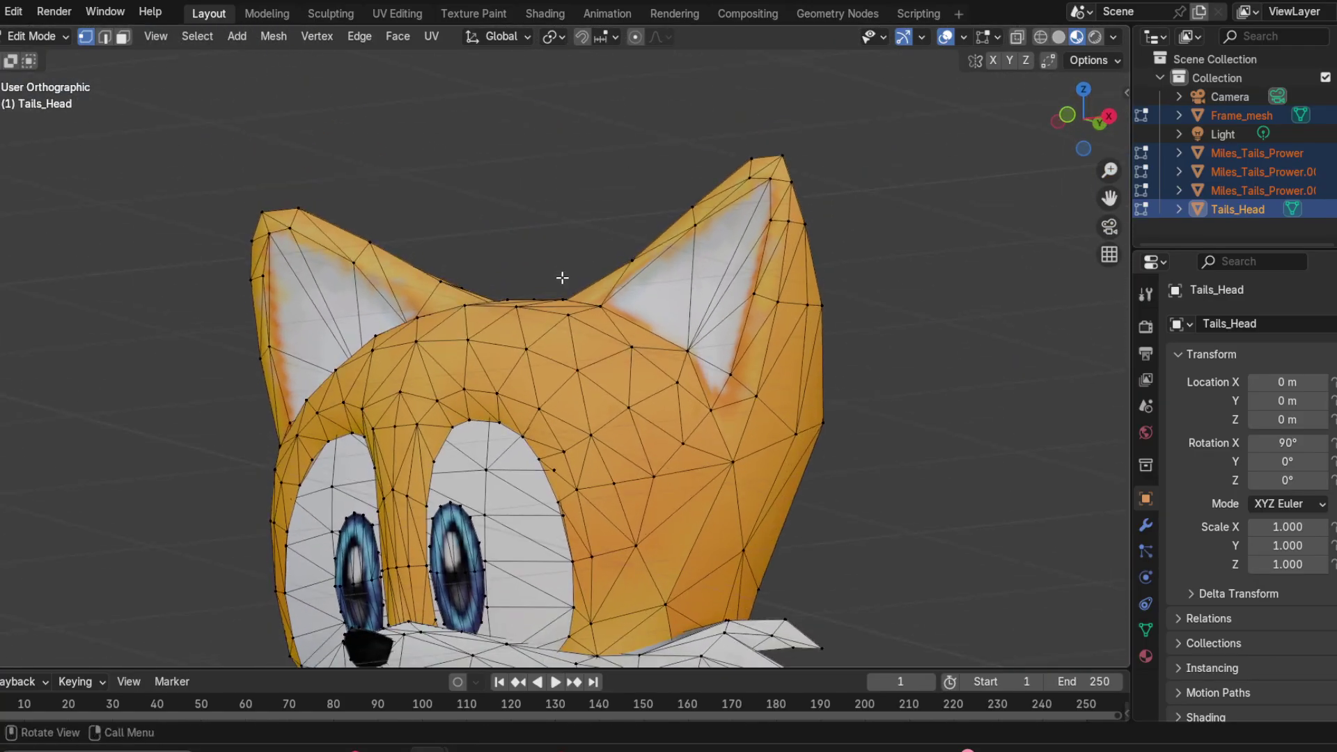
shift+middle_drag(592, 415, 551, 377)
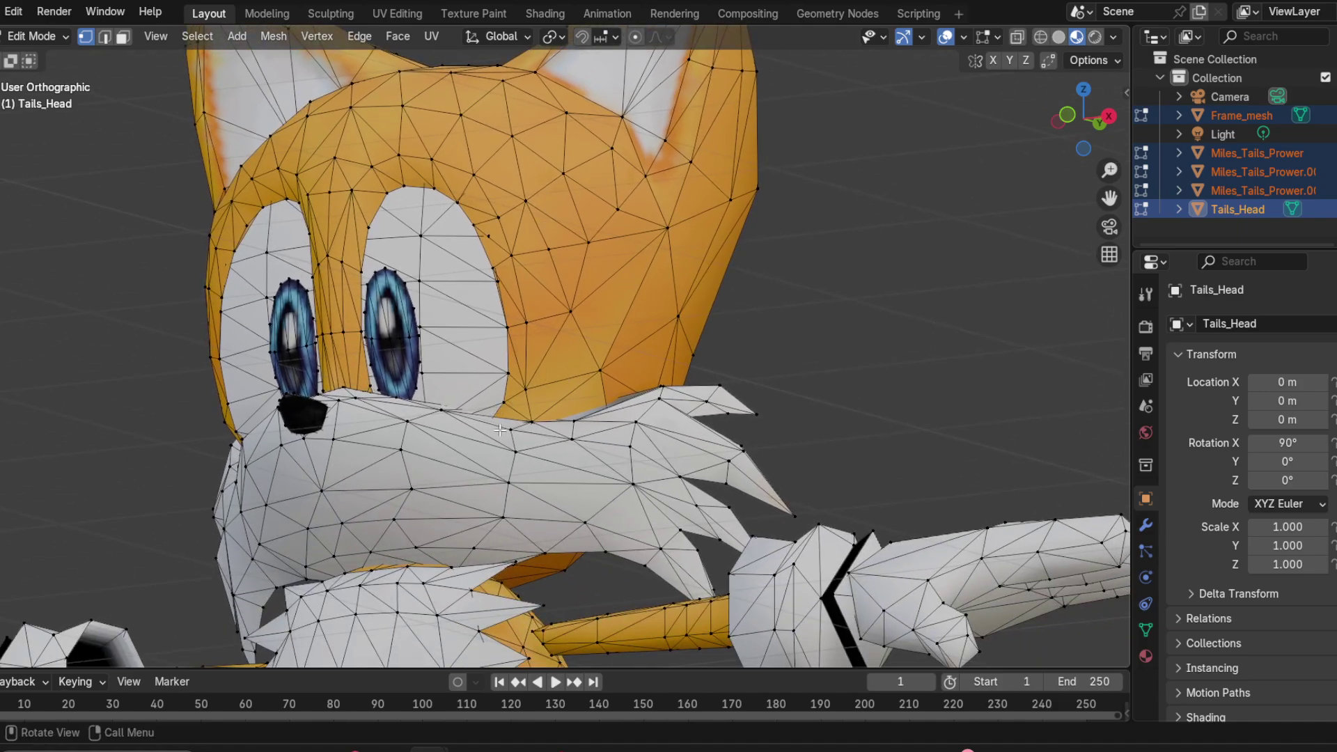
middle_drag(500, 430, 628, 331)
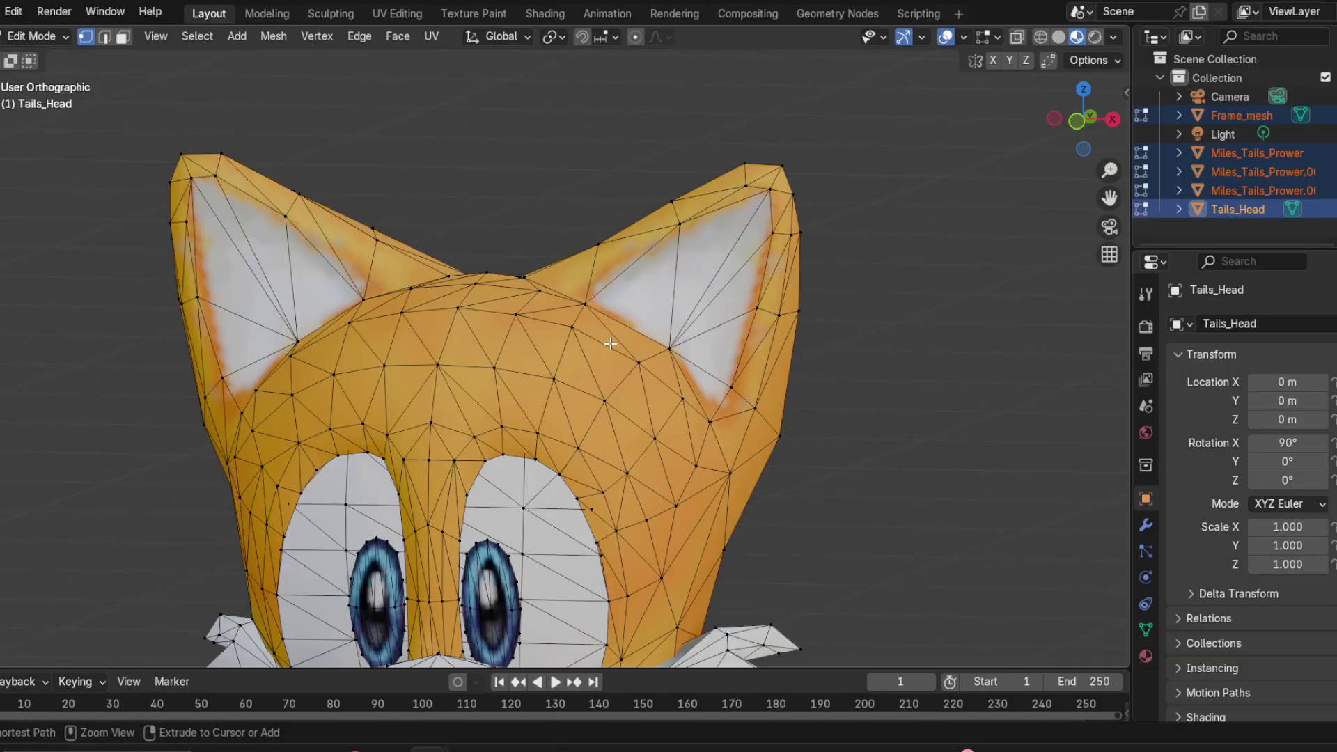
key(ctrl+r)
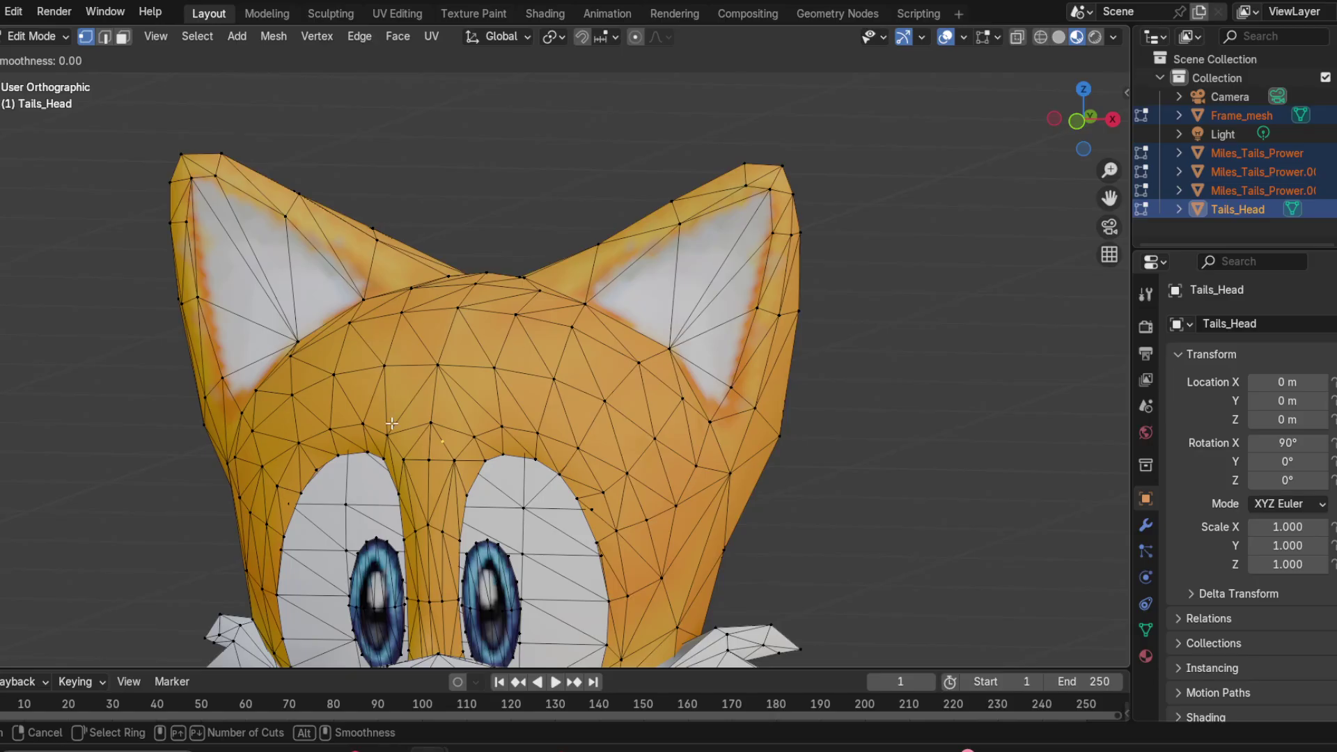
key(Escape)
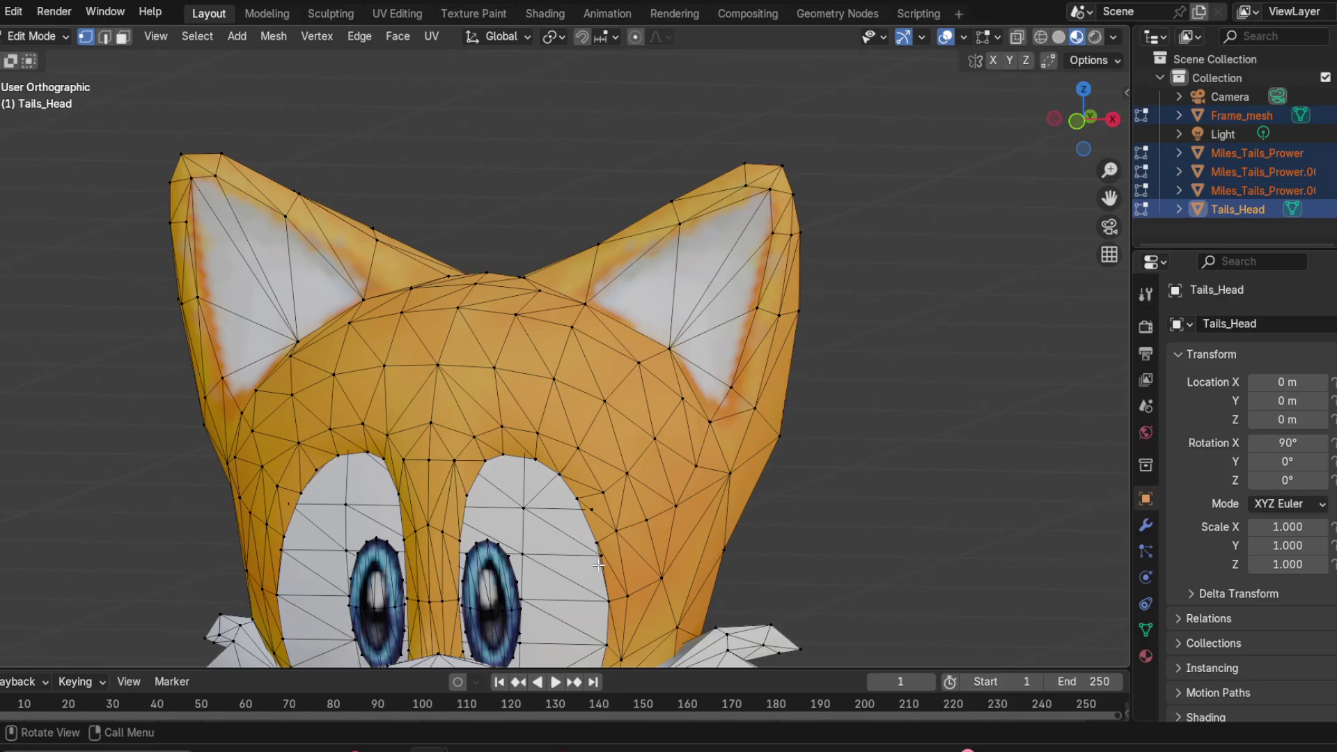
Step: Examine the Tails model's body, cheek fur and face topology from the side and the front
shift+middle_drag(522, 539, 663, 409)
scroll(482, 348, down, 3)
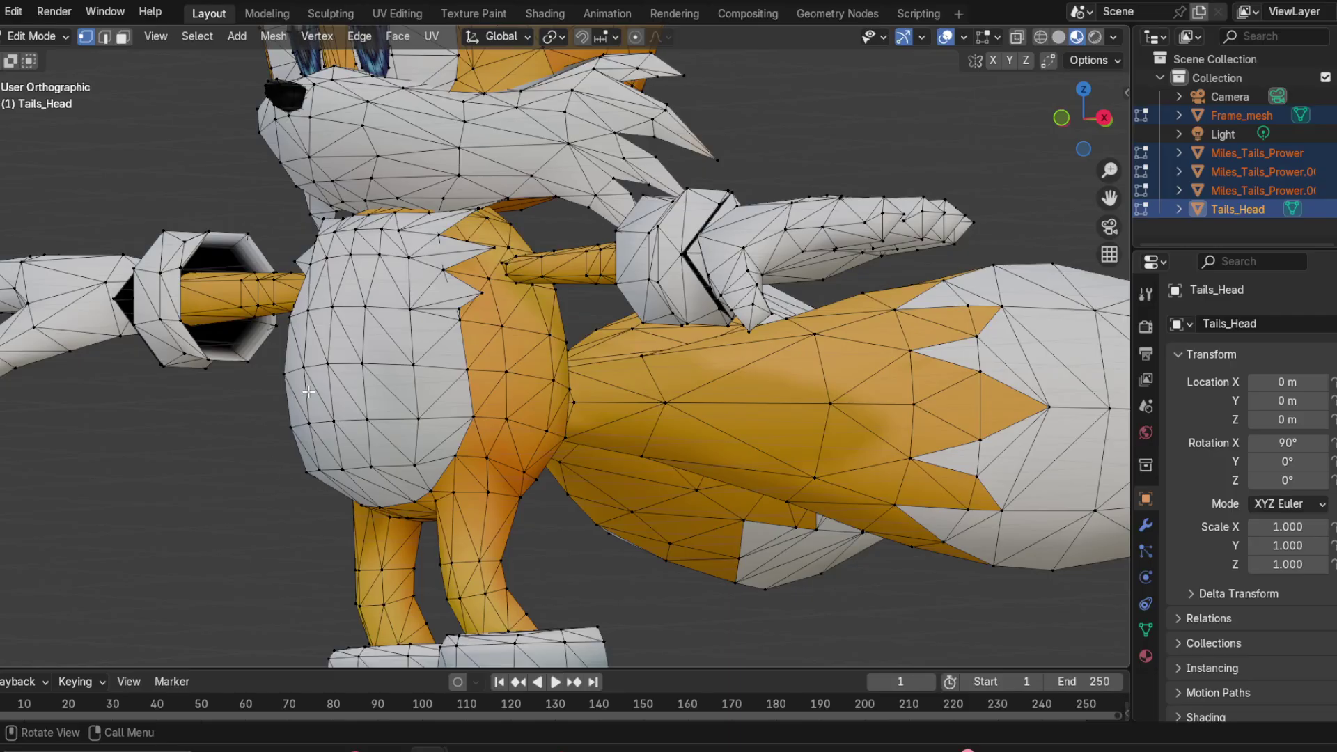
shift+middle_drag(411, 337, 488, 518)
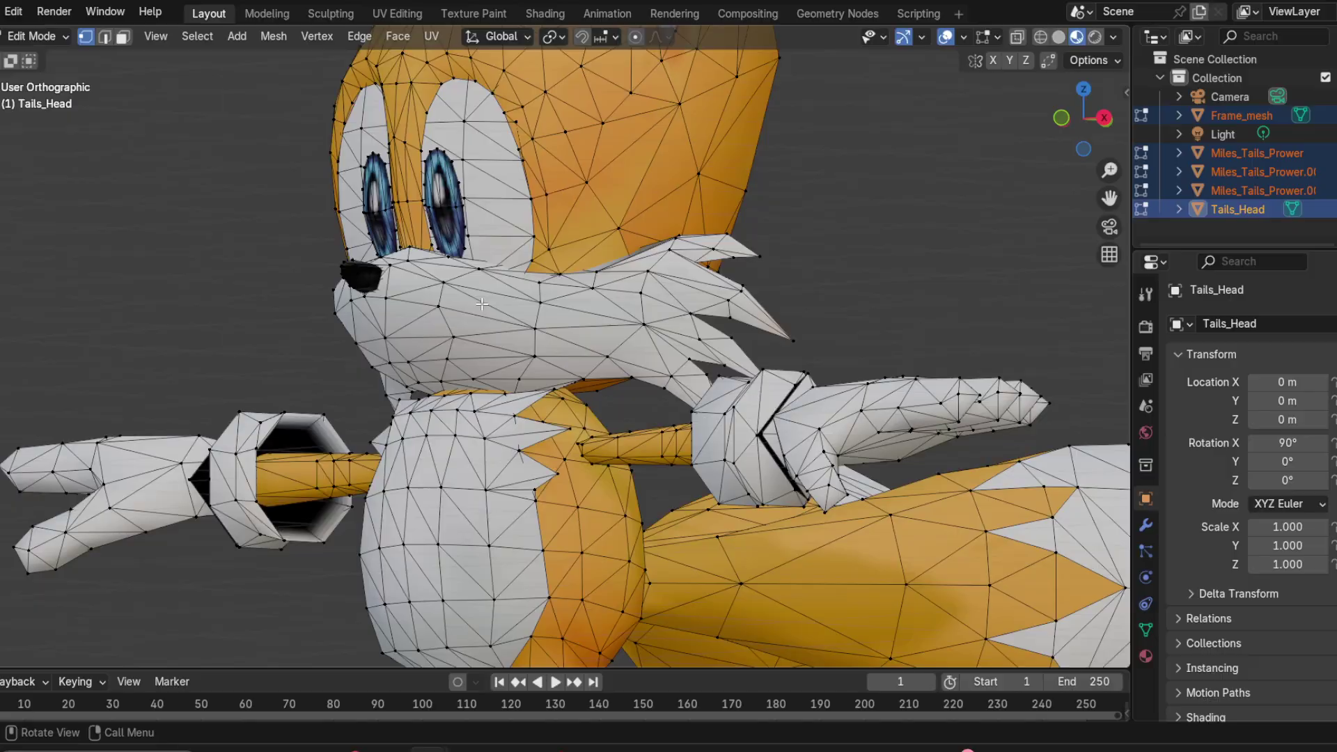
shift+middle_drag(482, 304, 506, 347)
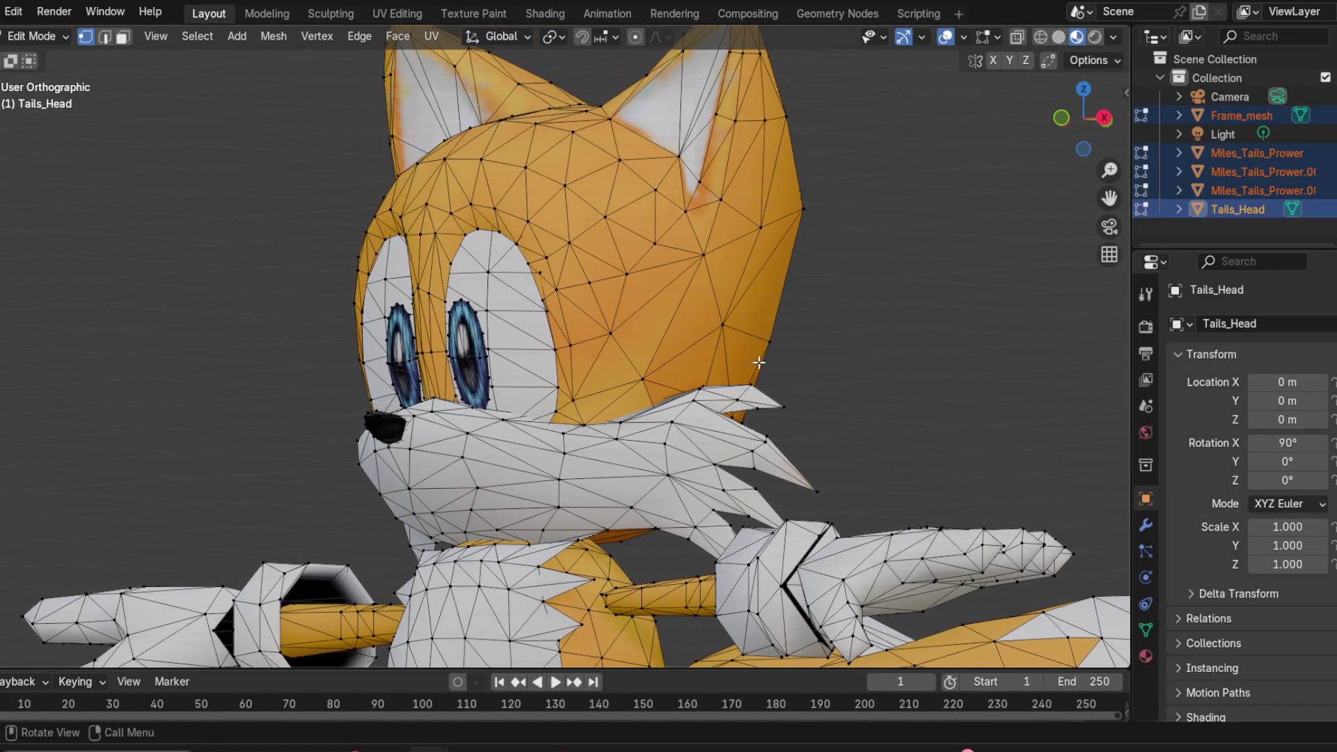
middle_drag(530, 319, 590, 348)
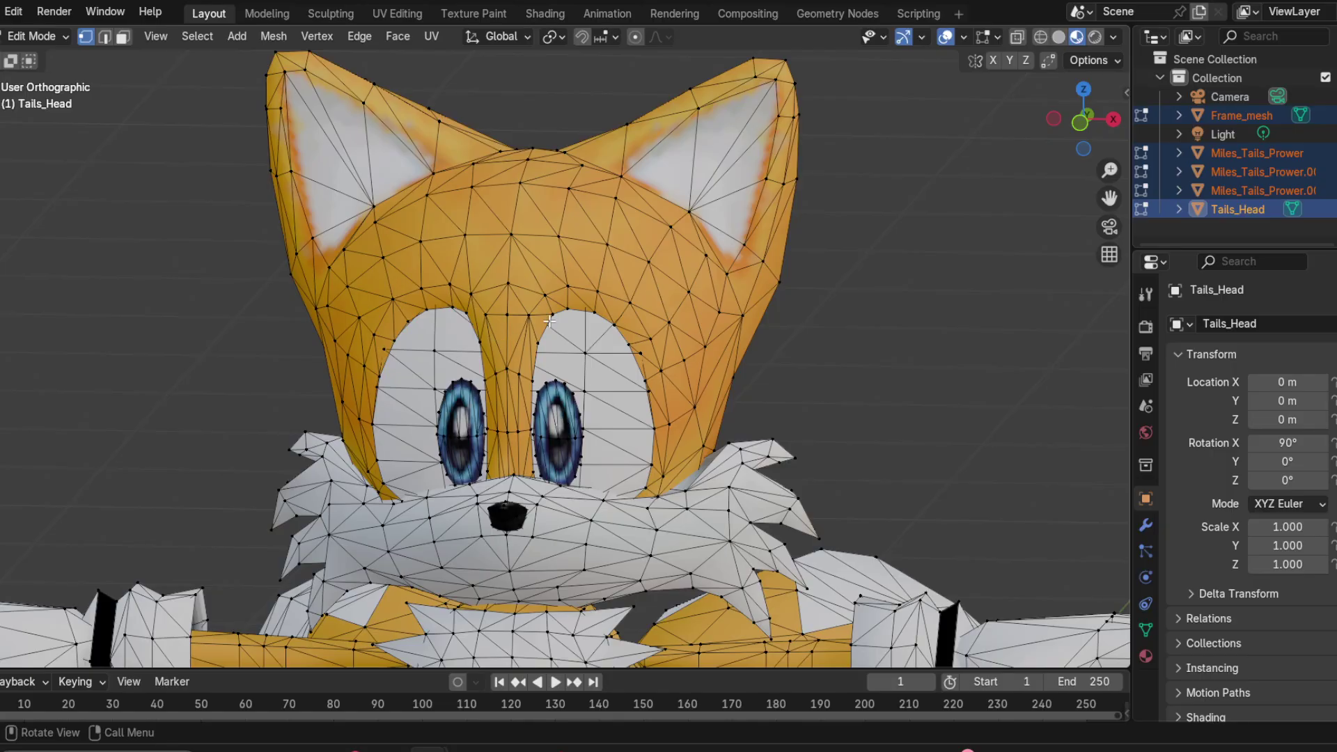
middle_drag(550, 321, 527, 203)
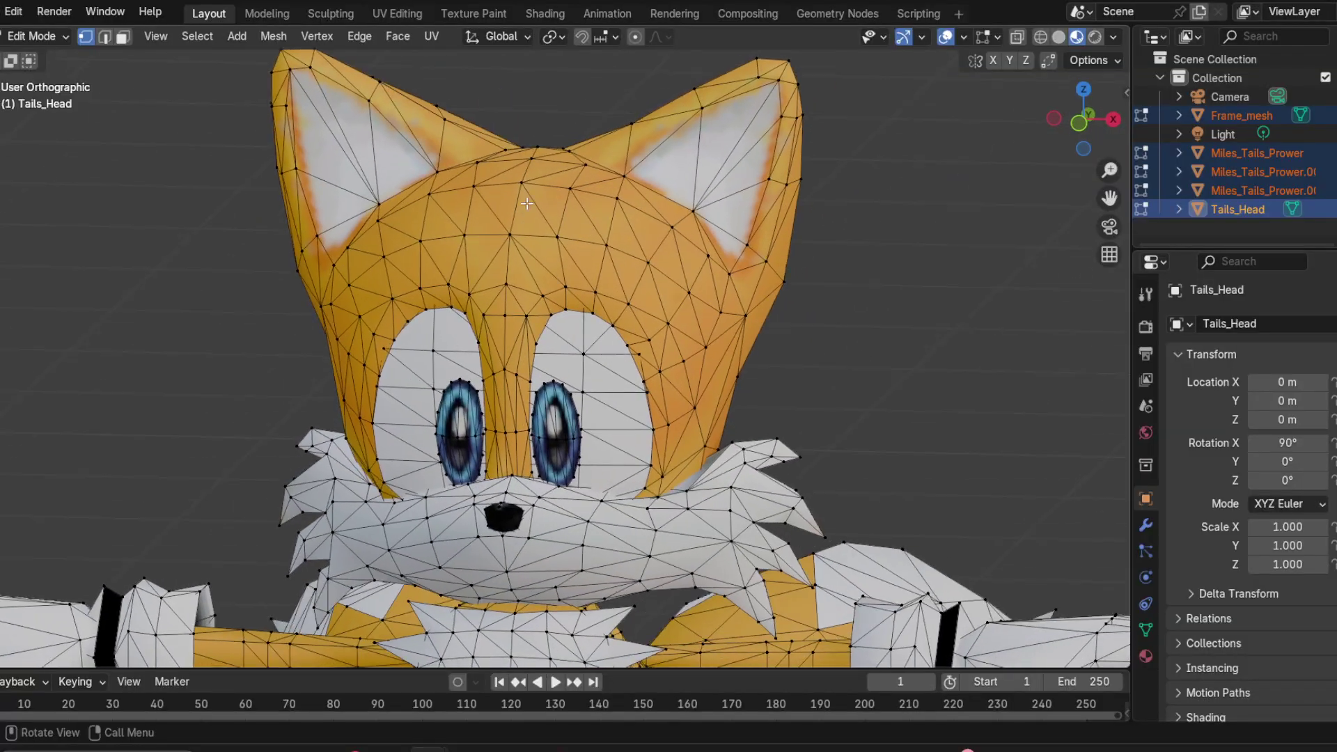
key(l)
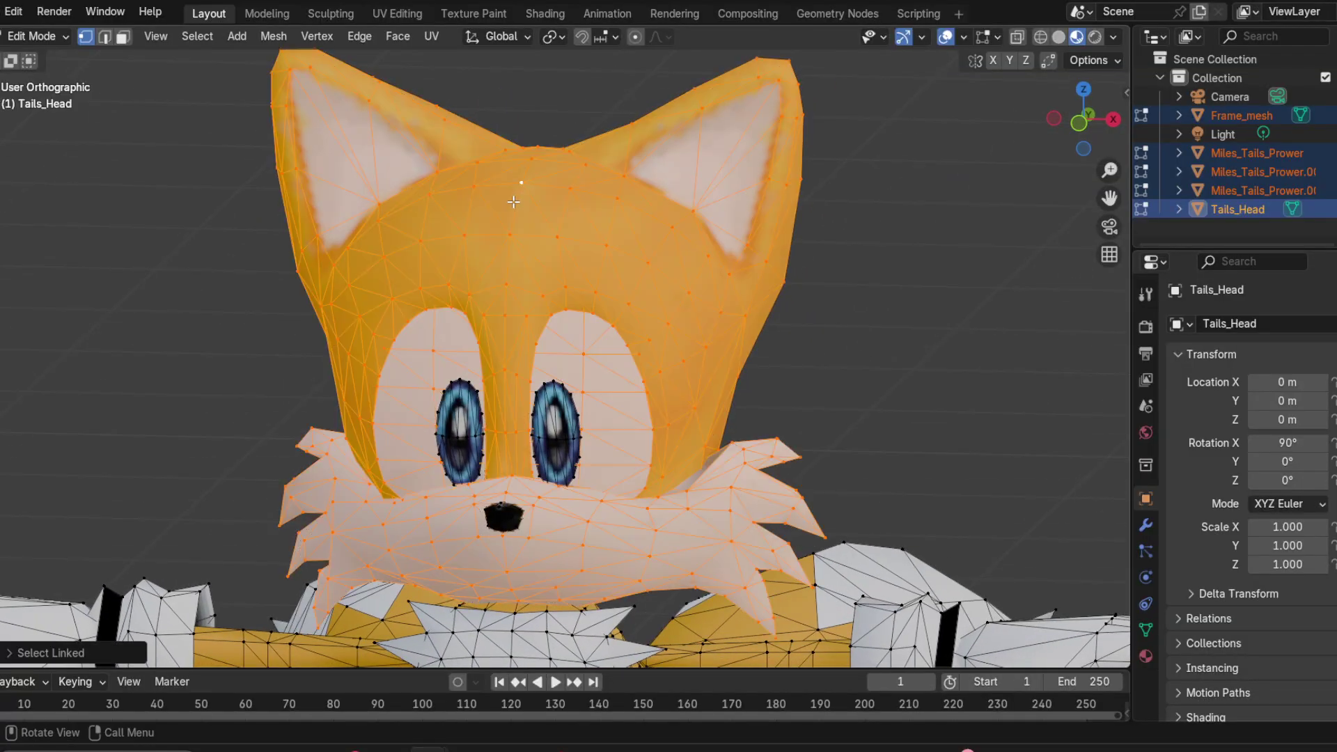
click(514, 192)
key(g)
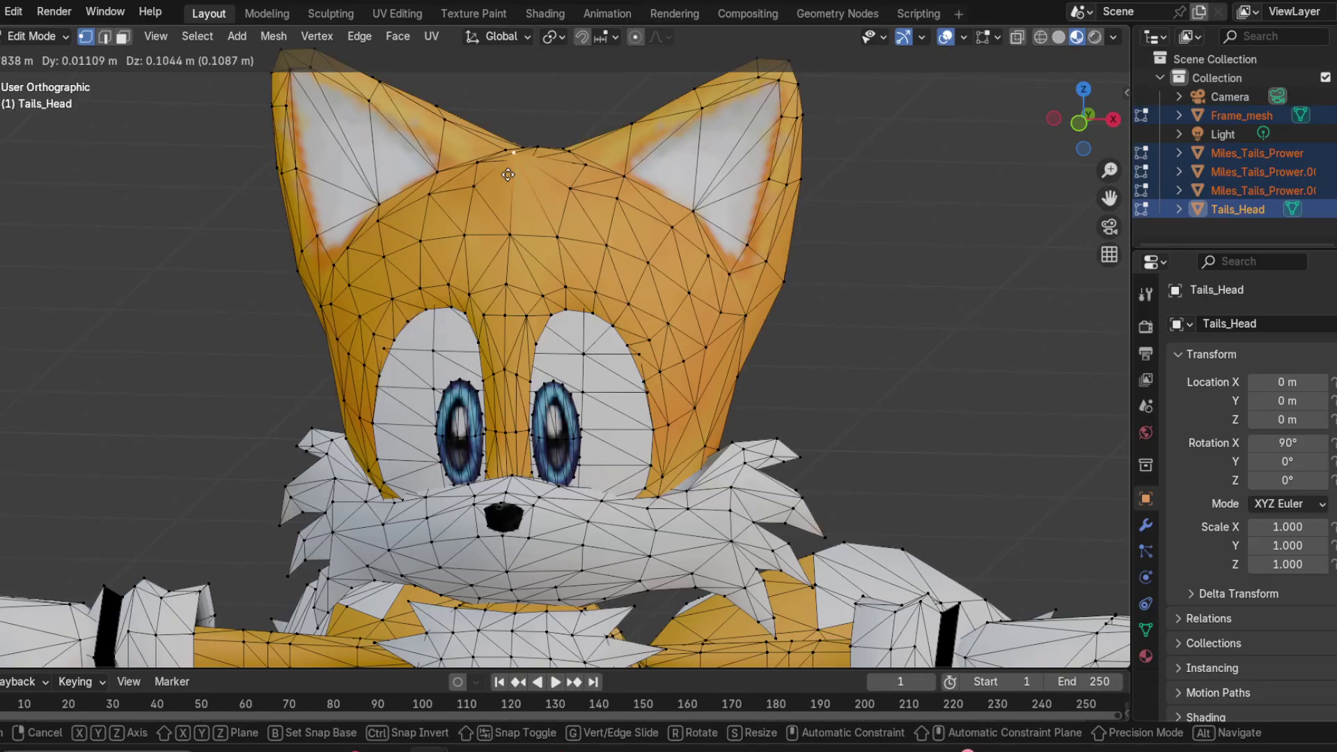
key(Escape)
Step: Examine the overall shape of the Tails model's head, body and tails from the front and the side
scroll(550, 267, down, 3)
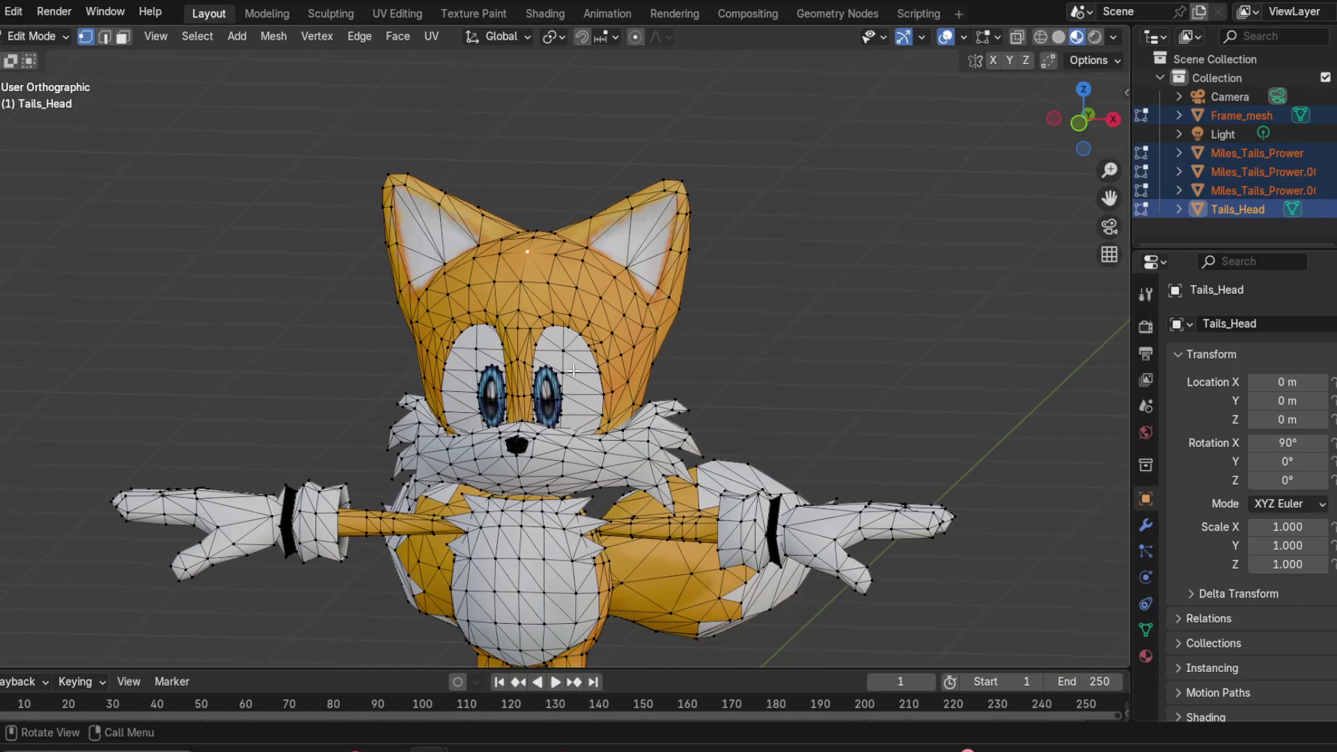
scroll(595, 442, up, 2)
middle_drag(710, 359, 509, 332)
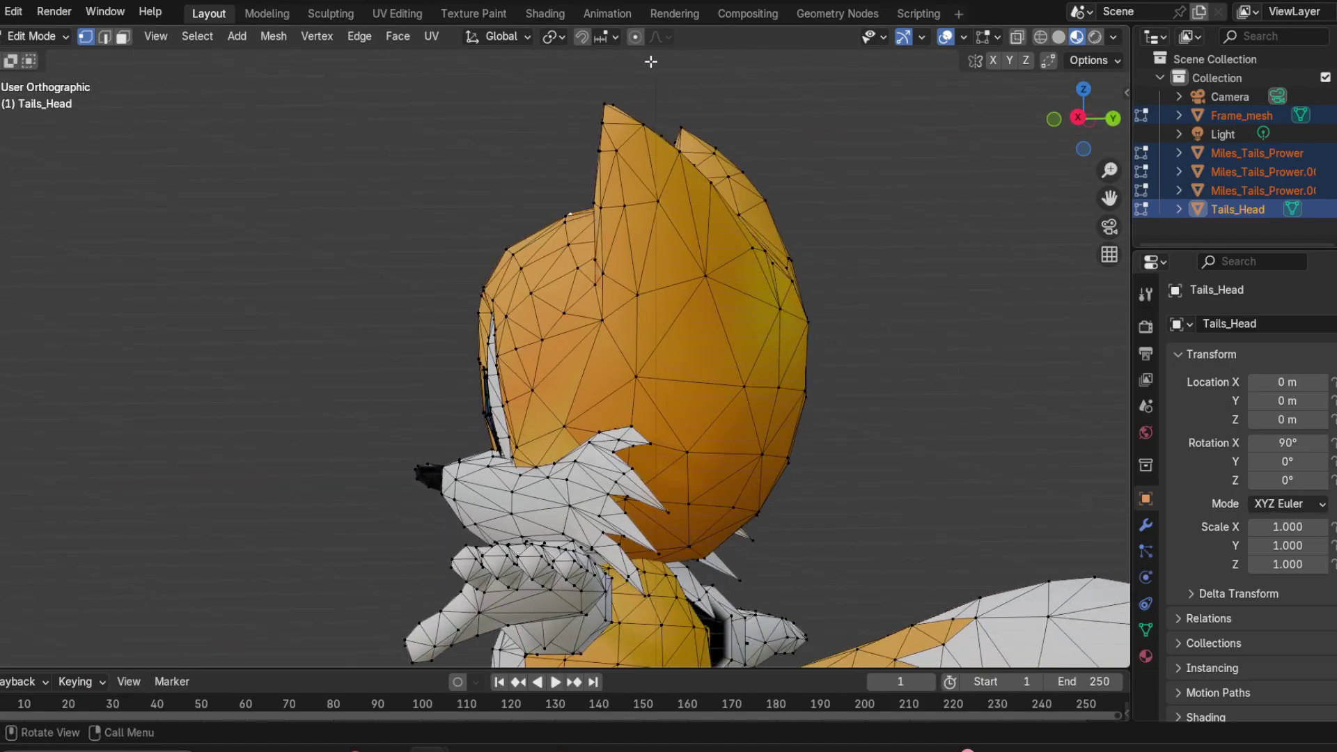
middle_drag(447, 341, 743, 430)
shift+middle_drag(646, 633, 627, 461)
scroll(626, 461, down, 4)
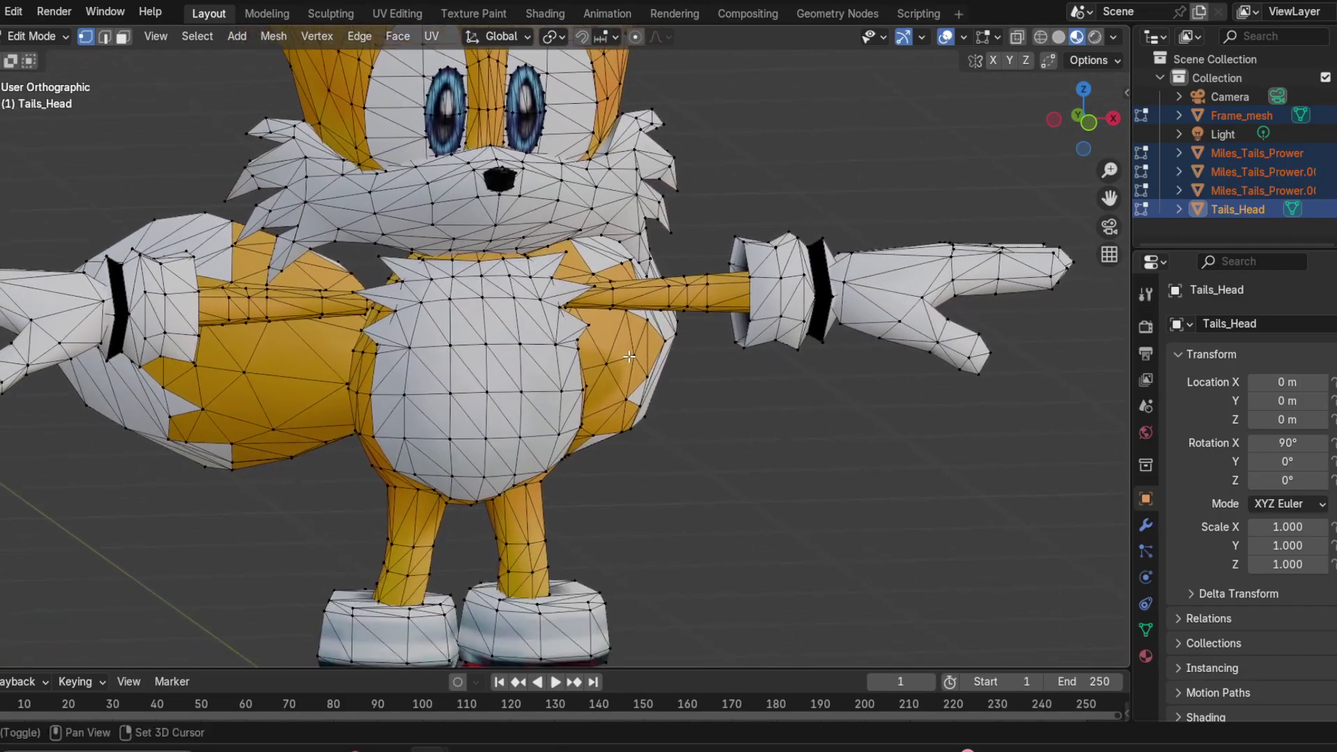
middle_drag(696, 399, 487, 417)
scroll(354, 142, up, 2)
Step: Select all geometry of the Tails model and try converting its triangles to quads
key(a)
click(273, 36)
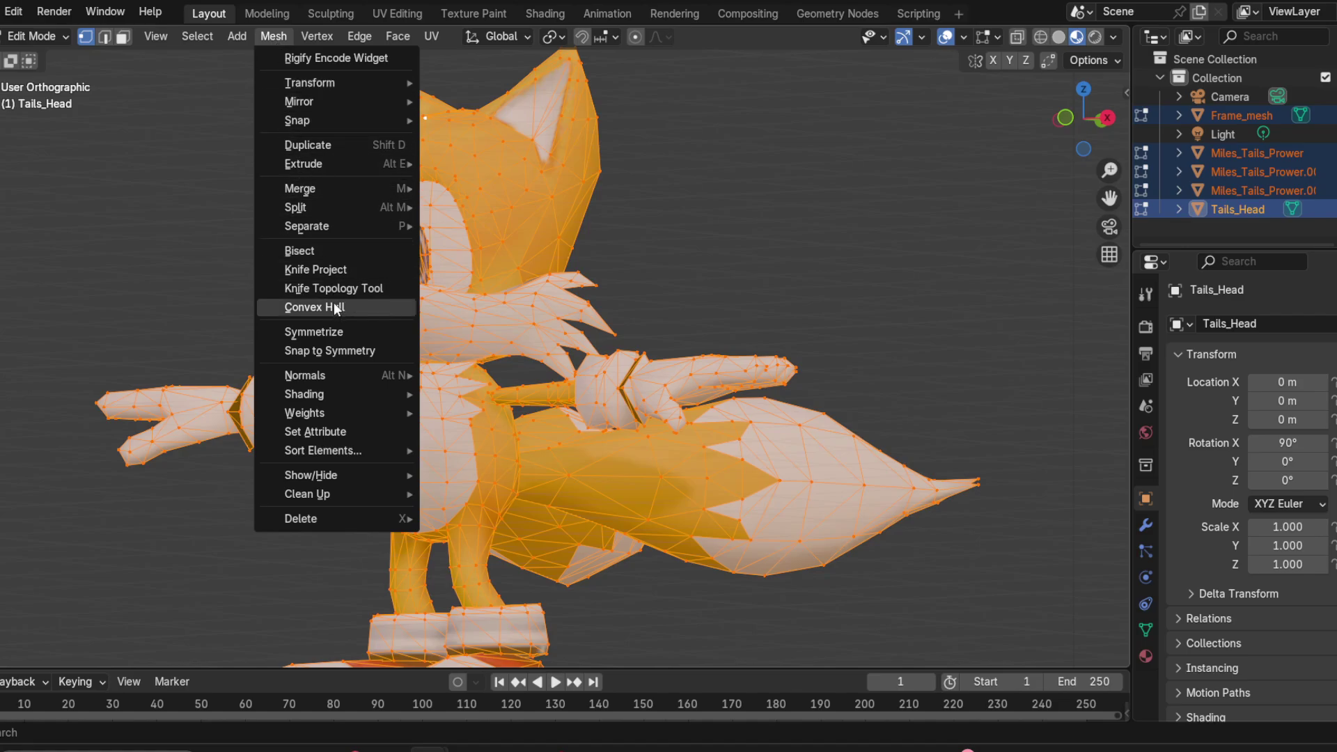
mouse_move(327, 86)
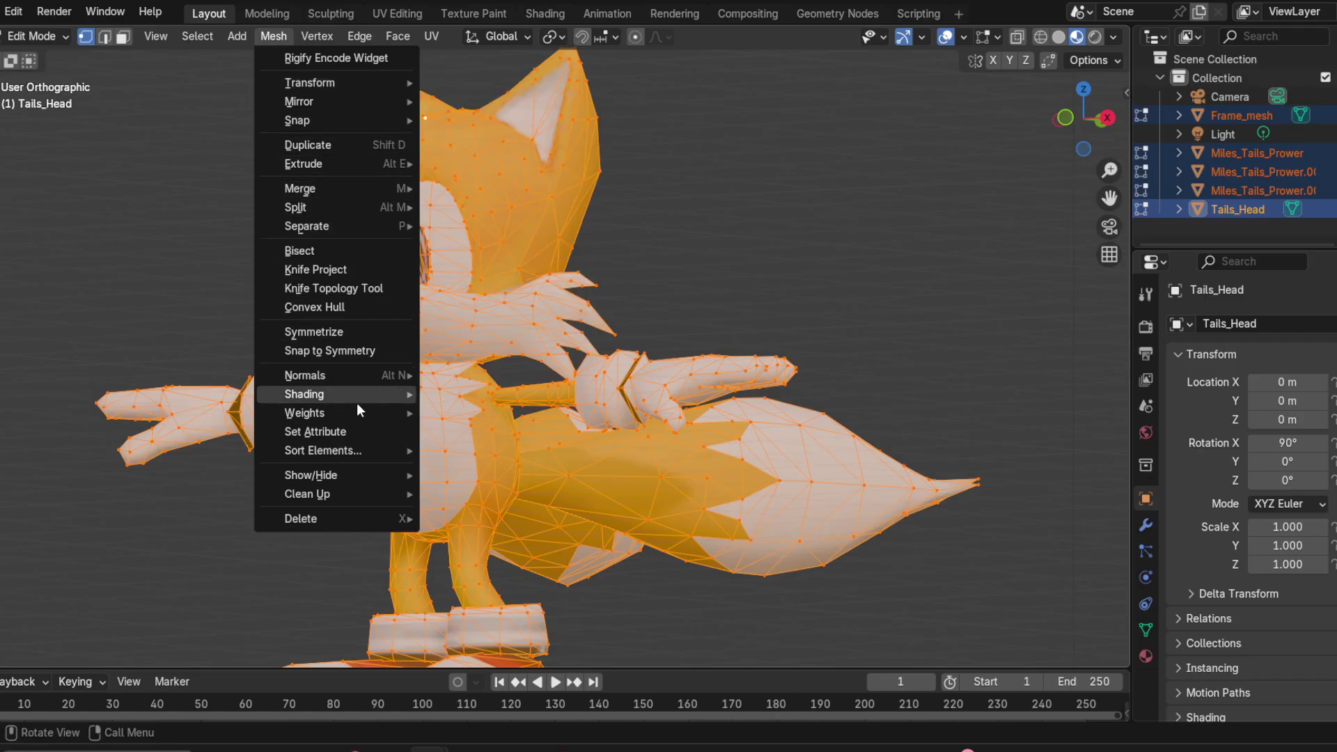
mouse_move(358, 481)
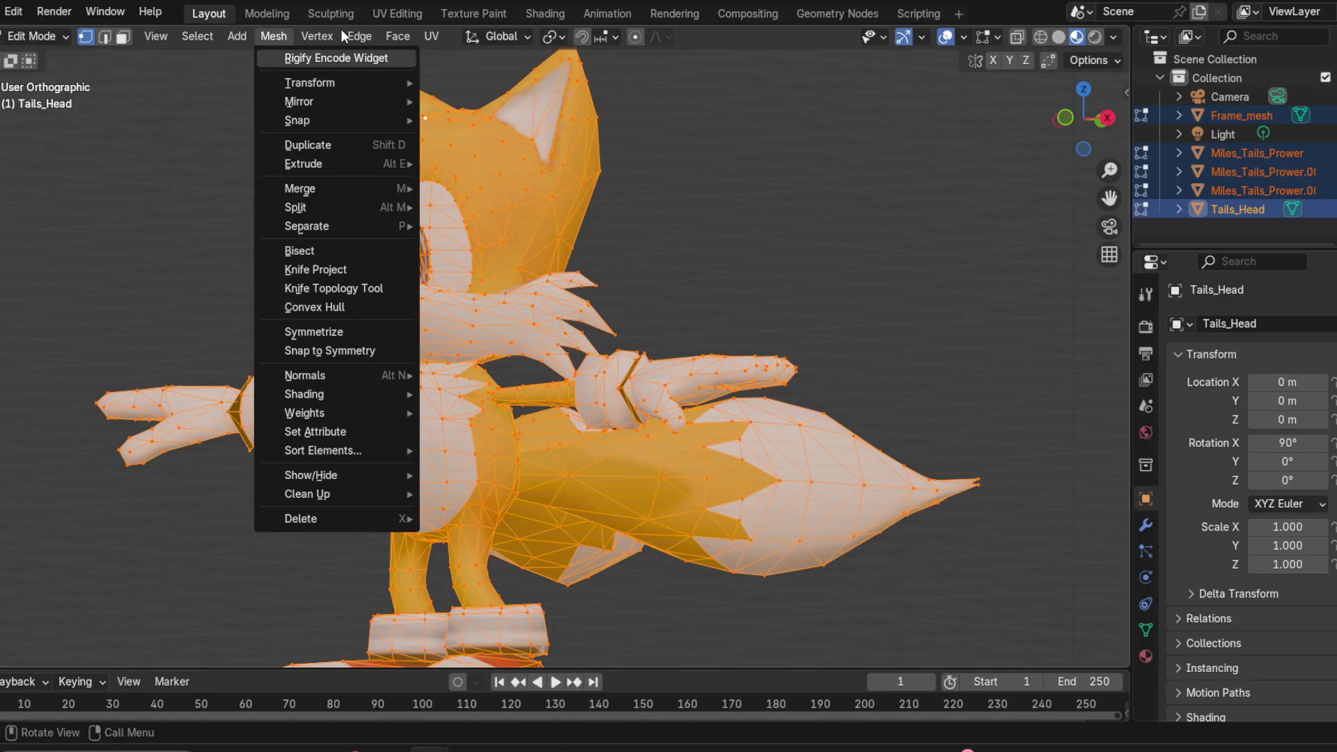
click(399, 39)
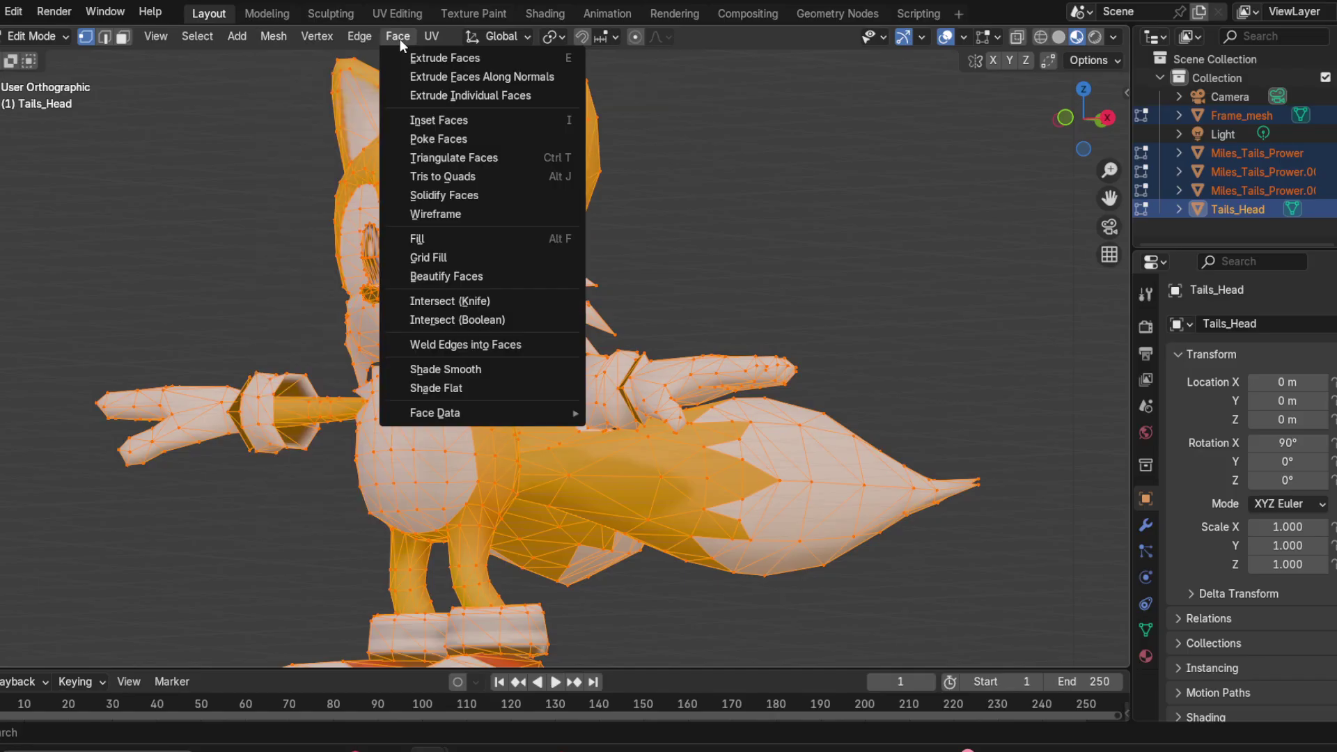
click(426, 177)
Step: Examine the converted quad topology on the tails, the back of the body and the face
middle_drag(782, 530, 712, 524)
shift+middle_drag(766, 491, 529, 327)
scroll(595, 341, up, 3)
click(512, 535)
scroll(512, 535, down, 1)
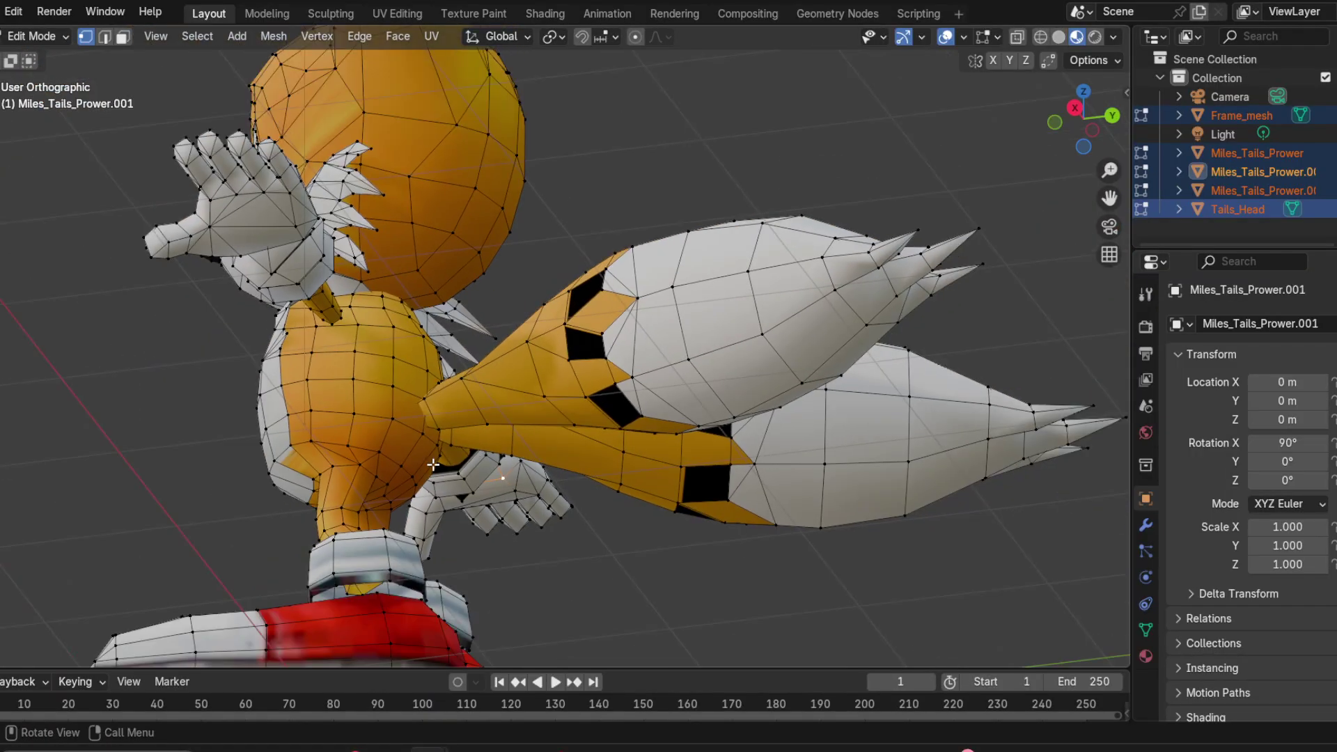
middle_drag(434, 465, 456, 390)
middle_drag(375, 333, 704, 341)
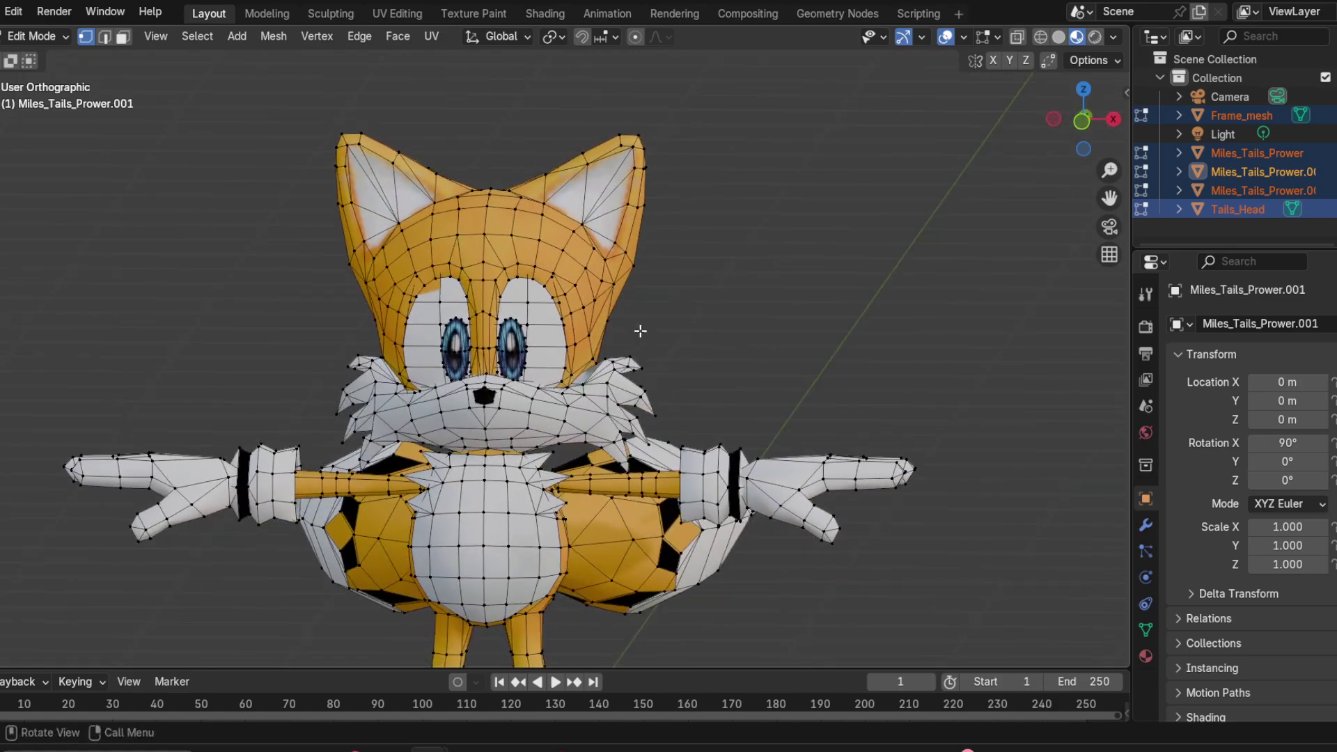
scroll(373, 299, up, 1)
Step: Undo the Tris to Quads conversion of the Tails model and deselect everything
key(ctrl+z)
key(ctrl+z)
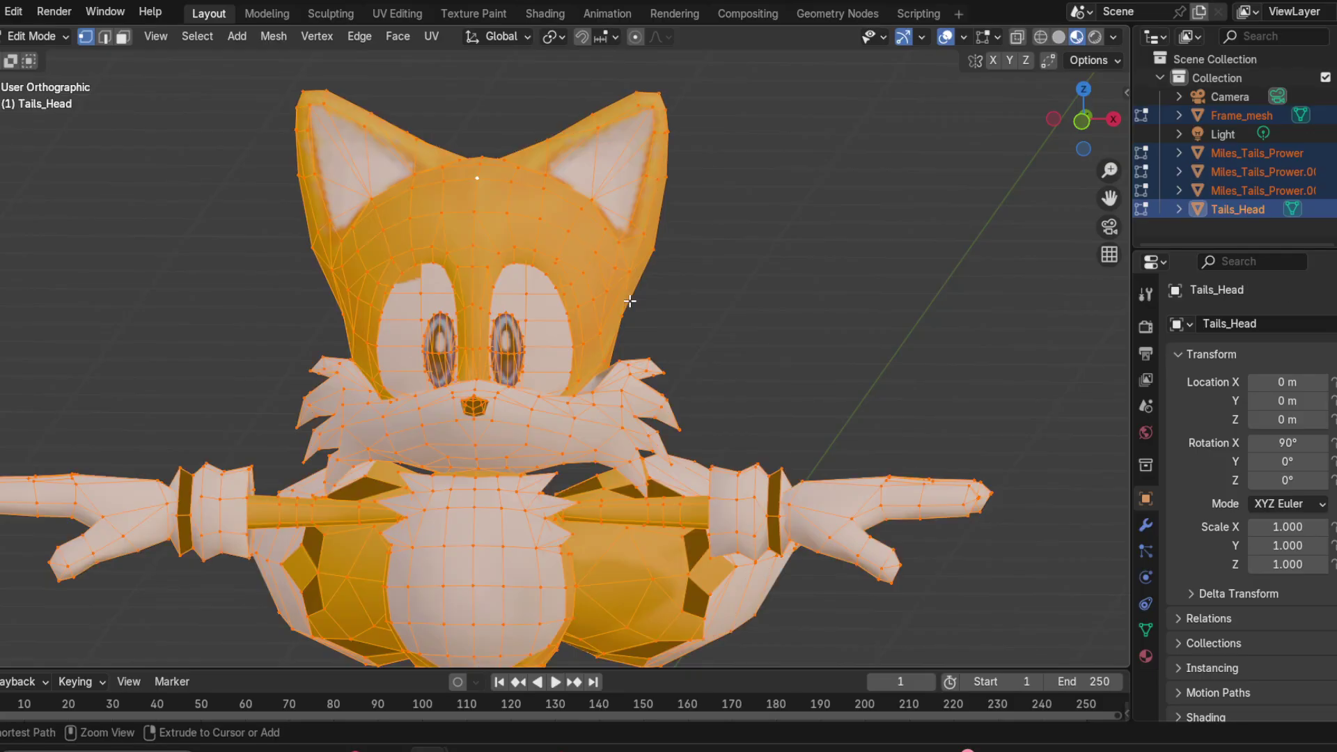
click(866, 345)
scroll(868, 363, down, 3)
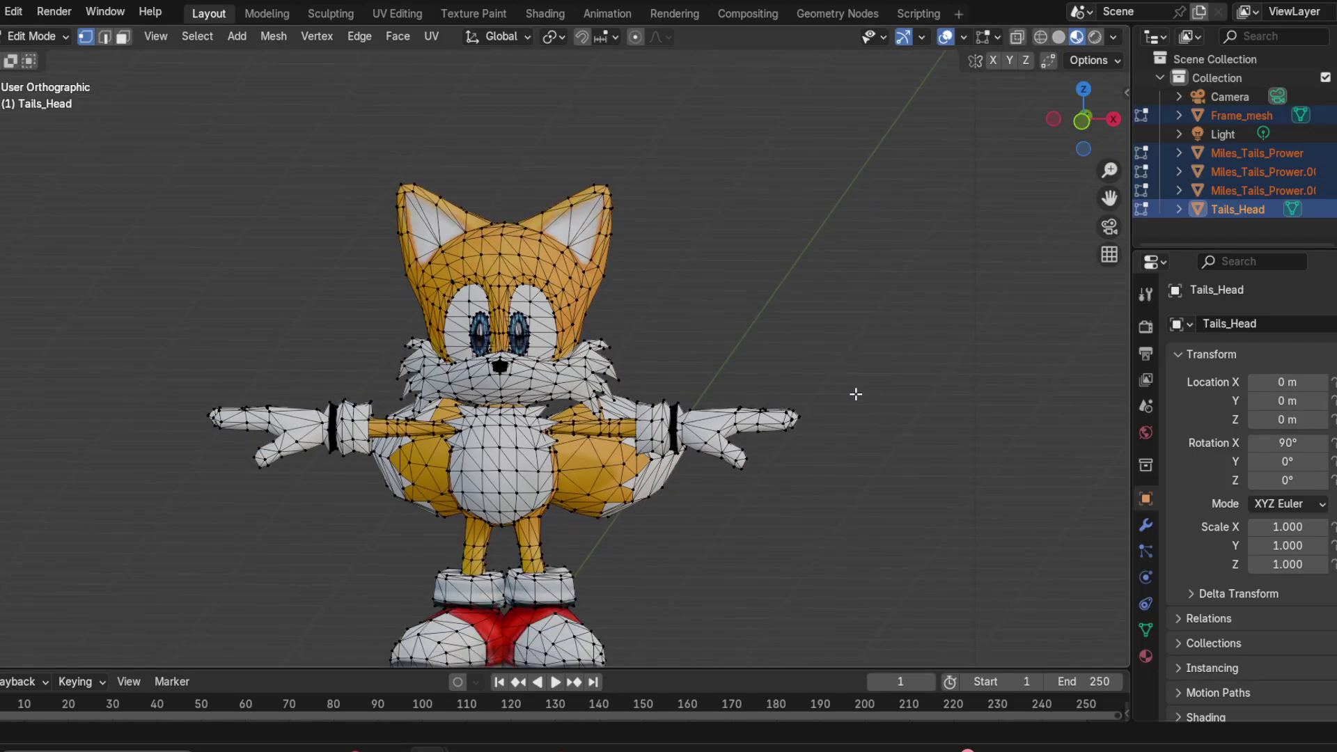
middle_drag(854, 394, 490, 280)
Step: With proportional editing enabled at size 0.084, move the top seam vertex at the ear's inner base outward about 0.023 m along X
scroll(523, 310, up, 4)
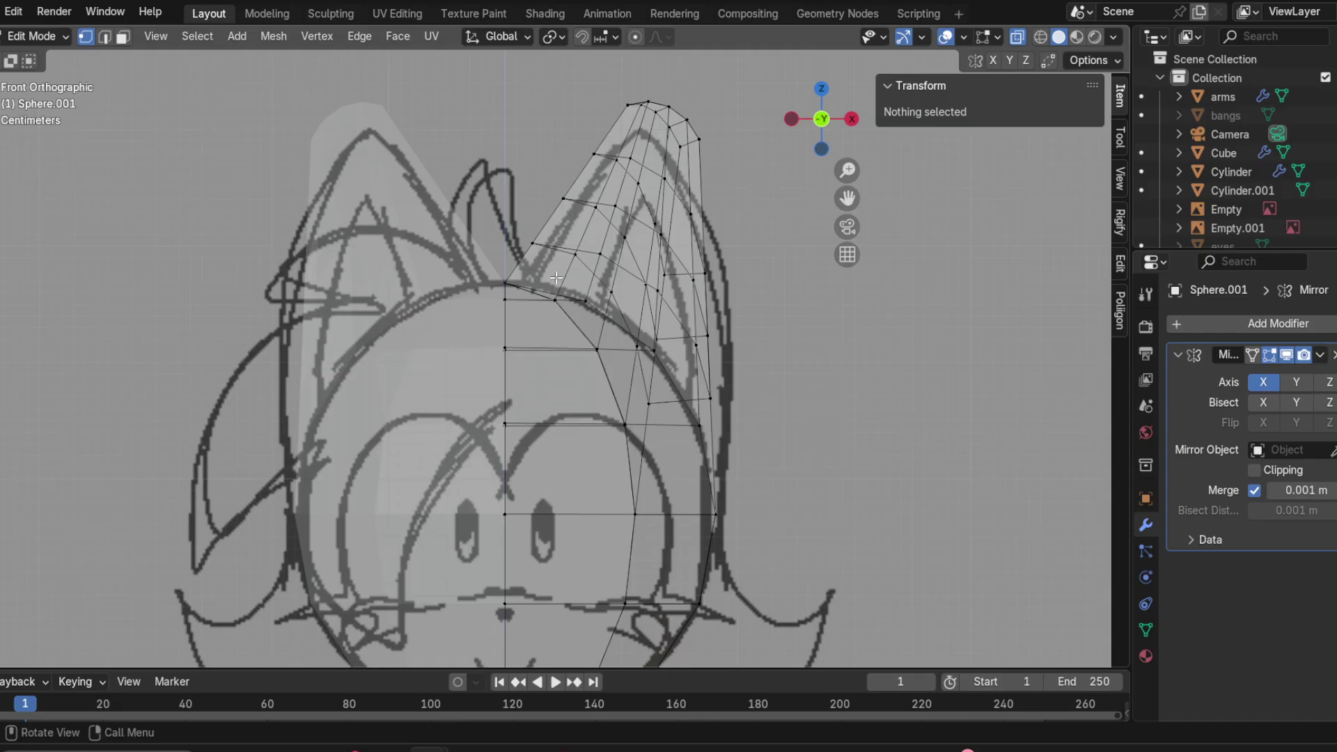
scroll(529, 306, up, 2)
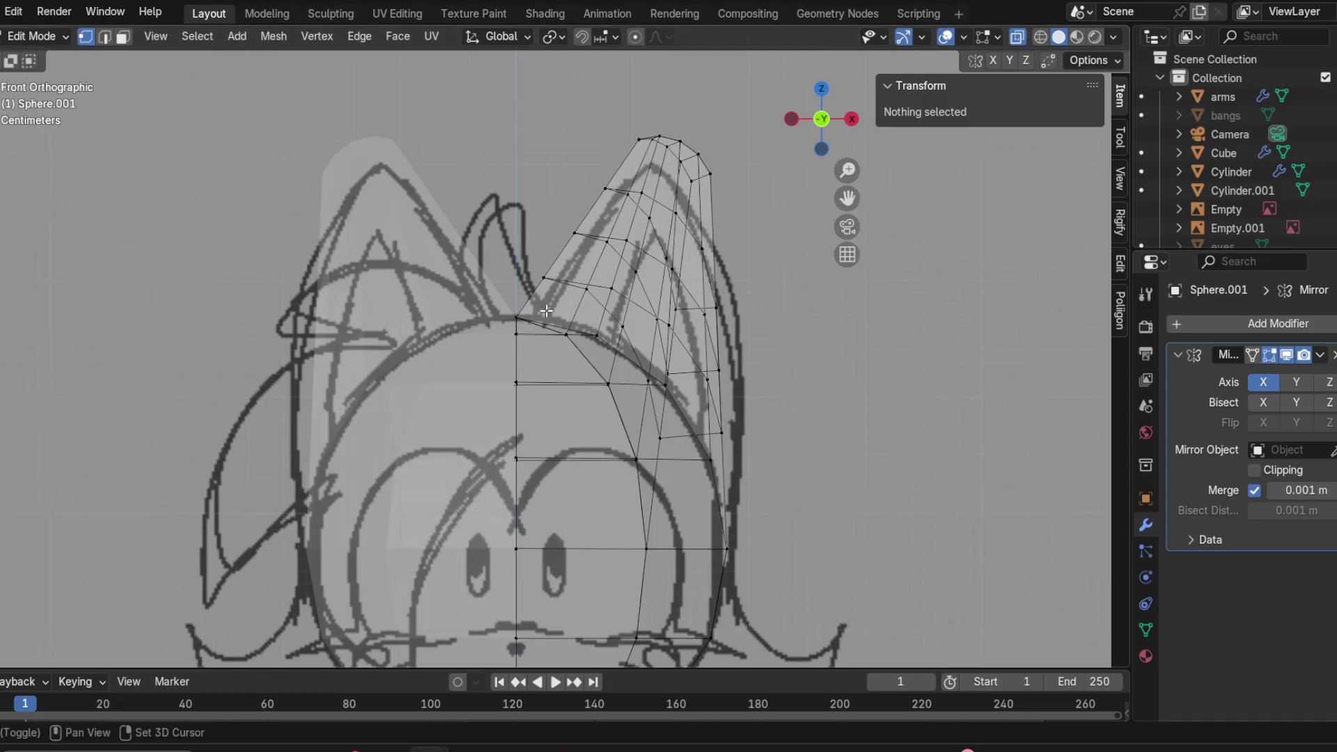
click(524, 314)
scroll(539, 303, up, 2)
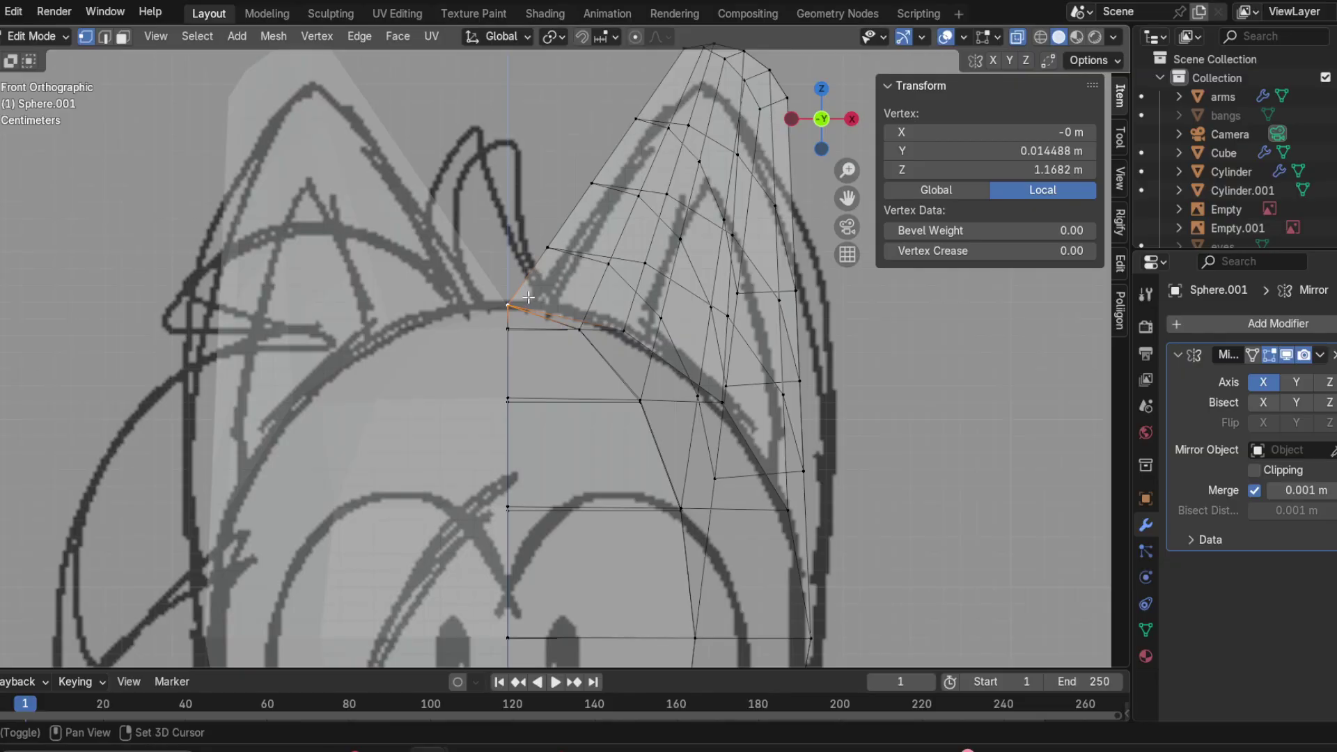
key(g)
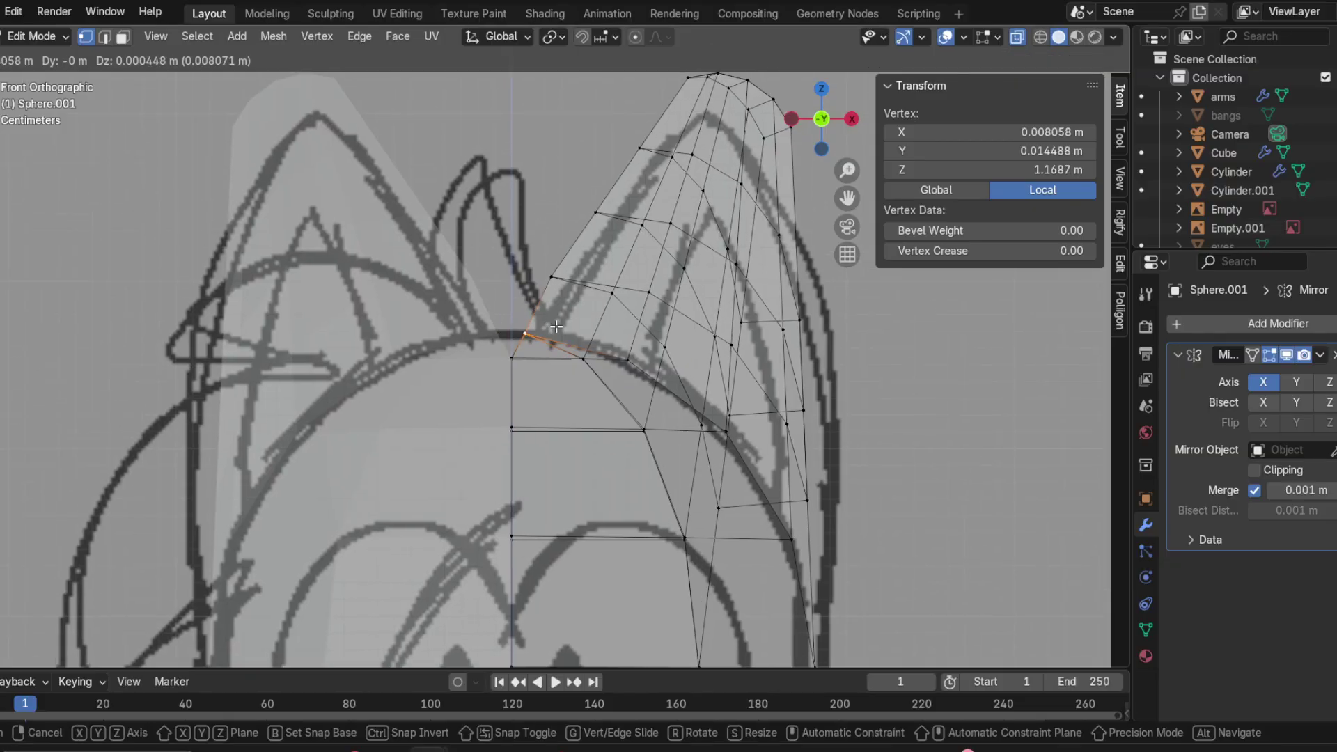
right_click(557, 326)
click(636, 36)
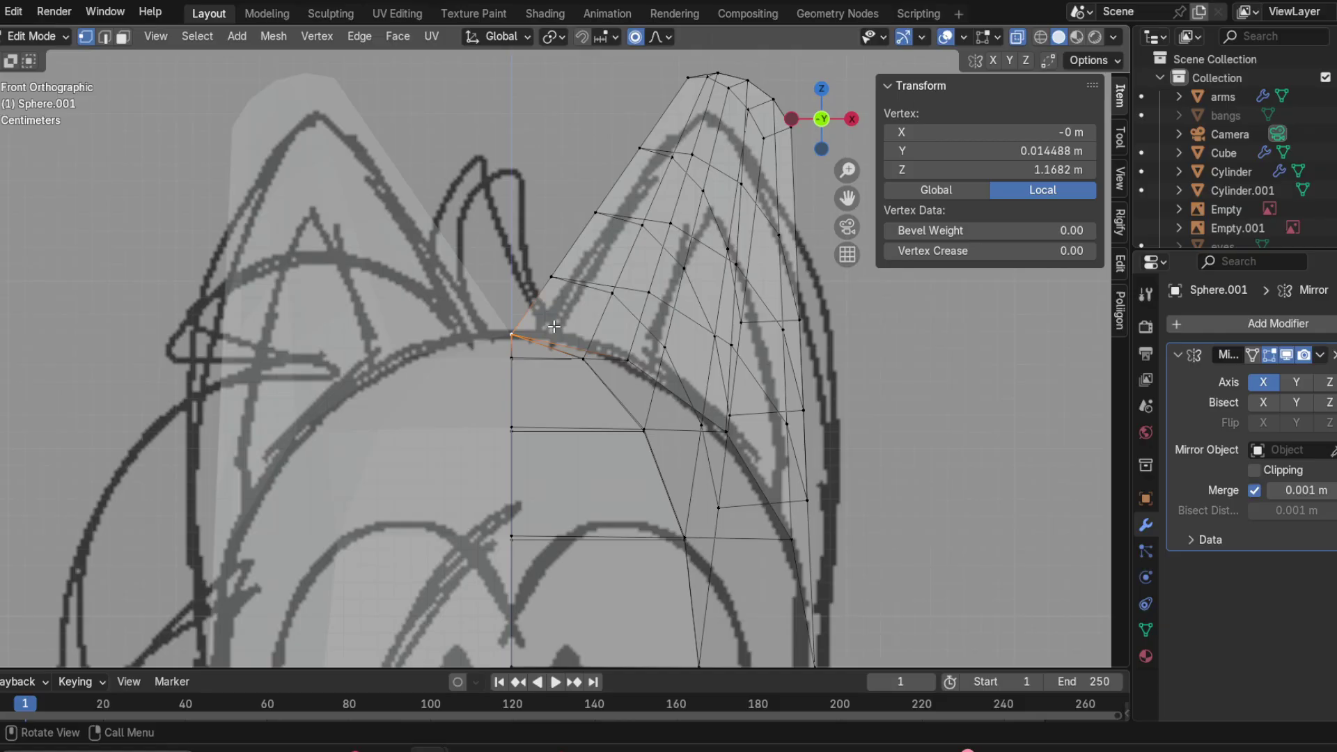
key(g)
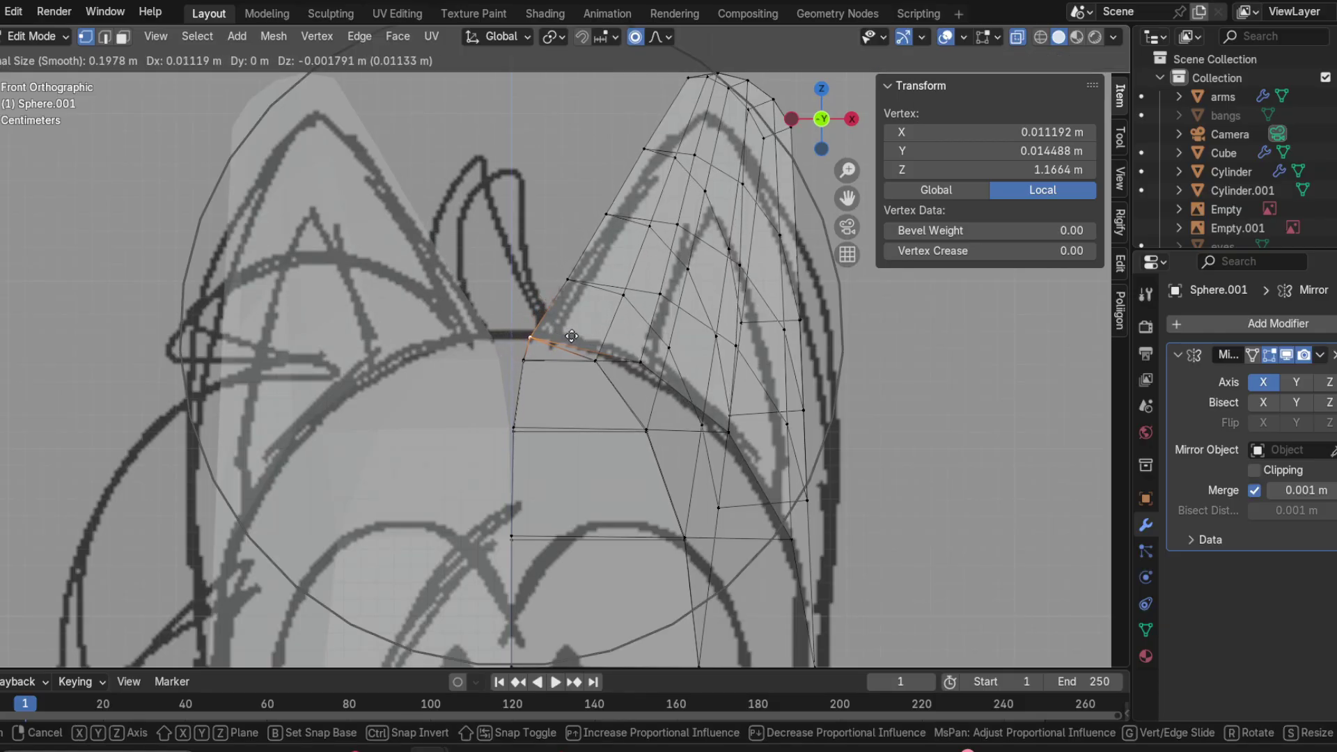
scroll(588, 338, up, 5)
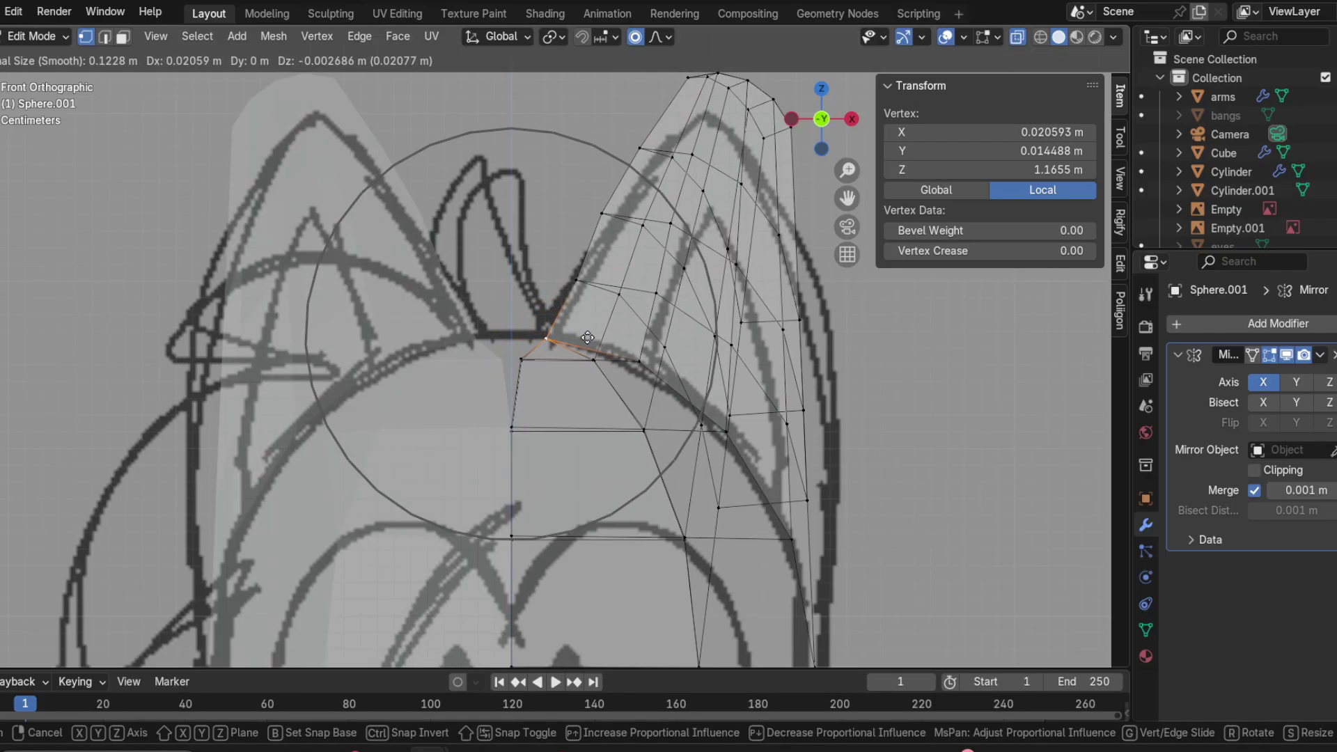
scroll(589, 337, up, 6)
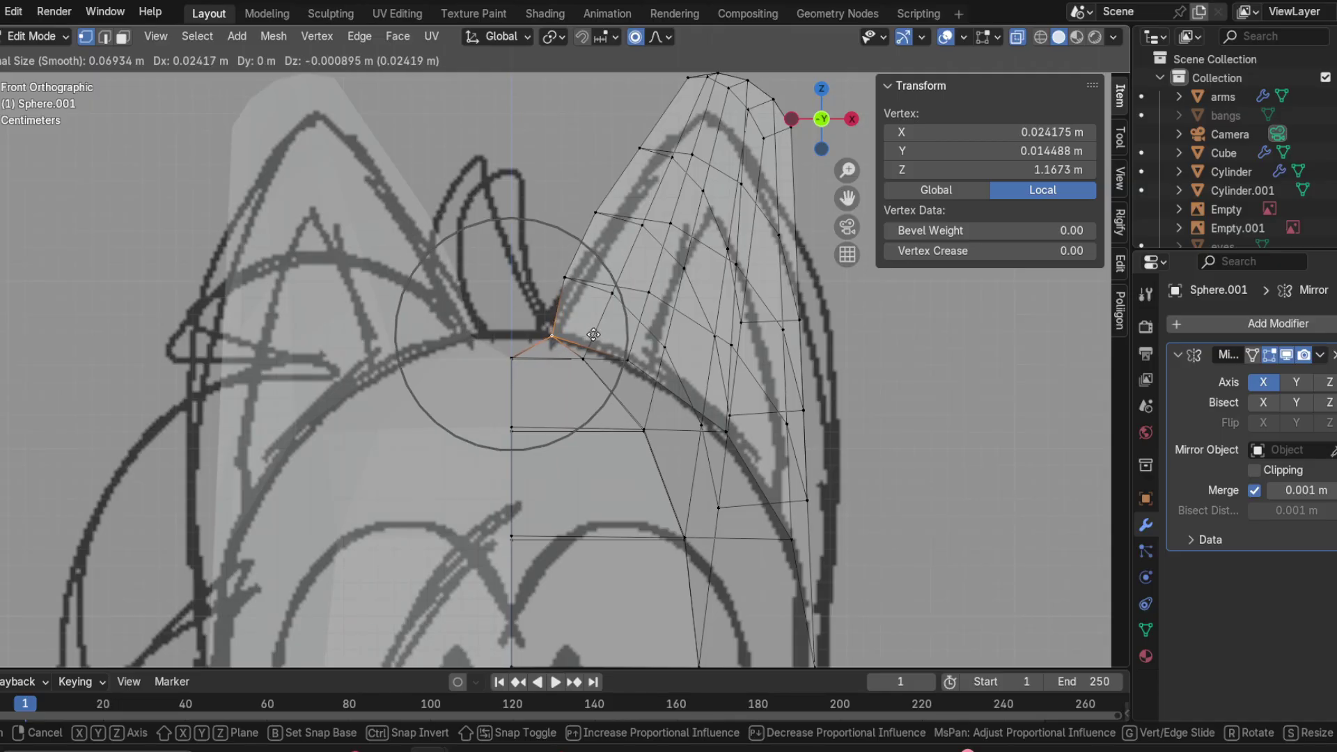
scroll(598, 336, down, 1)
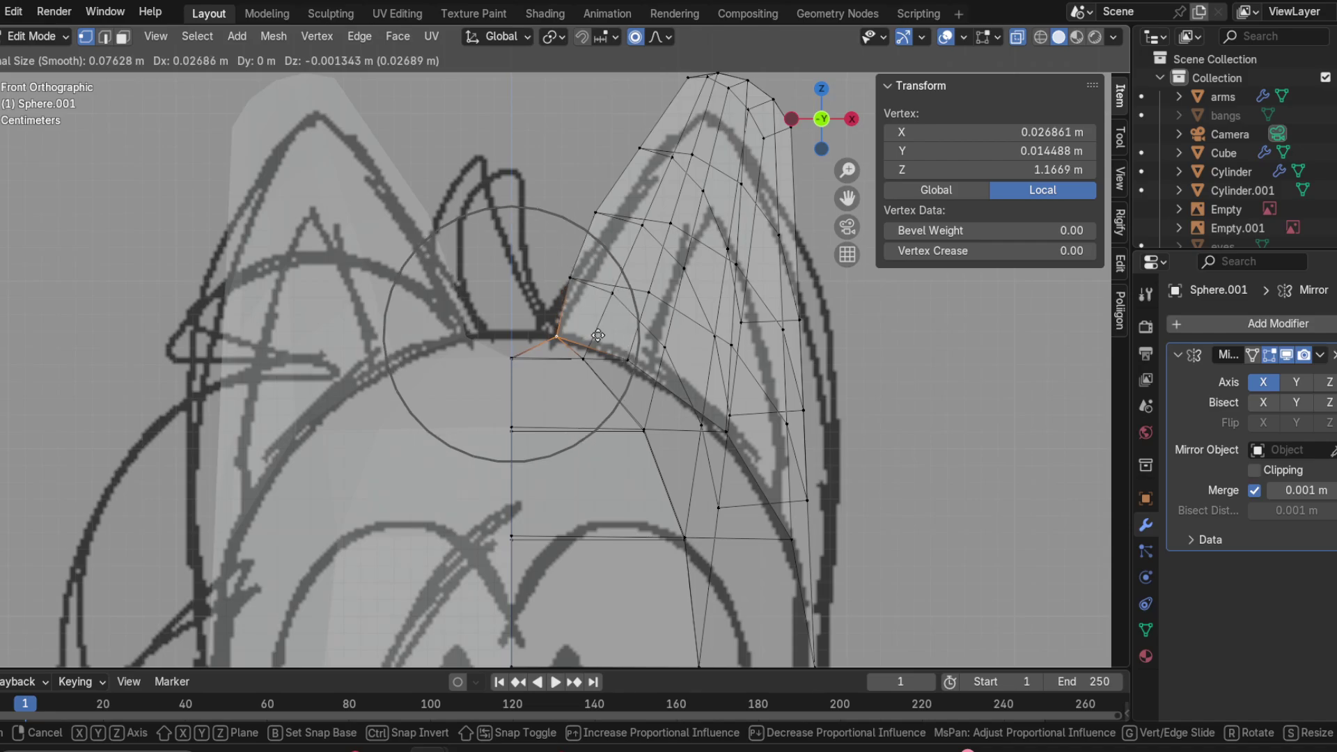
scroll(613, 337, down, 1)
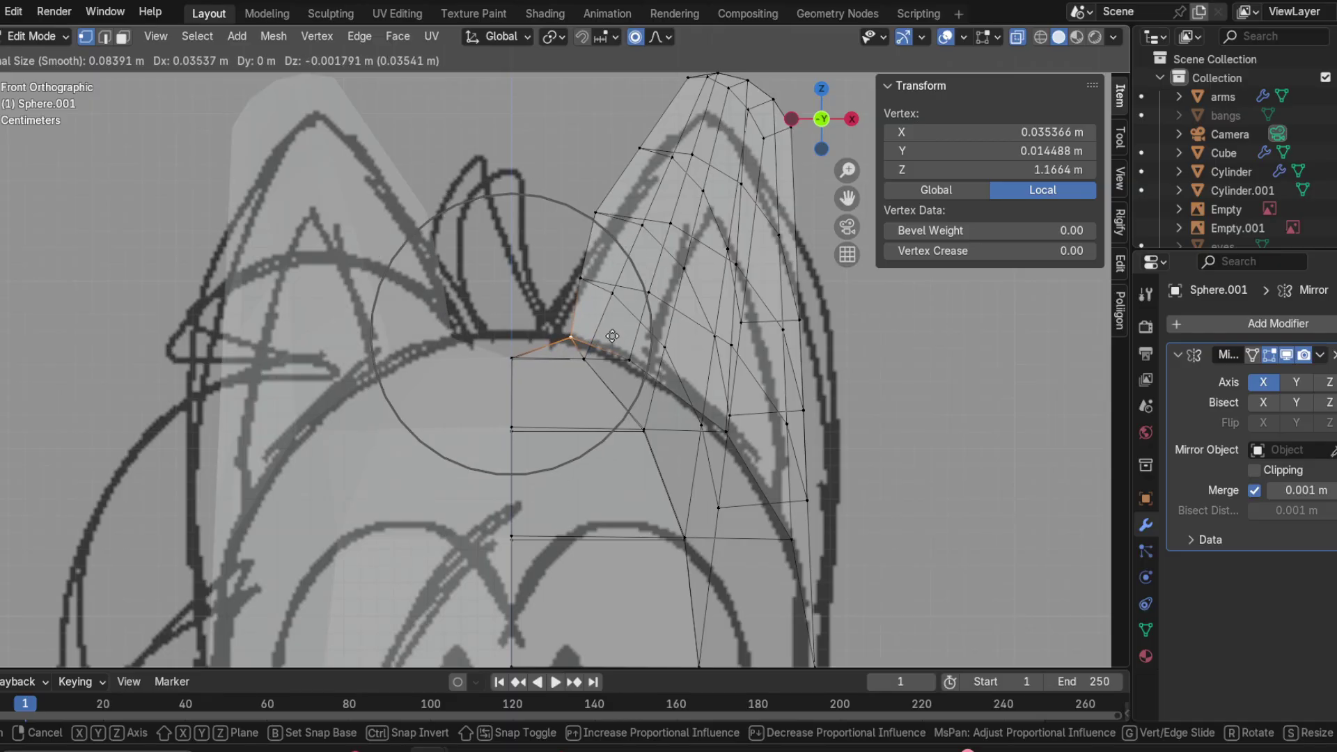
key(x)
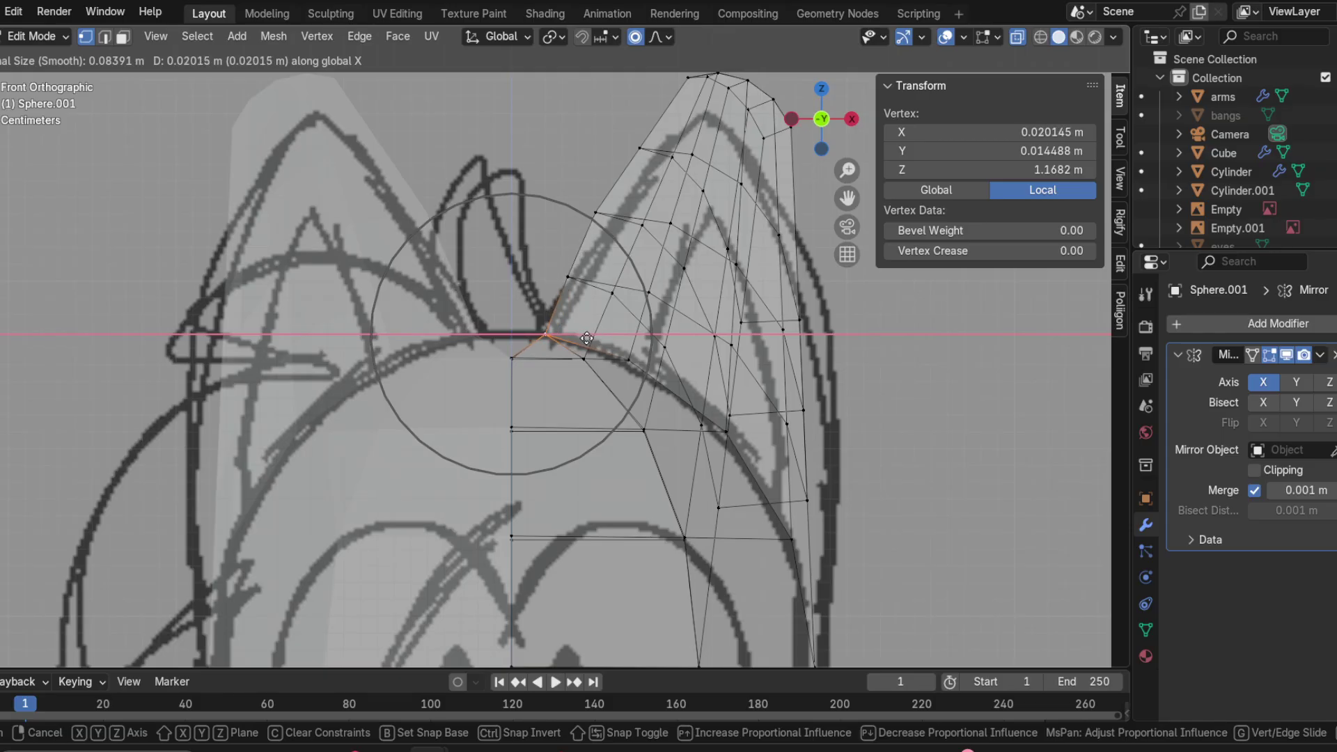
click(591, 339)
Step: Nudge the ear's inner base vertex back toward the centre about 0.004 m along X
scroll(591, 339, down, 3)
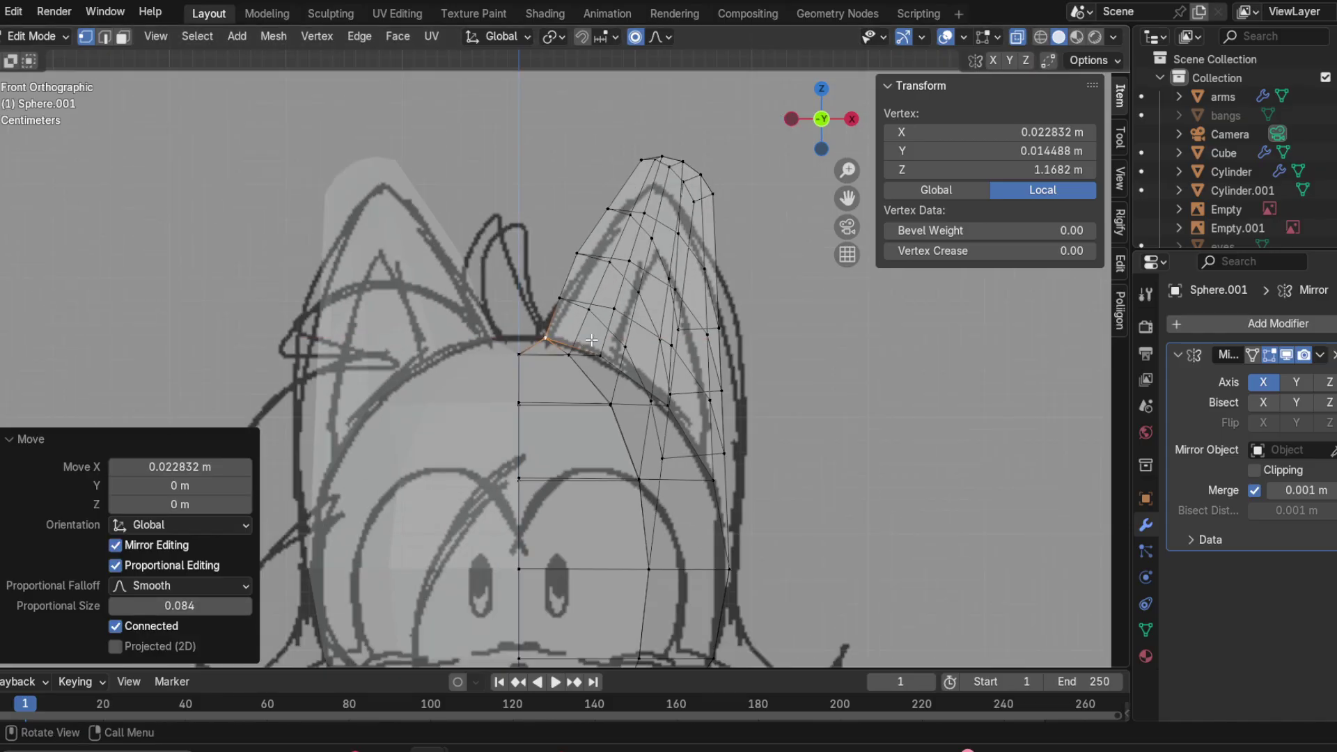
scroll(591, 340, up, 3)
key(g)
key(x)
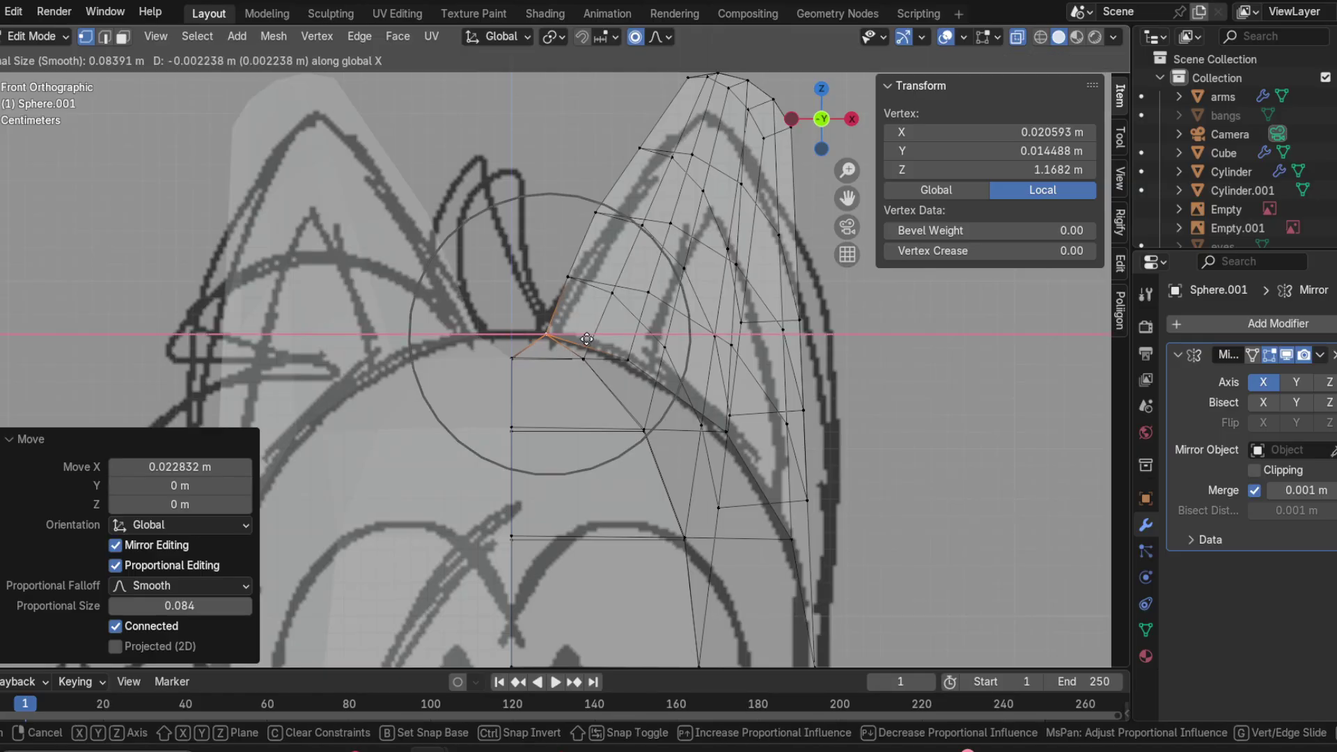
click(584, 339)
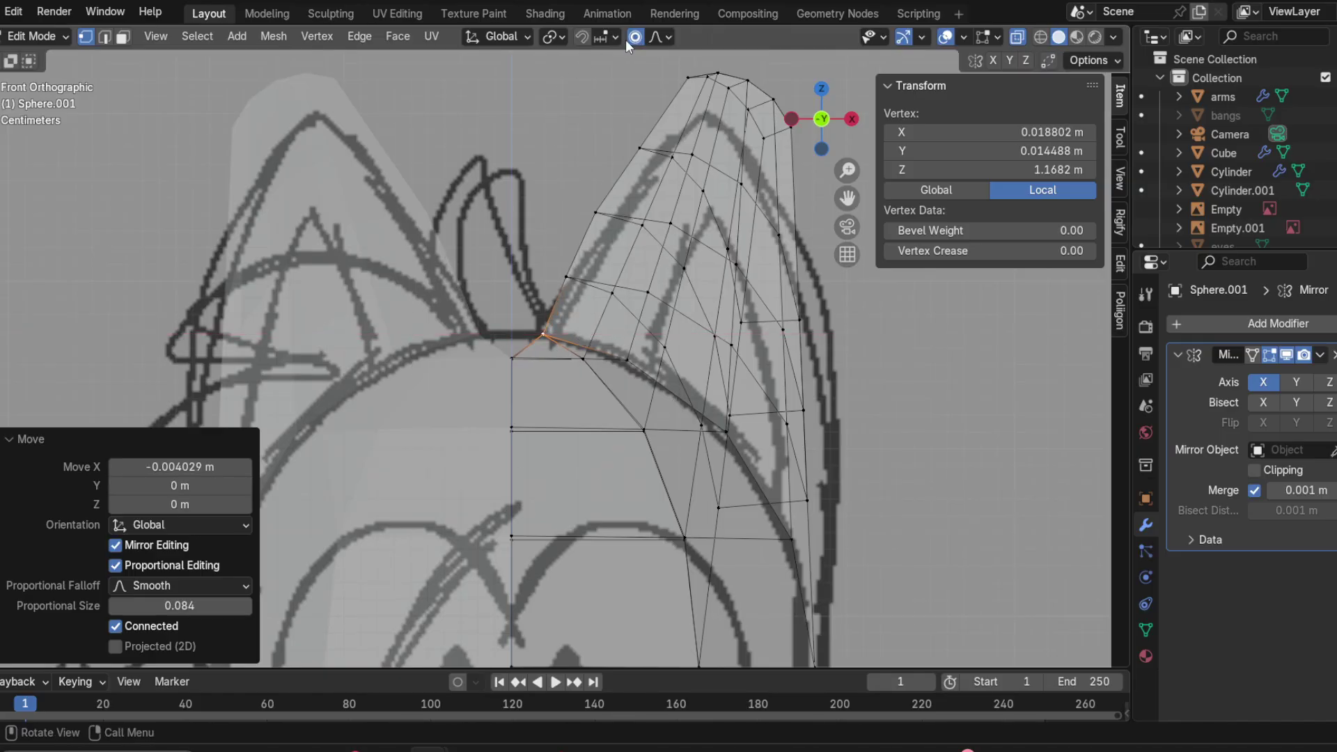
Step: Examine the reshaped inner ear base and the top of the head from above, the back and the front
middle_drag(697, 327, 660, 269)
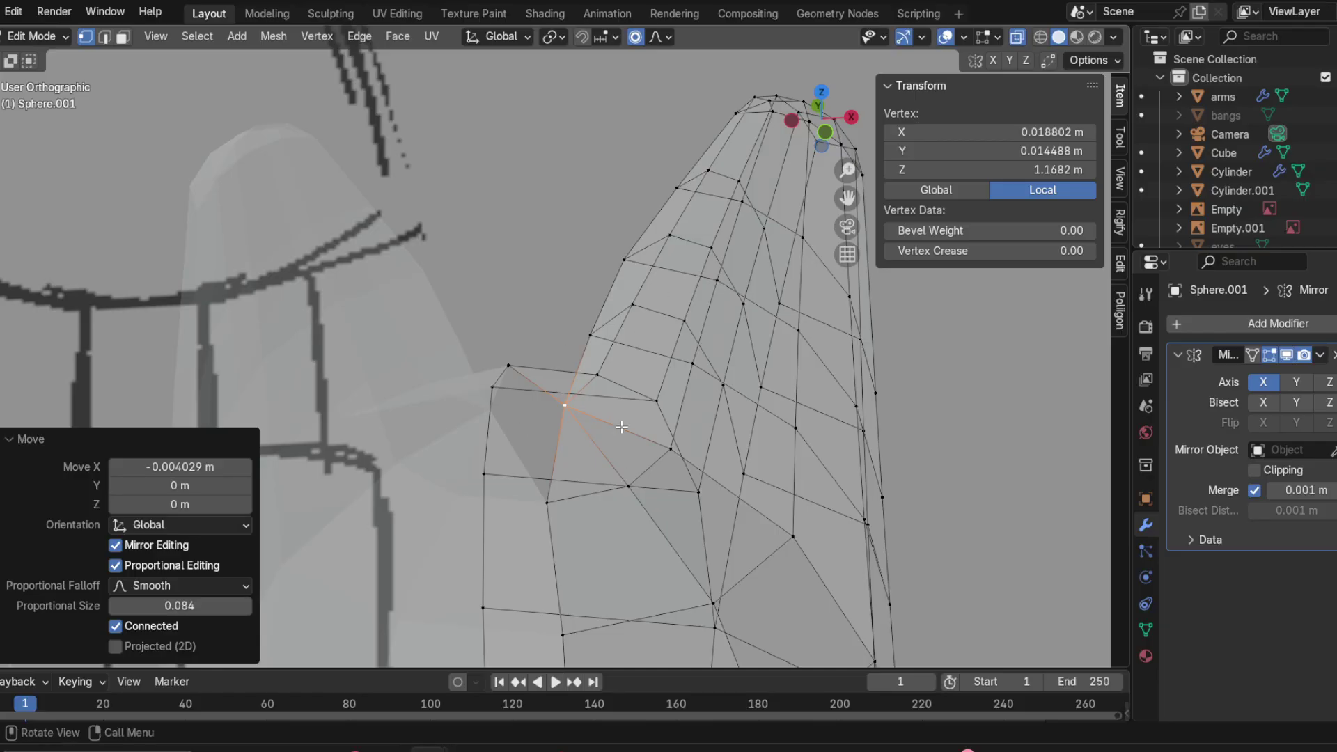
scroll(622, 427, down, 2)
shift+middle_drag(631, 427, 534, 385)
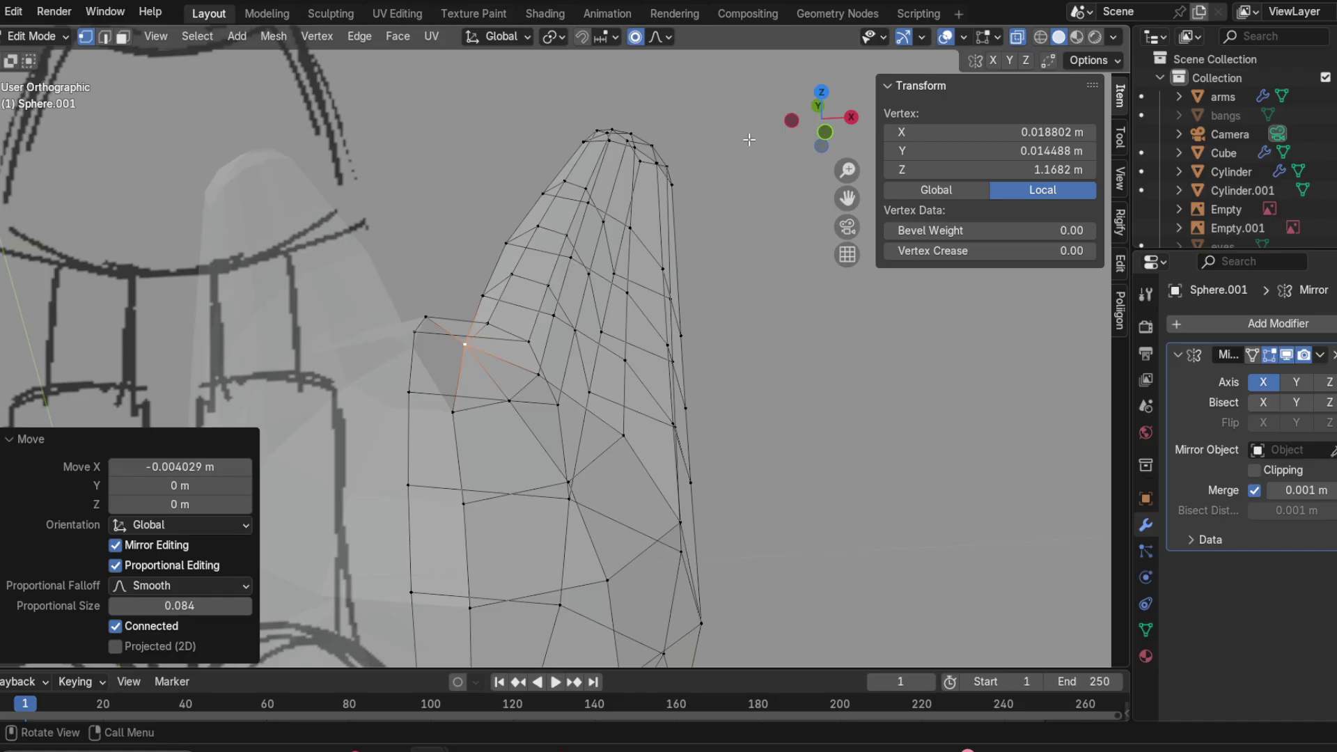
click(823, 135)
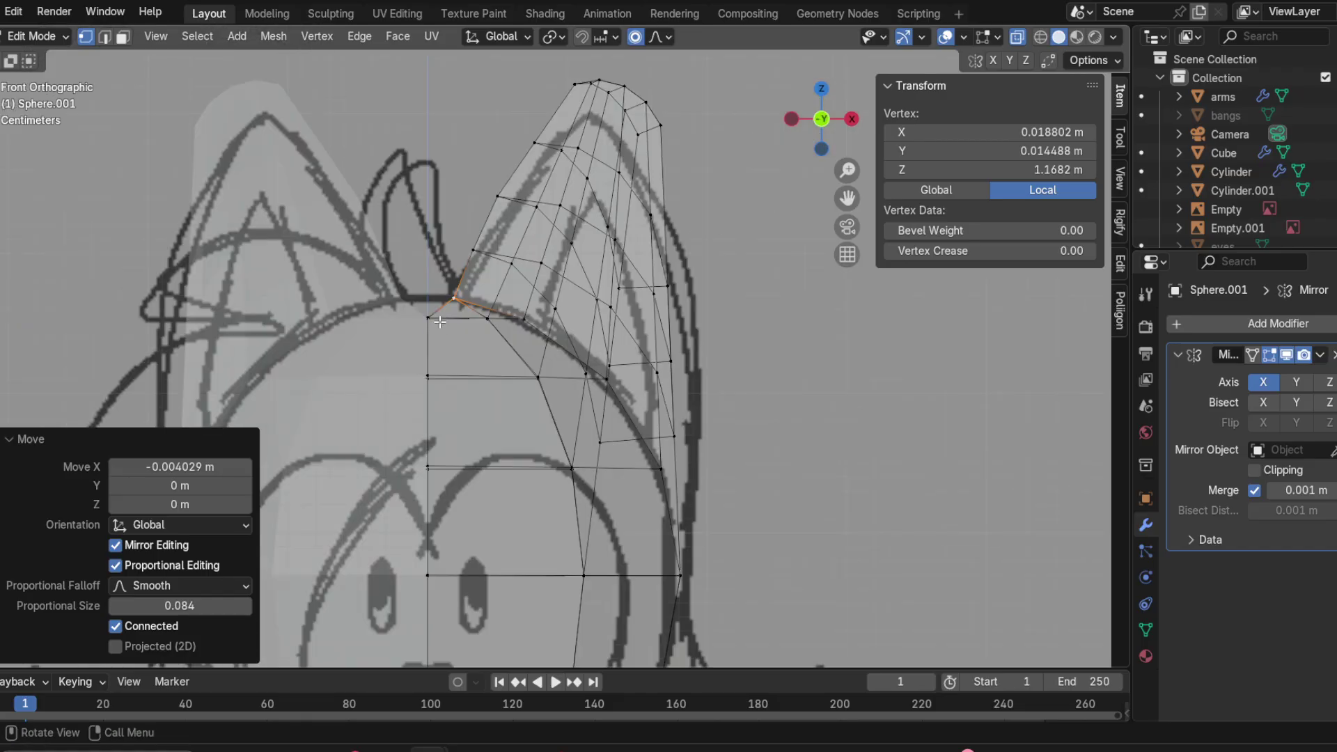
middle_drag(439, 321, 558, 397)
click(829, 138)
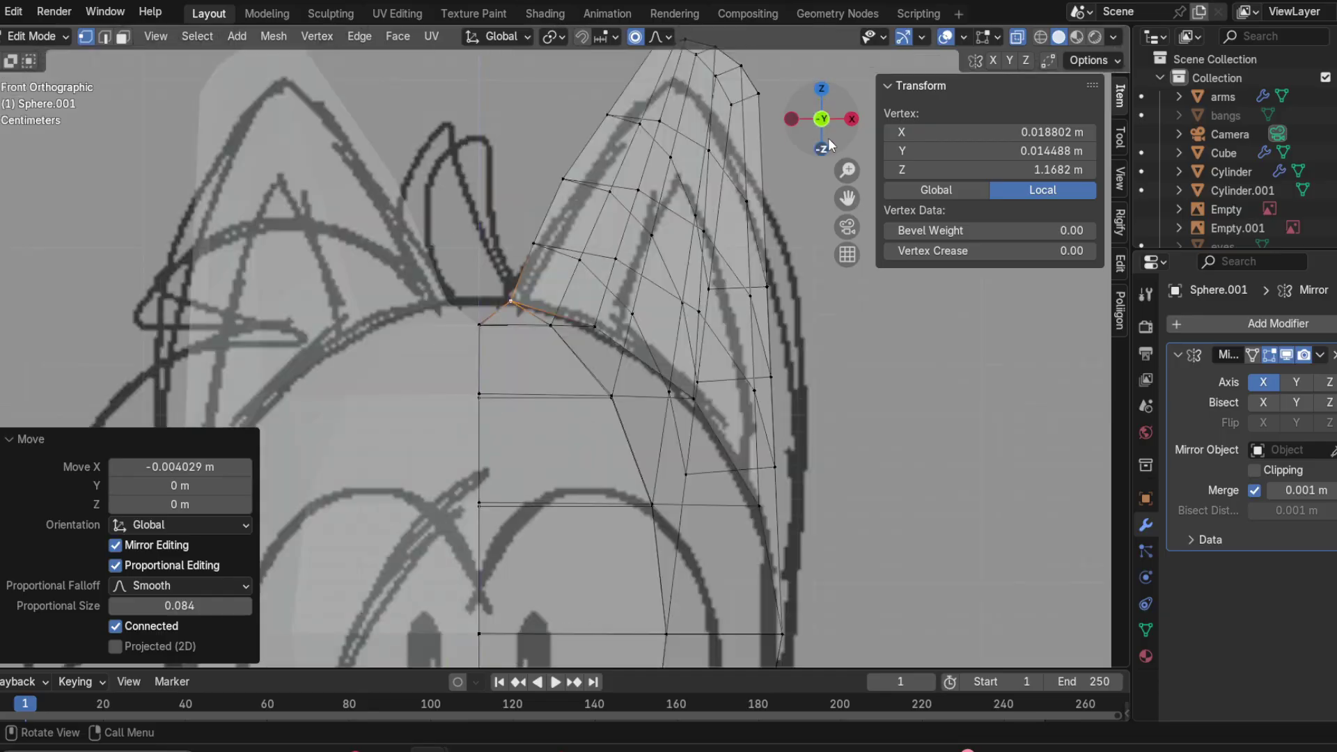
scroll(619, 338, down, 5)
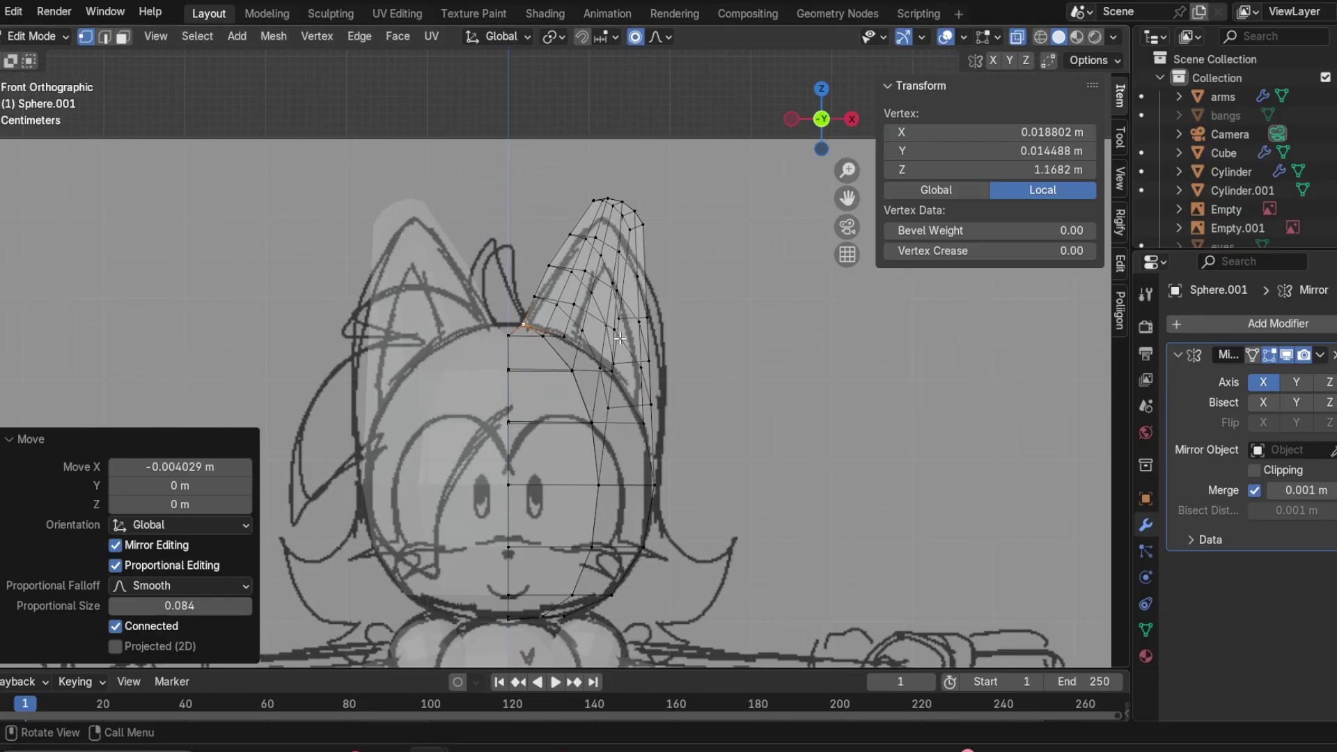
scroll(619, 338, up, 2)
click(828, 129)
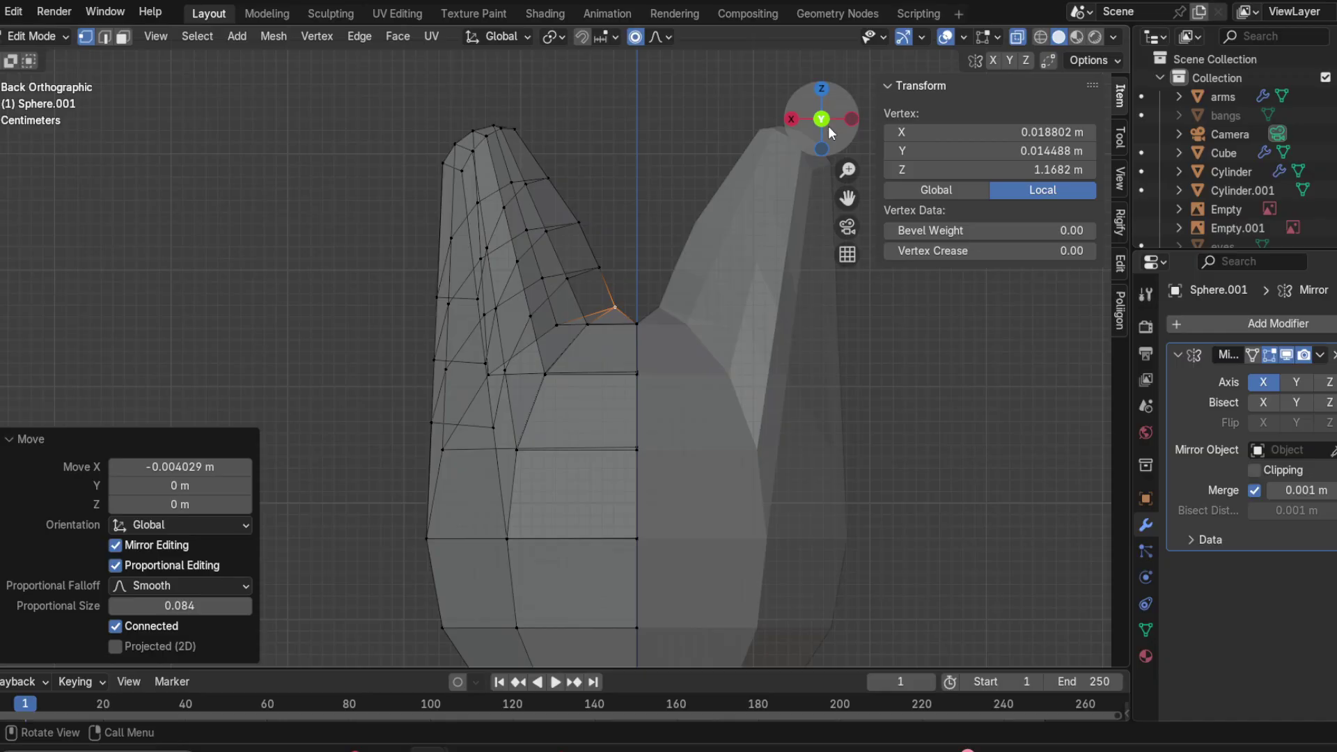
click(829, 127)
Step: Move the ear tip vertices down about 0.03 m and slightly inward with proportional size 0.290 to fit the sketched ear height
scroll(613, 228, up, 1)
drag(522, 56, 687, 232)
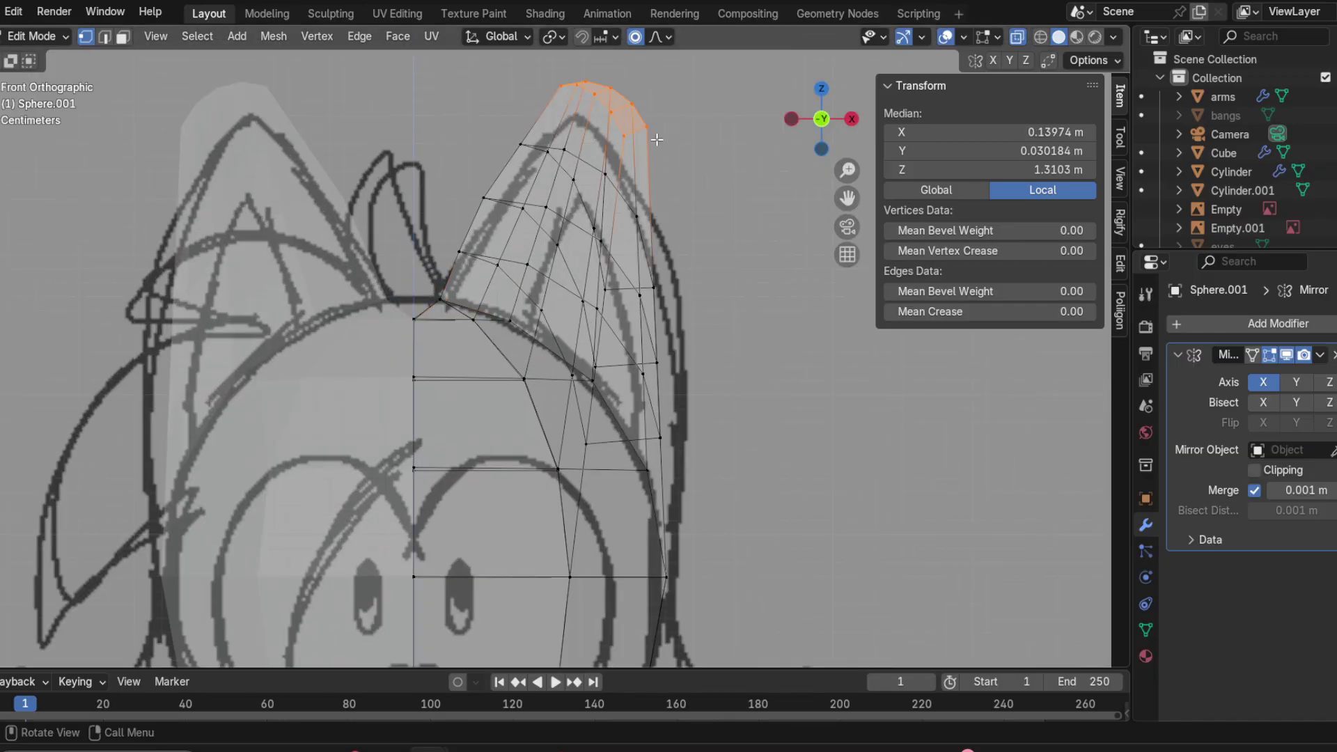
key(g)
scroll(676, 160, down, 5)
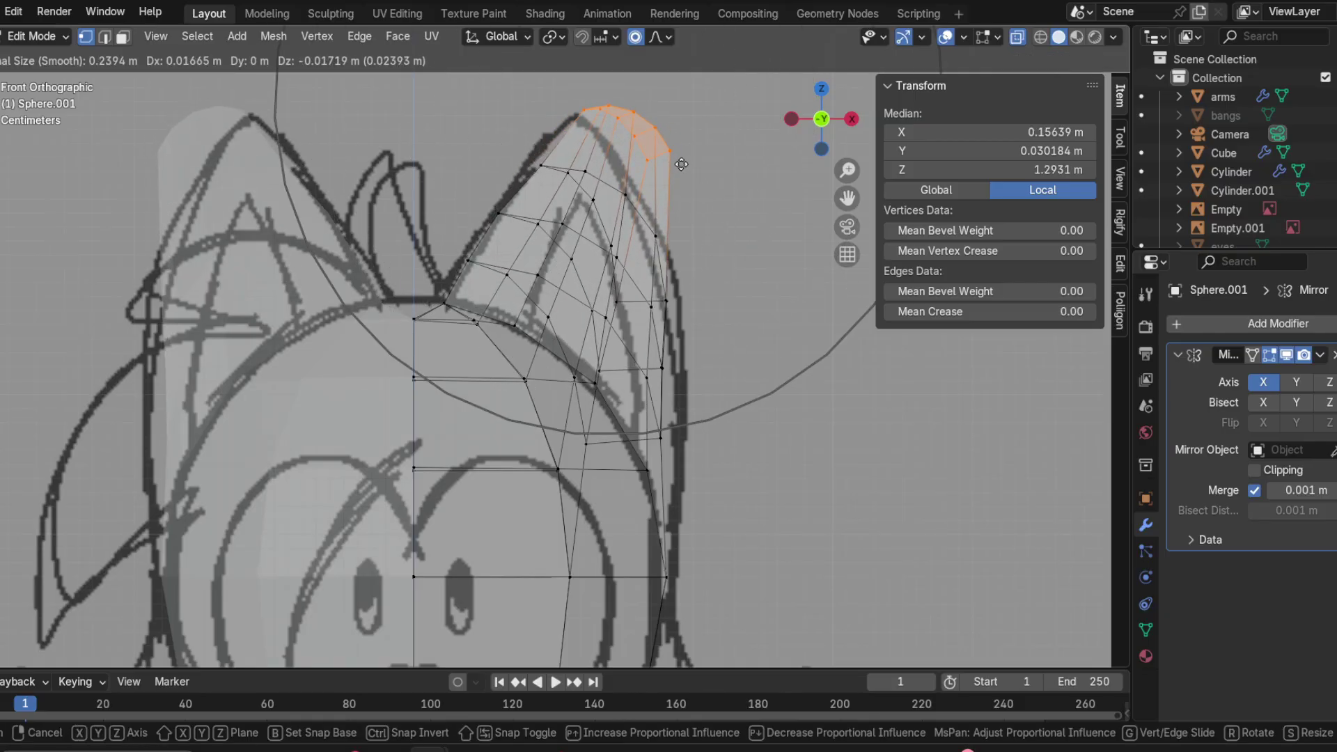
scroll(672, 174, down, 2)
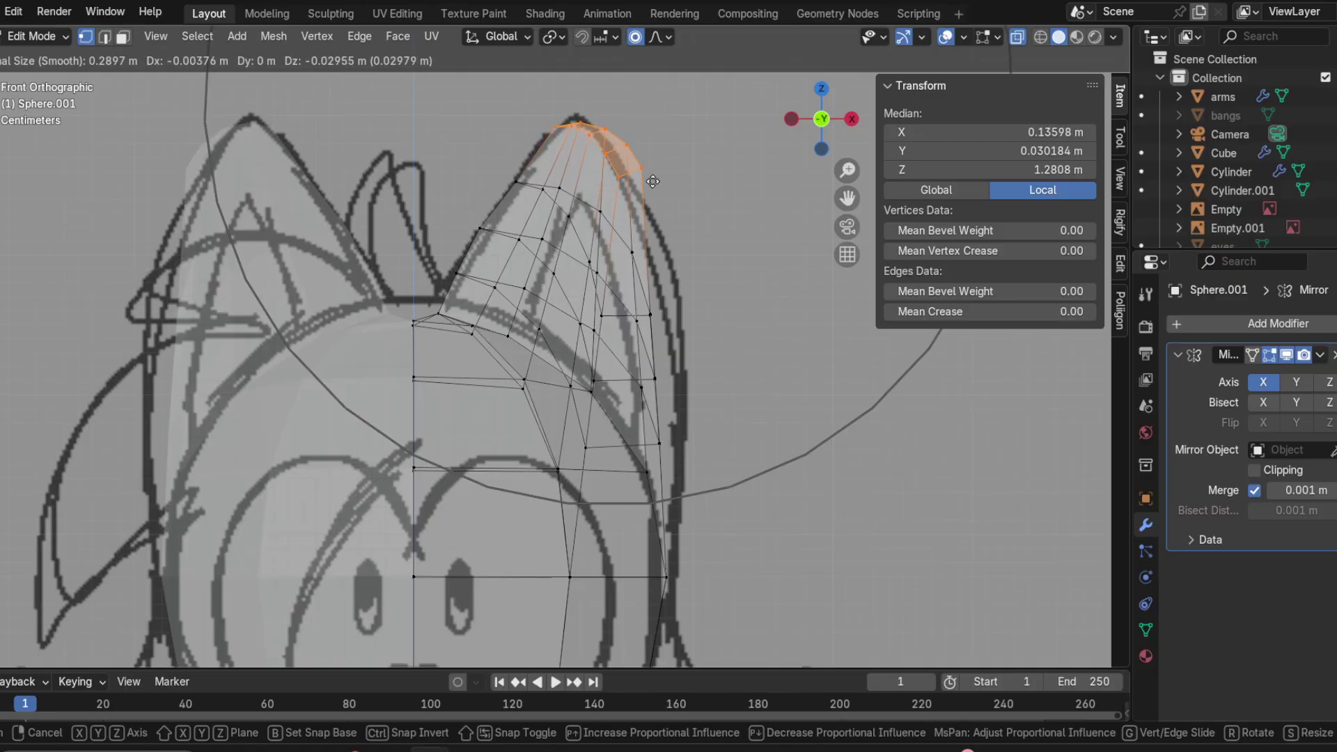
click(653, 181)
Step: Scale the ear tip to about 0.528 with proportional size 0.069 and shift it about 0.008 m inward and 0.006 m up
key(s)
scroll(668, 190, up, 15)
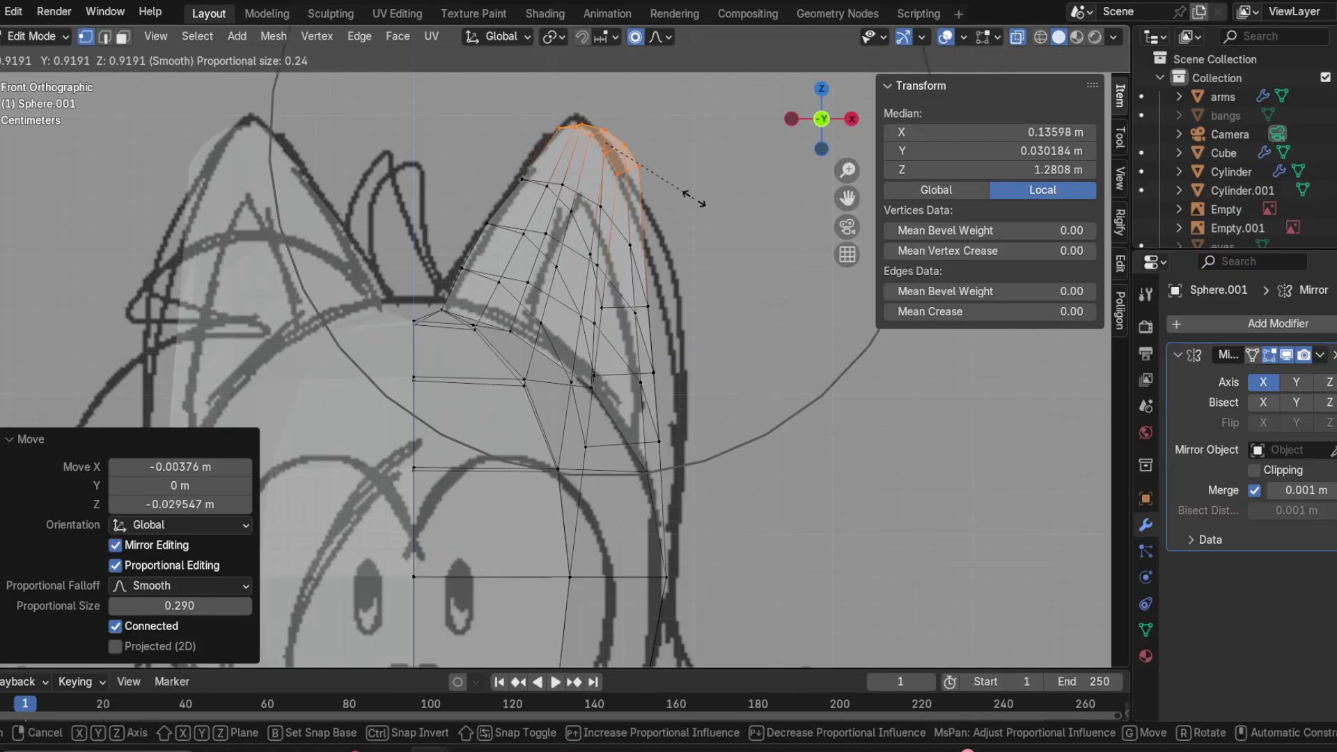
click(651, 181)
key(g)
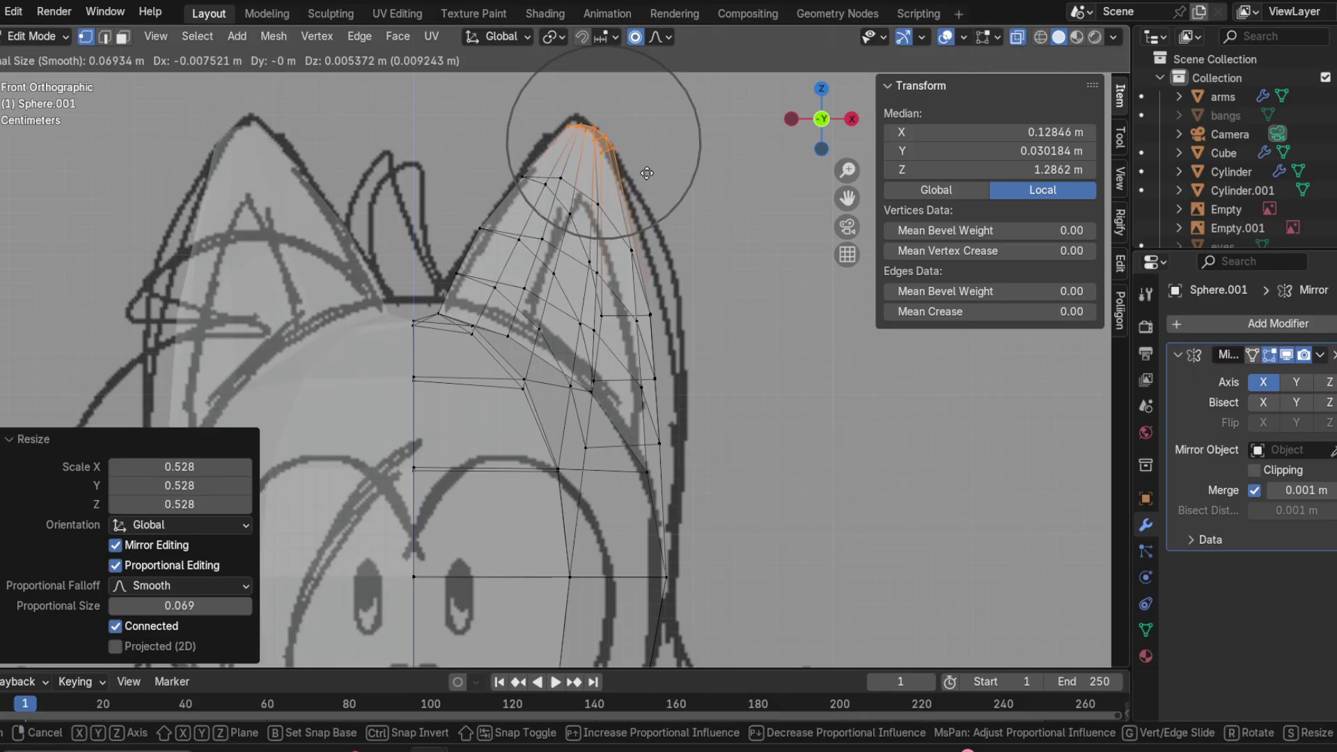
click(644, 173)
Step: Move the vertices midway down the ear's outer edge outward about 0.015 m with proportional size 0.149
middle_drag(644, 172, 644, 215)
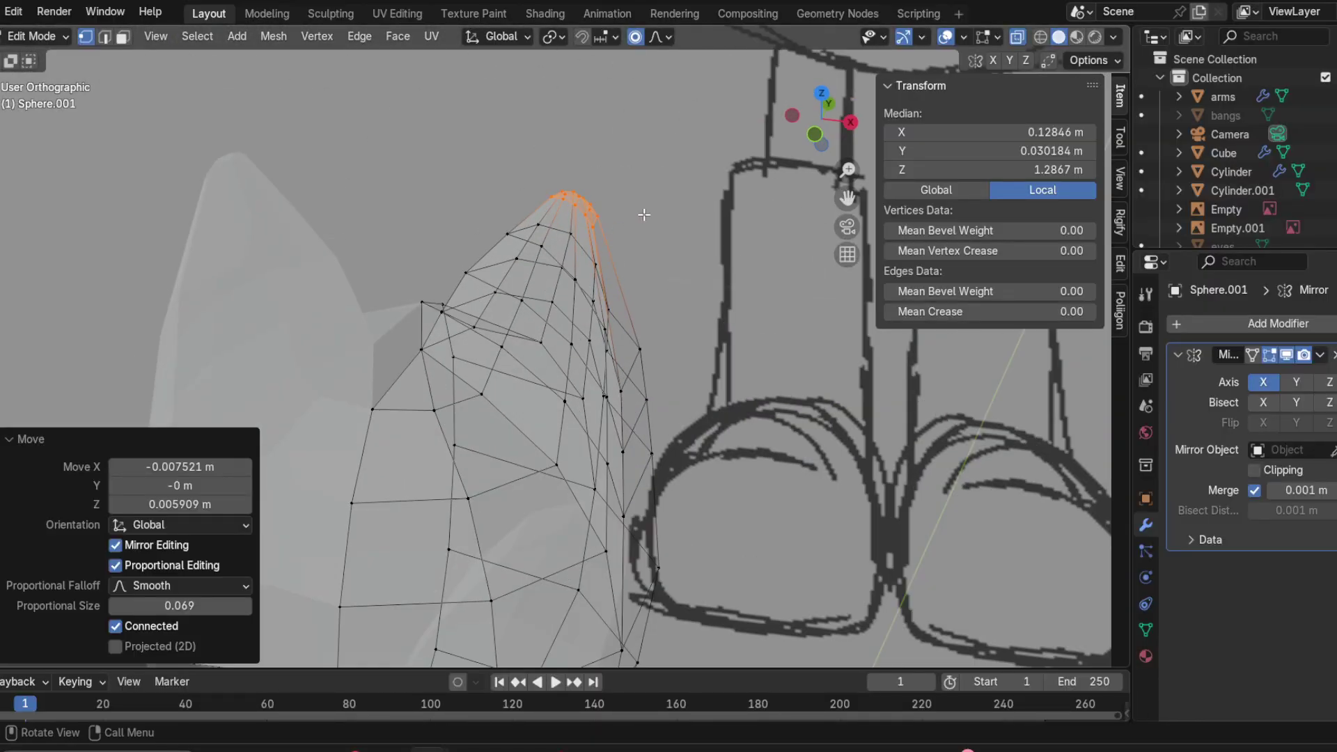
click(817, 136)
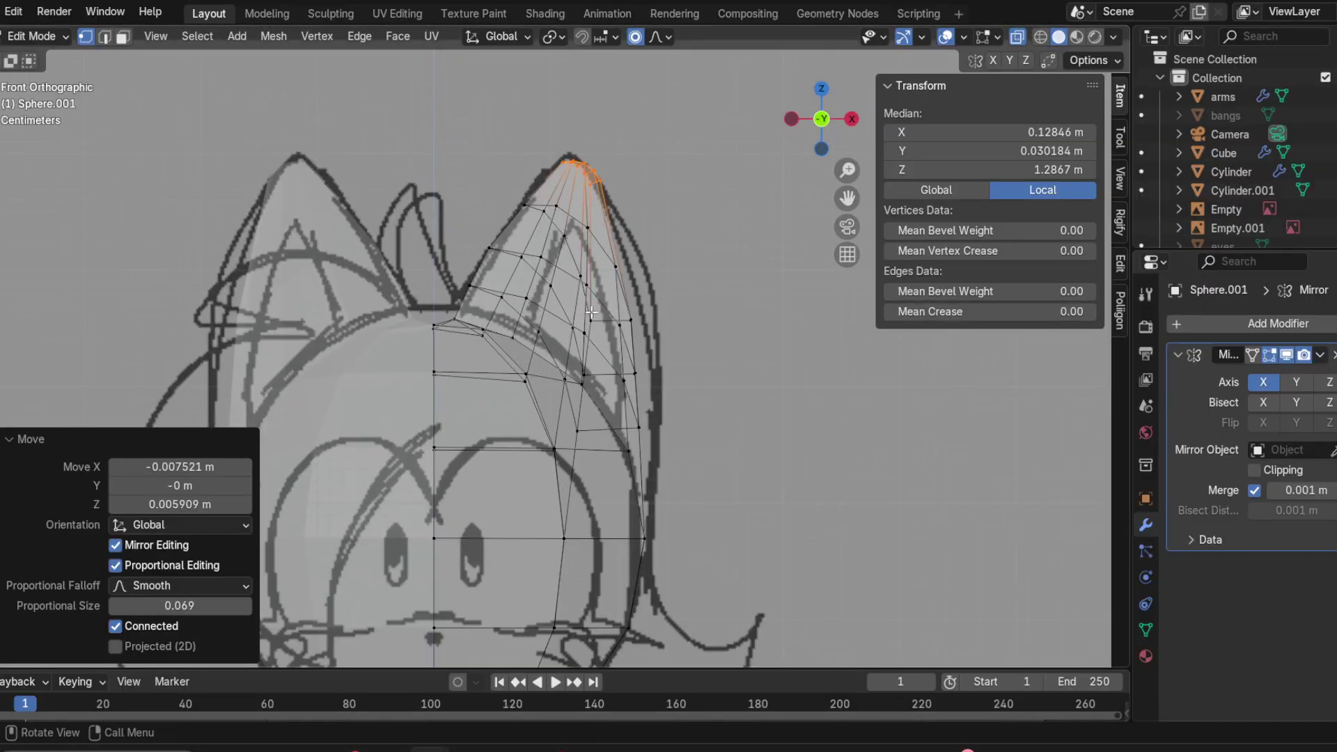
click(640, 308)
shift+click(649, 314)
key(g)
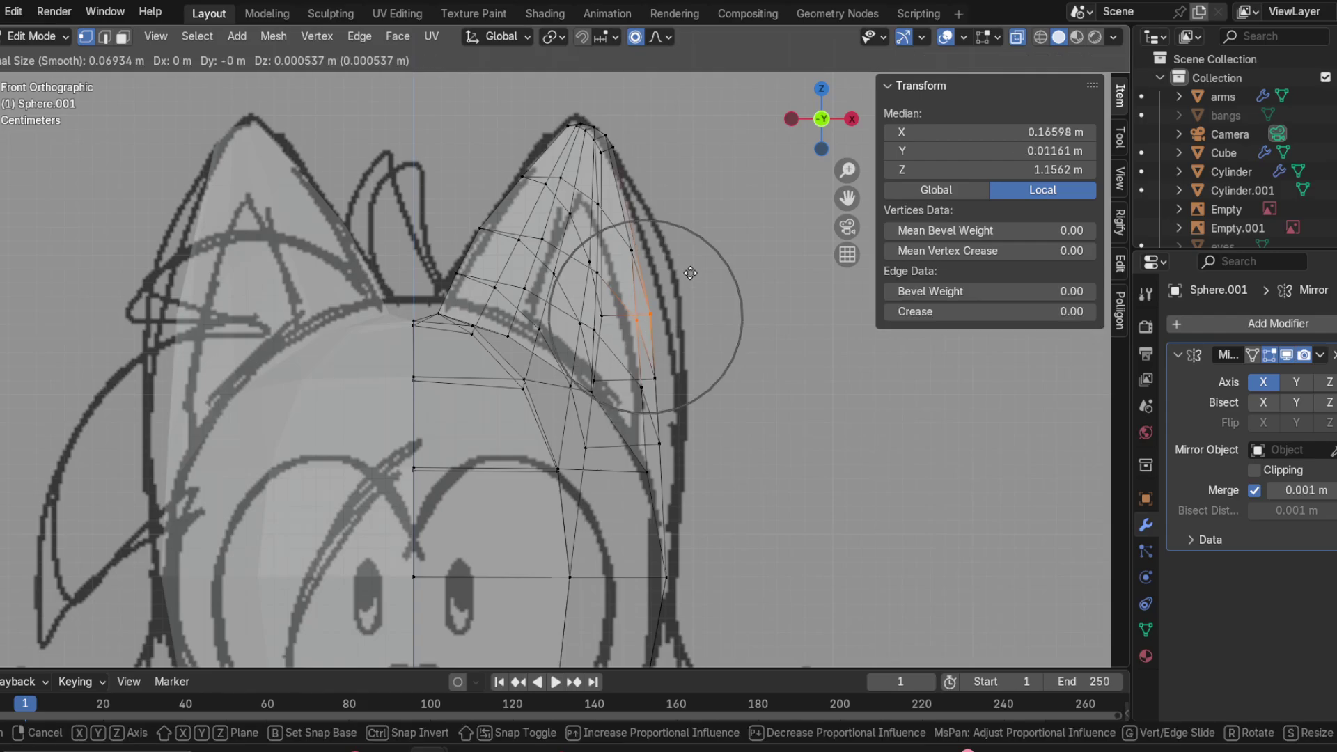
scroll(708, 274, down, 8)
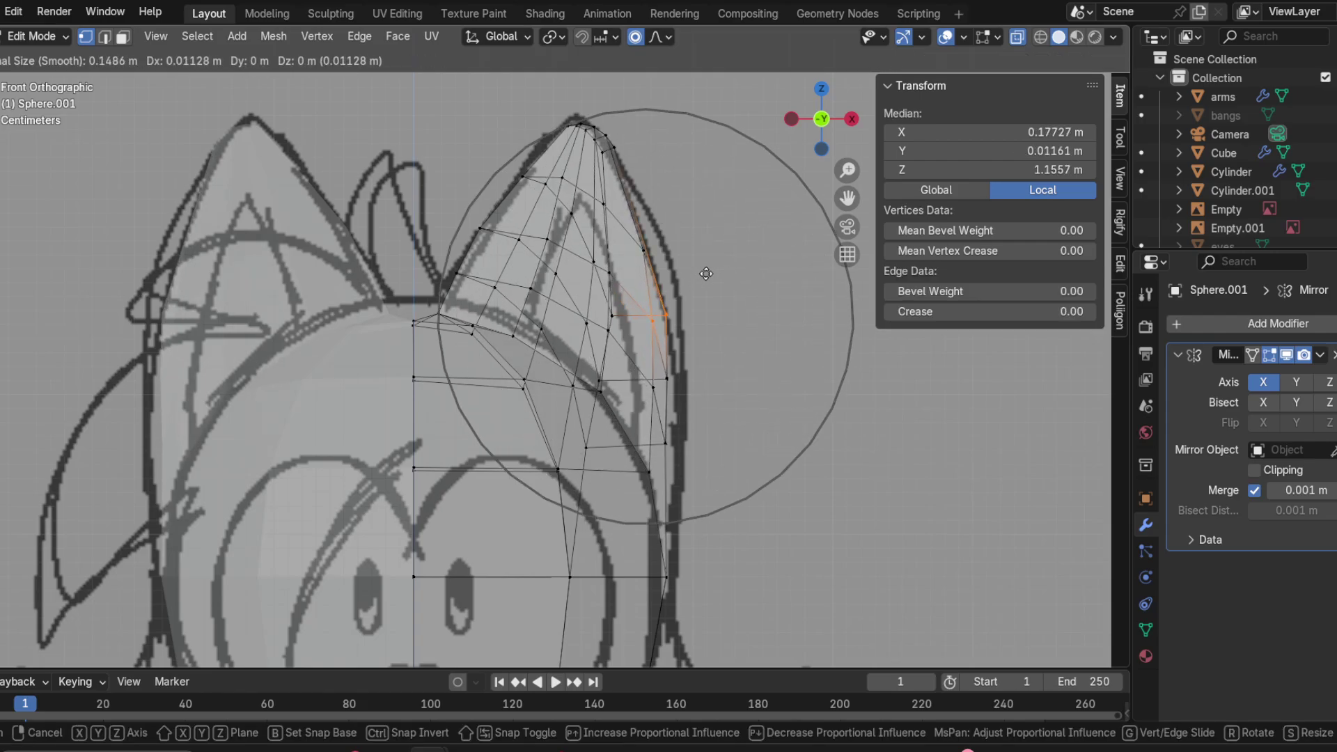
click(710, 275)
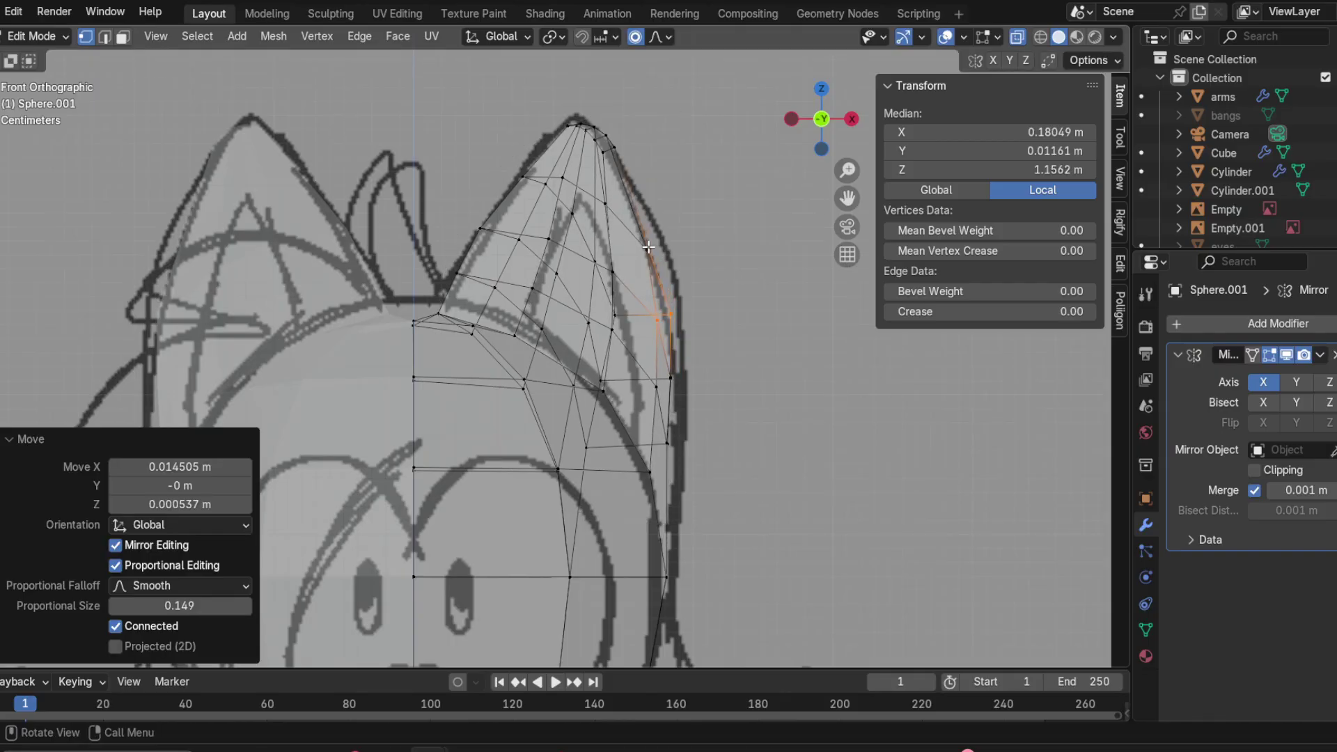
Step: Pull the ear's upper outer-edge vertex and the vertices beside the tip outward onto the sketched ear outline
click(648, 251)
key(g)
scroll(699, 242, up, 4)
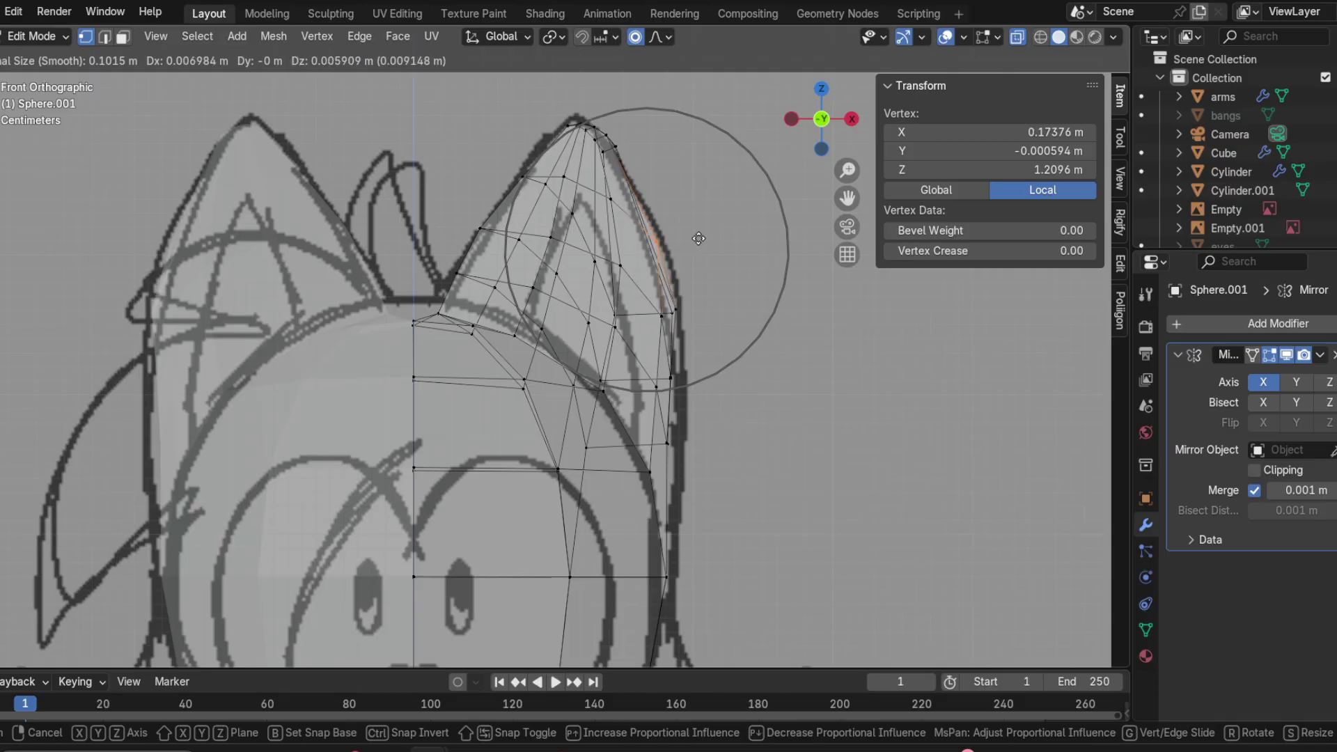
click(699, 238)
shift+click(622, 153)
key(g)
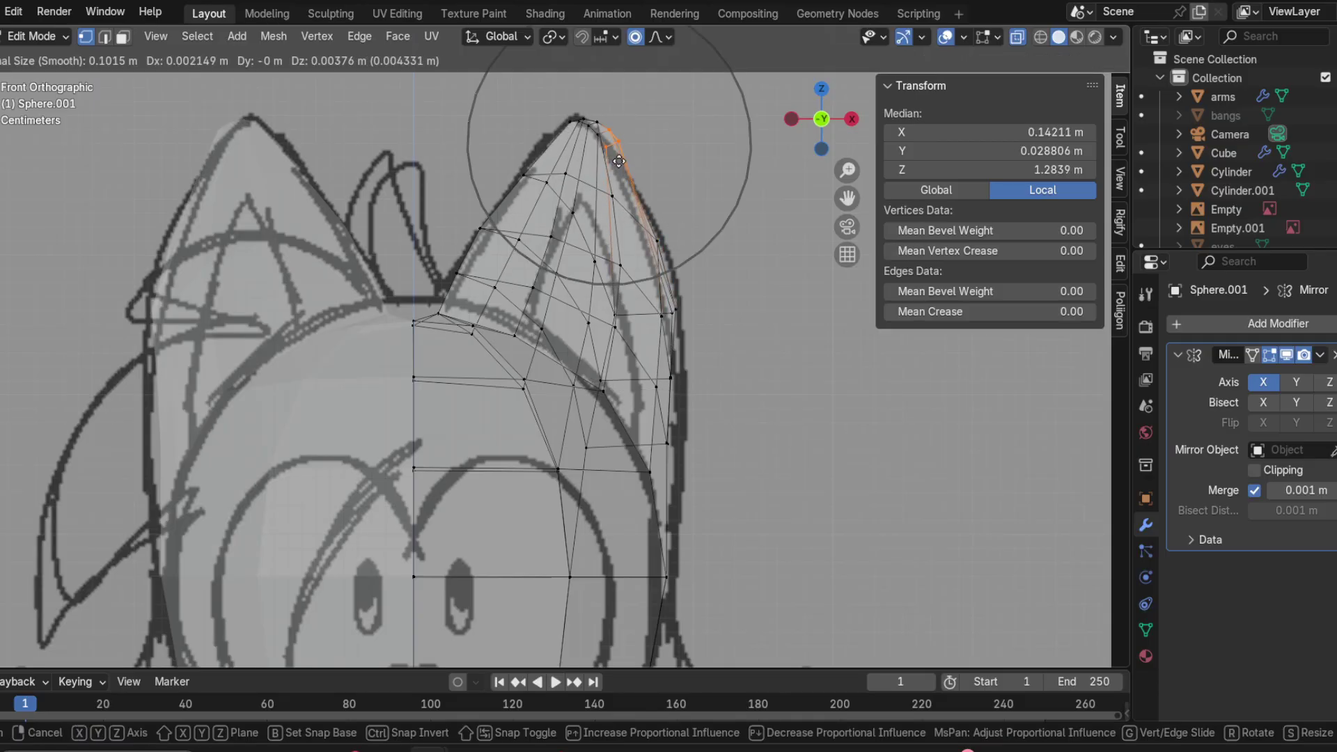
click(671, 189)
Step: Select the vertex ring just below the ear tip and edge-slide it down the ear with a factor of 0.164
middle_drag(662, 222, 441, 212)
click(466, 145)
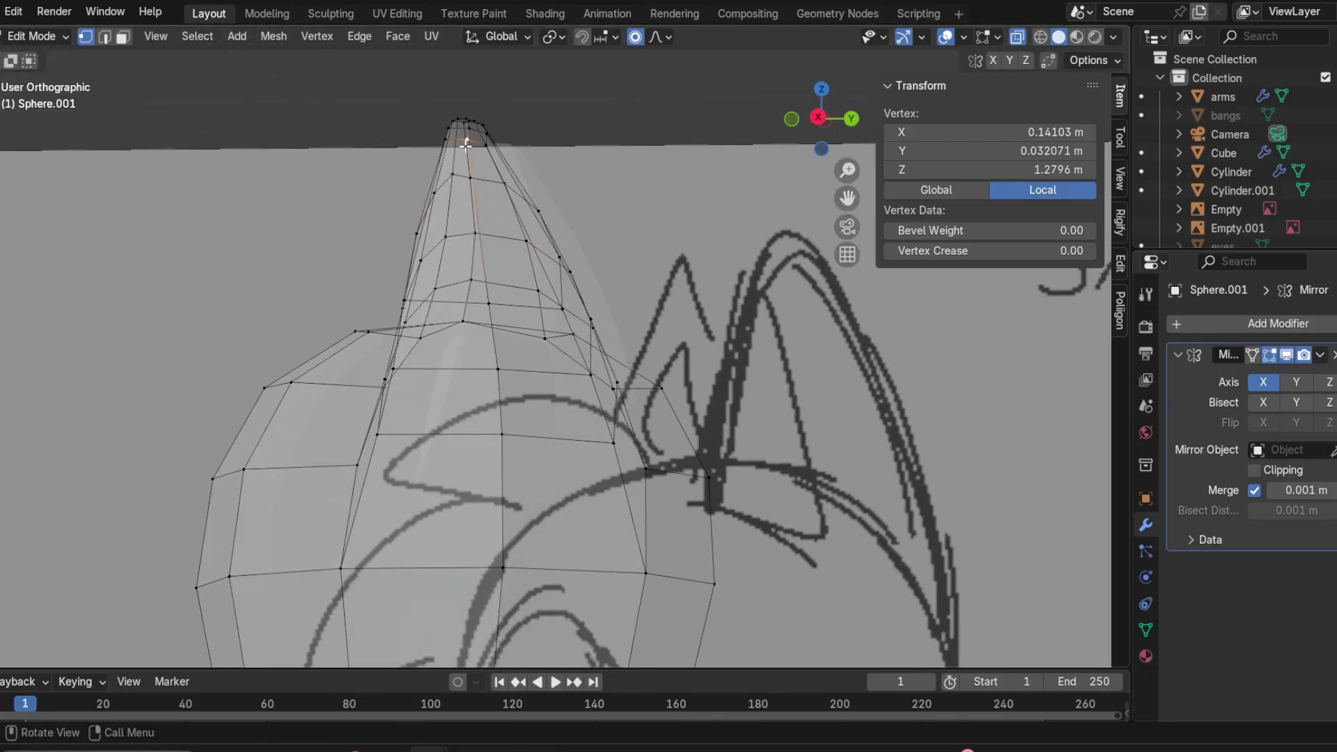
shift+click(453, 138)
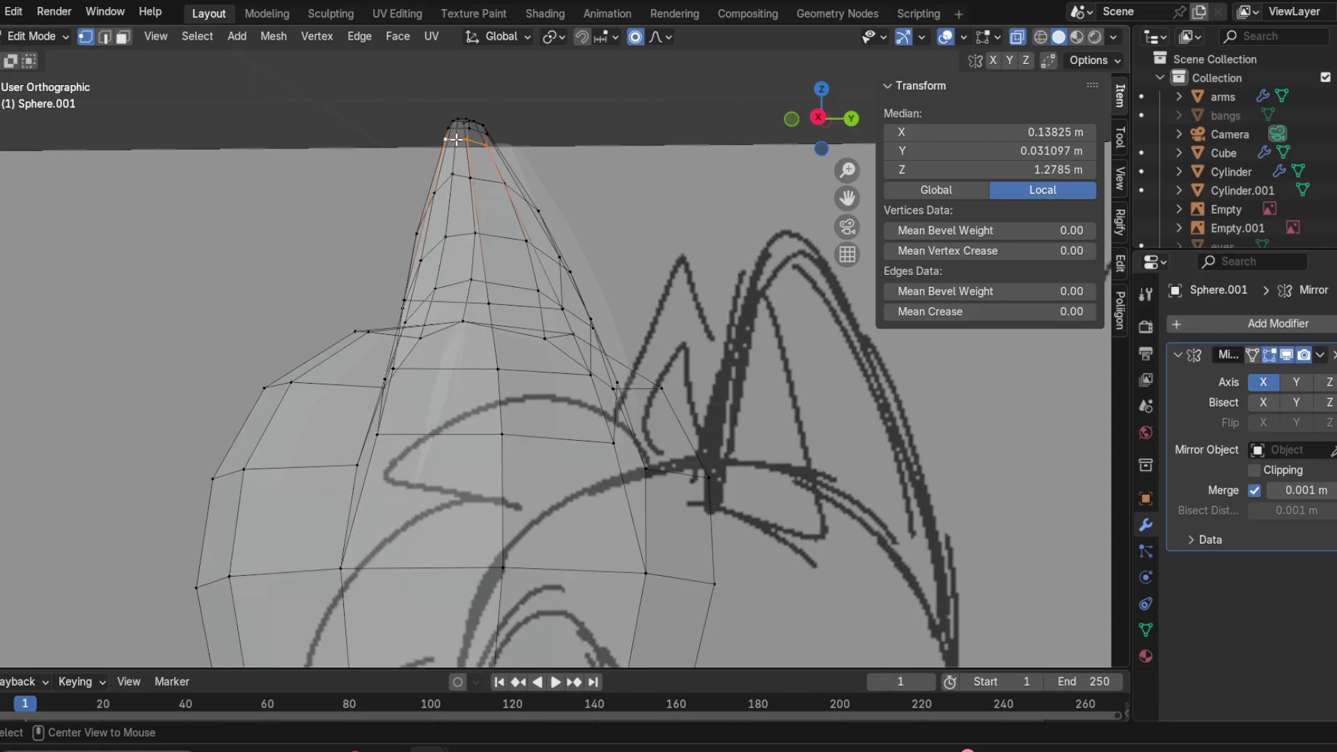
middle_drag(453, 139, 553, 209)
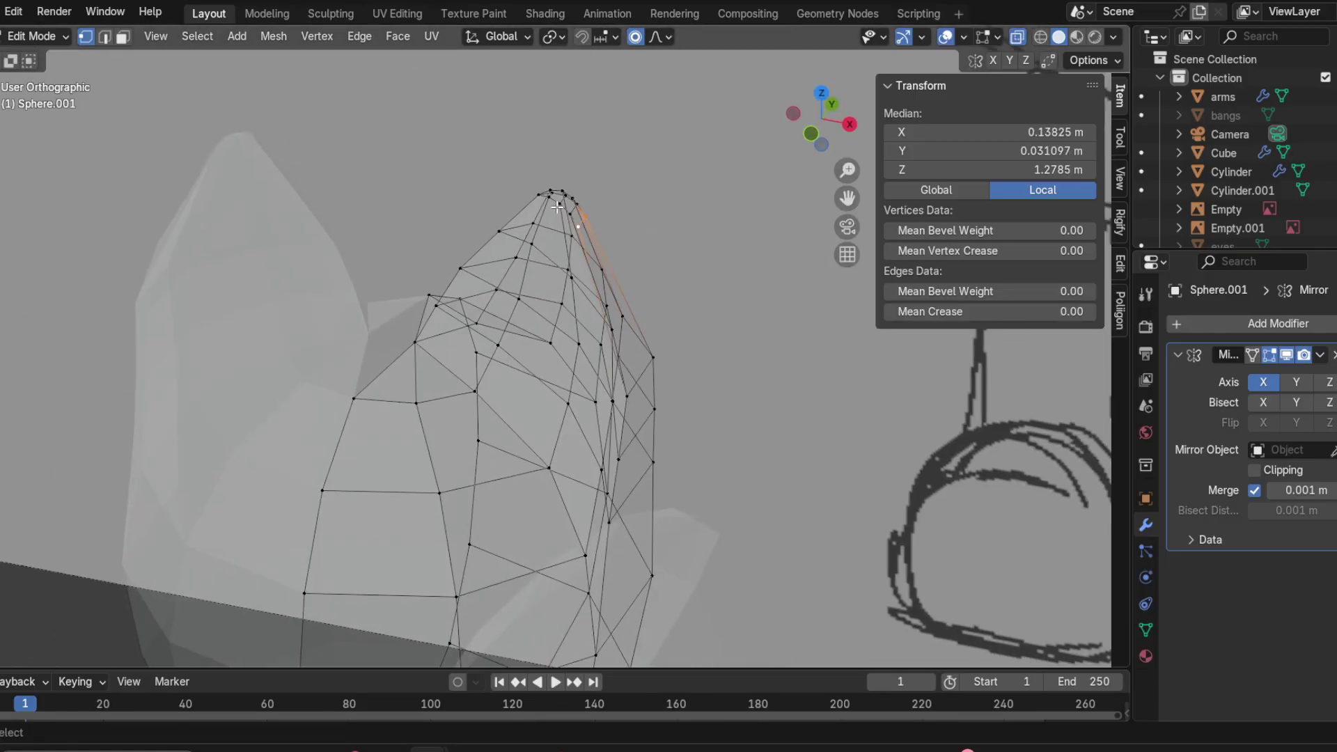
alt+shift+click(561, 207)
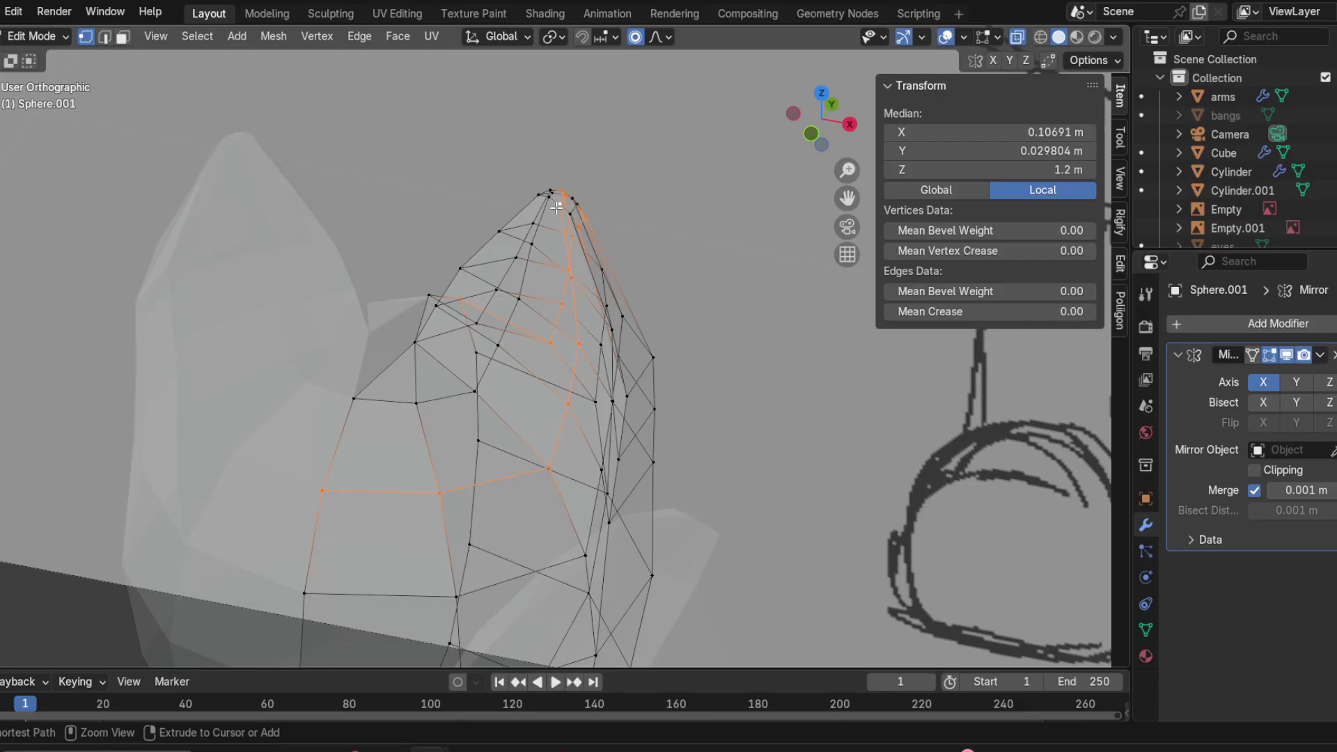
alt+shift+click(551, 200)
middle_drag(555, 200, 269, 167)
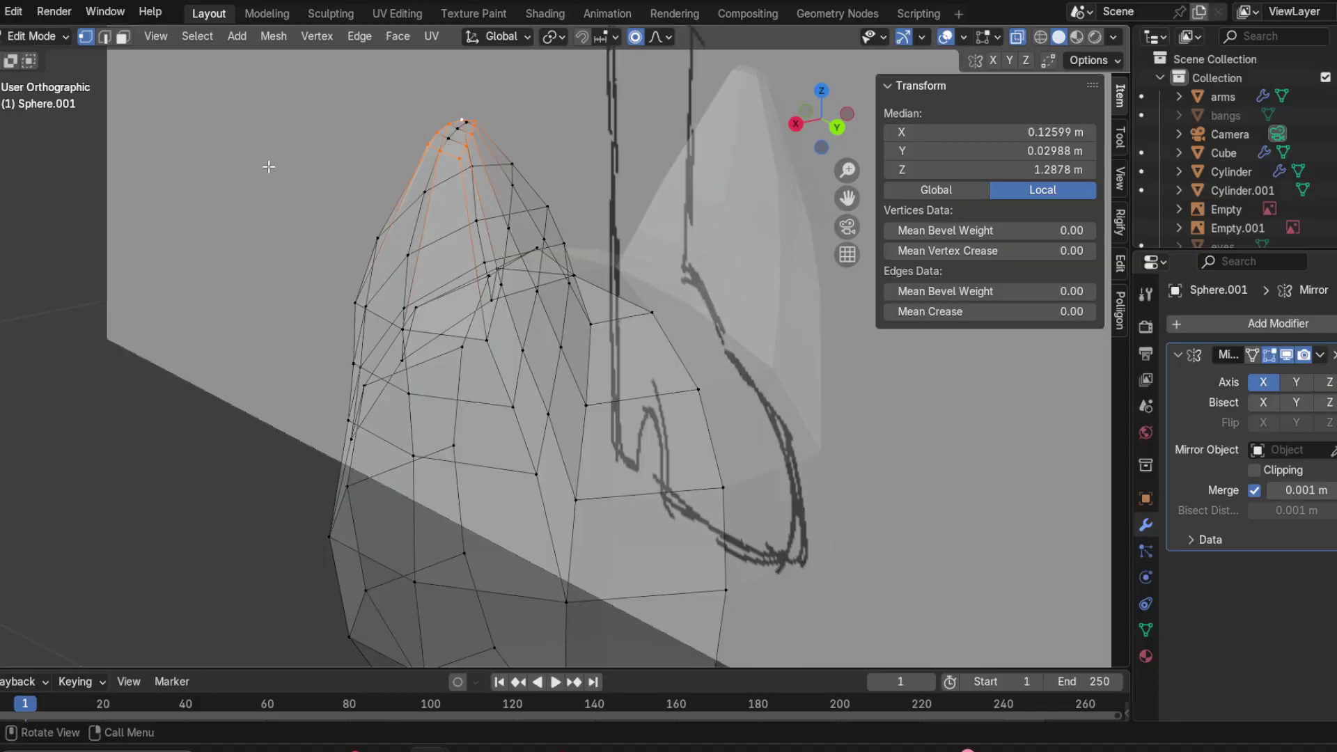
click(795, 125)
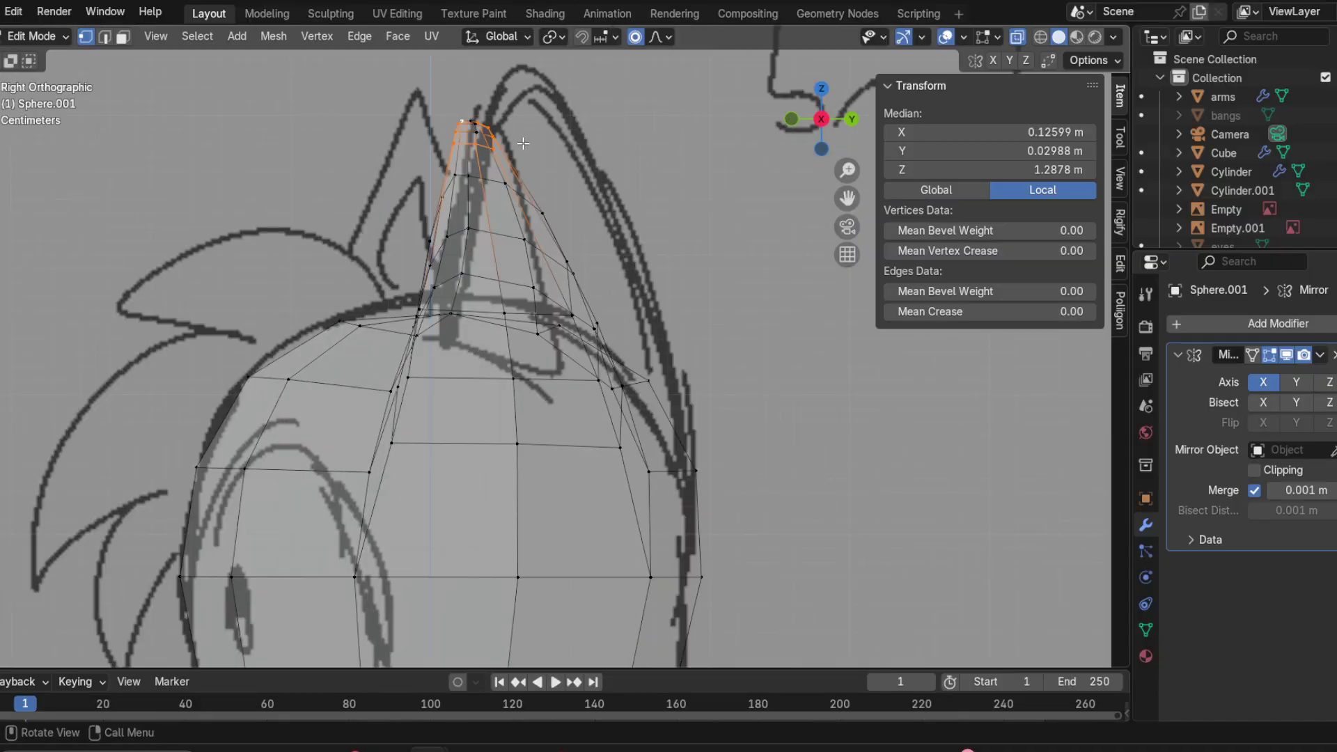
middle_drag(523, 144, 550, 251)
scroll(453, 220, up, 3)
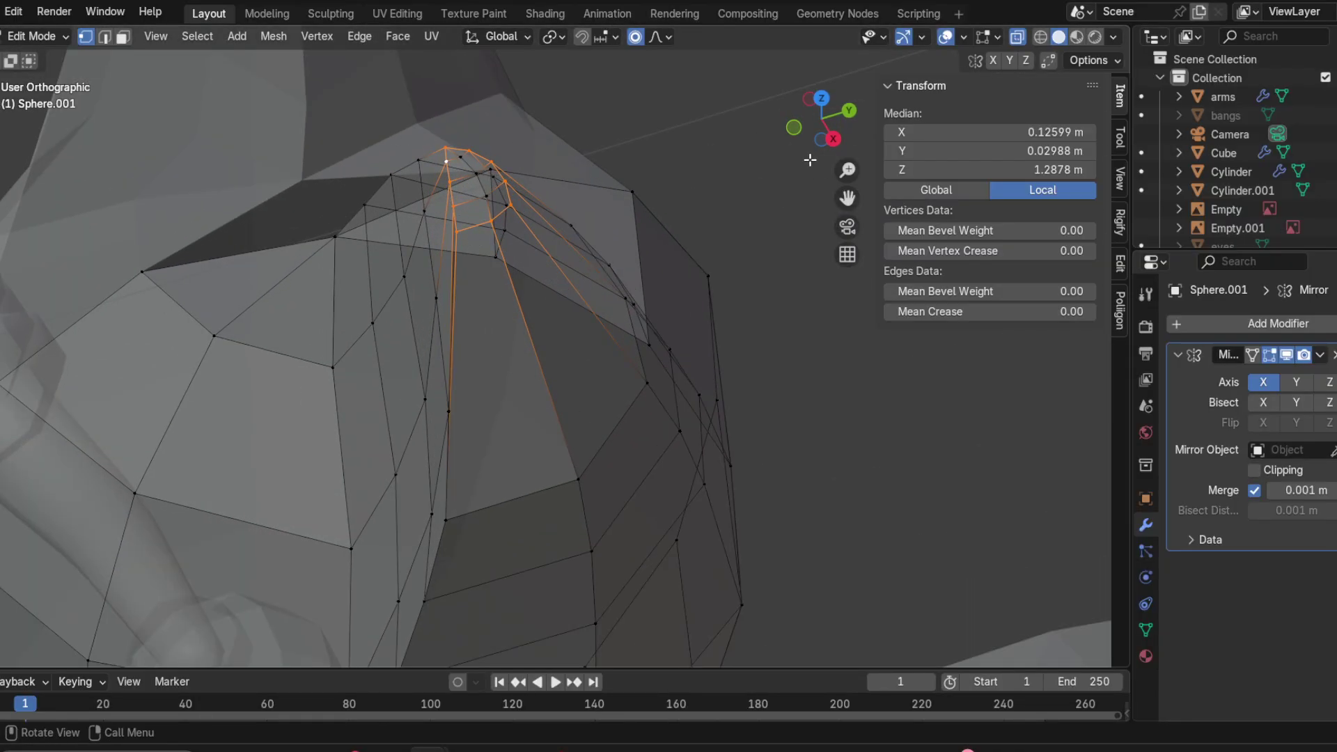
click(833, 138)
scroll(609, 189, up, 2)
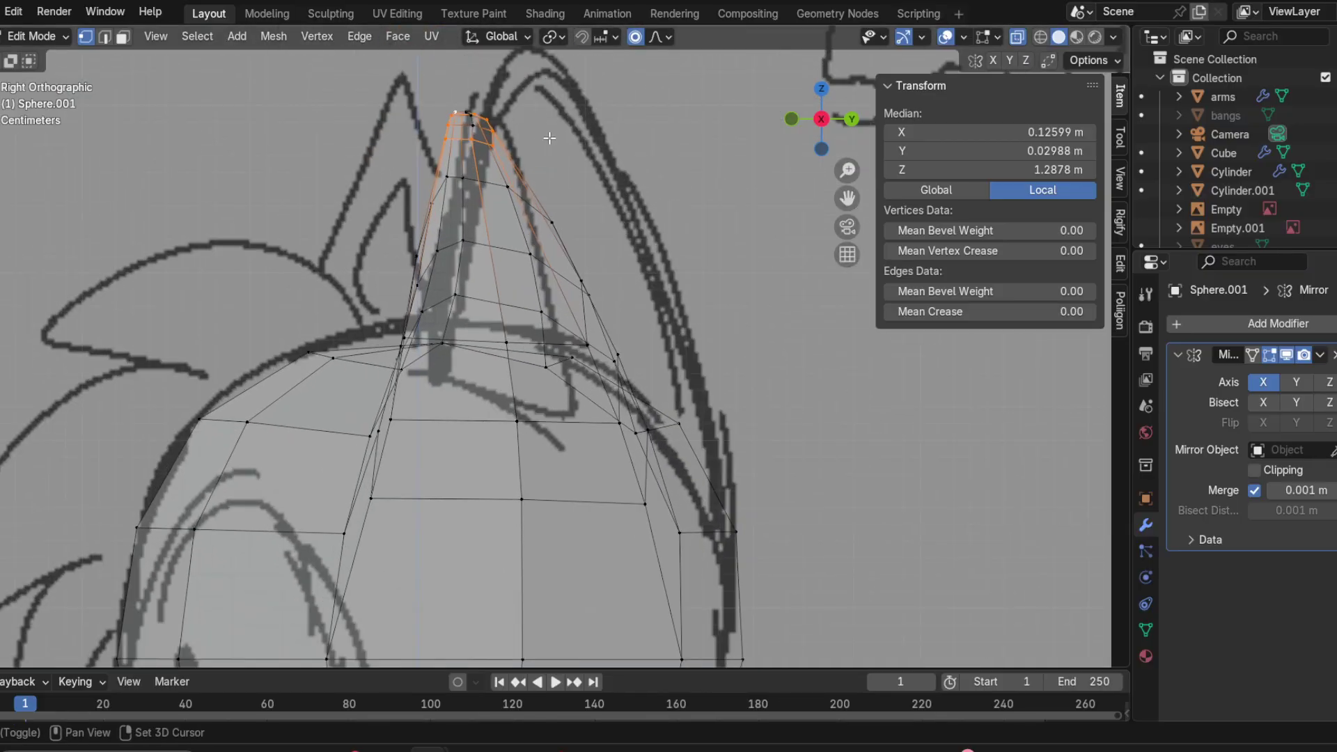
key(g)
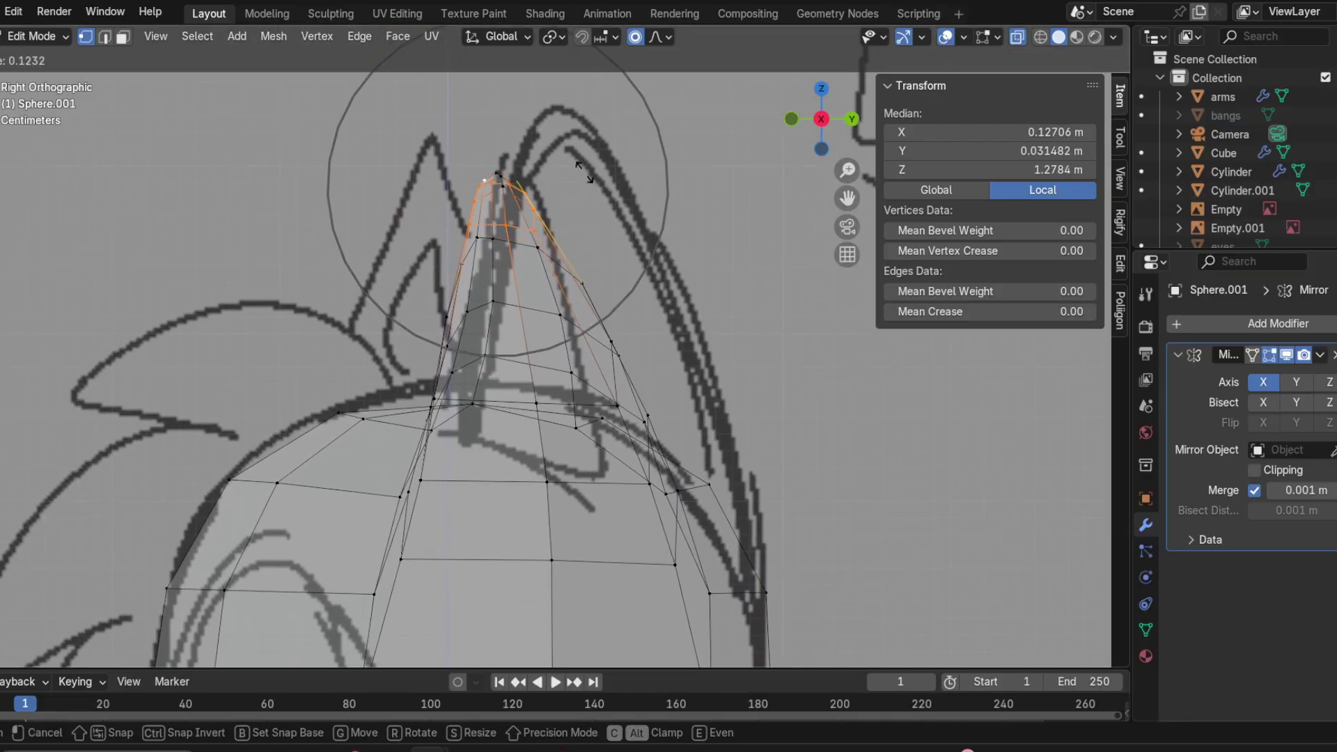
click(584, 171)
Step: Edge-slide the same ring farther down from the ear tip with a factor of 0.156
mouse_move(583, 171)
middle_down()
mouse_move(662, 169)
mouse_move(684, 232)
middle_up()
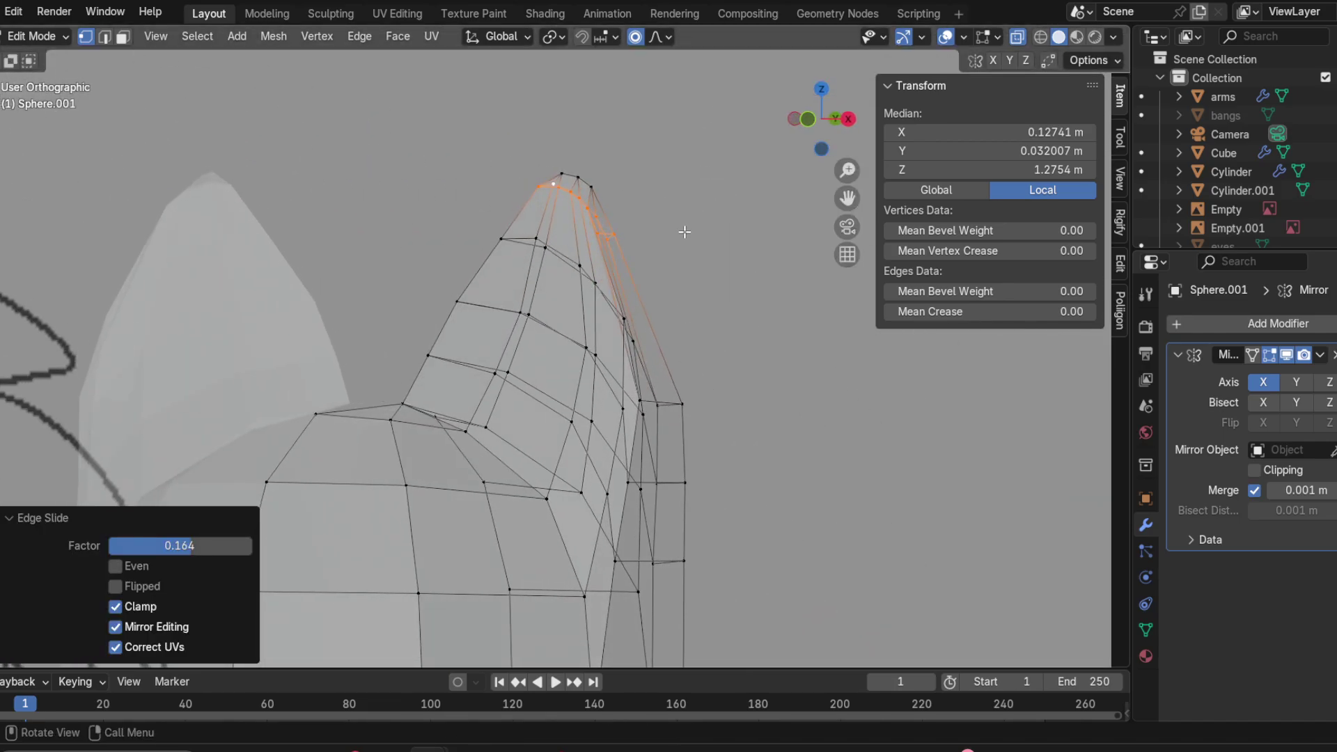
key(g)
key(g)
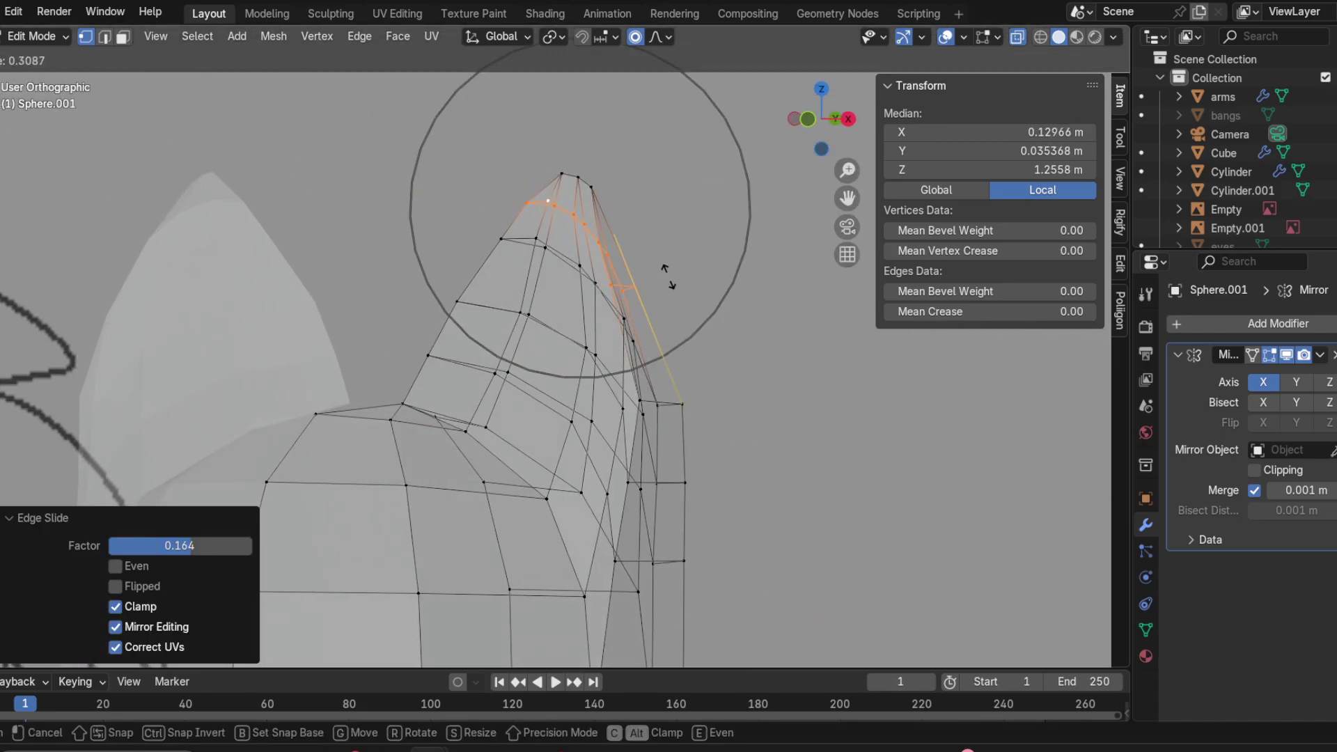
click(663, 261)
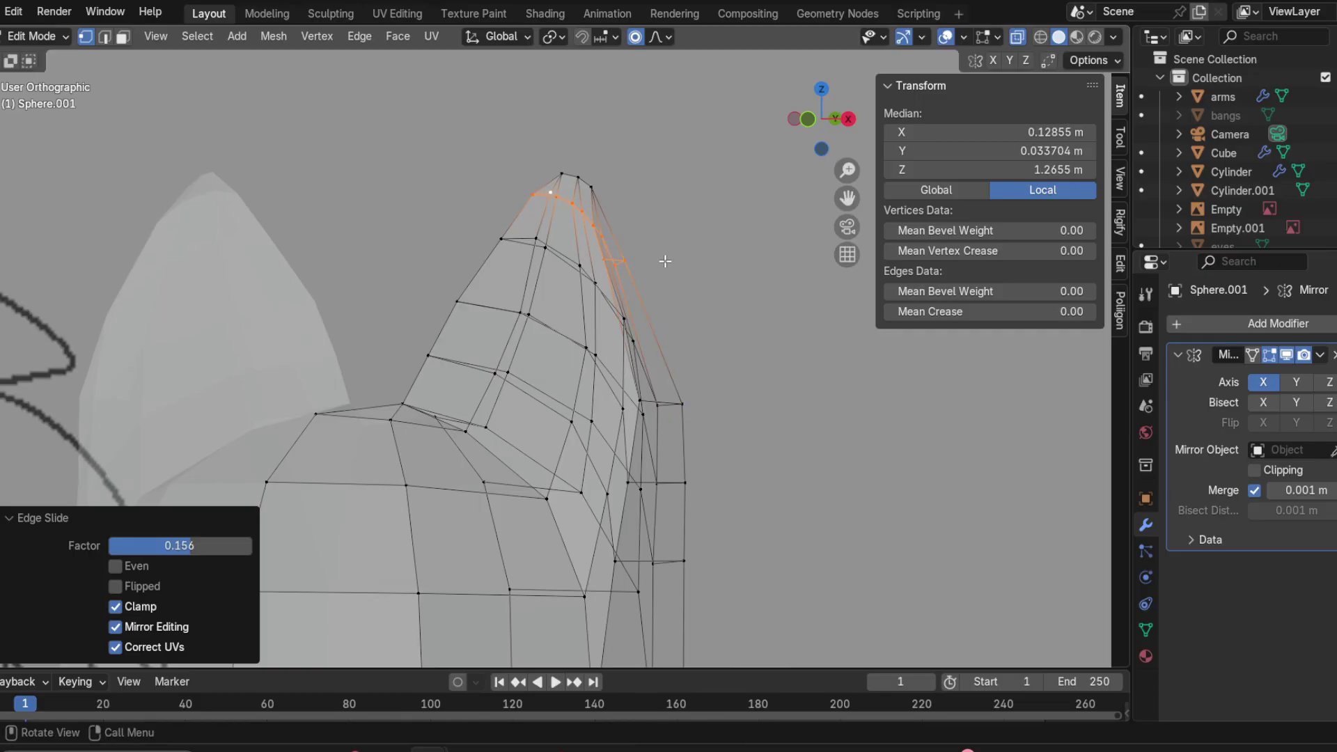
Step: Lower the three topmost ear tip vertices about 0.012 m along Z with proportional size 0.043
click(591, 187)
shift+click(578, 179)
shift+click(562, 174)
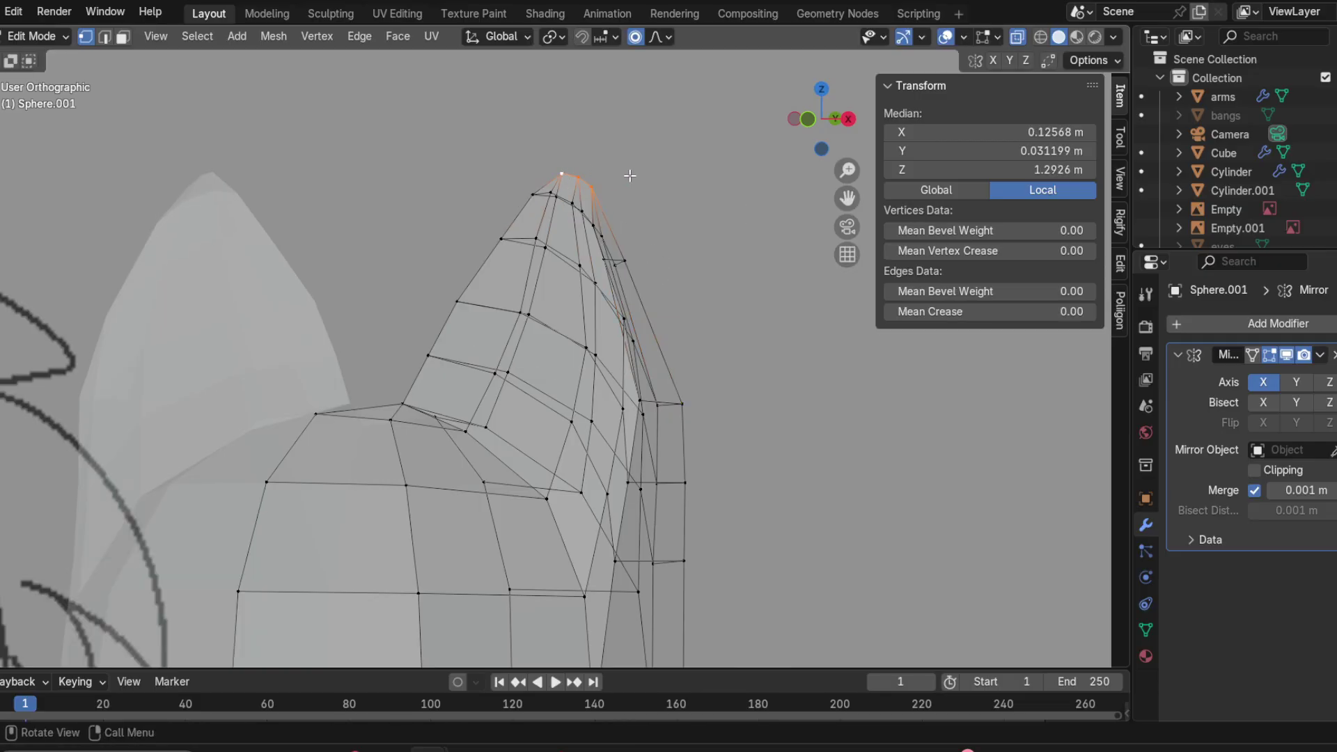
key(g)
key(z)
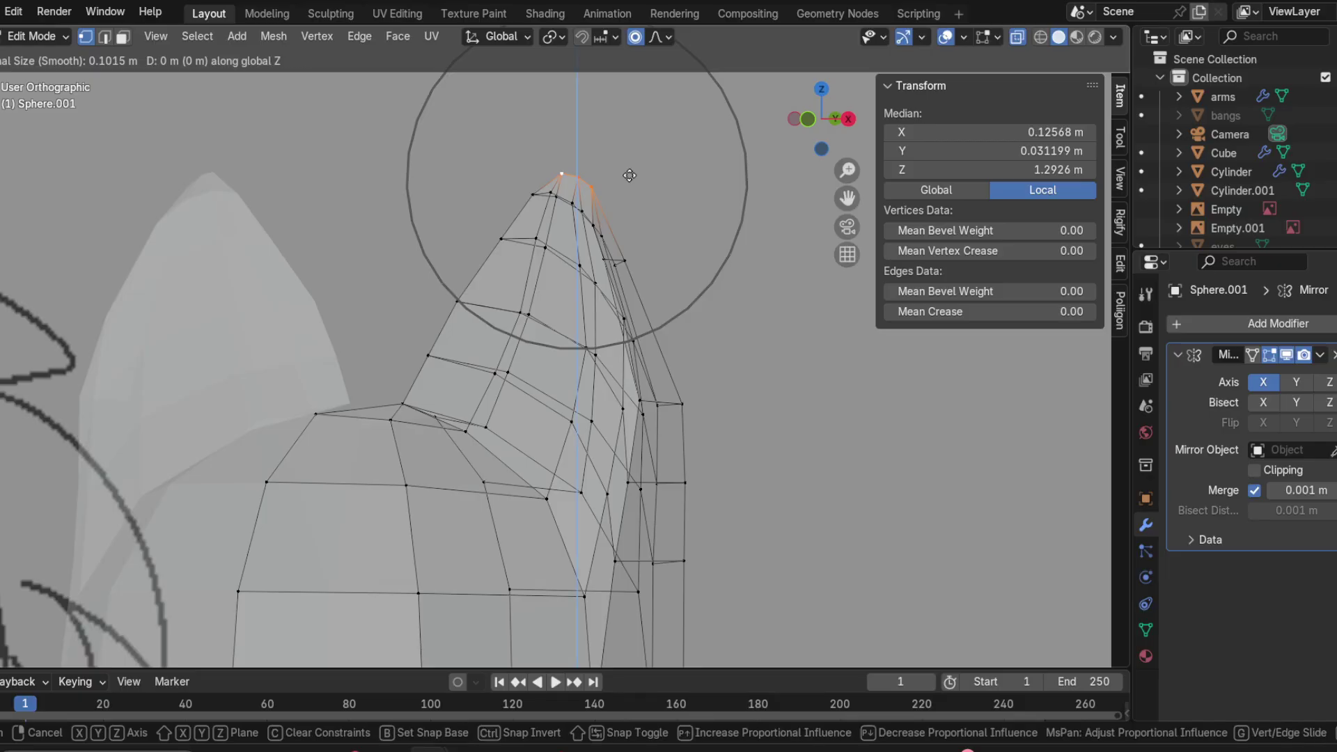
scroll(630, 185, up, 7)
scroll(629, 196, up, 3)
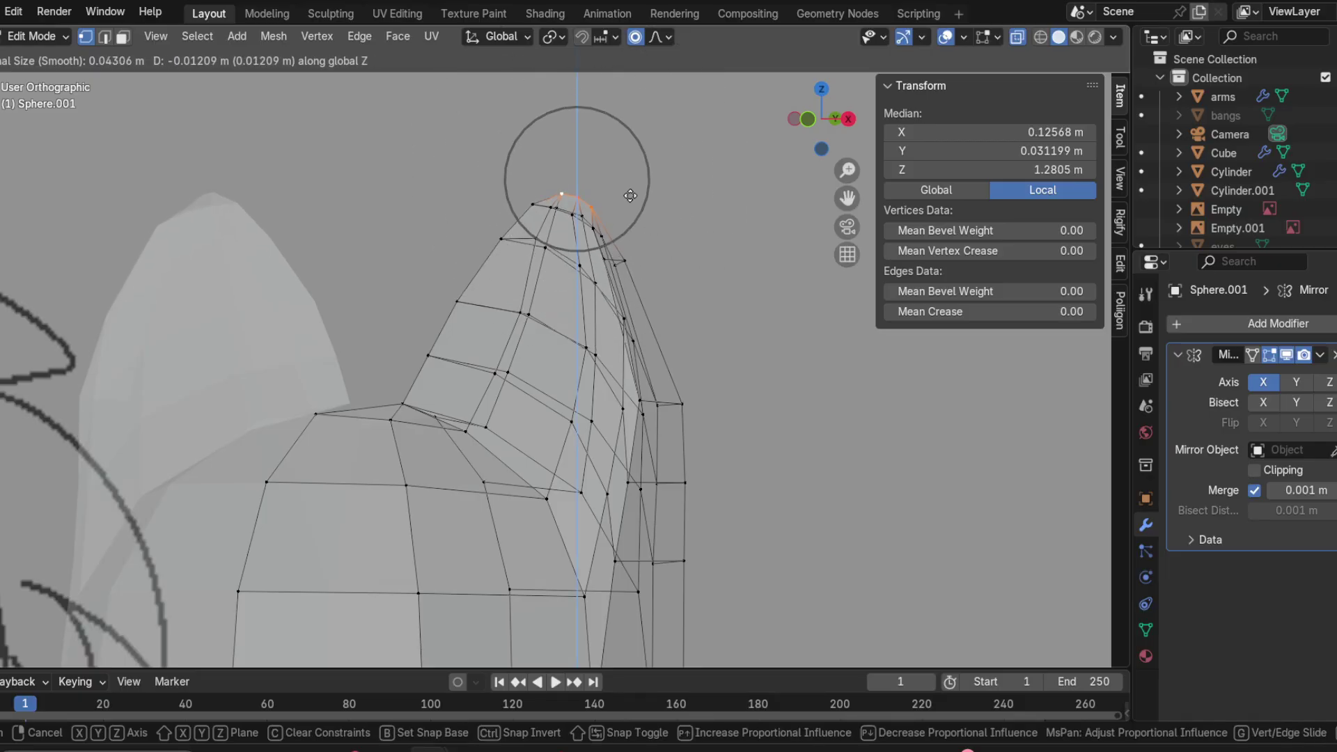
click(631, 196)
Step: Extrude the vertex at the ear's inner base toward the head's centreline and set the new vertex's X to 0
middle_drag(631, 196, 695, 316)
scroll(583, 394, up, 3)
shift+middle_drag(385, 463, 628, 383)
click(618, 379)
key(e)
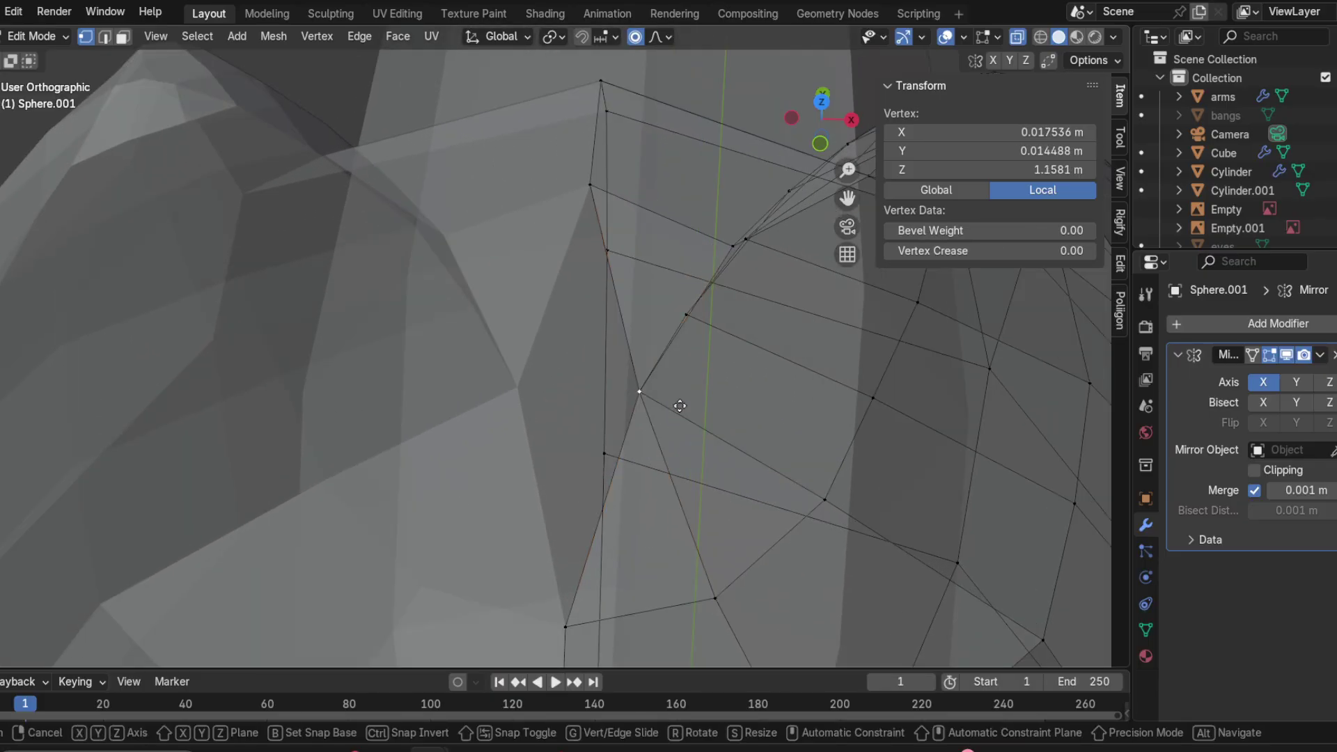
click(628, 408)
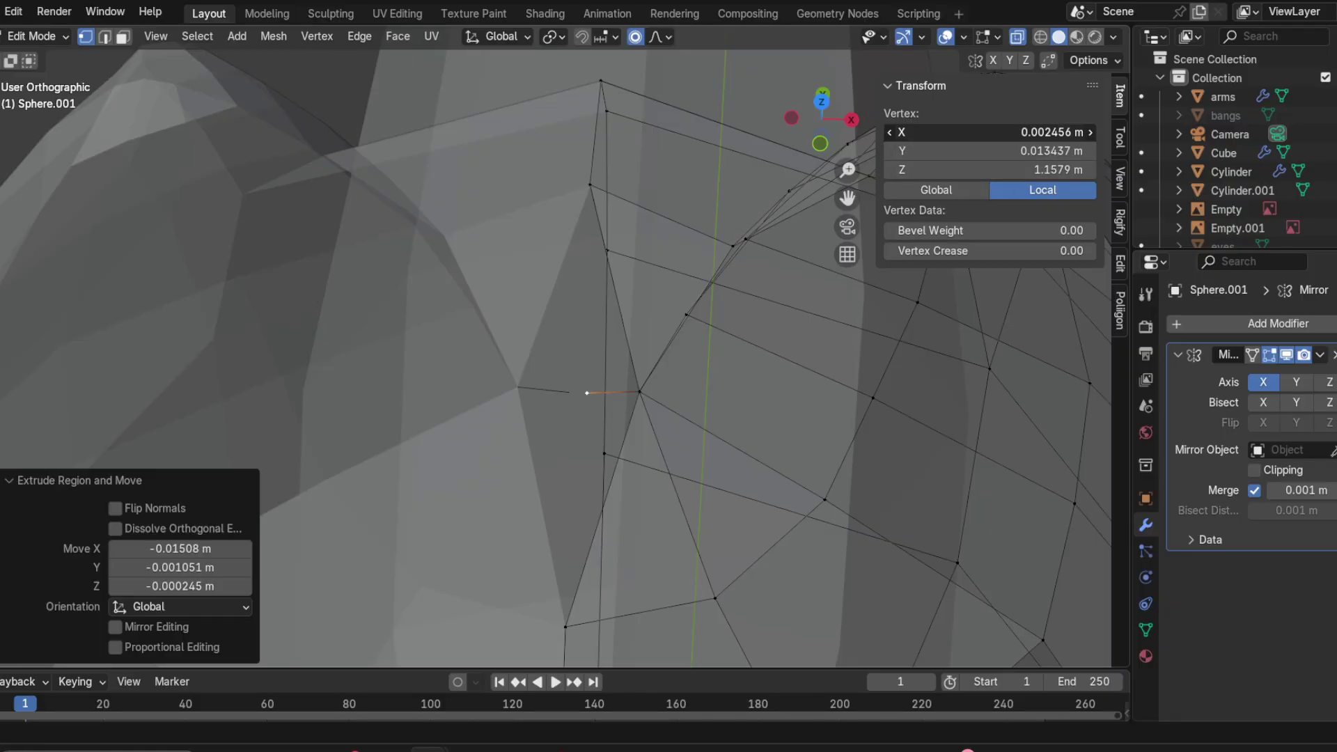
click(989, 132)
text(0)
key(Return)
Step: Fill the triangular gap behind the new centreline vertex with a face between it, the ear base and the rear vertex
middle_drag(561, 420, 665, 400)
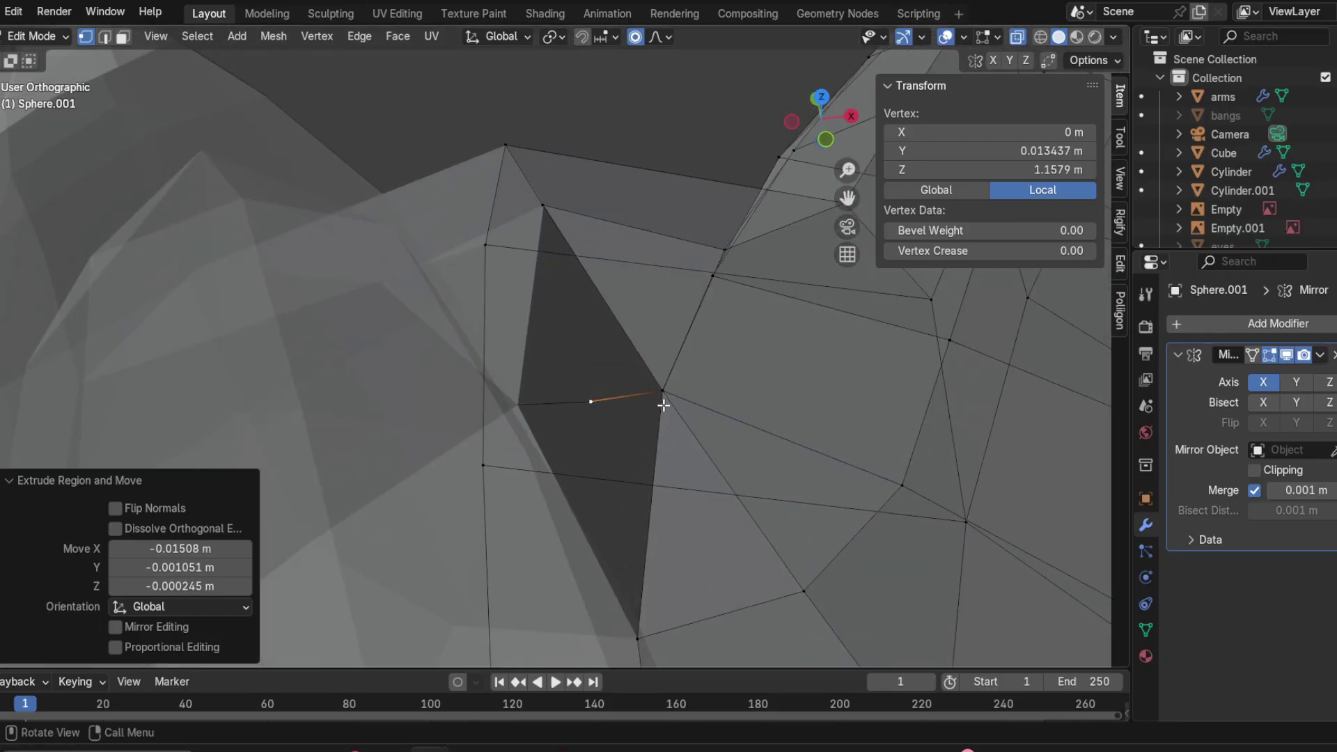
click(540, 206)
click(599, 411)
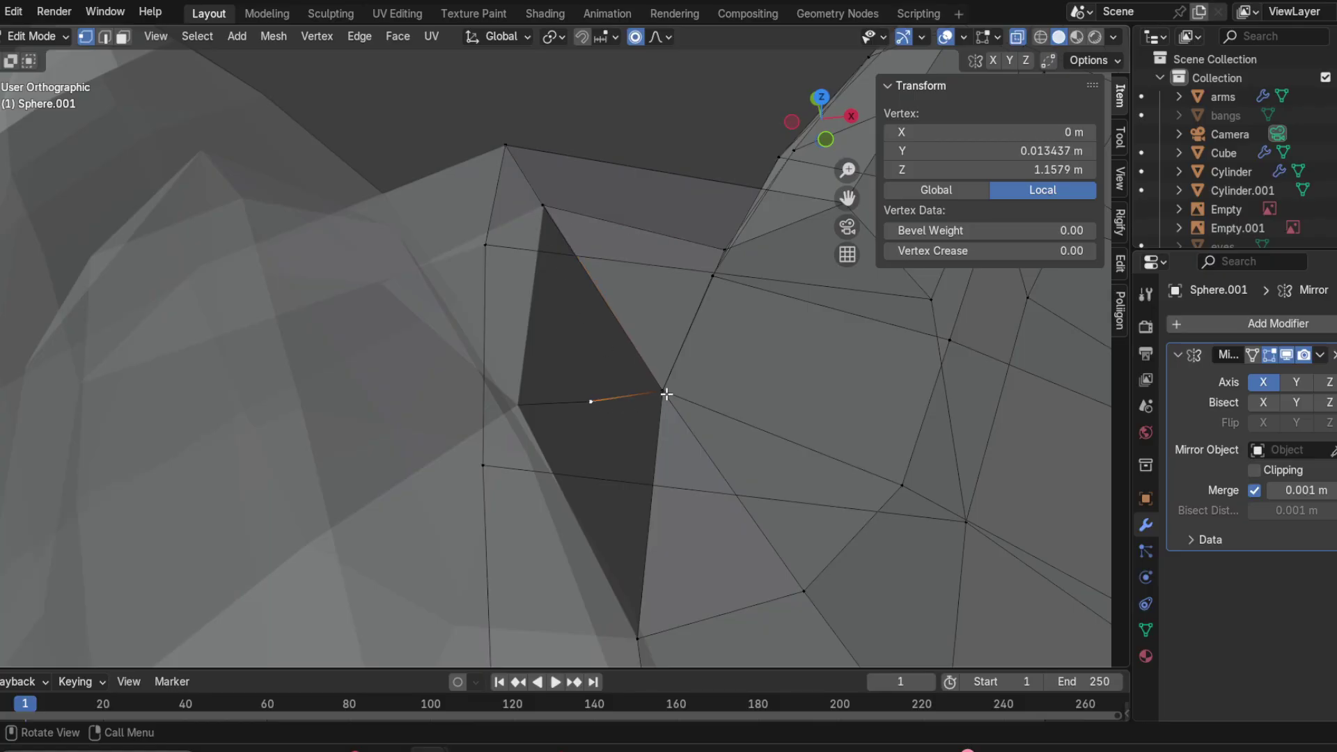
shift+click(658, 392)
shift+click(541, 207)
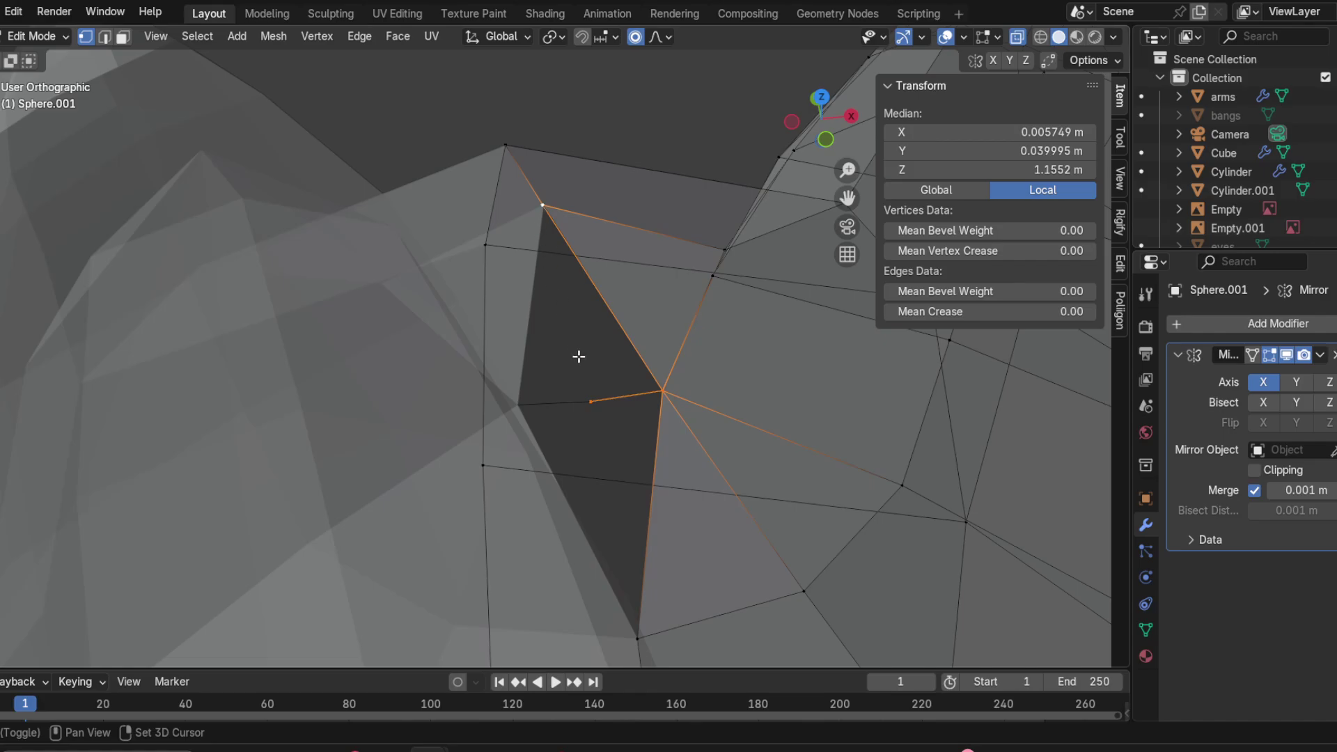
key(f)
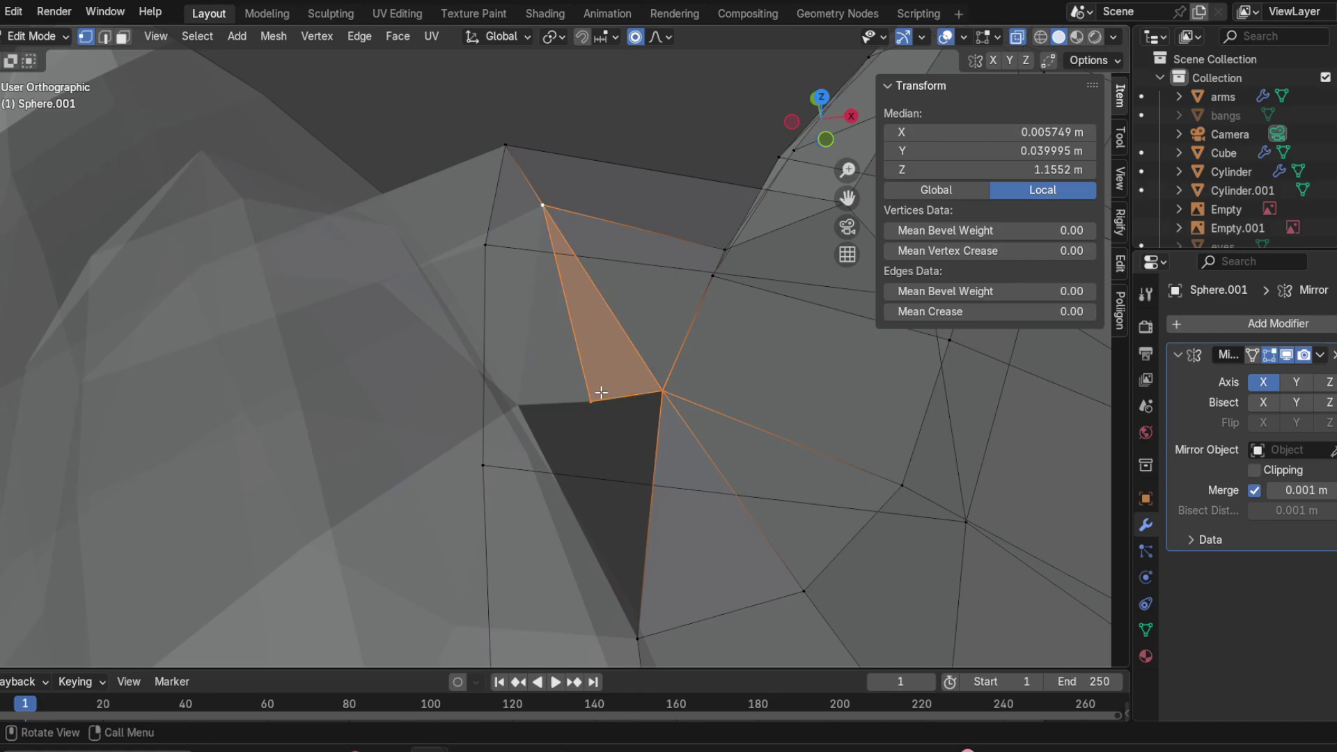
Step: Fill the remaining gap in front of the centreline vertex with a triangle between it, the ear base and the front vertex
key(alt+a)
shift+middle_drag(602, 498, 547, 387)
click(584, 527)
shift+click(610, 281)
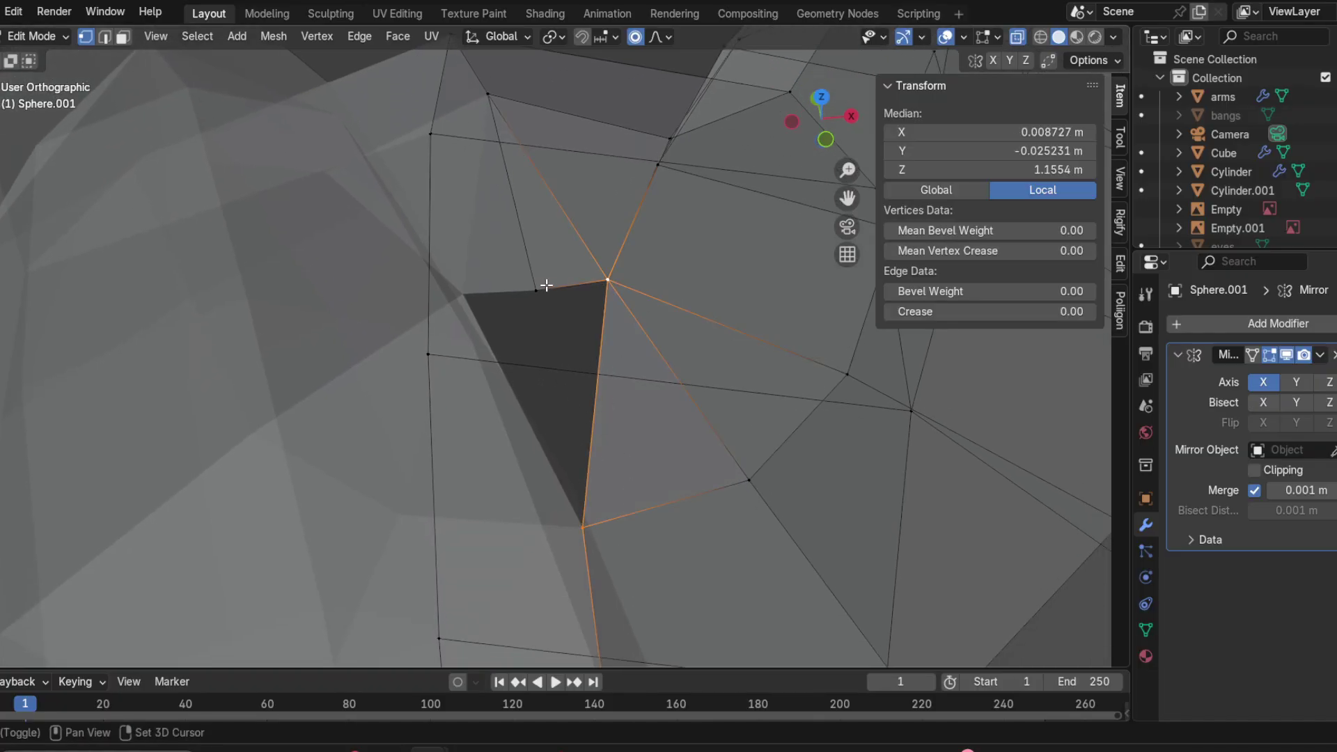
shift+click(537, 290)
key(f)
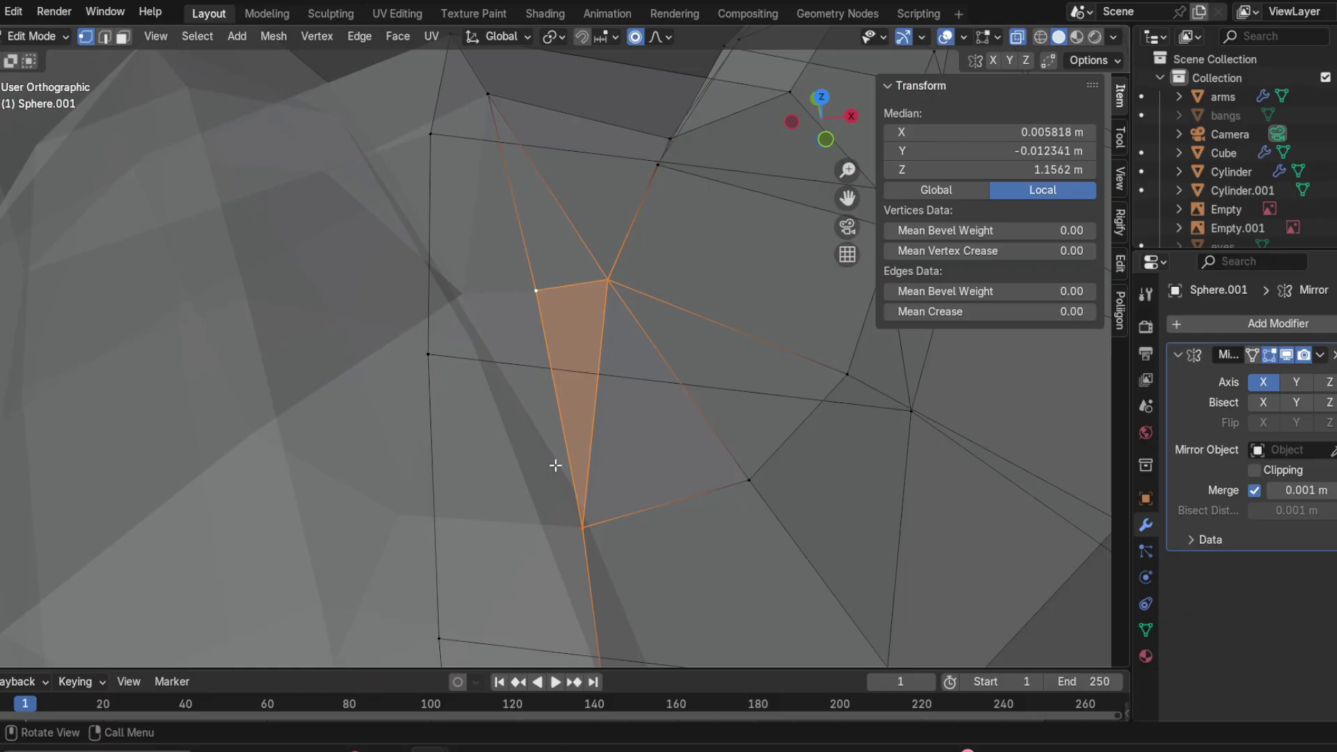
Step: Raise the centreline vertex between the ears about 0.006 m along Z with proportional size 0.043 to meet the front-view sketch
middle_drag(564, 335, 547, 308)
click(549, 300)
click(821, 134)
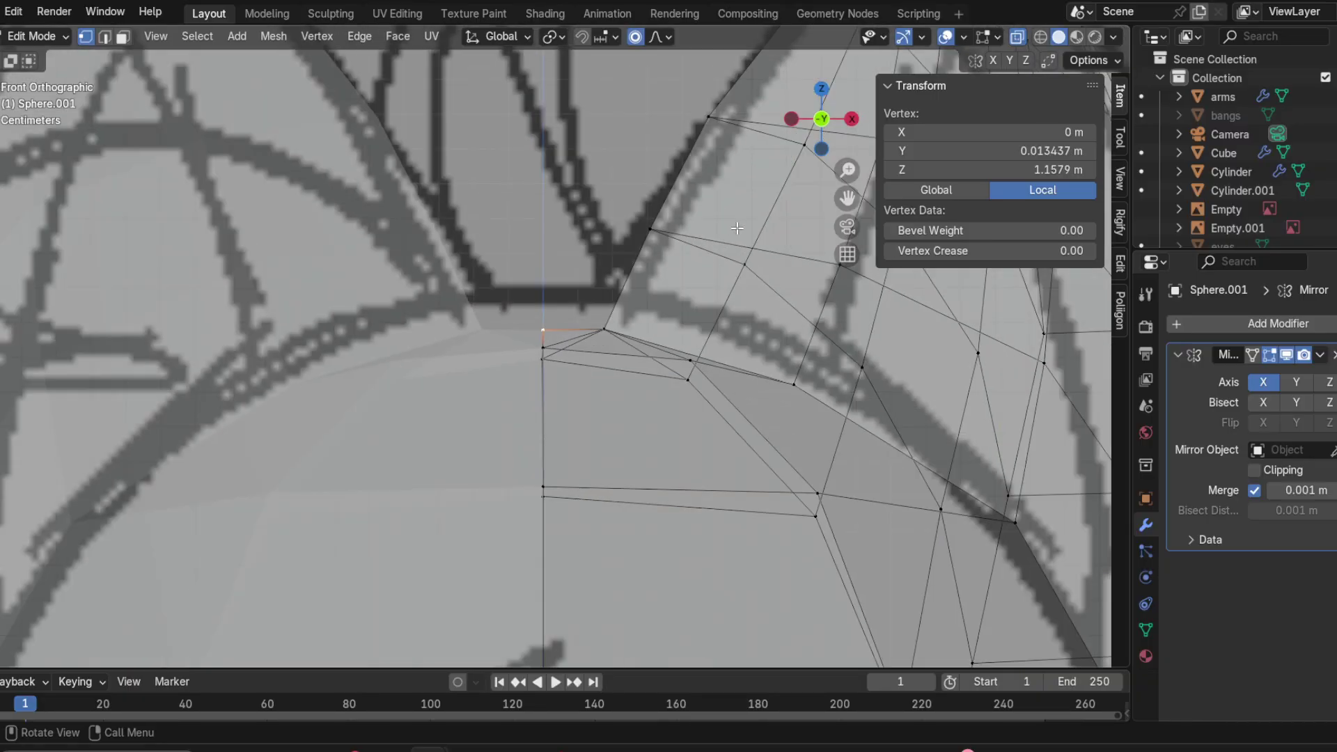
key(g)
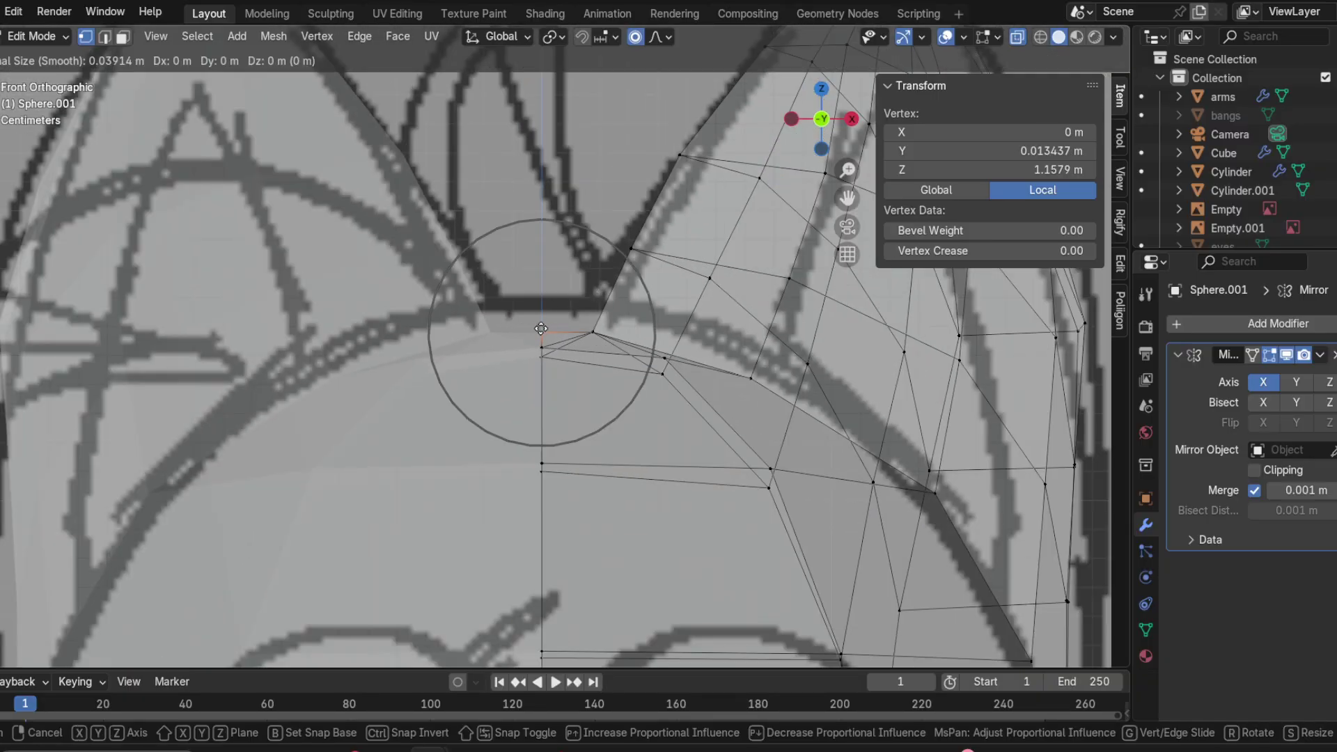
key(z)
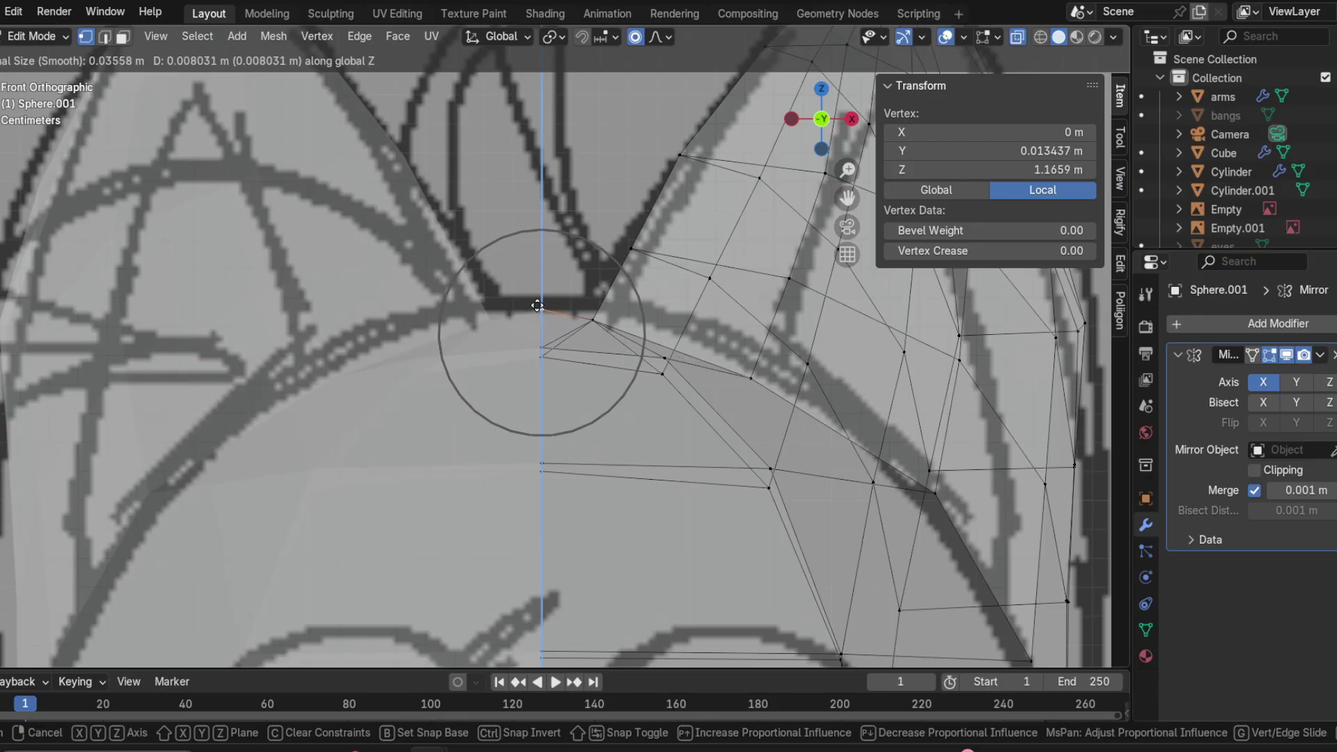
scroll(537, 314, down, 2)
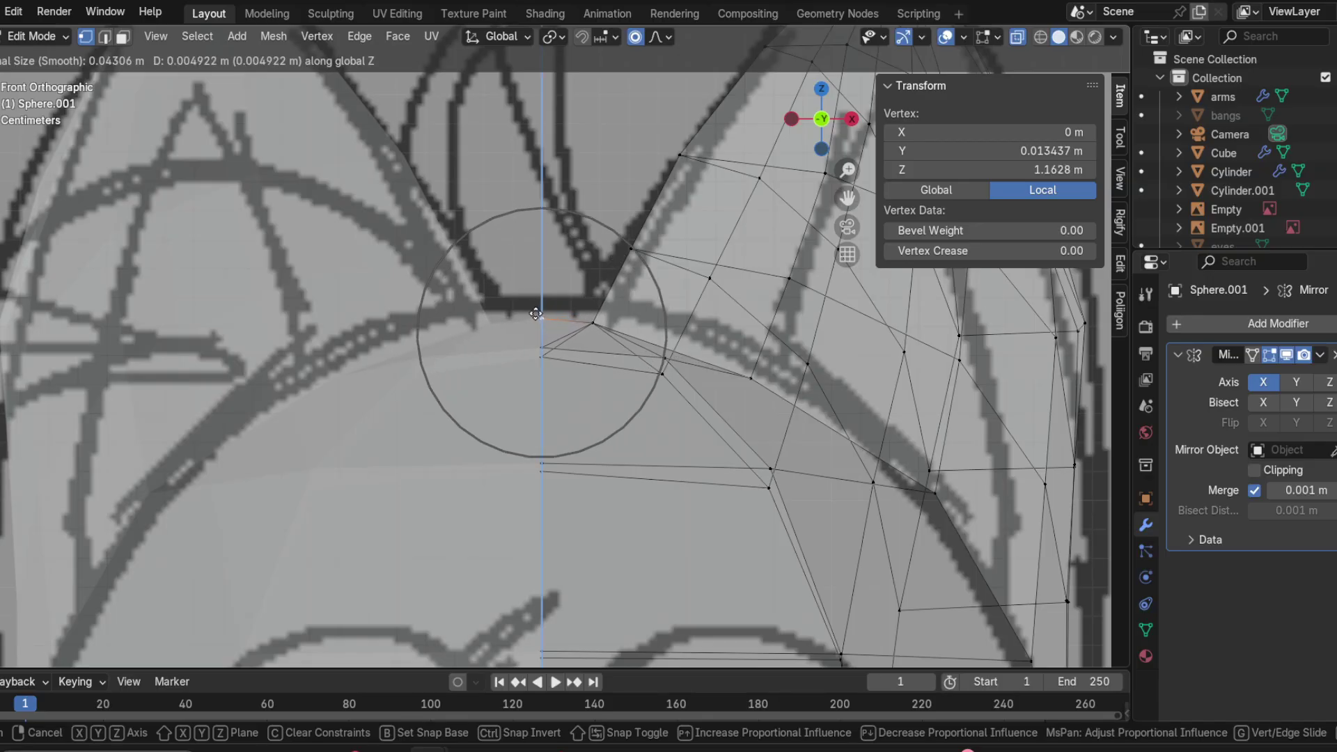
click(536, 310)
Step: Examine the head and ear shape from the front and at an angle with overlays temporarily hidden
middle_drag(536, 310, 585, 367)
click(850, 117)
click(789, 119)
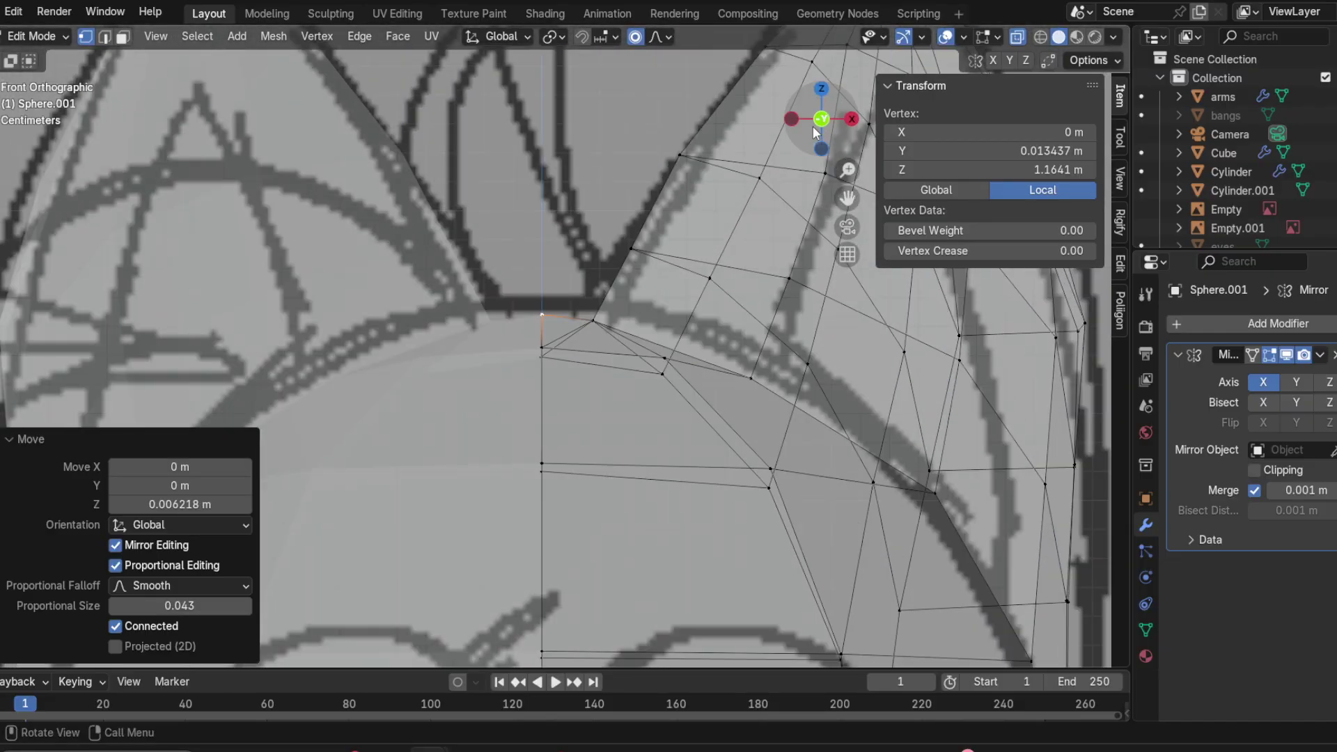
scroll(749, 230, down, 3)
scroll(744, 251, down, 4)
scroll(730, 312, up, 3)
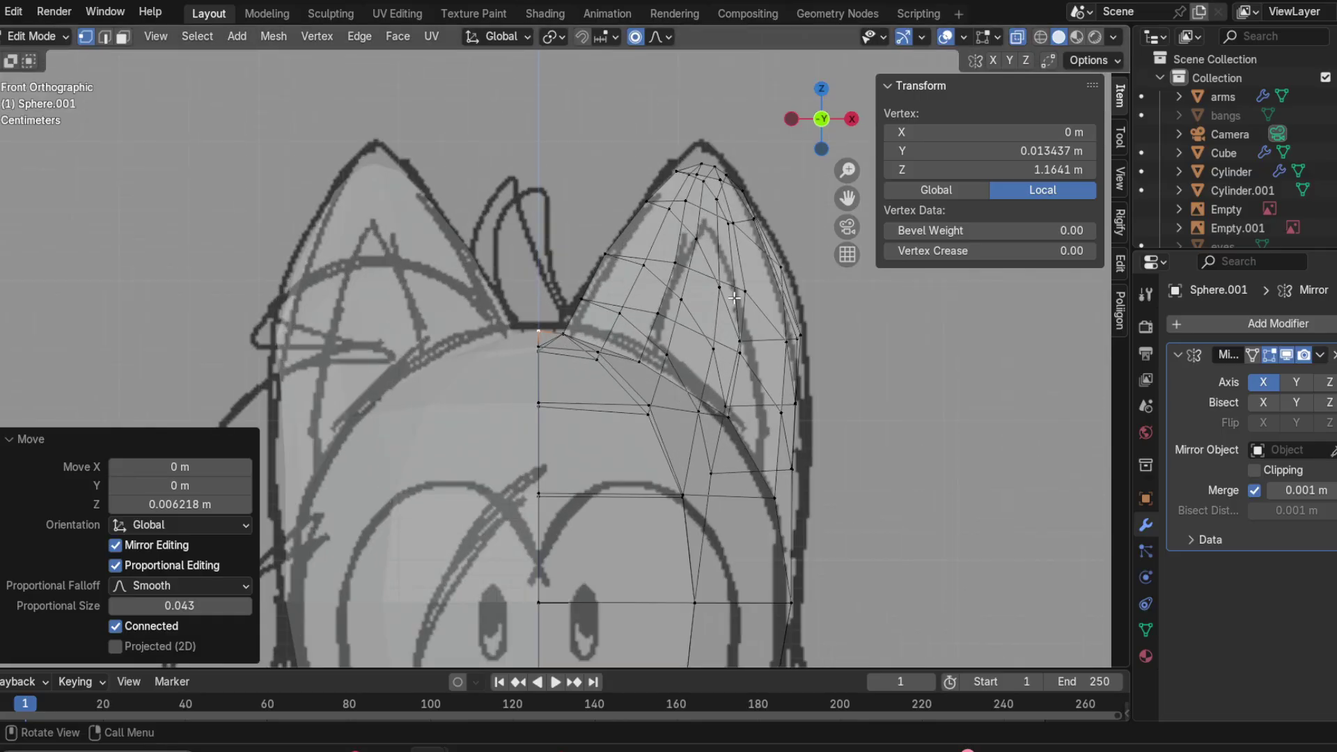
scroll(732, 300, down, 2)
shift+middle_drag(677, 307, 613, 225)
click(944, 38)
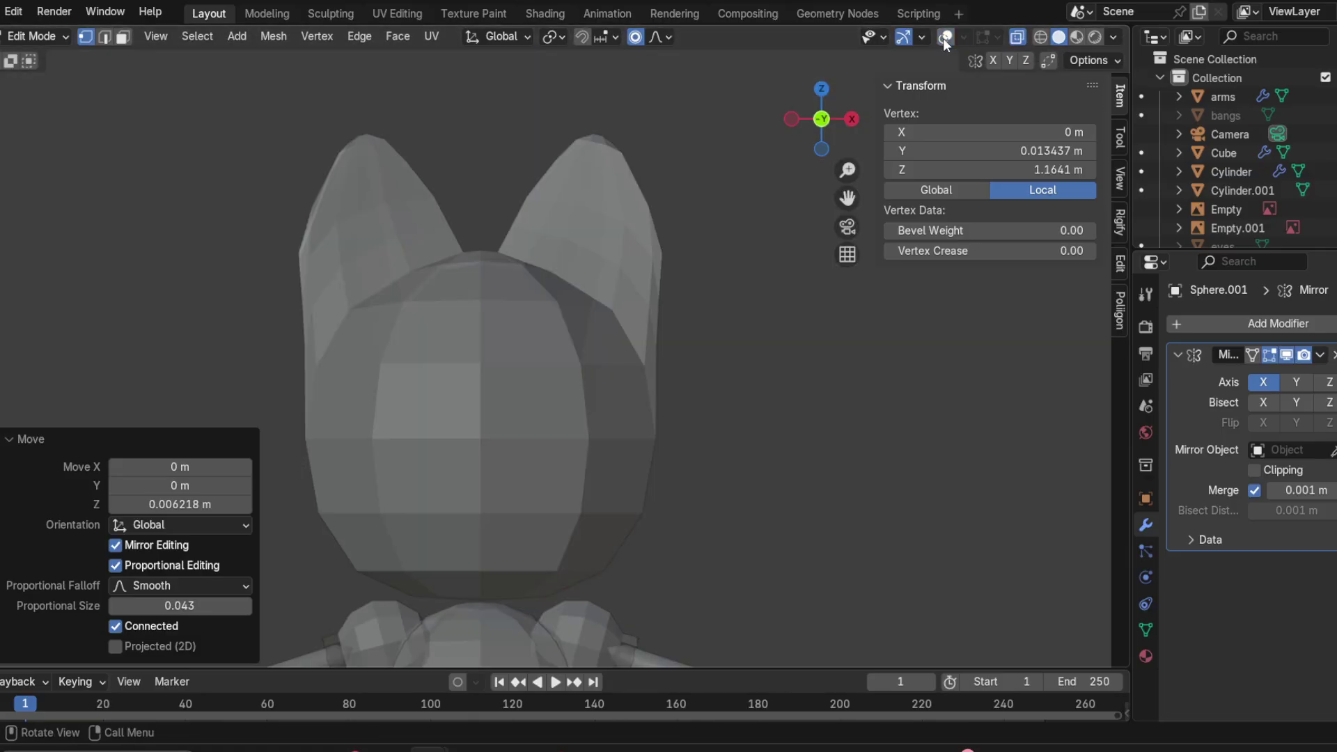
scroll(759, 283, down, 1)
middle_drag(761, 286, 805, 175)
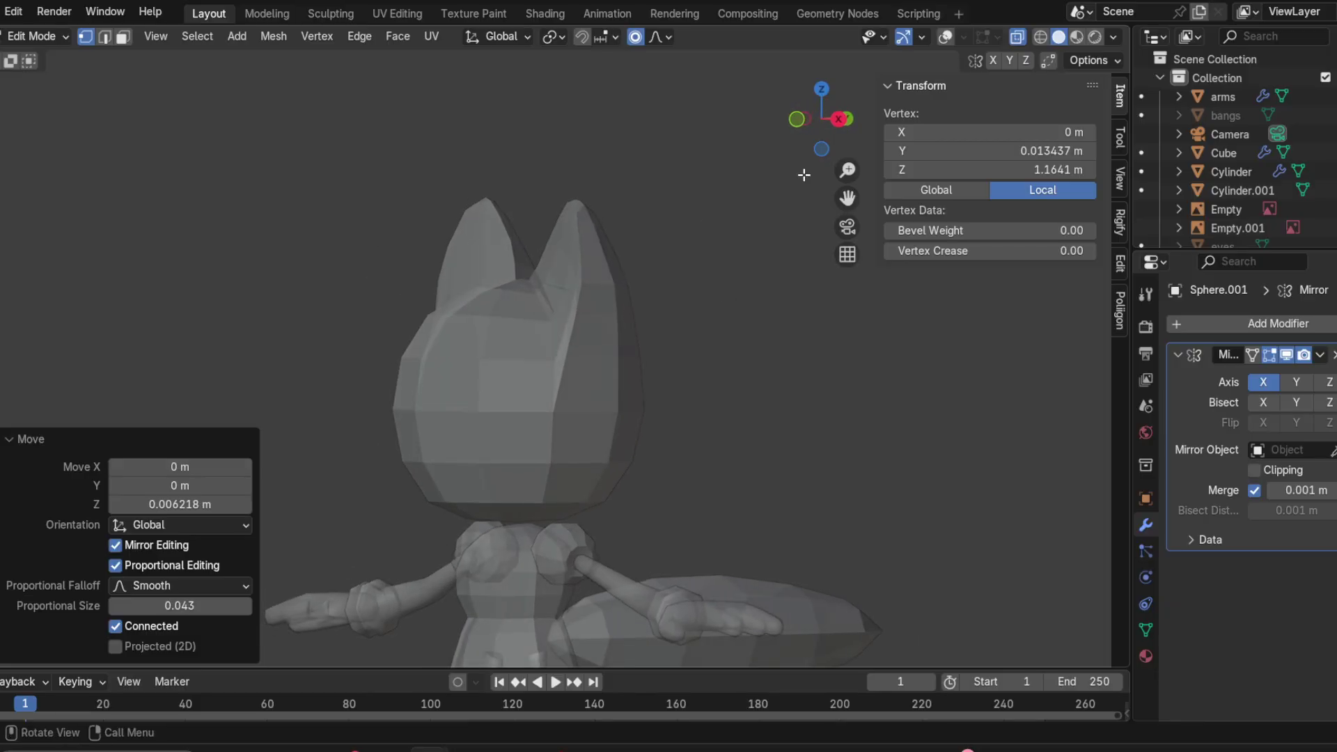
click(946, 36)
Step: Compare the head and ear profile with the side-view reference sketch
middle_drag(752, 333, 492, 342)
click(822, 119)
scroll(539, 289, up, 4)
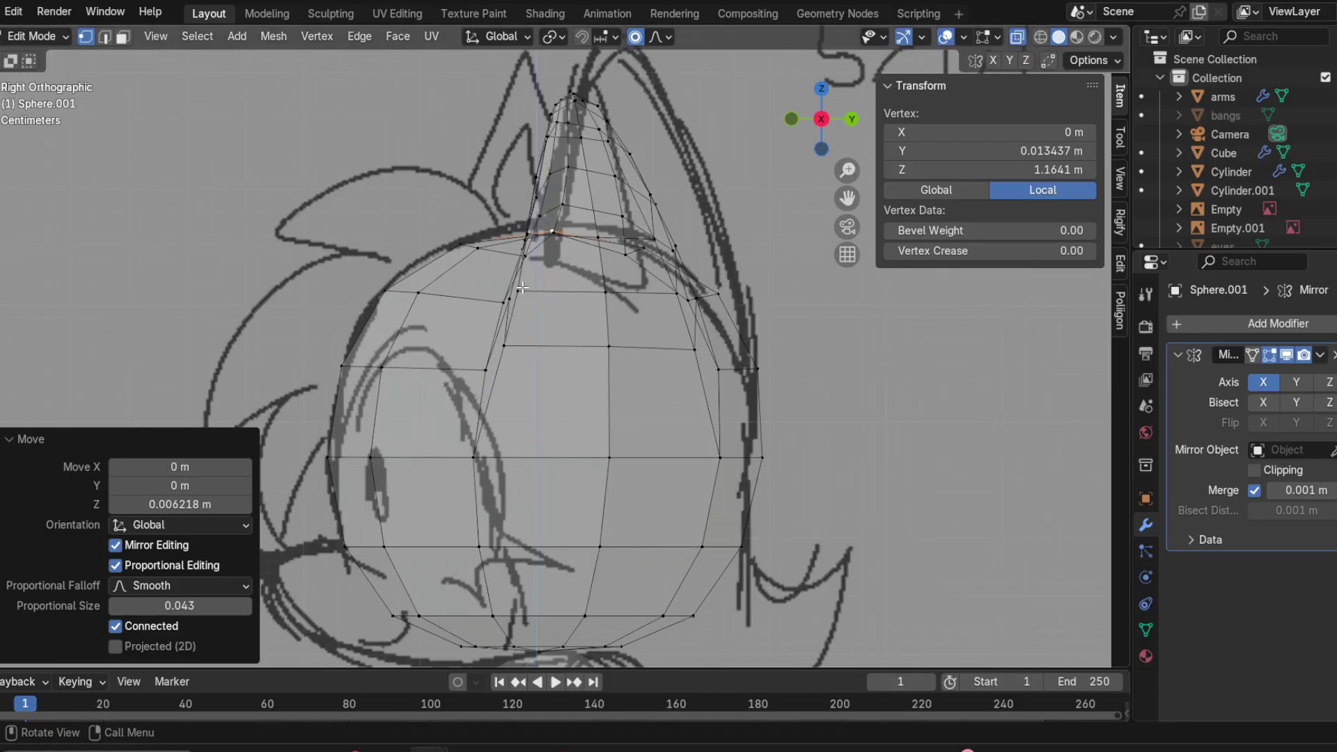
scroll(534, 292, down, 4)
scroll(532, 292, up, 3)
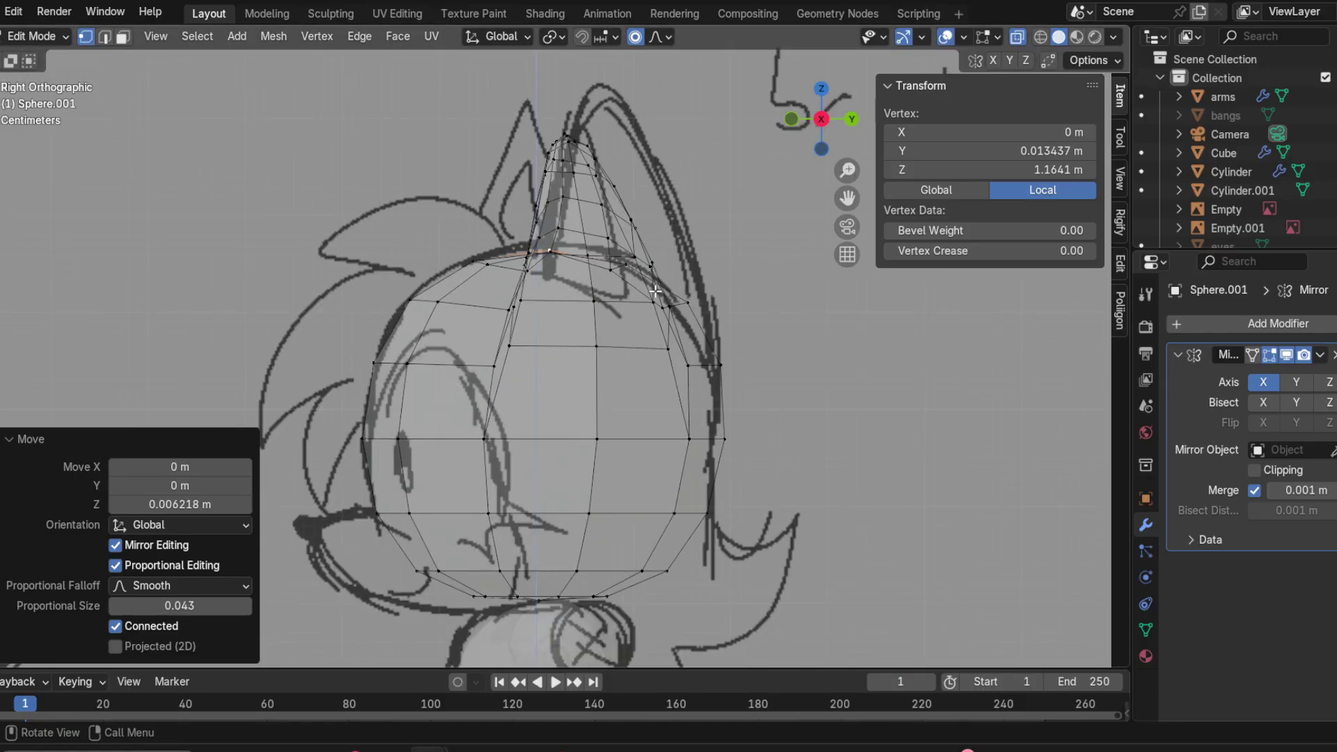
scroll(655, 291, down, 2)
middle_drag(655, 295, 696, 302)
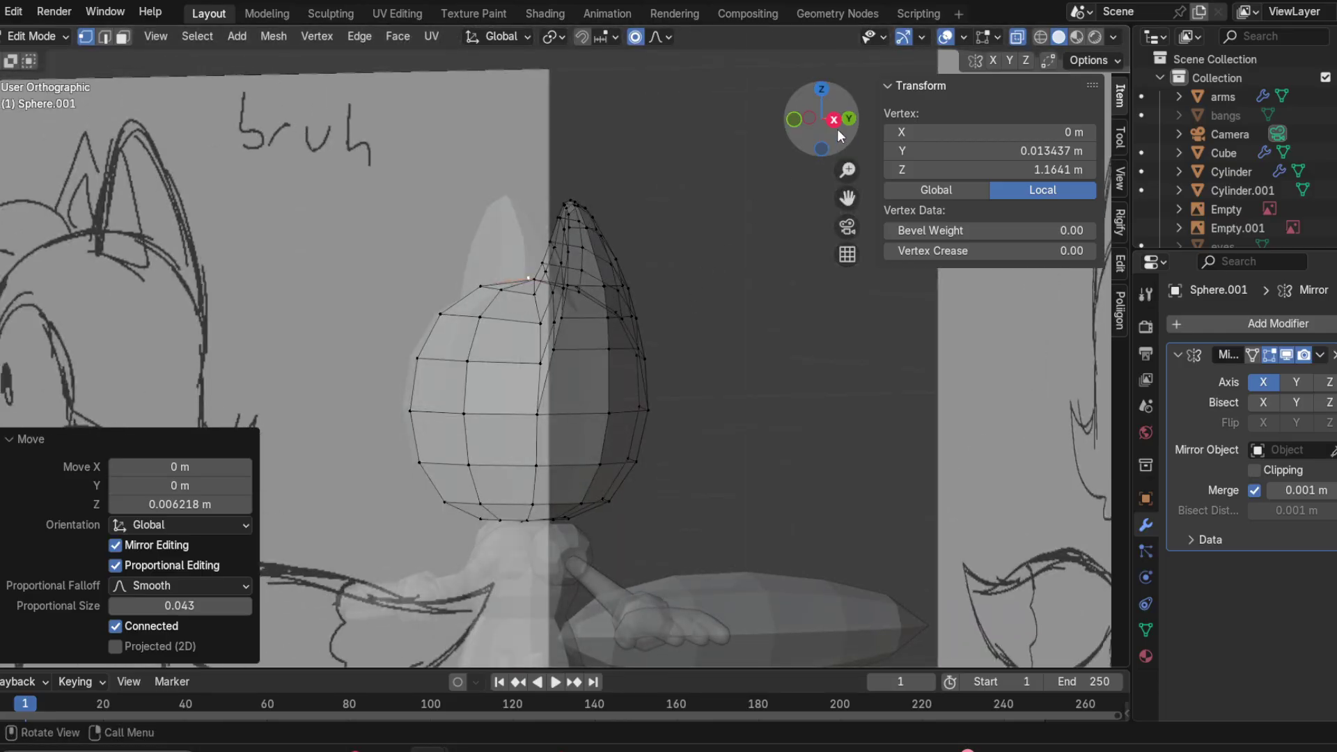
click(835, 123)
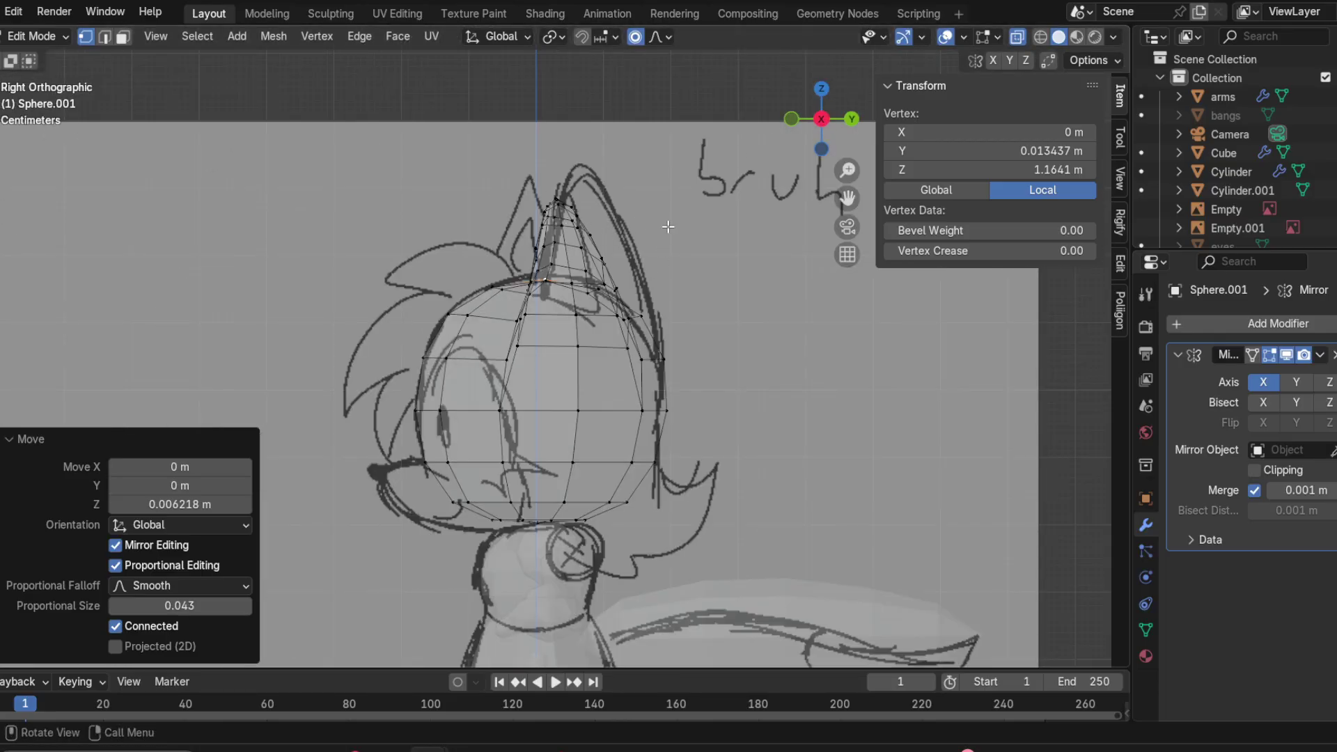
Step: Examine the head and ear shape from the side and at an angle with overlays temporarily hidden
middle_drag(574, 260, 815, 268)
click(945, 37)
mouse_move(512, 370)
middle_down()
mouse_move(449, 381)
mouse_move(322, 361)
mouse_move(385, 337)
middle_up()
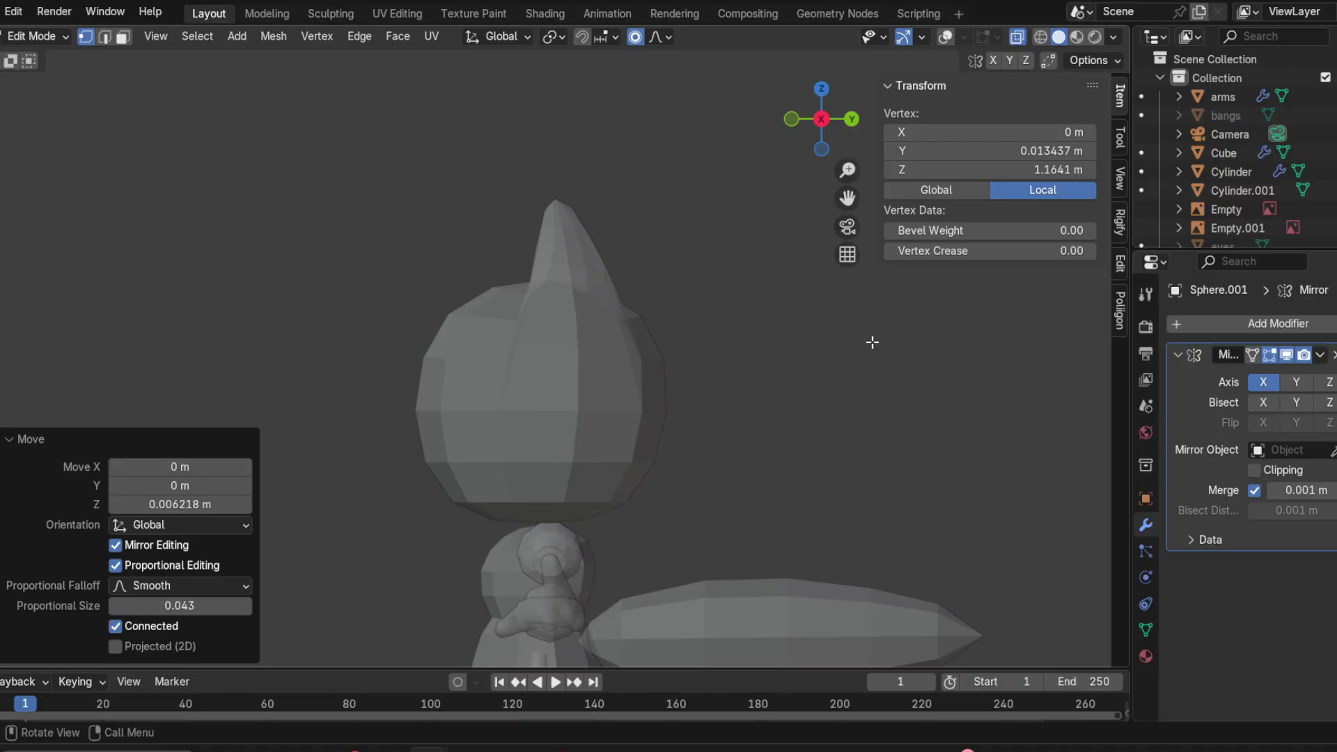
middle_drag(873, 342, 845, 358)
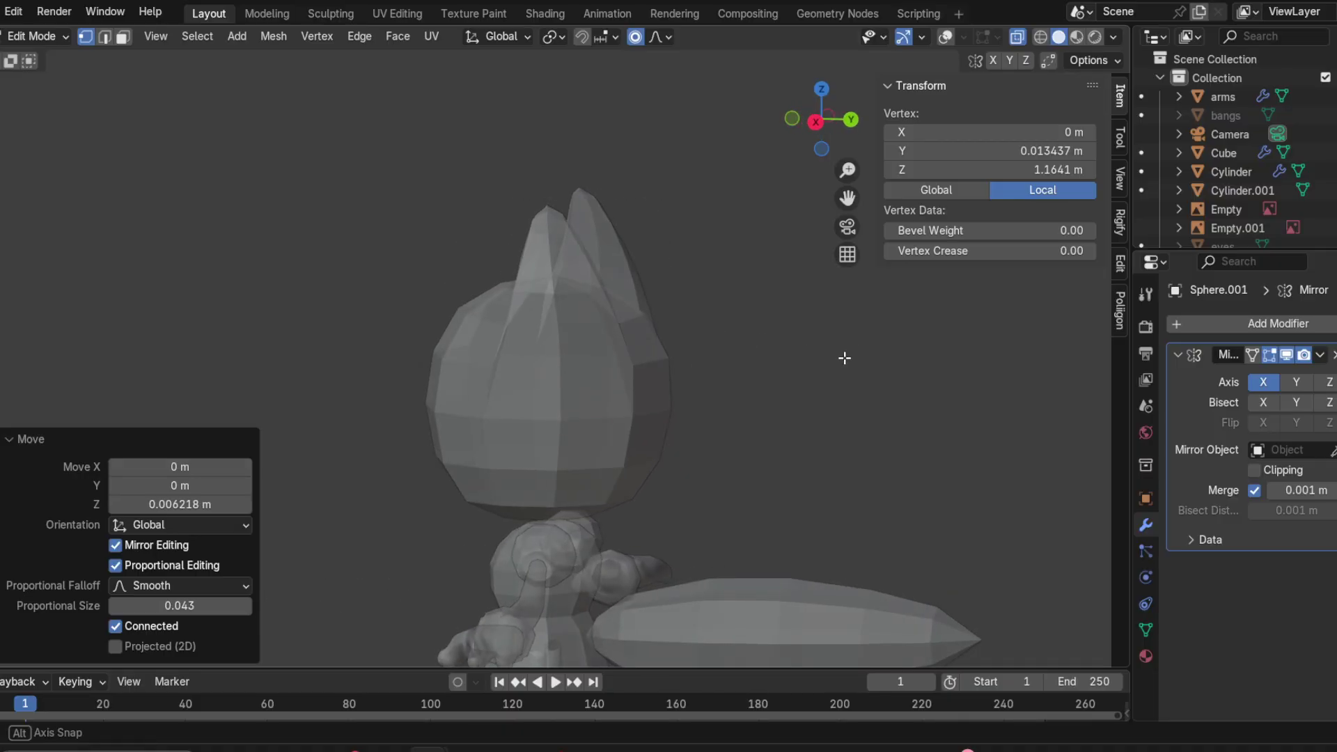
click(815, 124)
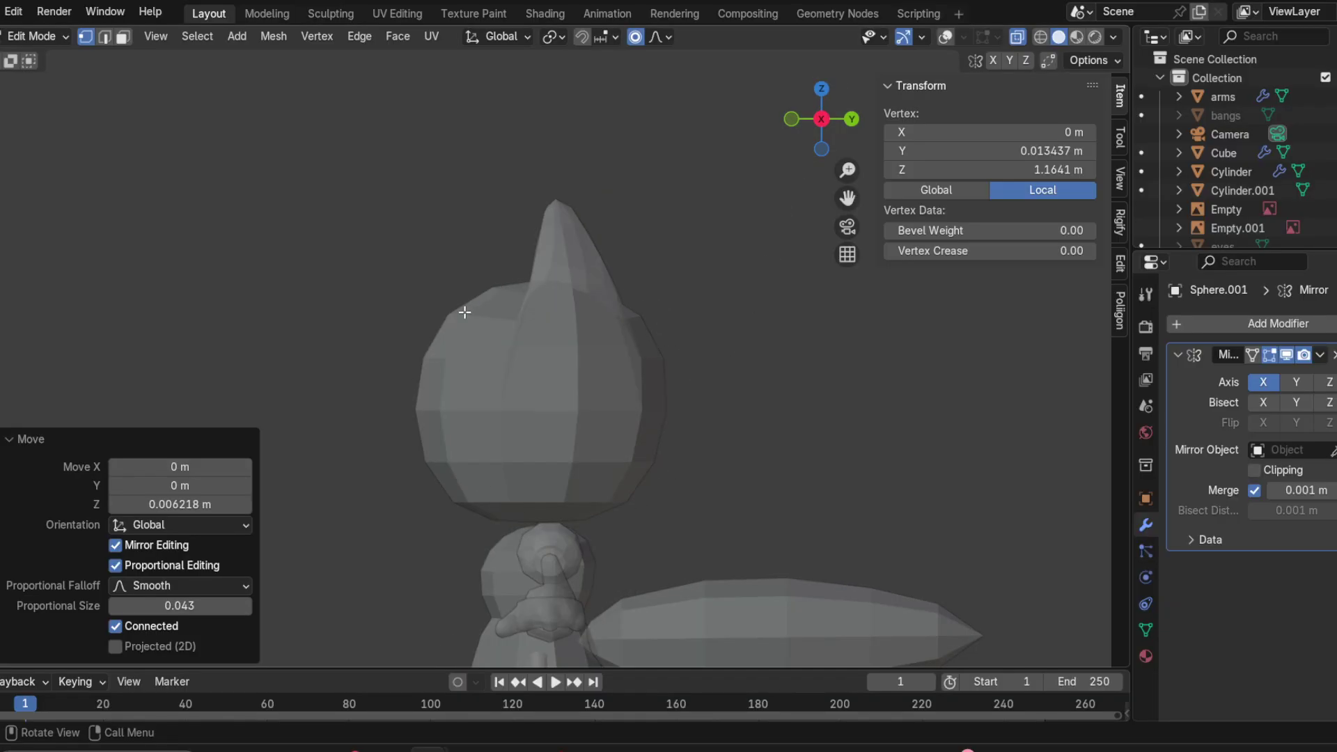
middle_drag(735, 352, 700, 425)
click(946, 36)
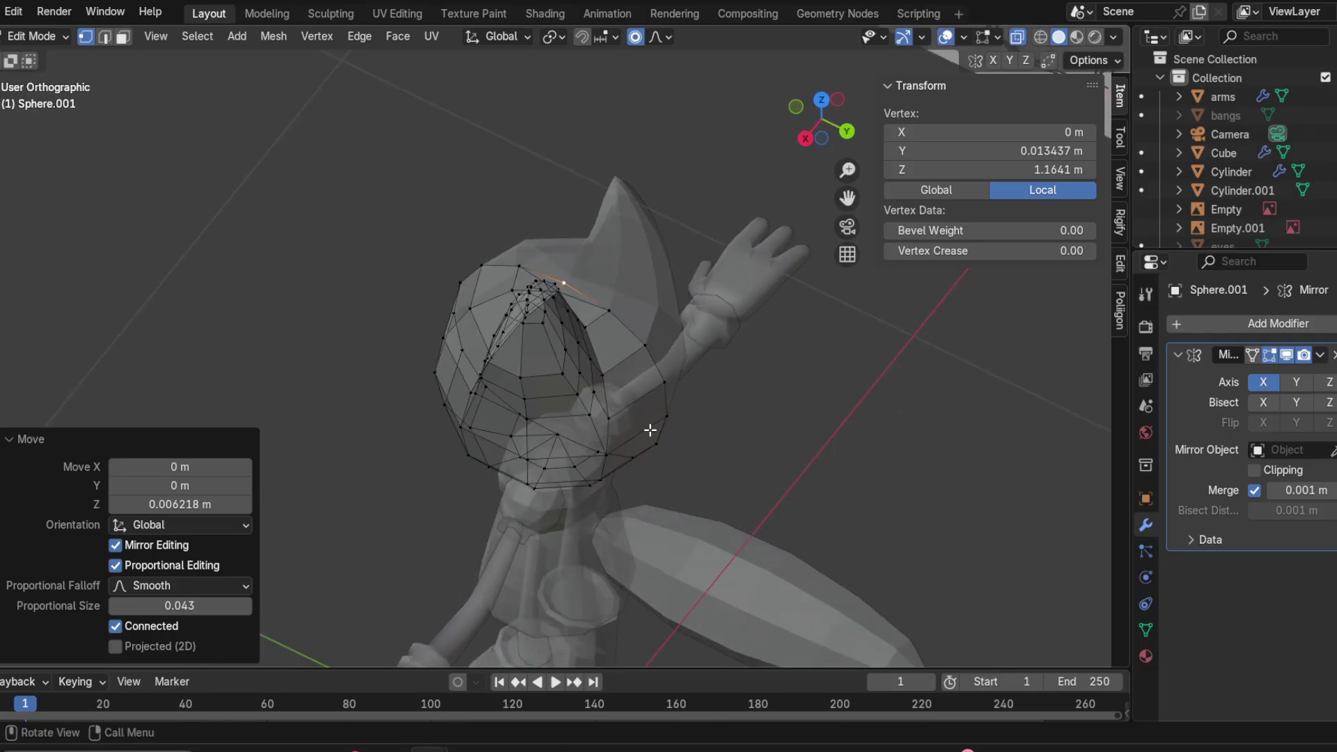
Step: Move the centreline vertices down the back of the head forward about 0.02 m along Y with proportional size about 0.112 m, inside the side-view sketch
middle_drag(697, 362, 593, 330)
click(658, 429)
shift+click(597, 326)
shift+click(603, 371)
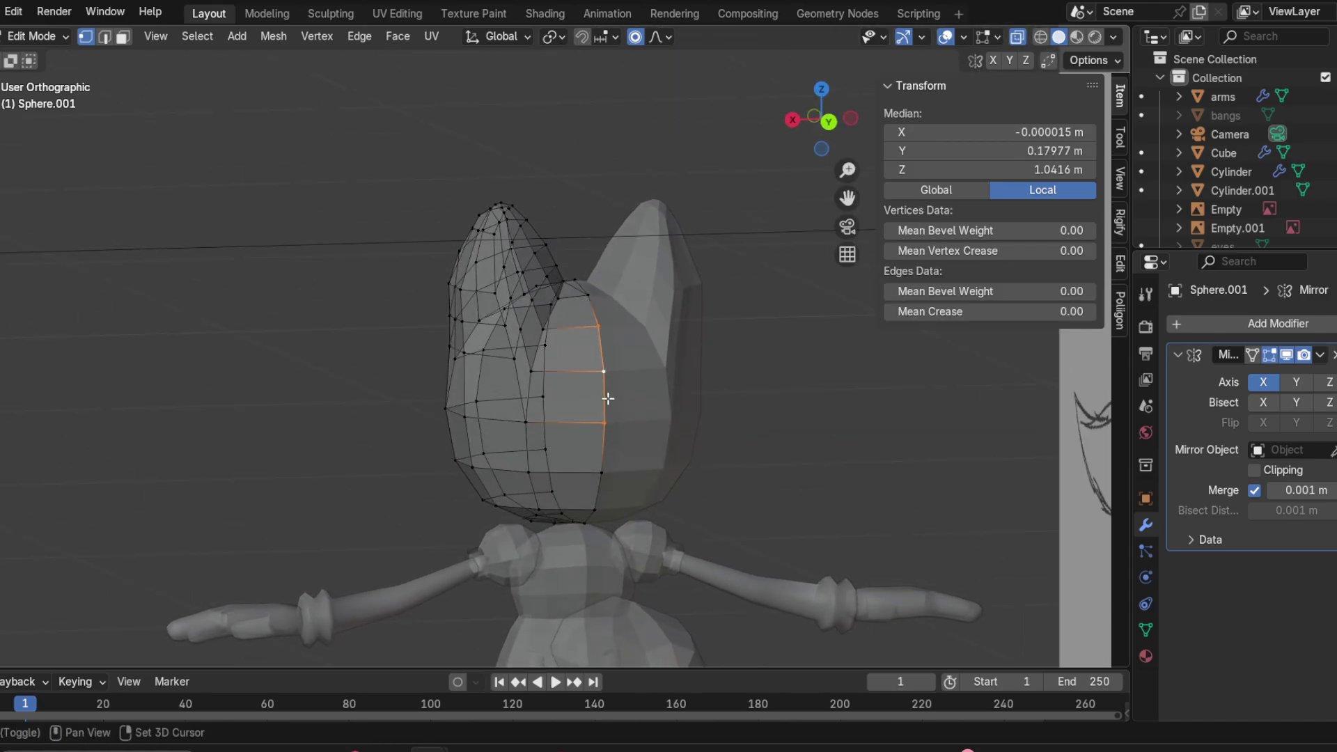
shift+click(594, 510)
middle_drag(624, 487, 669, 376)
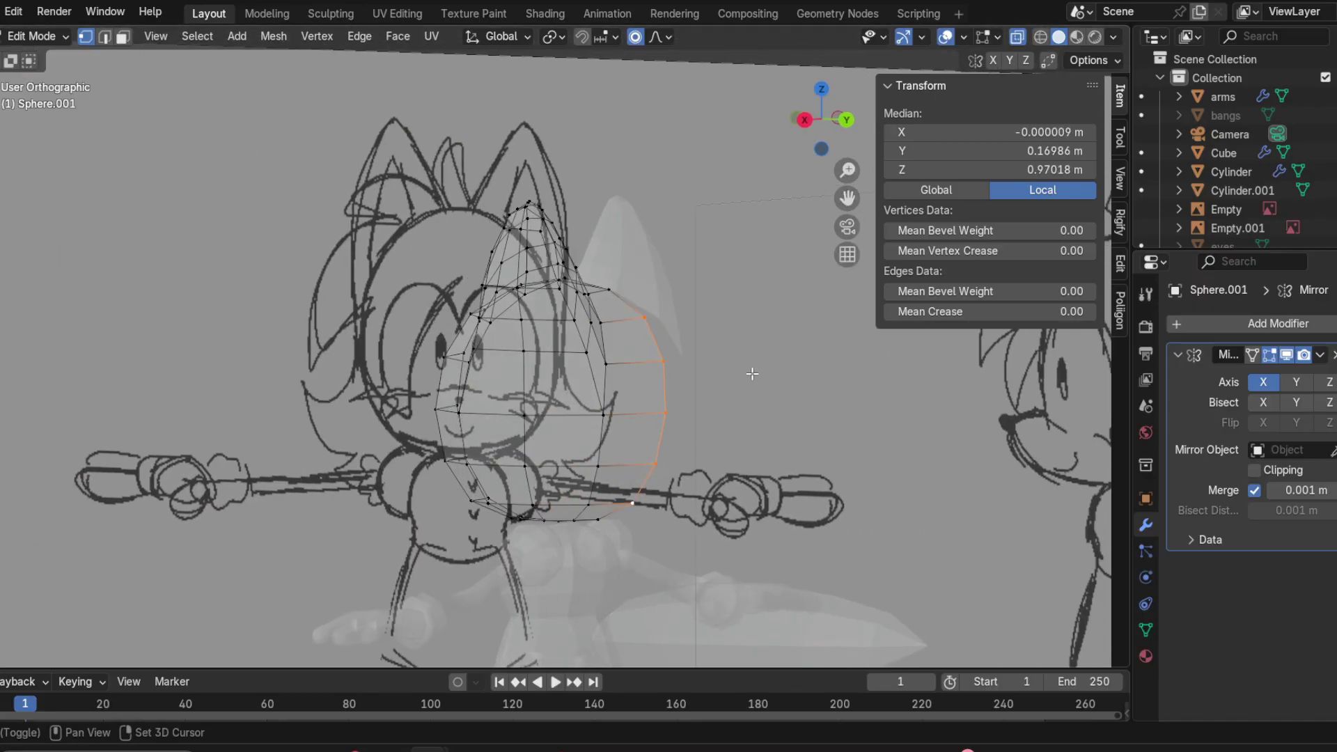
click(804, 118)
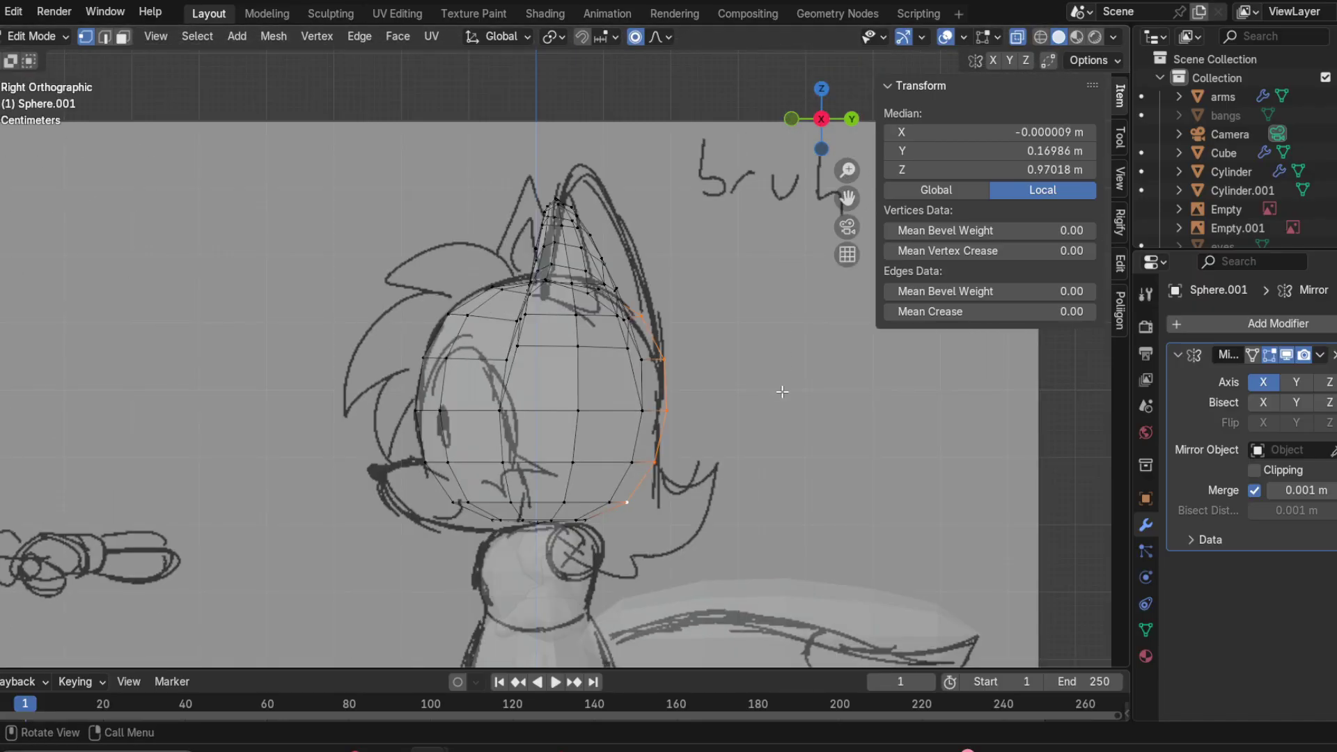
key(g)
key(y)
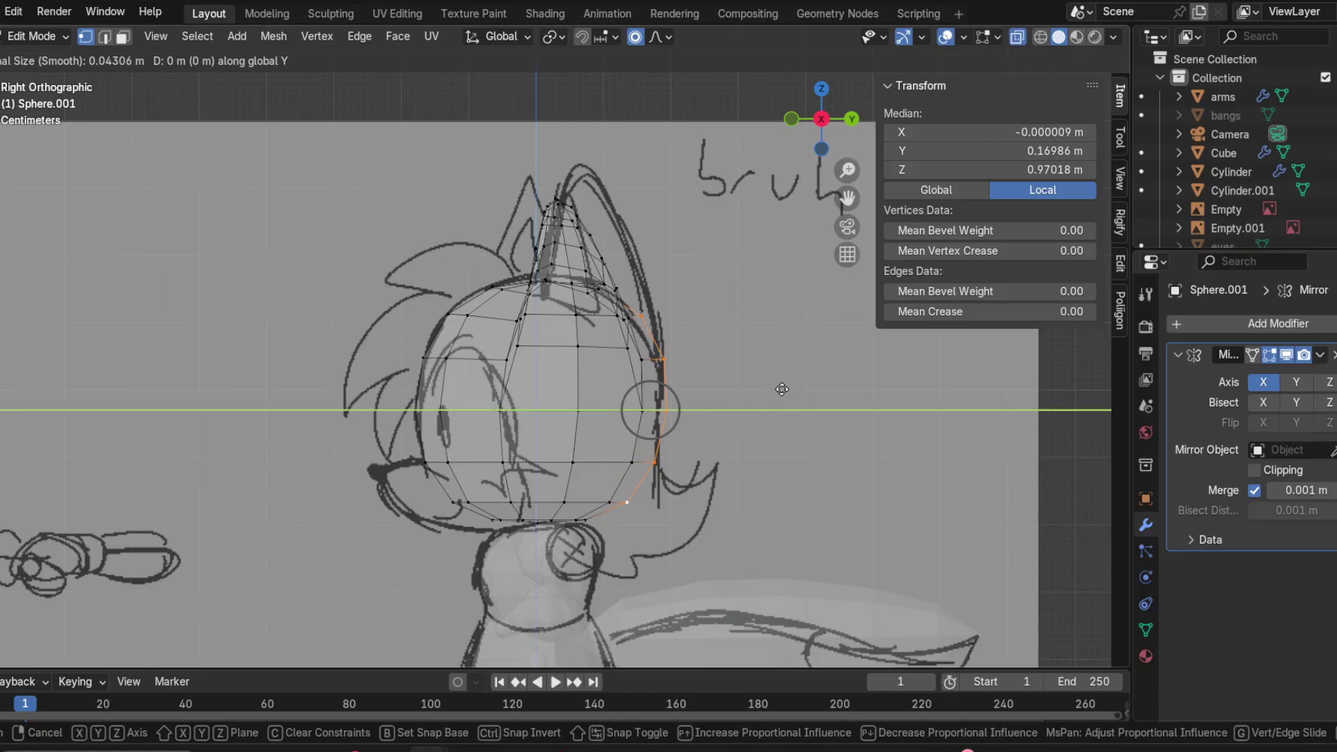
scroll(780, 389, down, 20)
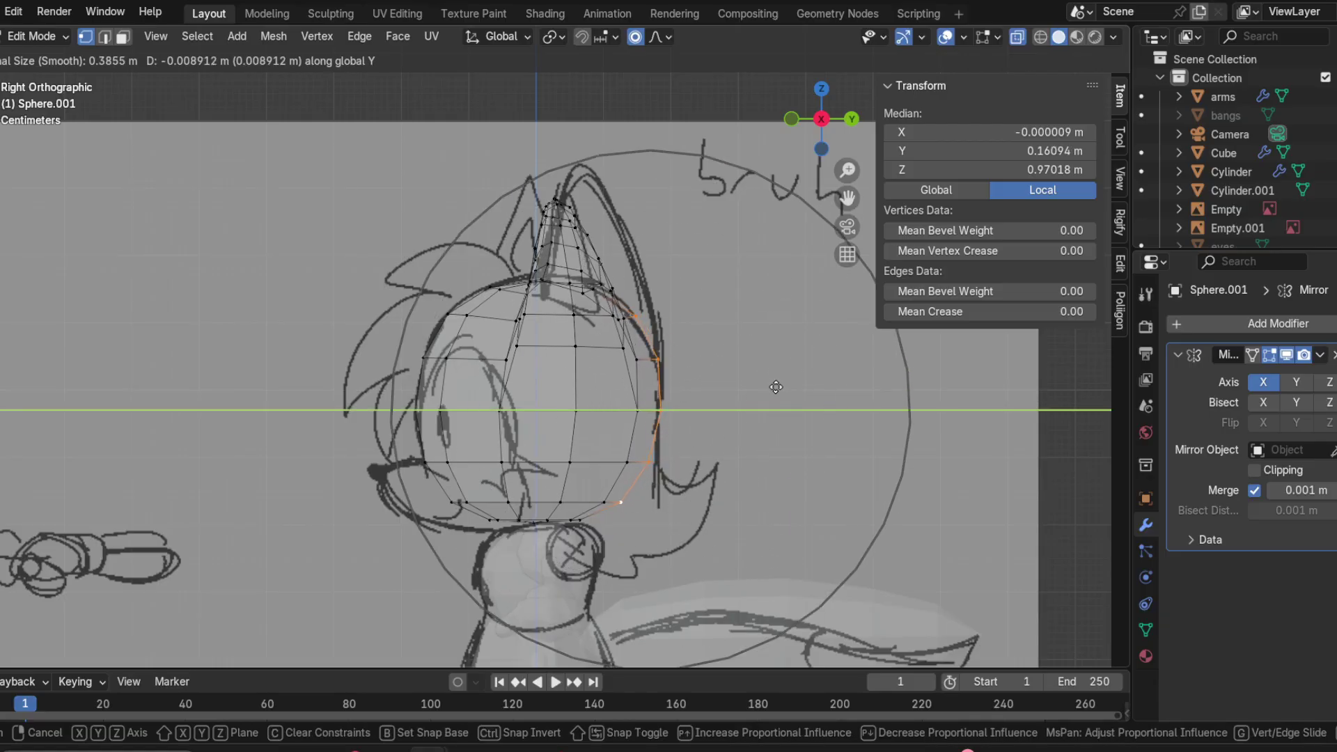
scroll(777, 388, up, 13)
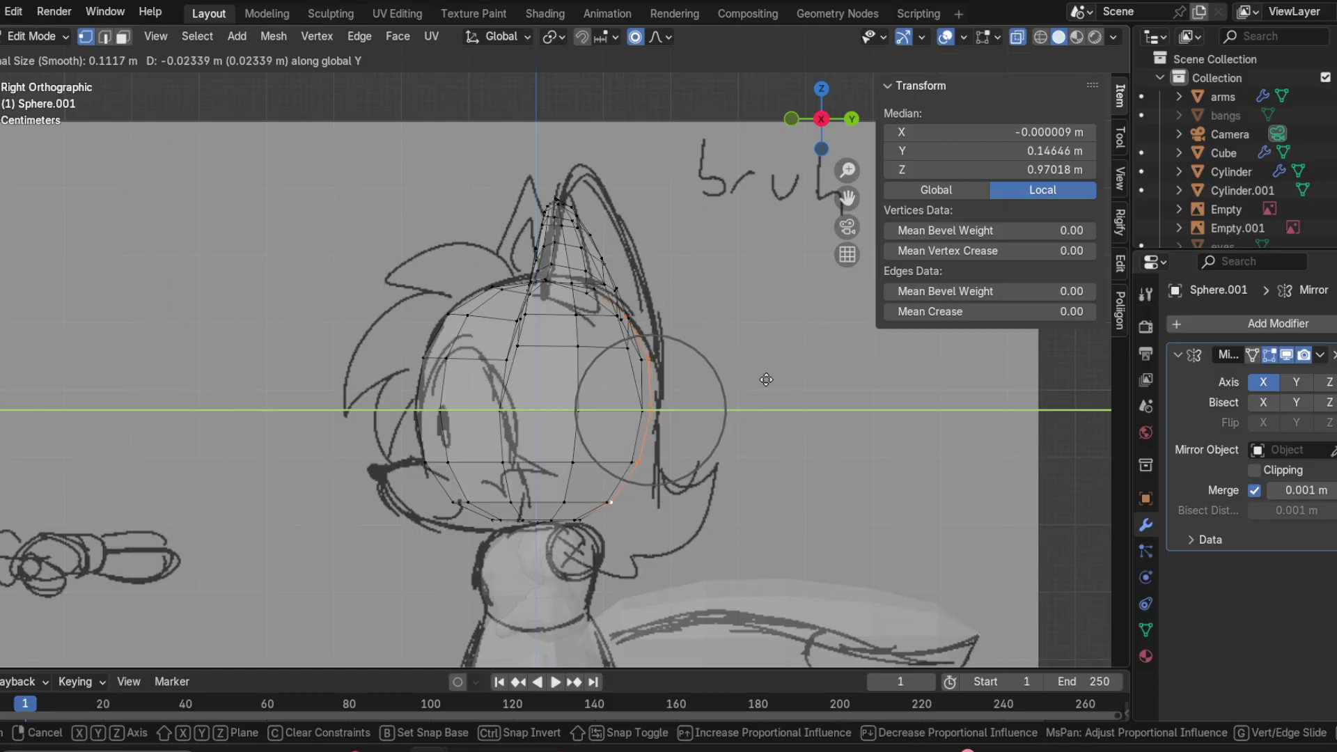
click(768, 379)
Step: Check the head's profile from both sides and with overlays hidden, and save the file
mouse_move(768, 379)
middle_down()
mouse_move(888, 390)
mouse_move(622, 509)
mouse_move(669, 558)
mouse_move(635, 477)
mouse_move(610, 498)
mouse_move(543, 480)
mouse_move(509, 488)
middle_up()
click(825, 122)
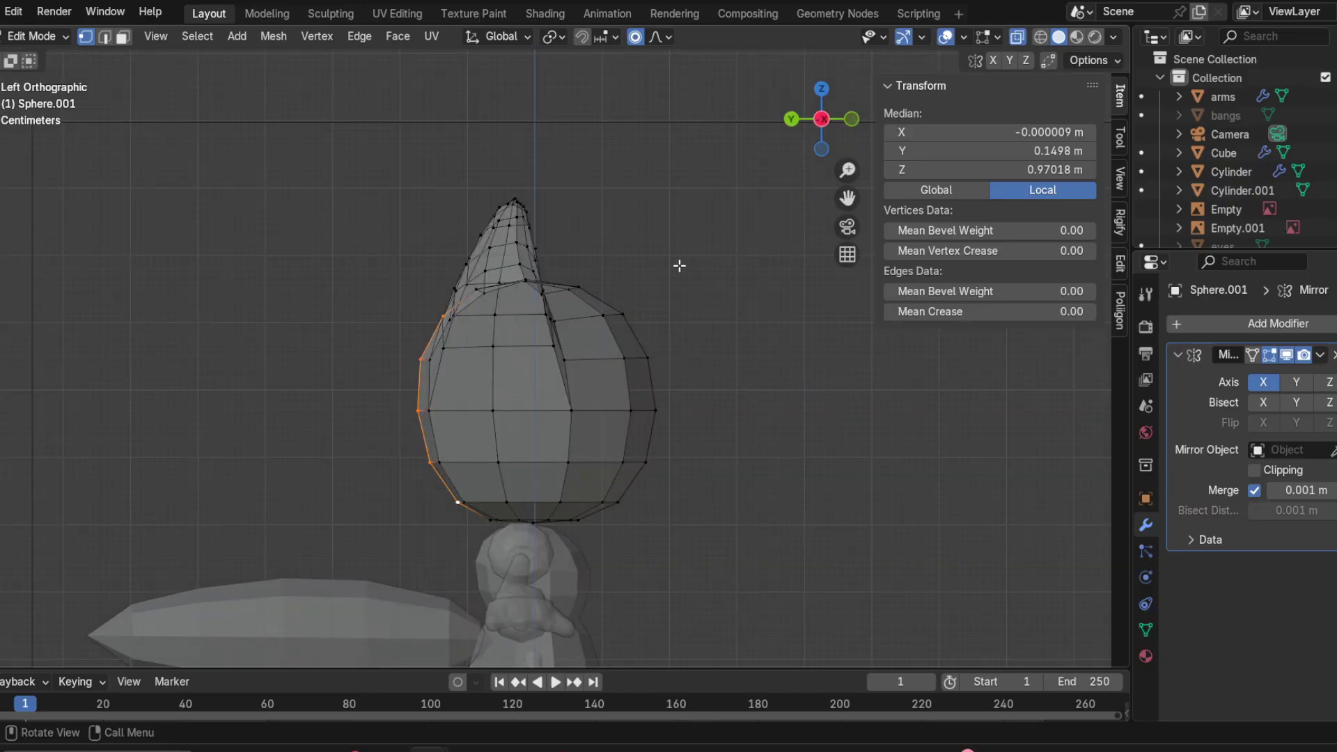
click(824, 122)
click(794, 119)
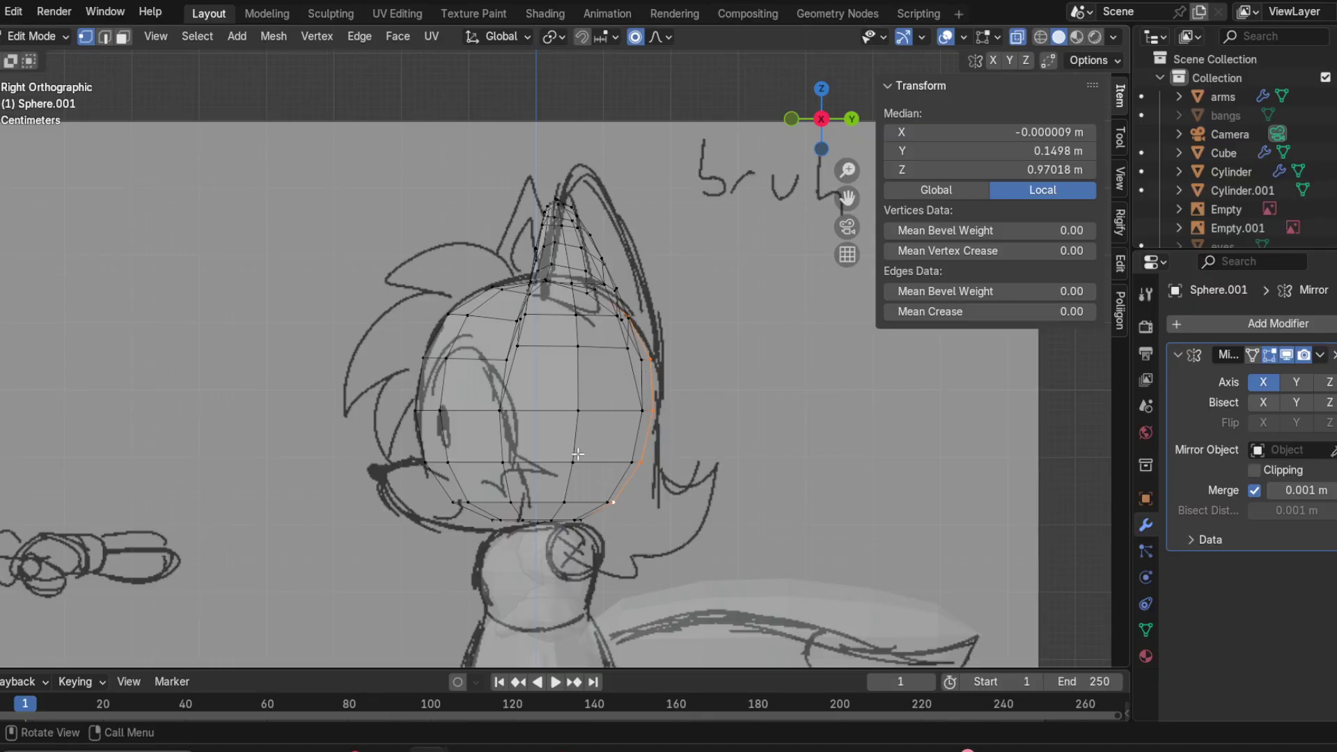
scroll(537, 353, up, 2)
click(969, 74)
click(943, 36)
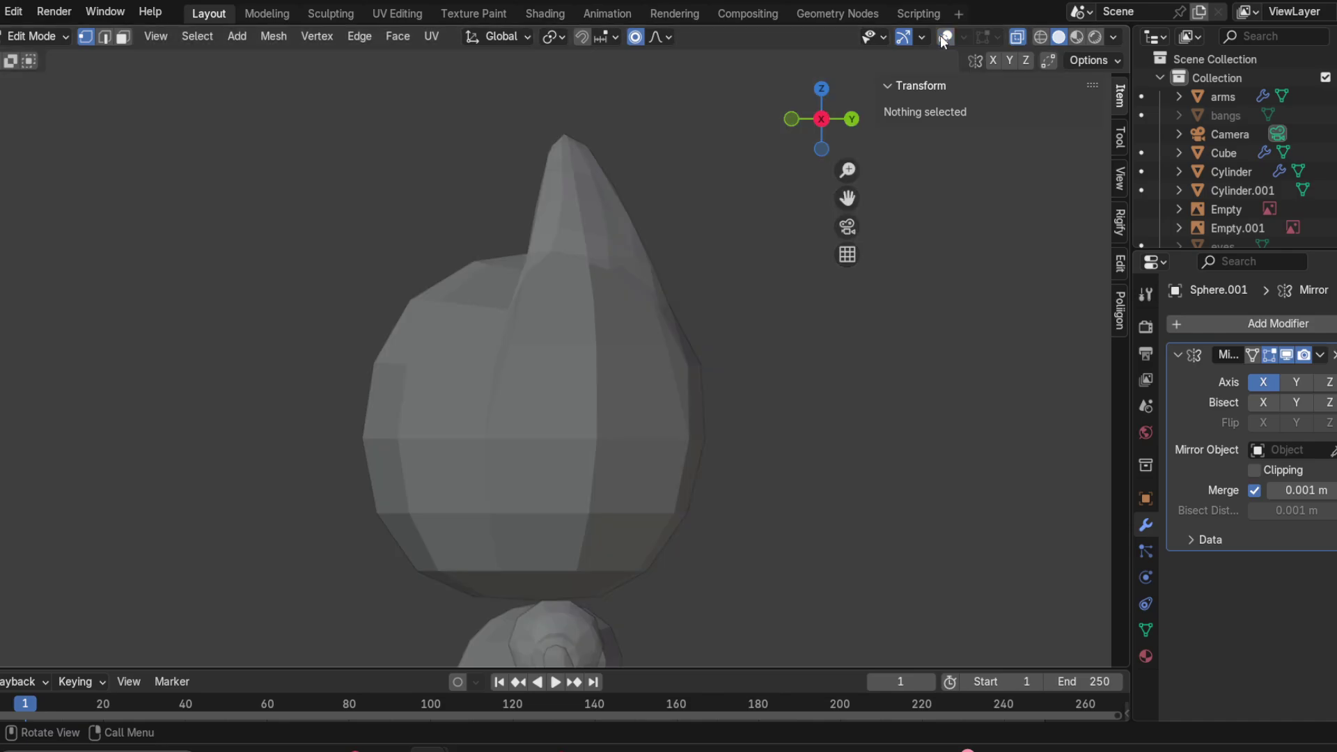
click(941, 36)
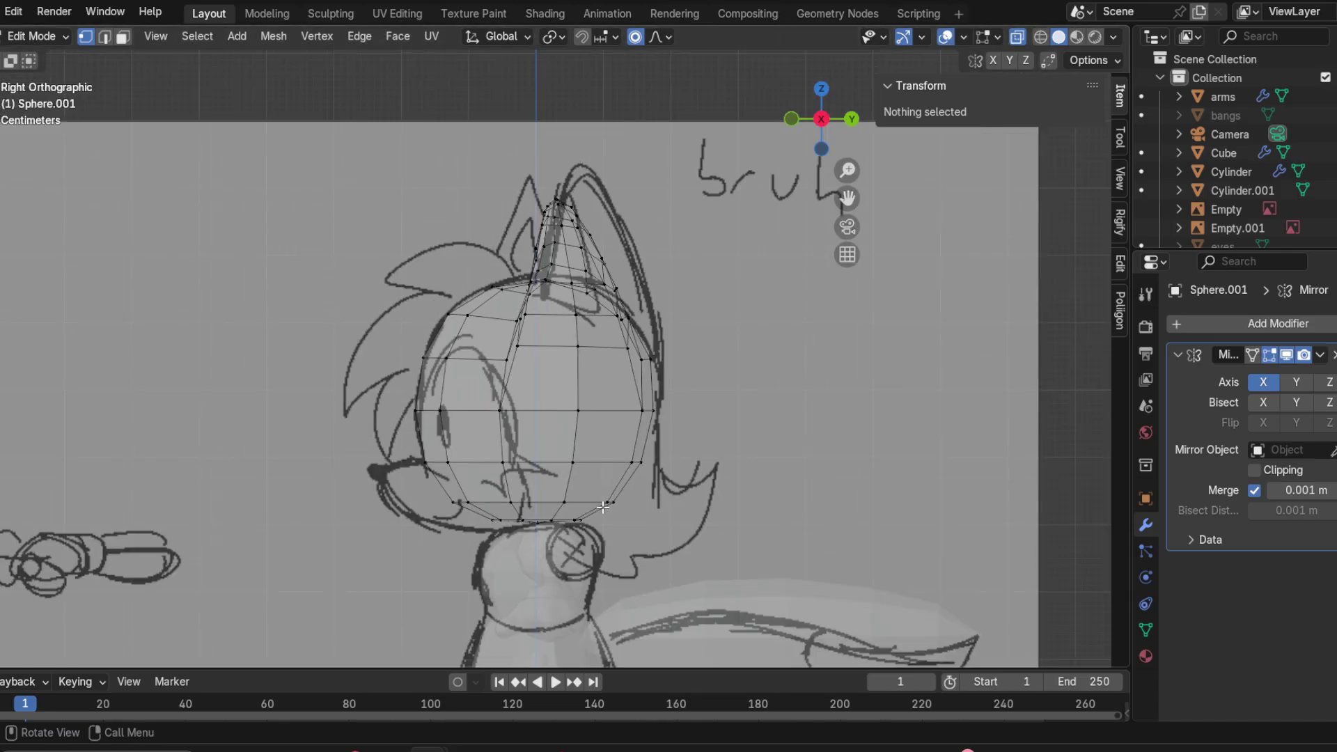
click(2, 12)
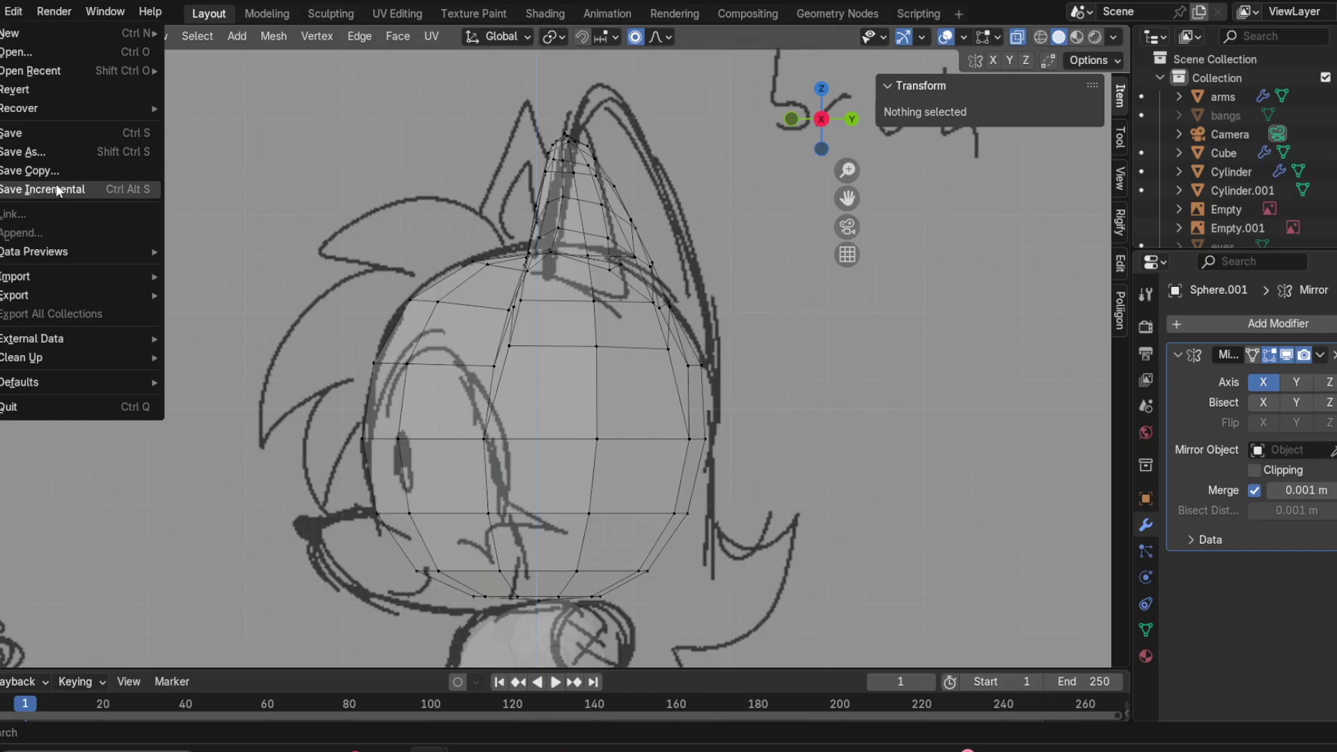
click(25, 135)
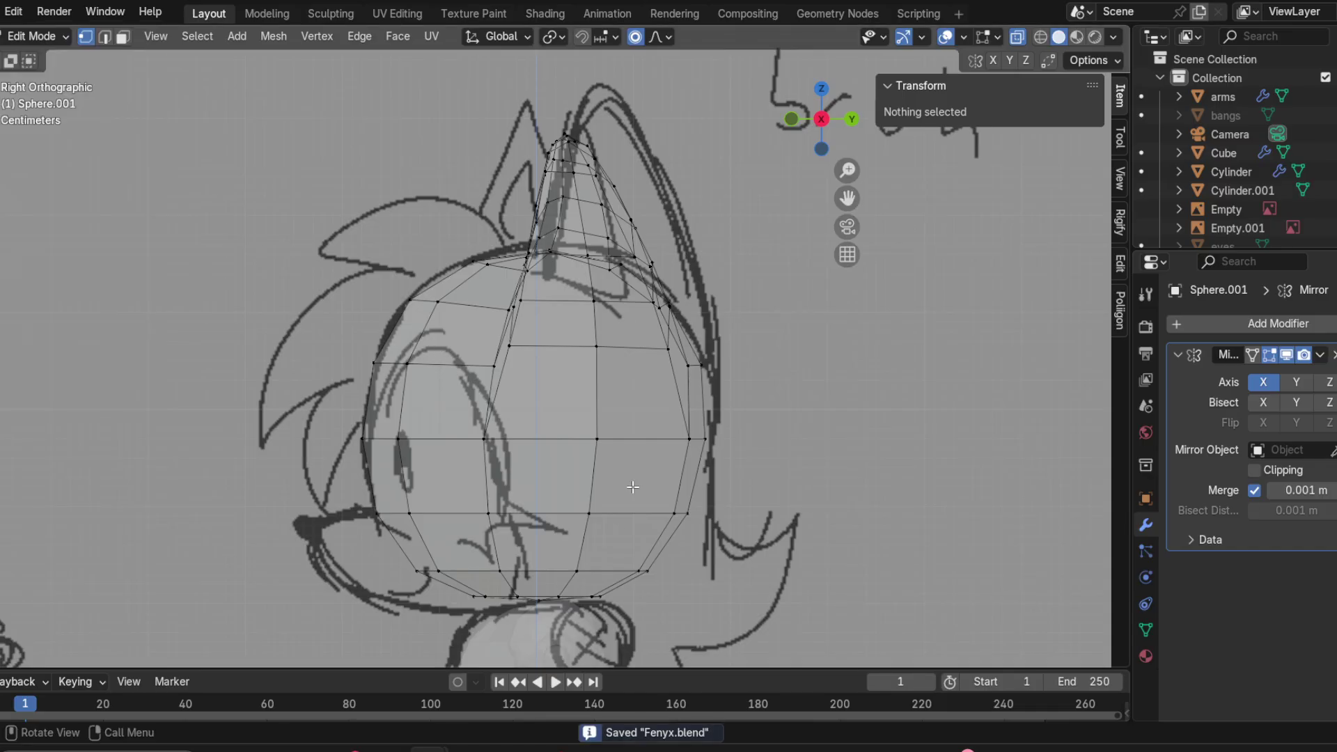
Step: Try pushing the four vertices in the middle of the ear's front back about 0.017 m along Y with proportional size 0.076
mouse_move(505, 493)
middle_down()
mouse_move(838, 158)
mouse_move(654, 424)
mouse_move(835, 424)
mouse_move(564, 411)
mouse_move(731, 313)
mouse_move(696, 278)
middle_up()
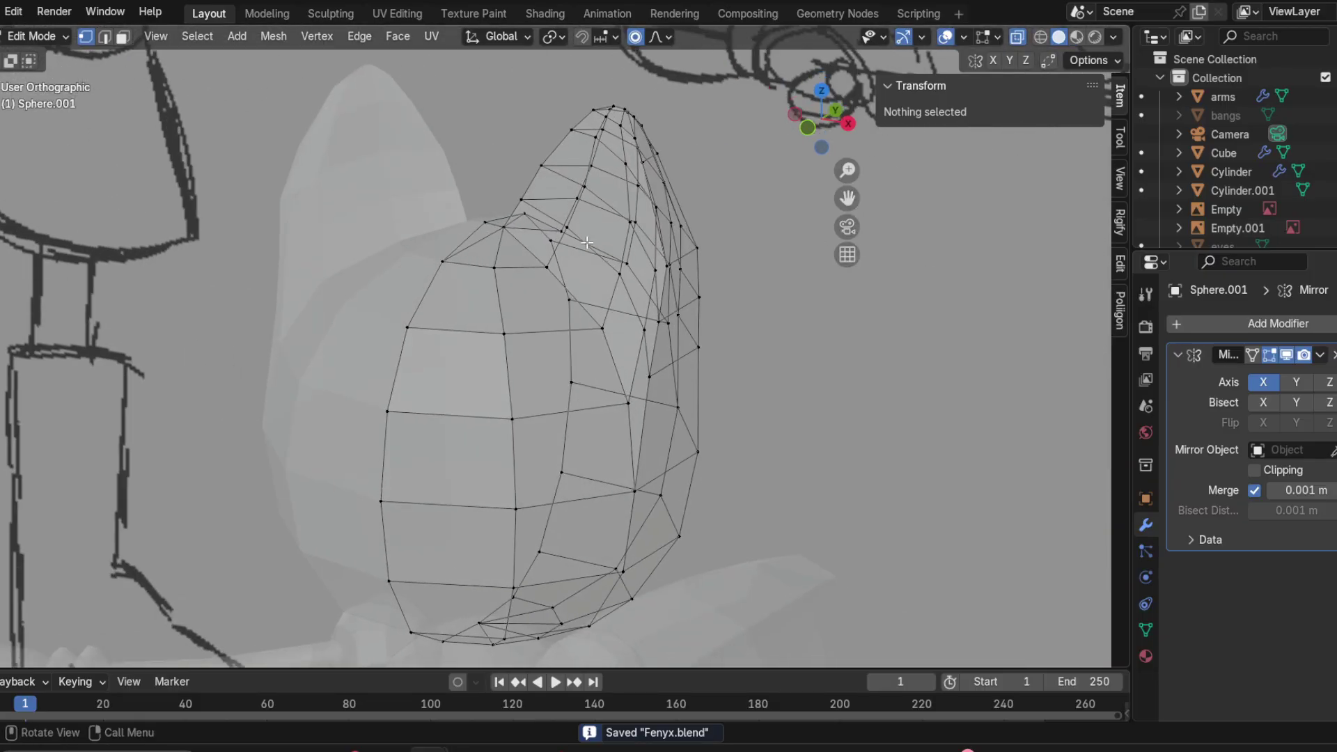
click(568, 227)
mouse_move(568, 226)
middle_down()
mouse_move(704, 276)
mouse_move(641, 257)
middle_up()
shift+click(641, 257)
shift+click(579, 190)
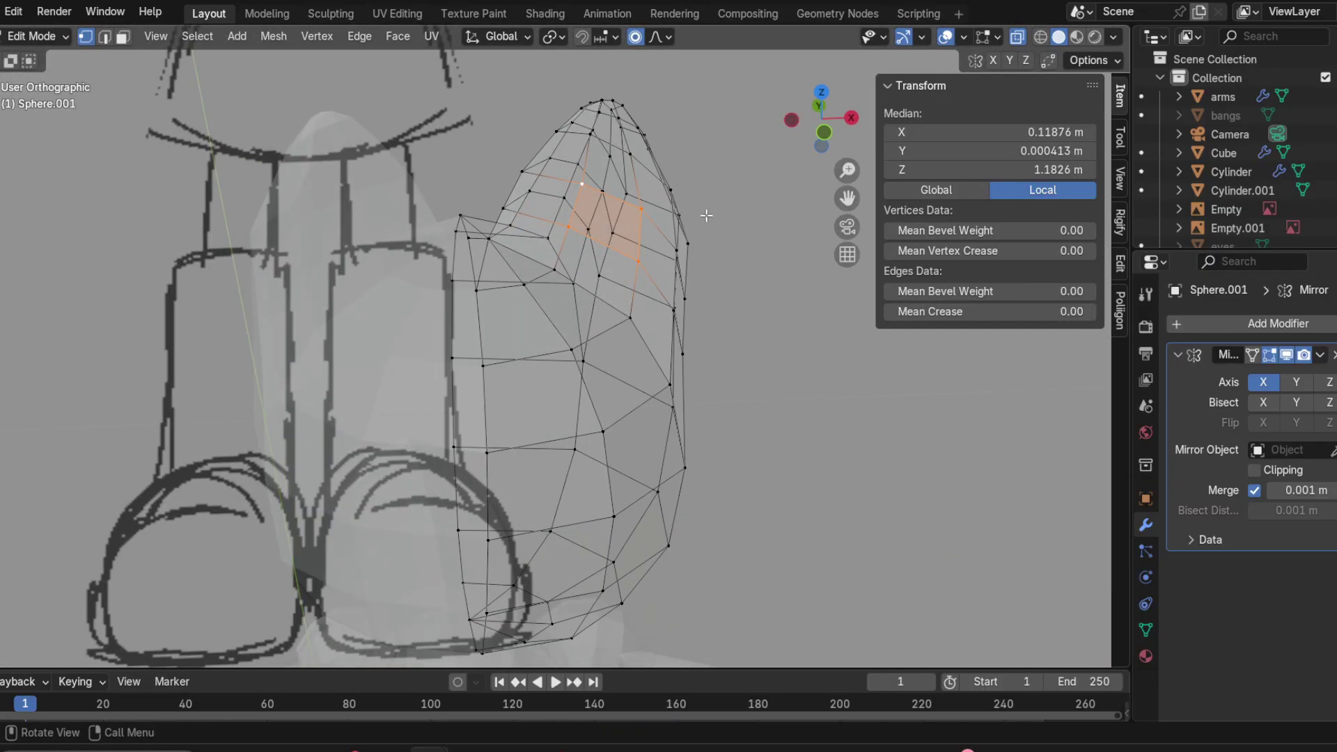
mouse_move(579, 191)
middle_down()
mouse_move(752, 209)
mouse_move(717, 200)
middle_up()
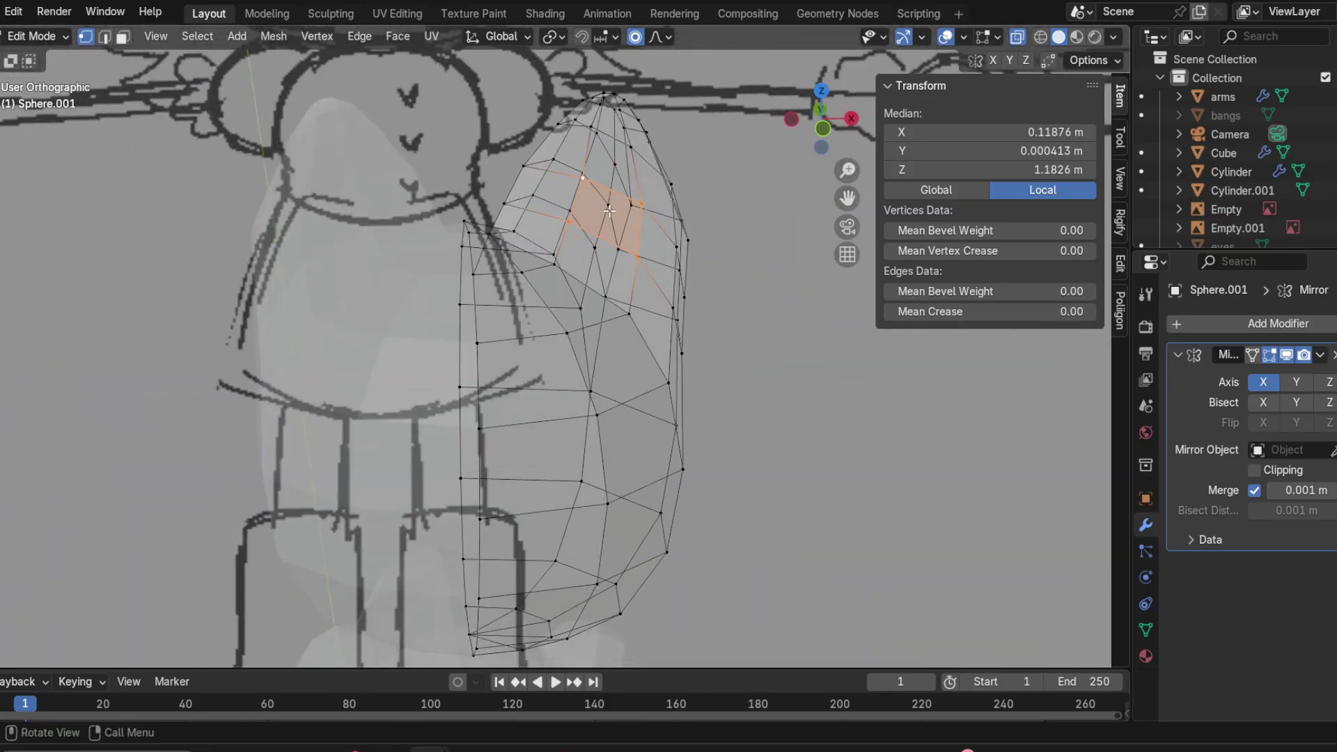
middle_drag(609, 210, 515, 174)
key(g)
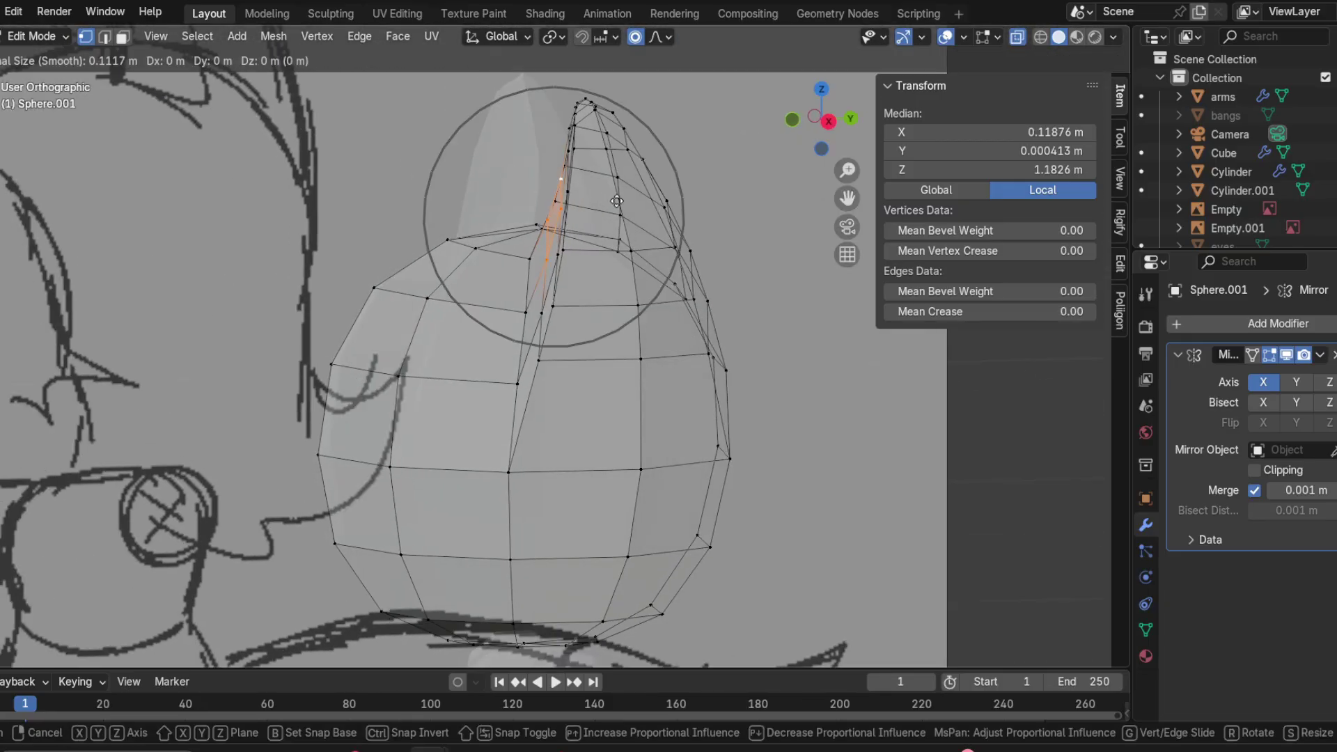
key(y)
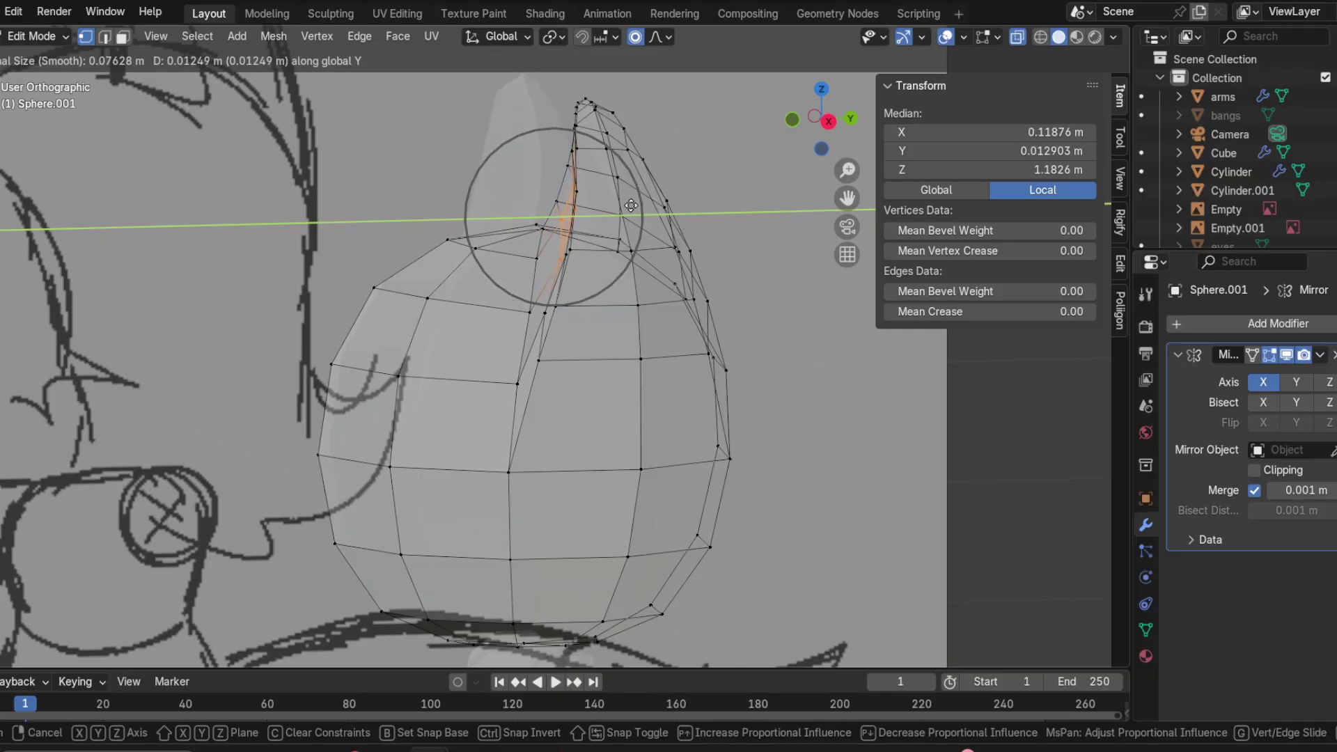
click(630, 207)
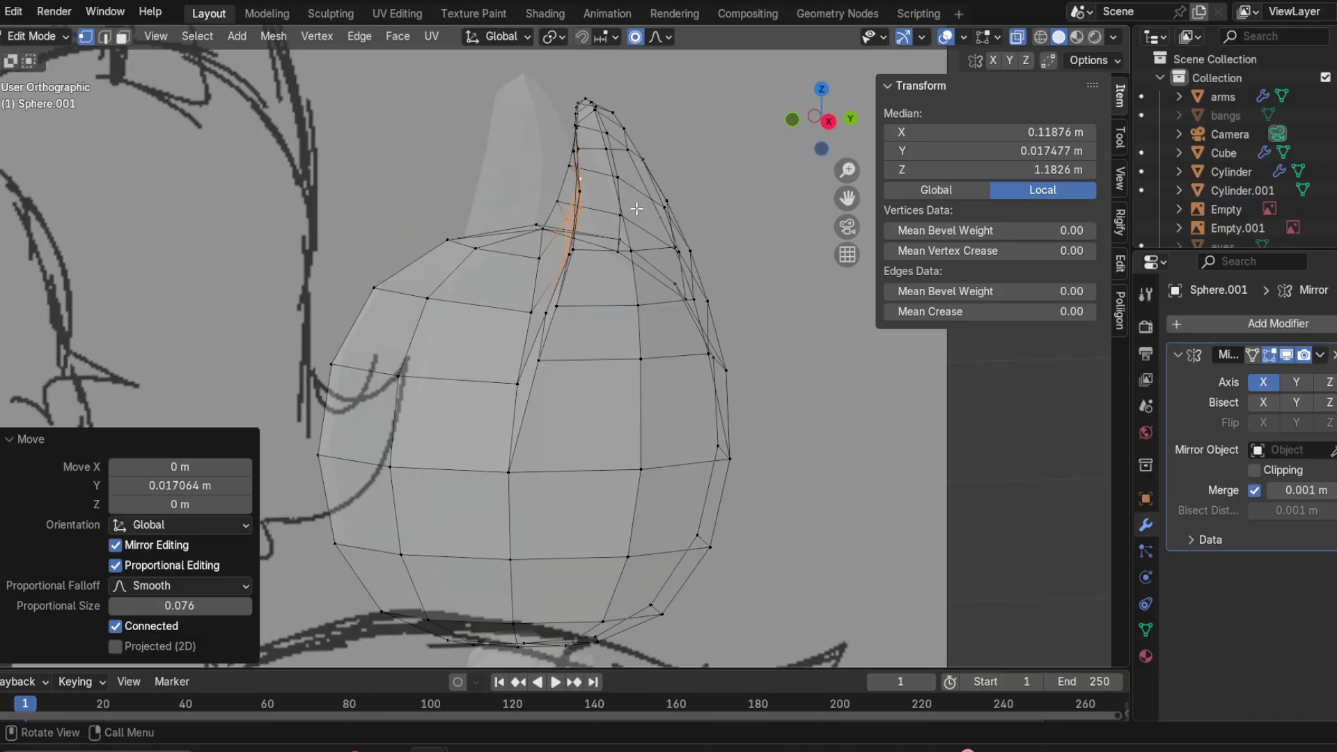
middle_drag(630, 207, 549, 257)
Step: Undo the last move of the ear's front vertices and their selection
key(ctrl+z)
key(ctrl+z)
key(ctrl+z)
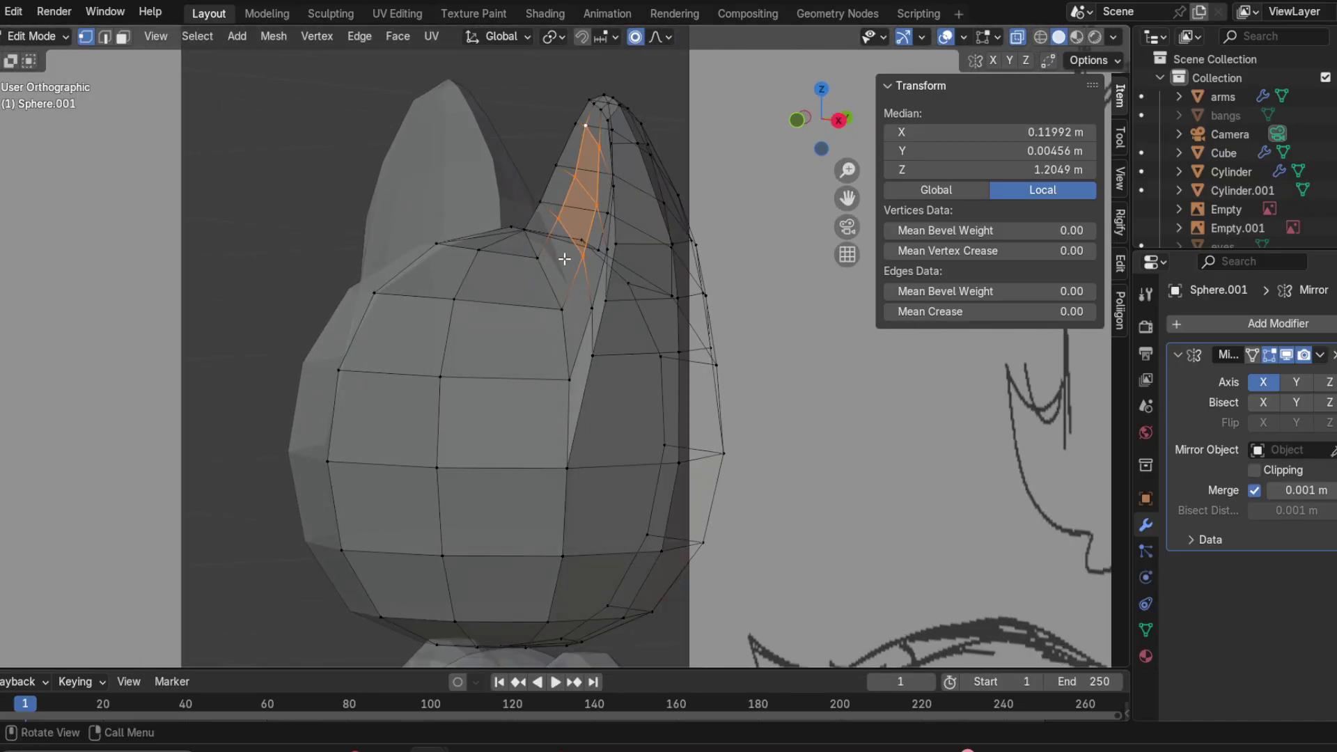
Step: Push the four vertices in the middle of the ear's front back about 0.021 m along Y and lower them about 0.007 m, with proportional size 0.063
click(583, 254)
shift+click(597, 204)
shift+click(575, 174)
shift+click(551, 215)
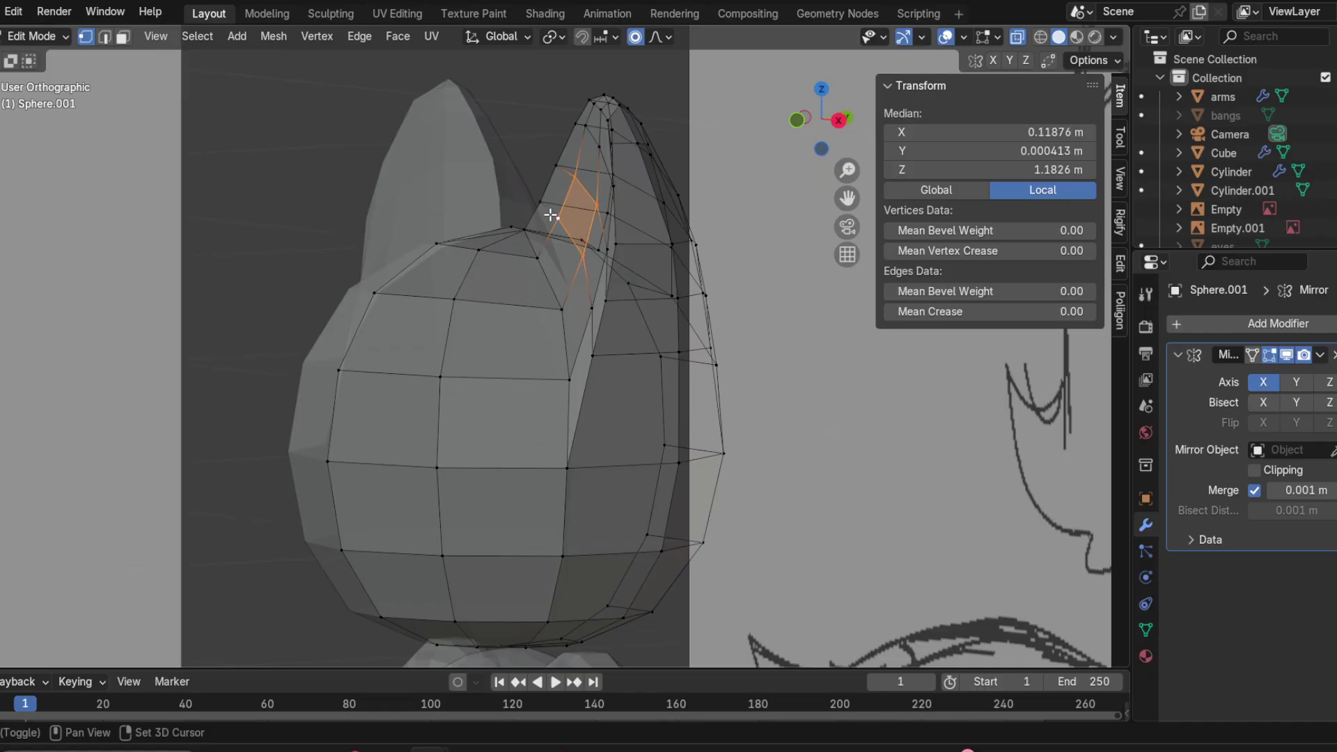
key(g)
key(y)
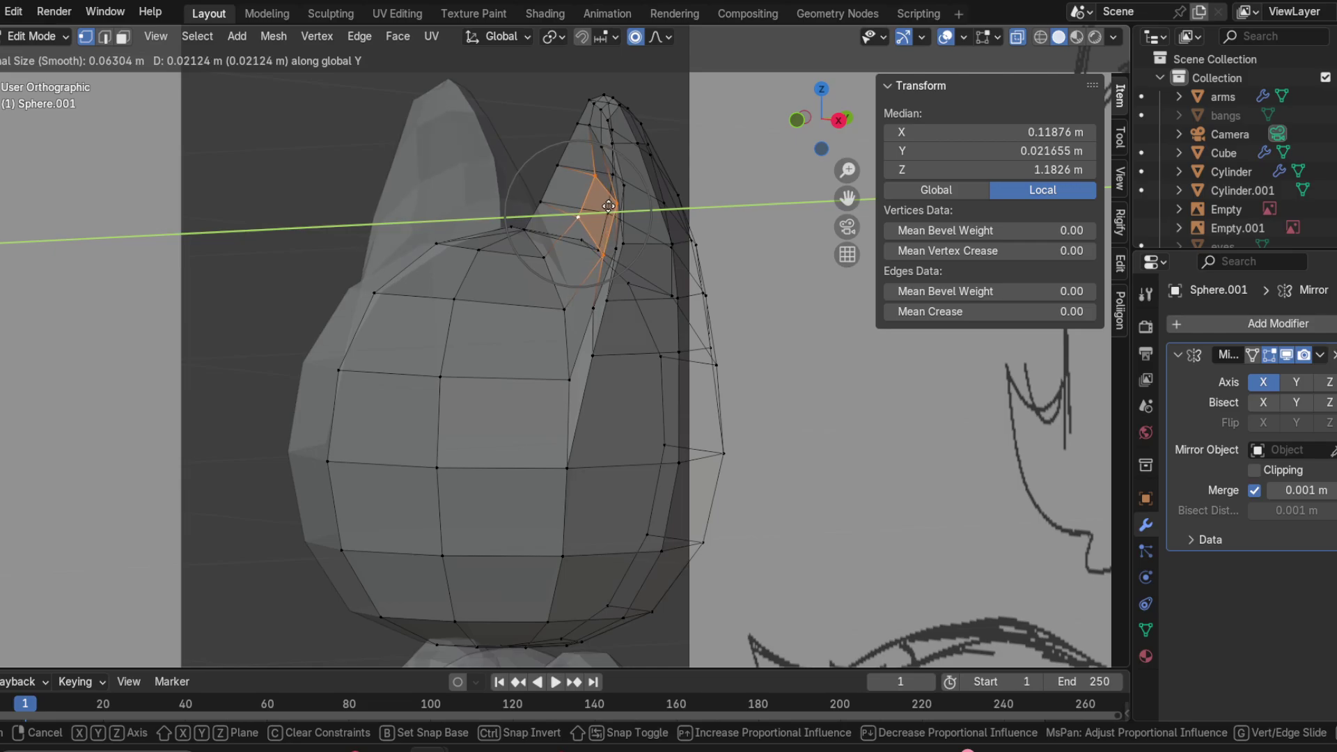
click(609, 207)
key(g)
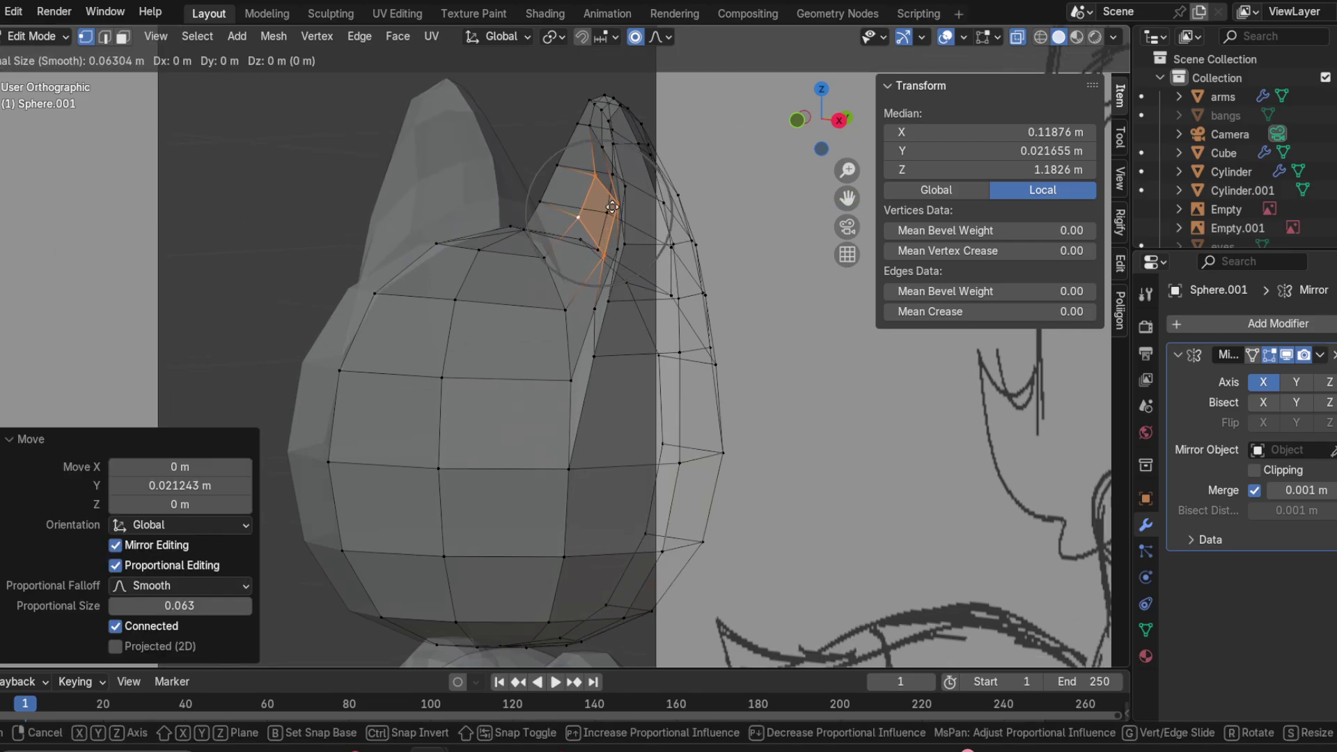
key(z)
click(609, 216)
middle_drag(608, 215, 752, 224)
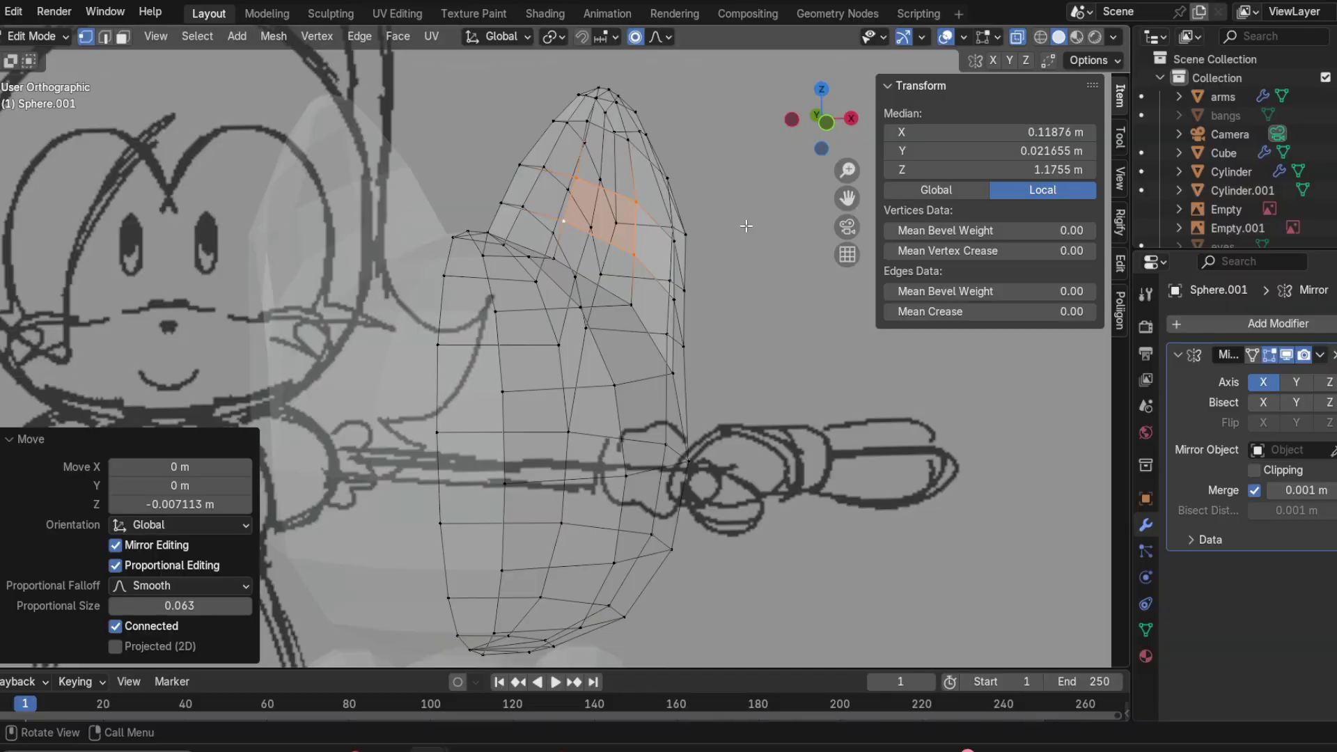
Step: Turn off X-ray and move the upper outer-edge ear vertex about -0.016 m in X, -0.007 m in Y and 0.012 m in Z with proportional size 0.063
click(1017, 36)
middle_drag(731, 348, 696, 362)
click(740, 409)
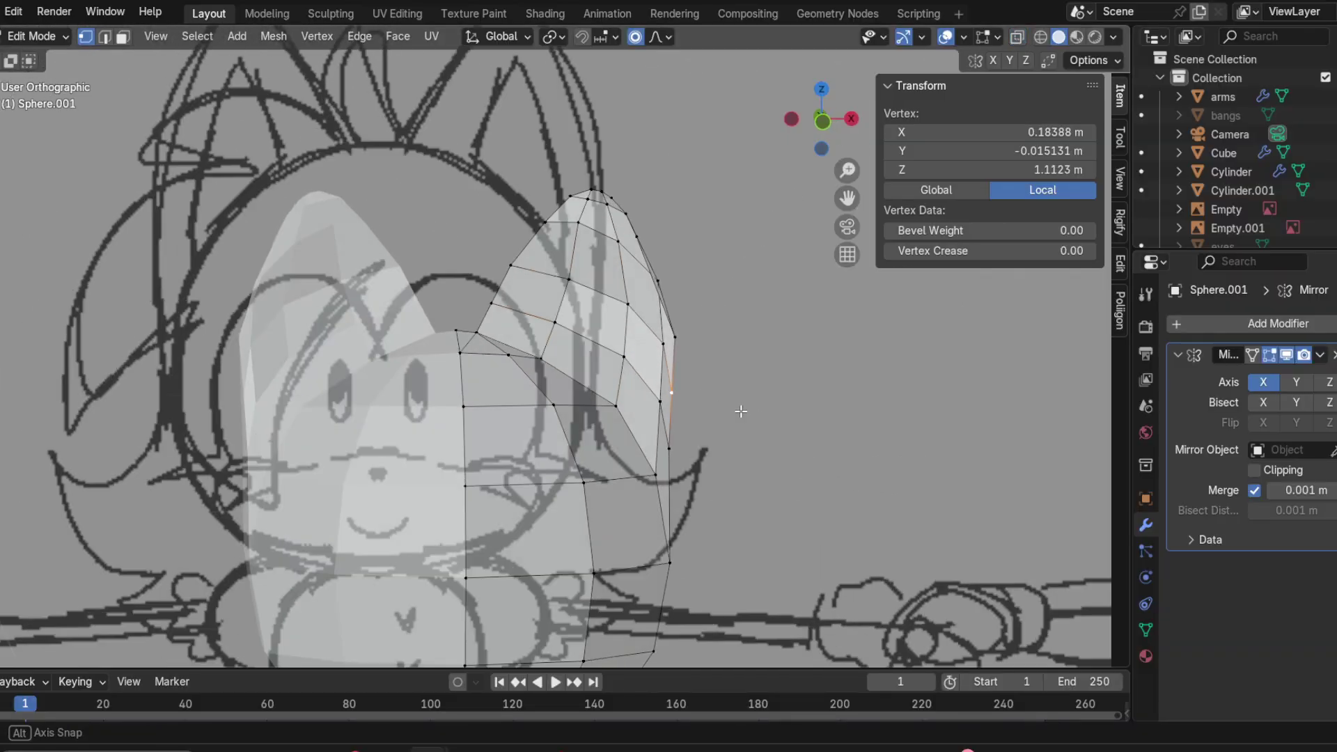
mouse_move(741, 410)
middle_down()
mouse_move(655, 389)
mouse_move(773, 442)
middle_up()
middle_drag(679, 458, 687, 414)
scroll(754, 449, up, 3)
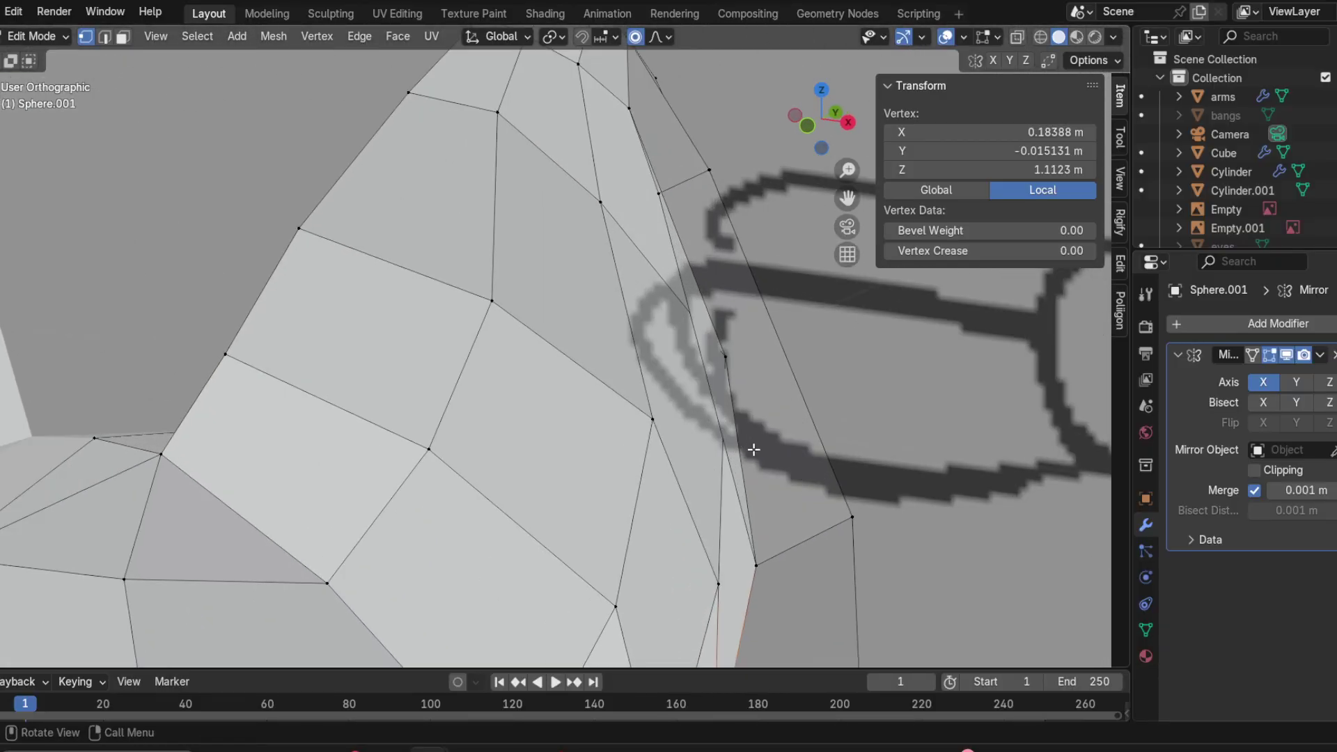
middle_drag(759, 566, 842, 554)
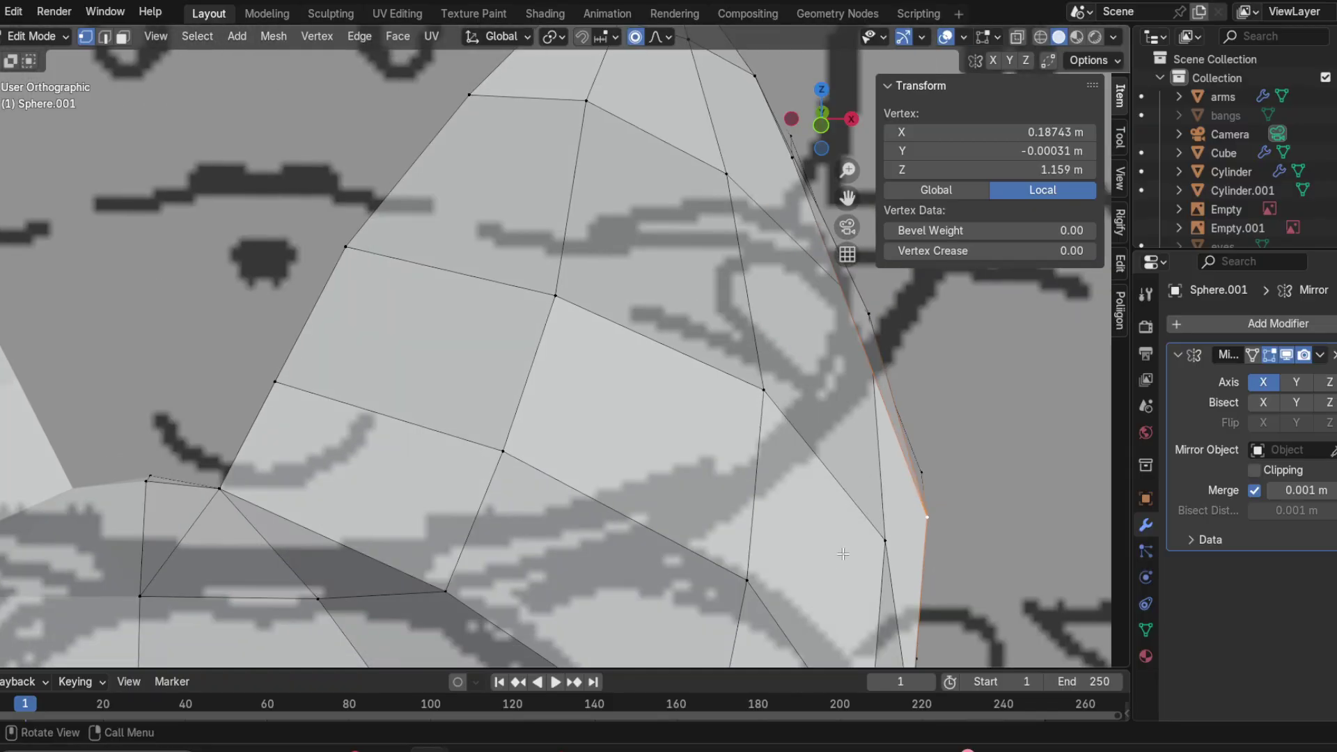
middle_drag(892, 495, 819, 494)
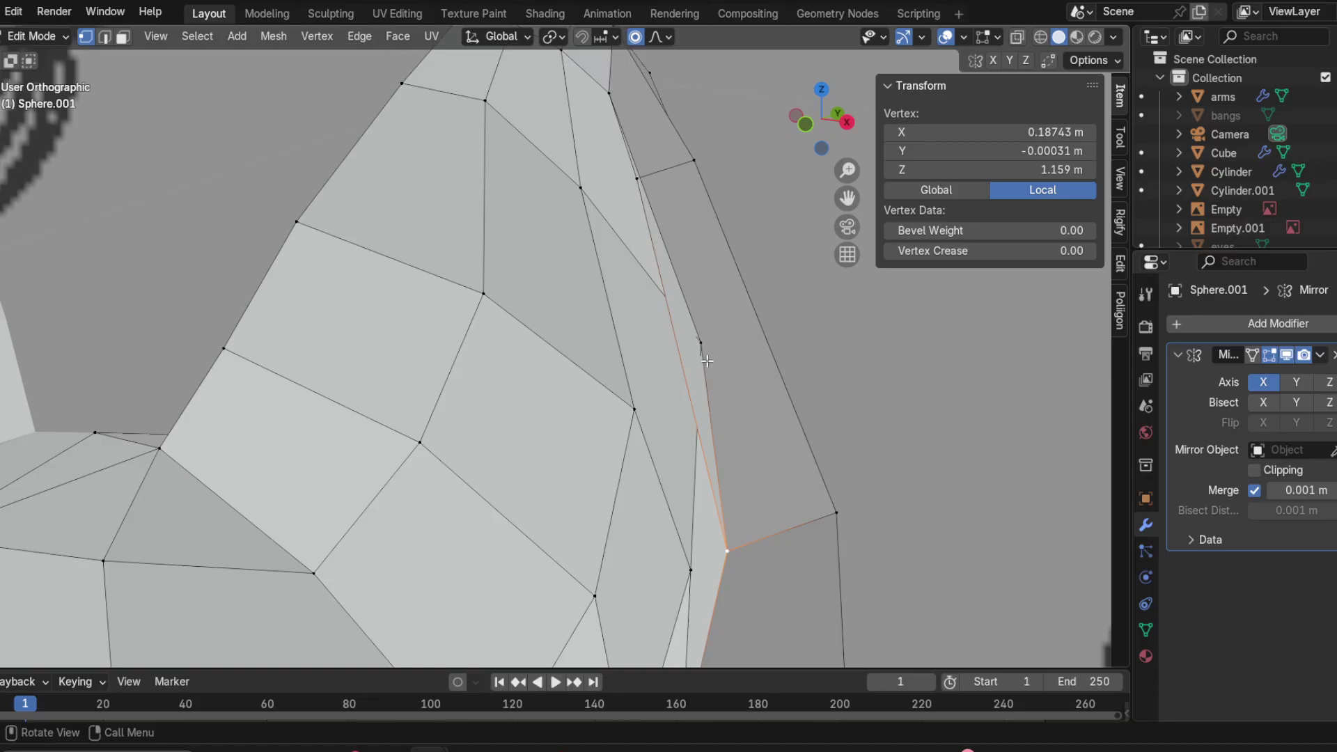
key(g)
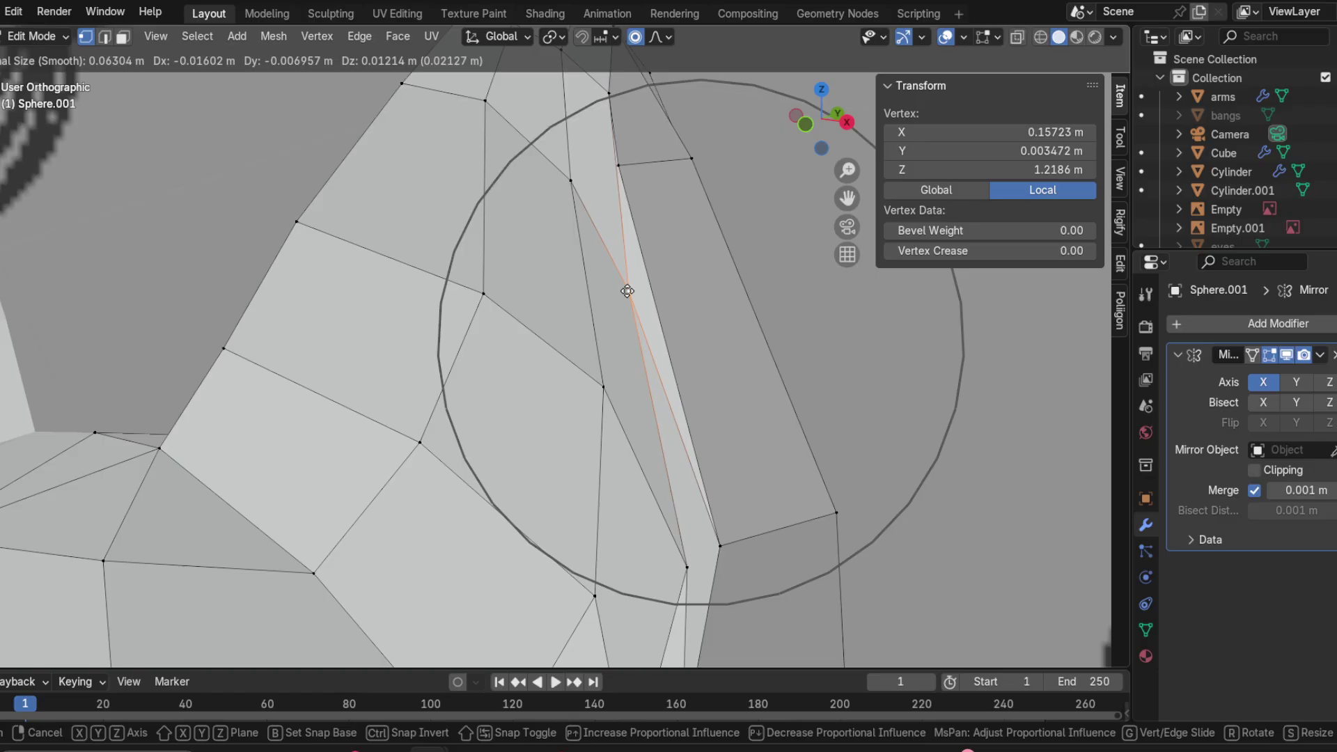
click(645, 288)
Step: Turn on X-ray and lasso-select the vertices of the ear's upper part, including its tip
scroll(645, 288, down, 6)
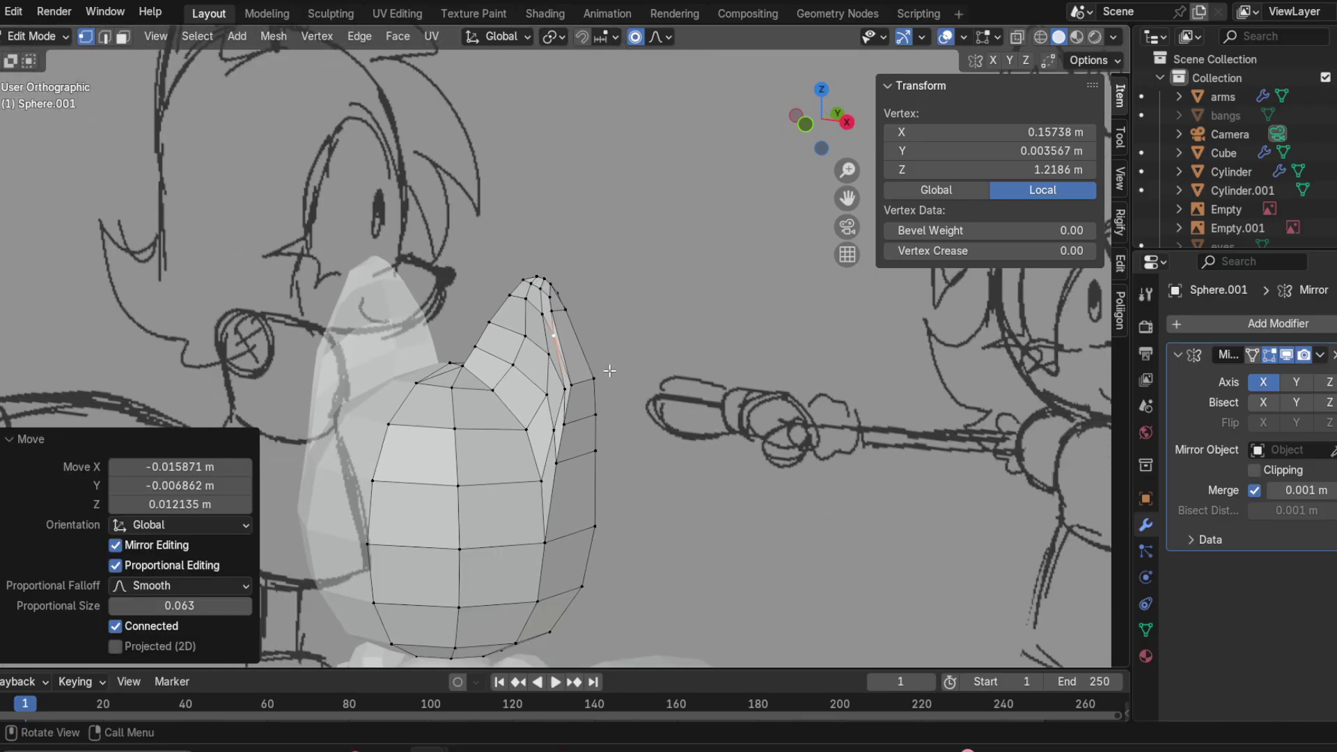
middle_drag(583, 400, 492, 339)
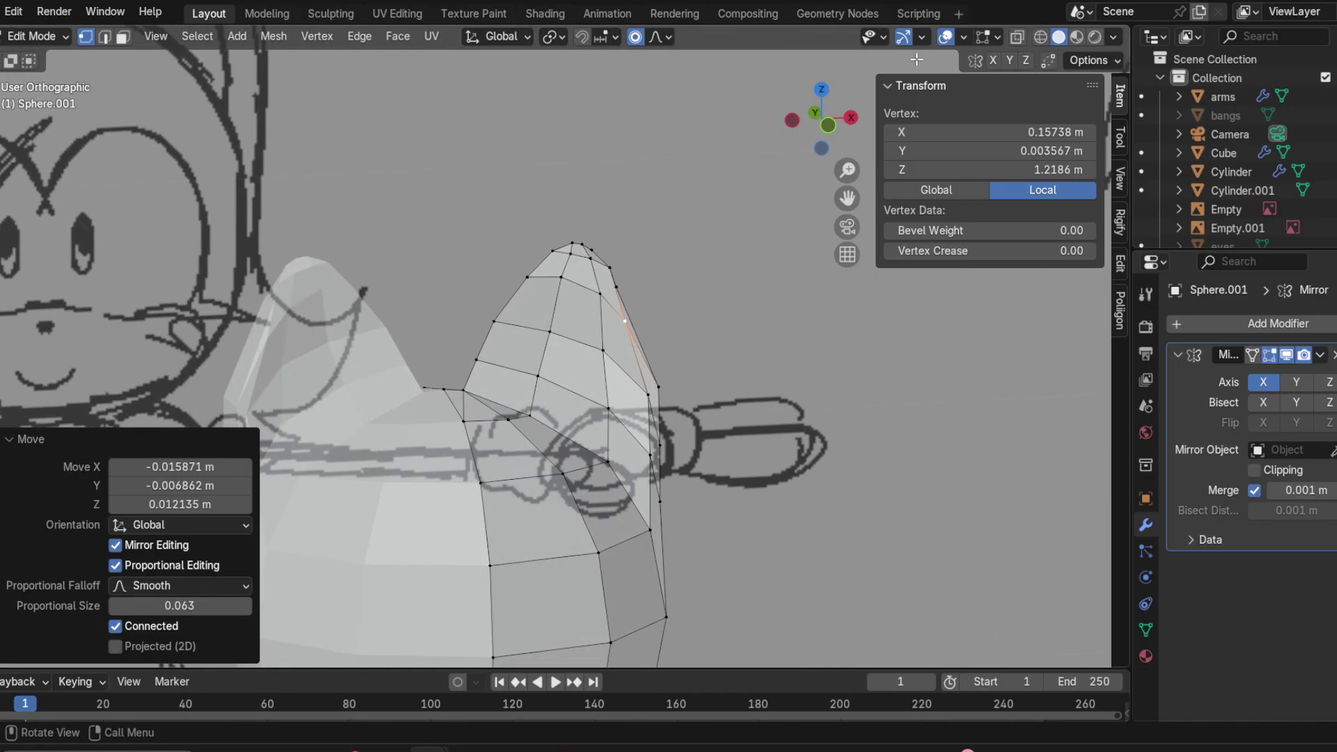
key(alt+z)
key(c)
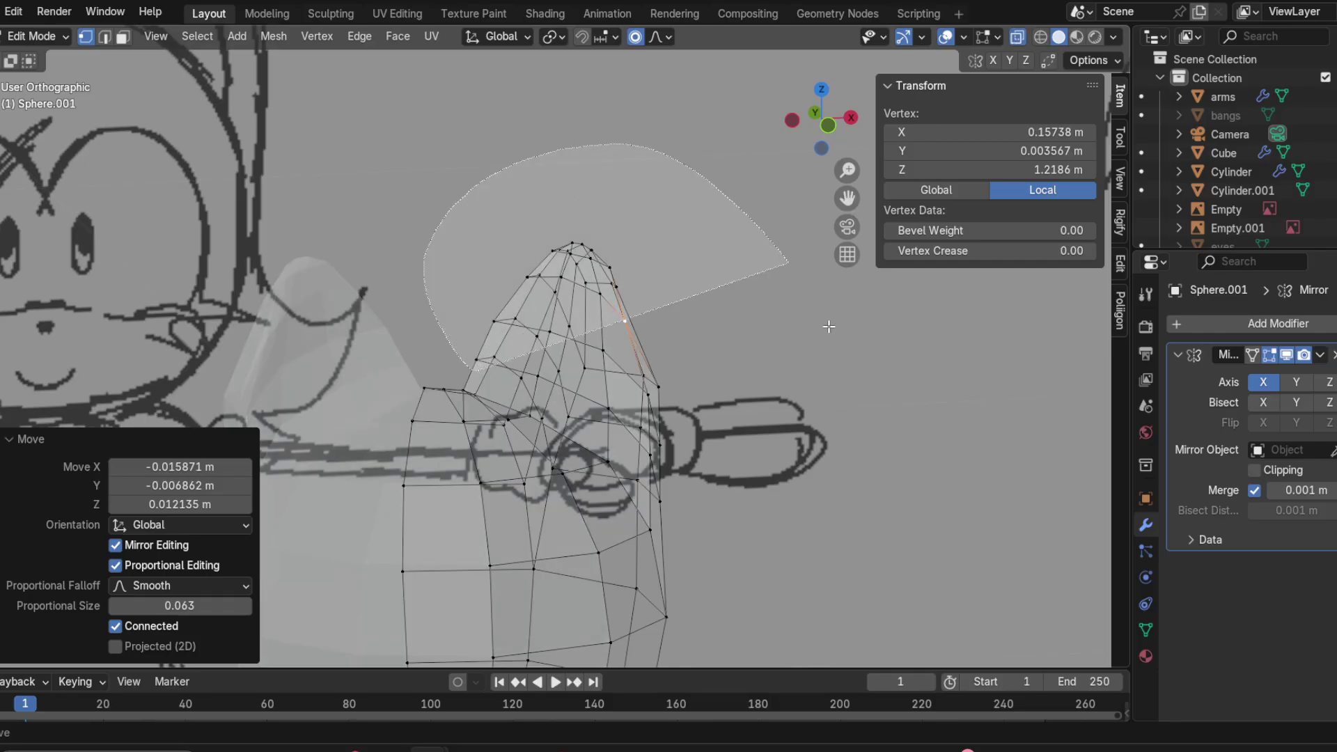
click(612, 344)
key(Escape)
Step: Extend the selection to the remaining ear vertices around its base, along the outer edge and where it joins the head
mouse_move(612, 343)
middle_down()
mouse_move(606, 410)
mouse_move(474, 432)
mouse_move(761, 433)
mouse_move(661, 428)
mouse_move(537, 397)
middle_up()
shift+click(554, 434)
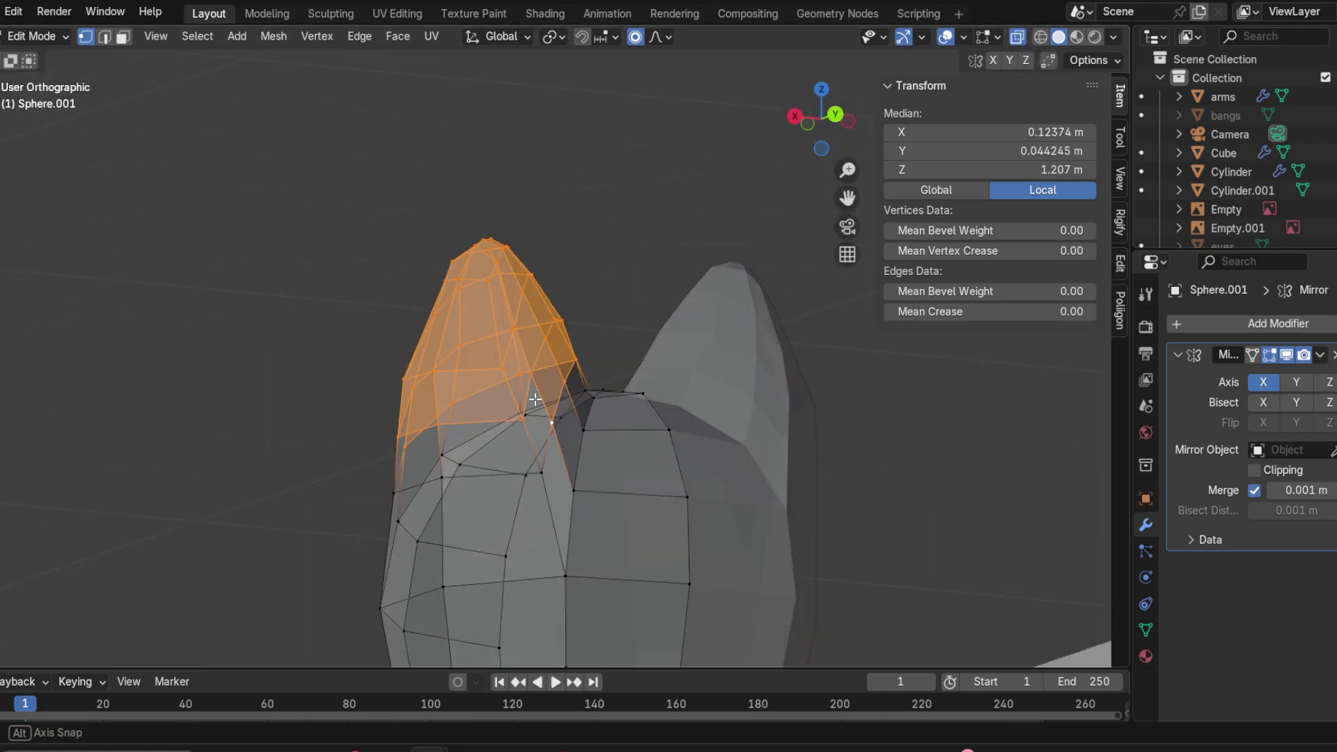
shift+click(539, 473)
shift+click(440, 480)
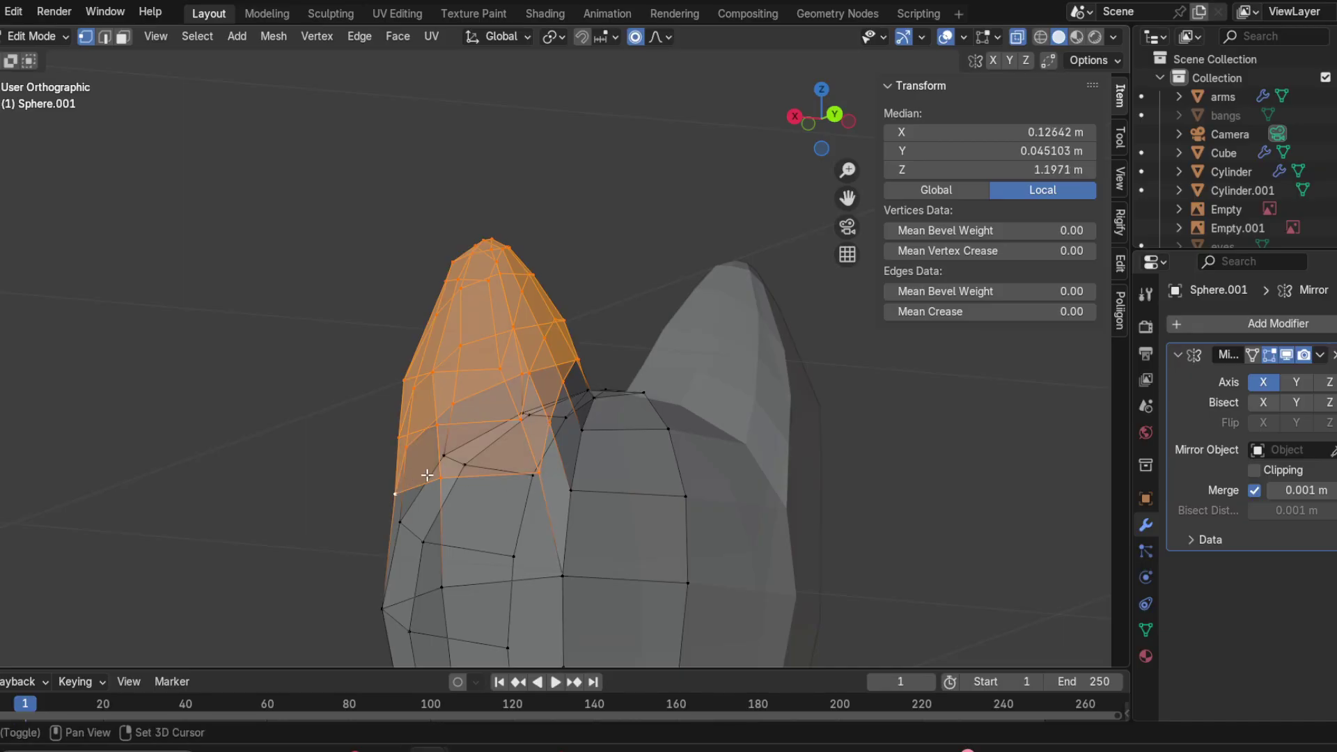
mouse_move(439, 480)
middle_down()
mouse_move(537, 544)
mouse_move(590, 462)
mouse_move(550, 442)
mouse_move(497, 442)
middle_up()
shift+click(521, 441)
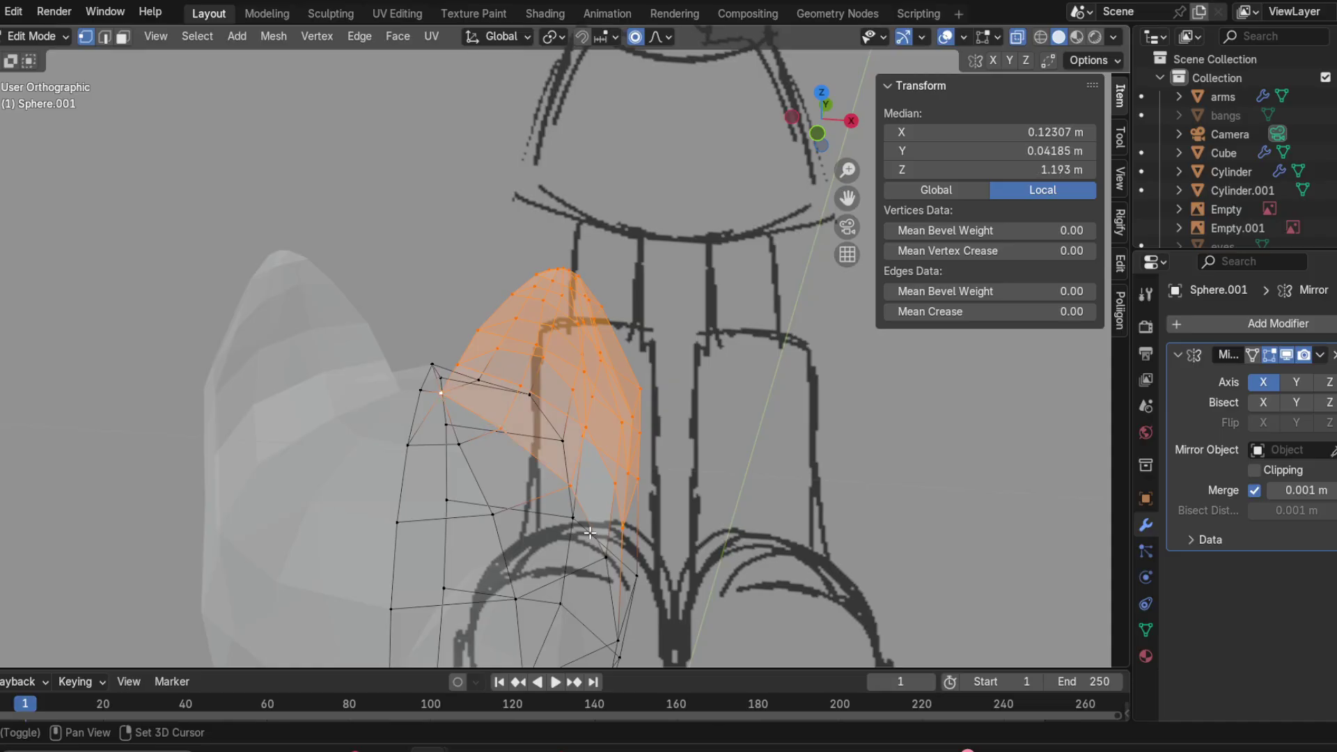
middle_drag(629, 582, 518, 499)
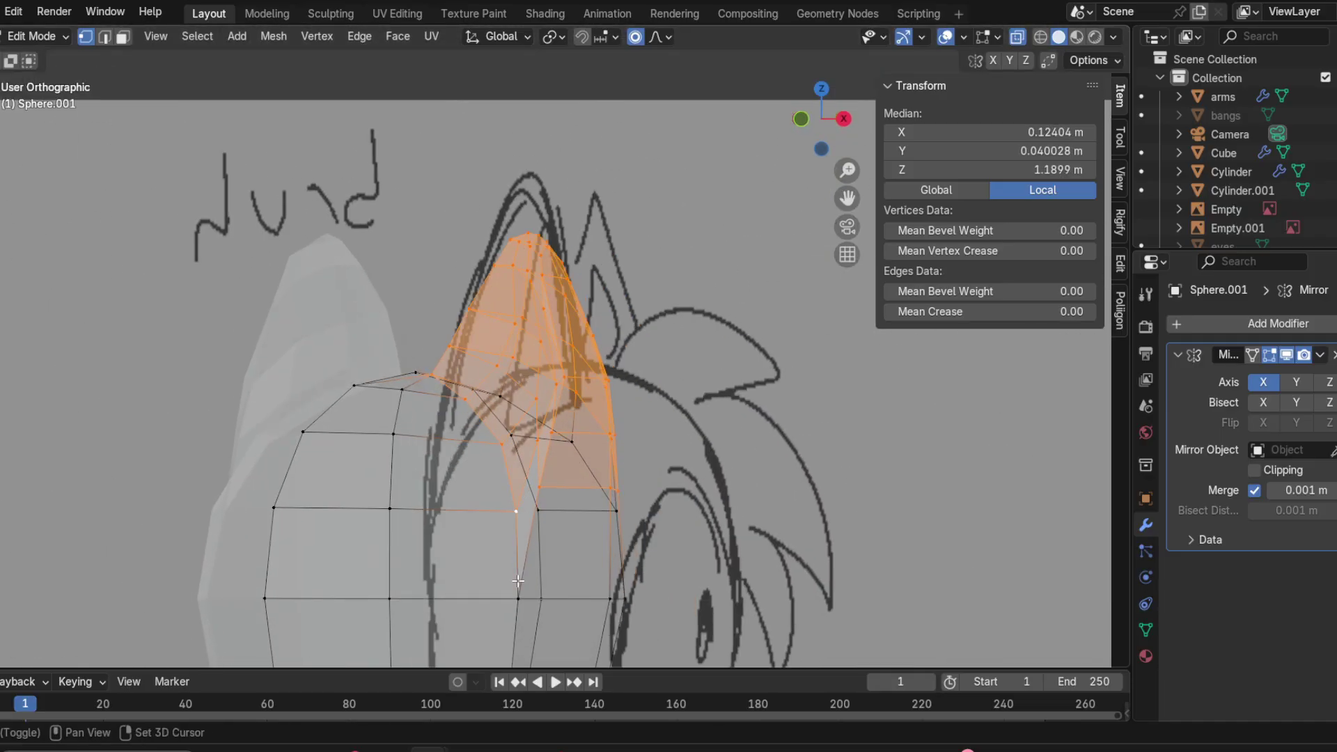
middle_drag(626, 597, 478, 576)
shift+click(555, 502)
shift+click(569, 453)
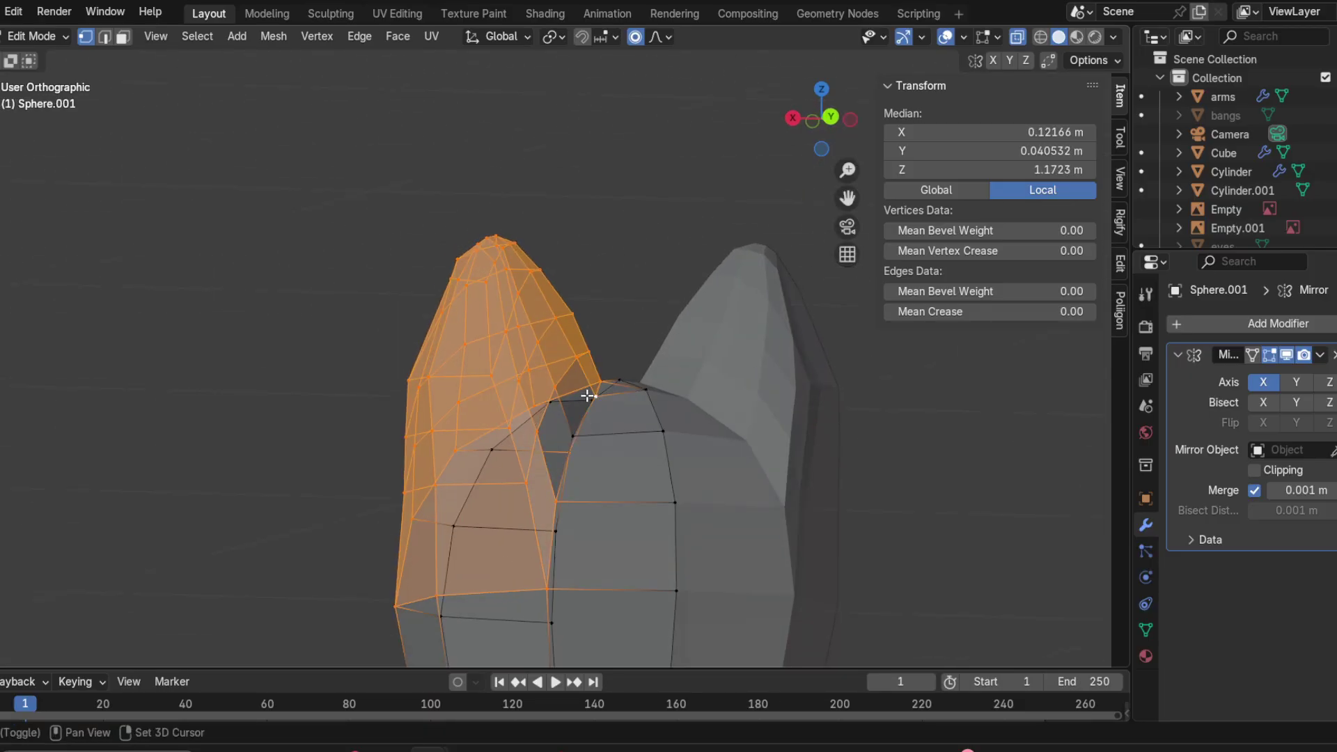
middle_drag(588, 396, 546, 458)
shift+click(545, 459)
shift+middle_drag(552, 505, 477, 527)
key(ctrl+z)
shift+click(533, 454)
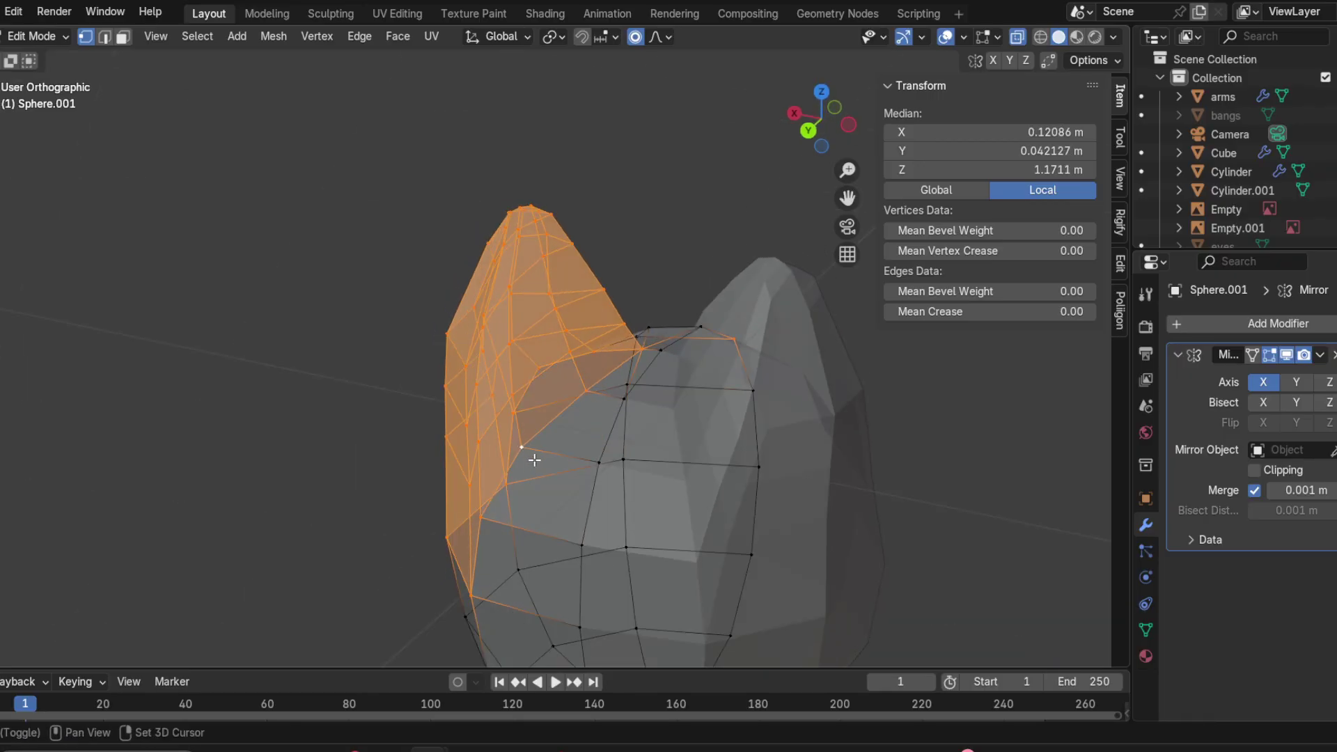
Step: Smooth the selected ear vertices once with a smoothing factor of 0.5
mouse_move(537, 453)
middle_down()
mouse_move(582, 433)
mouse_move(782, 418)
mouse_move(1004, 448)
mouse_move(345, 538)
middle_up()
mouse_move(347, 486)
middle_down()
mouse_move(582, 378)
mouse_move(328, 421)
mouse_move(554, 479)
mouse_move(660, 355)
middle_up()
right_click(662, 353)
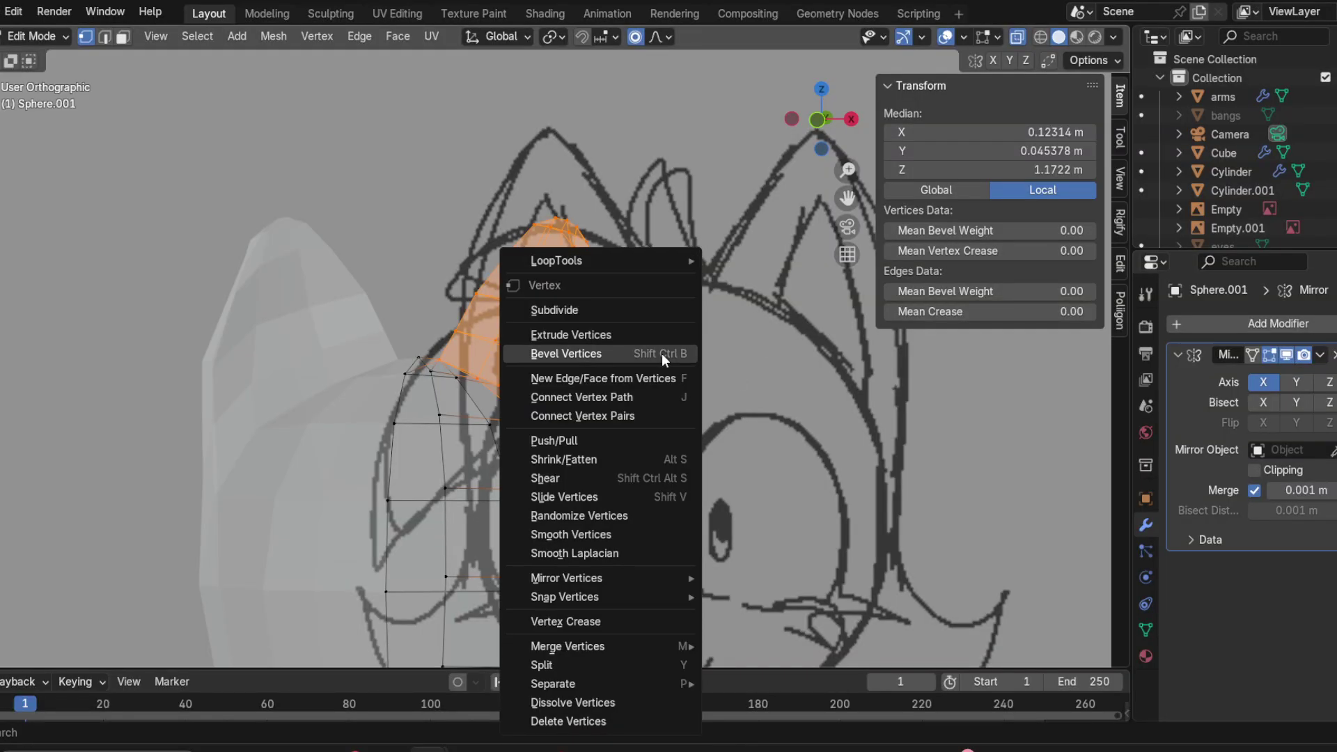
click(560, 532)
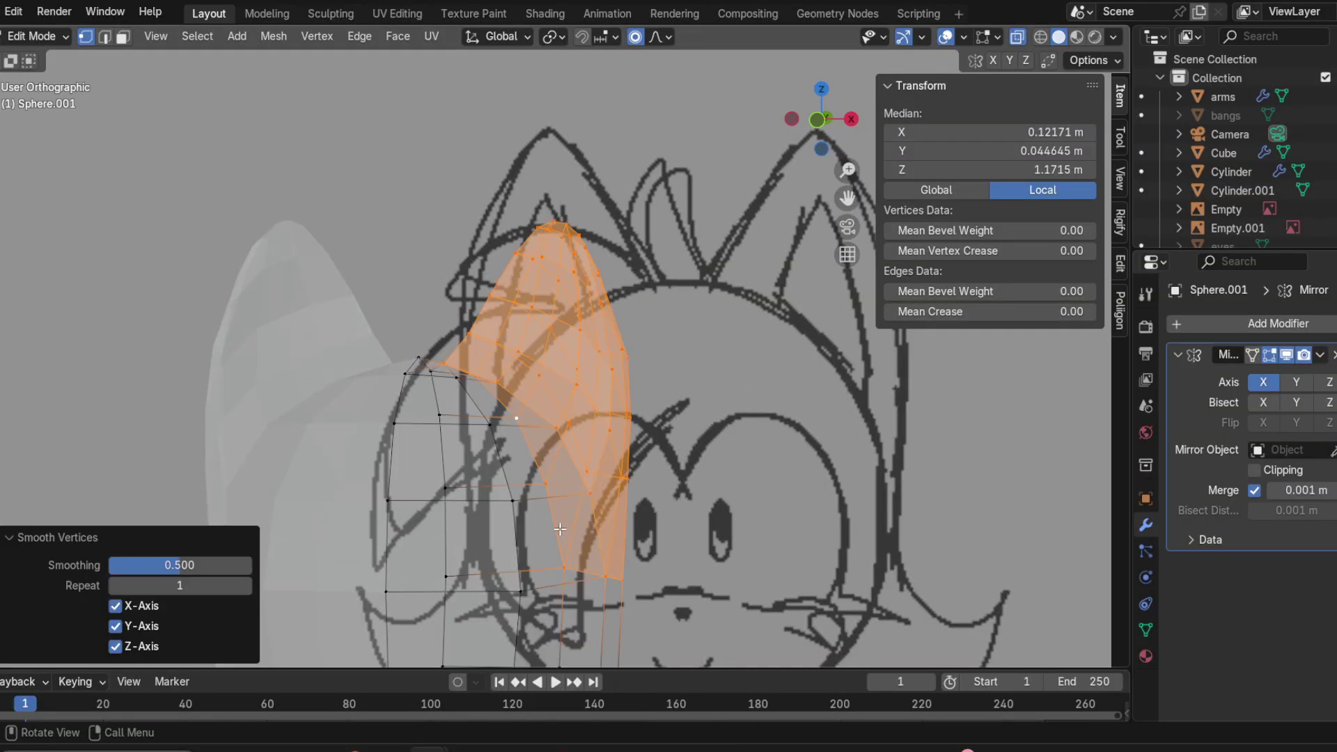
Step: Compare the ear's shape with and without the vertex smoothing, ending with the smoothing applied
middle_drag(617, 483, 657, 478)
key(ctrl+z)
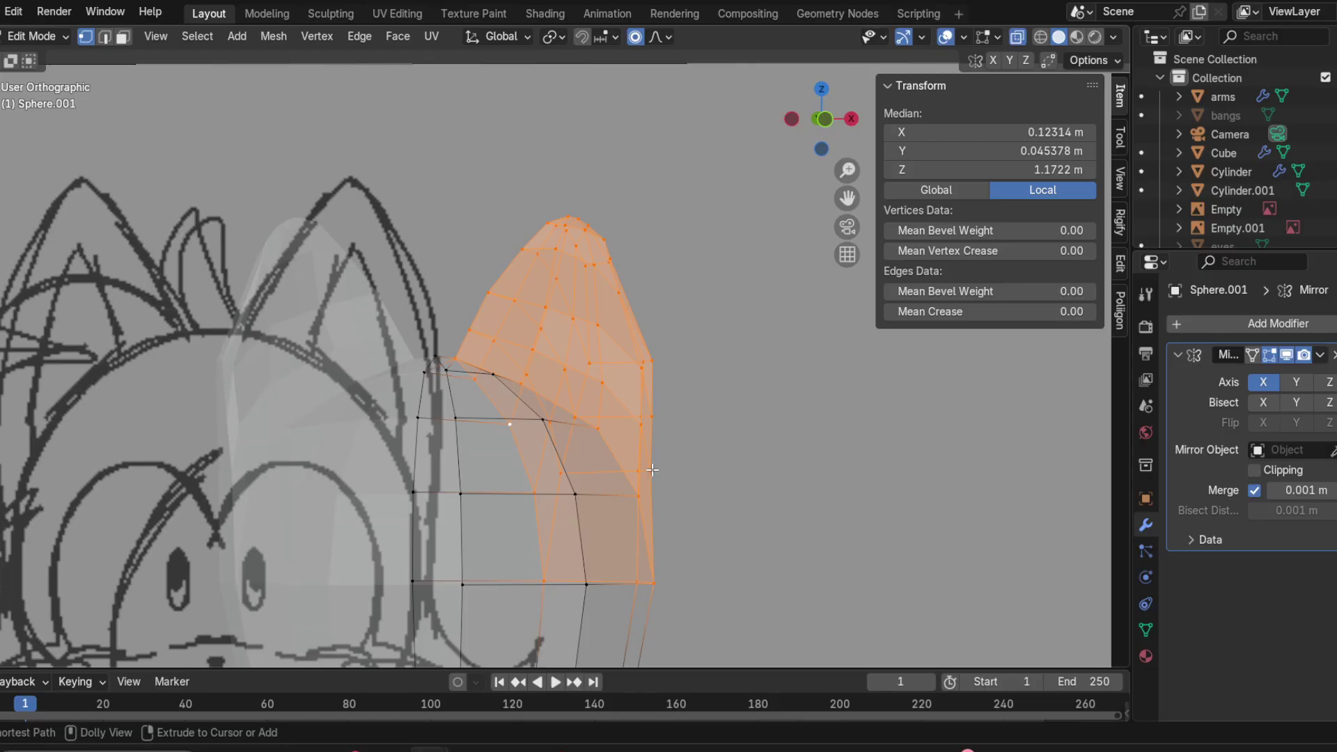
key(ctrl+shift+z)
key(ctrl+z)
key(ctrl+shift+z)
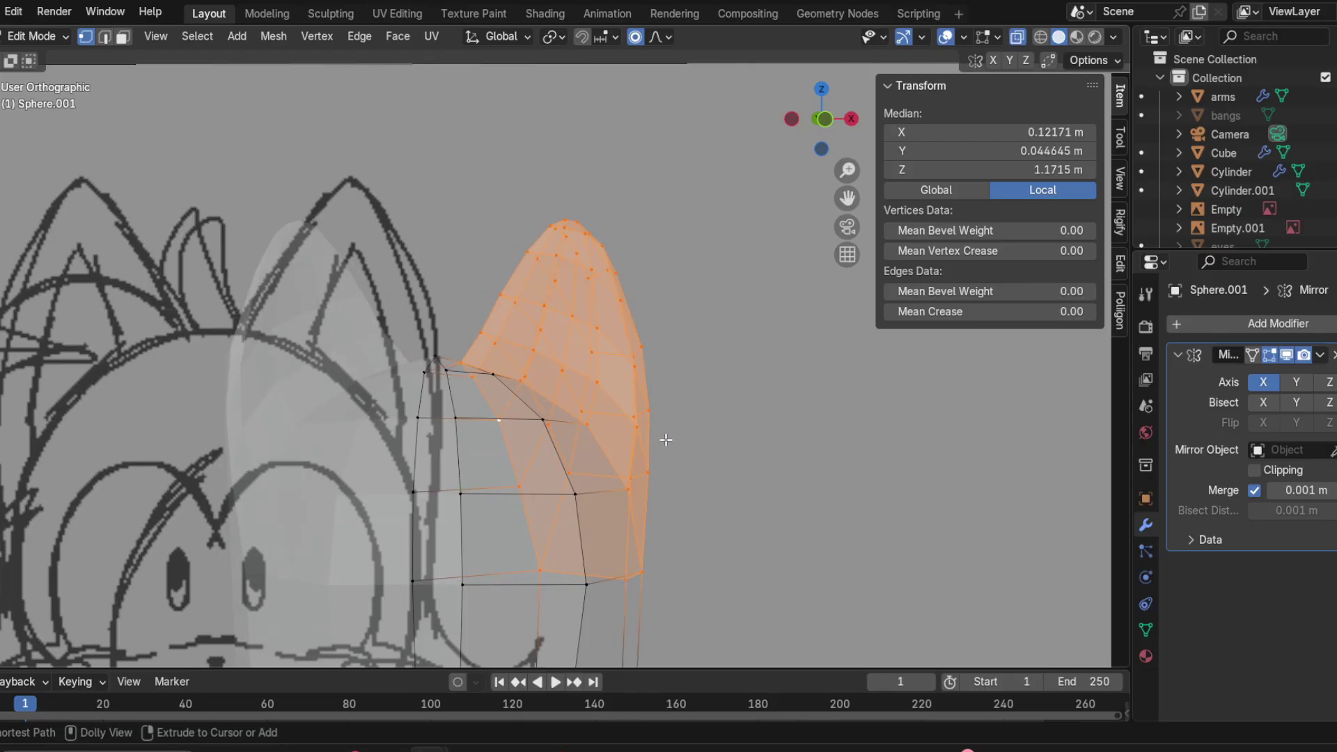
key(ctrl+z)
key(ctrl+shift+z)
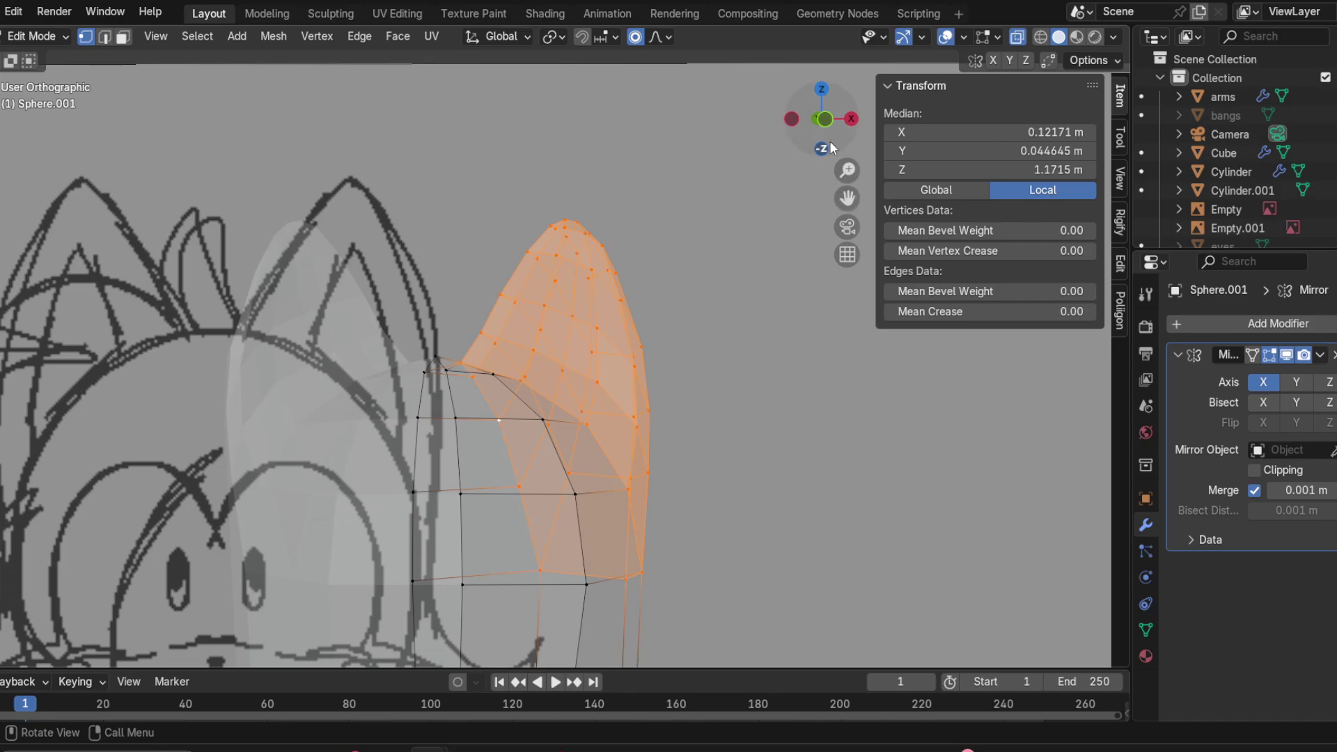
Step: Turn off X-ray and merge the selected ear vertices by distance
click(830, 119)
mouse_move(606, 349)
middle_down()
mouse_move(618, 337)
mouse_move(612, 357)
mouse_move(658, 363)
mouse_move(749, 328)
middle_up()
click(1018, 39)
scroll(682, 335, up, 4)
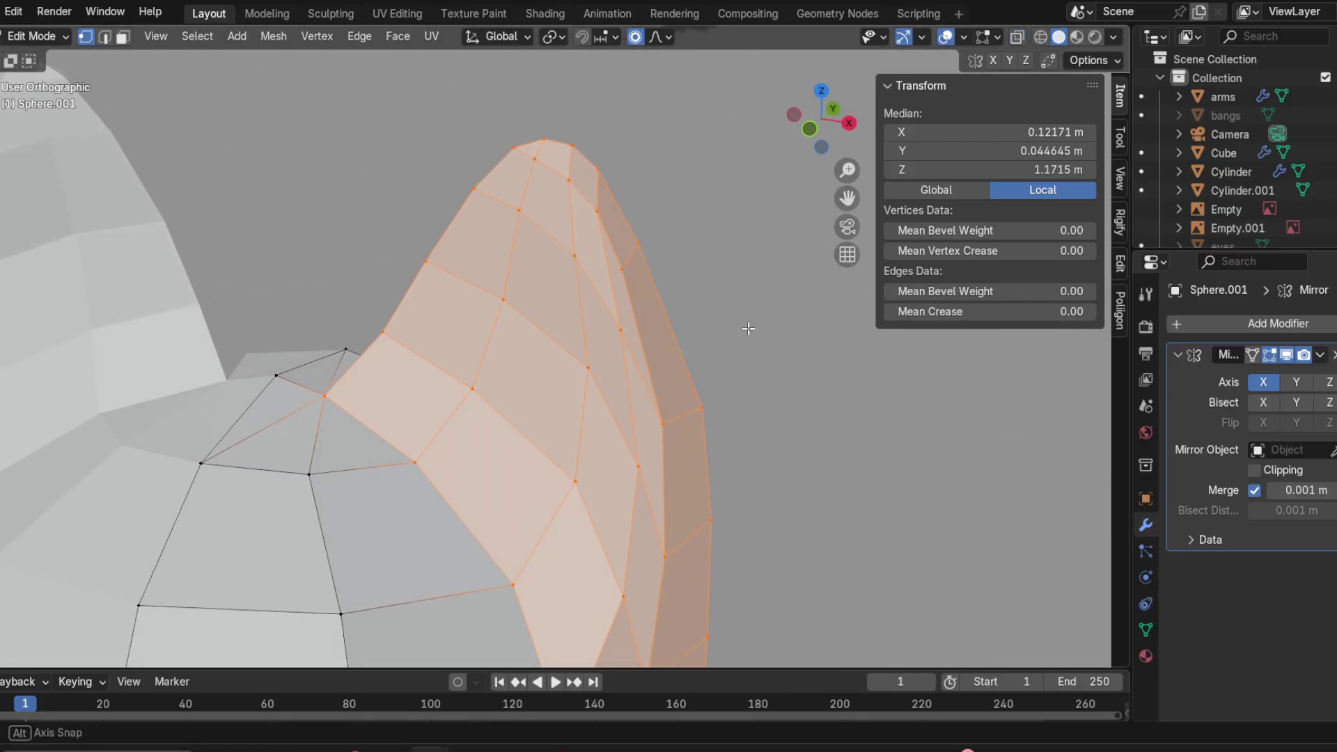
middle_drag(749, 328, 758, 281)
key(m)
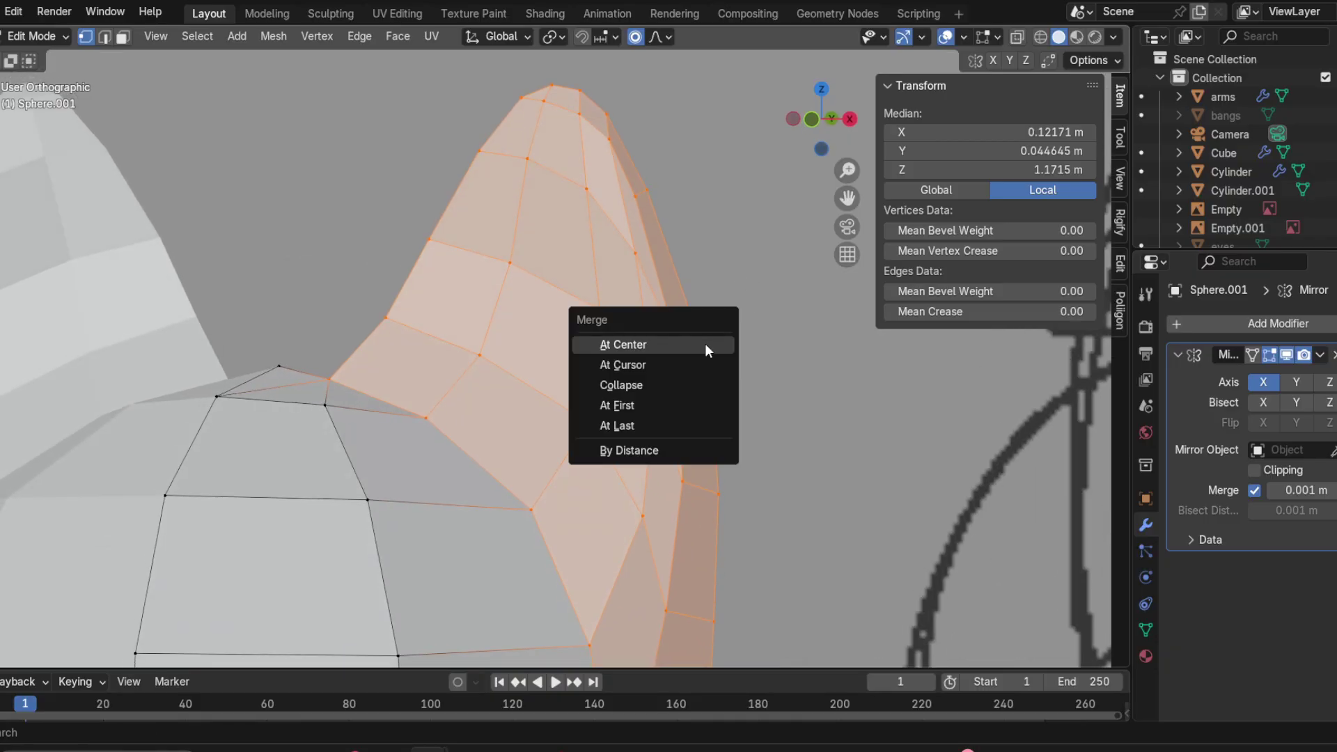
click(645, 451)
mouse_move(725, 299)
middle_down()
mouse_move(725, 320)
mouse_move(644, 306)
middle_up()
click(532, 250)
middle_drag(537, 257, 642, 263)
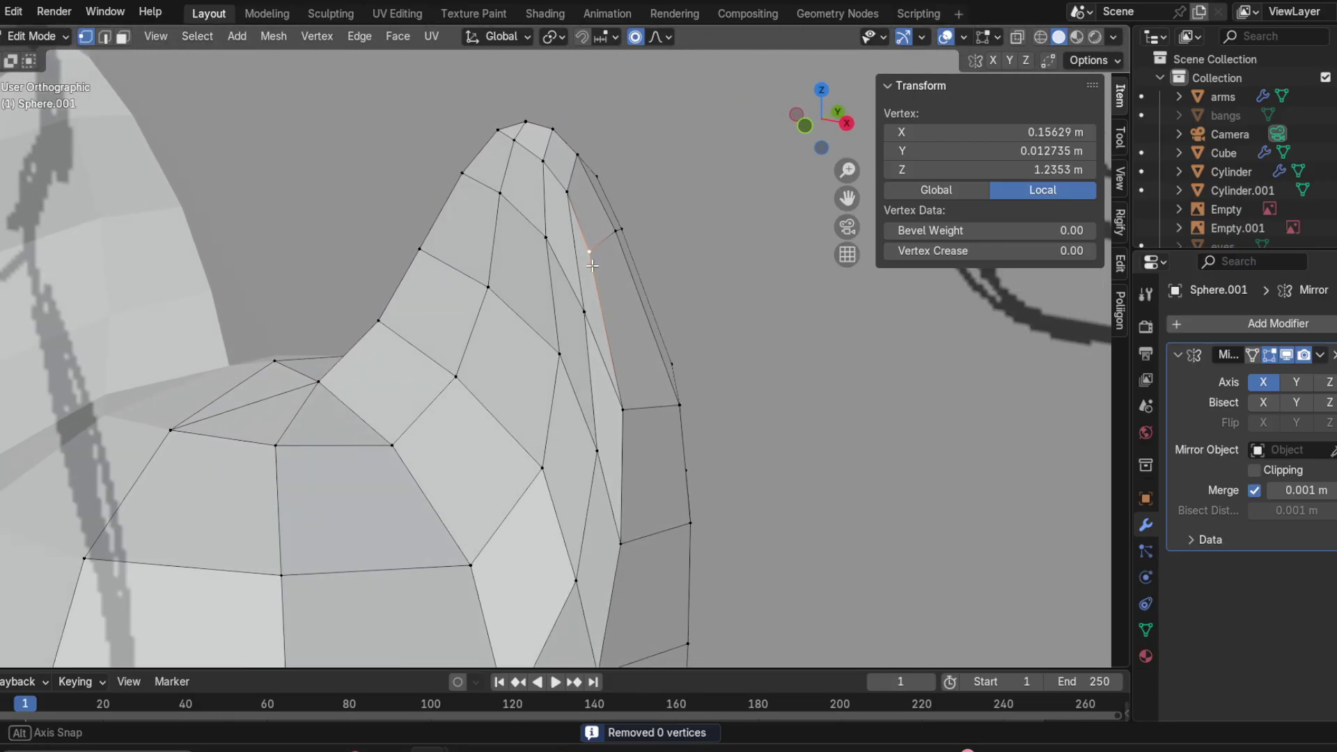
scroll(642, 264, up, 3)
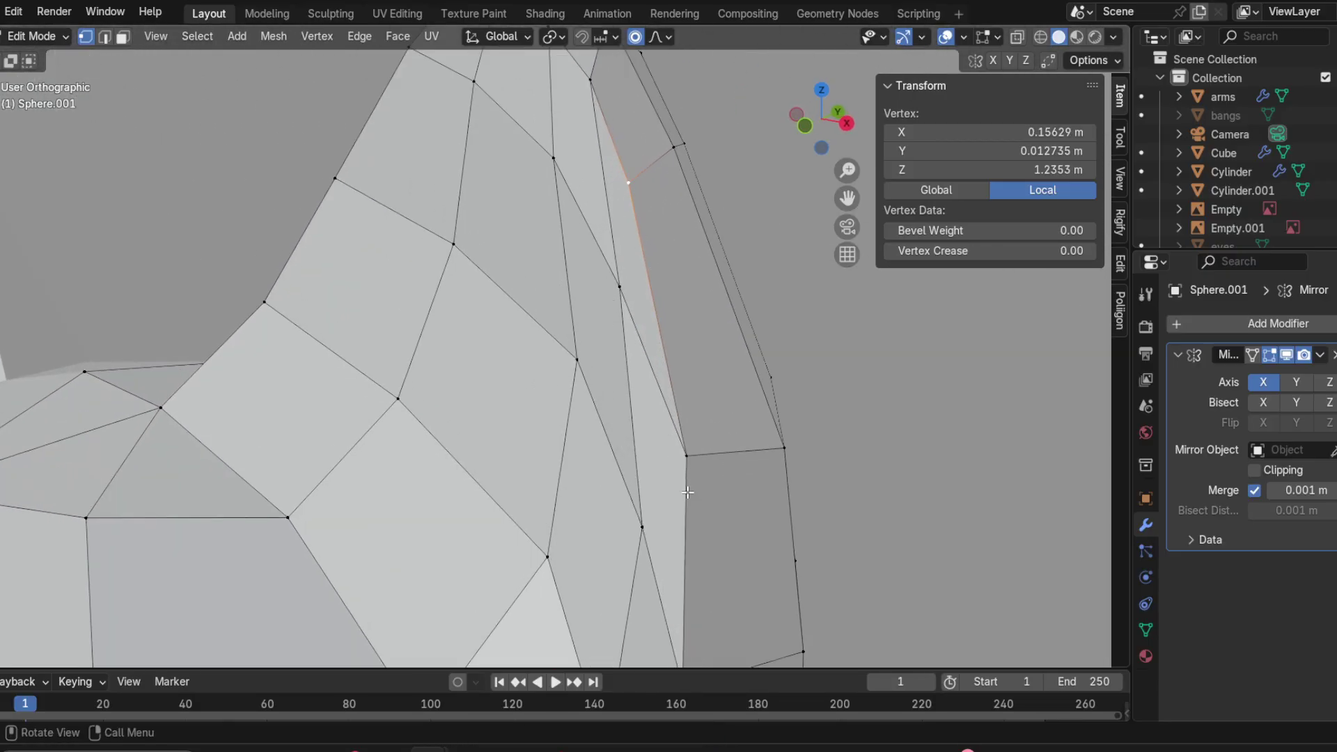
shift+middle_drag(698, 596, 588, 430)
scroll(588, 430, down, 3)
key(ctrl+l)
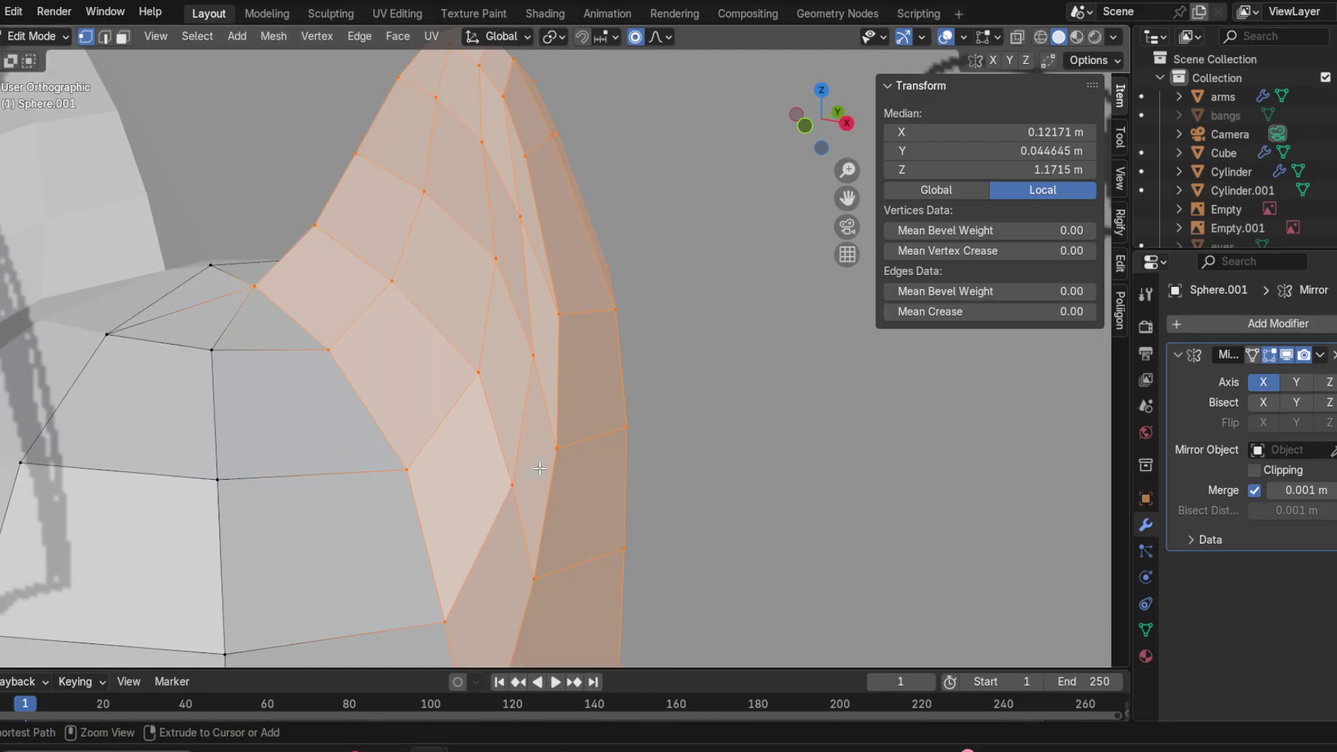
key(ctrl+z)
key(ctrl+shift+z)
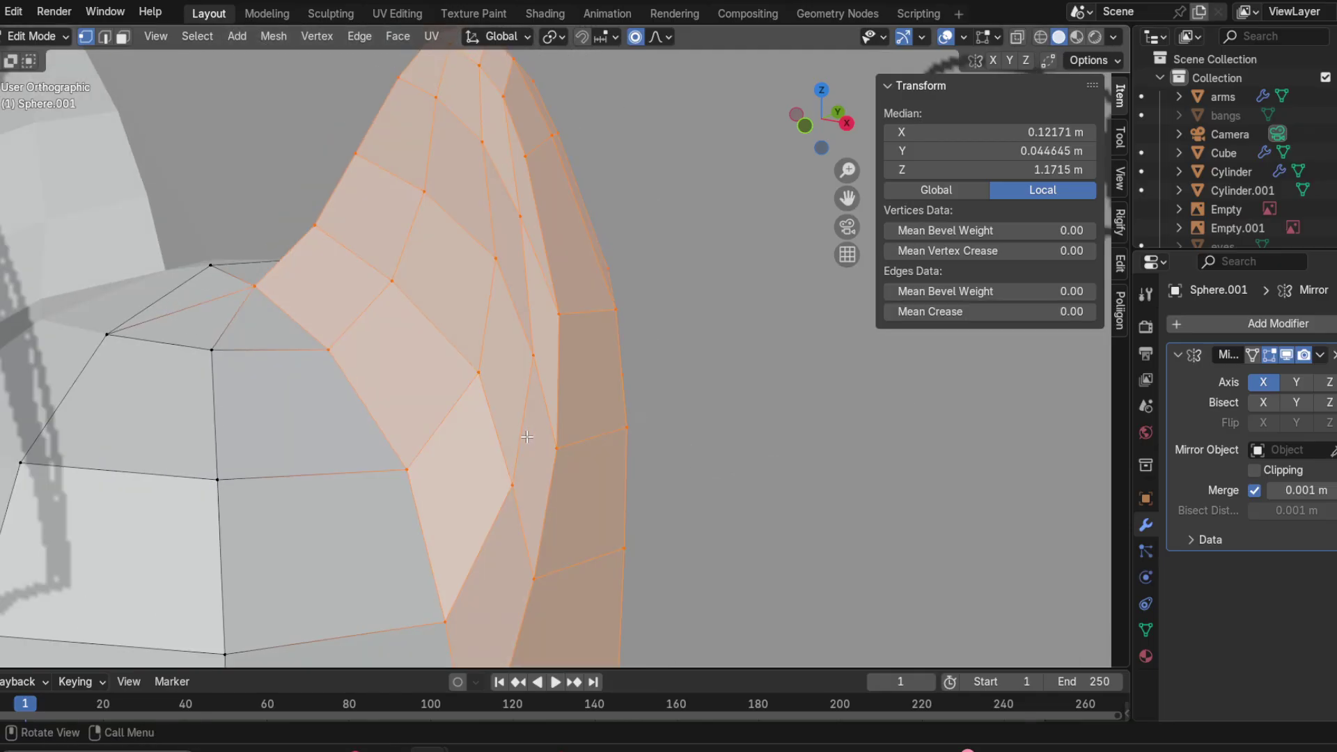
Step: Examine the smoothed ear from several sides and compare its outline with the reference sketch in front view
middle_drag(528, 286, 641, 336)
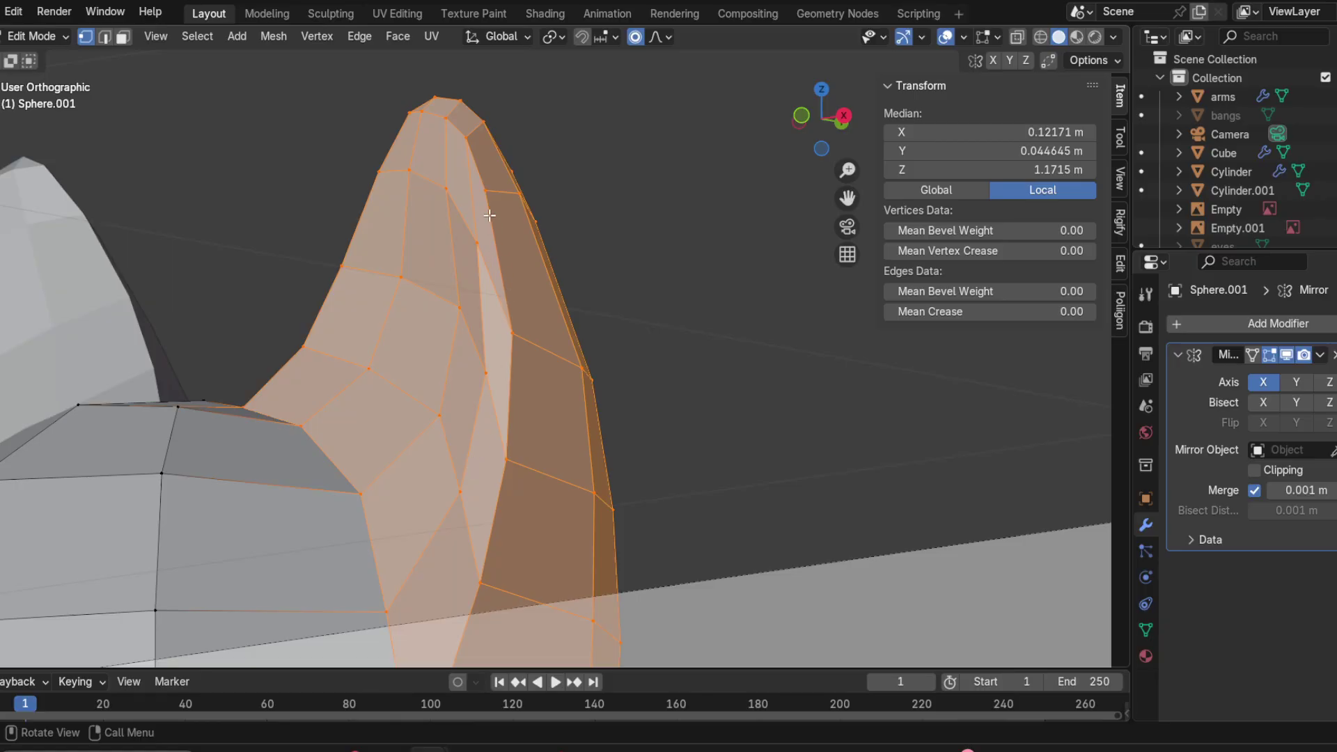
middle_drag(456, 533, 573, 540)
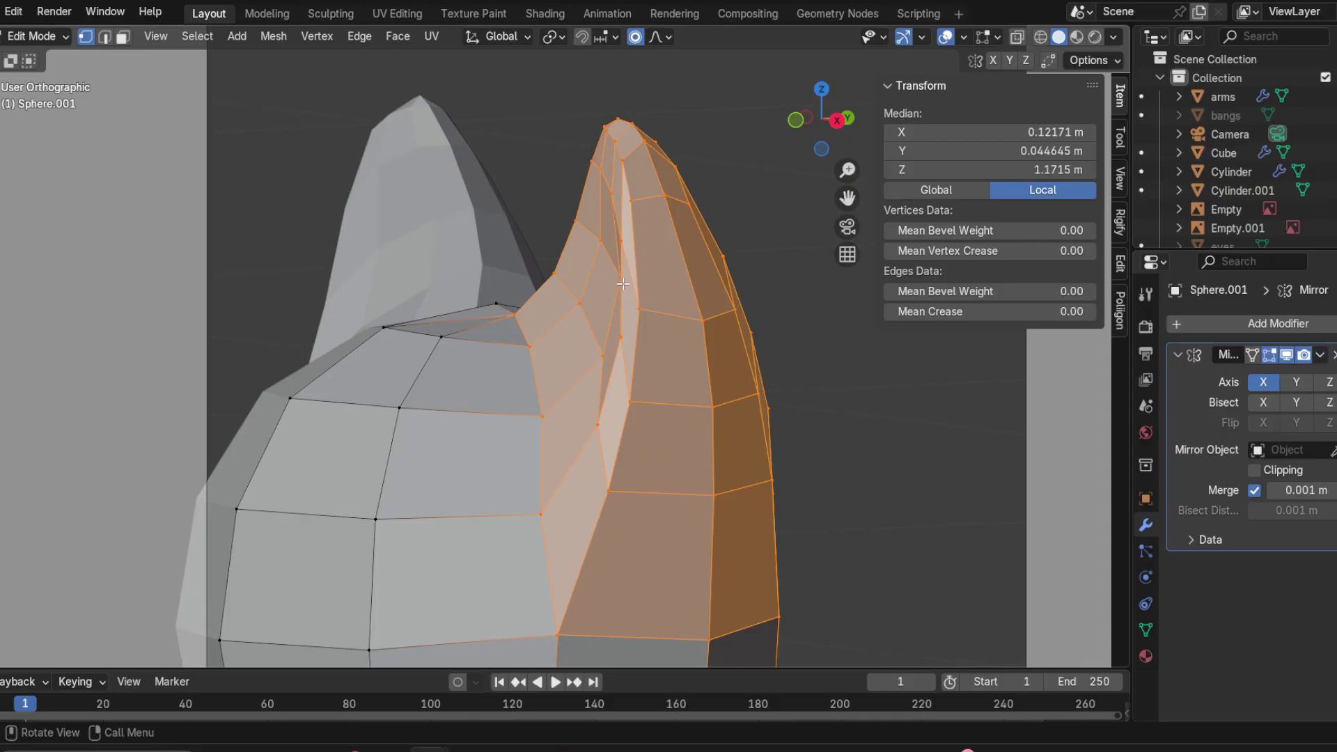
middle_drag(621, 176, 674, 574)
middle_drag(671, 339, 256, 218)
middle_drag(541, 218, 759, 242)
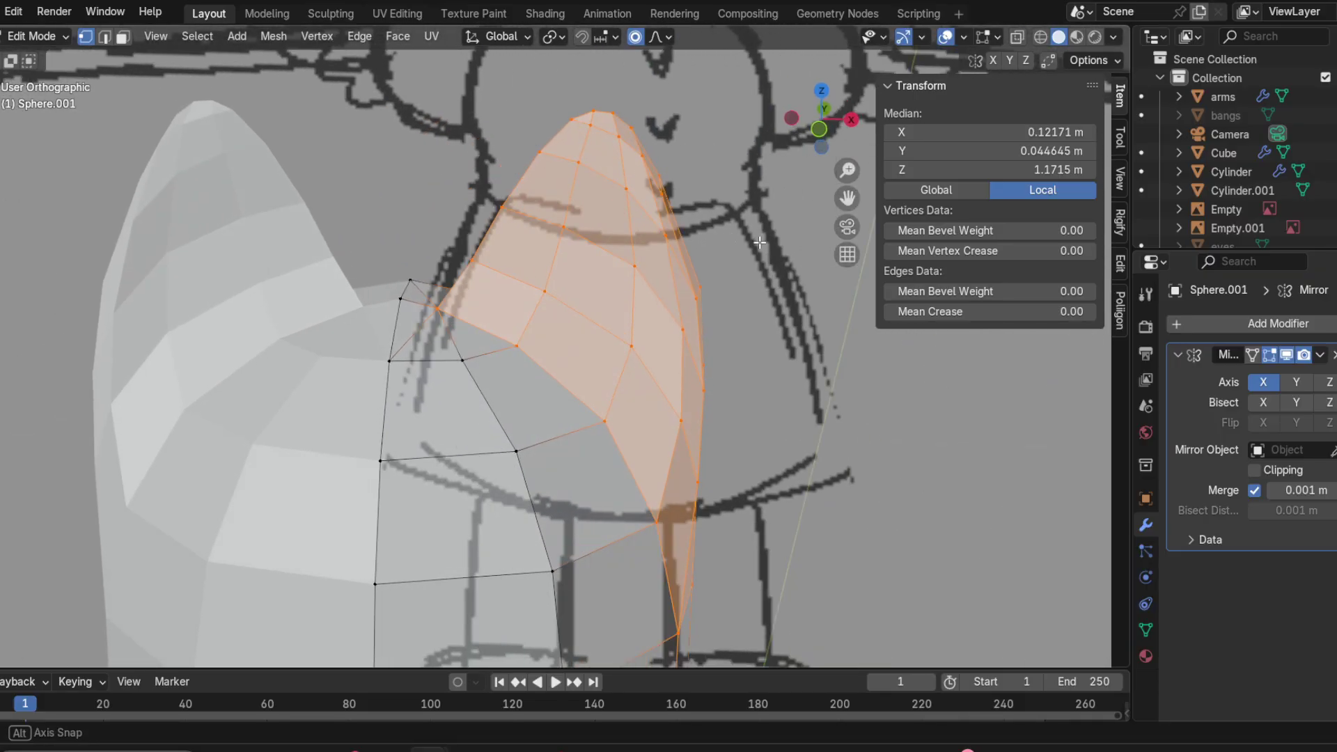
click(819, 129)
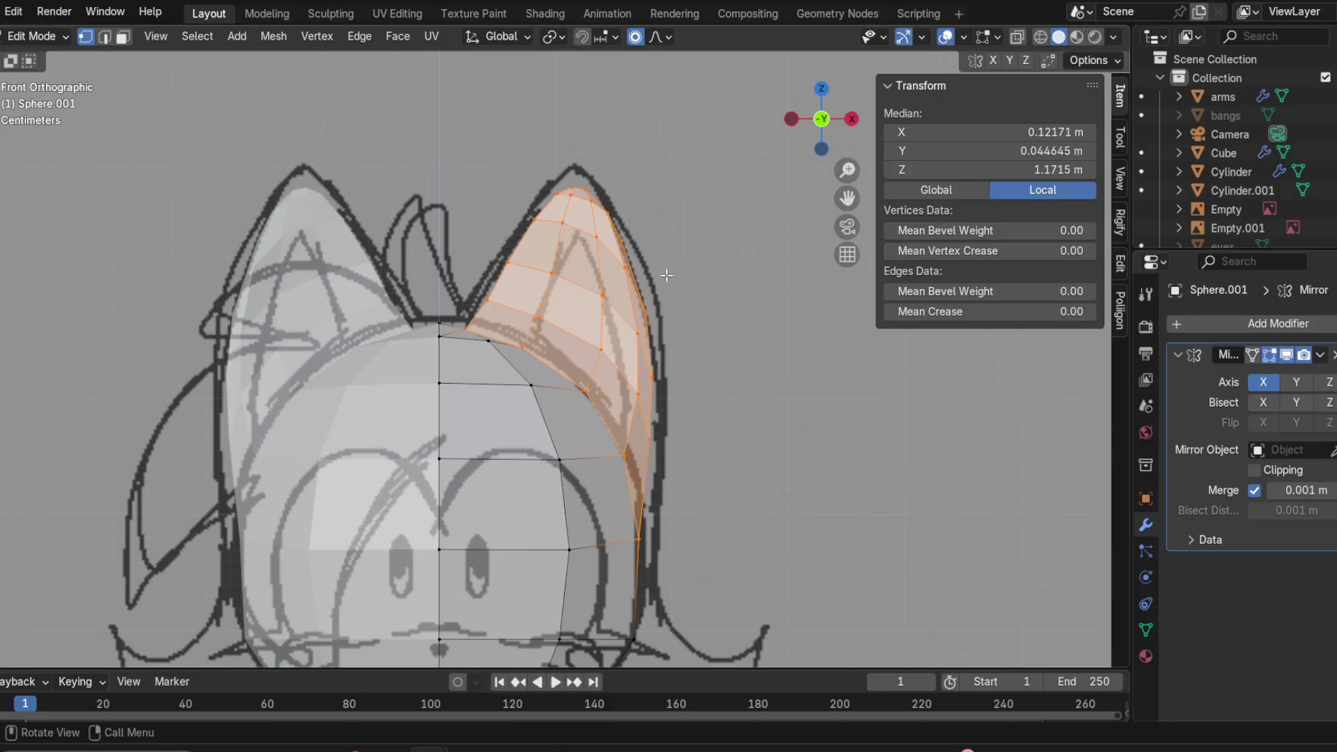
scroll(601, 349, up, 1)
click(761, 367)
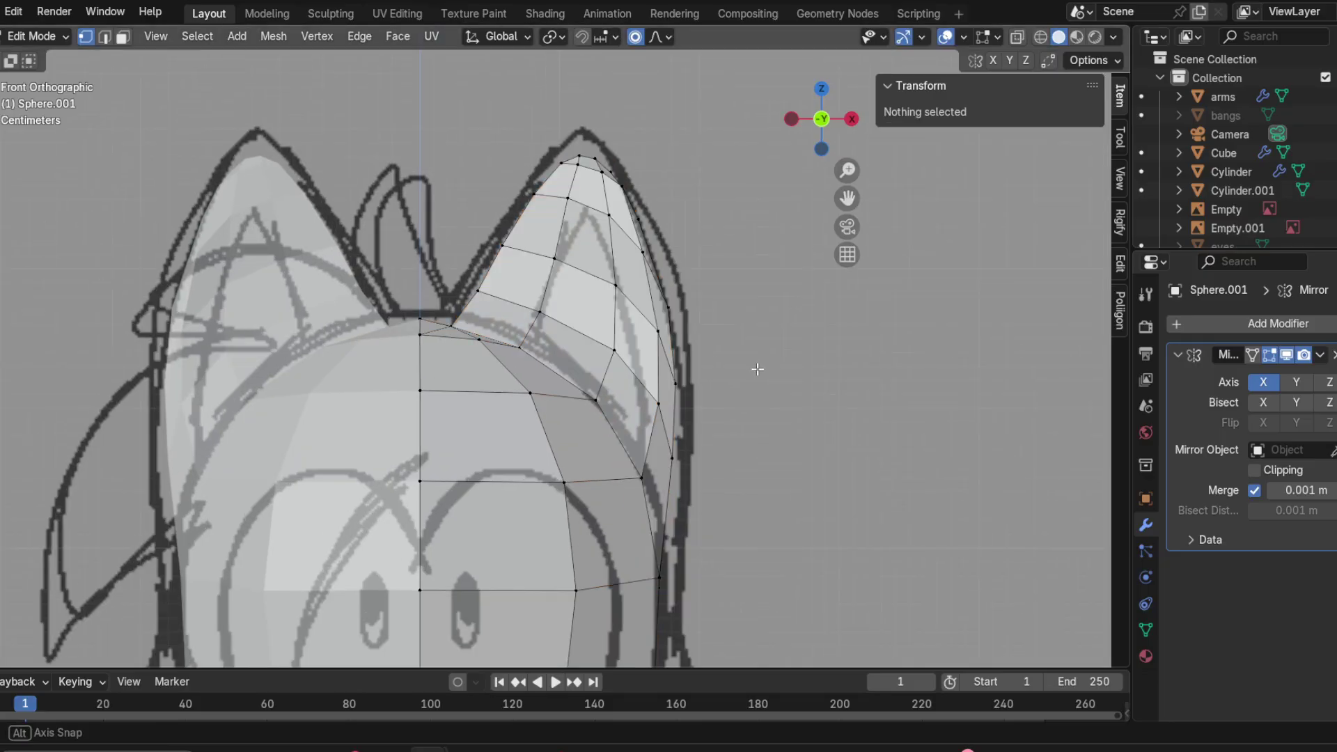
middle_drag(758, 369, 767, 367)
click(823, 117)
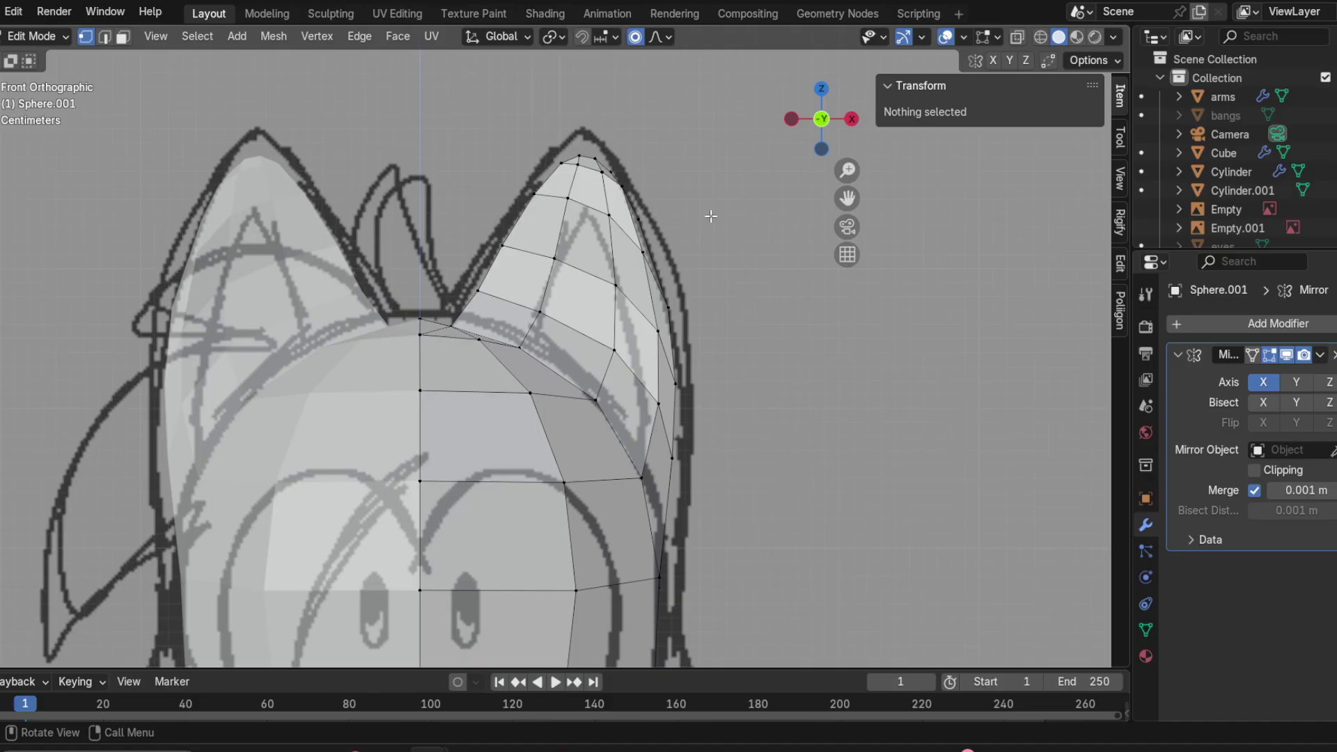
scroll(674, 252, down, 3)
scroll(577, 257, up, 2)
scroll(581, 245, down, 2)
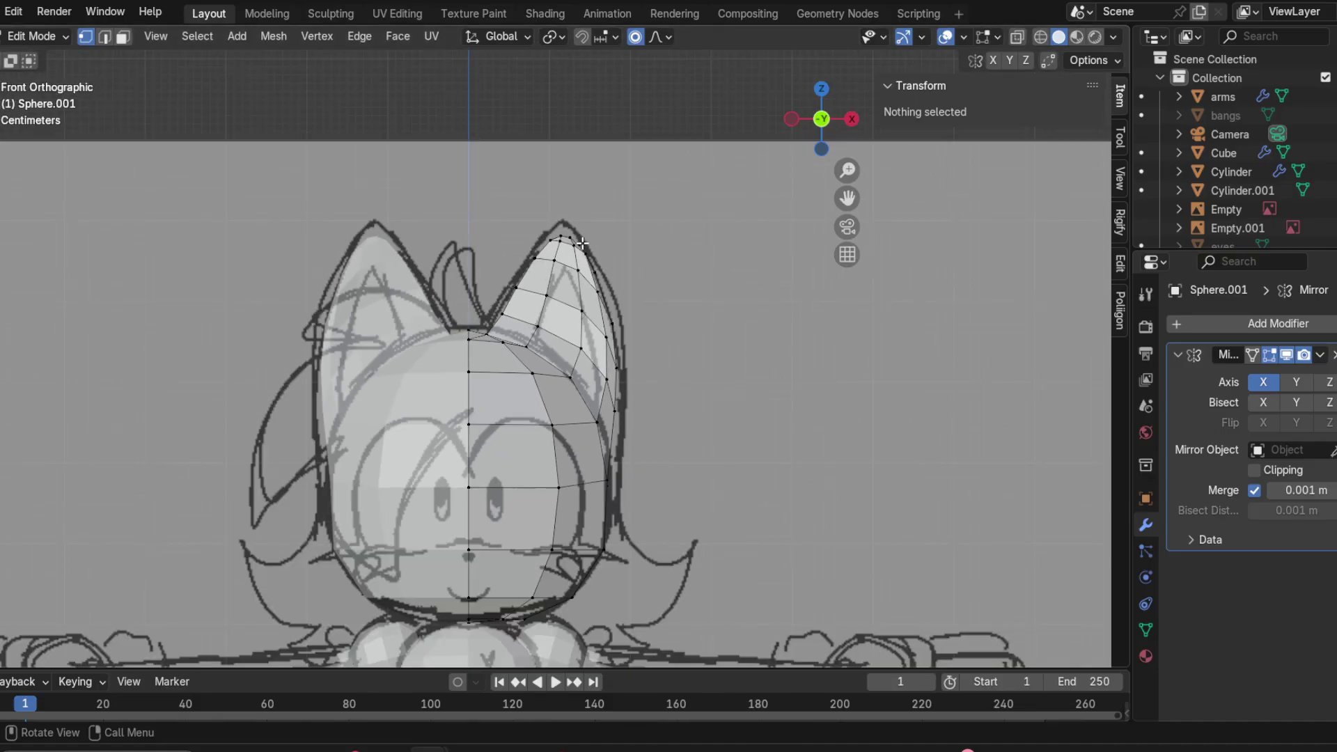
scroll(599, 264, up, 3)
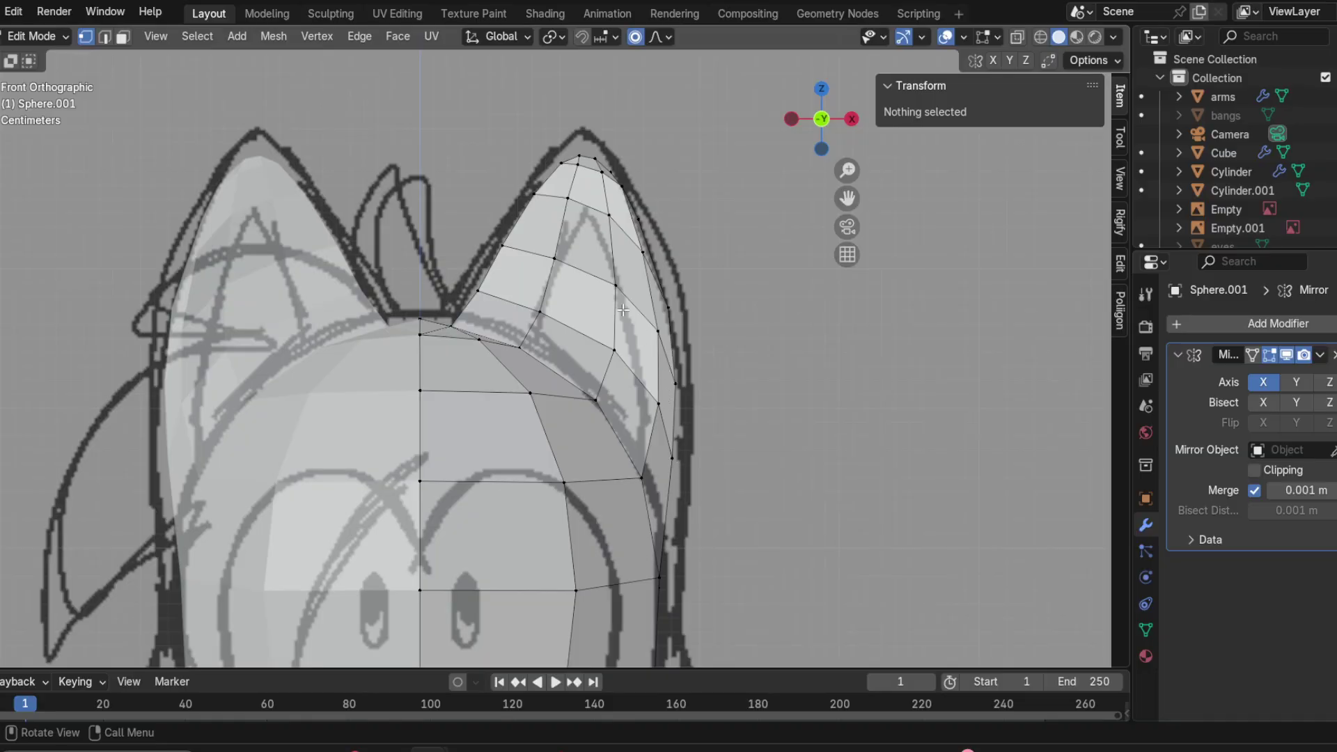
Step: Turn on X-ray and restore the earlier selection of the whole ear
click(1015, 42)
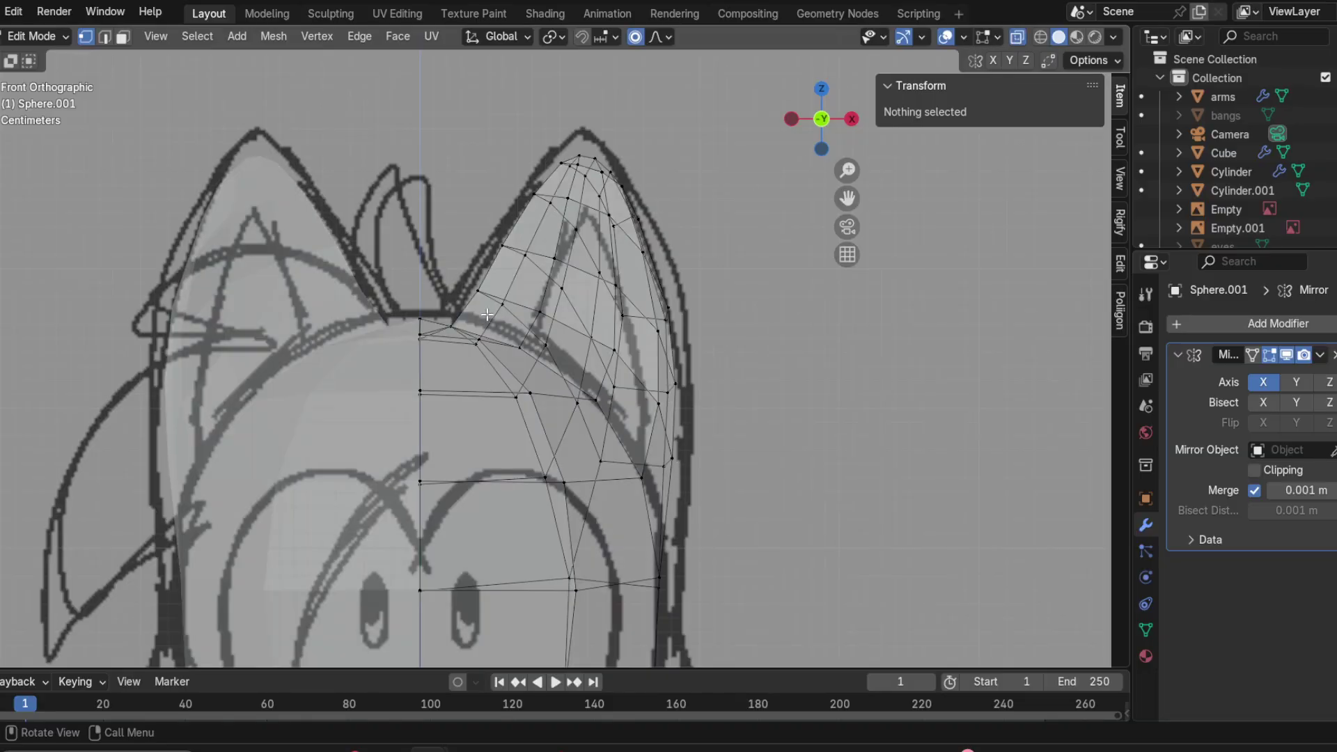
mouse_move(487, 315)
mouse_down()
mouse_move(487, 80)
mouse_move(825, 390)
mouse_move(758, 482)
mouse_move(740, 463)
mouse_up()
key(ctrl+z)
key(ctrl+z)
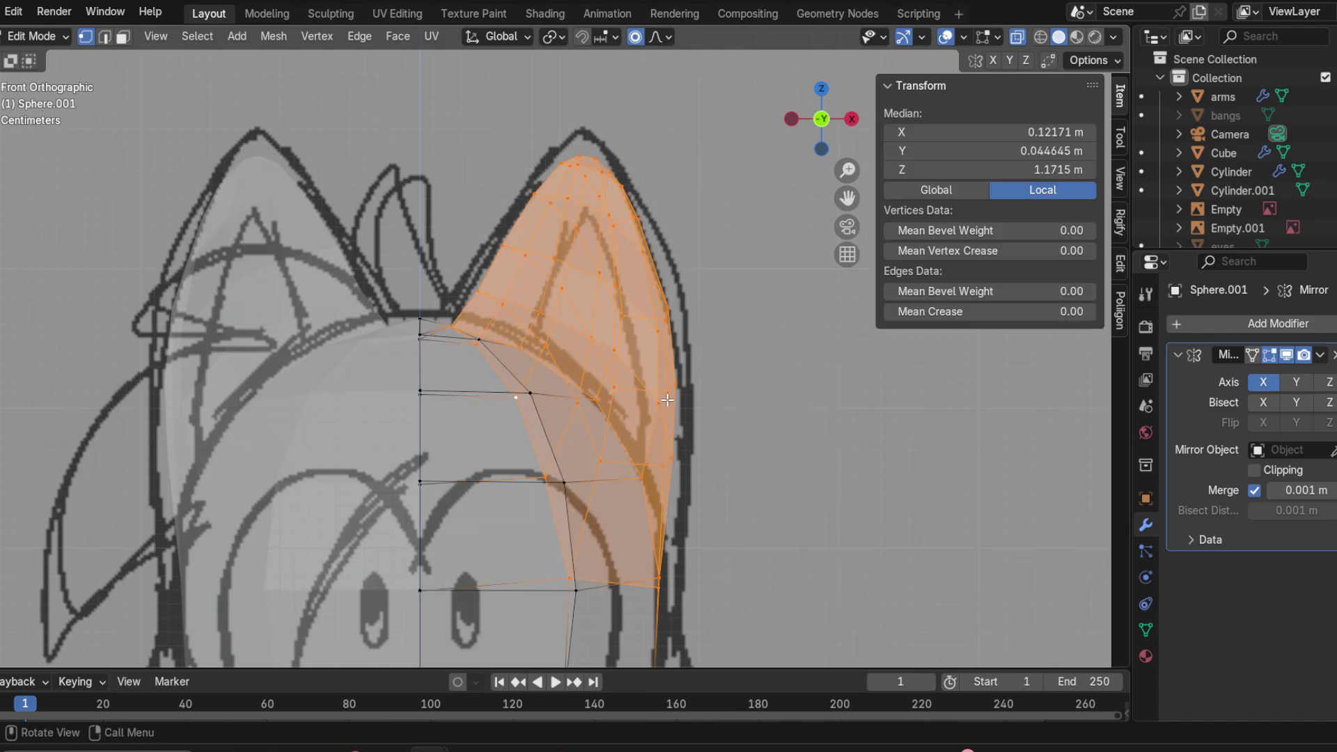
key(g)
key(x)
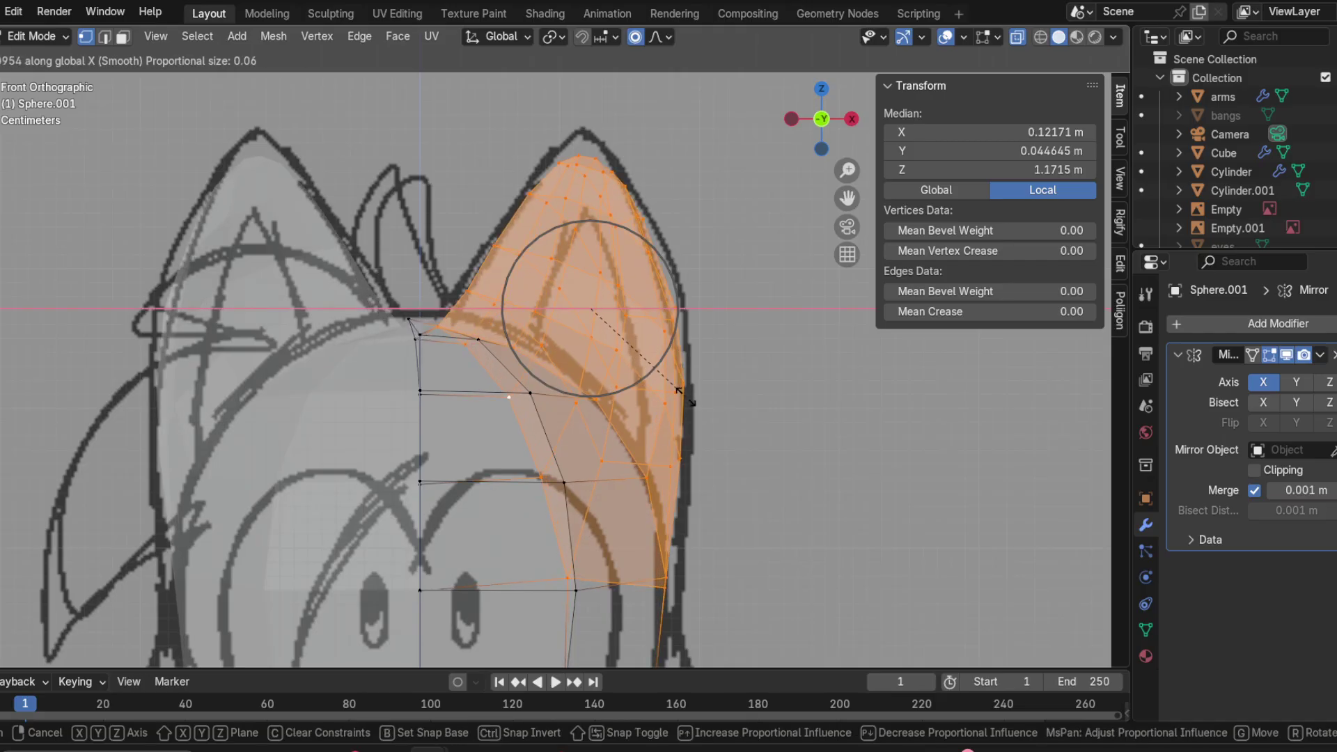
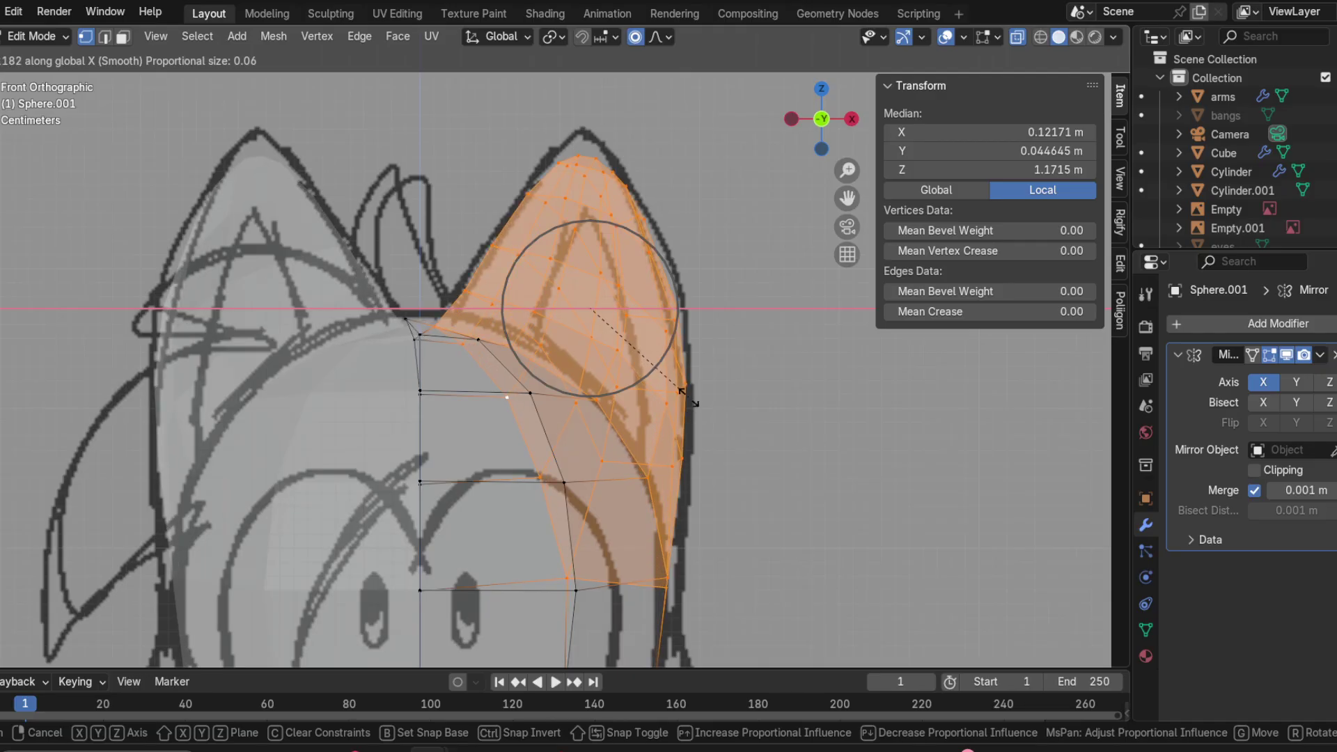
right_click(684, 393)
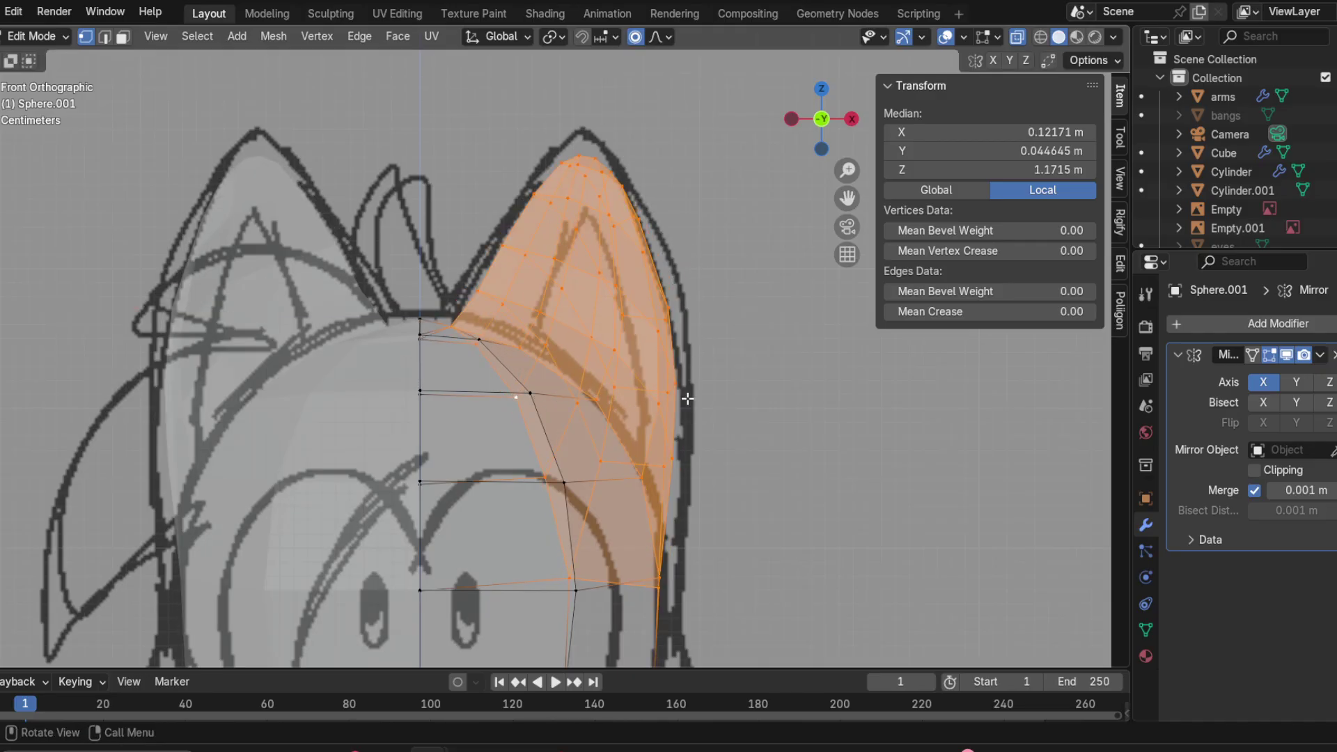
Step: Turn on Clipping for the Mirror modifier and widen the selected ear to about 1.105 along X with proportional editing
click(1256, 470)
key(x)
key(g)
key(x)
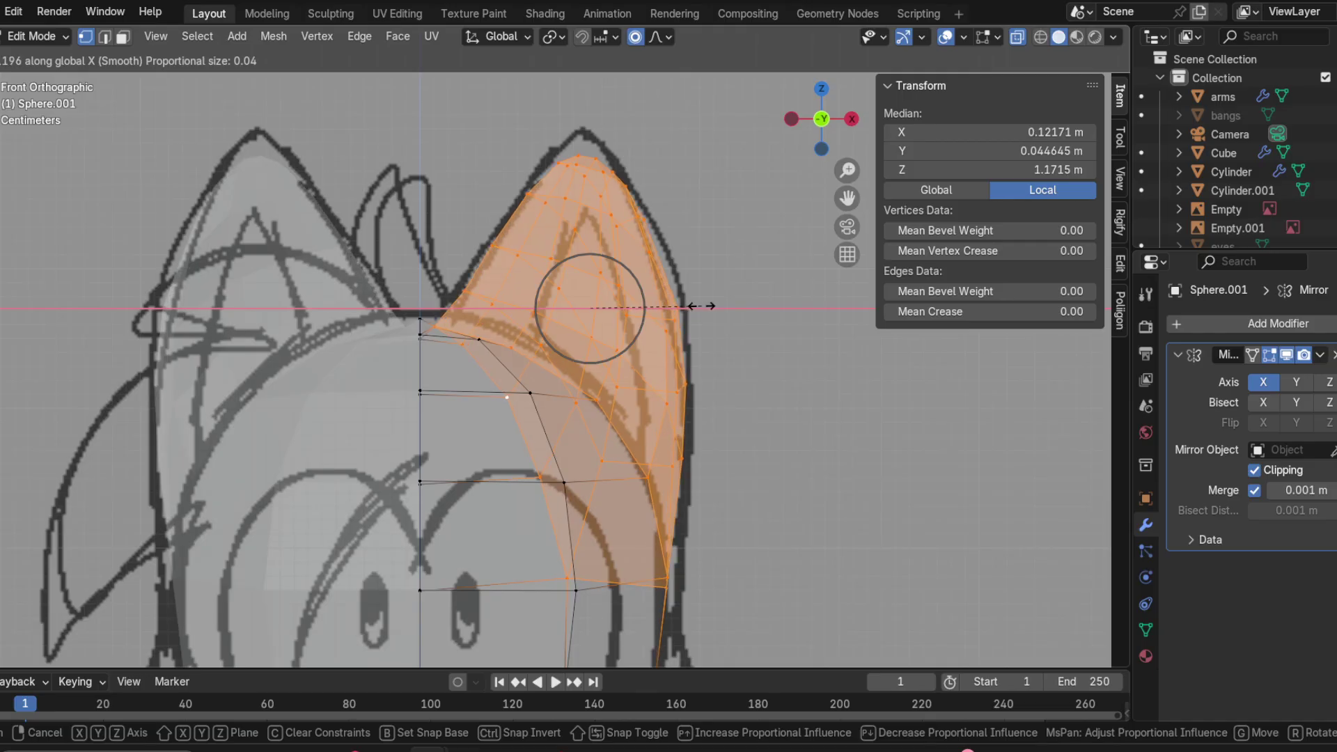
scroll(701, 306, up, 1)
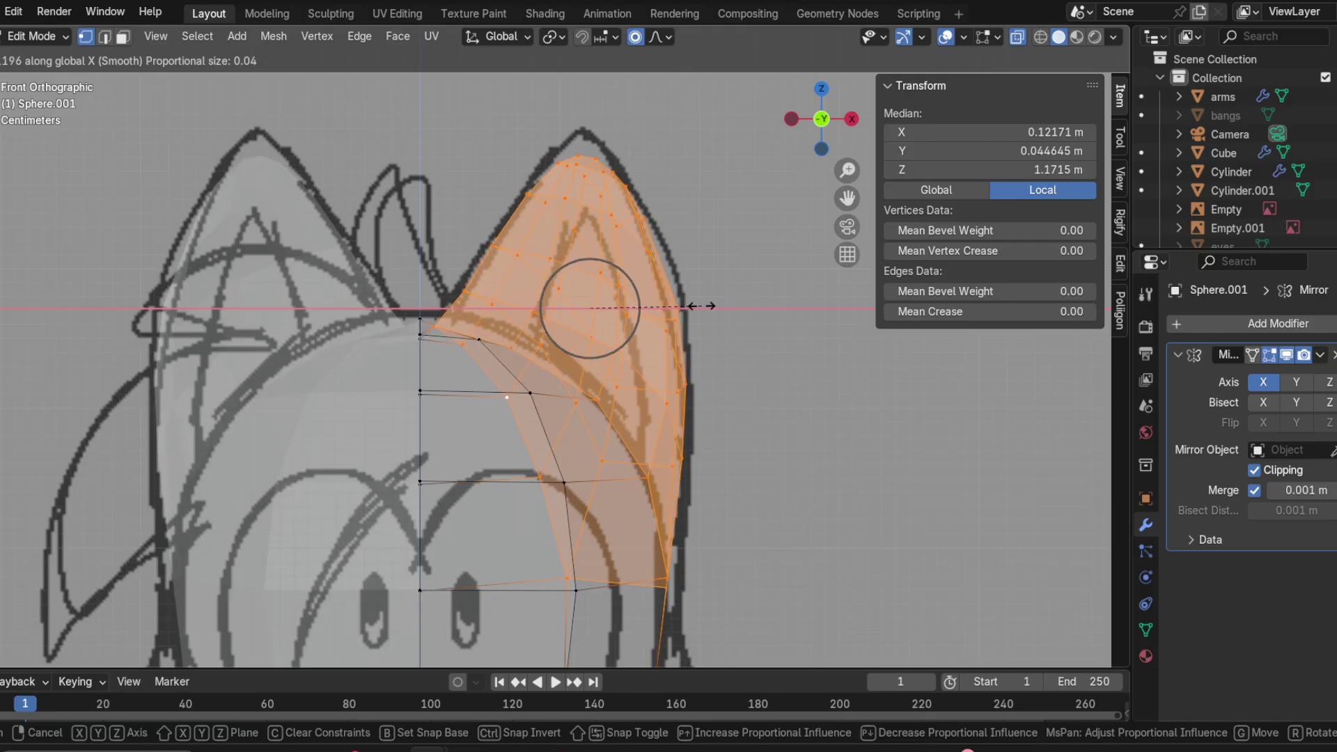
click(700, 305)
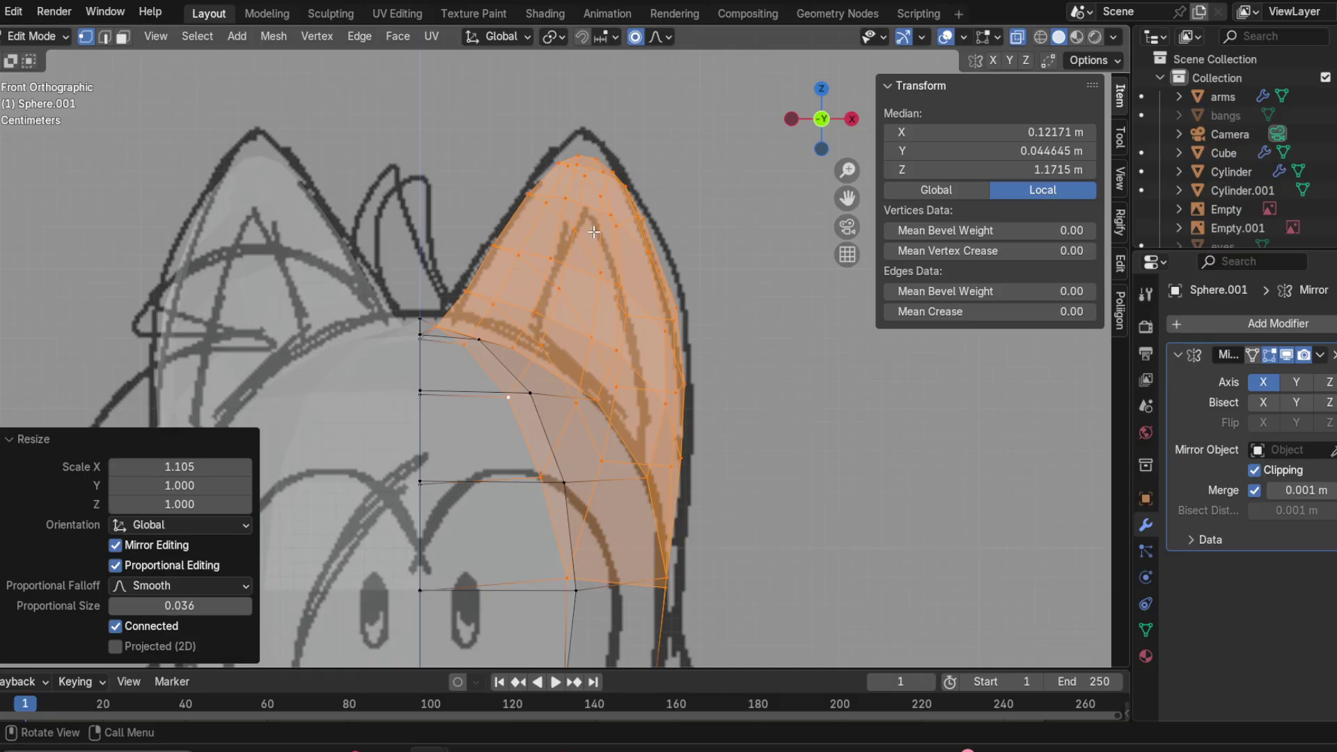
Step: Select the ear's upper vertices and raise them about 0.011 m along Z with a proportional size of about 0.10 m
mouse_move(501, 164)
mouse_down()
mouse_move(710, 232)
mouse_move(502, 223)
mouse_up()
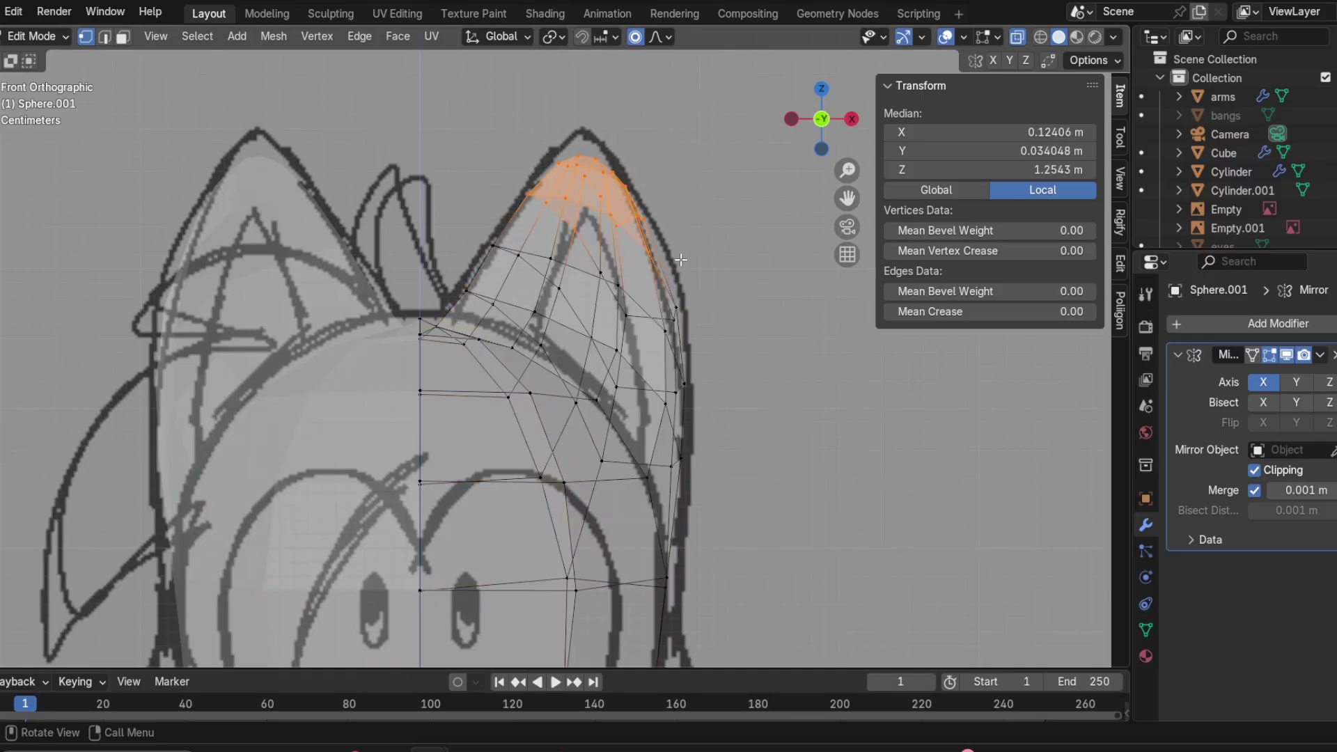
key(g)
key(z)
scroll(681, 260, down, 6)
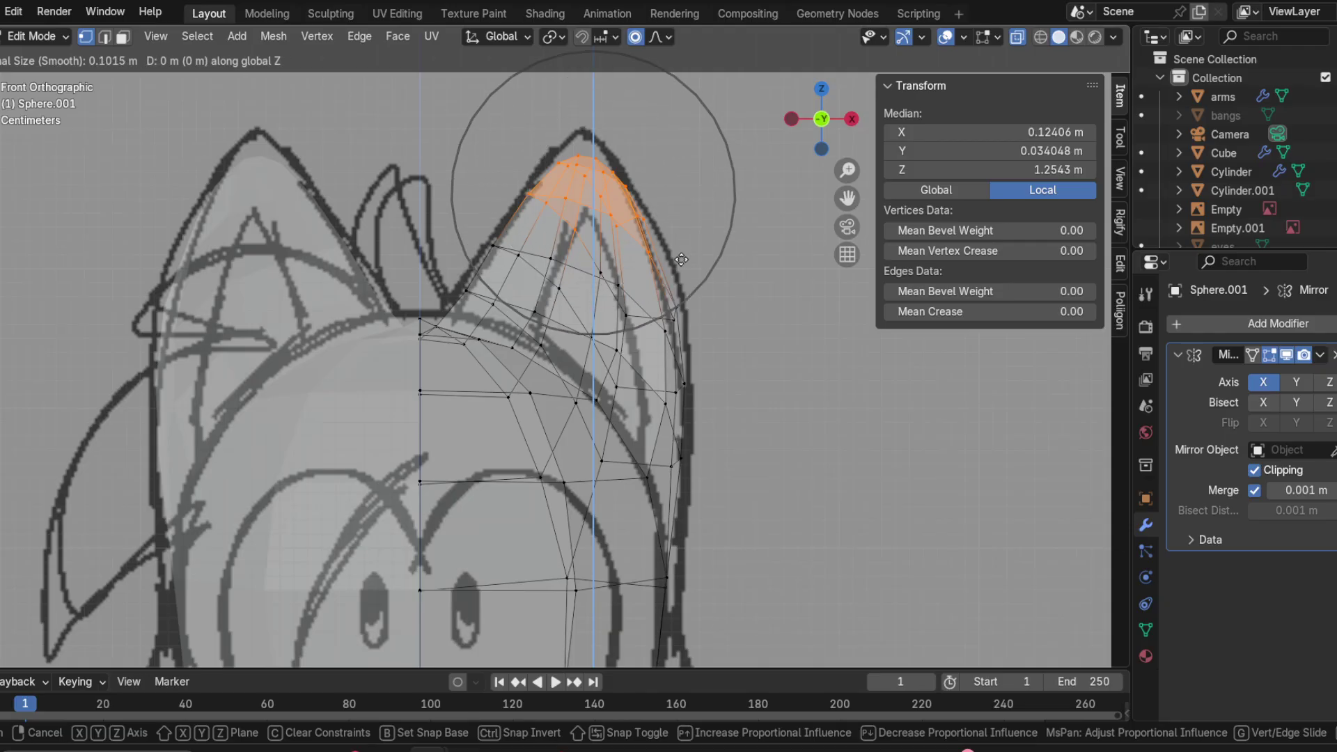
click(682, 244)
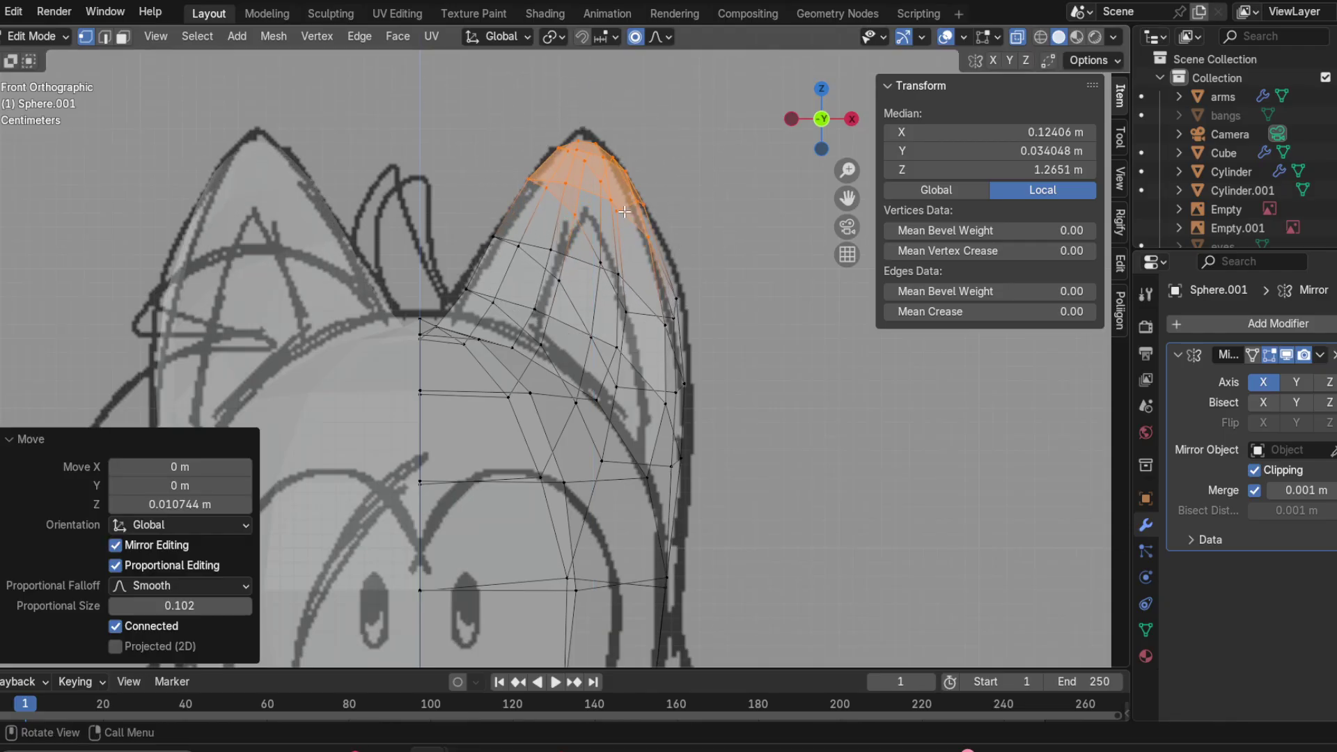
Step: Try scaling a smaller group of ear tip vertices uniformly to about 0.62 with a proportional size of about 0.063 m
key(g)
click(651, 211)
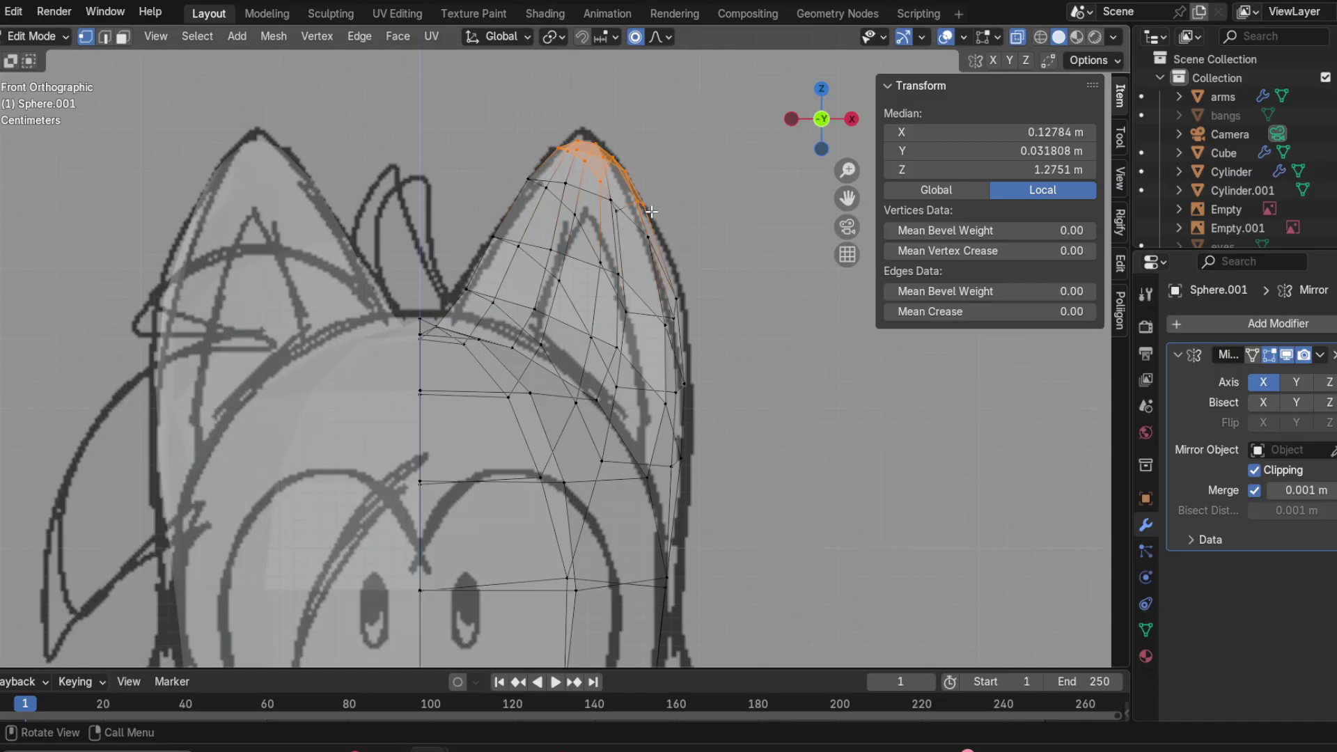
key(s)
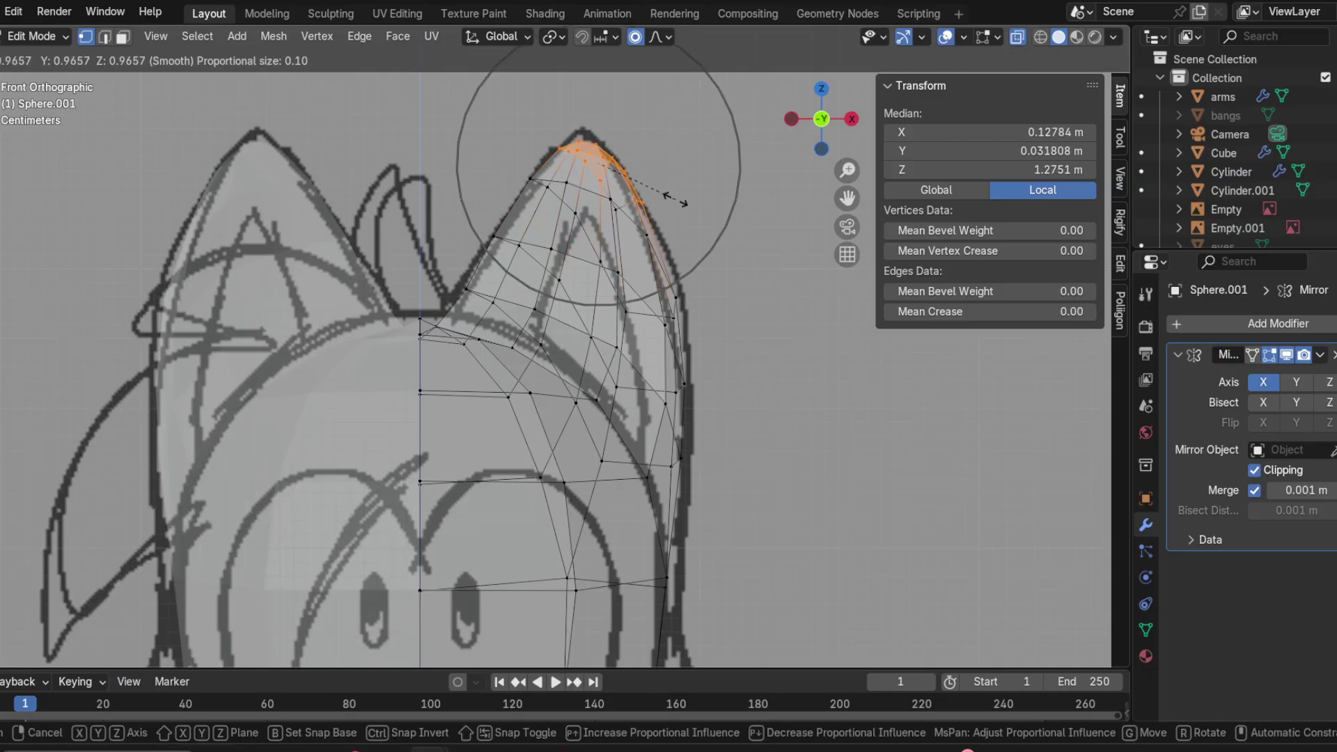
scroll(668, 196, up, 5)
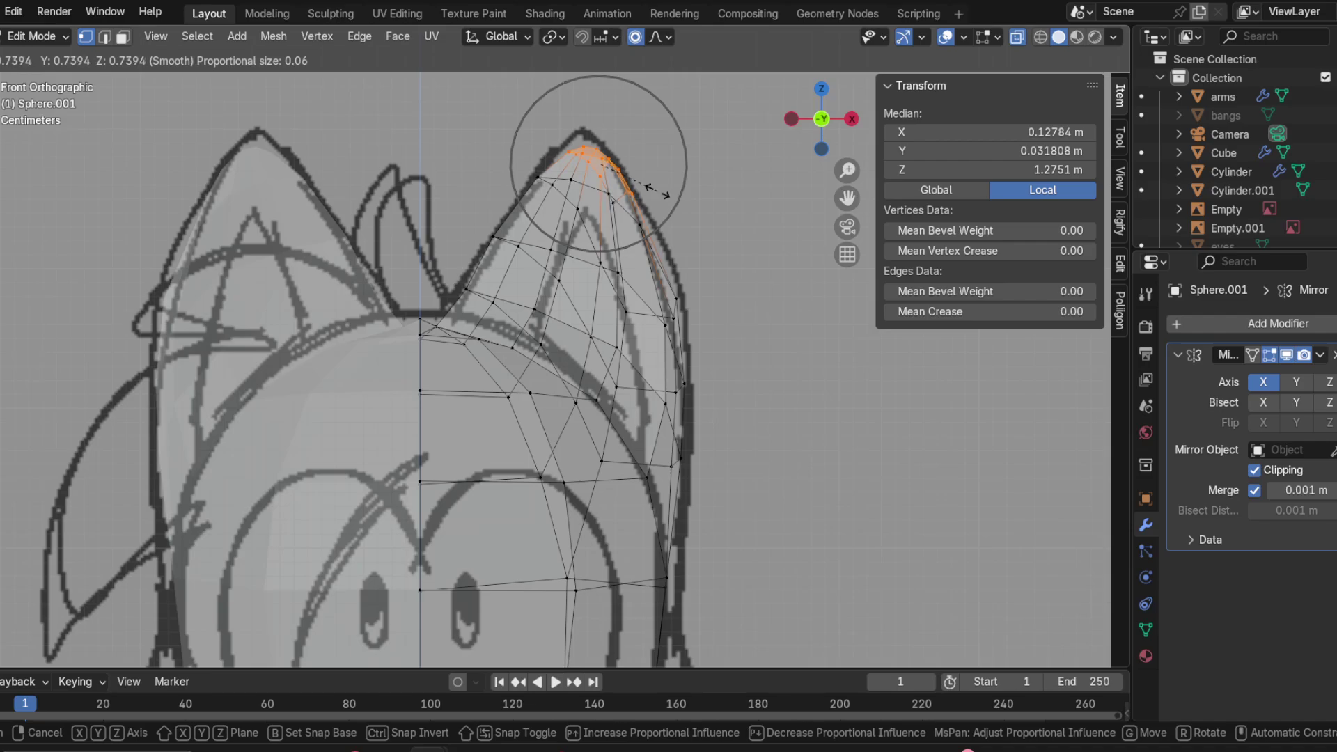
click(653, 190)
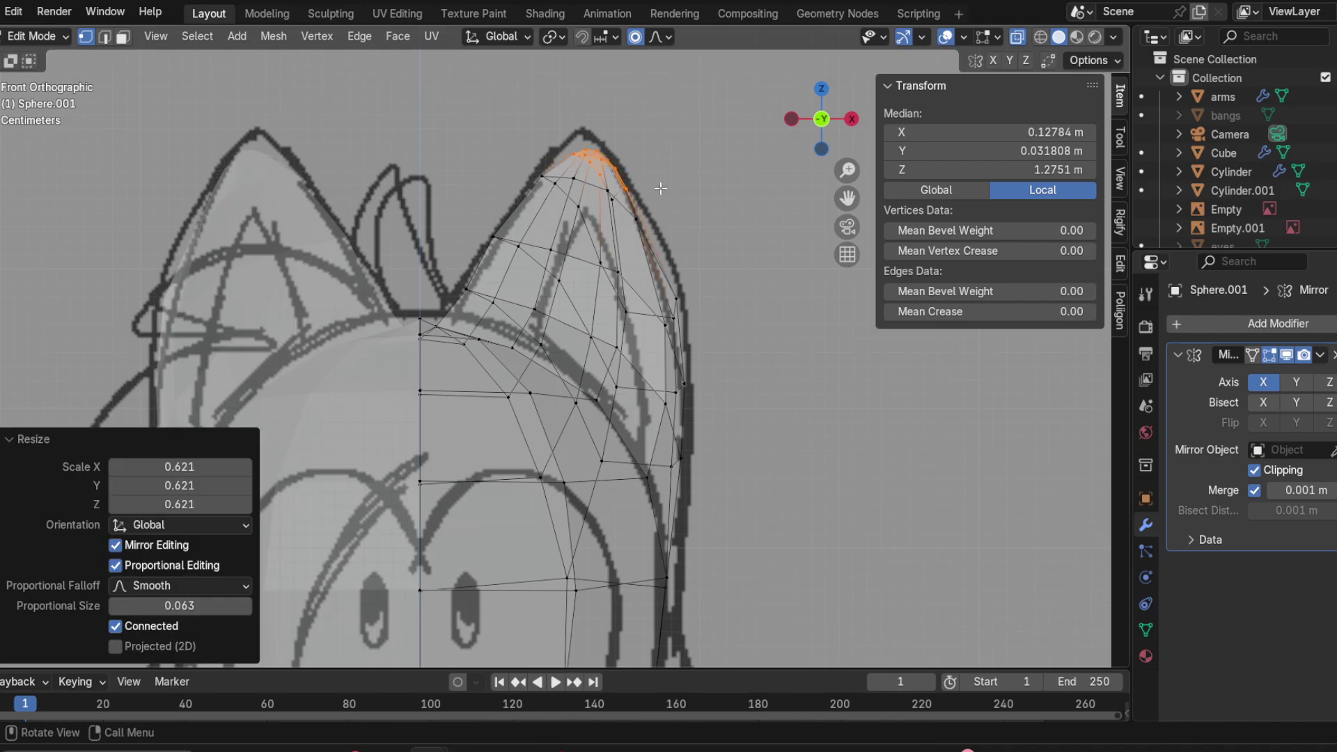
Step: Undo the tip scaling and compare earlier ear states in the edit history, ending with the widened ear and raised tip in front view
middle_drag(653, 189, 818, 165)
key(ctrl+z)
mouse_move(819, 128)
mouse_down()
mouse_move(697, 221)
mouse_move(643, 219)
mouse_up()
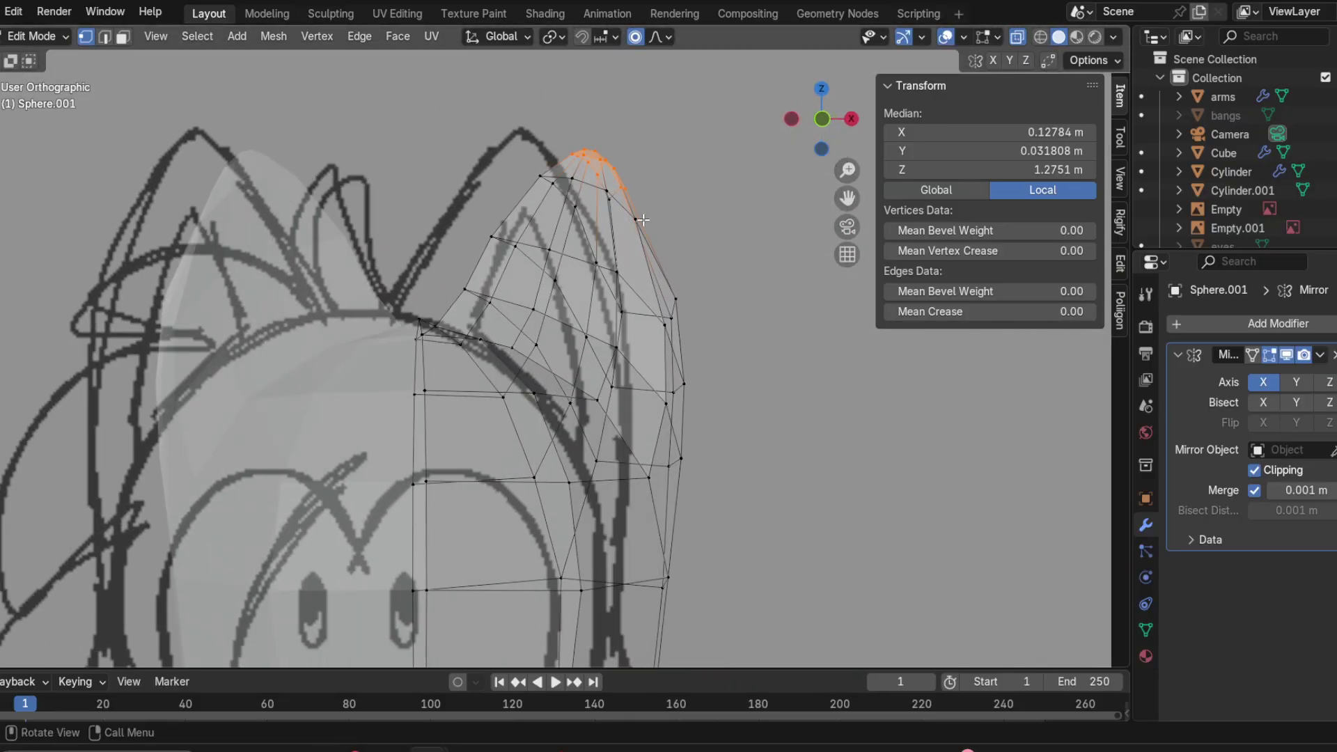
key(ctrl+KP_Add)
key(ctrl+KP_Add)
key(ctrl+KP_Add)
key(ctrl+KP_Add)
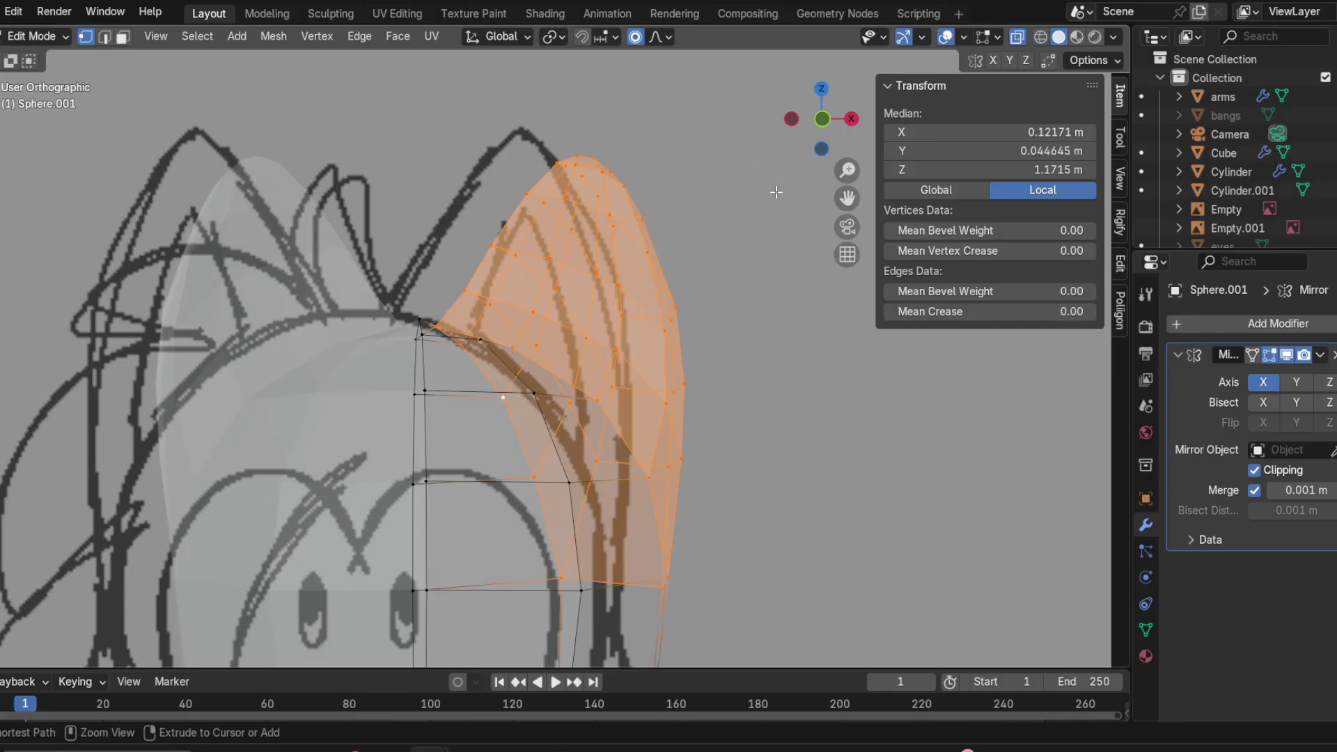
key(shift+r)
key(shift+r)
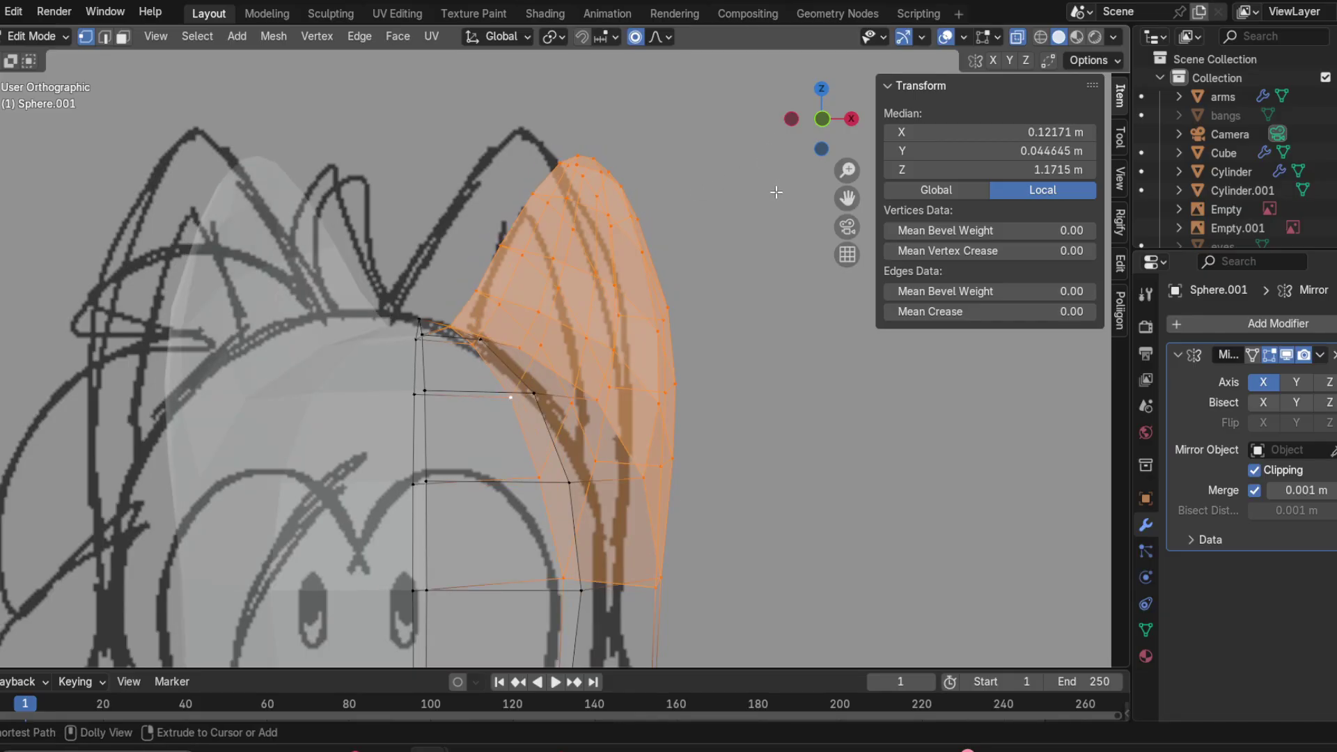
key(ctrl+KP_Subtract)
key(ctrl+KP_Subtract)
key(ctrl+KP_Subtract)
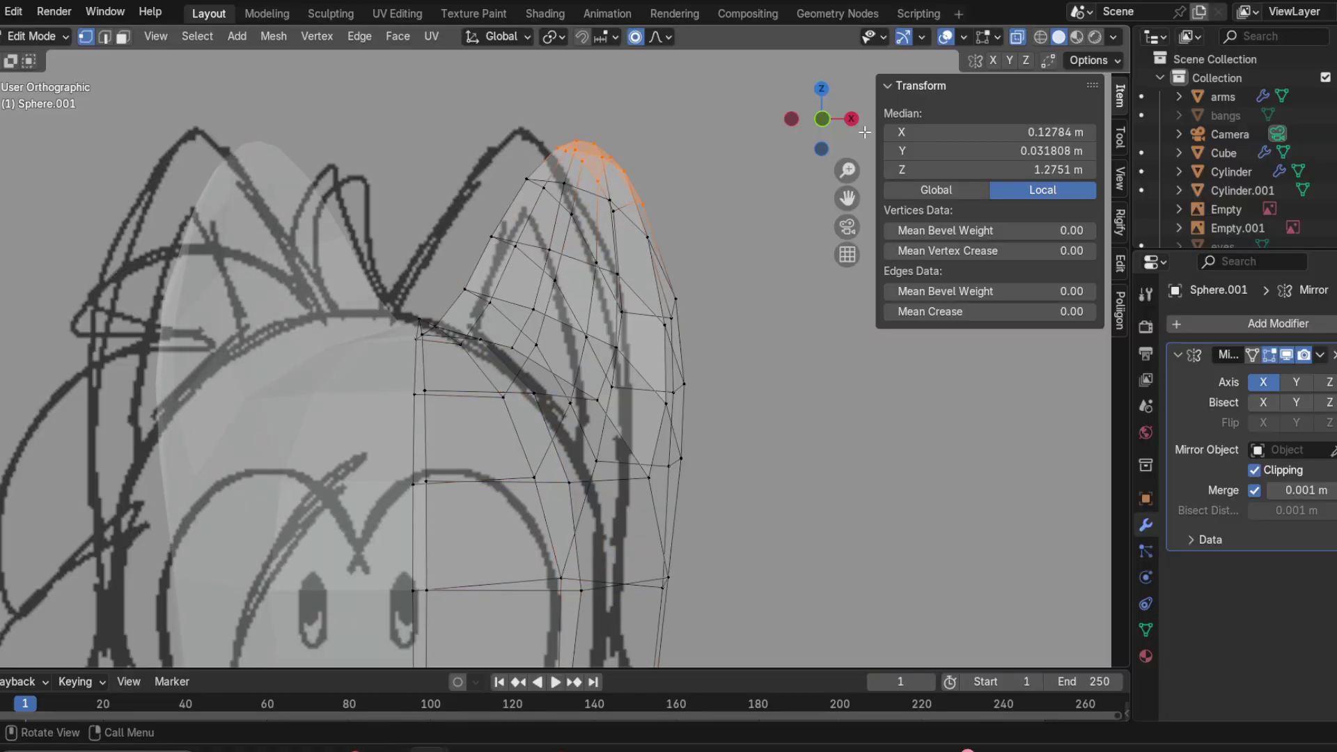
click(821, 123)
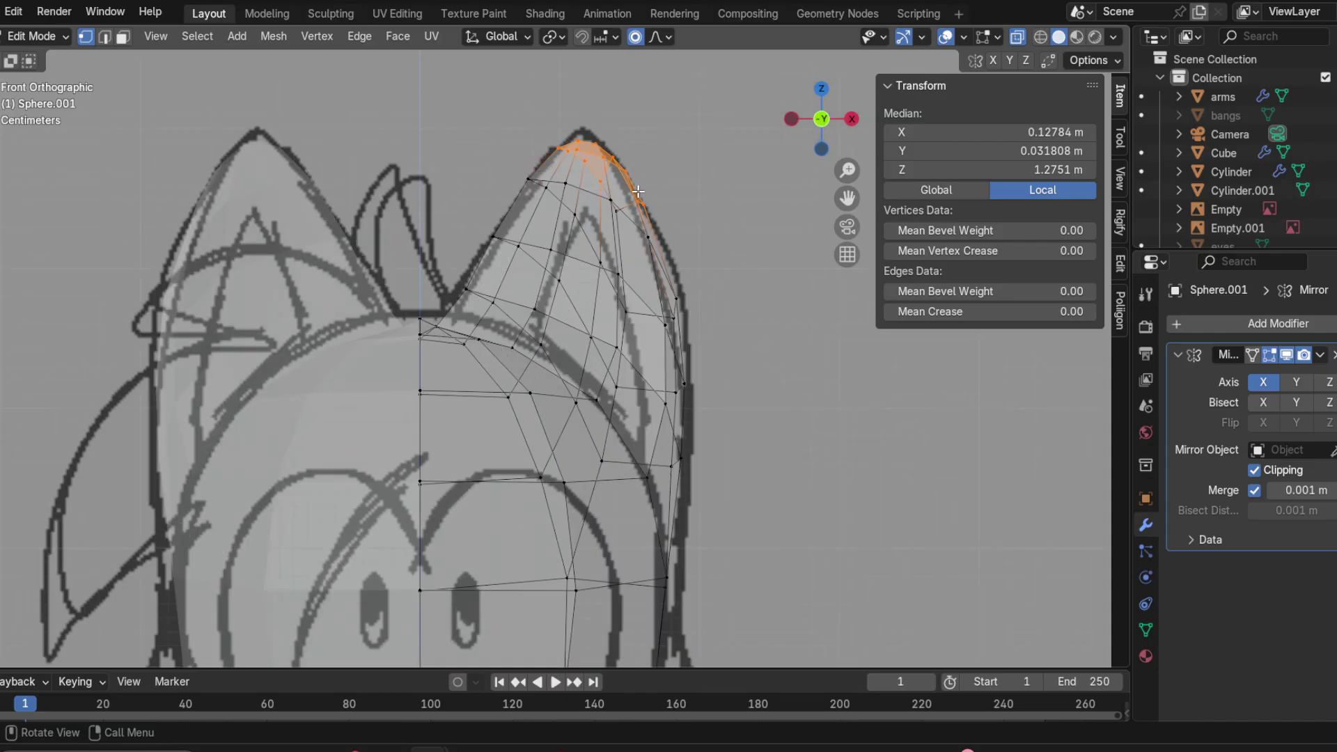
Step: Scale the topmost ear vertices to about 0.71 with a proportional size of 0.164 m, and nudge them about 0.003 m inward and up
click(604, 189)
drag(534, 171, 660, 108)
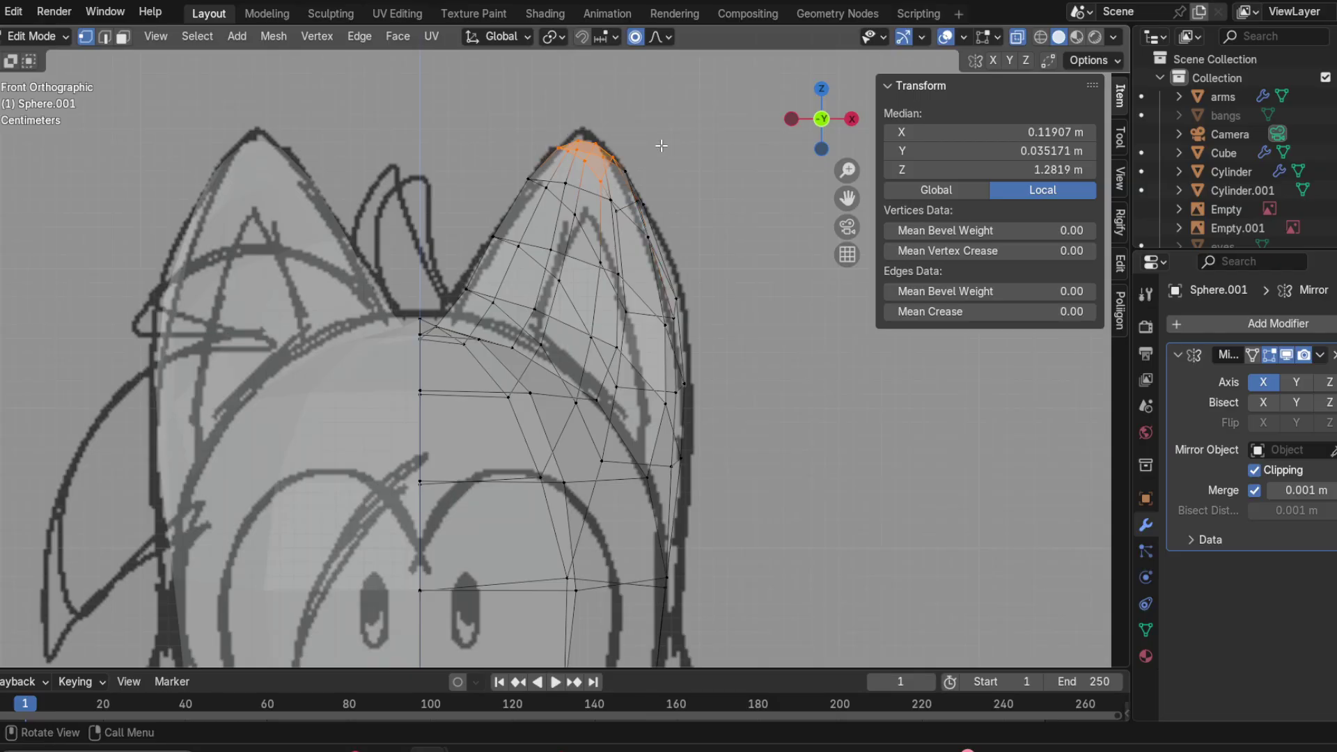
middle_drag(646, 179, 472, 273)
click(793, 124)
key(s)
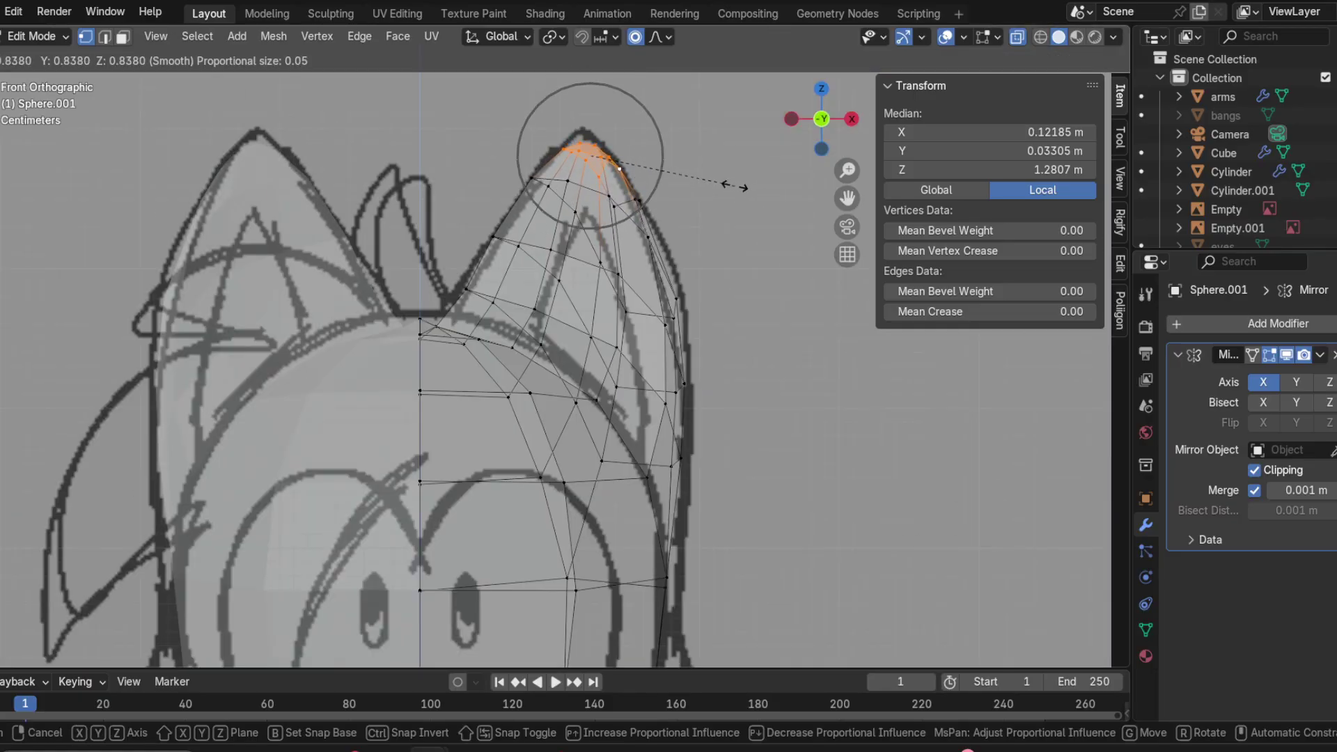
scroll(734, 188, down, 9)
scroll(734, 193, down, 3)
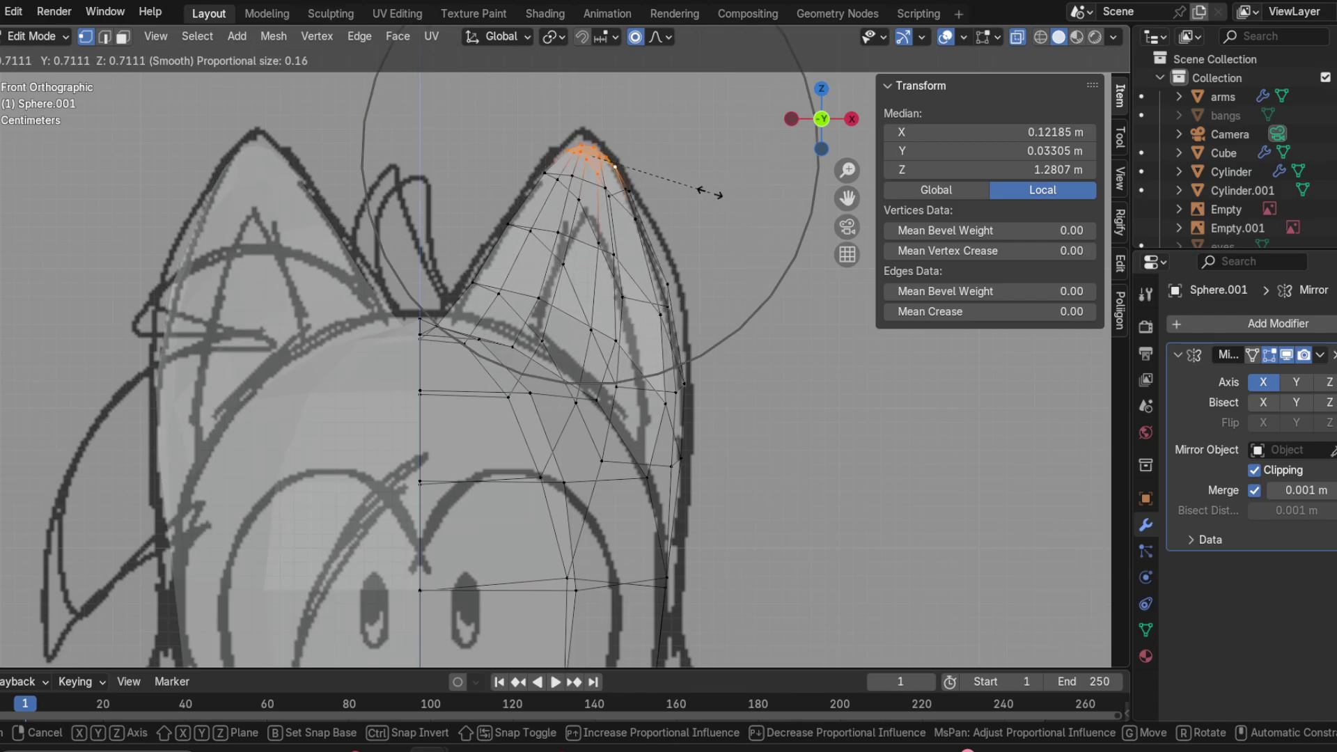
click(709, 193)
key(g)
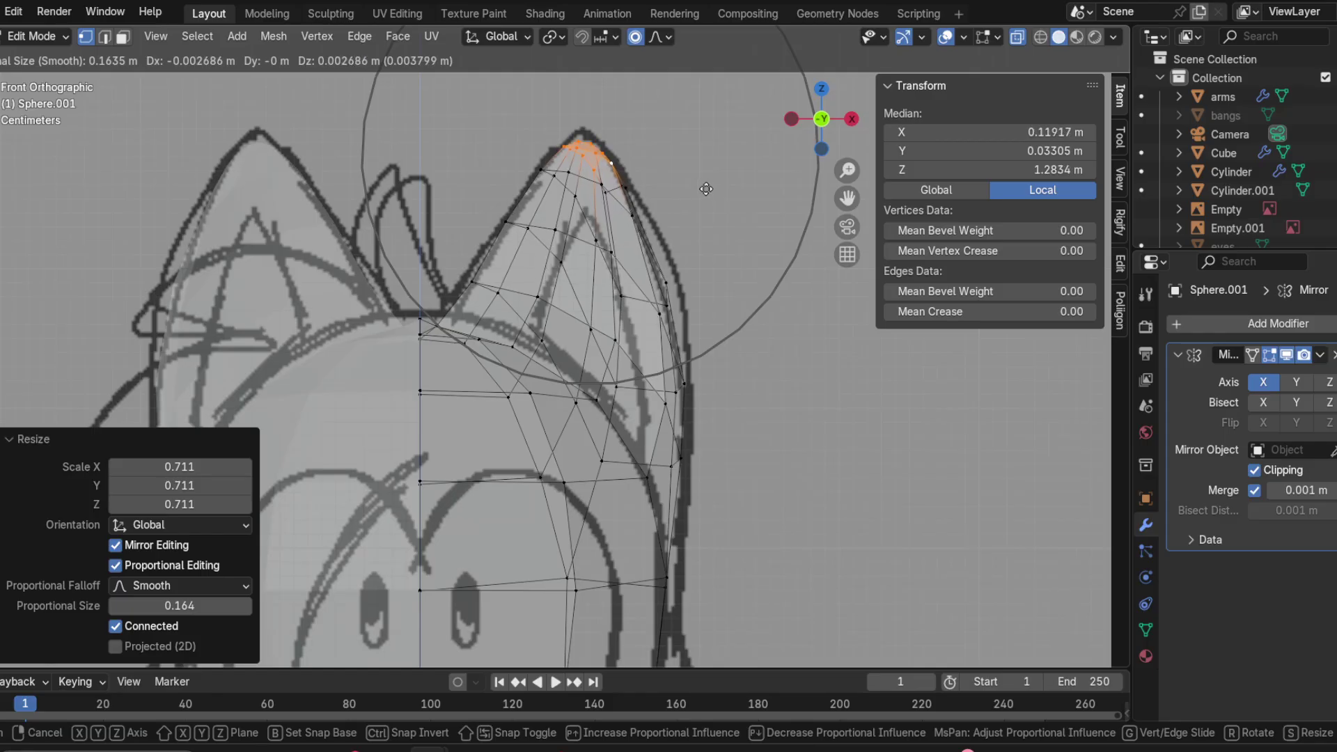
click(706, 189)
Step: Clear the selection and examine the head and ears from the side and front, including with overlays hidden
key(alt+a)
mouse_move(744, 335)
middle_down()
mouse_move(400, 335)
mouse_move(516, 490)
mouse_move(588, 391)
mouse_move(713, 370)
mouse_move(737, 346)
mouse_move(592, 378)
mouse_move(592, 272)
middle_up()
scroll(478, 341, up, 2)
drag(796, 147, 836, 133)
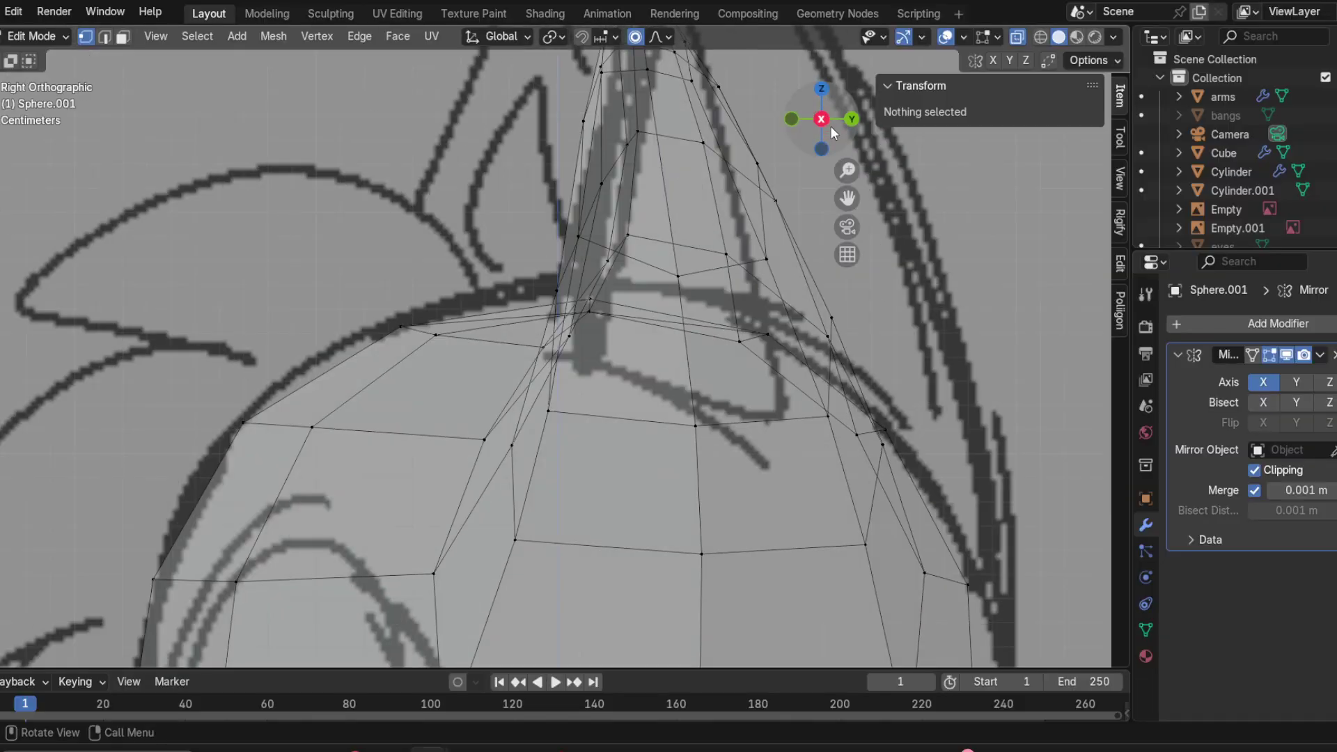
click(839, 134)
click(851, 118)
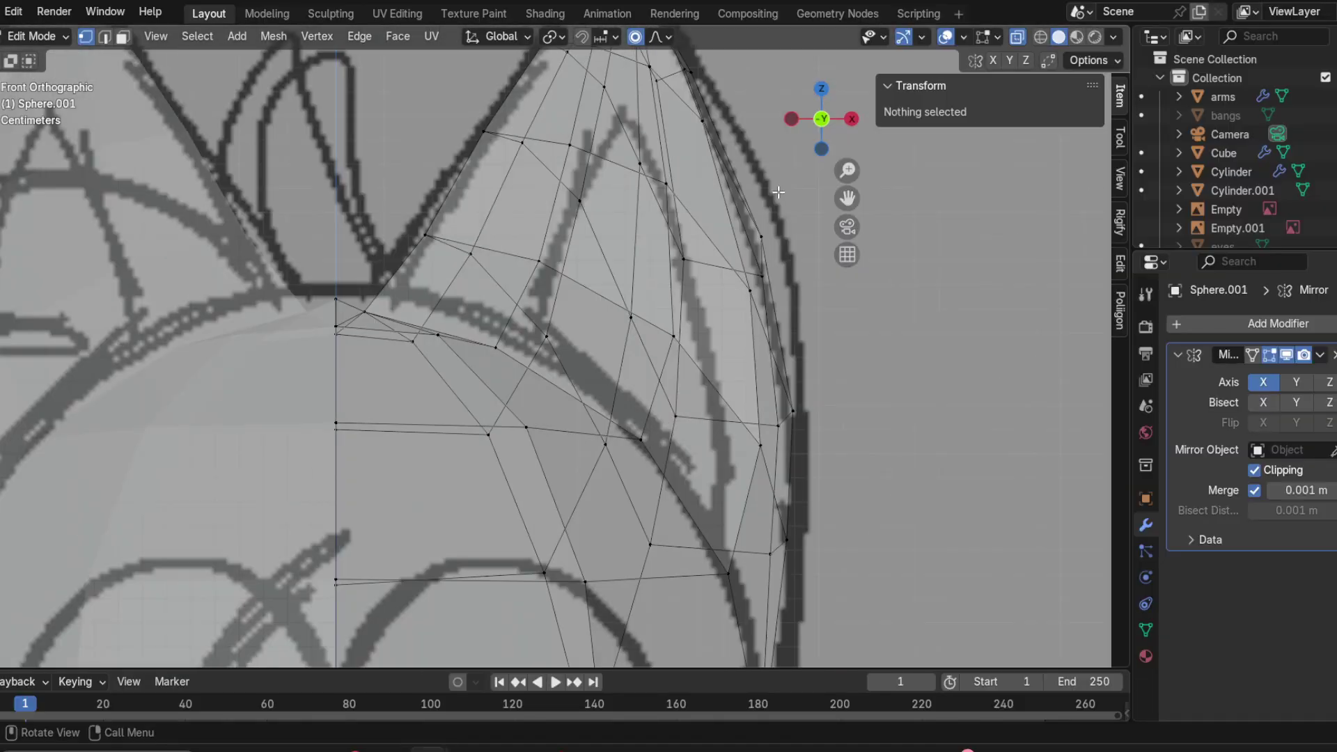
click(946, 37)
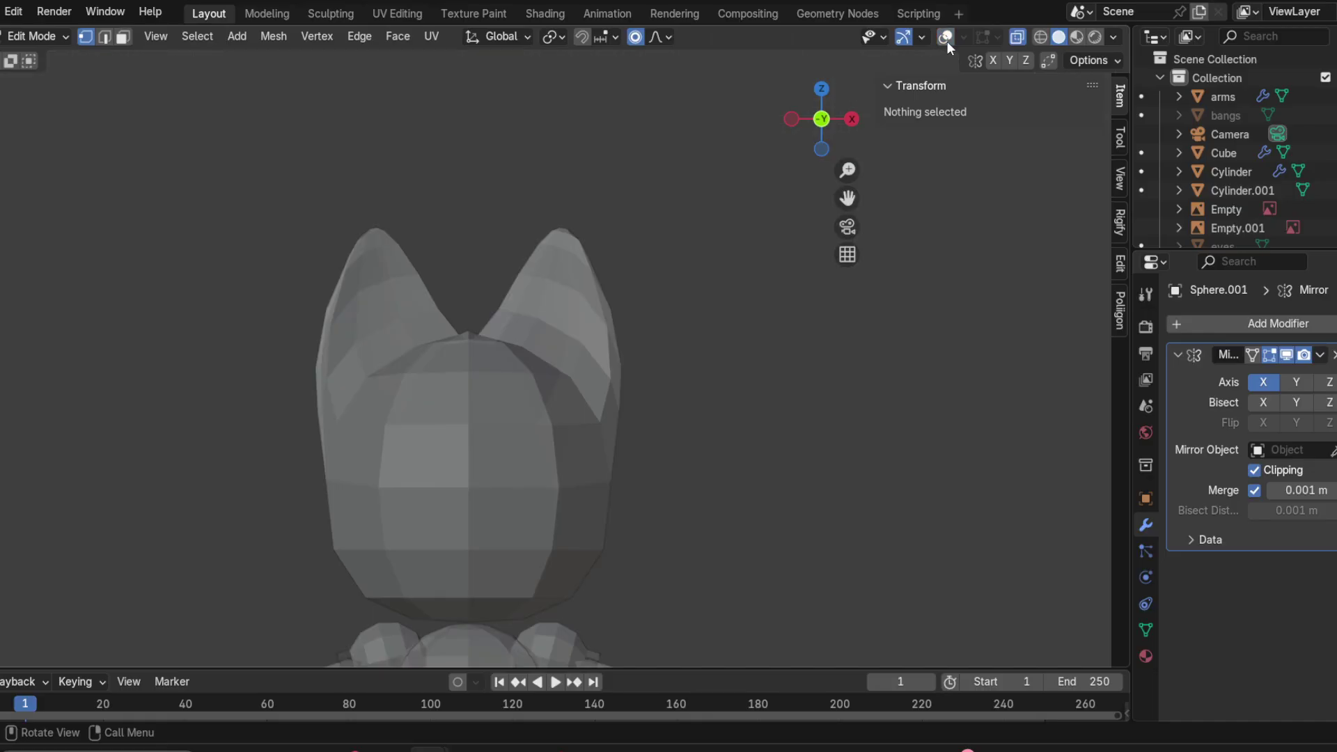
middle_drag(780, 440, 615, 436)
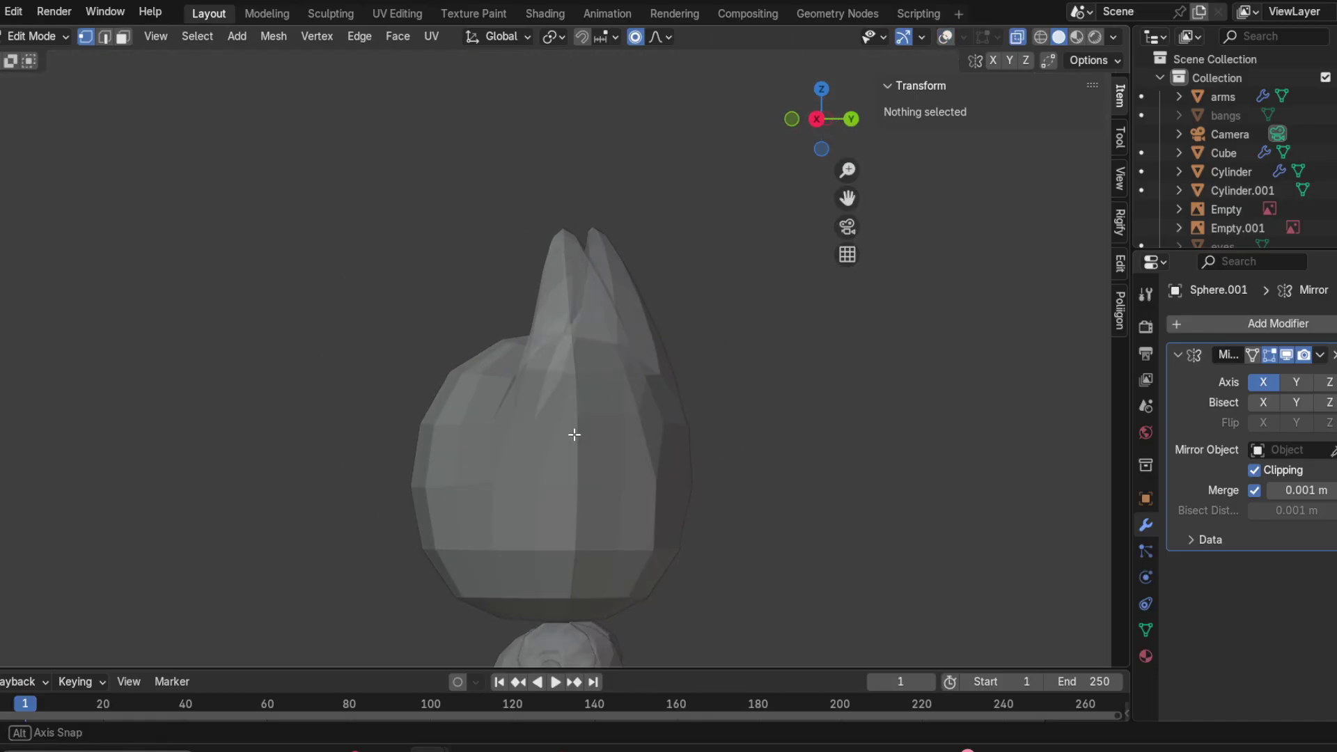
click(823, 120)
mouse_move(513, 394)
middle_down()
mouse_move(492, 397)
mouse_move(916, 426)
mouse_move(662, 409)
mouse_move(344, 418)
mouse_move(718, 412)
mouse_move(850, 427)
mouse_move(594, 436)
mouse_move(669, 487)
mouse_move(500, 403)
mouse_move(478, 337)
mouse_move(567, 364)
mouse_move(618, 420)
mouse_move(532, 365)
mouse_move(469, 298)
mouse_move(403, 287)
mouse_move(424, 316)
mouse_move(463, 321)
mouse_move(436, 337)
mouse_move(485, 310)
middle_up()
Step: Show the overlays and lower the centre-line vertex between the ears about 0.0017 m along Z with a proportional size of about 0.029 m
click(945, 37)
click(441, 304)
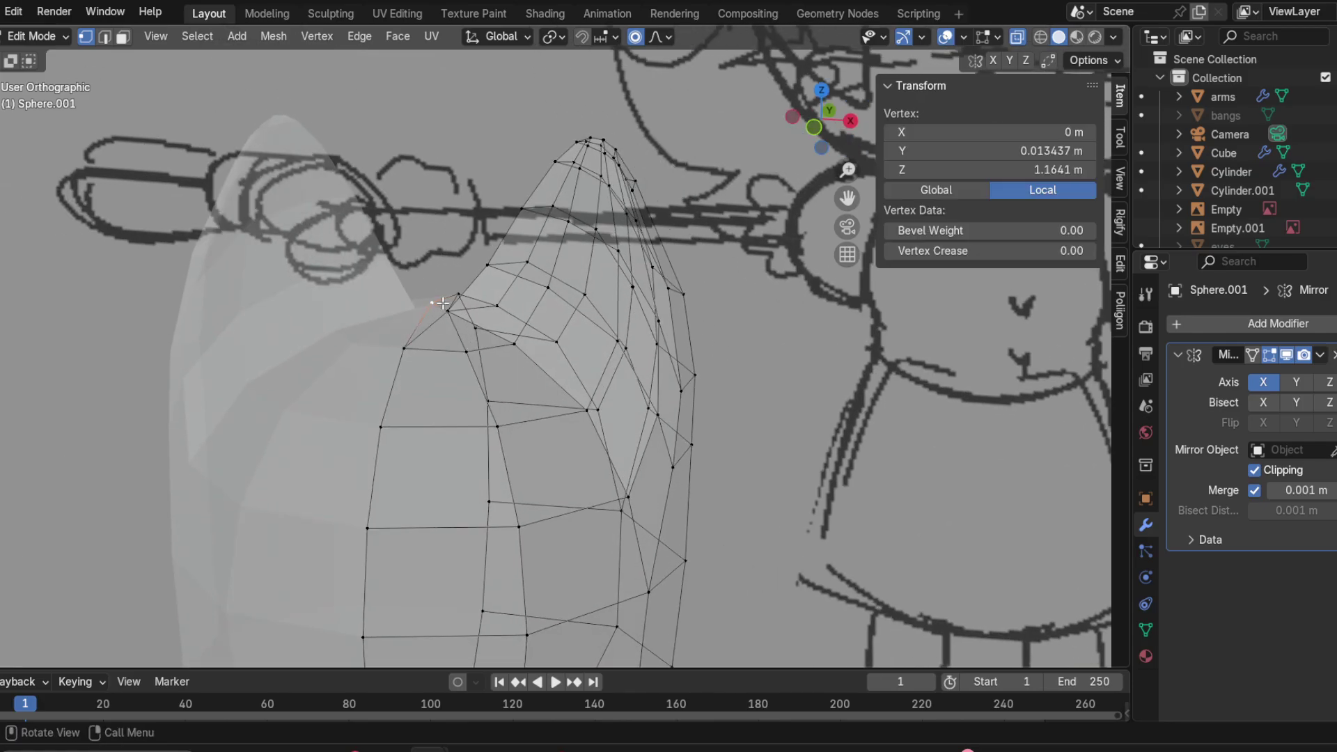
key(g)
key(z)
scroll(478, 298, up, 10)
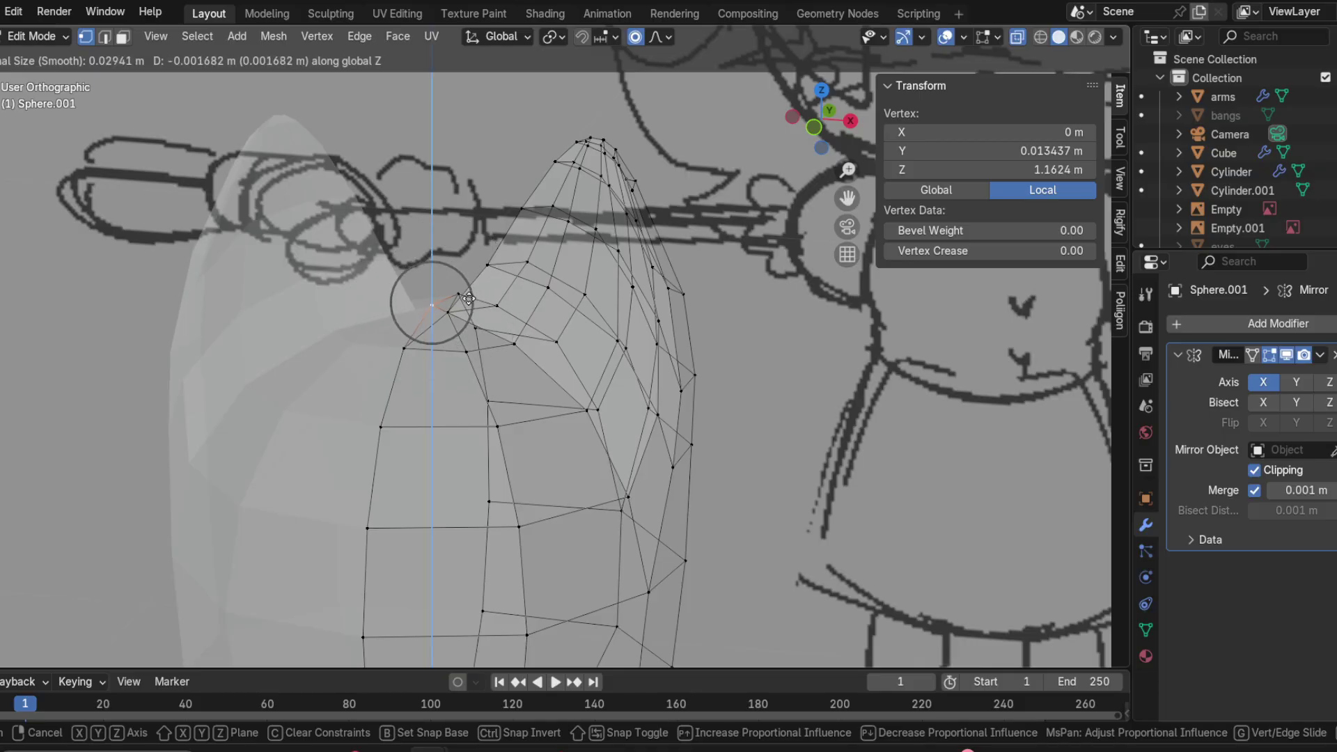
click(468, 299)
Step: Examine the area between the ears with overlays hidden and compare the head's outline with the front sketch
middle_drag(469, 299, 537, 278)
click(945, 37)
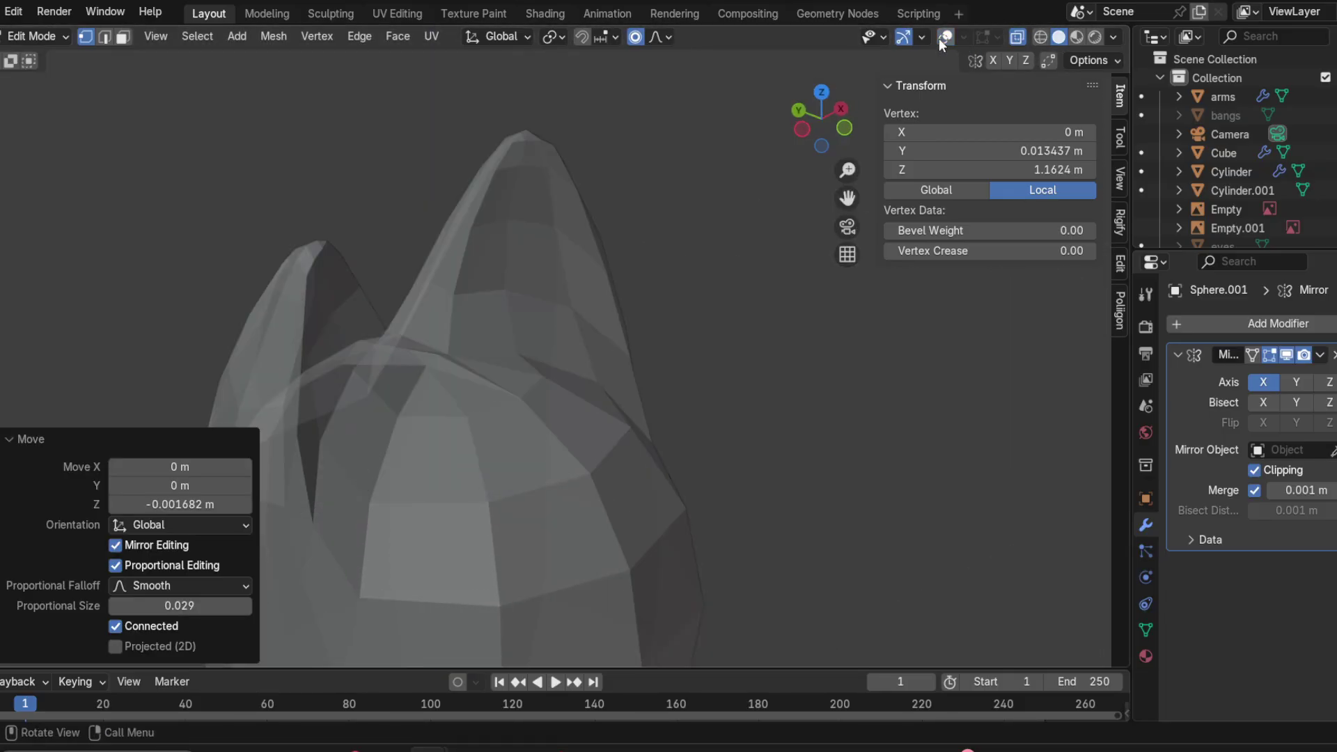
middle_drag(665, 312, 587, 237)
click(945, 37)
scroll(642, 378, up, 3)
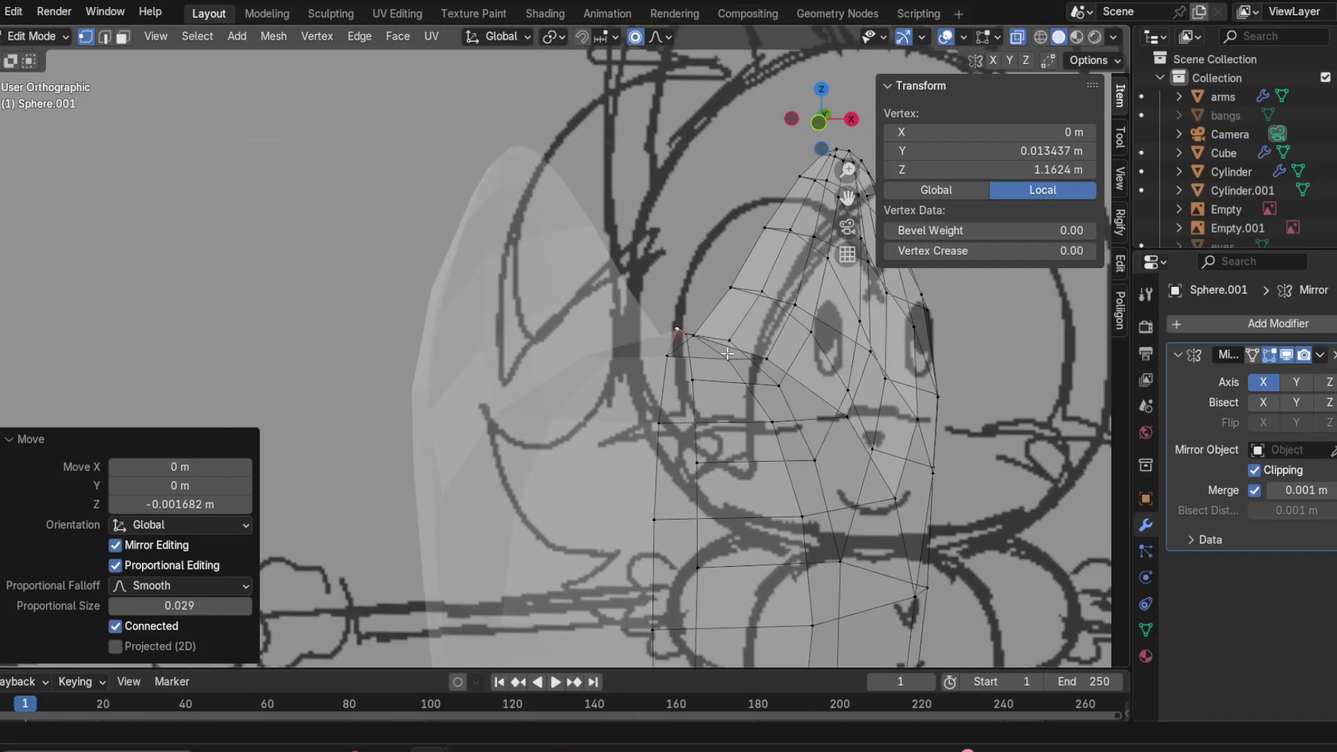
scroll(782, 384, down, 4)
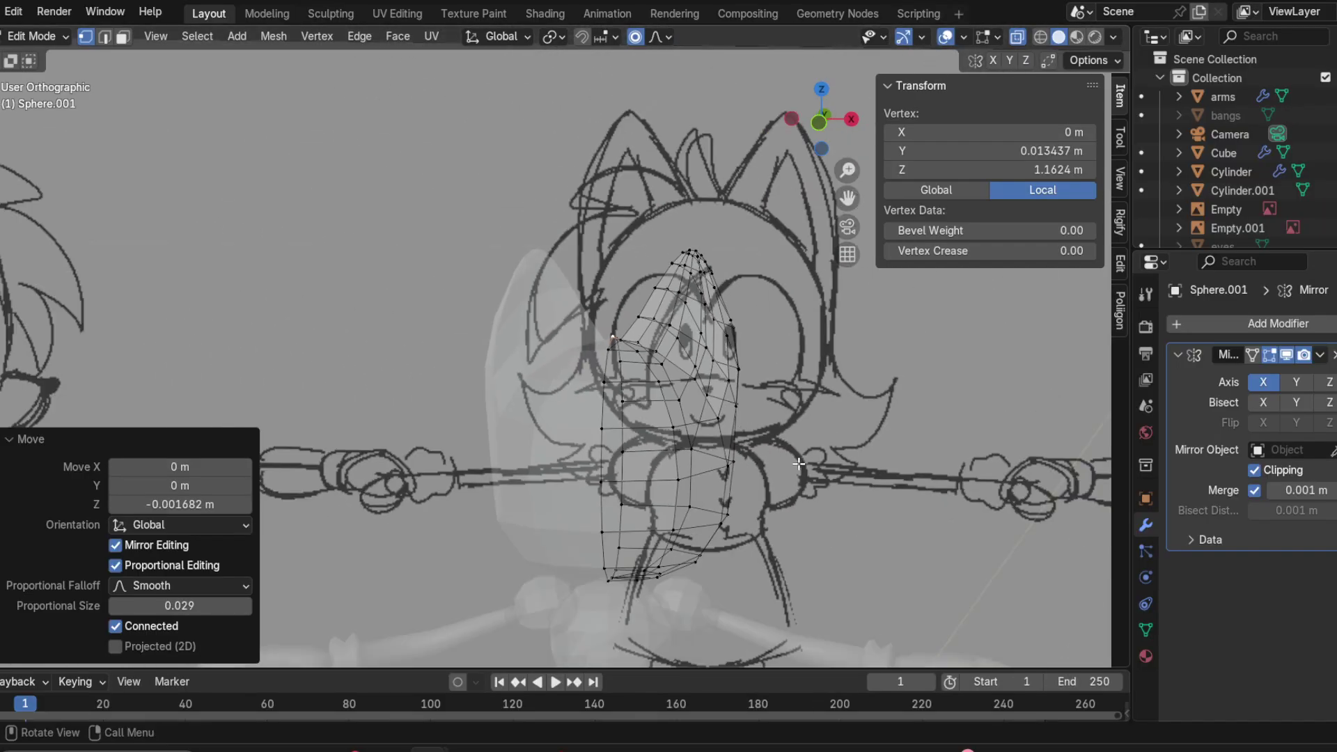
shift+middle_drag(921, 412, 832, 371)
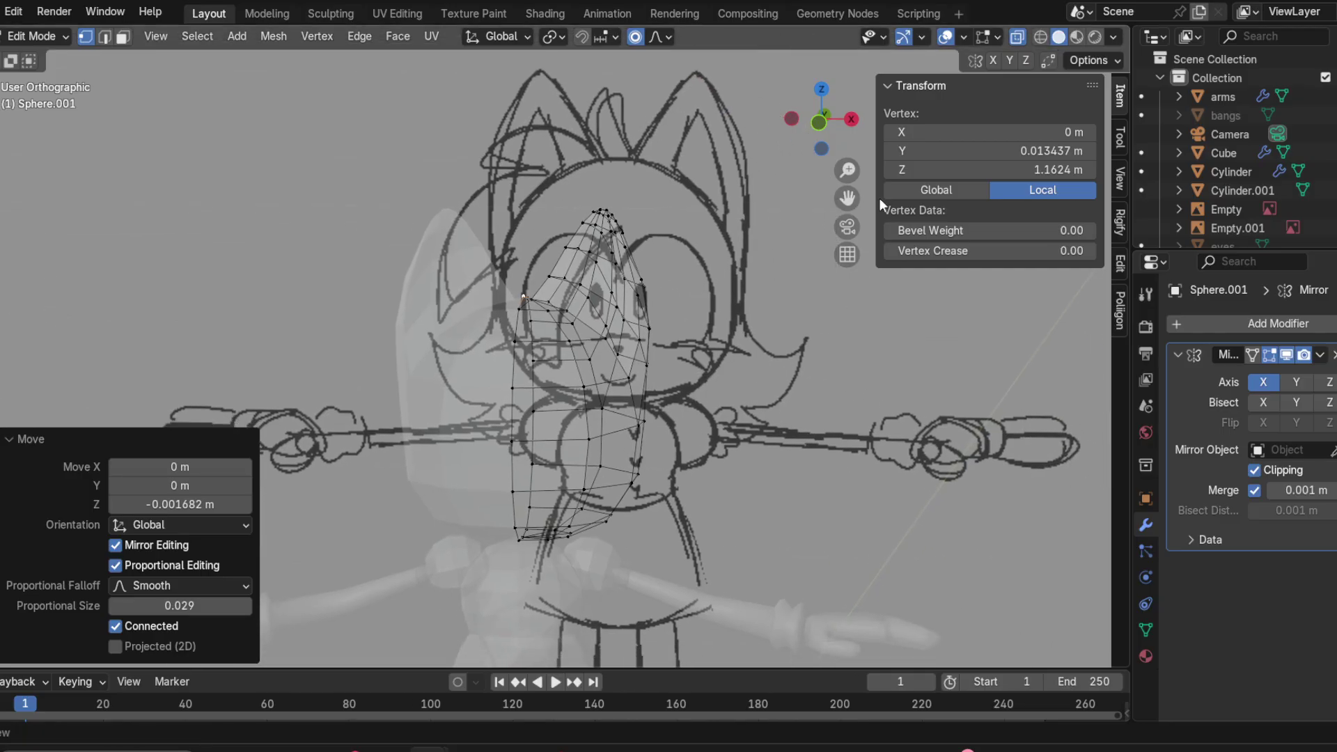
click(818, 125)
scroll(719, 346, up, 3)
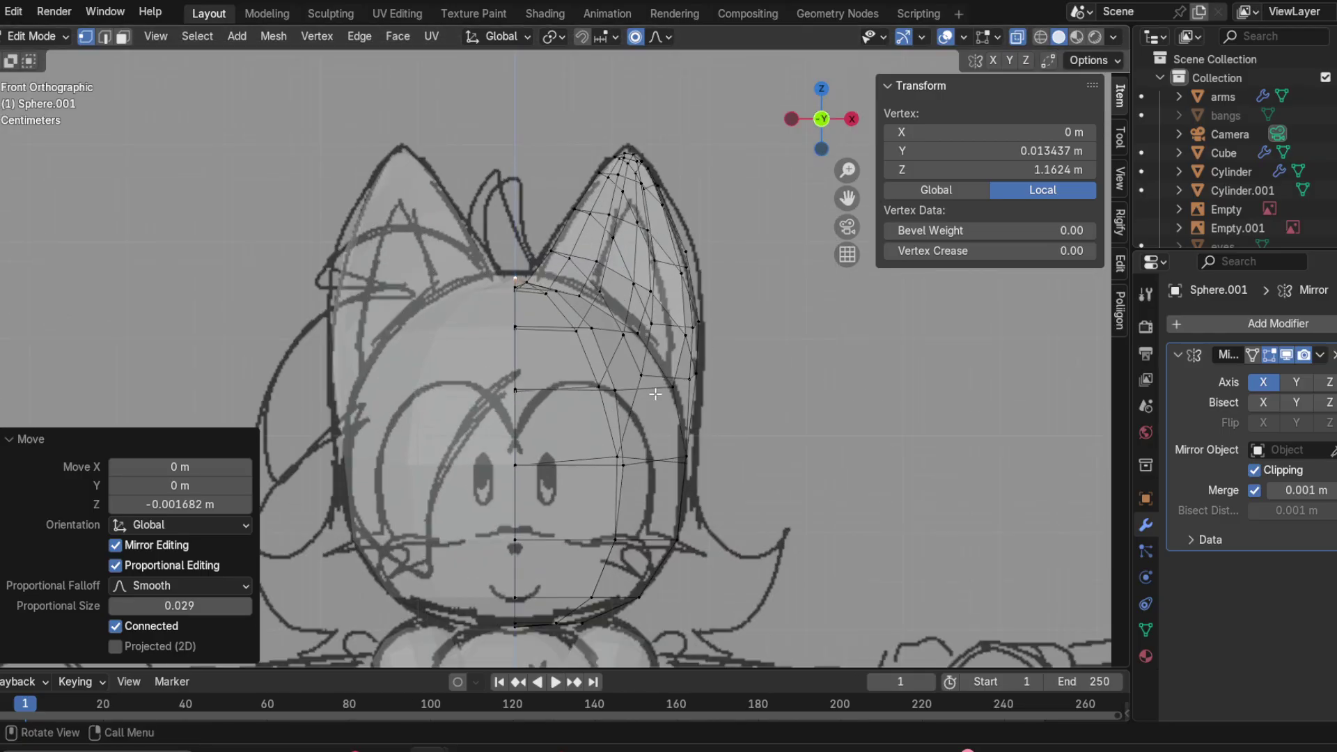
Step: Check the head from the side against the side sketch and save the file
mouse_move(656, 395)
middle_down()
mouse_move(663, 376)
mouse_move(741, 406)
mouse_move(568, 409)
mouse_move(321, 348)
mouse_move(209, 230)
mouse_move(5, 77)
middle_up()
scroll(568, 410, down, 3)
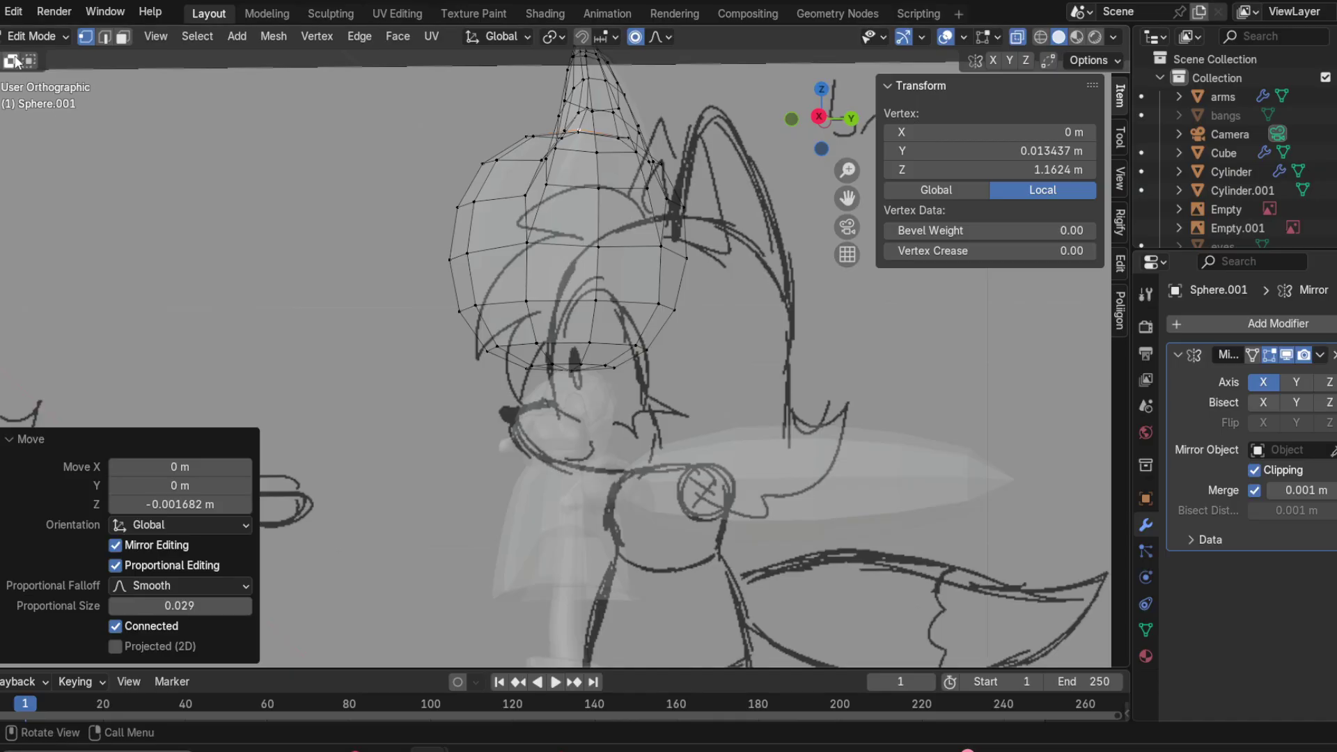
click(3, 12)
click(41, 133)
middle_drag(615, 284, 820, 358)
middle_drag(800, 124, 465, 376)
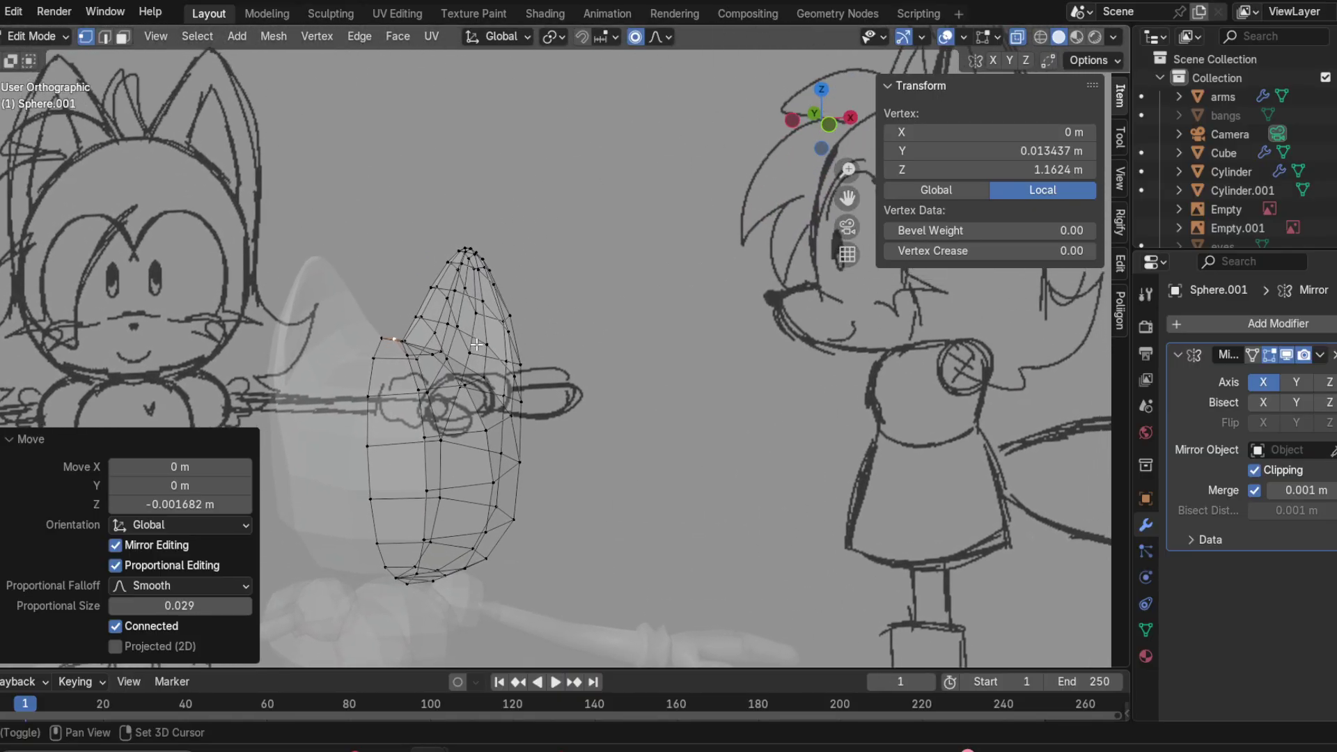
Step: Turn off X-ray and select the inner column of front faces on the ear, from its base to the tip
scroll(466, 369, up, 3)
mouse_move(444, 311)
middle_down()
mouse_move(472, 317)
mouse_move(378, 273)
mouse_move(498, 321)
middle_up()
click(810, 124)
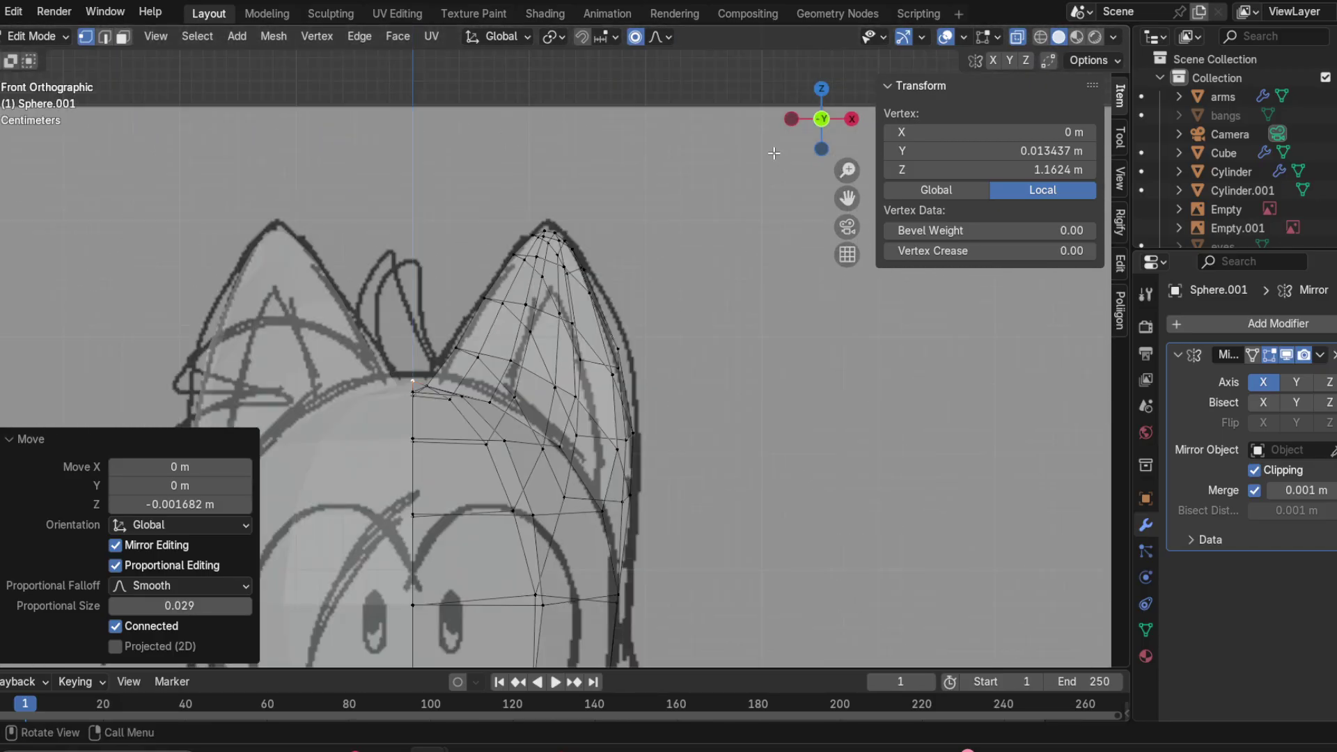
click(1017, 36)
scroll(507, 321, up, 3)
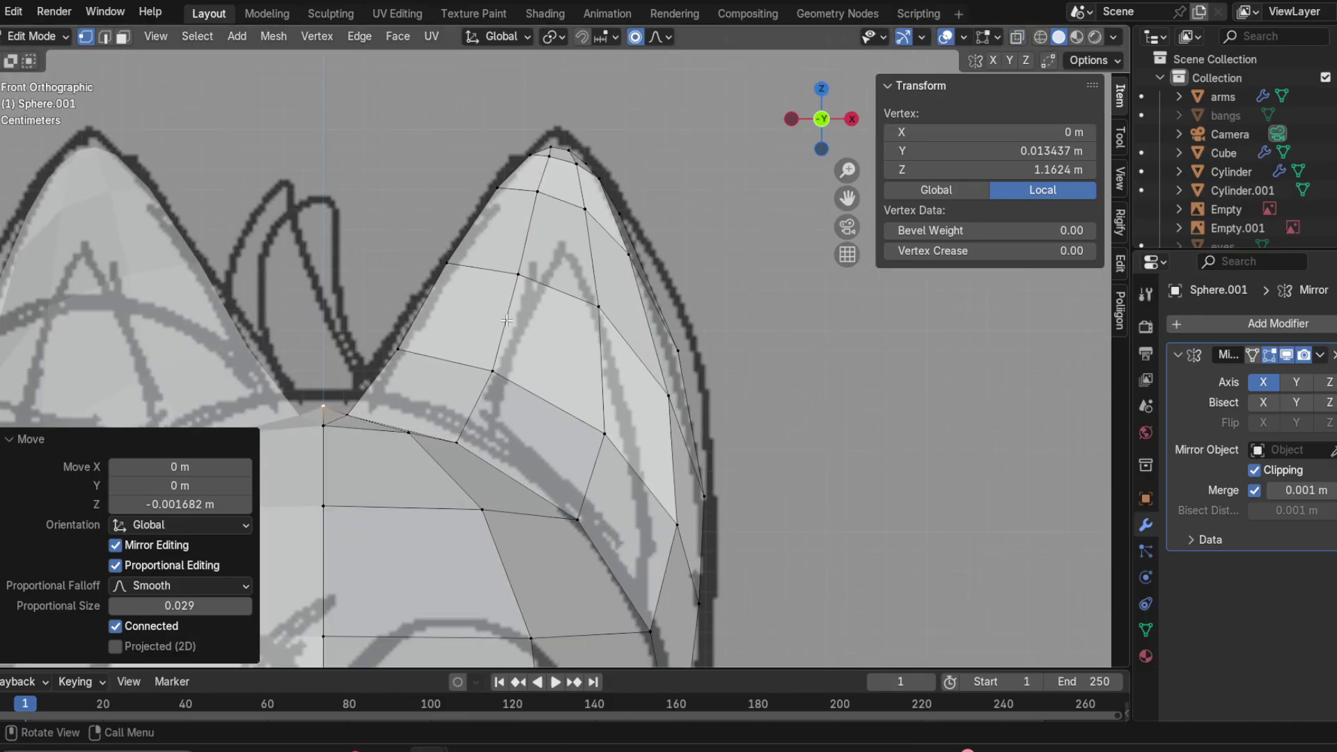
click(124, 37)
shift+click(449, 387)
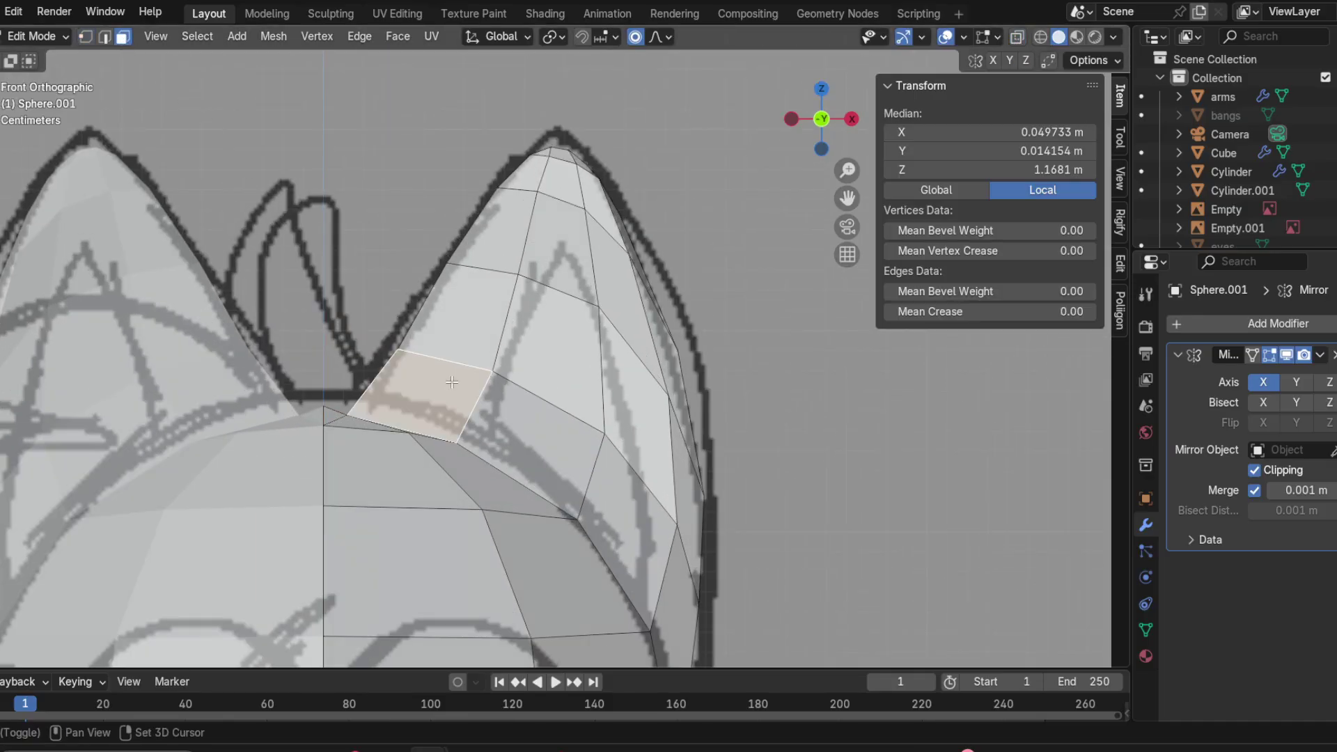
shift+click(478, 330)
shift+click(535, 191)
shift+click(562, 168)
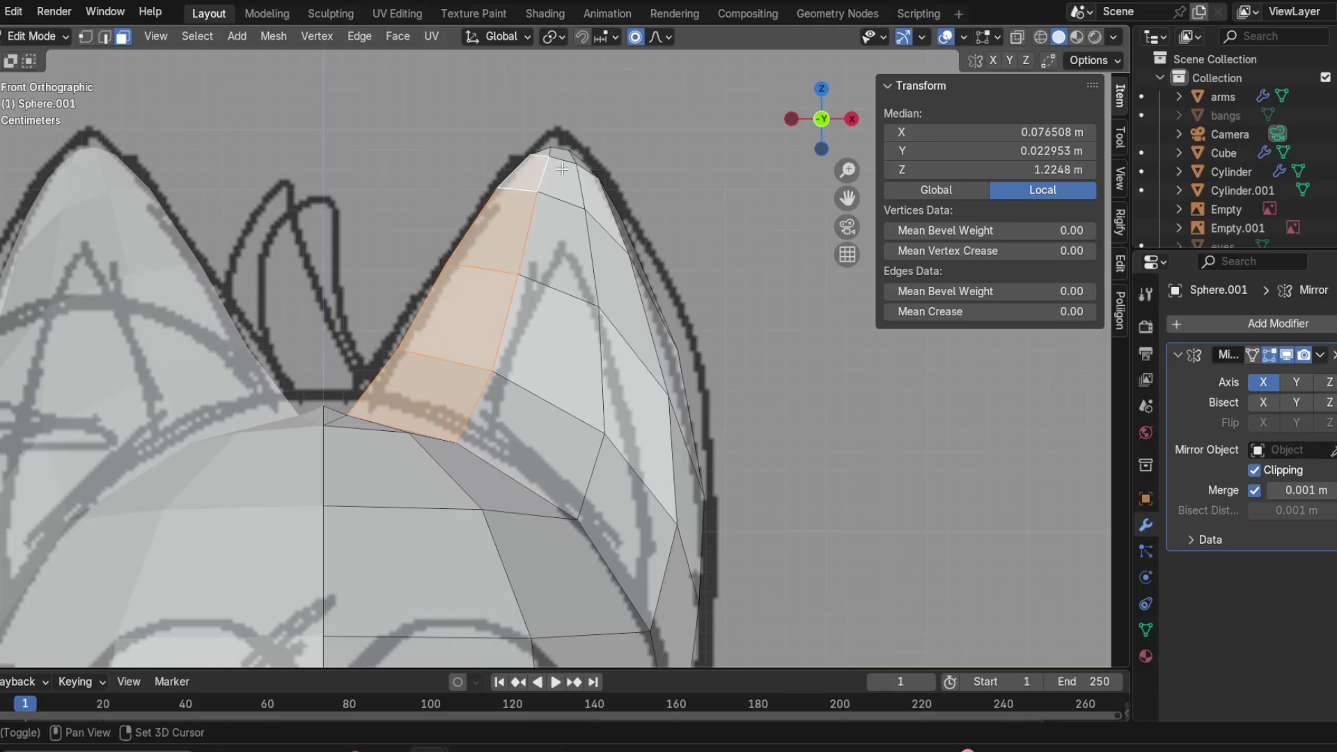
Step: Add the remaining middle and outer front faces of the ear to the selection, down to its base
shift+click(591, 202)
shift+click(561, 268)
shift+click(625, 359)
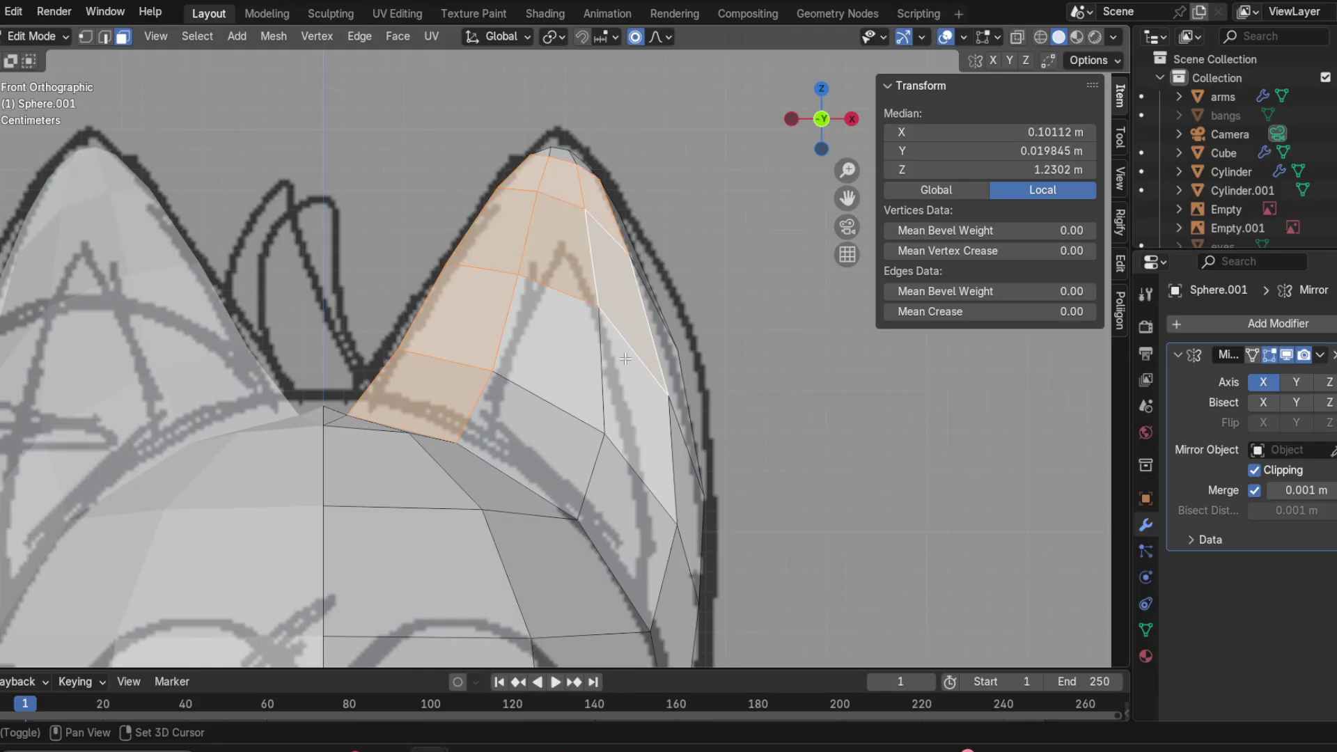
shift+click(576, 357)
shift+click(627, 533)
shift+click(628, 416)
shift+click(588, 430)
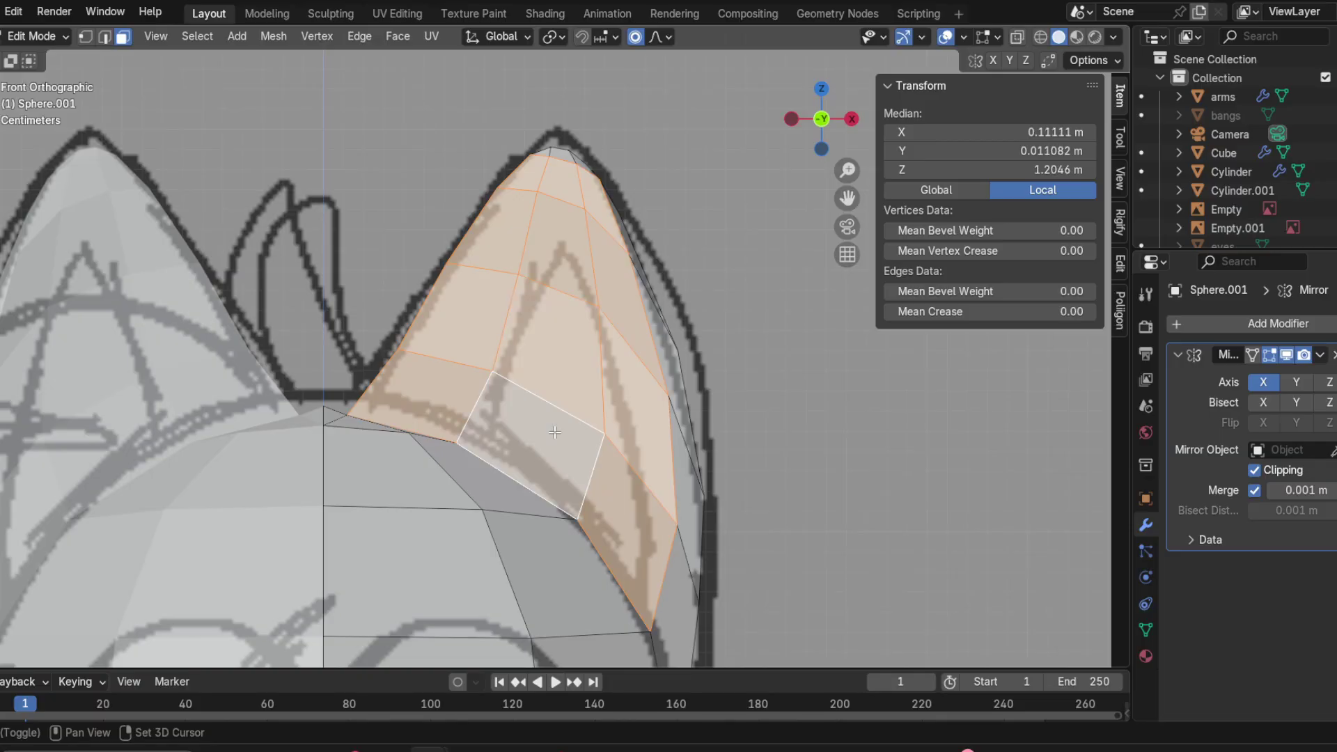
Step: Extrude the ear's front faces scaled to 0.784, and lower them about 0.014 m with a proportional size of about 0.020 m
key(s)
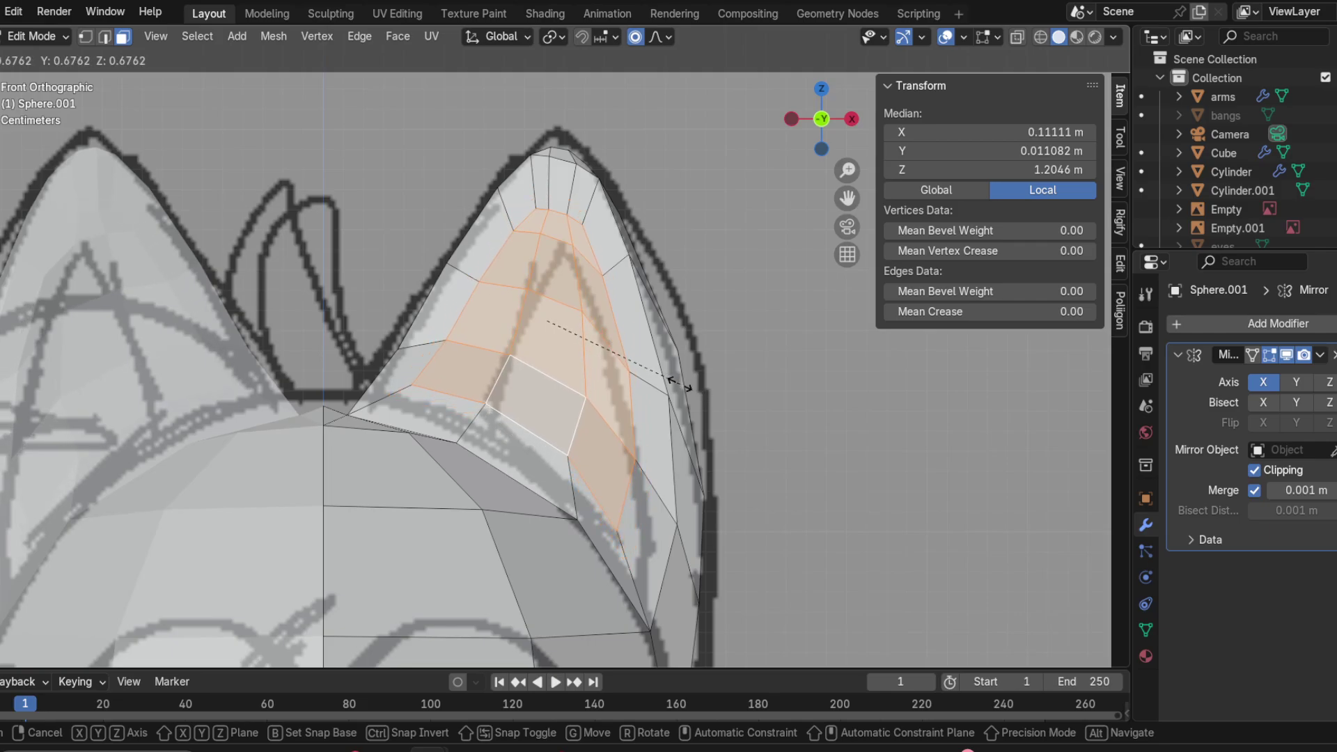
click(699, 399)
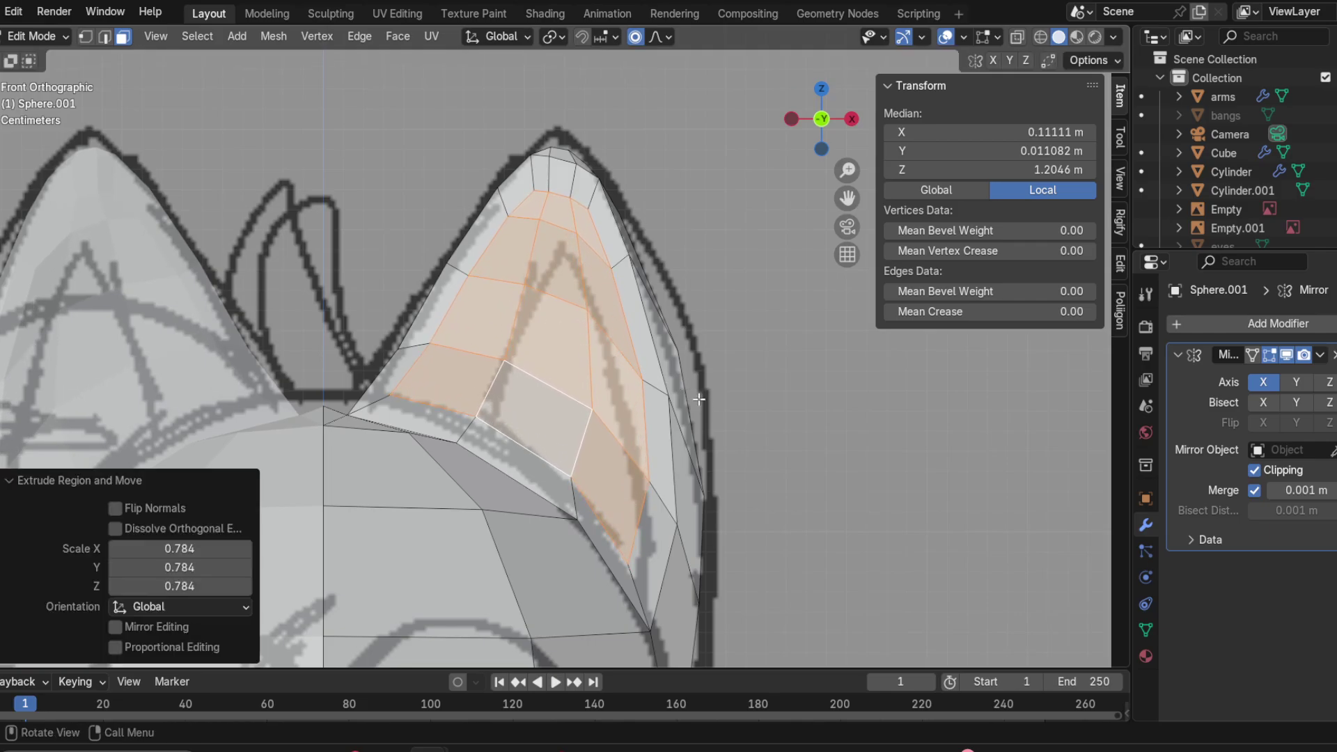
key(g)
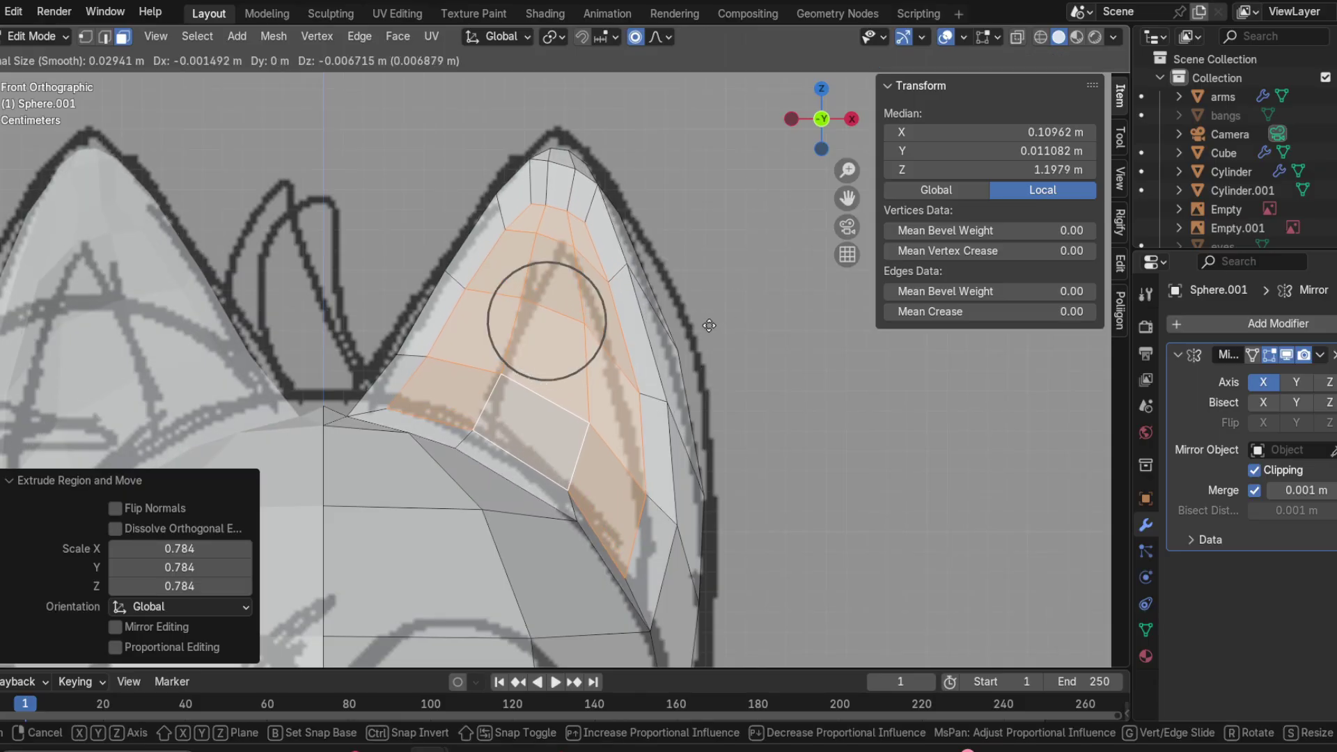
scroll(715, 344, down, 2)
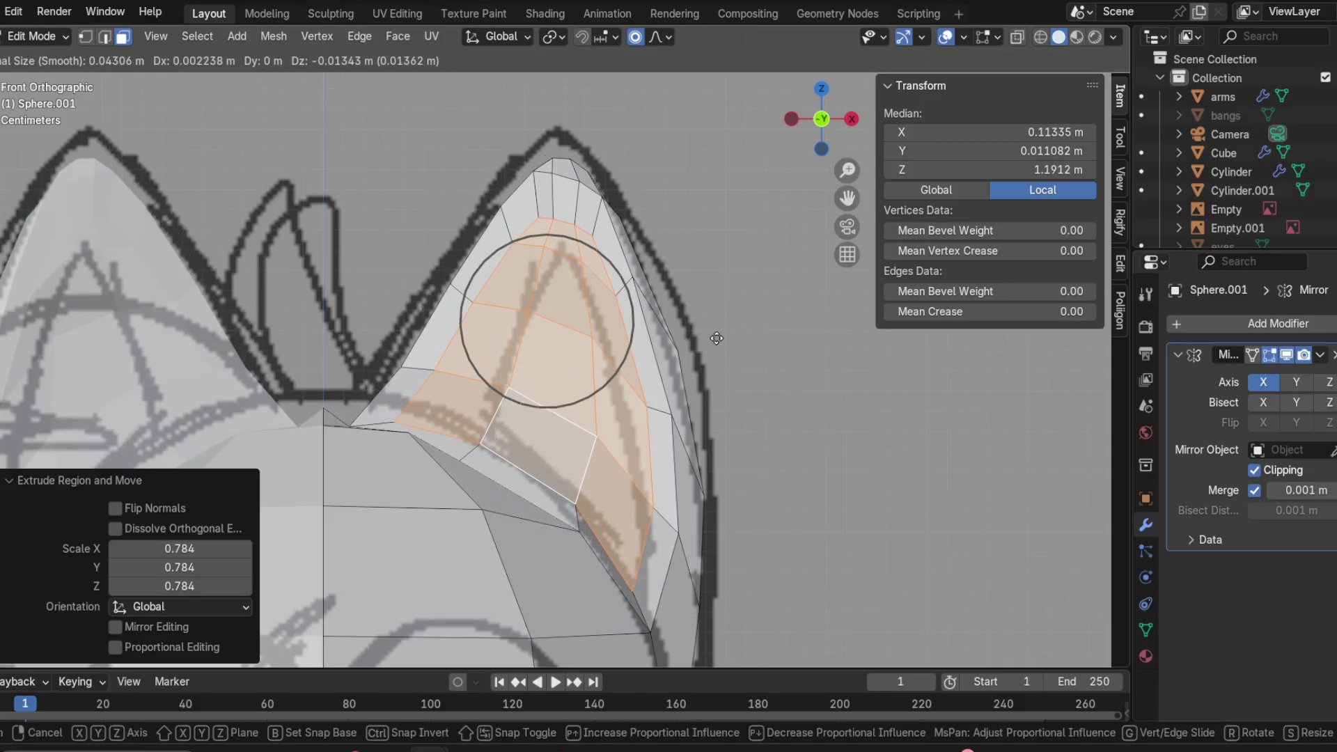
scroll(713, 341, up, 8)
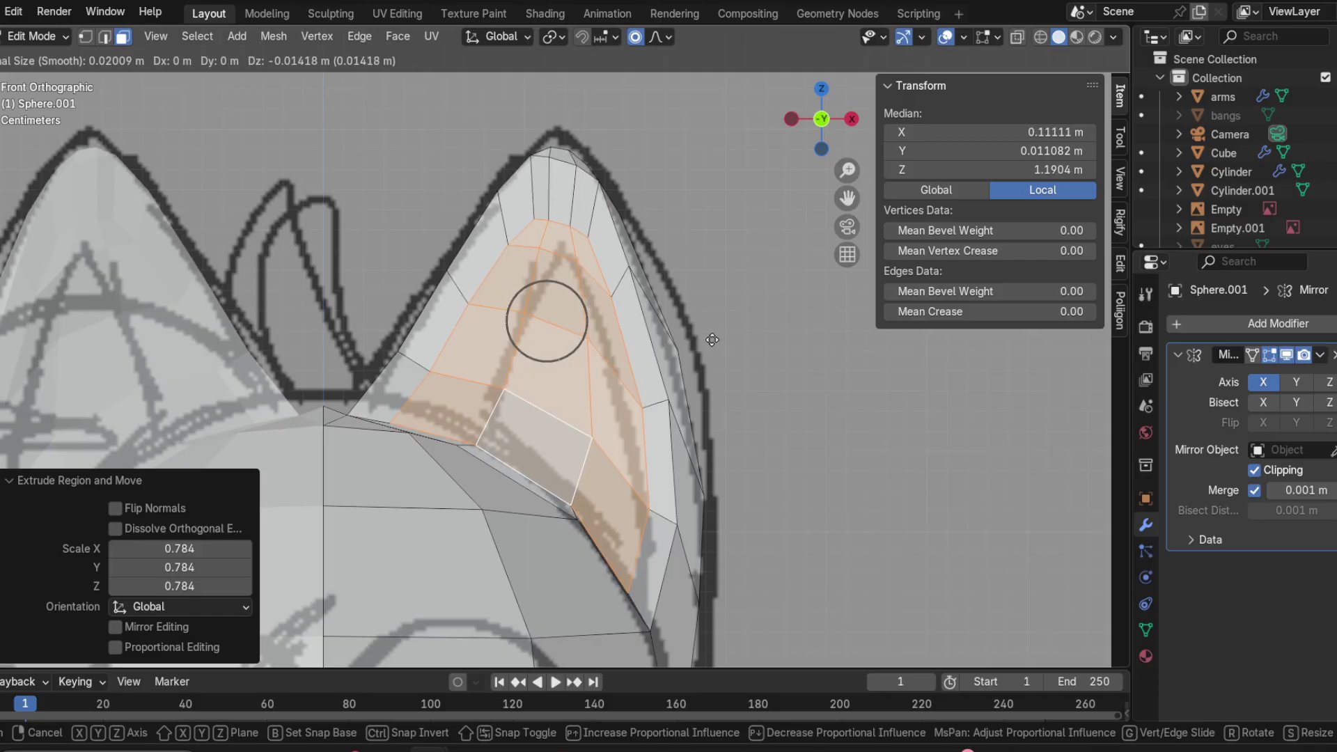
click(712, 339)
Step: Push the inset ear faces back about 0.0077 m along Y and raise them about 0.0065 m along Z
mouse_move(712, 339)
middle_down()
mouse_move(583, 334)
mouse_move(689, 359)
mouse_move(624, 337)
middle_up()
key(g)
key(y)
click(668, 354)
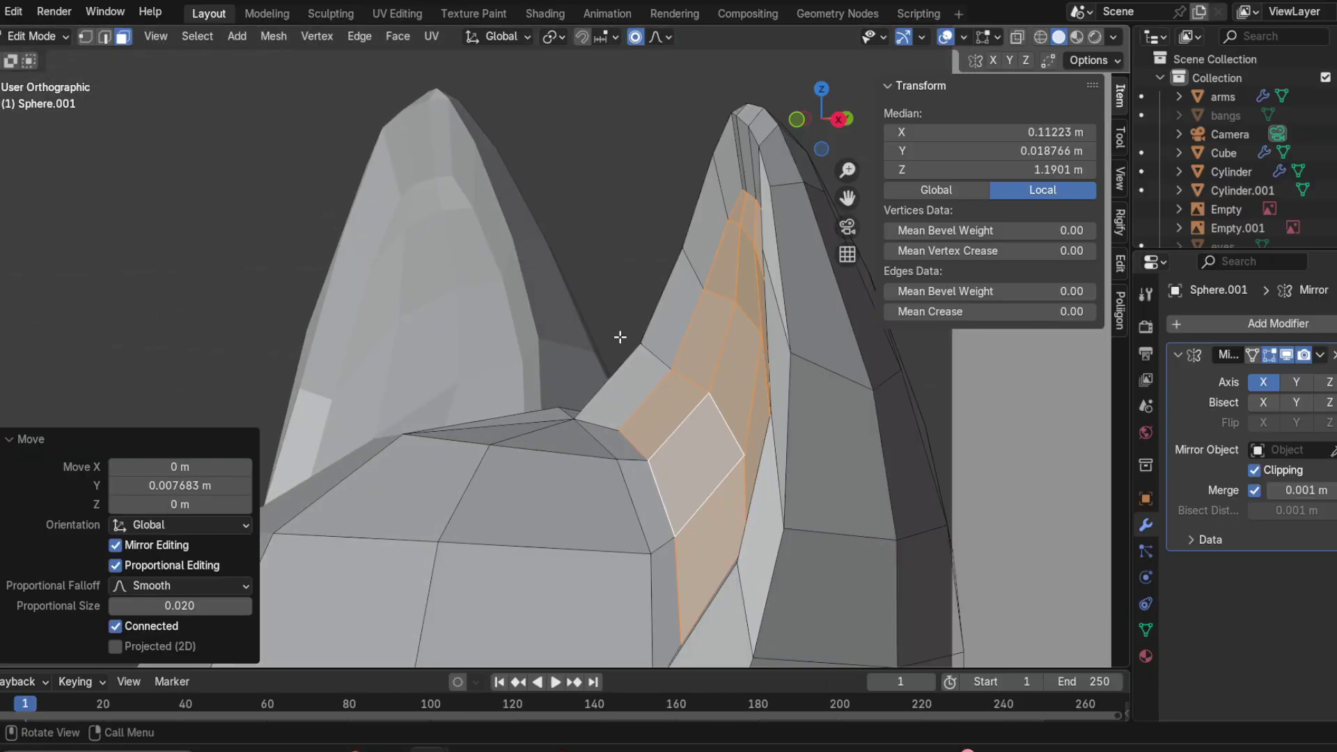
key(g)
key(z)
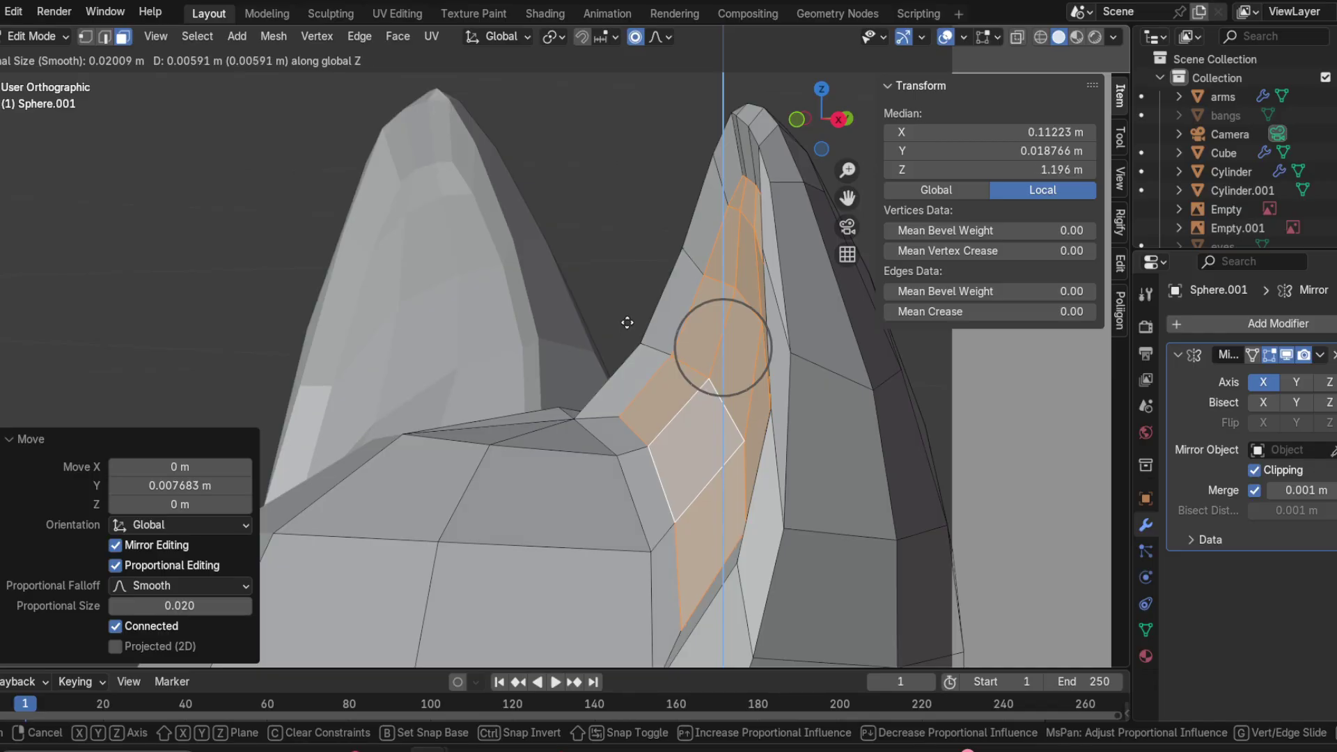
click(627, 323)
Step: Clear the selection, check the hollowed ears from the front and side, and save the file
middle_drag(626, 323, 613, 331)
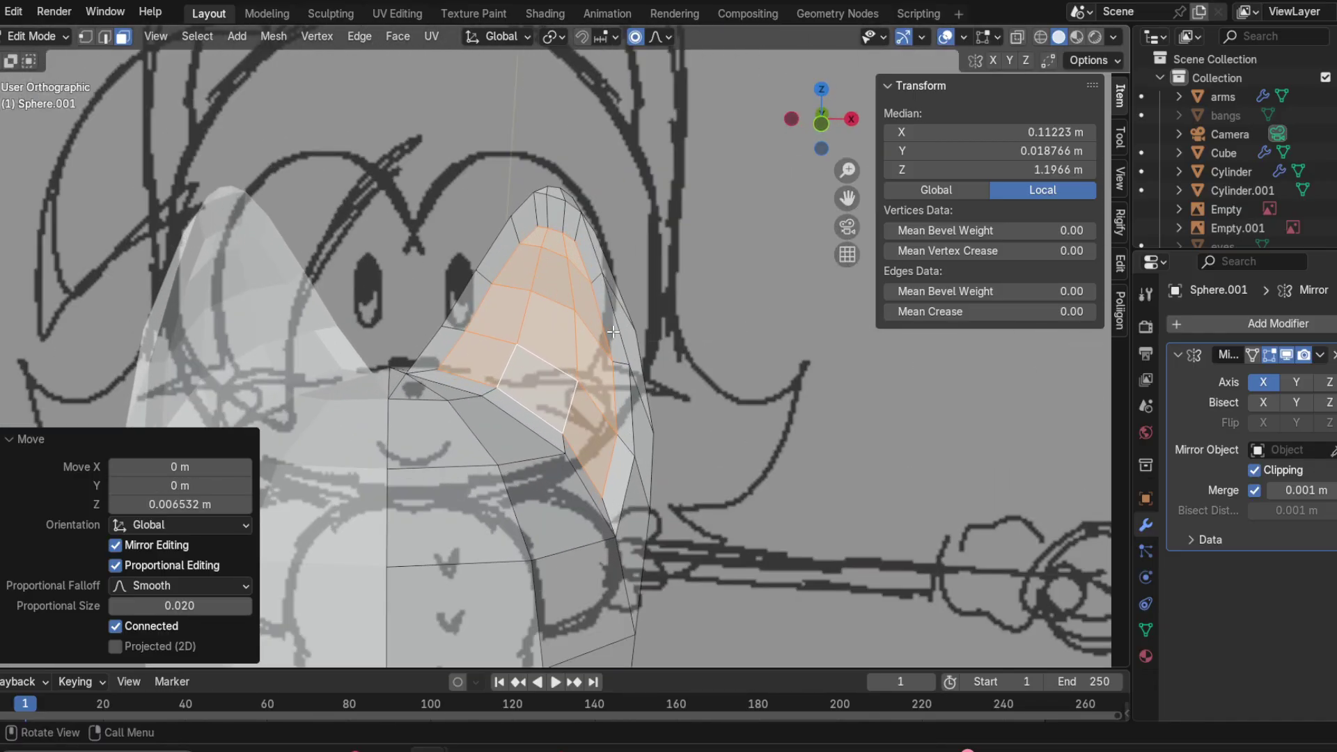
scroll(449, 335, up, 2)
click(822, 124)
scroll(719, 310, down, 3)
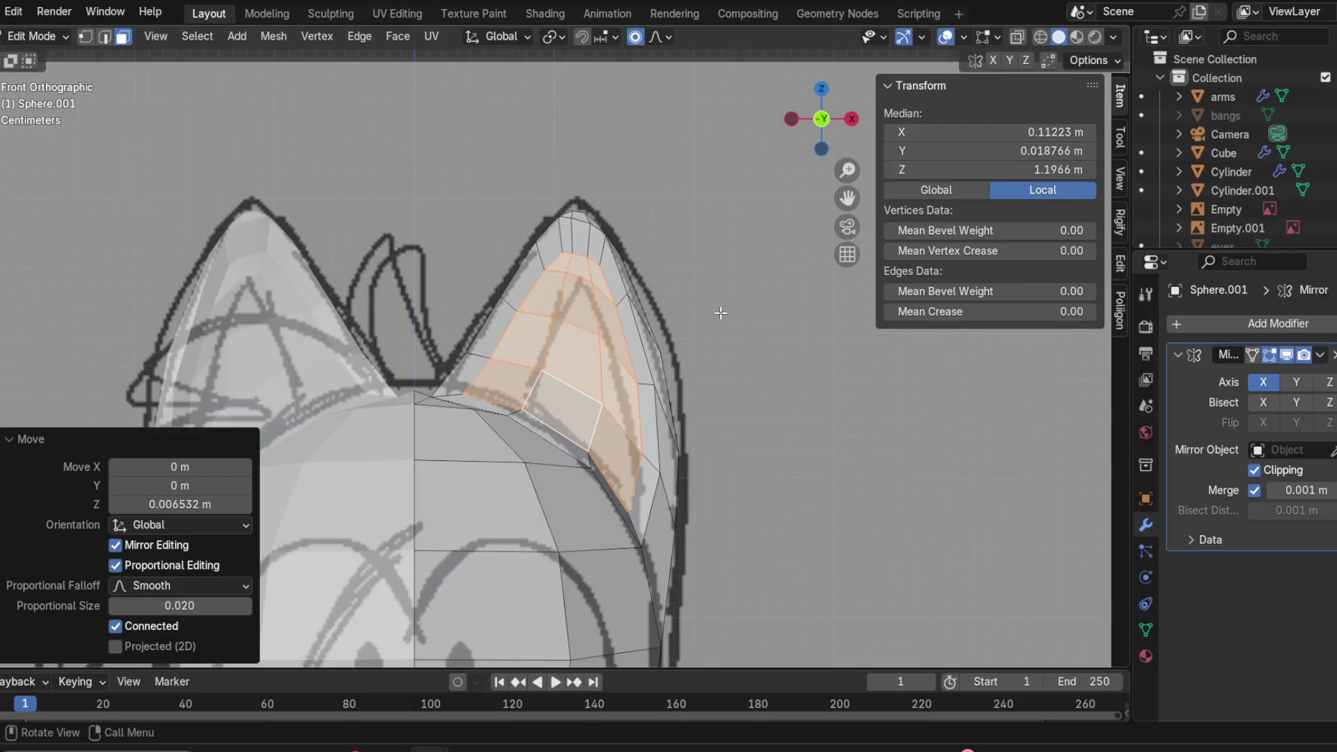
scroll(718, 376, up, 1)
click(766, 409)
scroll(767, 409, down, 2)
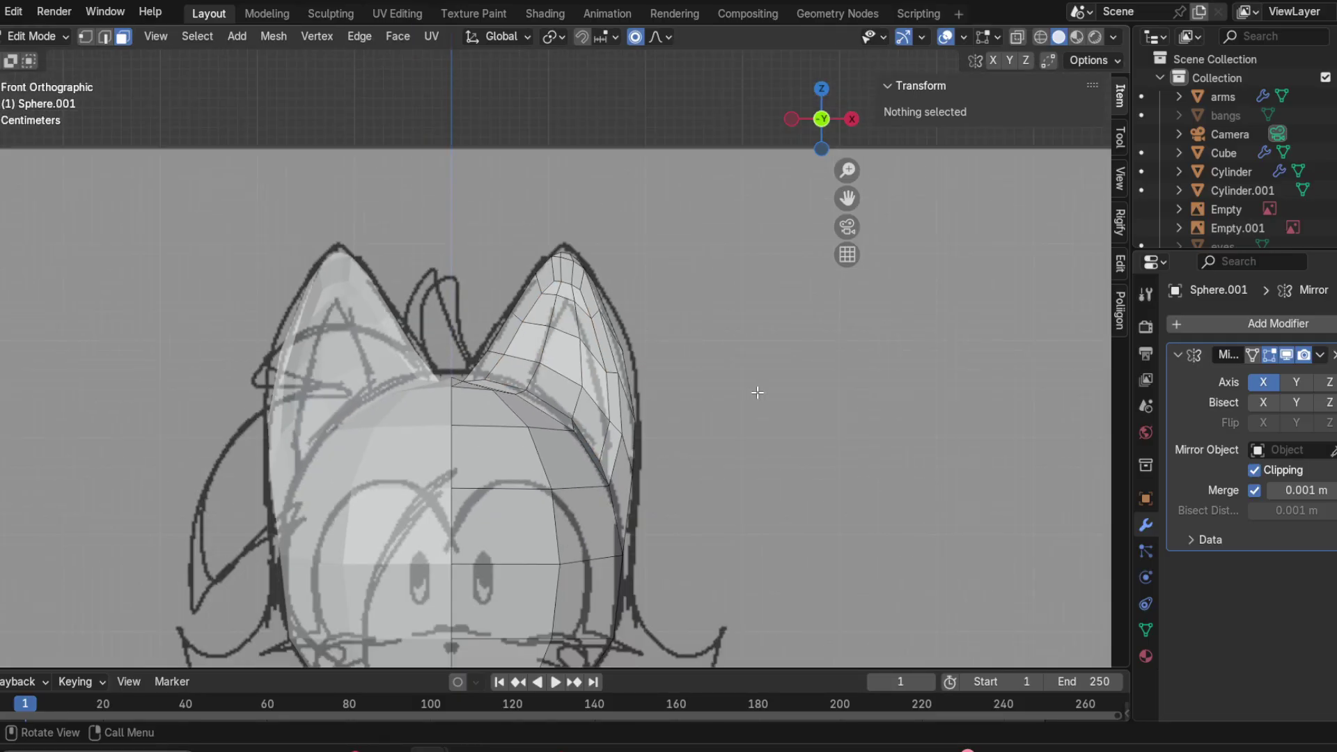
scroll(773, 410, up, 3)
mouse_move(787, 412)
middle_down()
mouse_move(613, 414)
mouse_move(683, 418)
mouse_move(627, 424)
mouse_move(713, 434)
mouse_move(549, 319)
mouse_move(63, 83)
middle_up()
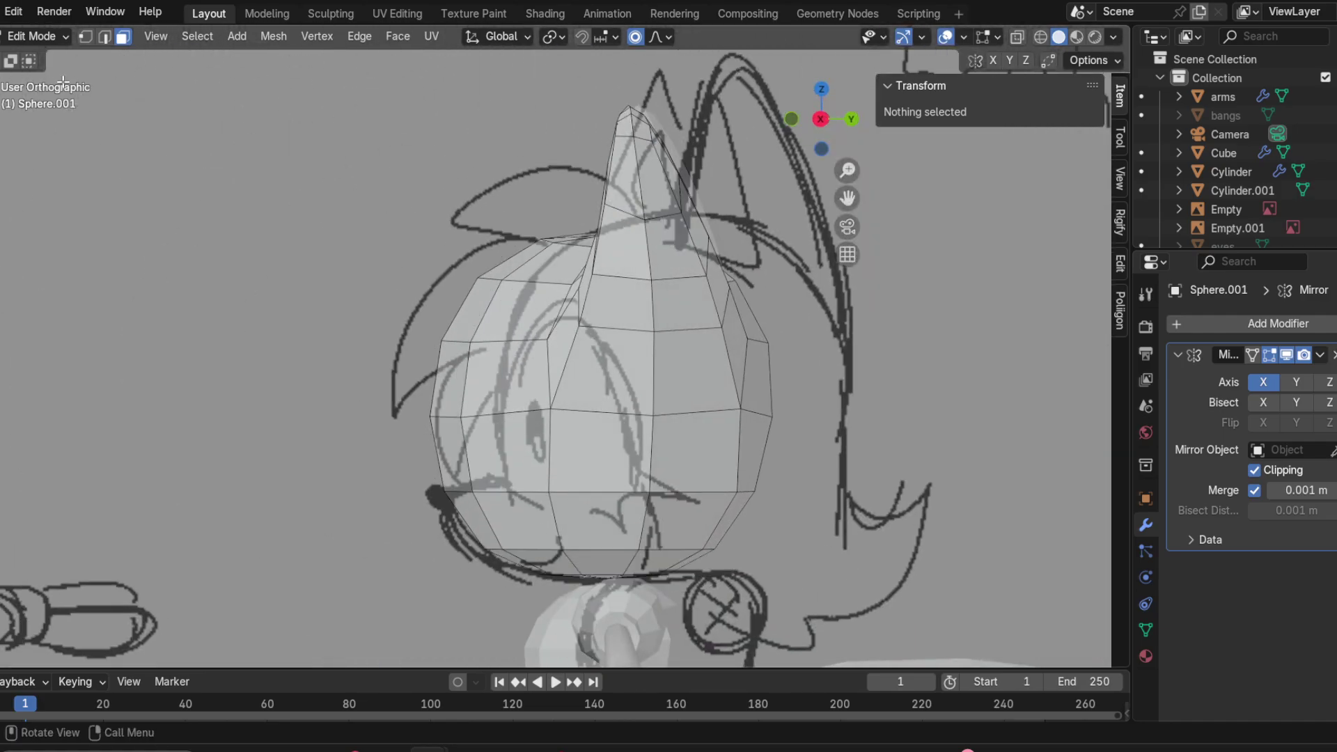
click(4, 11)
click(31, 134)
Step: Compare the lower front of the head with the muzzle in the side sketch
scroll(514, 451, up, 2)
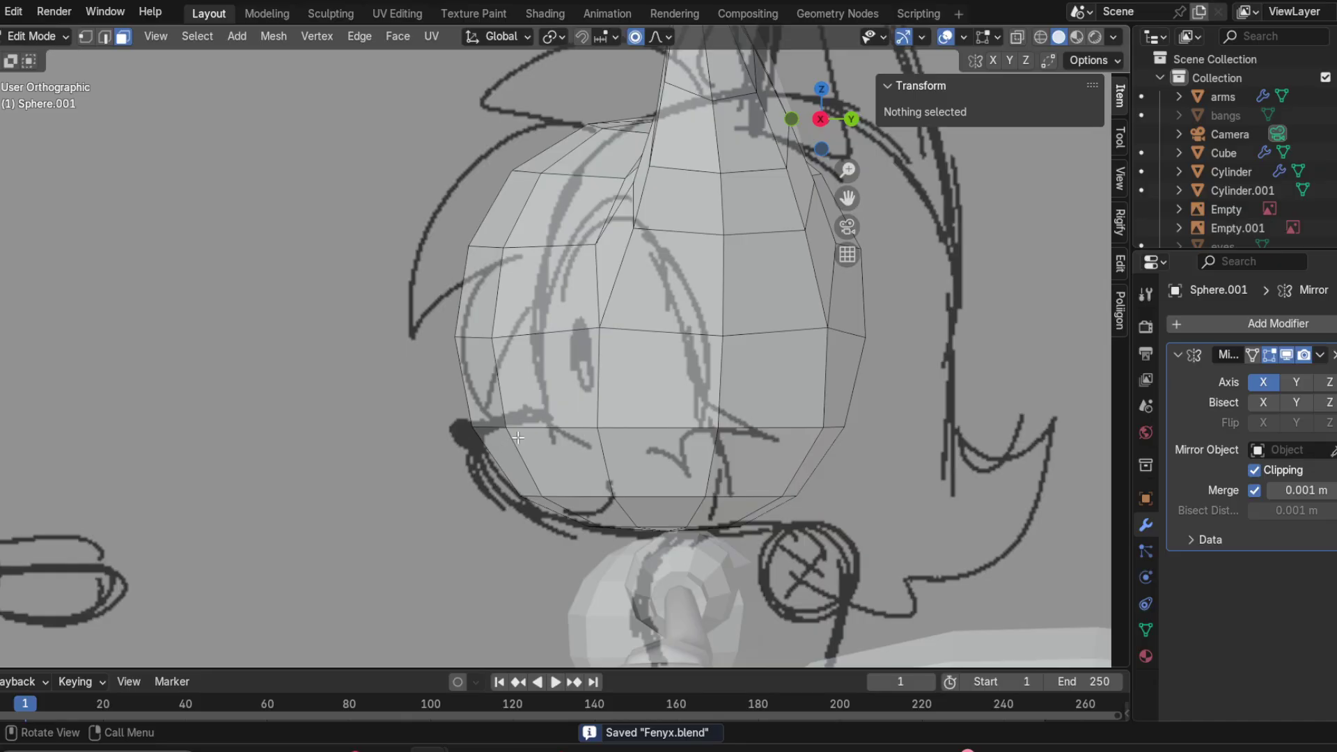
scroll(521, 416, down, 2)
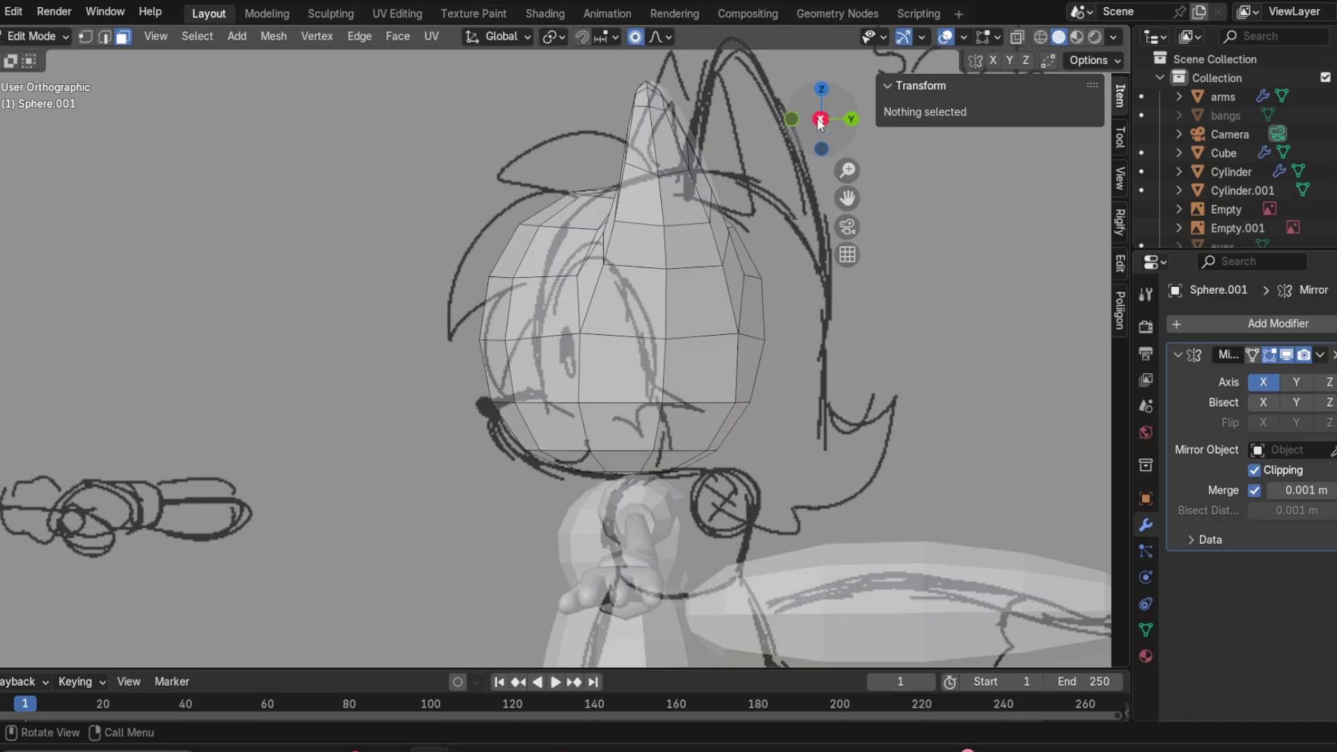
click(820, 120)
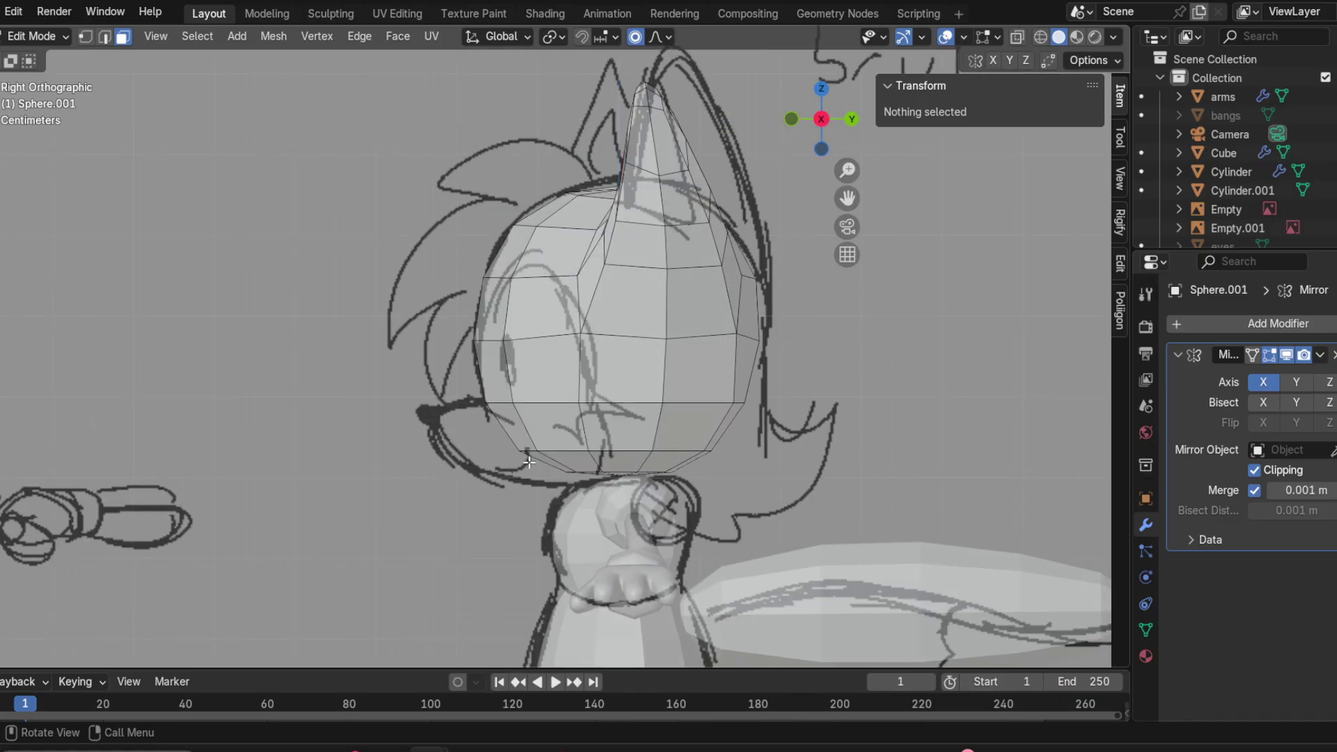
scroll(461, 394, up, 3)
middle_drag(461, 395, 704, 375)
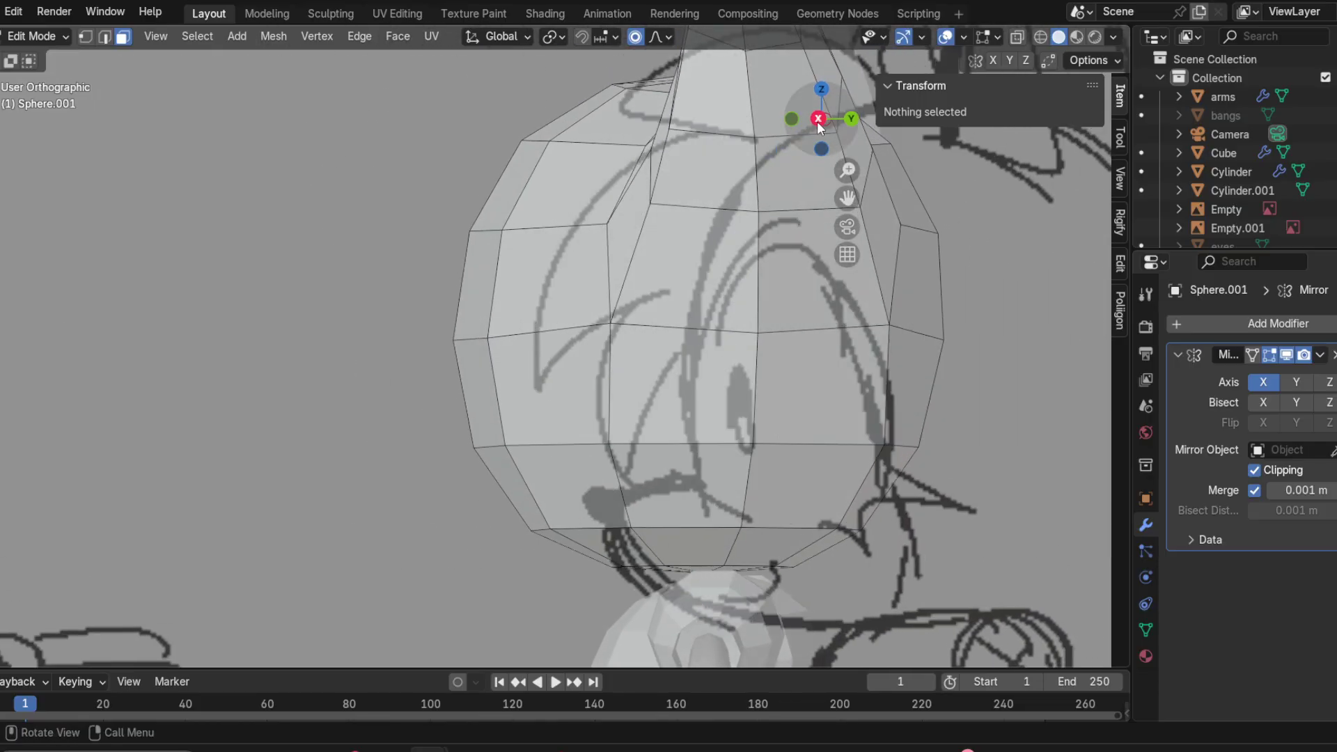
click(820, 120)
scroll(530, 432, down, 3)
scroll(509, 445, up, 1)
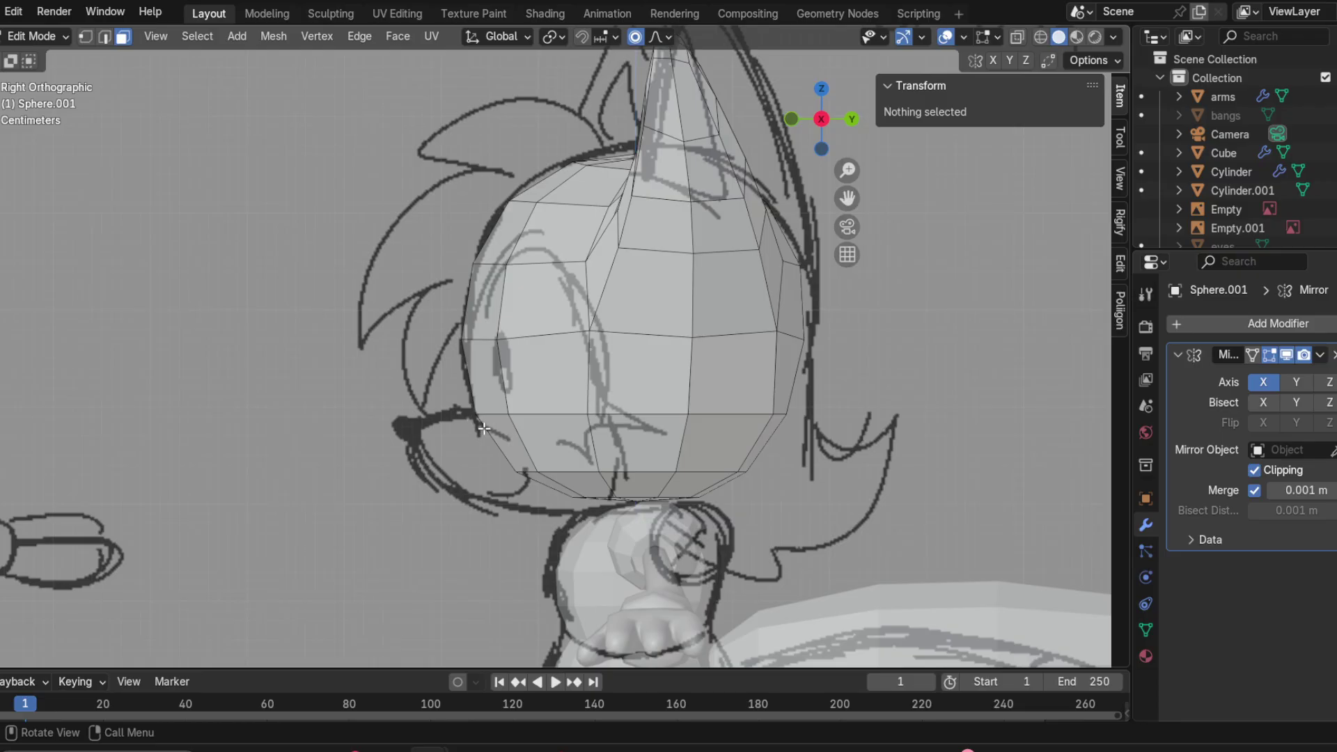
middle_drag(484, 428, 640, 425)
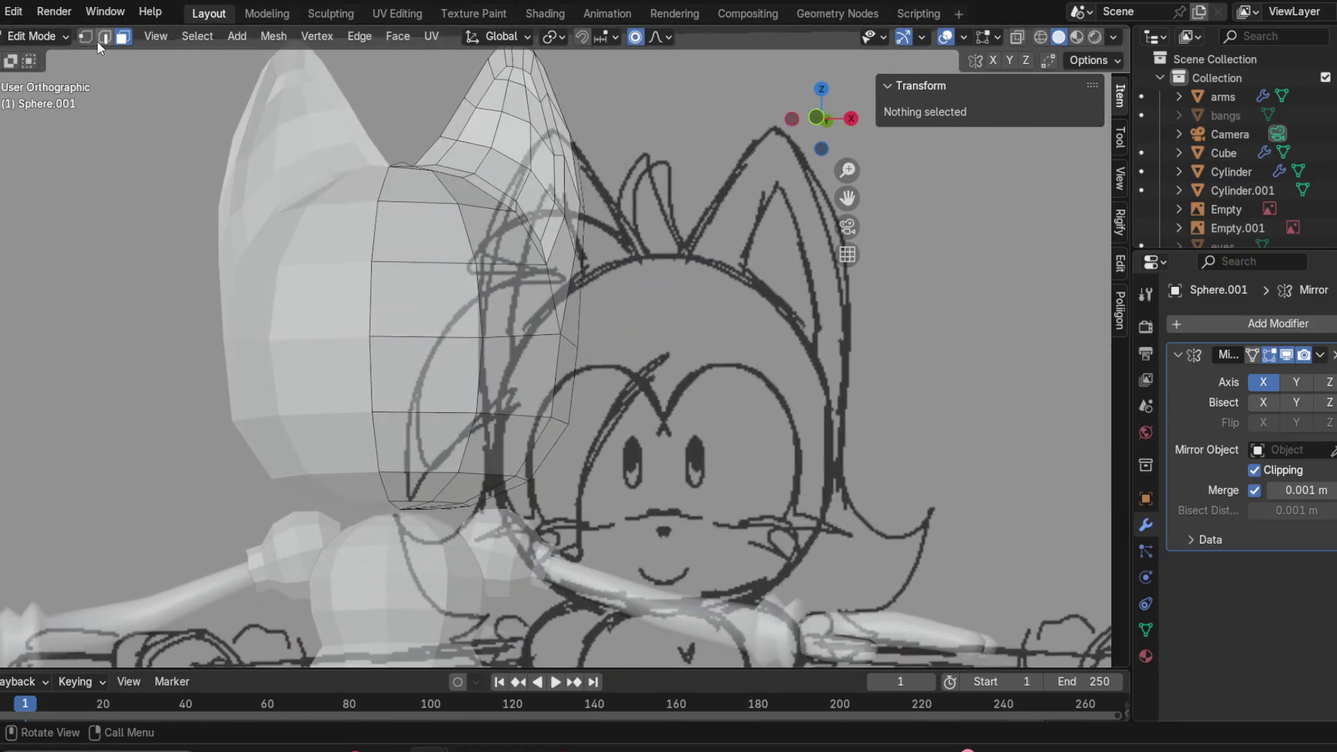
Step: Select the four lower front faces of the head where the muzzle starts and align to the side view
click(449, 439)
shift+click(502, 445)
shift+click(434, 482)
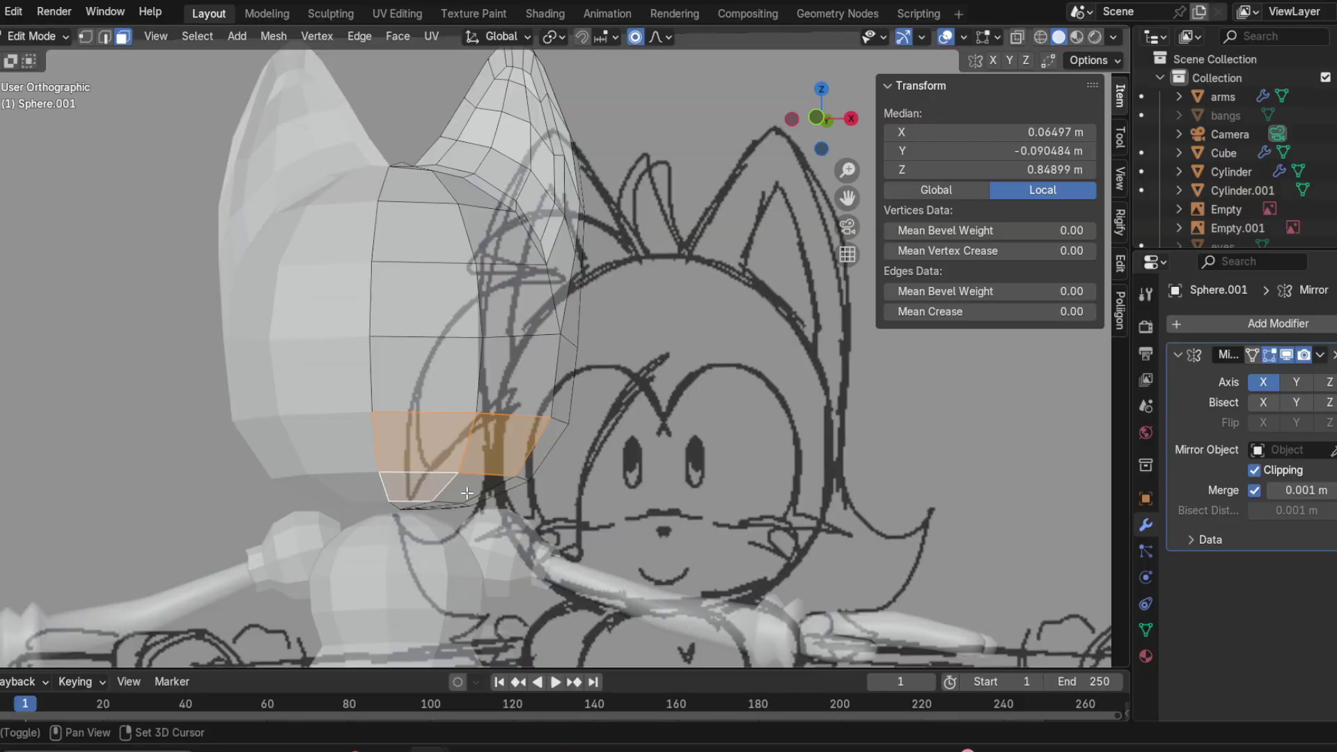
middle_drag(467, 492, 366, 481)
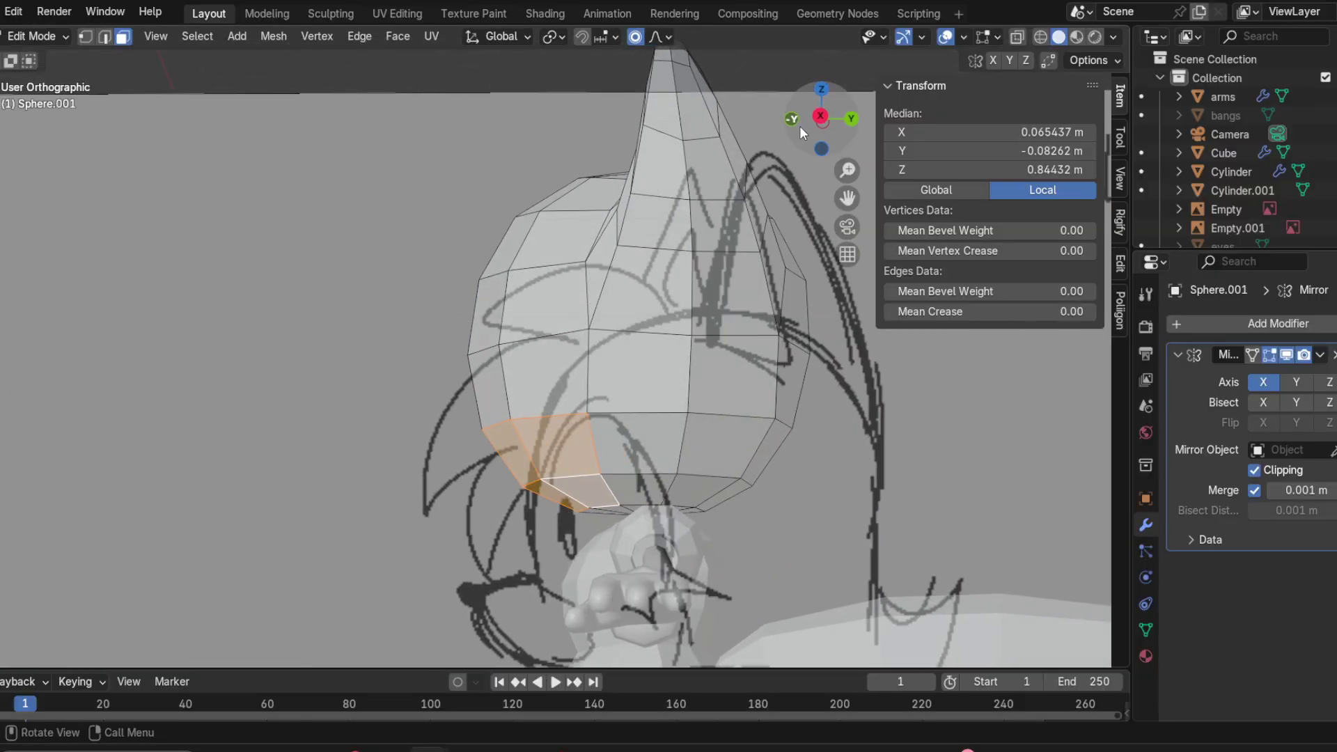
click(821, 117)
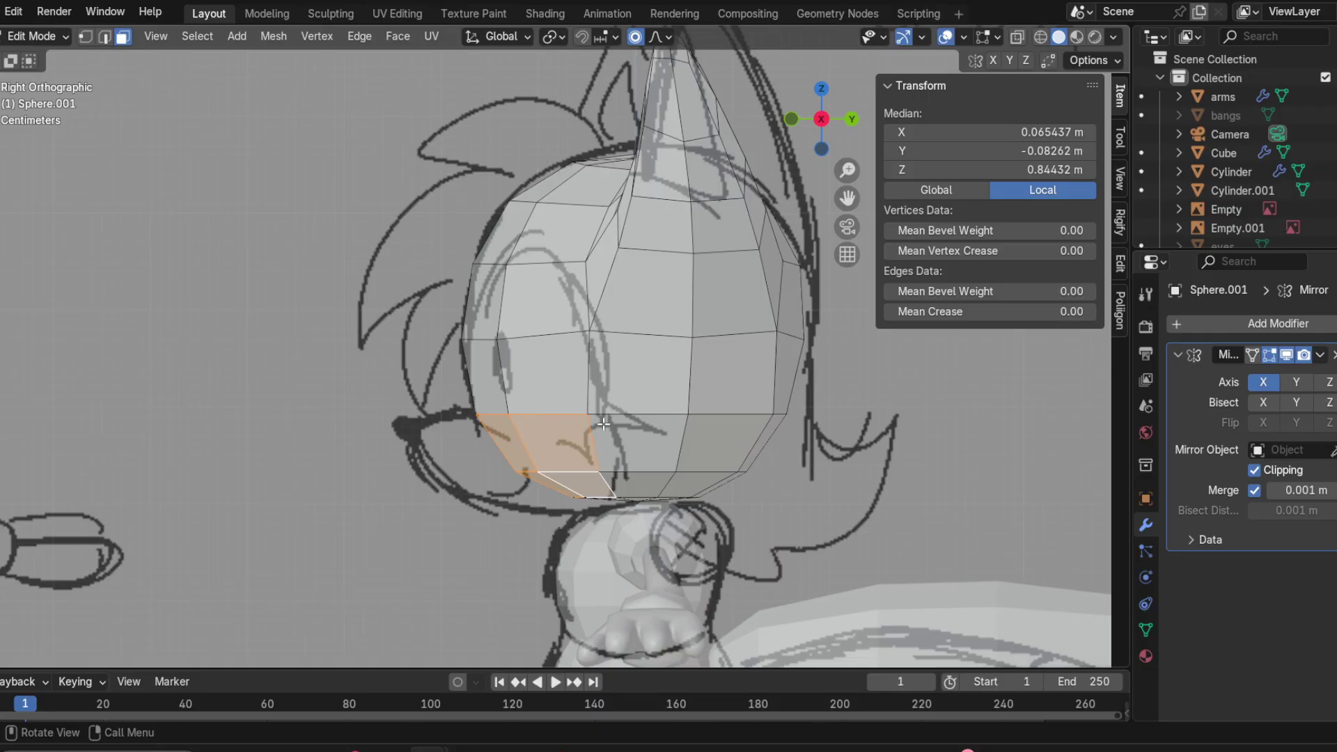
Step: Extrude the lower front faces about -0.095 m along global Y to form the muzzle
key(g)
key(z)
key(z)
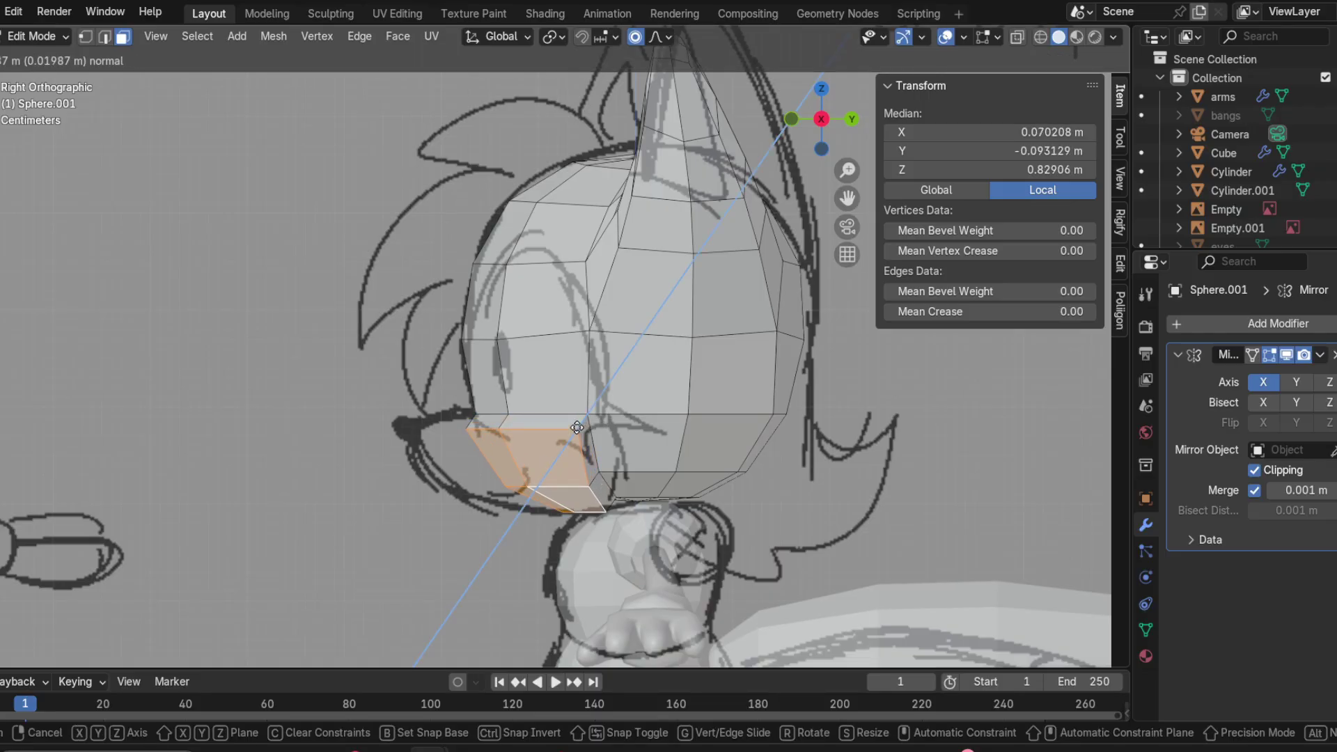
key(y)
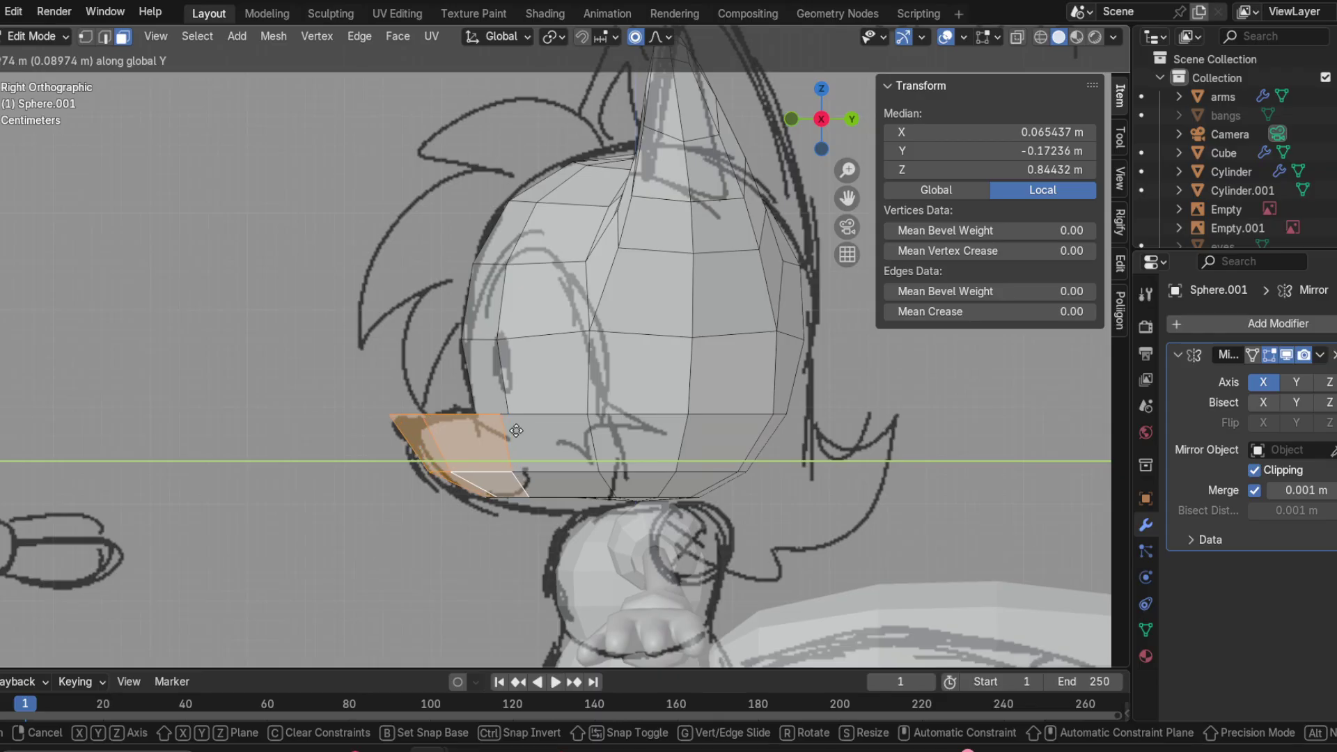
click(514, 430)
mouse_move(515, 429)
middle_down()
mouse_move(609, 353)
mouse_move(782, 364)
mouse_move(896, 489)
mouse_move(857, 470)
mouse_move(795, 136)
middle_up()
drag(795, 136, 826, 120)
click(825, 120)
click(823, 124)
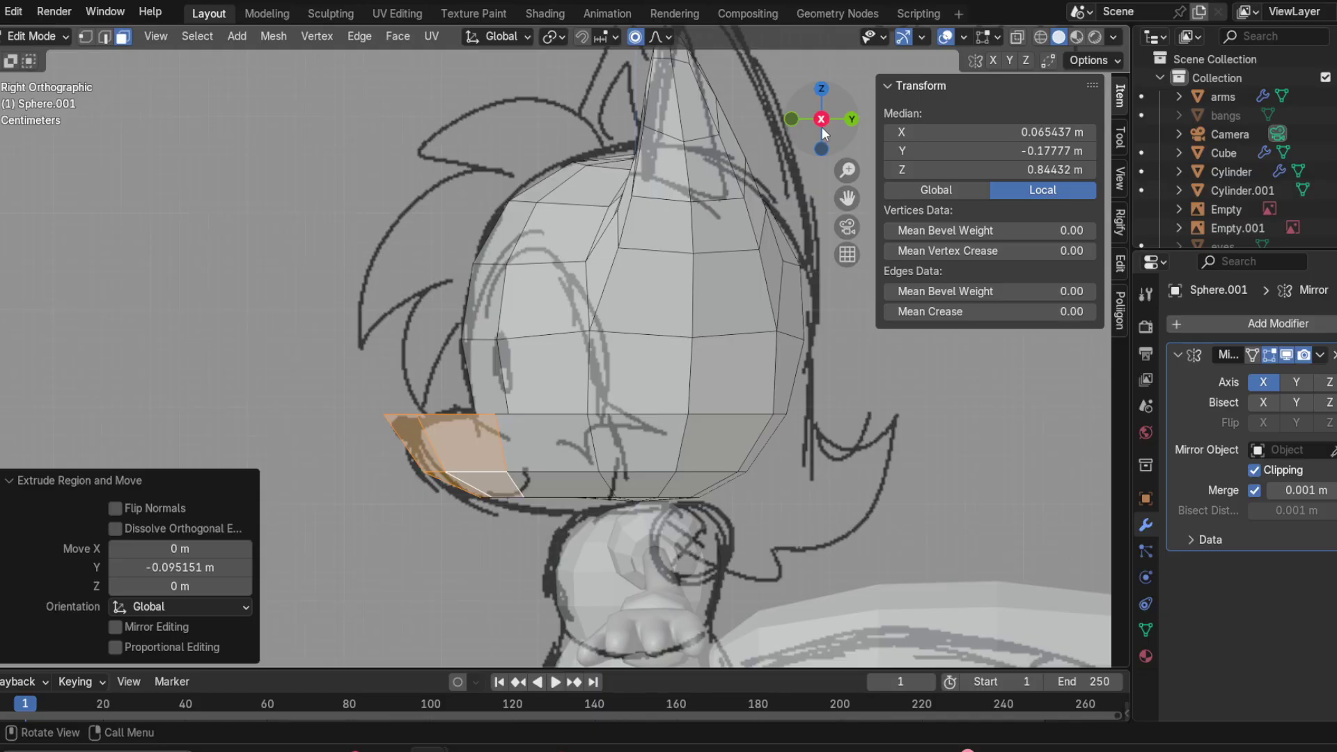
Step: In vertex mode, move the muzzle's upper tip vertex about 0.018 m along Y and -0.010 m along Z onto the sketched nose
click(90, 37)
scroll(327, 379, up, 2)
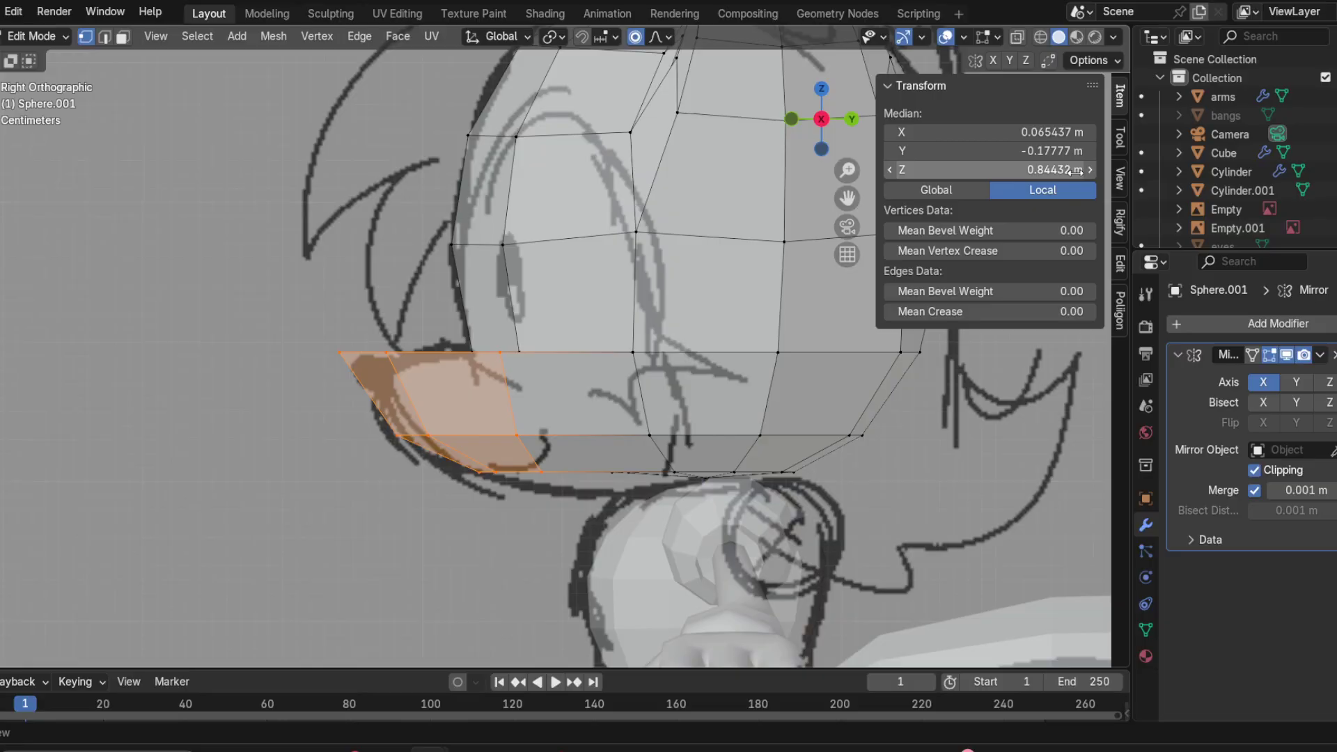
mouse_move(441, 415)
middle_down()
mouse_move(390, 429)
mouse_move(460, 432)
middle_up()
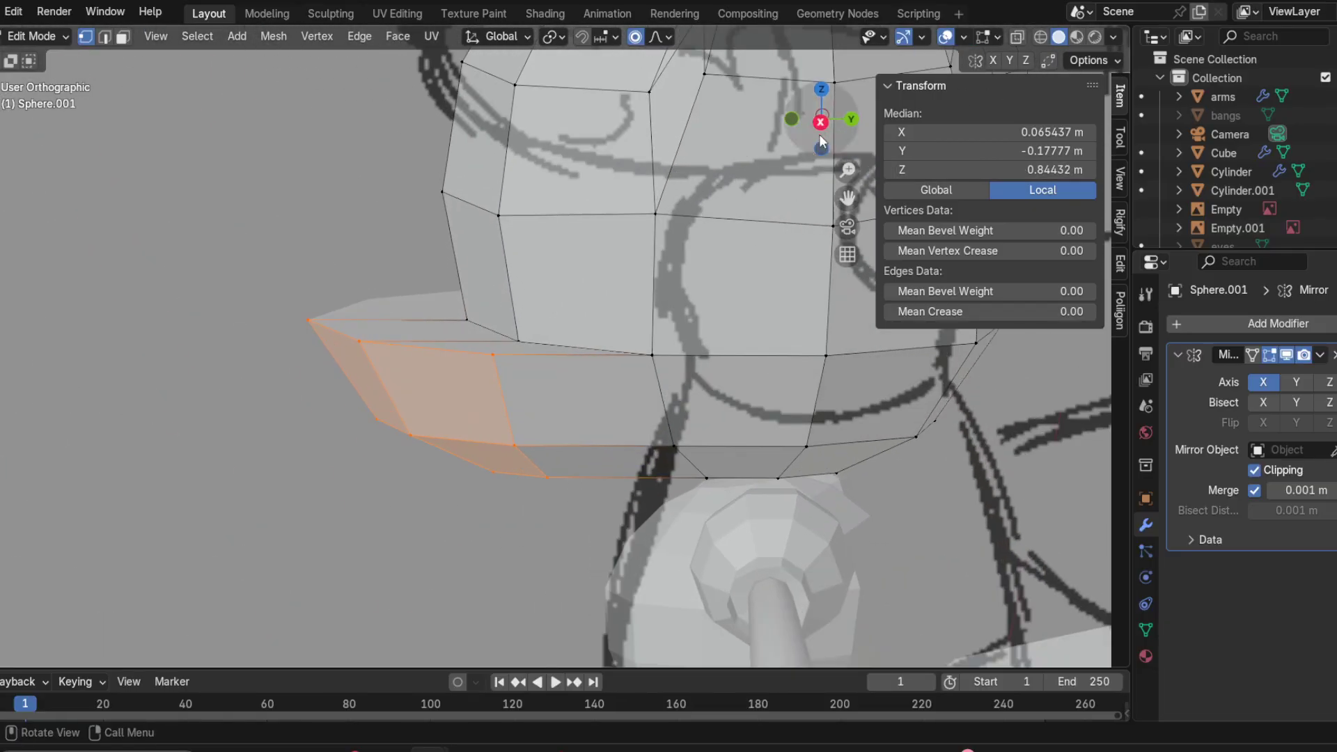
click(818, 124)
click(302, 354)
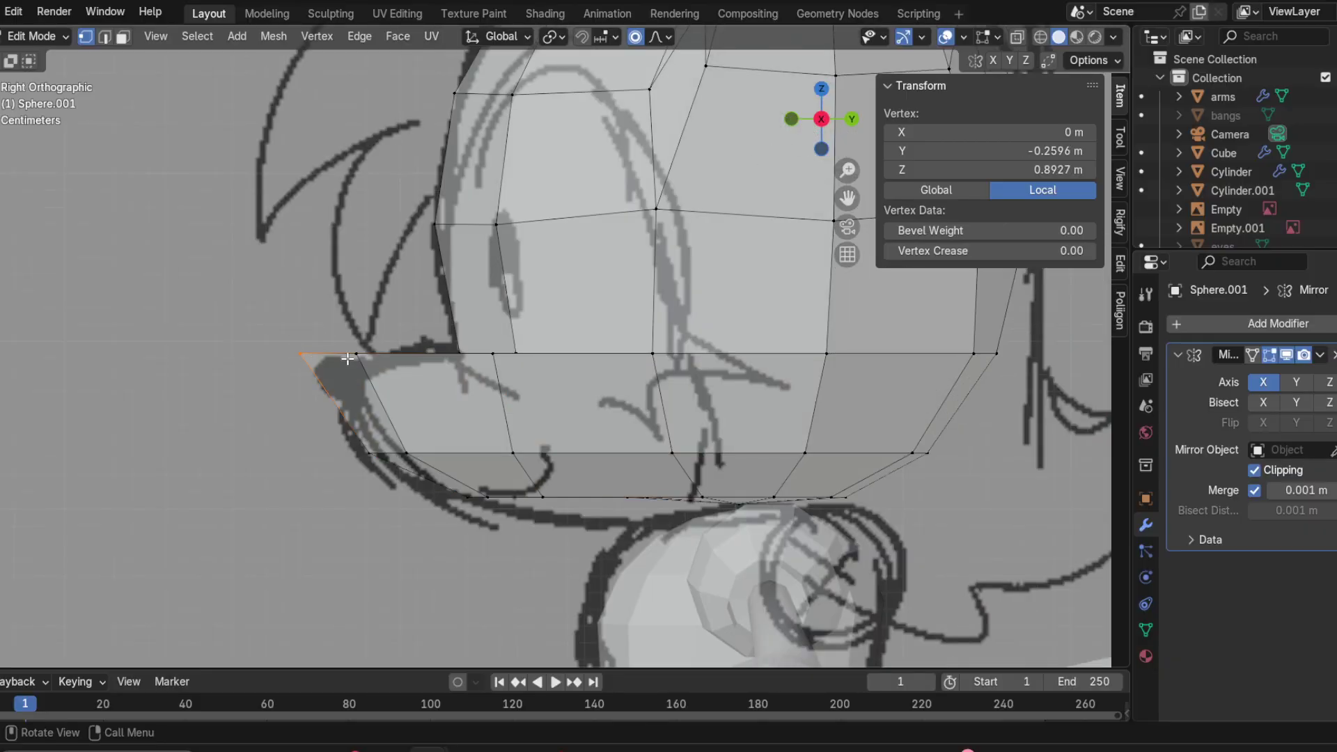
key(g)
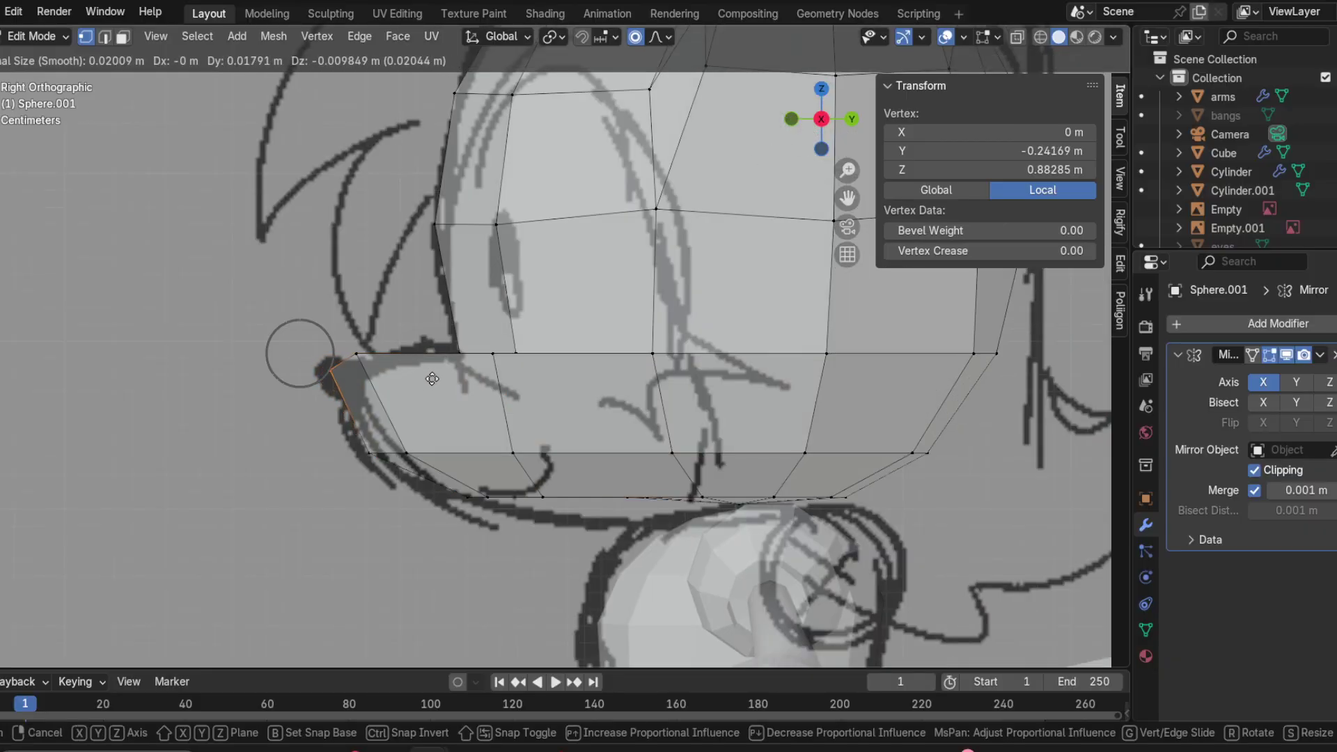
click(432, 379)
Step: Move the two side vertices on the muzzle's upper edge onto the sketched line, shifting the rear one about -0.006 m along Z
click(371, 356)
key(g)
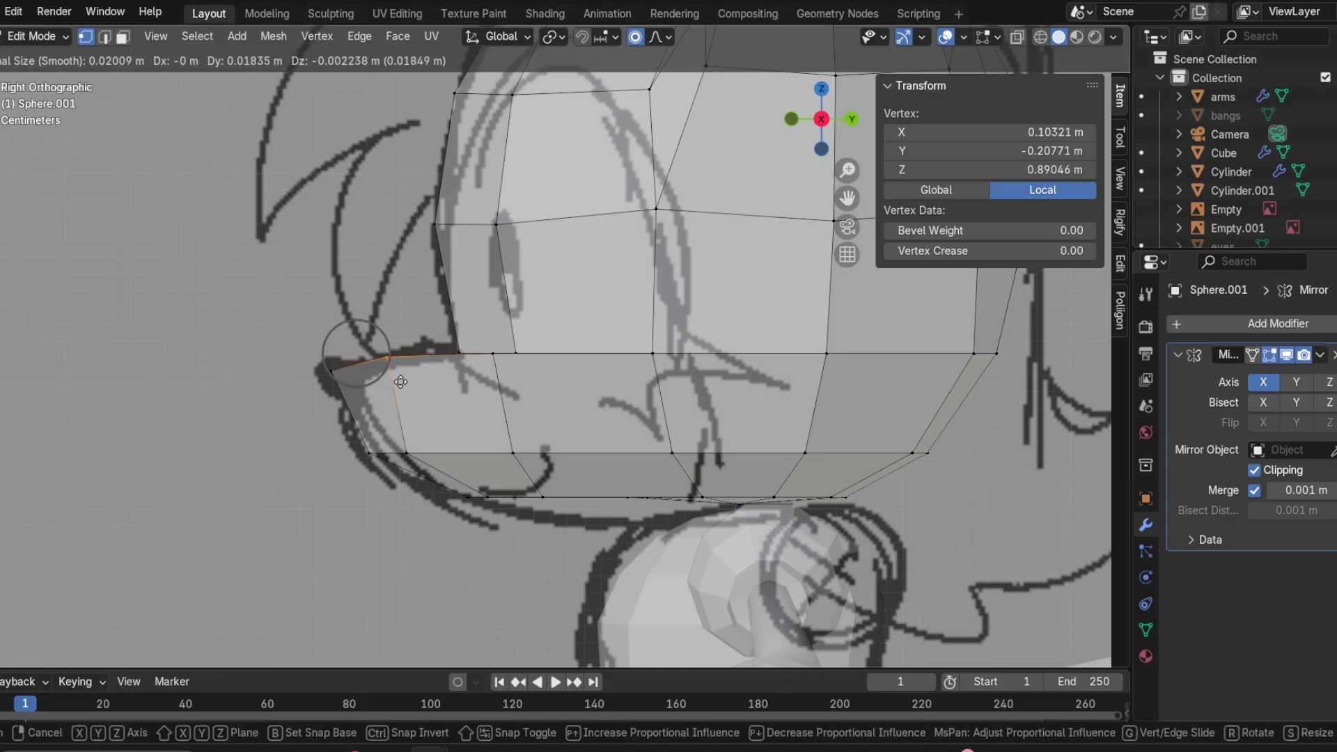
click(401, 383)
click(475, 355)
key(g)
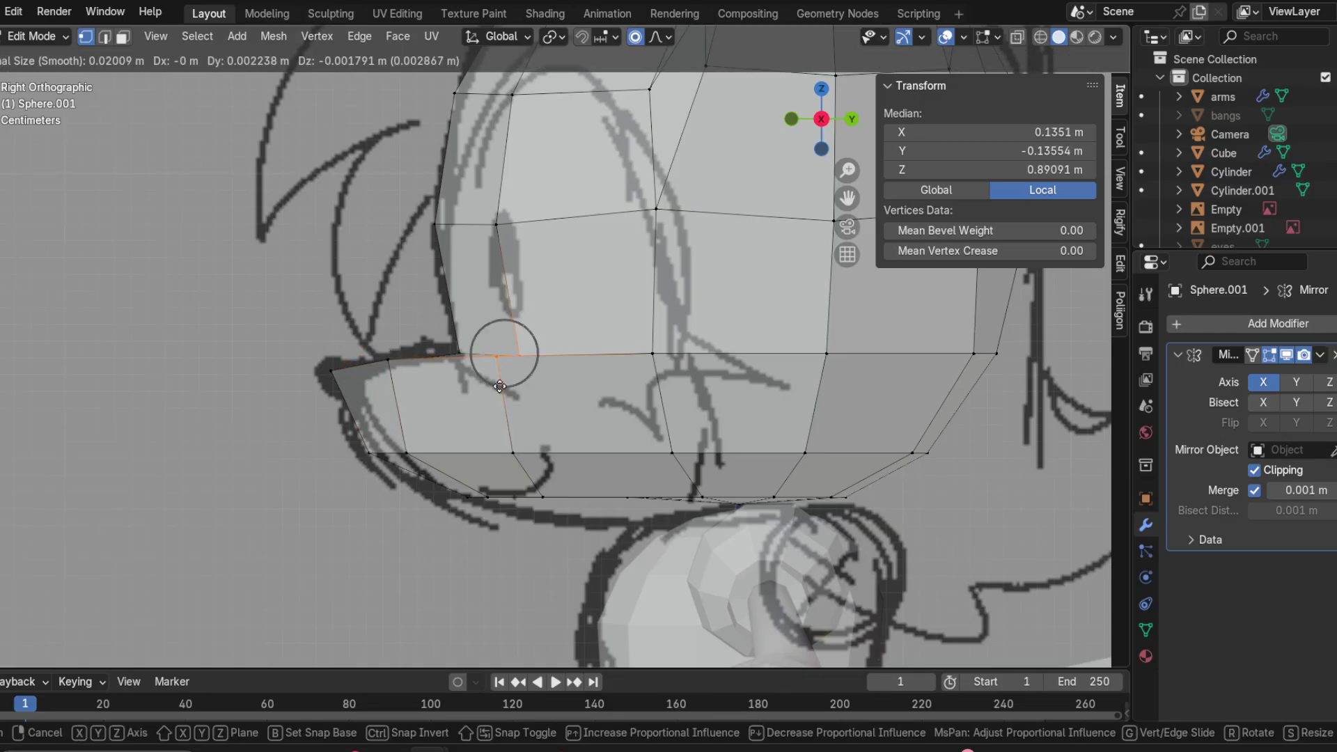
key(Escape)
key(g)
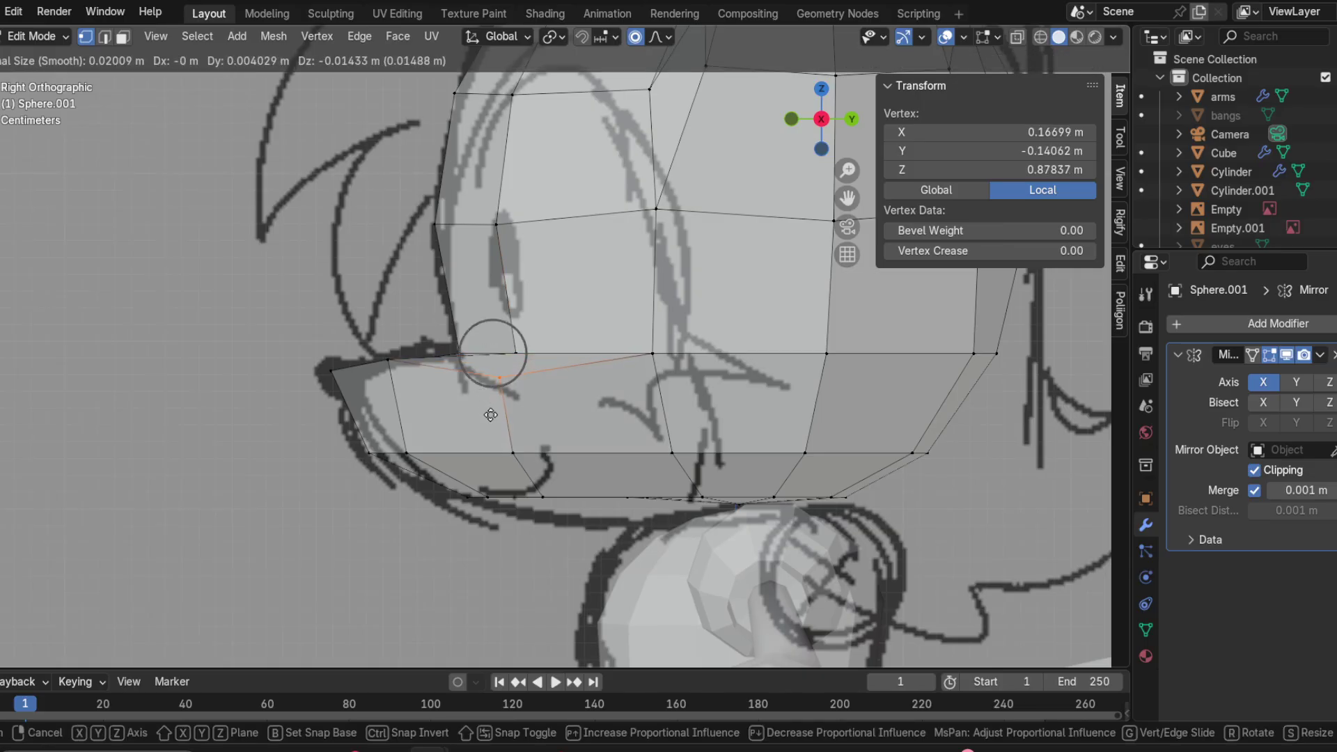
click(482, 402)
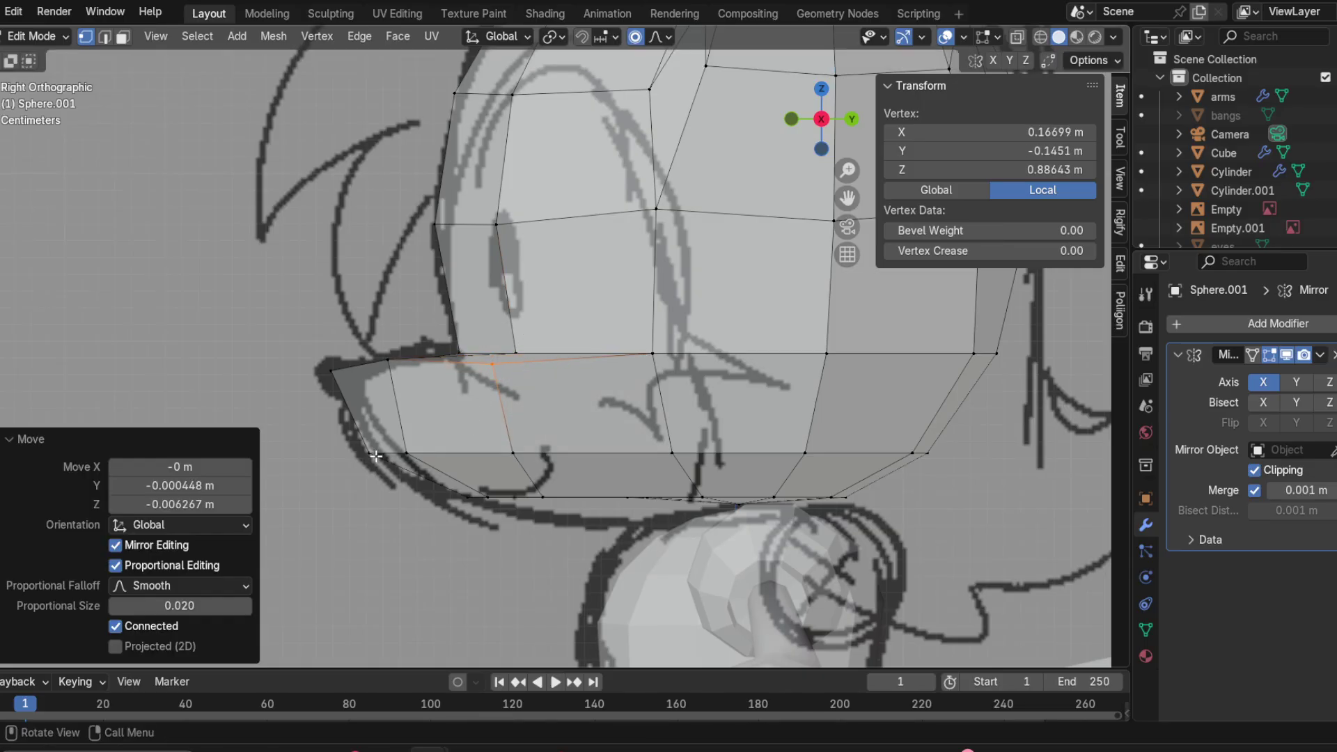
Step: Move the muzzle's lower front centre vertex about 0.006 m along Y and slide the neighbouring side vertex by a factor of 0.121
click(405, 454)
key(g)
click(408, 473)
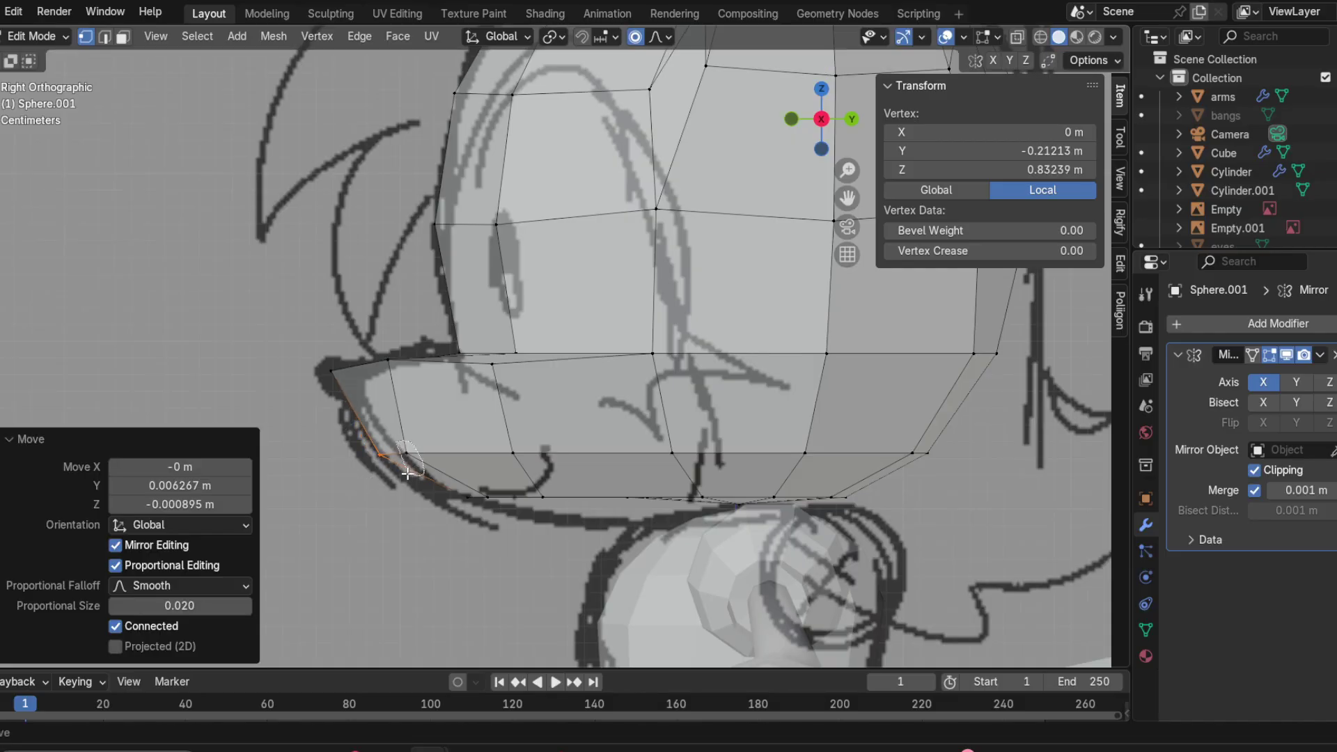
key(g)
key(g)
click(425, 468)
Step: Fit the muzzle's bottom vertices to the sketched jawline, moving the rearmost one about -0.004 m along Y and -0.012 m along Z
click(486, 514)
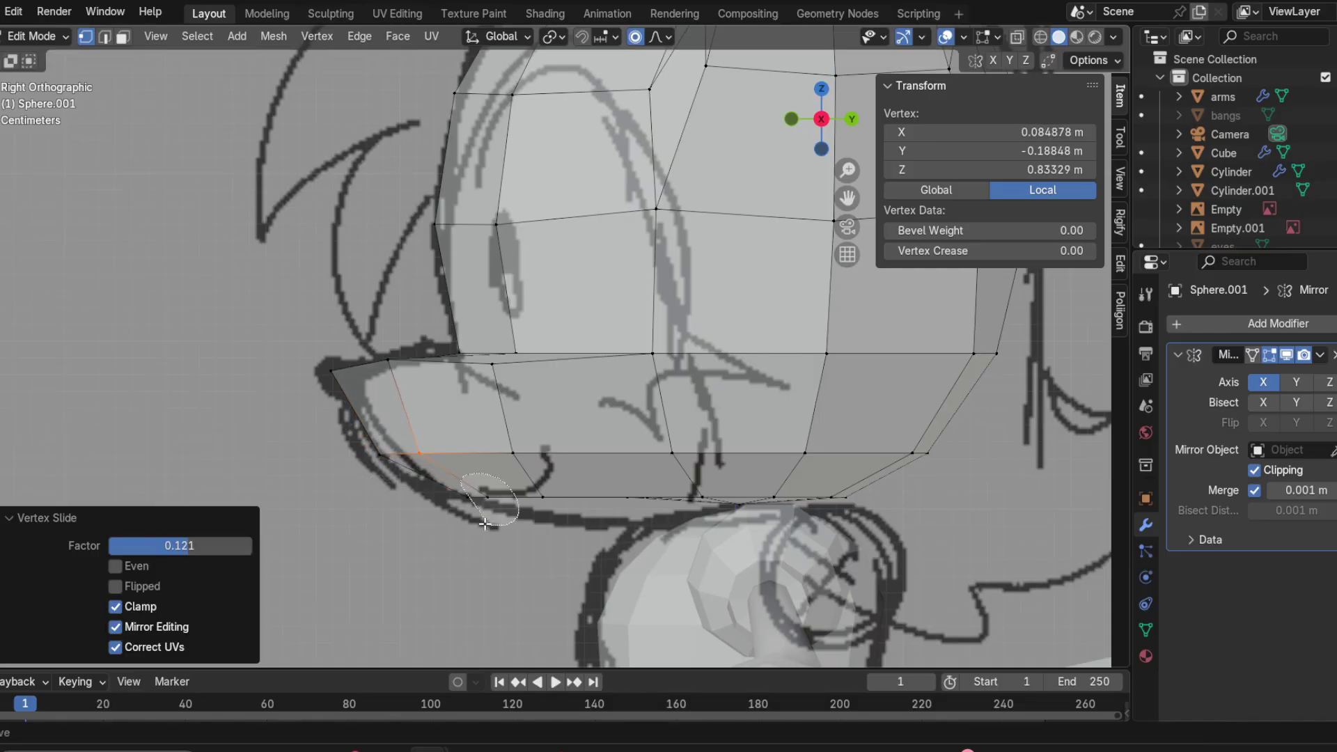
key(g)
click(521, 511)
key(g)
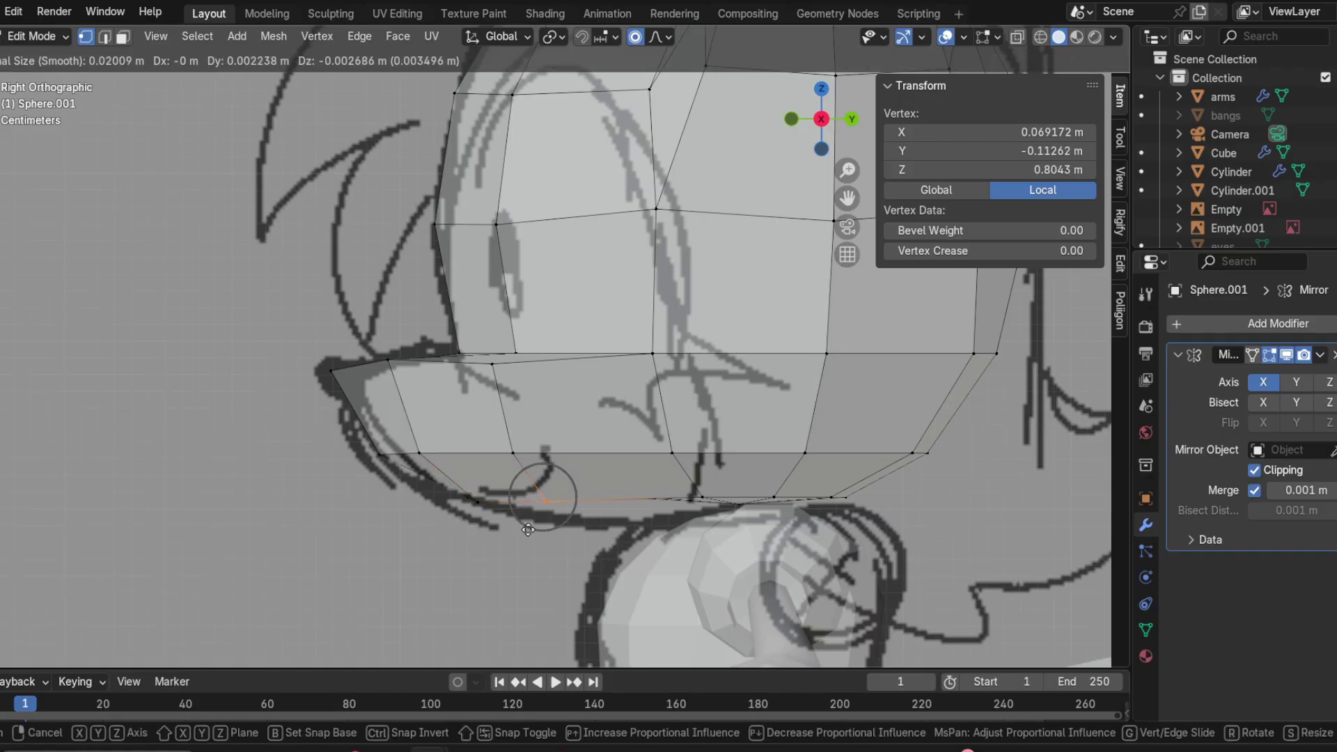
click(691, 535)
click(690, 535)
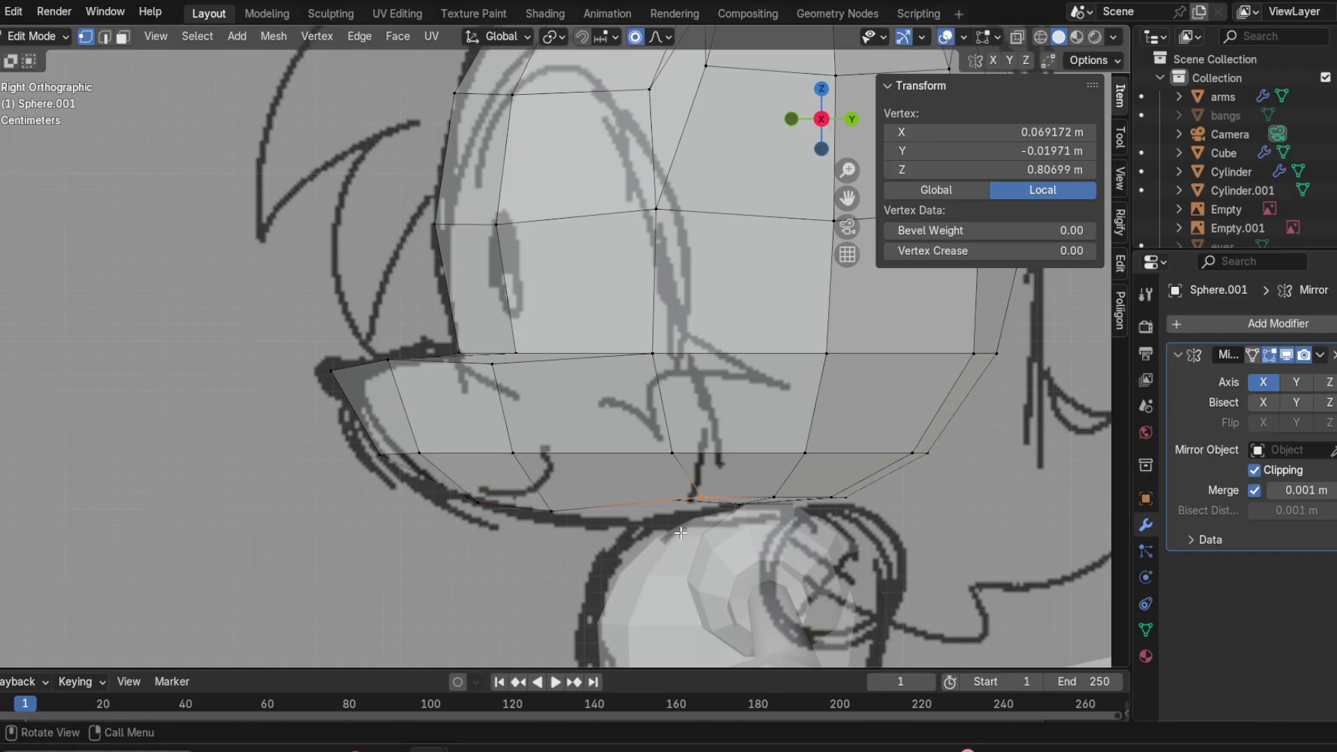
key(g)
click(674, 552)
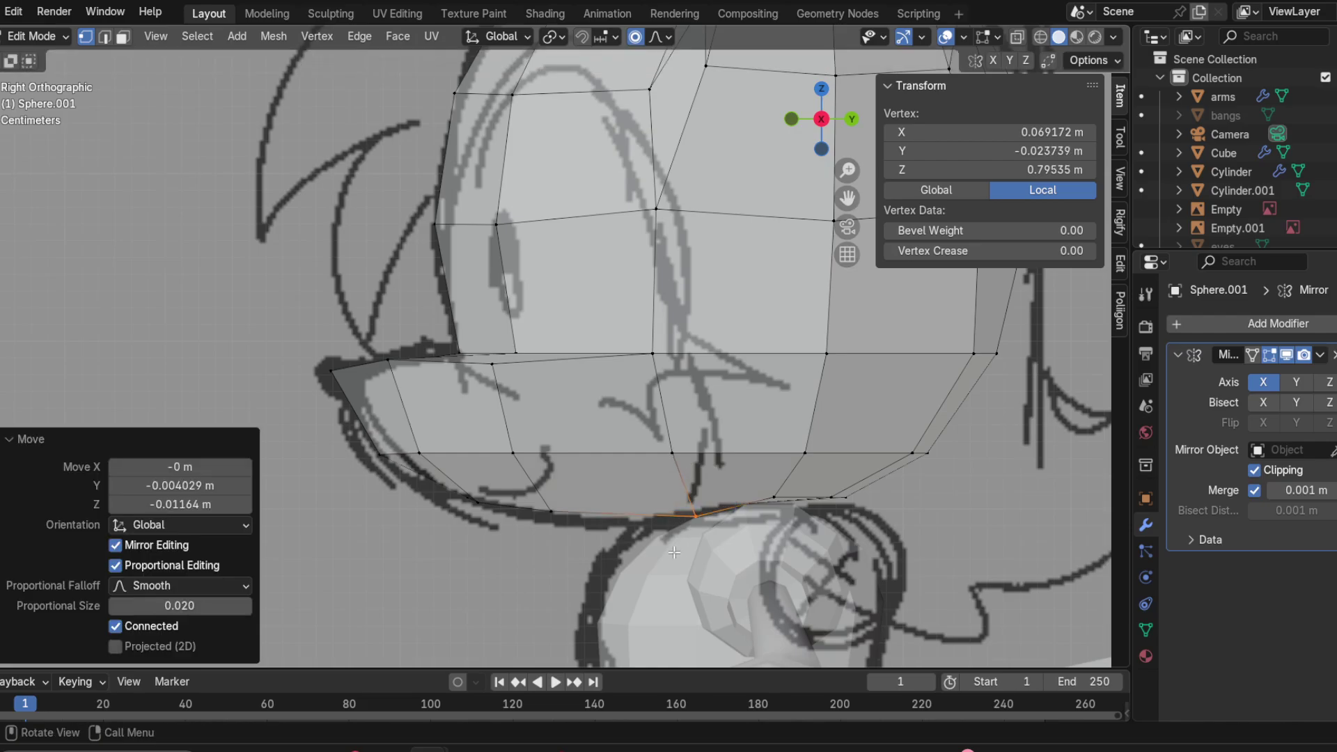
Step: Lower the head's rear bottom vertices onto the sketch, about -0.007 m along Z for the first and -0.003 m for the rear pair
click(766, 497)
key(g)
click(805, 516)
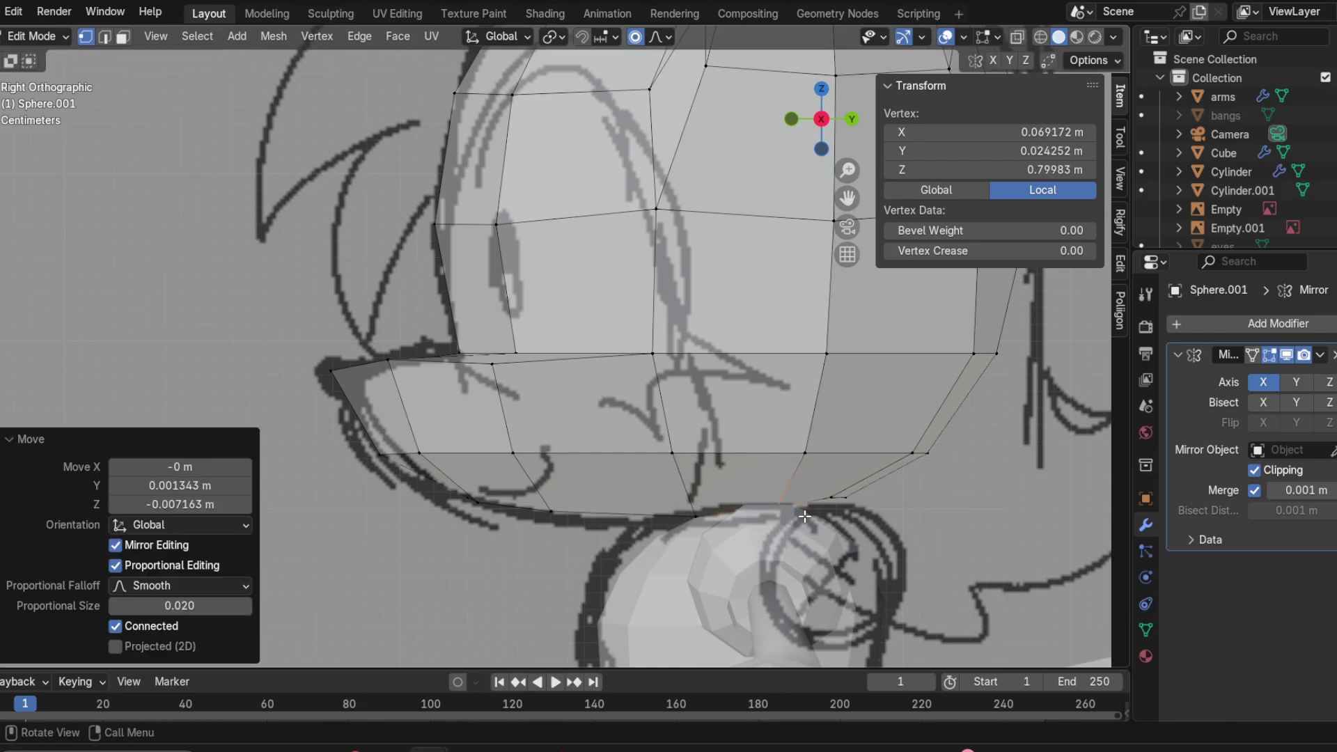
shift+click(828, 523)
key(g)
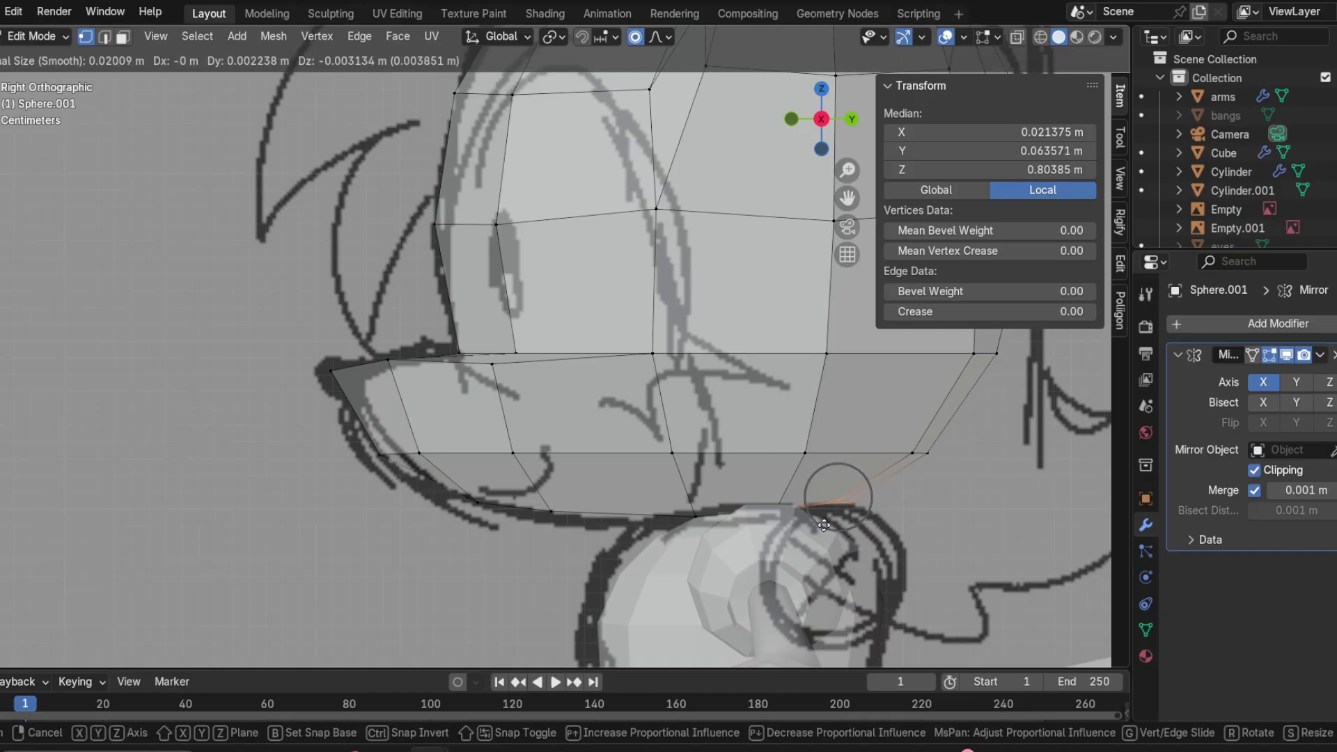
click(826, 525)
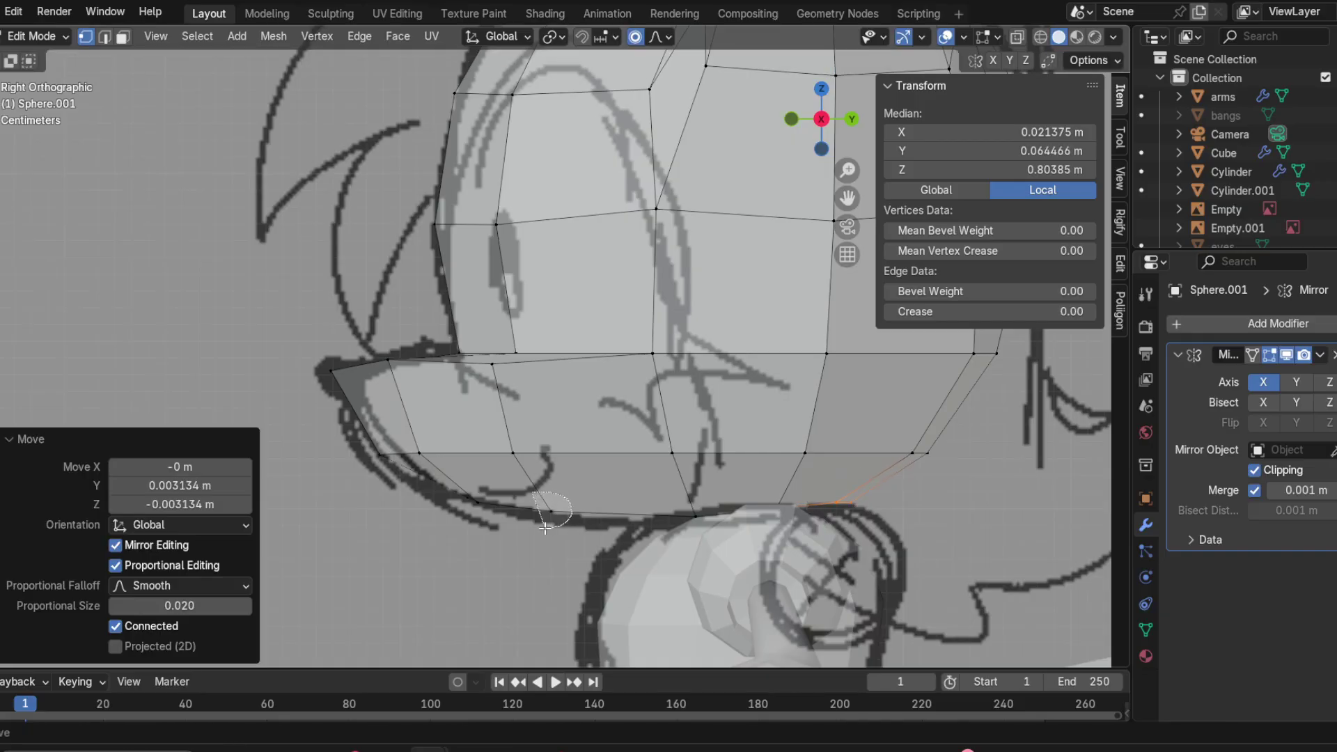
Step: Nudge the muzzle's two front underside vertices about -0.0004 m along Y and check the jaw shape from the side
click(550, 513)
key(g)
click(512, 513)
shift+click(460, 507)
key(g)
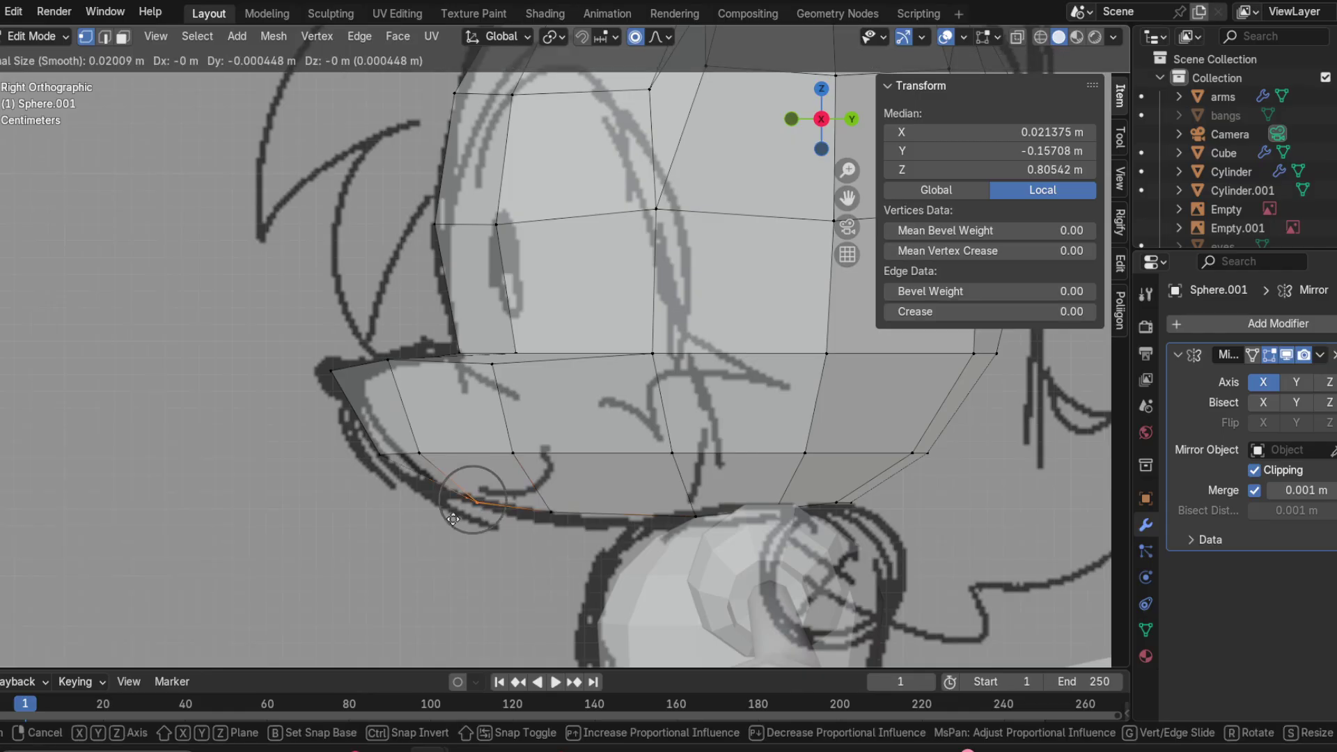
click(453, 519)
drag(829, 128, 846, 146)
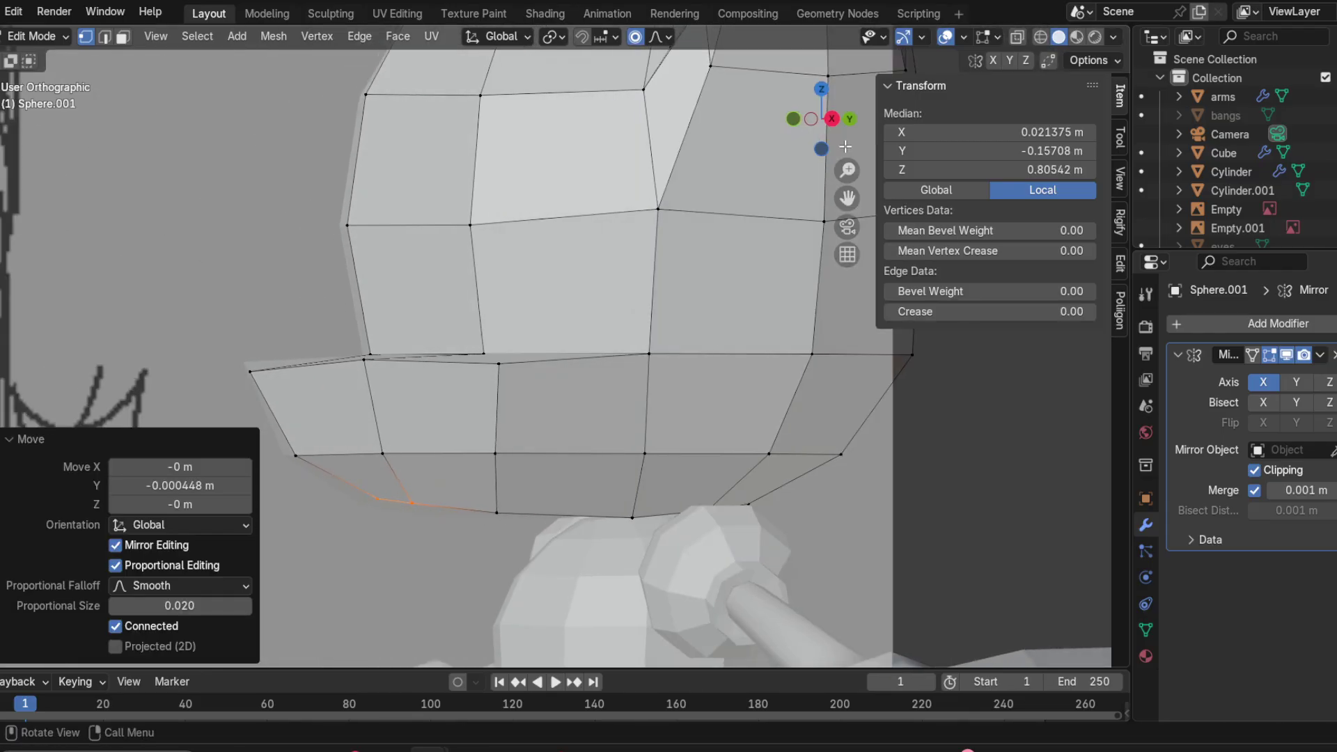
click(832, 118)
Step: Adjust the muzzle's lower front centre vertex to the sketch and move the upper tip vertex about 0.003 m along Y
drag(387, 472, 351, 463)
key(g)
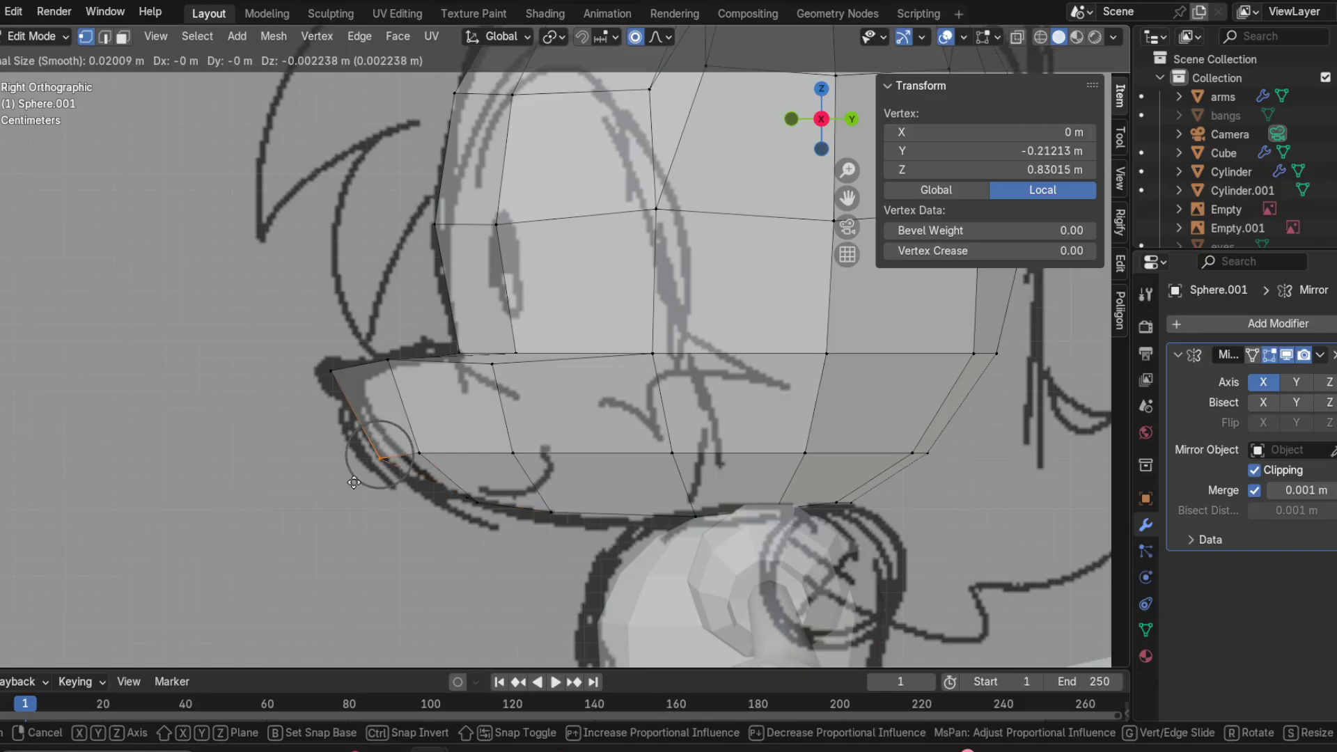
click(344, 464)
drag(308, 378, 336, 394)
key(g)
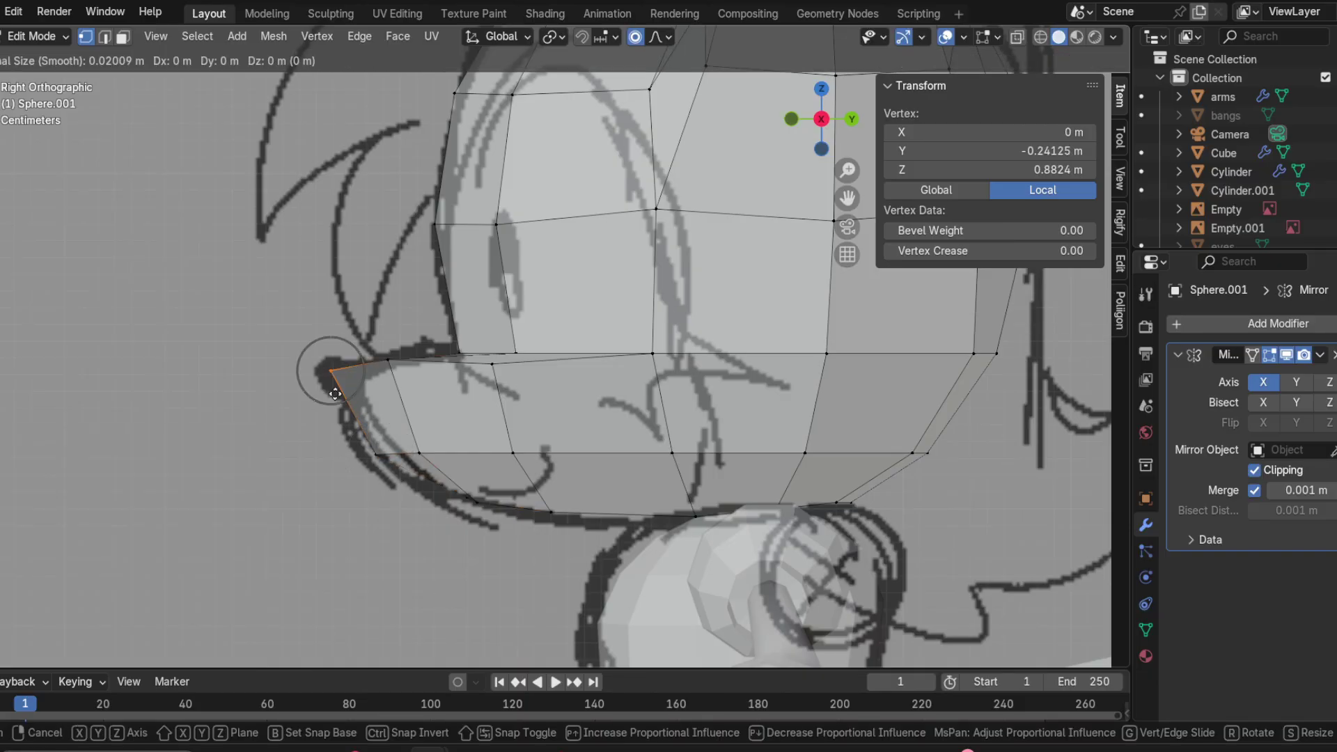
click(340, 395)
middle_drag(348, 396, 833, 119)
click(826, 121)
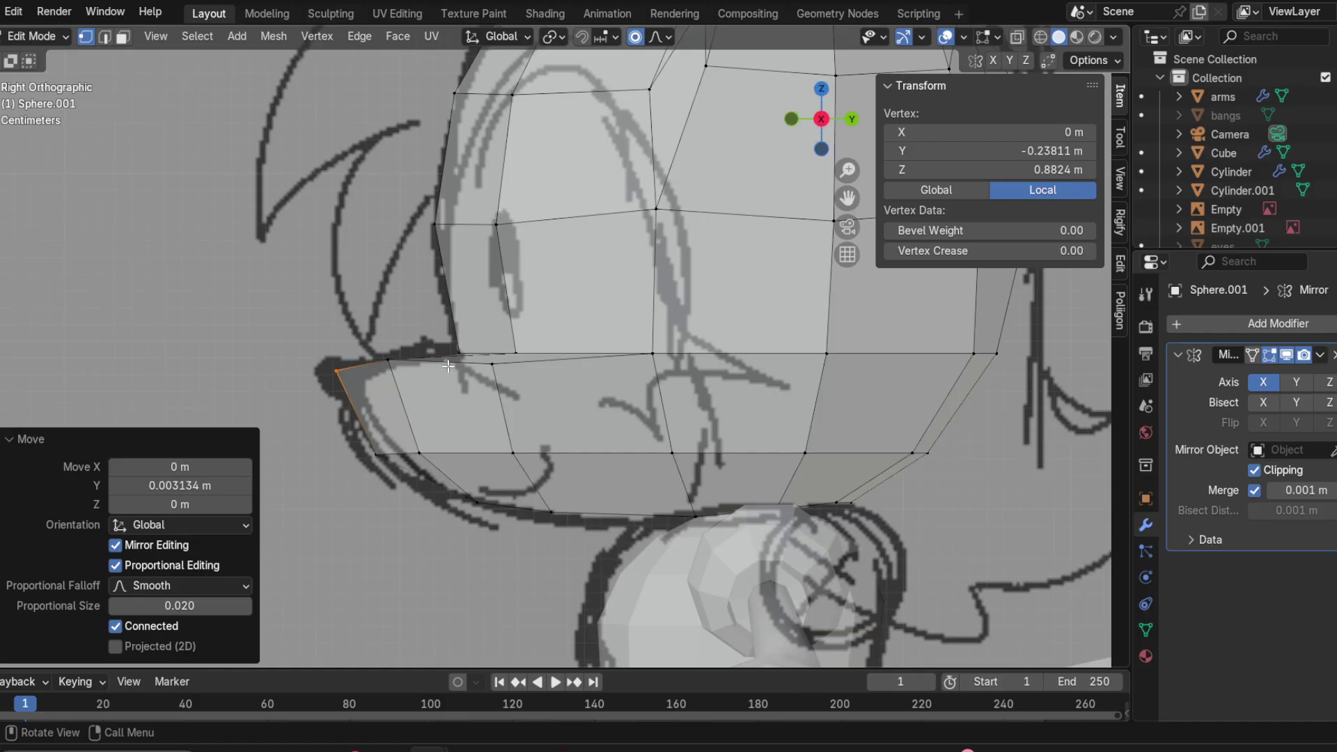
click(338, 373)
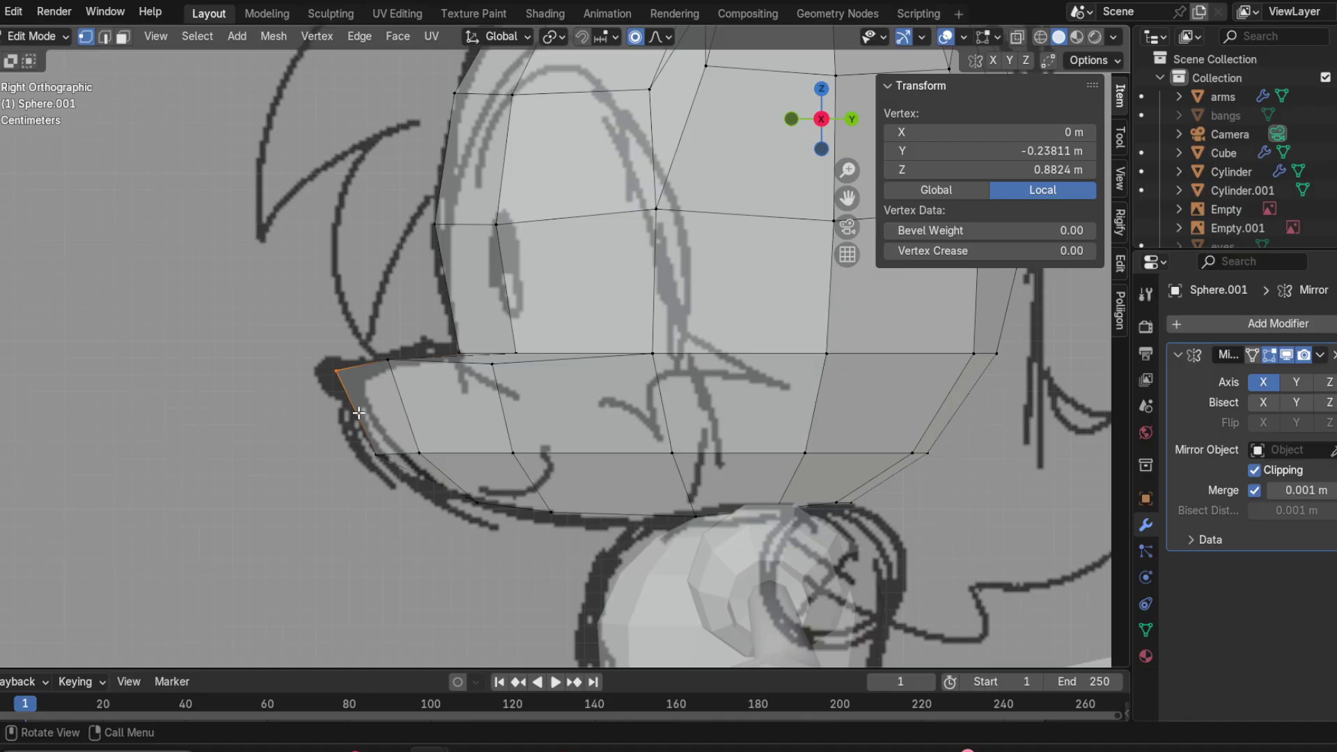
key(g)
click(360, 412)
middle_drag(359, 413, 425, 400)
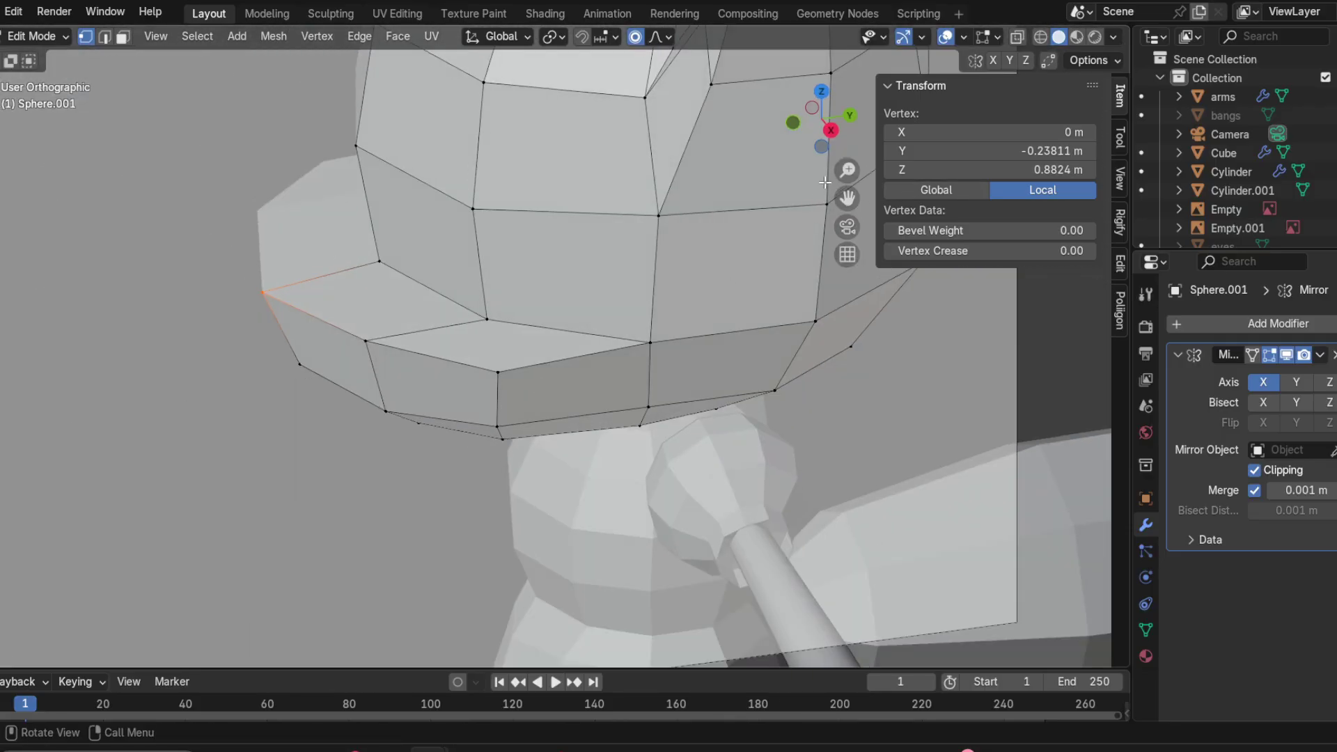
click(831, 128)
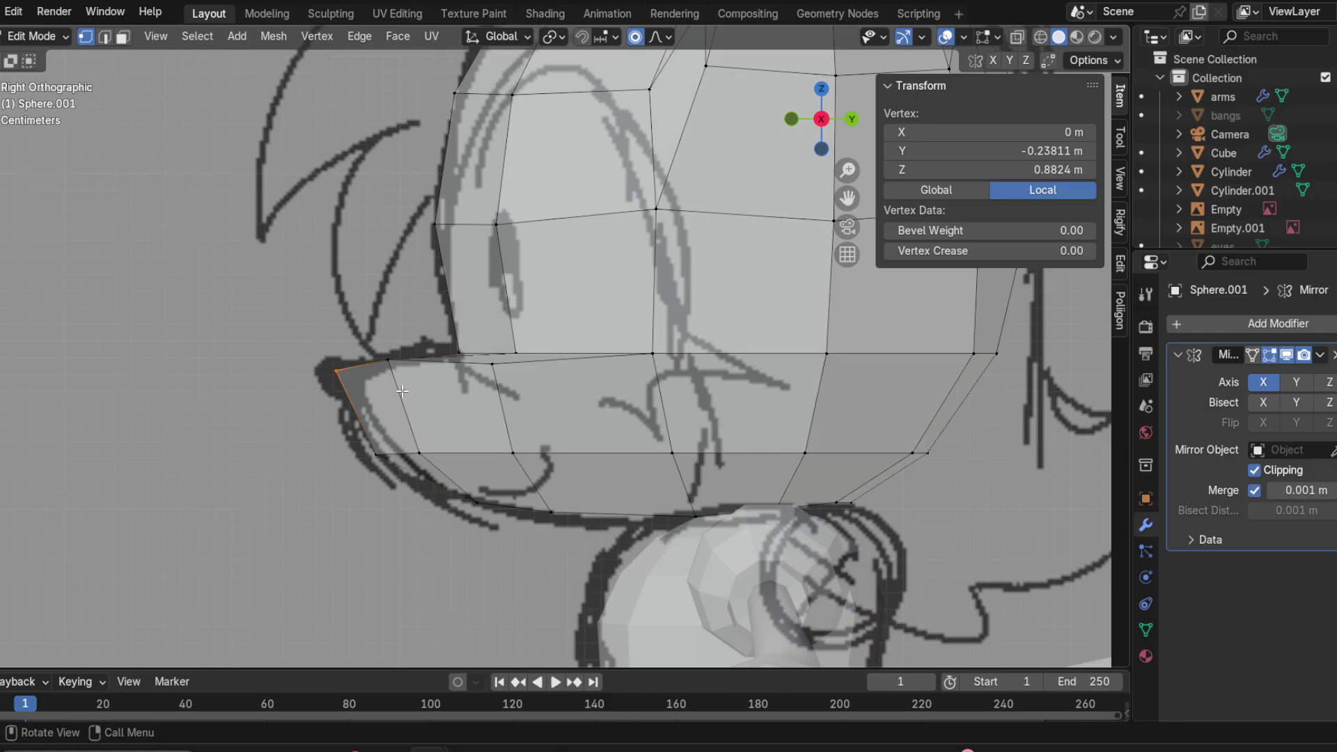
key(g)
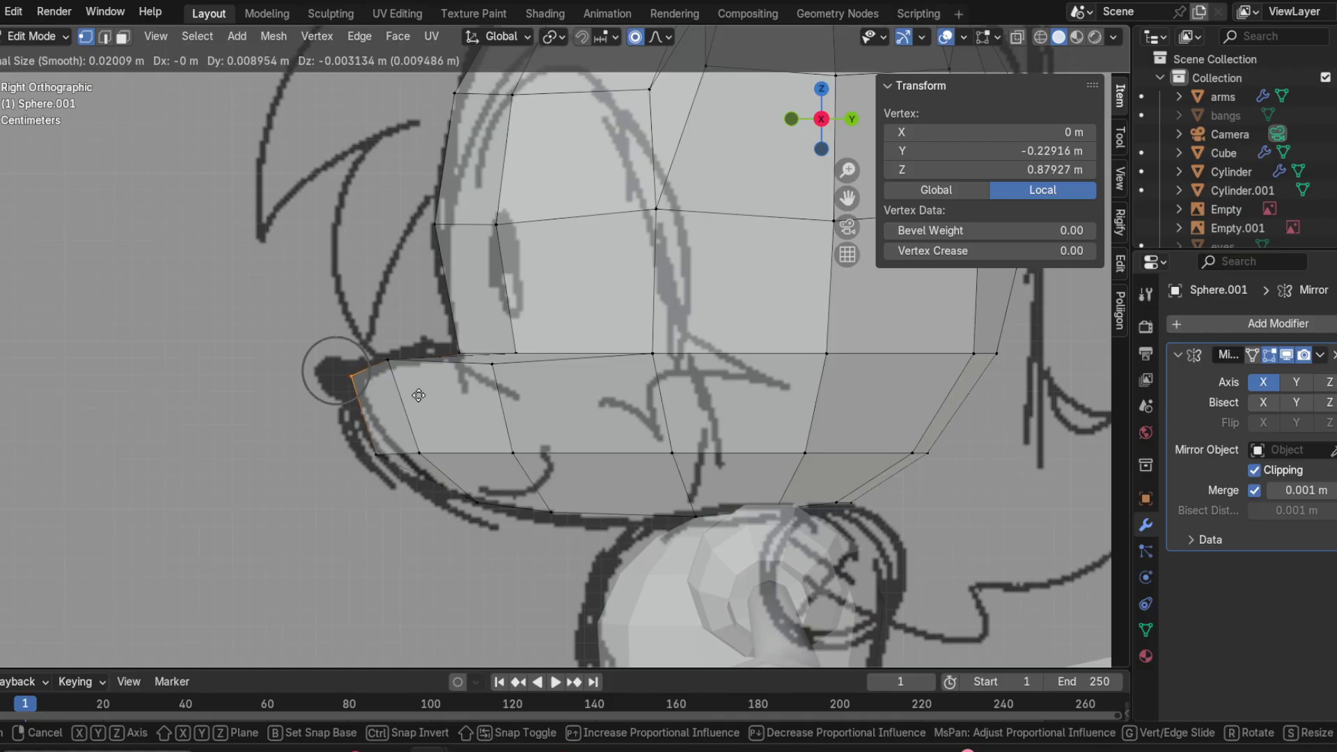
click(410, 388)
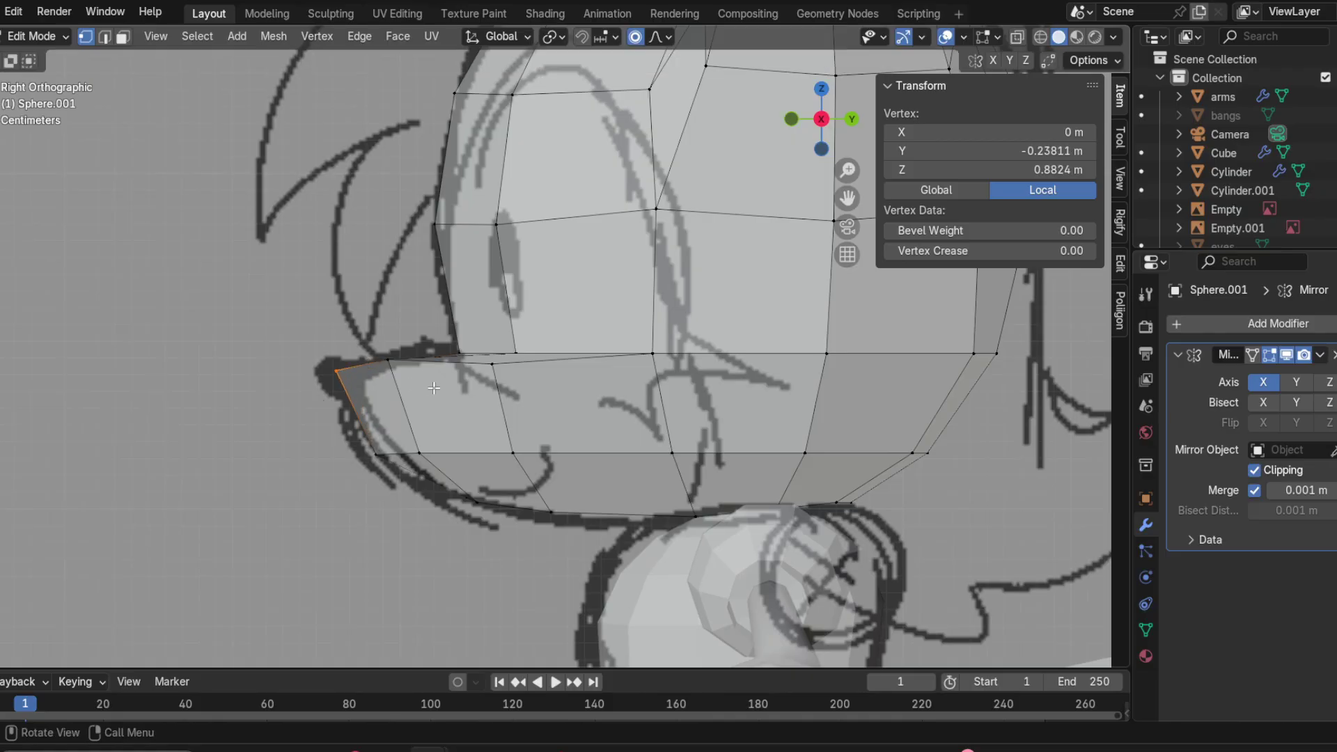
Step: Add one centred edge loop around the base of the muzzle and scale it by 1.165
middle_drag(433, 388, 422, 445)
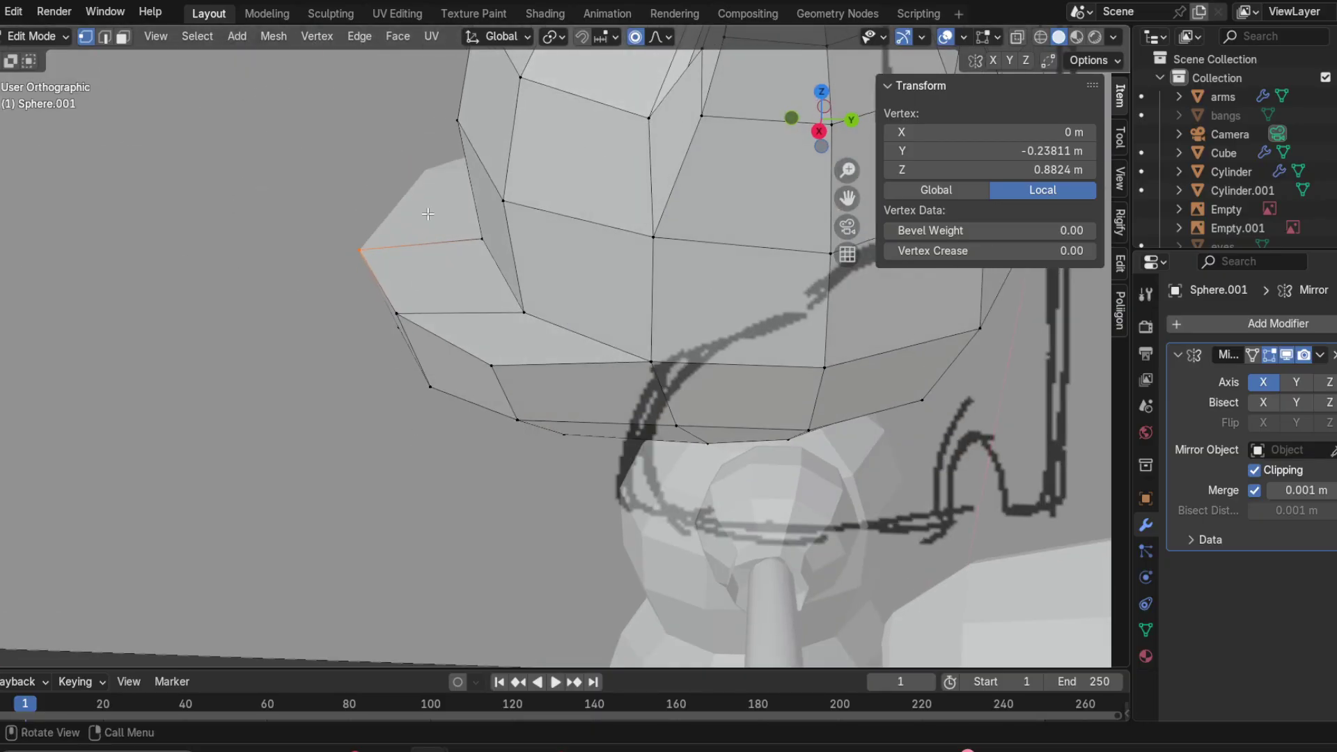
key(ctrl+r)
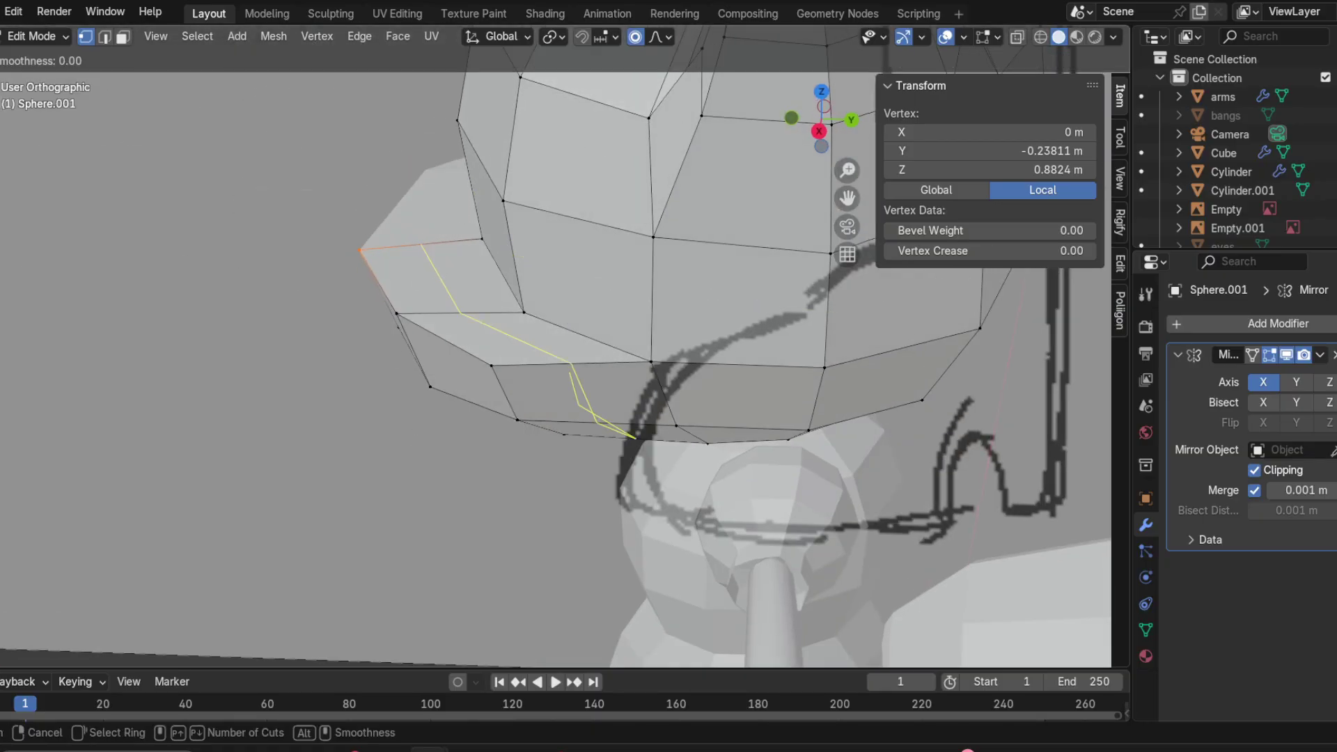
click(439, 277)
click(439, 277)
click(819, 132)
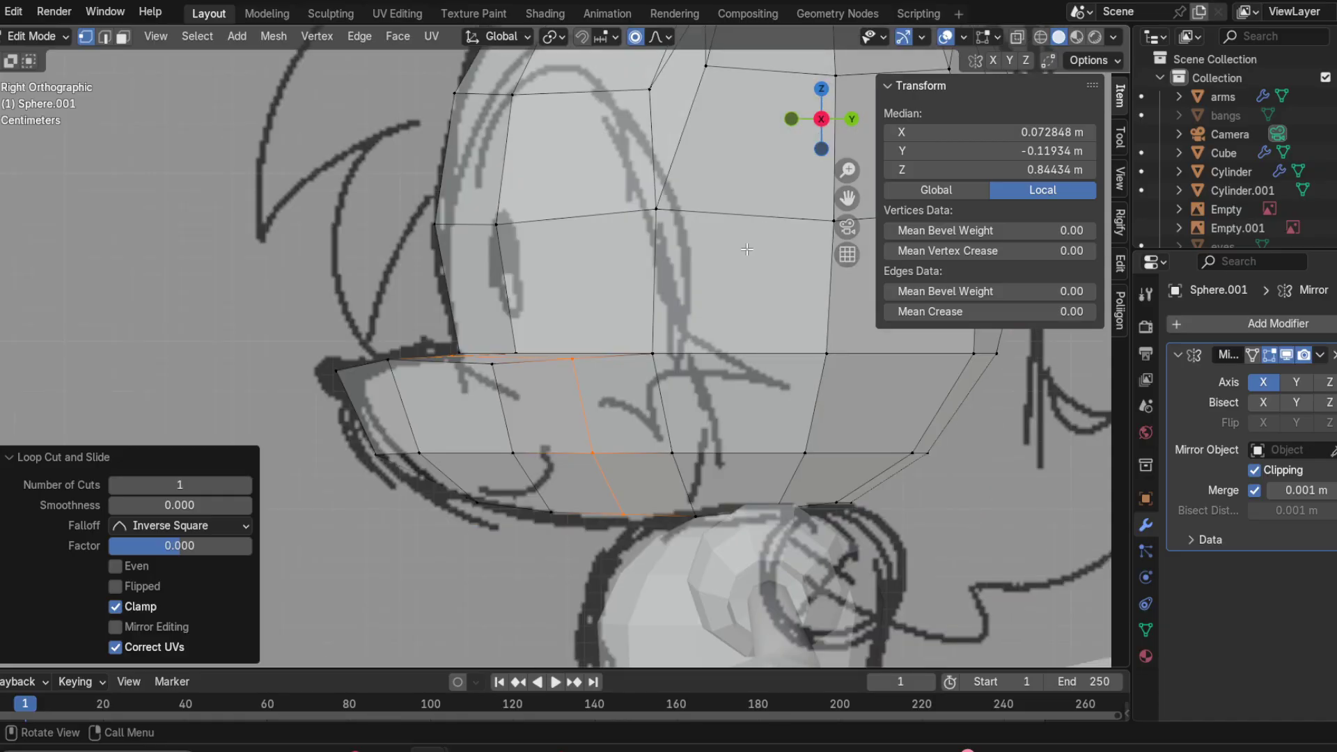
key(s)
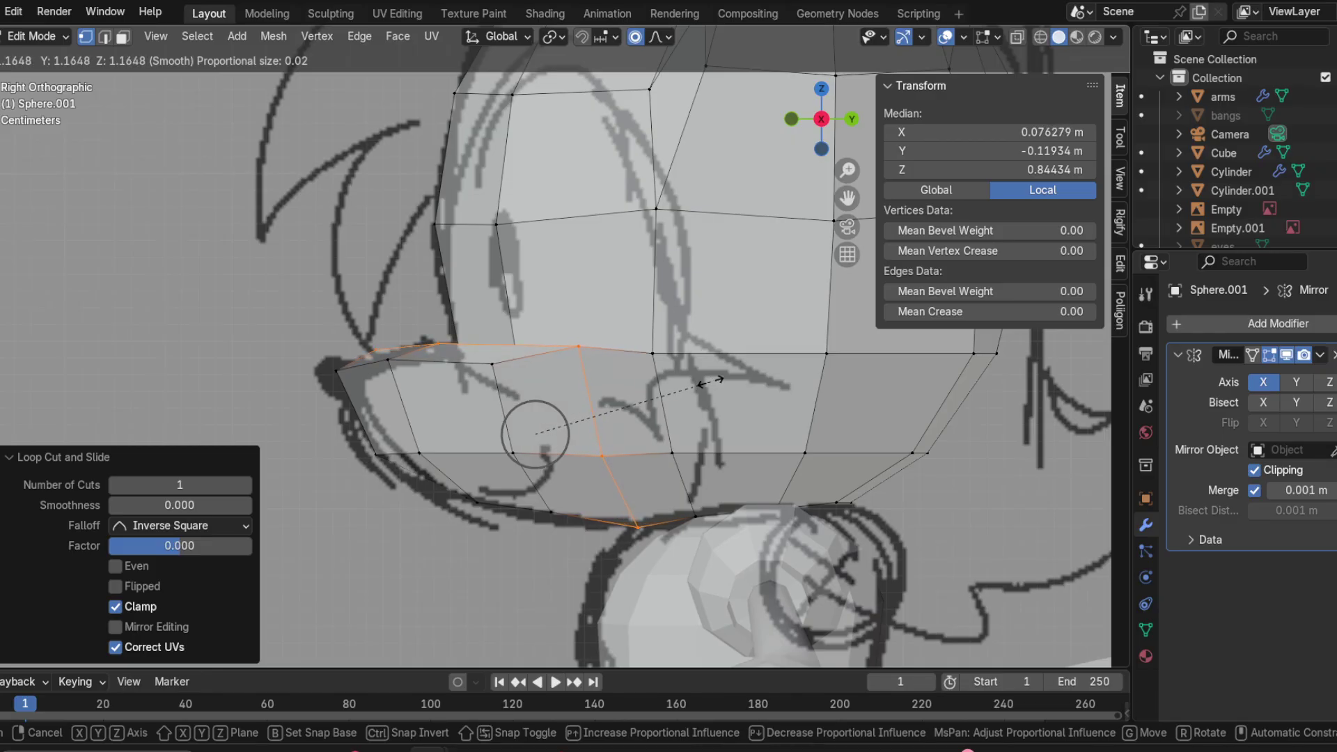
click(710, 381)
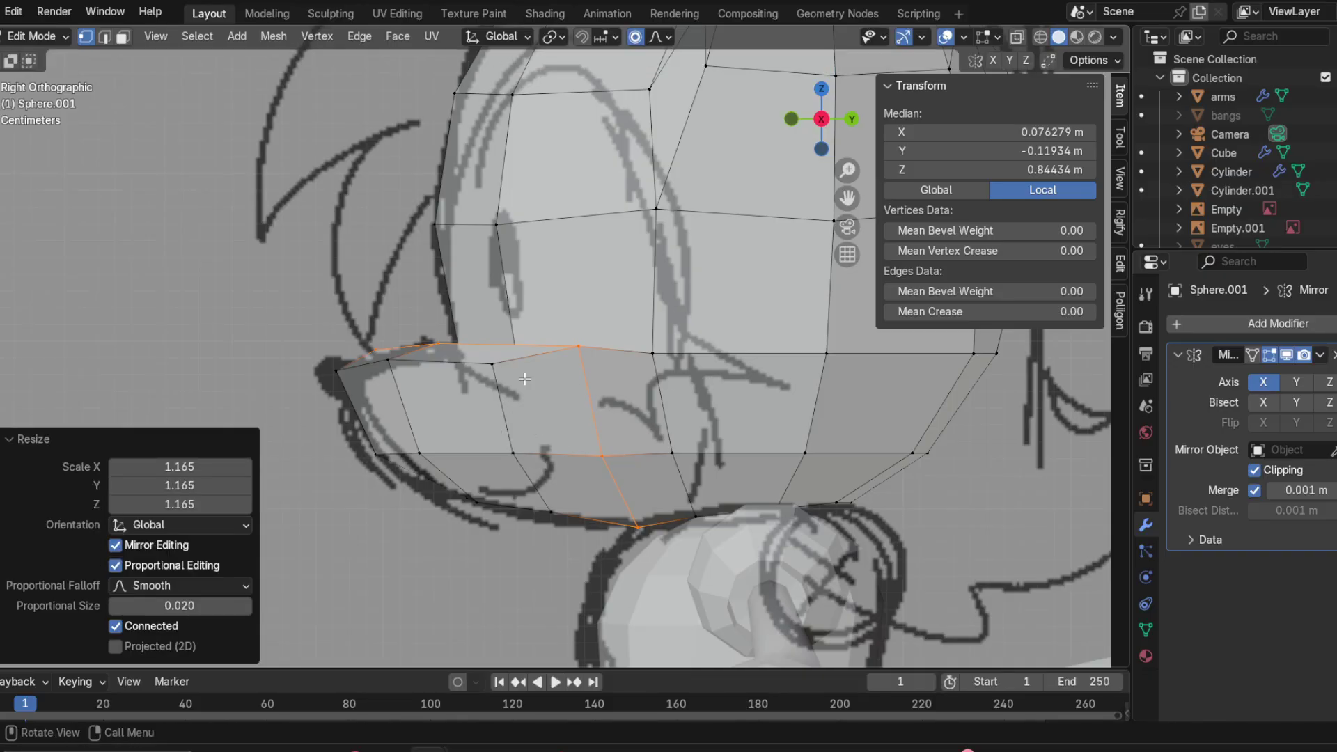
Step: Try to move the muzzle's front faces about -0.015 m along Y with a proportional size of about 0.1 m
drag(318, 360, 416, 472)
drag(338, 338, 426, 503)
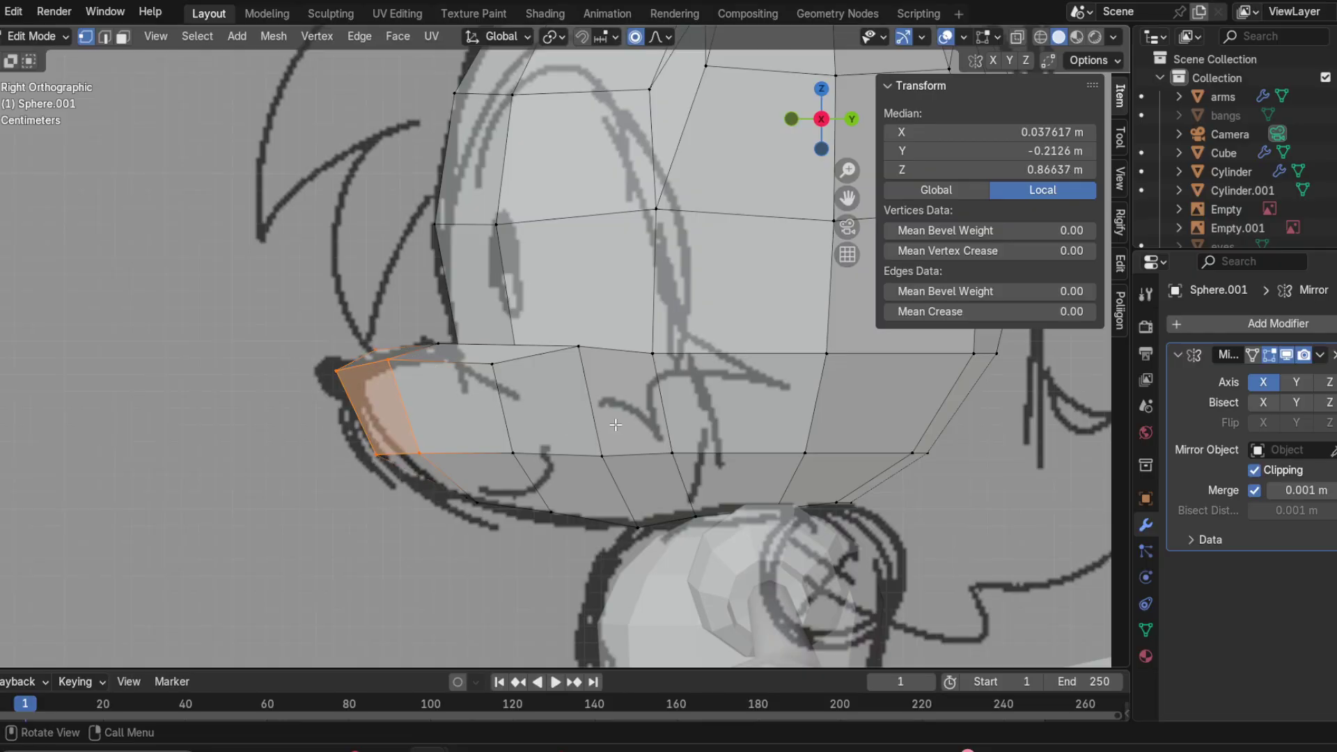
key(g)
scroll(599, 425, down, 5)
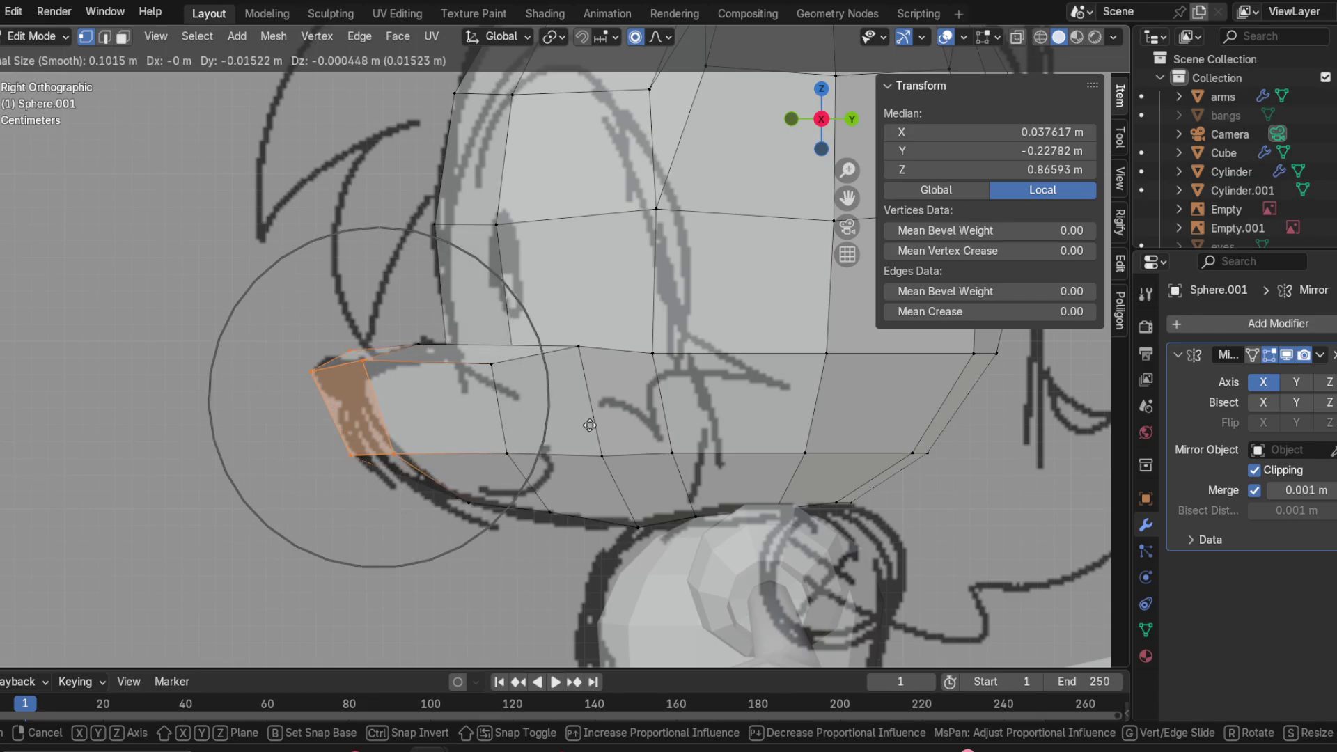
click(584, 431)
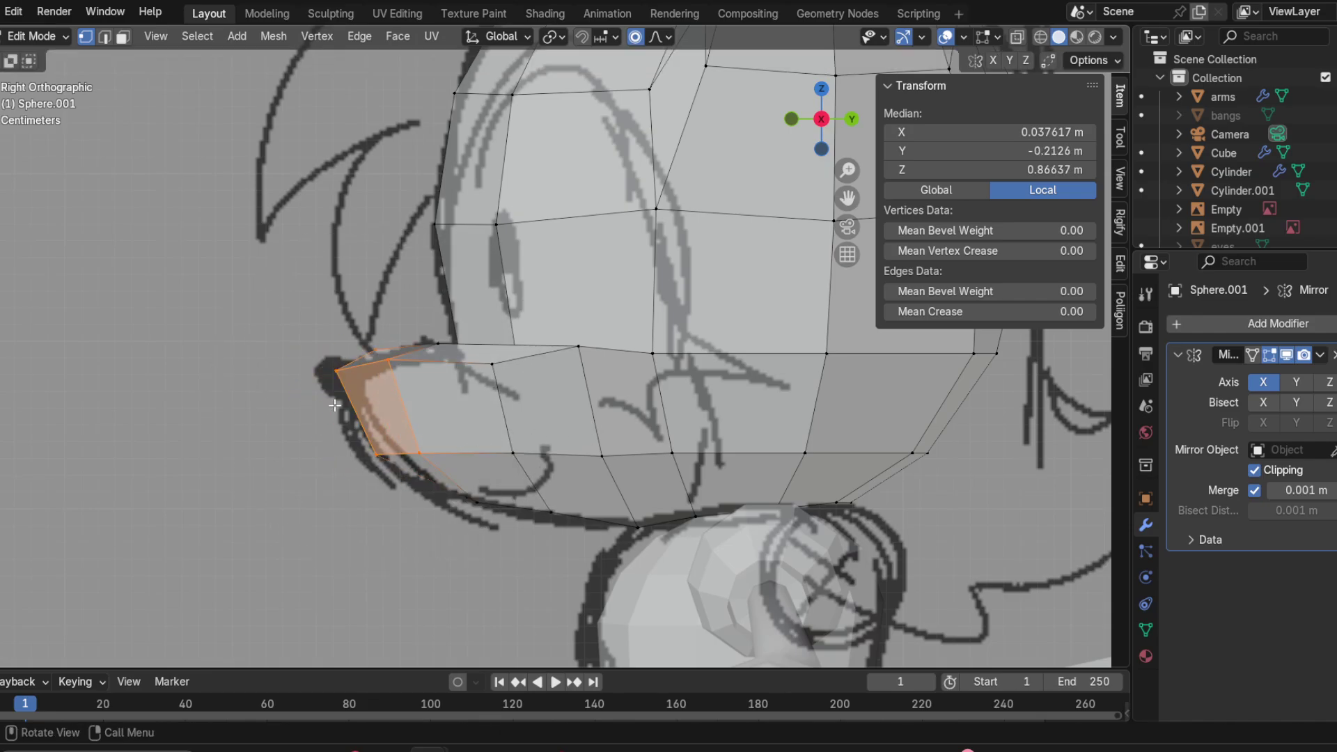
click(418, 452)
key(alt+z)
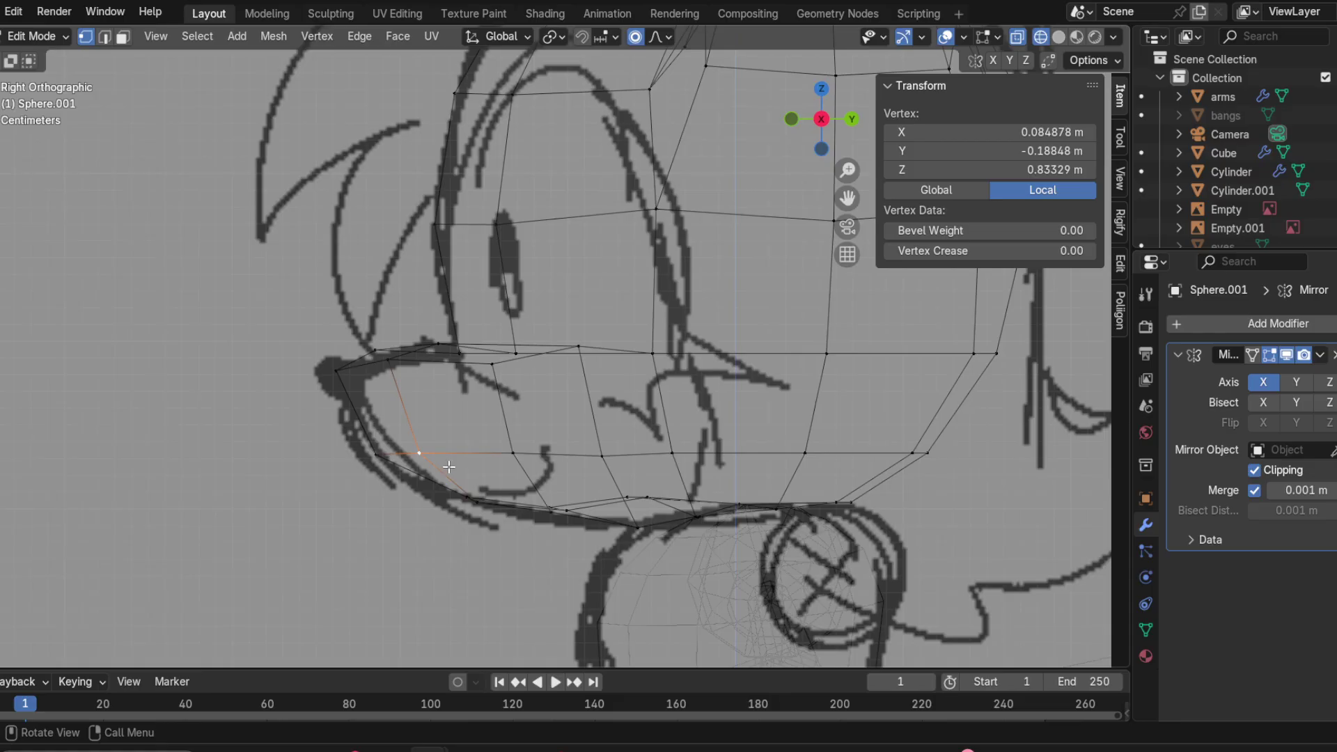
click(1063, 41)
Step: Undo the scaling and the loop cut at the muzzle's base and return to the right side view
key(ctrl+z)
key(ctrl+z)
key(ctrl+z)
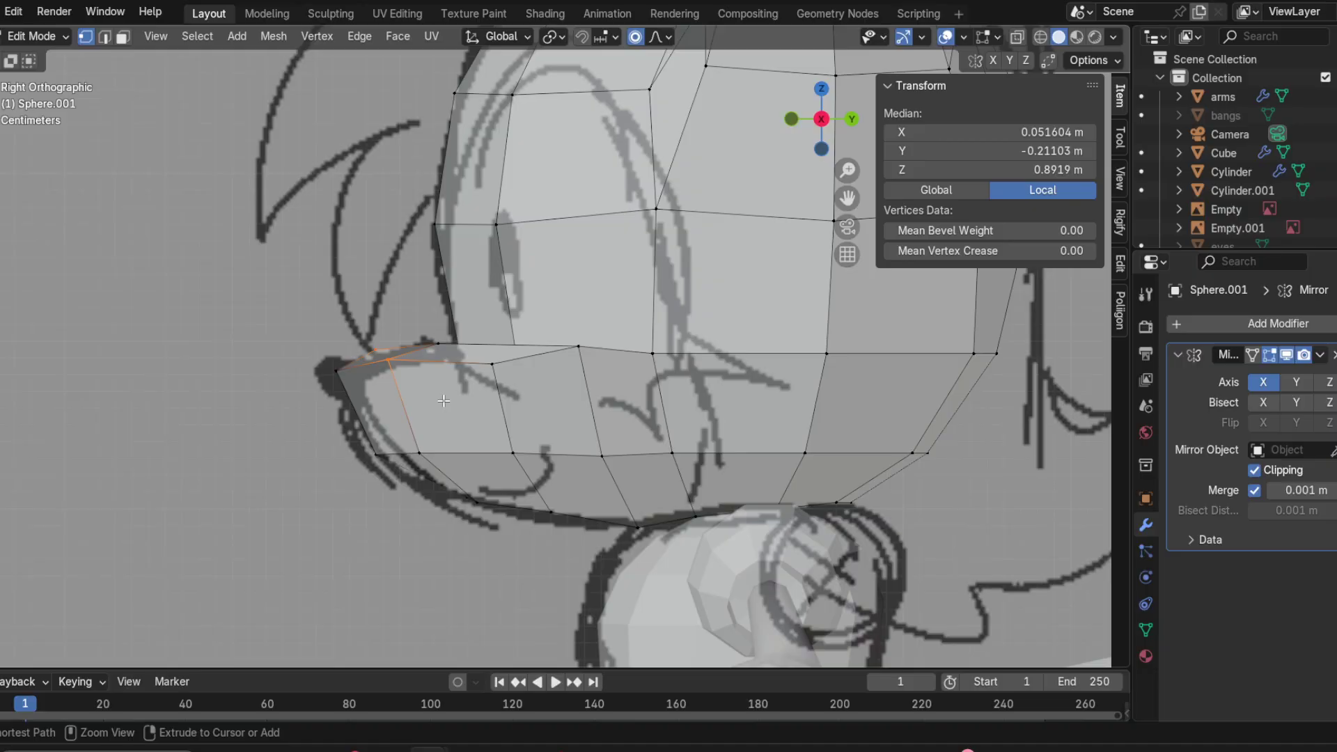
key(ctrl+z)
key(ctrl+z)
key(ctrl+z)
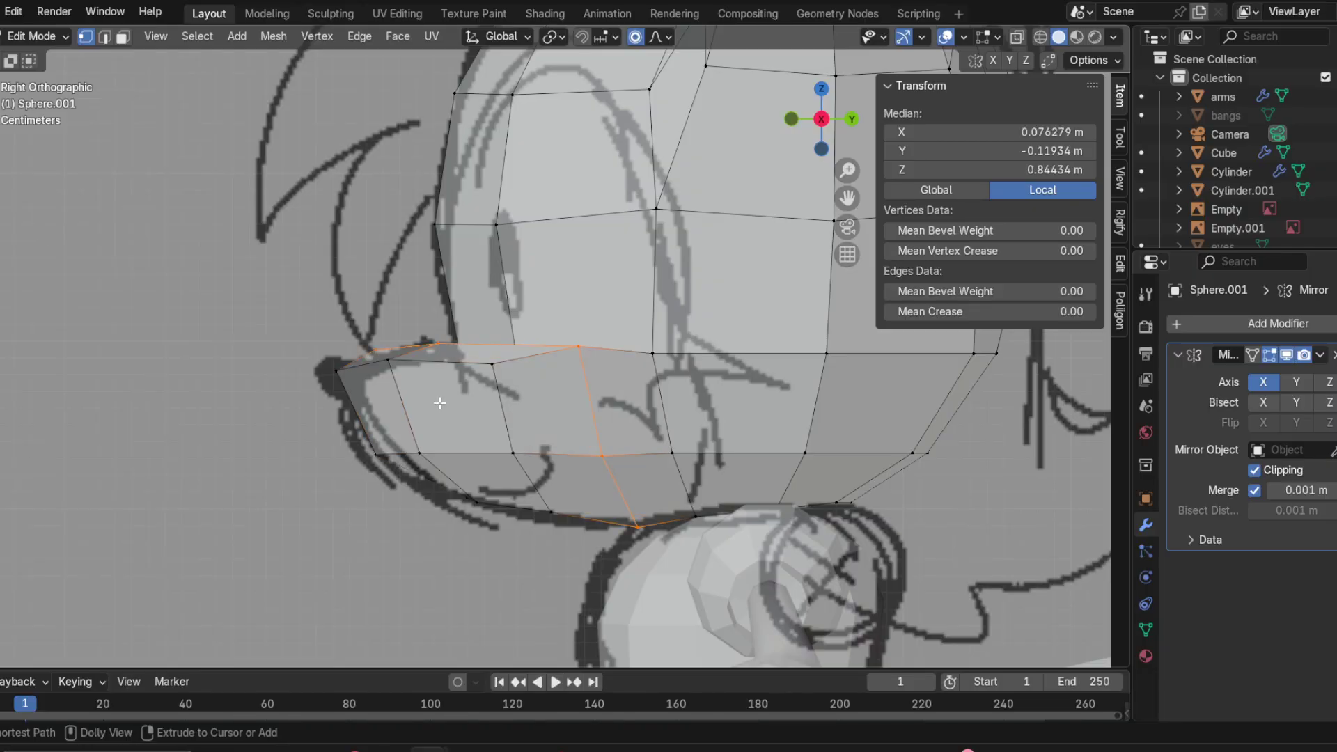
middle_drag(439, 399, 611, 447)
key(ctrl+z)
key(ctrl+z)
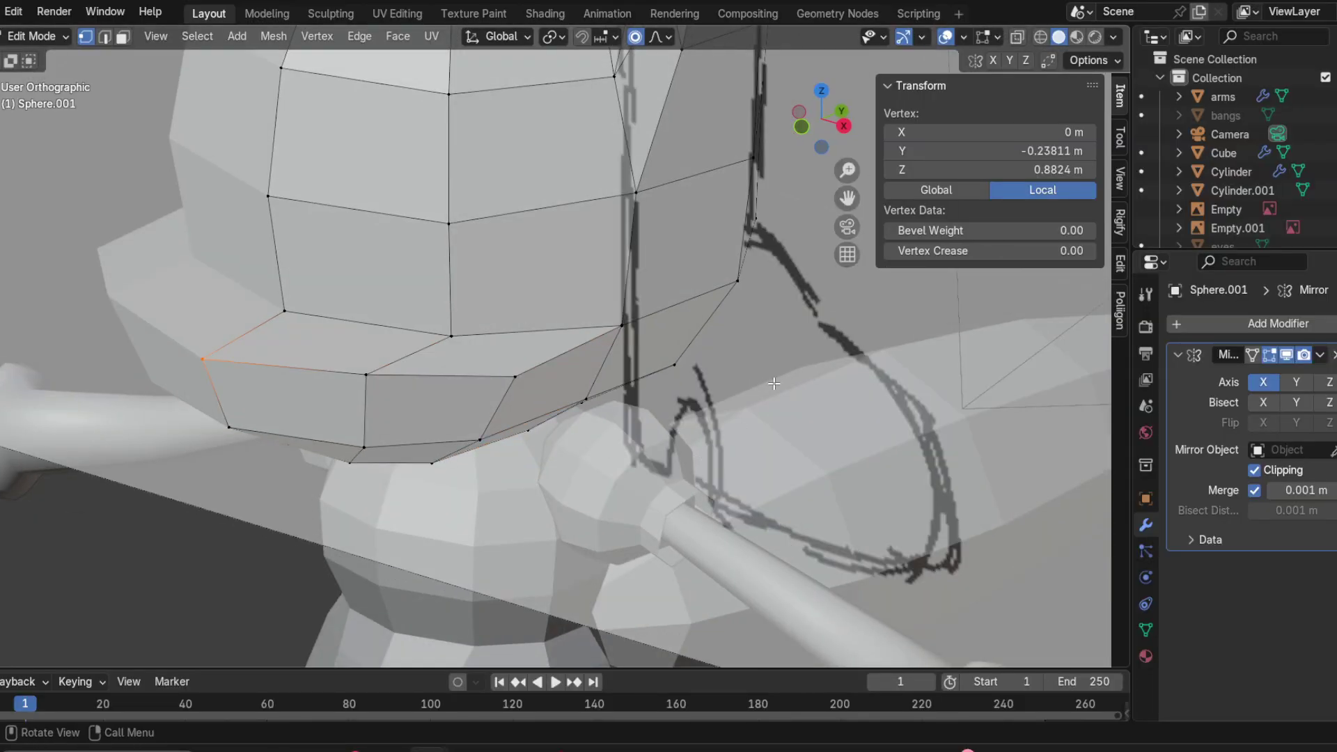
key(KP_3)
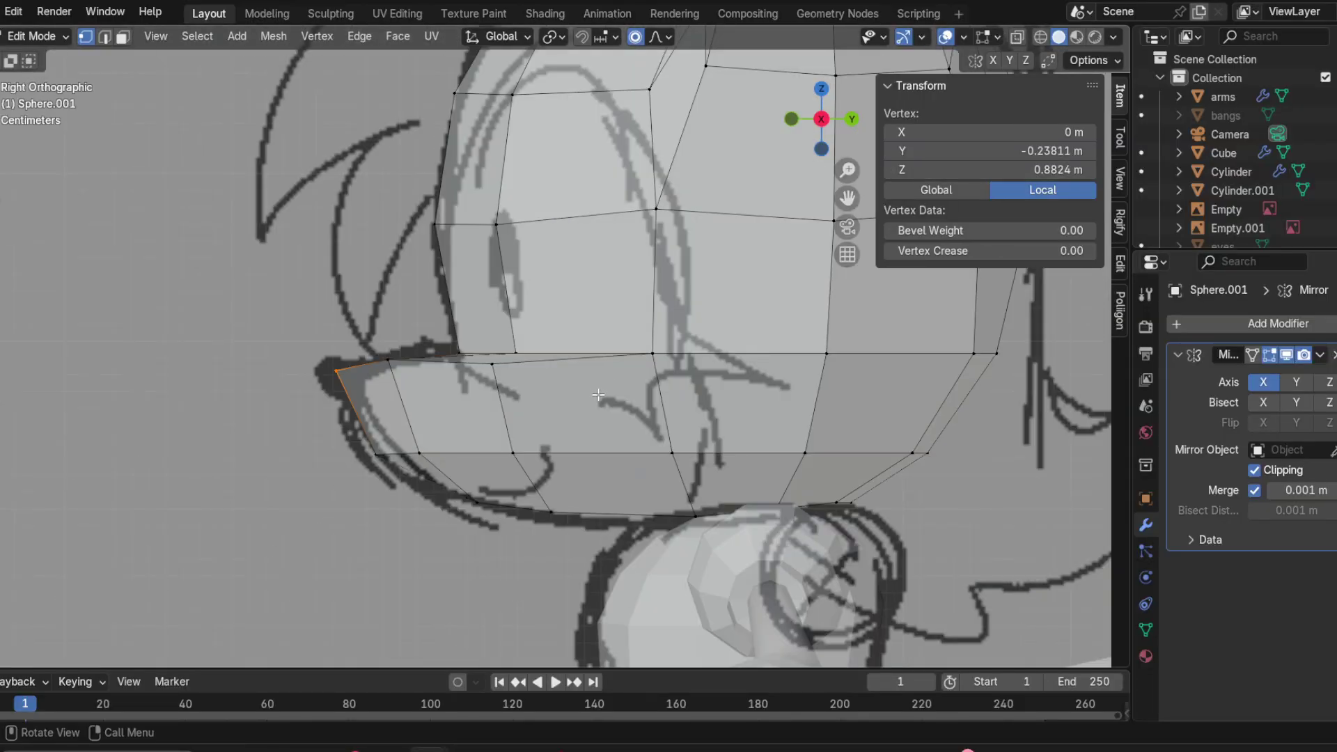
Step: Slide the vertex in the middle of the muzzle side's lower row backwards along its horizontal edge to meet the sketched cheek line
mouse_move(689, 438)
middle_down()
mouse_move(797, 471)
mouse_move(676, 448)
middle_up()
click(675, 449)
click(819, 121)
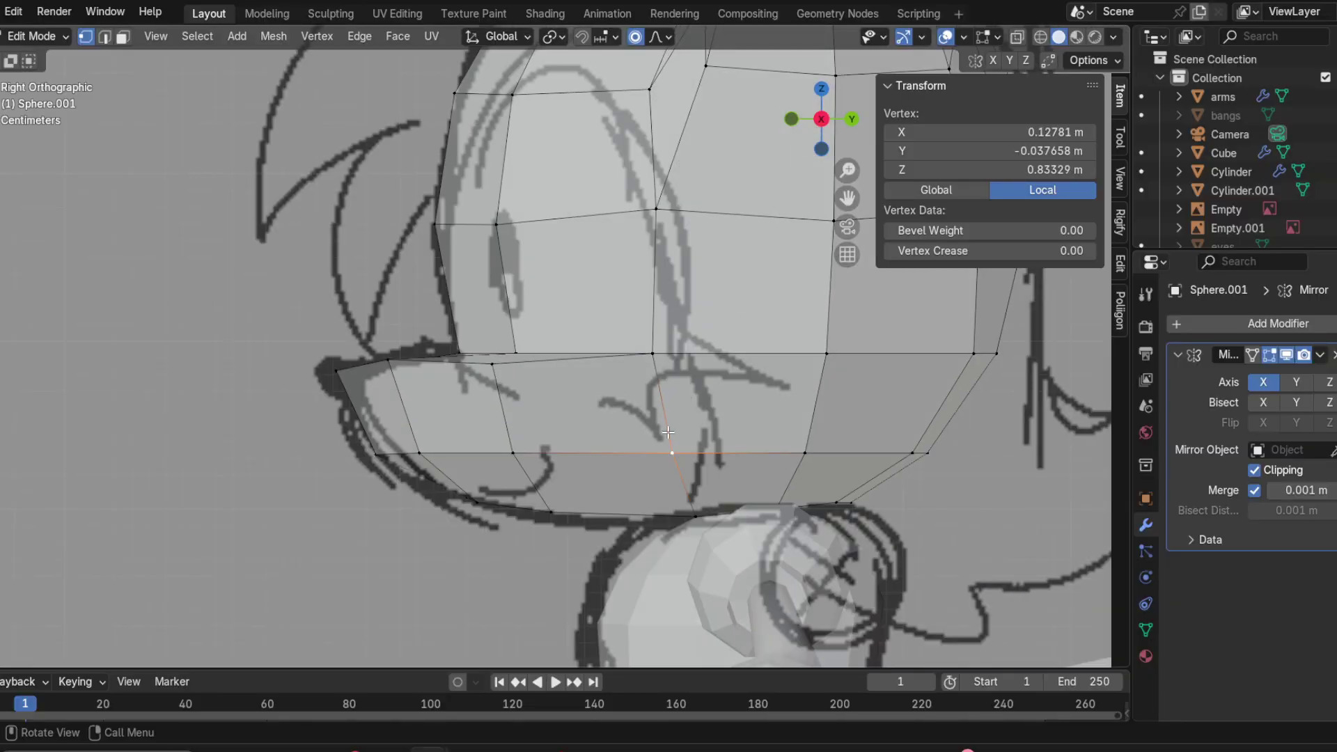
key(g)
scroll(711, 407, up, 4)
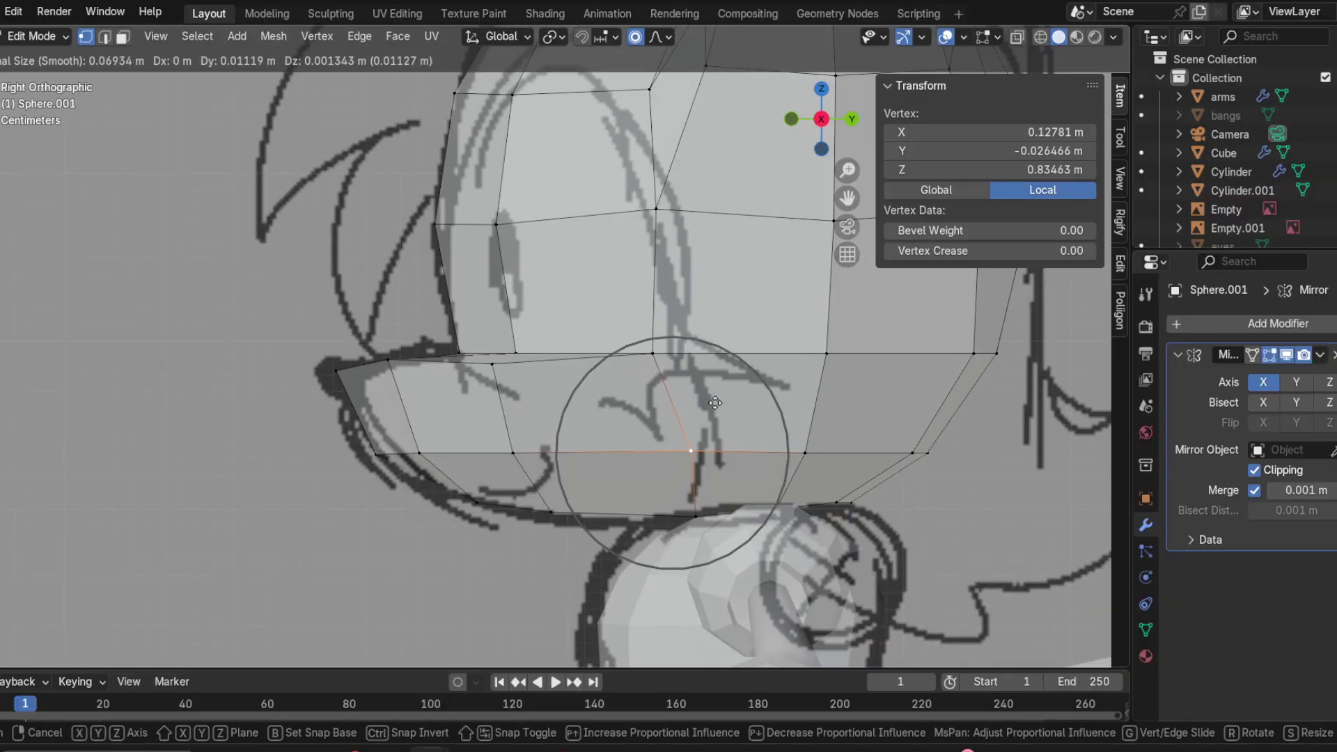
scroll(717, 399, up, 2)
key(g)
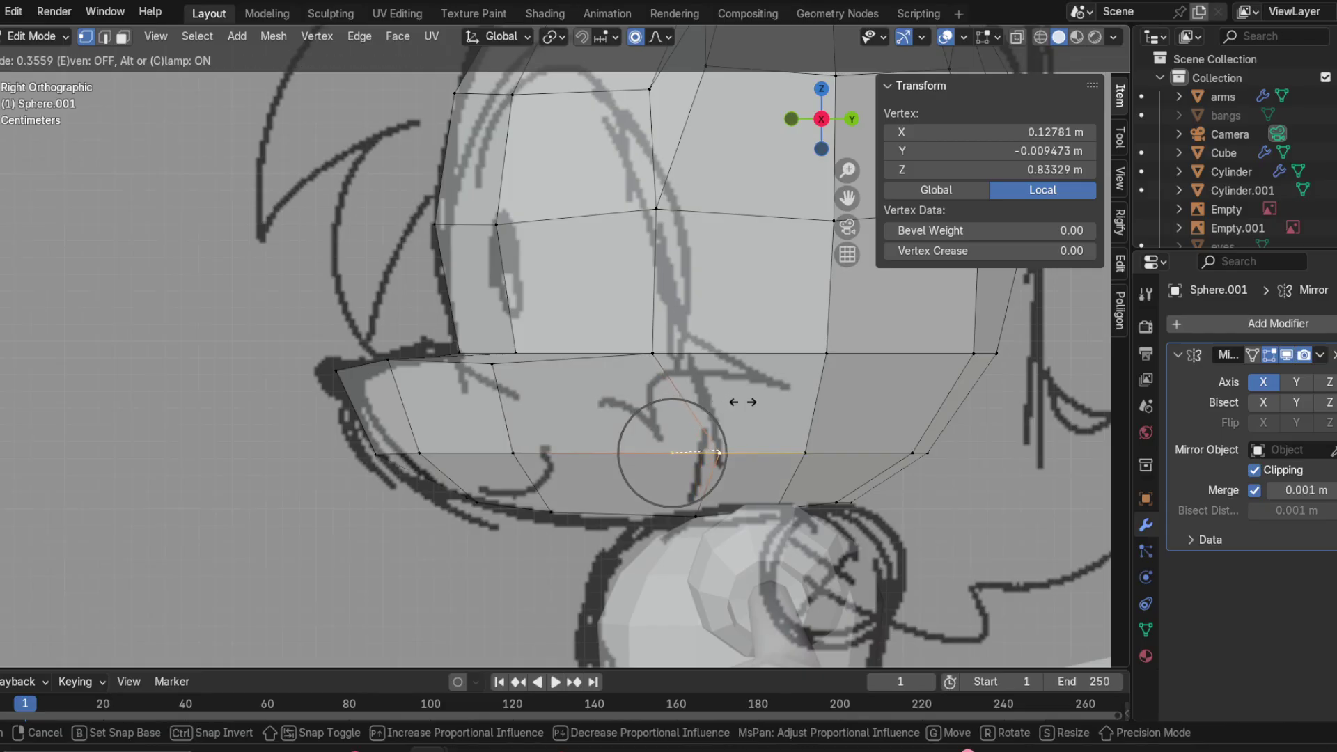
click(748, 402)
Step: Slide the vertex above it, at the muzzle's rear upper corner, backwards along its edge by a factor of 0.134
click(656, 355)
key(g)
key(g)
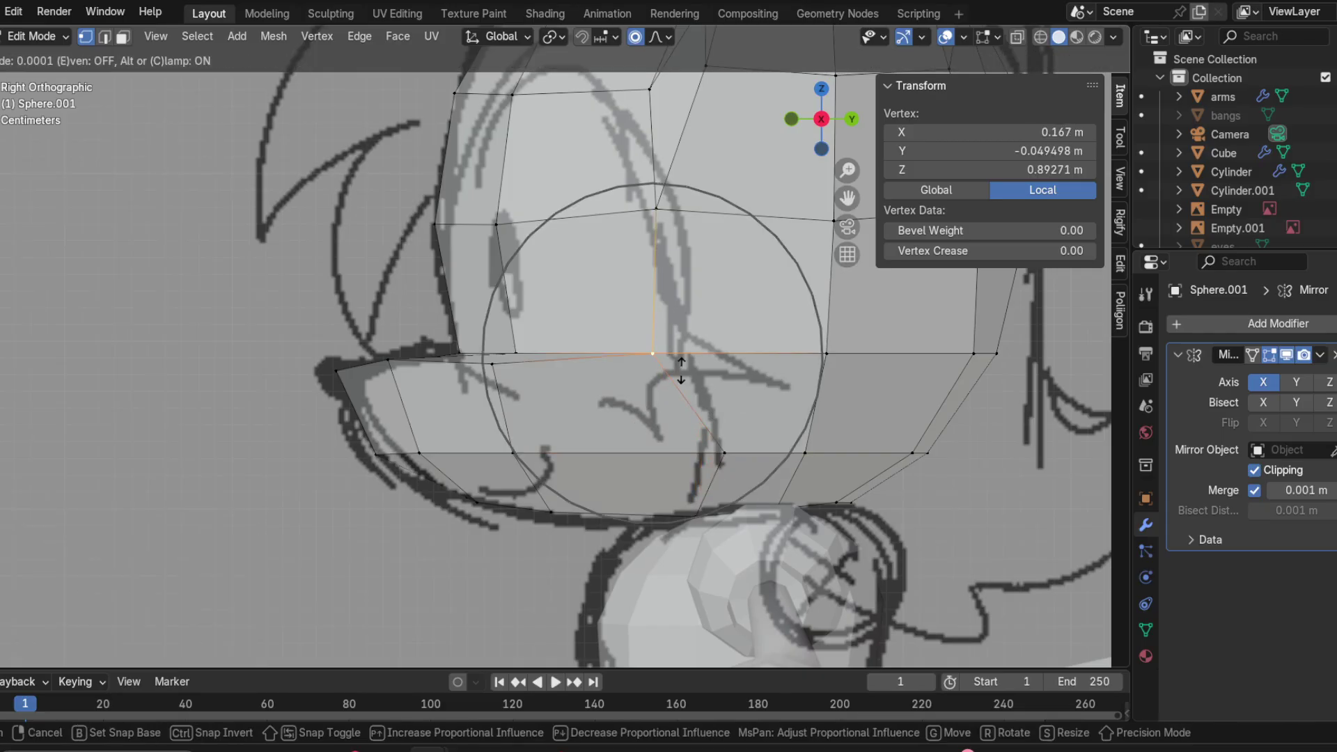
click(704, 373)
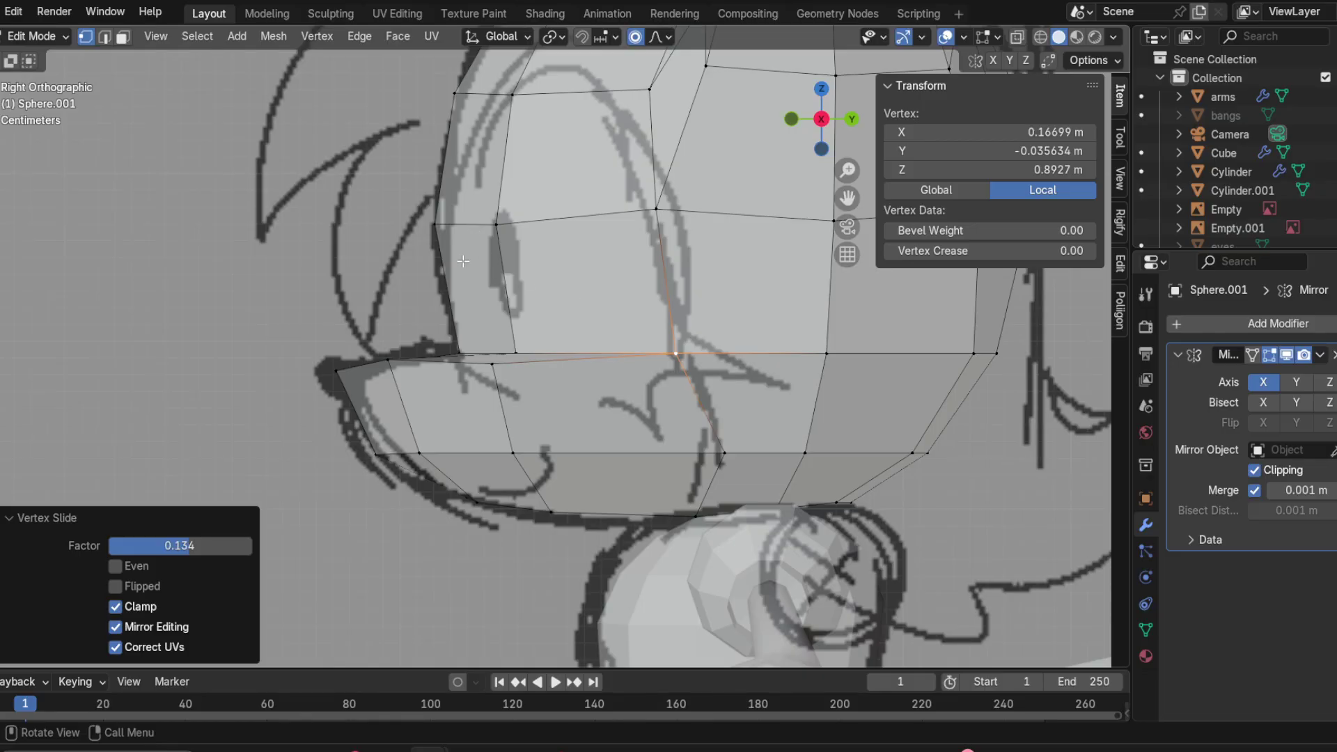
Step: Try to slide and then freely move the vertex on the side of the muzzle's upper rim
click(500, 387)
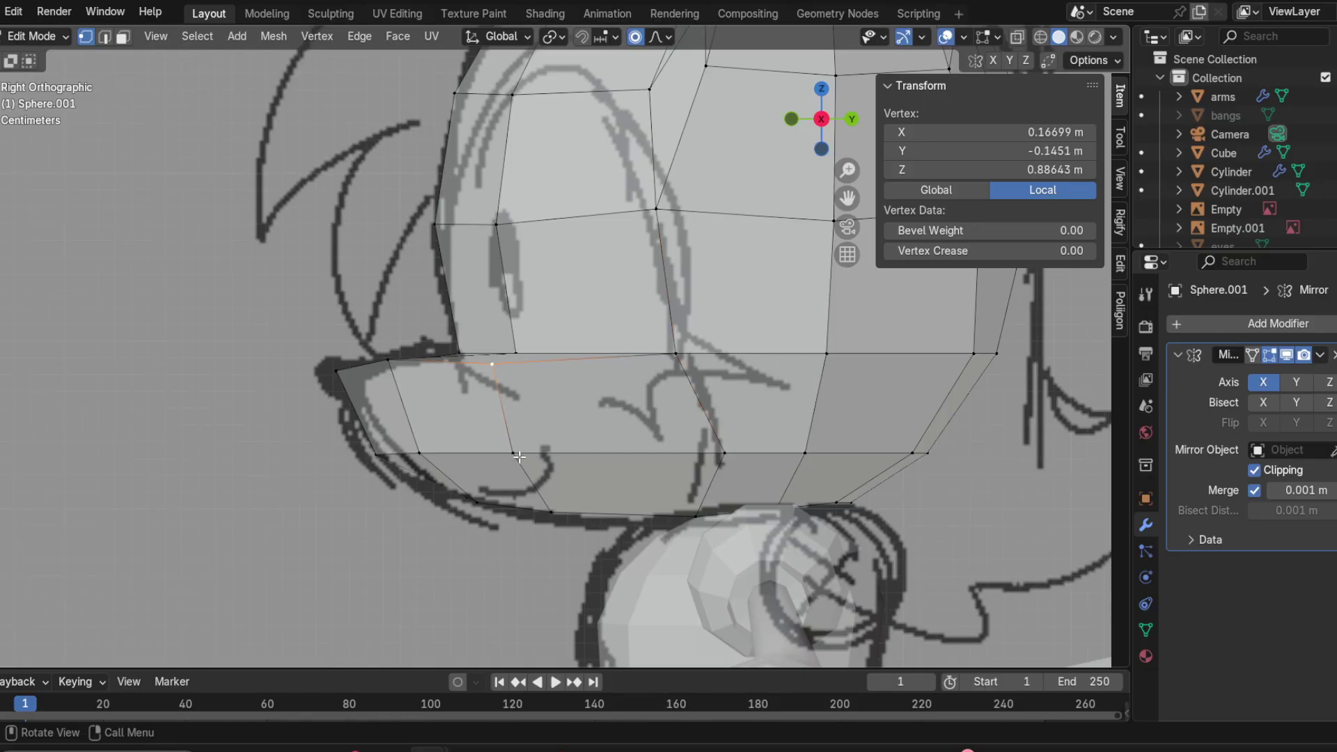
middle_drag(510, 455, 529, 413)
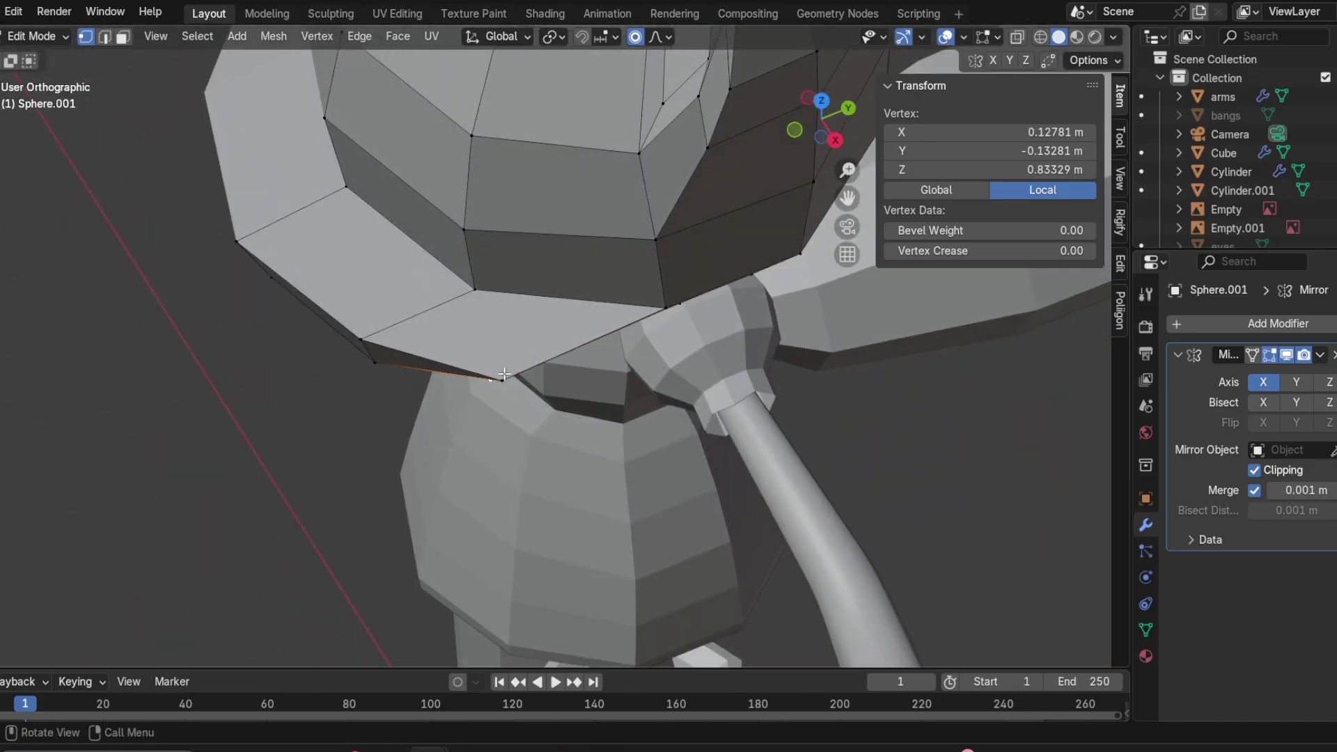
key(g)
key(g)
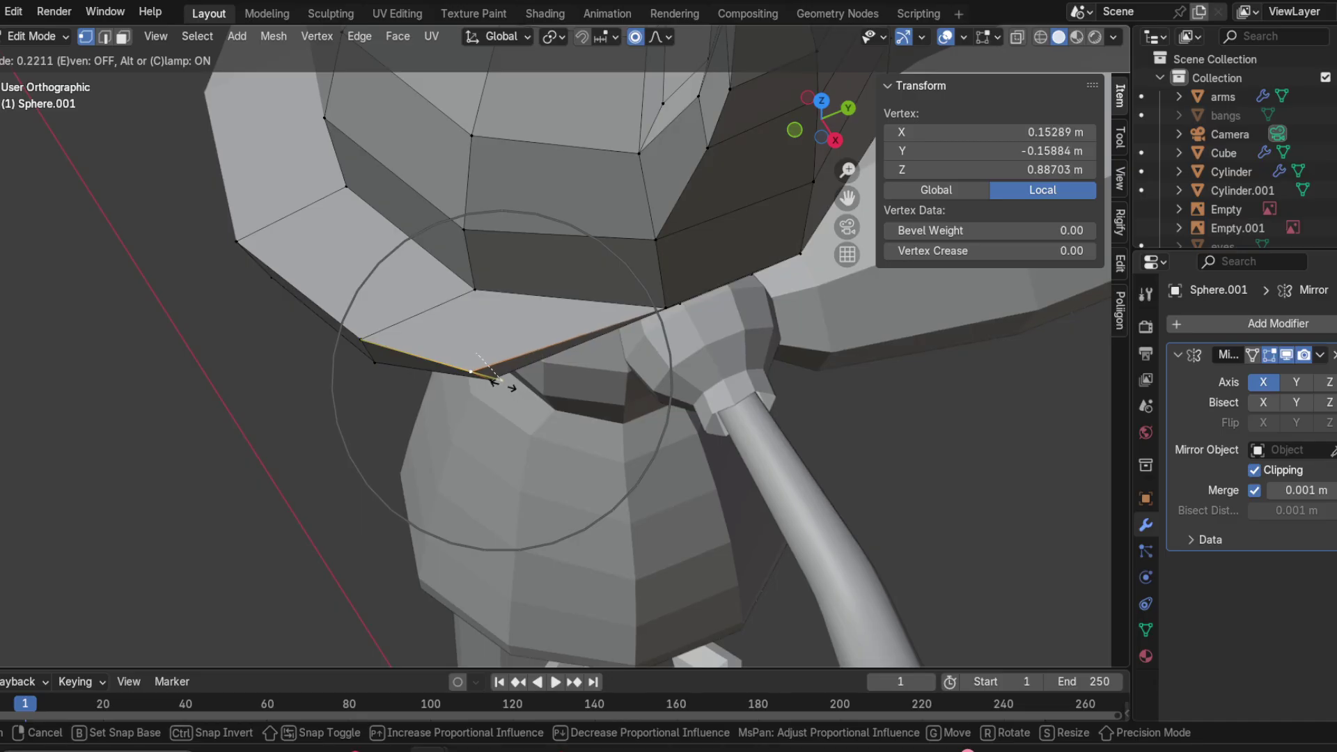
key(g)
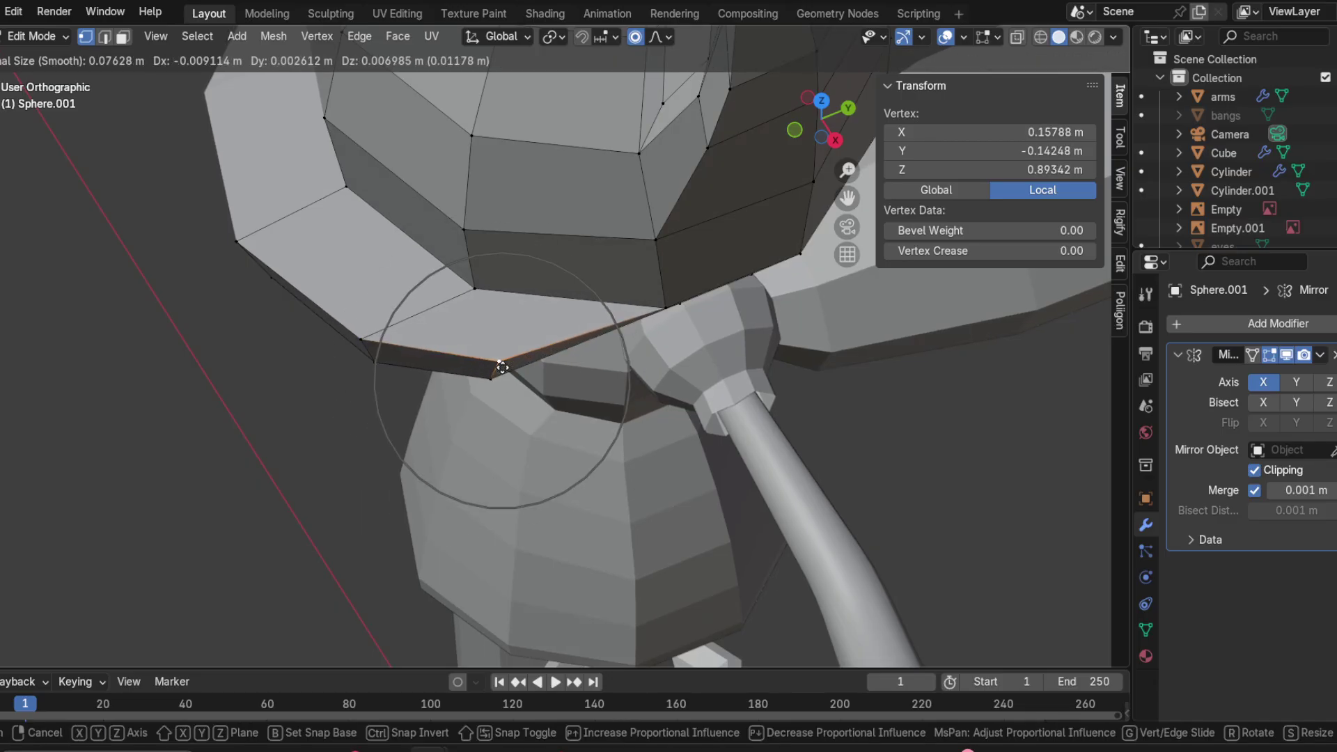
click(517, 365)
middle_drag(516, 365, 545, 360)
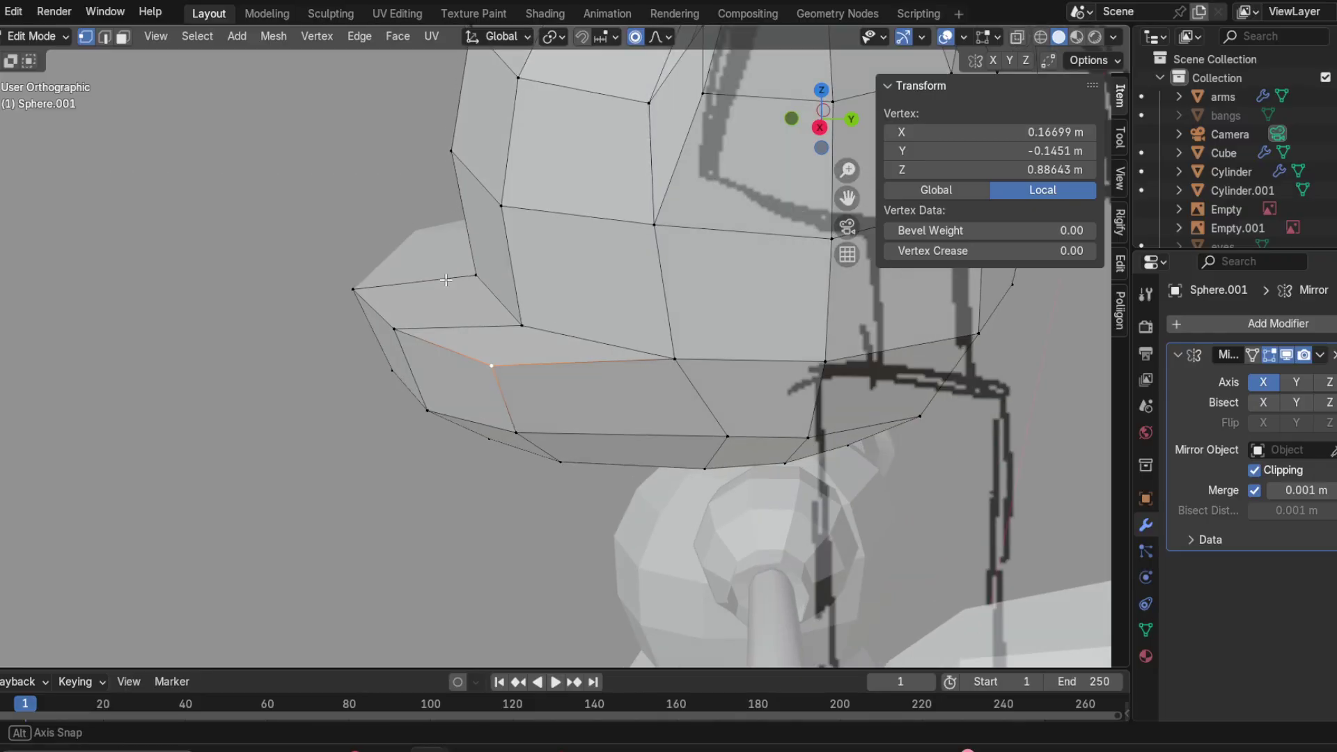
Step: Try to bevel the muzzle's upper rim edges, from the cheek corner to the front tip, by 0.0186 m with 2 segments
alt+shift+click(551, 364)
ctrl+click(353, 289)
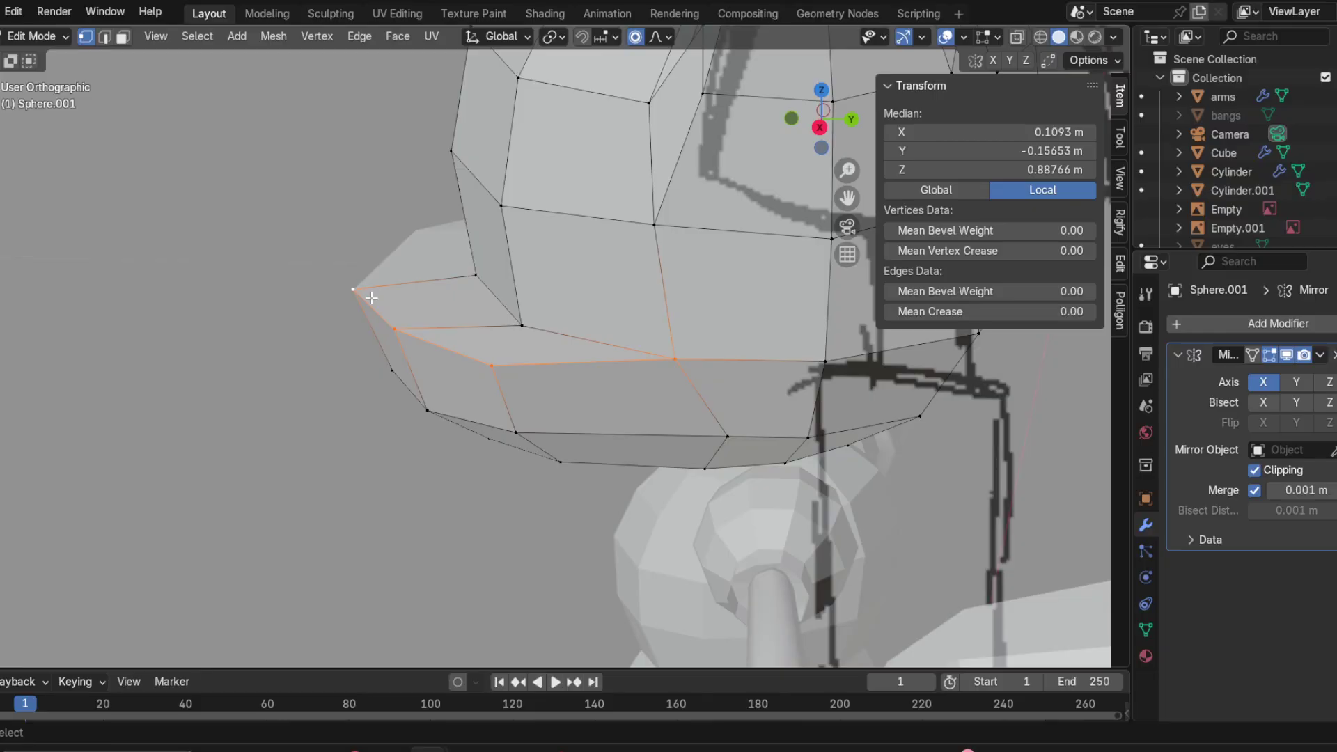
key(ctrl+b)
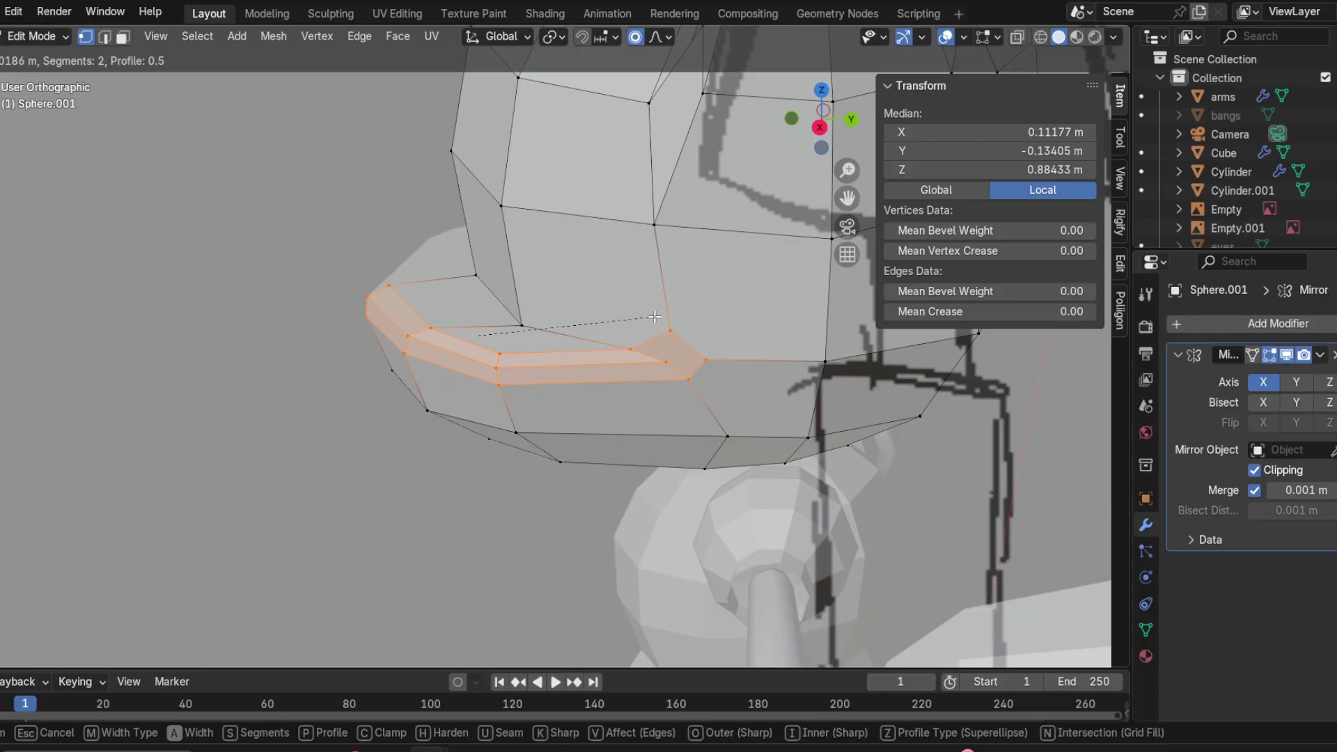
click(654, 317)
scroll(771, 377, up, 4)
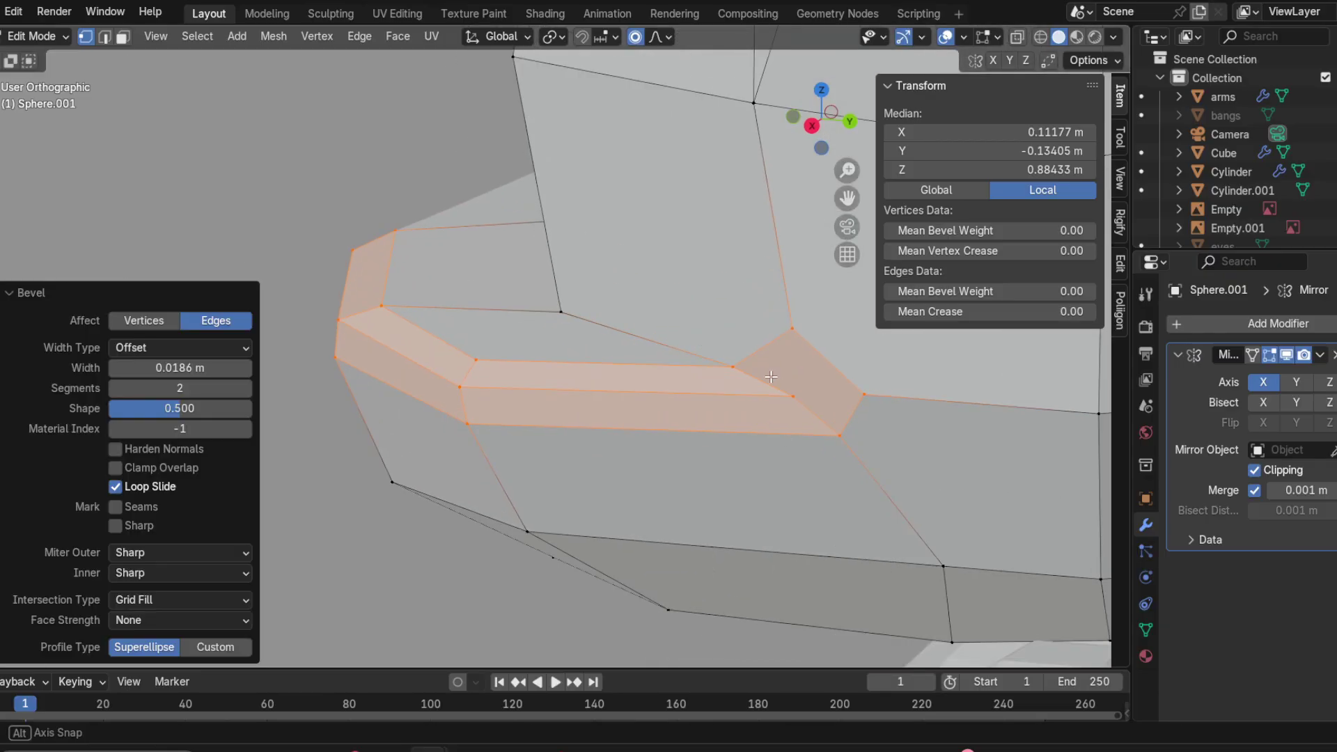
mouse_move(771, 377)
middle_down()
mouse_move(863, 368)
mouse_move(818, 360)
mouse_move(766, 380)
middle_up()
Step: Dissolve the bevelled rim geometry, and undo both the dissolve and the bevel on the muzzle's upper rim
key(ctrl+x)
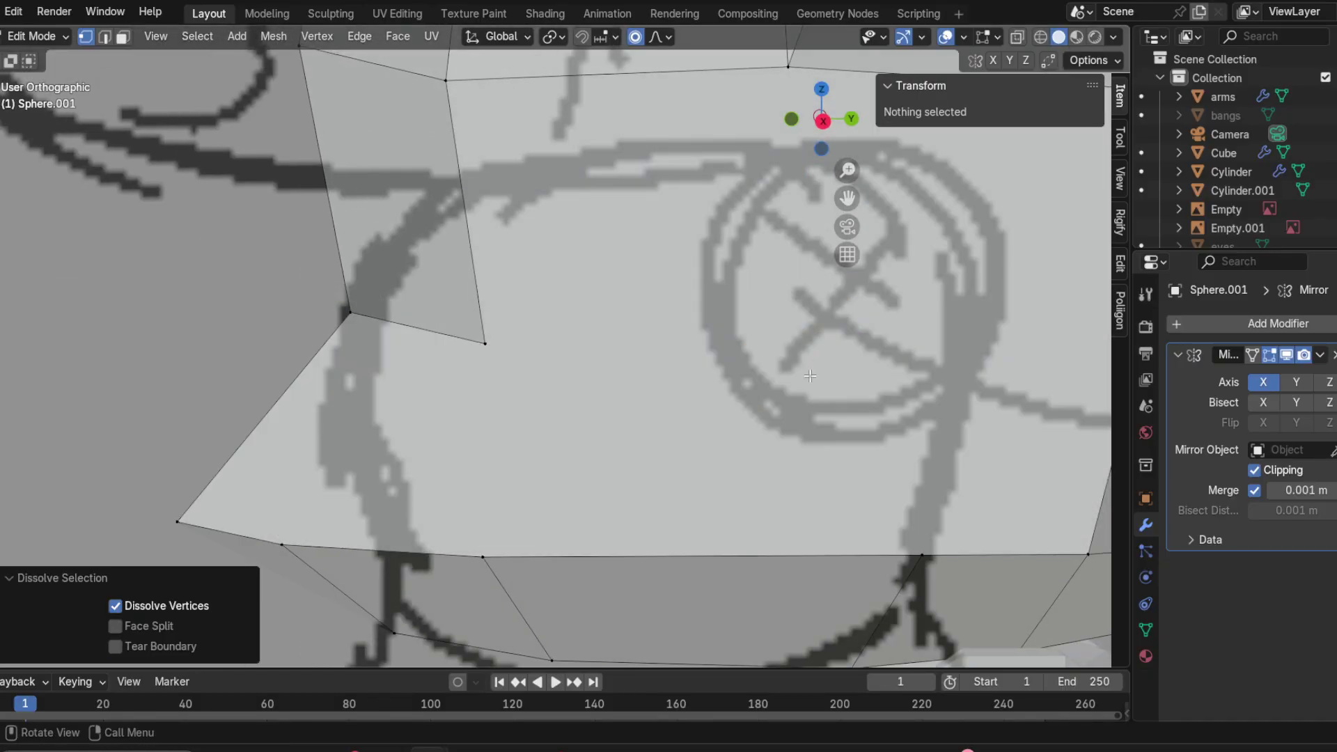
scroll(810, 376, down, 5)
alt+click(327, 373)
scroll(663, 385, up, 4)
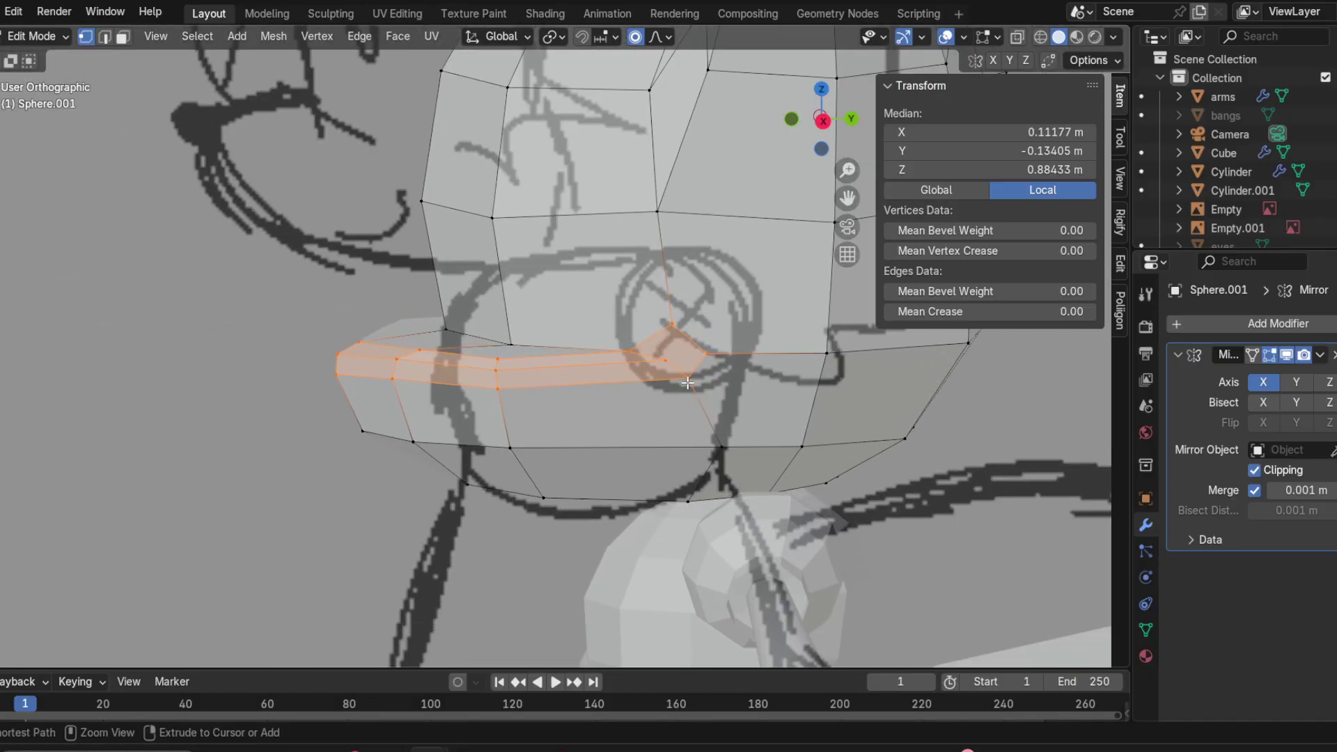
key(ctrl+x)
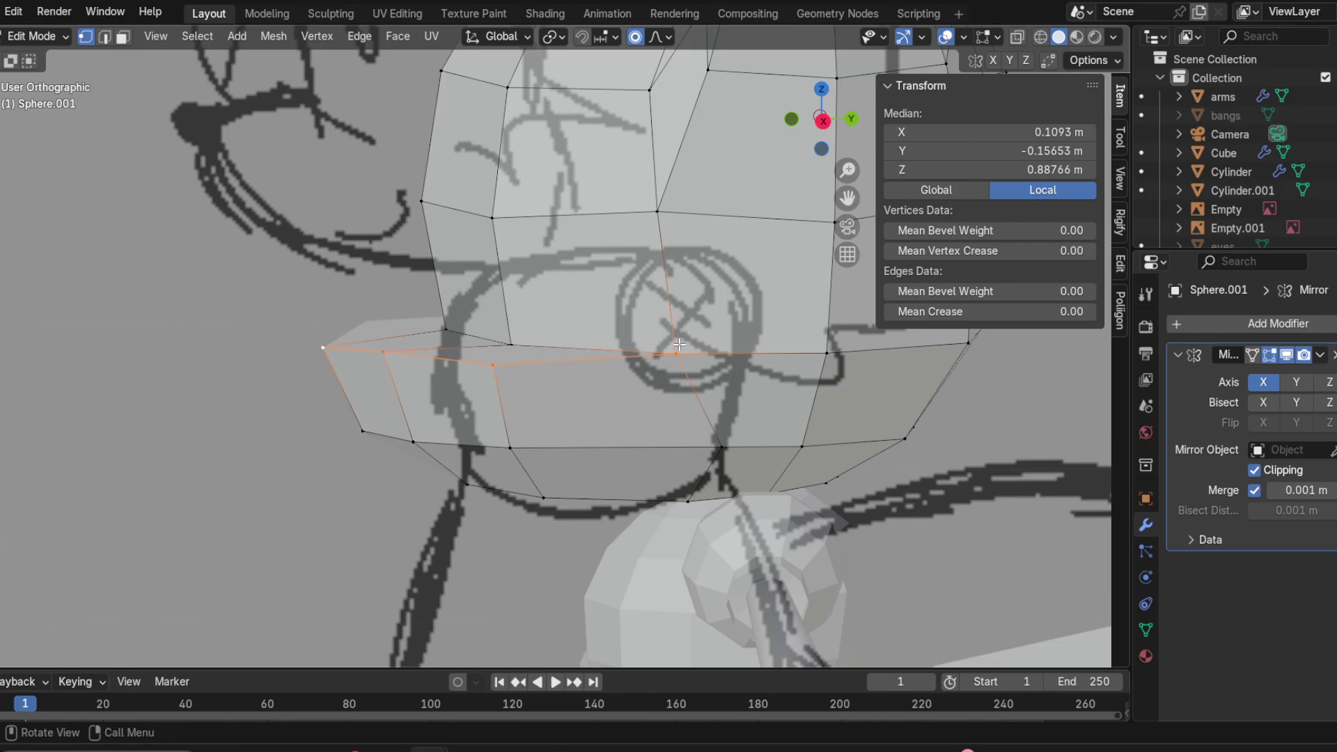
Step: Select the face loop running through the muzzle's upper ledge, side and underside, starting from the side rim edge
alt+click(729, 357)
alt+click(629, 358)
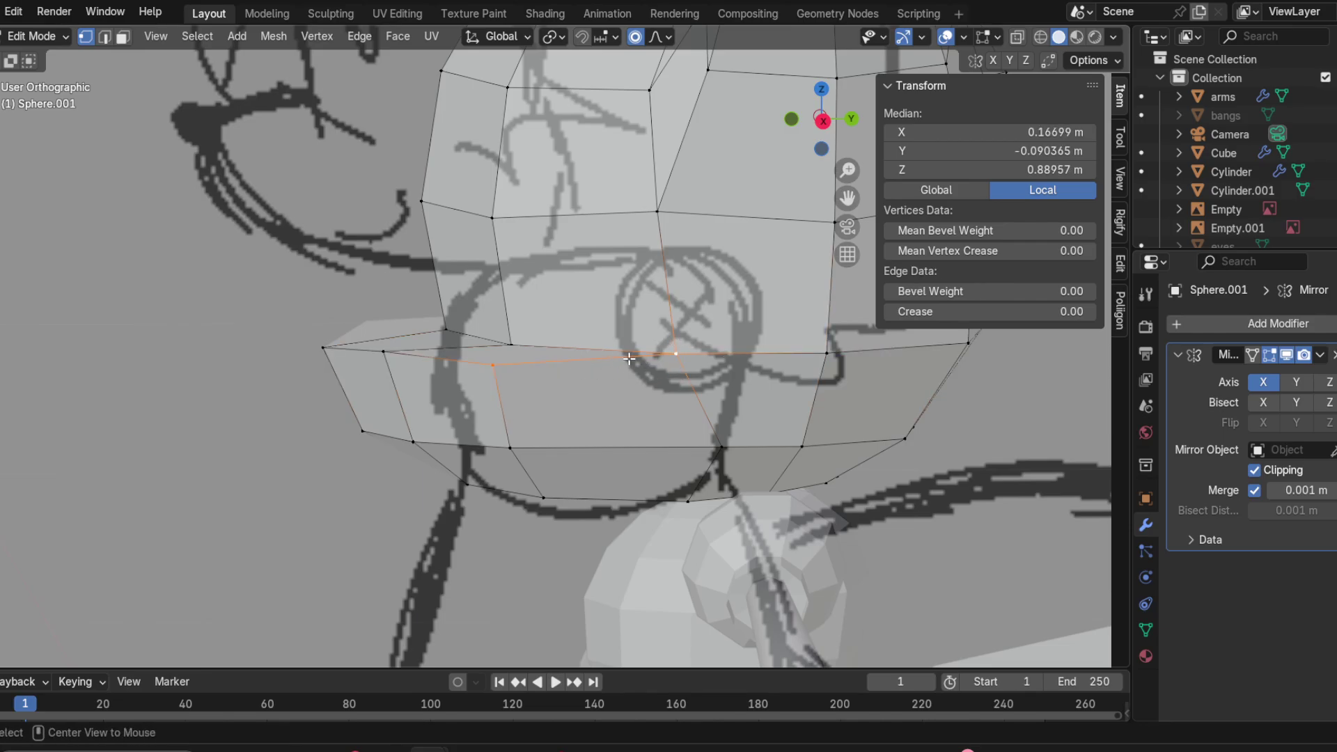
key(ctrl+KP_Add)
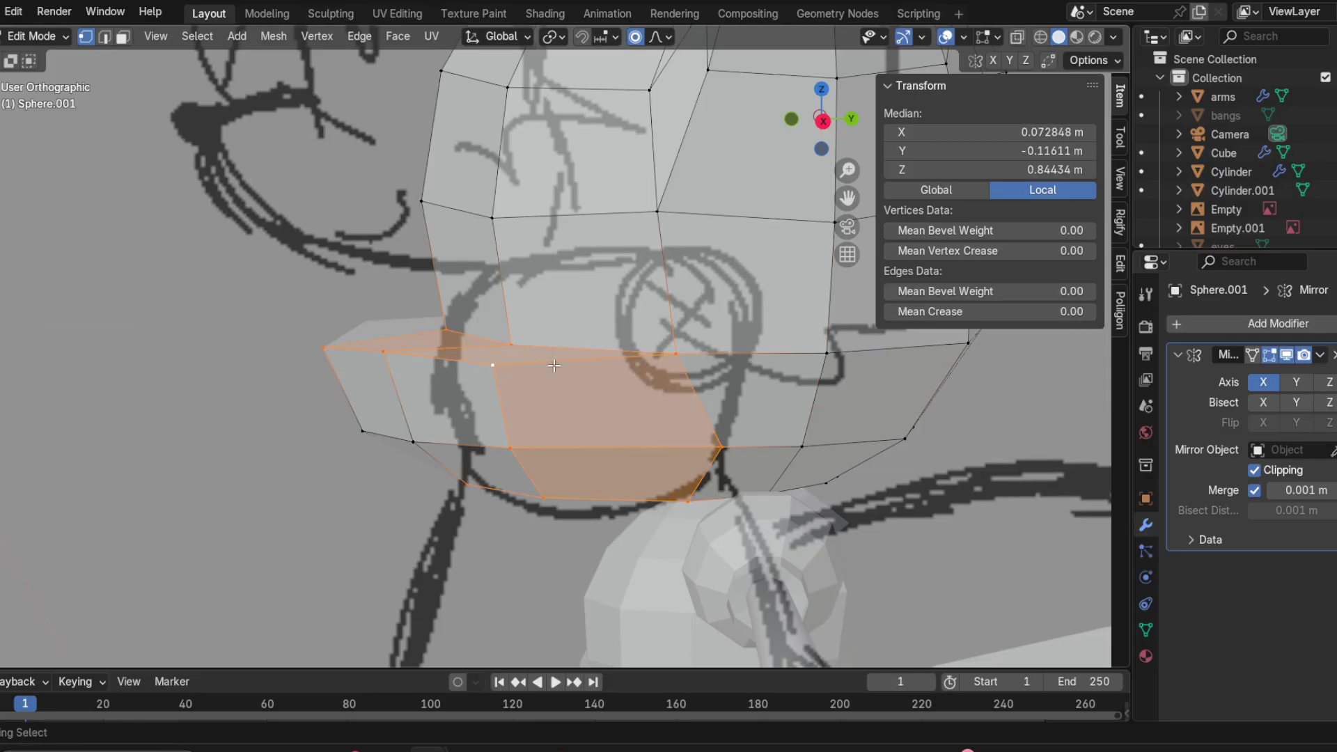
Step: Try to bevel the edge loop around the muzzle's upper rim with 2 segments and a width of 0.0088 m
key(ctrl+z)
middle_drag(550, 365, 473, 365)
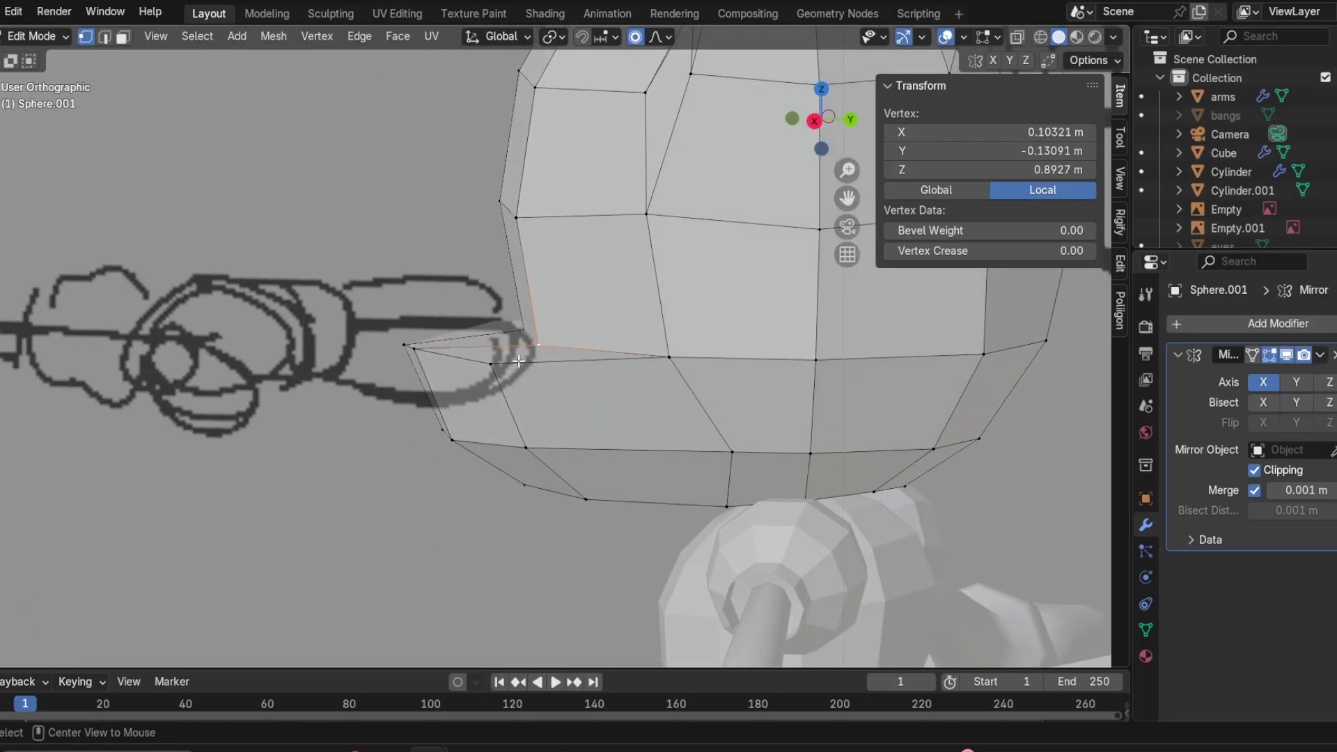
alt+click(473, 365)
alt+shift+click(473, 365)
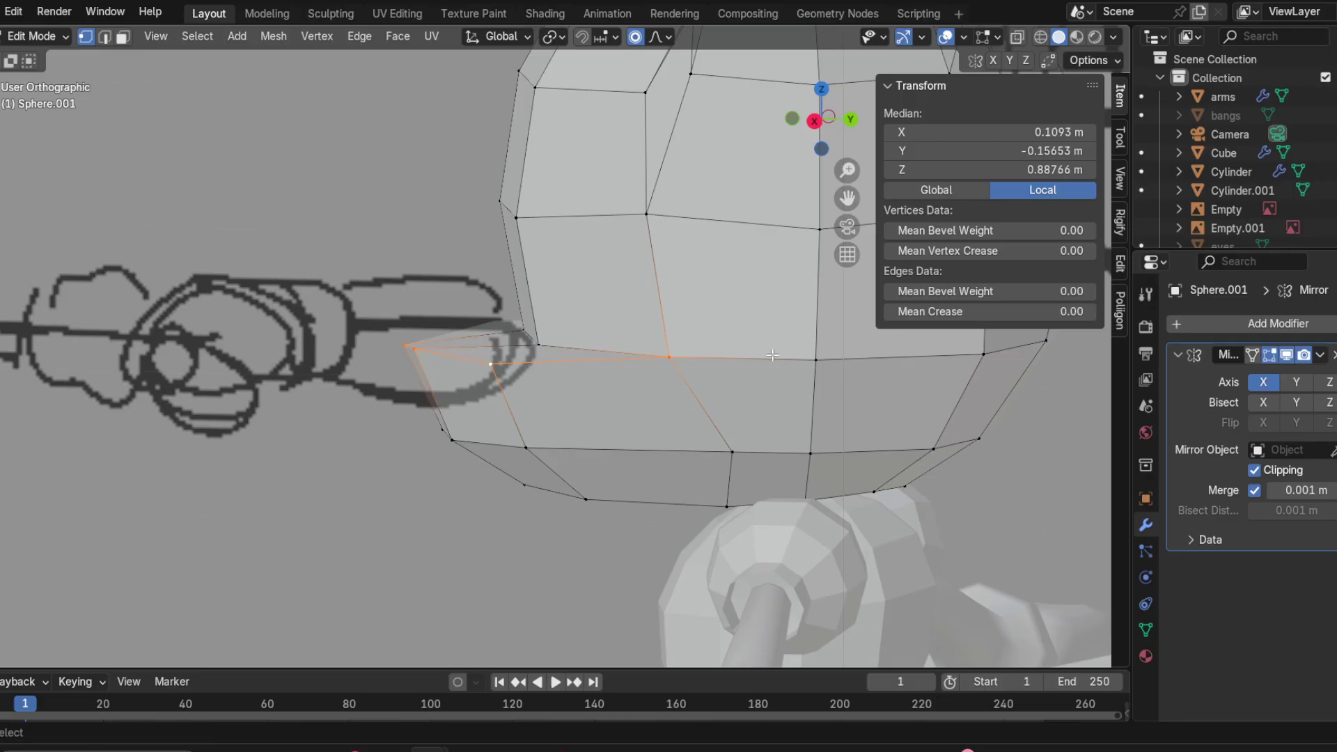
alt+shift+click(773, 360)
mouse_move(773, 360)
middle_down()
mouse_move(555, 391)
mouse_move(532, 379)
mouse_move(701, 292)
middle_up()
click(803, 122)
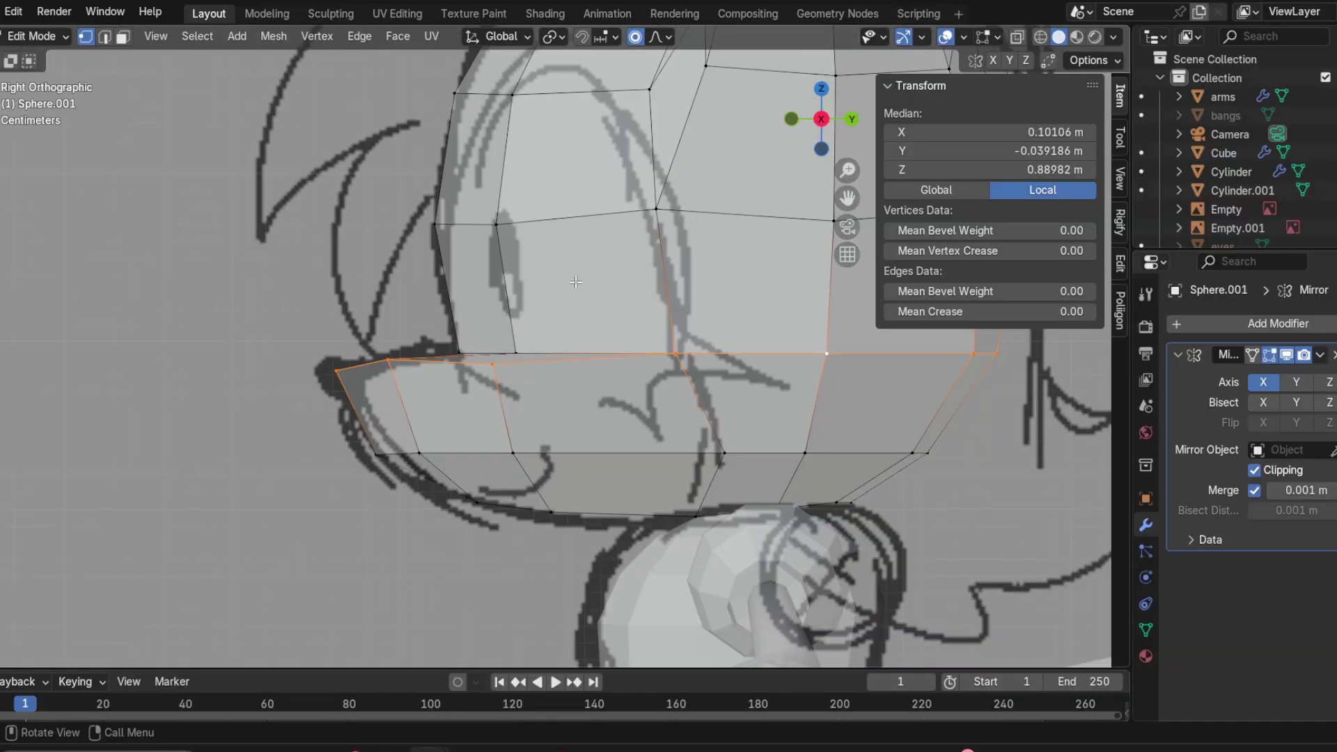
scroll(598, 339, up, 3)
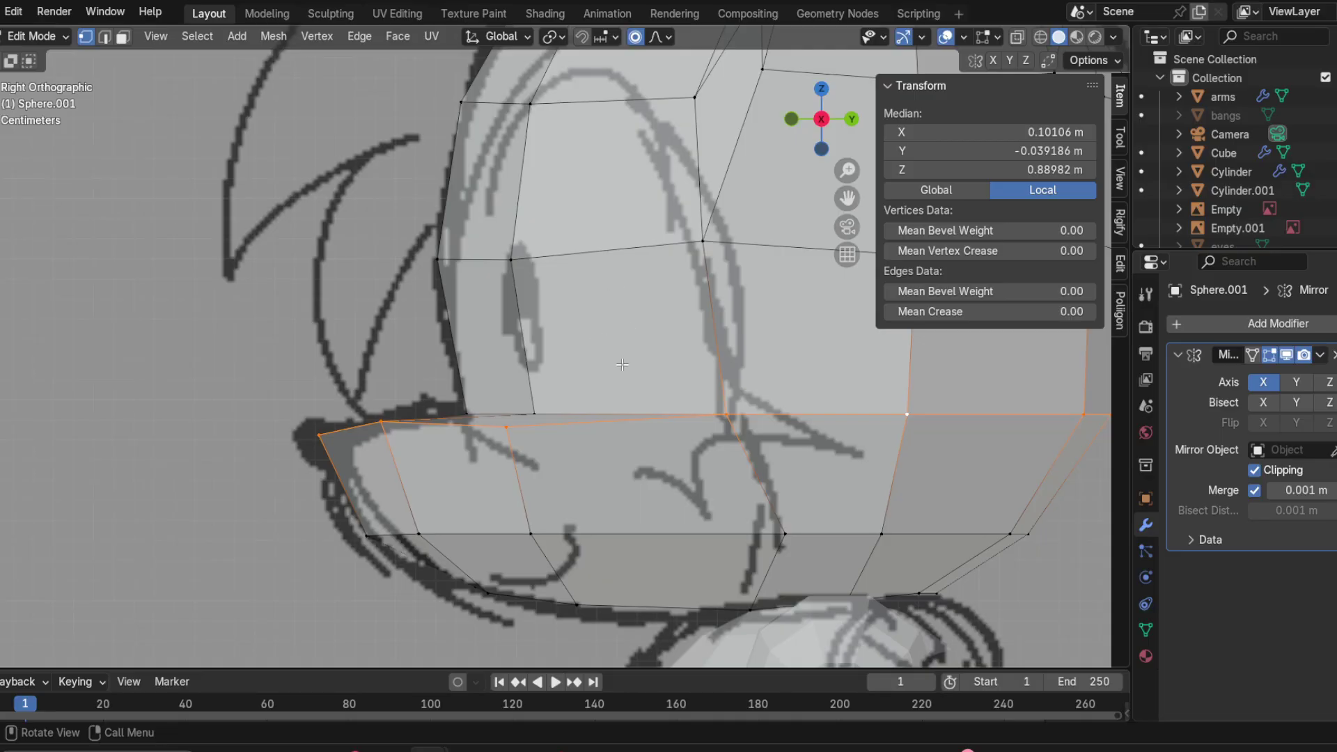
key(ctrl+b)
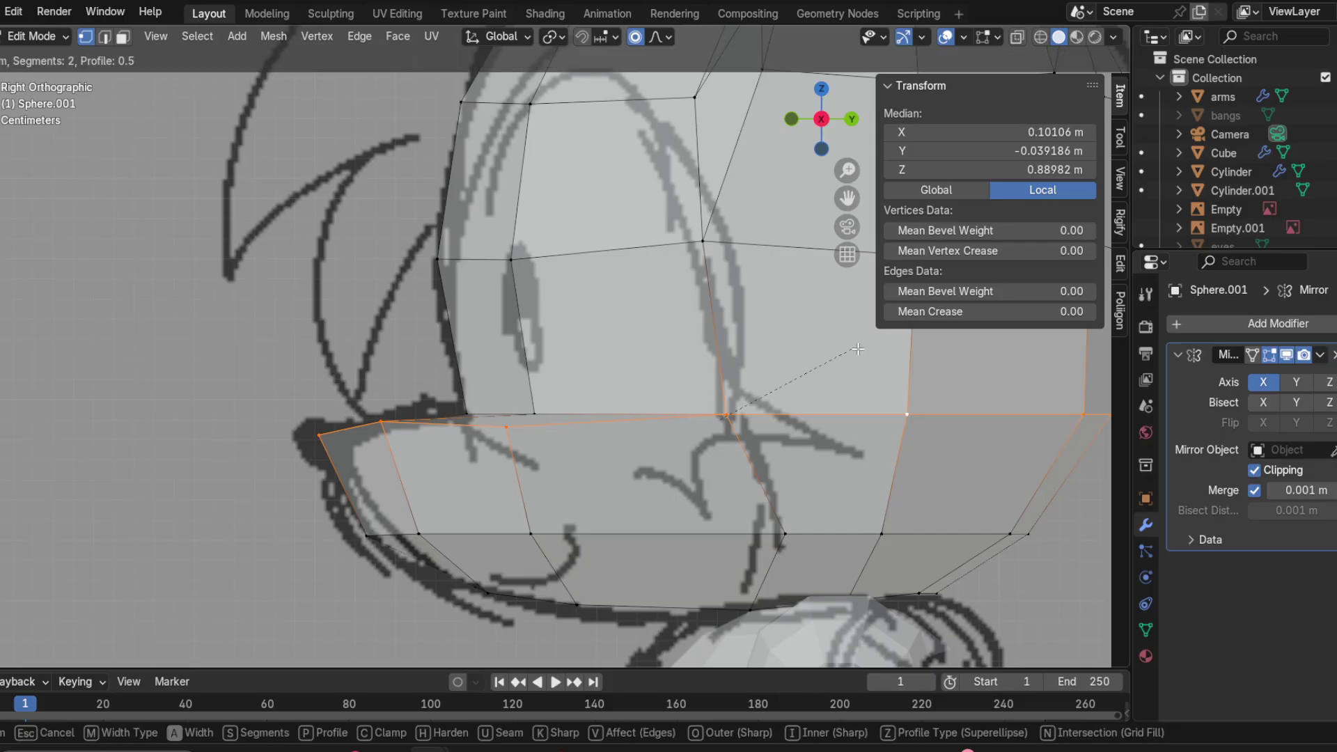
click(1035, 380)
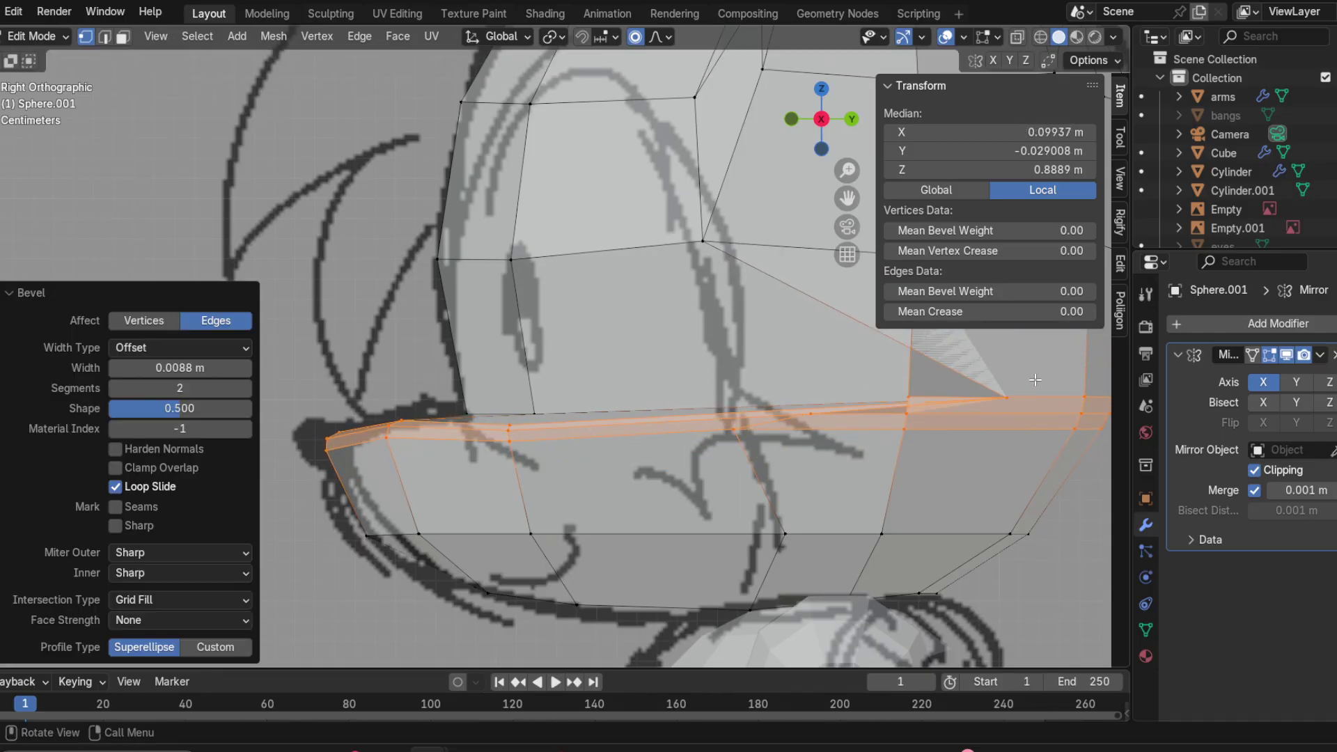
Step: Inspect the beveled muzzle rim from the side and undo the bevel
mouse_move(1036, 380)
middle_down()
mouse_move(804, 415)
mouse_move(1011, 395)
mouse_move(906, 410)
middle_up()
scroll(810, 420, down, 3)
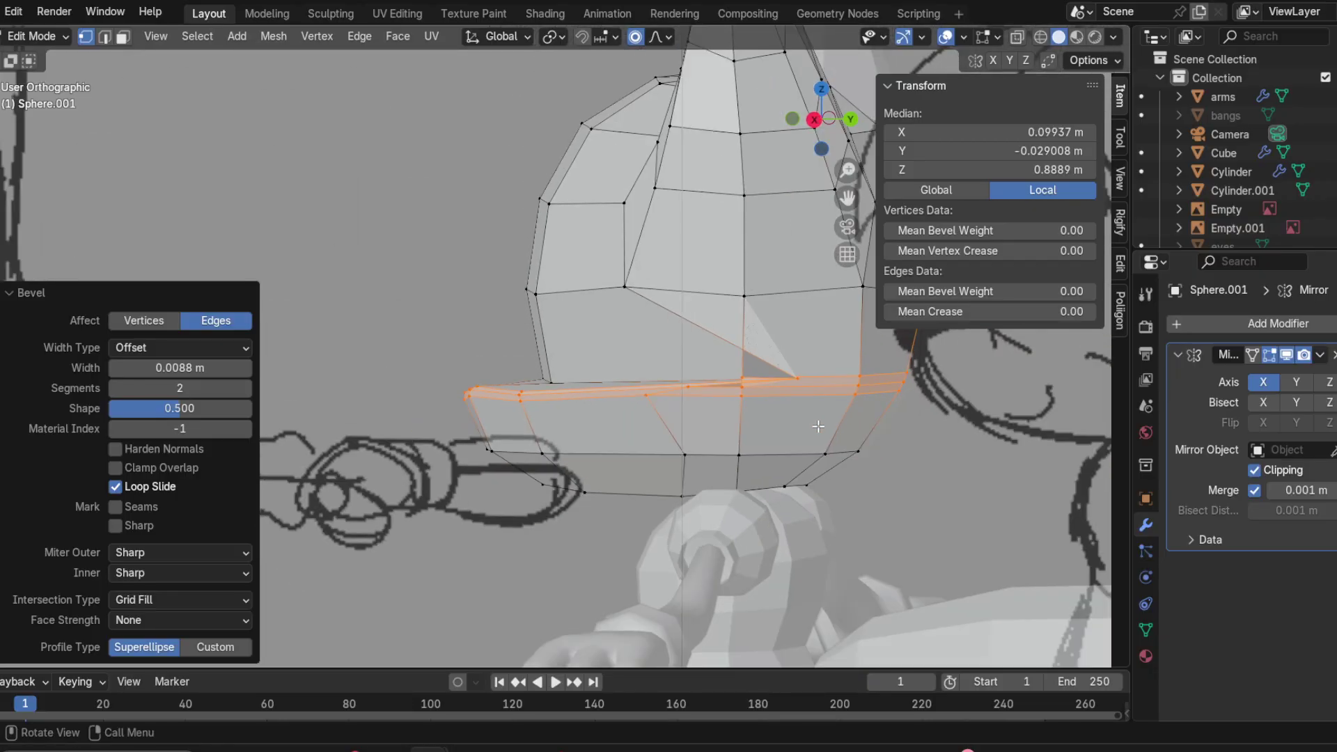
scroll(810, 419, up, 2)
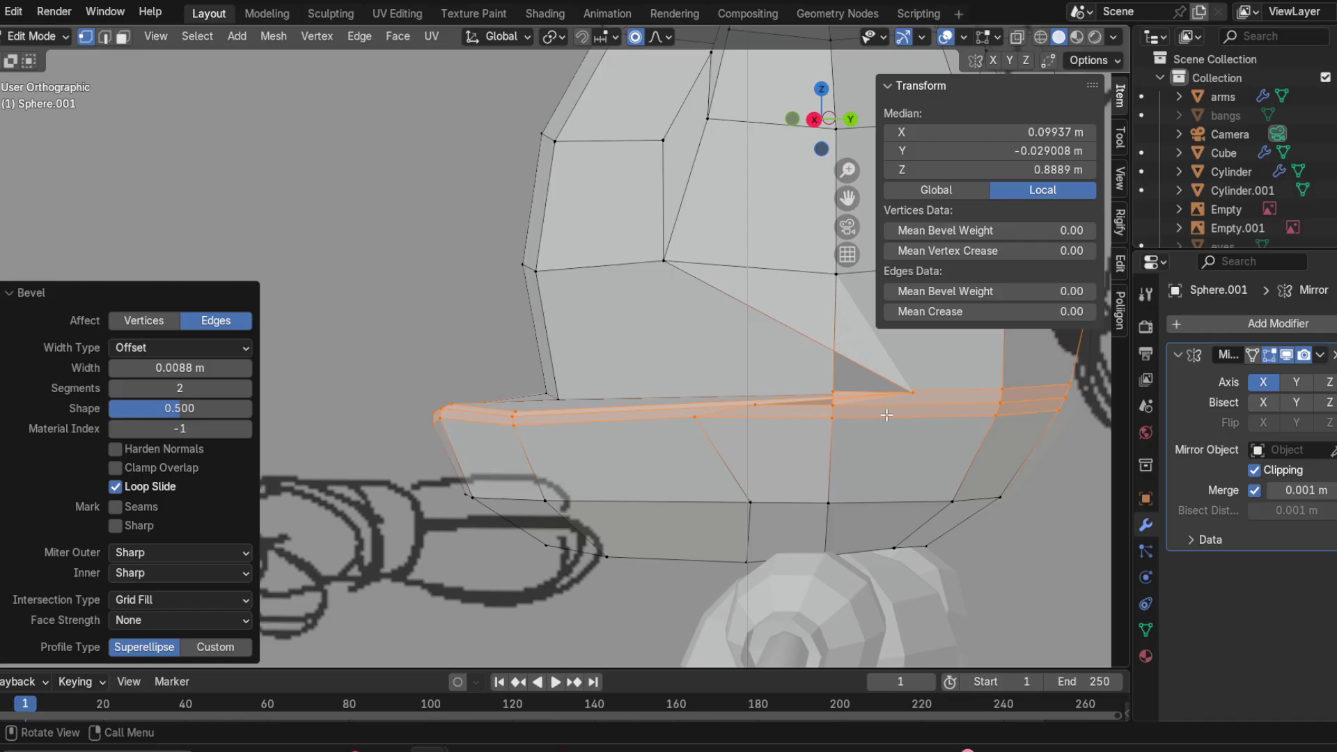
mouse_move(898, 407)
middle_down()
mouse_move(854, 410)
mouse_move(849, 348)
middle_up()
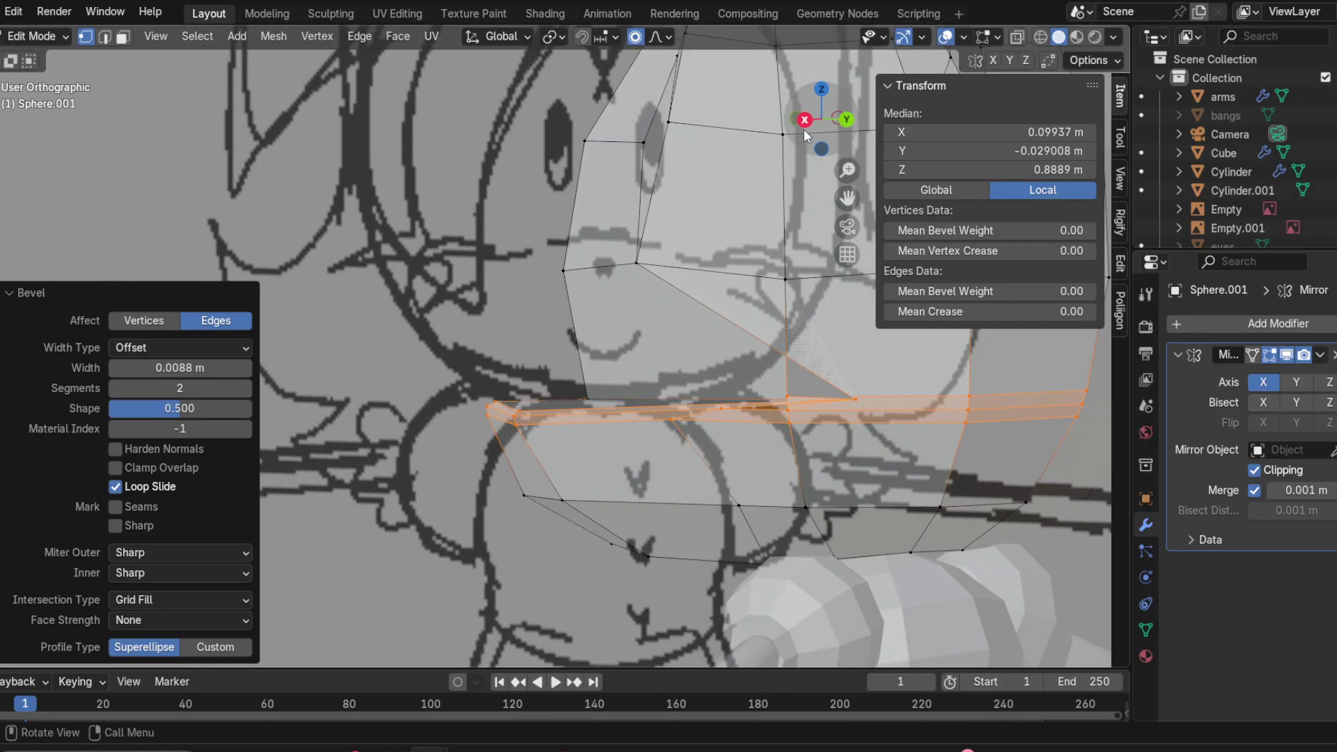
click(804, 120)
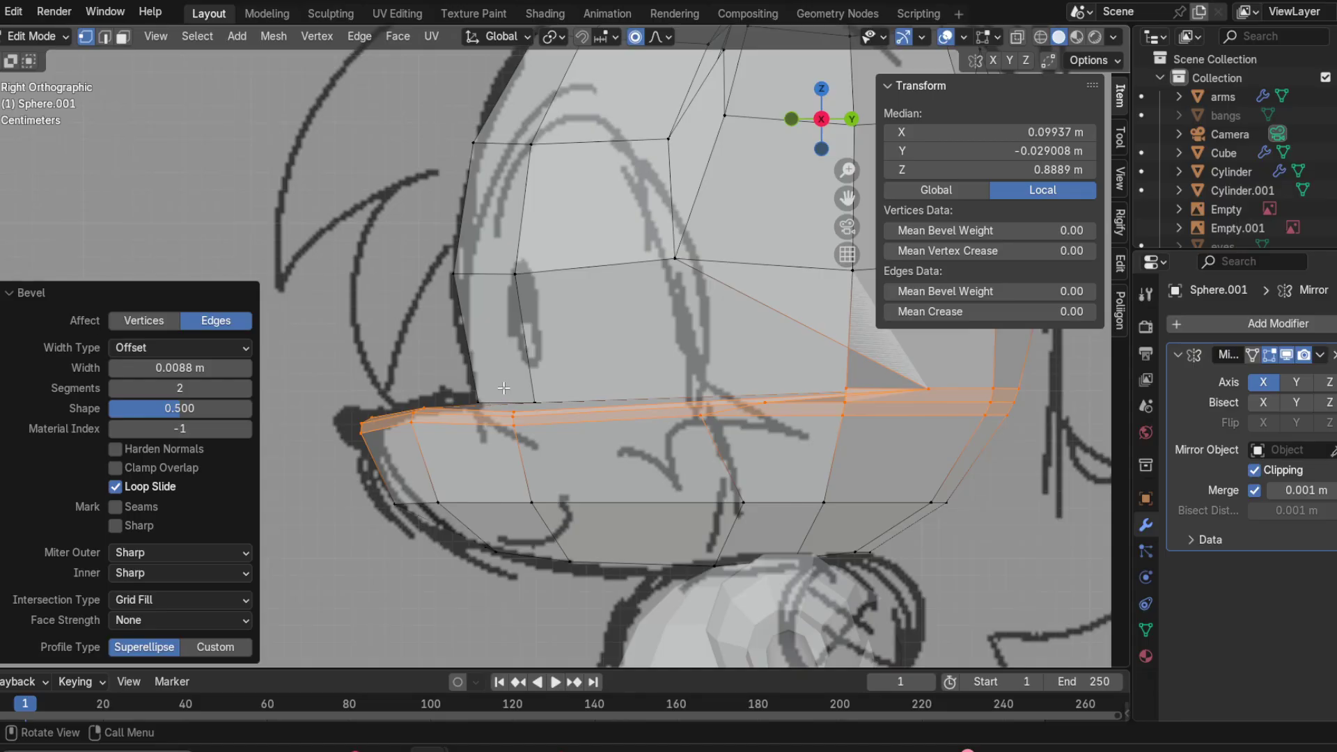
key(ctrl+z)
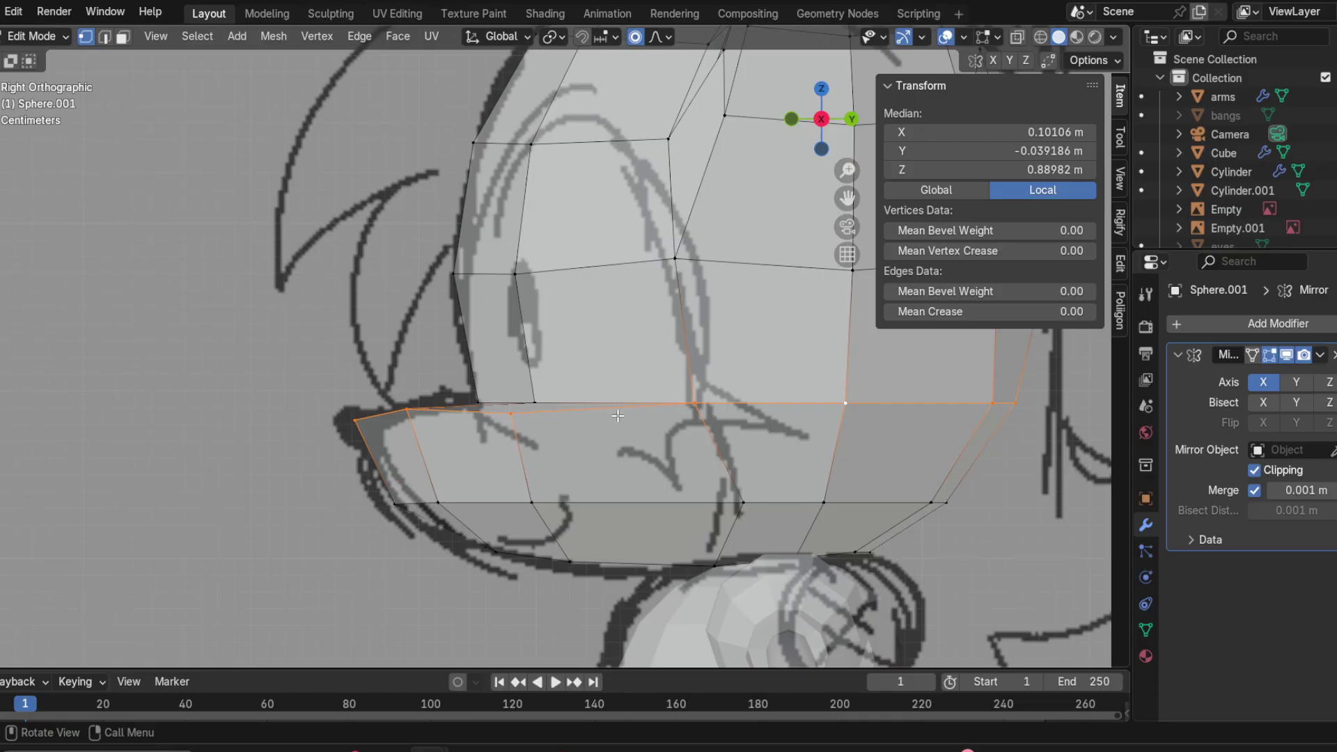
Step: Undo the recent selections and edits on the muzzle back to the simpler mesh without the adjusted lower vertices
middle_drag(648, 443, 578, 431)
ctrl+click(508, 413)
key(ctrl+z)
key(ctrl+z)
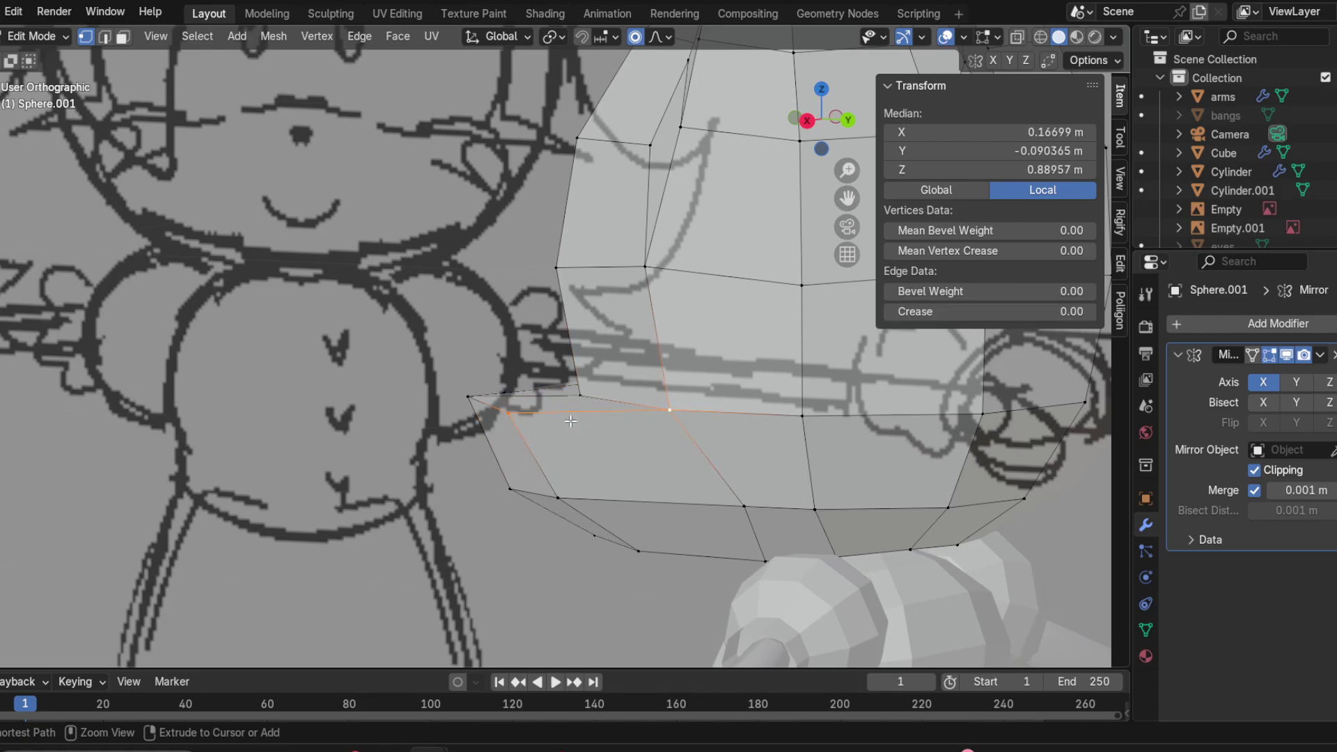
key(ctrl+z)
key(ctrl+z)
key(ctrl+z)
key(ctrl+z)
key(ctrl+z)
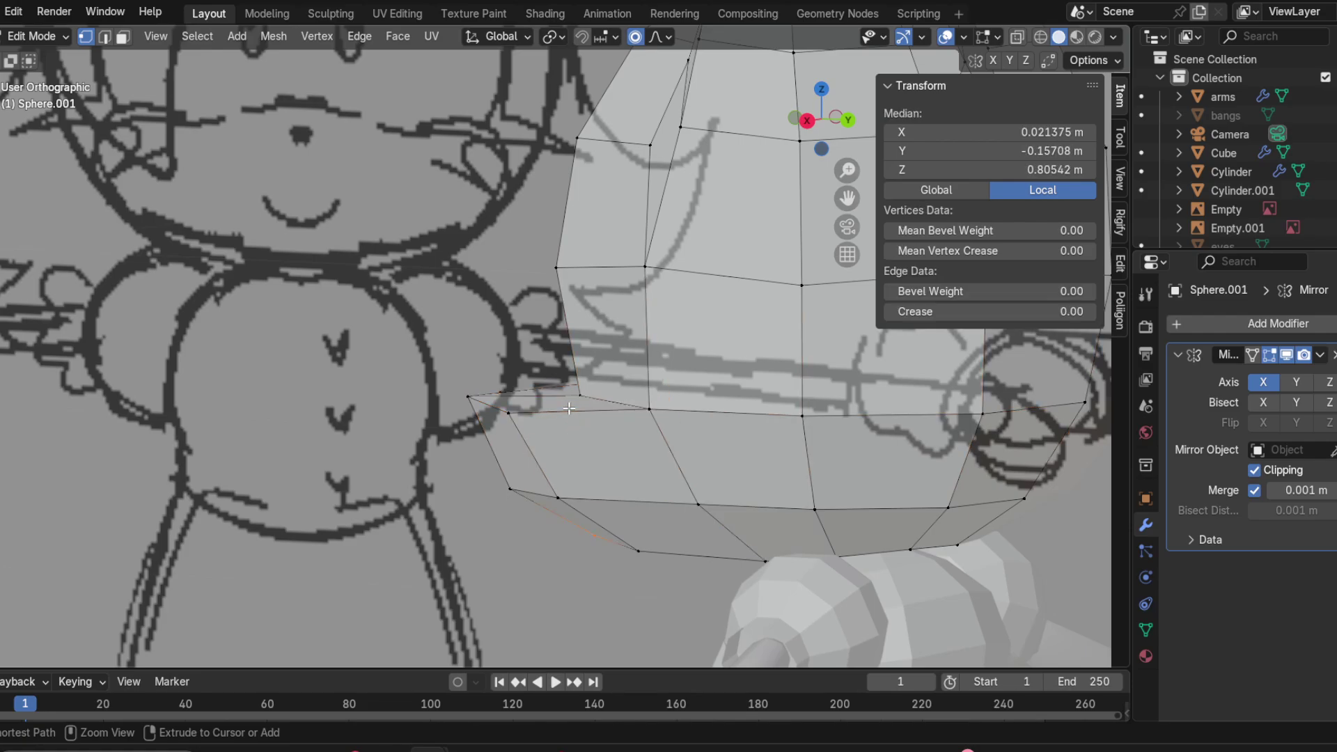
key(ctrl+z)
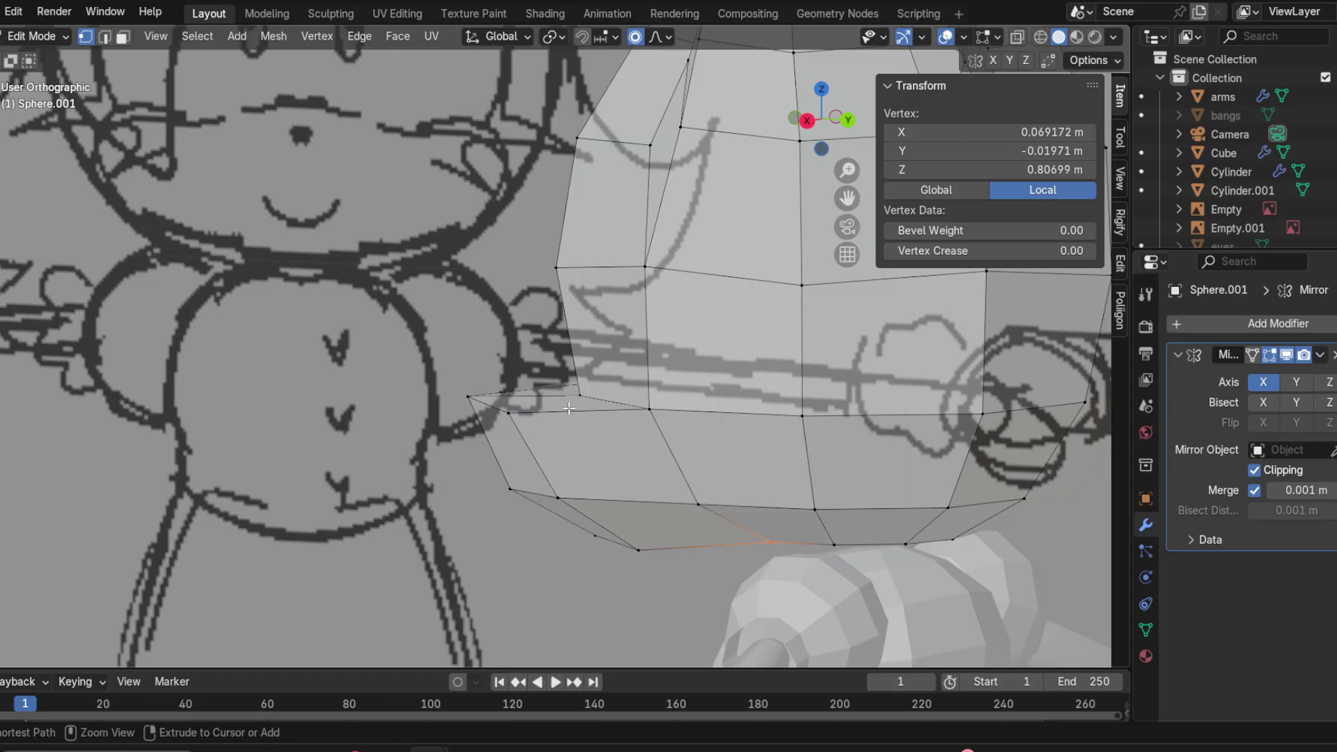
Step: Select the protruding front vertices of the muzzle, including the bottom vertex on the opposite edge of the front faces
middle_drag(569, 408, 677, 451)
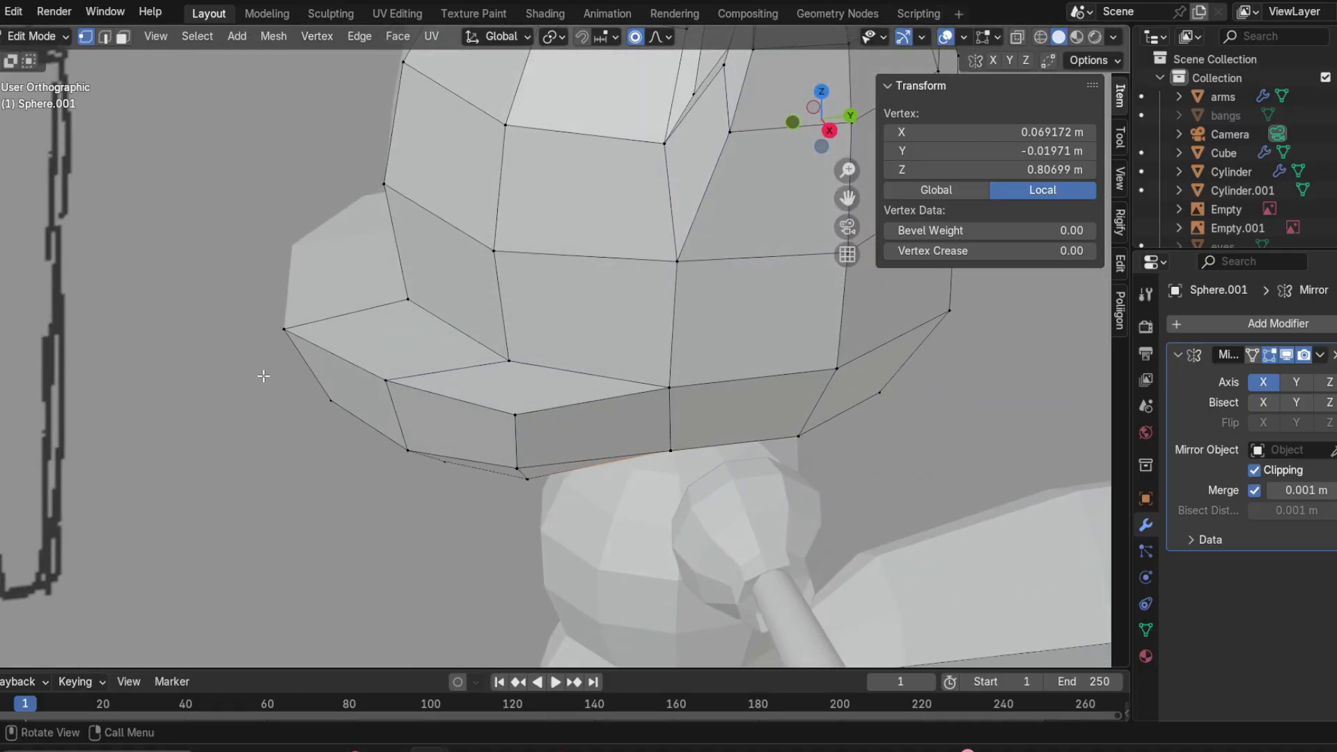
mouse_move(245, 320)
mouse_down()
mouse_move(450, 348)
mouse_move(567, 433)
mouse_up()
drag(272, 454, 275, 460)
middle_drag(275, 460, 319, 548)
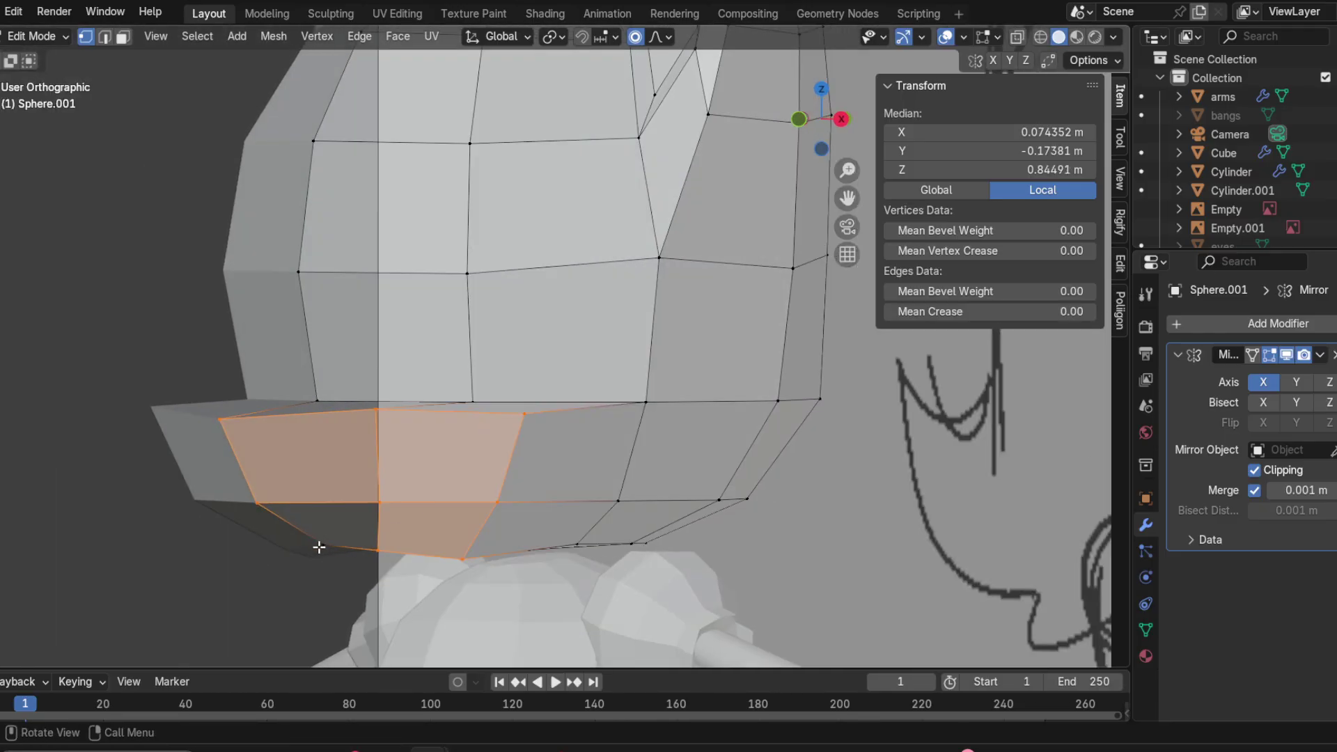
shift+click(322, 544)
Step: Try deleting the selected front muzzle vertices, check the opening from the side and undo the deletion
key(x)
click(411, 510)
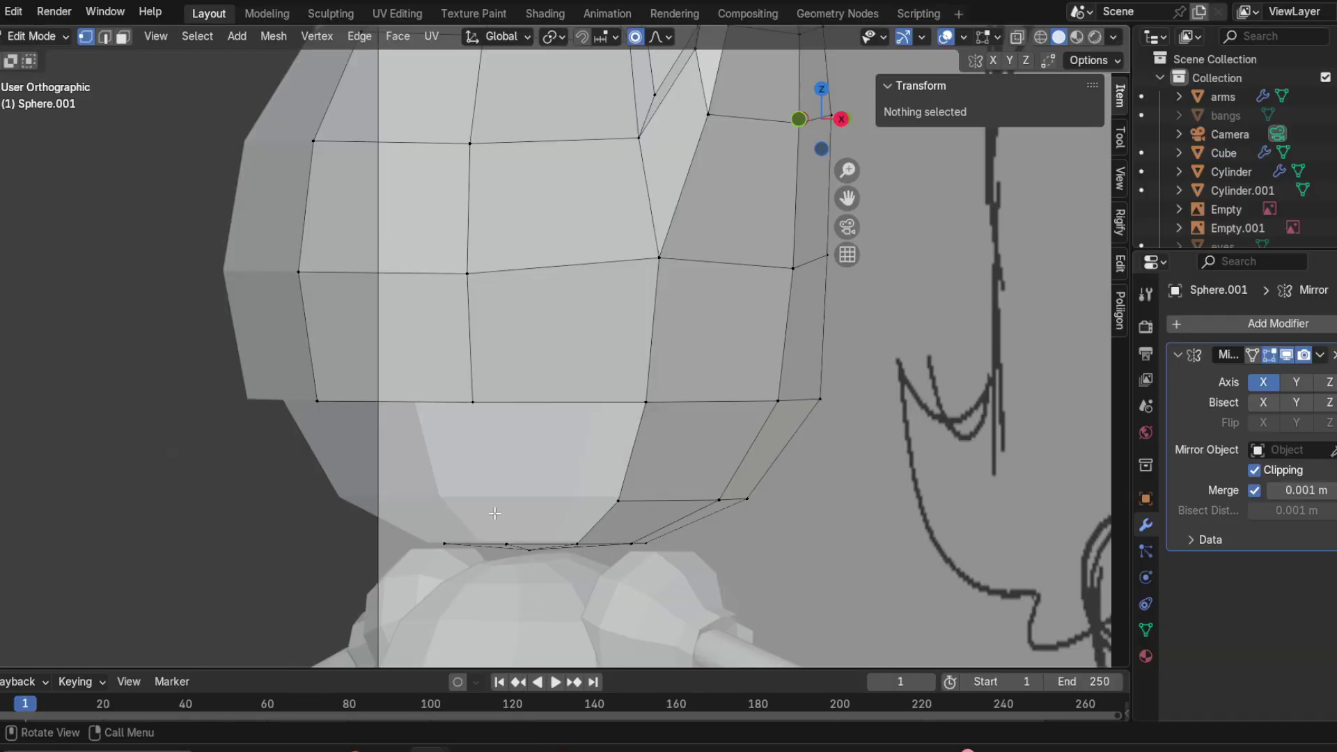
mouse_move(501, 515)
middle_down()
mouse_move(596, 510)
mouse_move(521, 550)
mouse_move(661, 278)
middle_up()
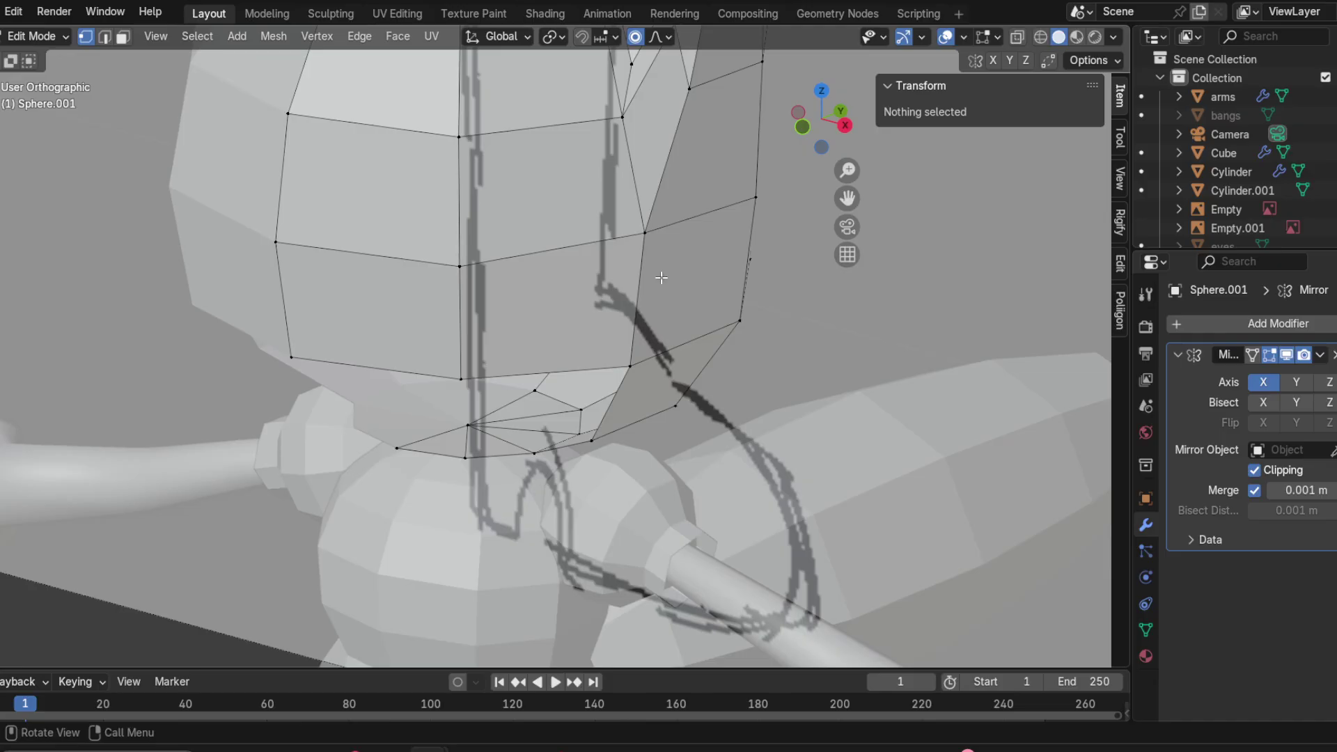
click(849, 127)
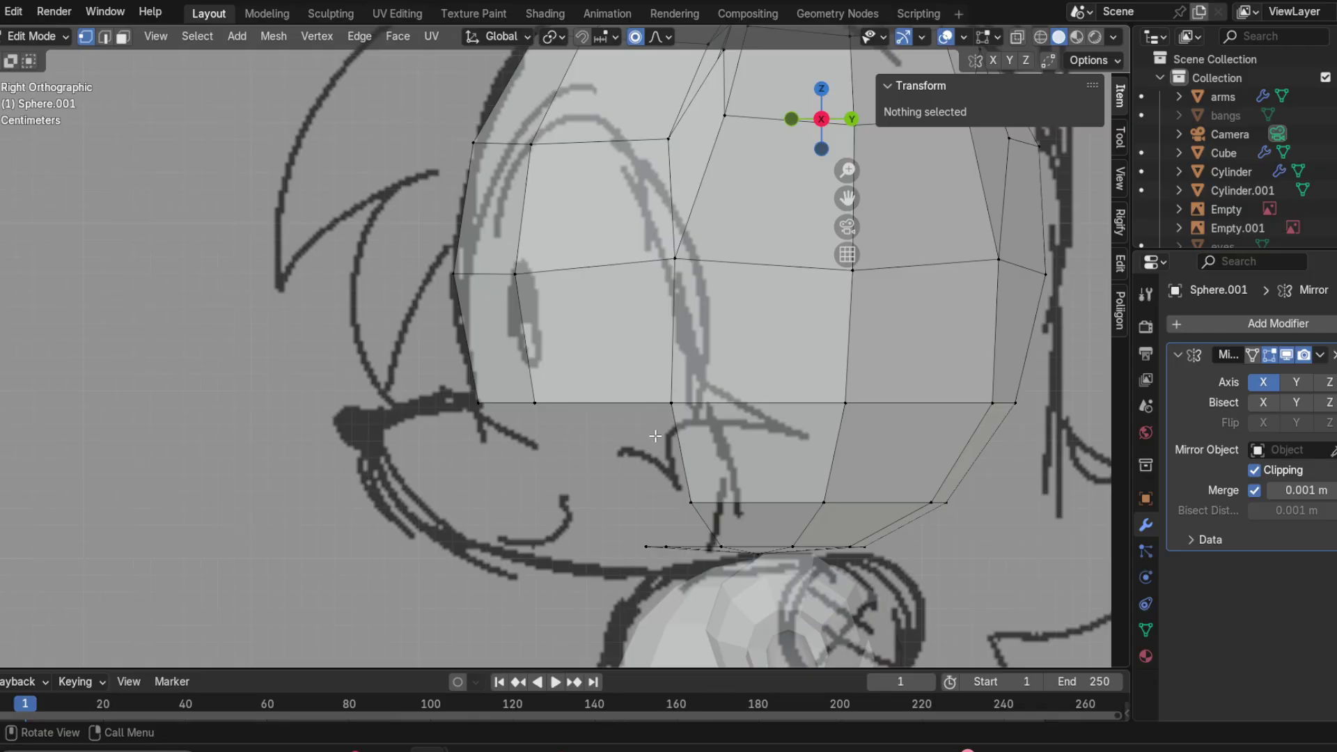
key(ctrl+z)
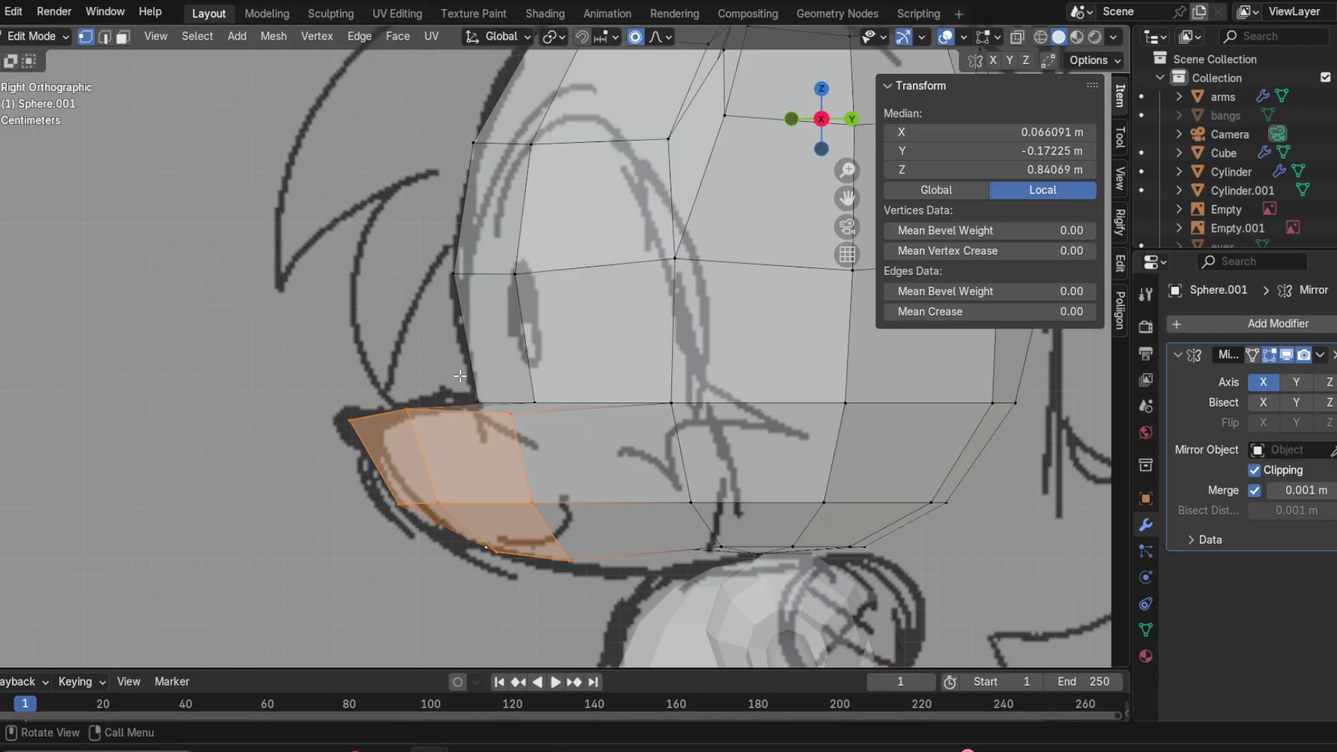
Step: Try deleting only the faces of the selected front muzzle area, then restore them in the right side view
key(x)
click(390, 416)
middle_drag(390, 416, 354, 415)
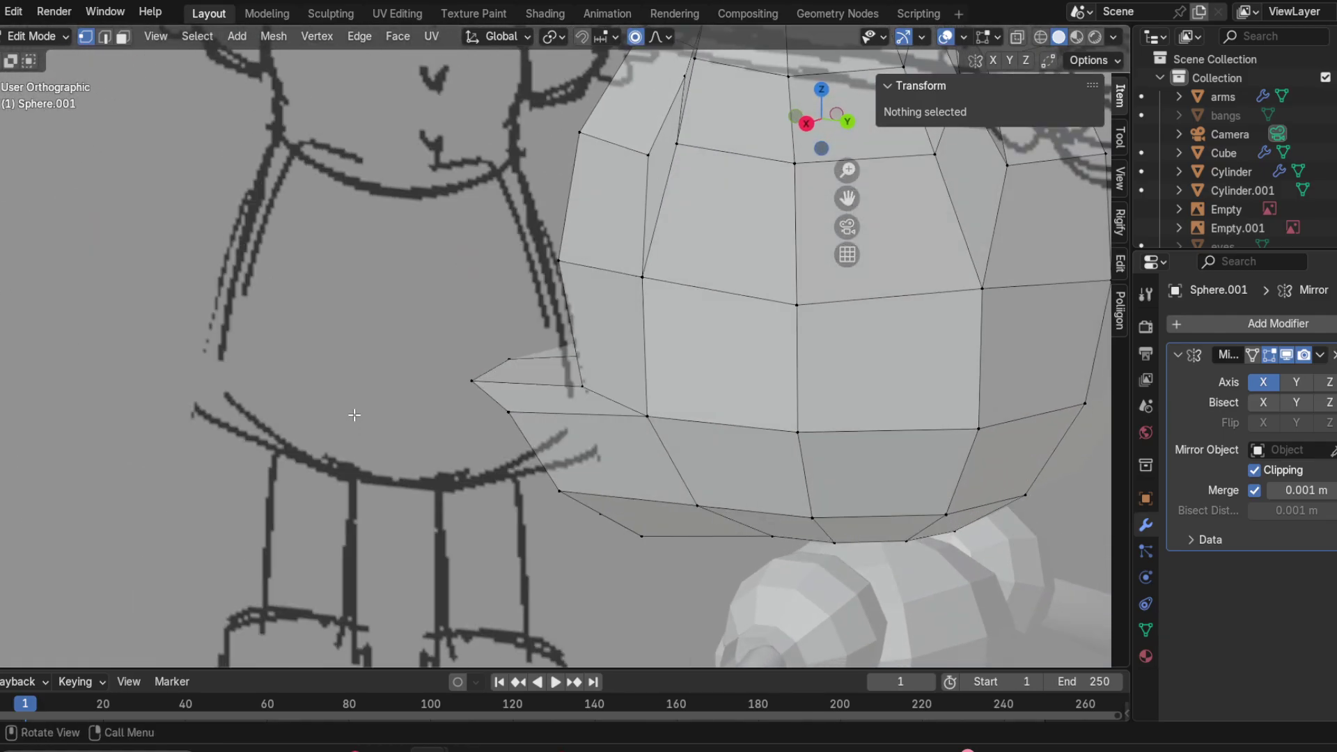
click(530, 459)
click(816, 130)
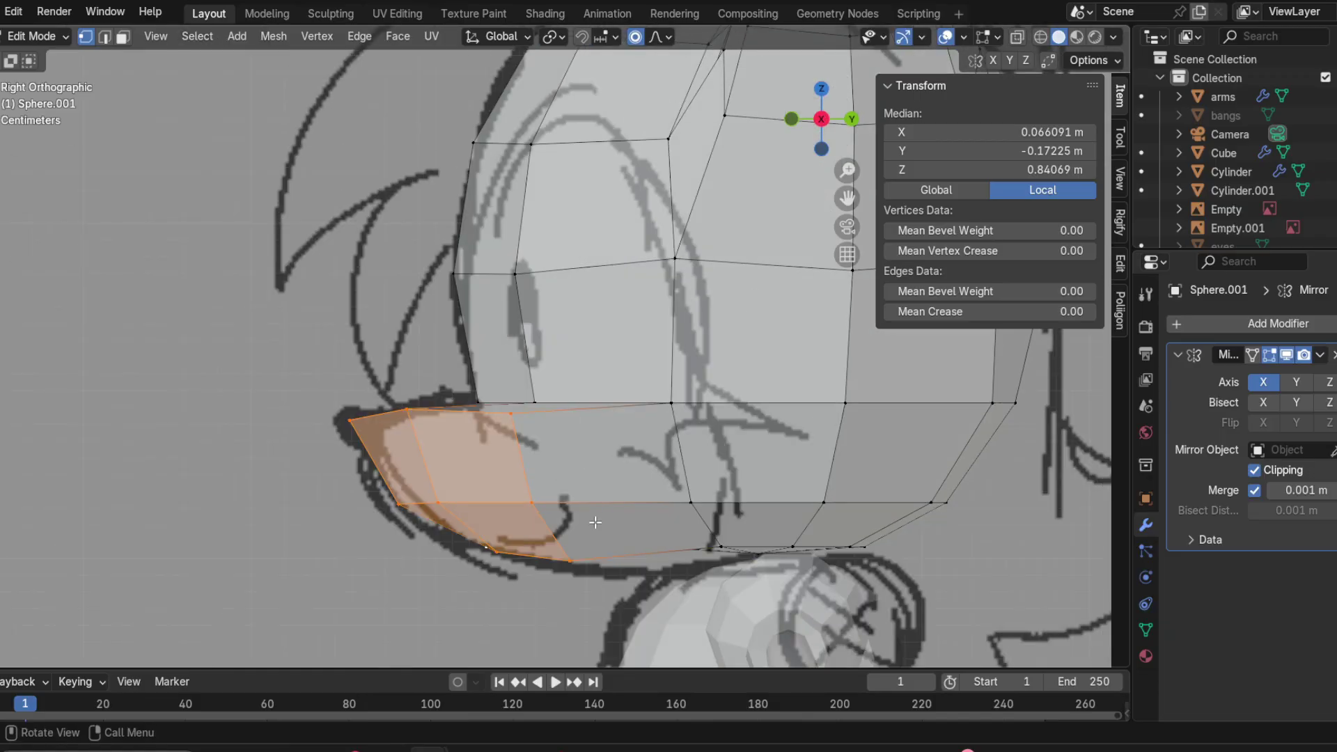
Step: Smooth the selected front muzzle vertices once with a smoothing value of 0.5 and compare them with the side reference
scroll(620, 477, down, 2)
scroll(617, 454, up, 2)
mouse_move(620, 454)
middle_down()
mouse_move(754, 538)
mouse_move(680, 468)
mouse_move(662, 479)
mouse_move(647, 464)
middle_up()
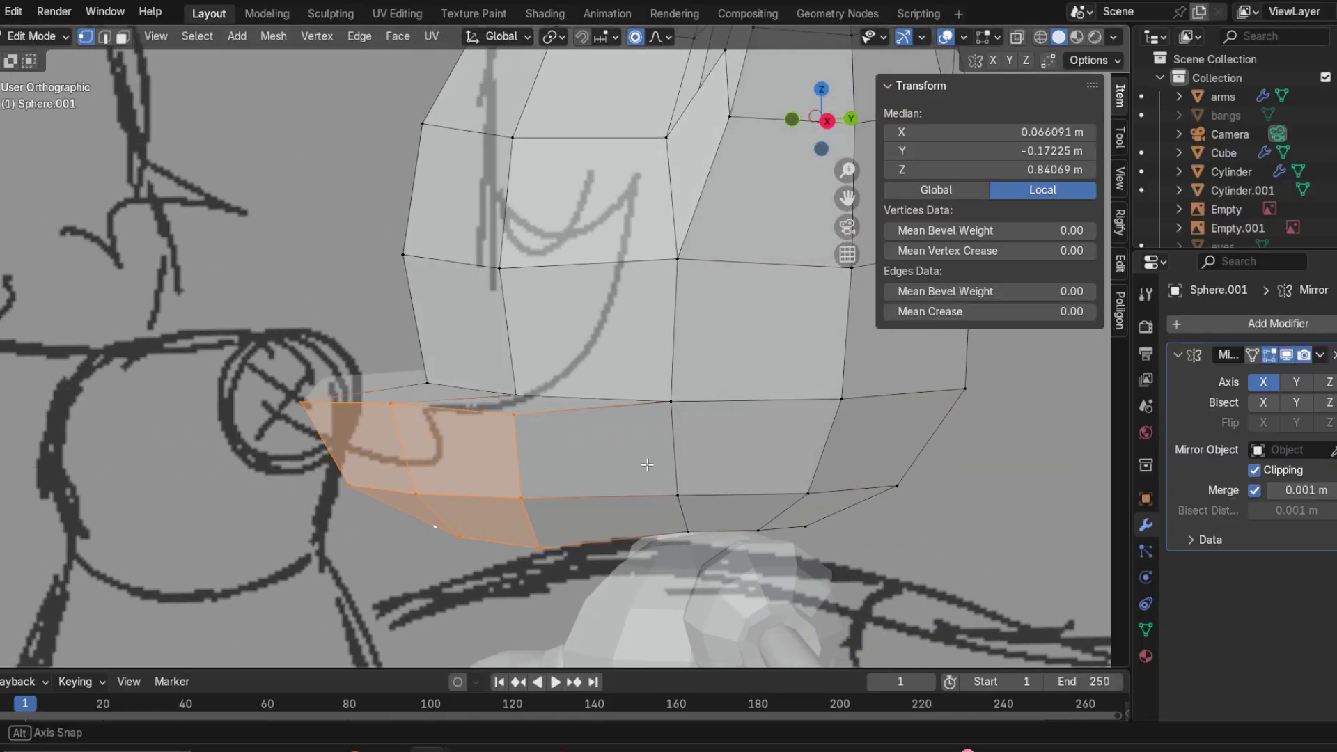
right_click(647, 464)
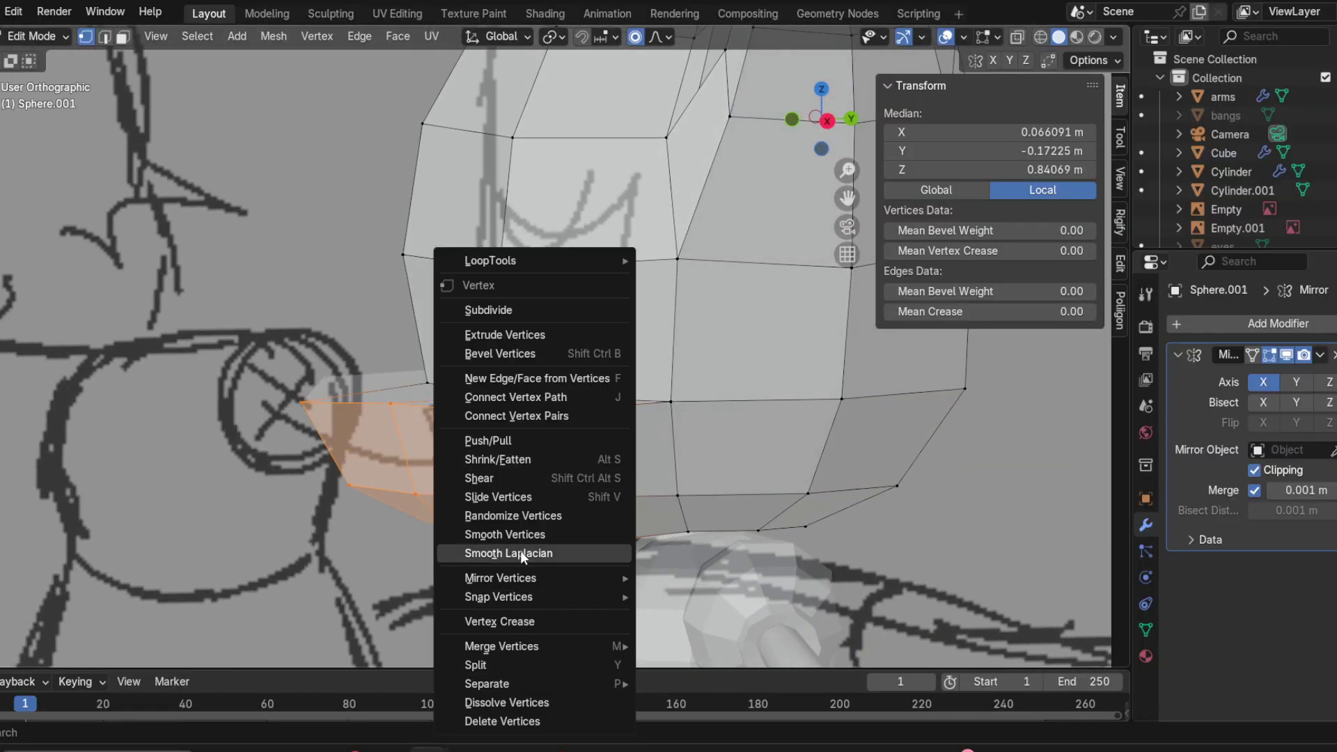
click(508, 534)
scroll(592, 537, up, 2)
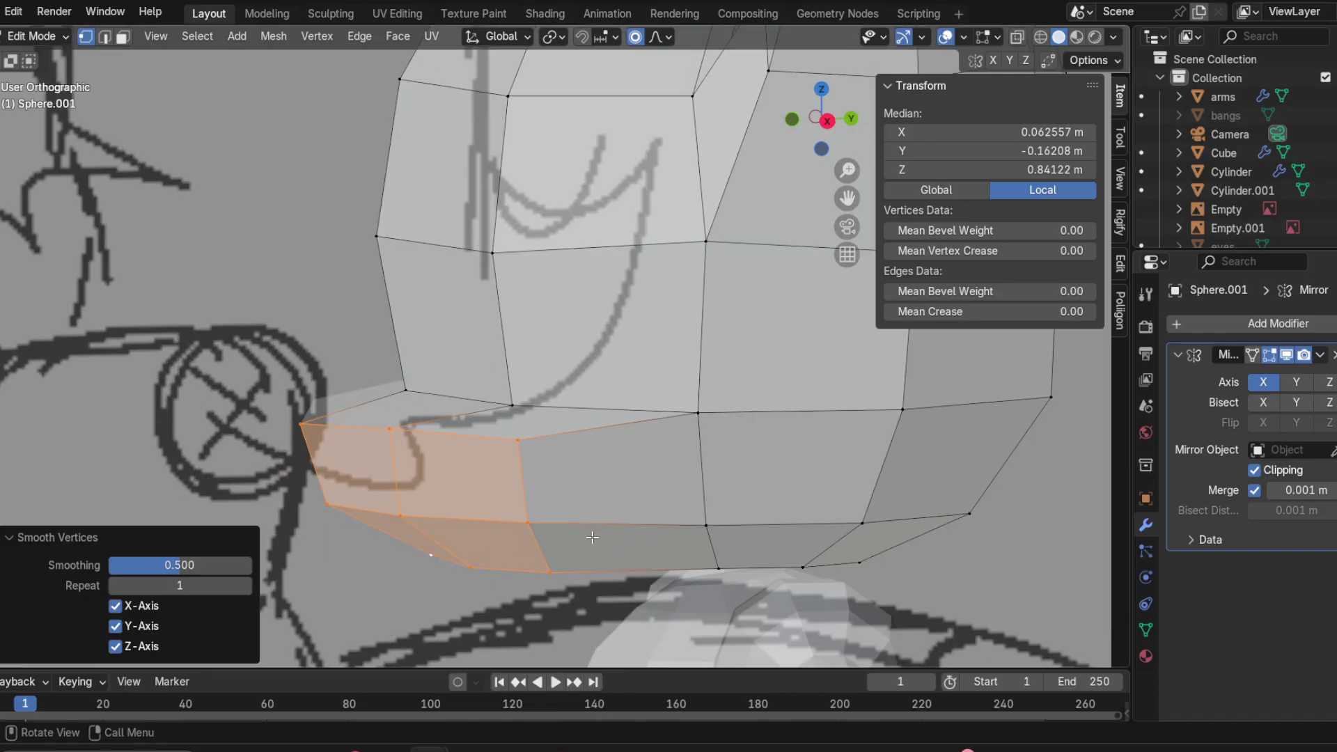
middle_drag(586, 528, 561, 519)
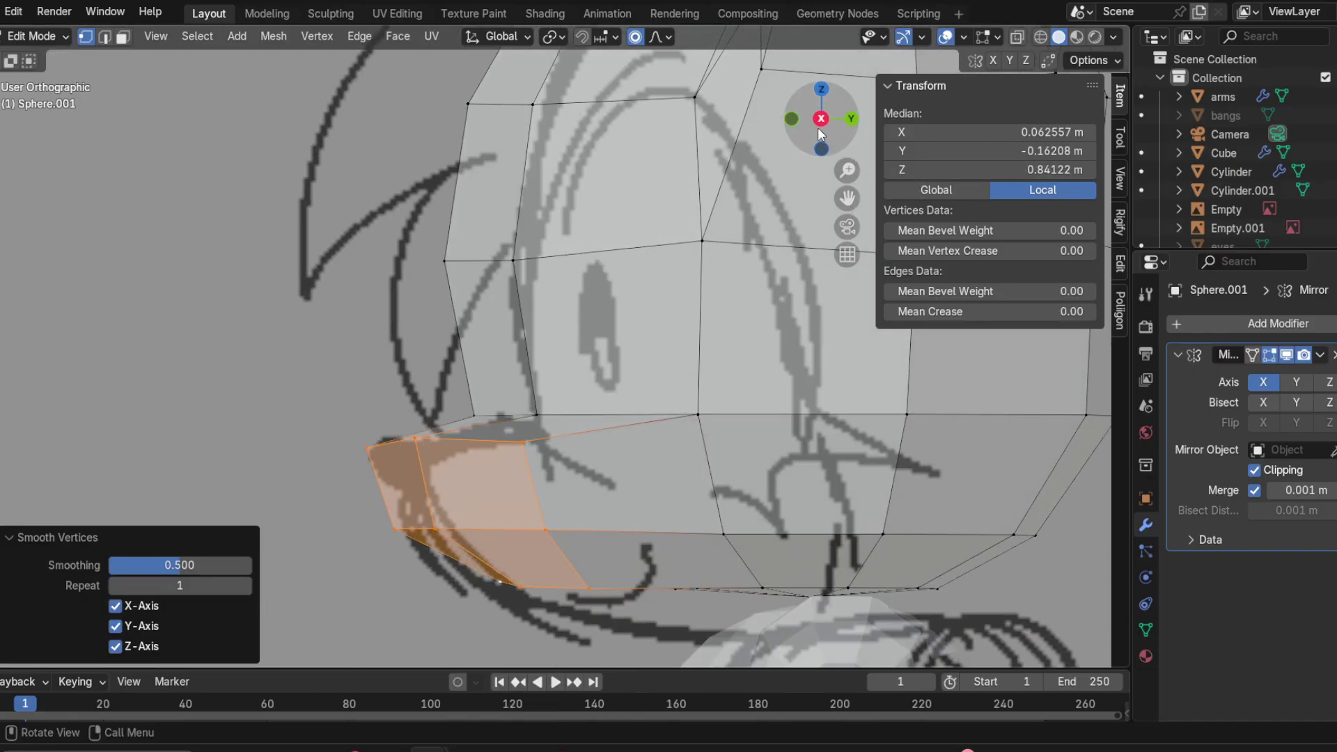
click(820, 122)
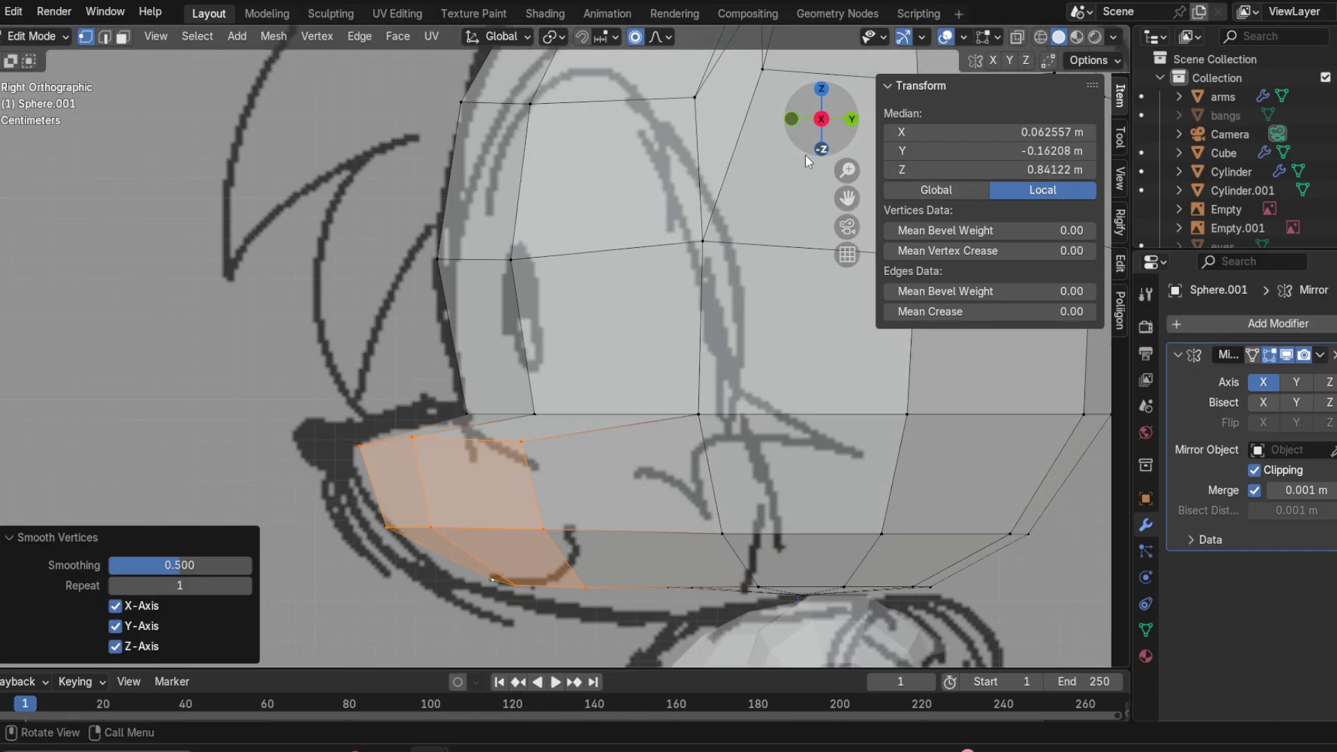
Step: Try a second vertex smoothing pass on the front of the muzzle and undo it
right_click(491, 467)
click(451, 464)
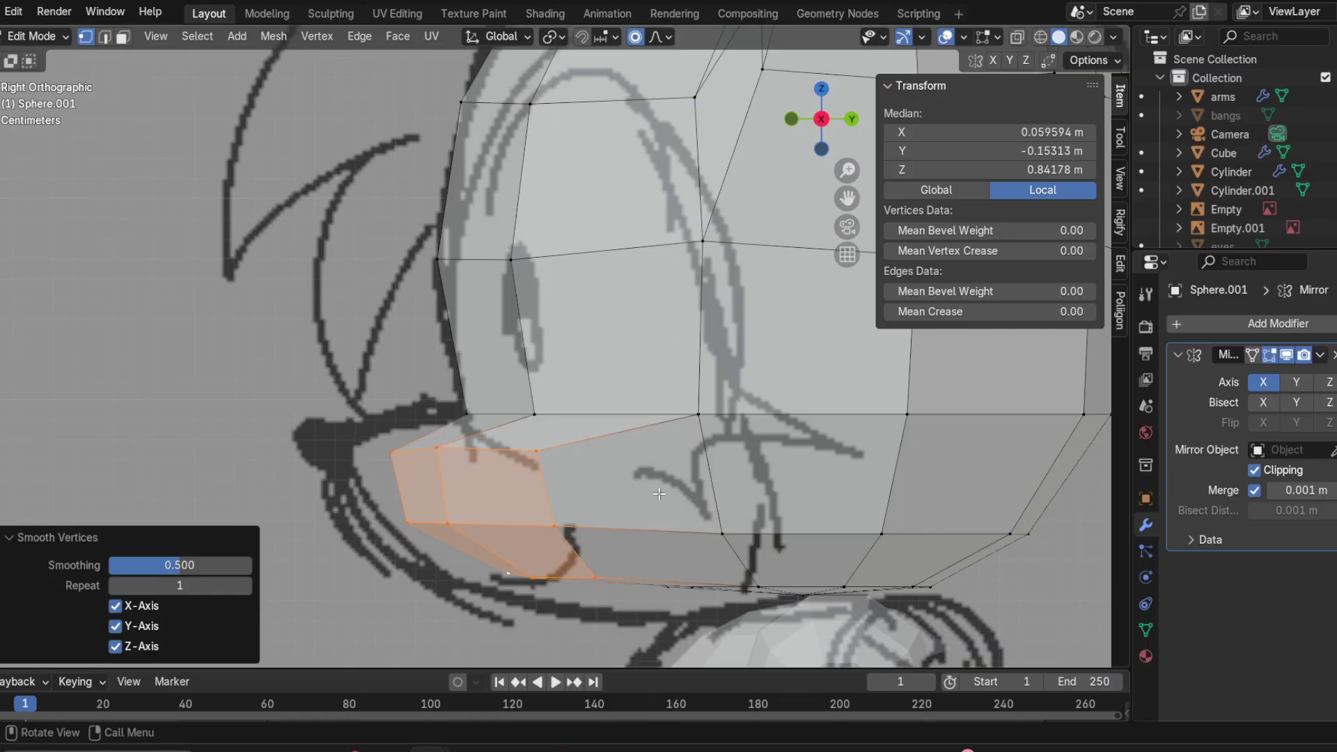
key(ctrl+z)
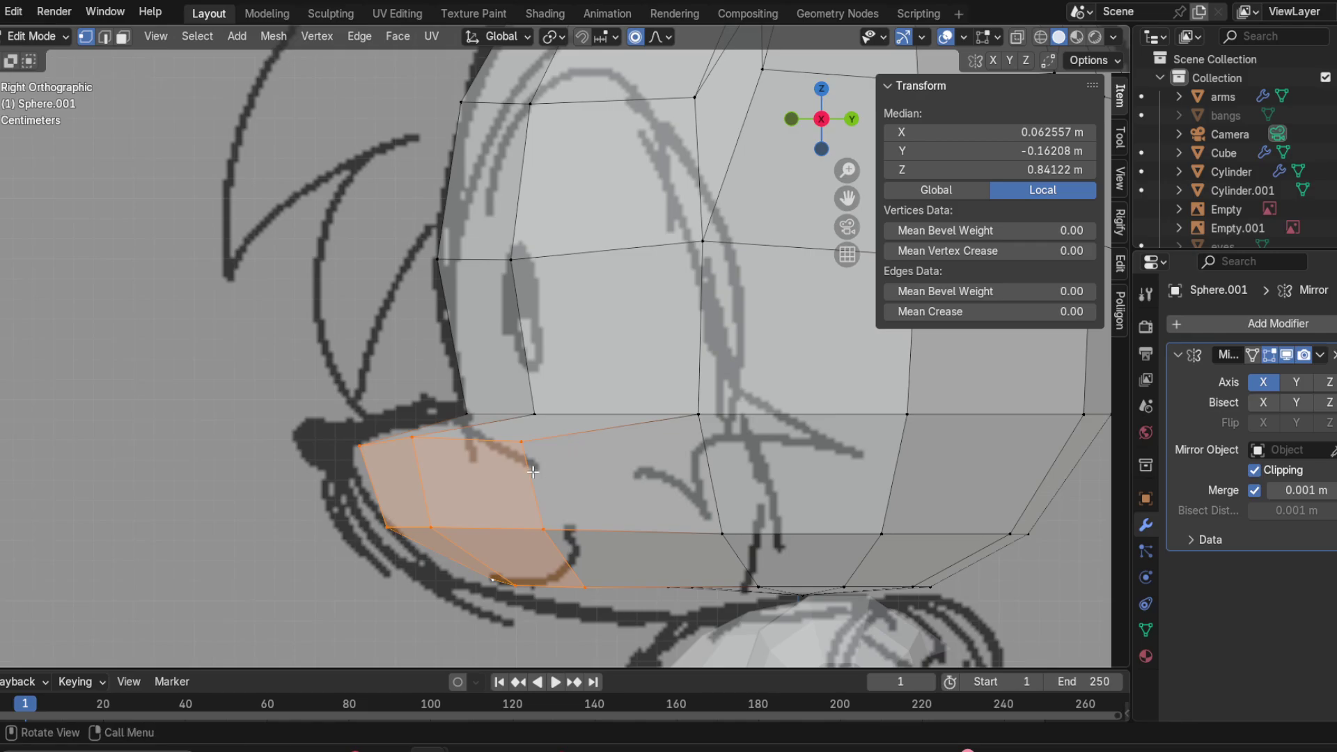
Step: Add a single centered loop cut across the muzzle's side, between its front section and the cheek
key(ctrl+r)
click(588, 430)
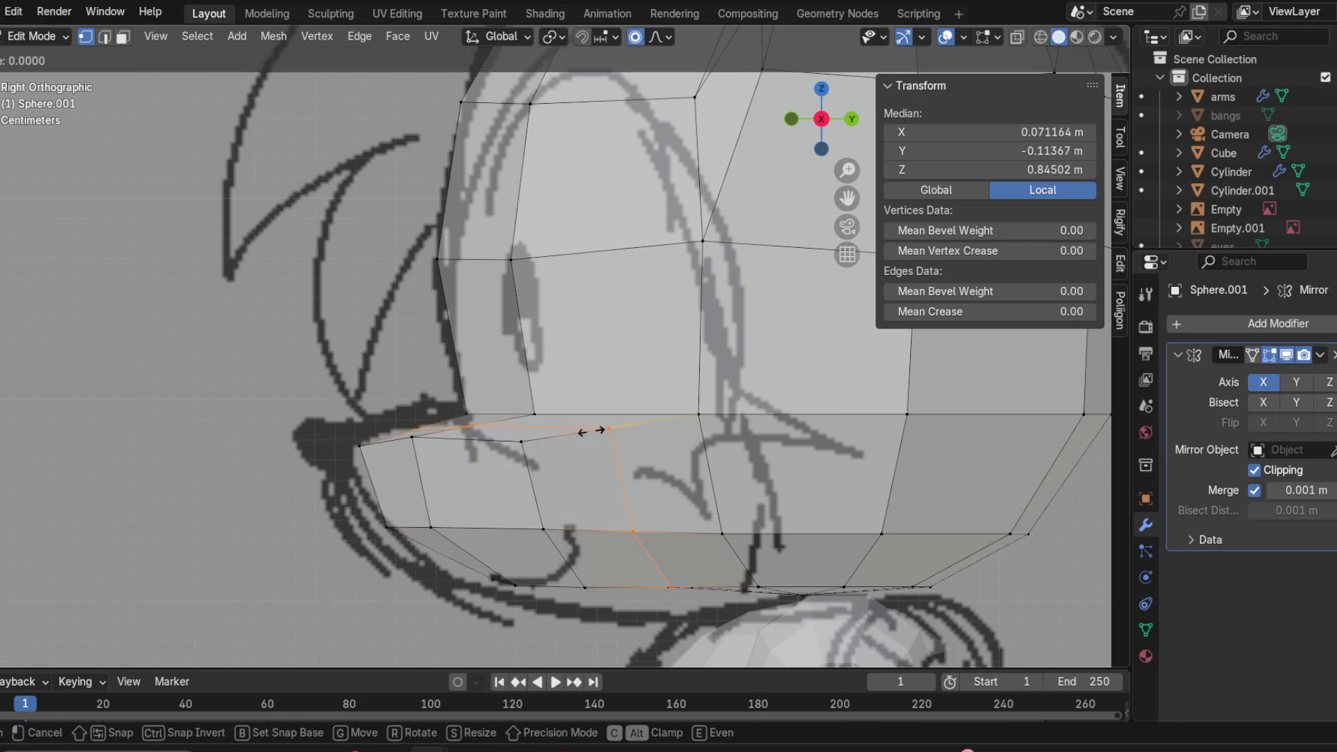
right_click(590, 431)
Step: Select the front muzzle vertices together with the new loop and smooth them once at 0.5
middle_drag(441, 442, 393, 422)
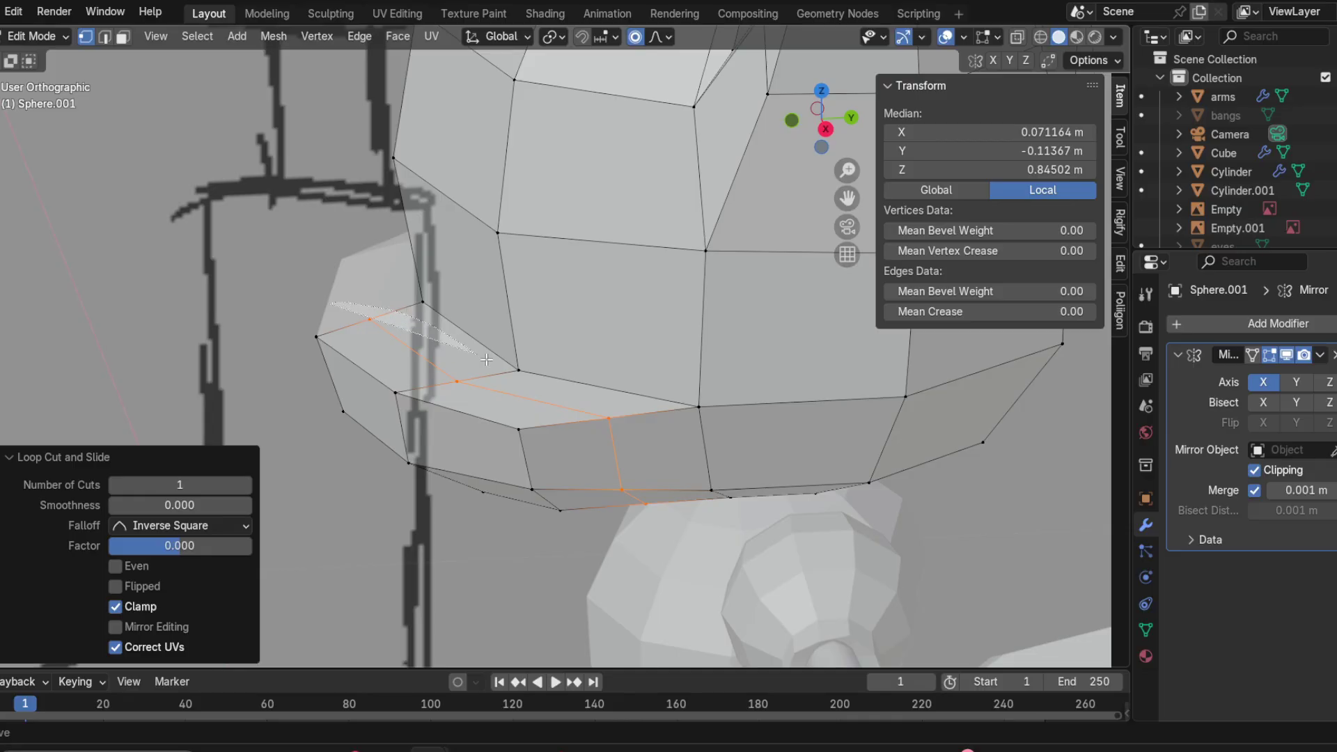
mouse_move(575, 389)
mouse_down()
mouse_move(364, 525)
mouse_move(303, 362)
mouse_up()
middle_drag(513, 483, 465, 358)
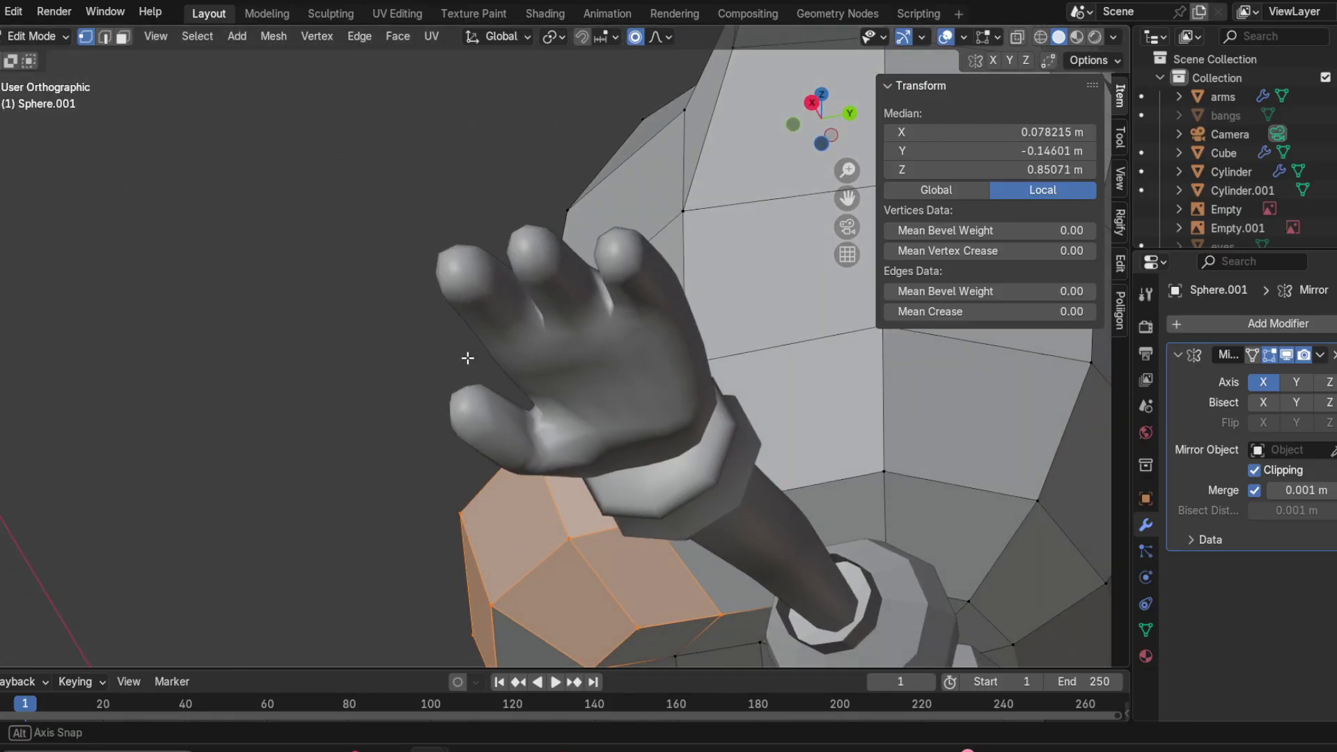
mouse_move(523, 458)
middle_down()
mouse_move(531, 619)
mouse_move(494, 637)
mouse_move(597, 588)
mouse_move(514, 443)
middle_up()
click(830, 115)
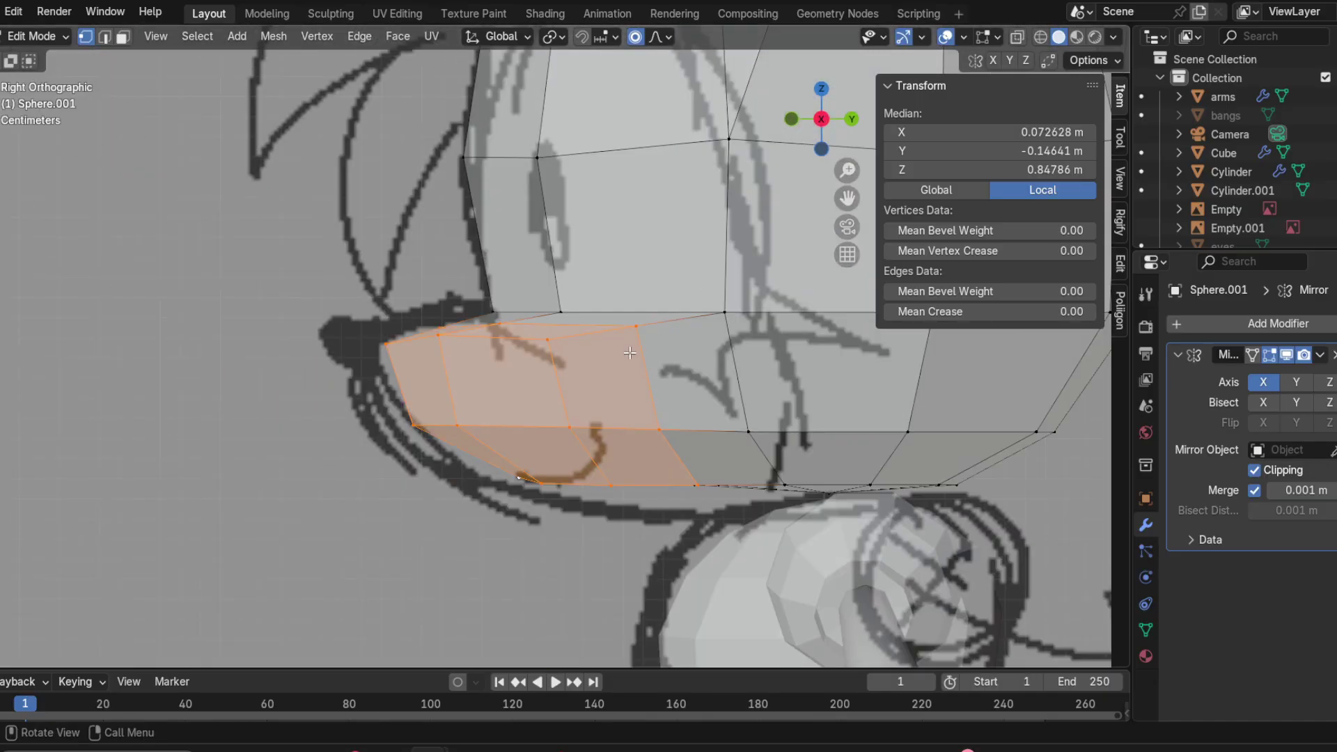
key(ctrl+v)
click(560, 373)
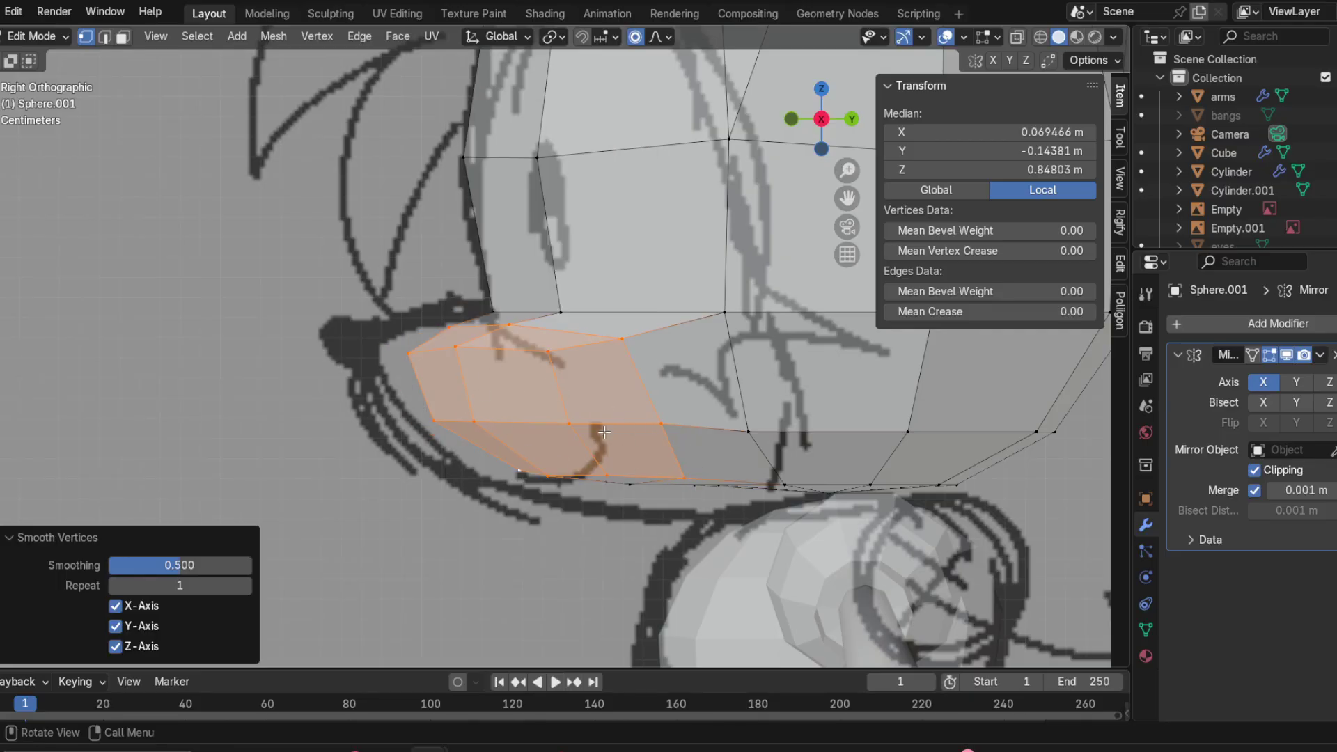
Step: Move the selected muzzle vertices about 0.03 m forward along Y, with the proportional size reduced to about 0.011 m
key(g)
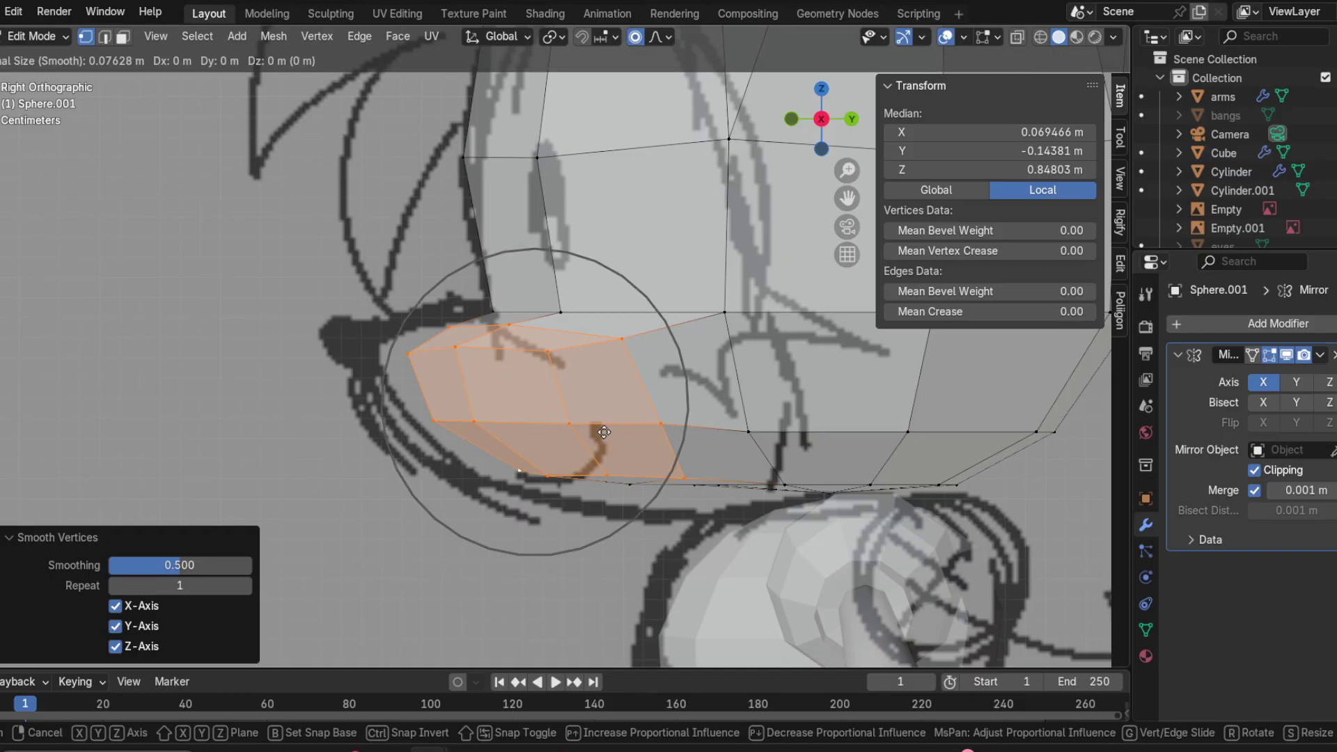
key(y)
scroll(591, 429, up, 6)
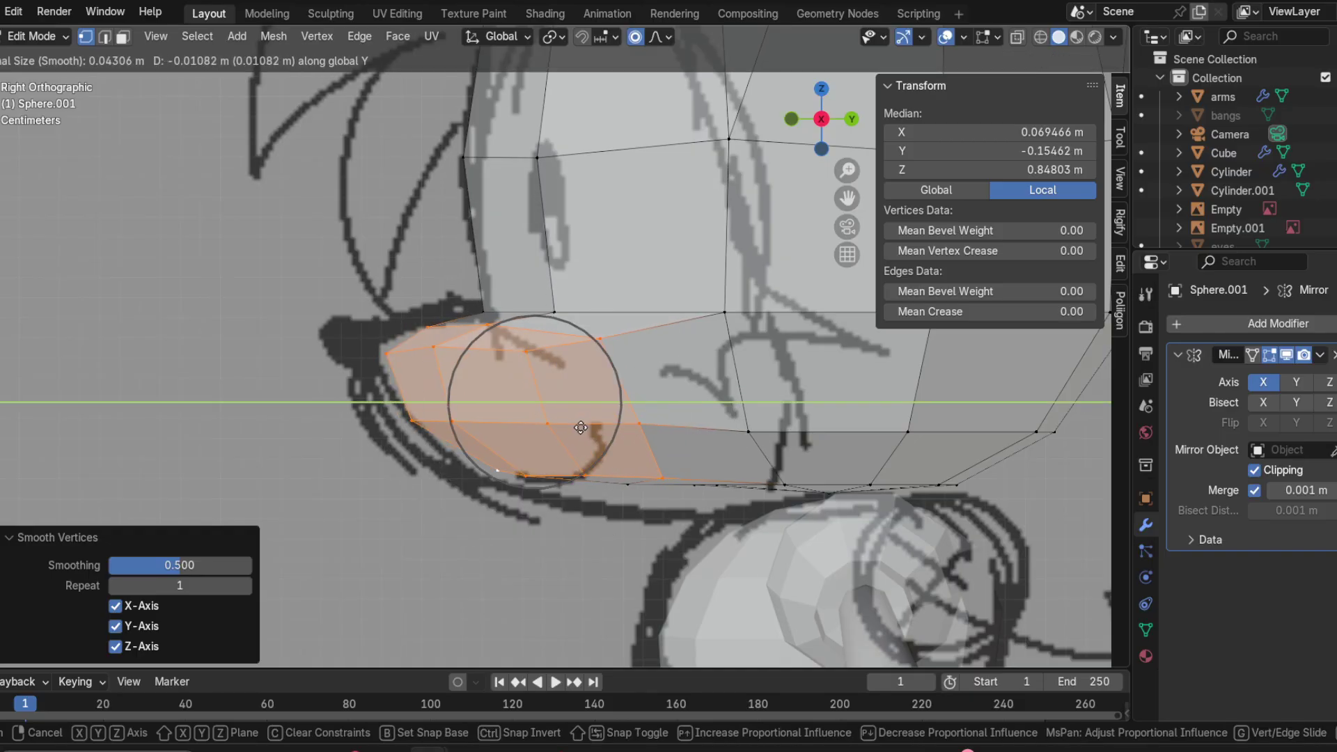
scroll(557, 426, up, 14)
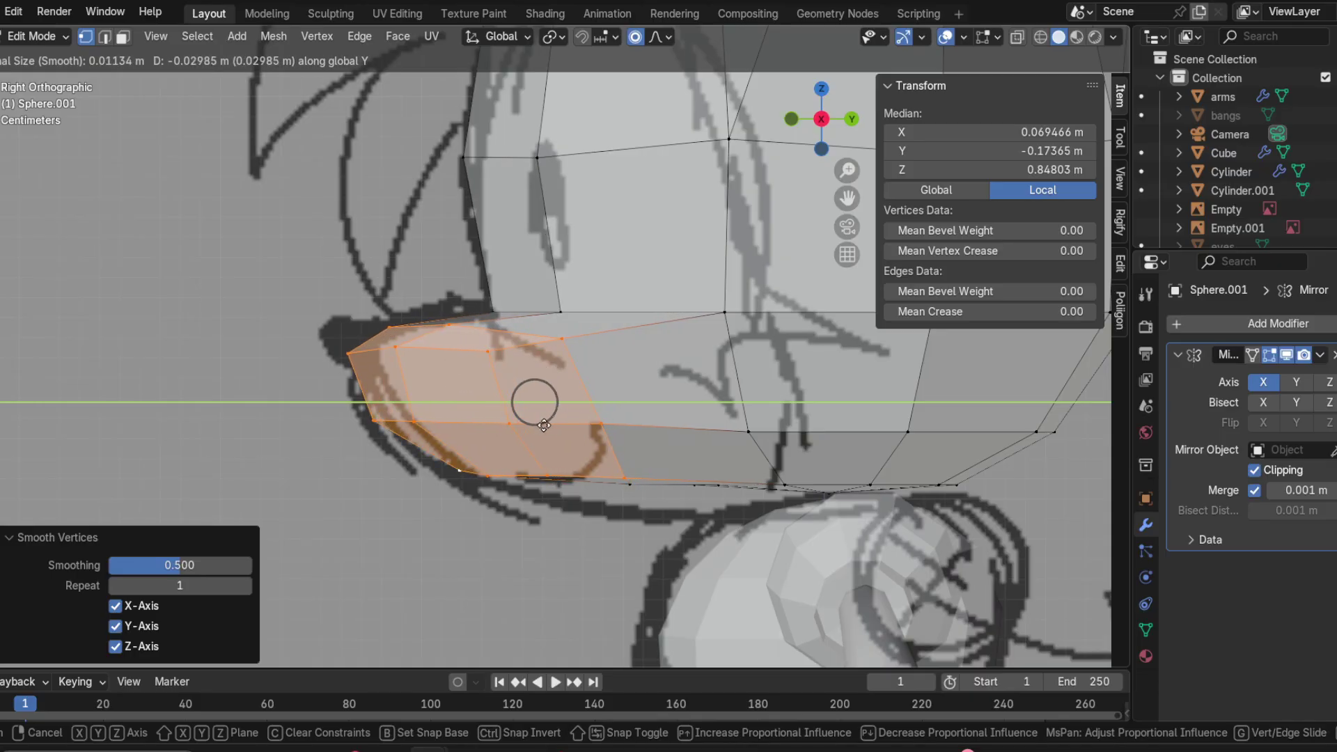
click(543, 425)
Step: Select the upper edge at the muzzle's front corner and slide it along the mesh toward the centre line
click(459, 335)
middle_drag(459, 335, 360, 235)
click(826, 126)
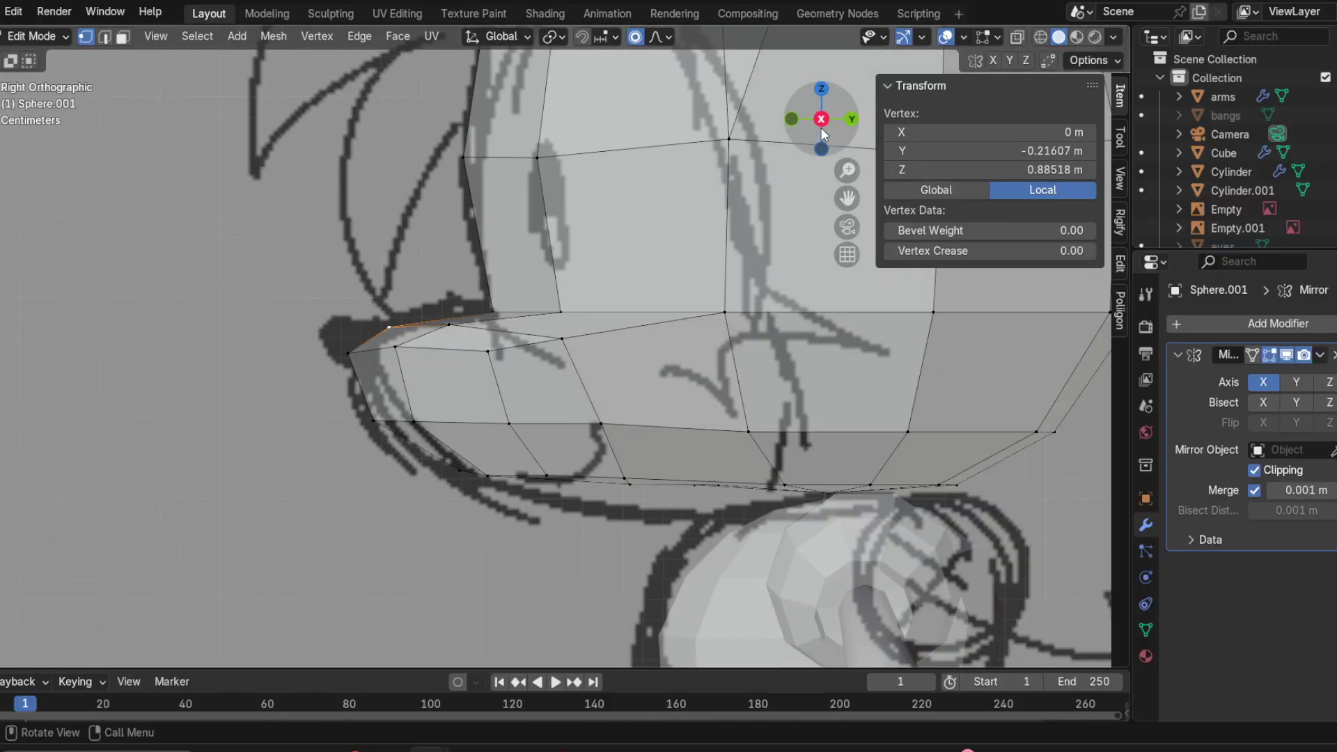
right_click(729, 303)
middle_drag(475, 283, 459, 437)
drag(408, 454, 418, 447)
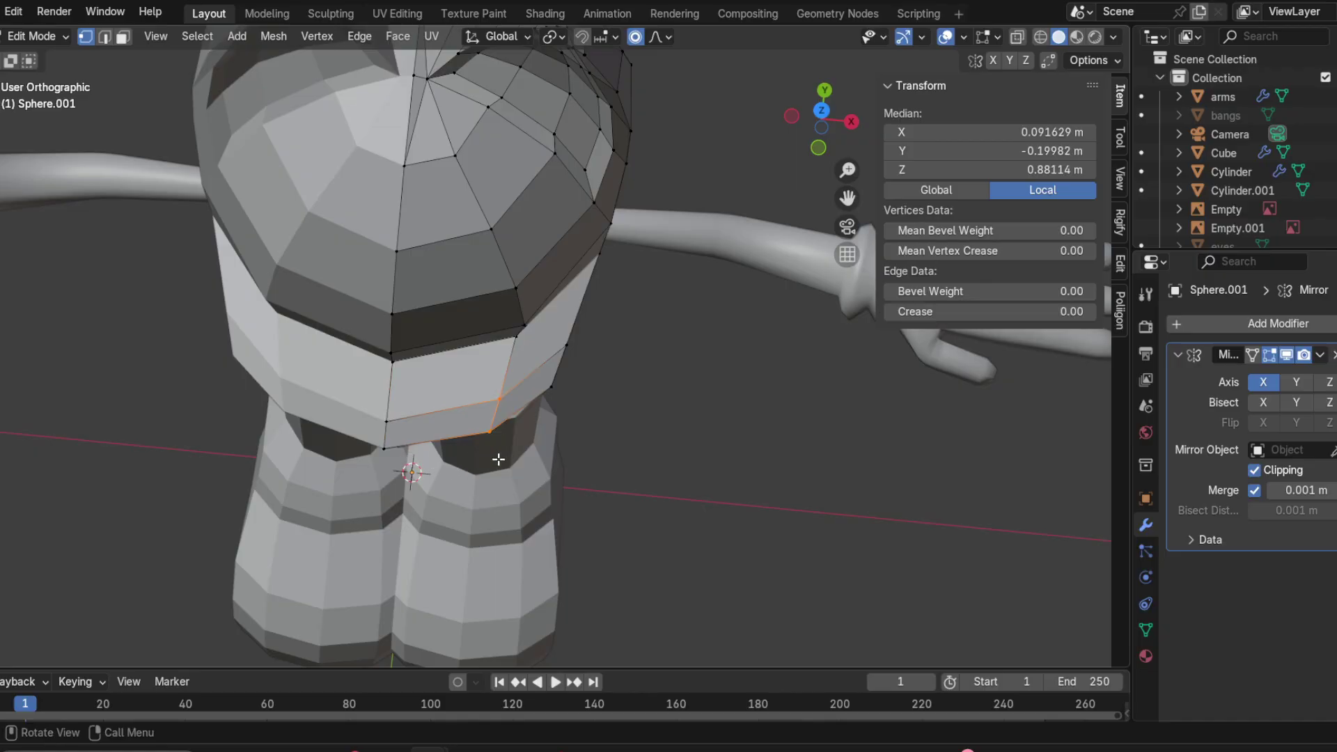
mouse_move(499, 460)
middle_down()
mouse_move(456, 425)
mouse_move(481, 362)
mouse_move(470, 366)
mouse_move(487, 432)
mouse_move(474, 452)
mouse_move(521, 508)
mouse_move(488, 459)
mouse_move(500, 446)
middle_up()
key(g)
key(g)
click(496, 502)
Step: Select the three-vertex column on the muzzle's side behind the front corner and edge-slide it by a factor of about 0.446
click(494, 424)
shift+click(514, 392)
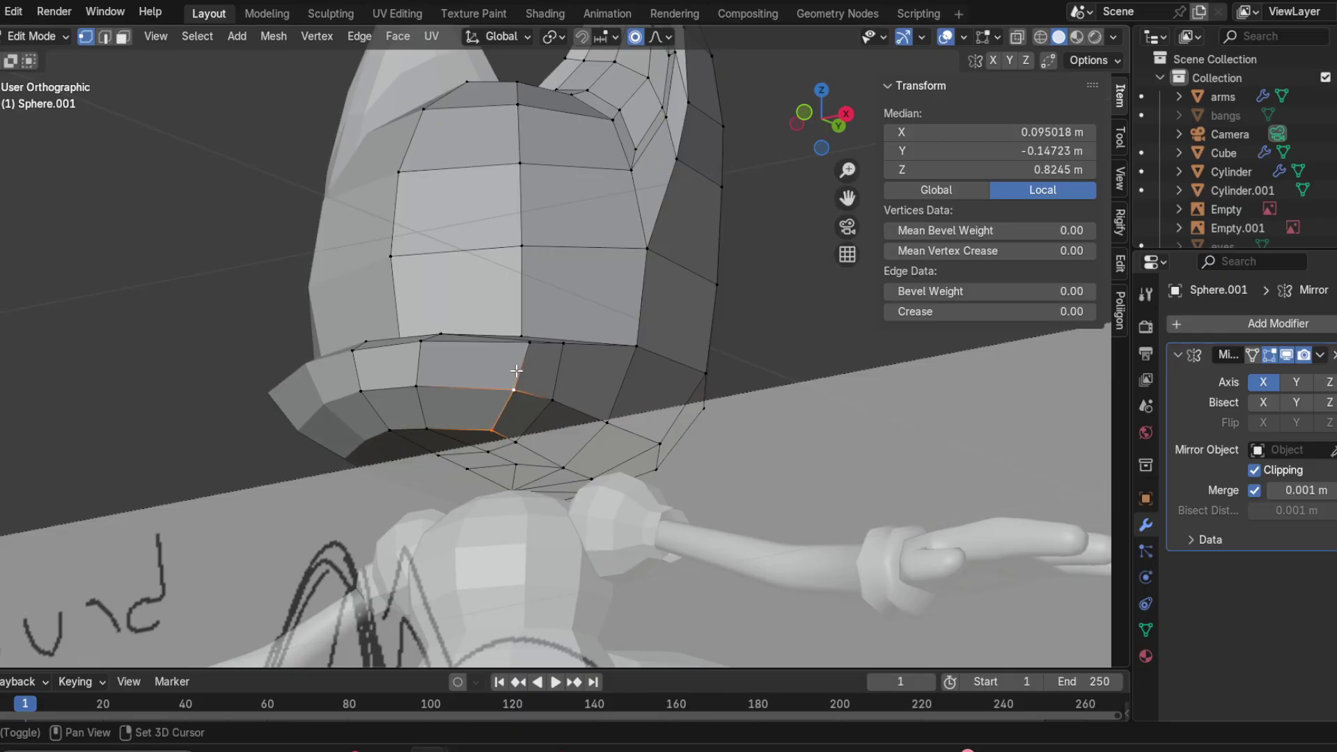
shift+click(530, 343)
middle_drag(531, 346, 585, 542)
key(g)
key(g)
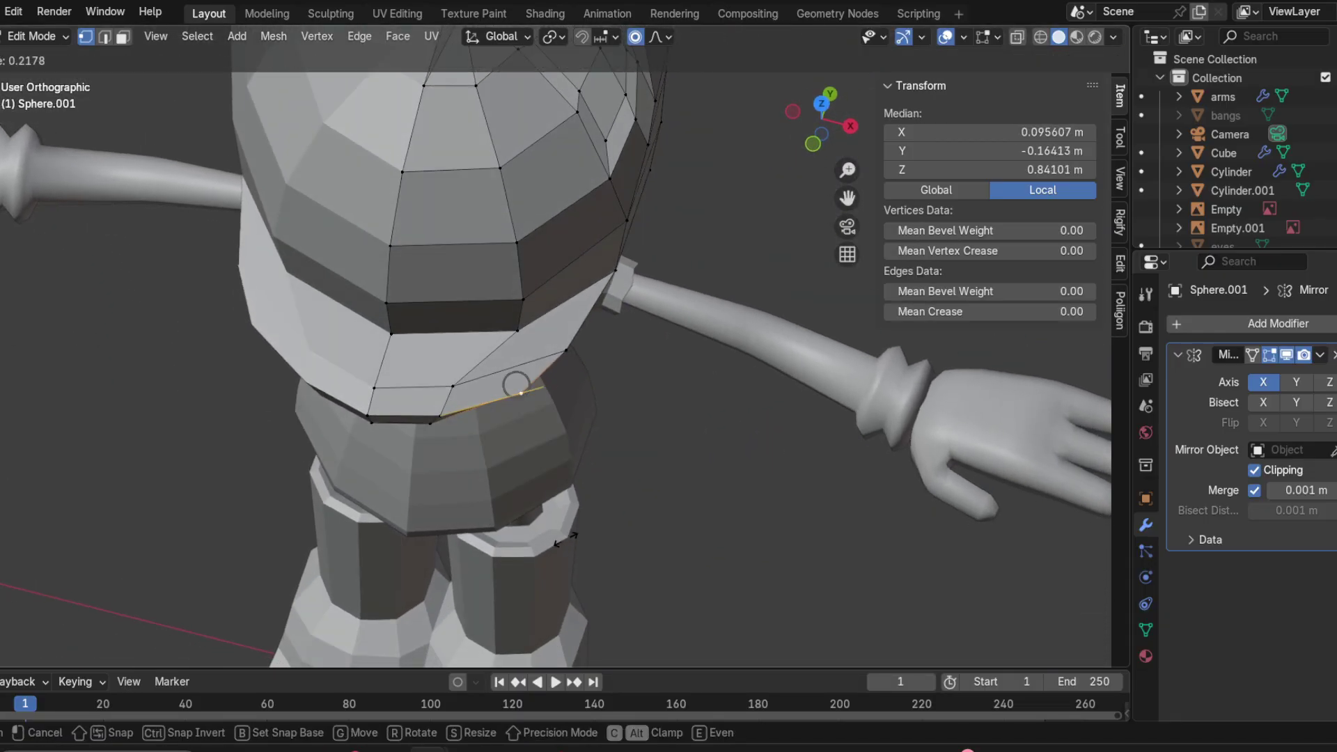
click(548, 538)
Step: Move the side column with Z locked by about 0.011 m X and 0.022 m Y, plus a nudge of about -0.004 m X and 0.006 m Y
middle_drag(557, 500, 578, 524)
key(g)
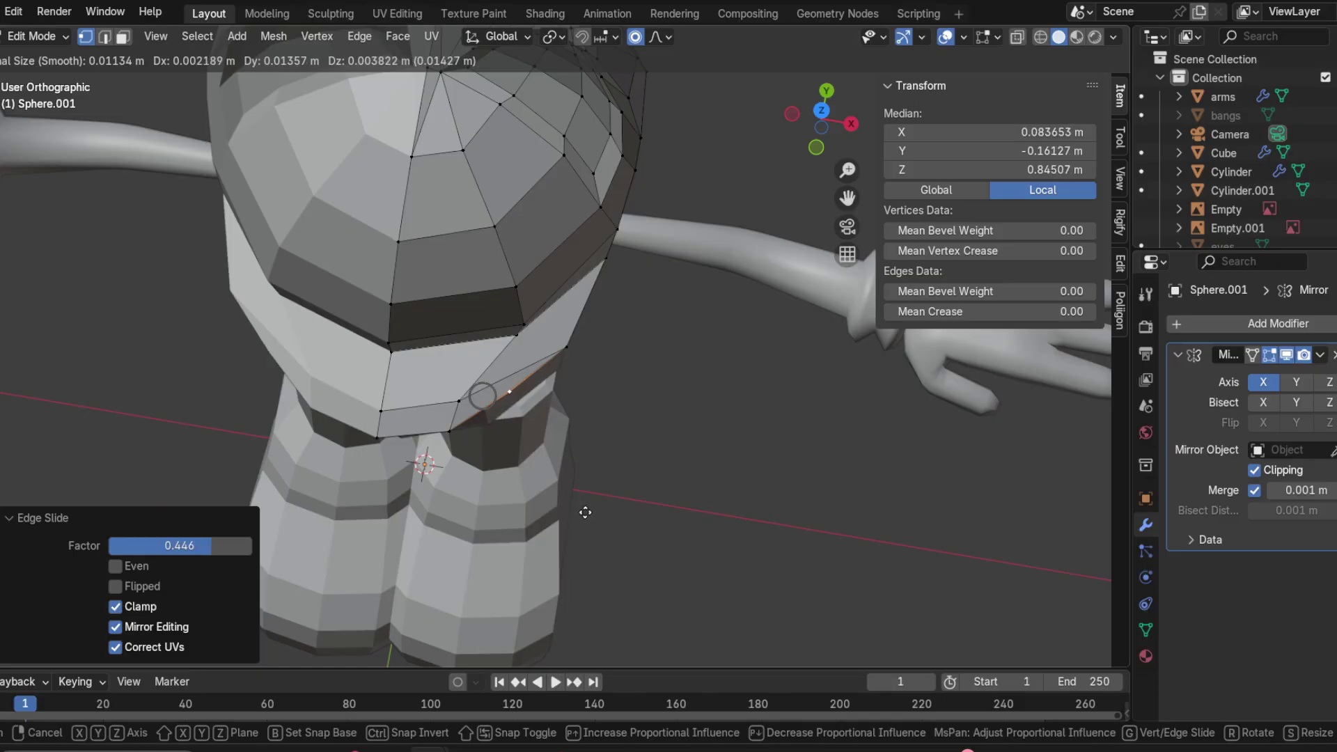
key(shift+z)
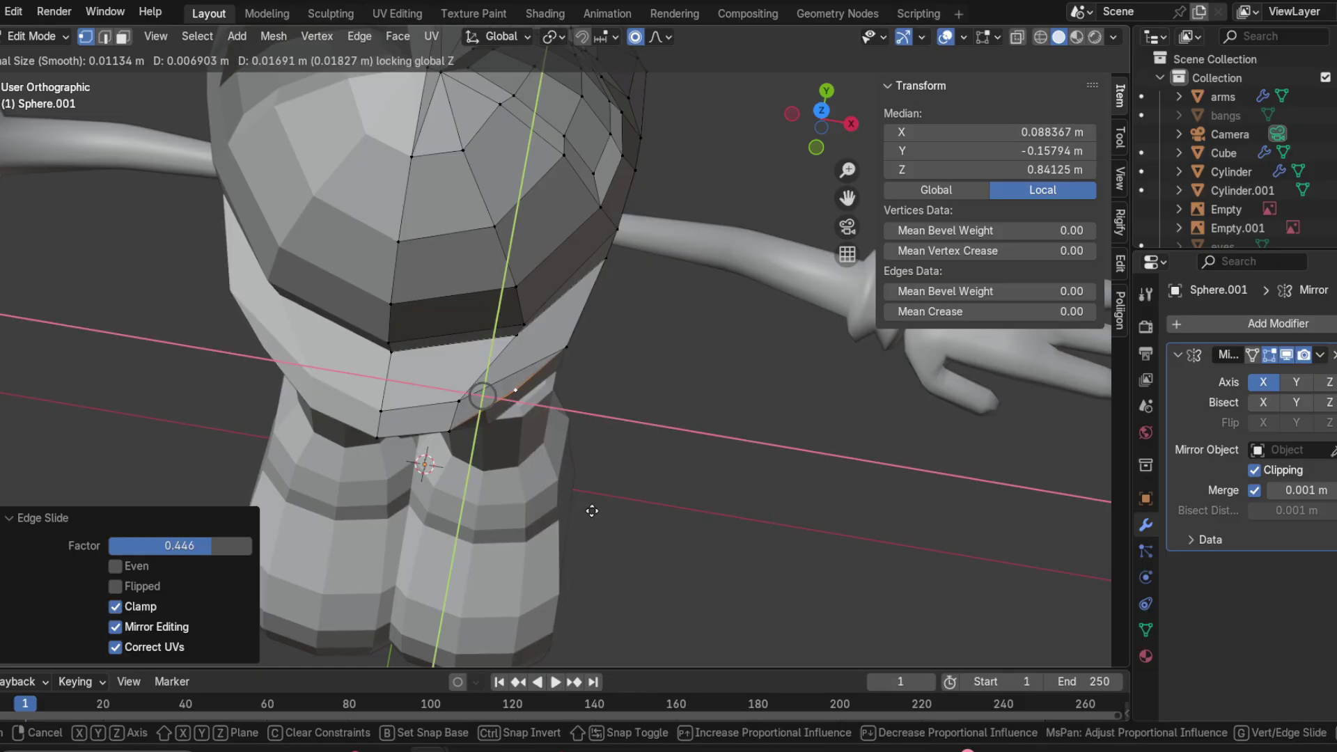
click(599, 504)
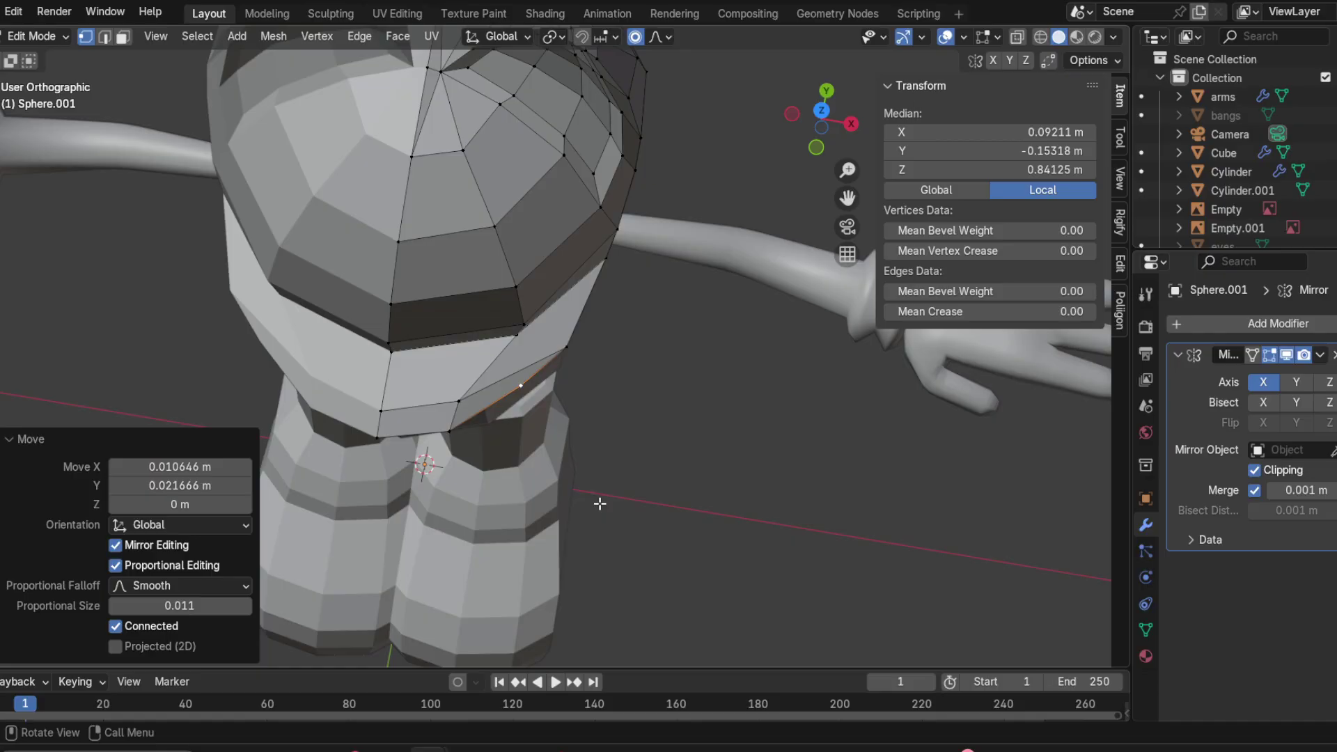
mouse_move(599, 504)
middle_down()
mouse_move(591, 495)
mouse_move(597, 505)
middle_up()
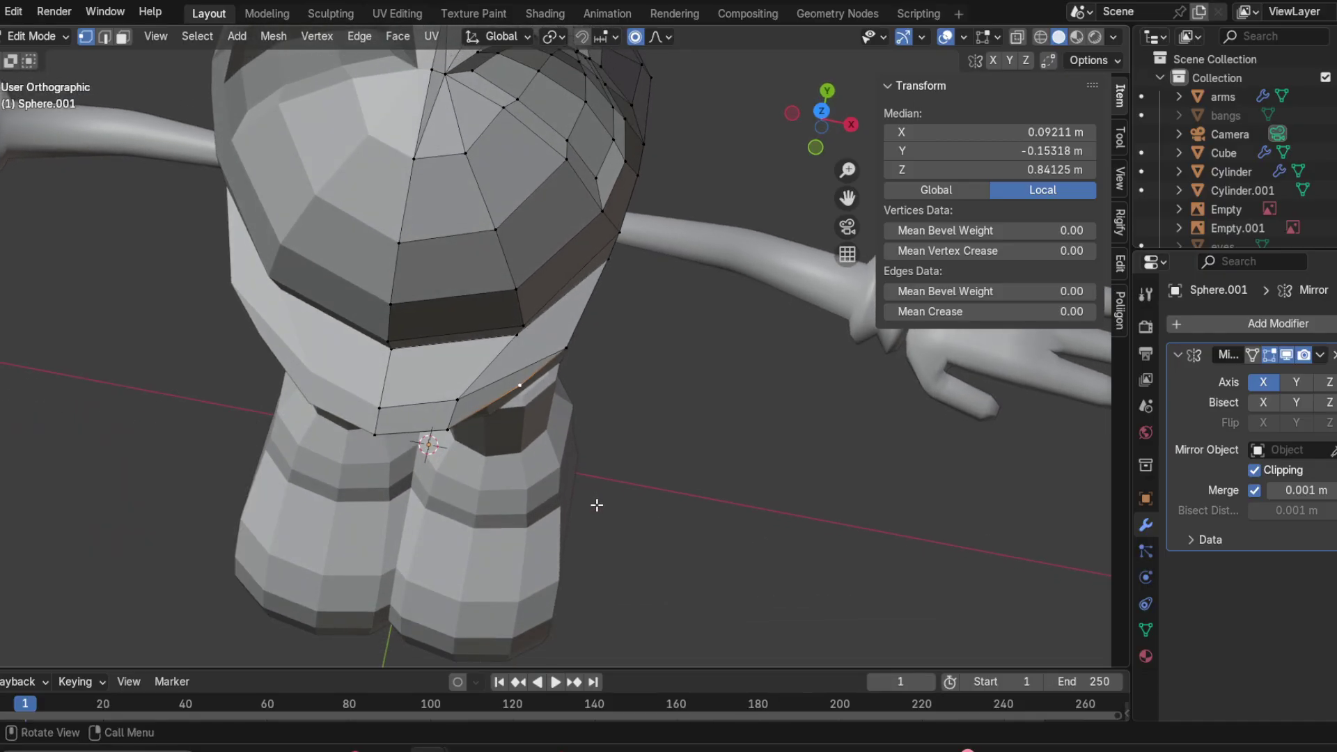
key(g)
key(shift+z)
click(560, 463)
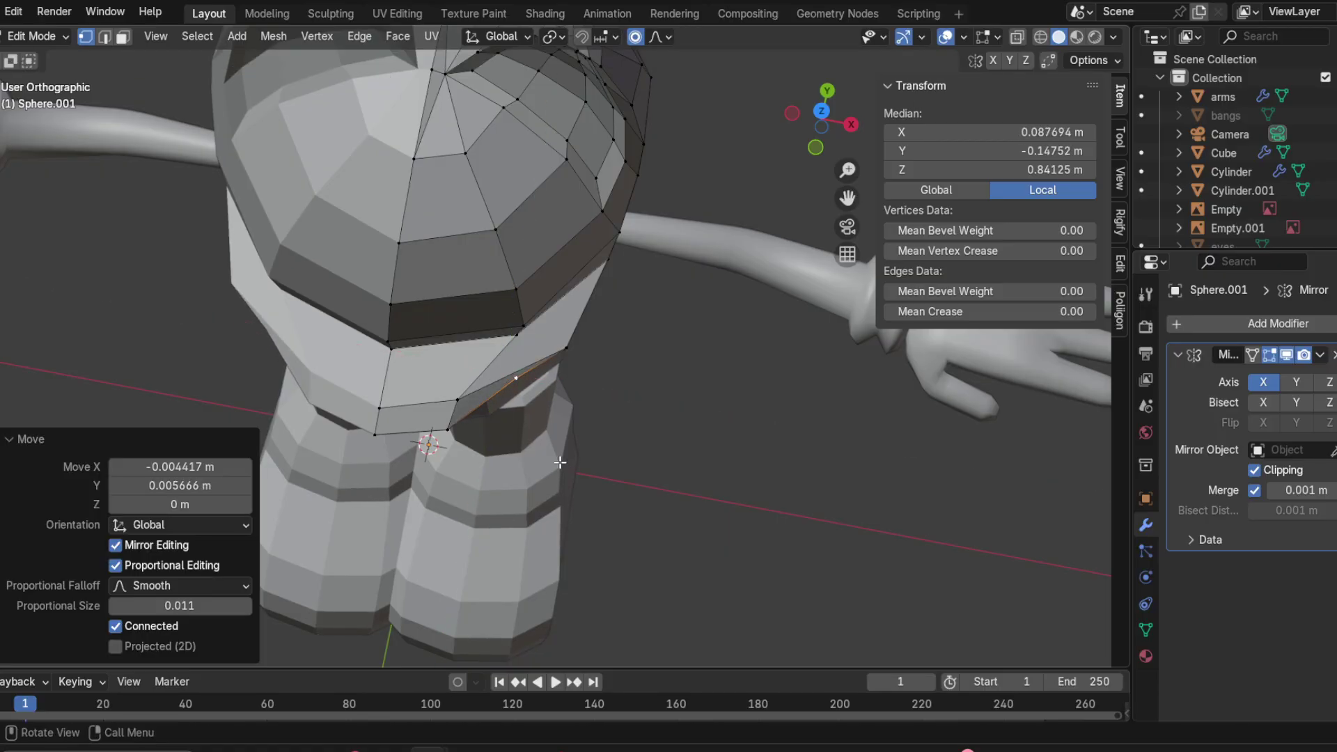
Step: Select the muzzle's front-corner vertex column and move it with Z locked by about 0.009 m in X and 0.008 m in Y
drag(460, 385, 440, 449)
middle_drag(443, 481, 433, 373)
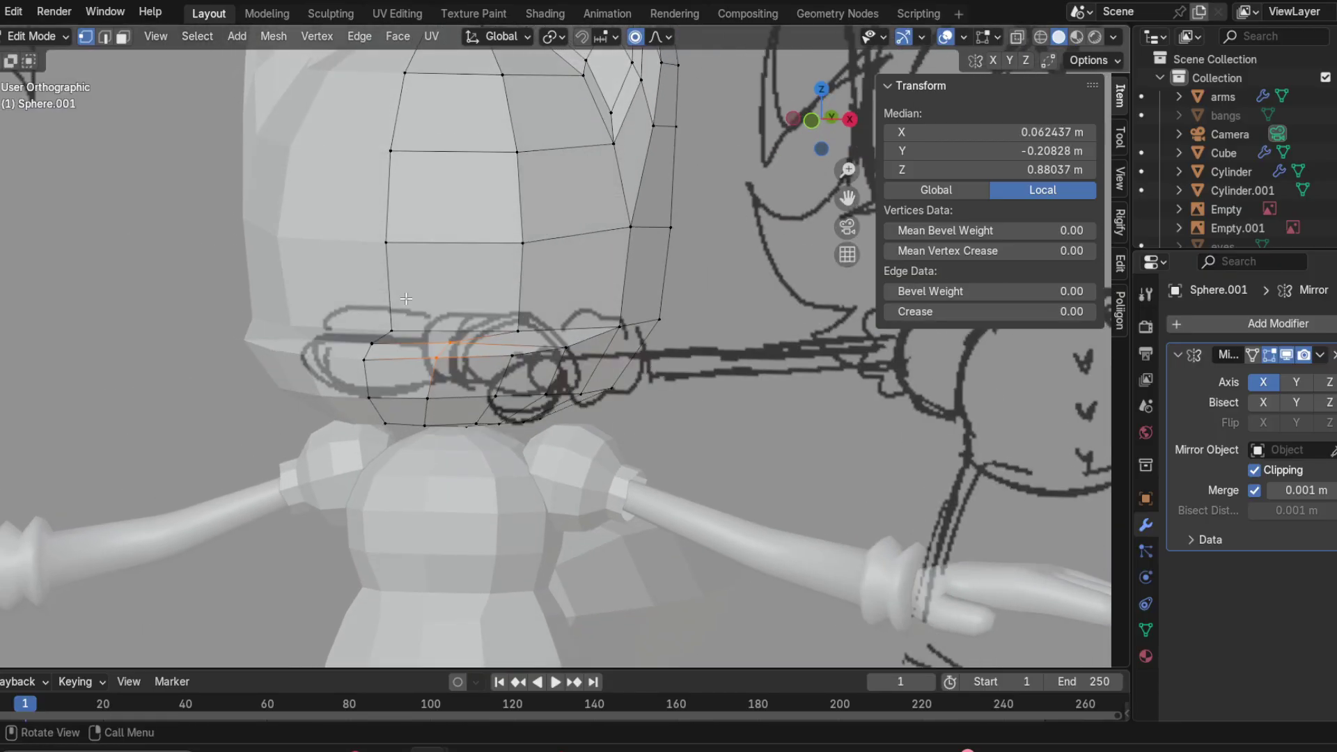
shift+click(428, 394)
shift+click(432, 420)
middle_drag(434, 420, 478, 591)
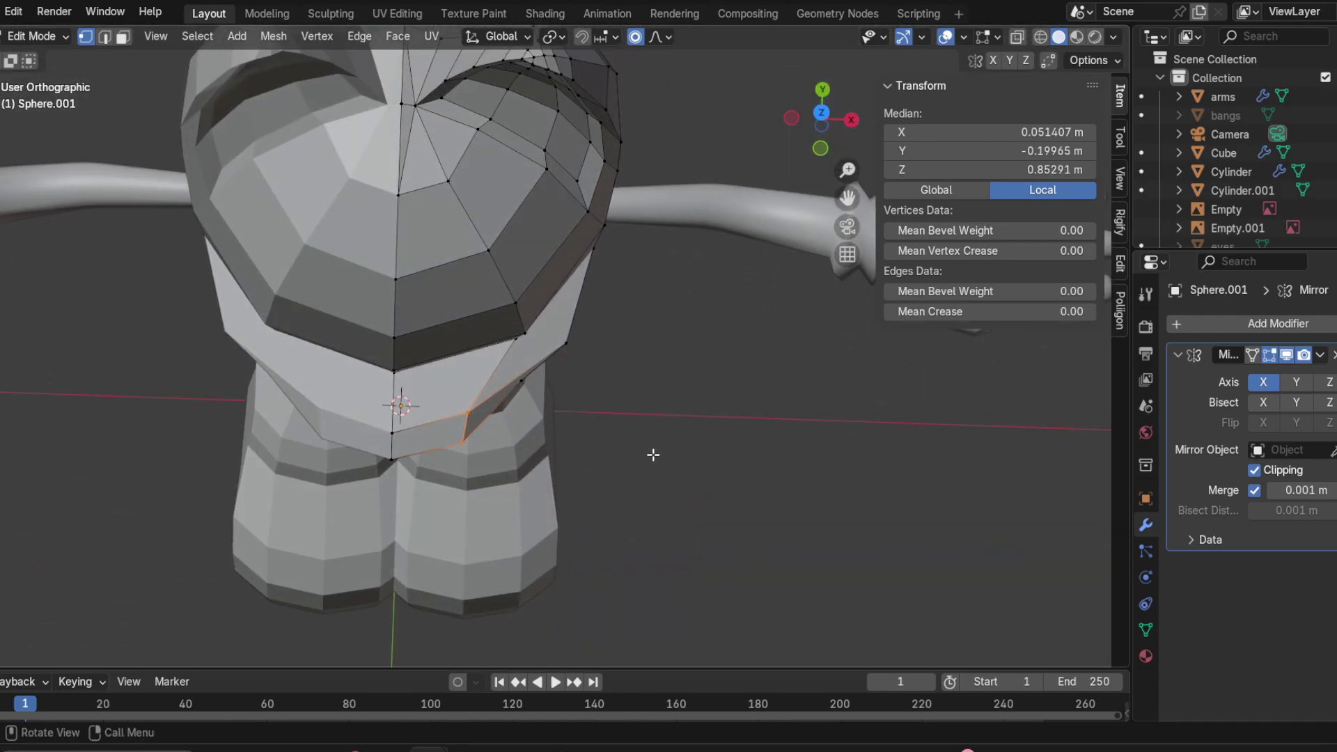
key(g)
key(shift+z)
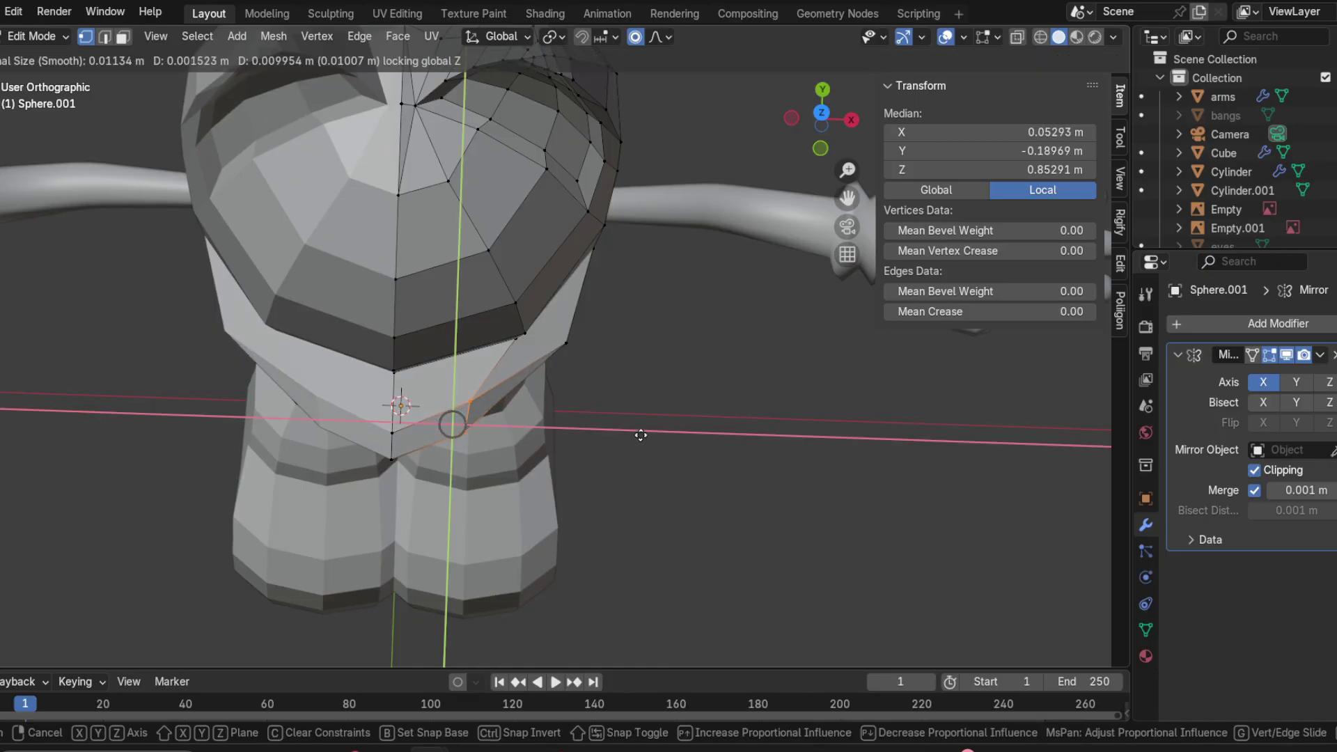
click(647, 436)
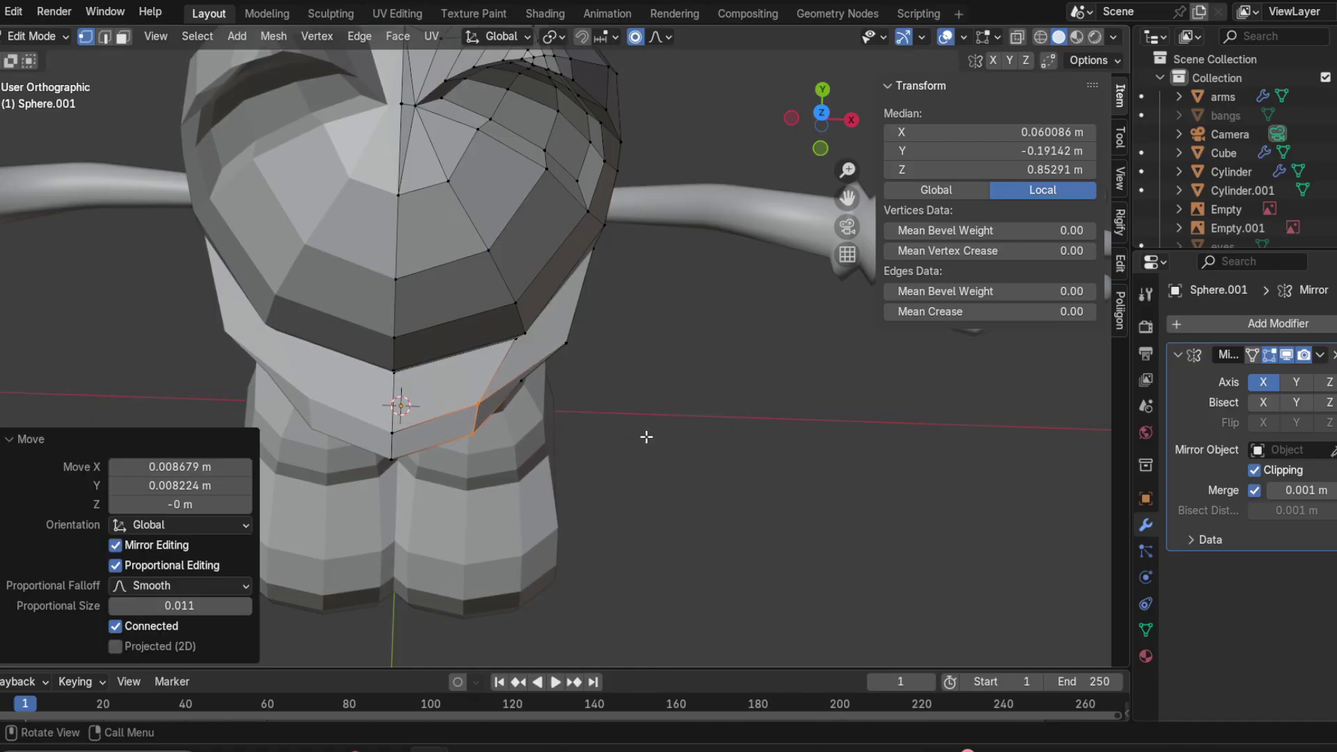
Step: Reselect the side column behind the muzzle's front corner and move it outward about 0.011 m along X
mouse_move(646, 439)
middle_down()
mouse_move(512, 223)
mouse_move(529, 230)
mouse_move(470, 241)
mouse_move(518, 393)
mouse_move(481, 403)
mouse_move(497, 450)
mouse_move(516, 376)
mouse_move(507, 221)
mouse_move(516, 436)
middle_up()
click(466, 366)
ctrl+click(500, 447)
key(g)
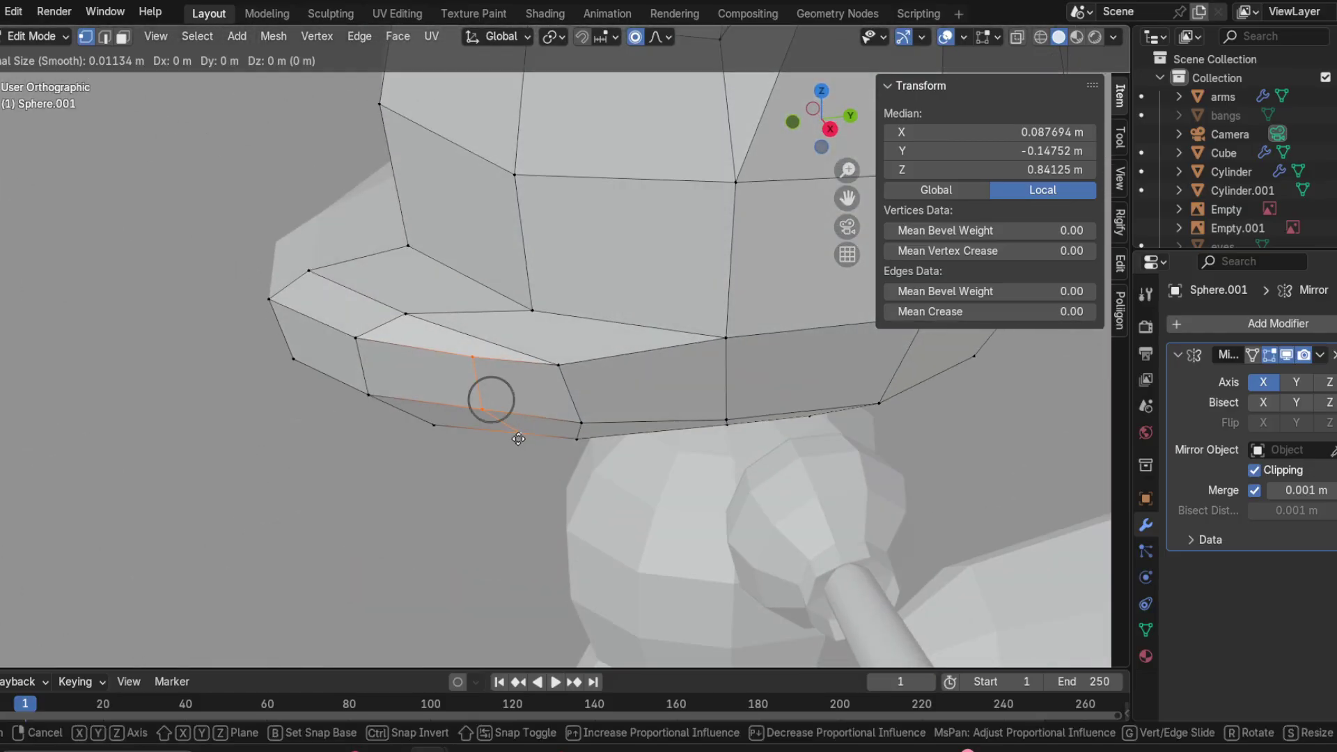
key(y)
key(x)
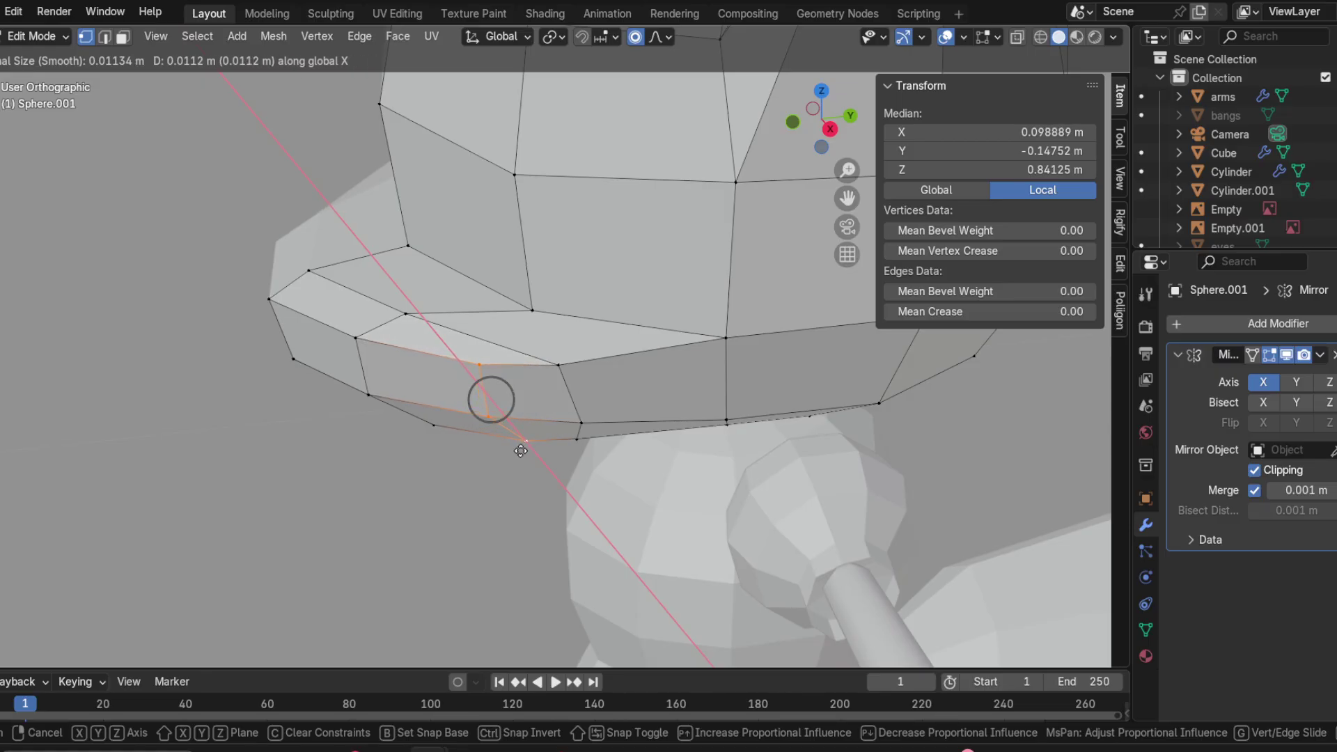
click(521, 451)
Step: Select the vertex column where the muzzle meets the cheek and adjust its width along X
middle_drag(521, 451, 575, 424)
click(553, 392)
shift+click(597, 485)
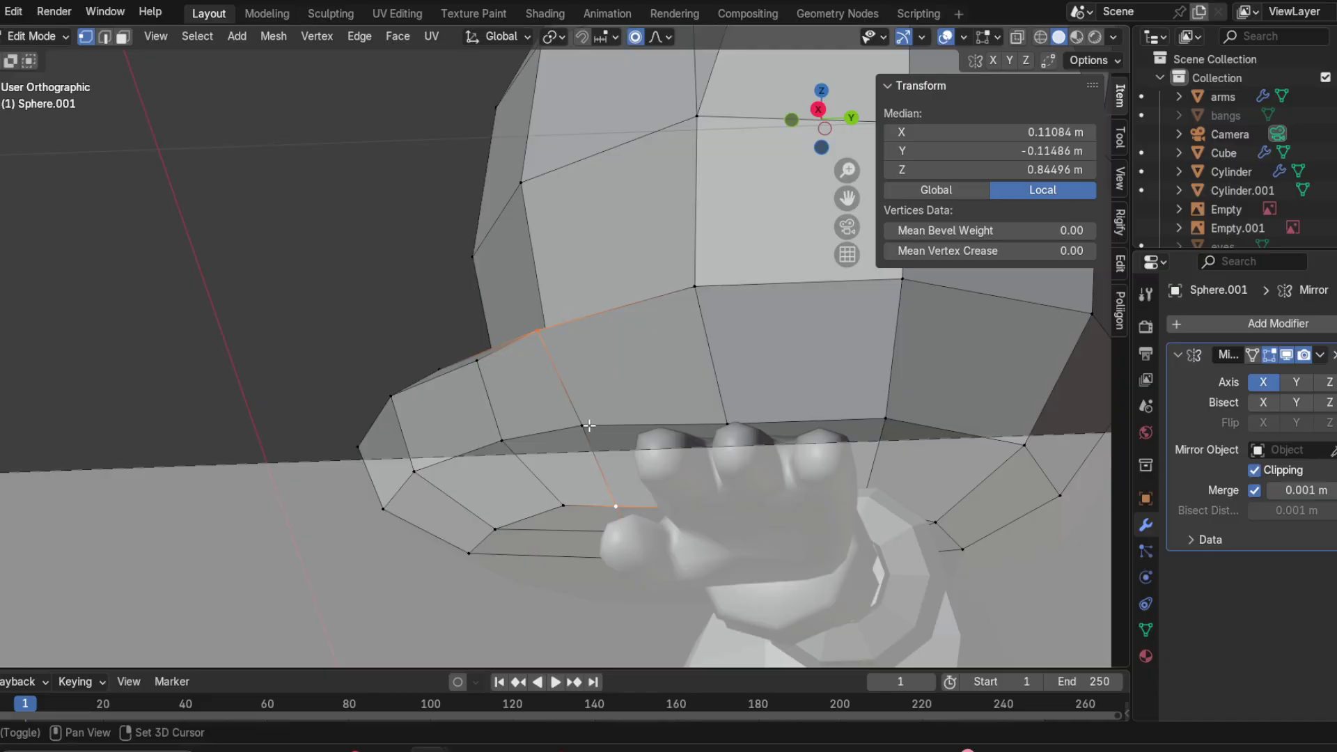
middle_drag(598, 485, 666, 535)
key(g)
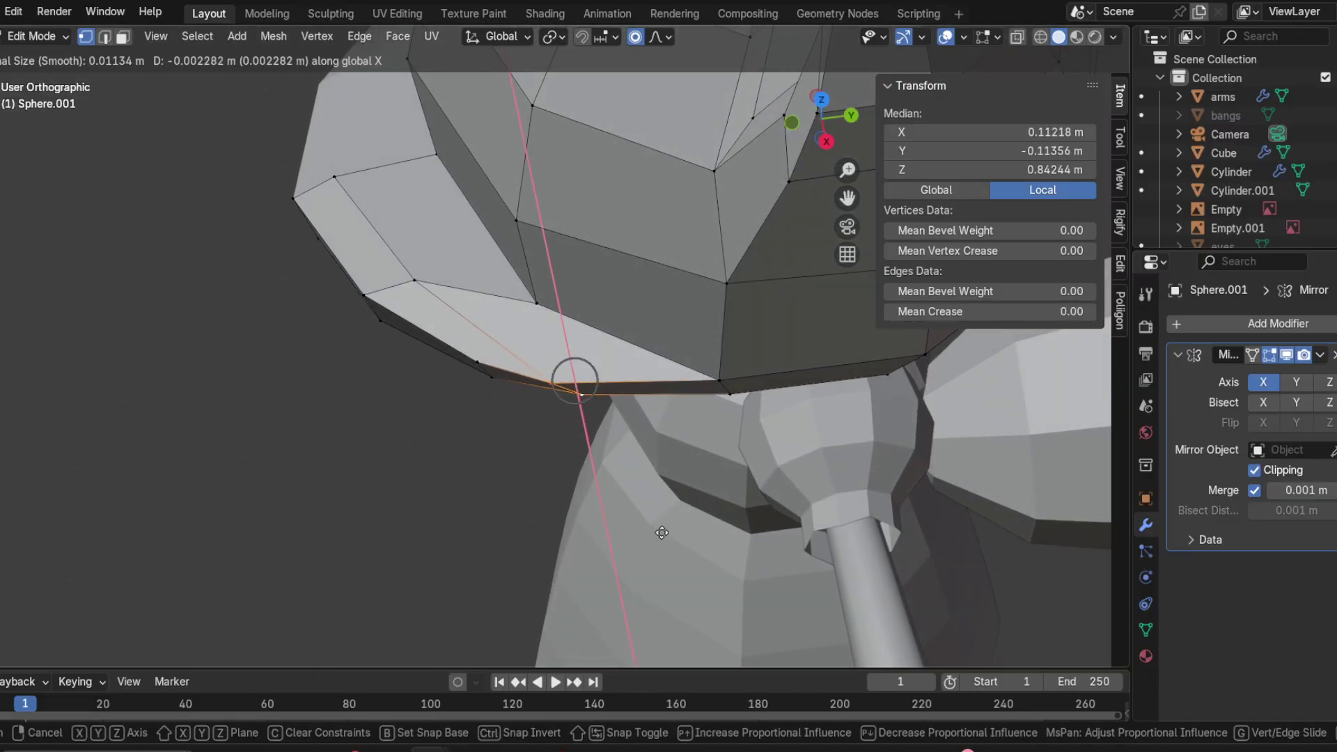
click(656, 526)
Step: Edge-slide the cheek-side column by a factor of 0.214 and shift it about 0.009 m inward along X with Z locked
key(g)
key(g)
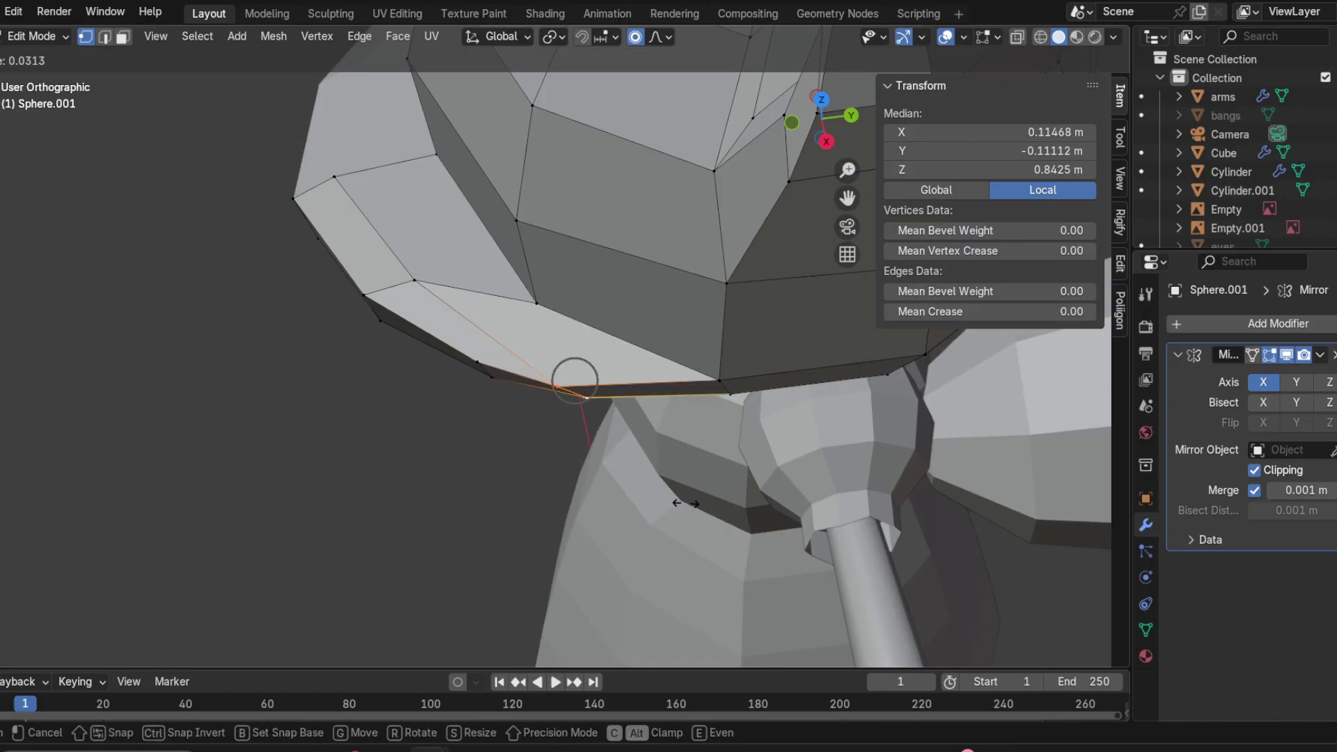
click(707, 506)
middle_drag(707, 506, 812, 552)
key(g)
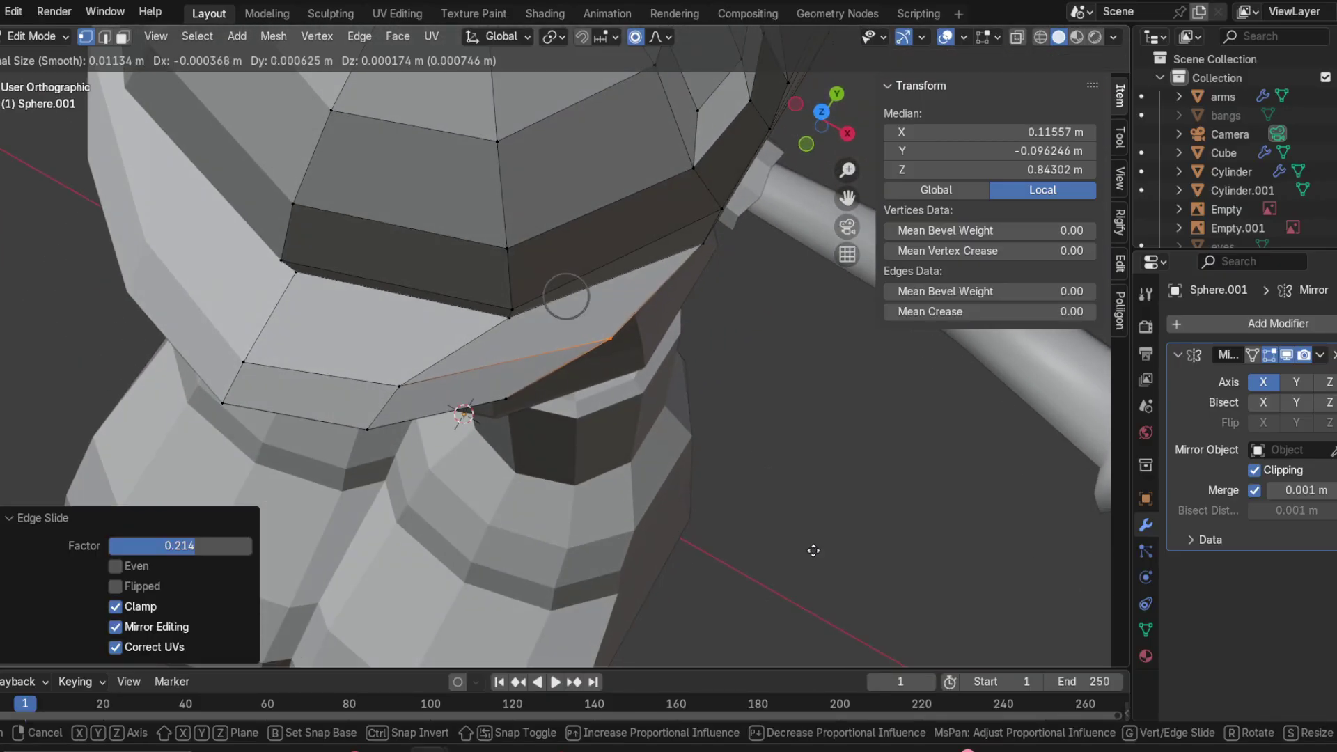
key(shift+z)
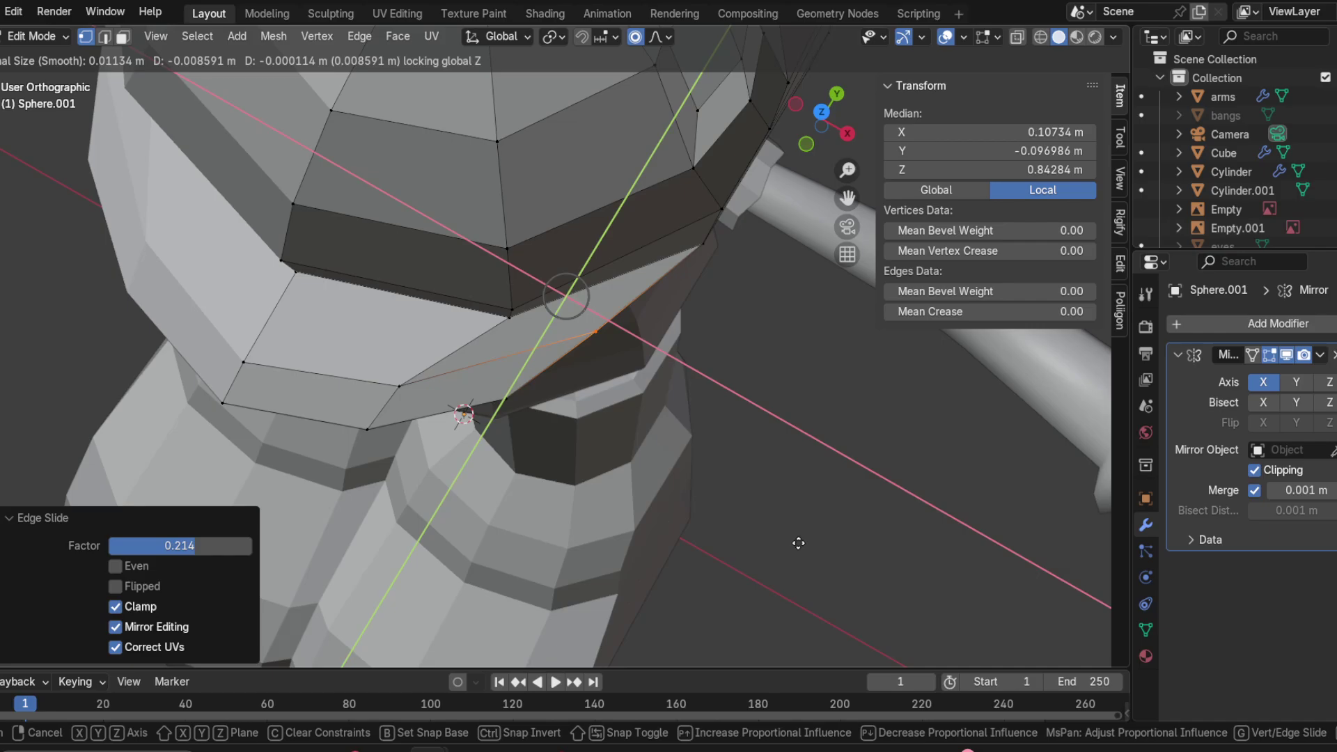
click(799, 543)
Step: Select the front and side muzzle vertices, apply Smooth Vertices, and undo the excess changes
middle_drag(791, 537, 645, 373)
middle_drag(905, 219, 667, 389)
key(g)
right_click(528, 270)
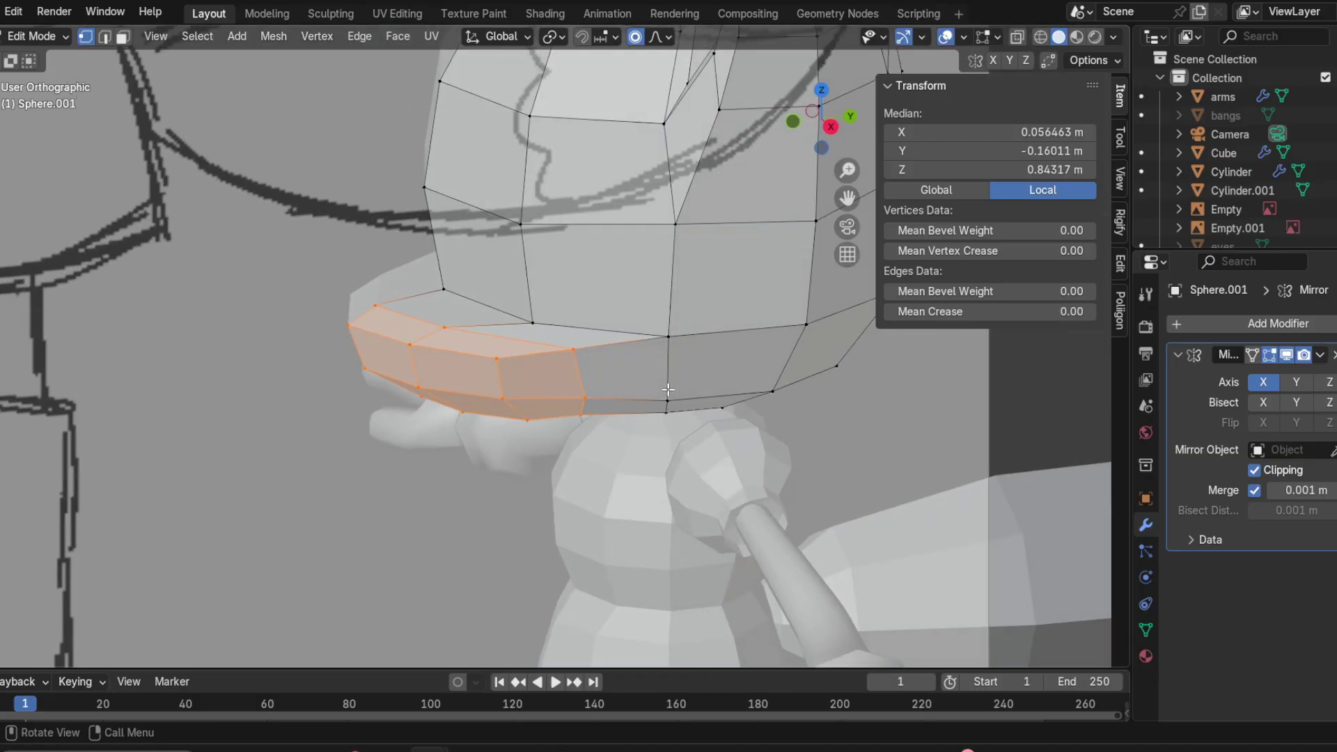
right_click(559, 316)
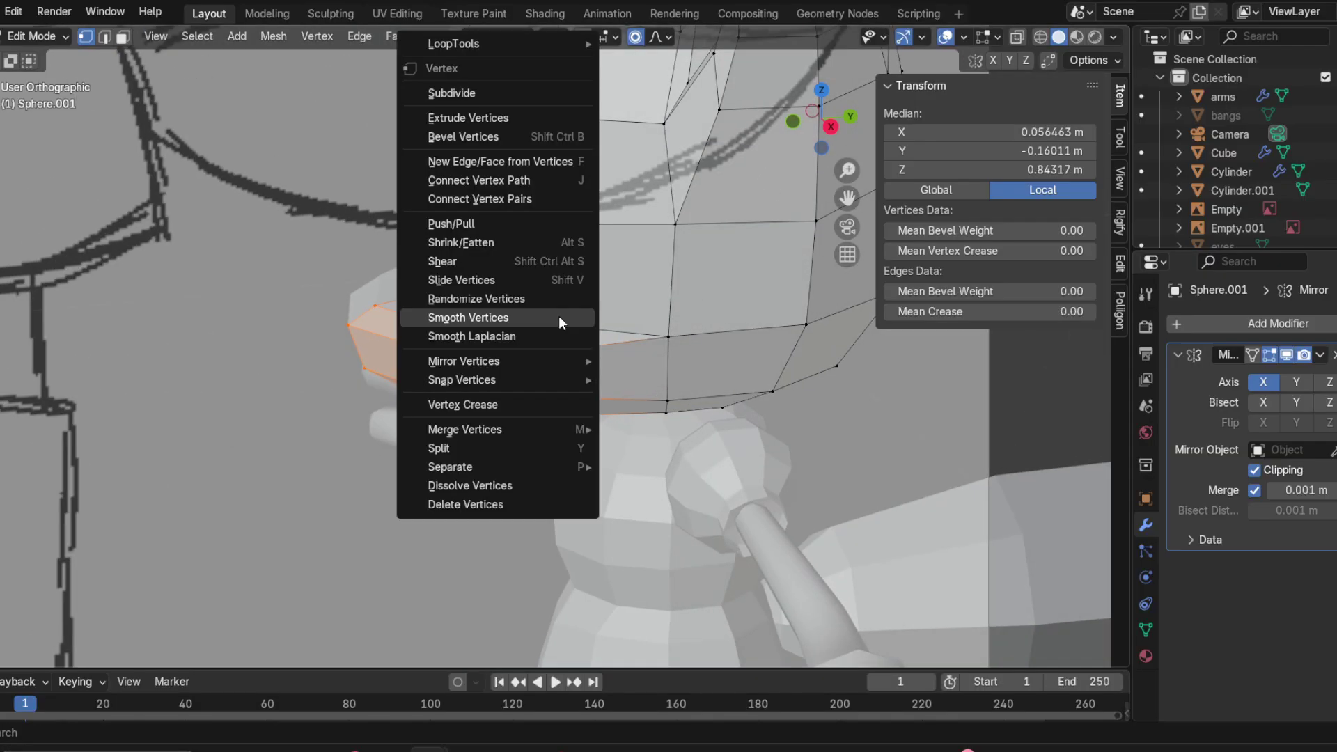
click(558, 315)
middle_drag(558, 315, 822, 279)
key(ctrl+z)
key(ctrl+z)
Step: Move the selected muzzle vertices about 0.011 m forward along Y against the side reference
click(832, 115)
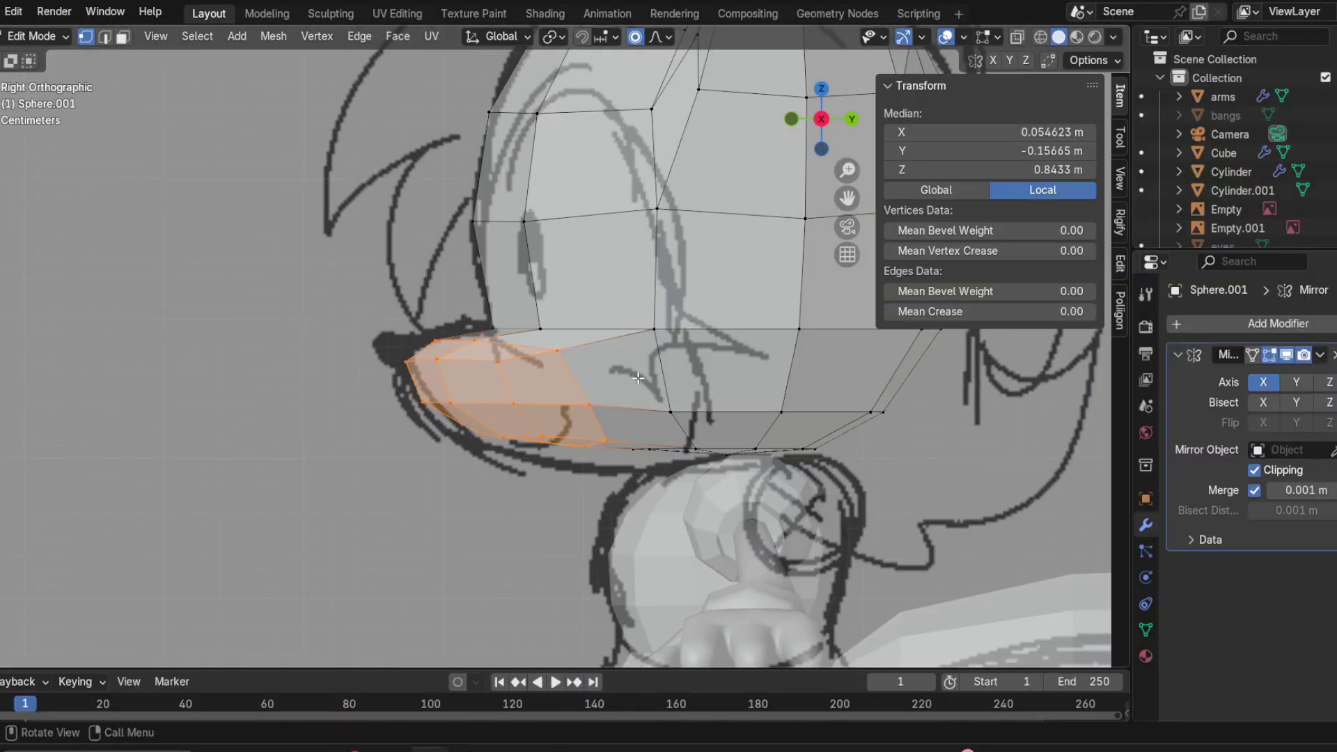
key(g)
key(y)
click(555, 455)
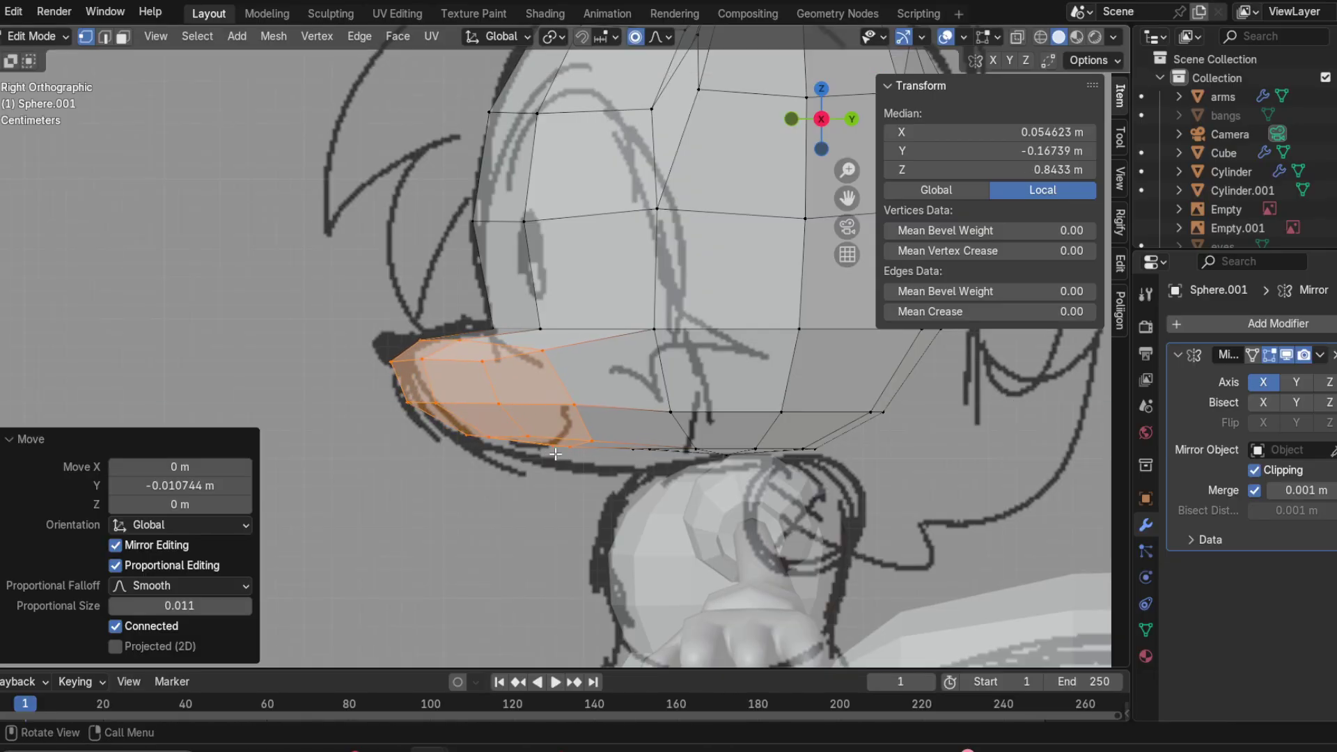
Step: Select the underside edge below the muzzle's side and lower it about 0.008 m toward the reference jaw line
scroll(556, 465, up, 3)
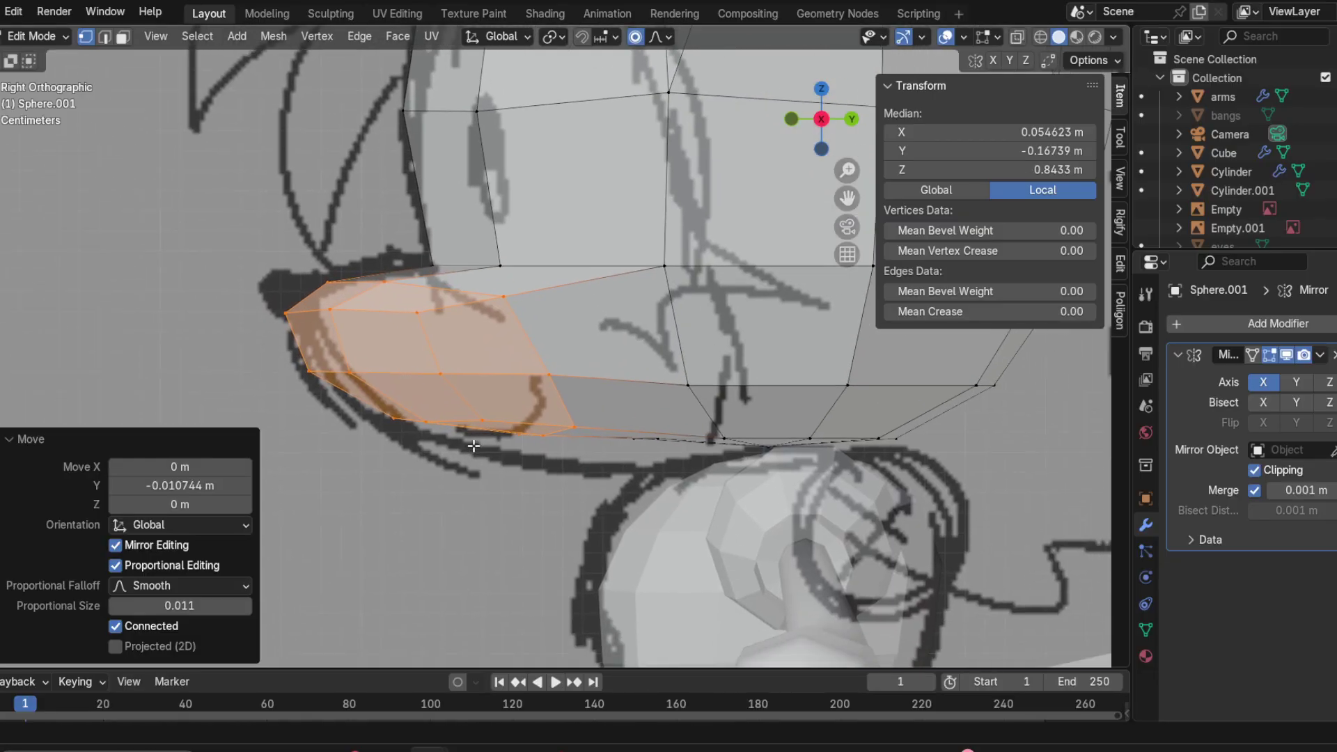
click(489, 425)
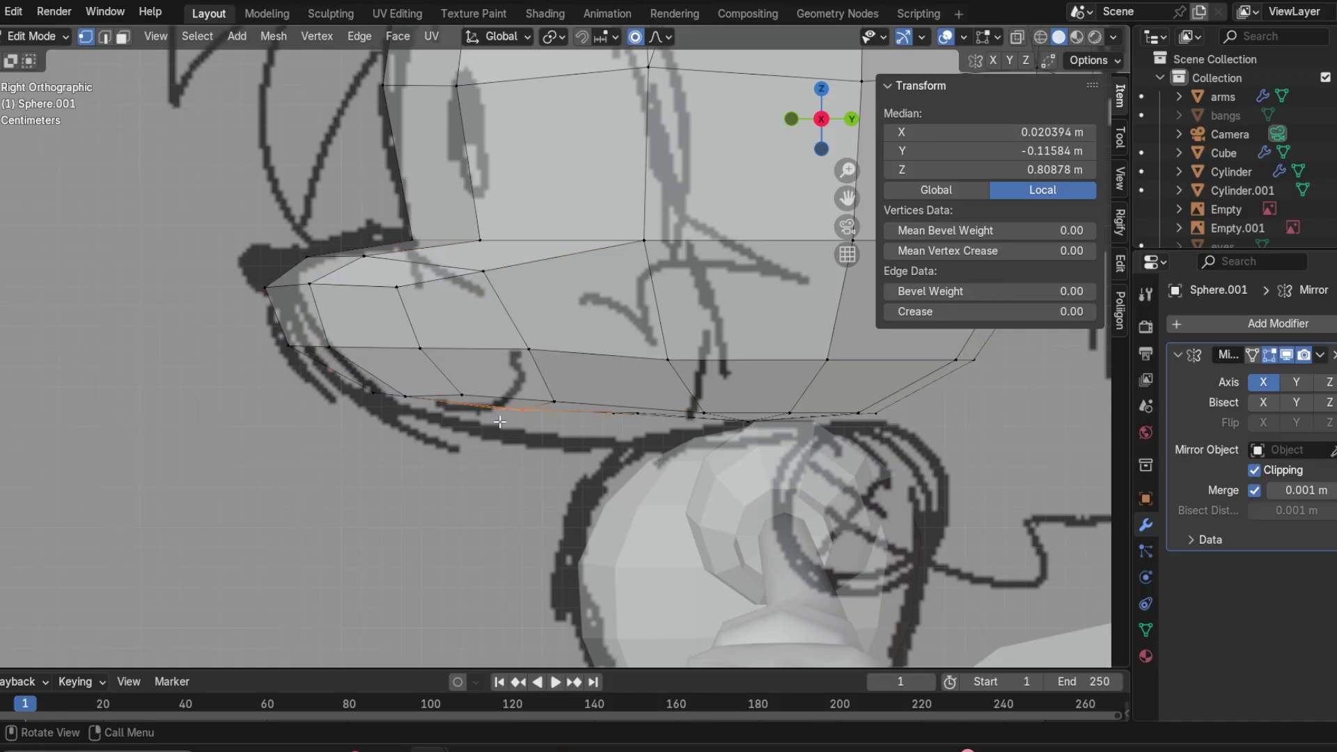
key(g)
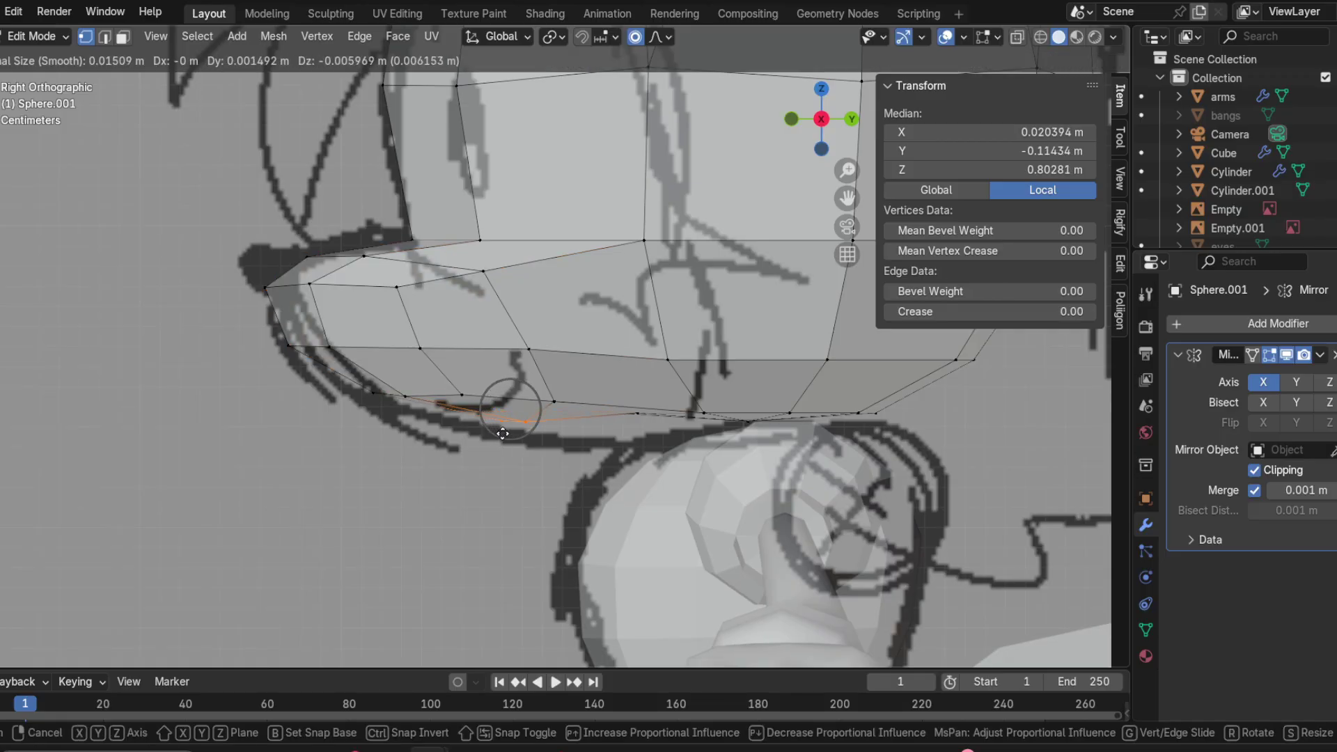
scroll(501, 433, down, 1)
click(505, 434)
middle_drag(505, 434, 799, 135)
click(820, 111)
key(g)
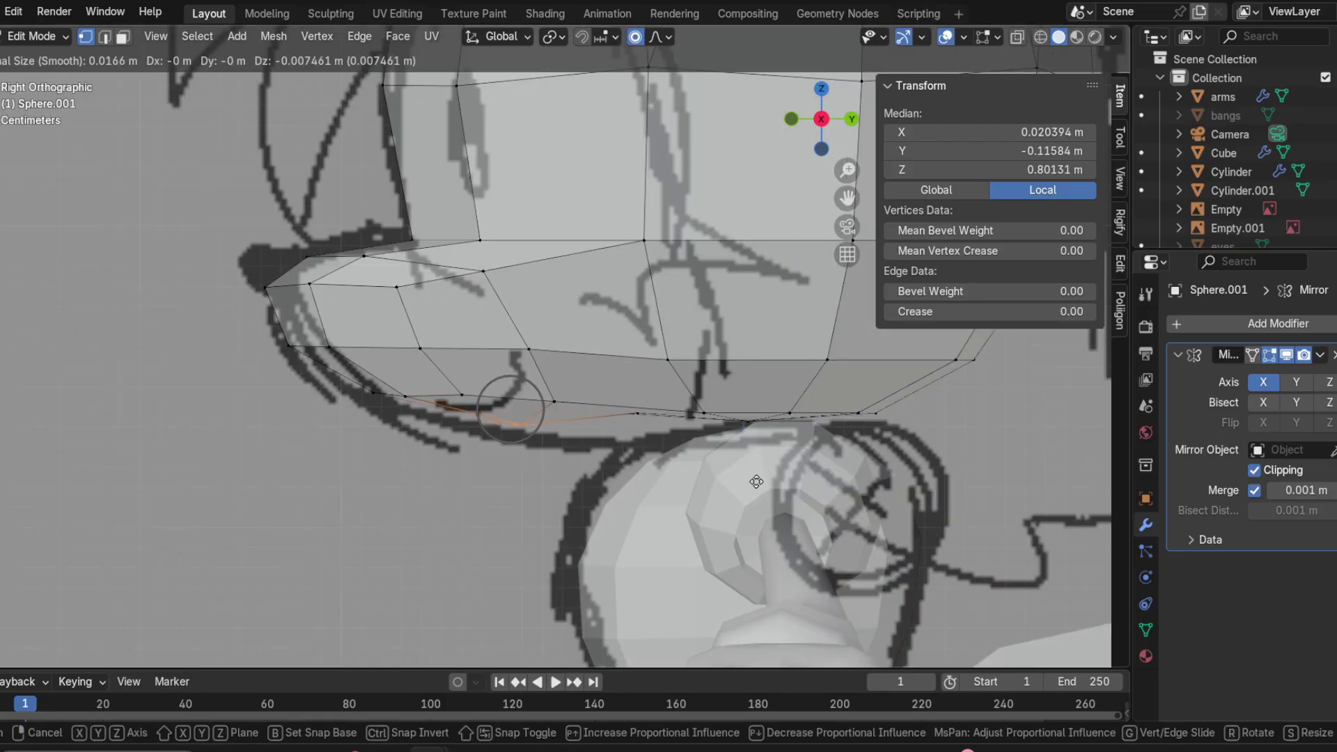
click(756, 483)
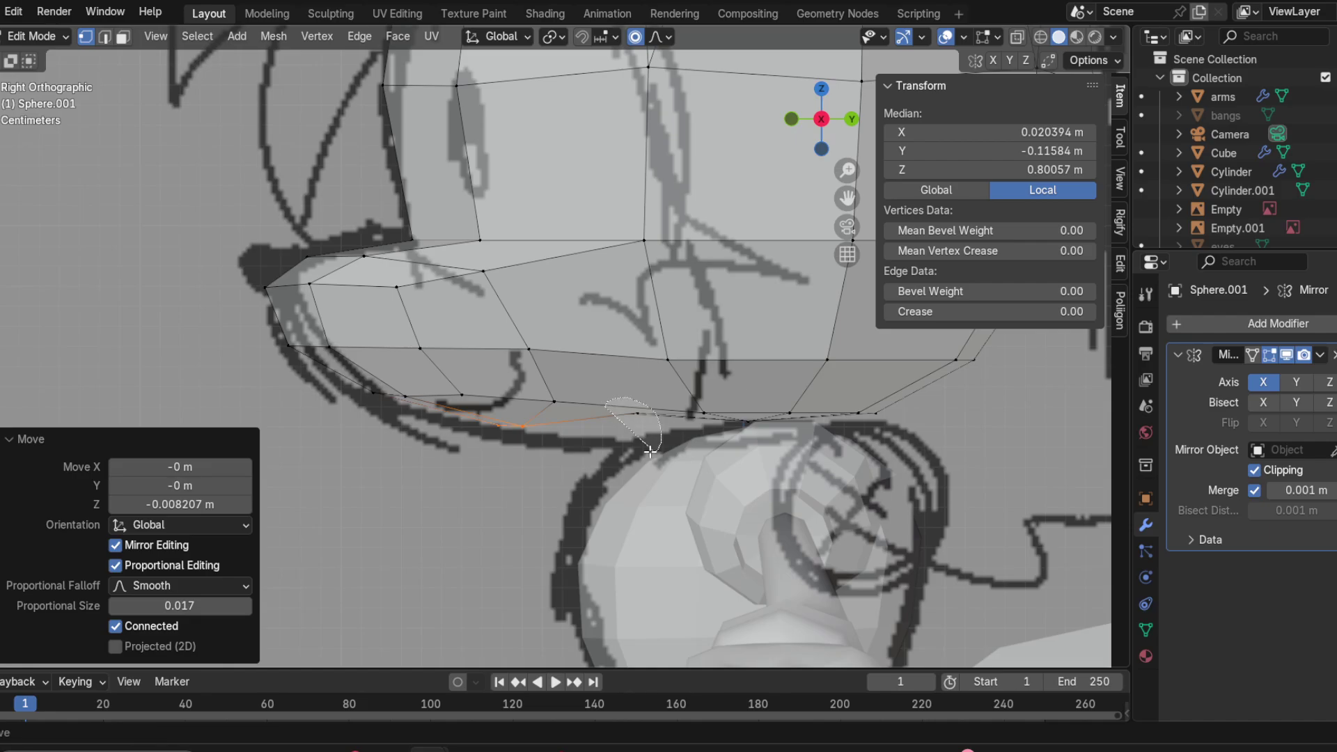
Step: Select the next underside vertex toward the neck and lower it about 0.012 m onto the reference jaw line
drag(650, 452, 652, 453)
key(g)
click(646, 475)
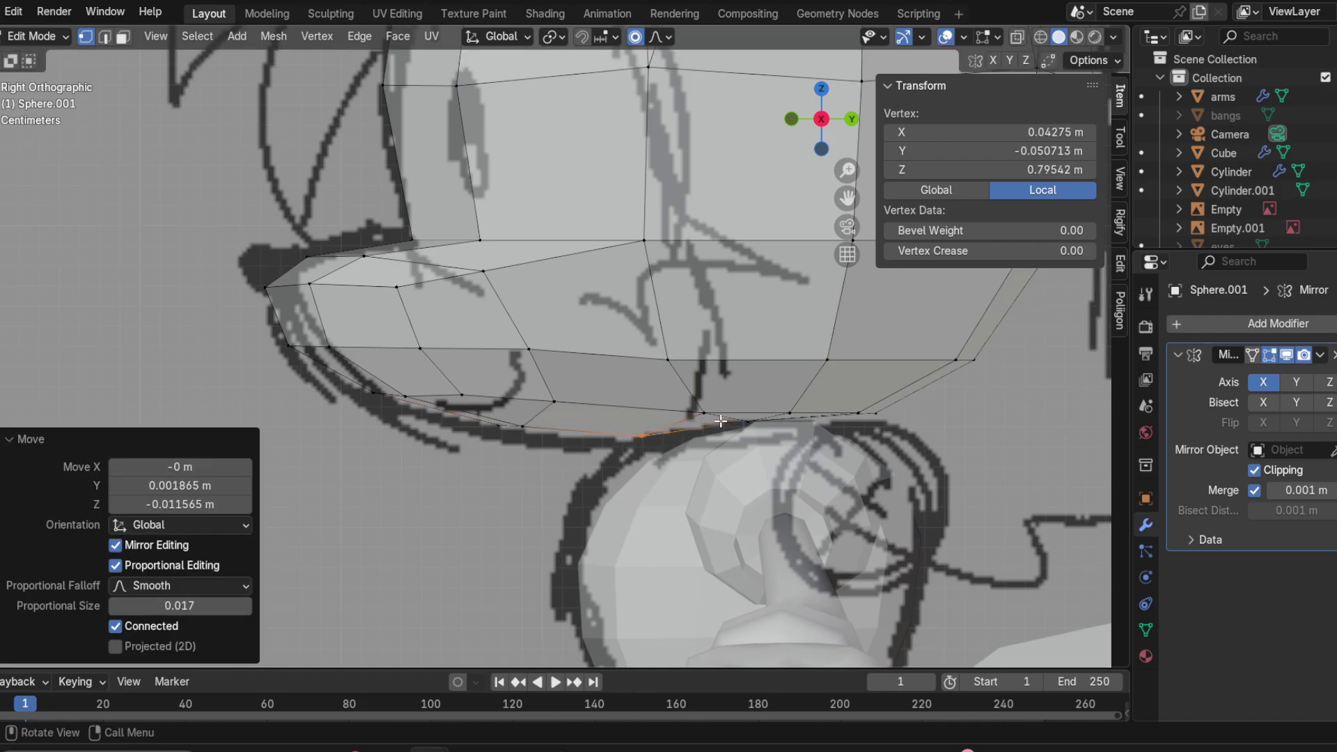
Step: Lower the underside vertices above the neck about 0.006 m and nudge those behind them about 0.001 m back along Y
shift+click(789, 413)
key(g)
click(822, 485)
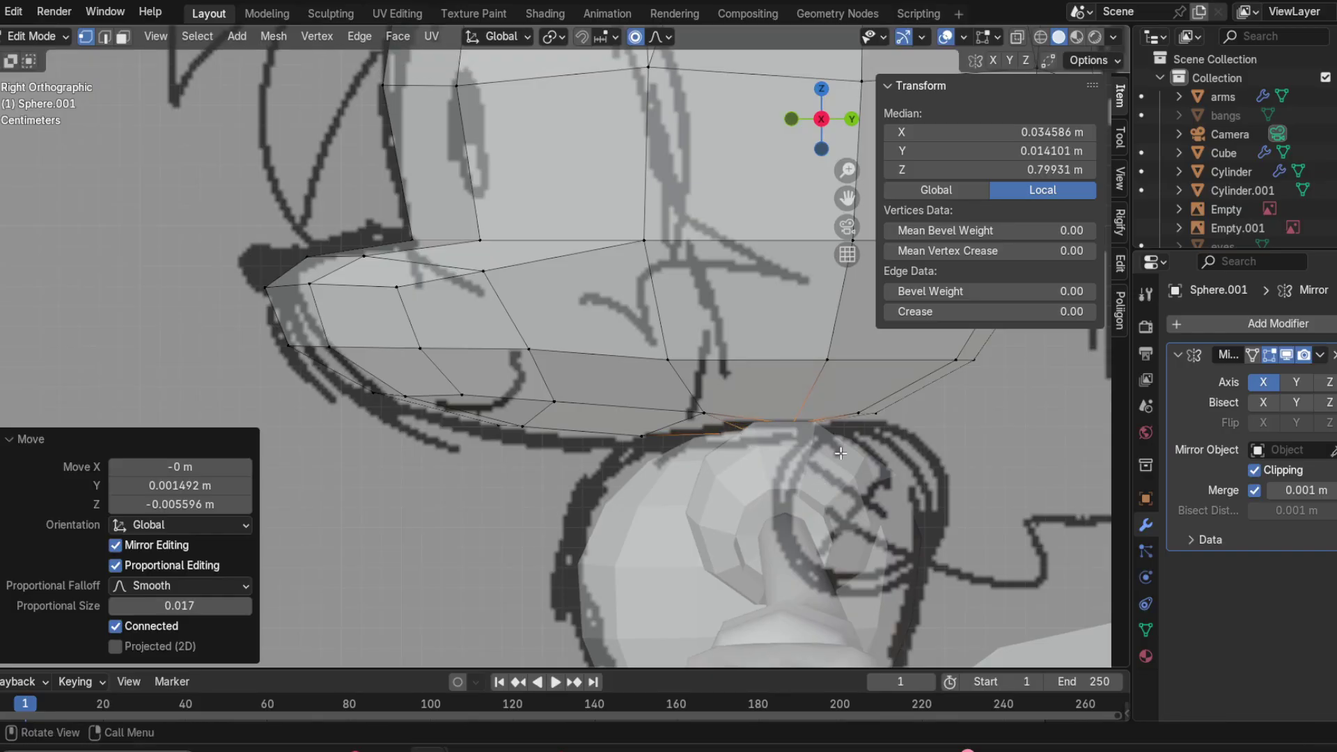
key(g)
click(529, 414)
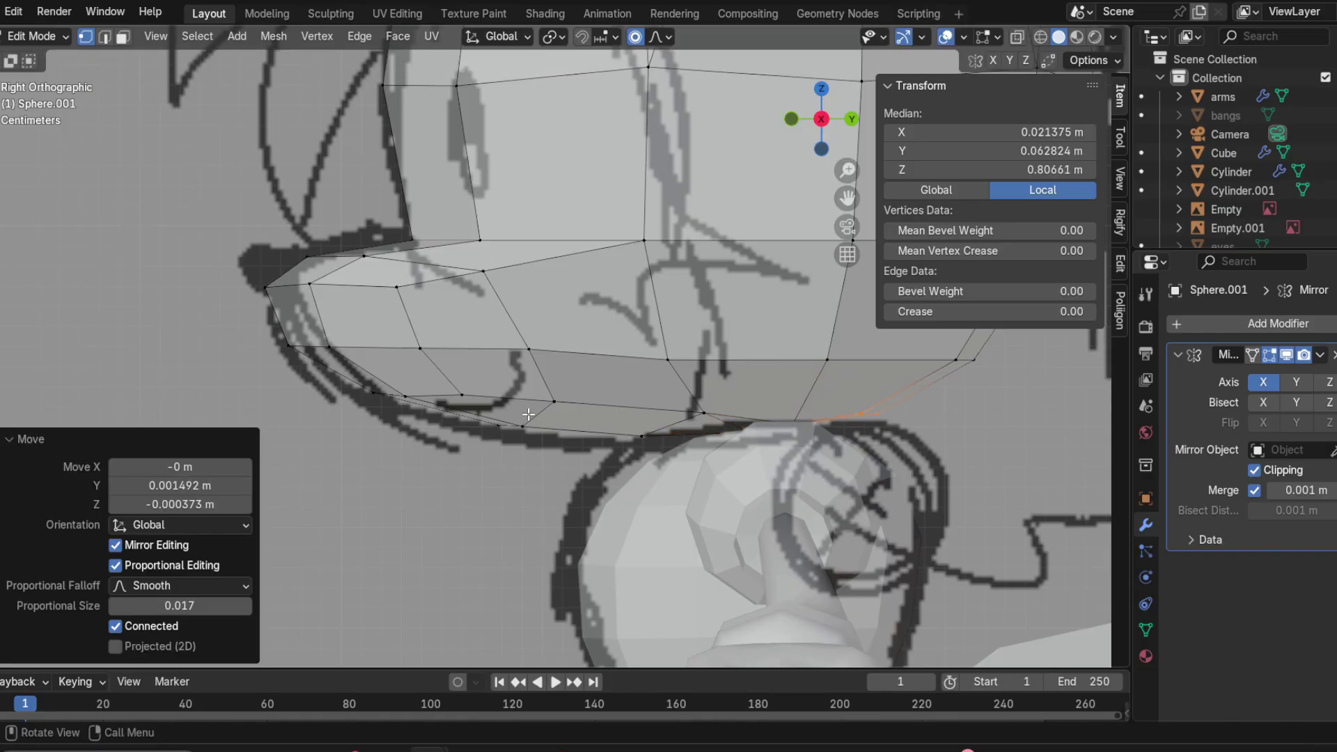
Step: Nudge three vertices on the muzzle's underside down about 0.001 to 0.002 m each along the reference jaw line
click(524, 425)
key(g)
click(418, 410)
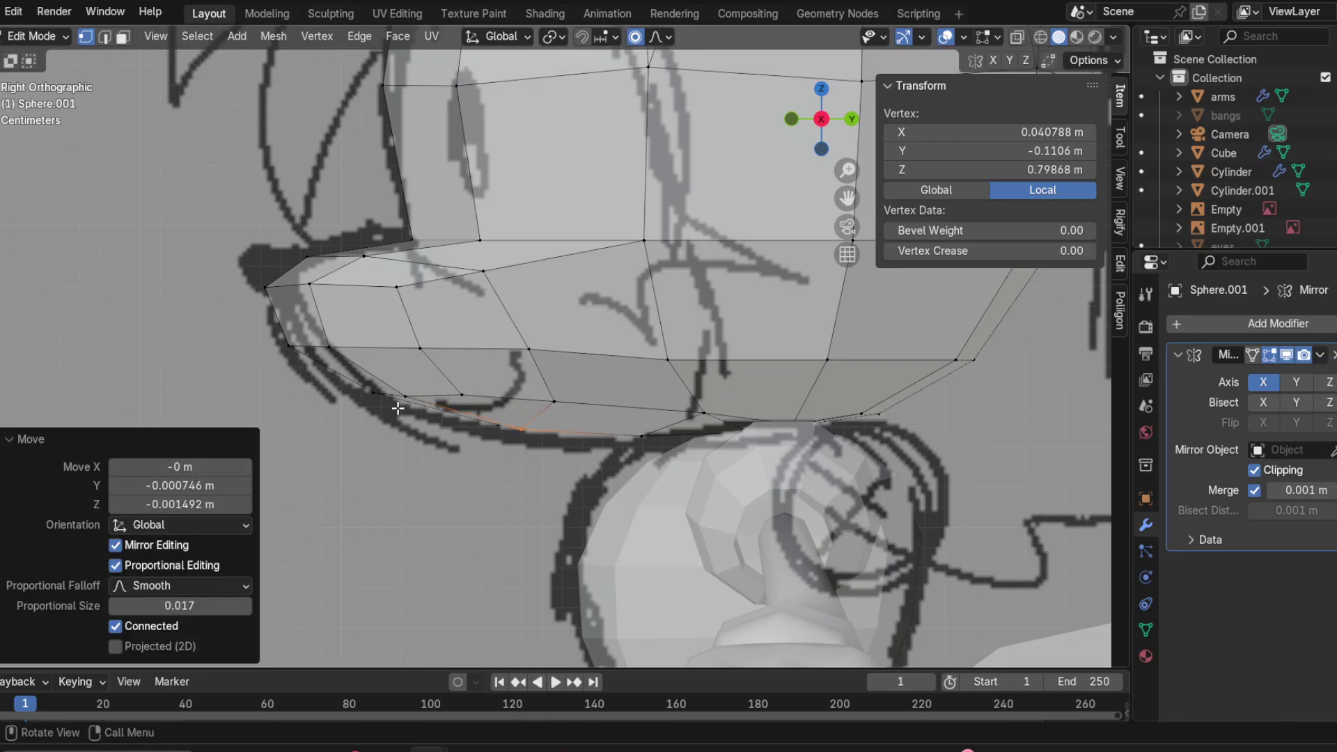
click(391, 420)
key(g)
click(438, 402)
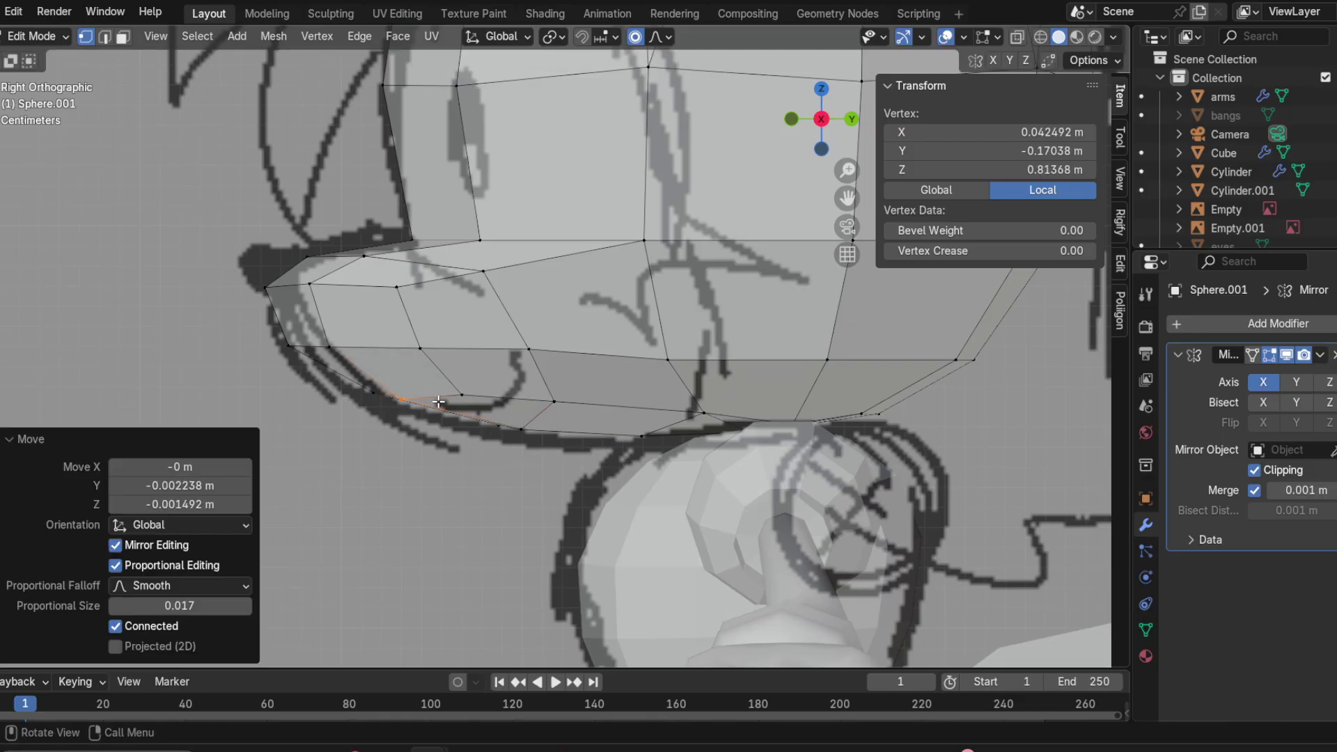
click(449, 406)
key(g)
click(449, 407)
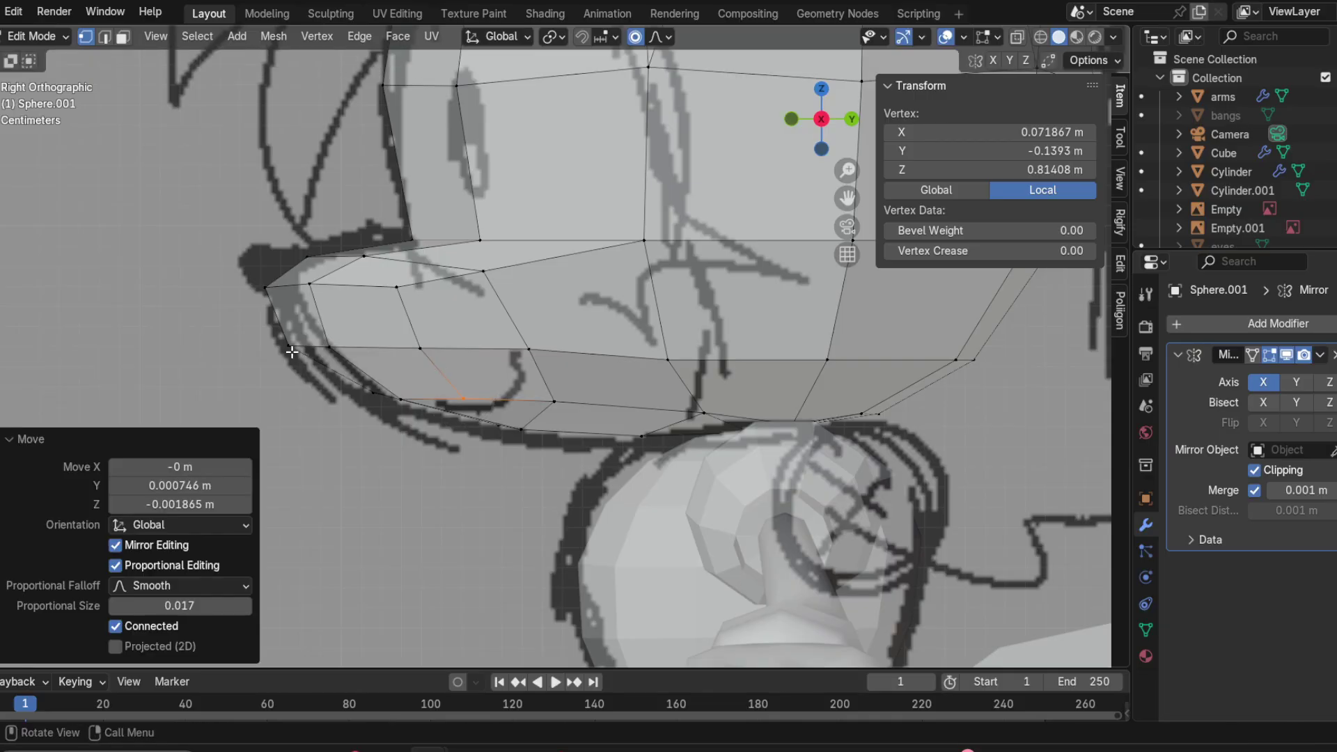
Step: Shift the centre-line vertex just below the muzzle tip slightly back against the side reference
click(288, 348)
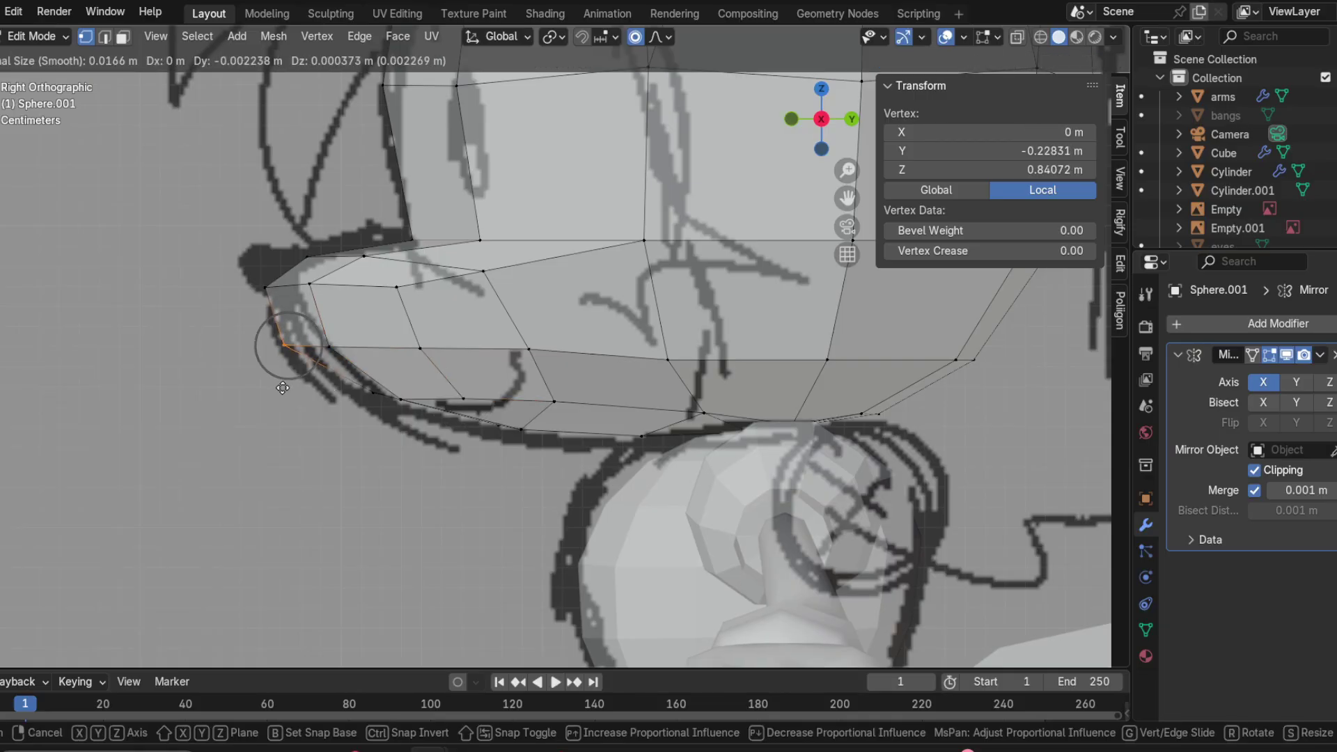
key(Escape)
key(g)
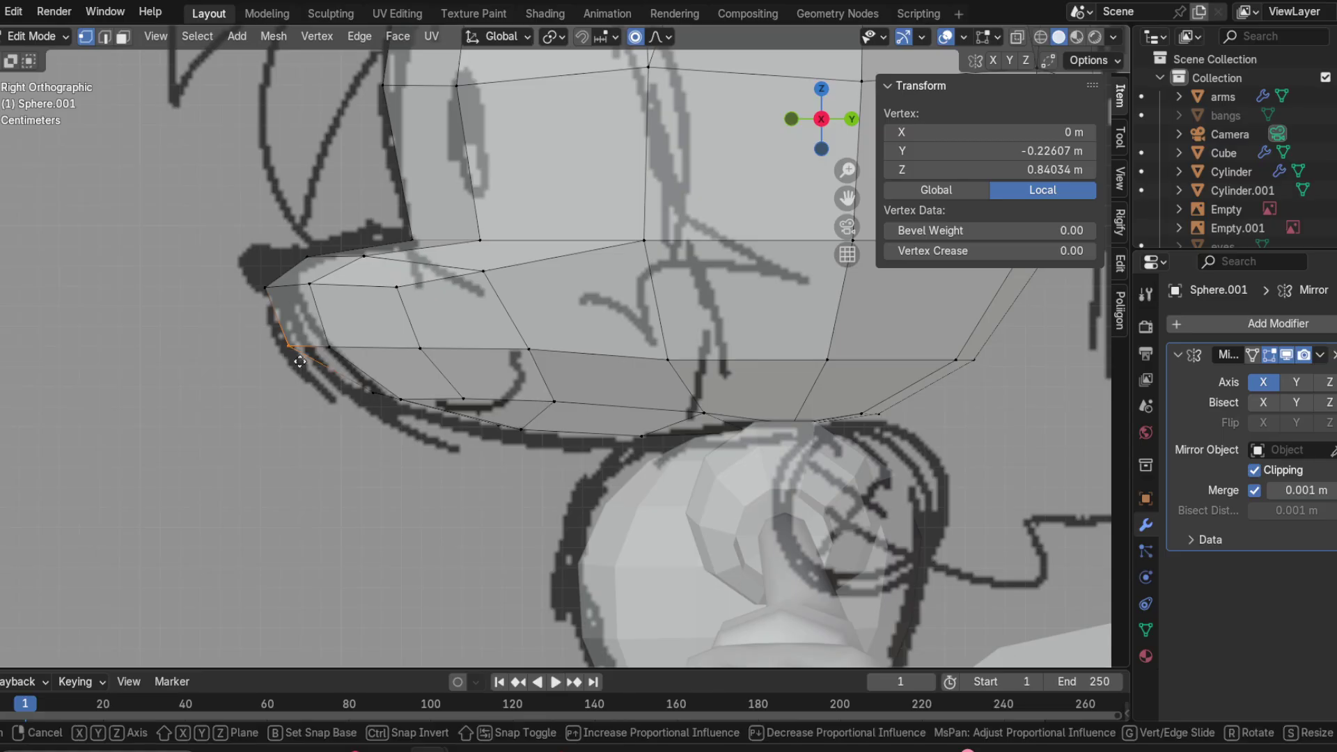
key(g)
click(314, 372)
click(265, 287)
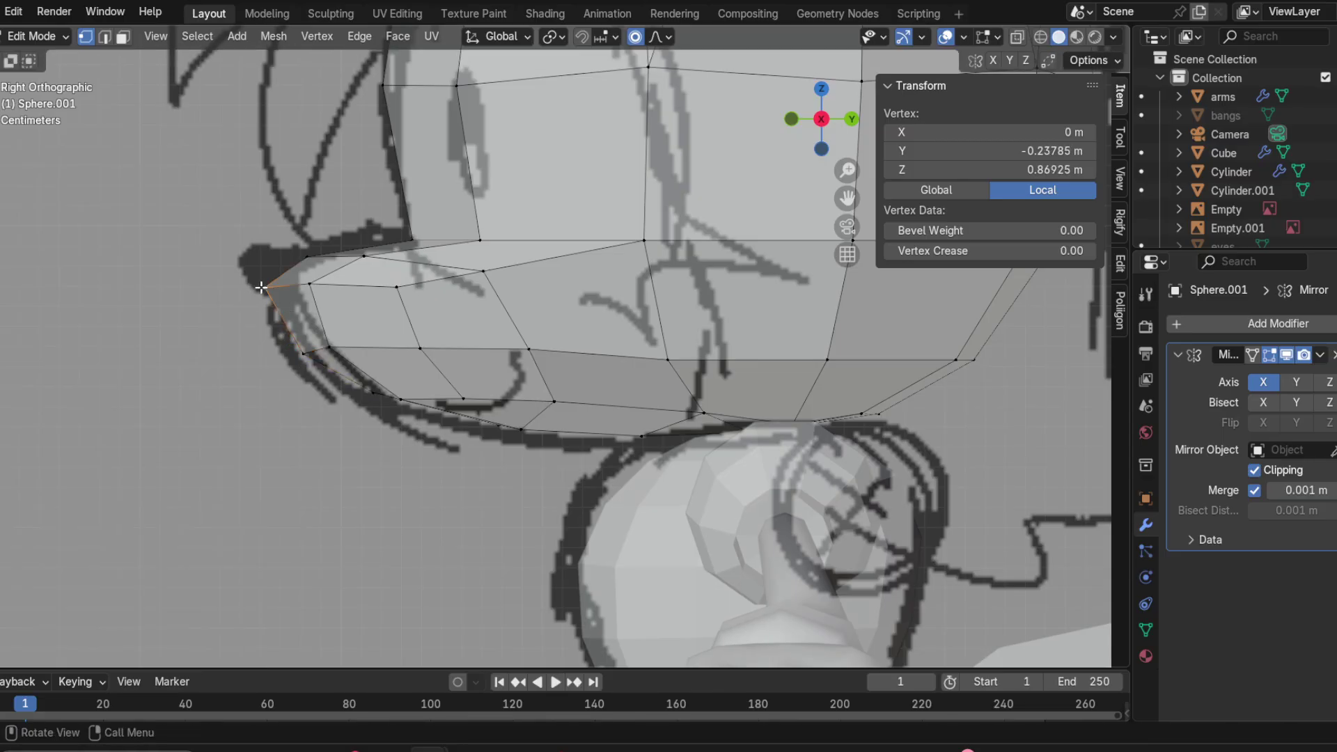
key(g)
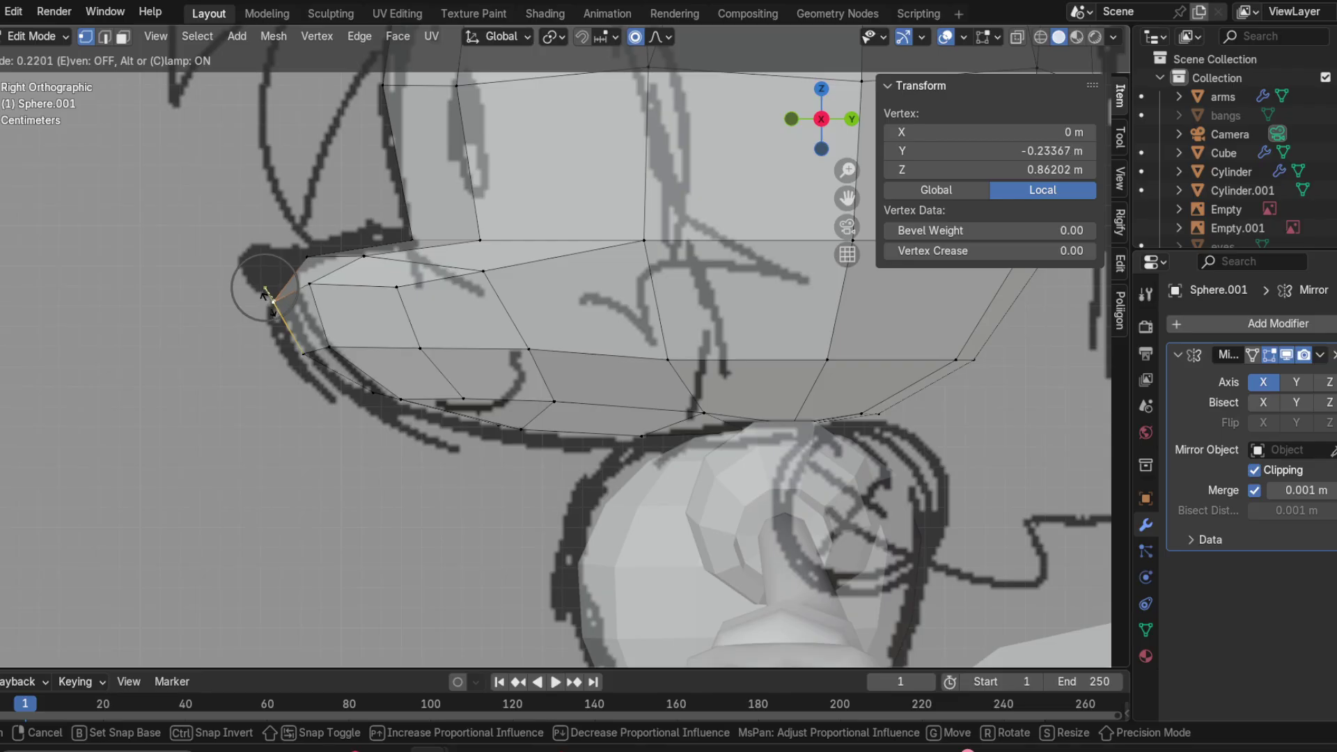
key(Escape)
Step: Slide the centre-line vertex below the muzzle tip by a factor of 0.098 and move it about 0.009 m forward along Y
key(g)
key(g)
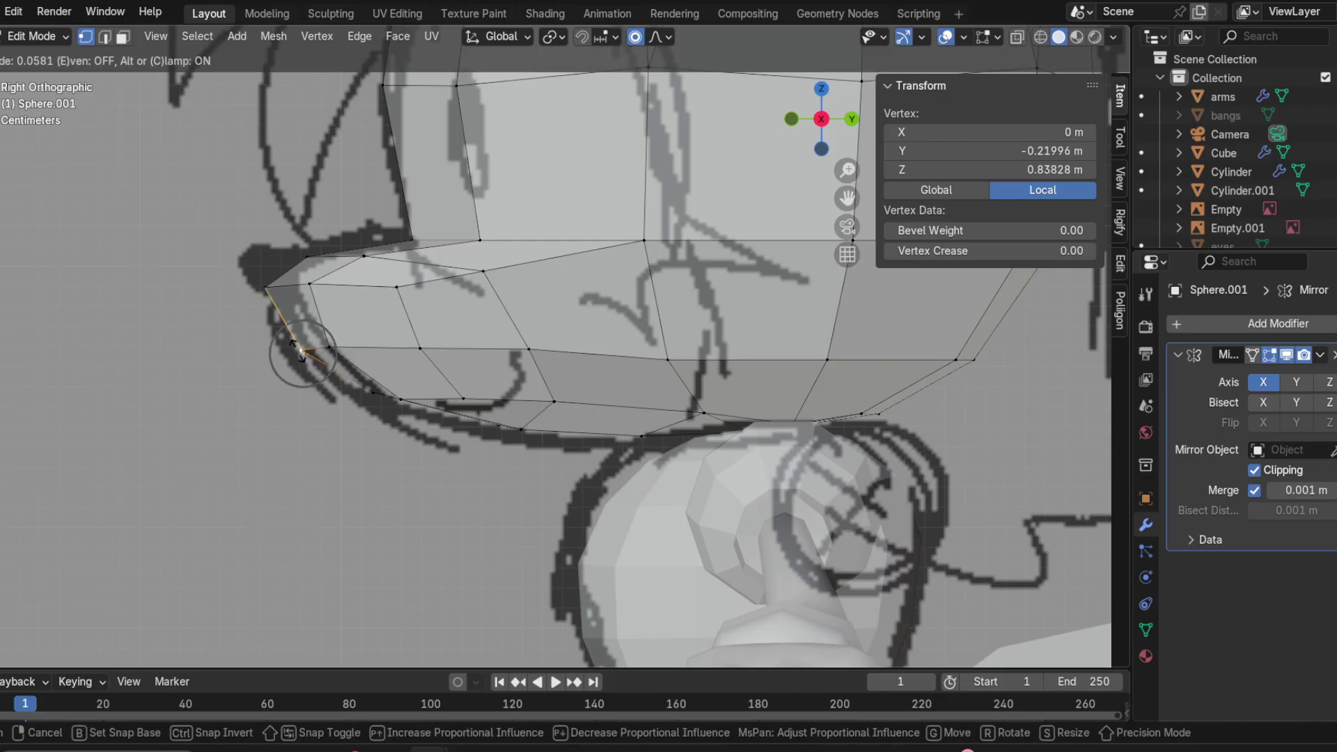
click(315, 370)
key(g)
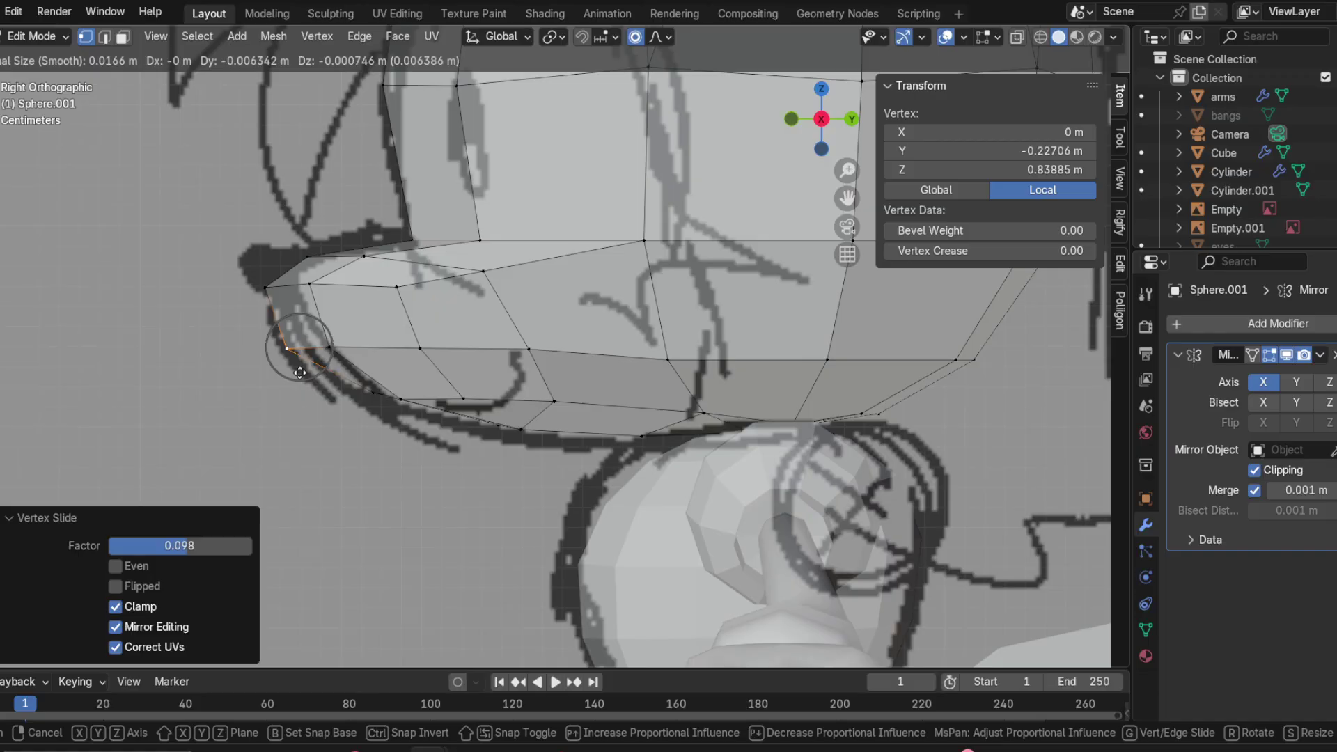
click(333, 377)
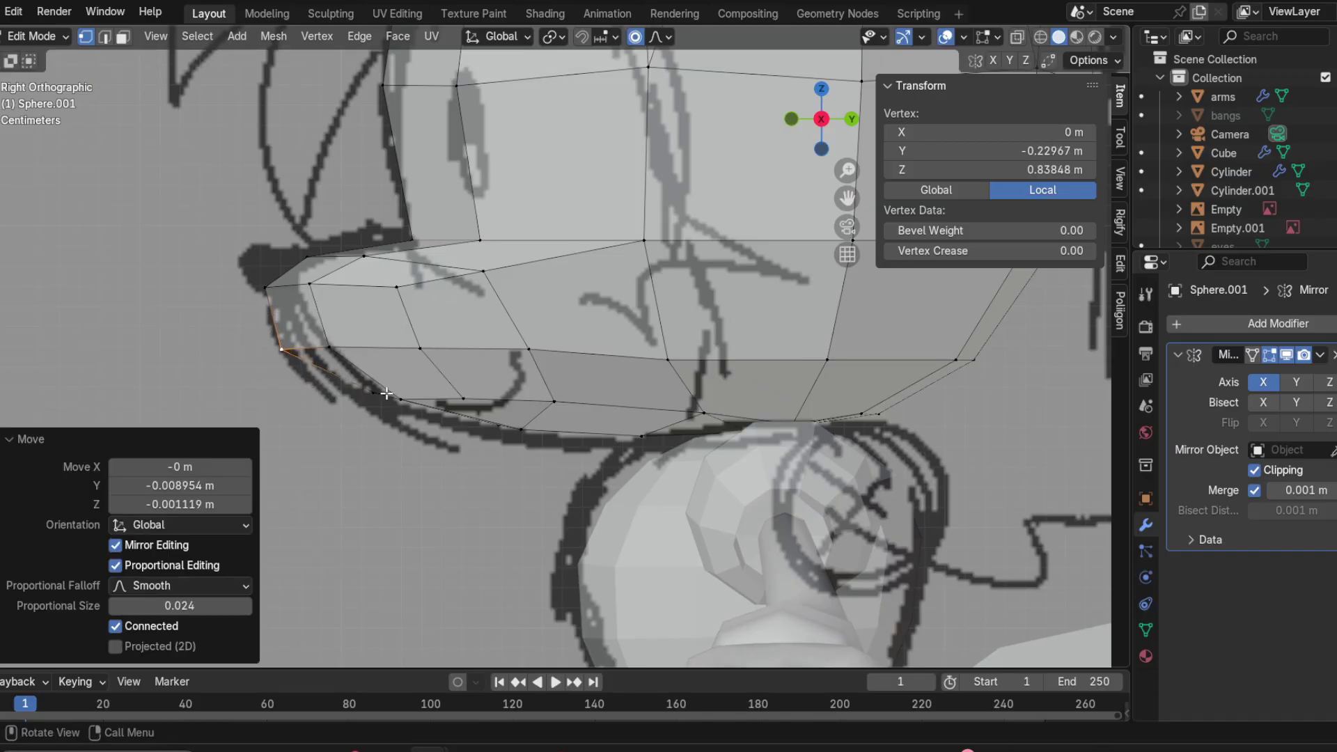
click(400, 400)
key(g)
key(Escape)
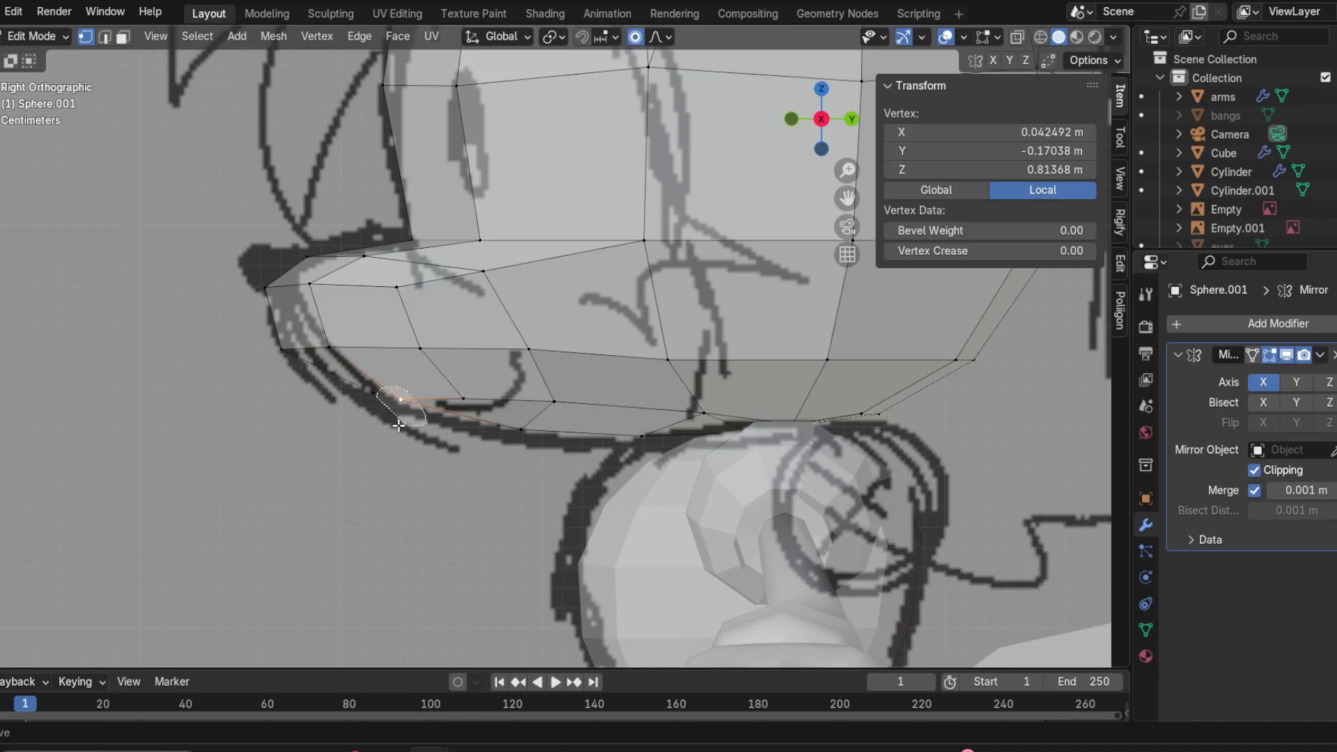
Step: Select the front centre-line vertex on the muzzle's underside and move it about 0.013 m forward along Y
click(394, 417)
mouse_move(393, 418)
middle_down()
mouse_move(458, 420)
mouse_move(375, 420)
middle_up()
click(262, 402)
key(g)
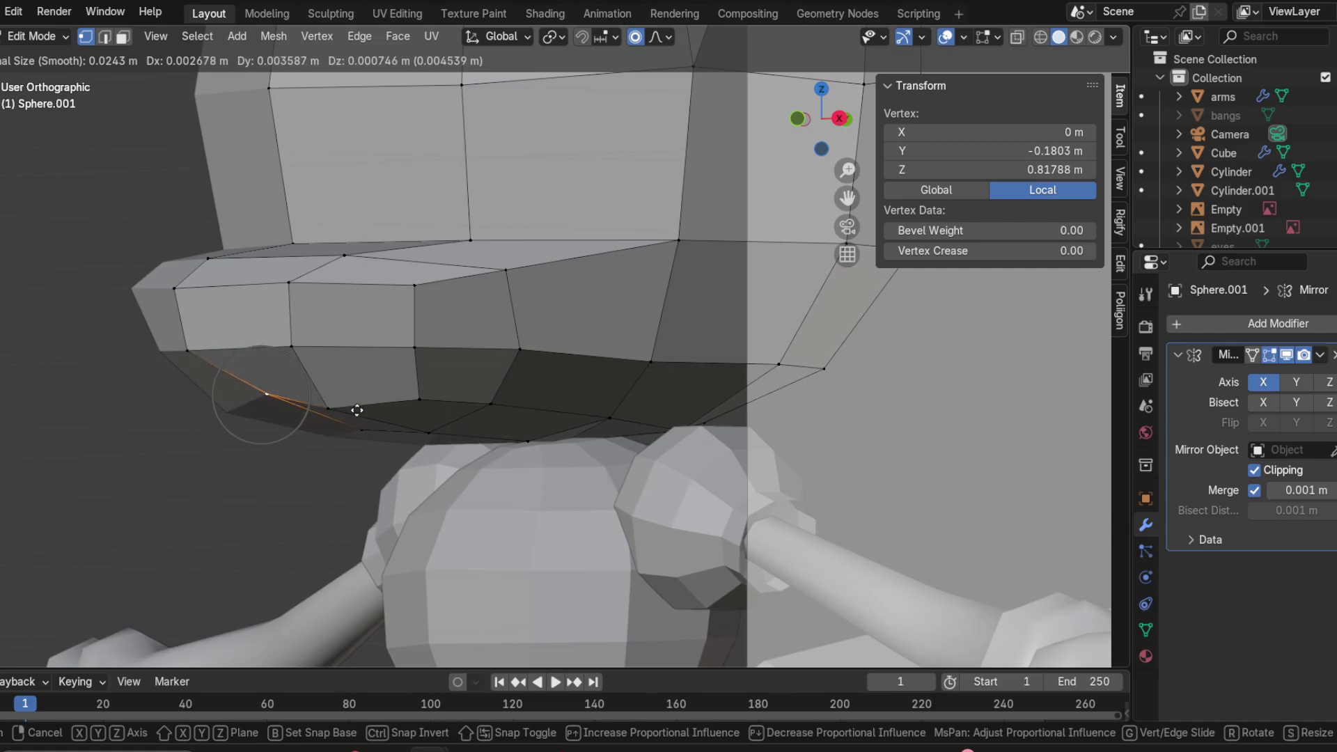
key(y)
click(332, 418)
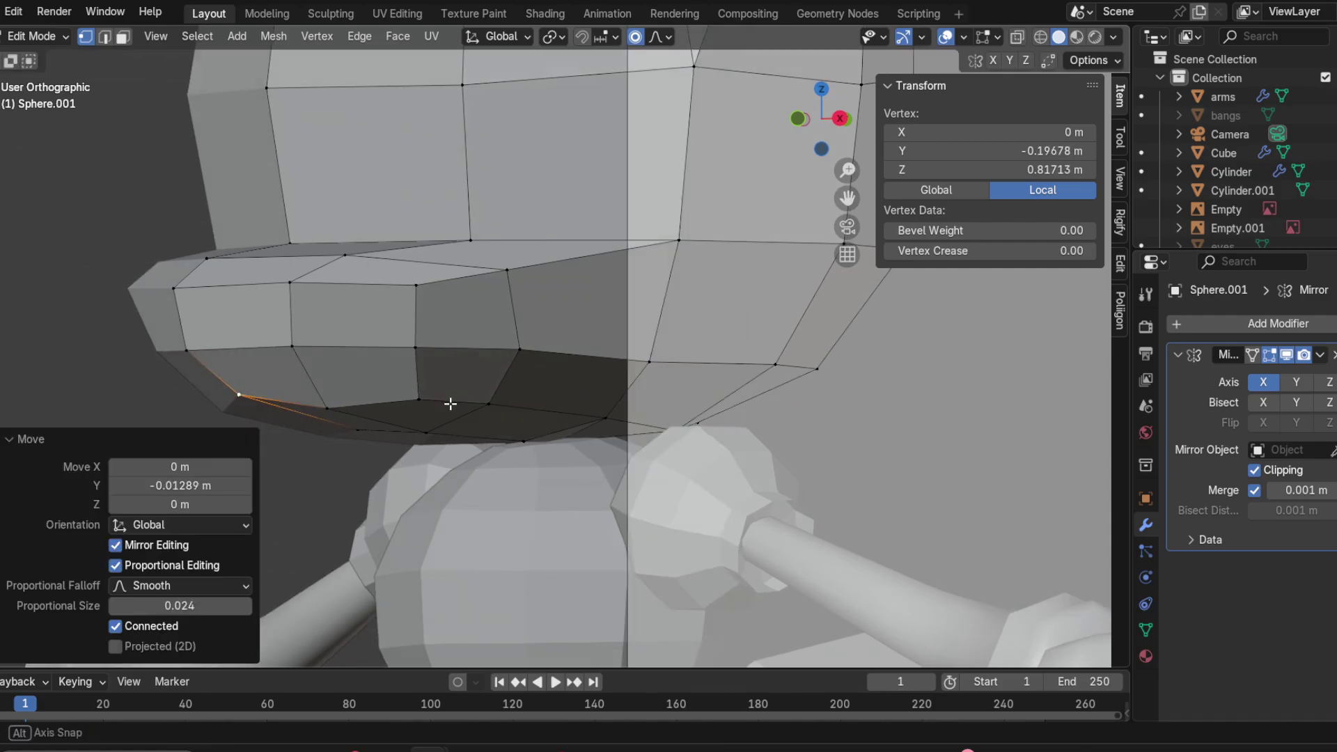
Step: Adjust the height of the front chin vertex and a neighbouring underside vertex along Z to round the muzzle's underside
middle_drag(448, 399, 487, 364)
key(g)
key(z)
click(370, 403)
click(342, 410)
key(g)
key(z)
click(343, 400)
key(g)
key(z)
click(387, 385)
Step: Lower the centre-line underside vertex in front of the neck about 0.015 m along Z
click(298, 341)
key(g)
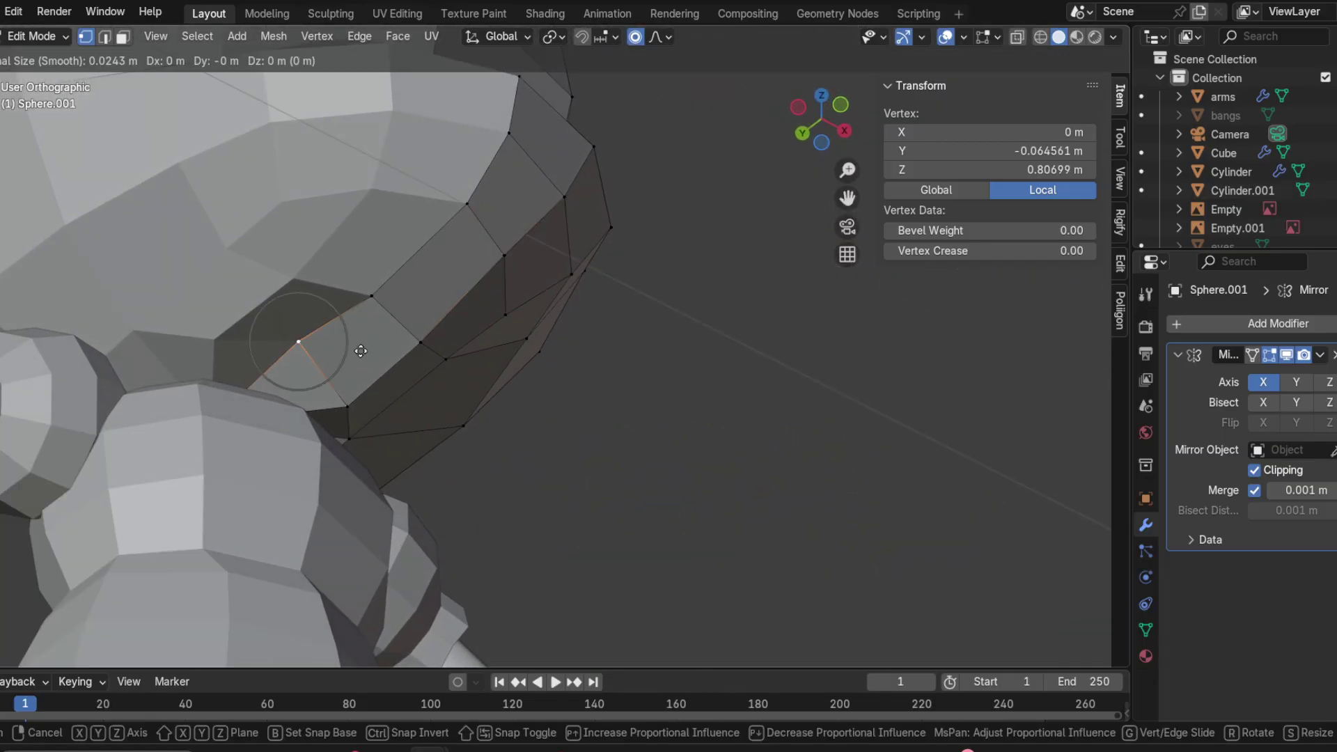
key(x)
key(z)
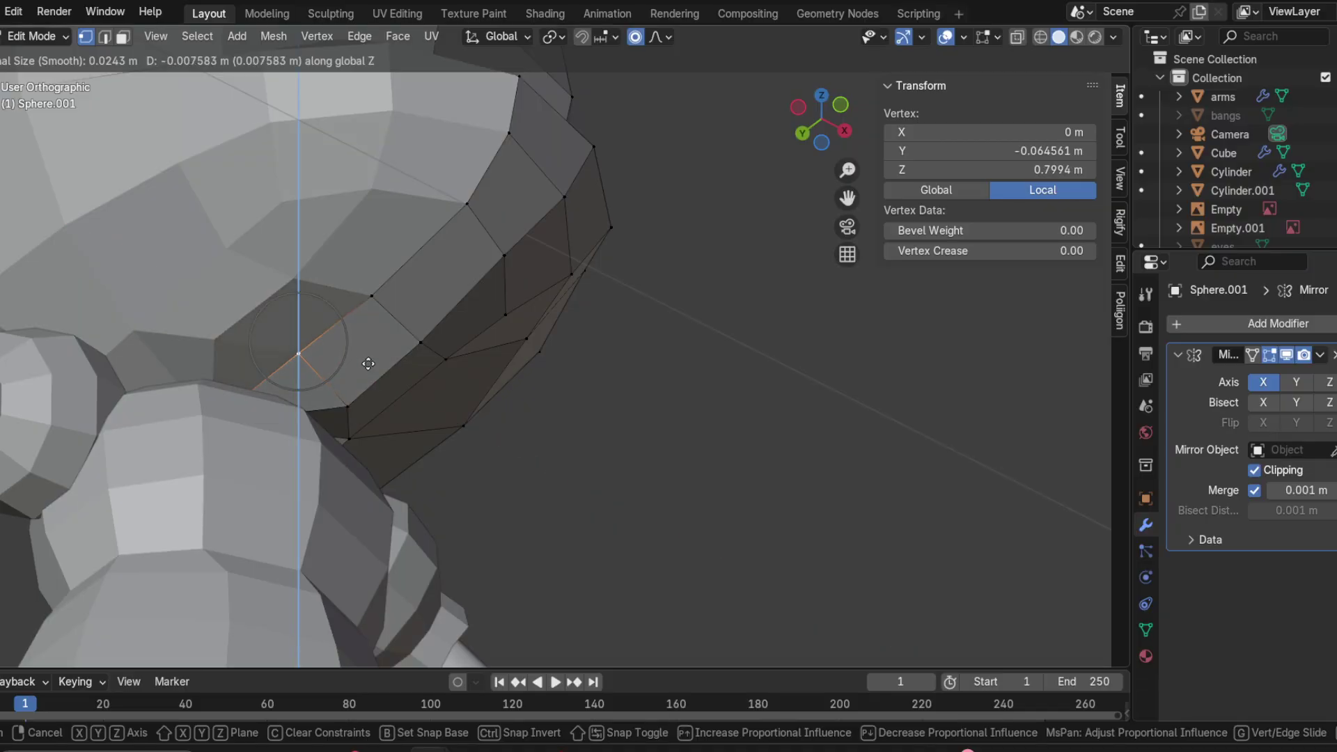
click(373, 373)
Step: Lower the two underside vertices beside the neck slightly along Z to follow the rounded jaw
middle_drag(372, 373, 269, 441)
click(611, 459)
key(g)
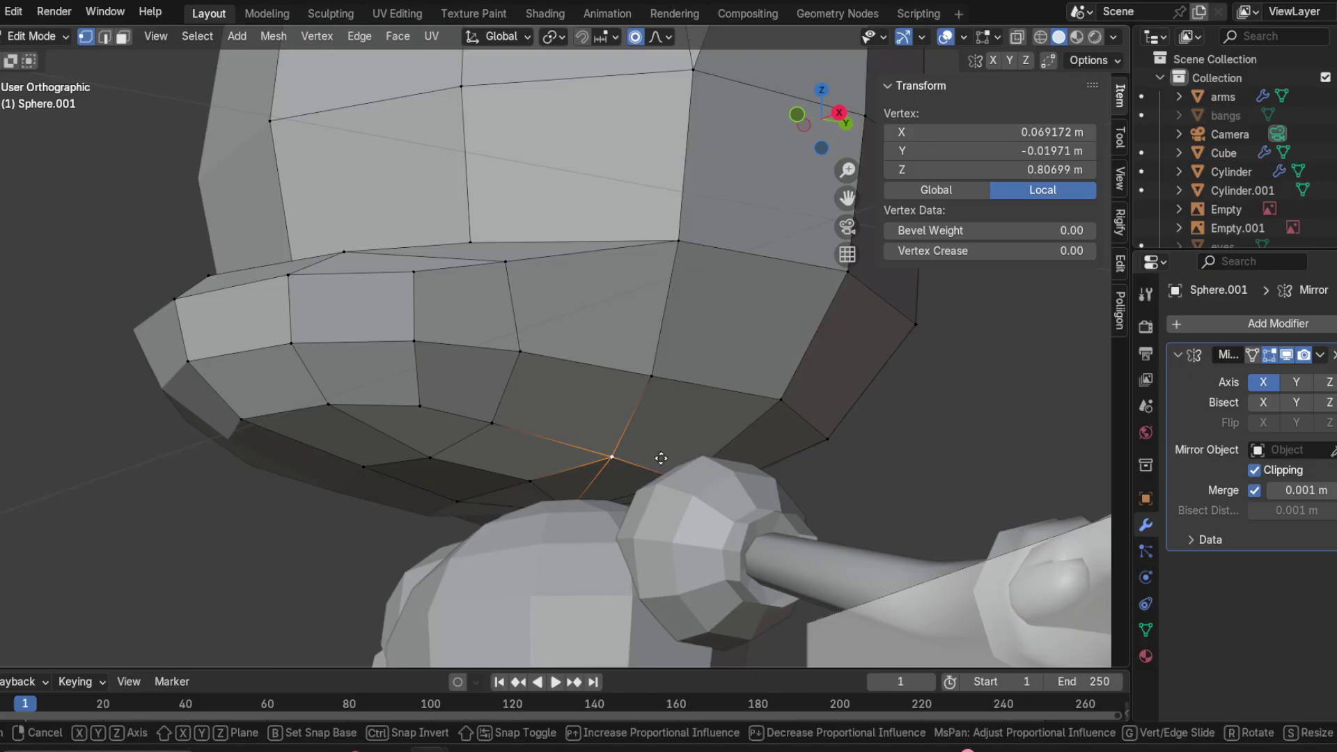
key(z)
click(662, 465)
click(539, 480)
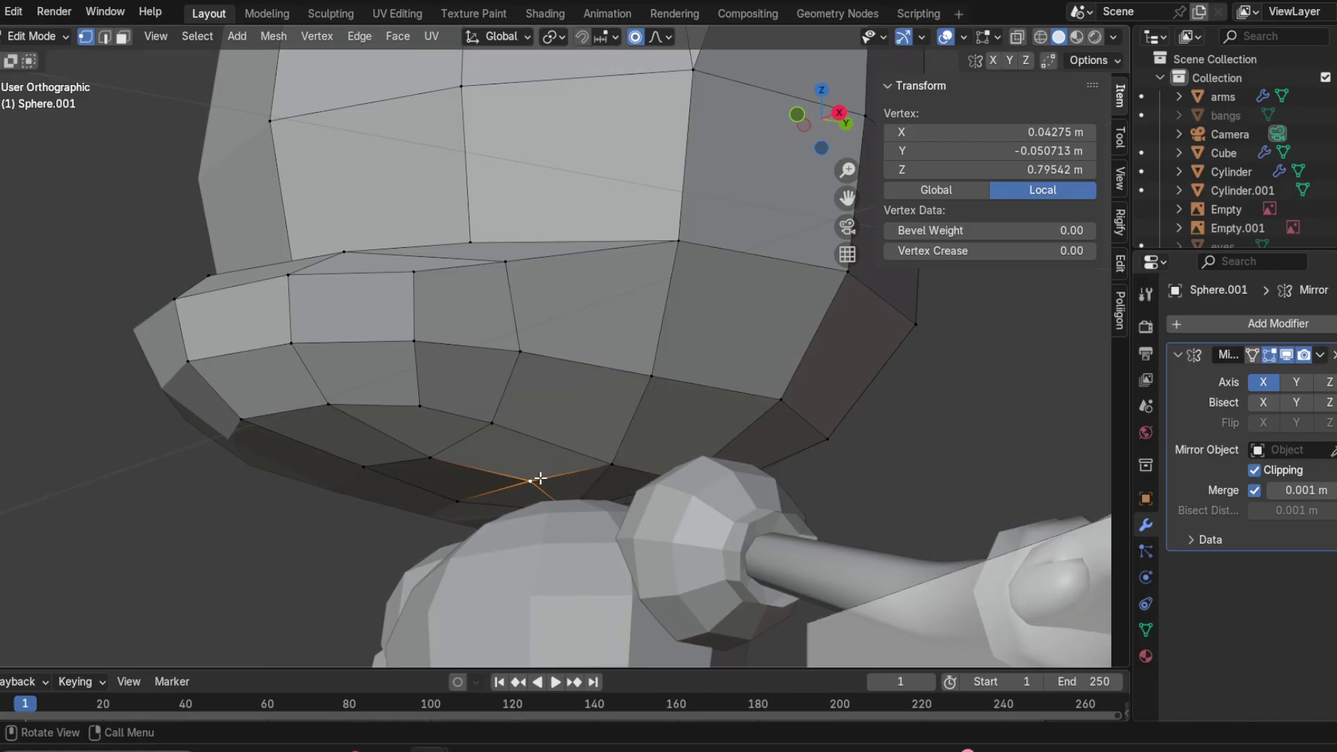
key(g)
key(z)
click(543, 483)
Step: Lower the centre-line underside vertex in front of the neck another 0.002 m or so along Z
click(460, 498)
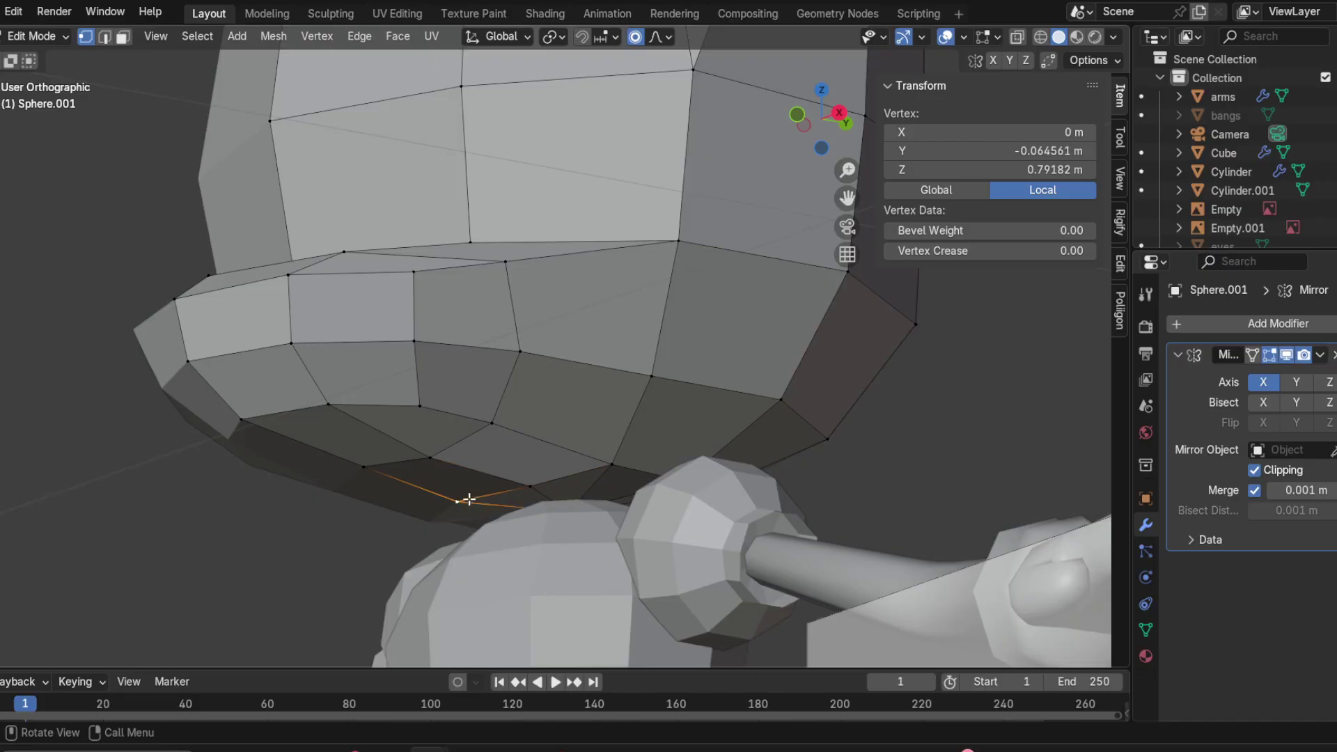
key(g)
key(z)
click(490, 507)
Step: Turn on X-ray display for the head mesh in a near-side view
mouse_move(490, 507)
middle_down()
mouse_move(497, 447)
mouse_move(548, 460)
mouse_move(524, 521)
mouse_move(435, 502)
middle_up()
scroll(627, 238, down, 1)
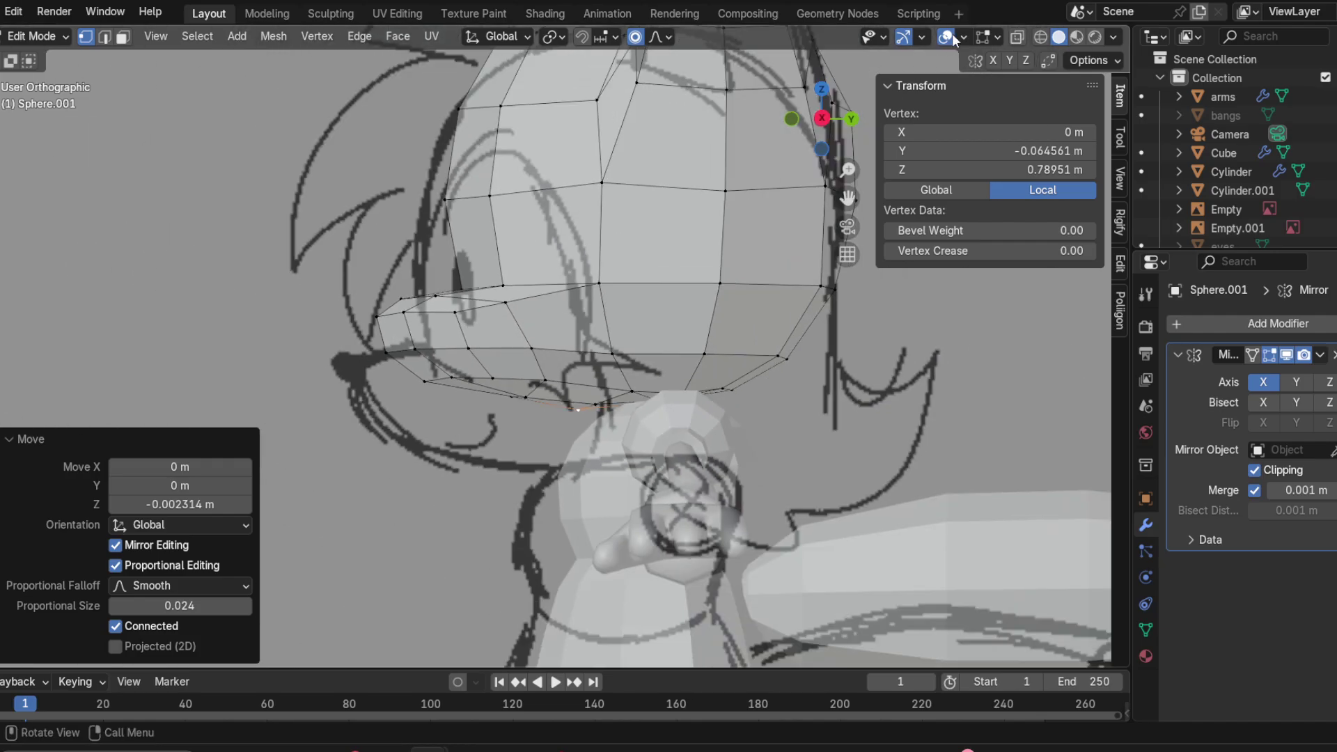
click(1019, 38)
Step: Try smoothing all muzzle and jaw vertices at 0.500, compare before and after, and undo it along with the last vertex lowering
mouse_move(317, 263)
mouse_down()
mouse_move(370, 262)
mouse_move(917, 441)
mouse_move(209, 390)
mouse_up()
right_click(499, 385)
click(468, 389)
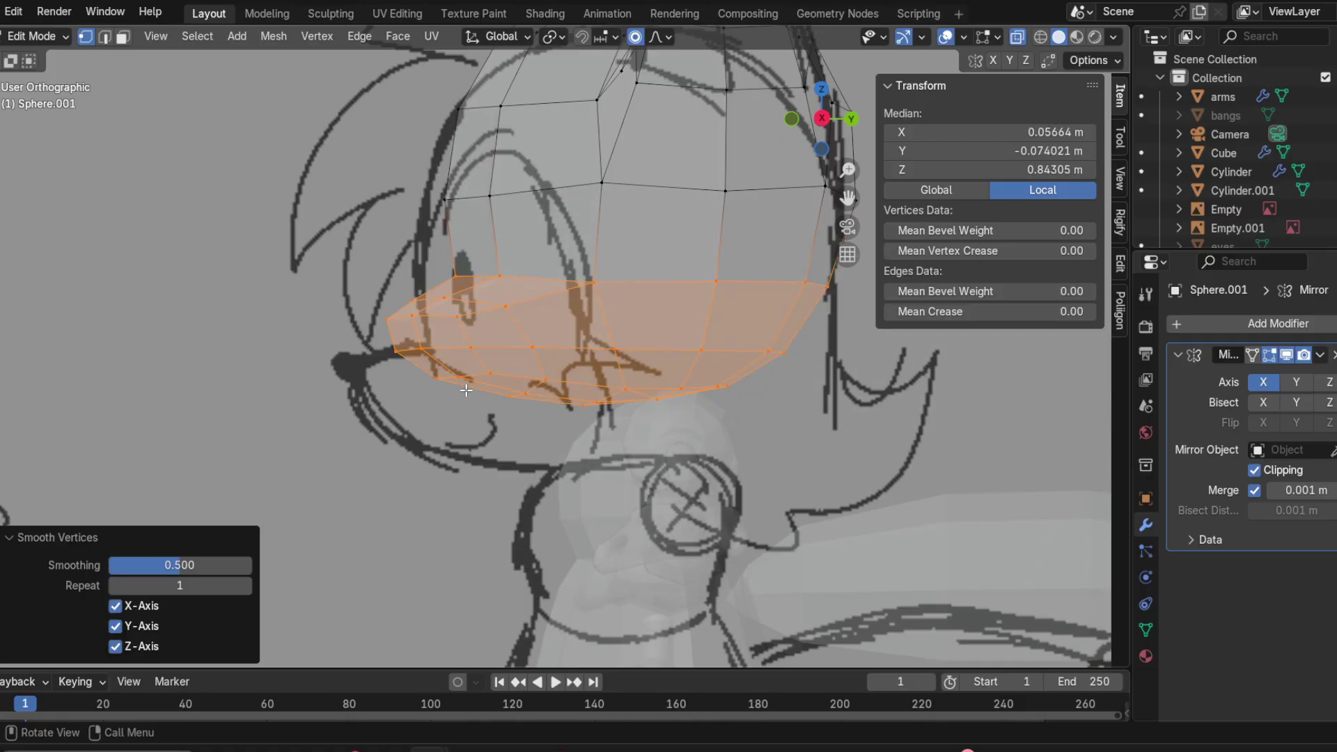
key(ctrl+z)
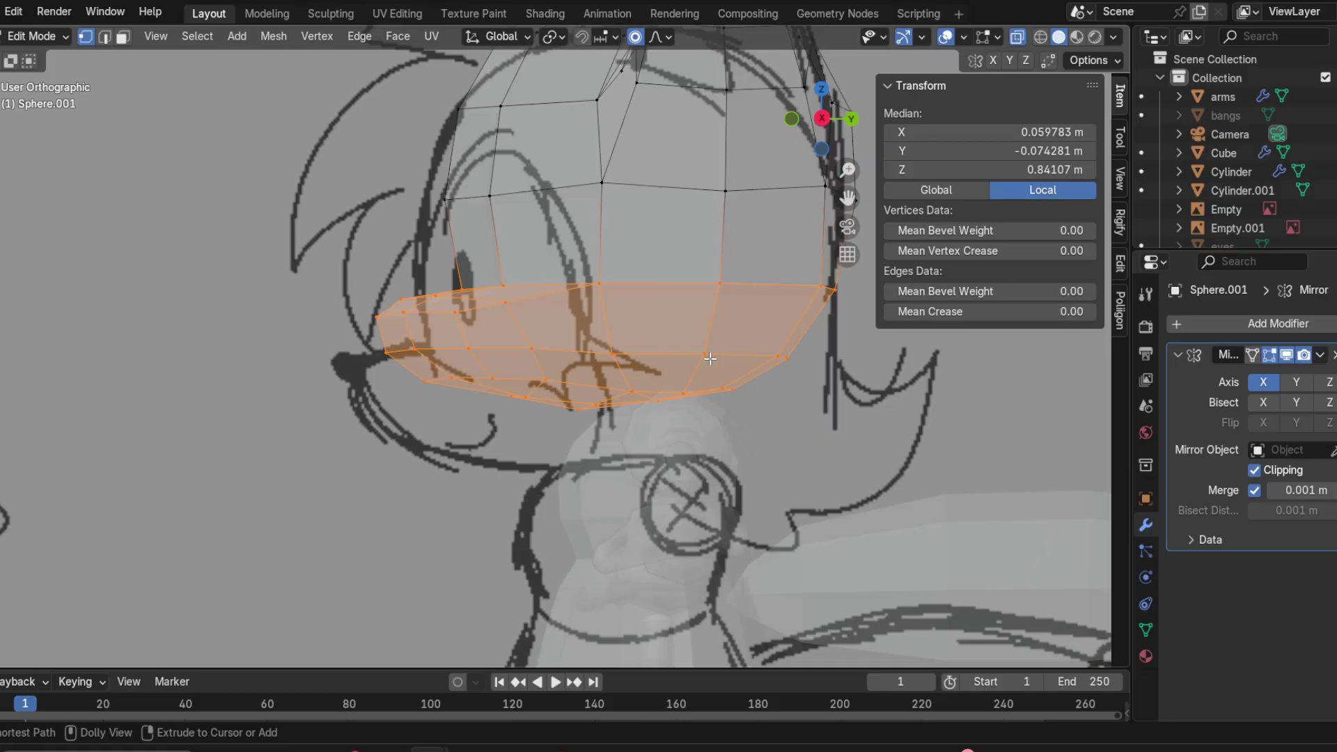
key(ctrl+shift+z)
key(ctrl+z)
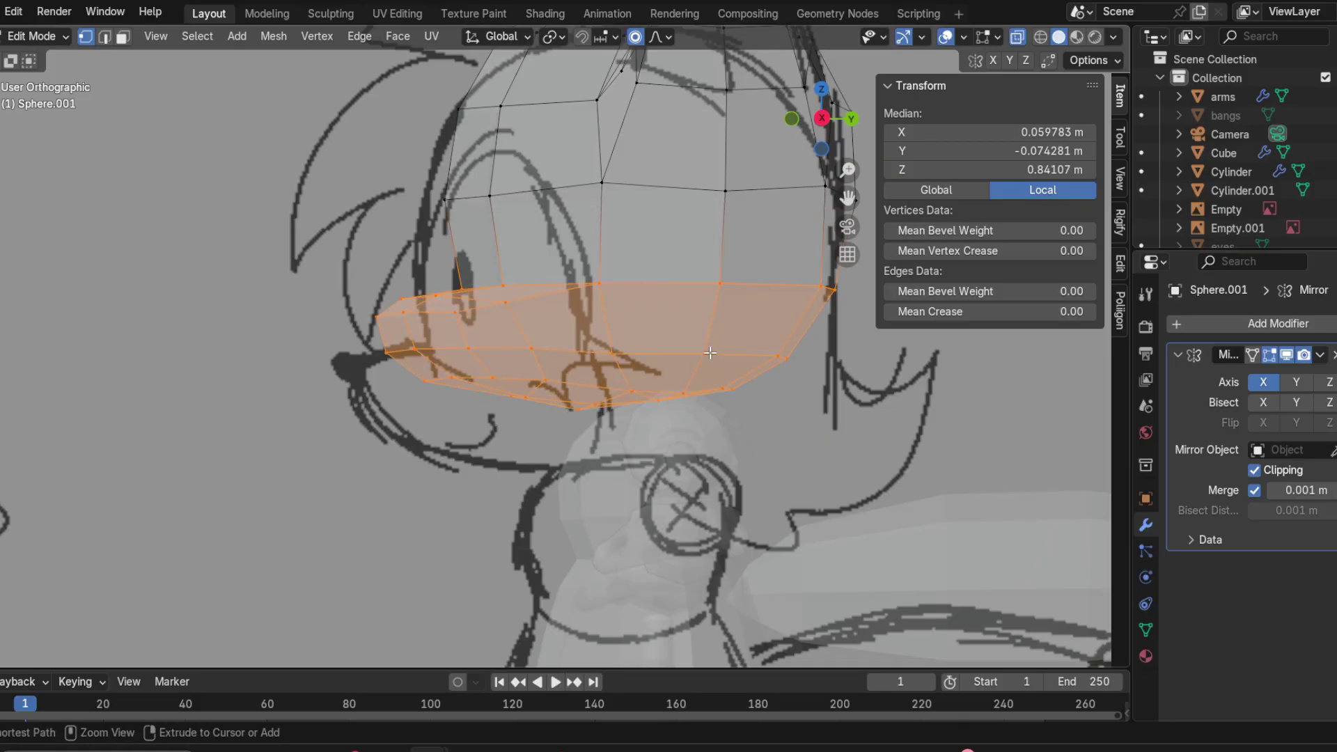
key(ctrl+z)
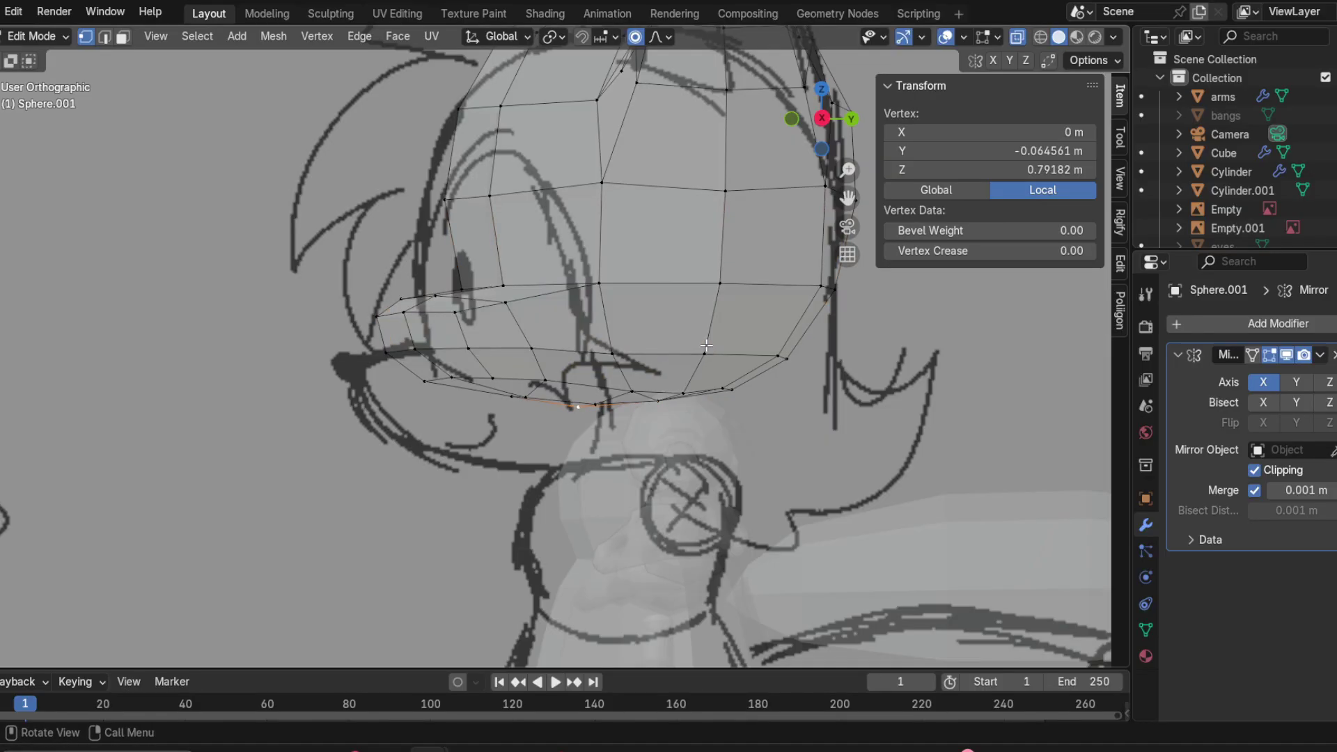
key(ctrl+shift+z)
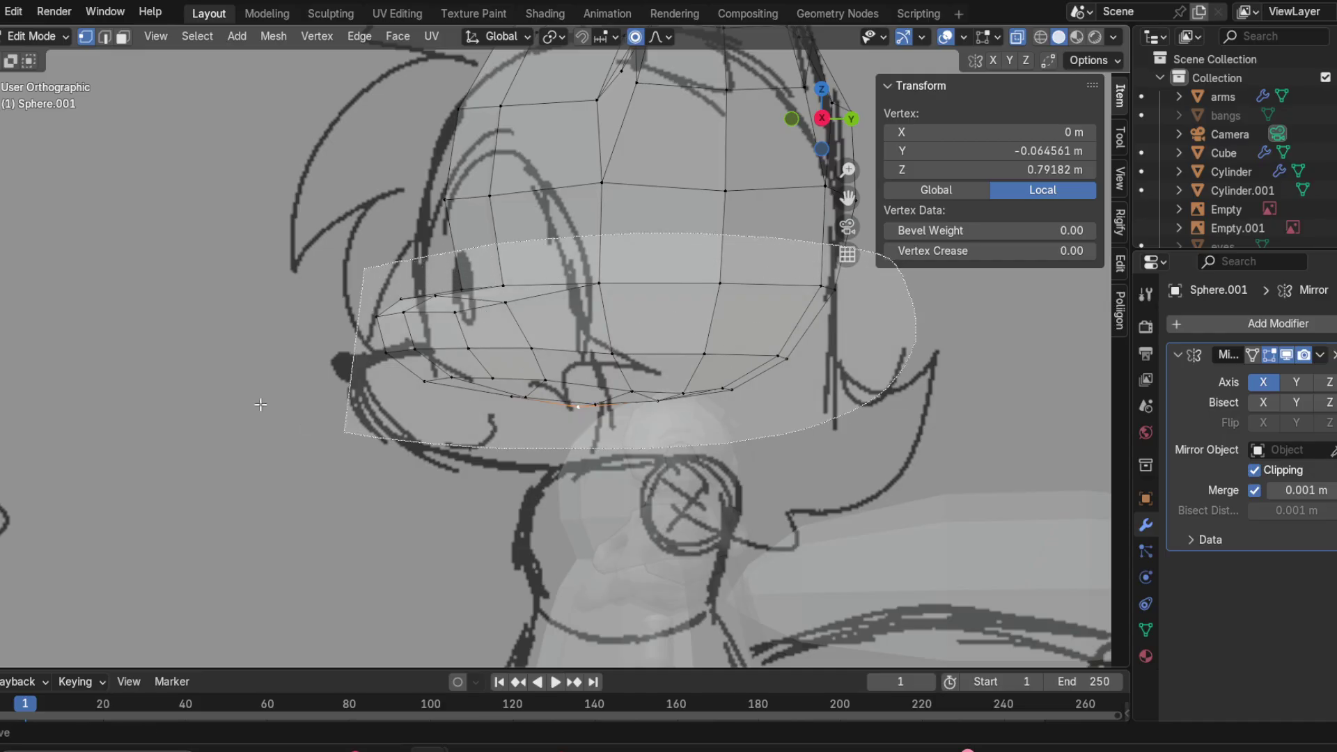
Step: Select the muzzle and jaw vertices except the three along the cheek line below the eye, and apply Smooth Vertices
shift+click(471, 287)
shift+click(500, 289)
shift+click(584, 283)
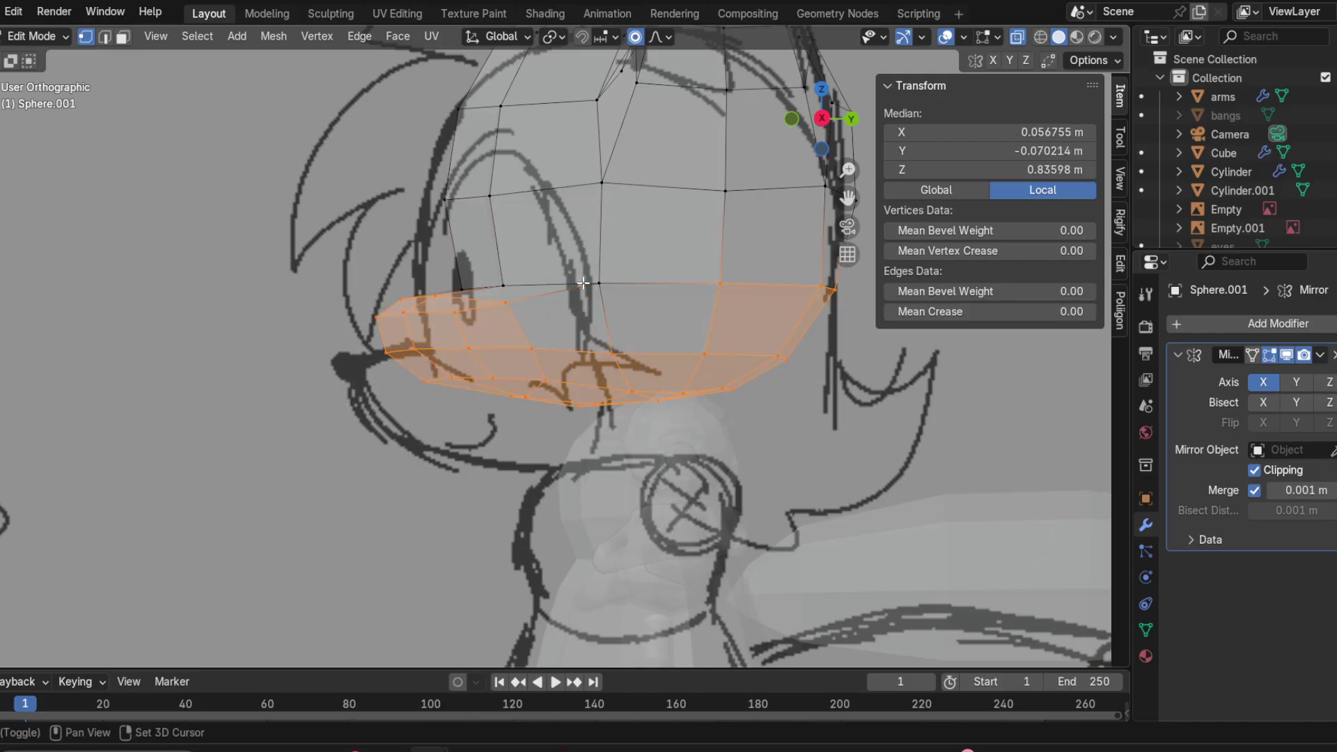
right_click(593, 310)
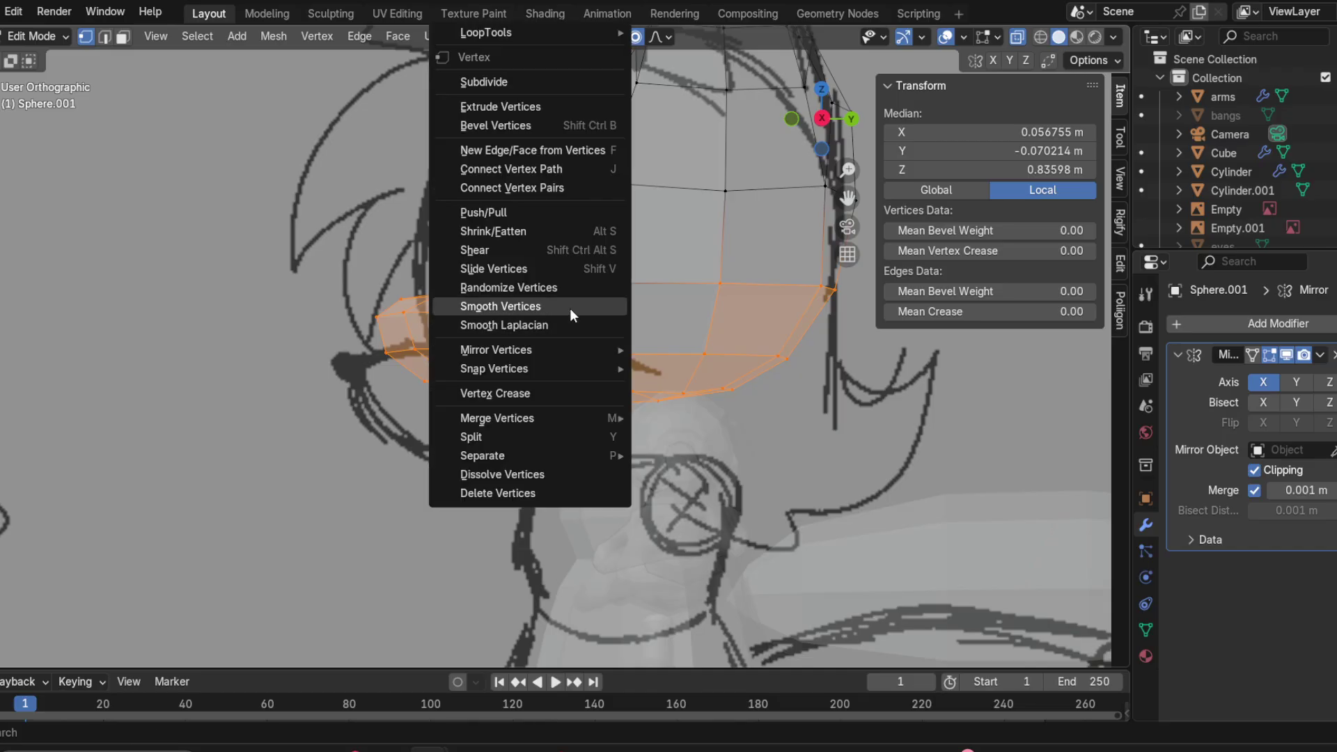
click(569, 307)
key(ctrl+z)
key(ctrl+shift+z)
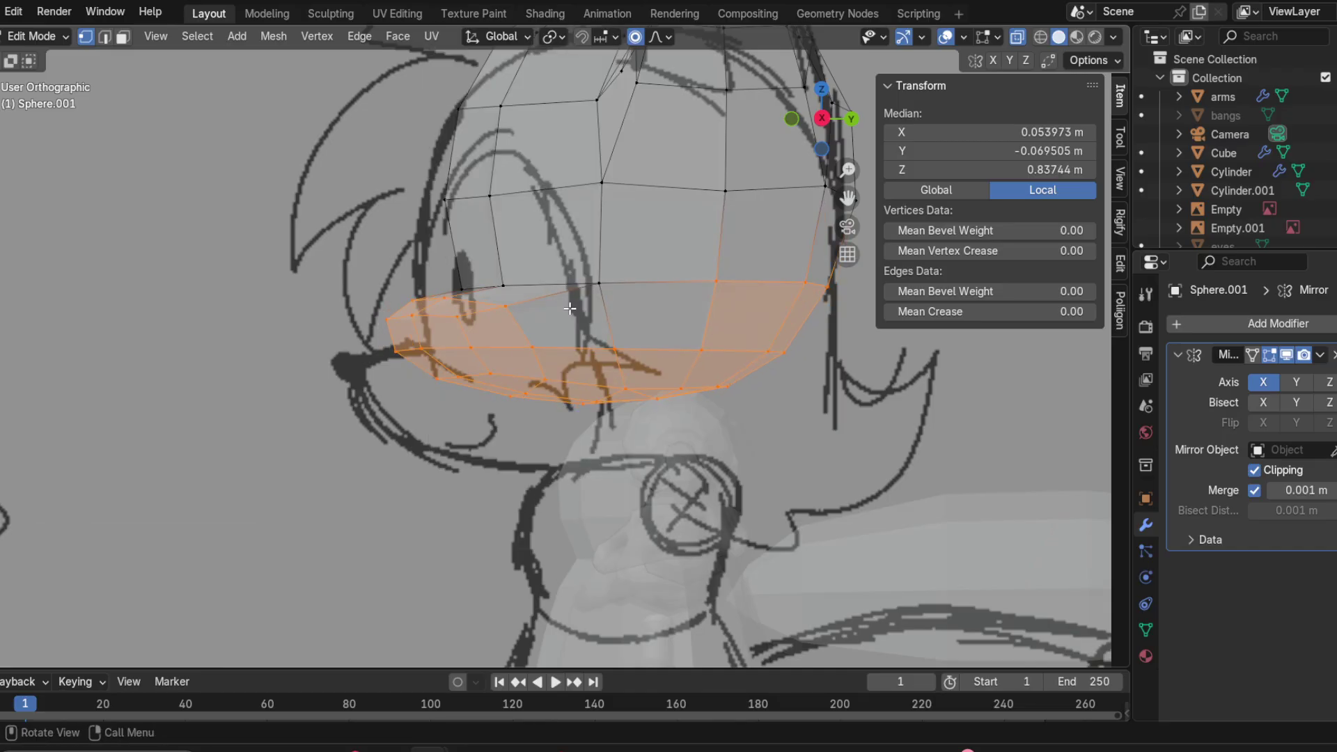
Step: In the right orthographic view, select the front muzzle vertices and move them about 0.01 m forward along Y to the reference outline
middle_drag(554, 371, 892, 152)
click(822, 119)
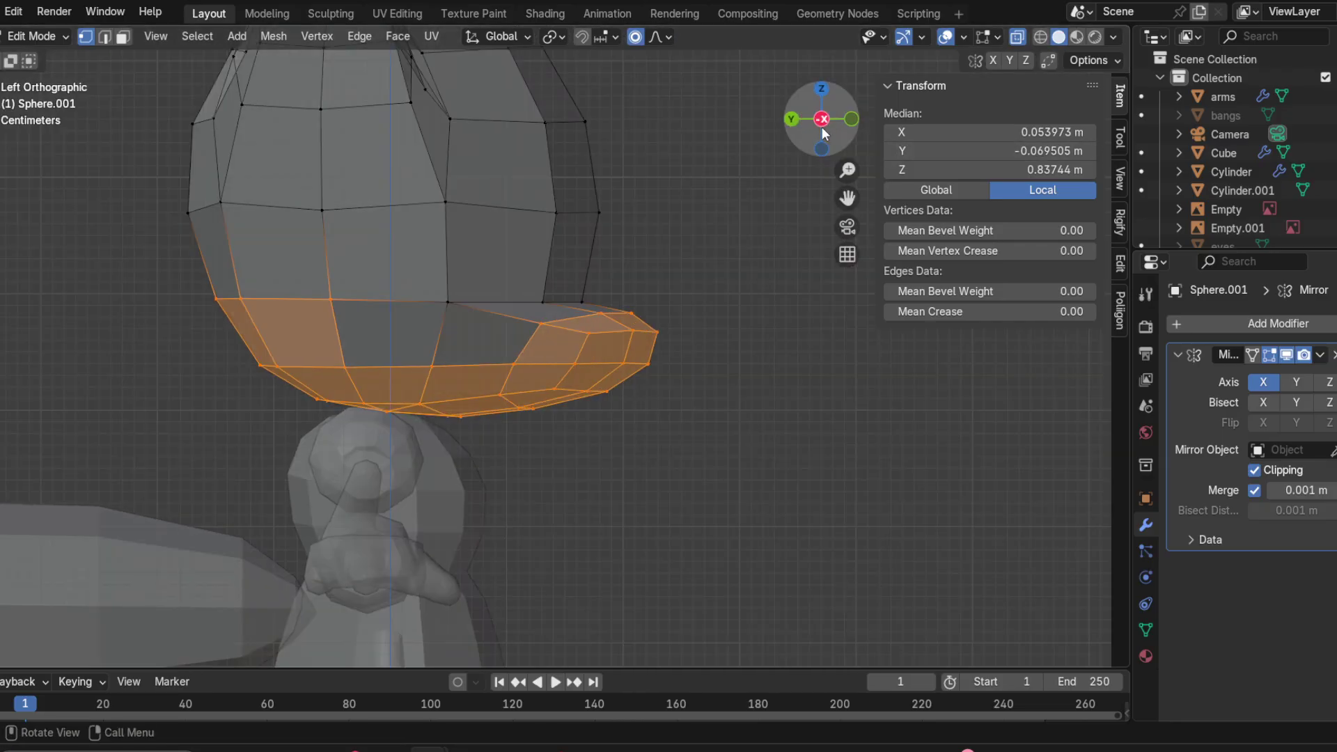
click(822, 120)
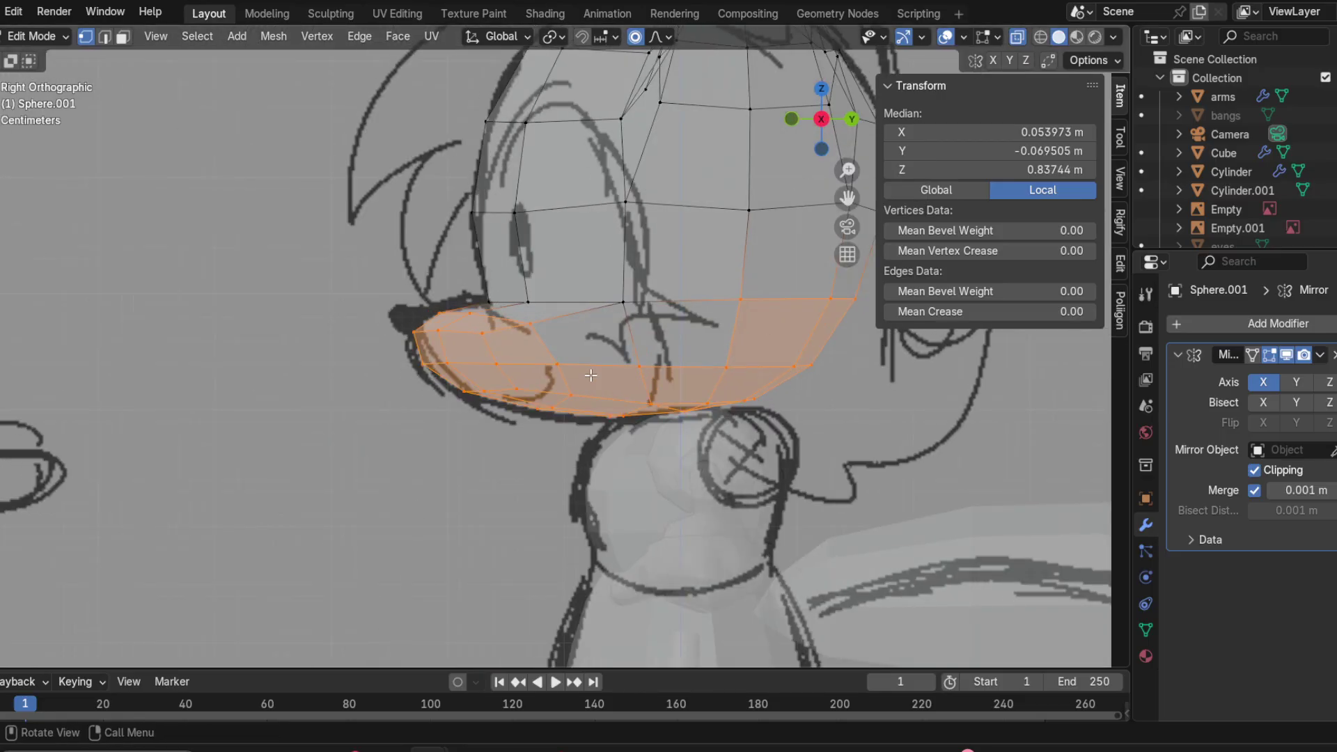
drag(368, 307, 547, 439)
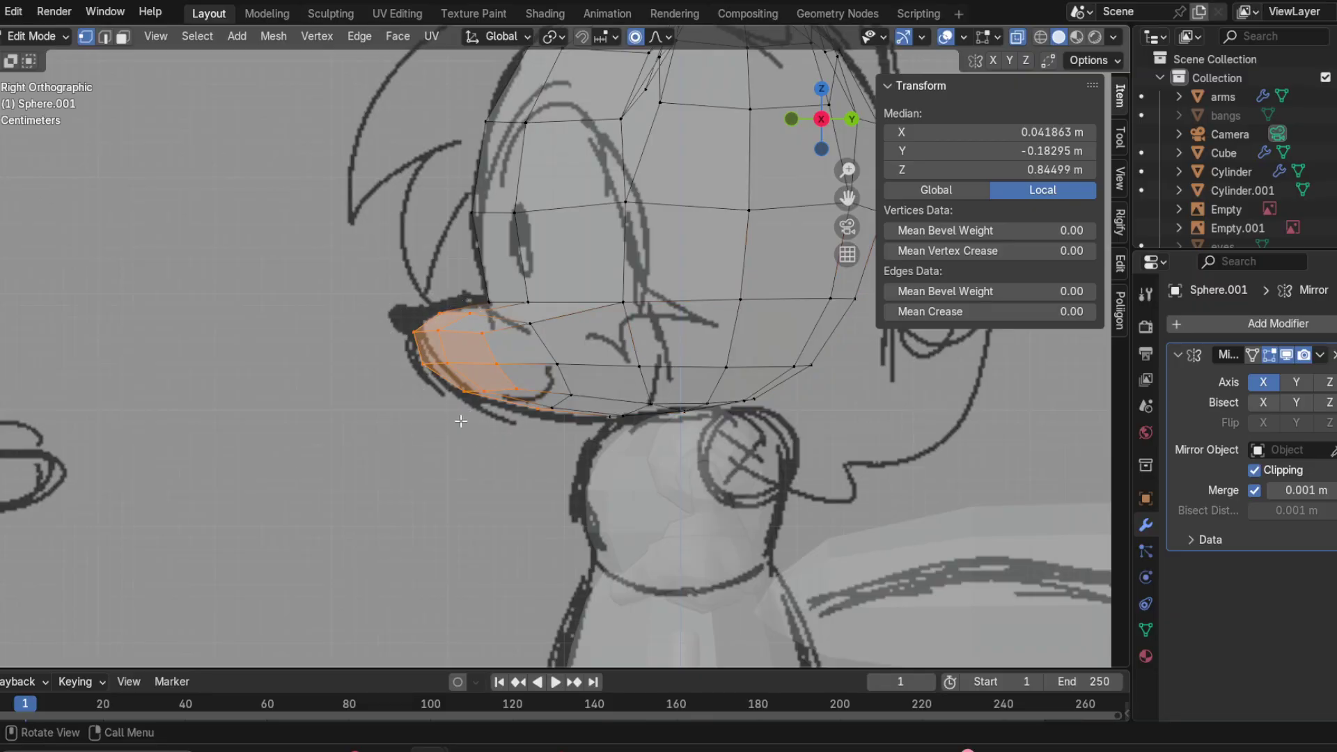
key(g)
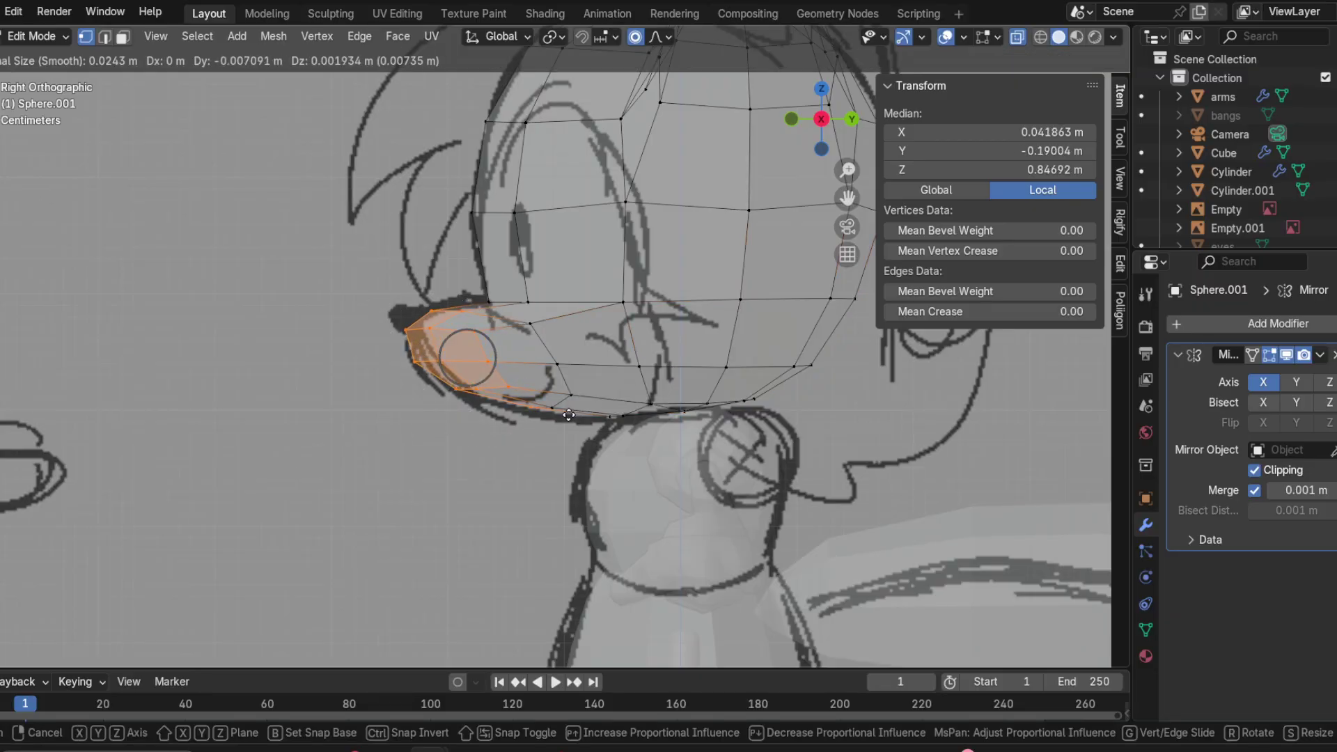
key(y)
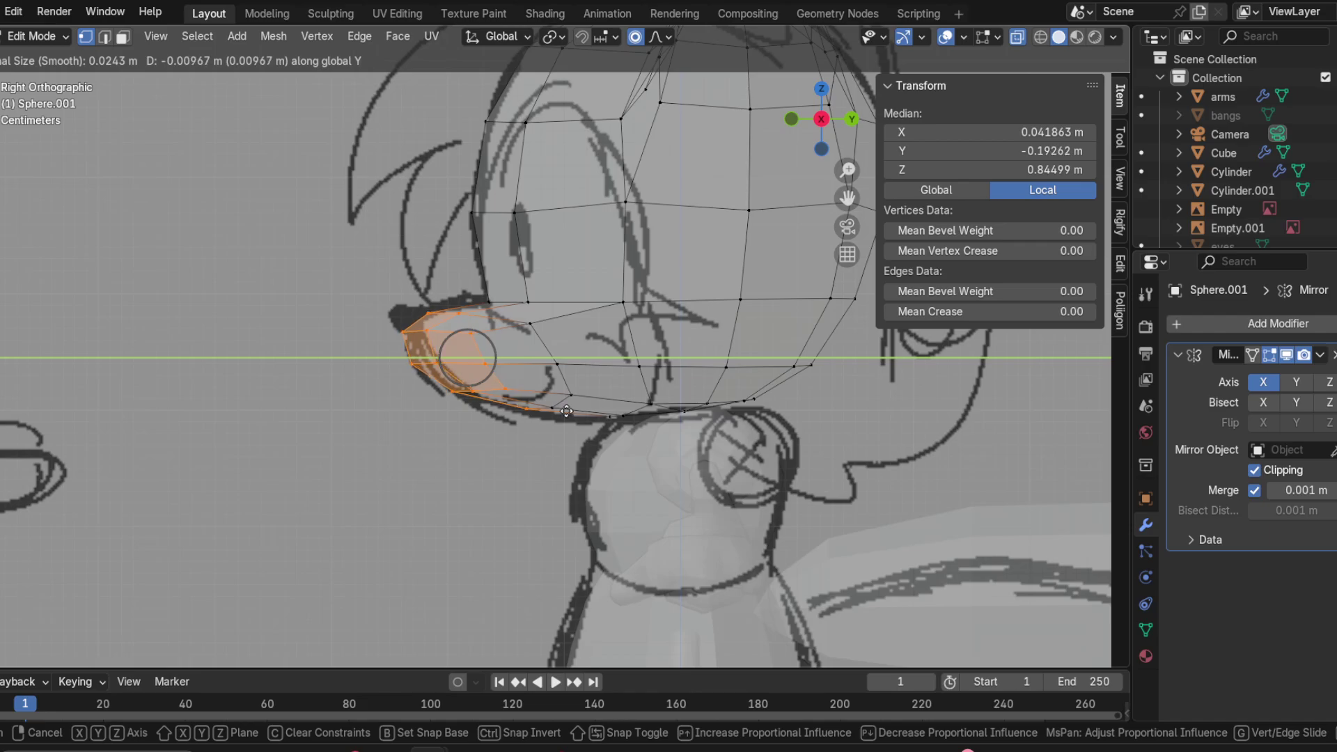
click(566, 411)
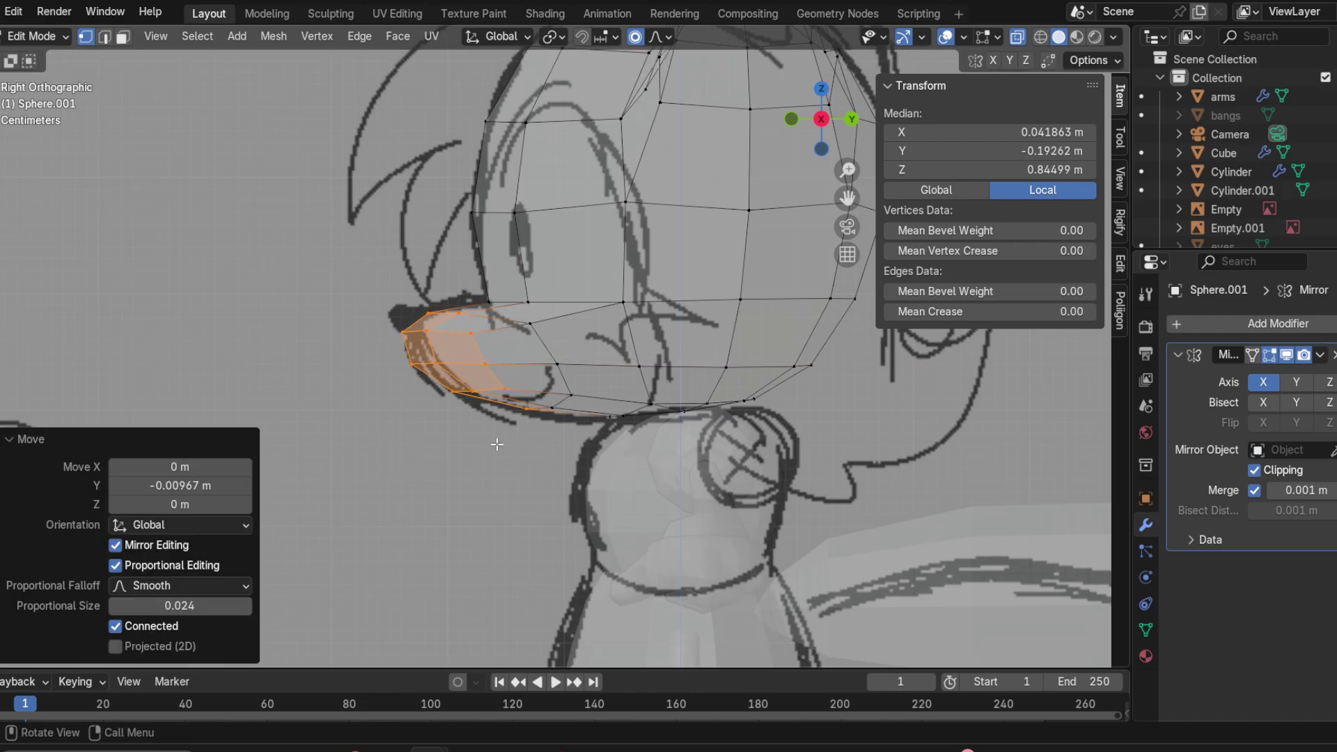
Step: Deselect everything, hide the viewport overlays and turn off X-ray to check the whole head's silhouette
click(453, 459)
mouse_move(452, 460)
middle_down()
mouse_move(752, 501)
mouse_move(850, 495)
mouse_move(445, 454)
mouse_move(416, 492)
middle_up()
scroll(445, 453, up, 1)
click(945, 38)
scroll(838, 243, down, 4)
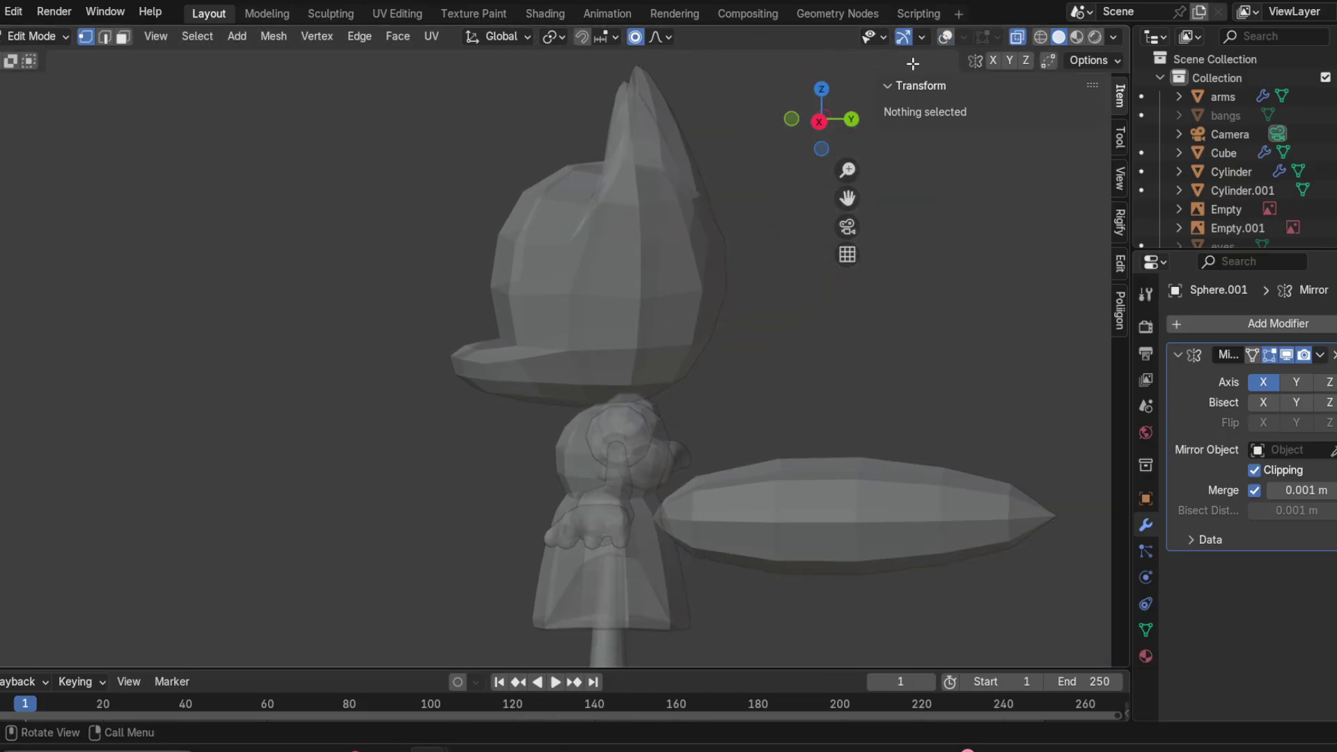
click(1018, 37)
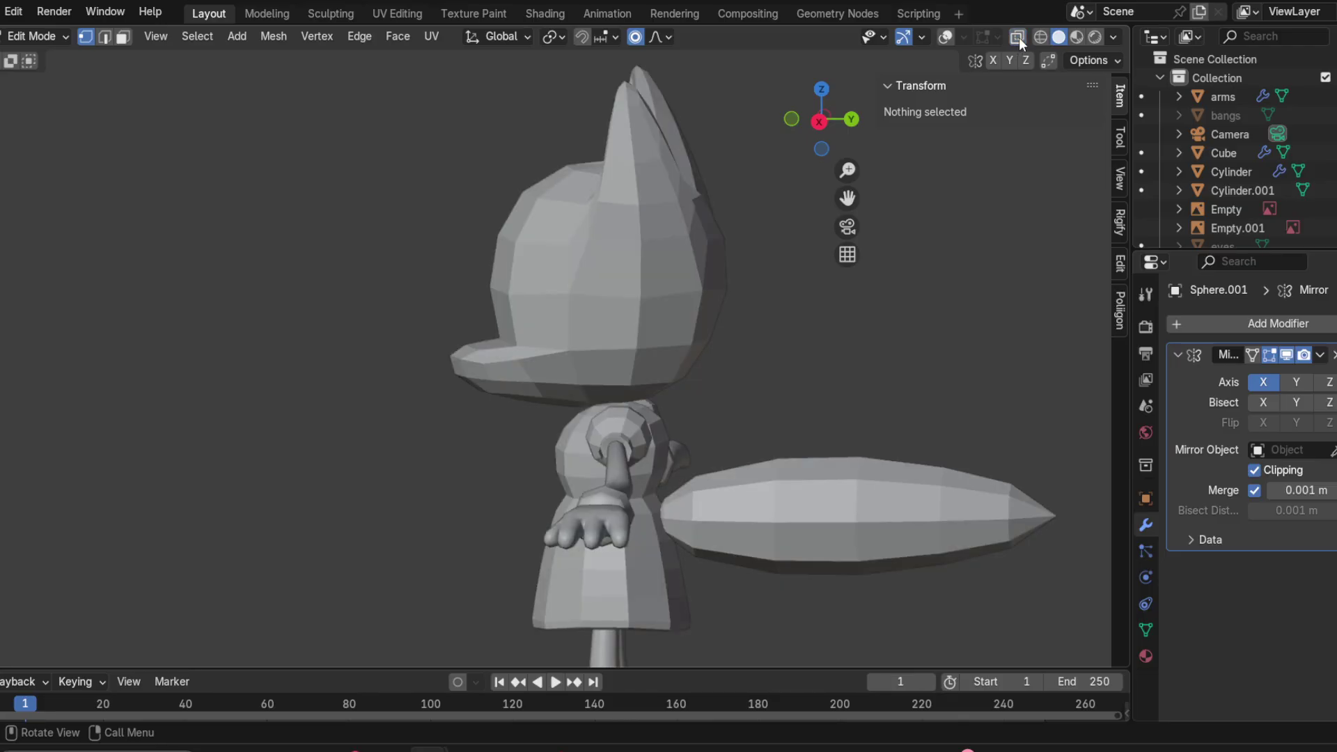
Step: Check the character's overall shape from a three-quarter angle and save the Blender file
scroll(711, 382, down, 2)
middle_drag(711, 382, 855, 386)
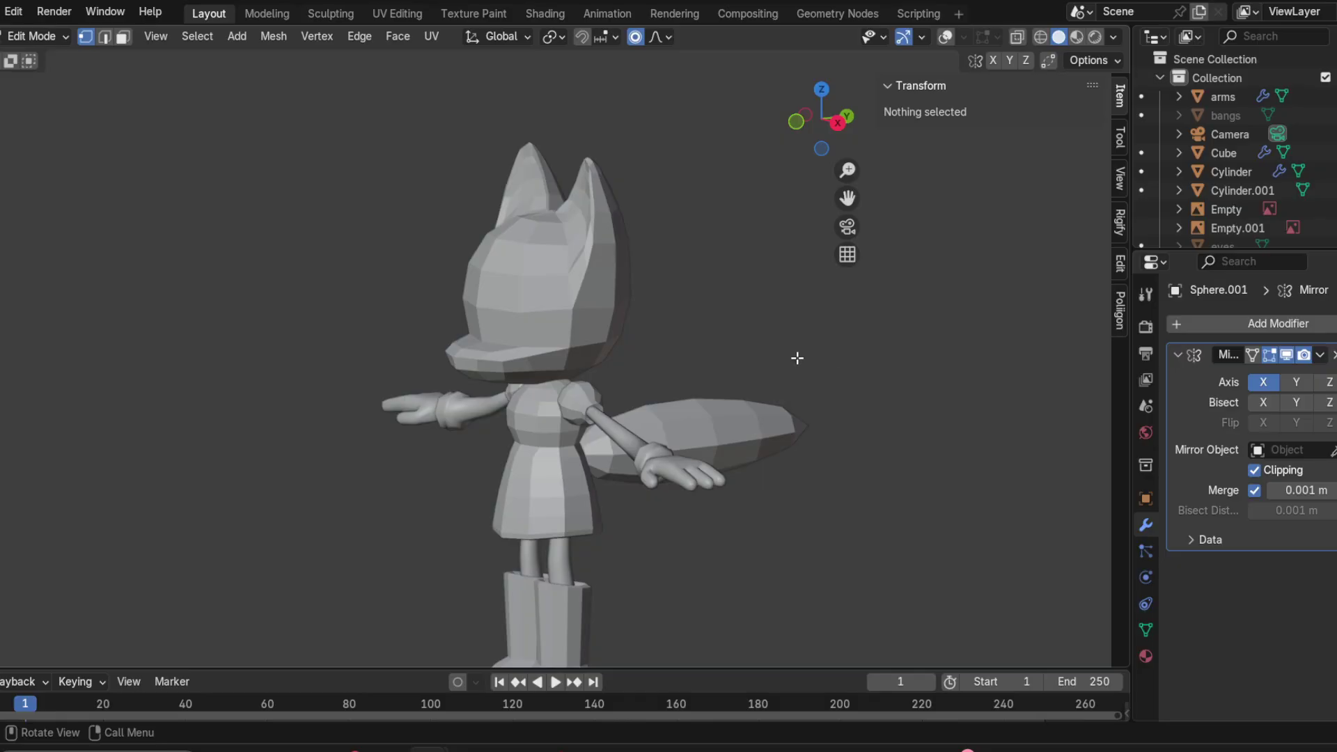
click(1, 11)
click(36, 138)
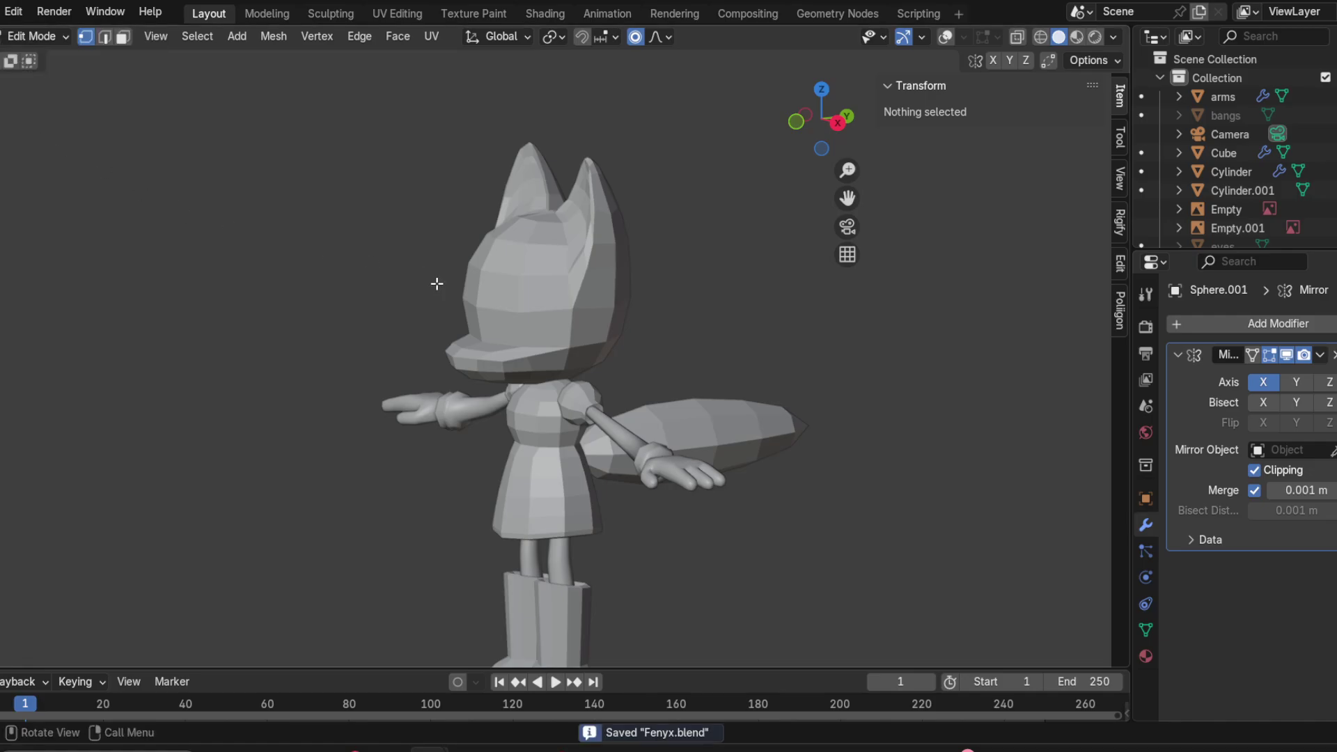
scroll(528, 386, up, 2)
scroll(528, 386, down, 2)
Step: Show the viewport overlays again over the front reference sketch to compare the face mesh with it
click(797, 123)
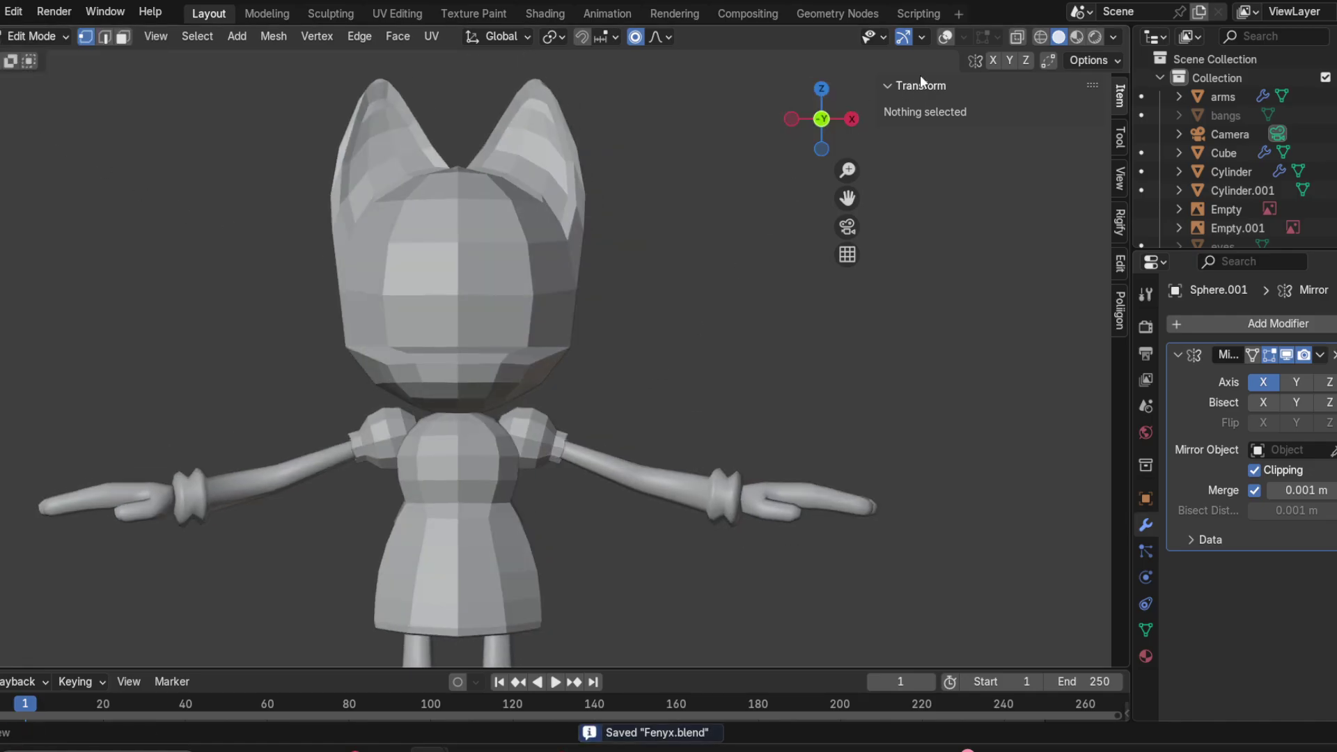
click(944, 37)
scroll(477, 337, up, 2)
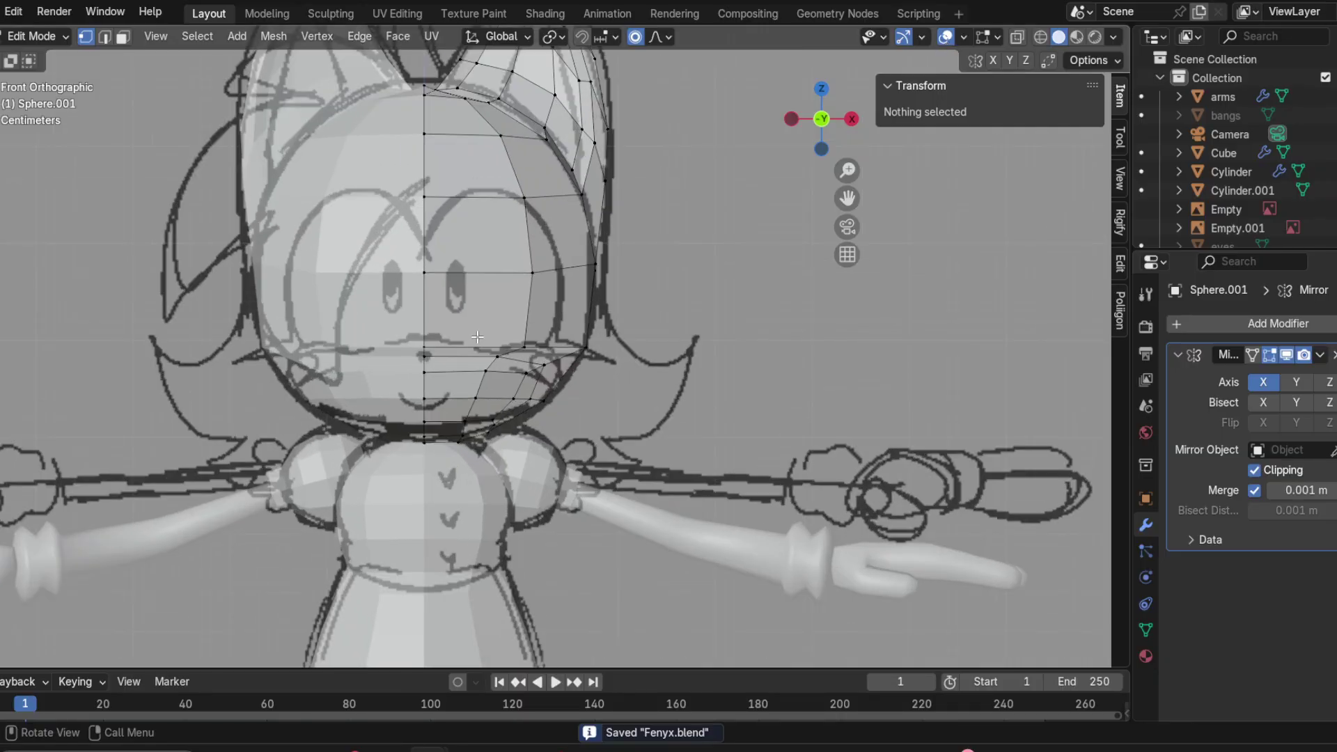
middle_drag(603, 409, 538, 403)
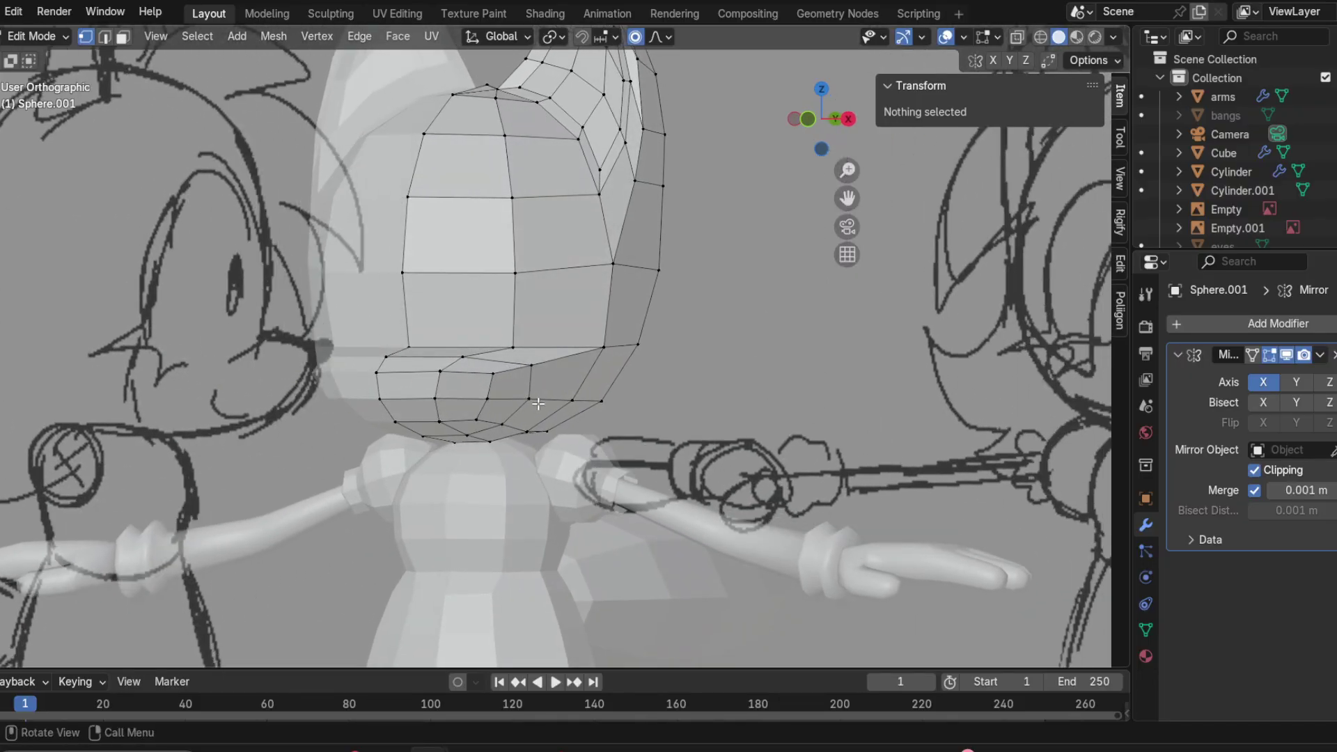
Step: In the front view, raise the centre-line vertex above the nose about 0.012 m along Z to the sketched muzzle line
click(514, 348)
key(KP_1)
scroll(418, 365, up, 3)
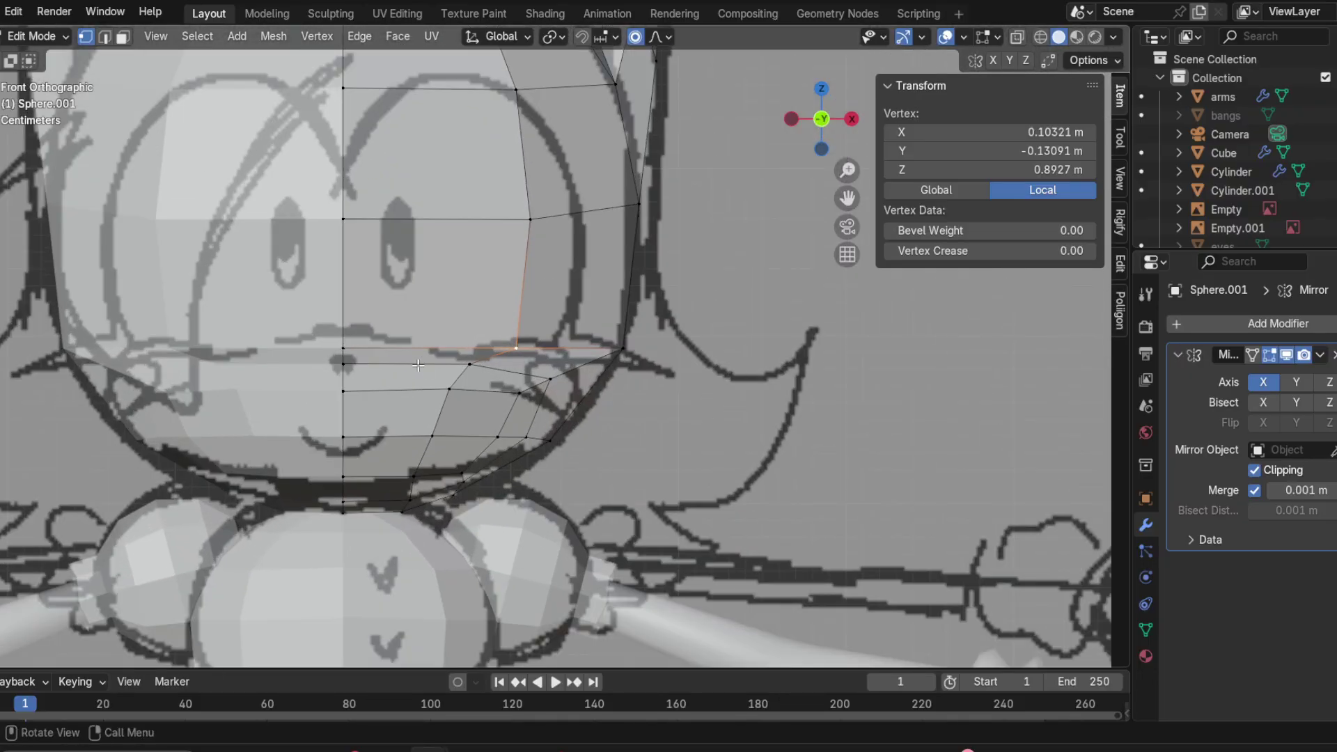
click(374, 347)
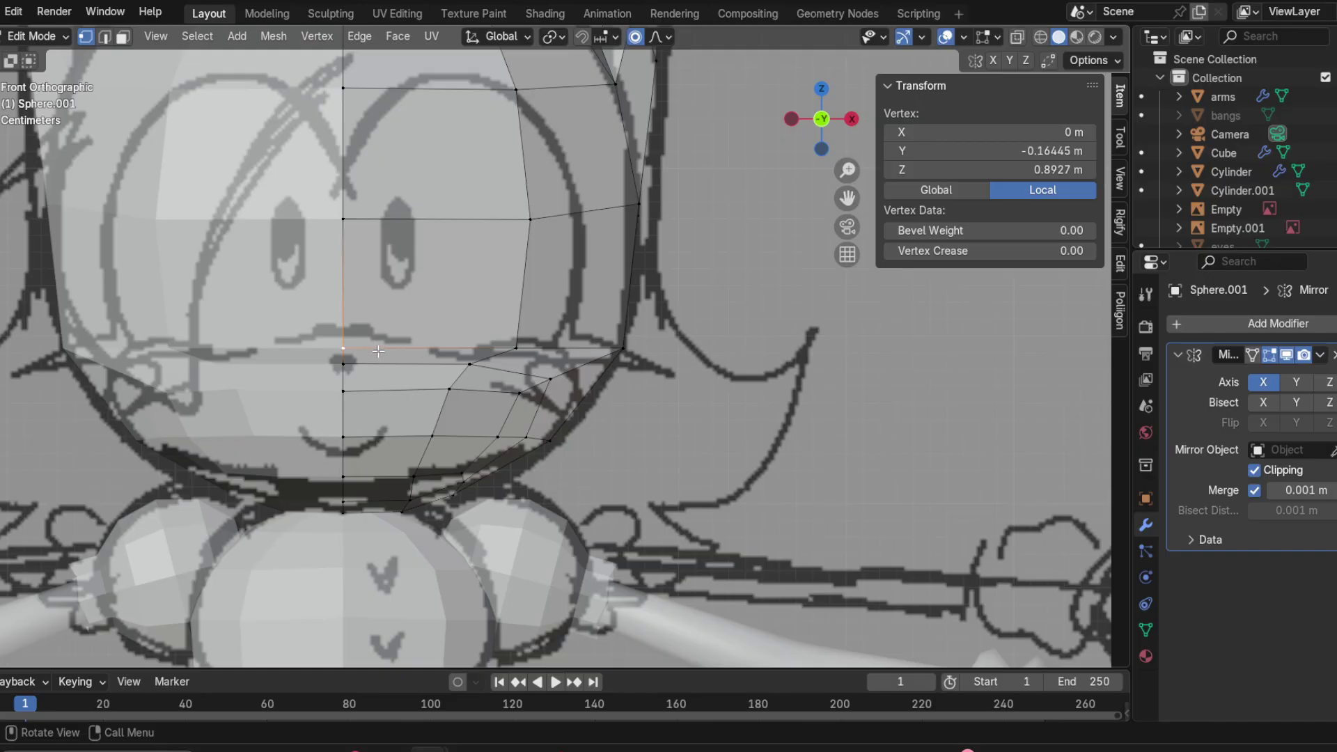
key(g)
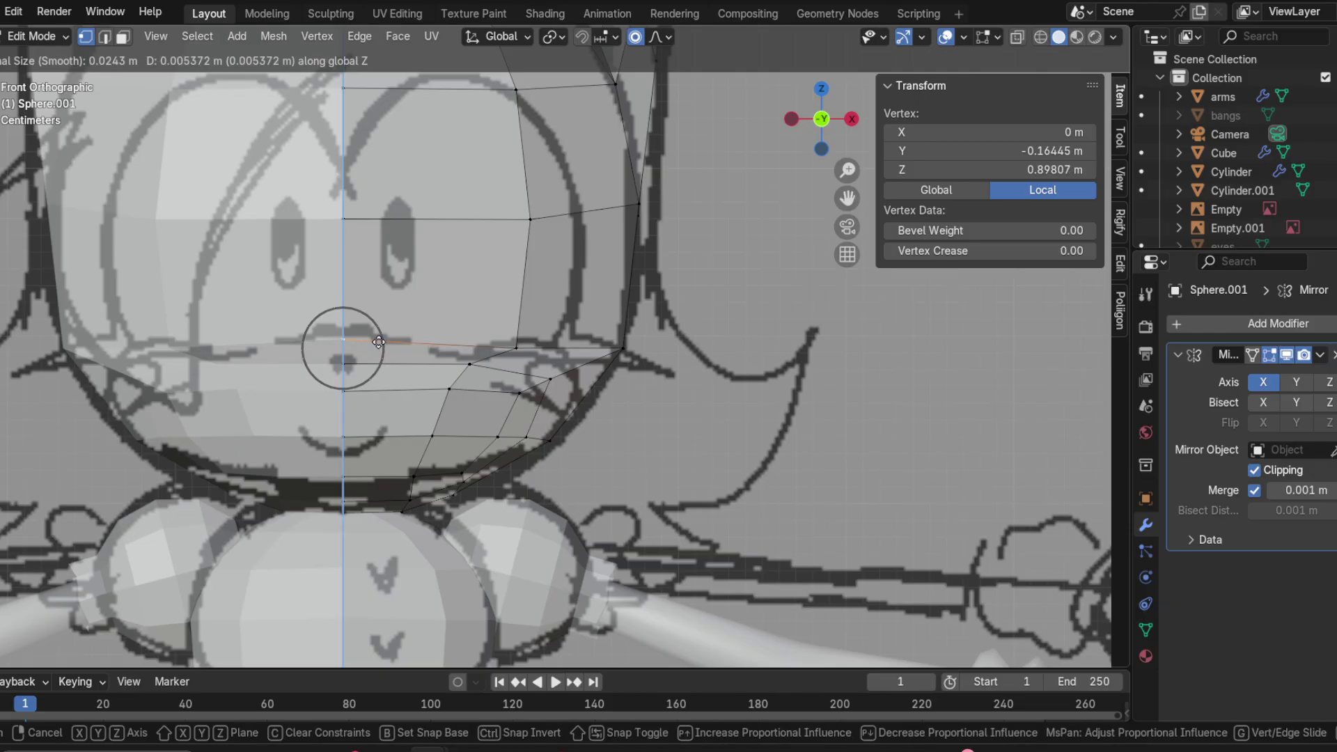
click(376, 331)
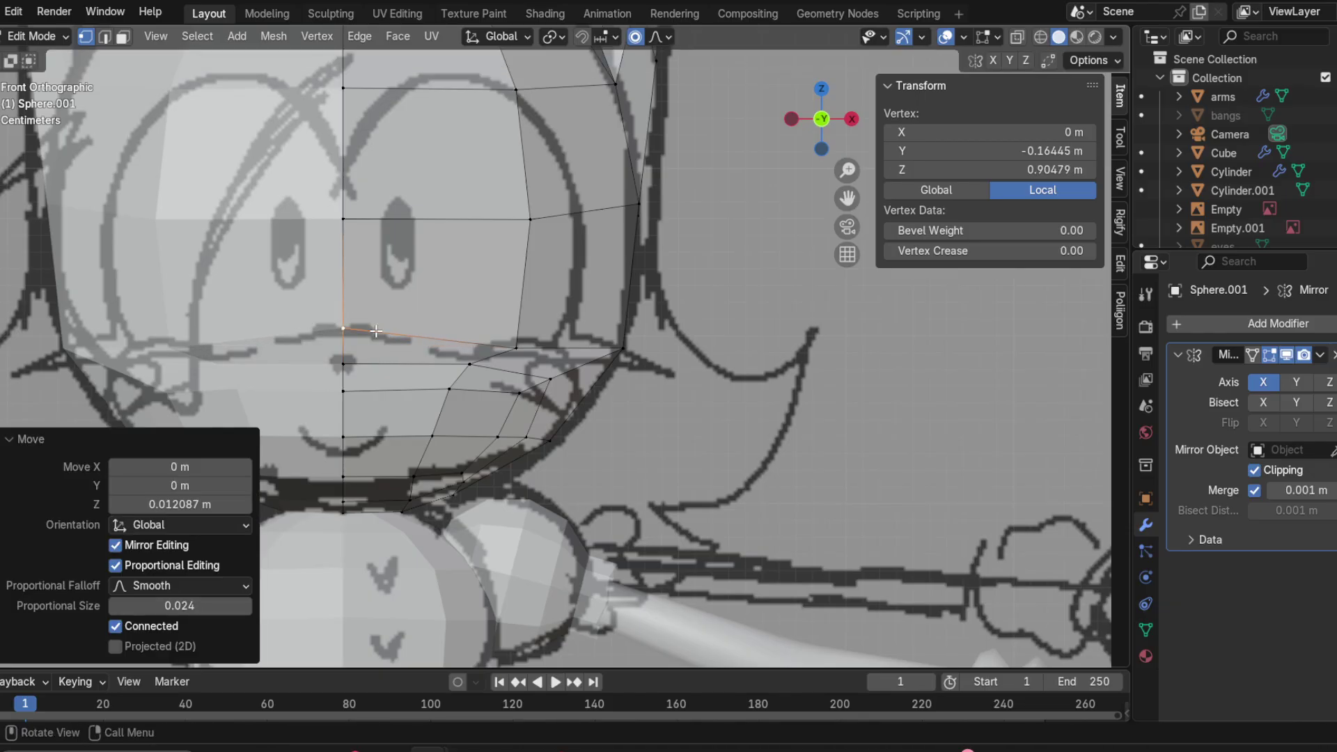
Step: Add one centred vertical loop cut beside the face's centre line and lower its vertex on the upper muzzle edge to the sketched line
key(ctrl+r)
click(424, 343)
click(425, 342)
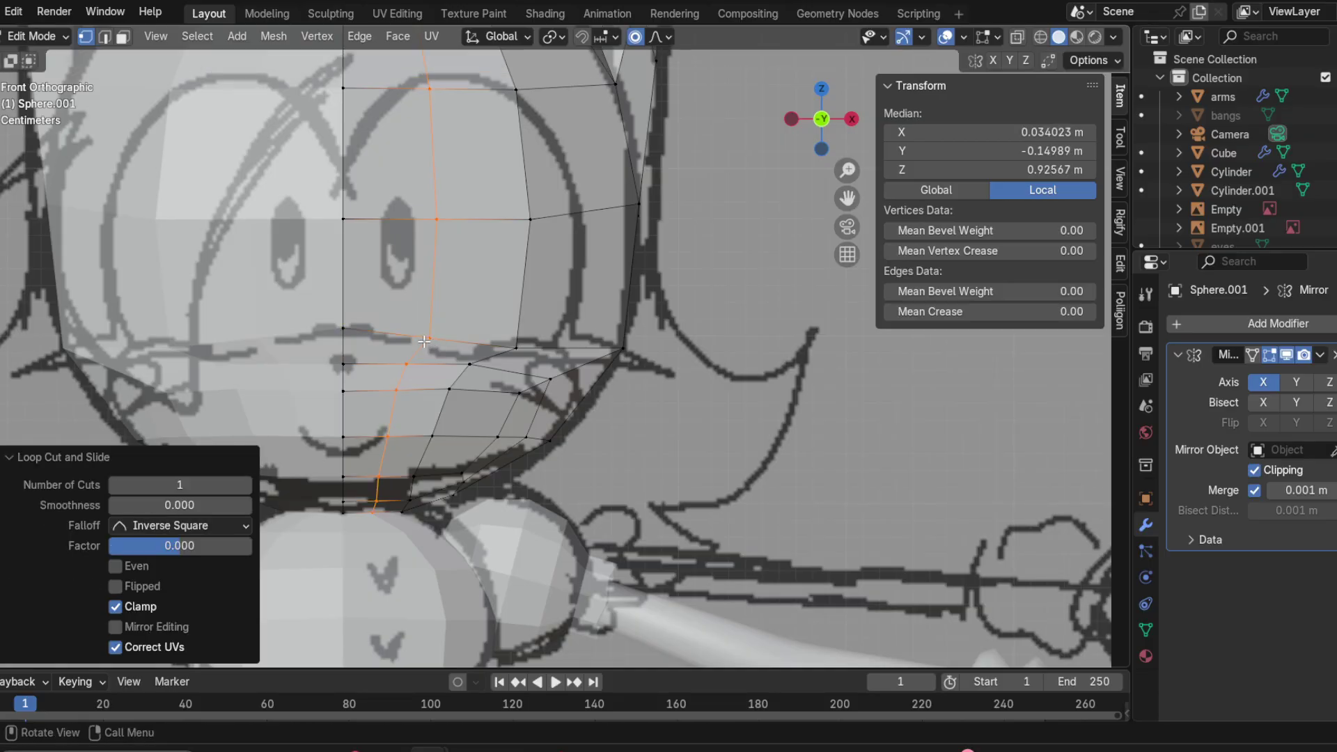
click(426, 341)
key(g)
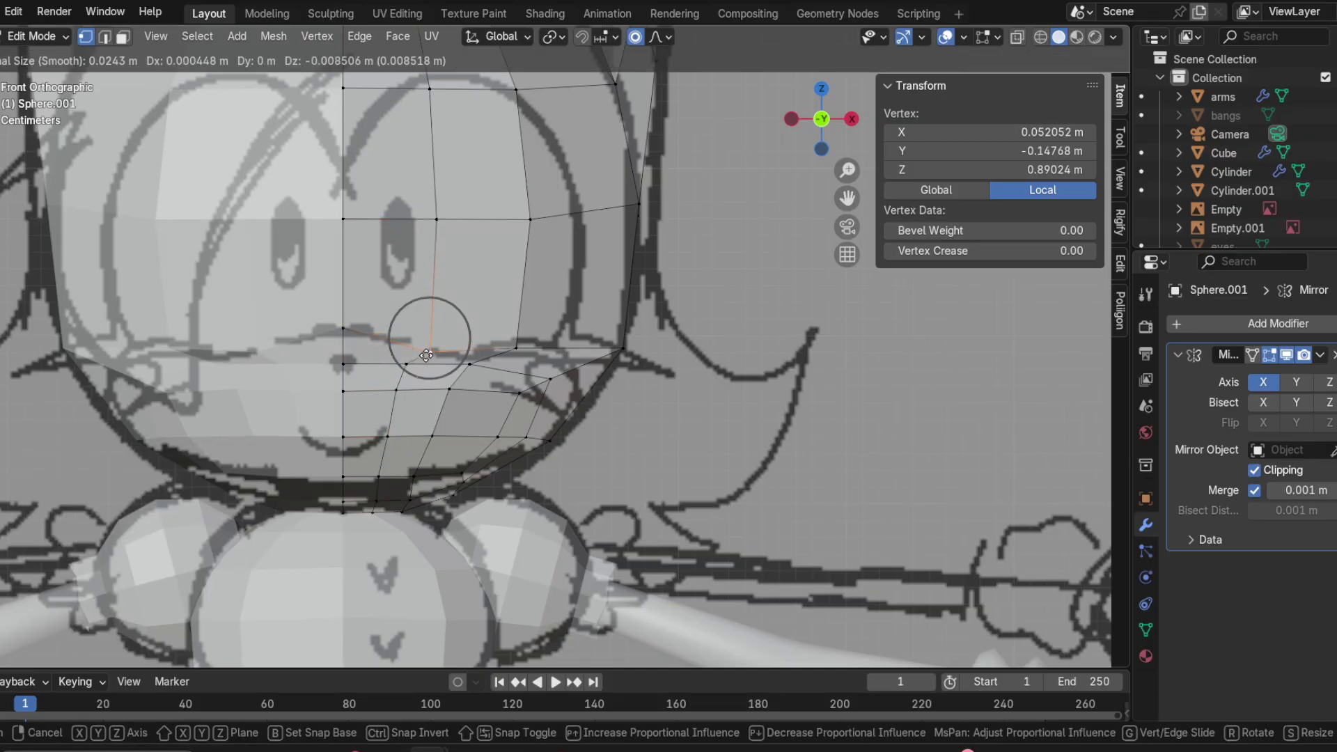
click(429, 352)
Step: Raise the next outward vertex on the upper muzzle edge about 0.004 m along Z
click(517, 348)
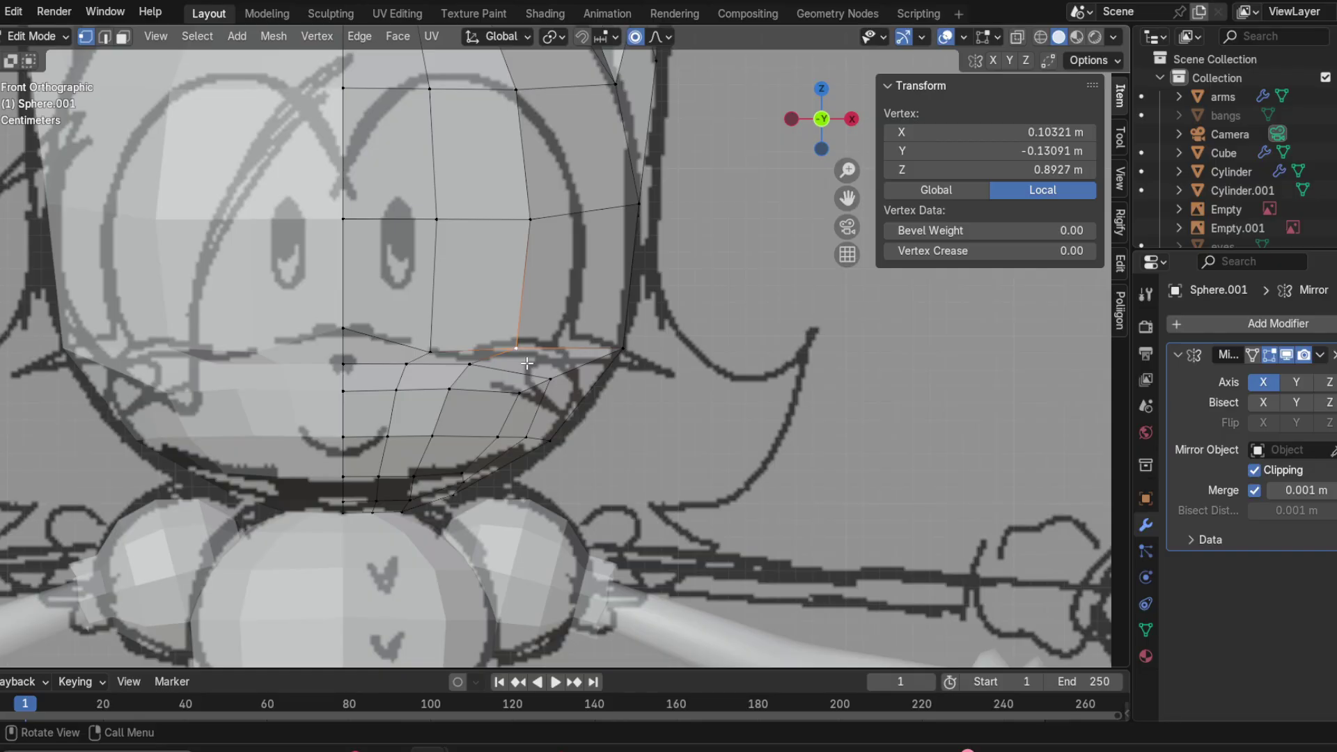
key(g)
click(536, 354)
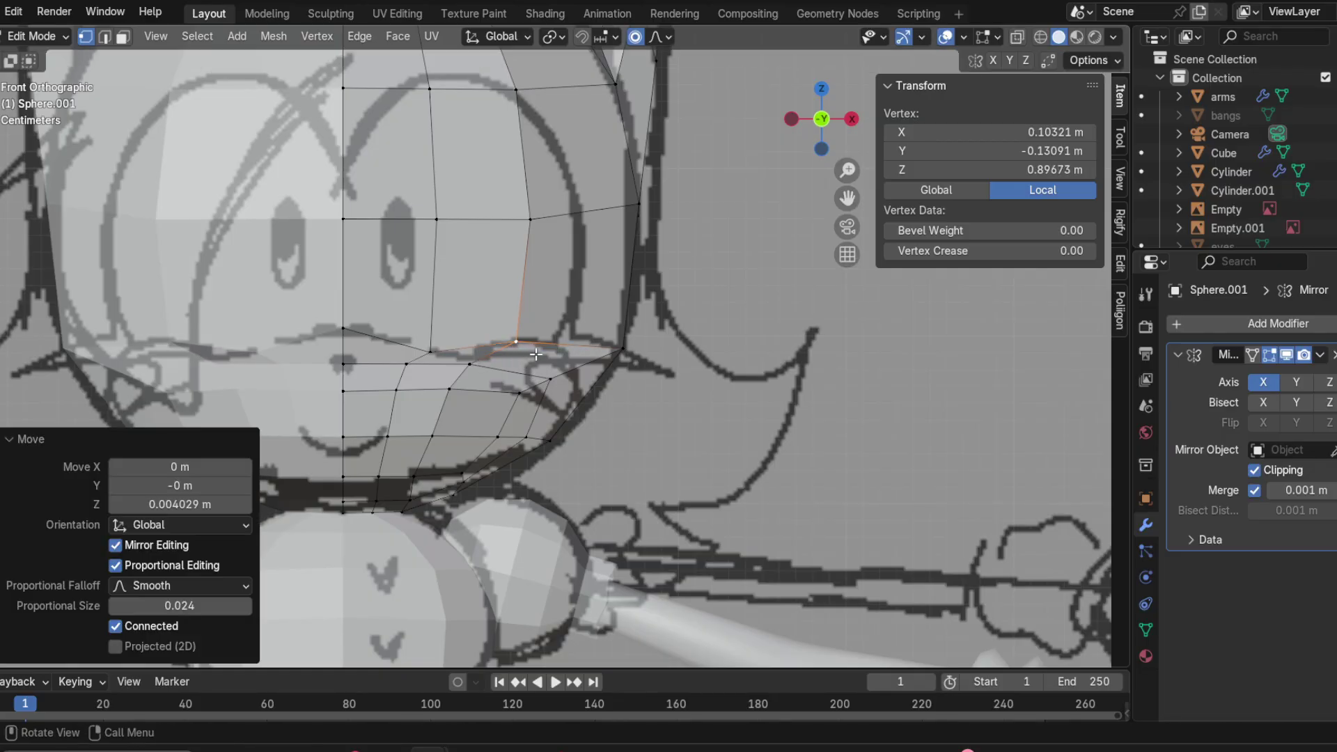
Step: Move the outermost cheek vertex about 0.009 m inward and 0.005 m down, and slide it along its edge by a factor of 0.022
click(621, 355)
key(g)
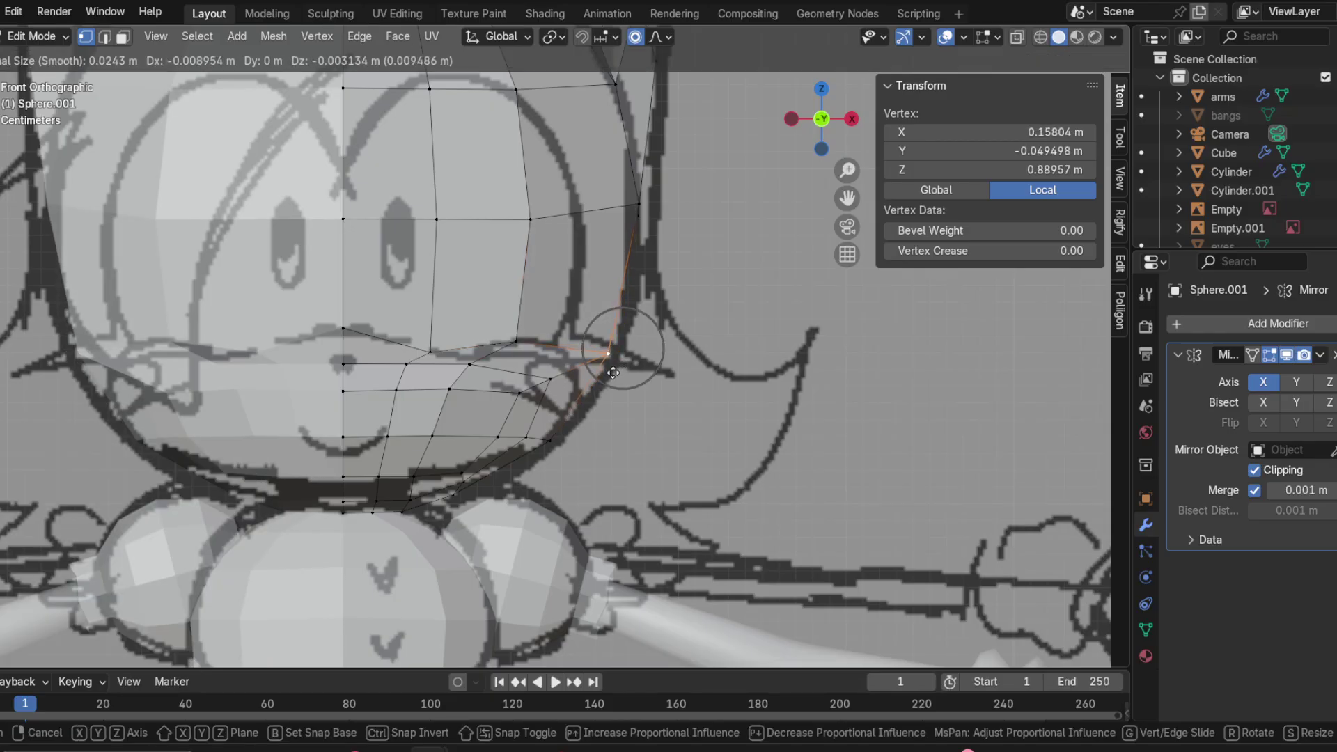
click(614, 376)
key(shift+v)
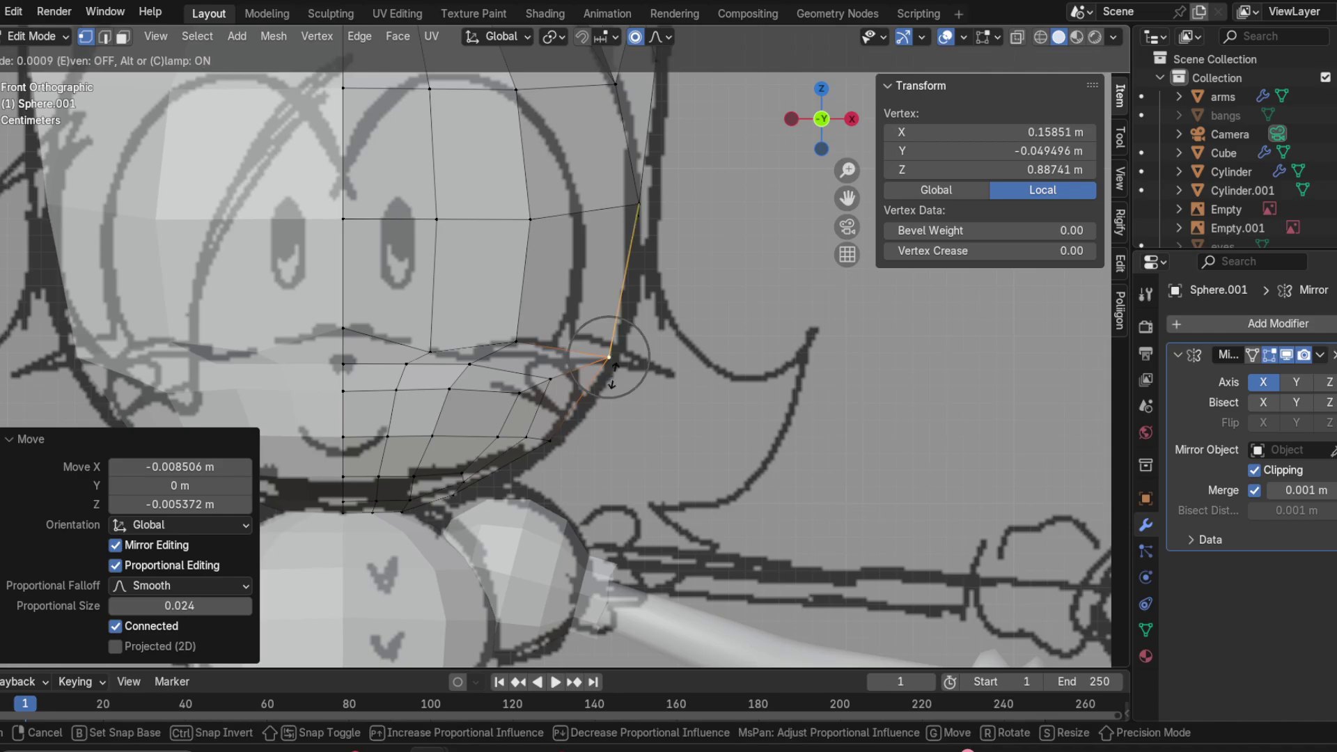
click(613, 378)
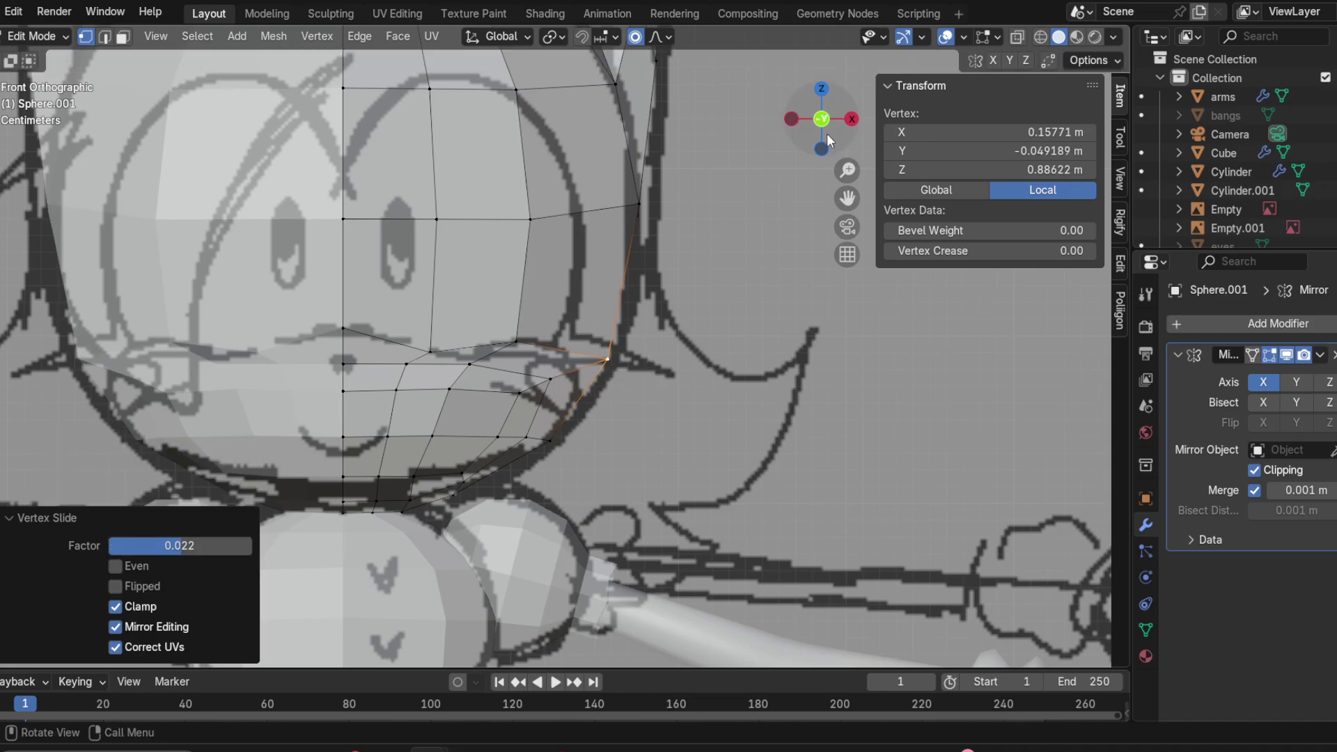
click(823, 128)
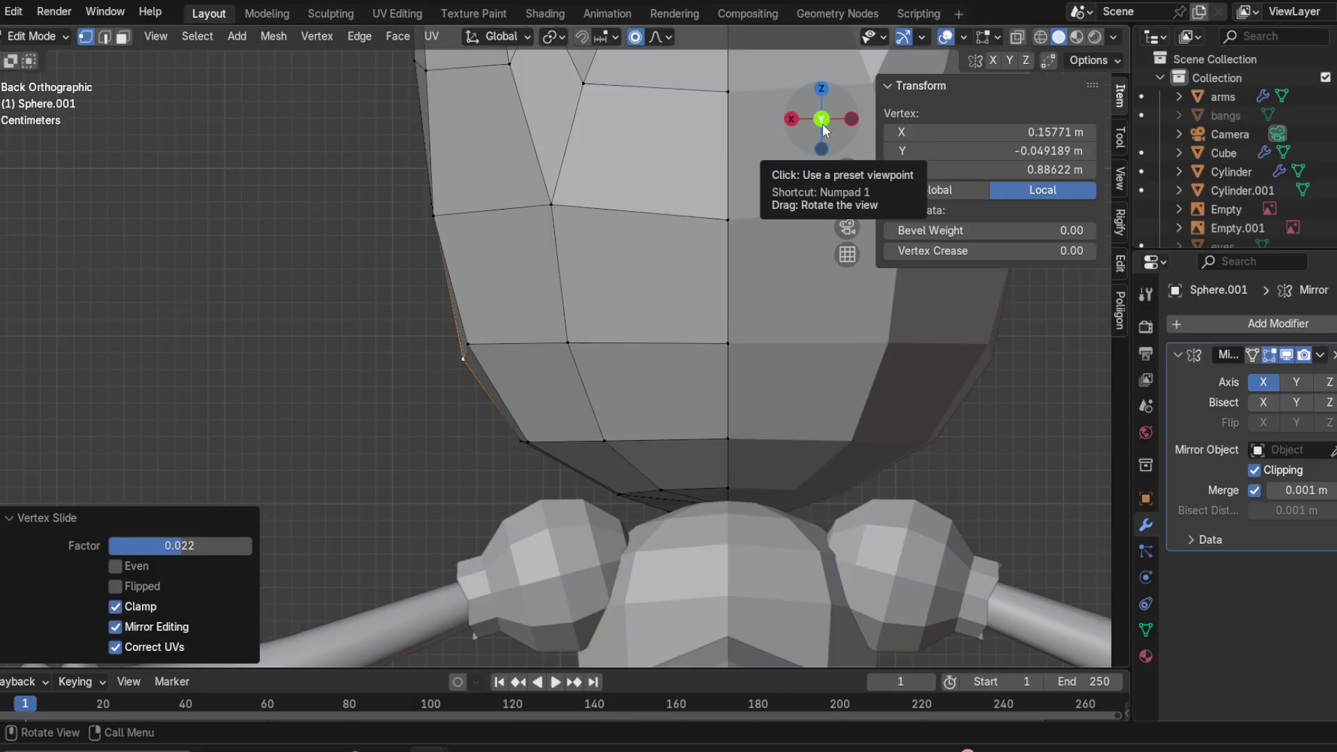
click(823, 128)
scroll(620, 371, down, 3)
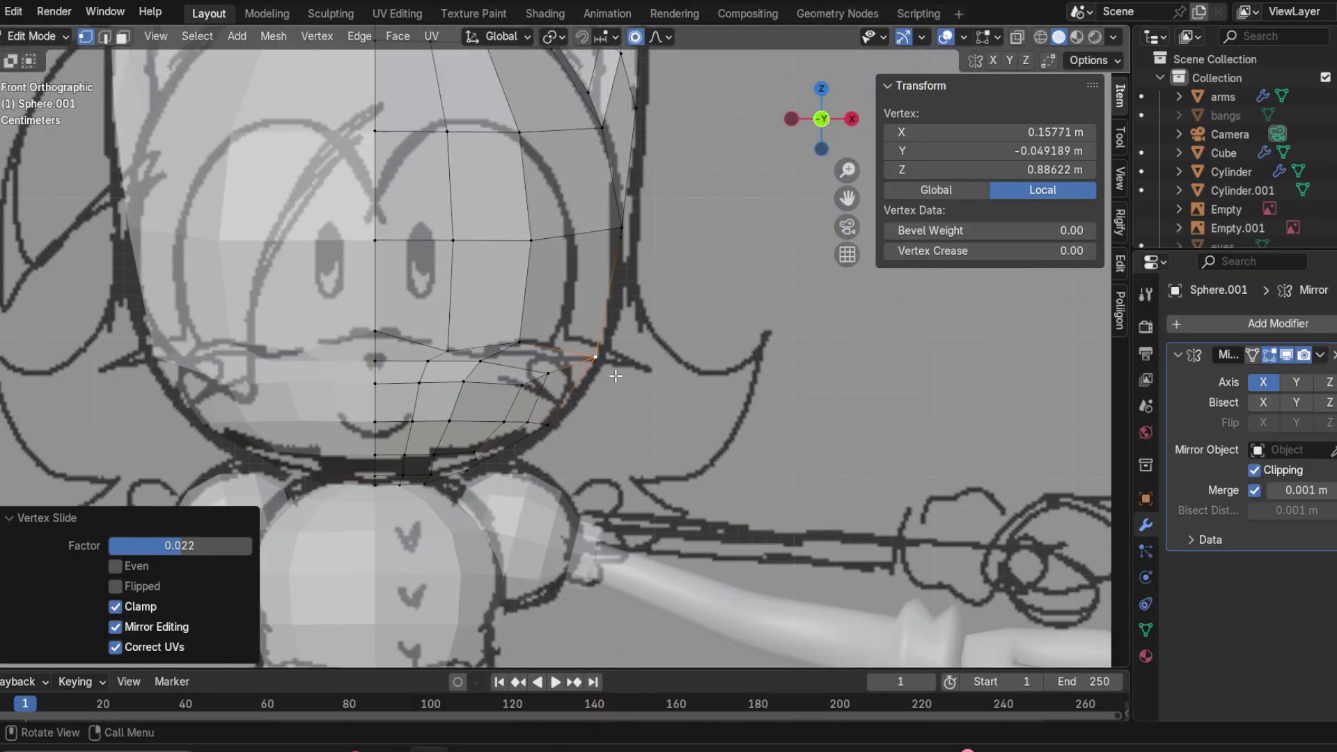
Step: Slide the upper muzzle edge vertex below the eye outward toward the cheek, first by a factor of 0.170 and again by 0.083
mouse_move(621, 370)
middle_down()
mouse_move(552, 522)
mouse_move(521, 534)
mouse_move(559, 485)
mouse_move(524, 347)
middle_up()
click(492, 350)
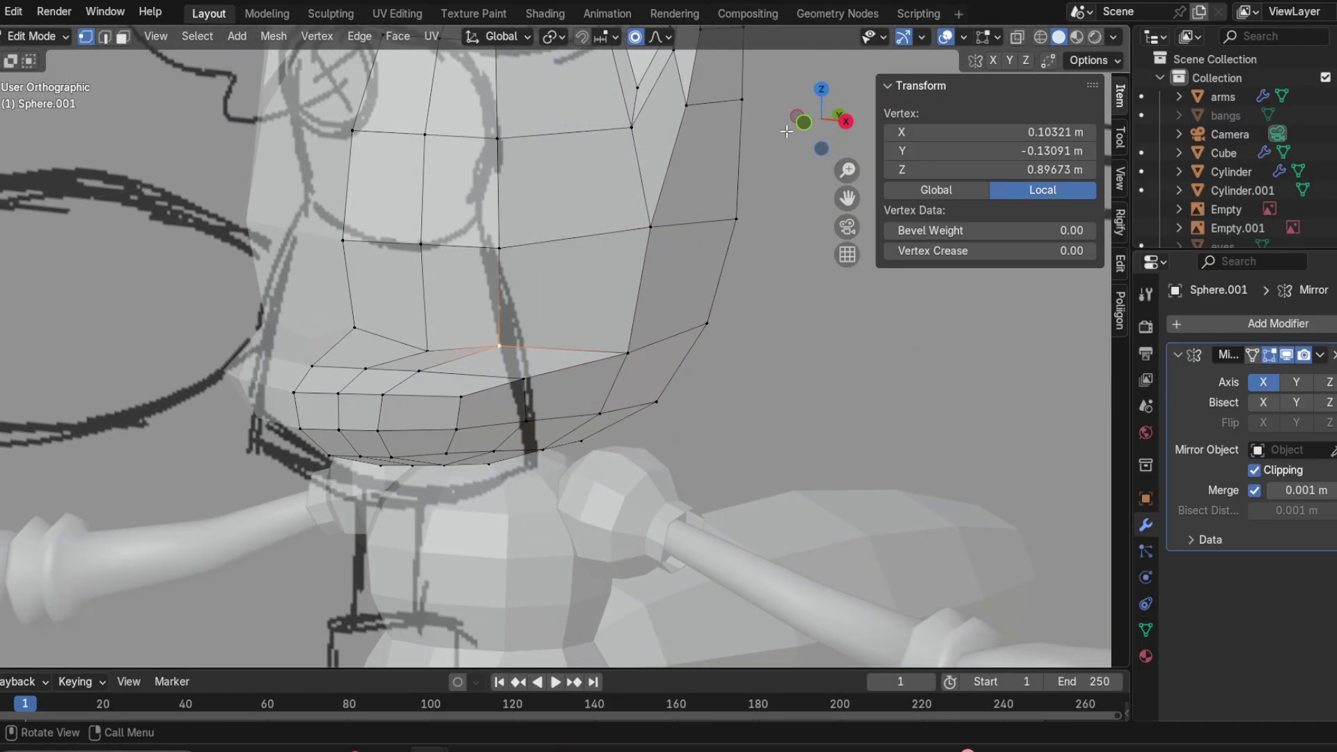
key(KP_1)
key(g)
key(g)
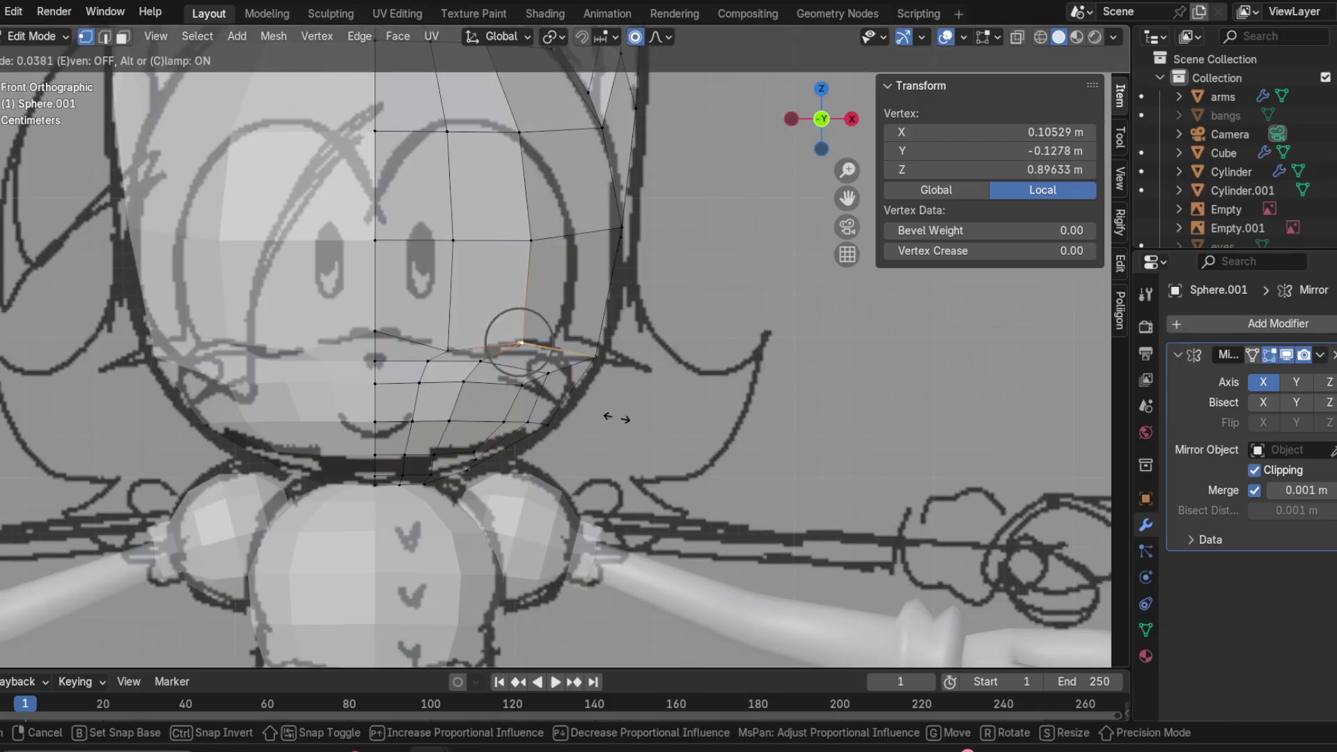
click(624, 420)
key(g)
key(g)
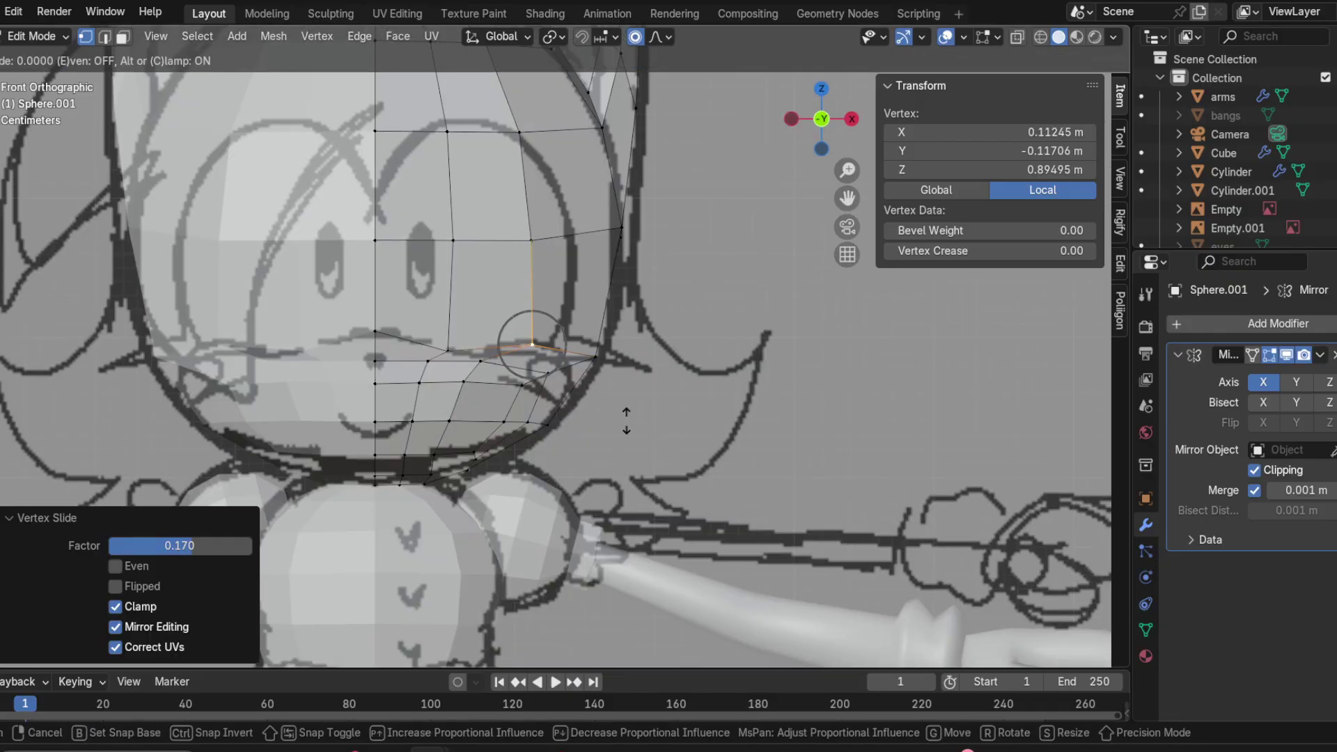
click(631, 421)
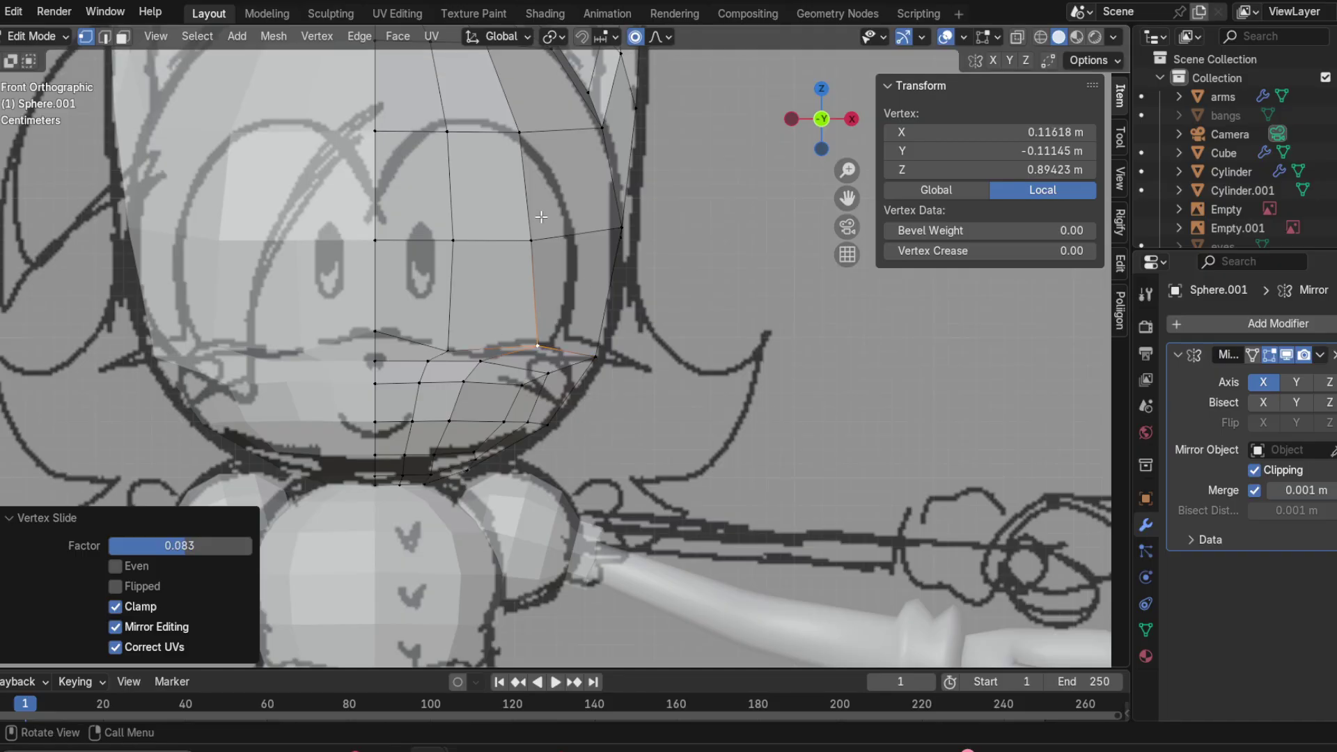
Step: Slide the two vertices above it outward toward the eye outline, by factors of 0.151 at eye level and 0.172 at the eye's top
click(531, 240)
key(g)
key(g)
click(546, 244)
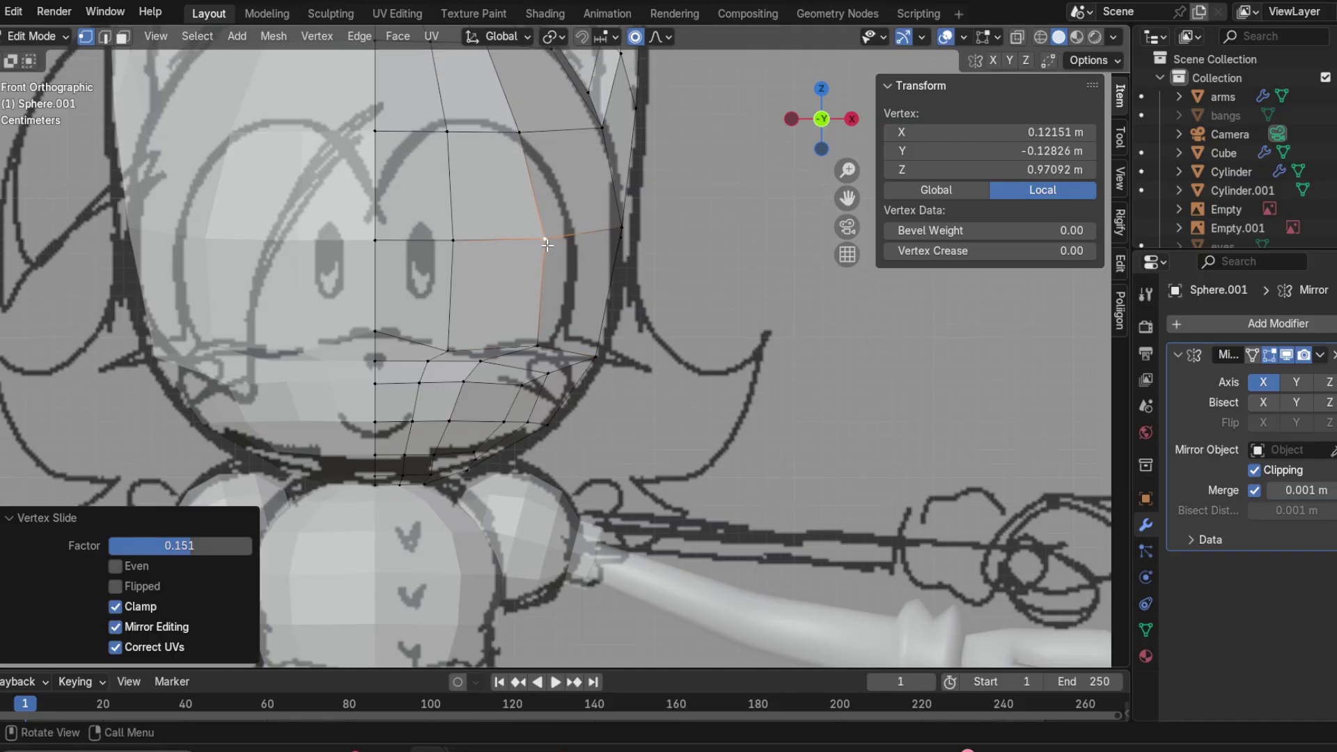
click(522, 129)
key(g)
key(g)
click(535, 131)
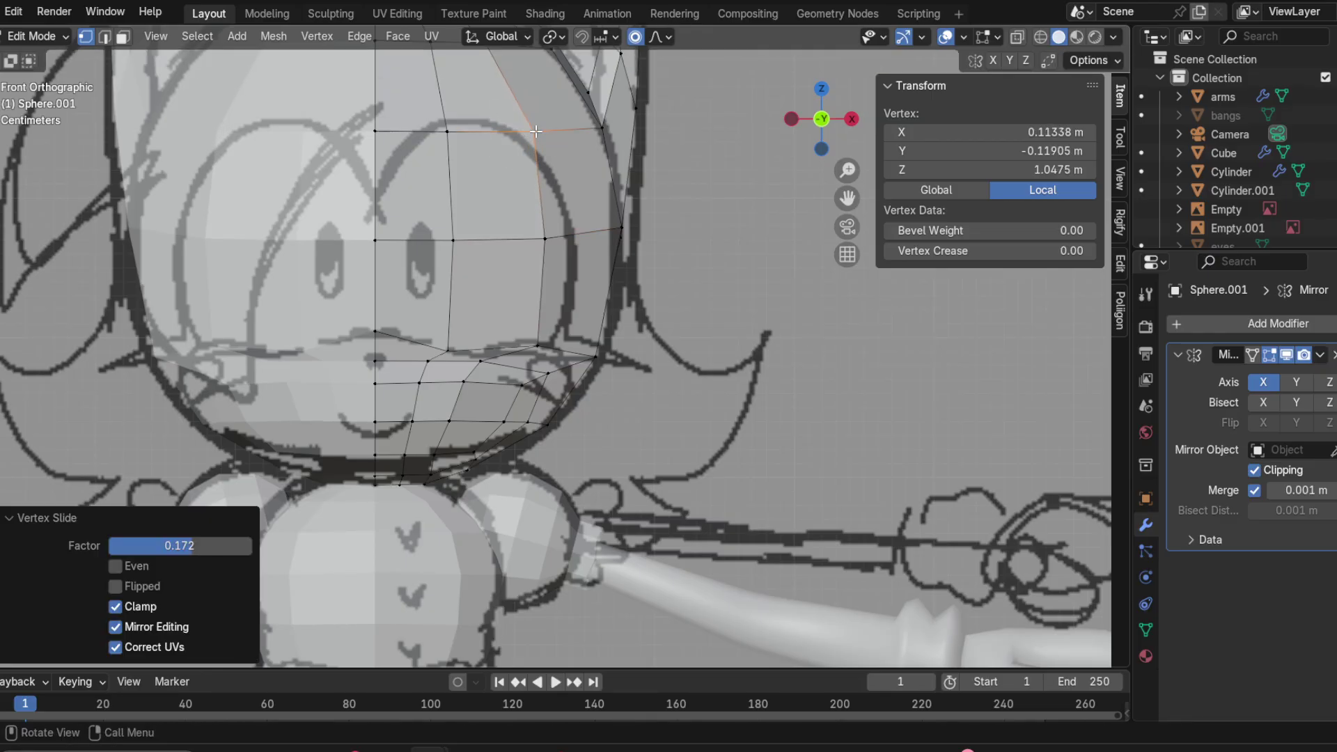
Step: Slide the new loop's eye-level vertex and the one above it slightly outward to space the face columns evenly
click(449, 252)
key(g)
key(g)
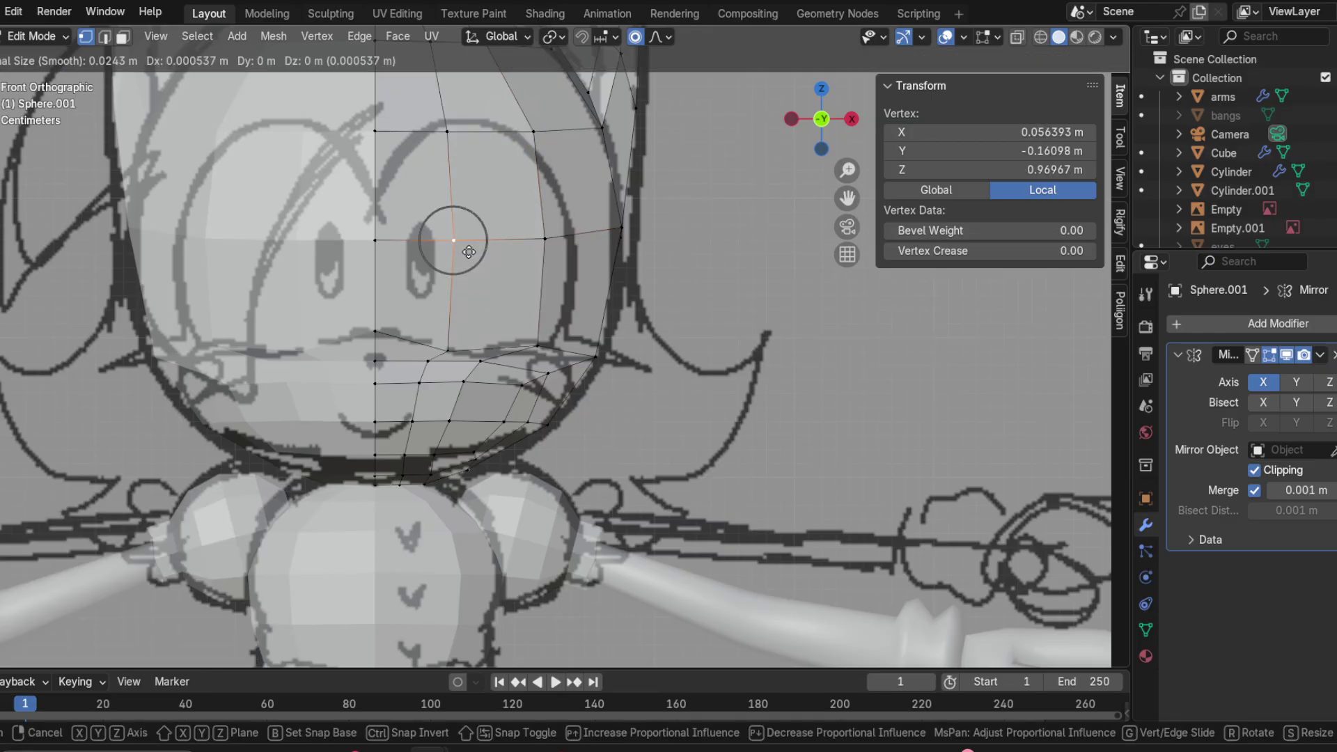
click(451, 128)
click(449, 129)
key(g)
key(g)
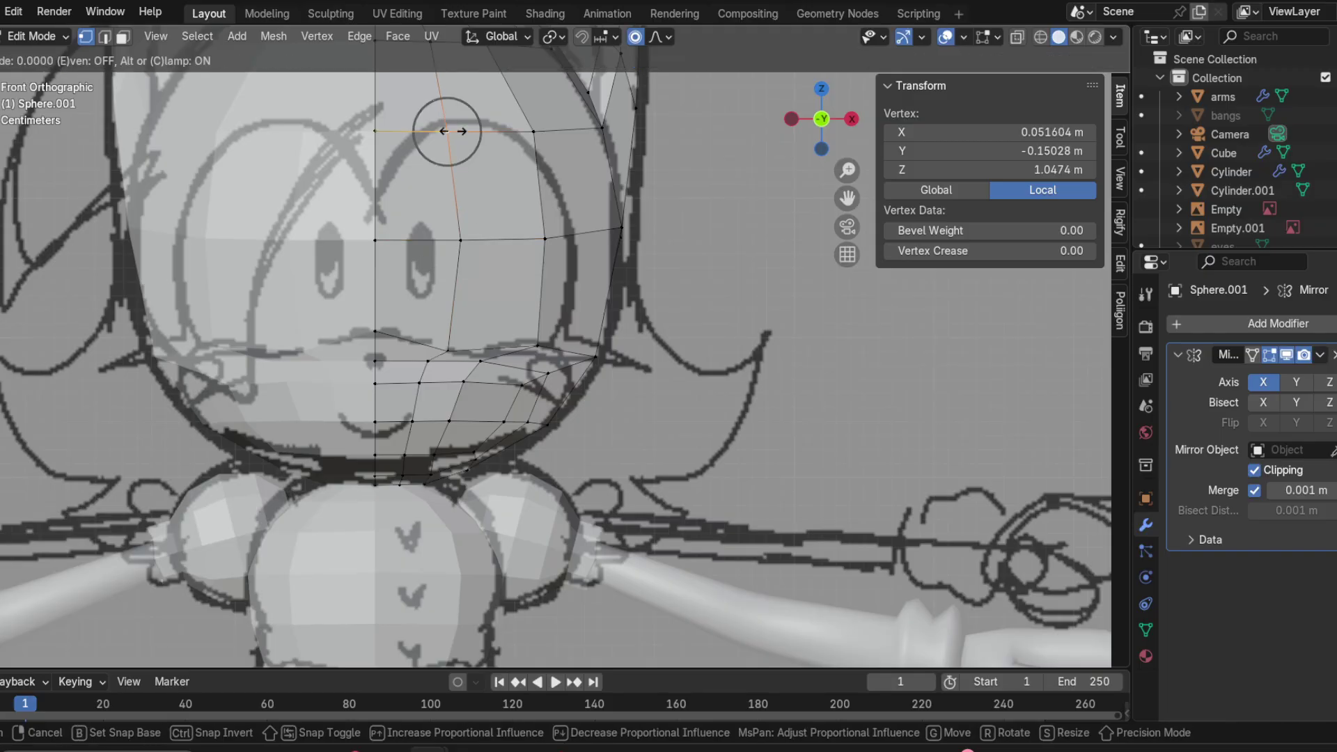
click(467, 133)
Step: Try sliding the forehead's centre-line vertex down by a factor of 0.745 to where the eye outlines meet, and undo it
click(384, 127)
key(g)
key(g)
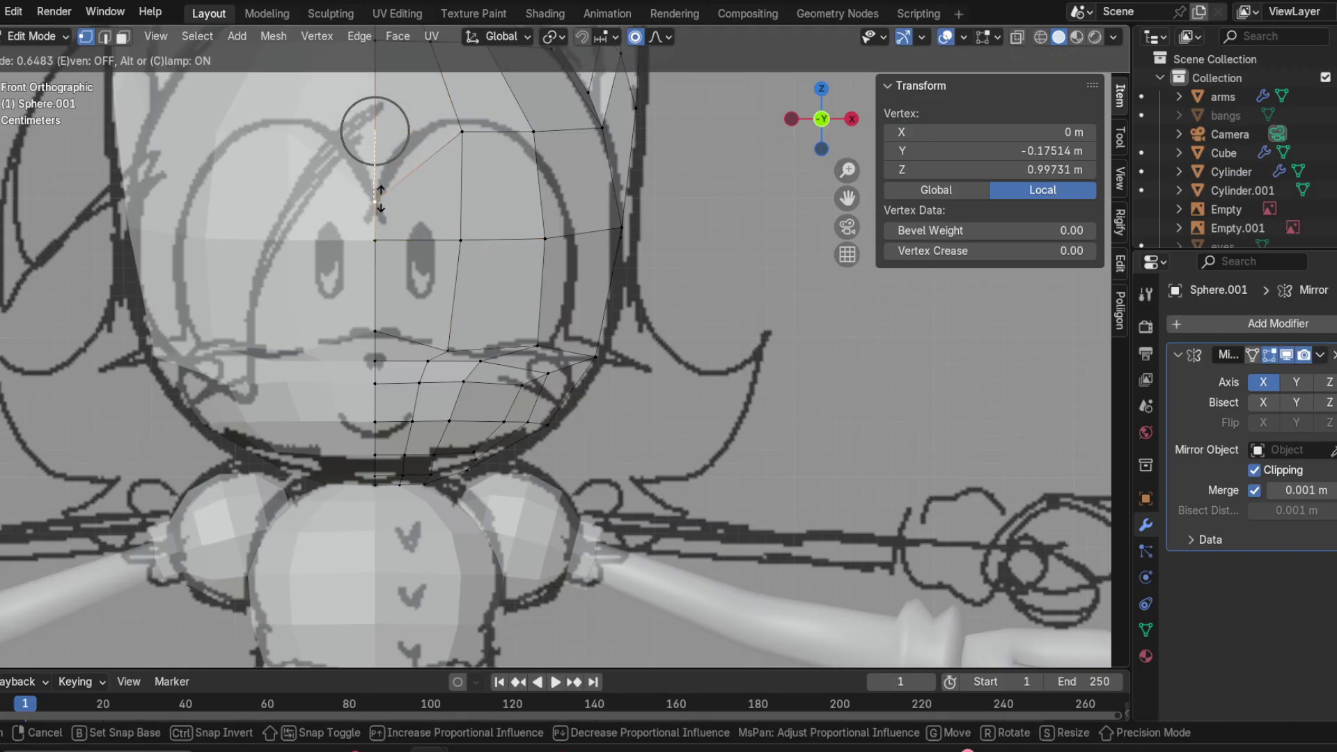
click(381, 207)
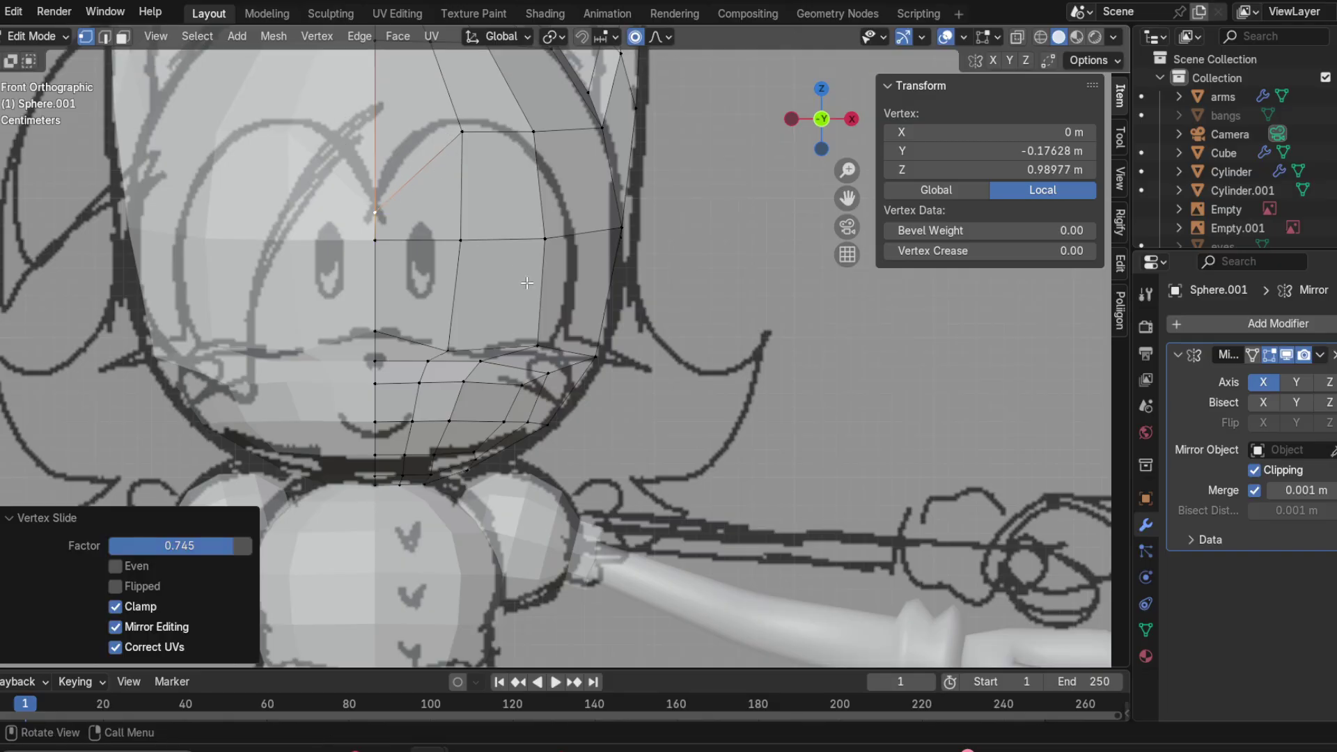
key(ctrl+z)
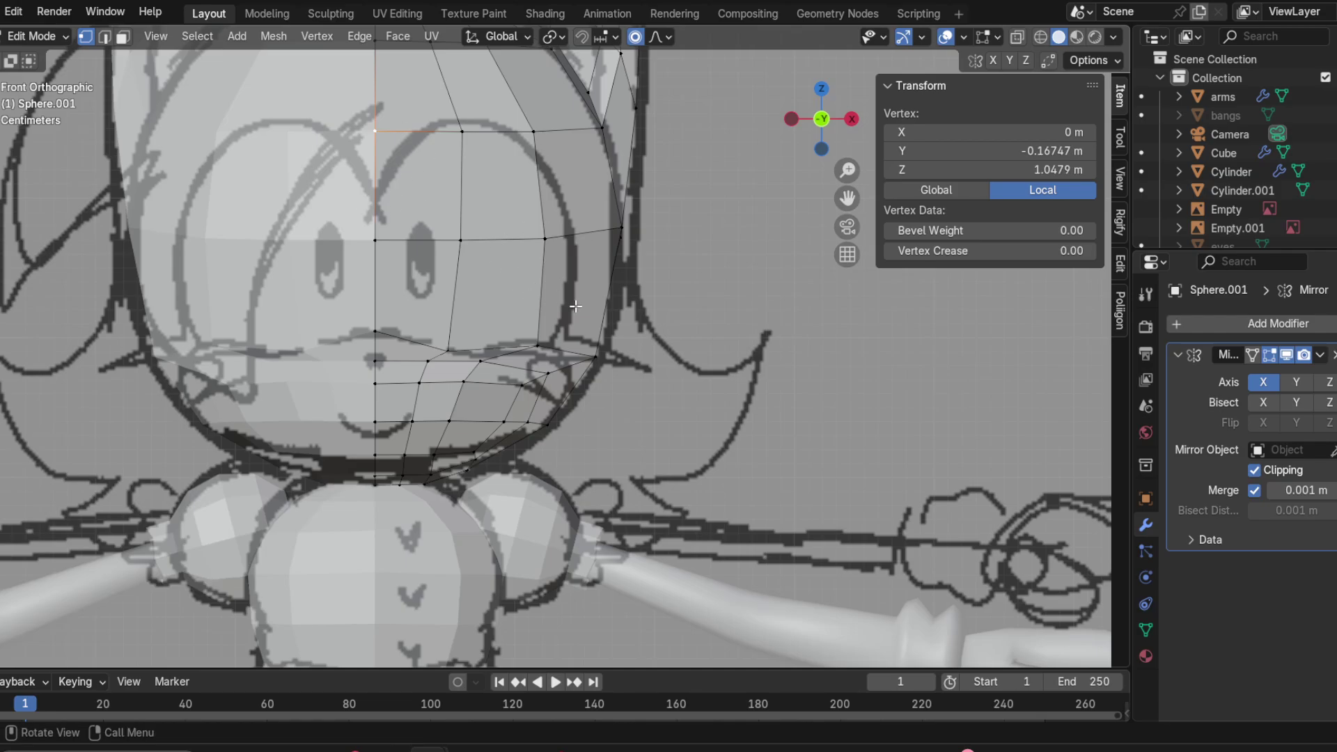
Step: In the right orthographic view, raise the centre-line vertex at the muzzle tip about 0.008 m along Z toward the sketched nose
middle_drag(331, 305, 523, 347)
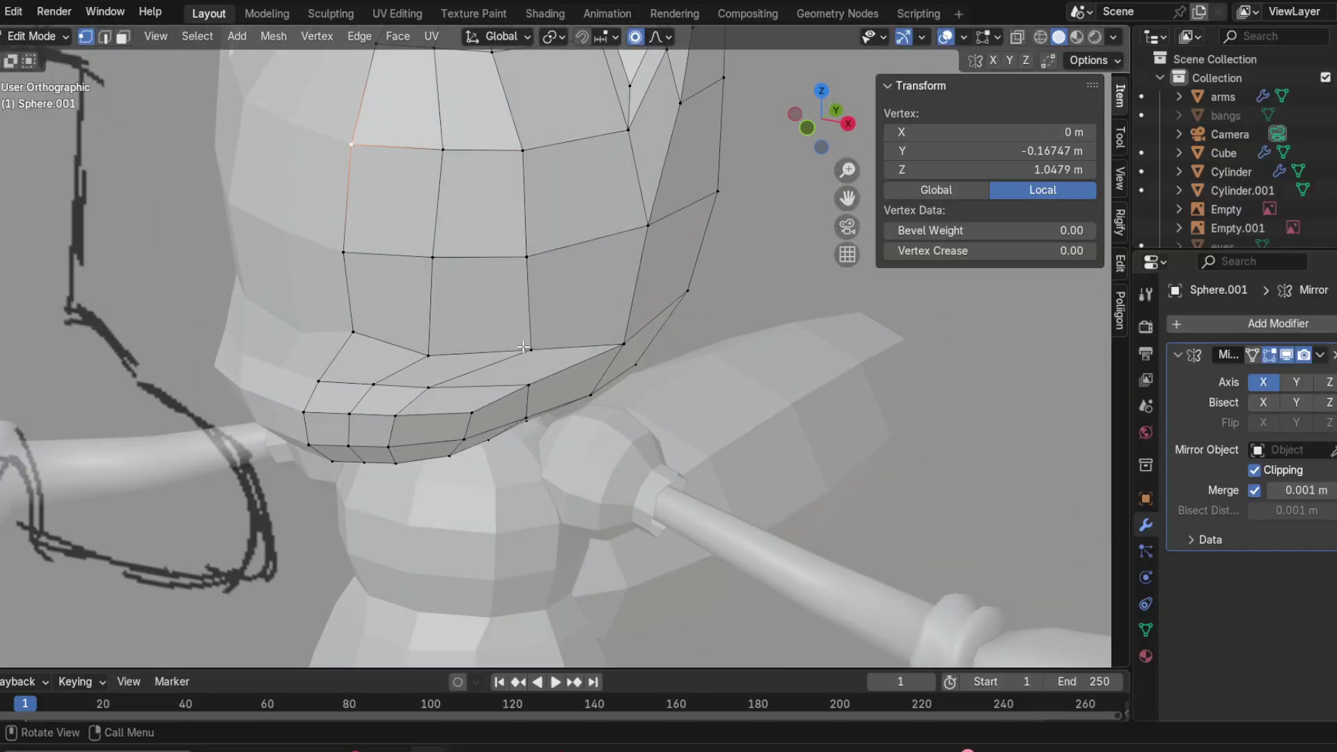
middle_drag(343, 346, 273, 304)
mouse_move(295, 334)
middle_down()
mouse_move(656, 301)
mouse_move(222, 318)
mouse_move(258, 324)
middle_up()
click(359, 356)
mouse_move(360, 357)
middle_down()
mouse_move(546, 432)
mouse_move(358, 367)
middle_up()
click(358, 367)
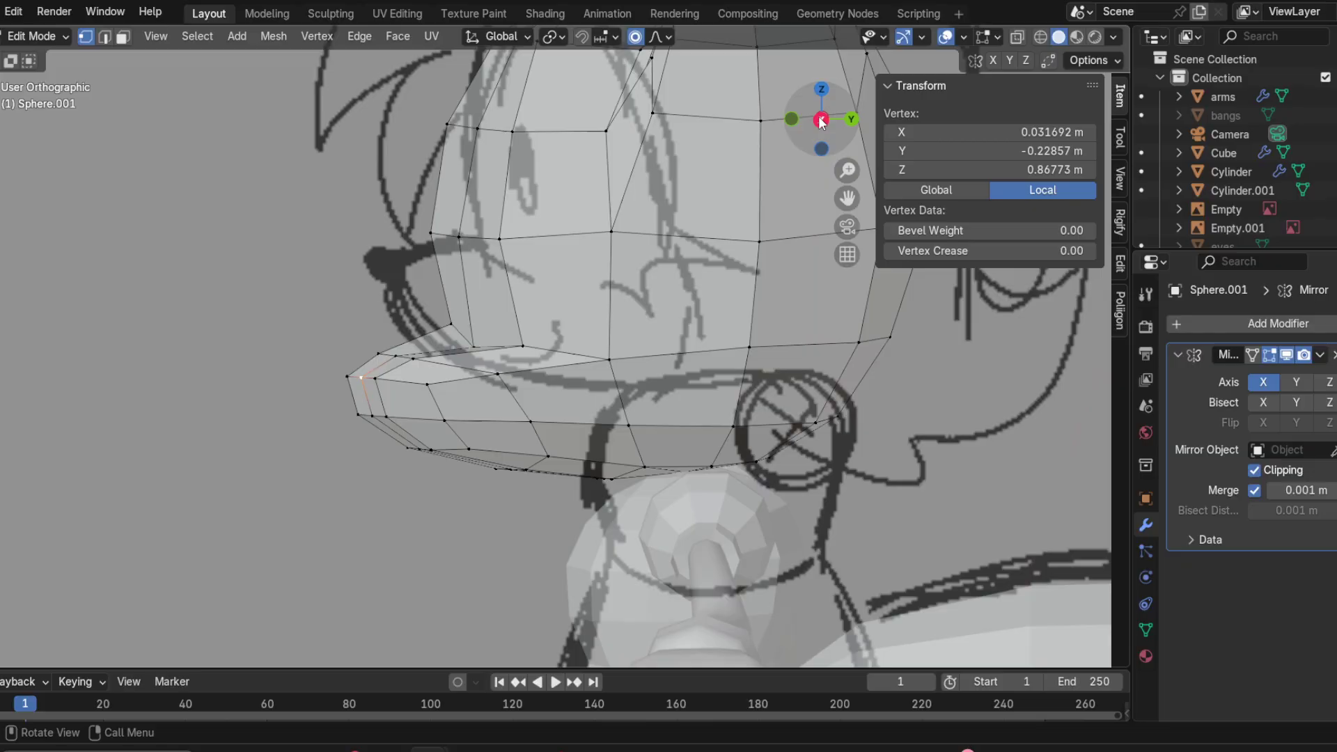
click(823, 121)
click(828, 123)
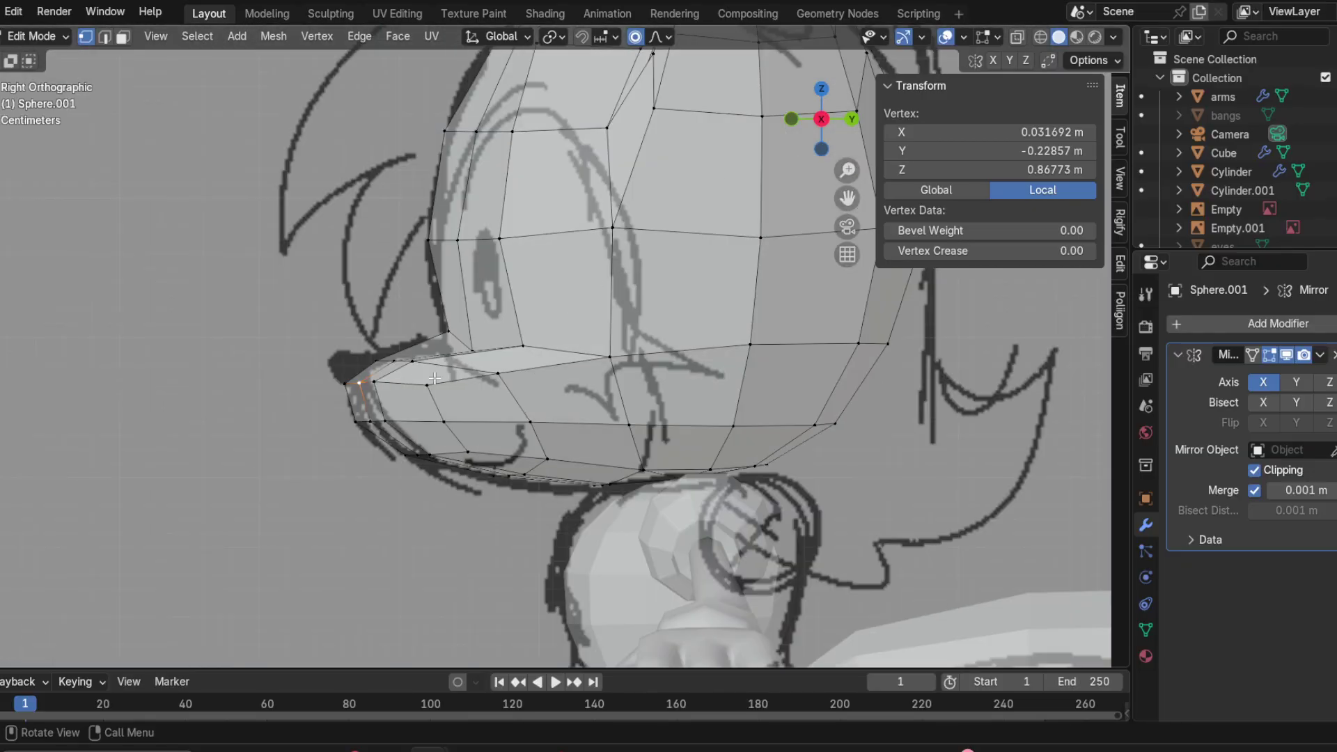
click(347, 382)
key(g)
key(z)
click(372, 377)
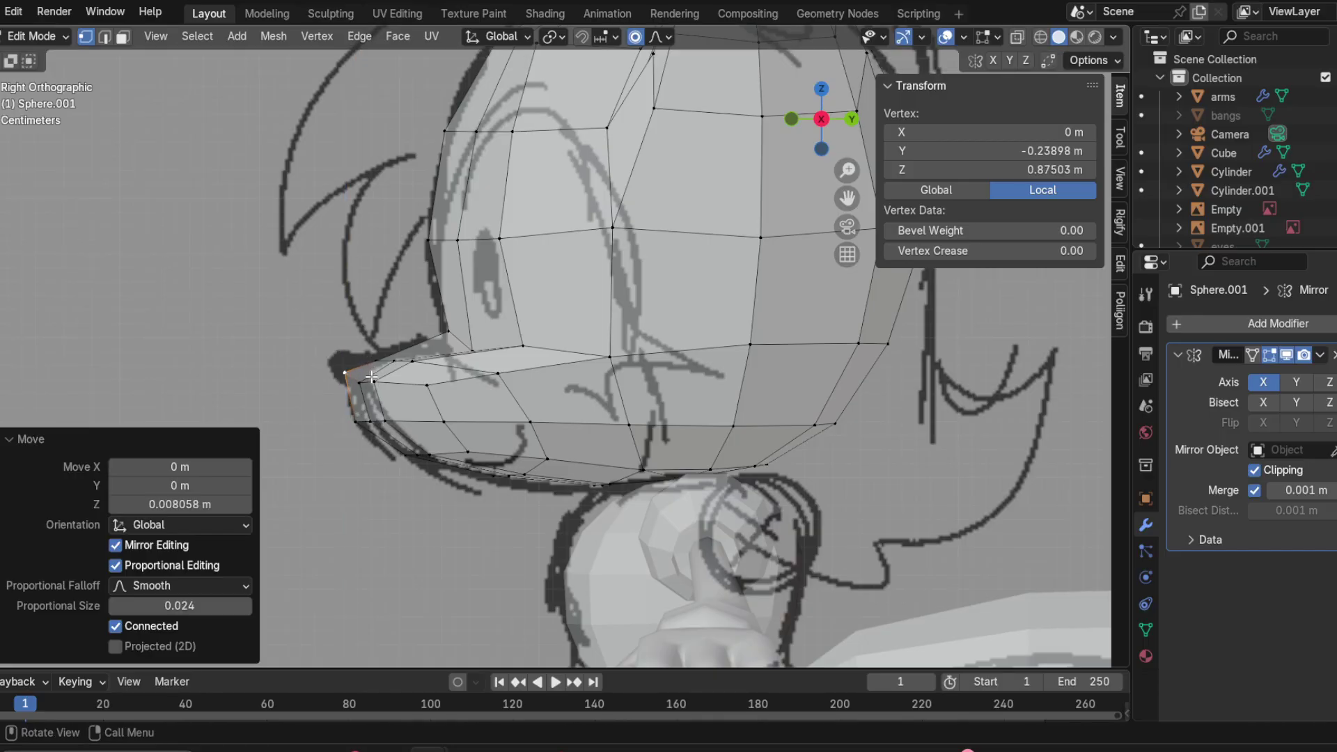
Step: Raise the first two vertices behind the muzzle tip along Z so the muzzle's upper edge follows the sketched nose
click(364, 380)
key(g)
key(z)
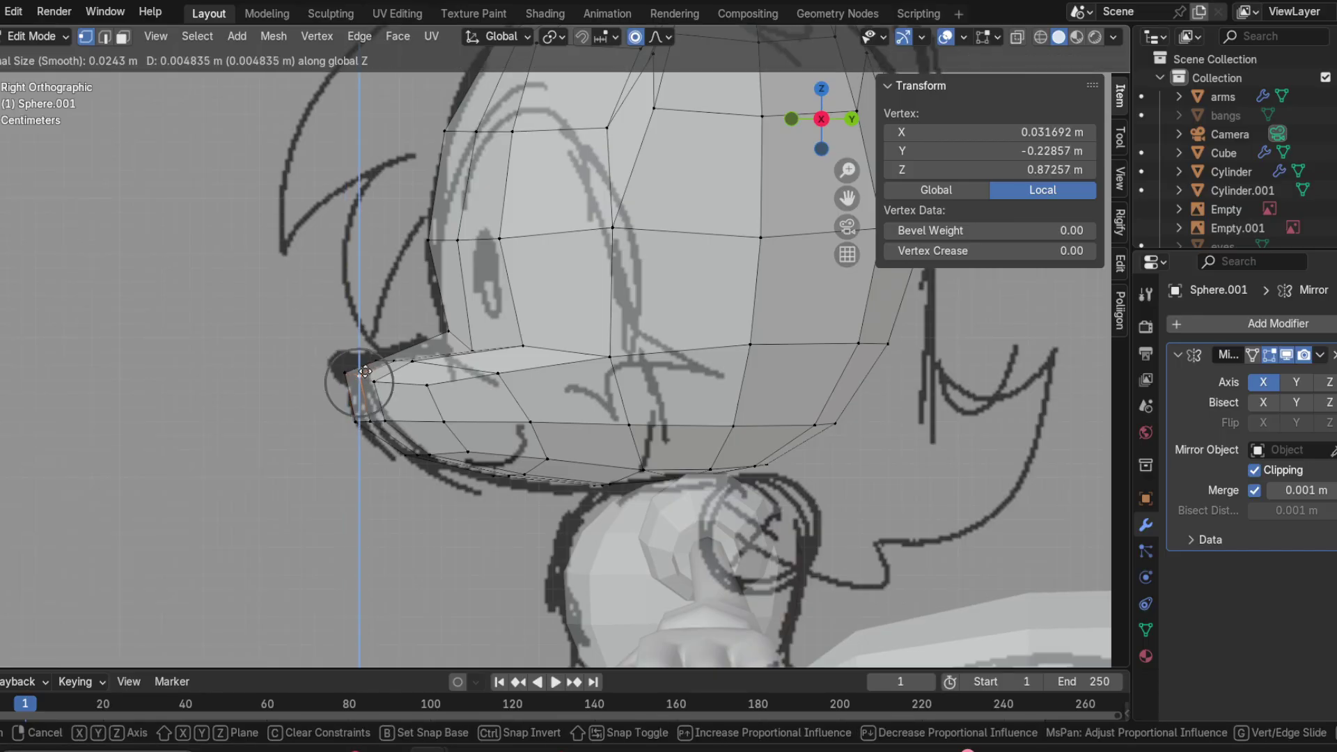
click(365, 372)
click(381, 379)
key(g)
key(z)
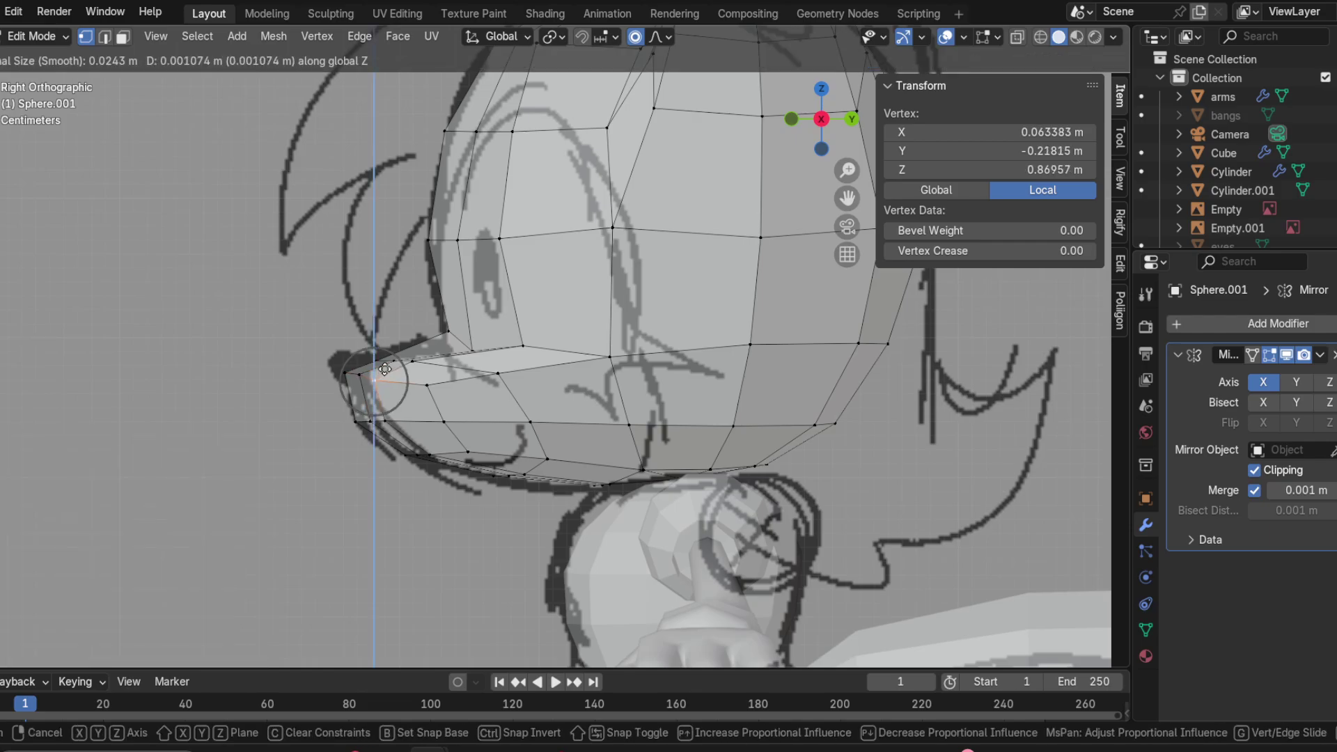
click(386, 367)
Step: Raise the third vertex behind the muzzle tip about 0.0075 m along Z to level that edge row
click(429, 381)
key(g)
key(z)
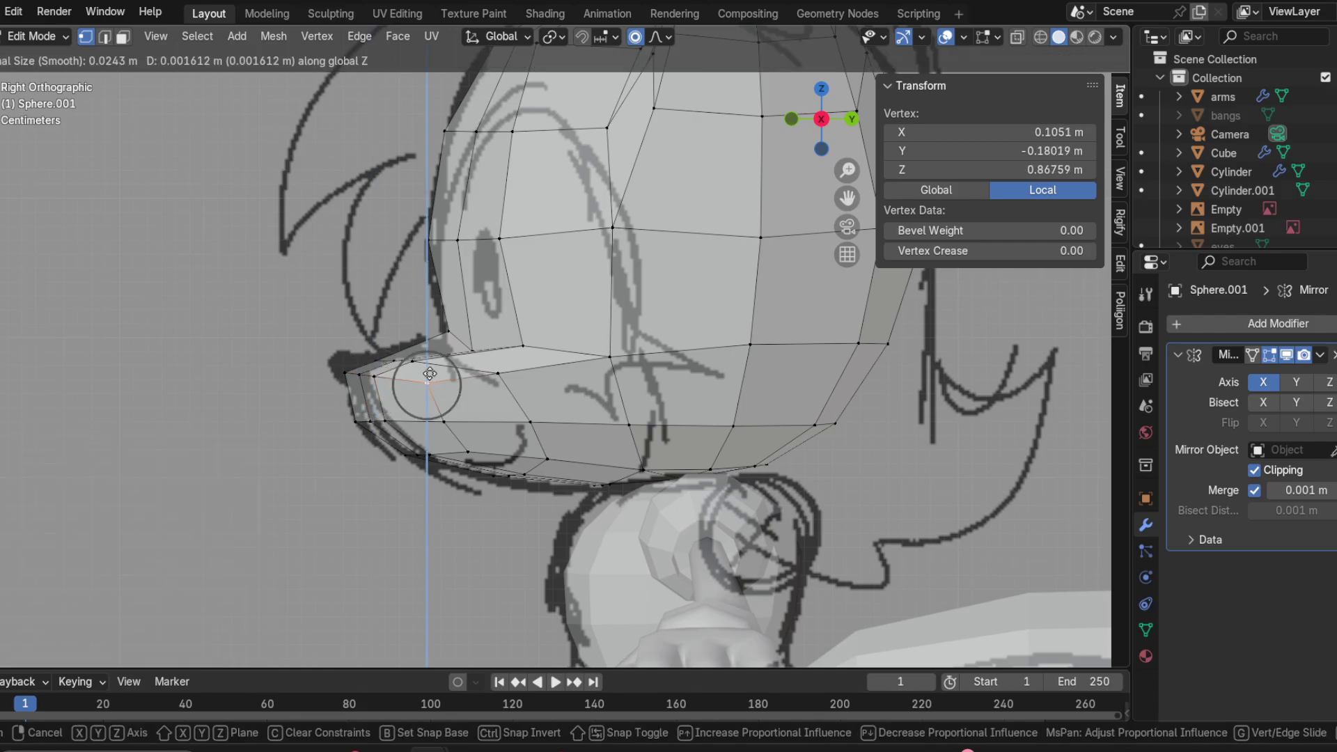
click(428, 365)
middle_drag(373, 378, 373, 376)
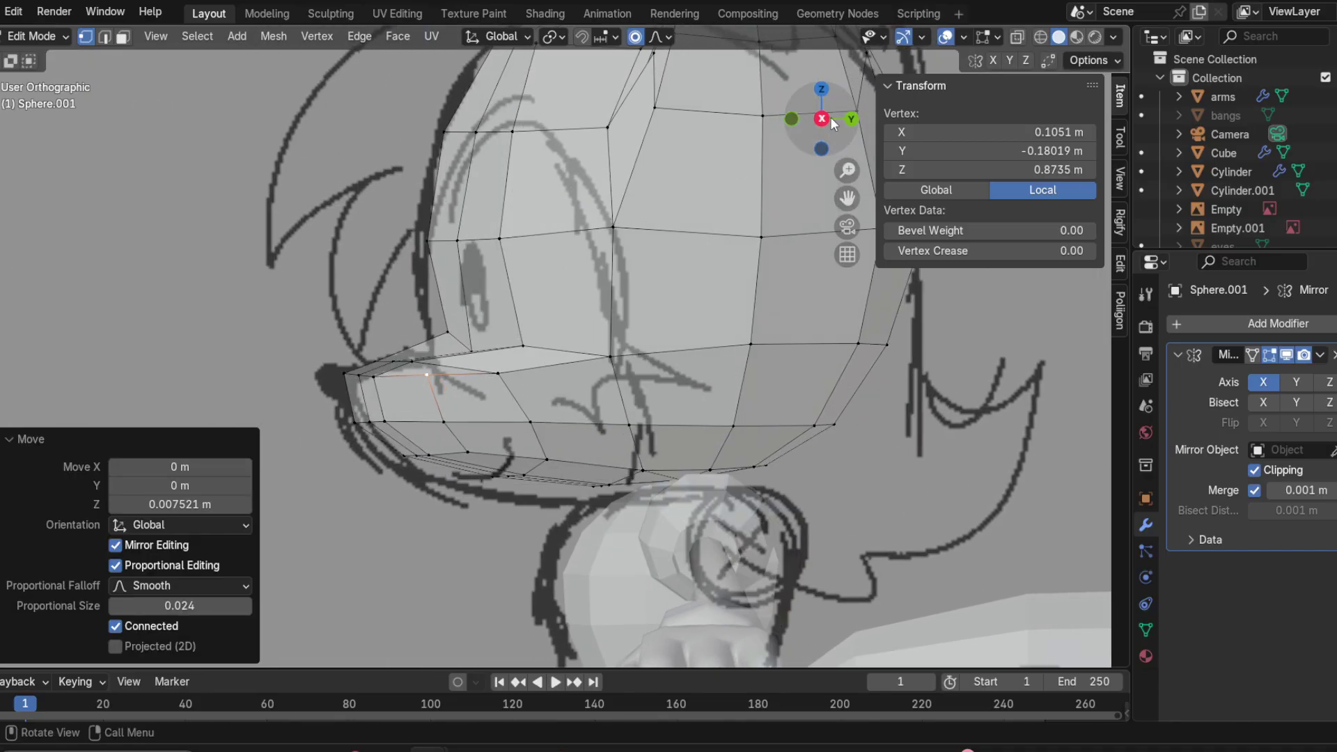
click(821, 118)
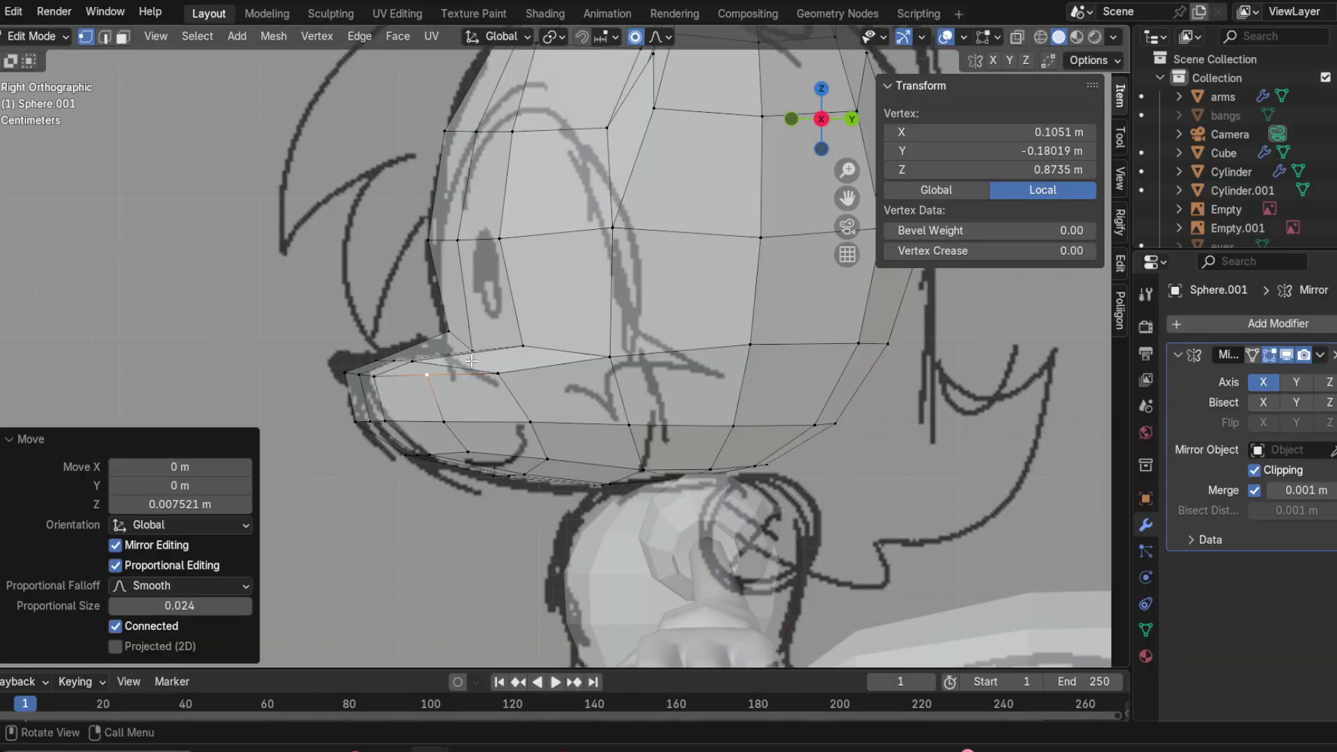
Step: Lower the row of vertices below the eye, where the face meets the muzzle, about 0.015 m along Z
drag(415, 314, 645, 372)
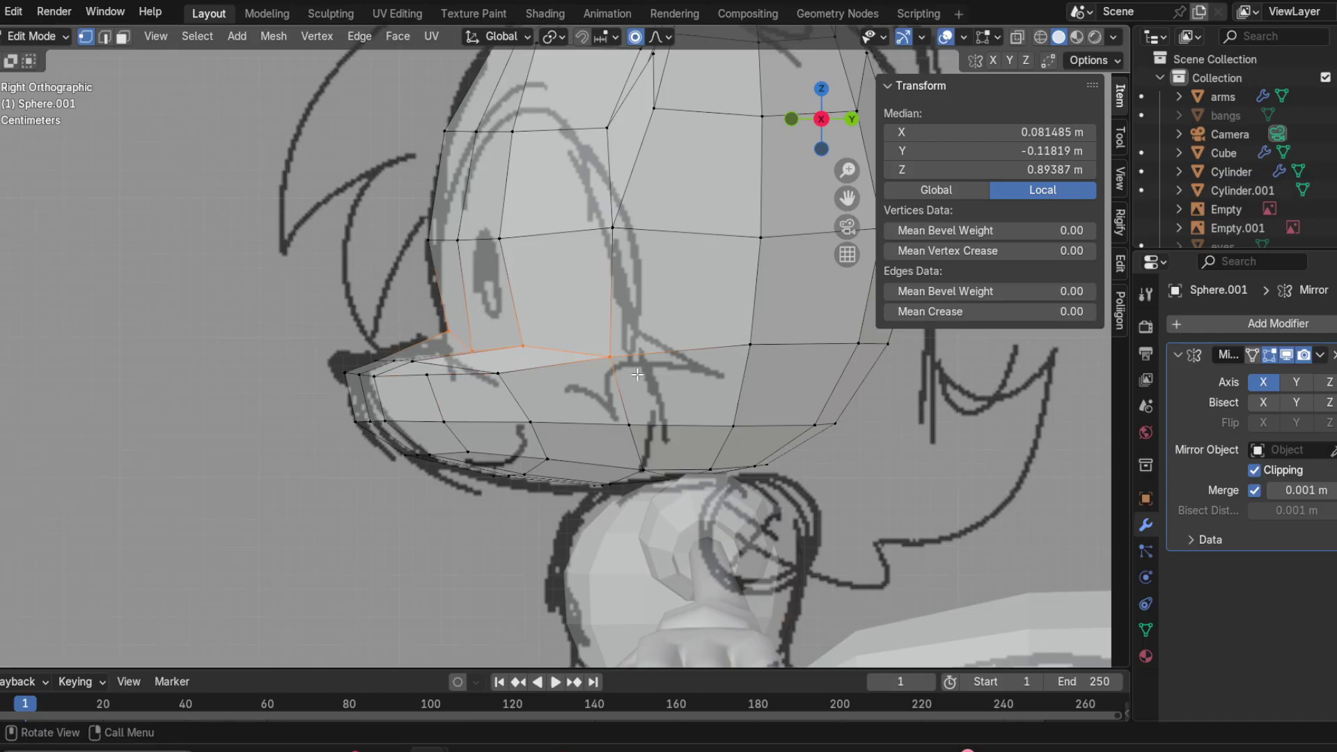
key(g)
key(z)
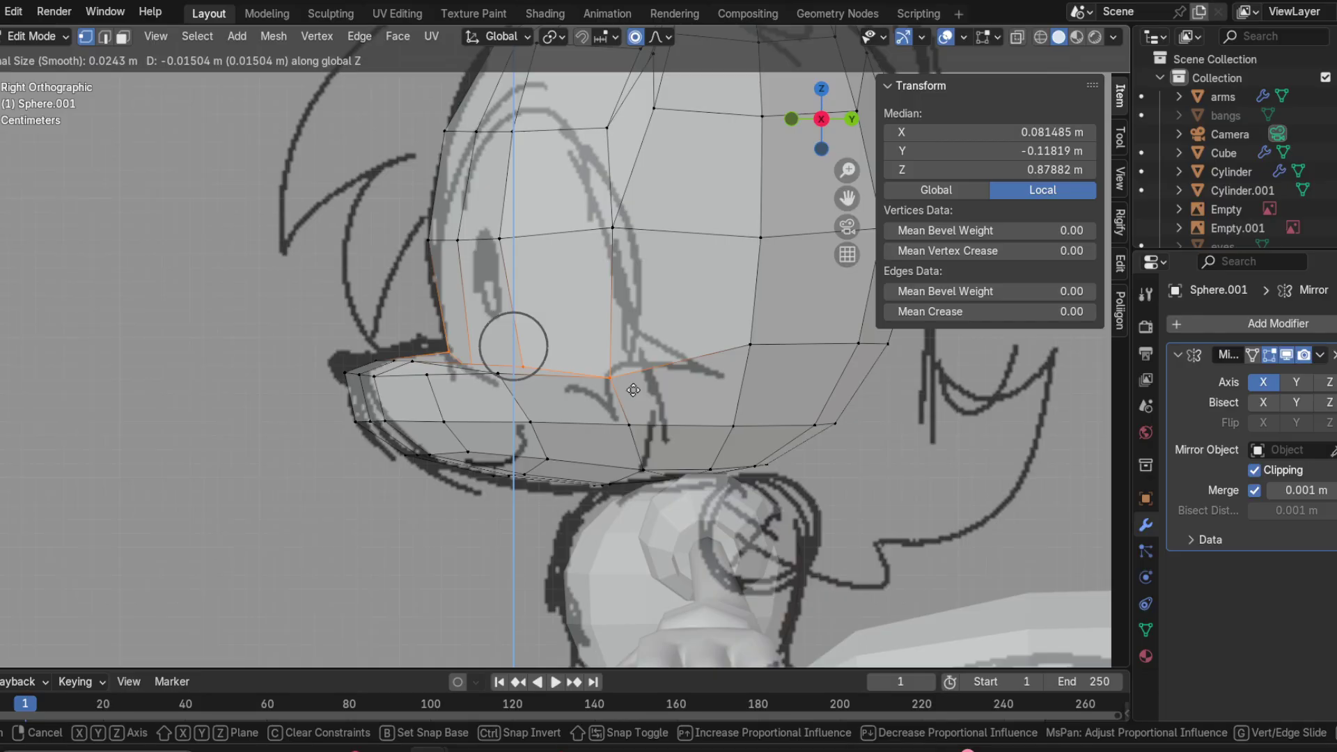
click(633, 390)
key(ctrl+z)
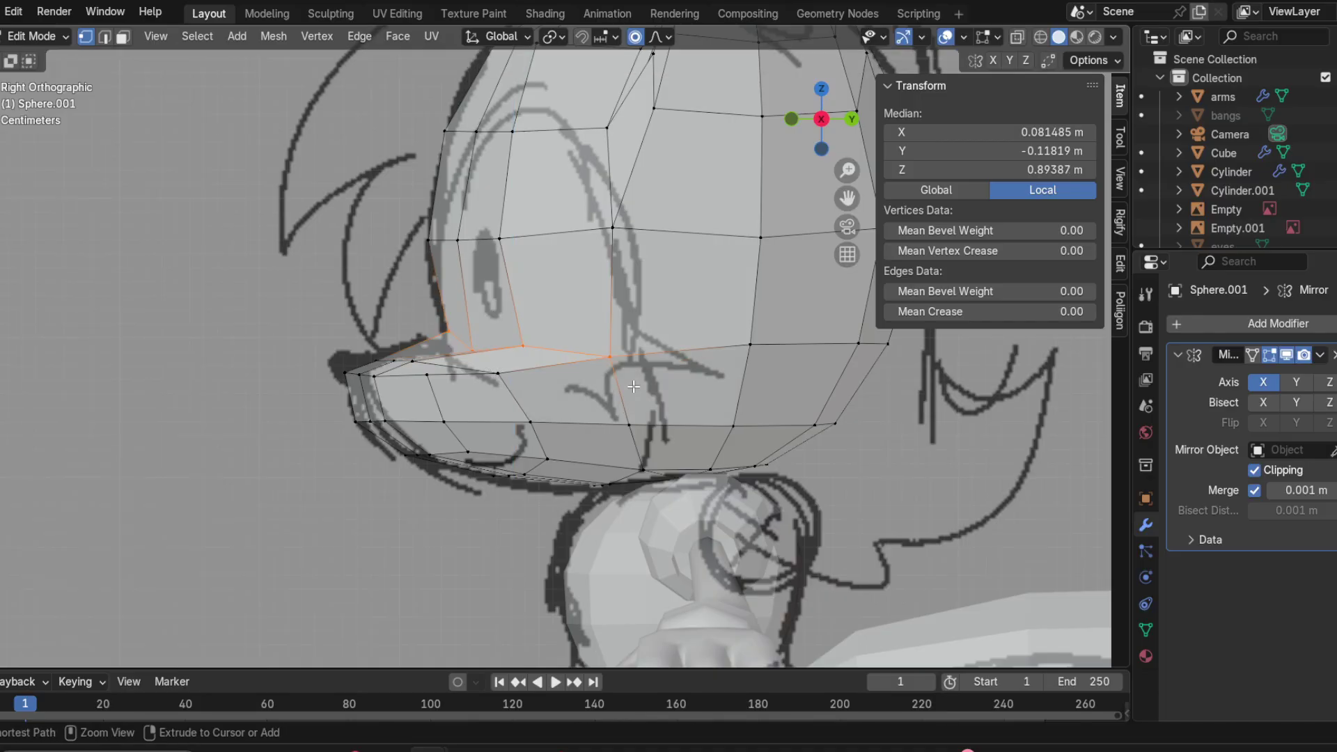
key(ctrl+shift+z)
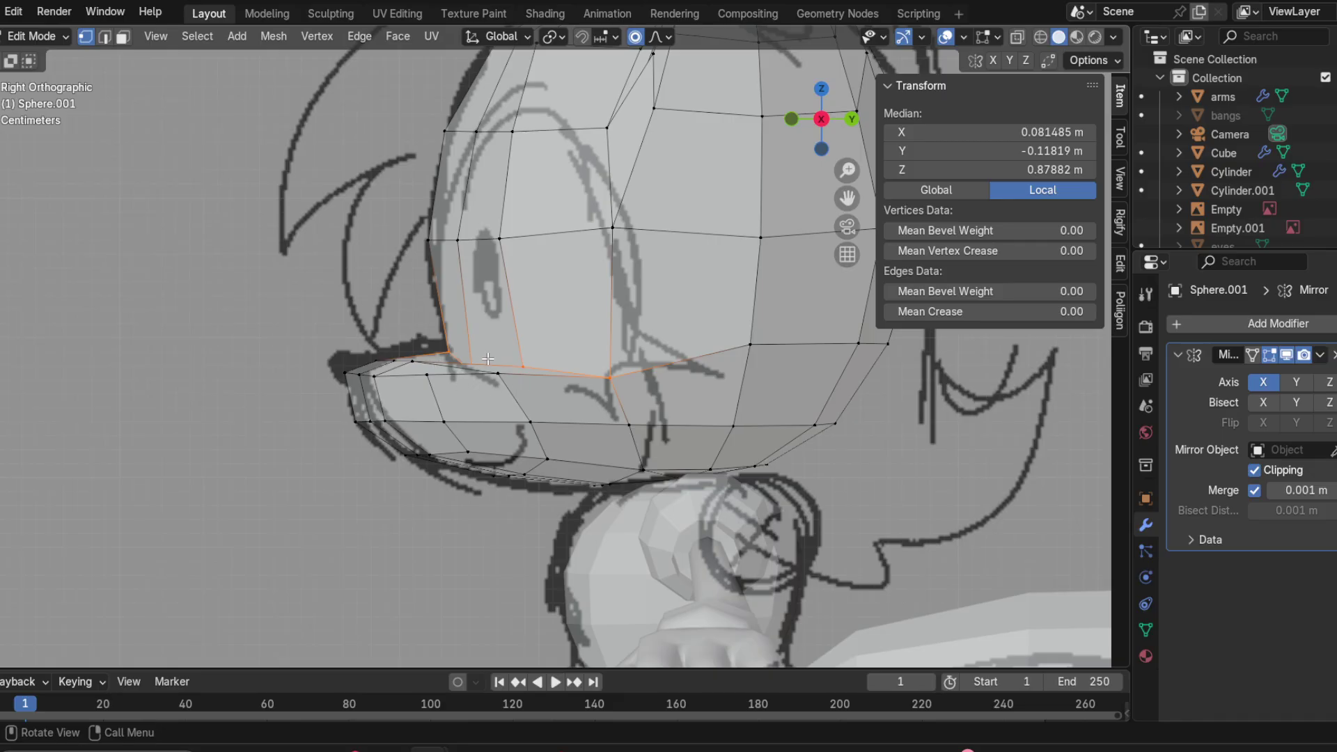
Step: Raise the row of vertices below the eye back up about 0.0027 m along Z
key(g)
key(z)
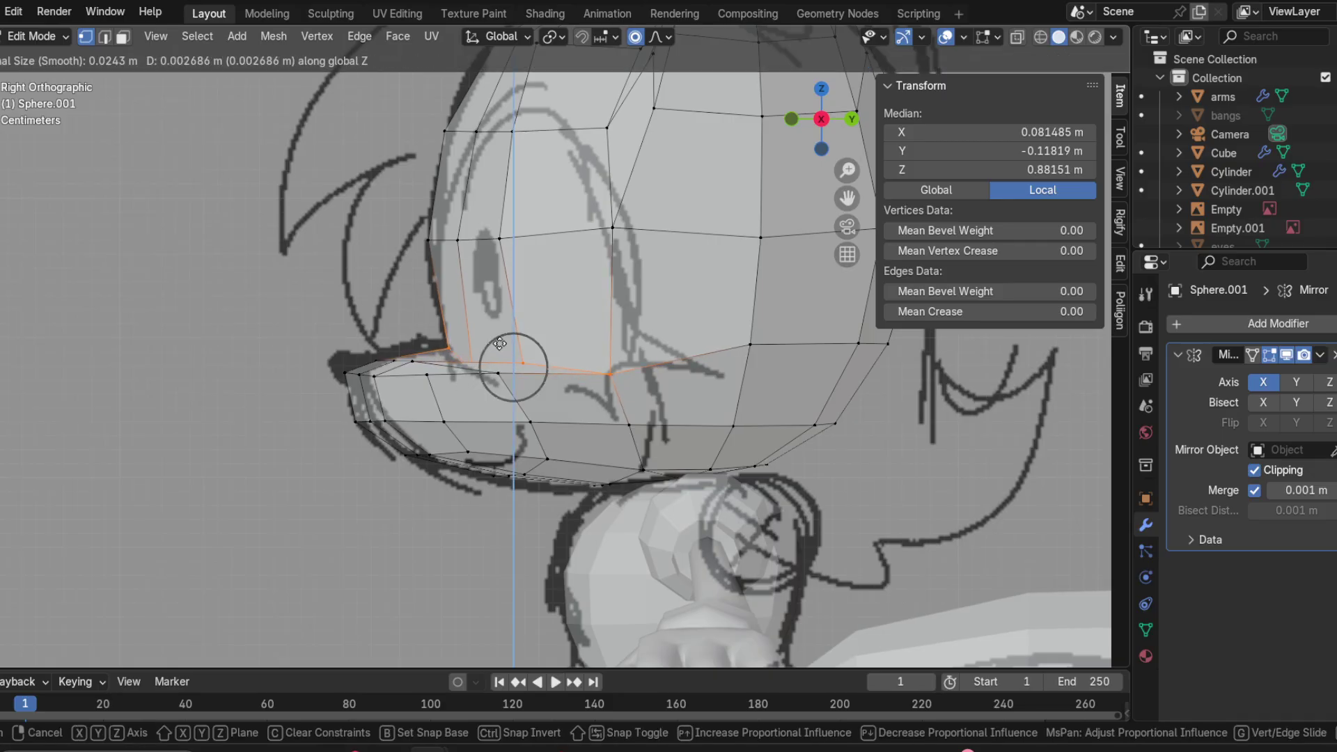
click(499, 344)
key(ctrl+z)
key(ctrl+shift+z)
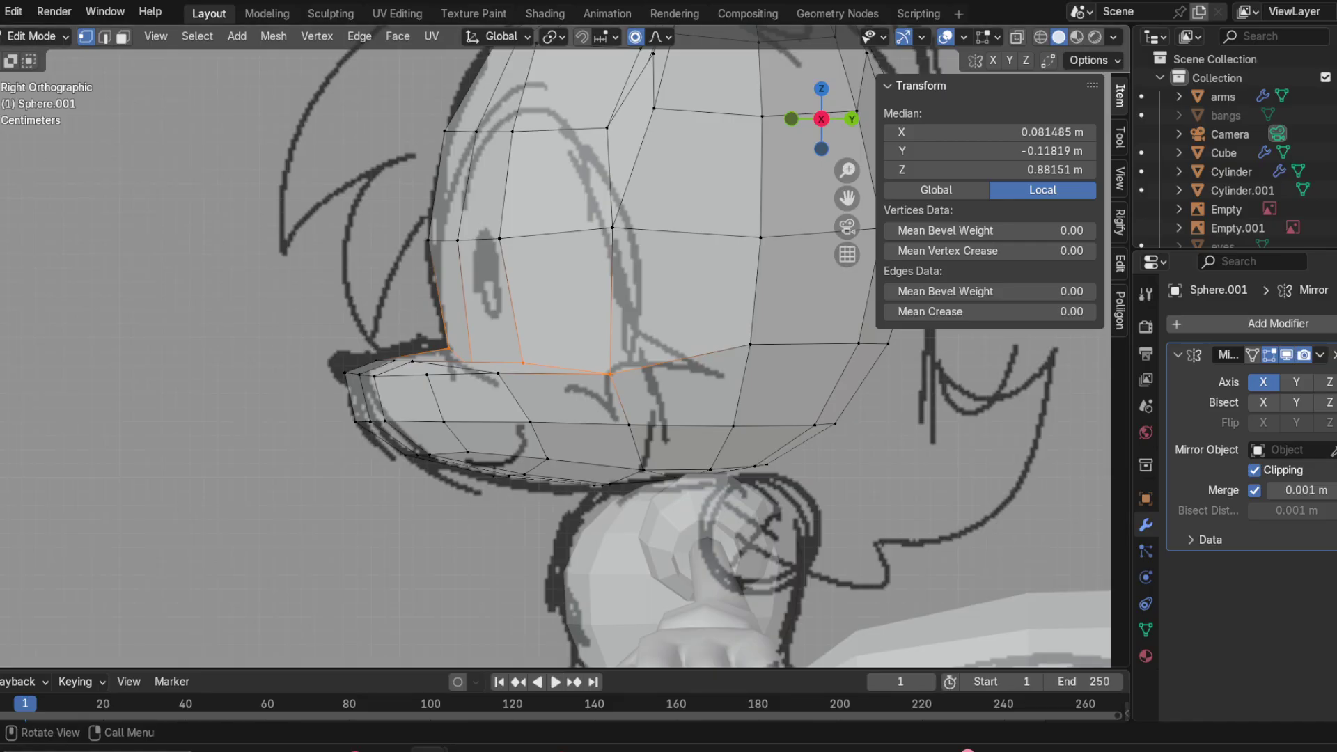
Step: Save the file and clear the vertex selection
click(1, 12)
click(12, 129)
click(325, 268)
Step: Examine the head's shape from the front and at an angle with overlays hidden, ending in the right orthographic view
middle_drag(330, 279, 846, 66)
click(843, 126)
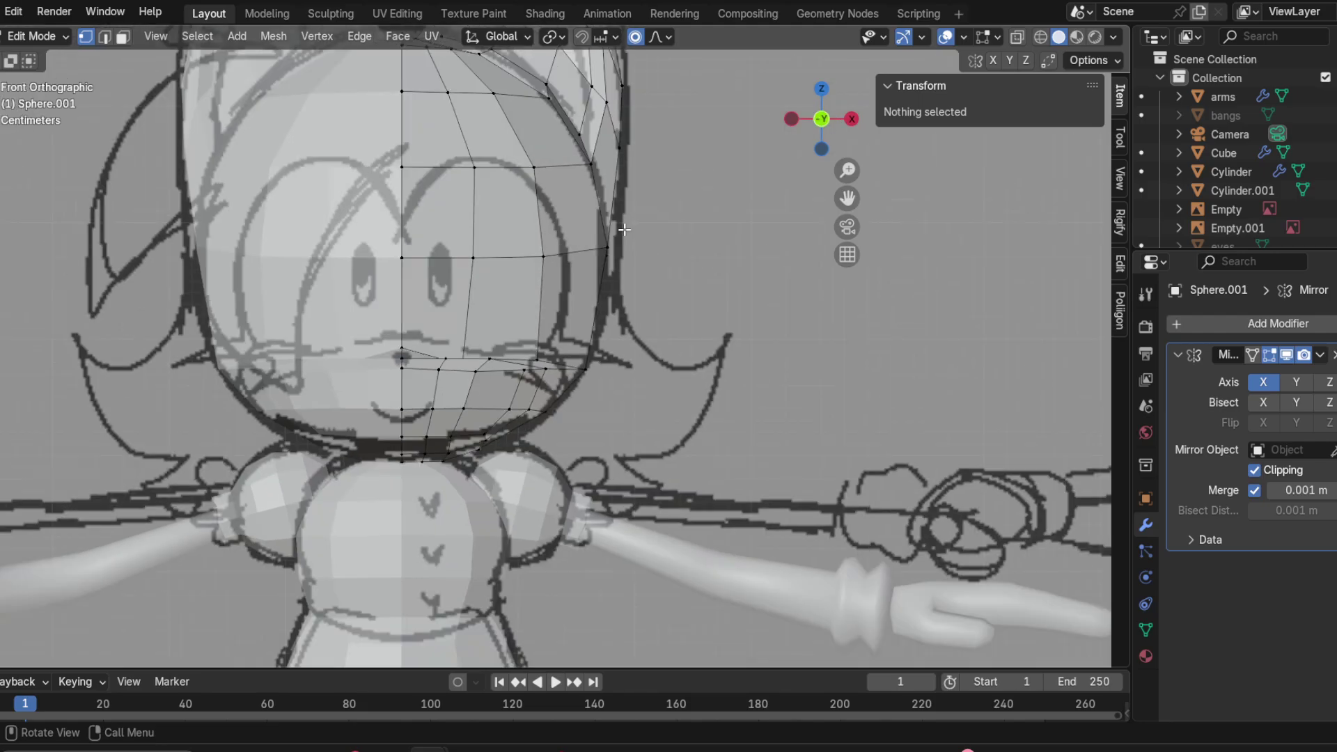
scroll(624, 229, down, 2)
click(946, 40)
mouse_move(748, 295)
middle_down()
mouse_move(441, 295)
mouse_move(675, 318)
mouse_move(800, 397)
mouse_move(887, 427)
mouse_move(943, 420)
mouse_move(940, 299)
mouse_move(633, 250)
mouse_move(362, 270)
mouse_move(659, 289)
middle_up()
scroll(675, 317, down, 2)
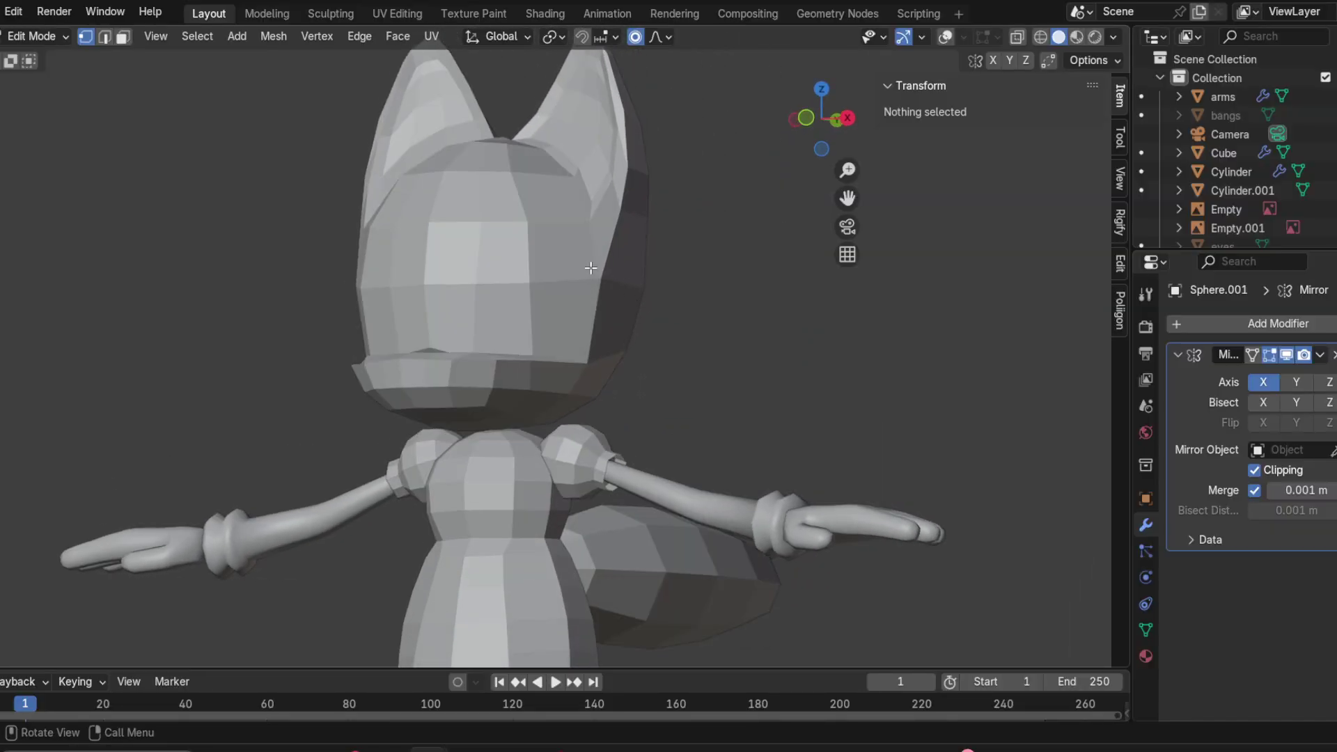
click(941, 39)
click(850, 119)
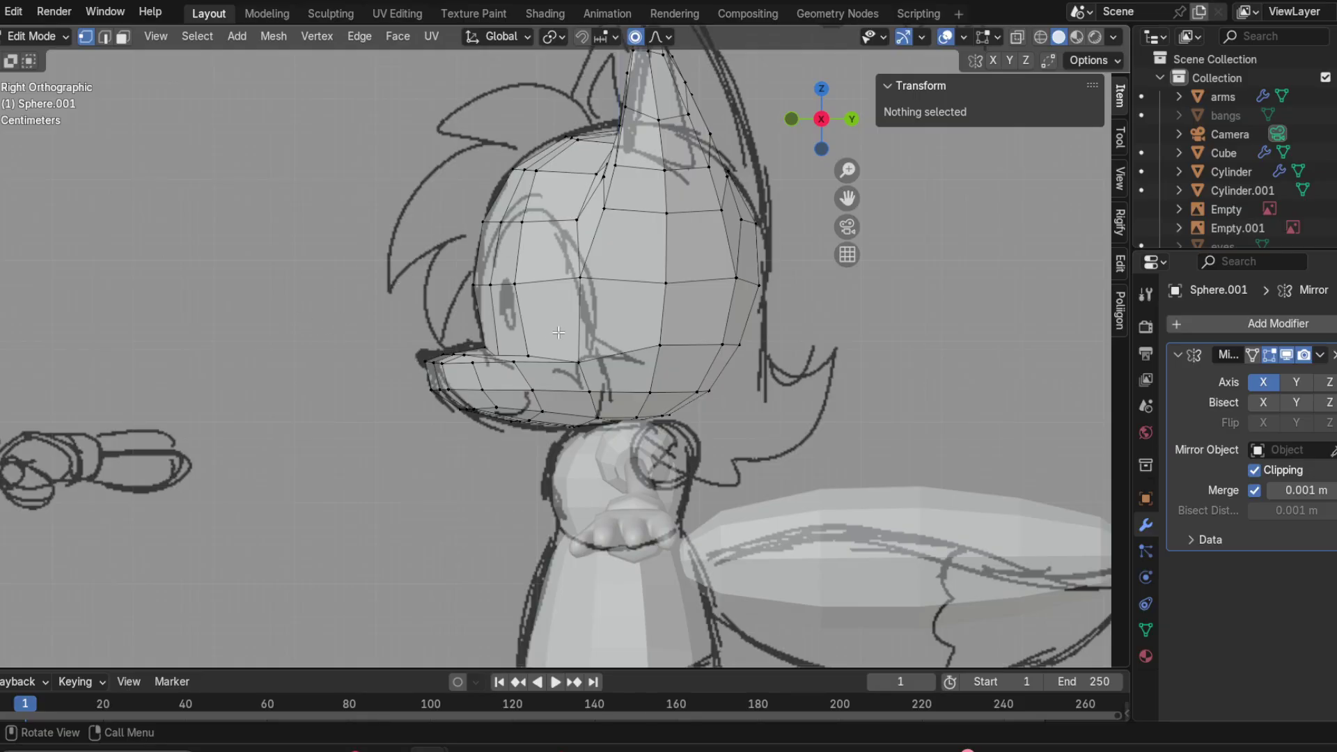
key(l)
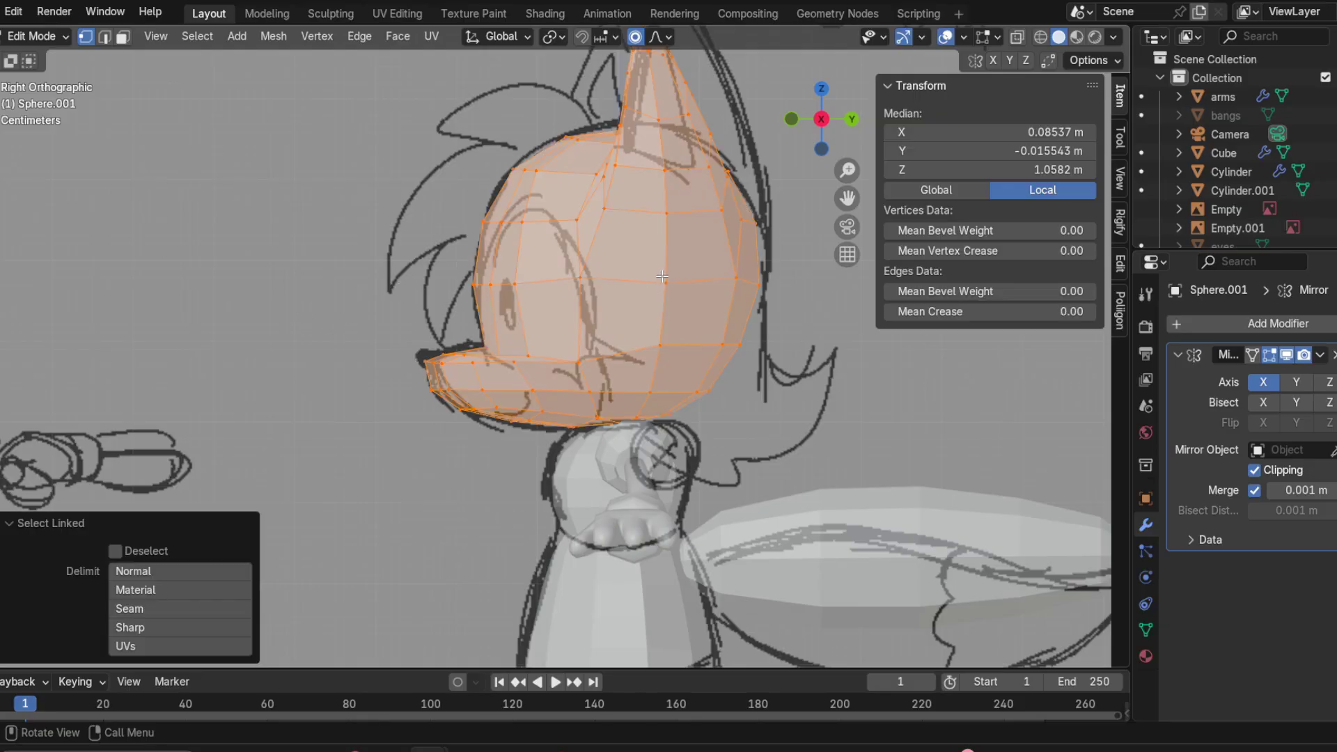
key(g)
click(663, 285)
shift+middle_drag(619, 305, 627, 367)
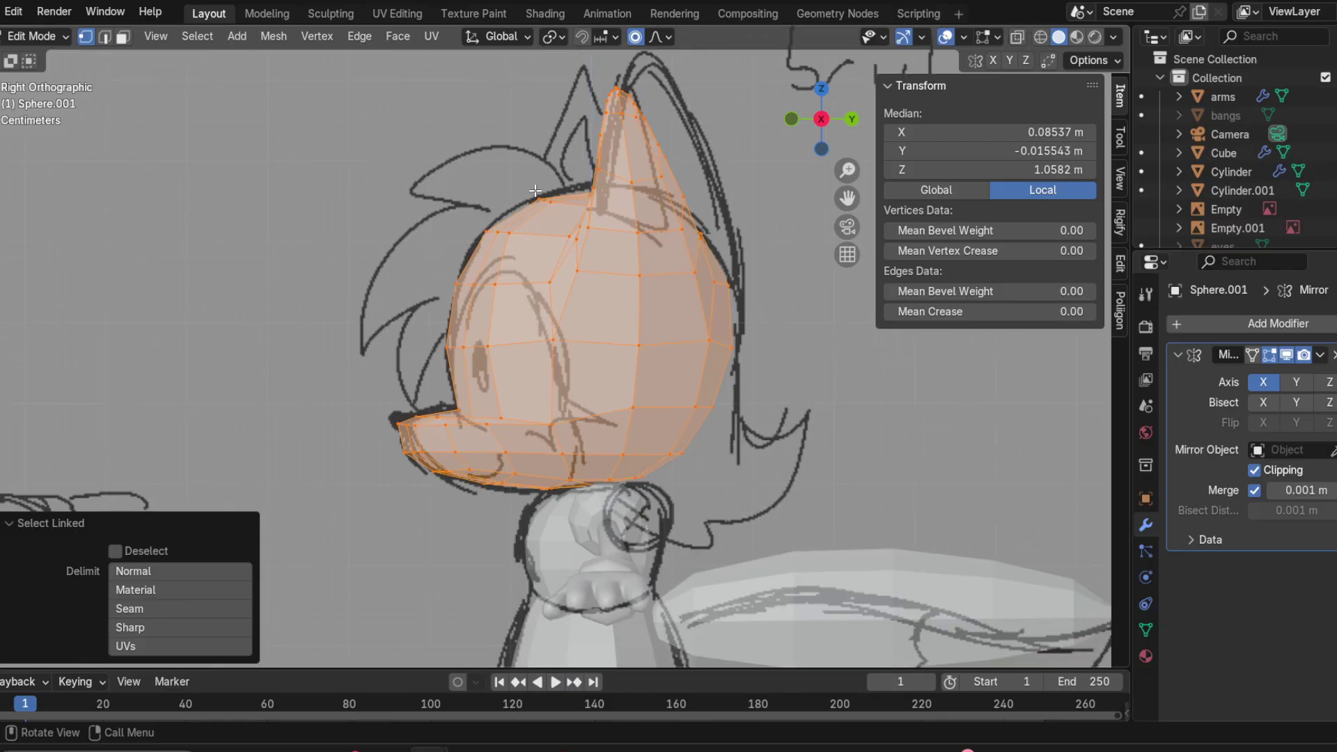
click(597, 258)
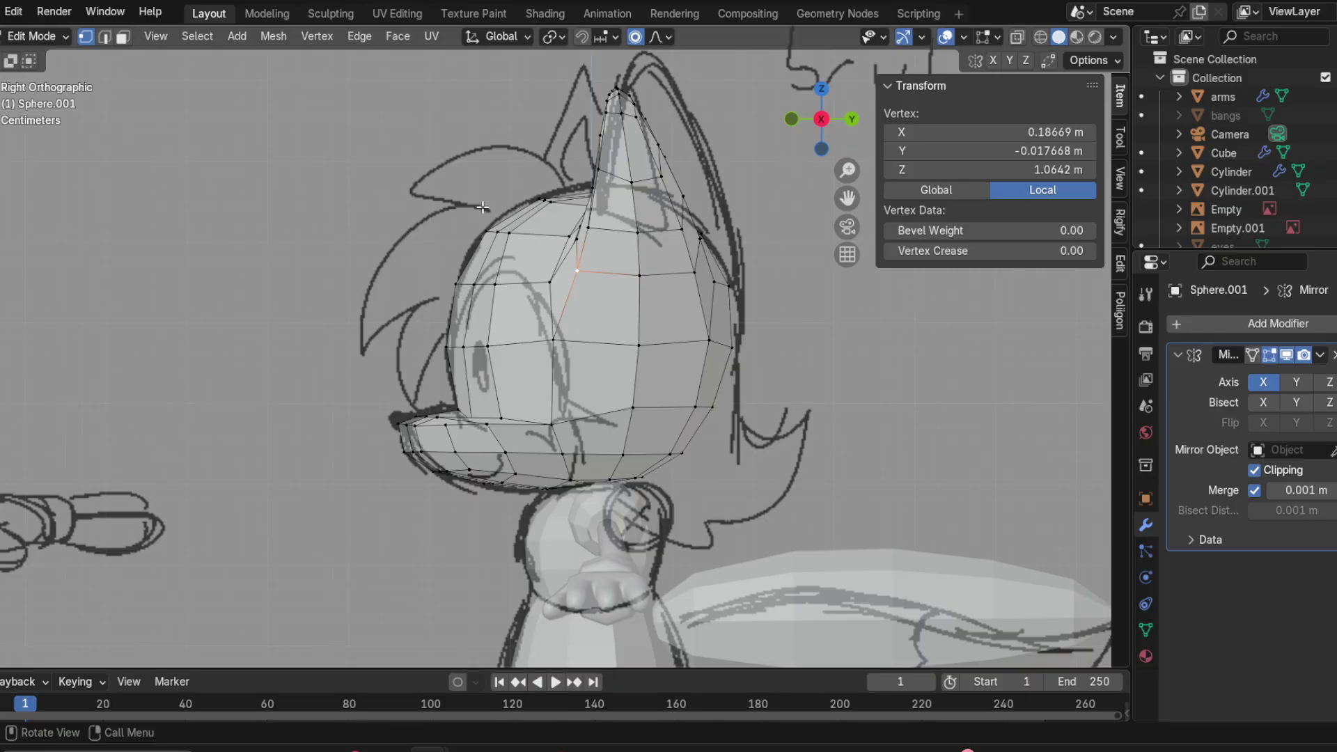
Step: Examine the head from behind, the front and the side, picking two vertices on its lower back for reference
middle_drag(483, 207, 542, 203)
click(824, 117)
click(823, 117)
shift+middle_drag(725, 439, 576, 417)
scroll(545, 383, up, 2)
click(544, 380)
shift+click(546, 363)
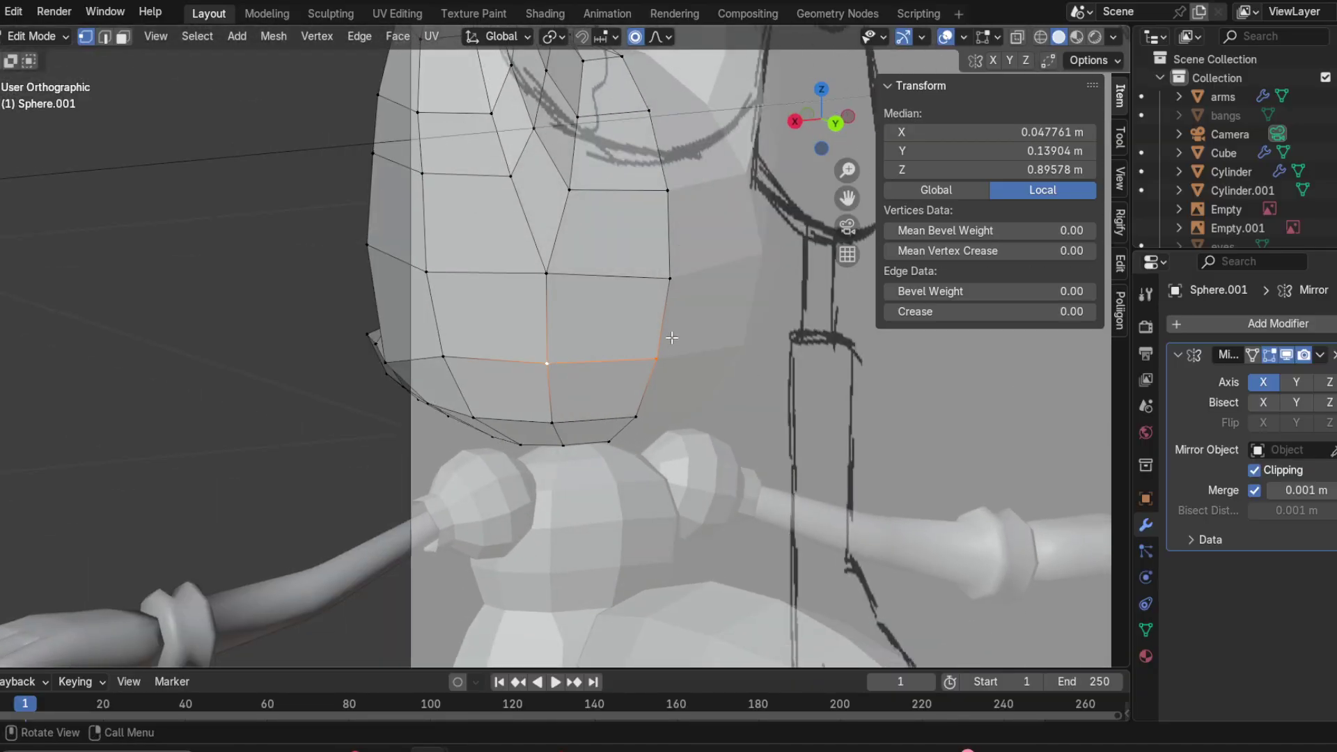
click(795, 121)
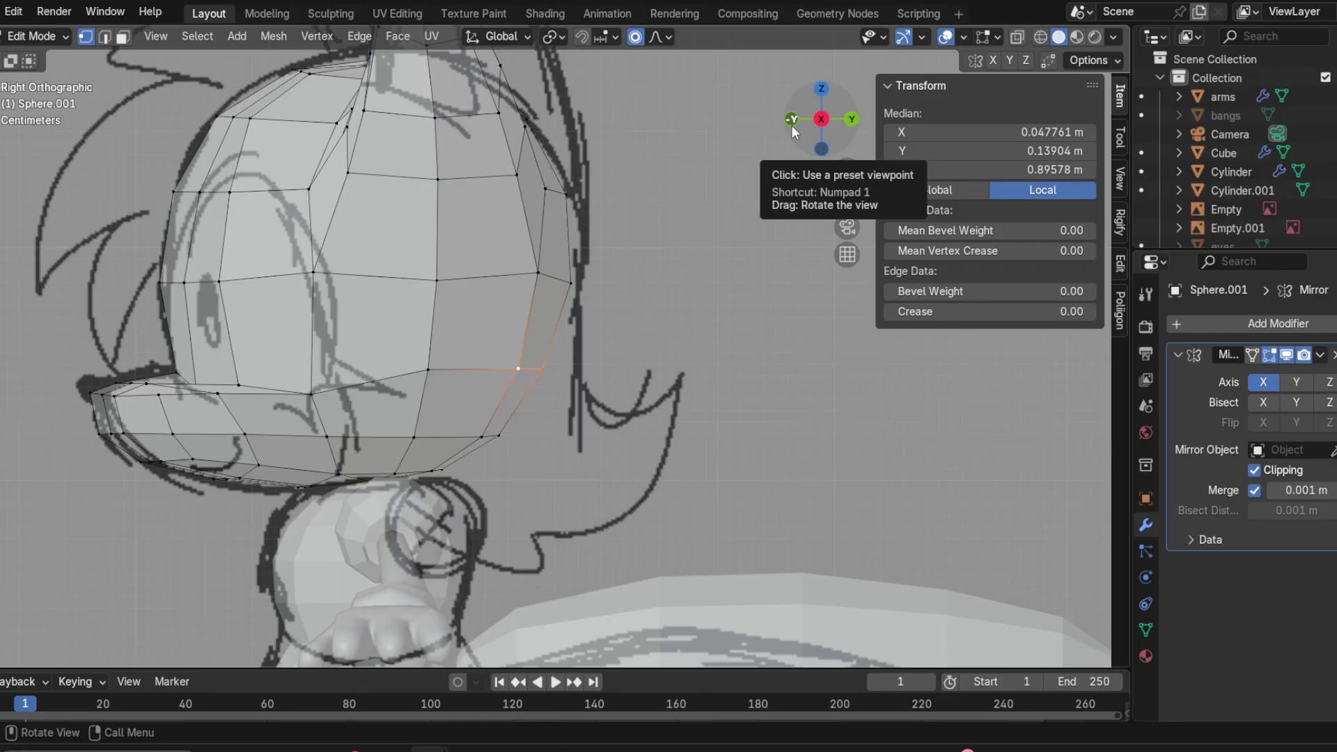
click(792, 120)
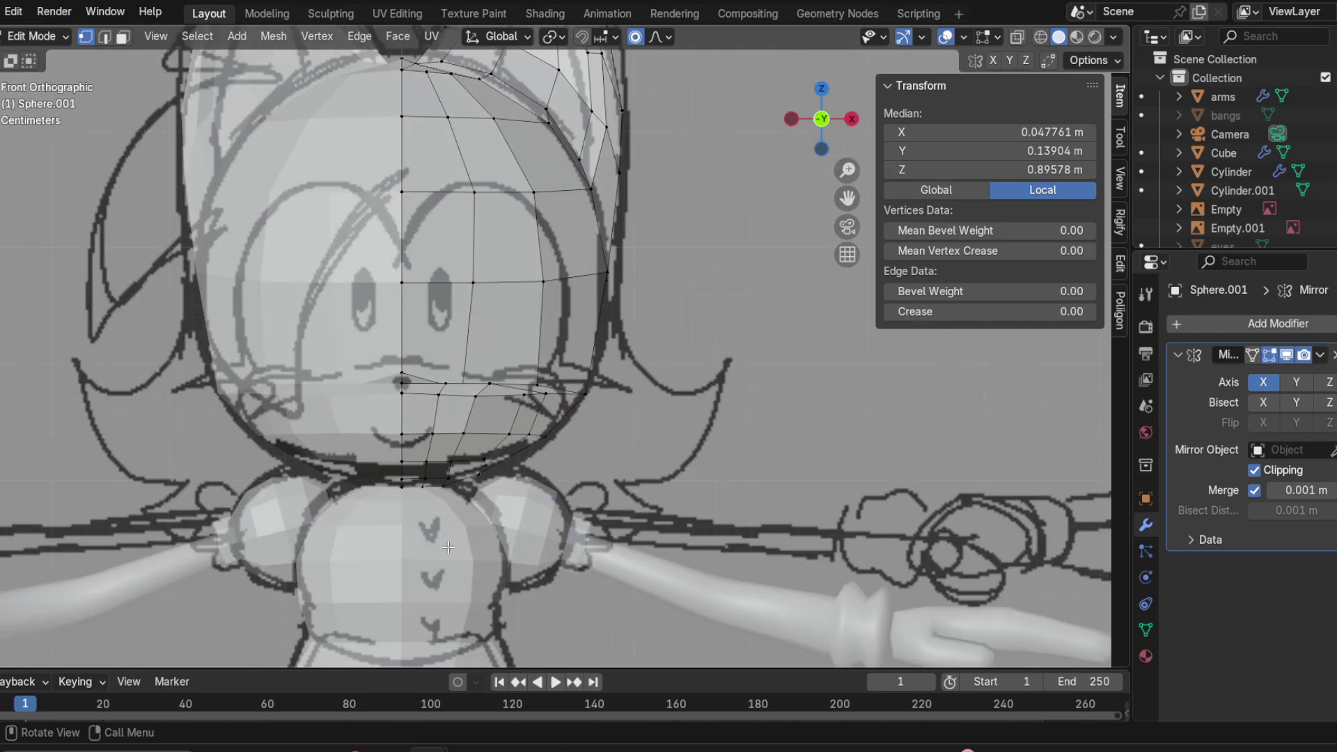
key(F4)
click(852, 119)
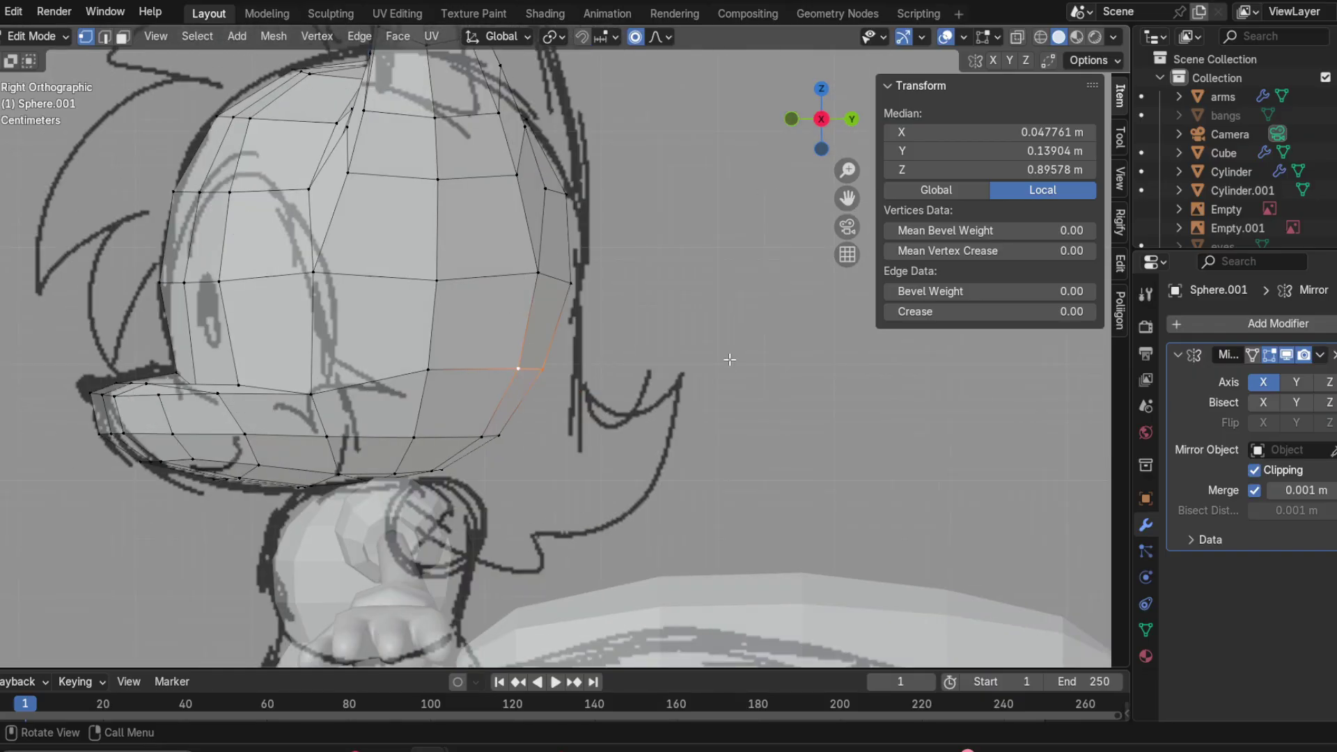
shift+middle_drag(468, 362, 530, 414)
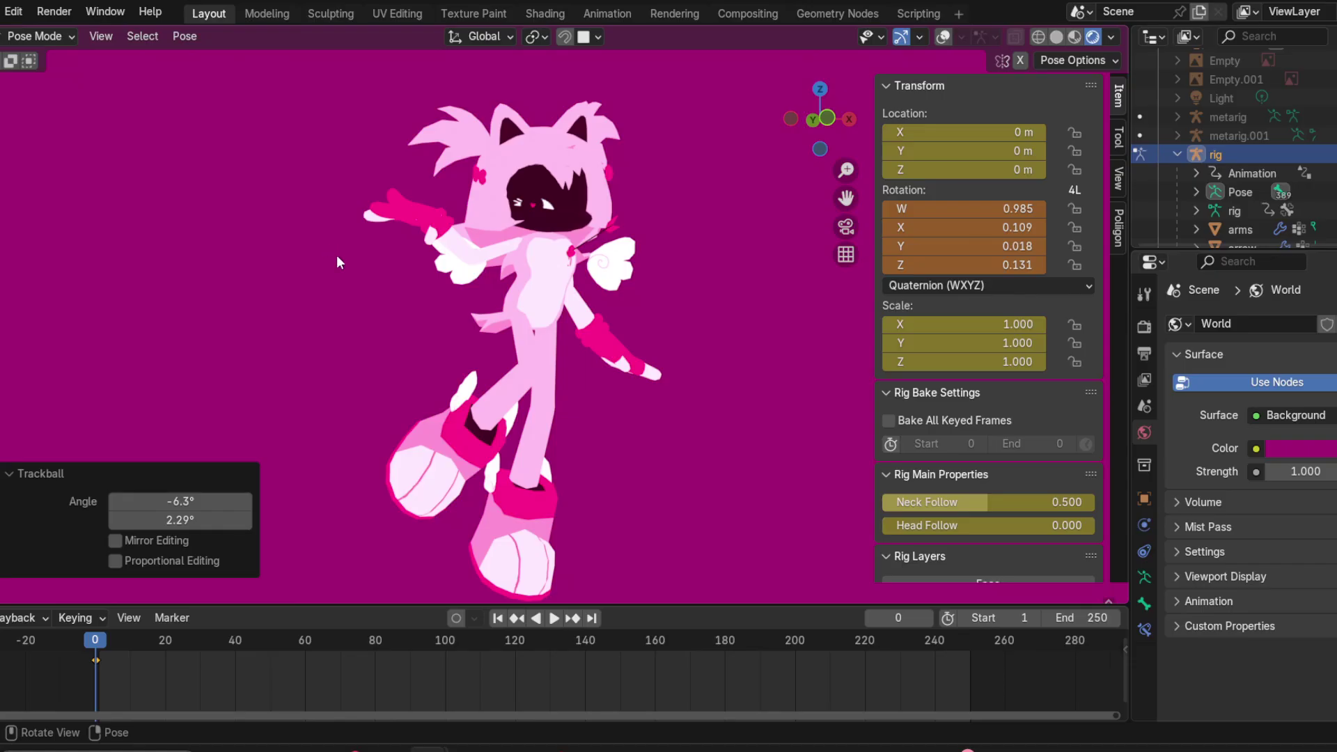
Step: Show the viewport overlays on the posed character rig so its bone controls can be selected
middle_drag(473, 300, 406, 202)
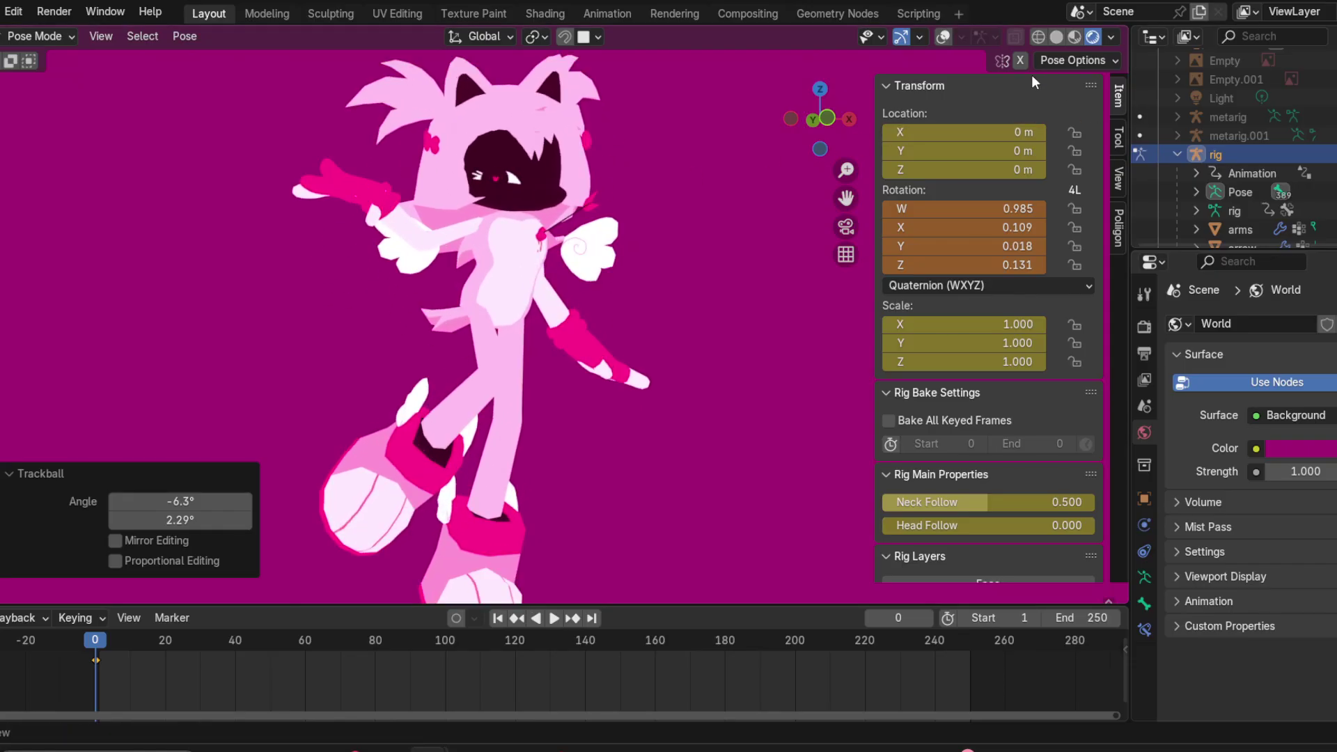
click(944, 36)
middle_drag(329, 240, 516, 237)
Step: Rotate the right hand's IK control freely with the trackball in the camera view
click(540, 250)
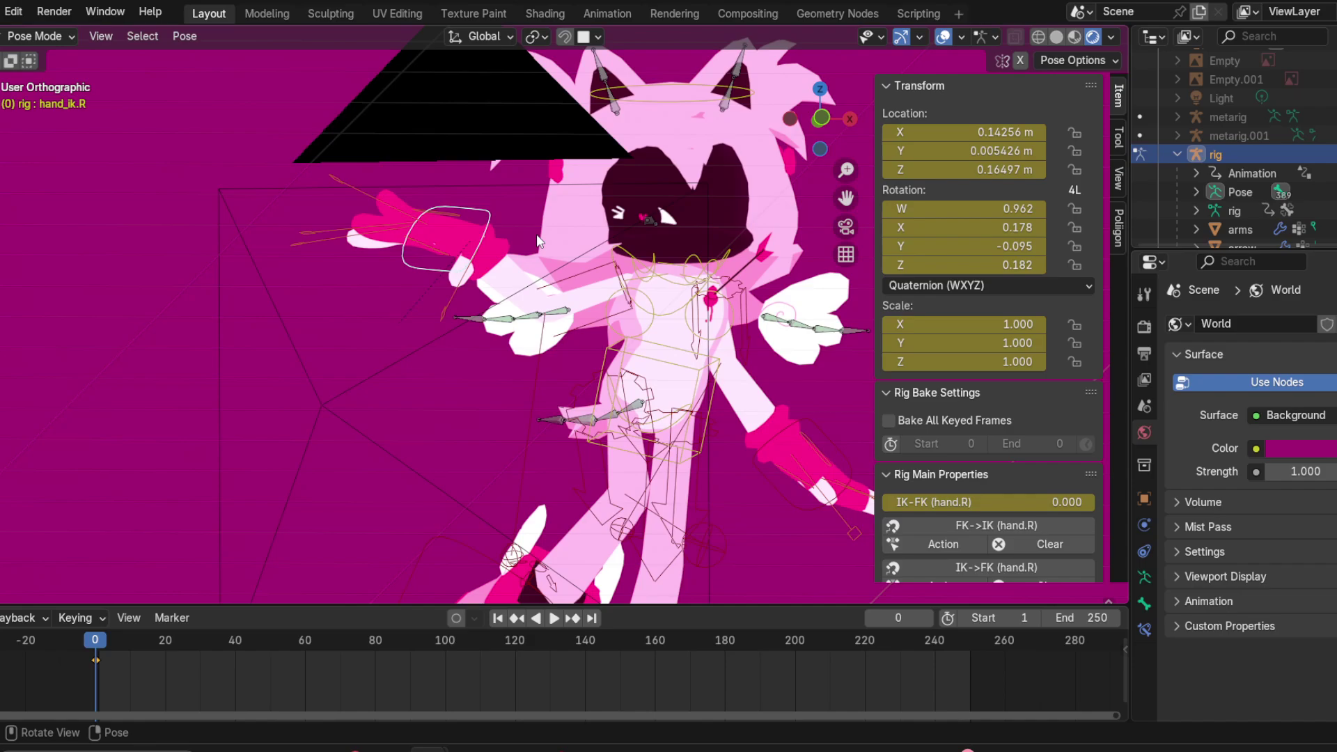
key(KP_0)
key(r)
key(r)
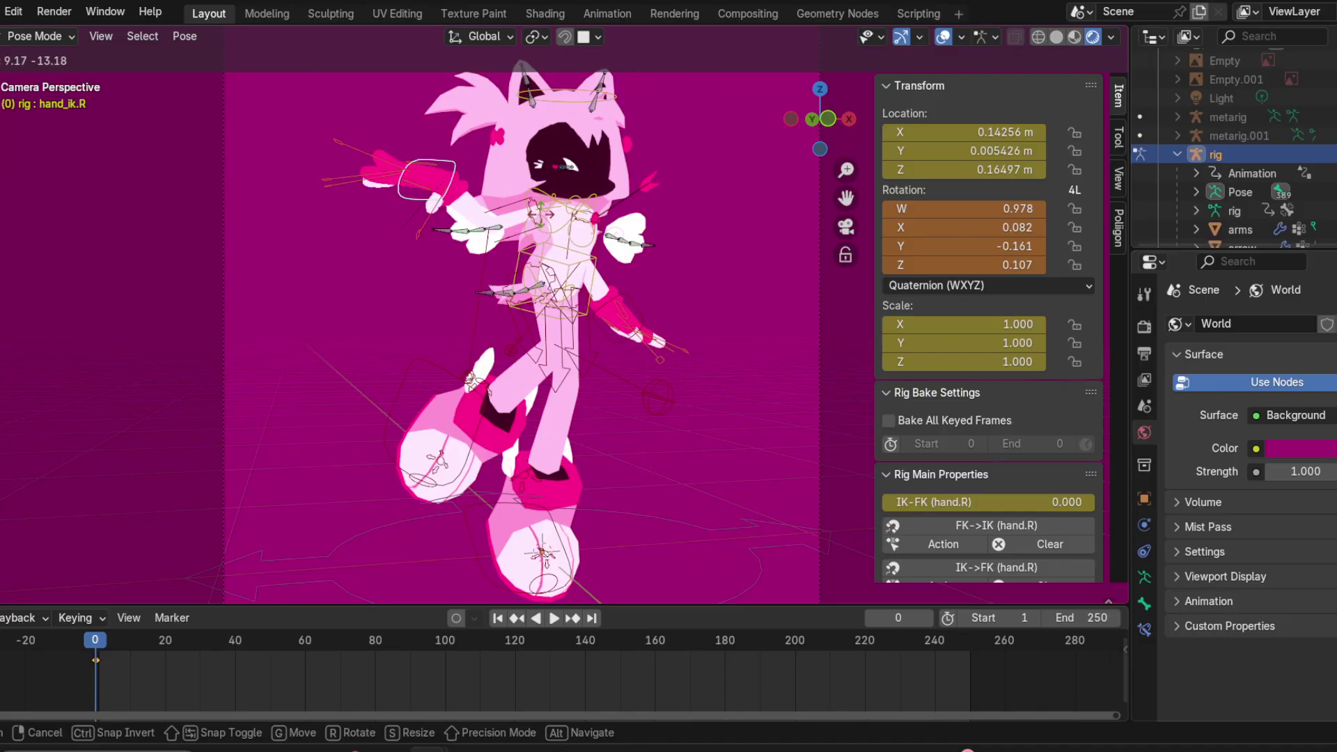
click(378, 156)
Step: Try scaling the right hand's finger controls down to about 0.84
click(344, 163)
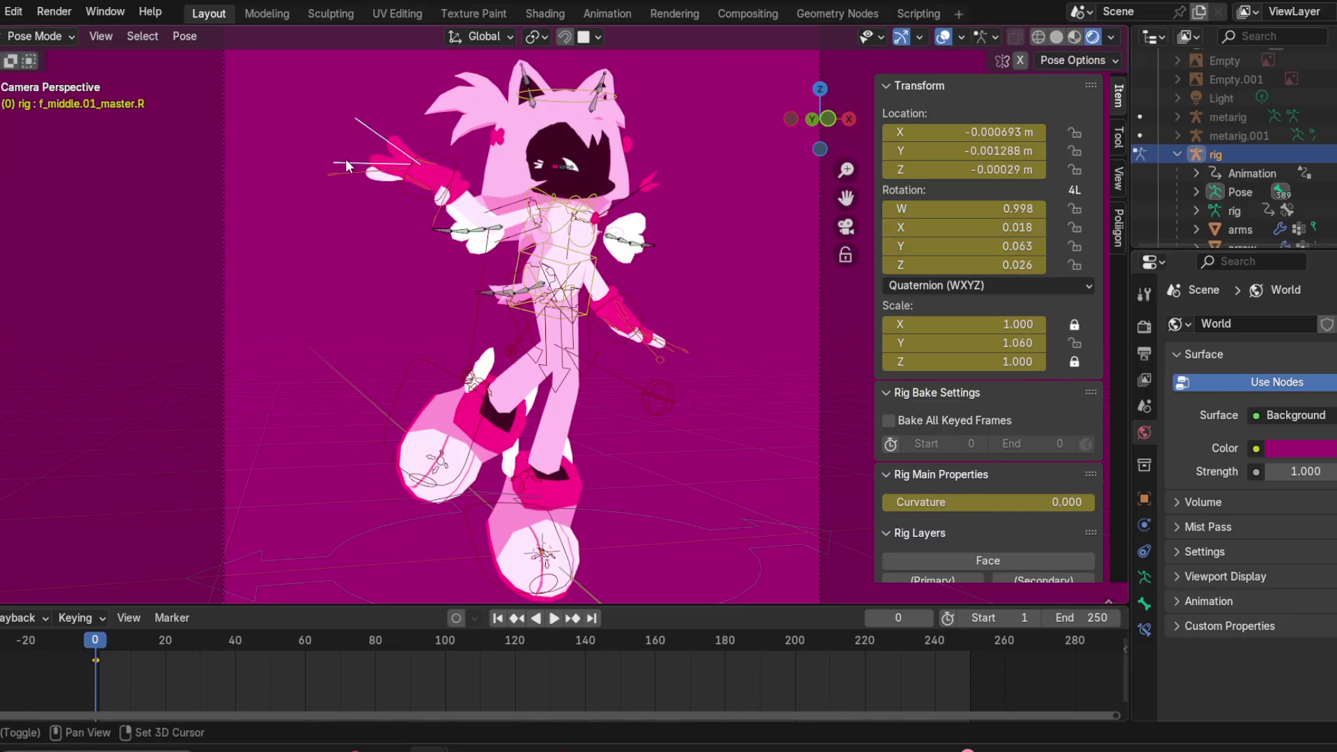
click(336, 173)
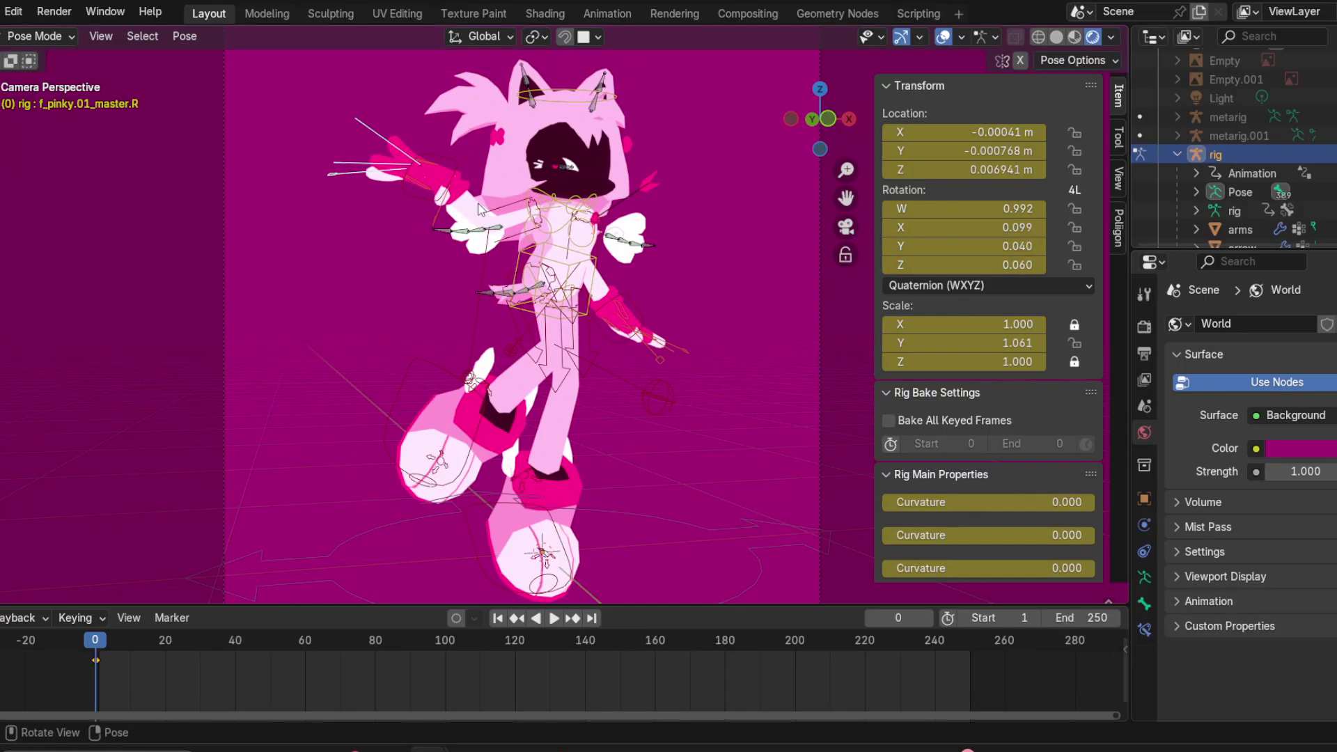
key(s)
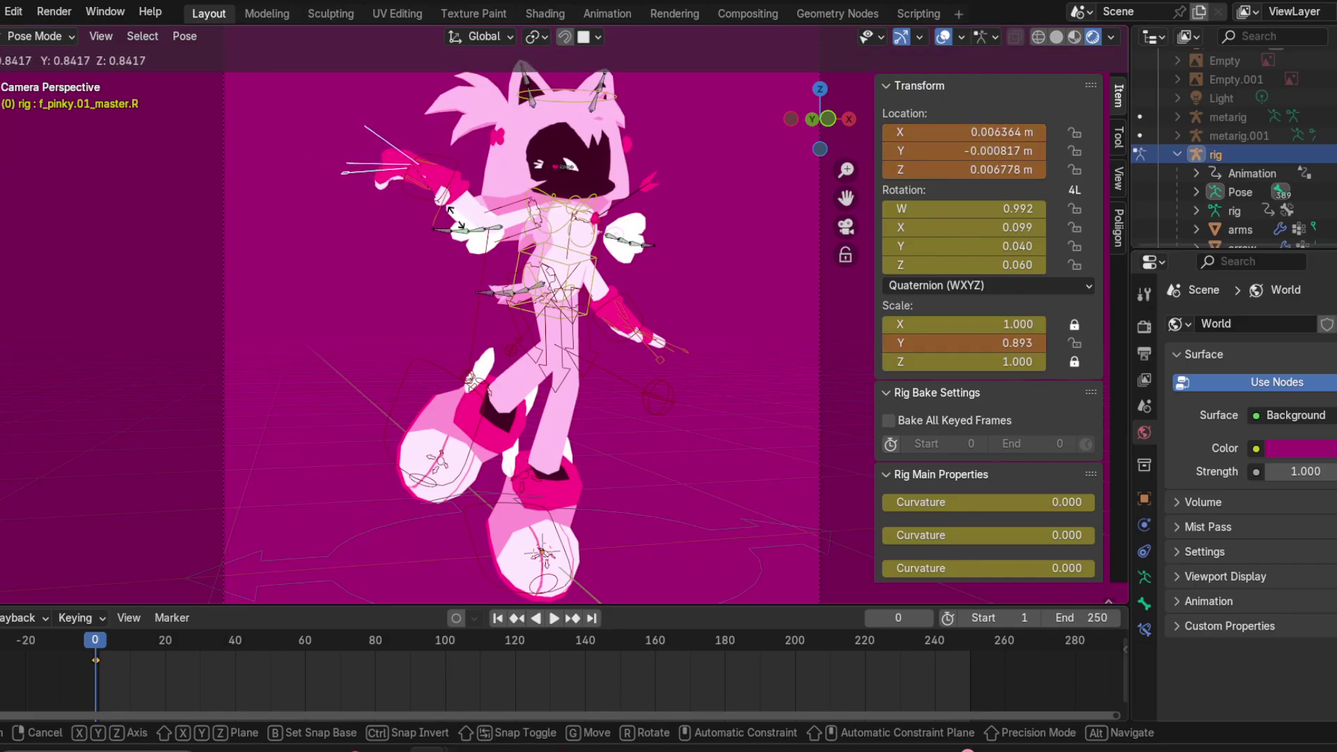
click(463, 224)
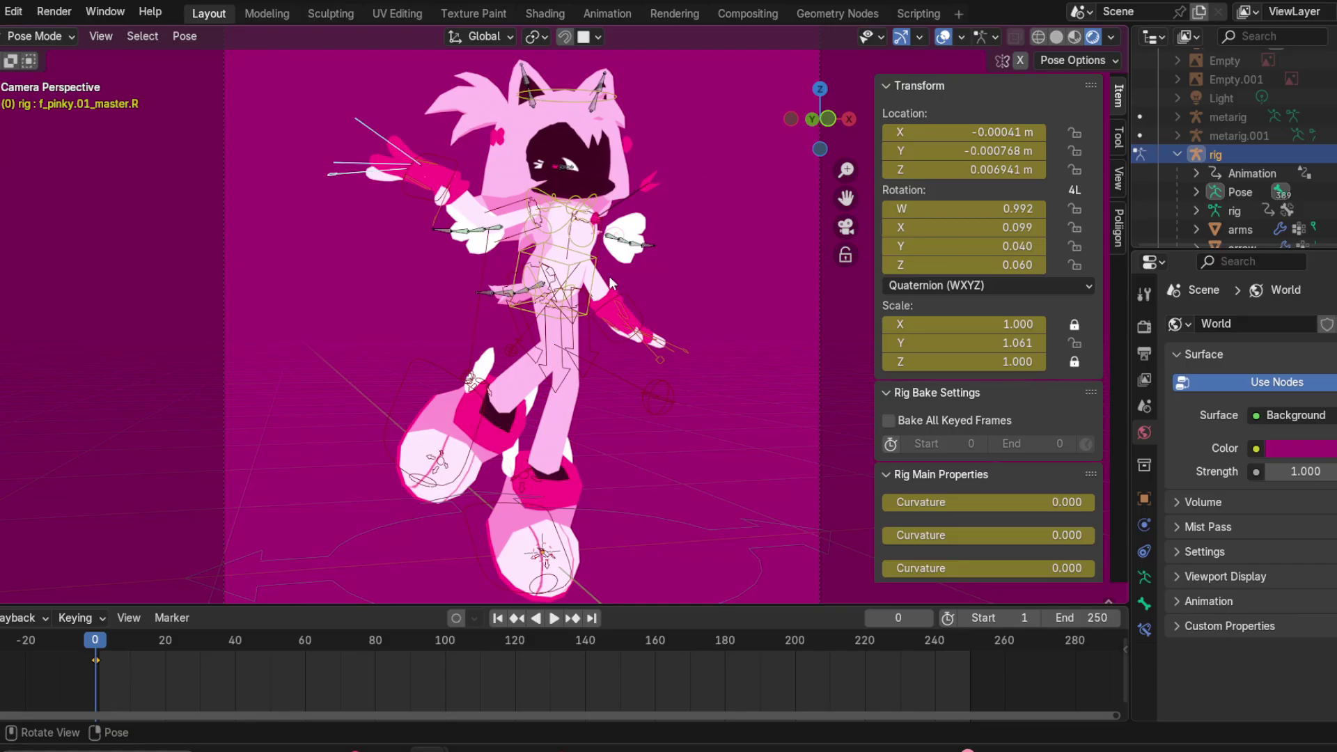
right_click(549, 302)
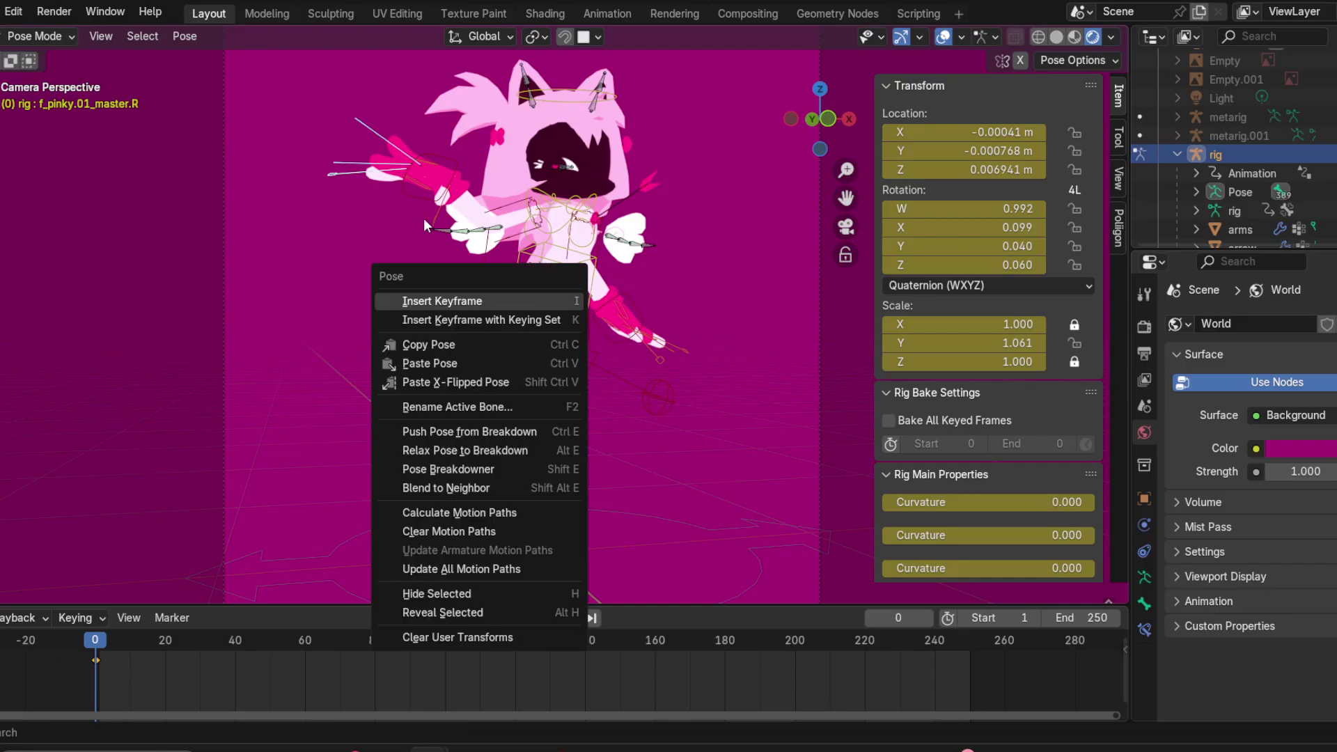
middle_drag(424, 219, 362, 301)
Step: Switch the rig to Object Mode, view it from its left side, and return to Pose Mode
click(40, 35)
click(56, 54)
click(812, 120)
middle_drag(580, 245, 391, 248)
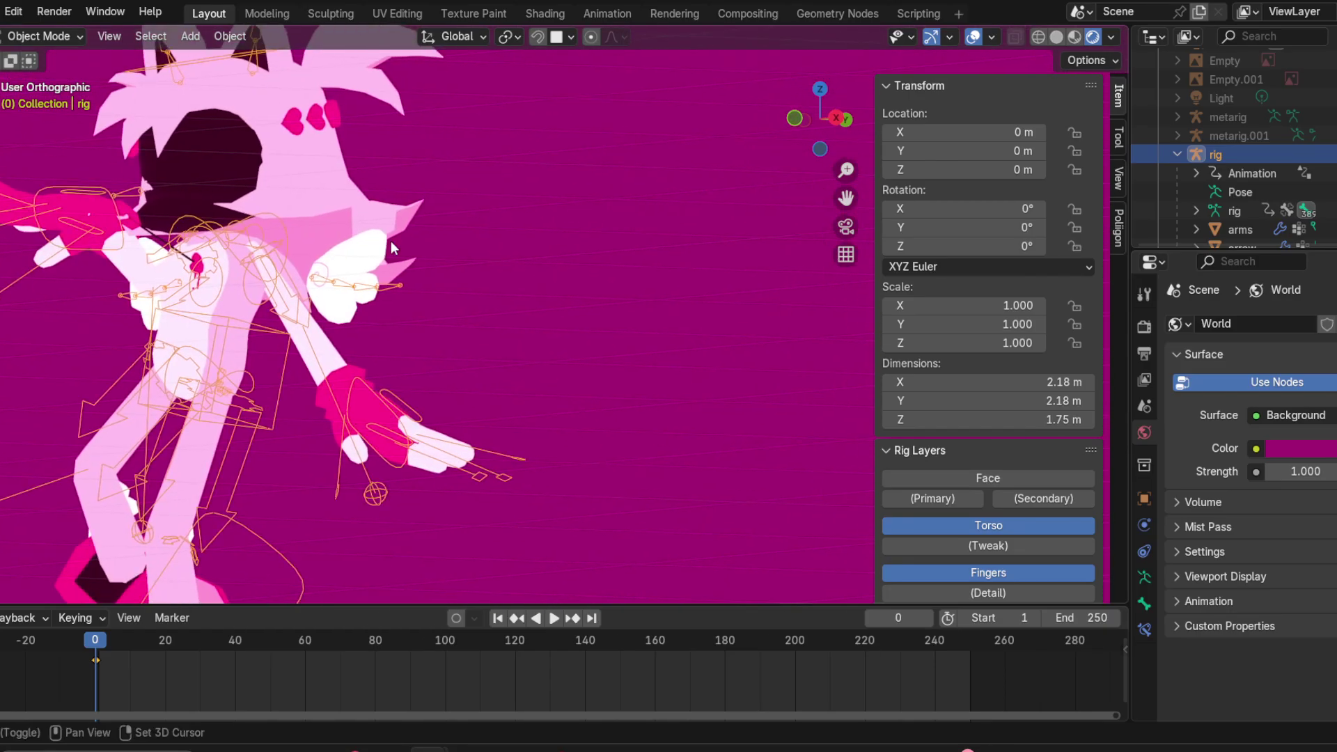
click(21, 38)
click(36, 100)
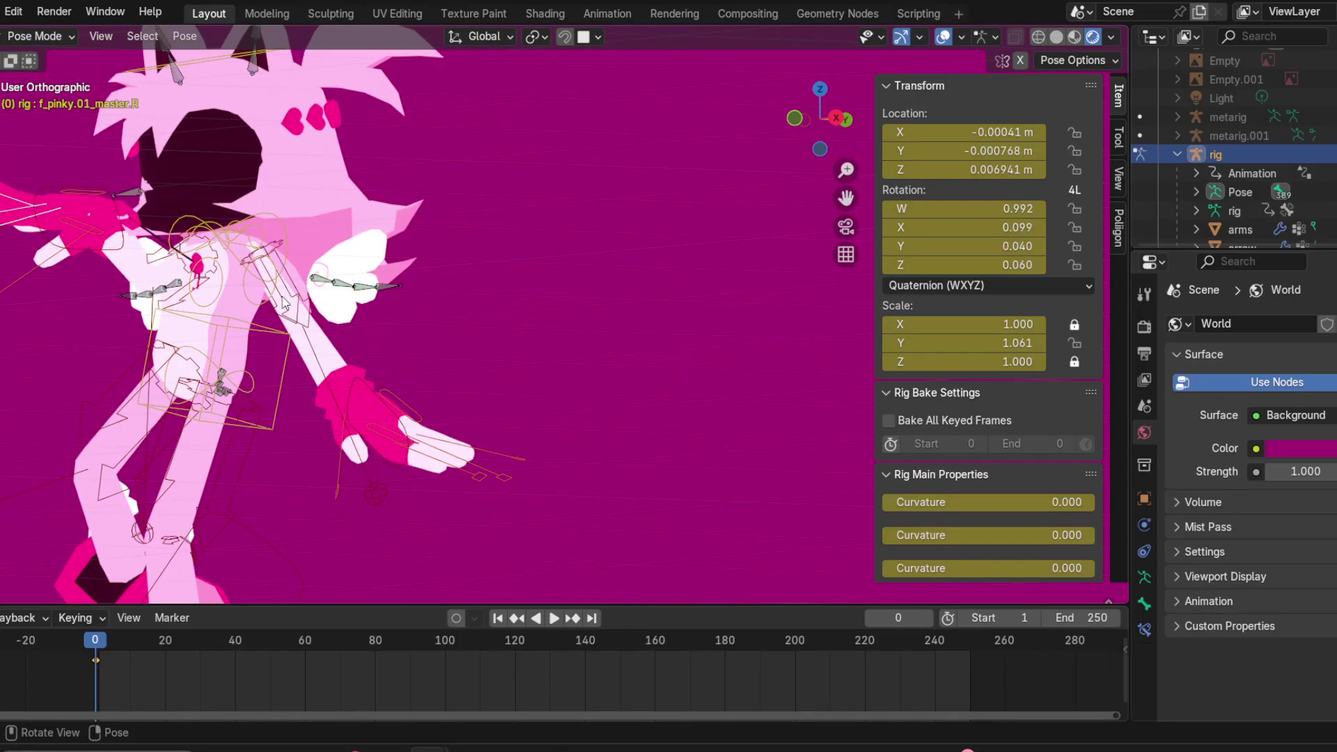
Step: Clear the rotation and location of all the rig's bones to return the character to its rest pose
key(a)
key(alt+r)
key(alt+g)
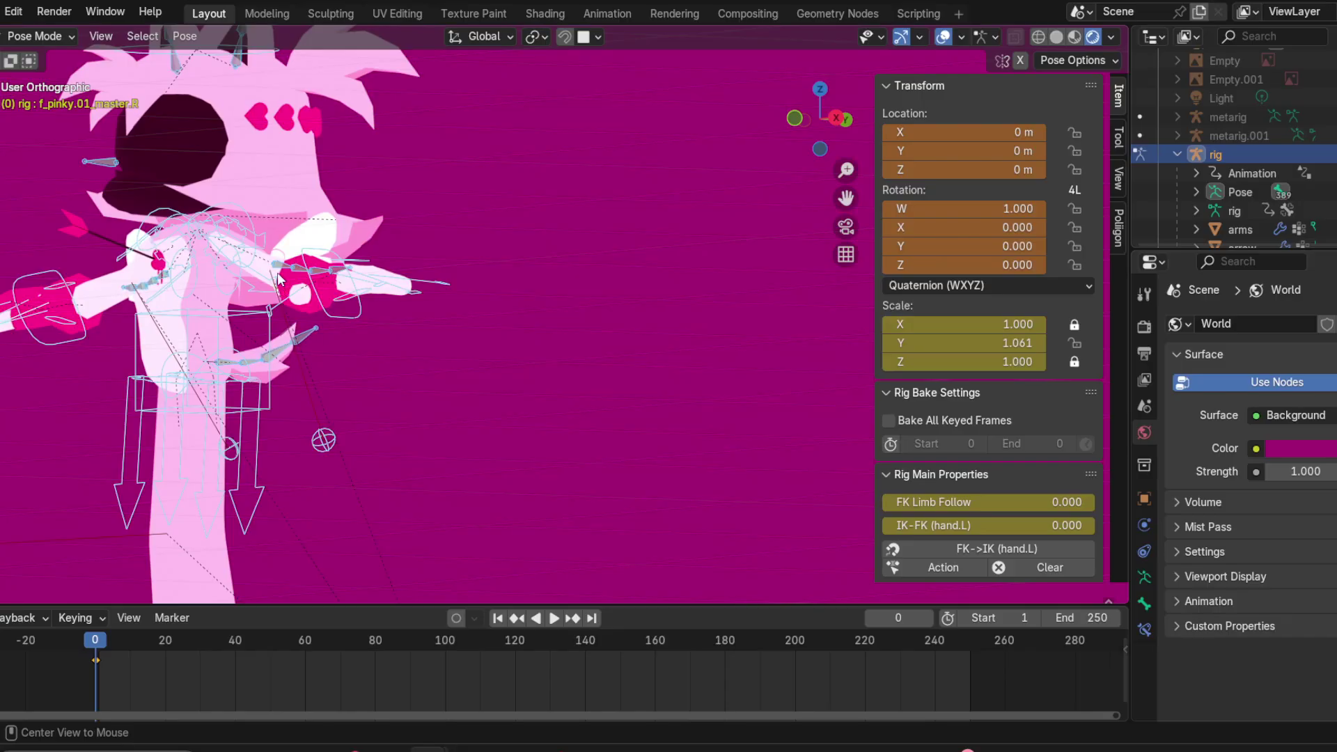
middle_drag(262, 253, 284, 260)
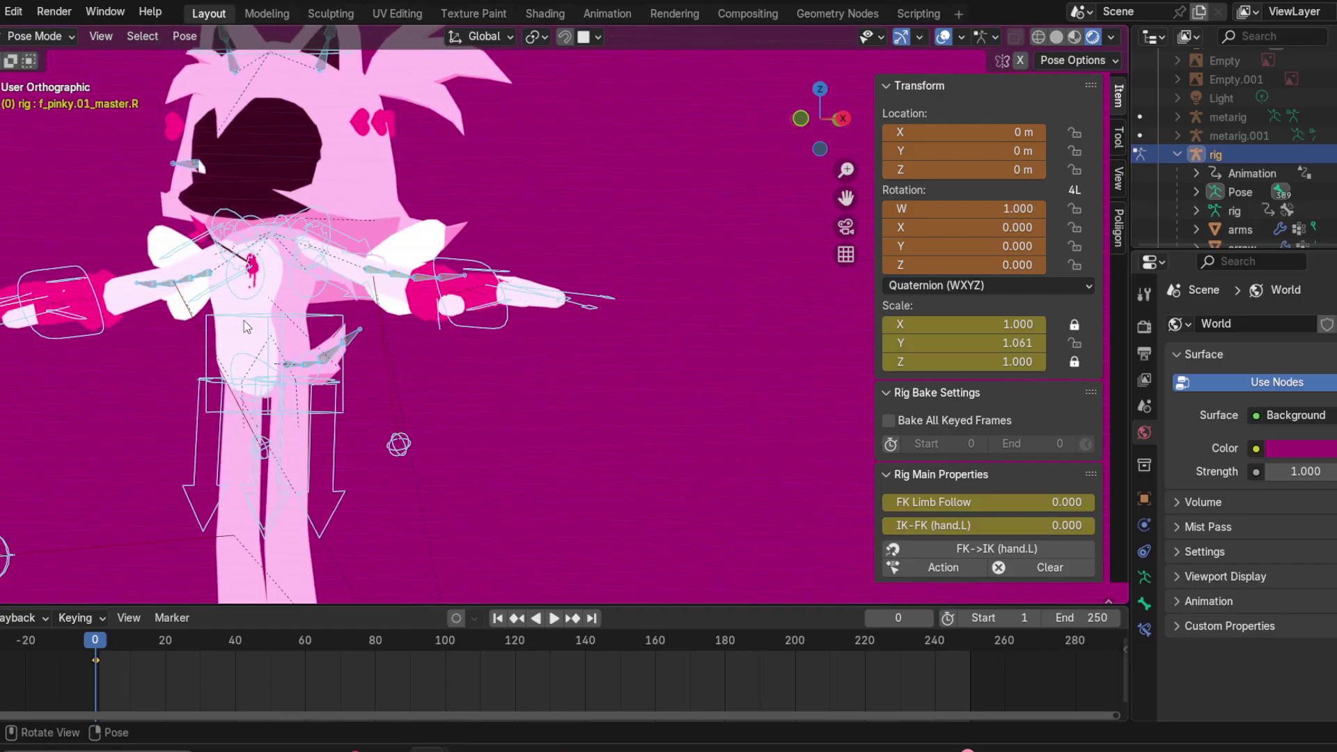
Step: Try moving the rig's torso control downward in the front view
click(298, 308)
click(807, 117)
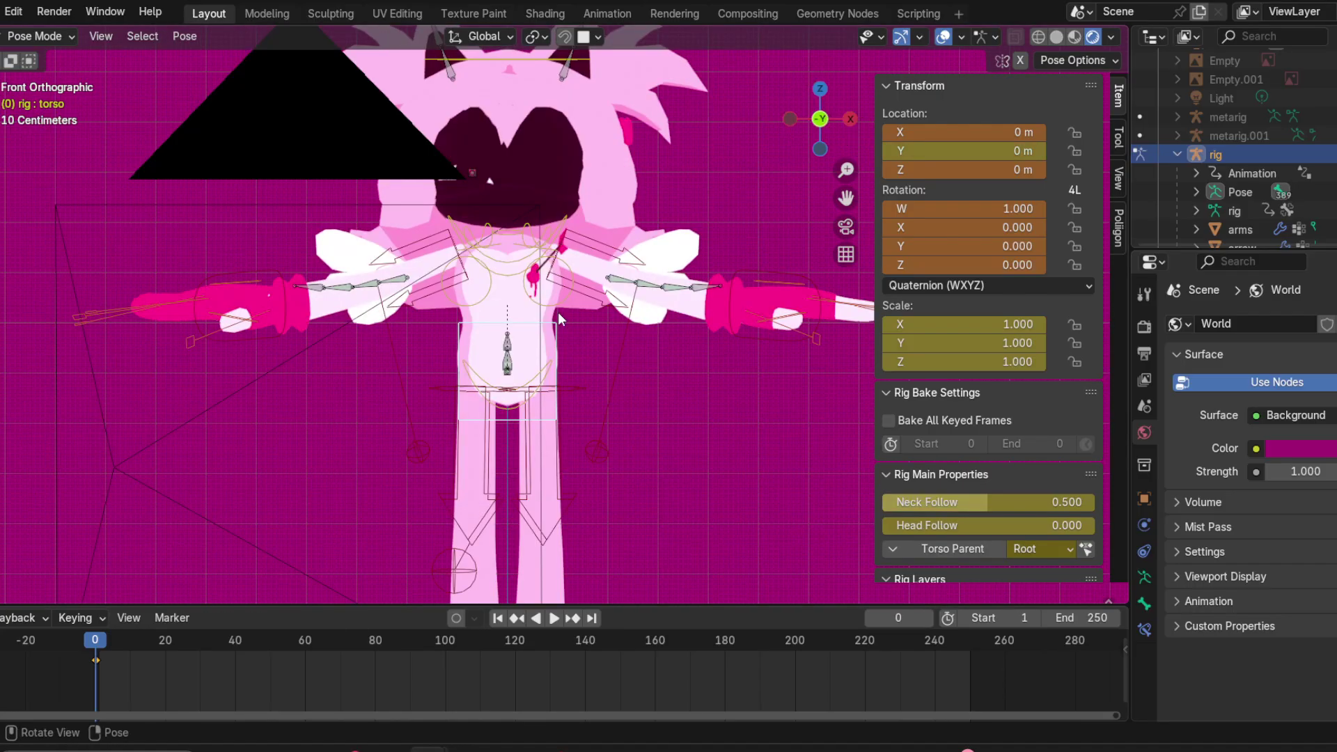
key(g)
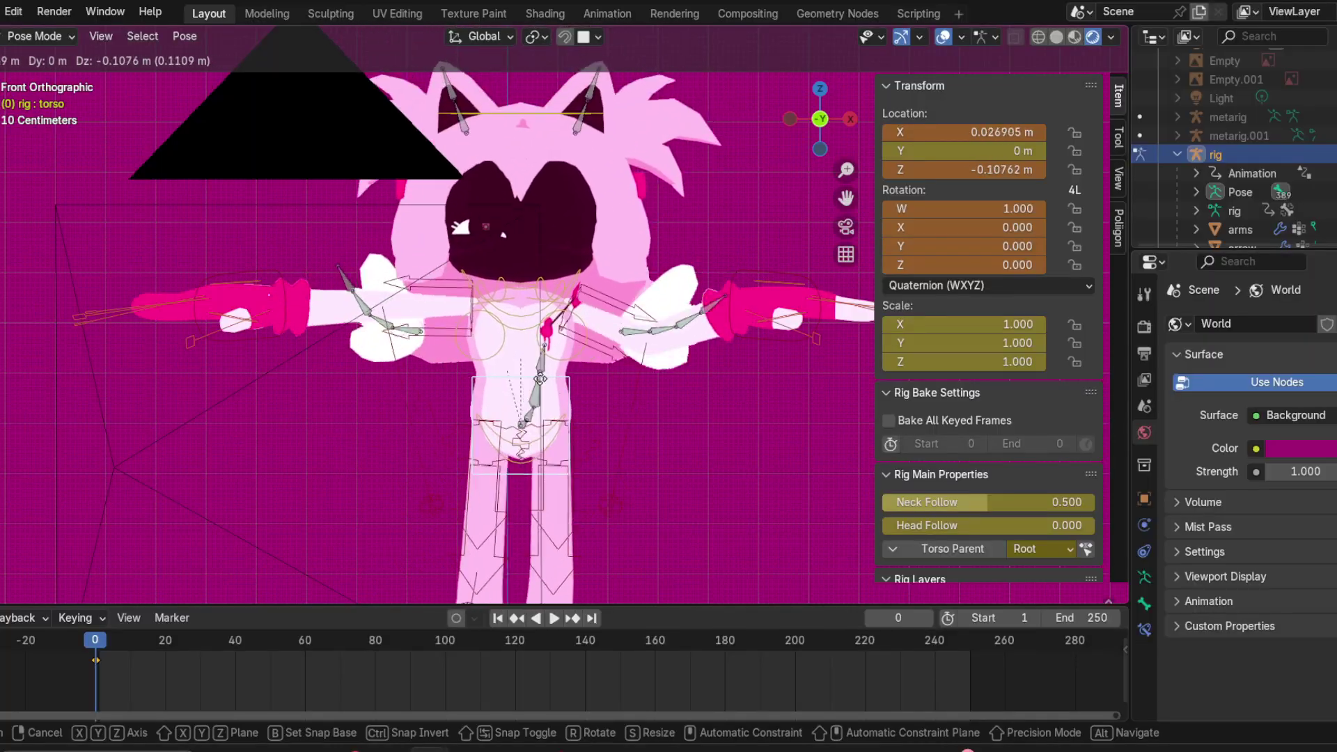
right_click(537, 337)
Step: Clear the rotation of all the rig's bones and view the character from the front
mouse_move(536, 338)
middle_down()
mouse_move(663, 342)
mouse_move(532, 338)
middle_up()
key(a)
key(alt+r)
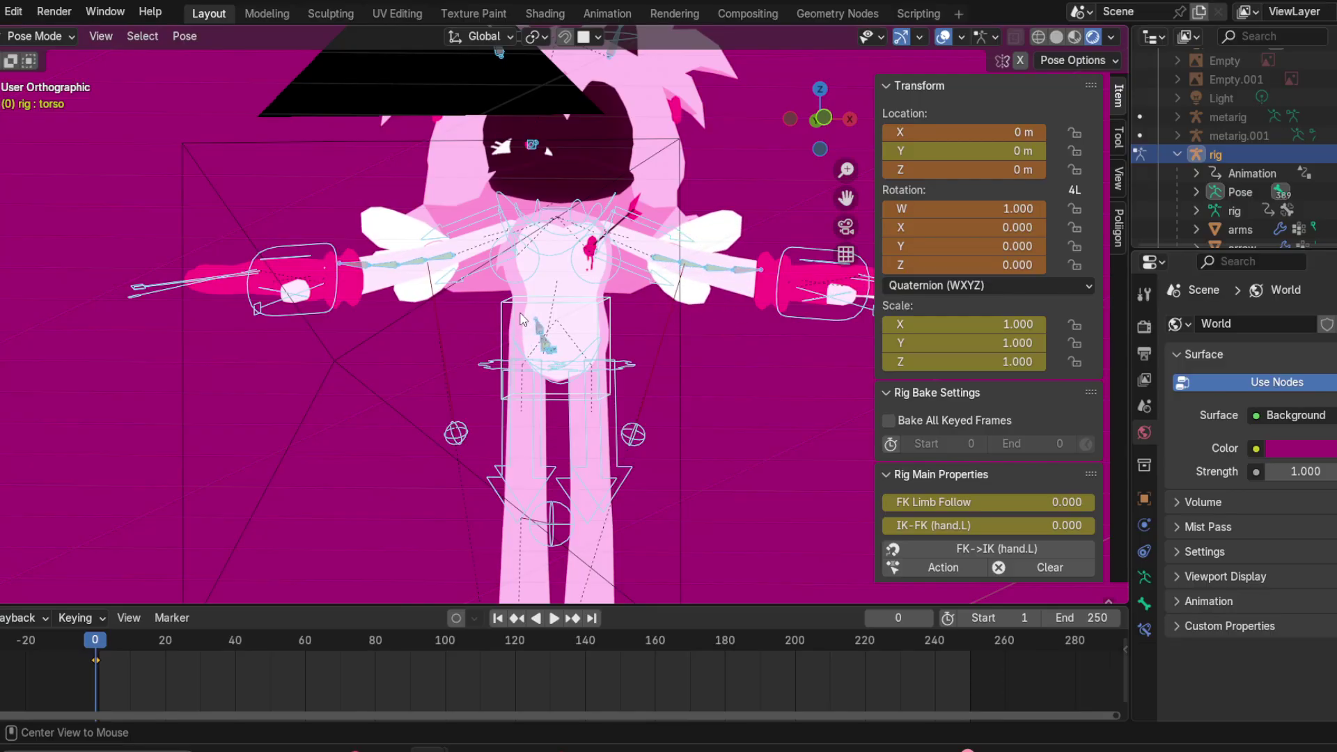
middle_drag(516, 319, 794, 172)
click(810, 120)
scroll(596, 248, up, 2)
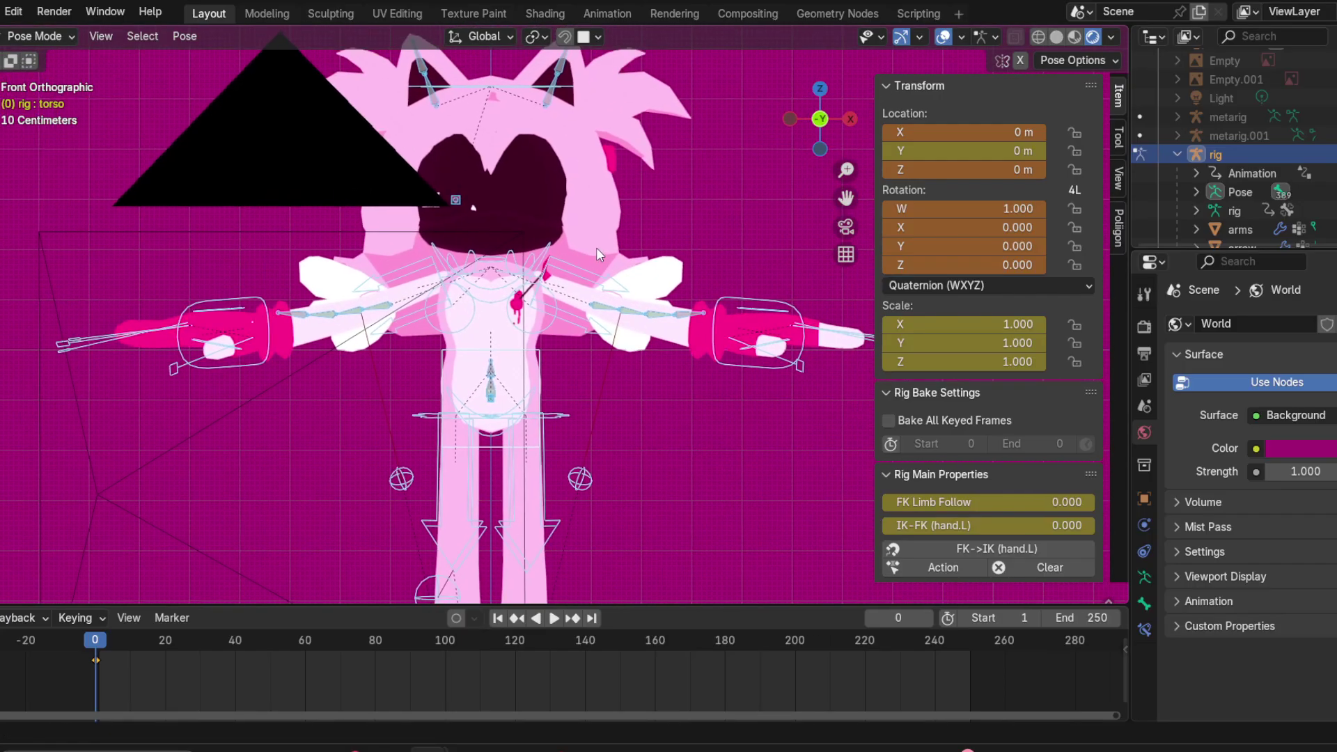
Step: Switch the rig from Pose Mode to Object Mode
scroll(1278, 213, down, 3)
scroll(1274, 202, up, 5)
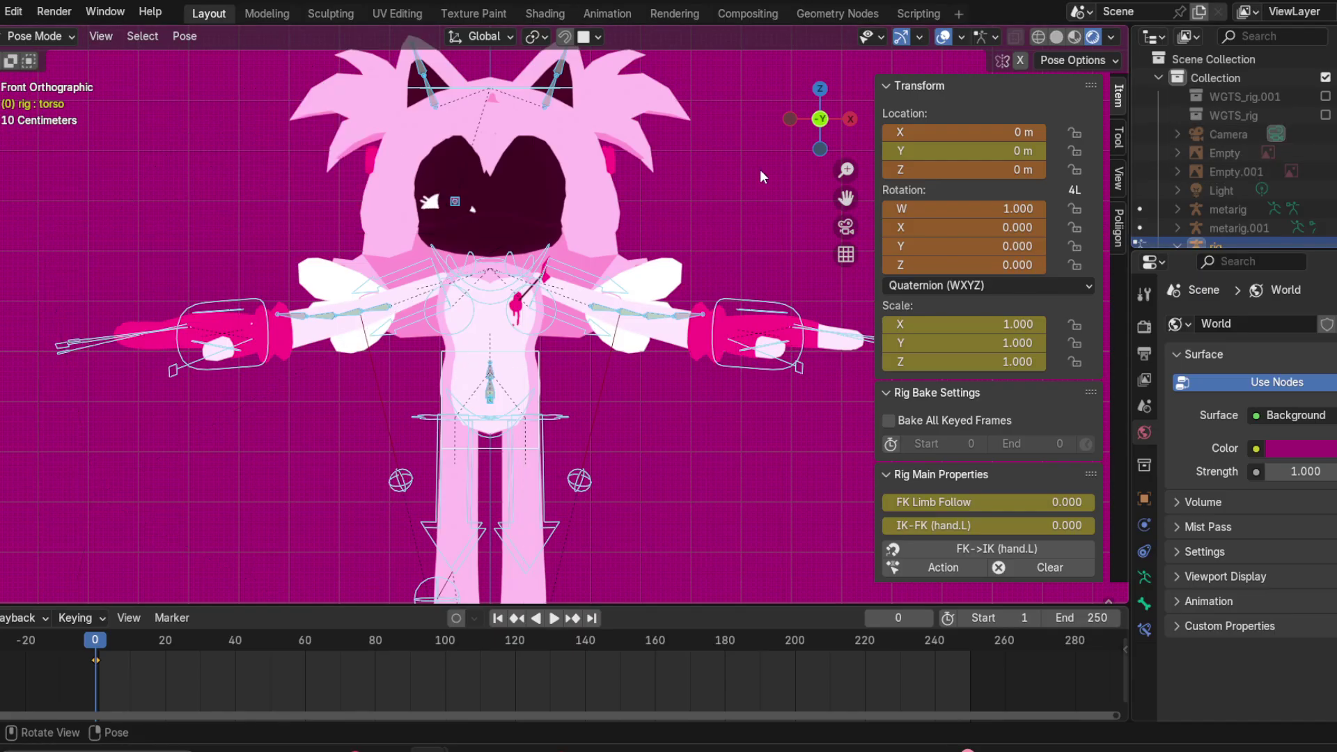
scroll(1256, 228, down, 4)
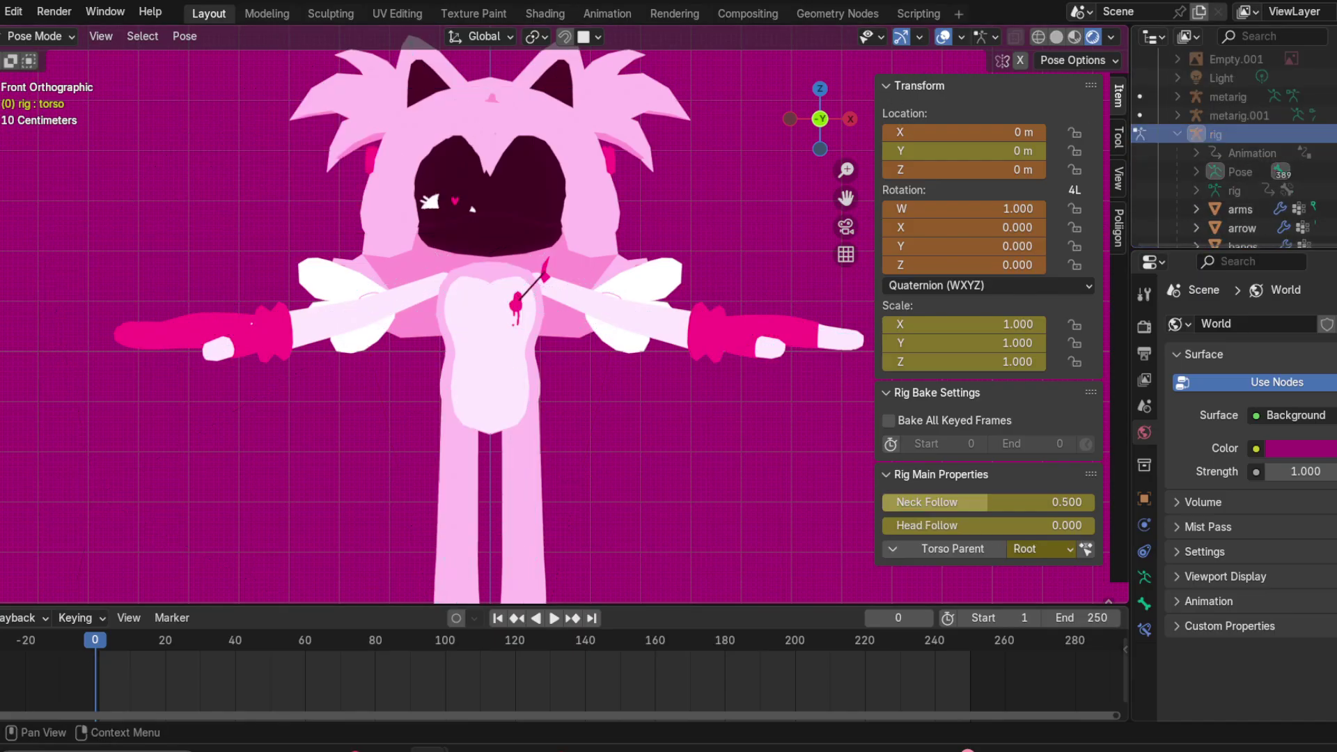
click(68, 38)
click(68, 57)
scroll(497, 386, down, 3)
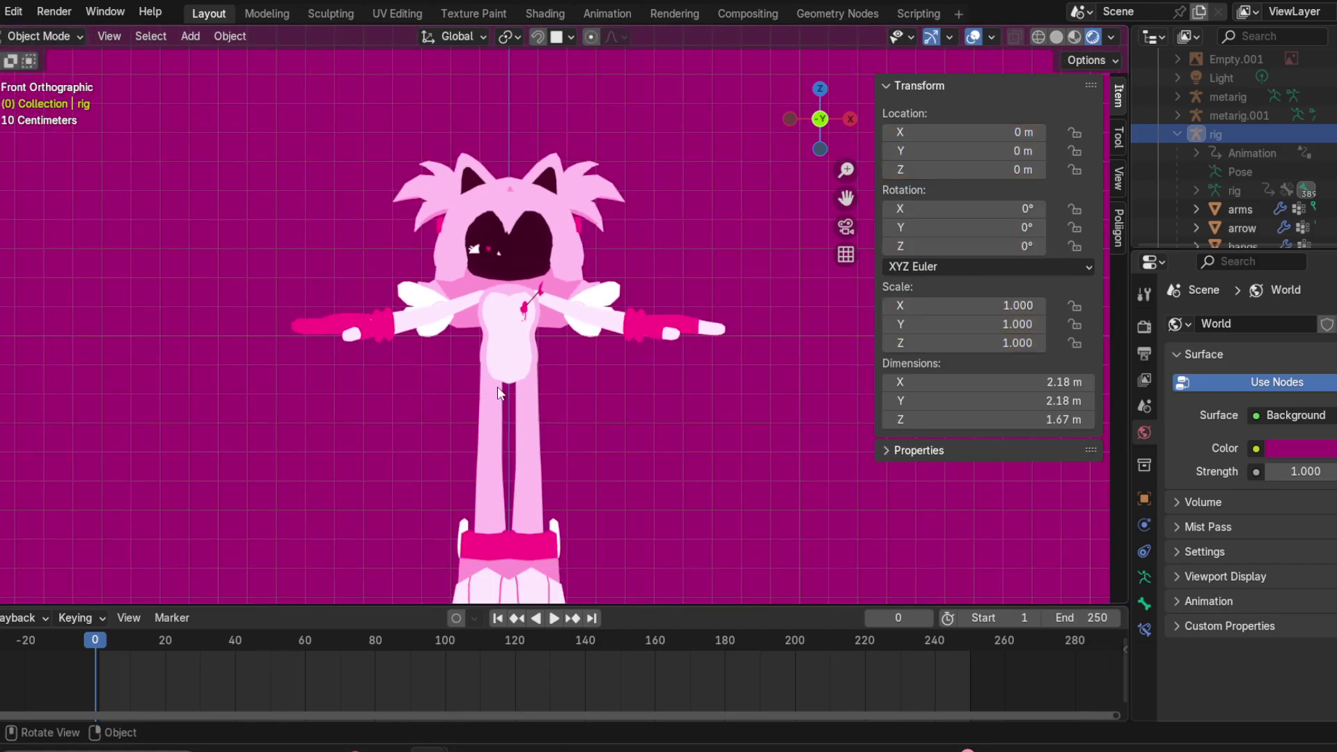
scroll(497, 386, up, 2)
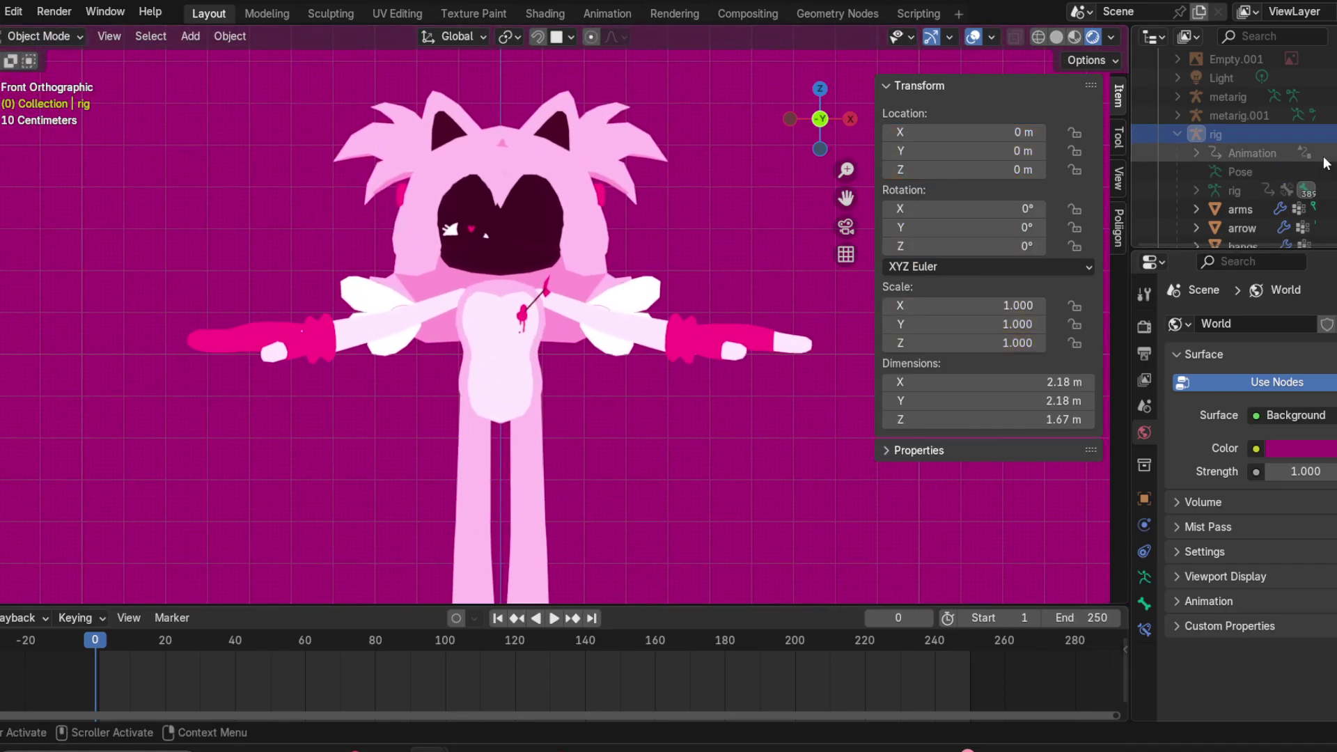
Step: Hide the character's wings object in the viewport
scroll(1311, 169, down, 5)
scroll(1297, 205, down, 1)
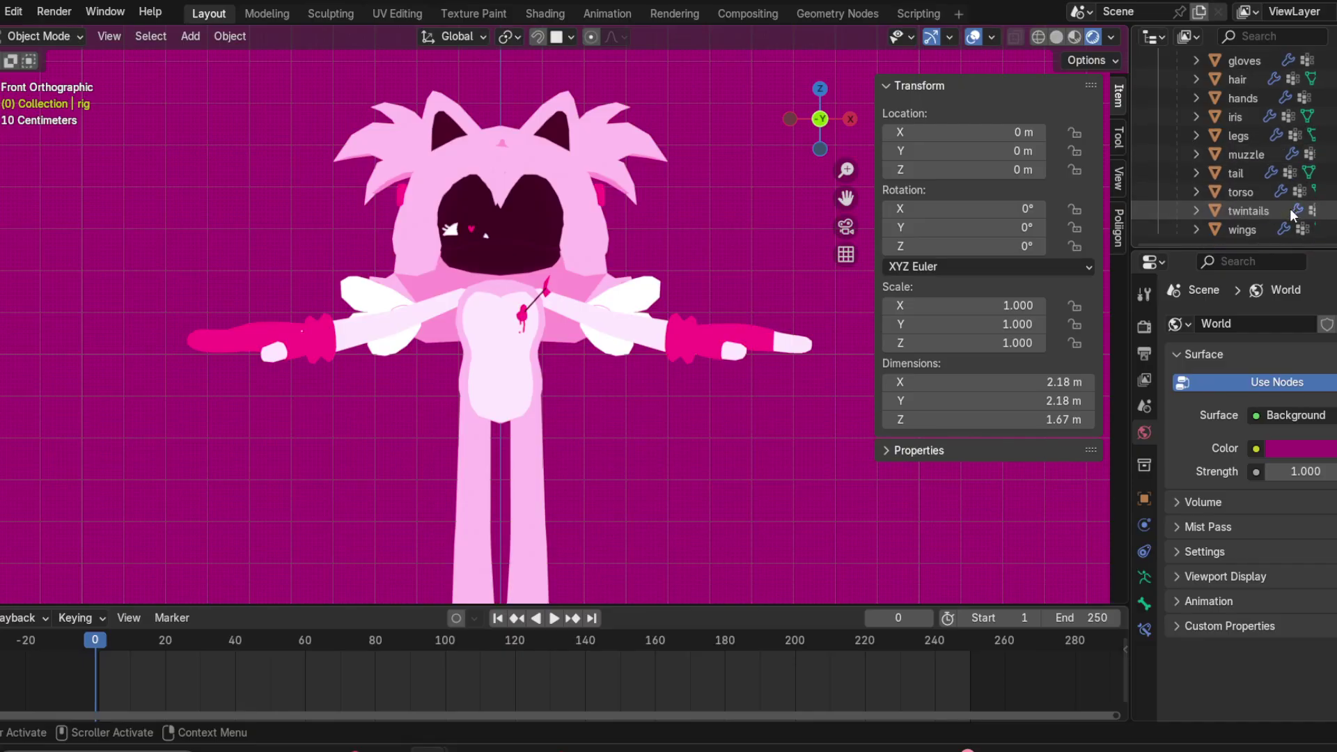
click(1336, 230)
scroll(718, 264, up, 1)
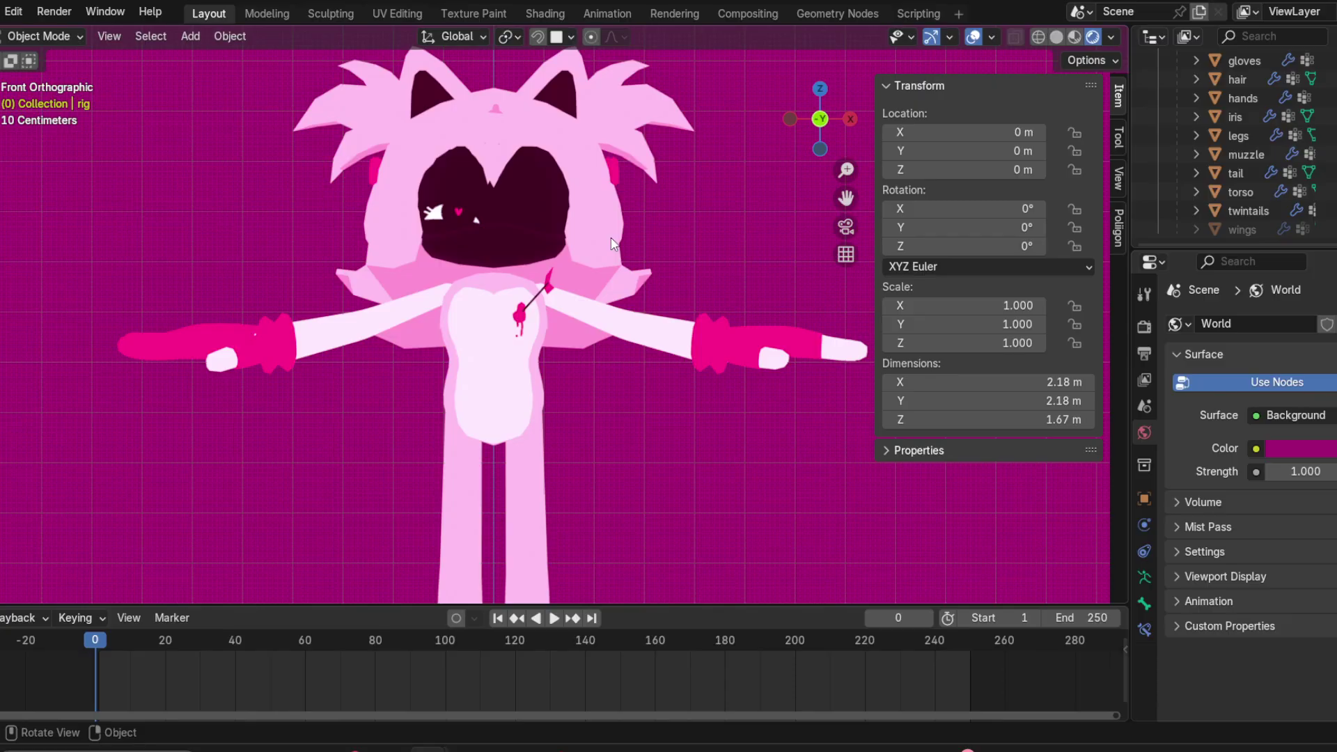
Step: Examine the lower hair spikes and the back of the head from the right side and from behind
scroll(592, 257, up, 1)
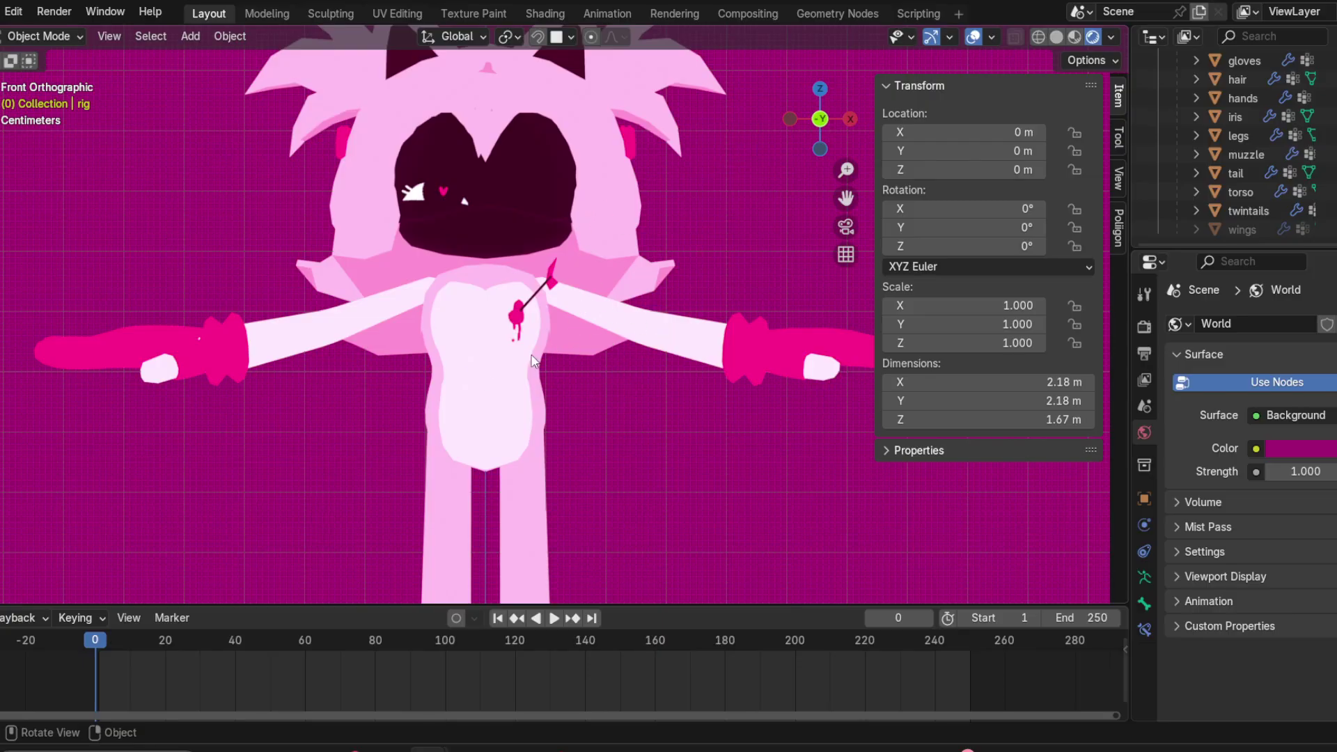
click(851, 120)
scroll(453, 347, up, 4)
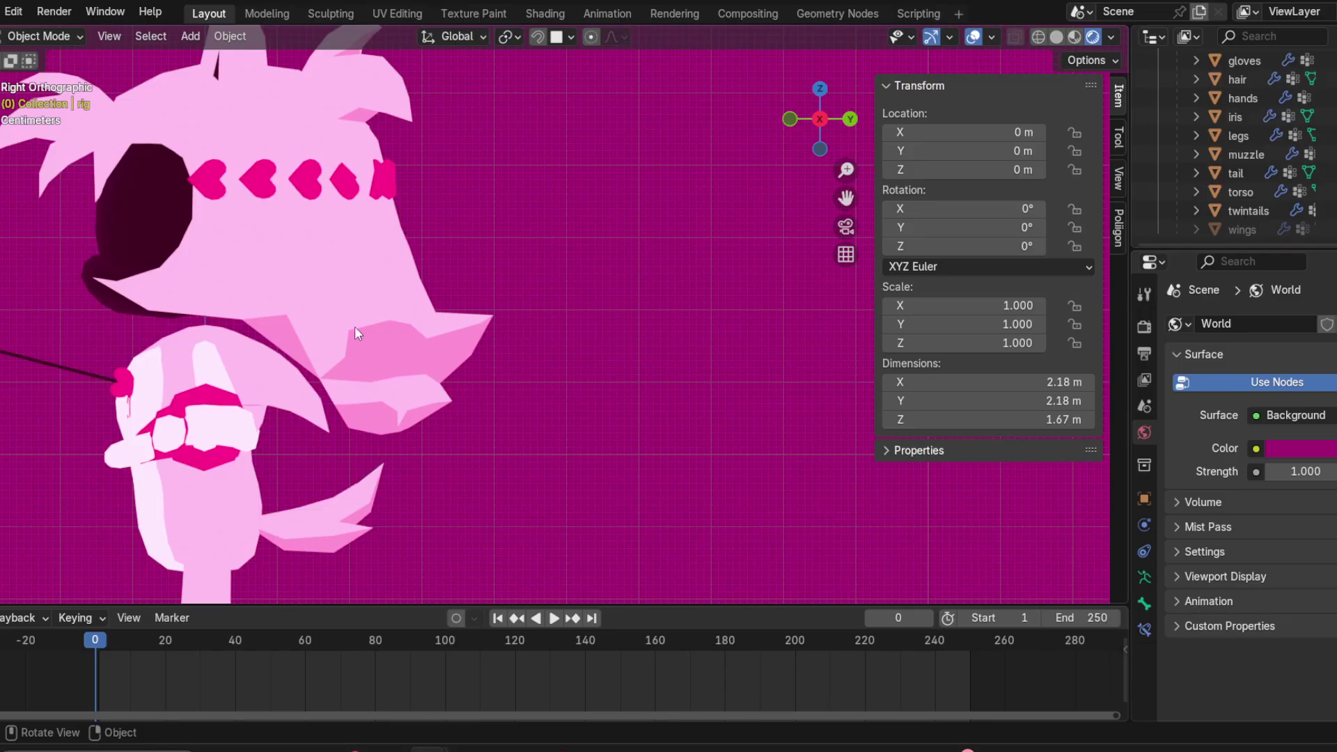
middle_drag(374, 311, 561, 369)
middle_drag(704, 355, 481, 390)
middle_drag(475, 321, 444, 312)
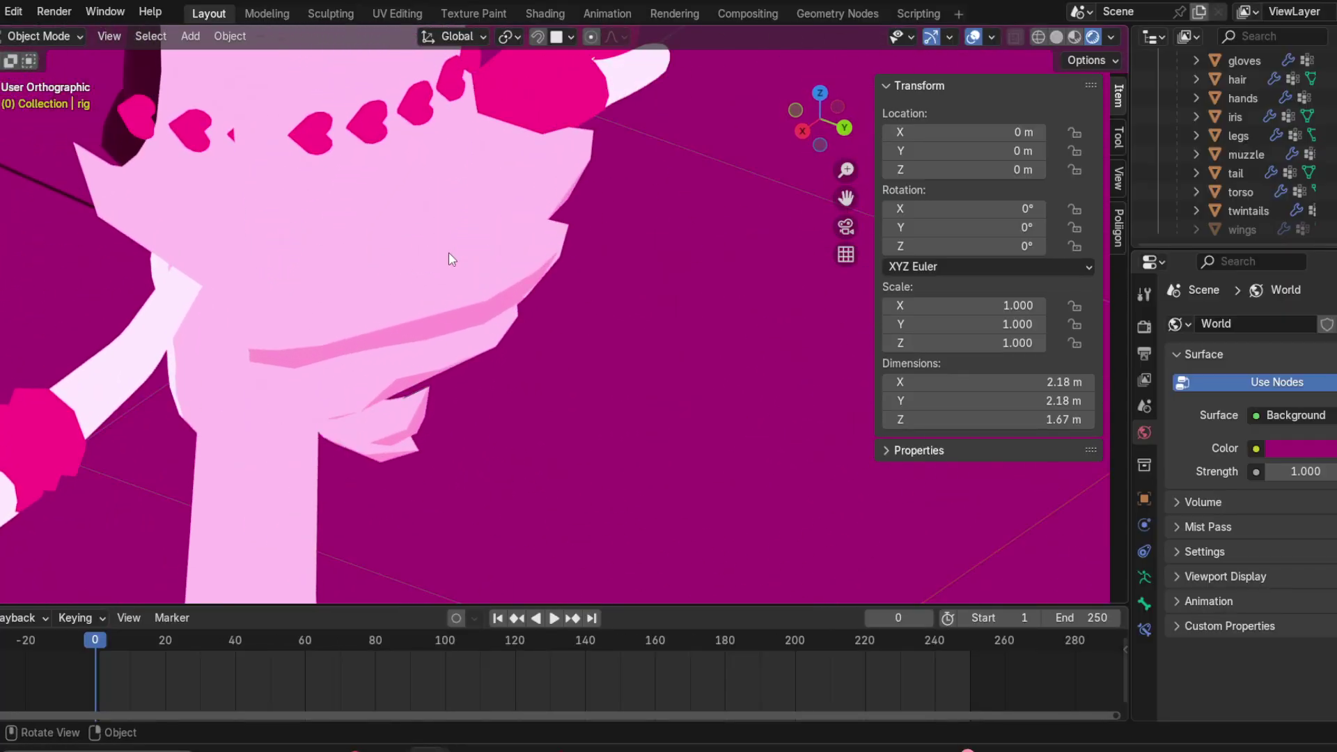
middle_drag(449, 253, 469, 295)
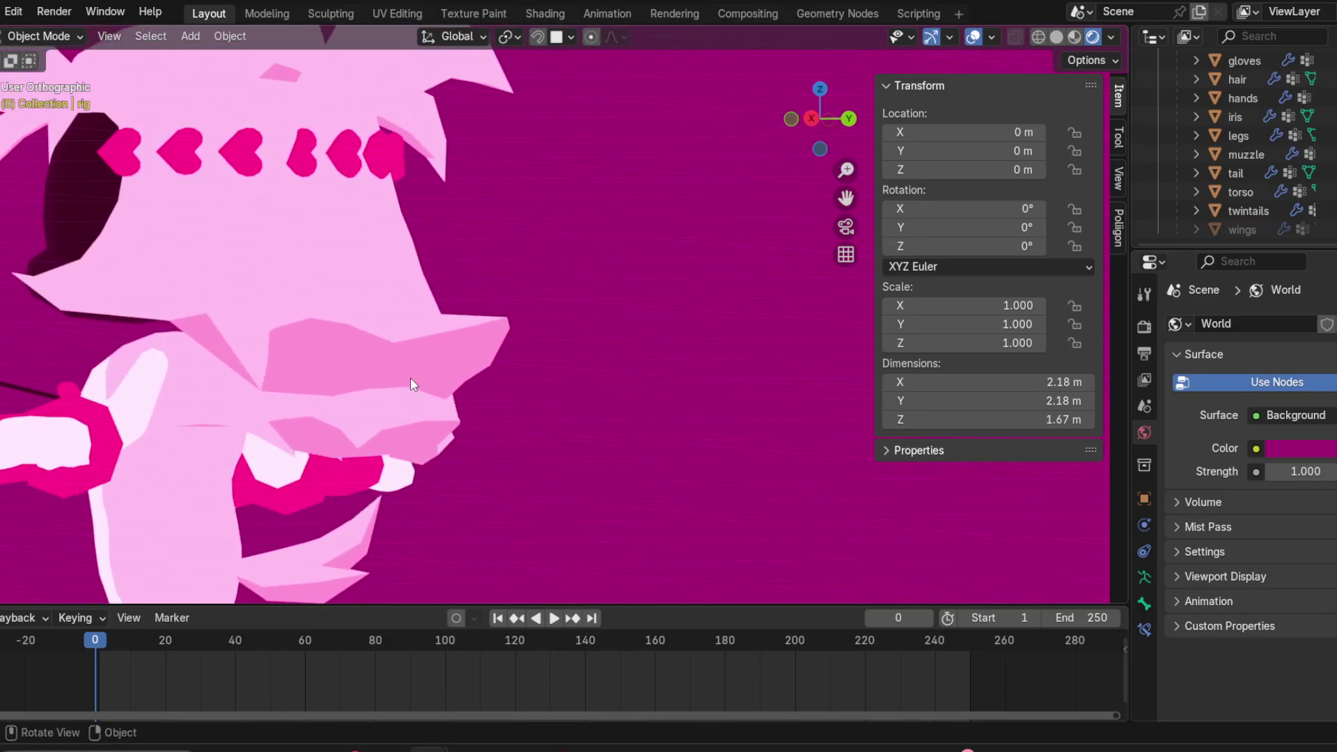
middle_drag(422, 388, 475, 396)
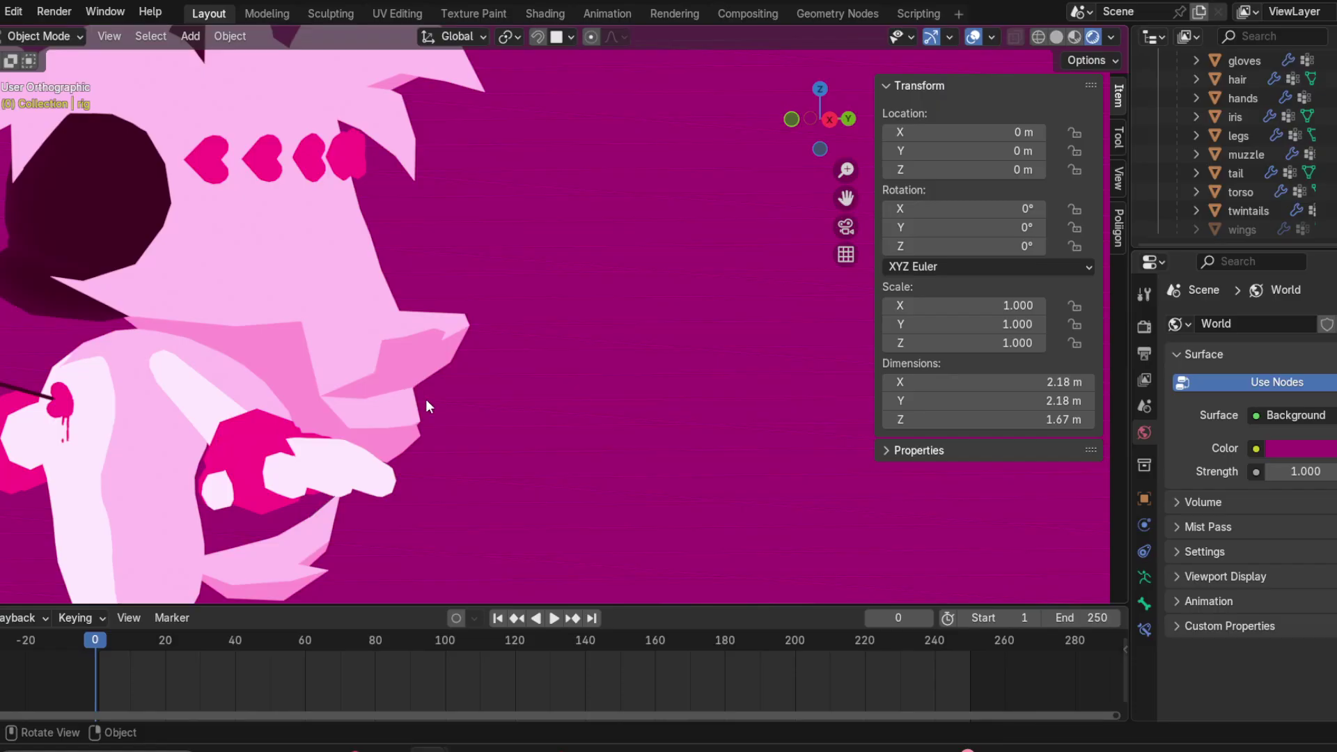
middle_drag(382, 342, 310, 334)
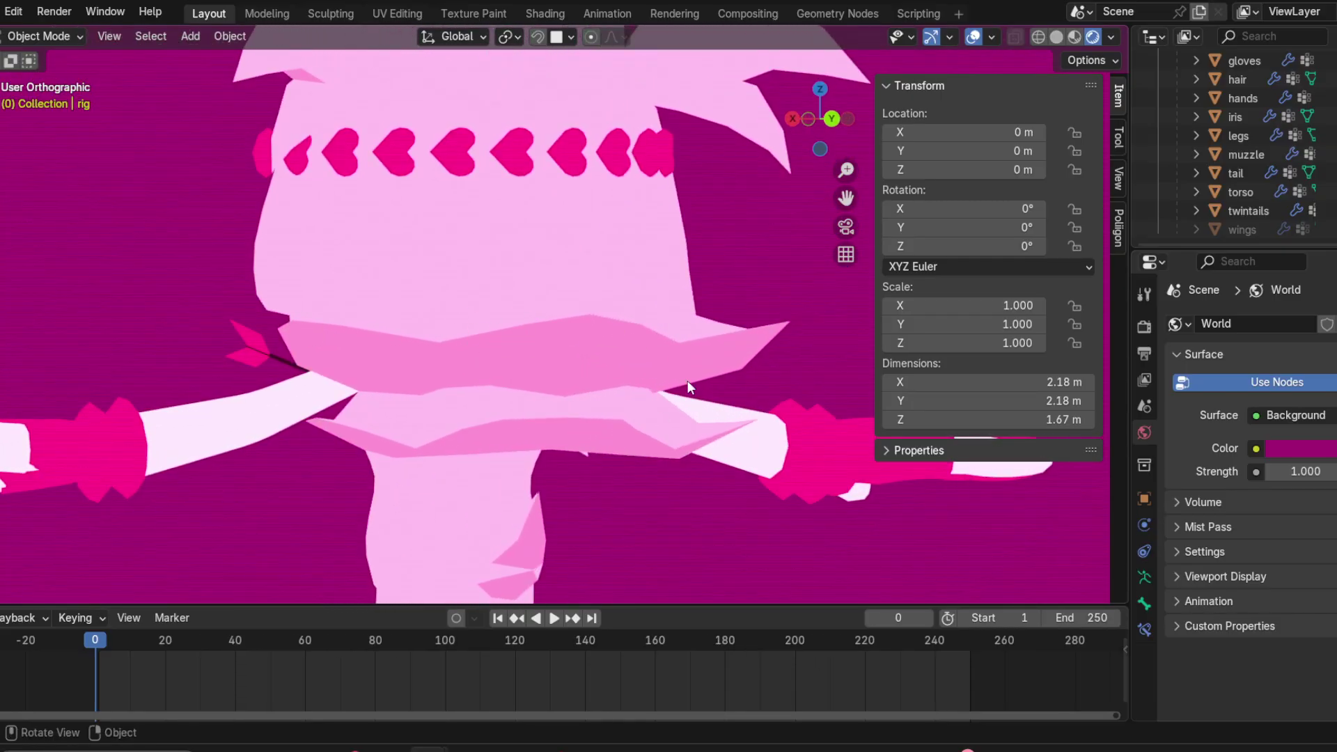
scroll(502, 441, down, 2)
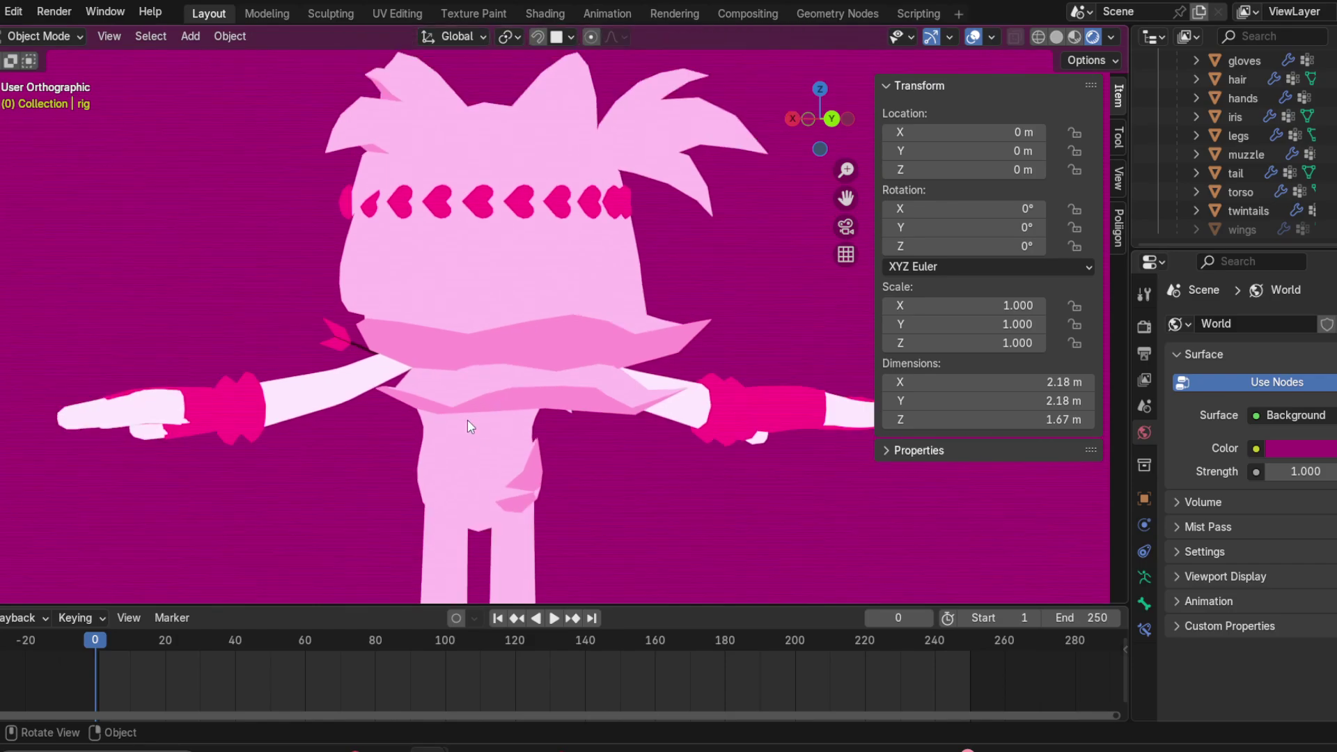
scroll(519, 356, up, 2)
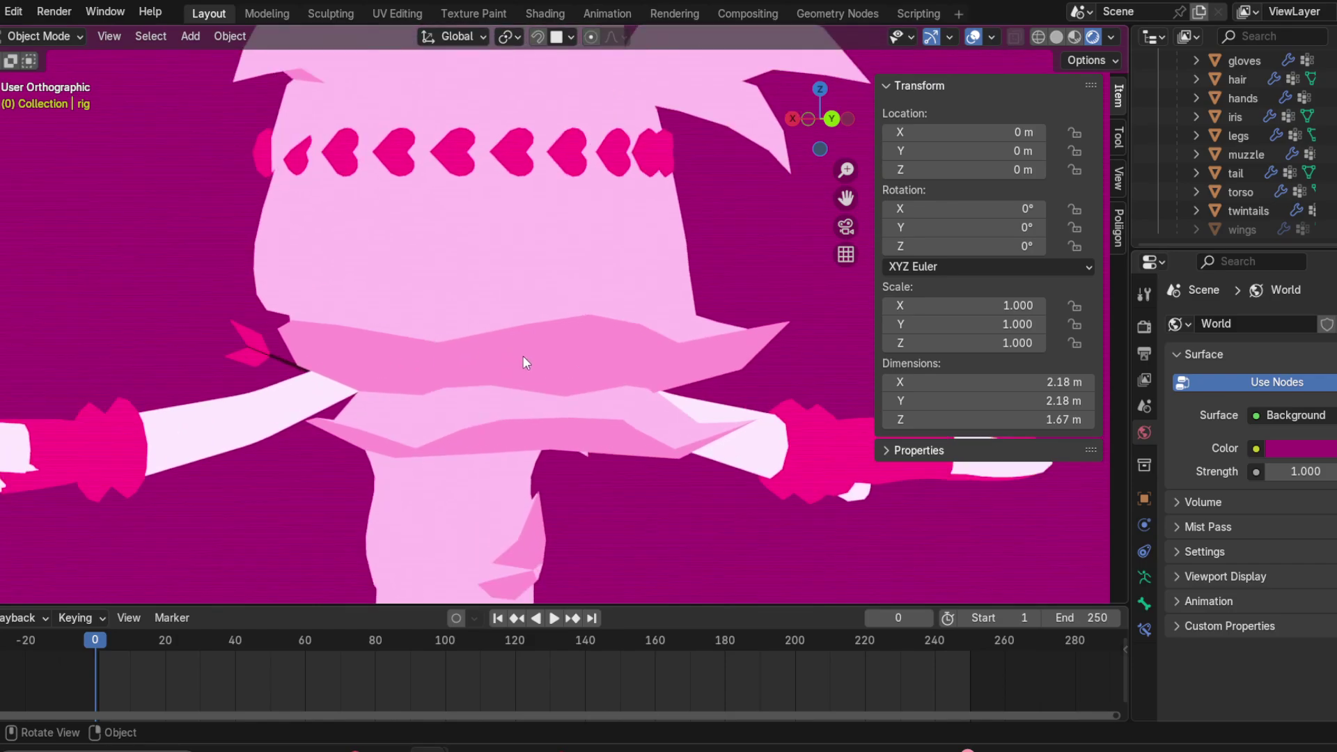
scroll(525, 361, down, 5)
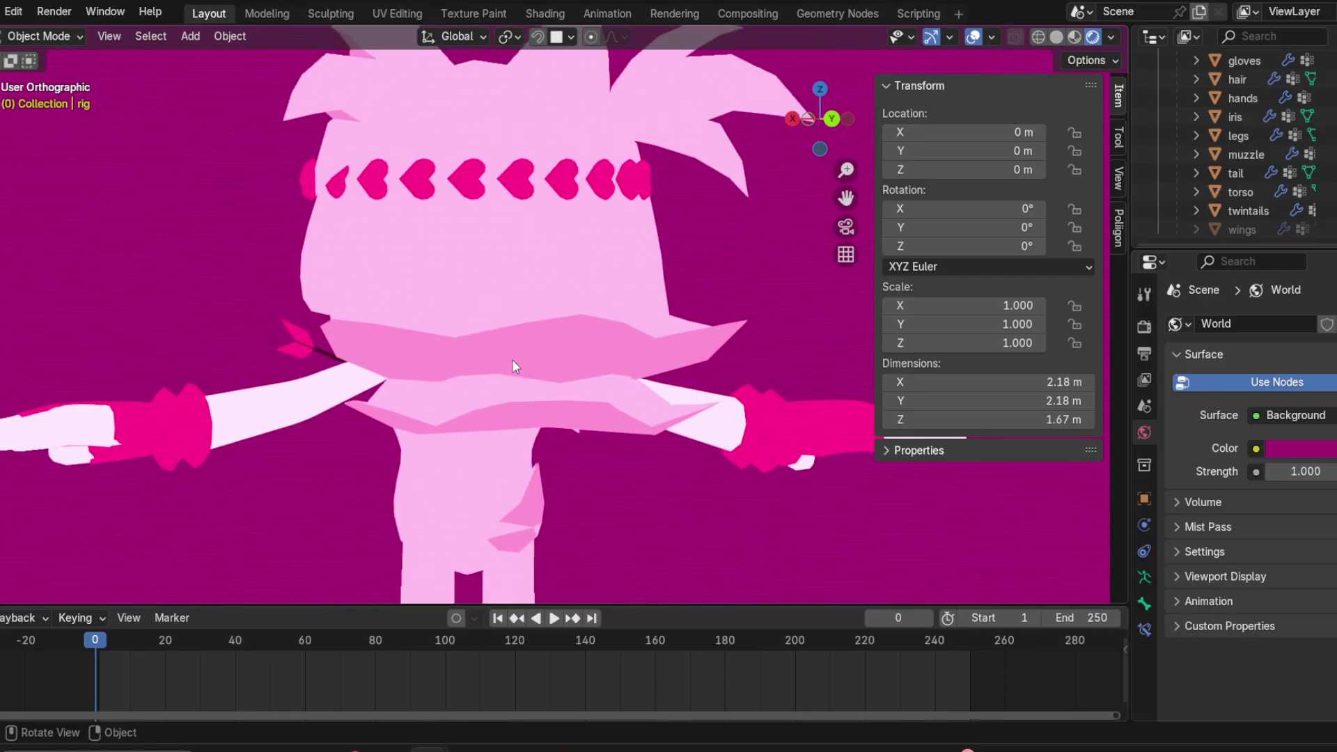
scroll(456, 334, up, 3)
Step: Examine the whole upper body and the head from an angled front view
middle_drag(457, 320, 701, 344)
mouse_move(477, 360)
middle_down()
mouse_move(458, 312)
mouse_move(491, 350)
middle_up()
scroll(603, 361, down, 5)
shift+middle_drag(572, 371, 460, 382)
scroll(458, 376, up, 2)
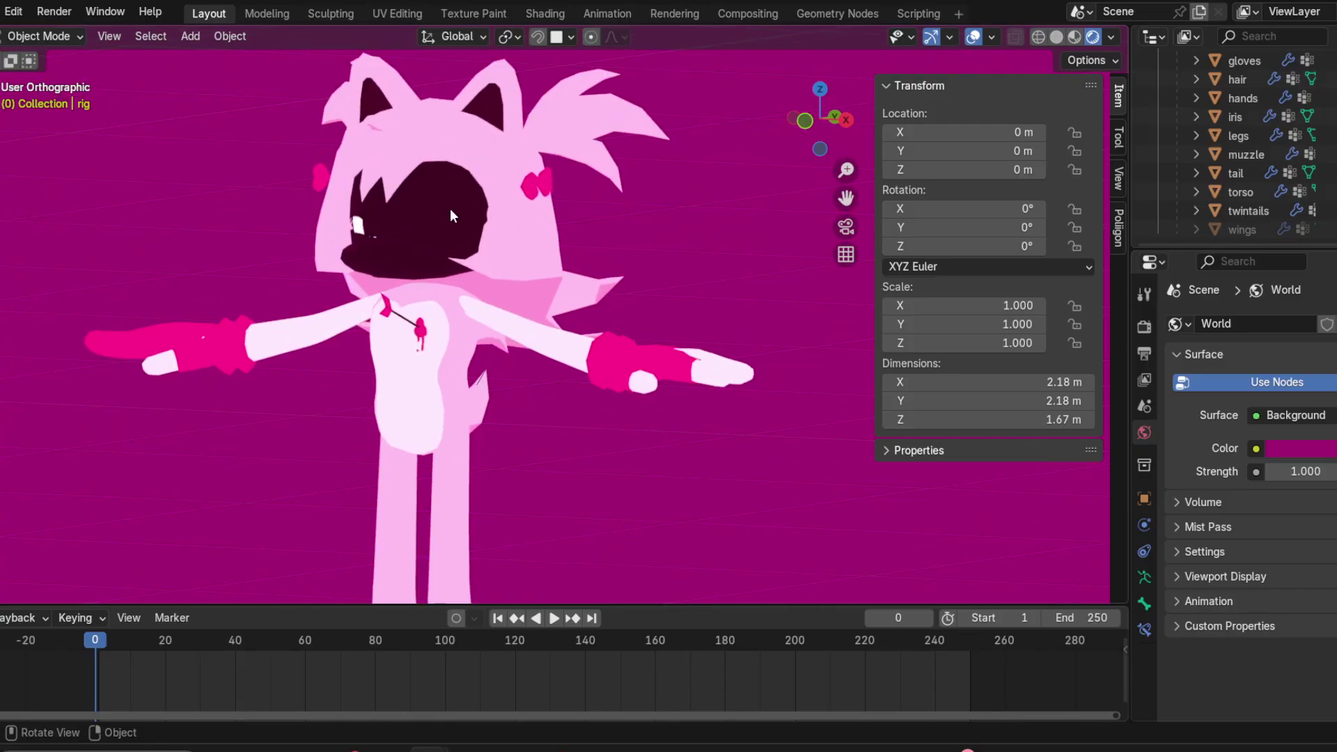
shift+middle_drag(438, 209, 522, 299)
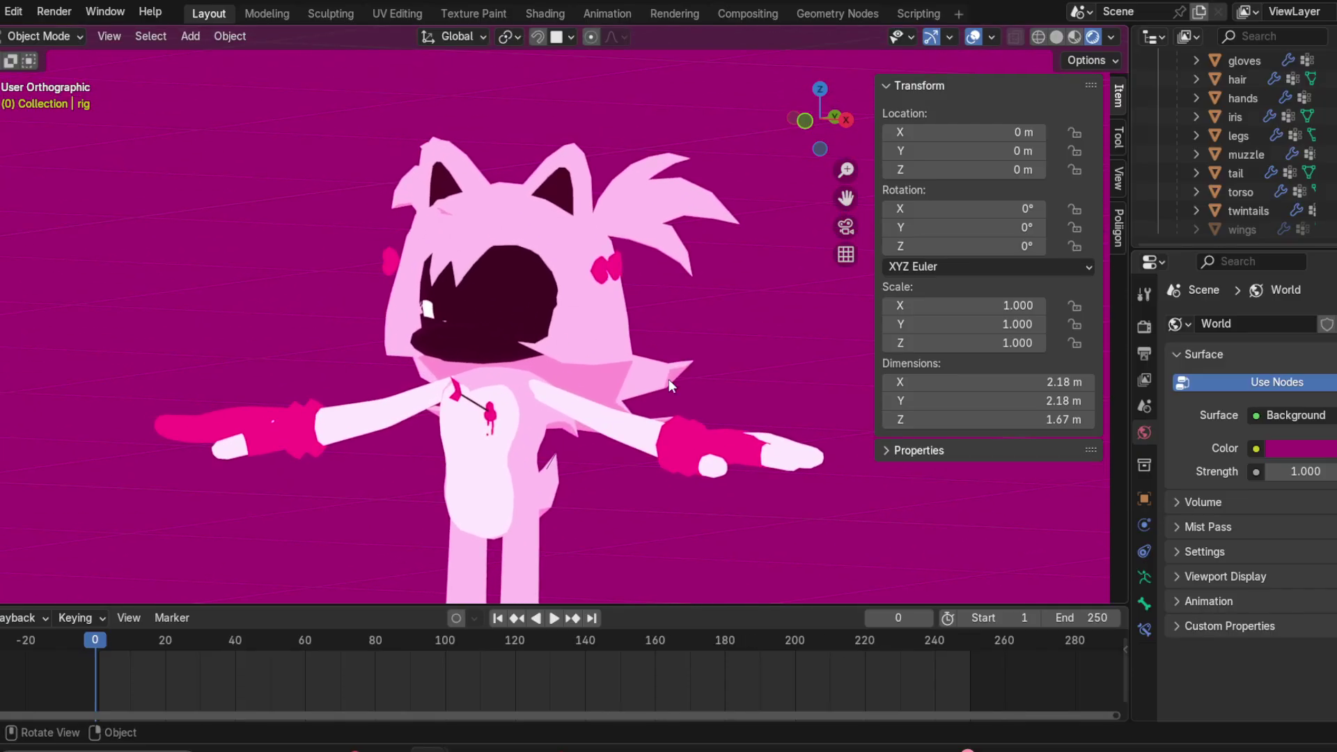
scroll(651, 299, up, 2)
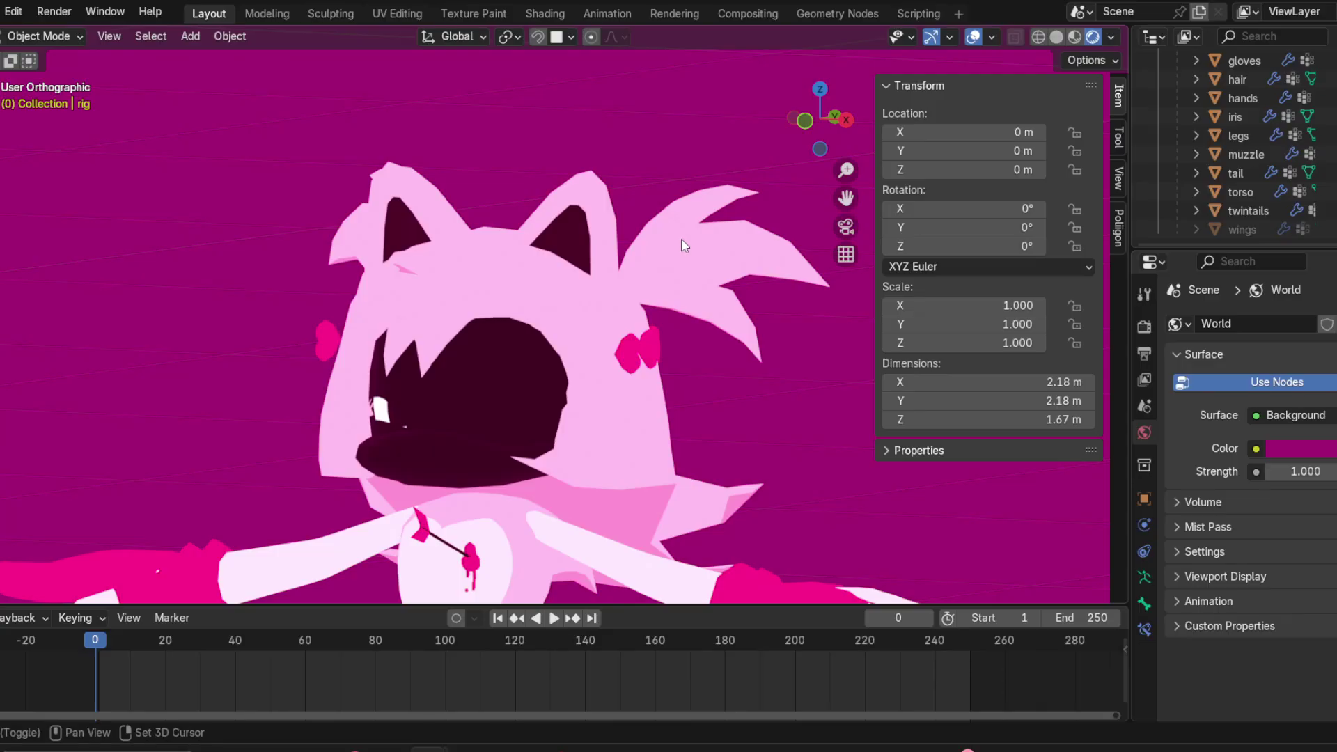
Step: Select the bangs object and examine the bangs and the face from the side and from below
shift+middle_drag(681, 238, 308, 274)
scroll(309, 277, up, 3)
click(453, 243)
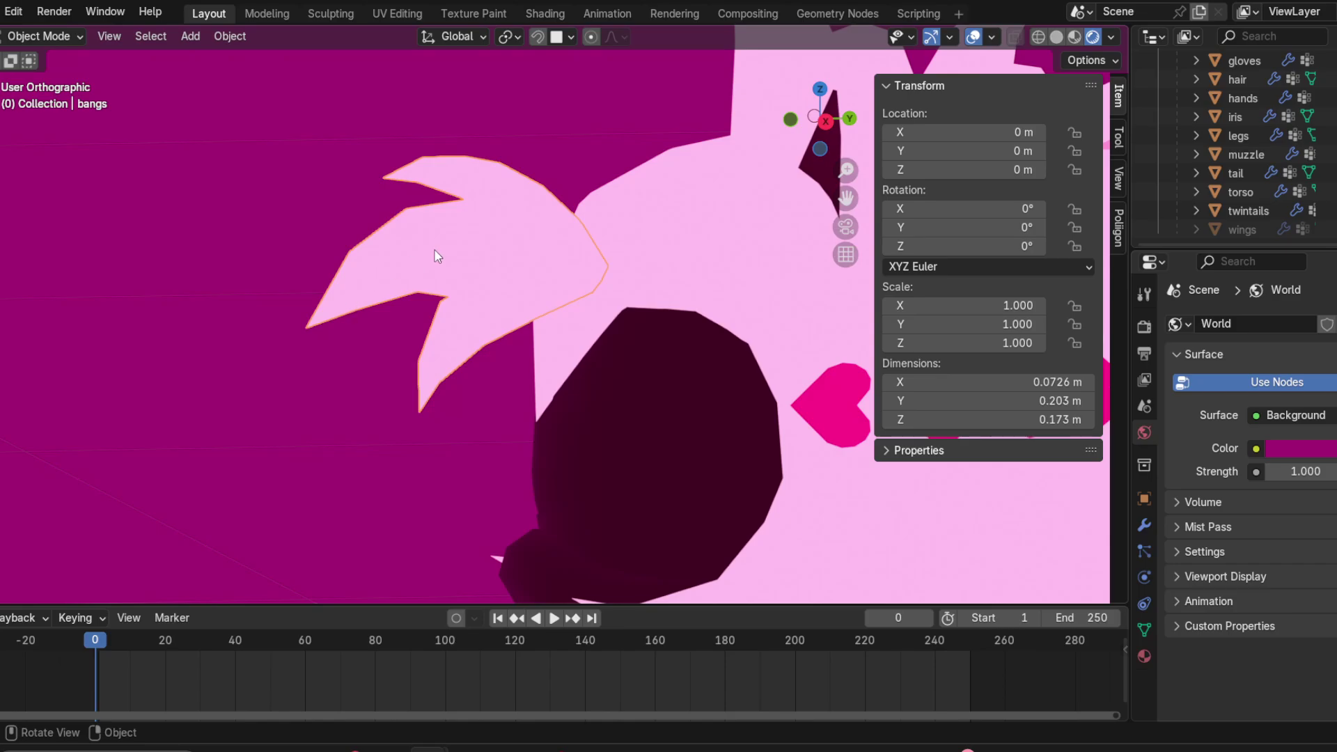
scroll(436, 254, down, 3)
middle_drag(447, 265, 632, 152)
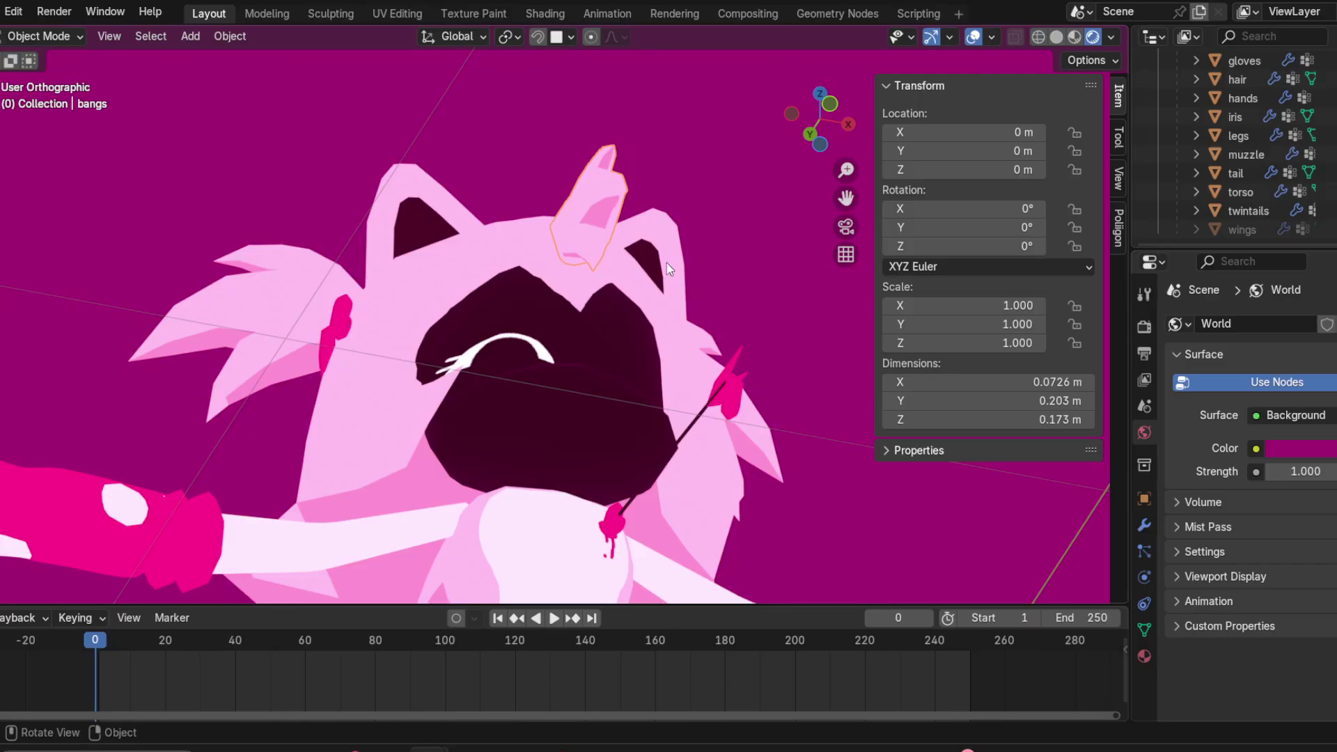
scroll(637, 269, up, 3)
scroll(604, 259, up, 2)
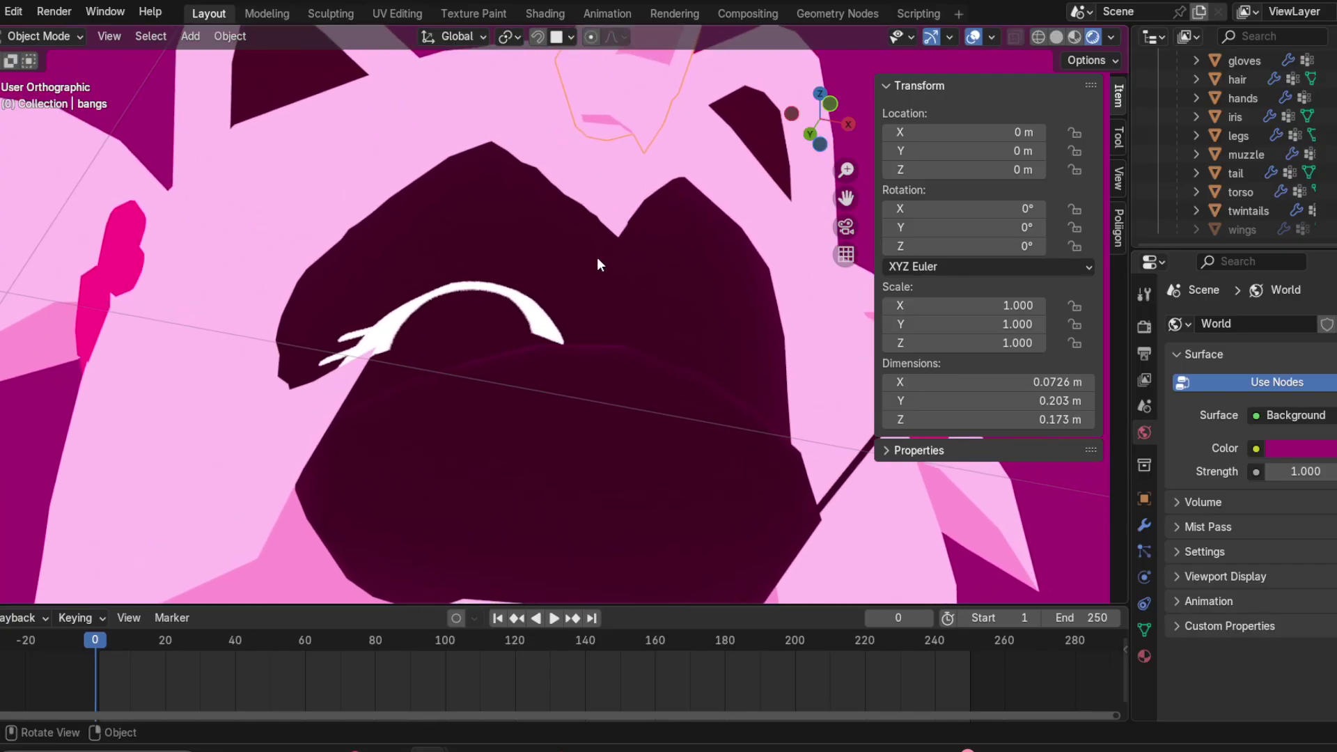
Step: Hide the viewport overlays to look at the face without outlines, and show them again
click(972, 36)
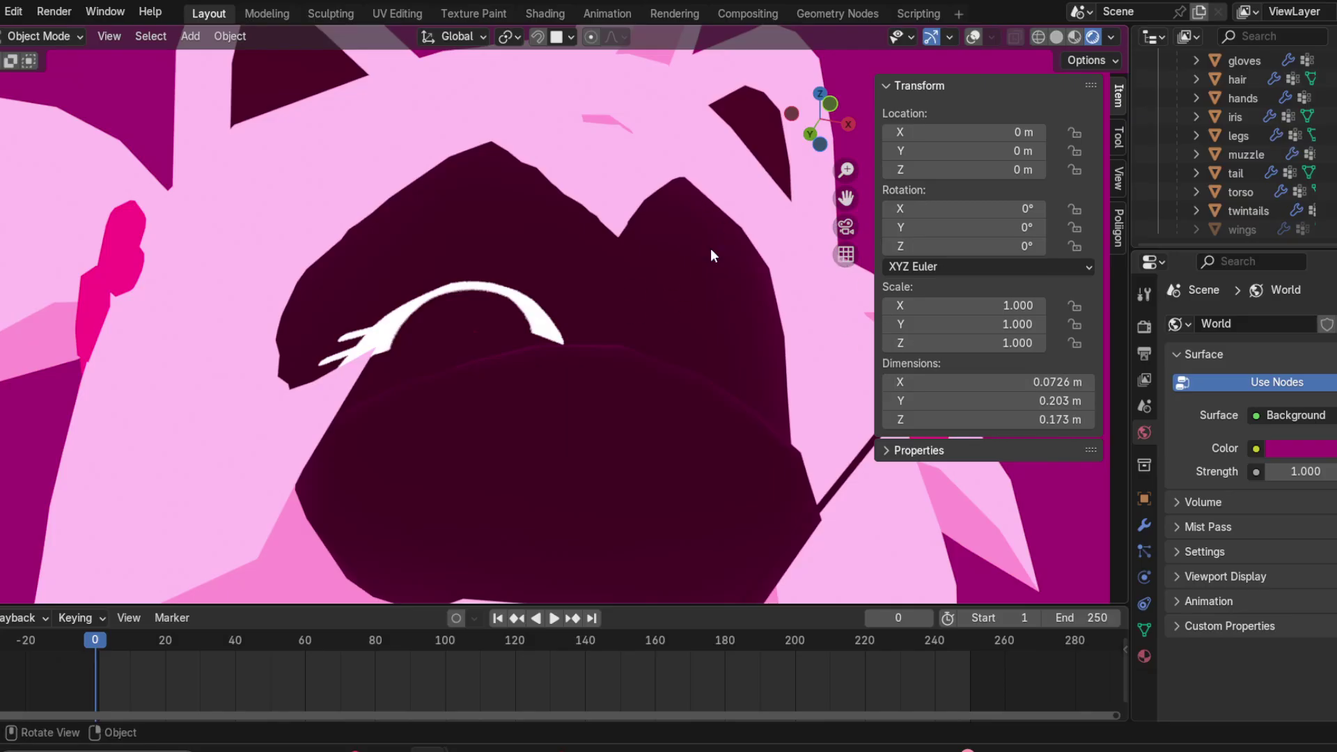
click(973, 36)
scroll(454, 463, down, 6)
middle_drag(570, 333, 634, 410)
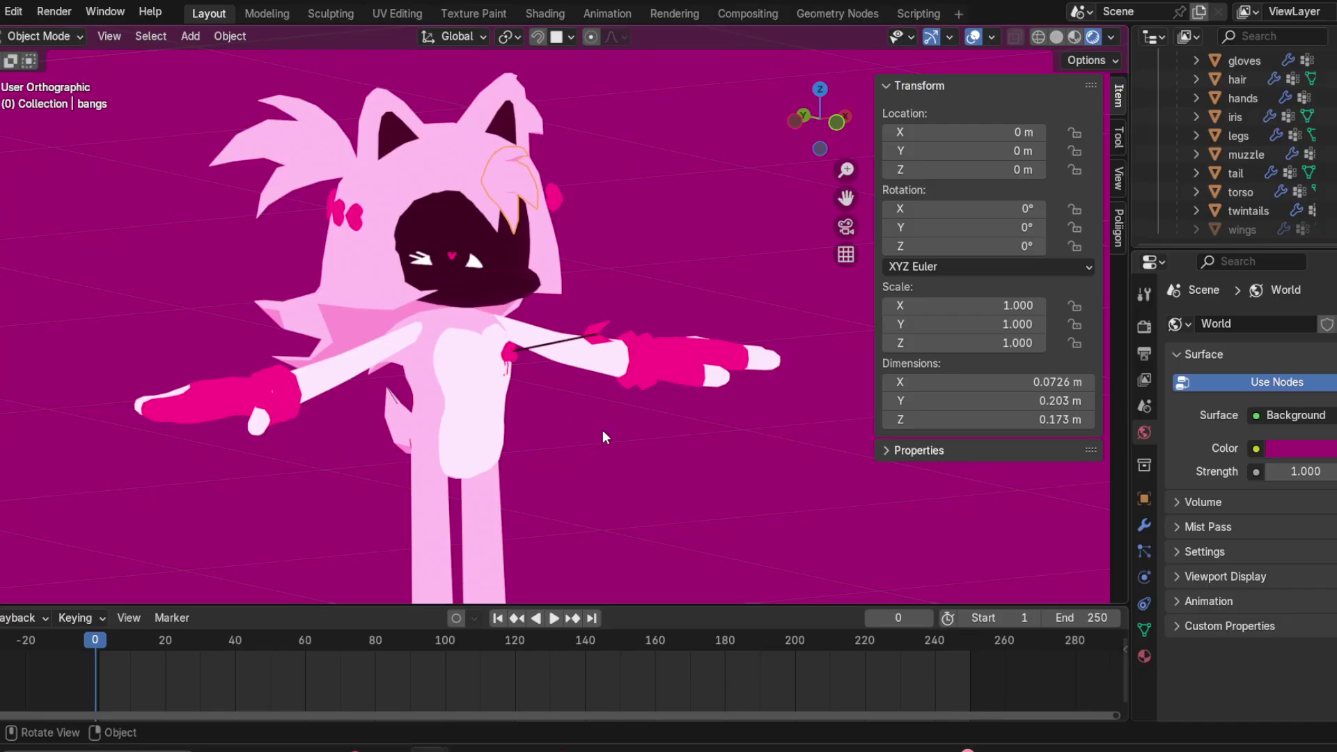
Step: View the finished character straight from the front with the head and torso in frame
middle_drag(628, 409, 669, 209)
click(826, 116)
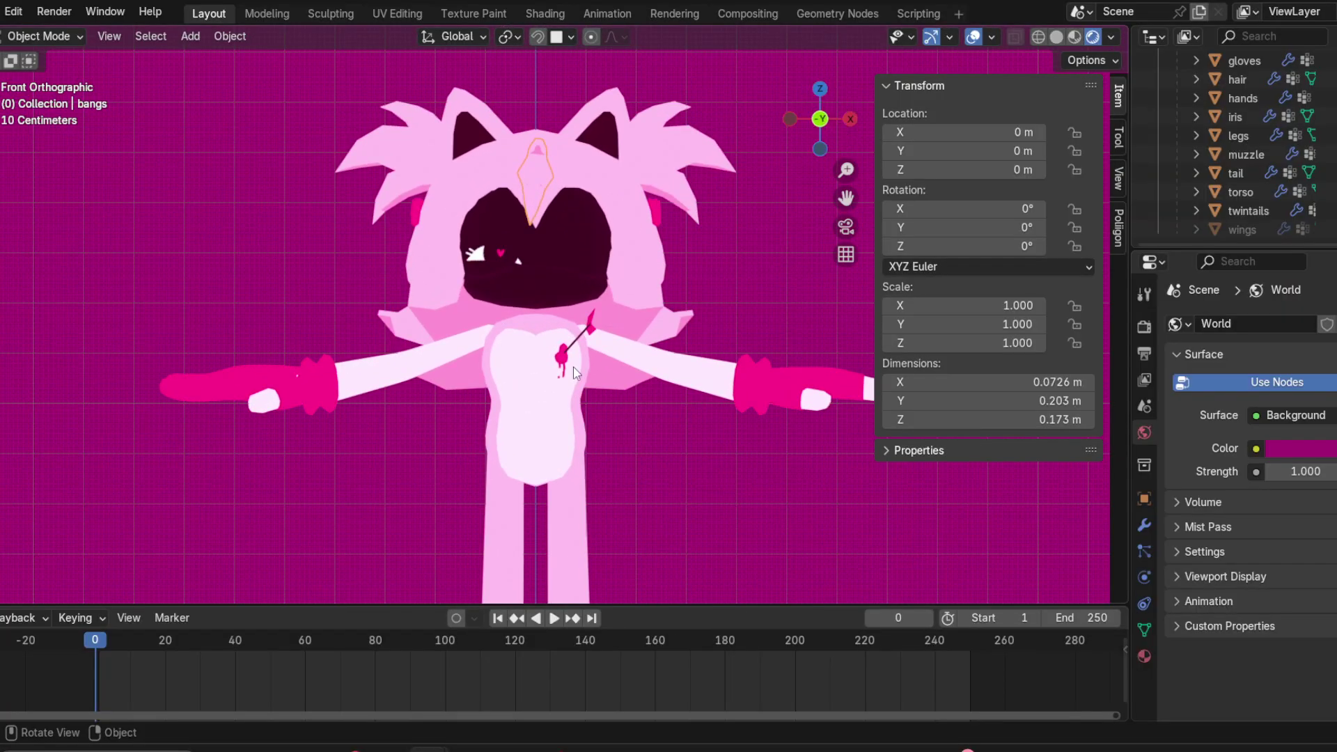
scroll(570, 364, down, 2)
scroll(560, 335, up, 4)
shift+middle_drag(561, 331, 594, 361)
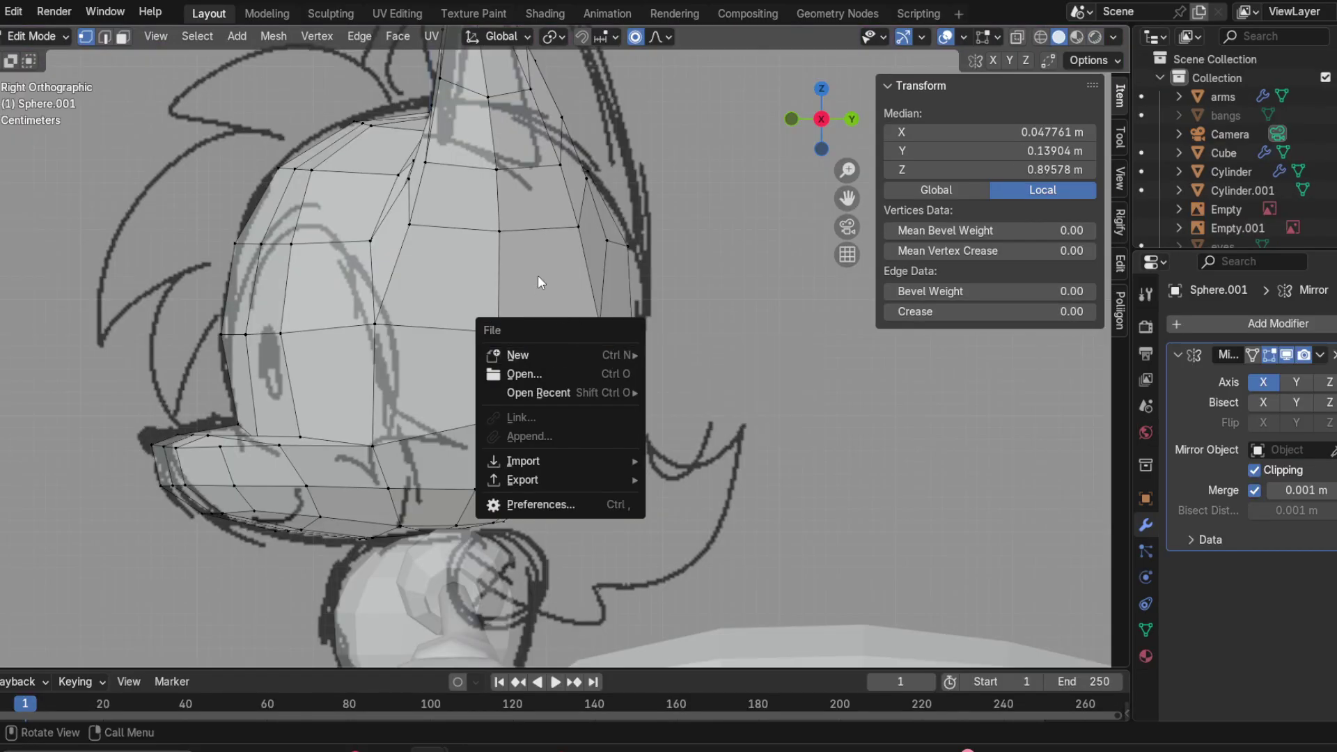
Step: Move the selected vertices at the lower back of the head outward about 0.024 m along Y to the side sketch, using proportional editing
key(Escape)
scroll(555, 324, up, 3)
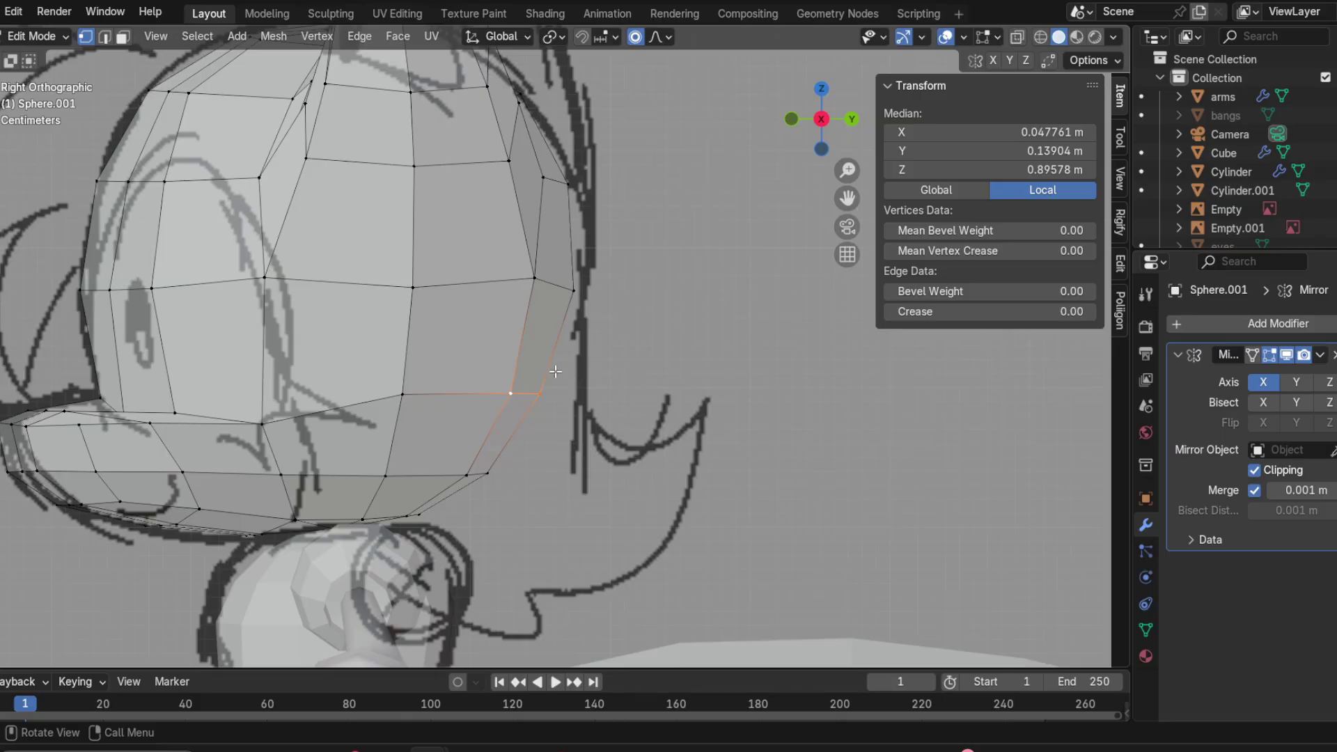
key(g)
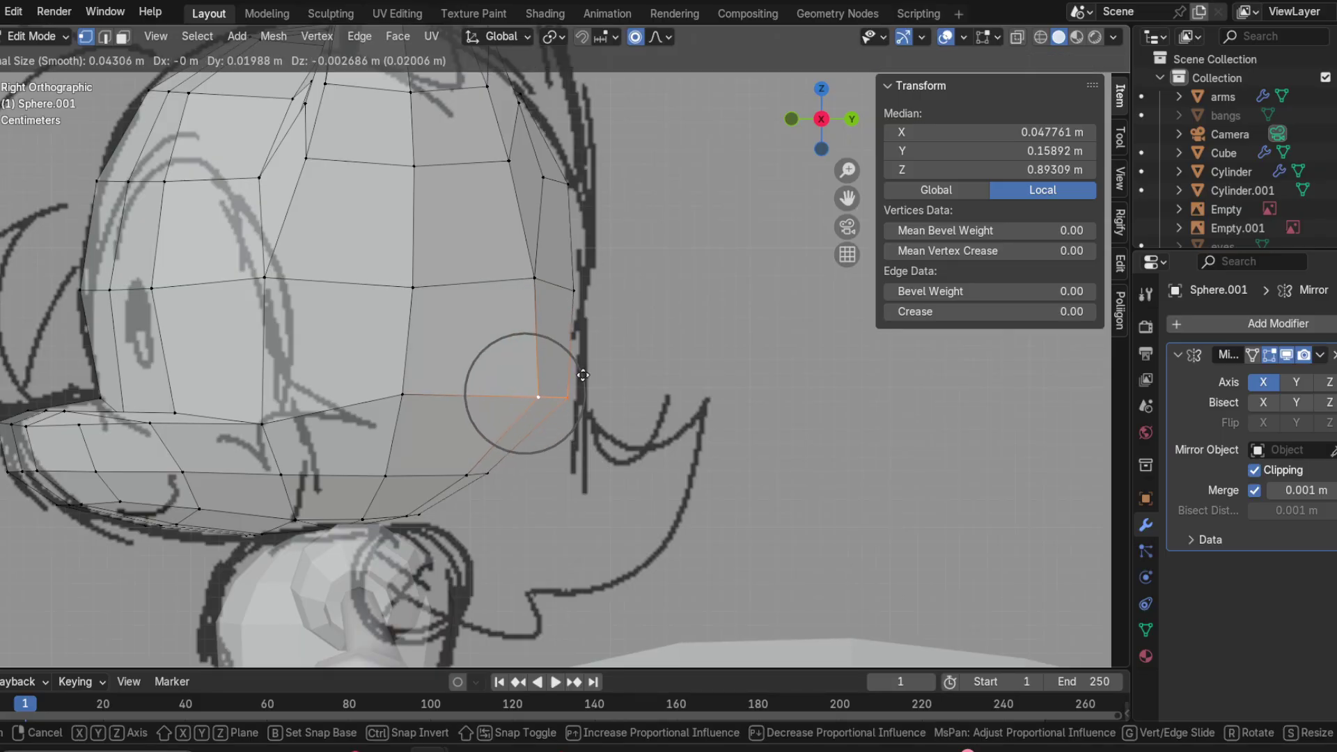
scroll(588, 375, down, 9)
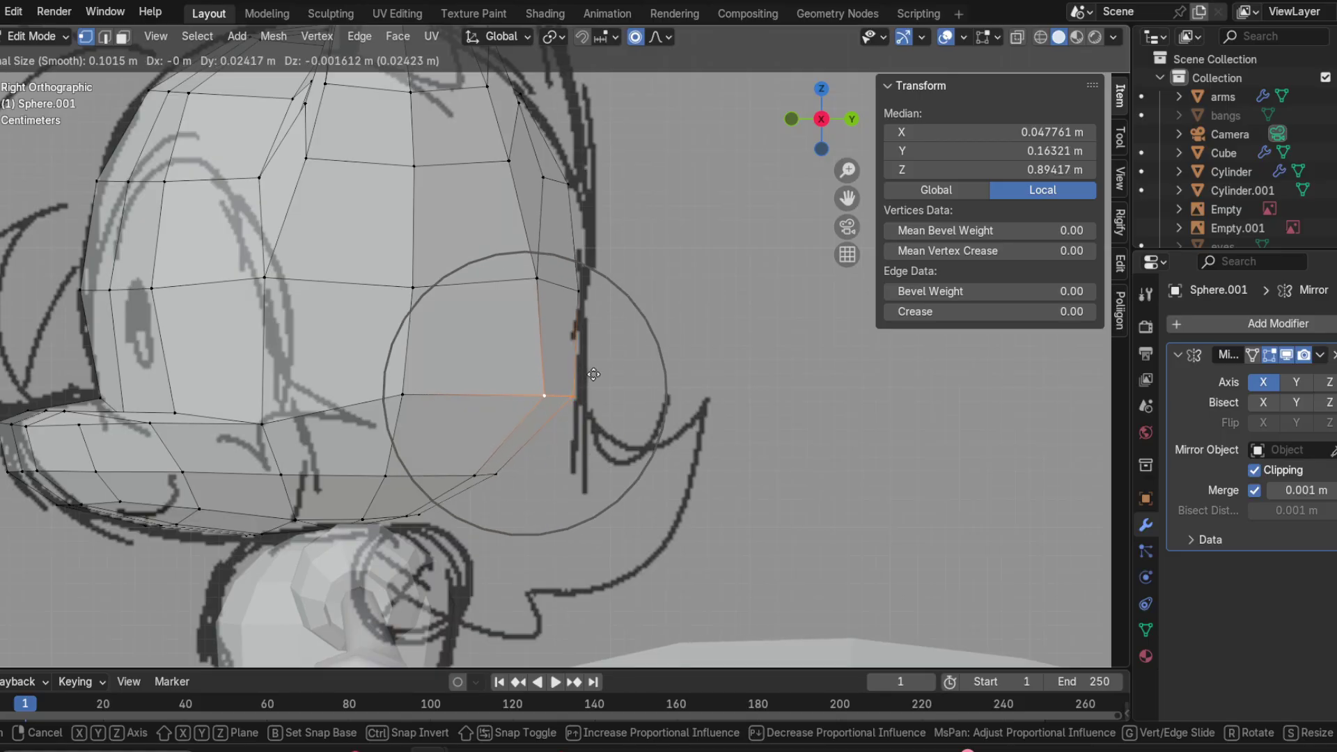
click(583, 378)
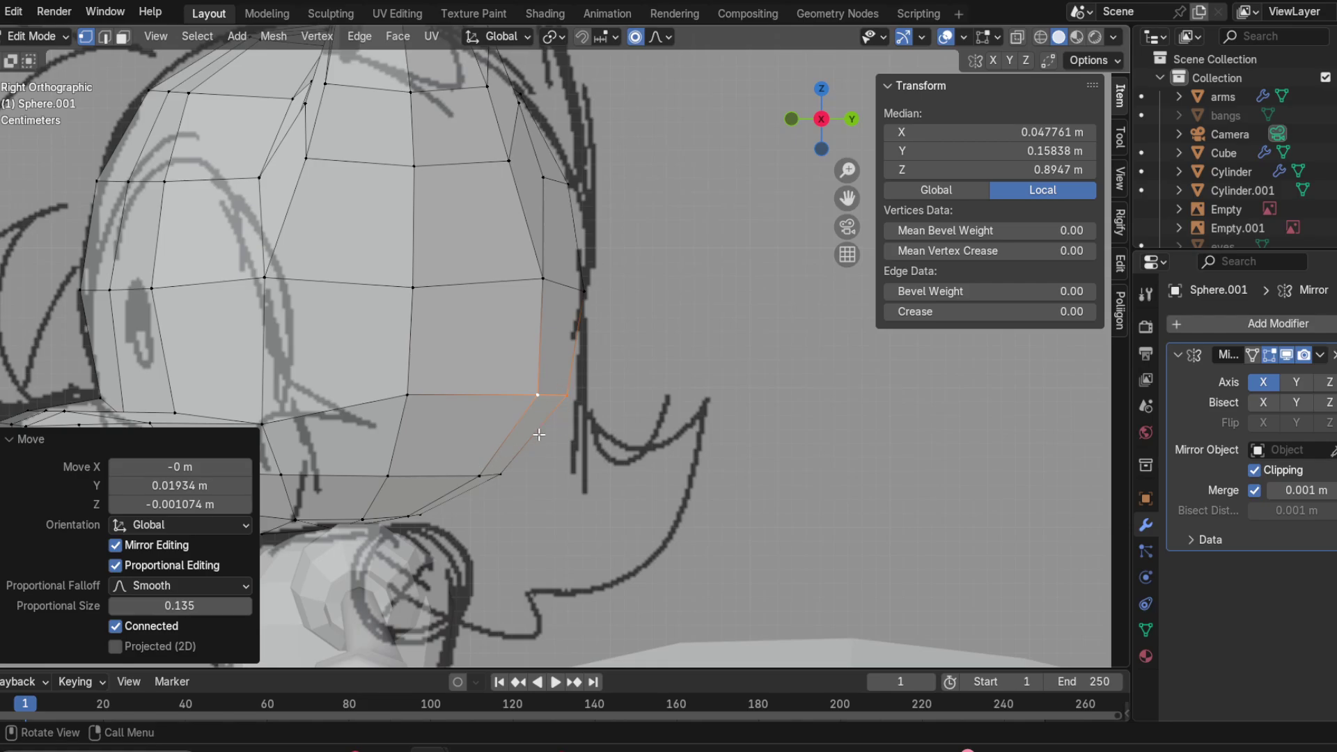
key(g)
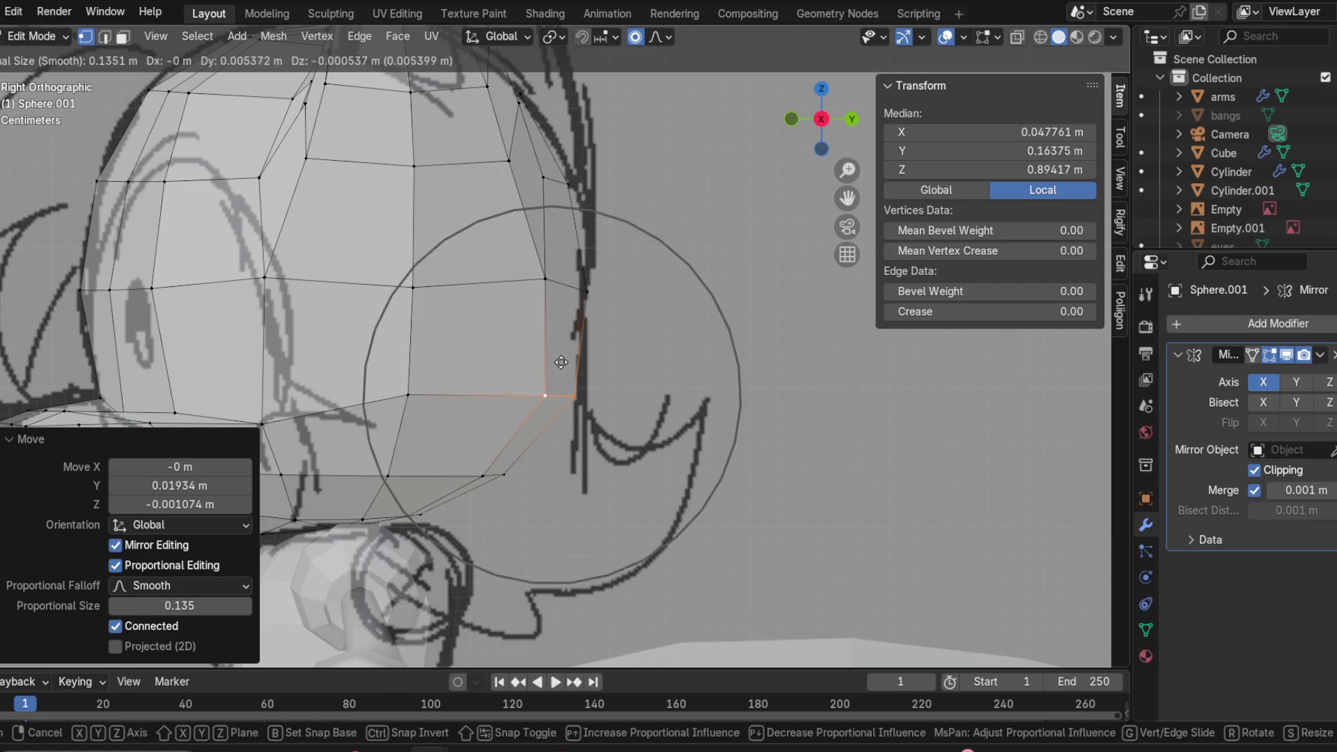
click(560, 361)
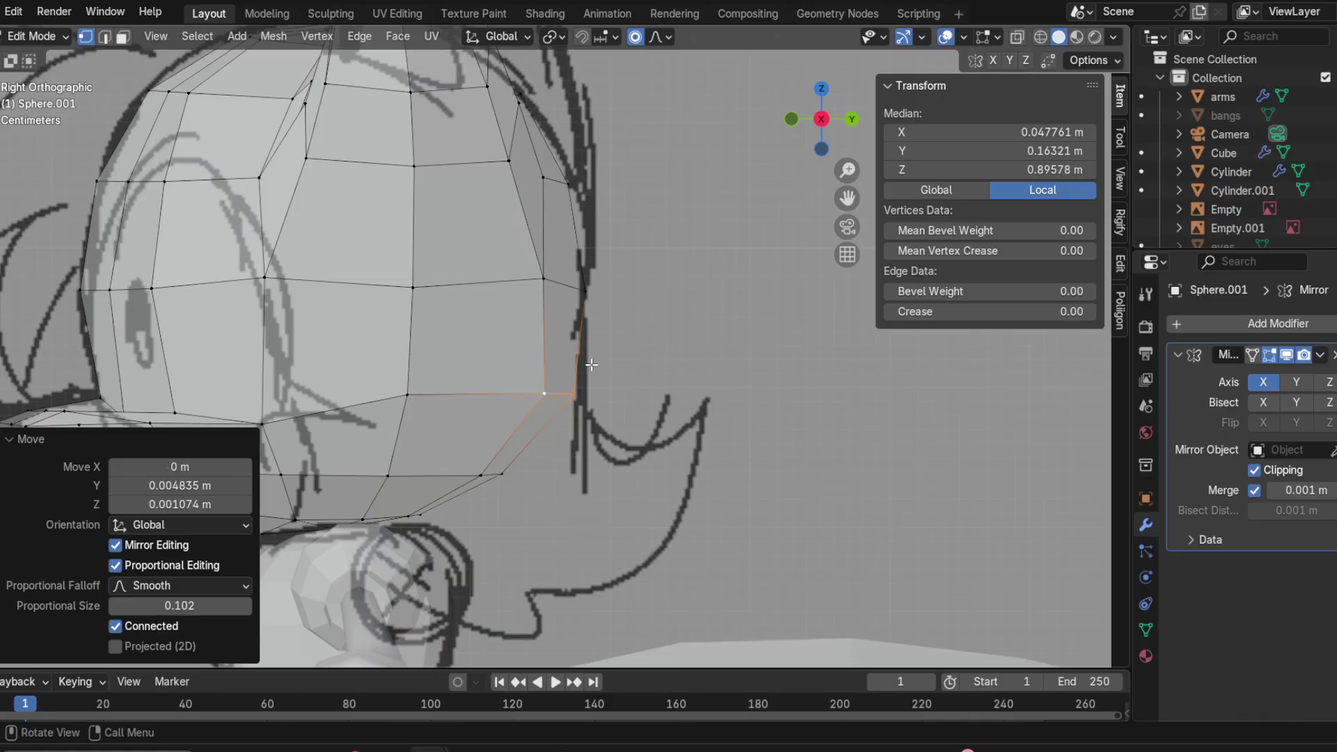
Step: Move the centre-line vertex at the upper back of the head about 0.004 m along Y to the side sketch, using proportional editing
click(565, 173)
key(g)
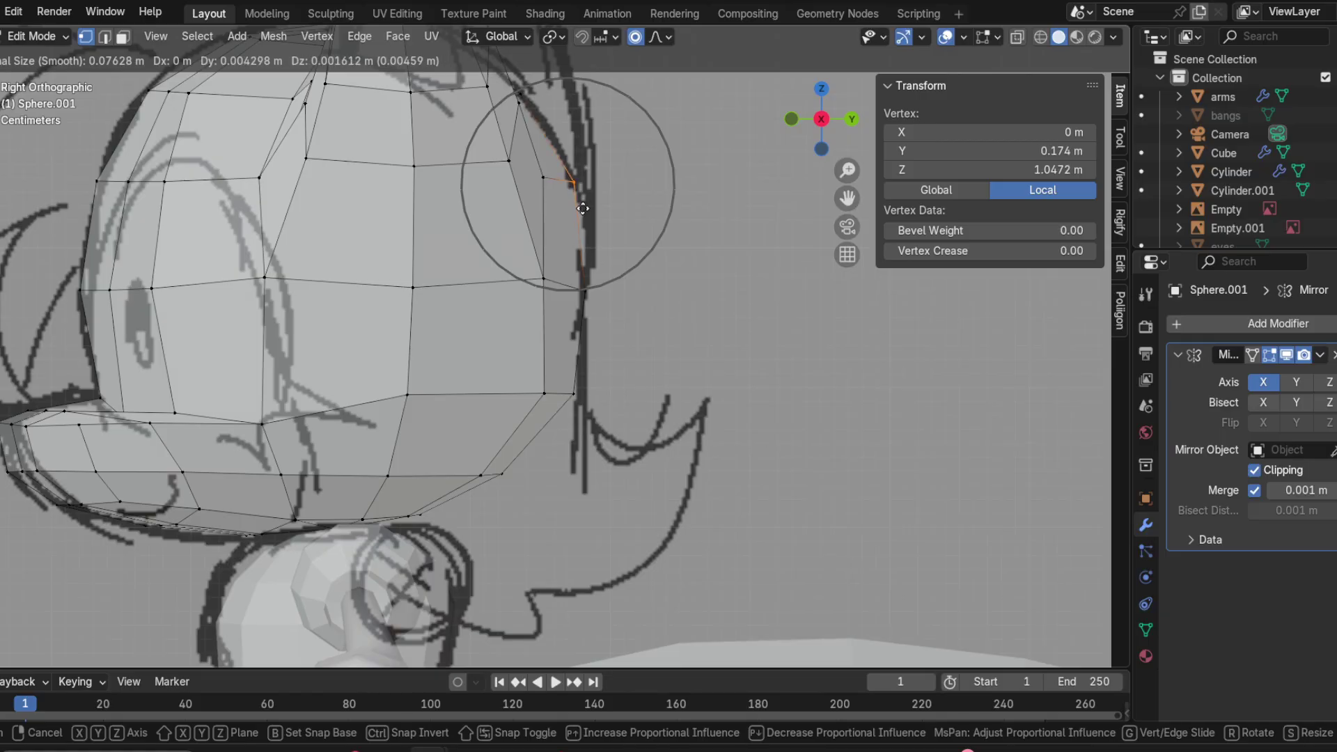
click(582, 209)
Step: Move the next higher centre-line vertex at the back of the head about 0.006 m along Y, with a proportional size of 0.112
scroll(517, 137, down, 1)
shift+click(517, 138)
middle_drag(517, 138, 545, 170)
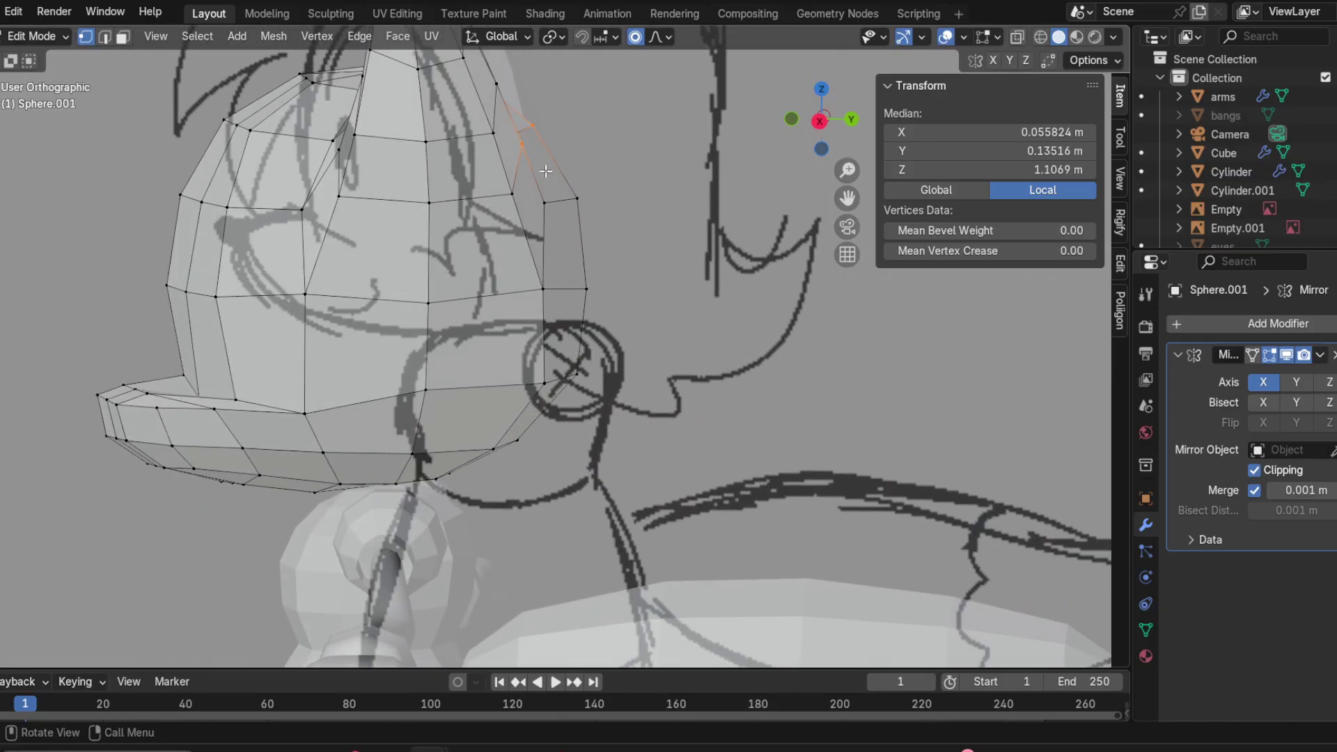
click(534, 131)
key(g)
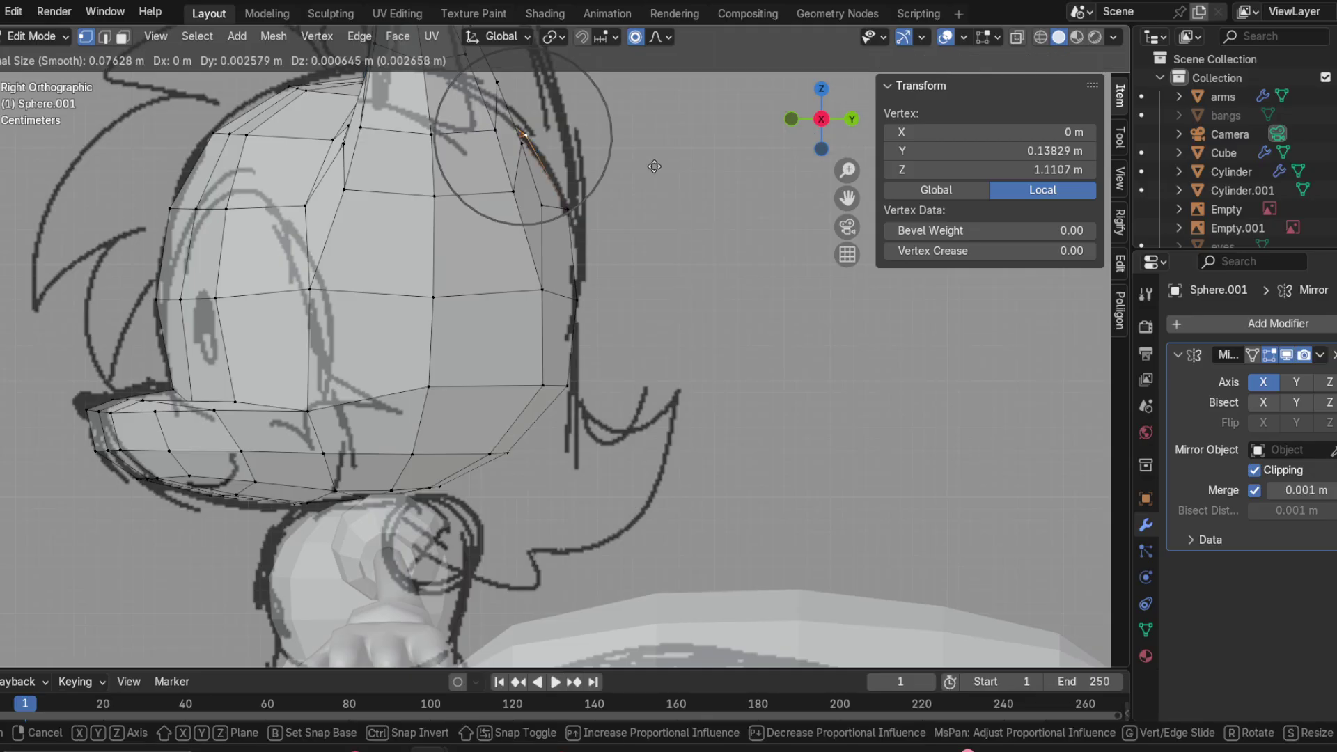
scroll(655, 167, down, 4)
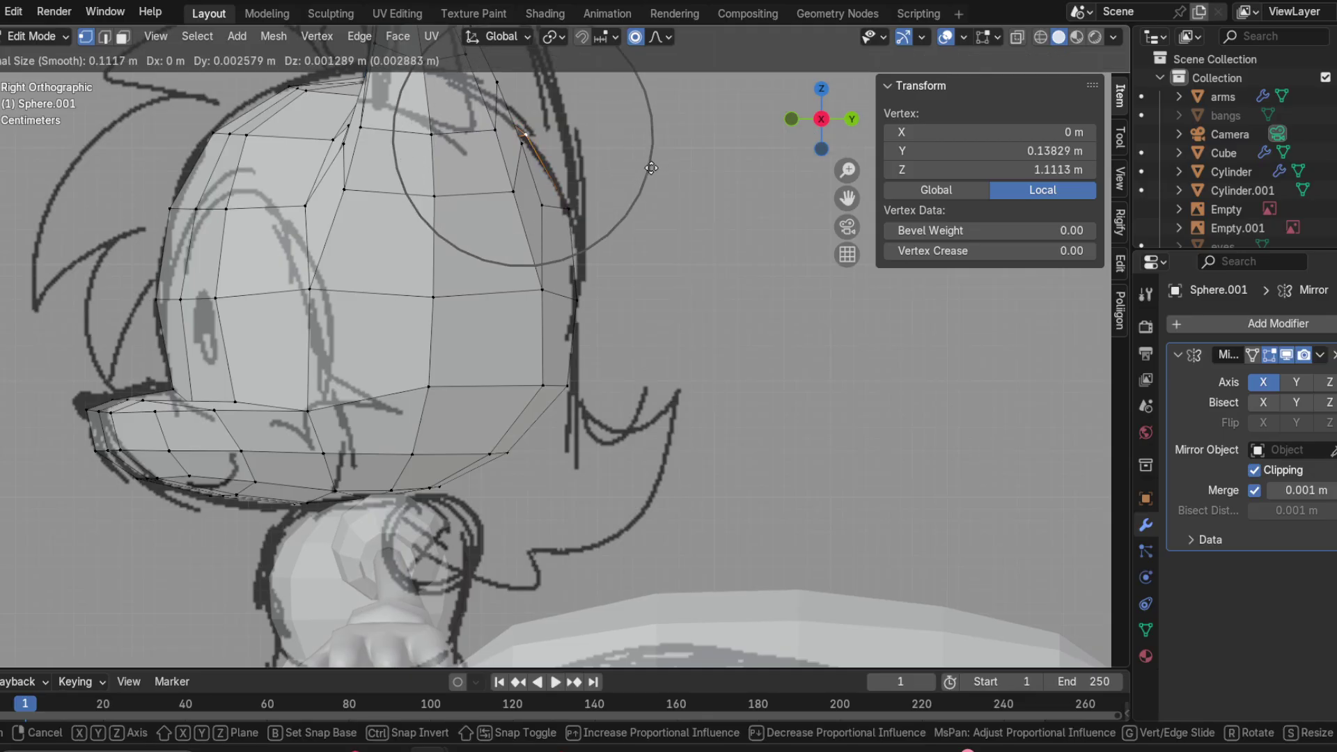
click(654, 167)
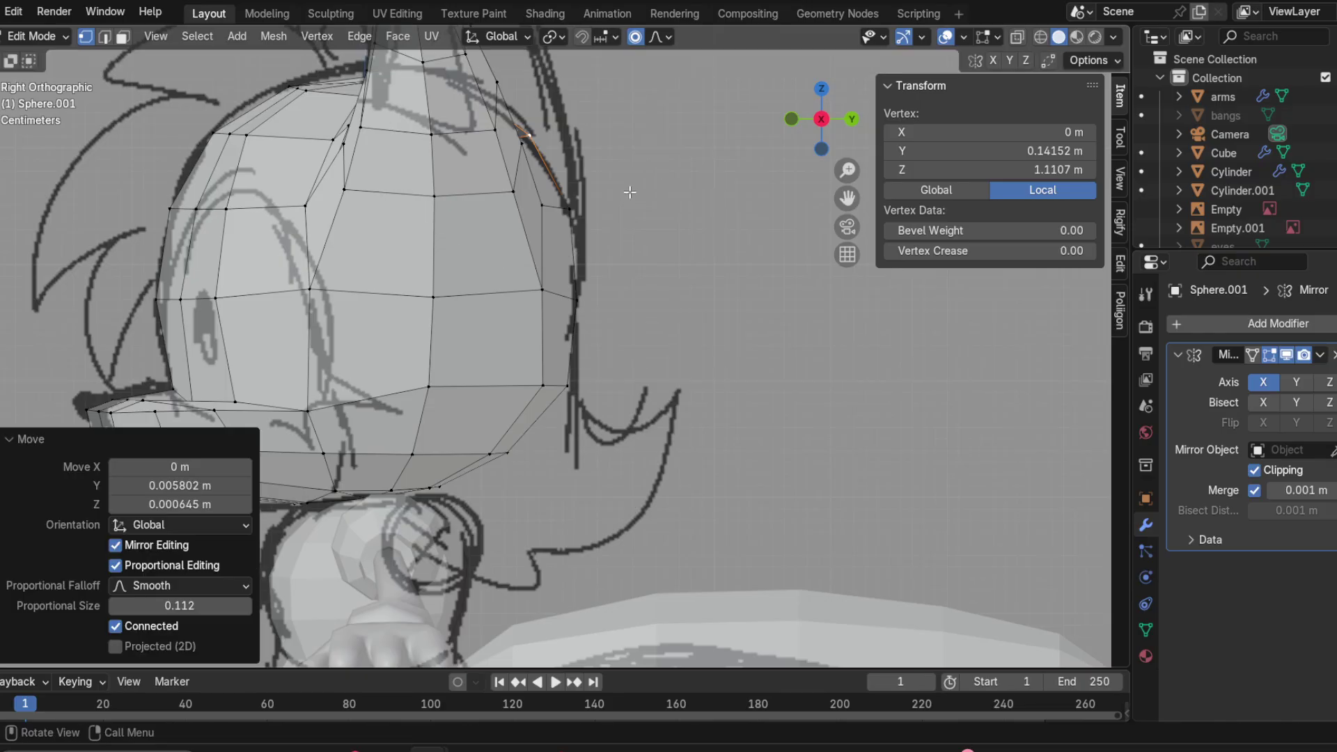
Step: Delete the four faces at the lower back of the head, beneath its bottom row of large faces
scroll(631, 193, down, 2)
click(573, 375)
scroll(564, 404, up, 4)
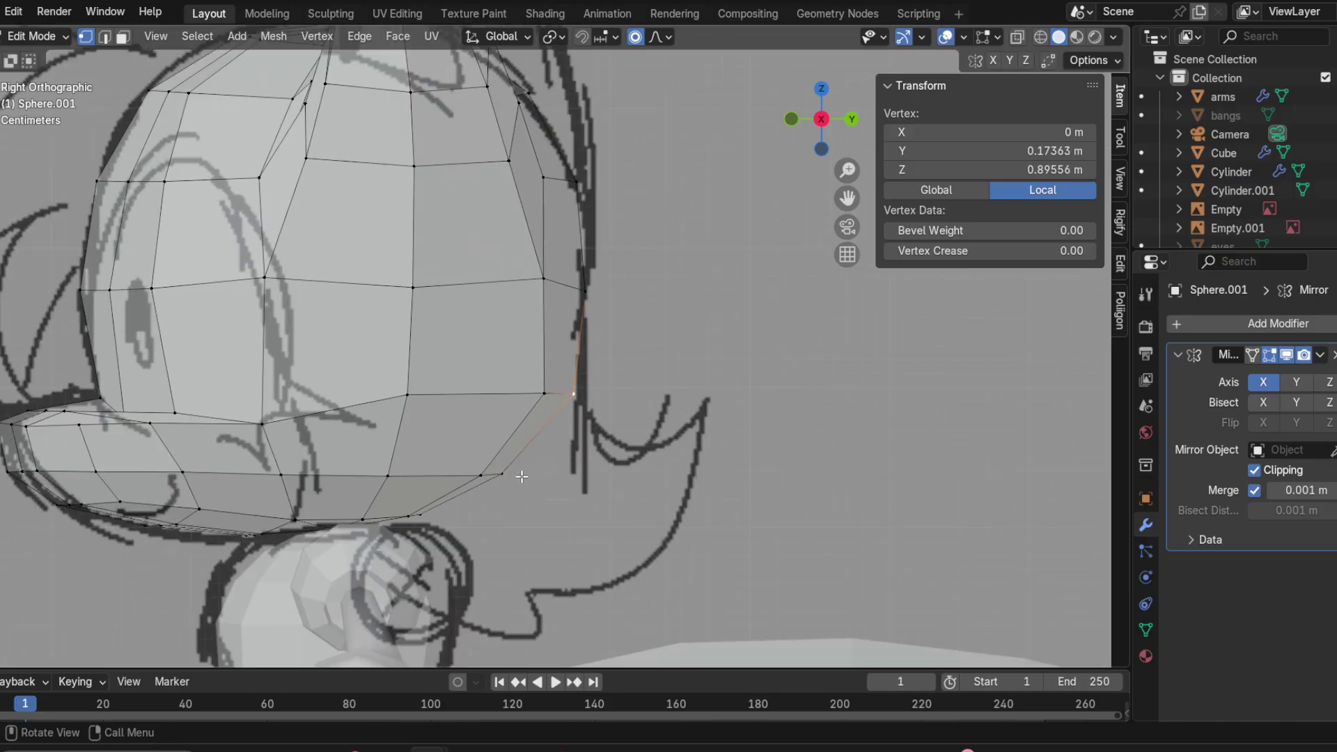
mouse_move(564, 404)
middle_down()
mouse_move(439, 371)
mouse_move(479, 388)
middle_up()
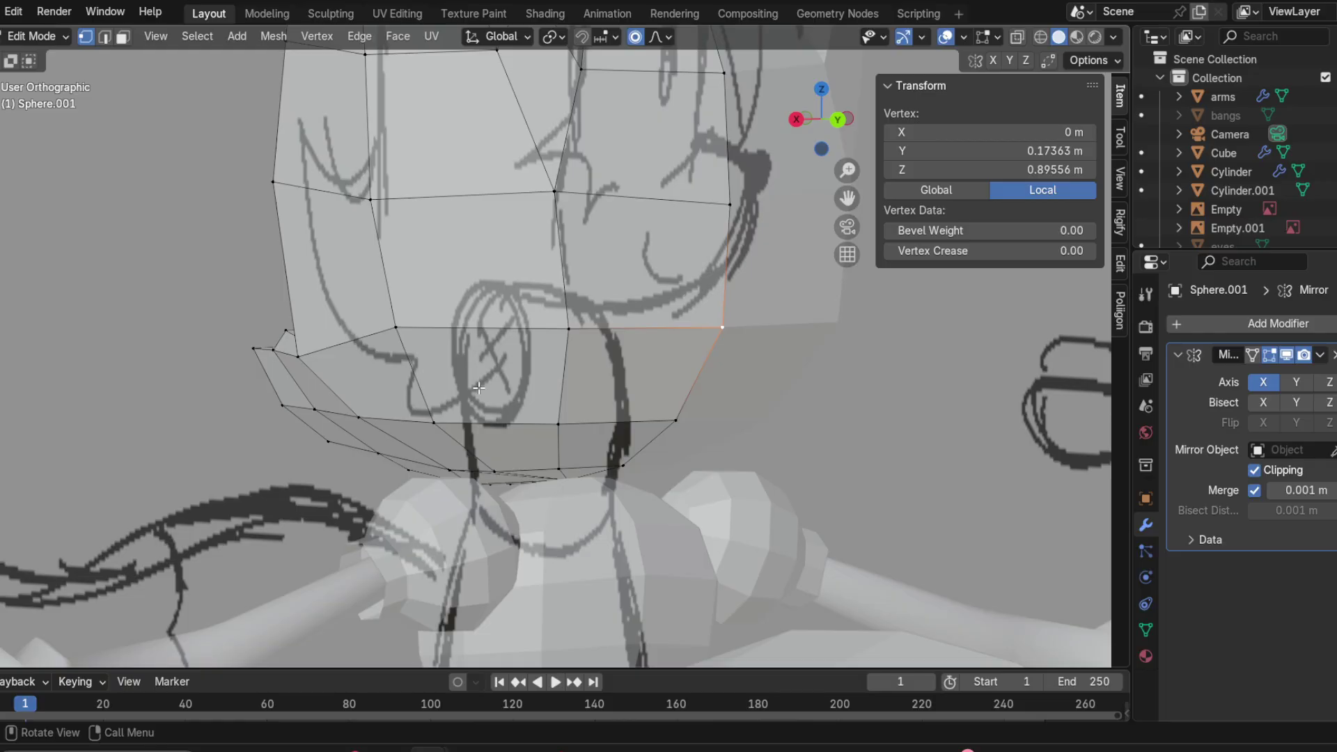
click(122, 36)
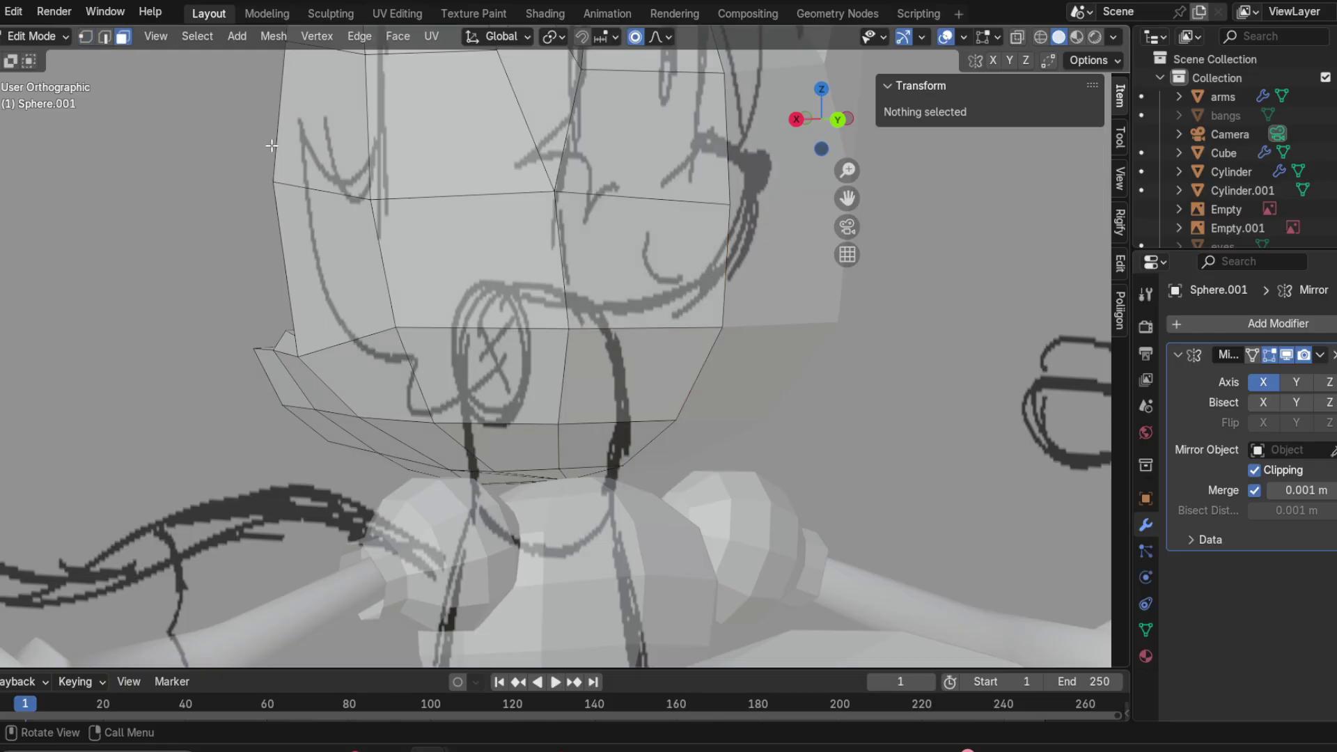
click(485, 353)
shift+click(599, 379)
shift+click(586, 440)
shift+click(538, 437)
key(x)
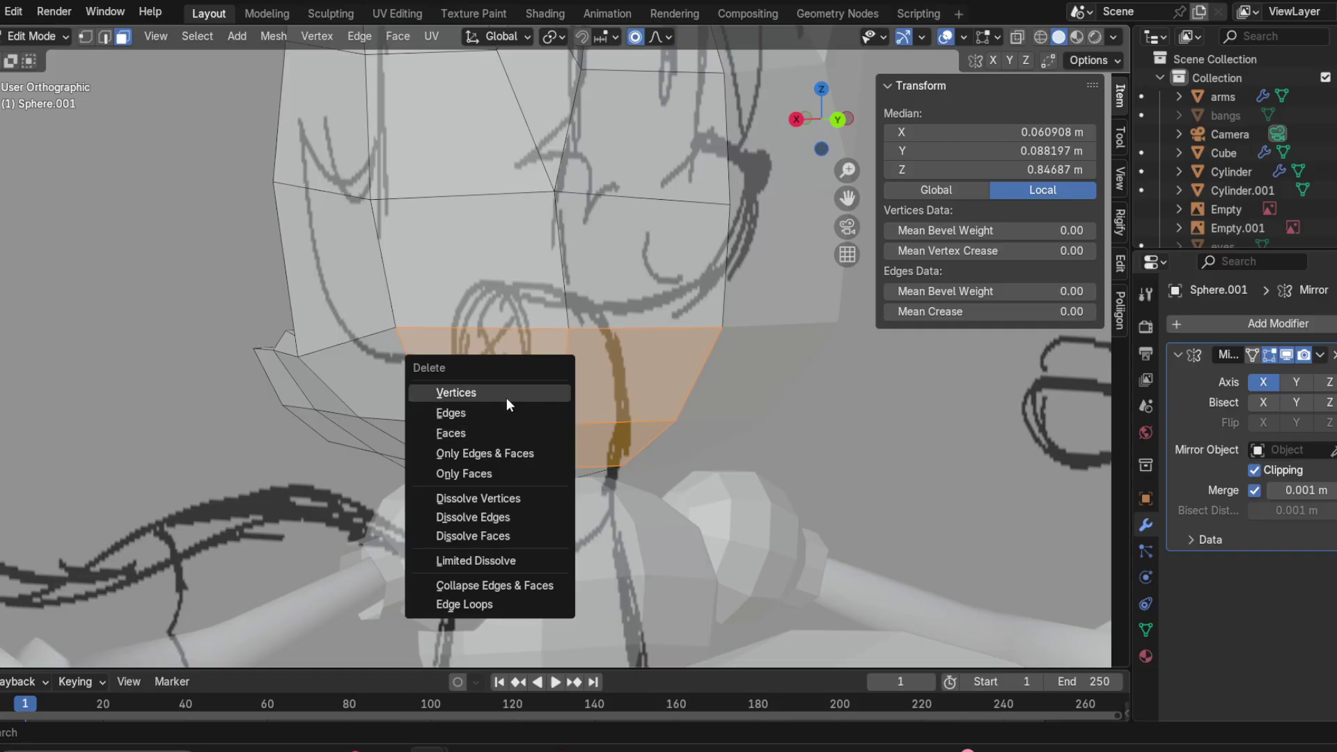
click(499, 432)
mouse_move(499, 432)
middle_down()
mouse_move(530, 365)
mouse_move(696, 436)
mouse_move(698, 422)
middle_up()
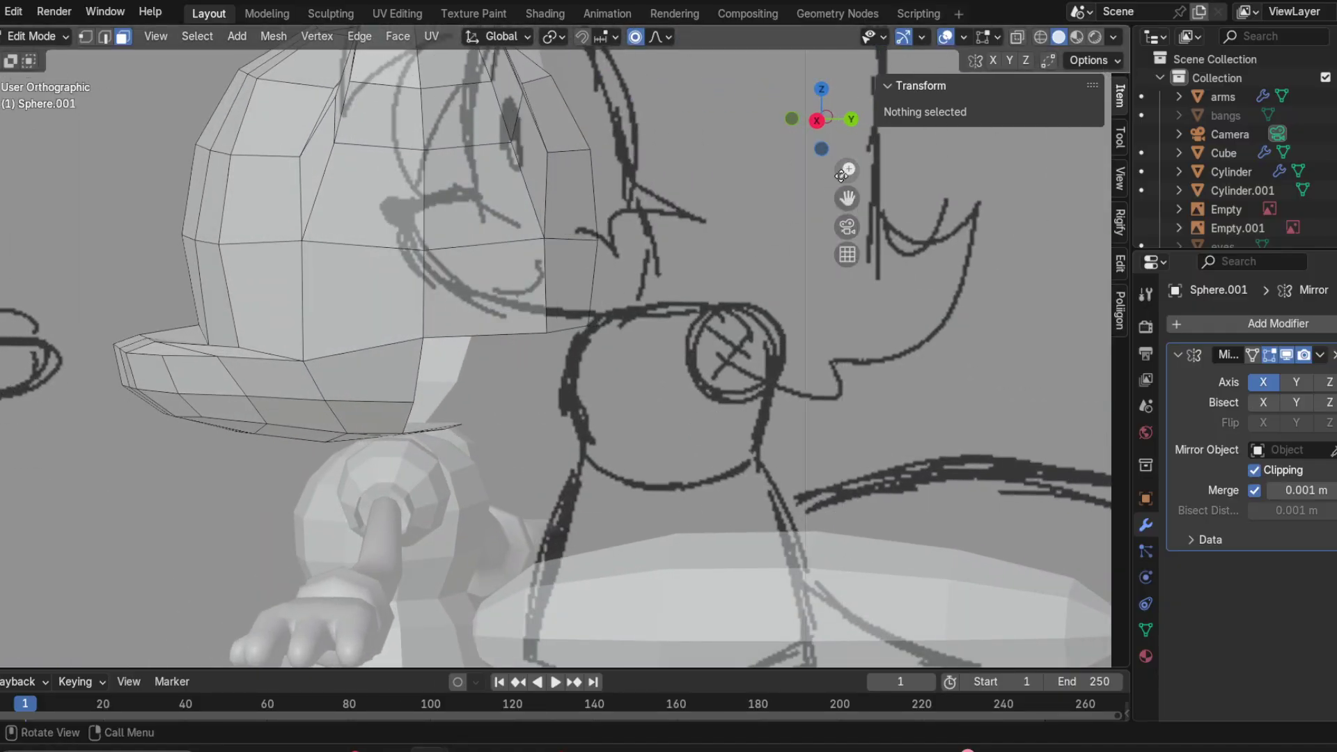
Step: Switch to edge selection and select the open bottom edge beside the centre line at the back of the head
click(816, 124)
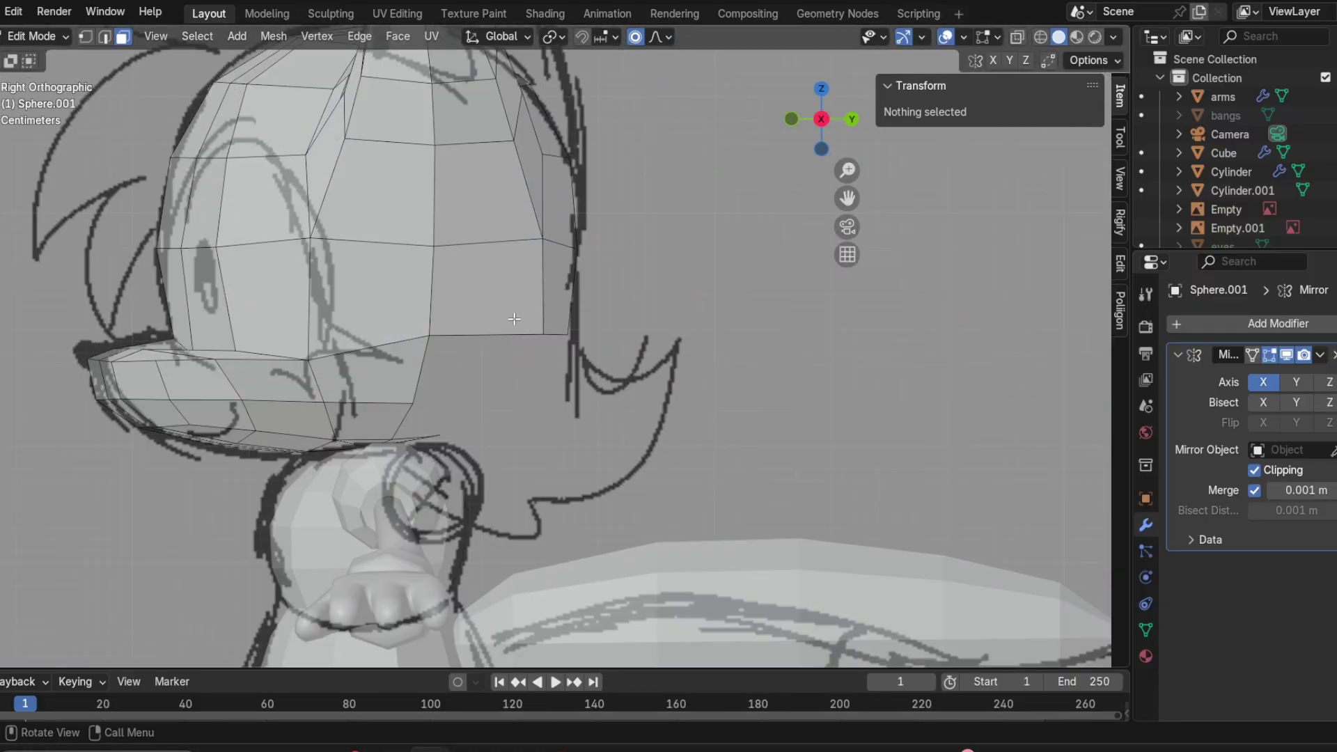
scroll(504, 334, up, 2)
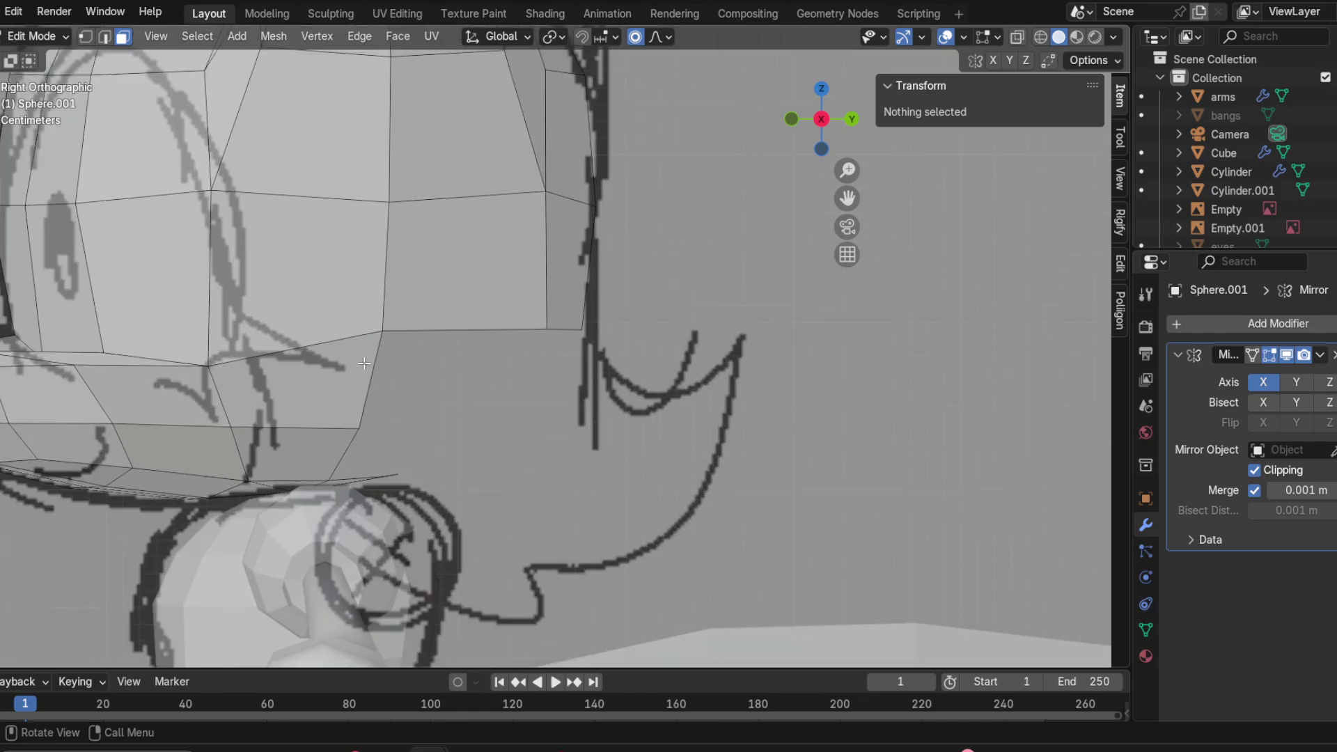
click(106, 39)
scroll(658, 360, down, 2)
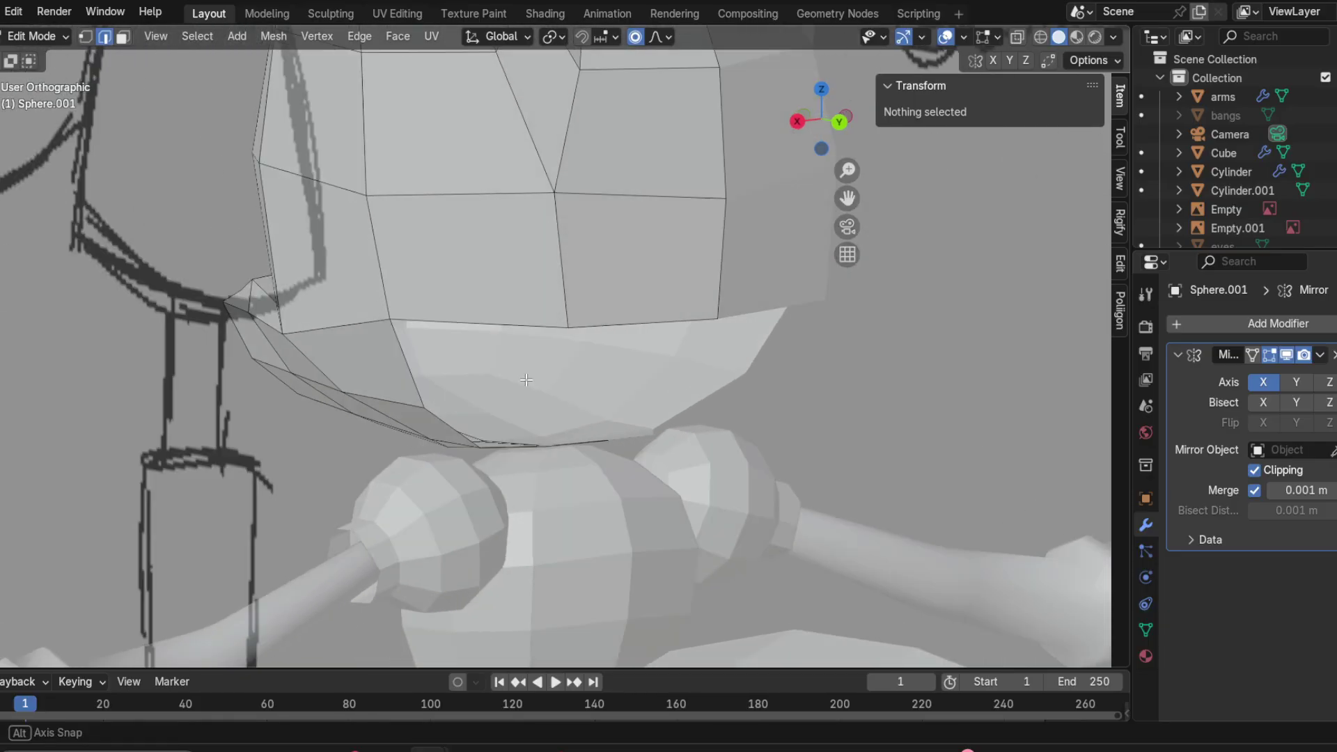
middle_drag(658, 360, 780, 367)
click(625, 331)
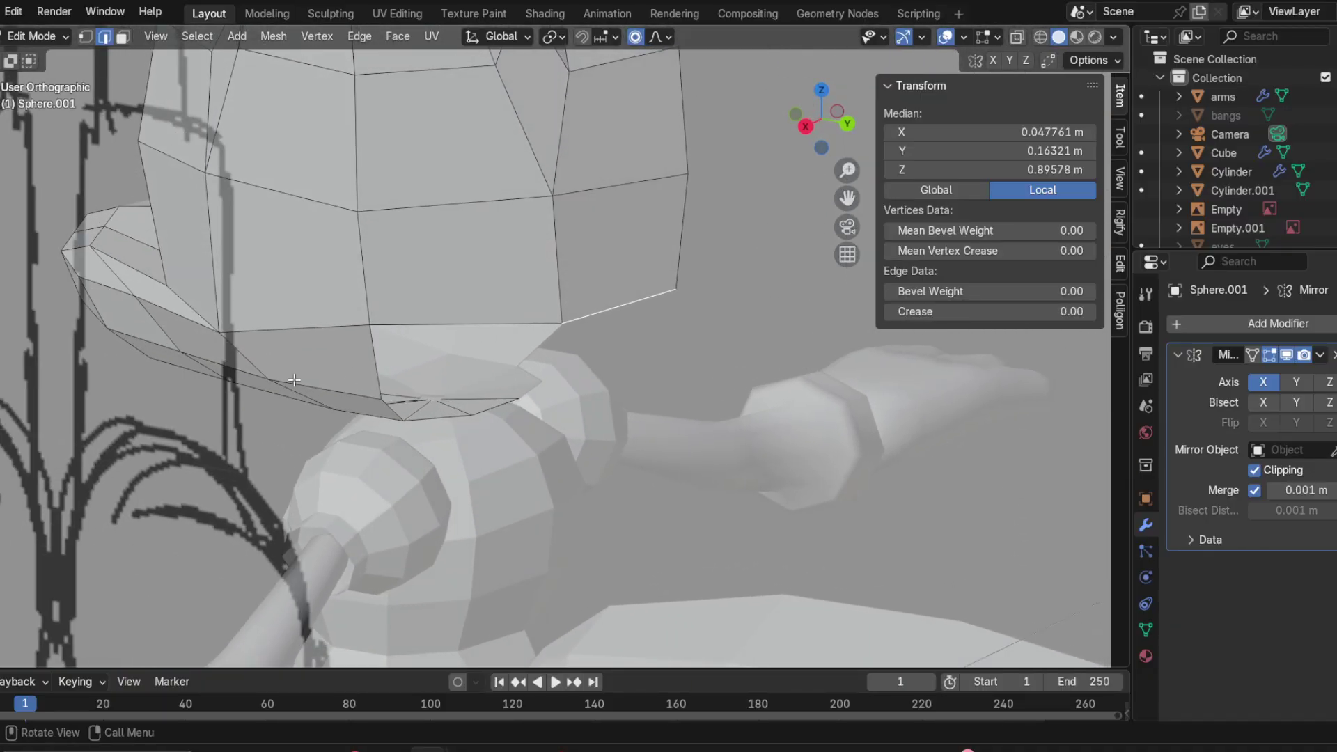
Step: Examine the opening at the head's lower back and its edge flow from behind, the front and the side
middle_drag(322, 320, 413, 289)
click(794, 121)
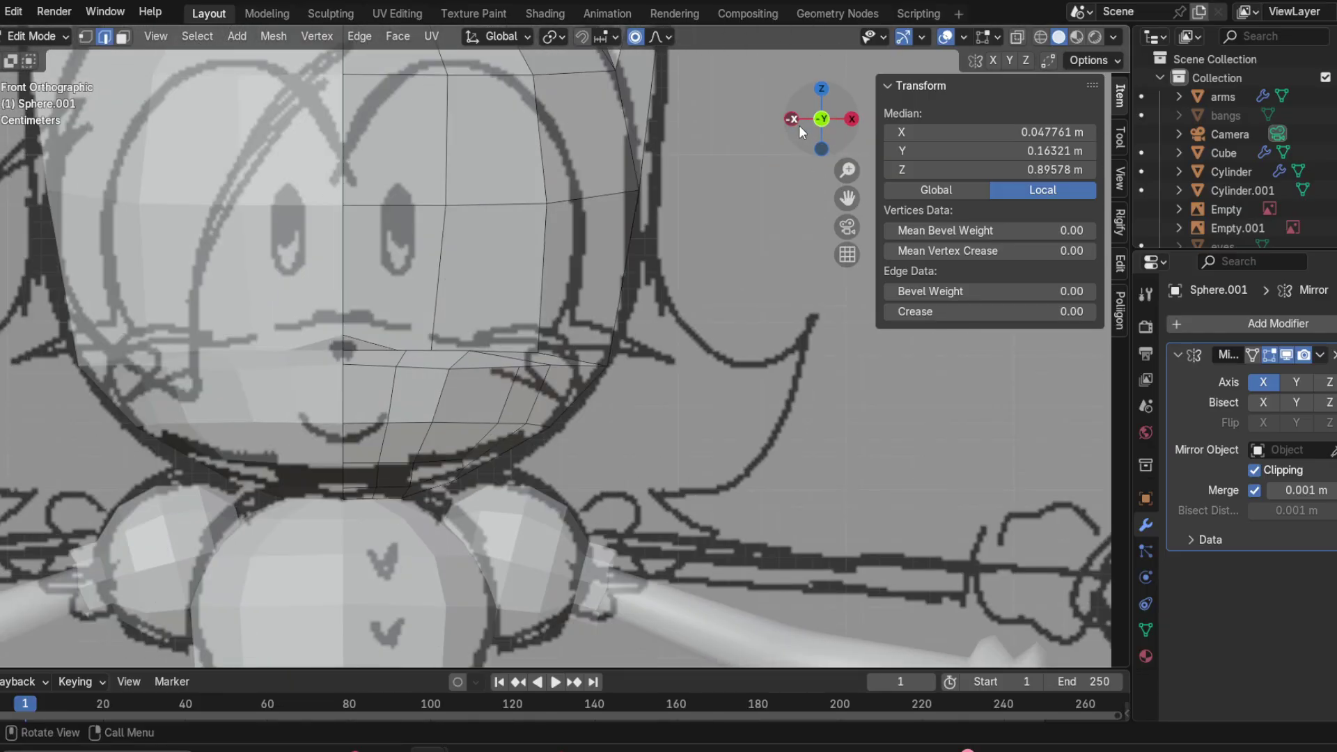
click(854, 121)
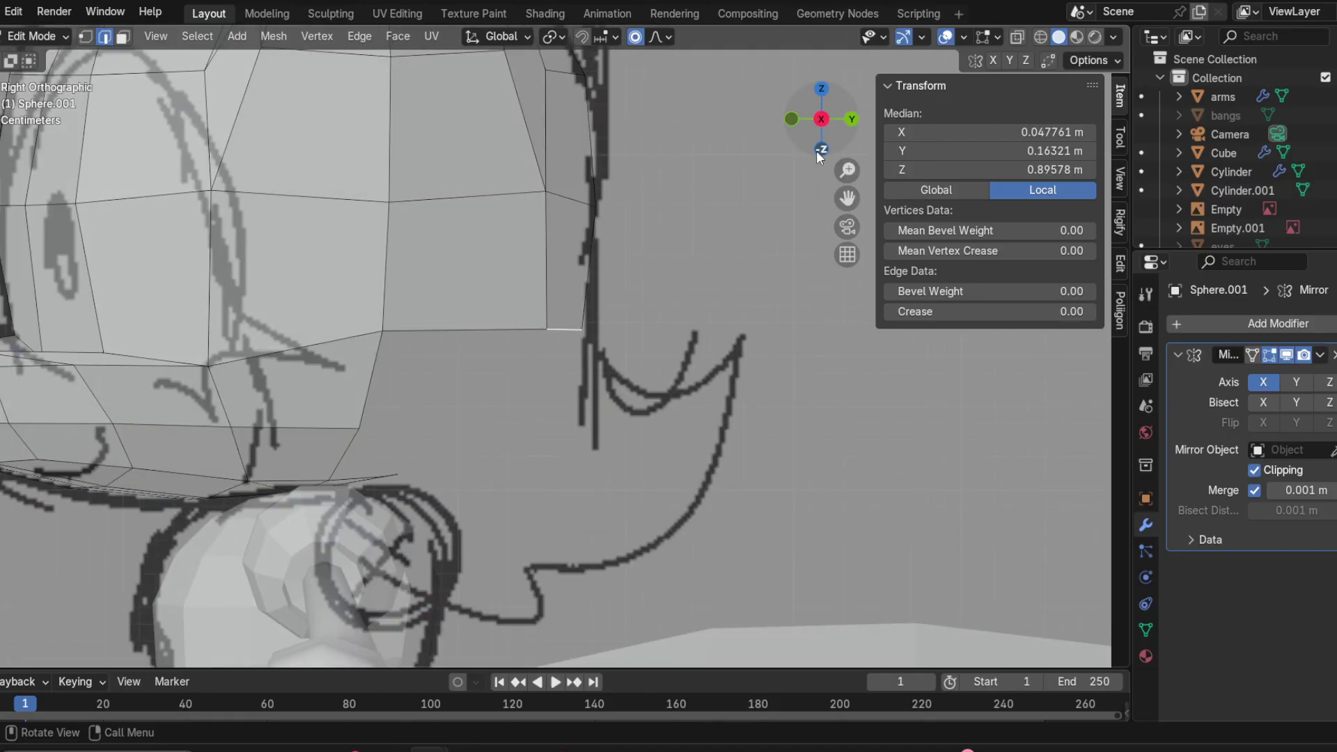
scroll(494, 383, down, 2)
mouse_move(493, 383)
middle_down()
mouse_move(430, 404)
mouse_move(452, 382)
middle_up()
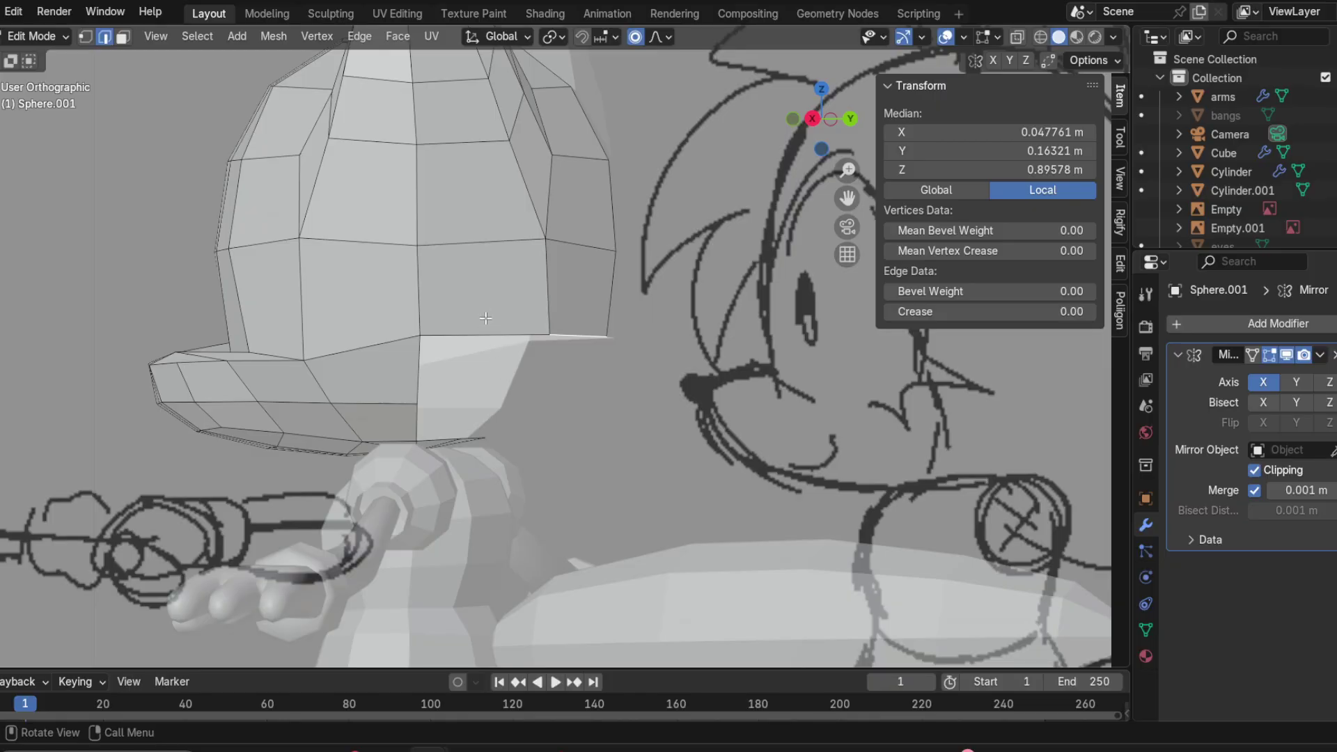
middle_drag(592, 307, 528, 332)
scroll(516, 221, down, 1)
shift+middle_drag(516, 221, 541, 379)
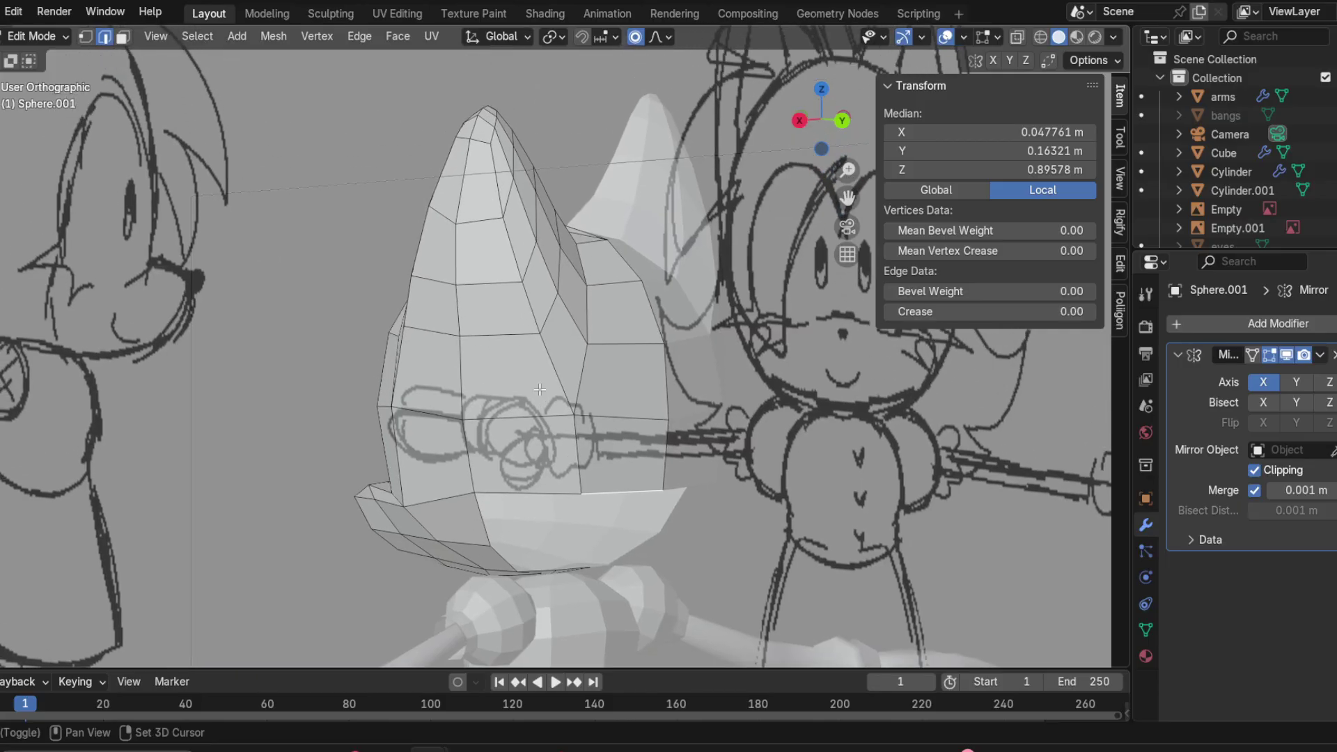
key(ctrl+r)
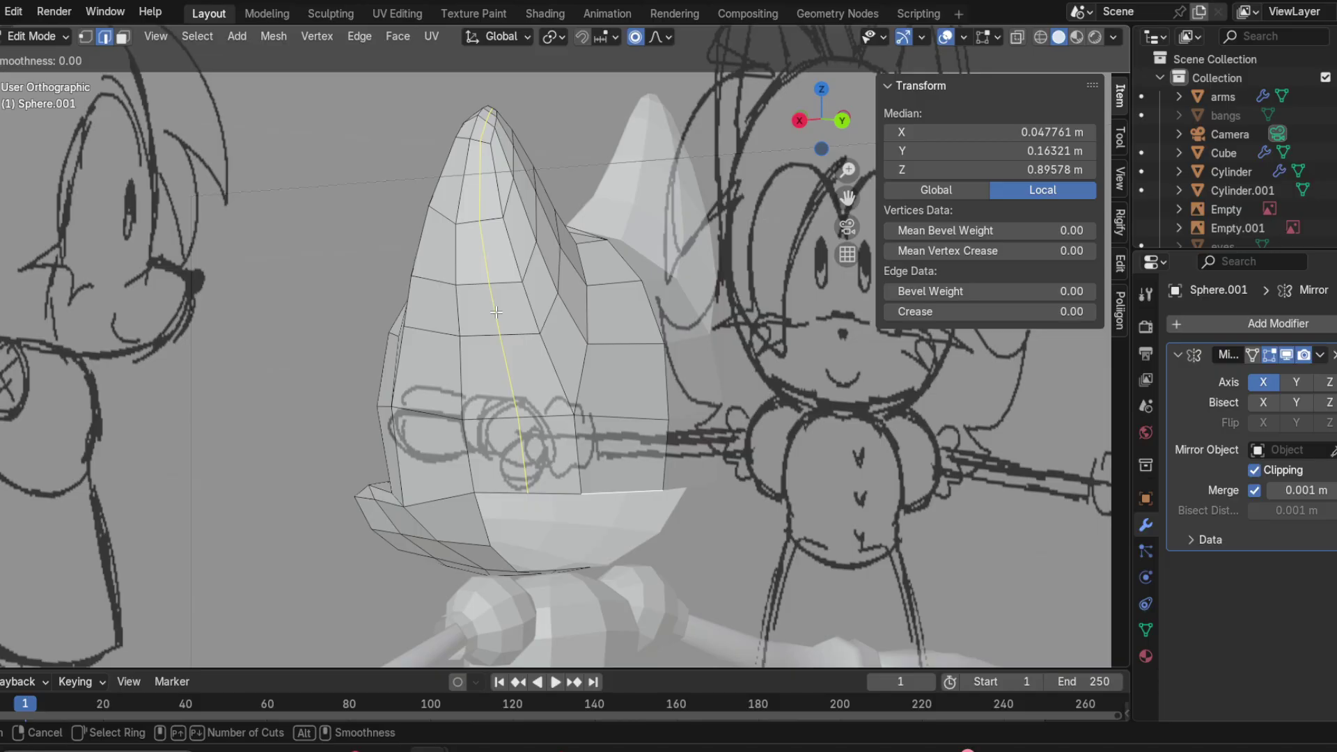
key(Escape)
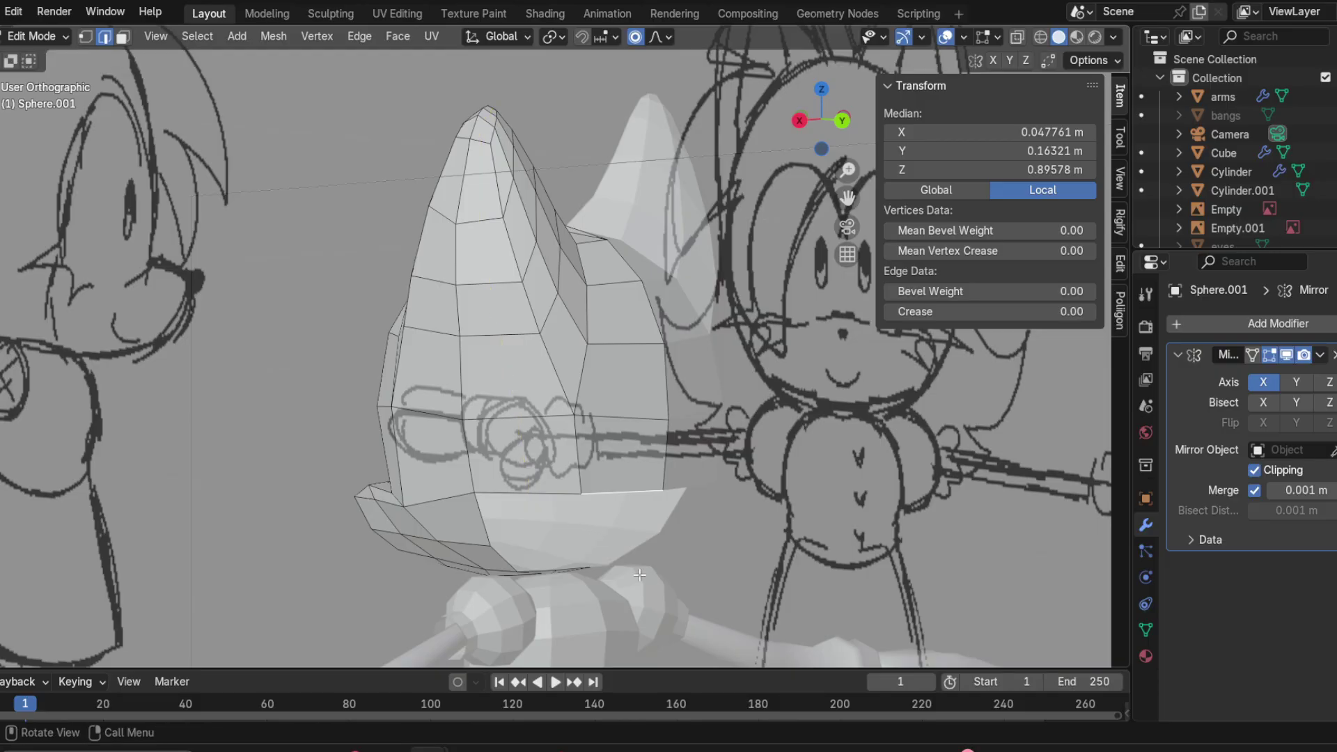
shift+middle_drag(640, 575, 484, 451)
click(796, 111)
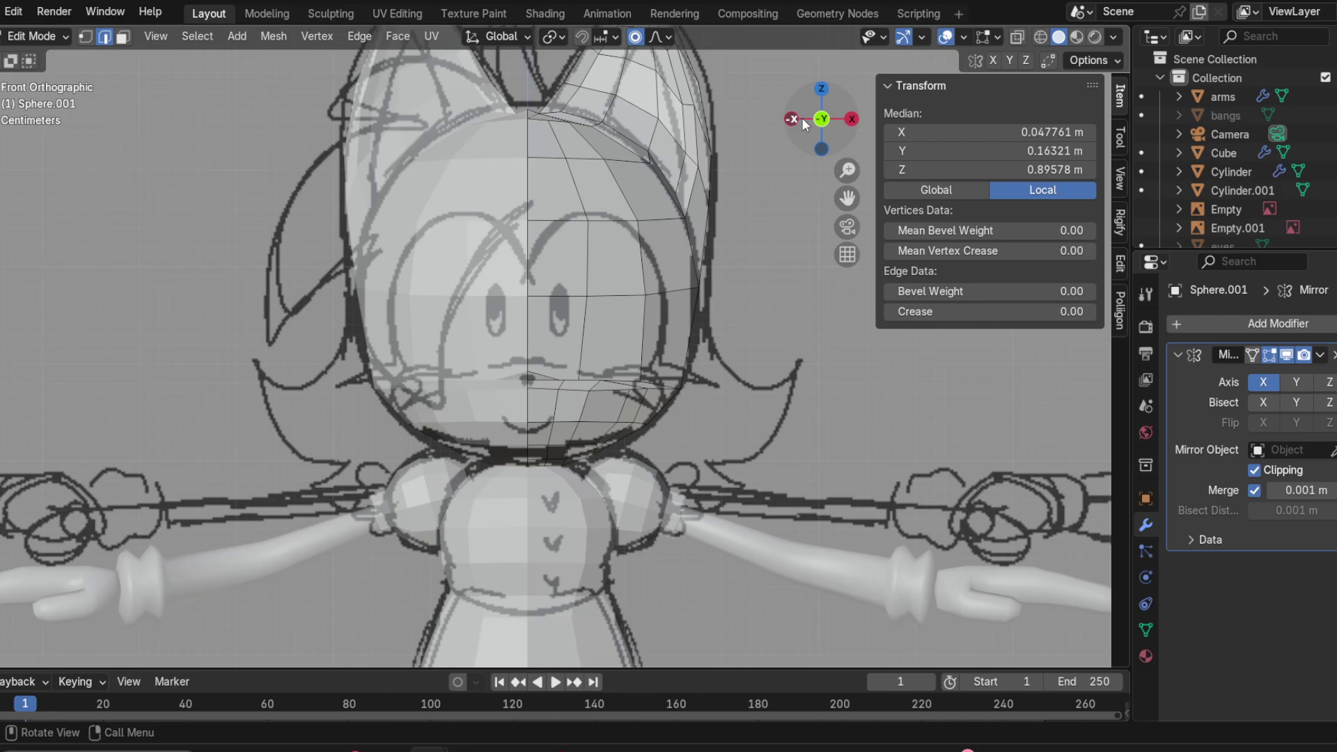
click(802, 118)
click(805, 118)
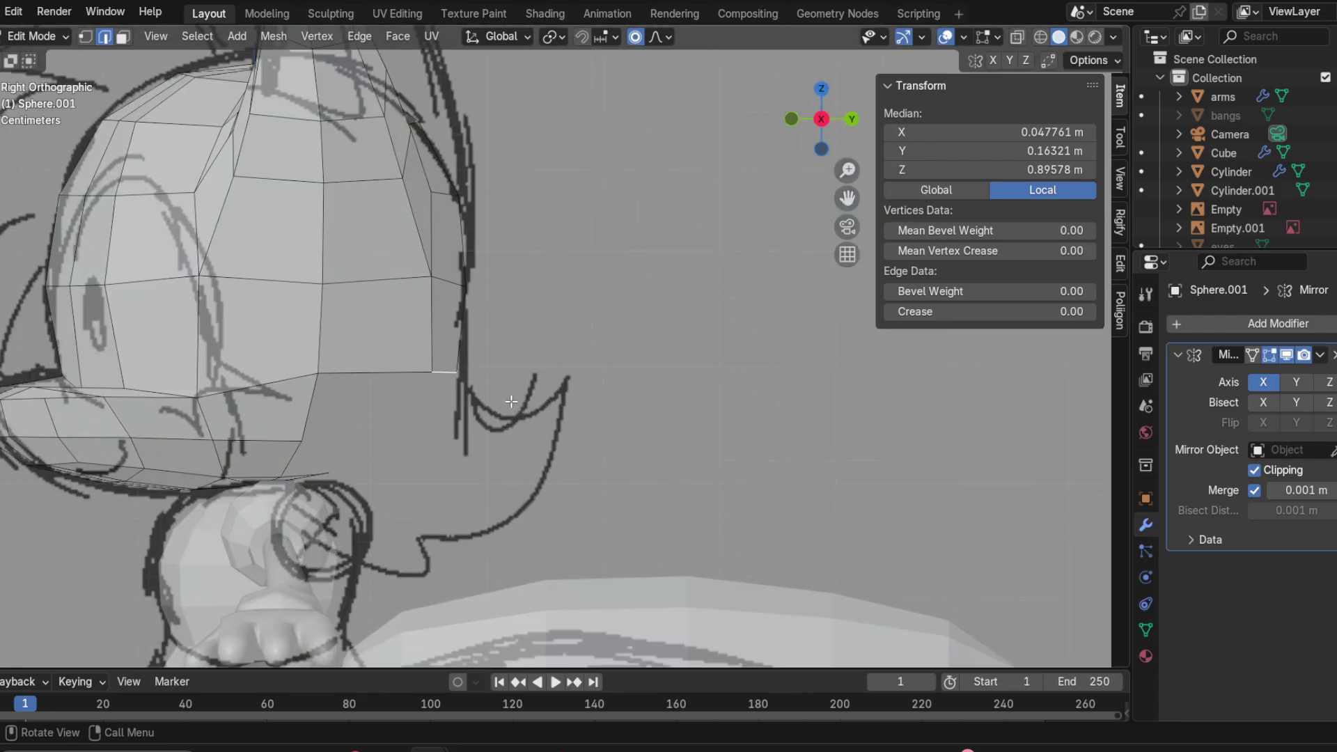
Step: In side view, extrude the selected back edge twice, first down and outward, then up to the tip of the sketched hair tuft
scroll(511, 402, up, 3)
key(g)
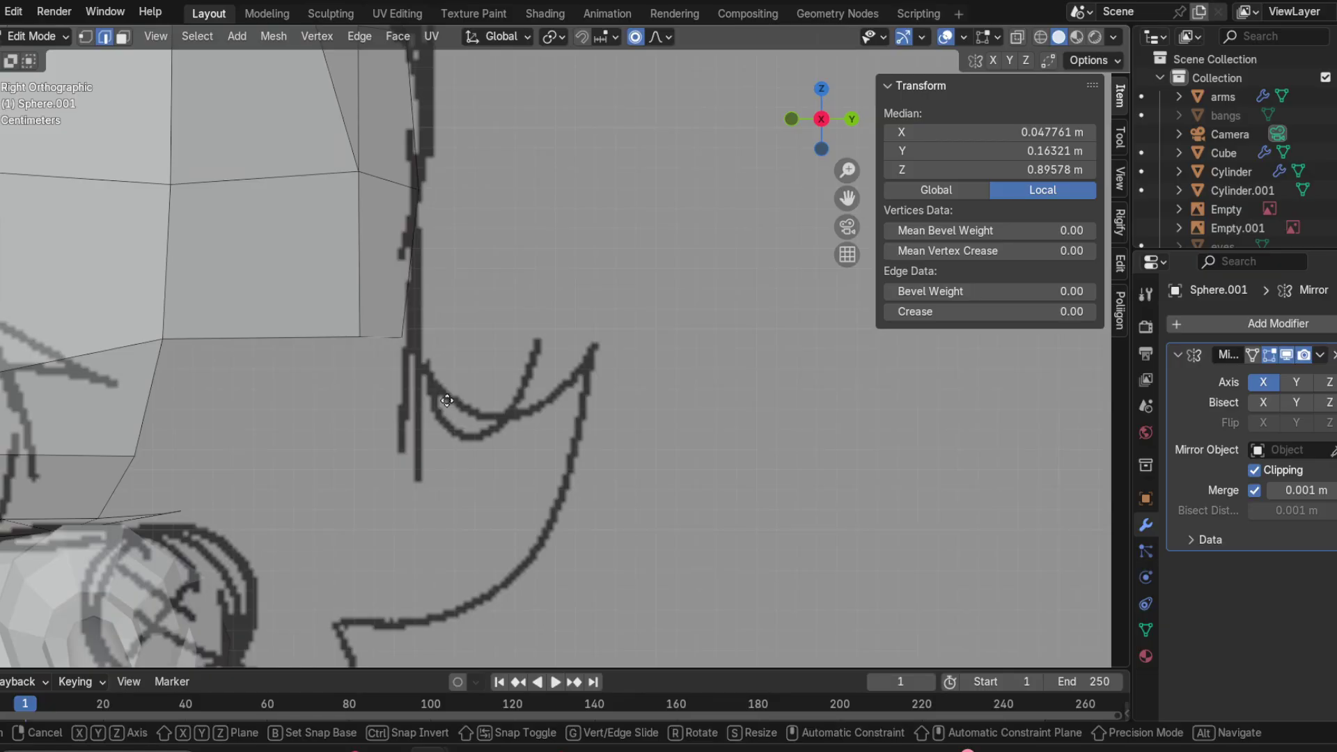
click(517, 485)
key(e)
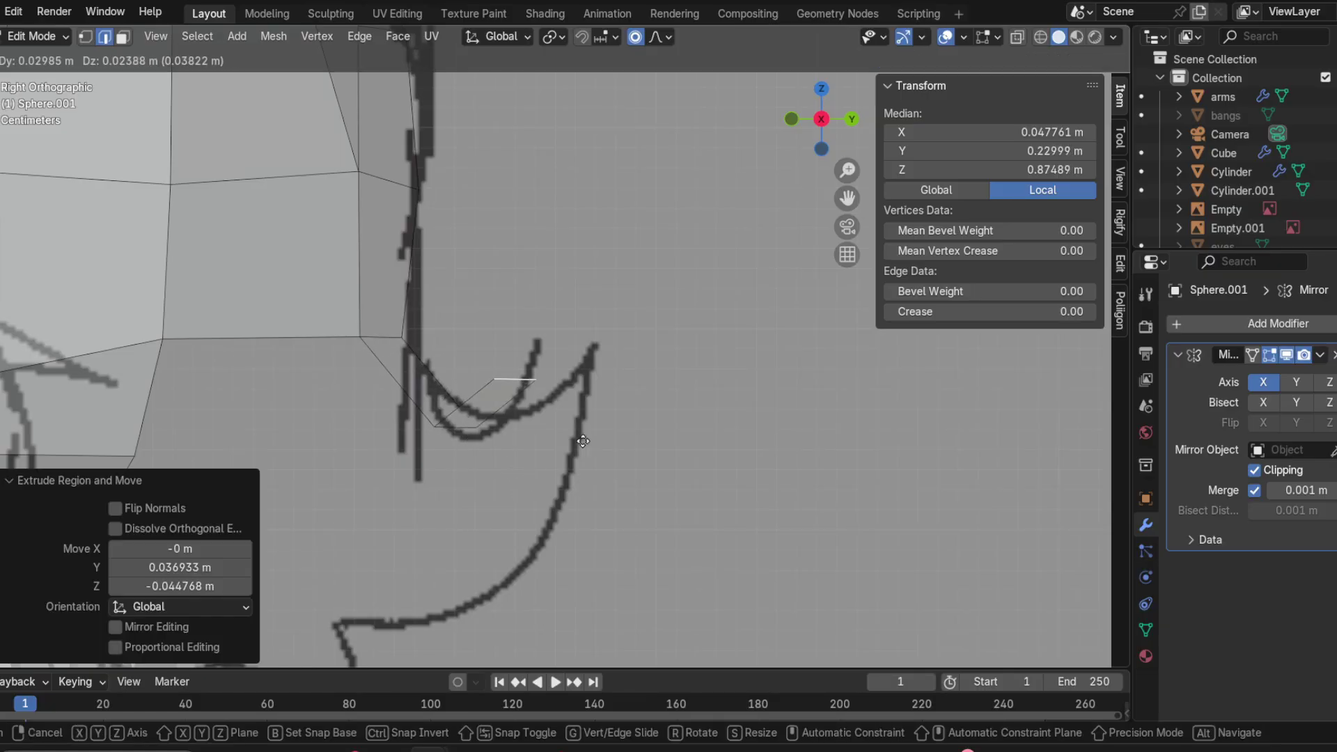
click(647, 421)
Step: Extrude the edge three more times from the tuft's tip down and back inward along the sketched outer curve in side view
key(e)
click(607, 585)
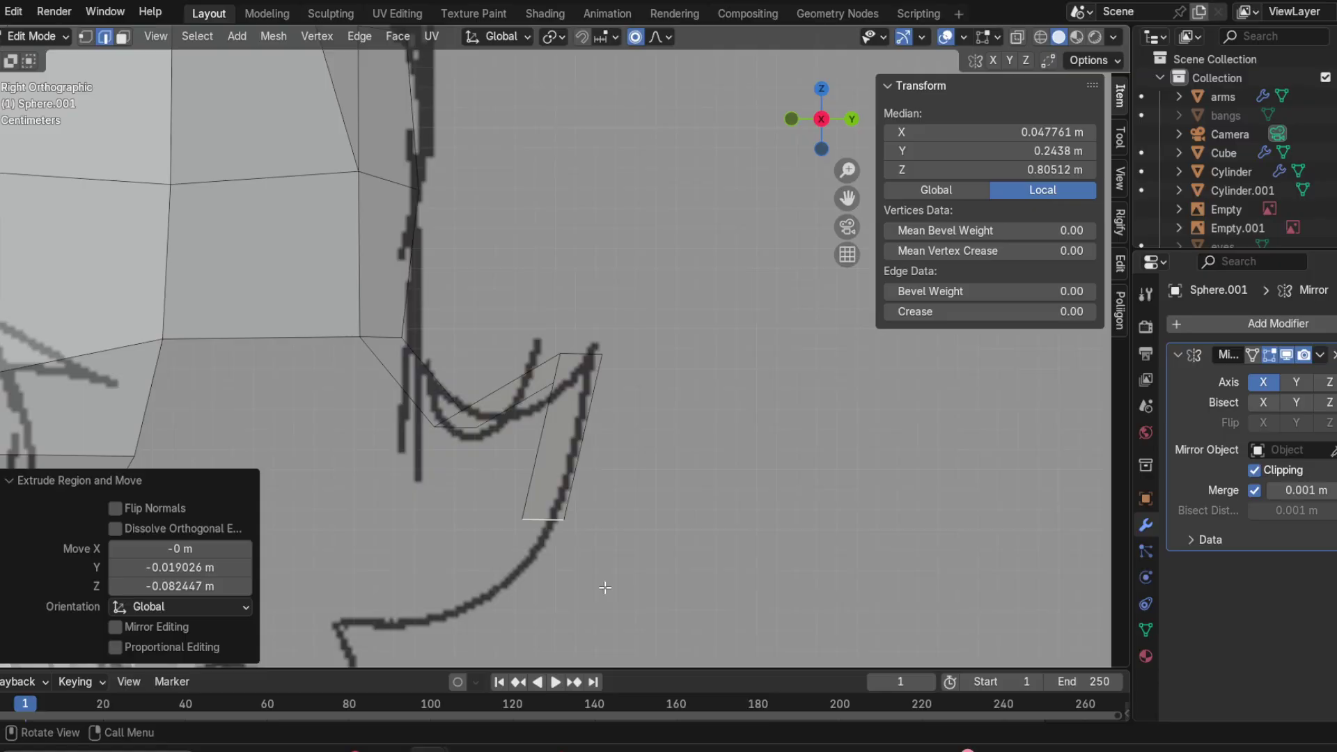
scroll(578, 588, down, 1)
key(e)
click(488, 665)
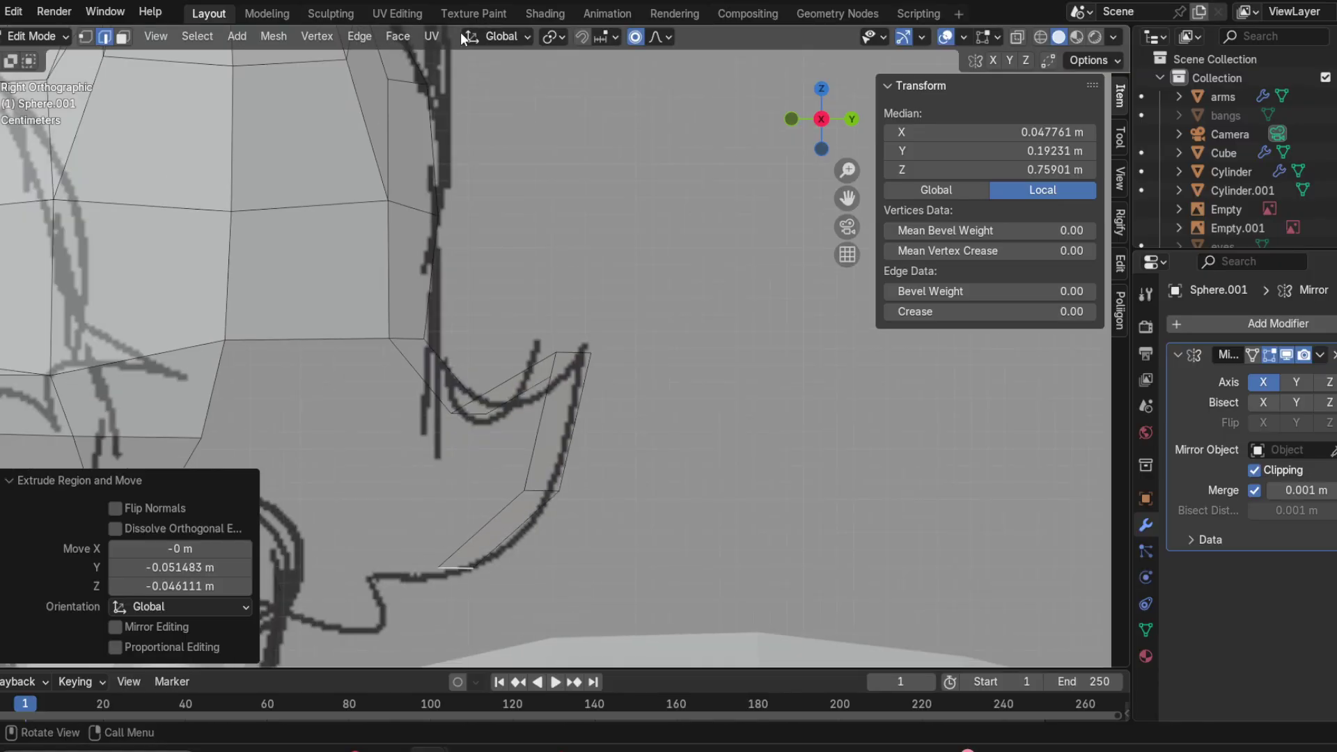
key(e)
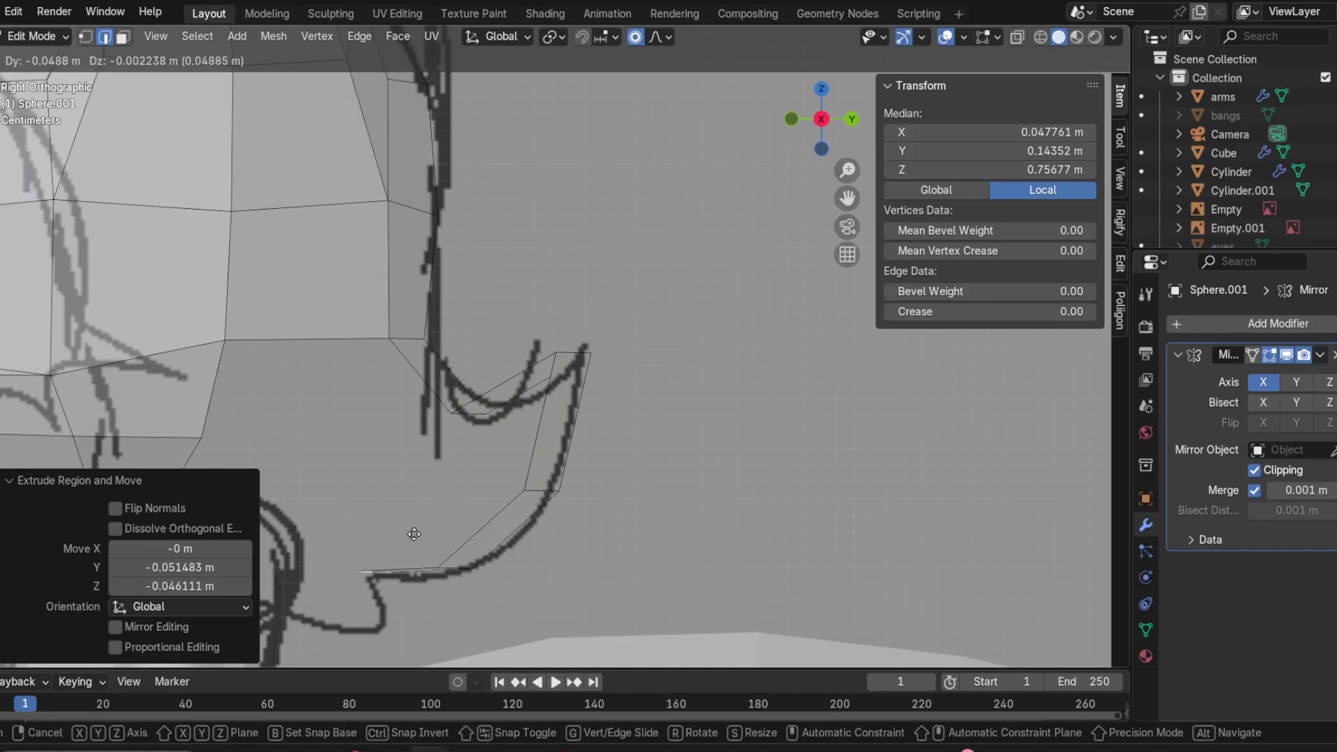
click(403, 531)
Step: In front view, extrude the head's open bottom side edge about 0.066 m in X and -0.054 m in Z, then out towards the sketched side tuft's tip
mouse_move(404, 532)
middle_down()
mouse_move(236, 525)
mouse_move(339, 525)
middle_up()
mouse_move(443, 513)
middle_down()
mouse_move(530, 487)
mouse_move(767, 478)
mouse_move(728, 446)
mouse_move(749, 484)
mouse_move(349, 361)
middle_up()
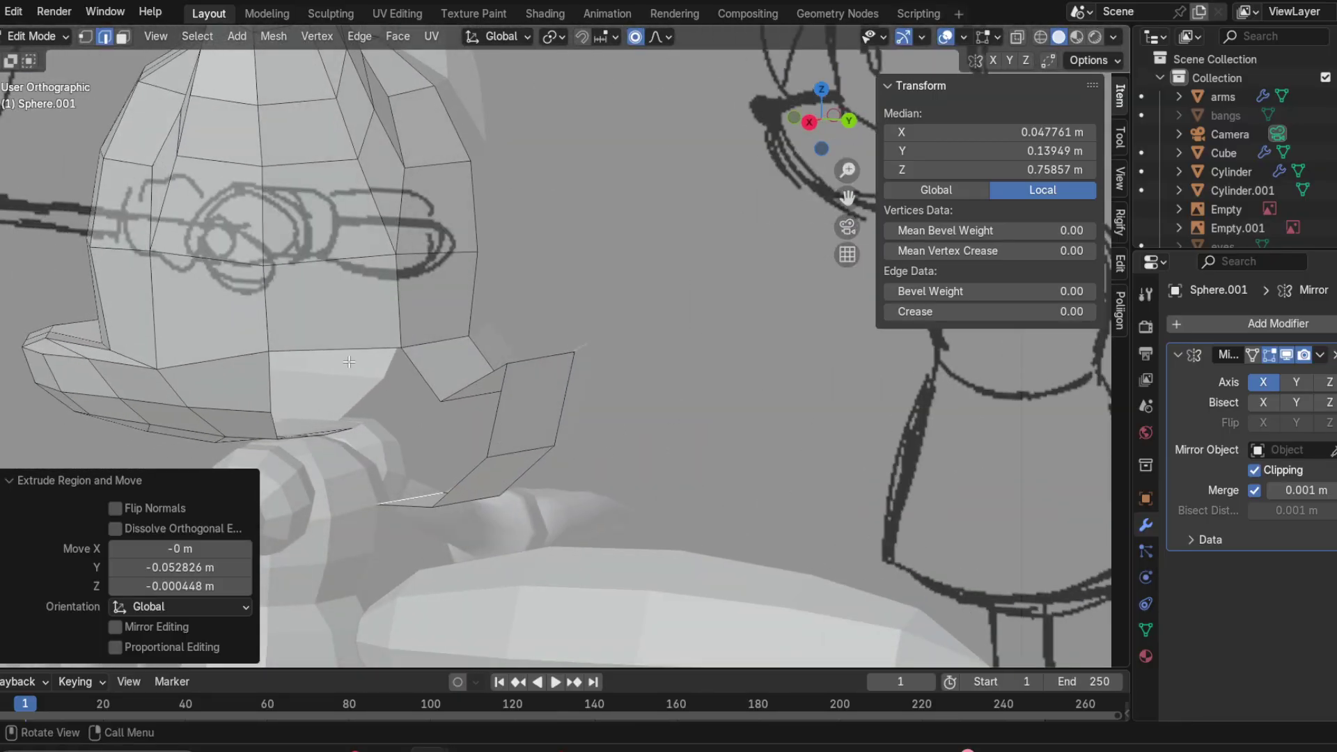
click(332, 348)
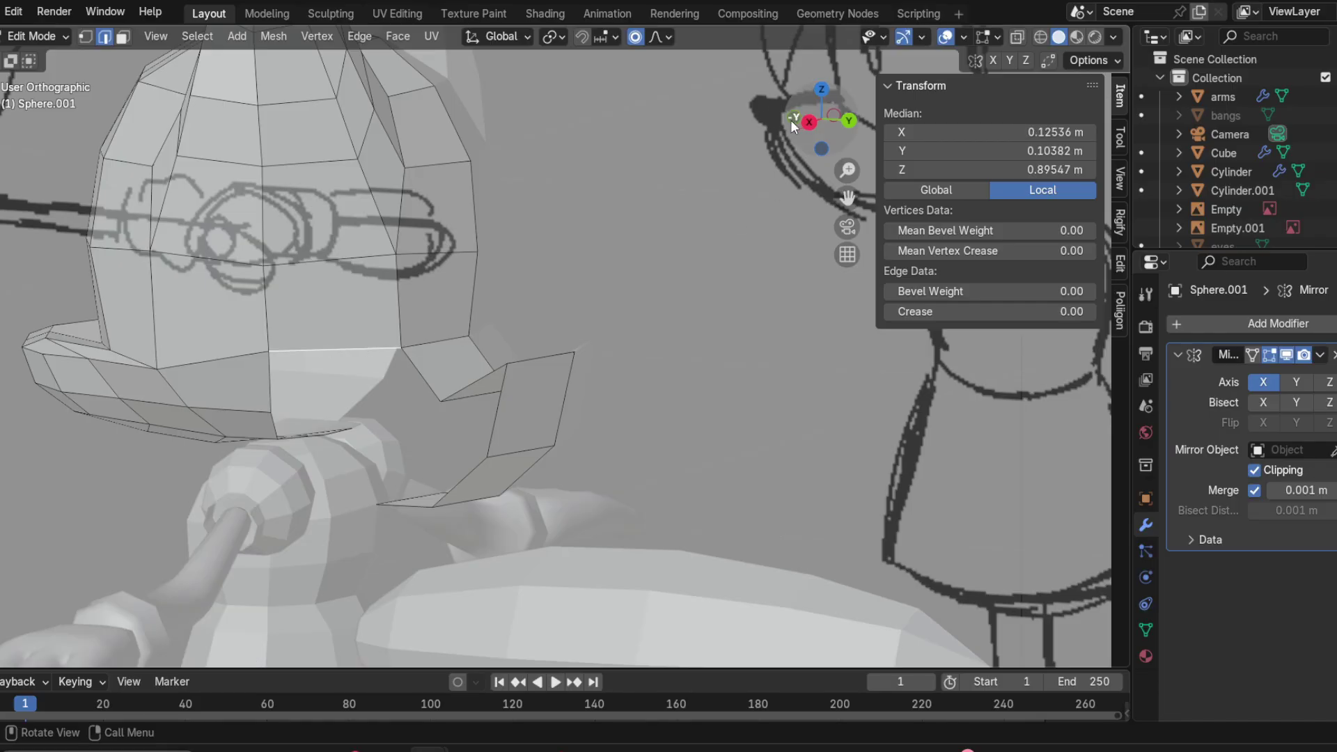
click(791, 120)
scroll(565, 372, up, 2)
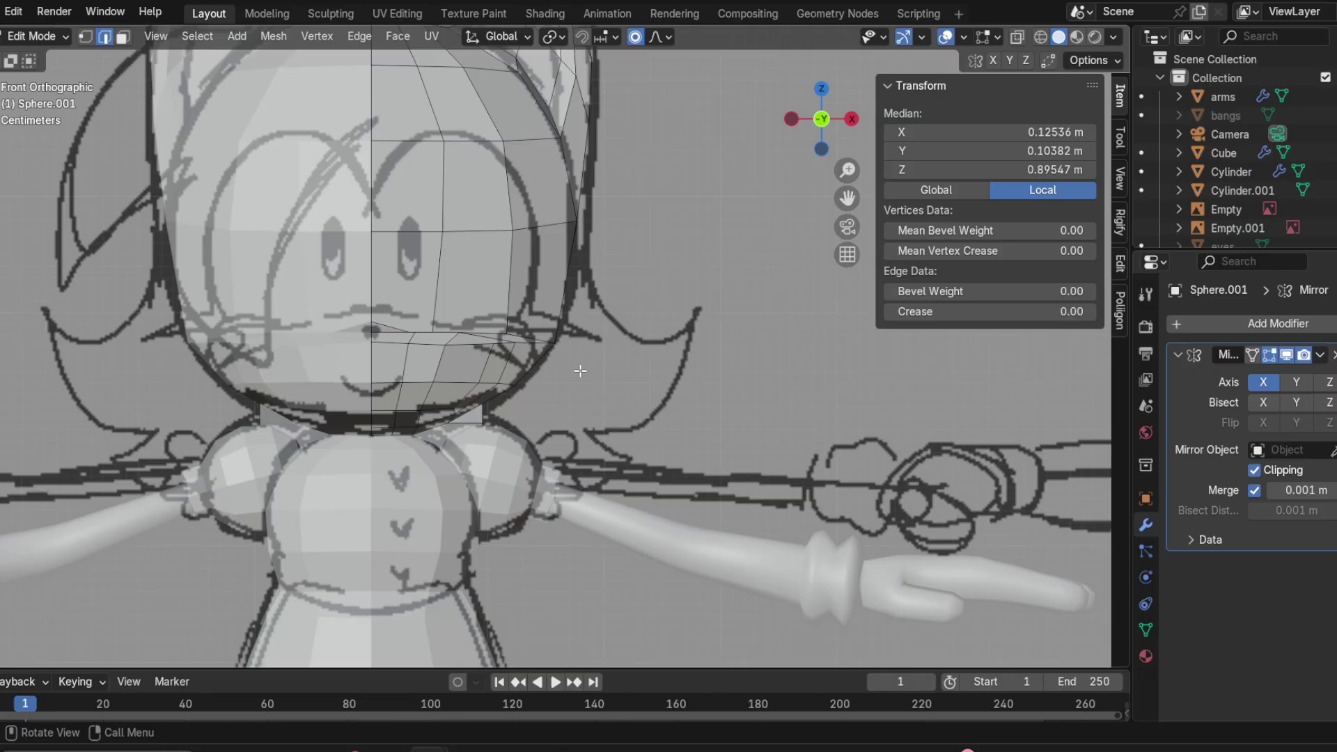
key(e)
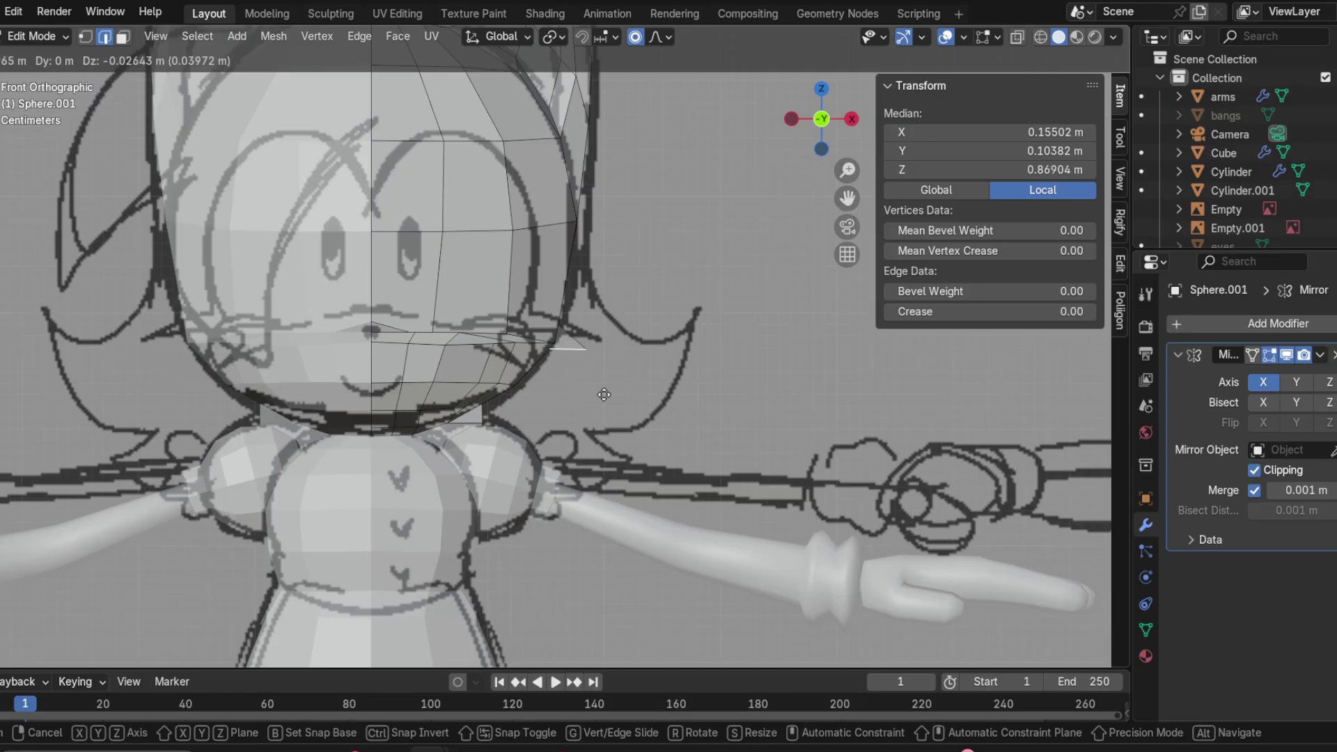
click(645, 427)
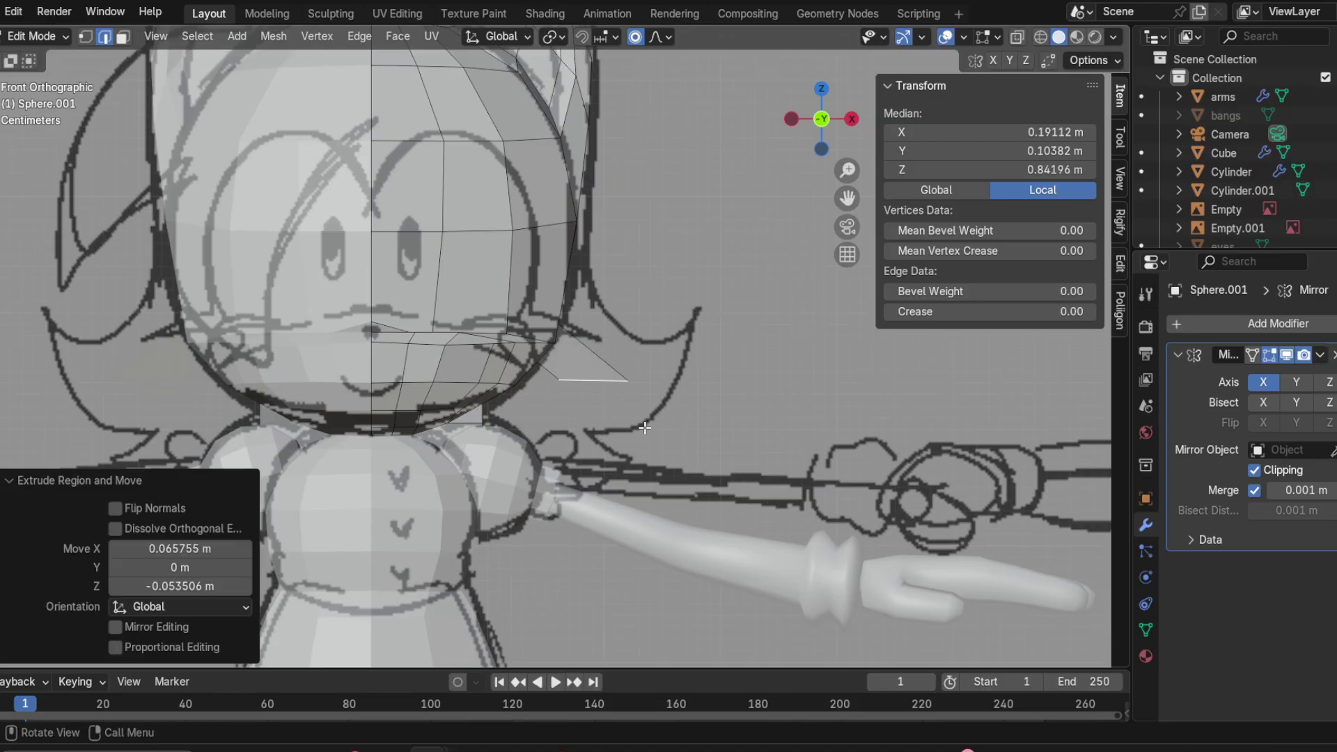
key(g)
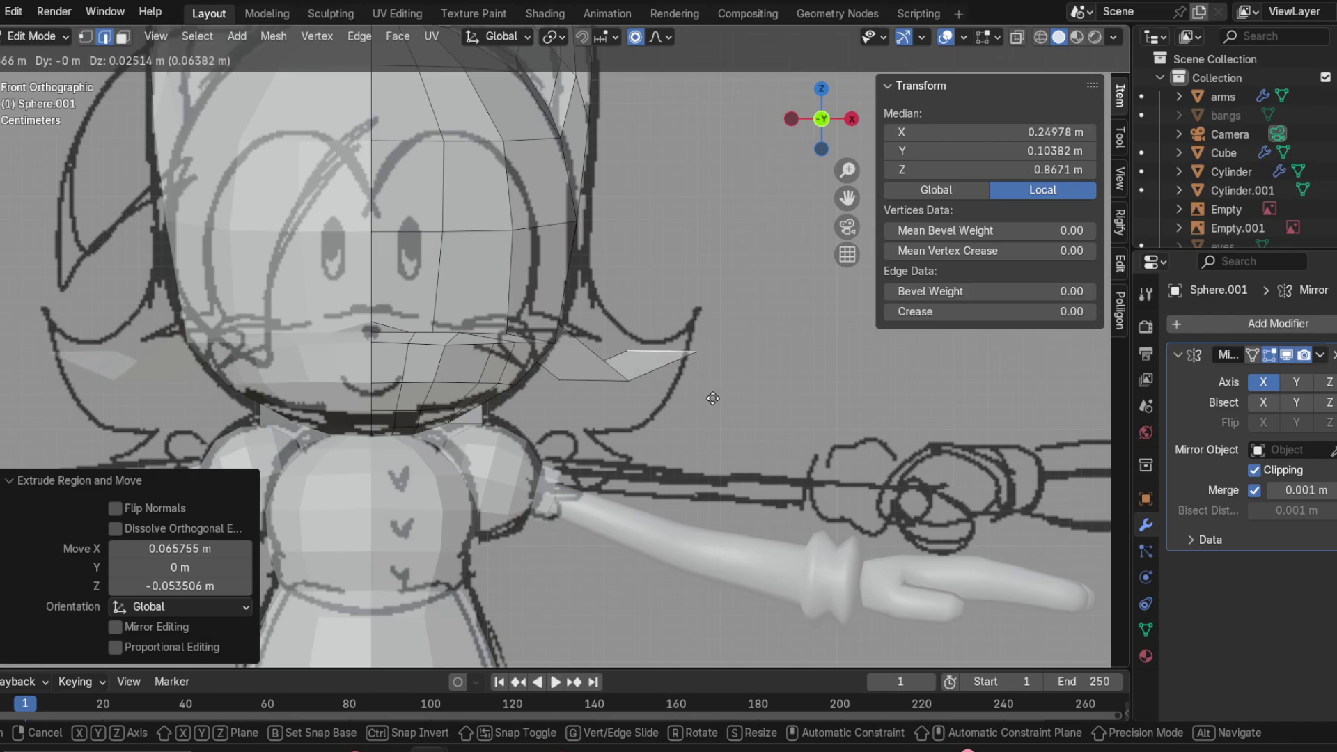
click(712, 398)
Step: In front view, extrude the side tuft's tip edge down and inward along the sketched outer curve, starting with -0.020 m in X and -0.059 m in Z
key(e)
click(702, 457)
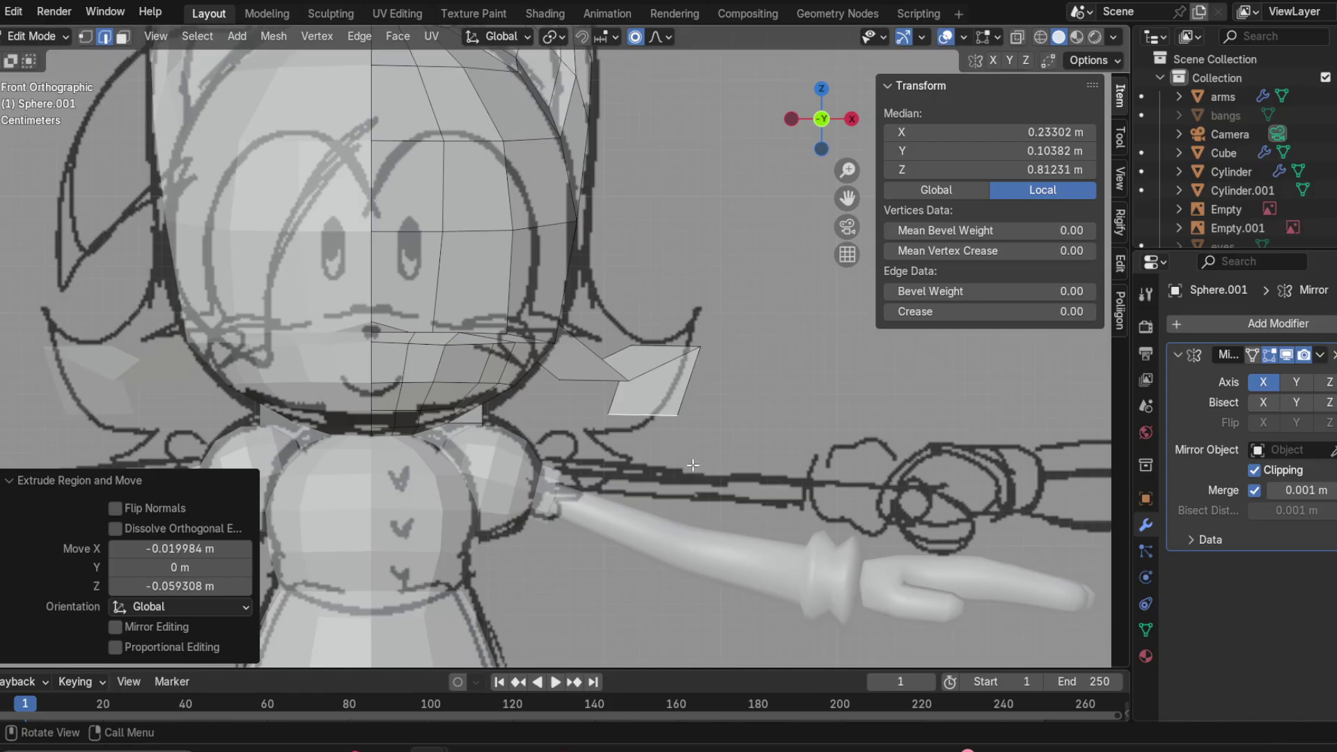
key(e)
click(647, 491)
key(e)
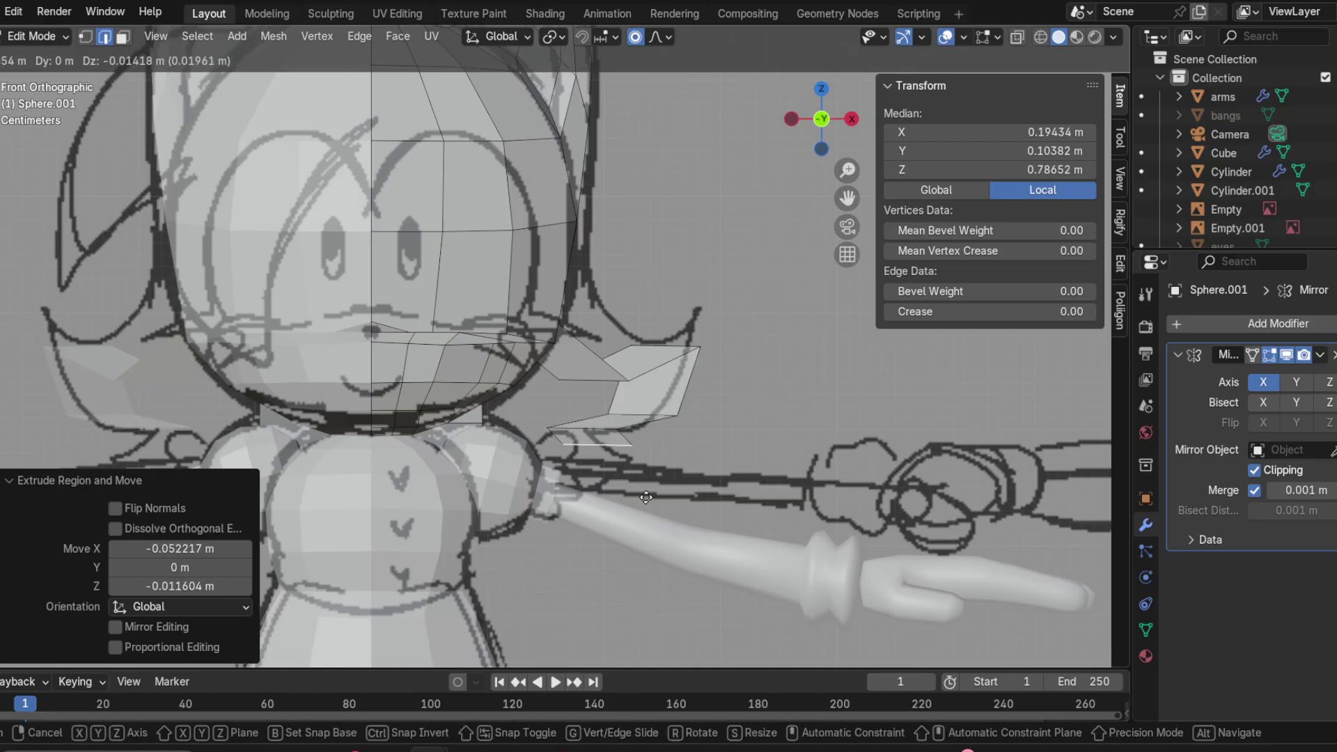
click(659, 504)
Step: Extrude the edge out to the second side tuft's tip, then down and inward, finishing with -0.062 m in X and -0.003 m in Z
key(e)
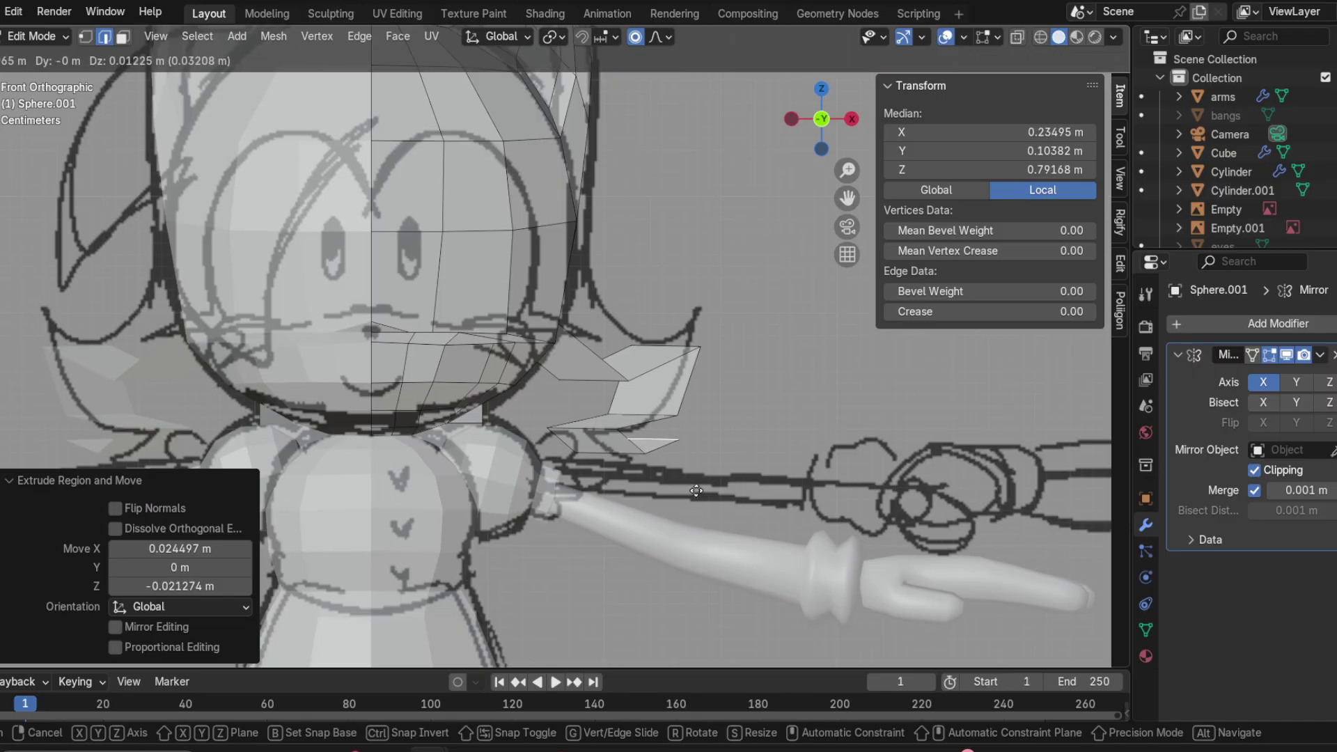
click(661, 512)
key(e)
click(644, 544)
key(e)
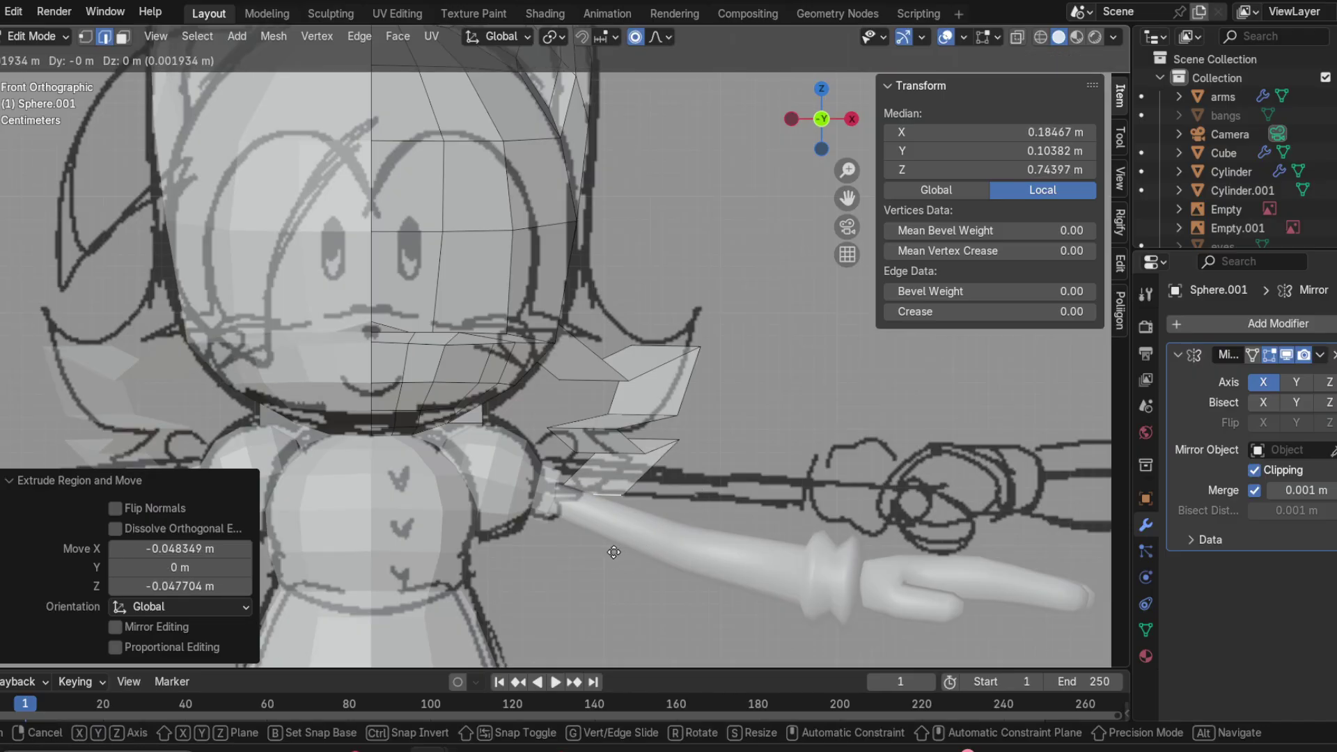
click(546, 553)
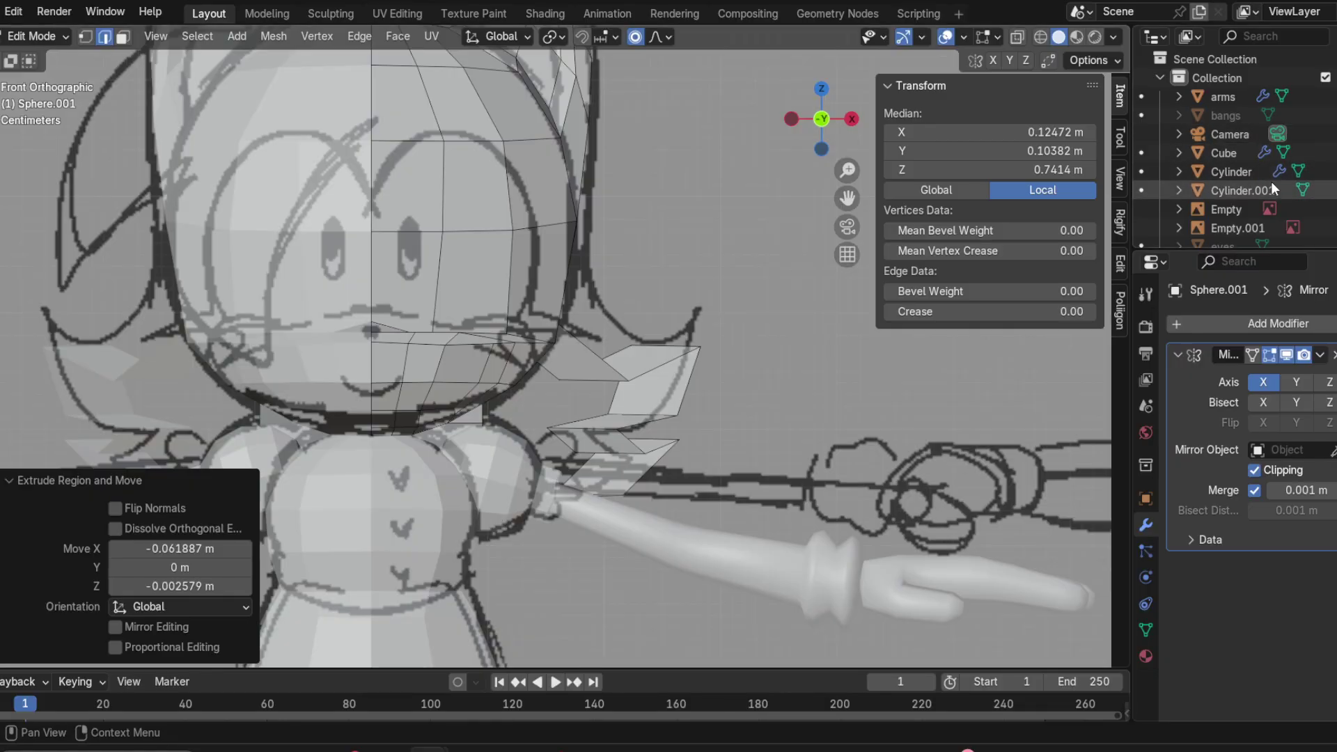
Step: With X-ray on, extrude the side tuft's last edge -0.086 m in X and 0.014 m in Z towards the centreline and check it in side view
scroll(1272, 182, down, 5)
key(alt+z)
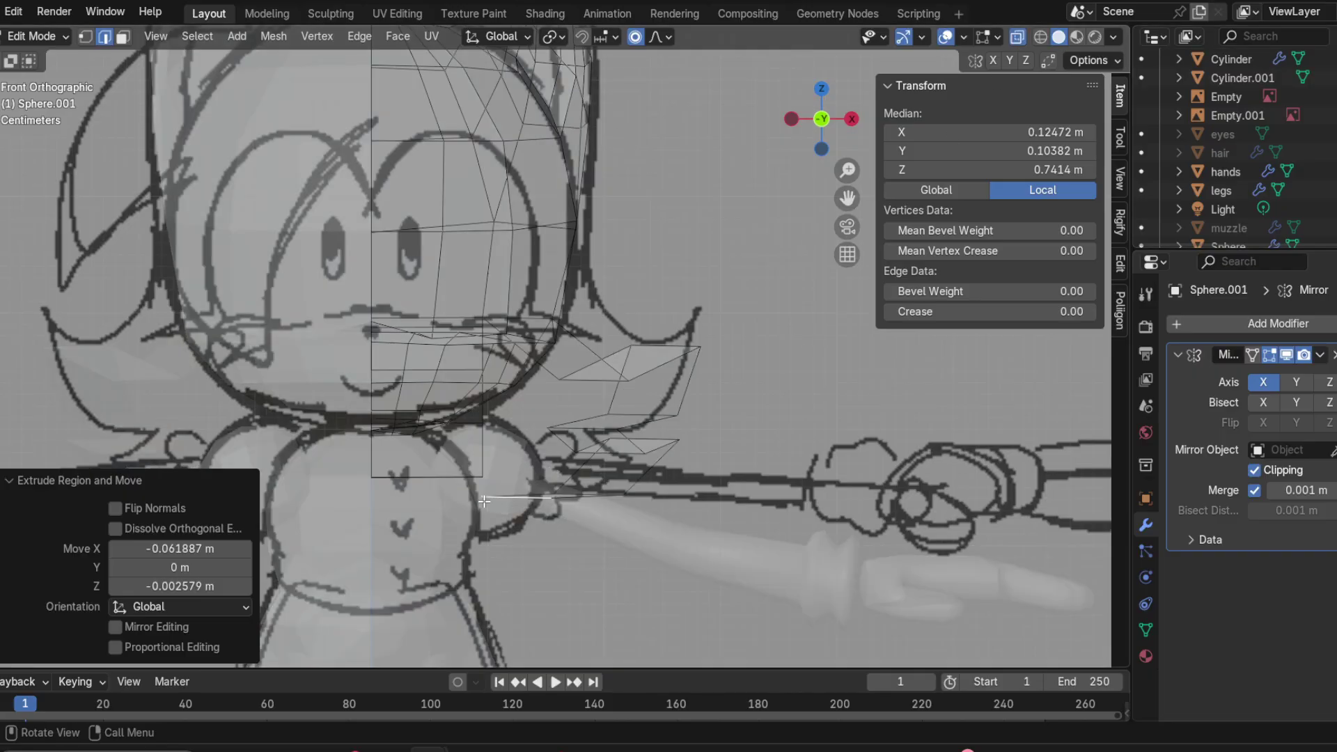
key(e)
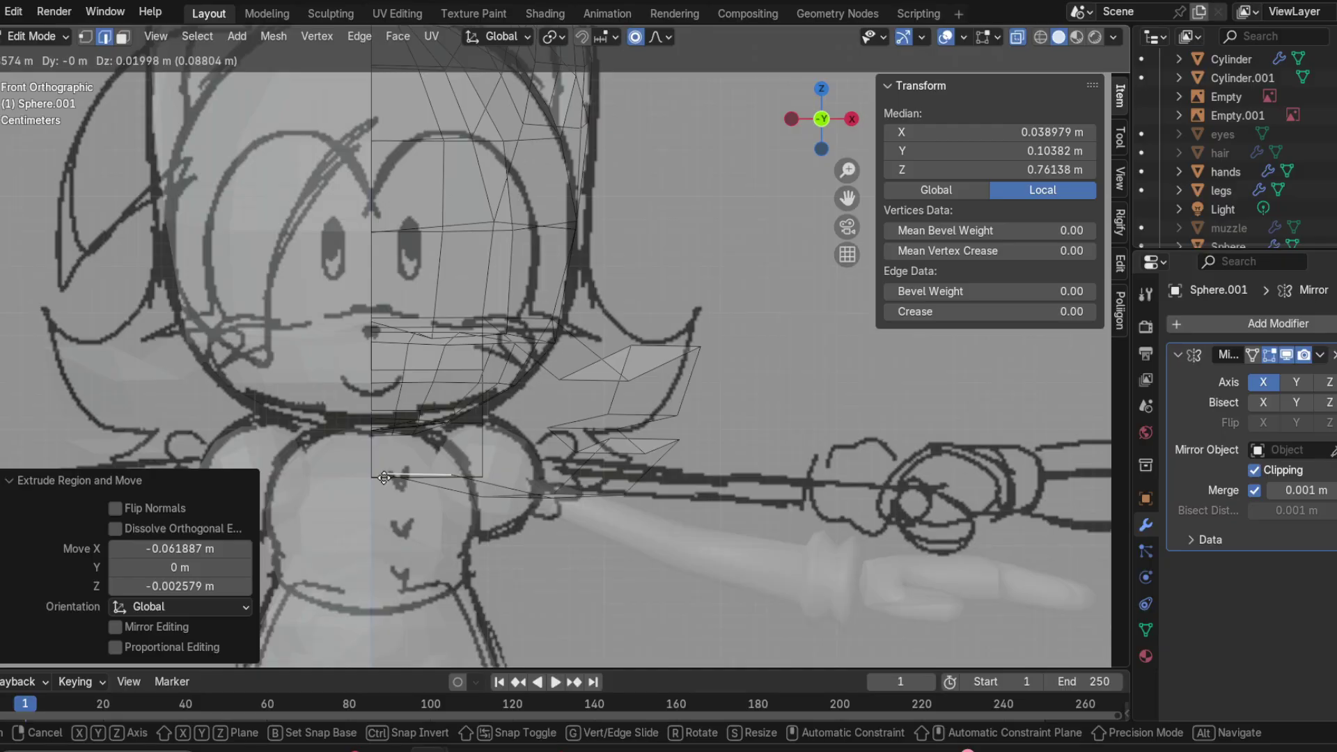
click(380, 475)
mouse_move(380, 475)
middle_down()
mouse_move(401, 532)
mouse_move(224, 477)
mouse_move(145, 479)
mouse_move(390, 567)
mouse_move(321, 495)
mouse_move(480, 335)
middle_up()
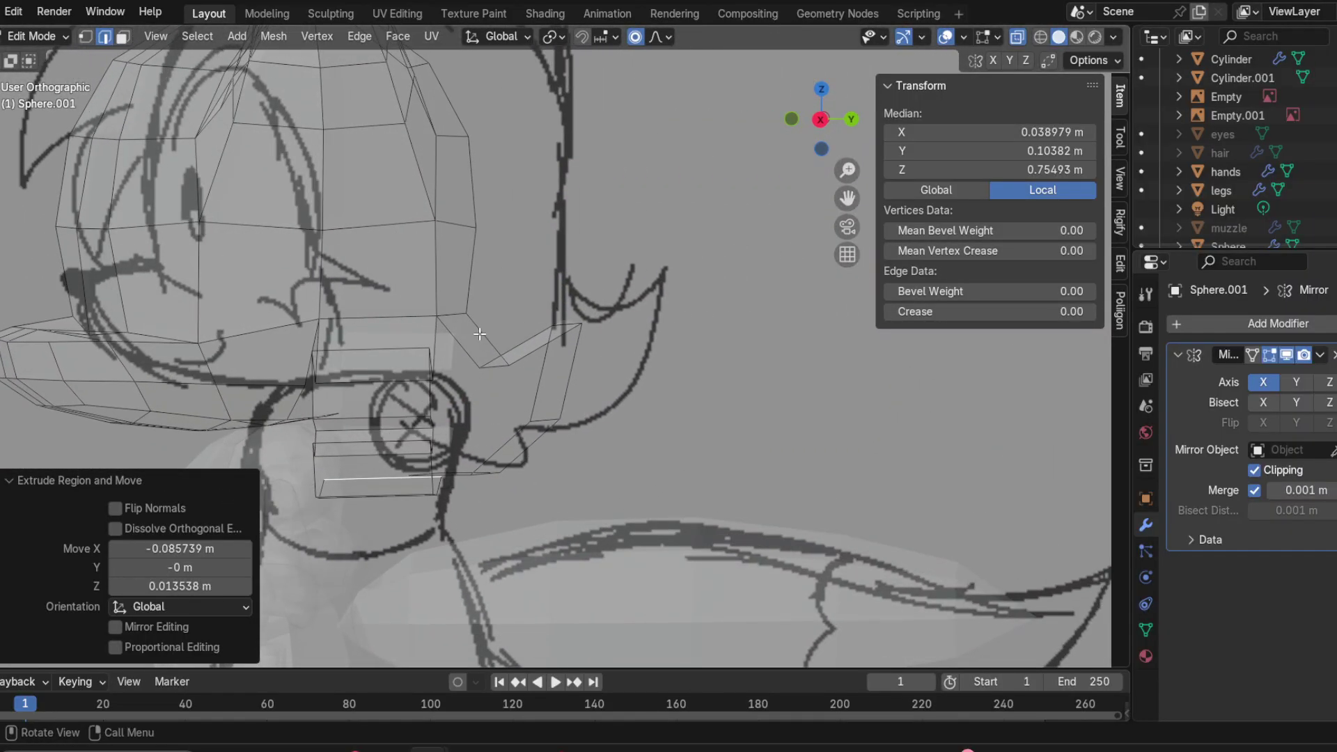
click(821, 120)
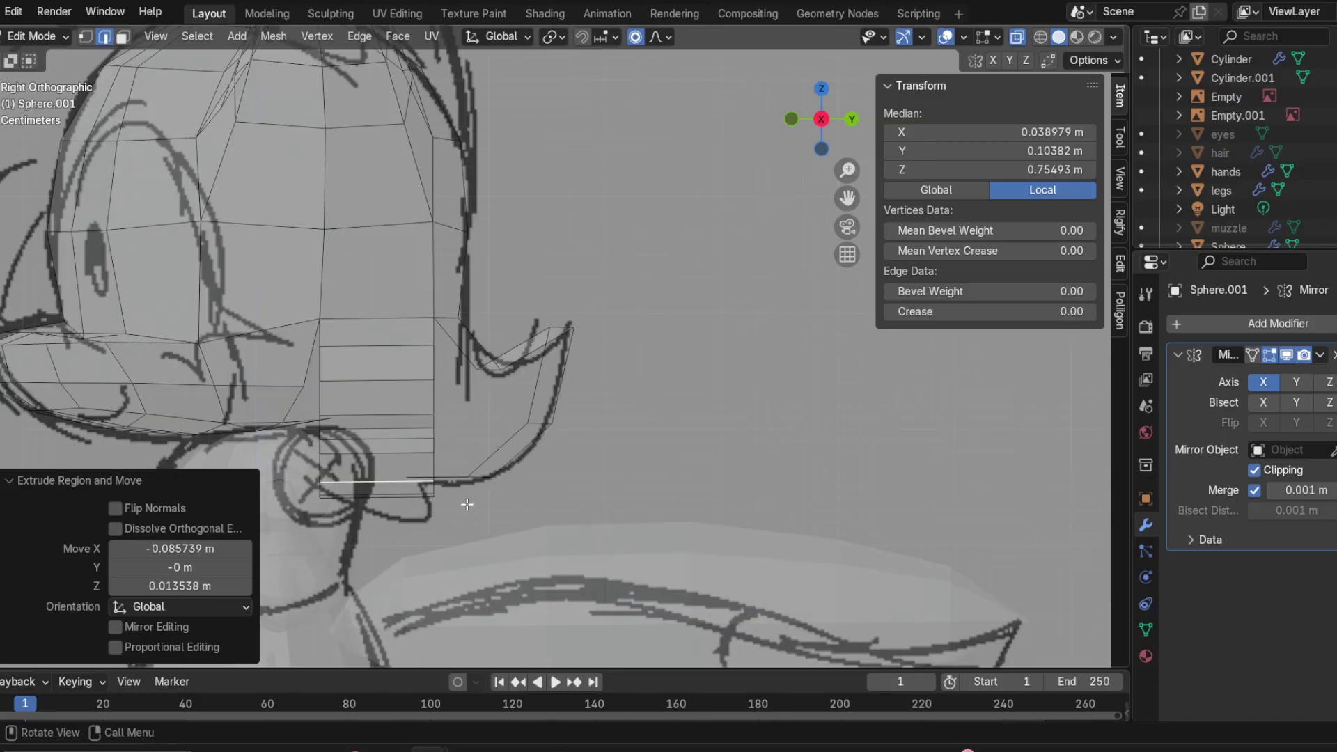
Step: Undo the side tuft extrusions and the back tuft's lower extrusions, returning to the back tuft's tip edge
key(ctrl+z)
key(ctrl+z)
key(ctrl+z)
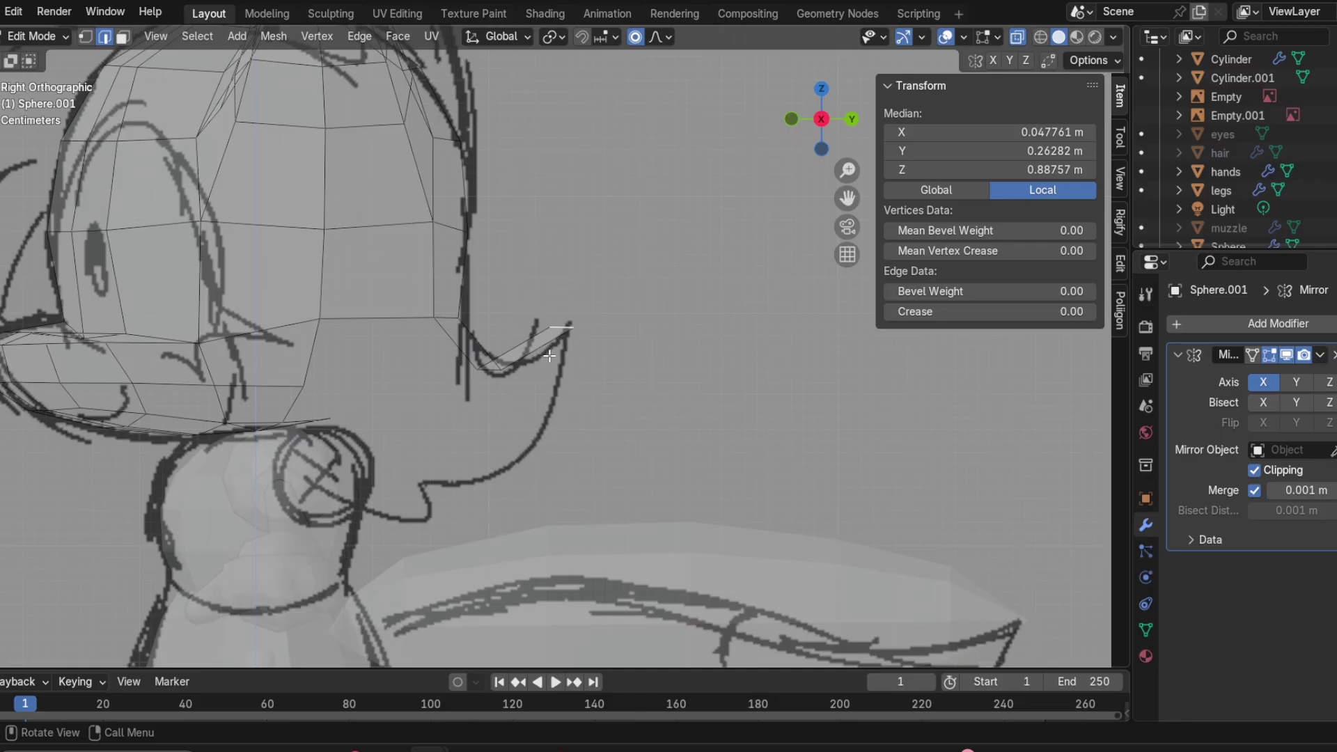
Step: In side view, extrude the back tuft's tip edge -0.015 m in Y and -0.074 m in Z, then -0.053 m in Y and -0.021 m in Z
scroll(550, 355, up, 2)
key(e)
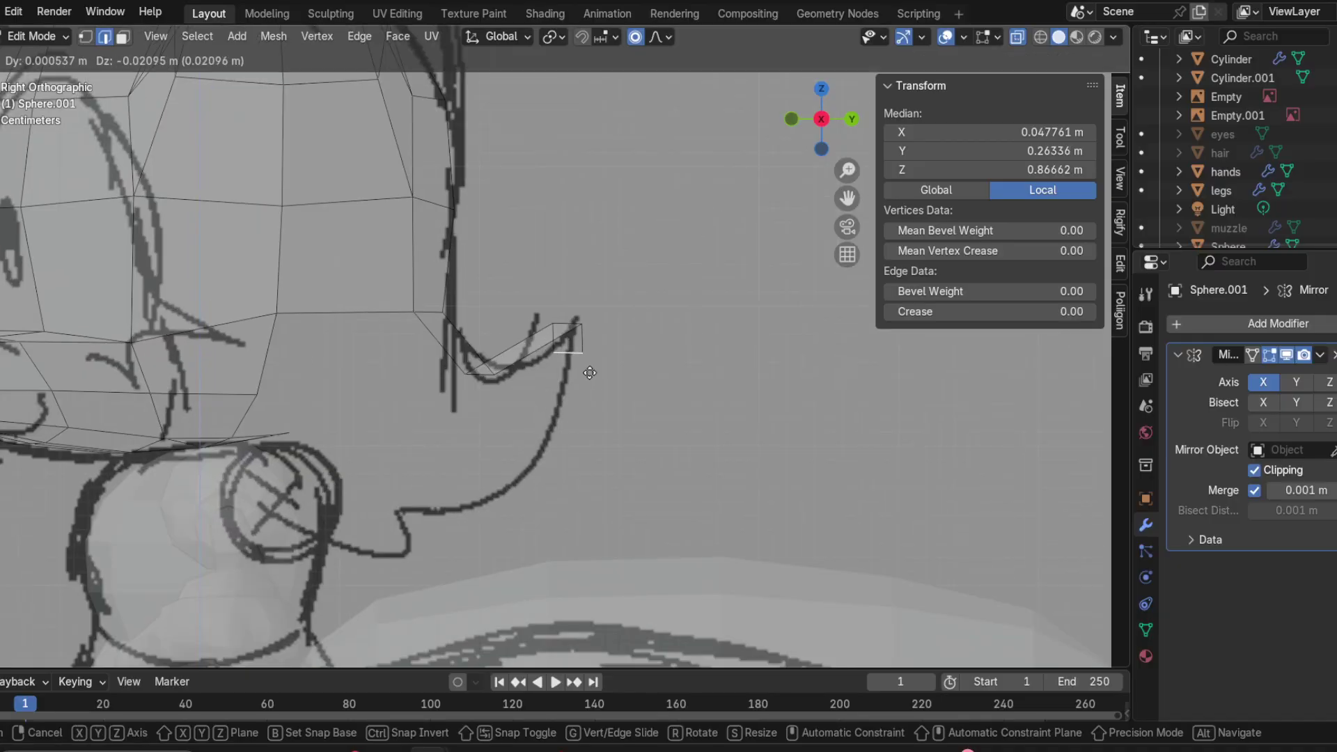
click(563, 452)
key(e)
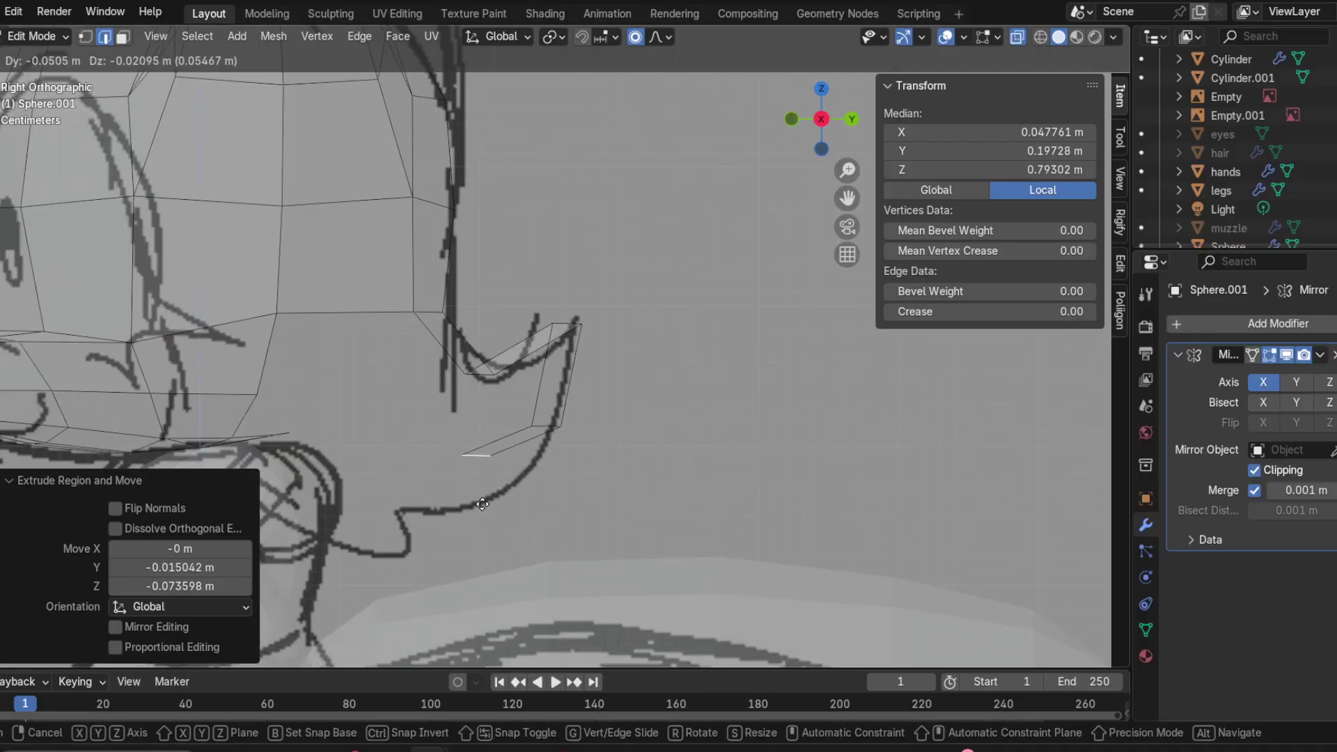
click(478, 504)
Step: Form a second, lower back tuft by extruding the edge twice outward to a new tip, then down and back inward, ending with -0.078 m in Y
key(e)
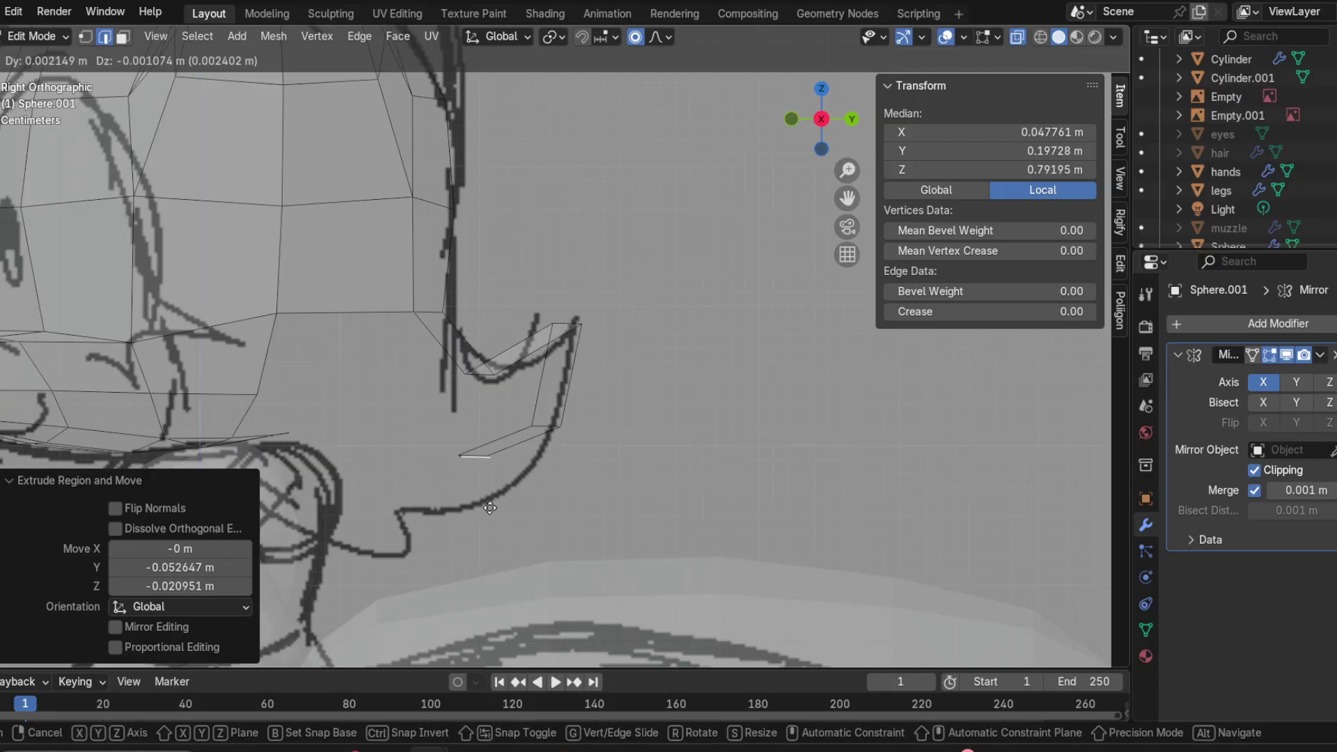
click(540, 519)
key(e)
click(586, 512)
key(e)
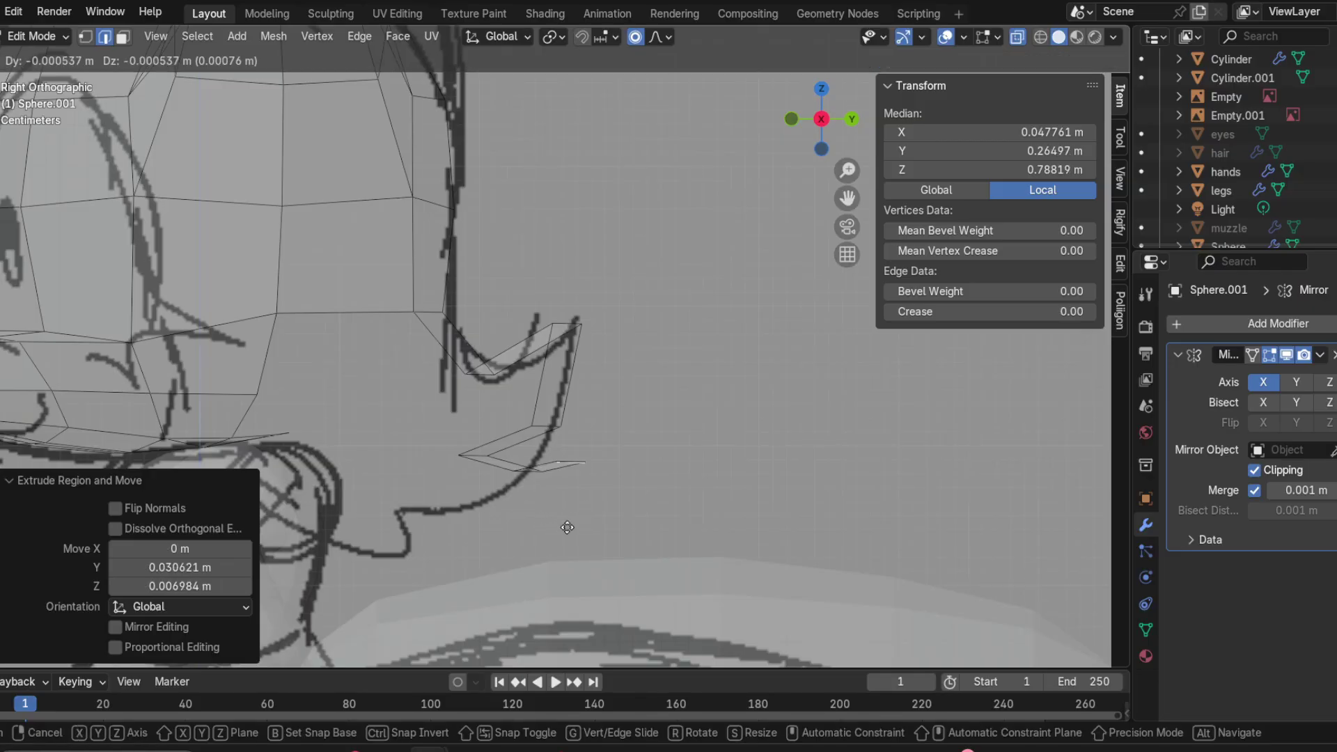
click(477, 592)
key(e)
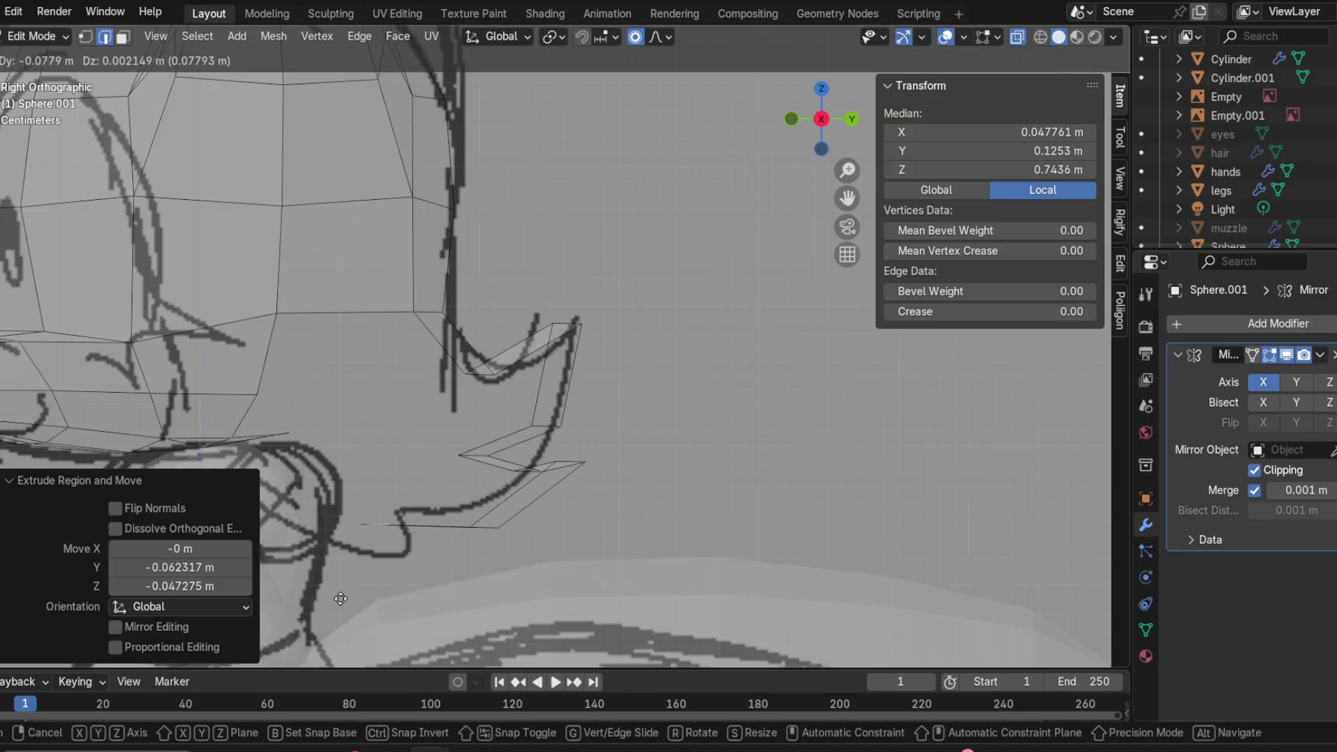
click(341, 598)
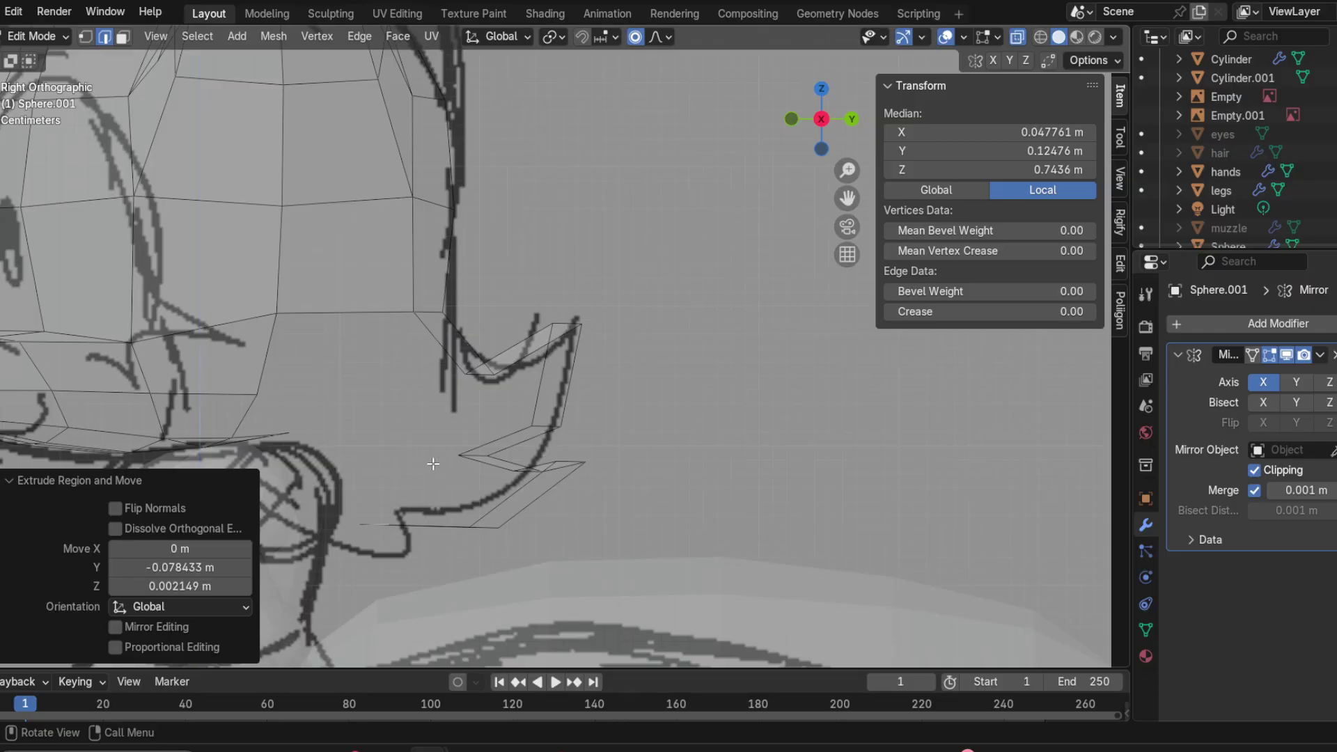
Step: In front view, extrude the head's open lower side edge out to the sketched side tuft's tip, then down and inward along its outer curve
middle_drag(442, 445, 411, 343)
click(411, 342)
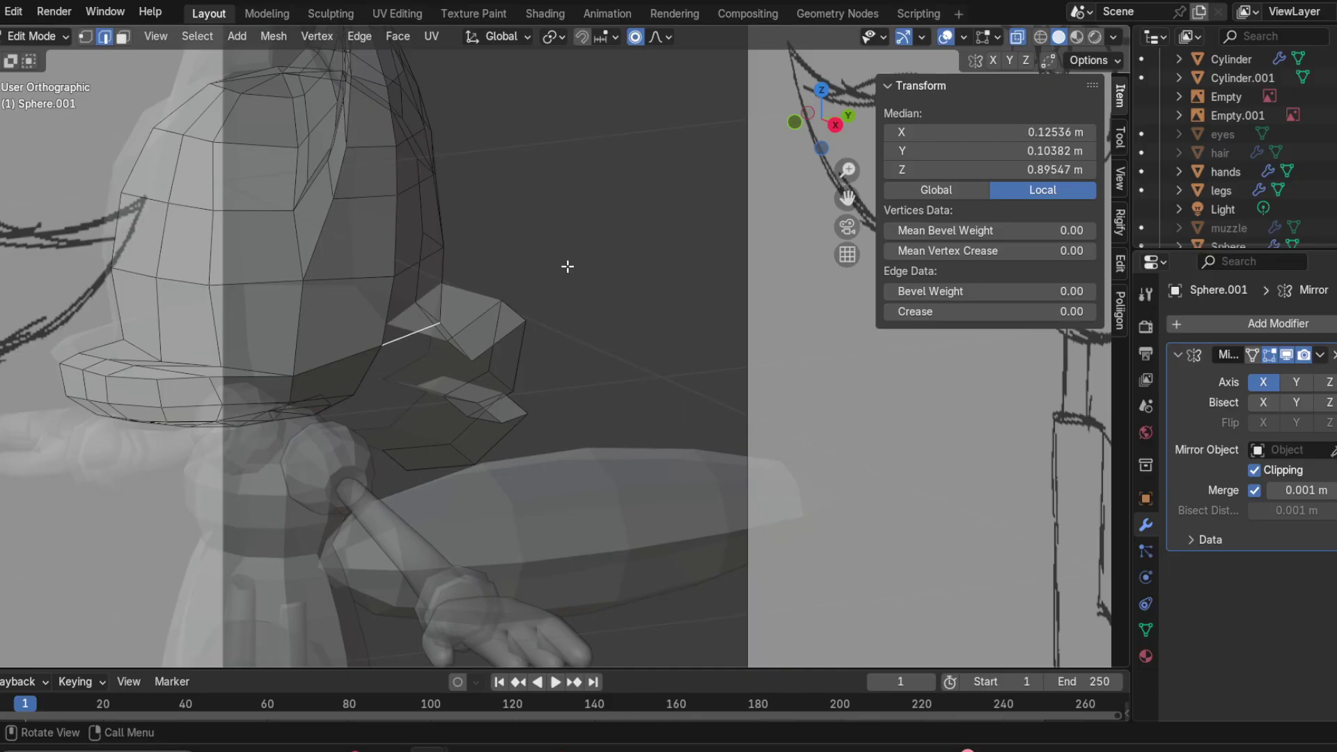
click(795, 122)
key(e)
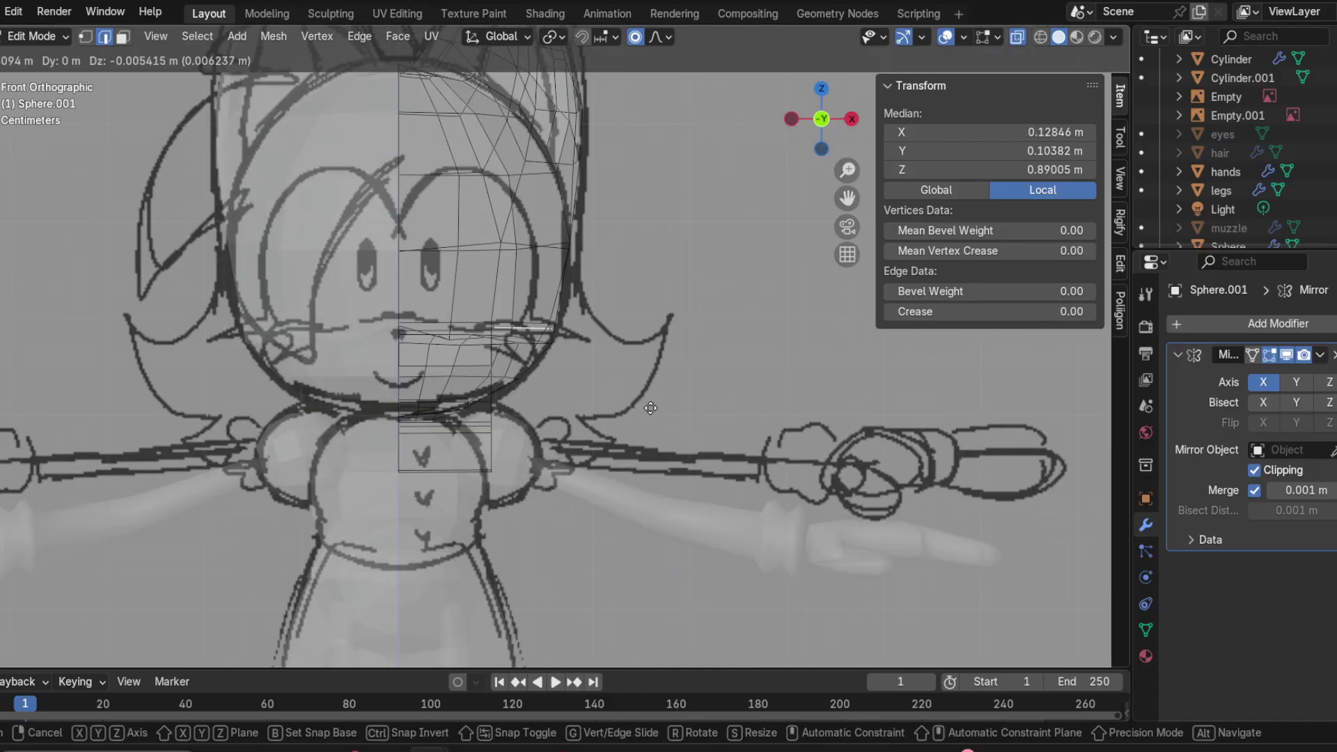
click(690, 455)
key(e)
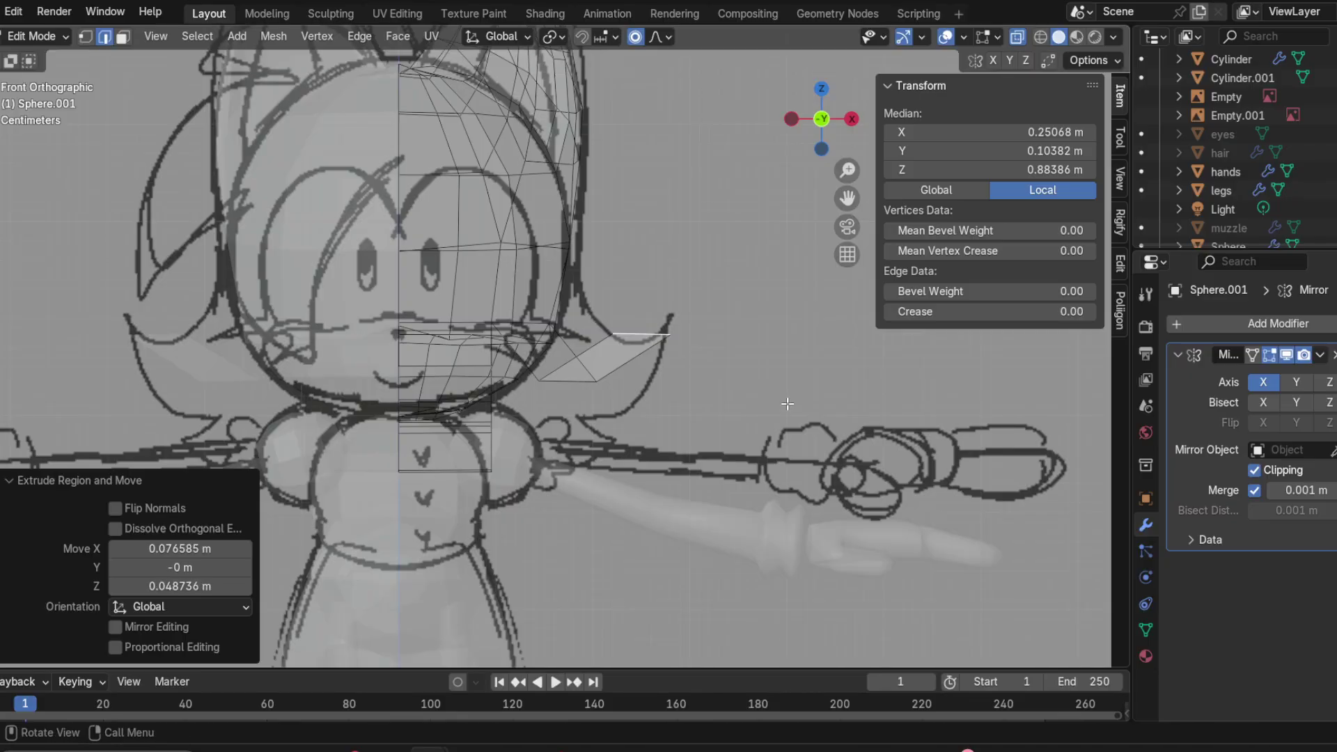
click(724, 515)
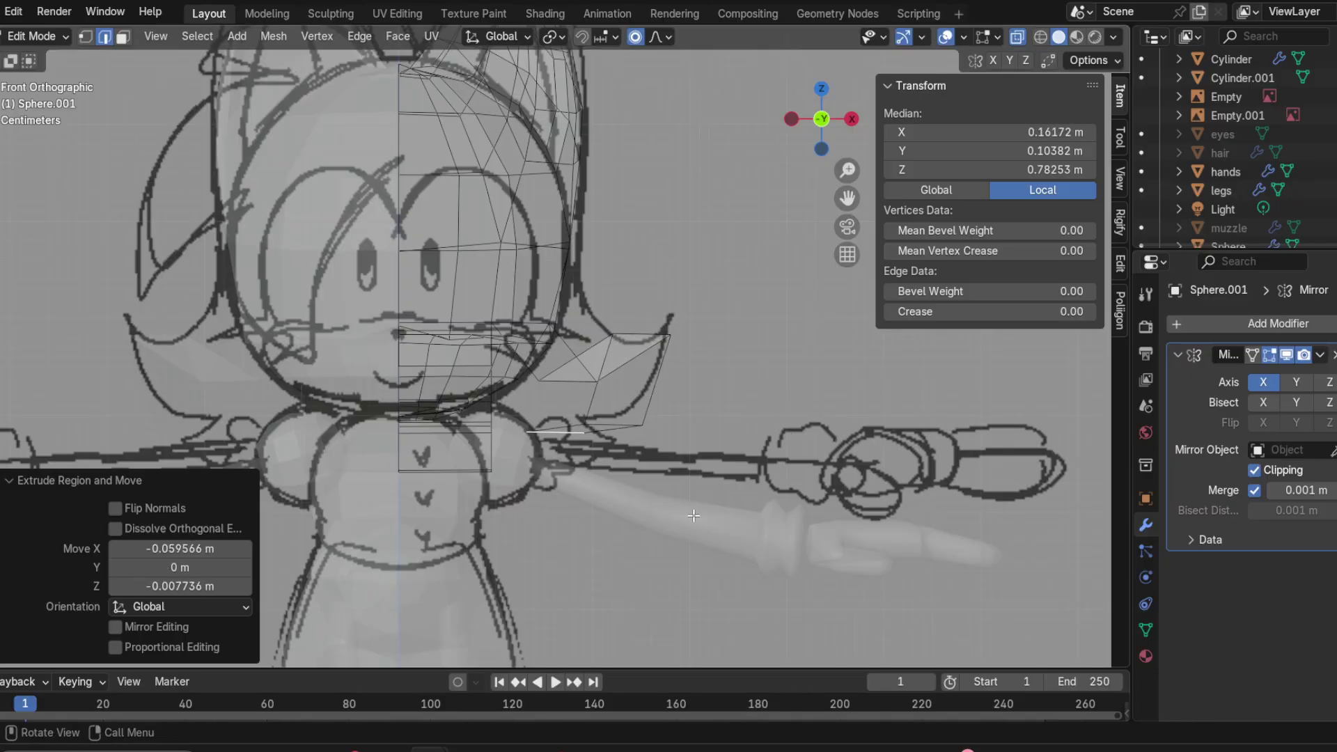
Step: Form a second, lower side tuft by extruding the edge twice outward to a tip, then down and inward, ending with -0.068 m in X
key(e)
click(754, 538)
key(e)
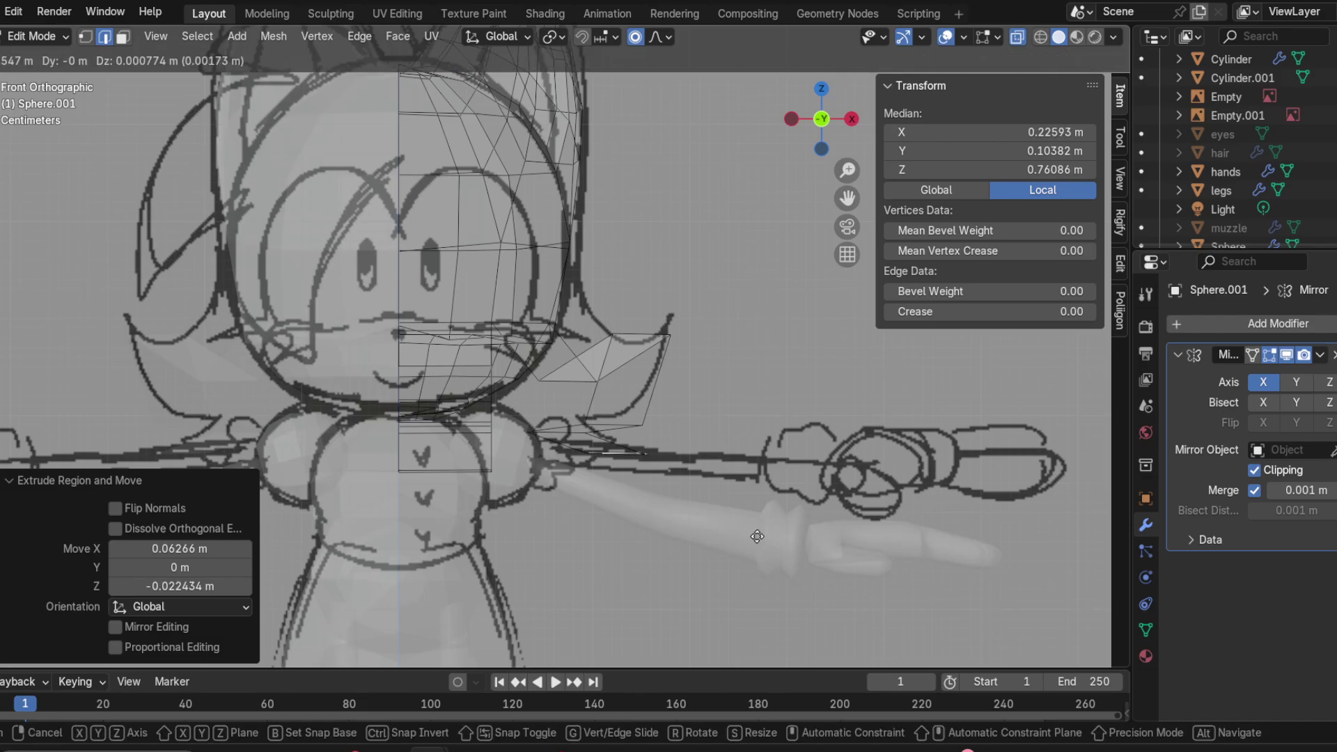
click(737, 566)
key(e)
click(696, 578)
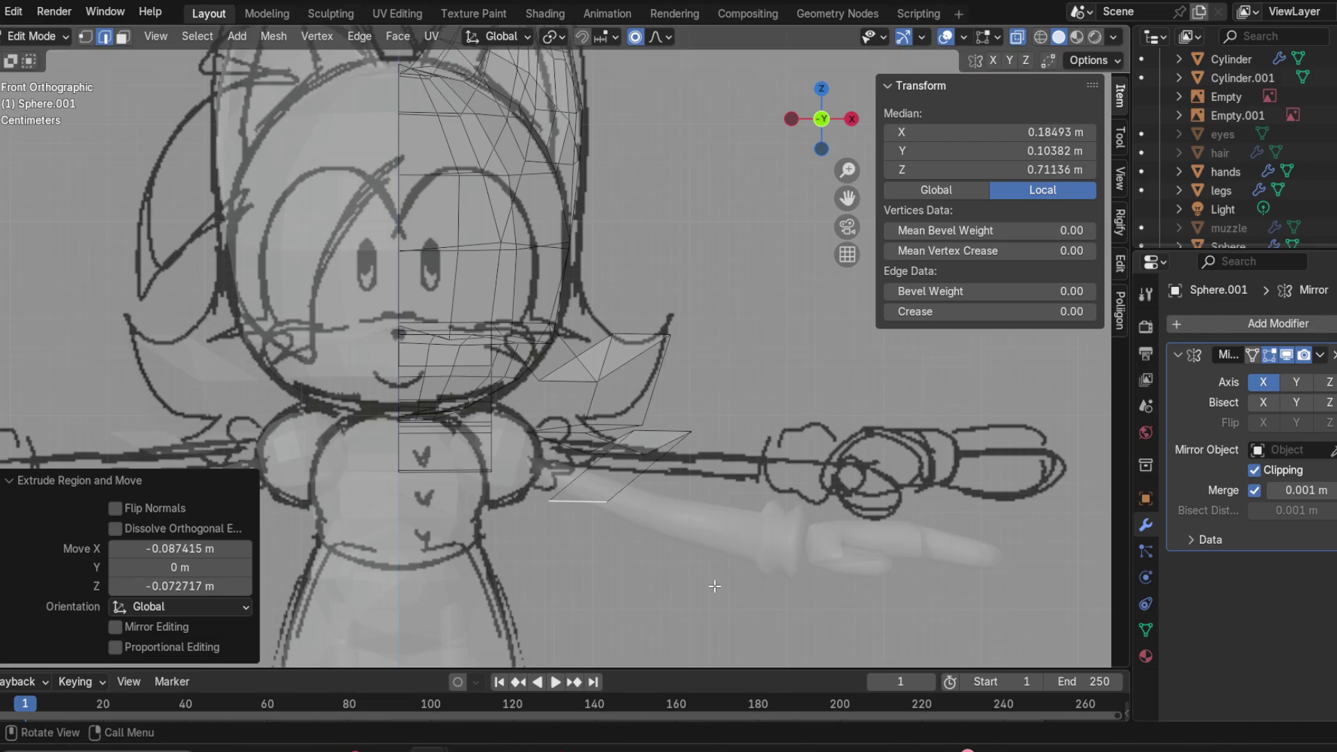
key(e)
click(627, 576)
Step: Select the lower side tuft's faces and raise them 0.024 m along Z with proportional editing
middle_drag(626, 577, 388, 526)
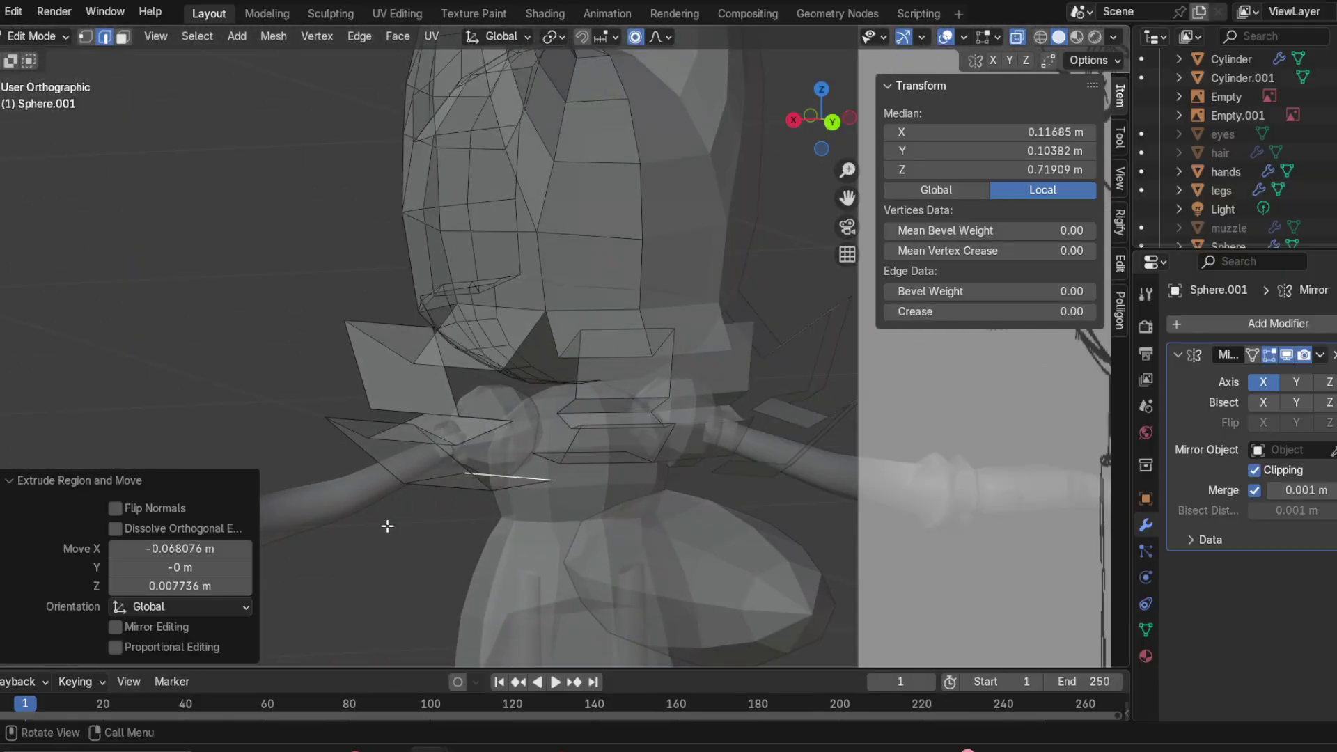
middle_drag(568, 490, 466, 496)
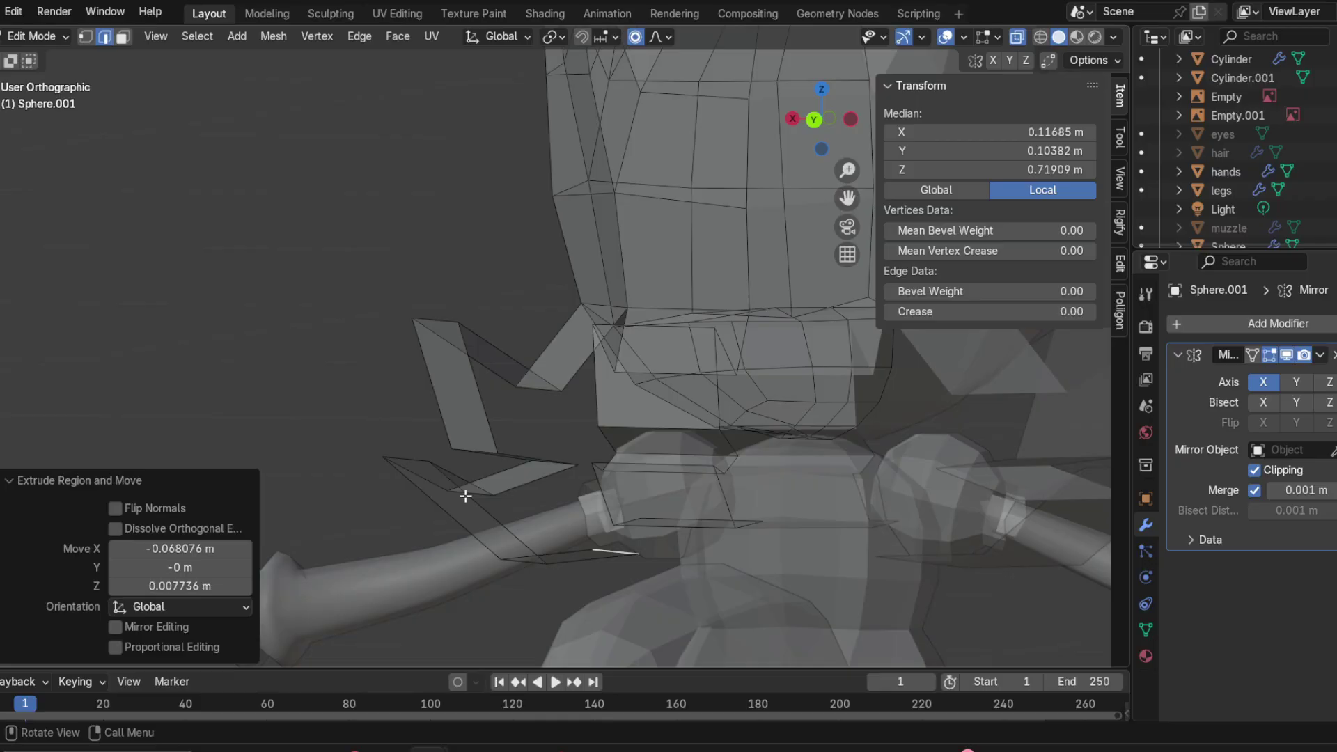
drag(365, 470, 475, 471)
drag(661, 565, 659, 568)
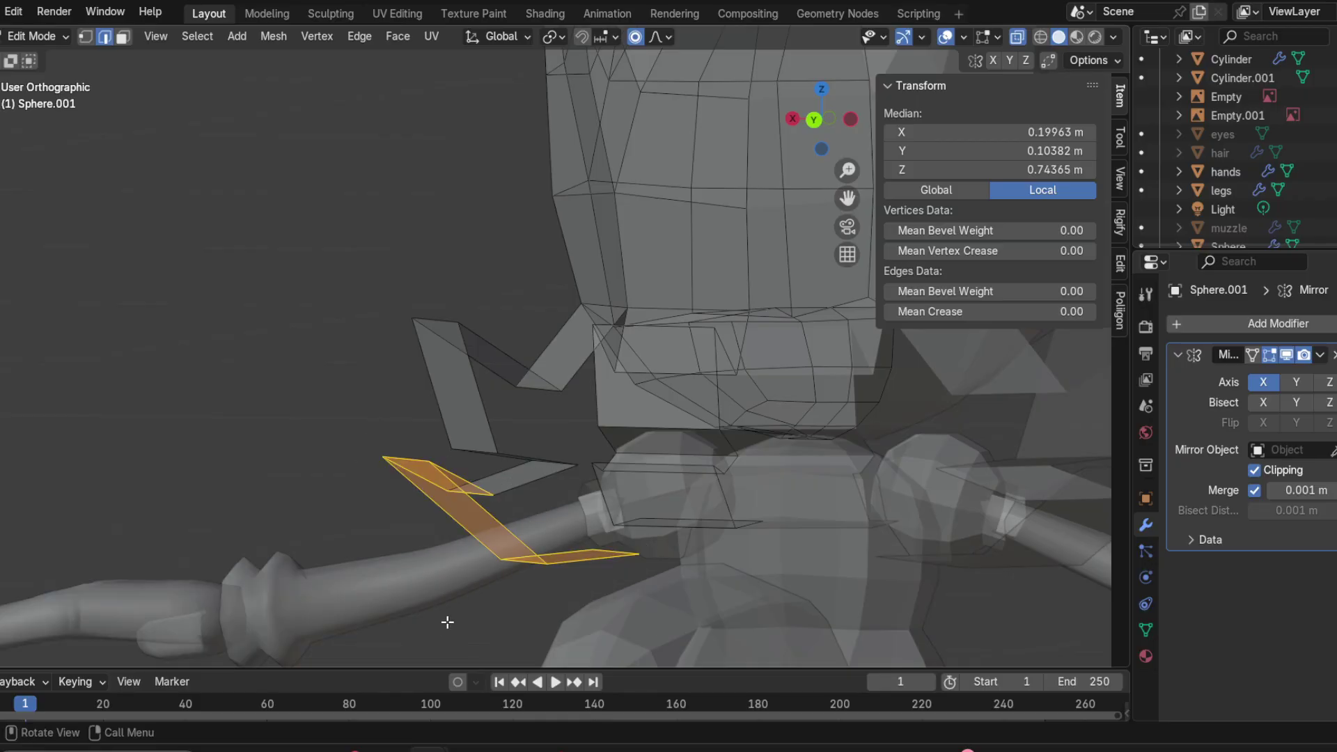
key(g)
key(z)
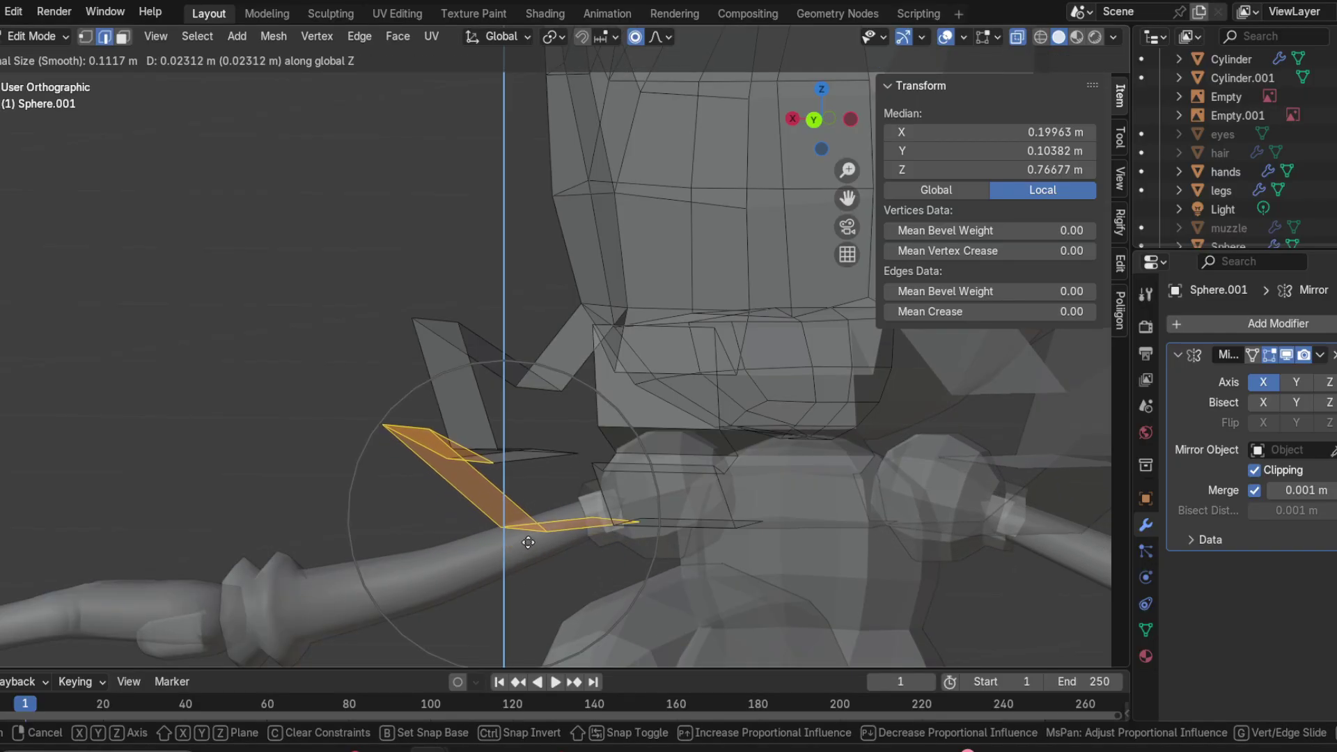
click(524, 536)
Step: Switch to vertex selection and select the two vertices at the upper back tuft's tip
middle_drag(525, 536, 603, 534)
scroll(602, 534, up, 2)
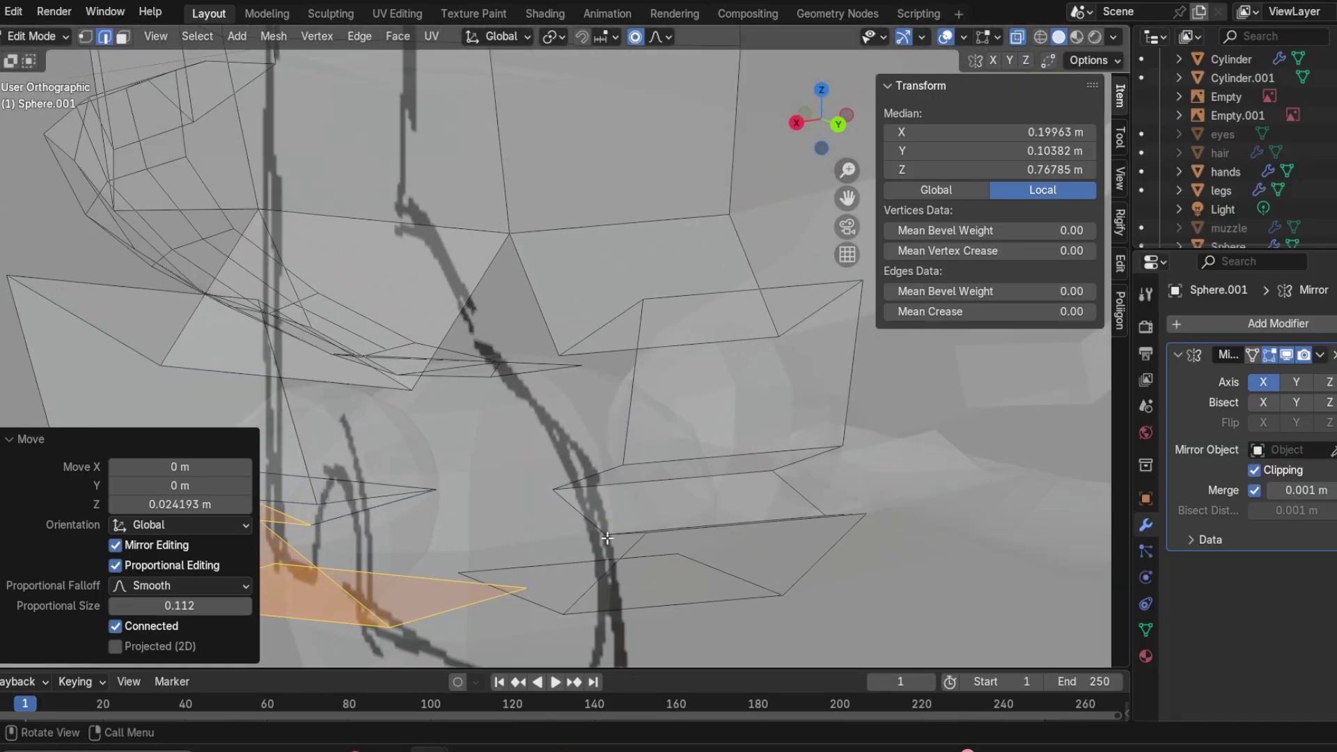
click(87, 36)
mouse_move(417, 432)
middle_down()
mouse_move(439, 483)
mouse_move(319, 447)
mouse_move(489, 397)
mouse_move(743, 406)
mouse_move(389, 385)
mouse_move(842, 419)
middle_up()
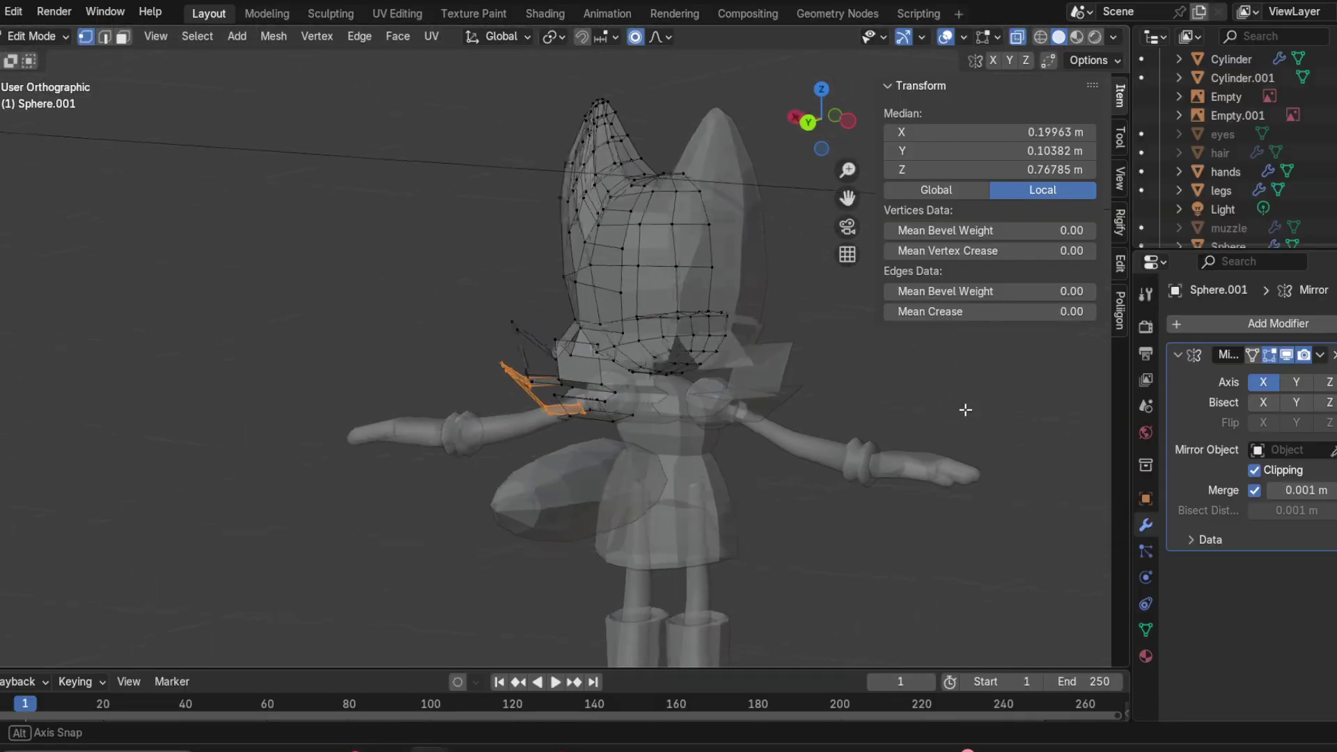
mouse_move(965, 409)
middle_down()
mouse_move(996, 484)
mouse_move(827, 537)
mouse_move(606, 431)
mouse_move(389, 408)
mouse_move(314, 460)
mouse_move(380, 486)
middle_up()
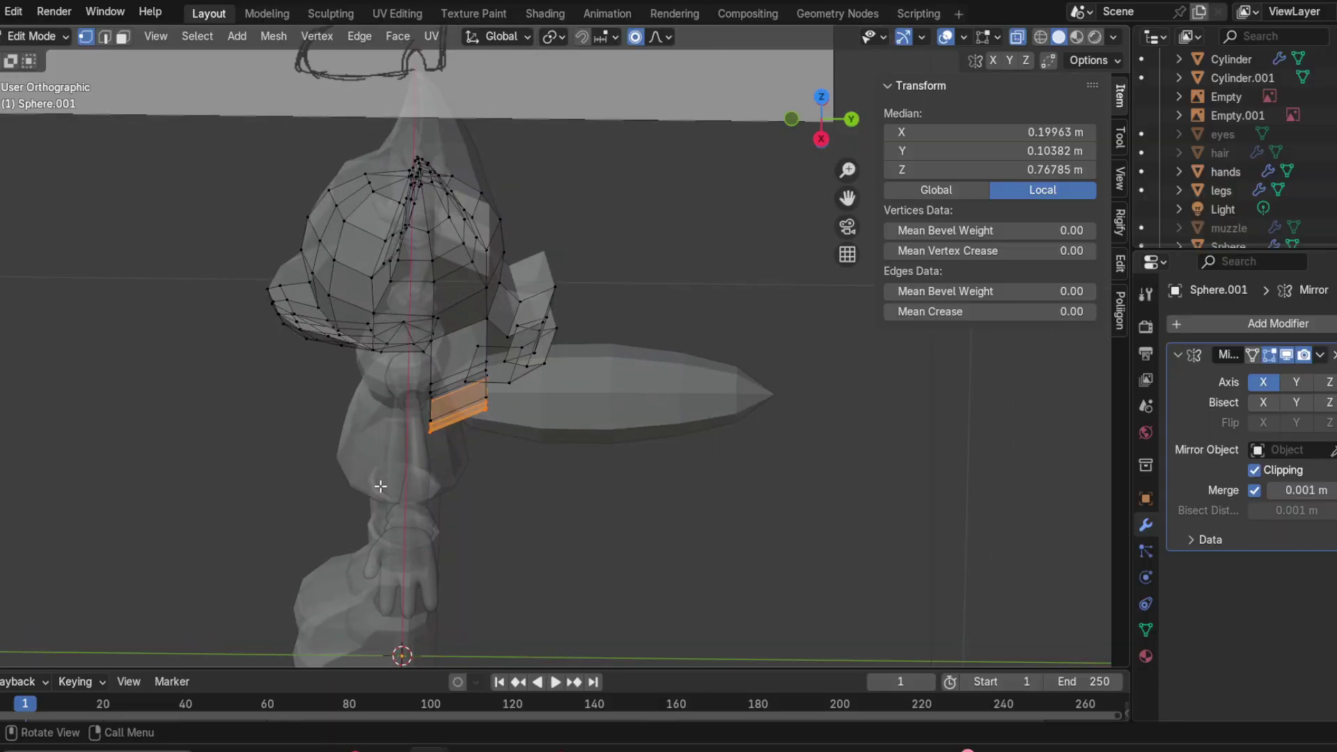
middle_drag(566, 338, 650, 415)
click(572, 344)
scroll(565, 383, up, 2)
scroll(510, 349, up, 2)
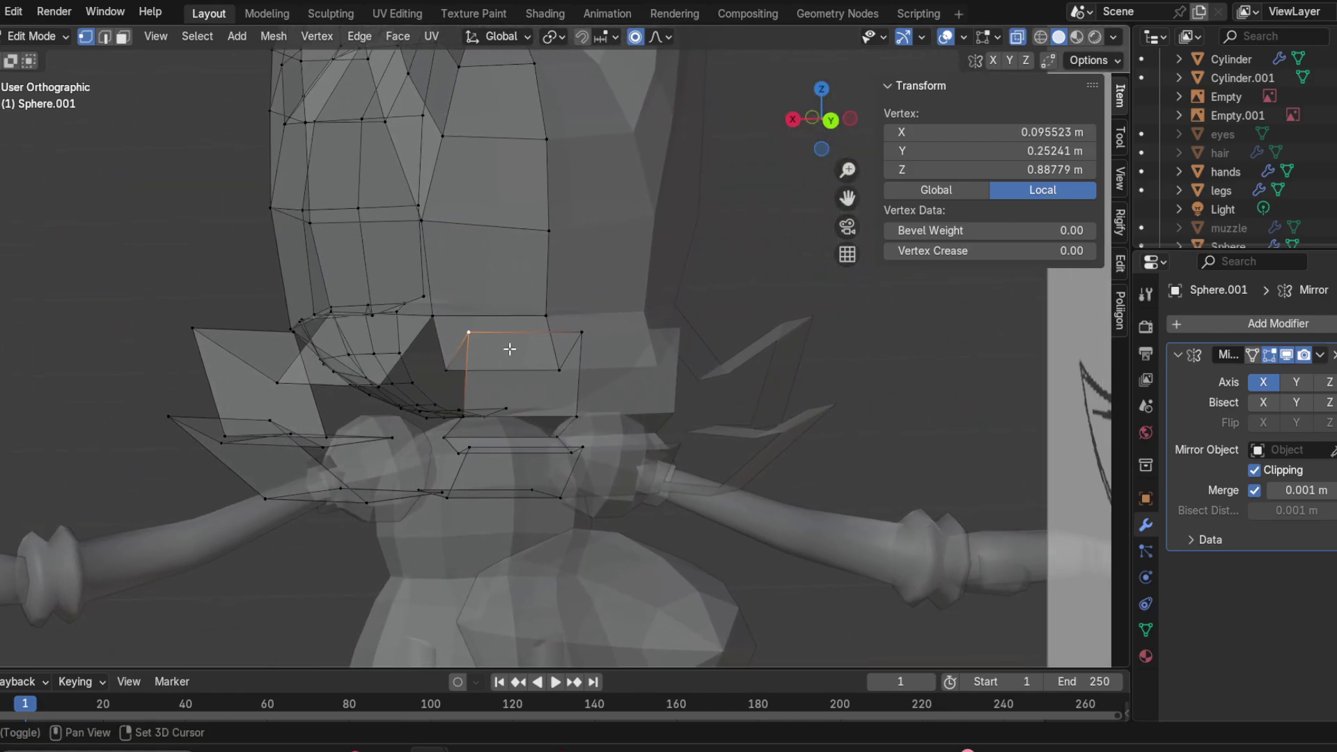
shift+click(581, 332)
scroll(567, 355, up, 3)
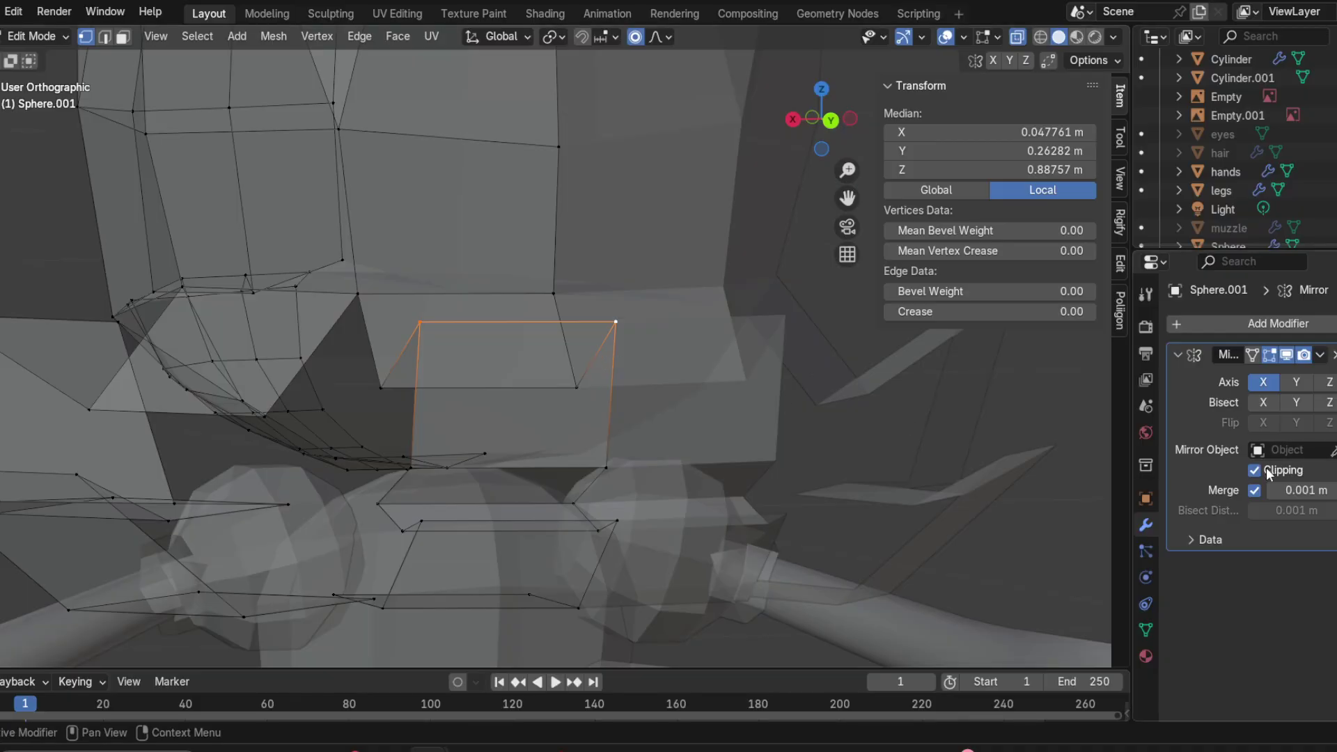
scroll(462, 427, down, 2)
middle_drag(462, 427, 529, 390)
Step: Turn off proportional editing and scale the upper back tuft's two tip vertices together by about 0.055 to narrow the tip
key(s)
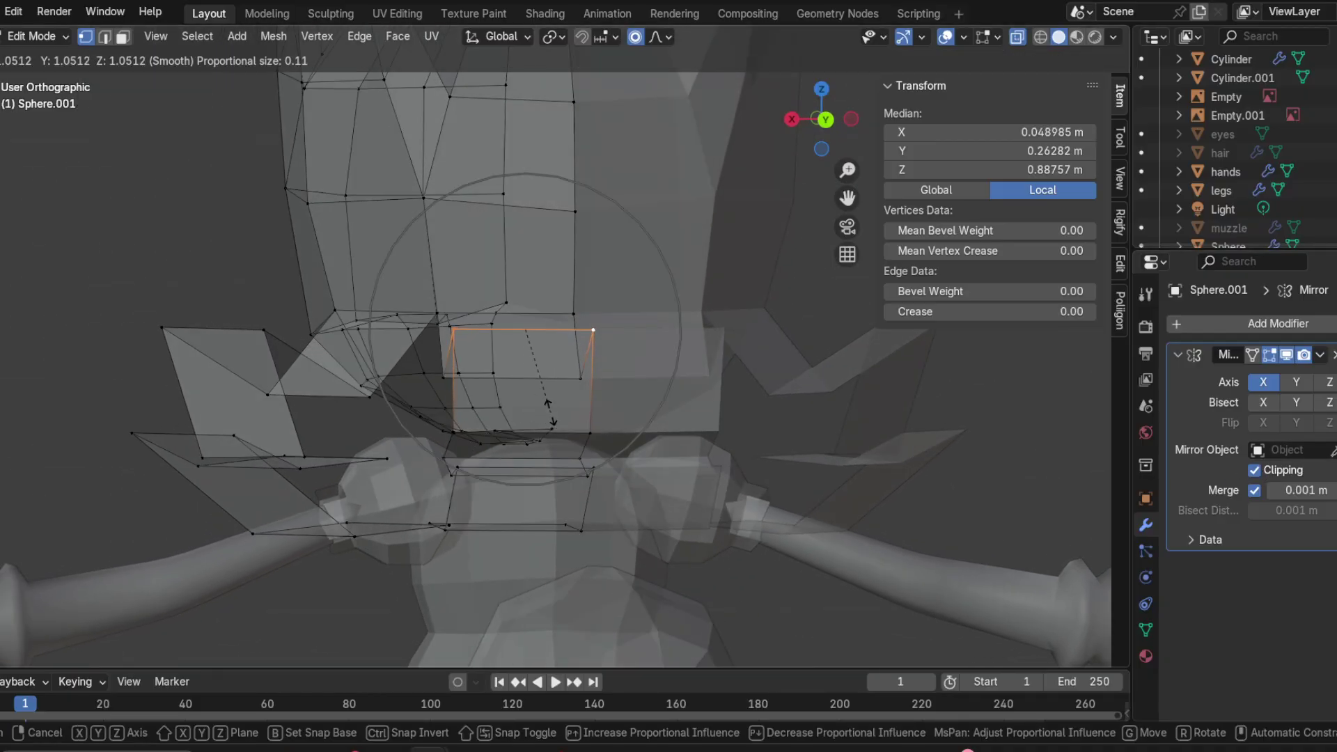
click(504, 357)
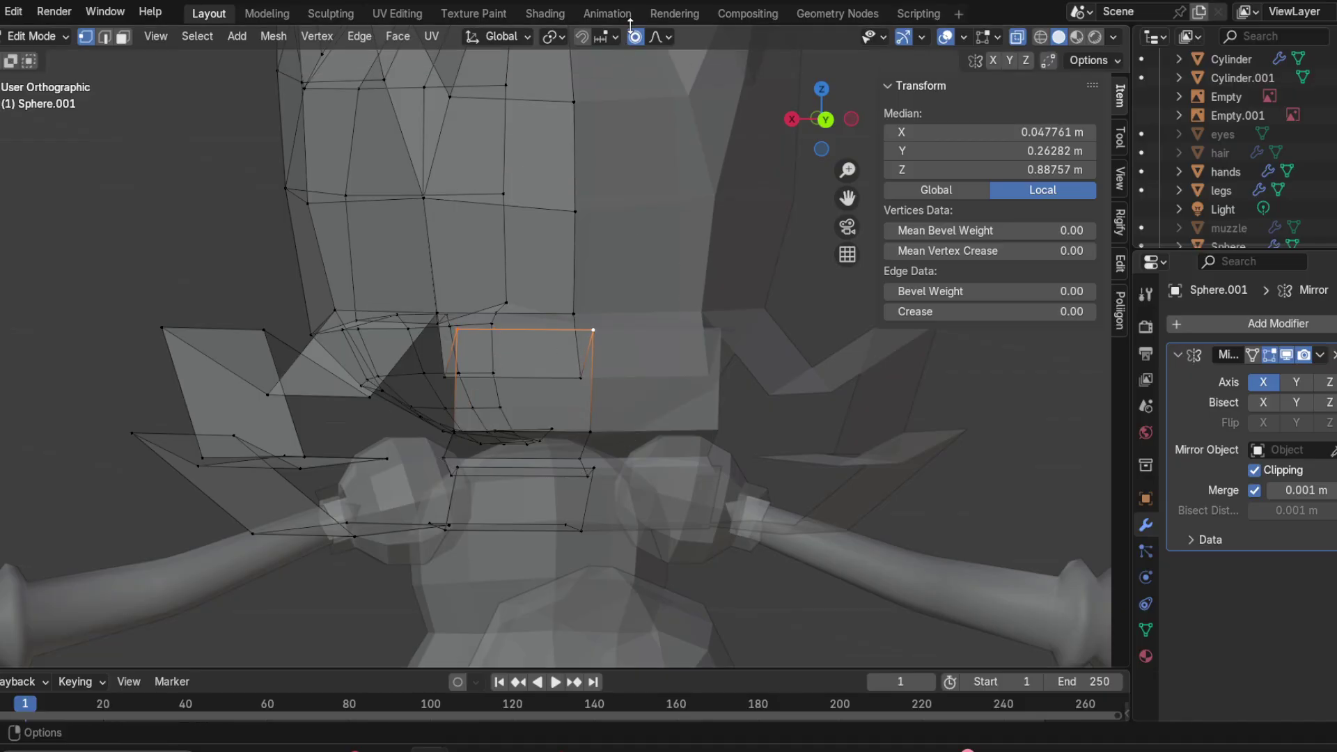
key(s)
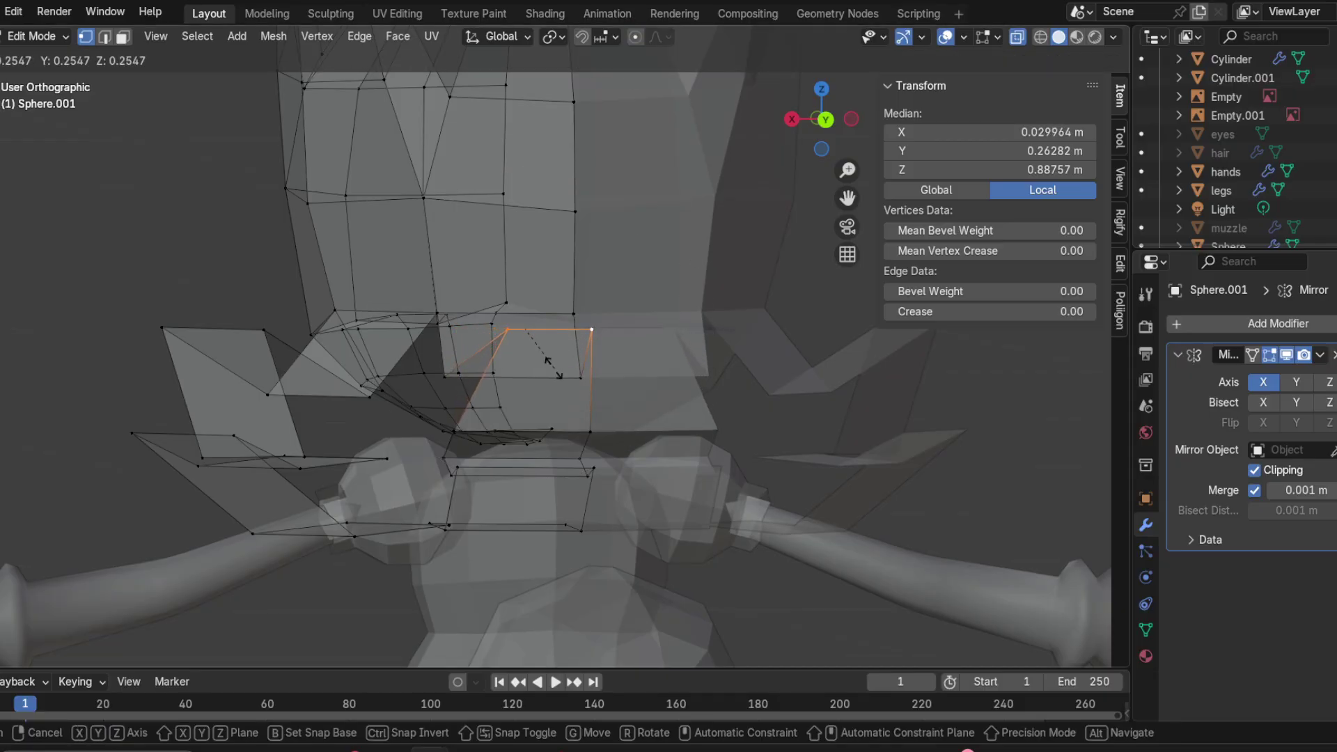
key(s)
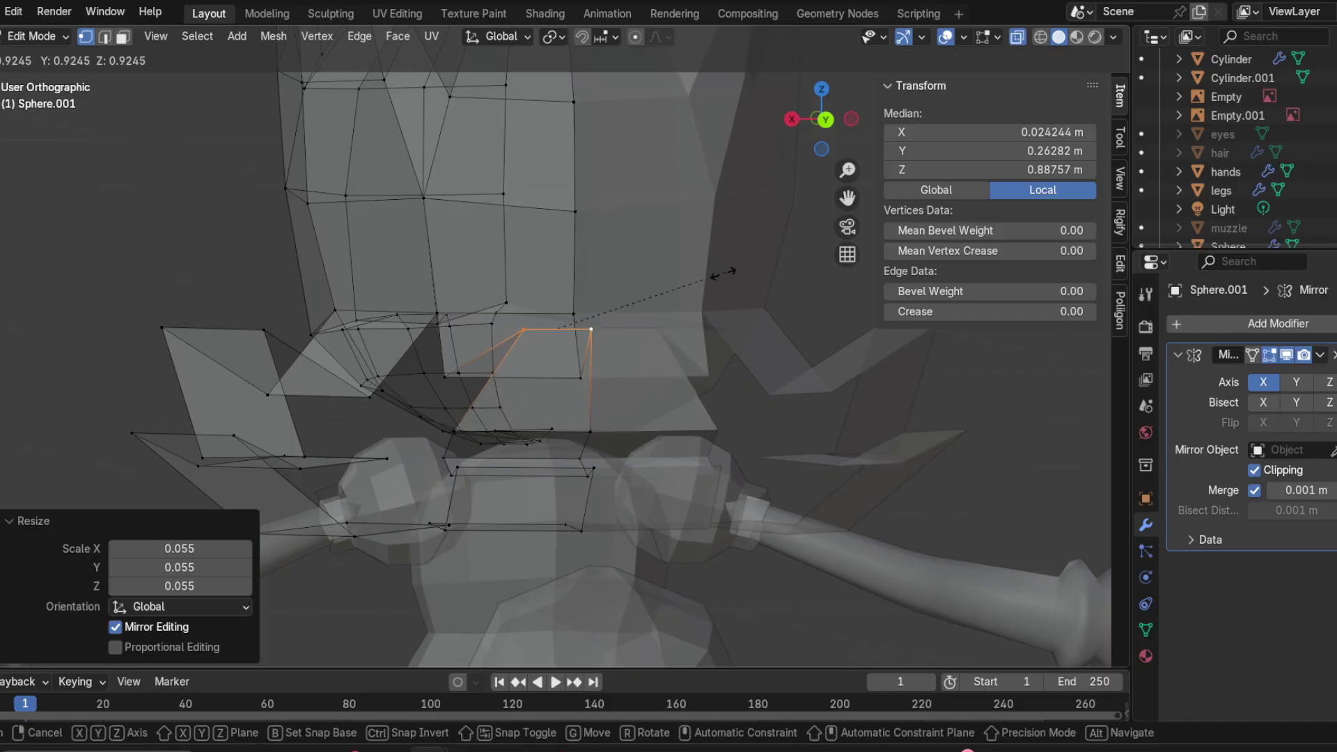
click(665, 304)
click(453, 488)
middle_drag(453, 488, 487, 450)
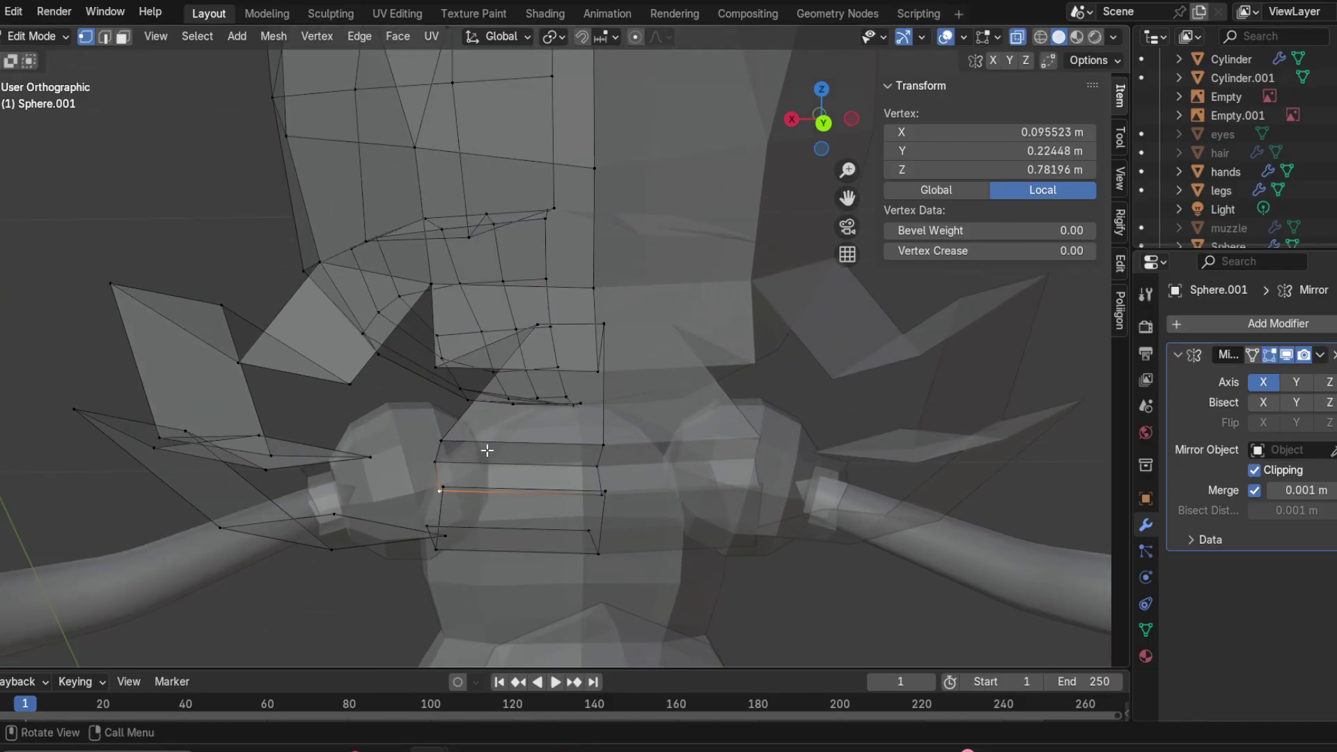
key(g)
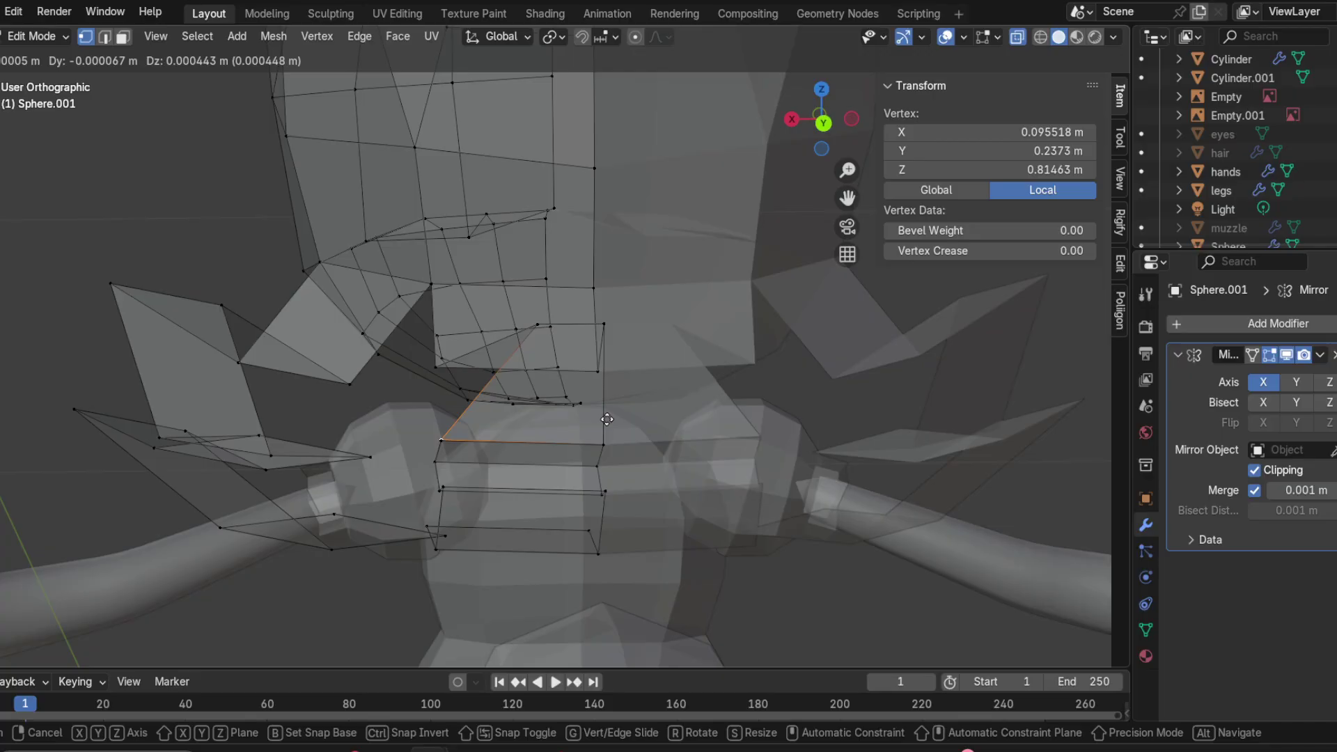
right_click(587, 403)
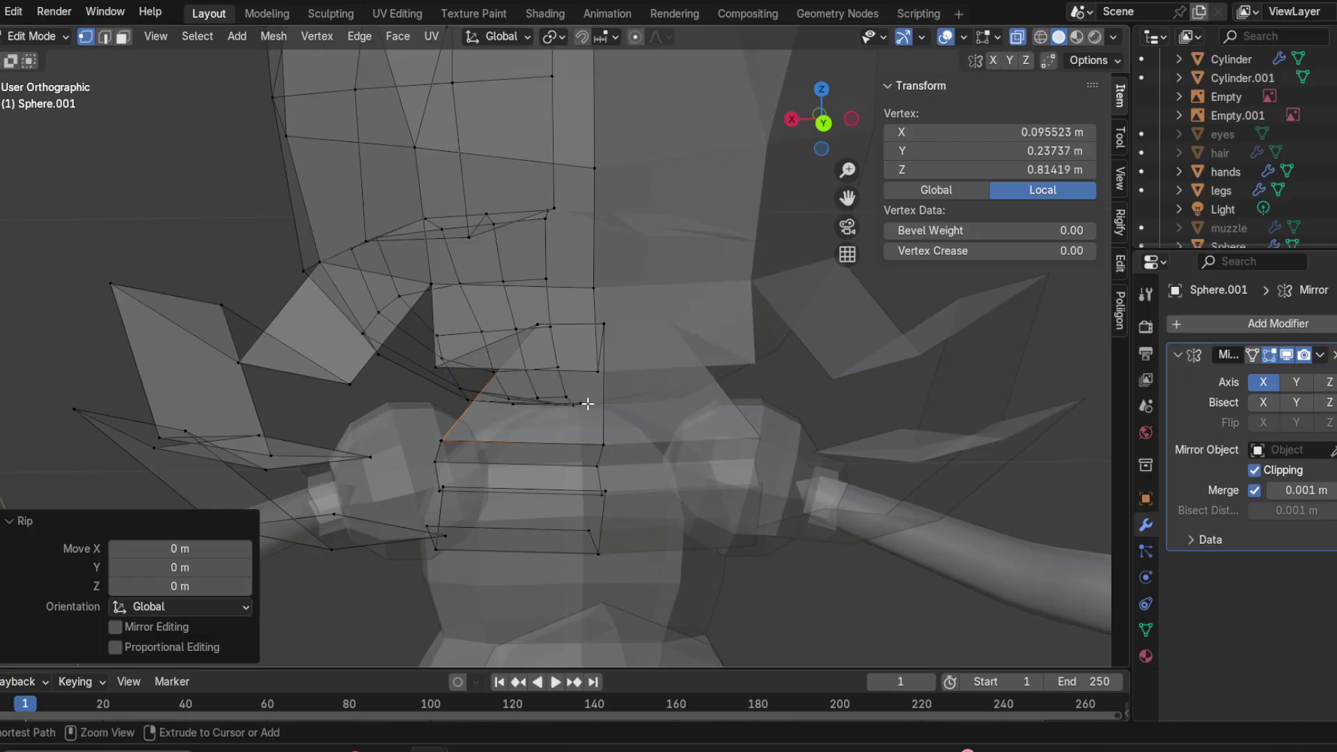
key(ctrl+z)
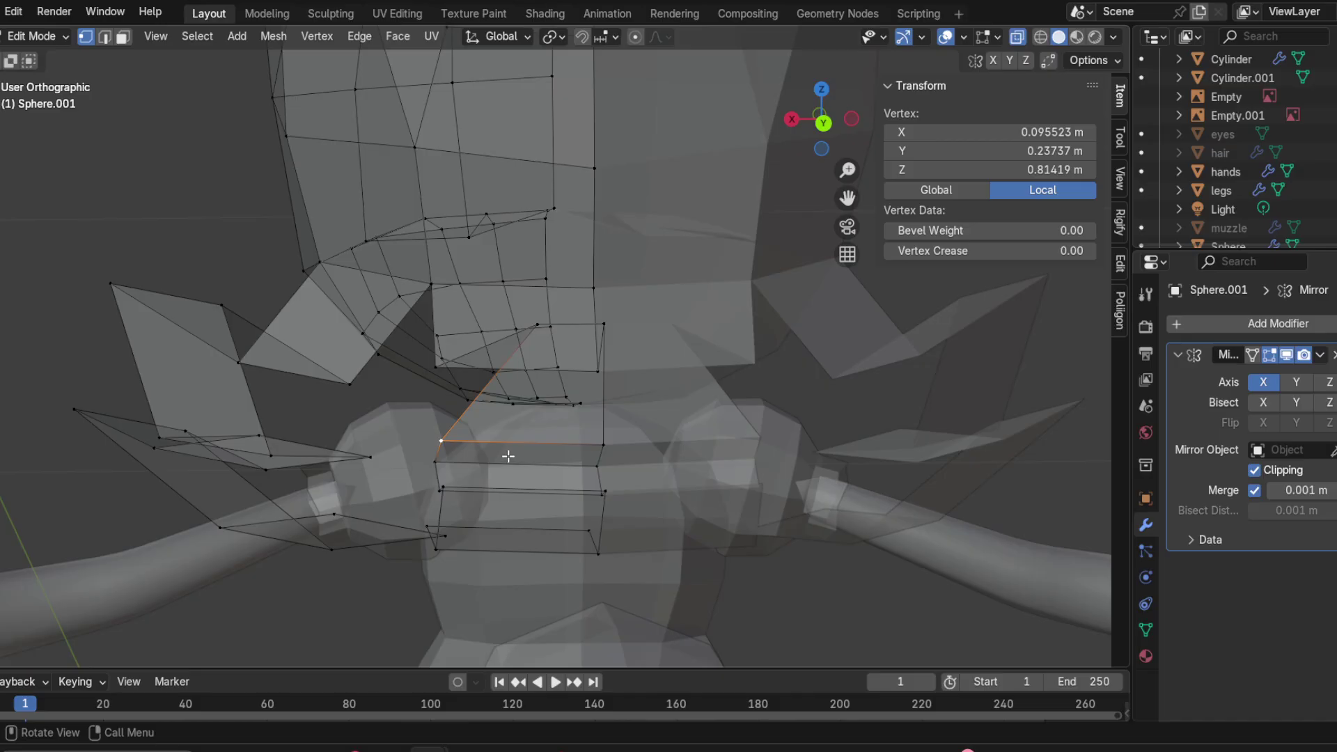
Step: Slide the two outer vertices on the upper back tuft's underside inward along their edges, using factor 0.329 for the first
key(g)
key(g)
click(442, 466)
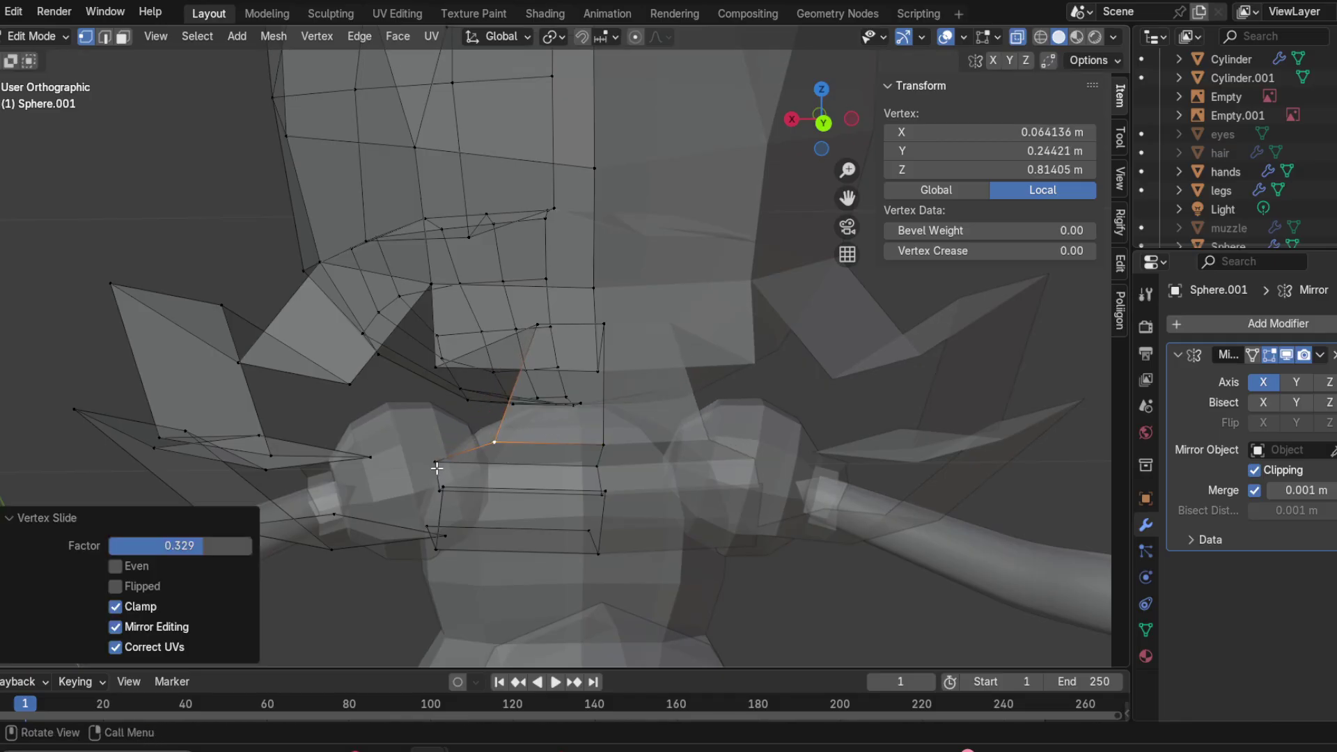
key(g)
key(g)
click(481, 465)
Step: Slide the lower back tuft's upper outer vertex and outer tip vertex inward toward the center line, the tip with factor 0.633
click(441, 491)
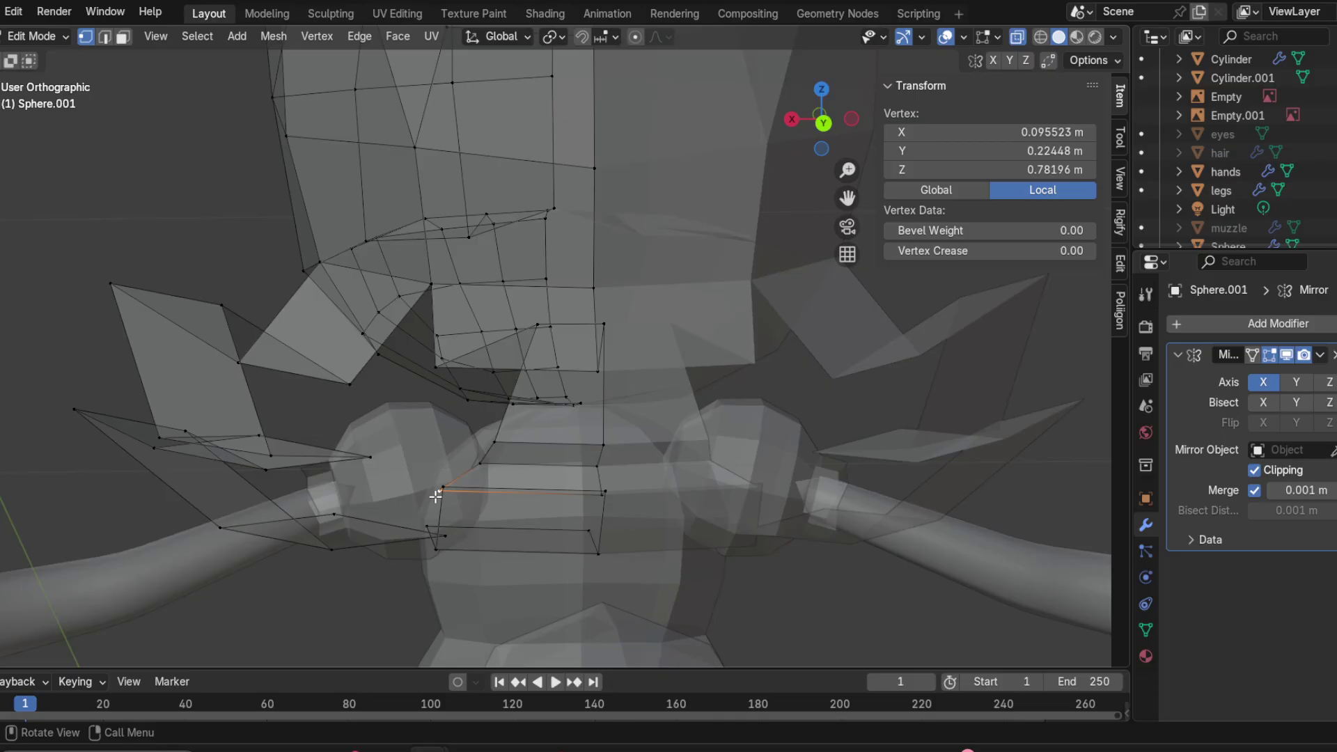
key(g)
key(g)
click(478, 487)
mouse_move(478, 488)
middle_down()
mouse_move(511, 481)
mouse_move(466, 504)
middle_up()
key(g)
key(g)
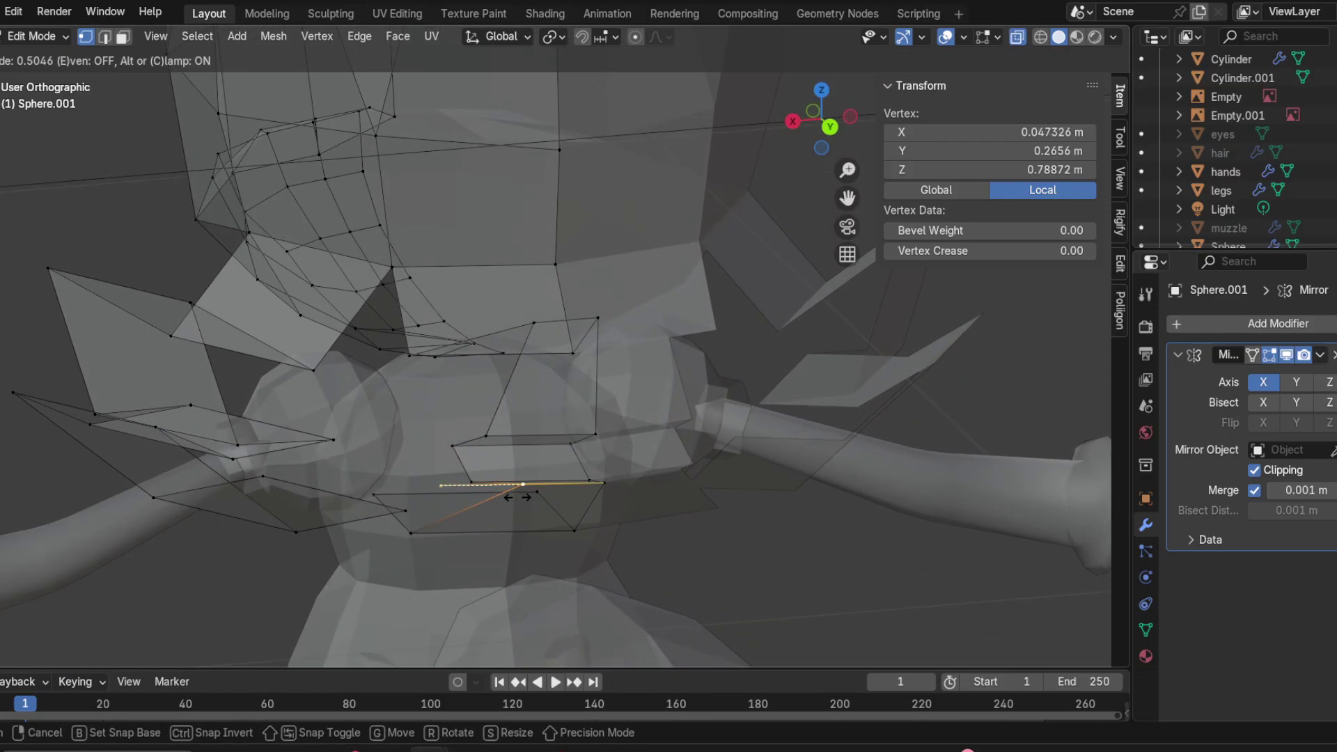
click(536, 499)
Step: Slide the two remaining outer vertices on the lower back tuft's underside inward toward the center line
middle_drag(540, 499, 469, 537)
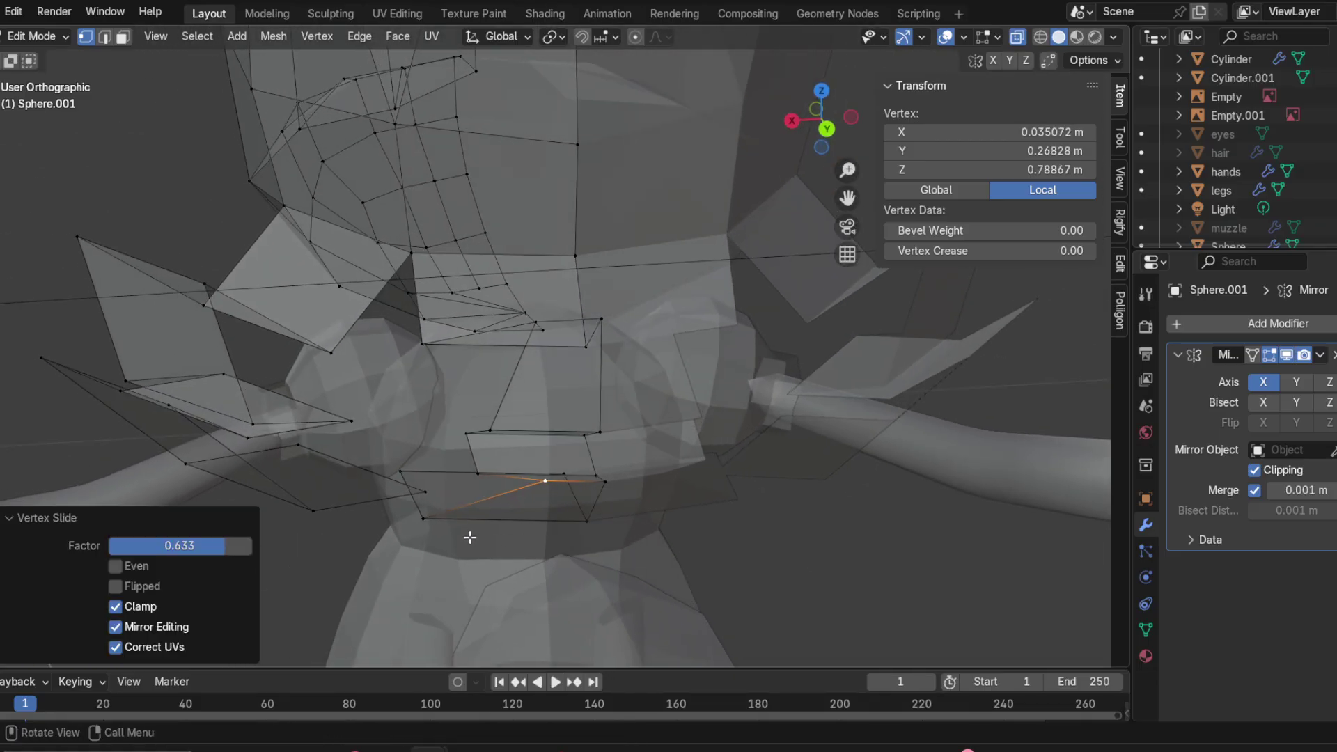
click(442, 524)
key(g)
key(g)
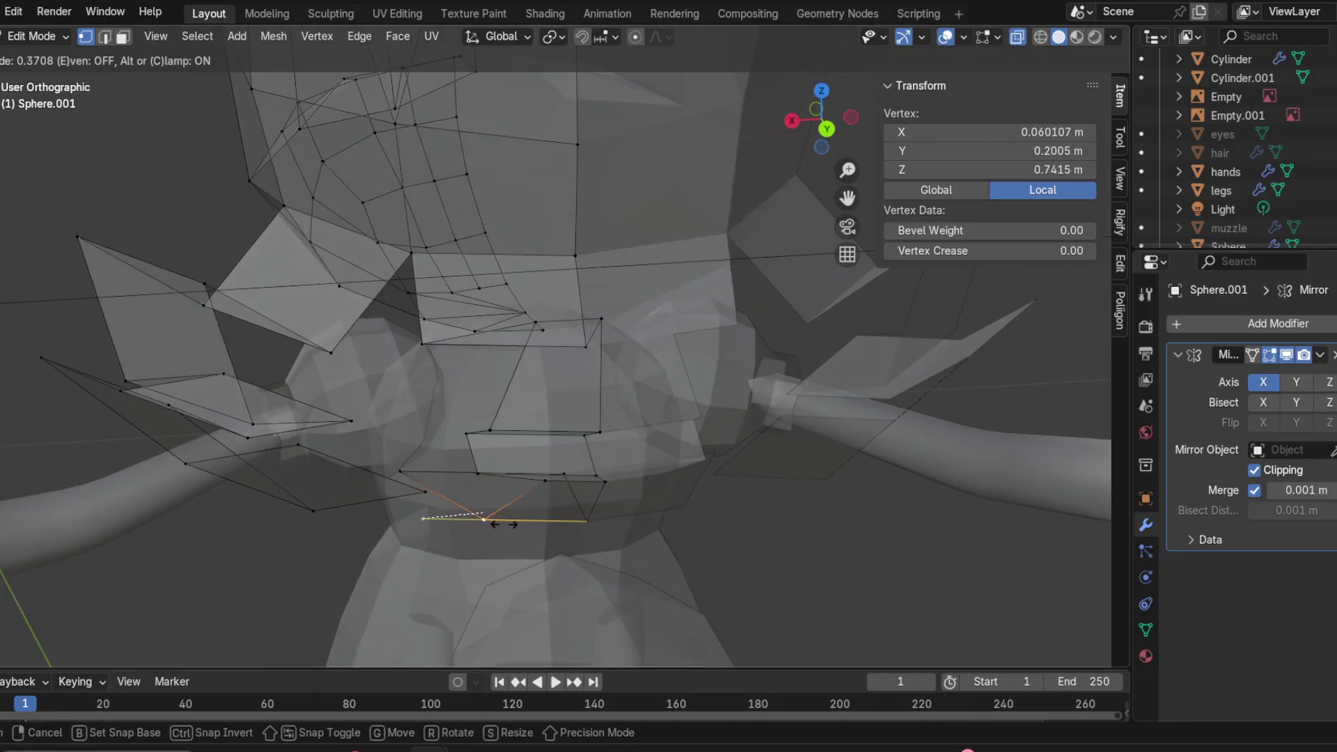
click(487, 520)
click(404, 471)
key(g)
key(g)
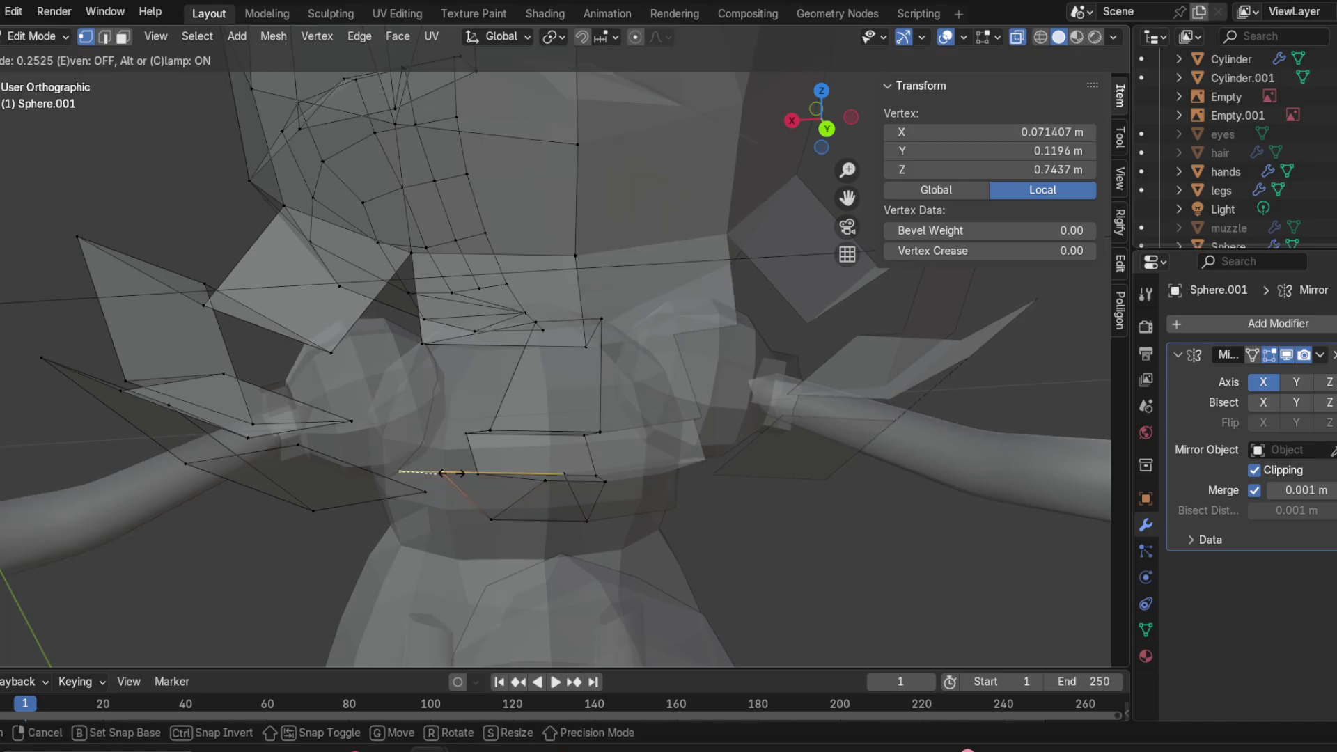
click(446, 471)
Step: Narrow the lower side tuft's underside by scaling its inner end vertex pair to 0.558 and the neighbouring outer pair to 0.566
mouse_move(445, 471)
middle_down()
mouse_move(655, 533)
mouse_move(597, 484)
mouse_move(481, 487)
mouse_move(427, 383)
mouse_move(380, 438)
mouse_move(447, 481)
mouse_move(633, 445)
mouse_move(429, 486)
middle_up()
middle_drag(318, 500, 376, 496)
click(345, 489)
shift+middle_drag(285, 468, 537, 422)
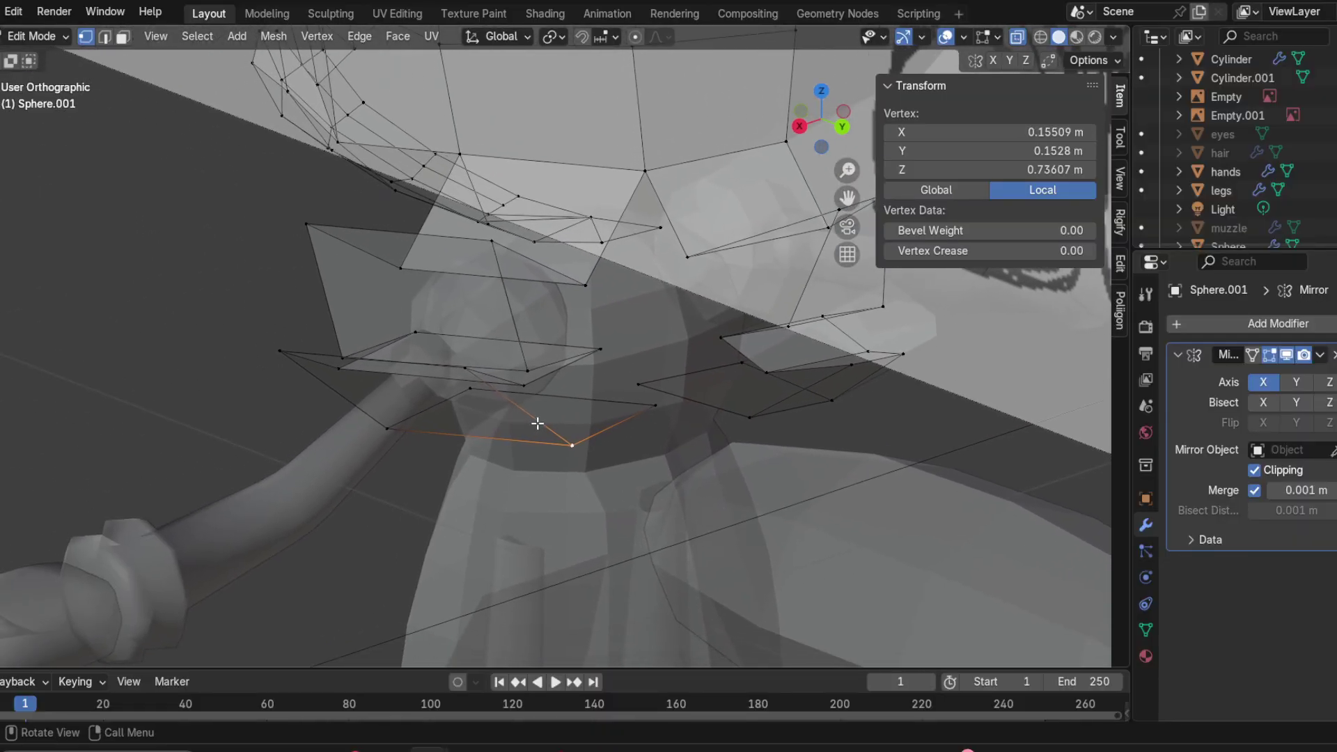
shift+click(655, 403)
key(s)
click(620, 457)
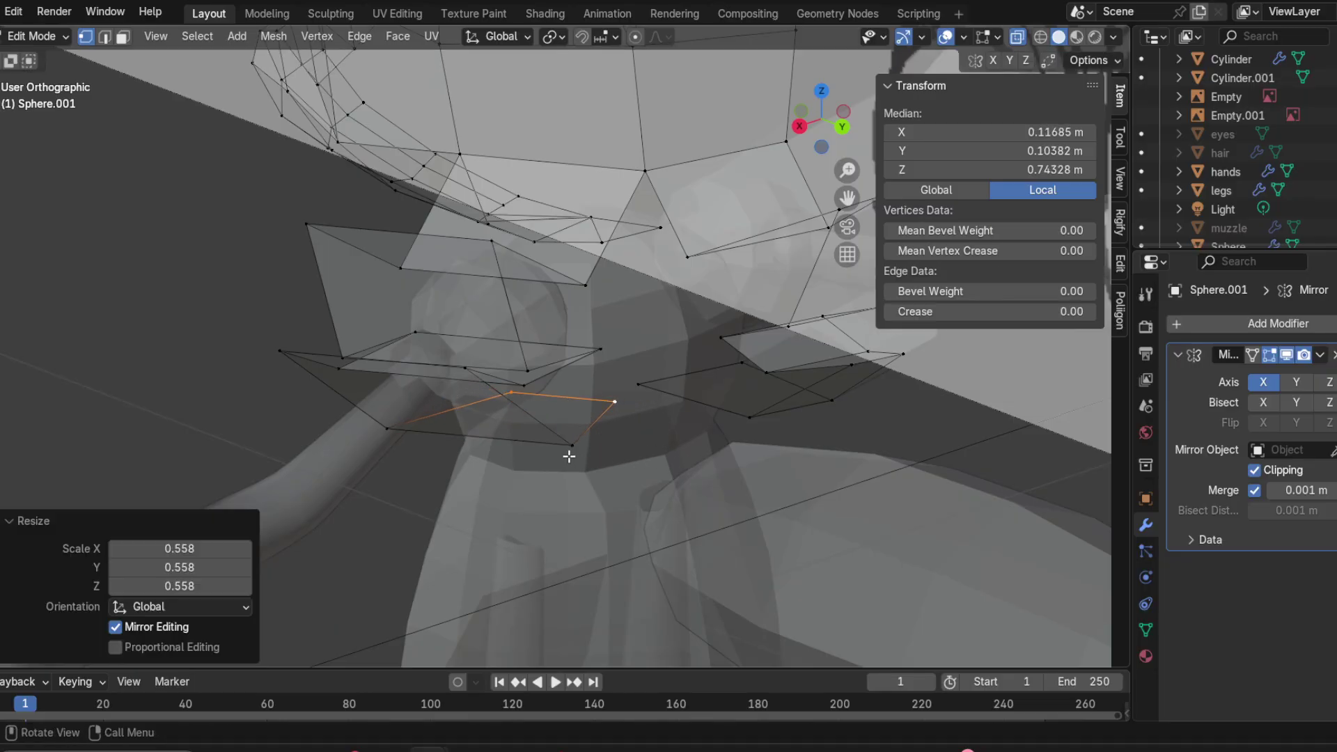
click(381, 446)
key(s)
click(612, 442)
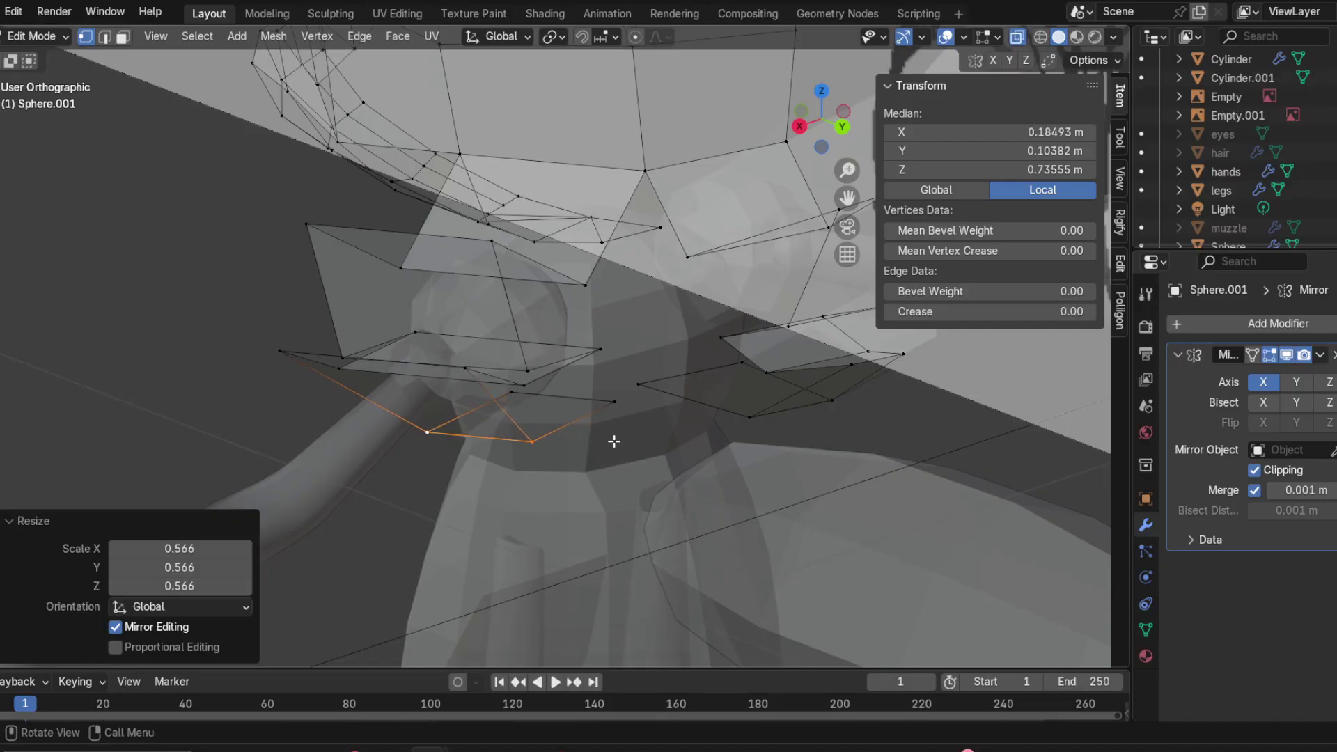
Step: Select the two vertices at the lower side tuft's tip and scale them closer together to taper it
shift+middle_drag(492, 426, 610, 414)
click(603, 355)
shift+click(408, 355)
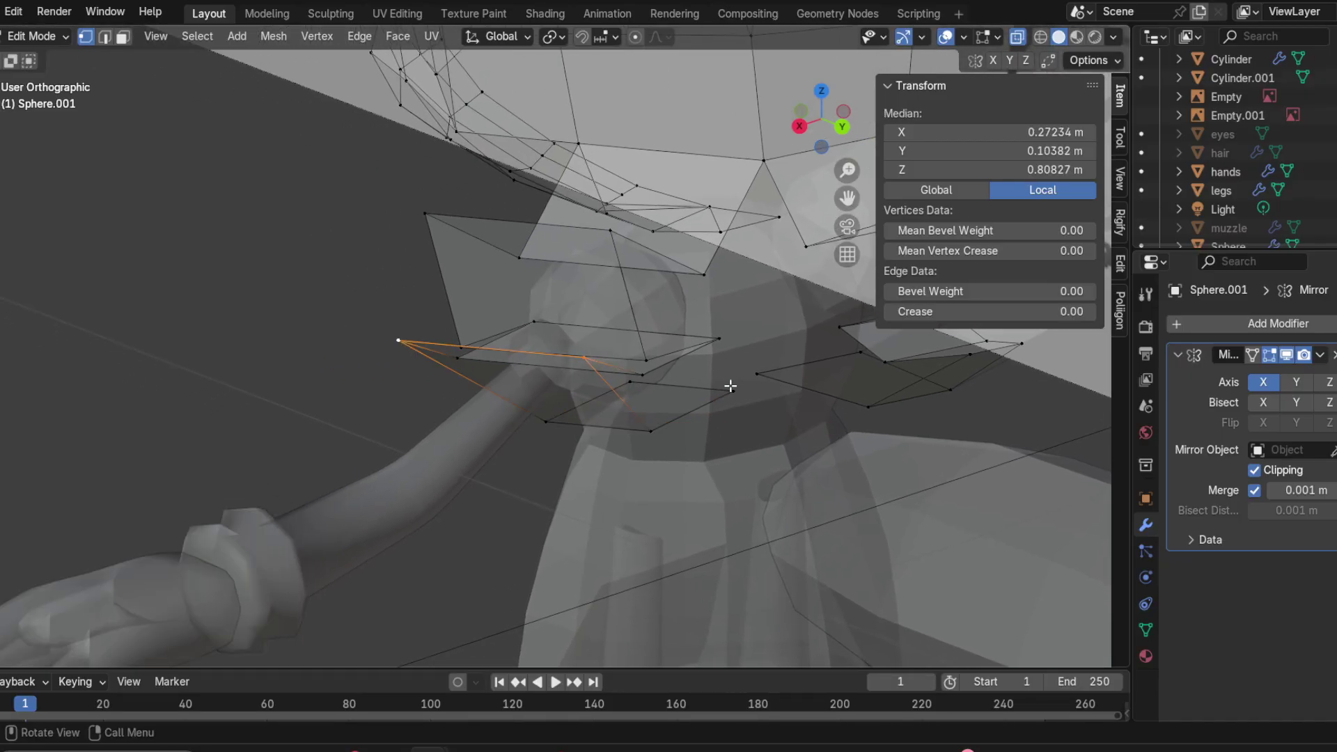
key(s)
click(578, 376)
mouse_move(567, 373)
middle_down()
mouse_move(459, 326)
mouse_move(721, 383)
mouse_move(636, 362)
mouse_move(621, 380)
middle_up()
key(s)
click(613, 361)
Step: Scale the vertex pair on the lower side tuft's upper surface closer together, to roughly half its width
click(664, 415)
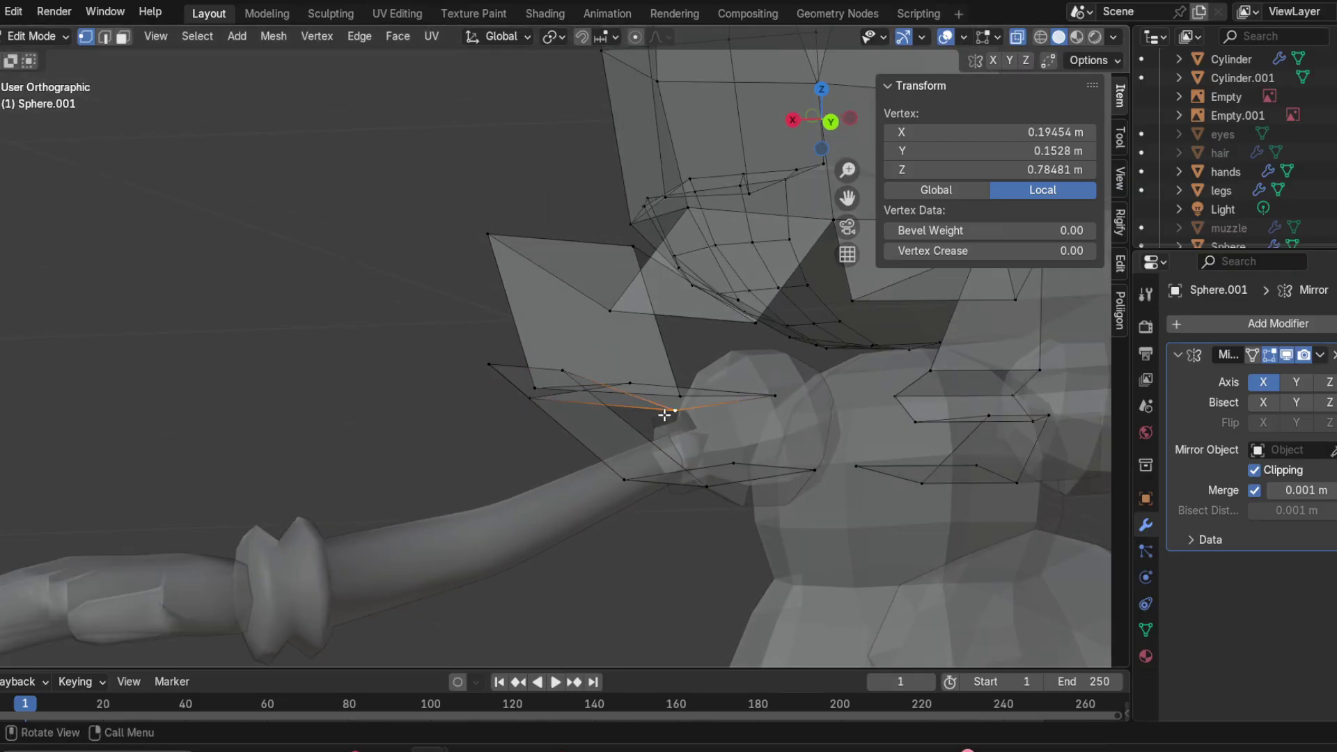
shift+click(544, 399)
key(s)
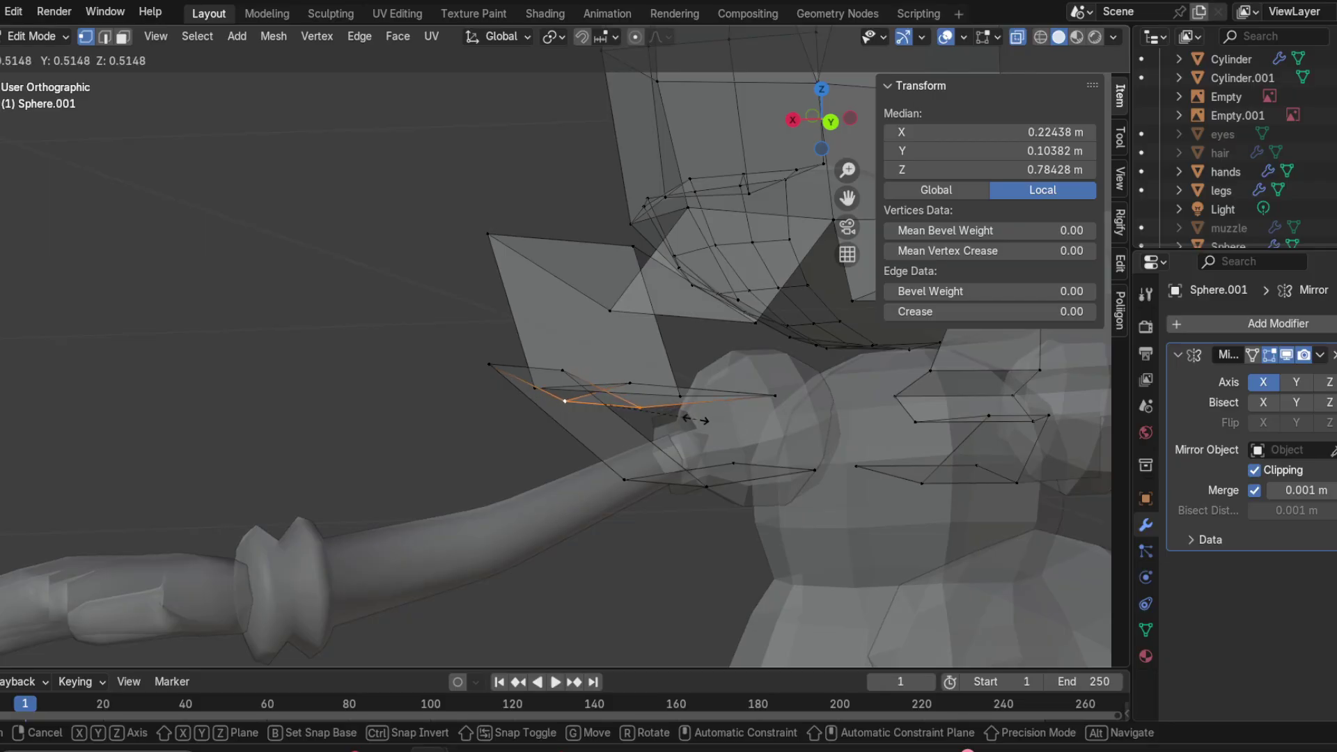
click(695, 419)
Step: Scale the upper side tuft's inner end vertex pair to 0.288 and draw its lower outer vertex pair closer together
middle_drag(695, 419, 834, 410)
click(780, 404)
shift+click(685, 403)
shift+click(696, 406)
shift+click(707, 383)
key(s)
click(730, 392)
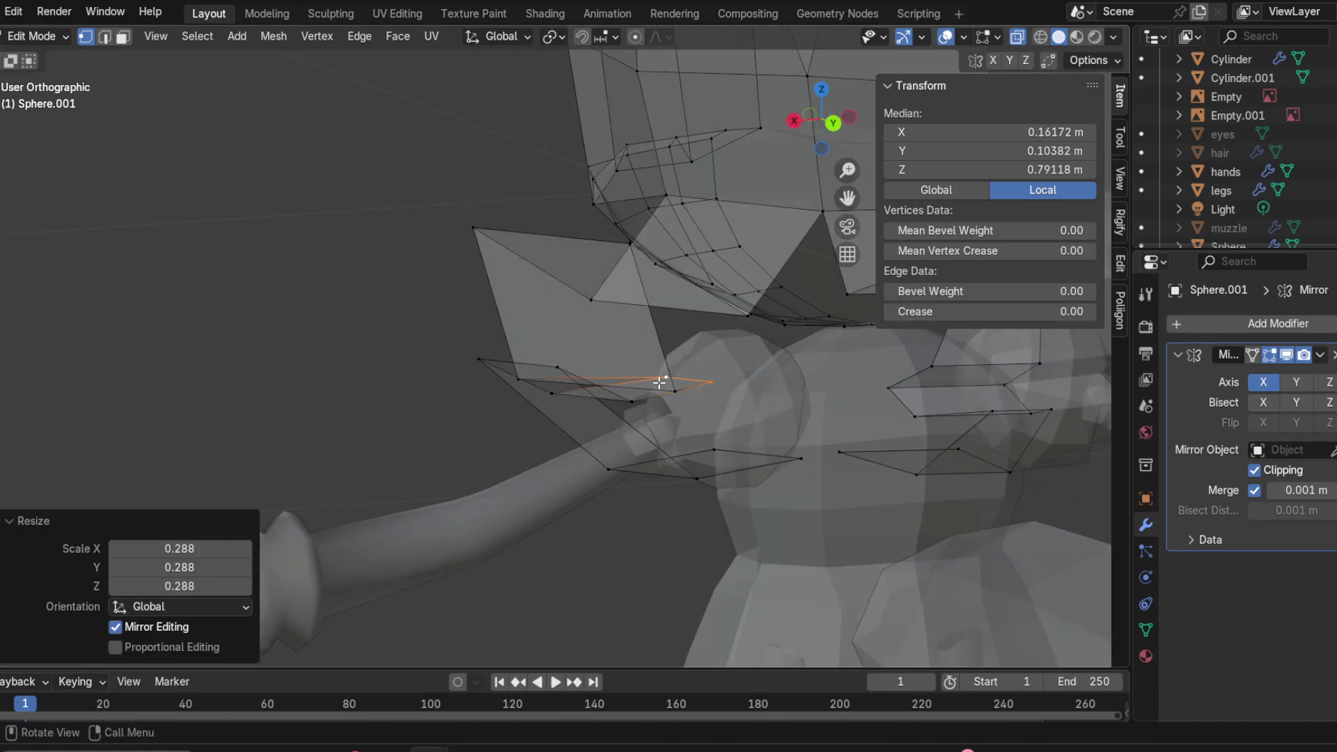
middle_drag(660, 382, 529, 371)
shift+click(519, 361)
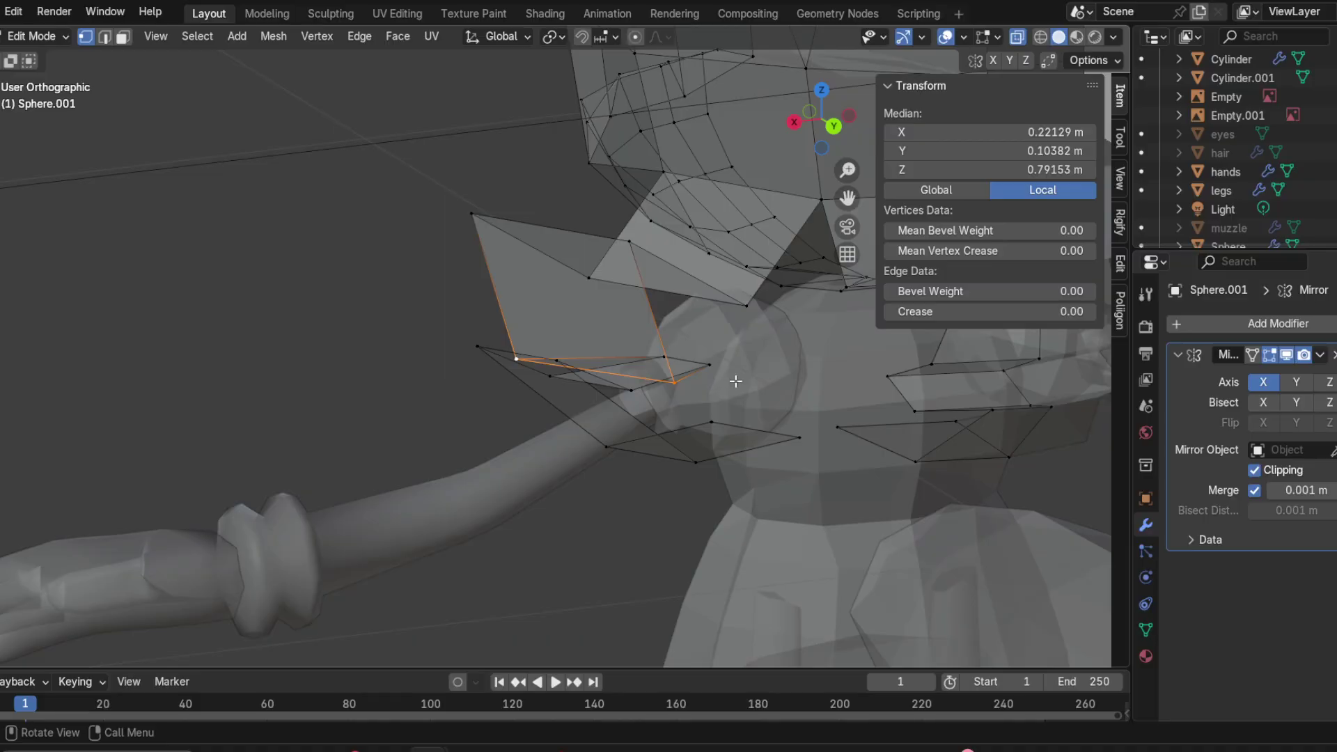
key(s)
click(681, 362)
Step: Taper the upper side tuft by scaling its tip vertex pair to 0.398 and the pair nearer the head to 0.603
click(634, 238)
shift+click(473, 227)
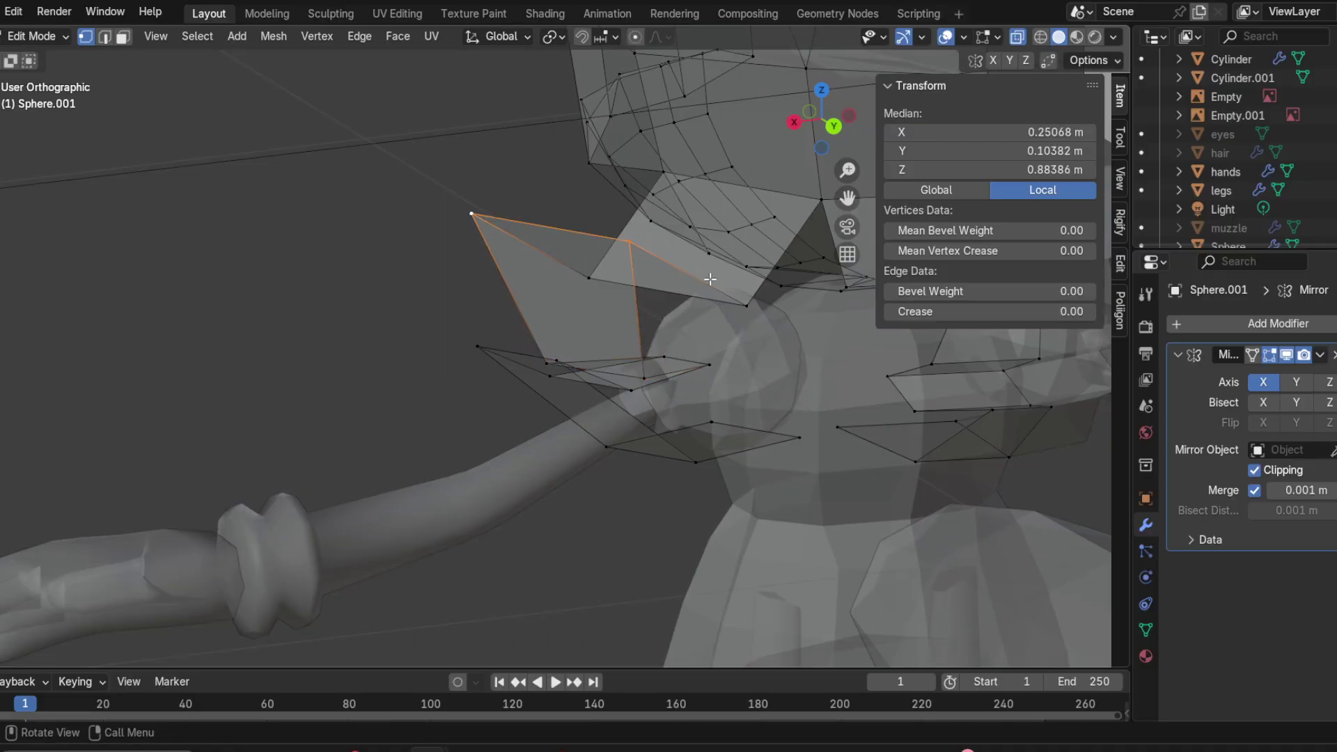
key(s)
click(610, 259)
middle_drag(669, 294, 630, 341)
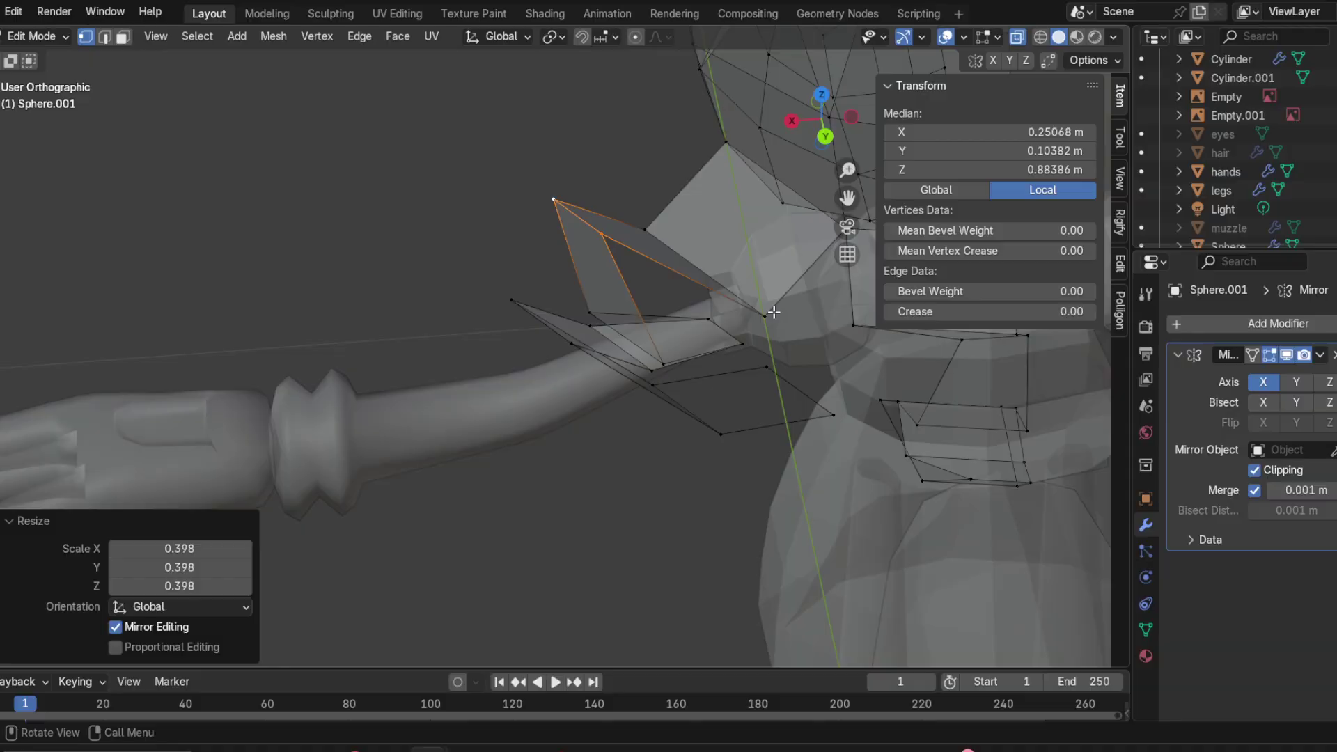
click(772, 310)
shift+click(655, 224)
key(s)
click(790, 326)
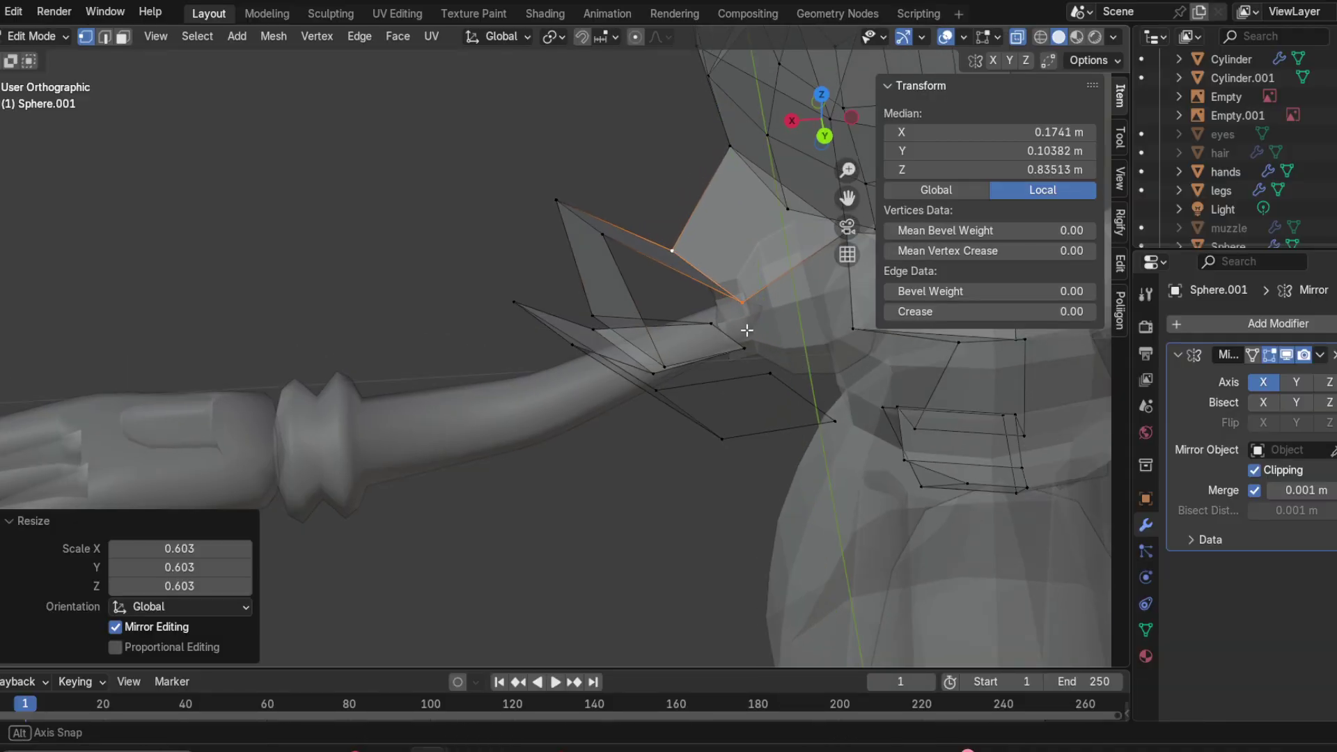
Step: Move the upper side tuft's lower outer vertex pair about -0.007 m in X and 0.0075 m up in Z
middle_drag(791, 325, 575, 396)
scroll(552, 422, down, 9)
scroll(515, 373, up, 3)
scroll(550, 398, up, 6)
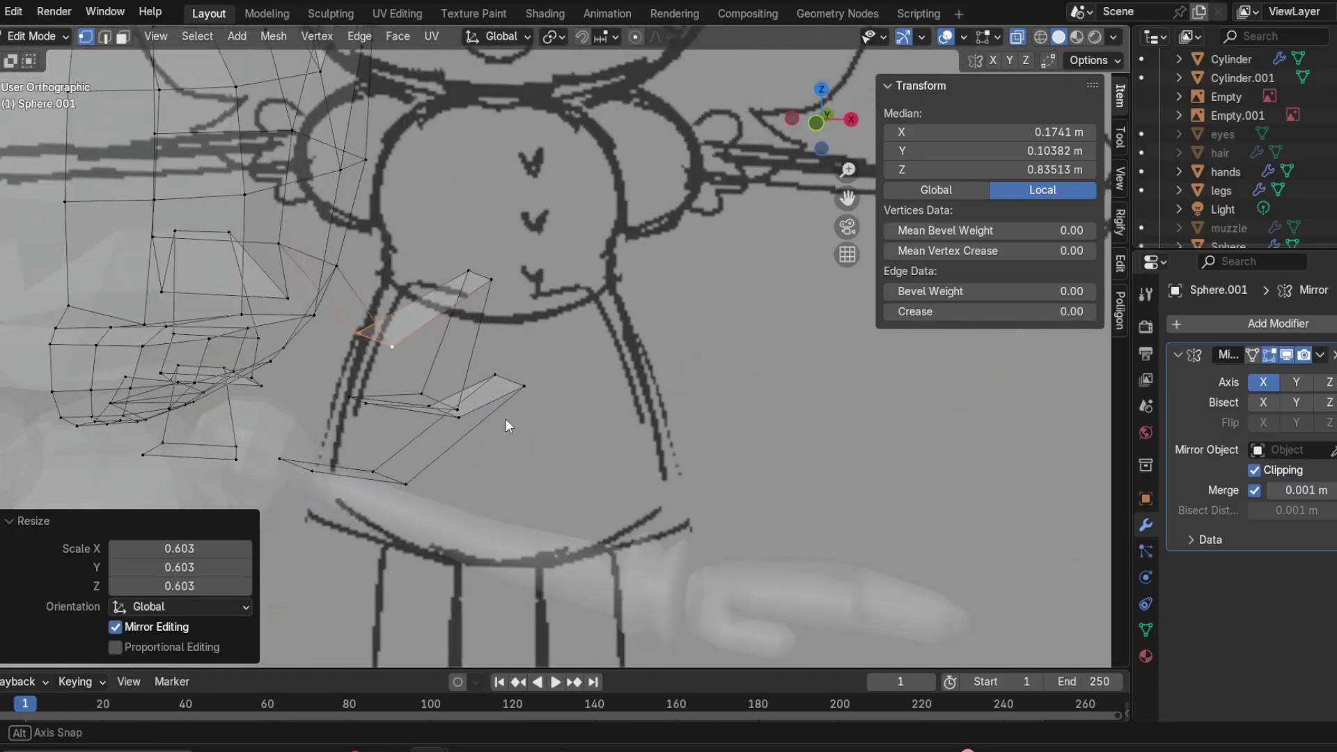
click(455, 404)
ctrl+click(421, 394)
key(g)
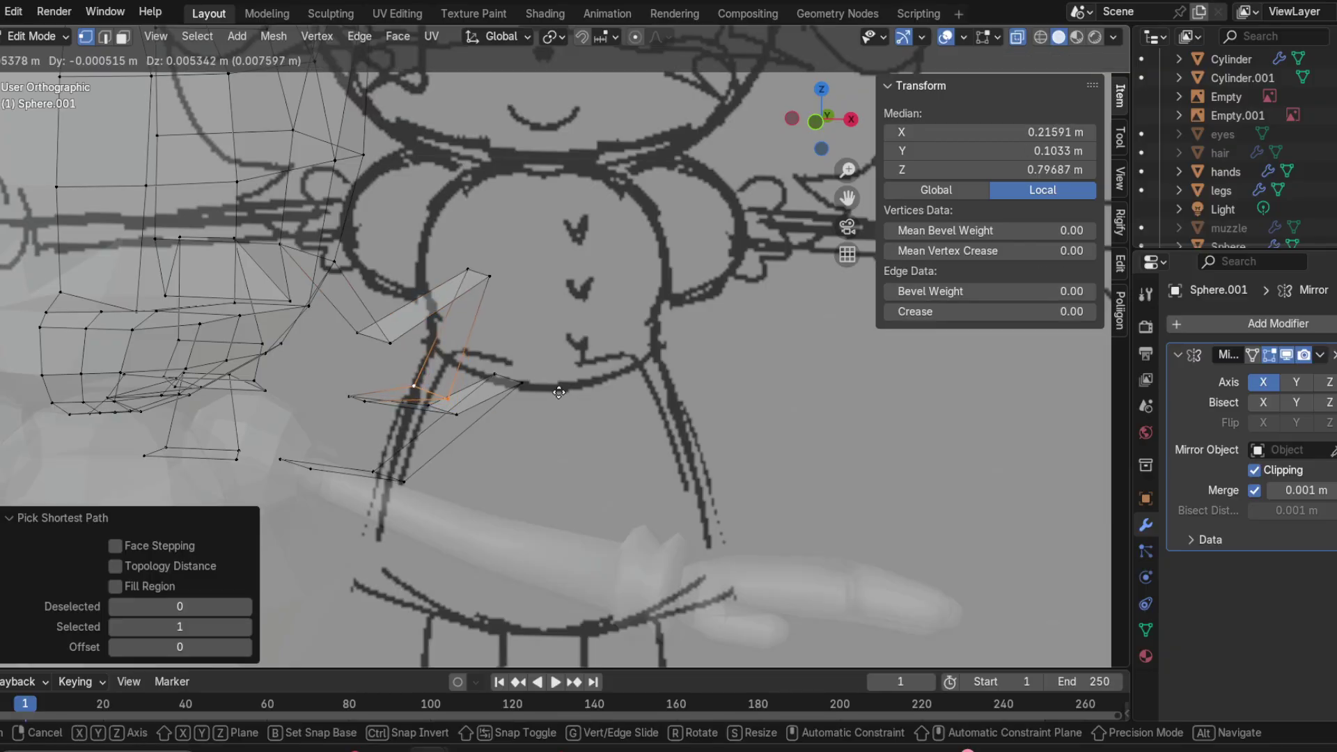
click(557, 390)
Step: Select the center-line vertex at the upper back tuft's tip and raise it about 0.012 m
click(813, 126)
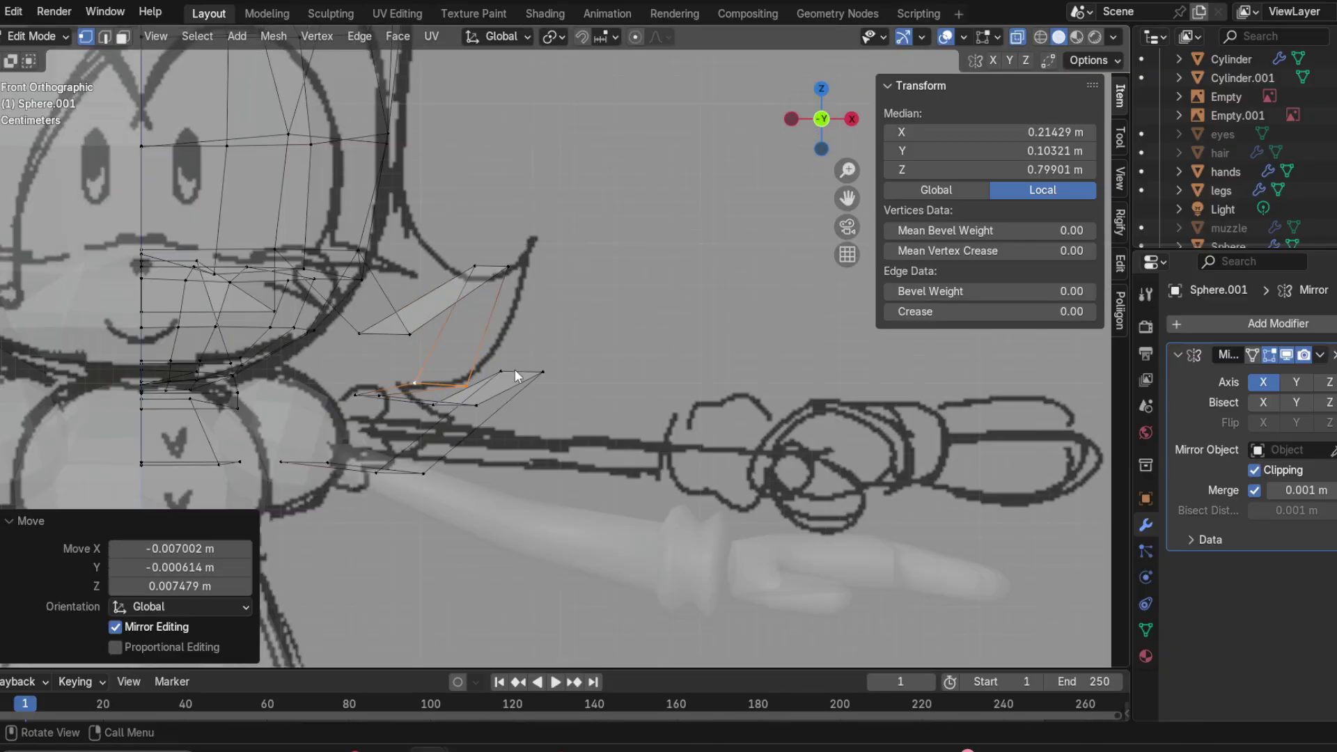
scroll(516, 370, down, 1)
middle_drag(664, 358, 291, 429)
mouse_move(661, 445)
middle_down()
mouse_move(560, 390)
mouse_move(598, 341)
mouse_move(645, 326)
mouse_move(519, 94)
middle_up()
click(624, 293)
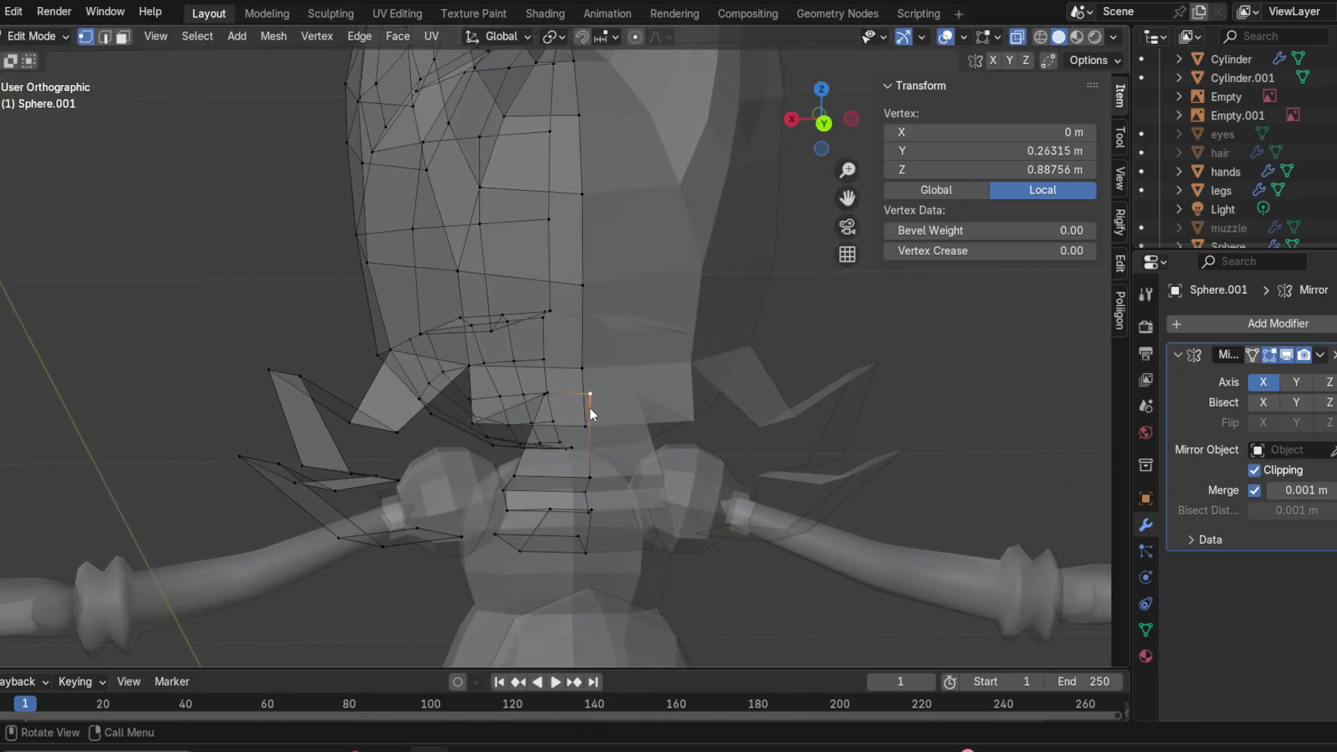
middle_drag(590, 413, 572, 444)
scroll(673, 411, up, 3)
key(g)
click(664, 412)
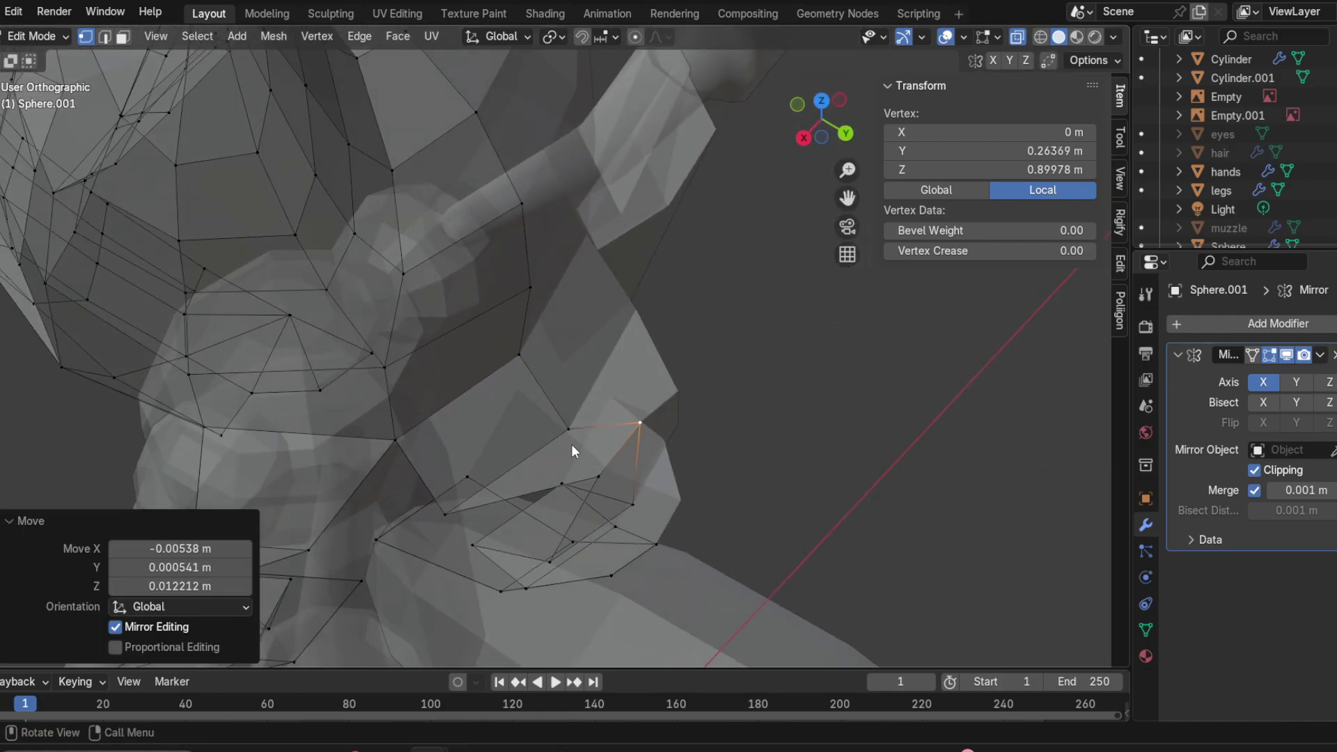
Step: Raise the center-line vertex at the base of the upper back tuft about 0.026 m along Z
click(570, 434)
key(g)
key(z)
click(589, 389)
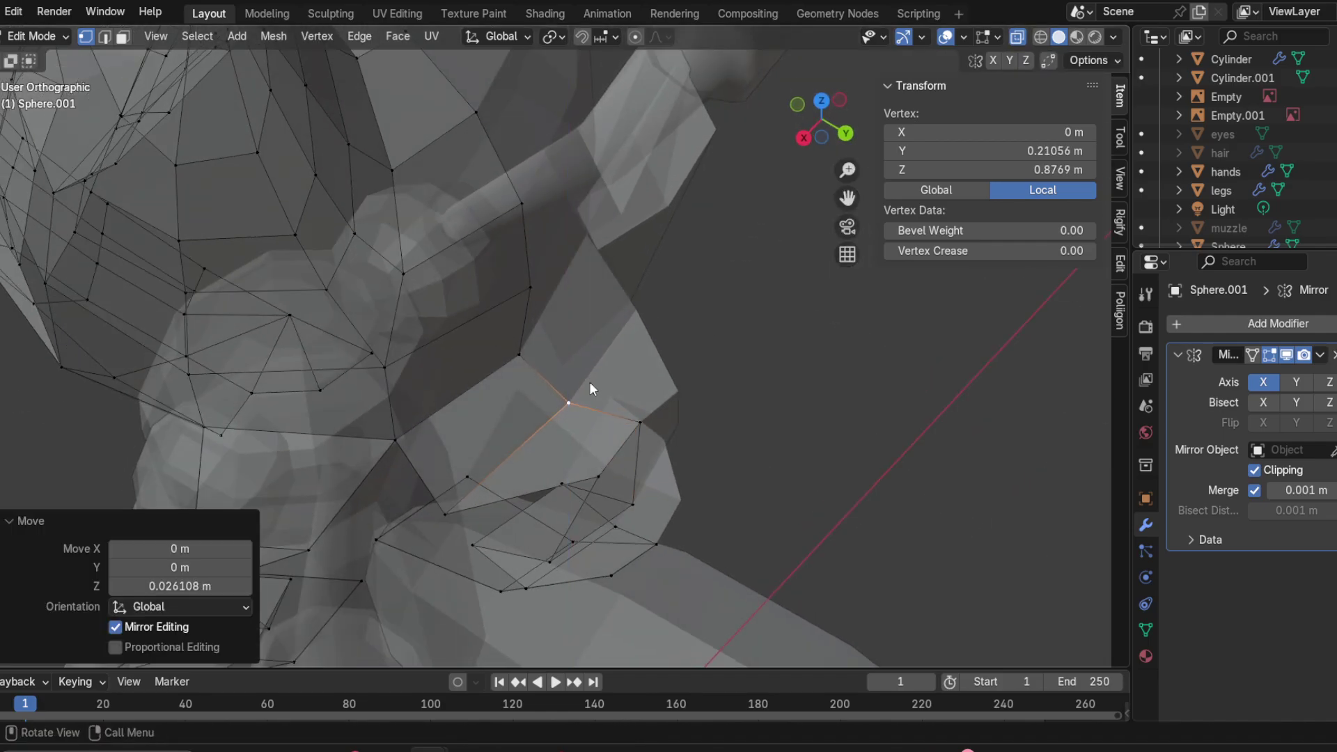
Step: Move the upper back tuft's lower center-line vertex outward and shift its center-line tip vertex about 0.0075 m in Y
middle_drag(590, 381, 520, 354)
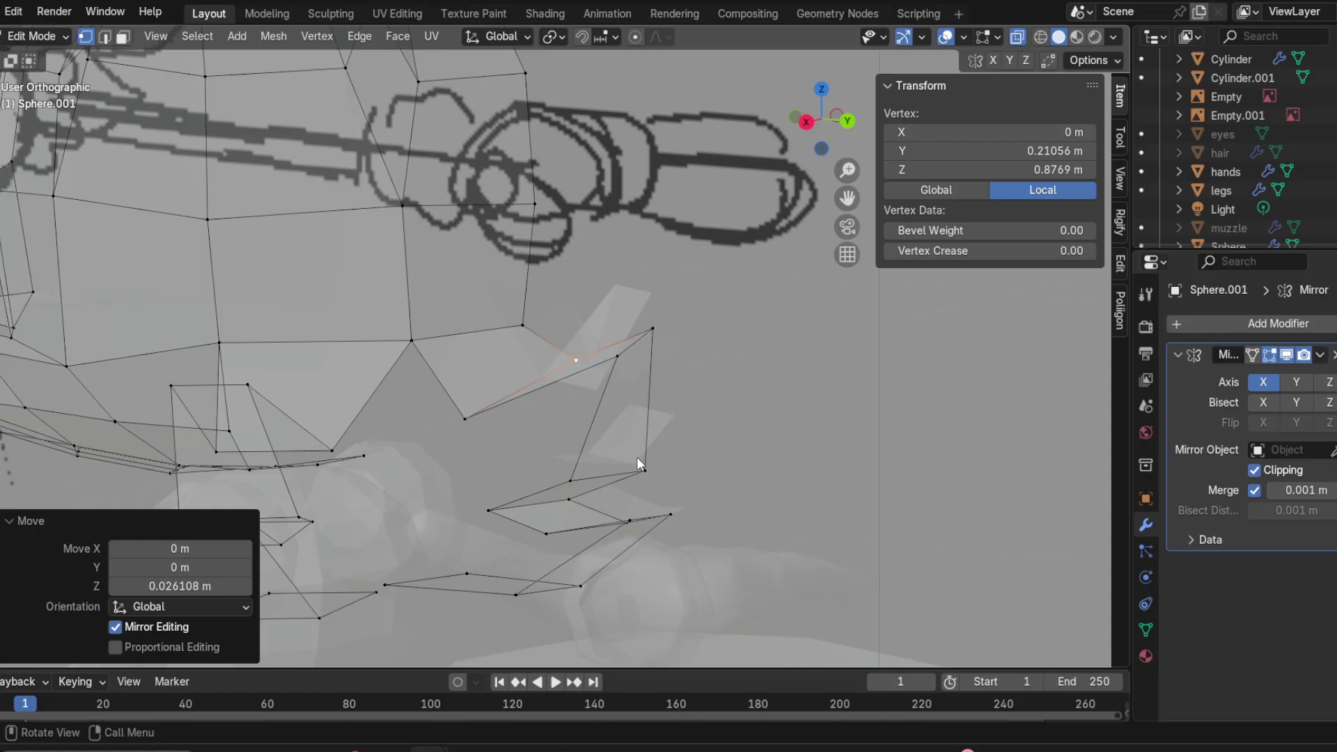
mouse_move(637, 457)
middle_down()
mouse_move(516, 436)
mouse_move(695, 429)
mouse_move(681, 410)
middle_up()
click(554, 461)
key(g)
click(703, 423)
click(679, 329)
key(g)
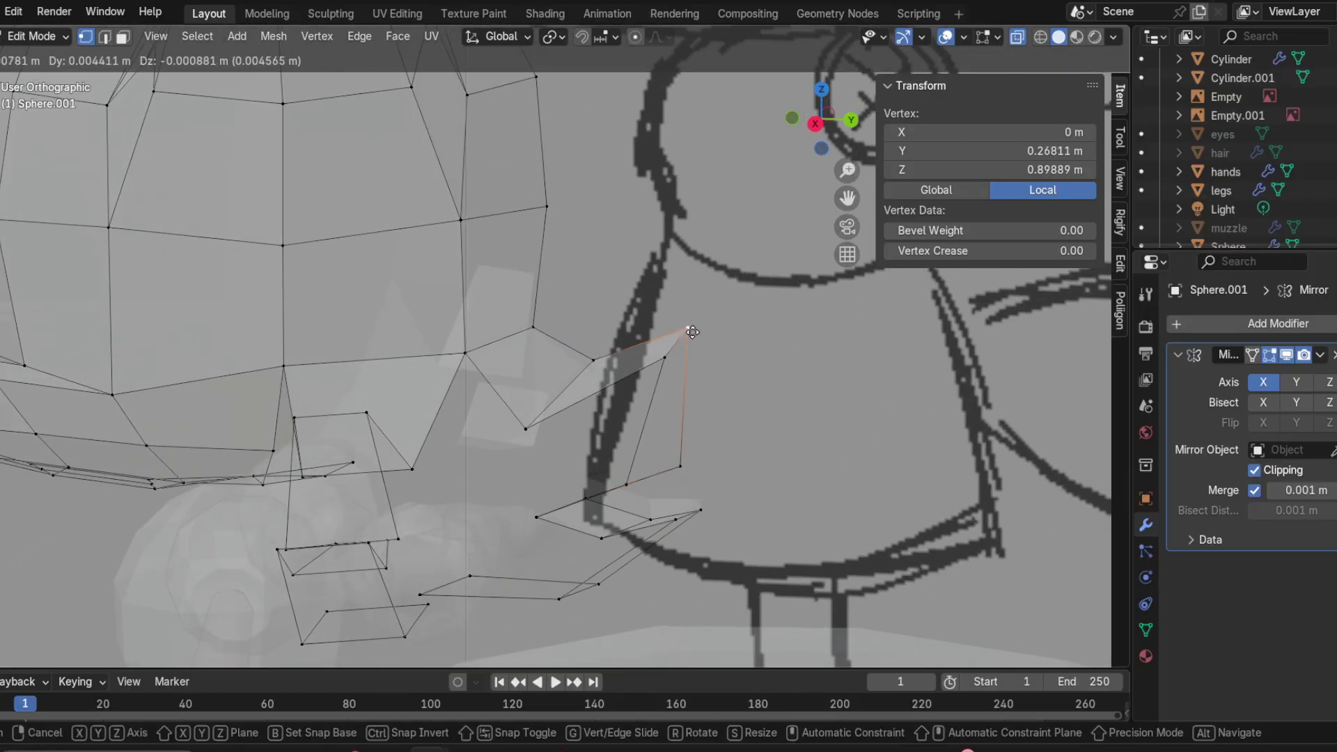
click(698, 332)
Step: Move the center-line vertex below the upper back tuft's tip about -0.0086 m in Y and 0.0032 m up in Z
mouse_move(697, 332)
middle_down()
mouse_move(673, 353)
mouse_move(499, 407)
mouse_move(507, 273)
mouse_move(532, 291)
mouse_move(636, 227)
mouse_move(411, 302)
middle_up()
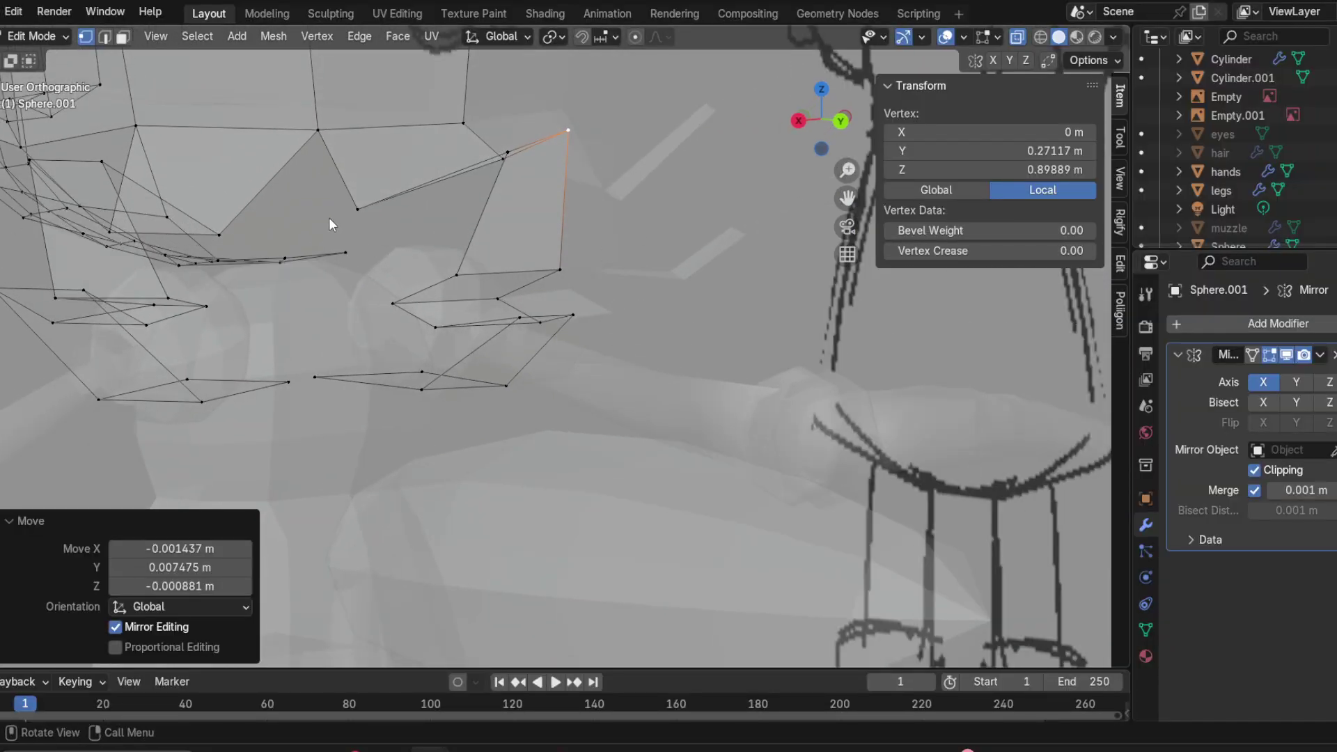
middle_drag(376, 206, 427, 220)
click(398, 301)
mouse_move(398, 301)
middle_down()
mouse_move(419, 386)
mouse_move(372, 327)
mouse_move(438, 375)
mouse_move(244, 370)
mouse_move(459, 375)
mouse_move(570, 290)
mouse_move(237, 290)
mouse_move(576, 331)
mouse_move(483, 331)
mouse_move(555, 420)
mouse_move(529, 376)
mouse_move(452, 314)
mouse_move(503, 235)
mouse_move(617, 232)
mouse_move(599, 333)
mouse_move(429, 315)
mouse_move(549, 314)
middle_up()
key(g)
click(575, 285)
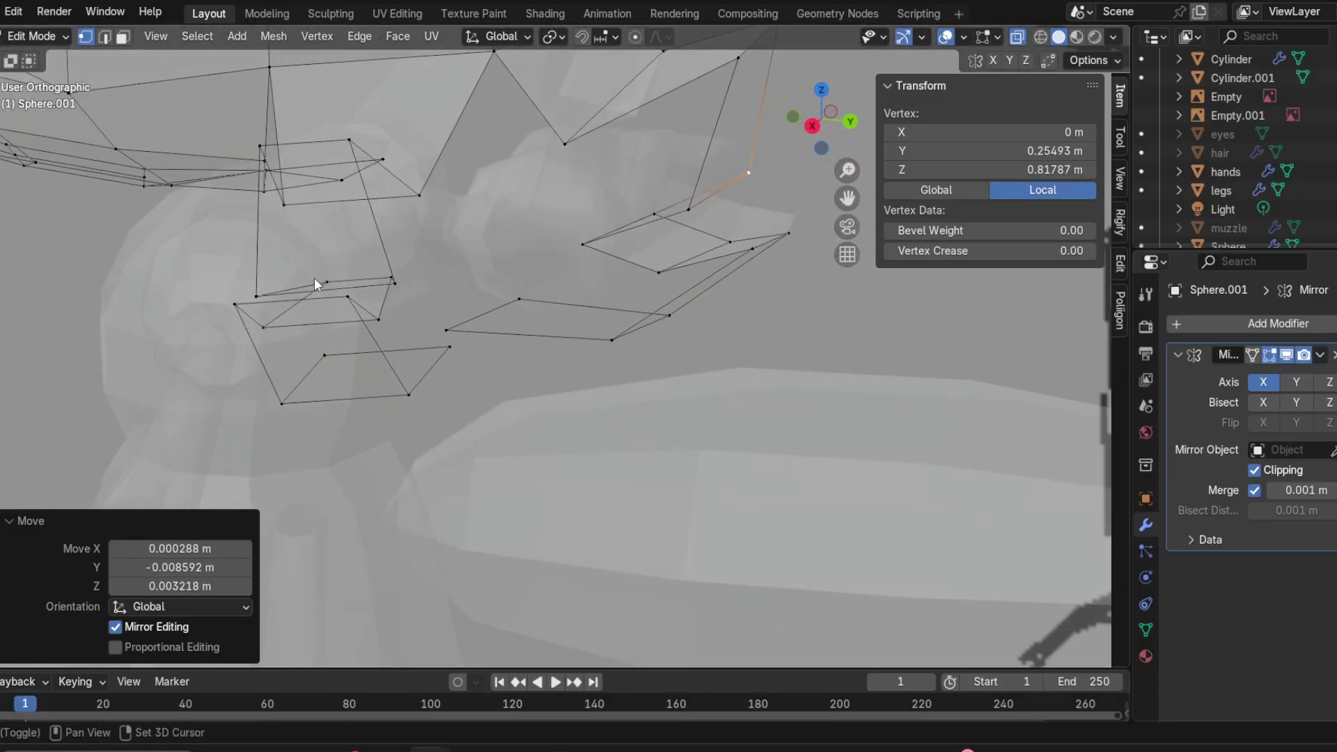
Step: Add a single centred loop cut running down the side of the head and through the side hair tufts
scroll(396, 402, up, 3)
middle_drag(395, 403, 406, 291)
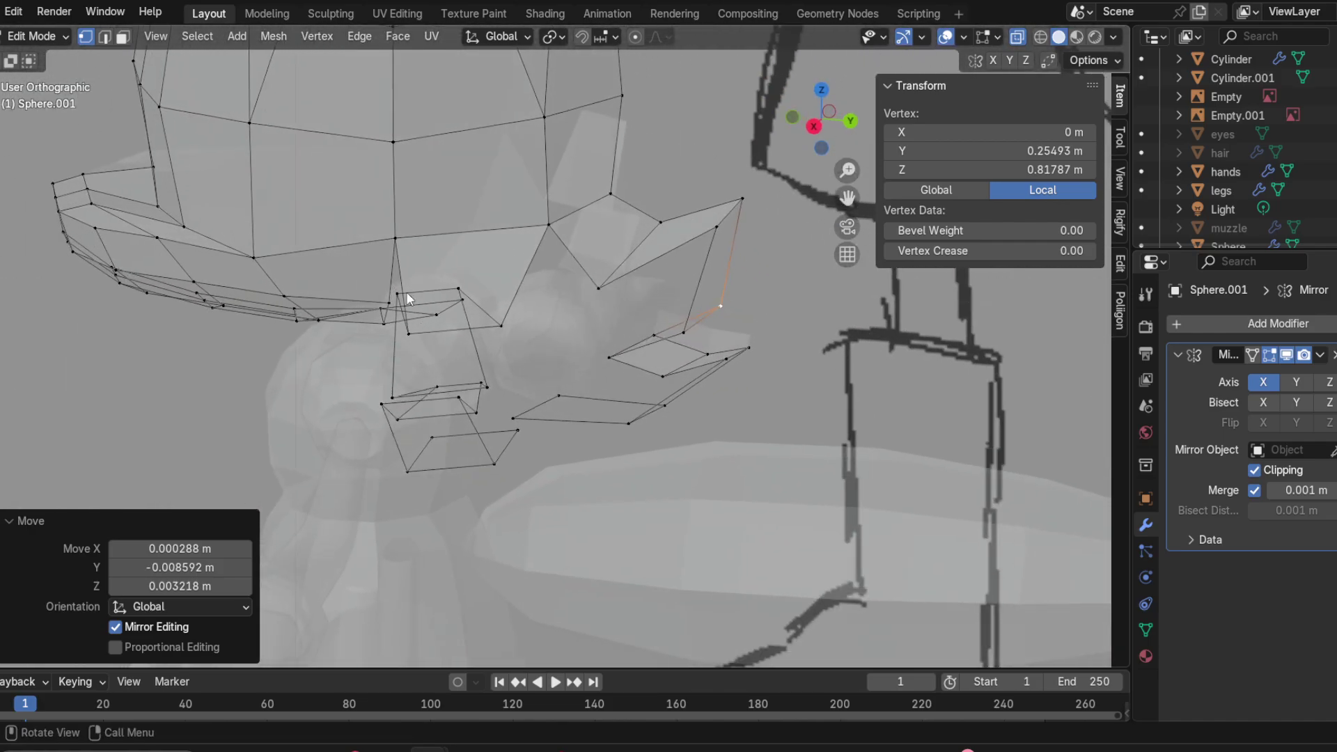
middle_drag(678, 318, 1102, 105)
middle_drag(766, 209, 639, 291)
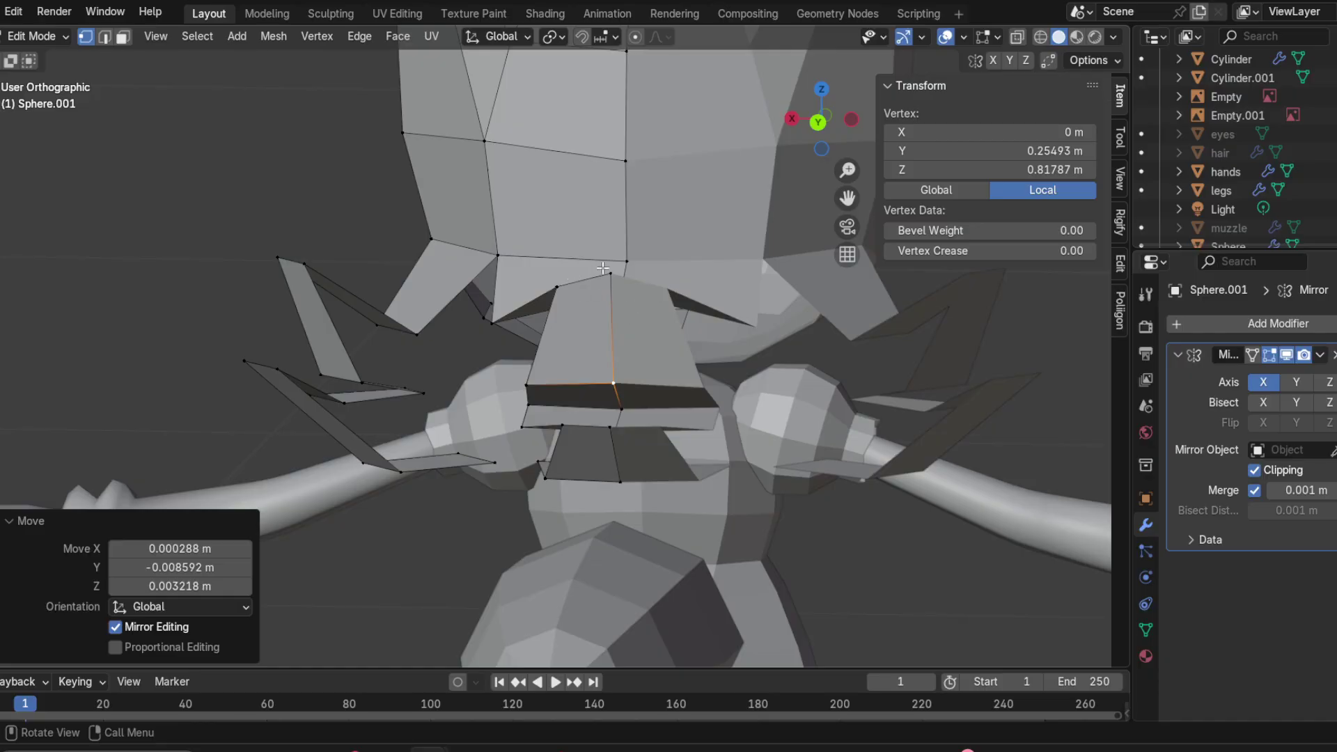
middle_drag(564, 274, 305, 306)
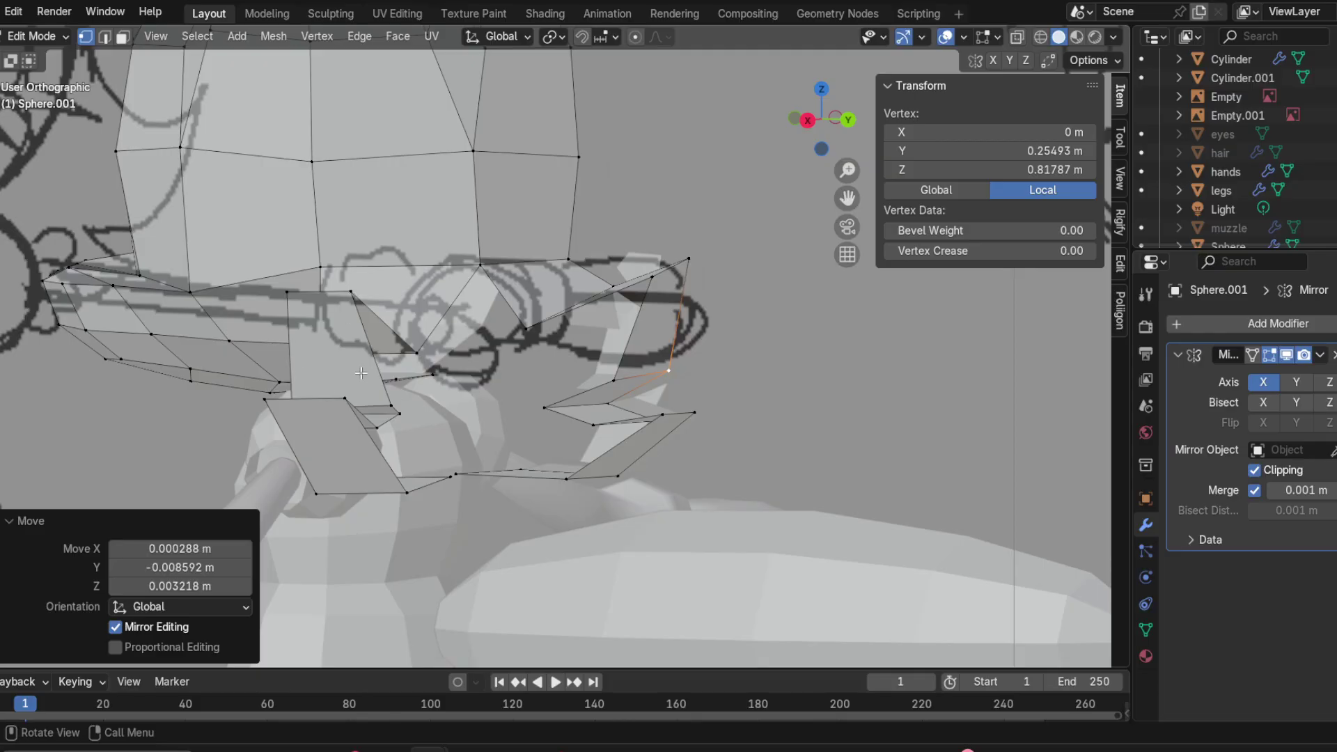
key(ctrl+r)
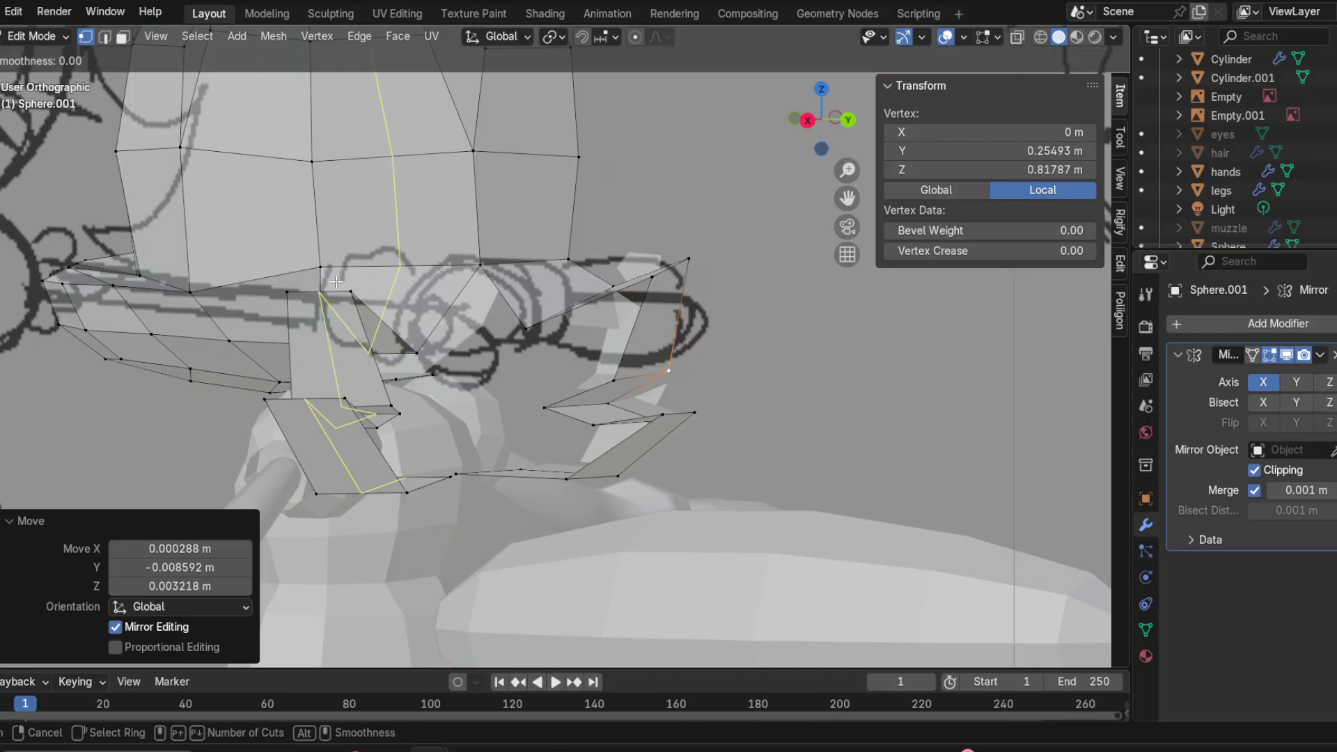
click(336, 281)
right_click(337, 281)
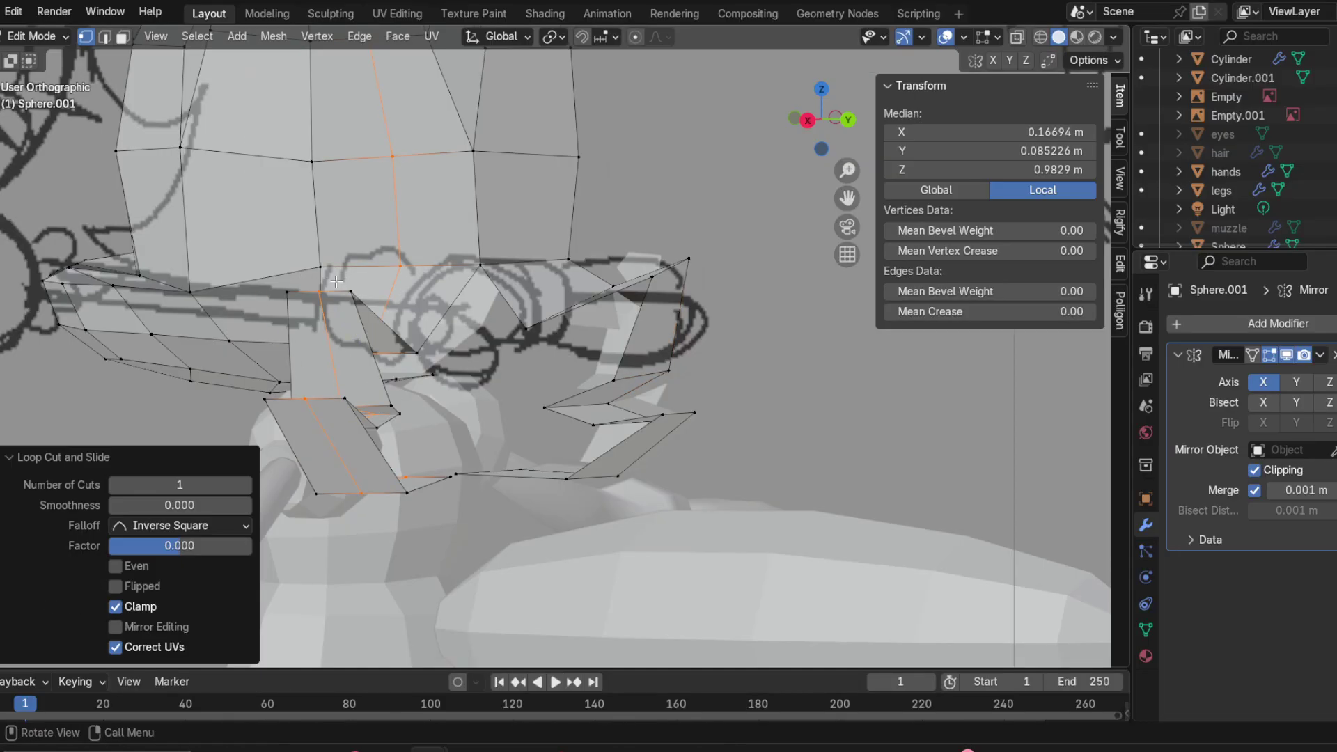
key(shift+x)
right_click(433, 300)
Step: Select the new loop's vertices from the head's lower edge through the side tufts and raise them about 0.007 m along Z
middle_drag(433, 301, 483, 328)
click(513, 202)
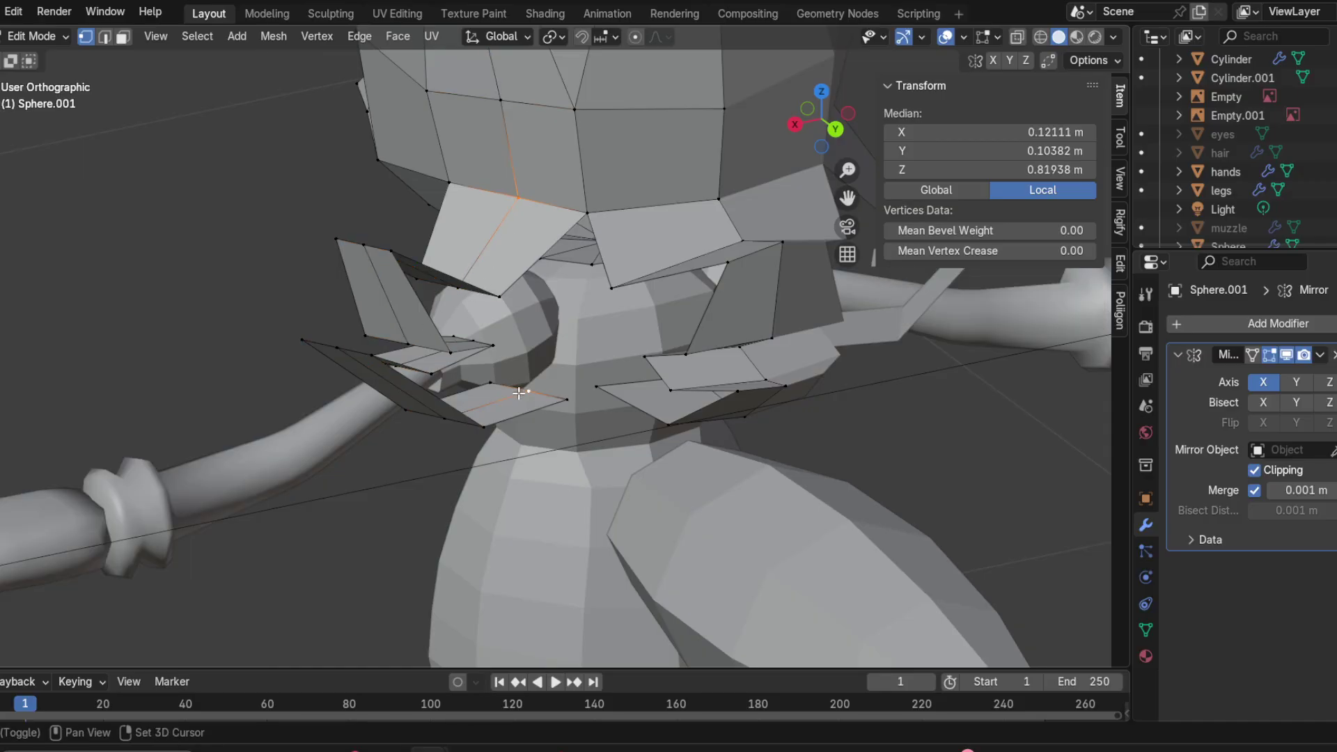
shift+click(440, 419)
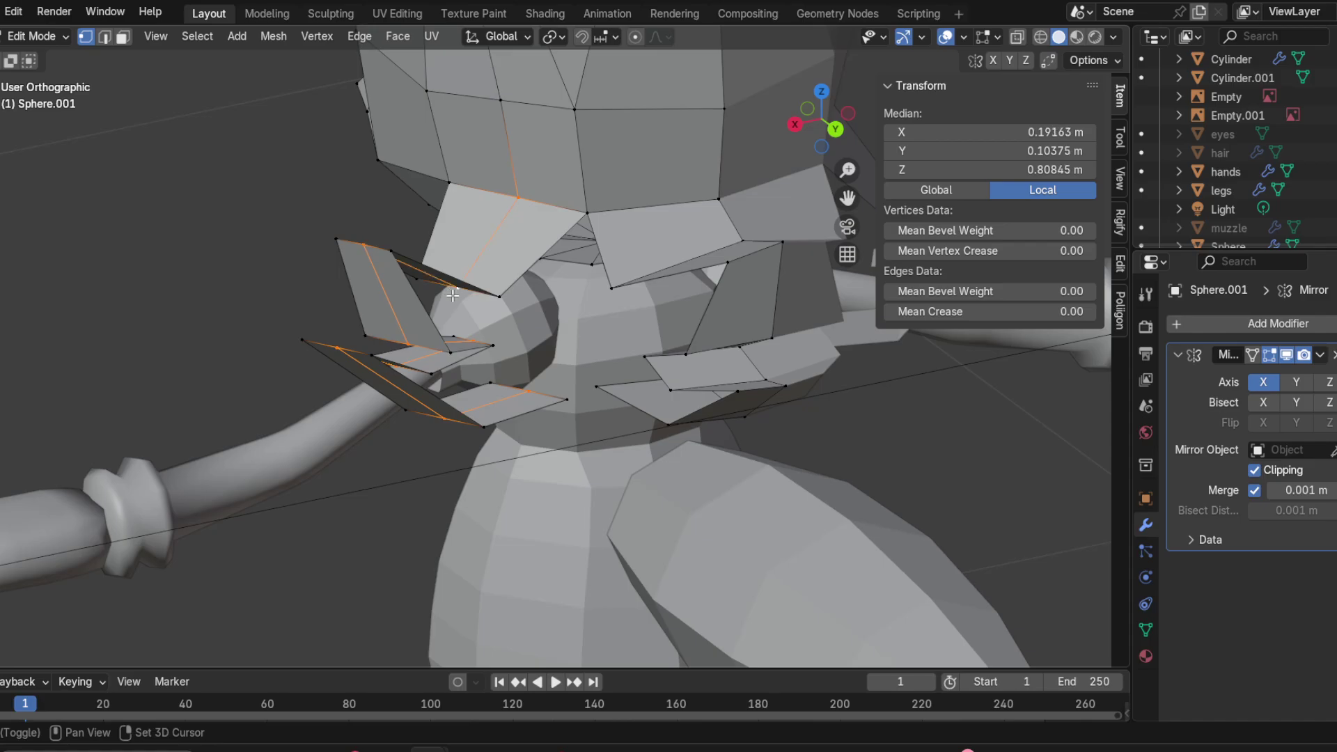
key(g)
key(z)
click(536, 321)
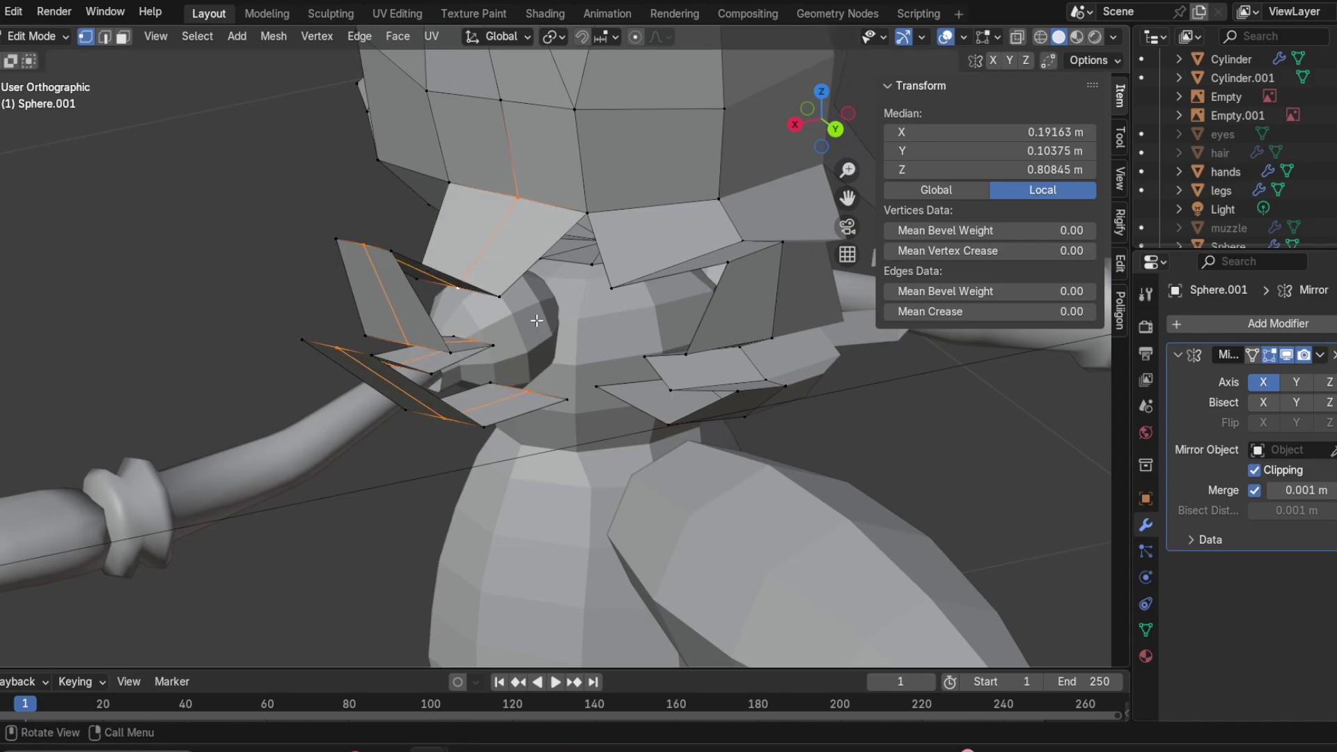
key(s)
click(540, 315)
key(g)
key(g)
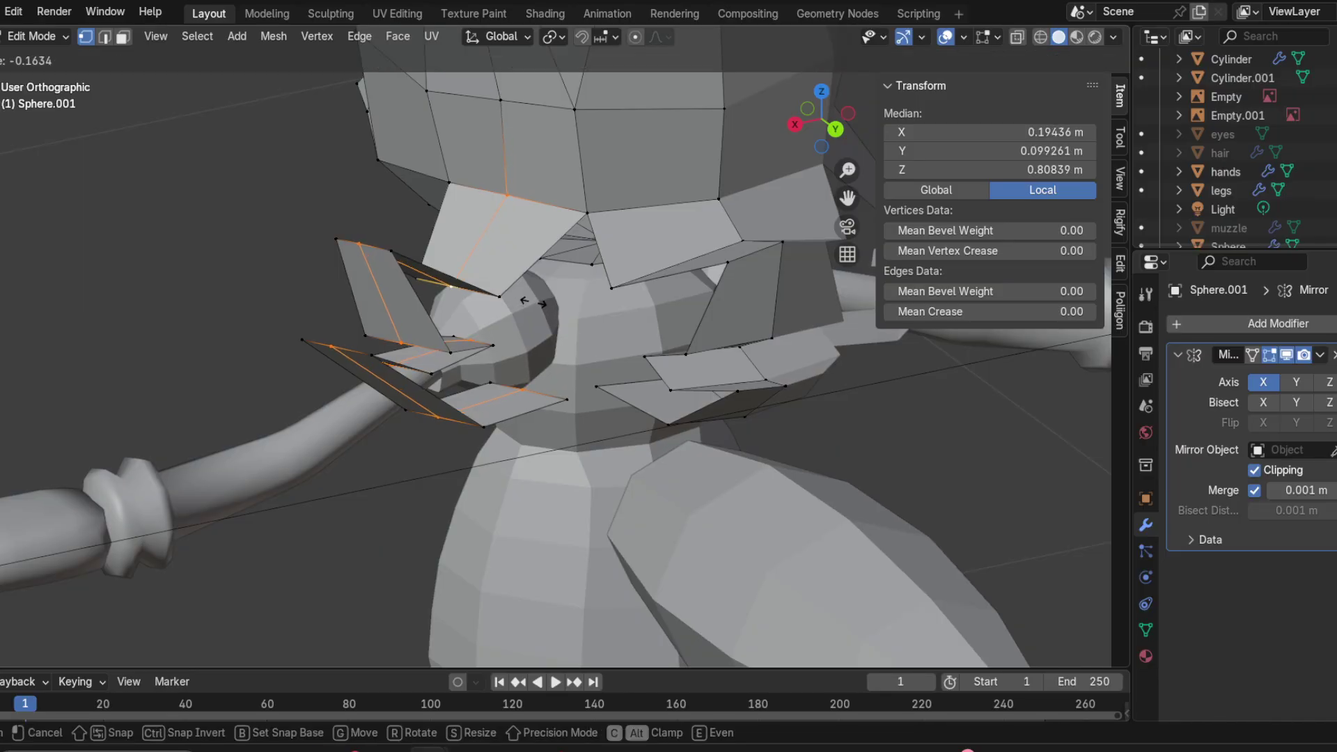
click(546, 313)
key(g)
key(z)
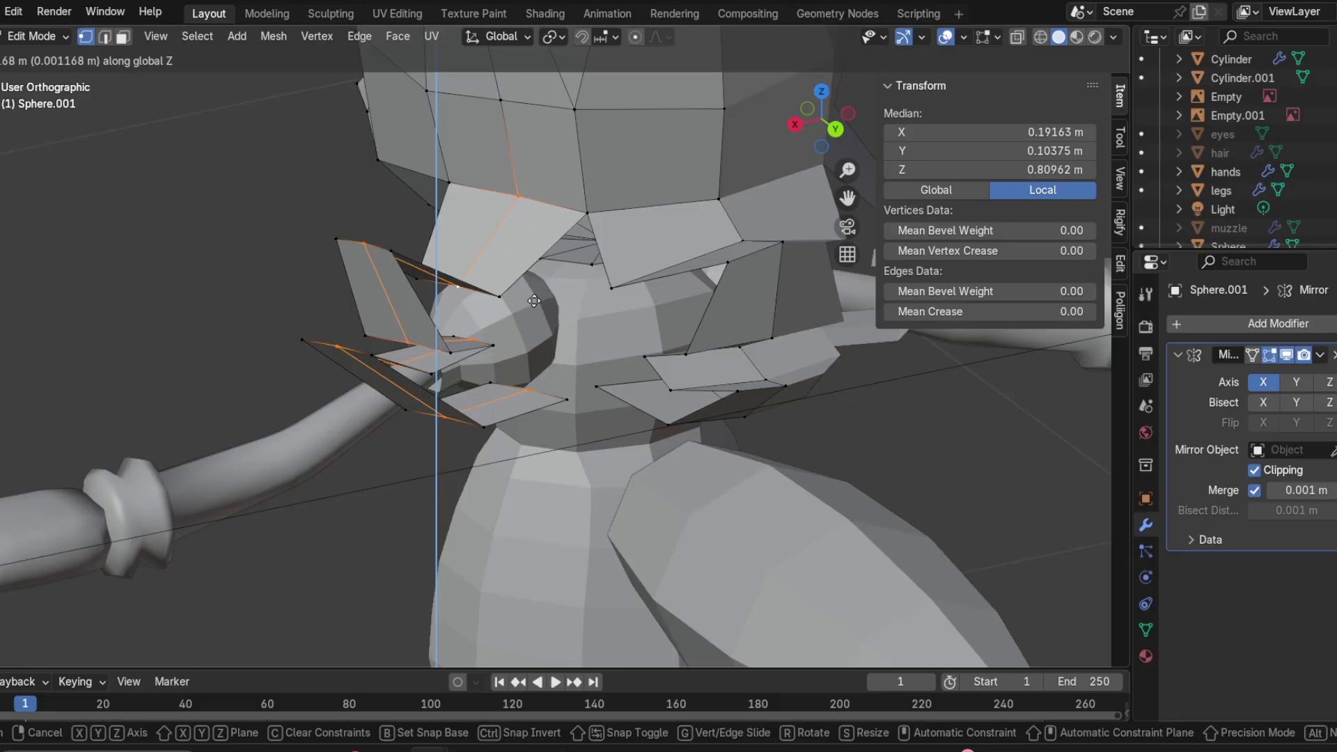
click(535, 294)
Step: Shift the side tufts' middle loop vertices outward about 0.0223 m along X
middle_drag(550, 287, 535, 287)
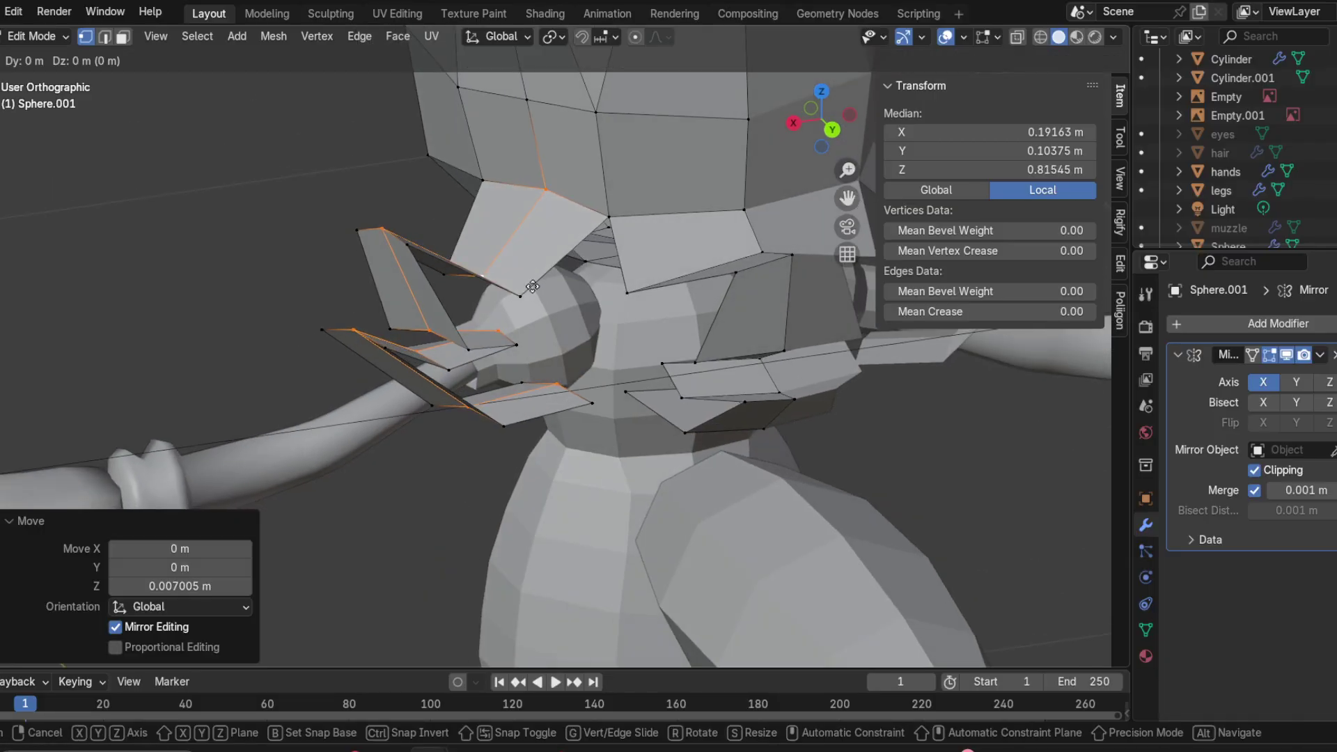
key(g)
key(y)
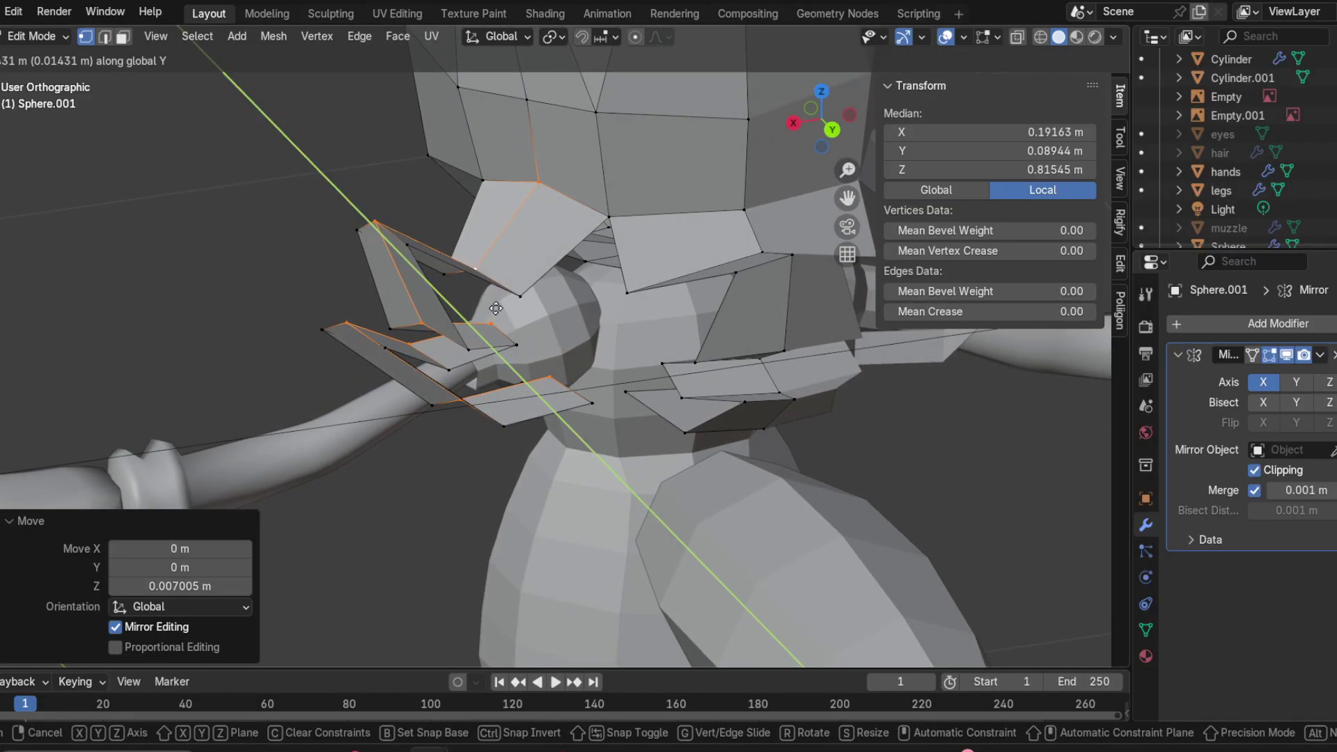
key(x)
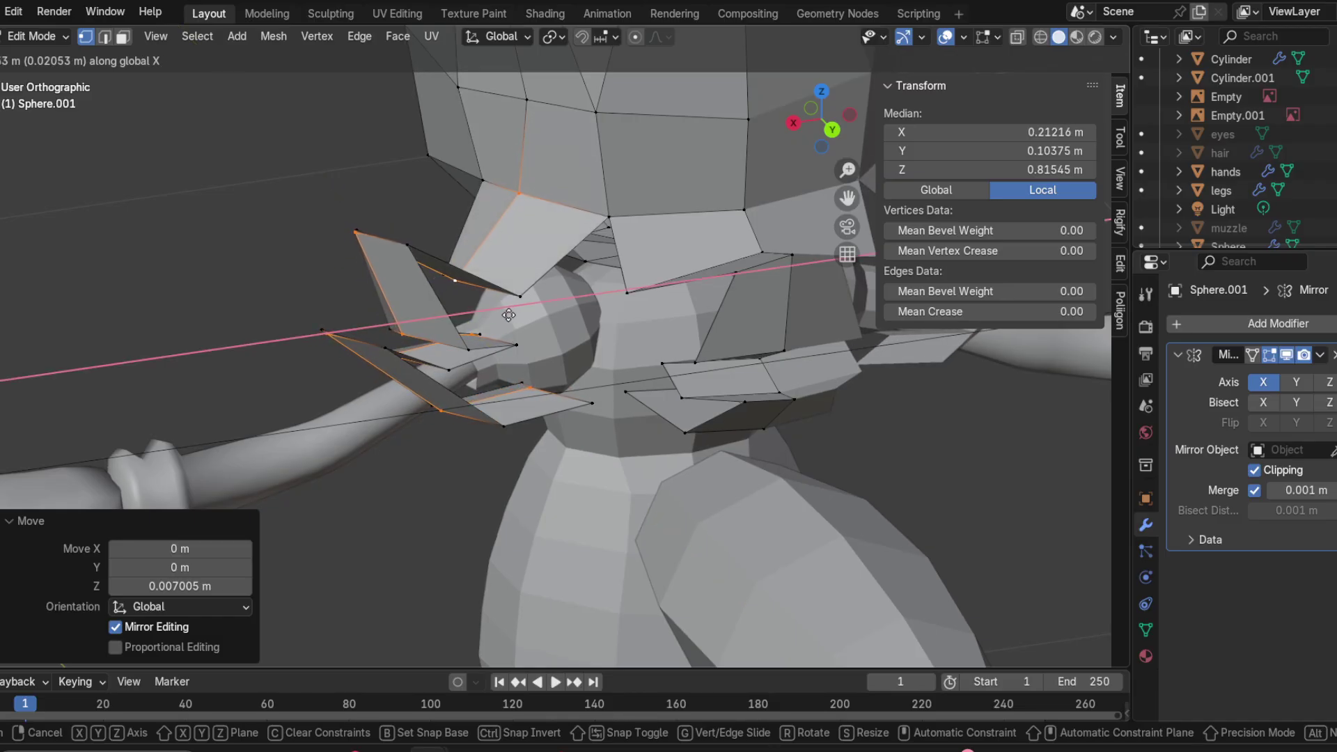
click(509, 316)
Step: Save the Fenyx.blend file
mouse_move(508, 316)
middle_down()
mouse_move(697, 374)
mouse_move(819, 338)
mouse_move(478, 373)
mouse_move(463, 311)
mouse_move(501, 355)
mouse_move(454, 378)
mouse_move(759, 271)
middle_up()
mouse_move(671, 346)
middle_down()
mouse_move(848, 360)
mouse_move(762, 390)
mouse_move(862, 376)
middle_up()
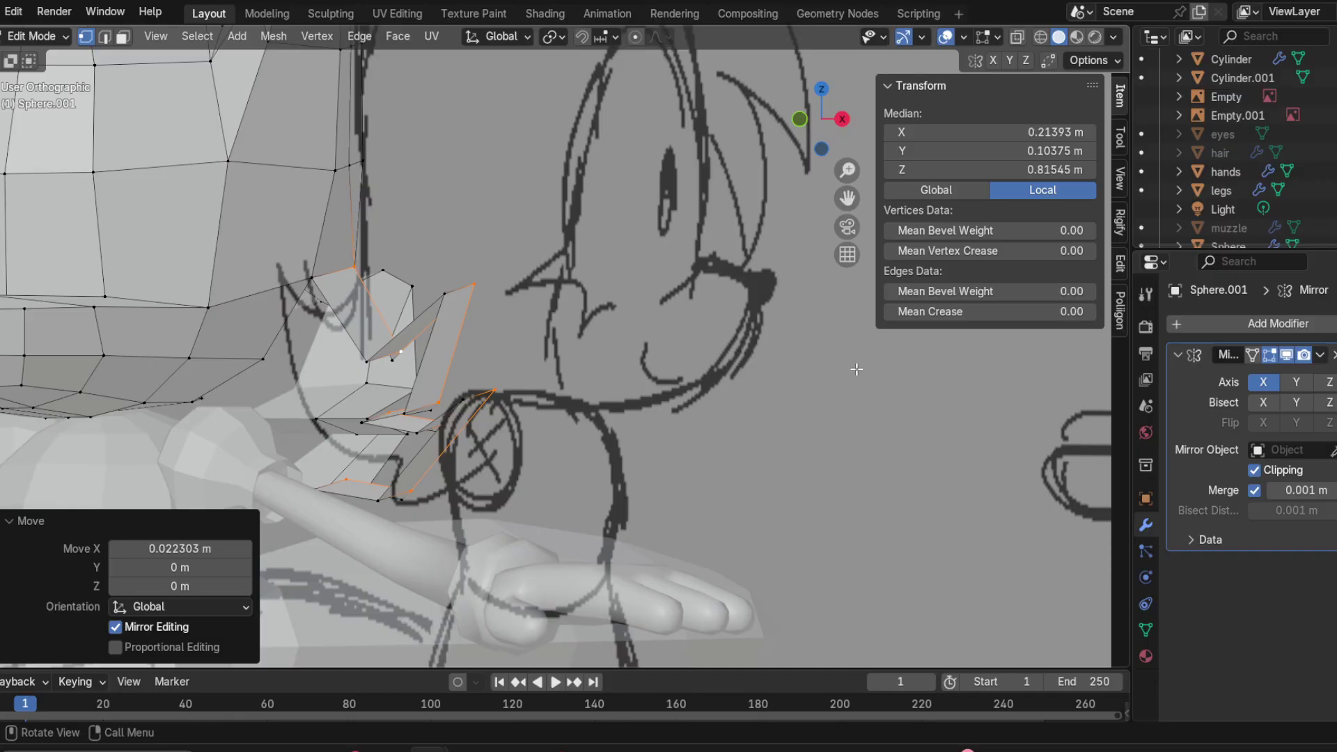
shift+middle_drag(562, 376, 647, 394)
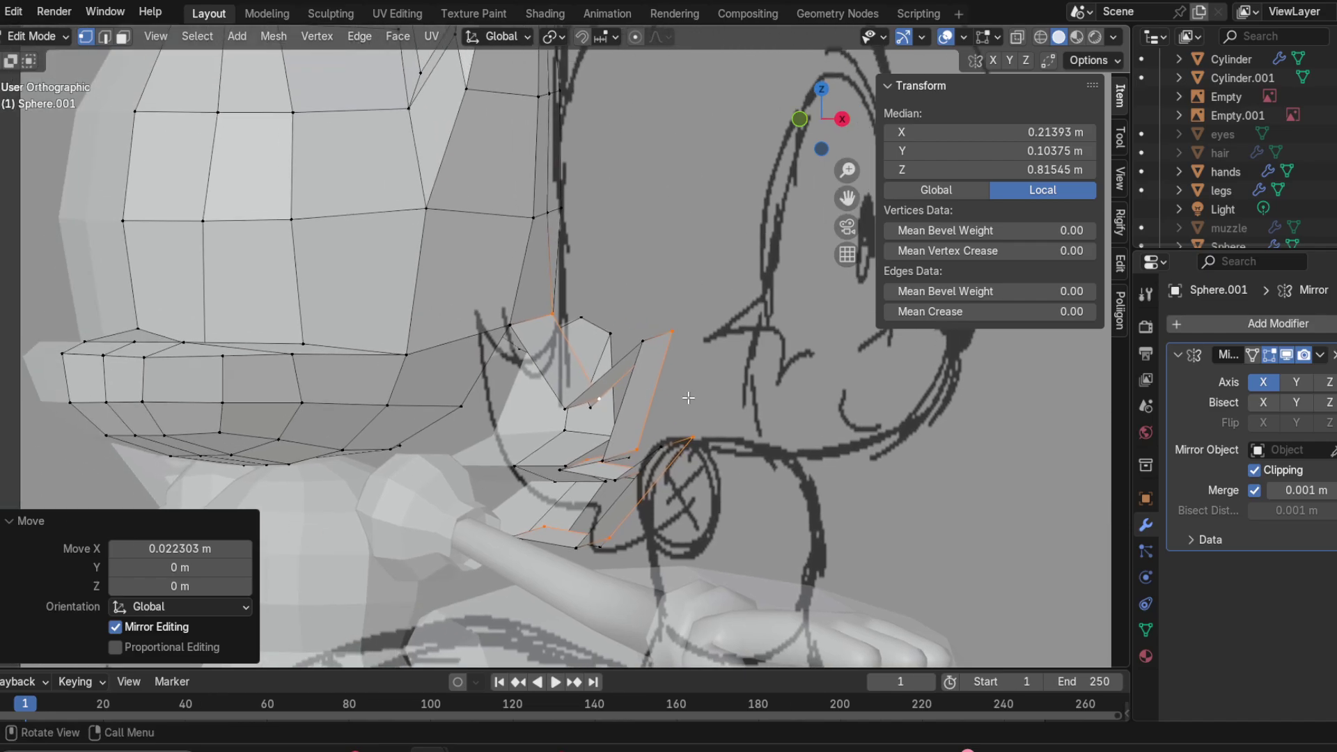
middle_drag(690, 398, 441, 378)
scroll(440, 378, up, 2)
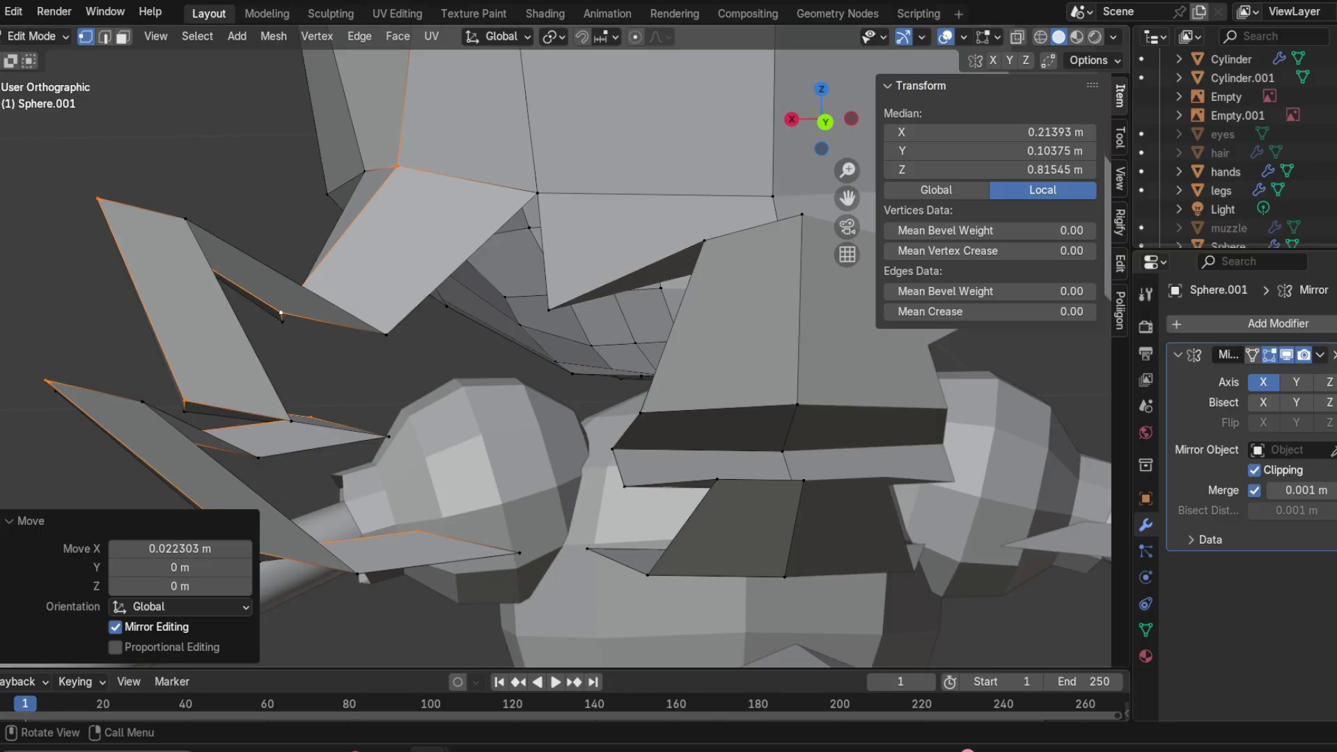
click(2, 11)
click(42, 135)
scroll(573, 538, down, 4)
scroll(575, 542, up, 3)
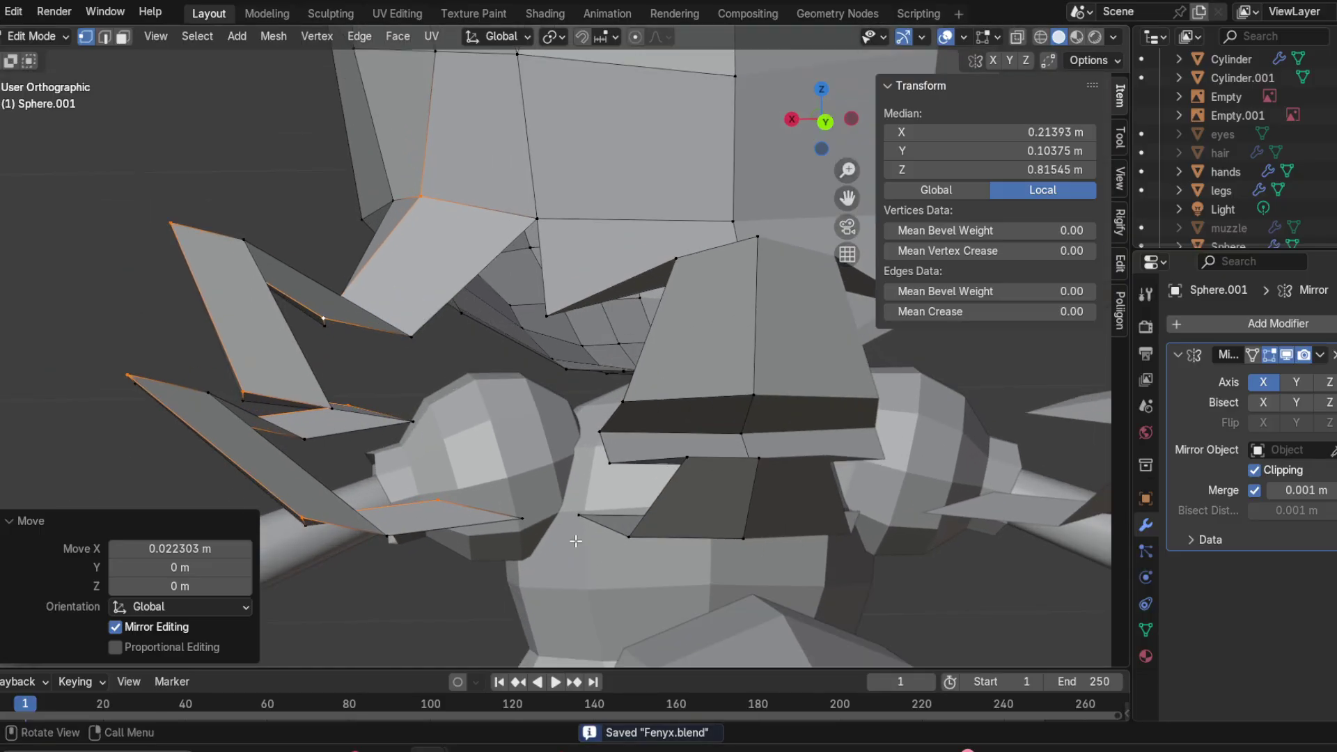
Step: Select the outer vertex at the lower back tuft's inner end and isolate the head mesh in local view
middle_drag(576, 541, 722, 432)
middle_drag(811, 401, 617, 378)
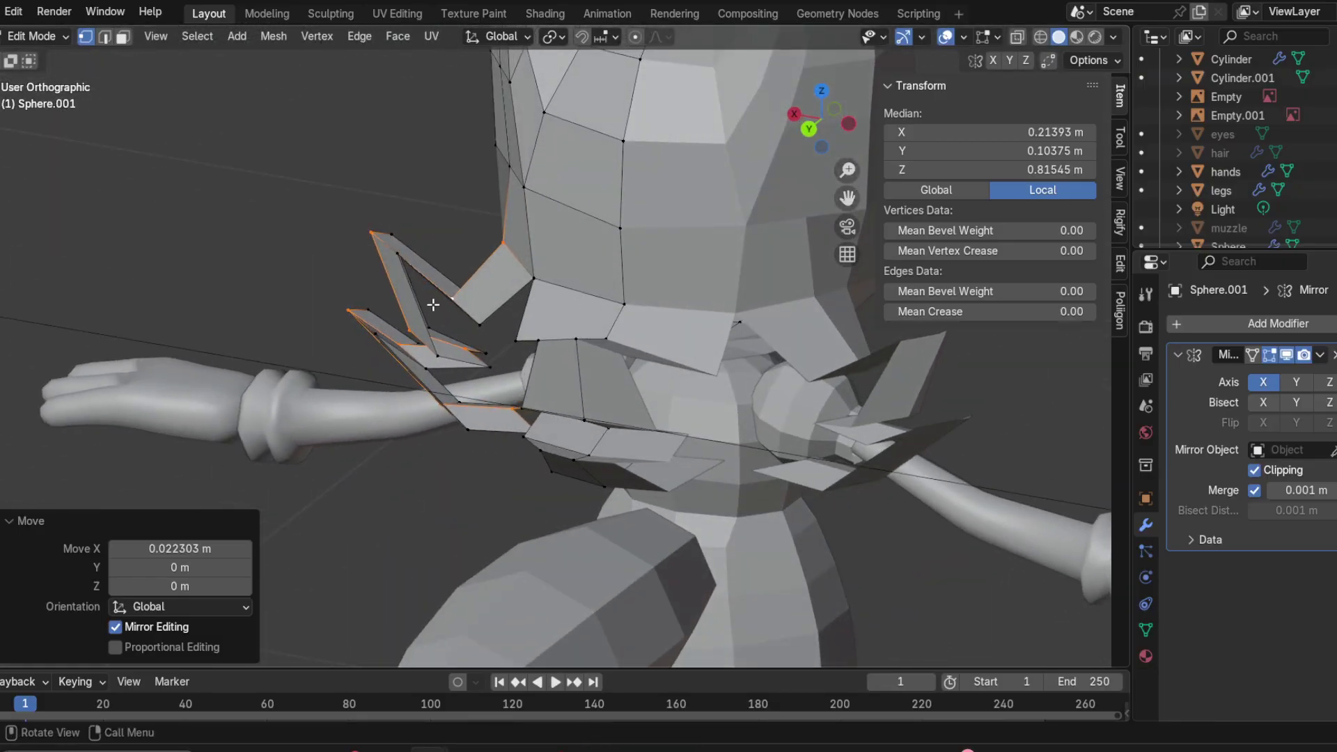
middle_drag(539, 333, 375, 316)
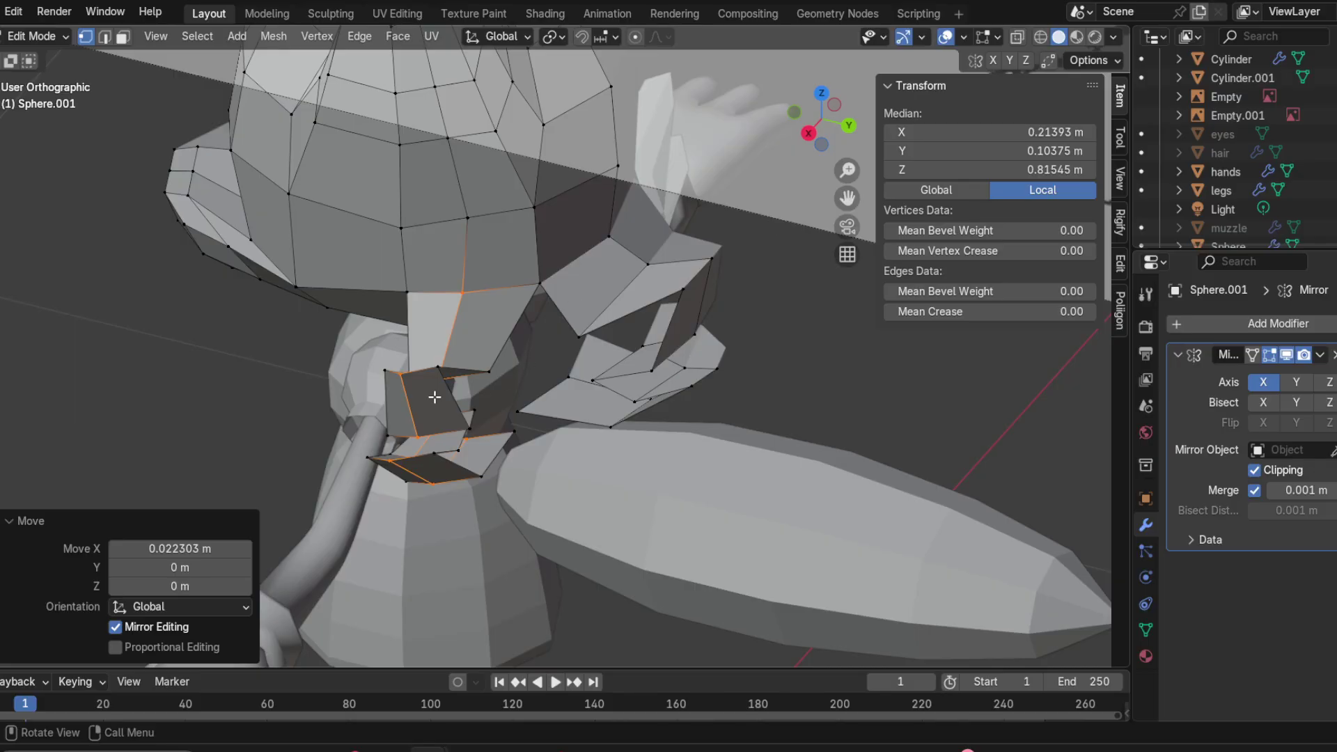
middle_drag(435, 397, 459, 342)
scroll(562, 364, up, 2)
shift+middle_drag(561, 365, 481, 385)
scroll(434, 562, up, 2)
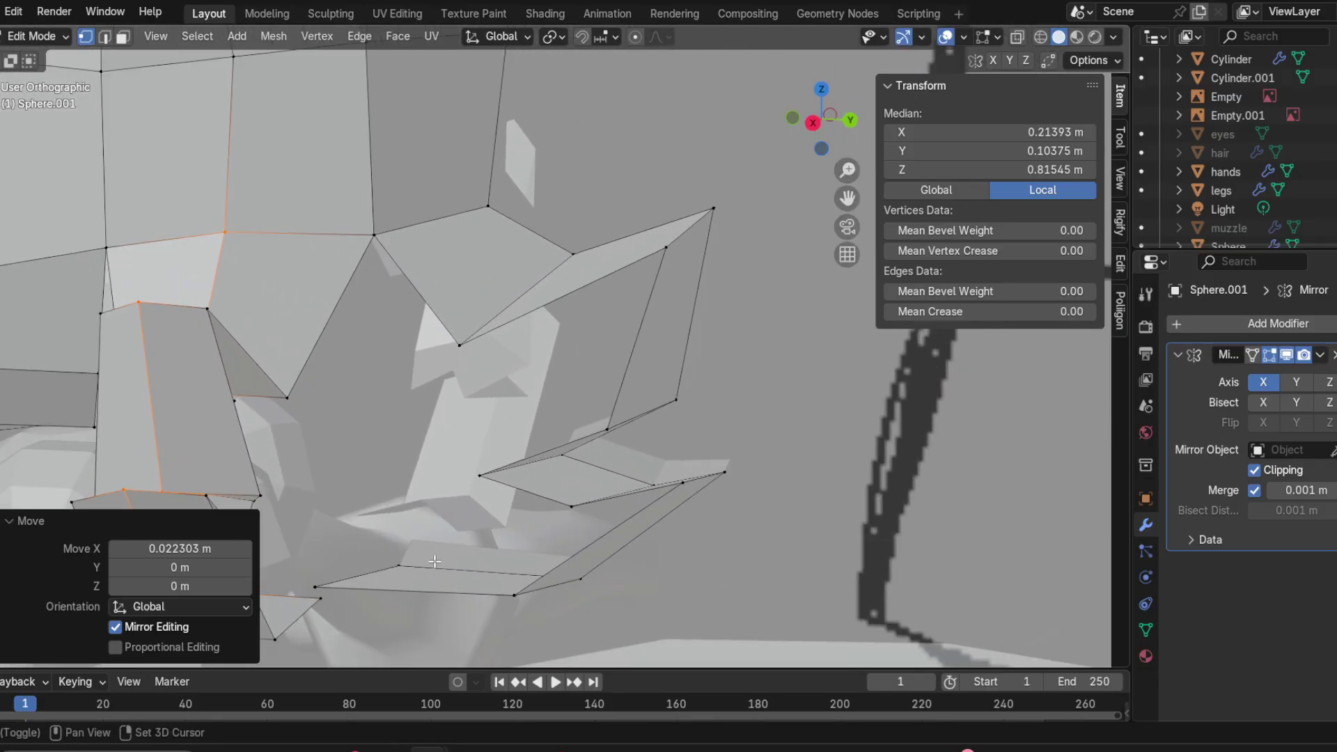
shift+middle_drag(435, 562, 491, 486)
click(401, 453)
middle_drag(400, 453, 373, 457)
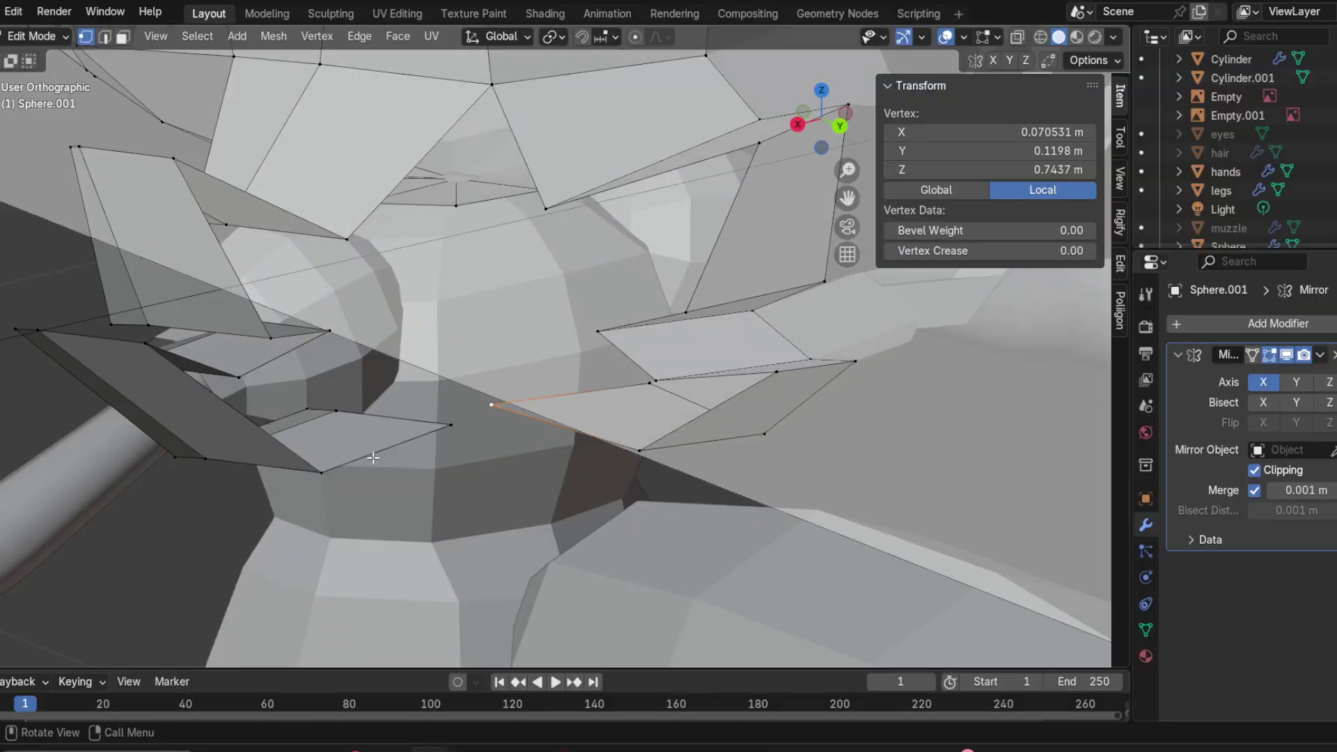
middle_drag(516, 427, 392, 501)
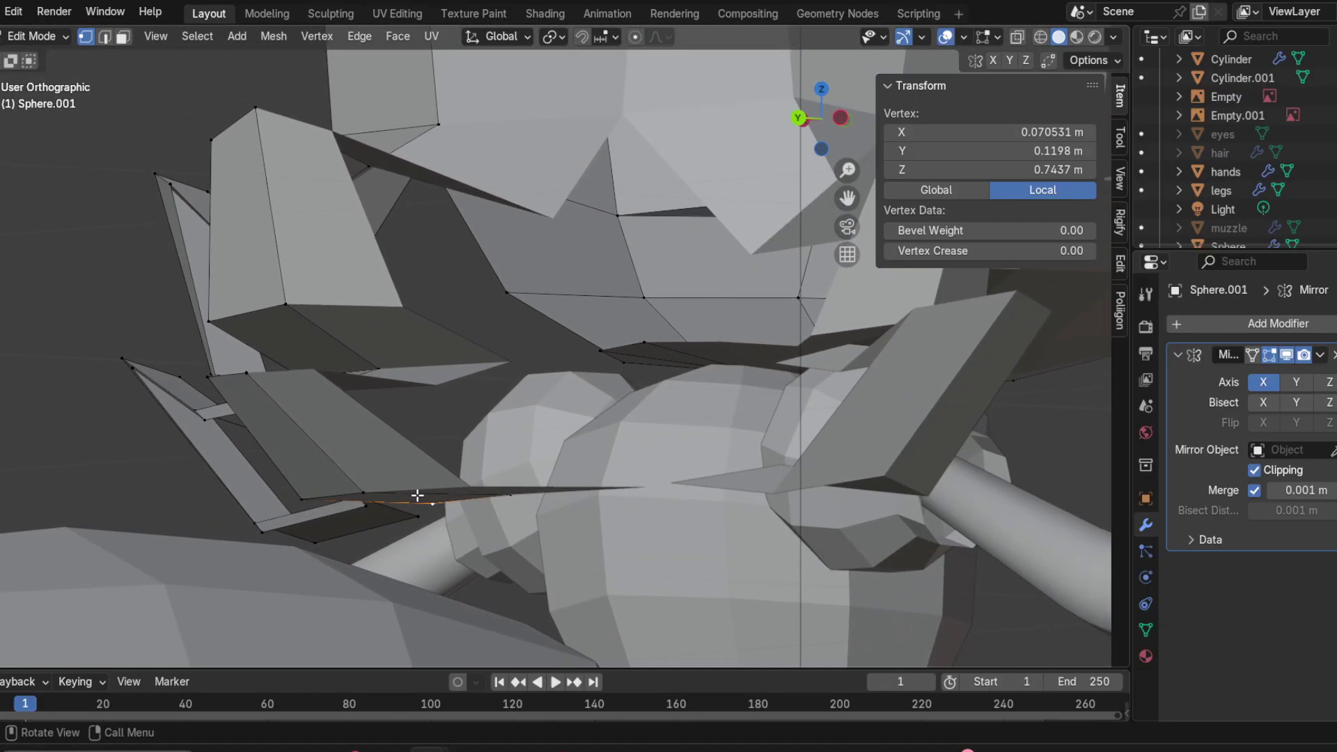
key(KP_Divide)
scroll(583, 293, up, 5)
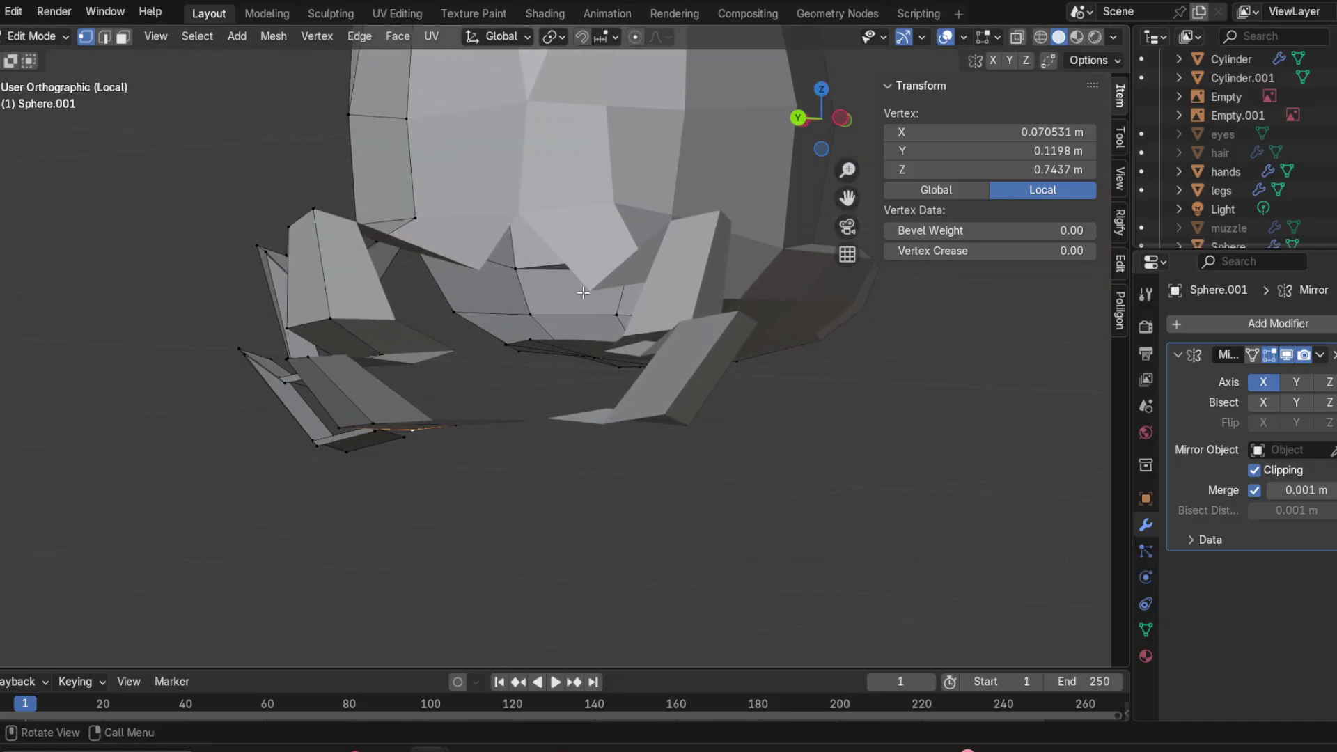
scroll(561, 439, up, 3)
middle_drag(561, 439, 513, 418)
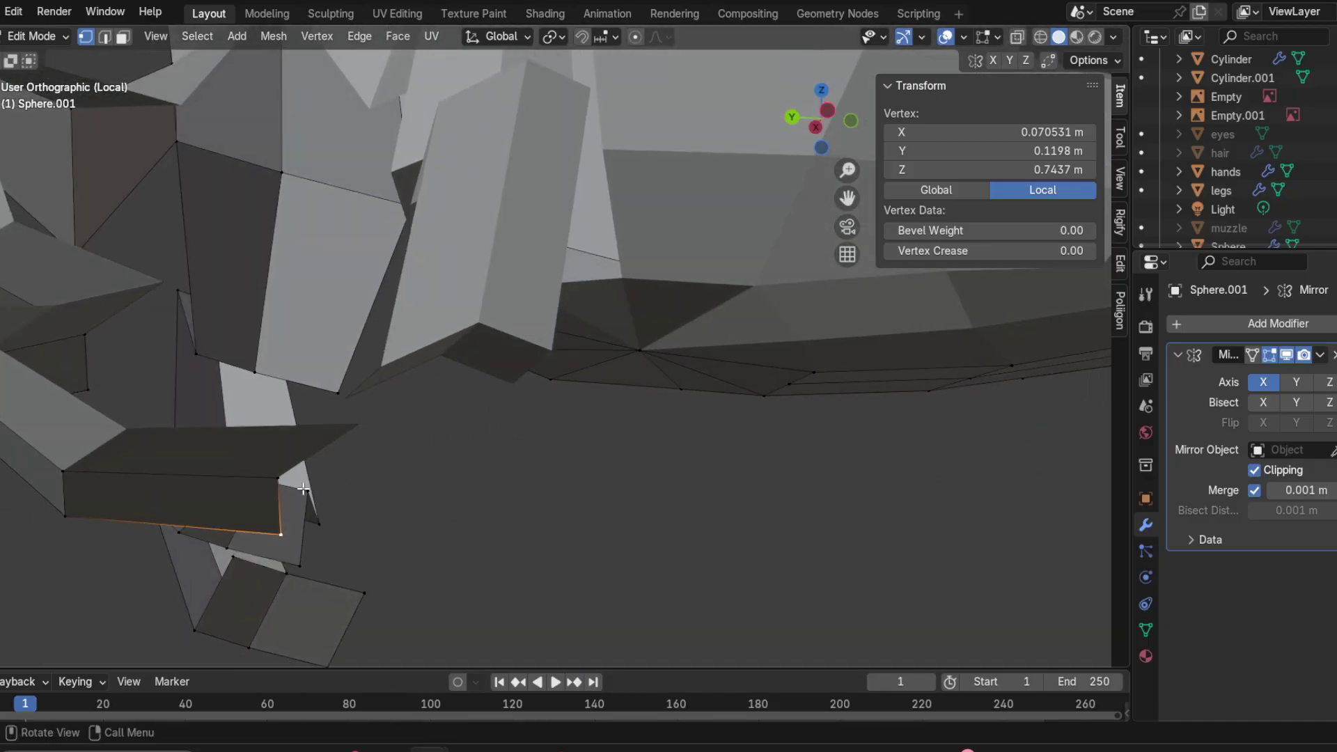
Step: Extrude the lower back tuft's inner end edge toward the head's underside, about -0.018 m in X, -0.054 m in Y and 0.047 m in Z
shift+middle_drag(374, 463, 584, 380)
shift+click(484, 477)
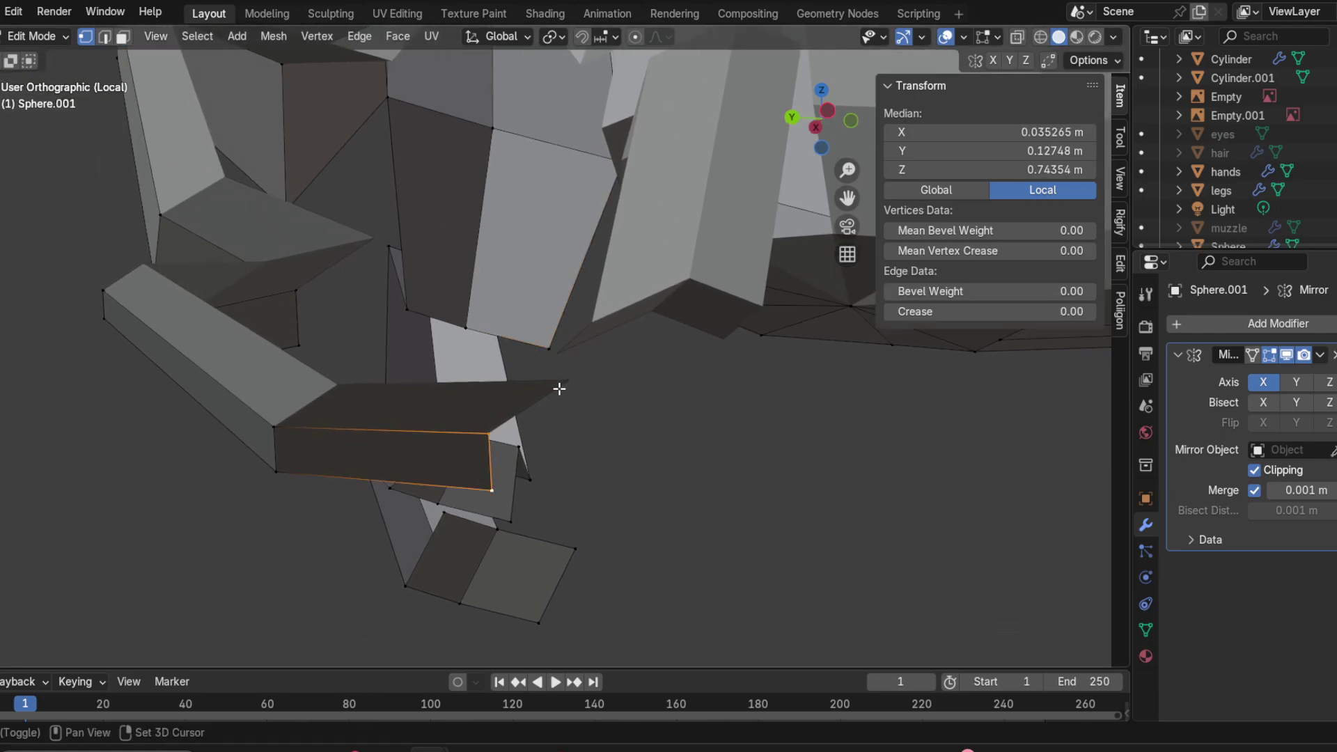
middle_drag(569, 388, 863, 484)
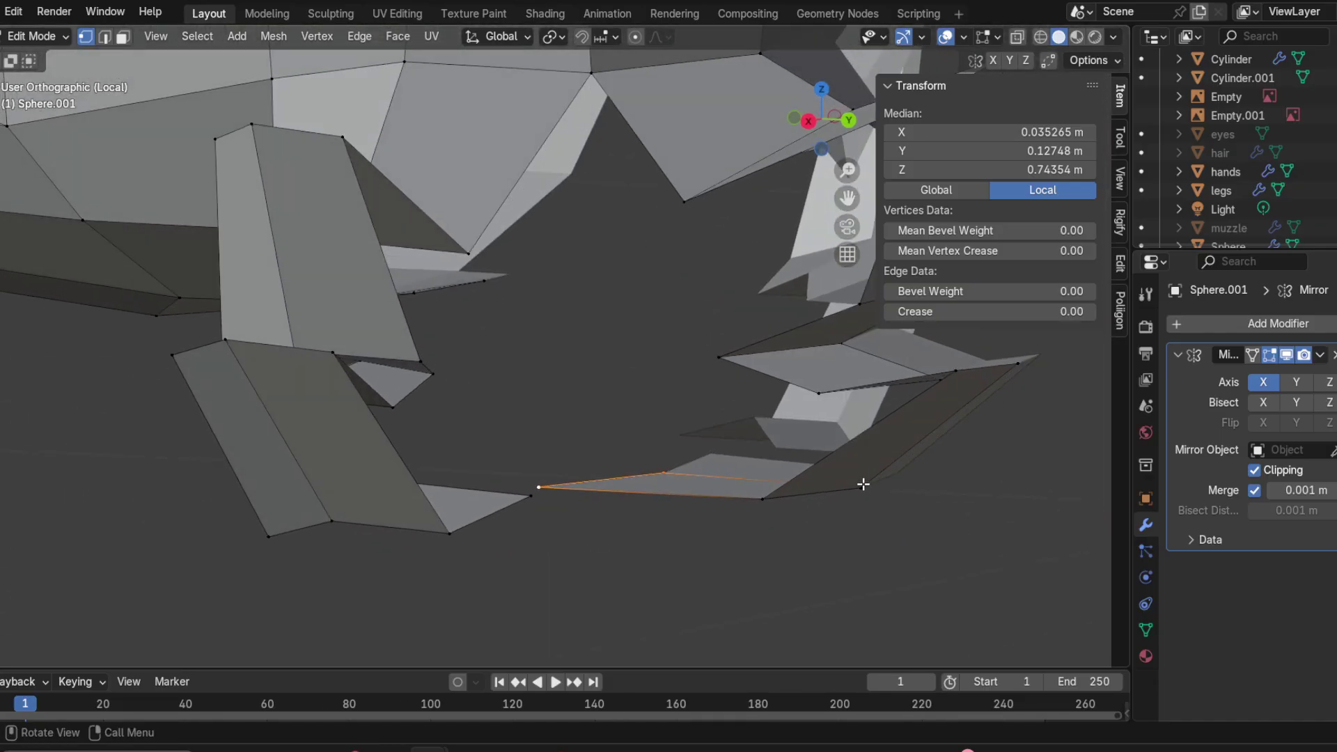
key(g)
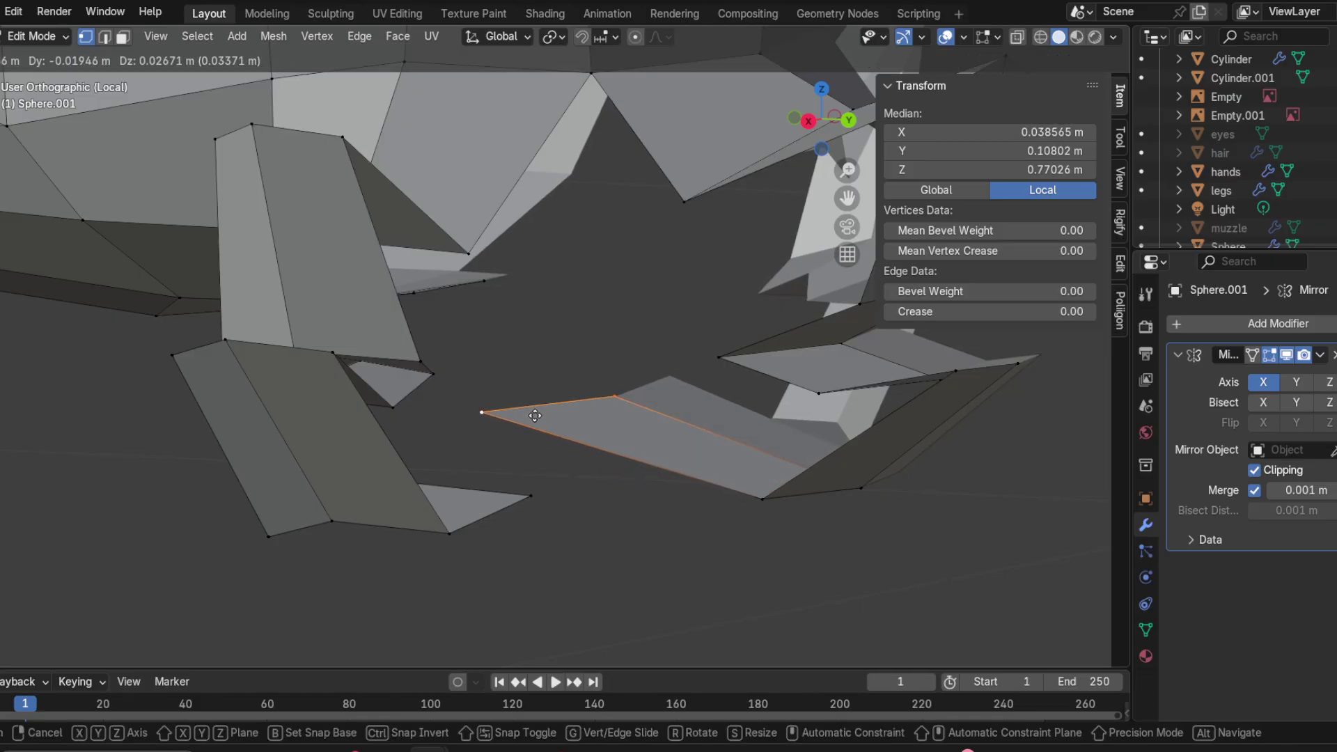
click(531, 304)
middle_drag(531, 305, 206, 334)
mouse_move(679, 369)
middle_down()
mouse_move(791, 353)
mouse_move(910, 370)
mouse_move(904, 316)
mouse_move(868, 294)
mouse_move(899, 348)
mouse_move(883, 376)
mouse_move(926, 374)
mouse_move(708, 373)
mouse_move(722, 388)
mouse_move(671, 364)
middle_up()
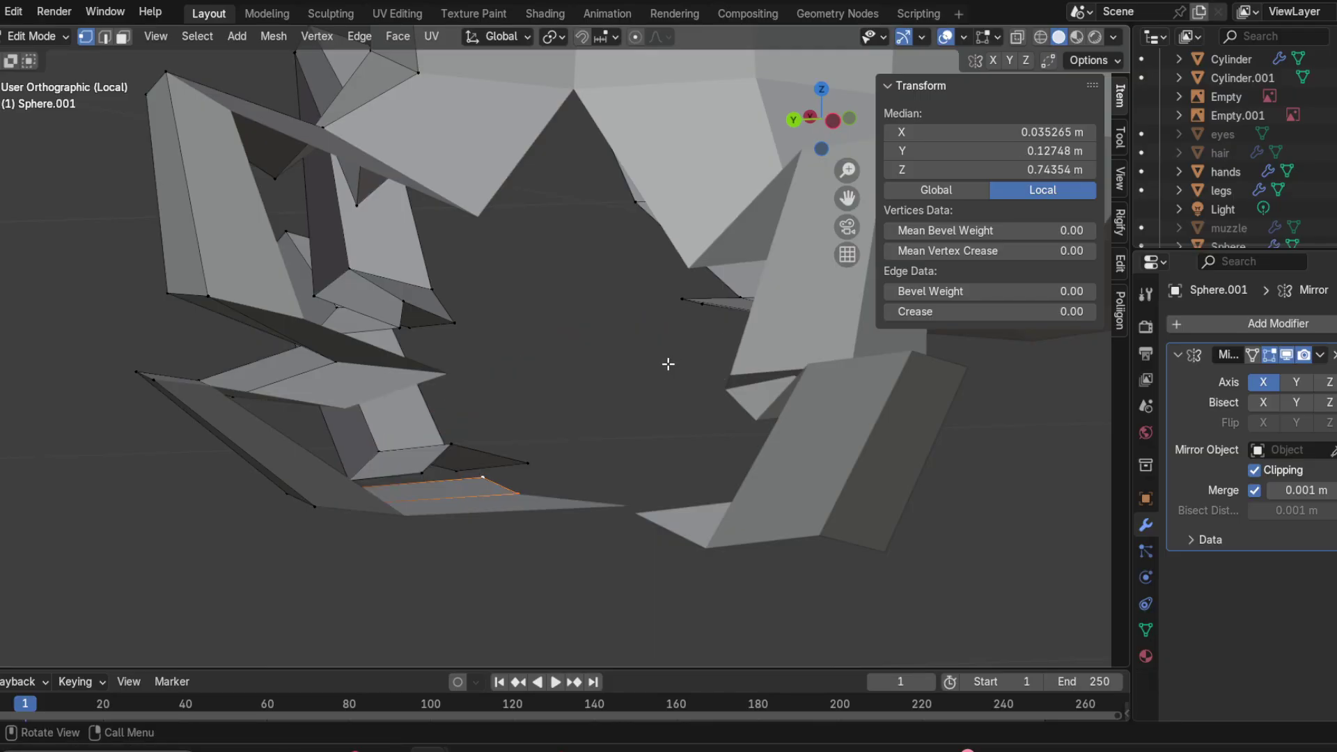
key(e)
click(820, 234)
scroll(686, 355, up, 1)
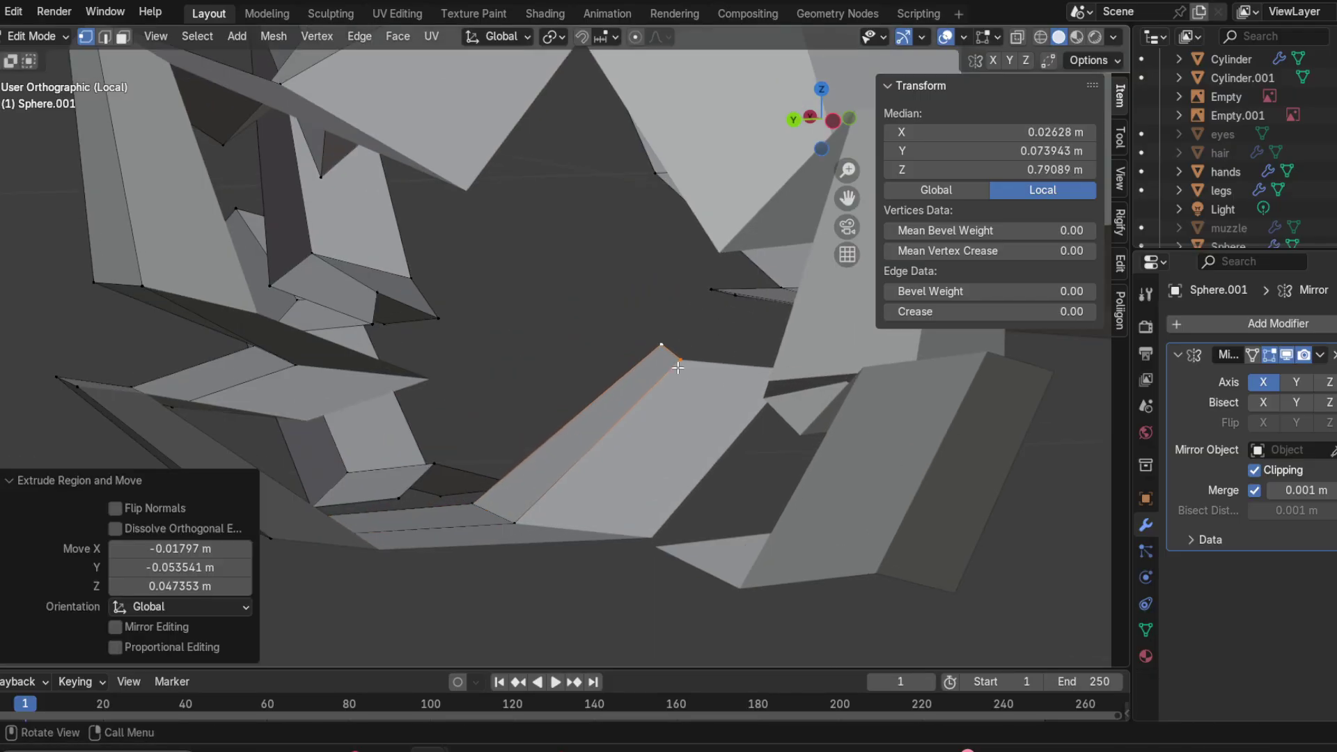
Step: Merge the extruded edge's center-line and outer vertices into the matching vertices on the head's underside with At Last
middle_drag(686, 356, 726, 364)
click(711, 359)
shift+click(759, 298)
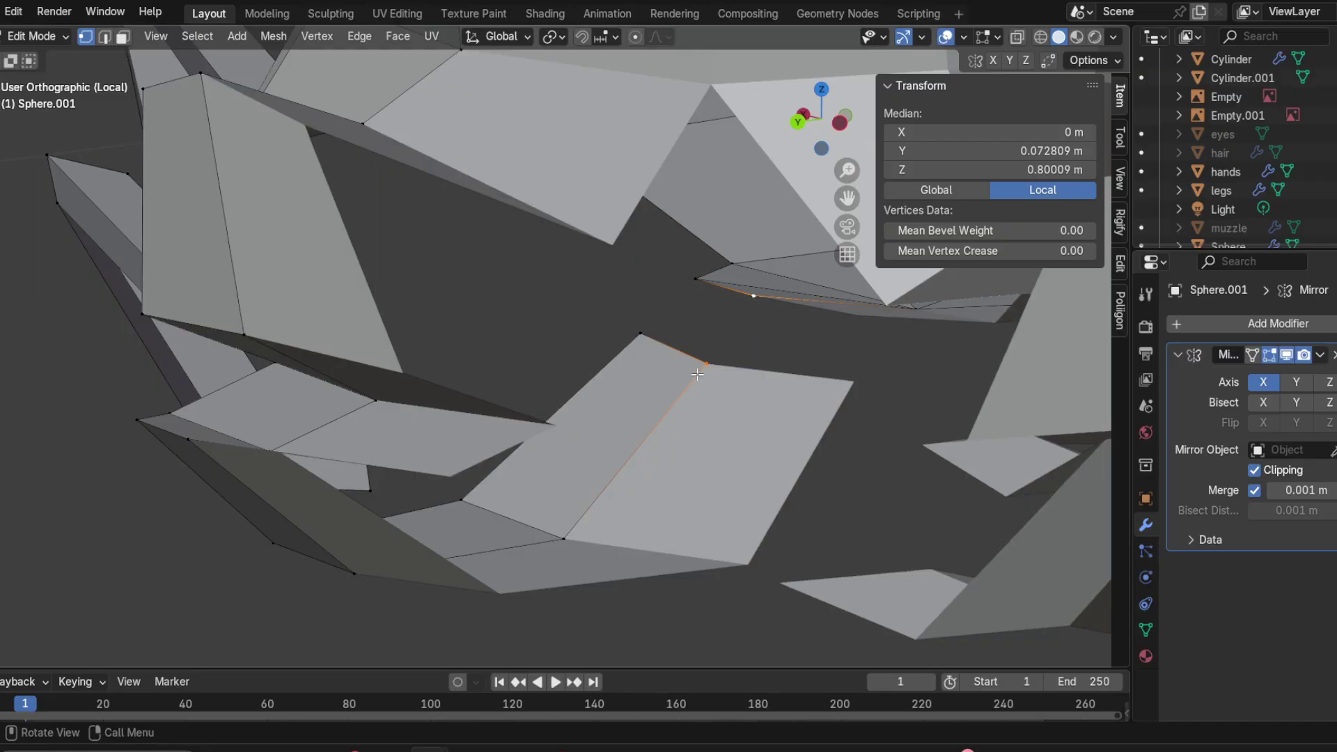
key(m)
click(655, 344)
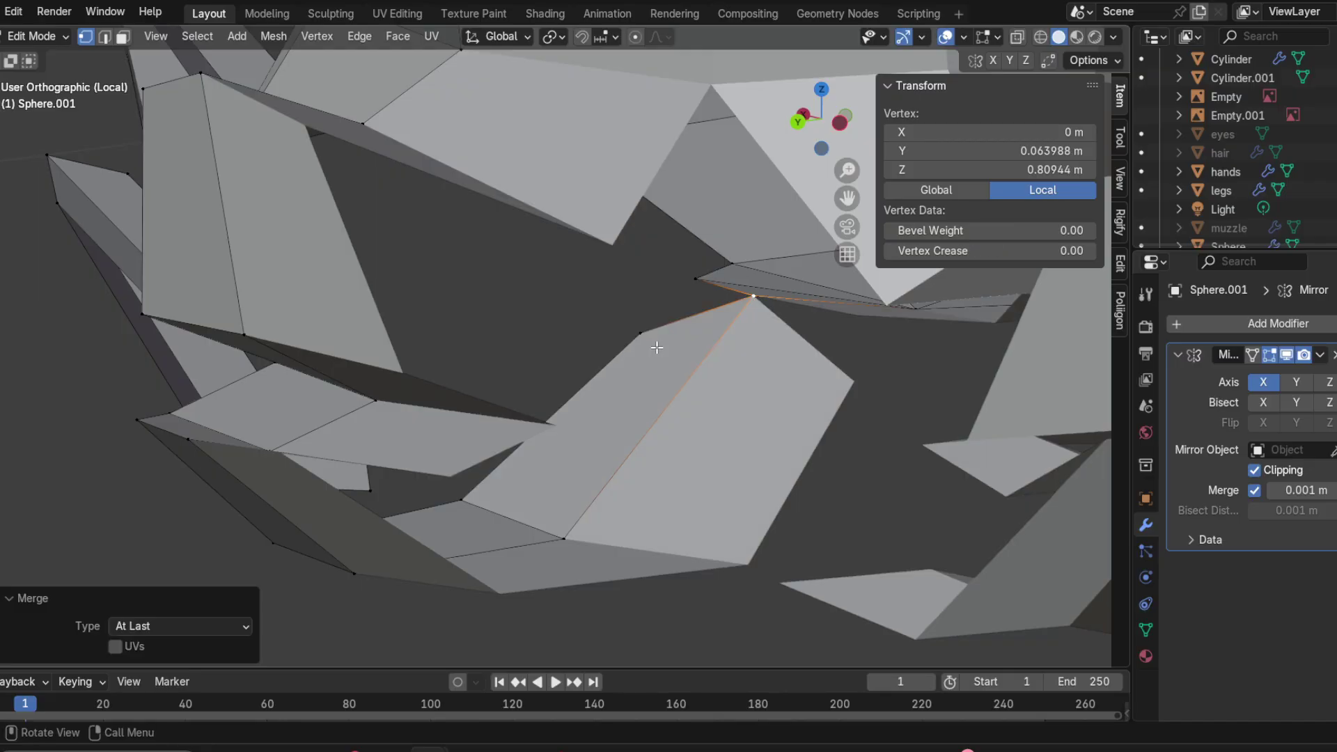
shift+click(697, 281)
key(m)
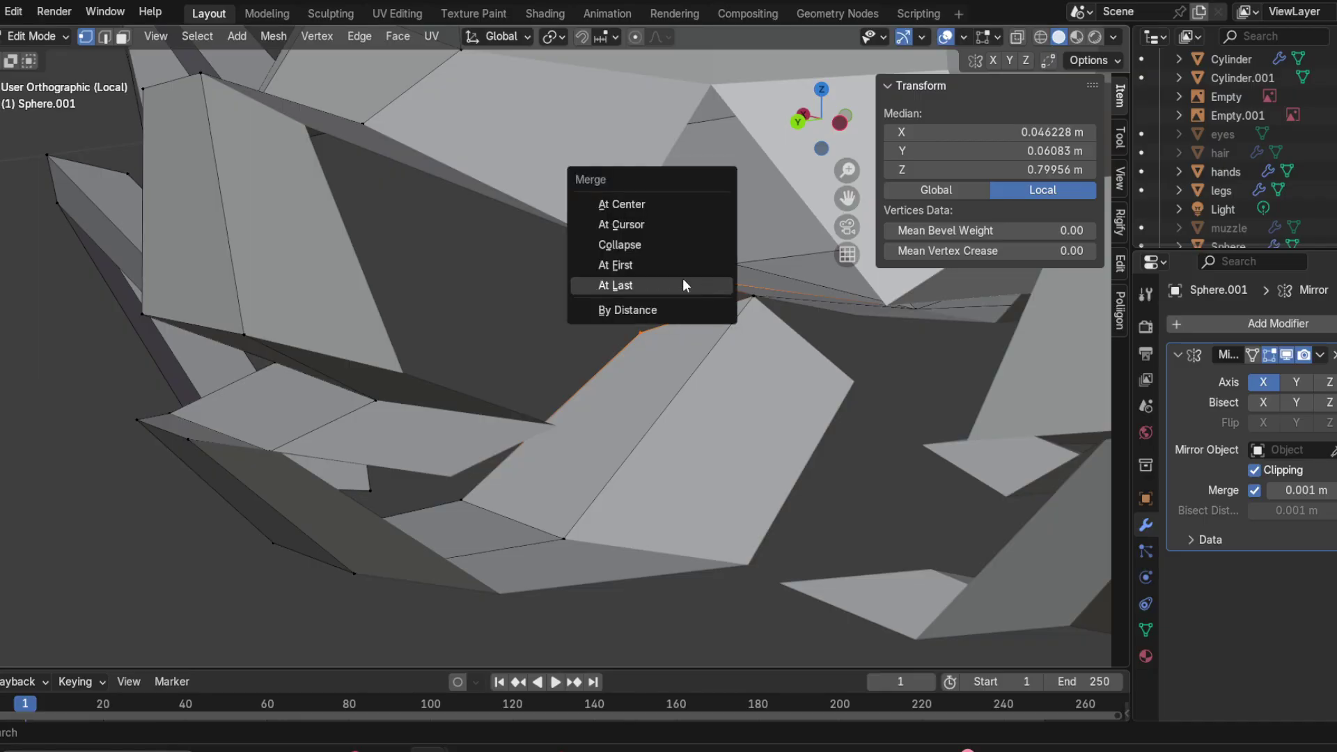
click(683, 281)
Step: Move the middle vertex at the lower side tuft's inner end about -0.0164 m in X, 0.0029 m in Y and 0.006 m in Z
middle_drag(683, 281, 351, 483)
click(453, 465)
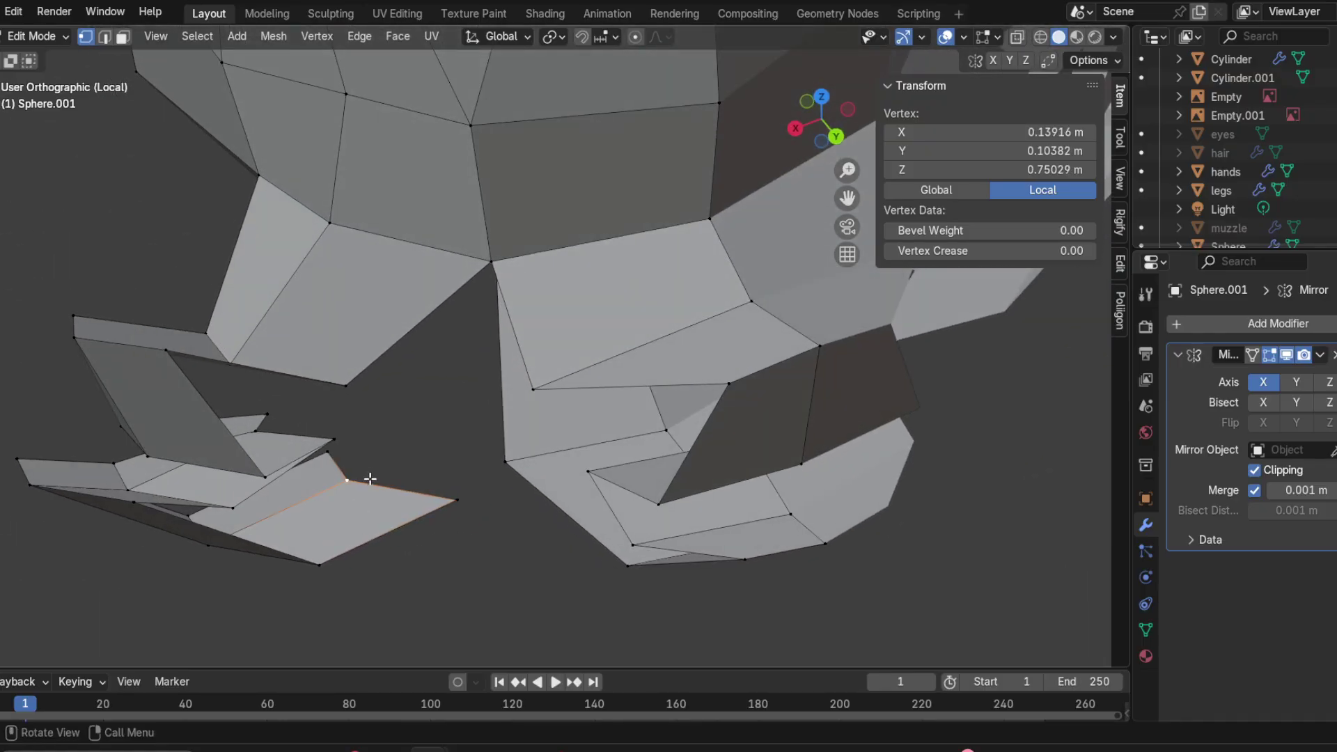
key(g)
key(z)
right_click(399, 457)
key(g)
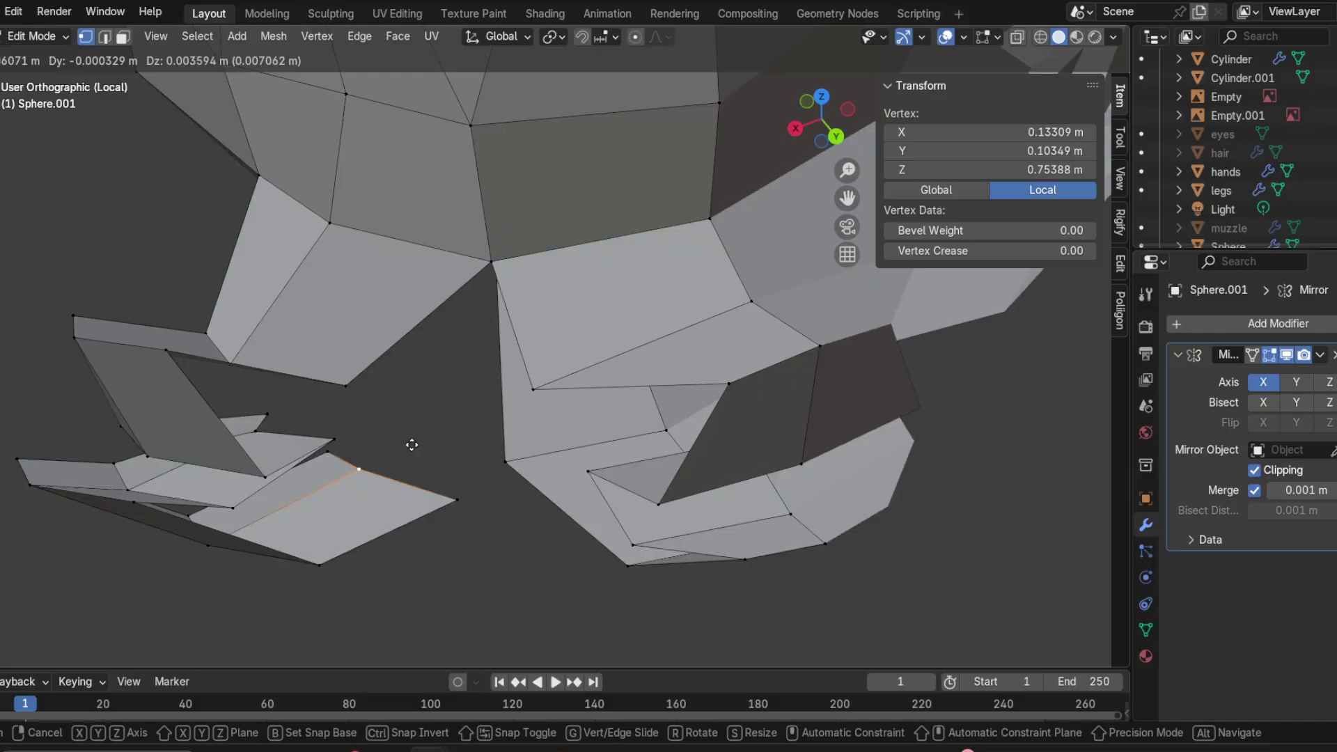
click(432, 442)
middle_drag(433, 442, 462, 401)
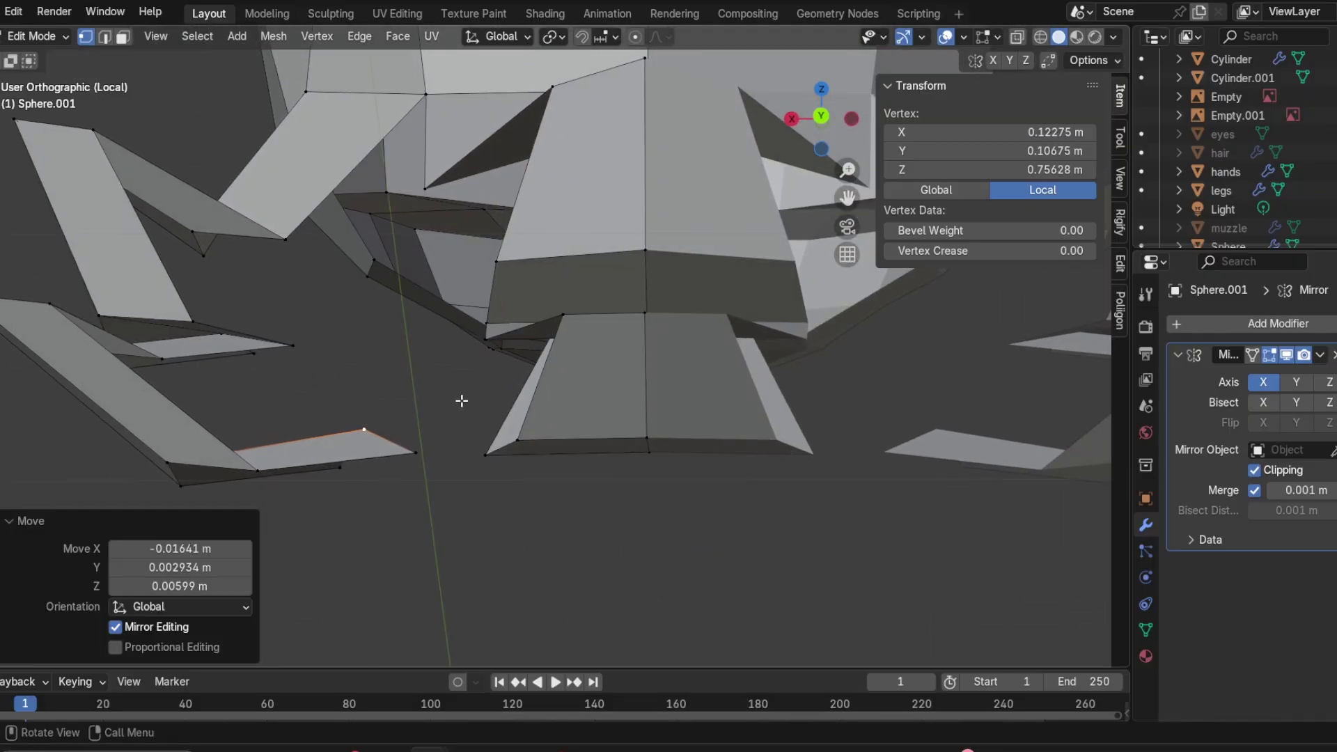
Step: Move the middle vertex at the lower side tuft's inner end about -0.0026 m in X, -0.0013 m in Y and -0.0122 m in Z
key(g)
click(376, 453)
middle_drag(376, 453, 423, 441)
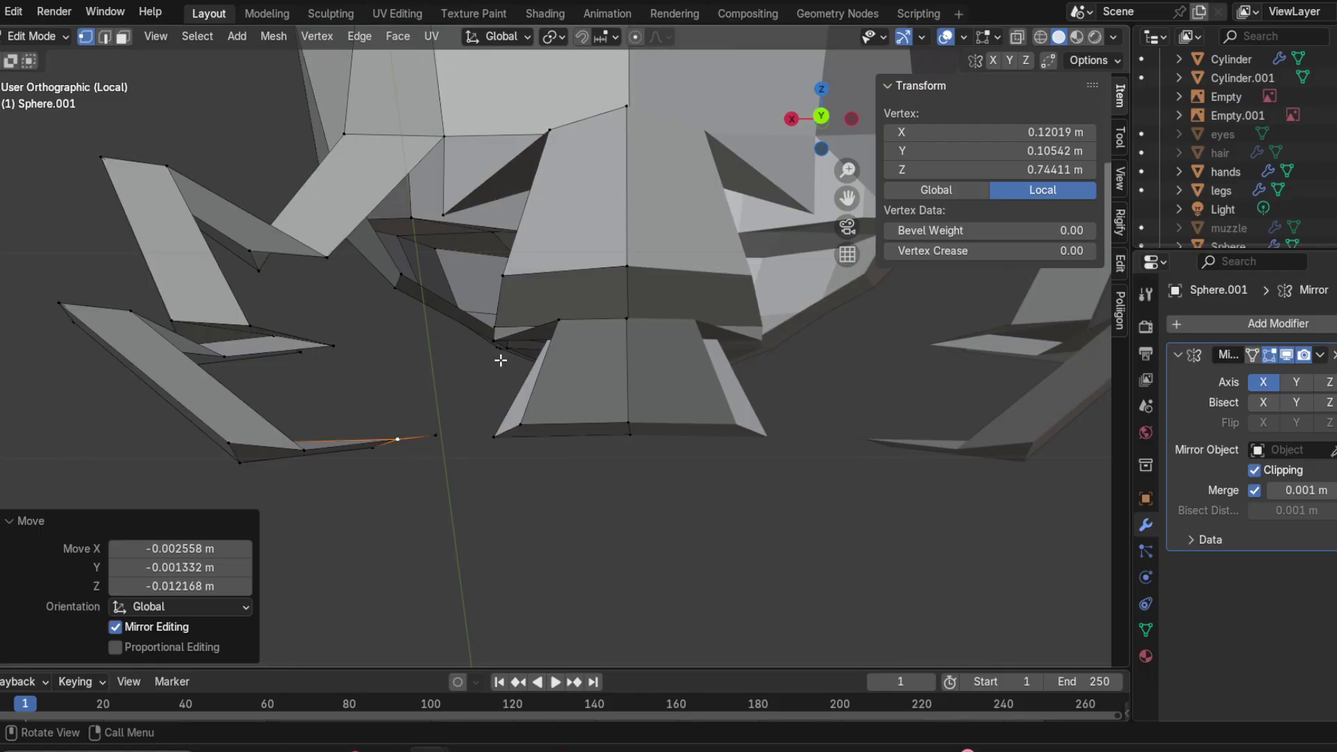
middle_drag(560, 444, 631, 408)
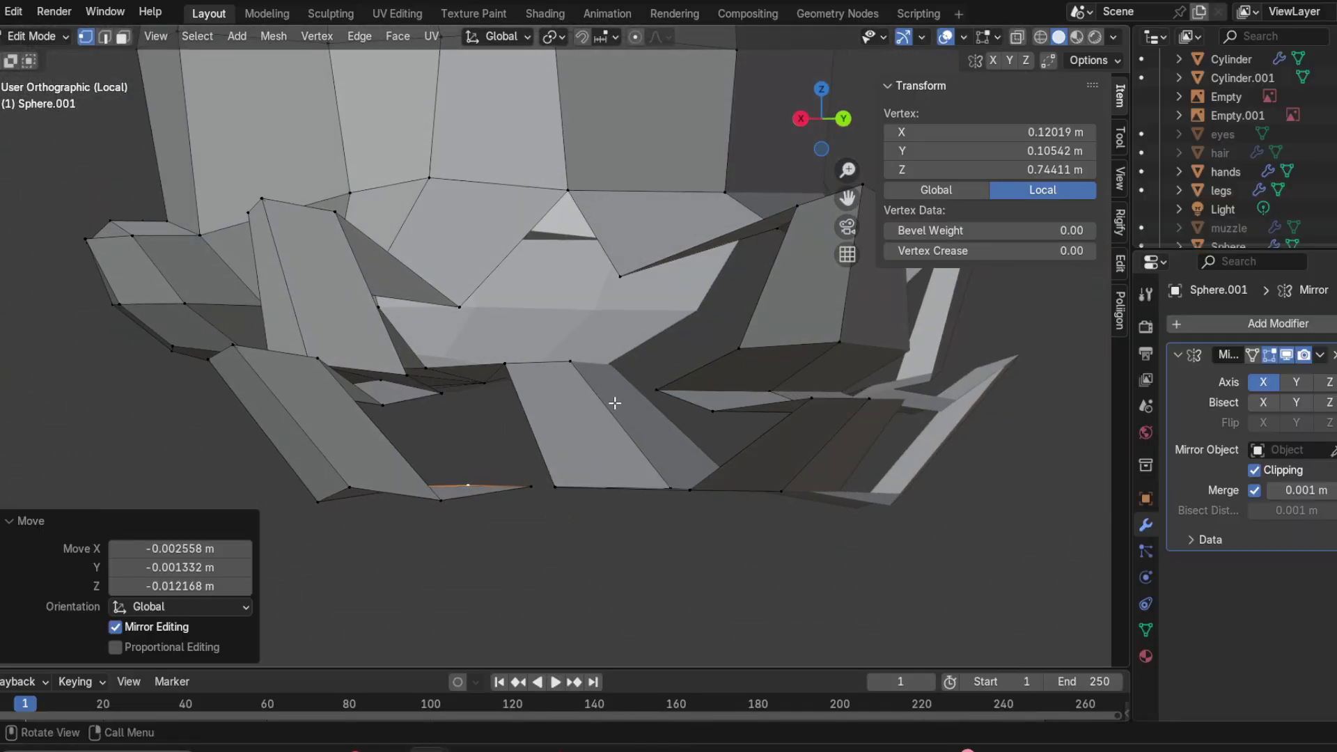
Step: Hide the sidebar and examine the gaps between the side tufts' inner ends and the head's underside from behind, the side and the front
shift+middle_drag(587, 367, 463, 406)
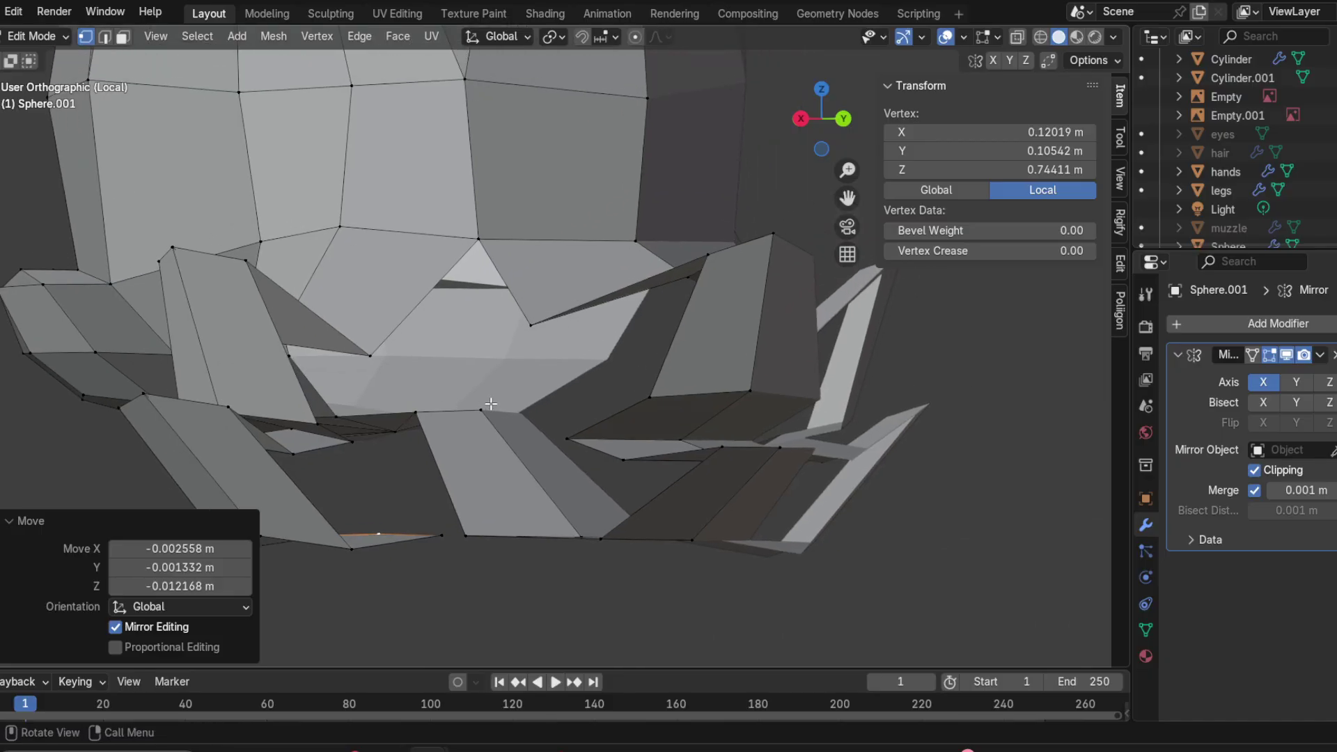
key(n)
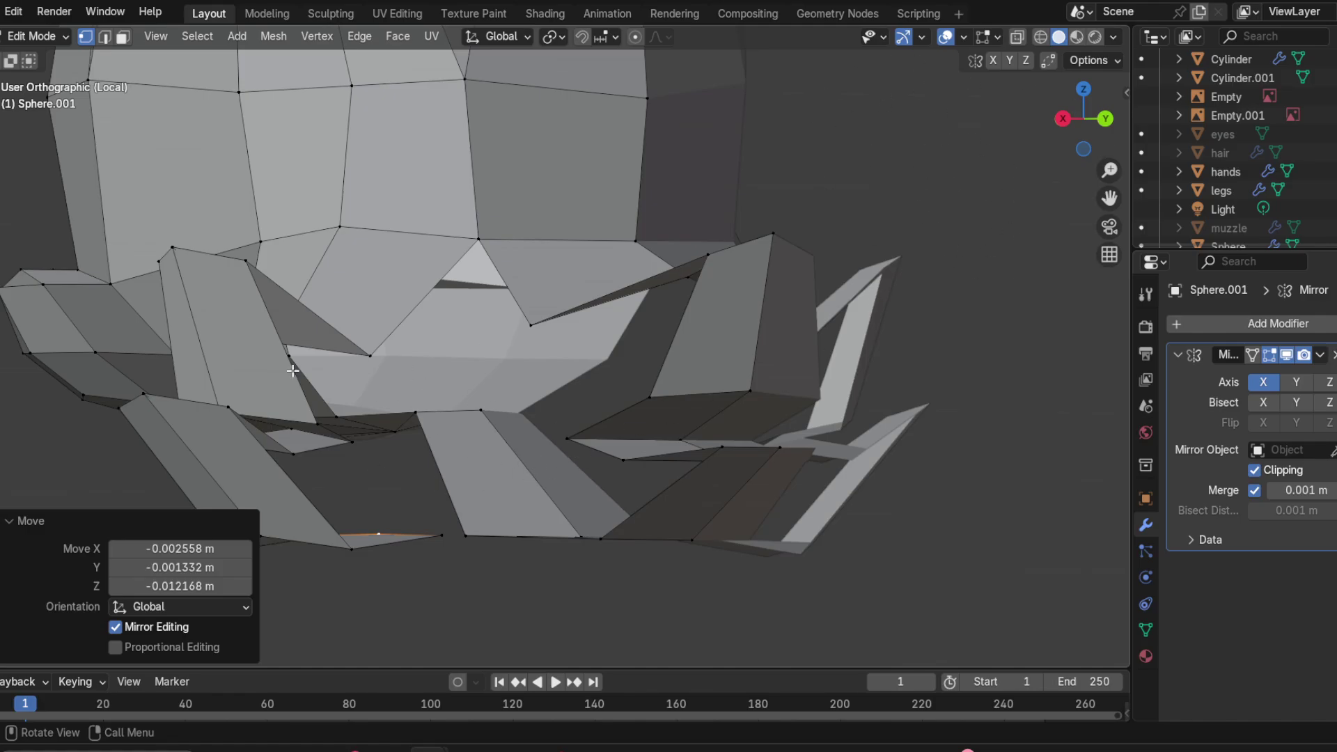
shift+middle_drag(461, 473, 715, 470)
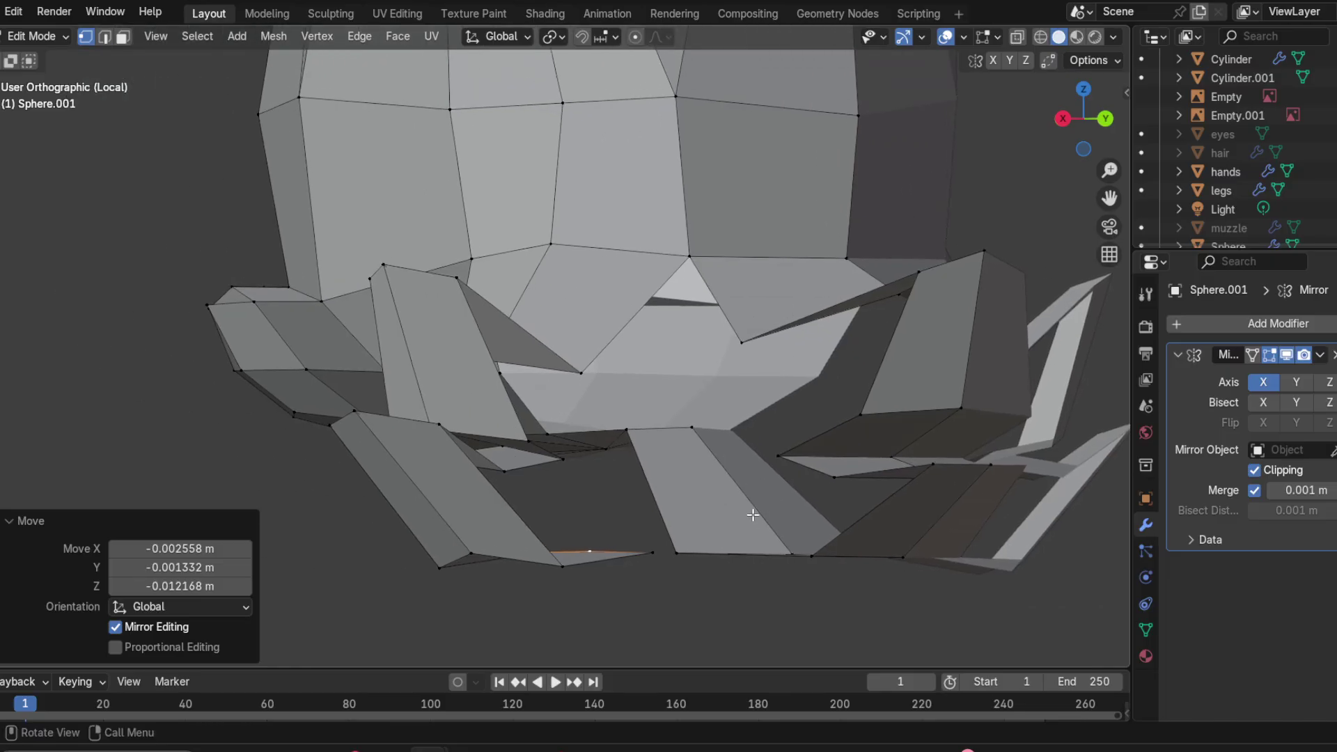
middle_drag(753, 515, 642, 565)
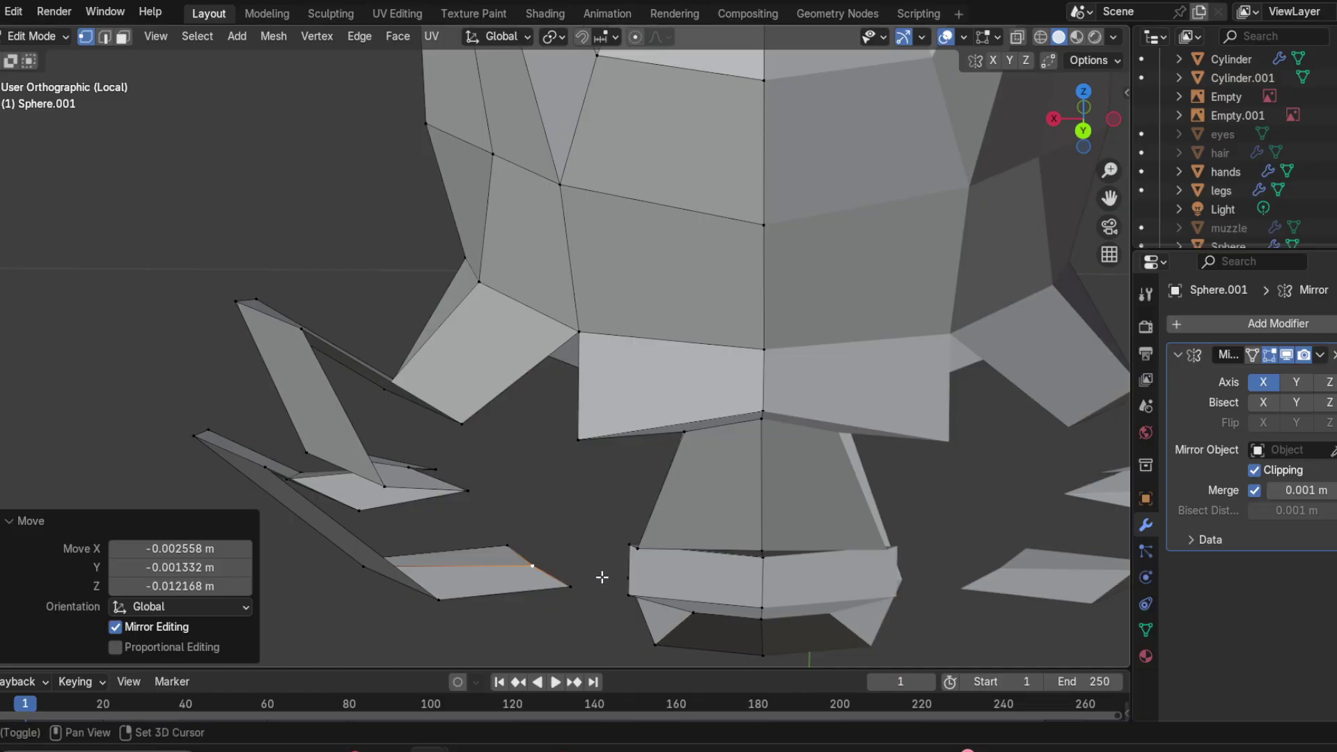
shift+scroll(602, 577, down, 5)
middle_drag(431, 412, 476, 411)
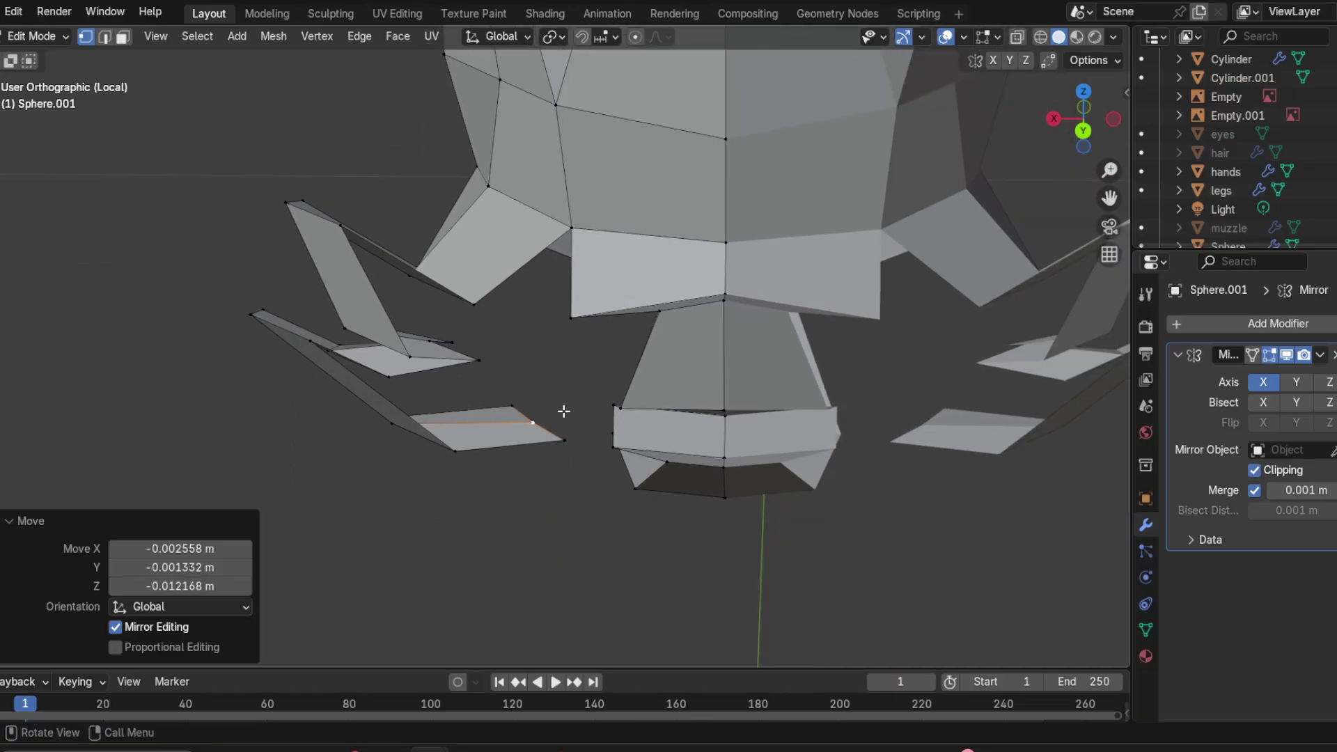
middle_drag(340, 430, 542, 399)
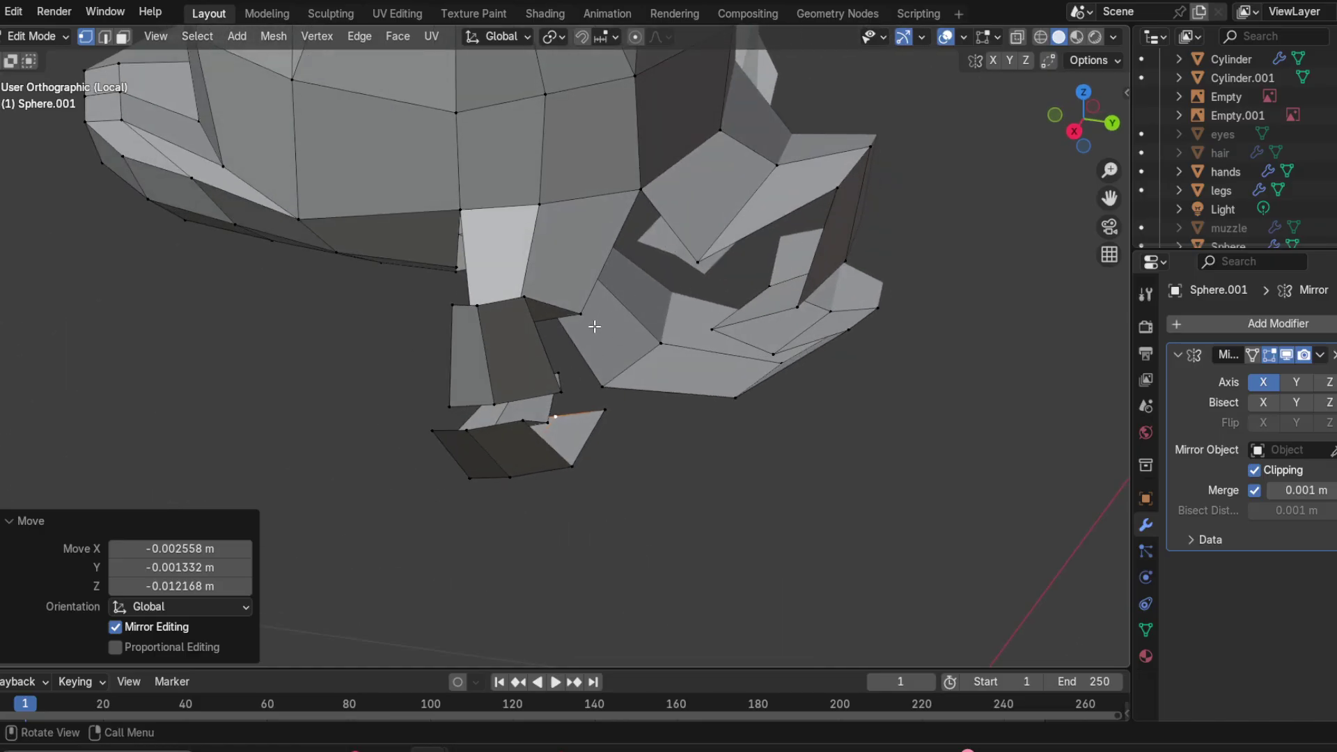
middle_drag(602, 335, 550, 319)
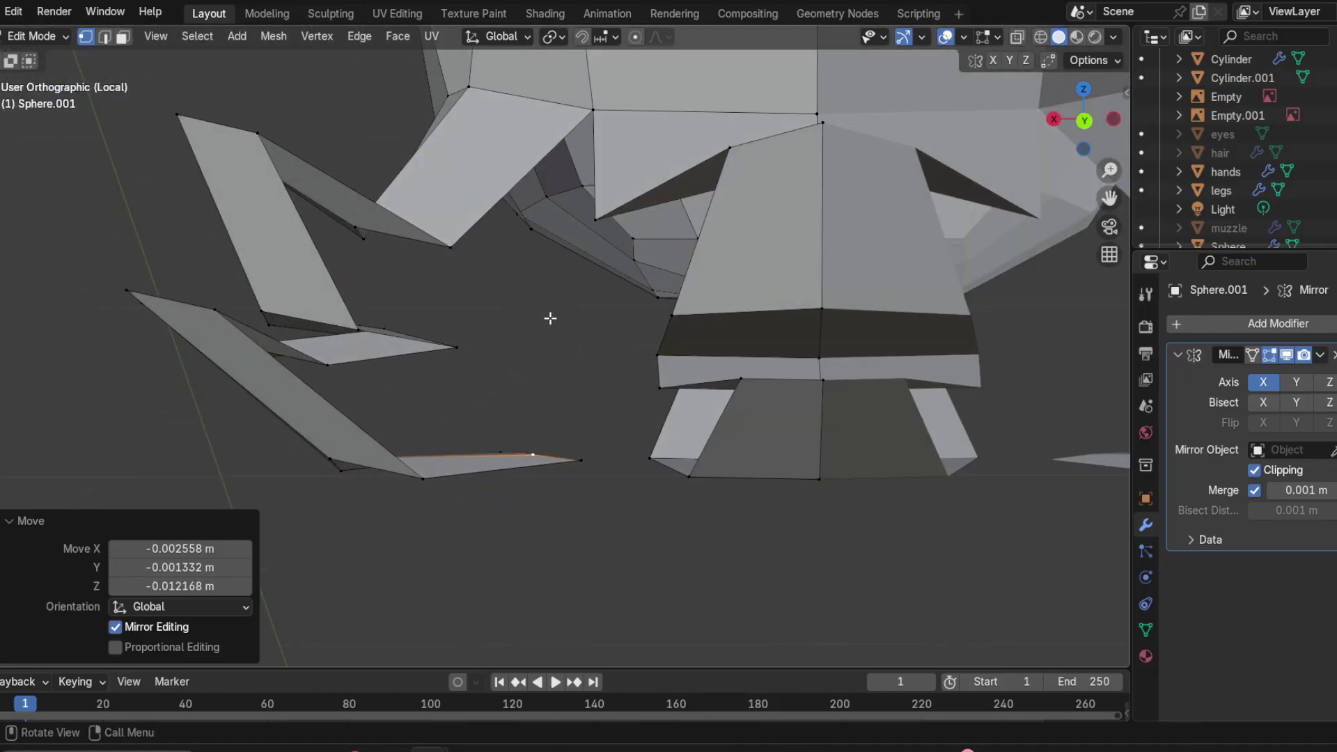
middle_drag(592, 334, 970, 275)
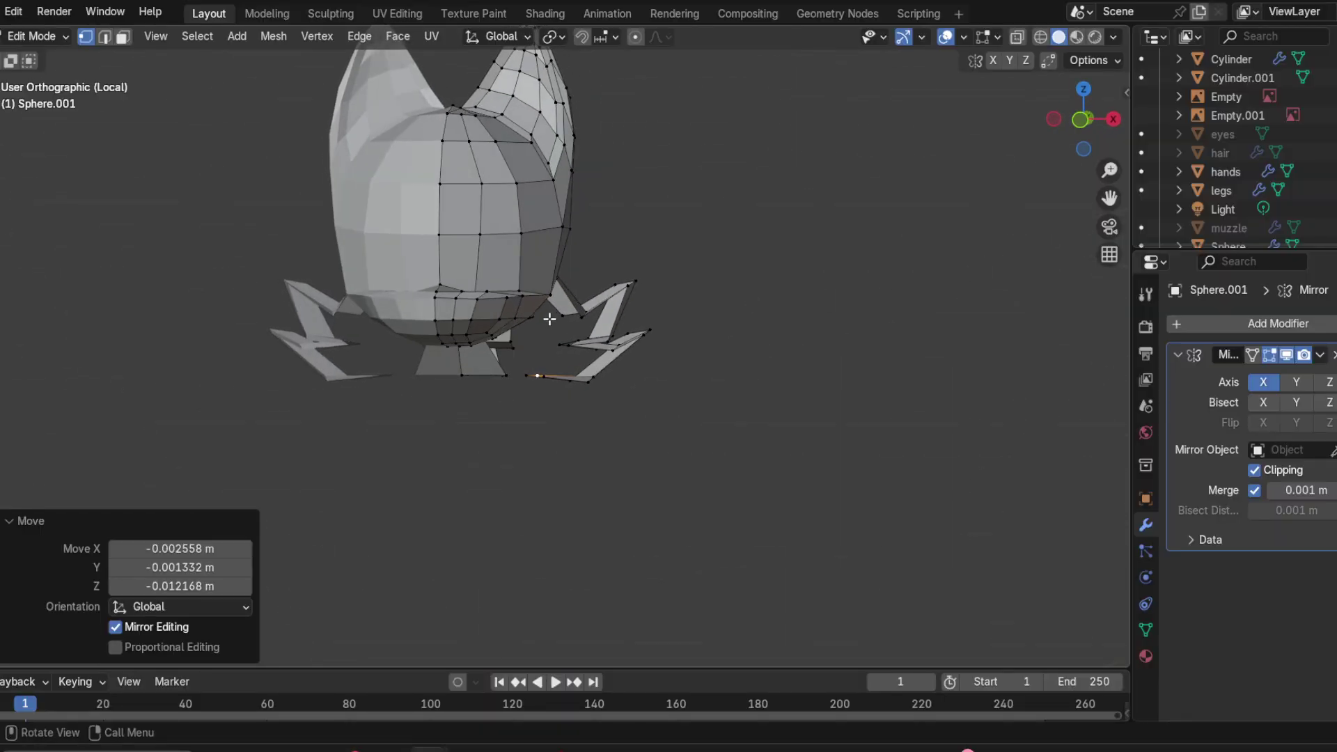
scroll(550, 307, up, 1)
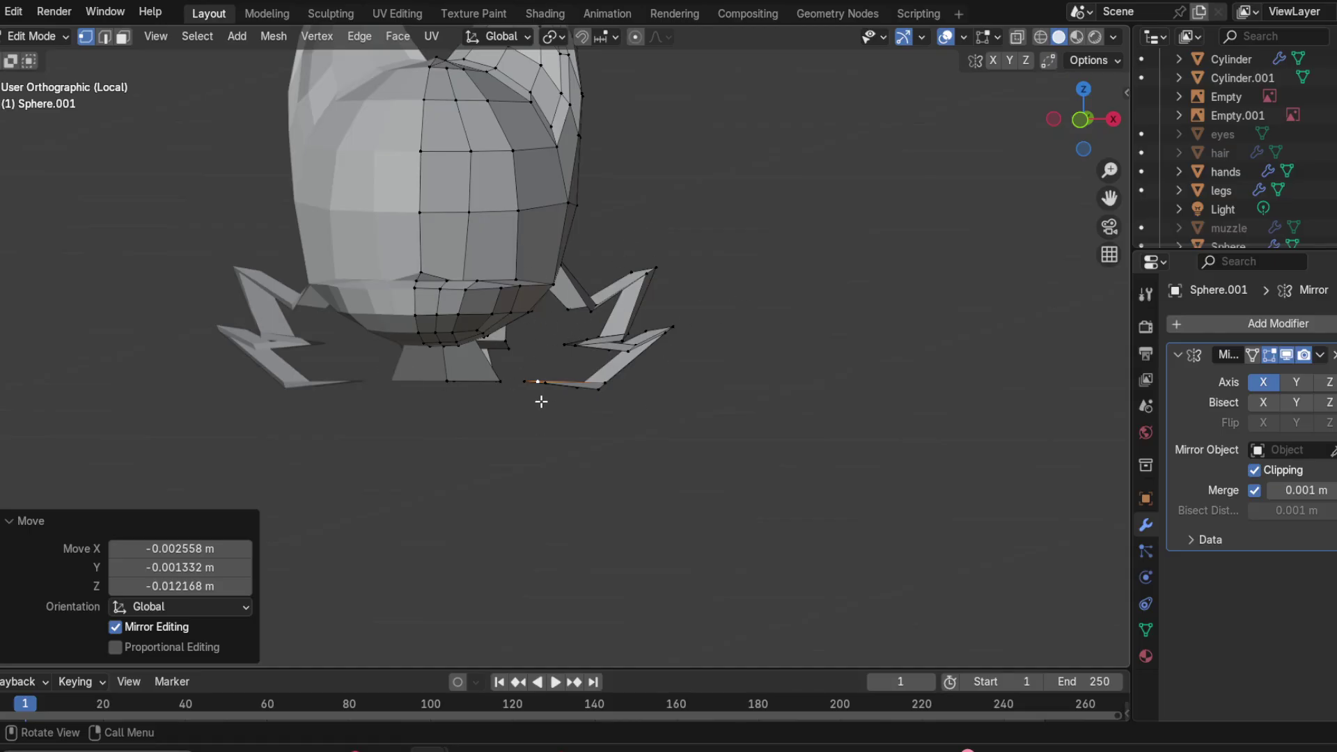
middle_drag(541, 402, 599, 299)
scroll(501, 391, up, 2)
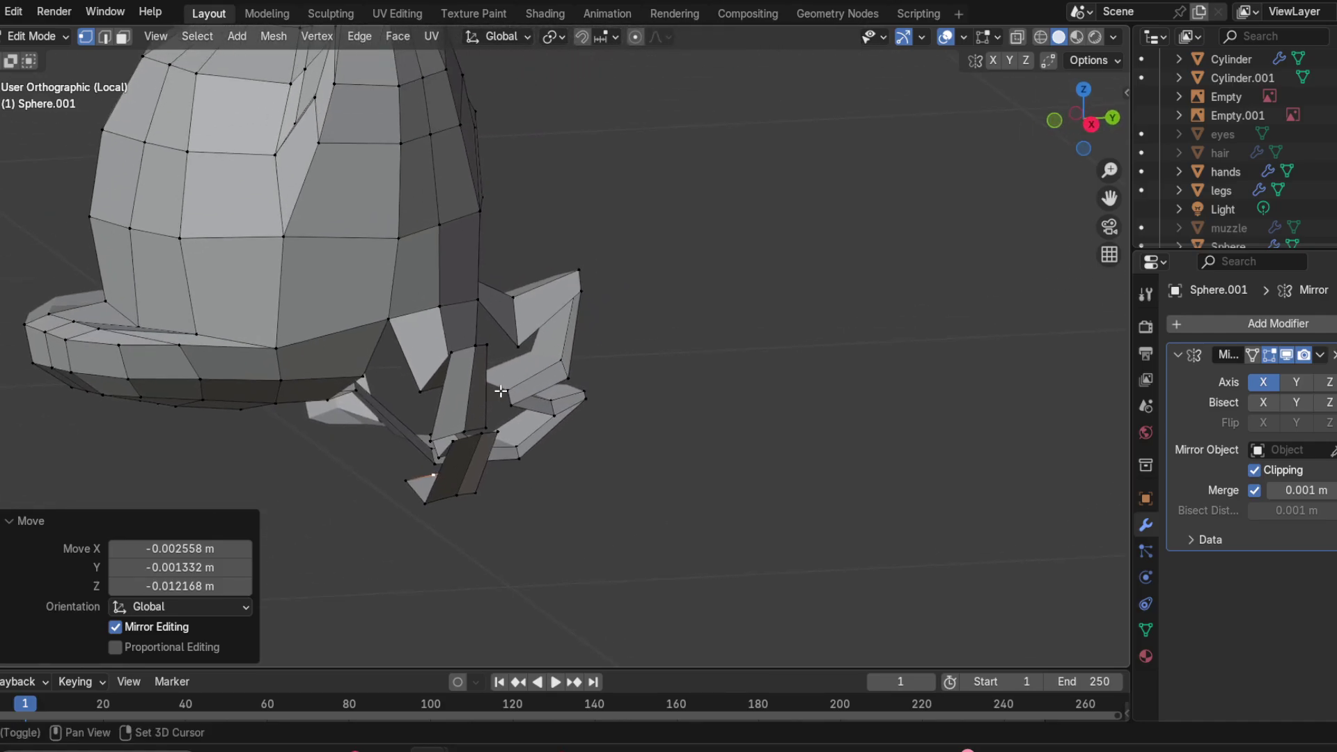
middle_drag(501, 391, 454, 362)
scroll(605, 547, up, 2)
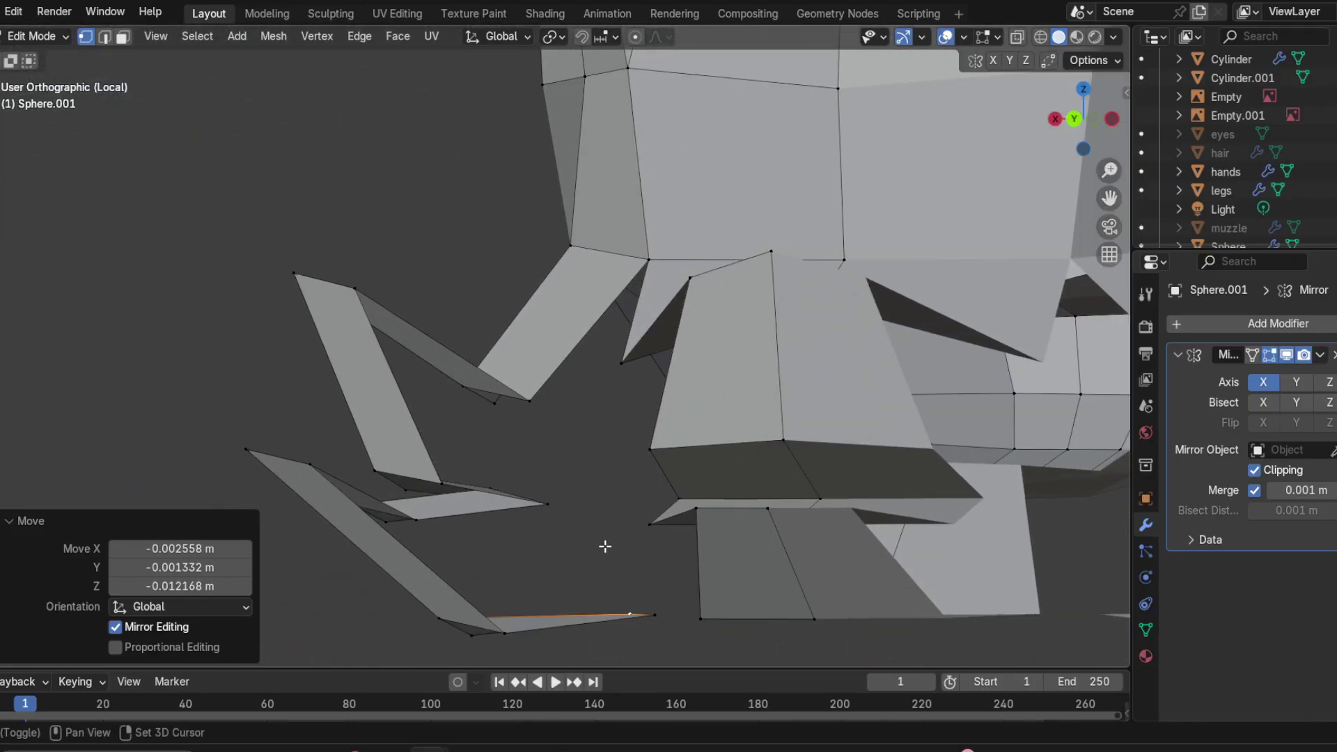
middle_drag(605, 547, 393, 300)
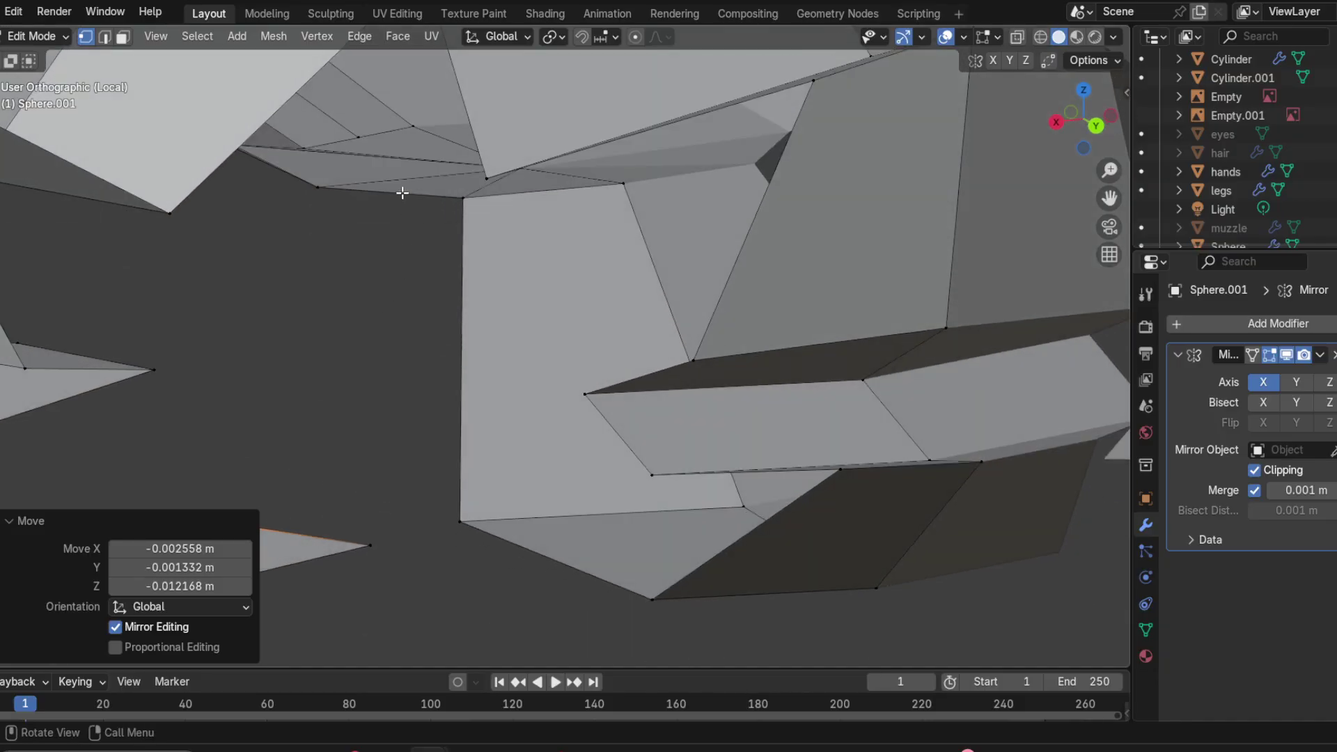
Step: Compare the lower side tuft's inner-end vertices with the corner and rim vertices of the head's underside they could join
middle_drag(403, 193, 264, 321)
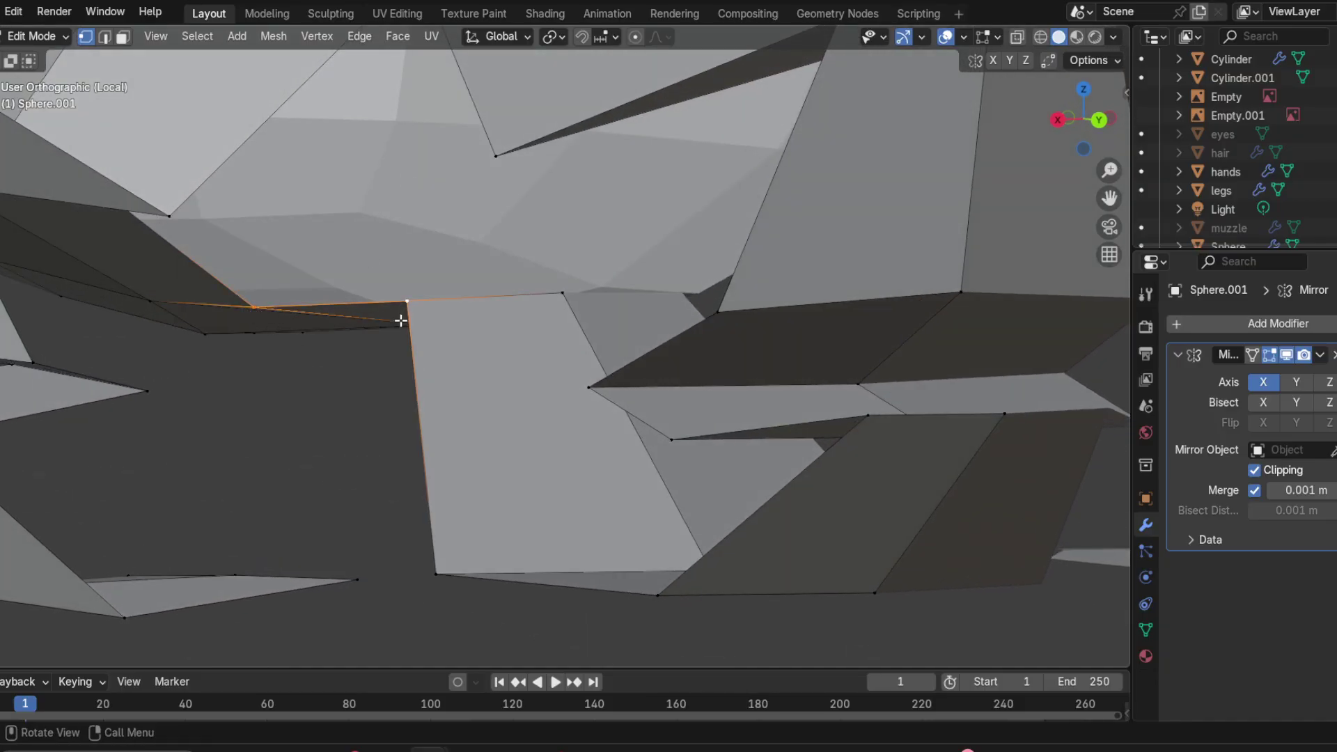
middle_drag(400, 321, 406, 348)
middle_drag(407, 447, 418, 415)
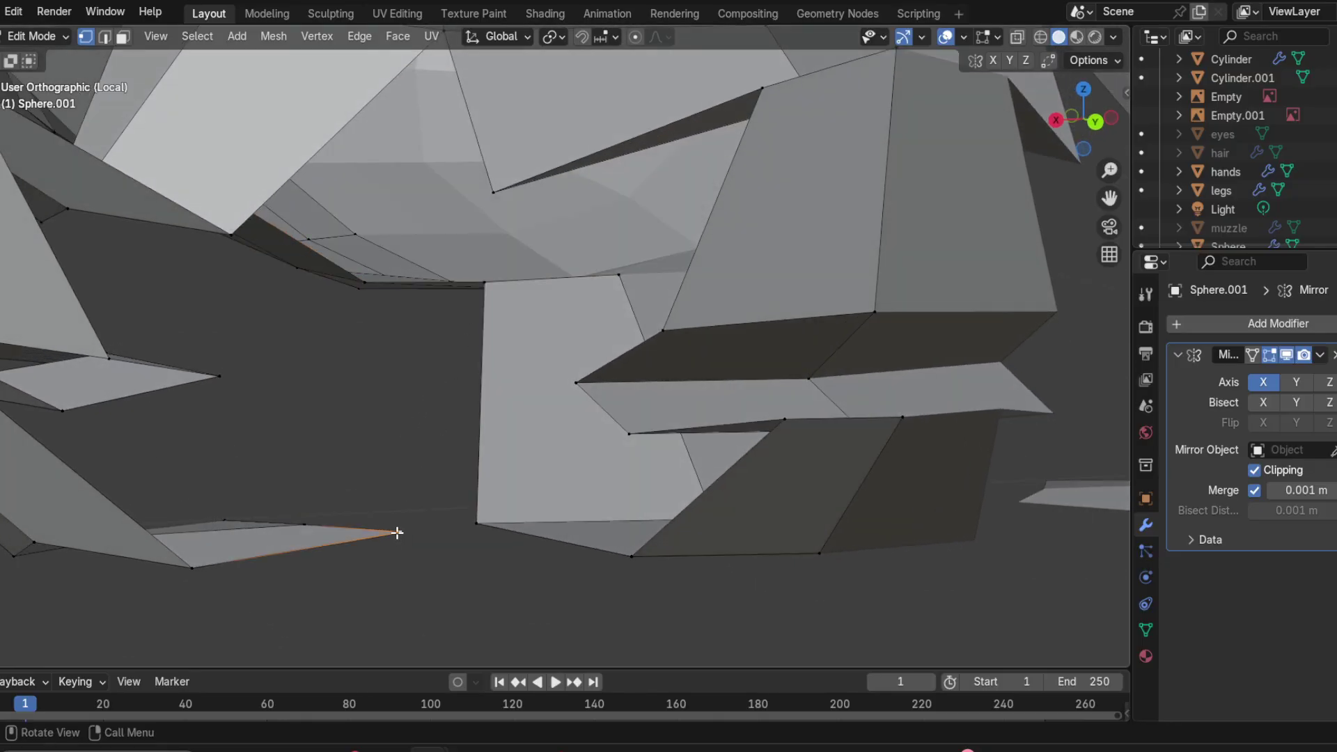
middle_drag(328, 518, 352, 504)
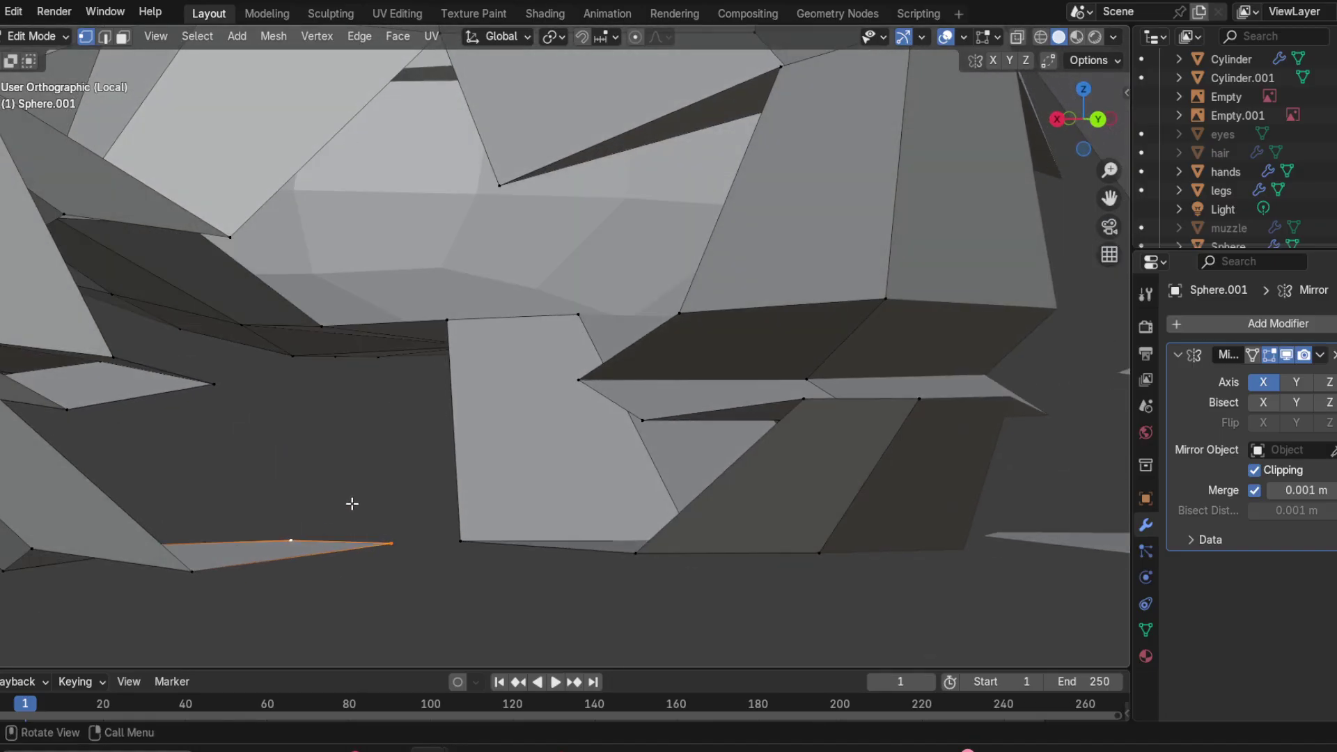
alt+click(320, 329)
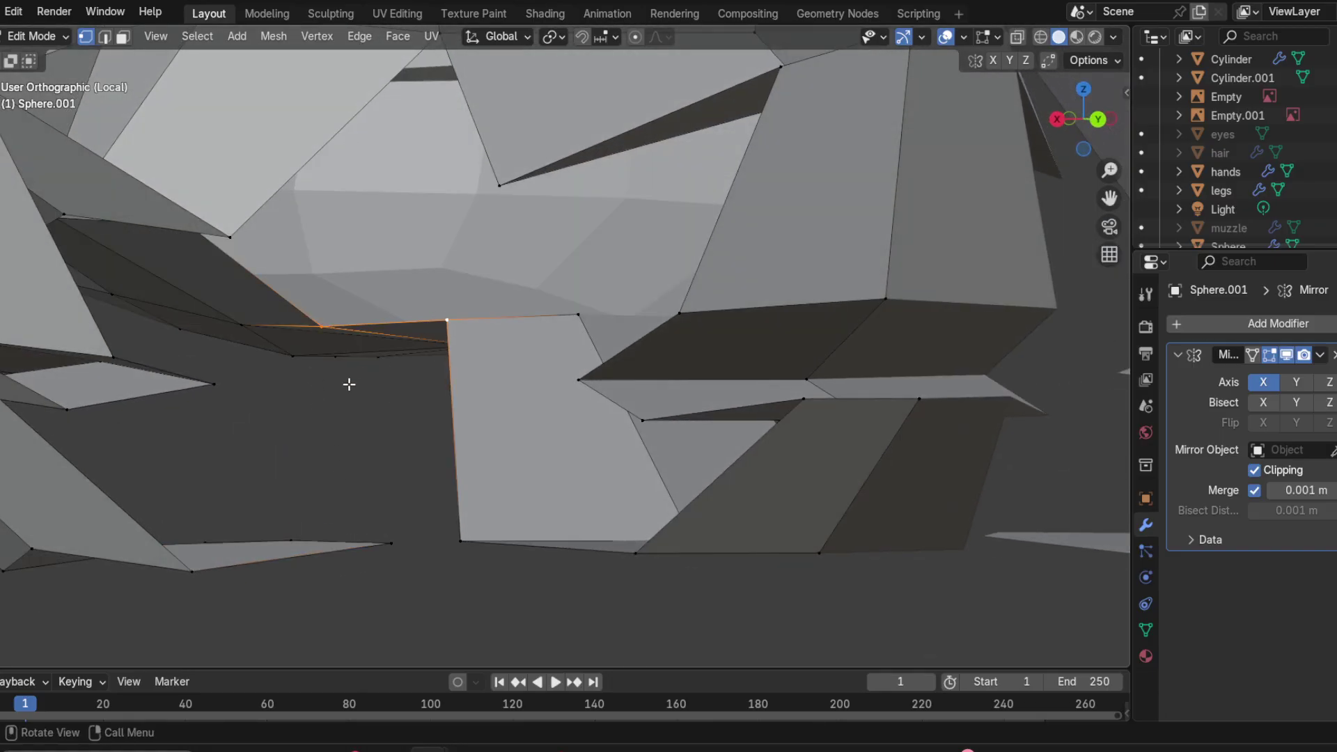
middle_drag(349, 384, 403, 469)
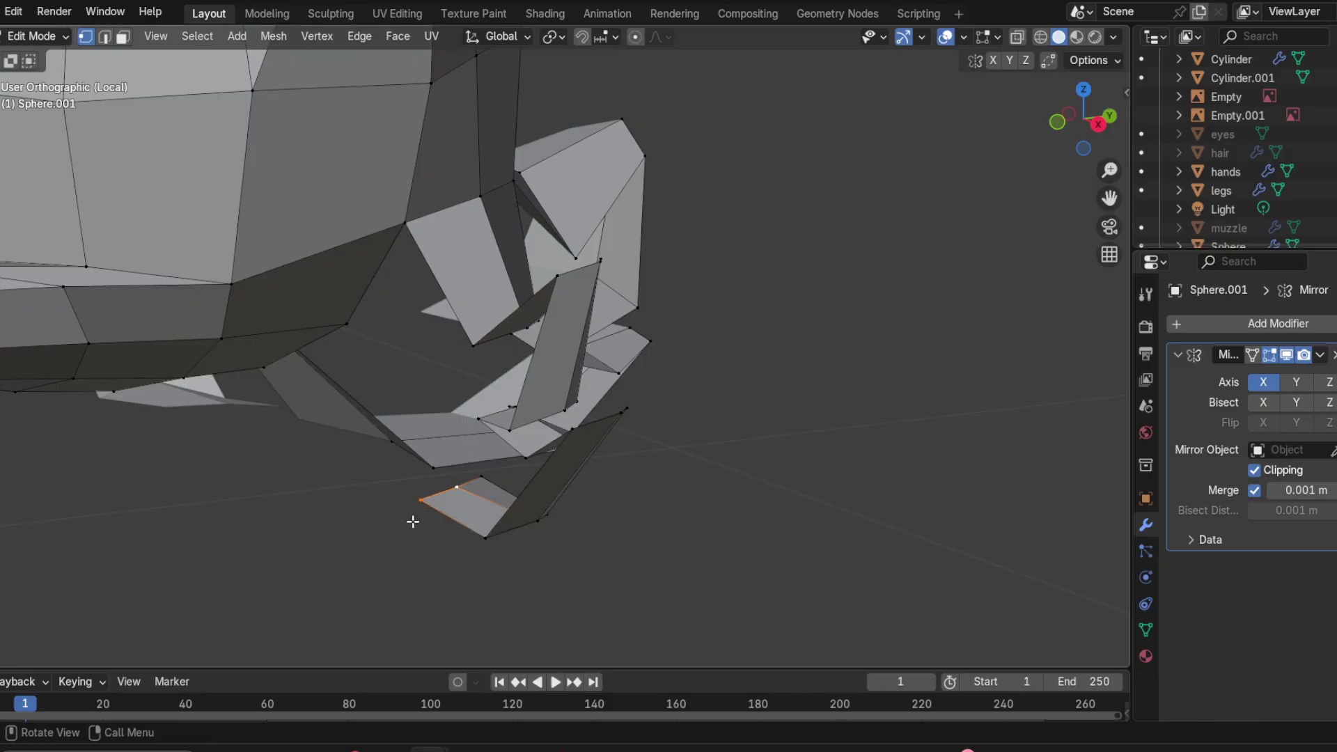
middle_drag(509, 497, 423, 386)
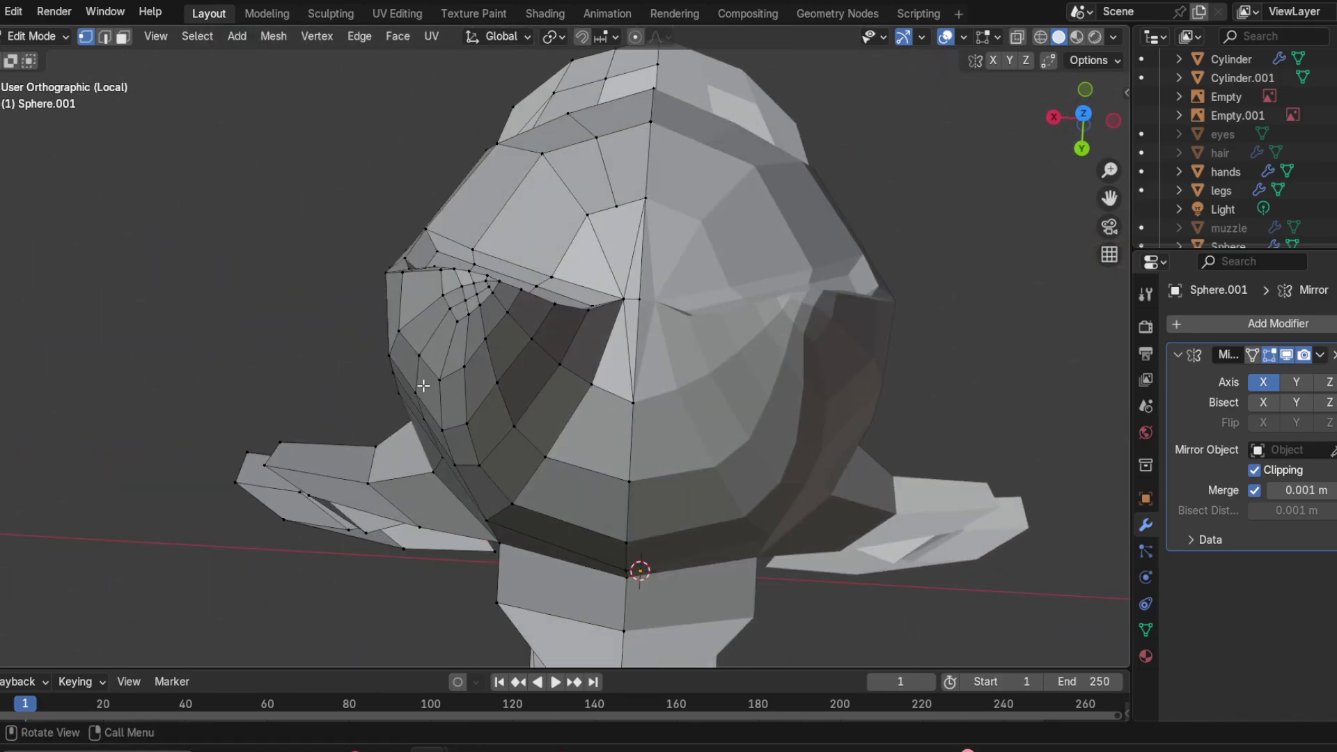
middle_drag(619, 360, 510, 537)
scroll(427, 440, up, 6)
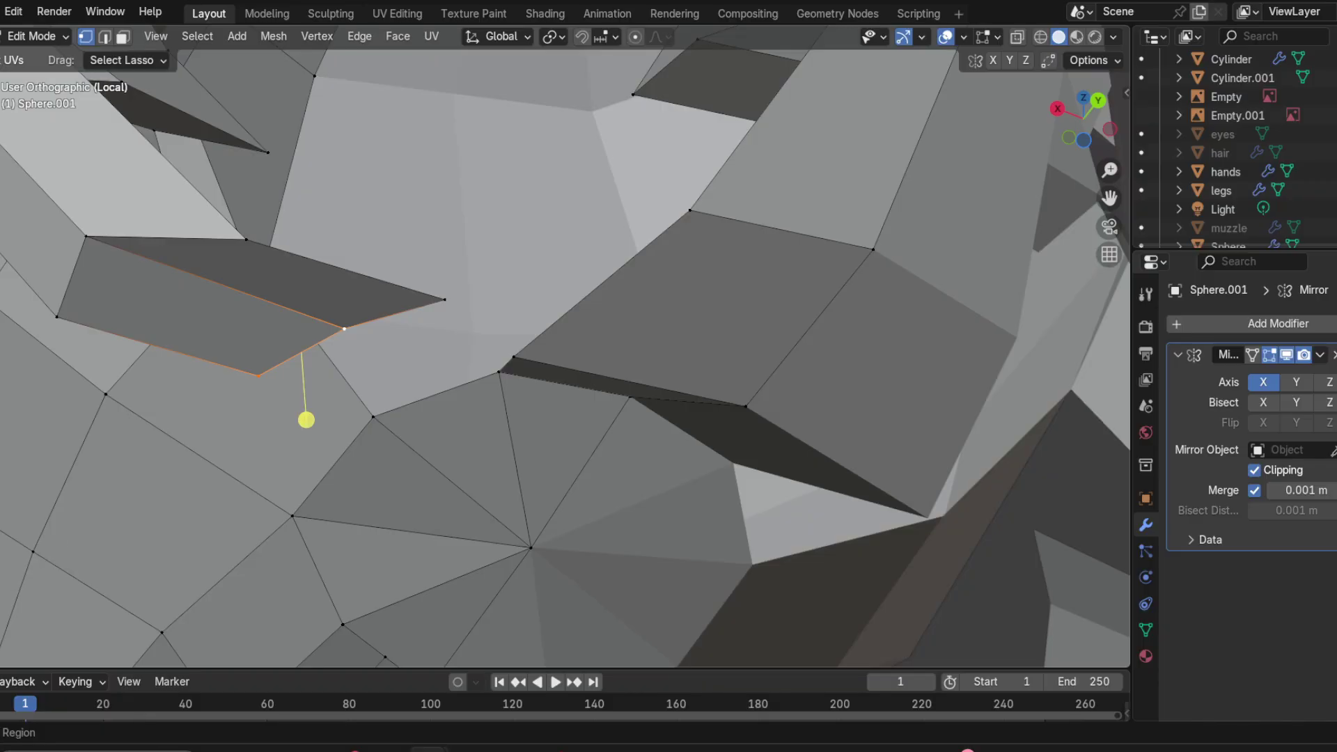
Step: Knife a new edge from the center vertex of the underside's triangle fan to the rim edge beside the back tuft
click(3, 419)
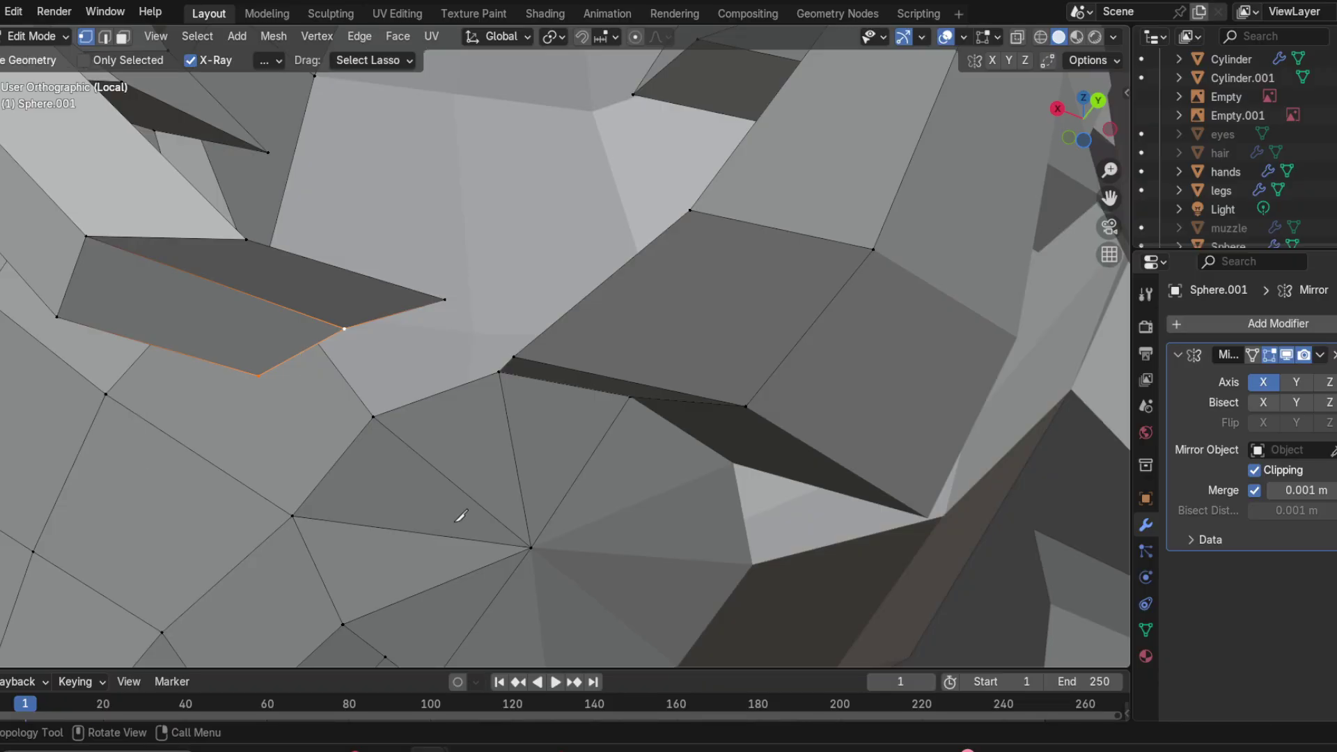
click(533, 548)
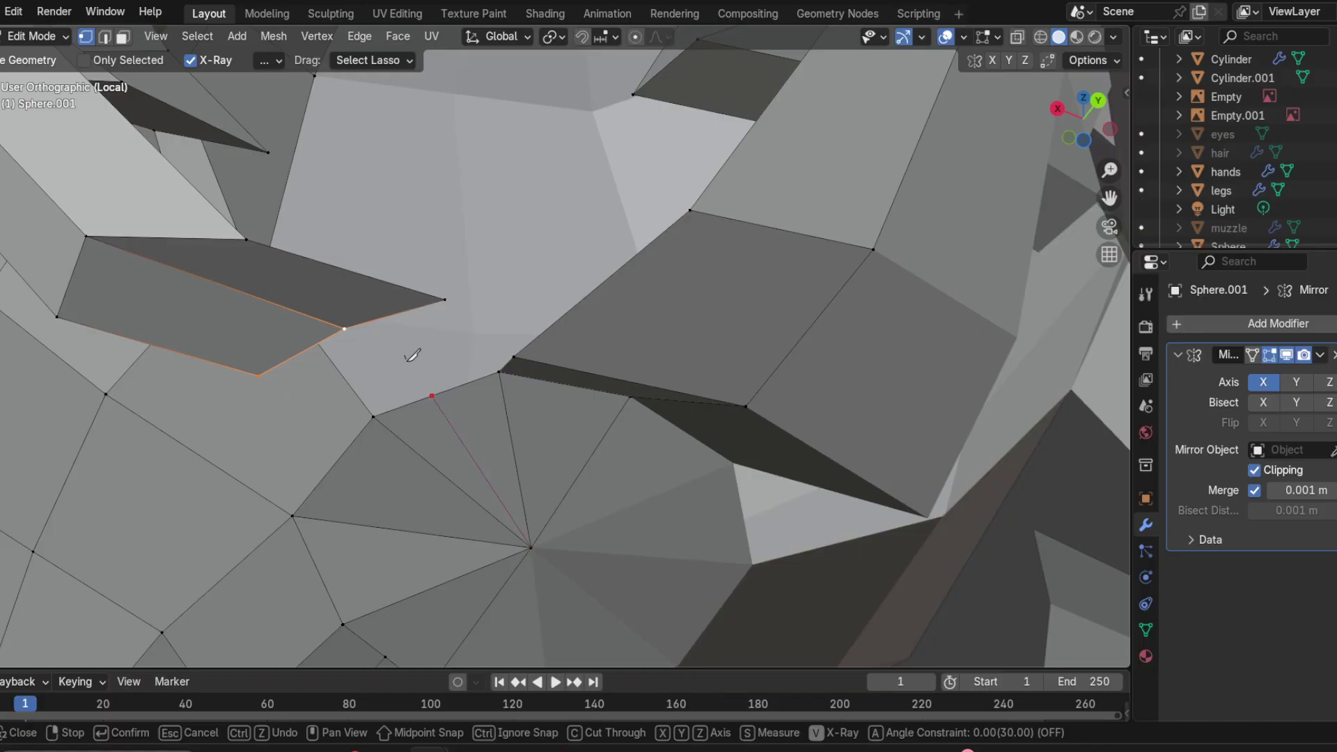
click(433, 395)
key(Return)
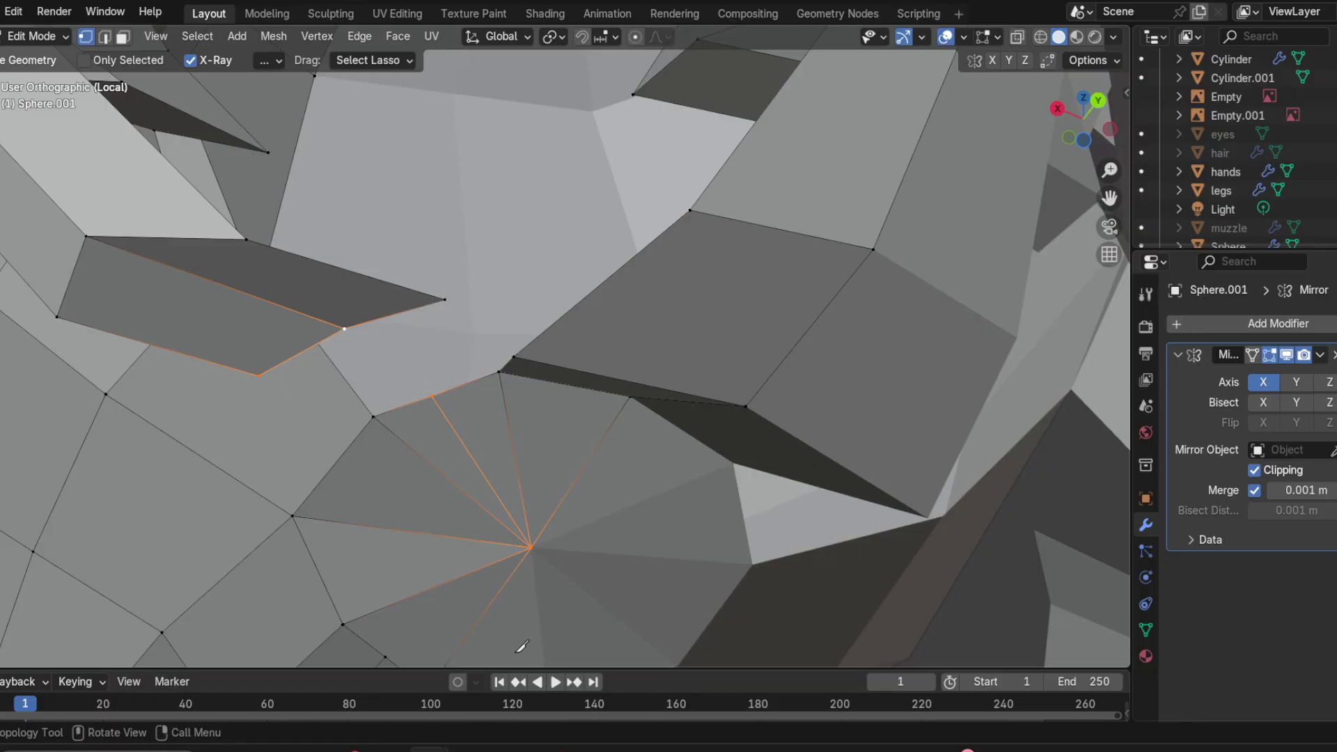
Step: Try to merge the vertices at the underside fan's center By Distance and At Center, and test-move the center vertex
key(w)
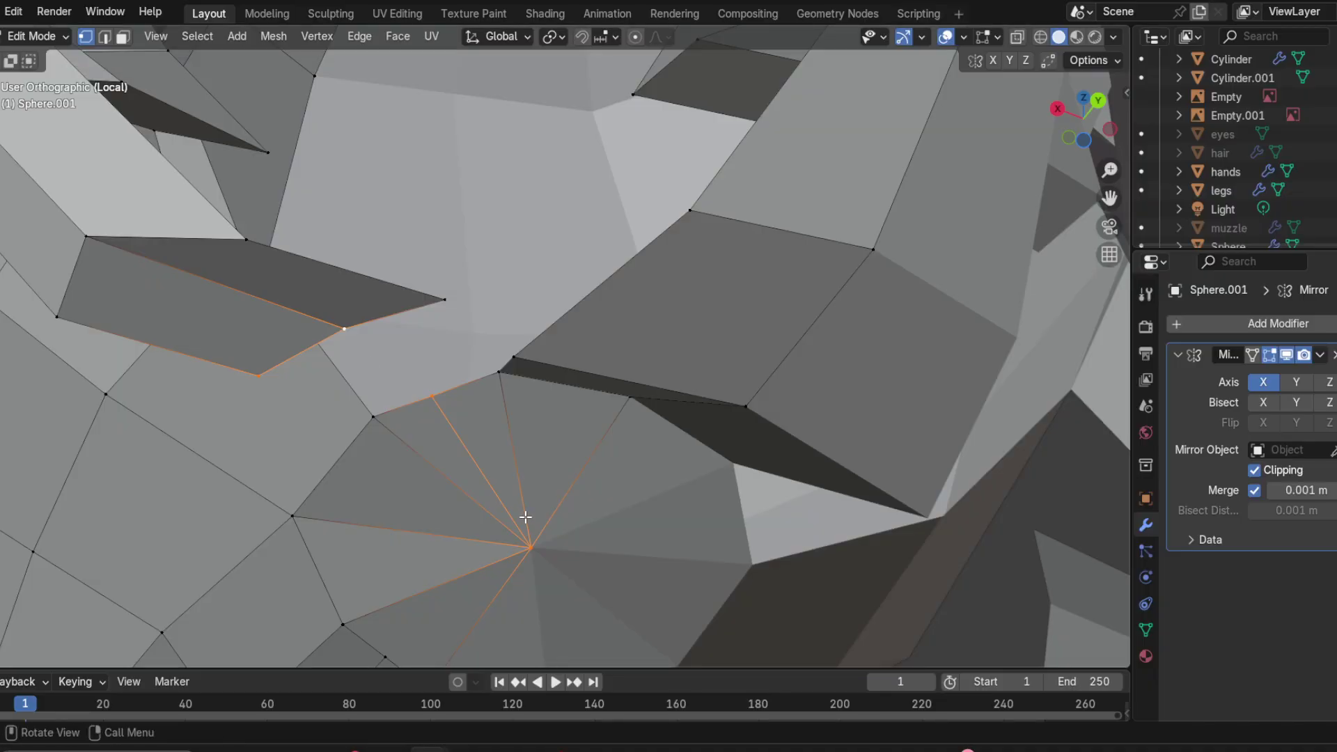
drag(516, 548, 516, 546)
scroll(516, 546, up, 1)
key(m)
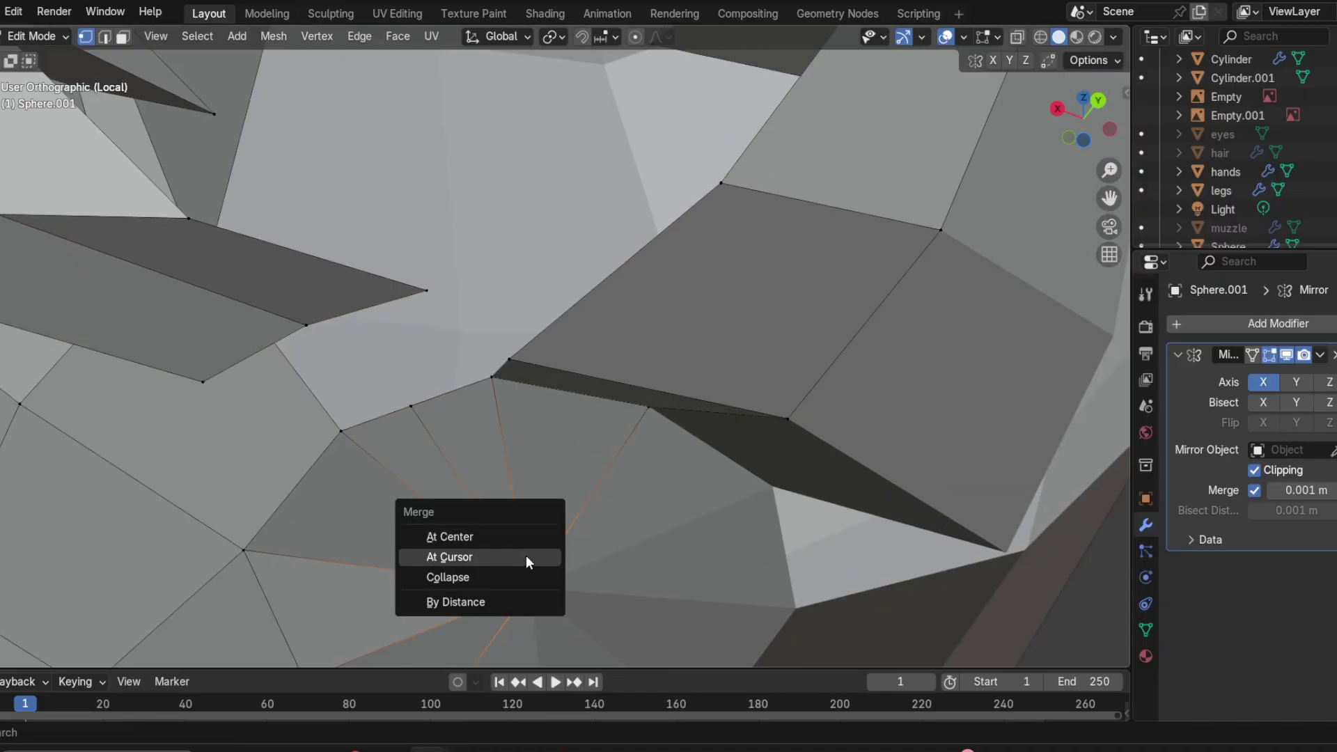
click(493, 602)
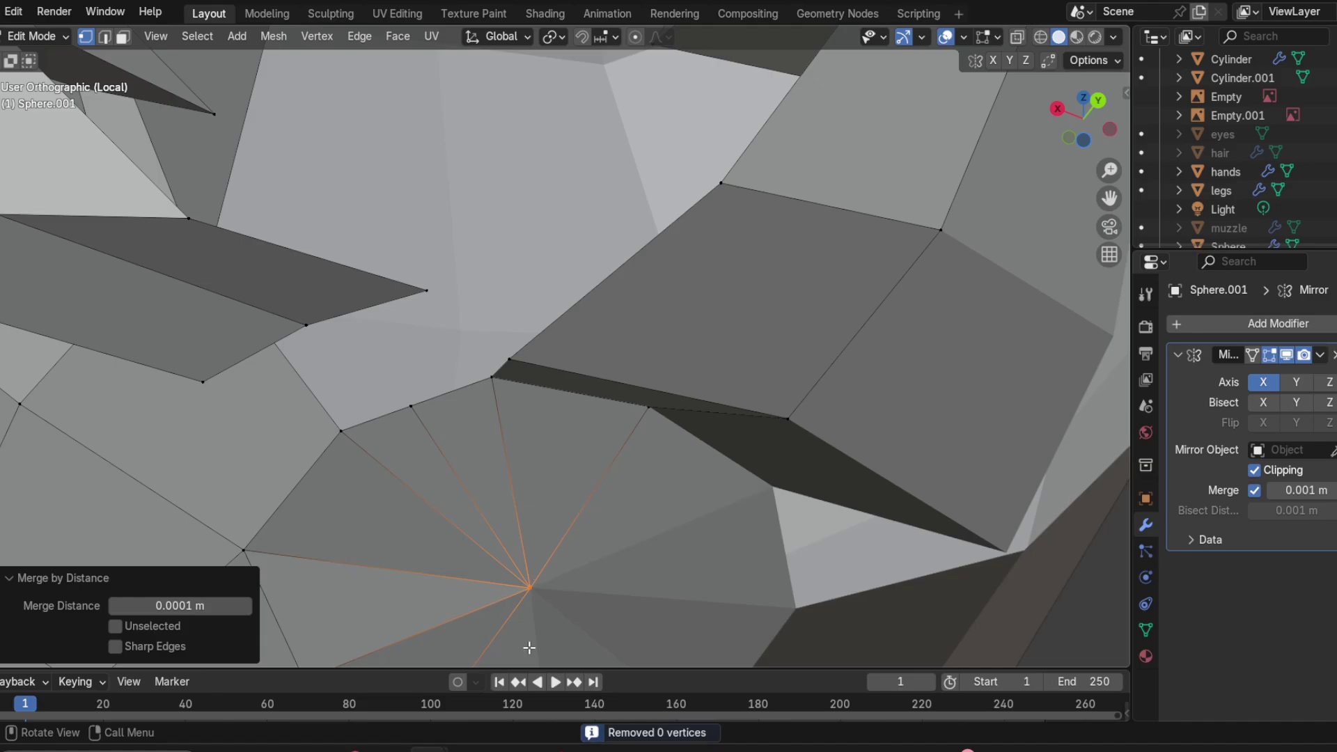
key(m)
click(499, 593)
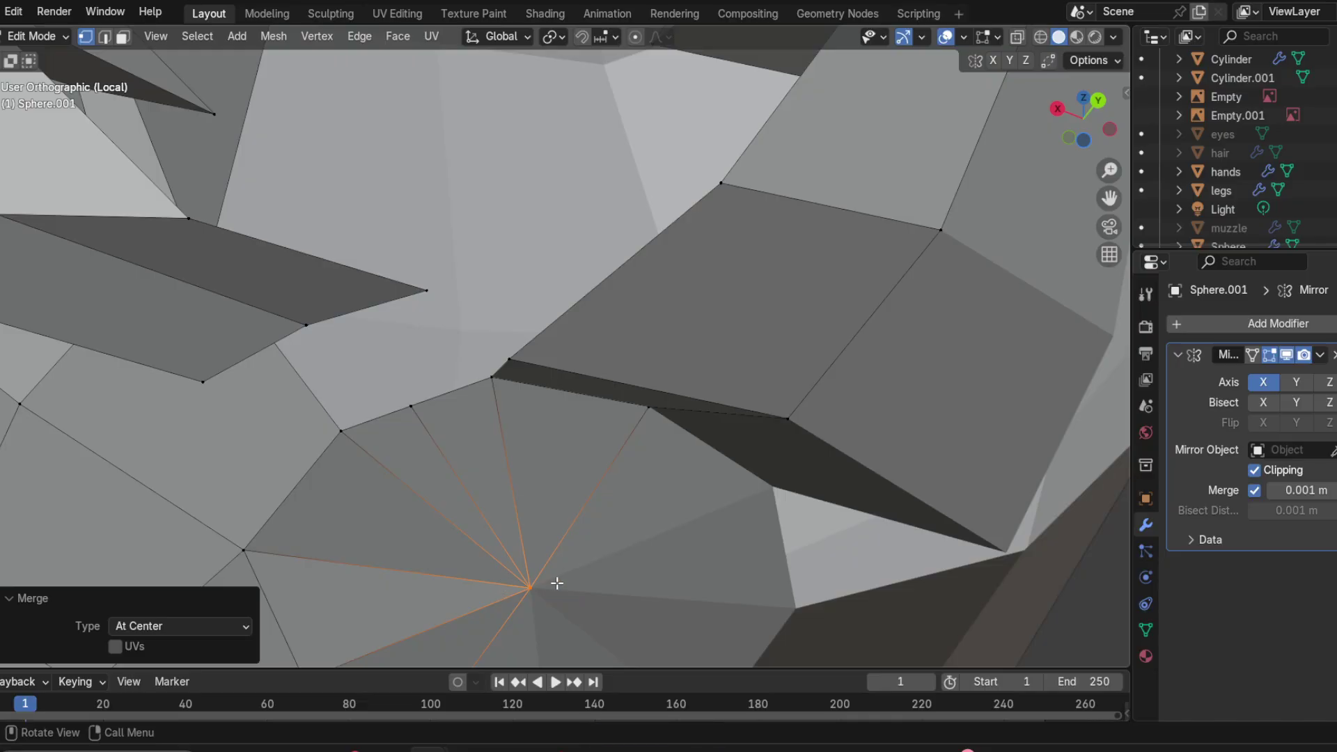
click(534, 593)
key(g)
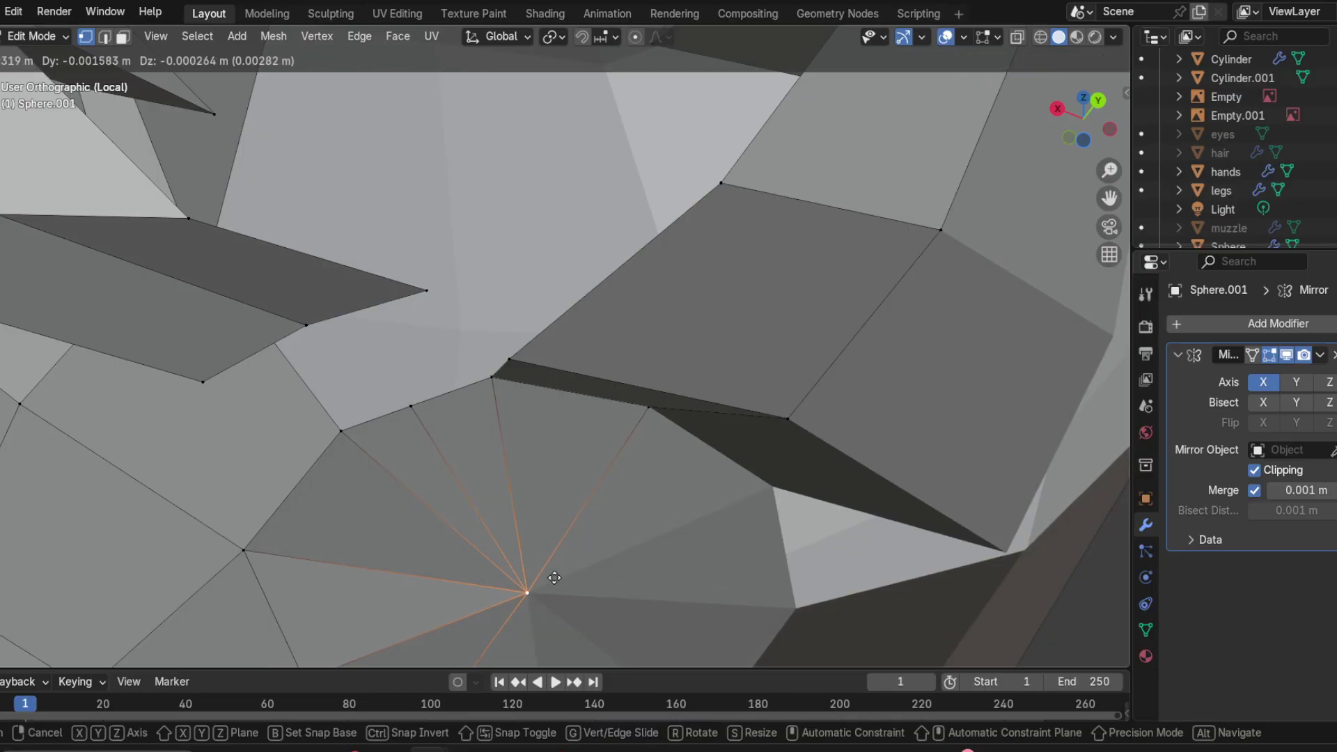
key(Escape)
Step: Undo the selection changes and merge attempts made at the underside fan's center
click(409, 409)
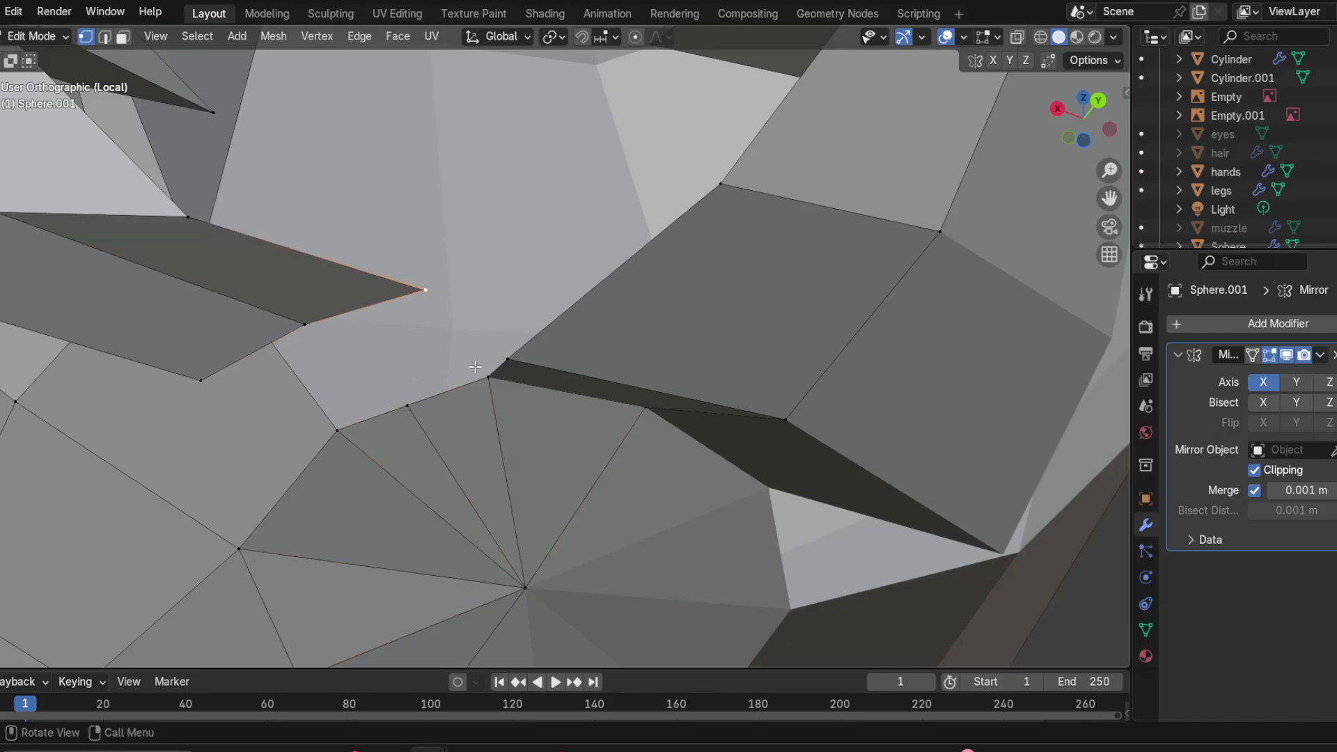
key(ctrl+z)
key(ctrl+z)
key(ctrl+z)
key(ctrl+z)
key(ctrl+z)
key(ctrl+z)
Step: Inspect the rim vertices on either side of the new cut and compare them with the side tuft's outer edge vertices
click(488, 385)
click(341, 429)
click(493, 383)
click(341, 429)
click(489, 383)
middle_drag(303, 329, 361, 386)
shift+middle_drag(268, 309, 458, 498)
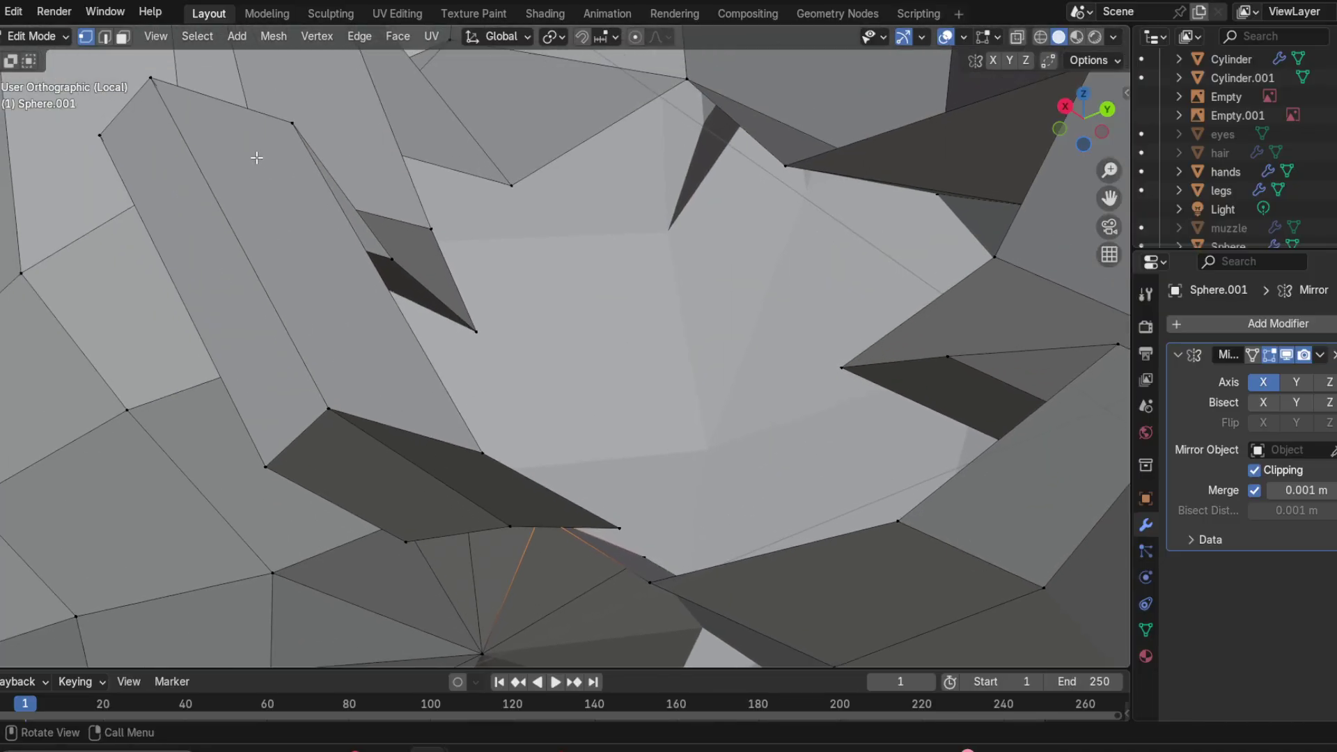
click(102, 134)
click(291, 126)
click(228, 222)
shift+middle_drag(544, 551, 432, 514)
scroll(367, 508, up, 2)
shift+middle_drag(505, 561, 499, 359)
scroll(499, 360, up, 1)
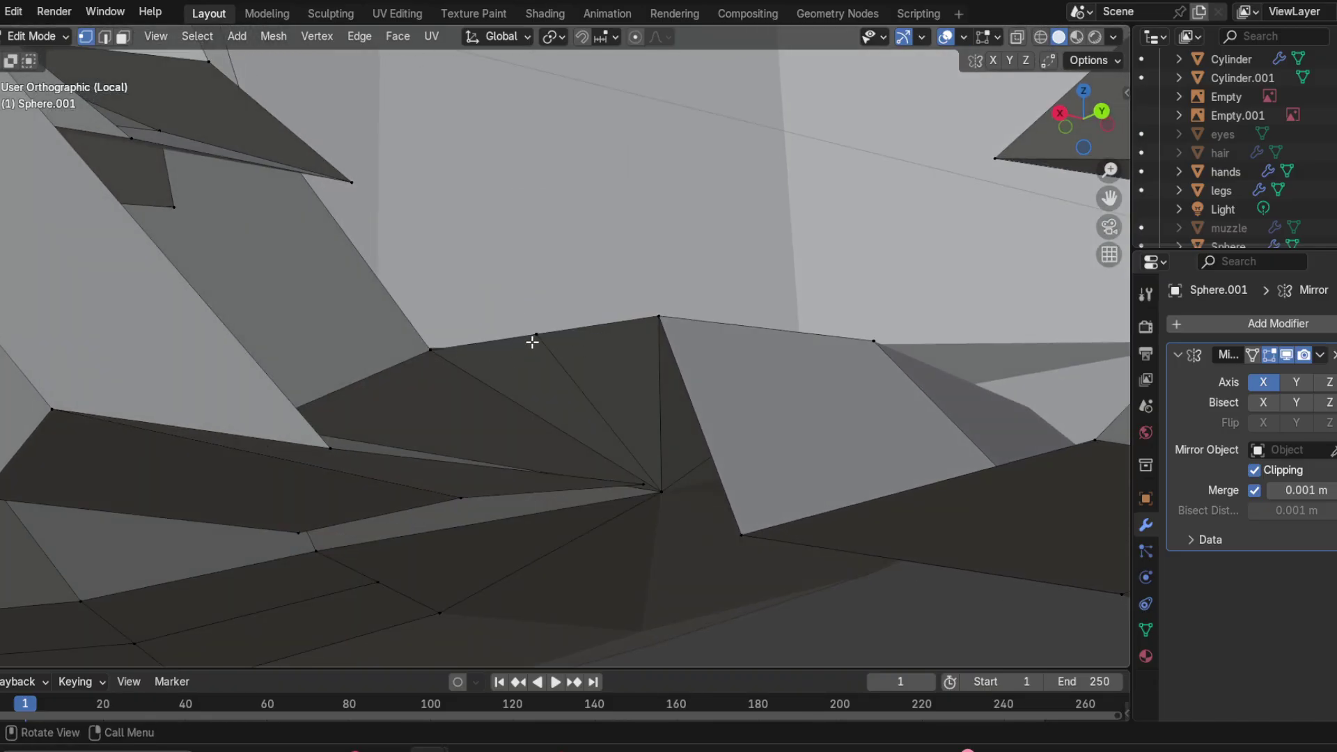
Step: Check how the new cut's rim vertex connects to the vertices at the fan's center, and clear the selection
click(653, 487)
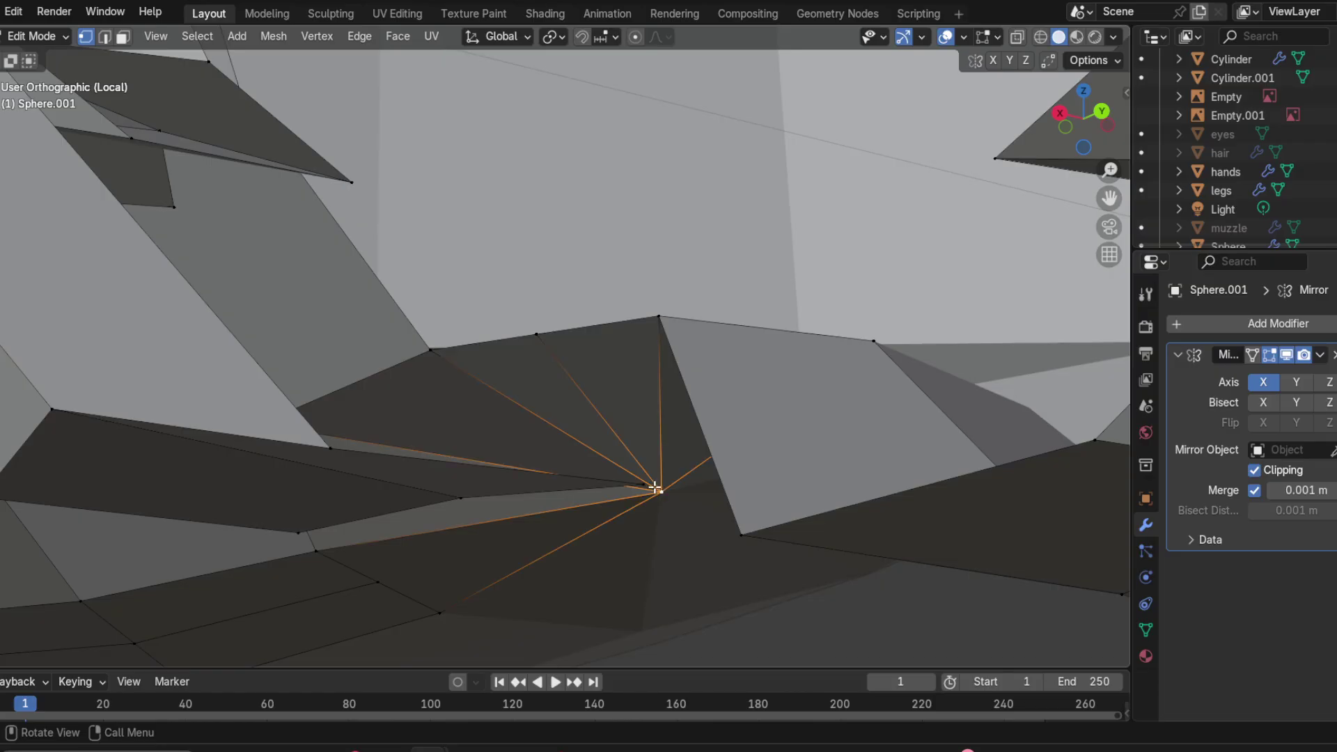
click(546, 344)
click(662, 500)
click(548, 341)
click(658, 487)
click(556, 343)
click(663, 493)
click(569, 360)
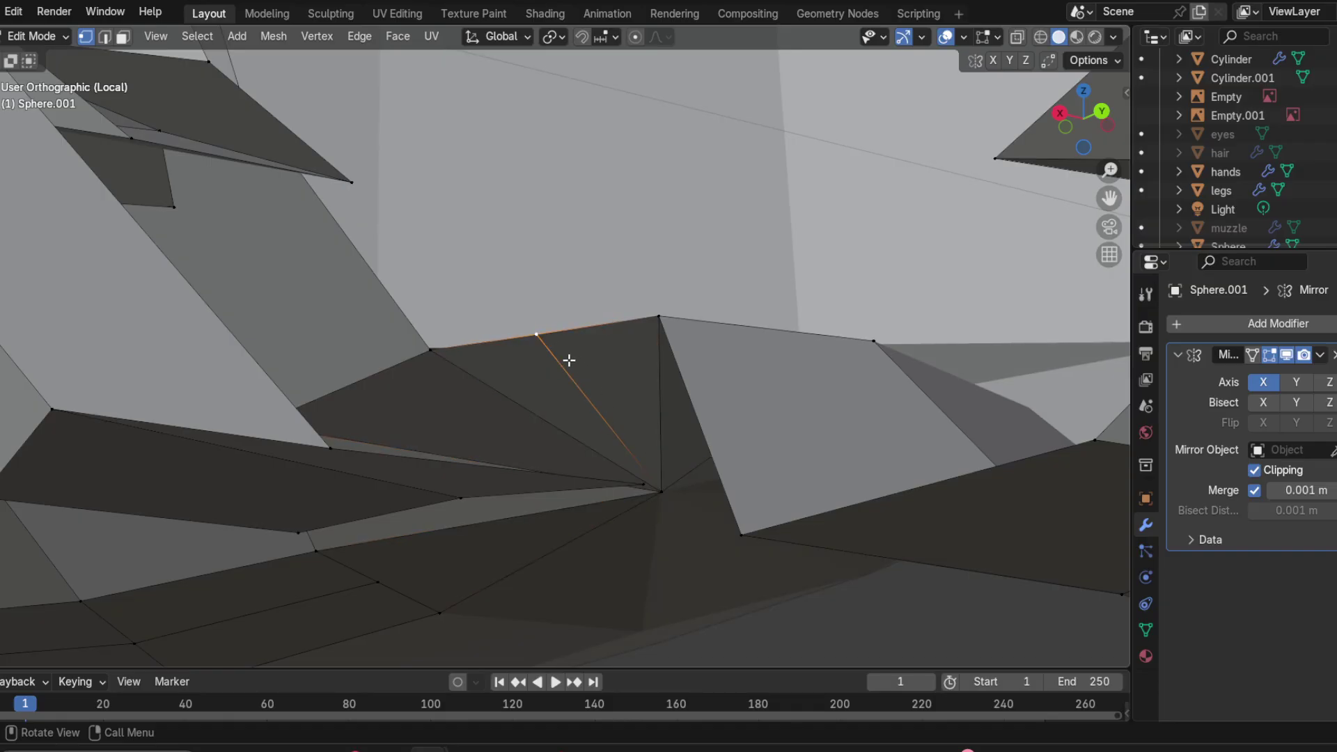
click(659, 496)
click(552, 364)
middle_drag(612, 469, 546, 460)
key(alt+a)
middle_drag(562, 391, 538, 399)
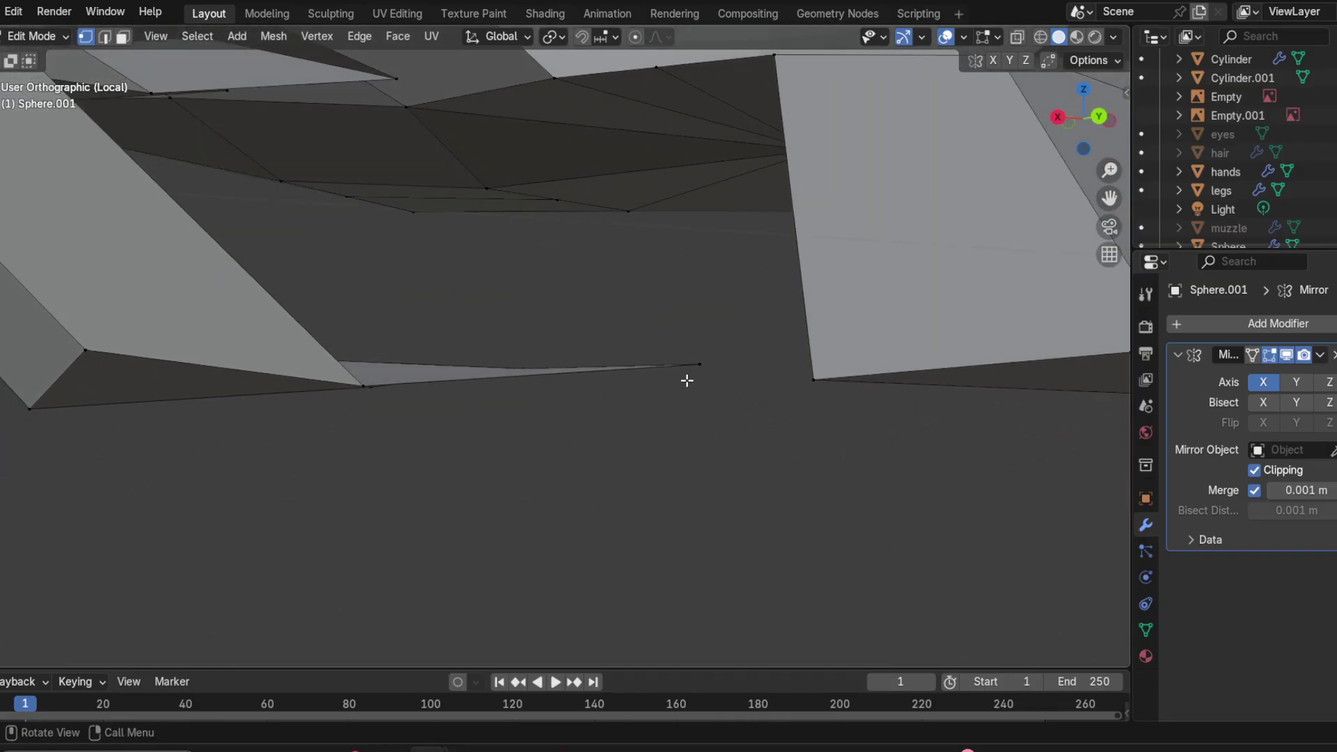
Step: Extrude the two selected inner edges at the hair tuft's lower end about 0.035 m upward toward the head's underside rim
click(687, 380)
middle_drag(686, 378, 678, 390)
middle_drag(594, 289, 586, 296)
scroll(576, 257, down, 2)
shift+middle_drag(561, 182, 569, 425)
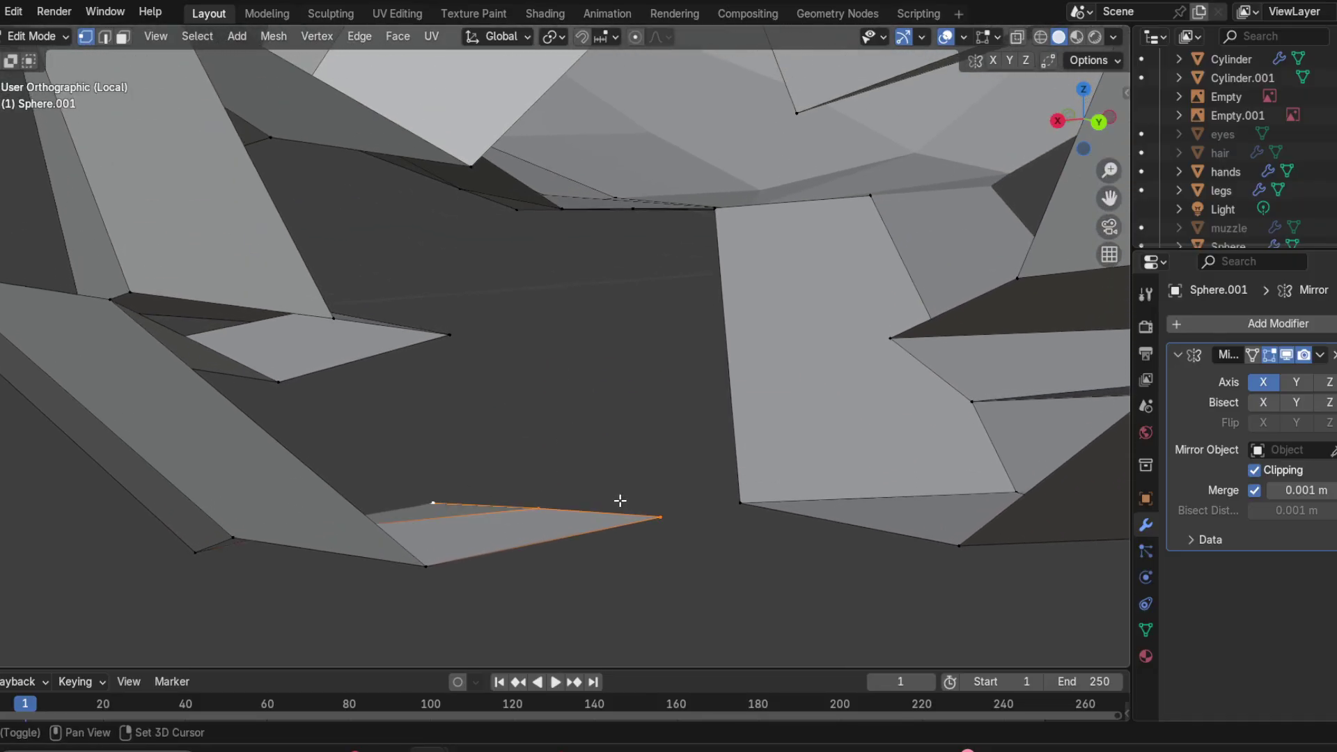
middle_drag(618, 498, 585, 529)
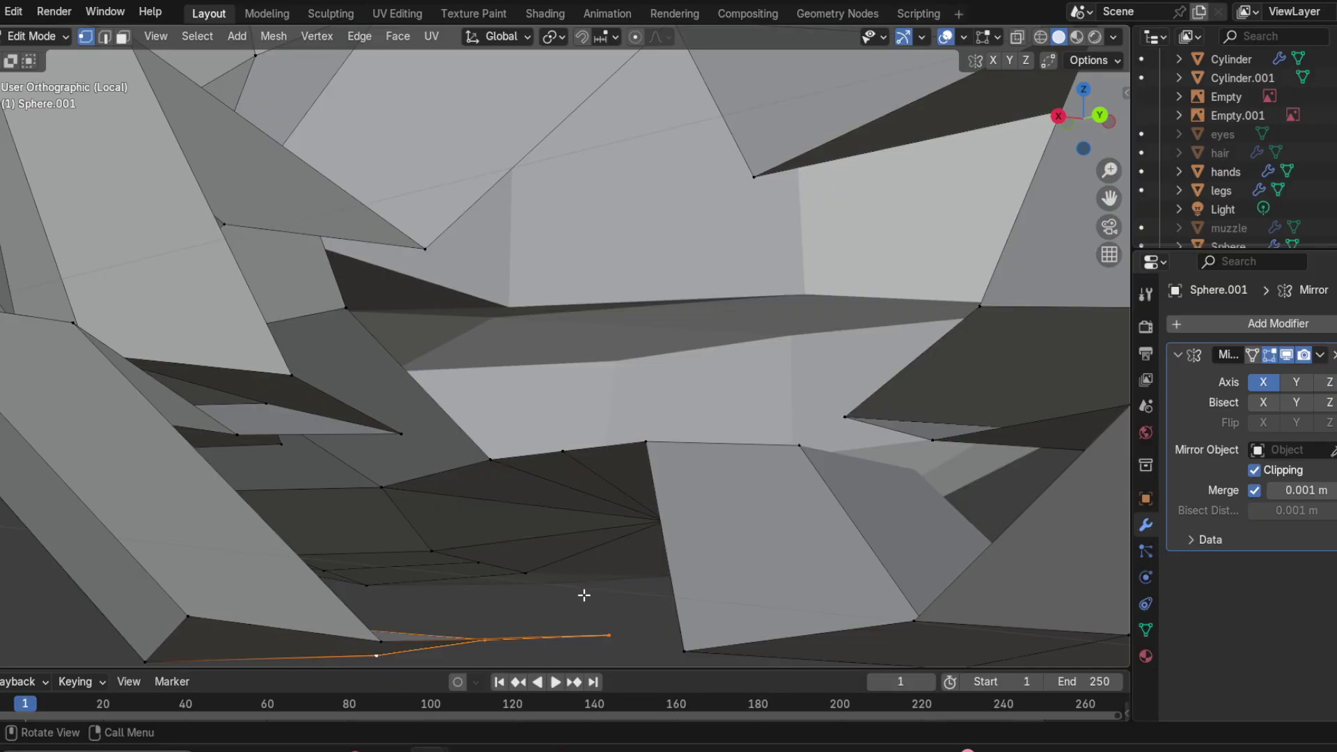
key(e)
click(619, 453)
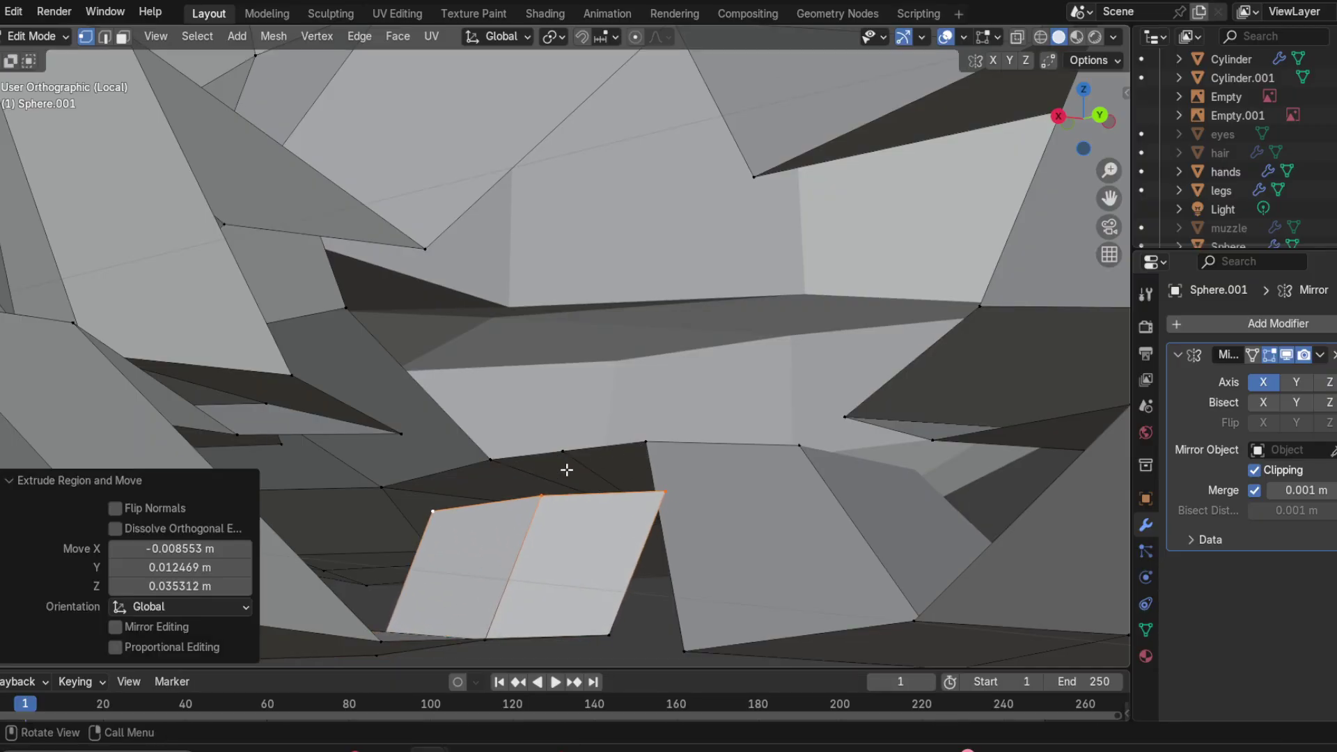
Step: Merge the extruded strip's middle top vertex At Last into the middle vertex of the underside rim
scroll(567, 470, up, 2)
shift+middle_drag(577, 528, 567, 462)
click(529, 487)
shift+click(560, 440)
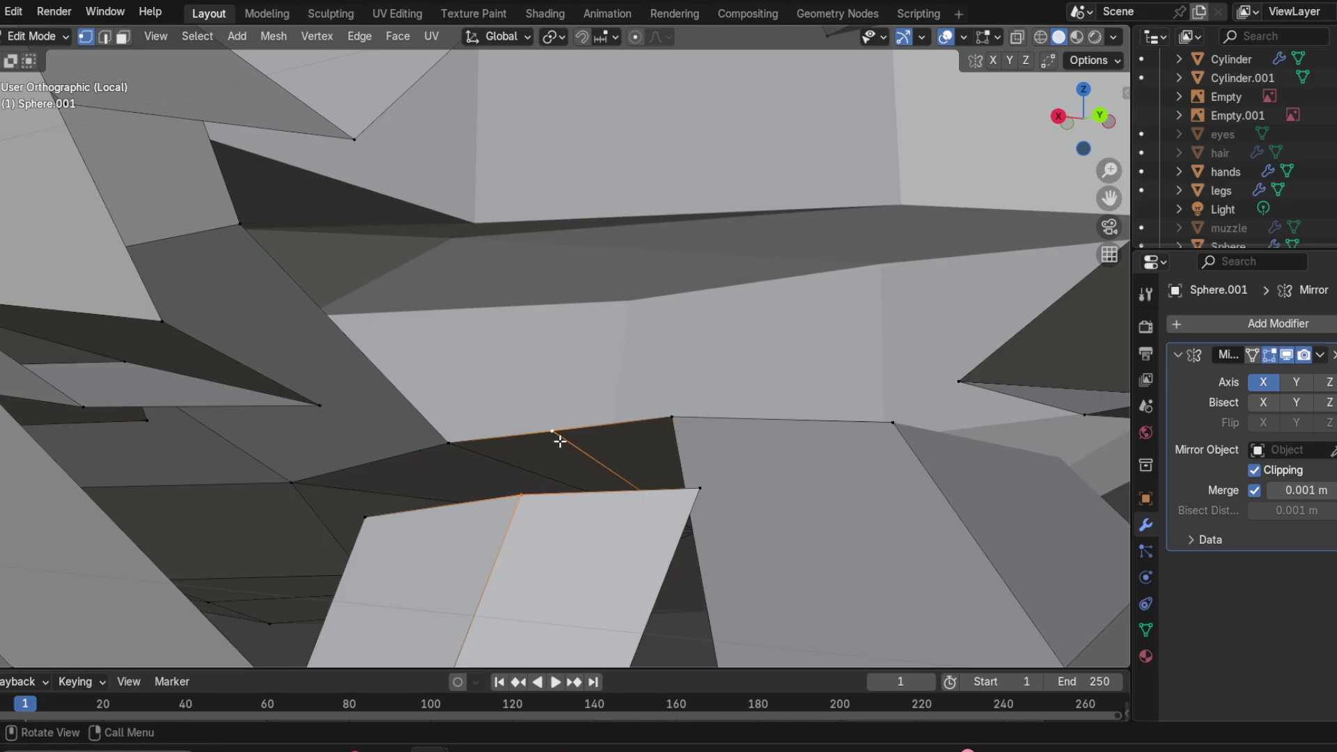
key(m)
click(508, 515)
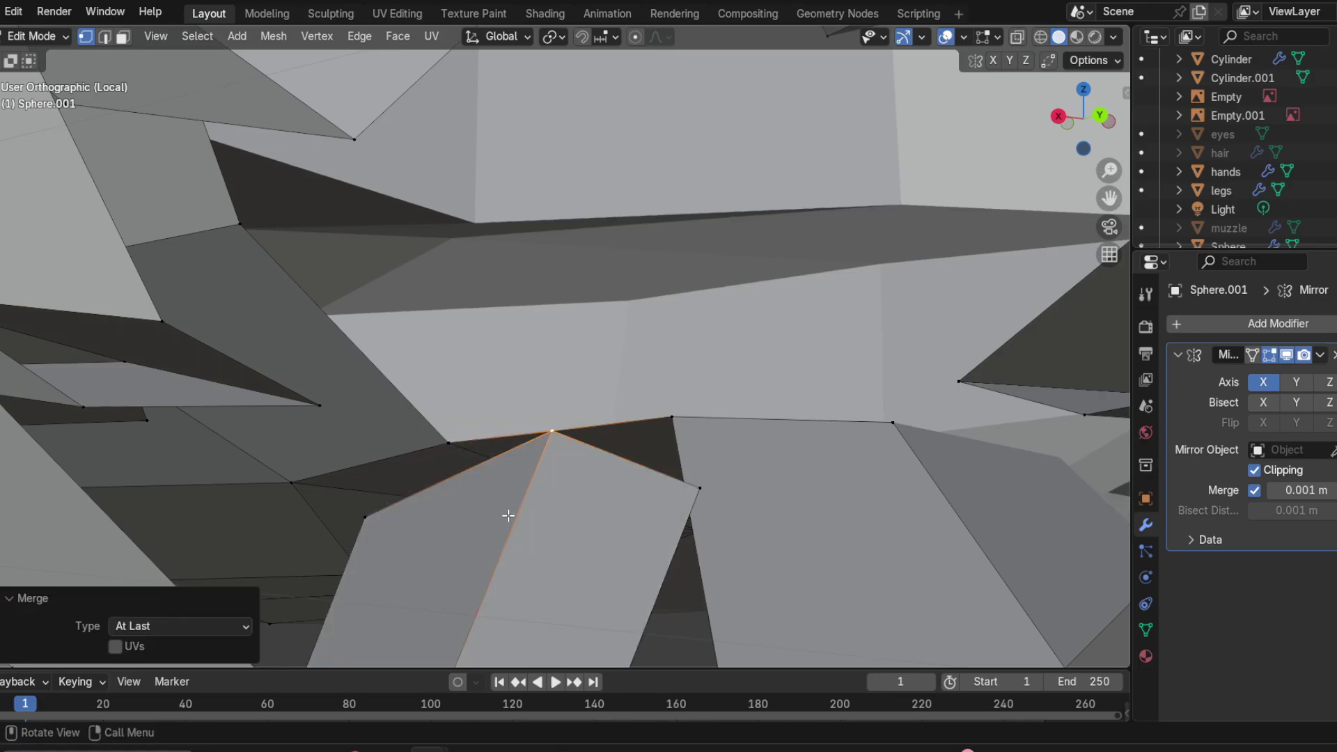
Step: Merge the strip's top corner beside the neighboring tuft At Last into that tuft's upper rim vertex
click(698, 489)
shift+click(670, 420)
key(m)
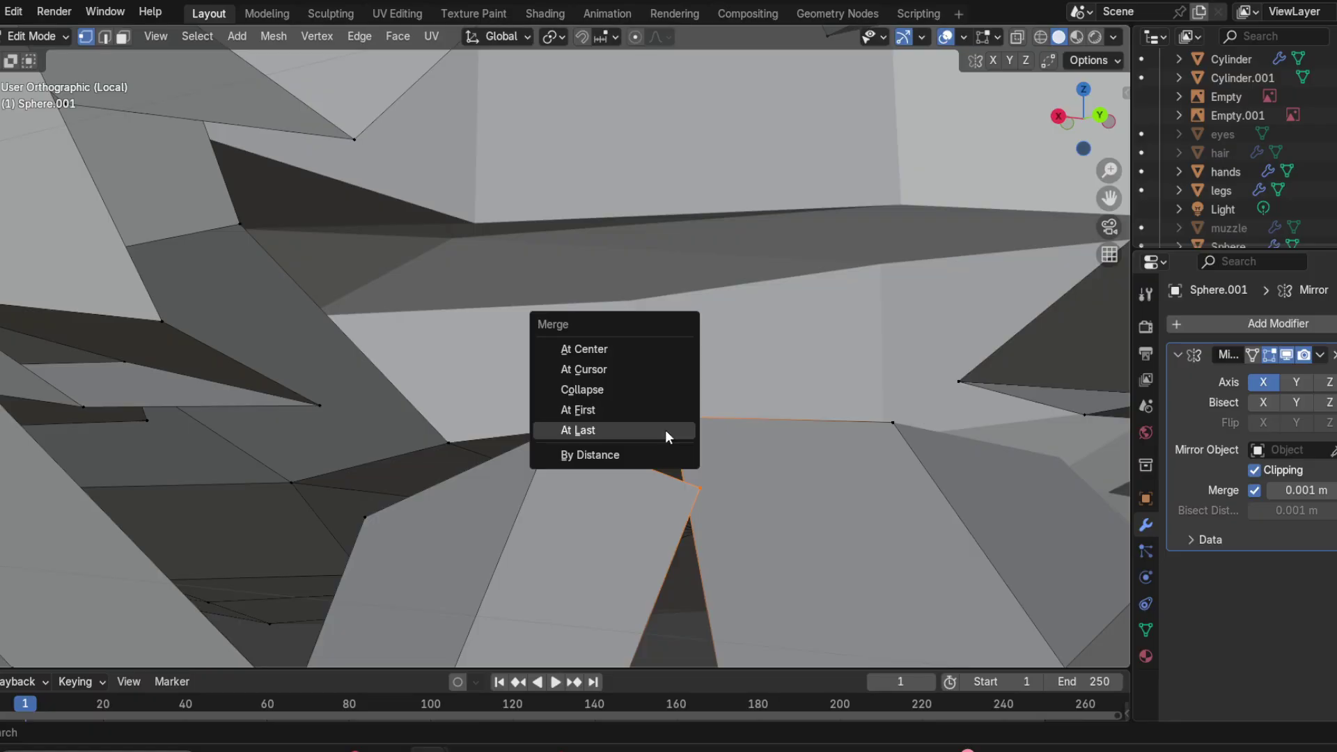
click(663, 434)
Step: Merge the strip's remaining free top corner into the nearby rim vertex at the side tuft
click(365, 518)
shift+click(449, 442)
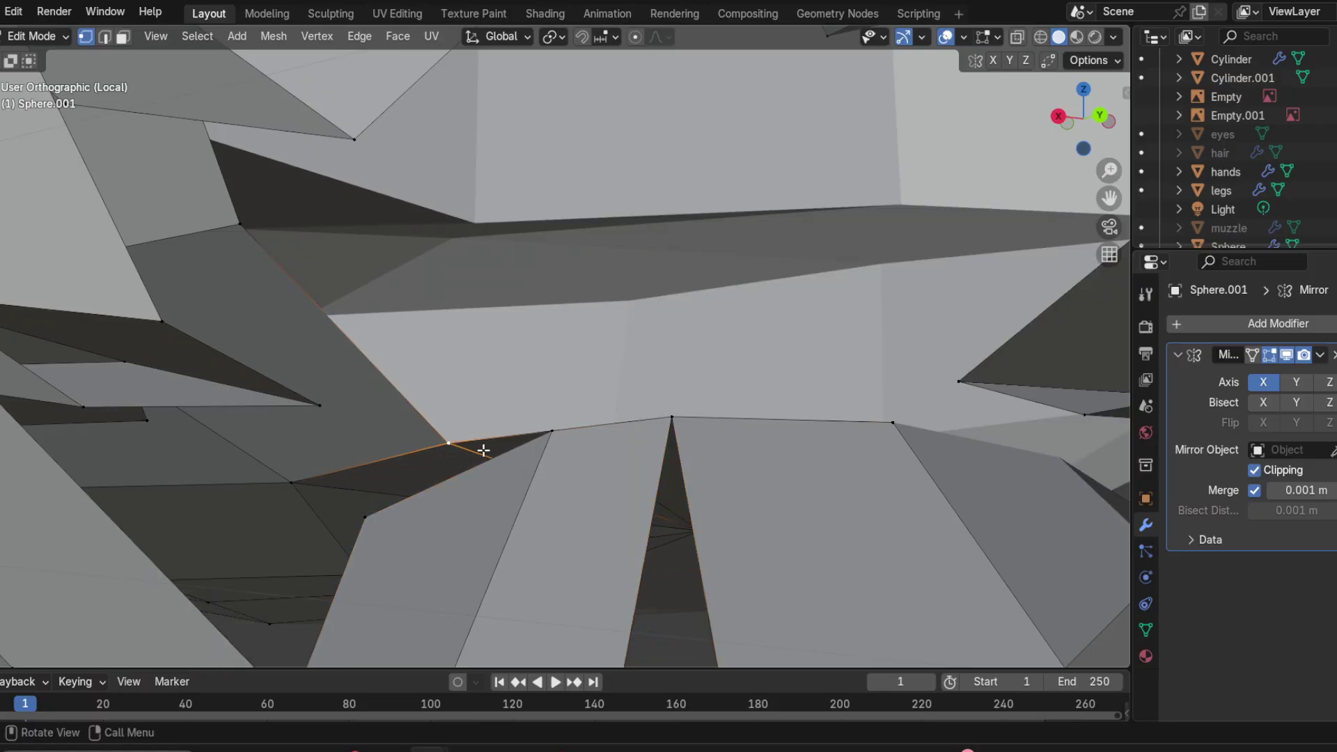
Step: Merge the overlapping vertices at the inner upper end of the lower strip into the neighbouring corner vertex using At Last
key(m)
click(461, 460)
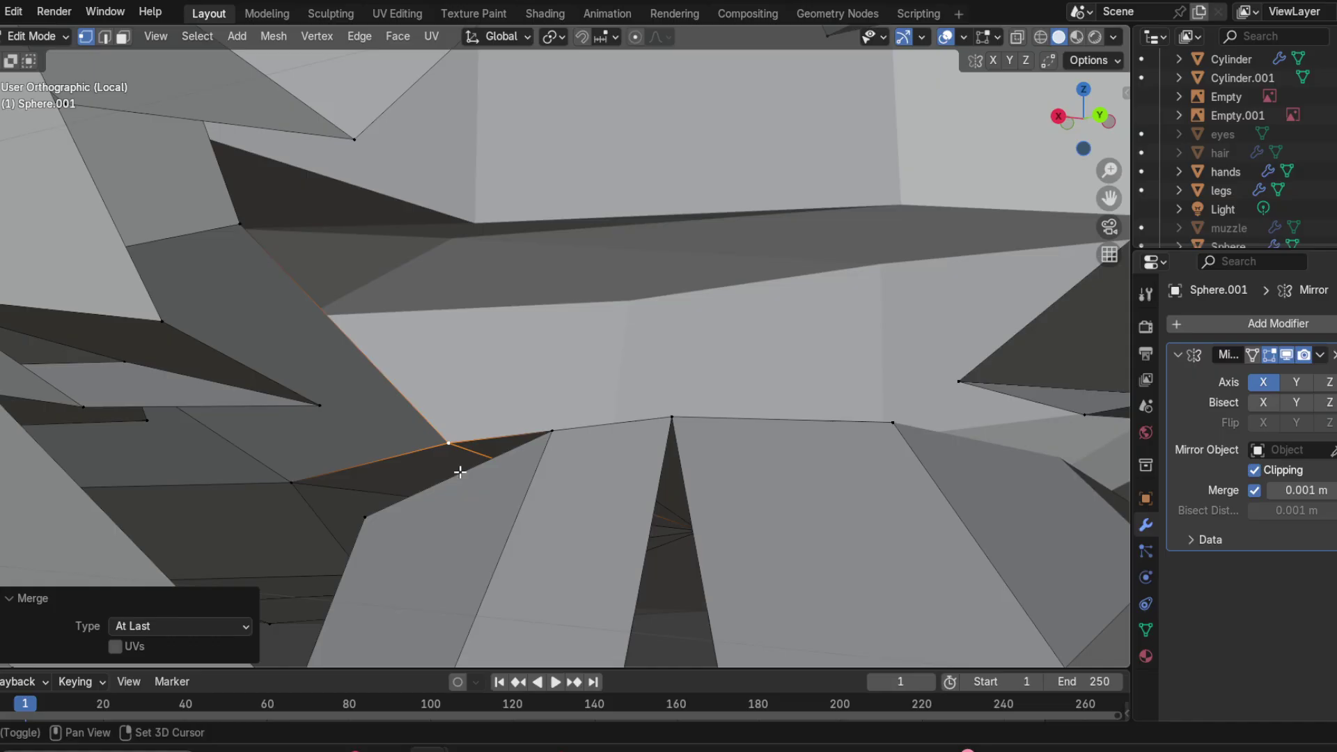
click(365, 517)
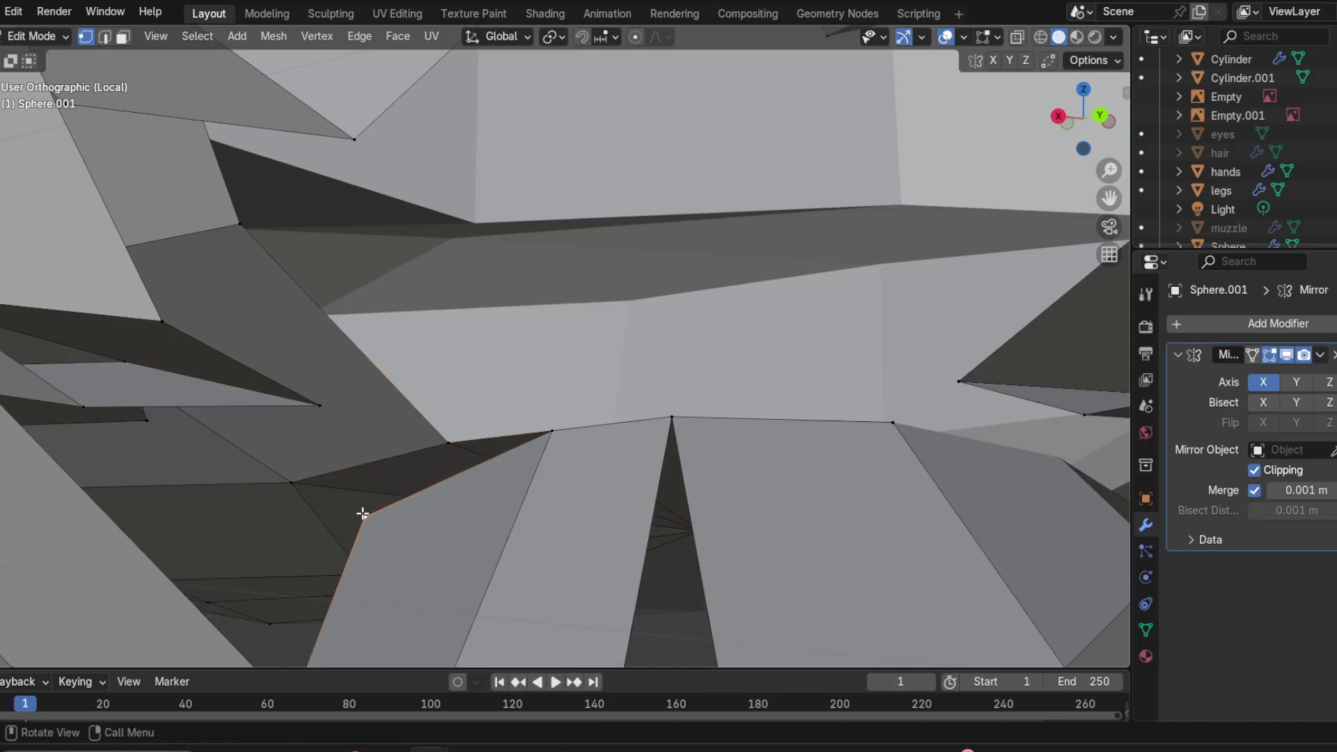
shift+click(450, 443)
key(m)
click(463, 440)
Step: Move the lower inner corner vertex of the central strip by about -0.0035 m X, 0.003 m Y and -0.0034 m Z
middle_drag(463, 440, 583, 502)
click(633, 429)
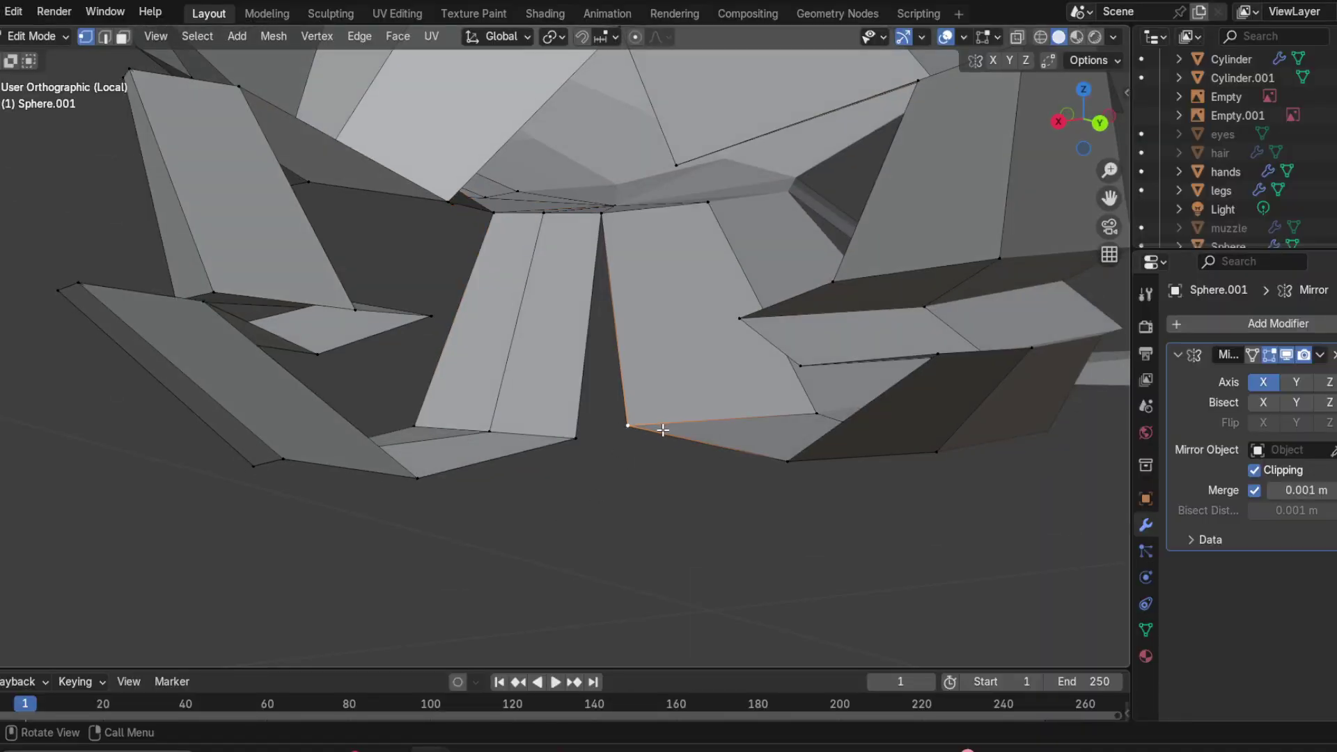
key(g)
click(682, 456)
Step: Try to fill a triangular face in the gap of the upper zigzag strip, and undo it
middle_drag(684, 456, 782, 417)
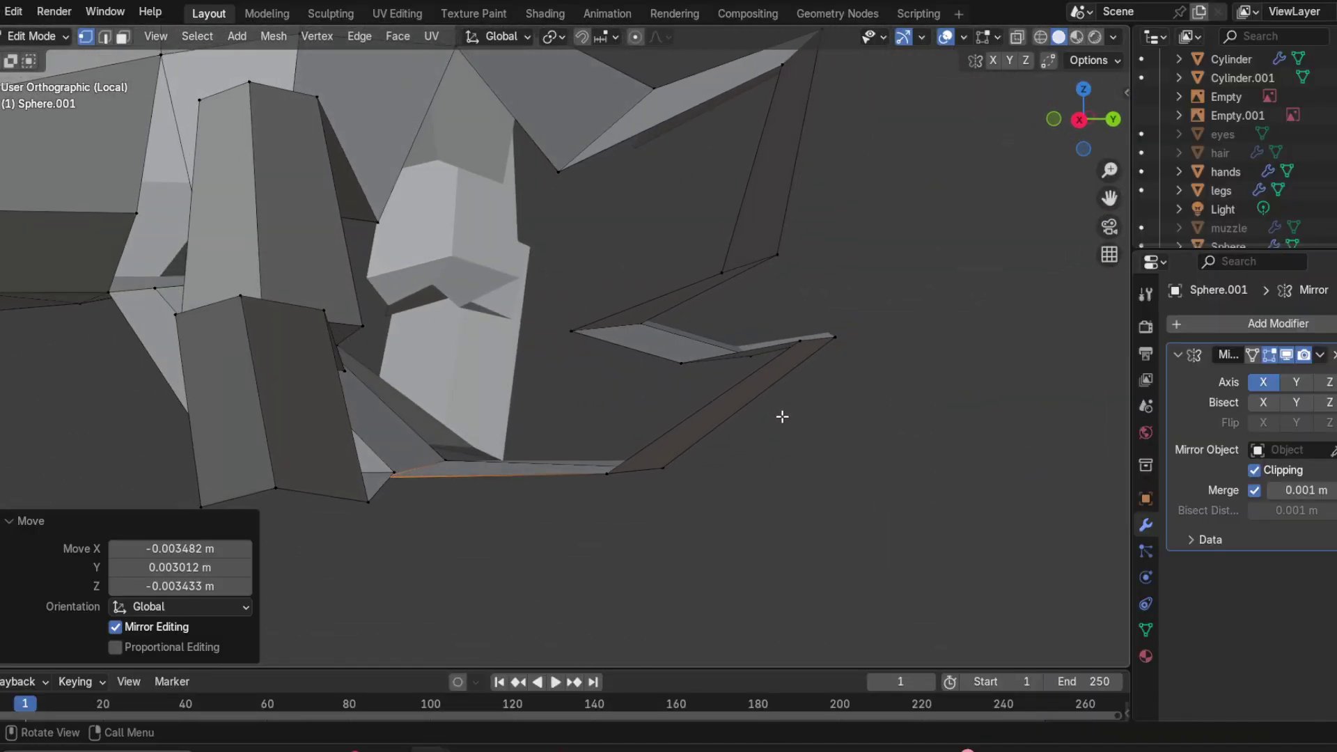
scroll(568, 380, down, 3)
middle_drag(600, 352, 596, 420)
scroll(596, 420, down, 3)
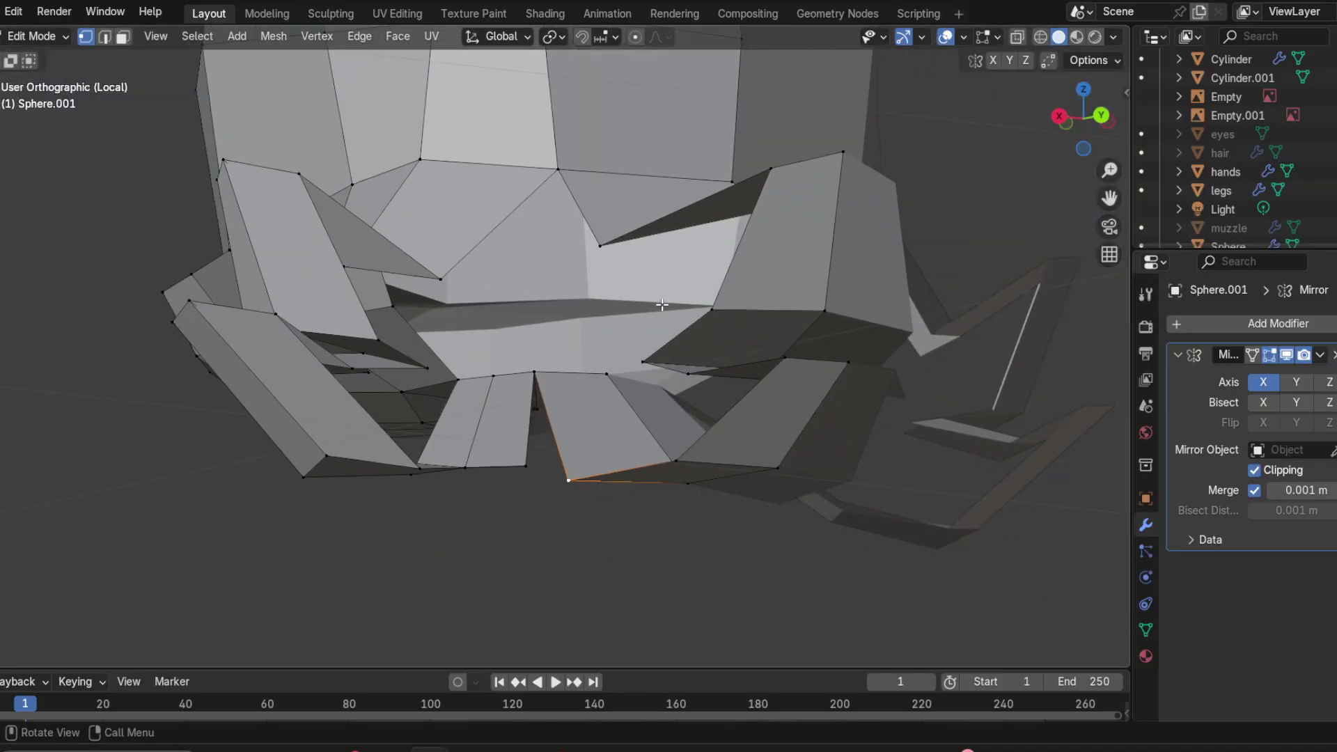
middle_drag(662, 305, 737, 286)
scroll(575, 400, up, 5)
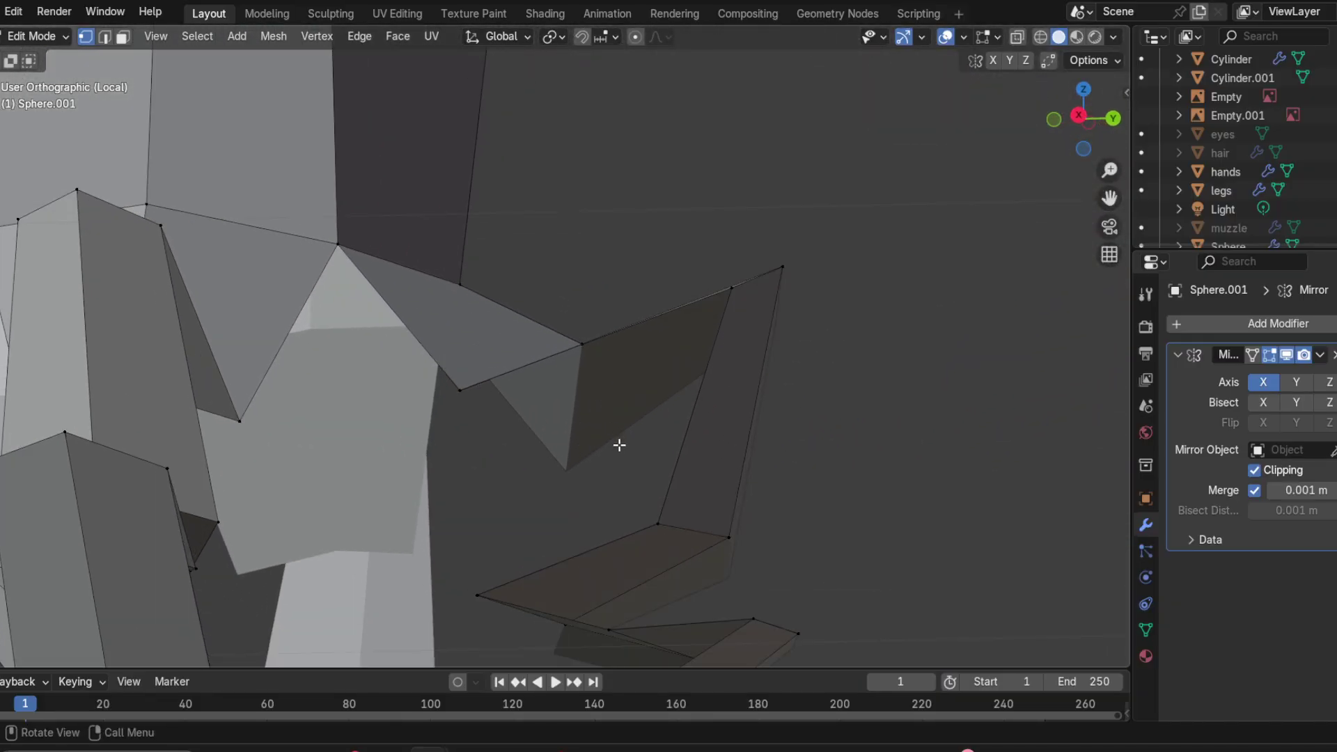
middle_drag(619, 445, 407, 432)
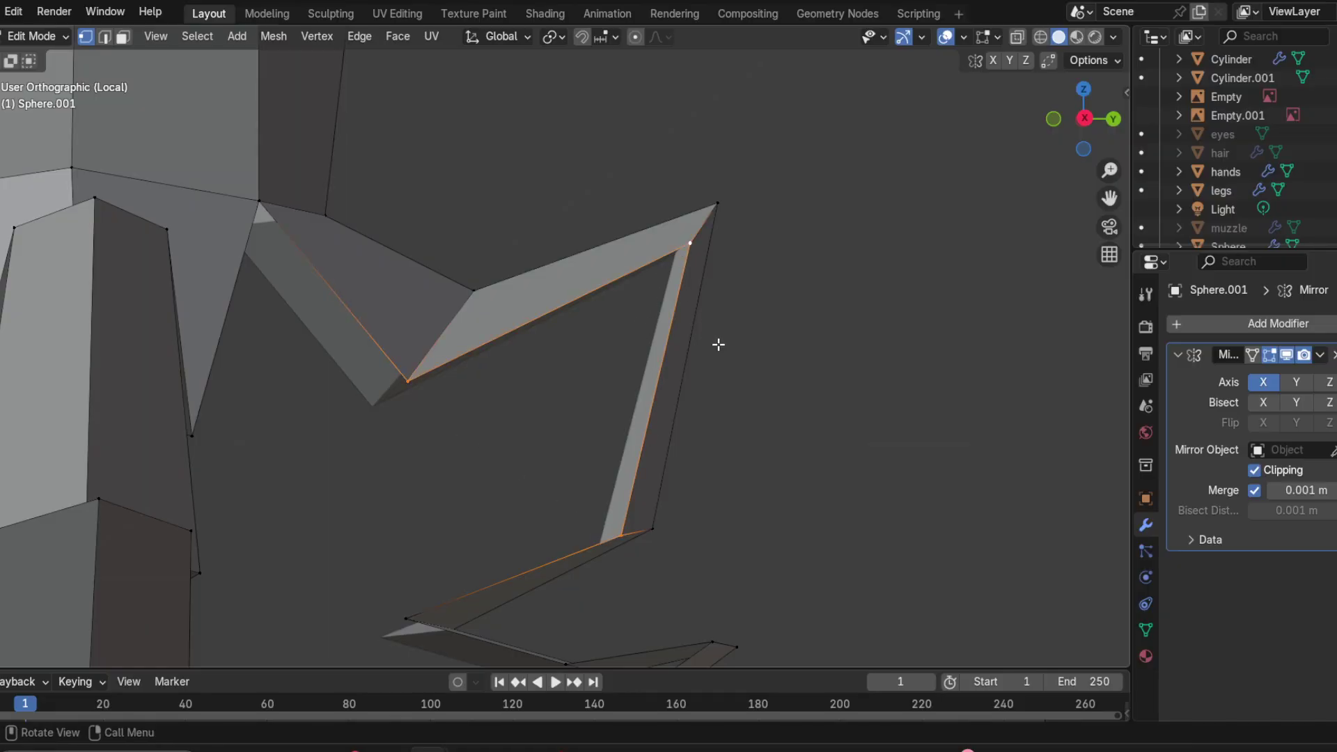
middle_drag(716, 343, 603, 466)
click(473, 401)
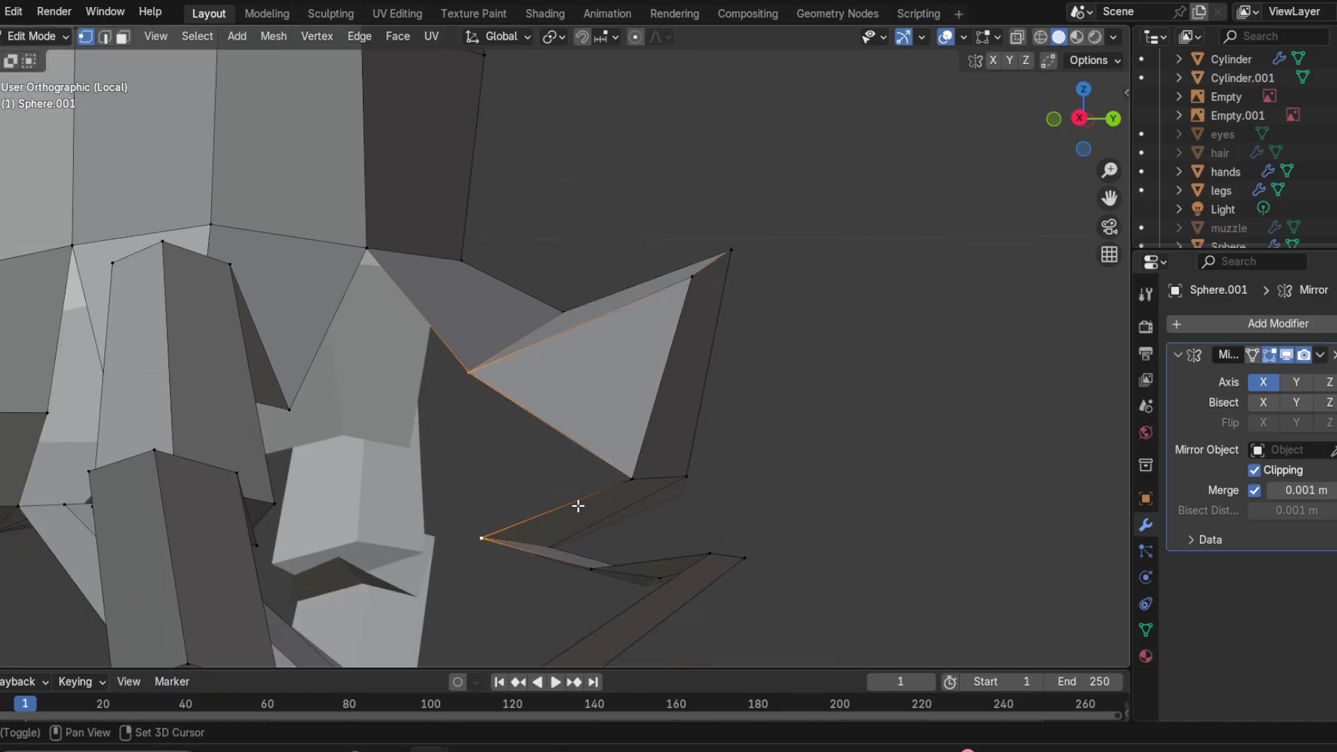
shift+click(629, 482)
middle_drag(629, 482, 669, 518)
key(ctrl+z)
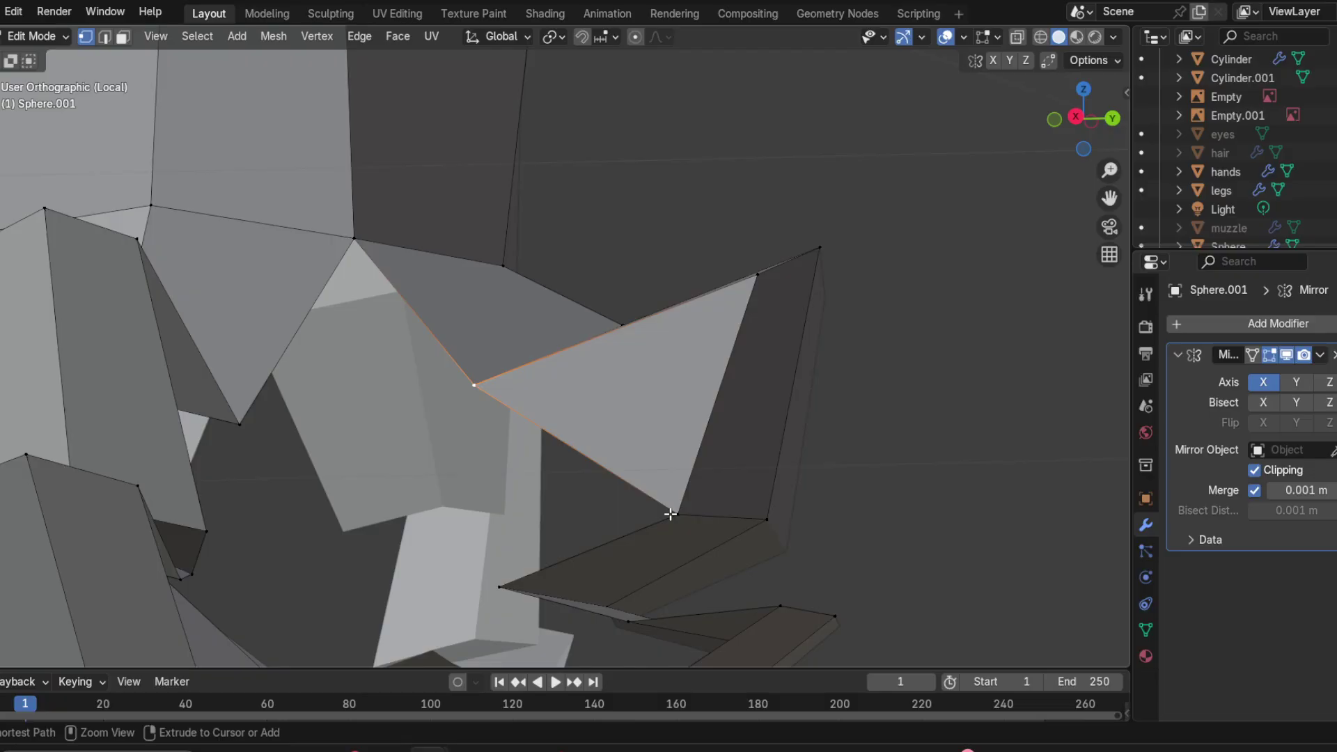
key(ctrl+z)
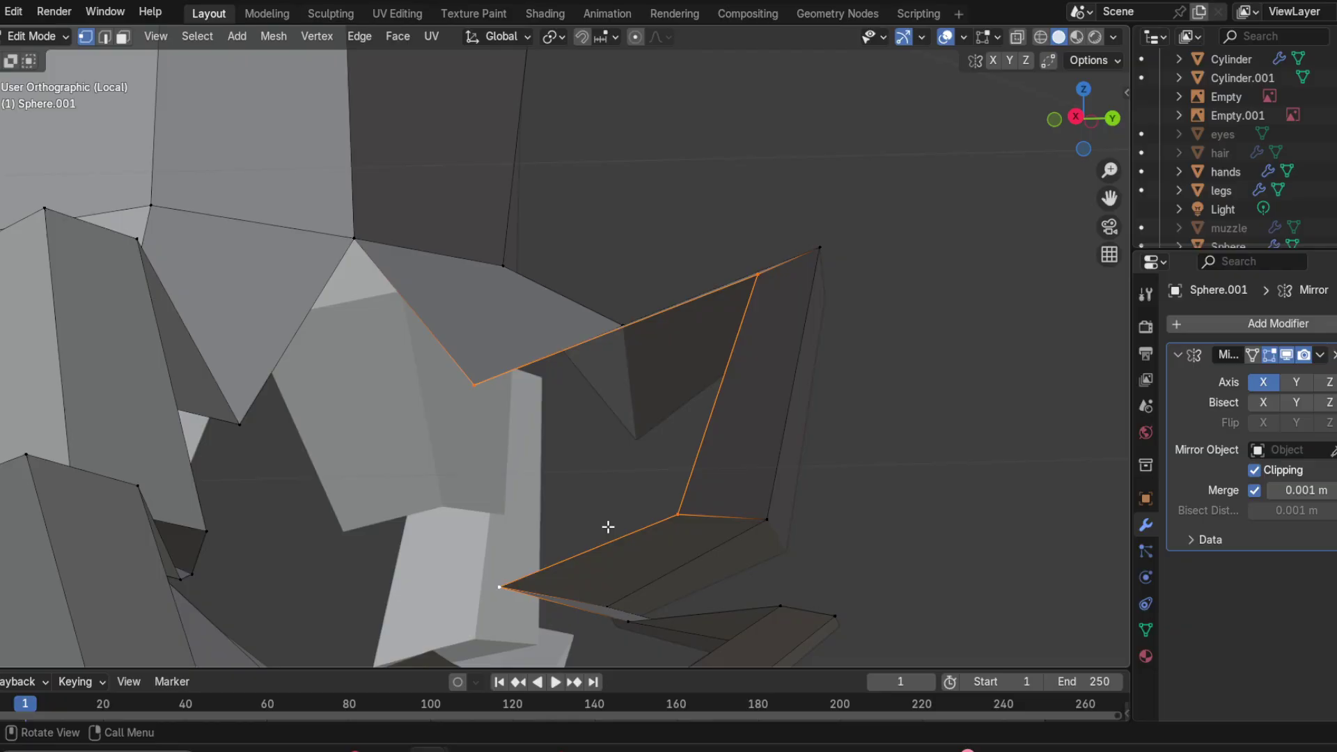
Step: Fill the gap of the upper zigzag strip with one face between its four inner edge vertices
key(f)
middle_drag(726, 484, 453, 529)
Step: Fill a triangular face between the three outer edge vertices in the gap of the lower strip
click(453, 530)
shift+click(705, 355)
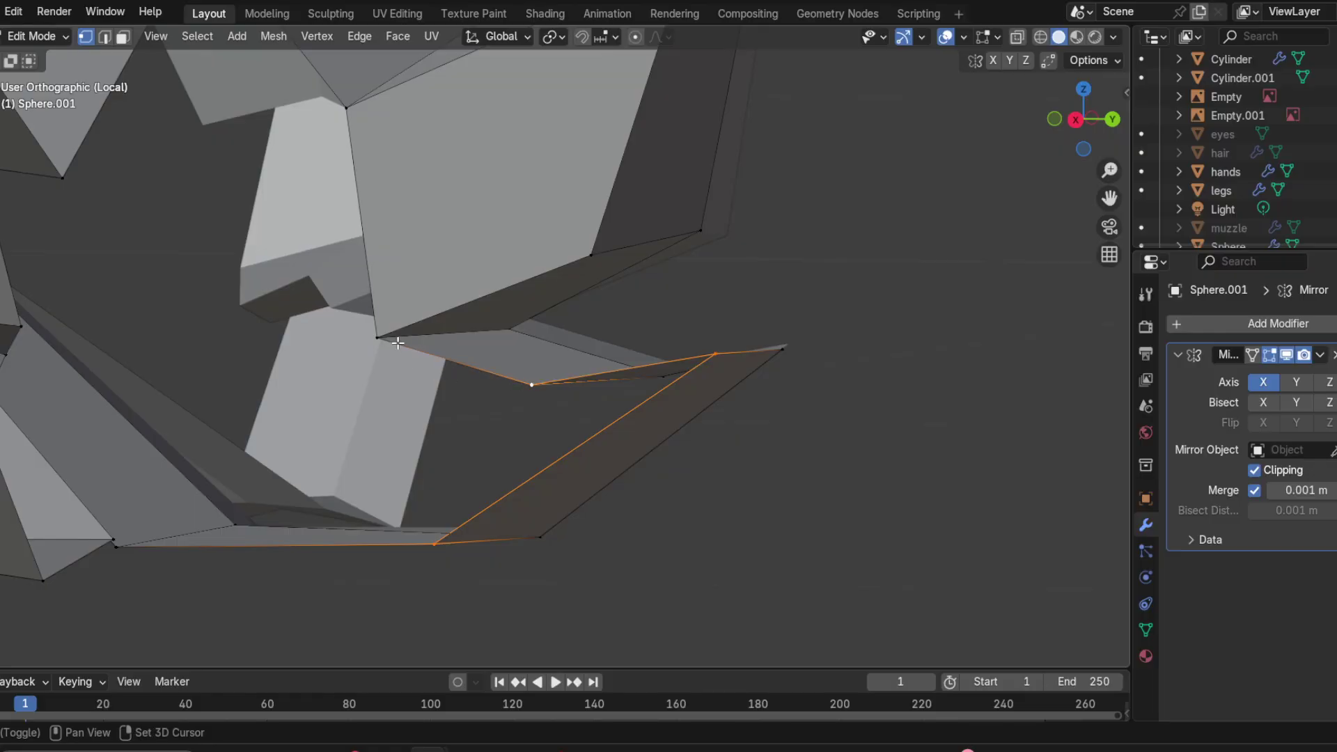
shift+click(398, 343)
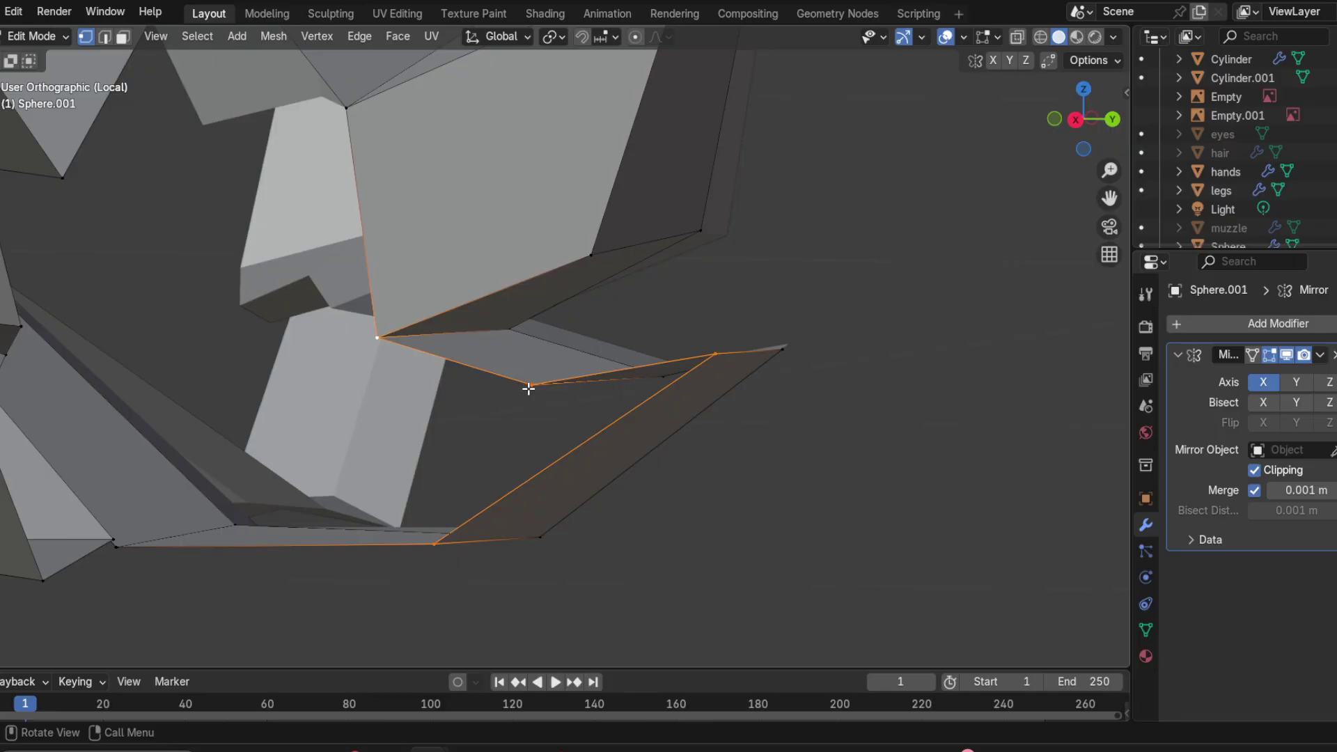
middle_drag(582, 384, 549, 438)
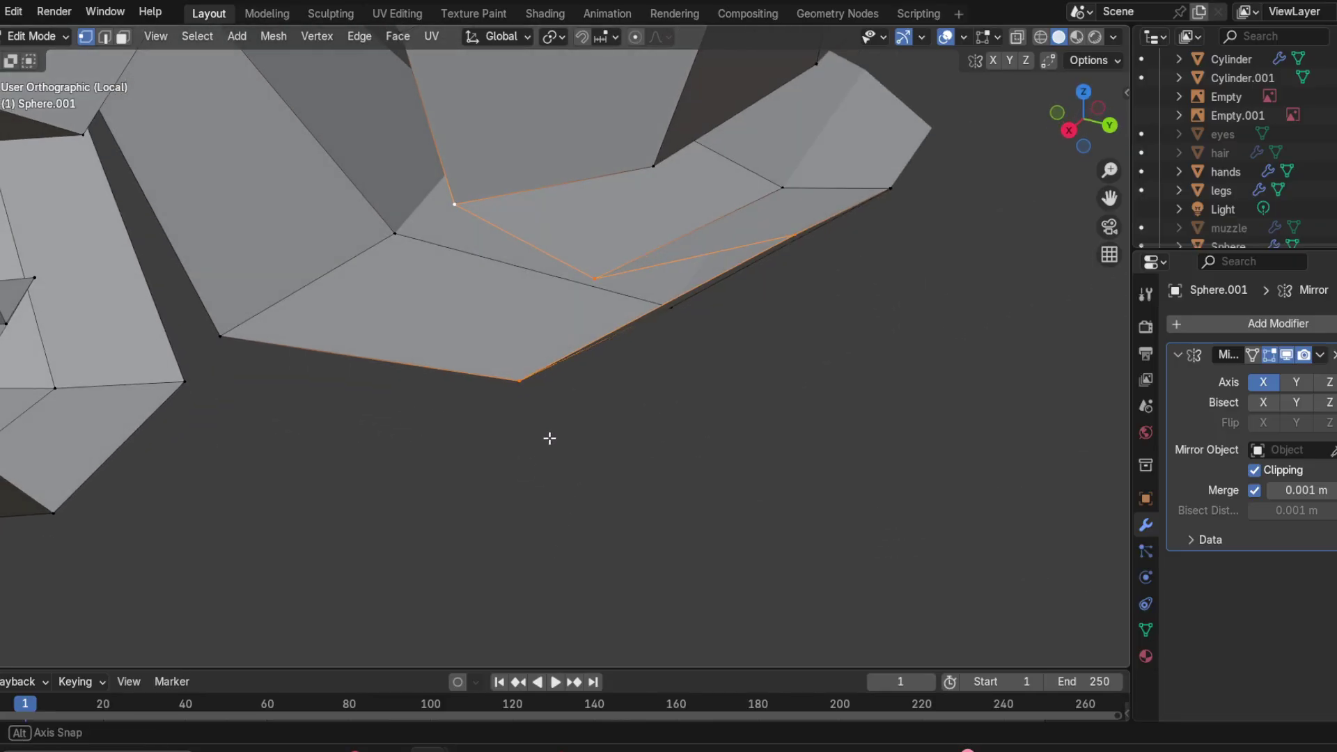
click(595, 279)
middle_drag(631, 298, 649, 197)
middle_drag(551, 356, 573, 541)
middle_drag(631, 301, 626, 328)
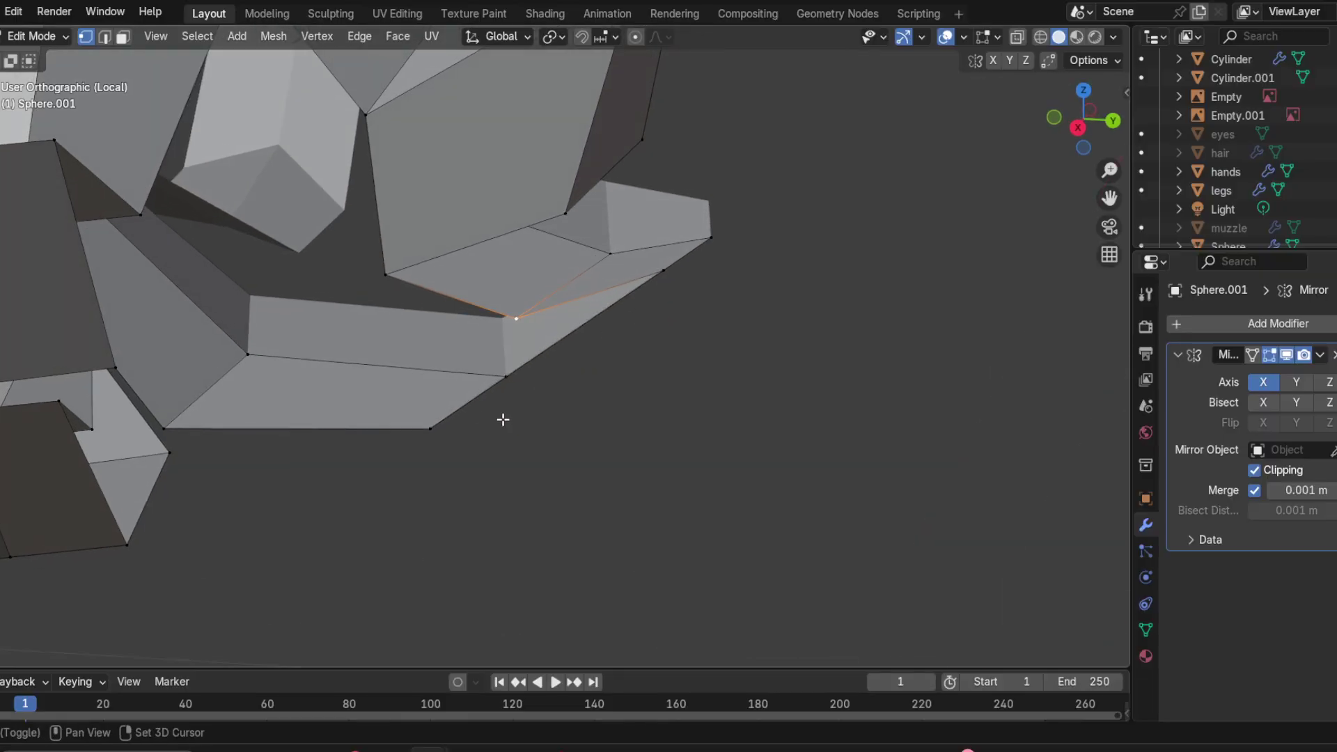
shift+click(435, 416)
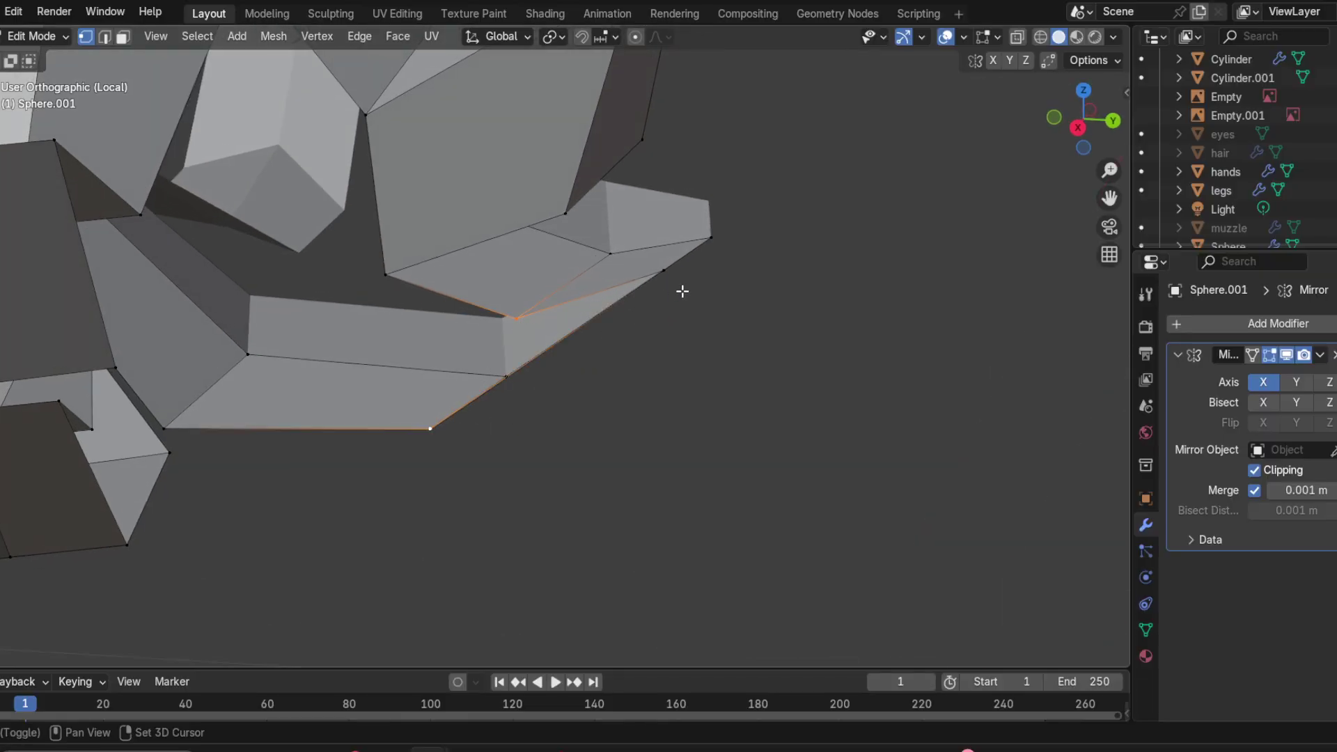
shift+click(666, 273)
middle_drag(666, 272, 486, 352)
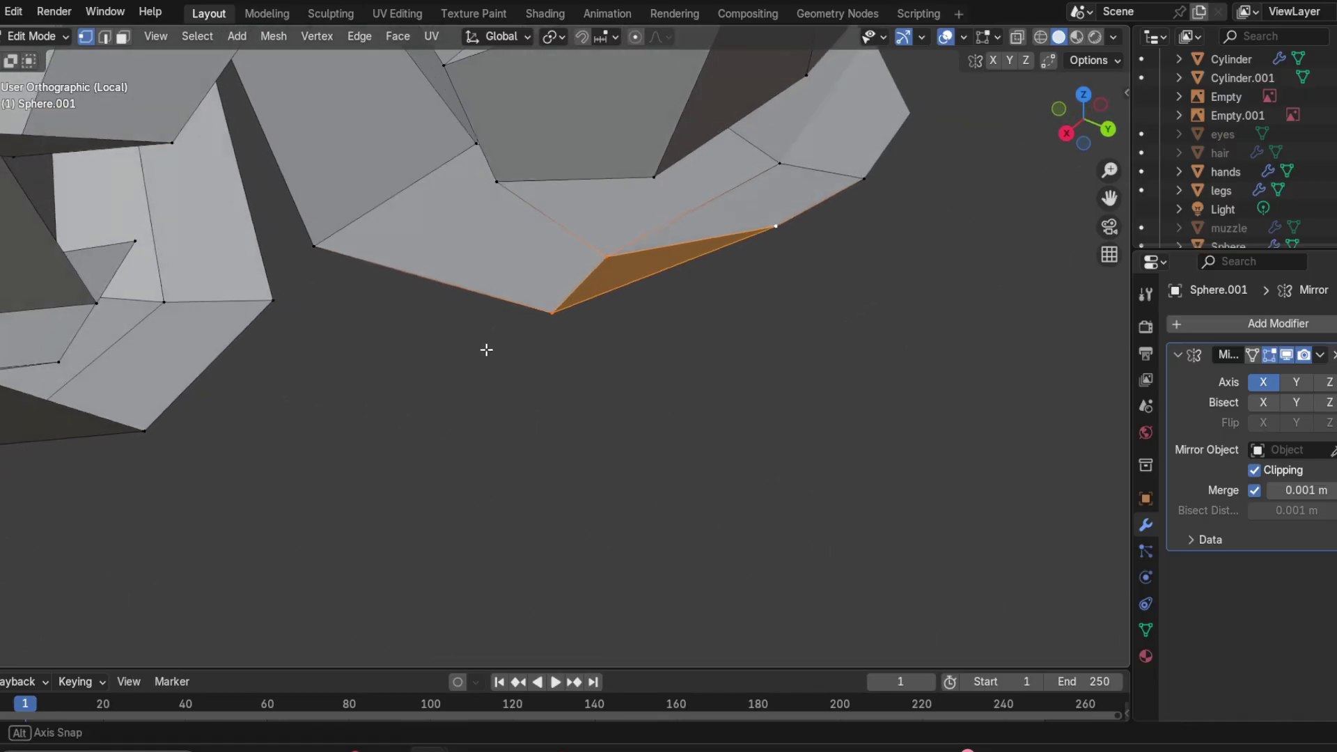
Step: Examine the new triangular face and the surrounding strips from several angles
scroll(688, 370, up, 2)
middle_drag(687, 370, 608, 376)
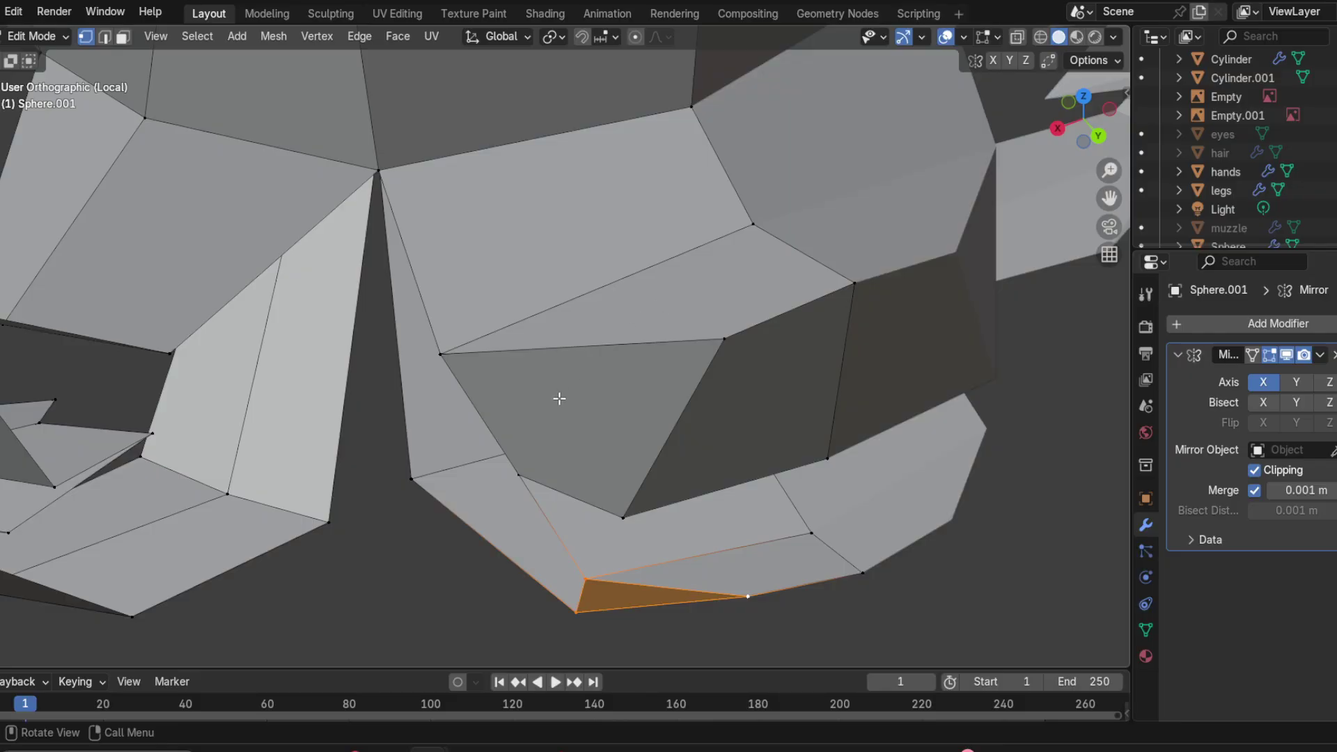
middle_drag(813, 367, 552, 383)
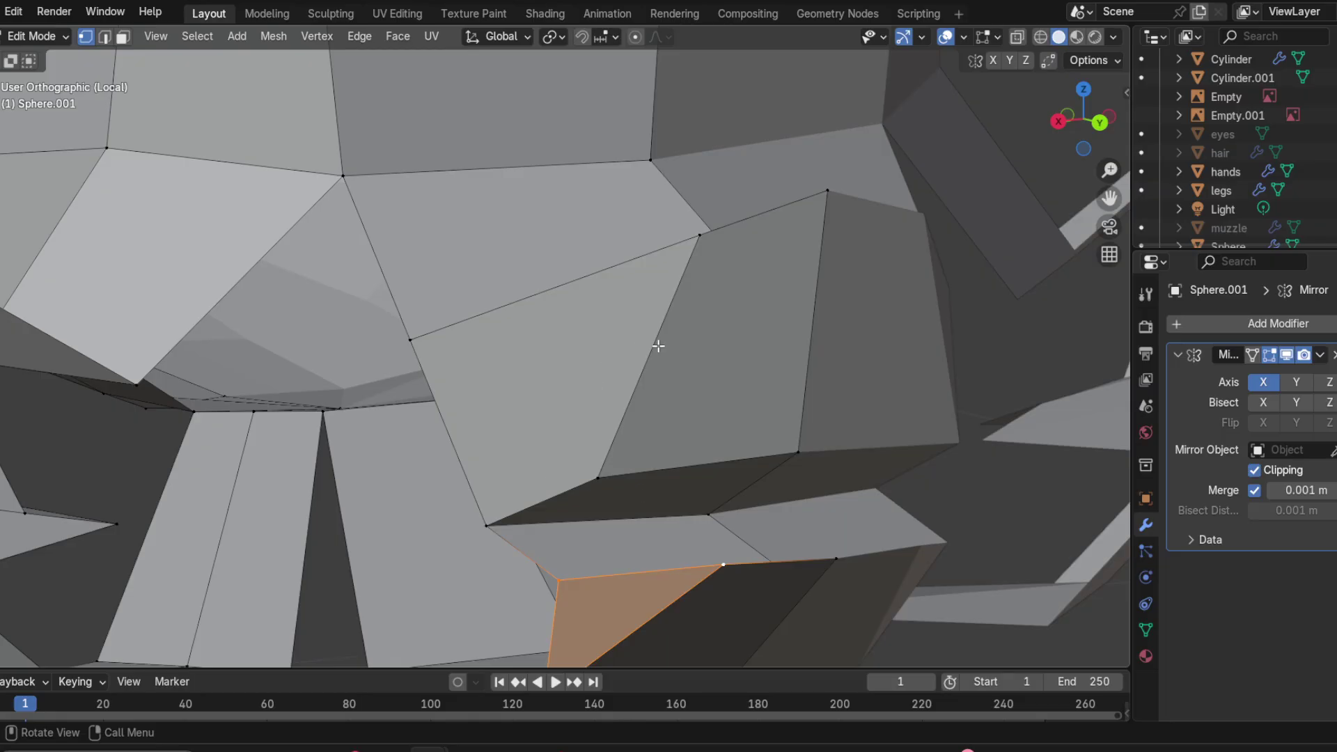
middle_drag(633, 313, 700, 370)
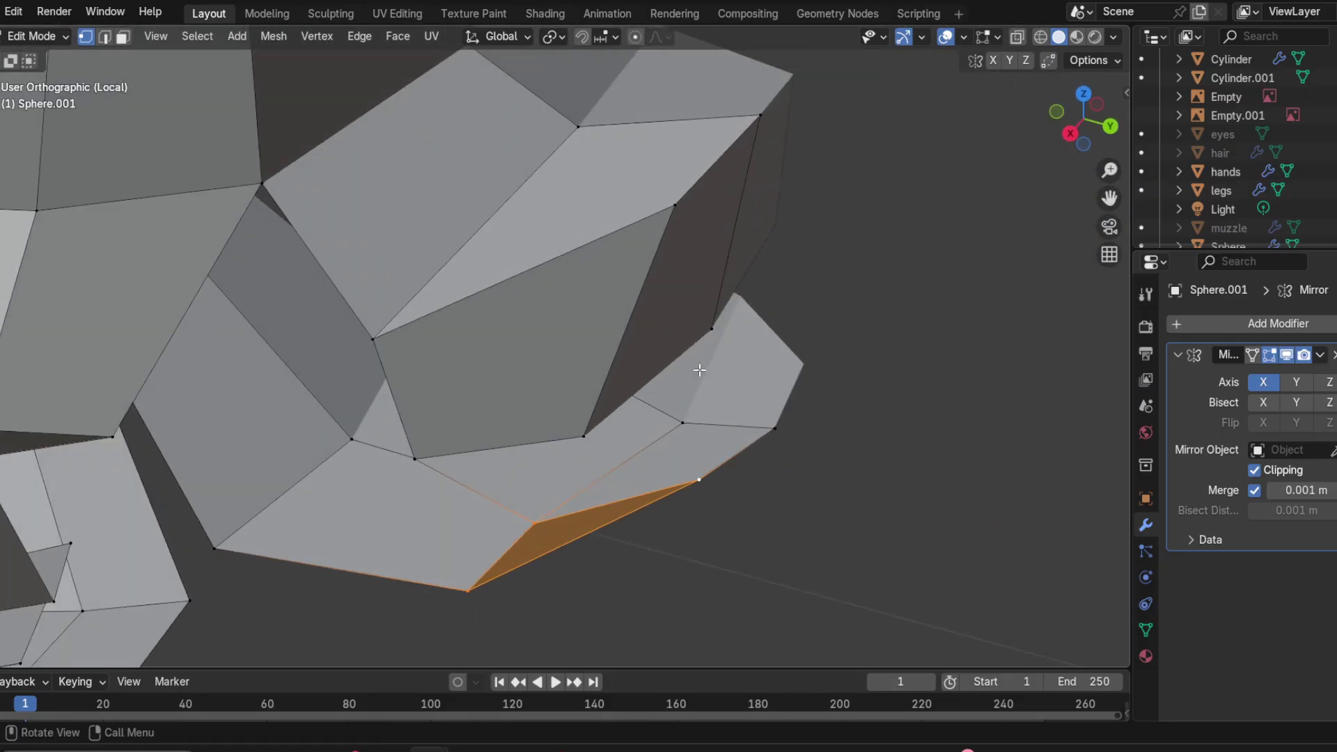
mouse_move(472, 435)
middle_down()
mouse_move(599, 492)
mouse_move(600, 531)
mouse_move(471, 502)
mouse_move(483, 438)
middle_up()
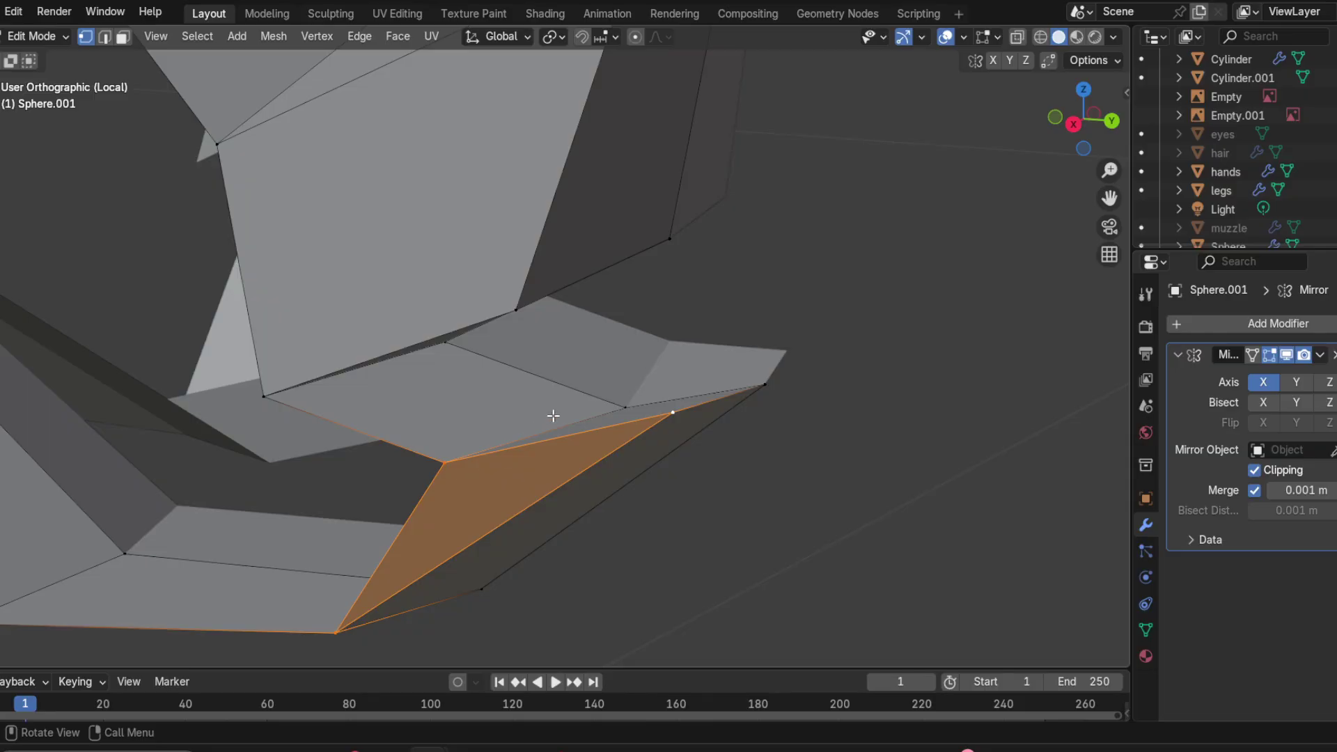
middle_drag(553, 416, 660, 424)
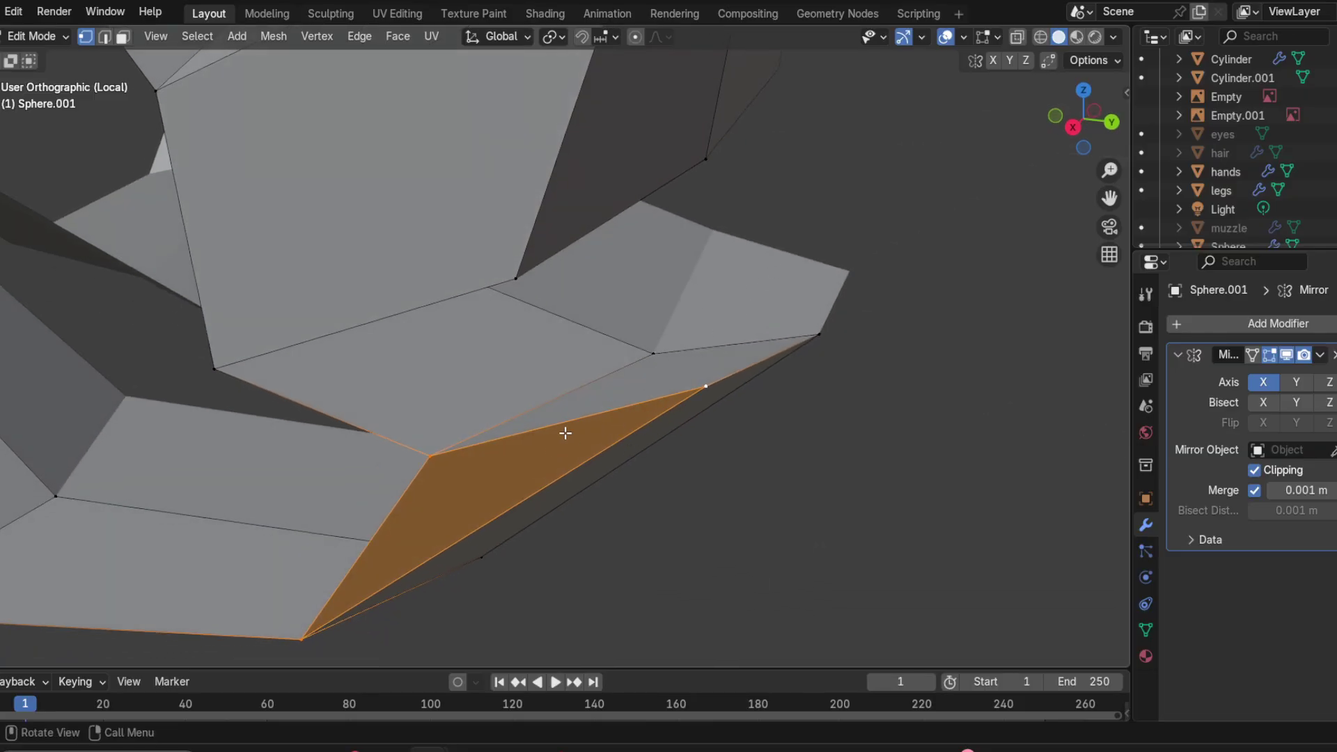
middle_drag(555, 484, 487, 426)
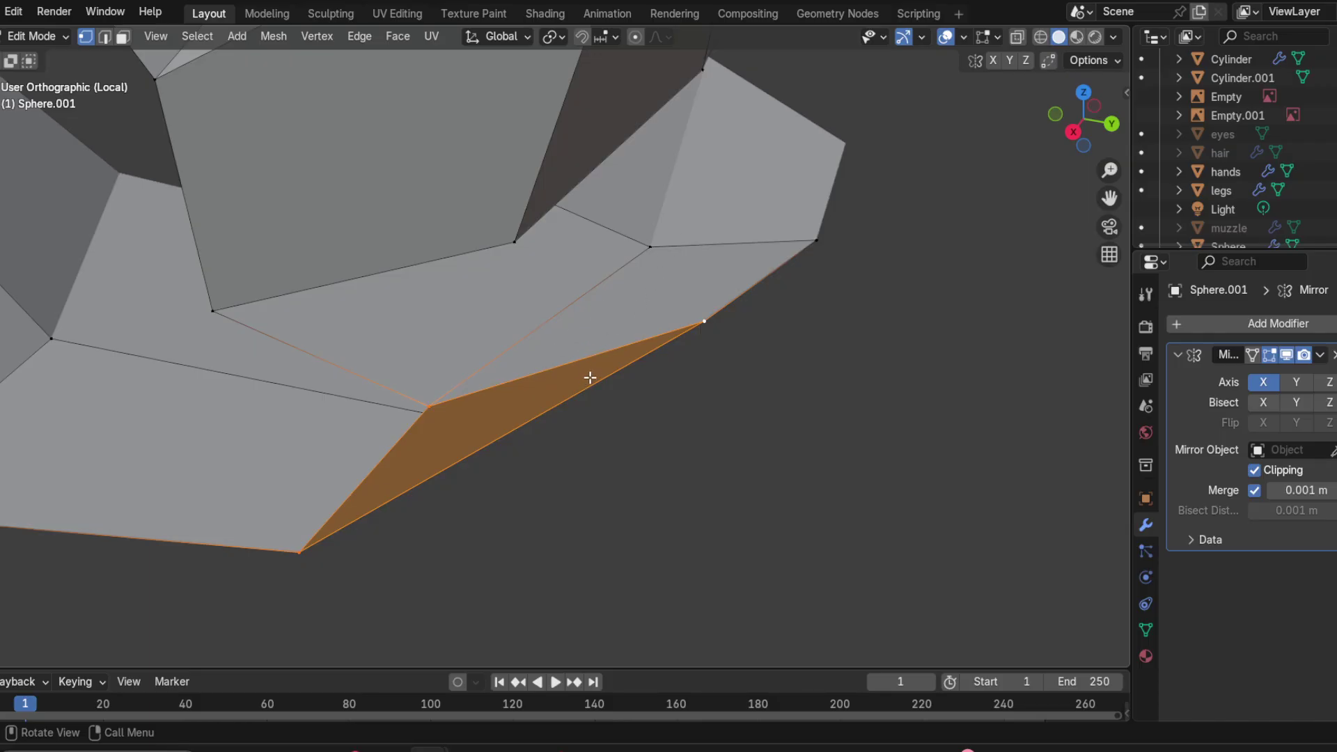
middle_drag(534, 480, 516, 406)
middle_drag(629, 519, 482, 522)
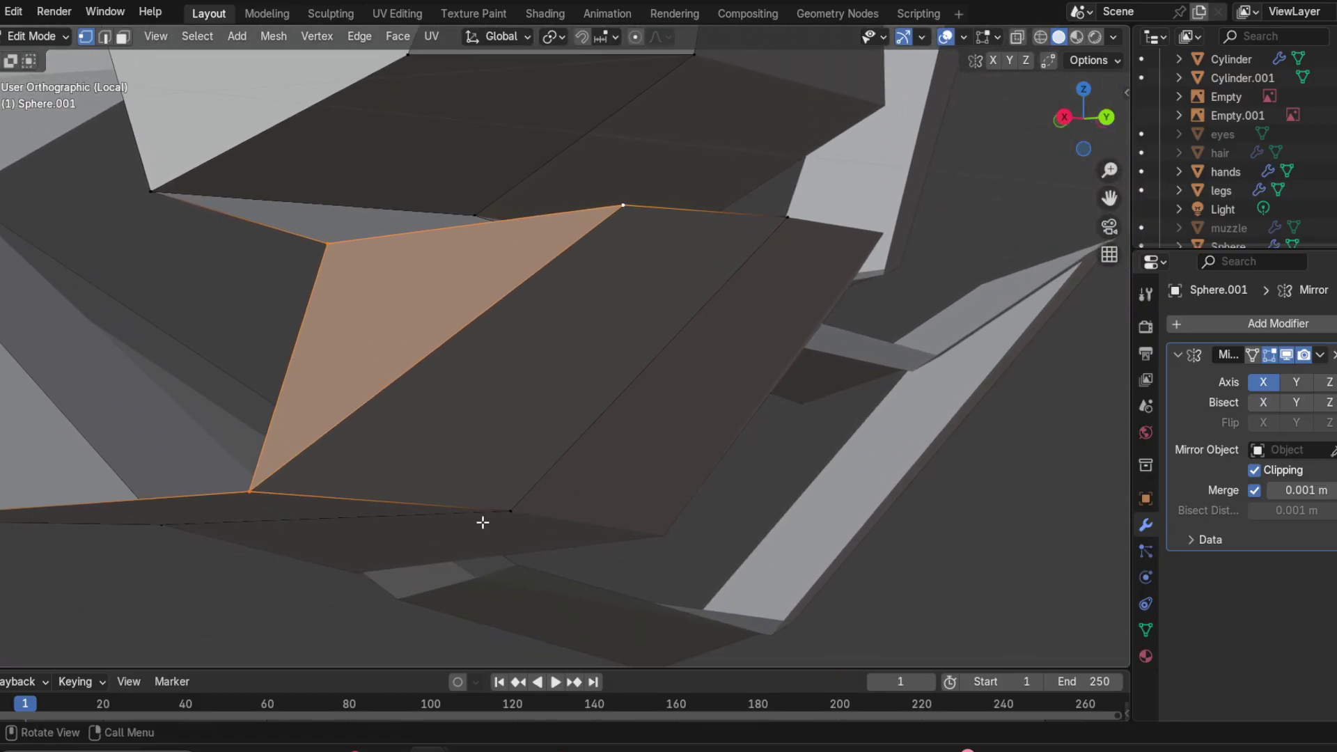
Step: Fill the remaining lower gap with a four-sided face joining the upper strip's tip, the triangle's edge and the lower inner corner
shift+middle_drag(409, 384, 423, 389)
middle_drag(404, 469, 349, 372)
click(337, 284)
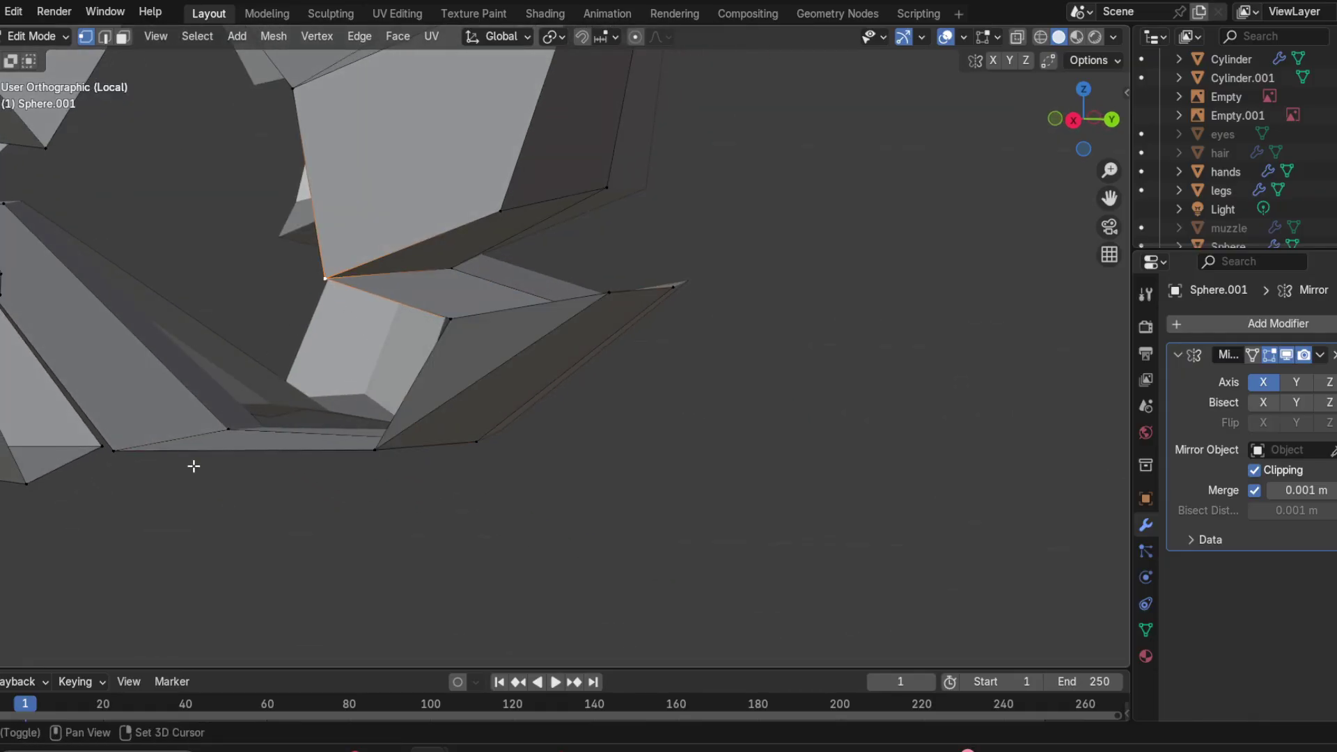
shift+click(111, 449)
shift+click(375, 450)
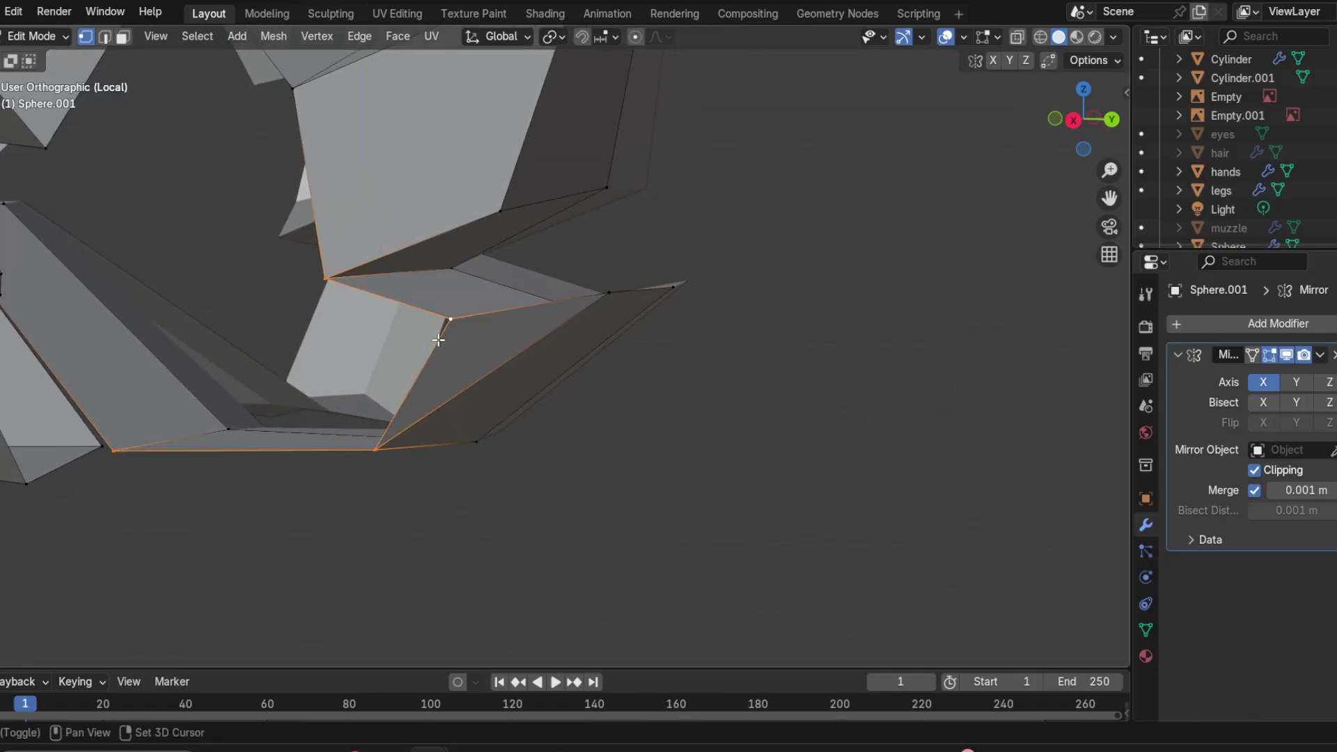
shift+middle_drag(438, 340, 456, 394)
scroll(380, 381, up, 2)
middle_drag(439, 349, 569, 310)
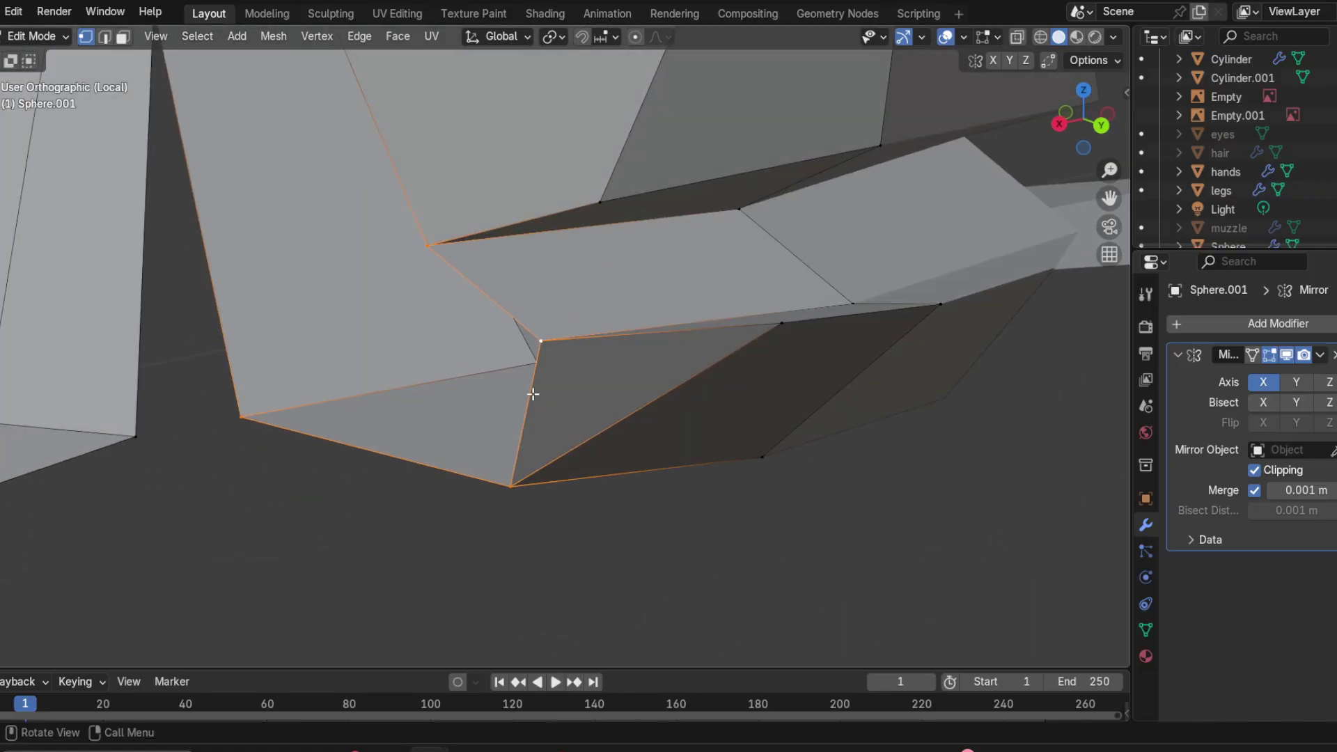
key(f)
middle_drag(544, 383, 357, 305)
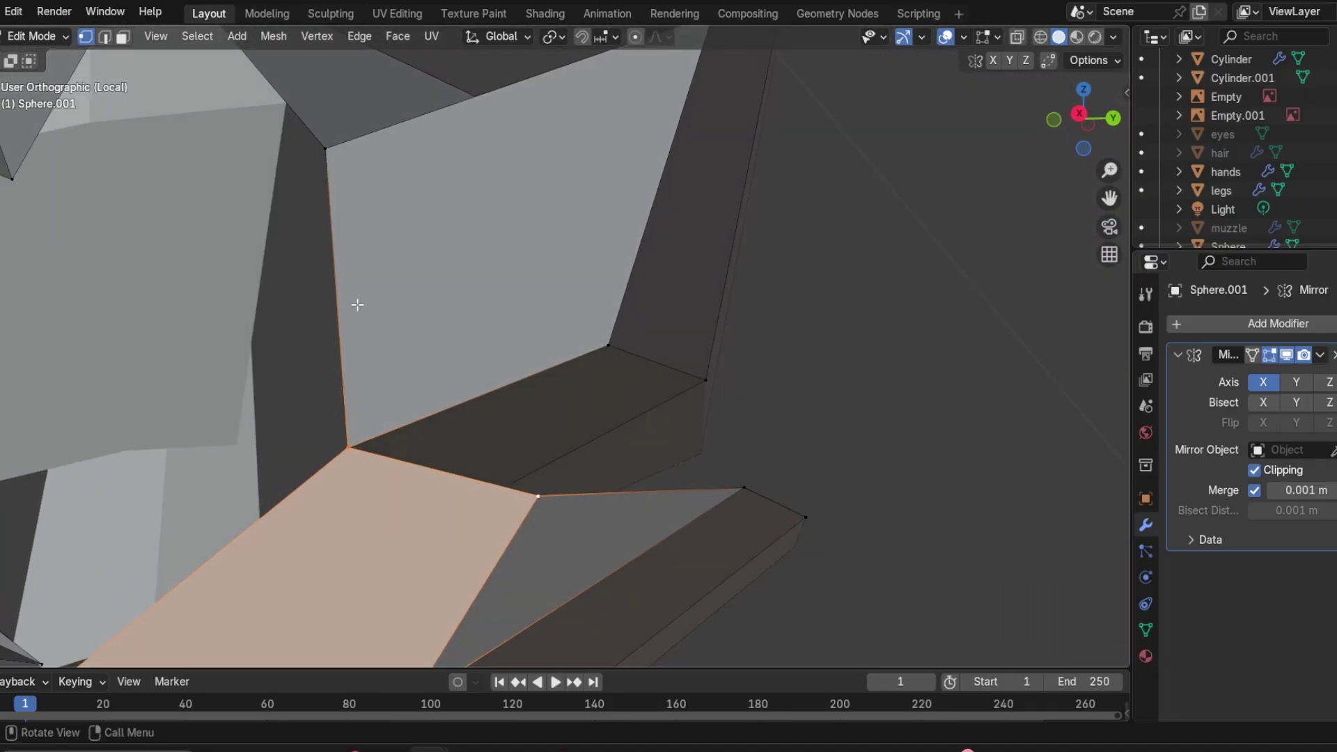
Step: Save the Blender file
scroll(357, 304, down, 2)
middle_drag(328, 349, 390, 377)
click(2, 12)
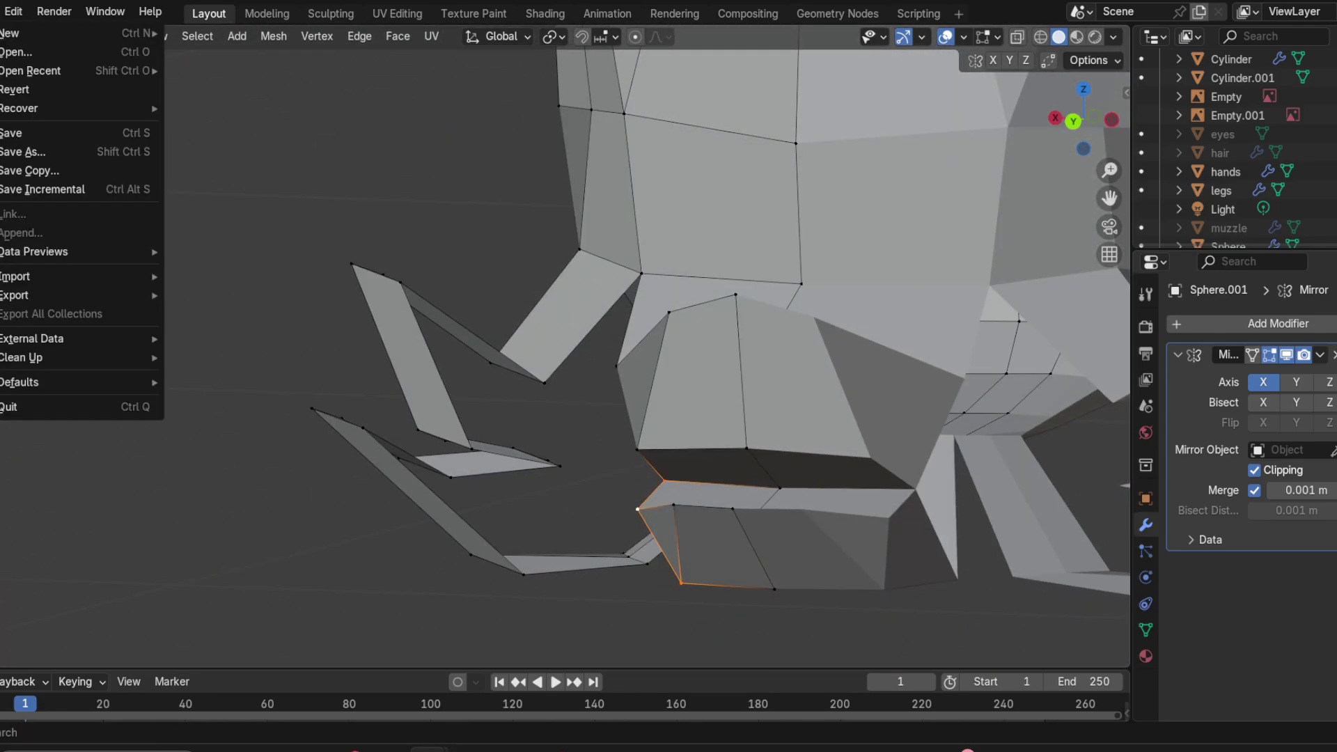
click(28, 134)
Step: Fill the gap of the rear upper zigzag strip with a face between its four inner edge vertices on one side
middle_drag(423, 329, 603, 527)
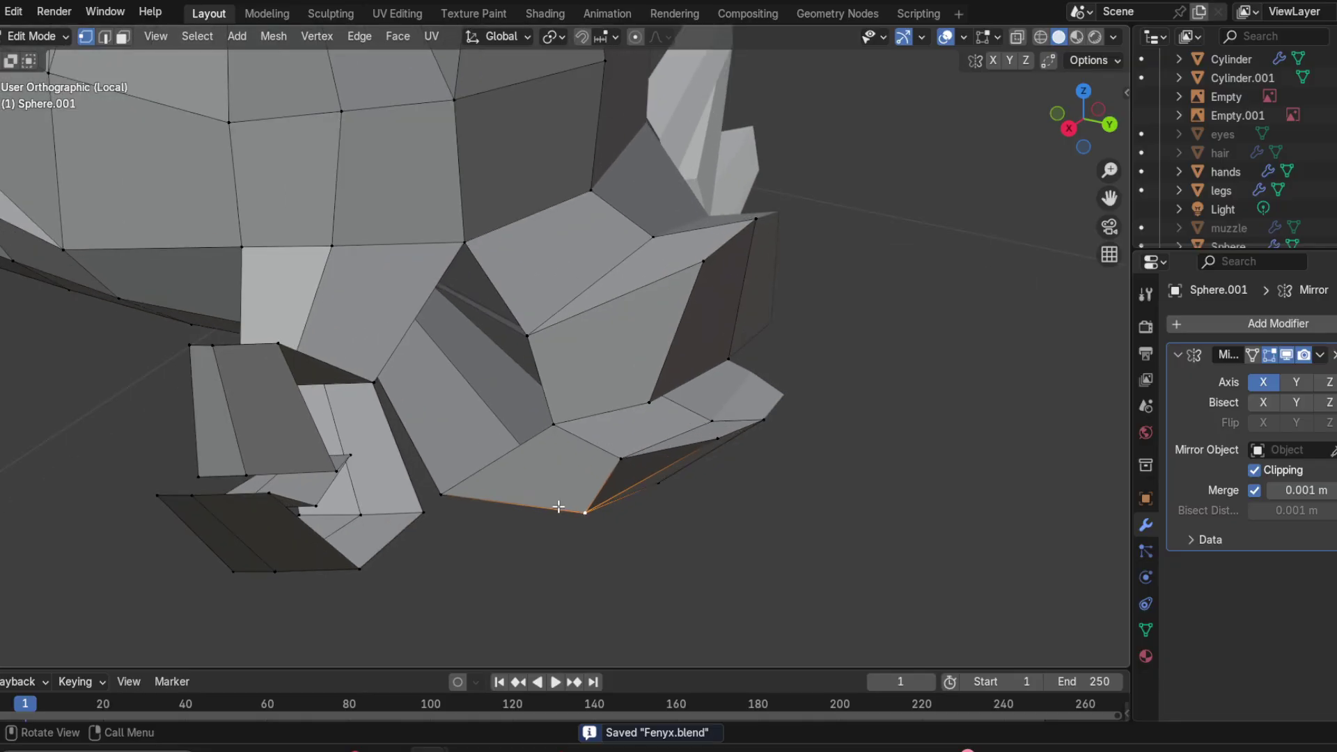
middle_drag(578, 404, 920, 410)
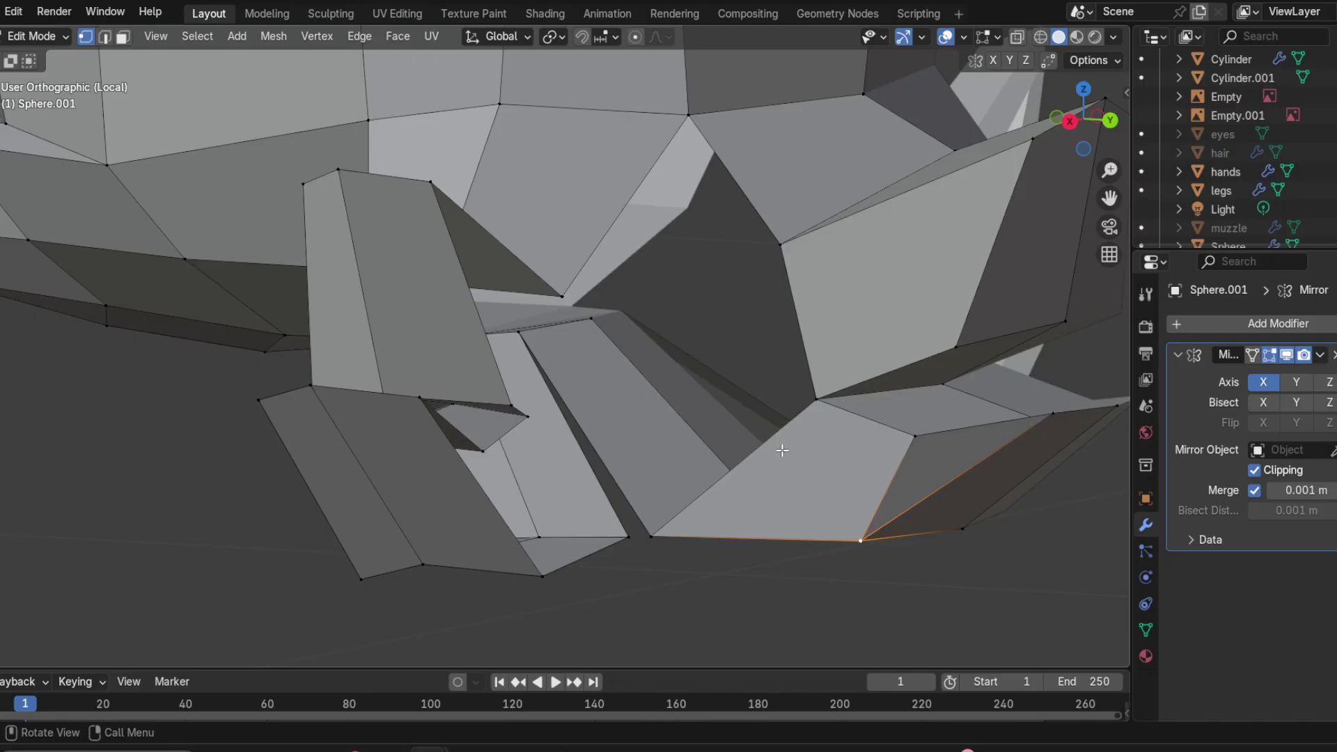
middle_drag(705, 483, 654, 426)
click(693, 474)
shift+middle_drag(784, 451, 635, 505)
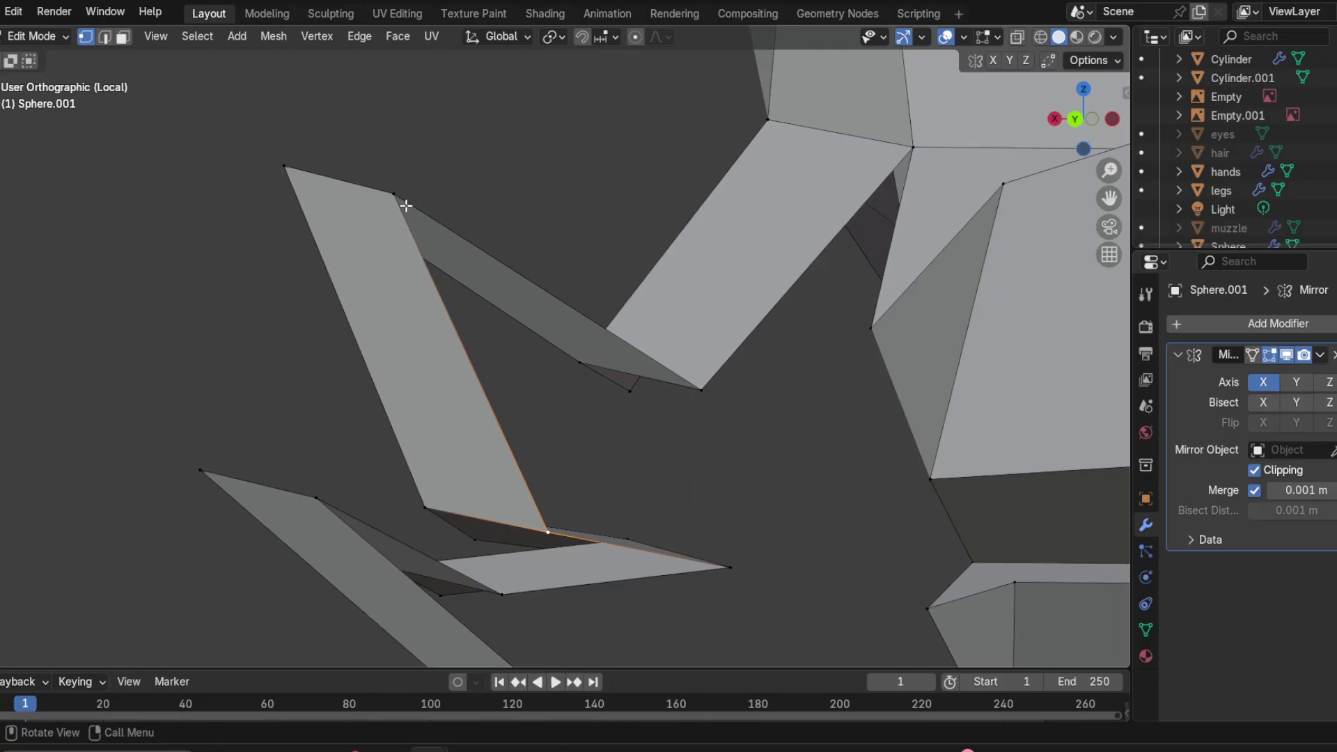
middle_drag(647, 493, 677, 548)
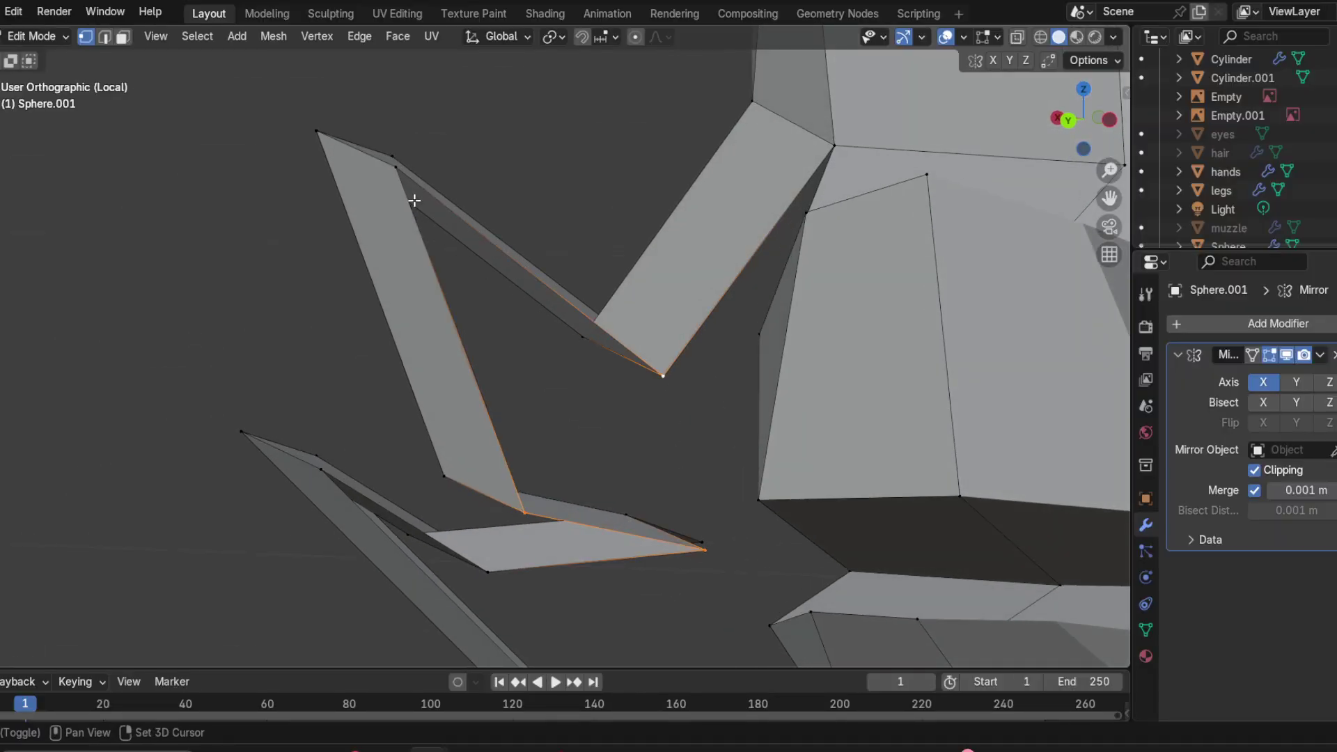
mouse_move(688, 410)
middle_down()
mouse_move(675, 453)
mouse_move(710, 555)
mouse_move(684, 433)
middle_up()
key(f)
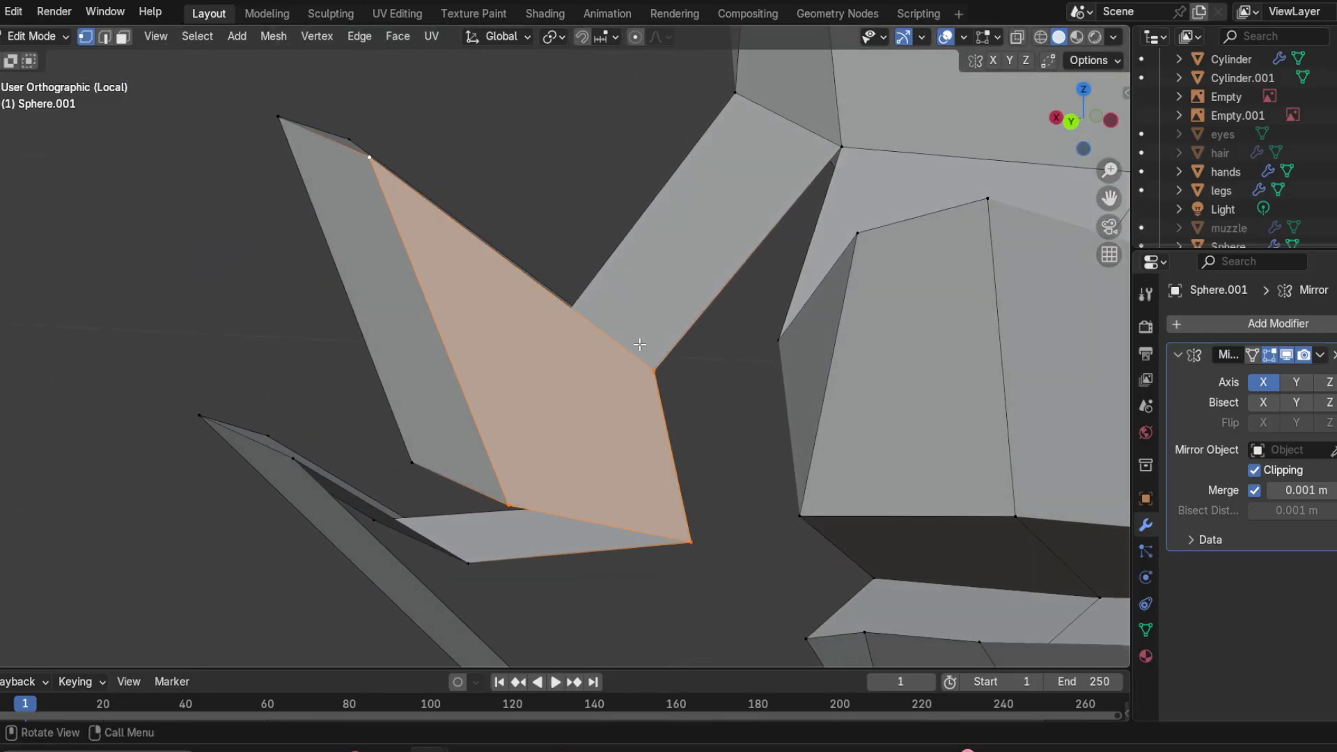
Step: Fill the opposite side of the upper zigzag strip with a face between its four inner vertices
middle_drag(454, 263, 528, 324)
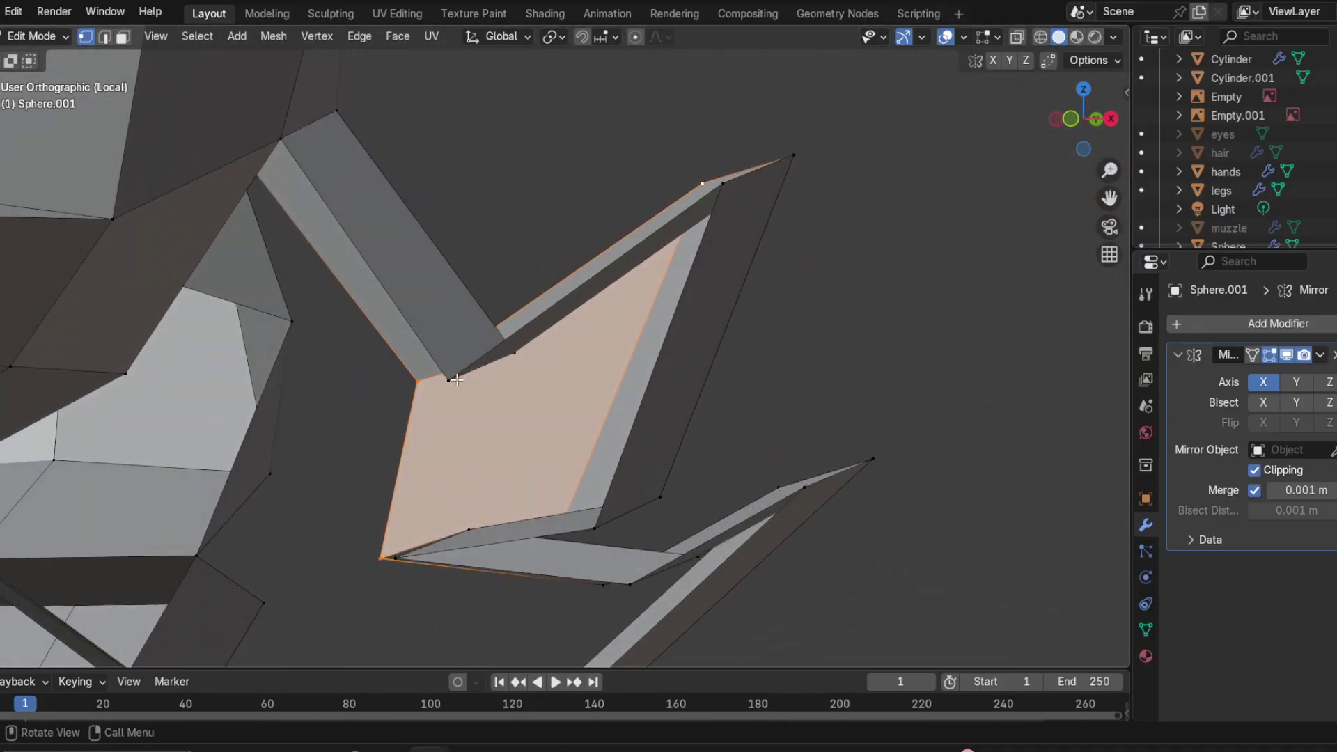
click(450, 381)
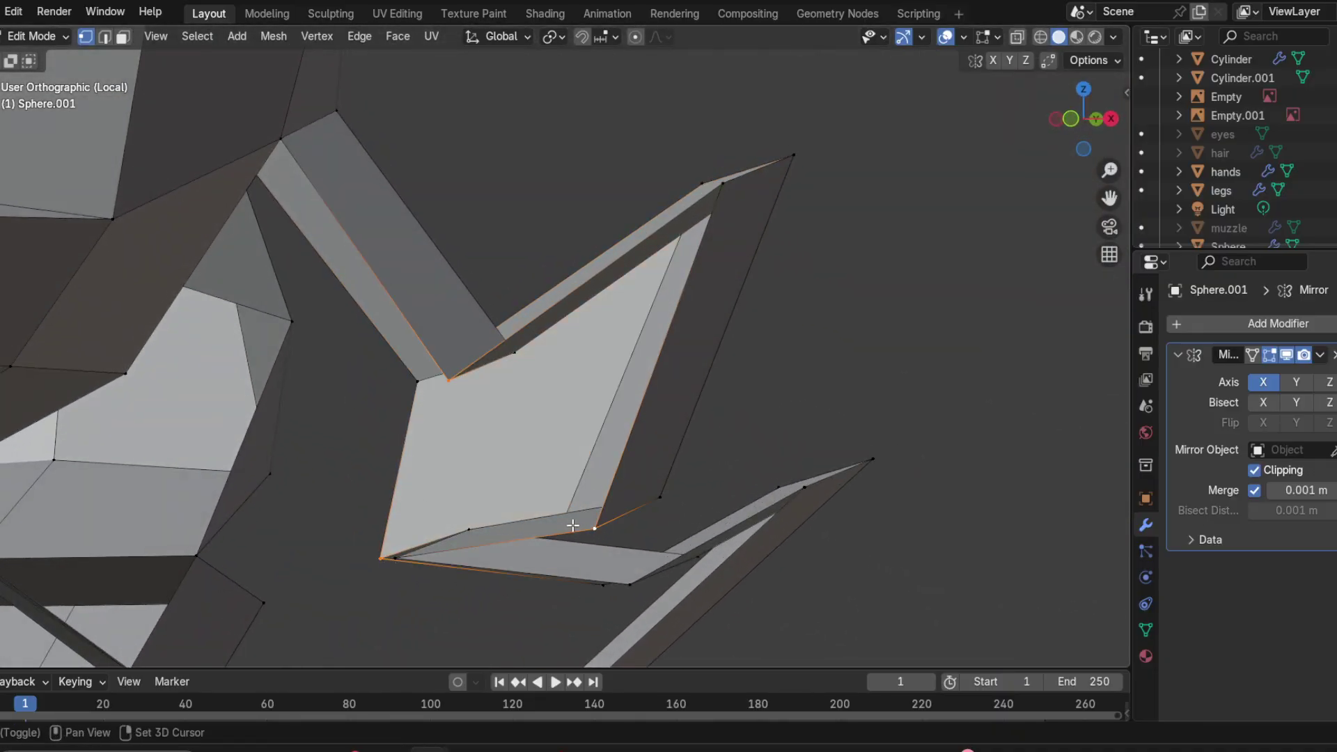
middle_drag(572, 526, 590, 568)
click(487, 603)
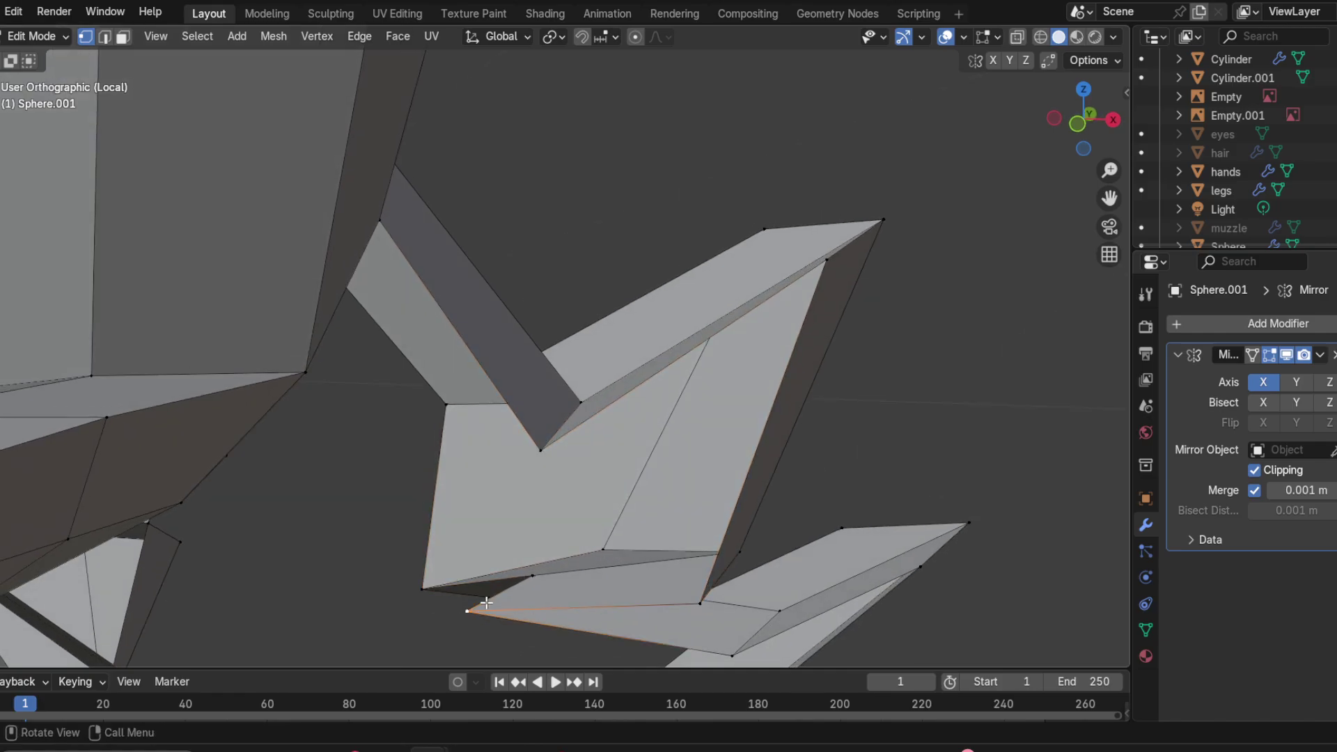
middle_drag(487, 603, 546, 576)
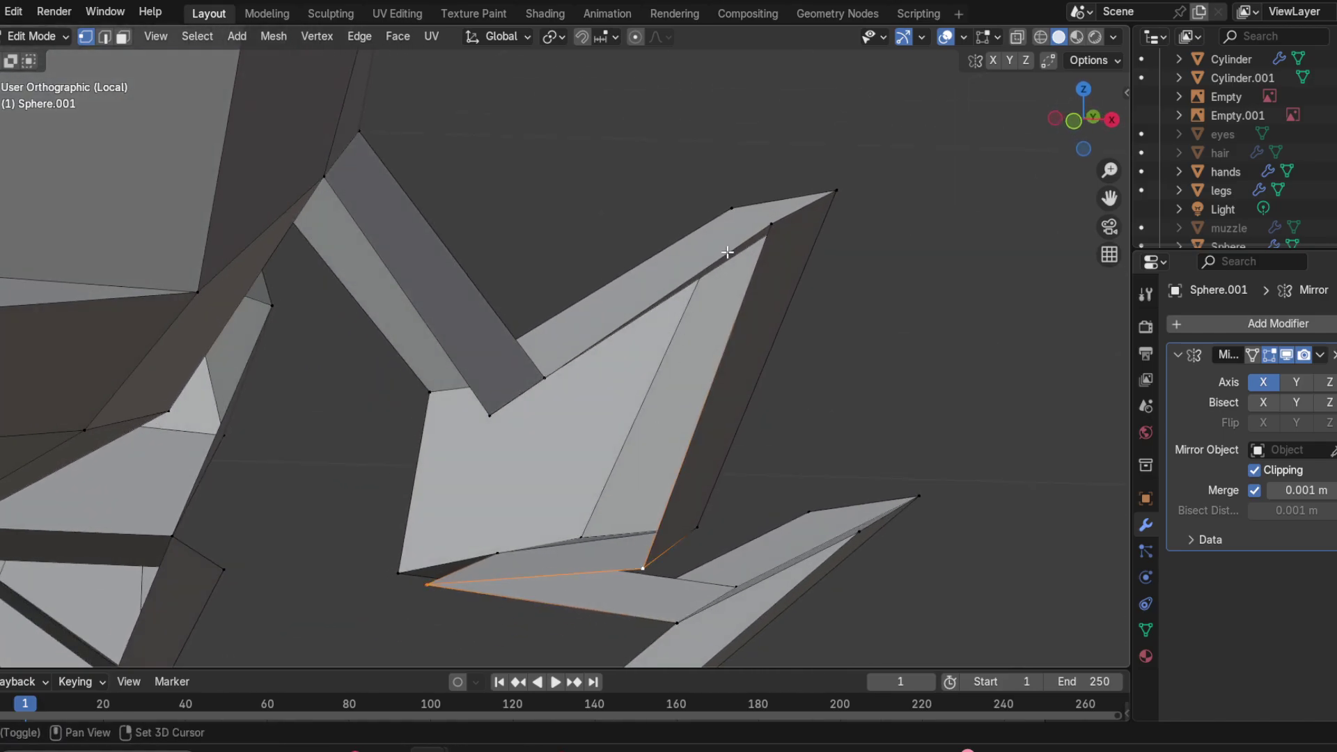
middle_drag(652, 396, 648, 460)
shift+click(448, 487)
middle_drag(669, 527, 512, 339)
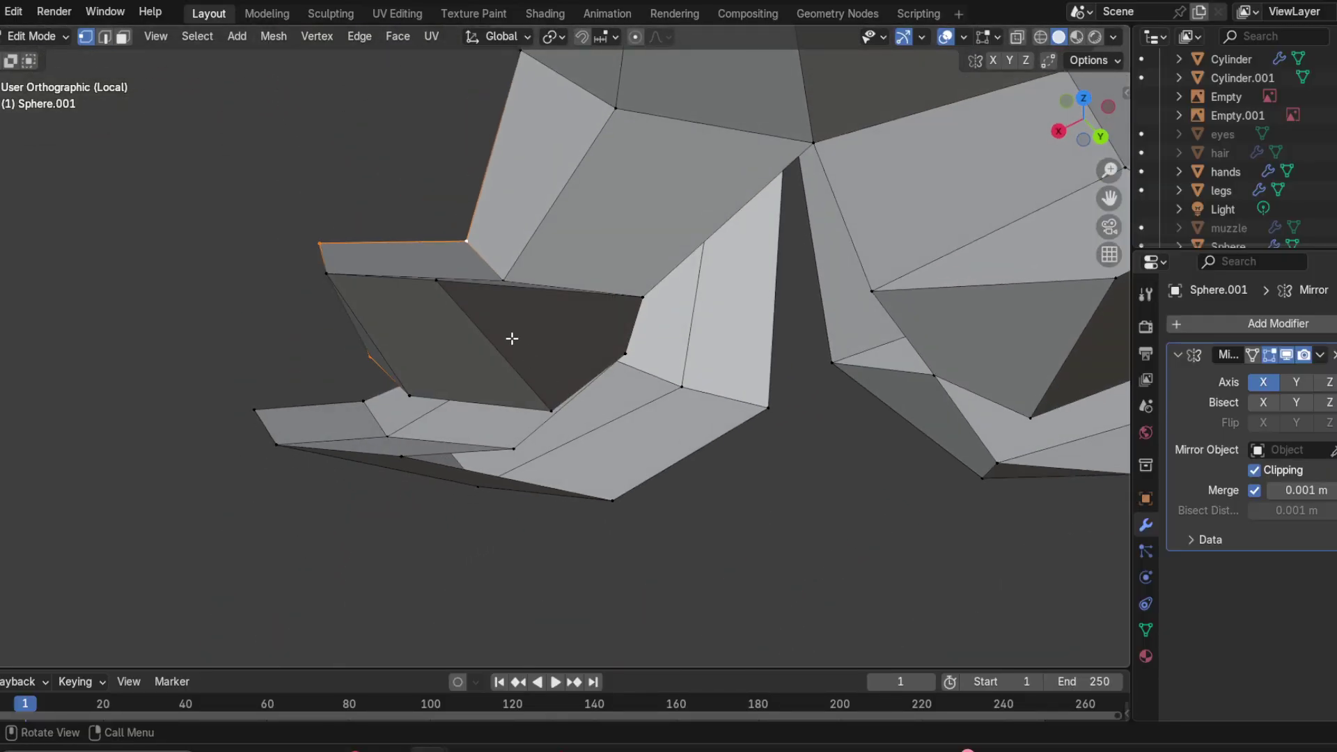
Step: Slide the upper strip's inner top vertex along its edge to even out the filled face
middle_drag(454, 301, 469, 337)
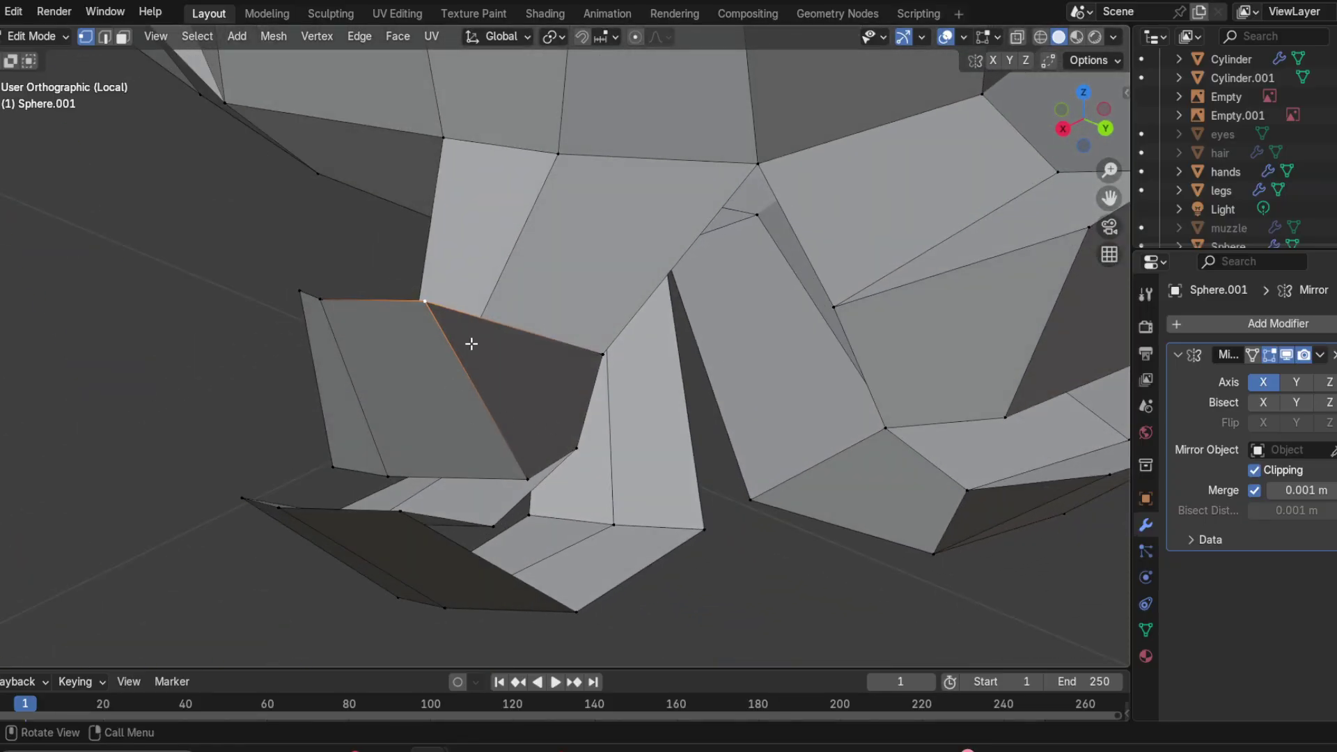
key(g)
key(g)
click(456, 355)
Step: Slide the upper strip's outer lower corner vertex along its edges to refine the filled face's outline
click(333, 458)
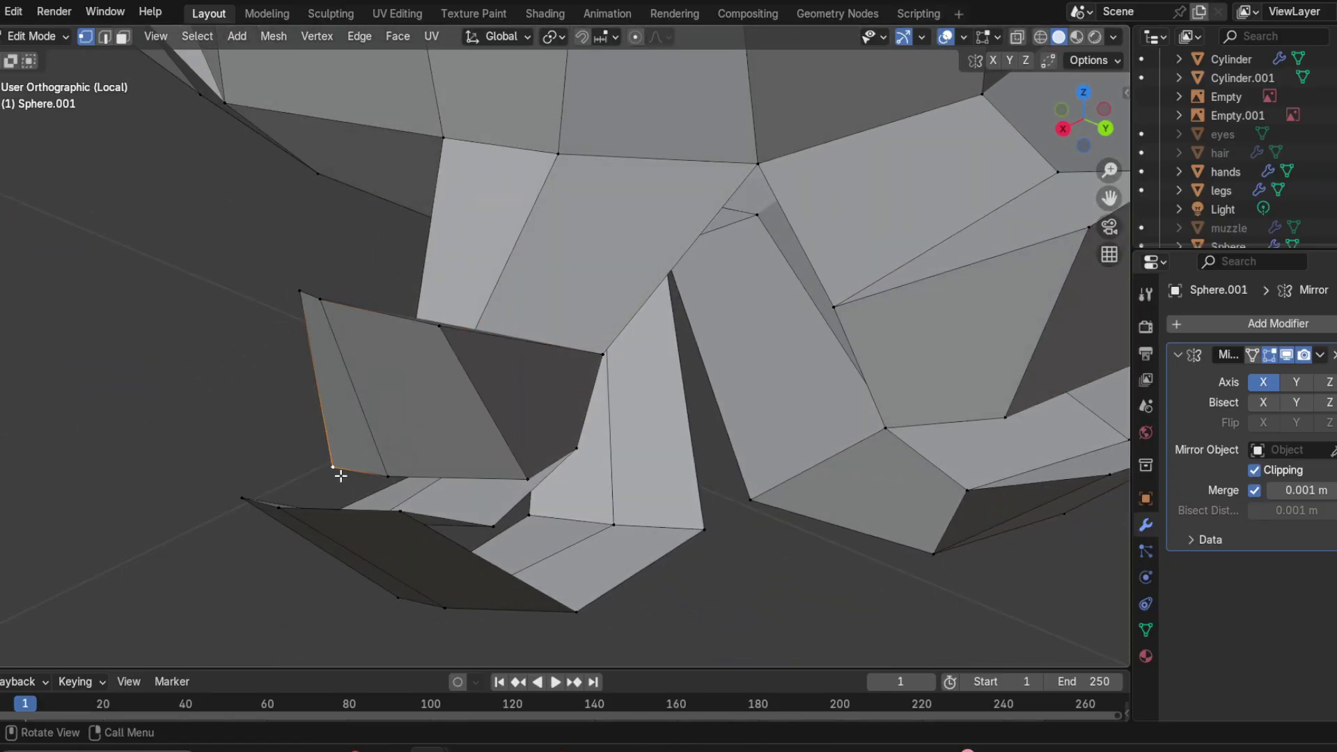
key(g)
key(g)
click(342, 458)
middle_drag(341, 457, 632, 371)
key(g)
key(g)
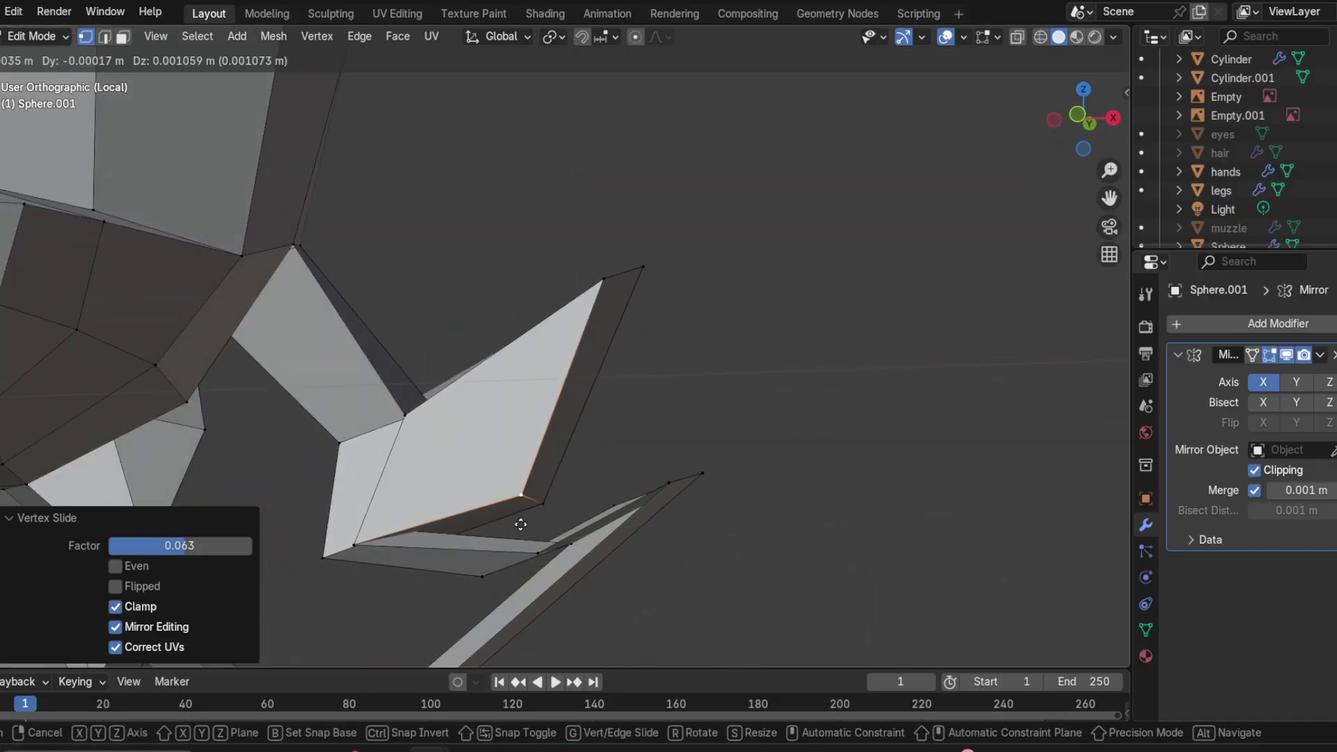
click(507, 523)
key(g)
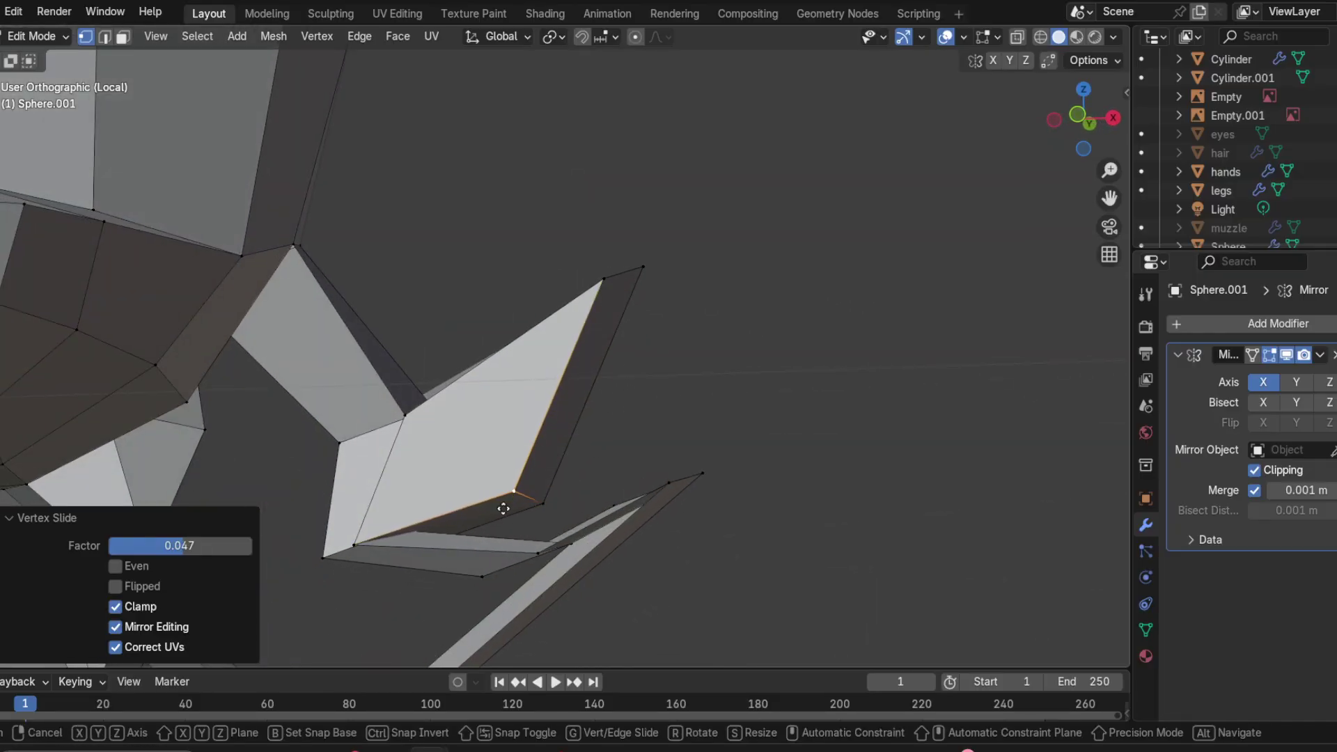
click(505, 523)
Step: Fill one side of the lower zigzag strip with a face between its bend and tip vertices
middle_drag(505, 522, 543, 442)
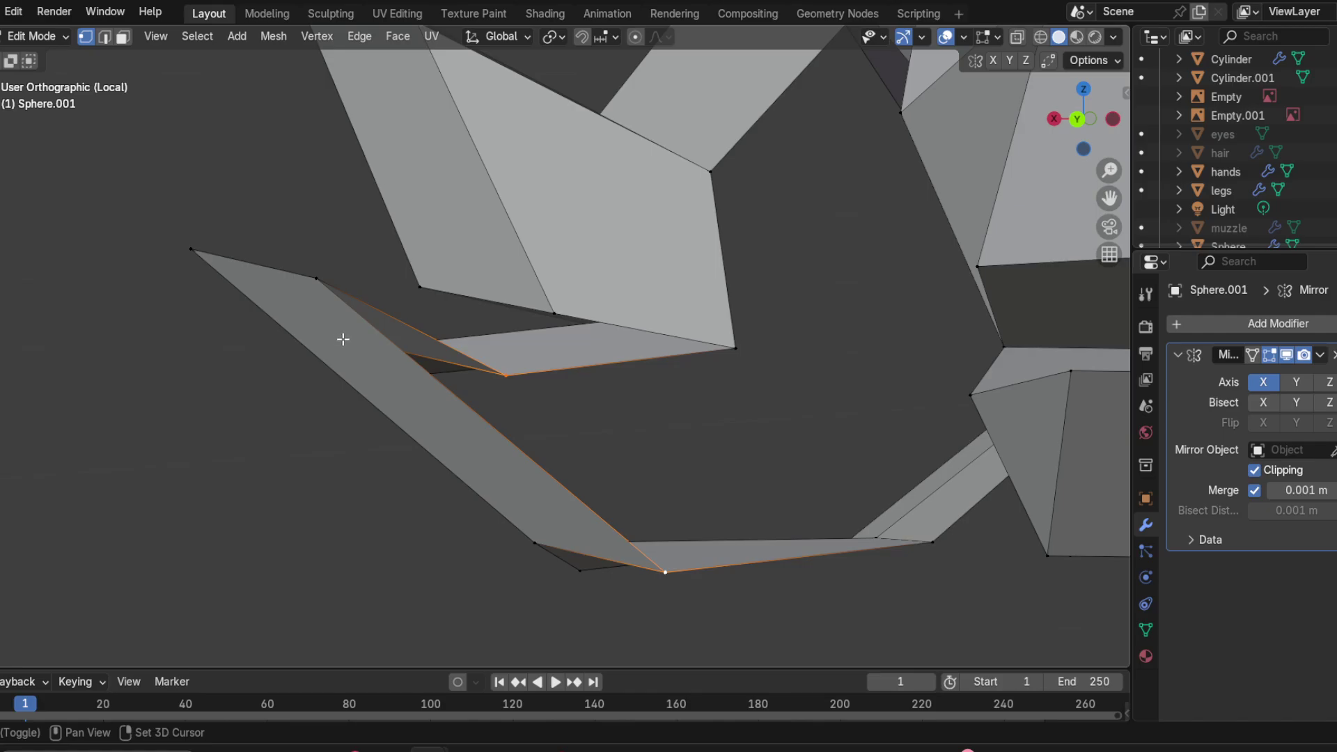
shift+click(495, 379)
middle_drag(495, 378, 916, 365)
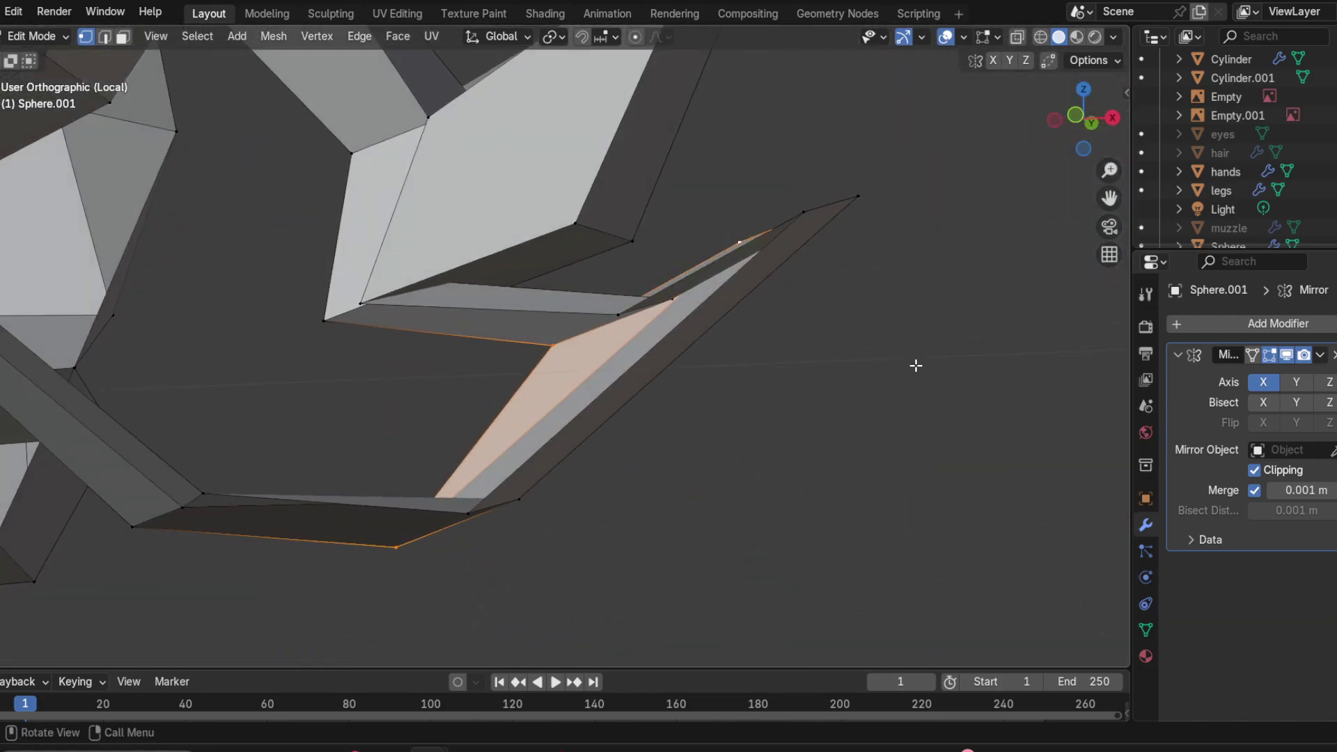
Step: Fill the opposite side of the lower zigzag strip with a matching face between its inner corners and tip
click(630, 326)
shift+click(486, 512)
middle_drag(487, 512, 735, 383)
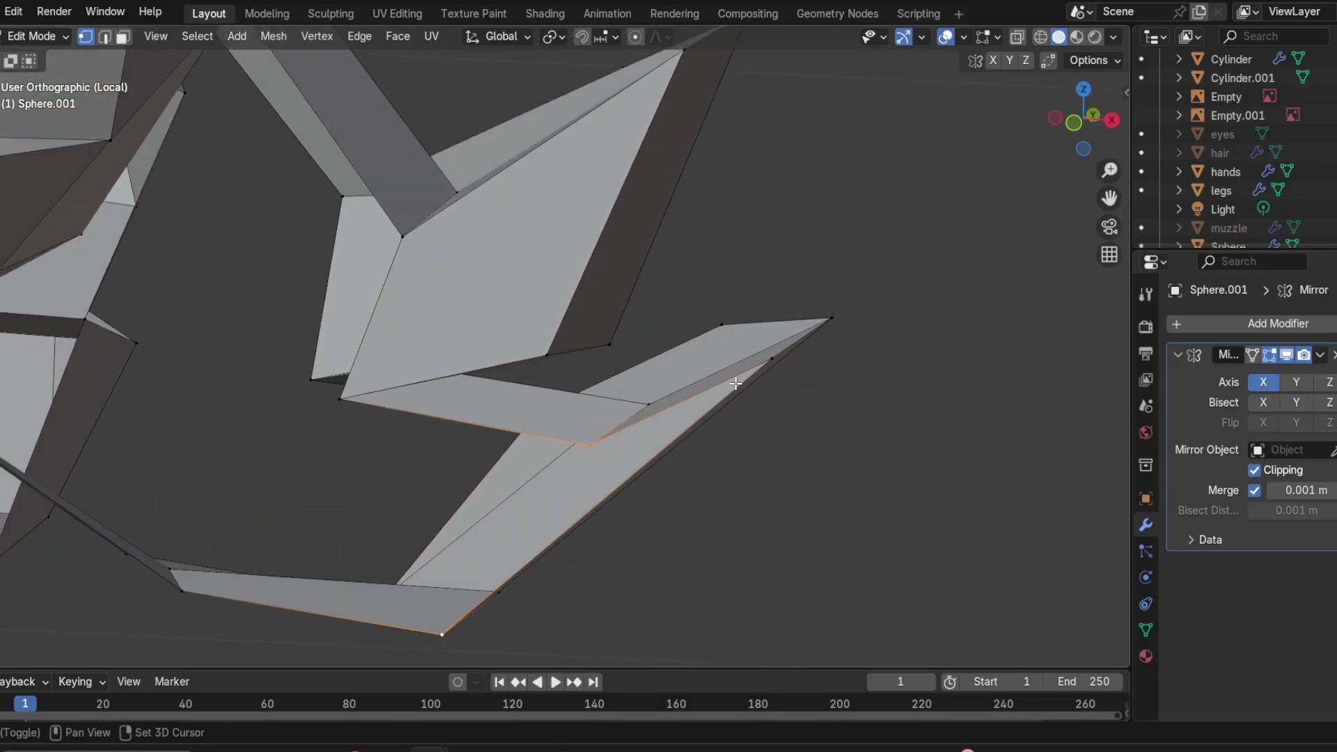
shift+click(783, 358)
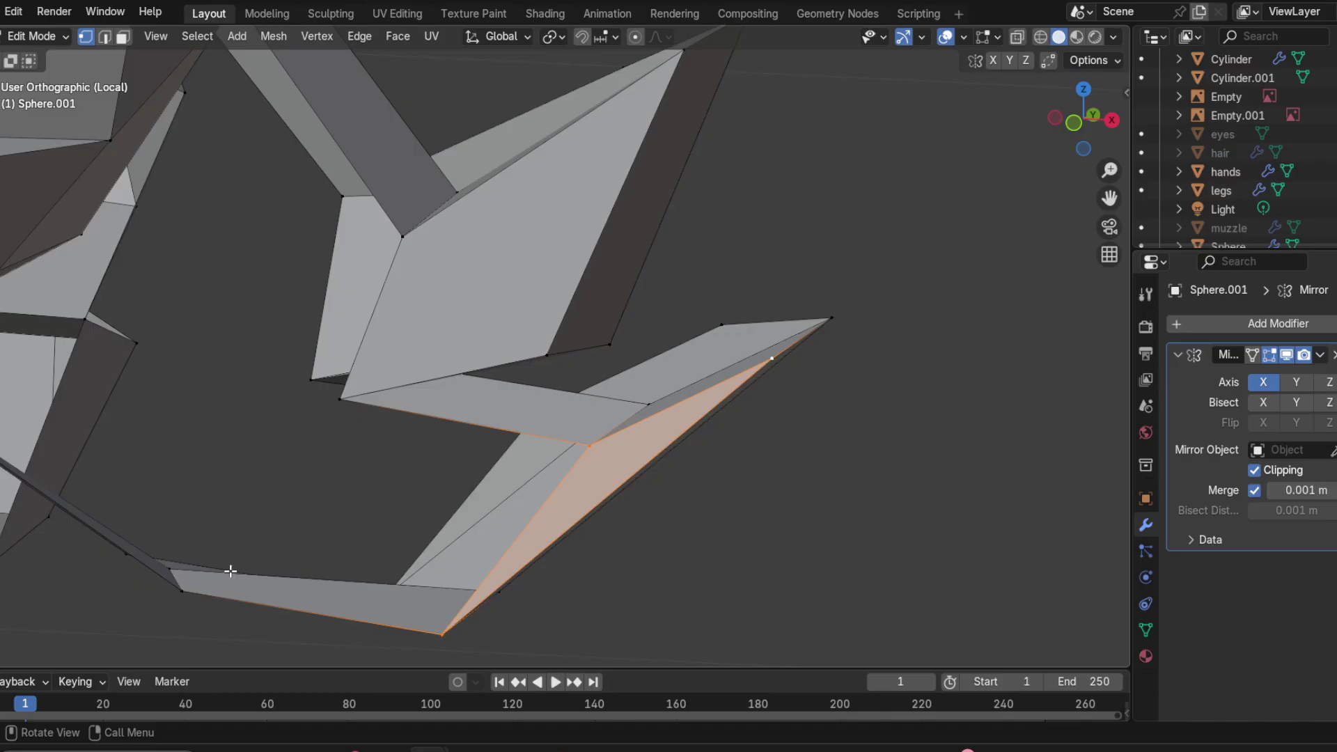
Step: Fill the gap between the upper strip's lower corner and the bottom strip with a four-sided face
click(180, 589)
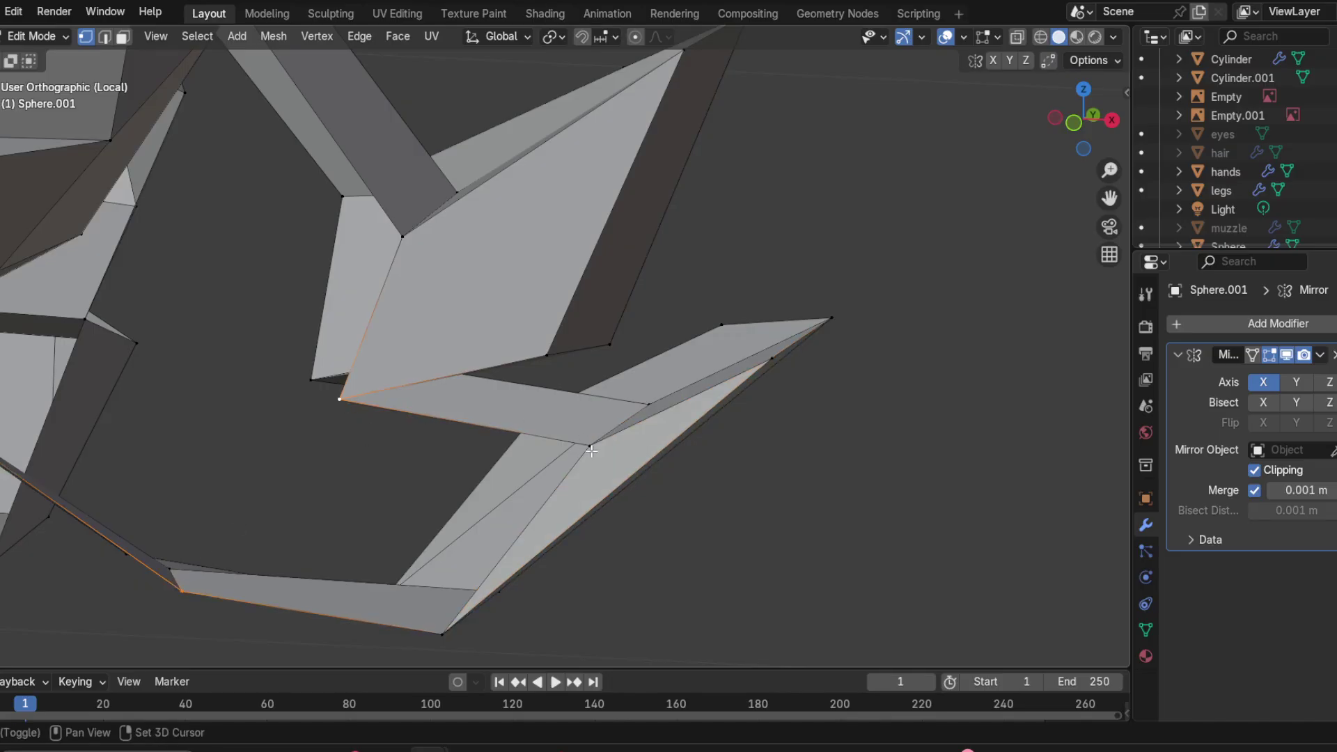
shift+click(448, 623)
middle_drag(787, 418, 404, 431)
Step: Fill the same inner gap on the other side with a face down to the bottom strip's two corner vertices
click(665, 535)
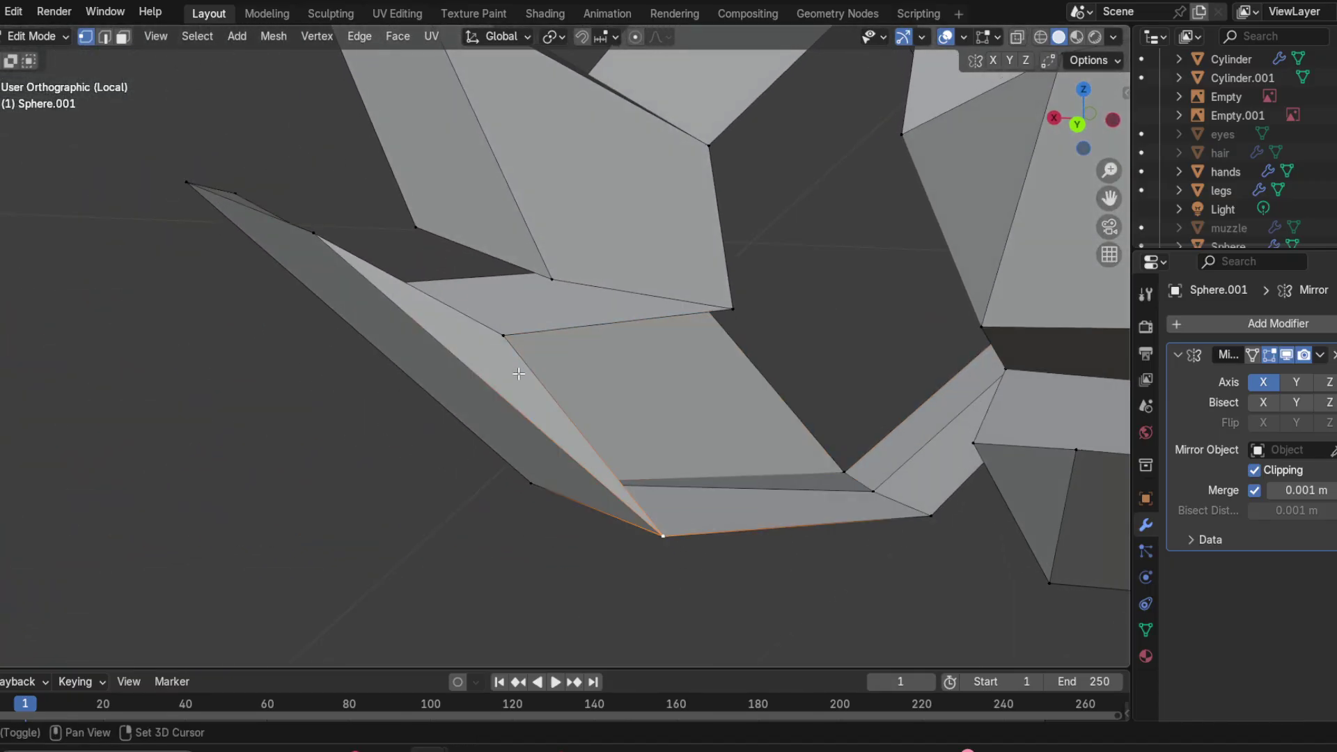
shift+click(925, 516)
middle_drag(924, 516, 887, 406)
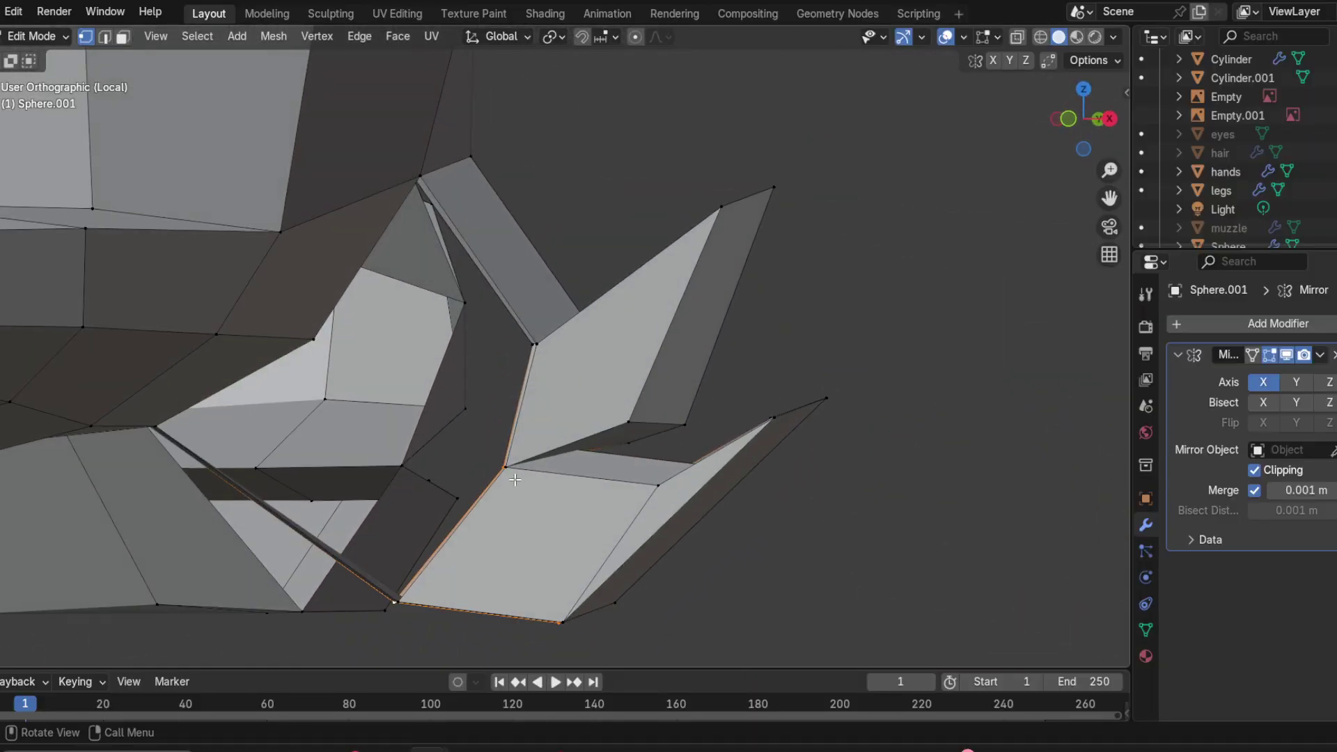
Step: Extrude the shared inner corner vertex into the central opening, about 0.057 m along negative X and 0.031 m up
key(alt+a)
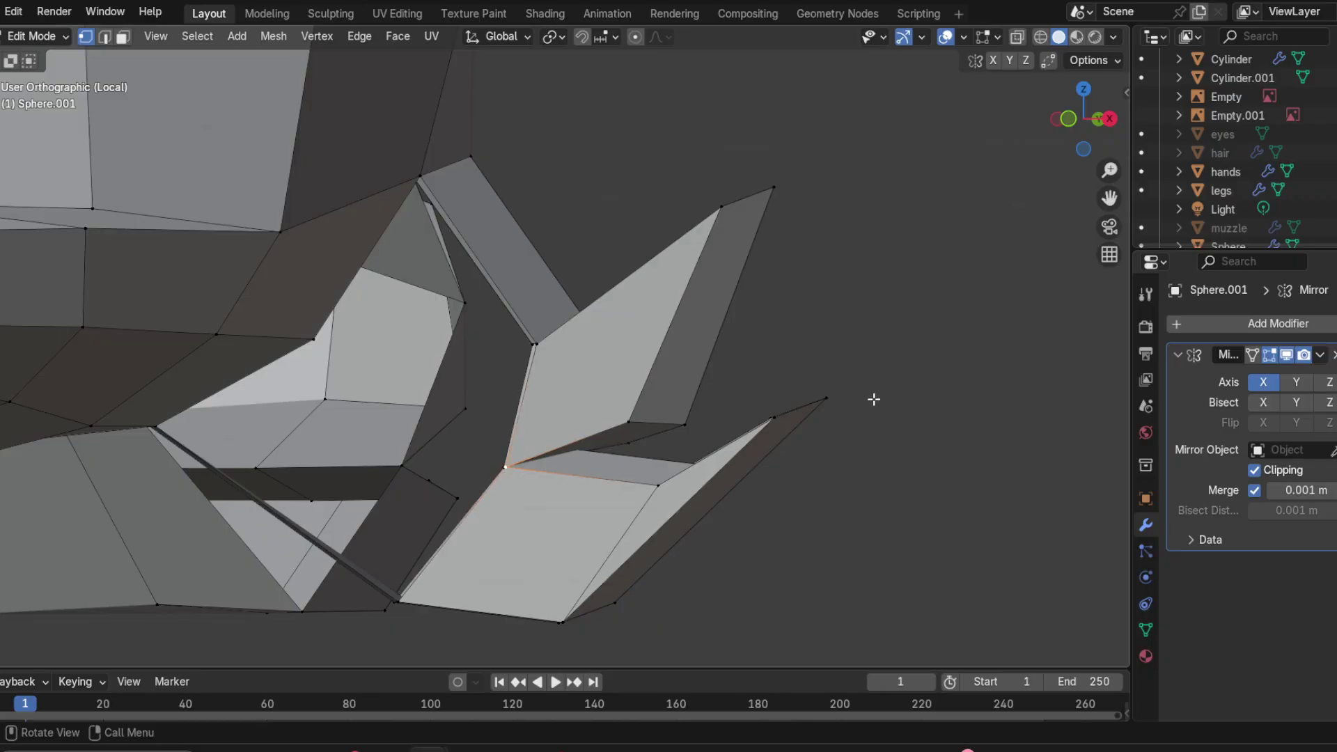
middle_drag(874, 399, 576, 439)
scroll(576, 439, up, 4)
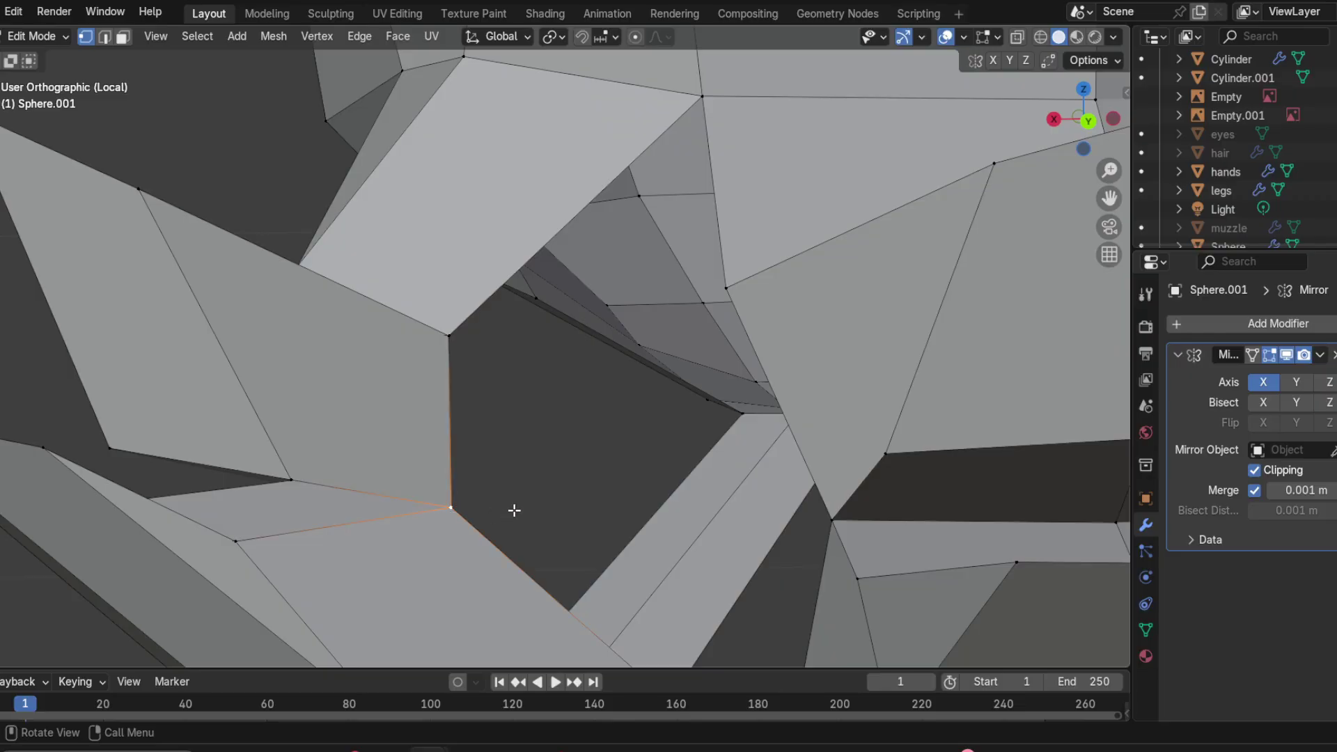
key(e)
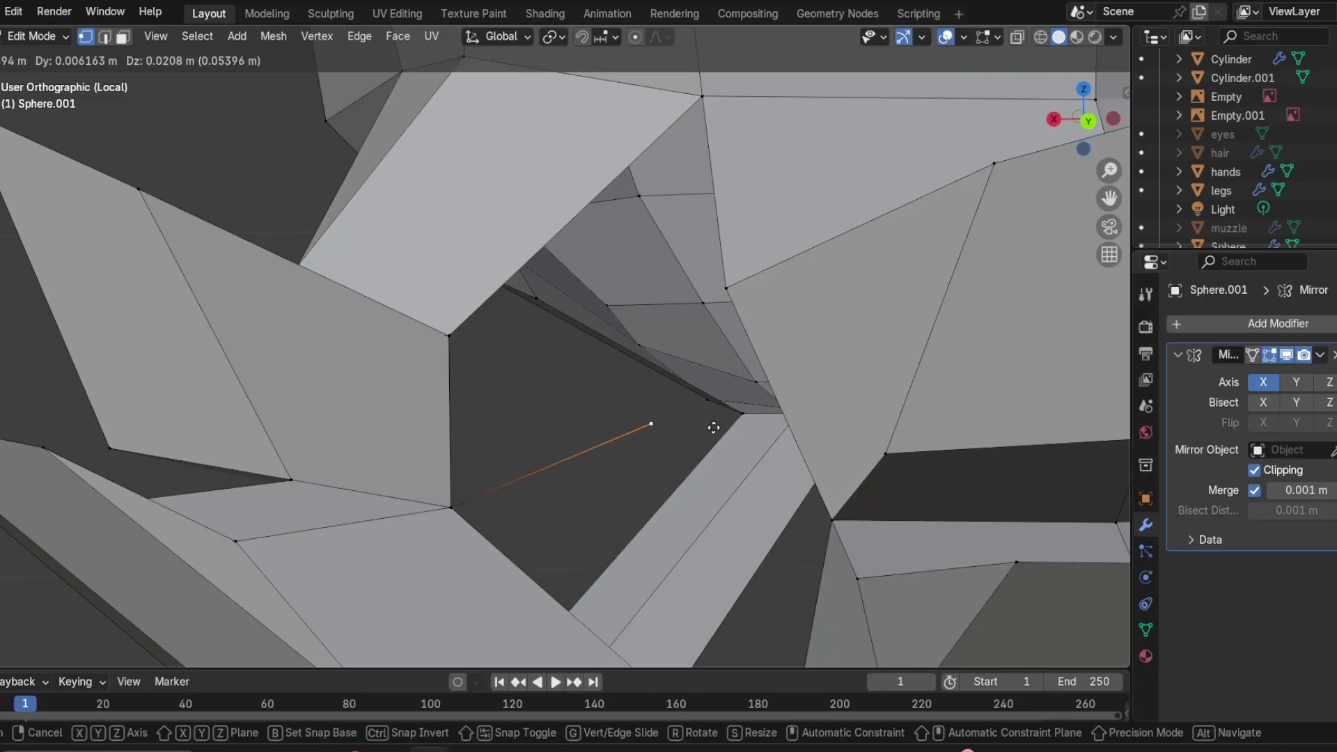
click(710, 400)
Step: Fill a face between the extruded vertex, the shared inner corner, the upper strip's corner and the body's corner vertex
middle_drag(711, 400, 709, 351)
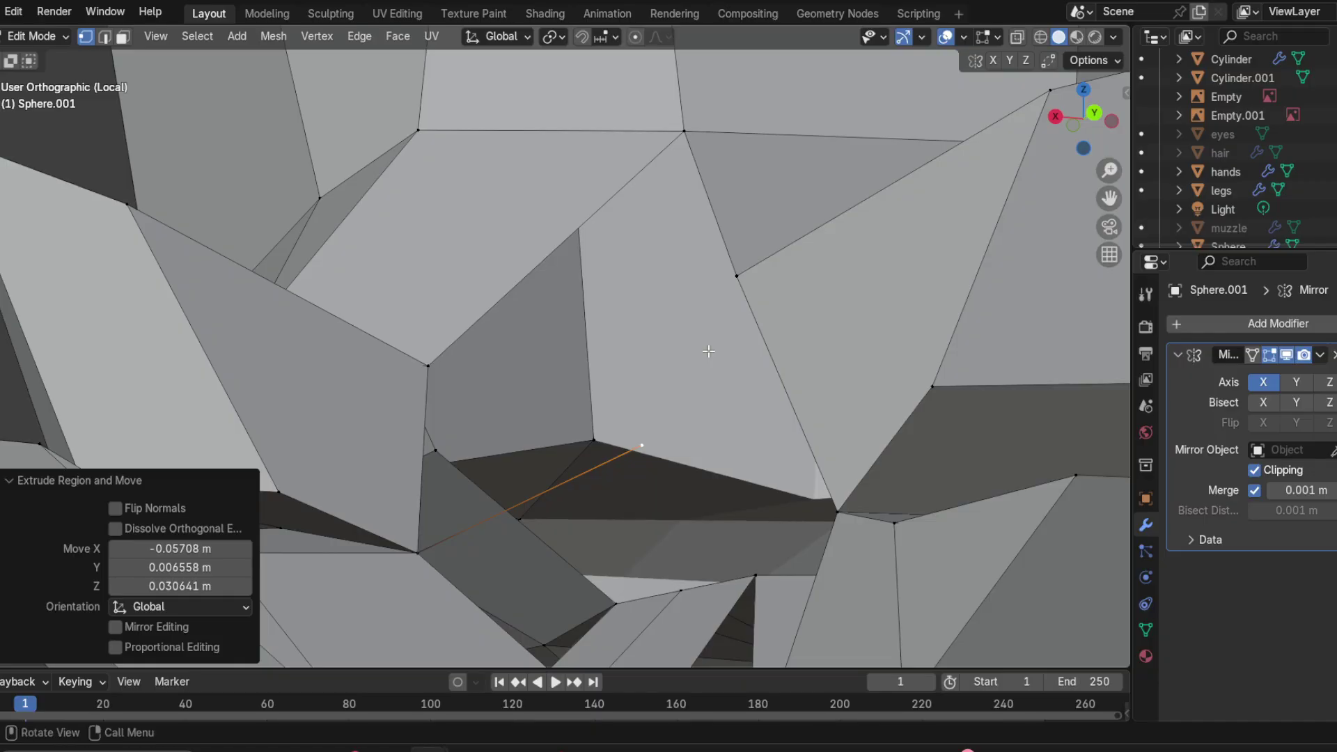
click(416, 555)
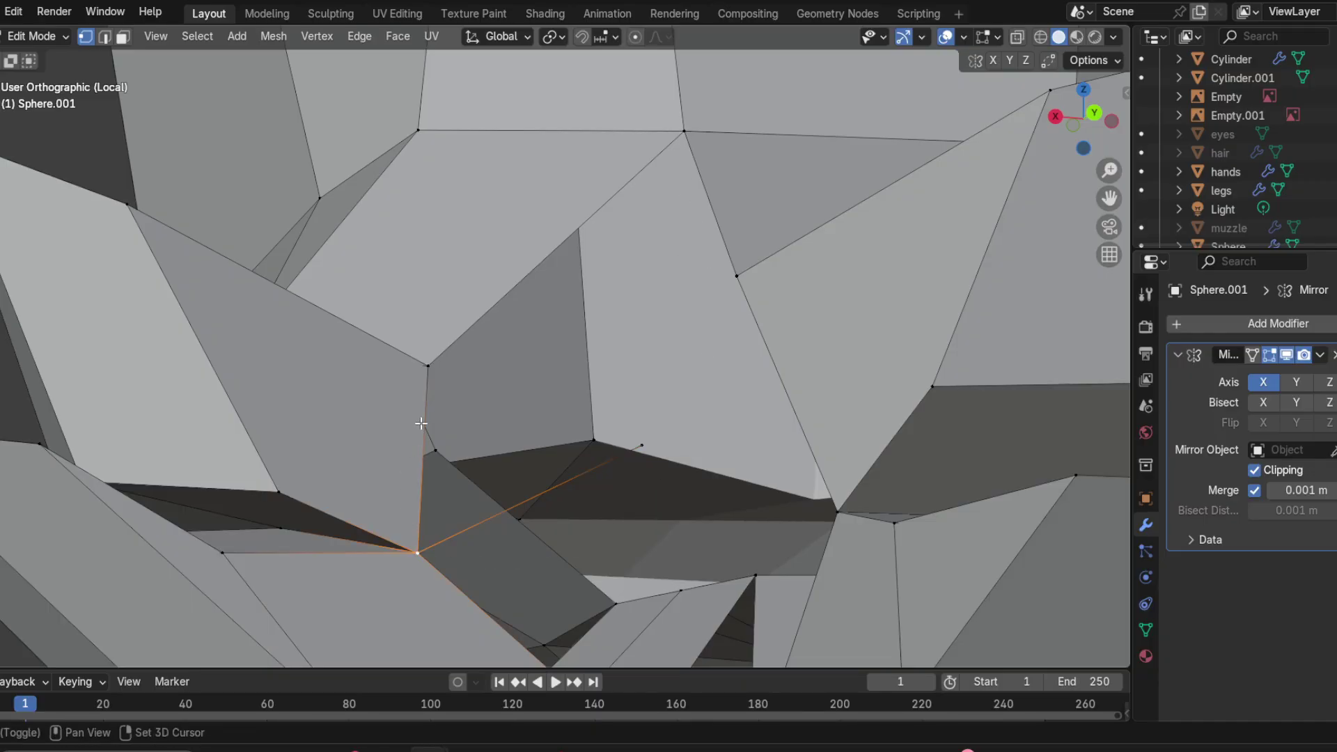
shift+click(679, 137)
key(f)
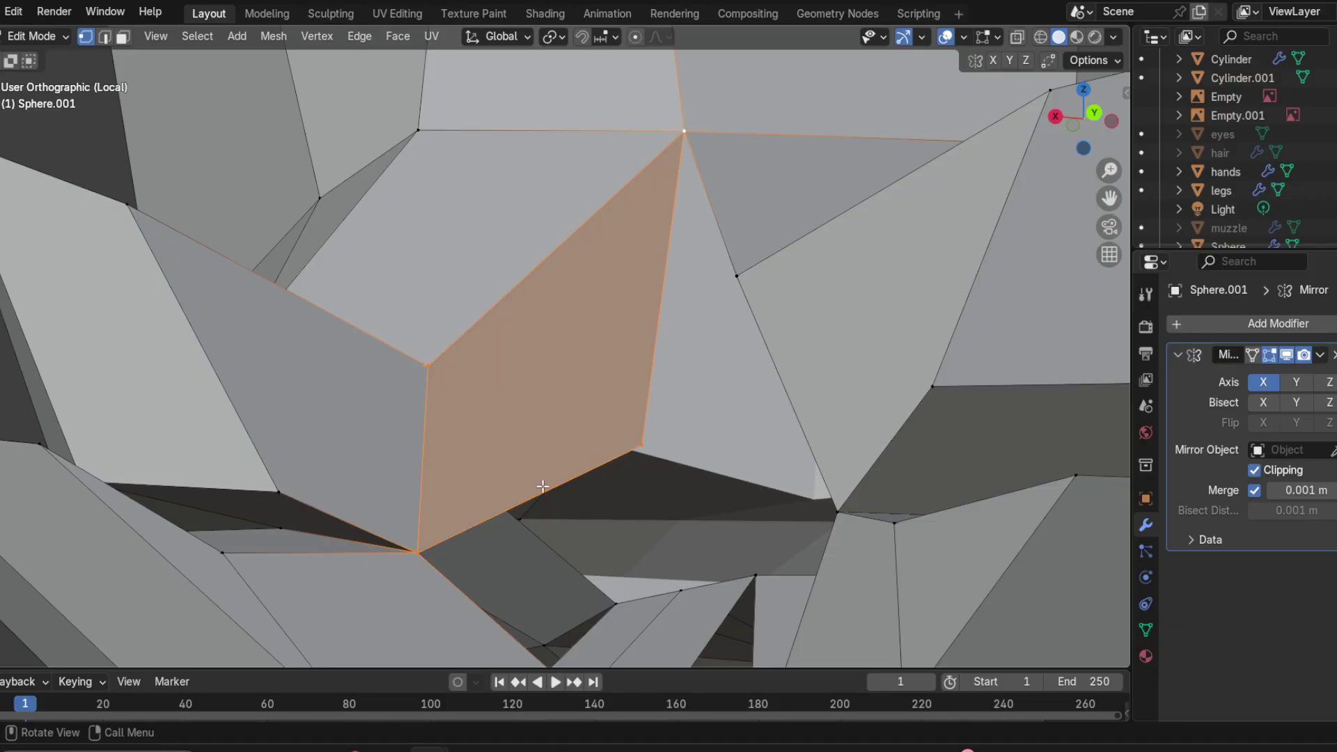
Step: Fill the area below with a face joining the extruded vertex, the central lower vertex and the lower strip's inner corners
scroll(502, 474, down, 3)
middle_drag(468, 433, 429, 454)
scroll(557, 488, up, 2)
middle_drag(655, 473, 694, 476)
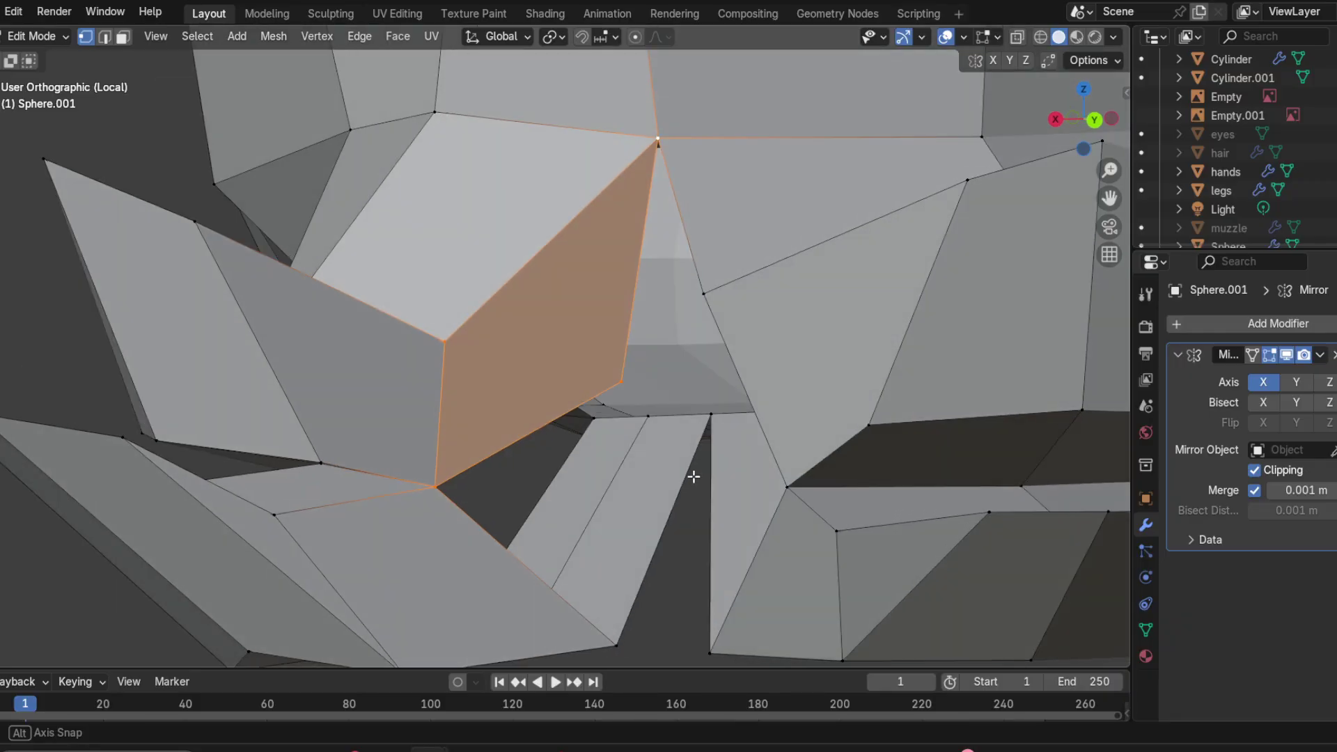
middle_drag(679, 580, 730, 382)
click(729, 382)
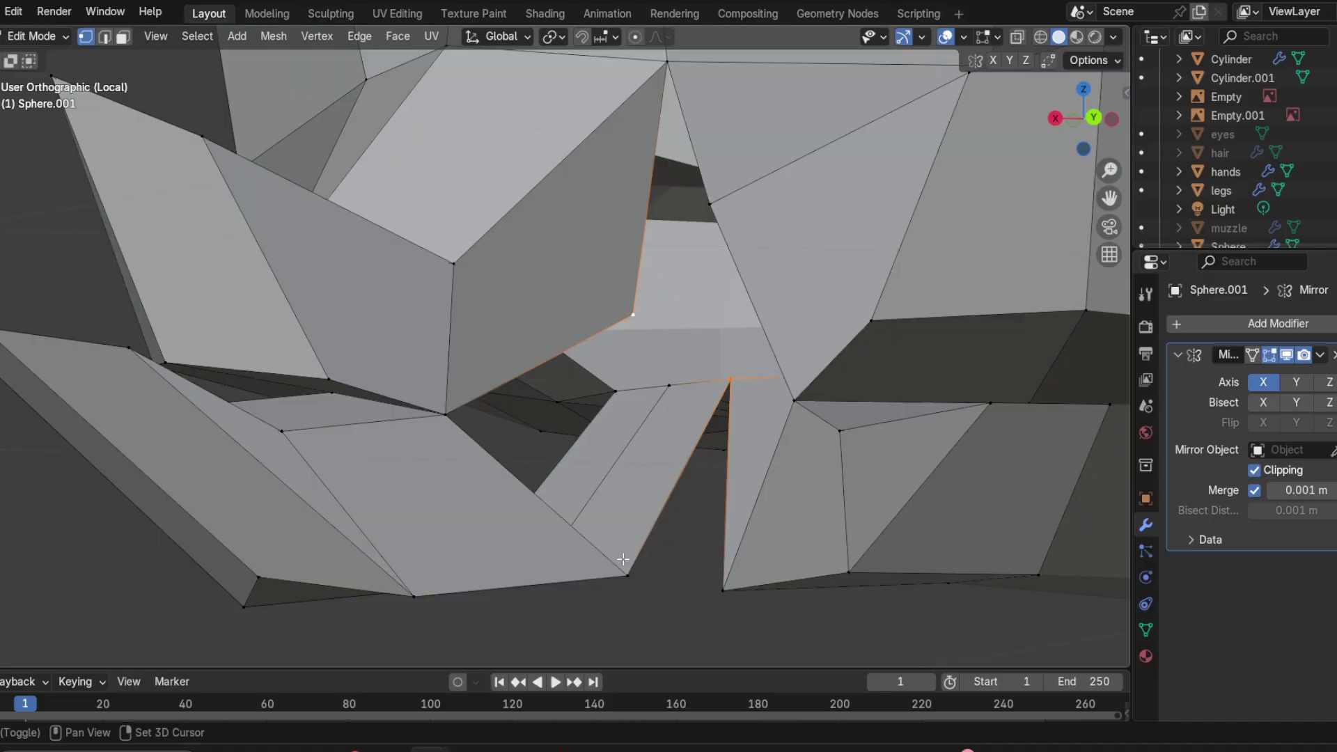
key(f)
Step: Extrude the matching inner corner vertex of the neighbouring spike group into the central opening
middle_drag(504, 447, 690, 470)
shift+click(647, 422)
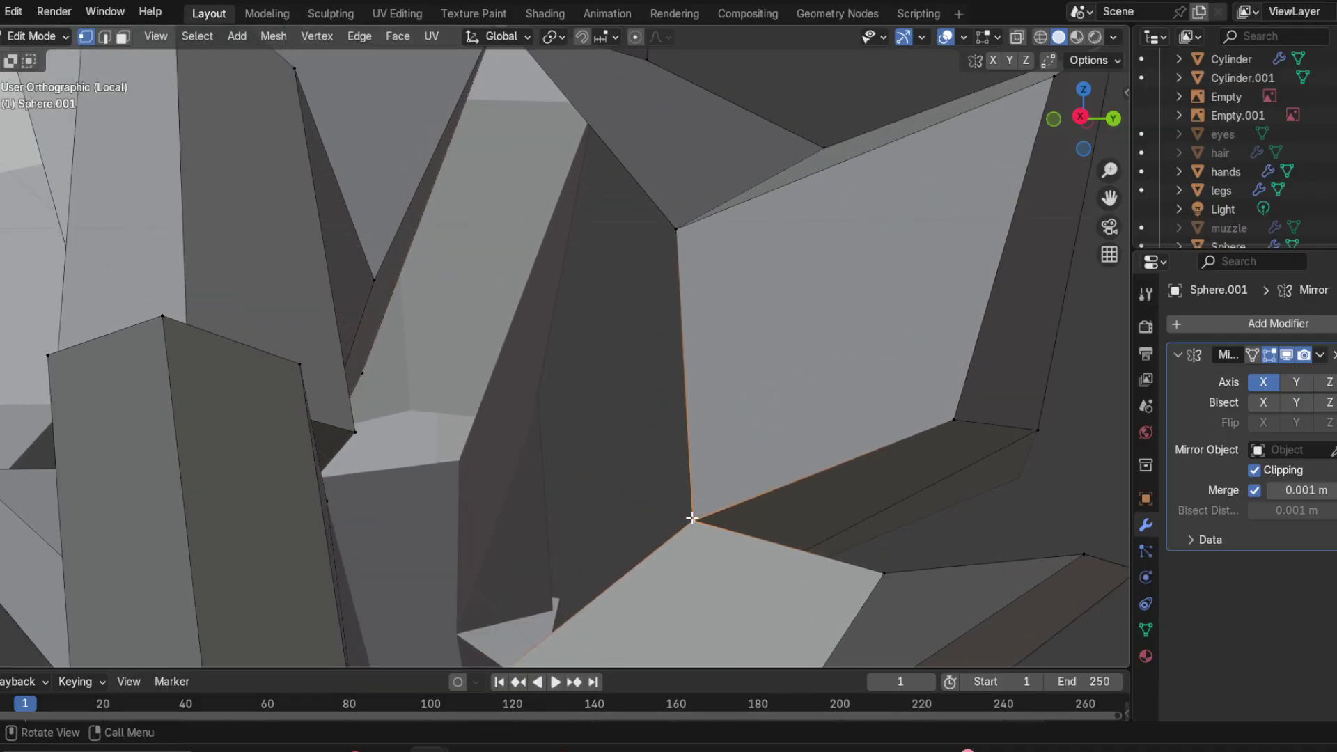
key(e)
click(446, 426)
Step: Fill a face between the new extruded vertex, the neighbouring group's inner corners and the body's corner vertex
middle_drag(624, 430, 557, 418)
shift+click(558, 131)
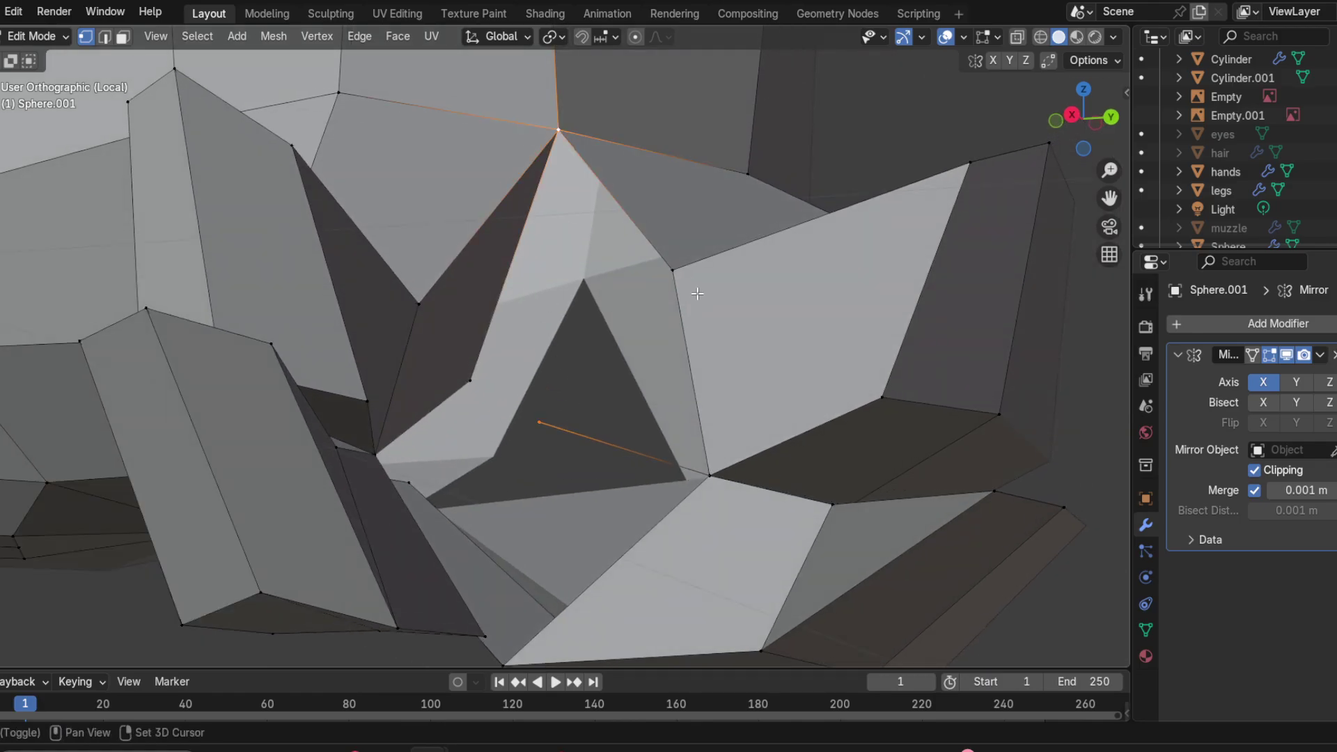
middle_drag(710, 432, 620, 417)
key(f)
Step: Move the new face's free vertex about 0.003 m along X and 0.007 m up
click(627, 431)
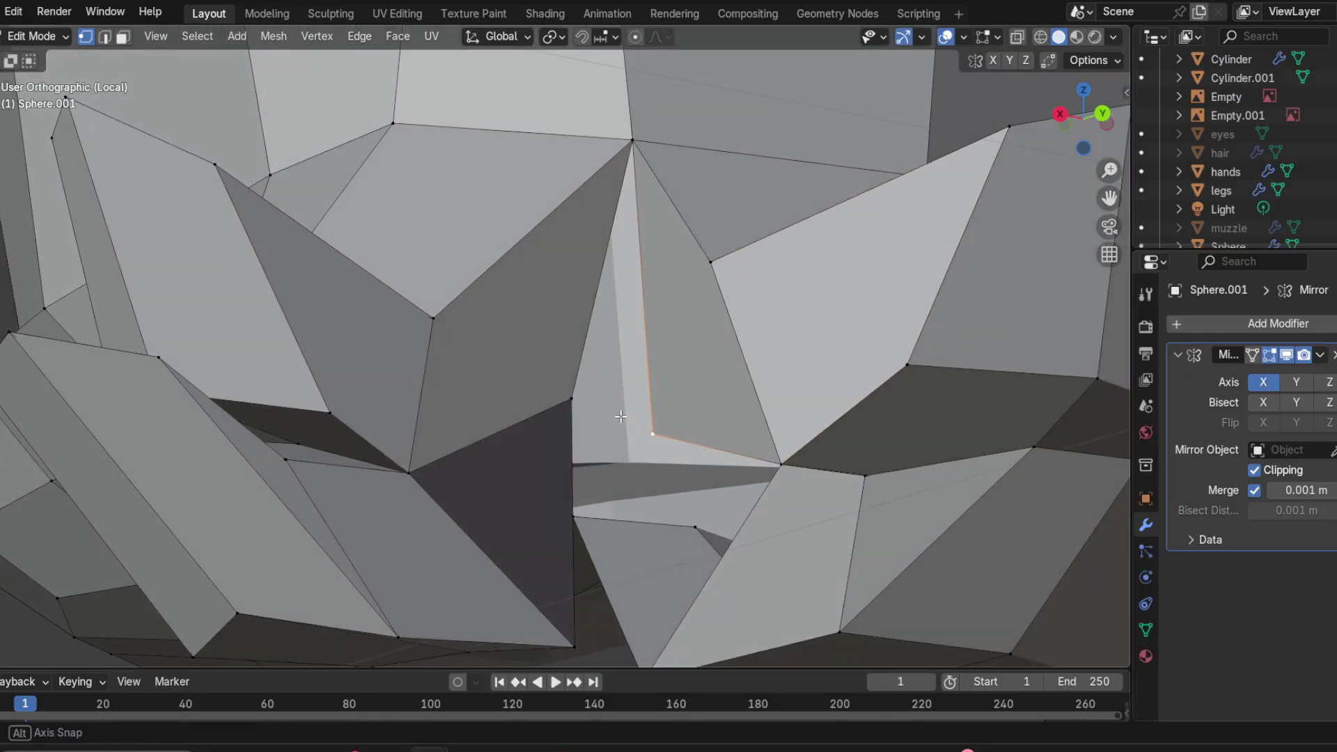
right_click(654, 419)
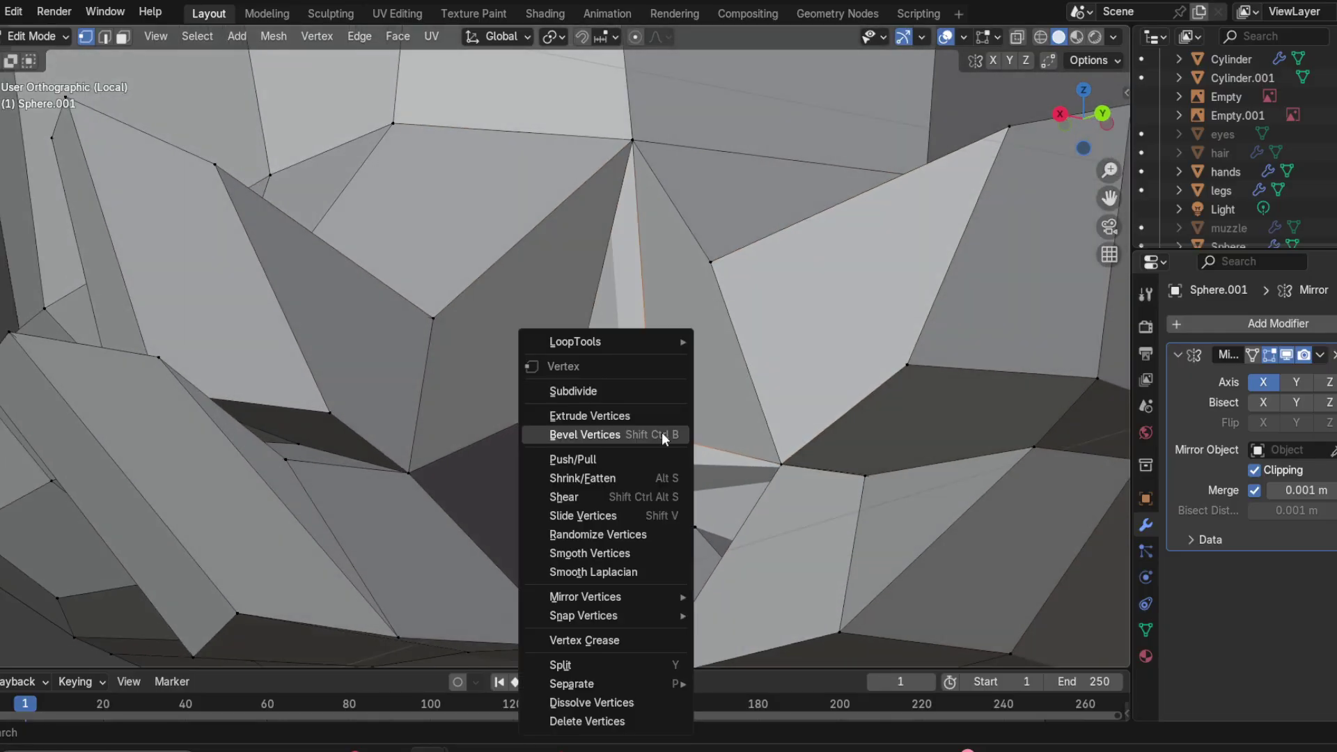
key(g)
click(663, 446)
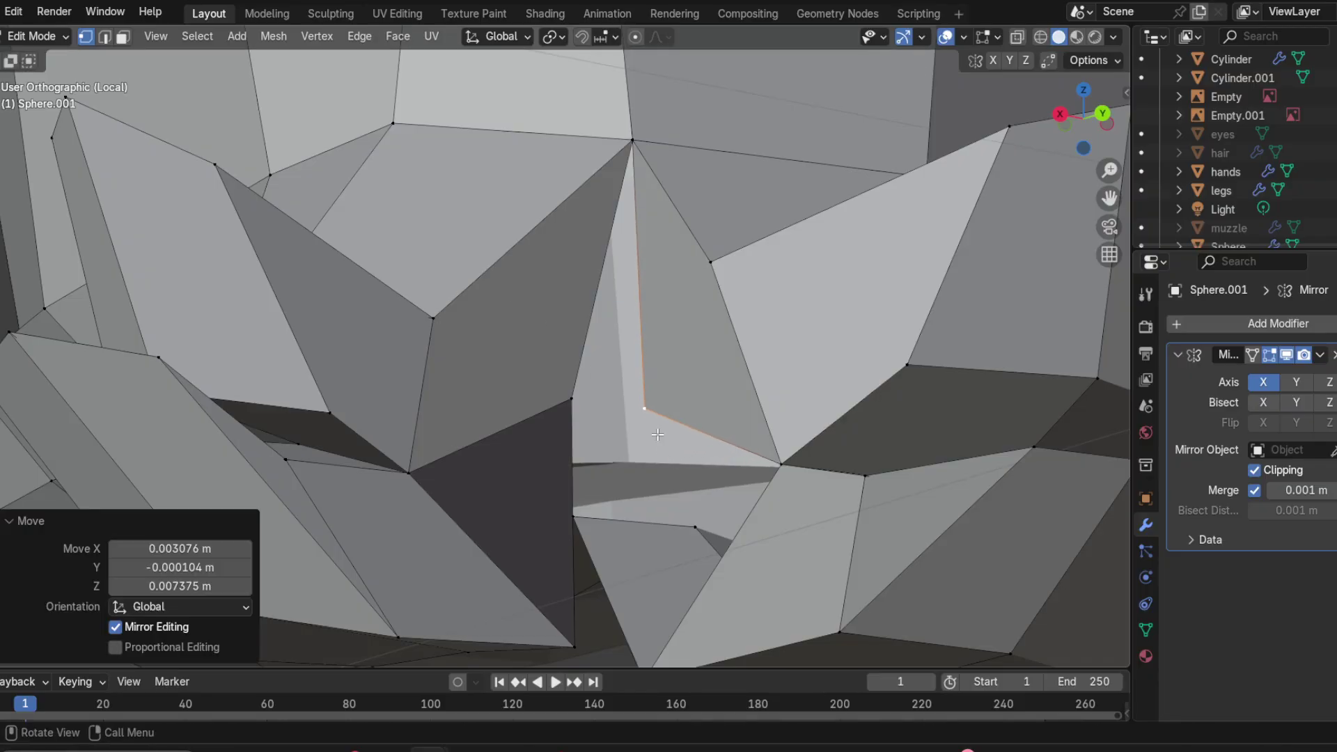
middle_drag(663, 446, 463, 477)
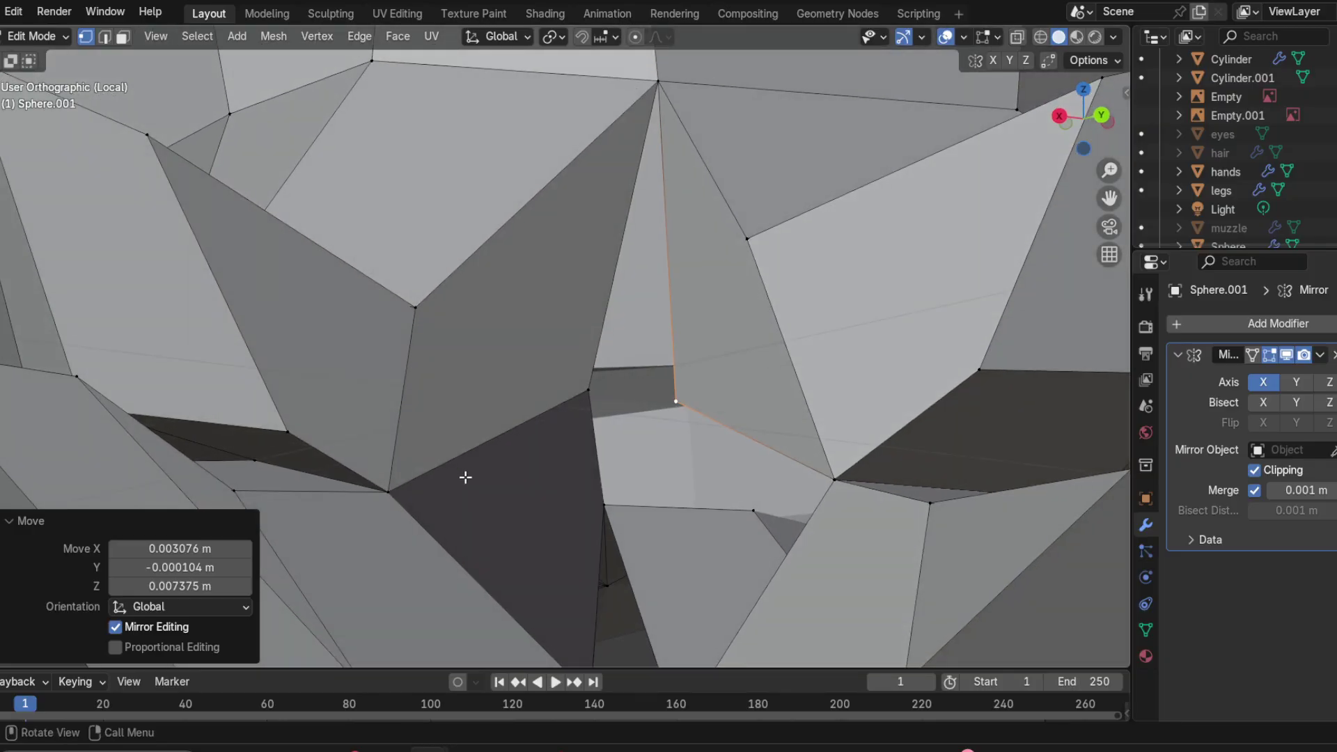
Step: Fill the area below that face down to the neighbouring group's lower inner corner and the central lower vertex
shift+click(605, 507)
shift+click(823, 481)
shift+middle_drag(805, 574, 746, 436)
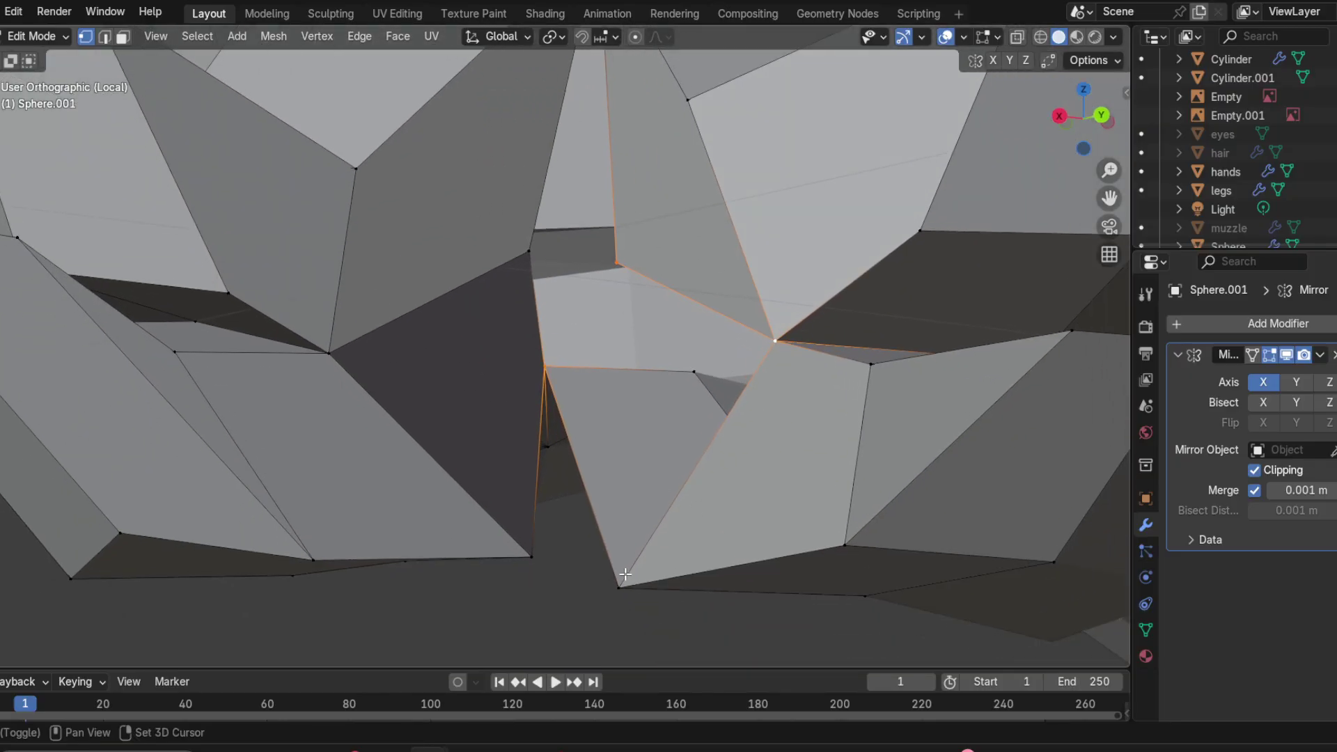
key(f)
middle_drag(613, 409, 582, 492)
scroll(594, 379, up, 5)
Step: Examine the narrow central gap between the two spike groups and its bordering vertices
click(554, 532)
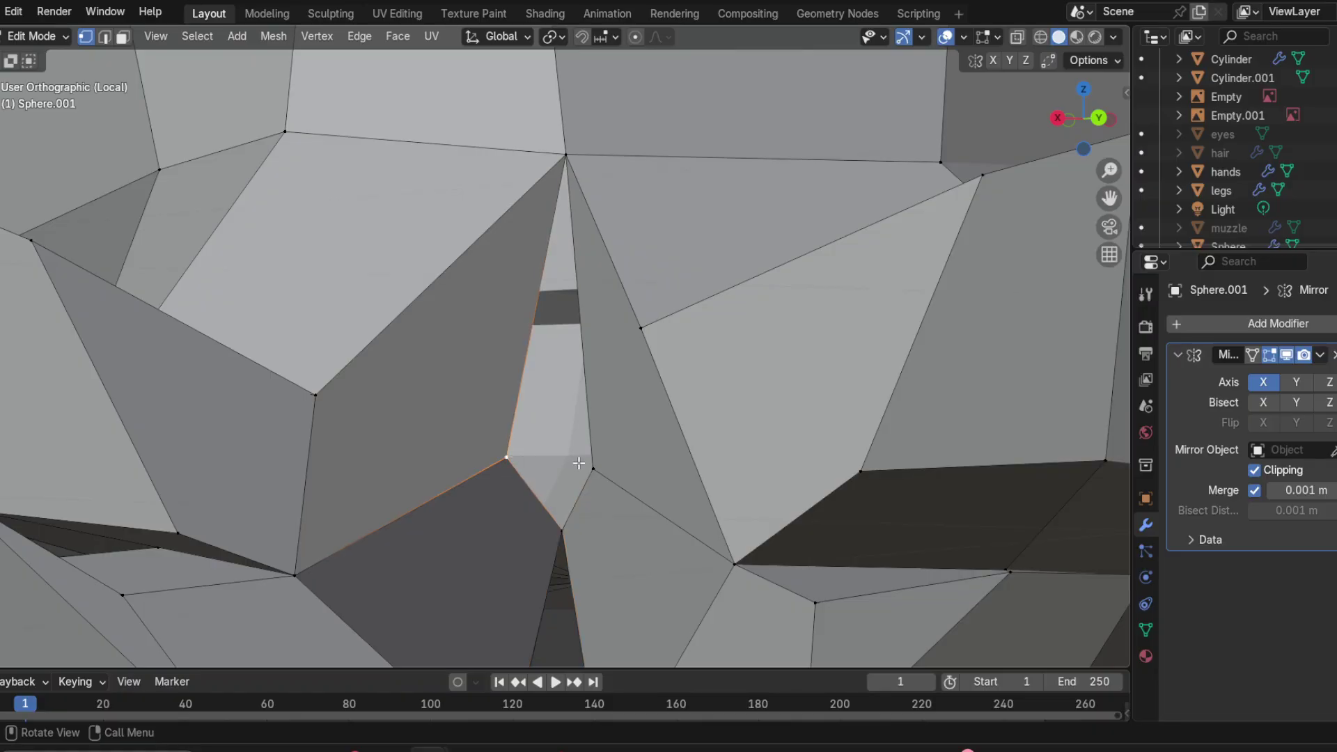
click(552, 168)
click(597, 485)
click(564, 170)
scroll(578, 268, down, 2)
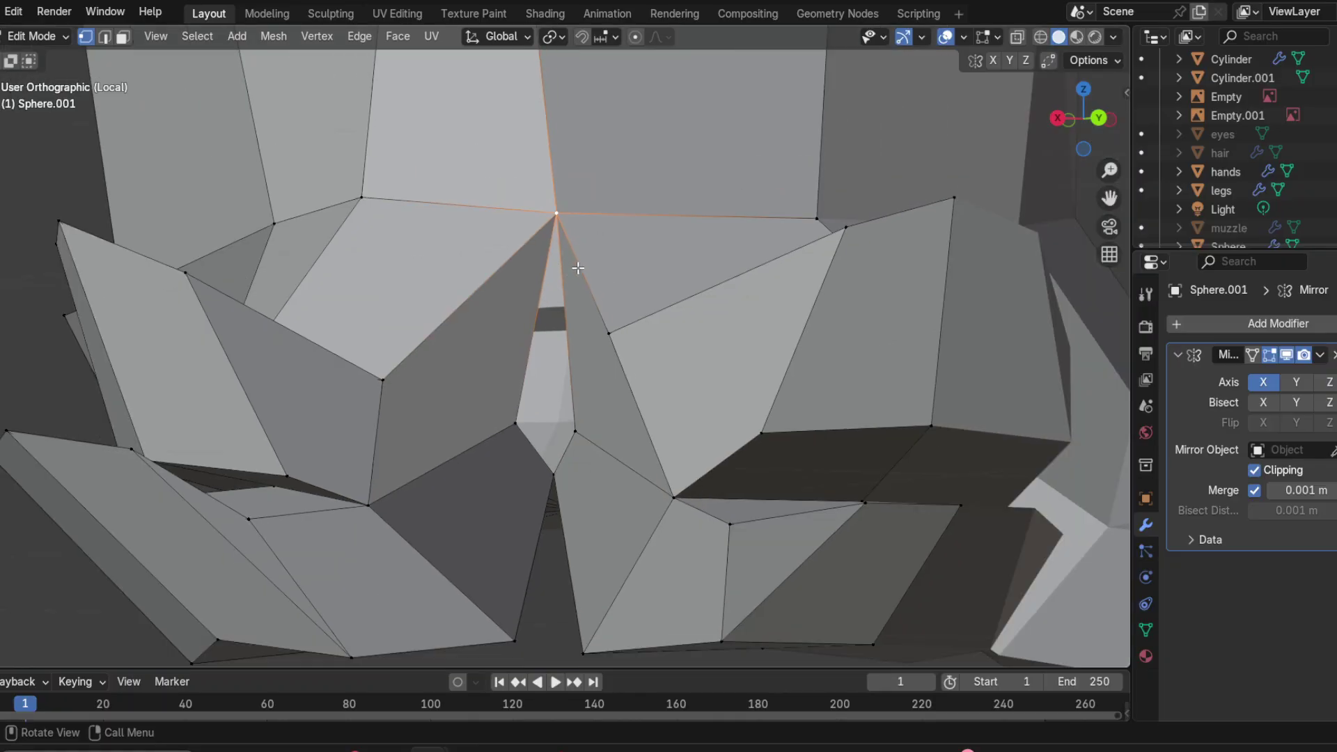
mouse_move(577, 398)
middle_down()
mouse_move(609, 380)
mouse_move(592, 395)
middle_up()
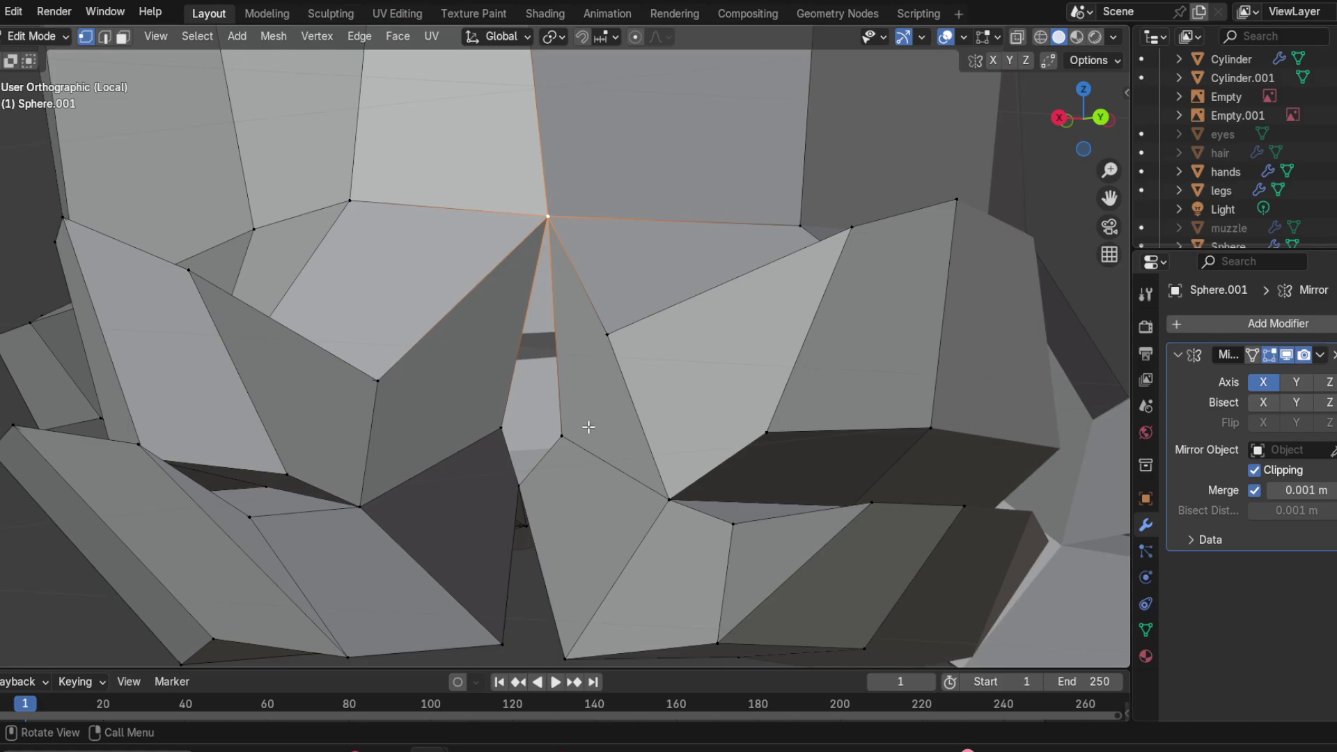
scroll(505, 450, up, 2)
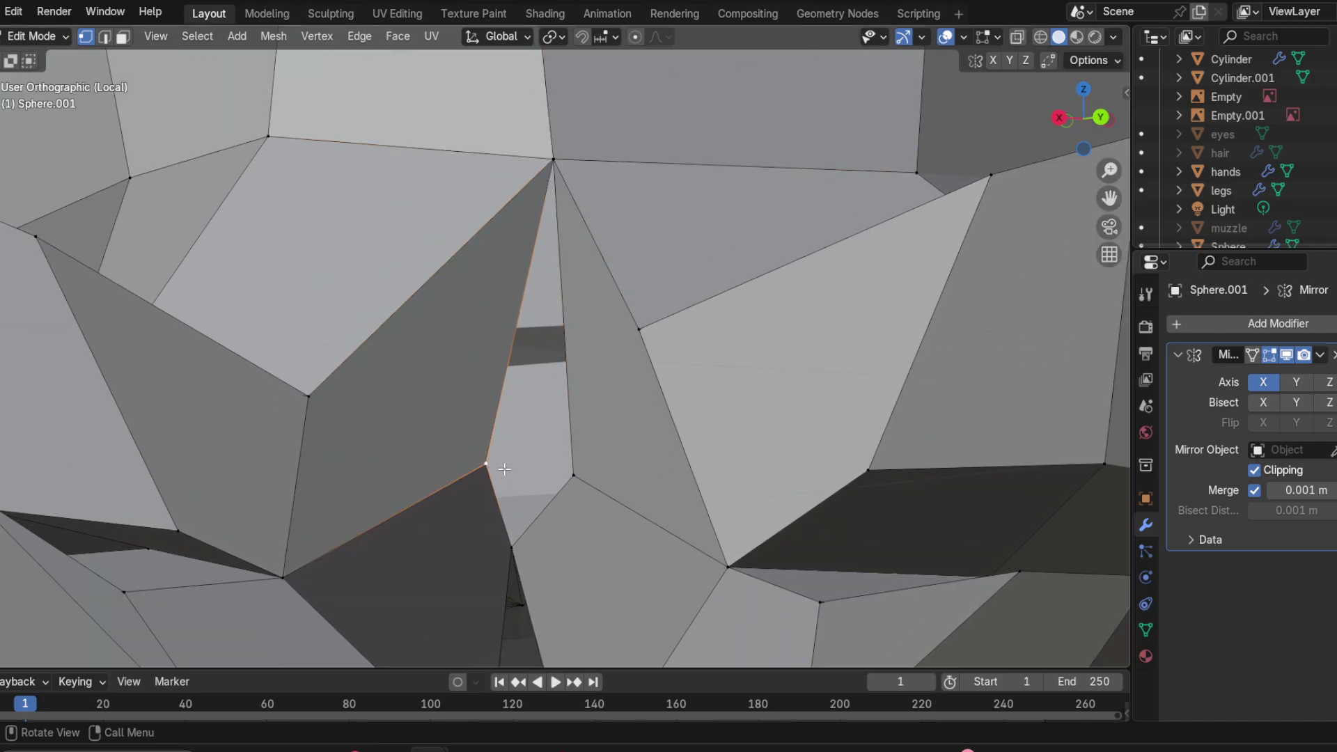
Step: Fill the narrow central gap between the two spike groups with a triangular face up to the body's corner vertex and a face below it
shift+click(573, 472)
middle_drag(555, 524, 573, 399)
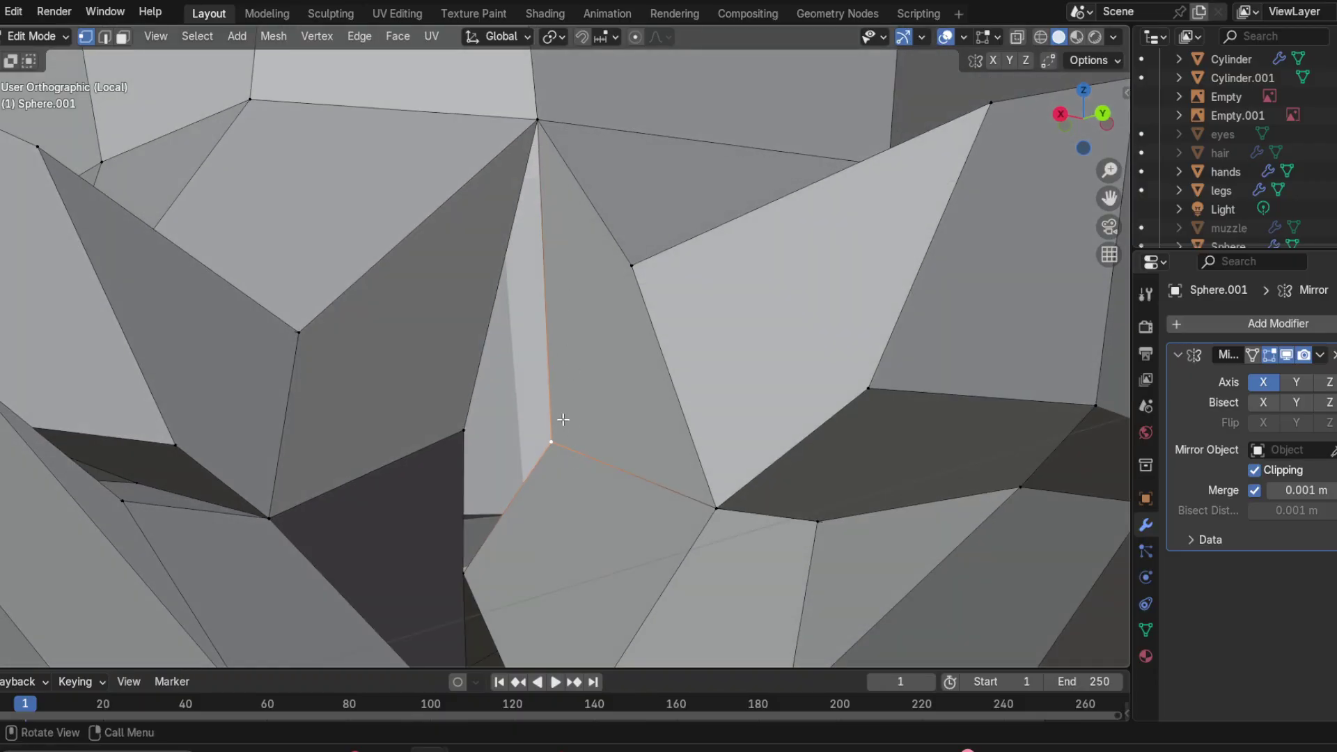
middle_drag(503, 350, 503, 350)
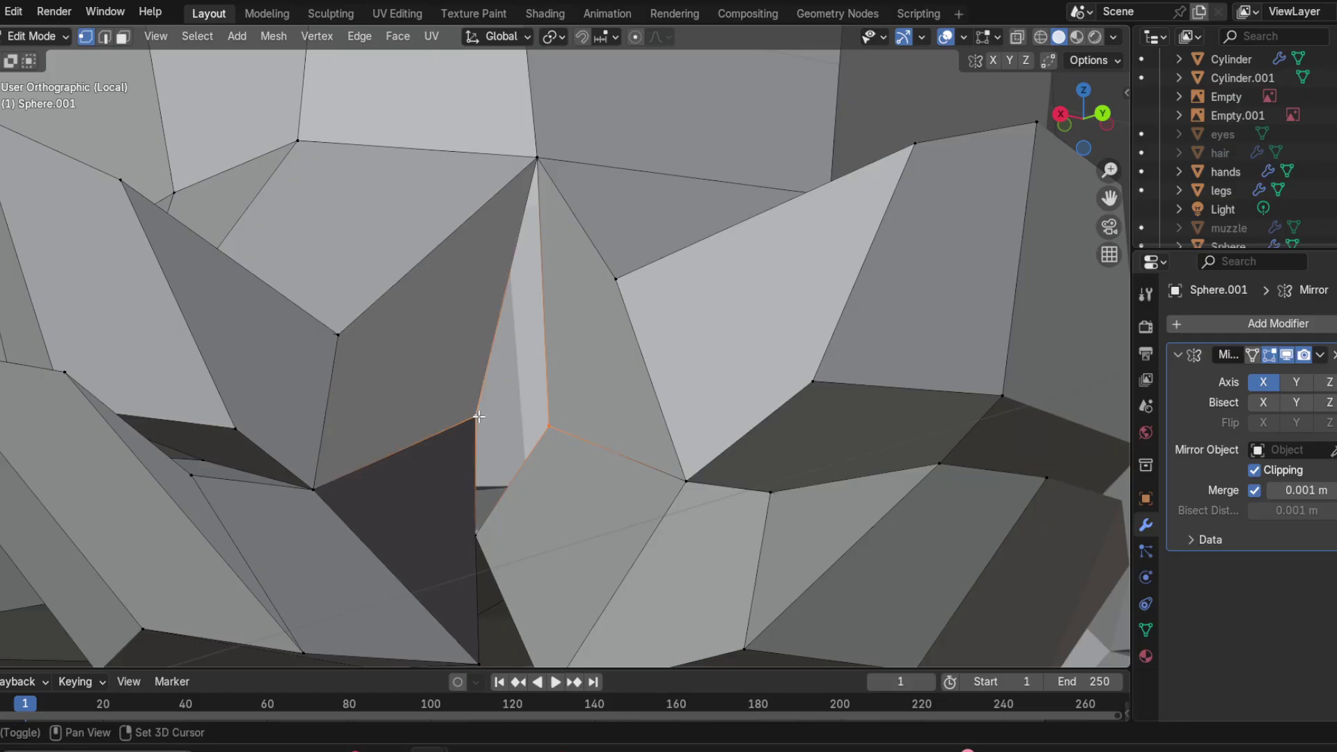
shift+click(529, 180)
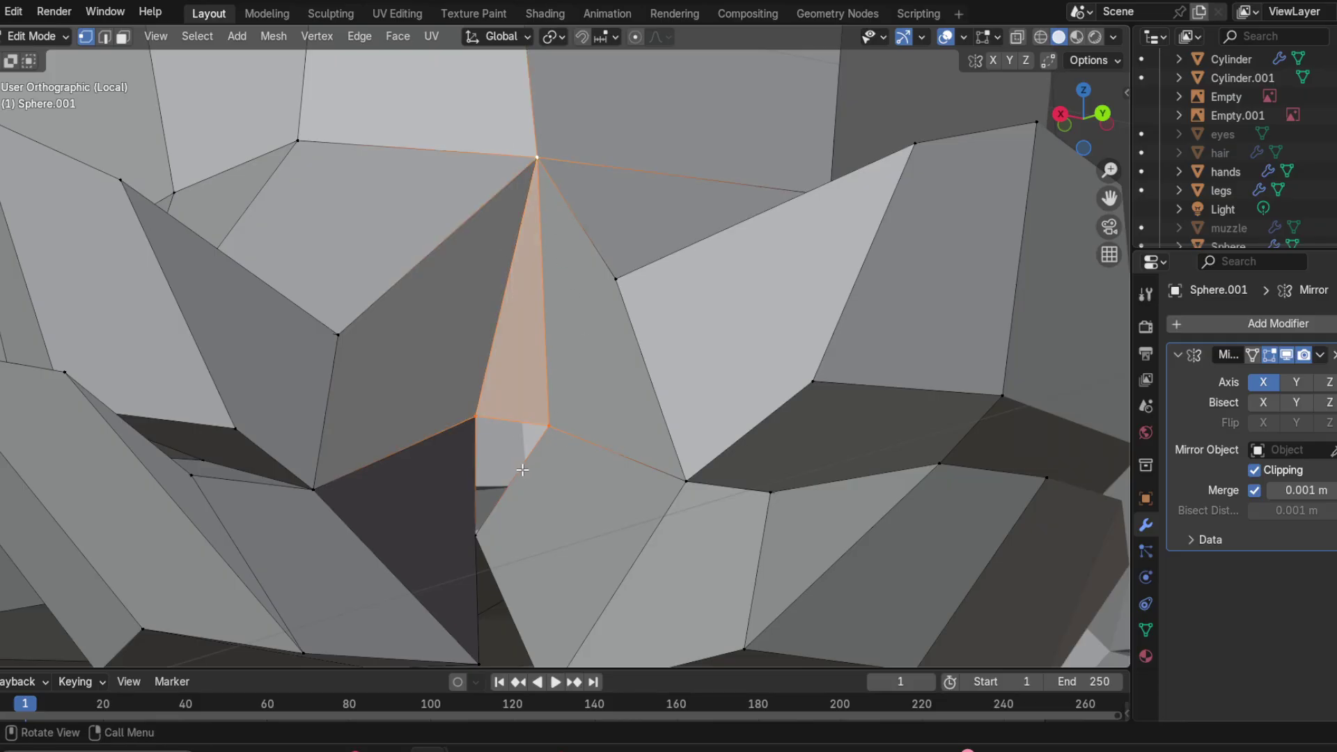
key(alt+a)
shift+click(477, 417)
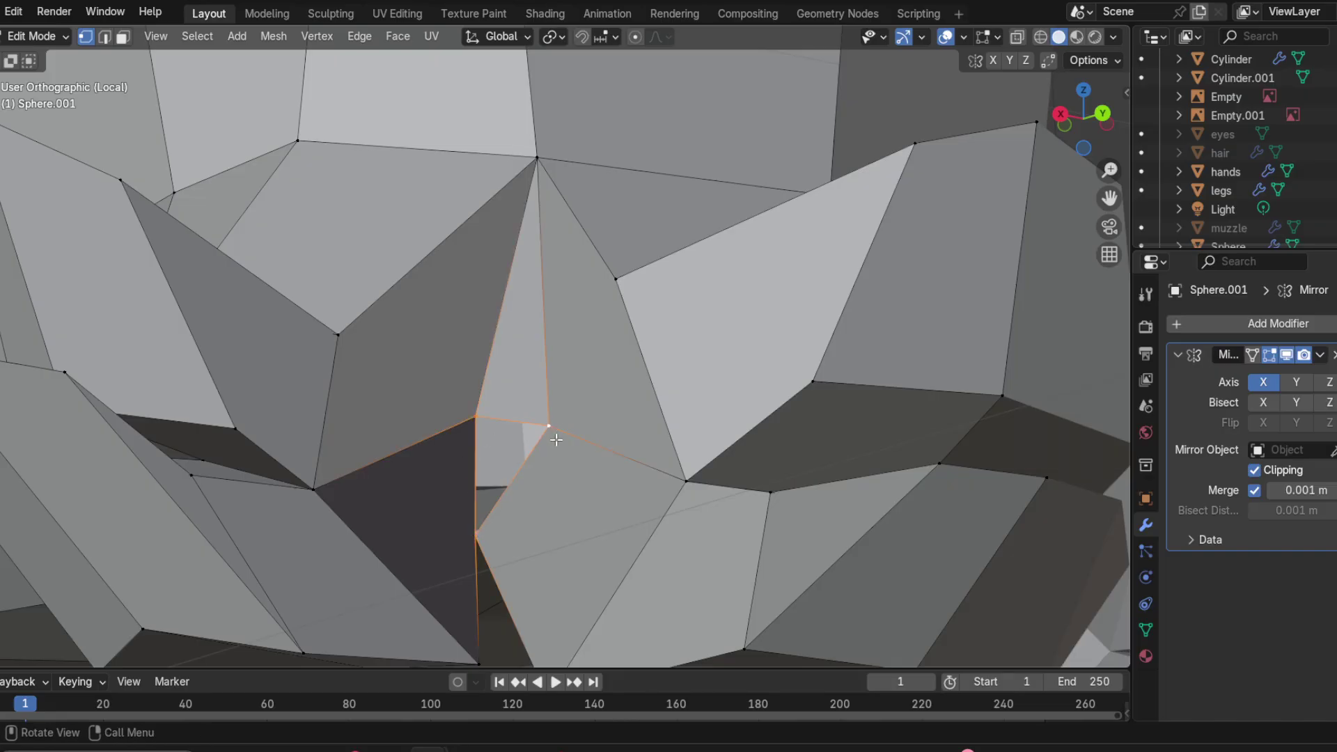
key(f)
Step: Extrude the side spike group's inner fold vertex toward the body, about -0.043 m along X, -0.032 m along Y and 0.023 m up
middle_drag(574, 478, 490, 495)
scroll(490, 495, up, 6)
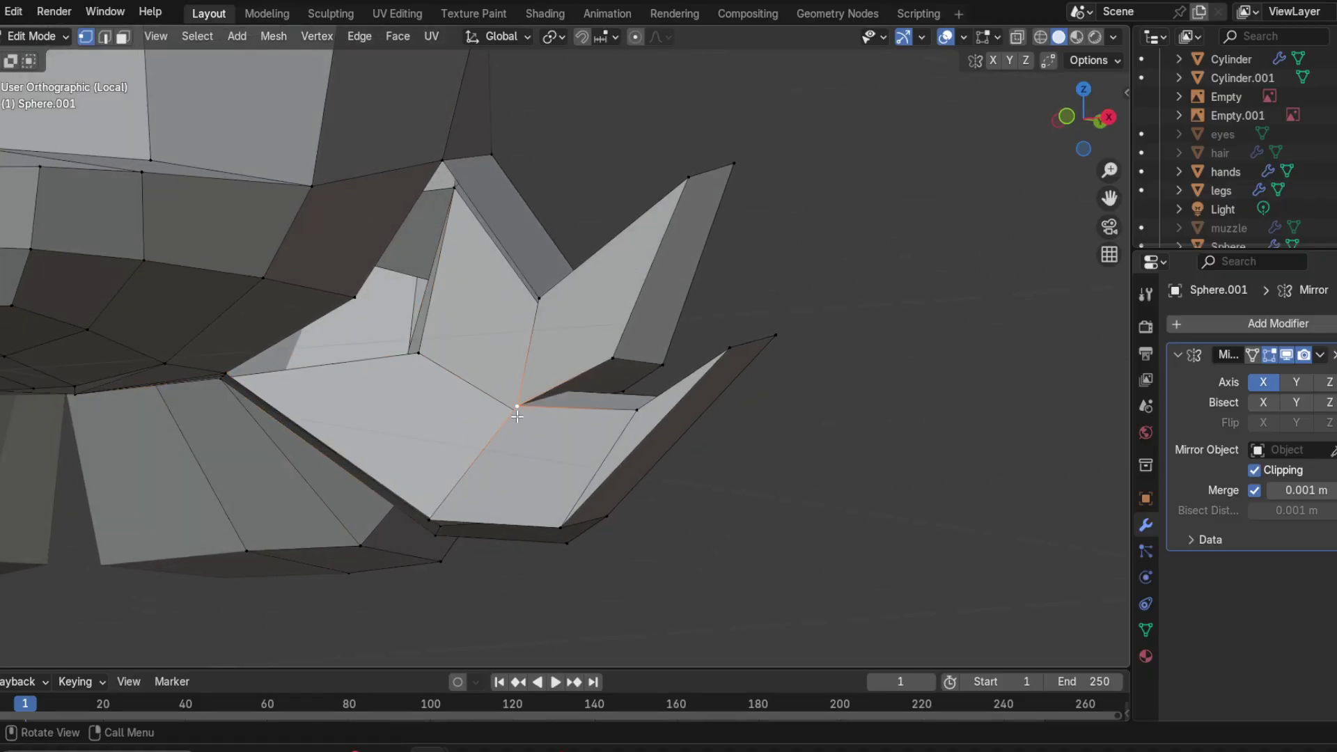
scroll(517, 416, up, 2)
key(g)
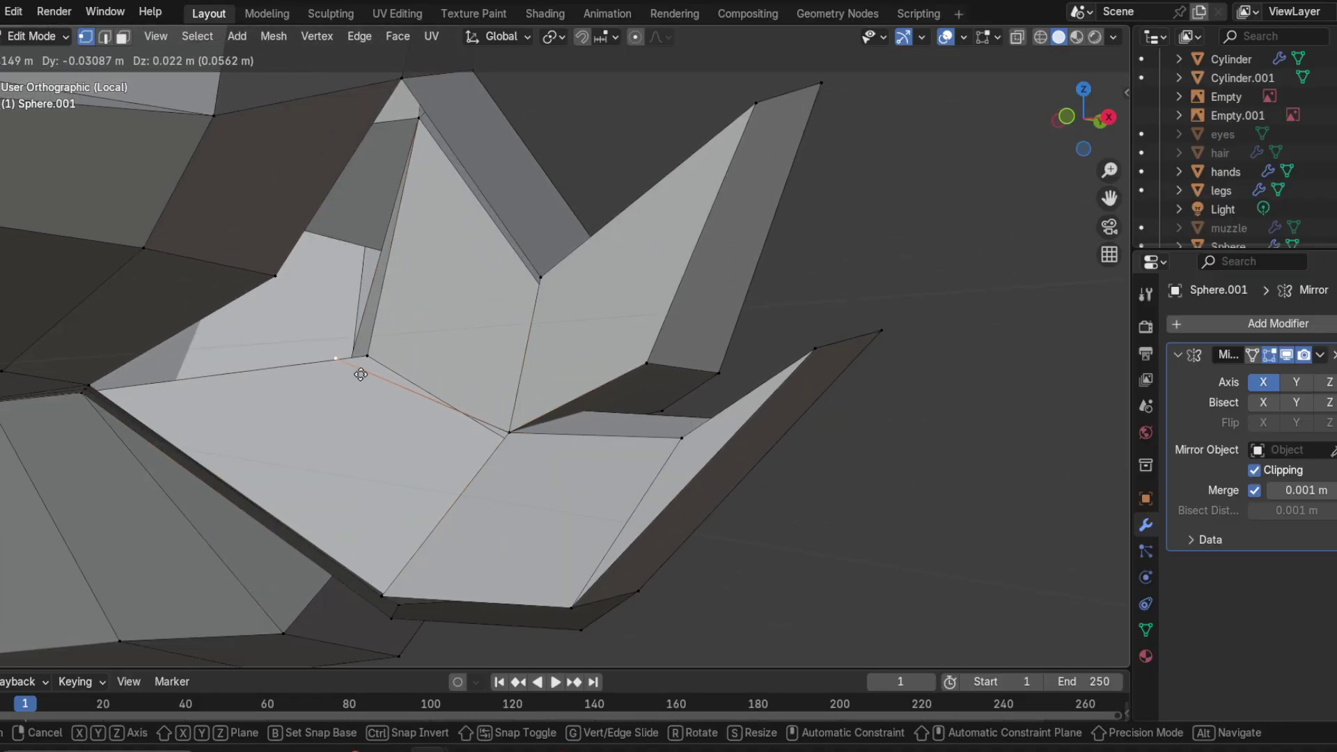
click(361, 375)
middle_drag(361, 375, 373, 155)
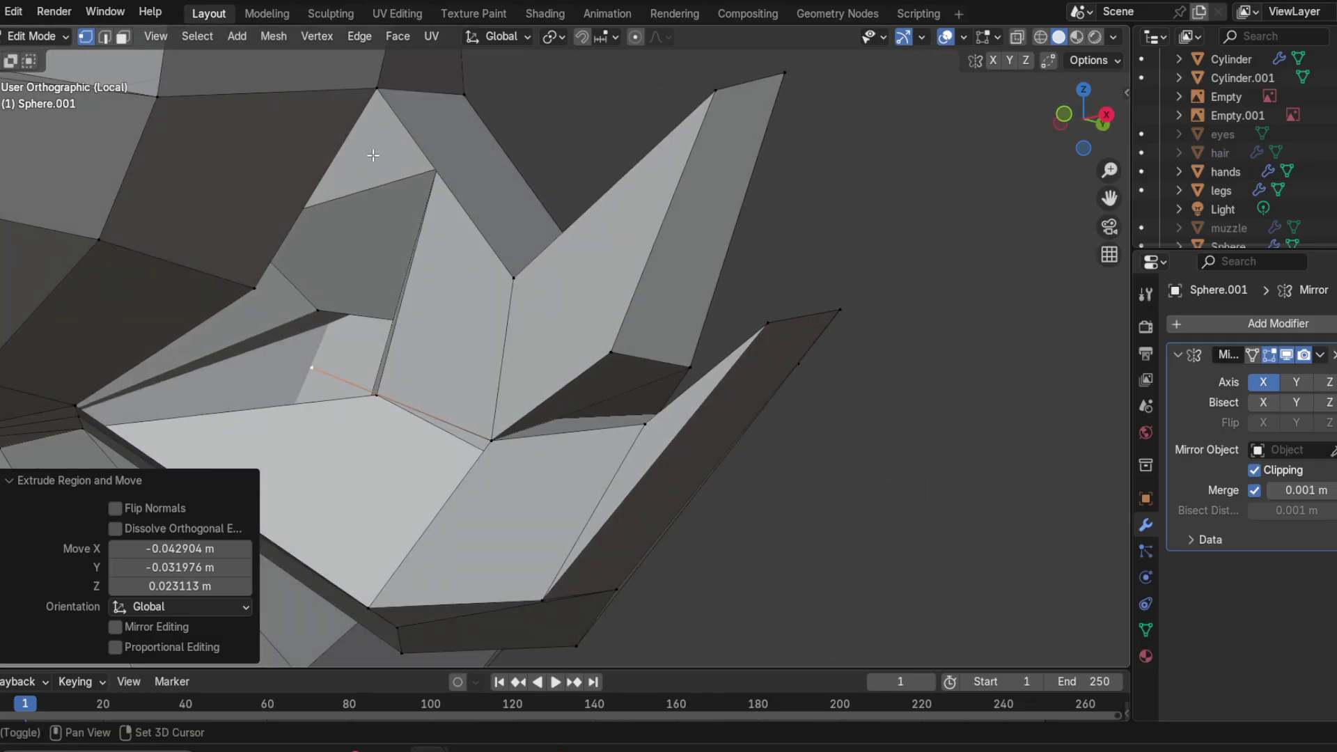
Step: Fill a face from the extruded vertex up to the body's corner vertex, and another down to the body's lower corner and group's base
shift+click(409, 154)
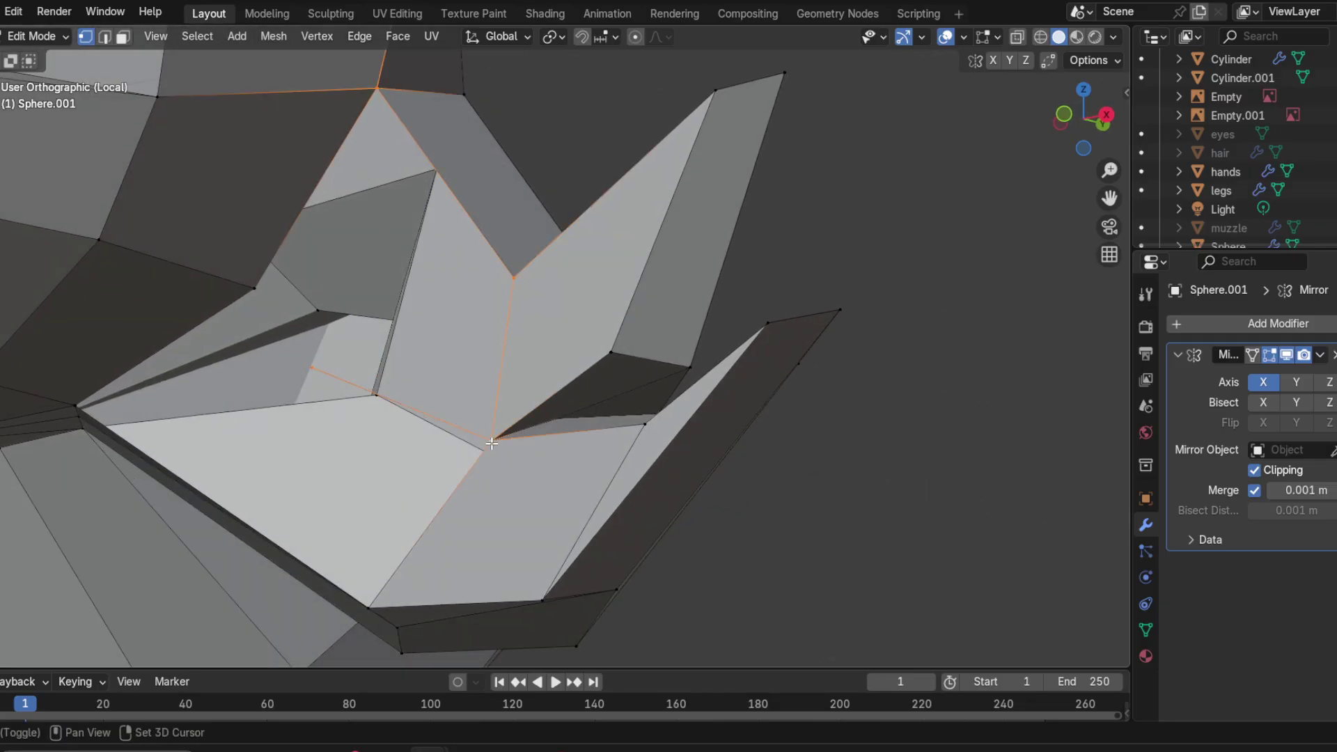
middle_drag(496, 445, 324, 434)
alt+click(180, 410)
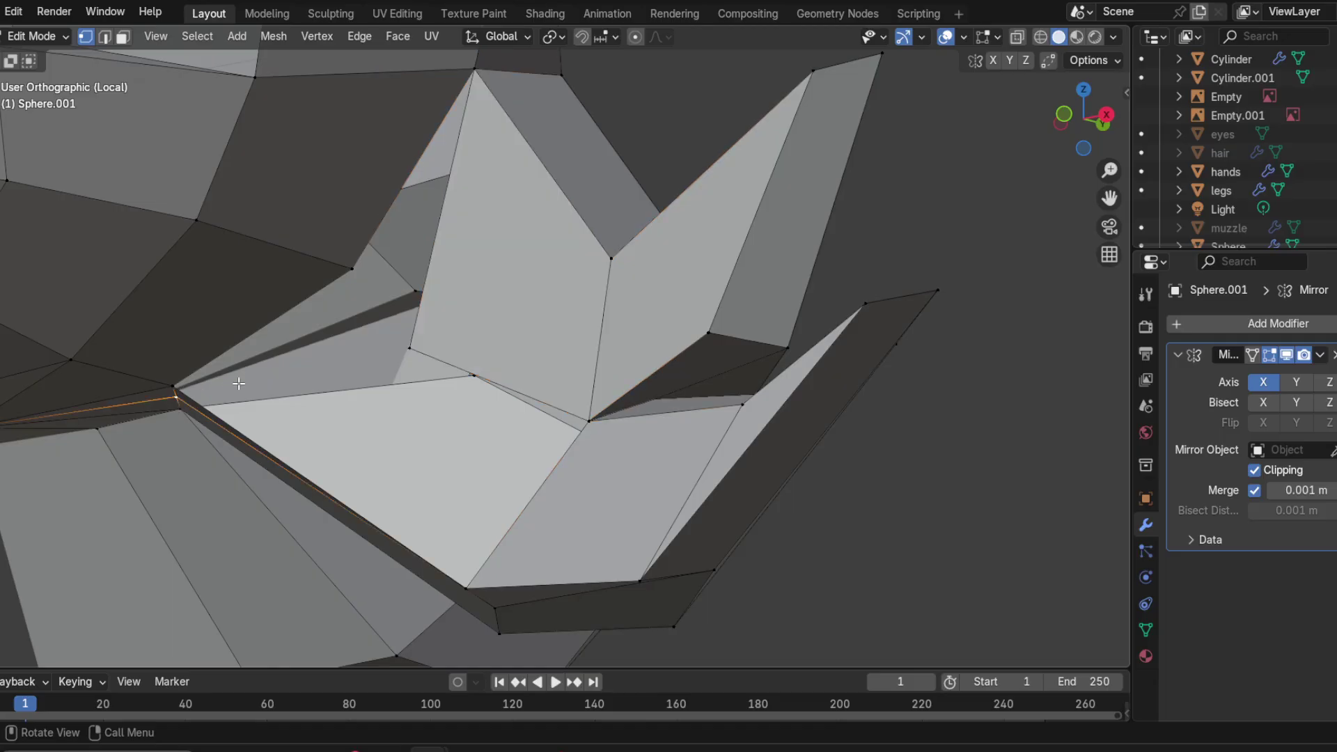
middle_drag(209, 401, 237, 428)
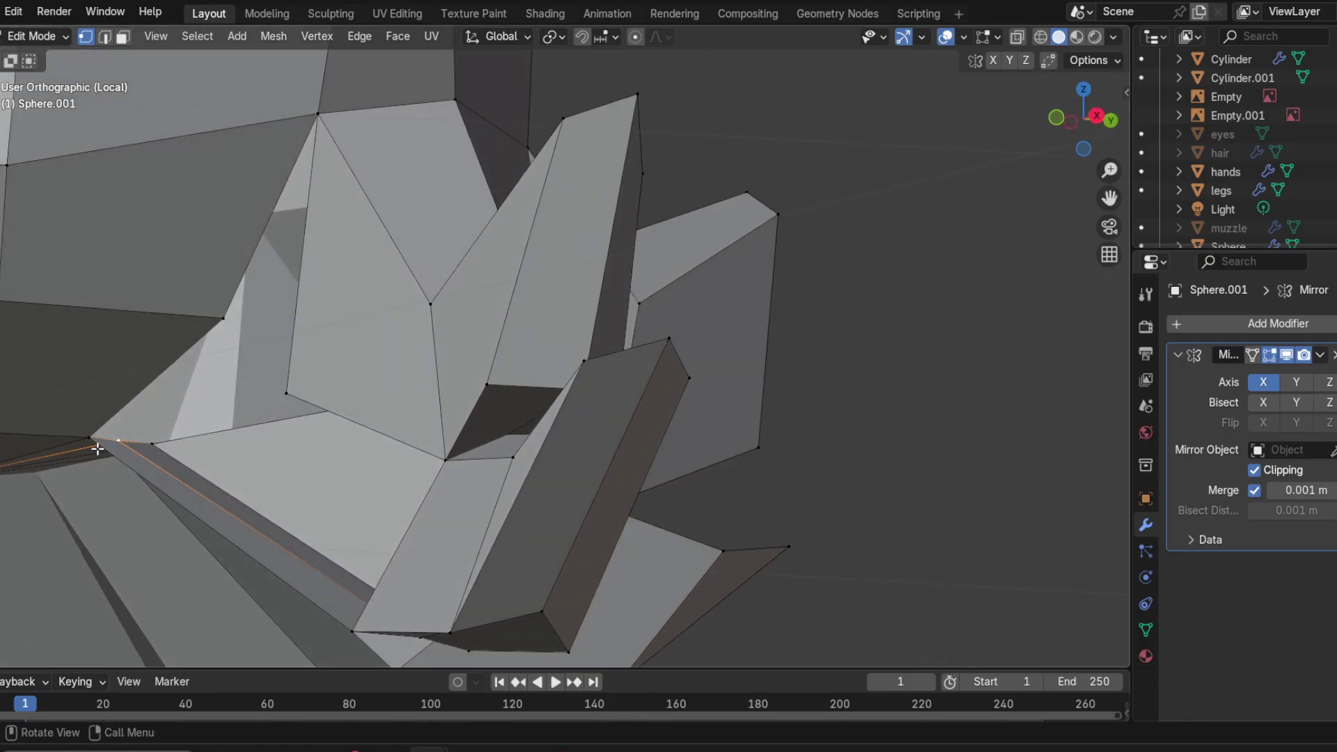
shift+middle_drag(346, 468, 389, 419)
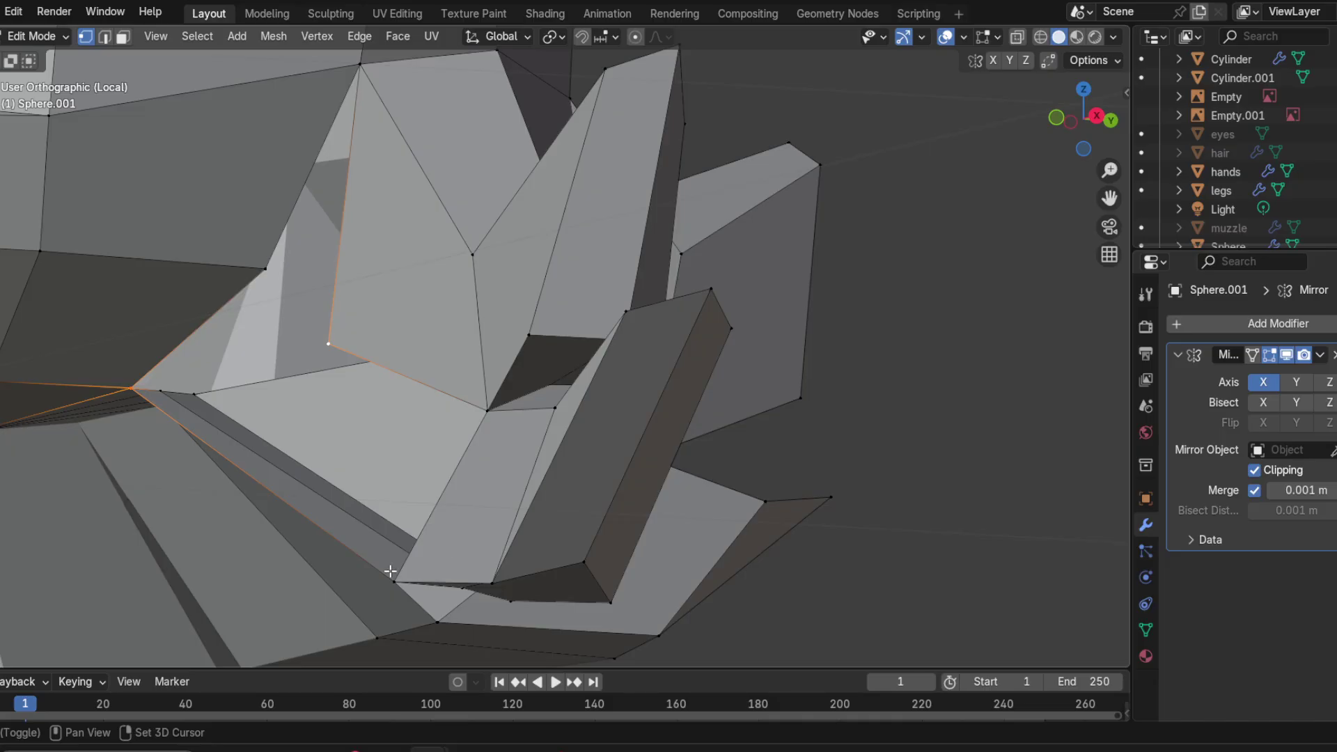
key(f)
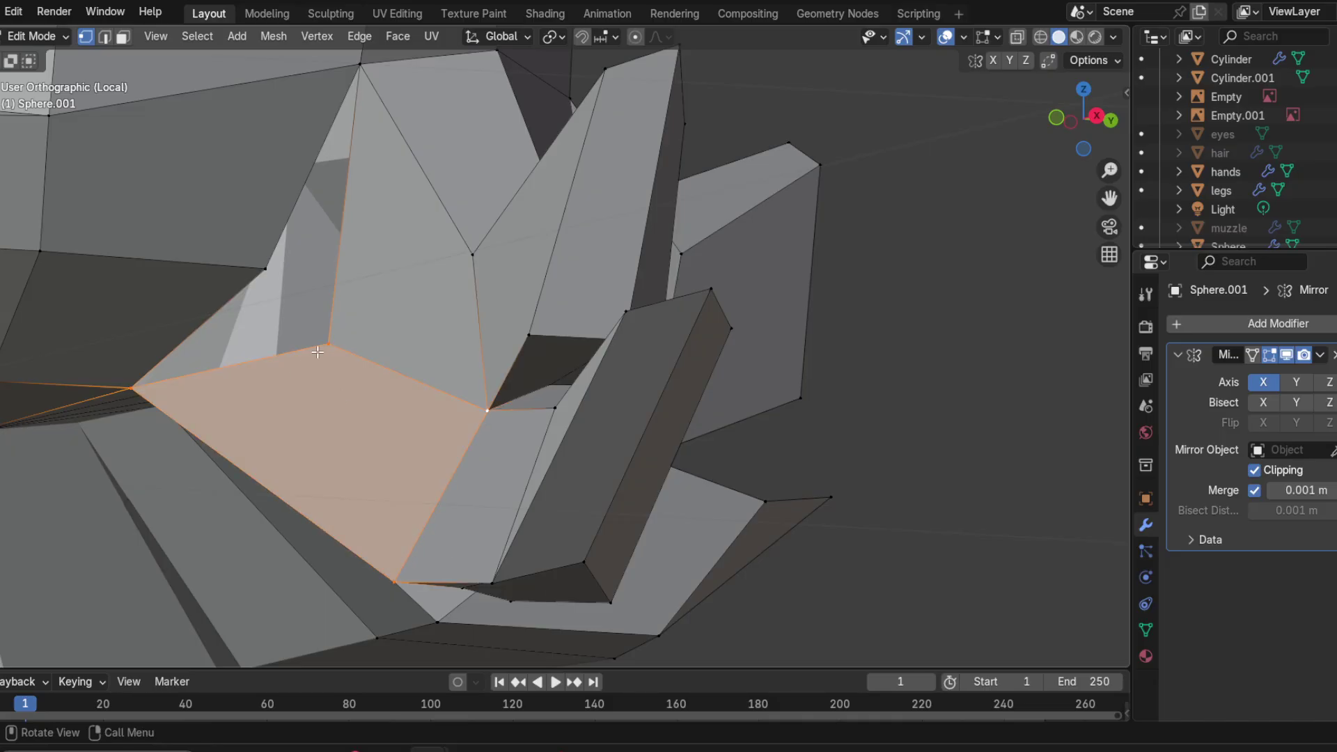
Step: Move the extruded vertex shared by the two new faces about 0.002 m along X, -0.008 m along Y and 0.008 m up
middle_drag(318, 352, 452, 450)
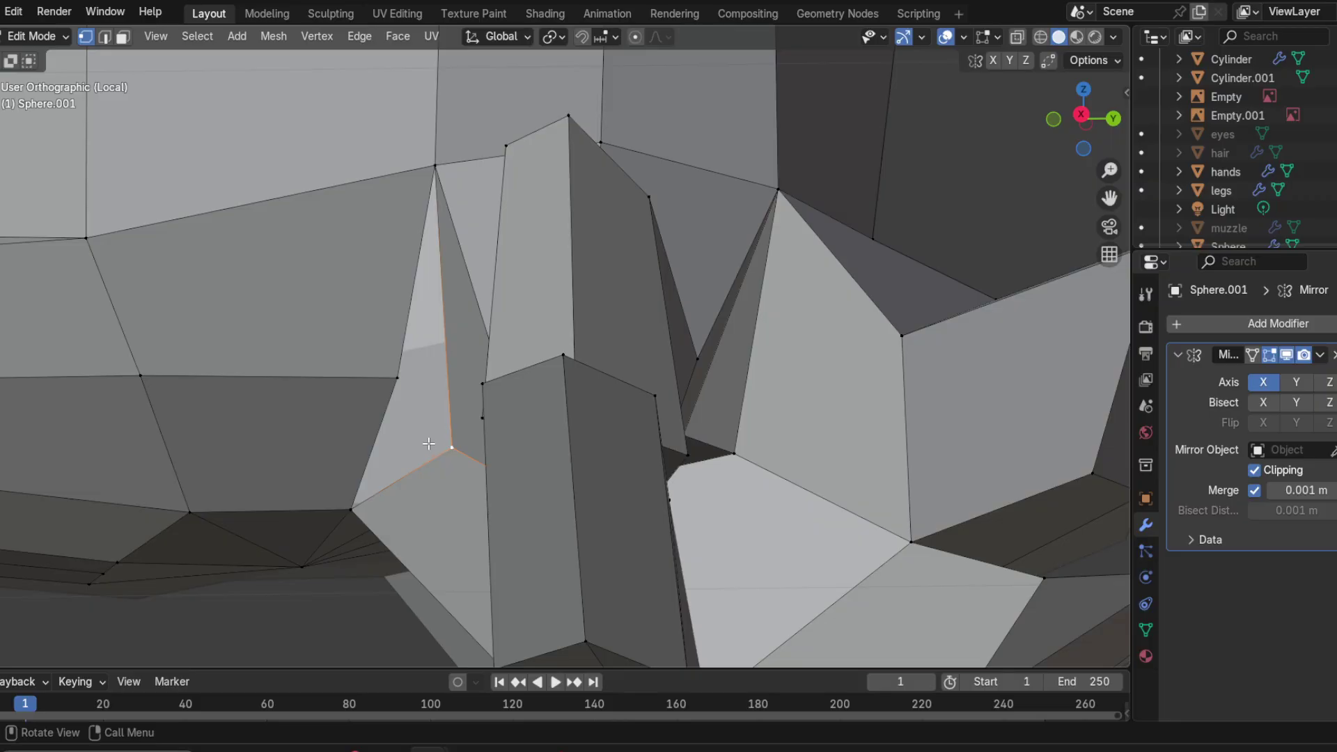
key(g)
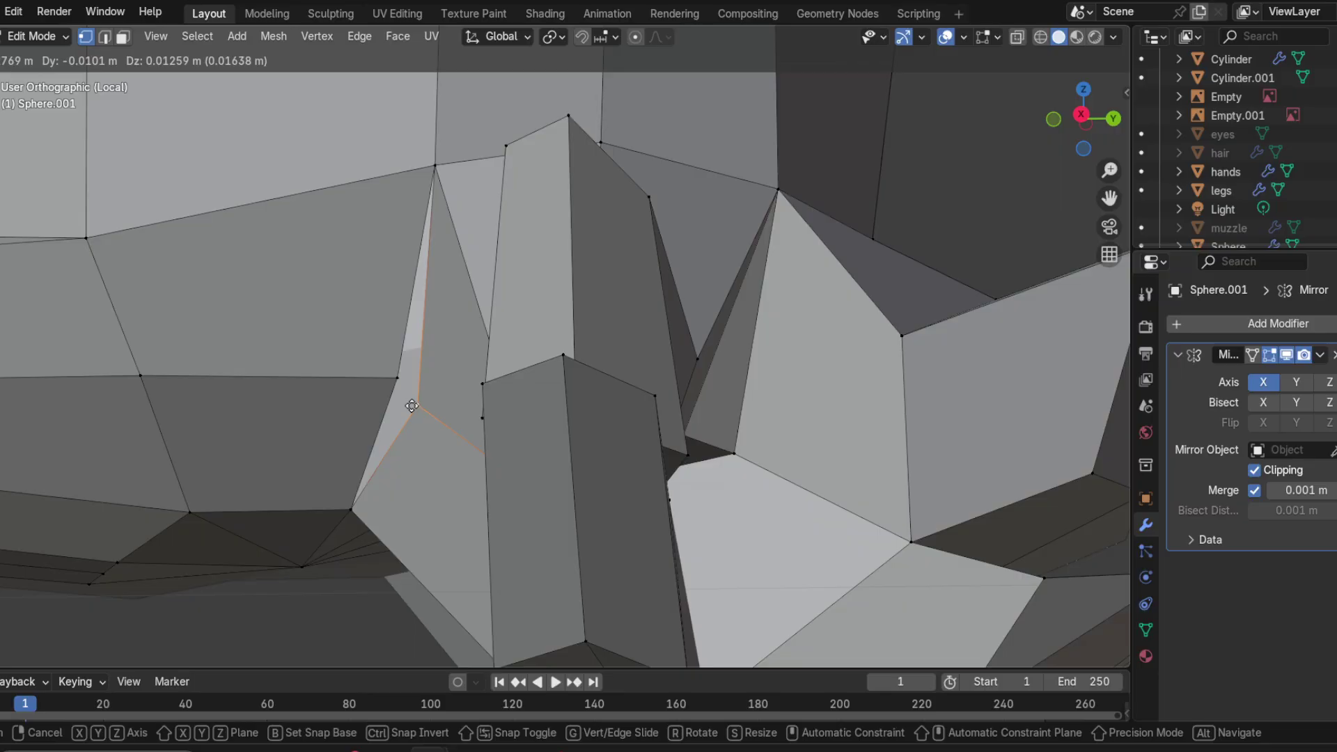
click(418, 421)
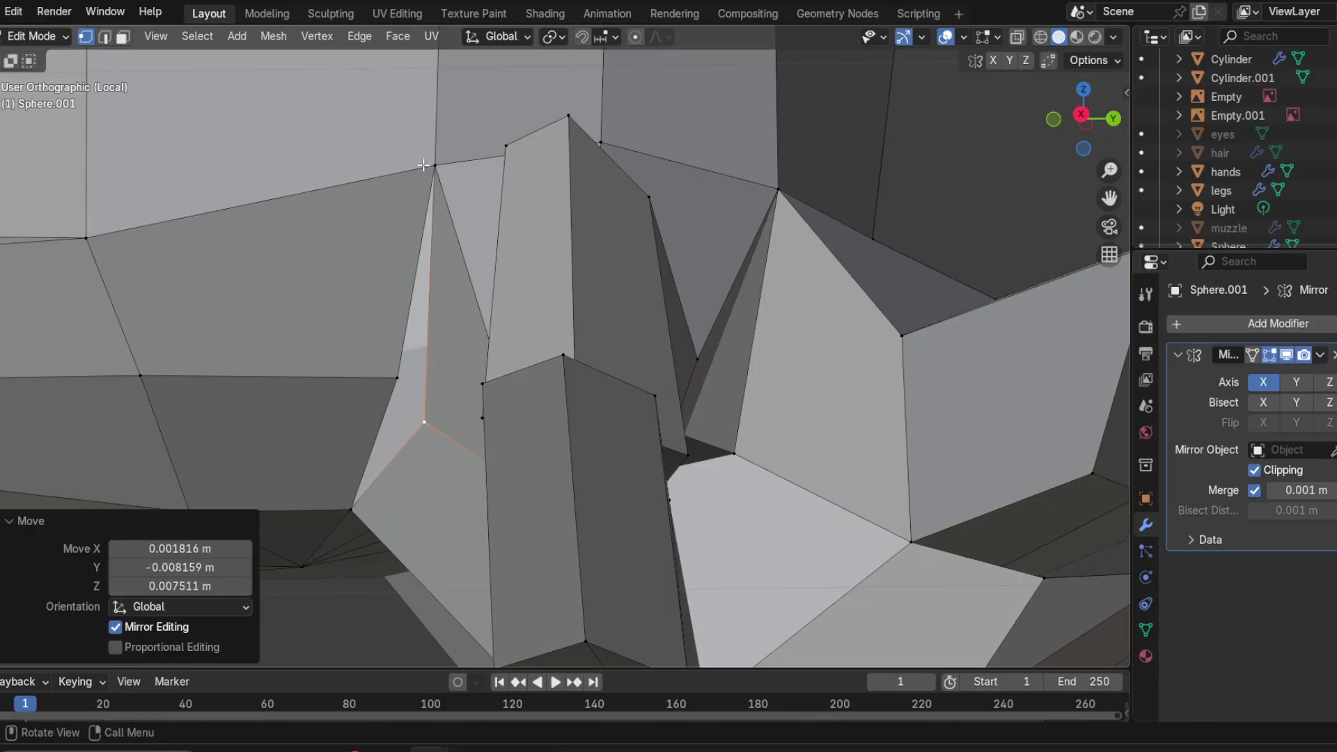
Step: Try to rip the lower face's corner away from the shared vertex by about 0.004 m, and undo the rip
key(g)
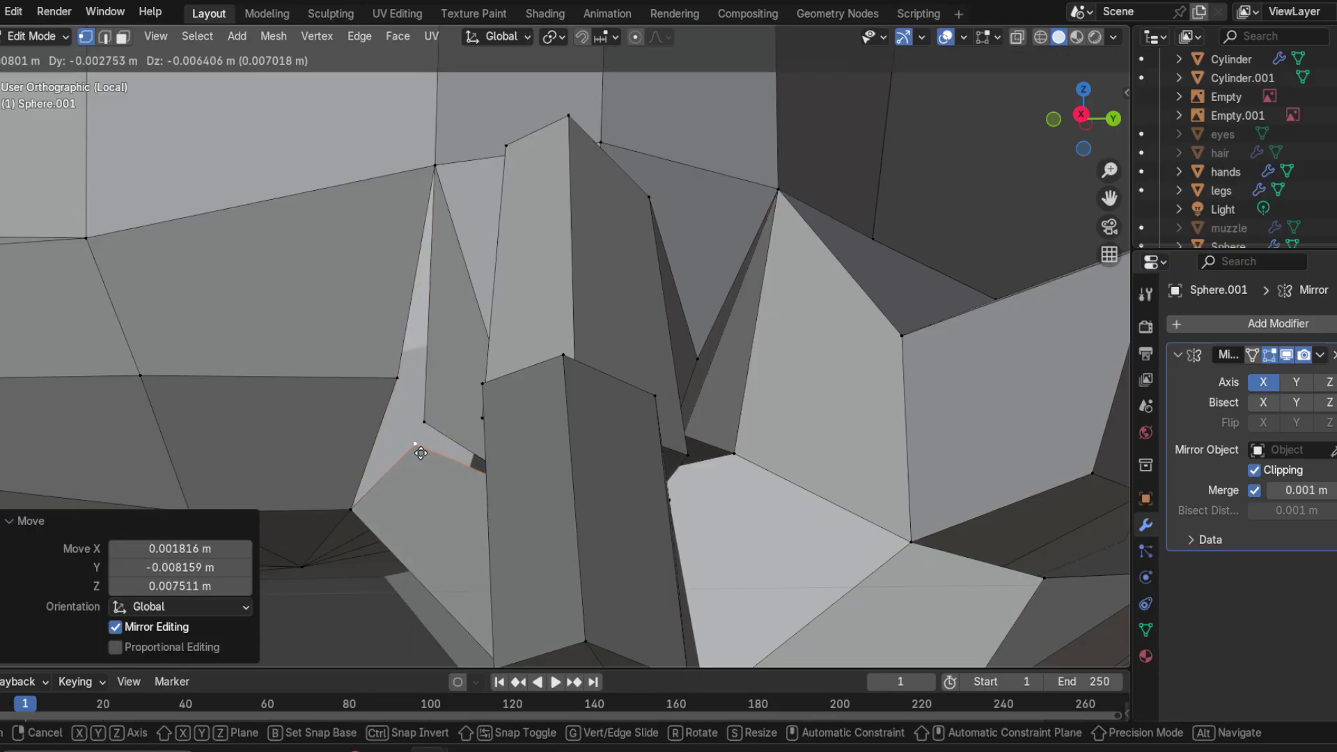
right_click(420, 444)
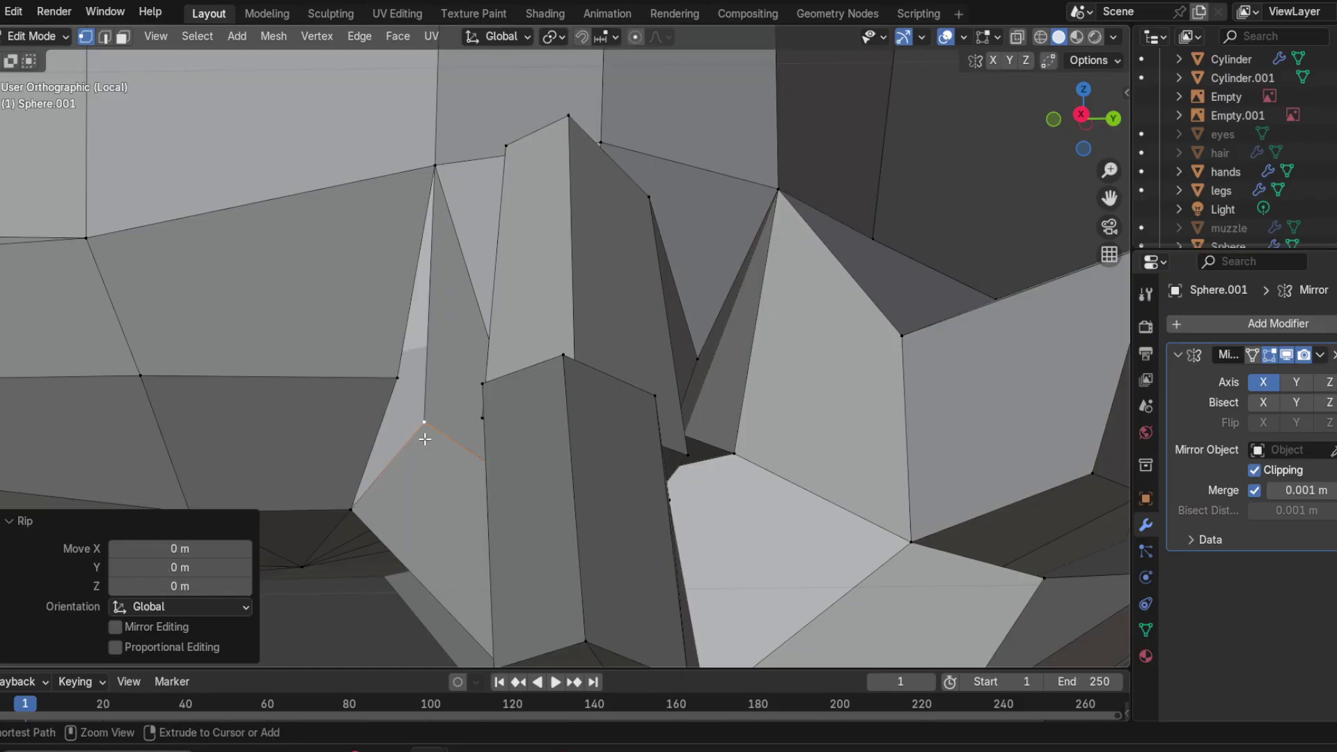
key(ctrl+z)
middle_drag(424, 438, 470, 459)
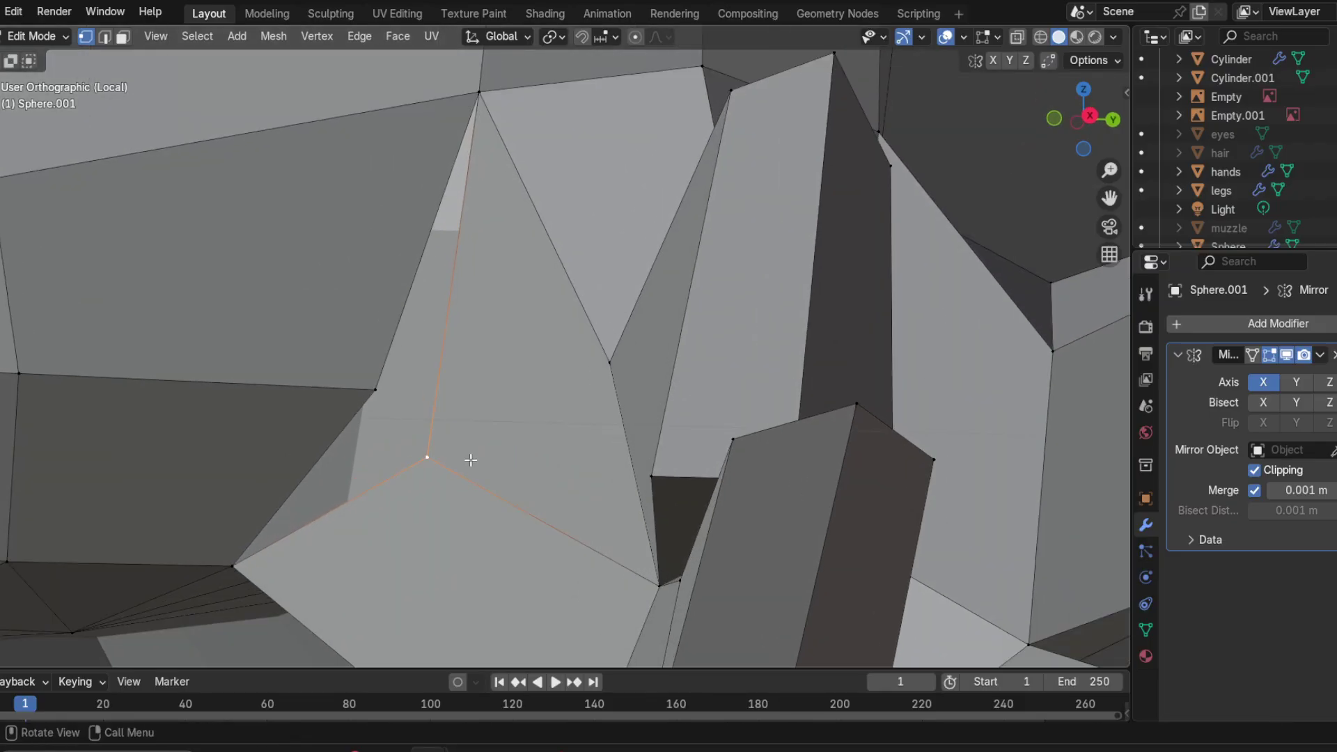
key(v)
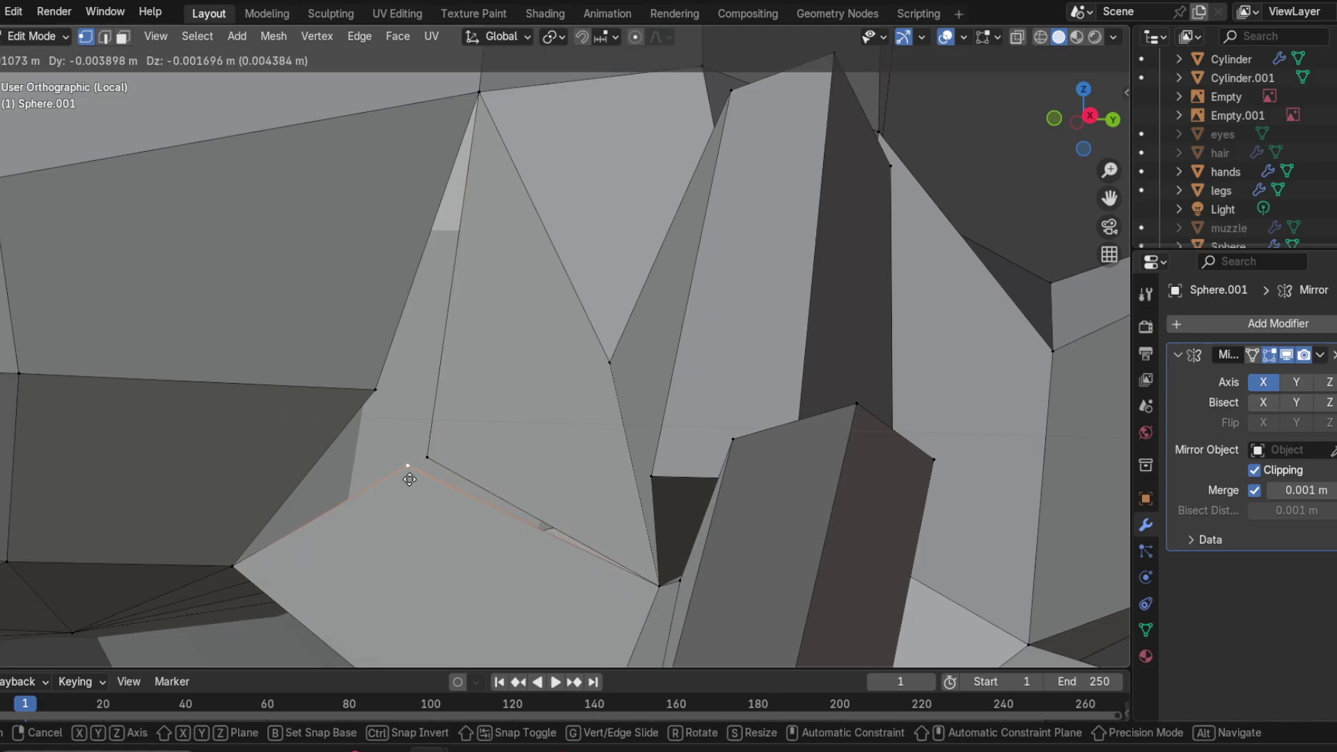
click(410, 483)
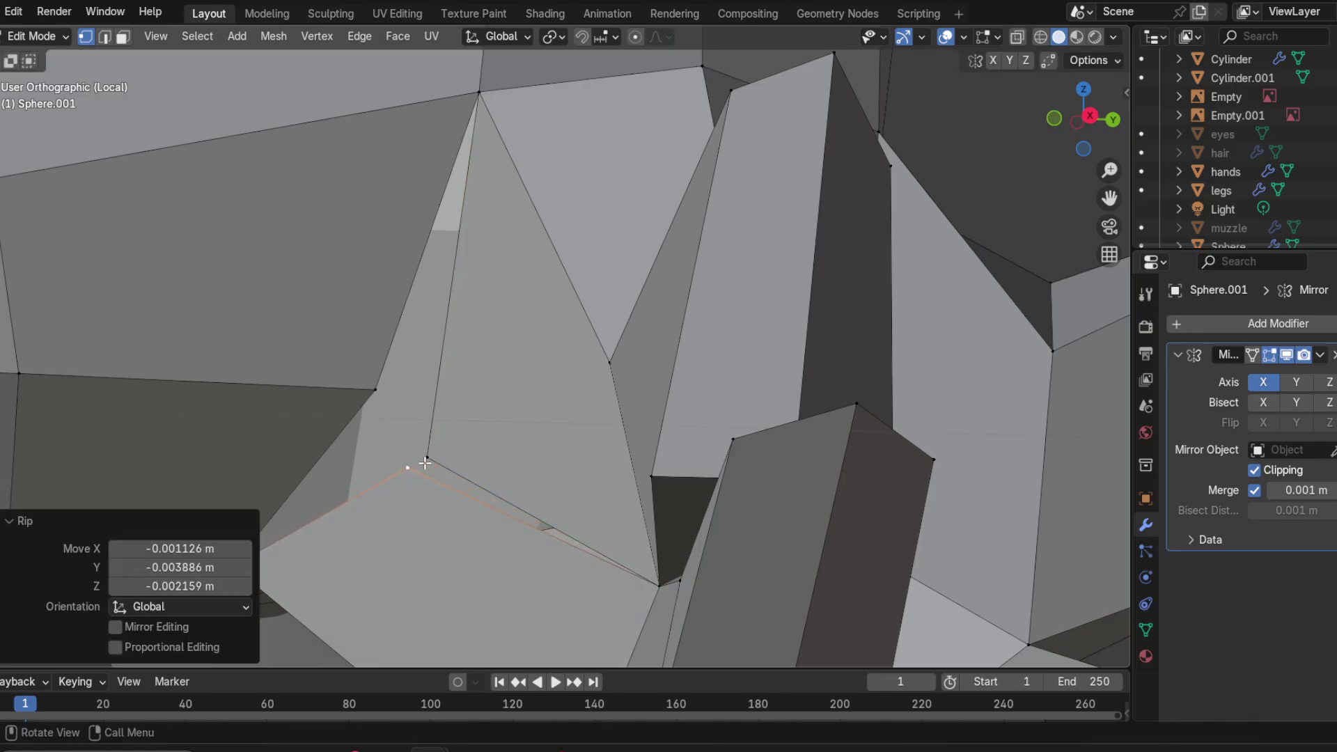
click(426, 462)
key(ctrl+z)
key(ctrl+z)
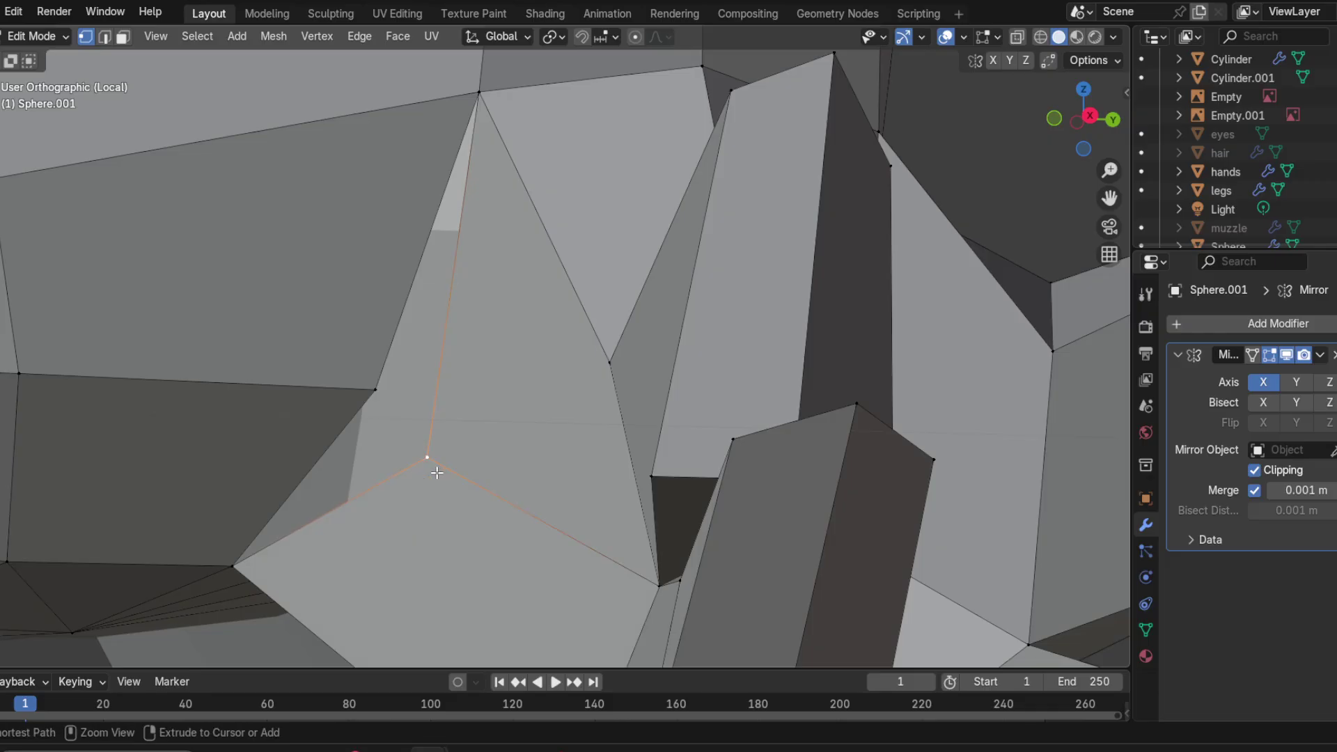
Step: Try the shared vertex about 0.013 m higher beside the body's corner, and move it back down about 0.013 m
scroll(435, 455, up, 2)
key(g)
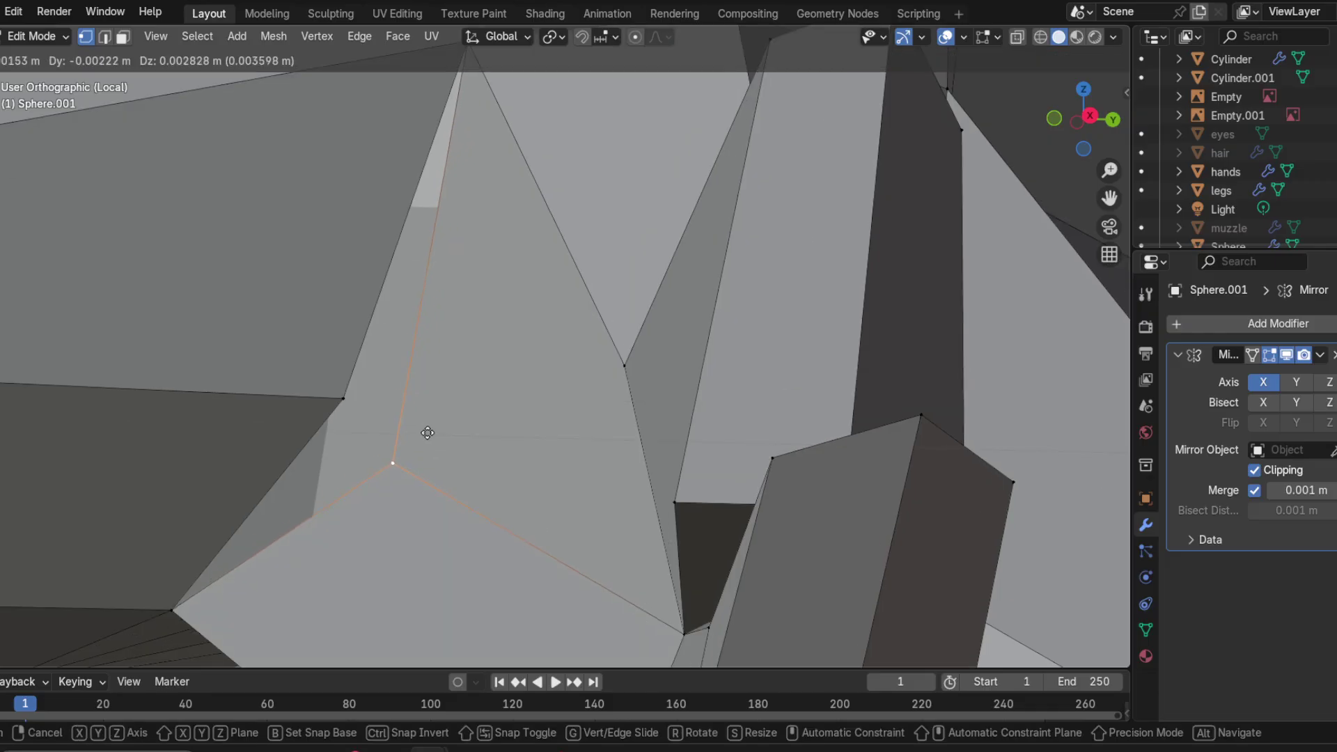
click(394, 380)
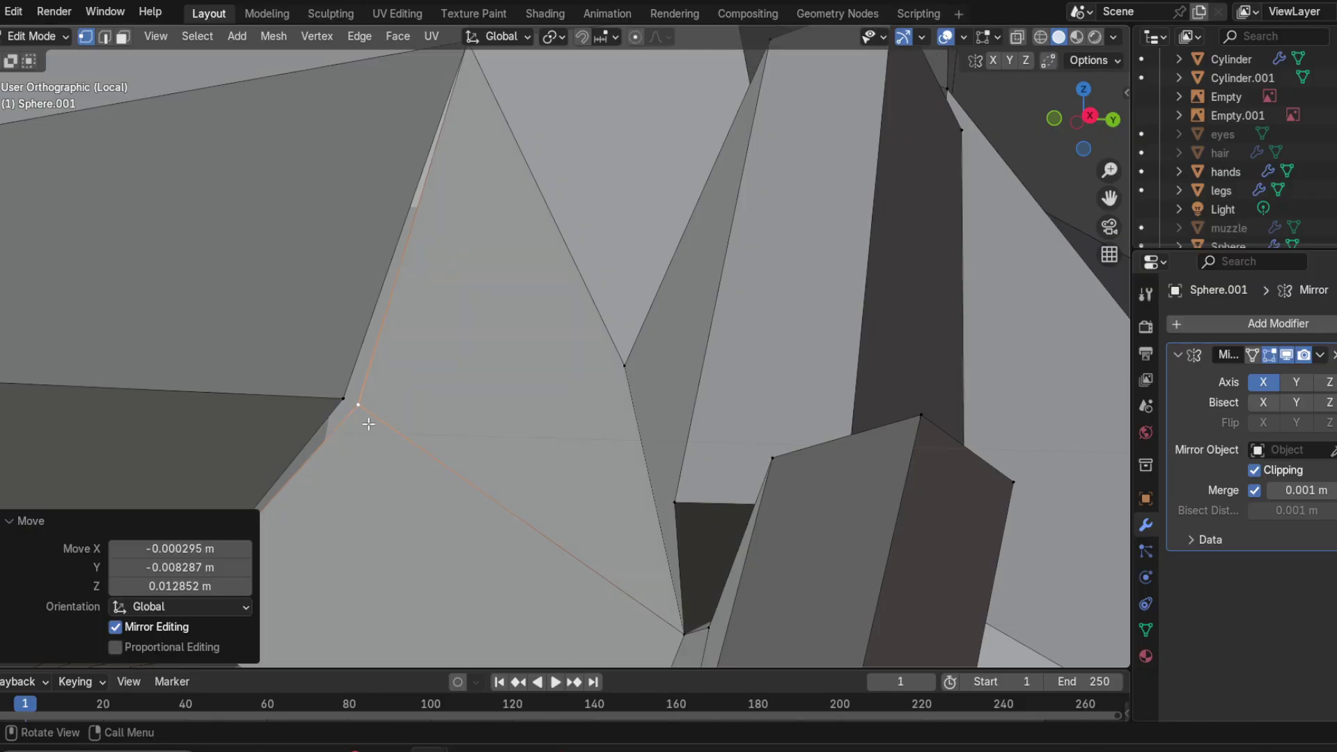
key(g)
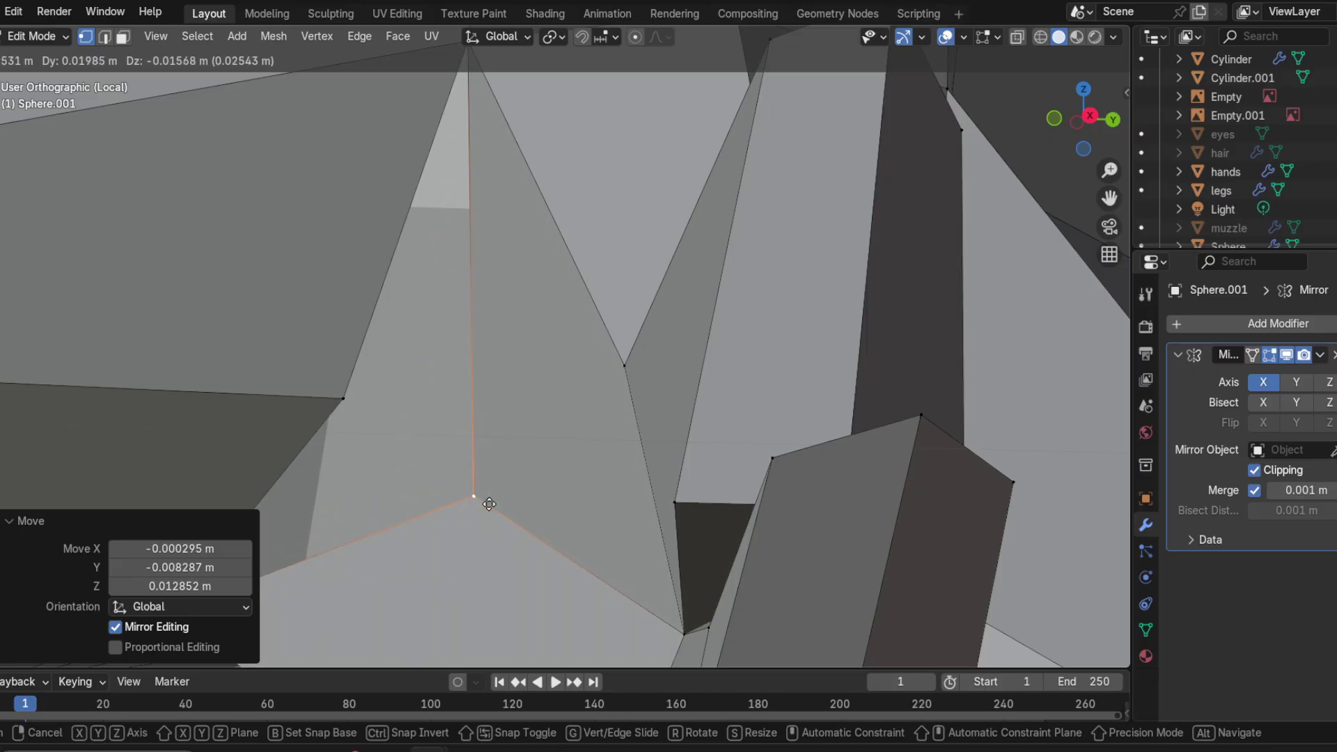
click(501, 522)
Step: Try to rip the upper face's corner upward from the shared vertex by about 0.007 m, and undo the rip
key(g)
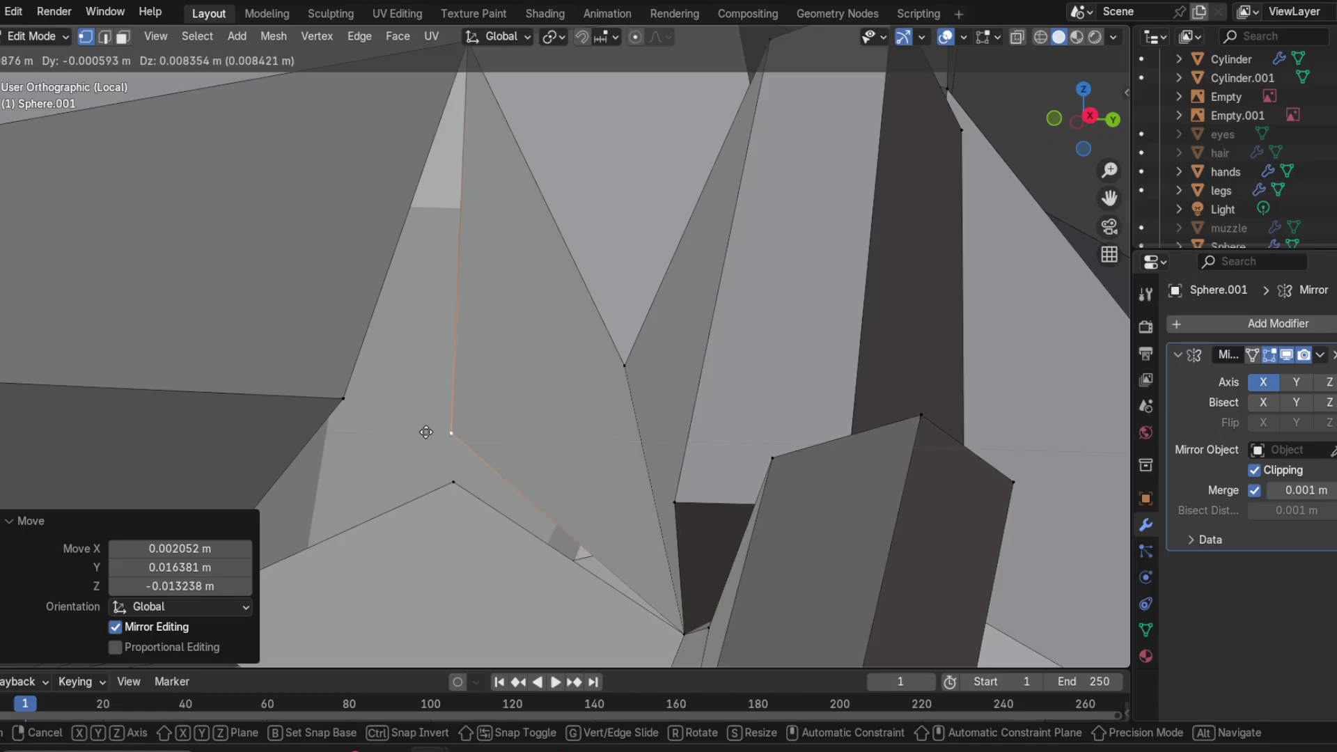
click(447, 441)
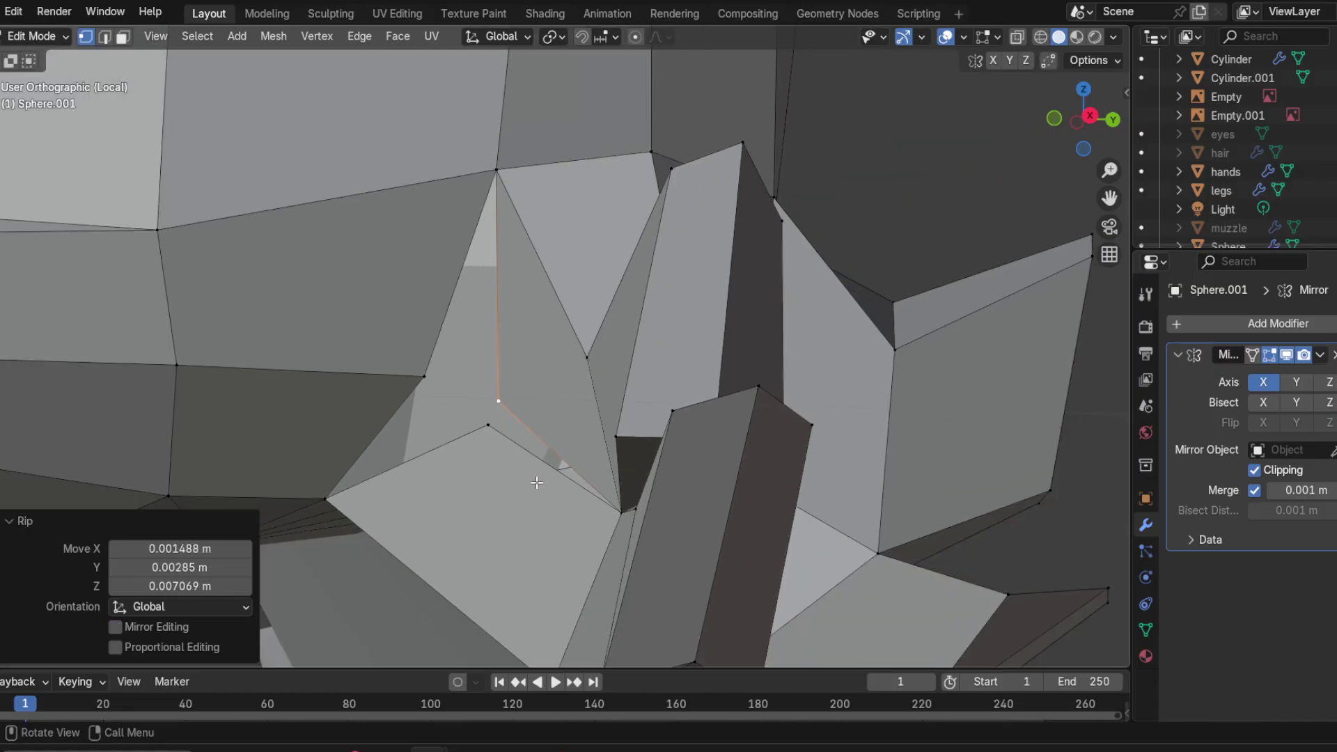
key(ctrl+z)
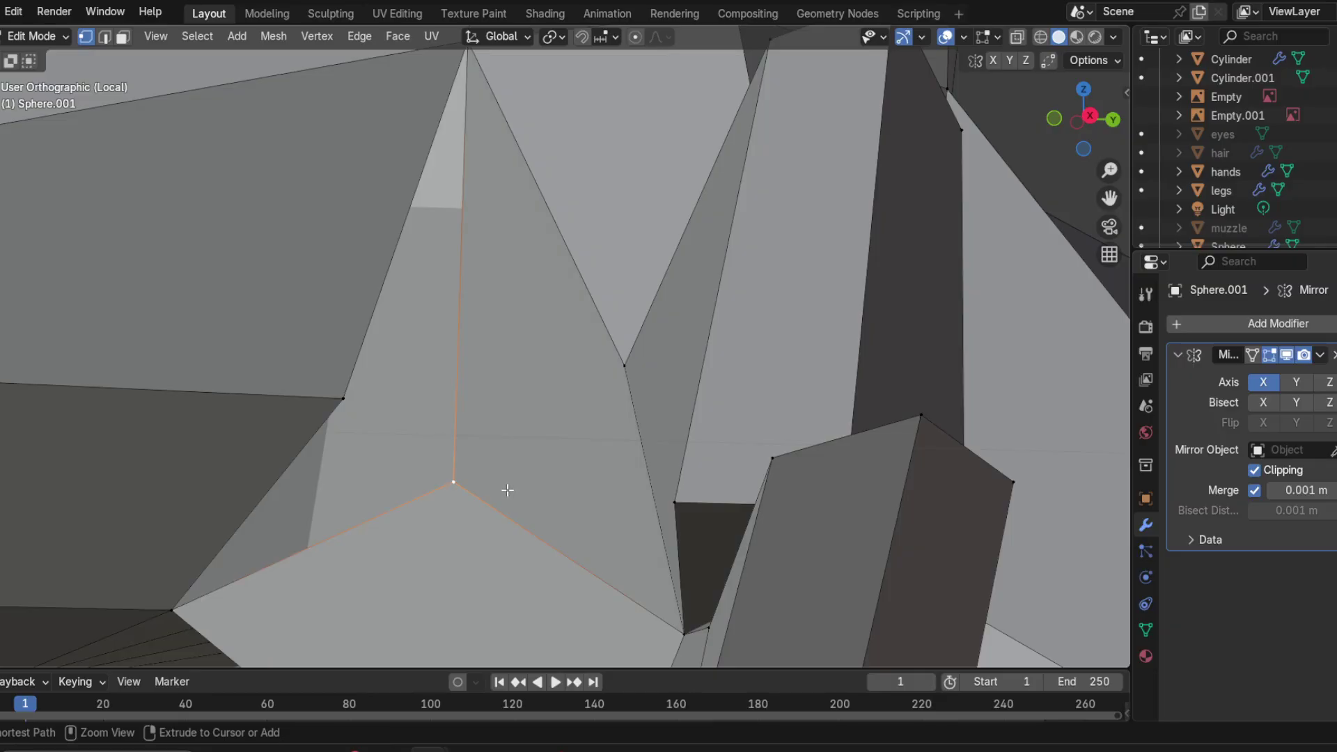
Step: Move the shared vertex about -0.016 m along Y and 0.014 m up, and merge it into the body's adjacent corner vertex using At Last
key(g)
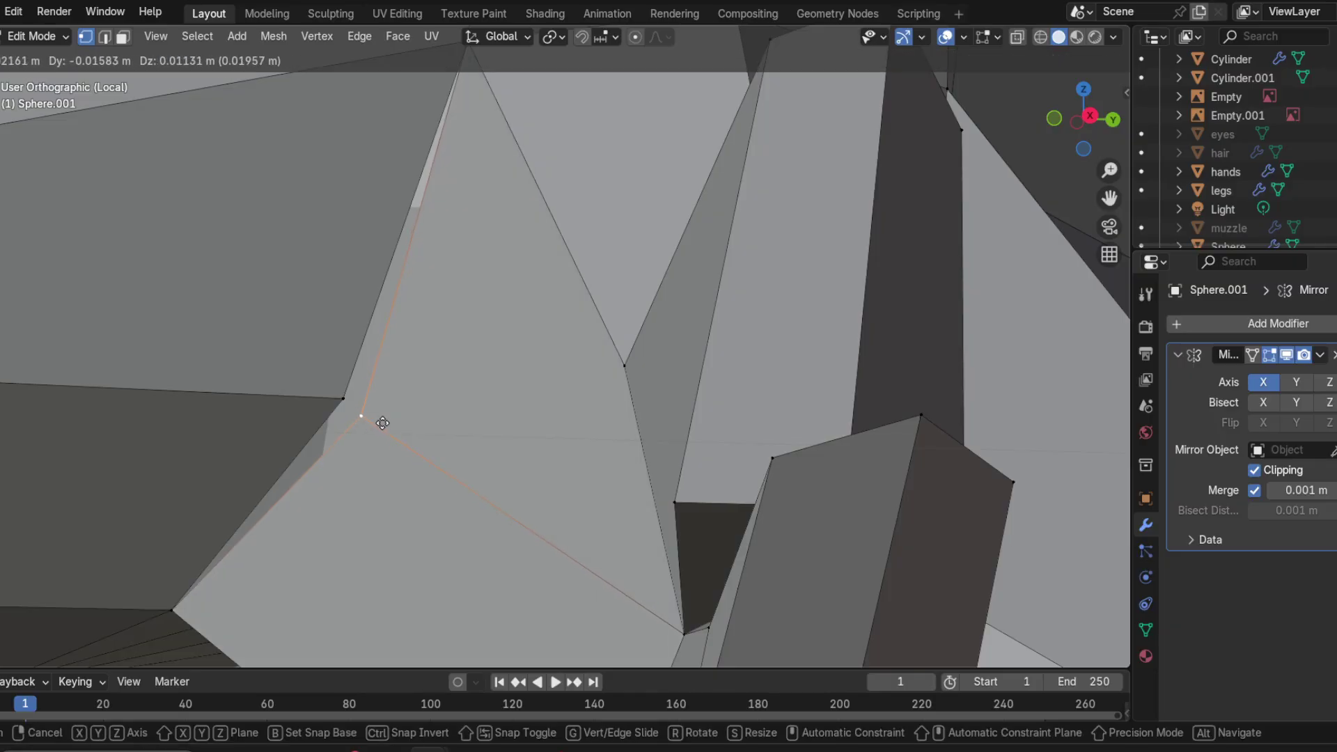
click(383, 416)
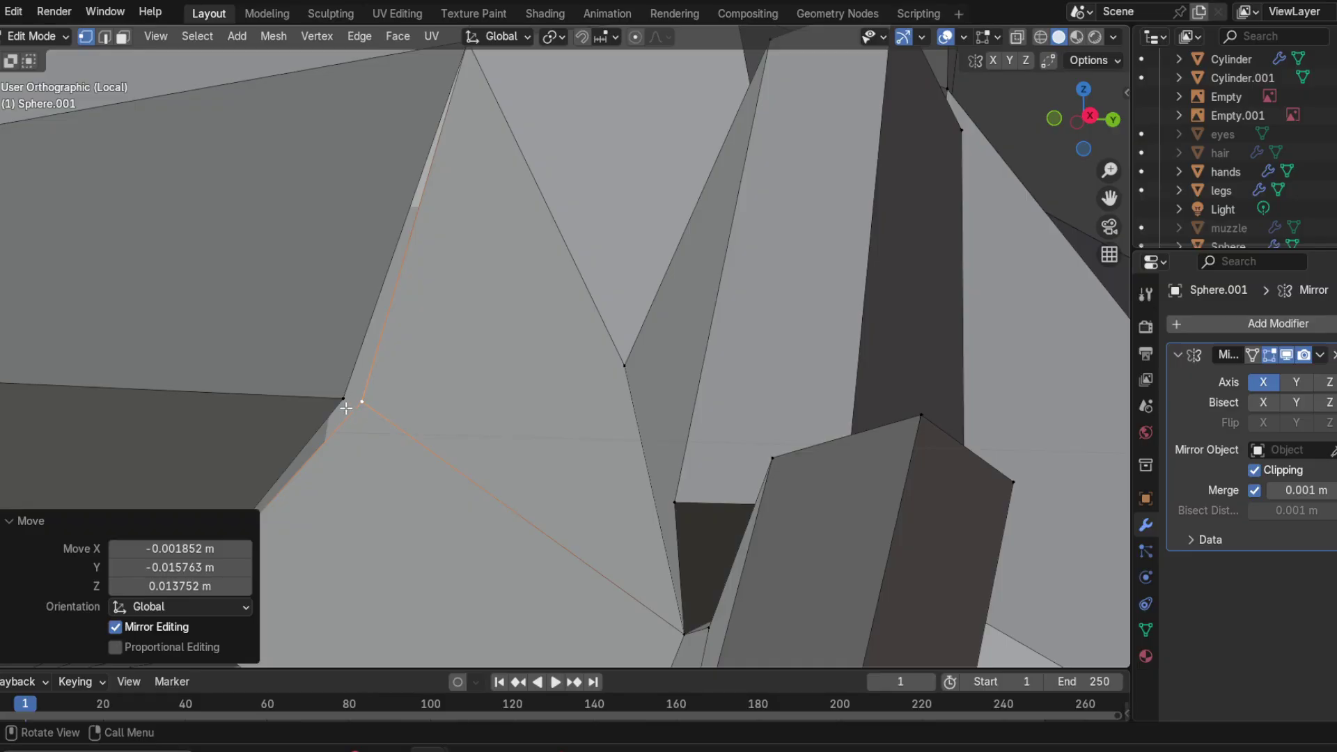
shift+click(349, 402)
key(m)
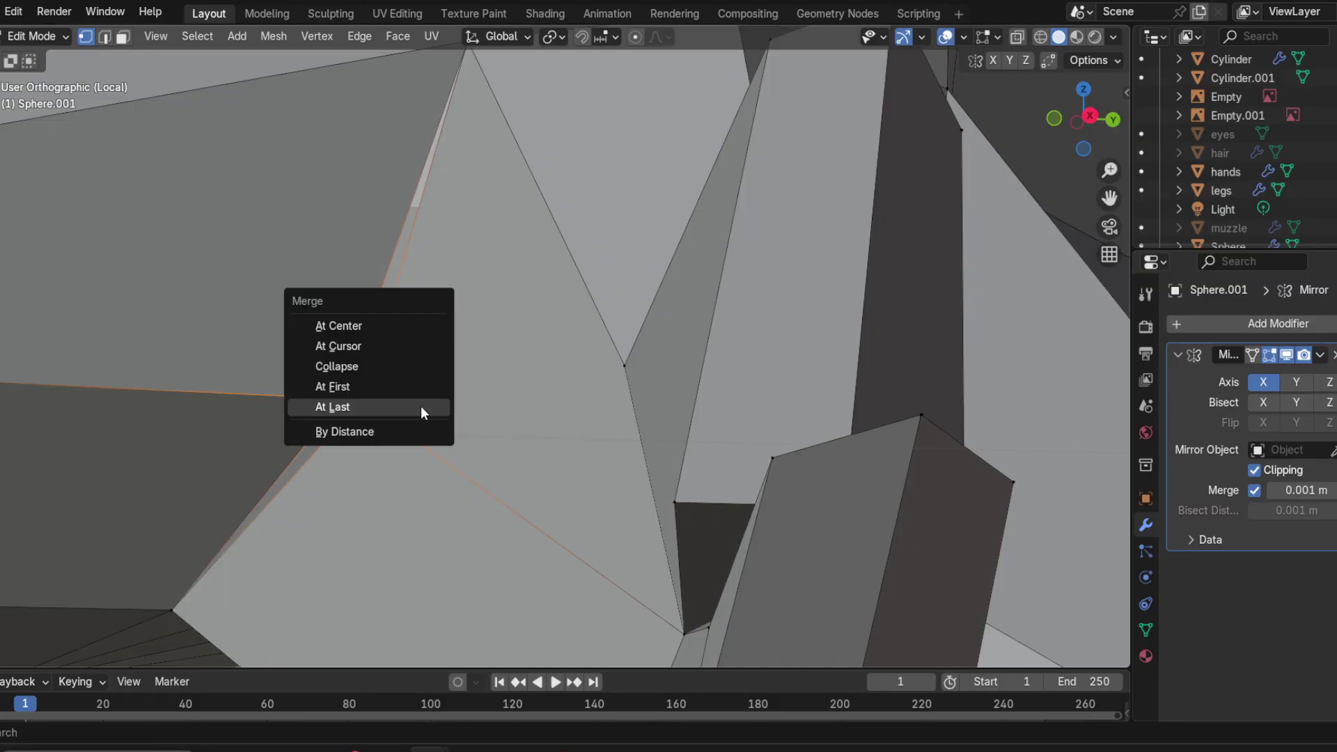
click(420, 407)
middle_drag(423, 410, 613, 508)
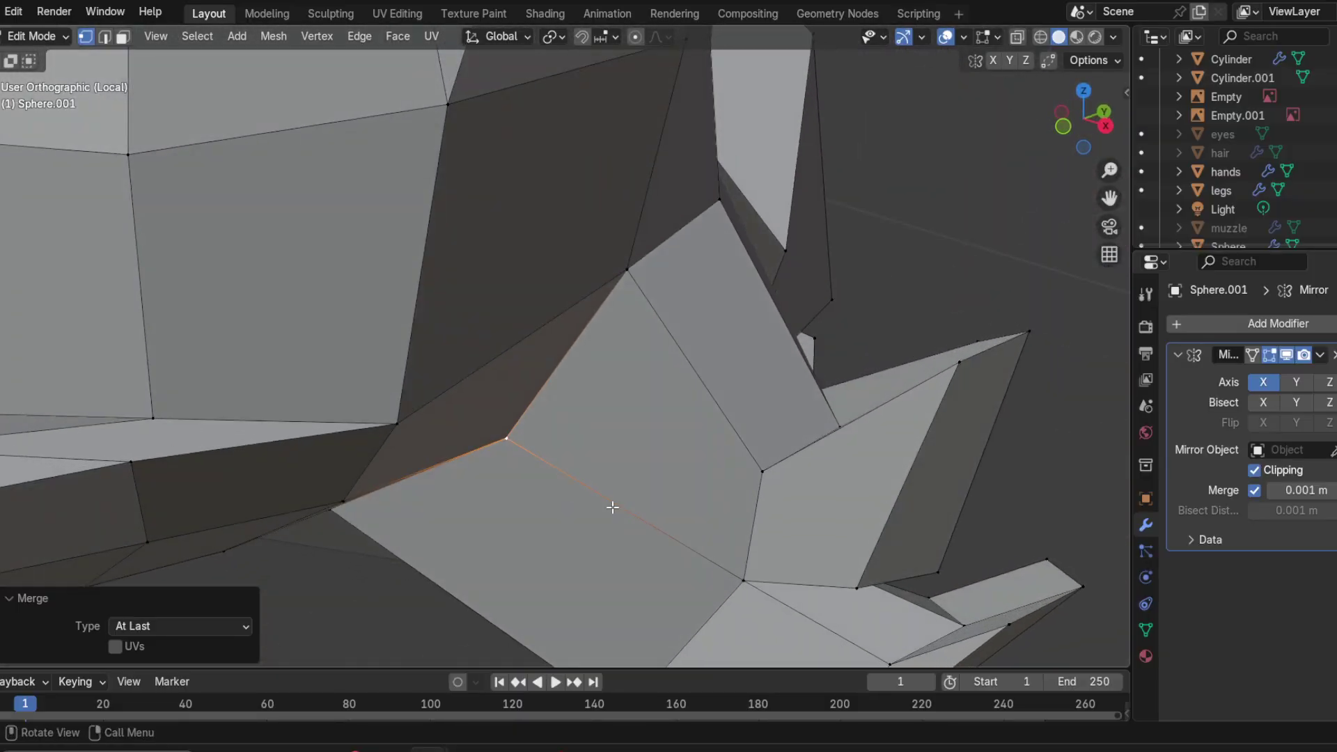
Step: Adjust the spike group's central fold vertex along the global Y axis, finishing with a move of about 0.011 m
middle_drag(746, 573, 696, 516)
key(g)
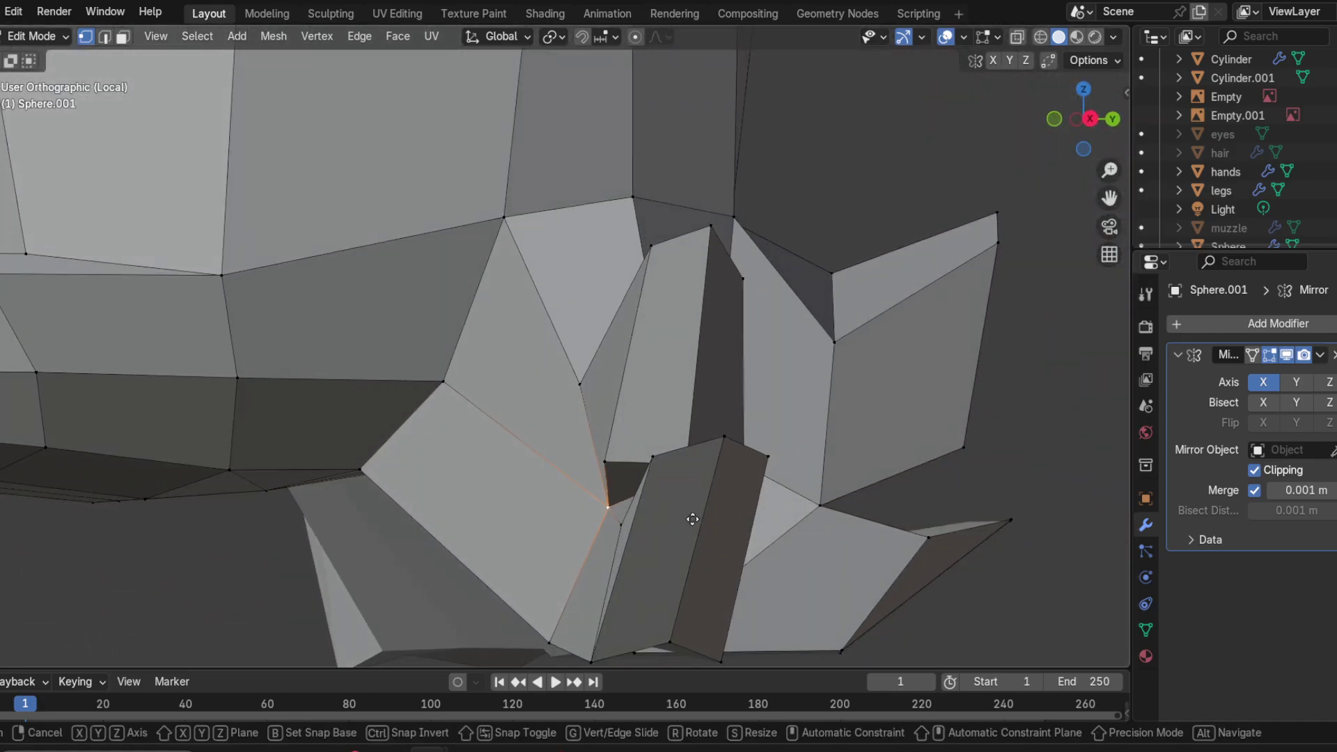
key(y)
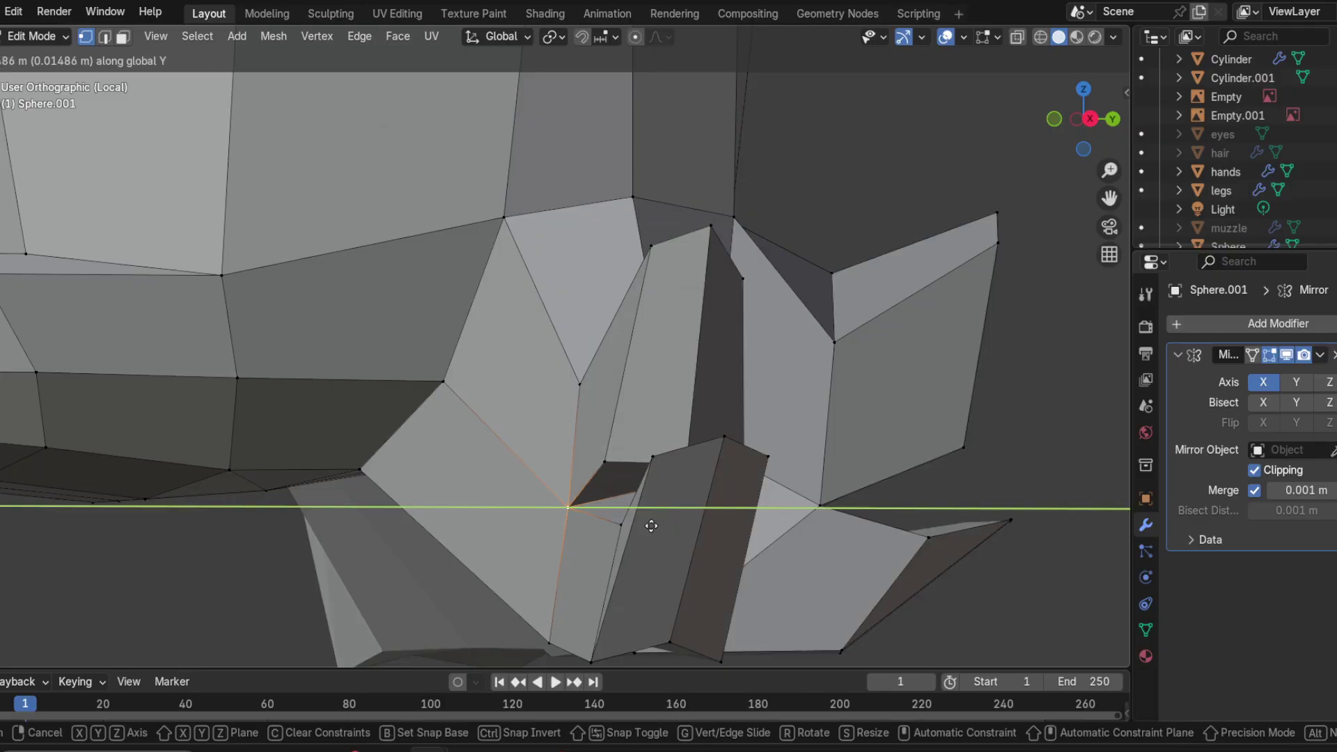
click(681, 522)
middle_drag(681, 523, 454, 377)
key(g)
key(y)
click(542, 555)
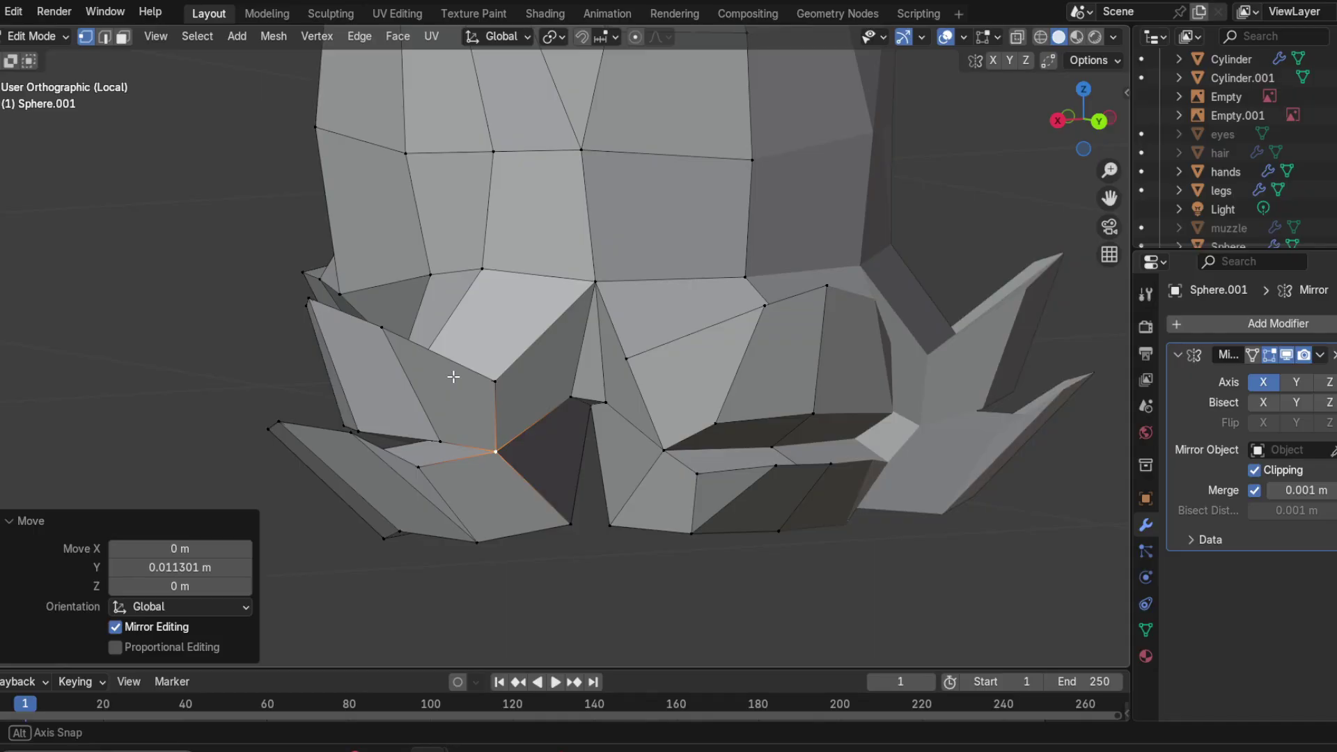
scroll(808, 465, down, 5)
middle_drag(785, 508, 953, 28)
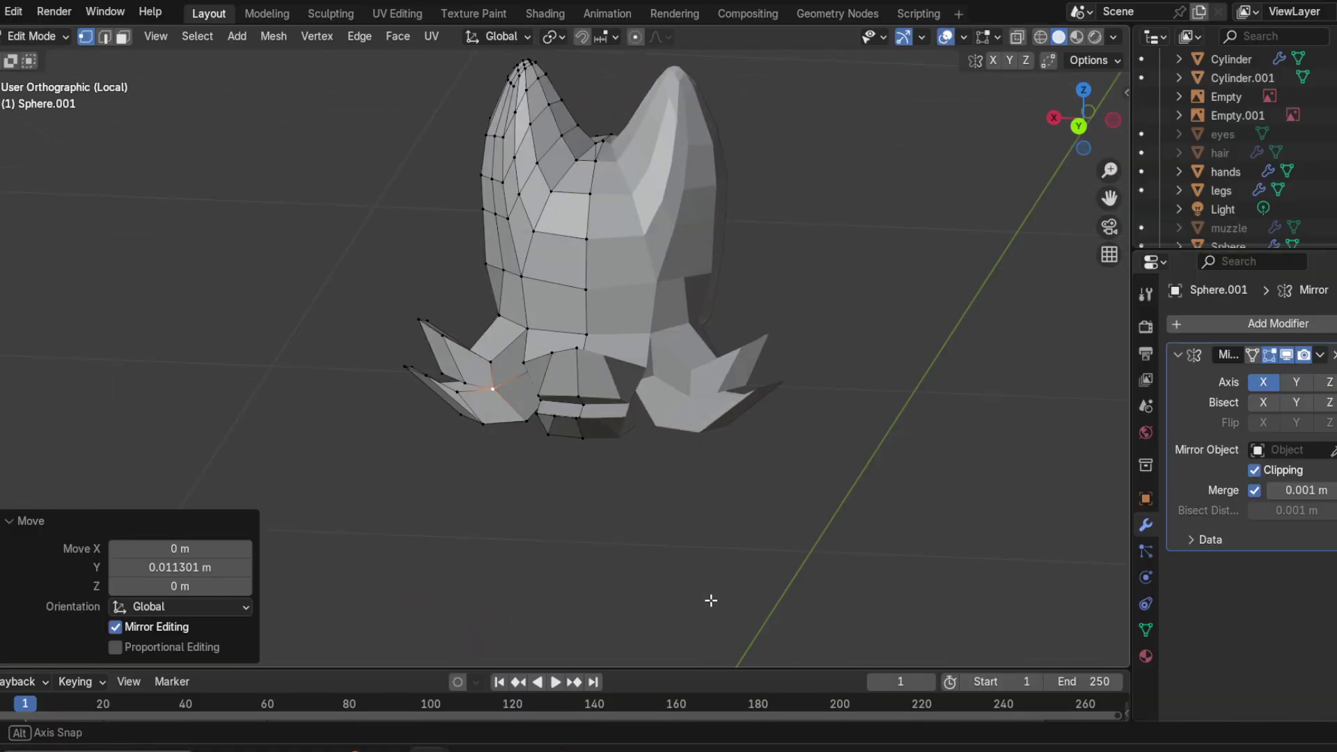
Step: Delete the six faces bridging the gap between the two adjacent spike groups below the body's corner vertex
middle_drag(710, 600, 812, 576)
scroll(607, 418, up, 8)
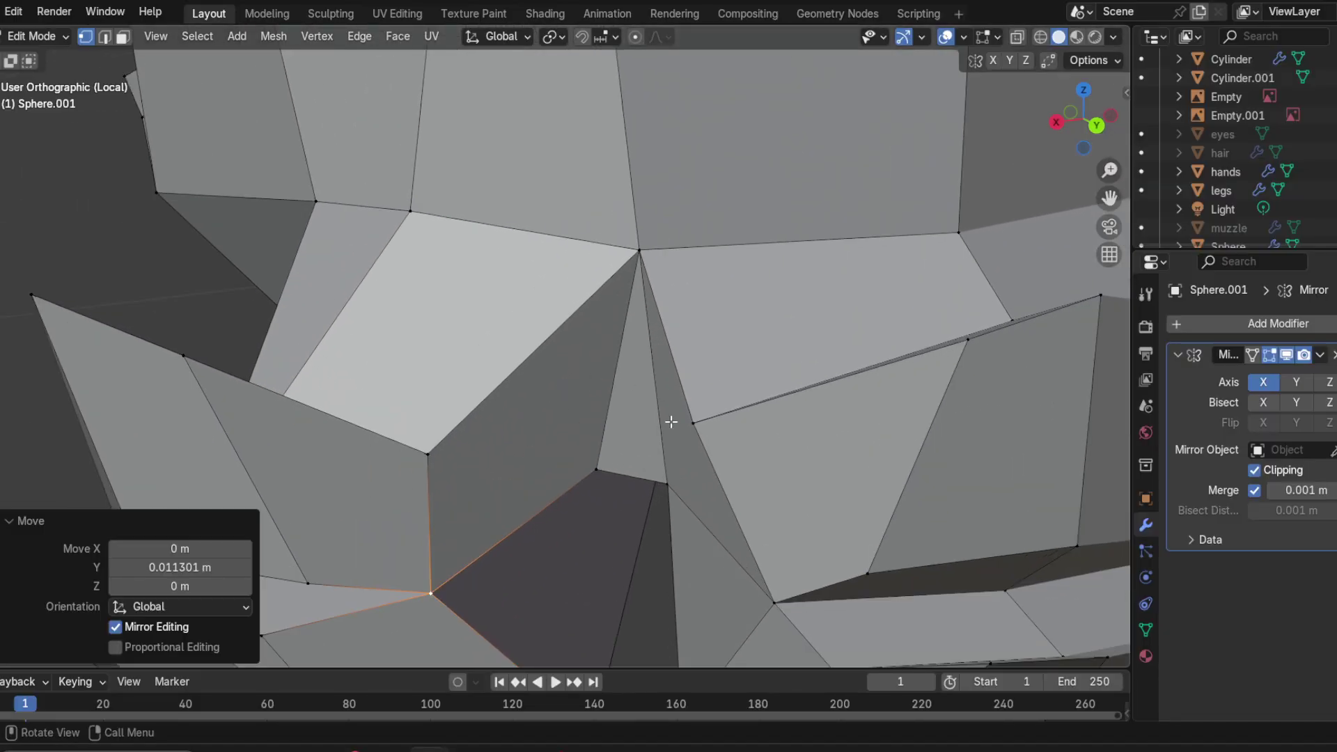
scroll(616, 503, down, 4)
scroll(619, 502, down, 2)
middle_drag(619, 501, 587, 340)
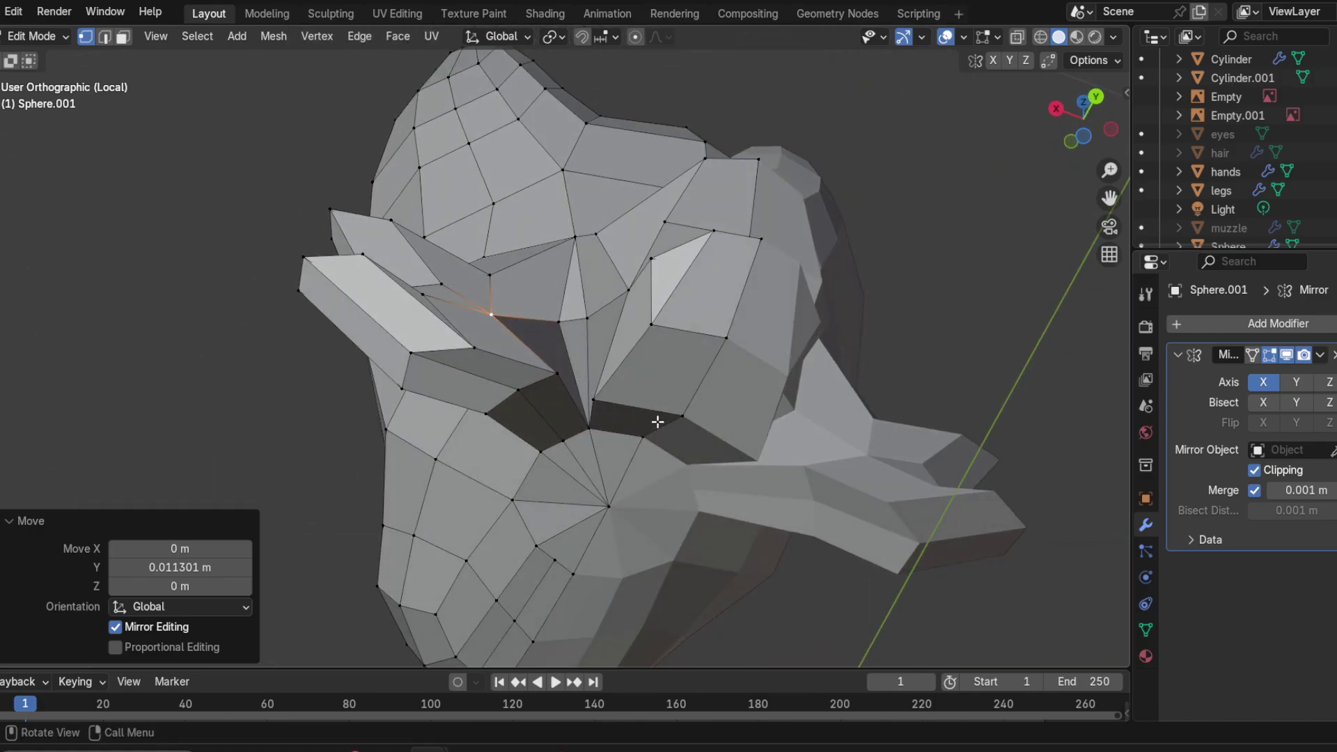
mouse_move(657, 421)
middle_down()
mouse_move(672, 382)
mouse_move(627, 383)
mouse_move(647, 337)
mouse_move(642, 358)
mouse_move(630, 352)
mouse_move(634, 301)
mouse_move(704, 487)
mouse_move(641, 413)
middle_up()
scroll(525, 376, up, 2)
click(130, 39)
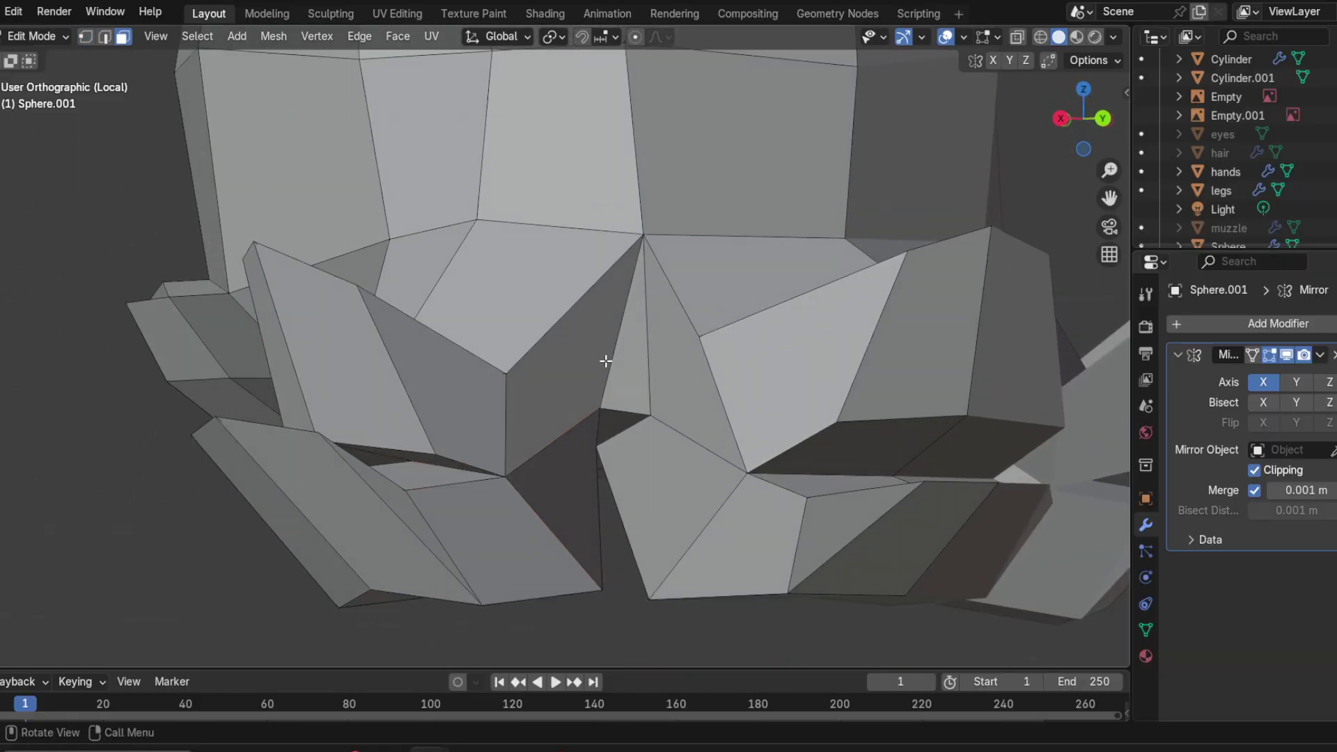
click(614, 353)
shift+click(631, 359)
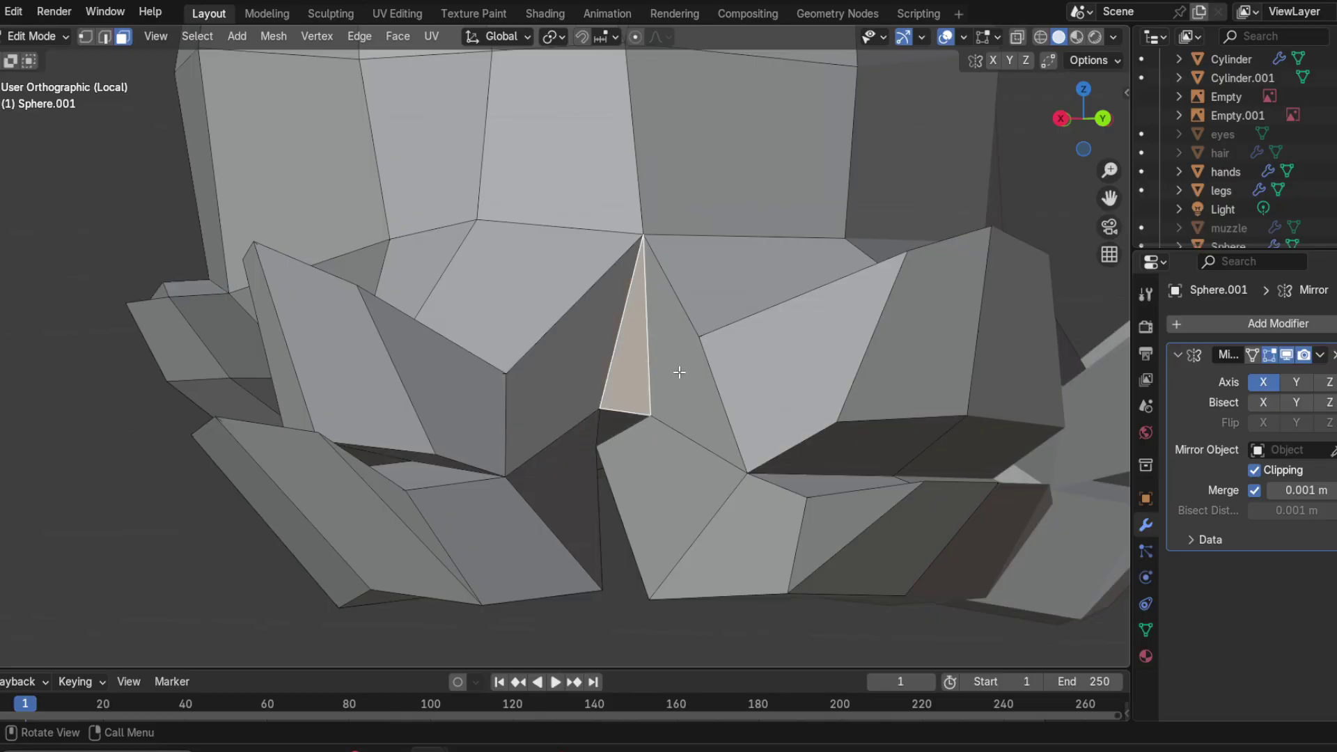
shift+click(680, 367)
shift+click(629, 499)
middle_drag(630, 499, 615, 418)
shift+click(606, 443)
mouse_move(644, 465)
middle_down()
mouse_move(599, 467)
mouse_move(638, 482)
middle_up()
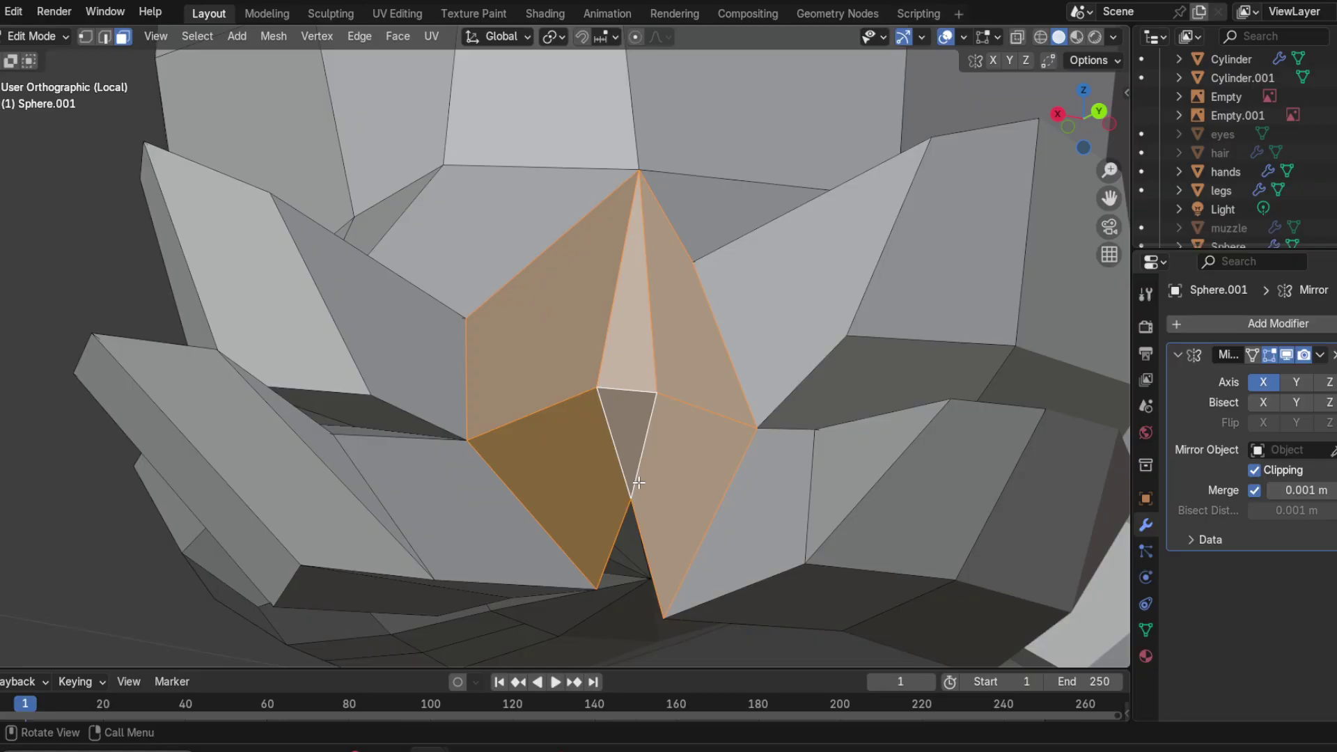
key(x)
click(611, 436)
middle_drag(612, 436, 755, 479)
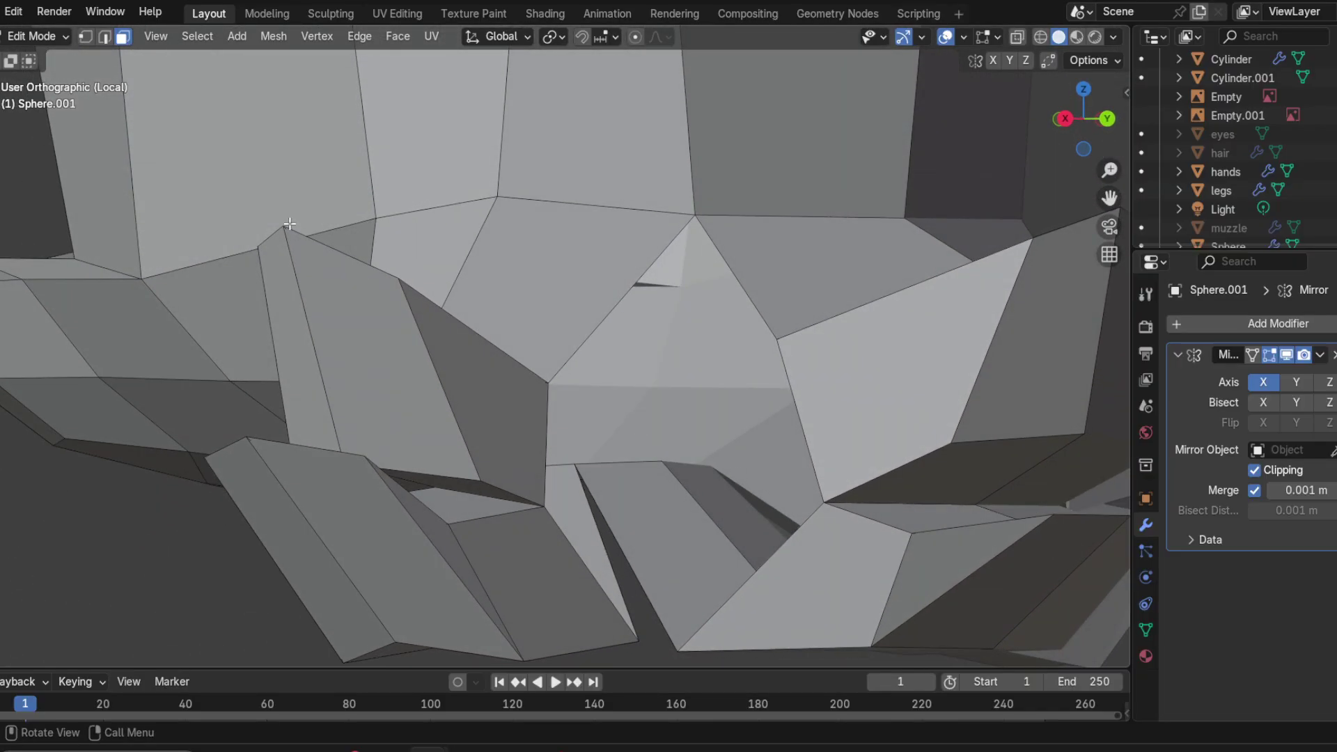
Step: Merge the lowest inner corner vertices of the two adjacent spike groups using At Center
scroll(290, 224, down, 4)
middle_drag(290, 224, 129, 195)
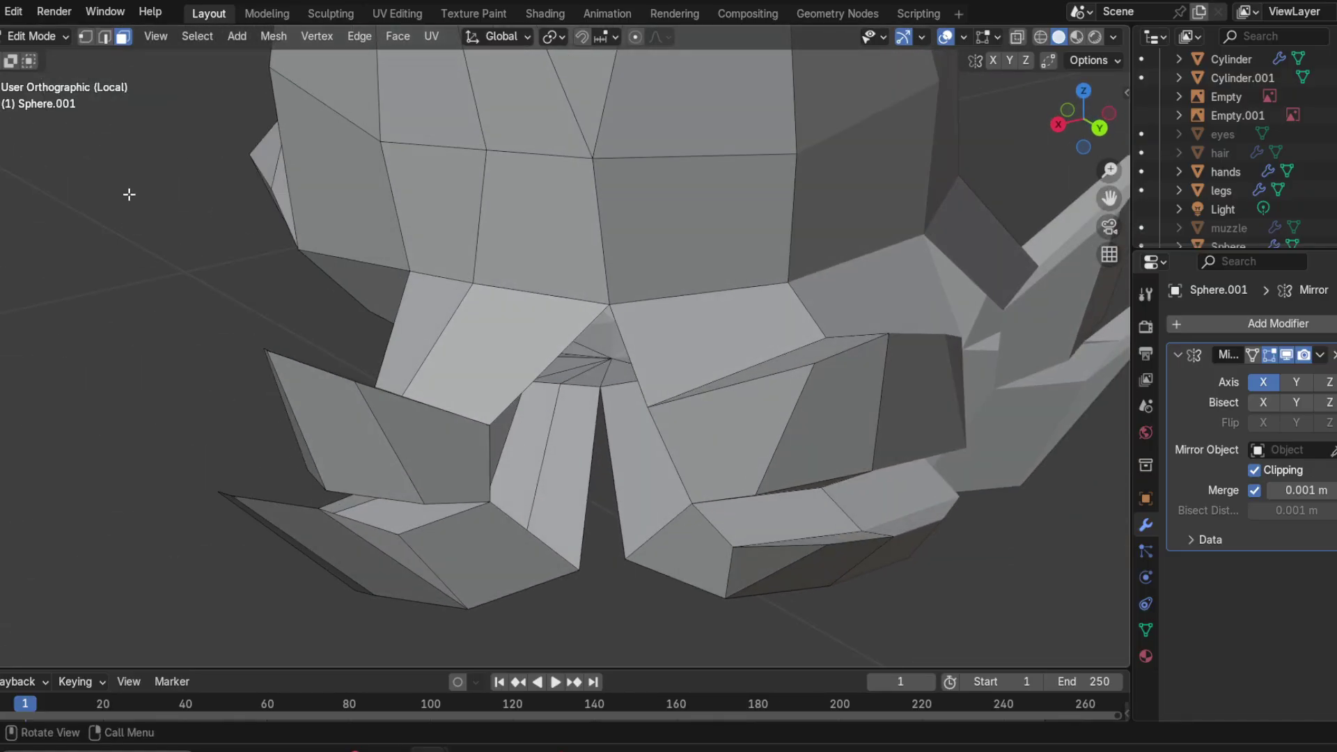
click(89, 39)
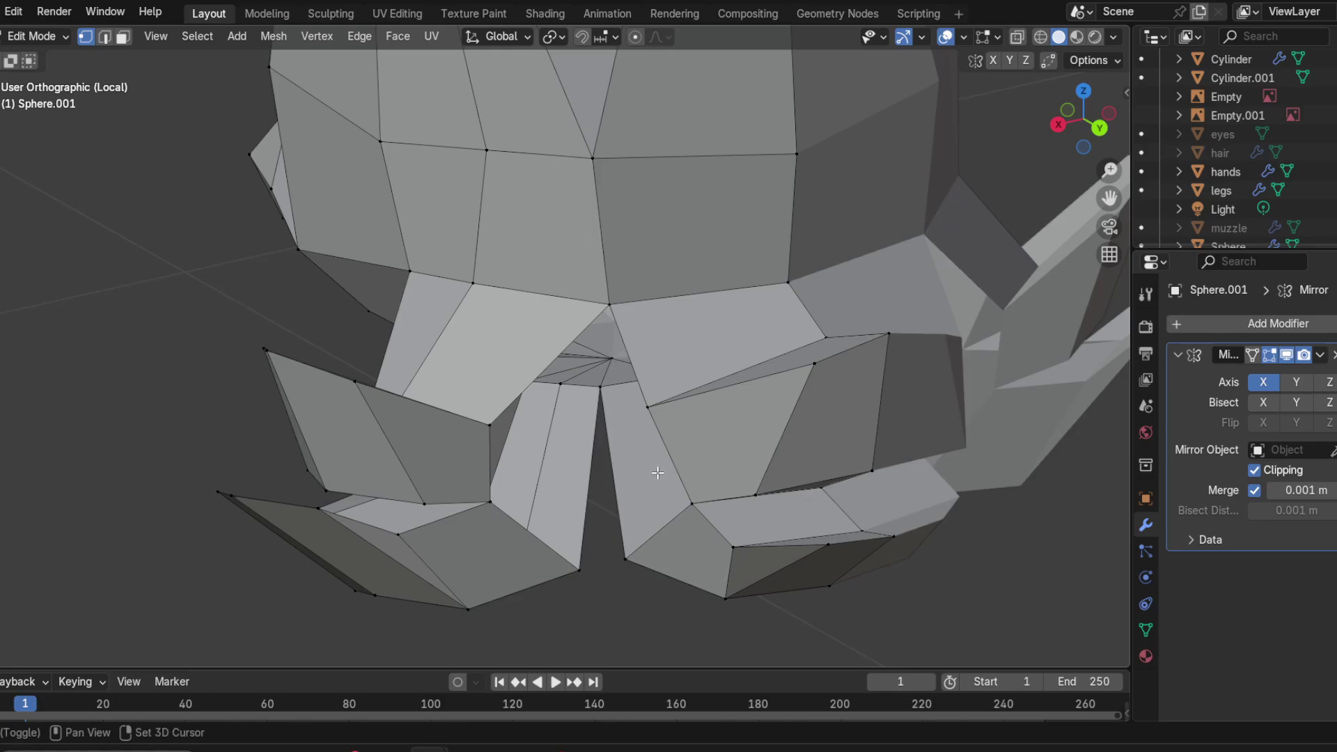
middle_drag(670, 367, 475, 276)
scroll(529, 537, up, 3)
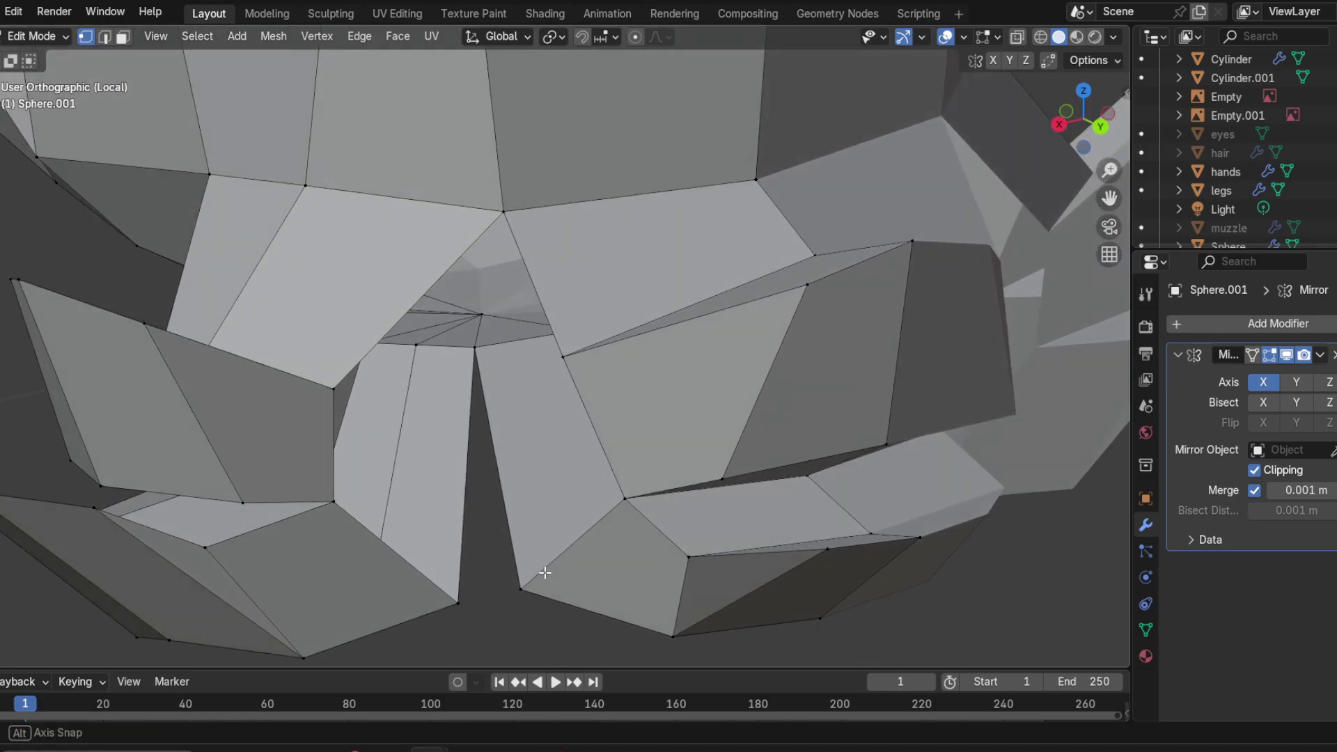
middle_drag(536, 587, 480, 562)
click(536, 574)
shift+click(495, 597)
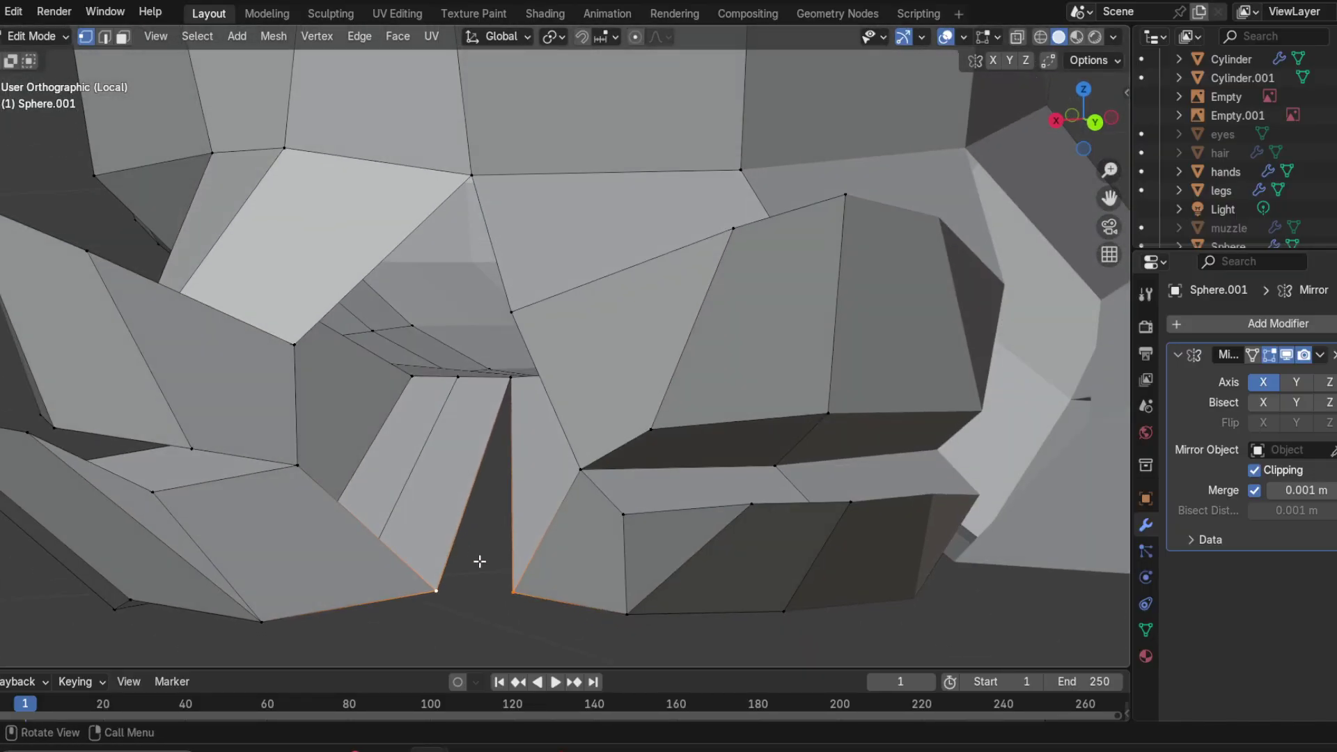
key(m)
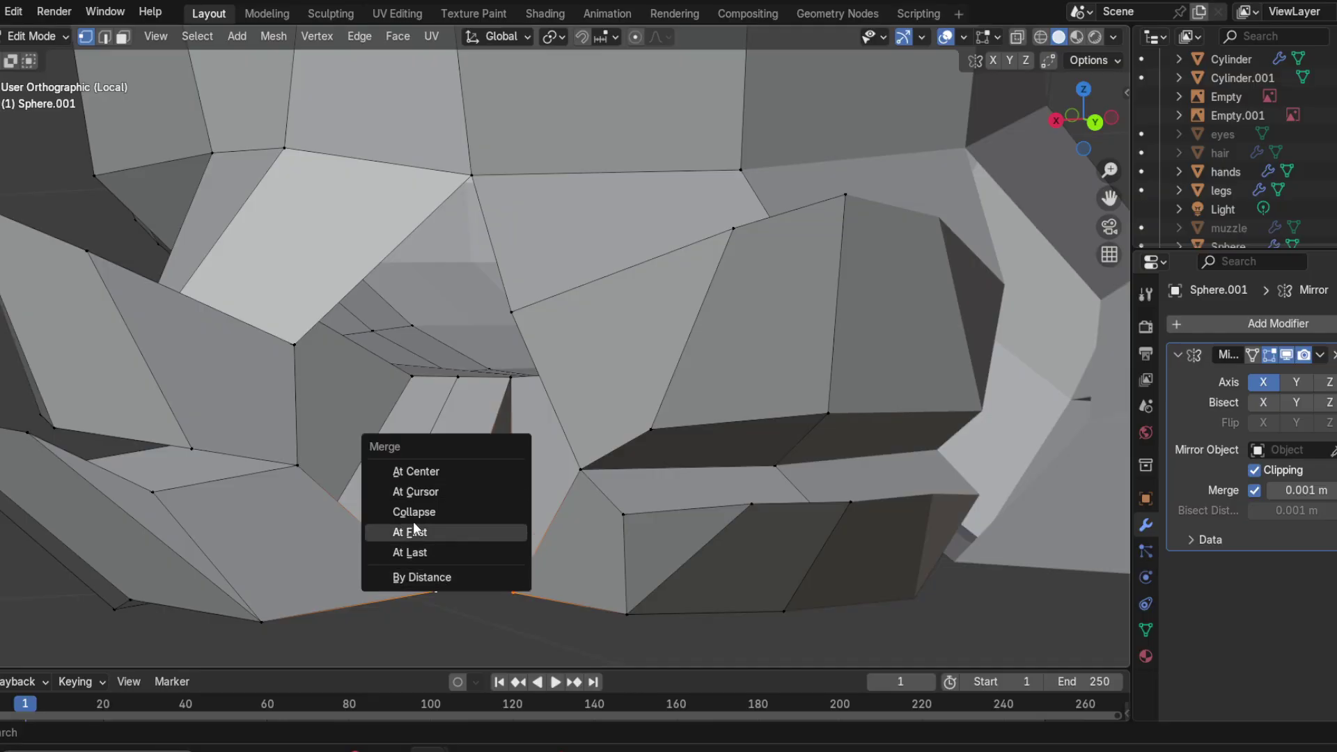
click(420, 474)
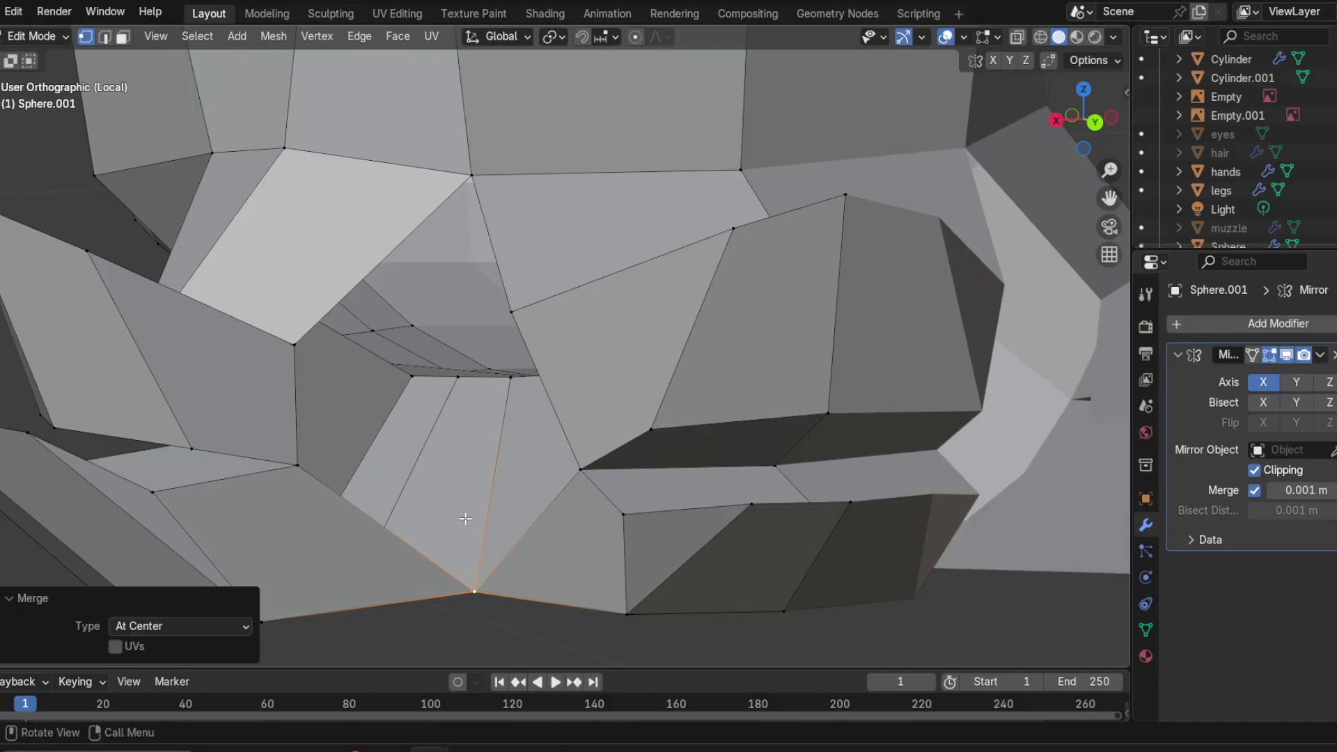
Step: Extrude one spike group's middle inner corner vertex about 0.05 m across the gap and fill a triangle down to the merged bottom vertex
middle_drag(466, 519, 592, 498)
click(411, 461)
scroll(504, 463, up, 1)
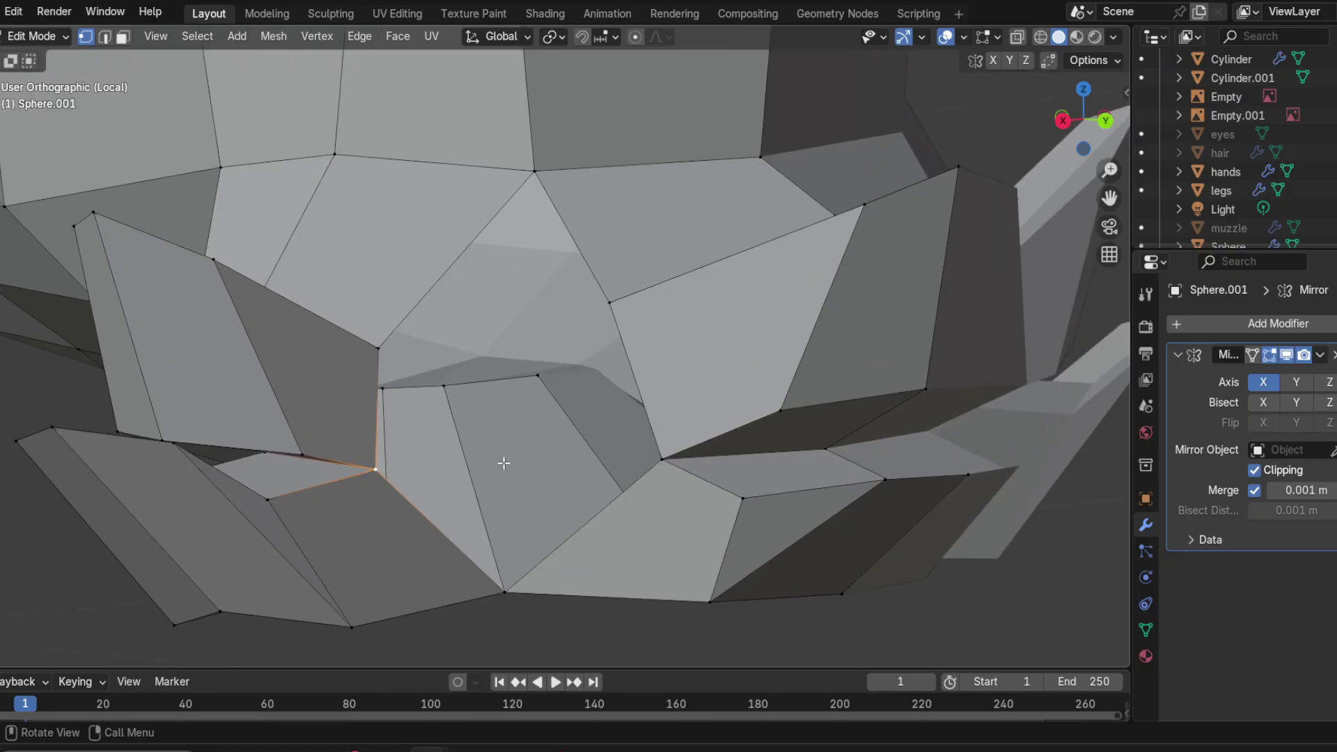
click(660, 462)
click(508, 587)
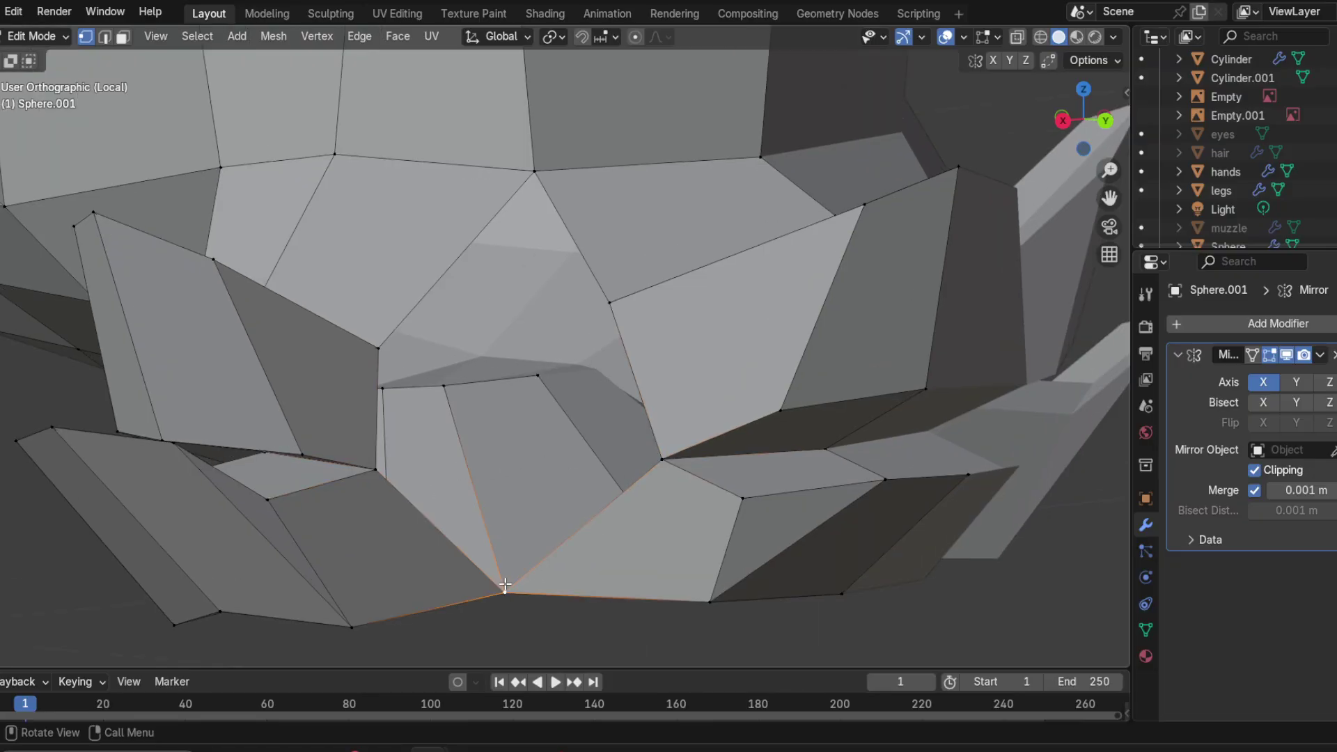
middle_drag(505, 585, 566, 479)
click(618, 376)
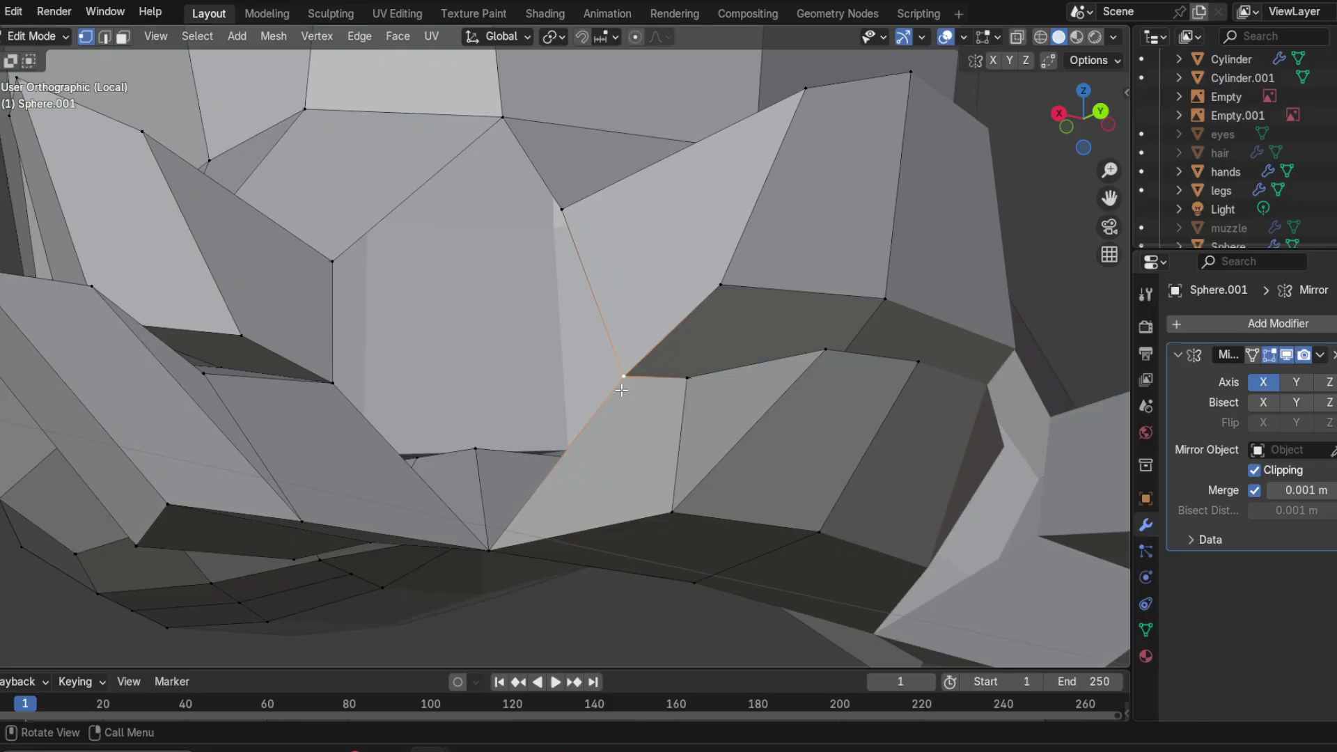
key(e)
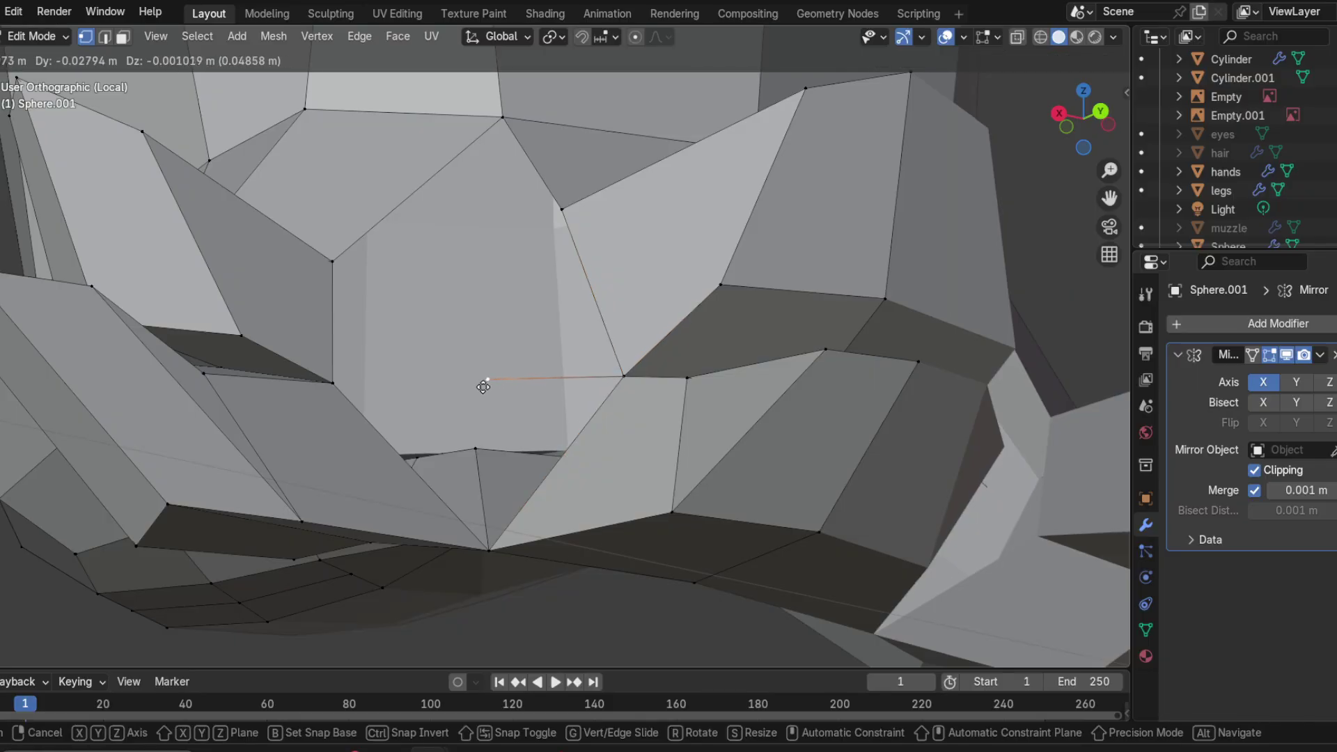
click(479, 384)
shift+click(486, 547)
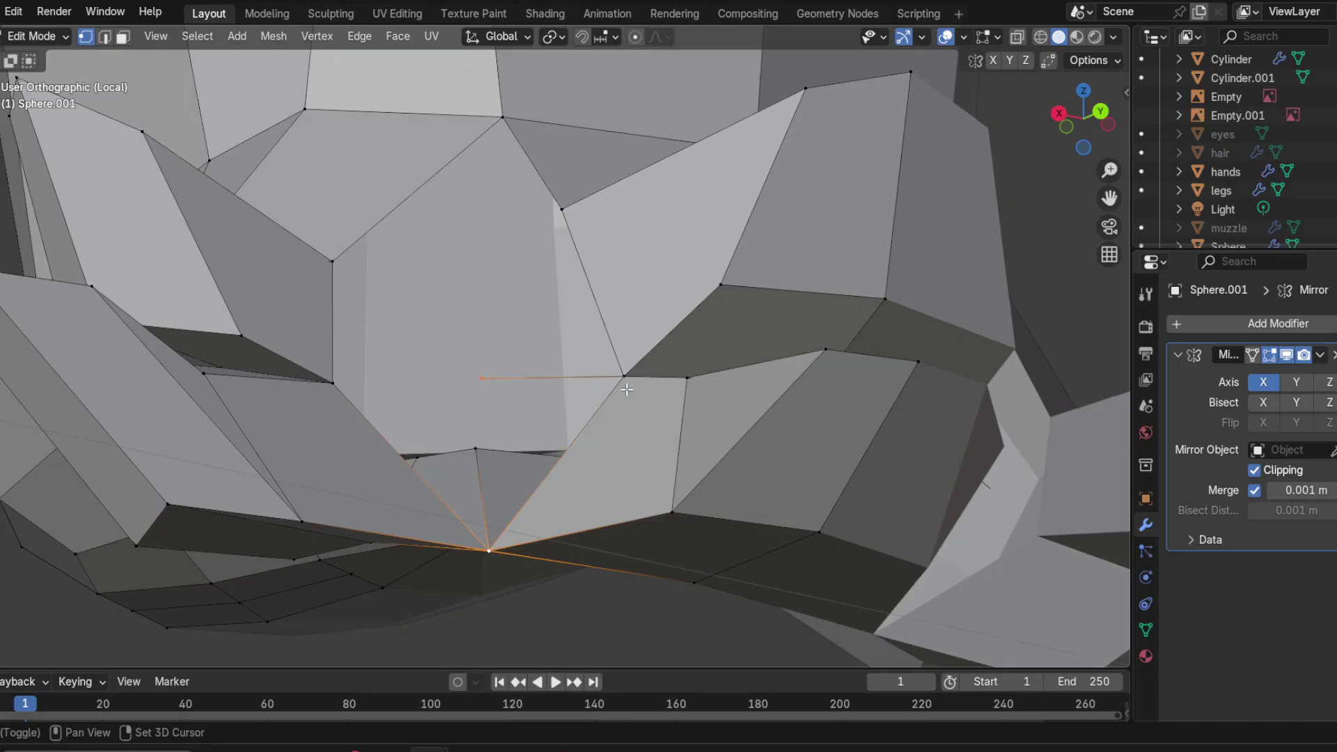
middle_drag(627, 382, 531, 432)
key(f)
Step: Fill the neighbouring triangle between the extruded vertex, the merged bottom vertex and the opposite spike group's middle inner corner
click(481, 561)
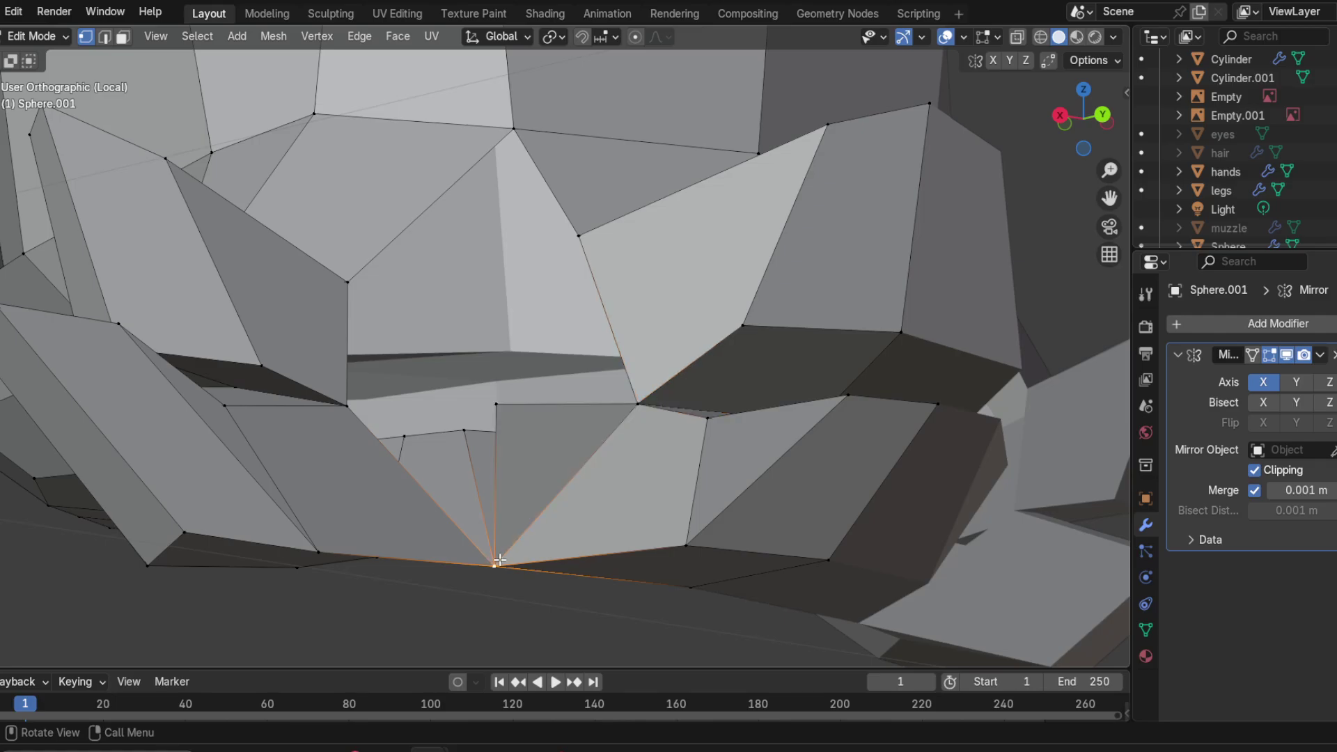
shift+click(344, 418)
shift+click(507, 419)
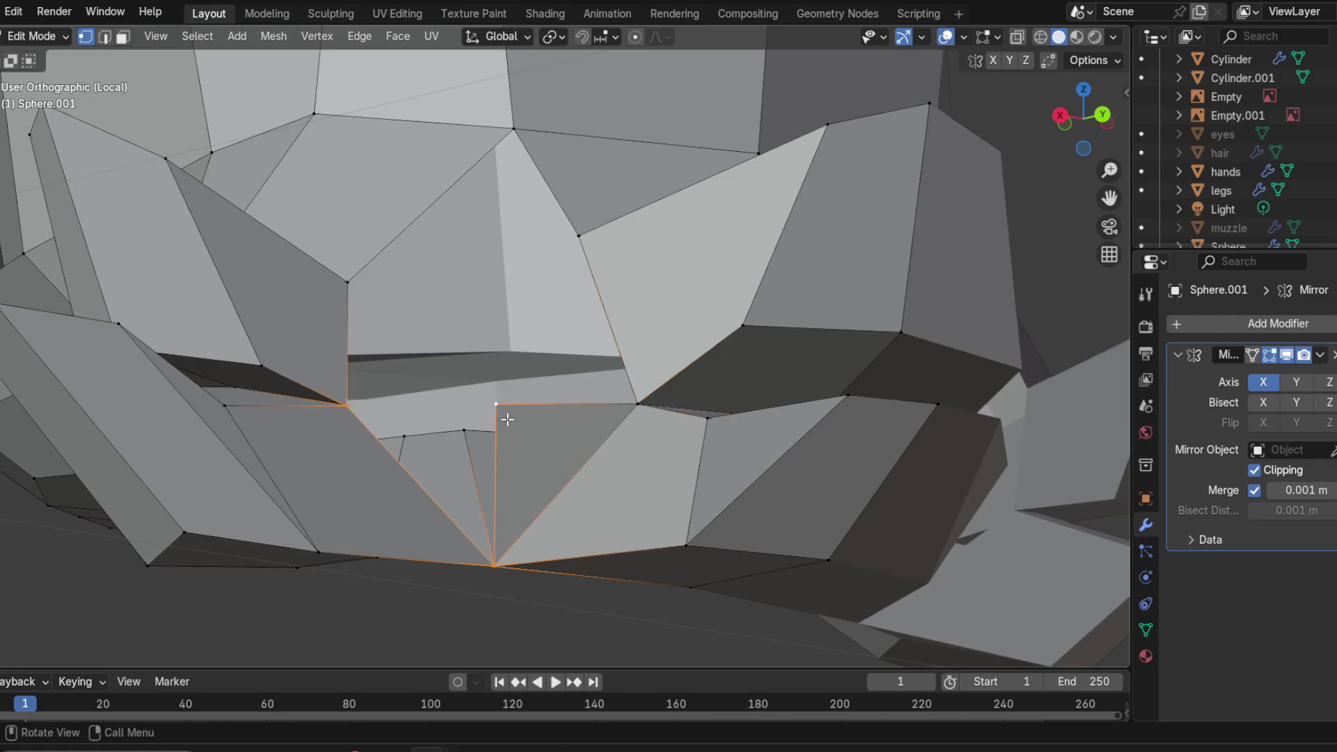
middle_drag(474, 420, 425, 409)
key(f)
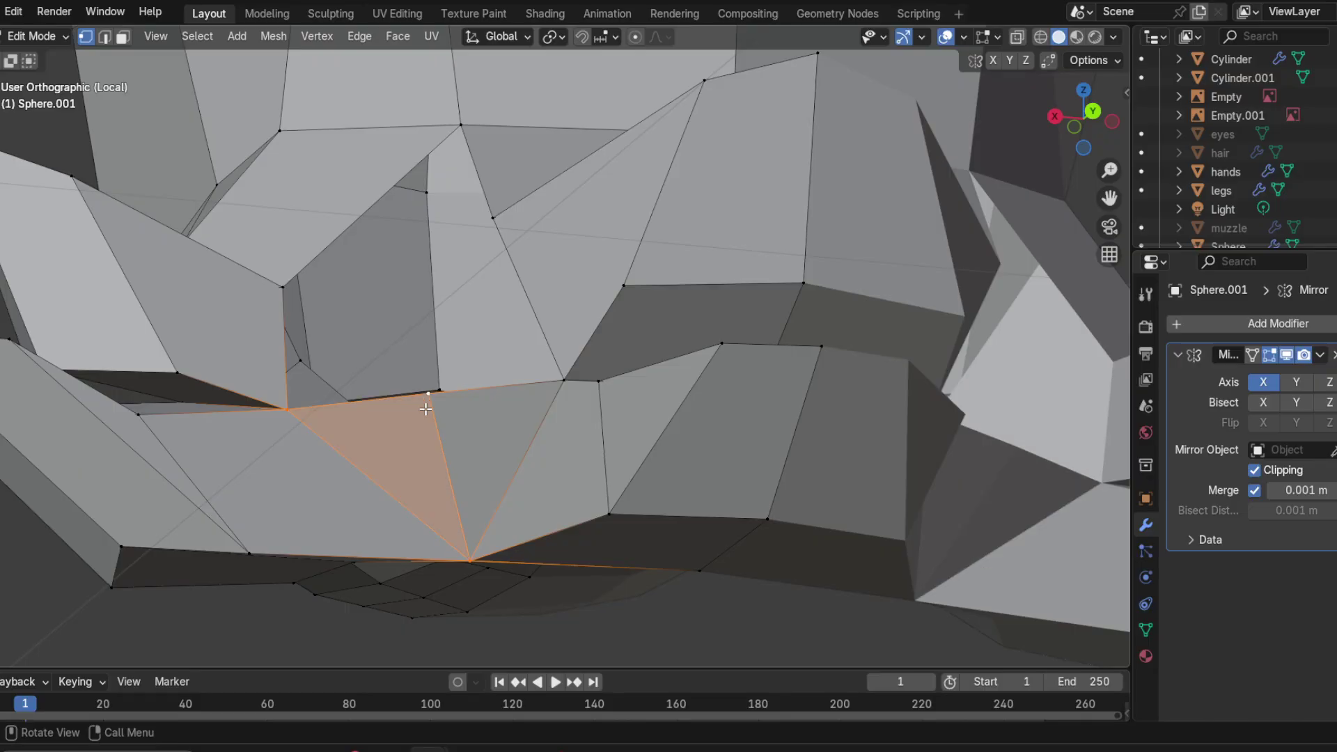
Step: Reposition the extruded vertex together with the merged bottom vertex, including a move of about 0.008 m in X, 0.012 m in Y and -0.020 m in Z
middle_drag(465, 475, 498, 515)
key(g)
click(492, 582)
scroll(467, 480, down, 3)
click(498, 514)
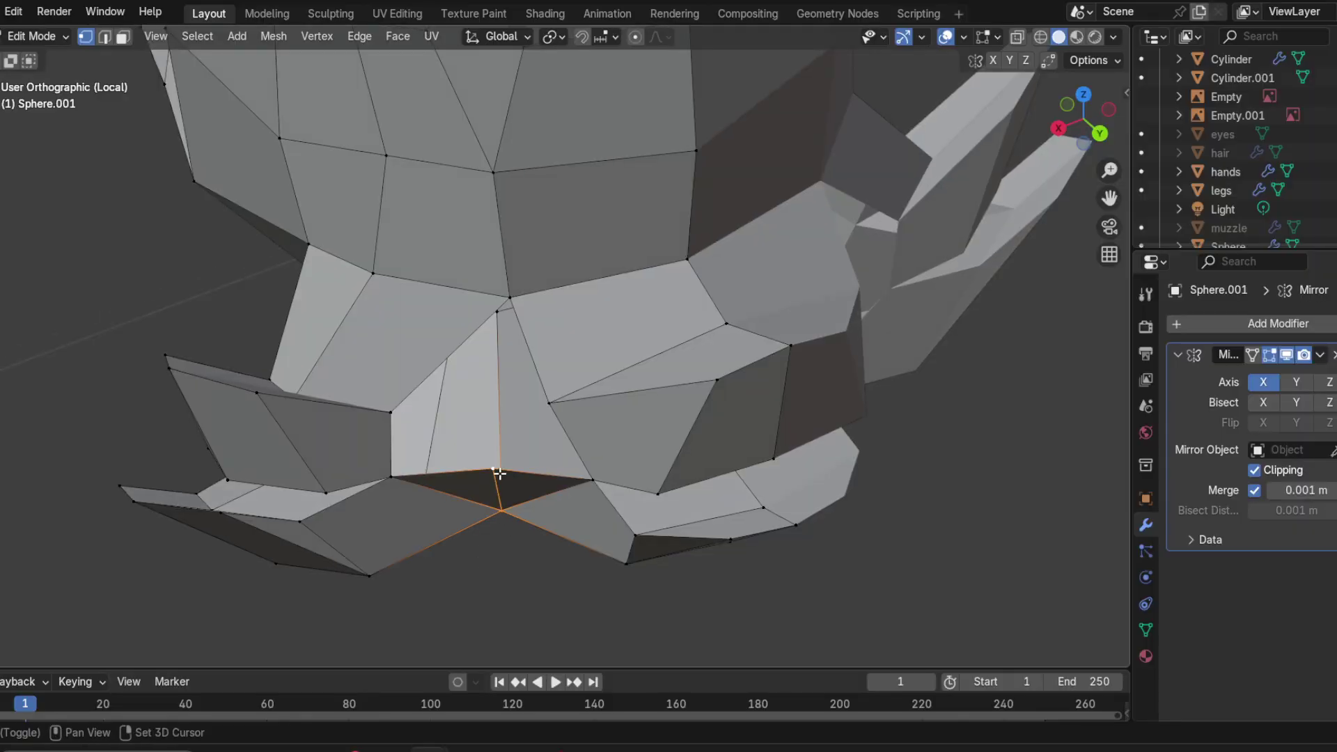
key(g)
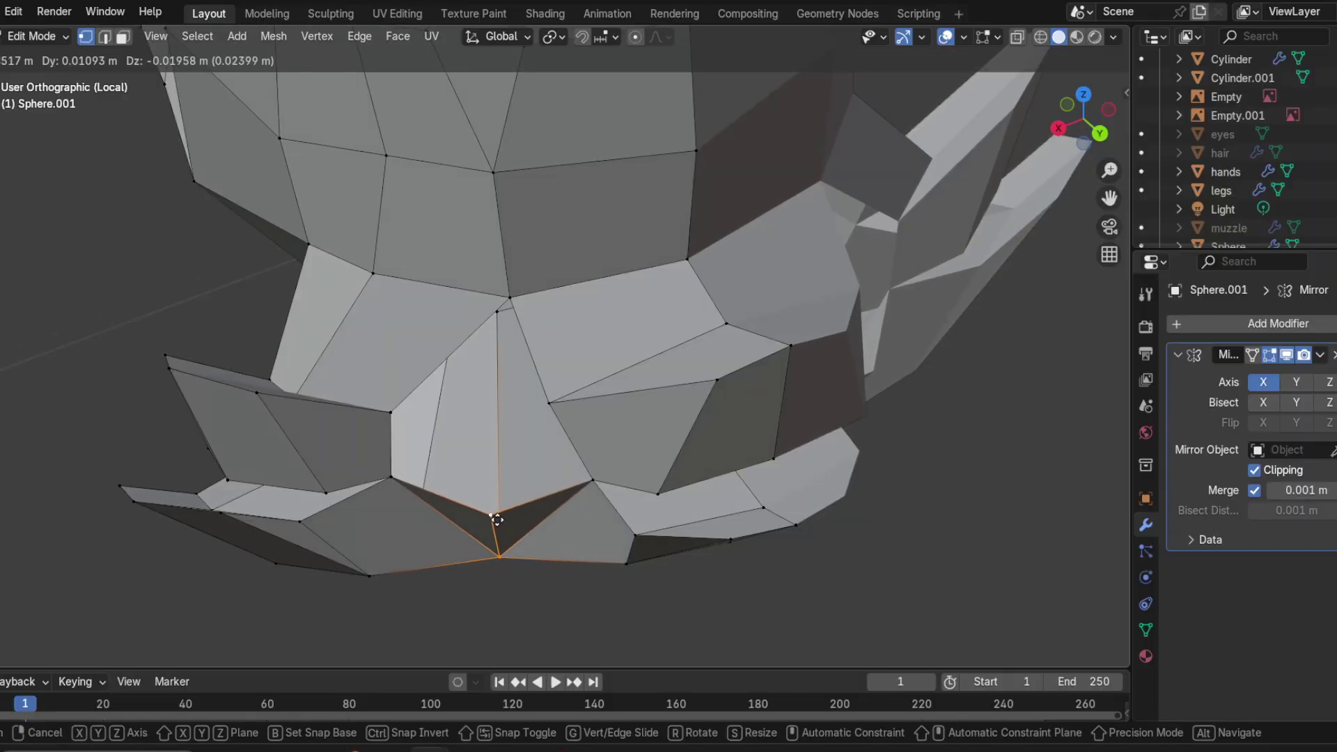
click(499, 509)
middle_drag(499, 509, 640, 453)
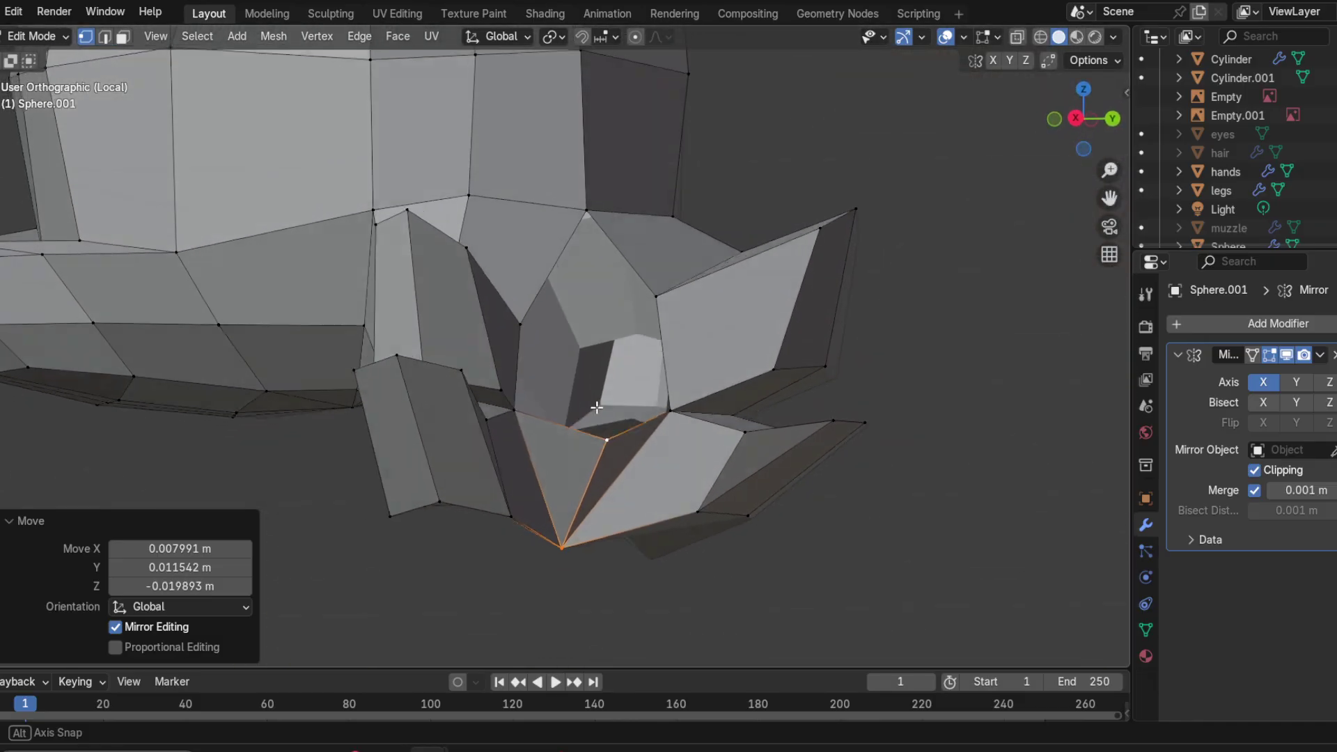
key(g)
click(636, 500)
Step: Examine the filled strip and the remaining opening between the spike groups from several angles
middle_drag(635, 500, 358, 462)
click(372, 466)
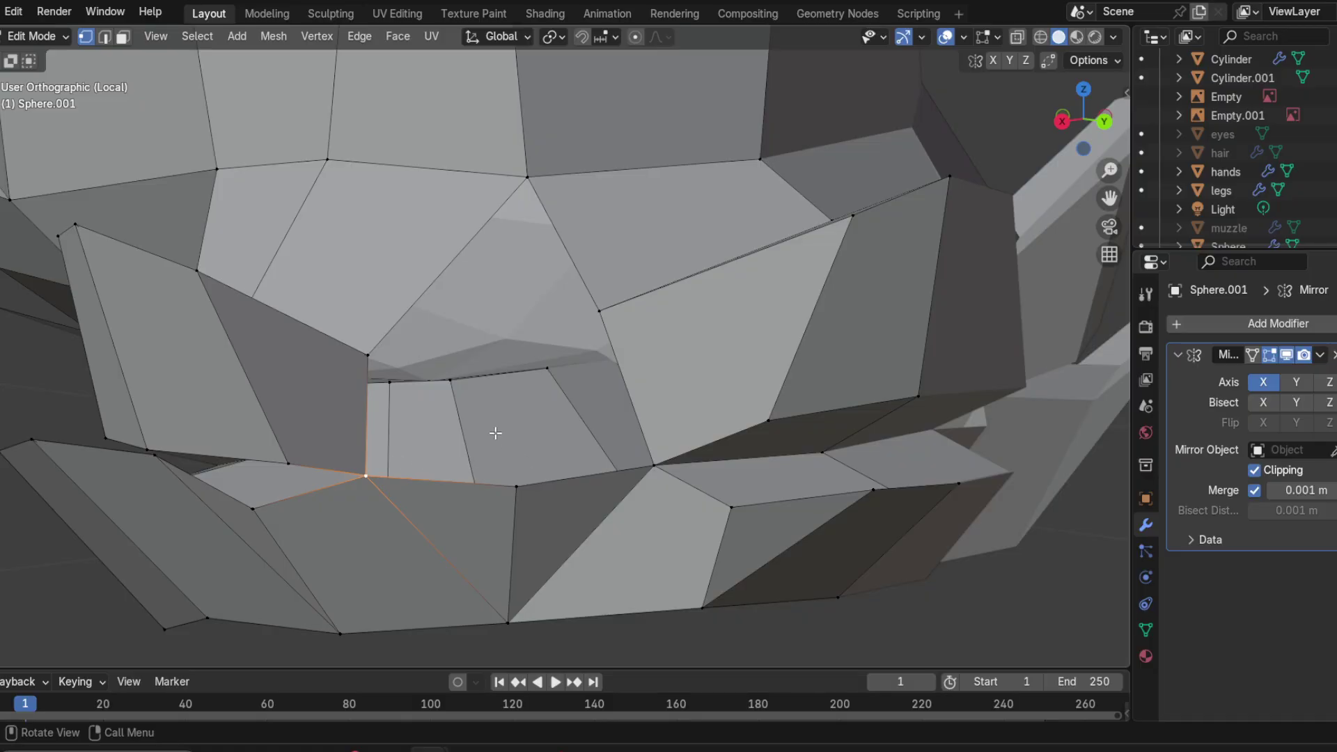
click(360, 367)
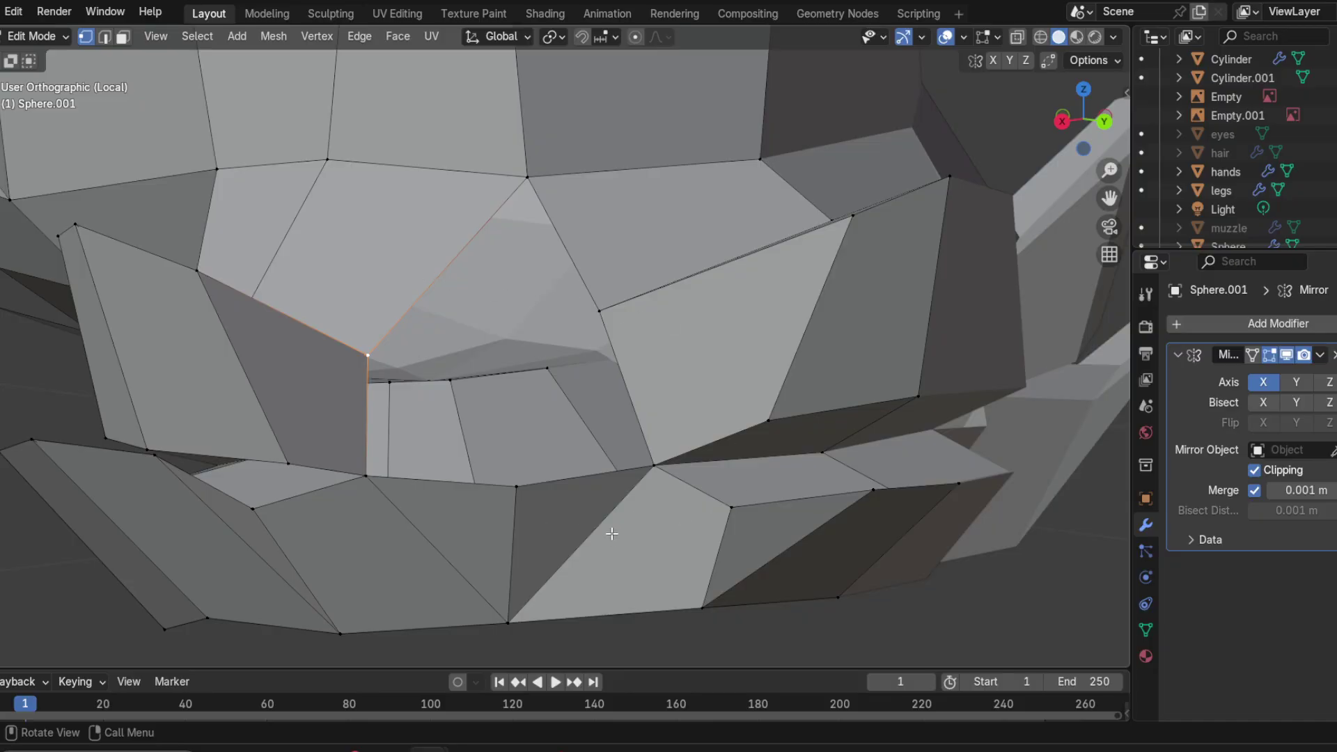
scroll(542, 485, down, 2)
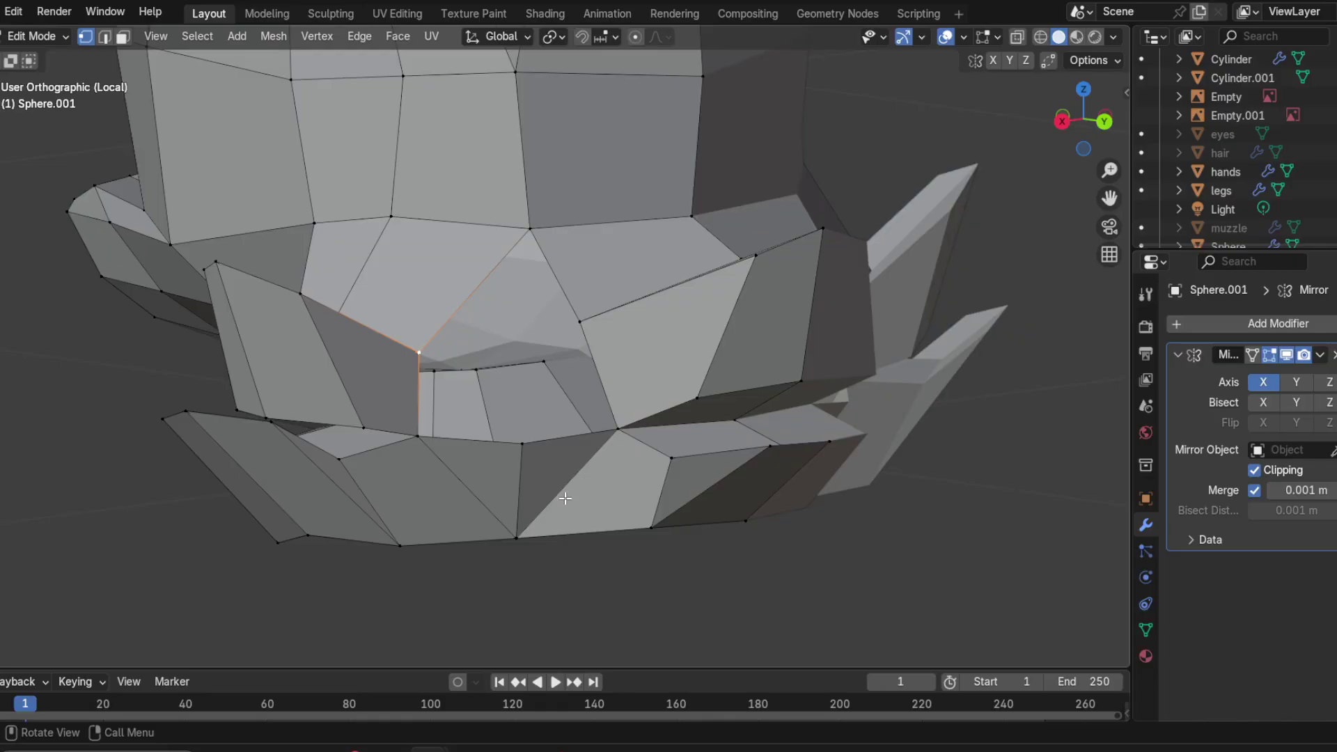
scroll(504, 440, up, 4)
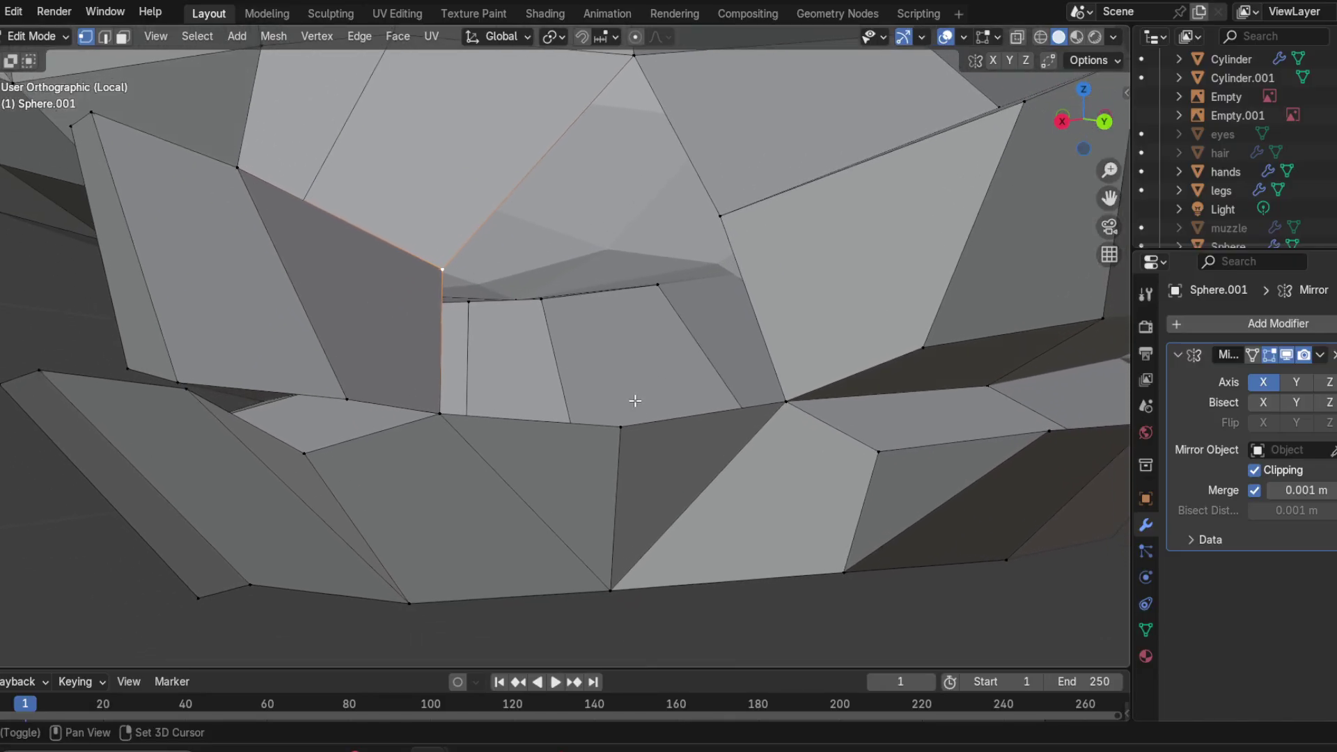
middle_drag(633, 400, 665, 520)
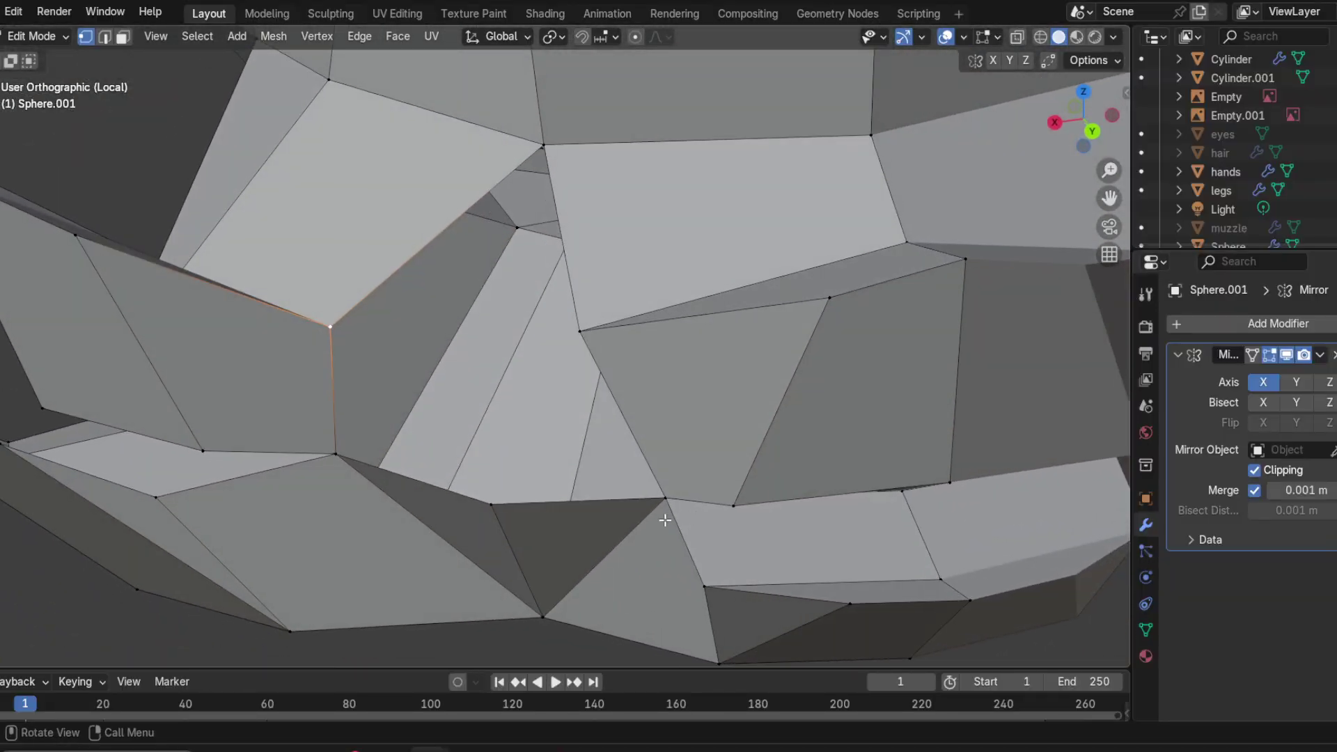
scroll(505, 506, down, 3)
middle_drag(492, 508, 508, 304)
scroll(516, 442, down, 5)
scroll(553, 337, up, 3)
middle_drag(575, 338, 548, 424)
Step: Undo the vertex moves, both triangle fills and the vertex extrusion between the spike groups
key(ctrl+z)
key(ctrl+z)
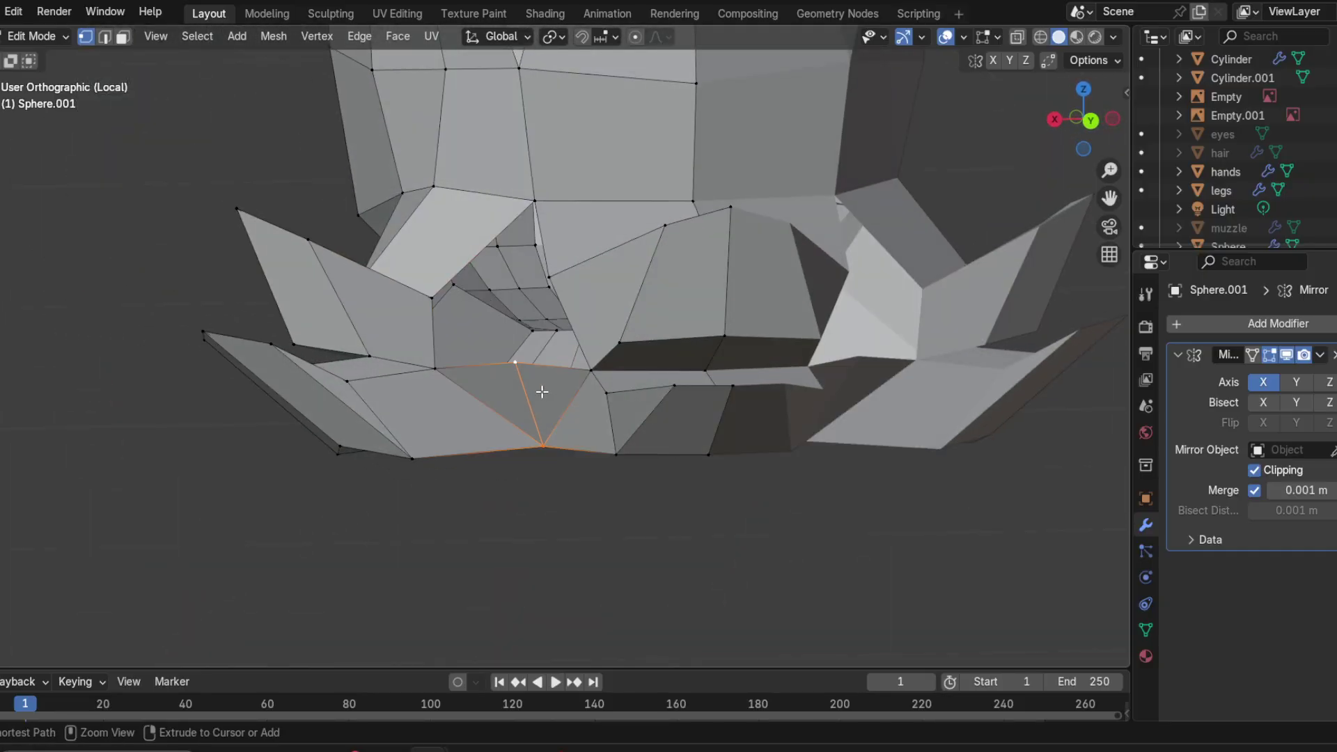
key(ctrl+z)
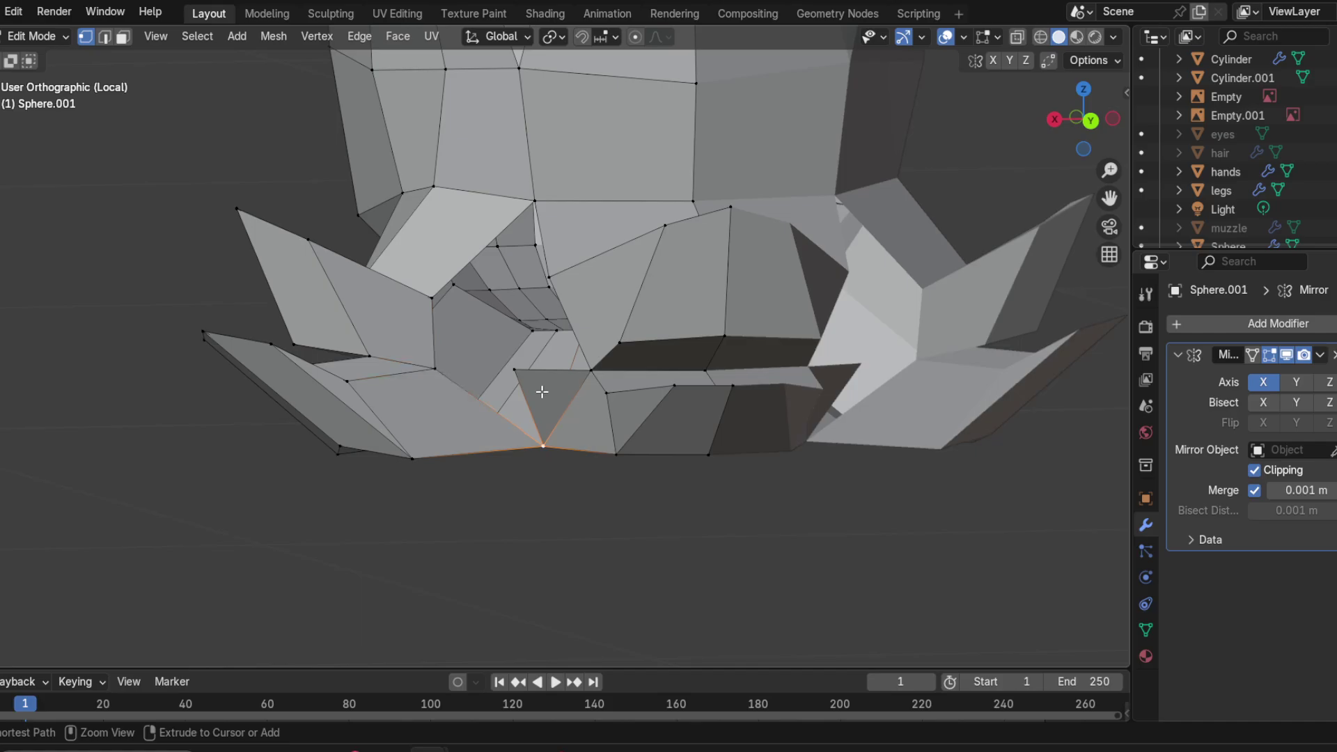
key(ctrl+z)
key(ctrl+z)
key(ctrl+z)
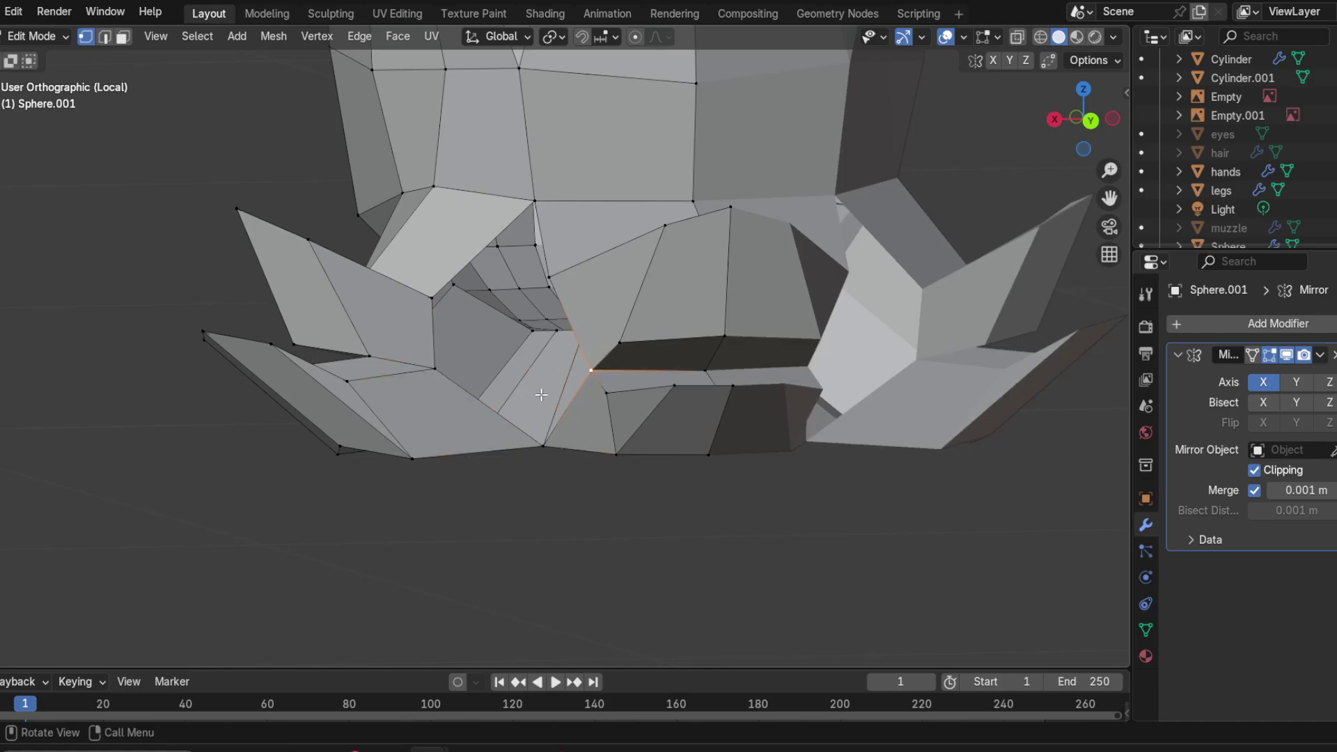
scroll(539, 390, up, 3)
key(ctrl+z)
Step: Merge the two opposing middle inner corner vertices of the spike groups using At Center
middle_drag(449, 400, 474, 398)
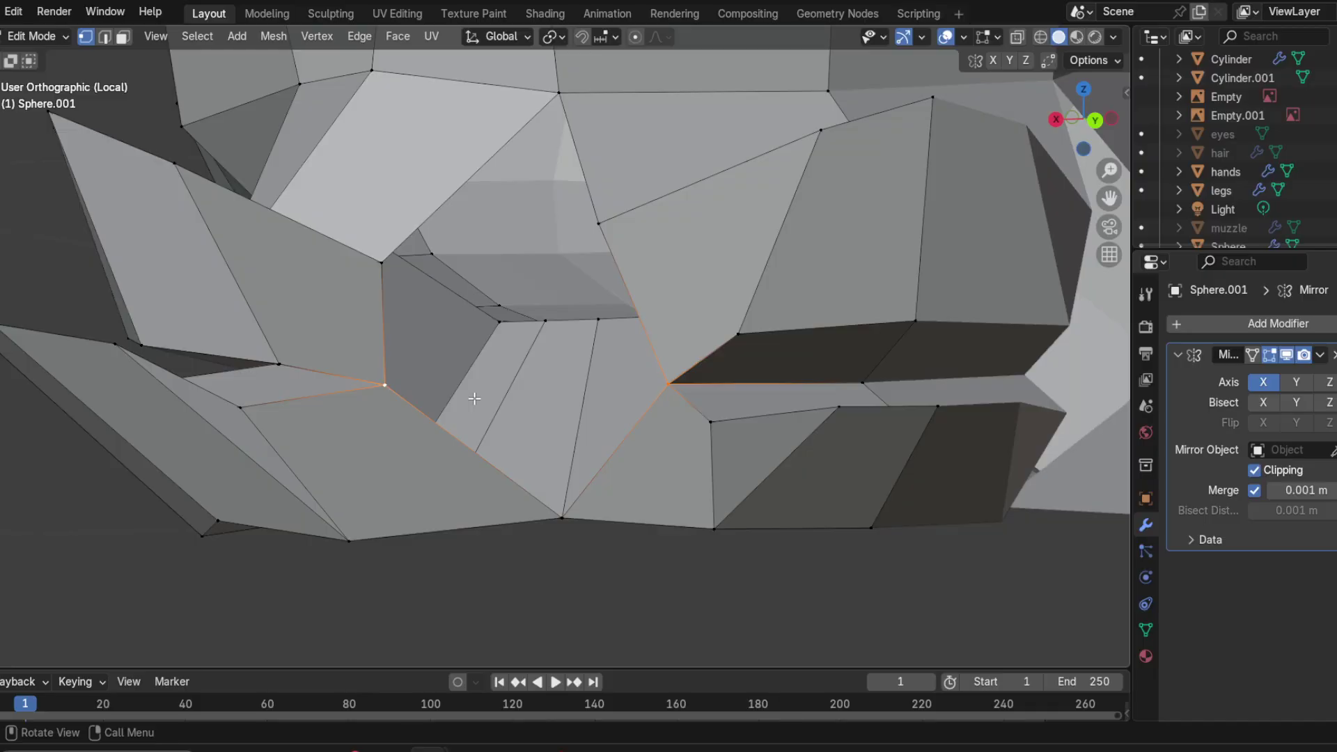
key(m)
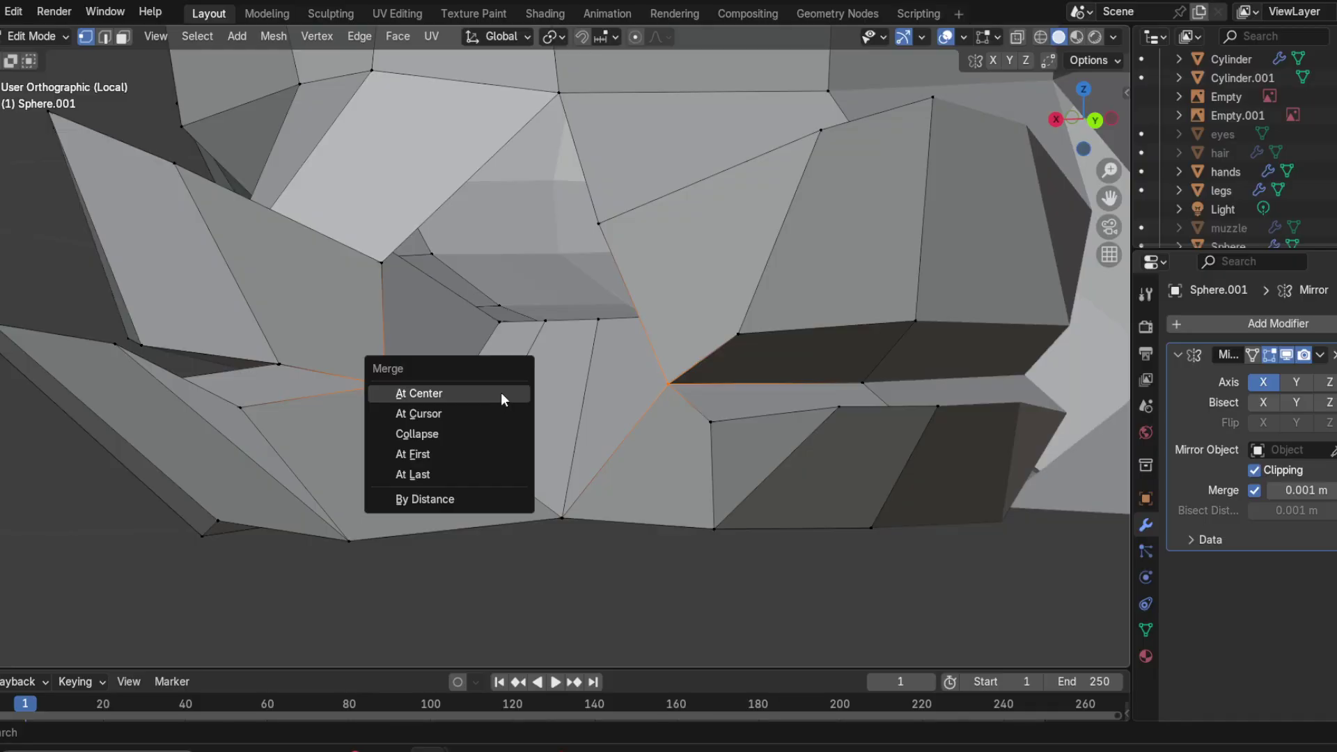
click(500, 393)
Step: Merge the upper spikes' opposing inner corner vertices above the new junction using At Center
middle_drag(500, 393, 553, 432)
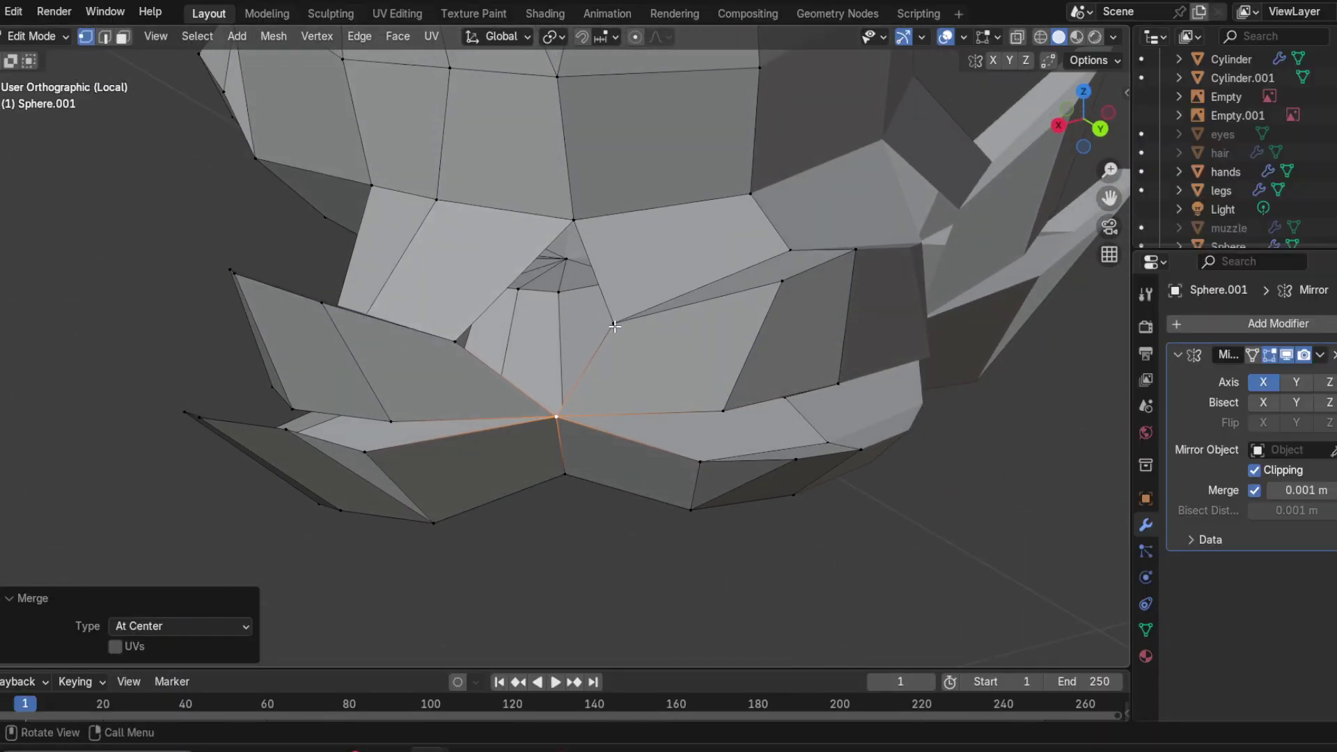
key(m)
click(586, 368)
middle_drag(599, 379, 693, 416)
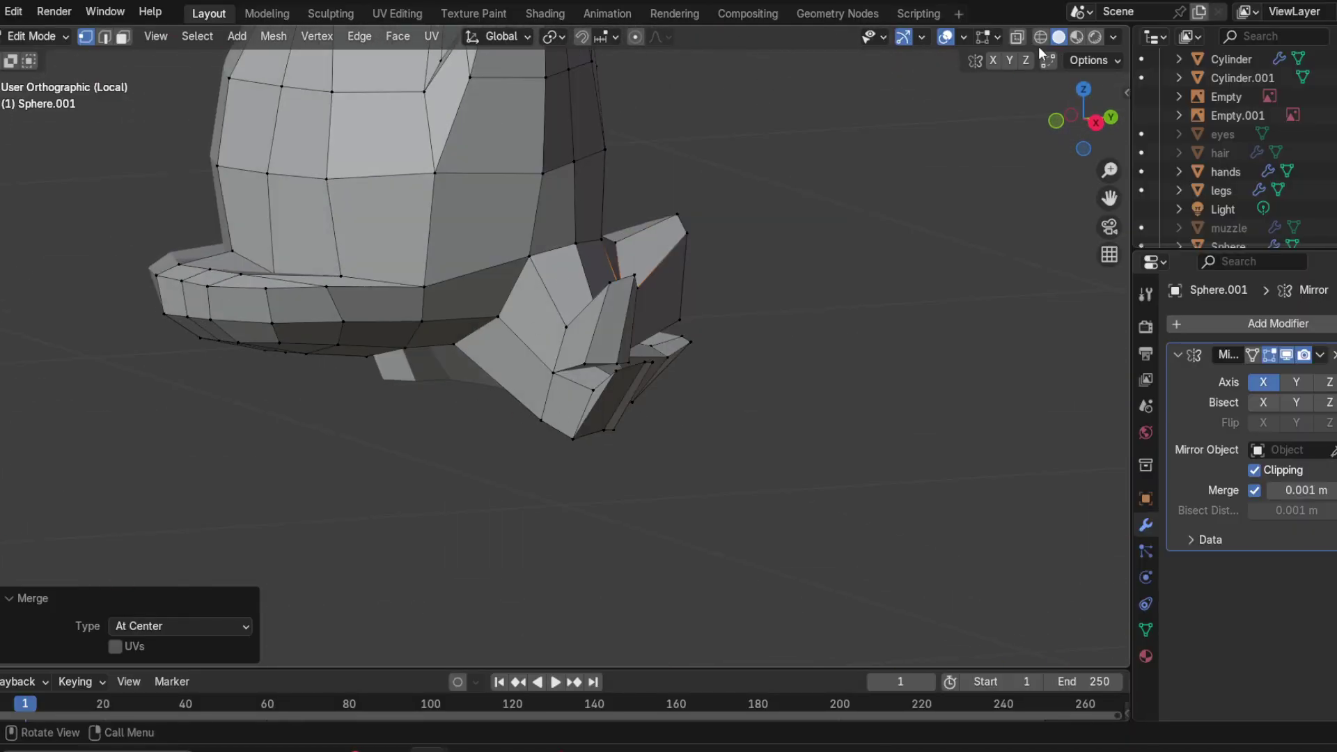
Step: Select all vertices of the spike groups and their adjoining rim, including hidden ones, and apply Smooth Vertices once at 0.500
click(1018, 36)
middle_drag(1006, 73, 536, 379)
middle_drag(405, 461, 463, 417)
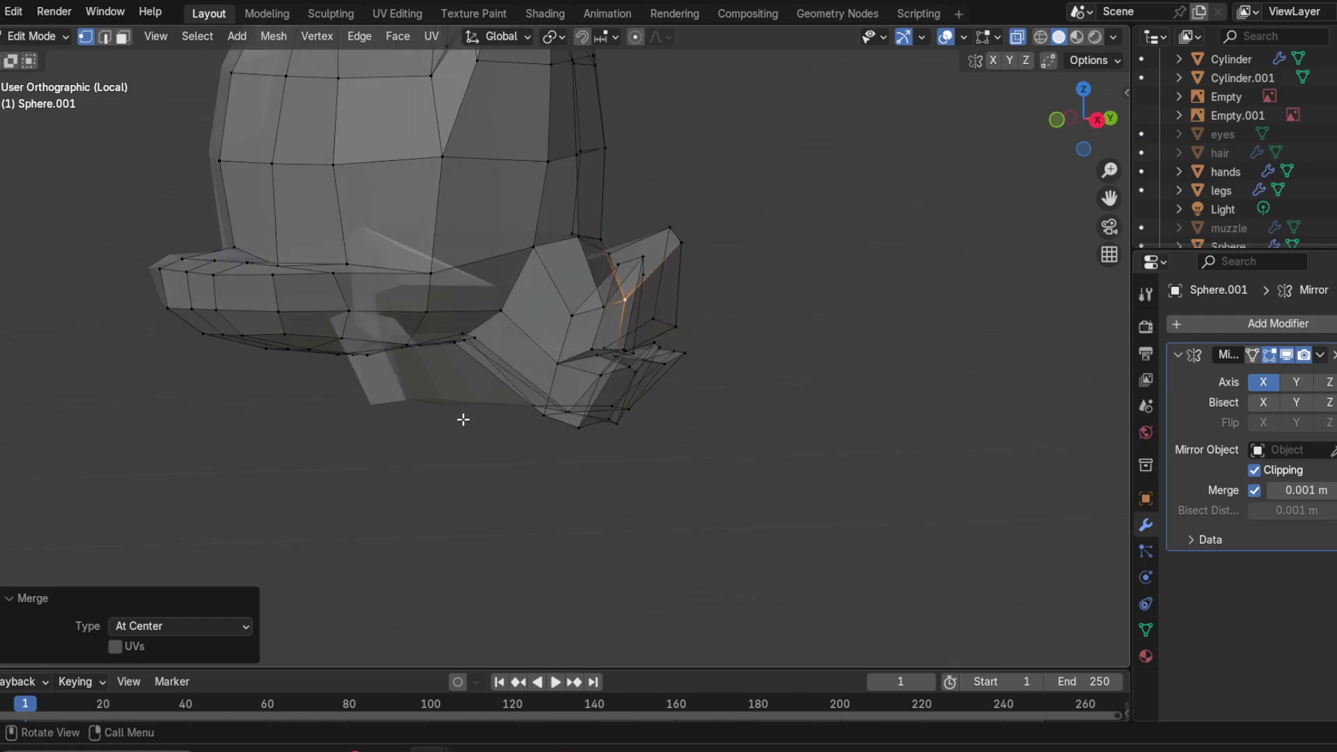
mouse_move(463, 418)
mouse_down()
mouse_move(839, 185)
mouse_move(607, 574)
mouse_up()
mouse_move(713, 441)
middle_down()
mouse_move(608, 522)
mouse_move(486, 471)
mouse_move(646, 287)
middle_up()
middle_drag(463, 283, 531, 353)
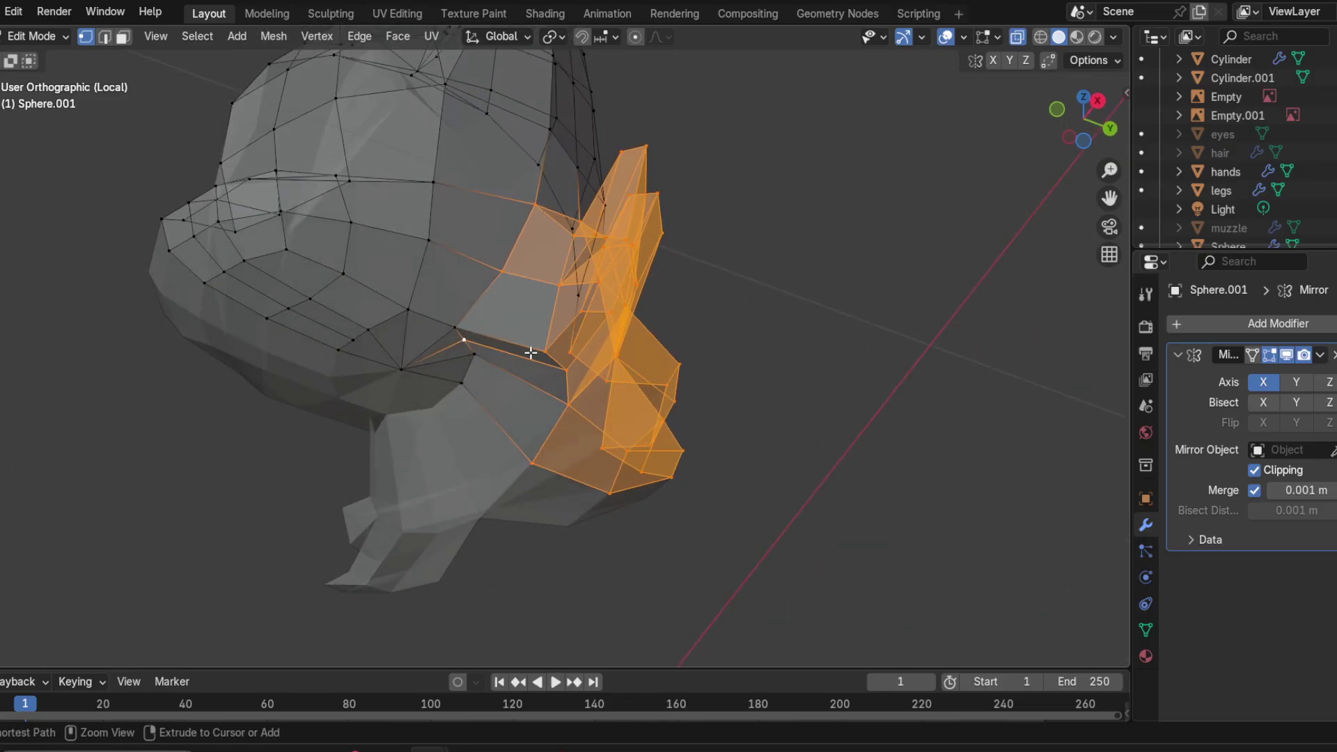
key(ctrl+z)
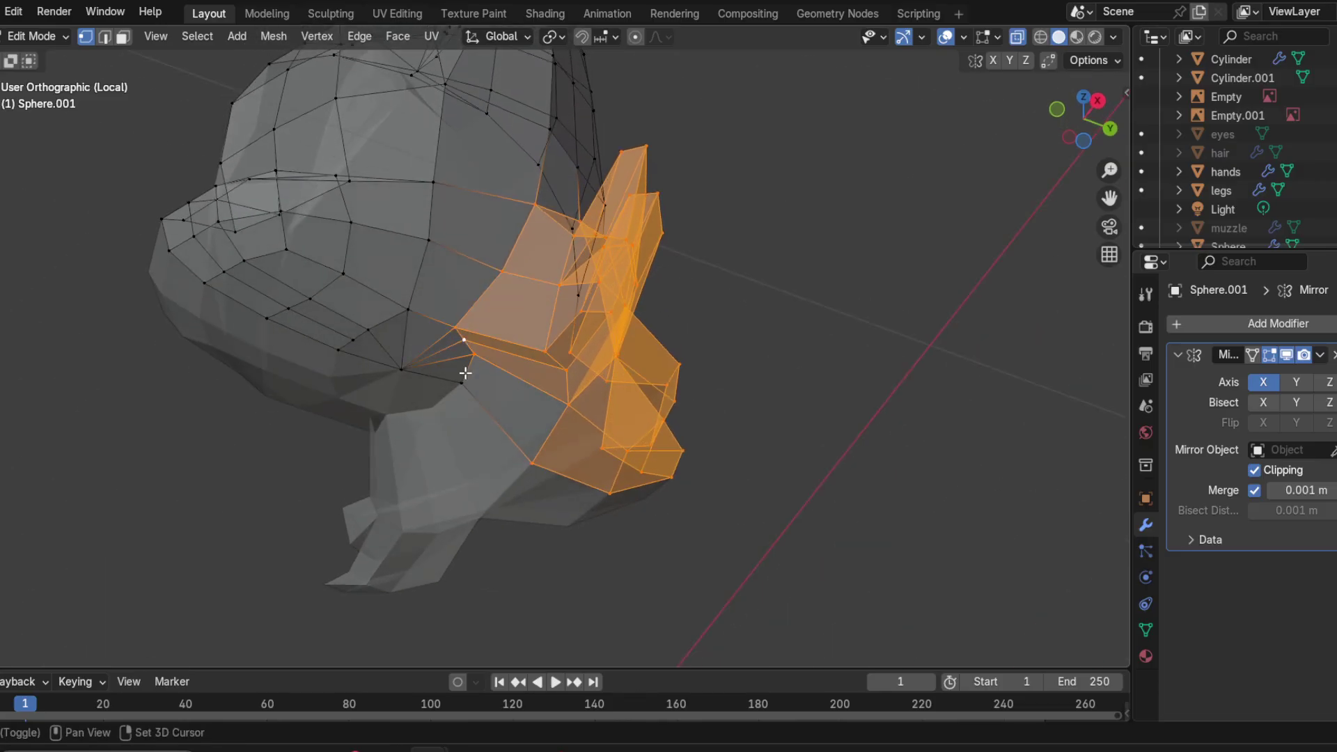
middle_drag(555, 397, 661, 346)
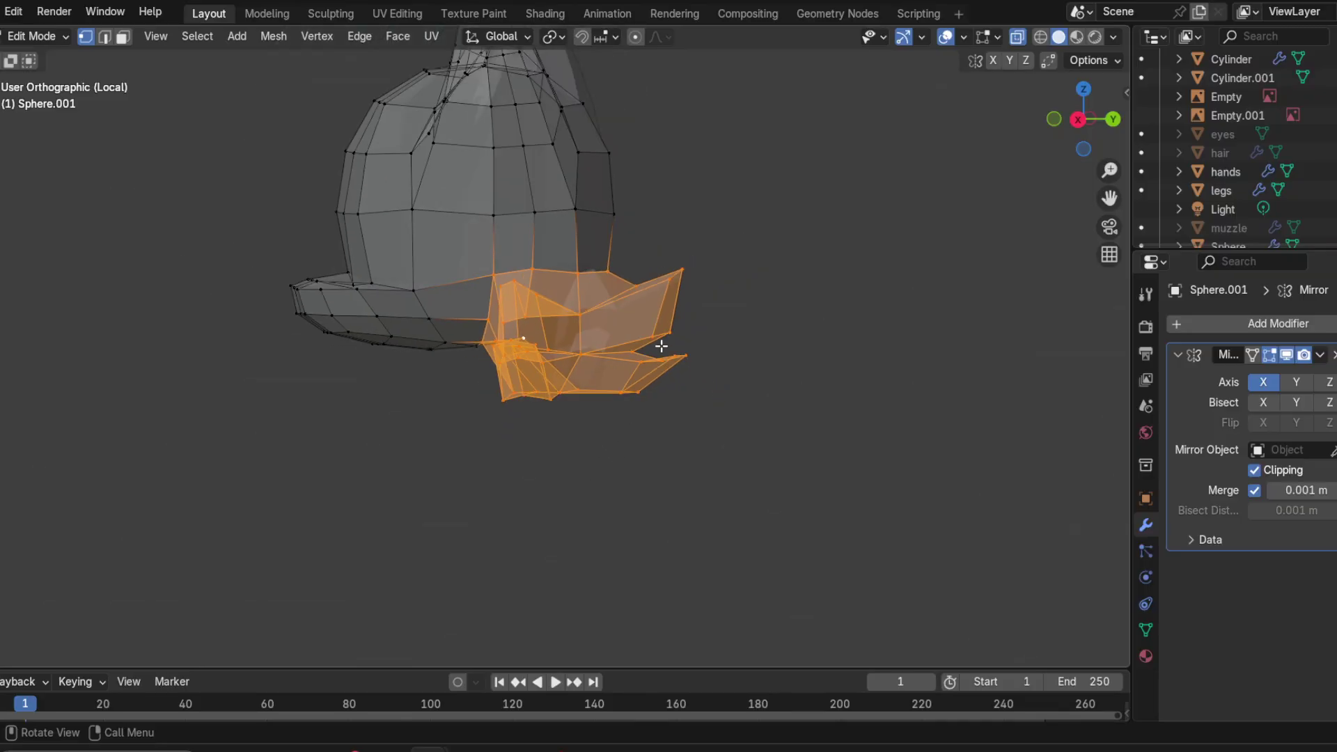
scroll(661, 346, up, 2)
right_click(656, 313)
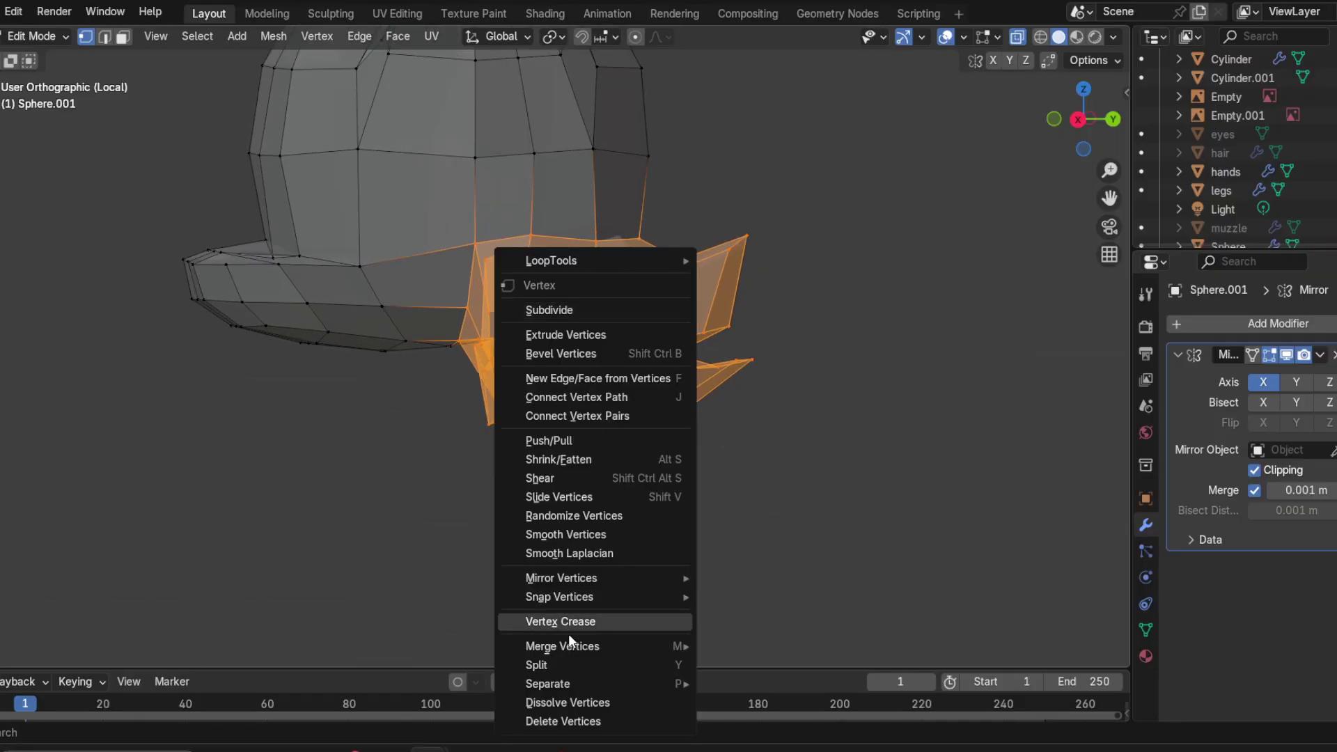
click(564, 531)
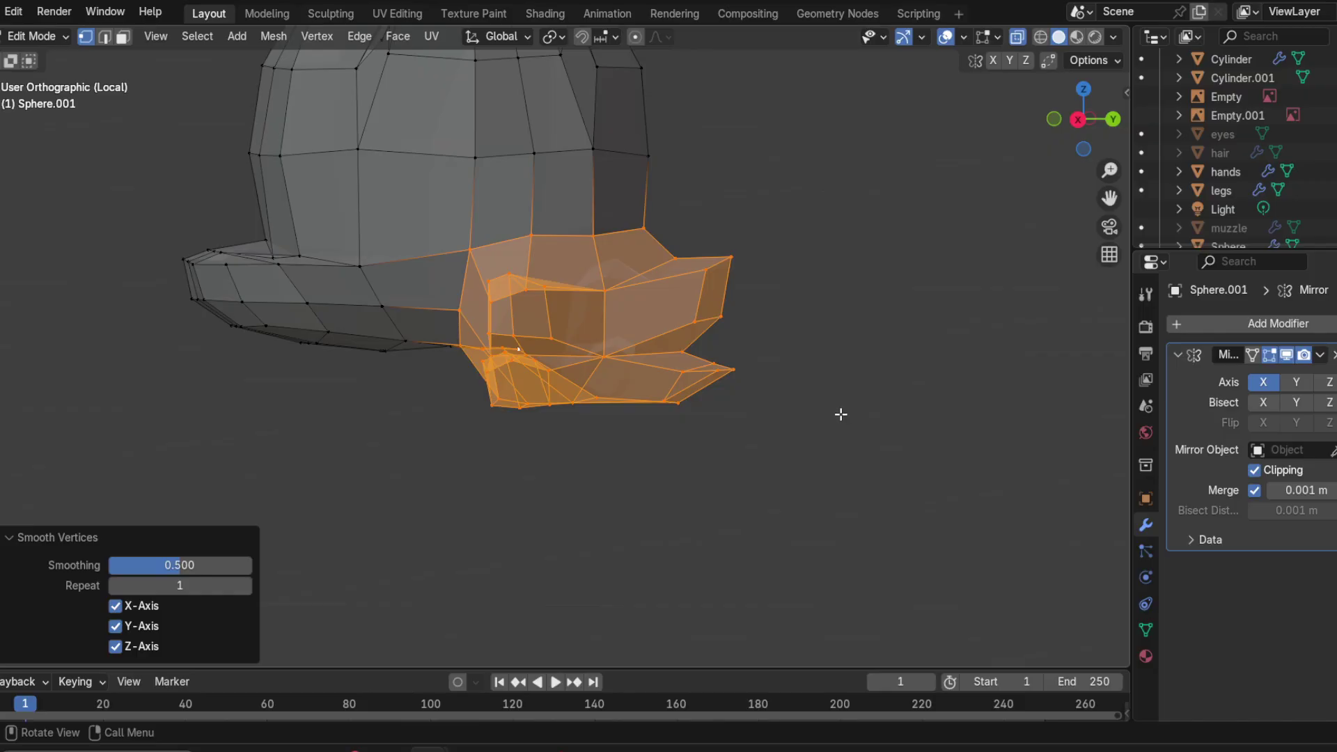
Step: Compare the spike groups with and without smoothing in the right view, keep the smoothed version and leave local view
key(ctrl+z)
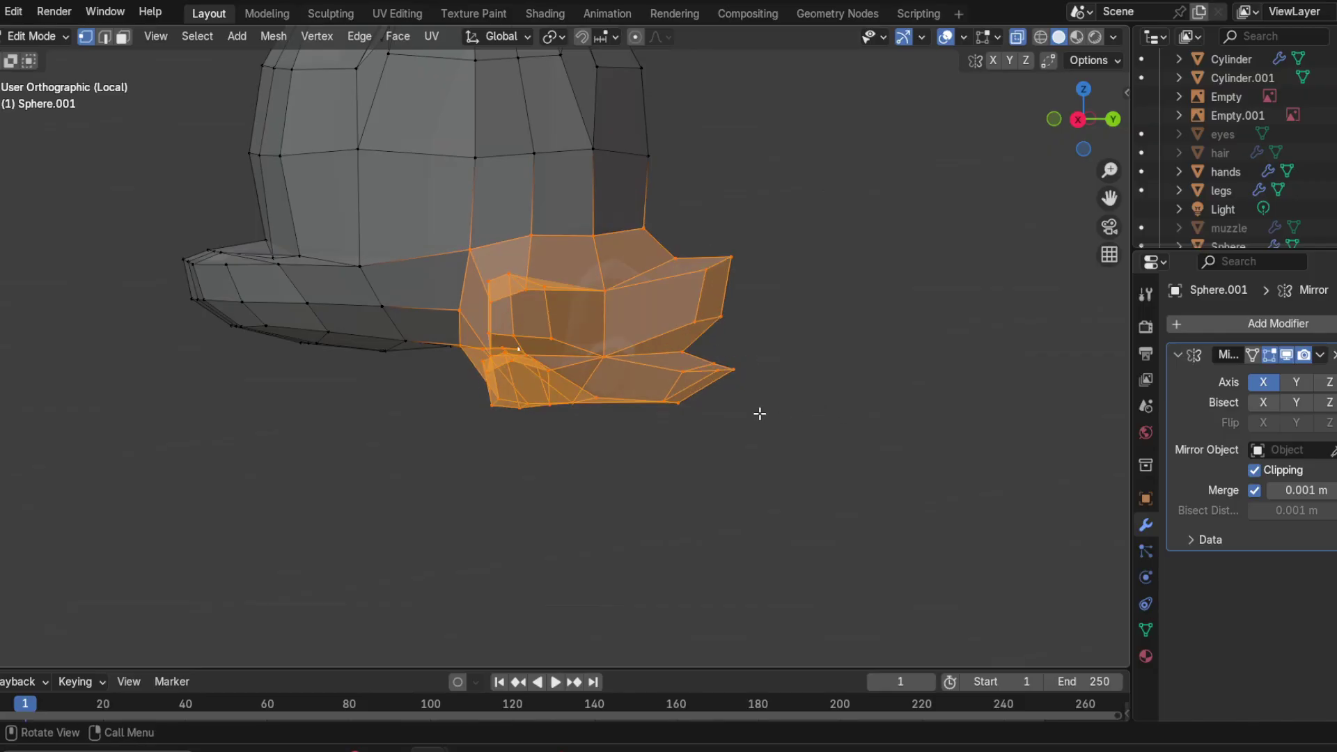
middle_drag(758, 412, 878, 410)
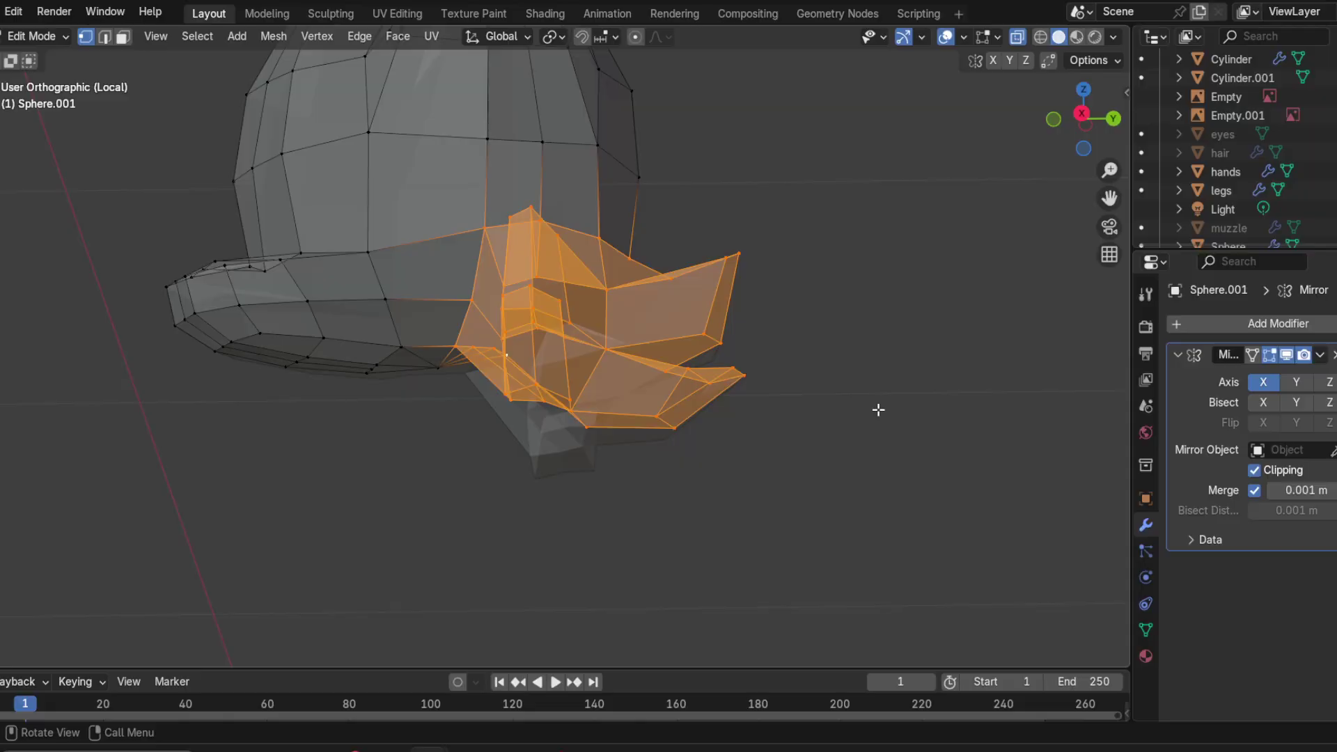
click(1074, 118)
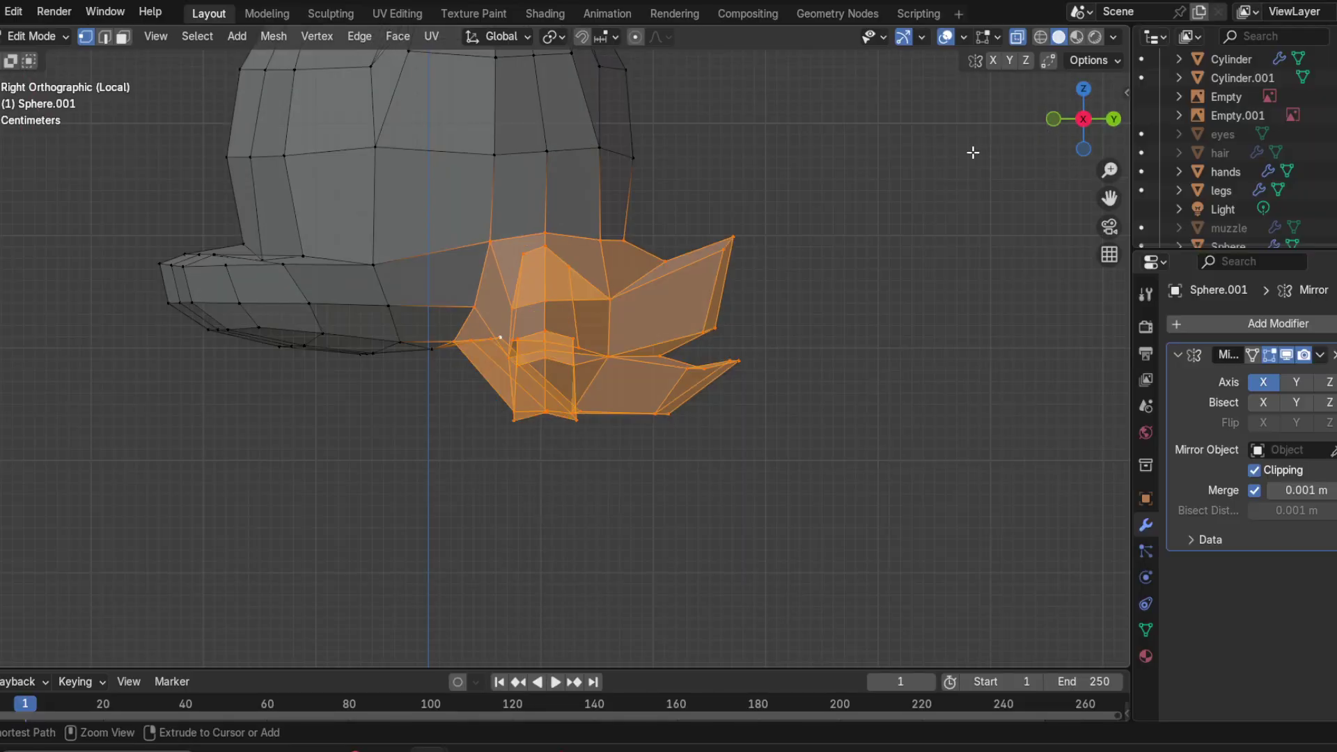
key(ctrl+z)
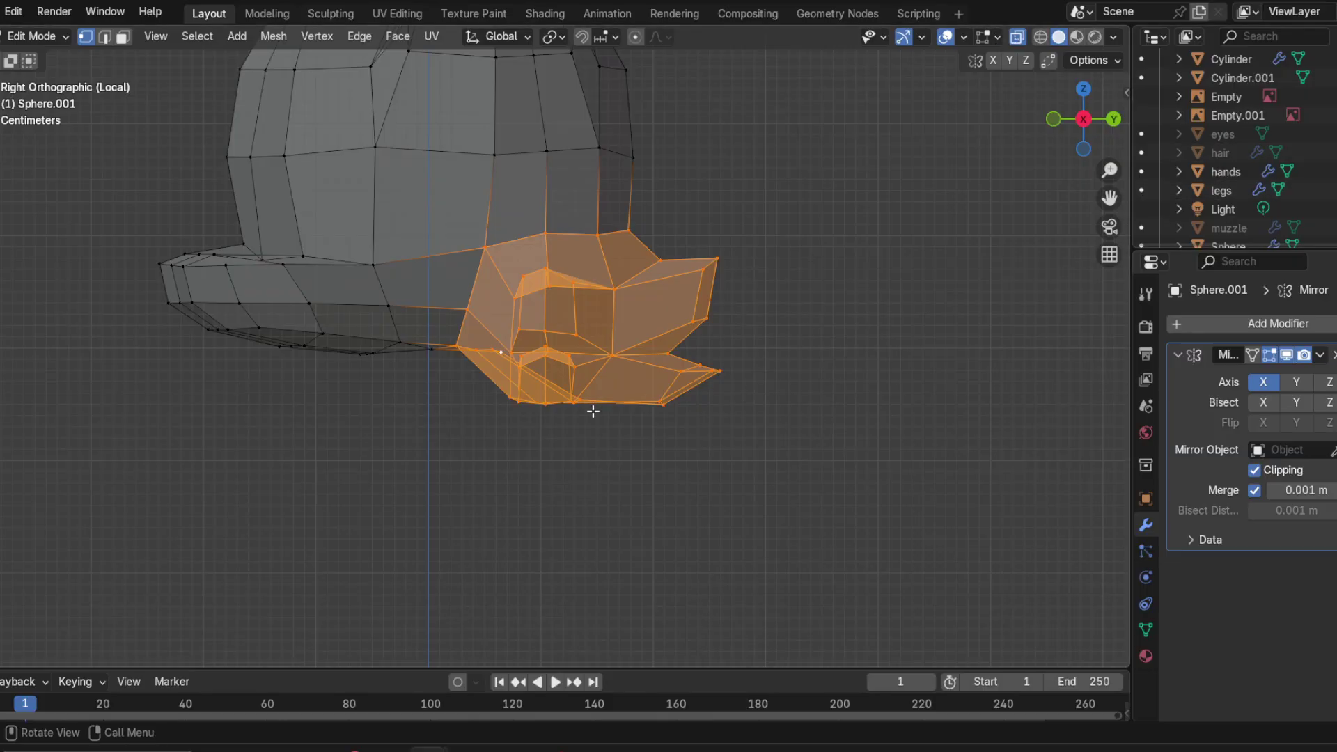
middle_drag(622, 412, 971, 169)
click(1108, 122)
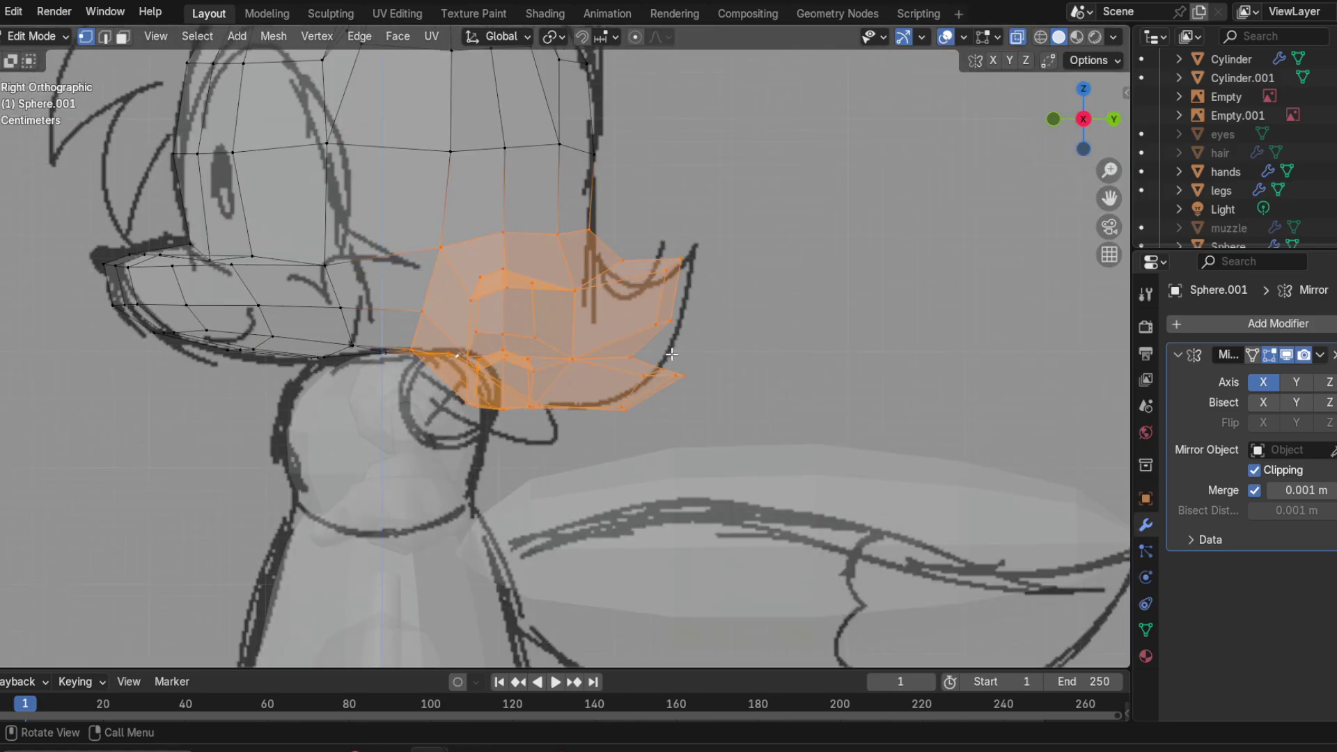
mouse_move(671, 354)
middle_down()
mouse_move(818, 382)
mouse_move(848, 436)
mouse_move(686, 432)
mouse_move(541, 518)
mouse_move(561, 454)
mouse_move(450, 310)
mouse_move(421, 351)
middle_up()
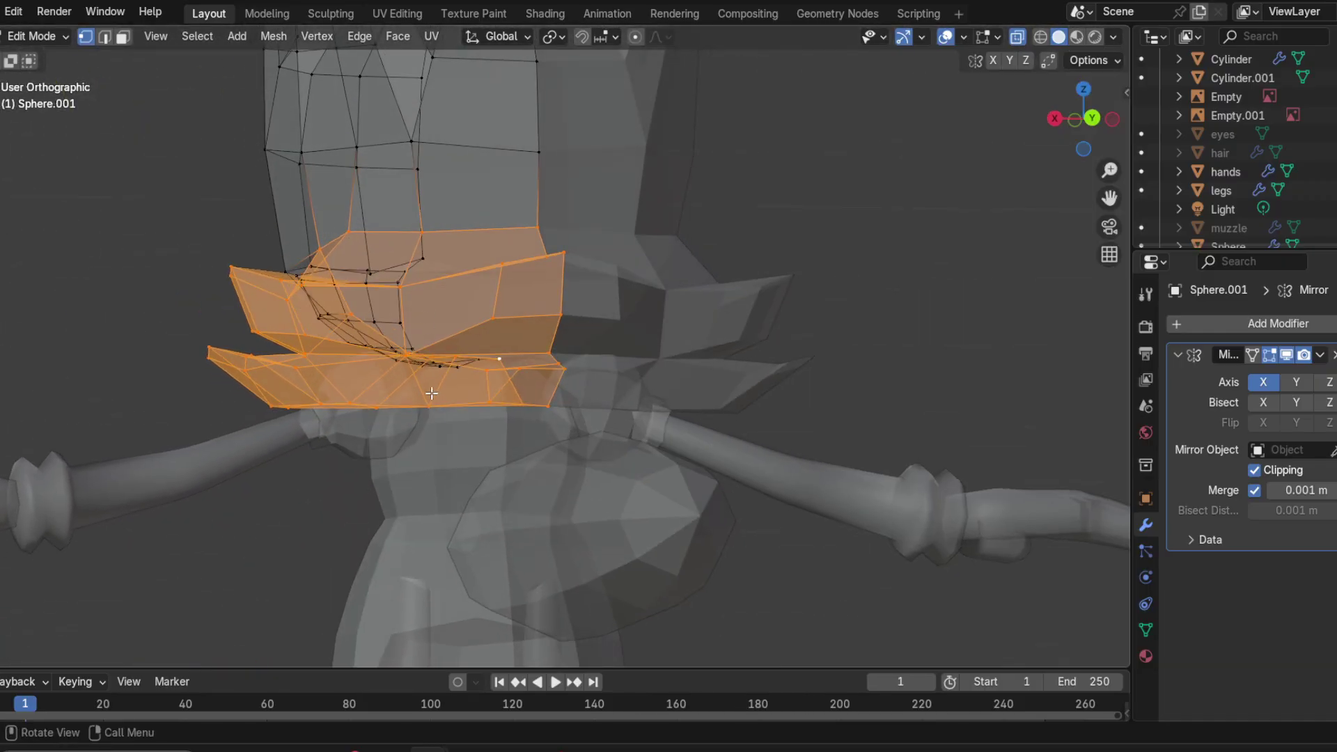
Step: Bevel the edge chain running down through the junction between the side and back spikes with 2 segments
click(405, 355)
shift+click(400, 323)
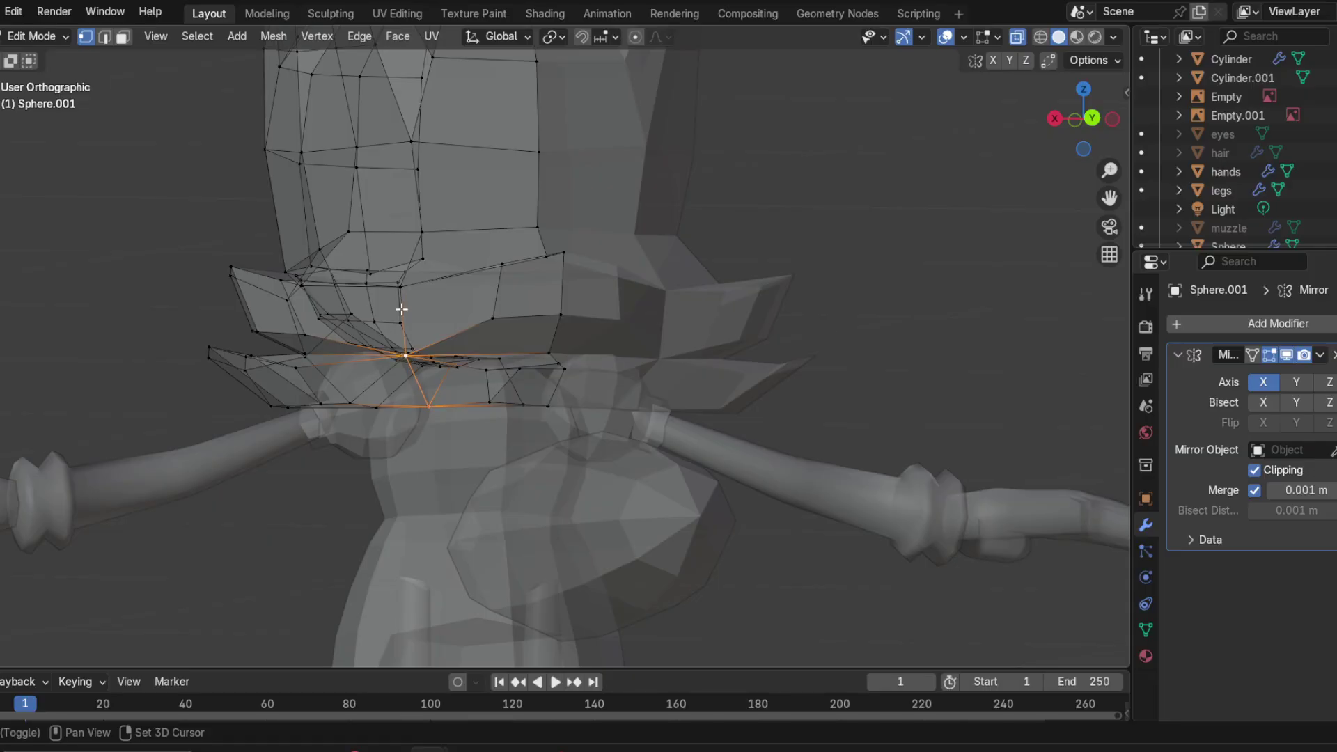
click(1018, 37)
middle_drag(390, 327, 414, 333)
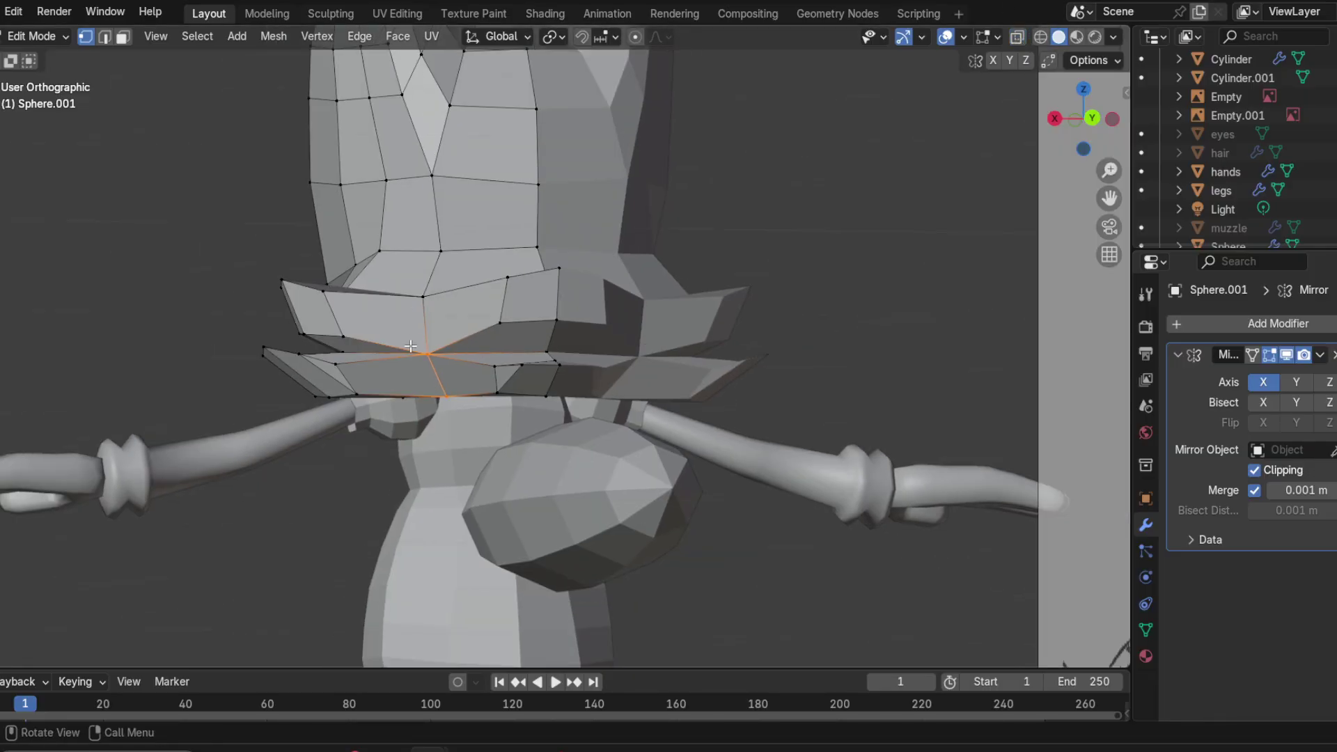
scroll(410, 346, up, 2)
shift+middle_drag(337, 370, 517, 446)
middle_drag(516, 445, 535, 533)
shift+click(567, 382)
scroll(568, 460, up, 1)
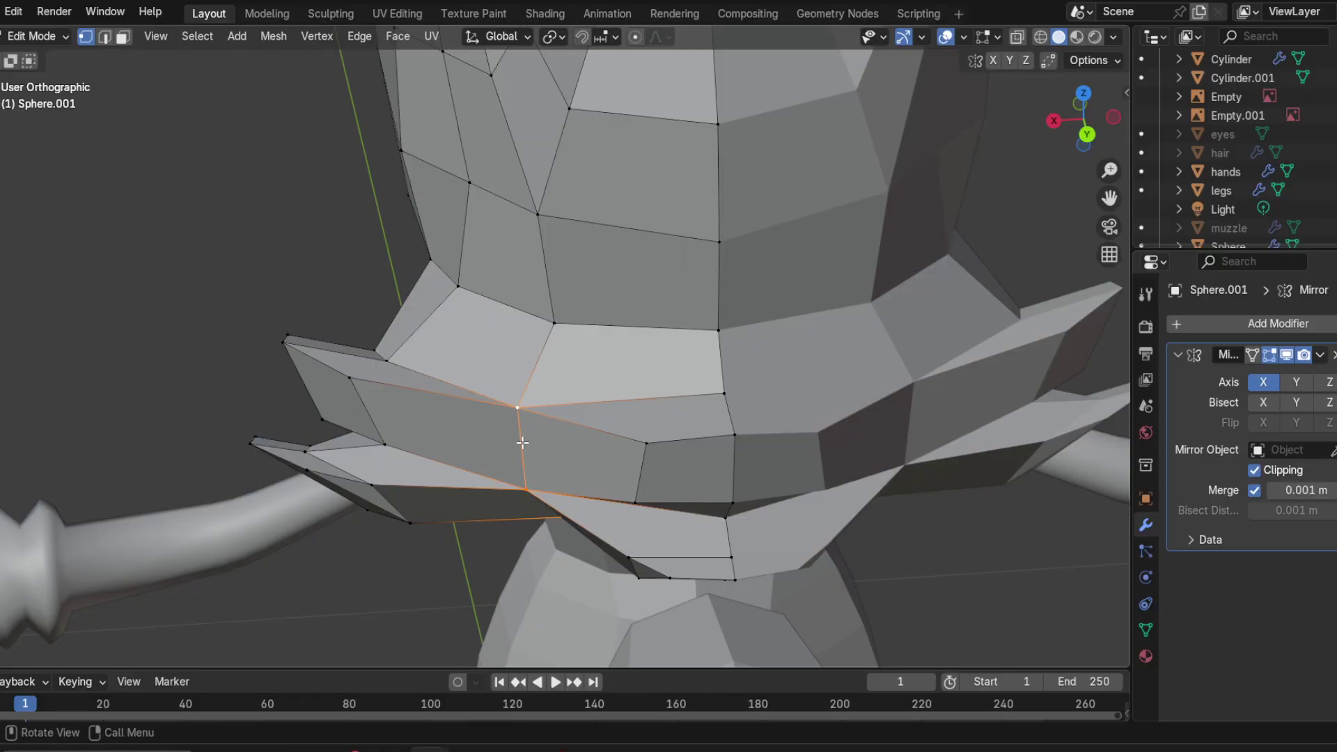
mouse_move(522, 443)
middle_down()
mouse_move(578, 582)
mouse_move(616, 194)
mouse_move(662, 478)
mouse_move(651, 586)
mouse_move(555, 555)
mouse_move(641, 469)
mouse_move(571, 418)
mouse_move(497, 390)
mouse_move(585, 418)
mouse_move(515, 441)
mouse_move(721, 352)
middle_up()
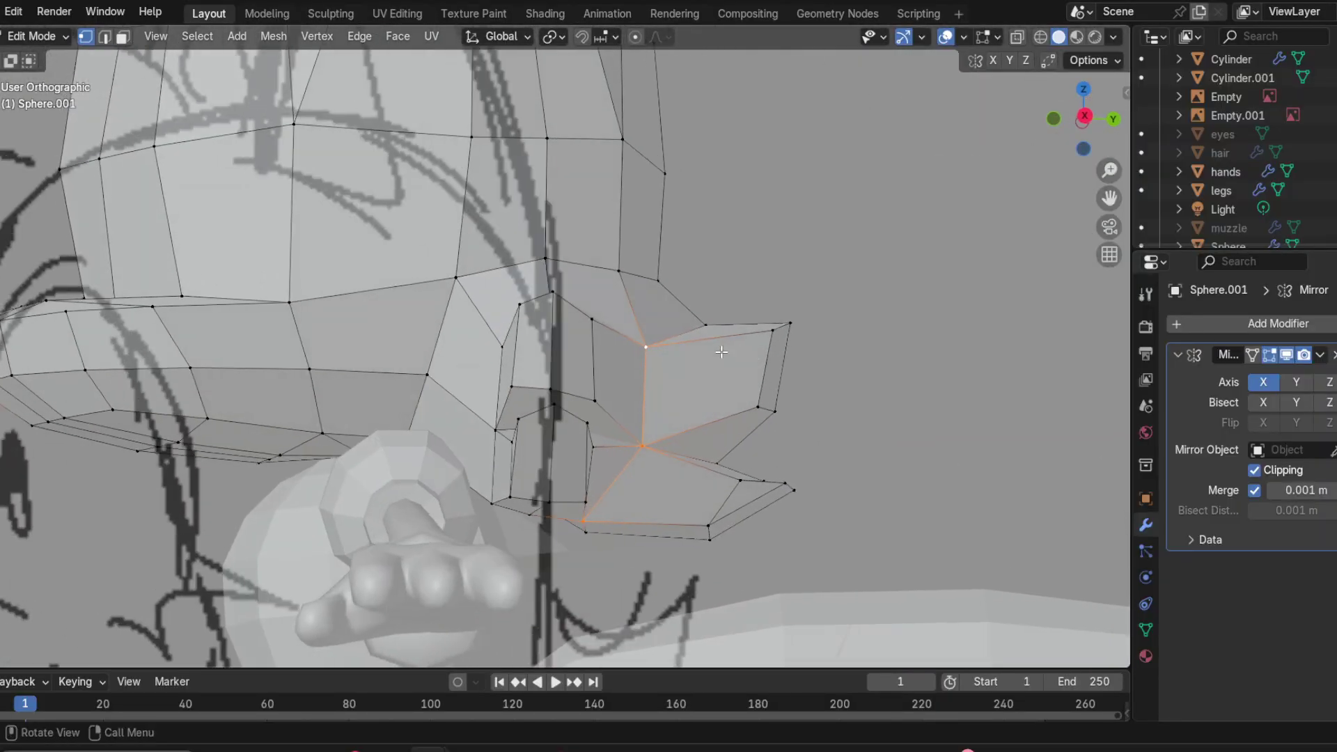
mouse_move(549, 448)
middle_down()
mouse_move(650, 460)
mouse_move(669, 405)
mouse_move(552, 403)
middle_up()
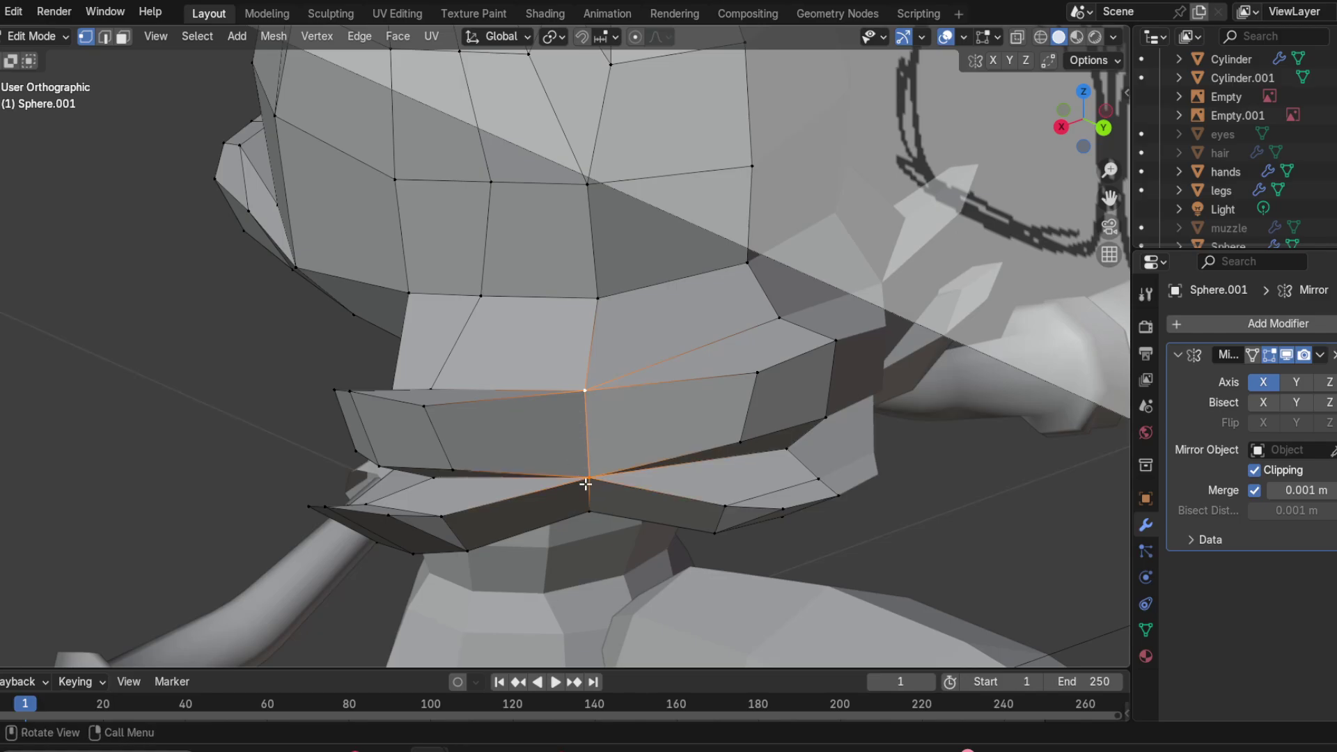
mouse_move(586, 484)
middle_down()
mouse_move(577, 358)
mouse_move(549, 314)
mouse_move(644, 424)
middle_up()
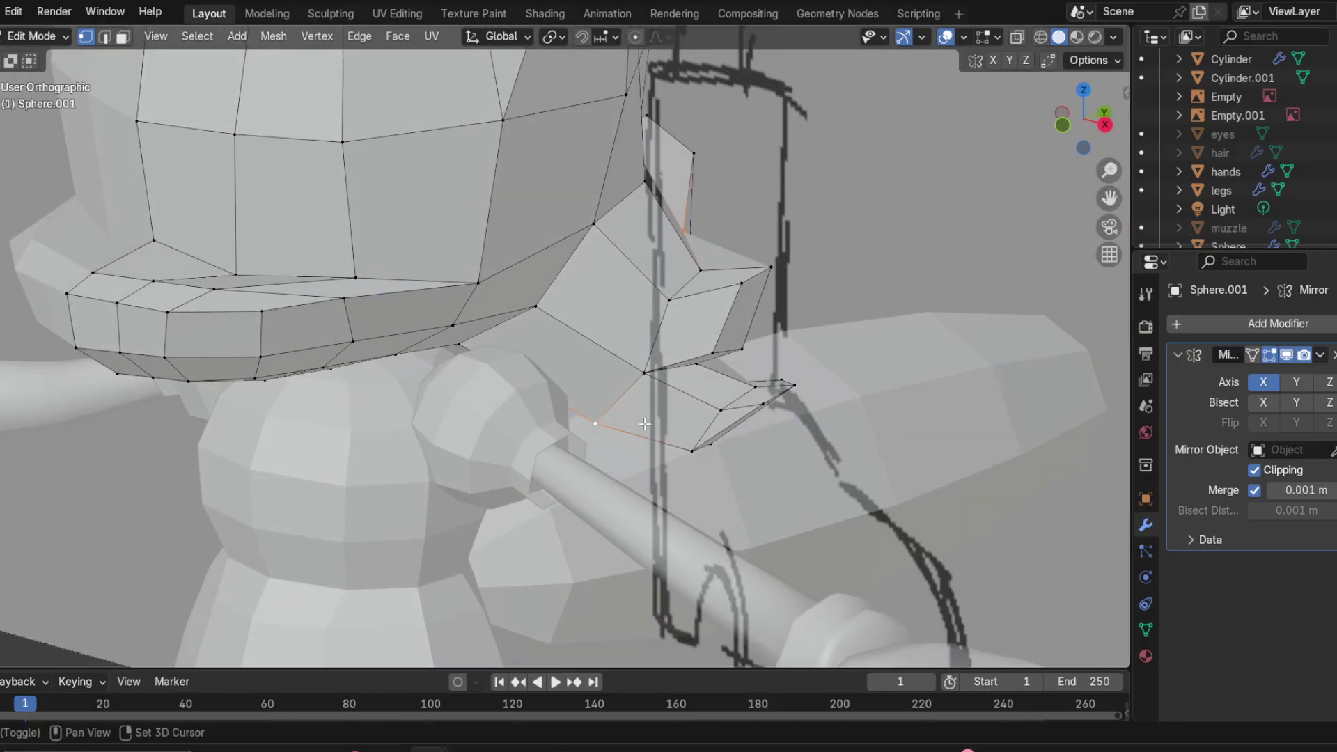
middle_drag(711, 270, 446, 250)
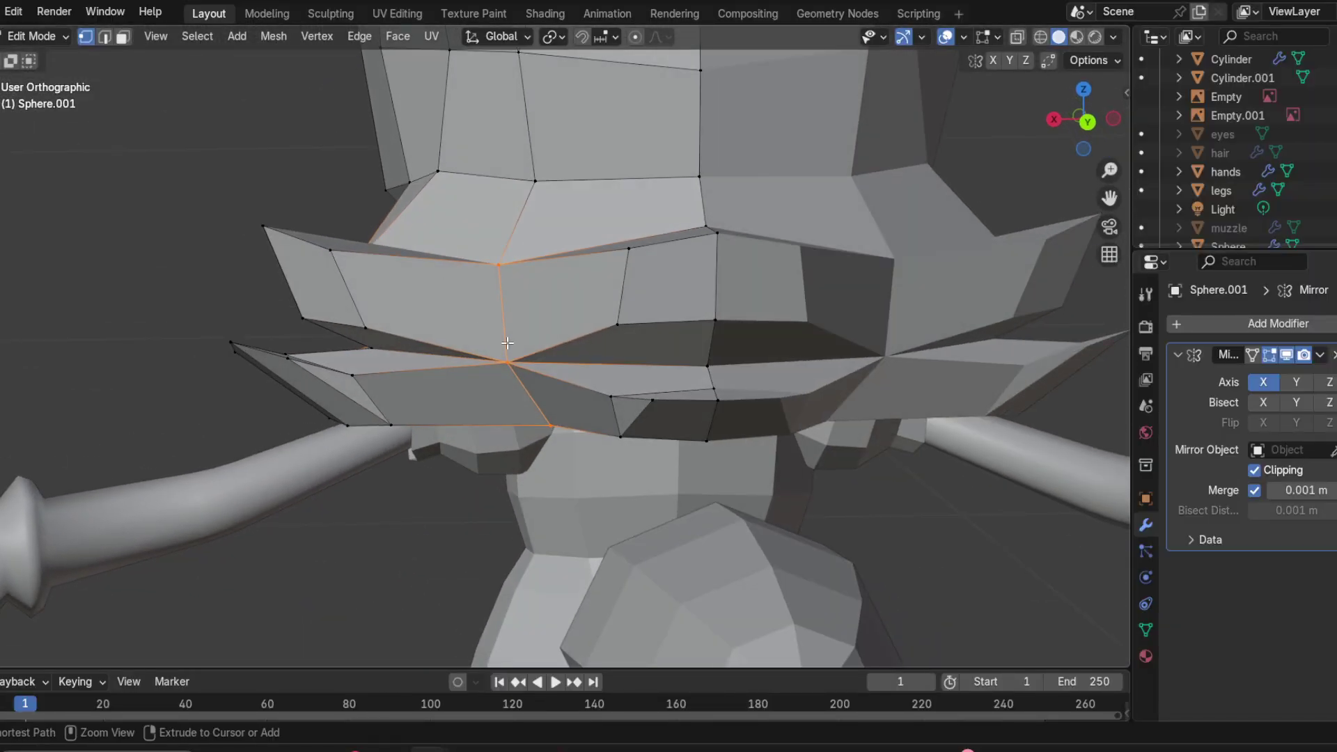
key(ctrl+b)
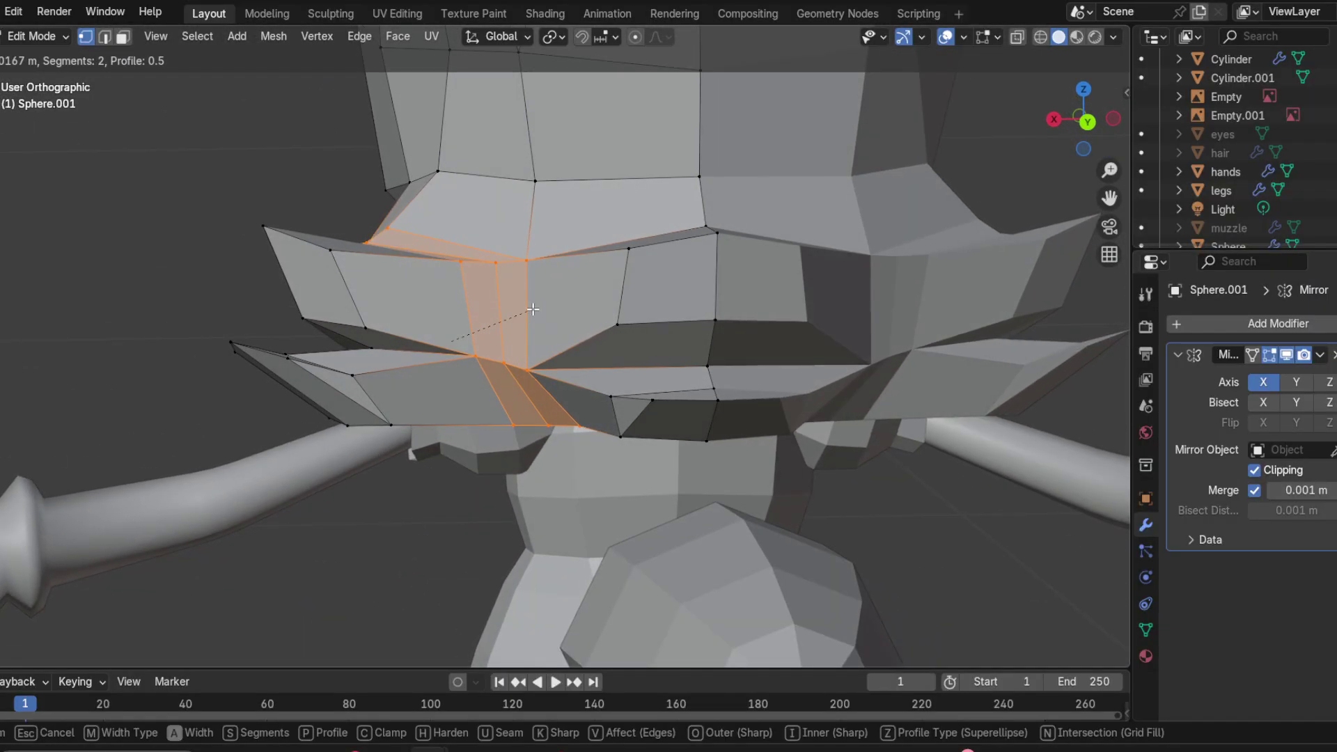
click(541, 314)
Step: Bevel the rear edge chain of the new junction strip with 2 segments
middle_drag(541, 314, 746, 395)
key(ctrl+z)
key(ctrl+b)
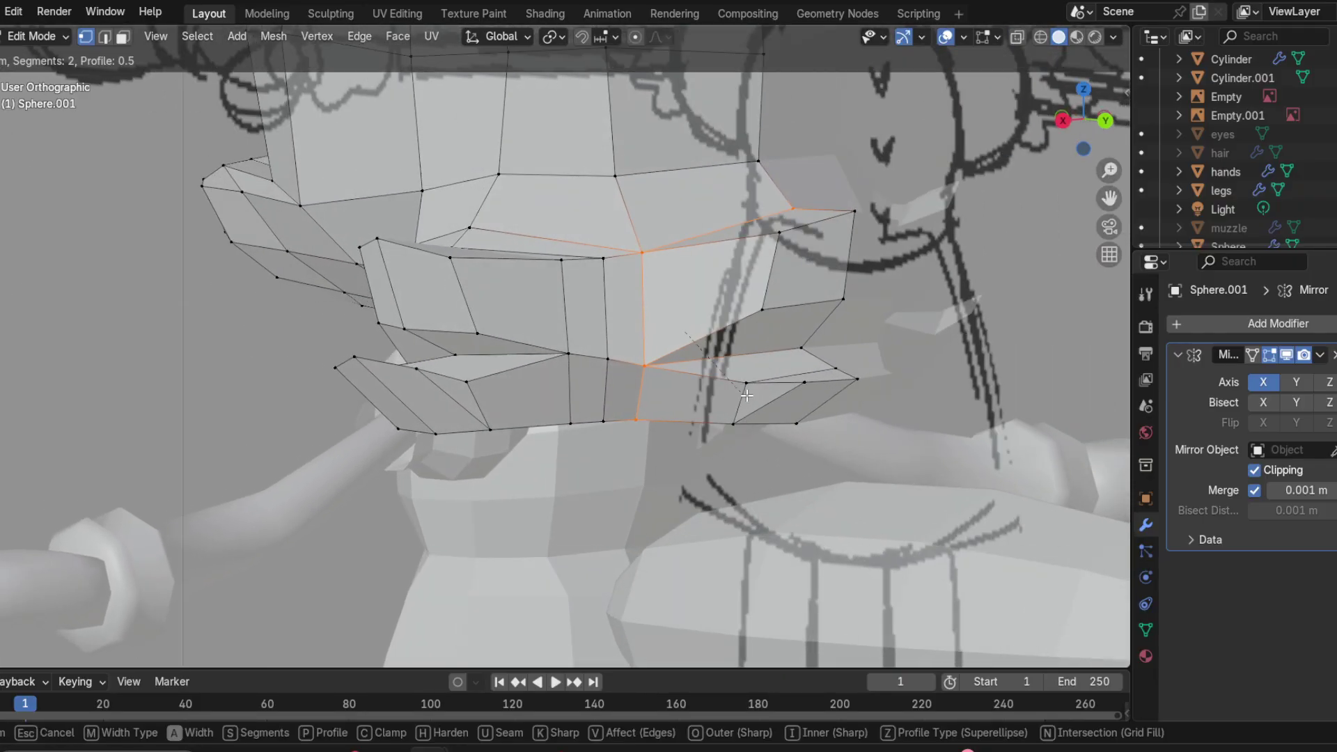
click(786, 383)
Step: Bevel the edge loops around the lower side and back spikes with 2 segments and a width of 0.0138 m
middle_drag(786, 384, 545, 336)
click(545, 336)
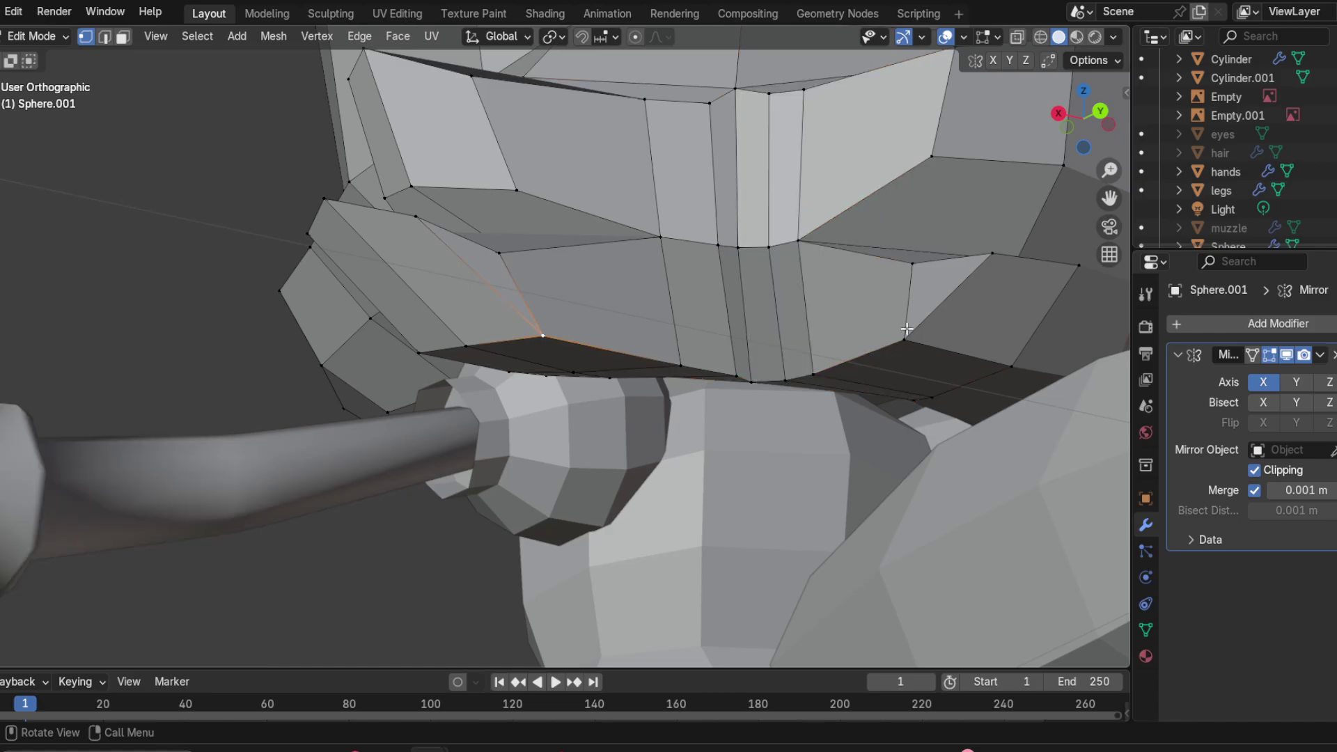
shift+middle_drag(927, 327, 772, 379)
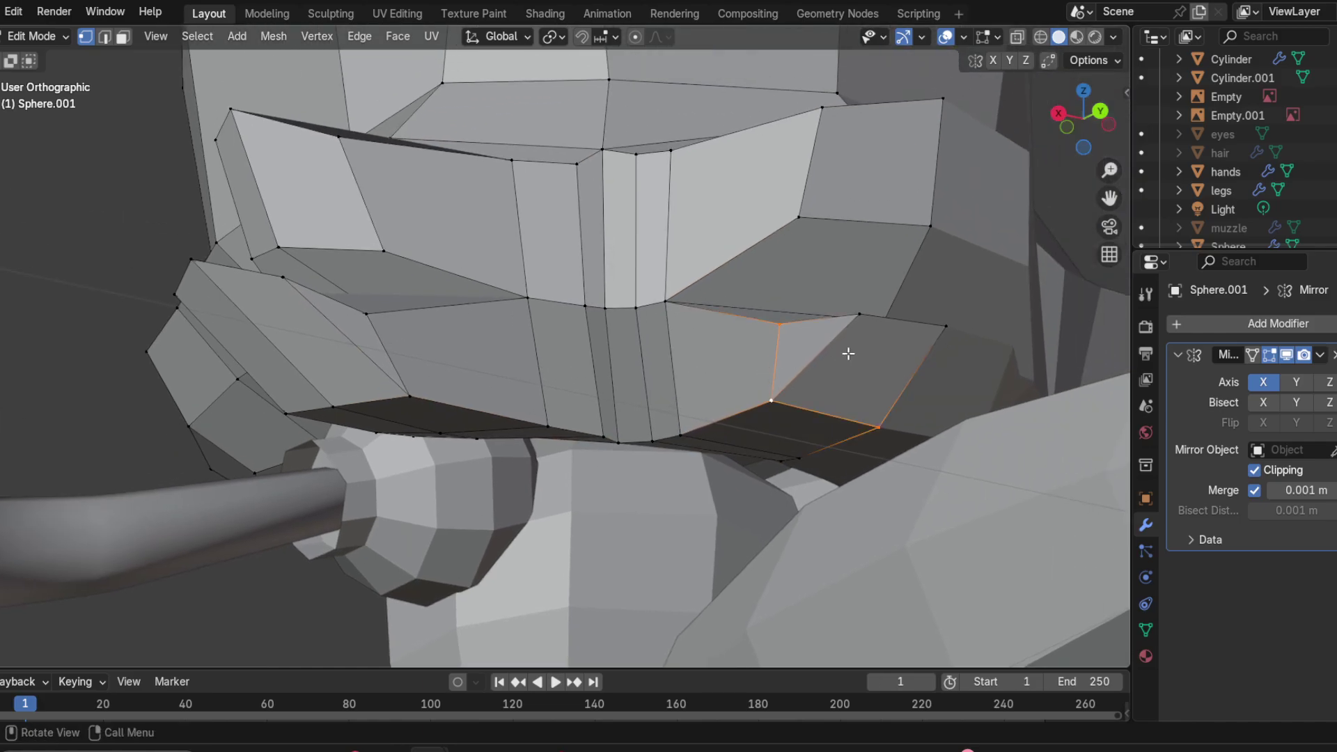
middle_drag(849, 353, 809, 447)
middle_drag(732, 358, 726, 331)
middle_drag(975, 280, 328, 415)
alt+shift+click(341, 397)
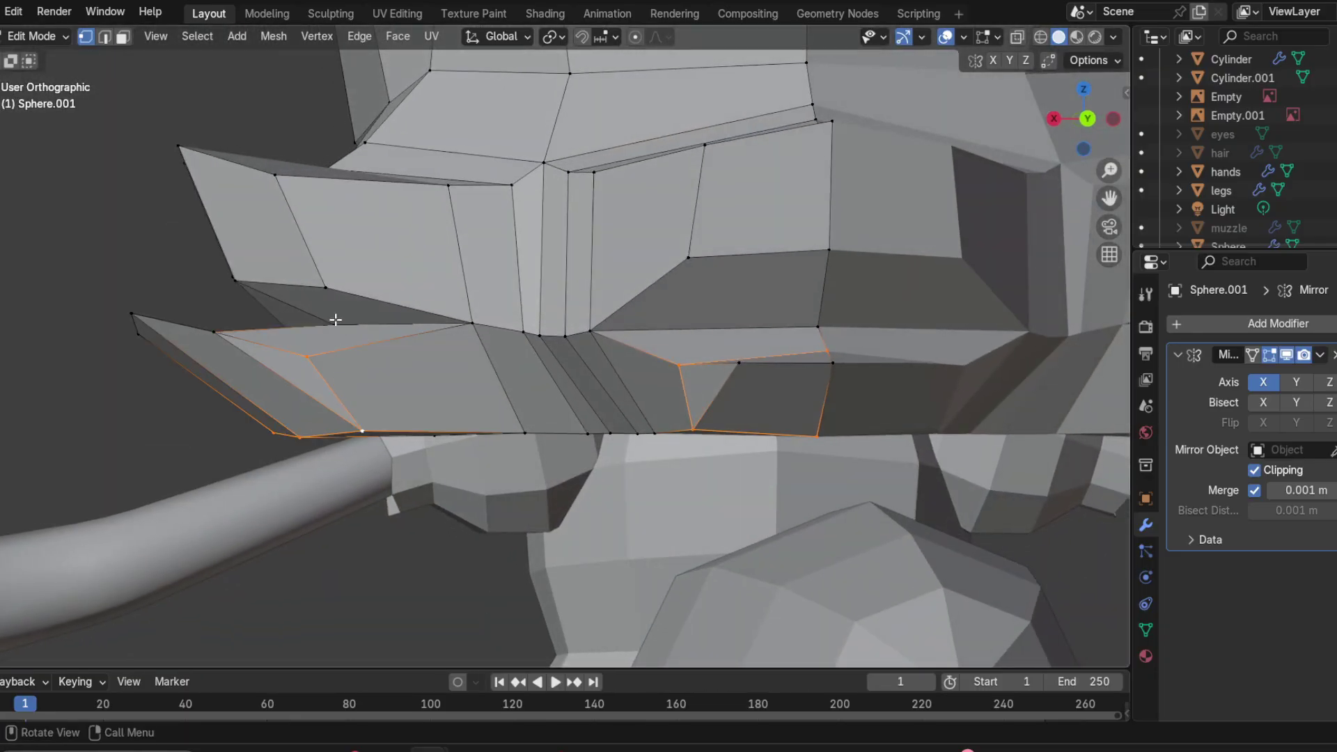
alt+shift+click(306, 251)
middle_drag(307, 251, 342, 249)
middle_drag(437, 228, 383, 374)
middle_drag(387, 448, 370, 343)
key(ctrl+b)
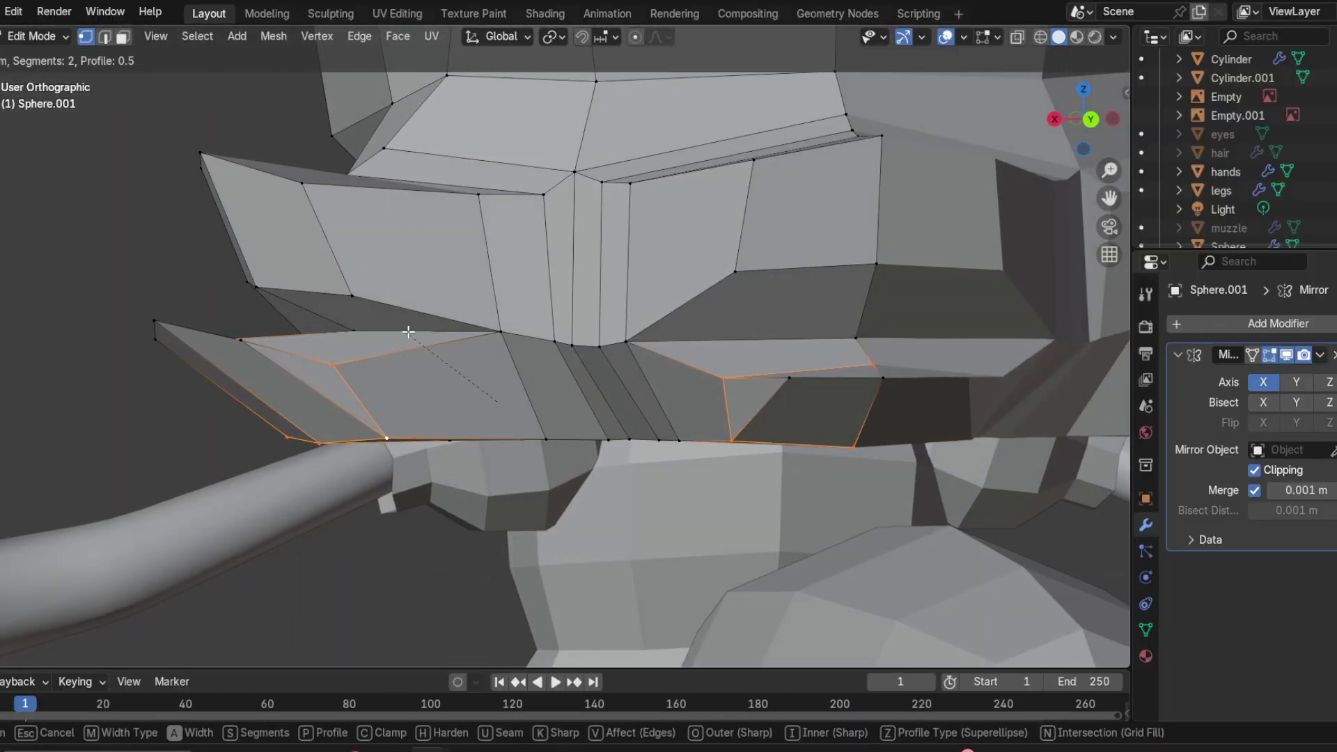
click(649, 308)
Step: Select the whole bevelled spike area through the mesh, apply Smooth Vertices once at 0.500 and inspect the shape in solid display
mouse_move(649, 308)
middle_down()
mouse_move(287, 295)
mouse_move(1015, 39)
middle_up()
click(1017, 37)
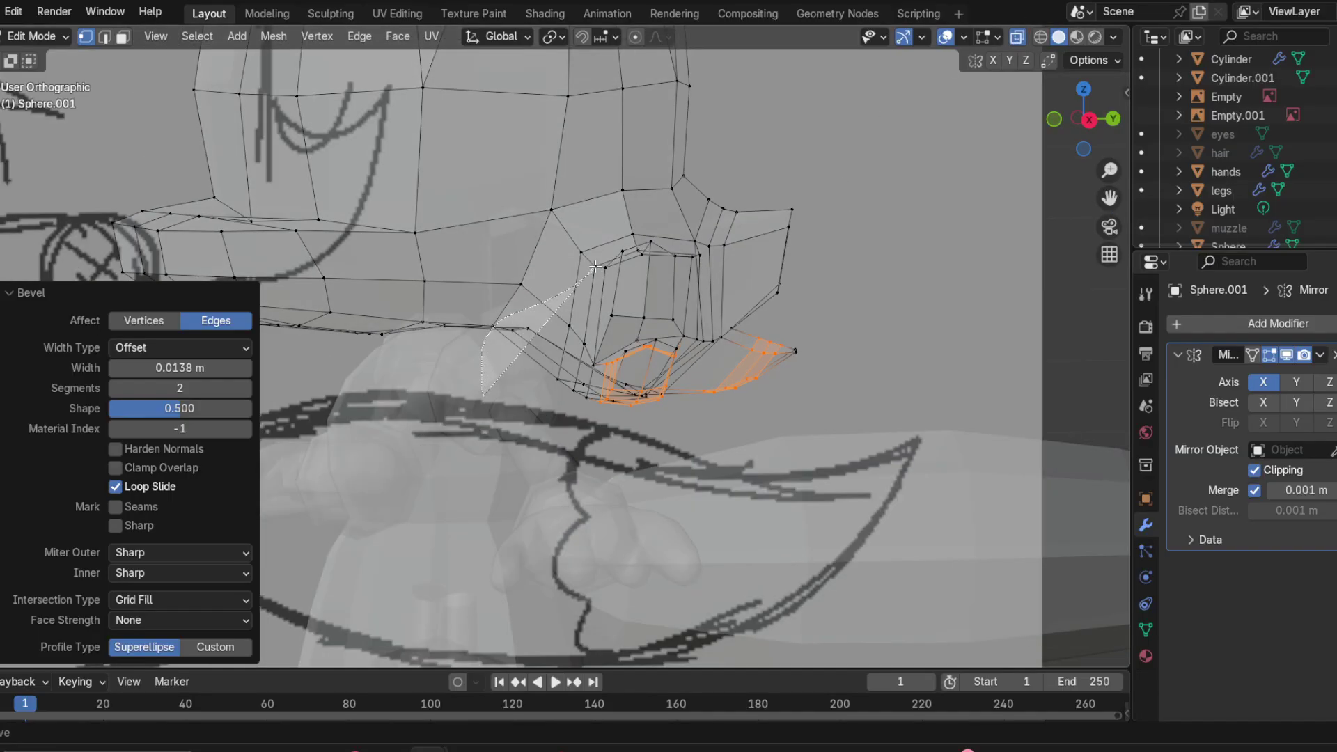
key(l)
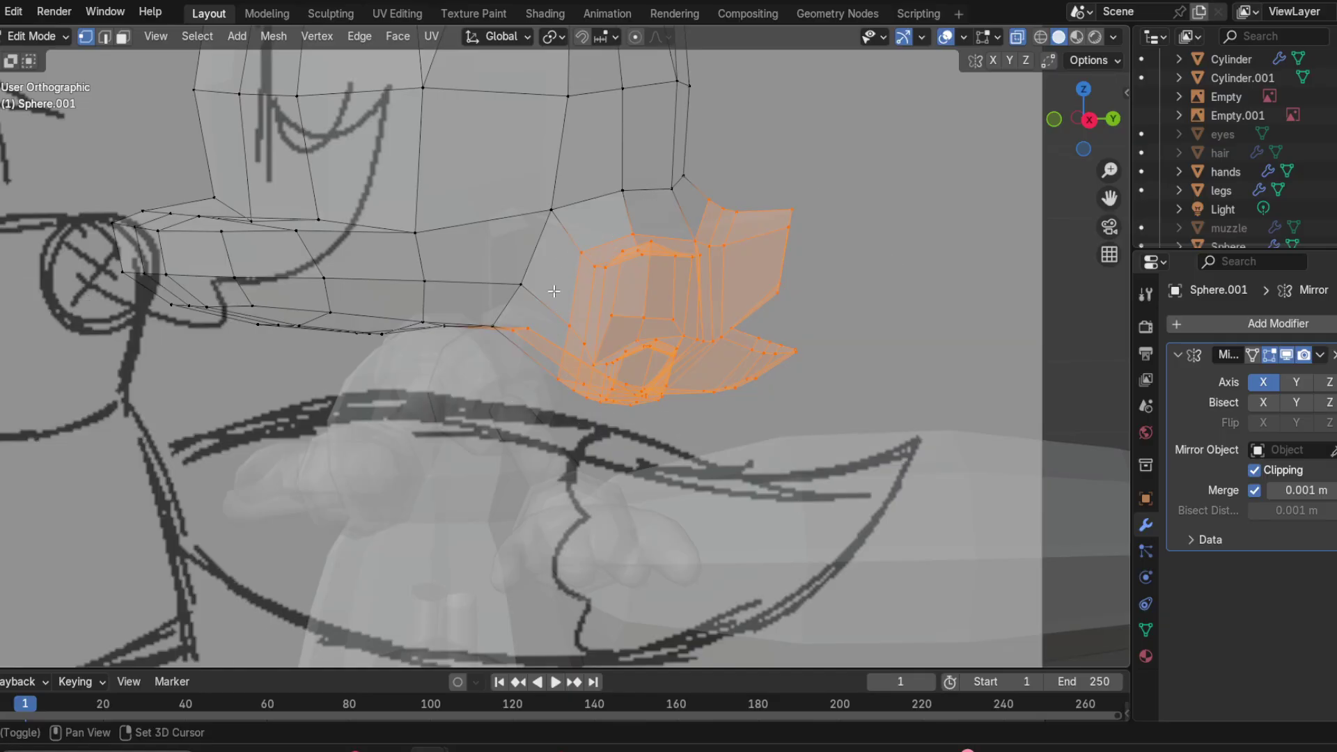
middle_drag(554, 291, 483, 321)
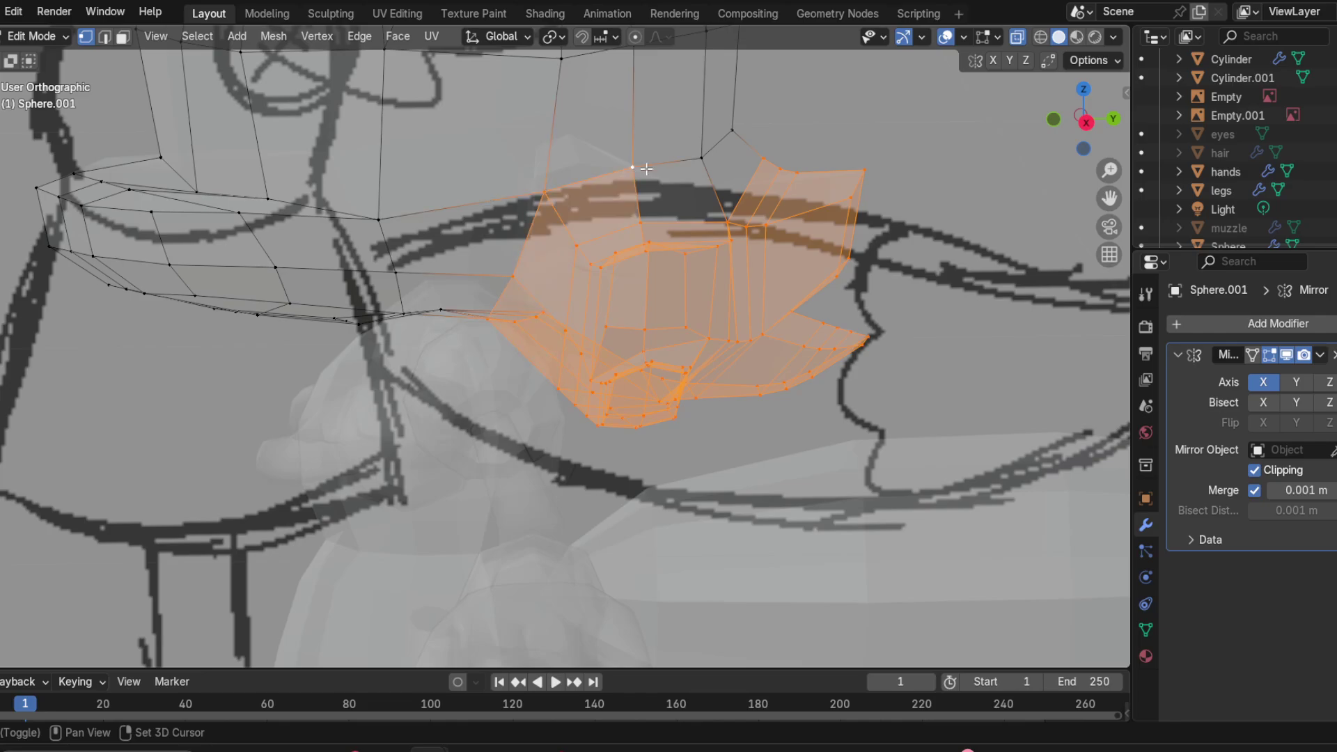
mouse_move(771, 139)
middle_down()
mouse_move(717, 269)
mouse_move(609, 167)
mouse_move(709, 159)
mouse_move(756, 236)
middle_up()
right_click(758, 241)
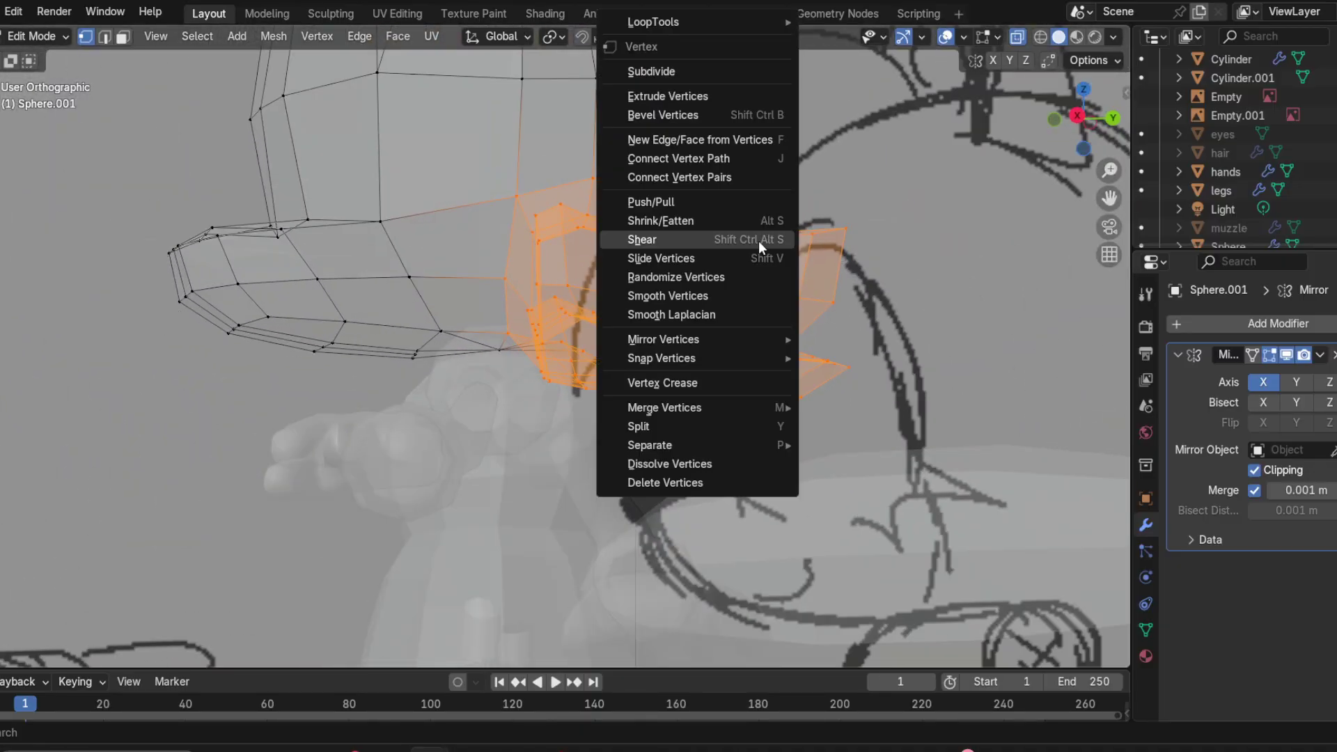
click(651, 294)
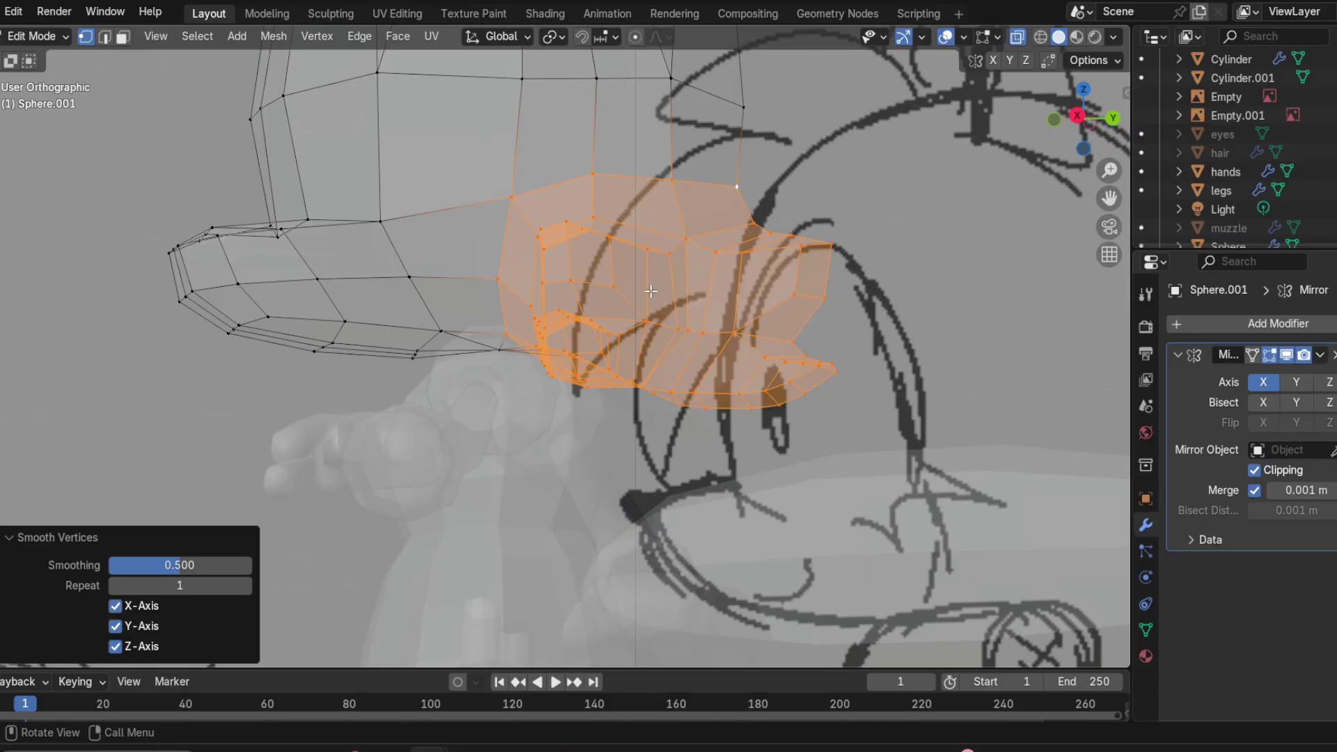
click(947, 38)
click(946, 38)
click(1017, 36)
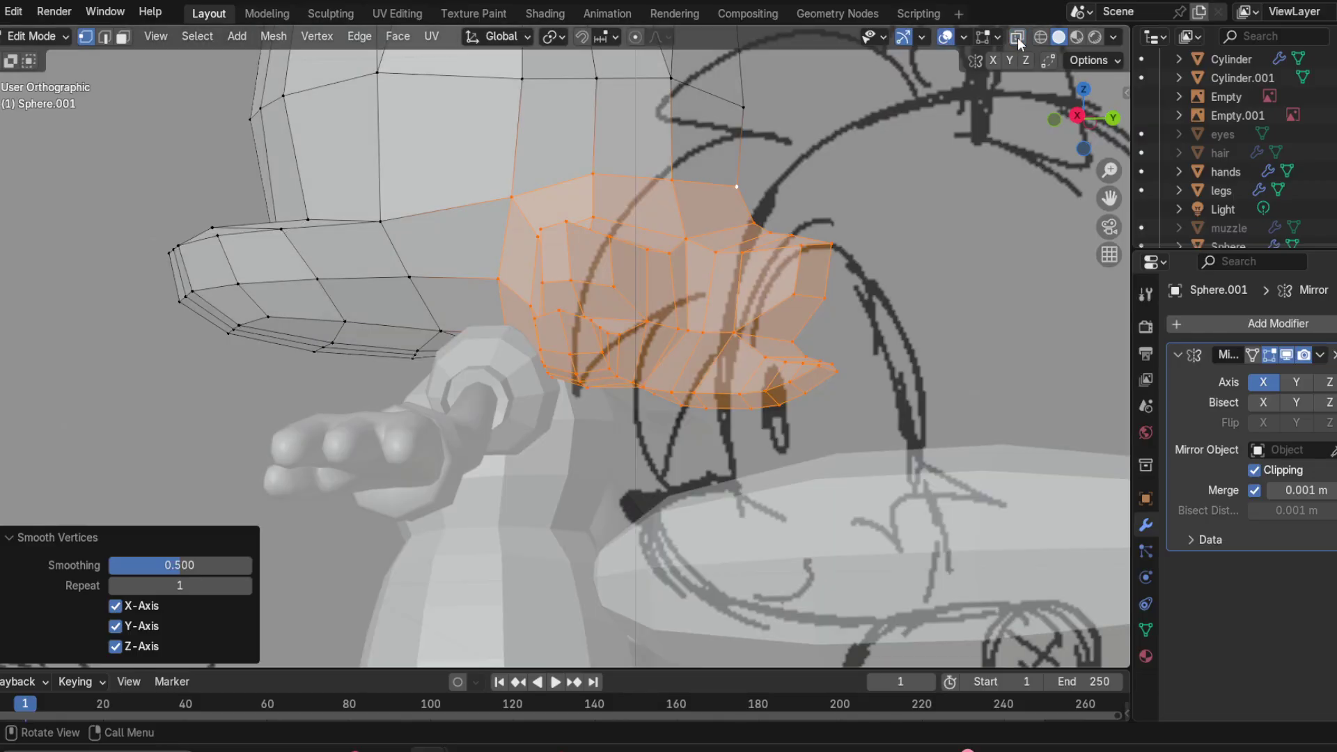
mouse_move(786, 305)
middle_down()
mouse_move(821, 299)
mouse_move(880, 378)
mouse_move(886, 435)
mouse_move(839, 454)
mouse_move(688, 204)
mouse_move(829, 269)
mouse_move(766, 334)
mouse_move(660, 400)
mouse_move(613, 343)
middle_up()
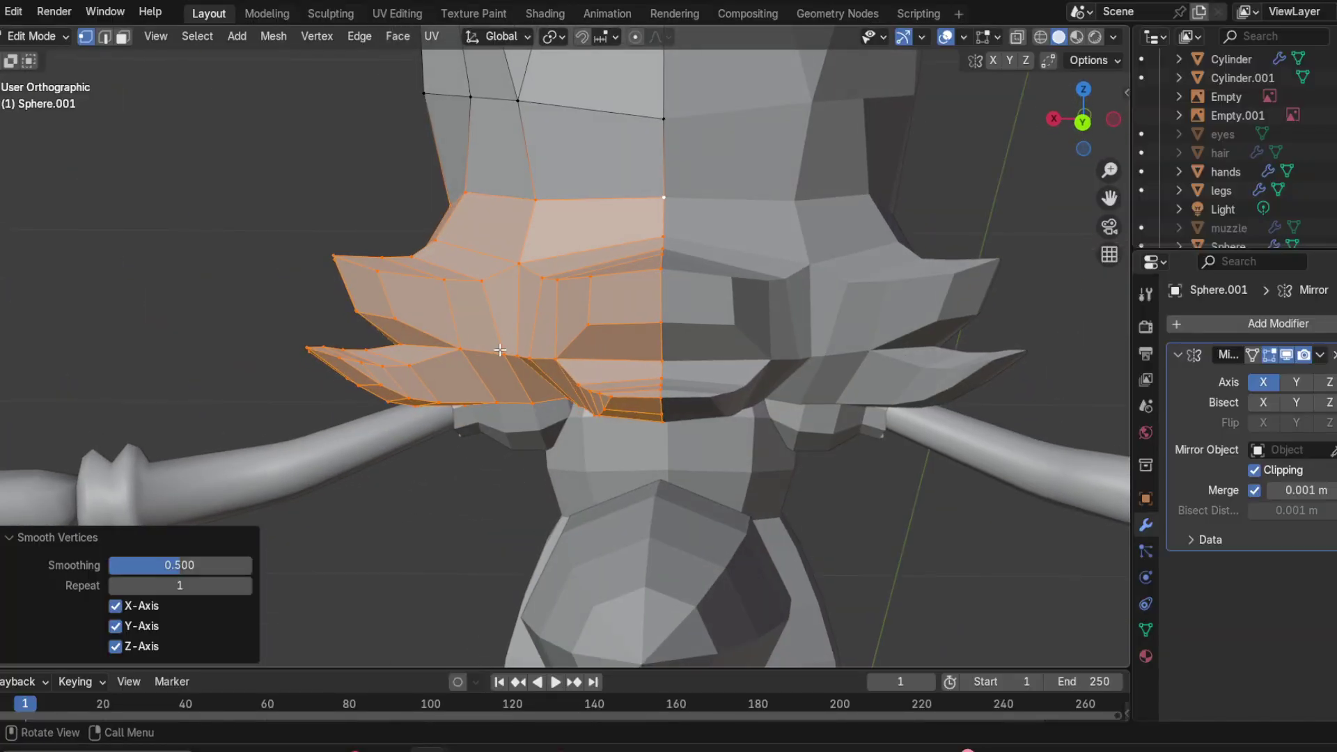
Step: Select the lower side spike's tip through the mesh and move it about 0.015 m outward using proportional editing with size 0.069
drag(338, 327, 317, 394)
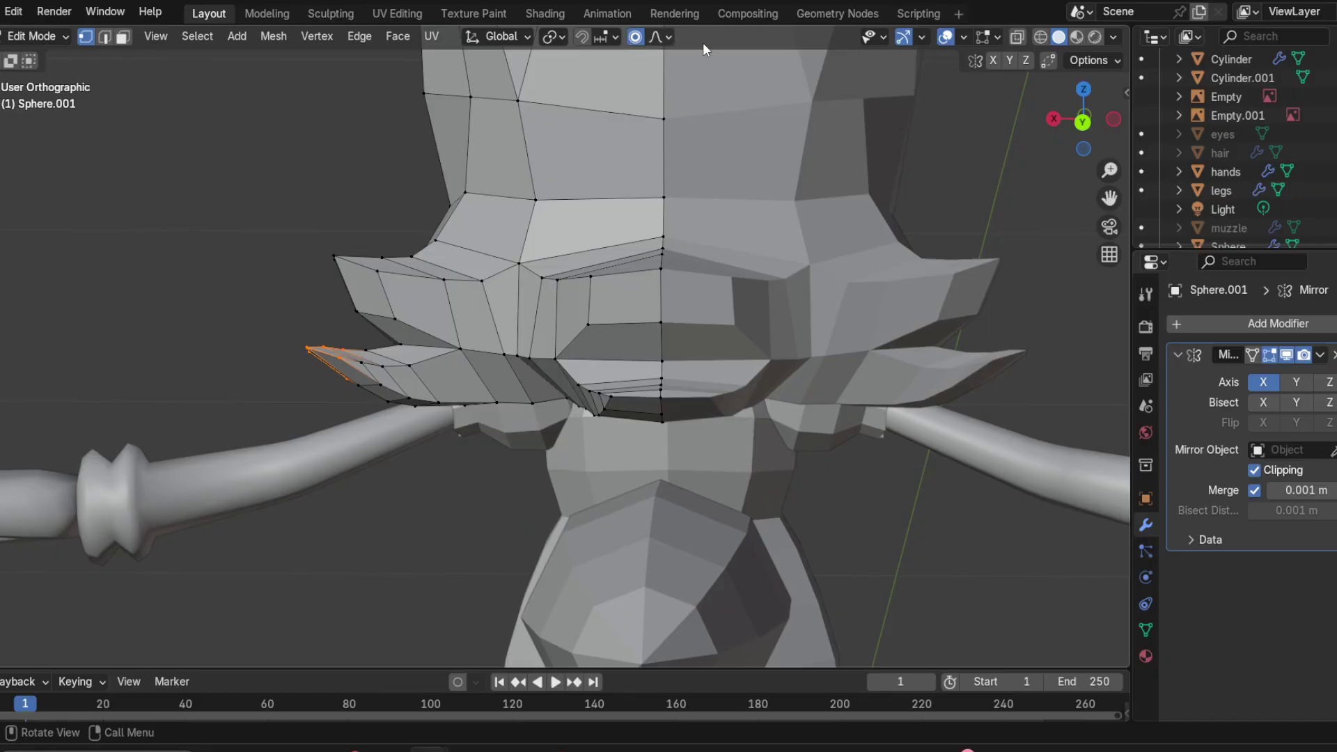
click(1014, 37)
drag(351, 339, 329, 403)
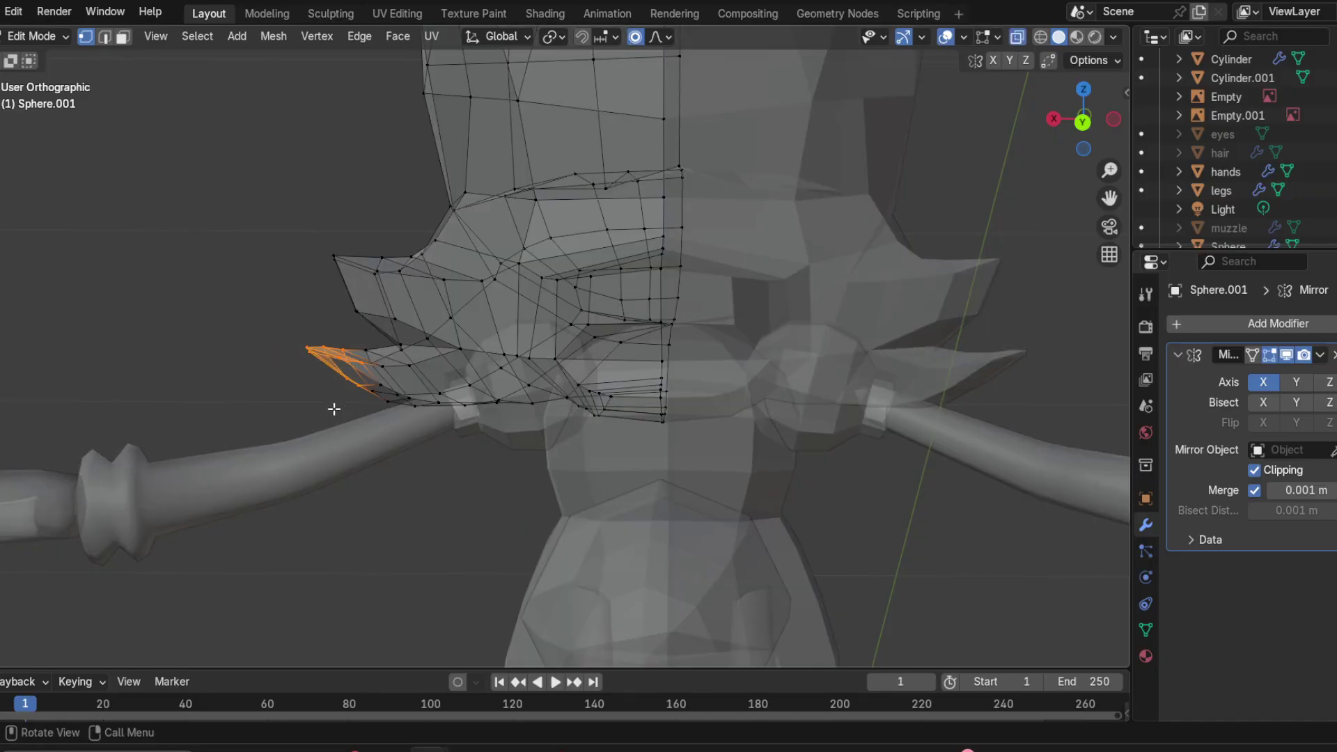
middle_drag(393, 401, 398, 401)
key(g)
scroll(411, 401, up, 4)
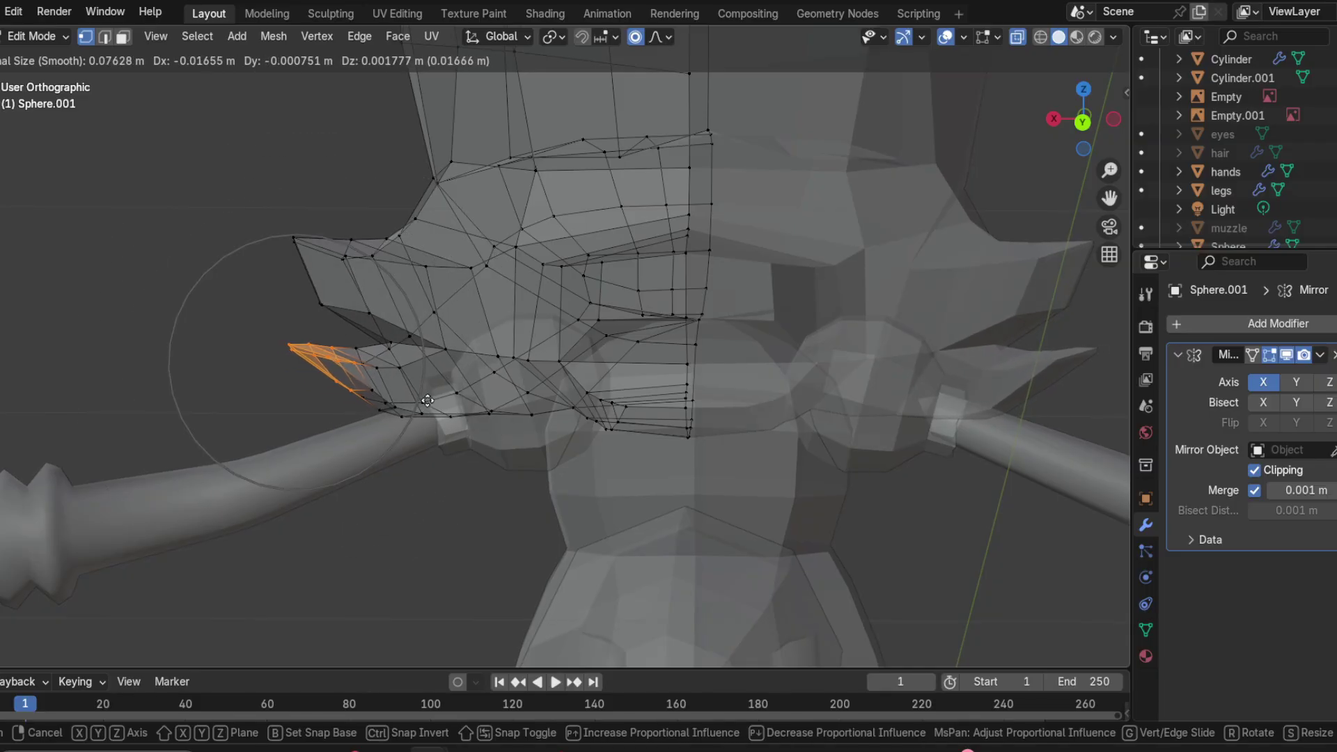
scroll(427, 401, up, 2)
click(427, 401)
key(g)
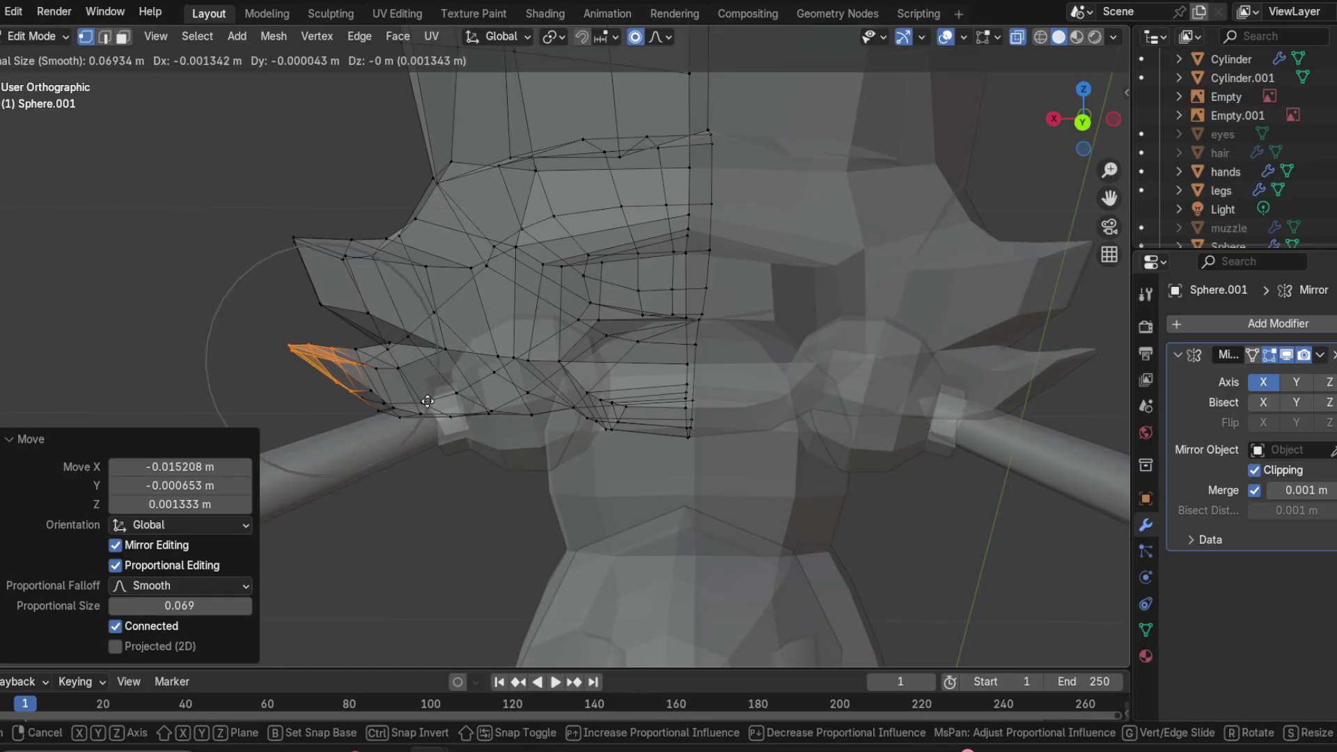
click(427, 401)
Step: Rotate the lower side spike's tip 5.46° and raise it about 0.005 m to curve the tip upward
key(r)
click(514, 287)
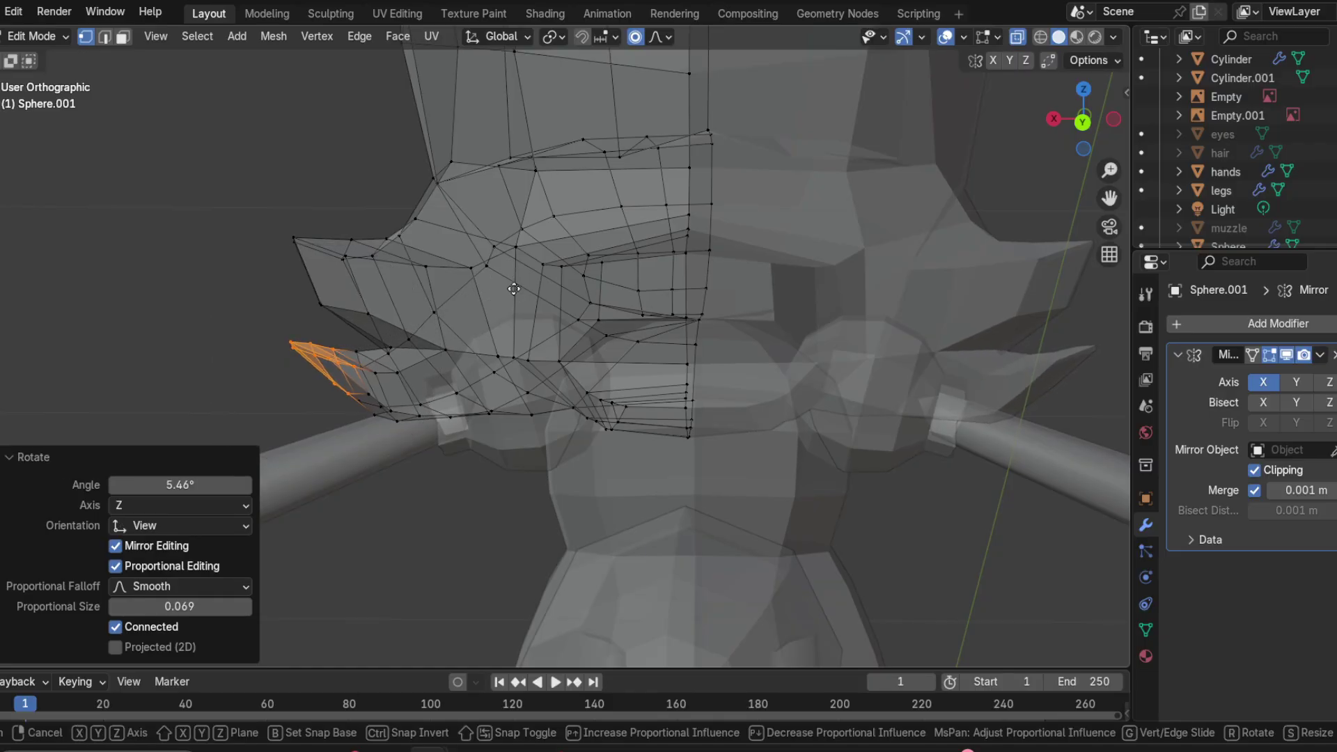
key(g)
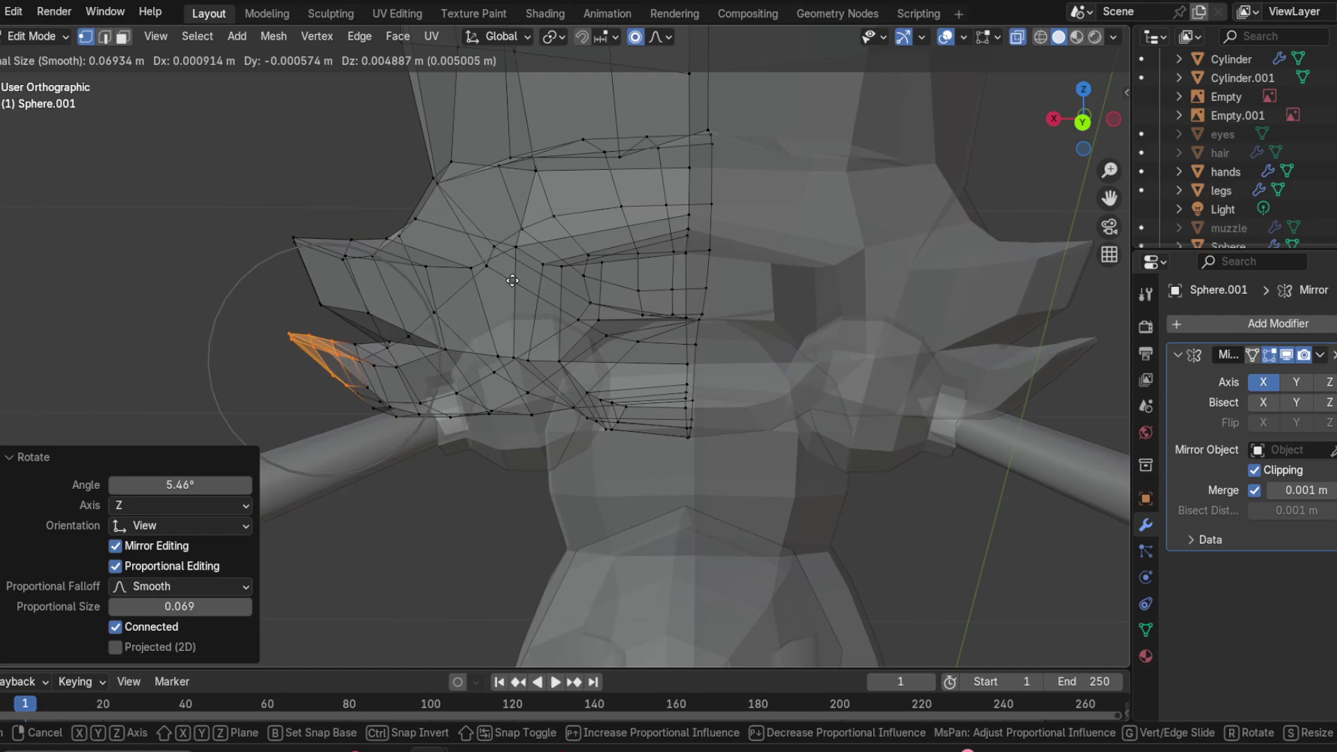
click(513, 281)
Step: Move the tip vertex of the upper side spike slightly inward and down with proportional editing
click(318, 305)
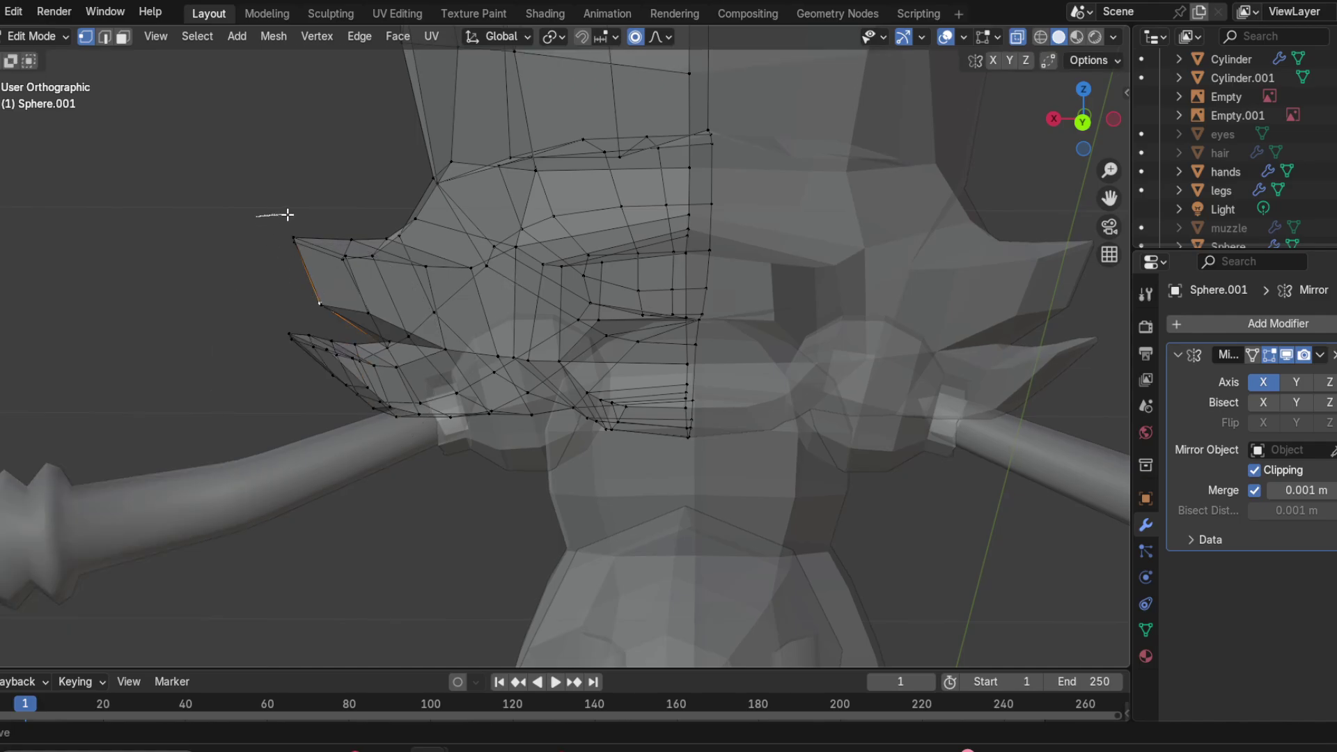
click(294, 238)
key(g)
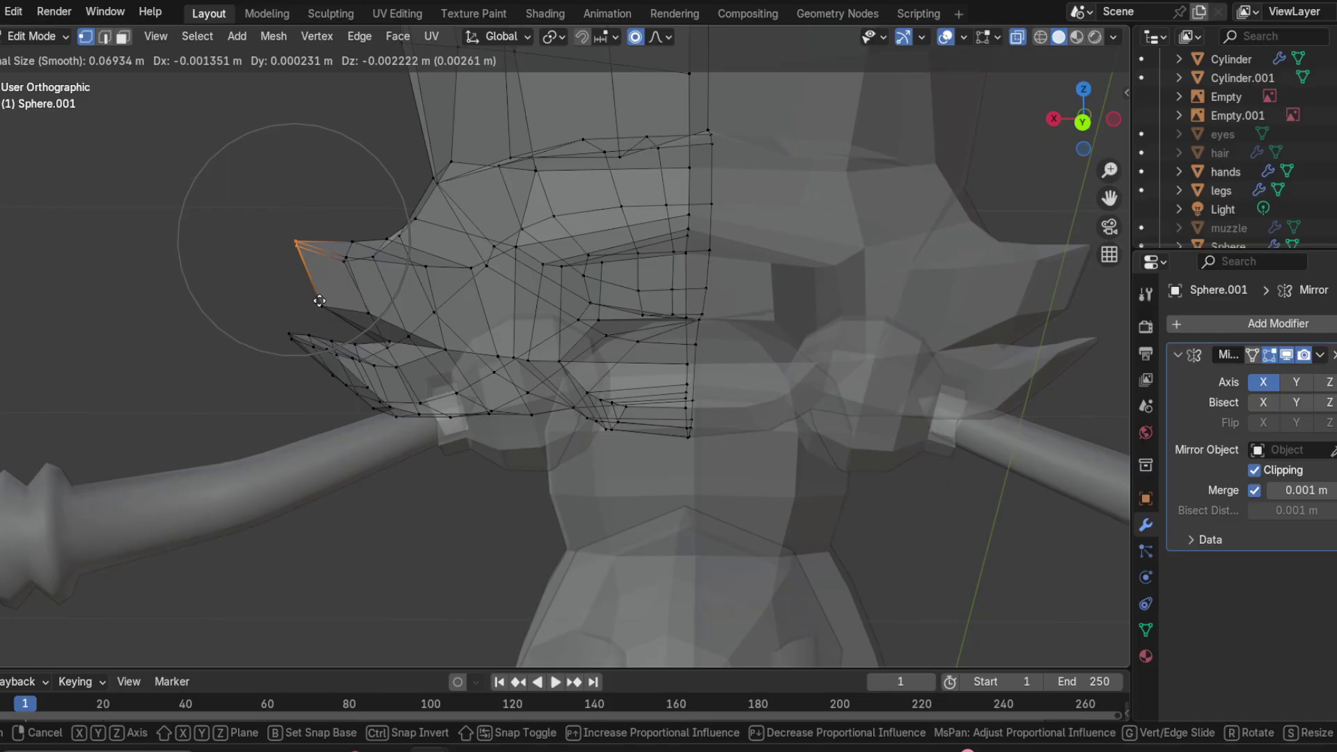
click(323, 304)
Step: Select the tips of the back spikes through the mesh
mouse_move(322, 304)
middle_down()
mouse_move(543, 394)
mouse_move(492, 424)
mouse_move(462, 484)
mouse_move(559, 384)
mouse_move(608, 447)
mouse_move(808, 508)
mouse_move(543, 382)
mouse_move(613, 482)
middle_up()
mouse_move(532, 478)
mouse_down()
mouse_move(725, 547)
mouse_move(449, 533)
mouse_up()
middle_drag(540, 549, 755, 492)
Step: Try to scale the selected back spike tips uniformly to 0.735, then undo the scaling
key(s)
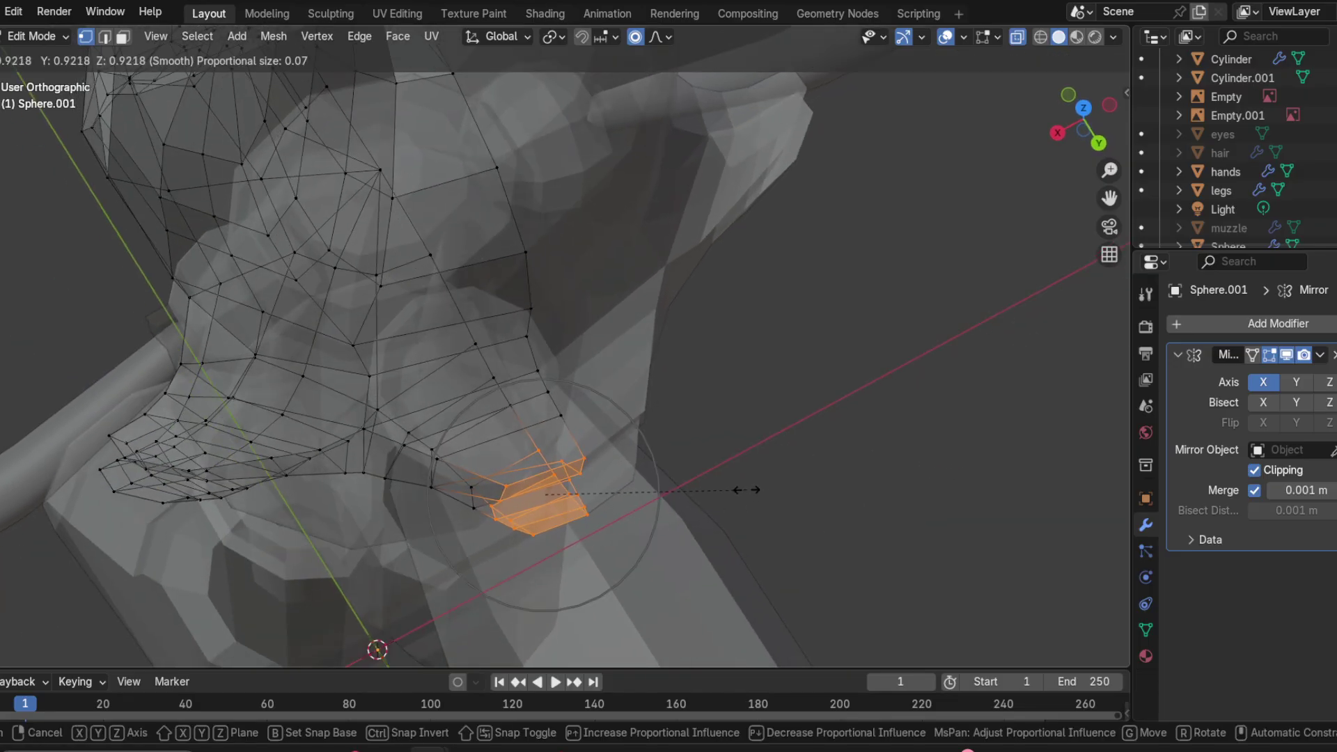
click(706, 487)
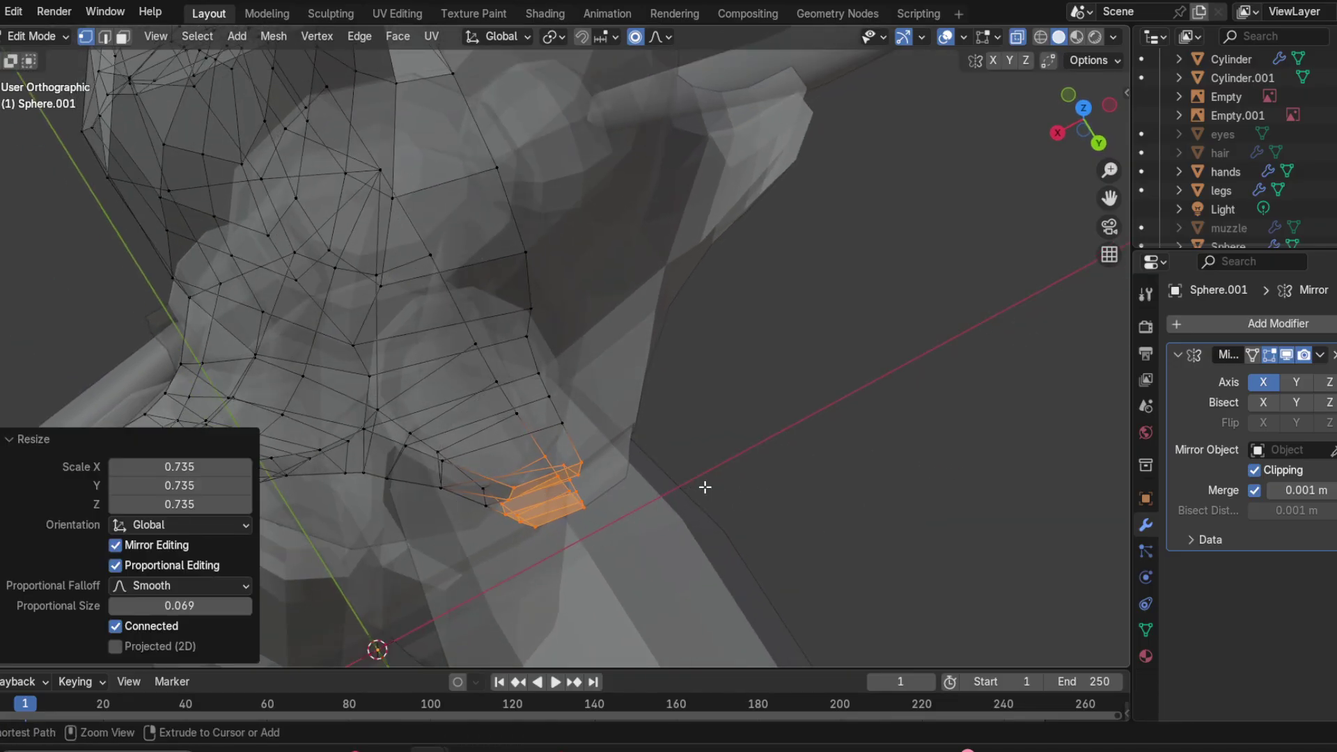
key(ctrl+z)
Step: Scale the selected back spike tips to 0.620 along the X axis with proportional editing
key(g)
key(x)
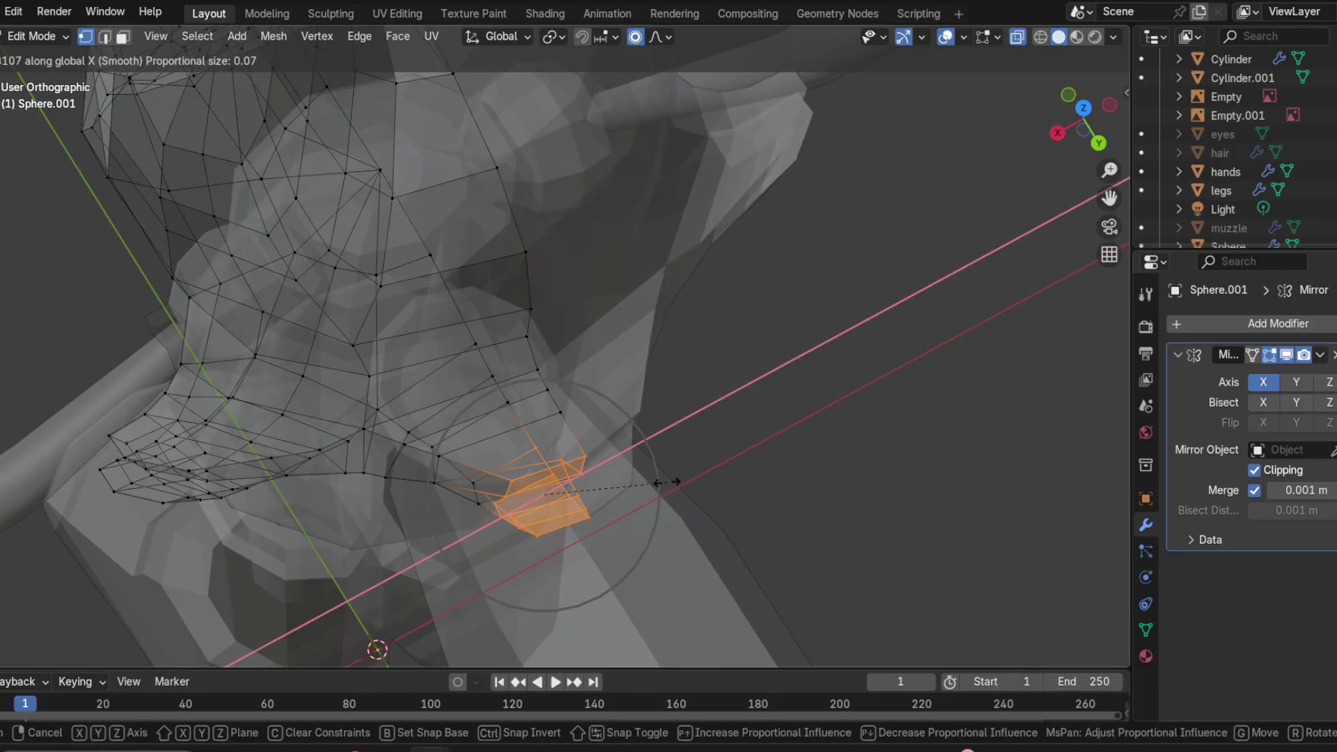
click(641, 482)
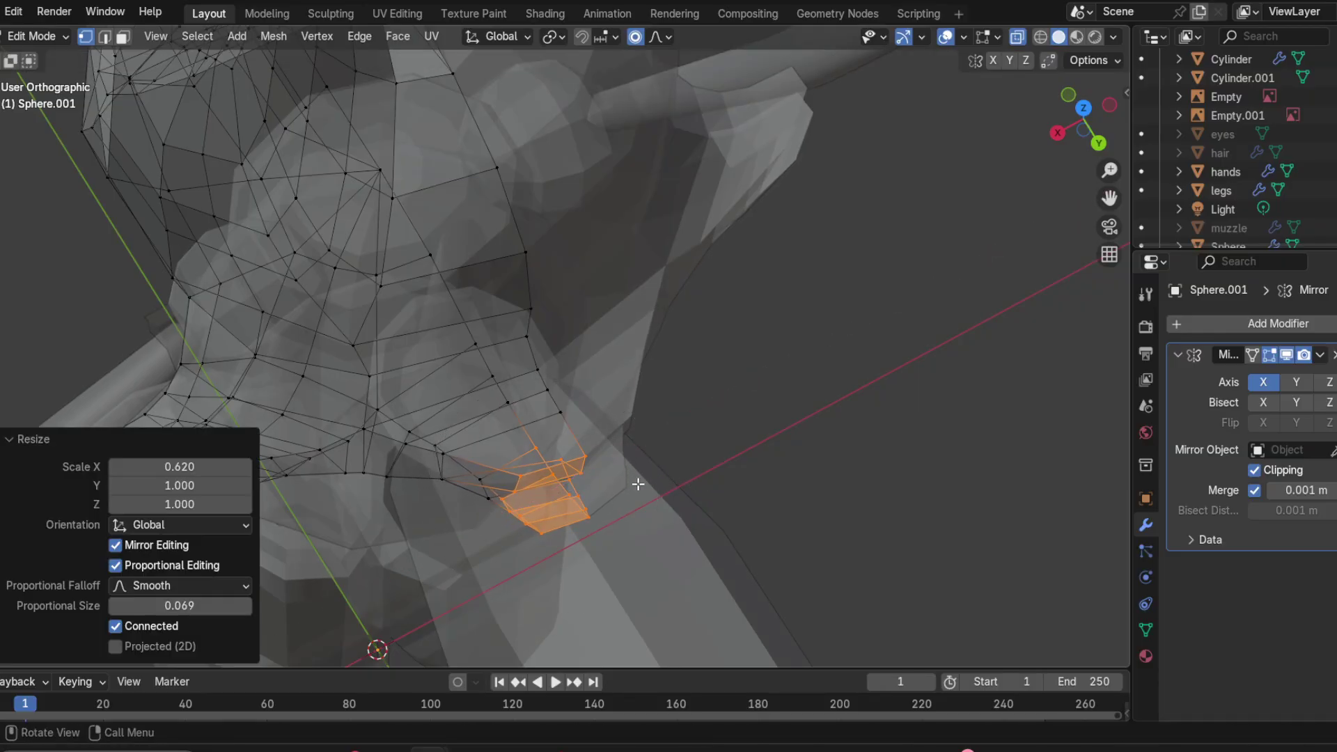
Step: In the right view, move the back spike tips about 0.005 m up and 0.002 m forward toward the reference sketch
mouse_move(636, 478)
middle_down()
mouse_move(690, 397)
mouse_move(785, 329)
mouse_move(761, 292)
mouse_move(641, 289)
mouse_move(763, 336)
mouse_move(777, 315)
middle_up()
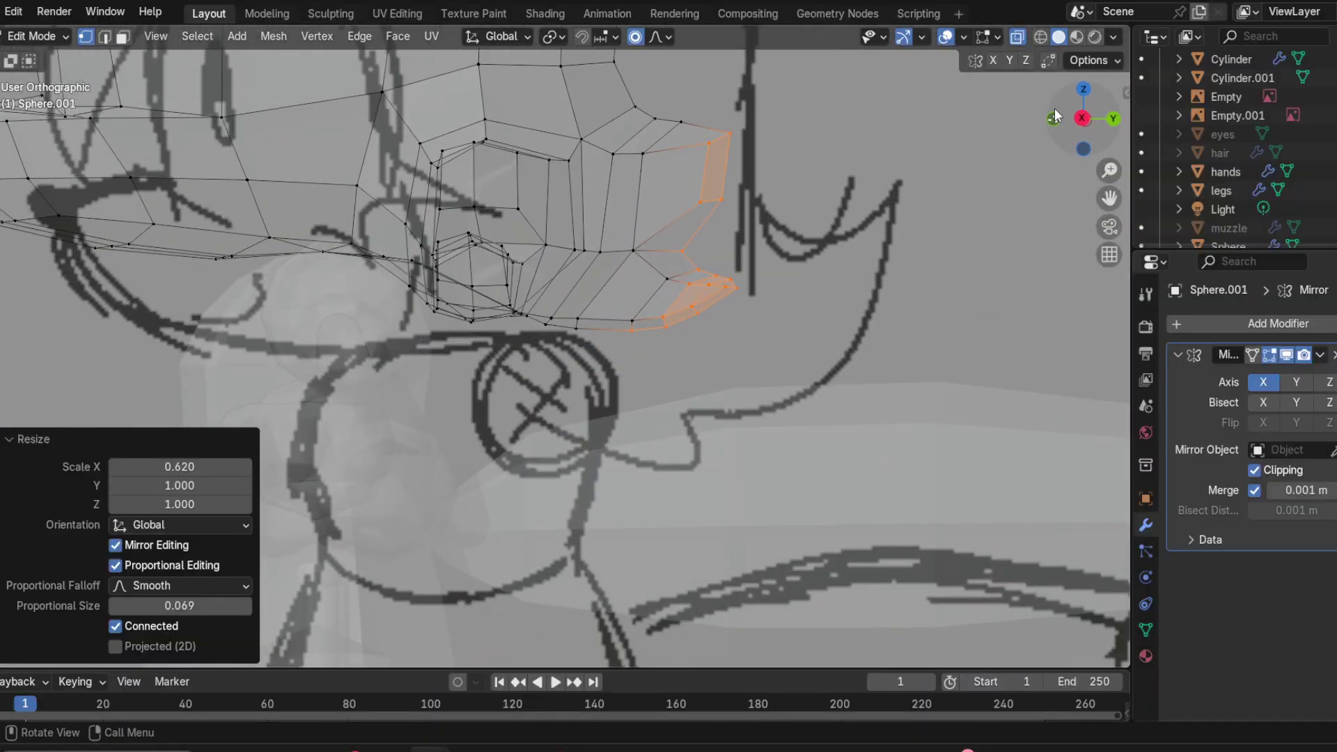
click(1083, 121)
scroll(814, 256, down, 1)
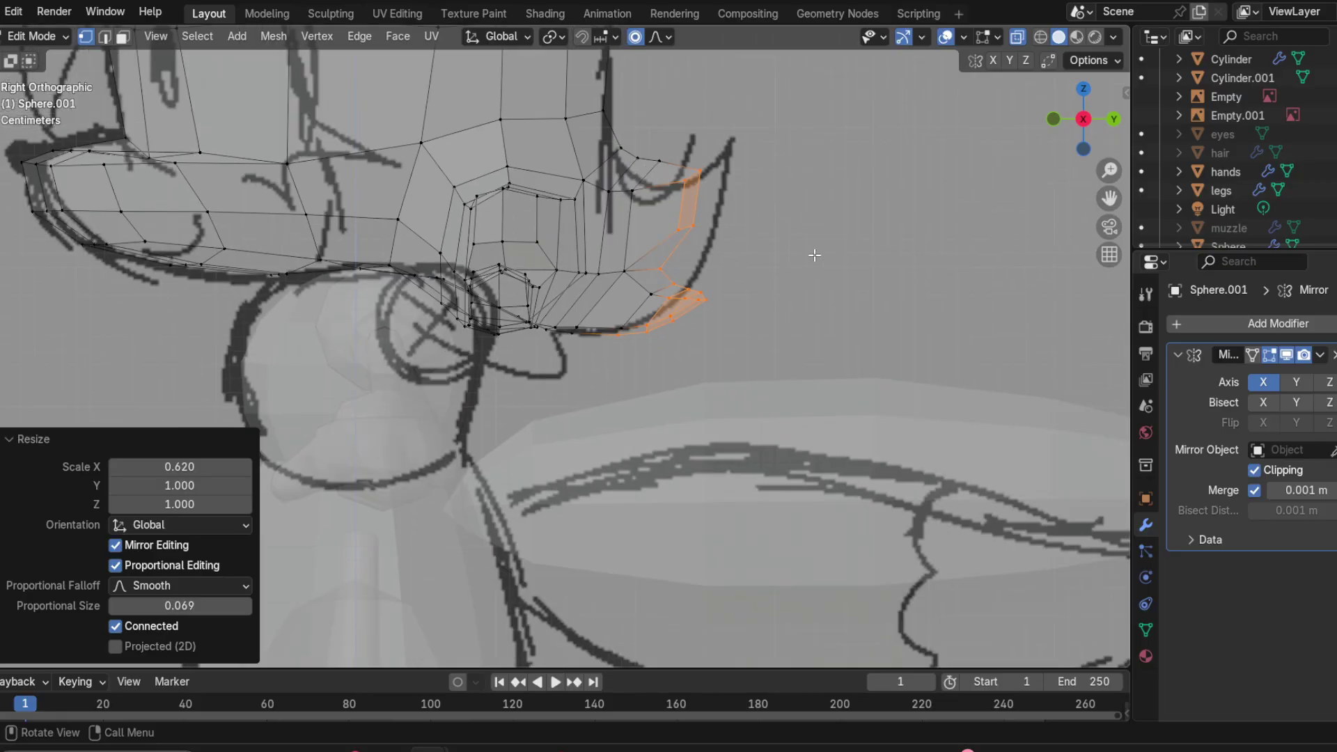
key(g)
click(812, 247)
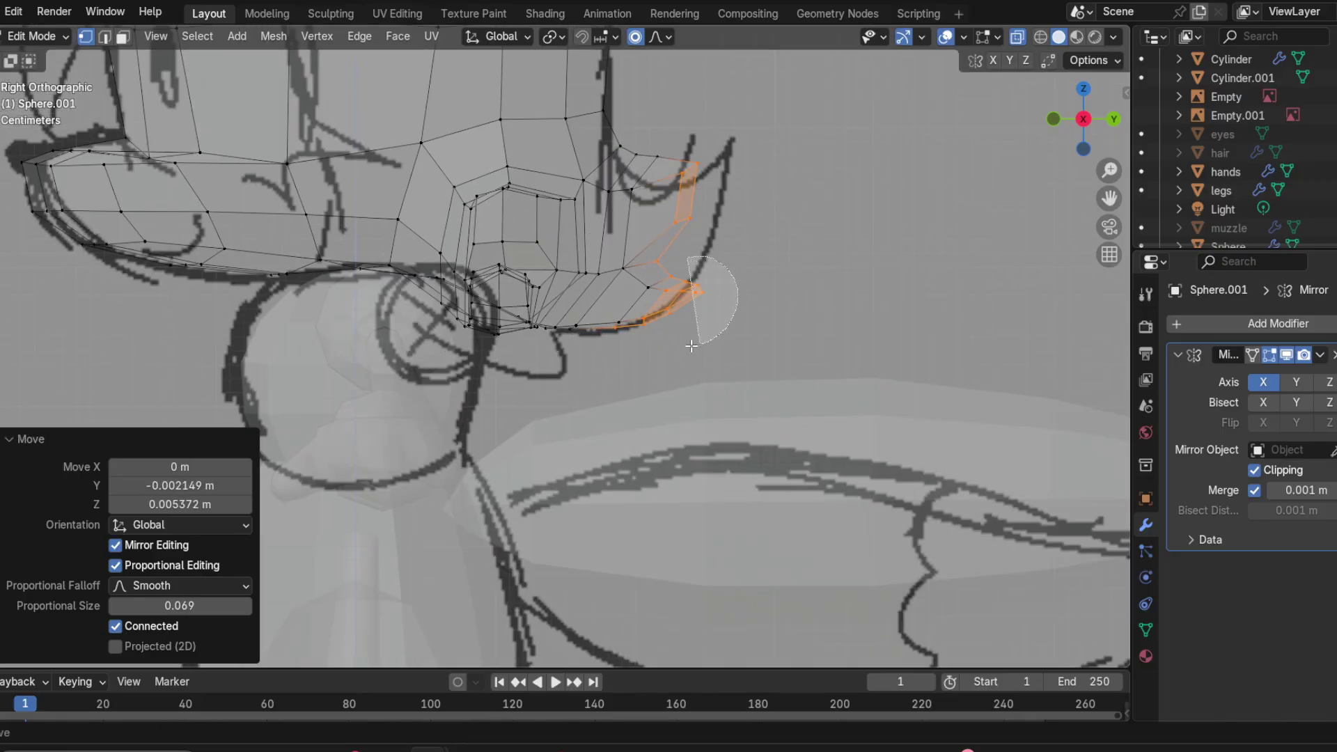
Step: Rotate the lower back spike's tip about -11° and raise it about 0.006 m with the proportional size reduced to 0.047
key(r)
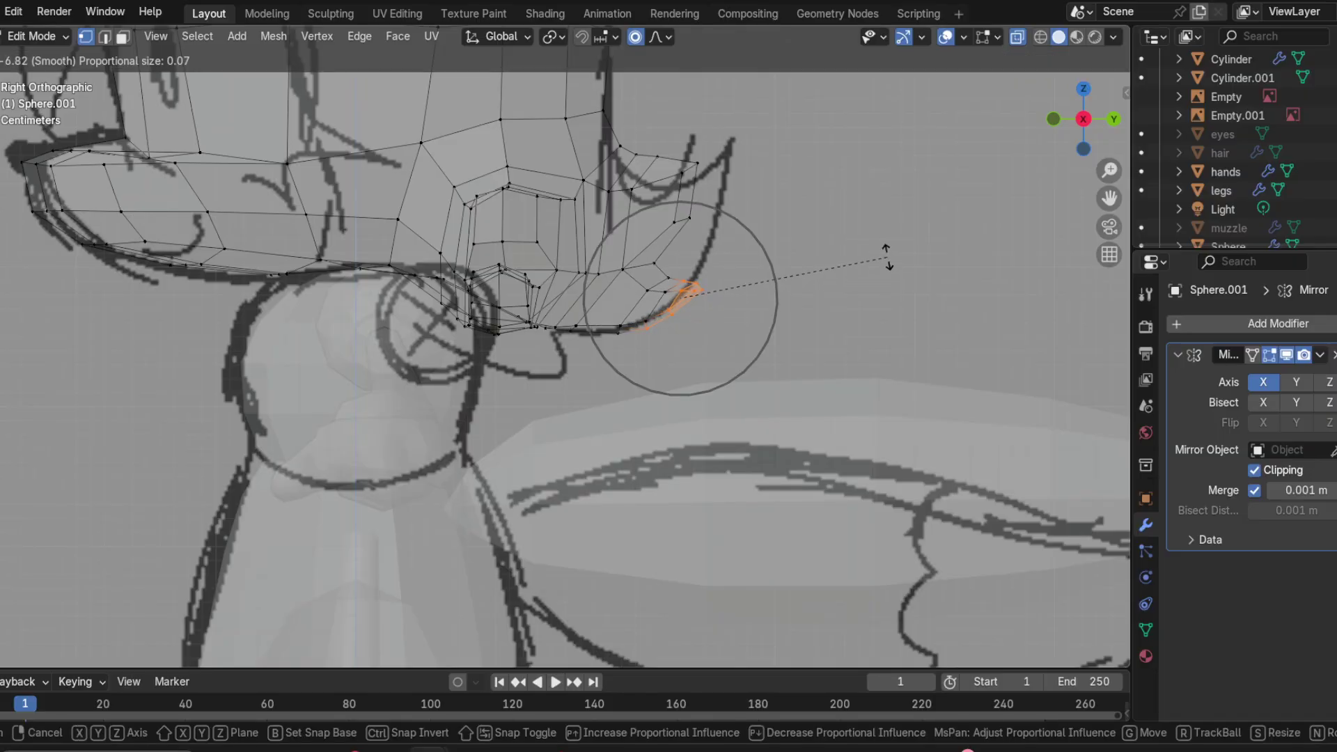
scroll(887, 256, down, 2)
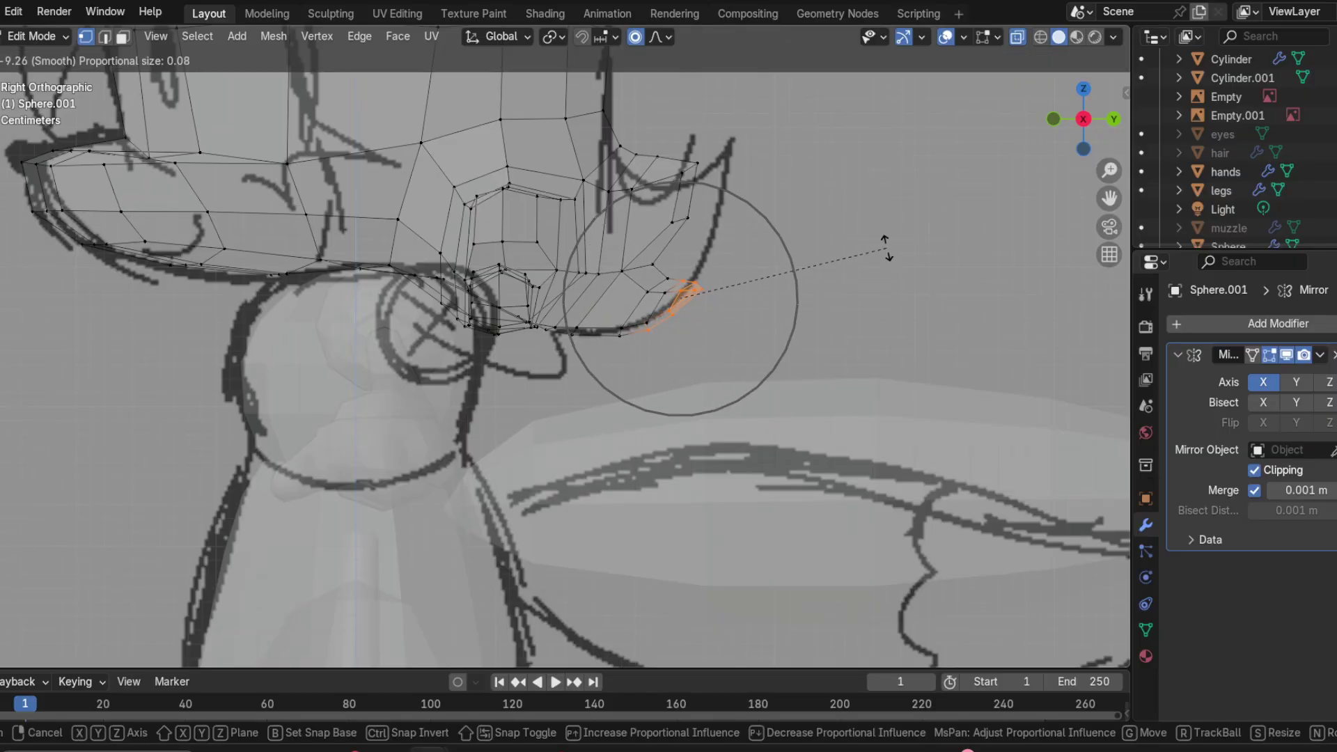
scroll(888, 256, up, 4)
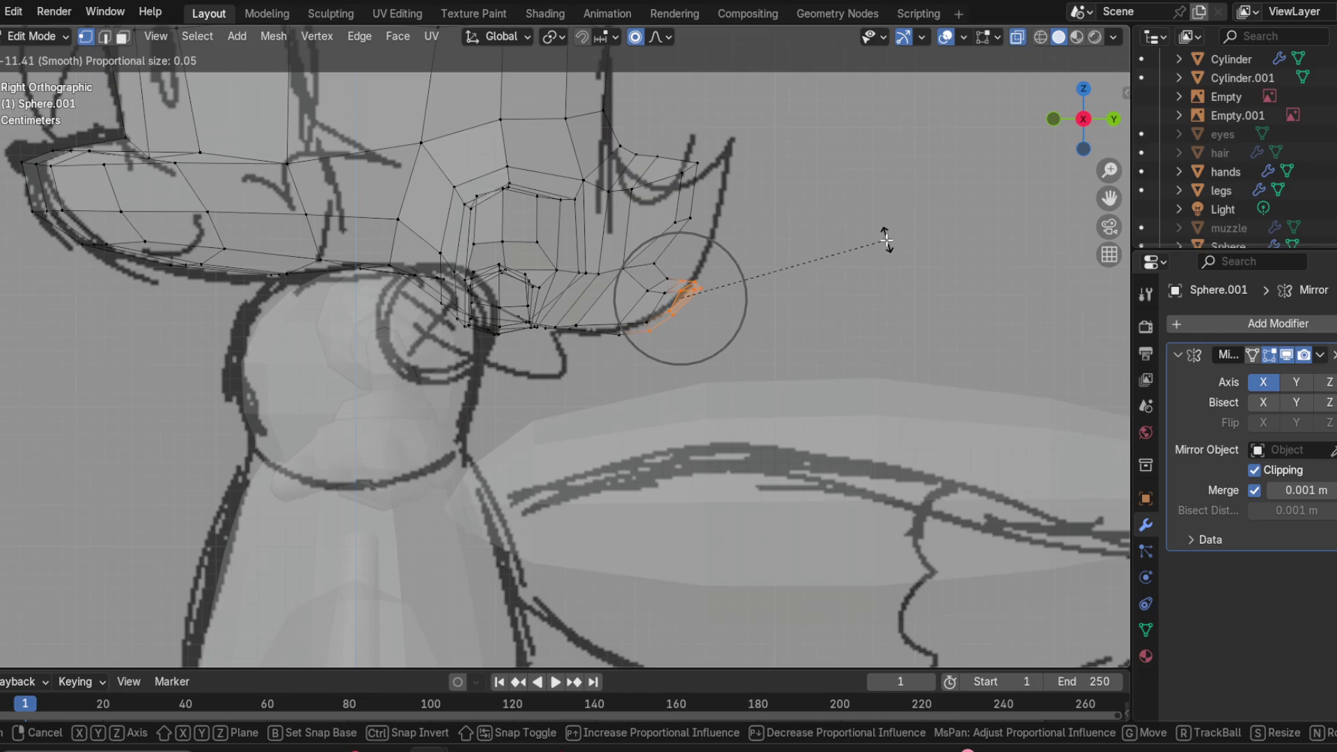
click(886, 240)
key(g)
click(885, 231)
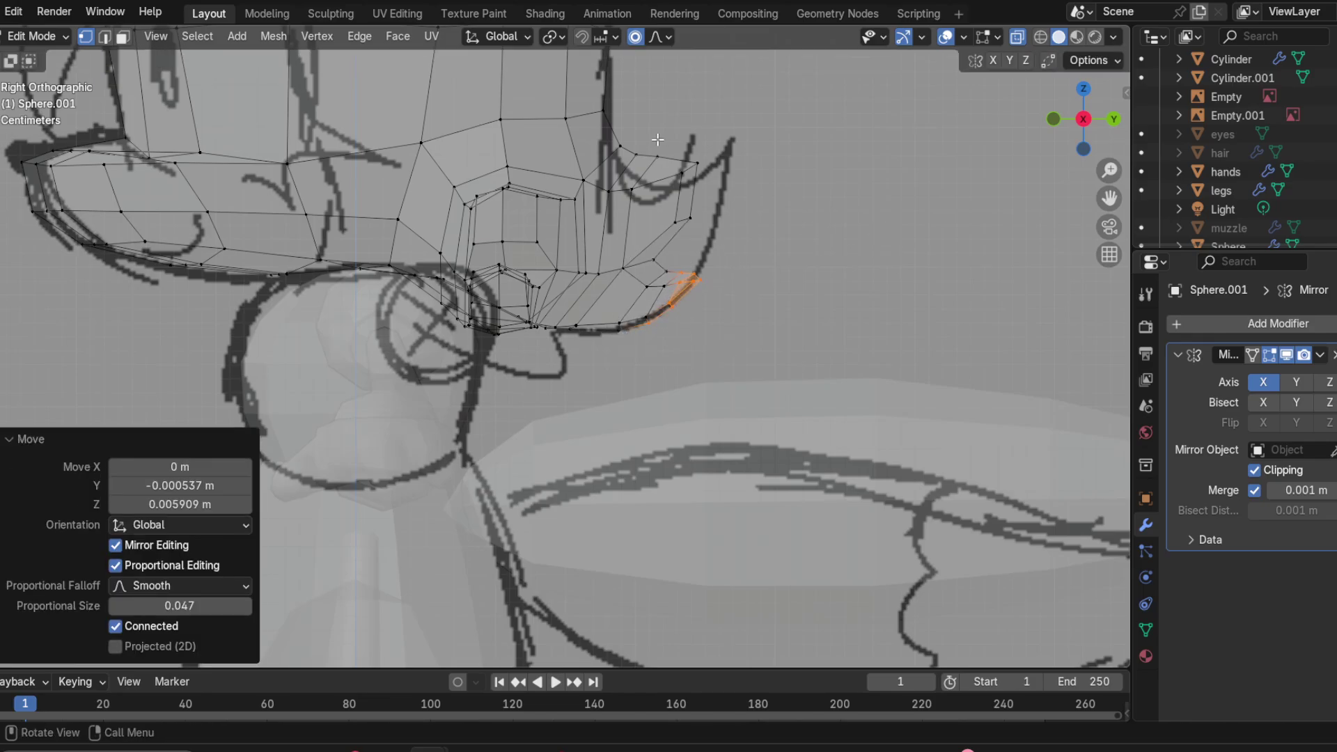
Step: Lower the vertex on the upper back spike's top edge about 0.011 m and raise its tip vertex about 0.010 m
click(654, 161)
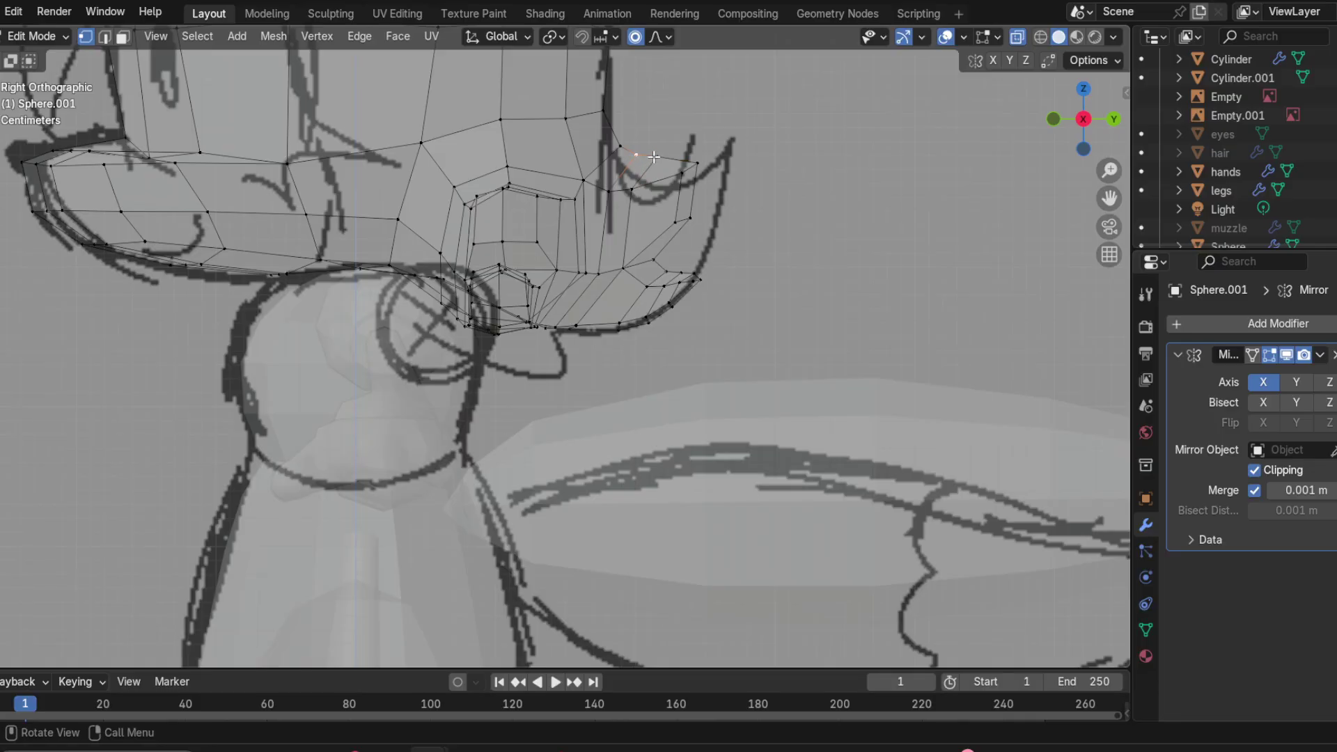
key(g)
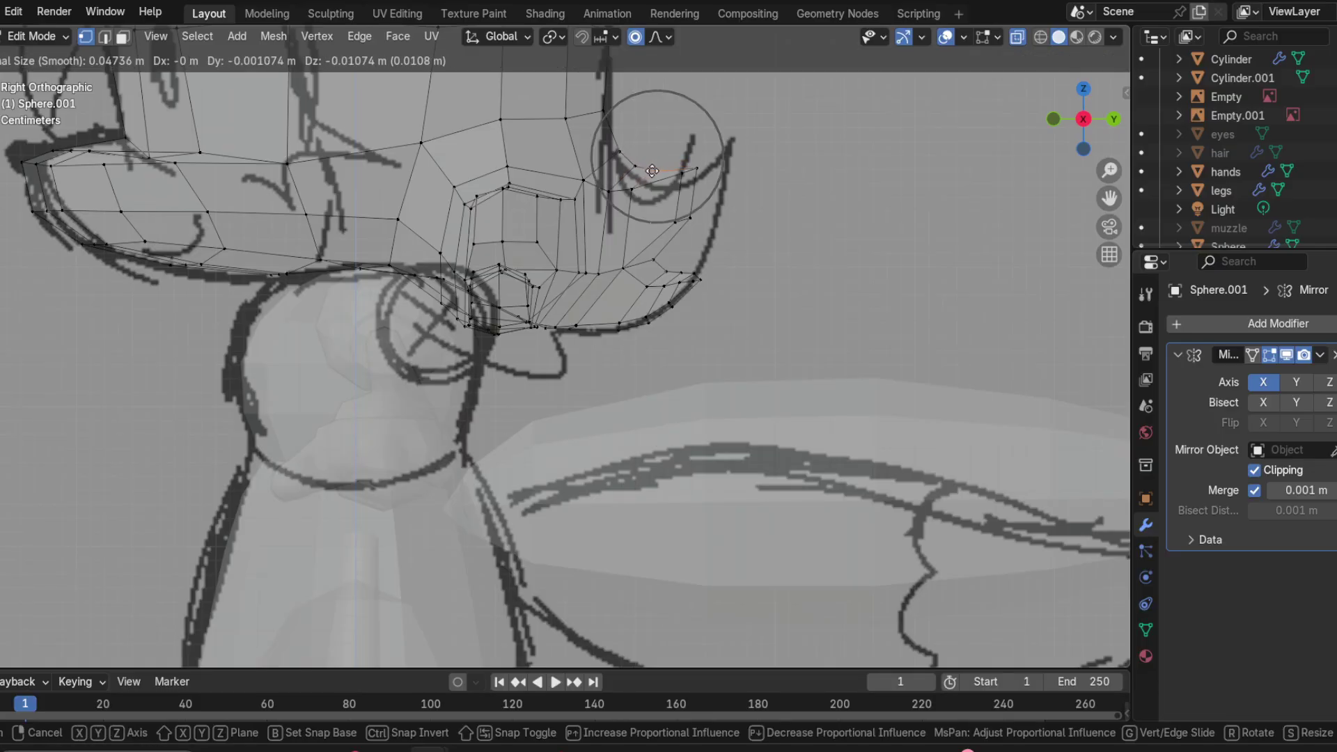
click(653, 170)
click(696, 169)
key(g)
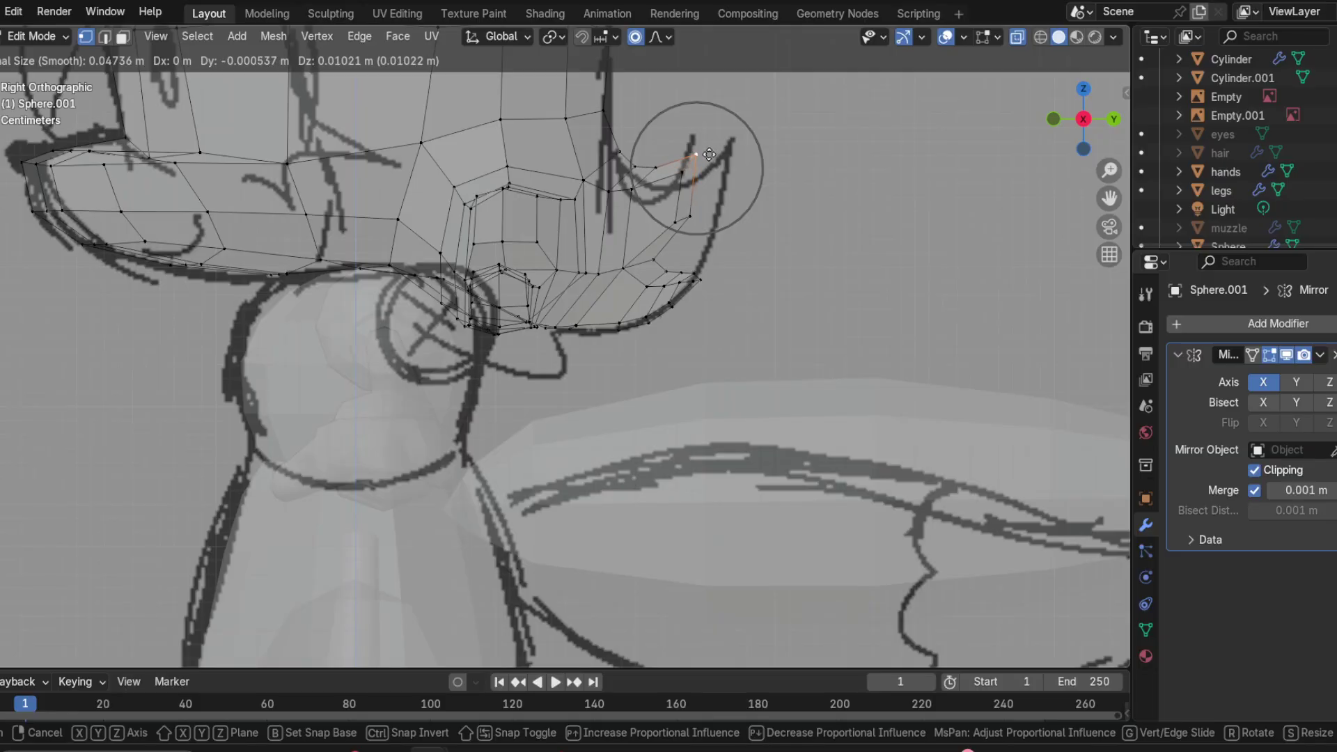
click(709, 155)
Step: Reposition individual vertices along the upper edge of the lower back spike using a proportional size of about 0.008
middle_drag(693, 228, 456, 297)
key(g)
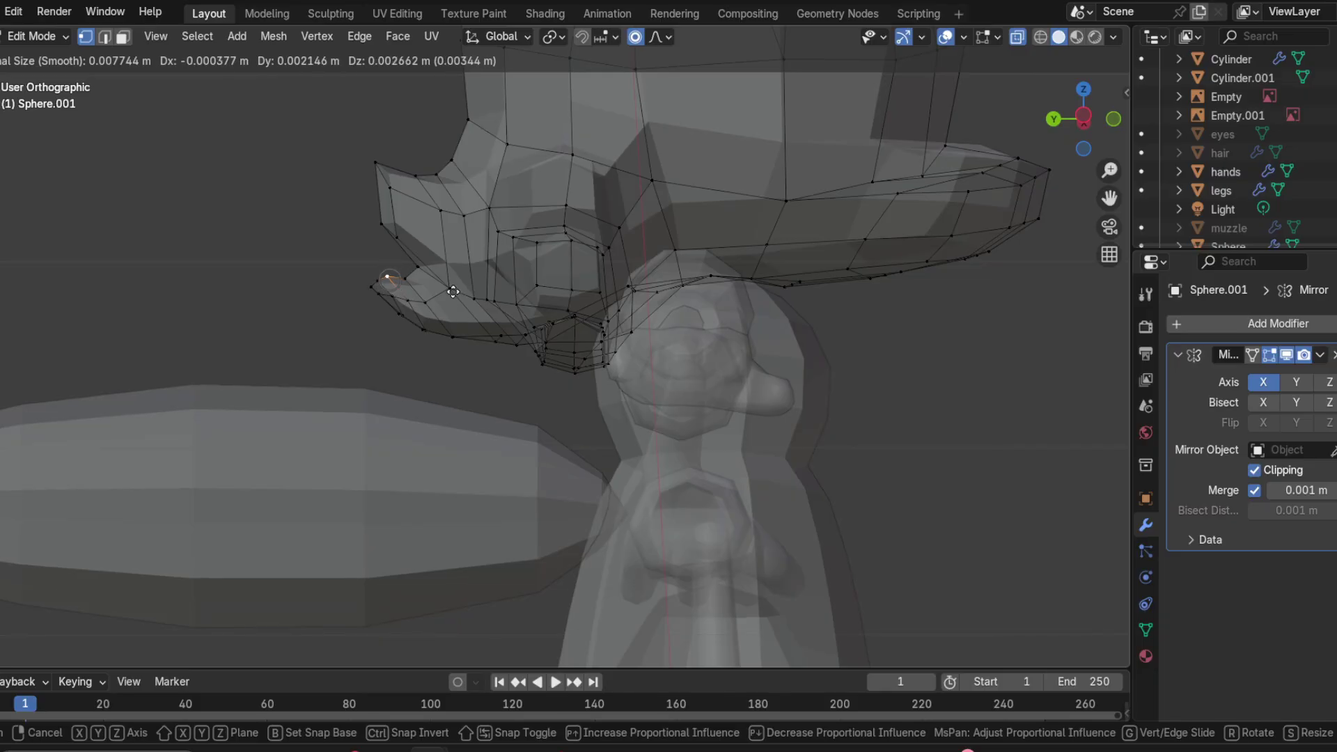
click(416, 278)
key(g)
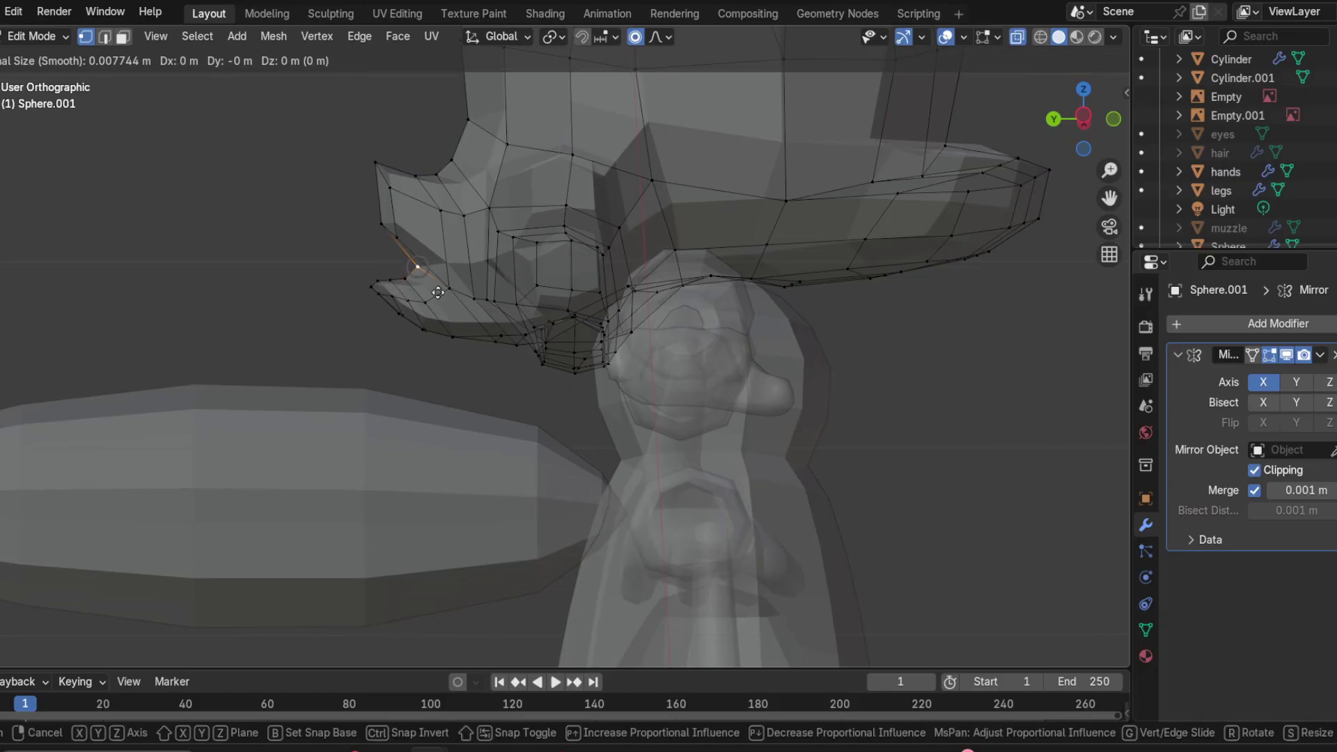
click(438, 293)
key(g)
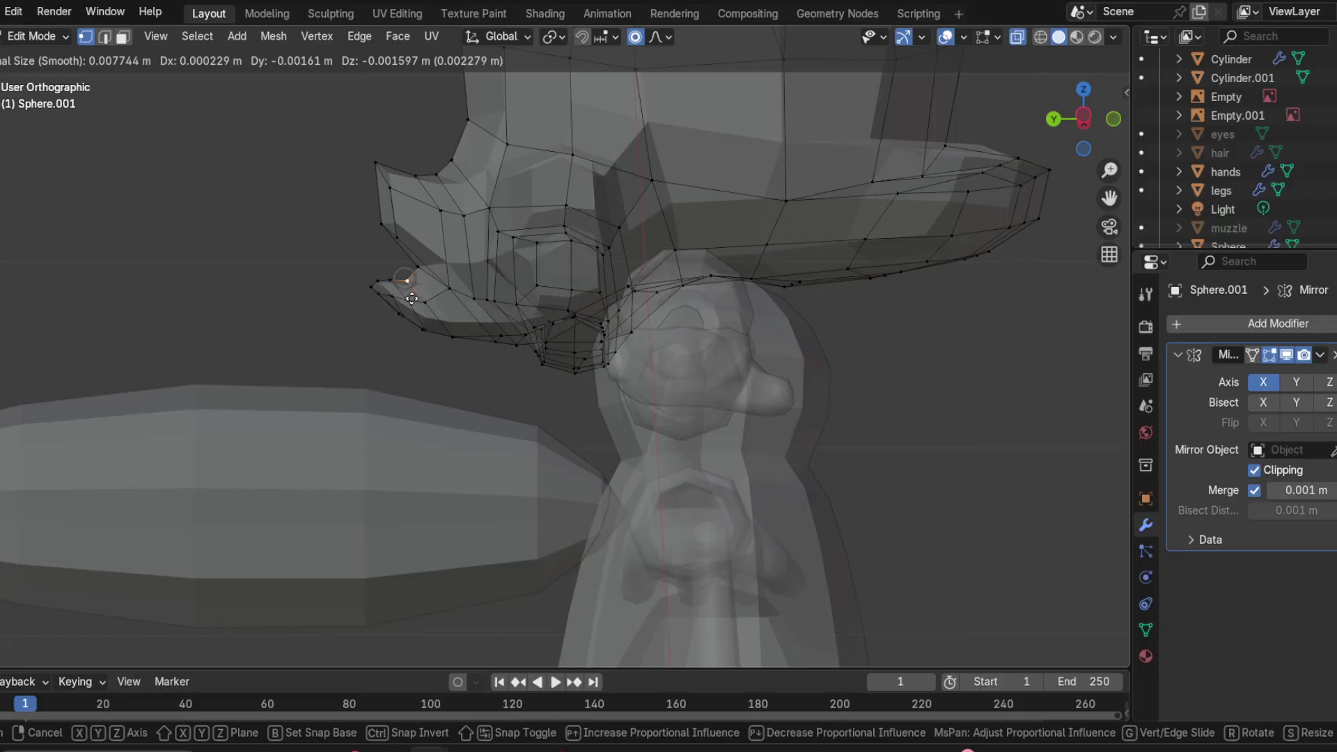
click(388, 284)
Step: Lower the vertex beside the lower back spike's tip about 0.003 m and raise the tip vertex about 0.005 m
click(395, 289)
key(g)
click(396, 294)
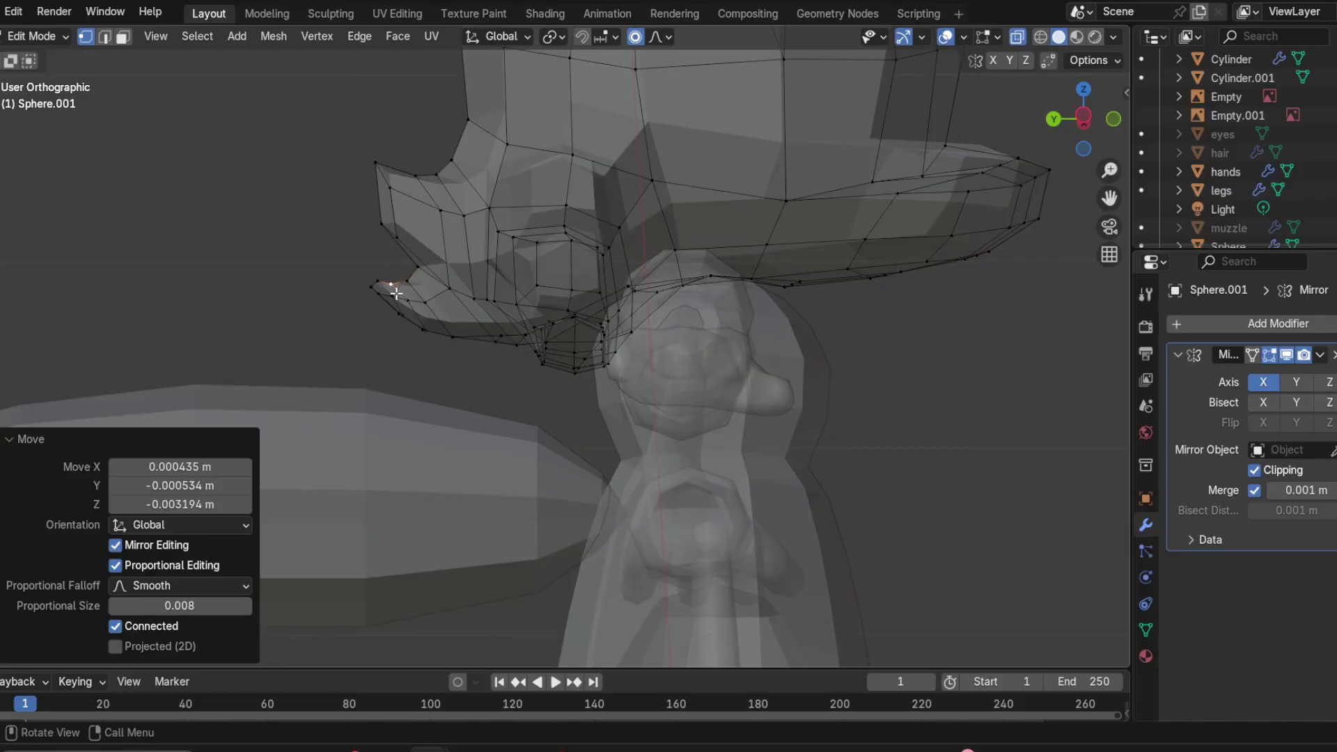
key(g)
click(368, 278)
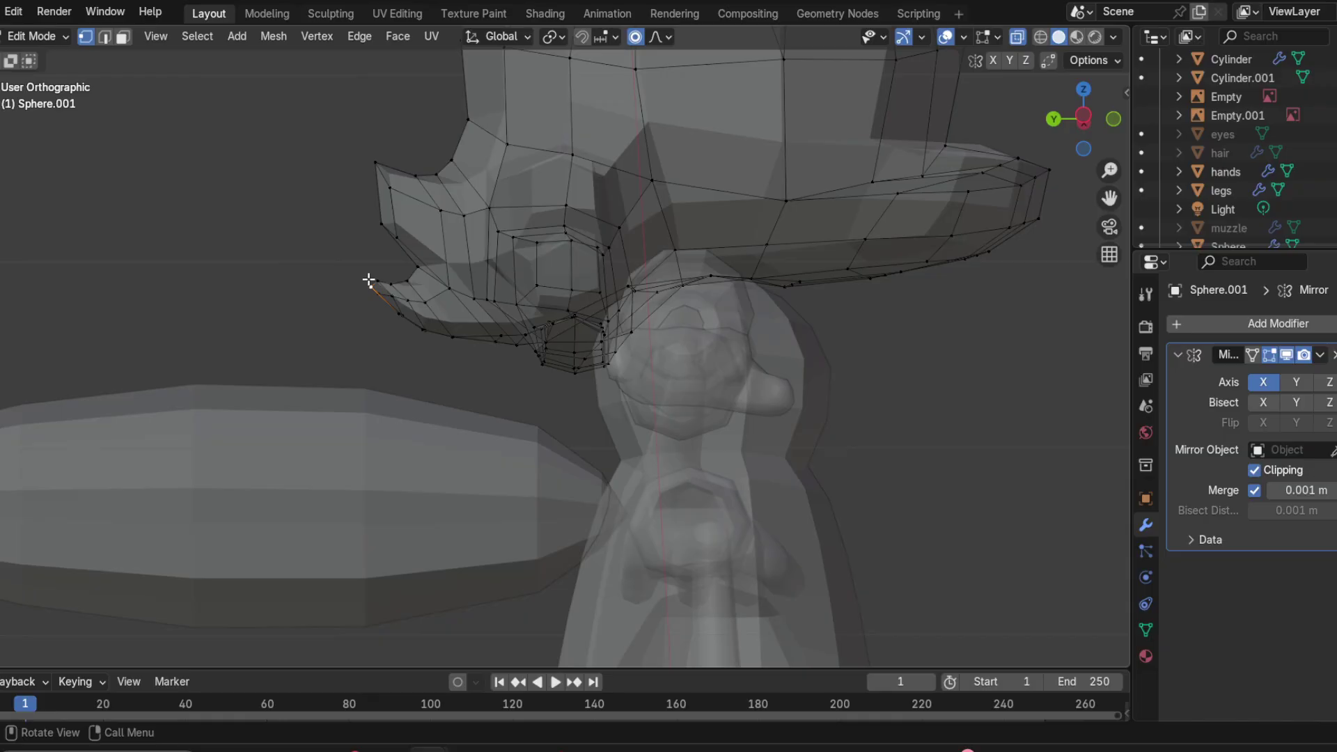
key(g)
click(368, 279)
Step: From the right side, adjust the vertices just inside the lower back spike's tip to refine its point
mouse_move(369, 280)
middle_down()
mouse_move(478, 299)
mouse_move(550, 281)
mouse_move(794, 298)
mouse_move(657, 319)
mouse_move(364, 286)
mouse_move(782, 290)
middle_up()
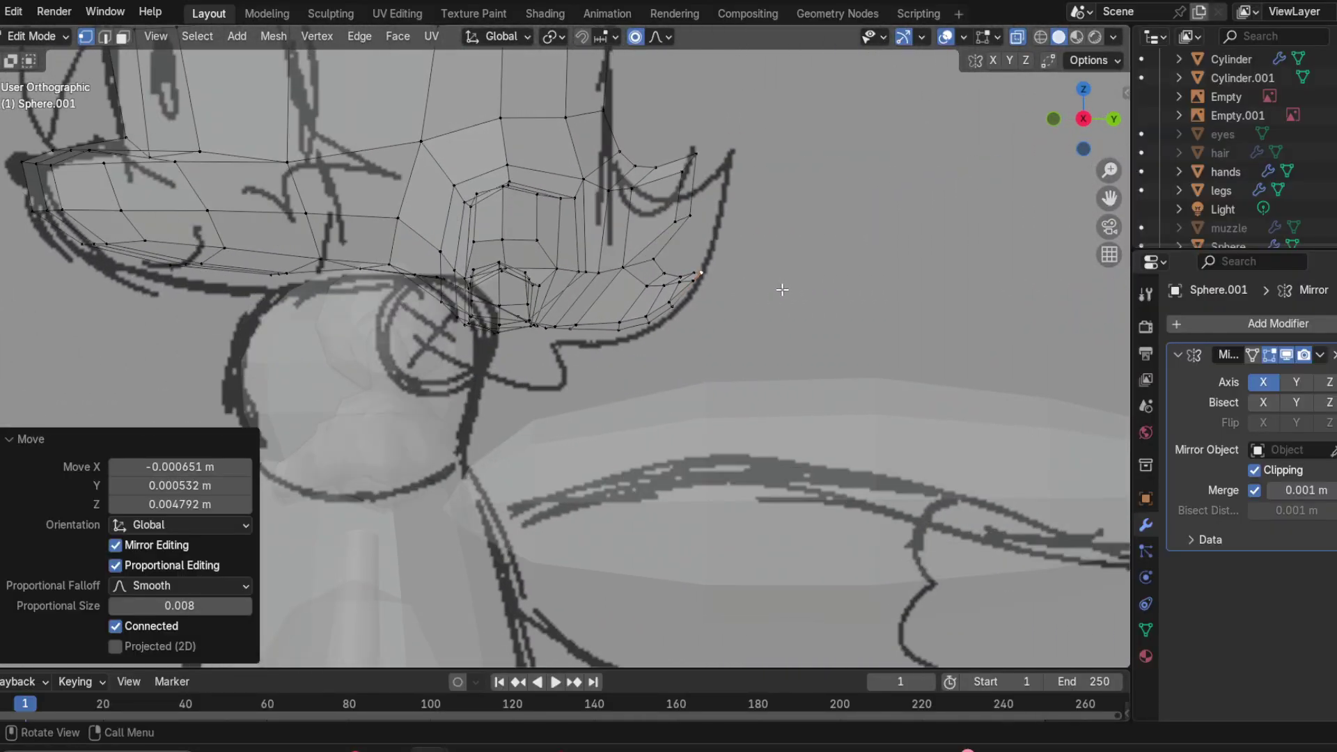
click(693, 284)
key(g)
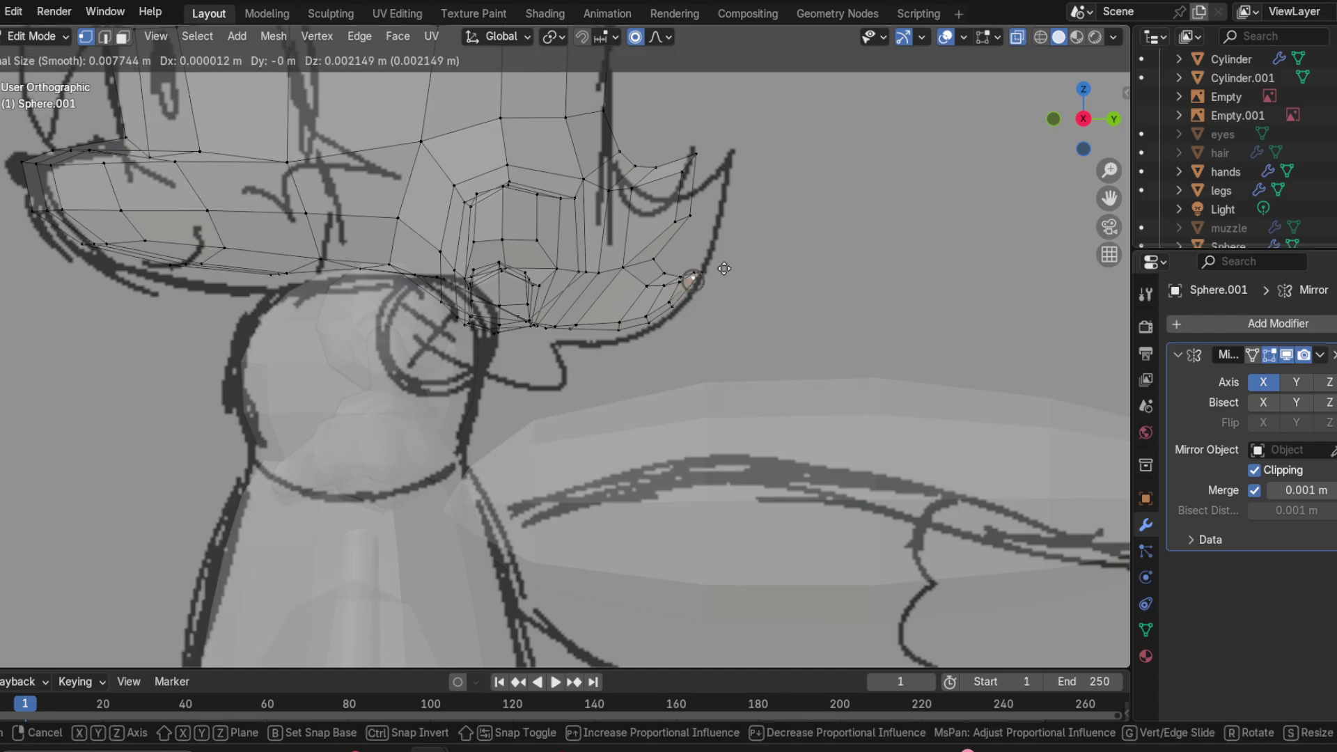
click(722, 269)
key(g)
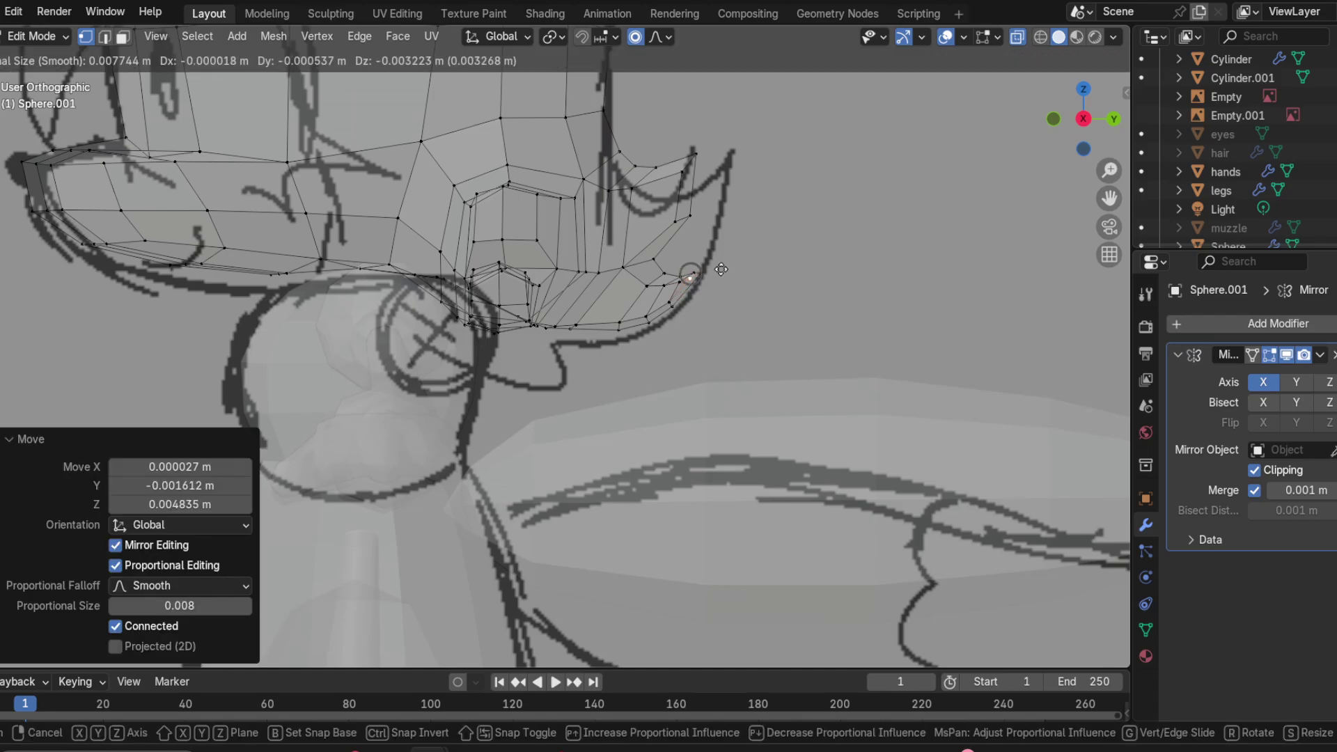
click(722, 269)
Step: In the front view, select the lower side spike's tip and rotate it -10.1° with a proportional size of 0.029
middle_drag(721, 269, 881, 150)
drag(1085, 118, 940, 316)
click(1082, 119)
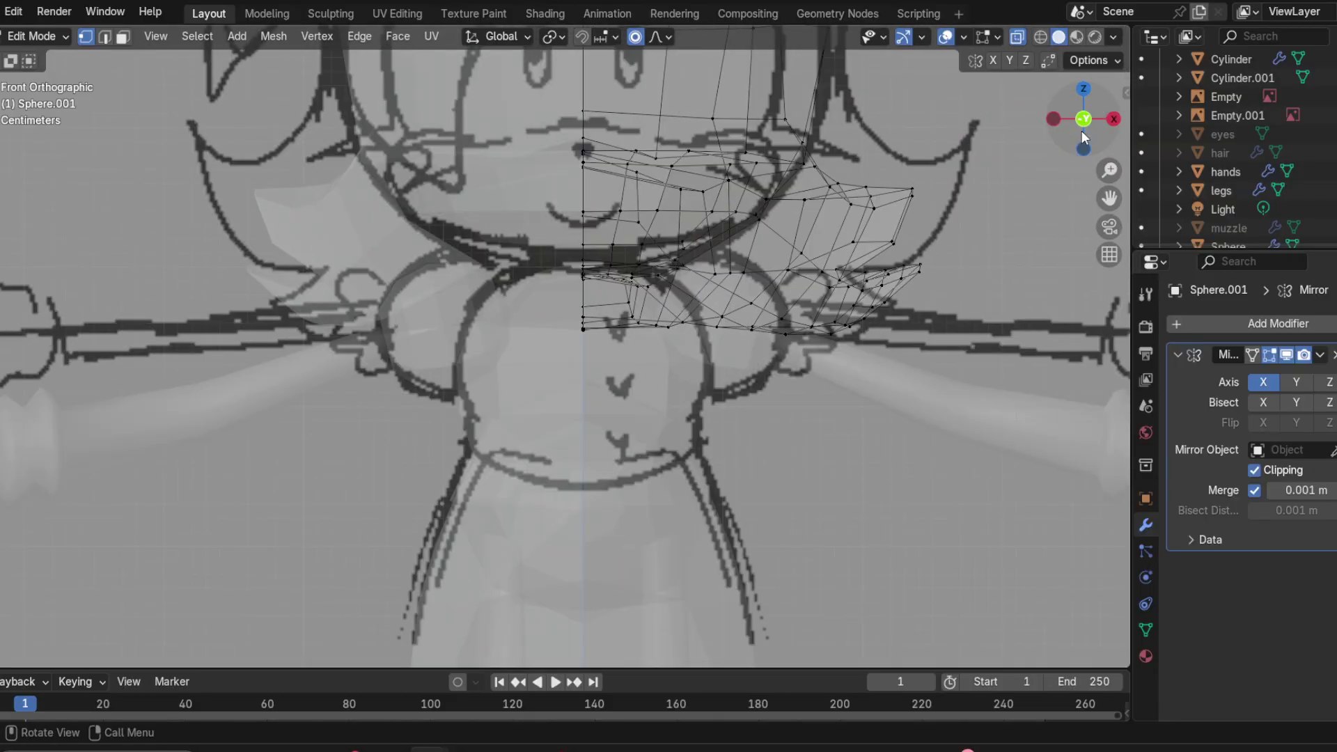
drag(890, 260, 892, 263)
key(r)
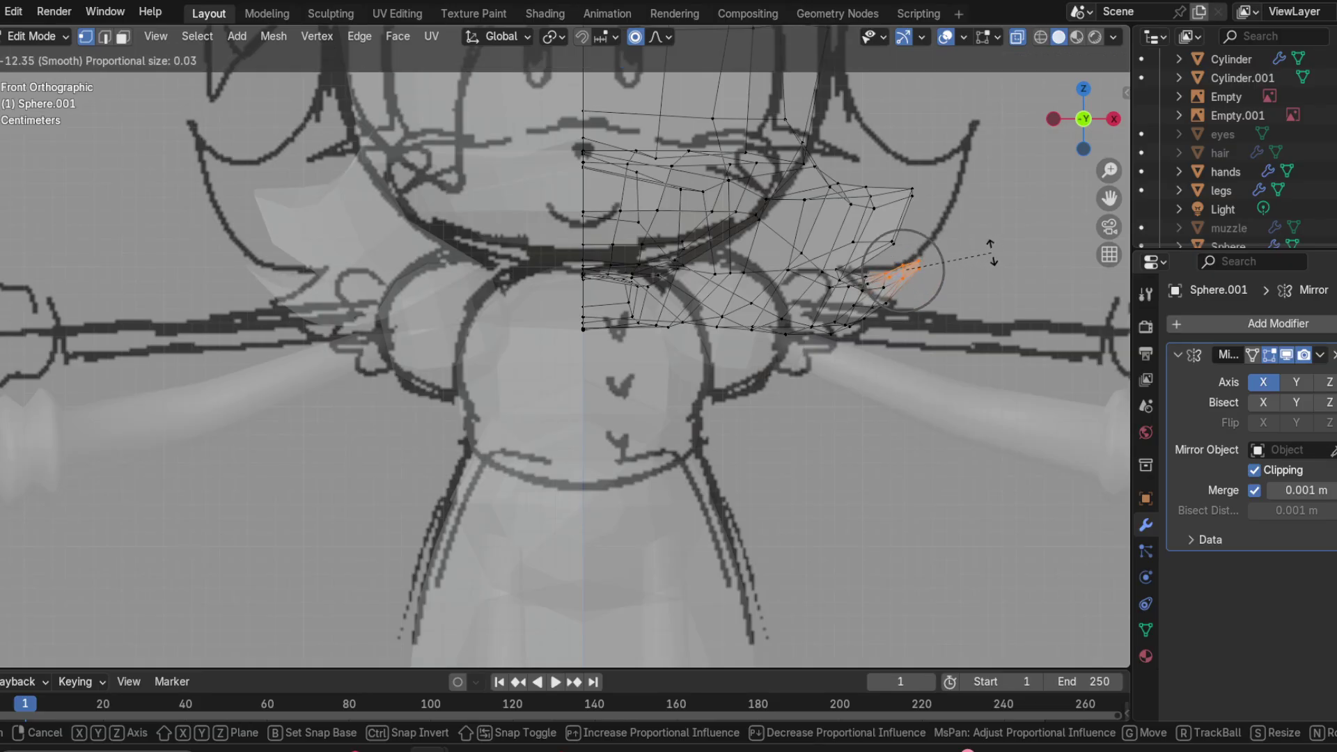
click(994, 254)
Step: Nudge the lower side spike's tip inward by about 0.003 m and again by about 0.001 m with a proportional size of 0.029
key(g)
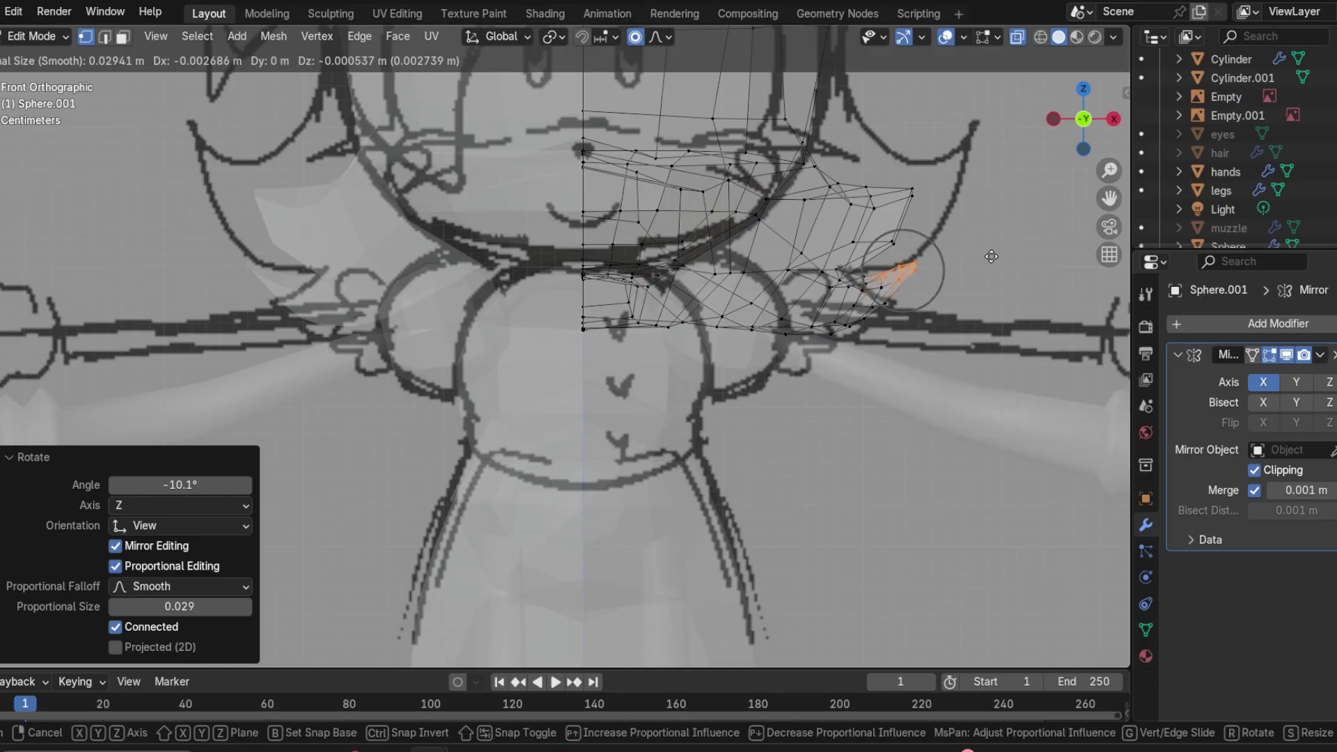
click(991, 256)
key(g)
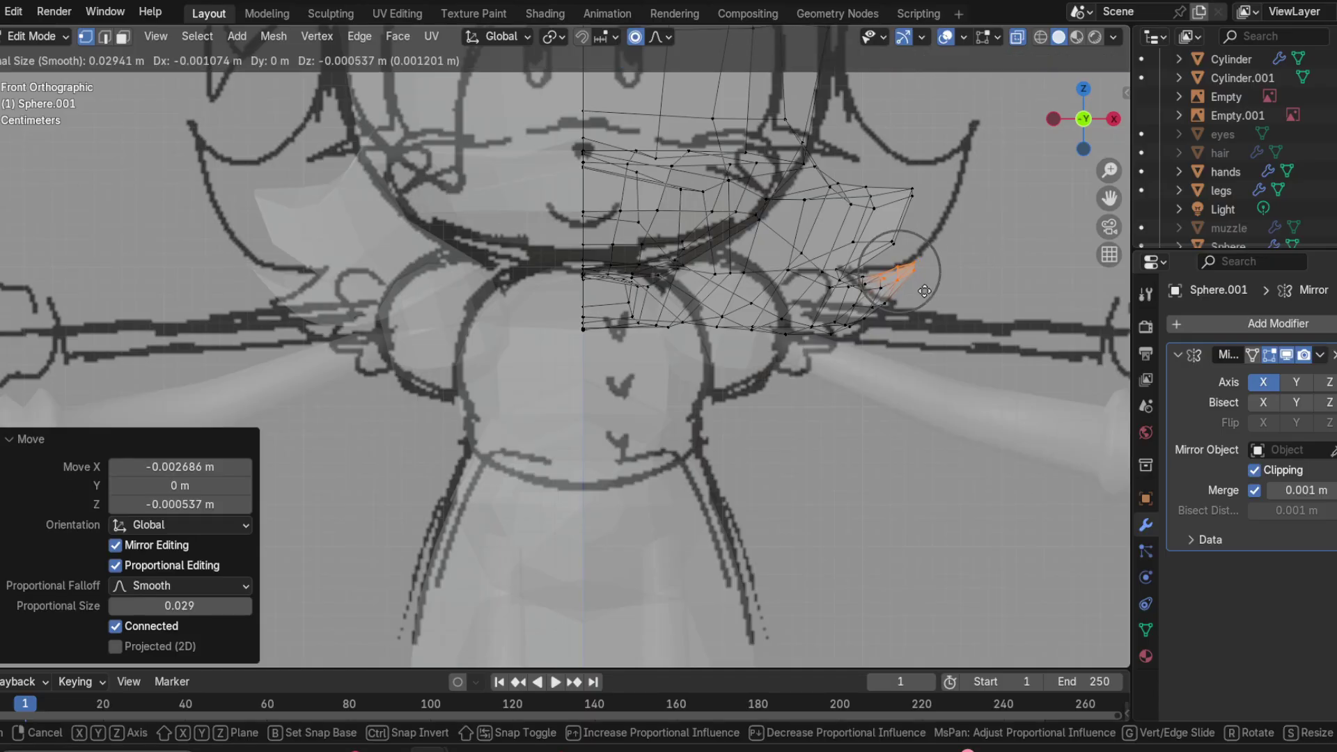
click(924, 291)
Step: In the front view, reposition the vertices along the upper side spike's upper edge, lowering the one beside the tip about 0.007 m
click(875, 190)
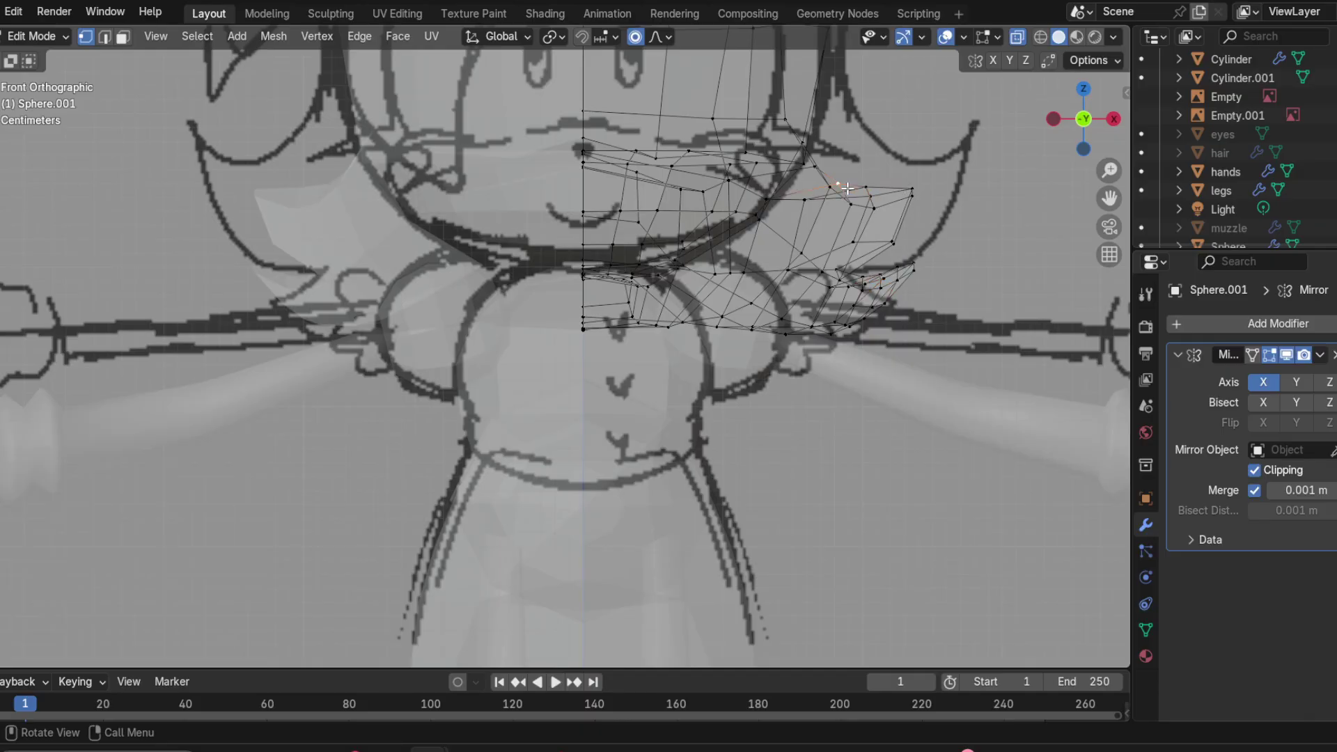
key(g)
click(855, 188)
click(864, 188)
key(g)
key(Escape)
key(g)
click(865, 198)
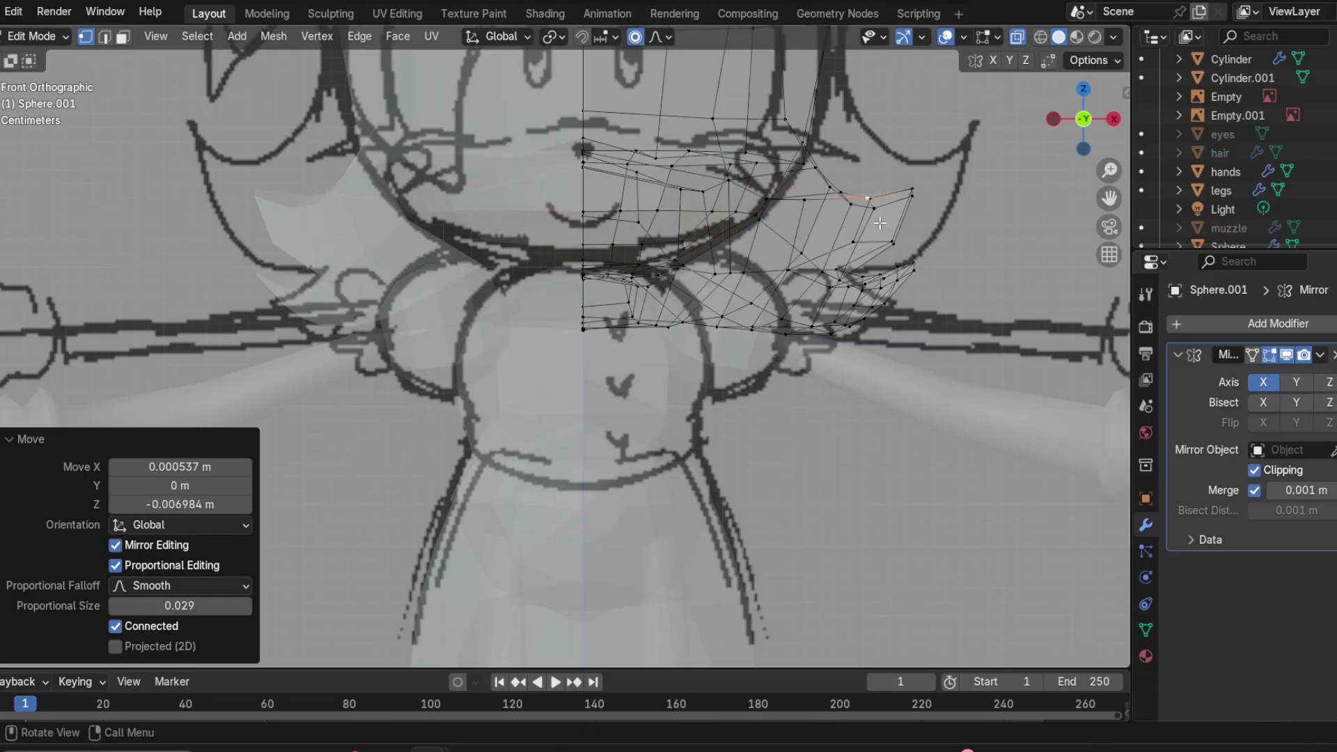
mouse_move(881, 223)
middle_down()
mouse_move(849, 237)
mouse_move(887, 248)
middle_up()
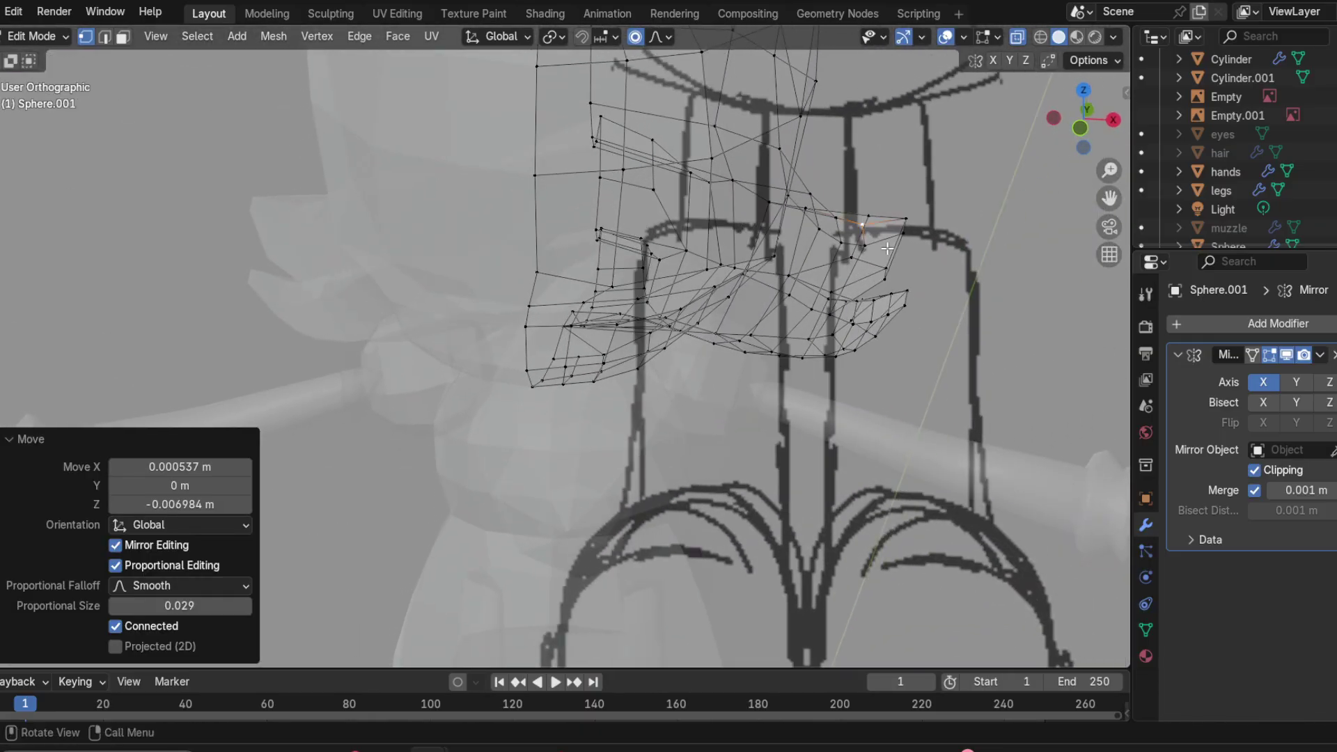
click(1081, 131)
key(g)
click(867, 201)
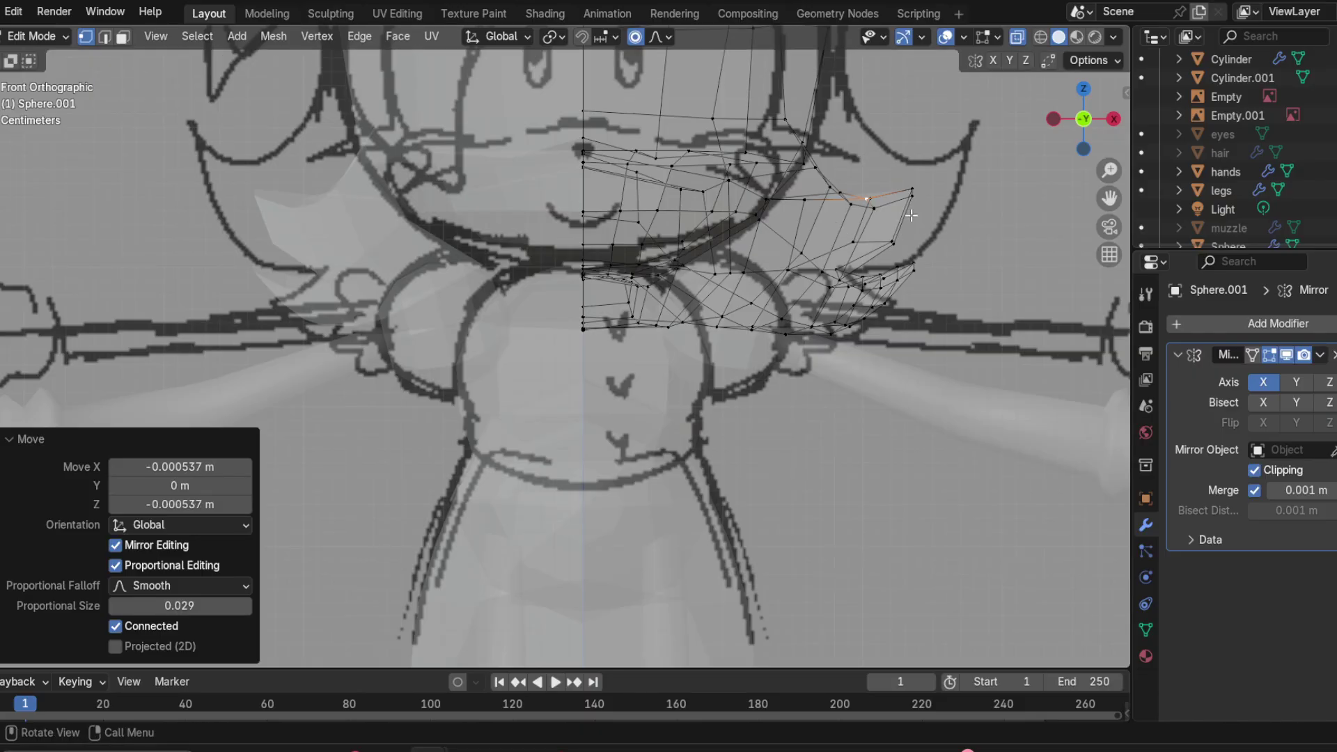
Step: Raise the upper side spike's tip vertex about 0.0075 m and outward about 0.0016 m with a proportional size of 0.039
click(913, 194)
key(g)
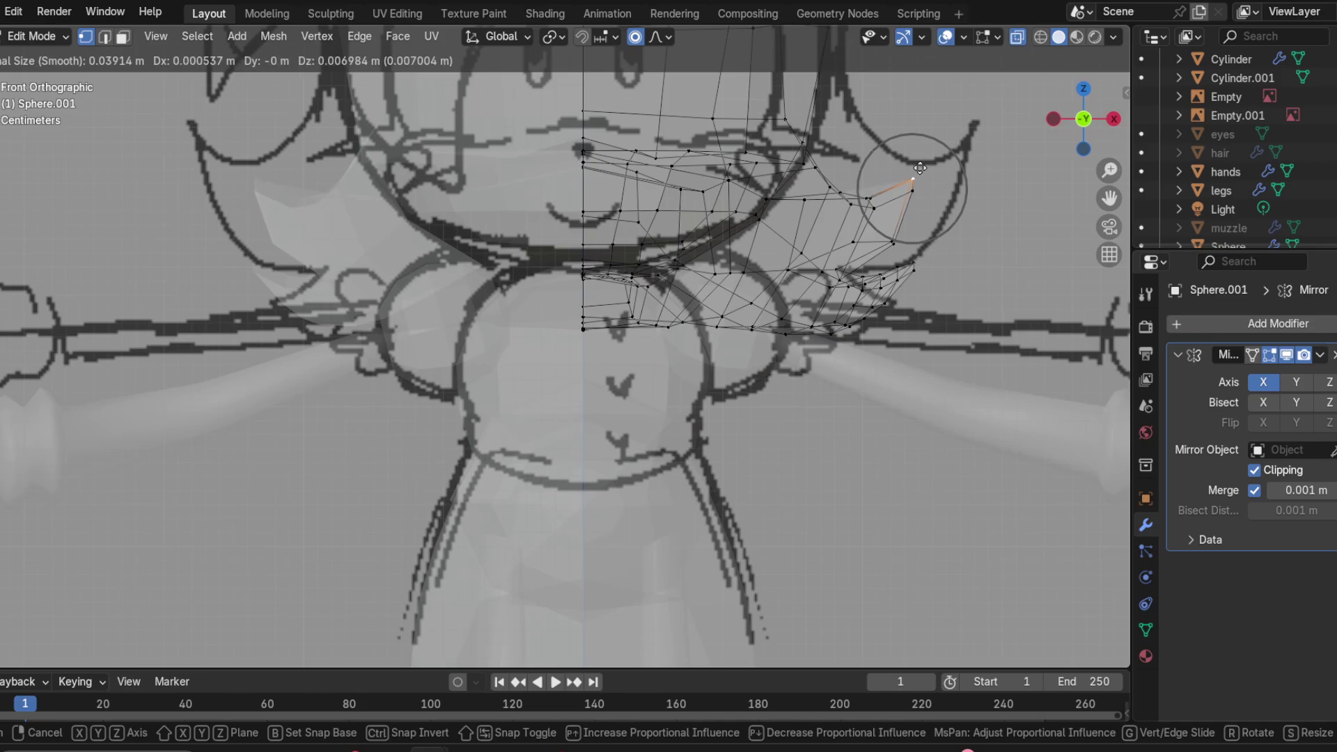
click(921, 167)
middle_drag(922, 168, 529, 230)
scroll(529, 230, down, 5)
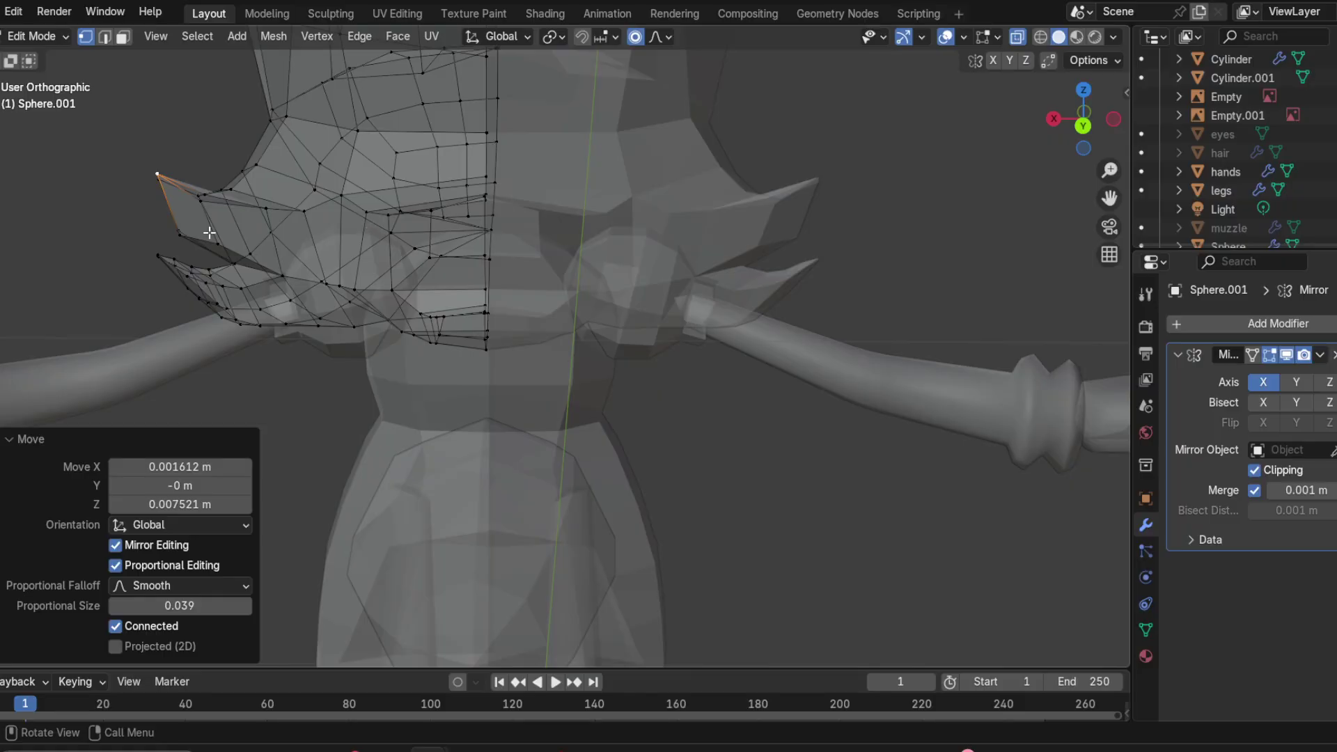
Step: With X-ray off, slide the upper side spike's tip vertex along its edge and move it back about 0.005 m and outward about 0.003 m
scroll(259, 364, up, 5)
middle_drag(259, 363, 528, 190)
key(alt+z)
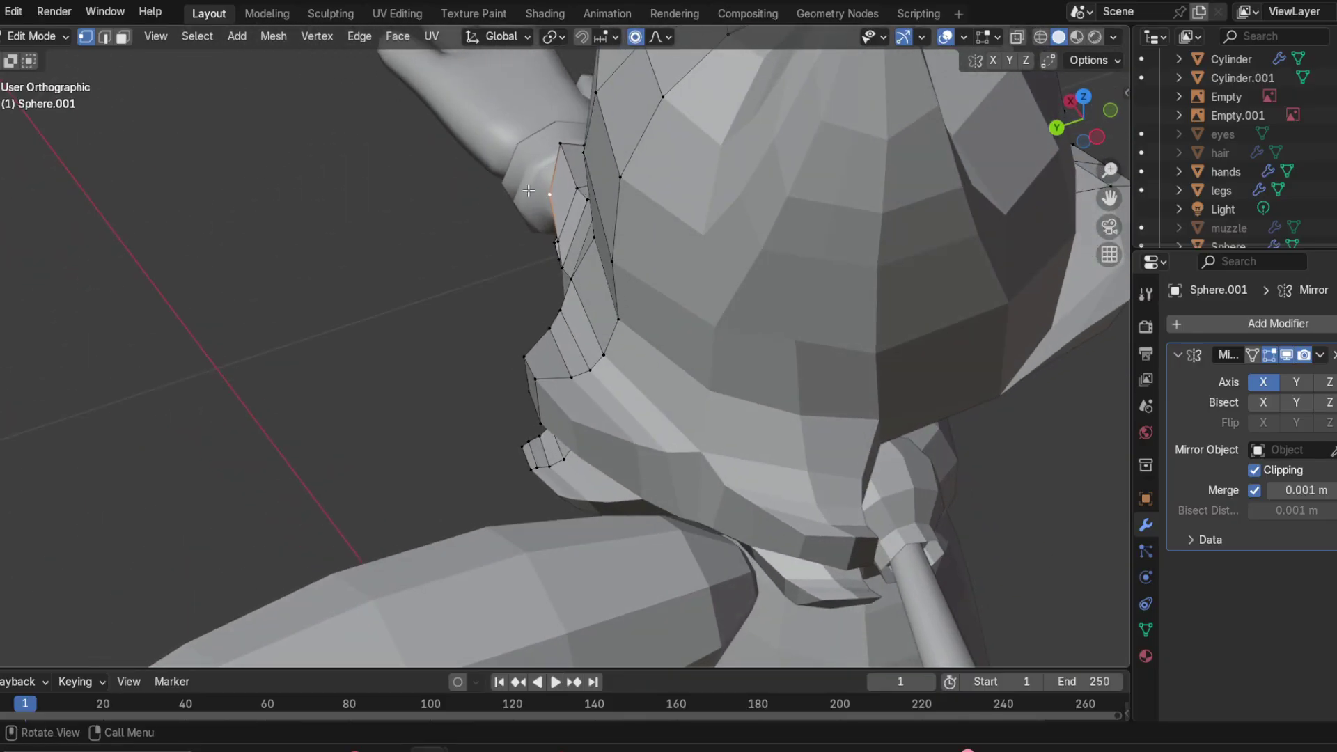
key(g)
key(g)
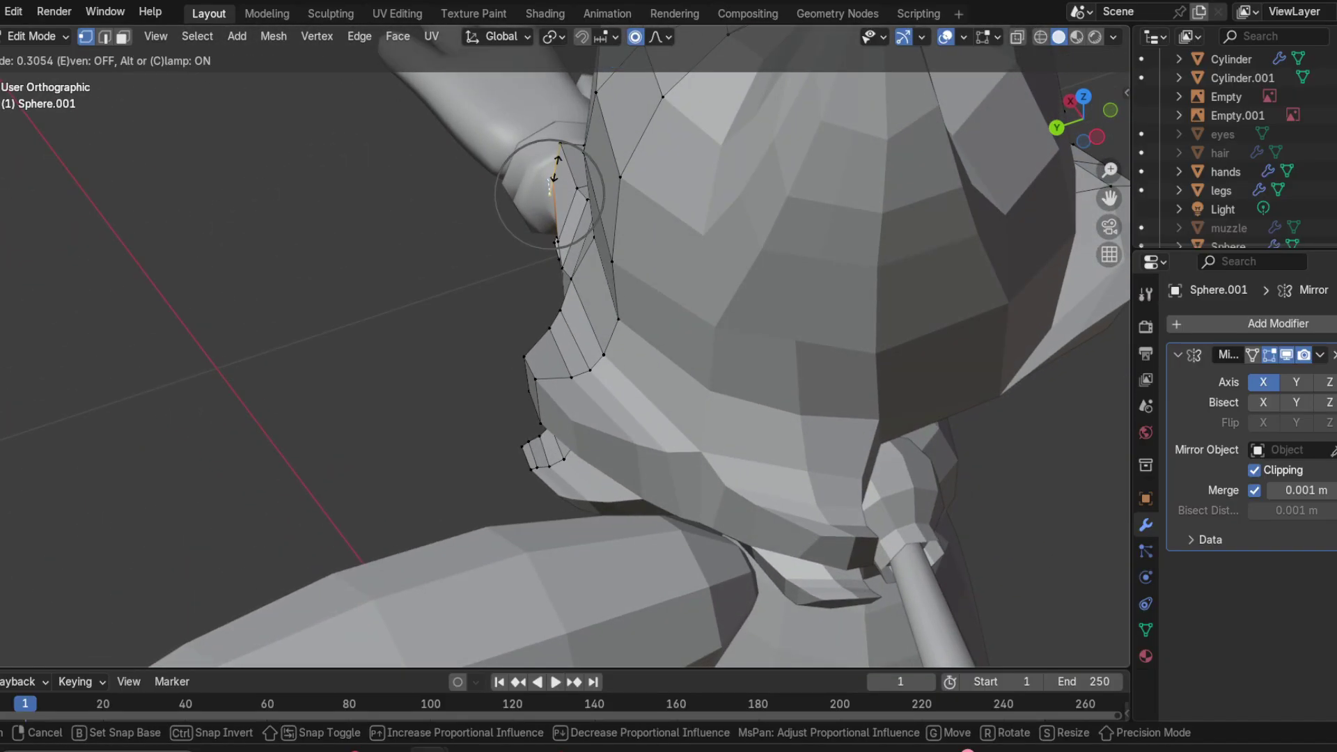
click(555, 177)
key(g)
click(558, 174)
Step: From the right side, move the head's rear vertex above the back spike 0.0008 m in Y and Z with a proportional size of 0.069
mouse_move(557, 174)
middle_down()
mouse_move(665, 148)
mouse_move(677, 231)
mouse_move(370, 155)
mouse_move(408, 253)
mouse_move(639, 191)
mouse_move(588, 170)
mouse_move(650, 220)
mouse_move(492, 358)
mouse_move(462, 349)
middle_up()
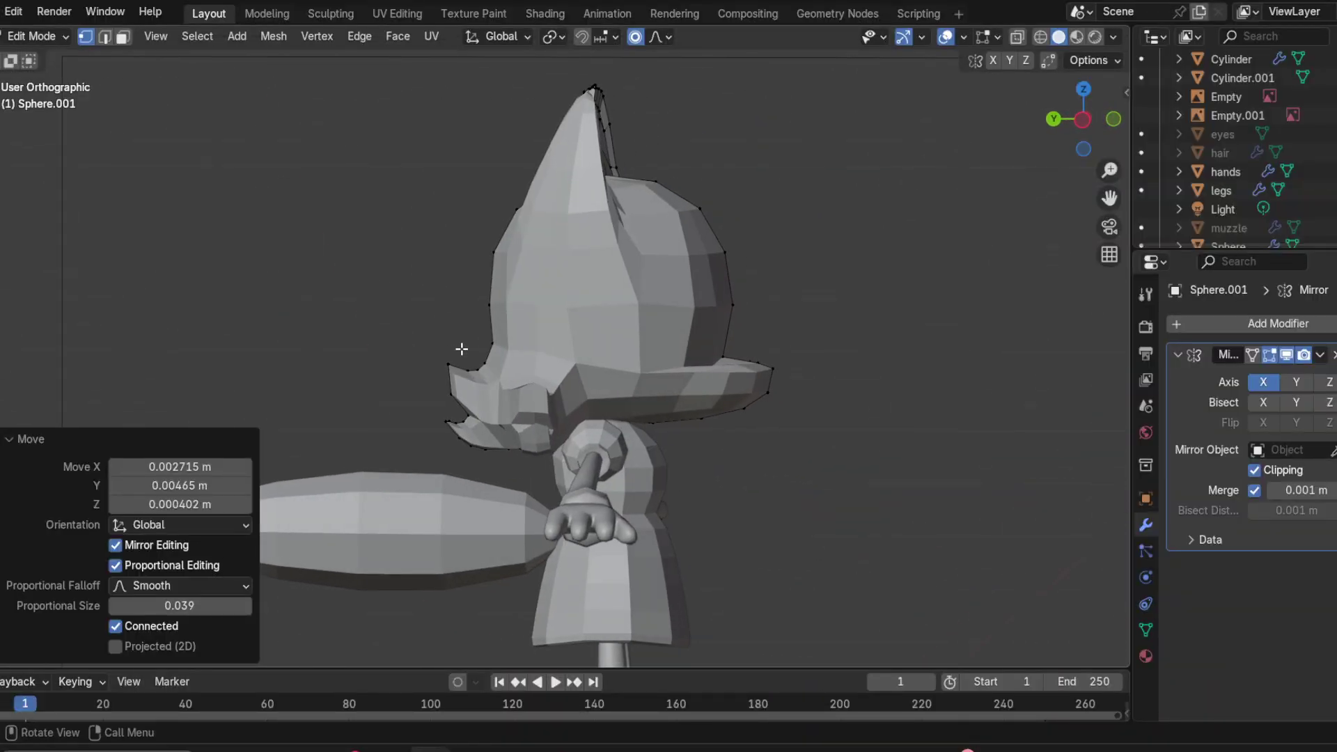
click(493, 329)
scroll(493, 341, up, 2)
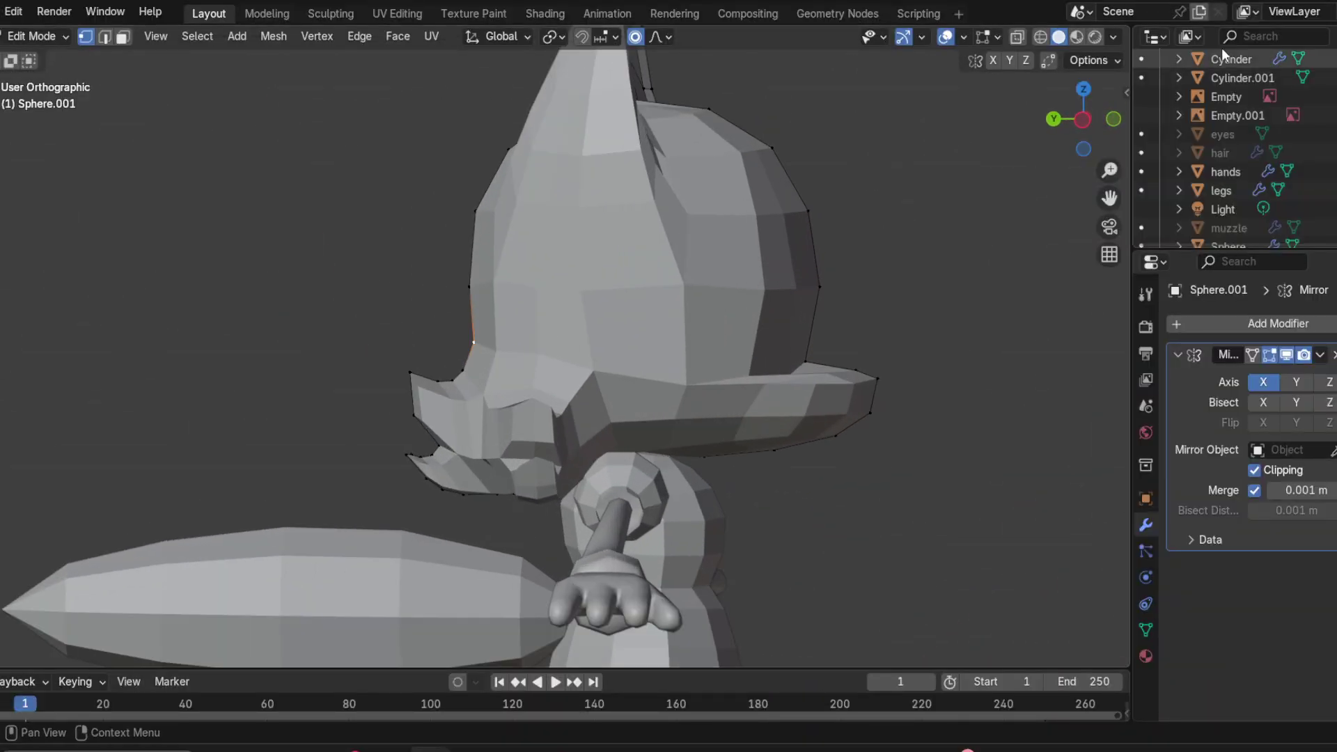
click(1082, 119)
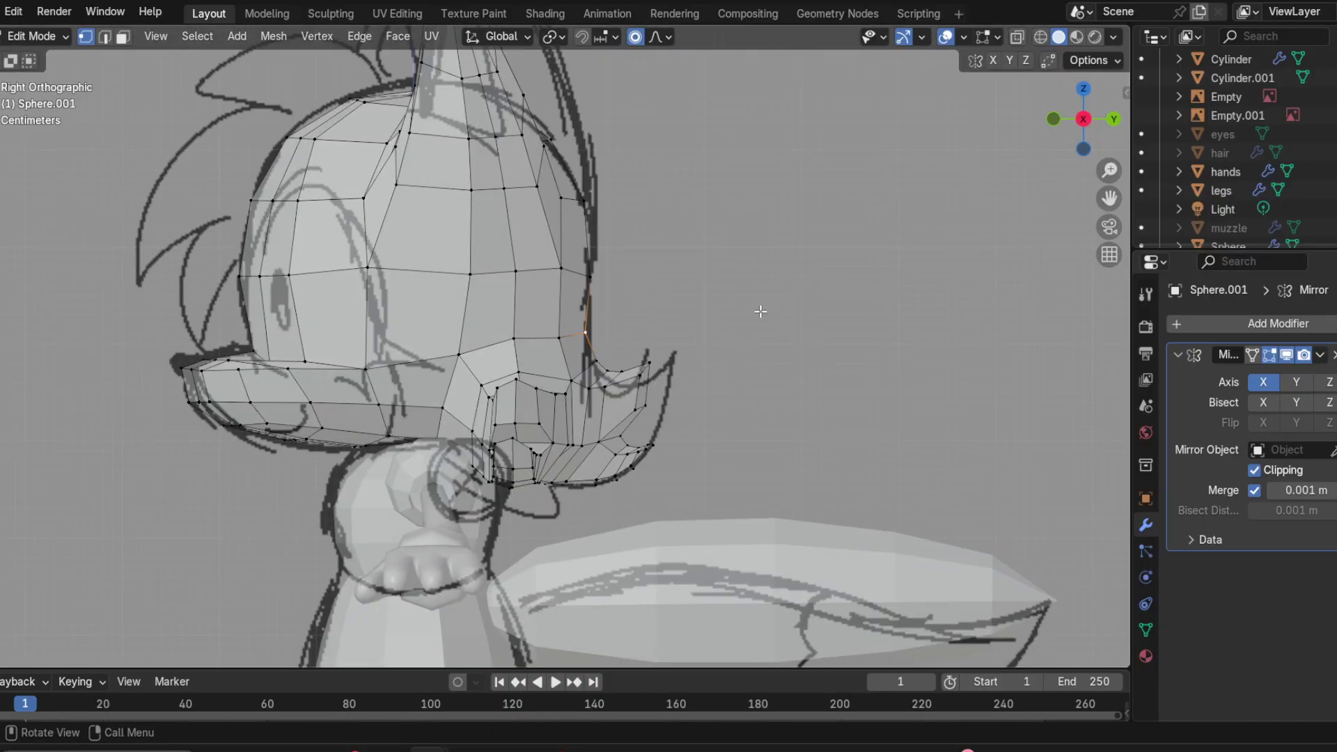
key(g)
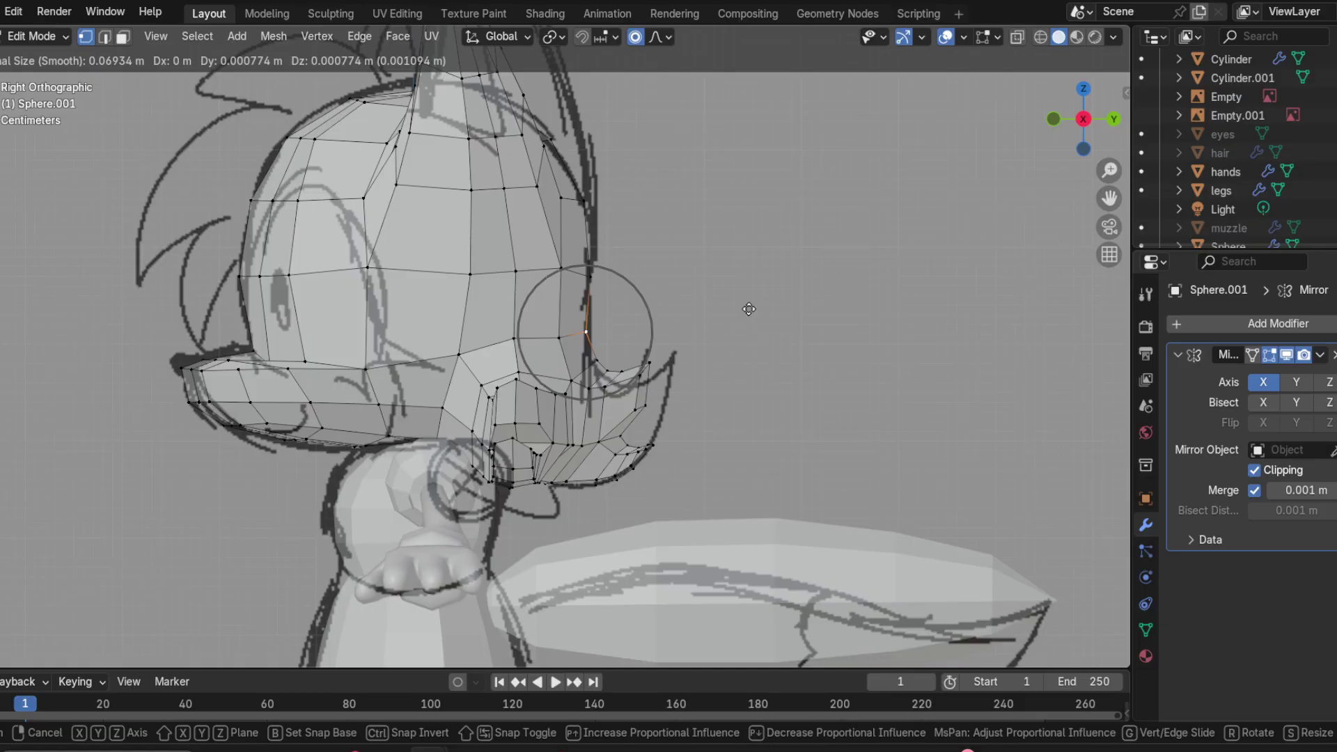
click(748, 308)
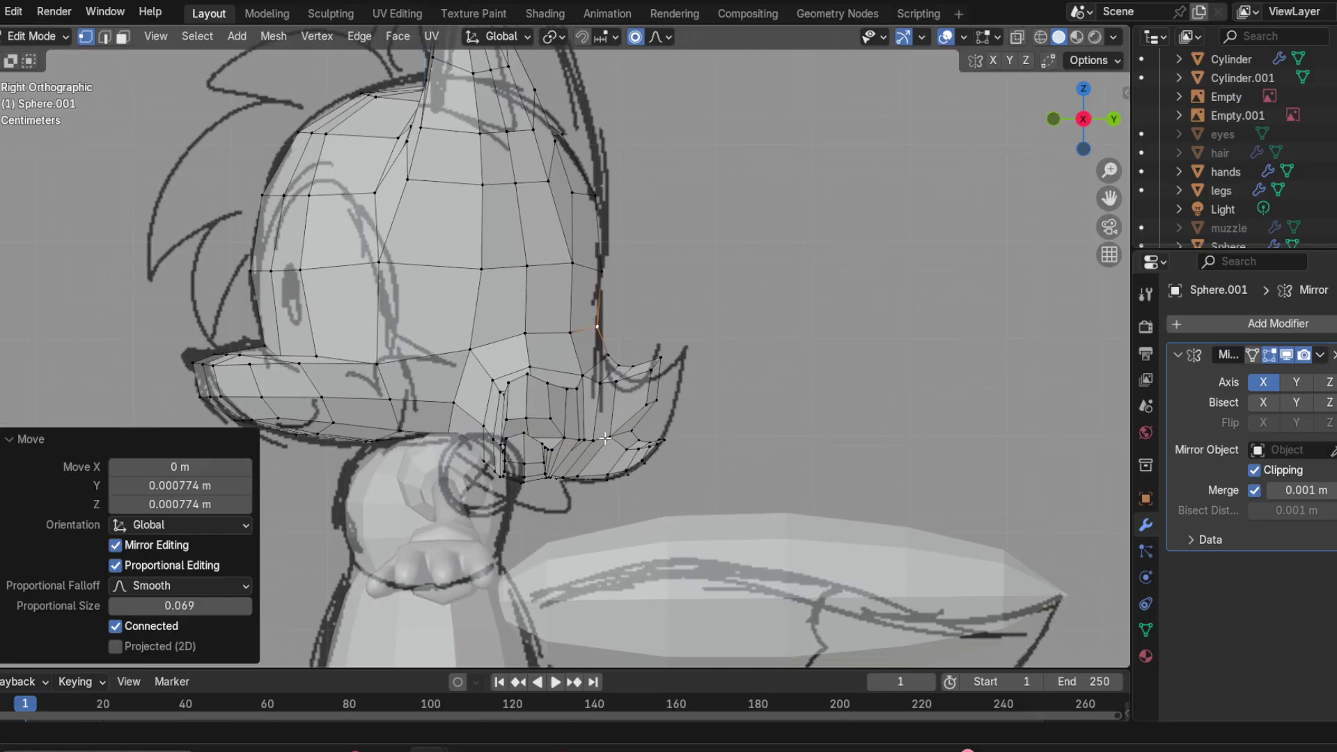
Step: Inspect the head and side spikes from the front with the viewport overlays temporarily hidden
middle_drag(605, 438, 821, 418)
click(1082, 120)
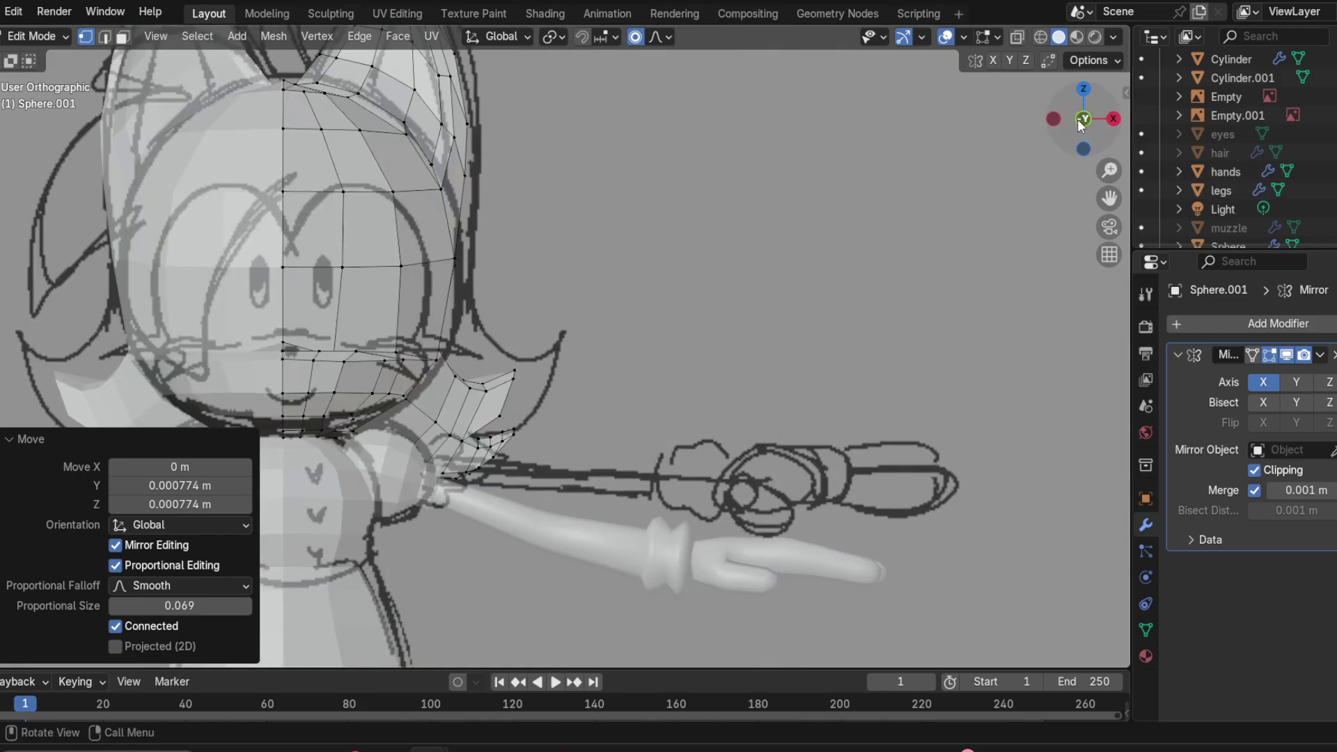
scroll(859, 283, down, 5)
click(941, 37)
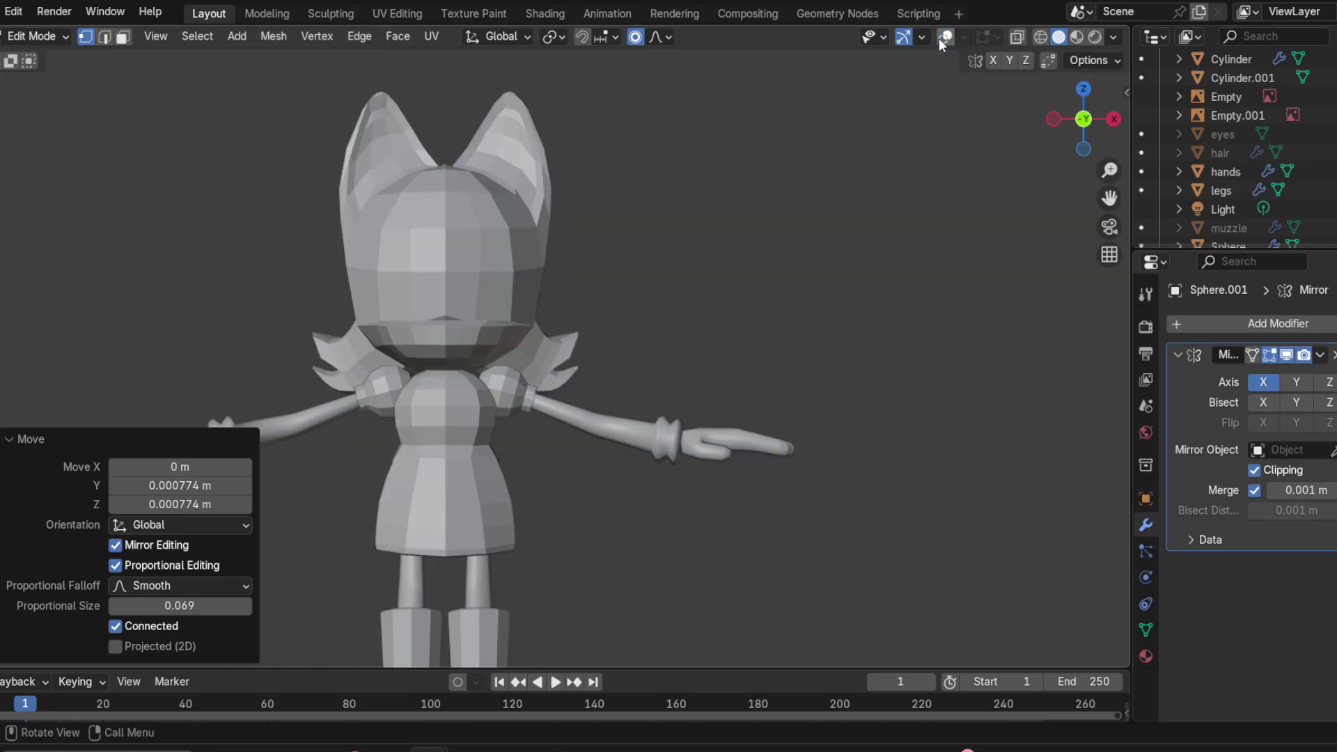
scroll(658, 392, up, 4)
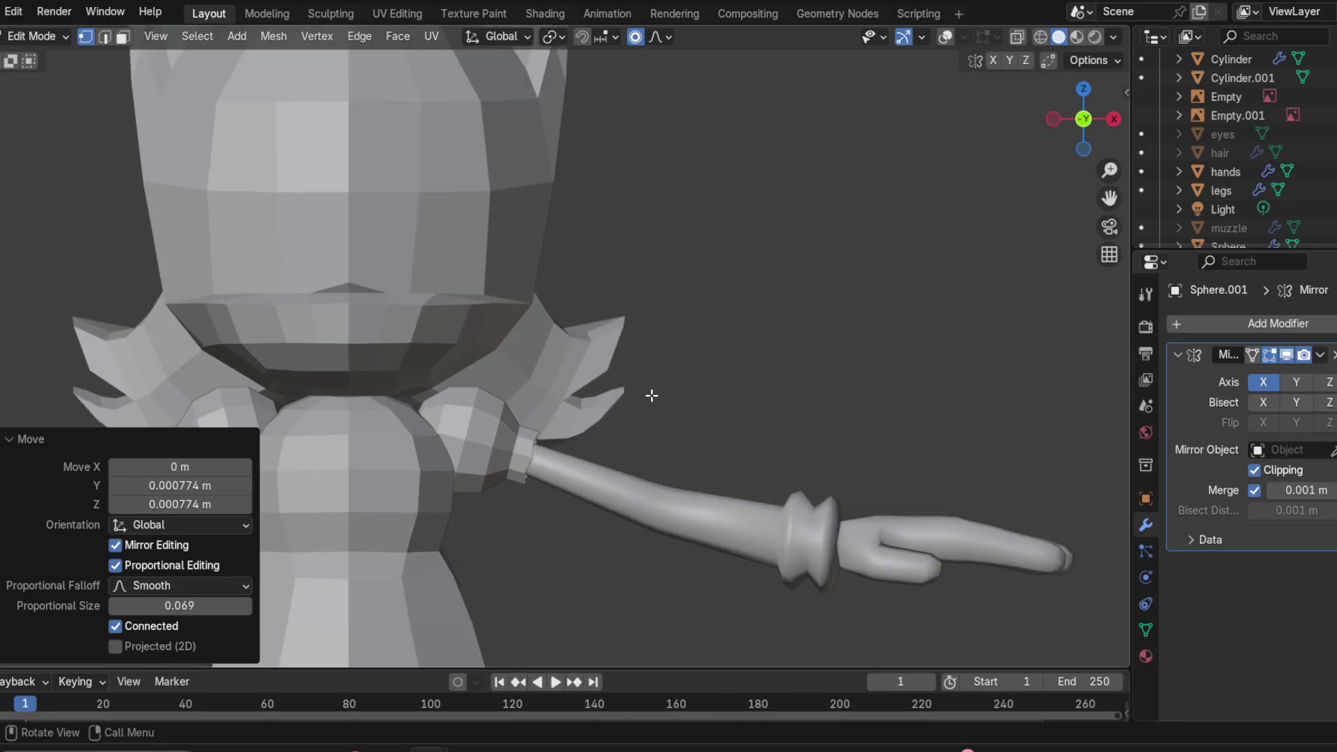
click(945, 36)
Step: Move the upper side spike's lower-edge vertex about 0.010 m inward and 0.003 m up with a proportional size of 0.084
scroll(648, 386, up, 4)
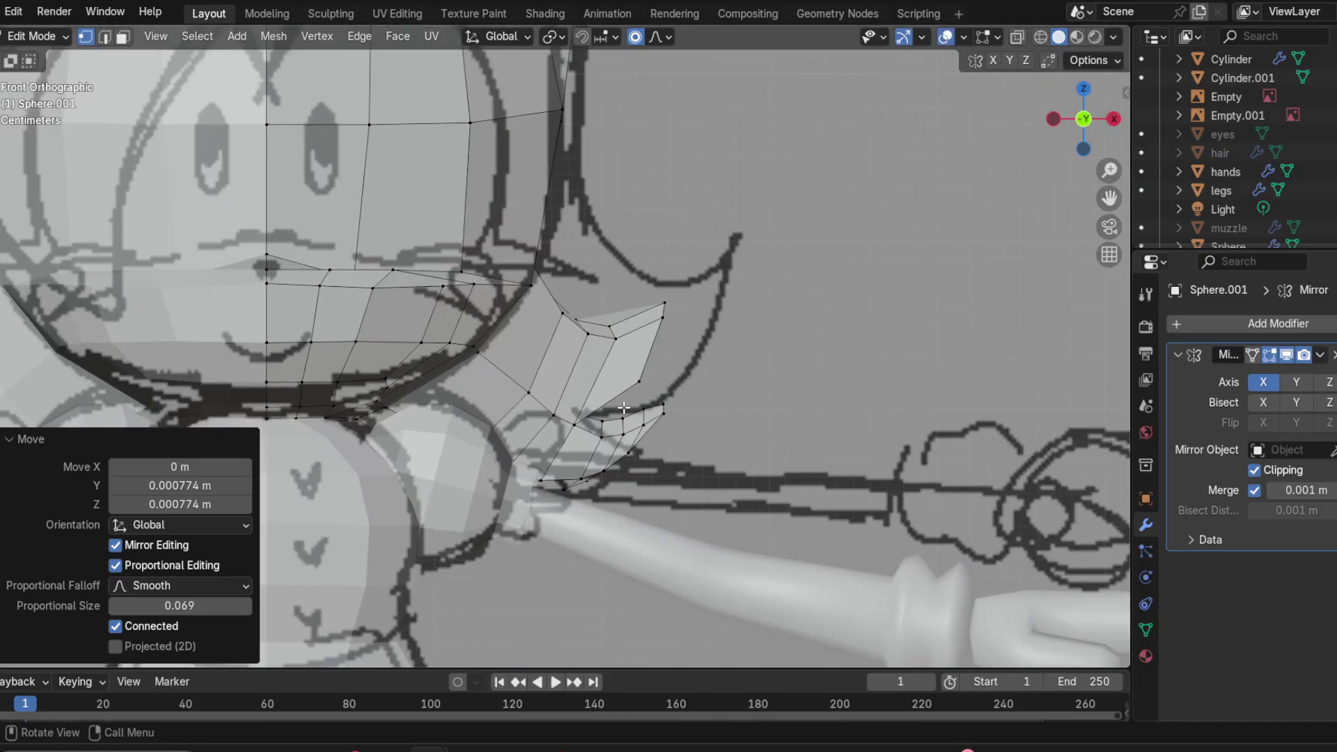
click(640, 381)
key(g)
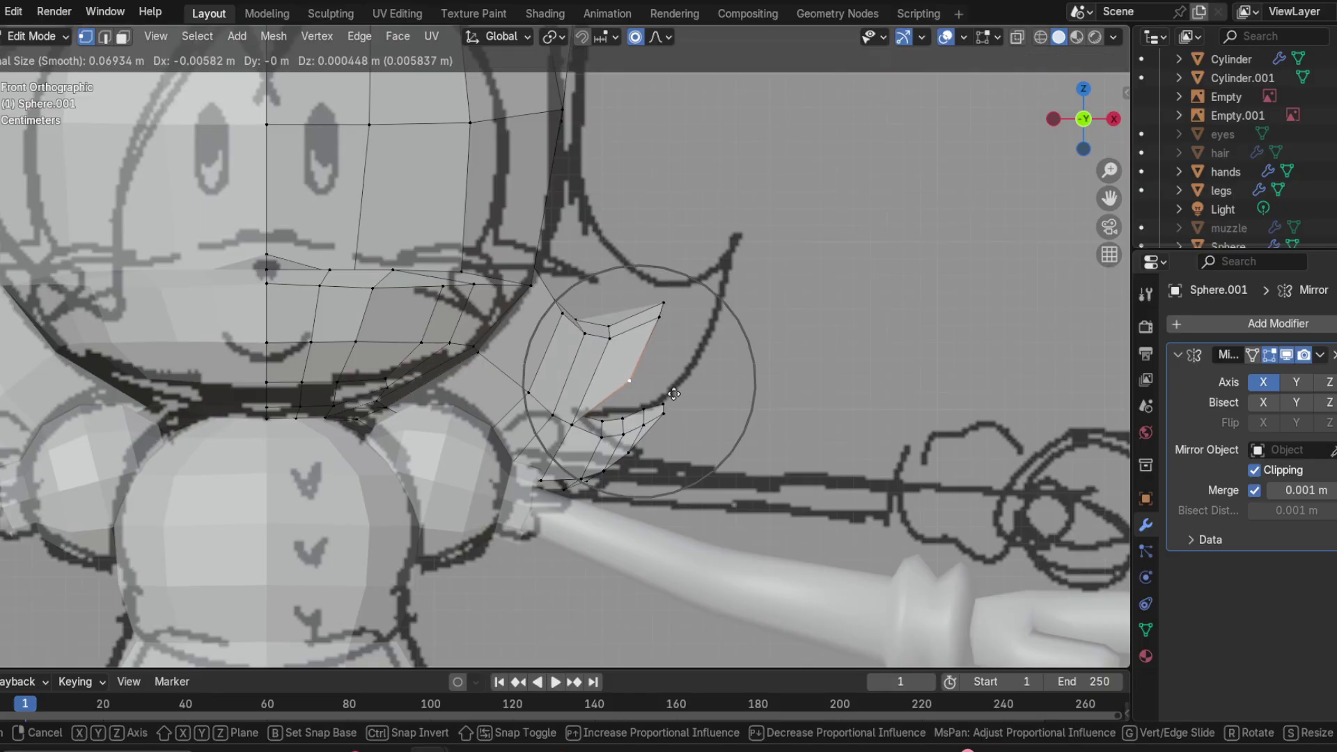
scroll(668, 391, down, 3)
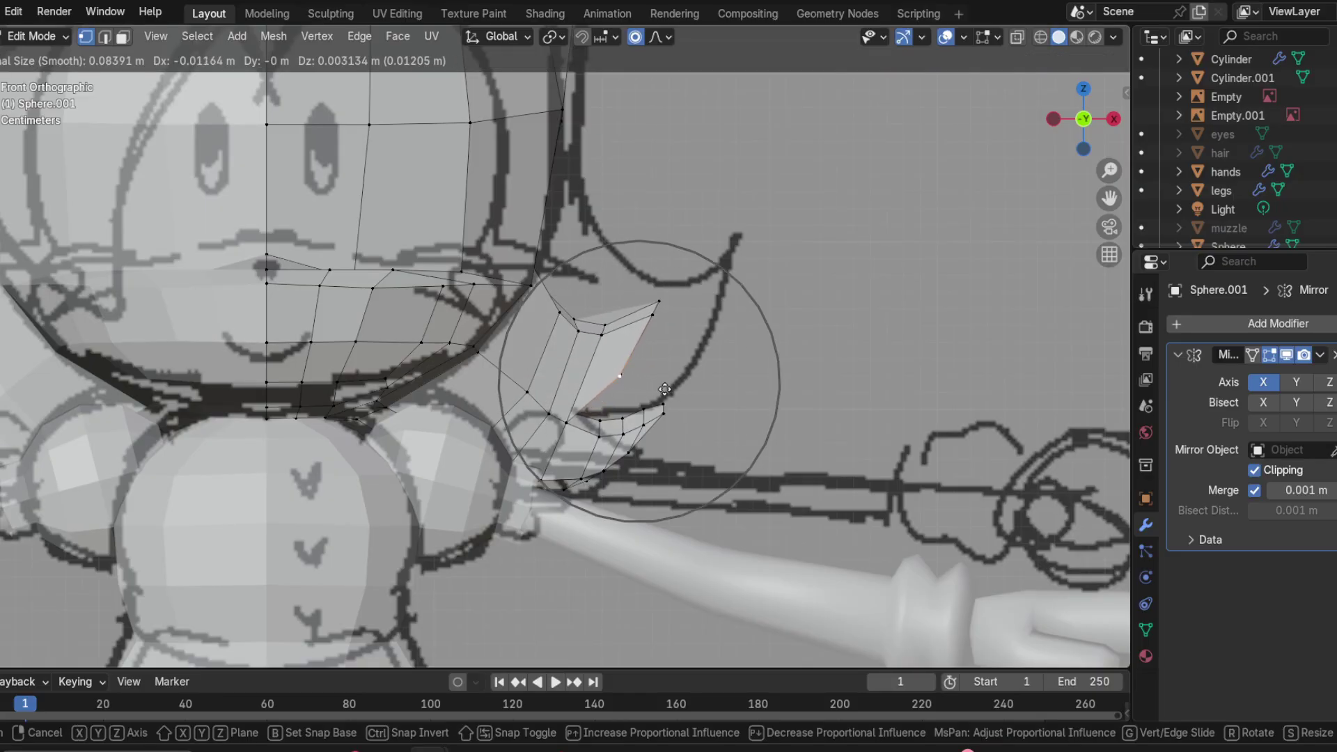
click(667, 390)
scroll(664, 394, up, 3)
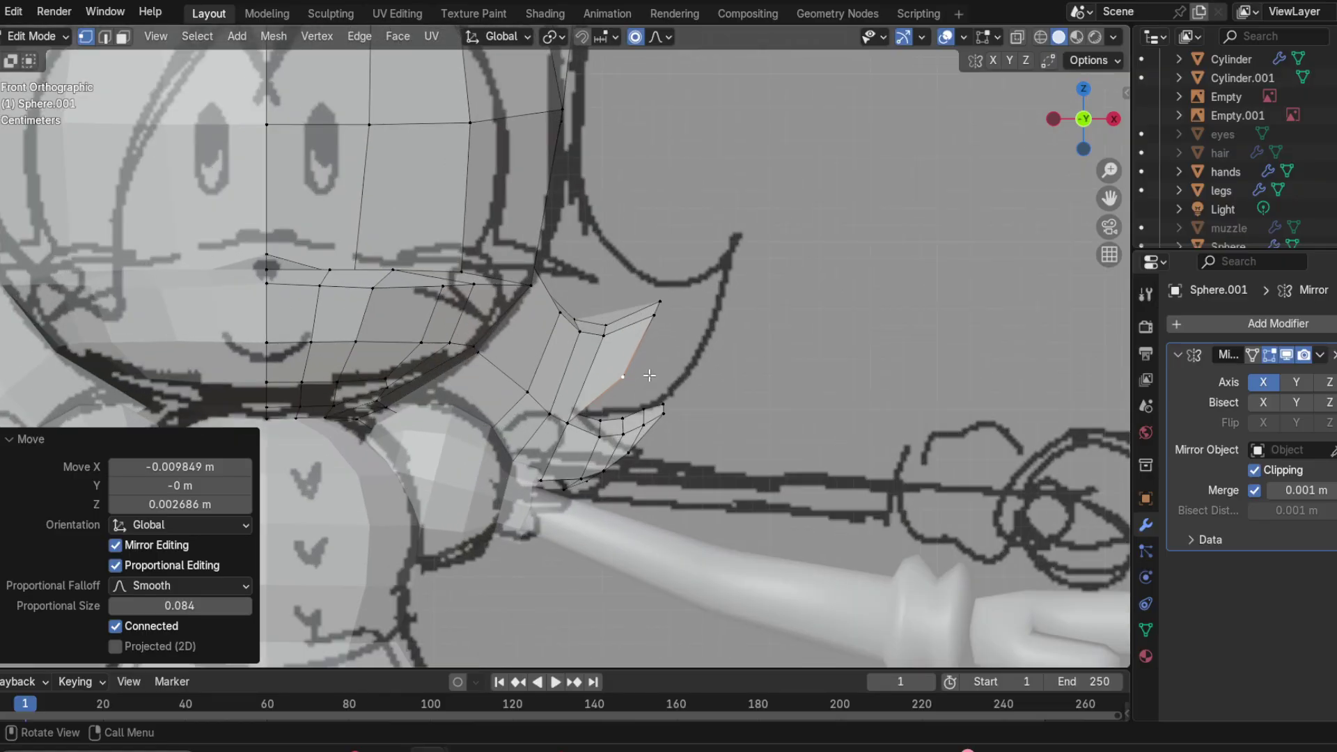
Step: Add one centred loop cut across the outer part of the upper side spike, just before its tip
mouse_move(649, 376)
middle_down()
mouse_move(611, 395)
mouse_move(648, 335)
middle_up()
key(ctrl+r)
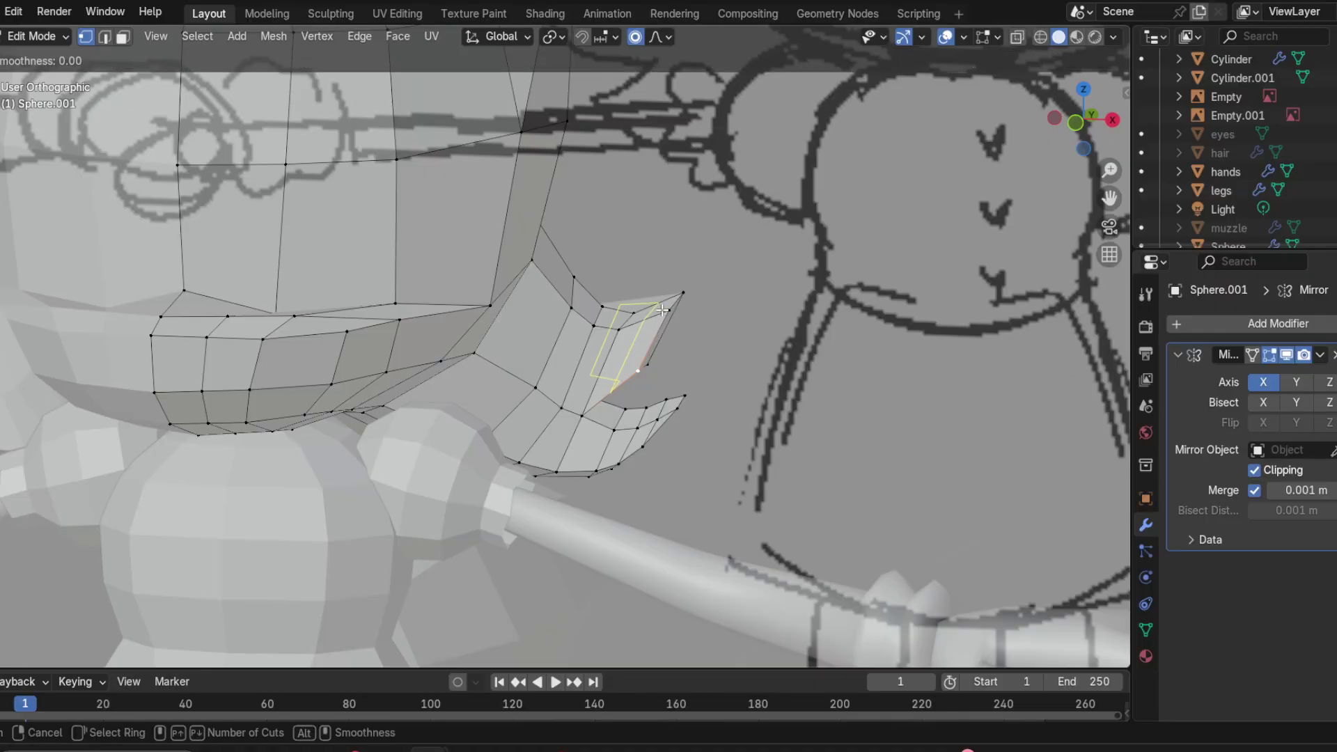
click(653, 312)
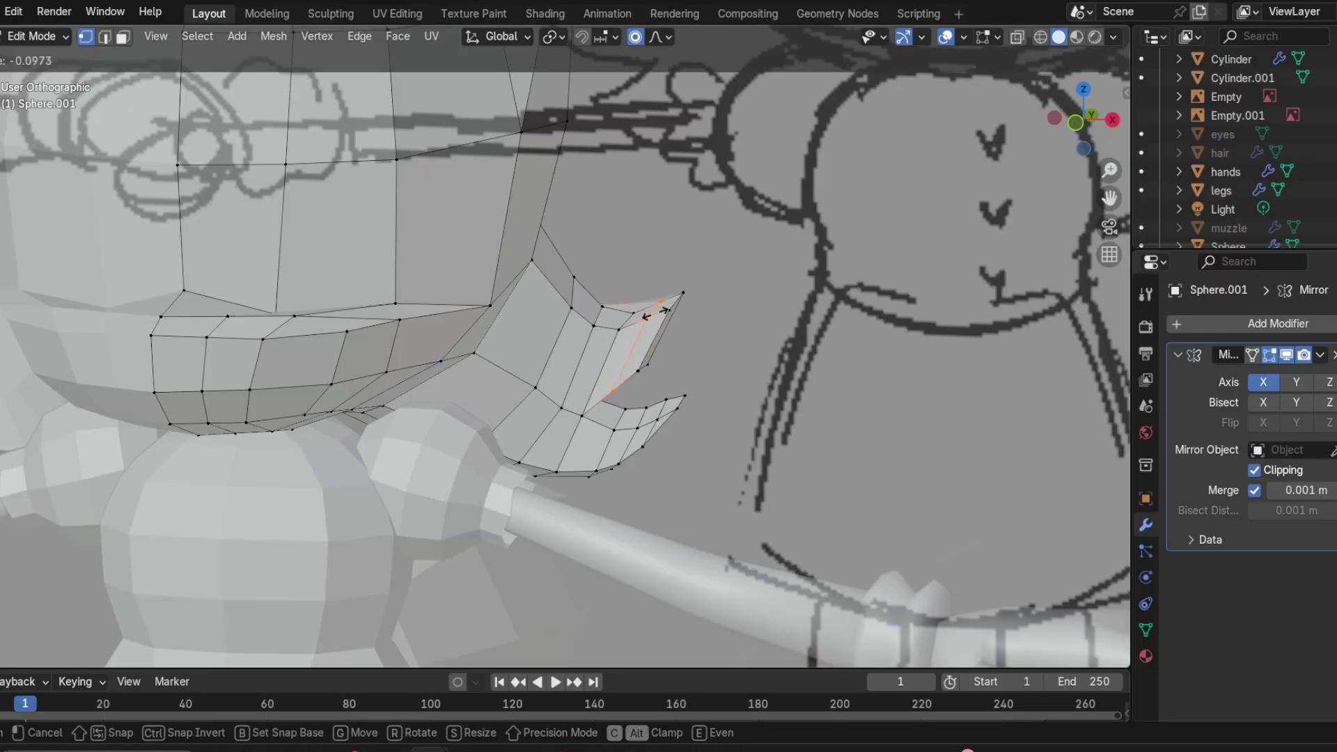
right_click(663, 311)
Step: In the front view, lower the side spike's new edge loop about 0.005 m with a proportional size of 0.029
click(1076, 123)
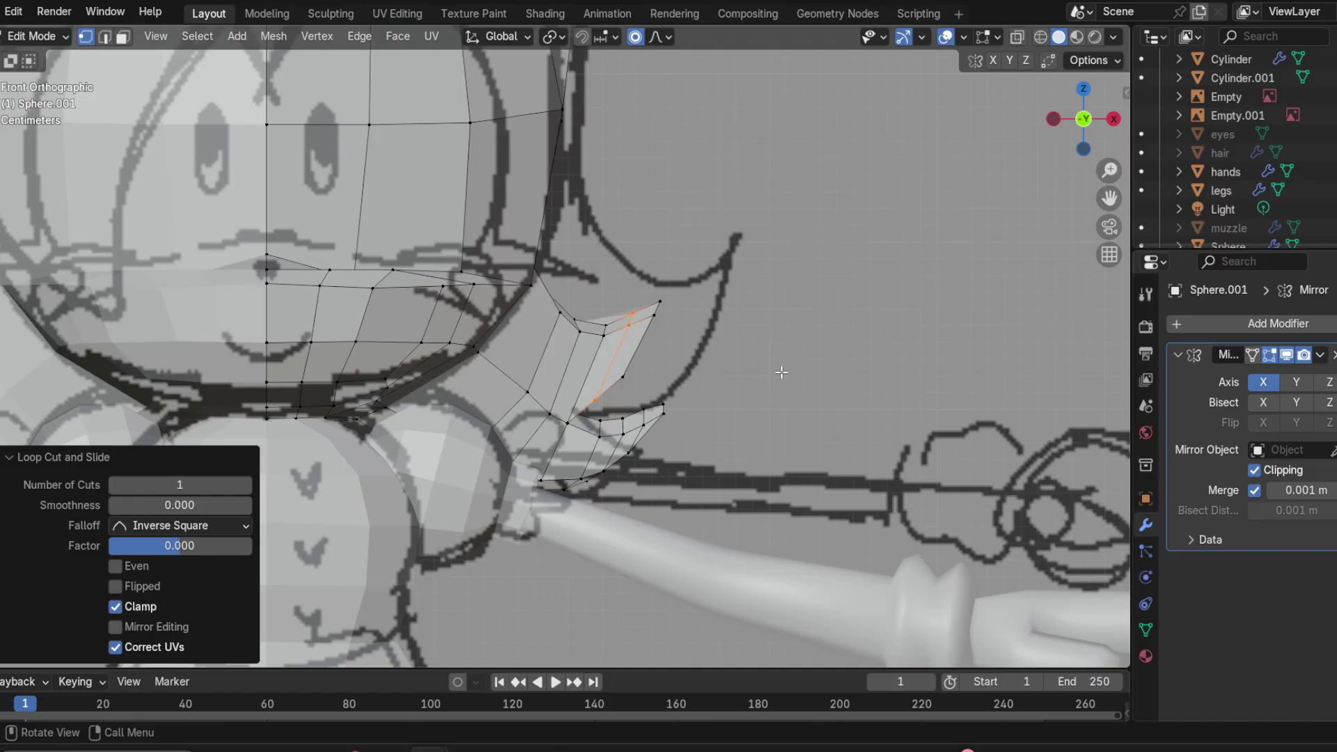
key(g)
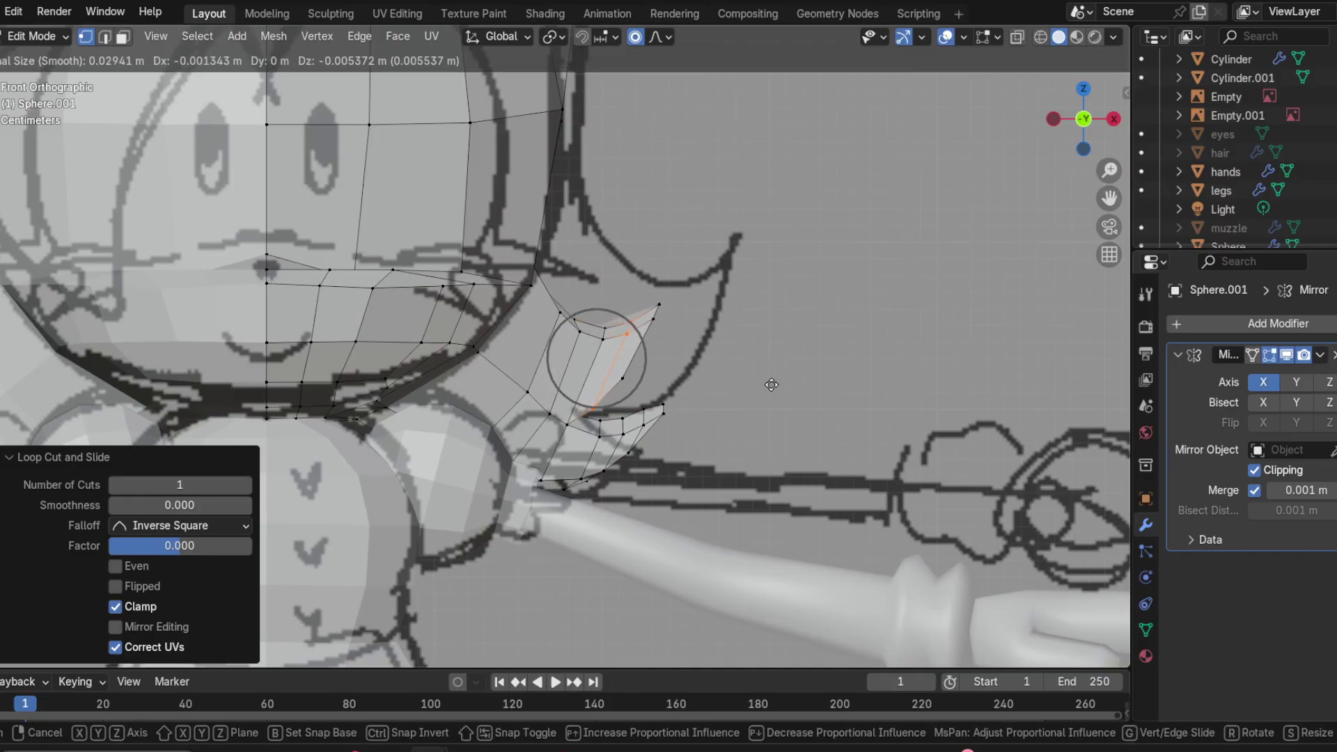
click(772, 386)
key(ctrl+z)
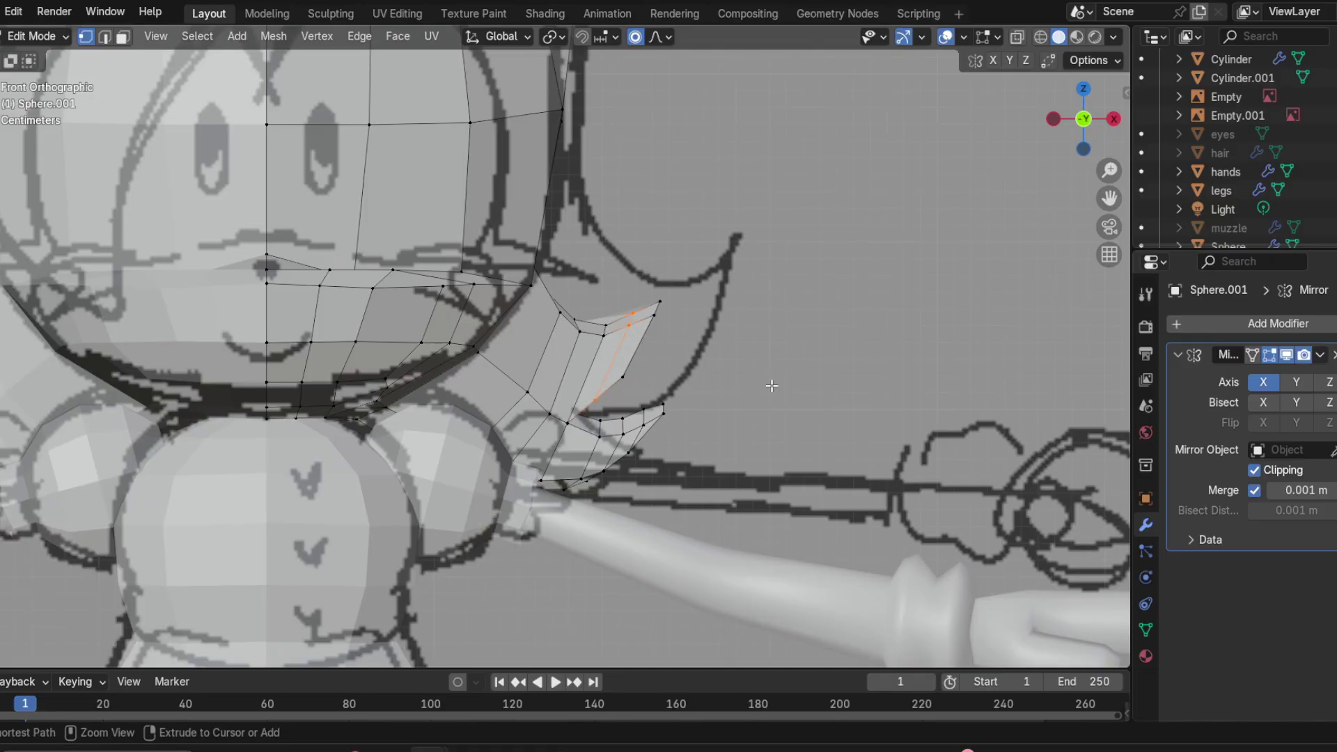
key(ctrl+shift+z)
Step: Add one centred loop cut across the outer part of the upper back spike, just before its tip
middle_drag(772, 386, 863, 341)
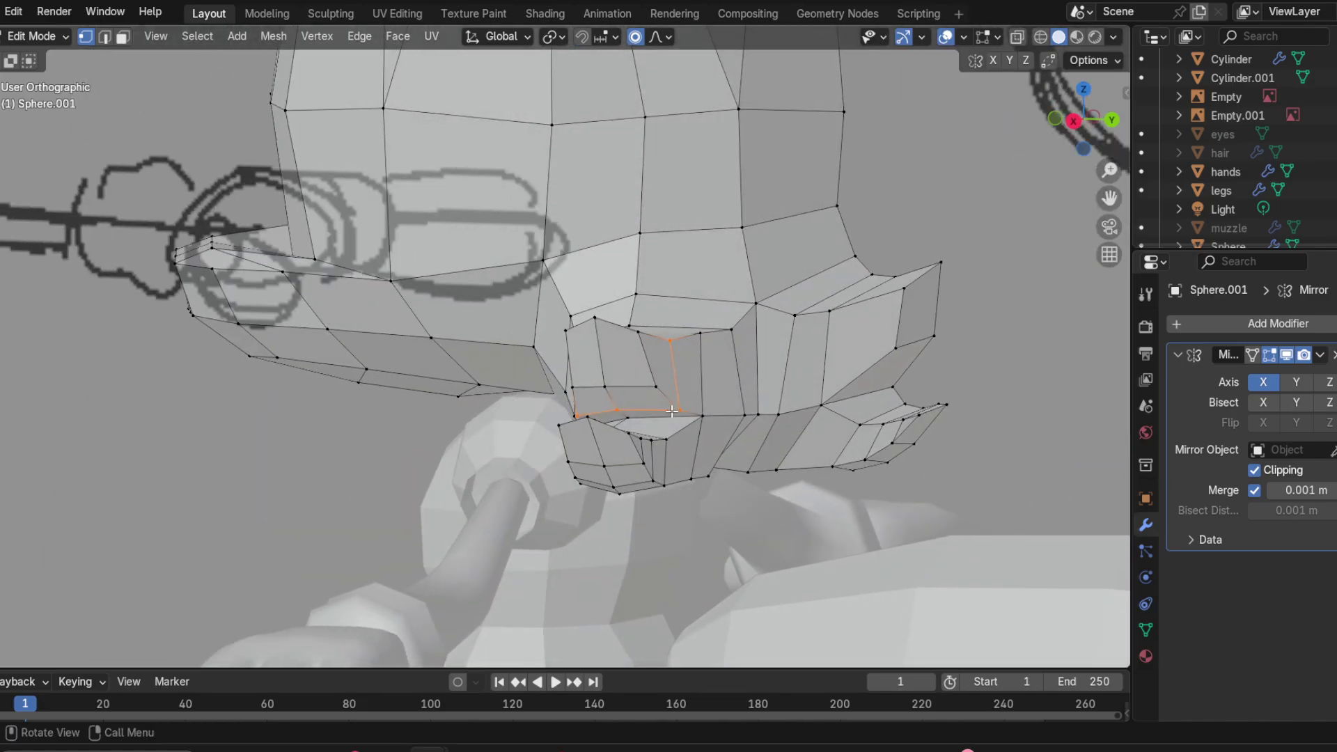
click(1077, 123)
shift+middle_drag(897, 299, 869, 276)
scroll(862, 276, up, 2)
key(ctrl+r)
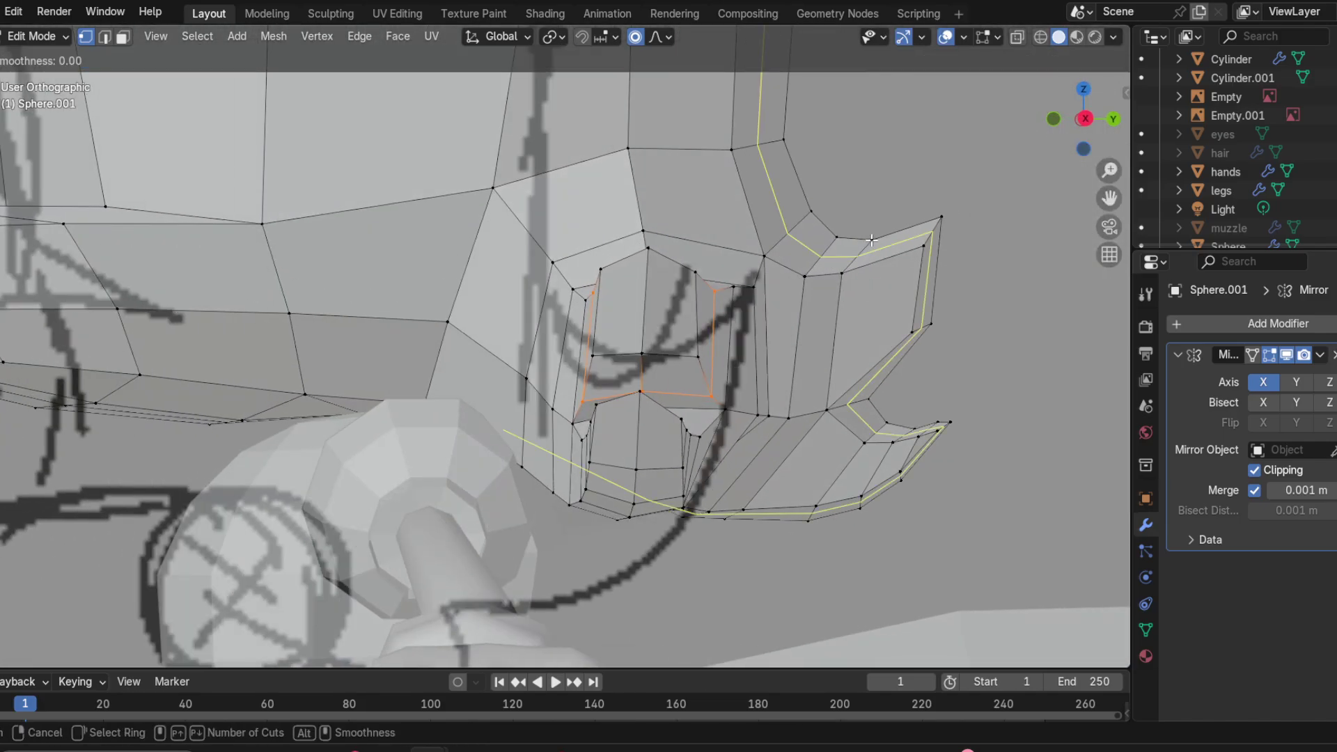
click(890, 236)
right_click(896, 244)
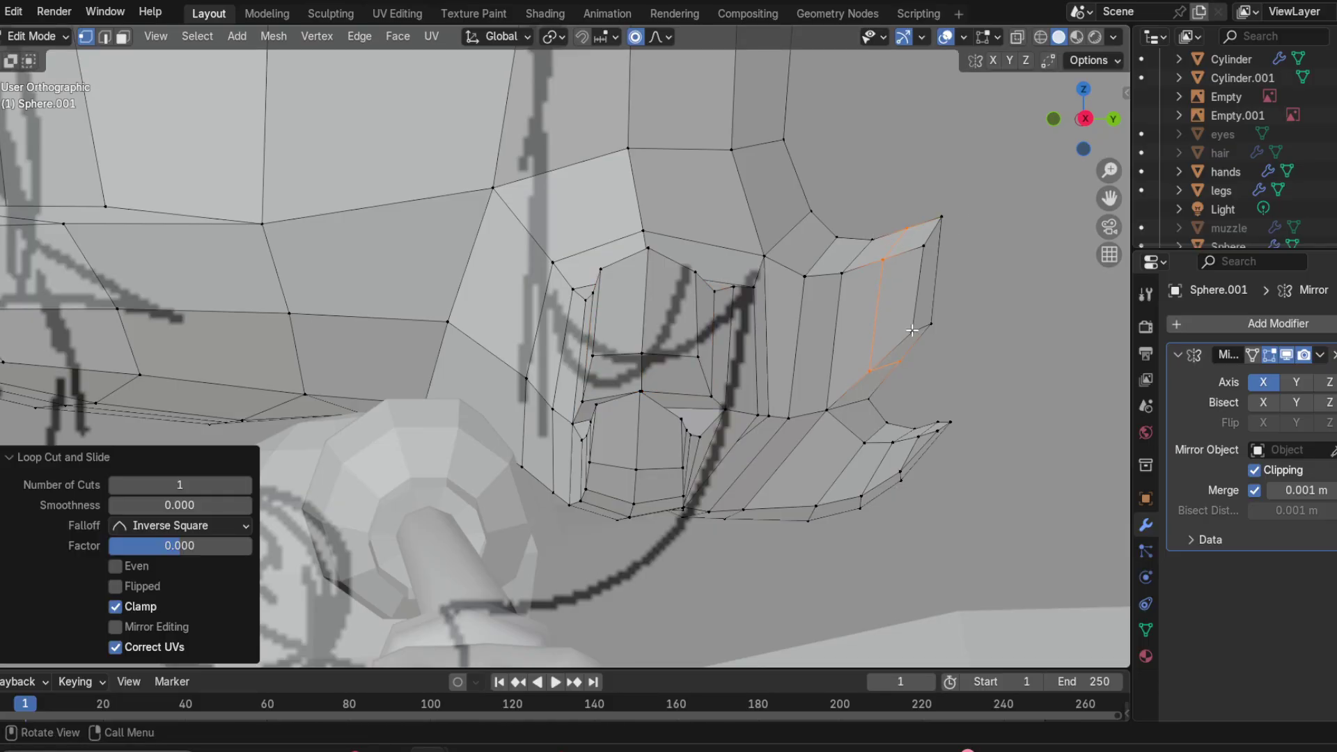
Step: In the right view, lower the upper back spike's new edge loop about 0.0075 m with a proportional size of 0.029
middle_drag(913, 330, 938, 311)
click(1090, 126)
key(g)
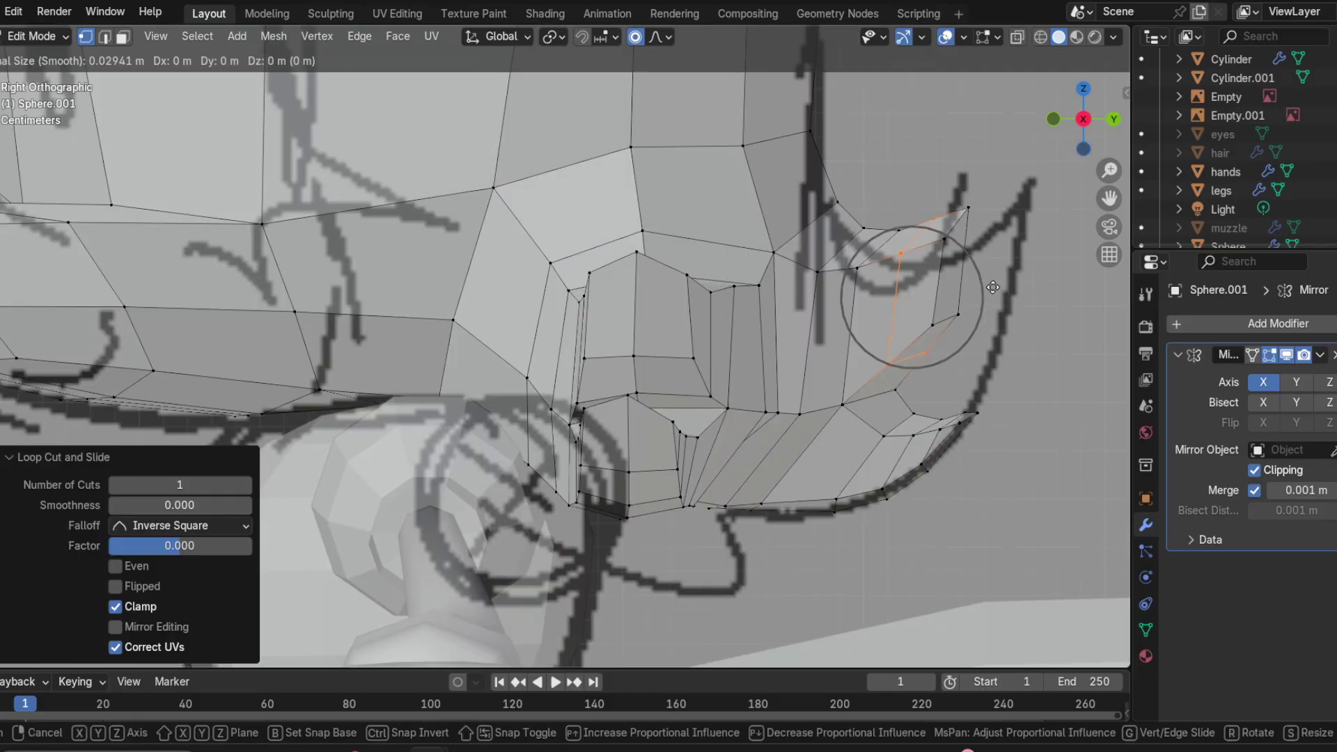
click(992, 304)
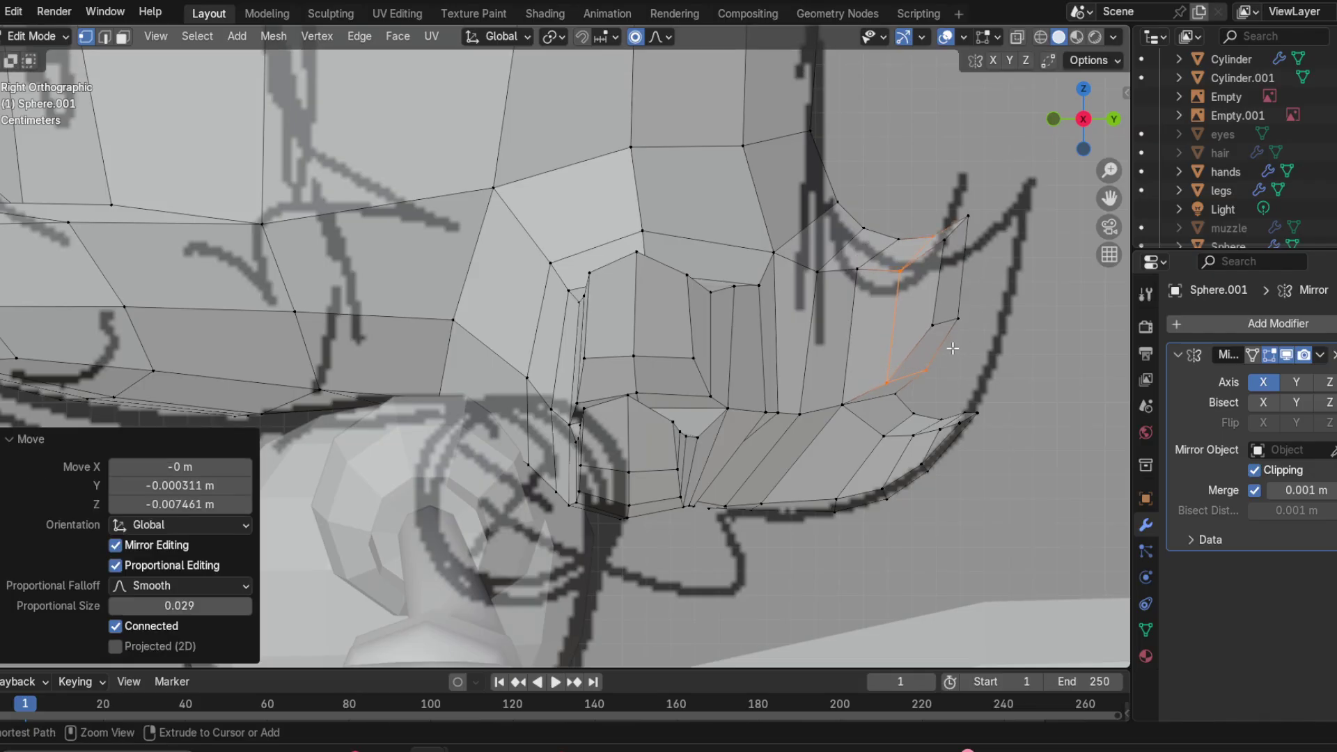
key(ctrl+z)
key(ctrl+shift+z)
Step: Shift the vertex just below the upper back spike's tip about 0.0044 m along Y with a proportional size of 0.029
middle_drag(953, 348, 638, 383)
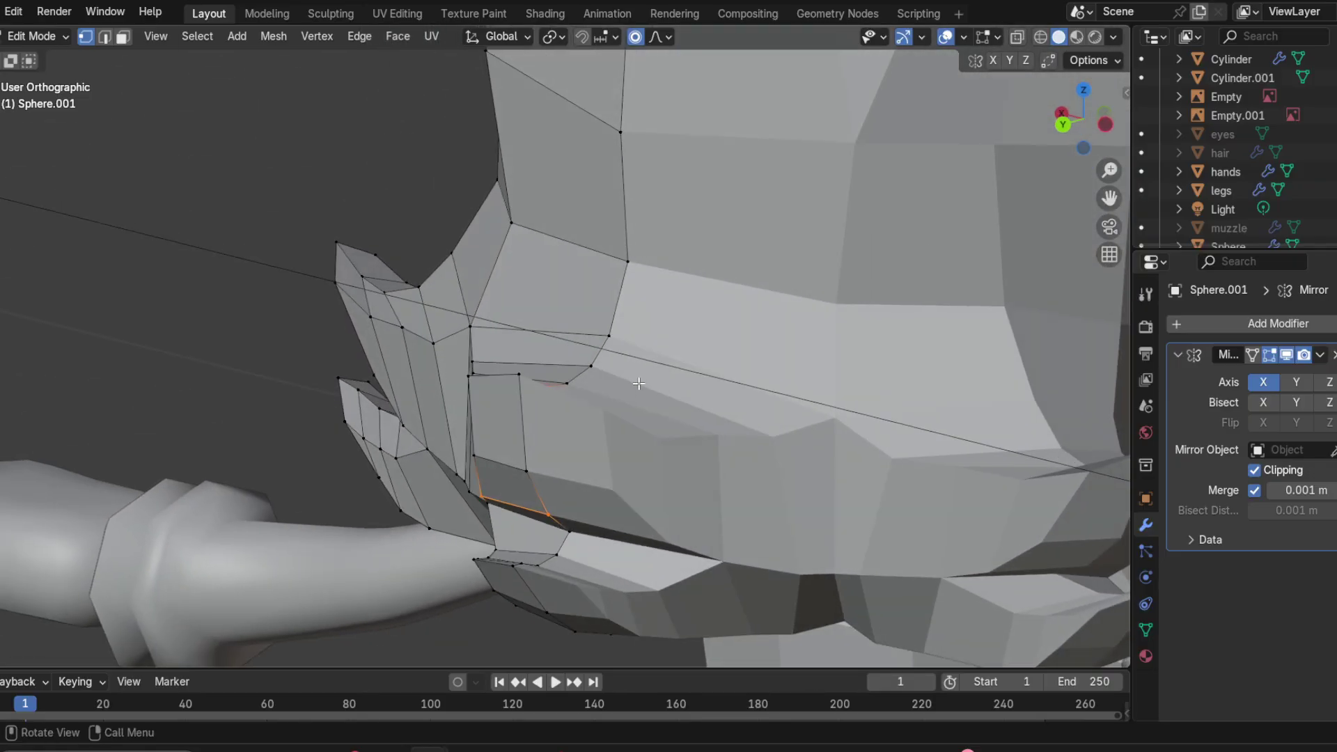
click(531, 464)
shift+click(530, 399)
key(ctrl+z)
shift+click(533, 385)
middle_drag(553, 395, 239, 418)
click(270, 412)
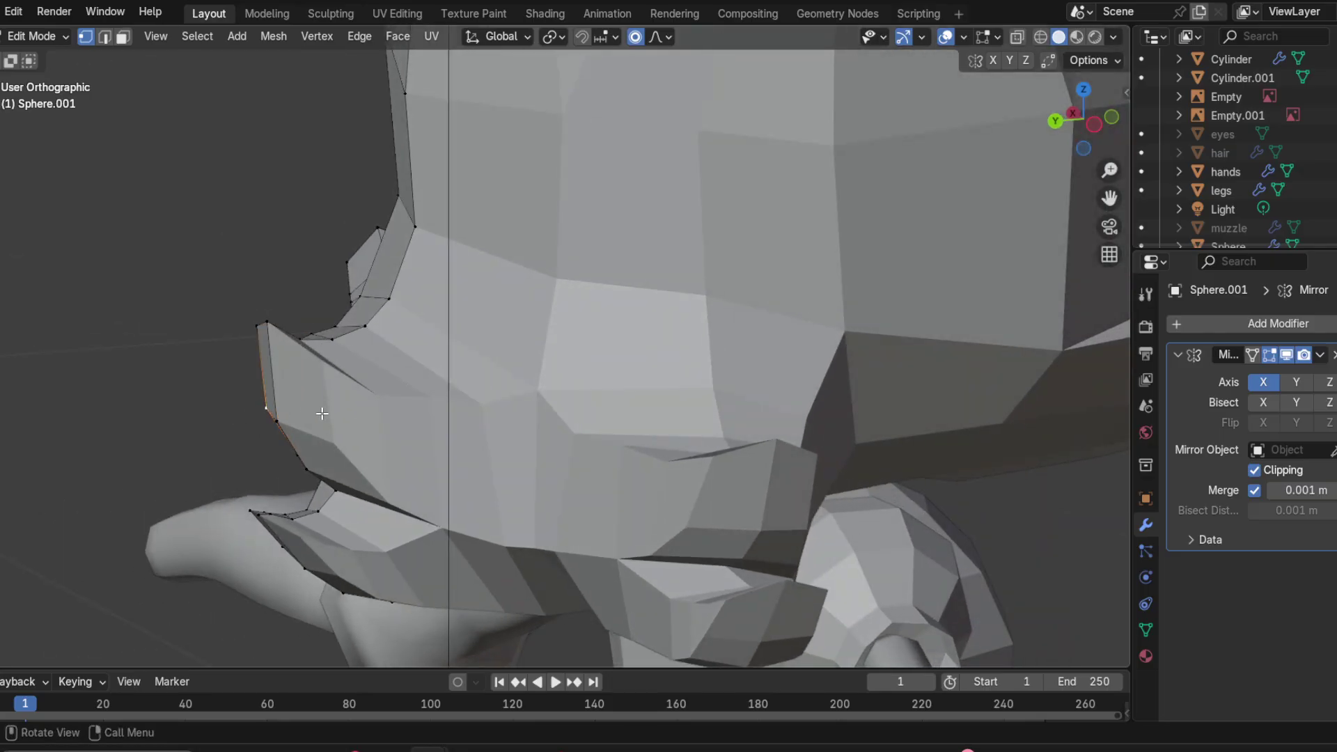
click(276, 417)
key(g)
key(y)
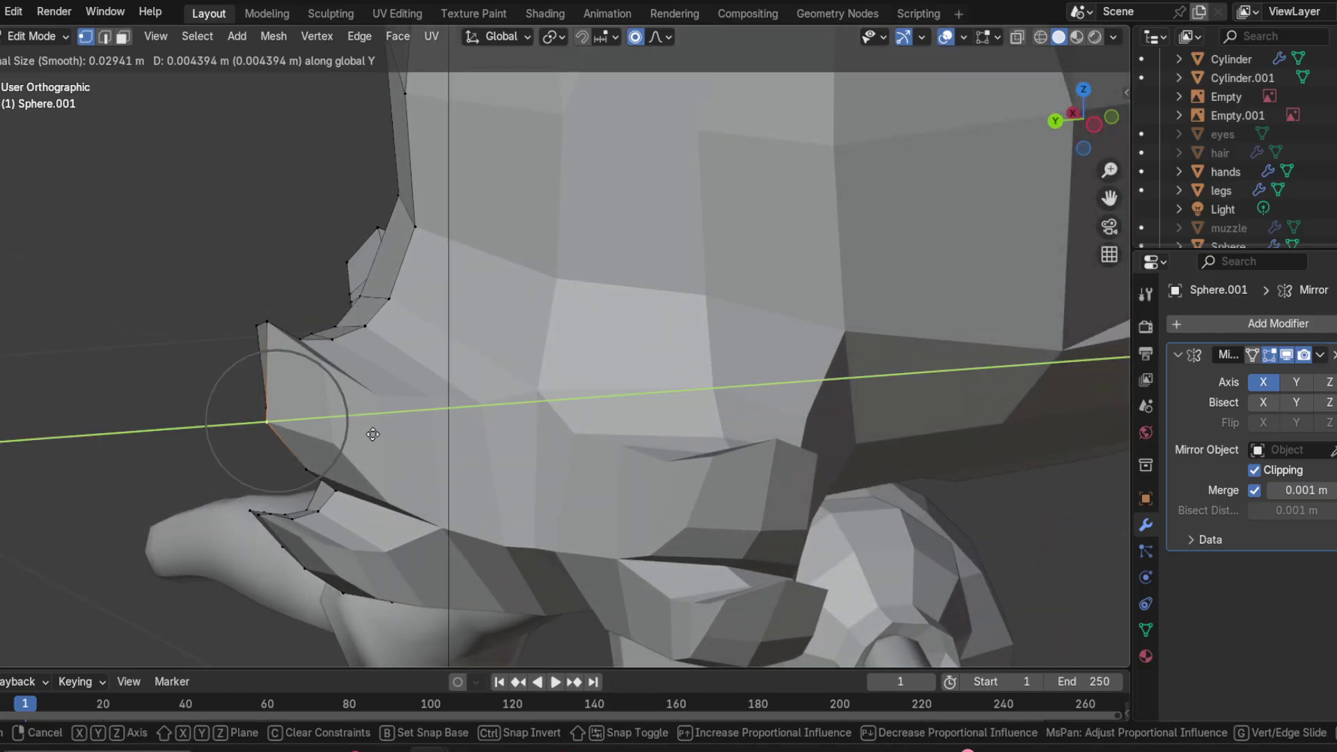
click(374, 436)
Step: Move the tip vertex of the upper back spike about 0.0028 m along Y with a proportional size of 0.029
middle_drag(374, 435, 419, 384)
click(424, 382)
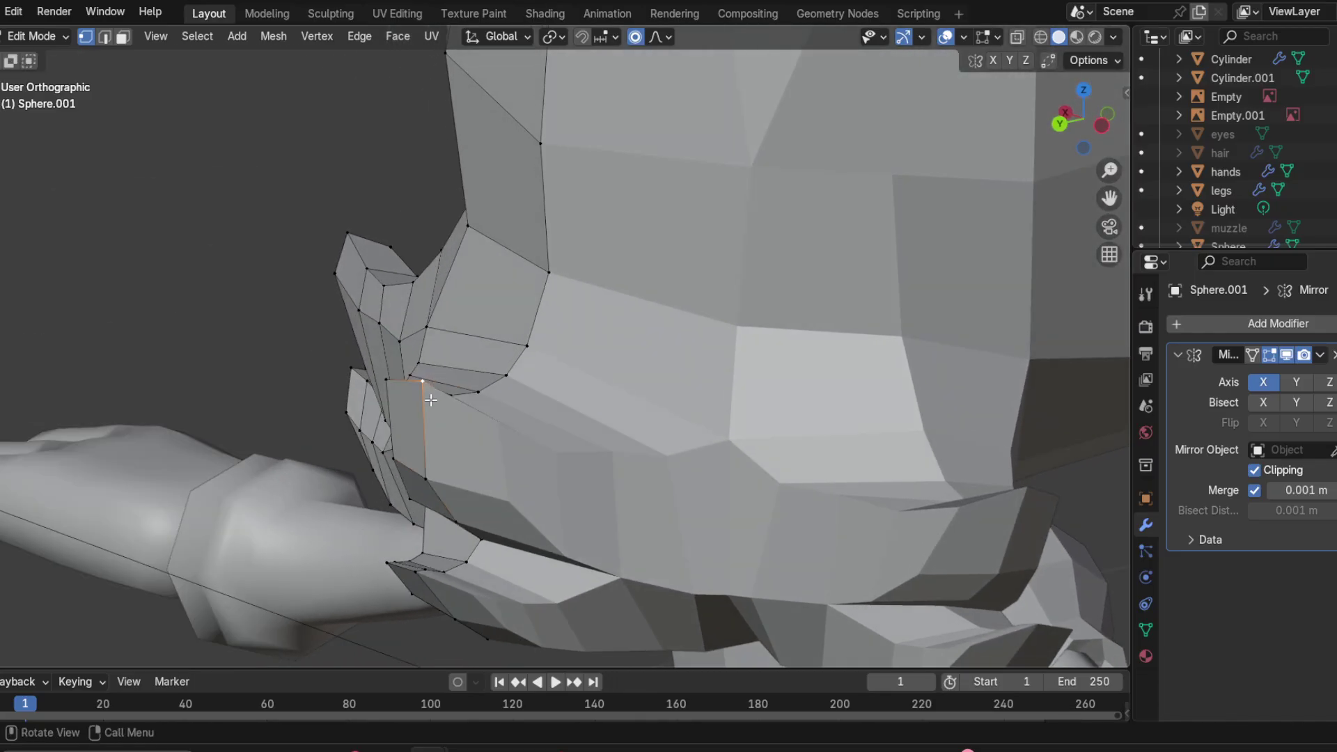
key(g)
key(y)
click(427, 399)
Step: Examine the reshaped side and back spikes with overlays hidden, both on the full character and with the head isolated
mouse_move(427, 399)
middle_down()
mouse_move(626, 404)
mouse_move(788, 375)
mouse_move(661, 348)
mouse_move(903, 213)
middle_up()
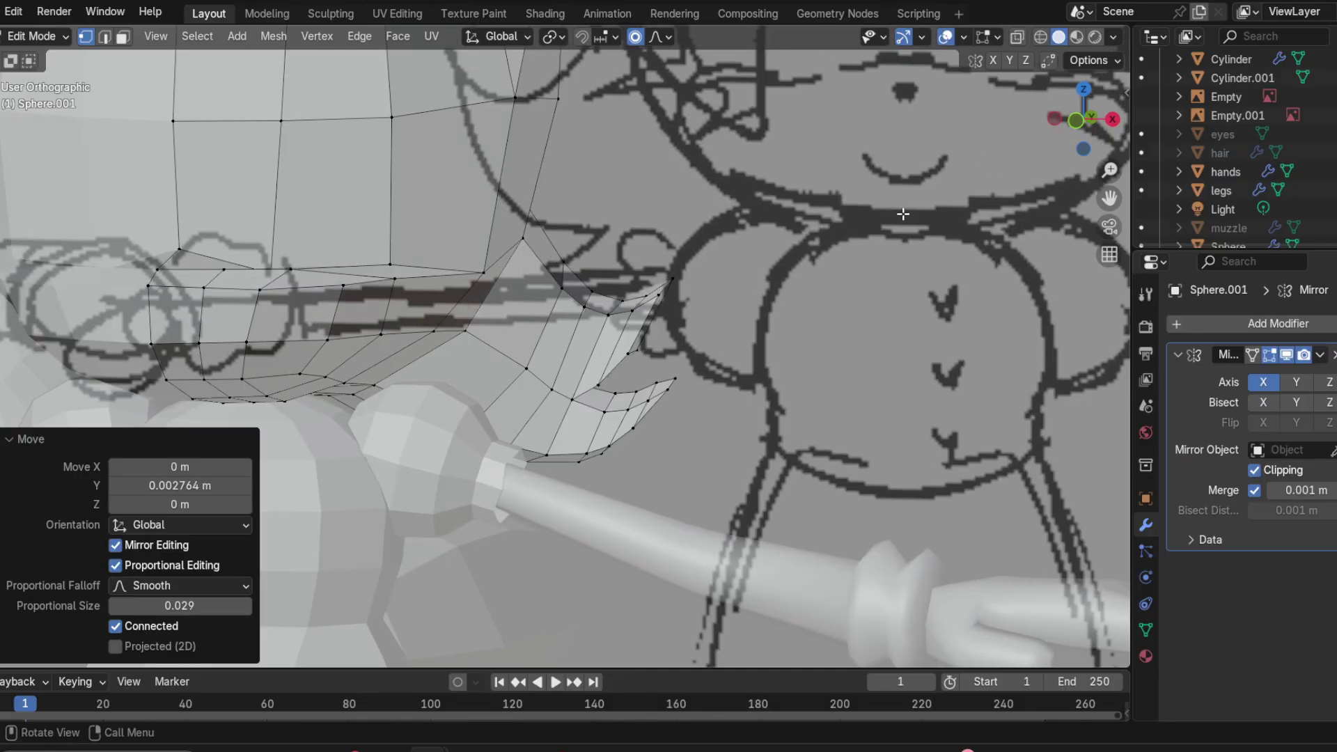
click(1077, 124)
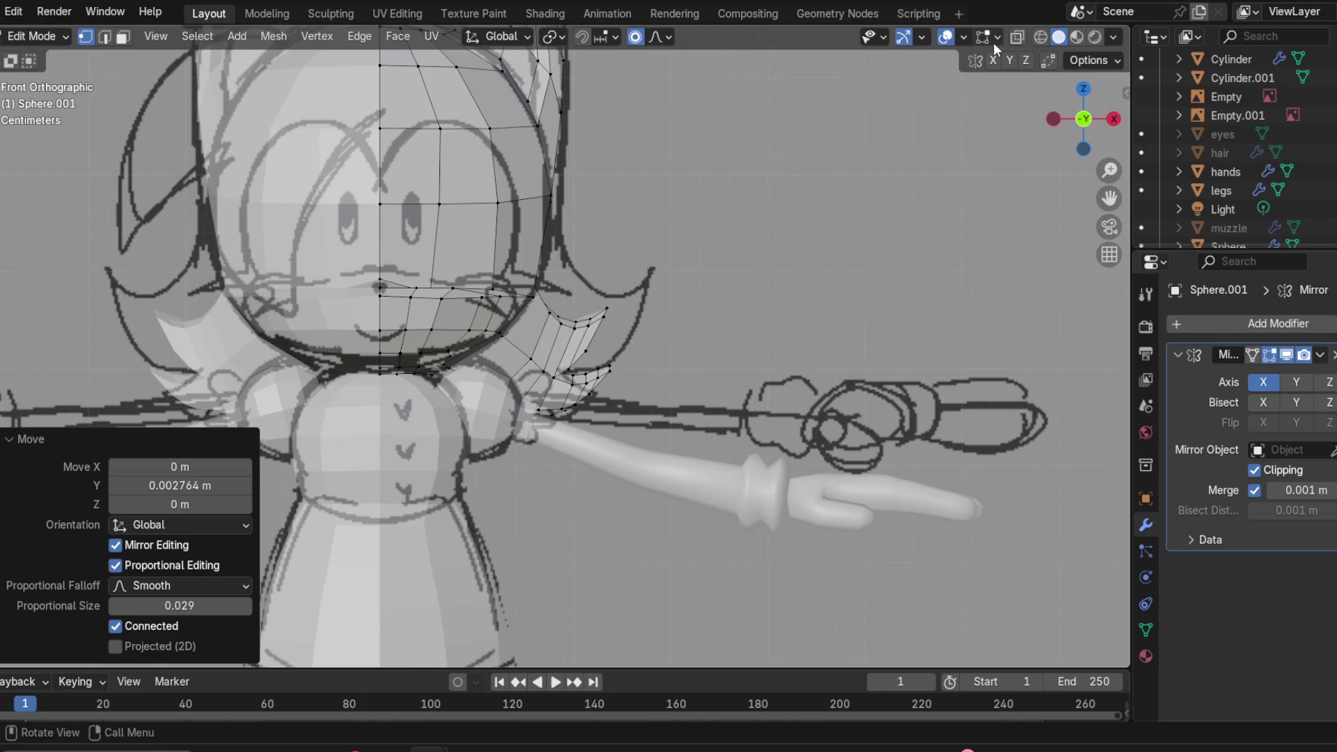
click(941, 38)
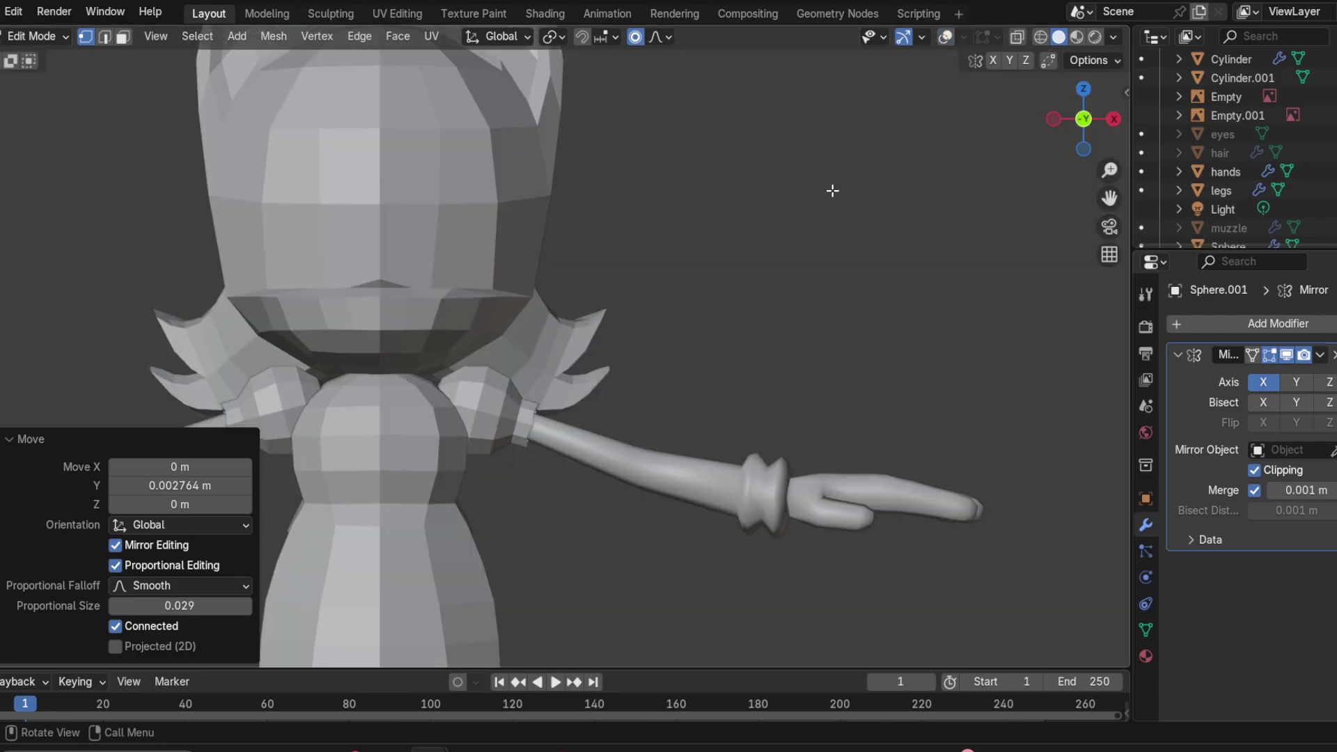
scroll(829, 188, down, 4)
middle_drag(875, 275, 624, 239)
scroll(611, 281, up, 4)
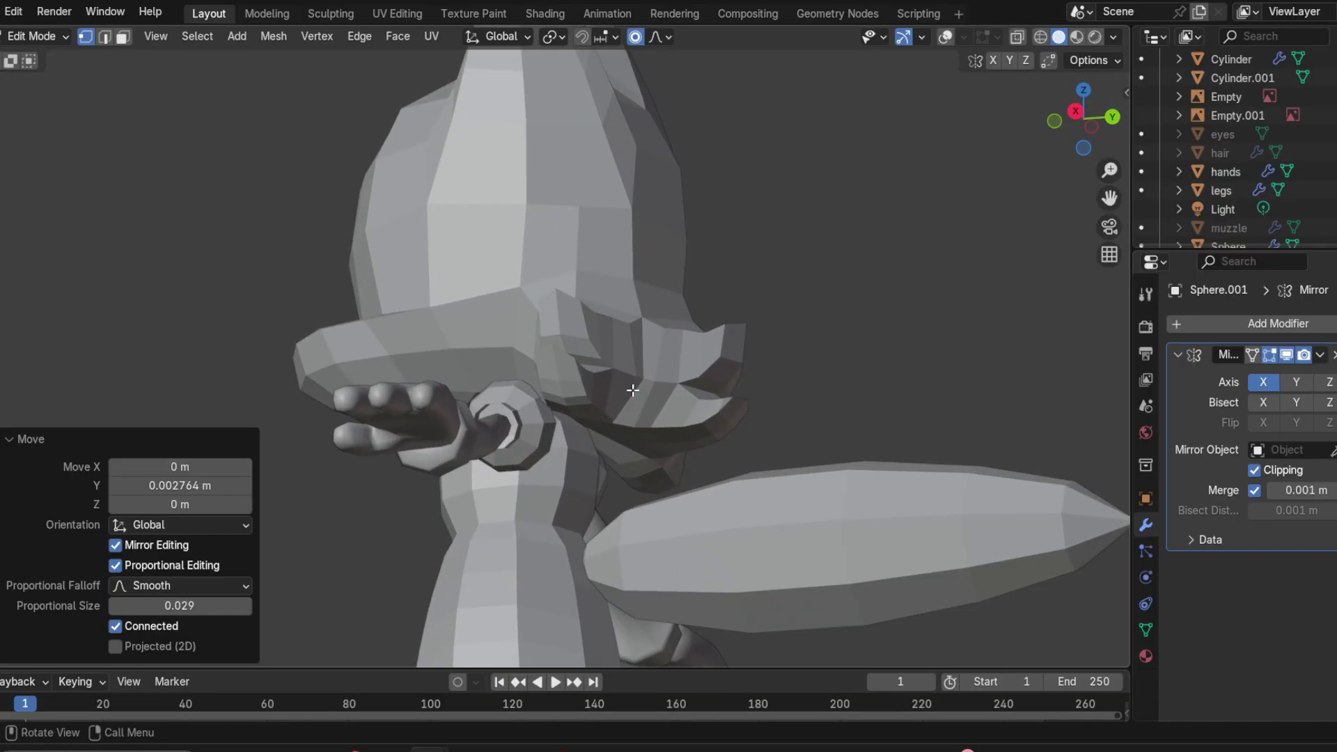
middle_drag(654, 424, 739, 454)
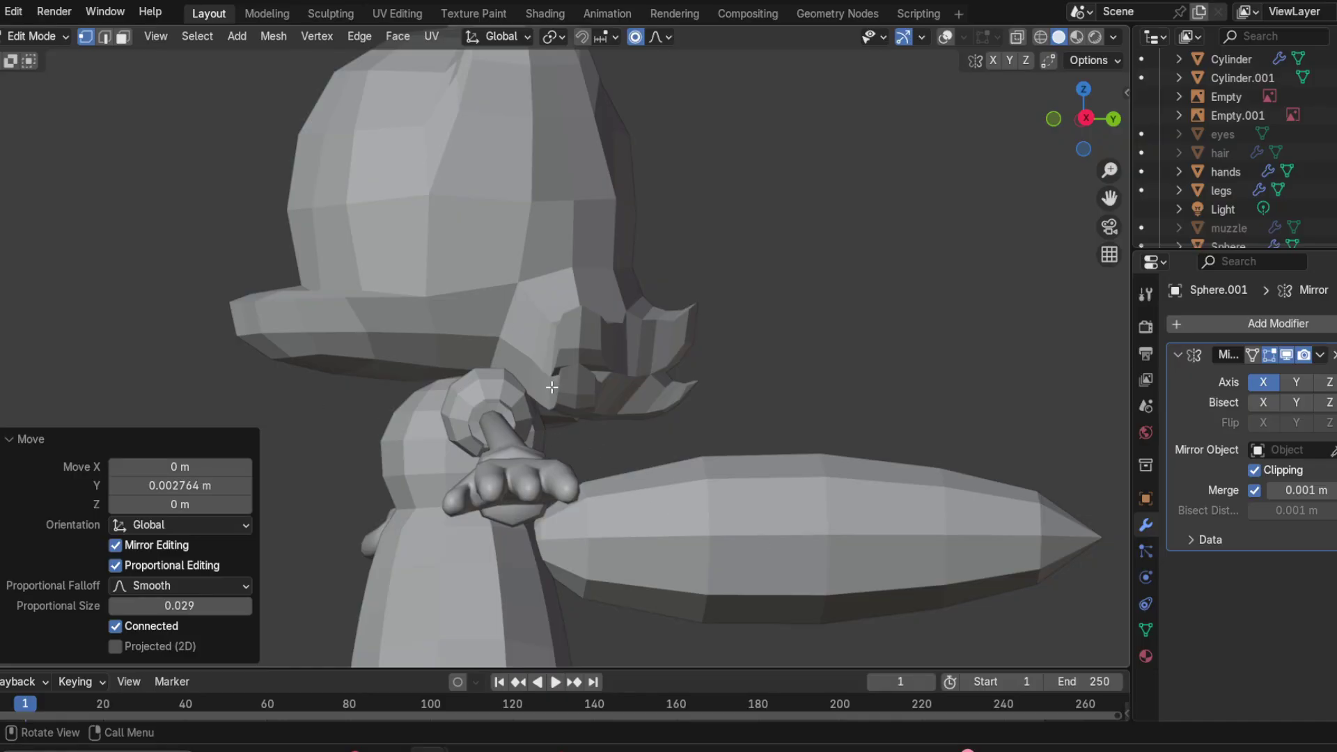
key(KP_Divide)
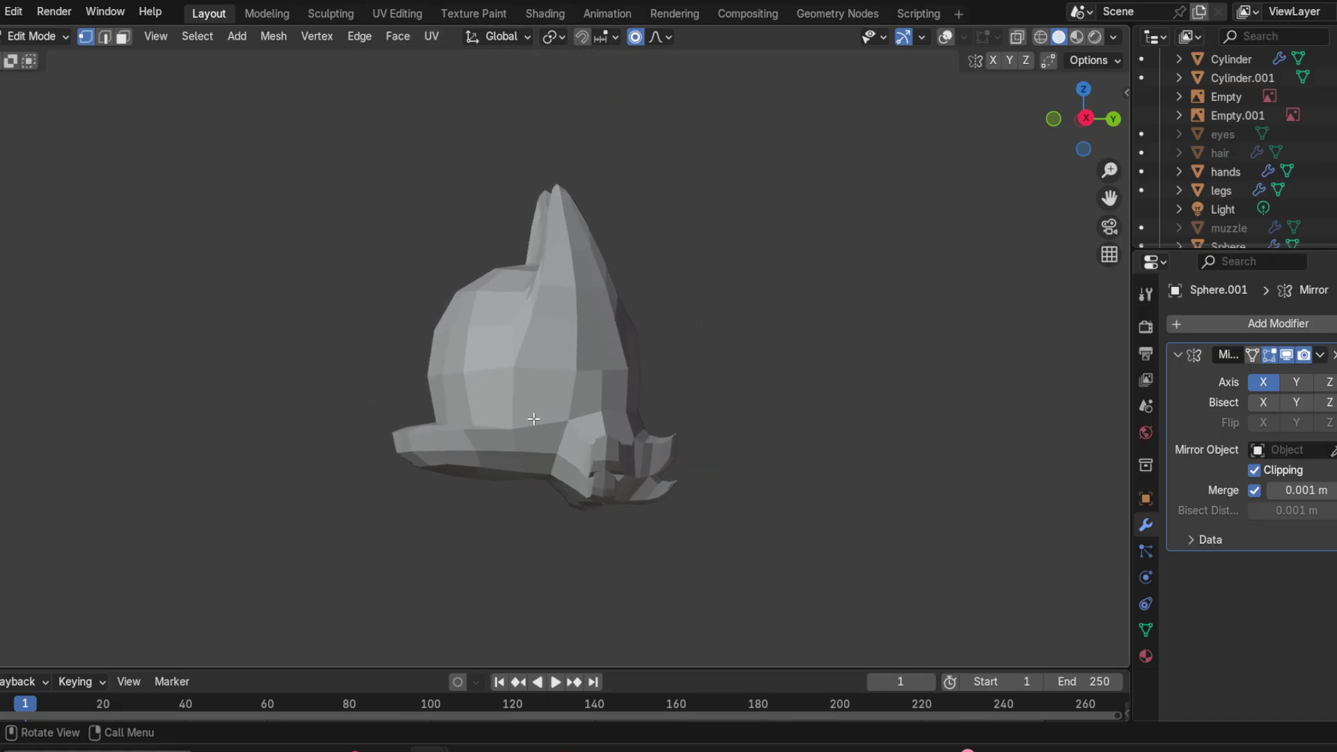
middle_drag(540, 439, 582, 521)
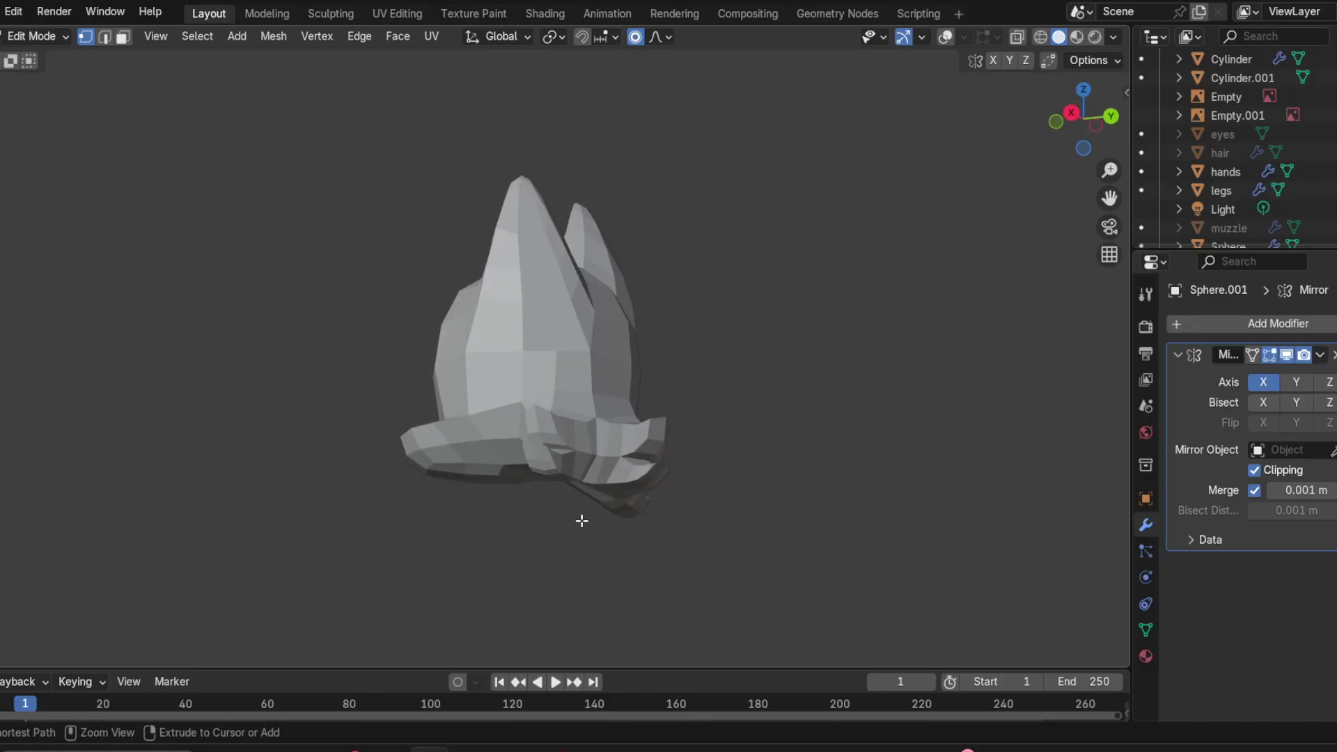
click(946, 38)
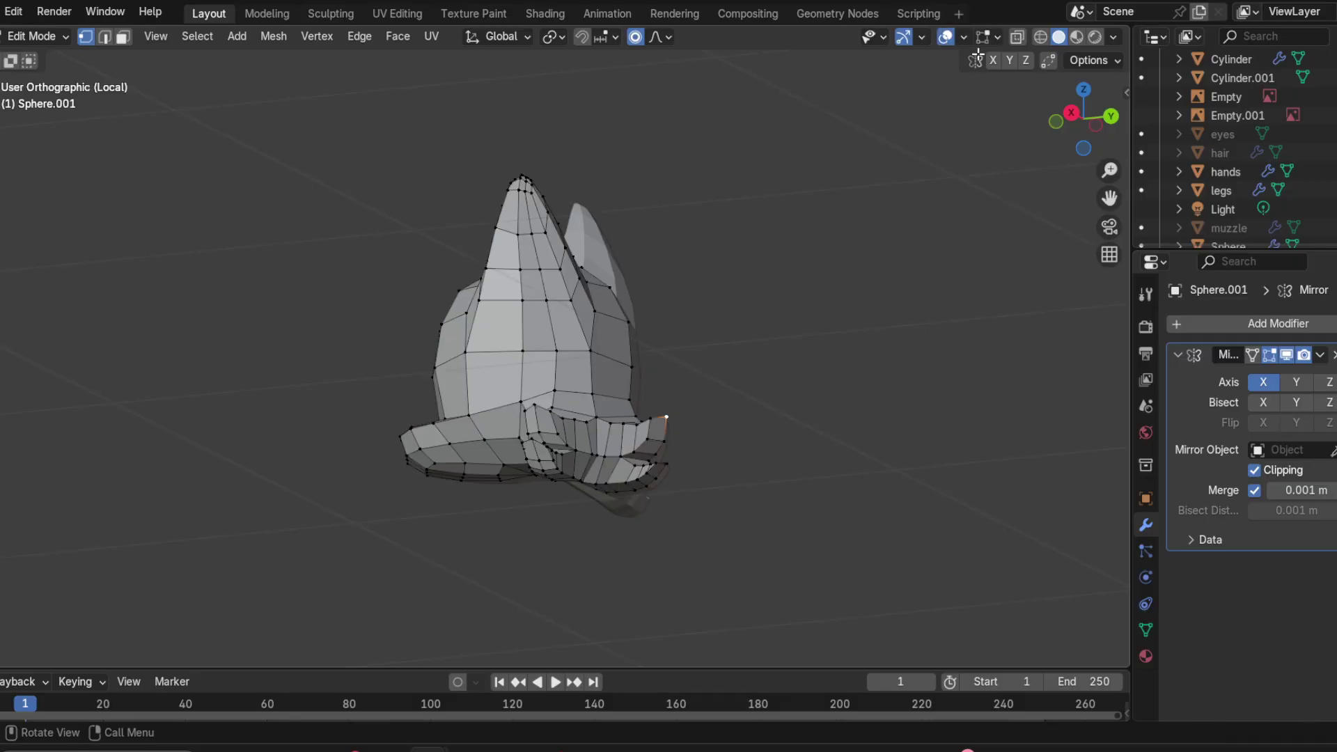
key(KP_Divide)
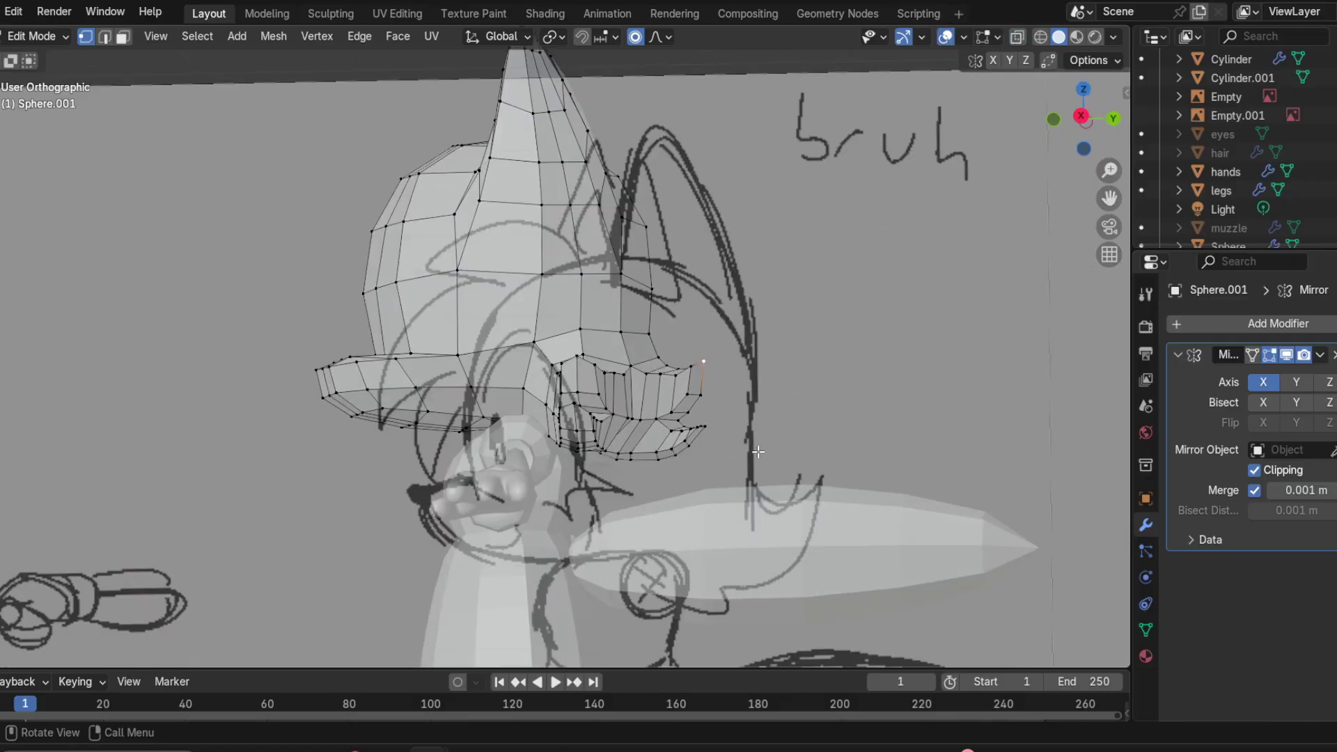
Step: Save the current work to Fenyx.blend
mouse_move(576, 434)
middle_down()
mouse_move(440, 370)
mouse_move(394, 409)
mouse_move(981, 470)
mouse_move(627, 432)
middle_up()
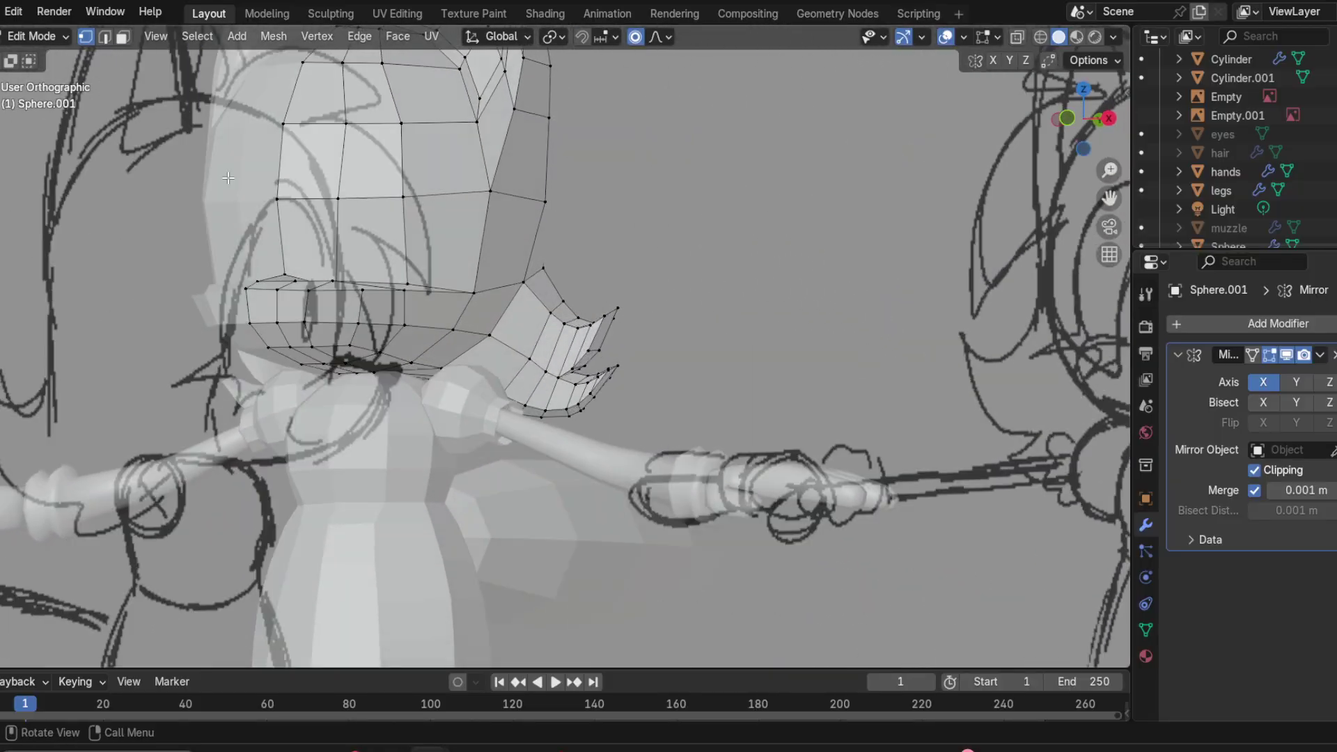
click(0, 12)
click(5, 138)
Step: Compare the head's side profile and muzzle with the reference sketches in the right view
scroll(481, 307, down, 2)
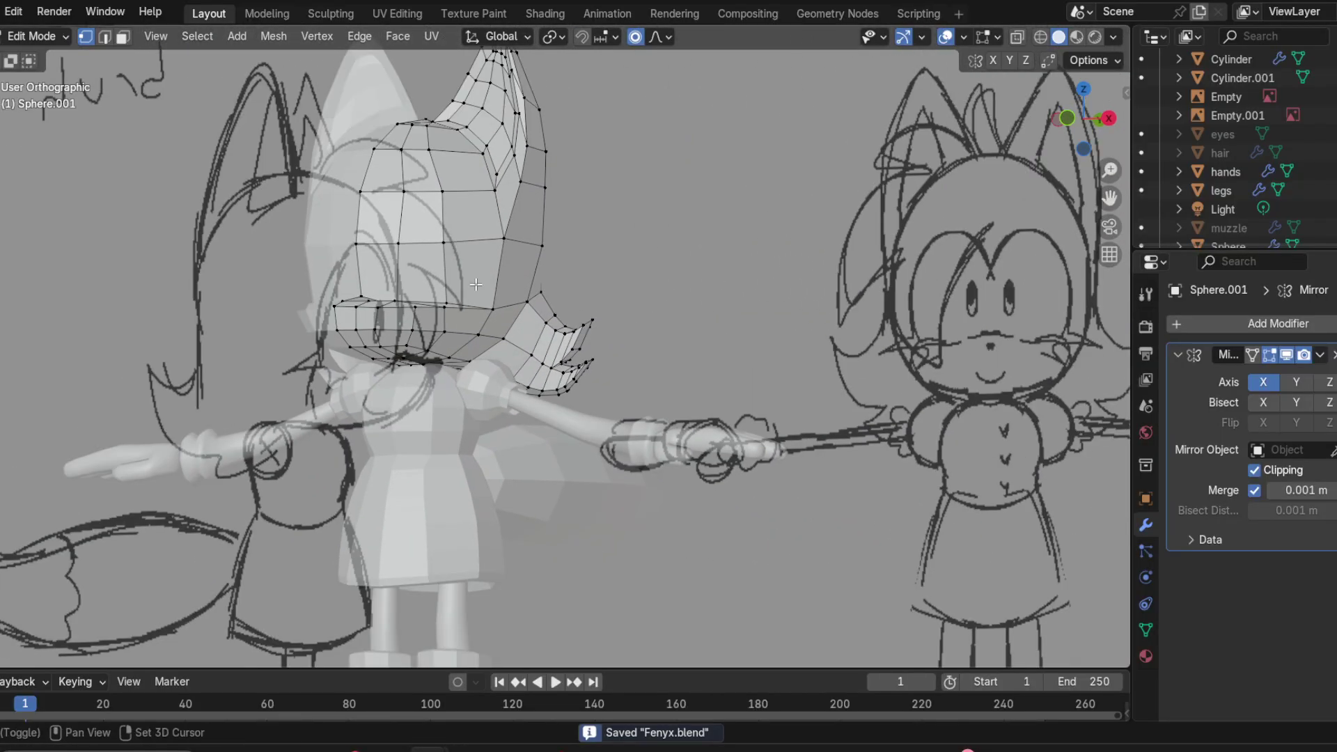
shift+middle_drag(481, 306, 550, 422)
middle_drag(550, 422, 440, 419)
click(1088, 123)
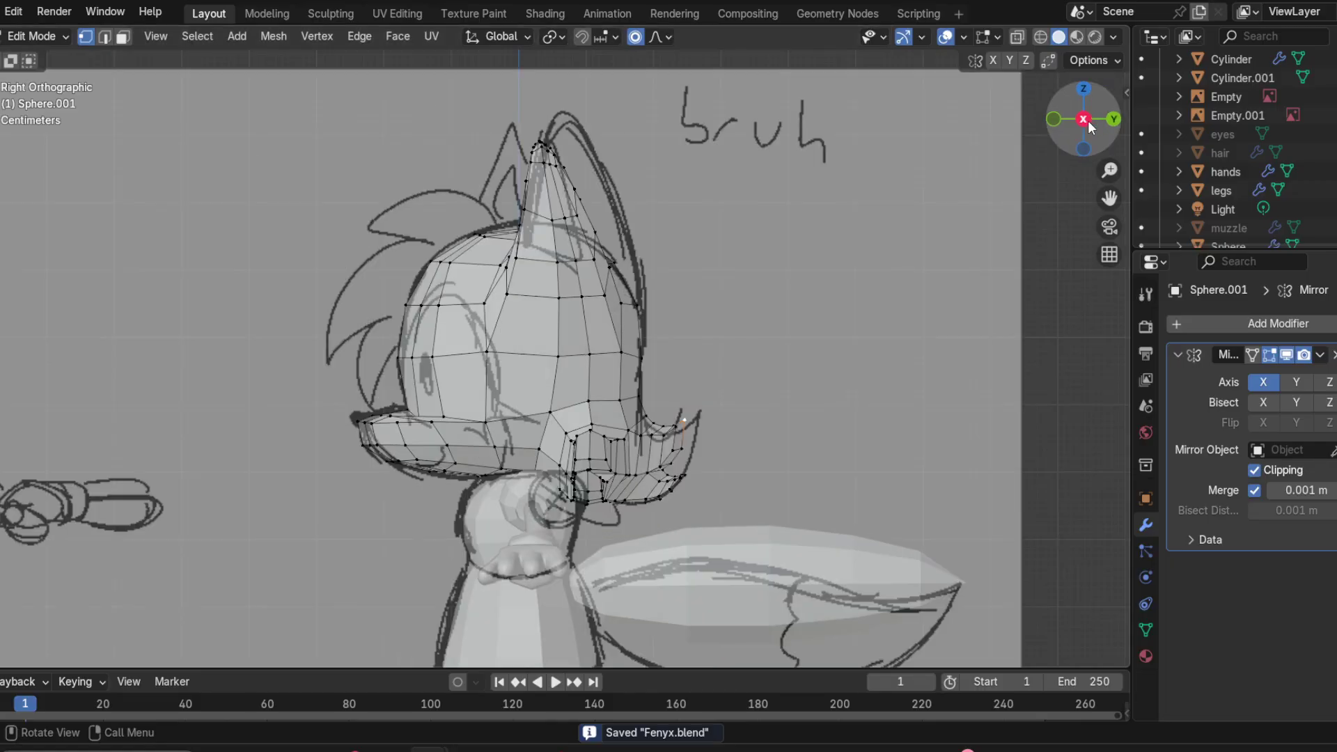
scroll(956, 270, down, 2)
scroll(824, 341, up, 2)
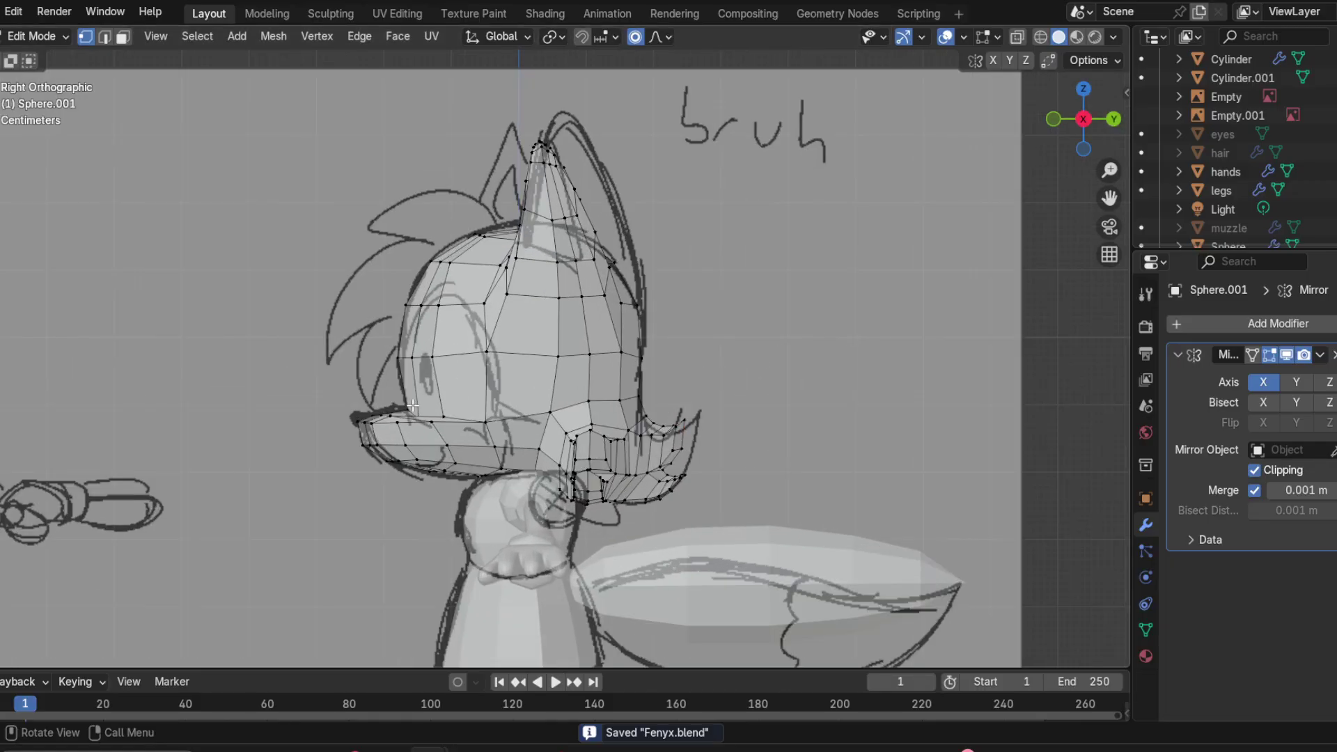
mouse_move(413, 405)
middle_down()
mouse_move(859, 408)
mouse_move(555, 405)
mouse_move(905, 278)
mouse_move(1045, 175)
mouse_move(1110, 100)
middle_up()
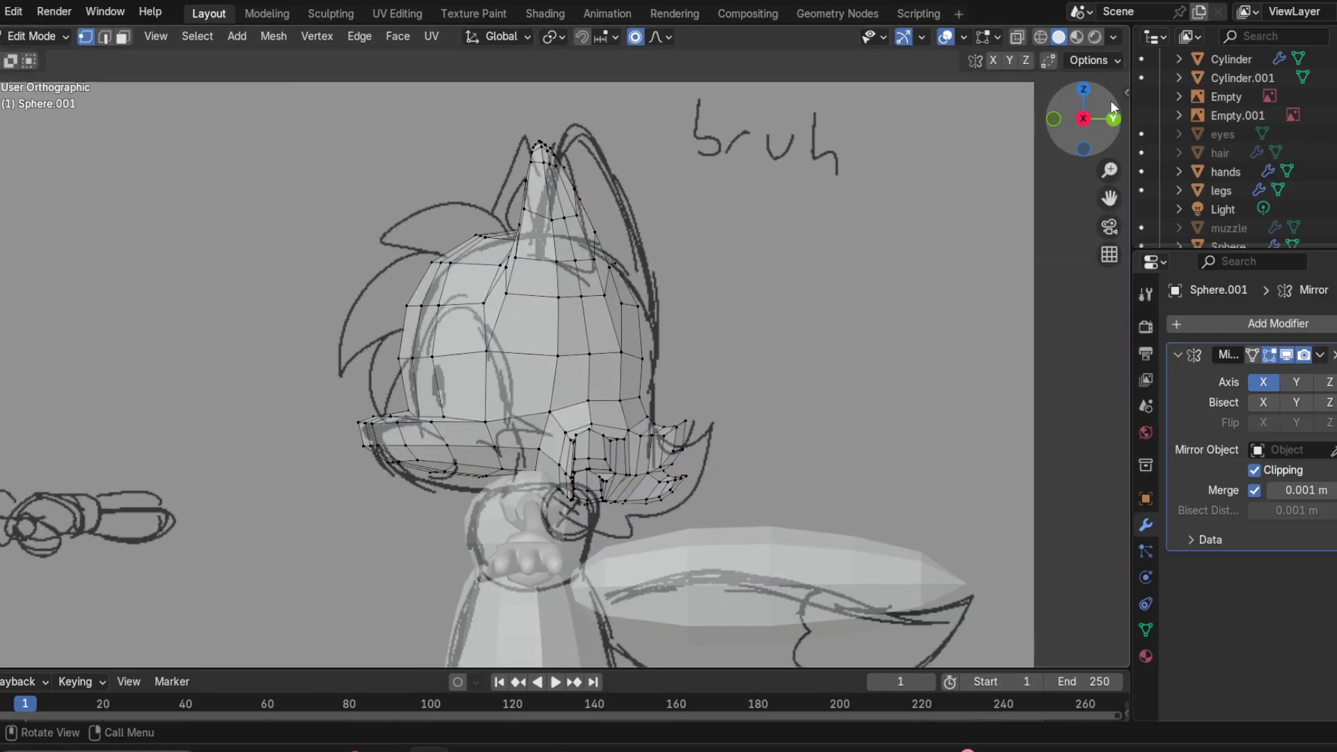
click(1084, 124)
click(1083, 124)
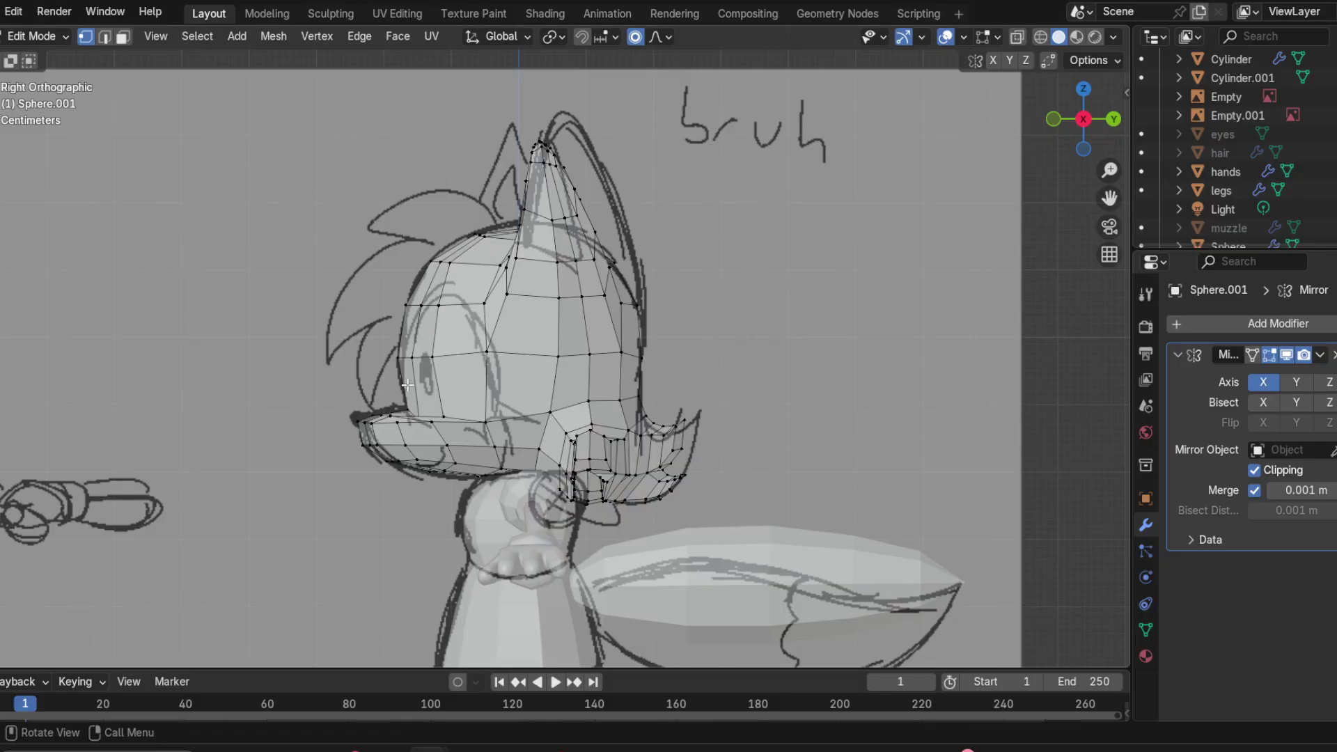
scroll(407, 384, up, 2)
shift+middle_drag(407, 384, 490, 439)
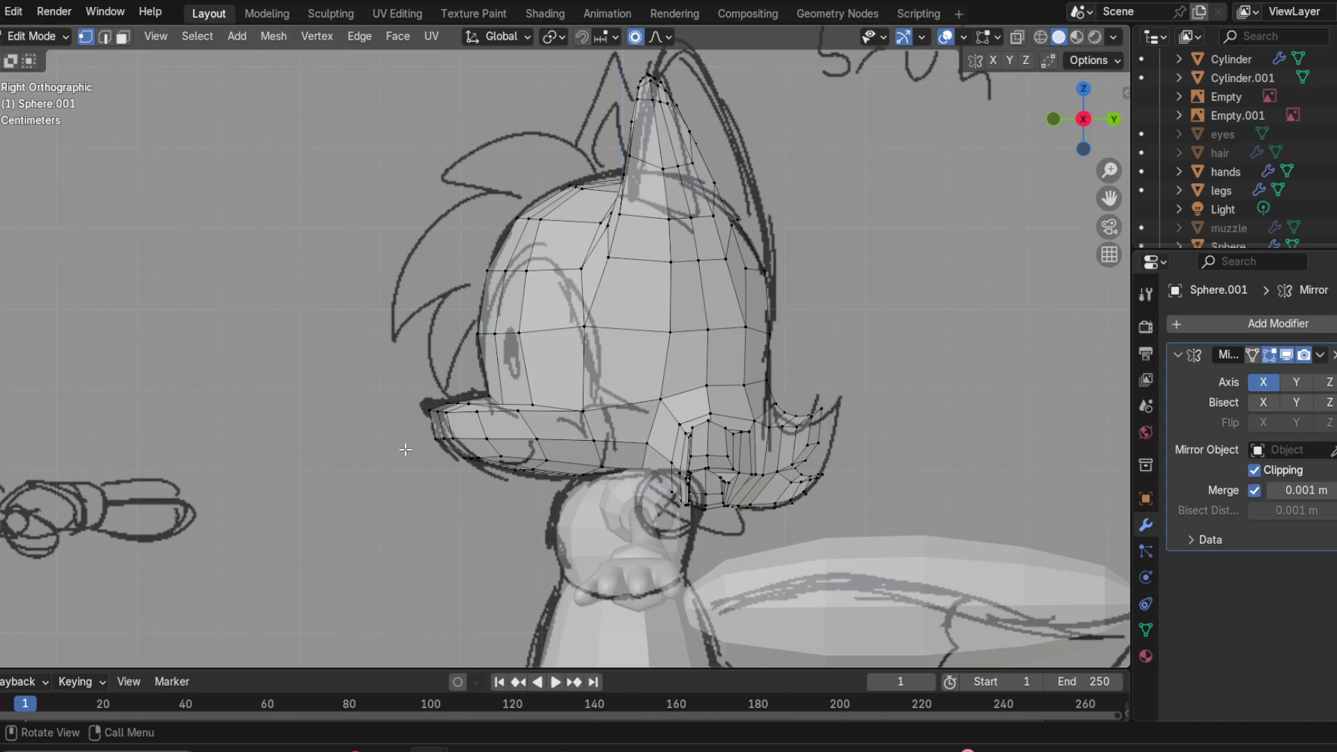
scroll(406, 453, up, 1)
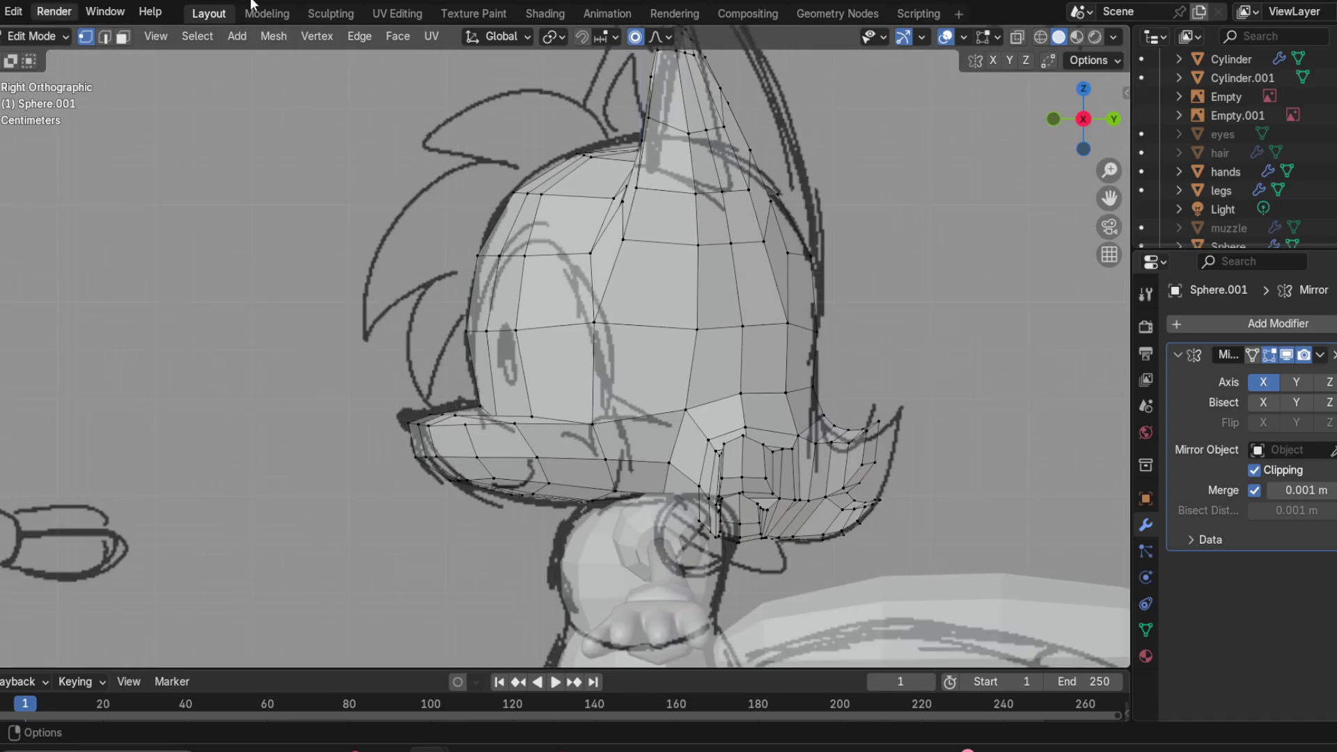
scroll(591, 376, down, 5)
middle_drag(591, 376, 349, 170)
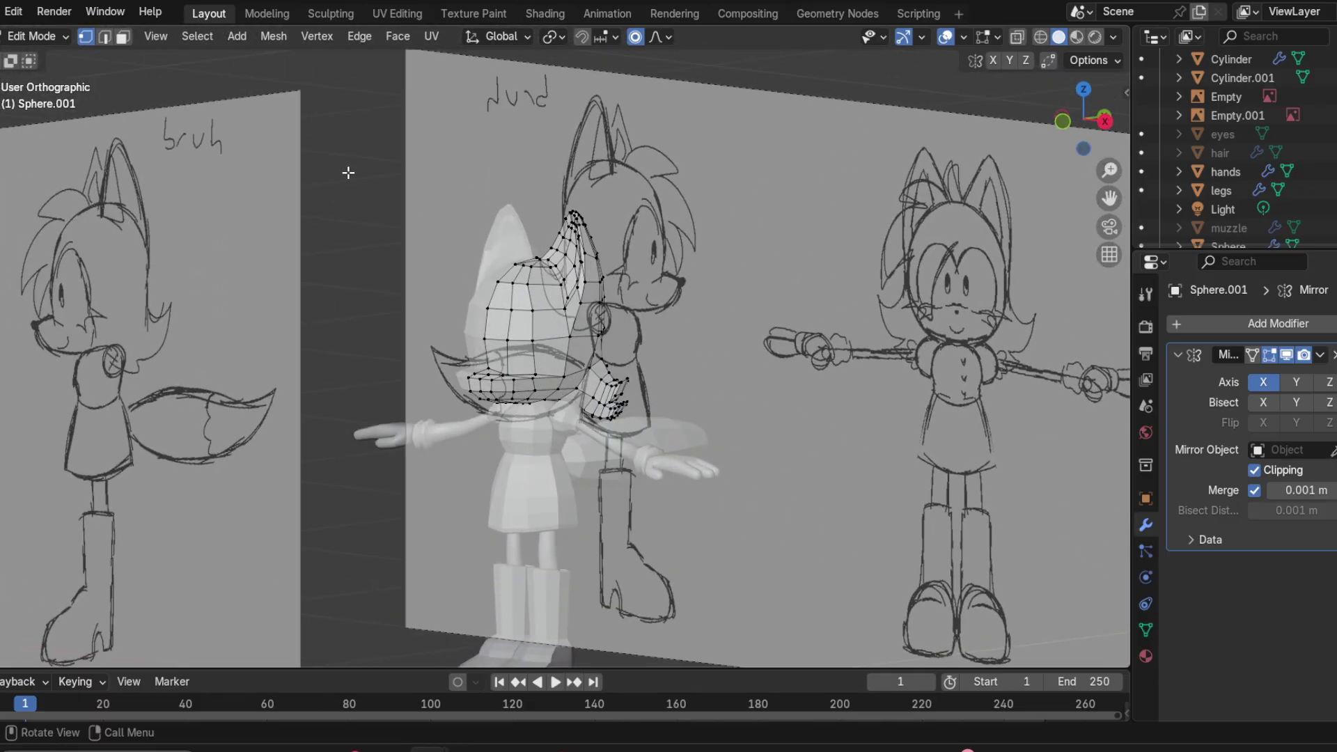
Step: Disable clipping on the head's Mirror modifier and add a 2 m cube to the head mesh
click(1255, 471)
click(235, 37)
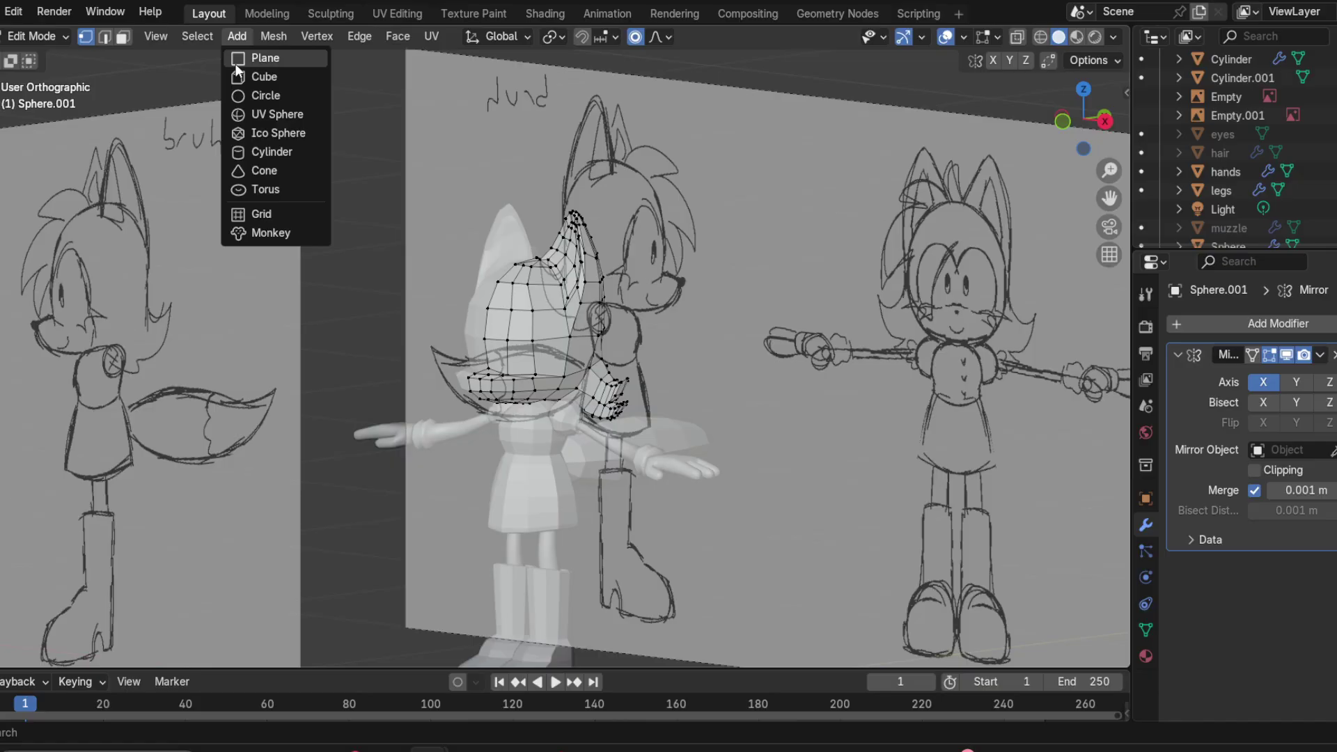
click(244, 78)
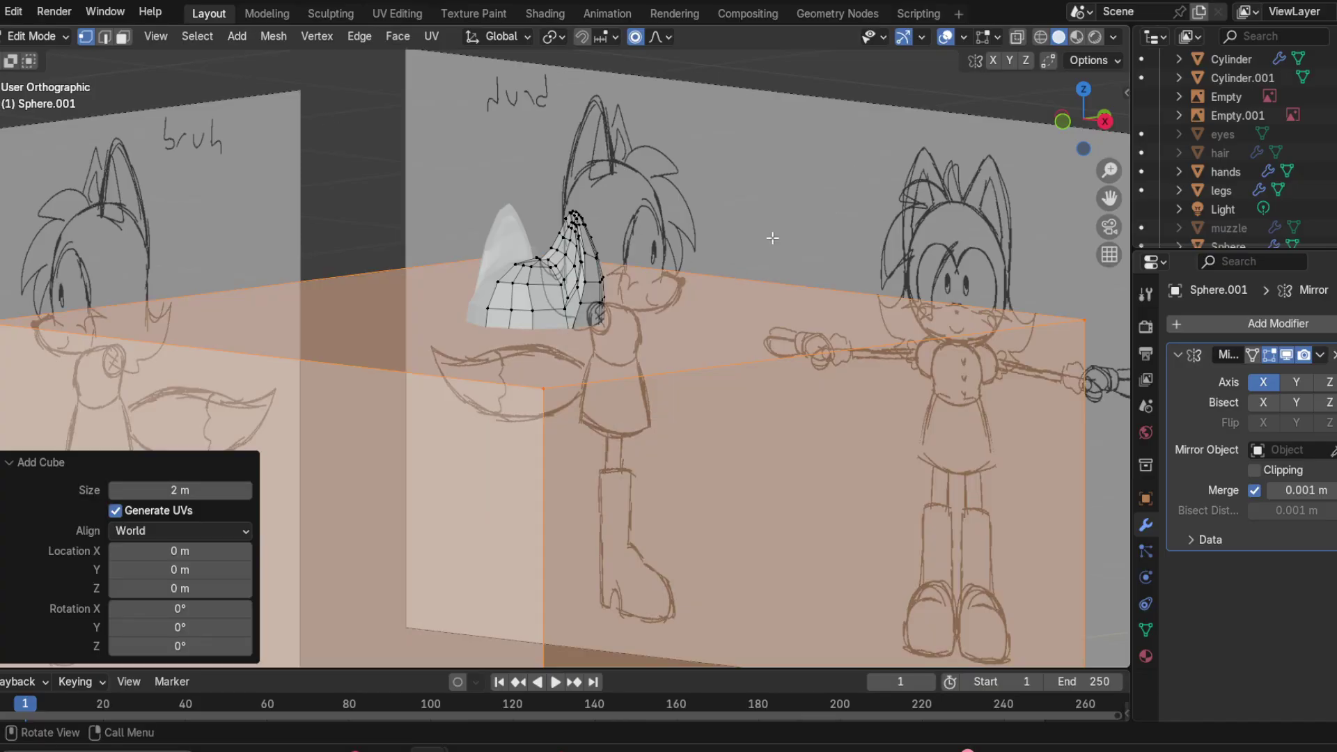
Step: Scale the new cube down repeatedly in the front view, finishing with a factor of 0.205
click(1061, 123)
key(s)
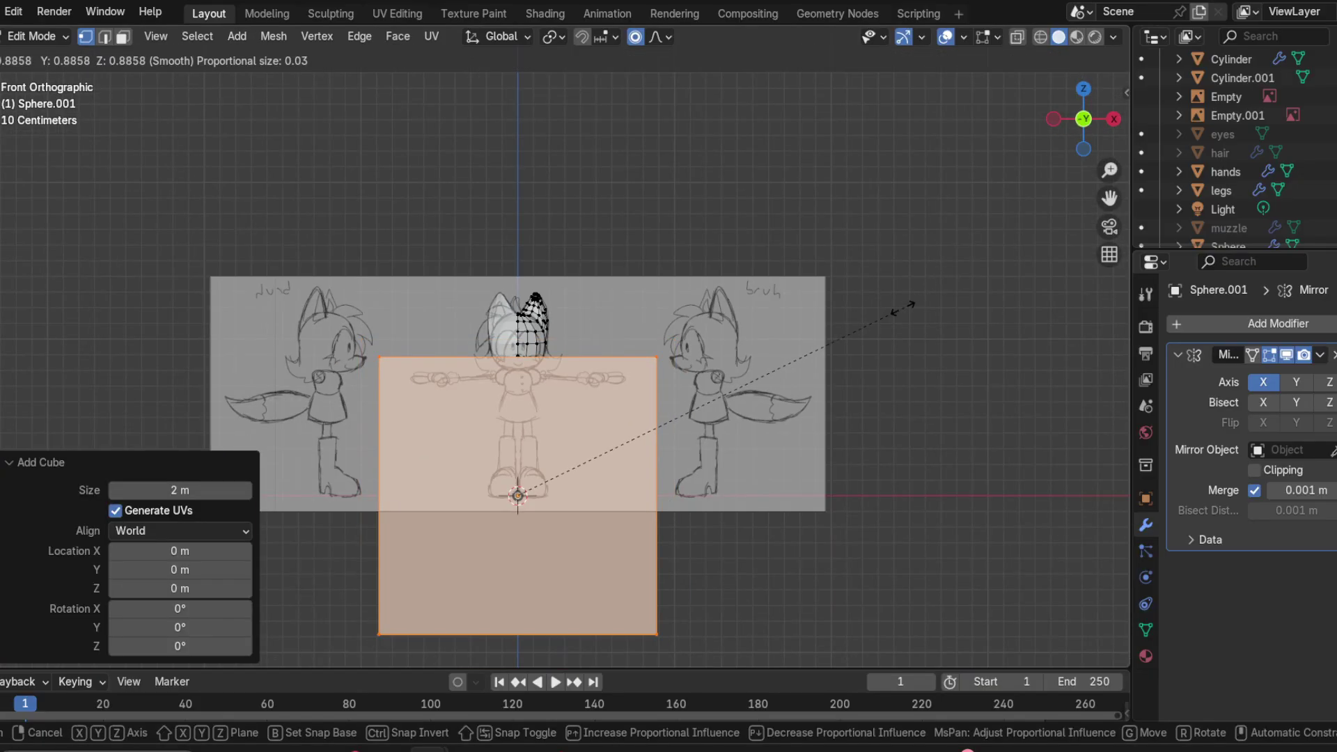
click(891, 306)
key(s)
click(627, 435)
key(s)
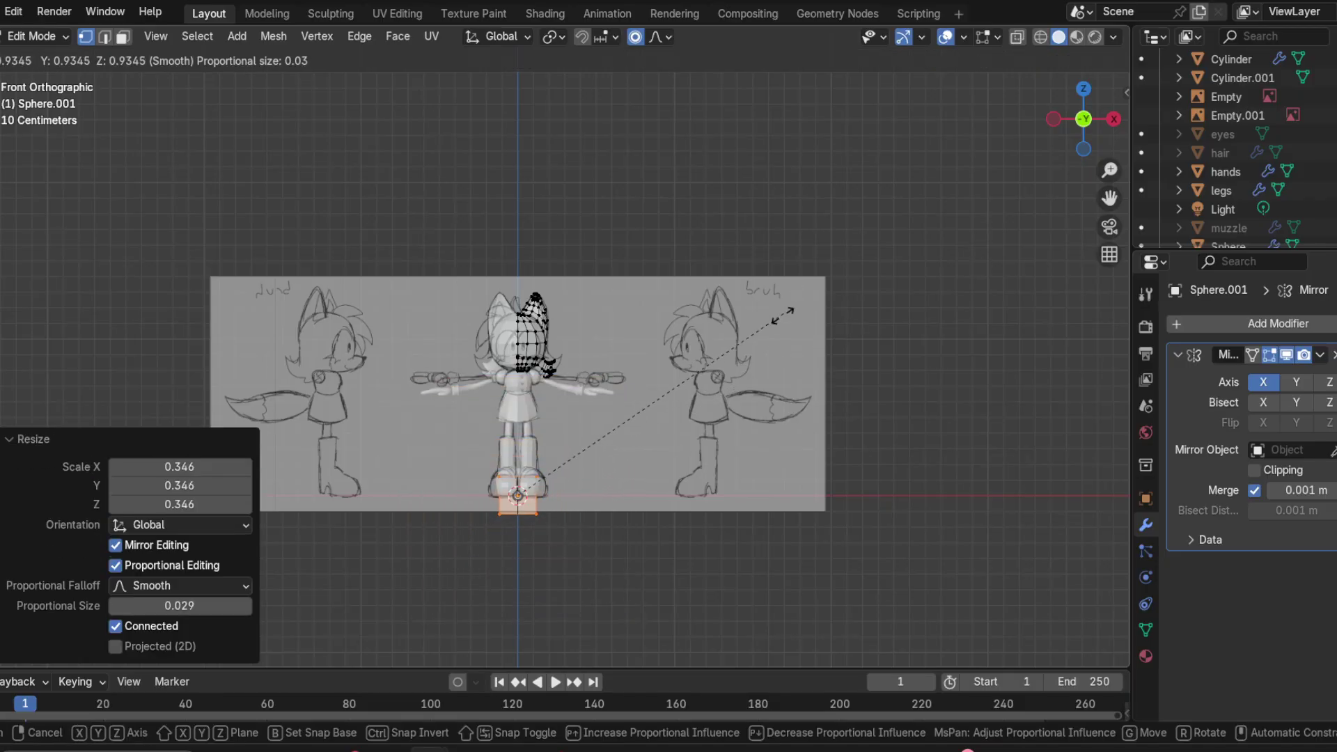
click(580, 467)
key(s)
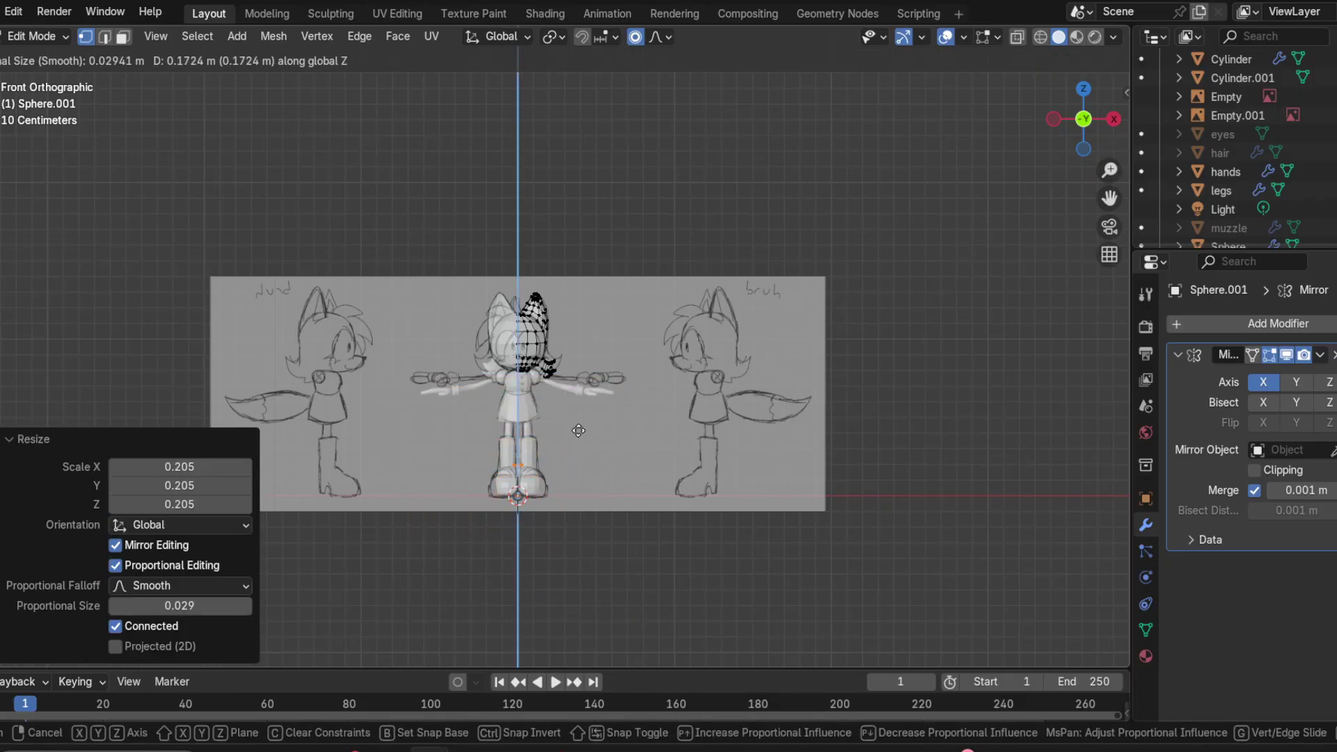
Step: Raise the small cube about 0.886 m along Z to the height of the sketched nose
key(g)
key(z)
click(570, 339)
key(KP_Decimal)
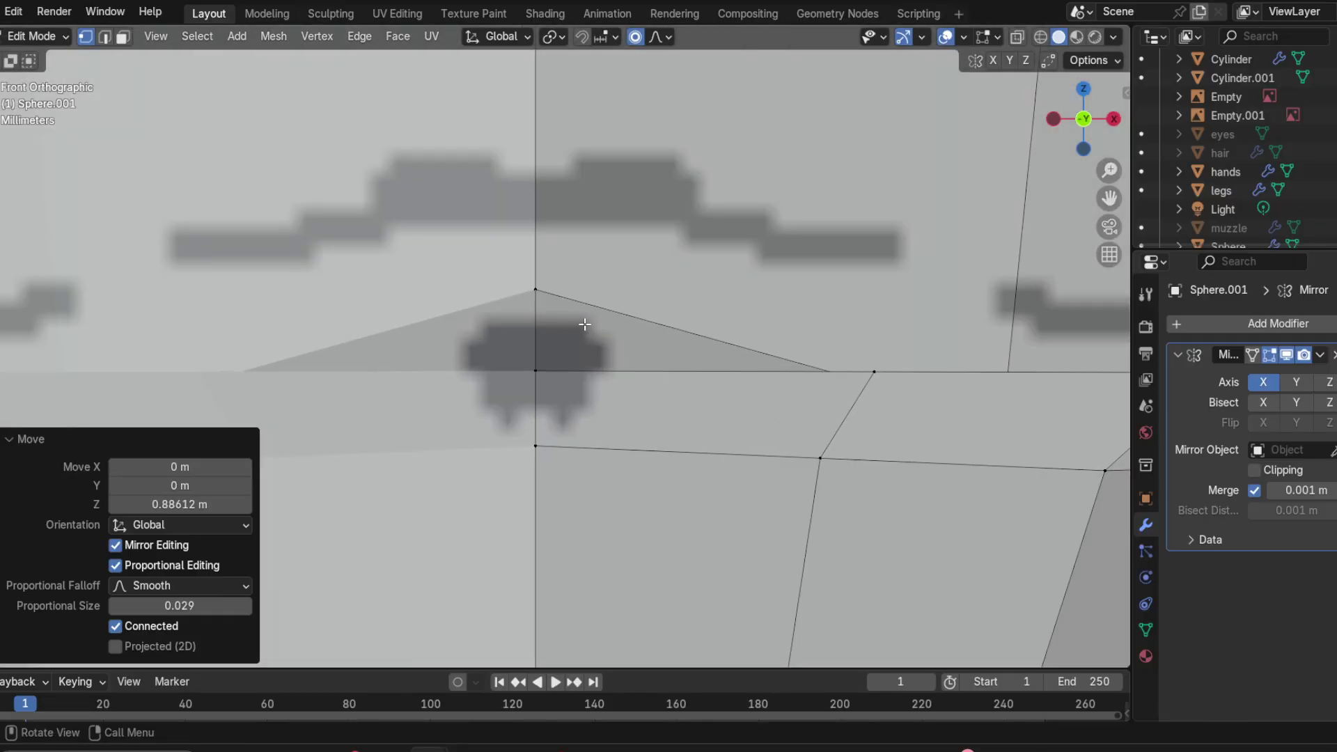
scroll(585, 324, down, 5)
key(g)
key(y)
right_click(553, 367)
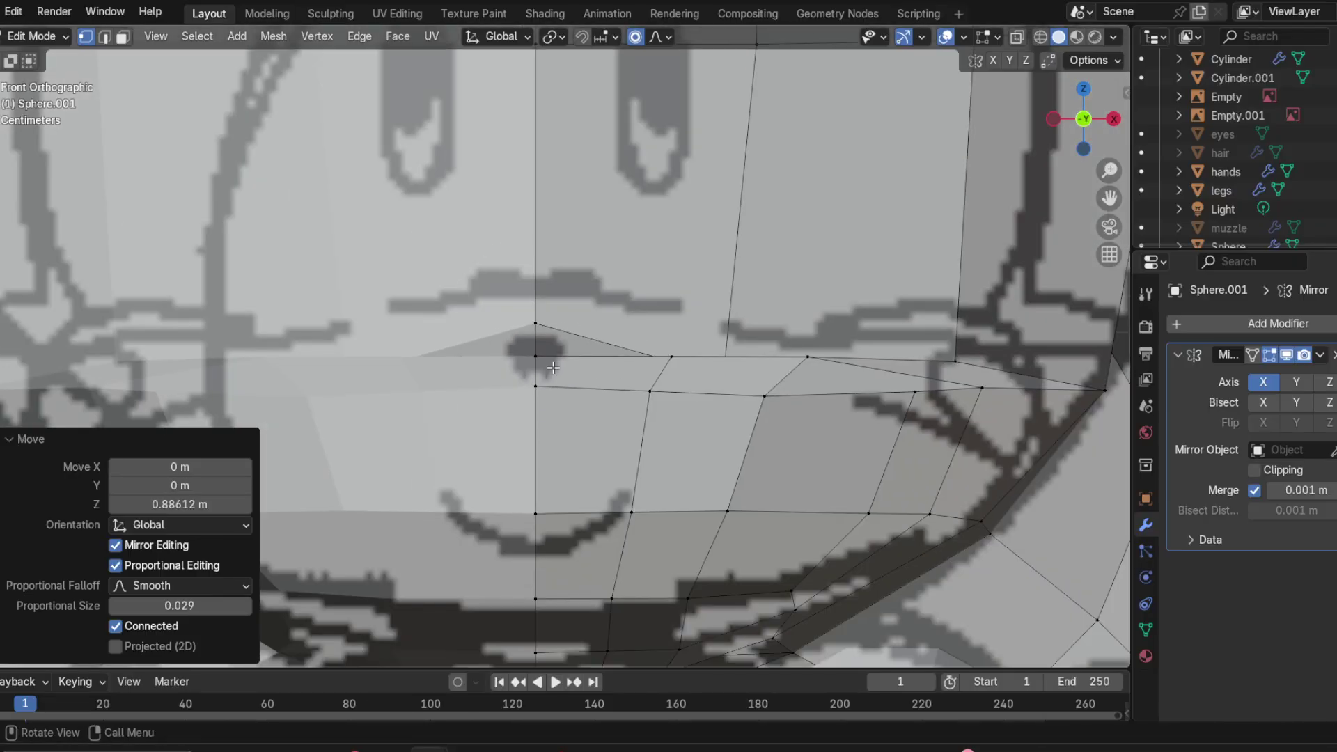
Step: Move the cube about -0.26 m along Y so it sits in front of the muzzle
middle_drag(554, 368, 594, 301)
key(g)
key(y)
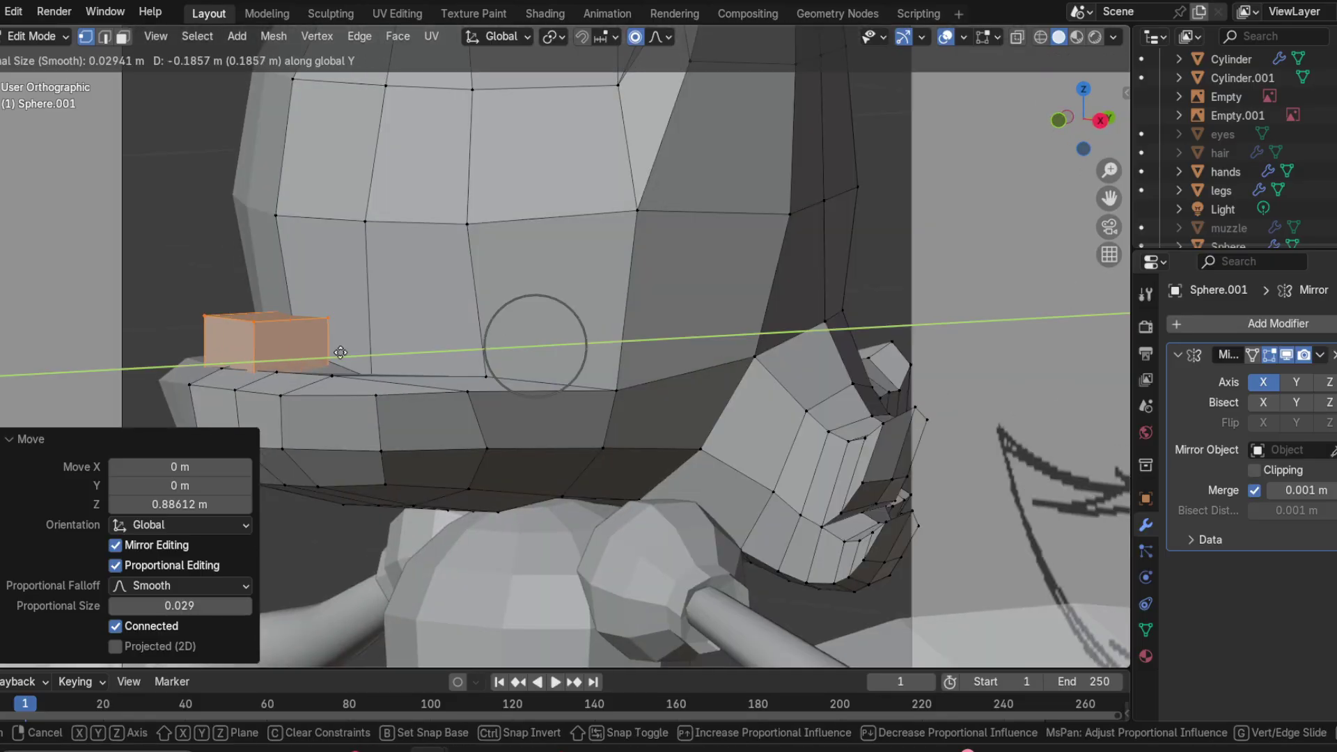
click(230, 355)
Step: Scale the nose cube down by a factor of 0.346
middle_drag(328, 334, 488, 307)
scroll(670, 289, up, 3)
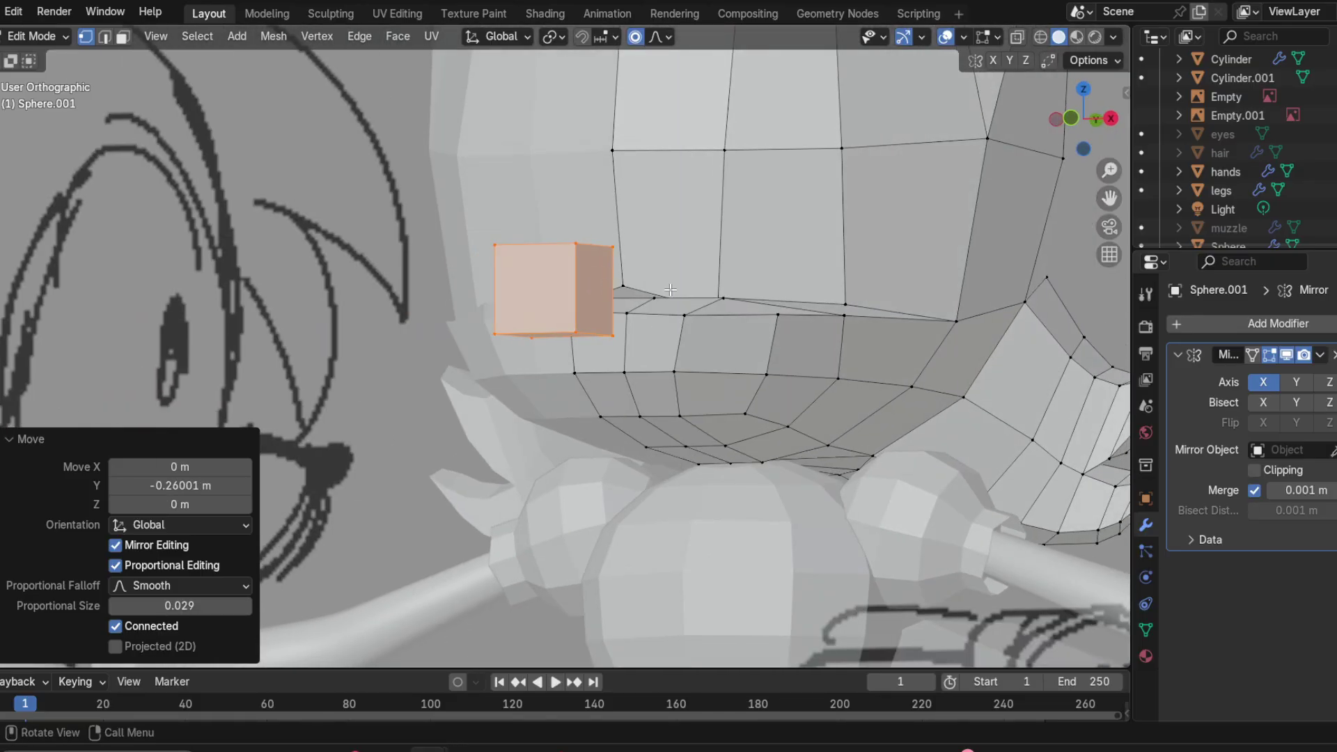
middle_drag(670, 289, 779, 287)
key(s)
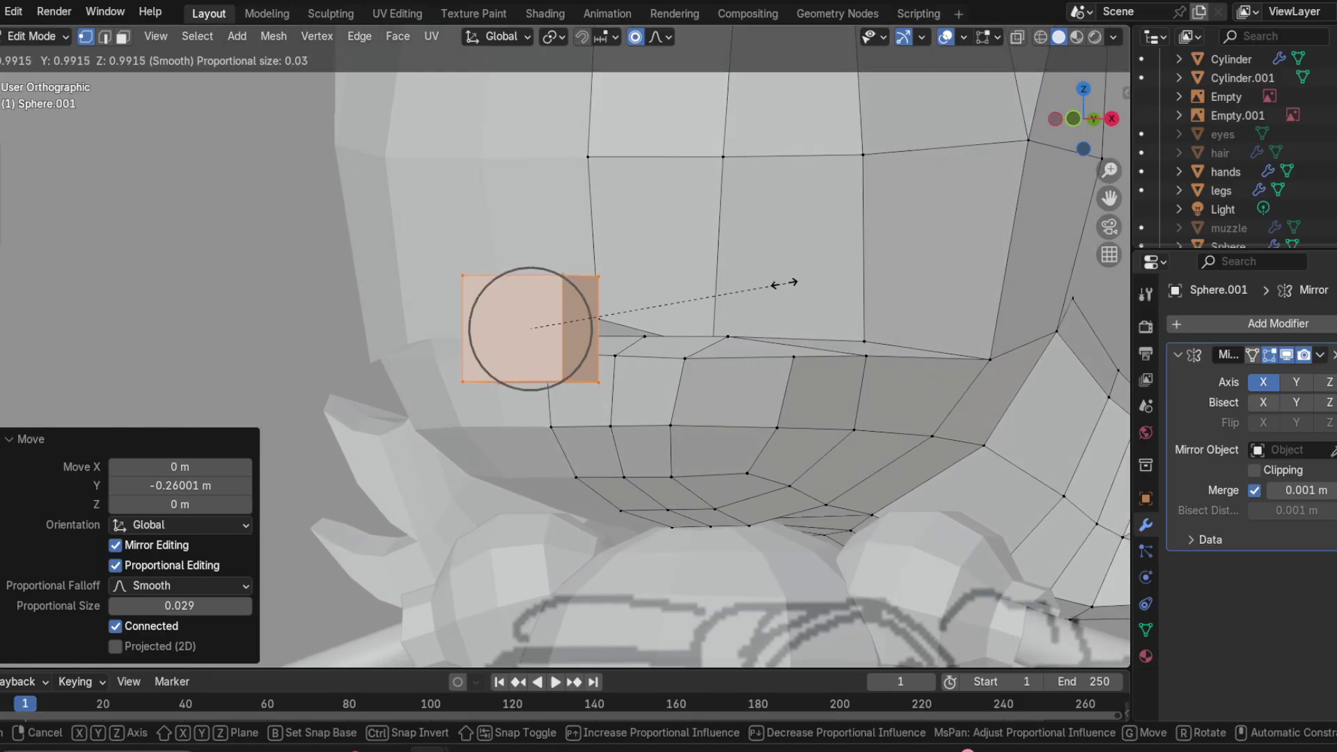
click(688, 301)
mouse_move(688, 301)
middle_down()
mouse_move(695, 316)
mouse_move(759, 279)
mouse_move(852, 195)
middle_up()
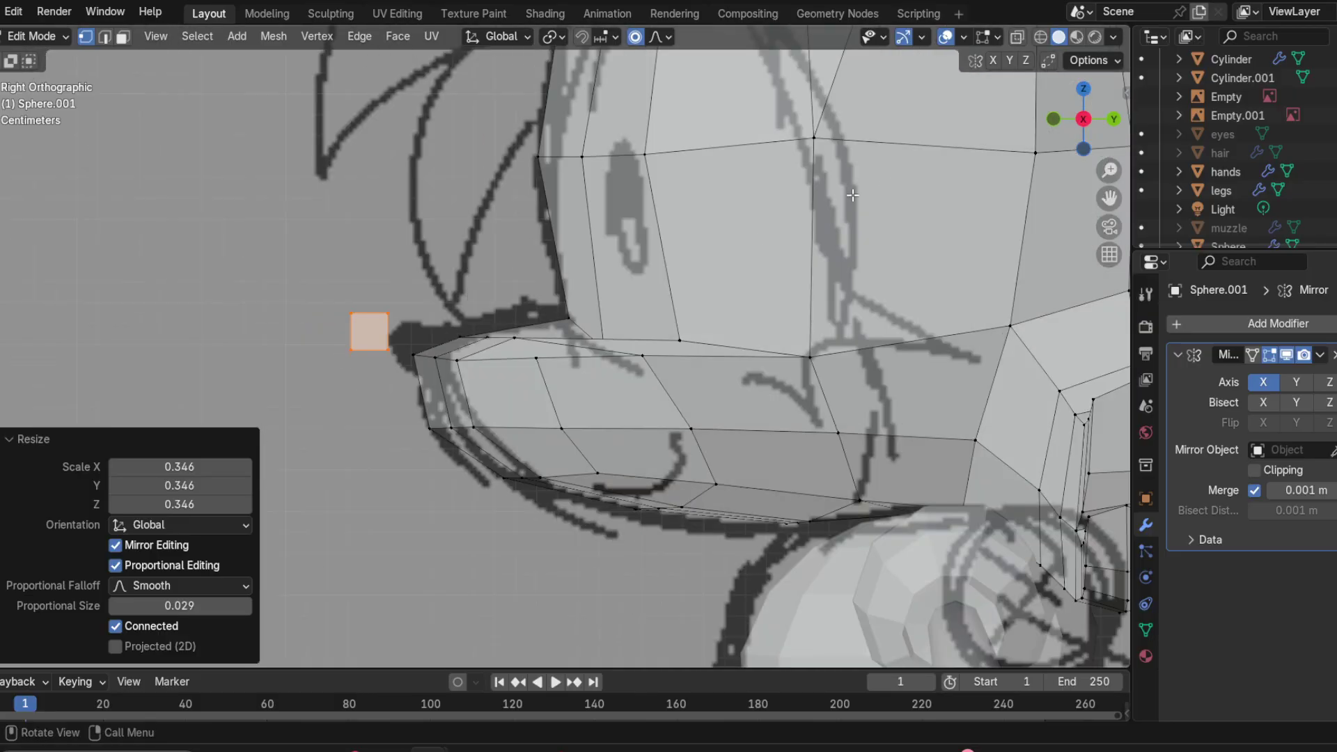
Step: Cut one centred vertical edge loop through the nose cube along the mirror plane in the front view
scroll(563, 301, up, 3)
scroll(634, 327, up, 2)
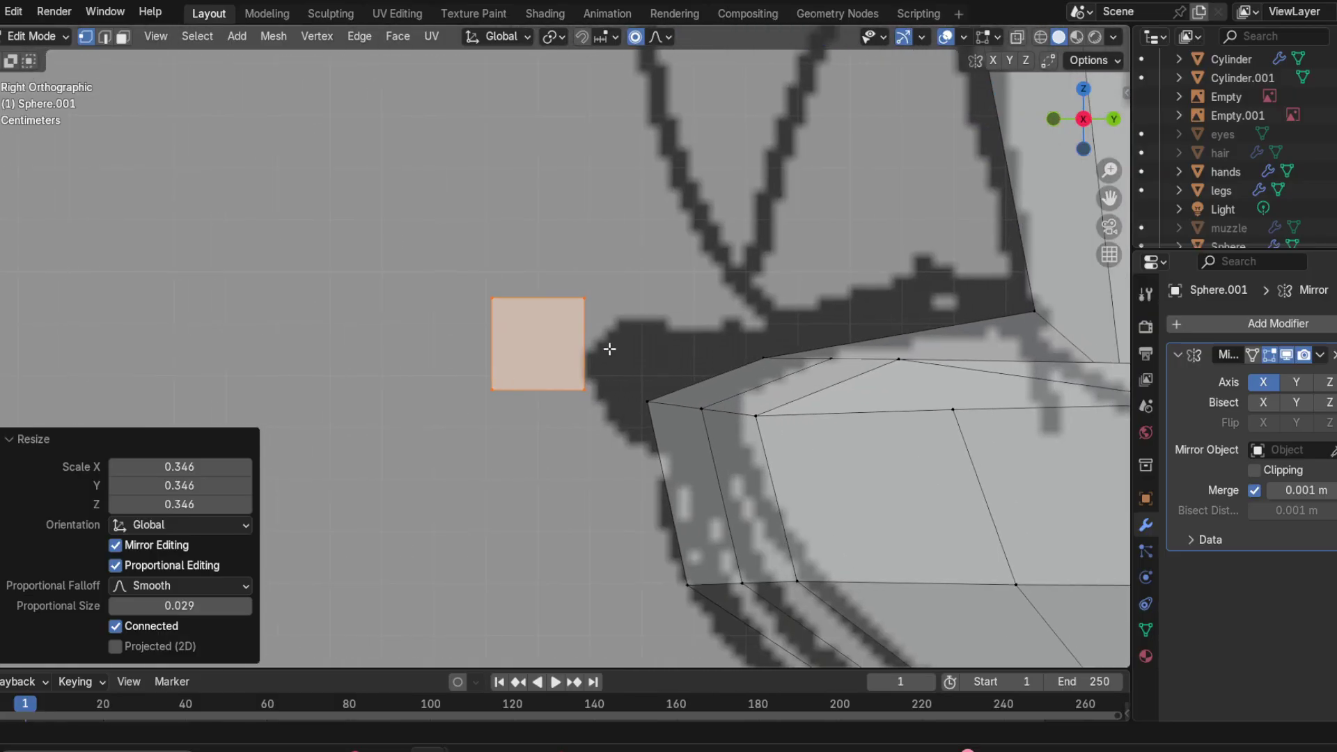
key(ctrl+r)
right_click(532, 296)
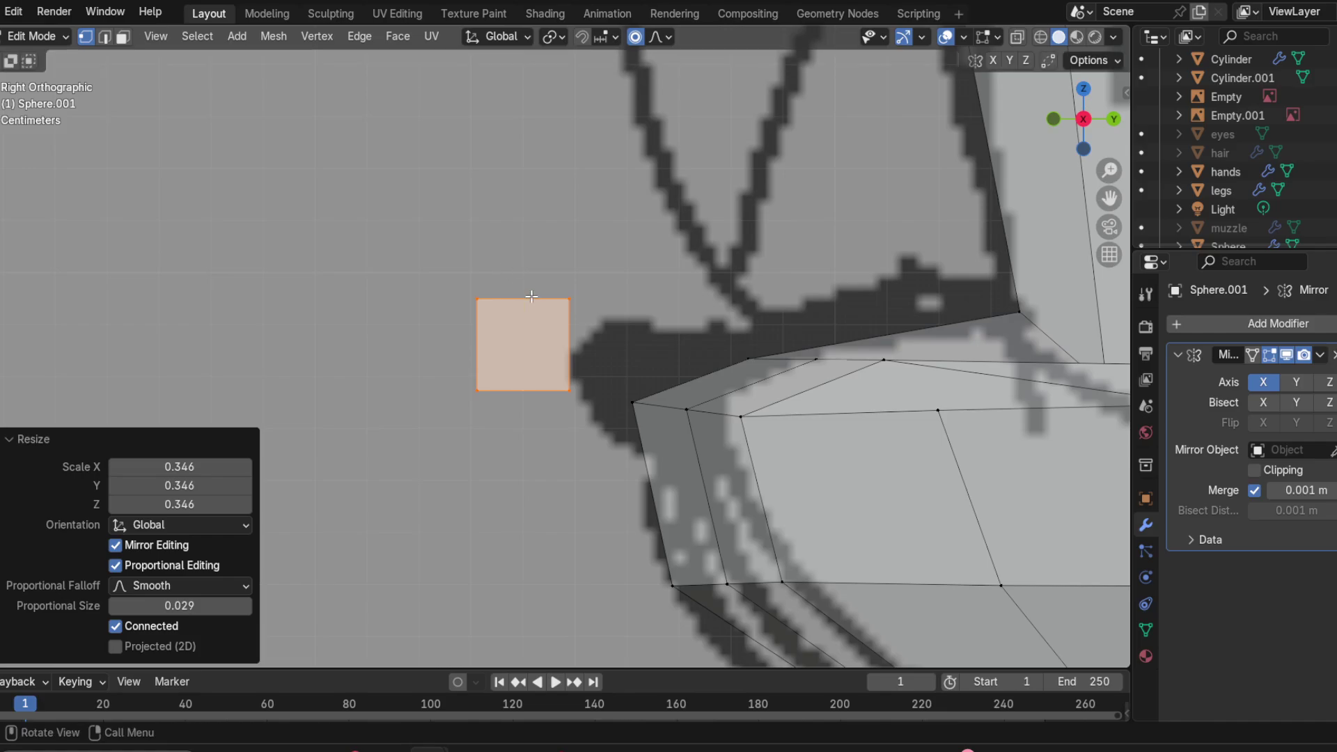
click(1054, 118)
shift+middle_drag(812, 324, 632, 284)
key(ctrl+r)
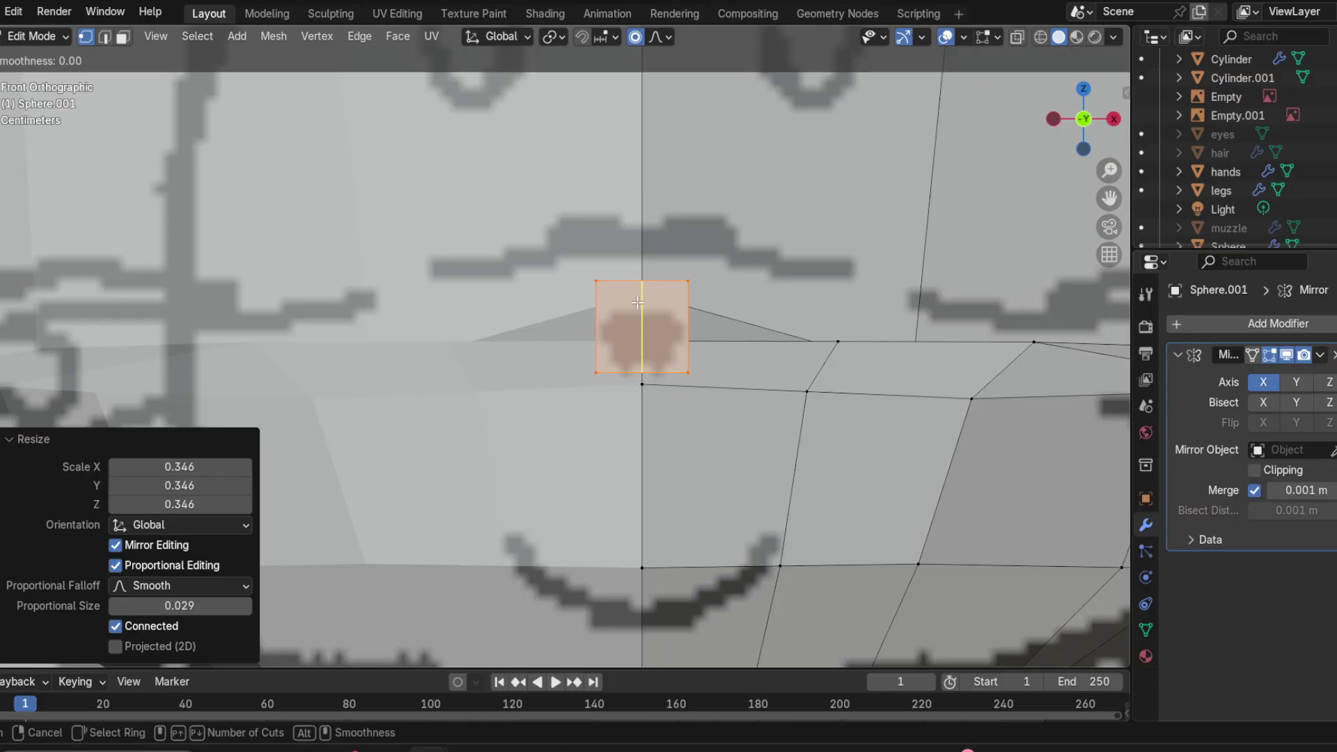
click(631, 393)
right_click(631, 393)
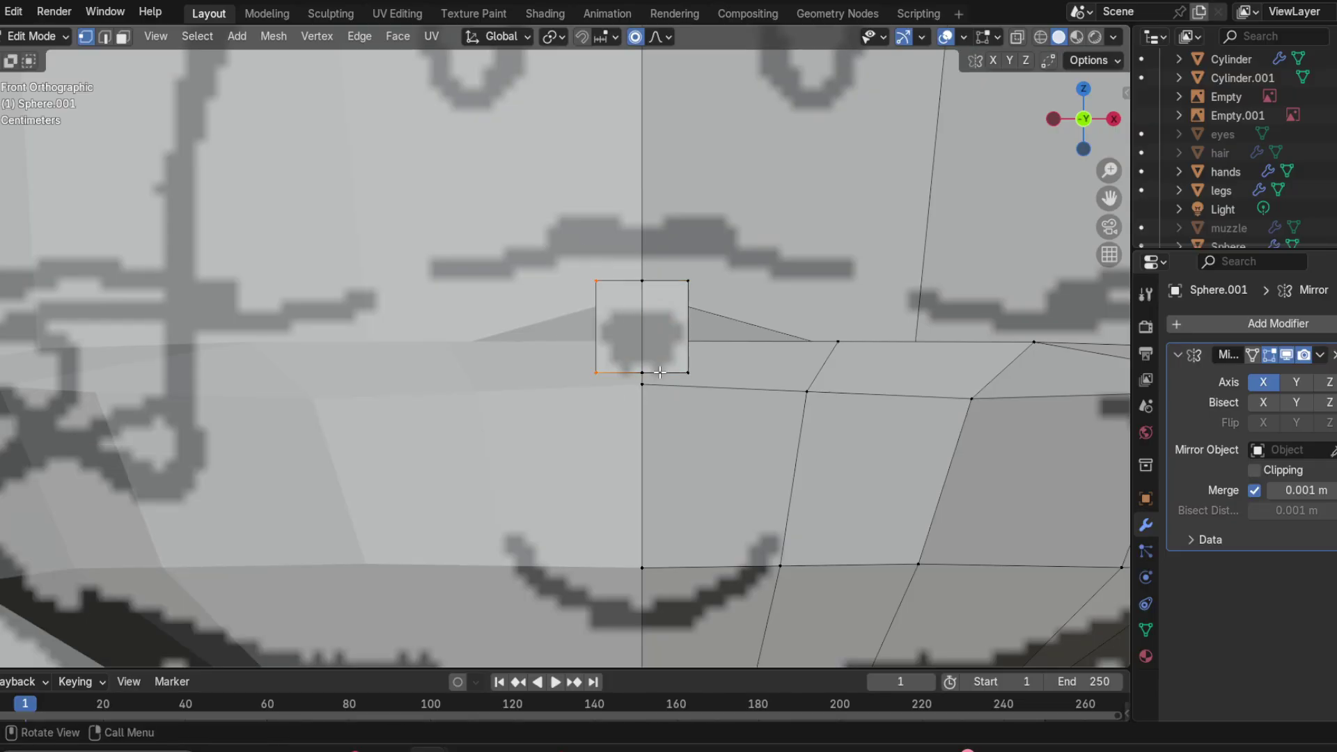
Step: Delete the outer vertices of the nose cube's half on the mirrored negative X side
middle_drag(574, 268, 581, 317)
shift+click(573, 274)
shift+click(572, 365)
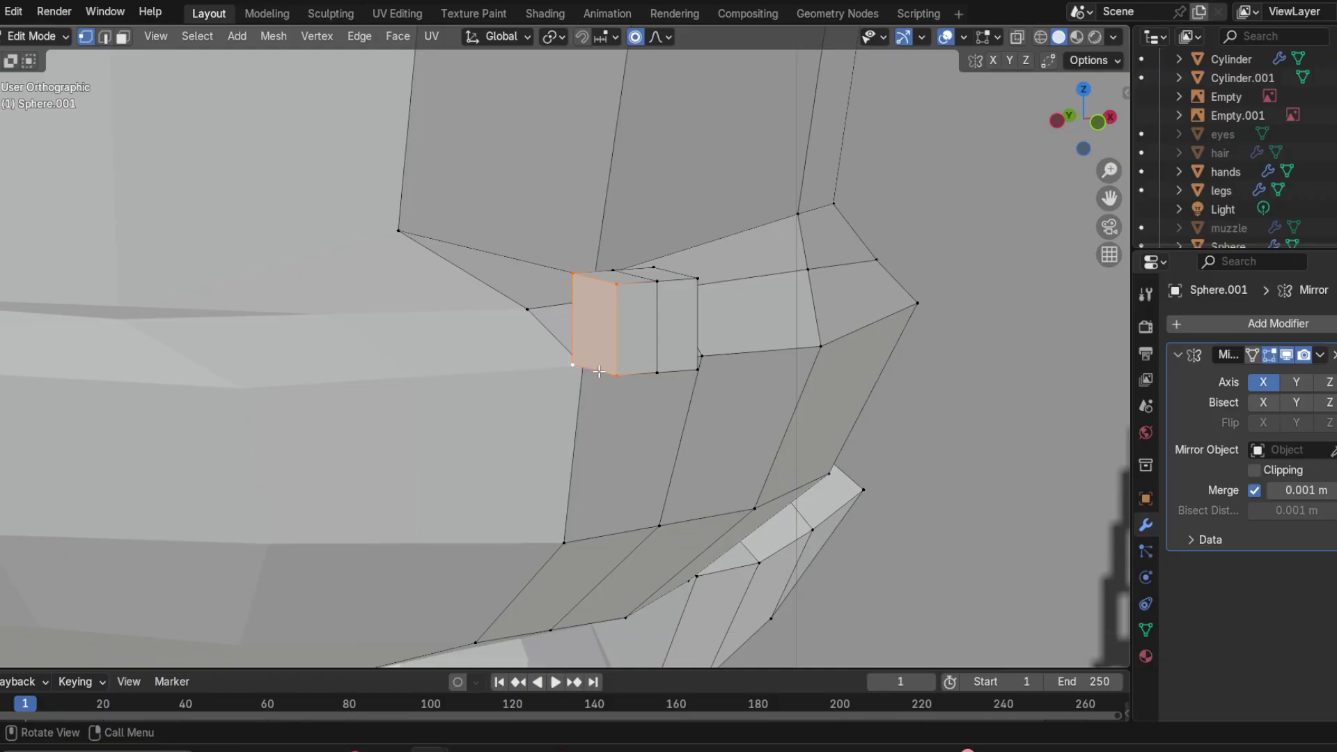
key(c)
key(Escape)
key(x)
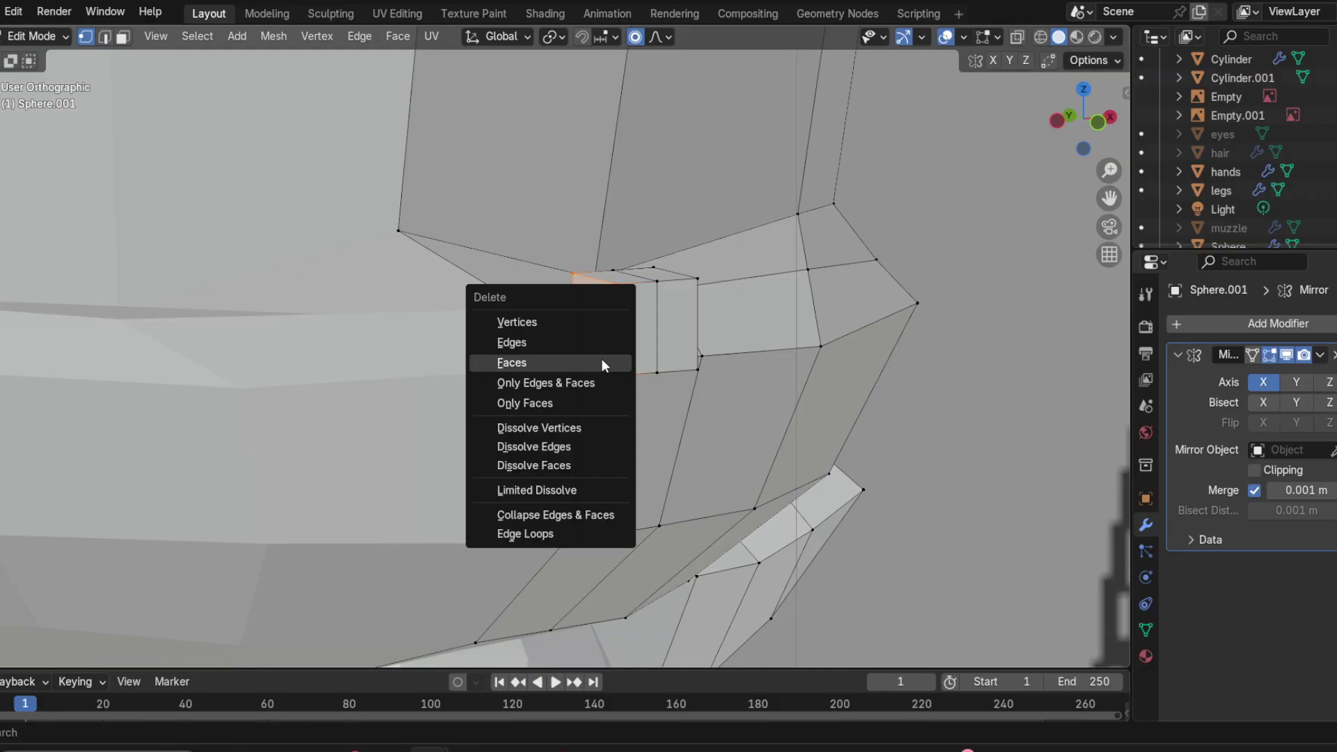
click(569, 315)
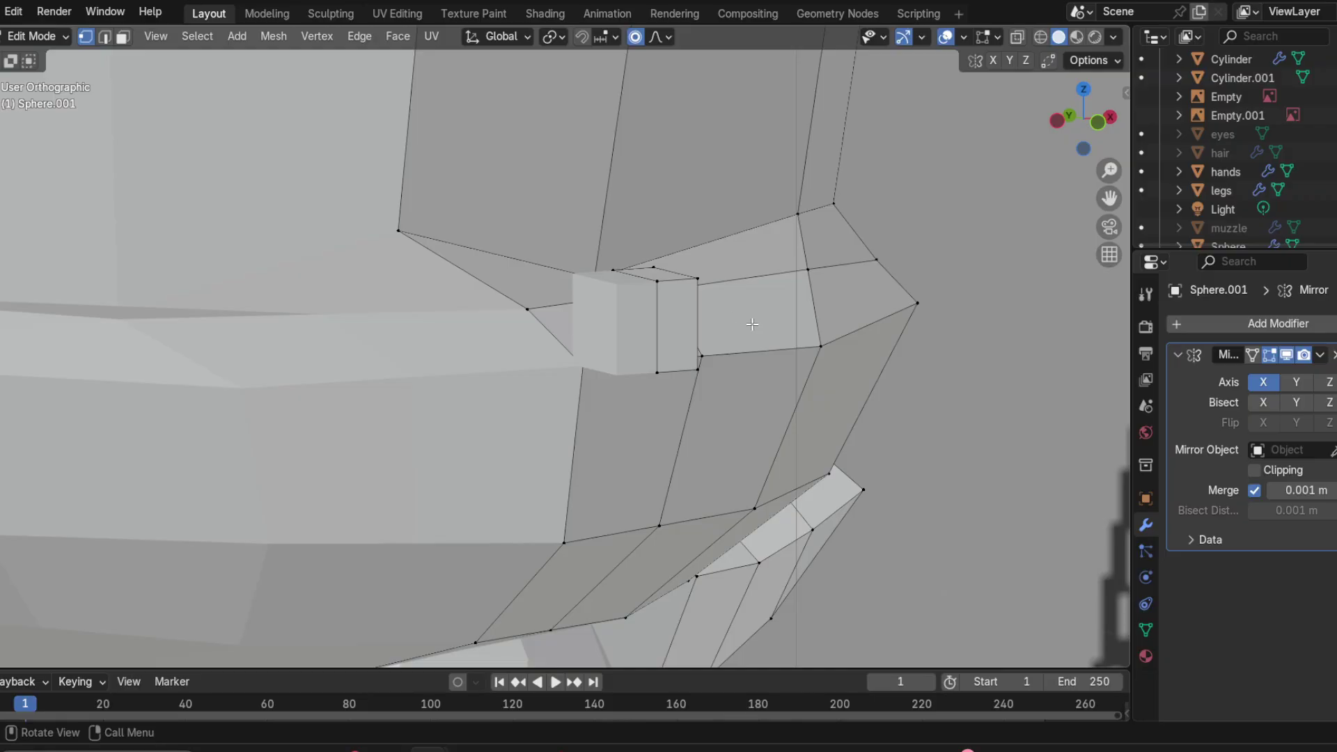
middle_drag(752, 324, 508, 269)
double_click(514, 303)
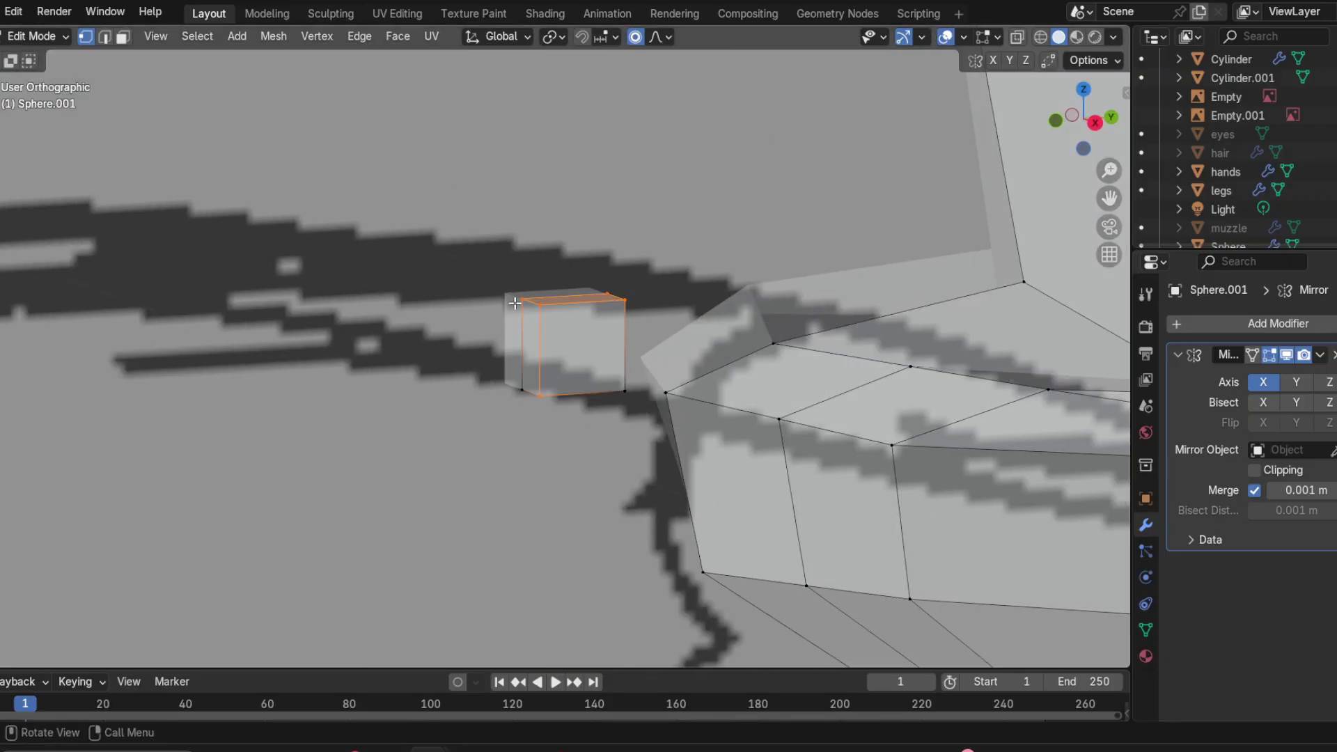
click(537, 306)
key(g)
key(Escape)
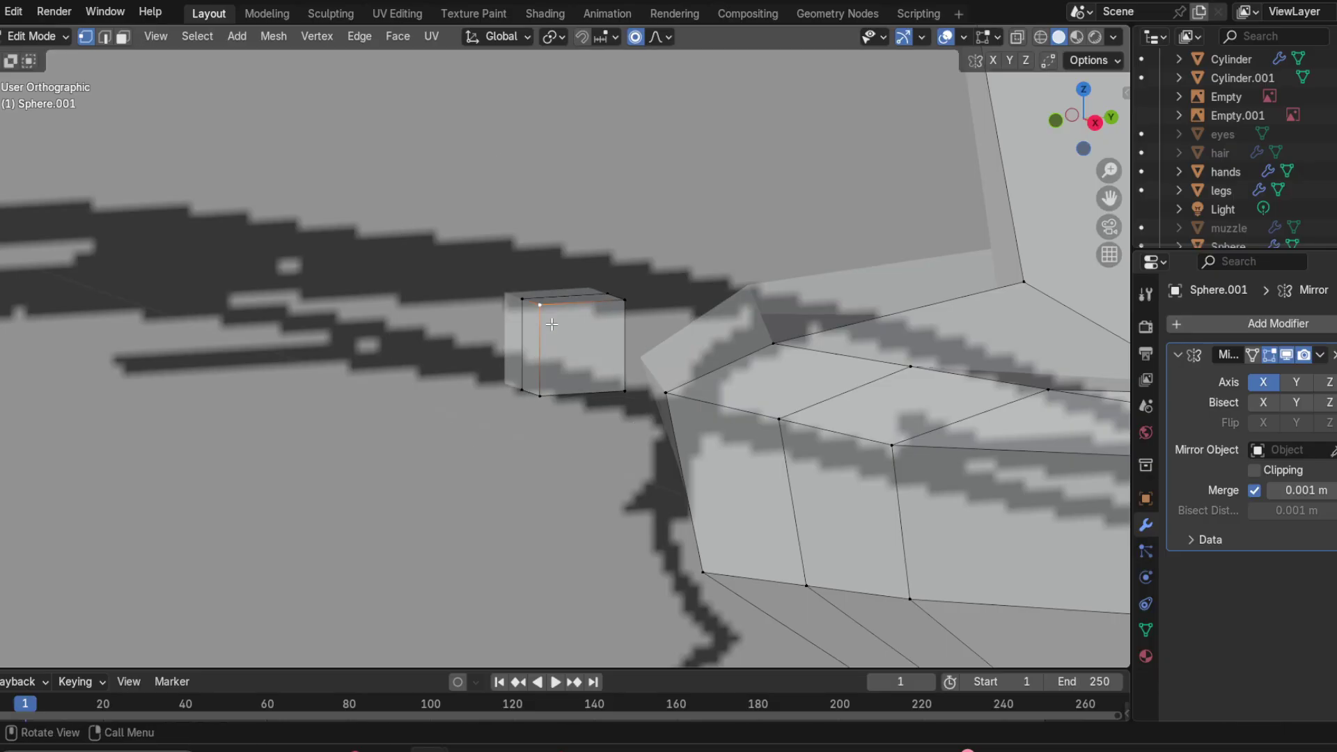
key(g)
key(Escape)
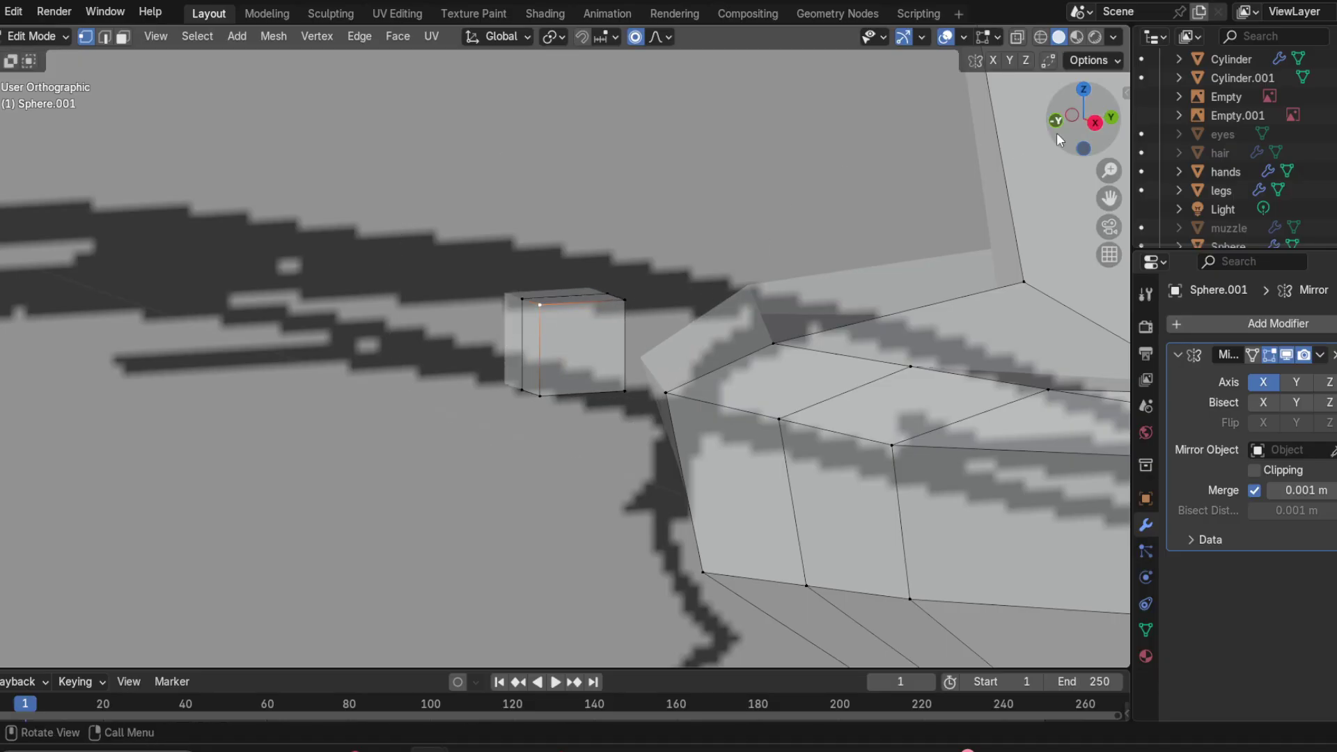
Step: Select only the nose cube's linked geometry in the right side view, leaving the head mesh unselected
click(1094, 123)
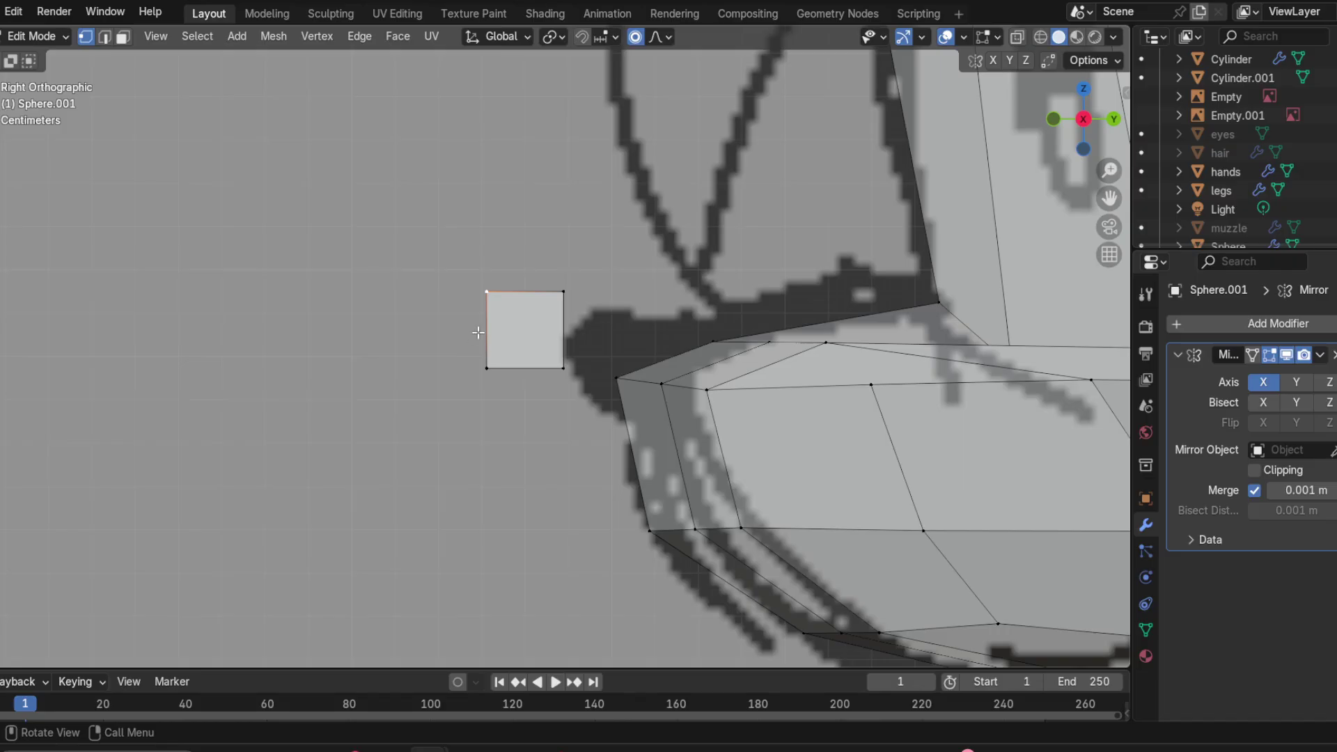
key(l)
scroll(529, 321, down, 8)
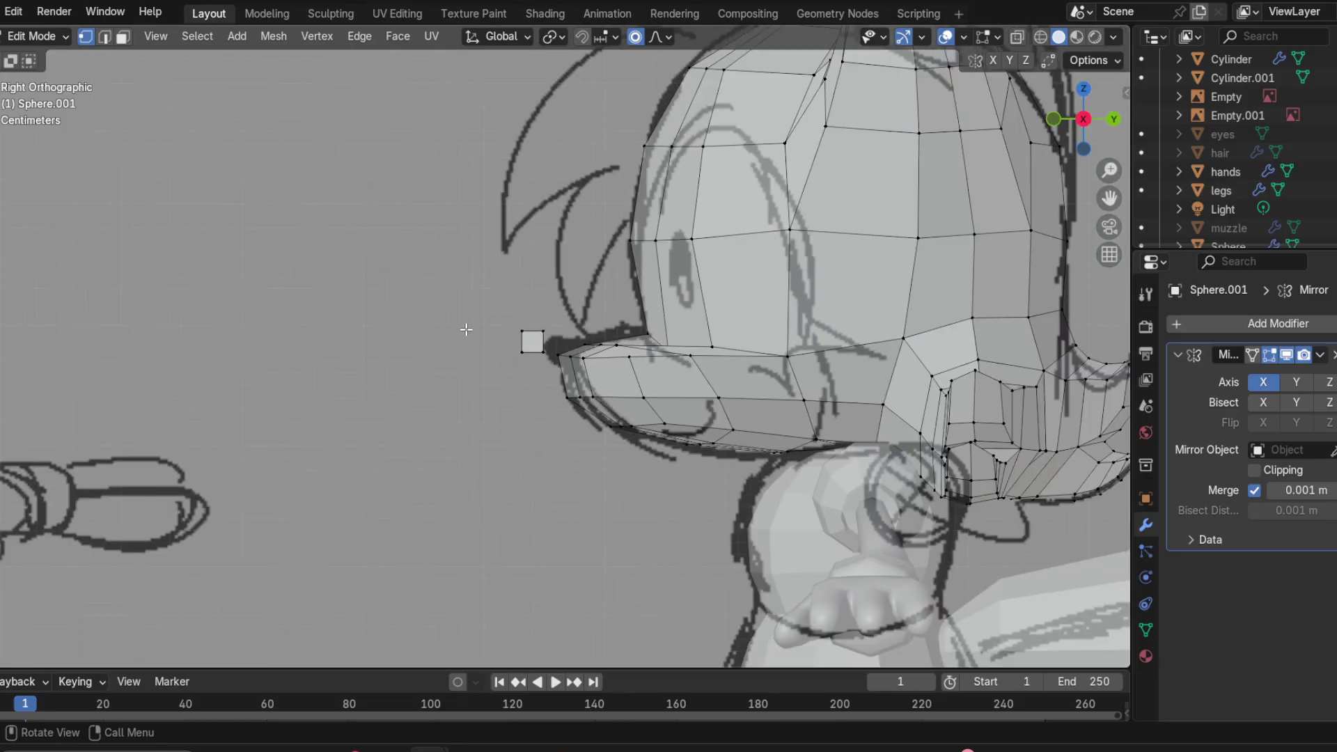
scroll(523, 331, up, 3)
scroll(322, 352, up, 3)
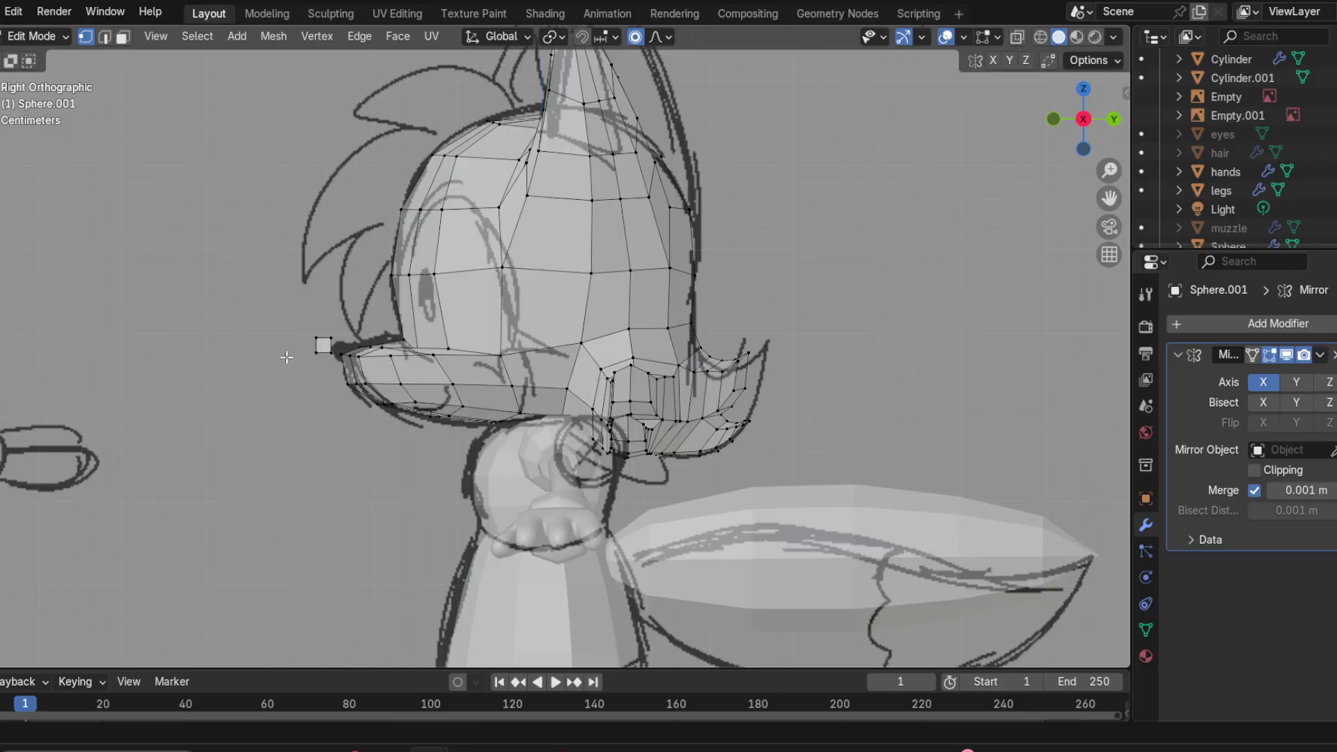
scroll(586, 273, down, 2)
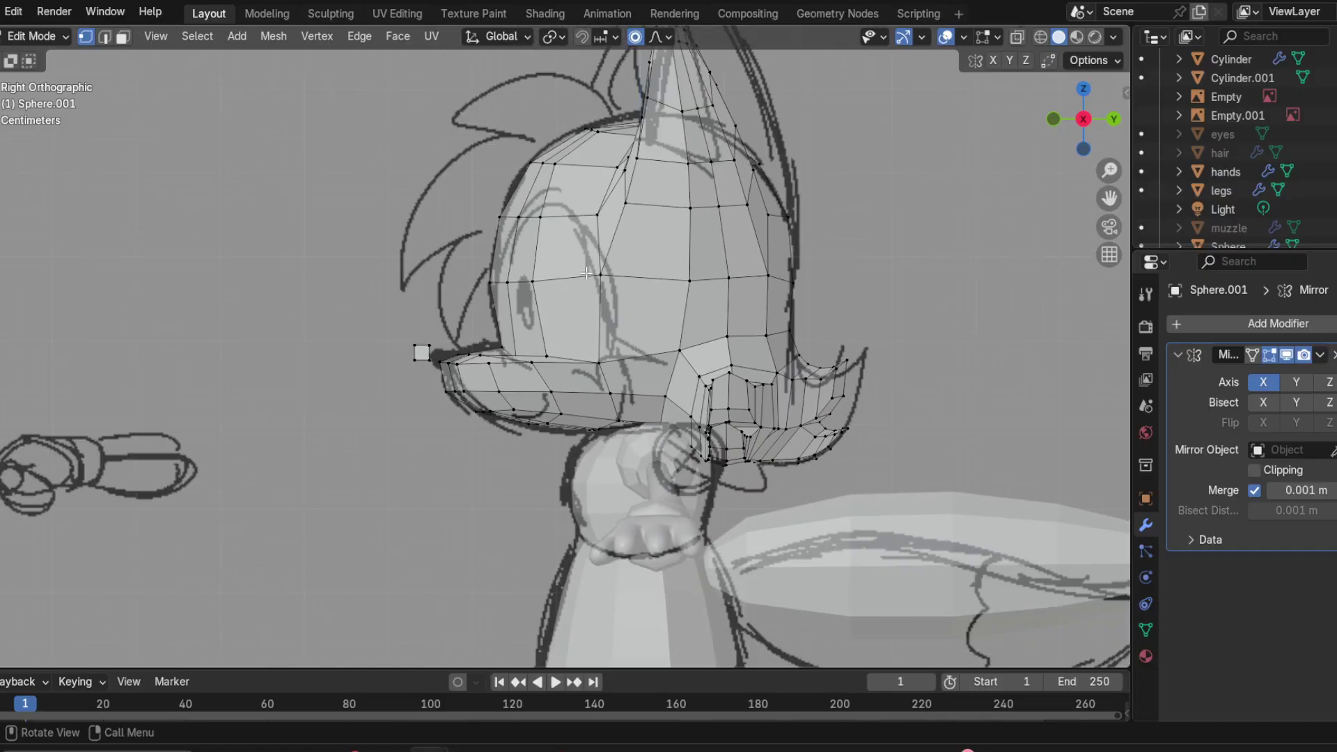
key(l)
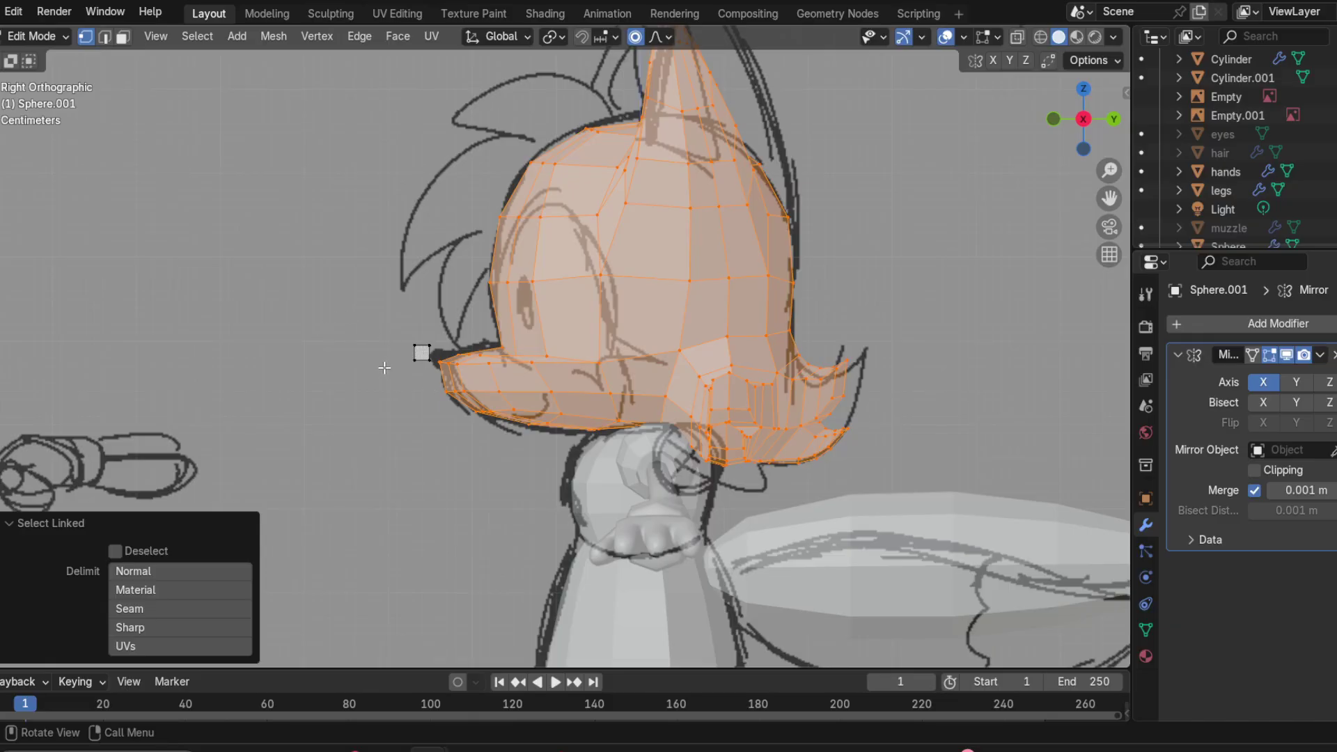
key(a)
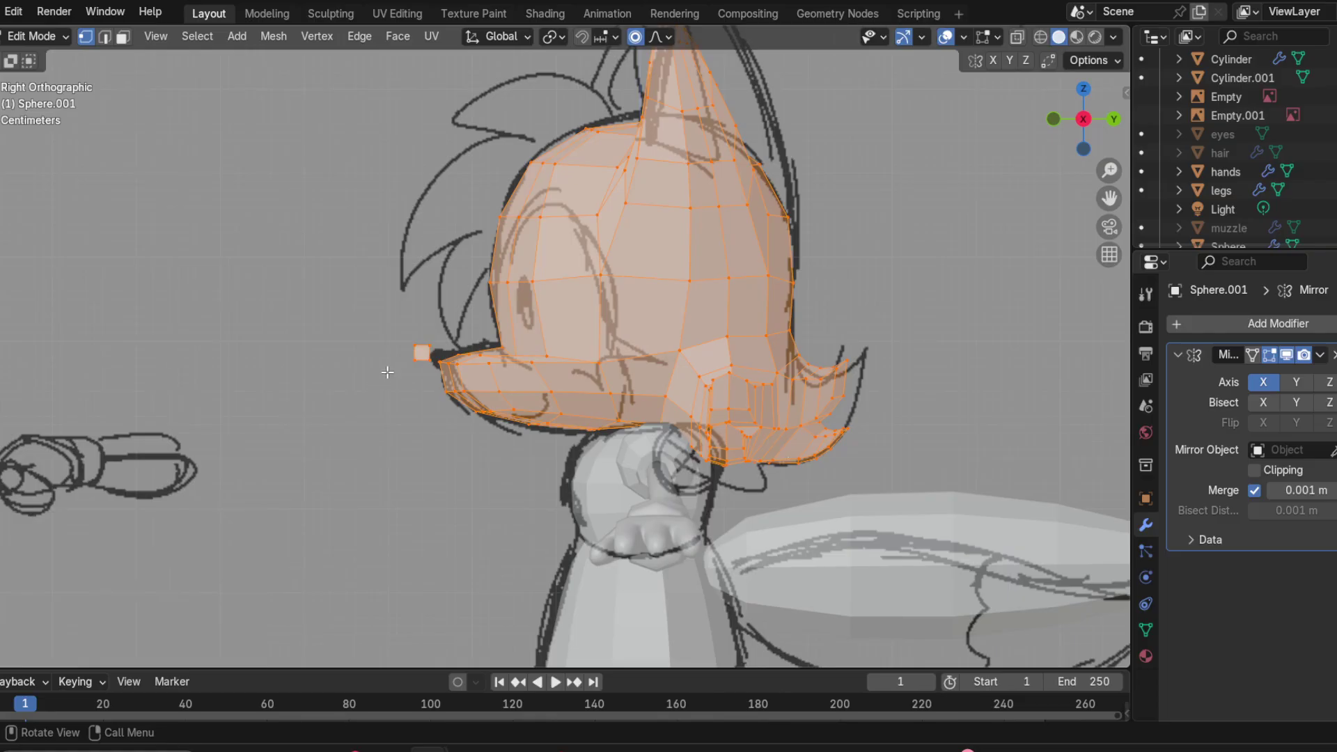
click(387, 372)
key(l)
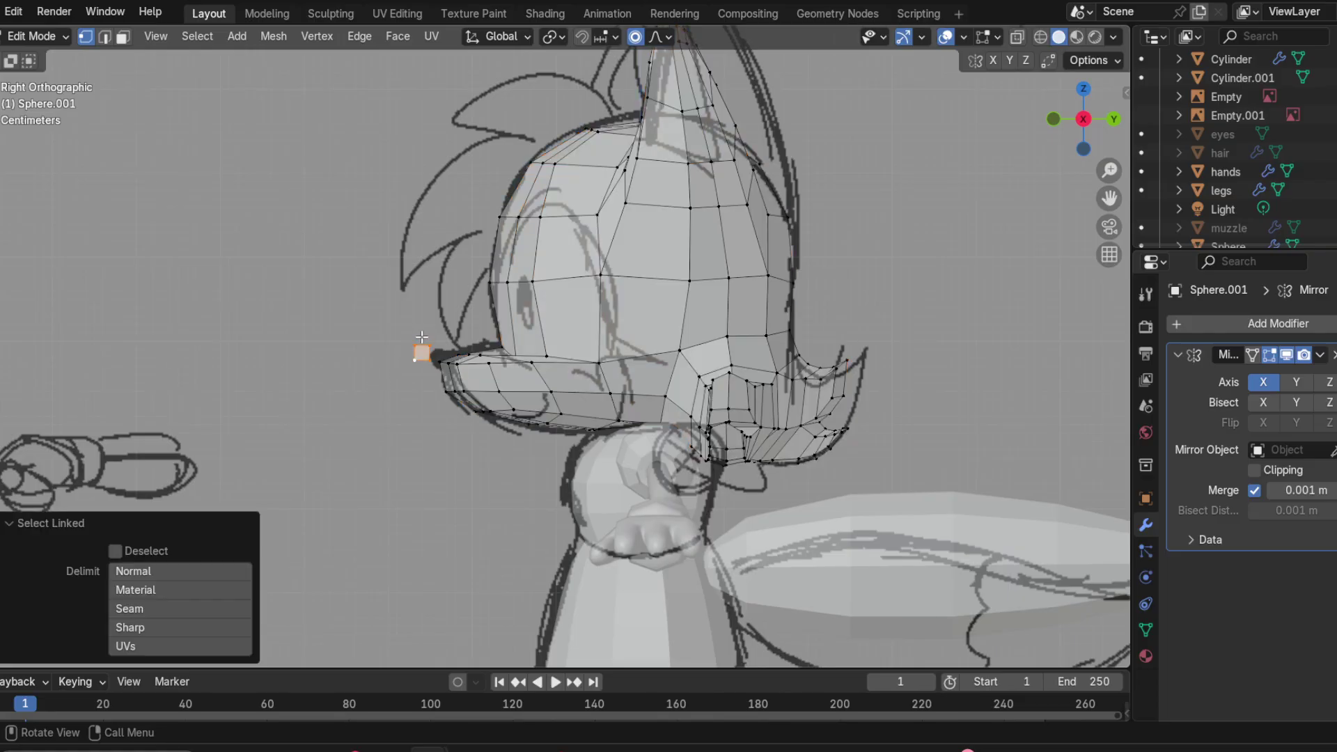
Step: Rotate the nose cube 14.5° in the side view and move it about 0.014 m along Y onto the muzzle tip
scroll(401, 364, up, 2)
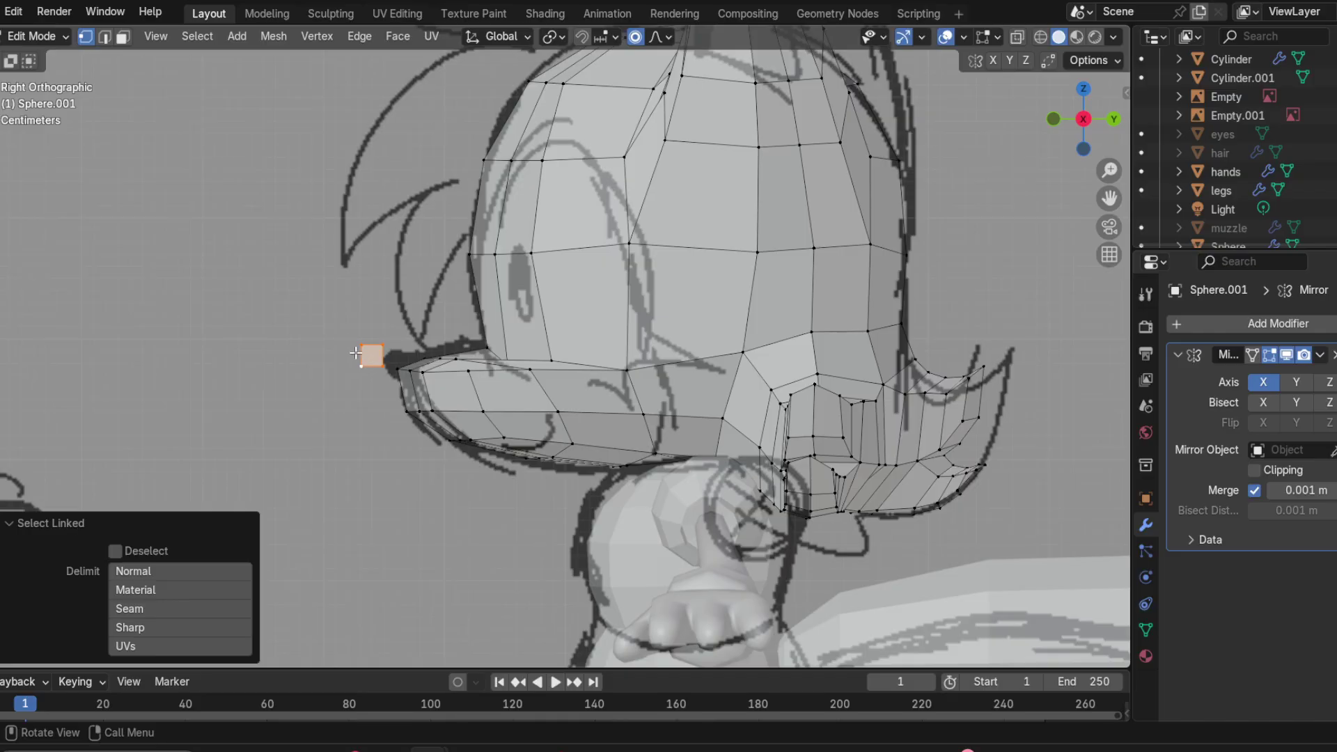
scroll(369, 356, up, 9)
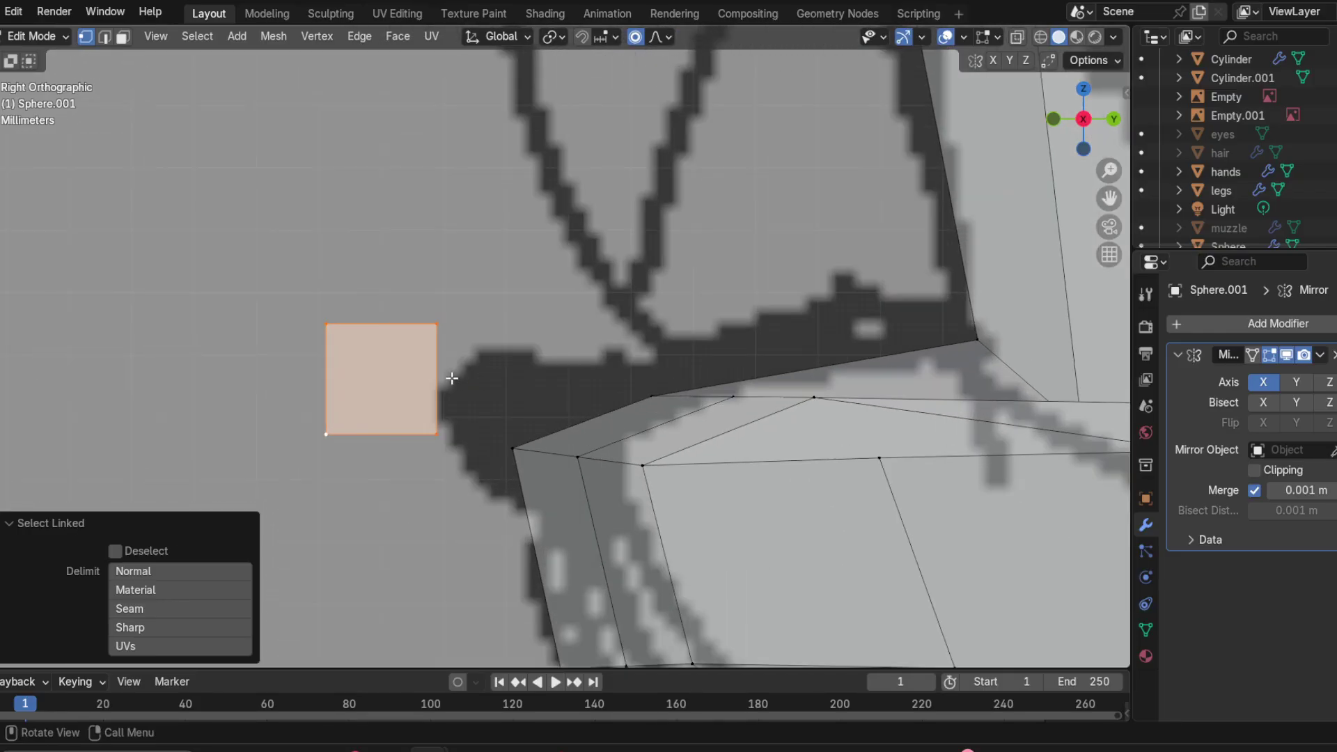
scroll(452, 378, down, 2)
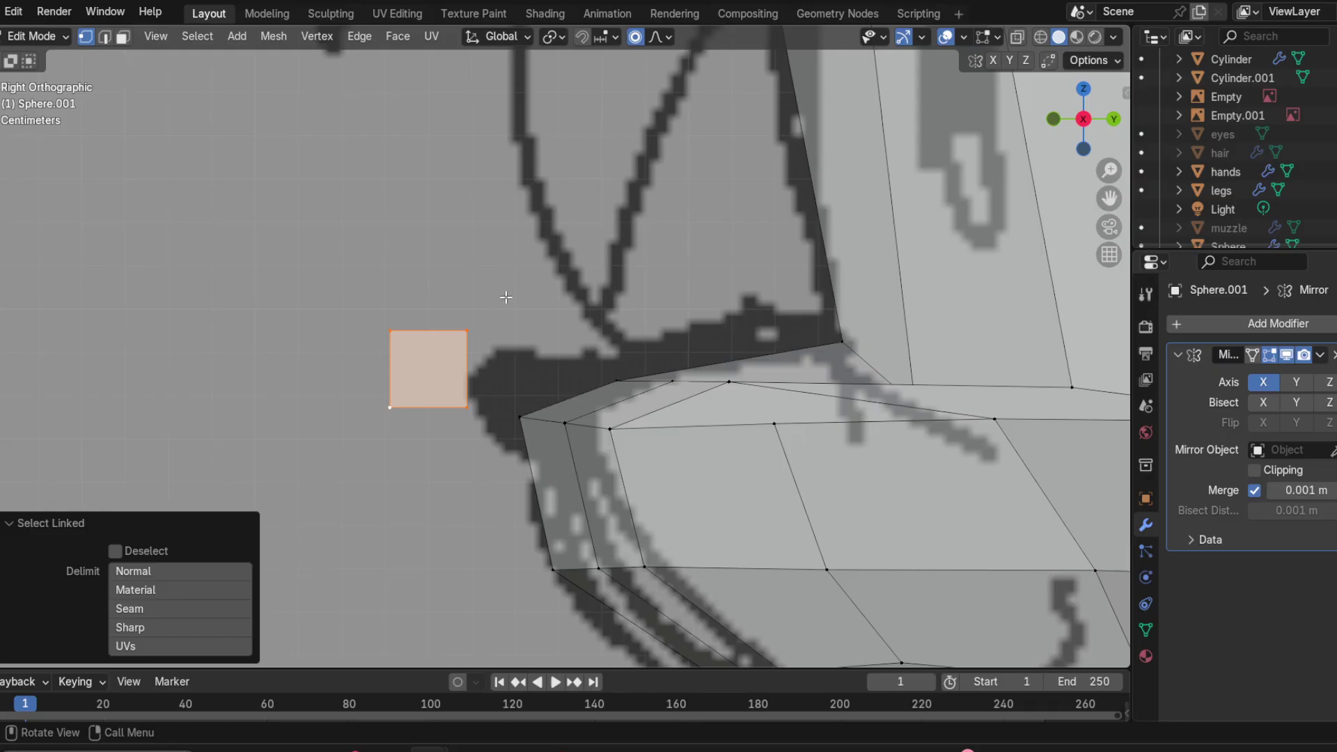
key(r)
click(537, 307)
key(g)
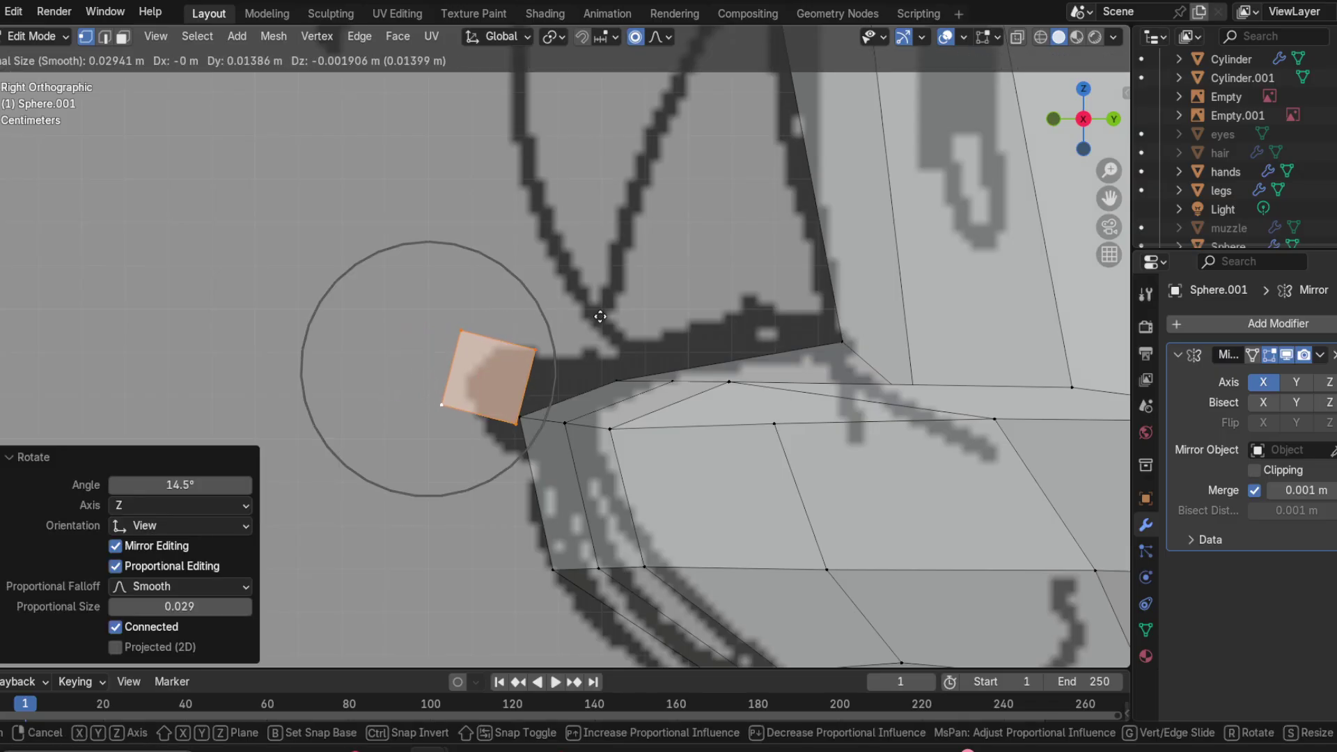
click(600, 319)
Step: Add one centred edge loop between the front and rear faces of the nose cube
key(ctrl+r)
click(500, 343)
right_click(506, 323)
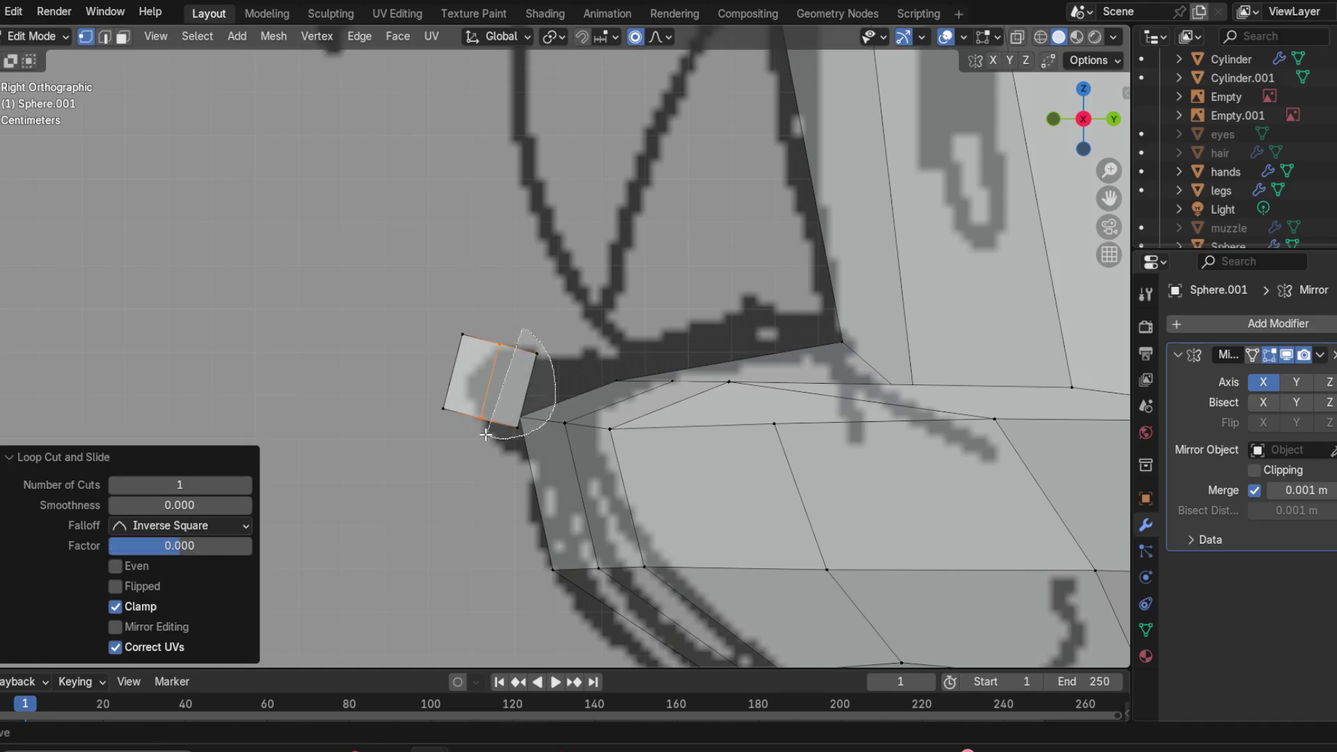
Step: Turn off proportional editing and move the nose's rear vertices 0.016114 m along Y and -0.002426 m along Z into the muzzle
click(500, 411)
shift+click(531, 363)
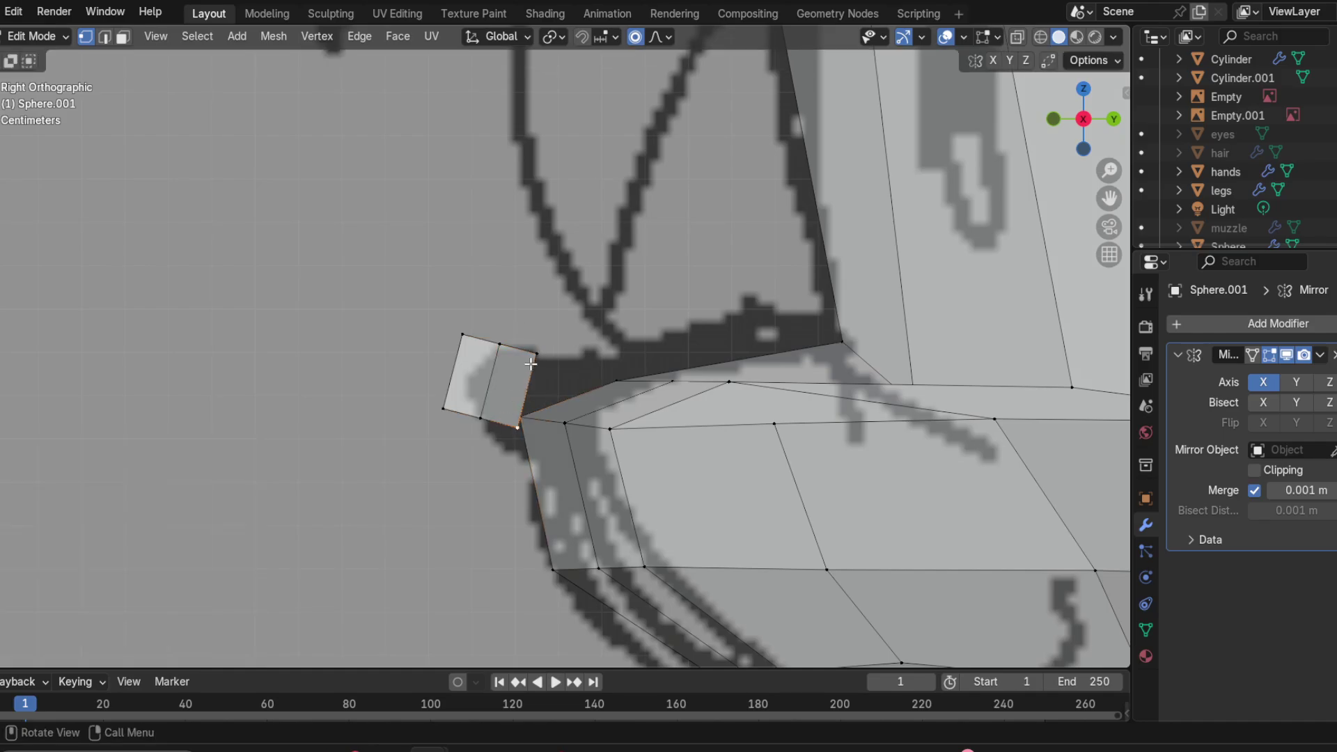
click(497, 436)
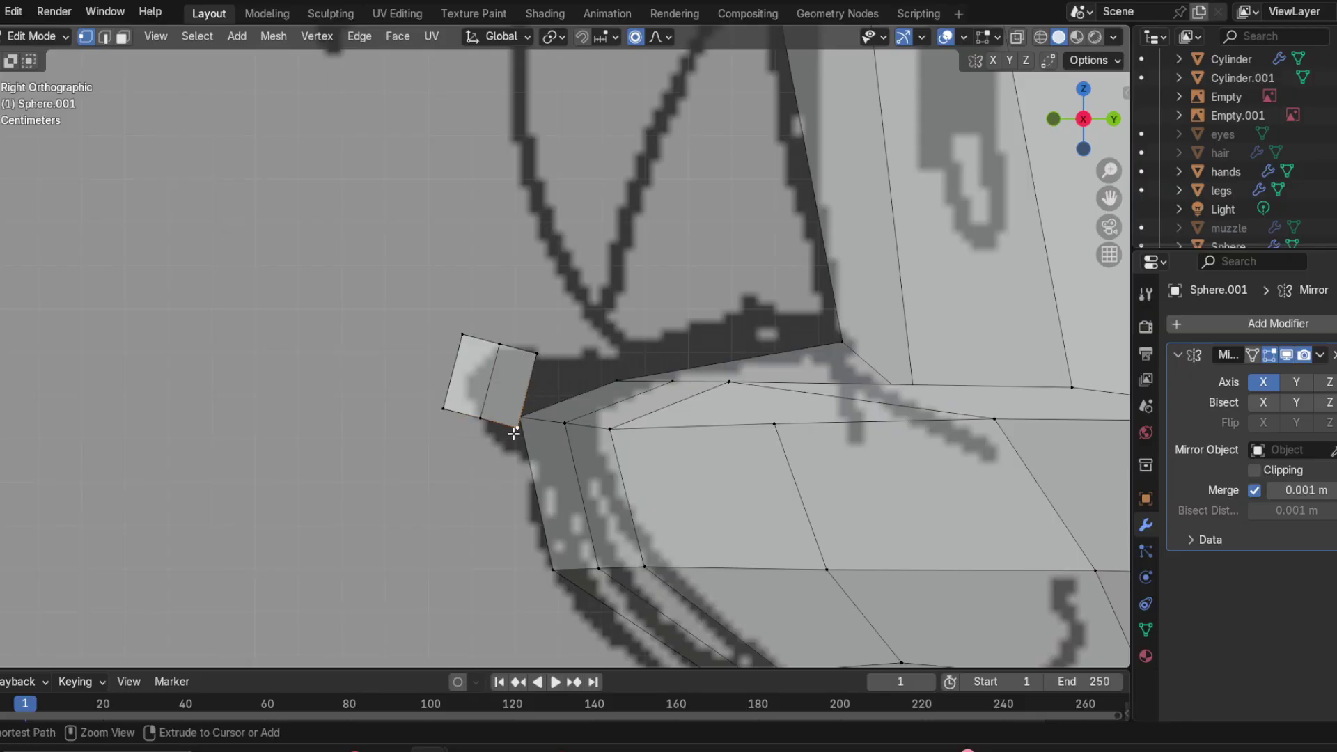
middle_drag(523, 421, 504, 363)
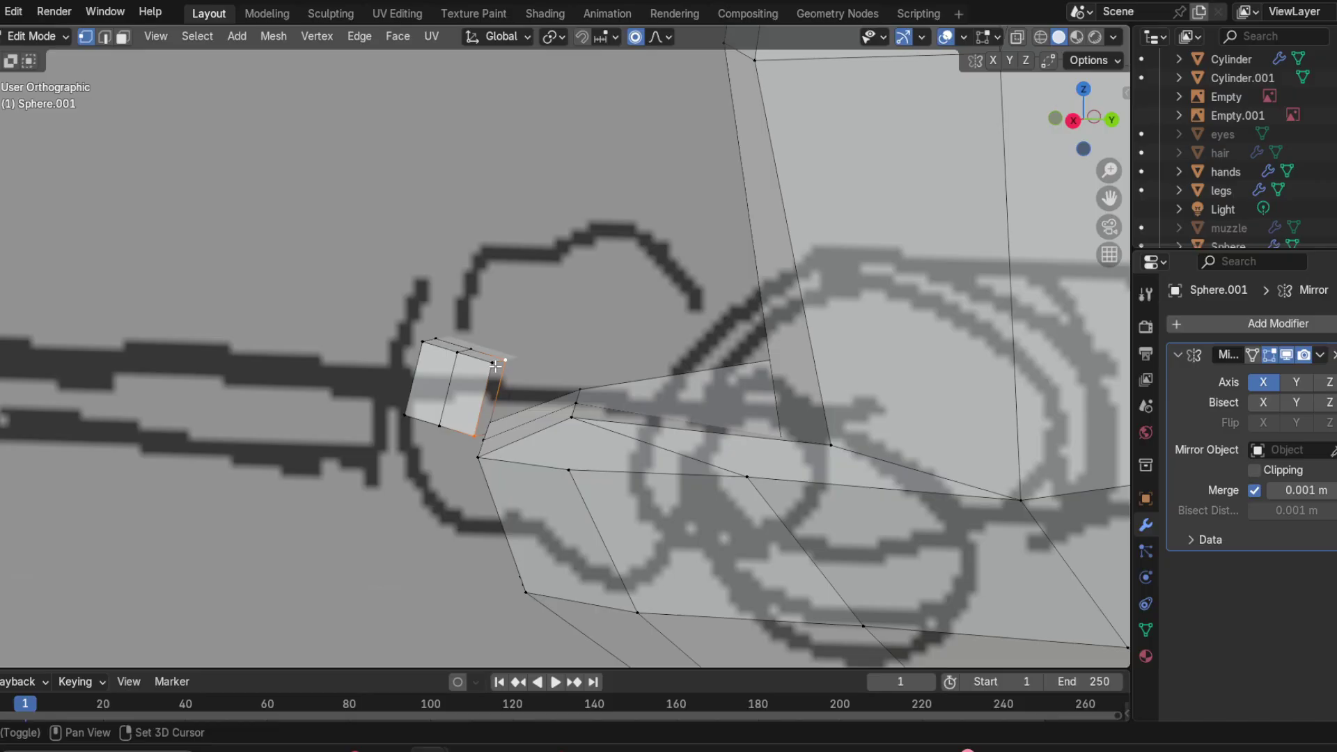
middle_drag(482, 438, 524, 418)
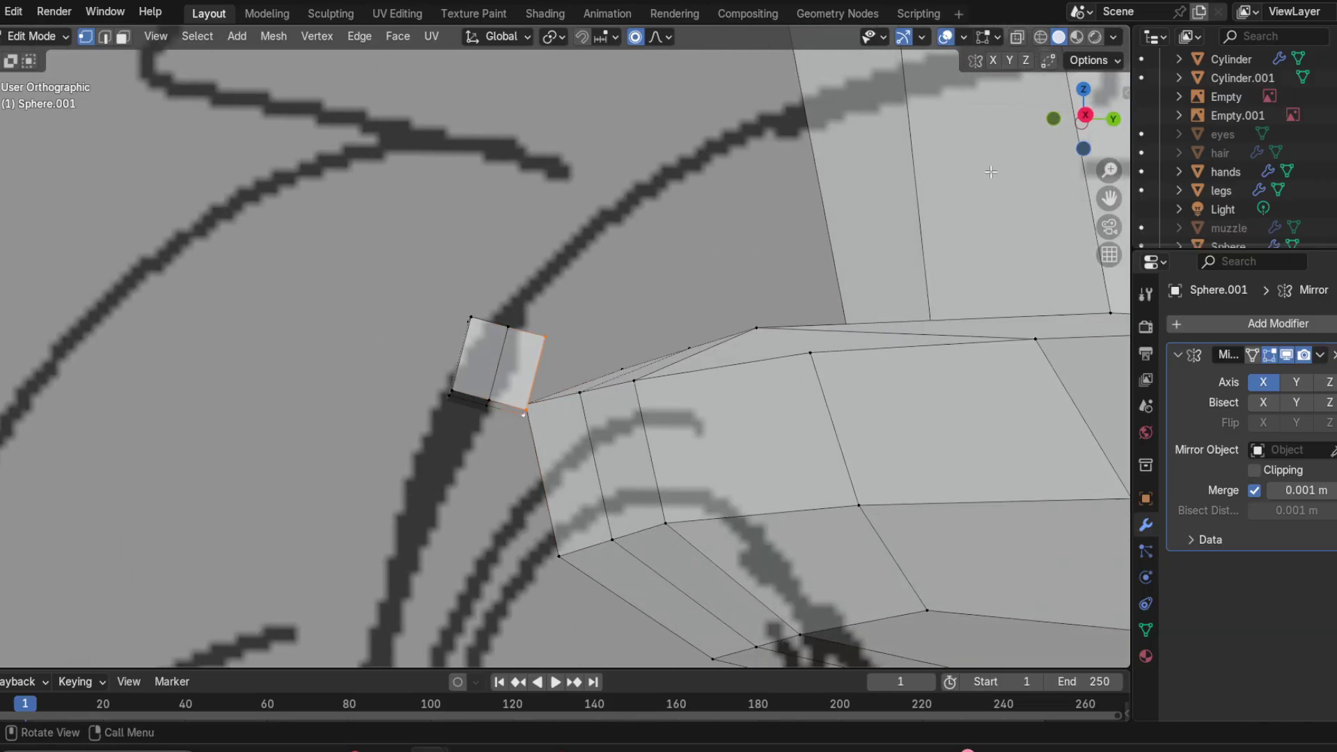
click(1084, 116)
key(g)
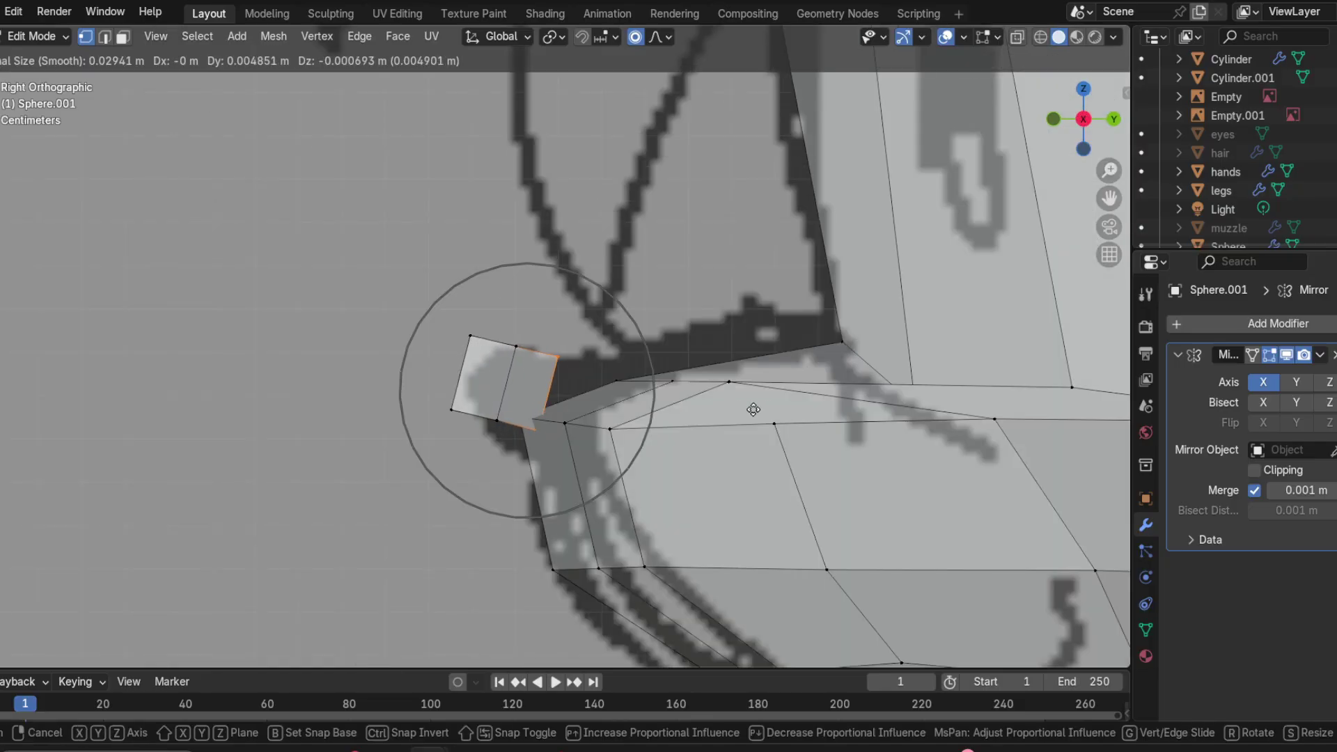
key(Escape)
click(635, 36)
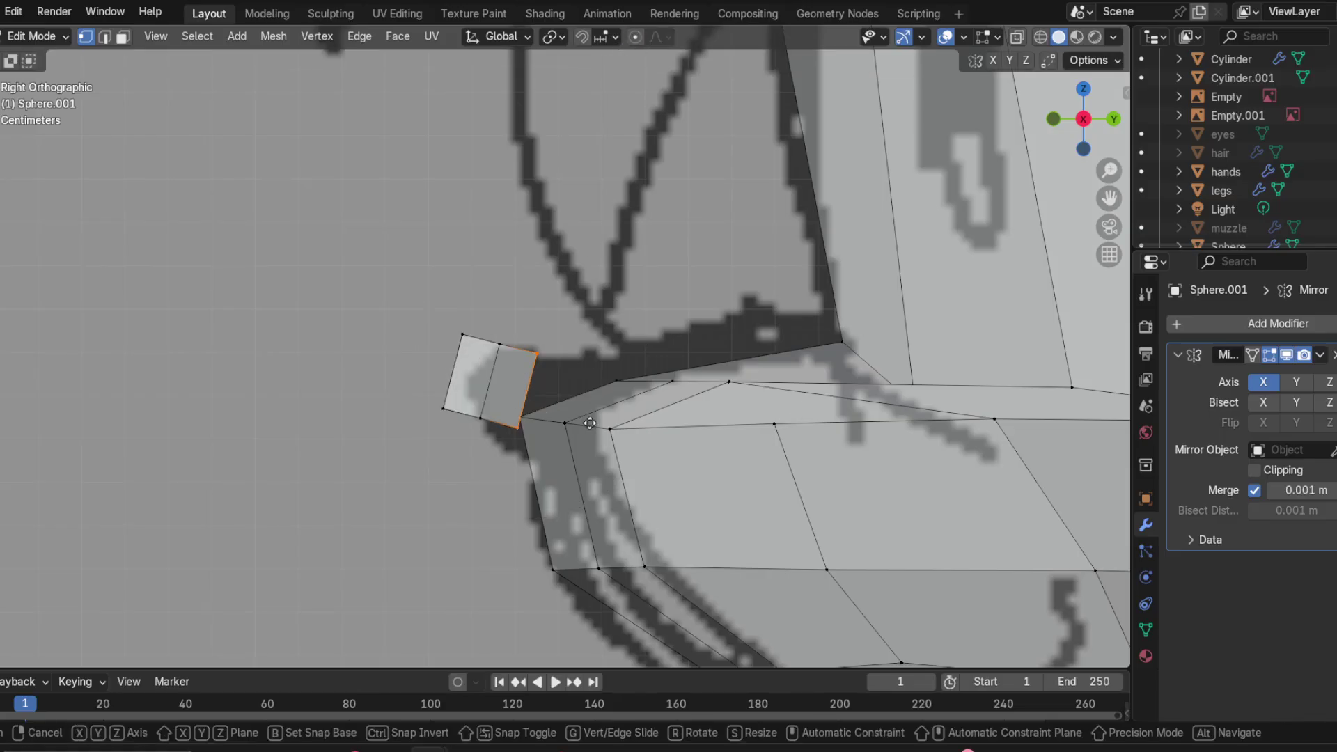
key(g)
click(659, 433)
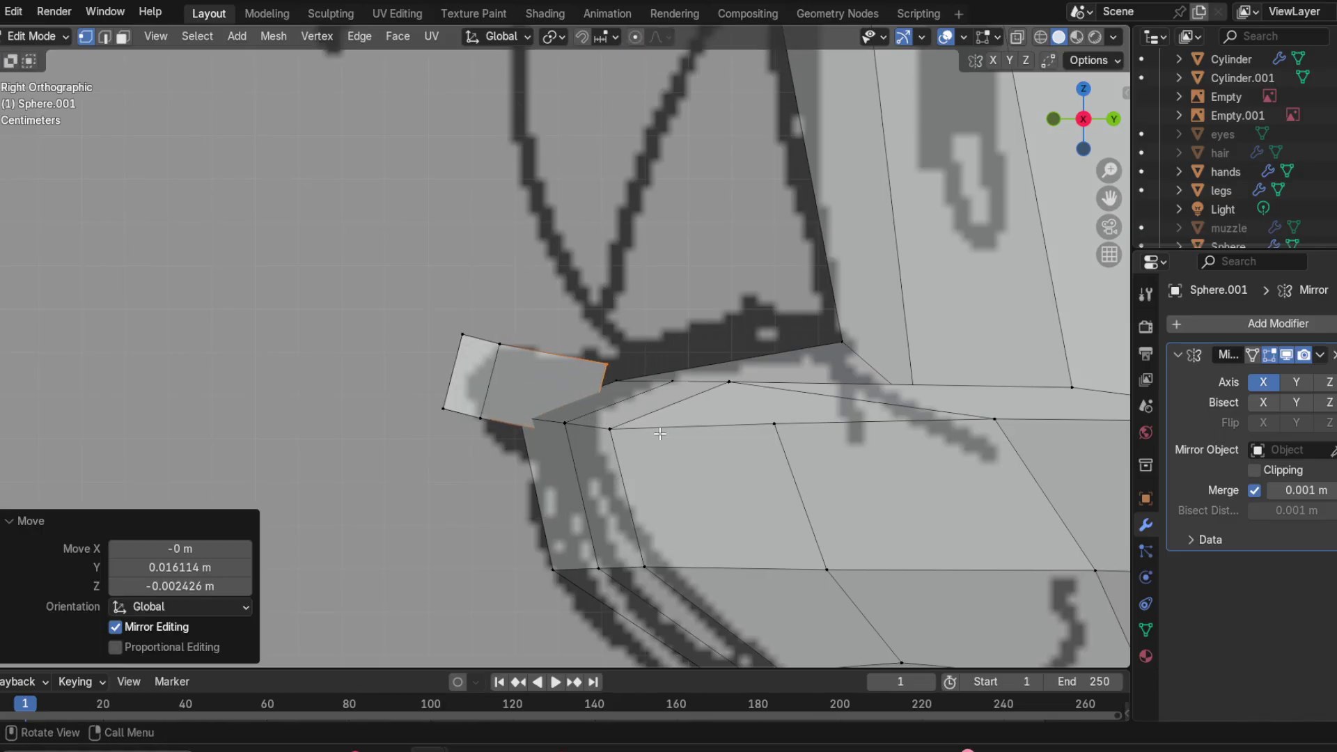
Step: Hide the linked head mesh so only the nose block is shown against the sketch
scroll(866, 331, down, 2)
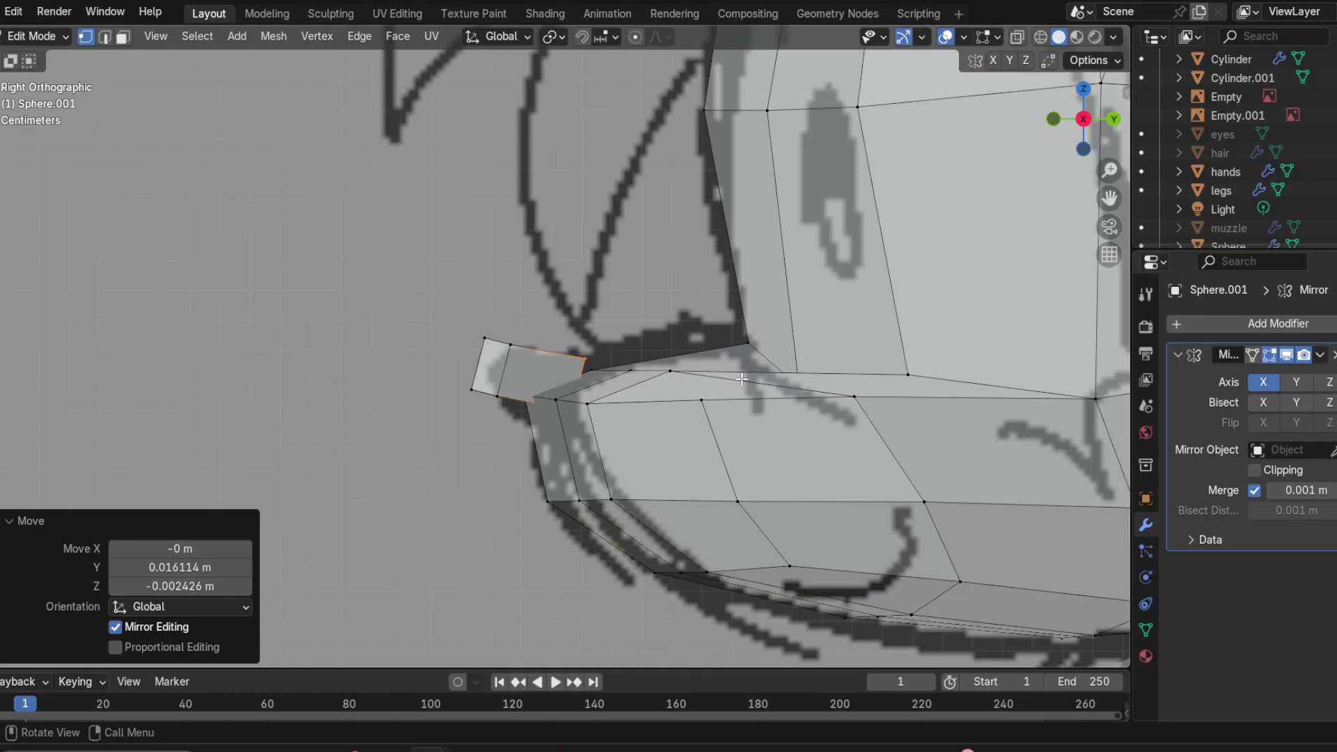
key(l)
key(h)
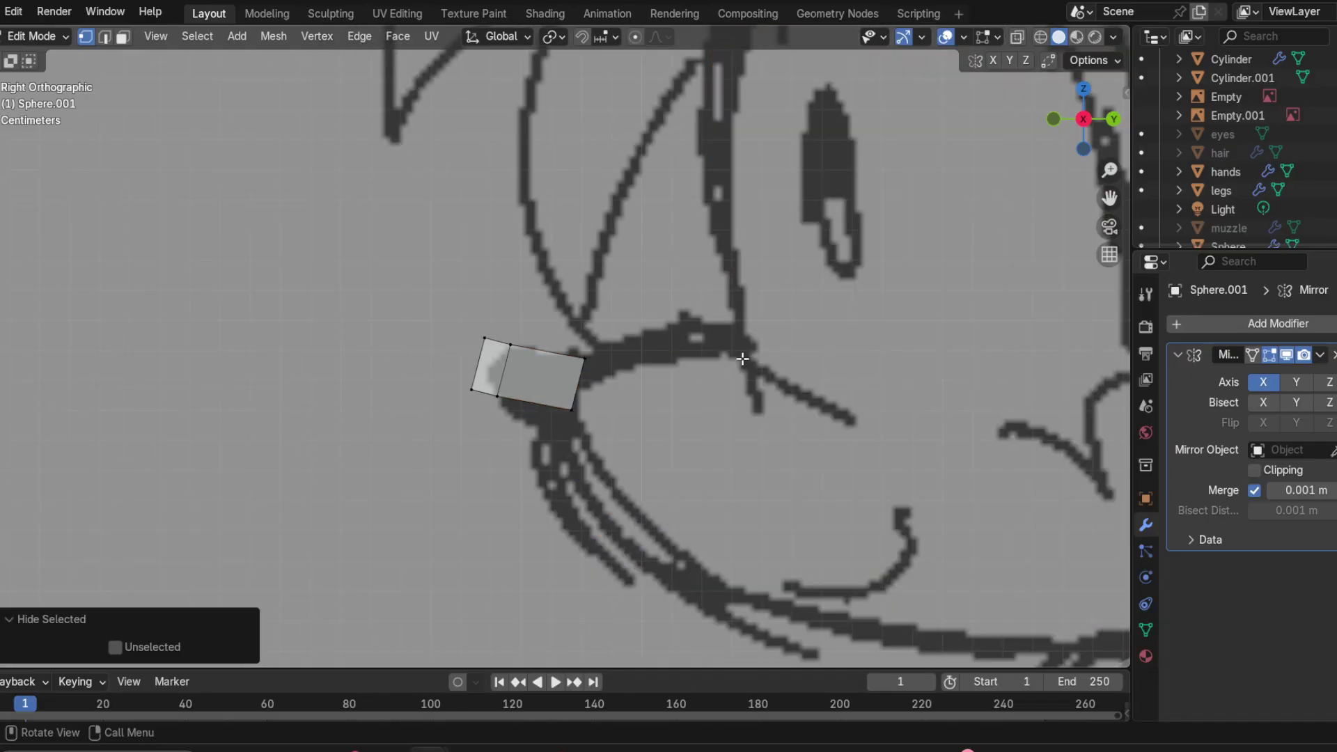
scroll(679, 412, up, 5)
ctrl+right_drag(679, 412, 573, 473)
scroll(585, 419, down, 7)
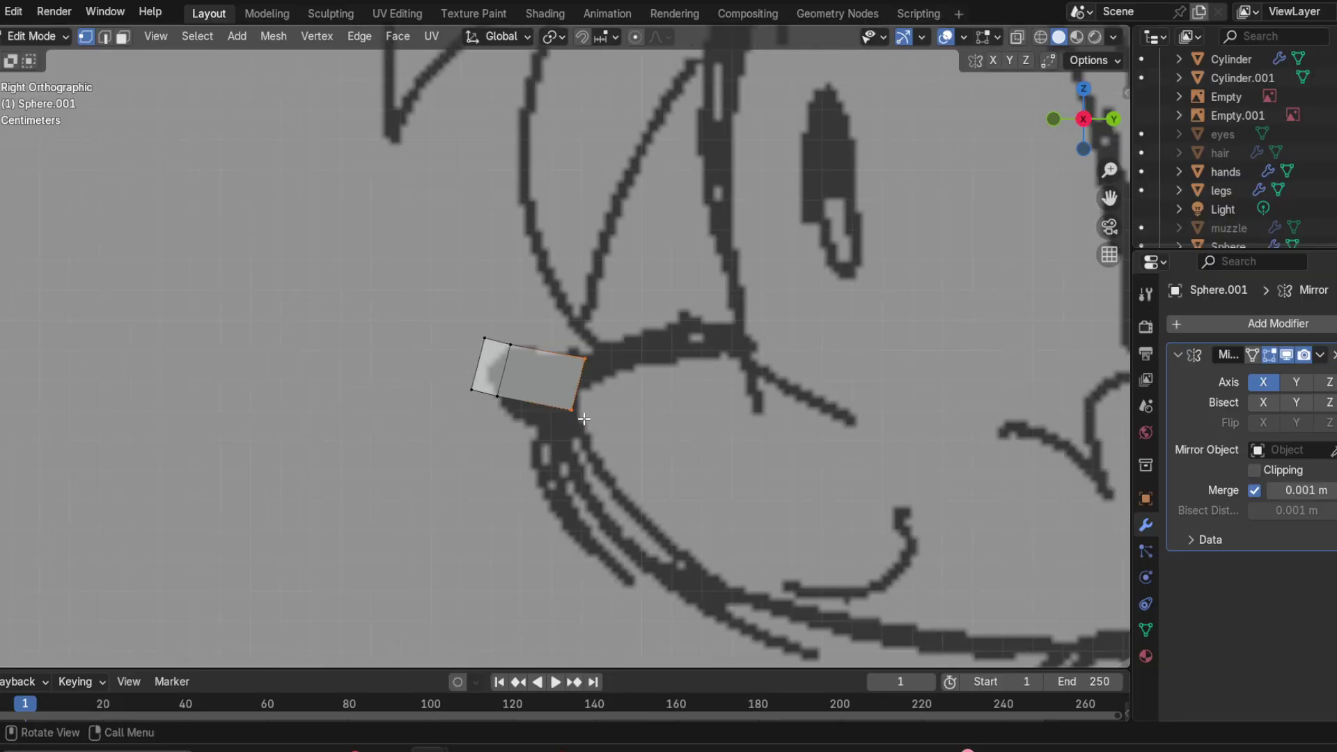
scroll(582, 417, up, 3)
scroll(585, 417, down, 4)
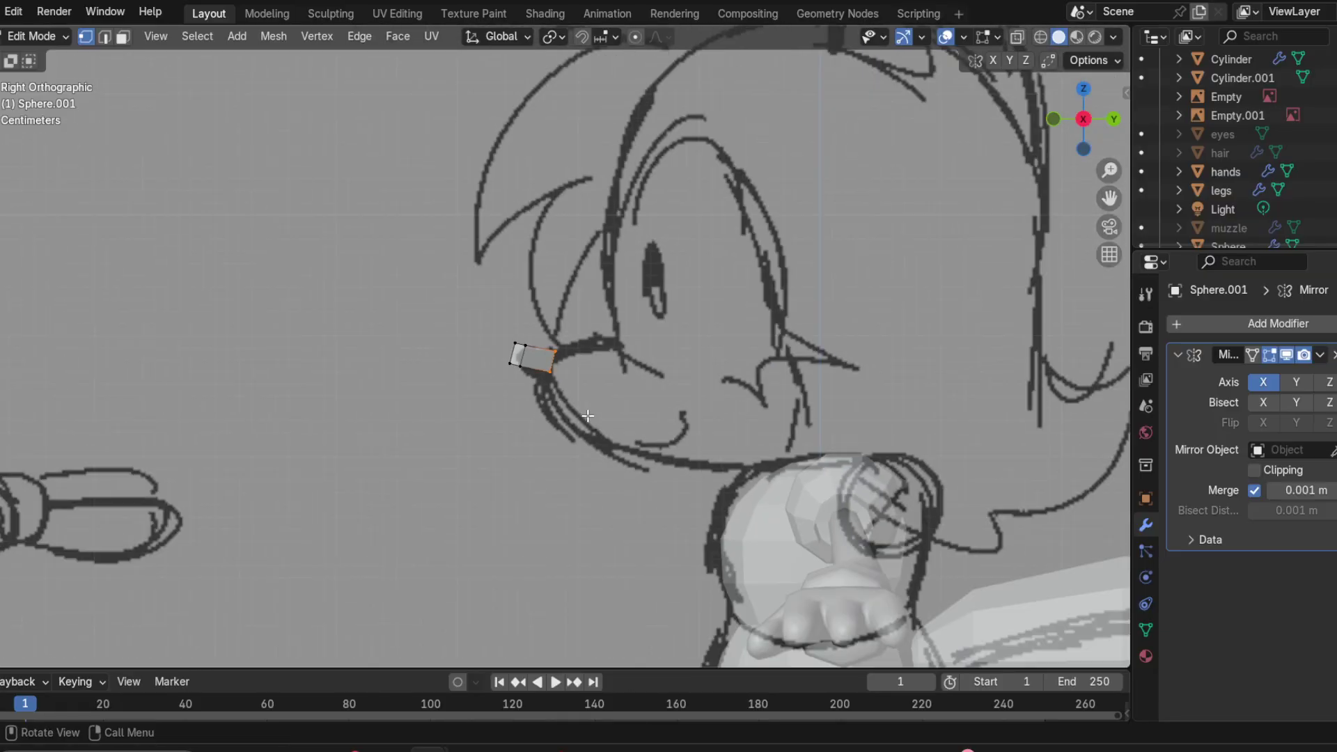
key(a)
key(alt+h)
key(ctrl+z)
Step: Try to move the nose block's lower rear, middle and front vertices onto the sketched underside
scroll(549, 417, up, 3)
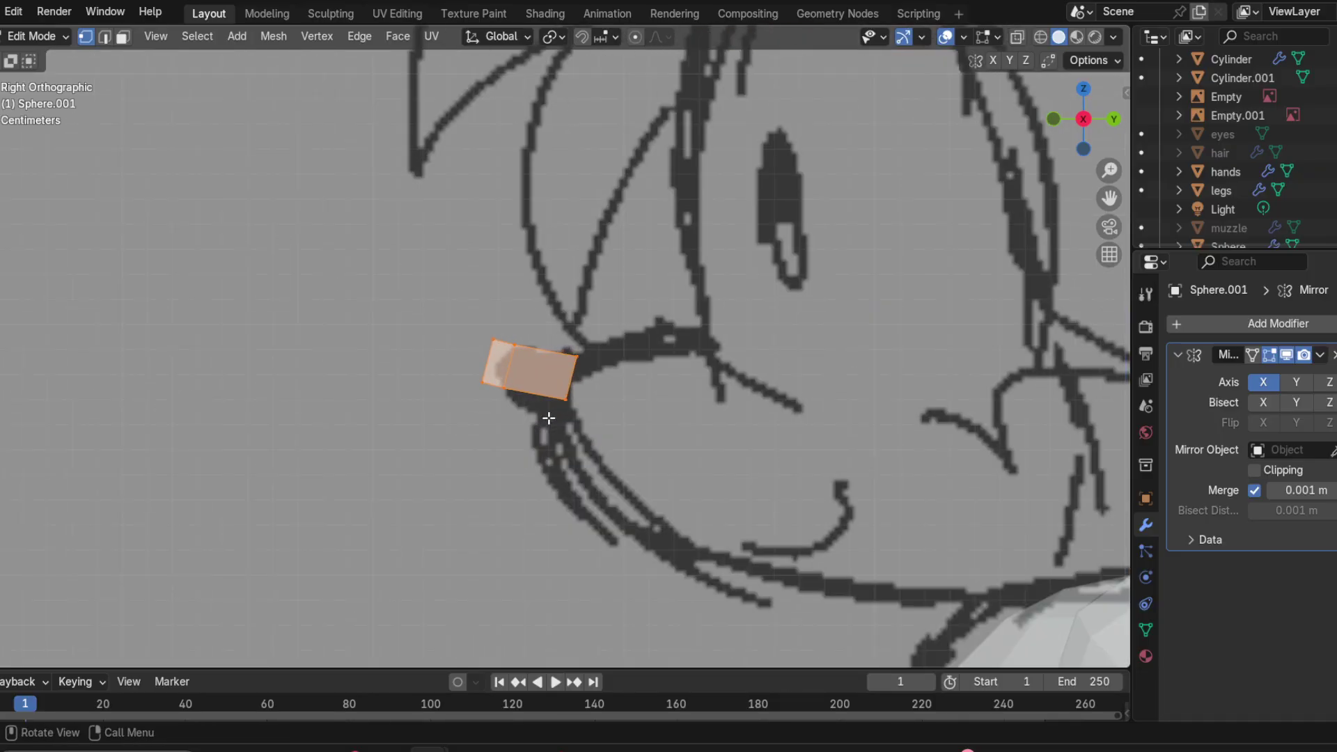
scroll(549, 418, up, 2)
click(583, 445)
scroll(644, 447, up, 2)
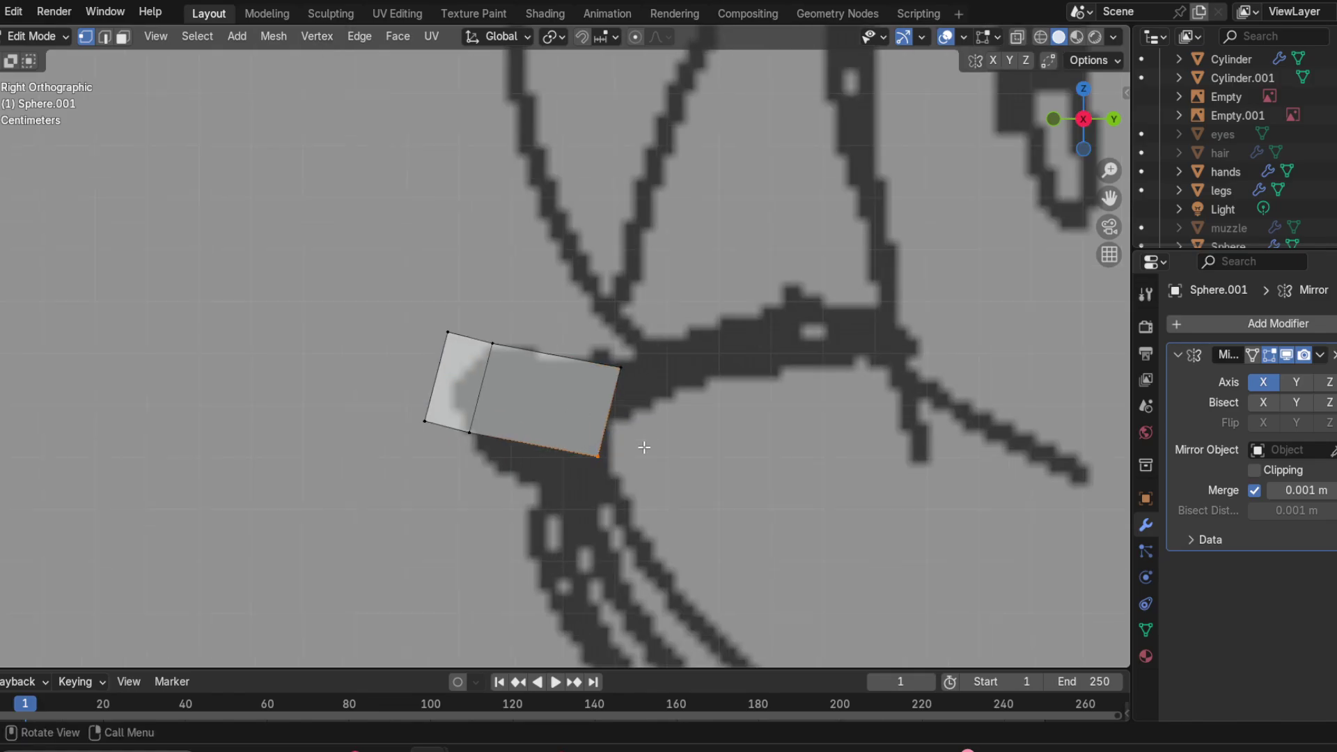
key(g)
click(649, 475)
mouse_move(435, 432)
mouse_down()
mouse_move(472, 472)
mouse_move(473, 459)
mouse_up()
key(g)
click(513, 512)
drag(406, 406, 434, 458)
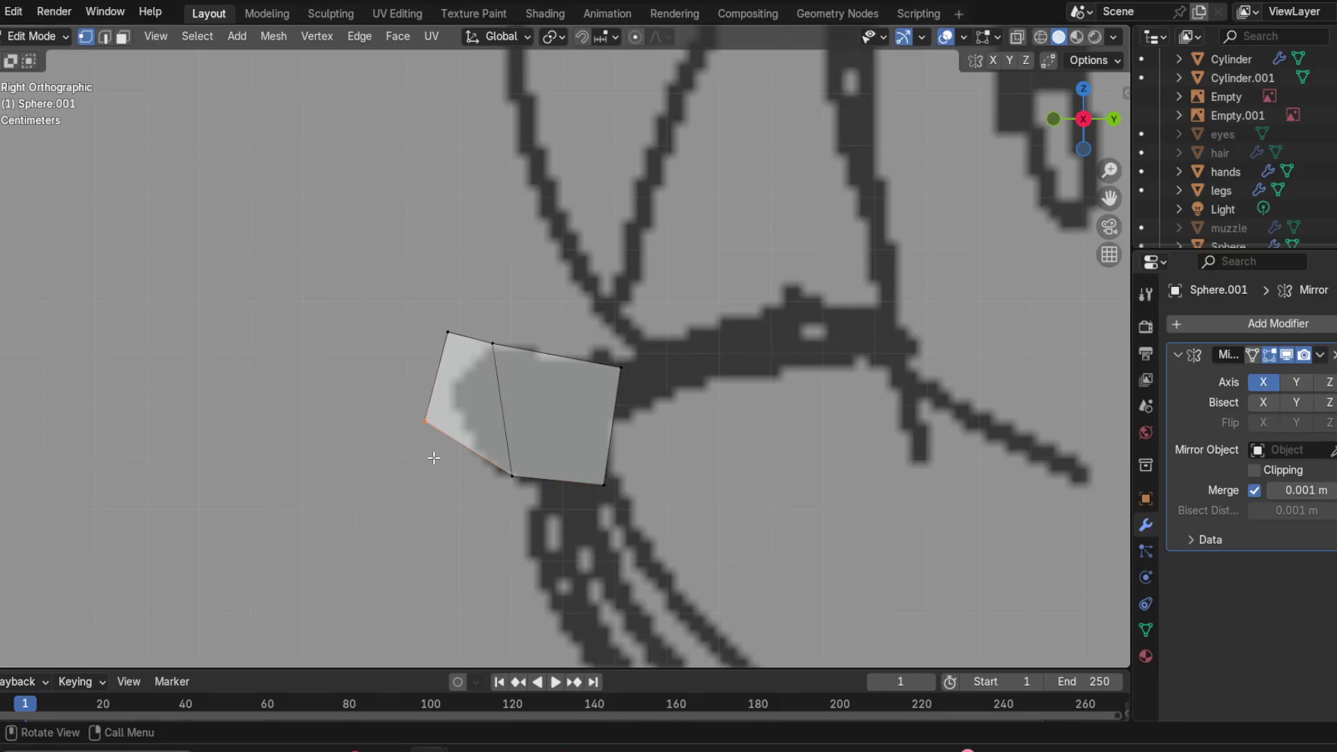
key(g)
key(Escape)
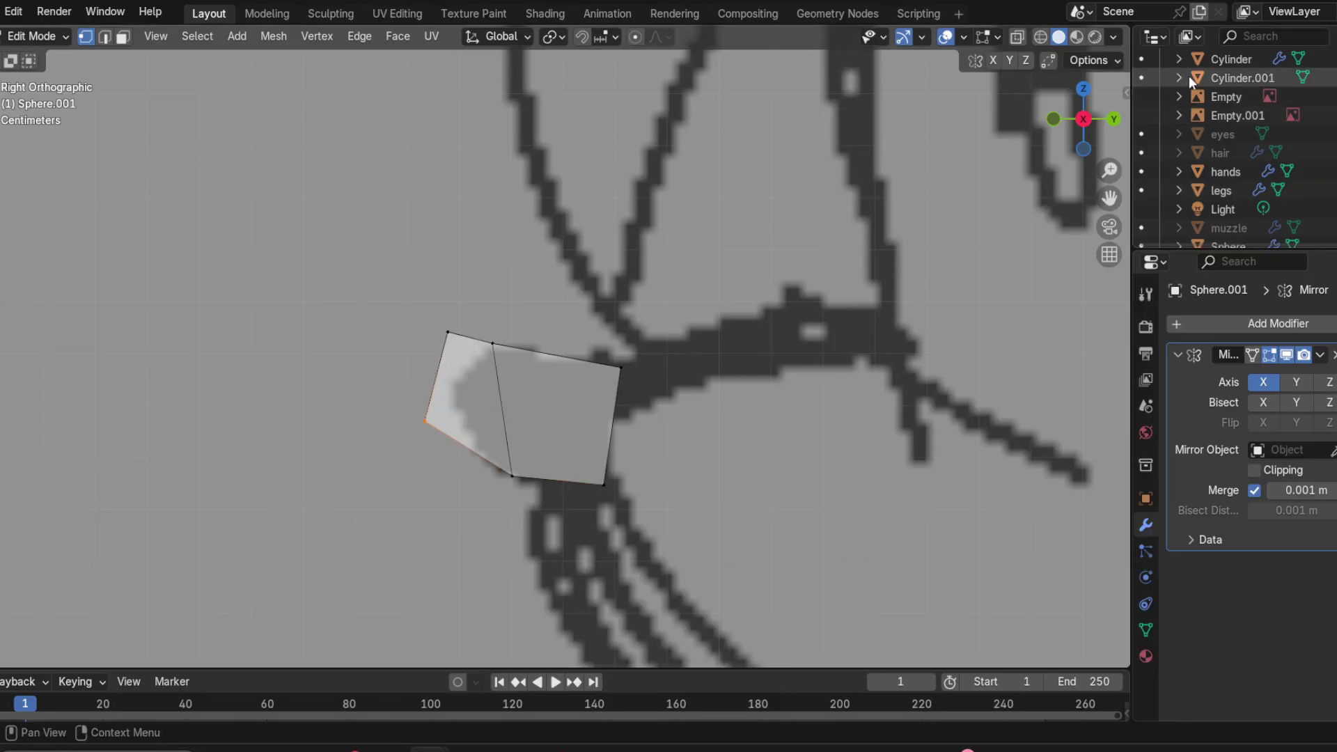
Step: Turn on X-ray and undo the moves of the nose's lower vertices
key(alt+z)
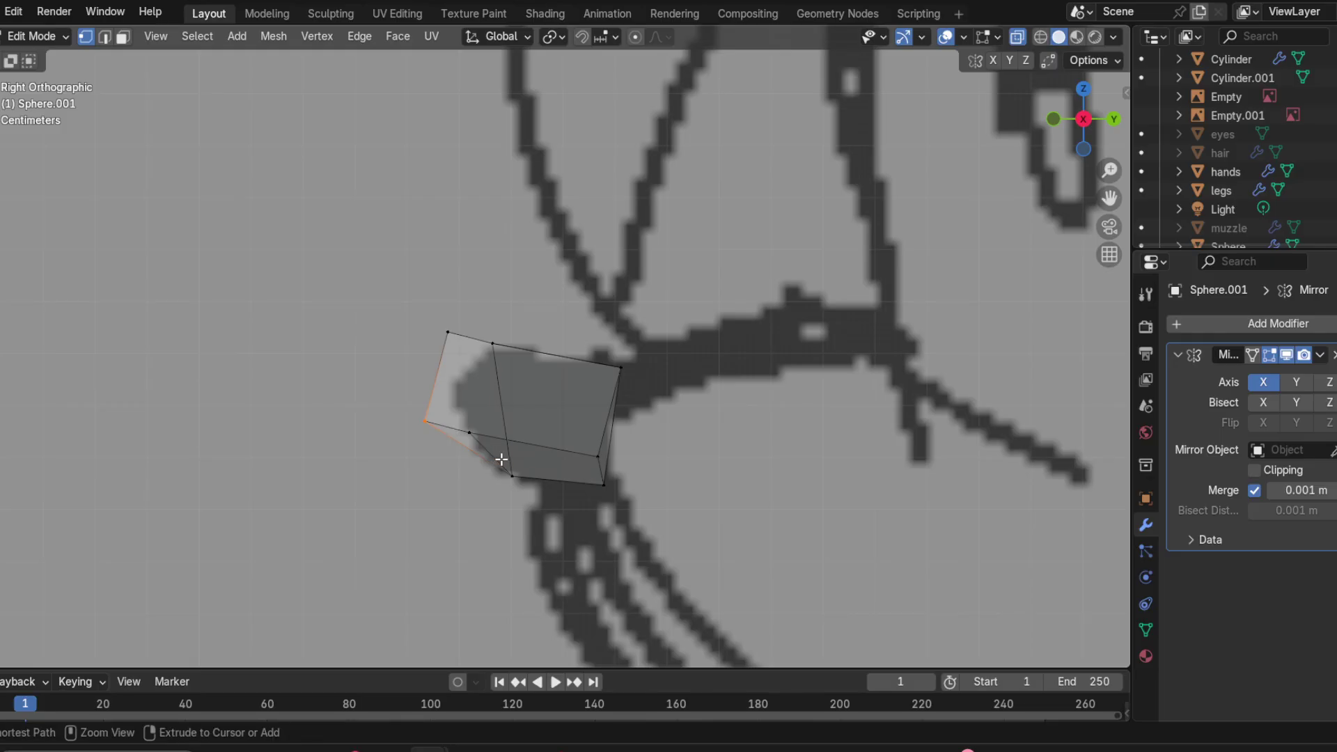
key(ctrl+z)
key(ctrl+z)
key(ctrl+z)
key(ctrl+z)
Step: Move the nose's lower rear and lower middle vertex pairs down and back onto the sketched underside
drag(579, 448, 595, 476)
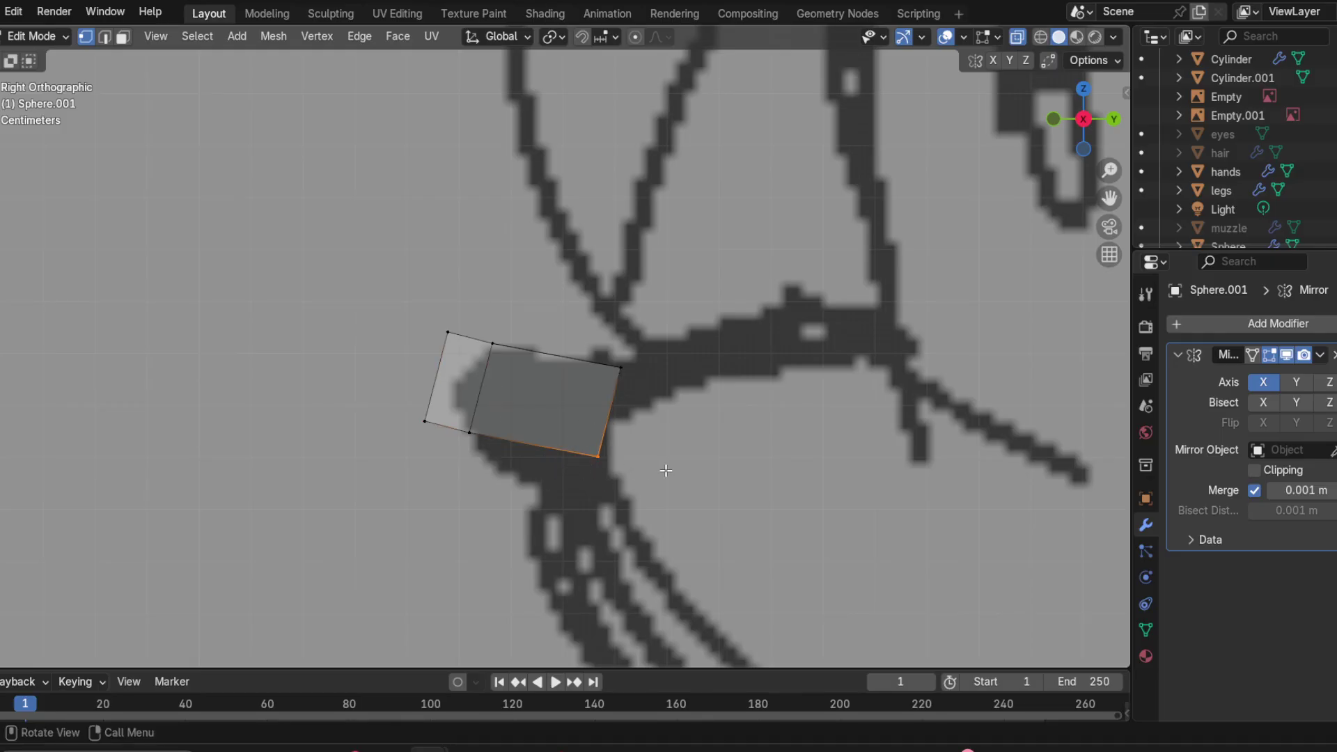
key(g)
click(681, 499)
mouse_move(507, 429)
mouse_down()
mouse_move(512, 452)
mouse_move(497, 468)
mouse_up()
key(g)
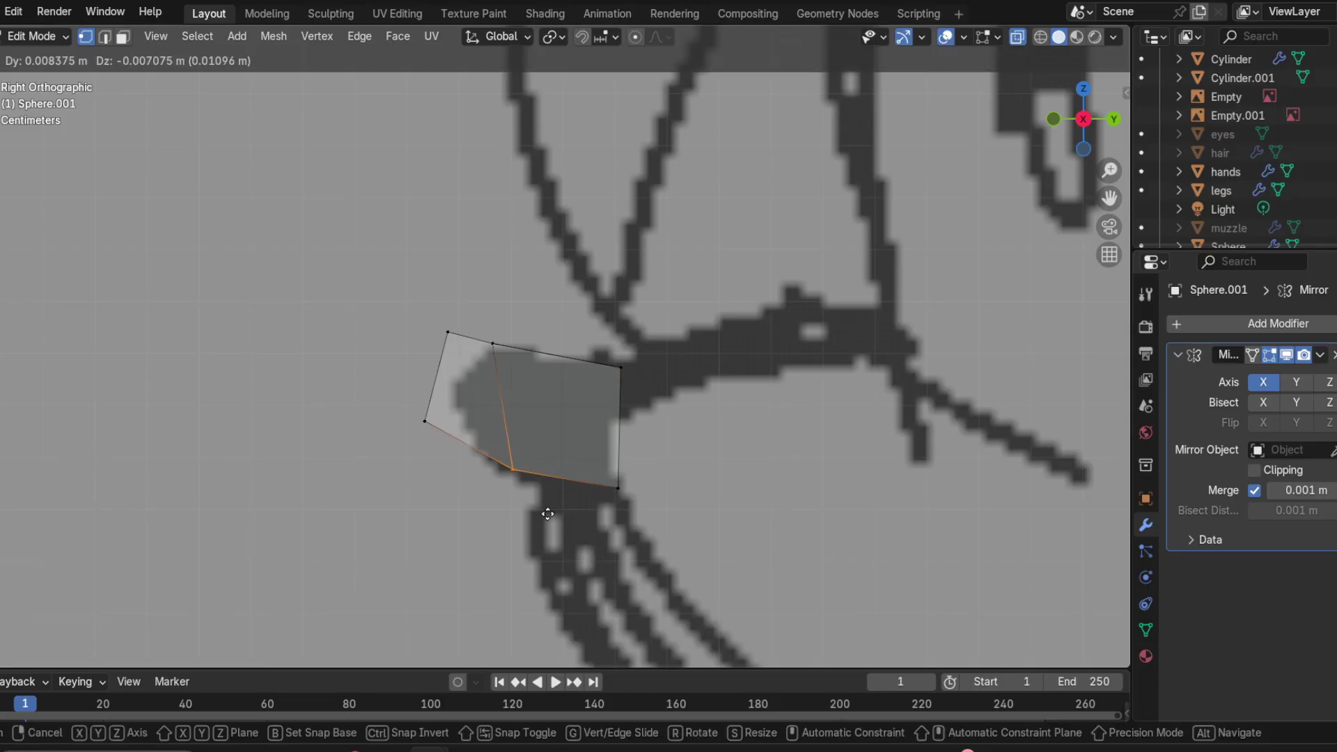
click(543, 513)
Step: Move the nose's lower front vertices 0.007653 m along Y and -0.001444 m along Z onto the sketch outline
mouse_move(459, 393)
mouse_down()
mouse_move(397, 415)
mouse_move(415, 451)
mouse_up()
key(g)
click(454, 460)
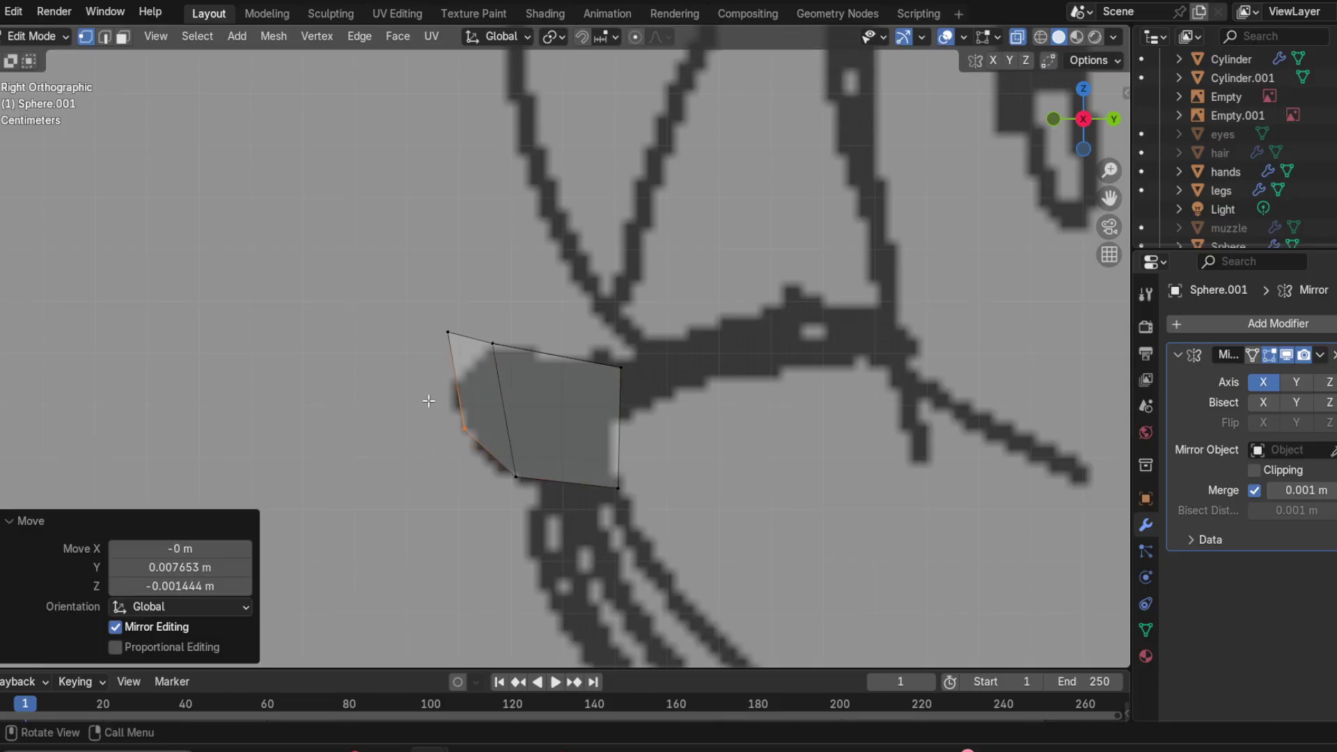
Step: Lower the nose's upper front vertices onto the outline and move its upper middle vertices 0.004909 m along Y and -0.0013 m along Z
mouse_move(420, 307)
mouse_down()
mouse_move(488, 354)
mouse_move(466, 364)
mouse_move(492, 378)
mouse_up()
key(g)
click(444, 417)
key(g)
click(519, 381)
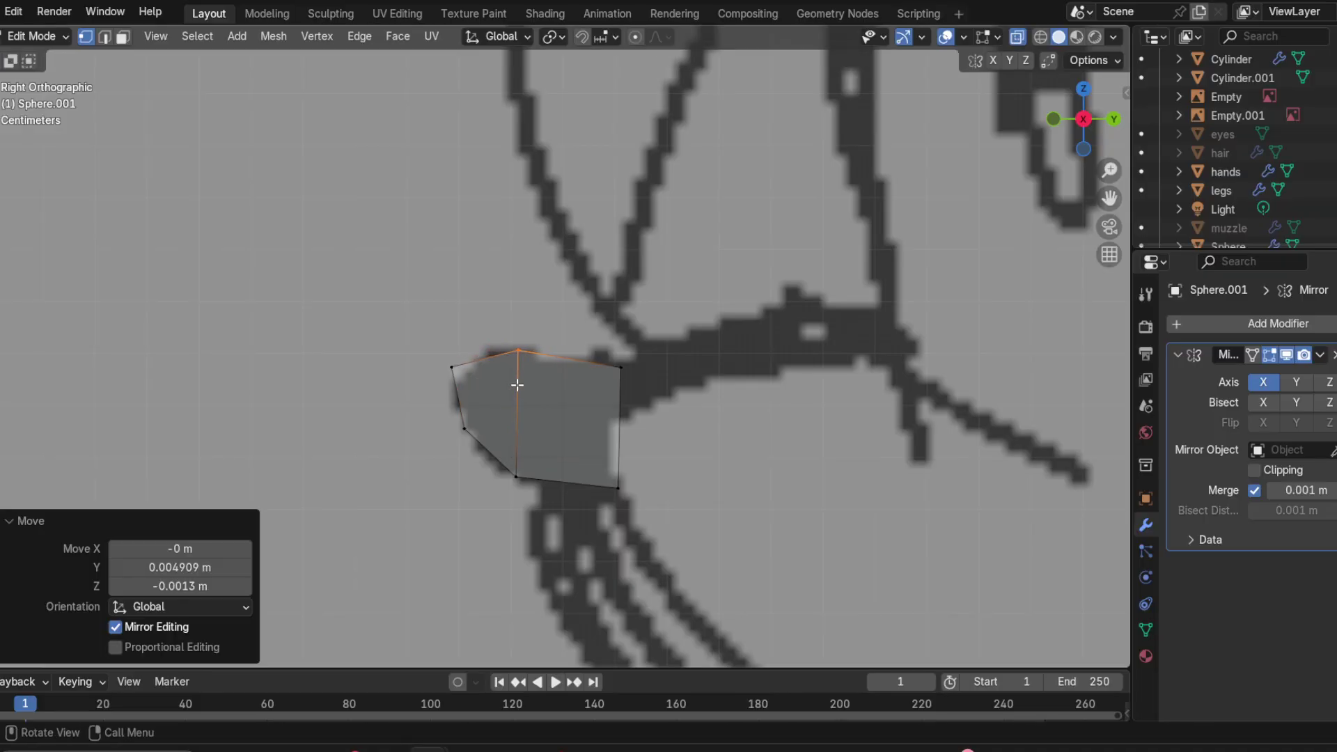
Step: Move the nose's upper rear vertices -0.000722 m along Y and -0.000866 m along Z
drag(585, 348, 634, 373)
key(g)
click(607, 401)
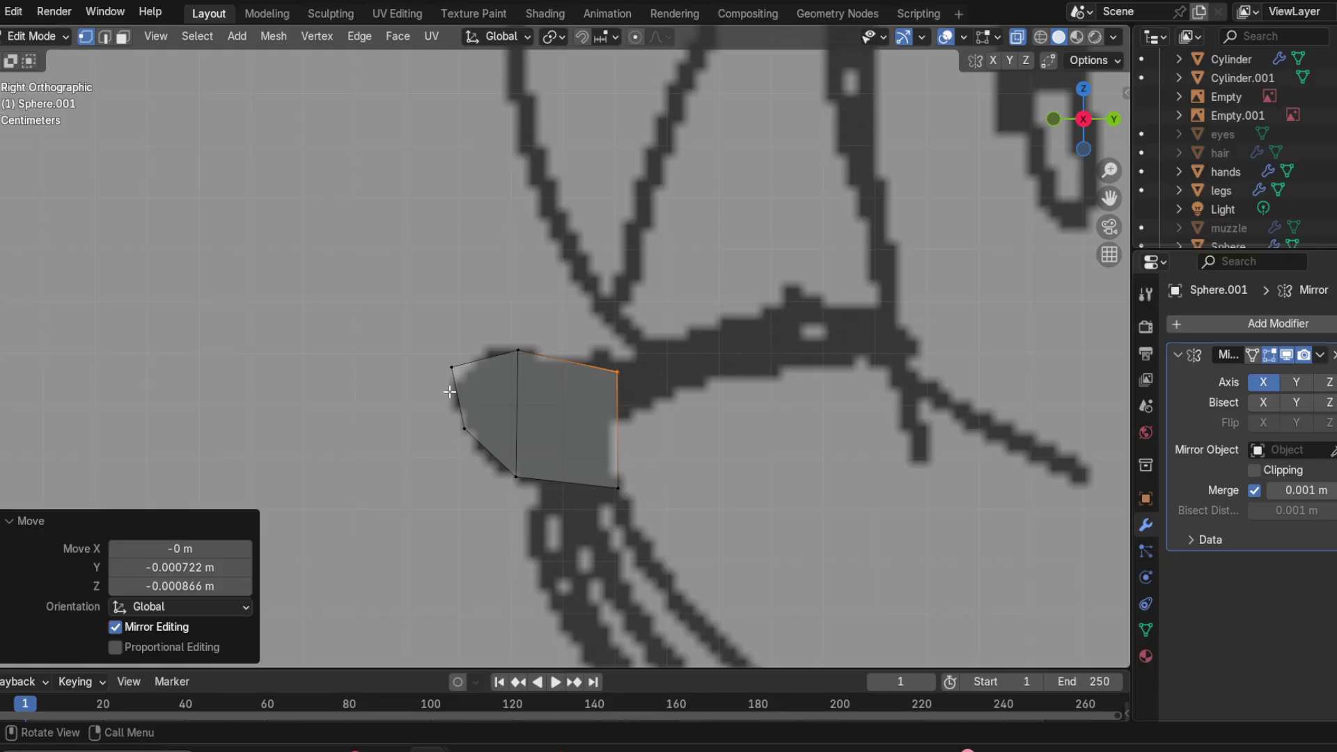
Step: Move the two front vertices on the nose's mirror seam -0.002004 m along Y
middle_drag(607, 401, 514, 460)
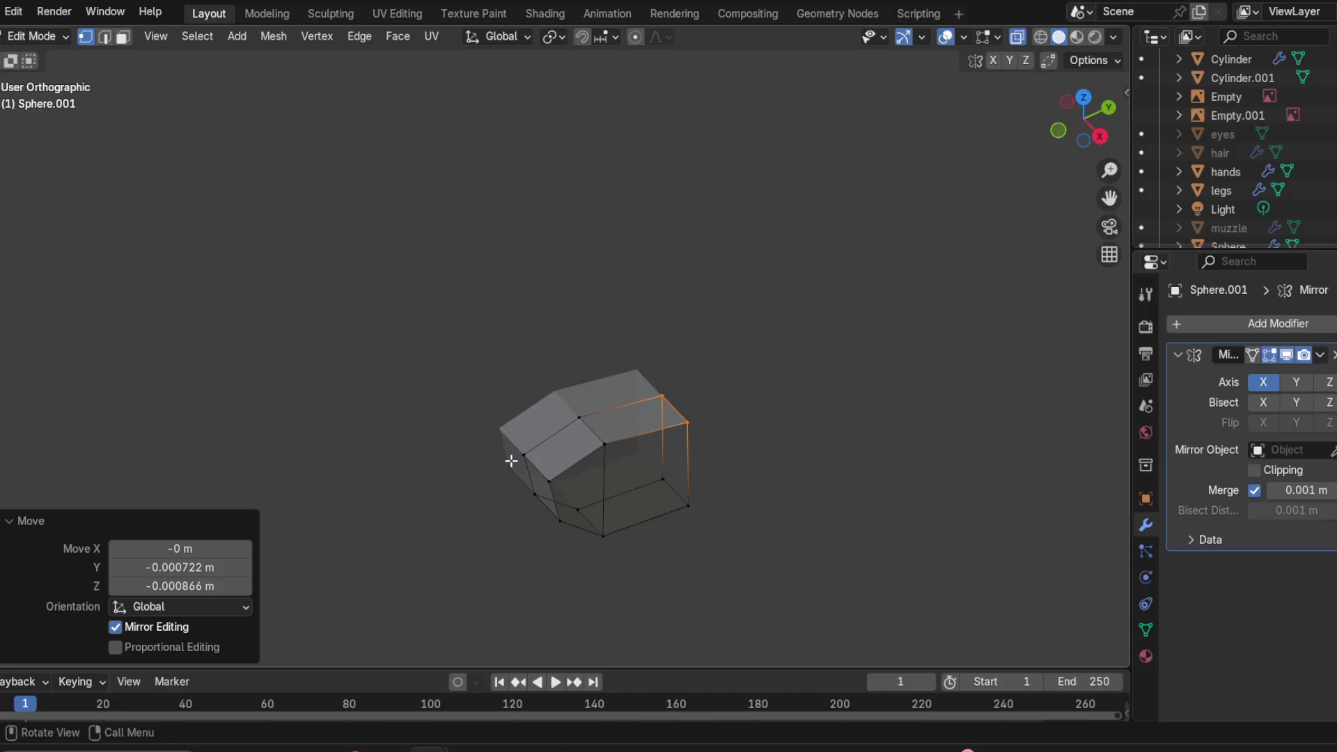
click(522, 455)
shift+click(533, 485)
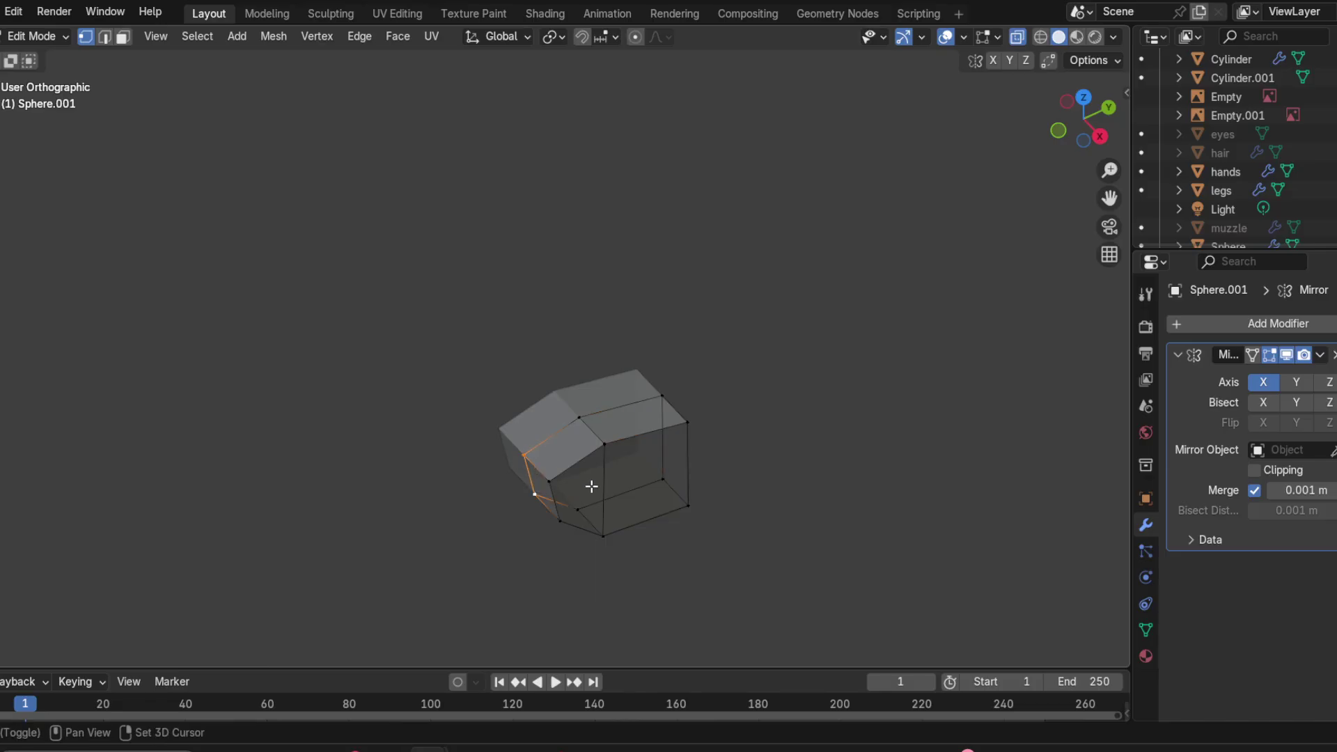
key(g)
key(y)
click(581, 484)
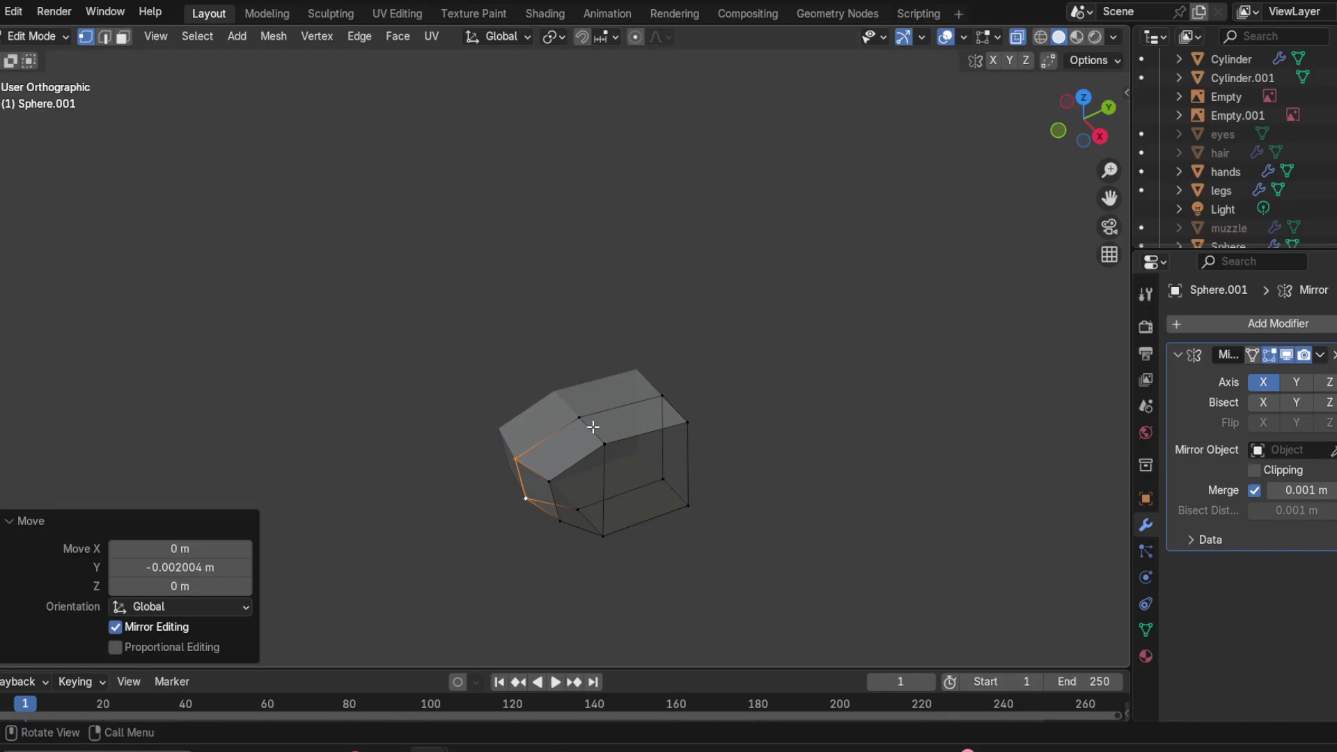
Step: Raise the upper middle vertex on the nose's mirror seam 0.002202 m along Z
click(585, 422)
key(g)
key(z)
click(584, 422)
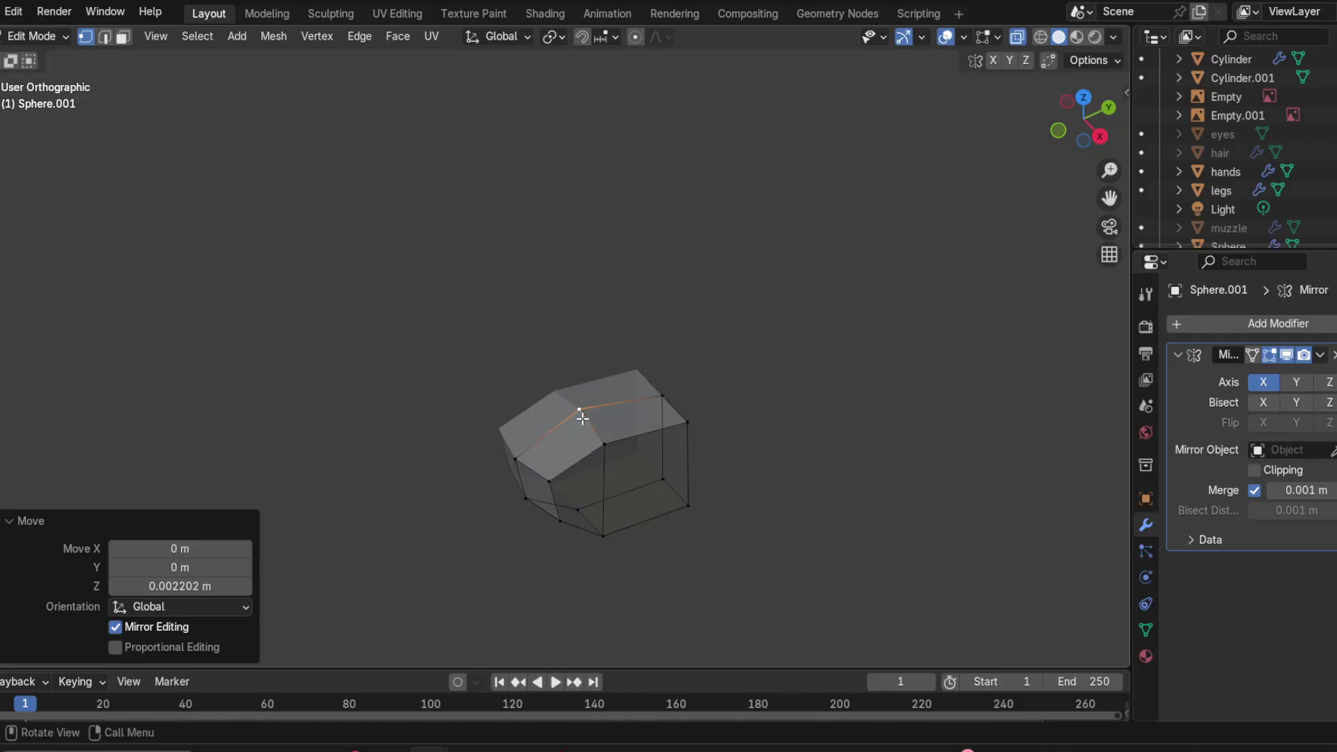
Step: Adjust the nose's lower front outer vertex along Z and add one centred horizontal edge loop around the nose
middle_drag(585, 412, 609, 475)
click(542, 490)
key(g)
key(z)
click(595, 487)
key(ctrl+r)
click(619, 462)
click(619, 462)
Step: Move the new loop's middle side vertex about 0.002 m and its rear side vertex 0.002637 m outward along X
click(587, 466)
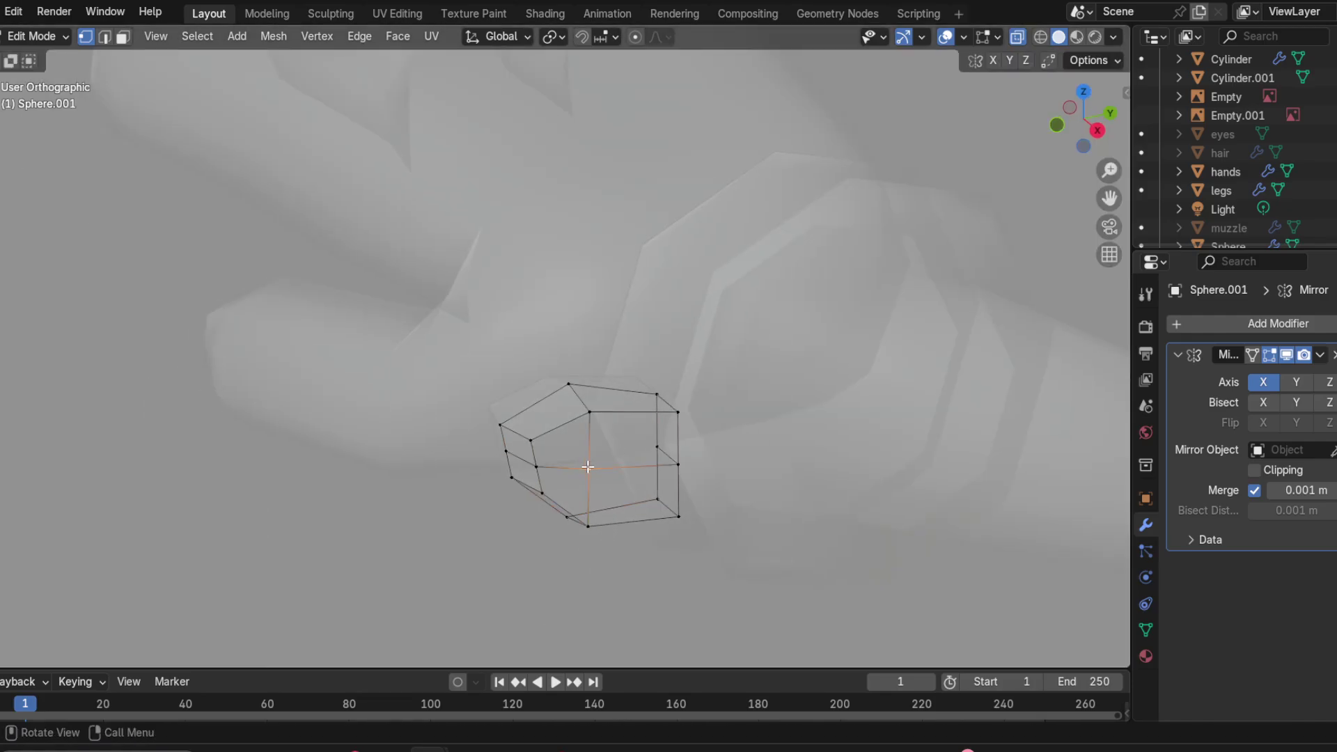
key(g)
key(x)
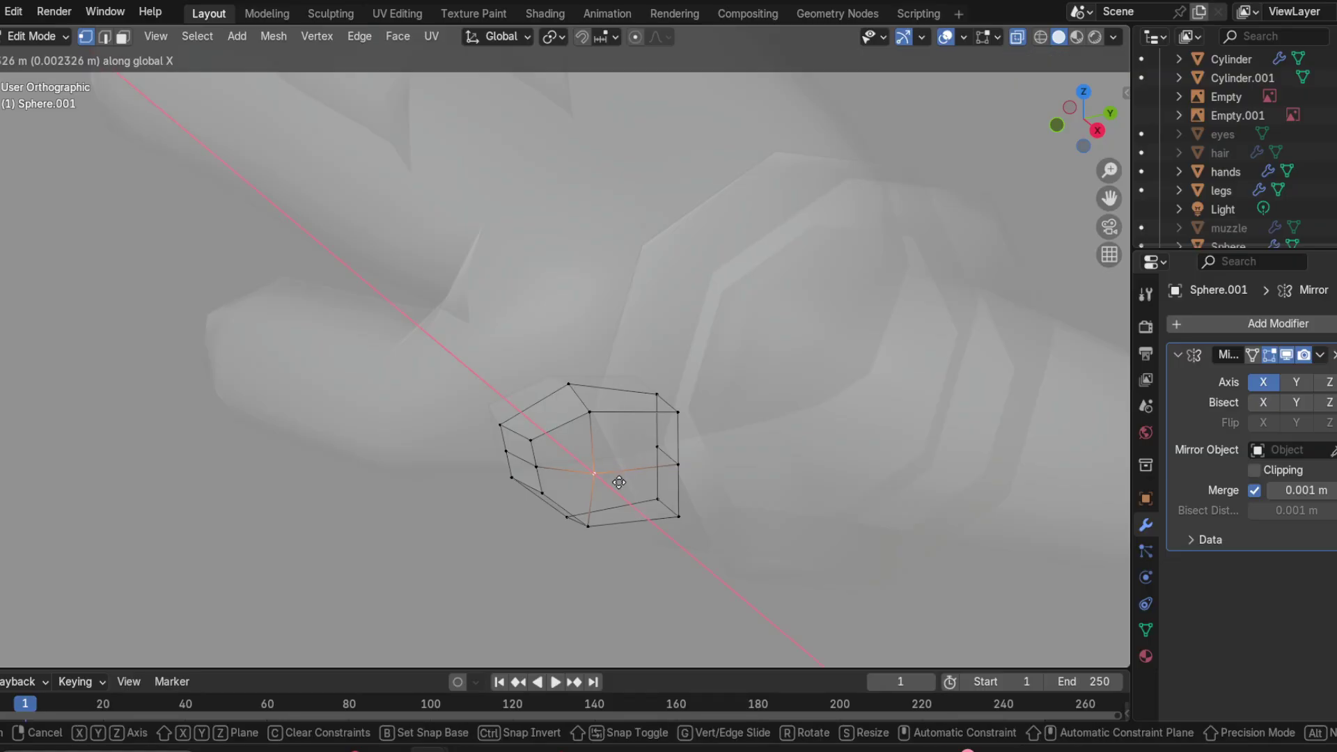
click(613, 477)
click(679, 464)
key(g)
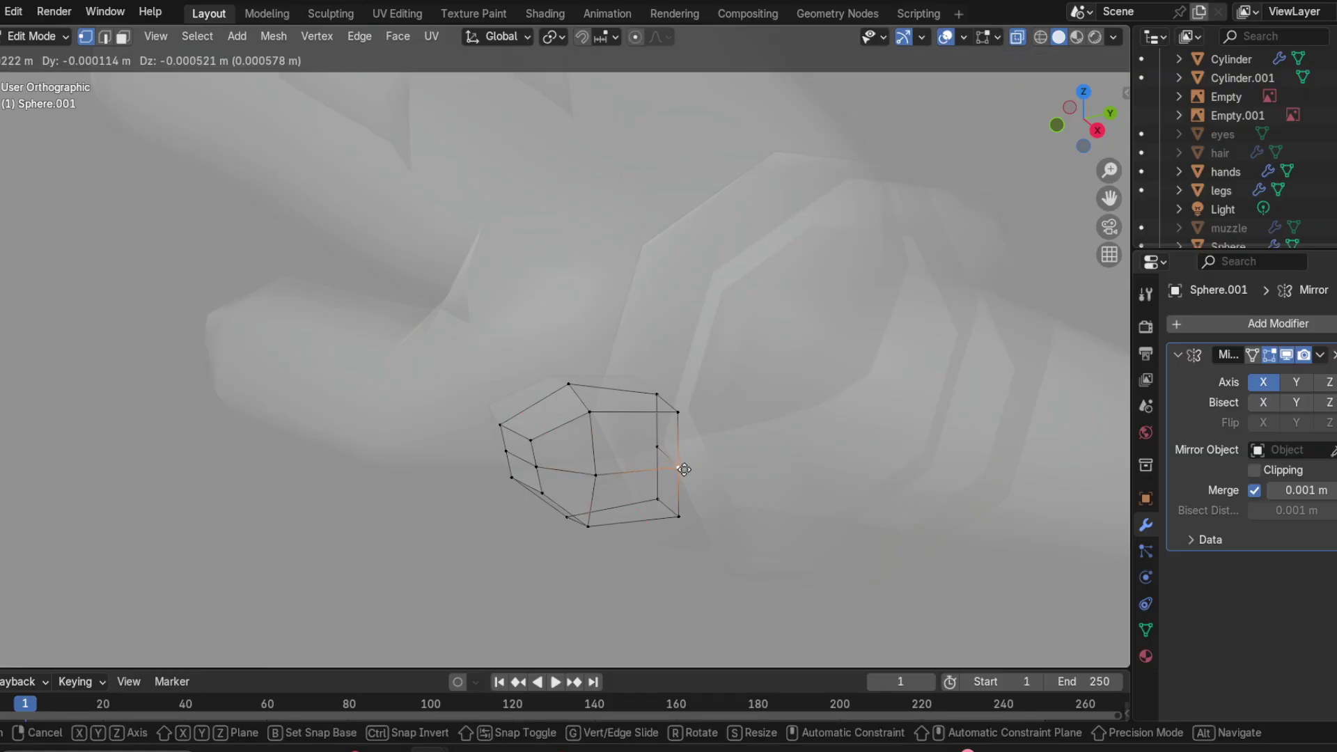
key(x)
click(688, 475)
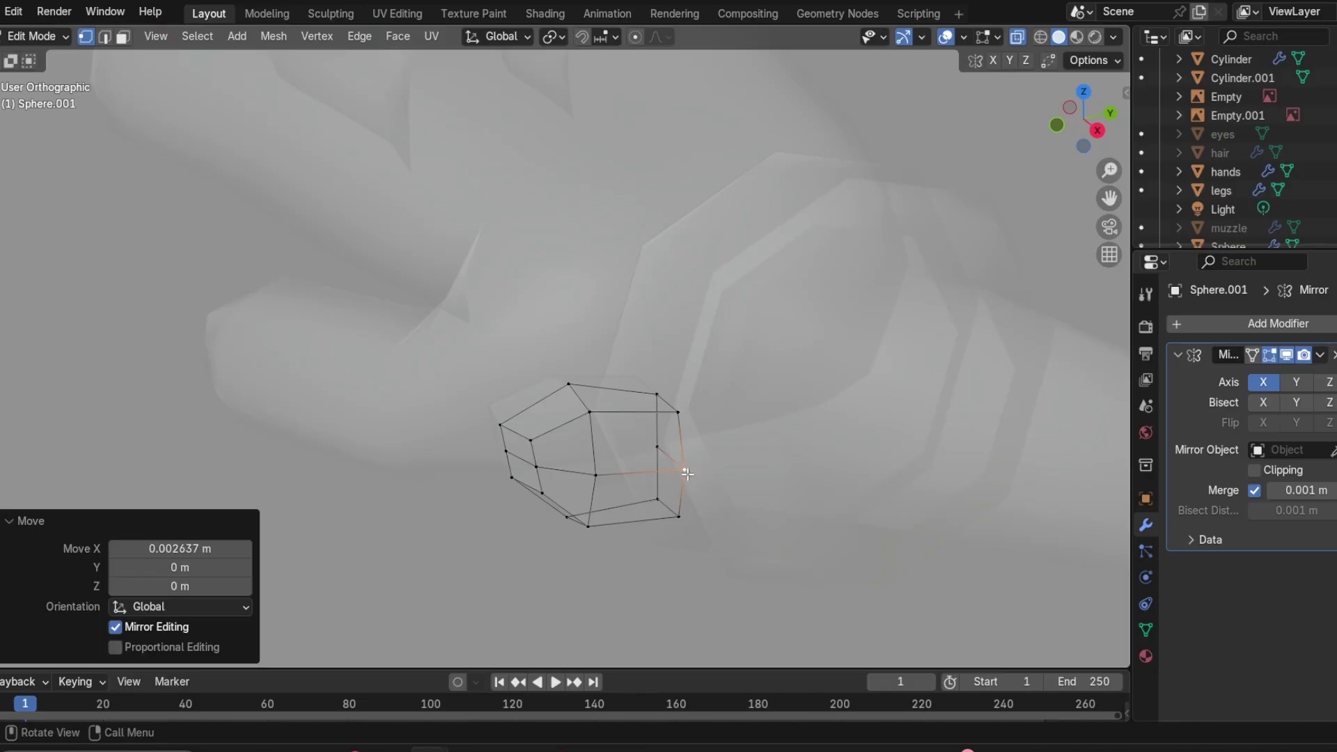
Step: Move the new loop's front side vertex 0.001616 m along X and -0.00084 m along Y
click(544, 471)
middle_drag(610, 473, 614, 505)
key(g)
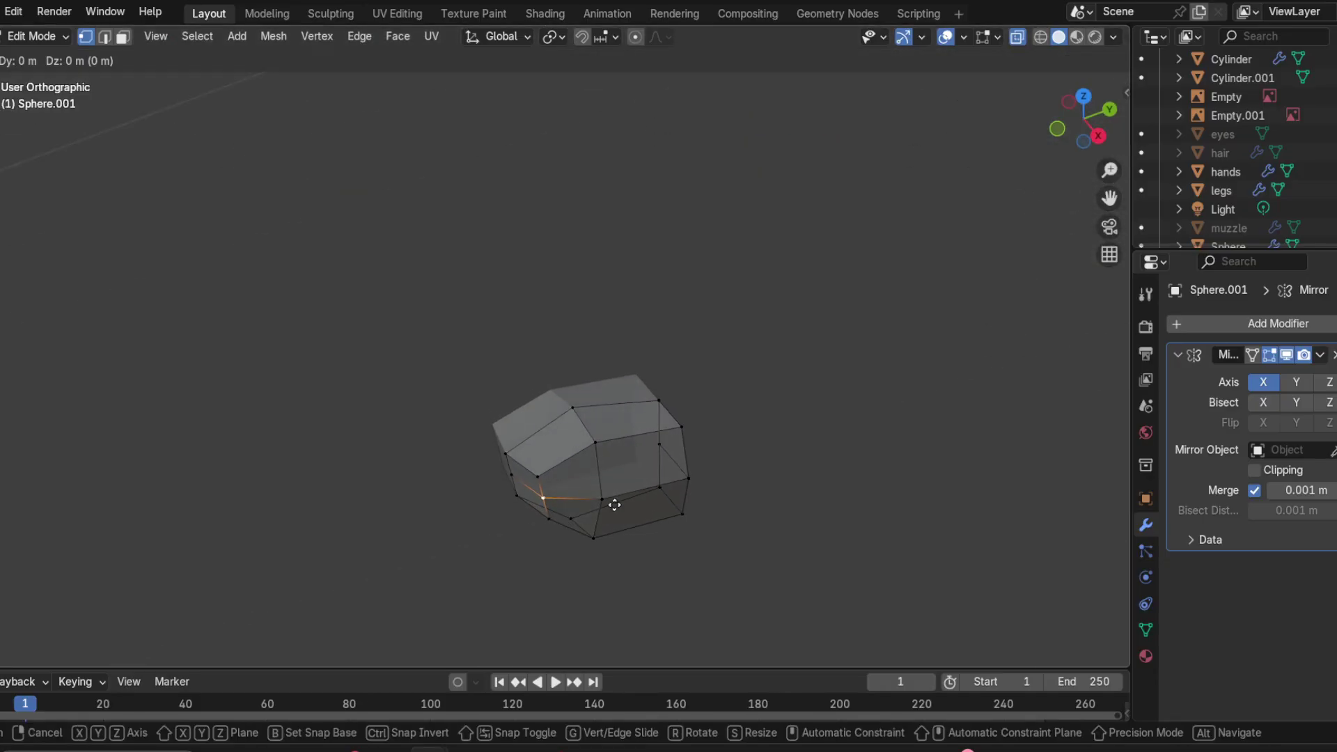
key(x)
click(617, 508)
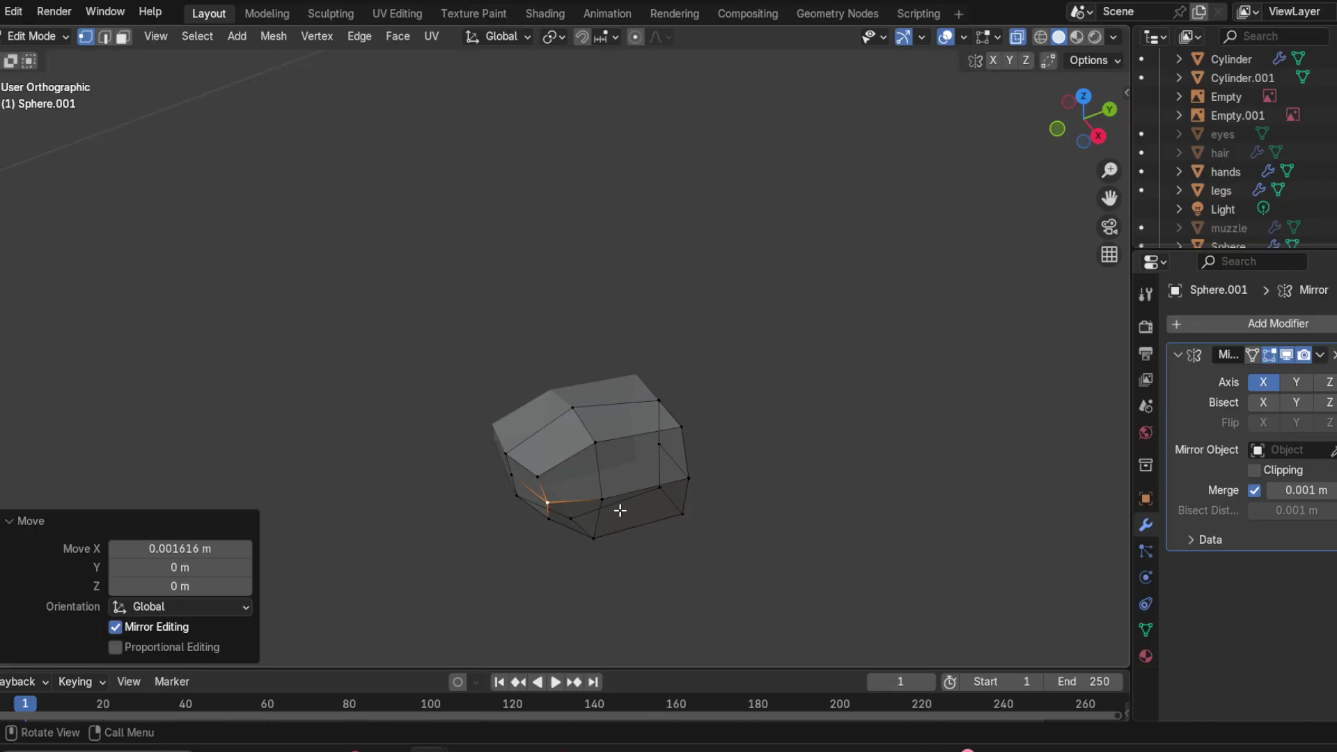
key(y)
click(611, 506)
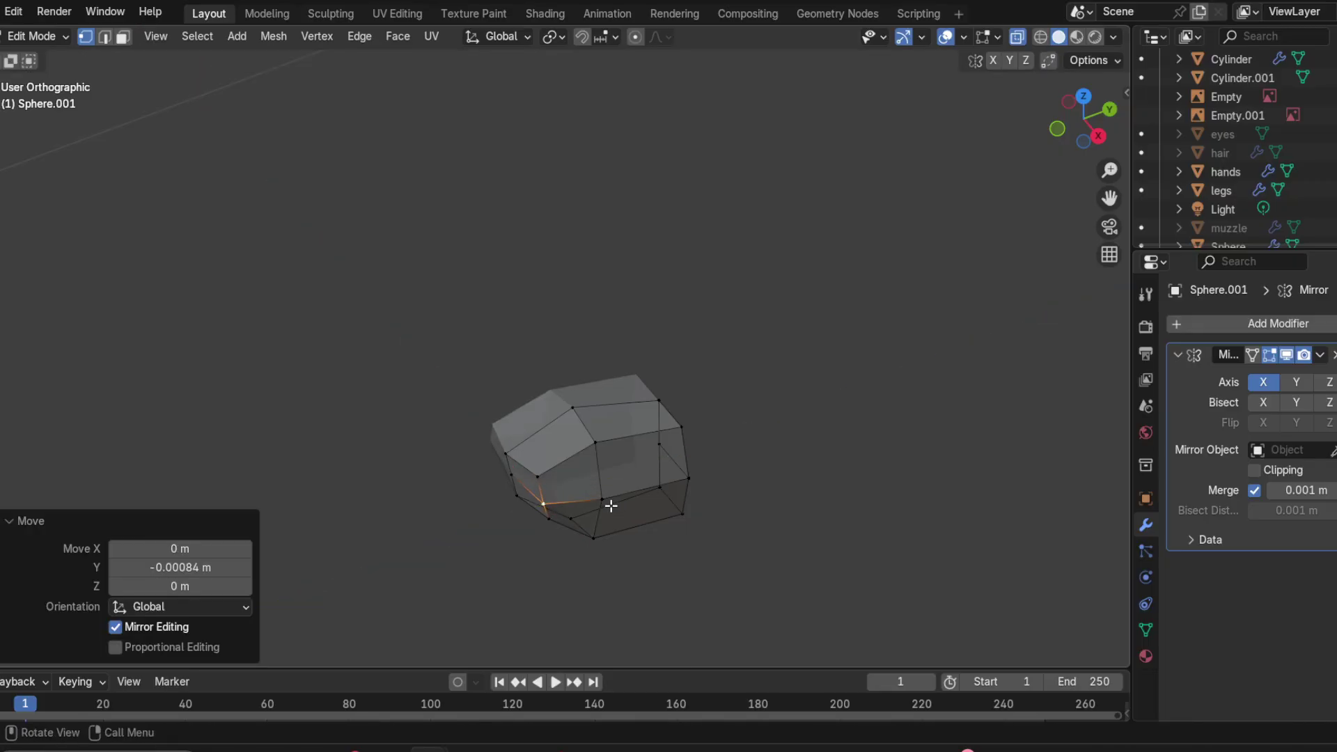
Step: Move the loop's front seam vertex about 0.002 m forward along Y and the upper front seam vertex slightly back
click(514, 482)
key(g)
key(y)
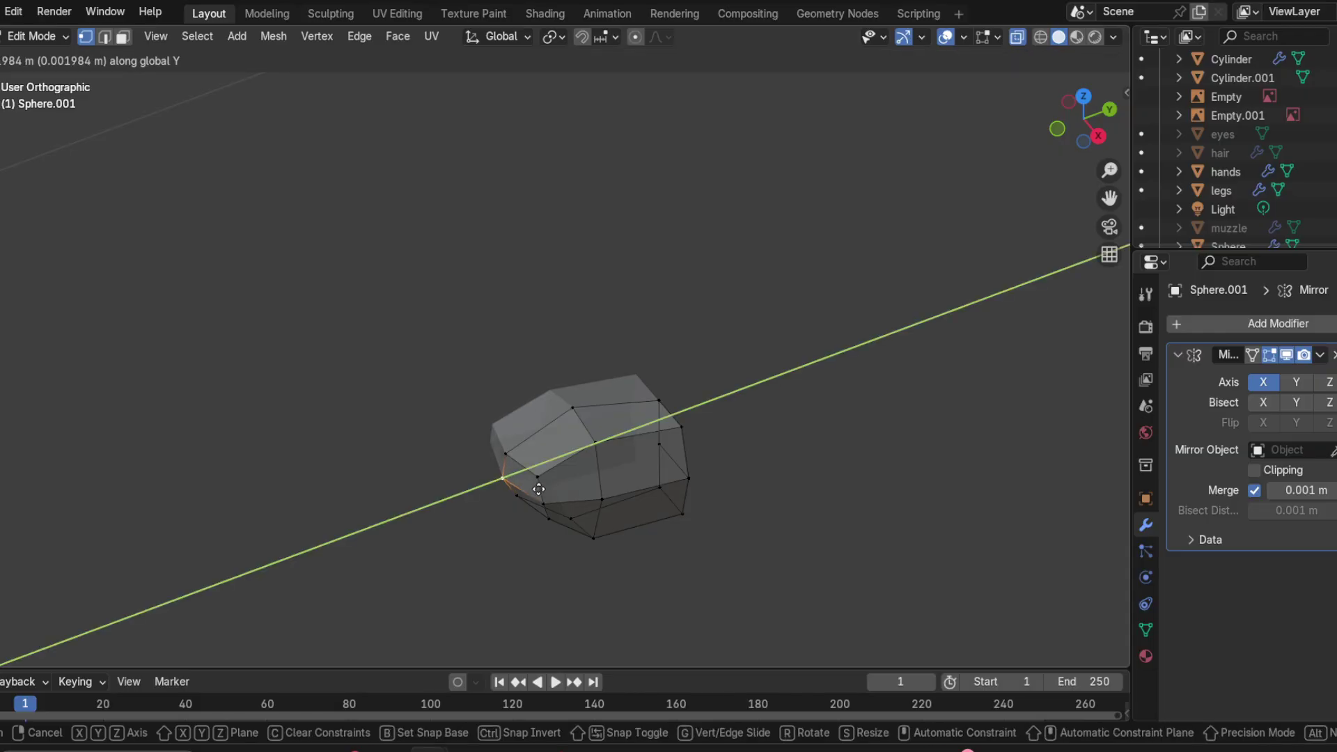
click(539, 490)
click(514, 454)
key(g)
key(y)
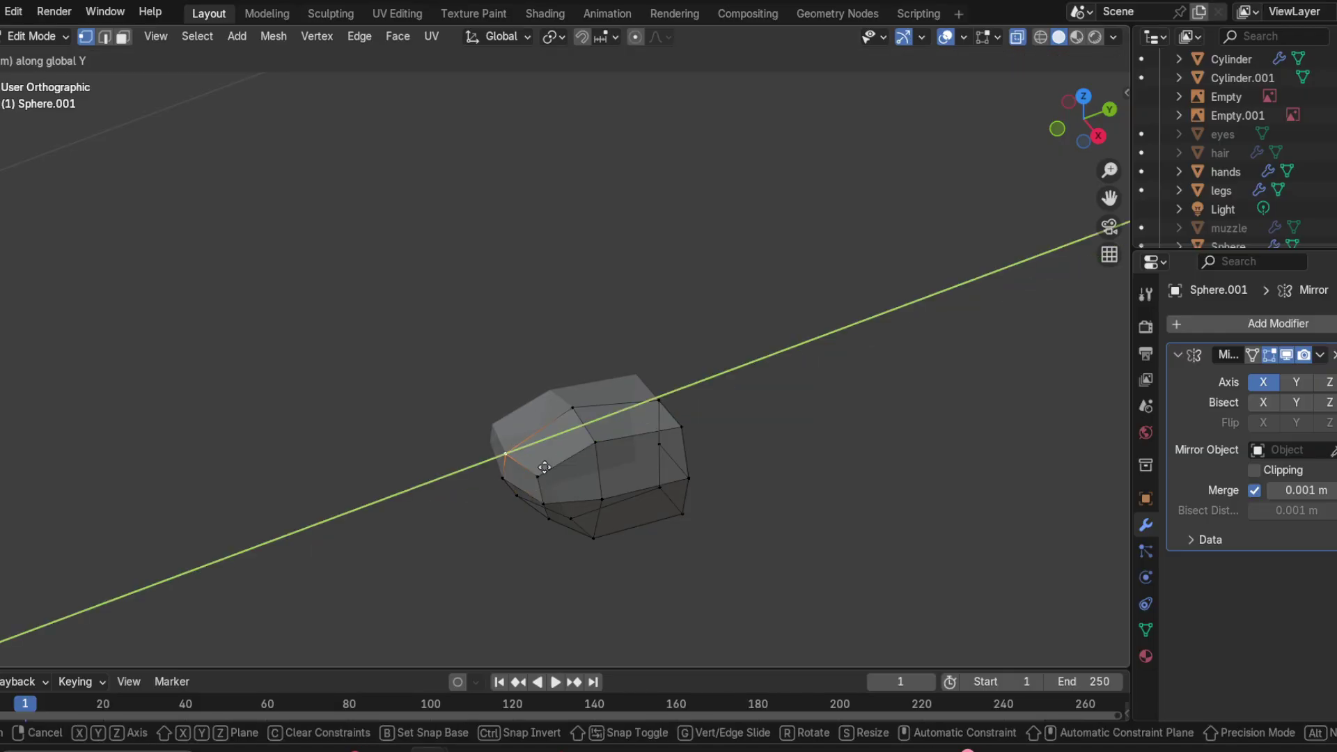
click(544, 472)
Step: Slide the nose's upper front outer vertex along its top edge by a factor of 0.166
click(538, 476)
key(g)
key(g)
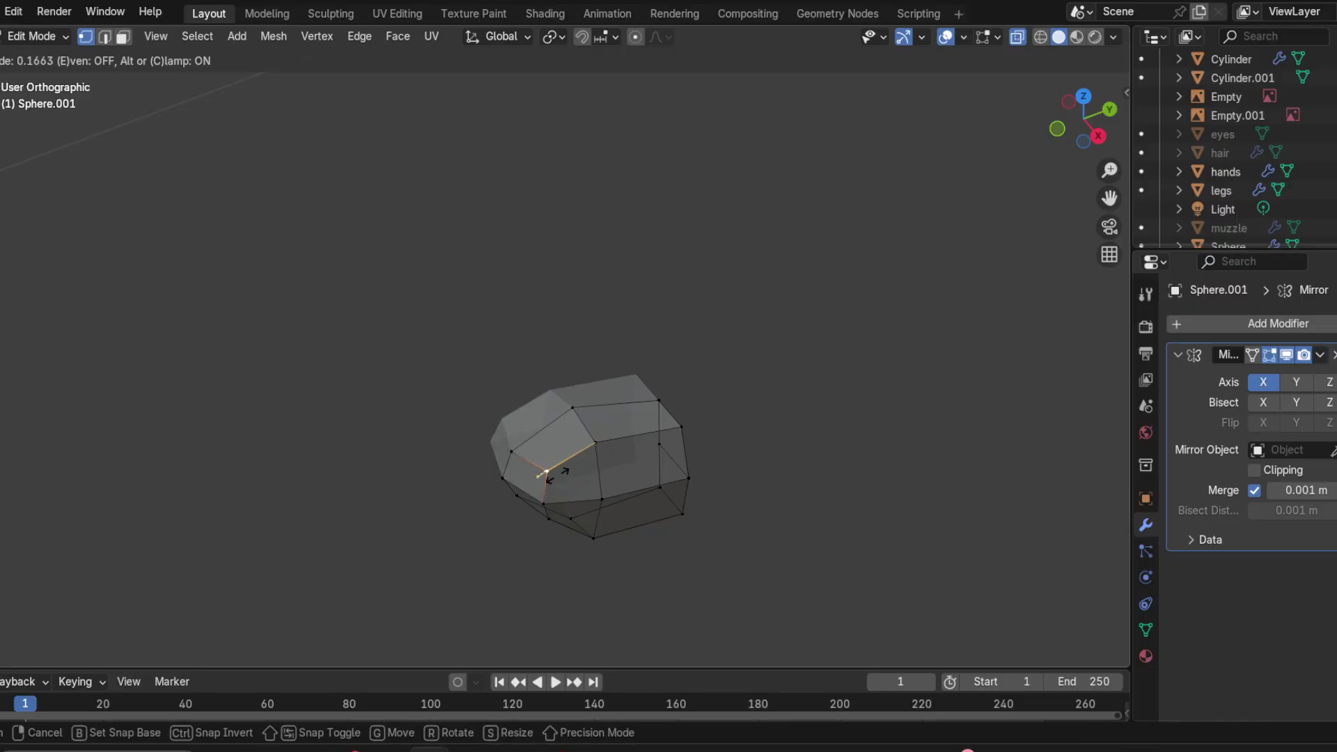
click(612, 487)
Step: Smooth all the nose's vertices twice, enabling Clipping on the Mirror modifier before the second pass
middle_drag(612, 487, 627, 432)
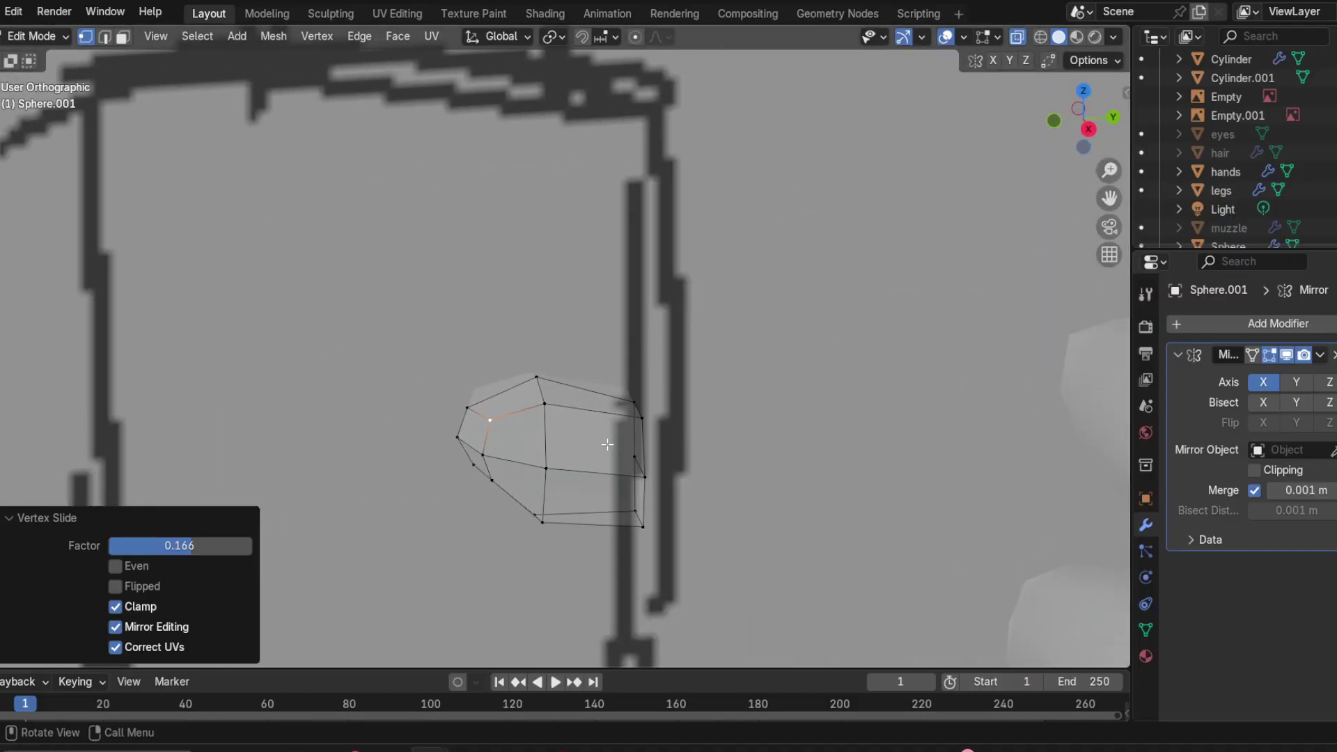
key(a)
right_click(623, 431)
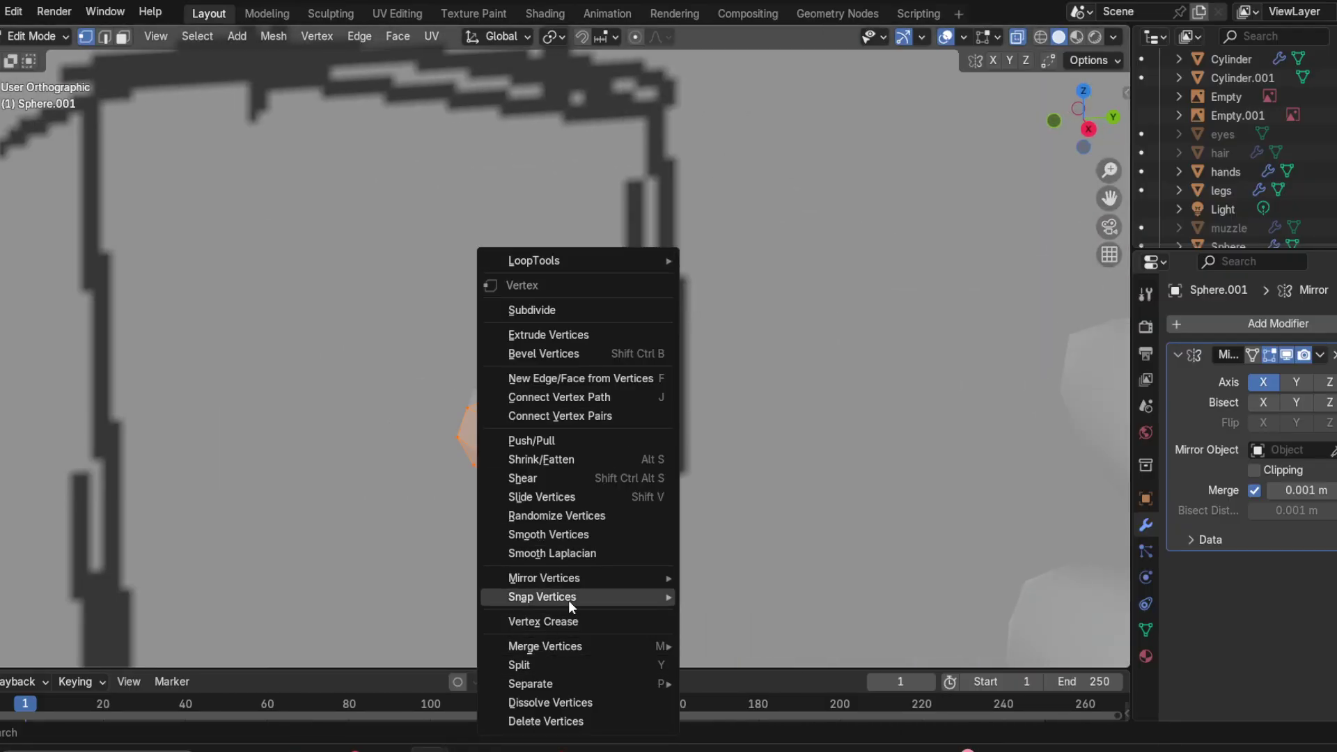
click(558, 535)
middle_drag(559, 535, 919, 441)
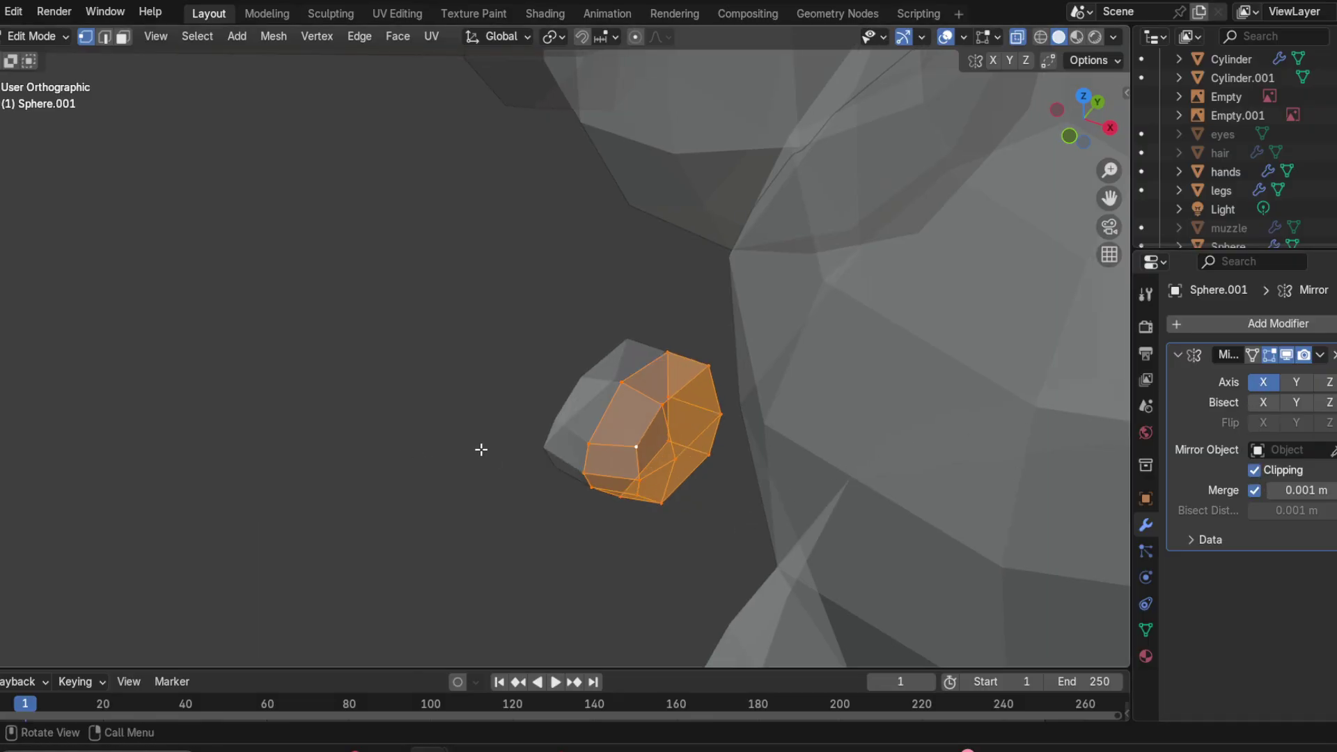
right_click(544, 417)
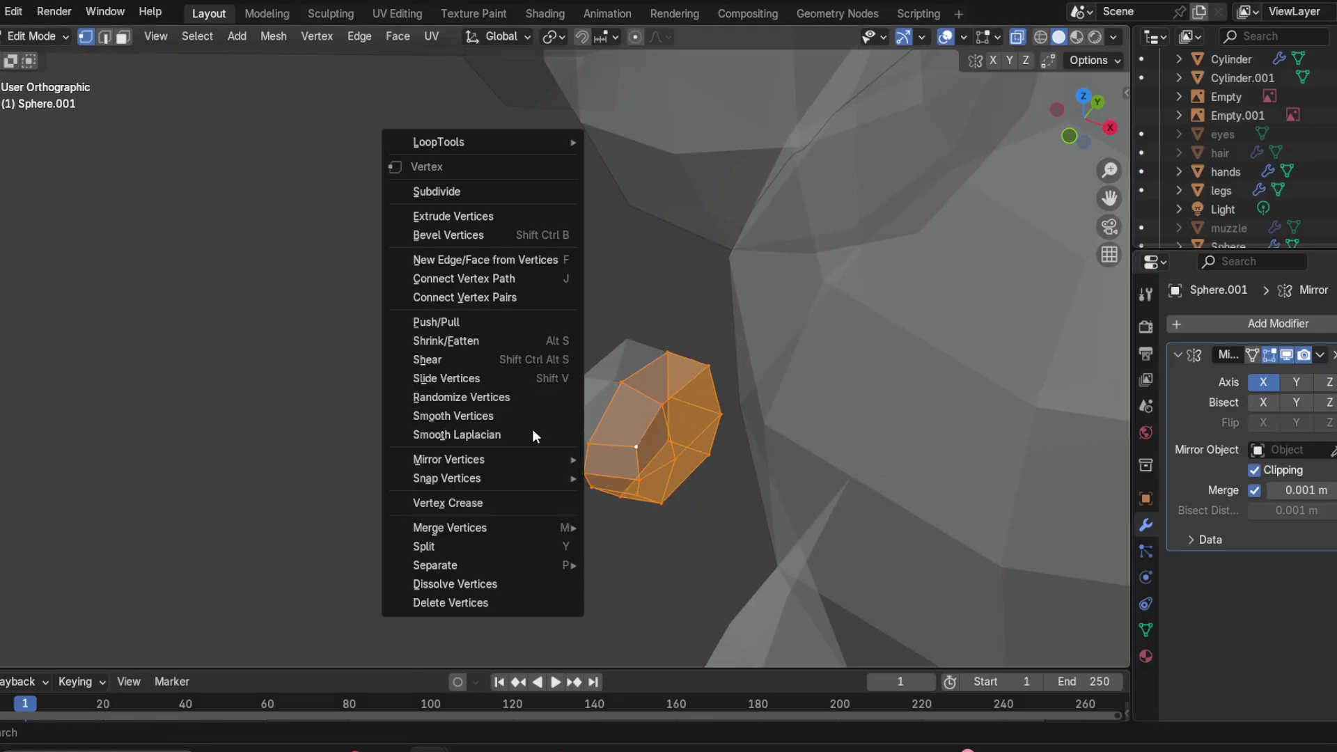
click(481, 416)
middle_drag(480, 416, 615, 299)
Step: Reveal the hidden head mesh around the nose and clear the selection
click(597, 400)
key(a)
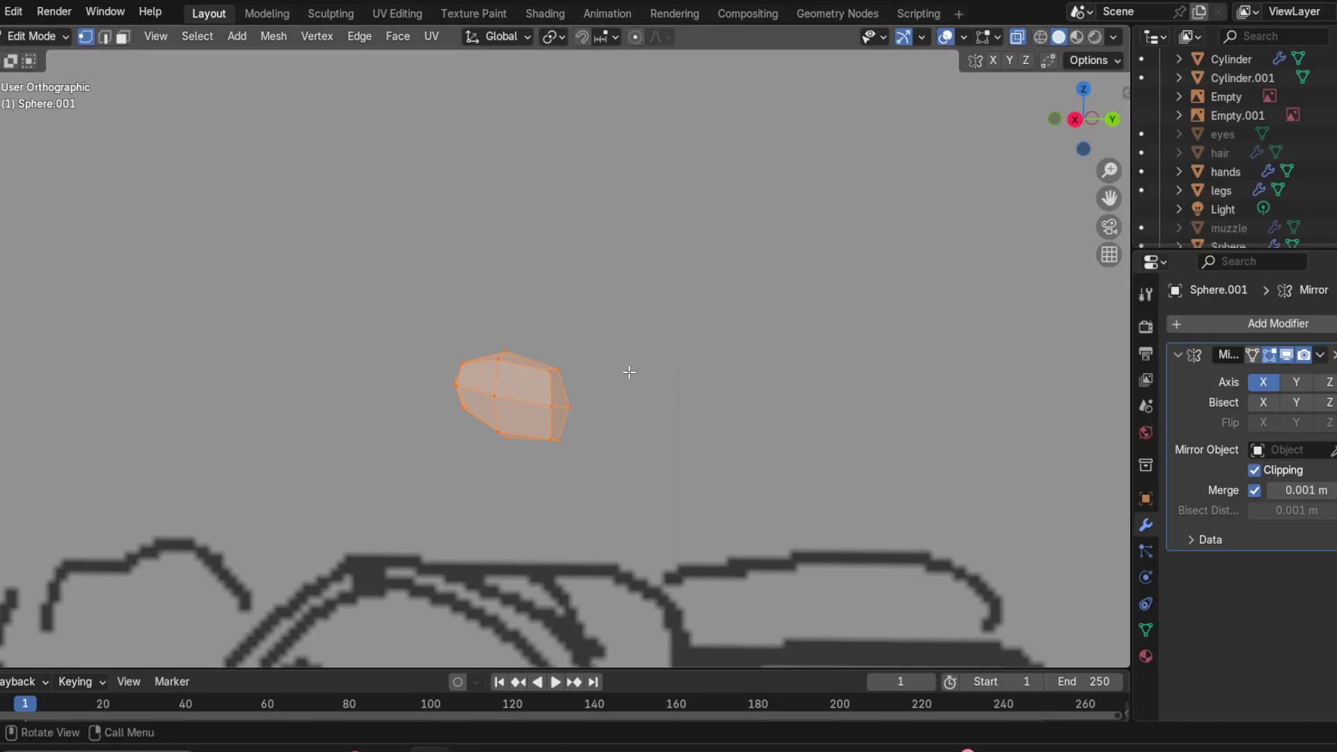
key(alt+h)
click(626, 294)
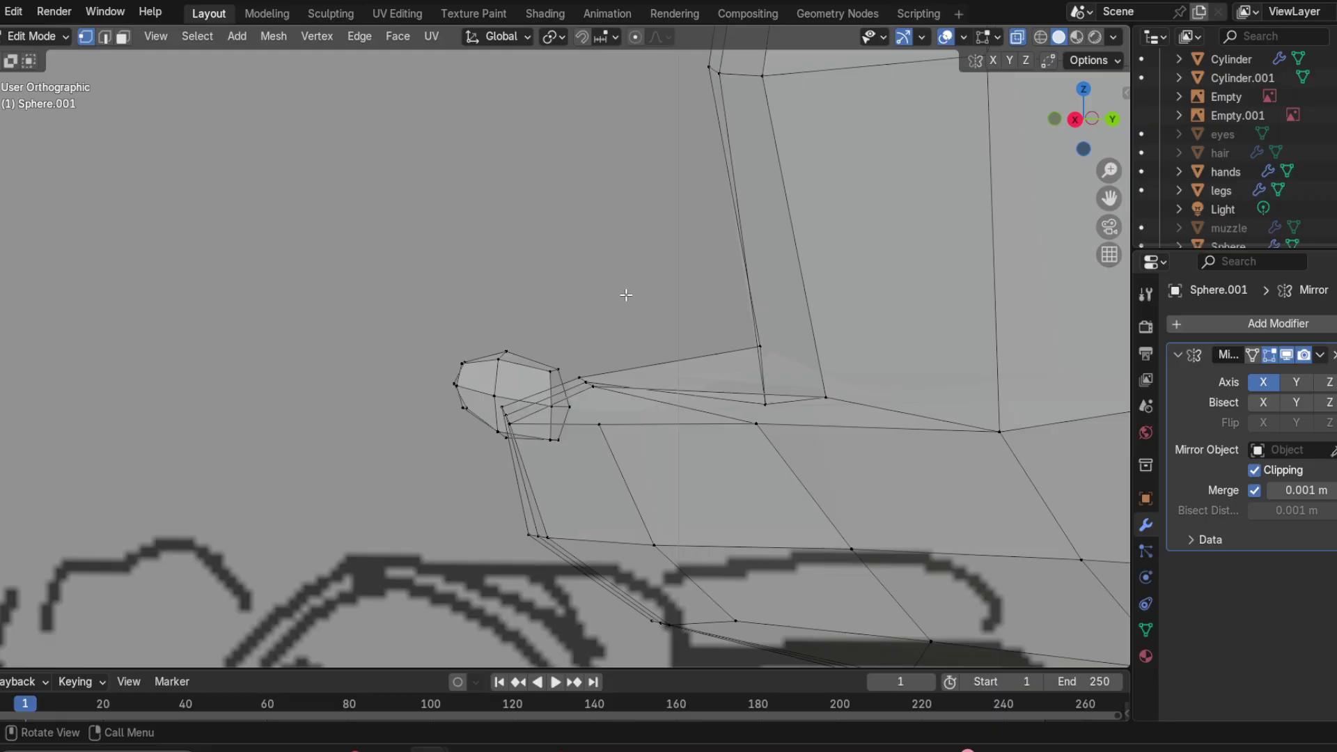
Step: Select the whole nose in the side view, scale it to 0.920 and move it 0.002495 m along Y and -0.004158 m along Z
mouse_move(759, 298)
alt+middle_down()
mouse_move(582, 299)
mouse_move(569, 343)
alt+middle_up()
key(l)
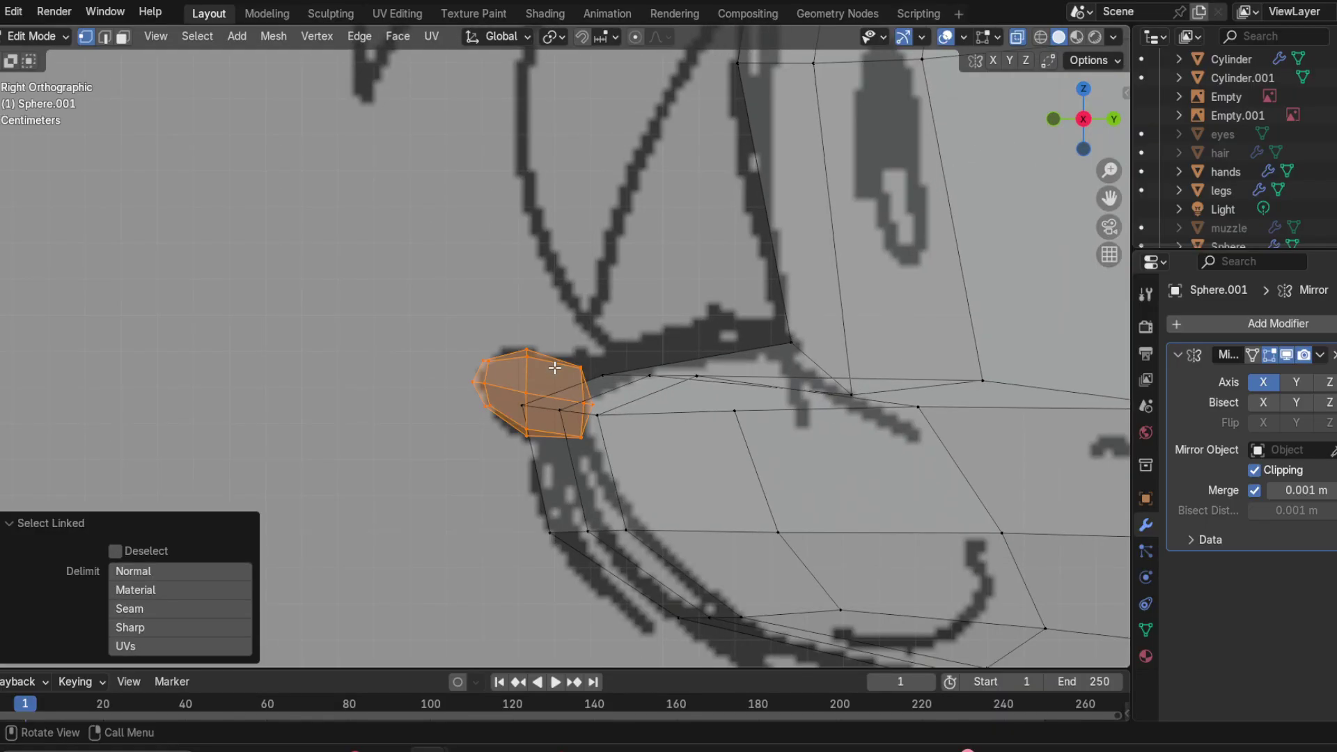
key(s)
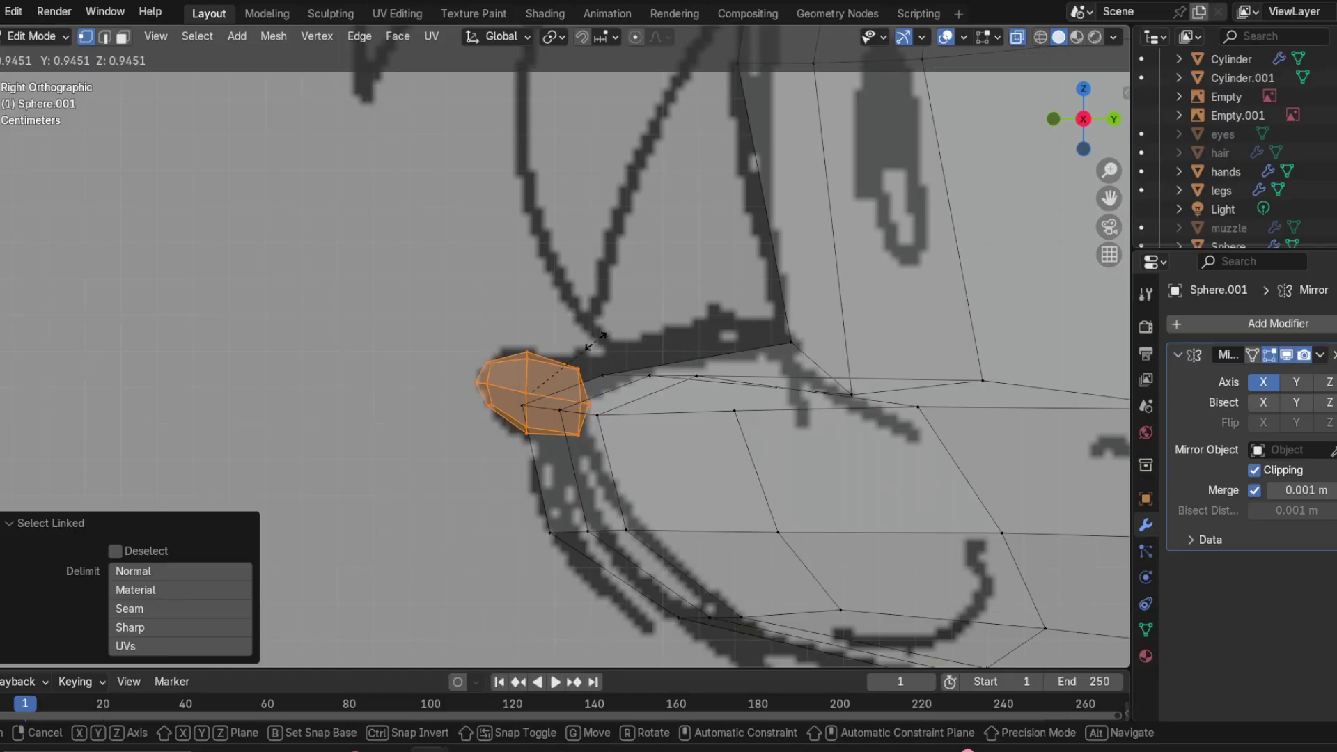
click(594, 342)
key(g)
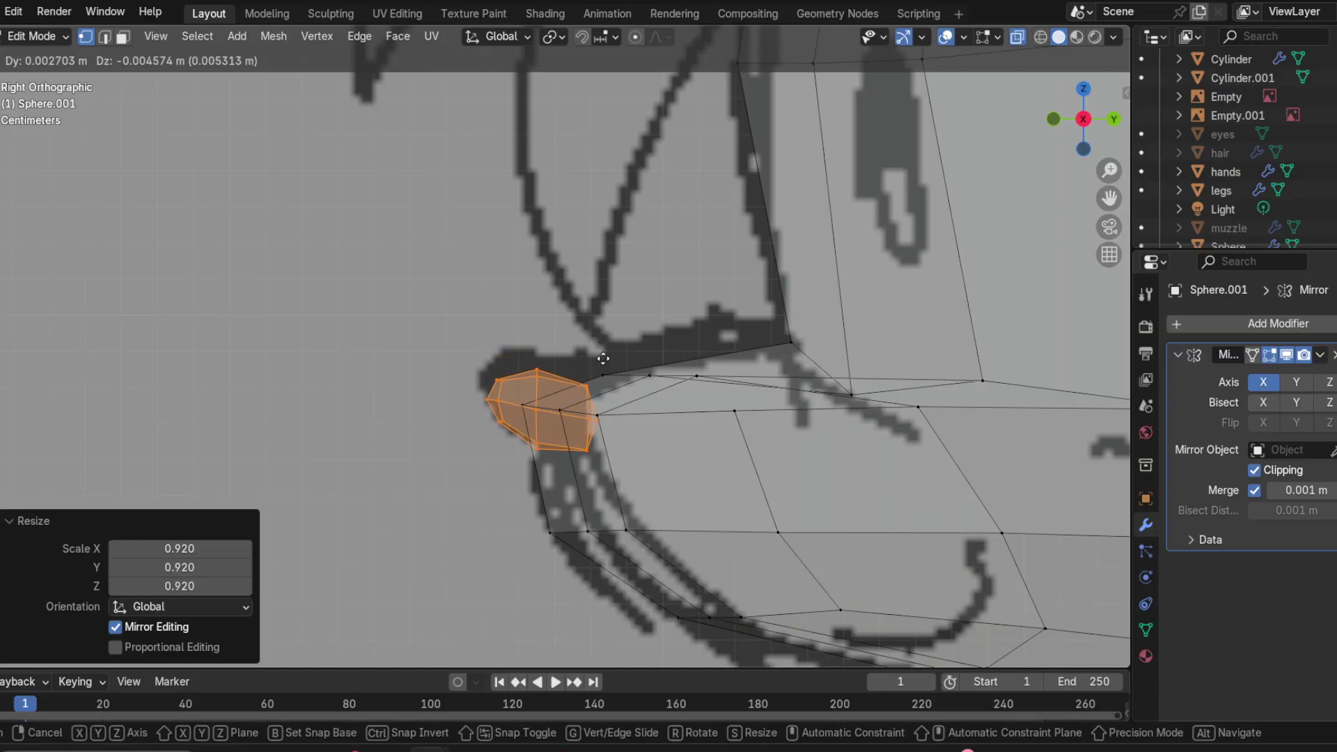
click(603, 356)
Step: Hide the viewport overlays, turn off X-ray and view the character from the front with the nose in place
middle_drag(602, 357, 637, 422)
click(947, 38)
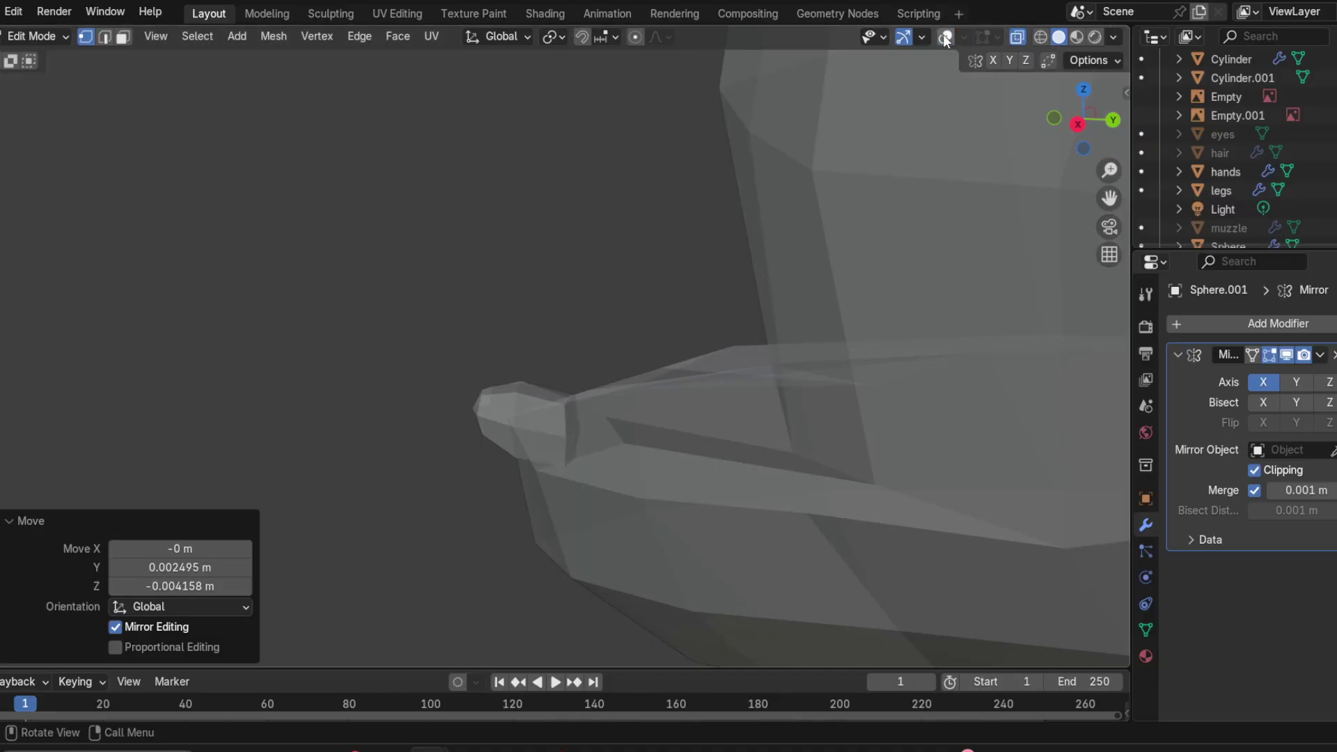
click(1017, 37)
middle_drag(537, 220, 848, 478)
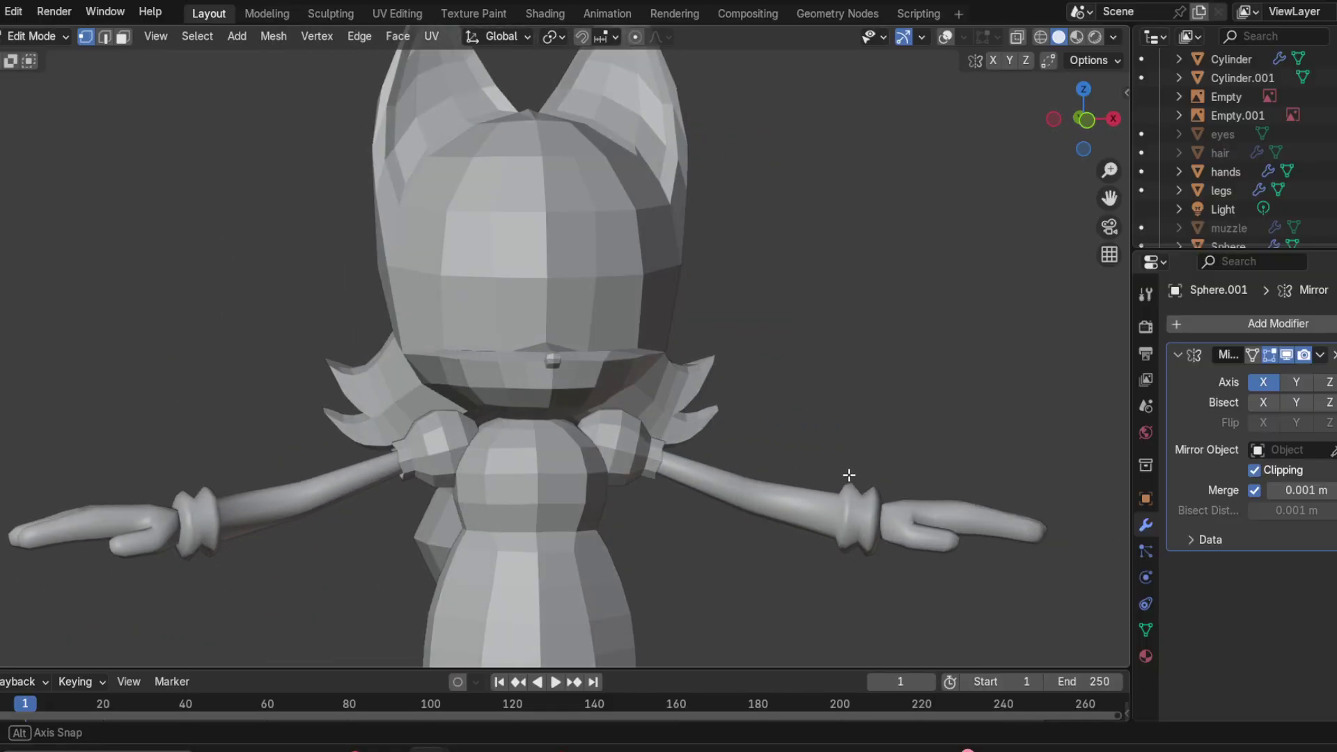
Step: Restore the viewport overlays, select the whole nose in the front view, move it 0.006238 m along Z and scale it to 0.820
click(1092, 124)
click(941, 37)
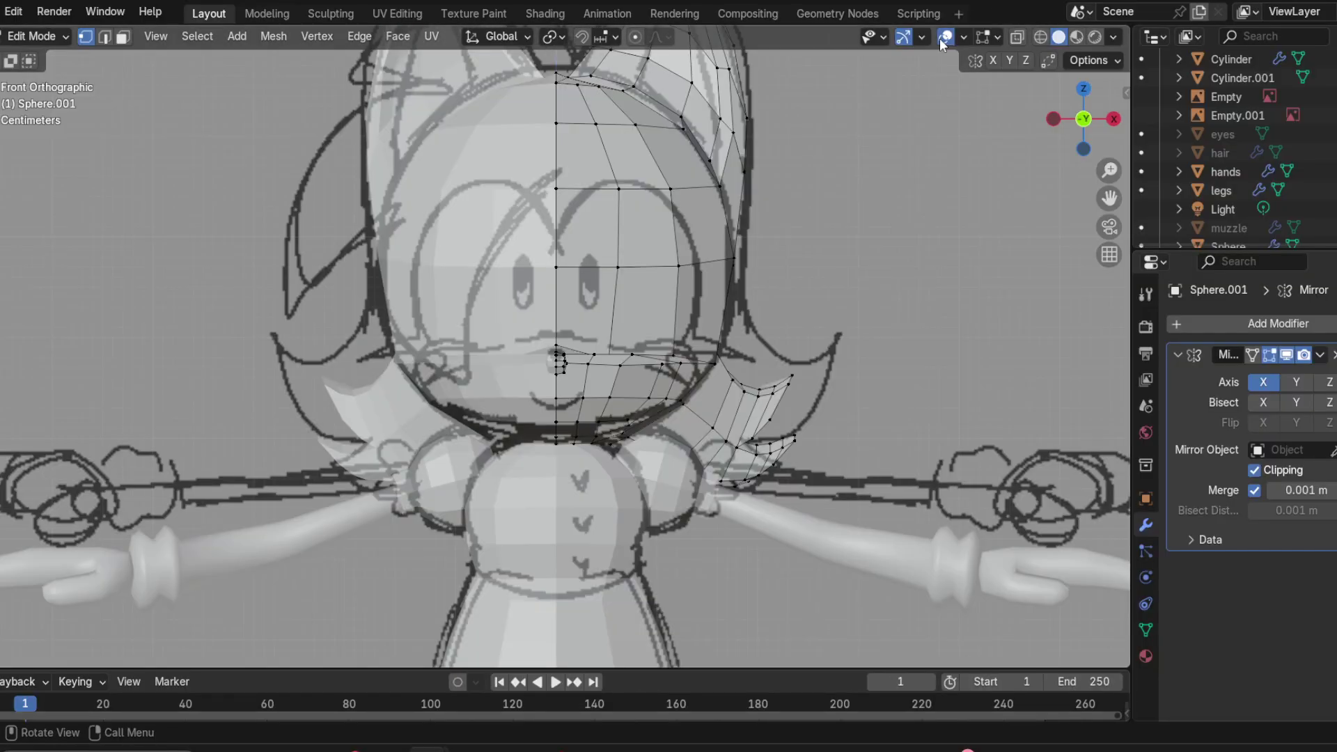
scroll(627, 427, up, 8)
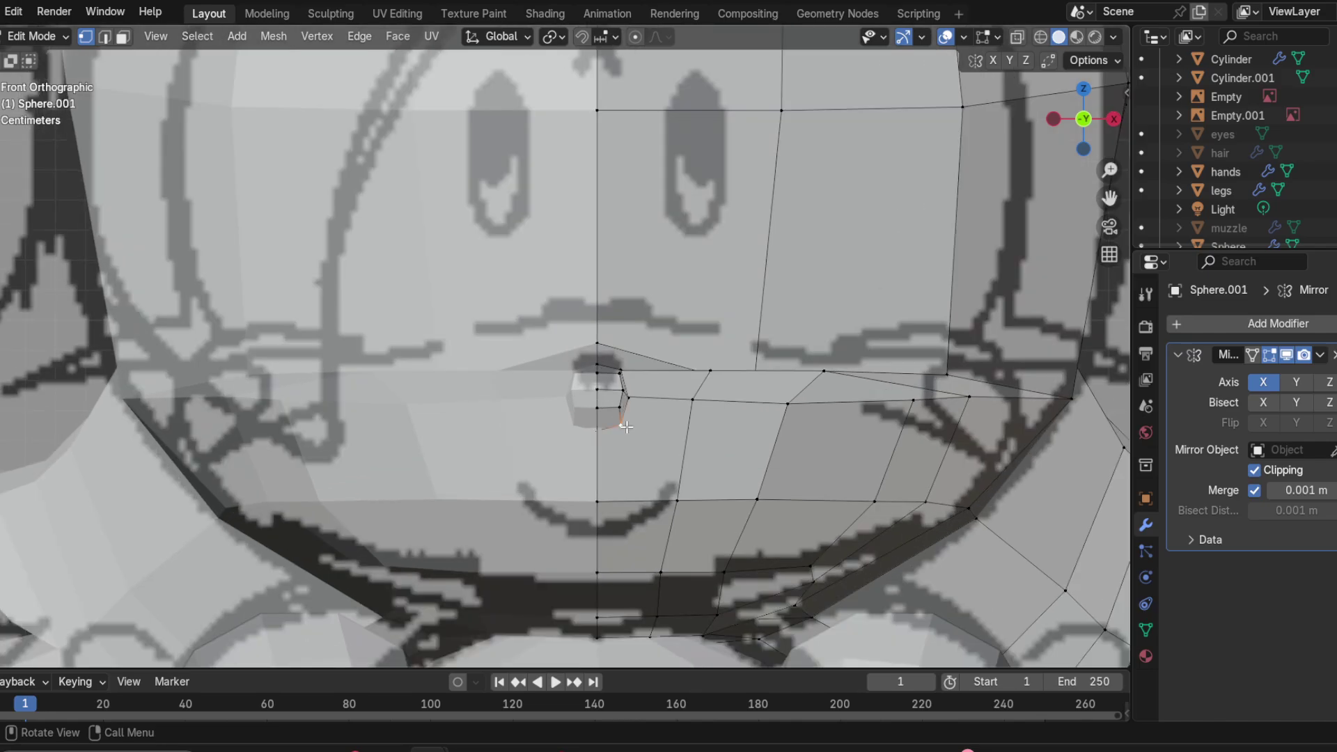
key(l)
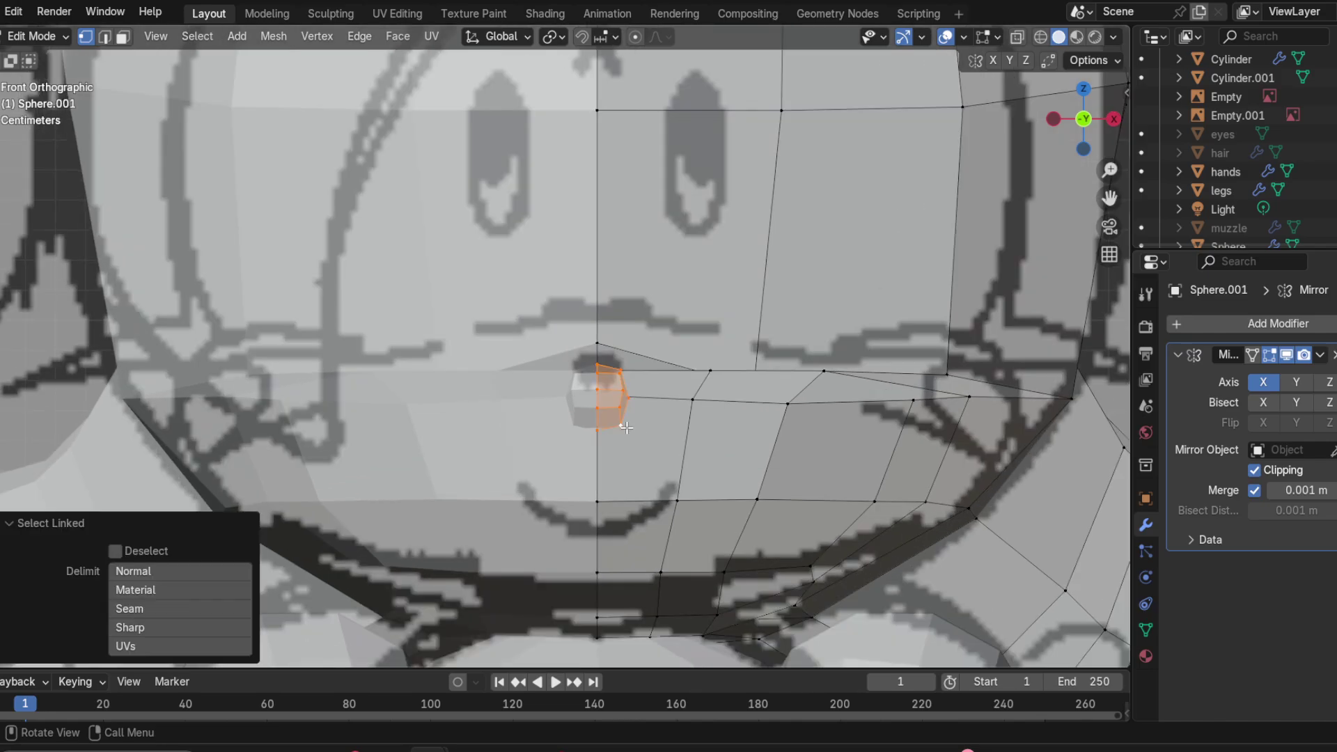
key(g)
key(z)
click(622, 409)
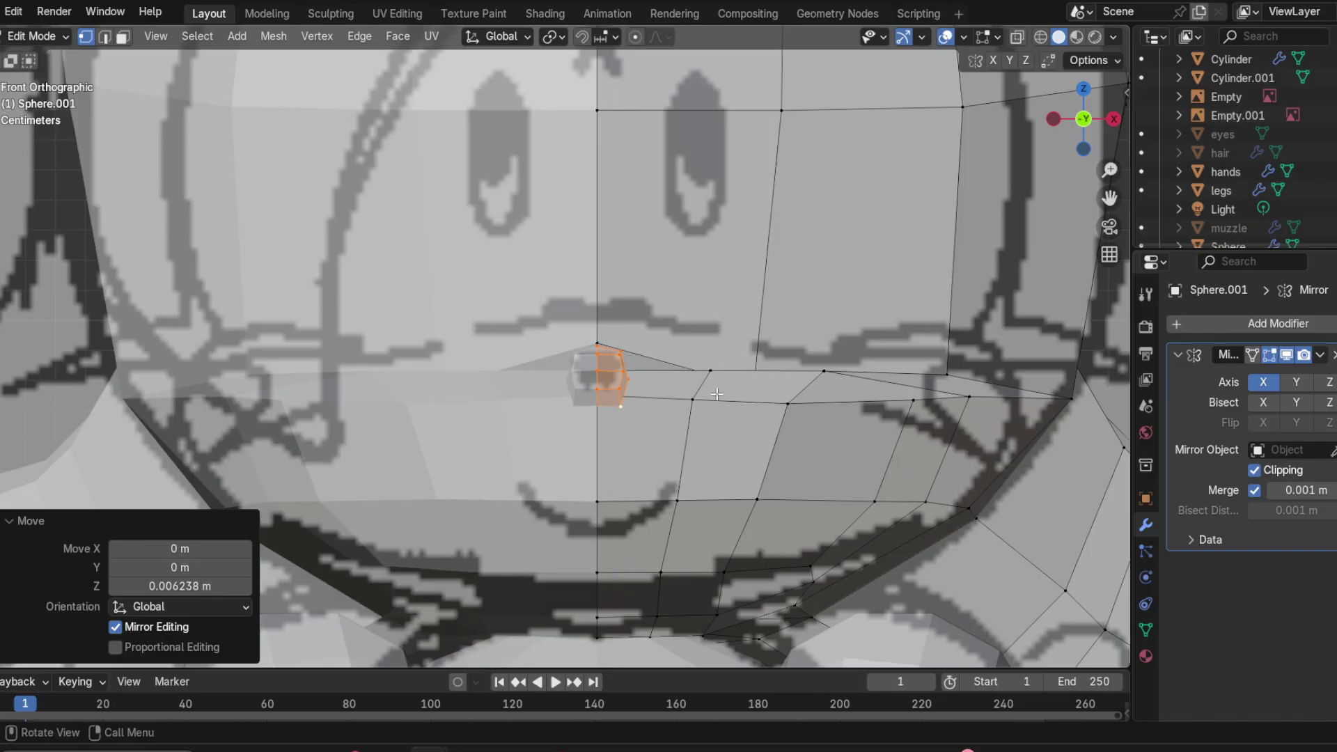
key(s)
click(773, 376)
middle_drag(773, 377, 569, 392)
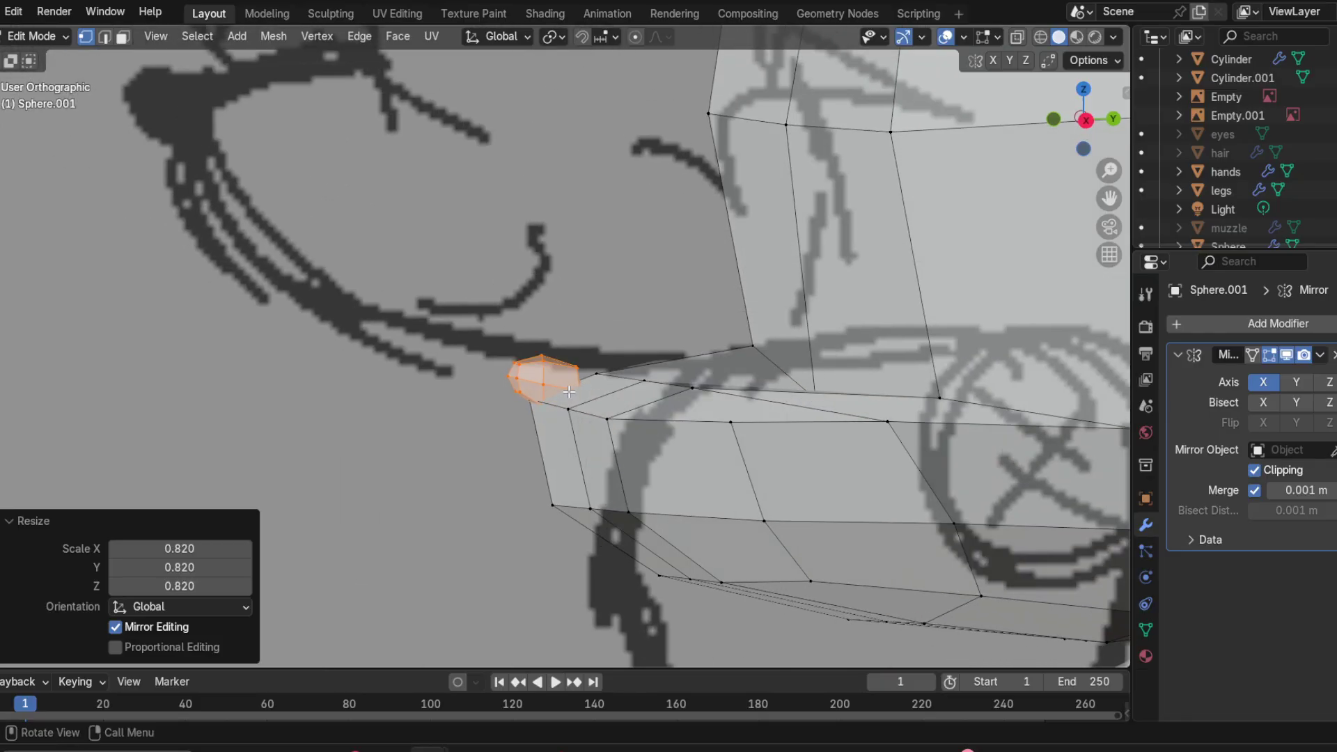
Step: Tilt the selected nose slightly as seen from the side and move it -0.00225 m along Z
key(s)
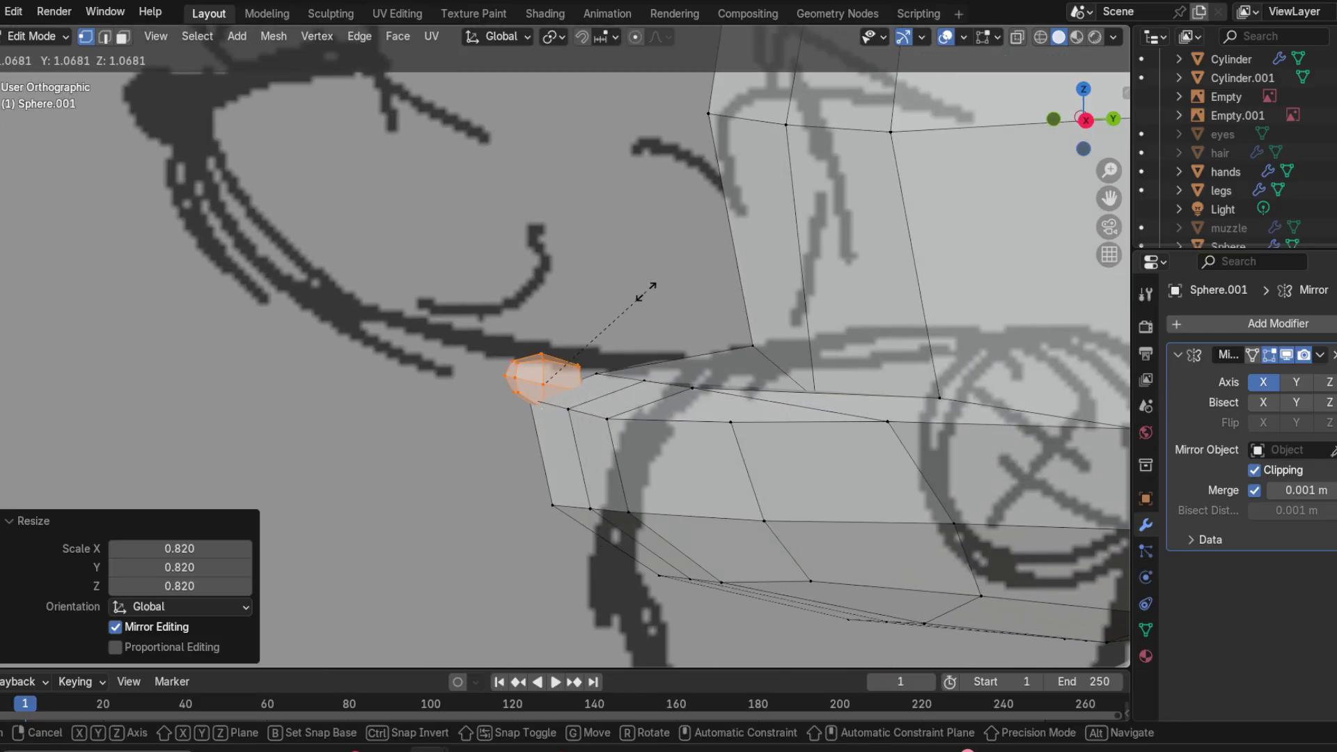
key(Escape)
key(s)
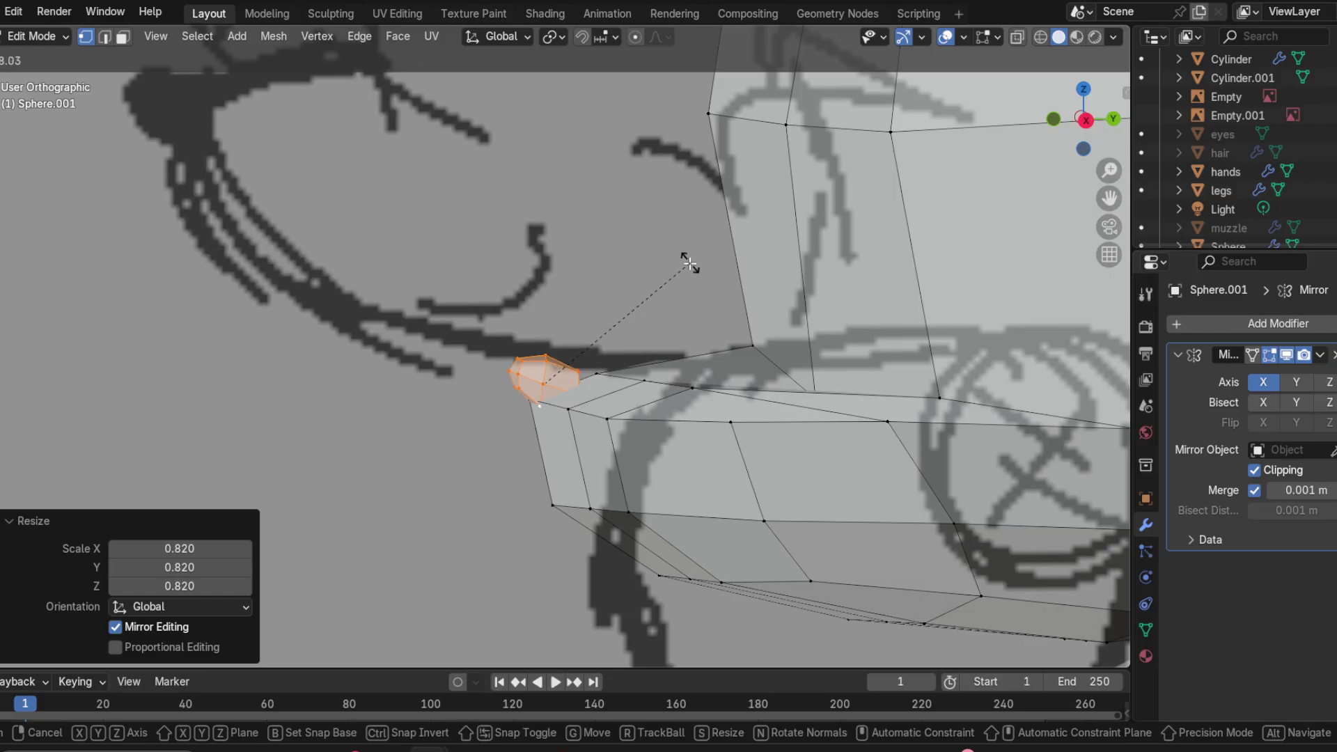
click(688, 261)
key(g)
key(z)
click(690, 269)
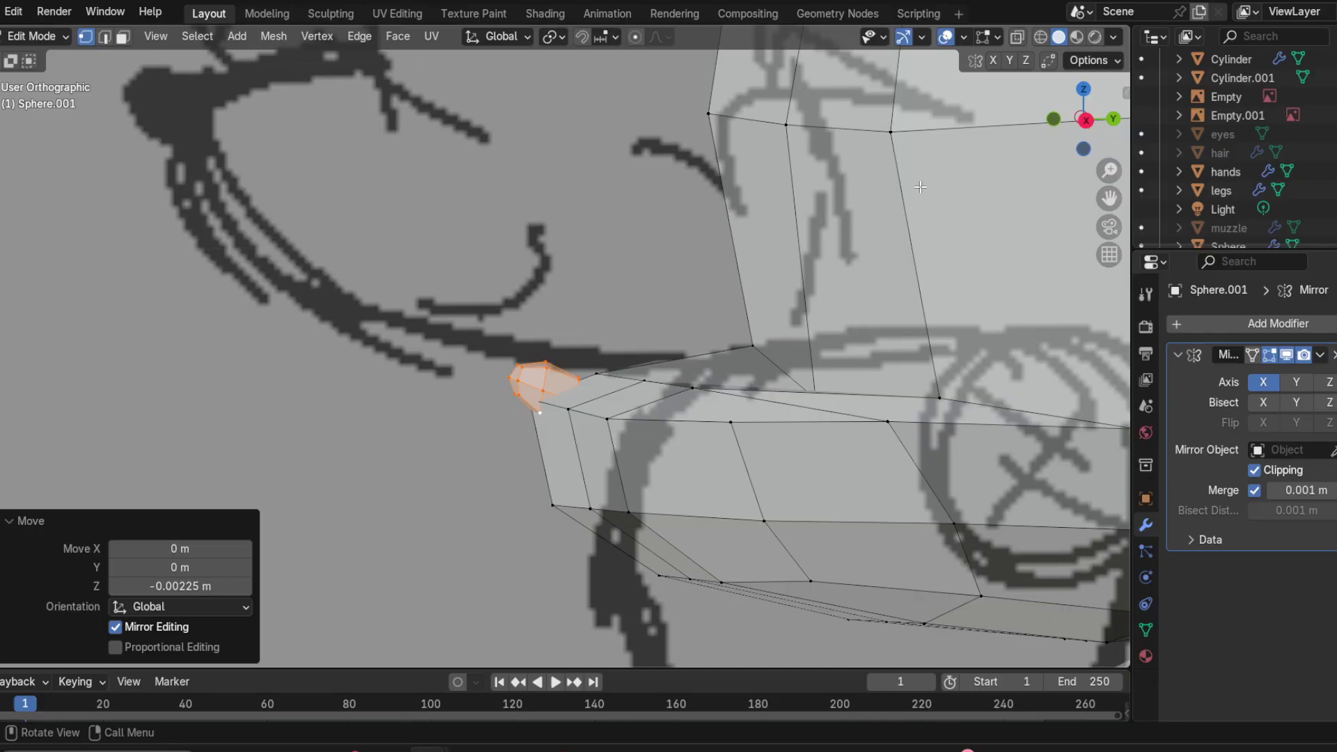
Step: In the right view, scale the nose to 0.980, rotate it -2.71° and move it 0.000749 m along Y and -0.001497 m along Z
click(1086, 121)
key(s)
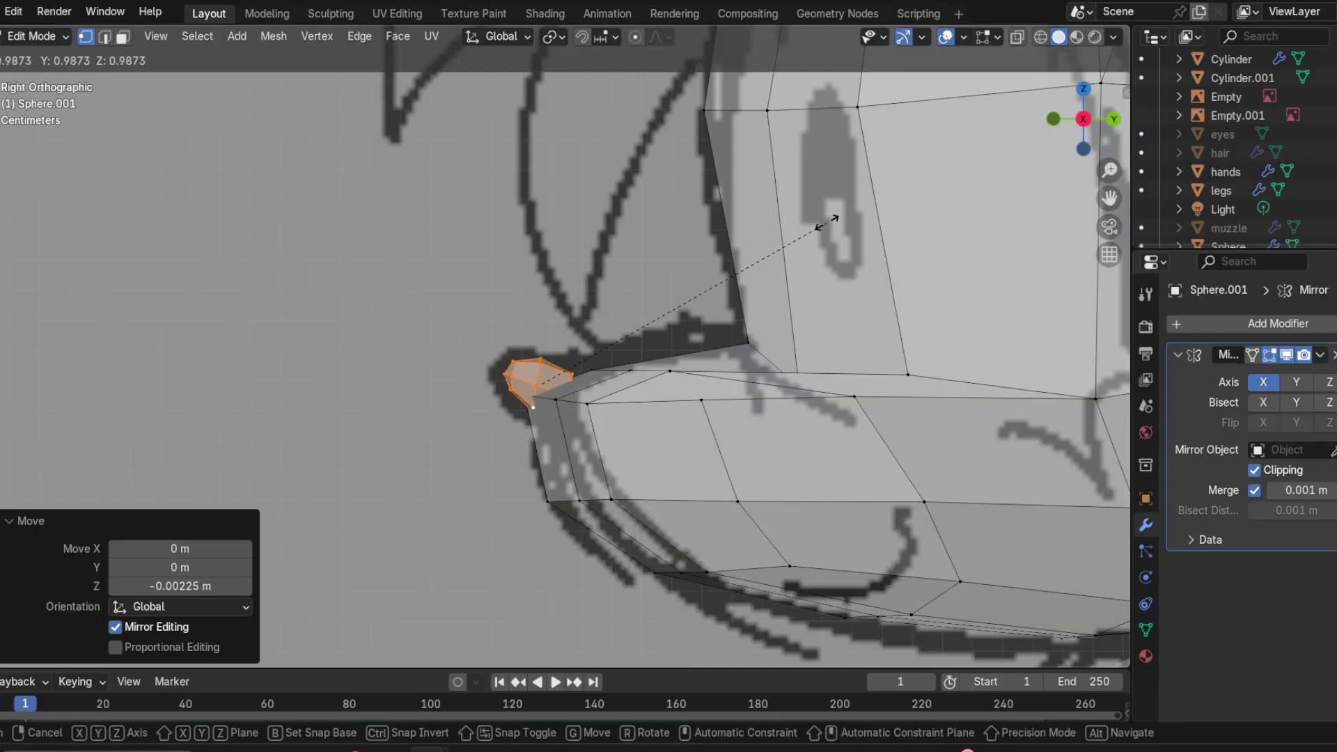
click(822, 220)
key(r)
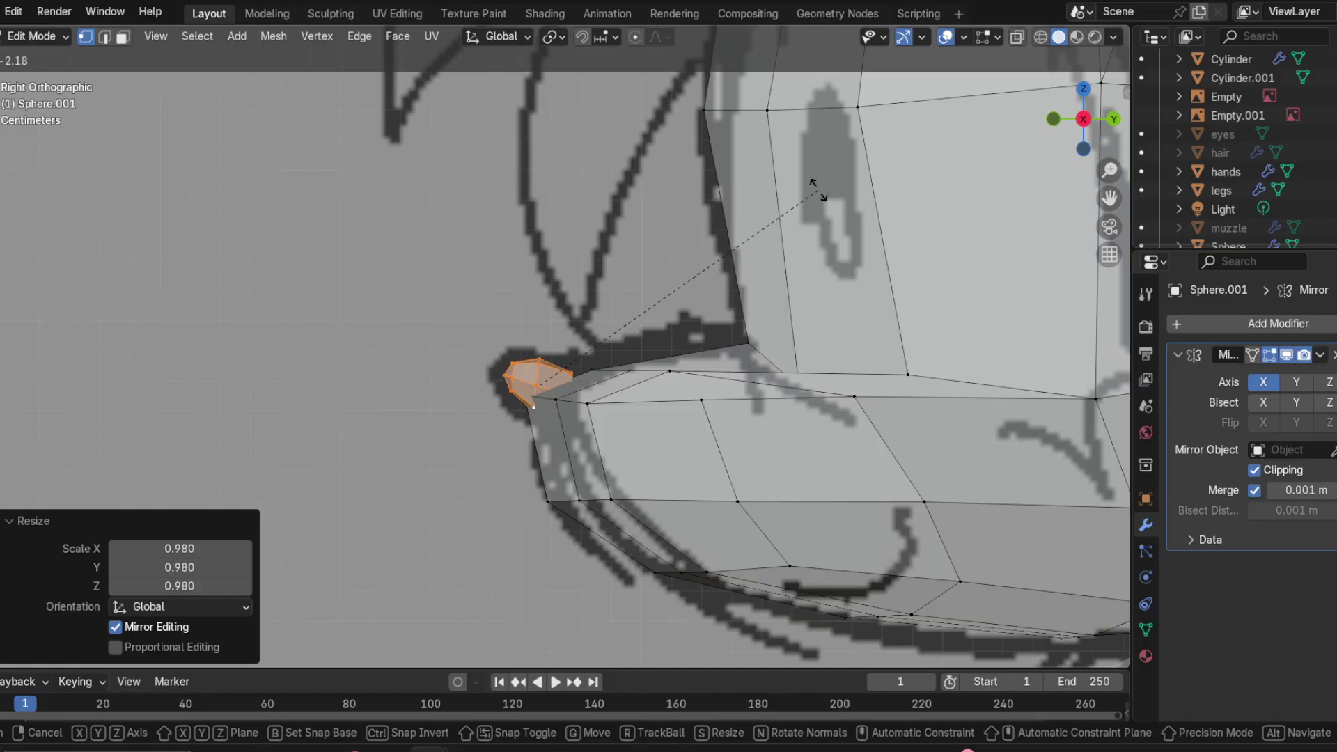
click(816, 187)
key(g)
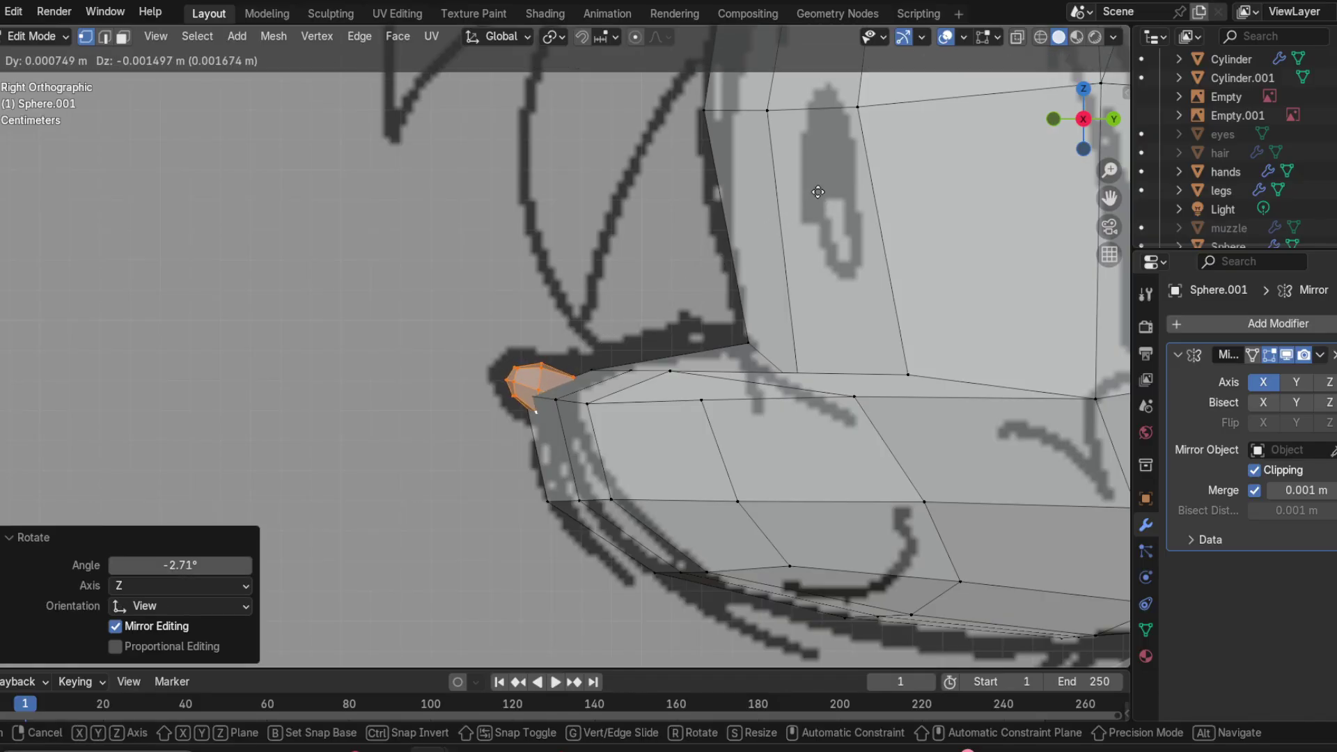
click(819, 201)
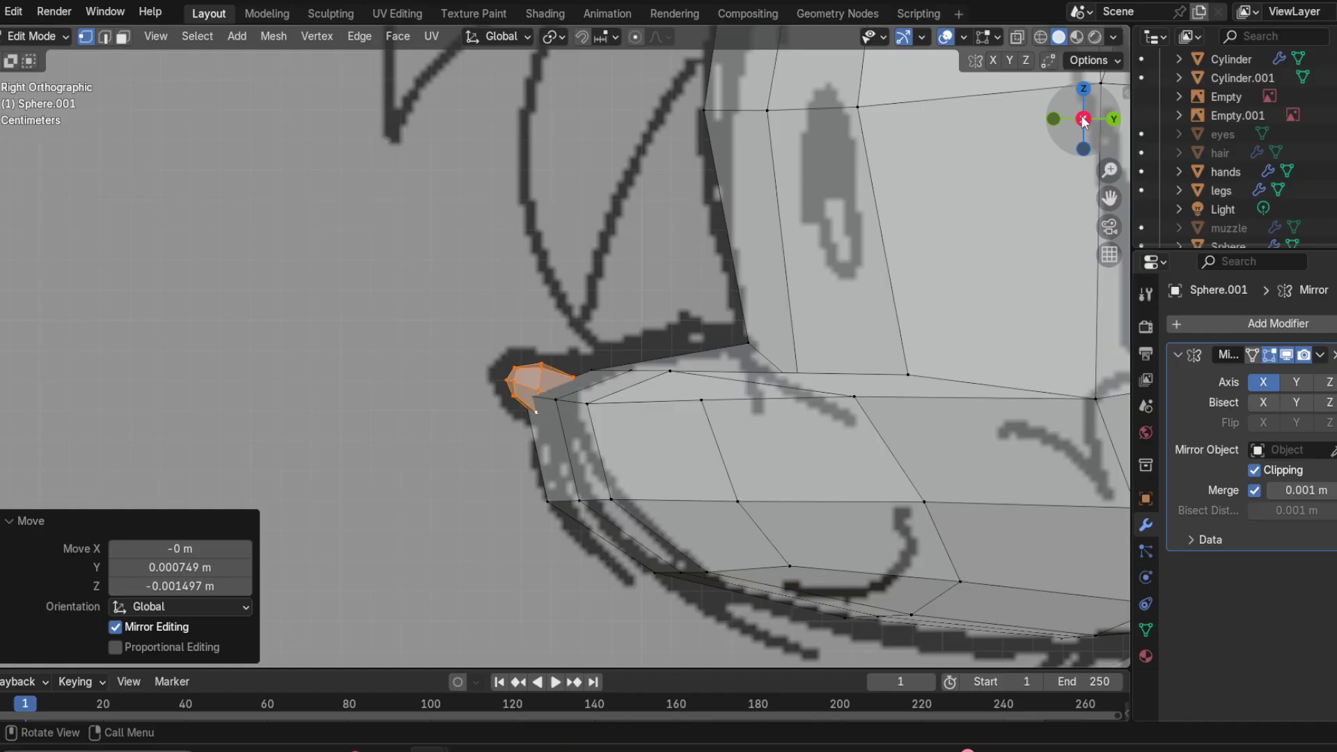
Step: Clear the selection, hide the viewport overlays and inspect the nose on the character from the front and side
click(1051, 118)
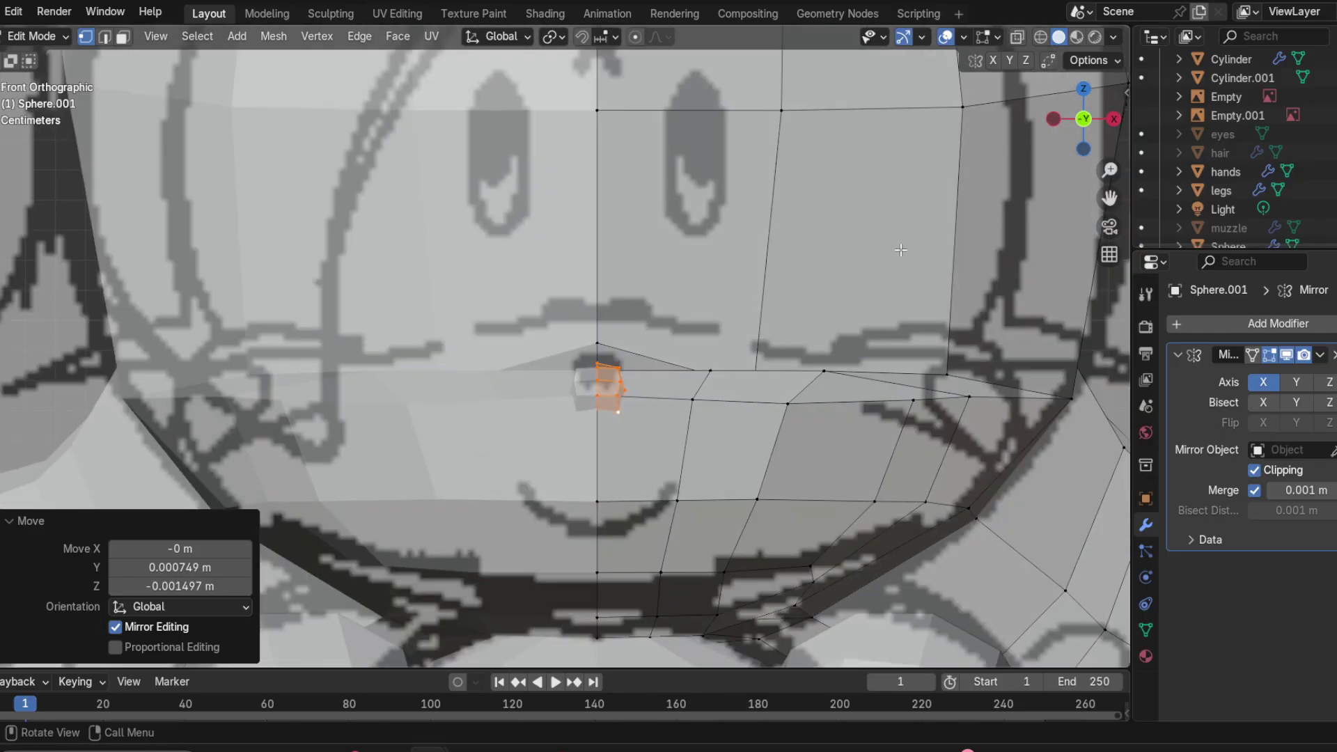
scroll(707, 428, down, 3)
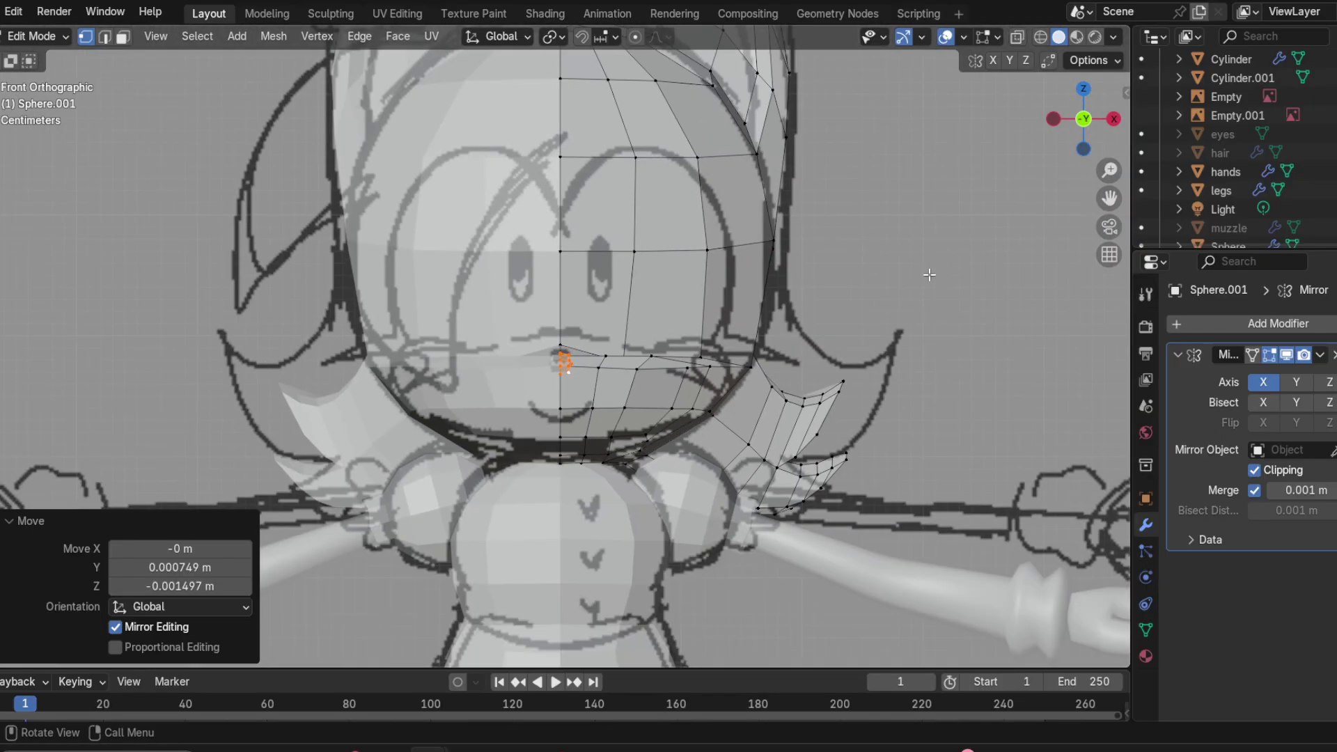
click(1037, 245)
click(945, 36)
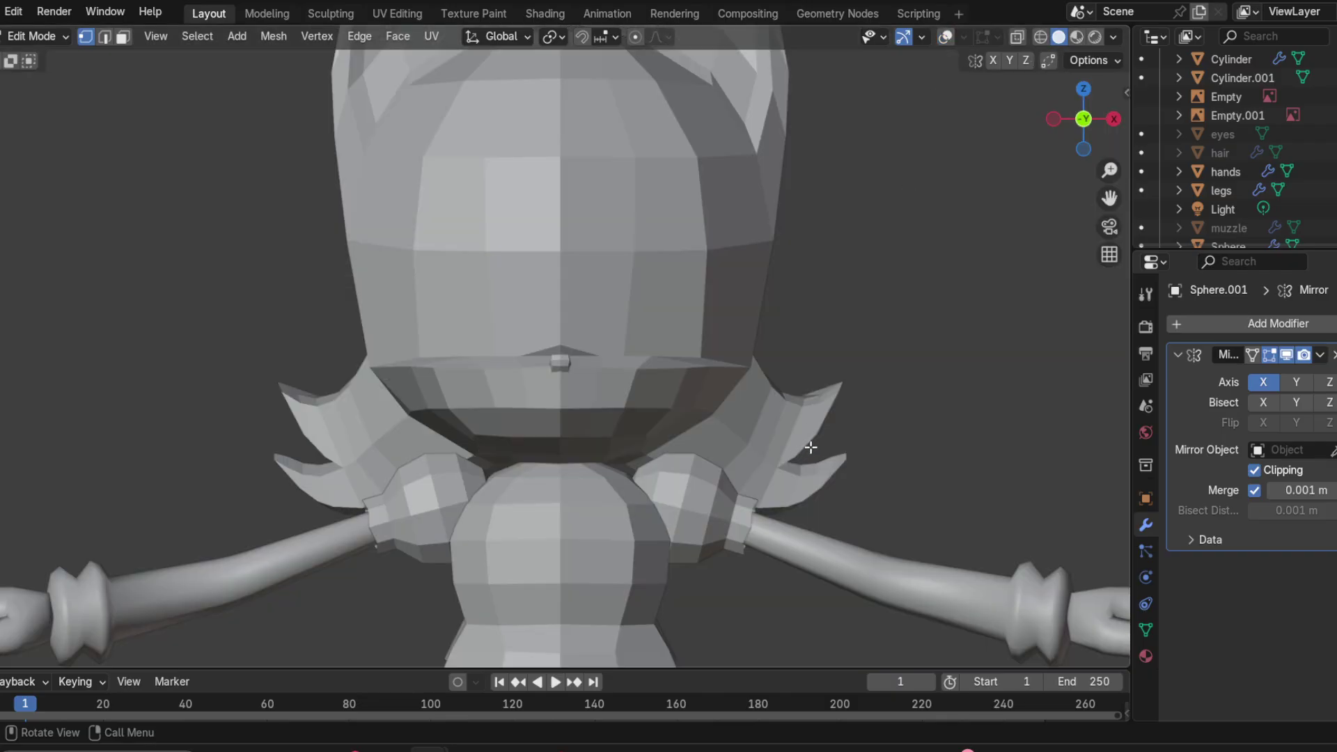
mouse_move(812, 448)
middle_down()
mouse_move(670, 499)
mouse_move(687, 472)
mouse_move(1062, 469)
mouse_move(278, 465)
mouse_move(590, 463)
middle_up()
scroll(495, 402, down, 6)
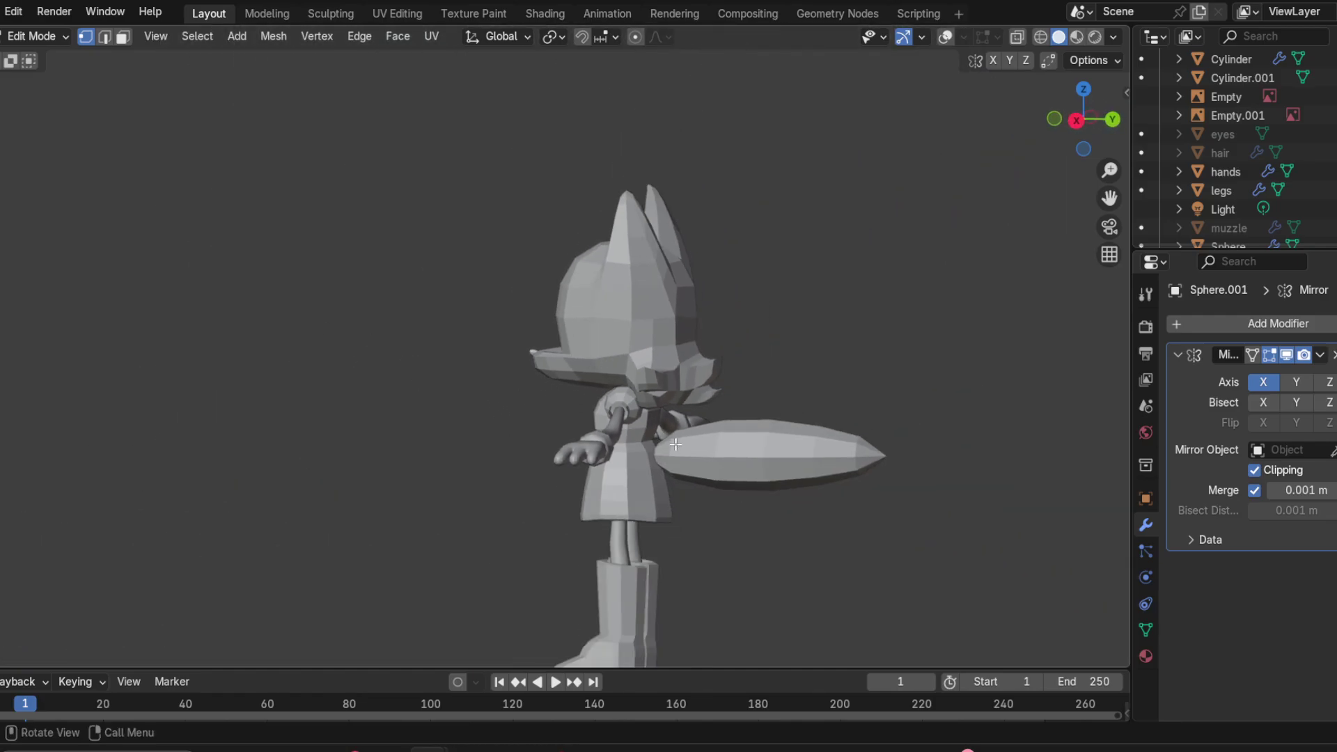
scroll(597, 392, up, 2)
middle_drag(598, 392, 867, 410)
scroll(865, 412, up, 1)
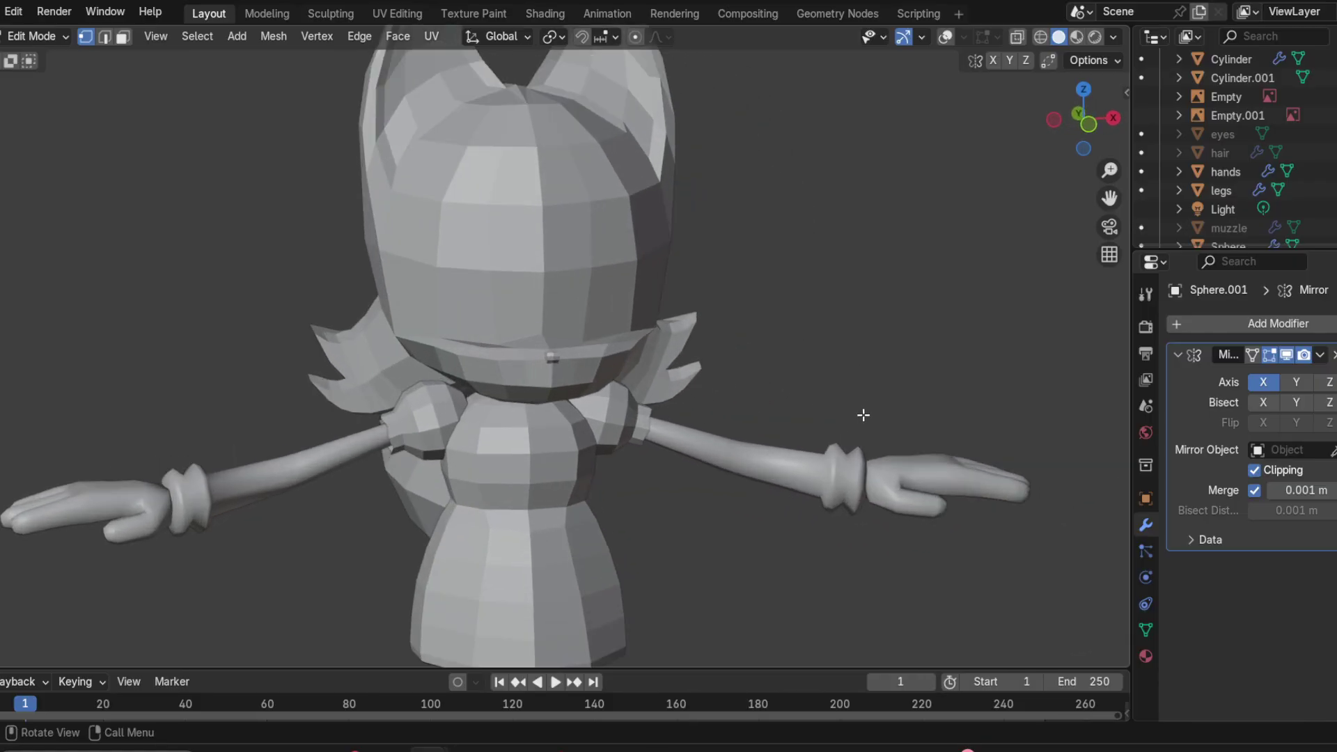
click(1084, 128)
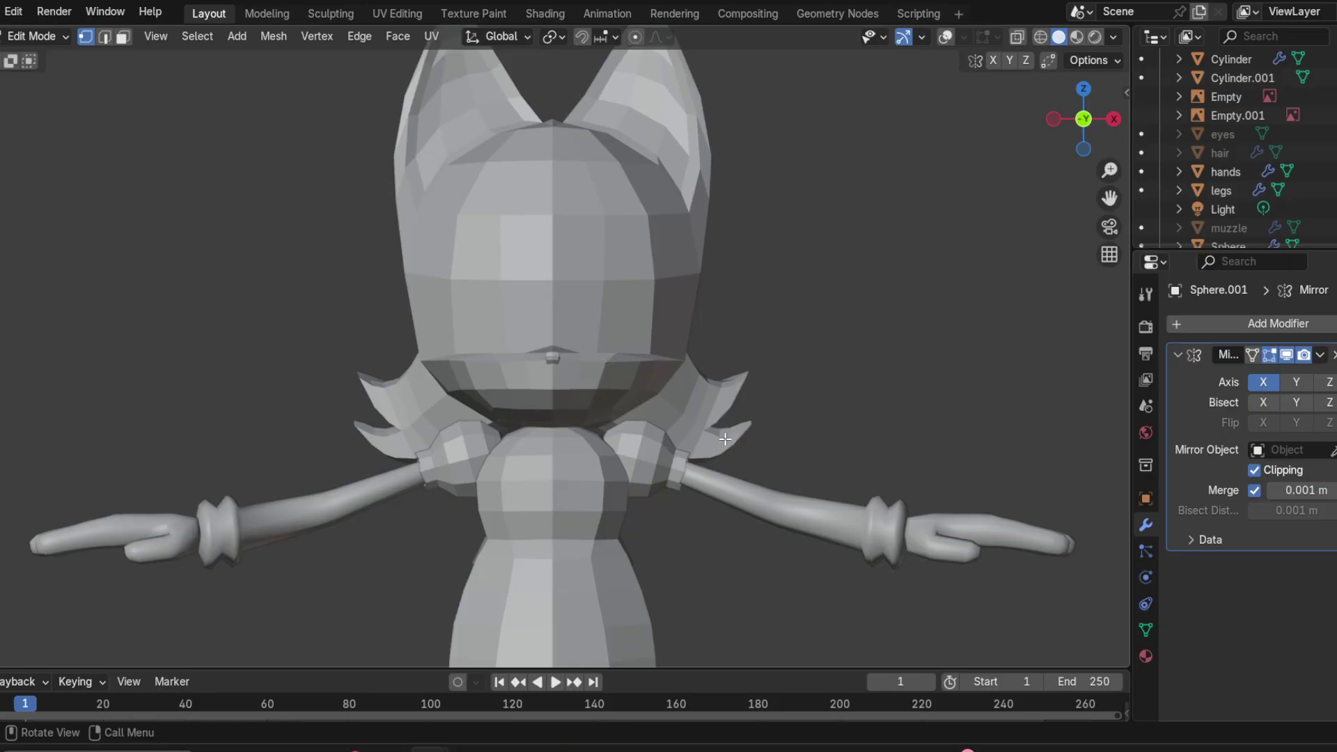
scroll(725, 439, down, 2)
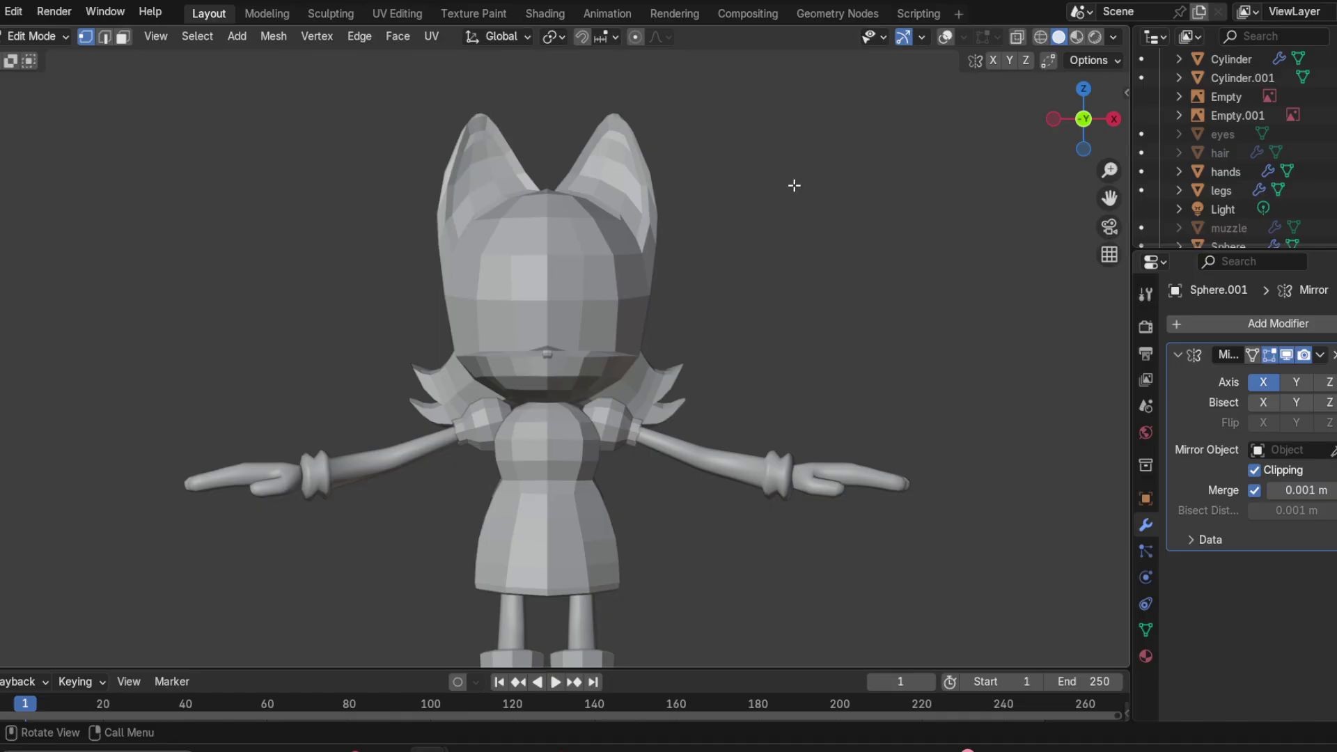
Step: Show the viewport overlays again and compare the head mesh with the front and side reference sketches
click(921, 36)
click(943, 36)
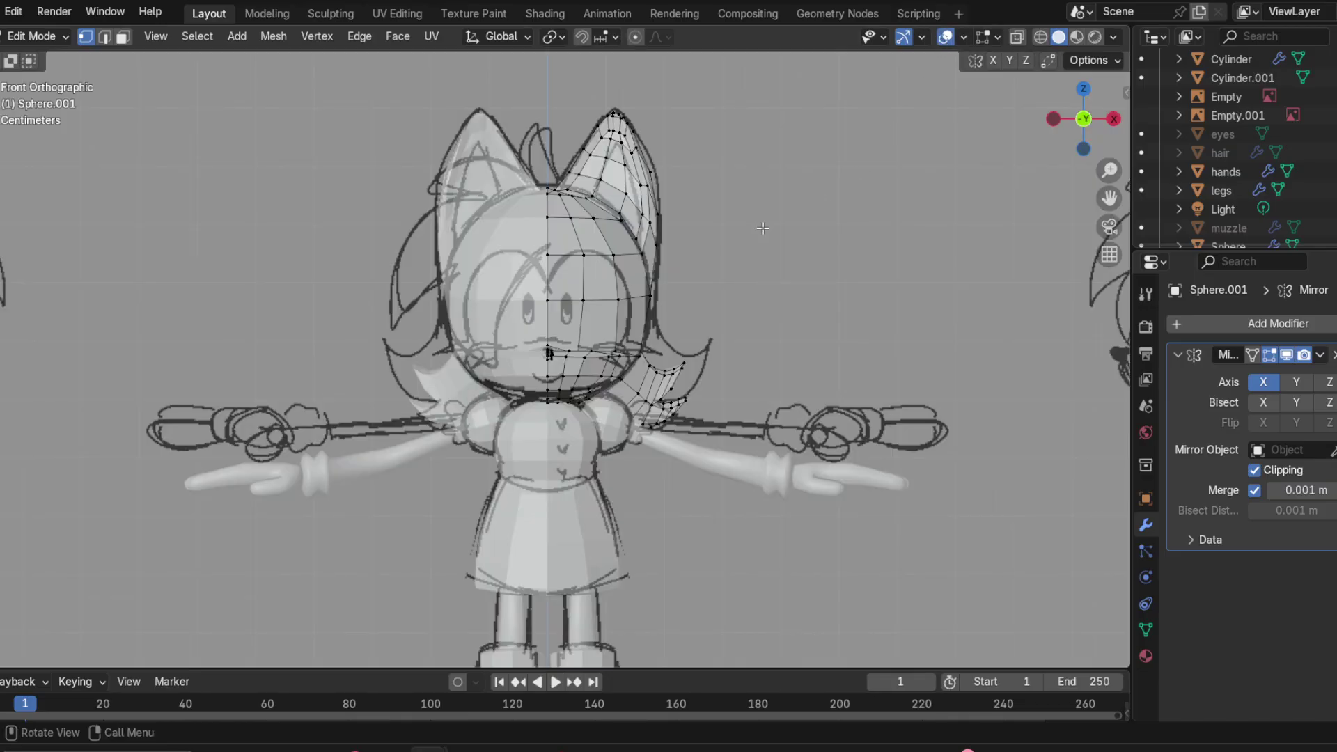
scroll(847, 265, up, 1)
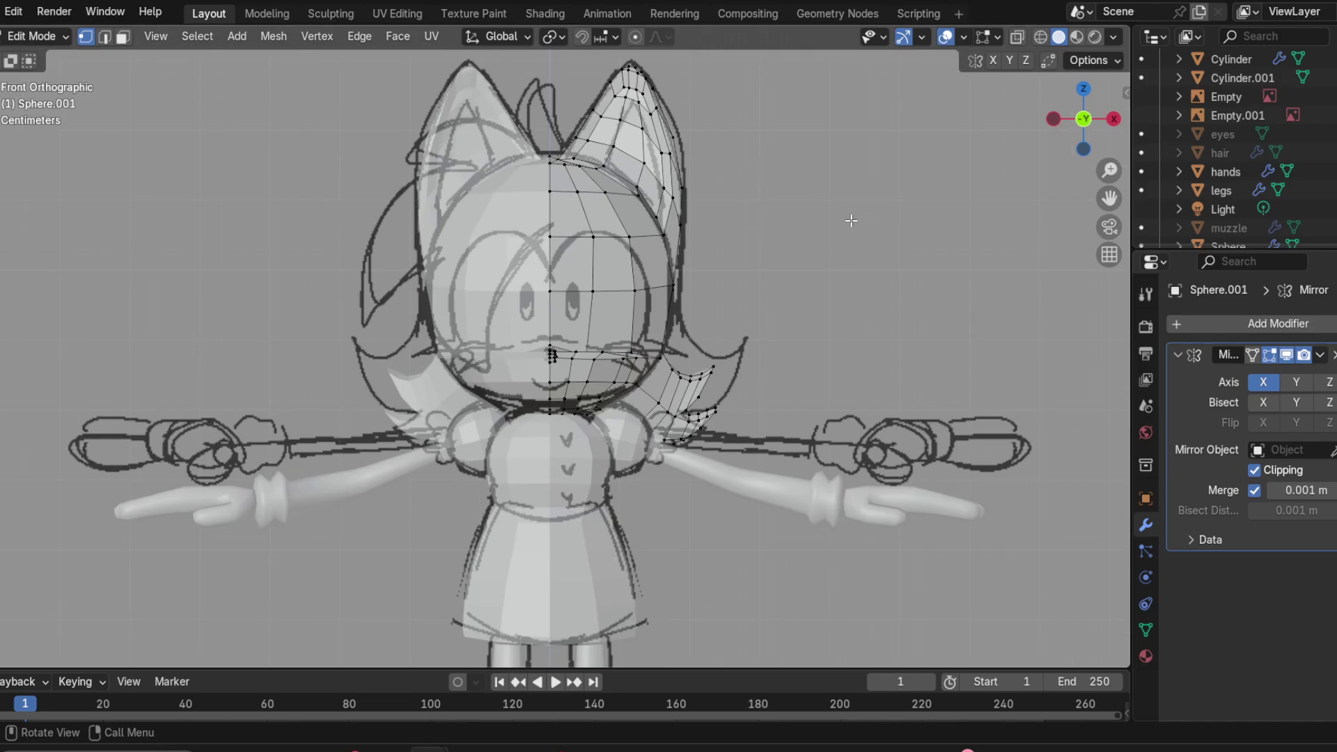
middle_drag(851, 221, 816, 264)
click(843, 247)
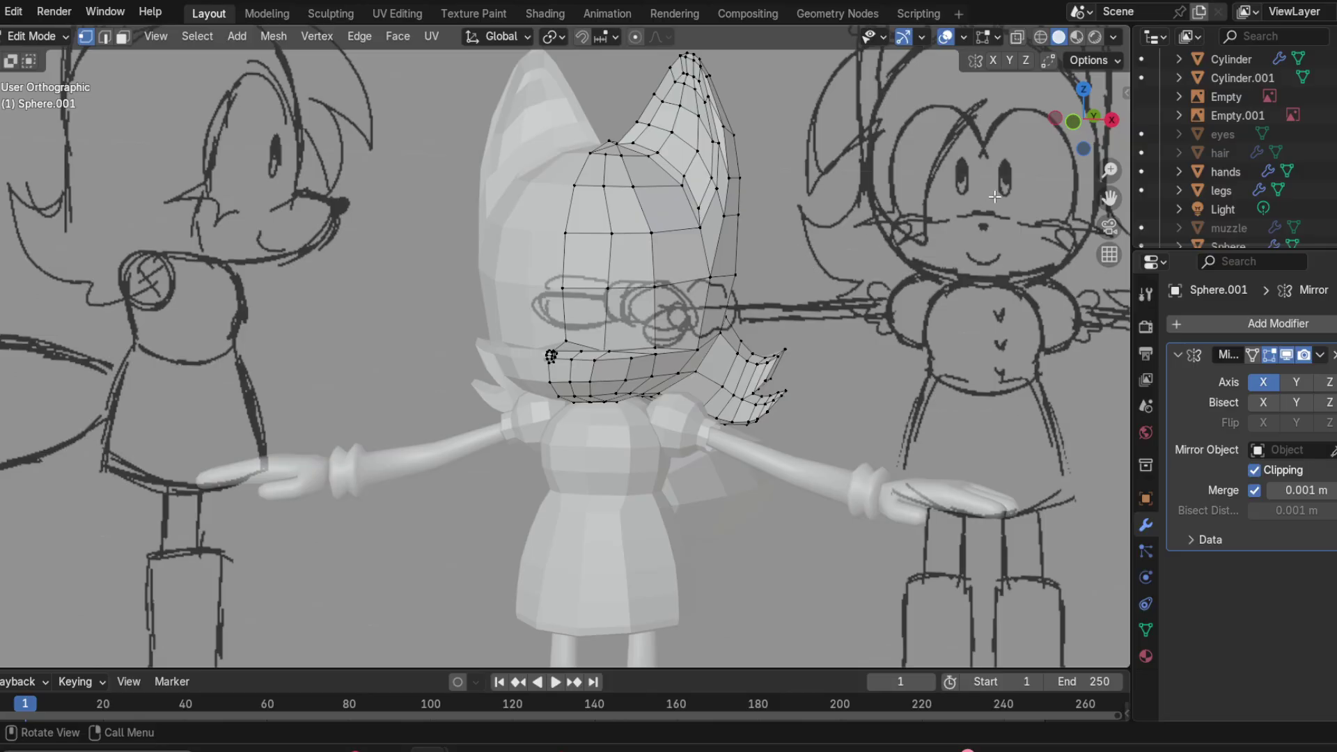
click(1075, 123)
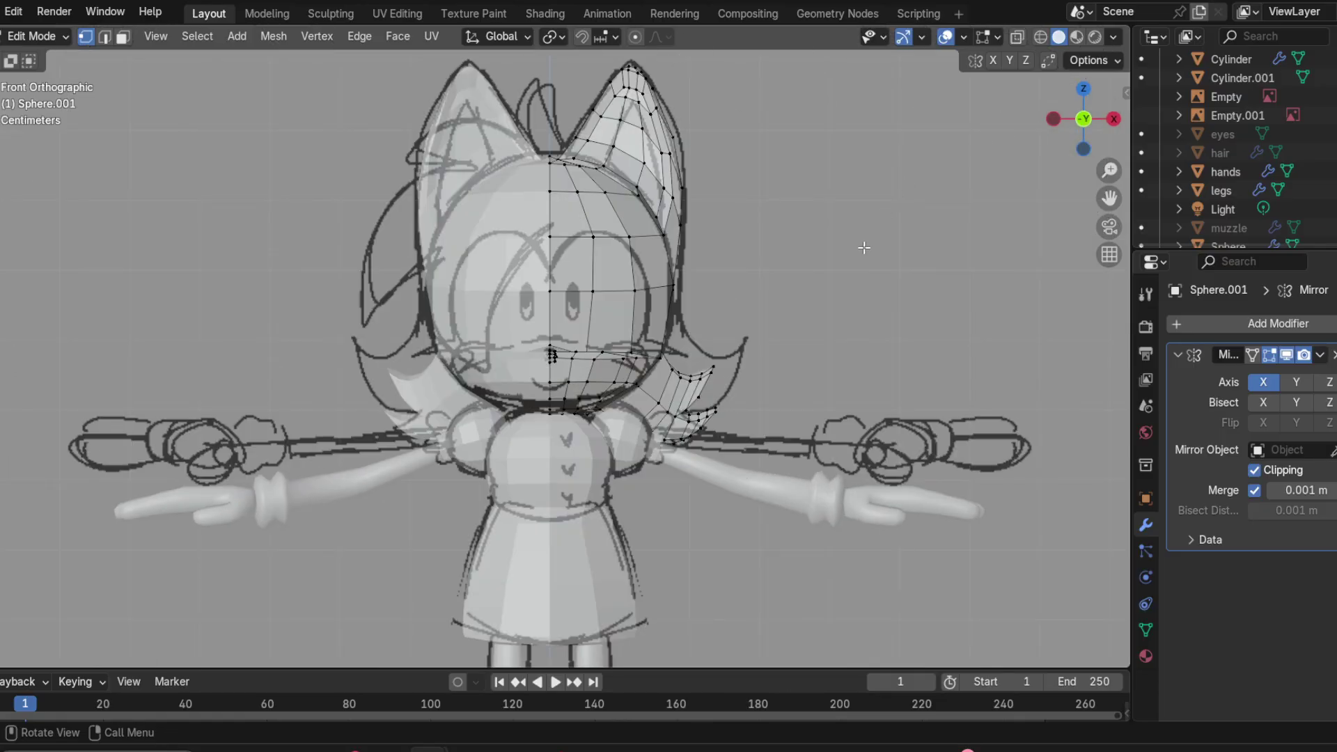
scroll(792, 325, down, 1)
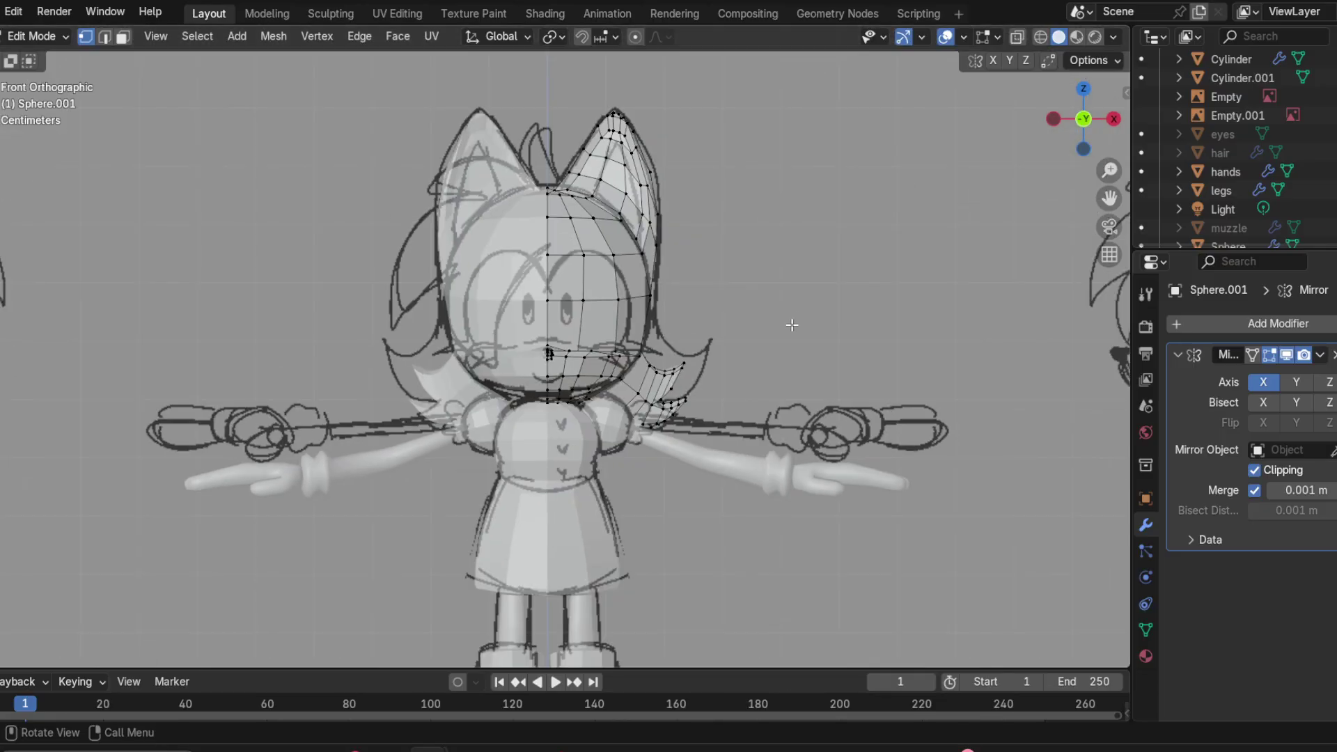
middle_drag(937, 309, 773, 306)
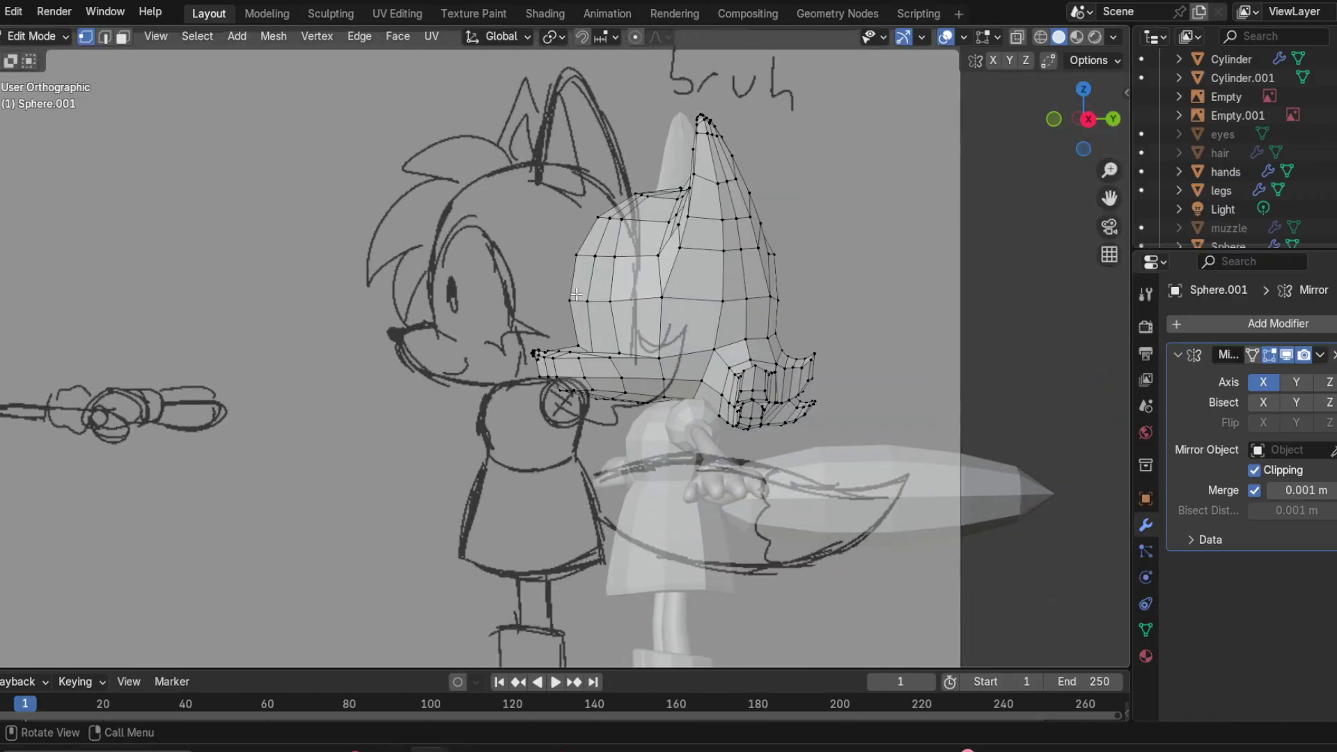
Step: Save the Fenyx.blend file and switch the head from Edit Mode to Object Mode
click(3, 12)
click(21, 132)
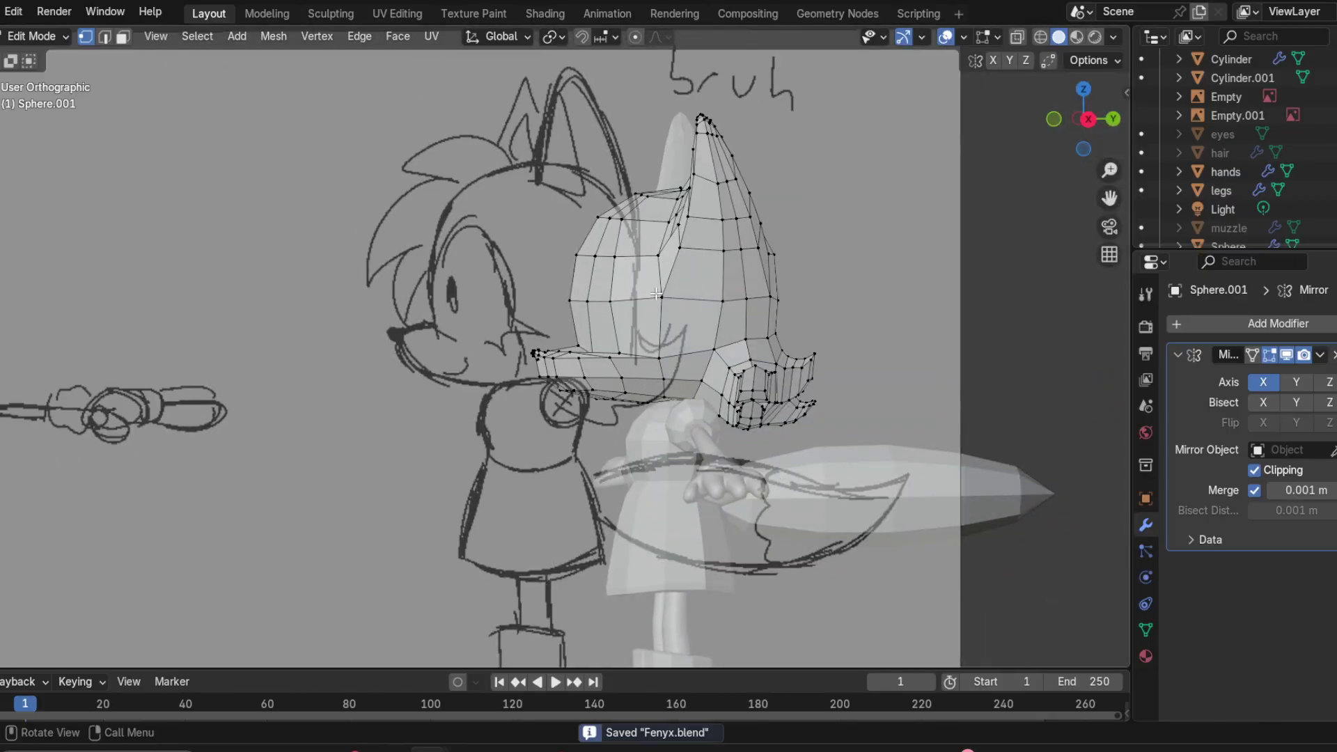
click(1087, 124)
click(1086, 124)
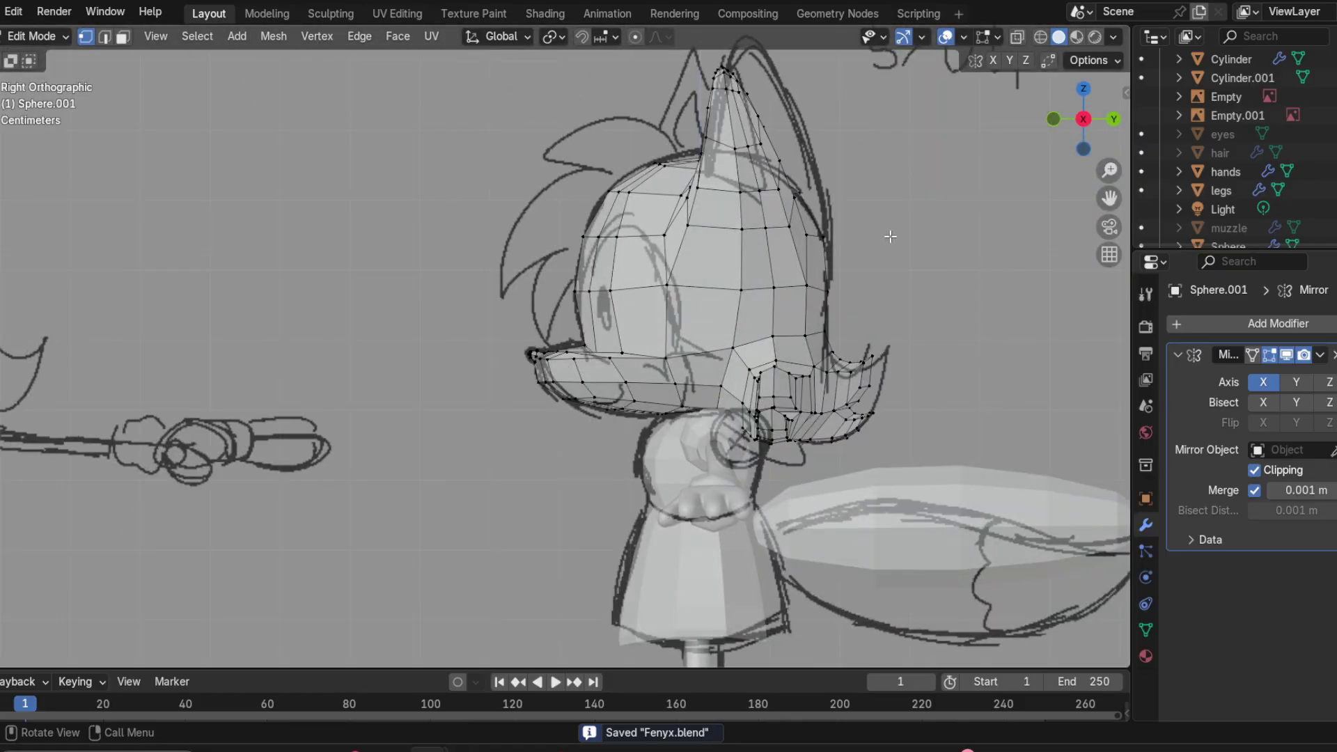
middle_drag(726, 341, 431, 327)
click(36, 36)
click(43, 58)
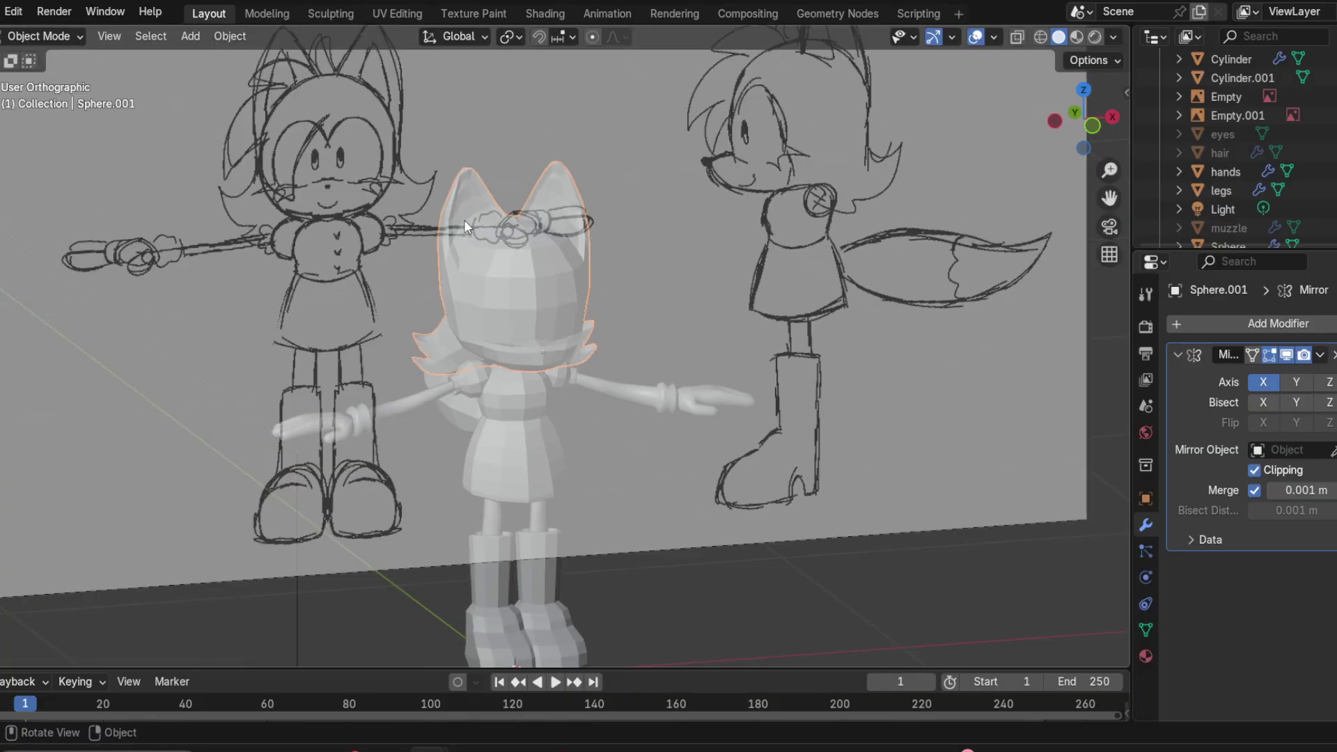
Step: Examine the whole character against the reference sketches from several angles, then study the front and side drawings in the right view
middle_drag(463, 219, 693, 376)
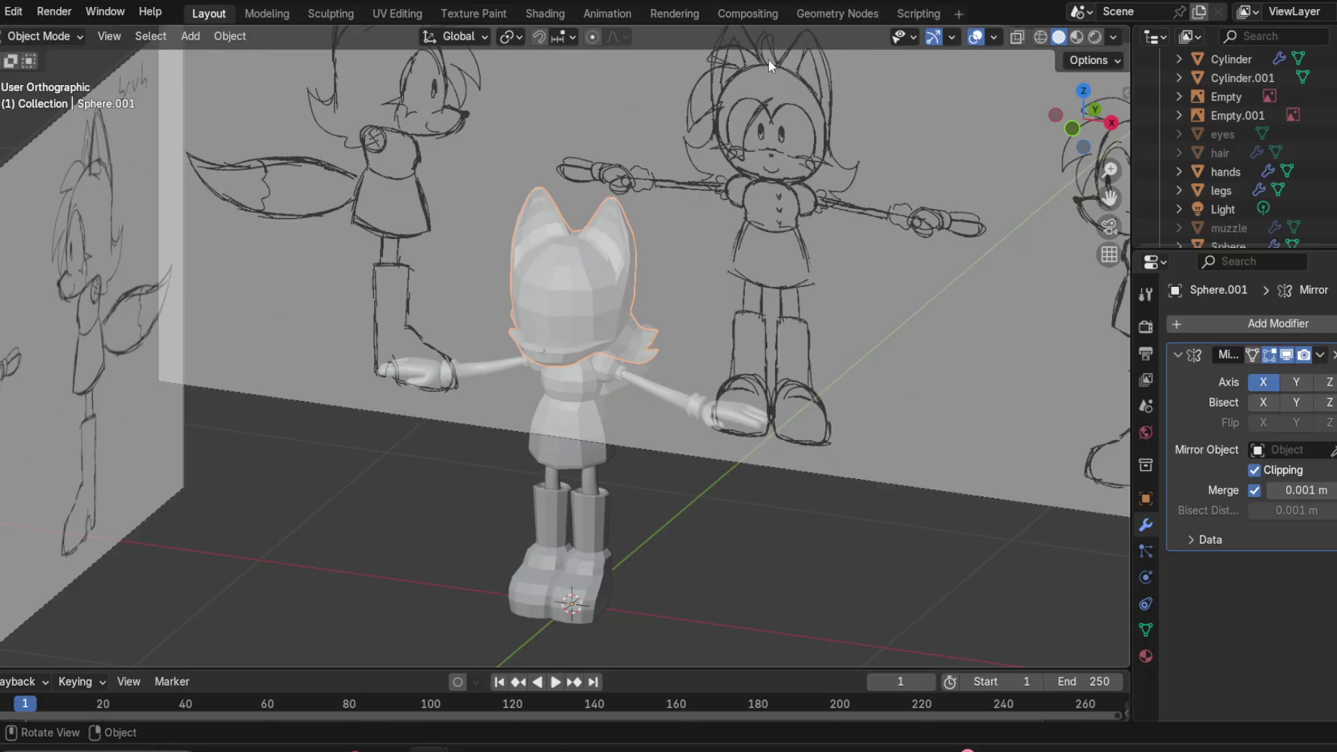
middle_drag(821, 332, 647, 364)
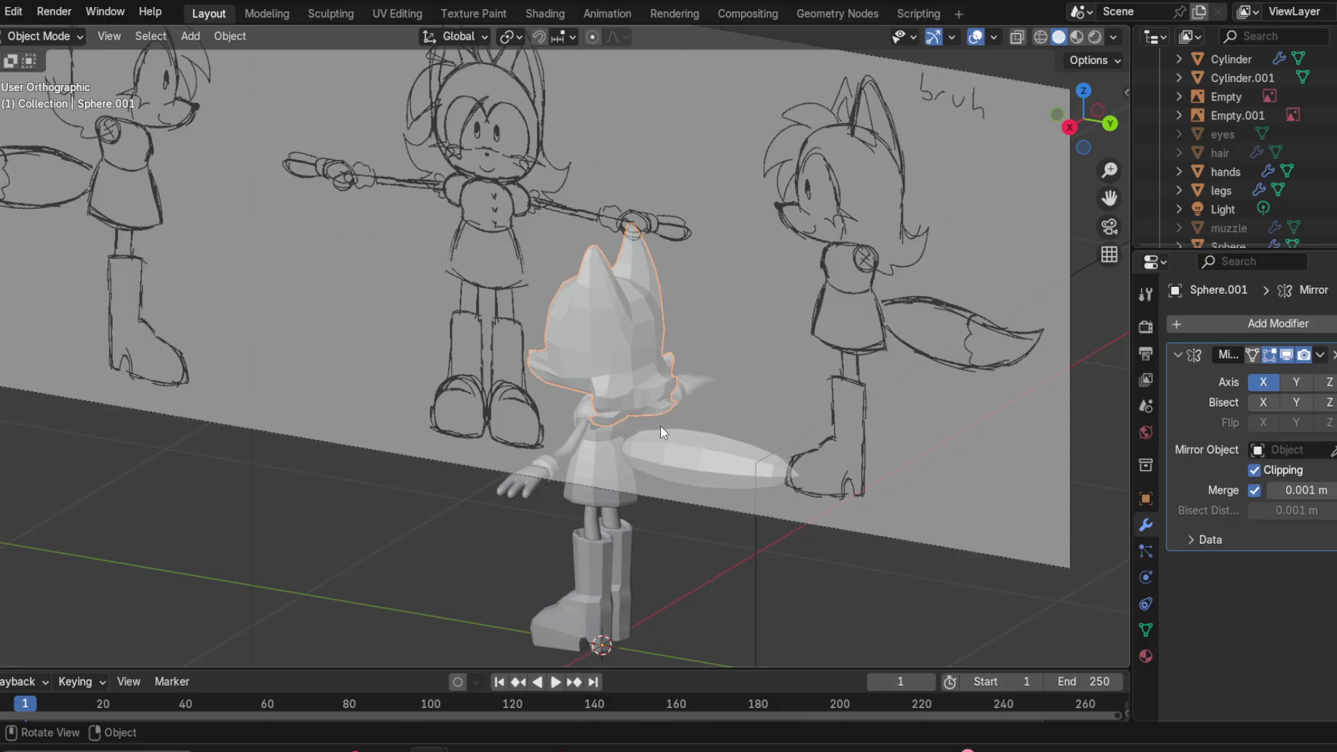
click(1070, 126)
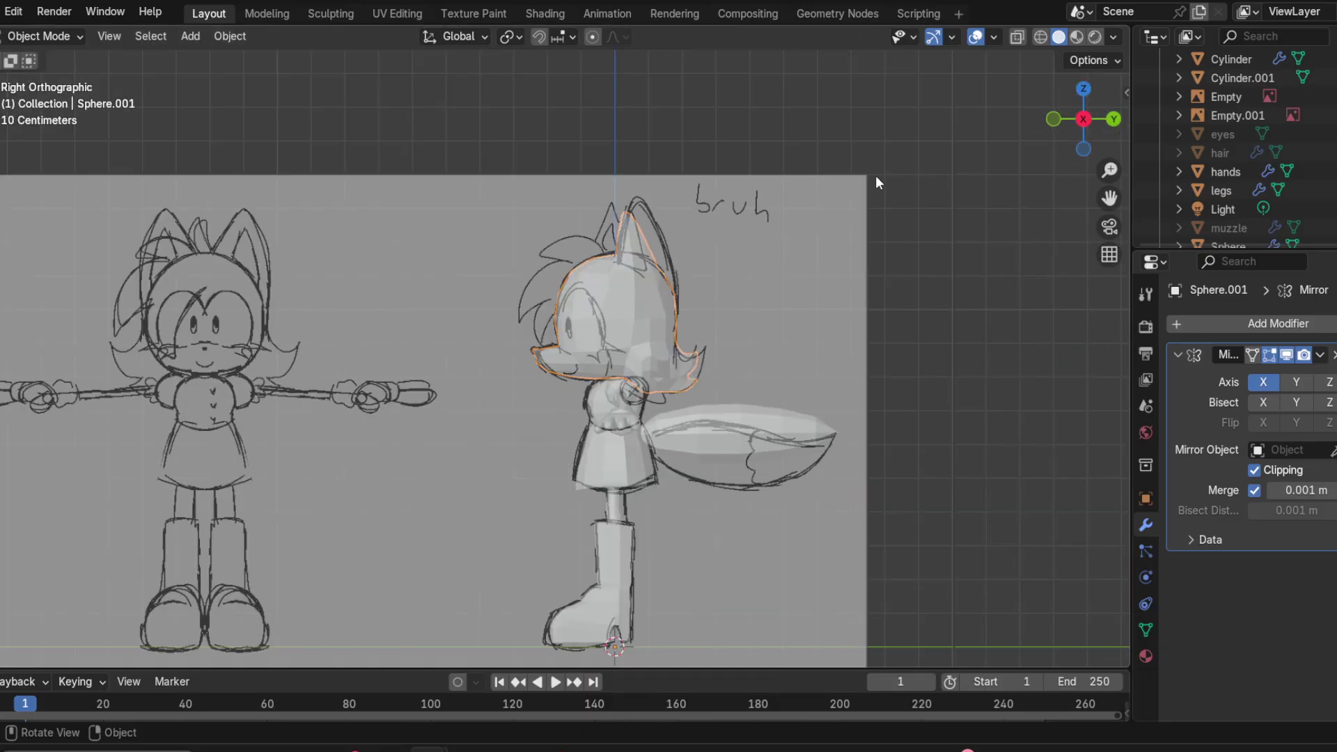
scroll(554, 331, down, 2)
scroll(562, 324, up, 5)
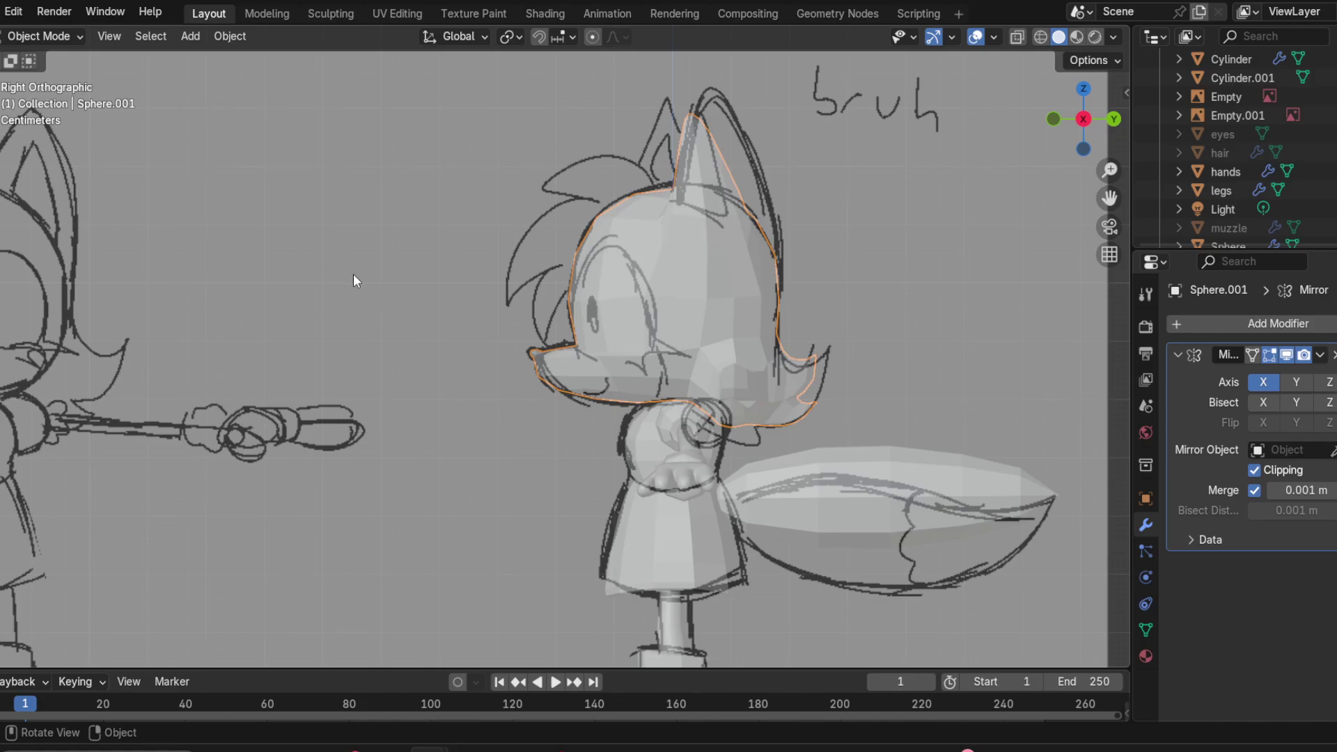
scroll(354, 275, down, 1)
shift+middle_drag(318, 314, 525, 278)
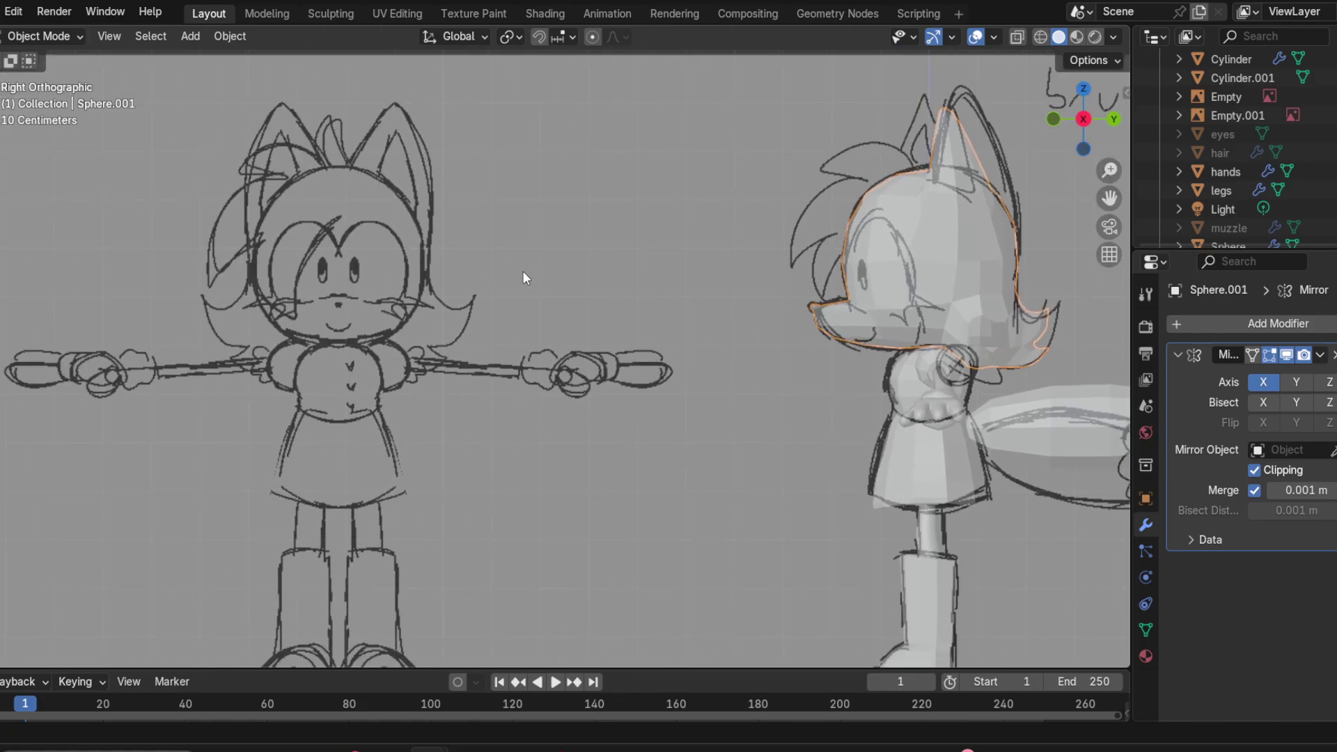
scroll(352, 382, up, 4)
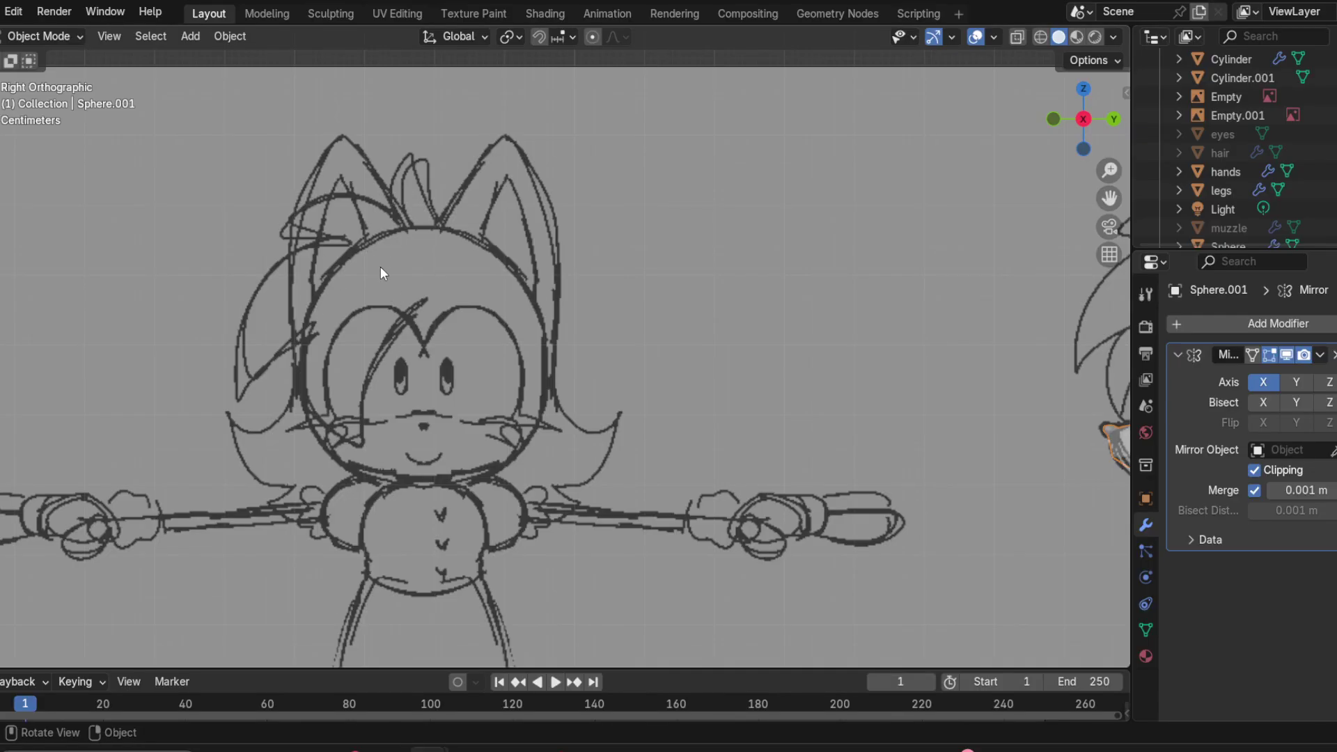
scroll(356, 268, down, 6)
scroll(909, 388, up, 4)
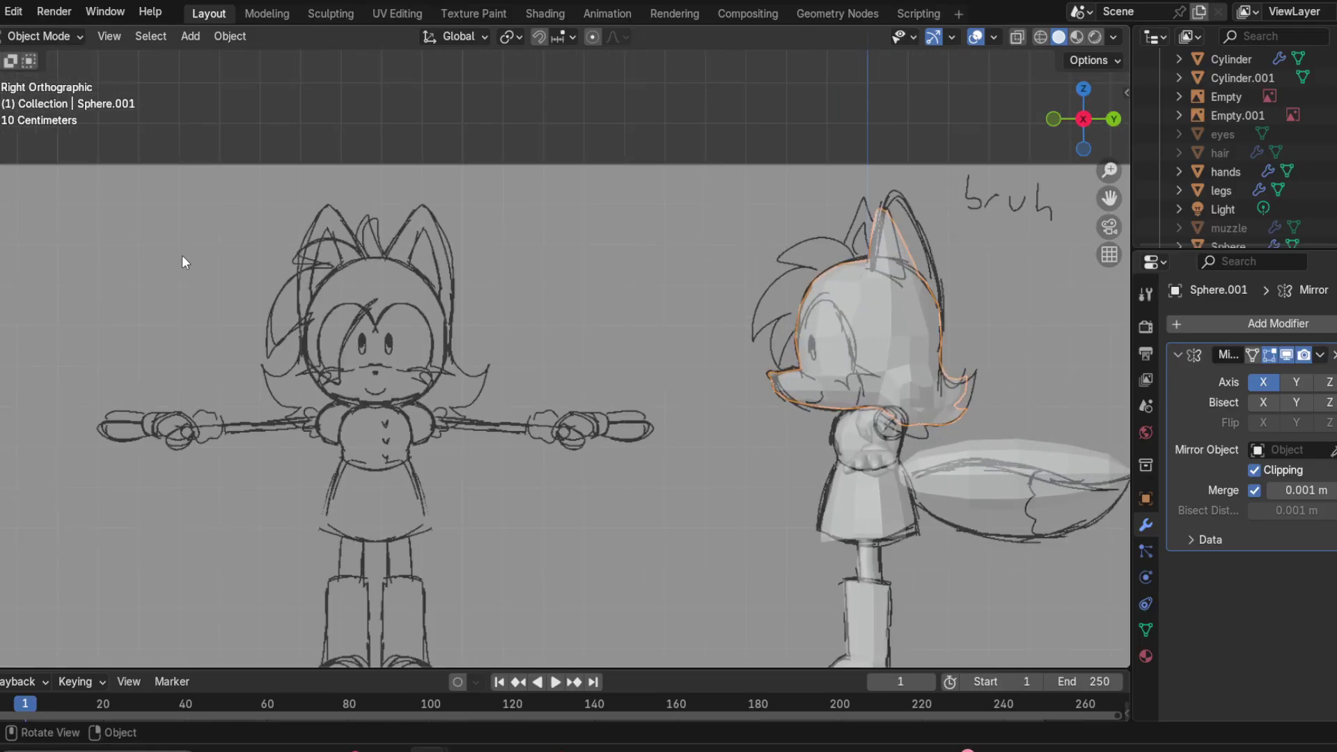
Step: Compare the character model with the front and side reference sketches, finishing in the front view
scroll(224, 281, up, 6)
scroll(358, 305, down, 4)
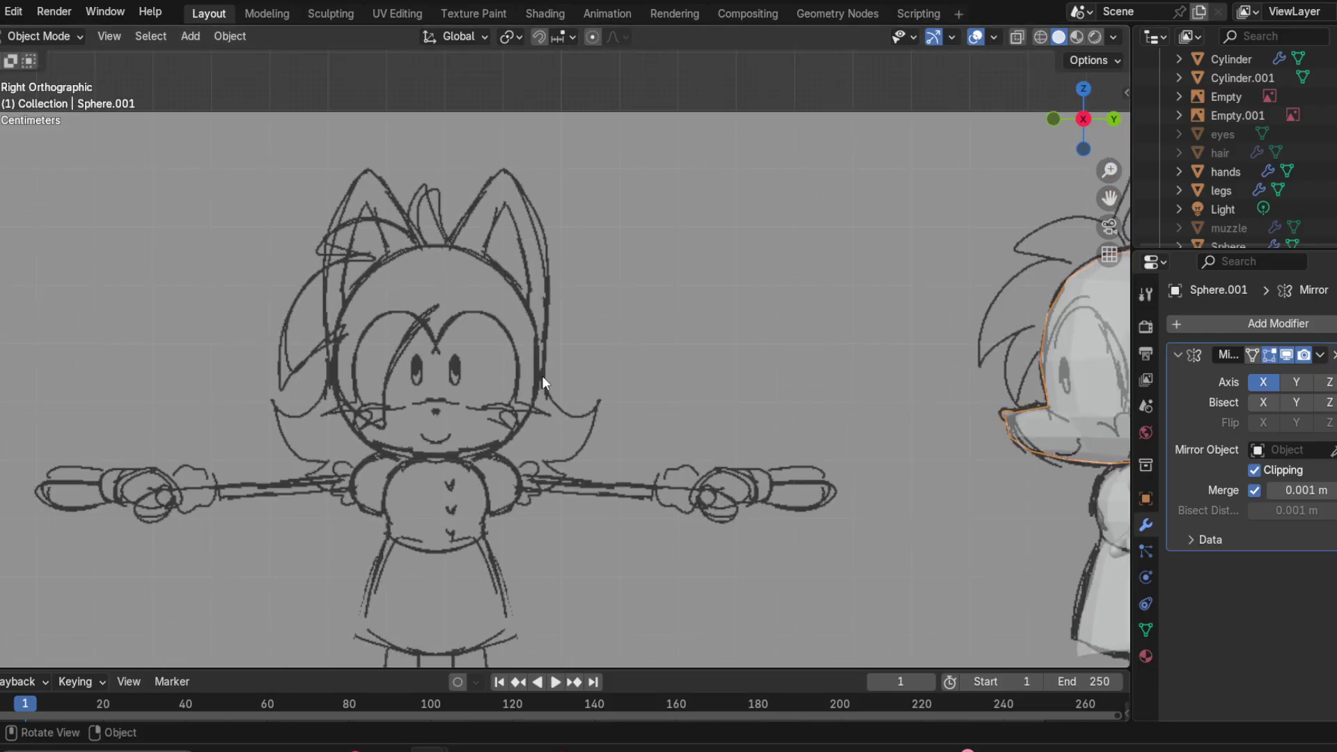
mouse_move(543, 382)
middle_down()
mouse_move(431, 331)
mouse_move(738, 348)
mouse_move(971, 190)
middle_up()
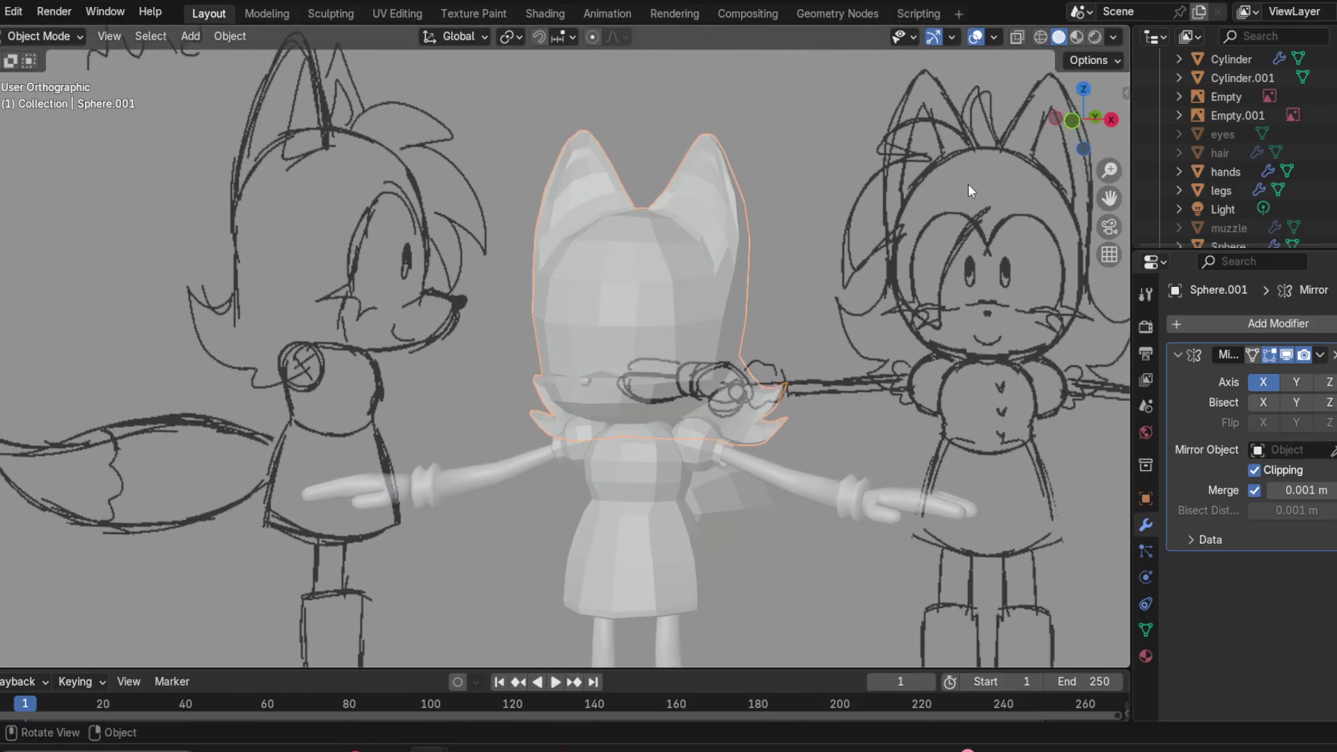
click(1068, 122)
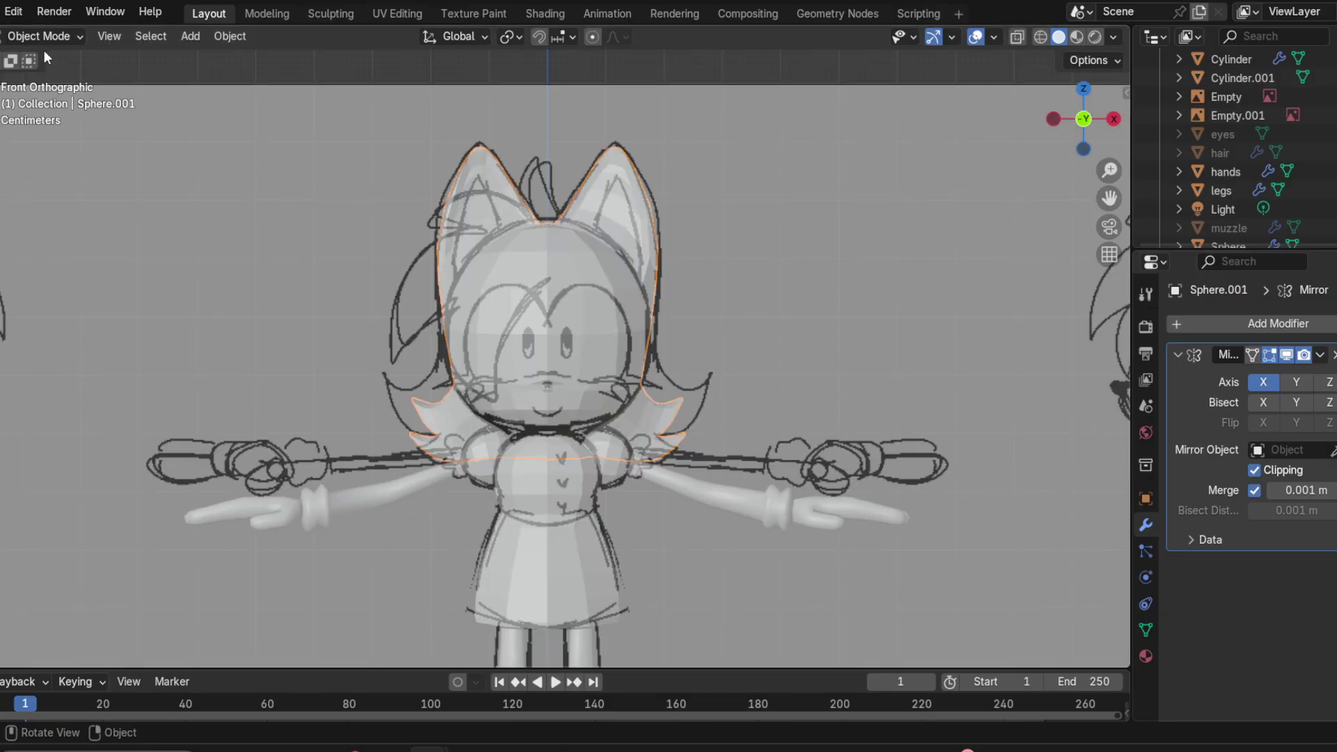
mouse_move(219, 90)
middle_down()
mouse_move(633, 274)
mouse_move(596, 273)
mouse_move(1097, 94)
middle_up()
click(1071, 120)
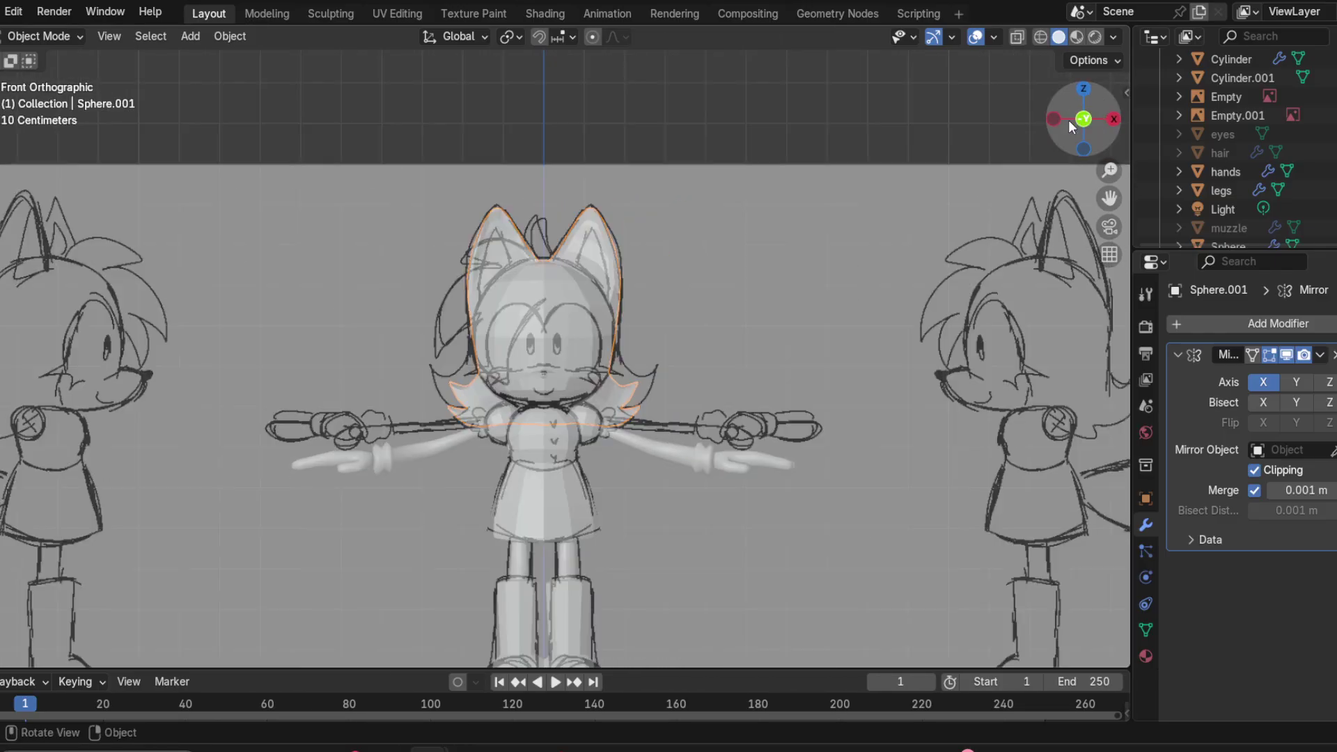
Step: Add an 8-vertex cylinder mesh with 1 m radius, 2 m depth and cap fill type Nothing at the world origin
click(202, 40)
mouse_move(204, 68)
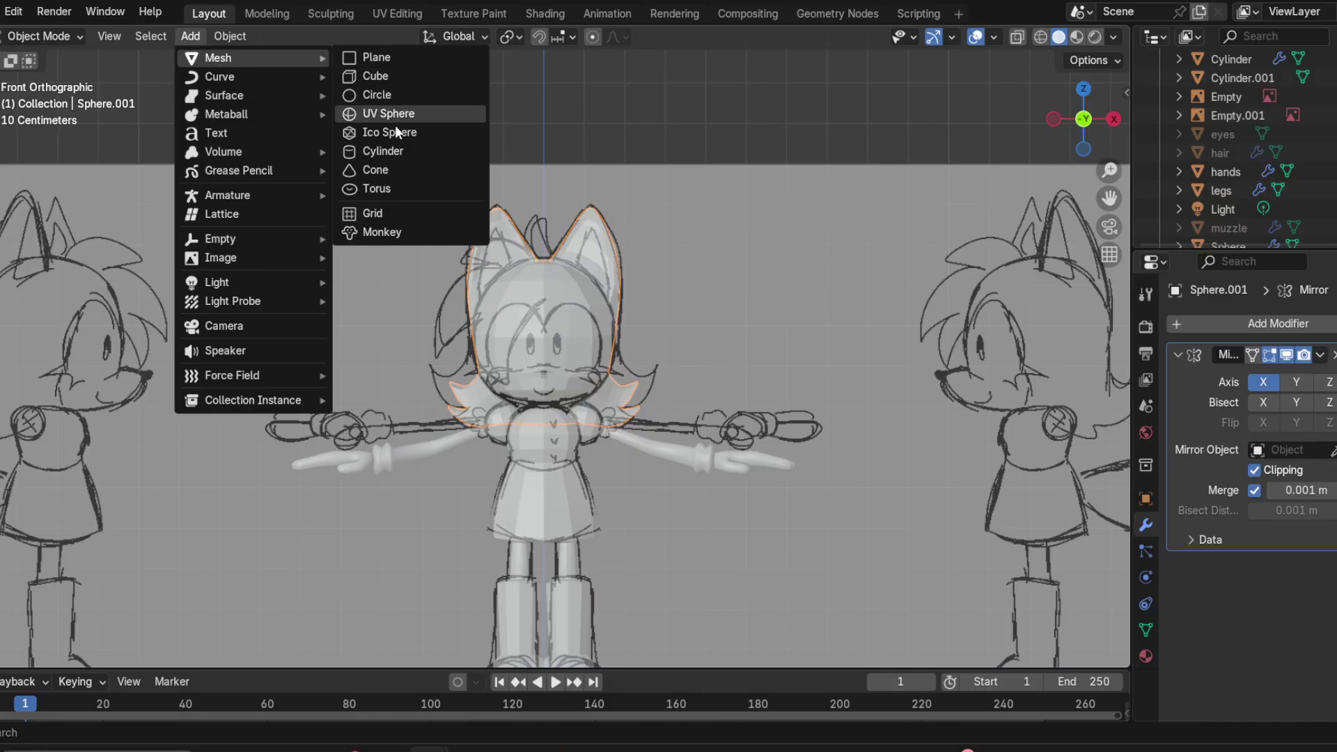
click(390, 151)
scroll(362, 252, down, 3)
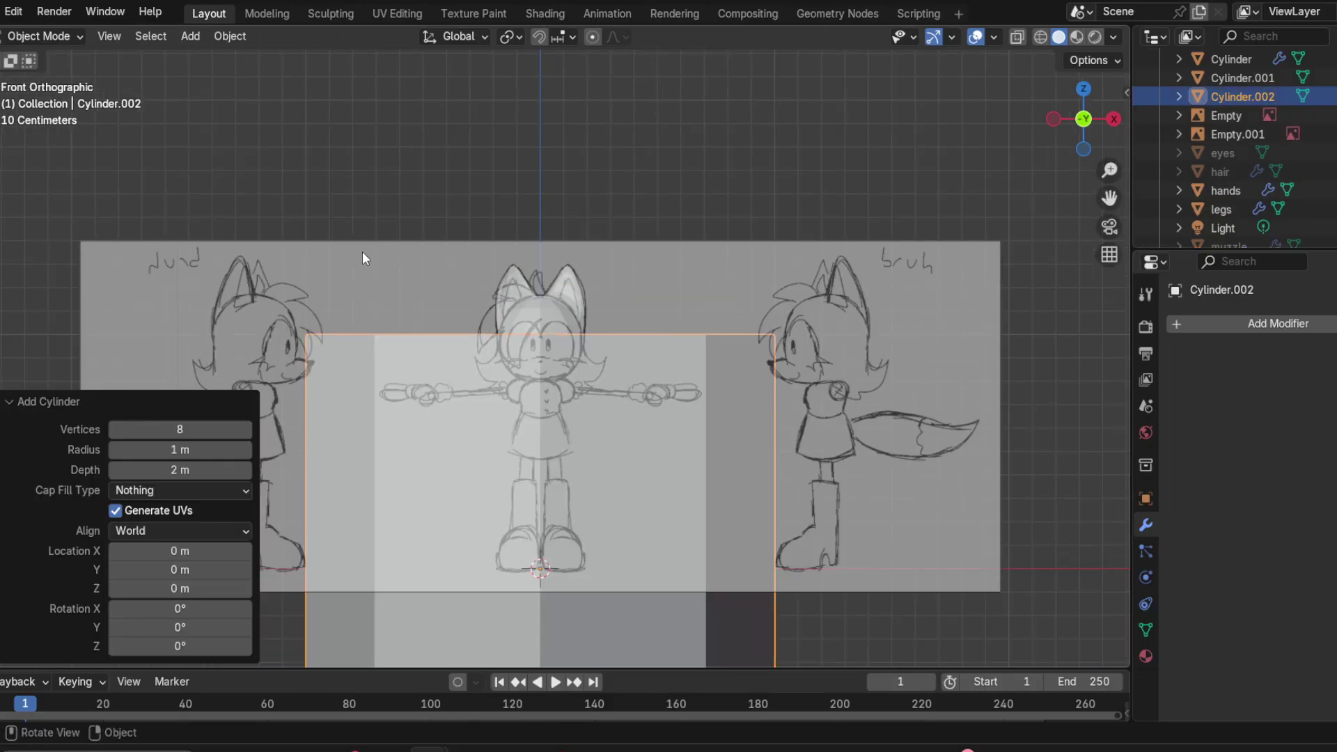
middle_drag(635, 408, 499, 500)
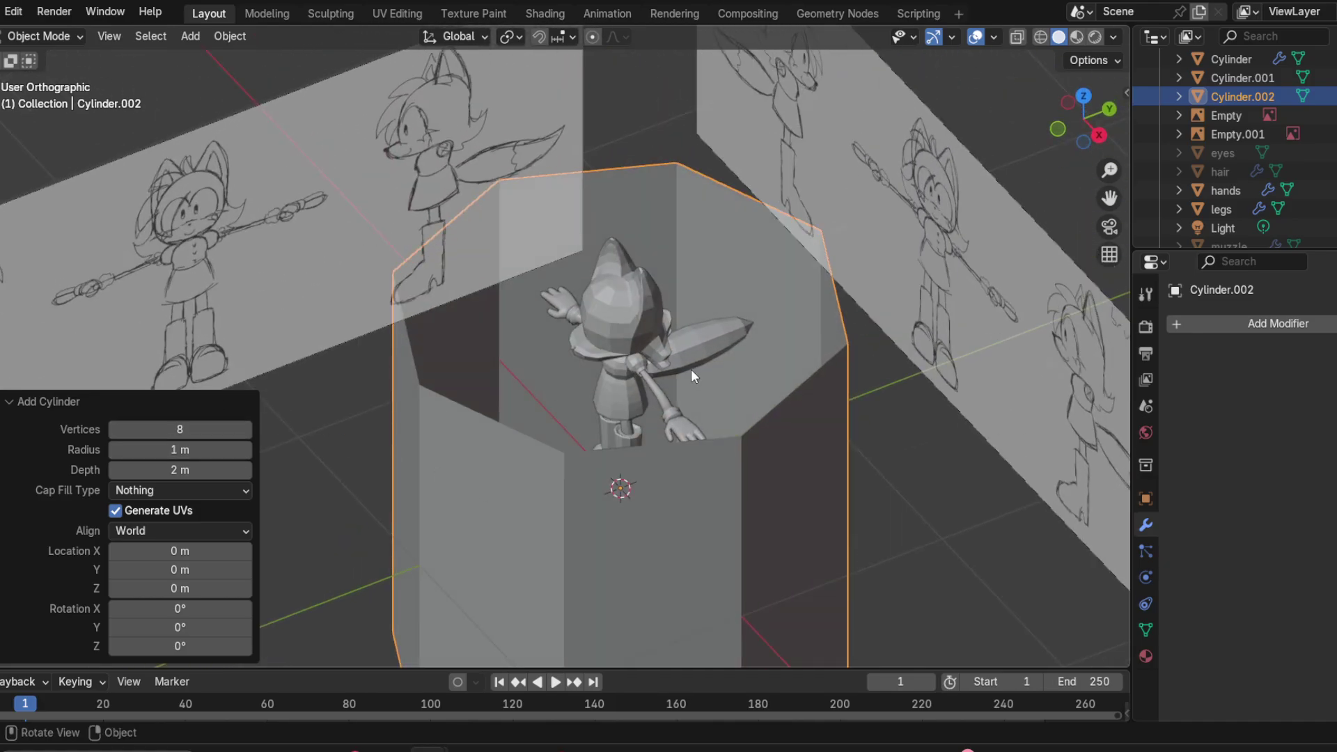
middle_drag(691, 369, 425, 488)
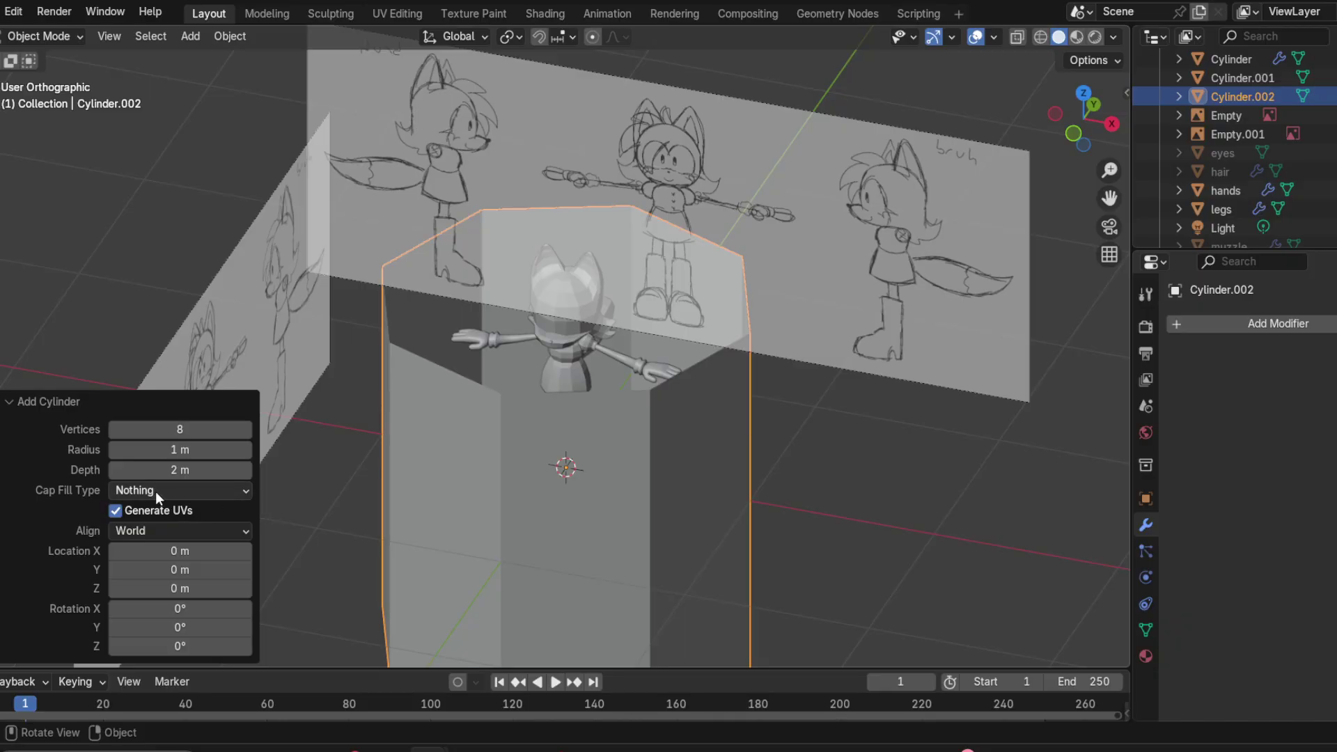
click(224, 491)
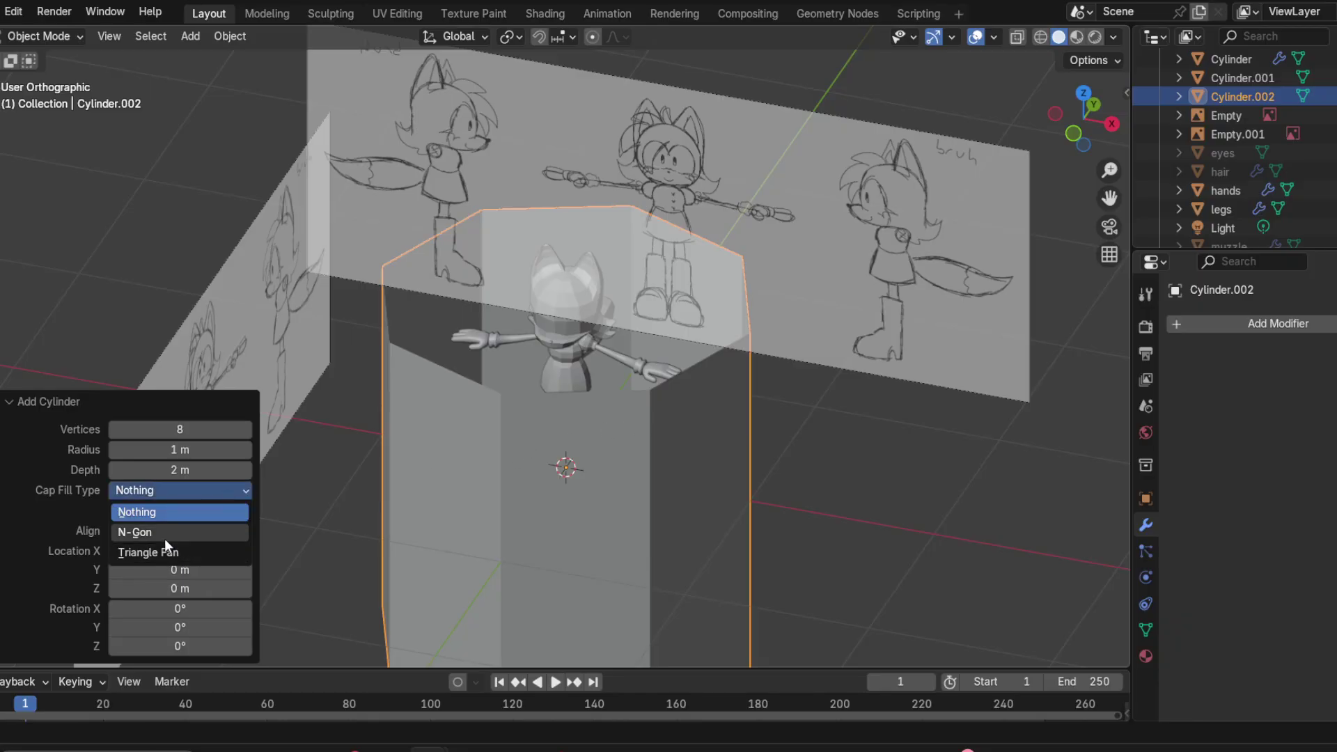
click(194, 517)
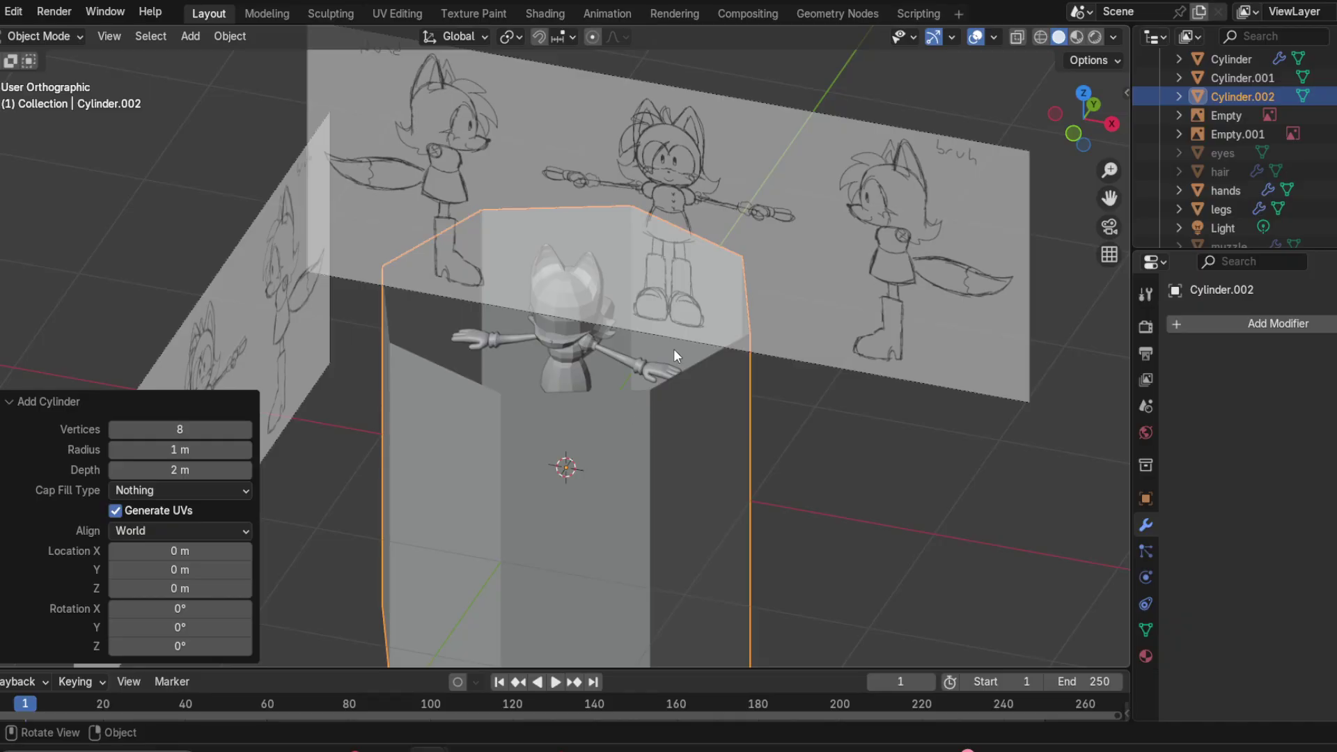
Step: Switch the new cylinder to Edit Mode in the front view and scale its whole mesh down uniformly
click(1074, 133)
shift+middle_drag(695, 400, 618, 266)
scroll(645, 199, up, 3)
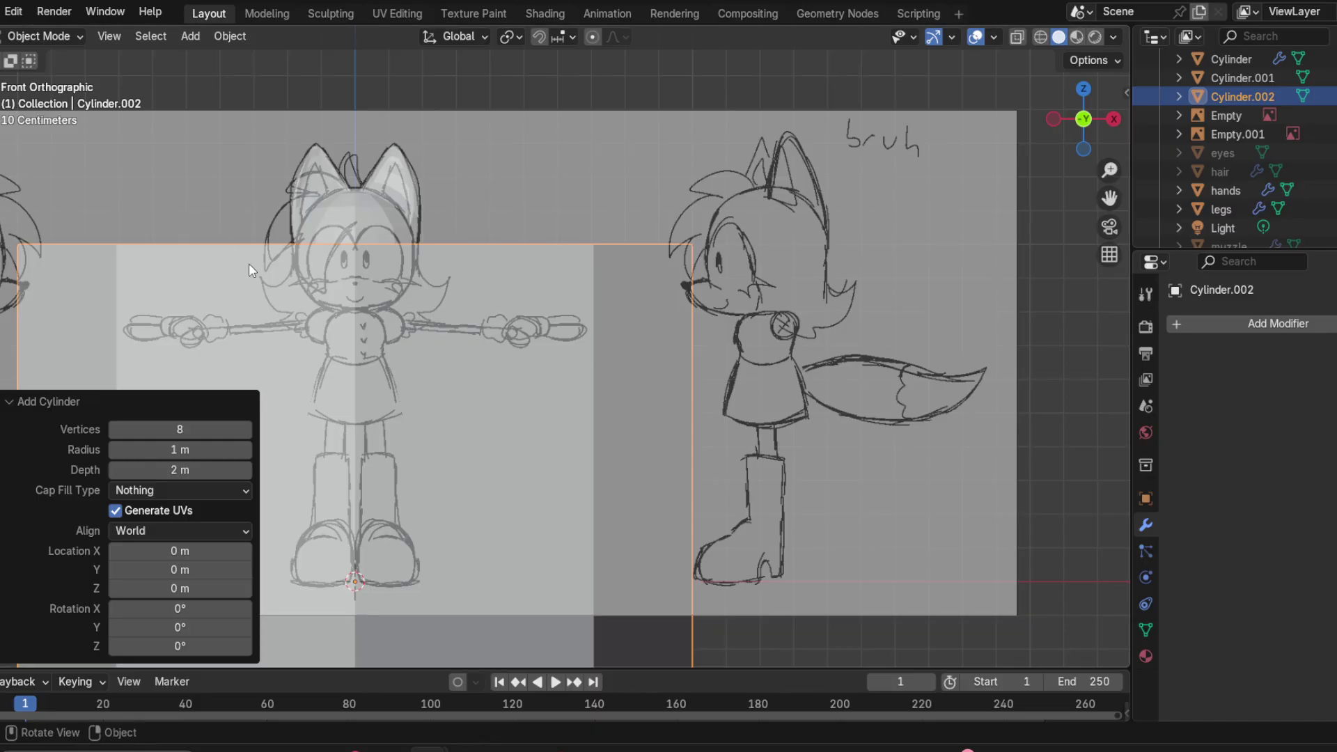
click(46, 36)
click(44, 78)
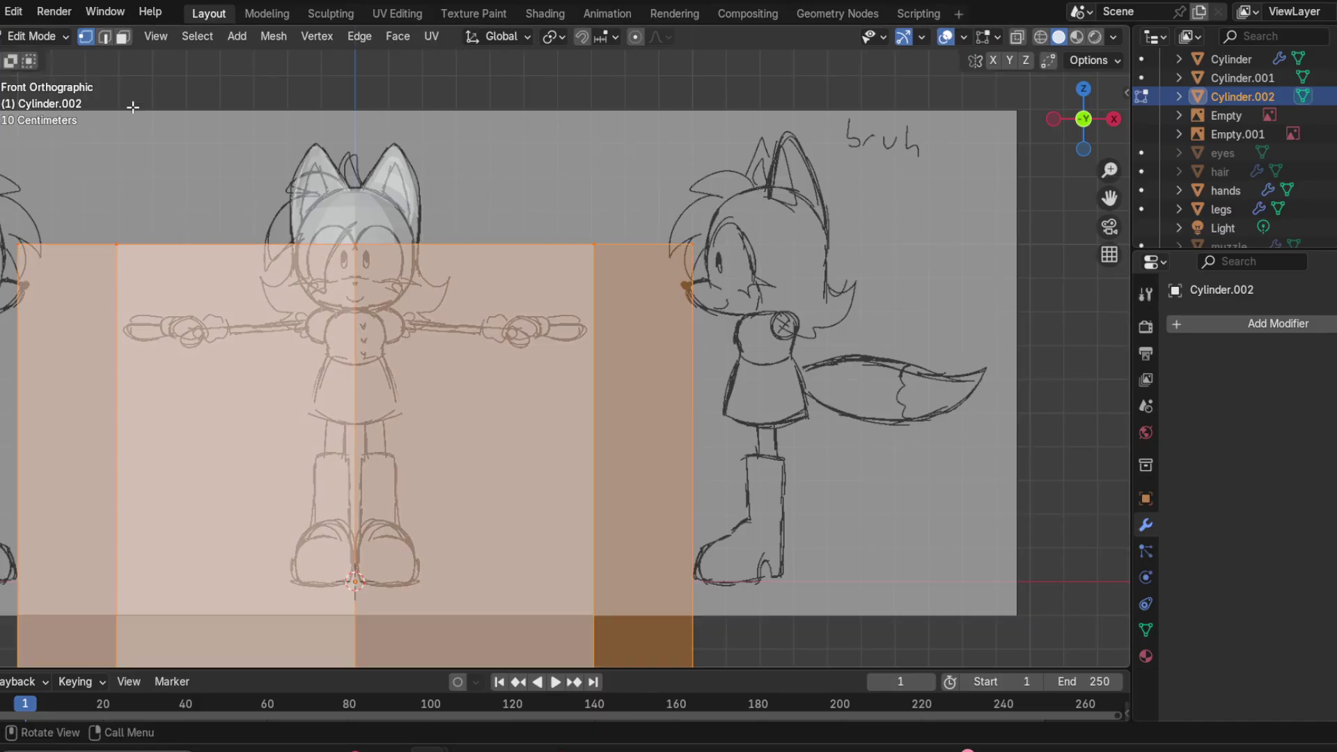
key(s)
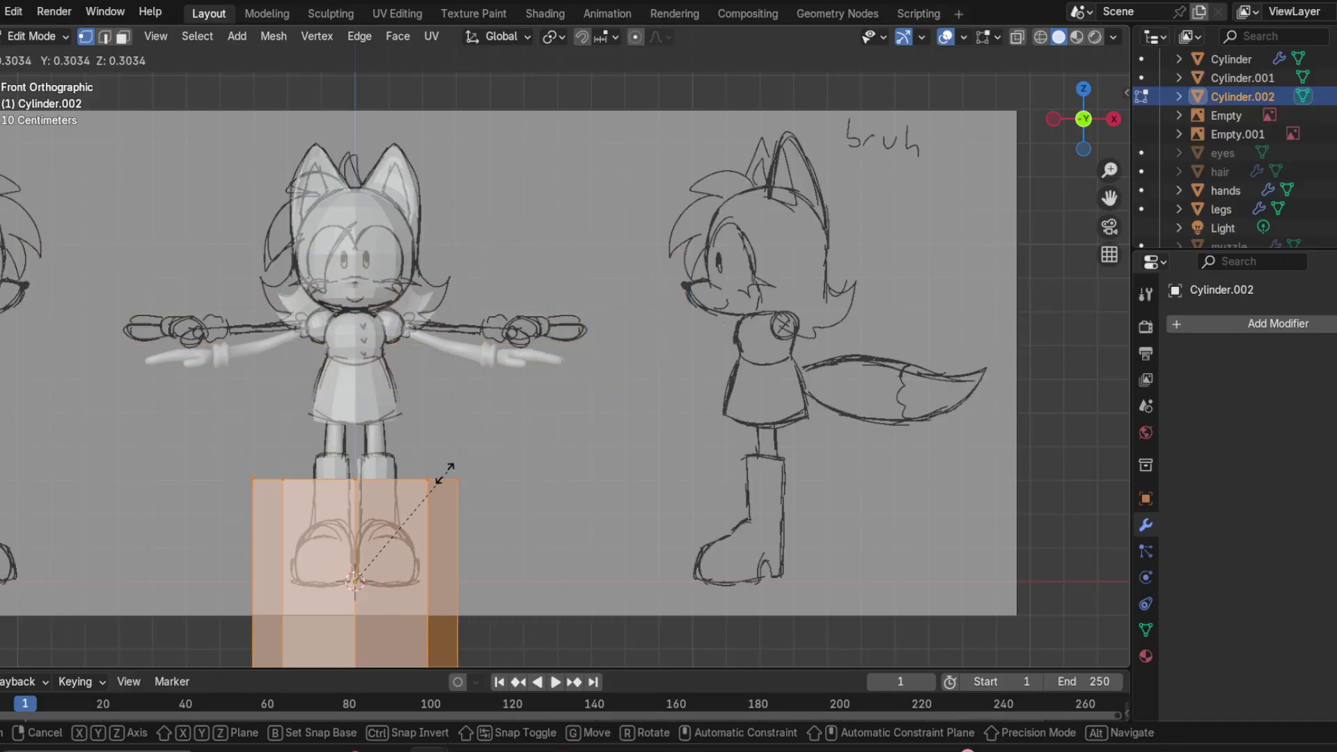
Step: Scale the new cylinder to 0.137 and move it 1.1123 m in X and 1.0834 m in Z onto the side sketch's head
click(370, 522)
key(g)
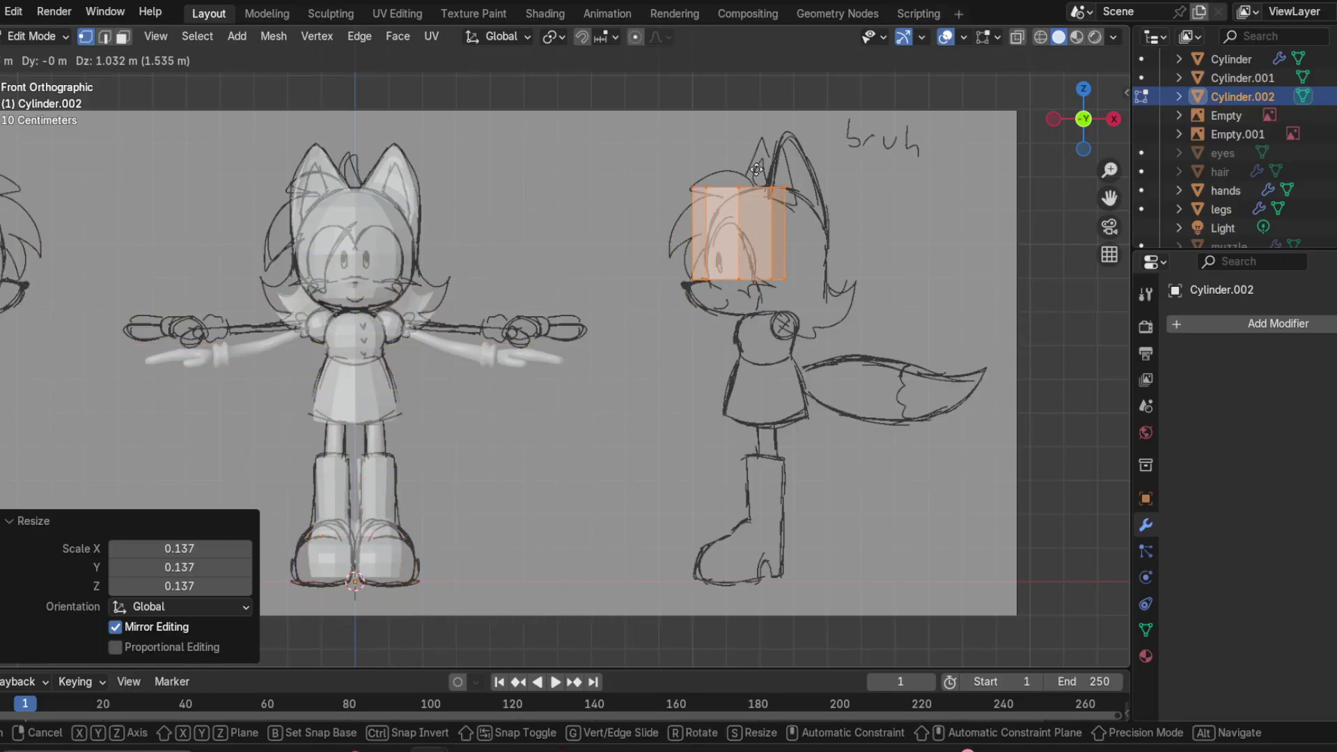
click(742, 171)
Step: Scale the cylinder by 0.452 over the forehead of the side-view sketch
scroll(759, 188, up, 5)
shift+middle_drag(554, 380, 451, 427)
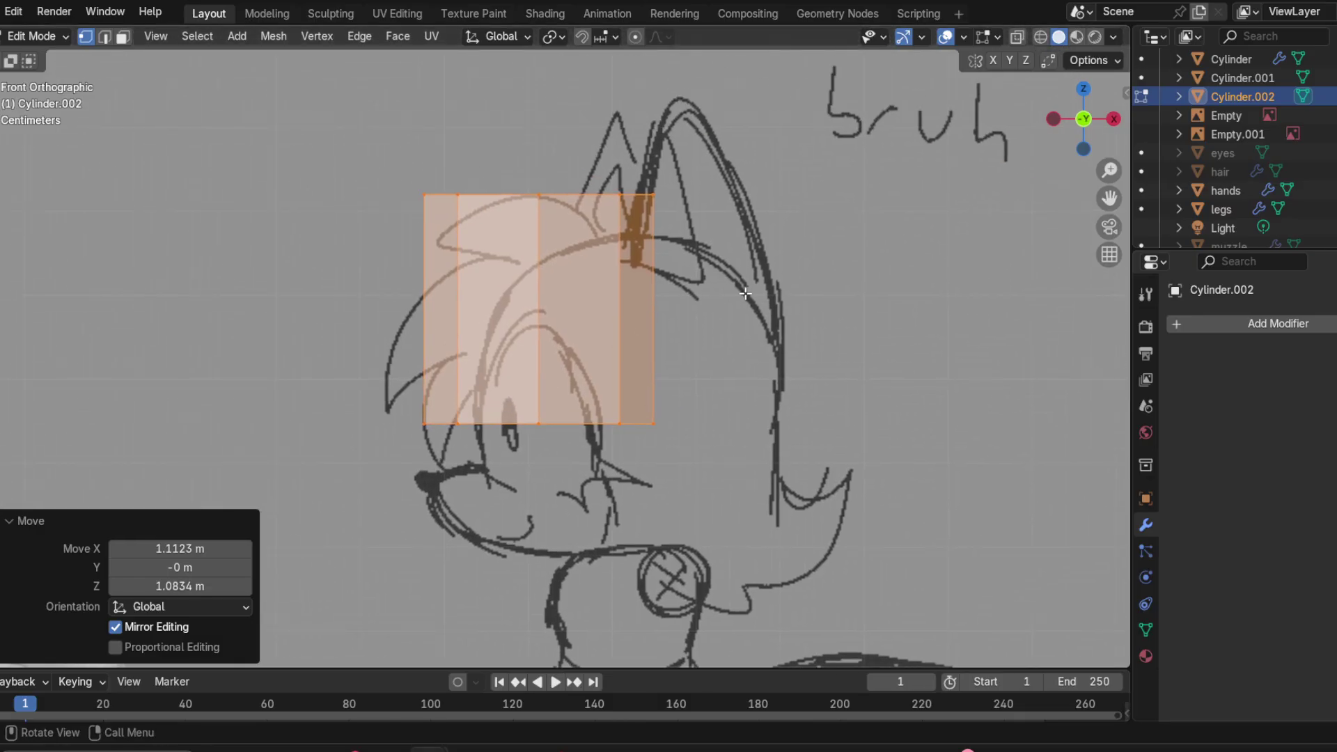
key(s)
click(672, 285)
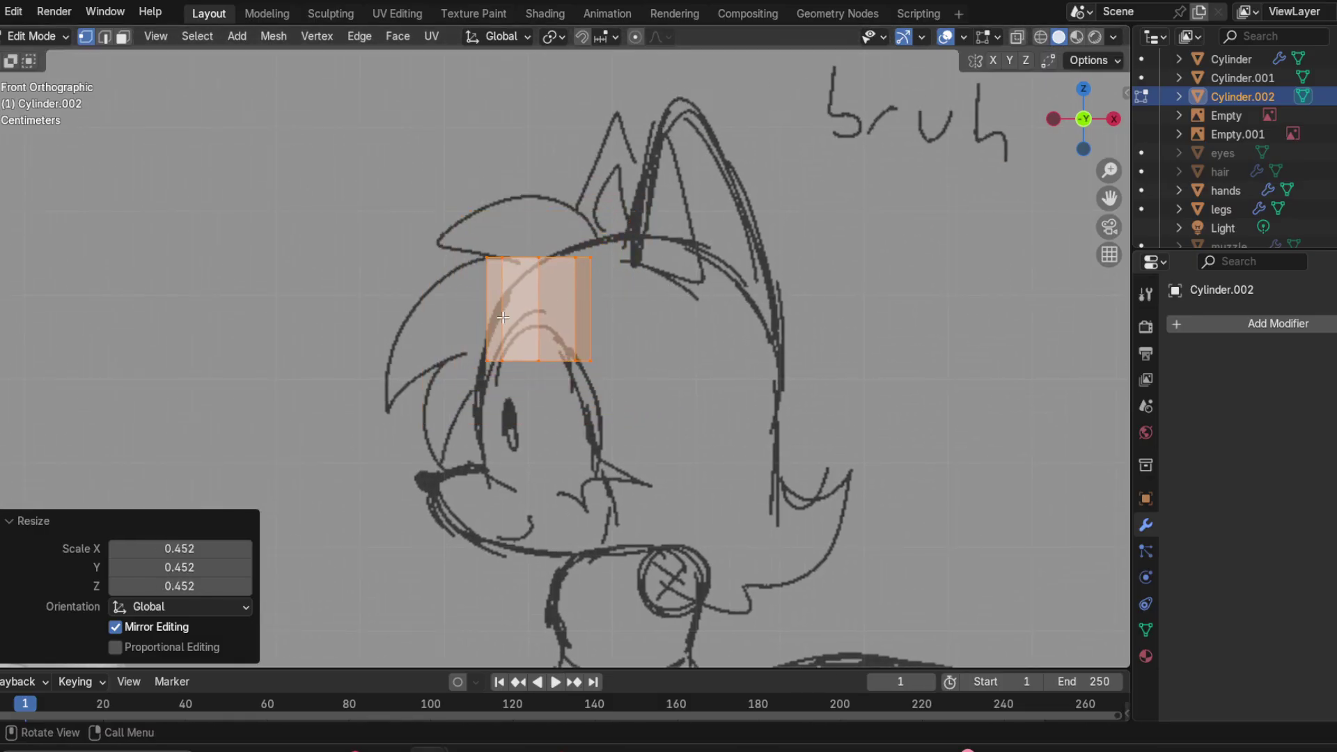
shift+middle_drag(467, 325, 568, 325)
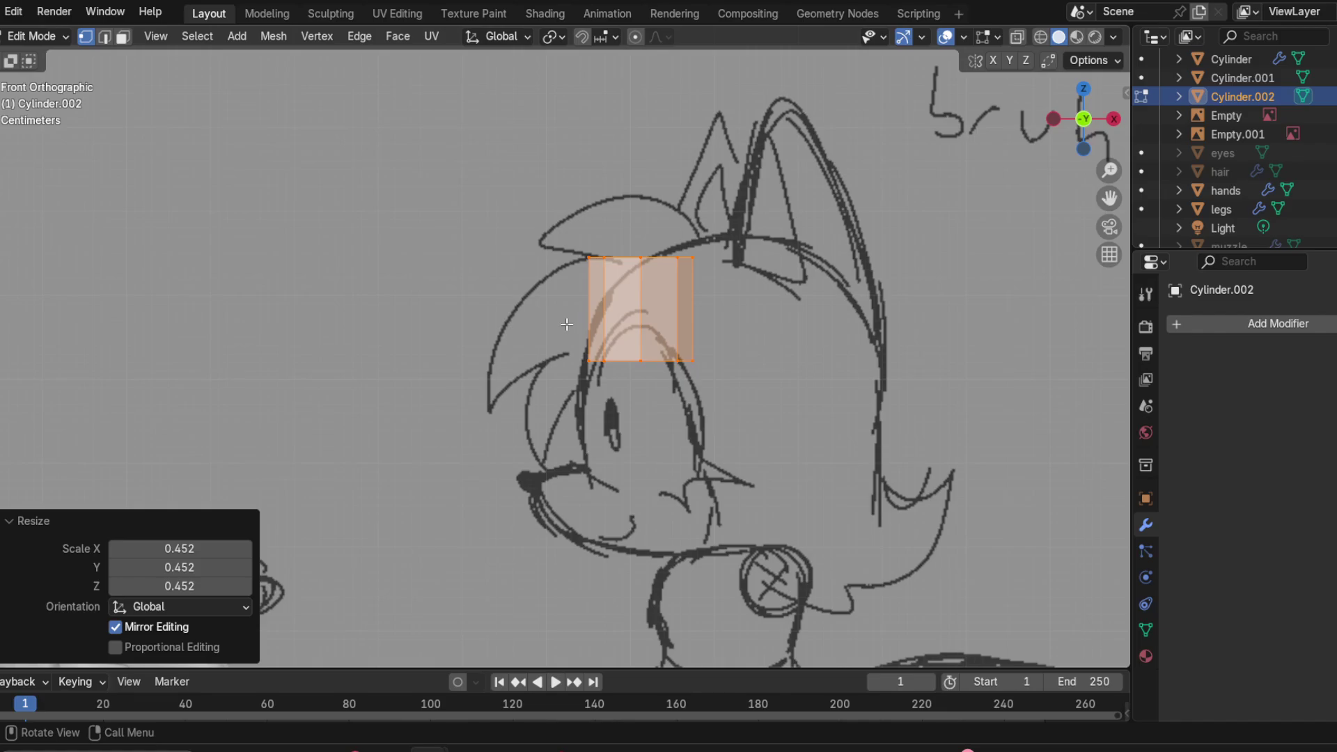
Step: Switch to Object Mode and select all of the character's visible parts together with the small cylinder
scroll(568, 325, down, 6)
mouse_move(253, 149)
mouse_down()
mouse_move(636, 455)
mouse_move(449, 510)
mouse_move(254, 272)
mouse_up()
click(32, 36)
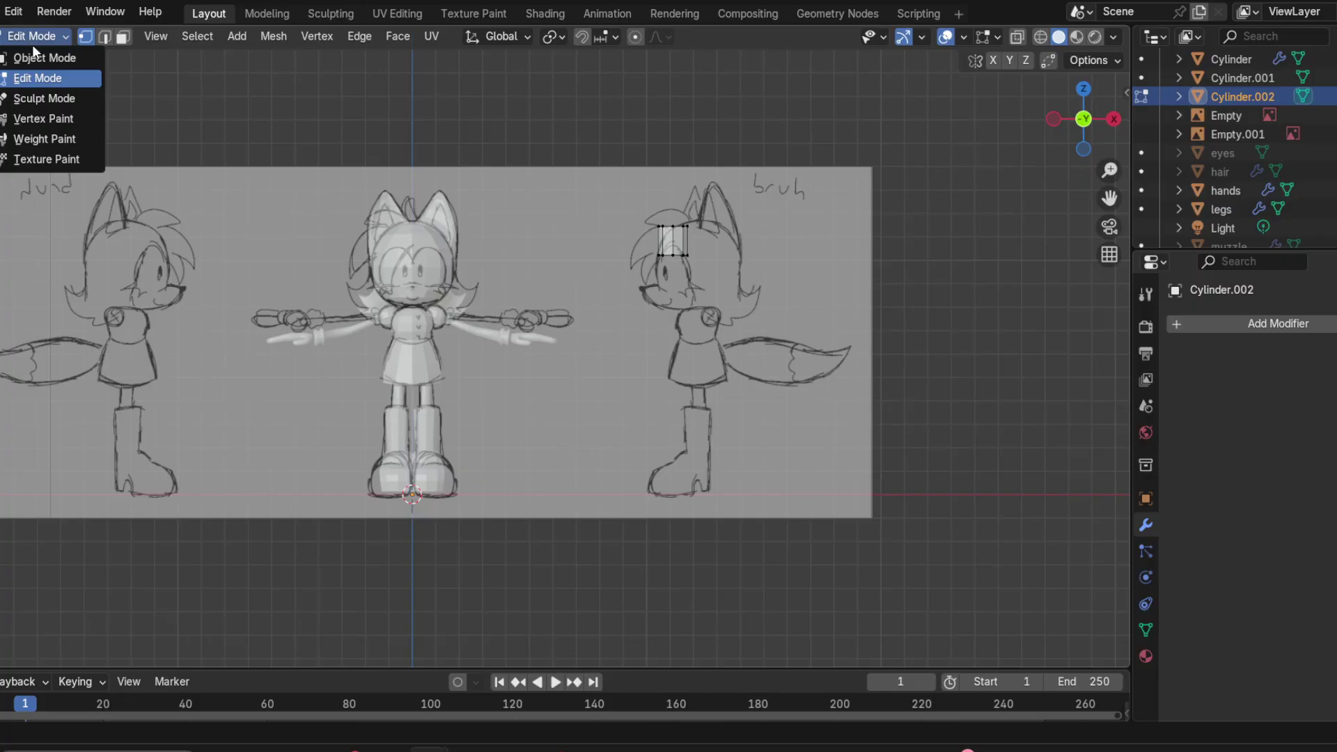
click(41, 57)
drag(288, 165, 808, 564)
shift+click(668, 428)
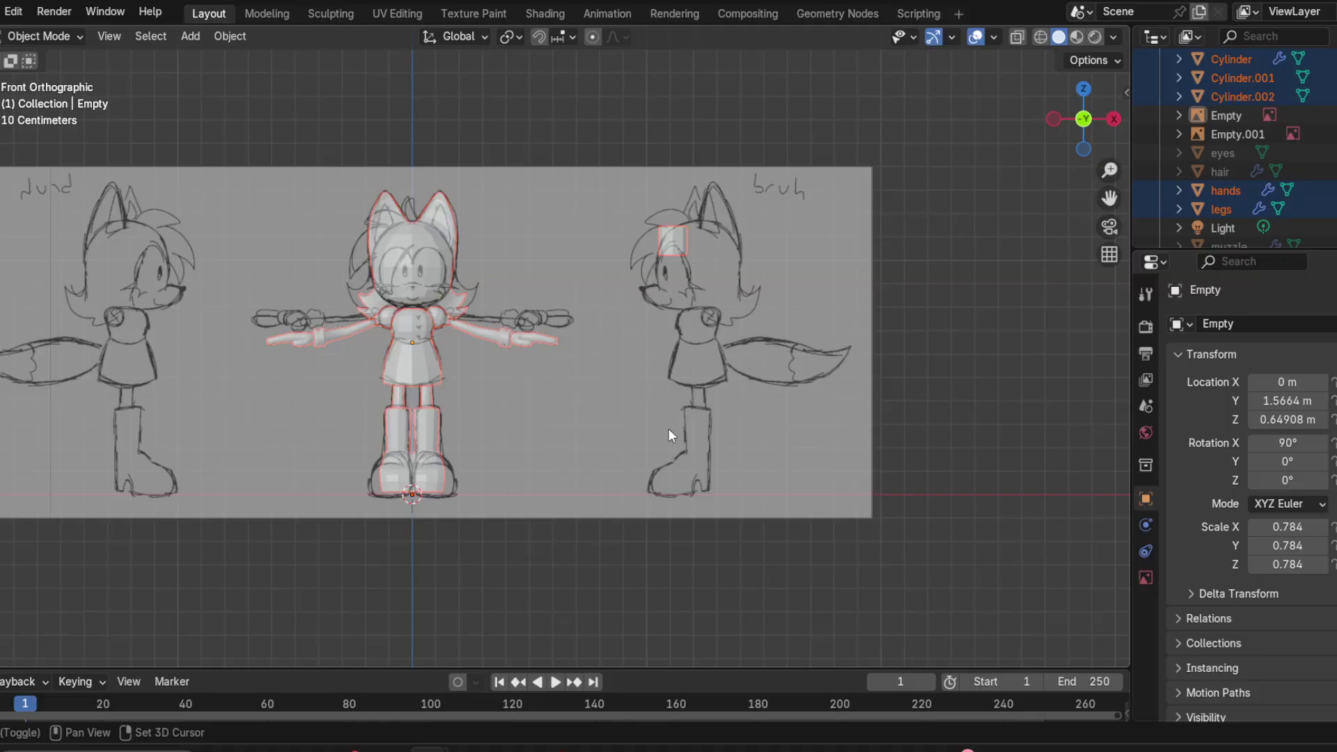
Step: Make the head the active object, enter Edit Mode on all selected meshes and select all their geometry
click(32, 36)
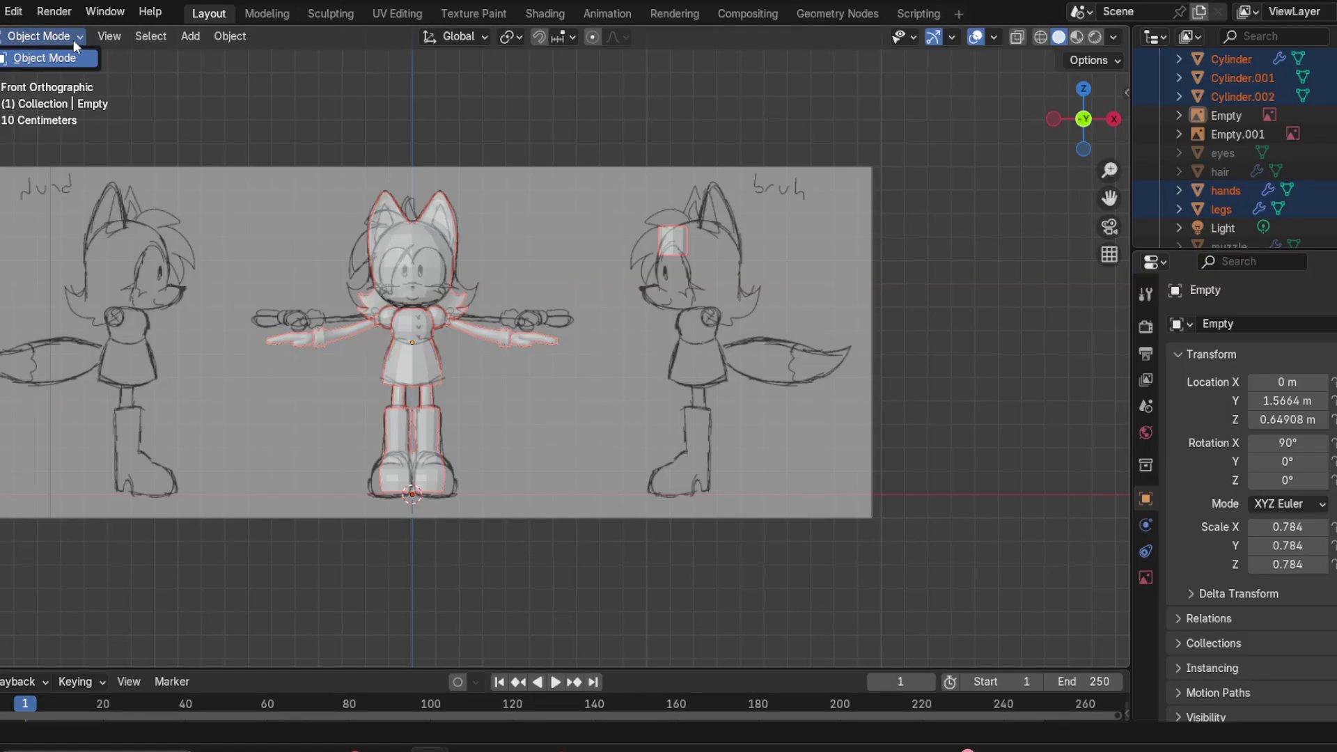
middle_drag(487, 265, 572, 292)
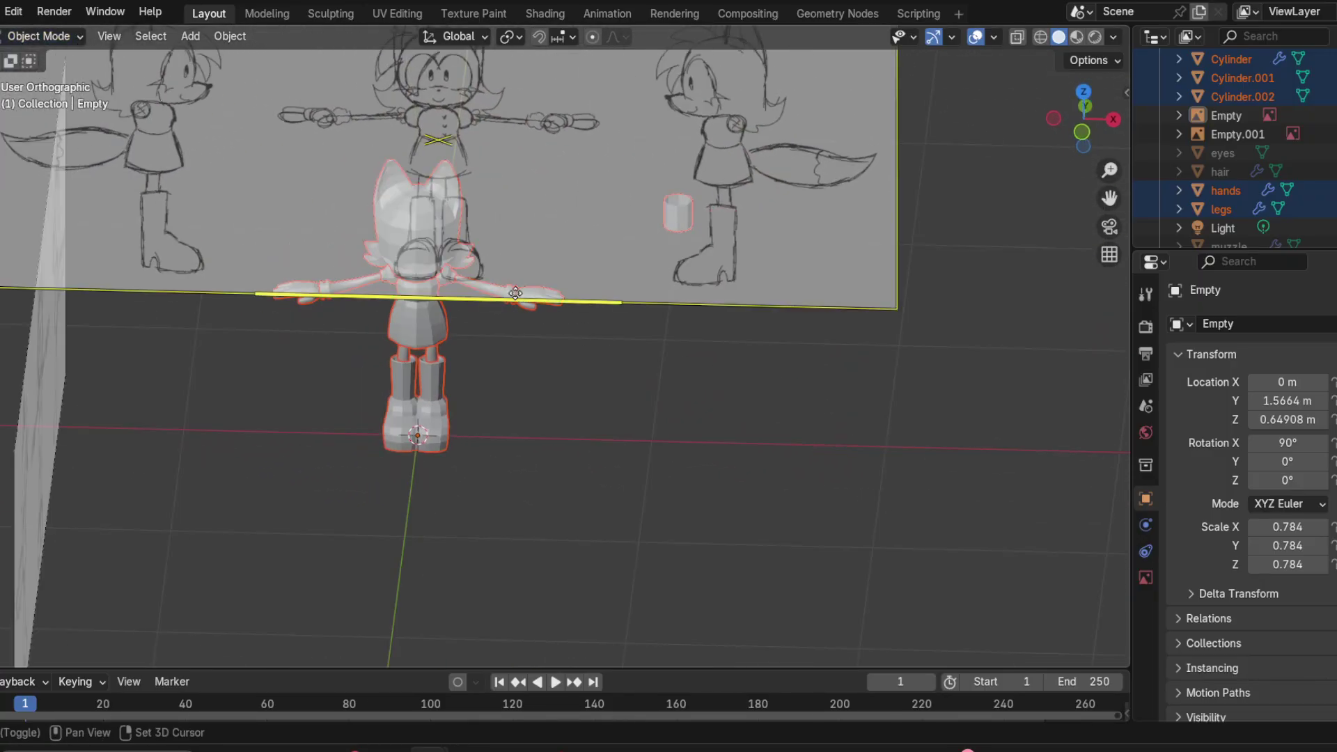
click(404, 221)
click(69, 36)
click(42, 78)
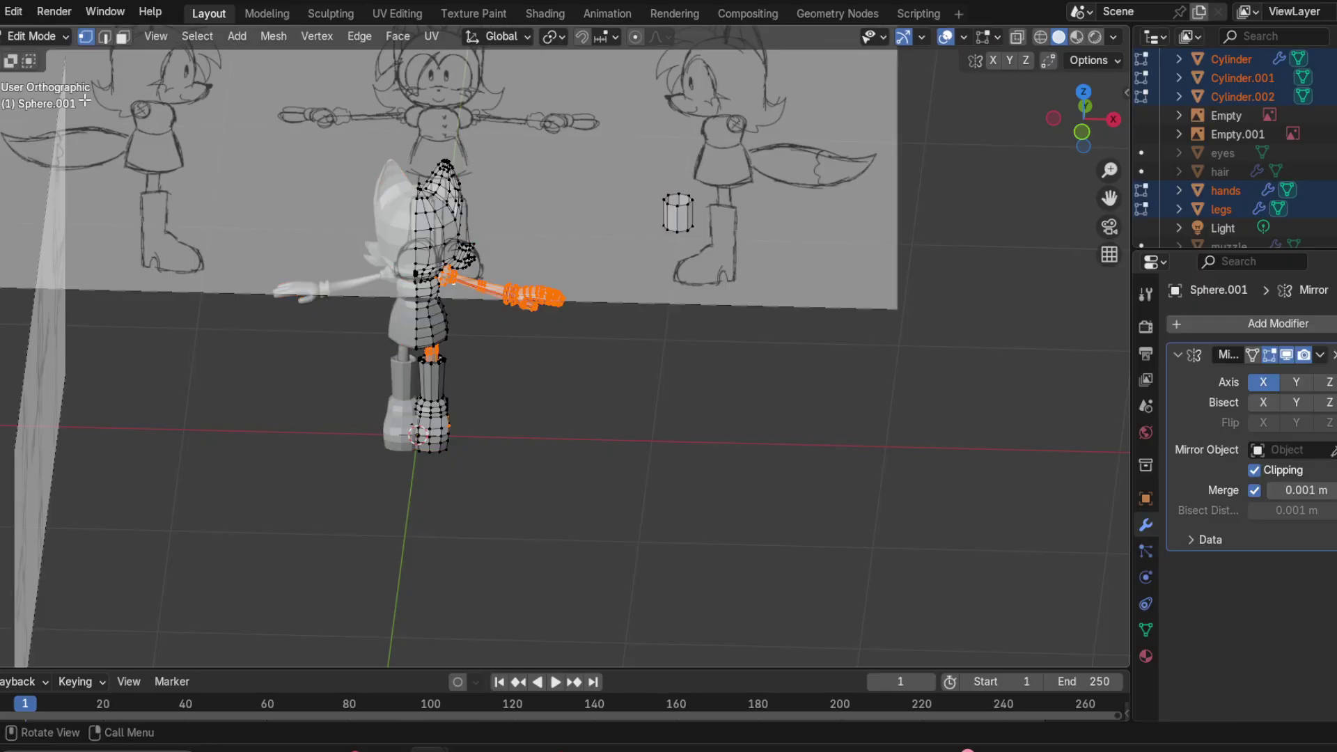
key(a)
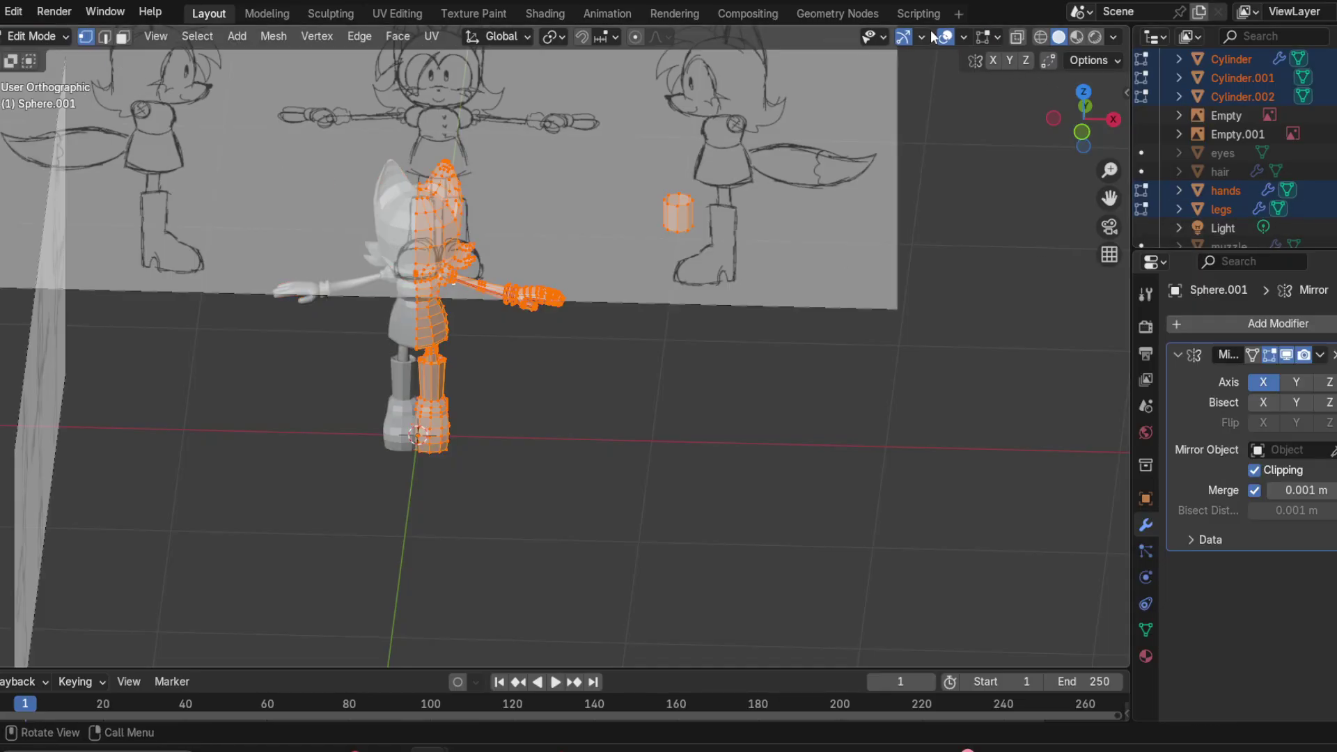
Step: Turn on the Statistics overlay and examine the geometry counts of the selected character meshes
click(964, 37)
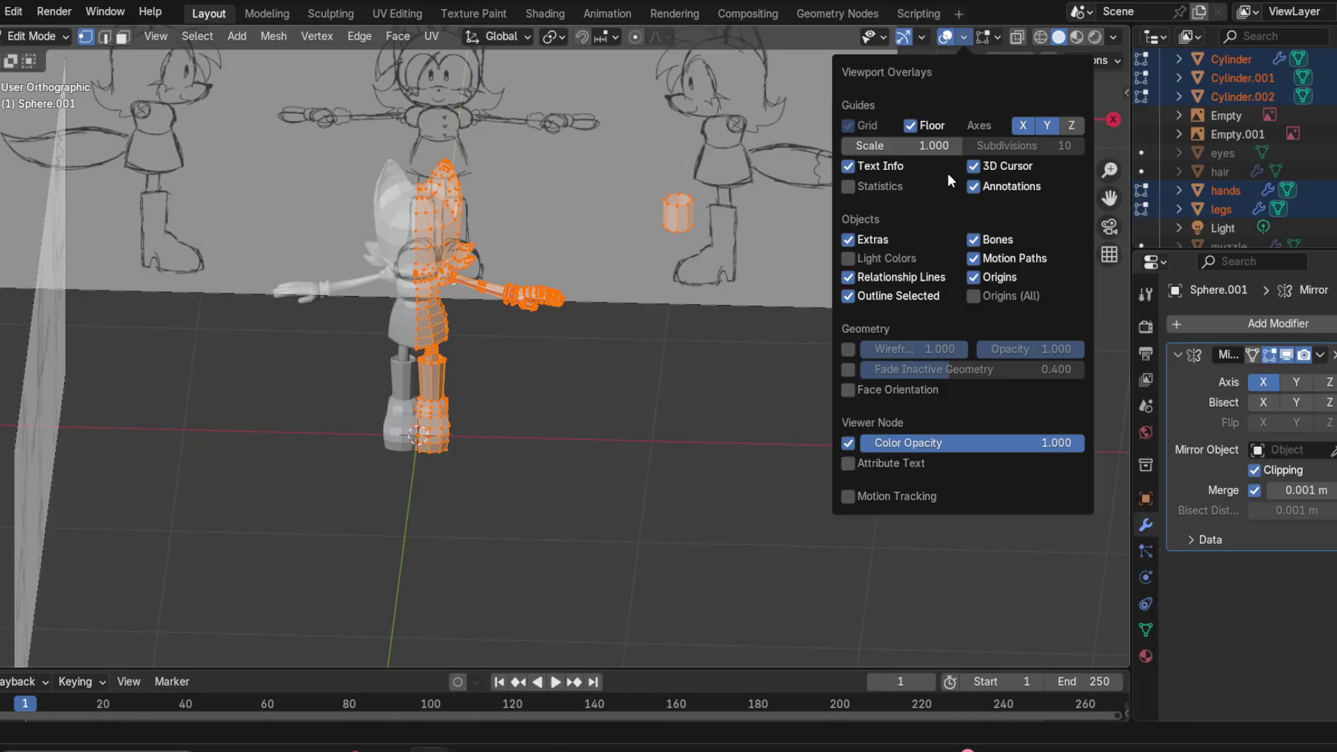
click(849, 186)
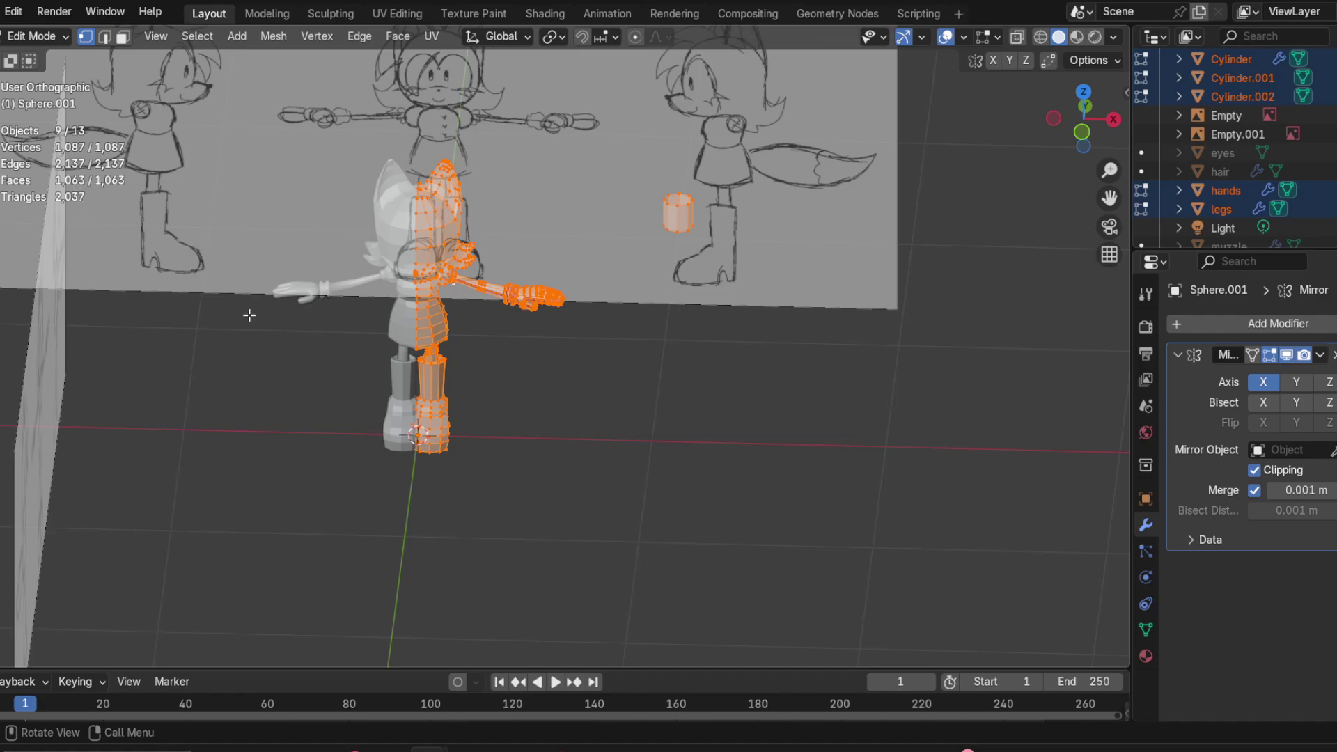
mouse_move(615, 483)
middle_down()
mouse_move(584, 439)
mouse_move(519, 432)
middle_up()
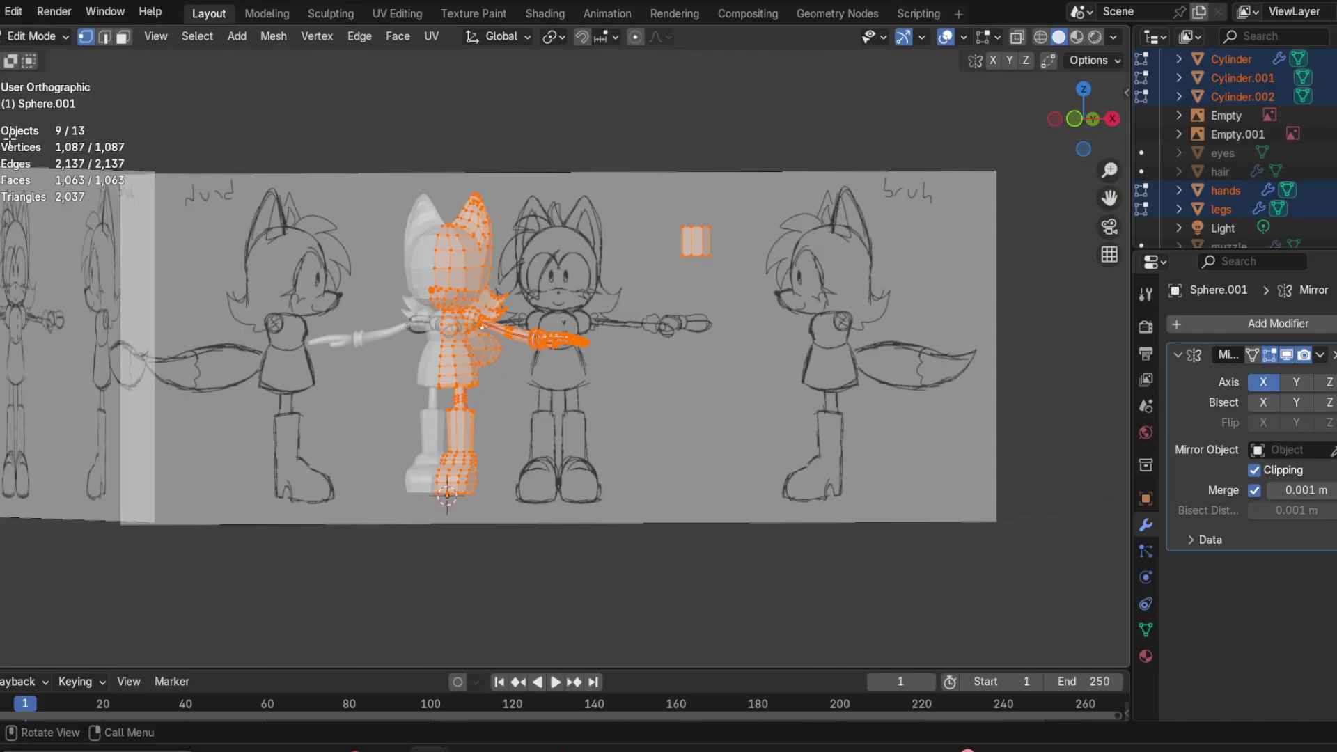
mouse_move(537, 220)
middle_down()
mouse_move(578, 237)
mouse_move(543, 232)
middle_up()
scroll(530, 233, up, 3)
mouse_move(355, 228)
middle_down()
mouse_move(457, 272)
mouse_move(587, 280)
mouse_move(478, 282)
mouse_move(550, 329)
middle_up()
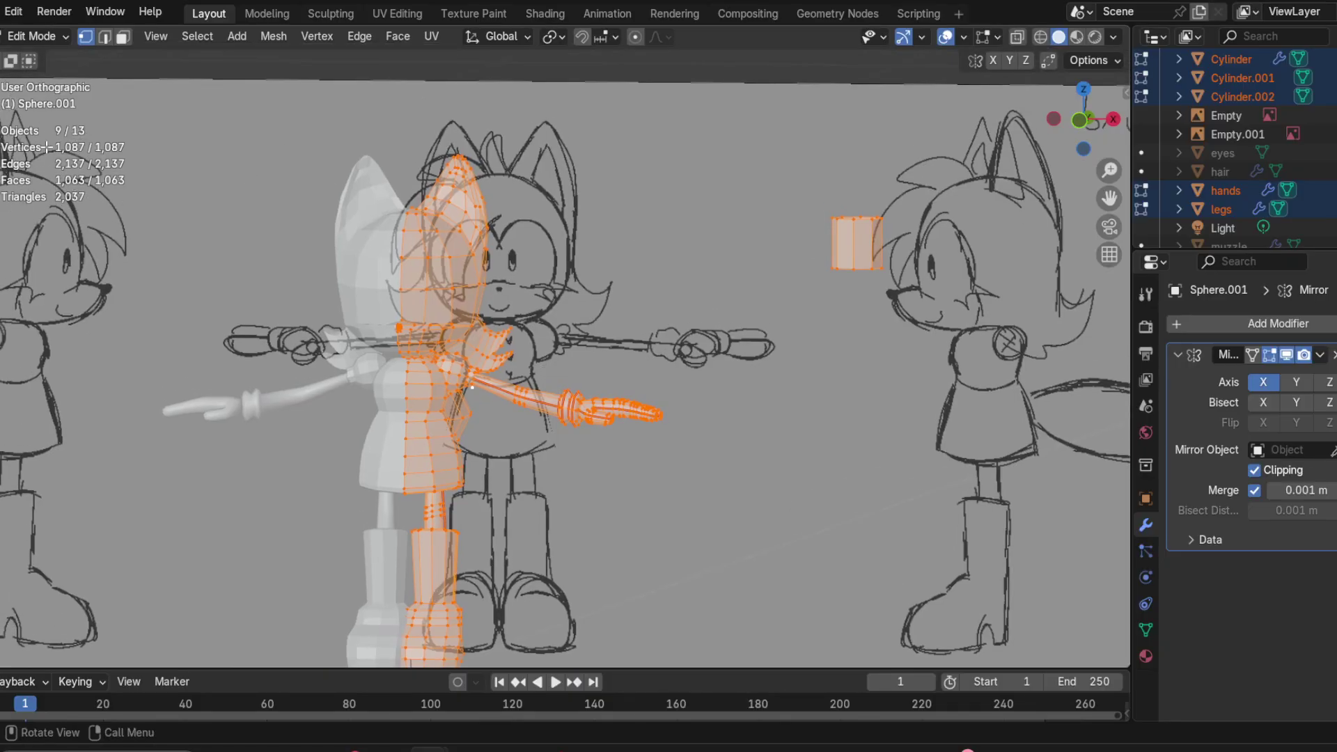
Step: Return to Object Mode, select only the small cylinder (Cylinder.002) and enter Edit Mode on it
click(23, 37)
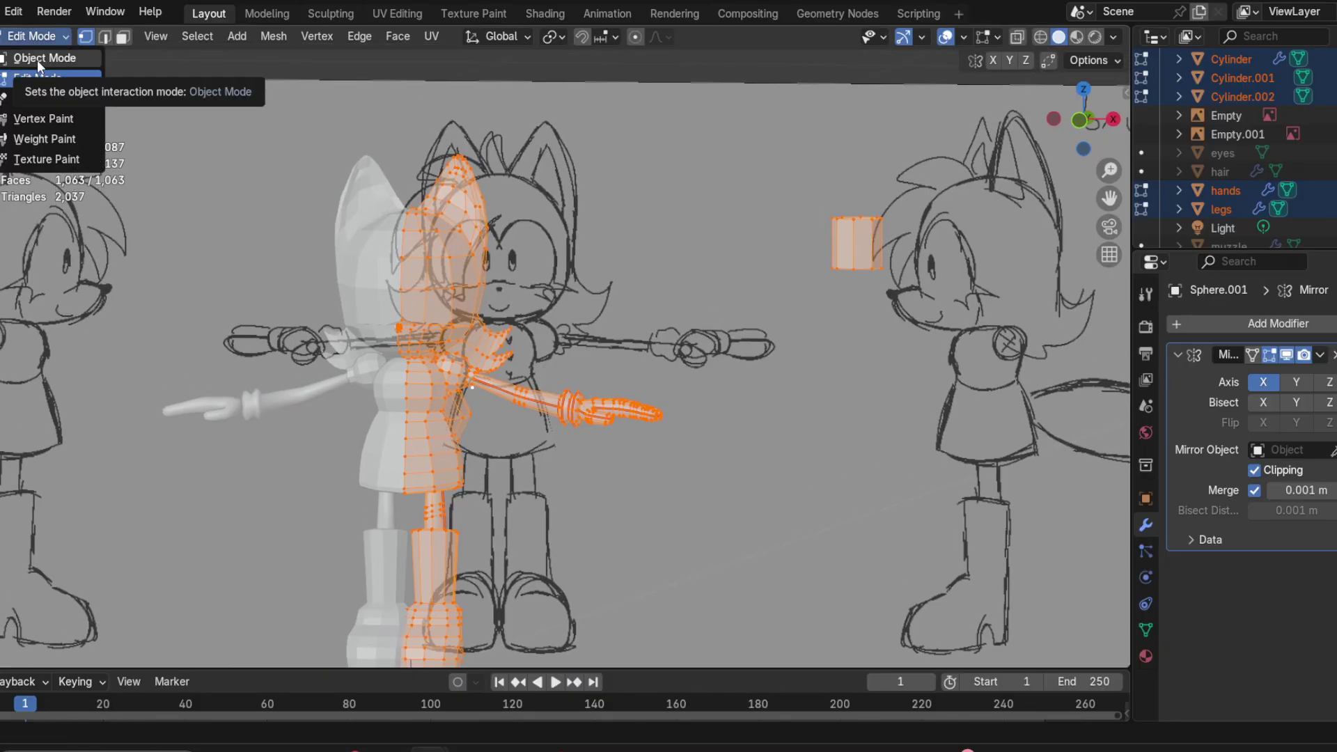
click(37, 60)
click(869, 250)
click(869, 250)
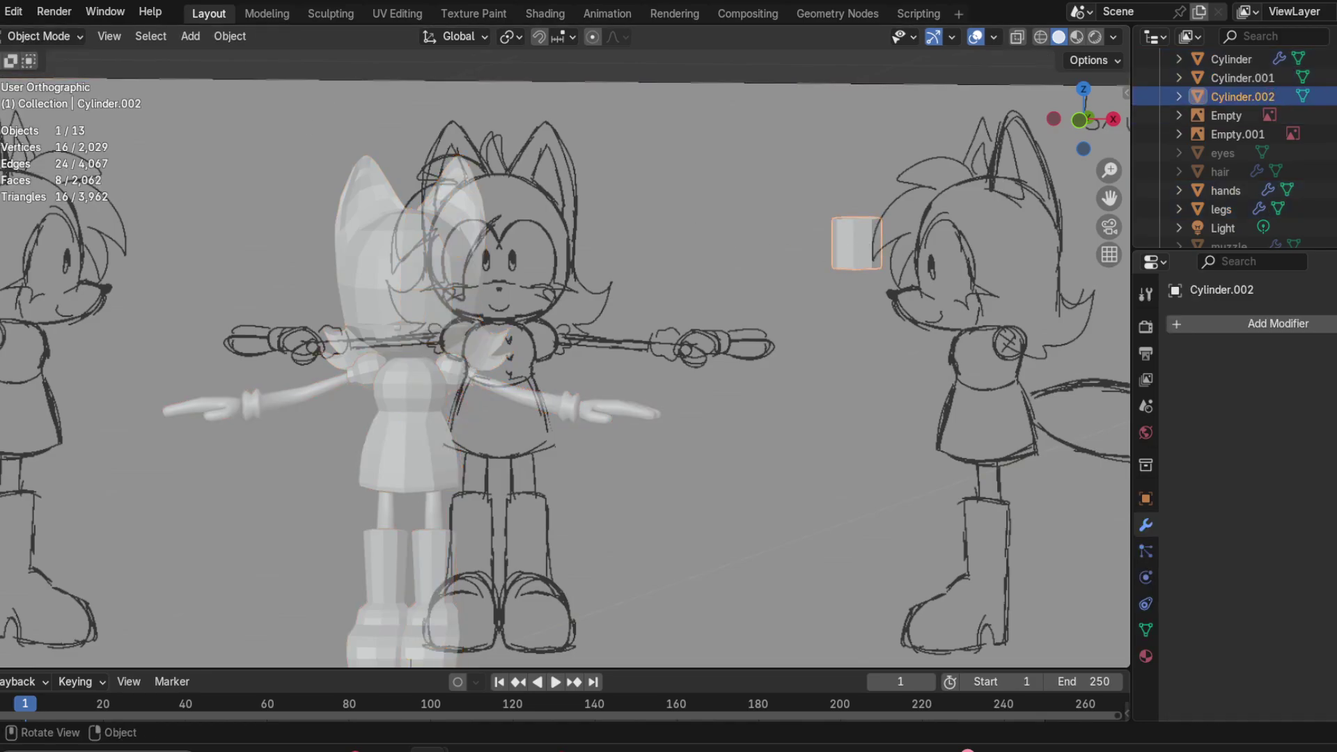
click(41, 36)
click(35, 80)
ctrl+scroll(776, 247, right, 5)
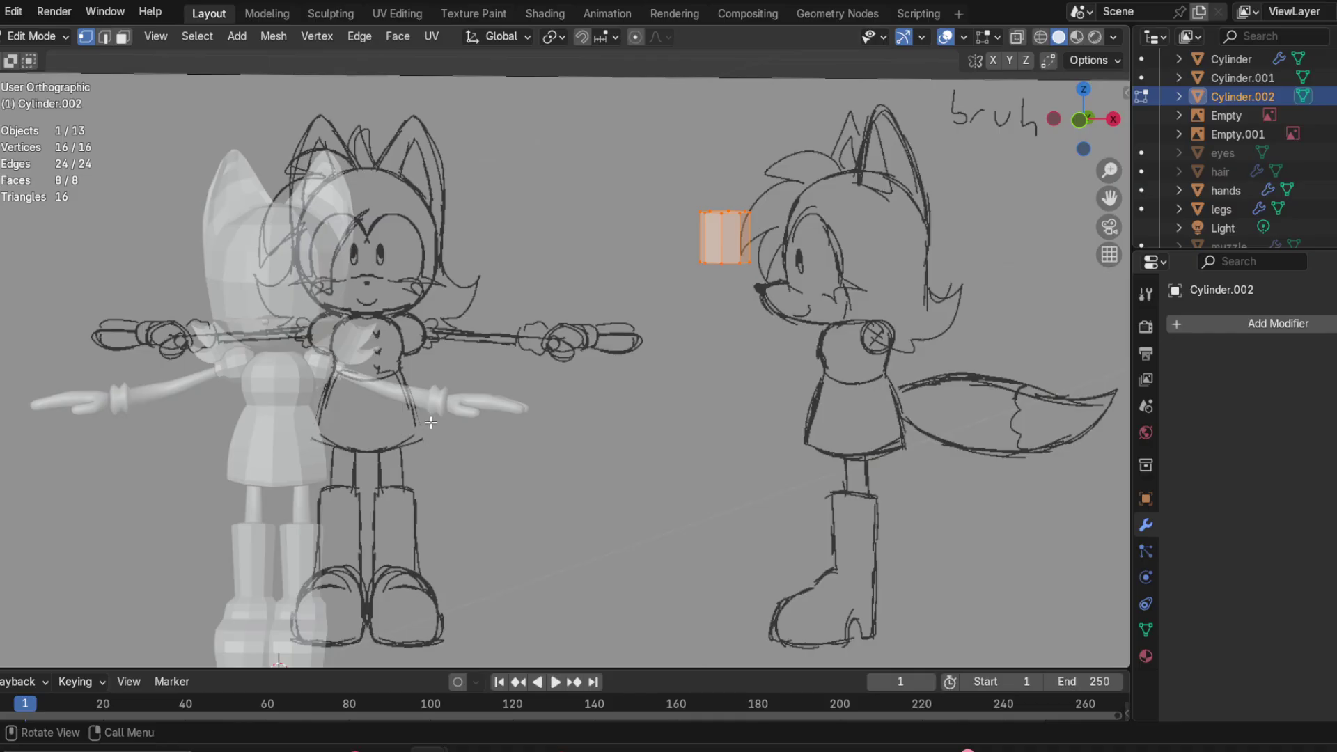
shift+middle_drag(332, 322, 397, 330)
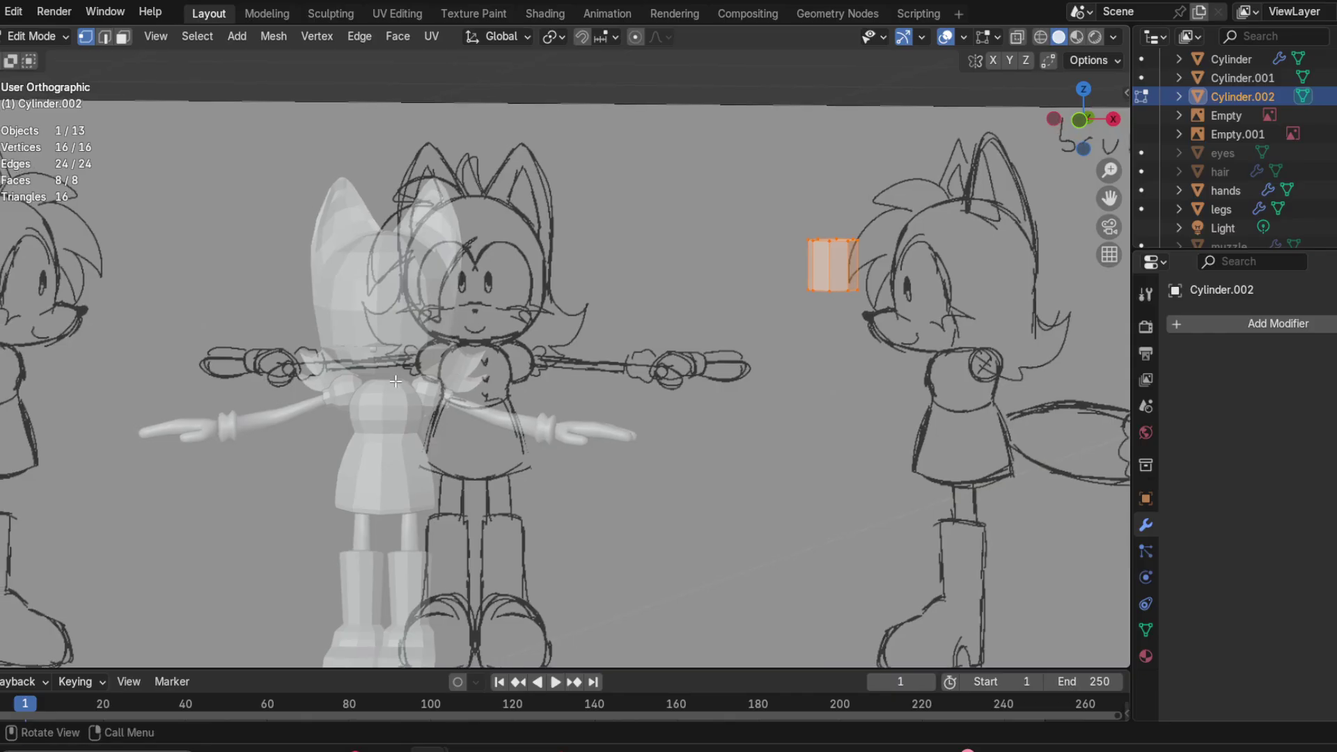
shift+middle_drag(516, 387, 639, 339)
scroll(640, 339, up, 1)
scroll(640, 339, up, 2)
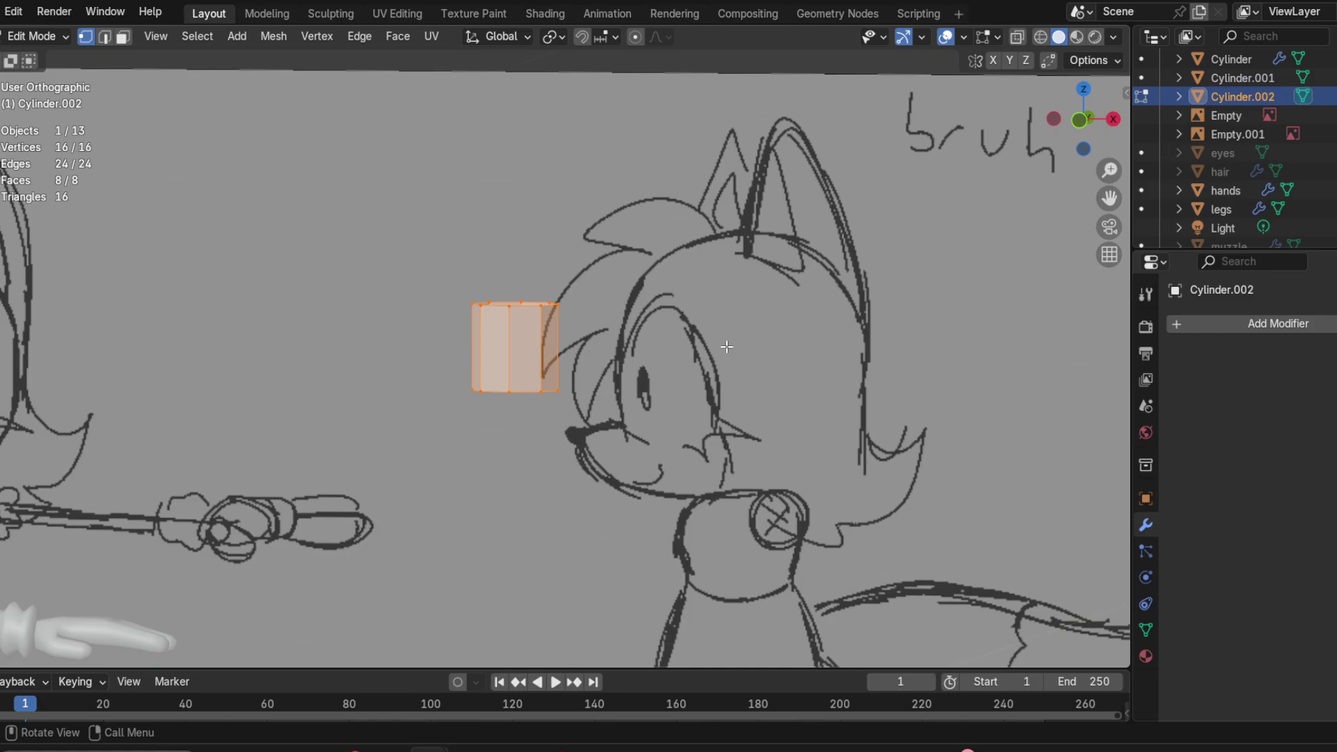
scroll(238, 361, down, 4)
shift+middle_drag(279, 306, 565, 333)
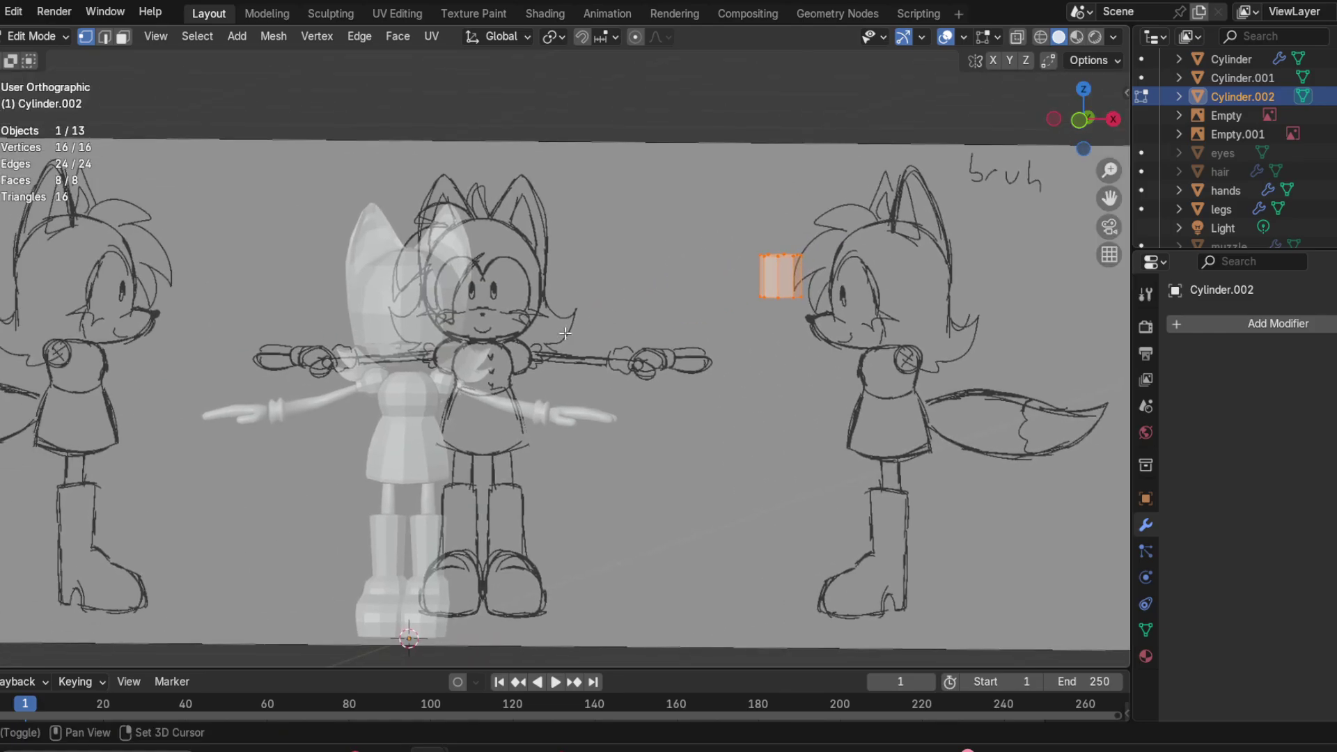
Step: Clear the cylinder's vertex selection and align the viewport to the front orthographic view on the side sketch's head
click(402, 409)
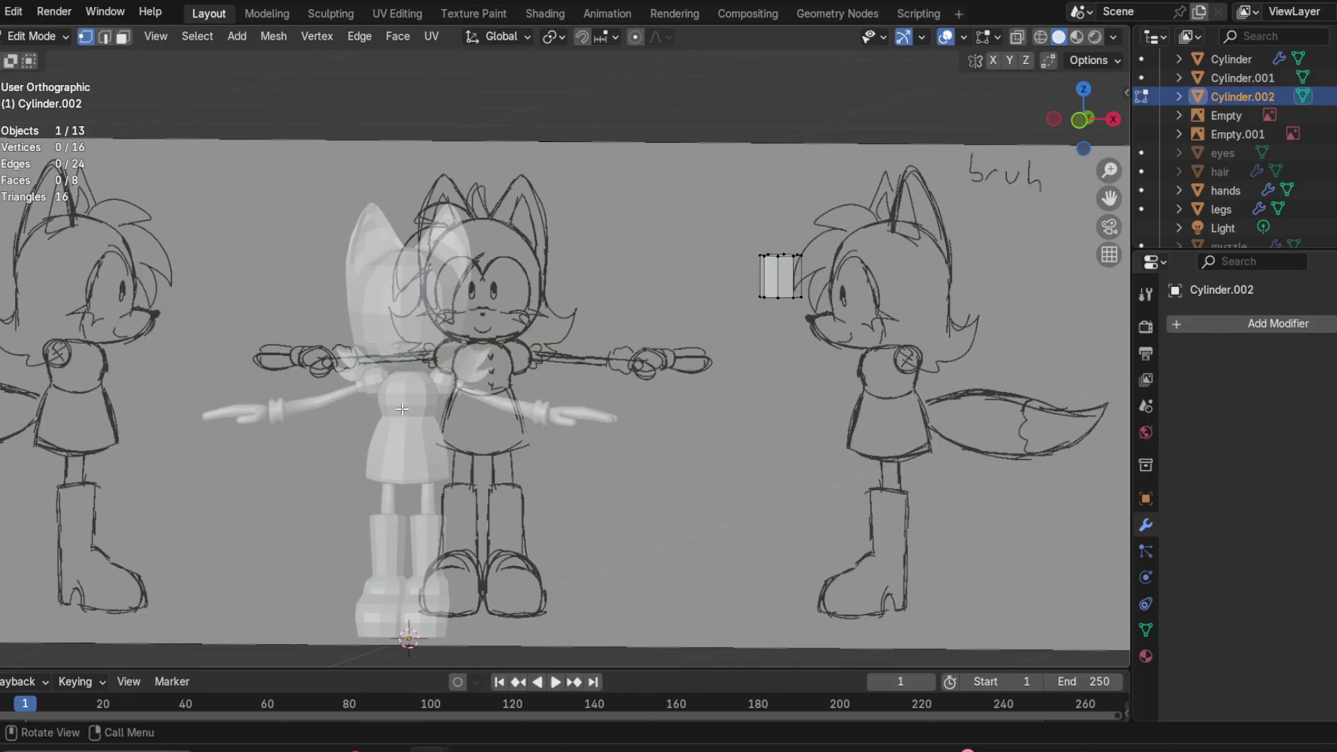
shift+middle_drag(402, 409, 193, 444)
click(1078, 120)
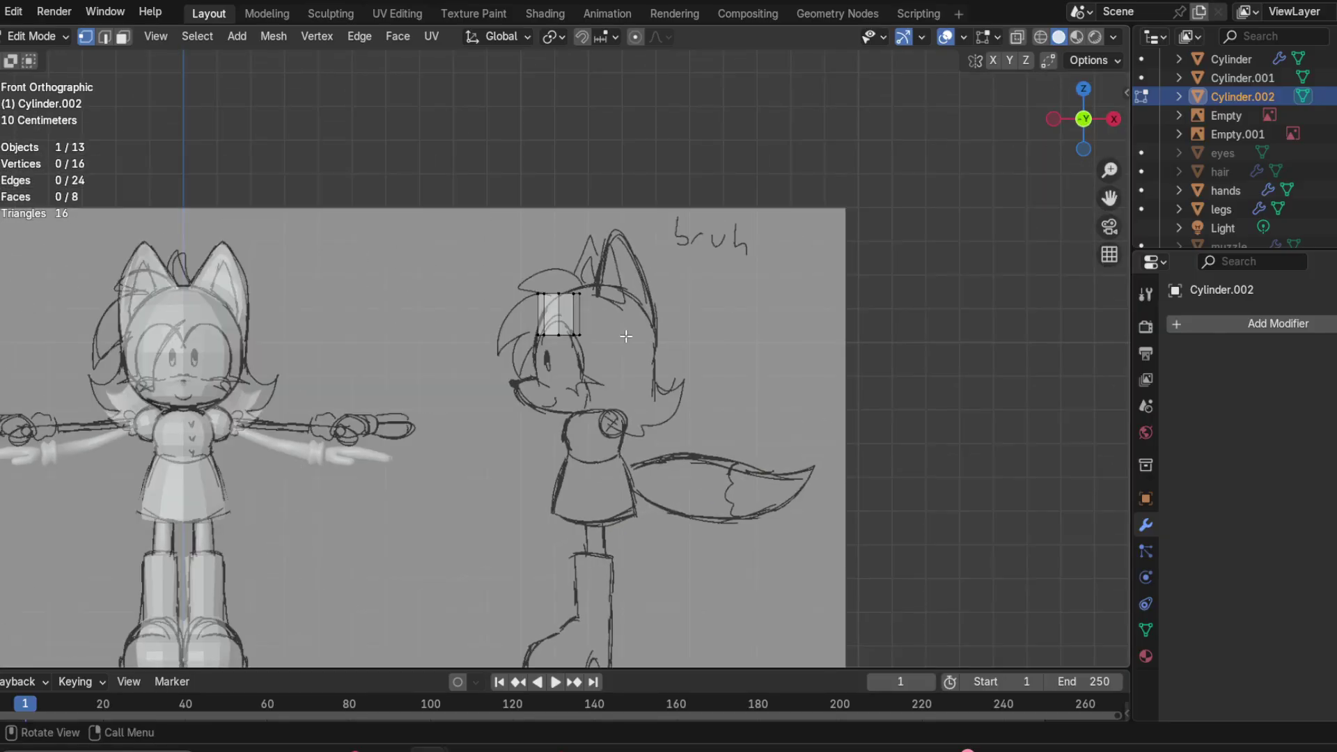
scroll(759, 475, up, 8)
scroll(759, 475, down, 2)
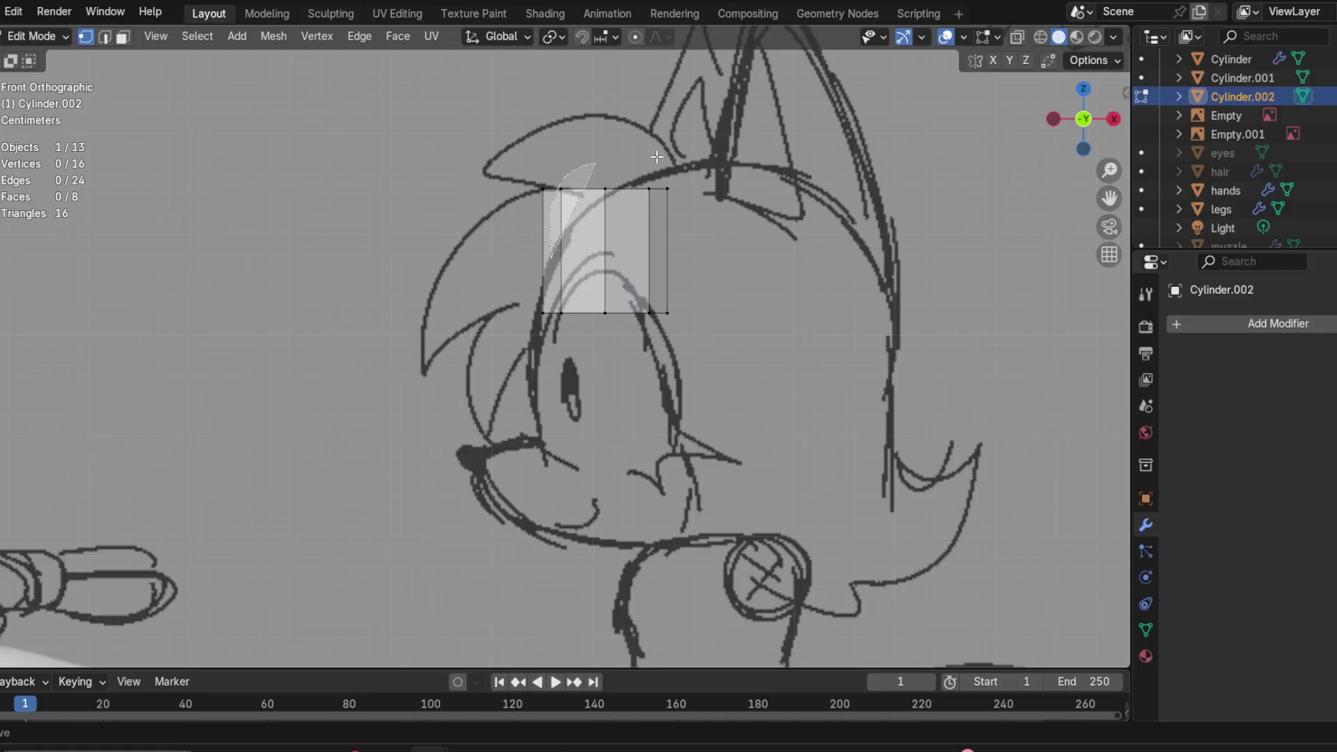
drag(854, 429, 552, 150)
drag(810, 142, 464, 332)
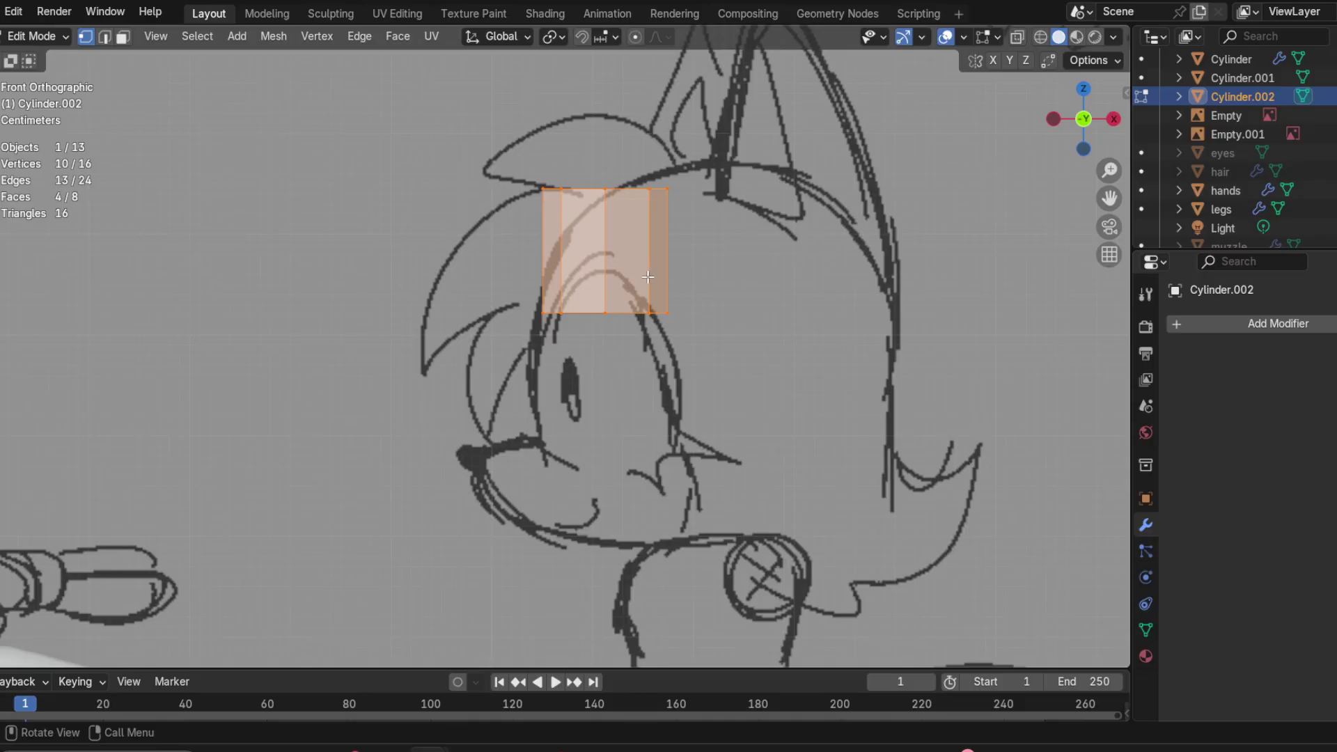
scroll(604, 291, up, 2)
ctrl+right_drag(487, 259, 484, 378)
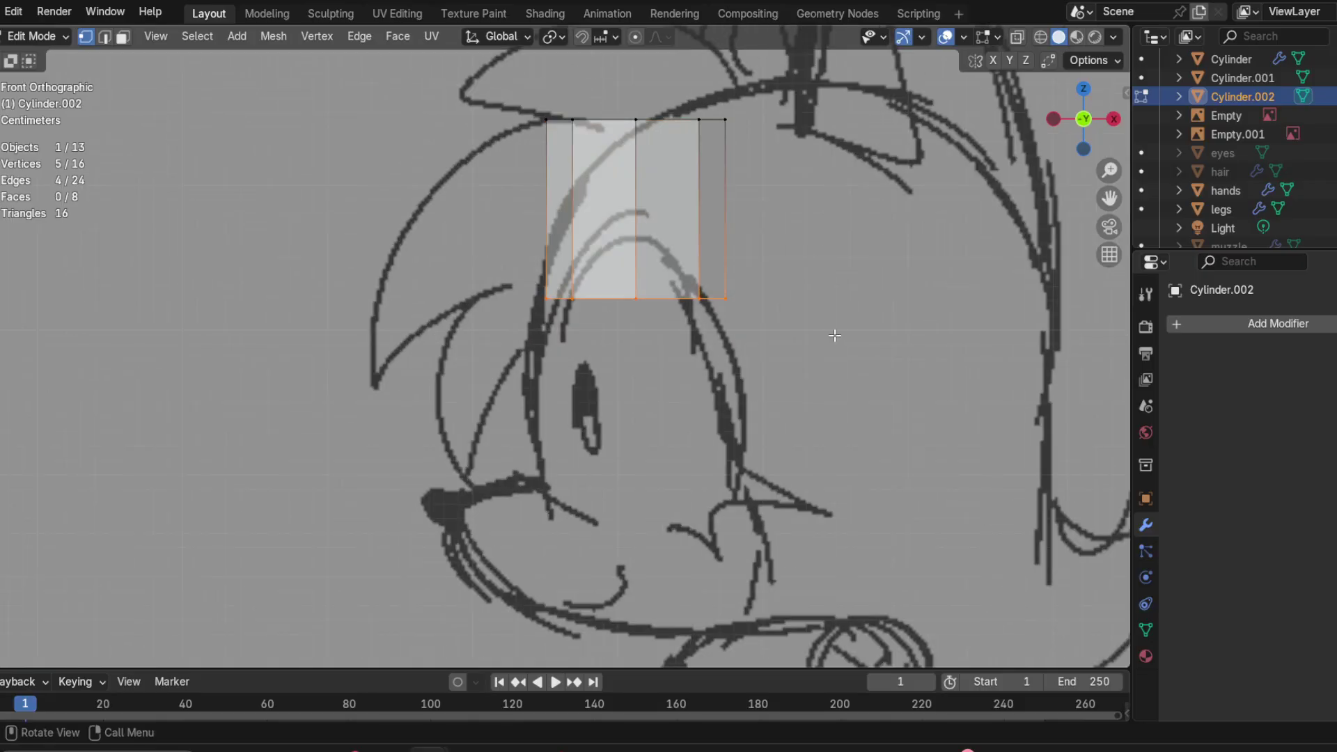
mouse_move(388, 135)
ctrl+right_down()
mouse_move(327, 341)
mouse_move(831, 245)
ctrl+right_up()
key(s)
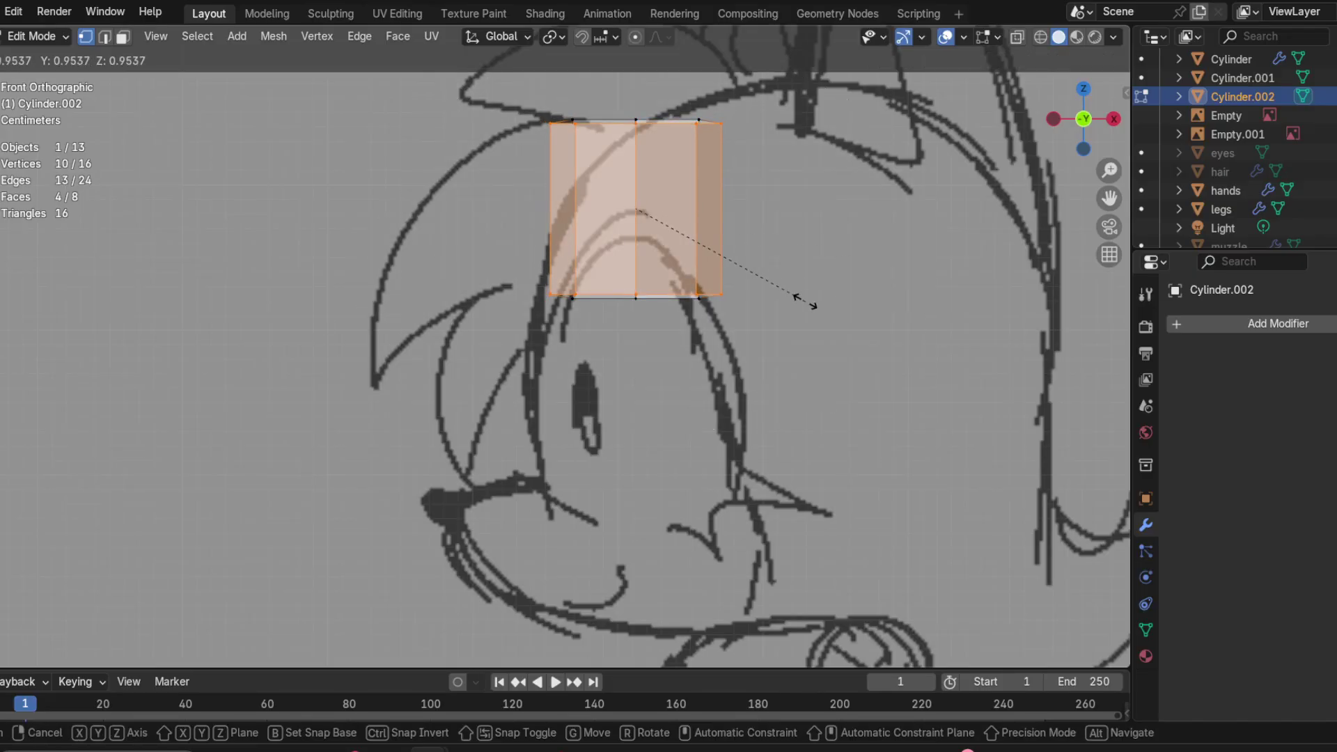
key(Escape)
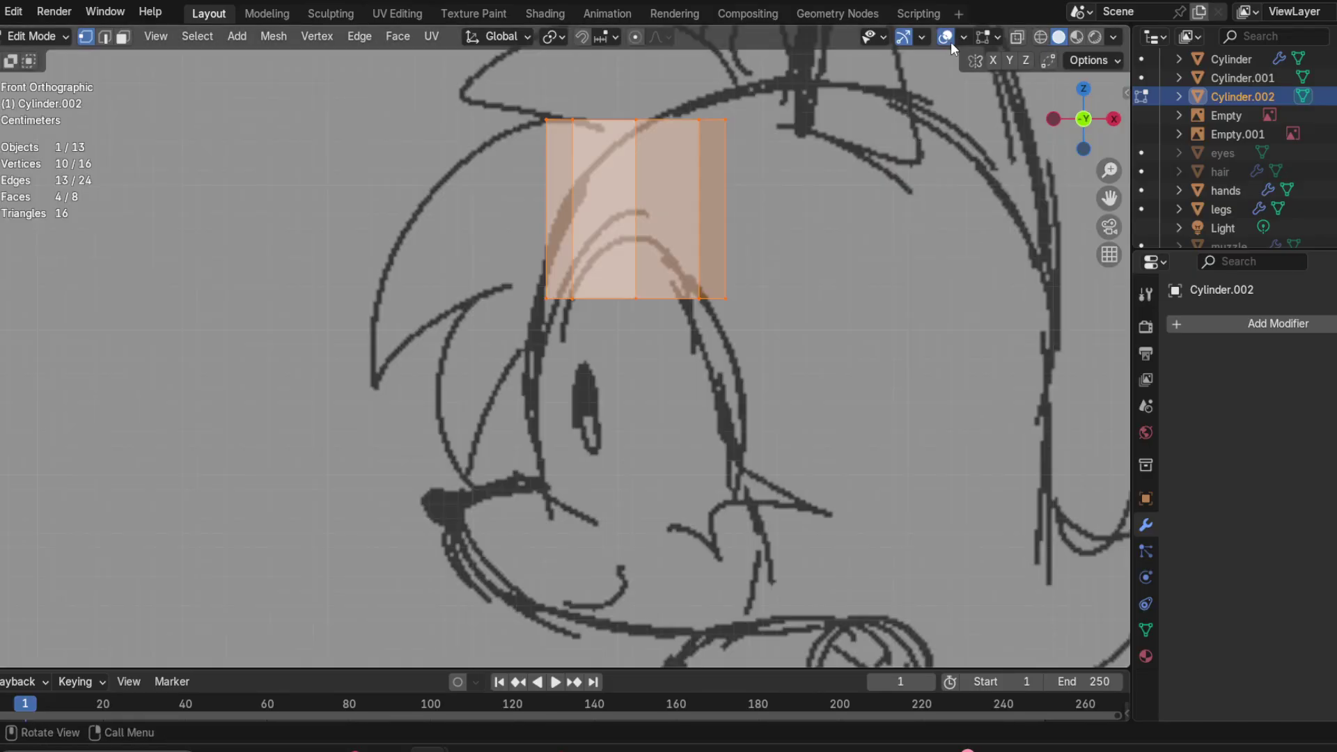
Step: With X-ray enabled, scale the whole cylinder by 0.701 and move it over the front hair strands of the side sketch
click(1017, 37)
mouse_move(399, 212)
ctrl+right_down()
mouse_move(911, 308)
mouse_move(872, 245)
ctrl+right_up()
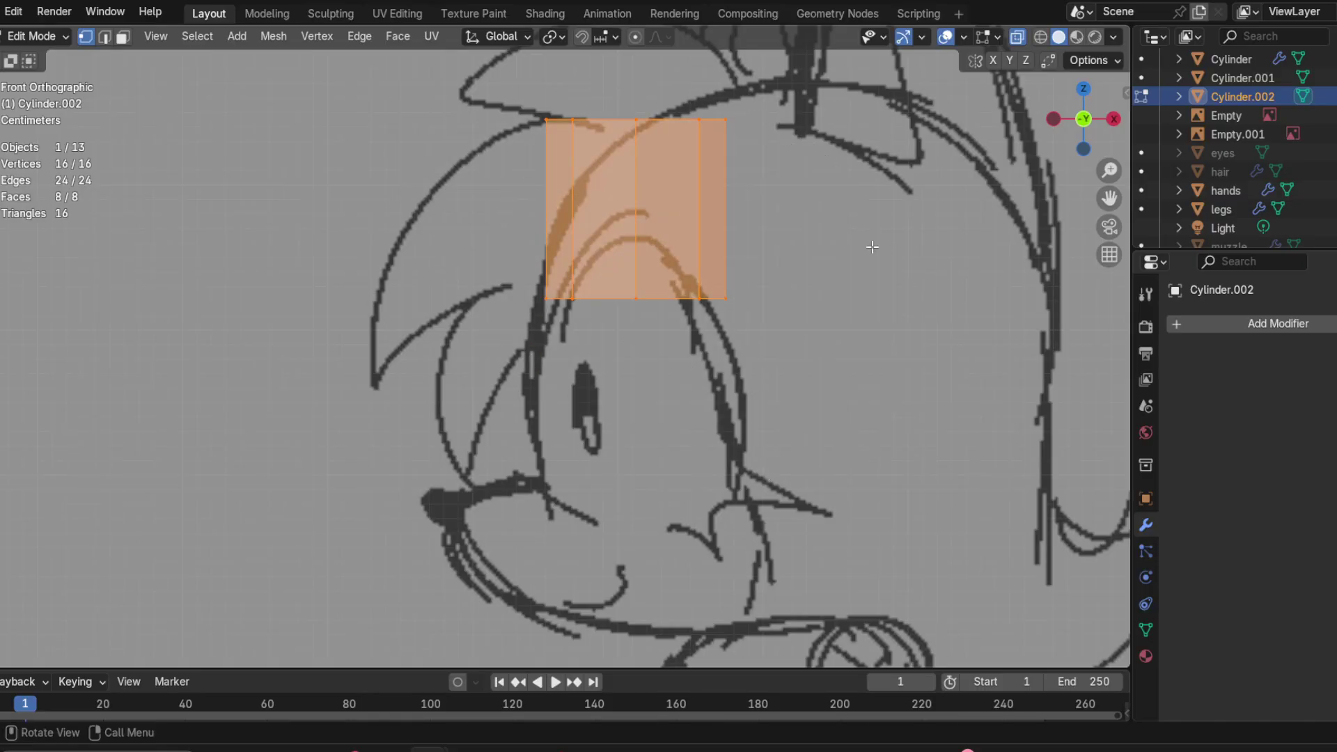
key(s)
click(823, 239)
key(g)
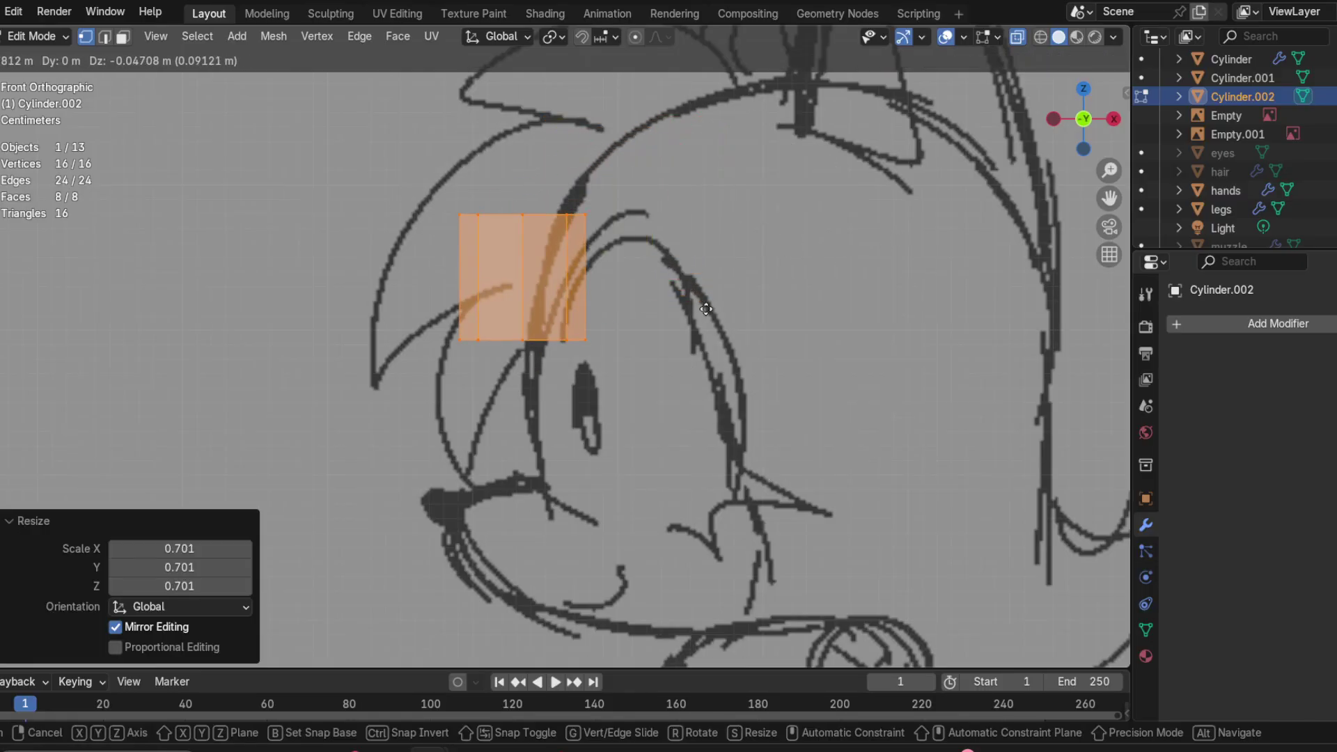
click(670, 332)
Step: Scale the cylinder's bottom vertex ring by 0.514 and move it down about 0.07 m to the tip of the lower bang
mouse_move(411, 376)
ctrl+right_down()
mouse_move(469, 447)
mouse_move(458, 376)
ctrl+right_up()
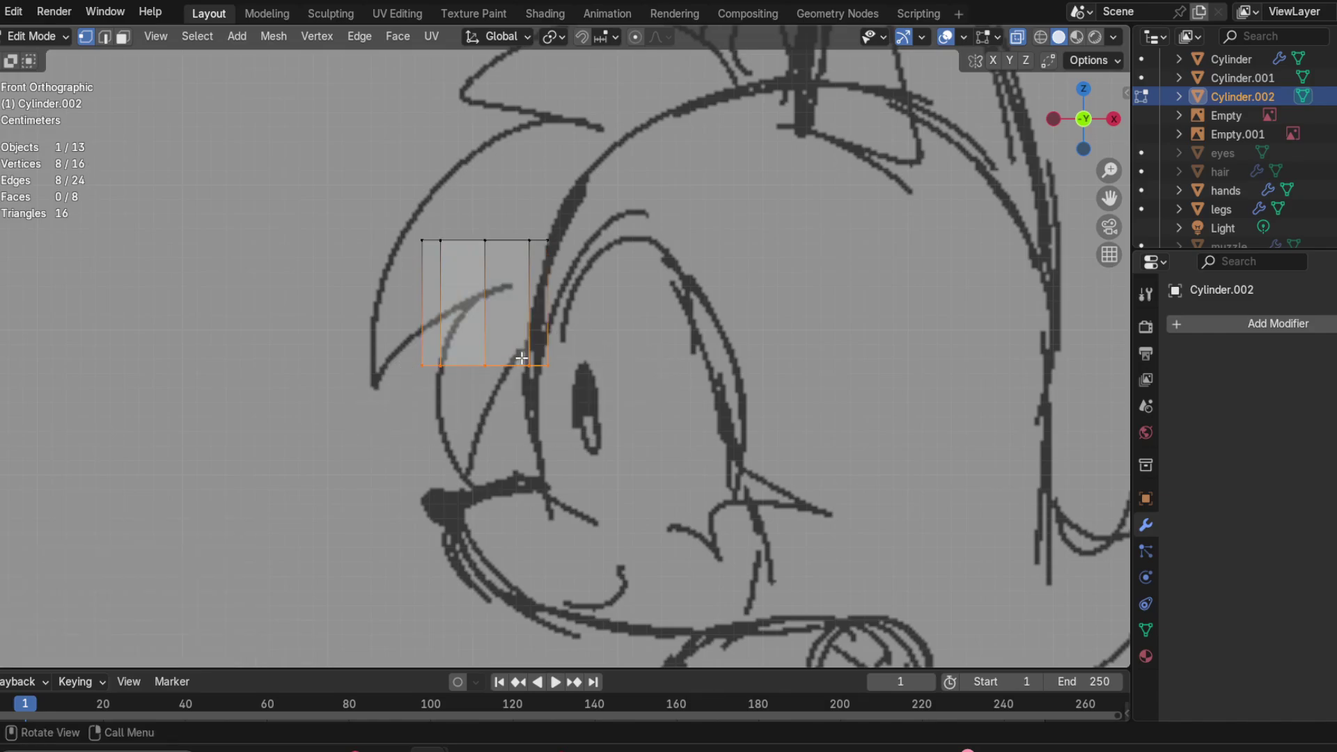
key(s)
click(505, 396)
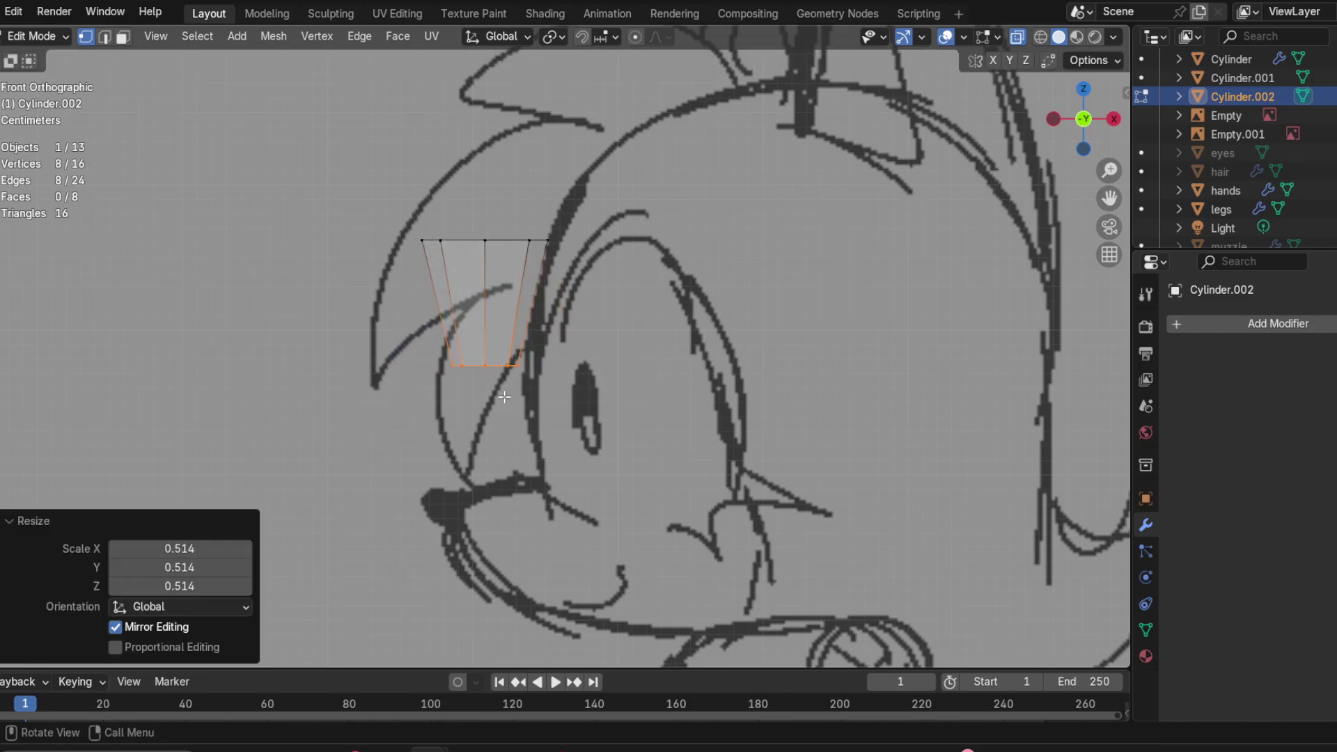
key(g)
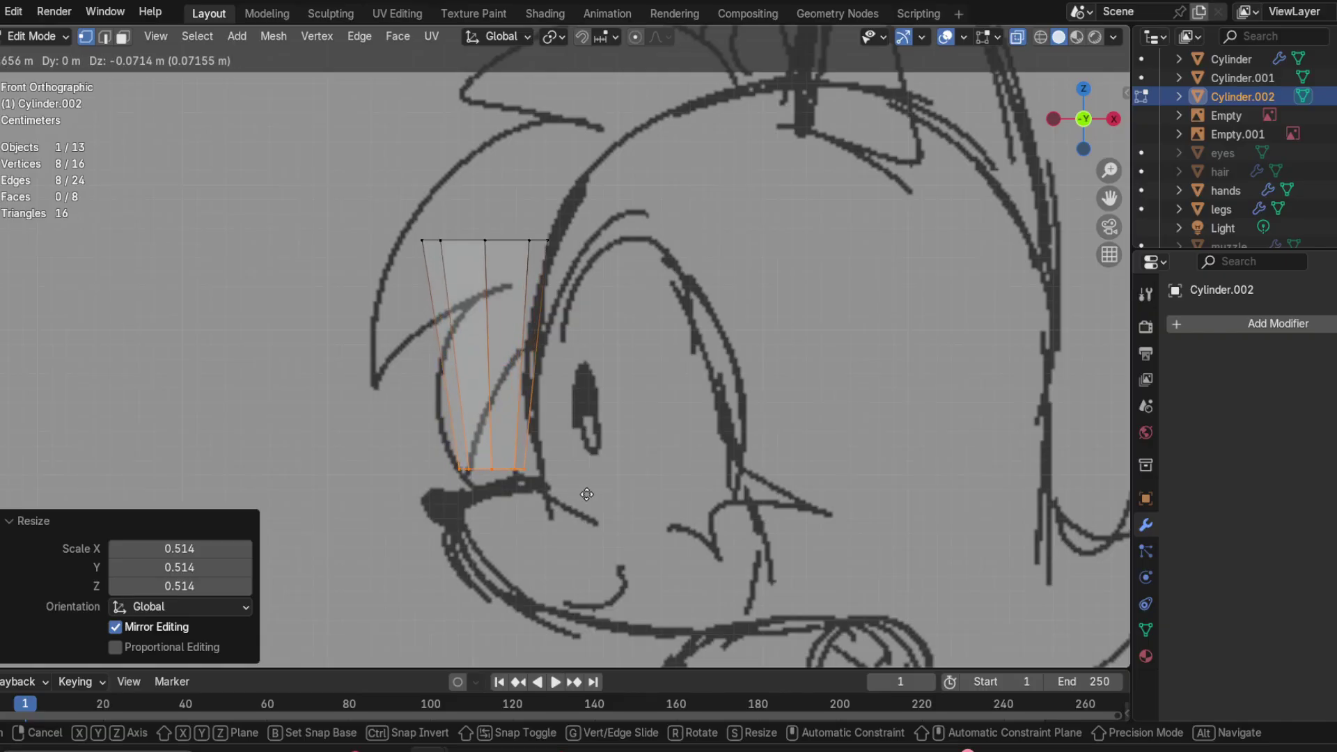
click(585, 498)
Step: Rotate the cylinder's top vertex ring 28.9° and move it 0.035699 m in X and -0.051737 m in Z to the bang's root
ctrl+right_drag(389, 206, 373, 290)
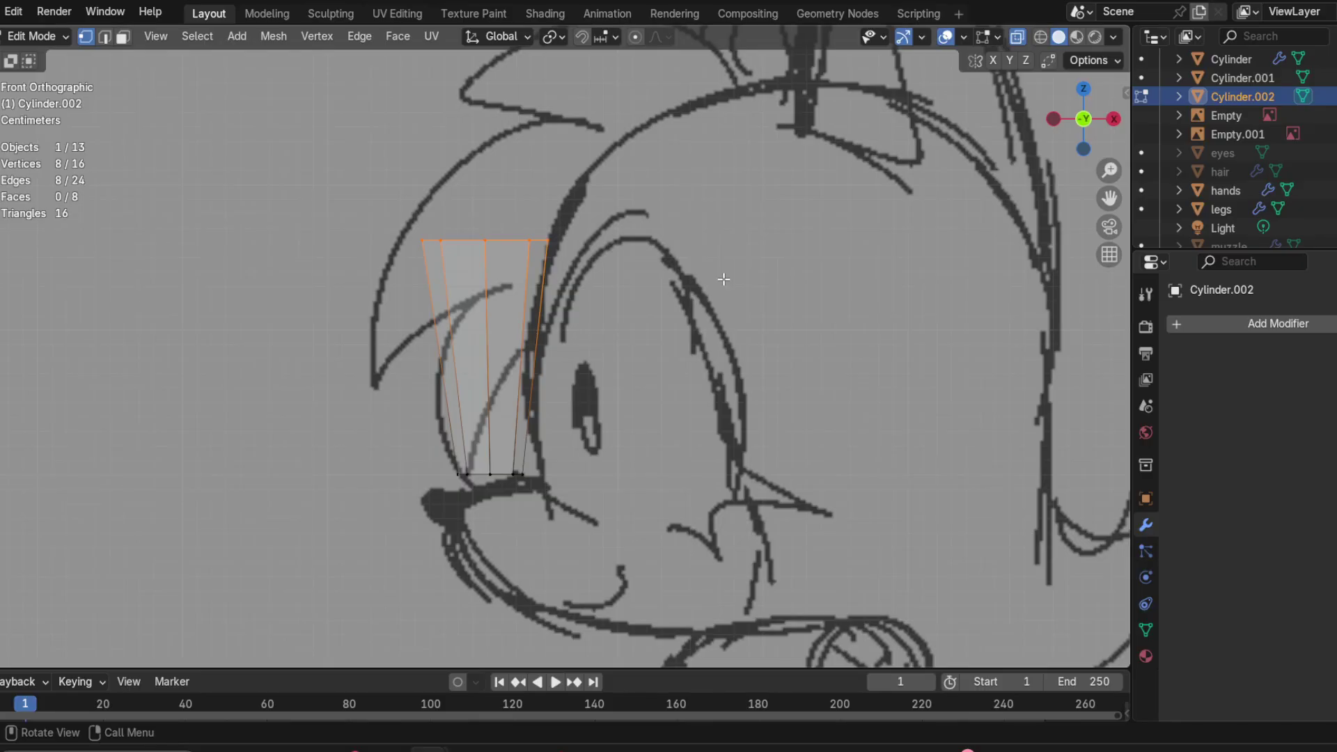
key(r)
click(664, 392)
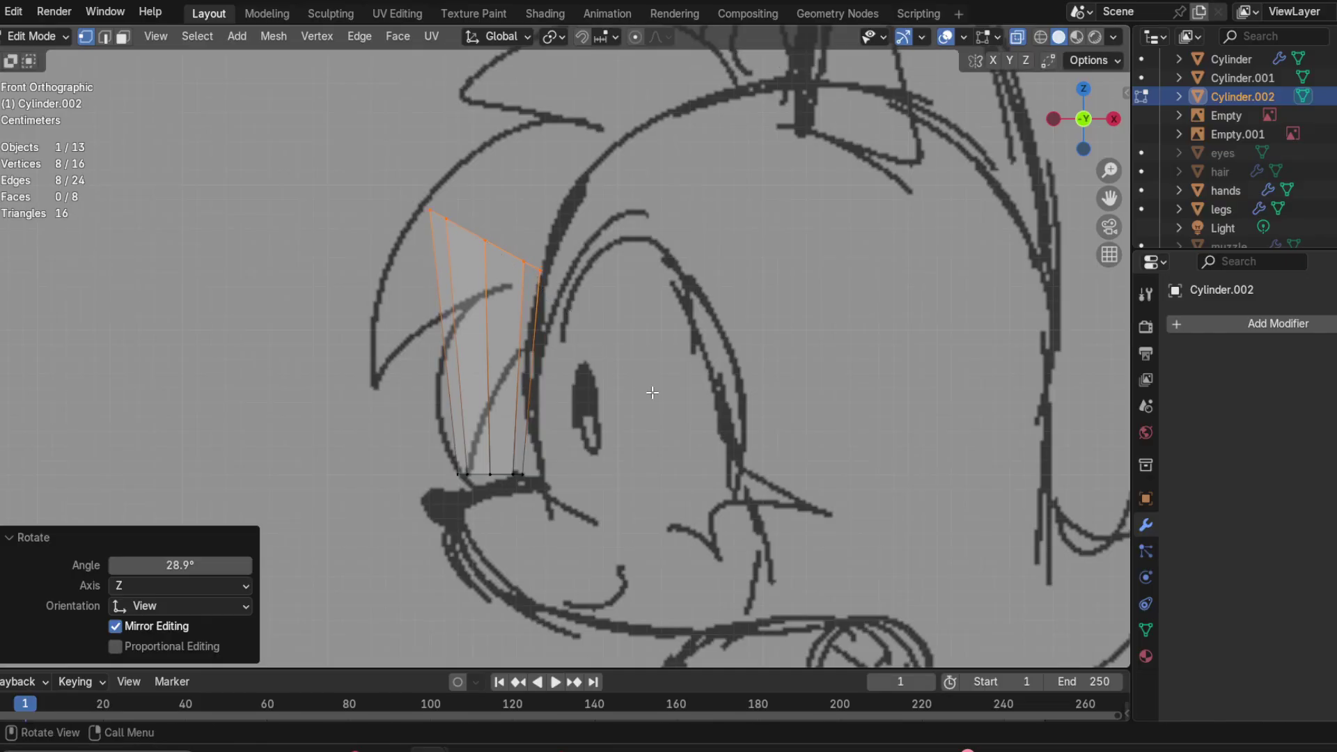
key(g)
click(701, 470)
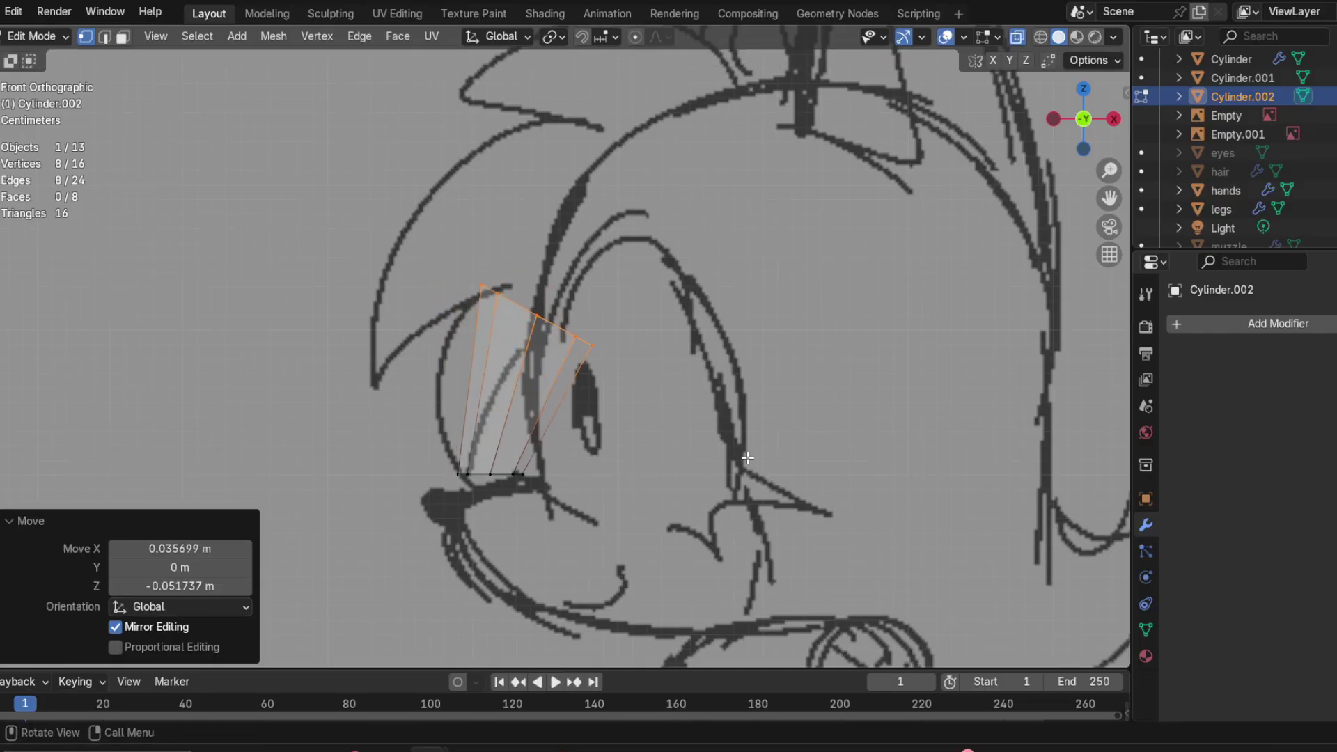
Step: Scale the cylinder's top vertex ring by 0.645, shift it slightly up toward the bang's root, and scale it again by 0.868
key(s)
click(663, 416)
key(g)
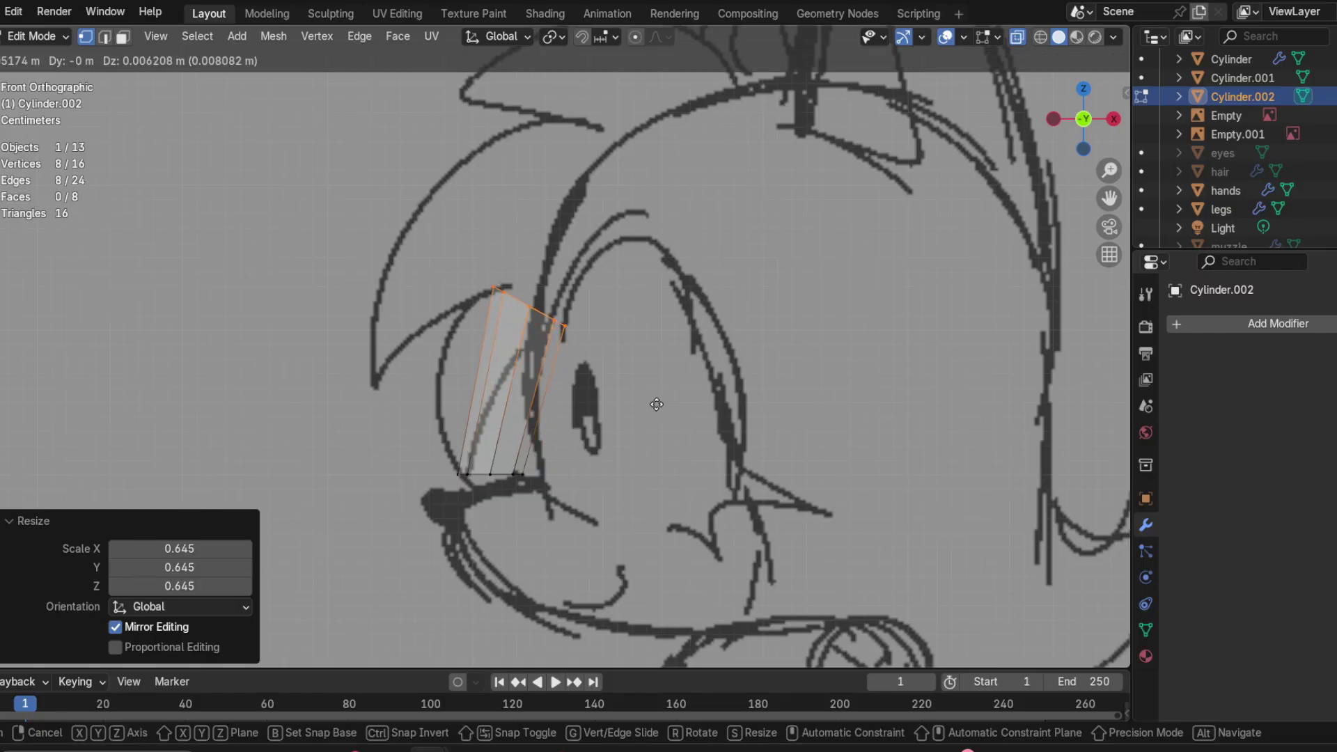
click(650, 399)
key(s)
click(666, 390)
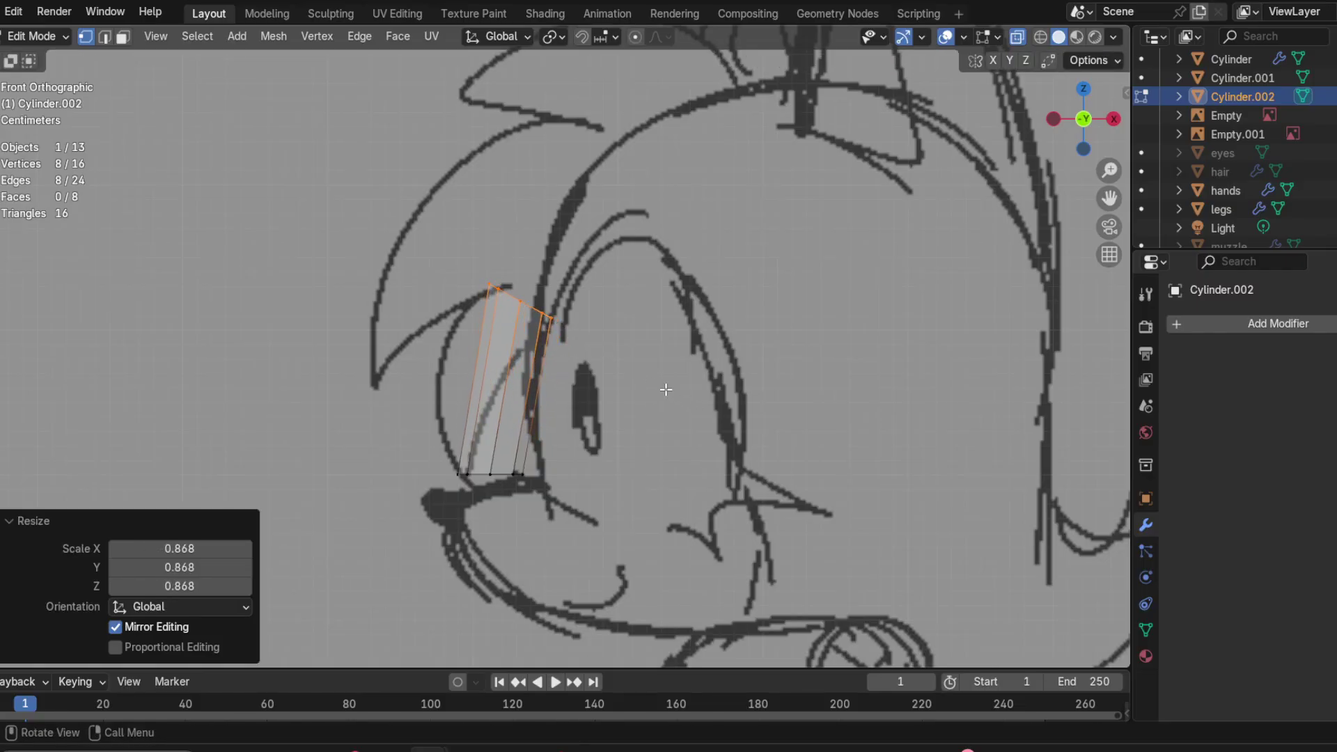
Step: Scale the top vertex ring by 0.920 and move it -0.003234 m in X and 0.001078 m in Z onto the bang's root
scroll(627, 382, up, 2)
key(g)
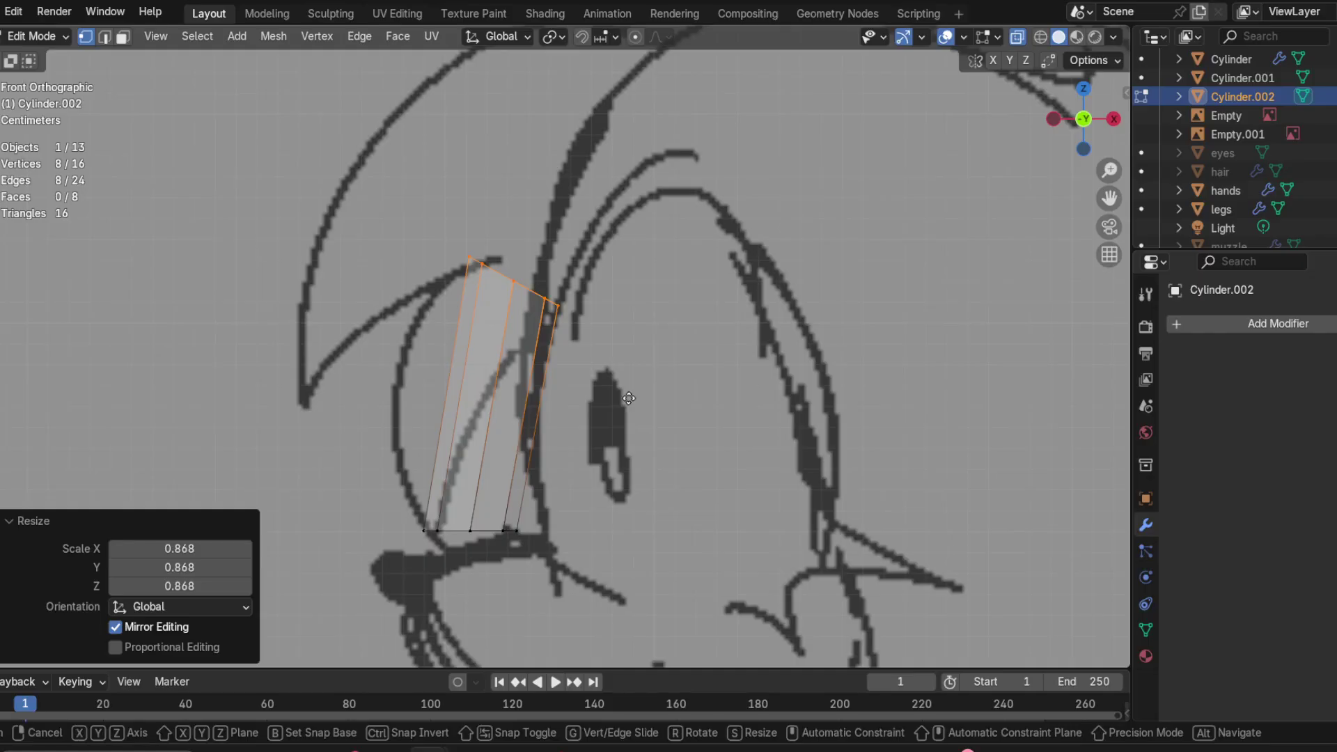
click(630, 398)
key(s)
click(625, 402)
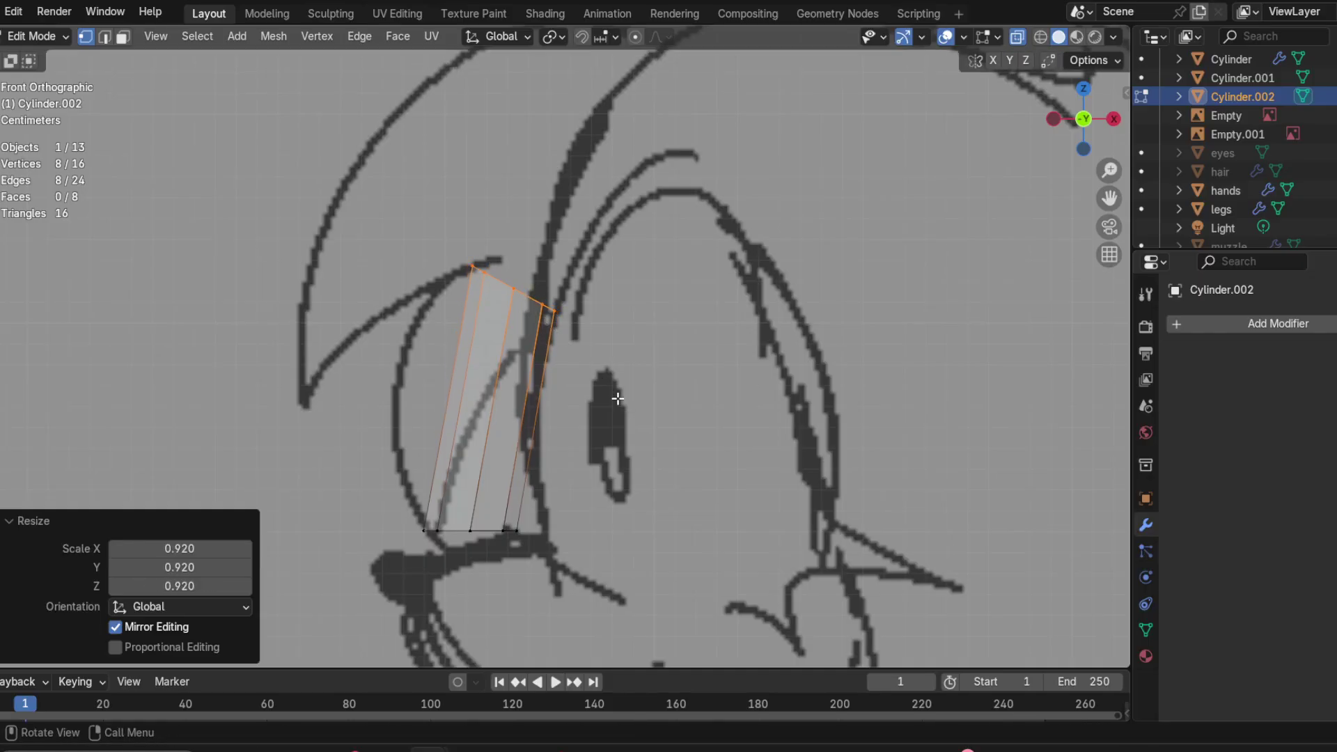
key(g)
click(610, 396)
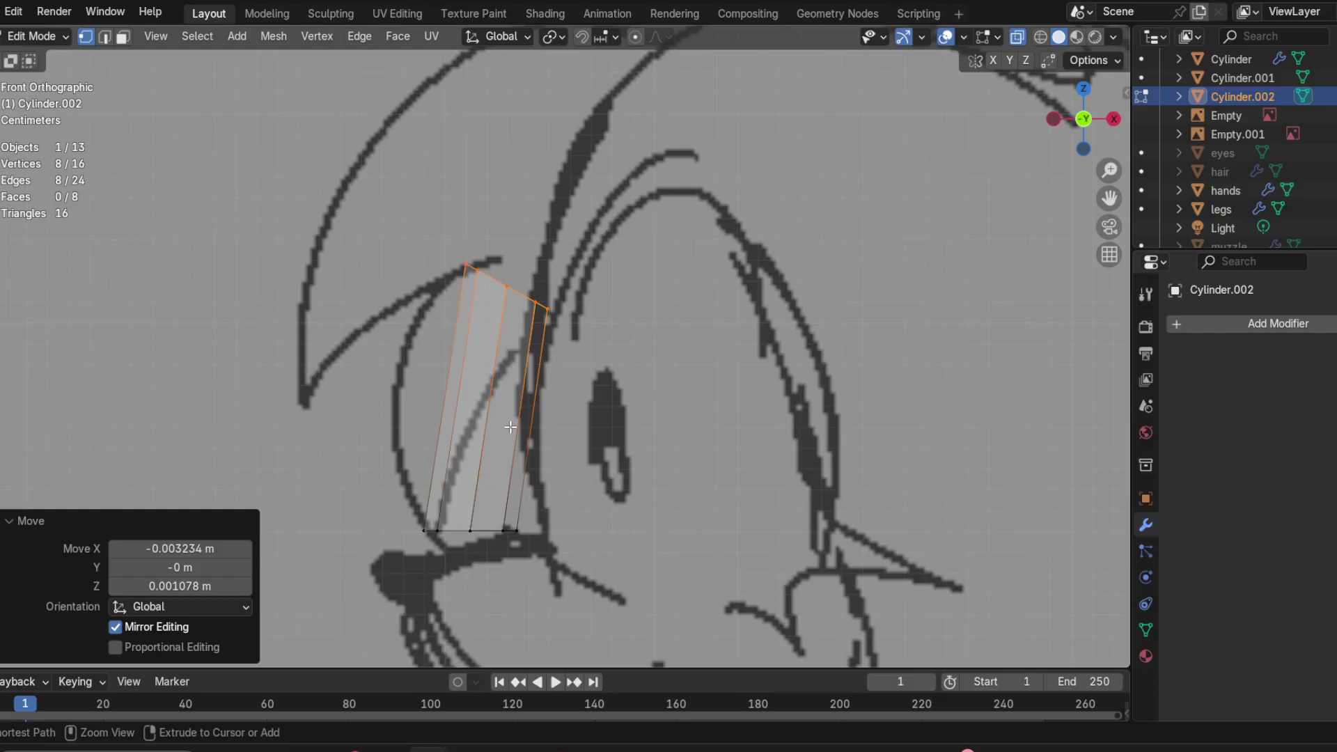
Step: Add one centred loop cut around the cylinder and move it -0.02515 m in X and 0.007545 m in Z to follow the bang's curve
key(ctrl+r)
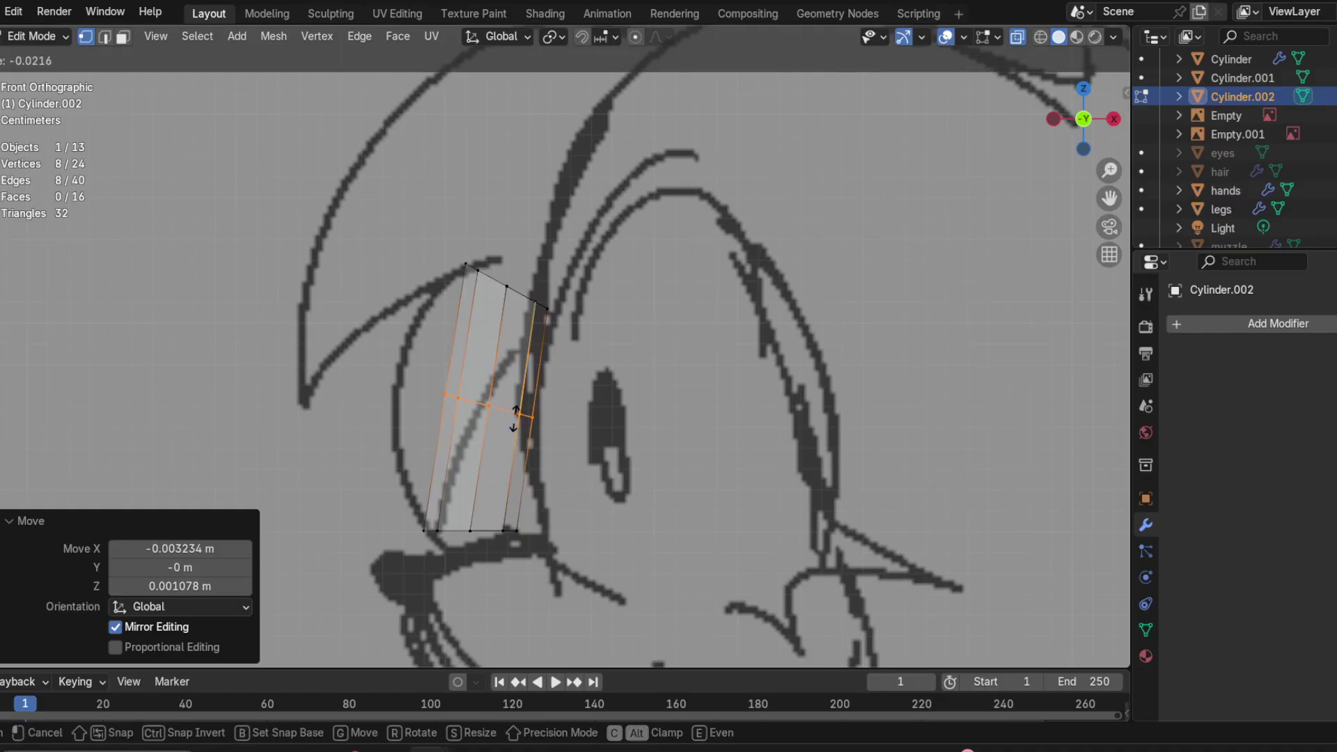
click(523, 418)
right_click(523, 418)
key(g)
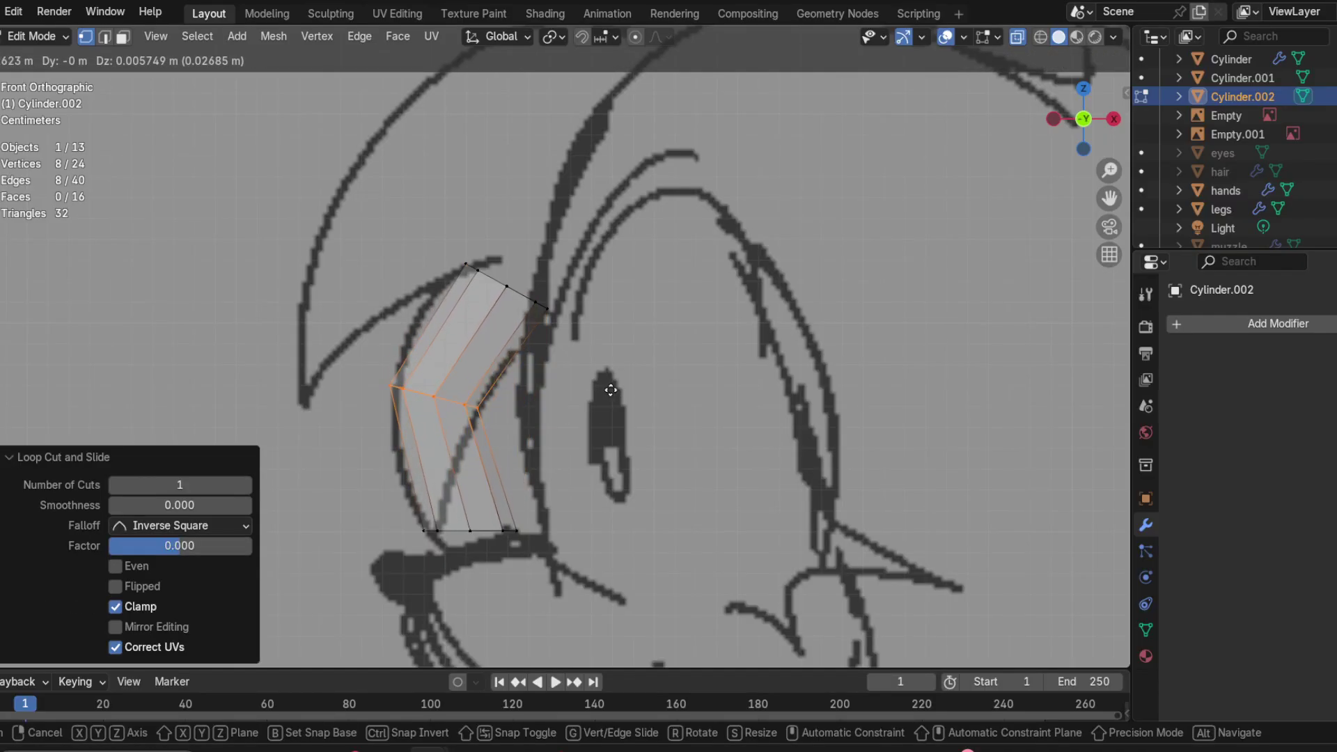
click(612, 382)
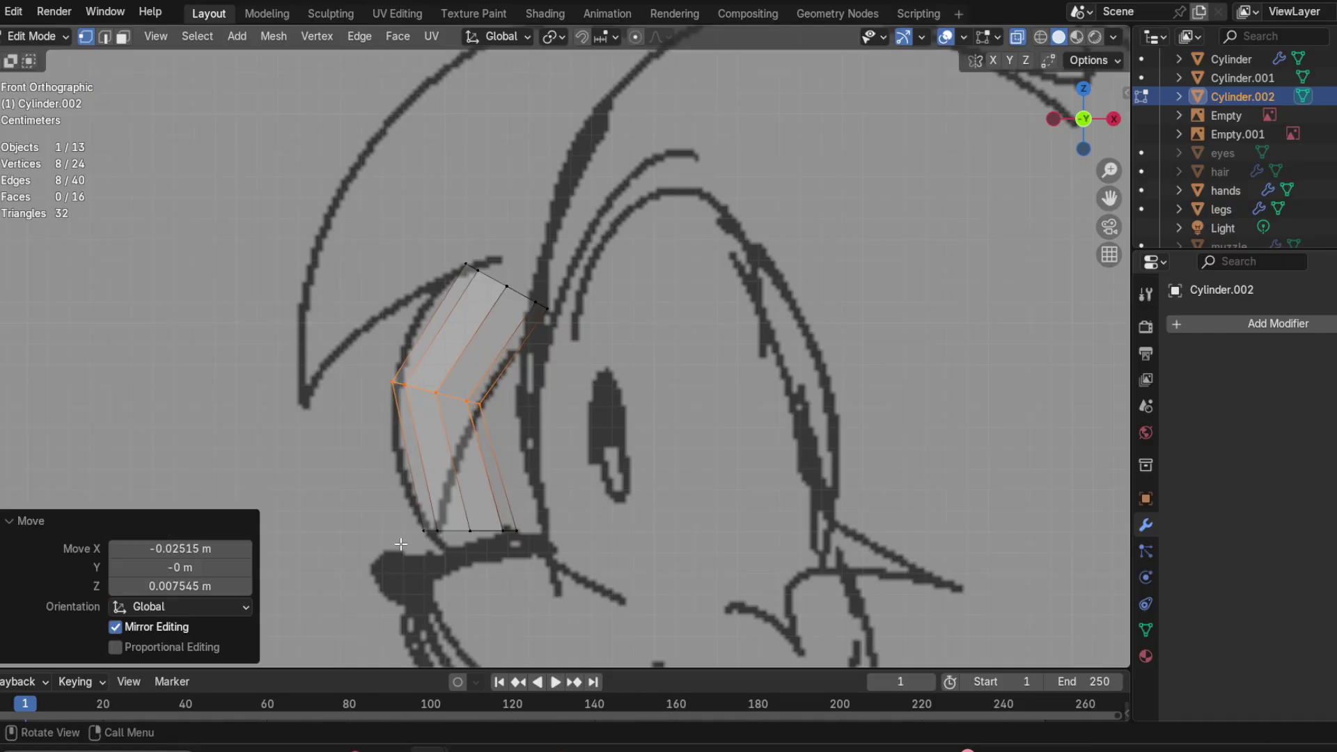
Step: Scale the bottom vertex ring by about 0.30 and move it -0.015449 m in X and -0.006108 m in Z to the bang's tip
drag(446, 478, 371, 592)
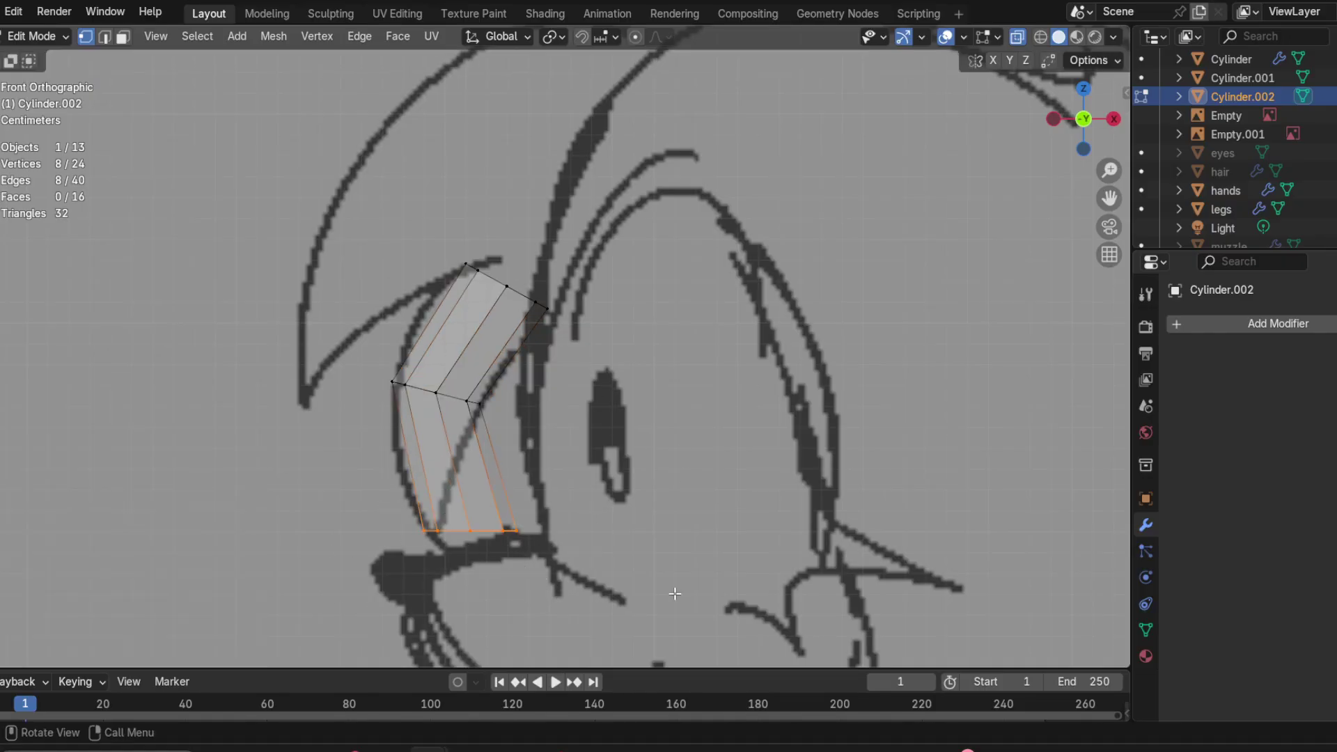
key(s)
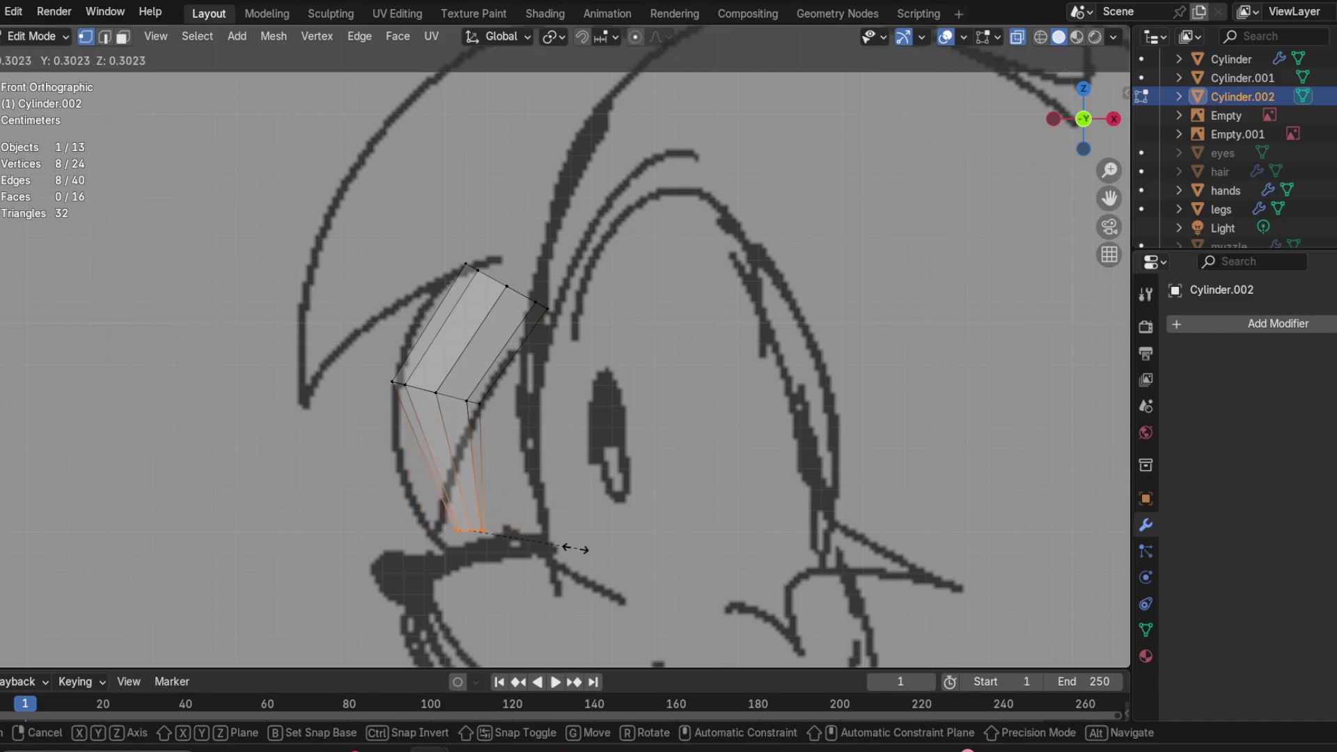
click(575, 548)
key(g)
click(521, 558)
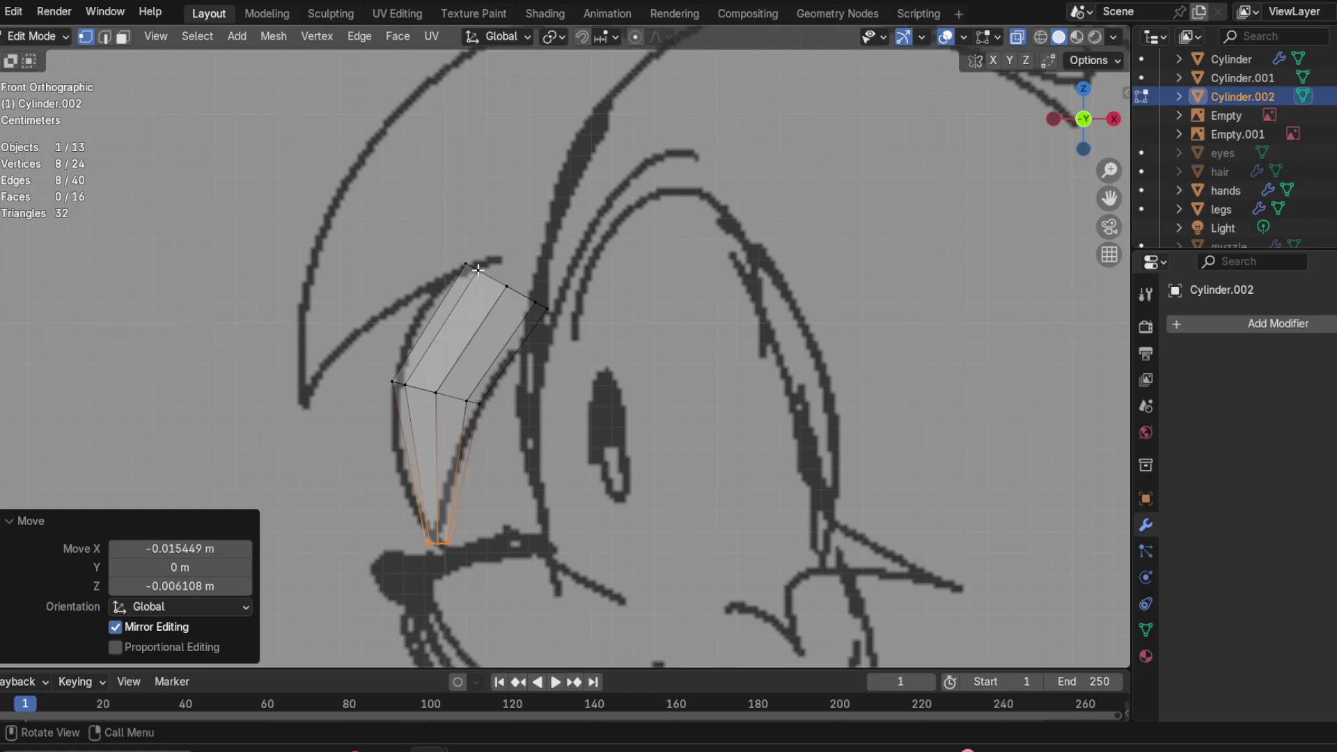
Step: Examine the bent strand up close and from several angles, comparing its outline with the side sketch's lower bang
scroll(493, 360, down, 3)
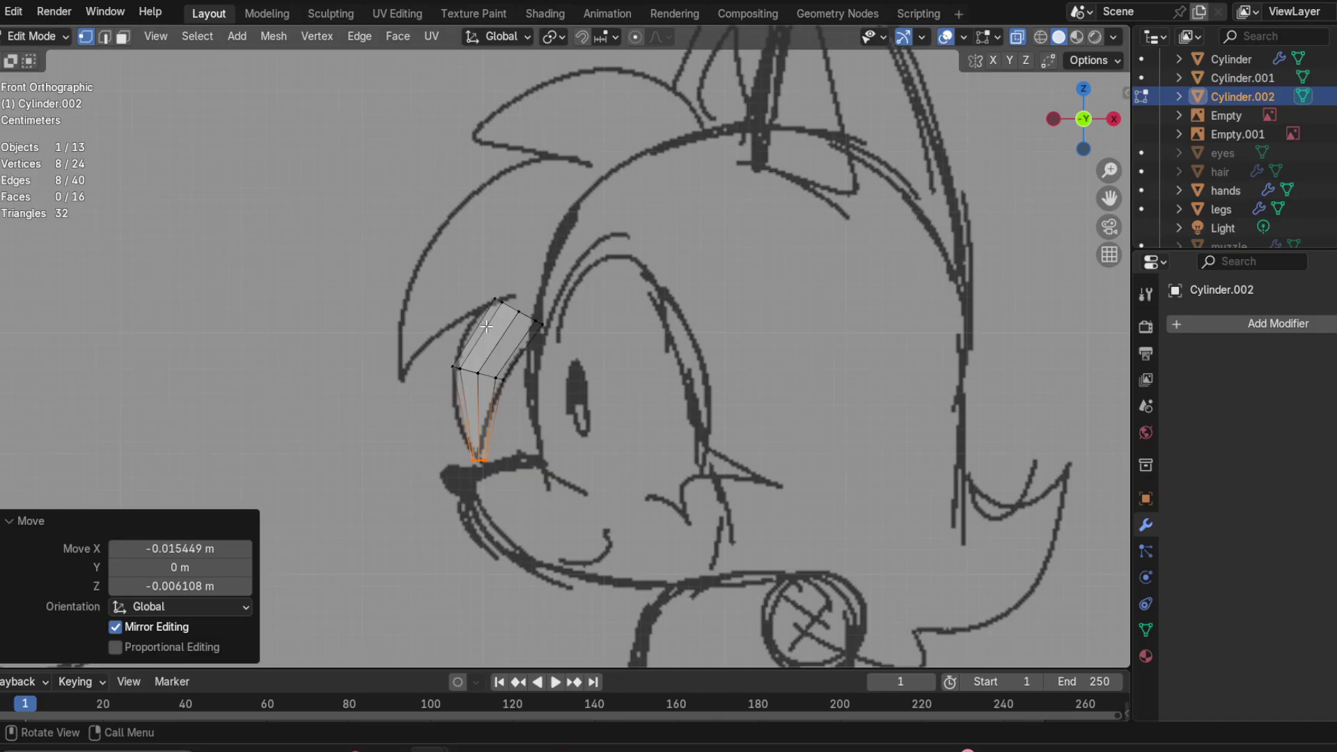
scroll(486, 326, up, 3)
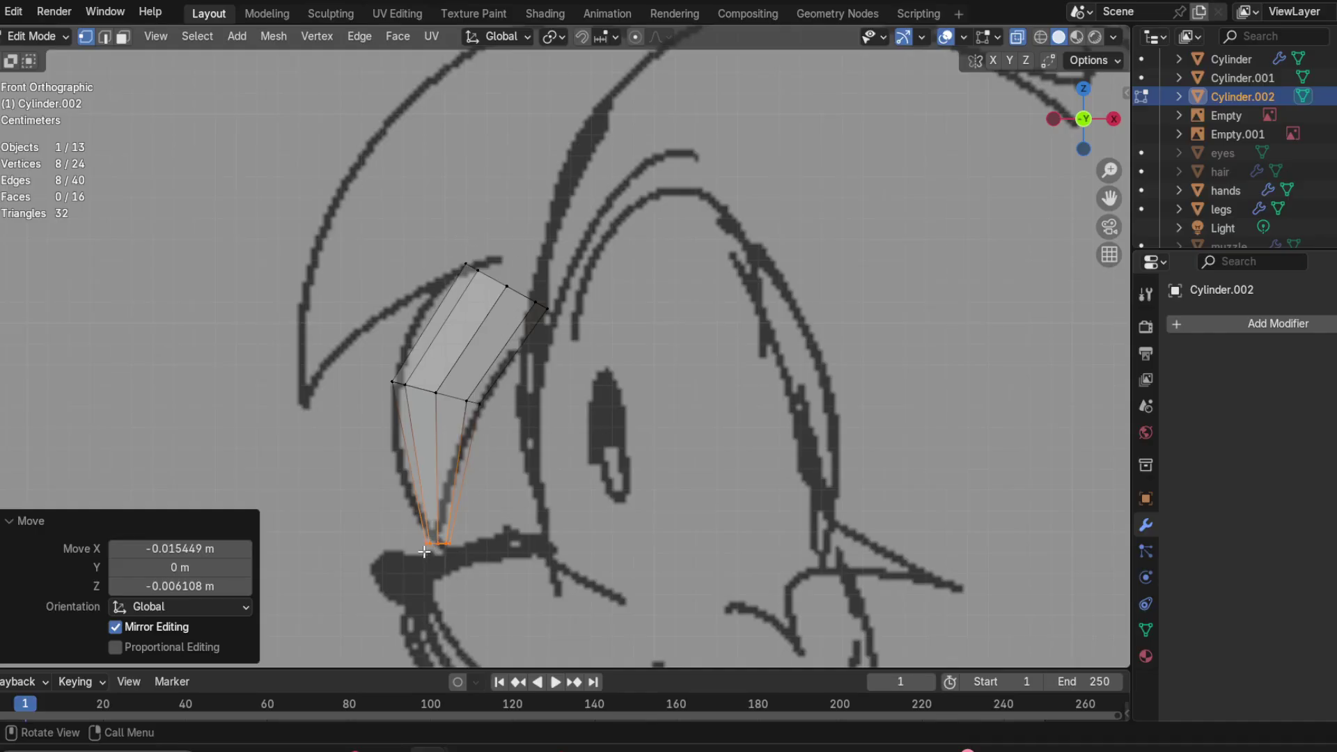
scroll(454, 481, down, 1)
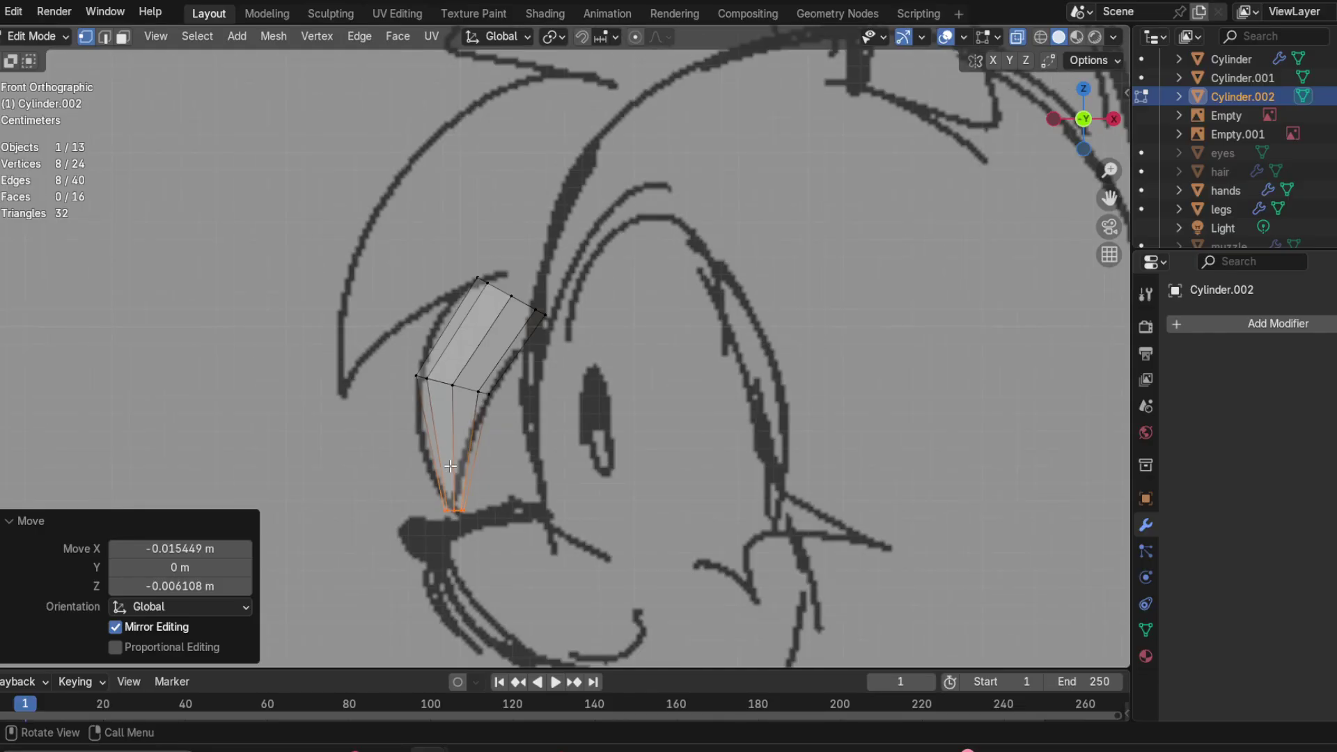
scroll(450, 466, down, 2)
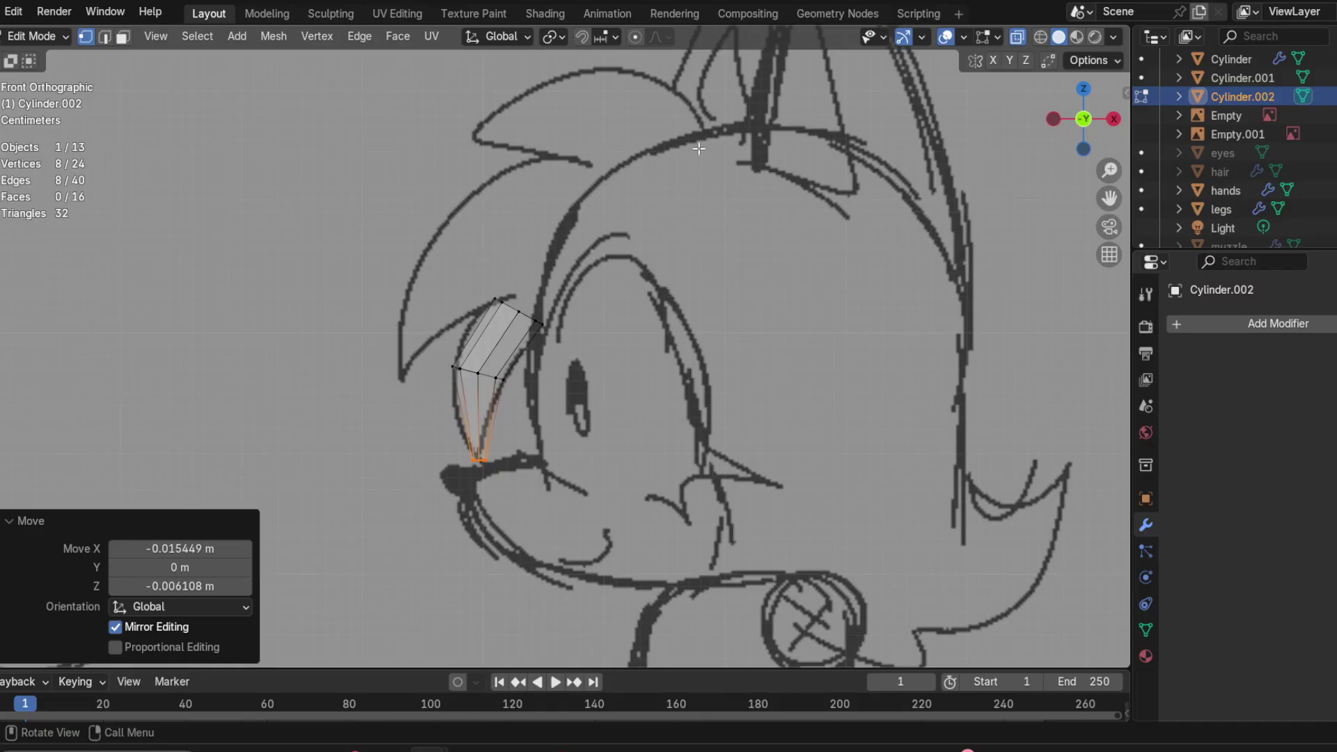
scroll(428, 460, up, 3)
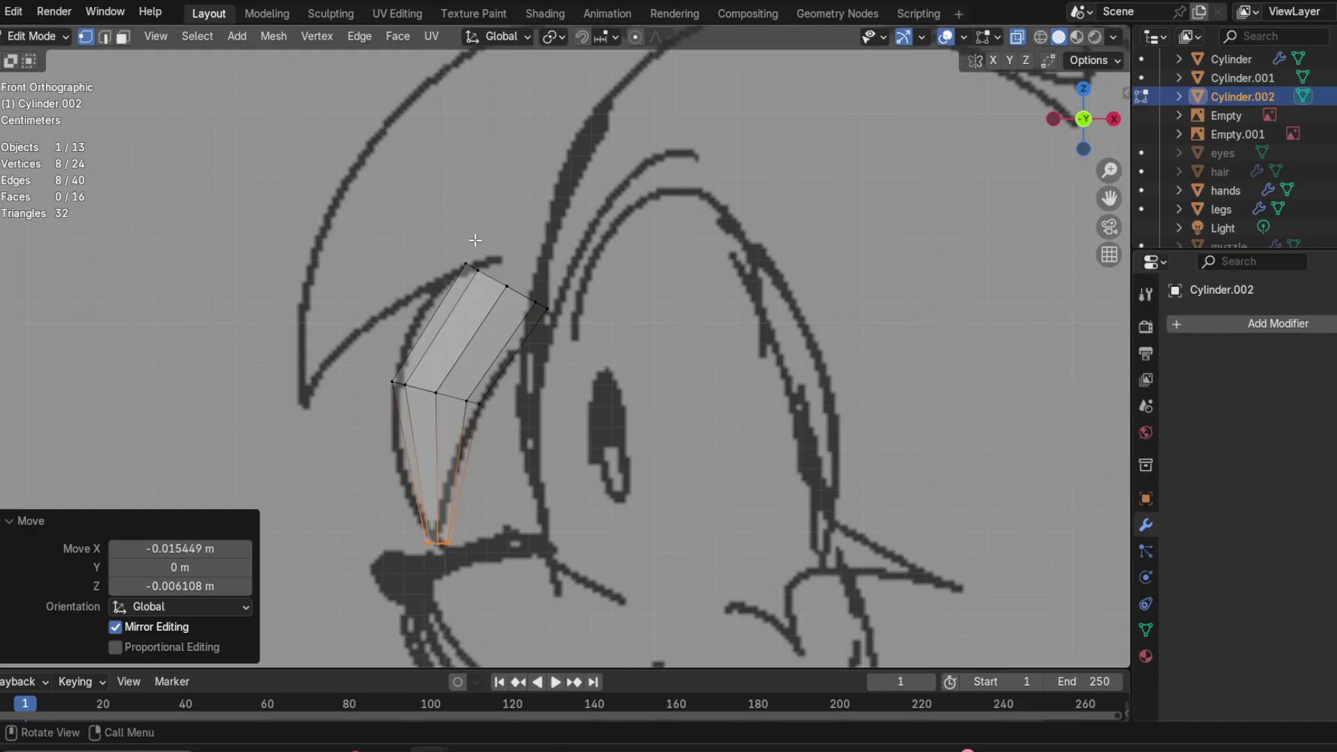
shift+middle_drag(435, 372, 509, 344)
scroll(527, 378, up, 1)
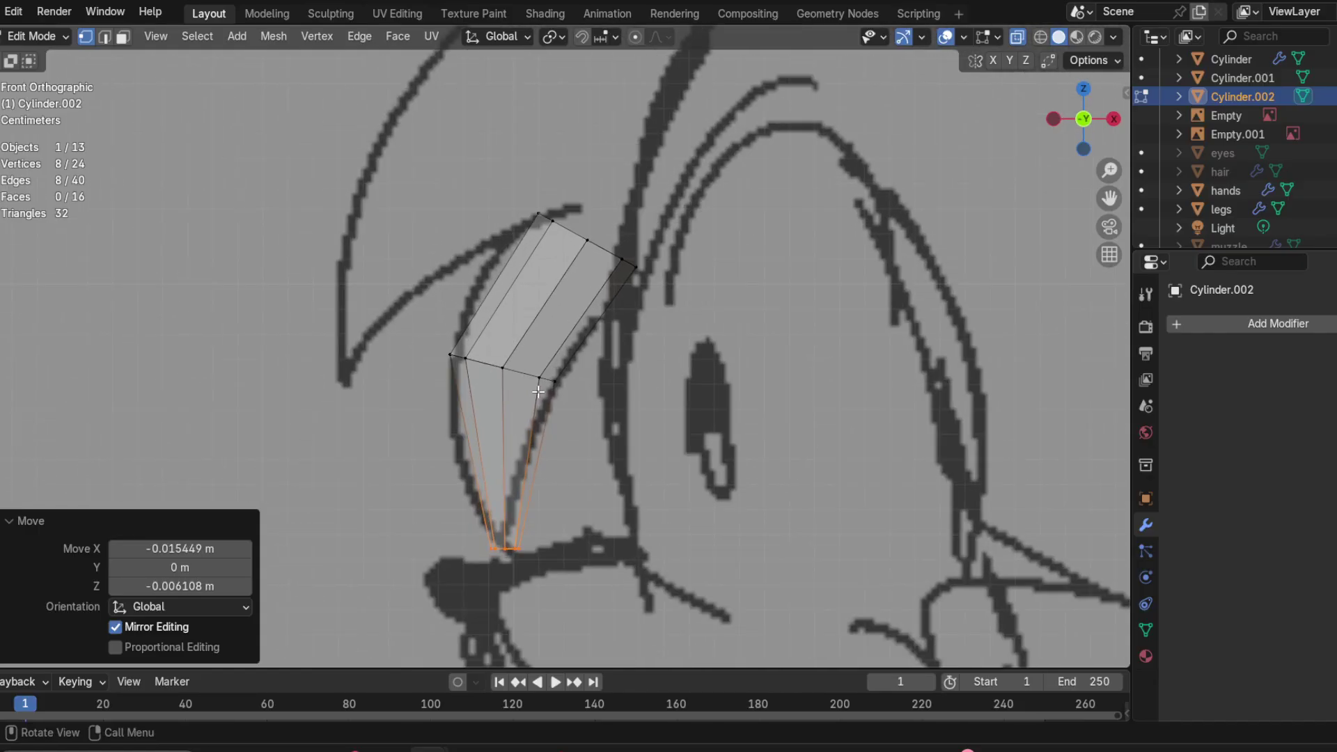
mouse_move(539, 405)
middle_down()
mouse_move(603, 415)
mouse_move(559, 412)
mouse_move(587, 388)
mouse_move(597, 331)
mouse_move(645, 319)
mouse_move(599, 327)
mouse_move(582, 290)
mouse_move(545, 376)
middle_up()
mouse_move(640, 396)
middle_down()
mouse_move(717, 409)
mouse_move(633, 352)
mouse_move(613, 379)
mouse_move(668, 399)
mouse_move(874, 416)
middle_up()
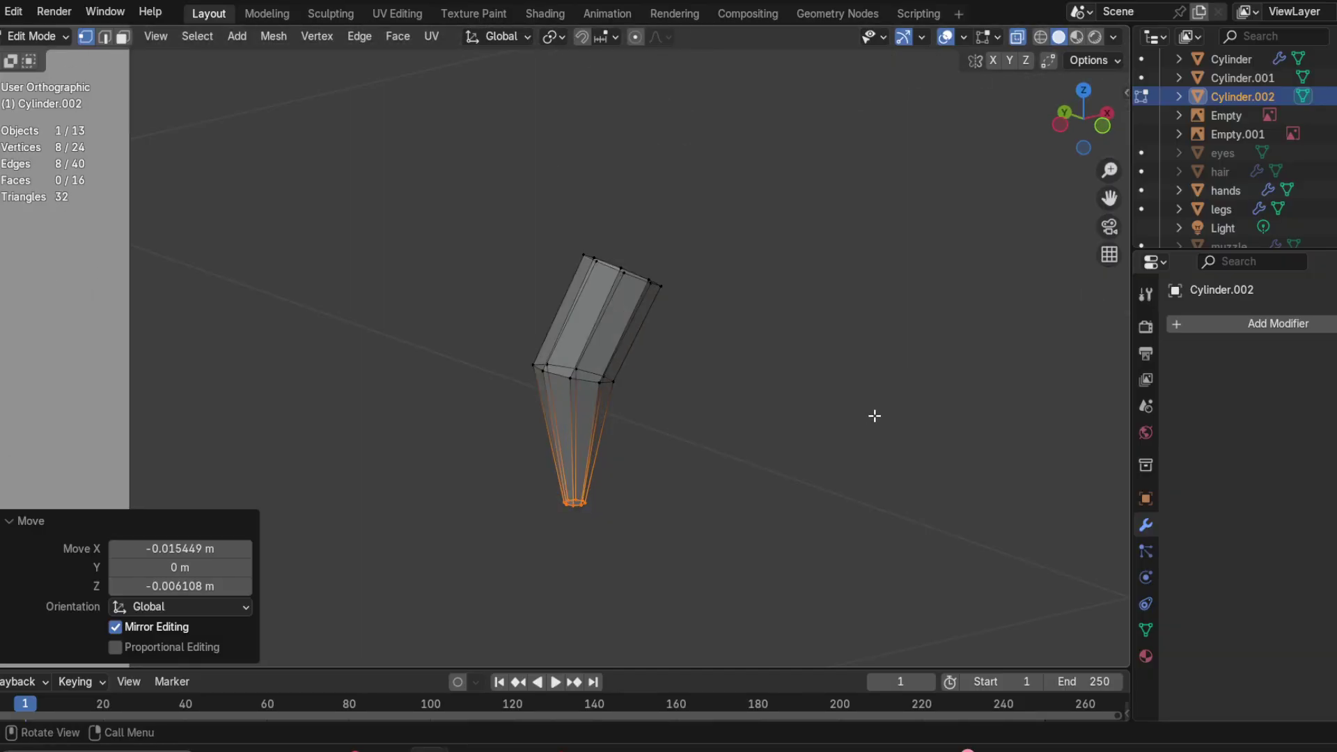
mouse_move(606, 463)
middle_down()
mouse_move(590, 481)
mouse_move(583, 459)
mouse_move(603, 434)
middle_up()
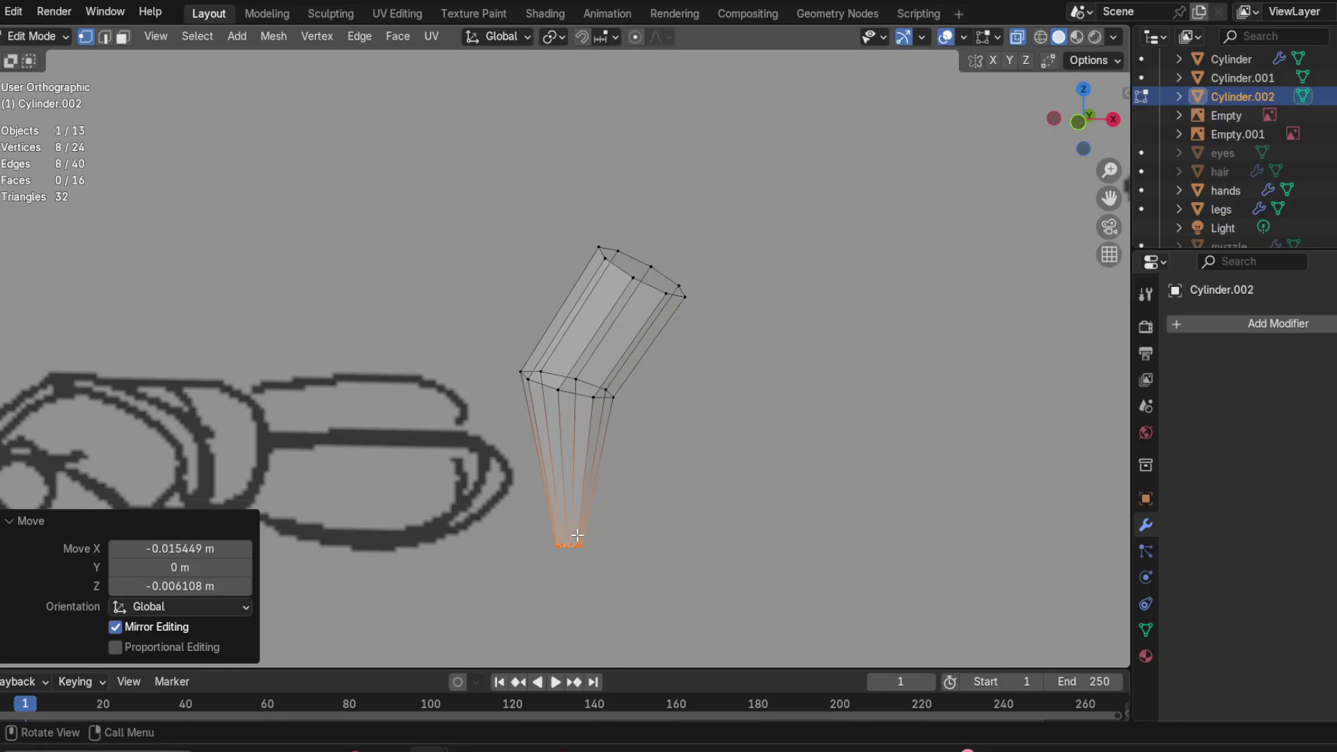
key(KP_Decimal)
mouse_move(579, 532)
middle_down()
mouse_move(585, 260)
mouse_move(597, 388)
mouse_move(512, 386)
mouse_move(538, 419)
mouse_move(806, 370)
mouse_move(738, 380)
mouse_move(537, 364)
mouse_move(557, 390)
mouse_move(871, 149)
middle_up()
click(1072, 115)
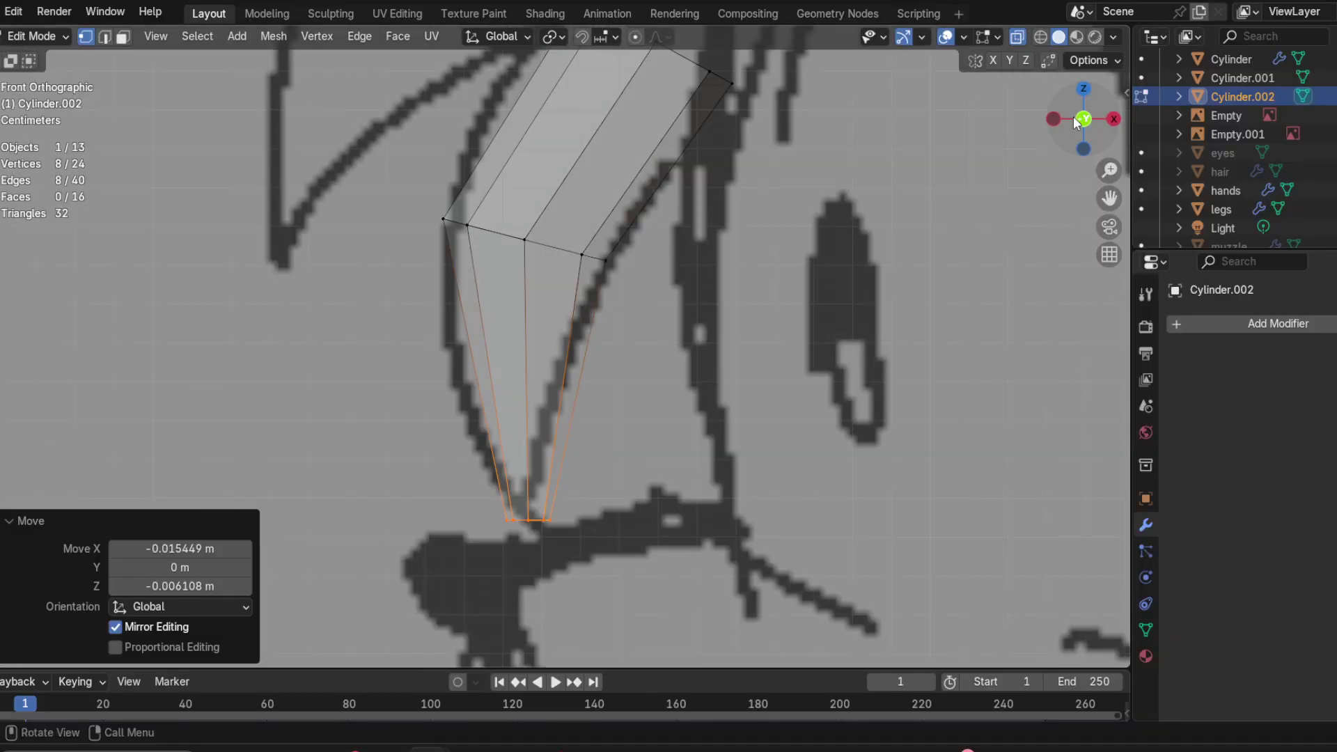
drag(1104, 108, 1058, 145)
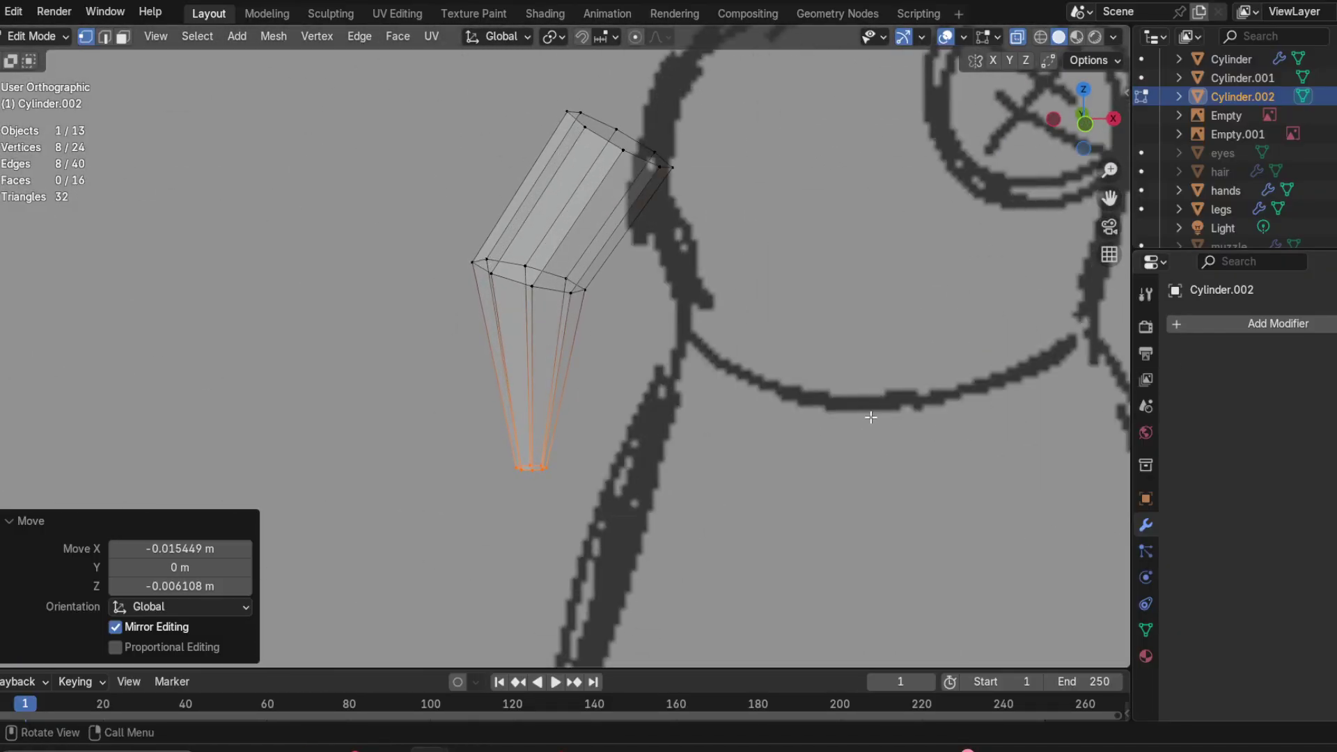
scroll(703, 393, down, 3)
click(1089, 130)
scroll(586, 394, up, 4)
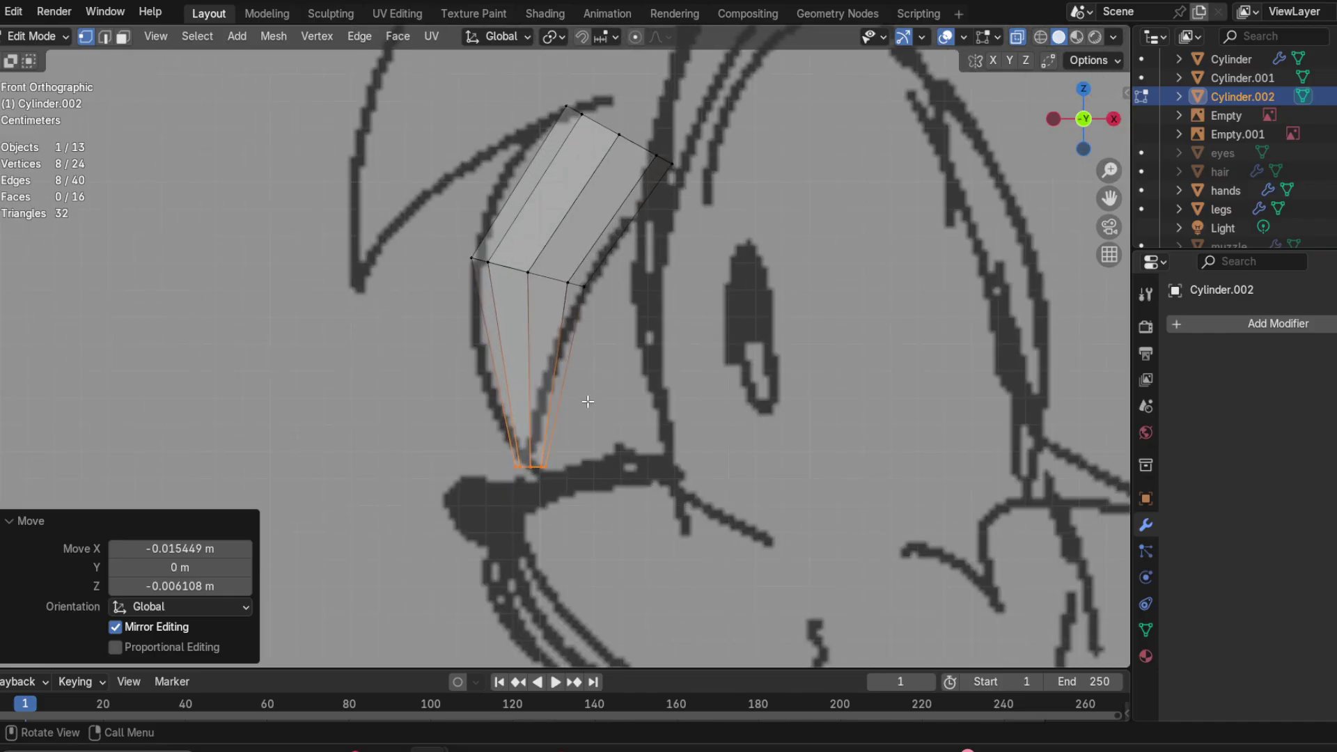
scroll(521, 495, down, 1)
mouse_move(601, 96)
mouse_down()
mouse_move(722, 153)
mouse_move(546, 115)
mouse_up()
drag(491, 437, 504, 409)
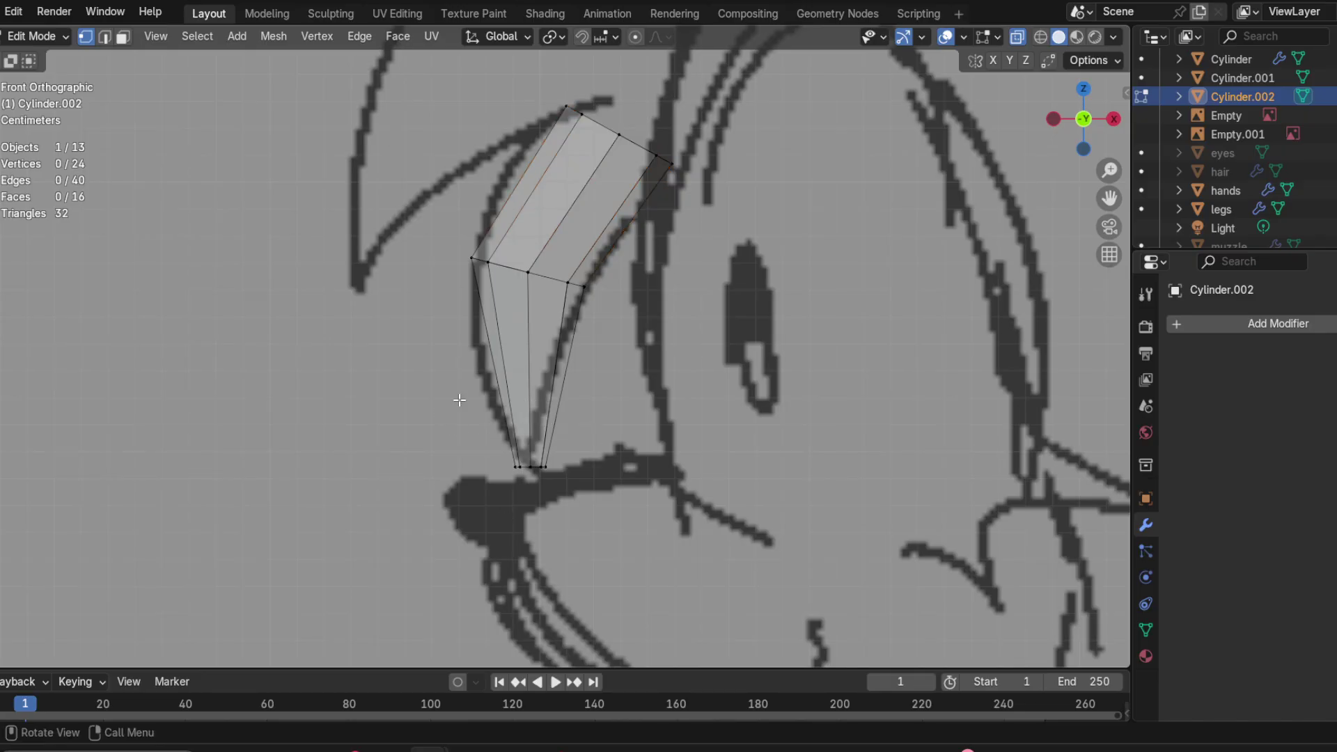
drag(429, 455, 446, 439)
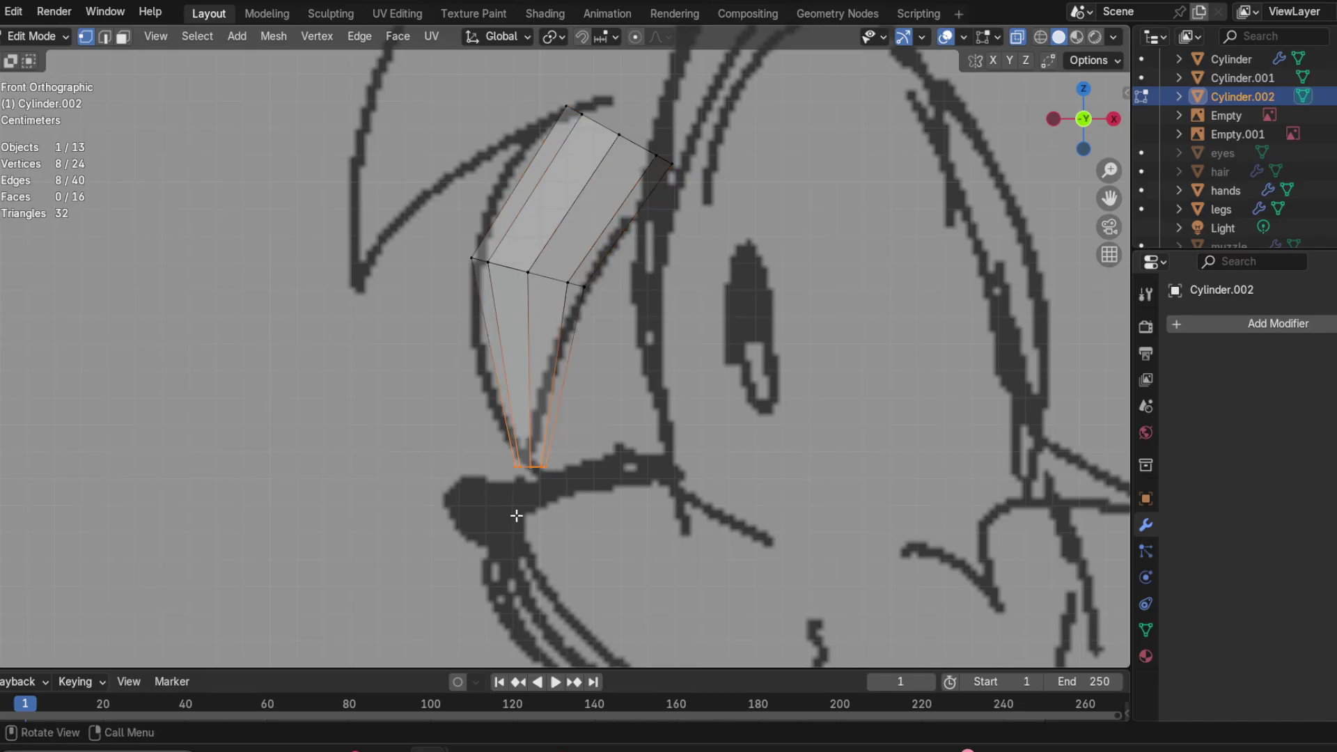
mouse_move(522, 107)
mouse_down()
mouse_move(529, 237)
mouse_move(495, 132)
mouse_up()
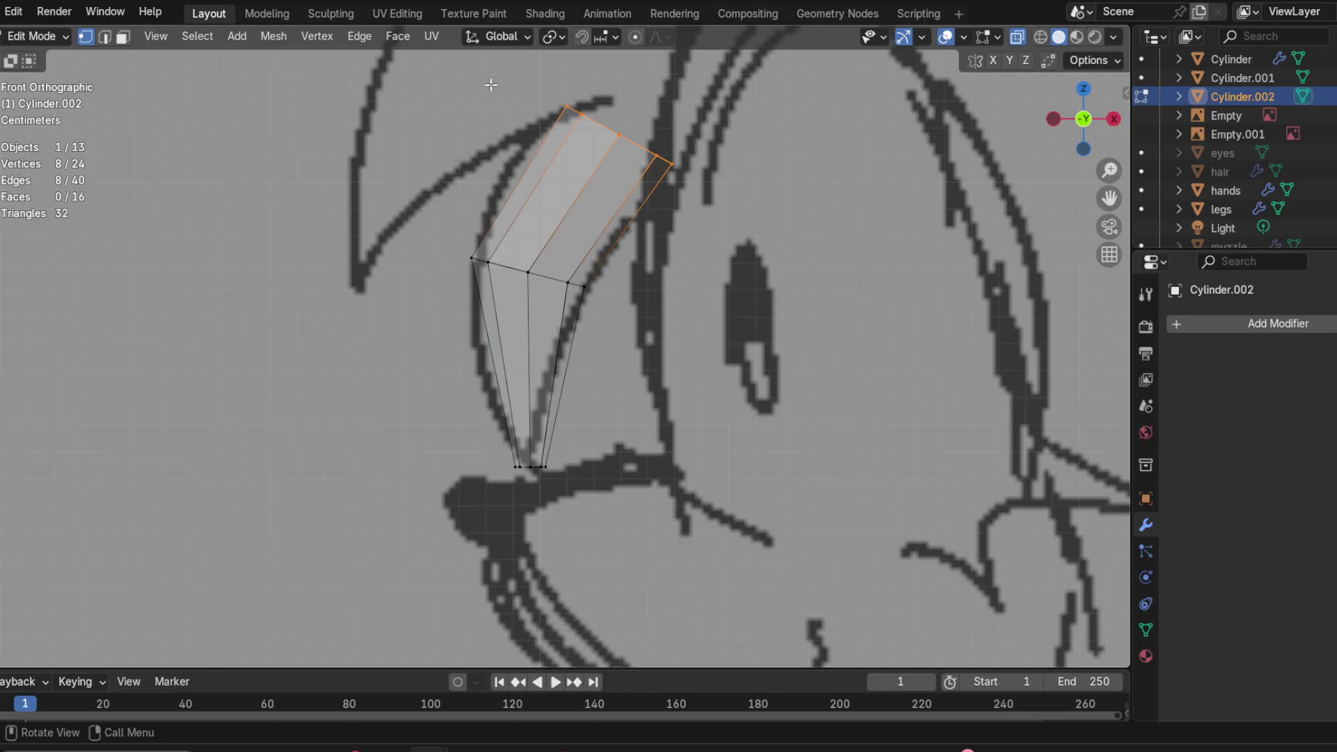
key(s)
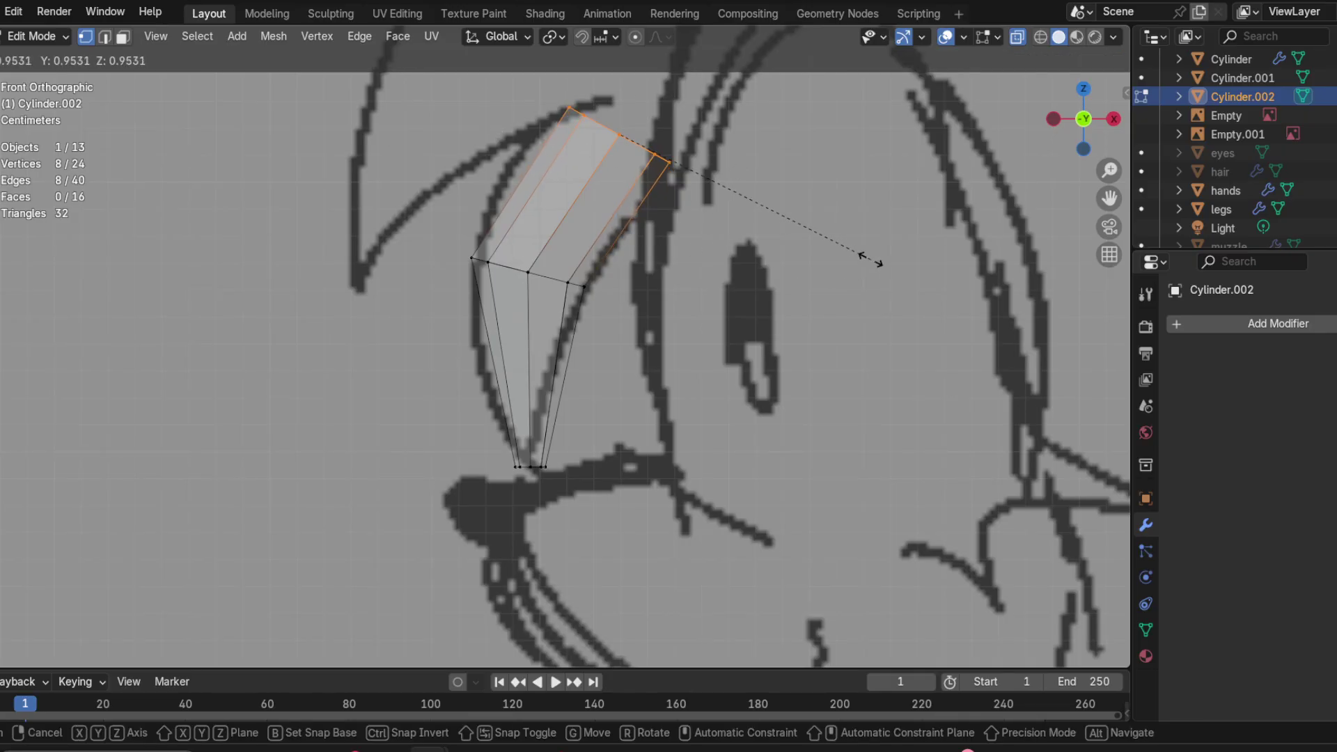
key(Escape)
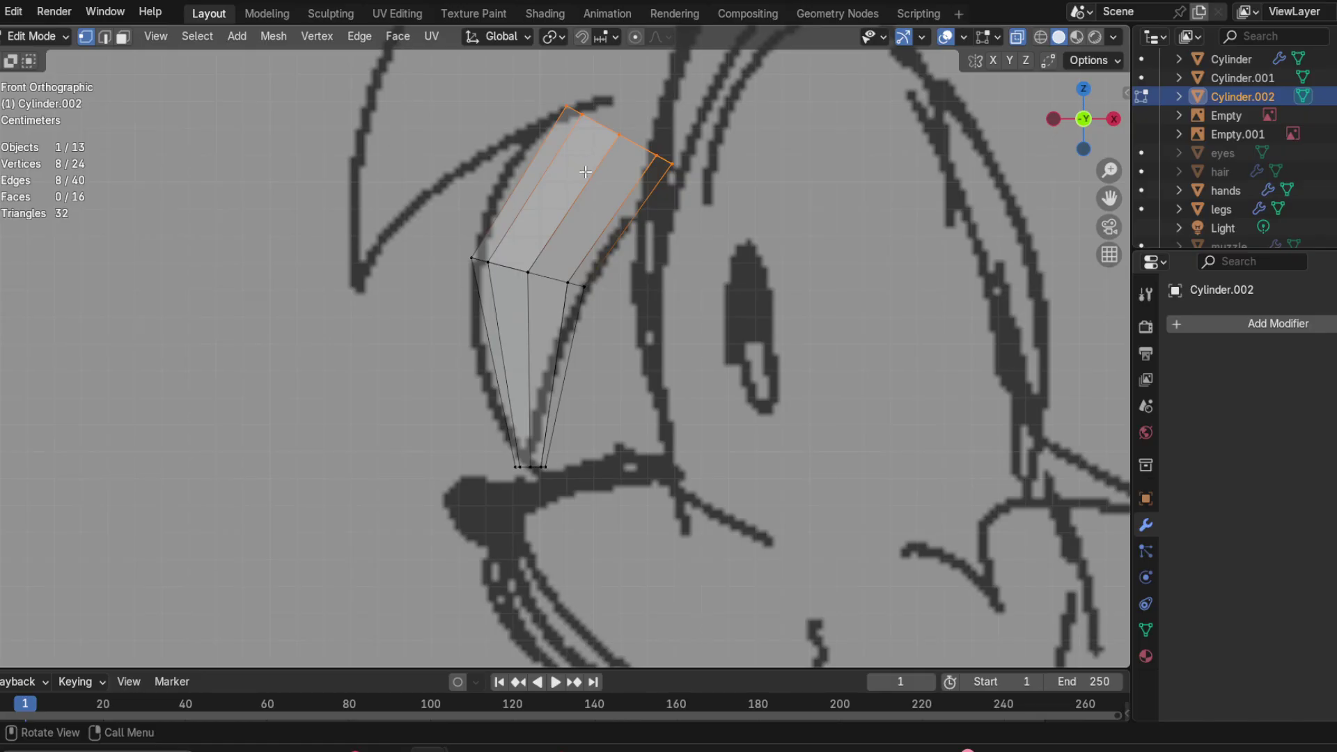
Step: Bevel the strand's middle edge loop in the front view with a width of 0.0347 m and 3 segments
mouse_move(436, 243)
mouse_down()
mouse_move(592, 306)
mouse_move(477, 264)
mouse_up()
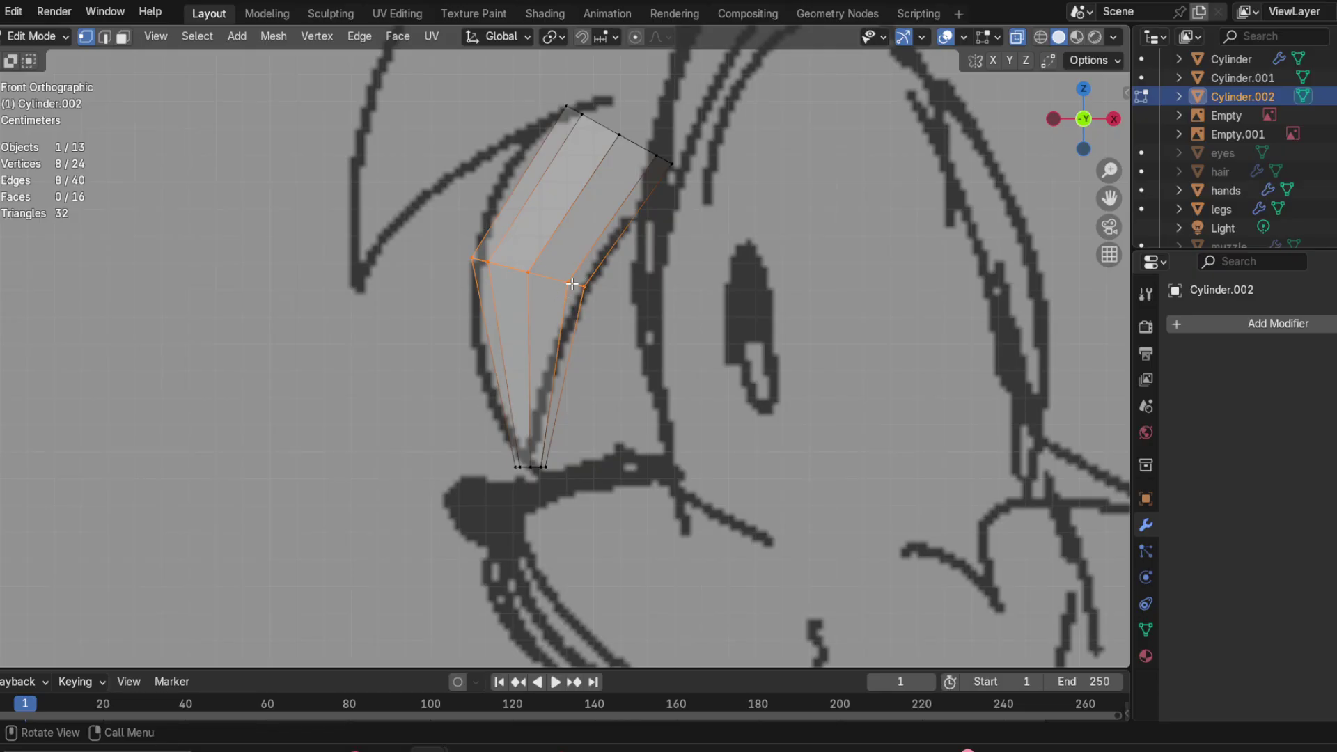
key(g)
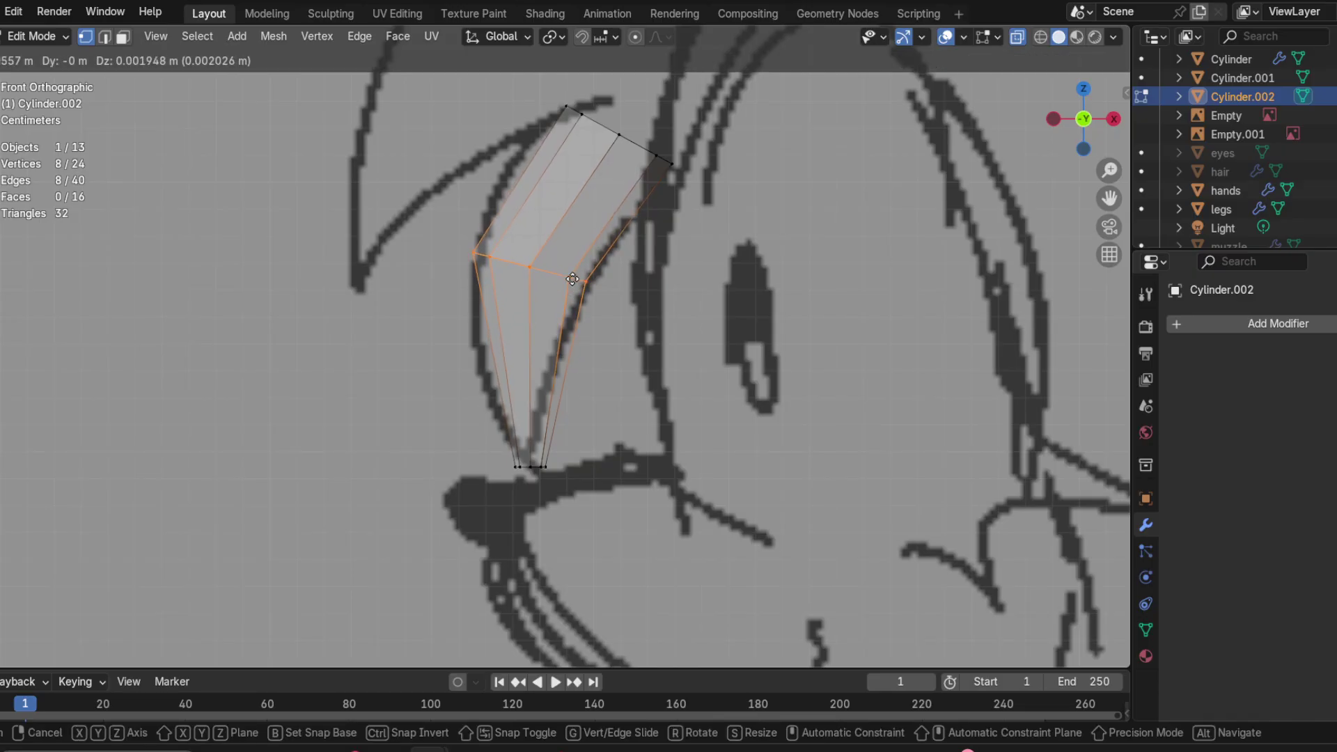
right_click(581, 280)
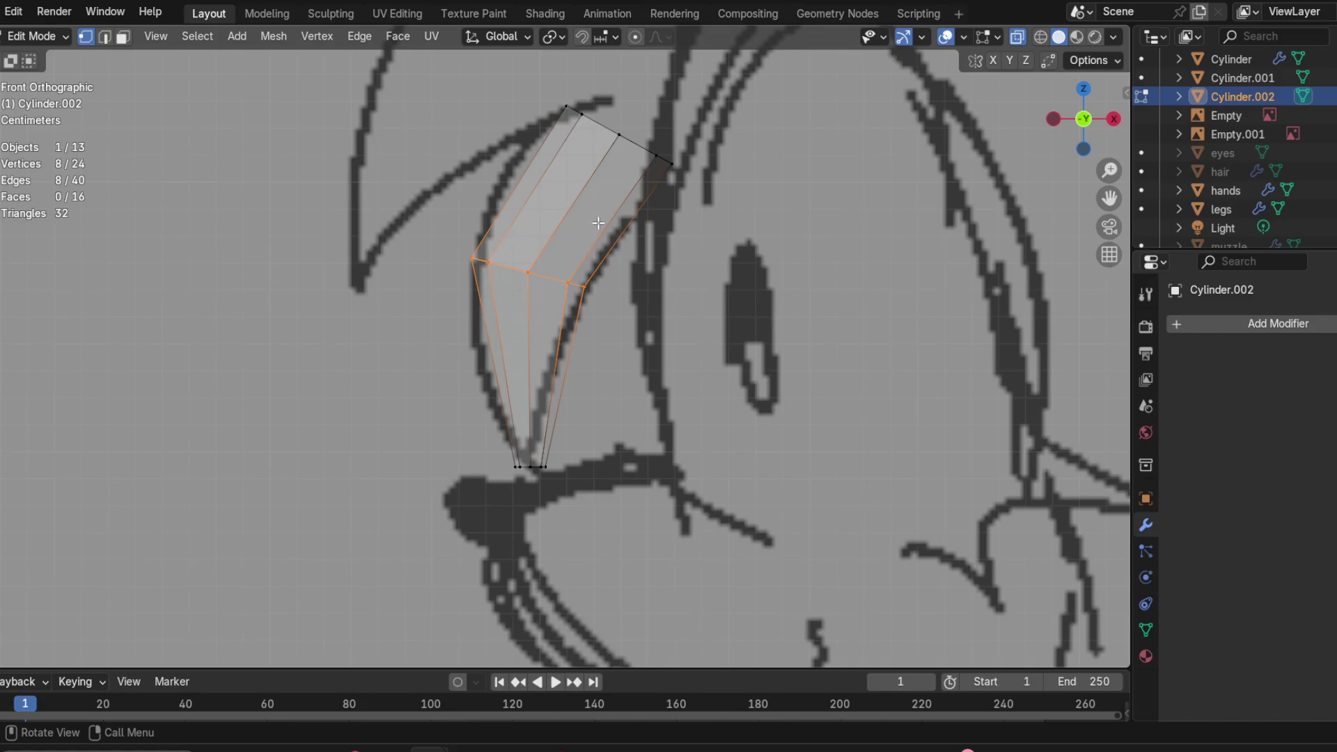
mouse_move(599, 223)
middle_down()
mouse_move(525, 272)
mouse_move(752, 299)
mouse_move(955, 409)
mouse_move(821, 439)
mouse_move(558, 388)
mouse_move(713, 254)
mouse_move(791, 260)
mouse_move(619, 254)
middle_up()
key(KP_0)
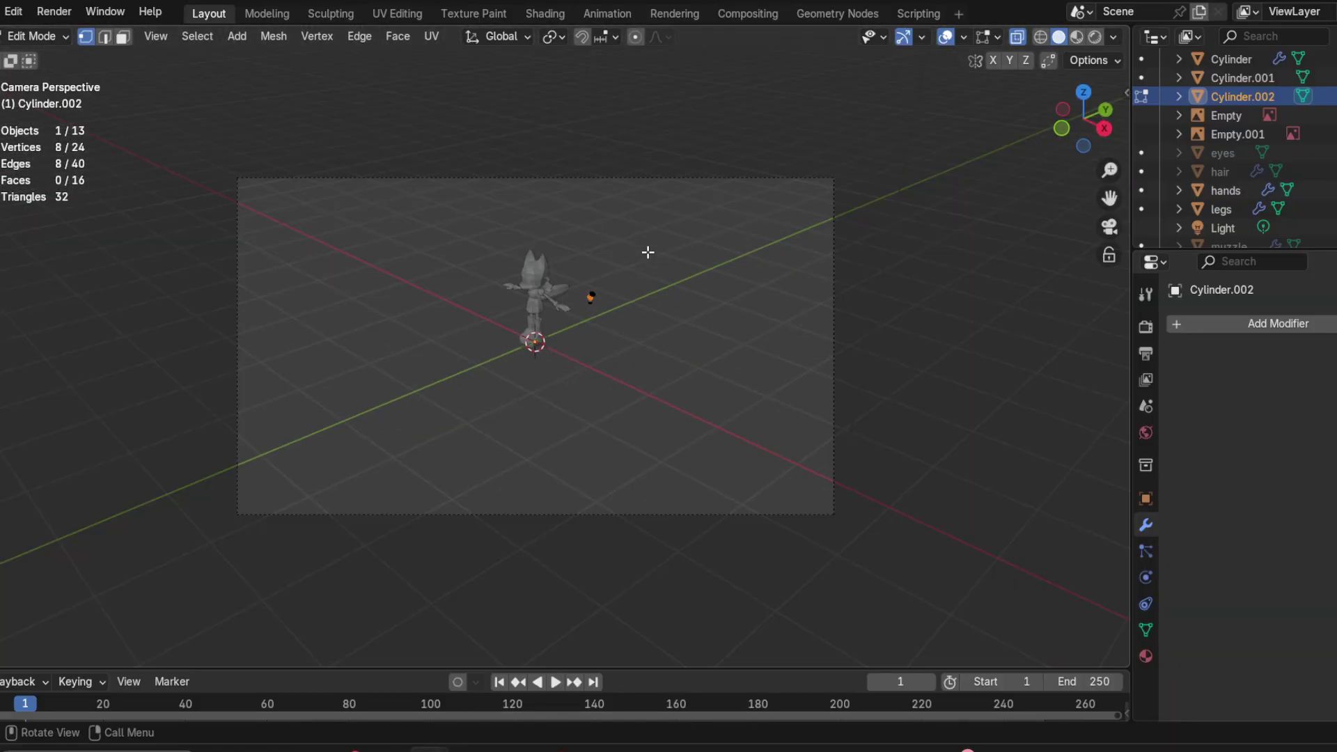
key(KP_1)
scroll(661, 271, up, 8)
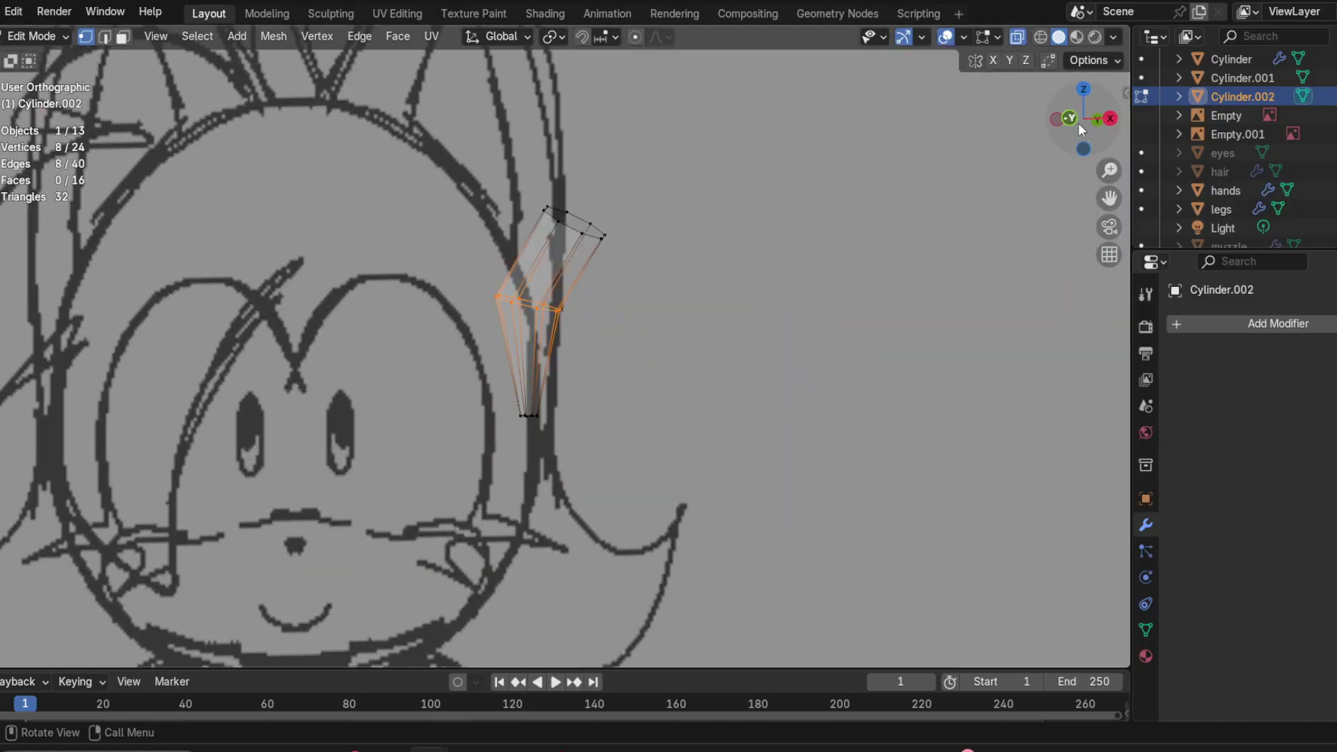
scroll(590, 328, up, 3)
scroll(596, 332, down, 3)
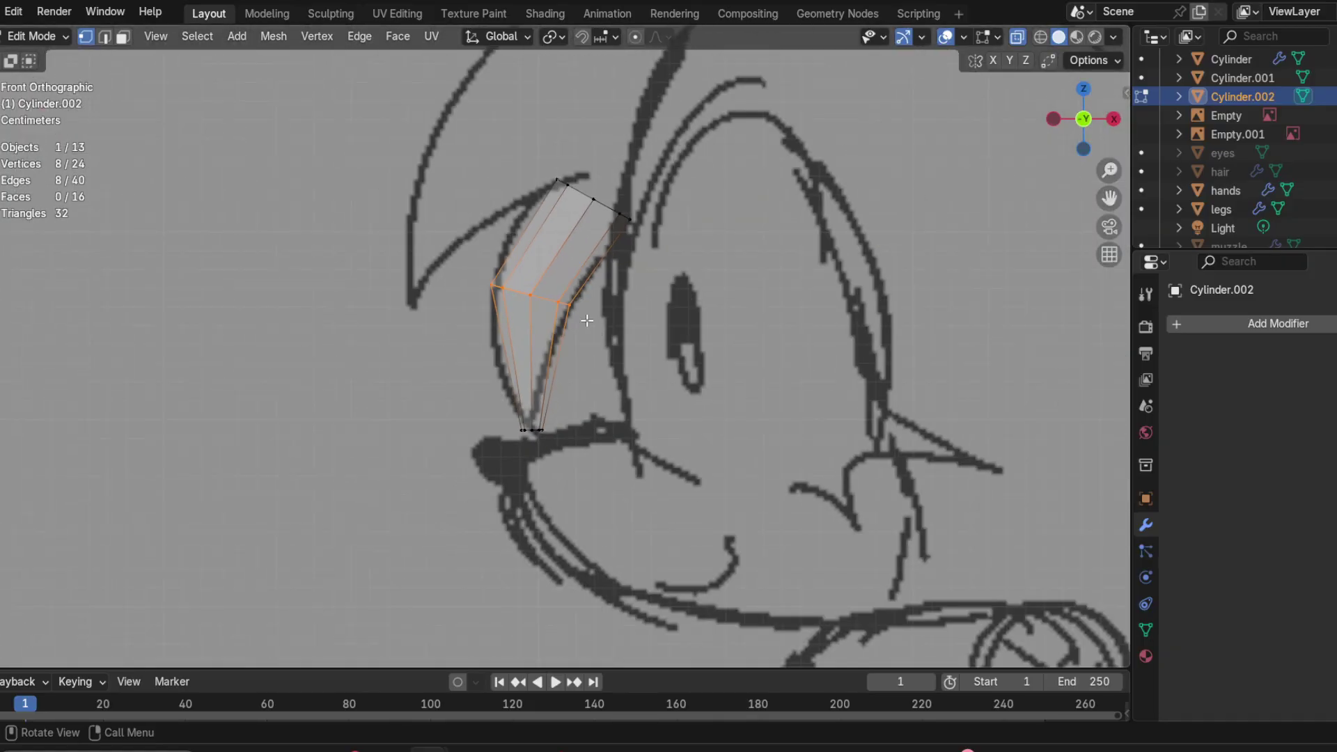
scroll(560, 306, up, 2)
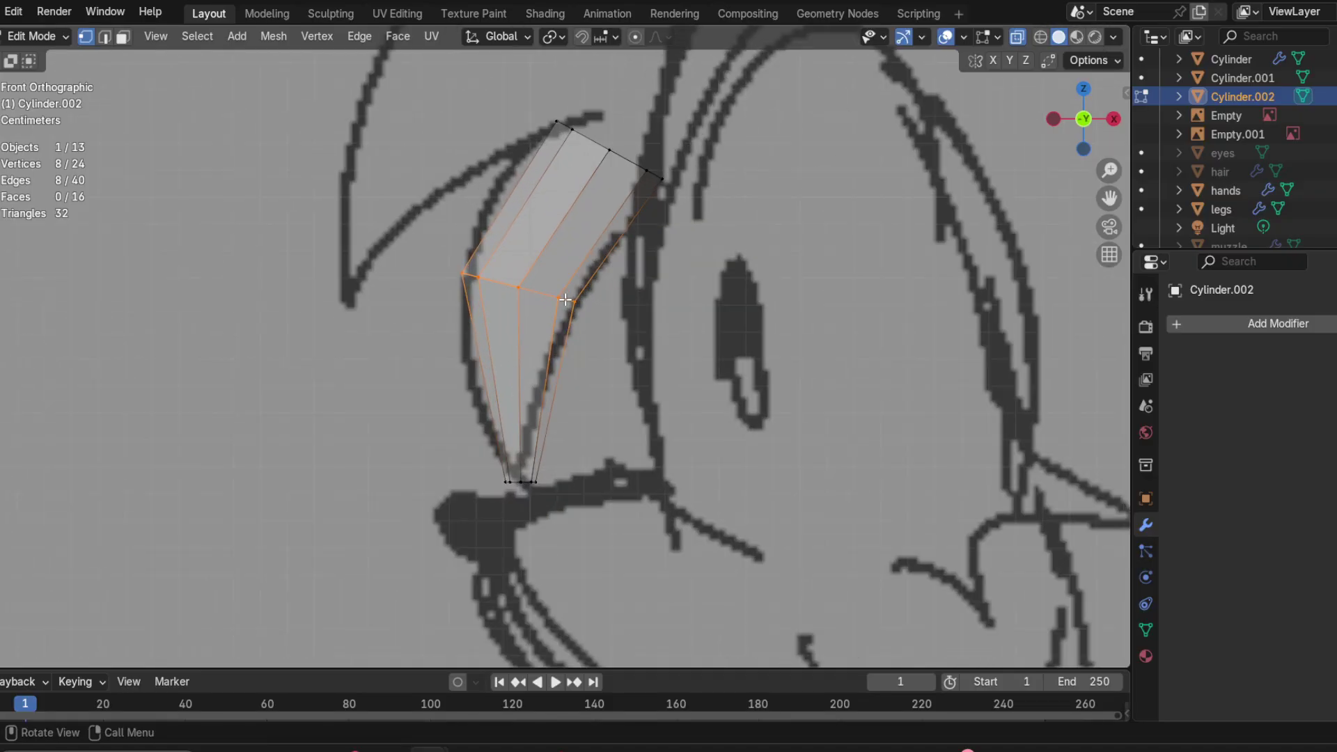
key(ctrl+b)
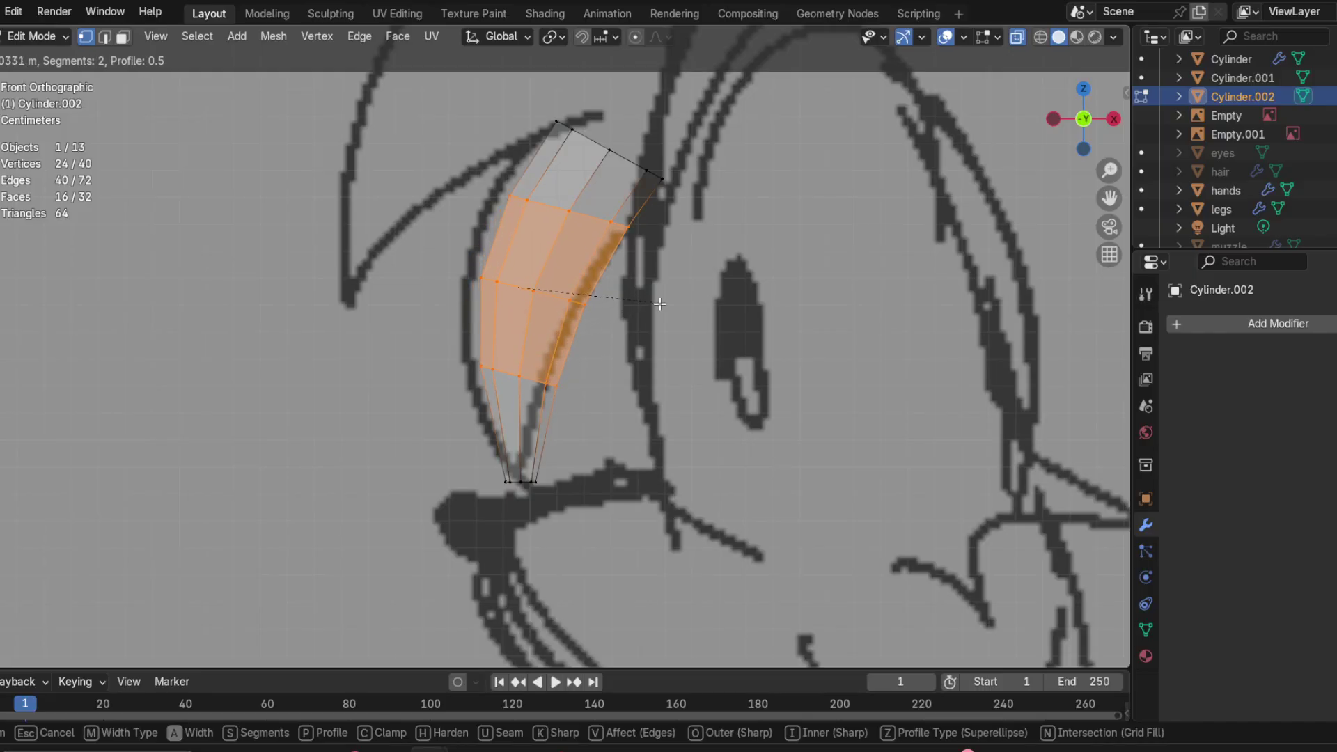
scroll(634, 305, up, 1)
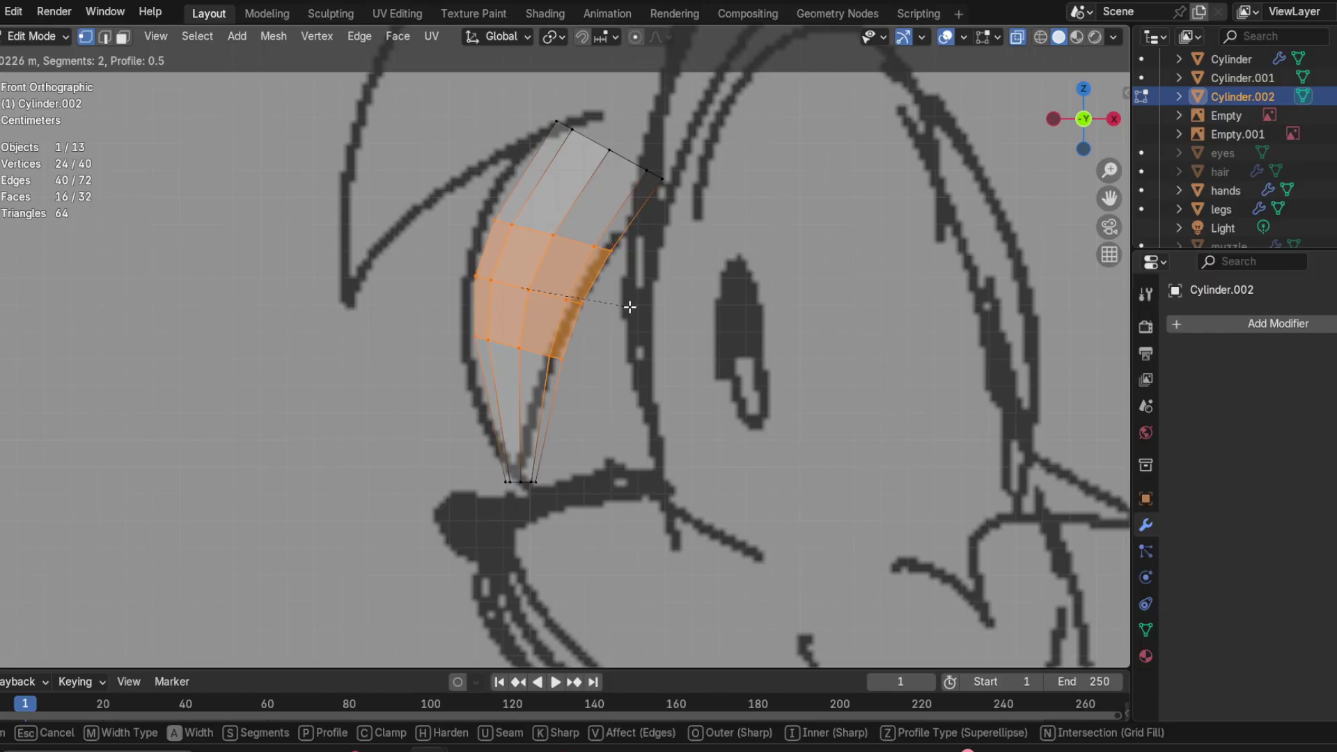
scroll(658, 303, up, 1)
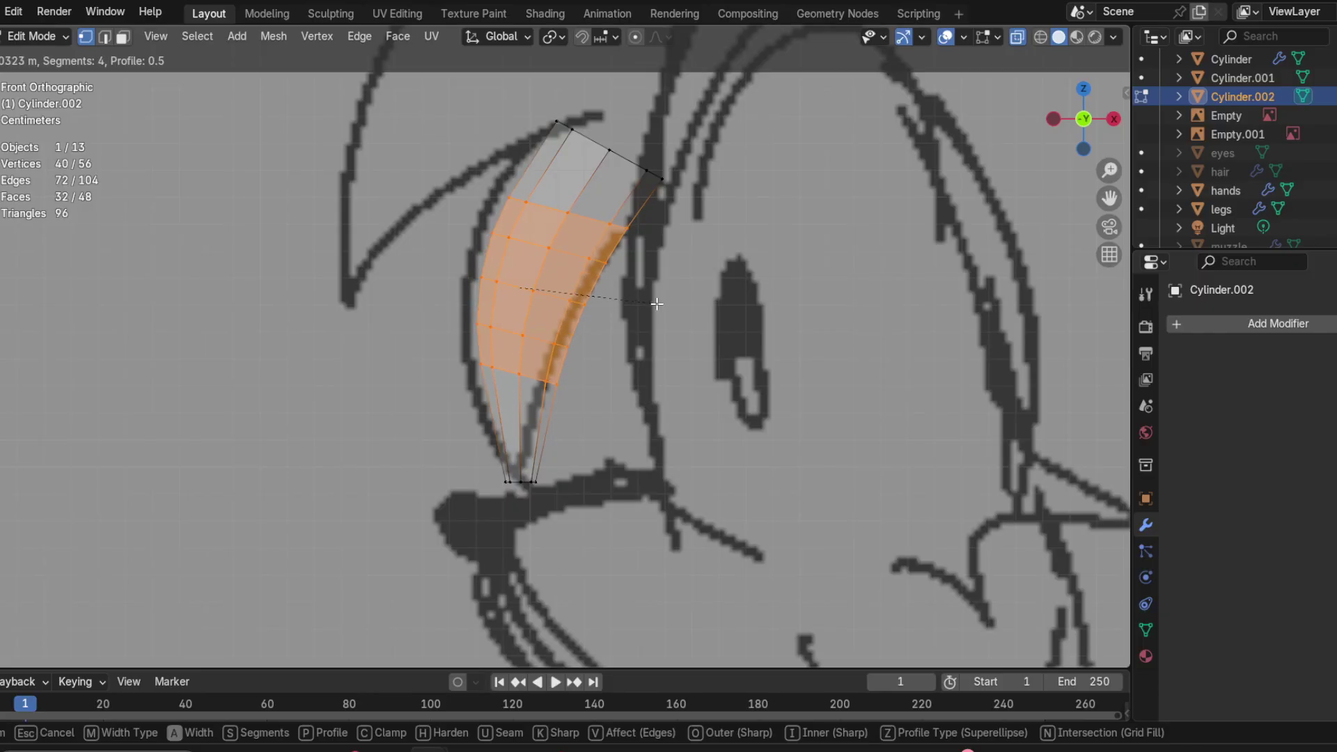
scroll(674, 296, down, 1)
click(663, 299)
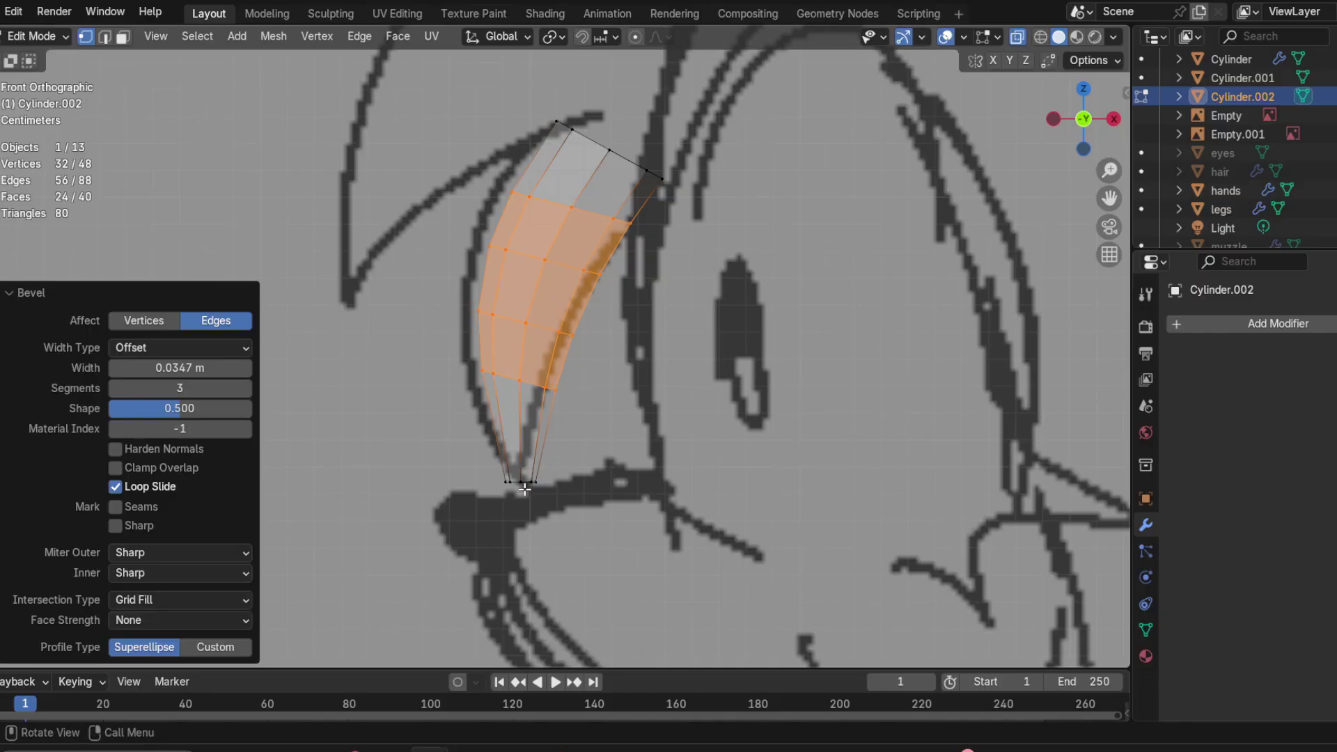
Step: Merge the strand's bottom vertex ring at its center and move the resulting tip about 0.001 m onto the sketch's point
alt+click(521, 481)
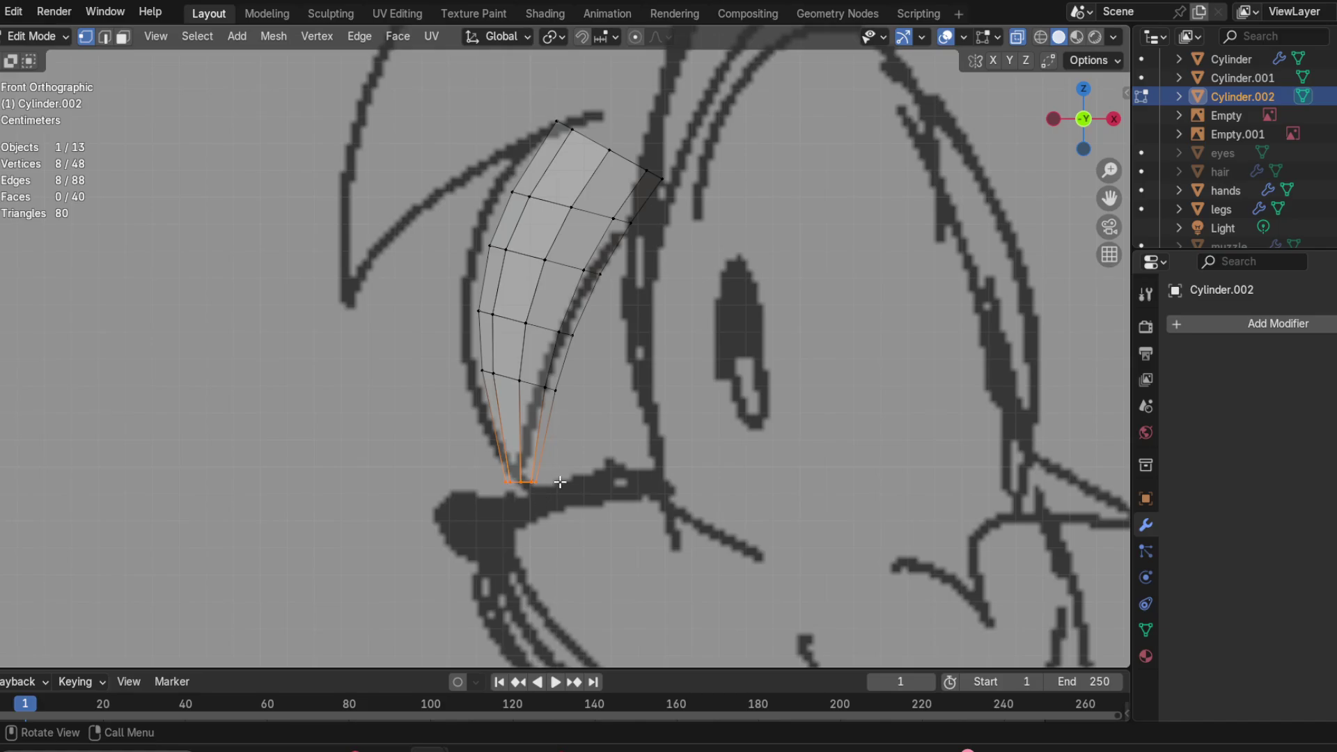
key(m)
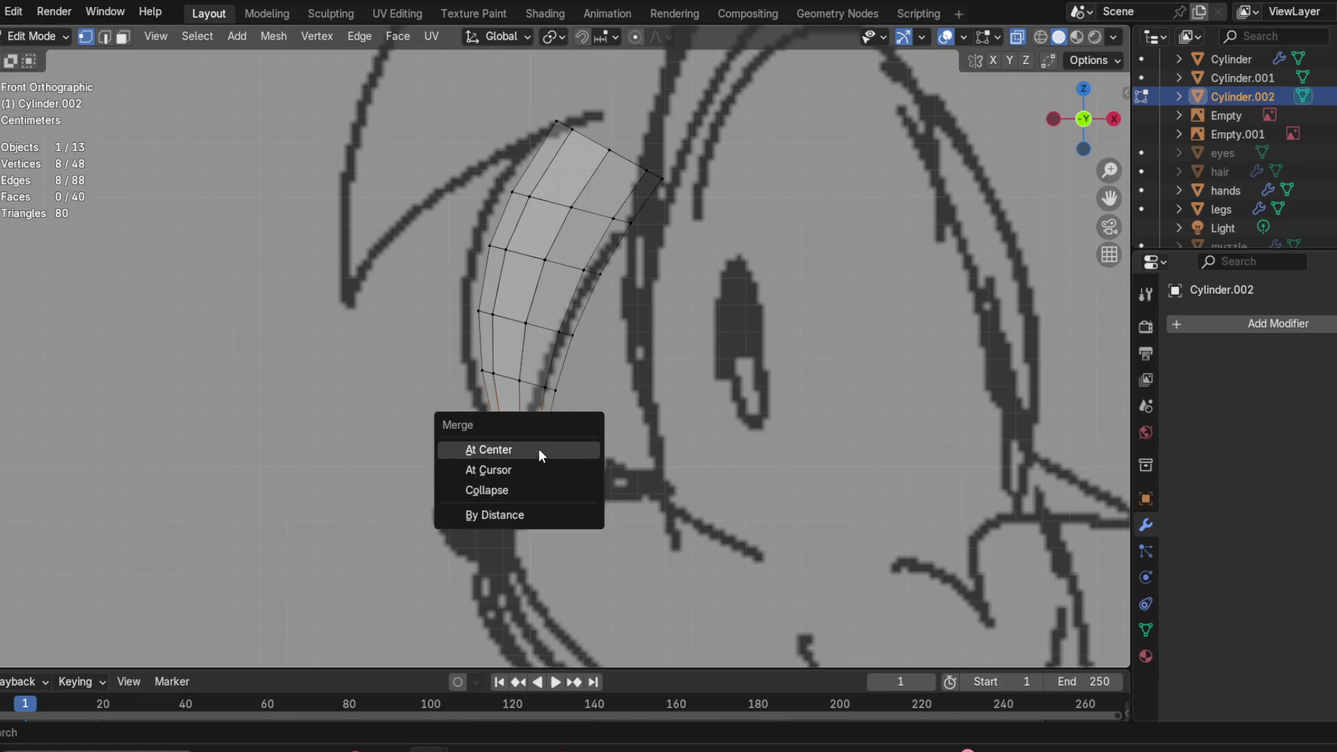
click(538, 448)
middle_drag(539, 453, 503, 434)
key(KP_1)
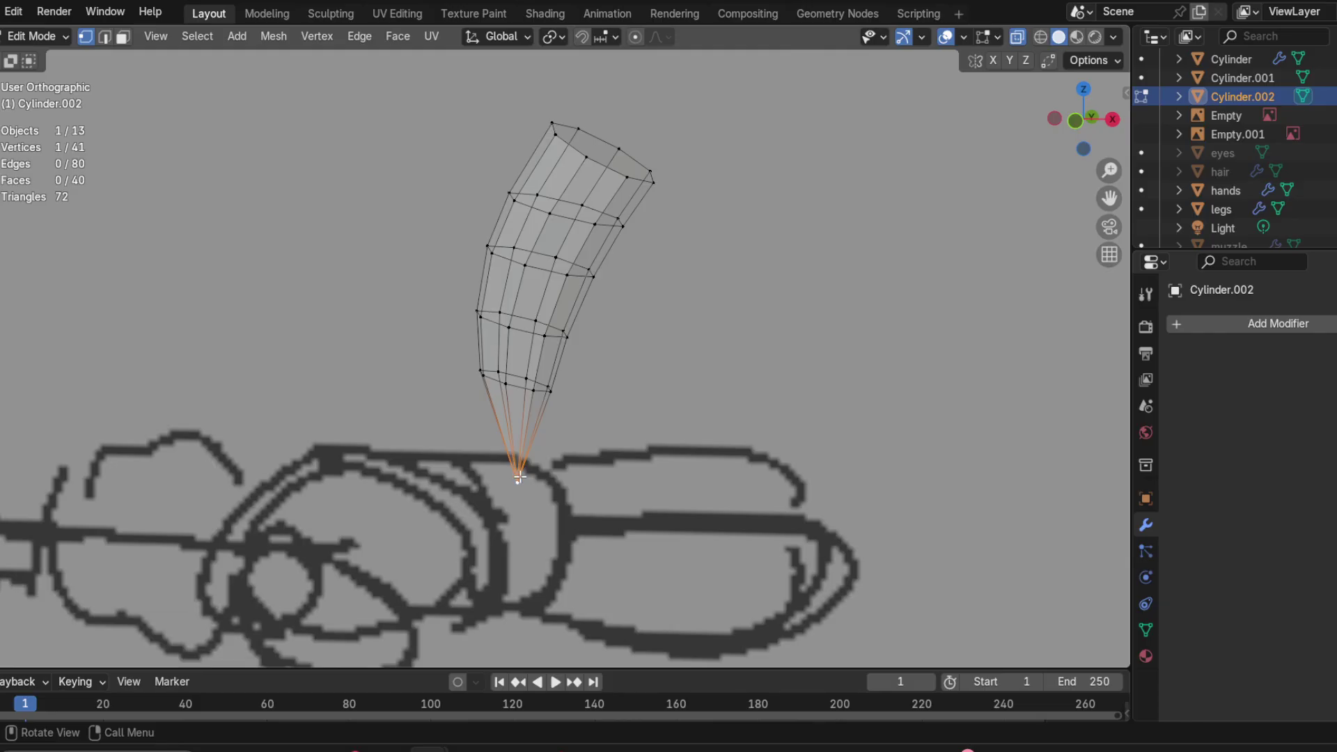
key(g)
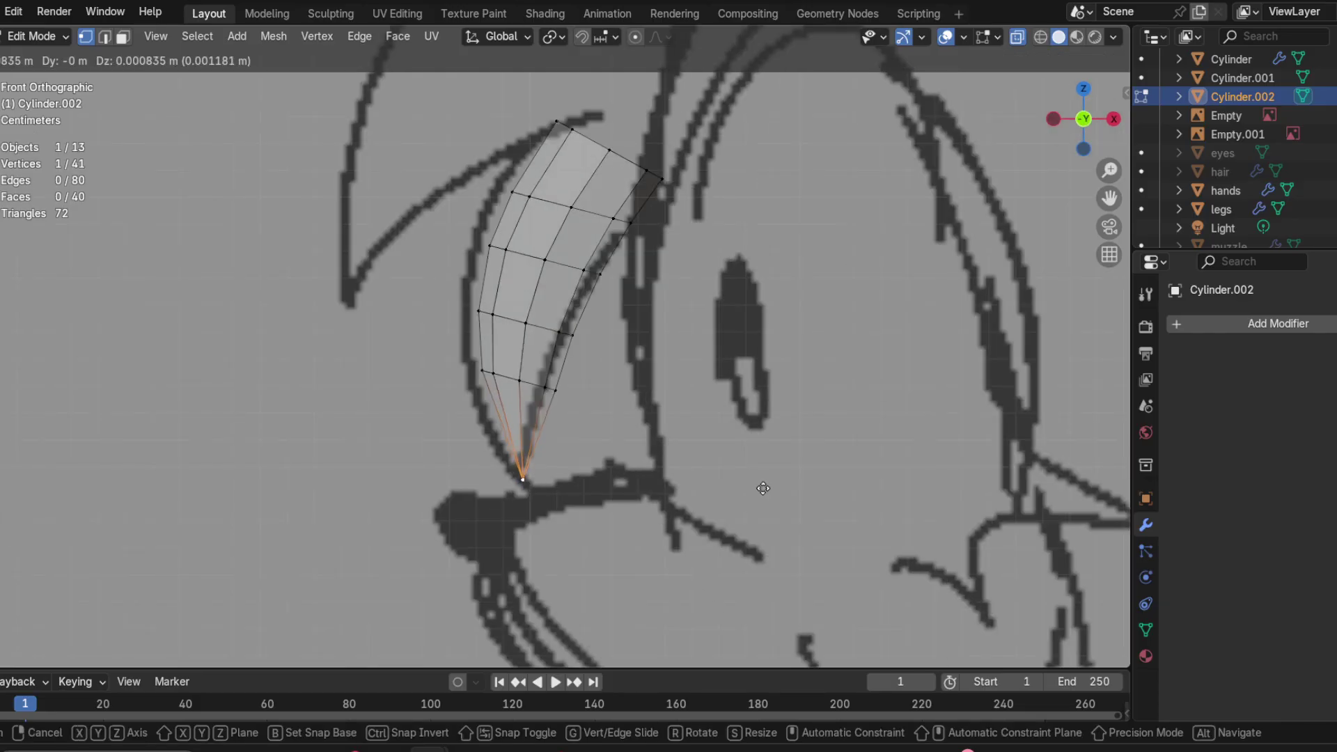
click(764, 489)
key(alt+a)
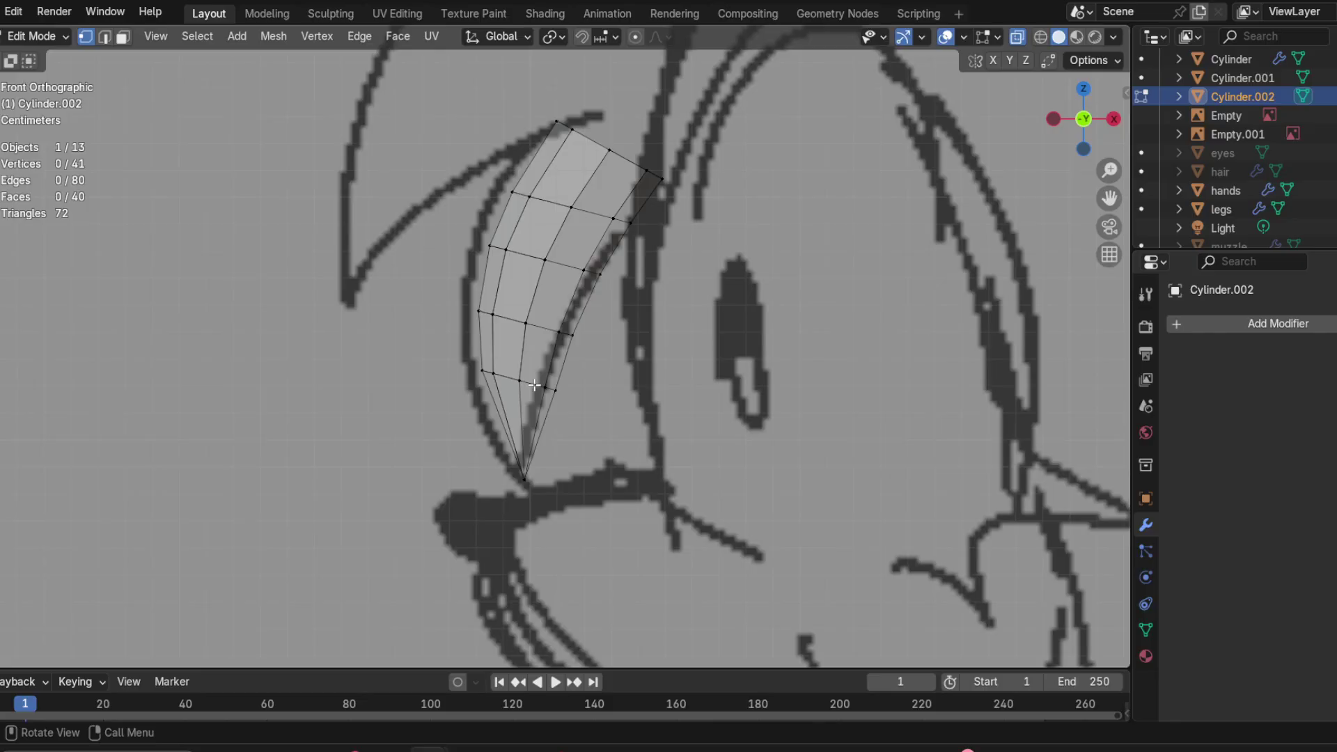
Step: Edge-slide the ring just above the tip toward it by a factor of 0.107 and scale the ring by 1.037
alt+click(535, 385)
key(g)
key(g)
click(639, 391)
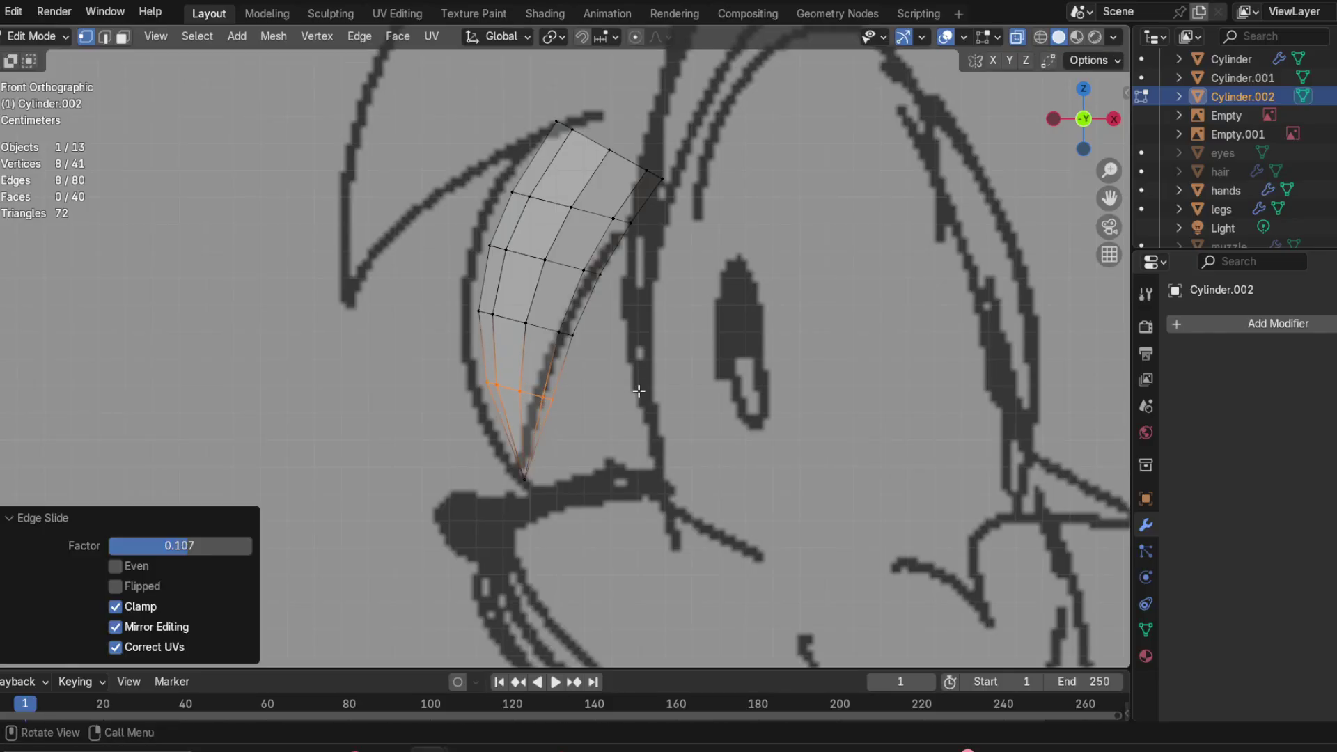
key(s)
click(645, 391)
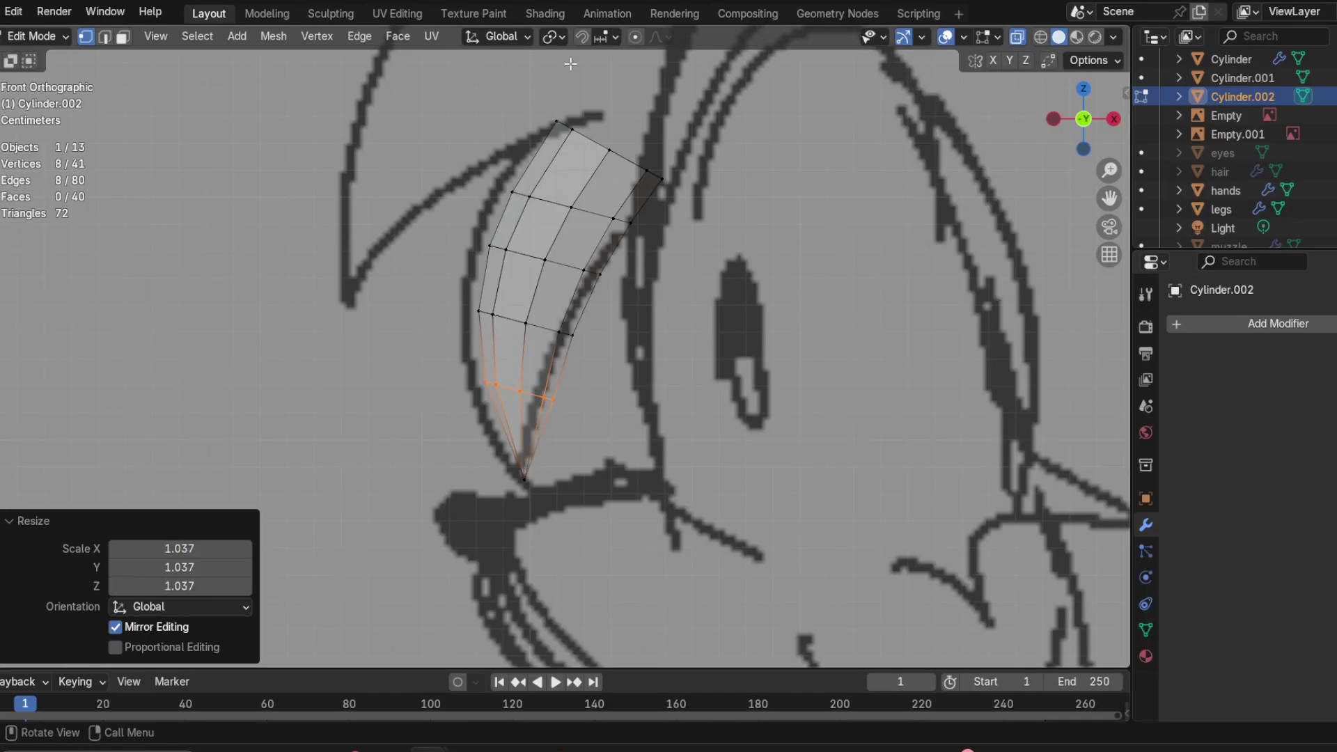
Step: With connected smooth proportional editing at size 0.036, scale the same ring by 1.022 and move it -0.004174 m in X and 0.000835 m in Z
key(s)
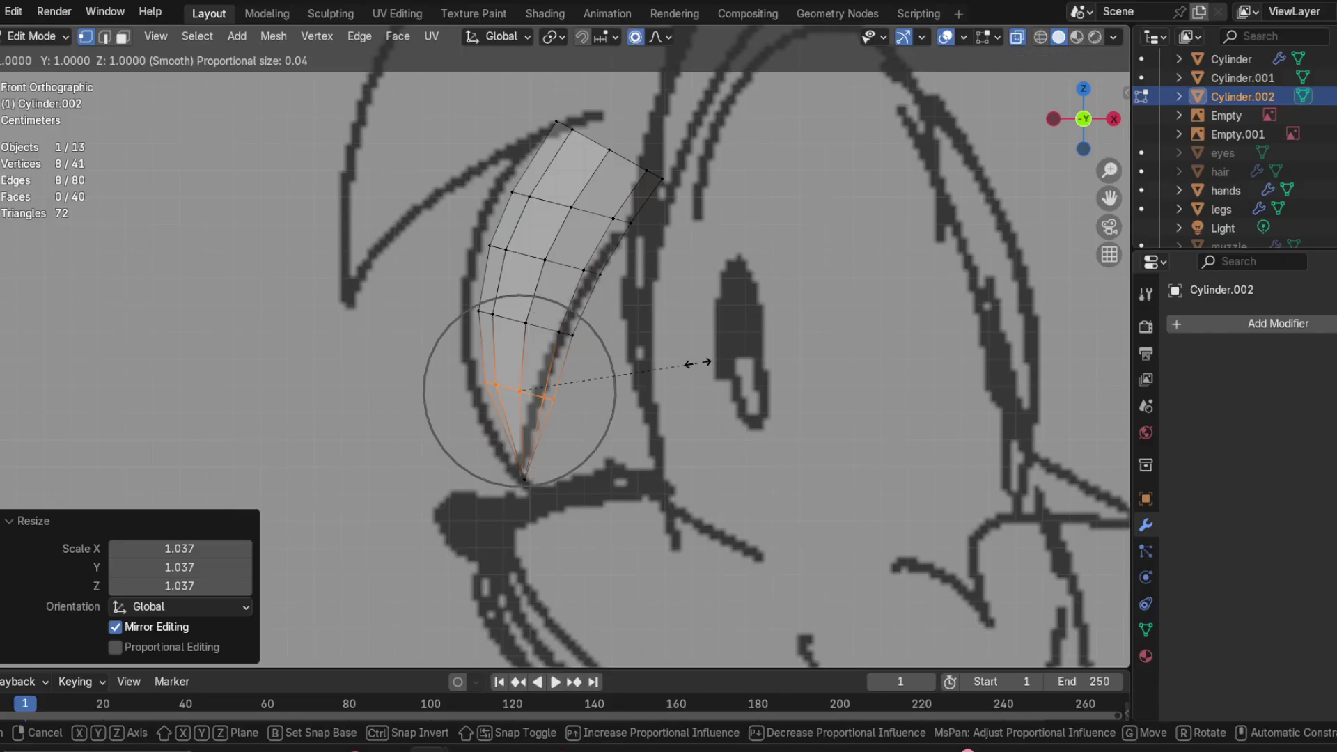
click(702, 362)
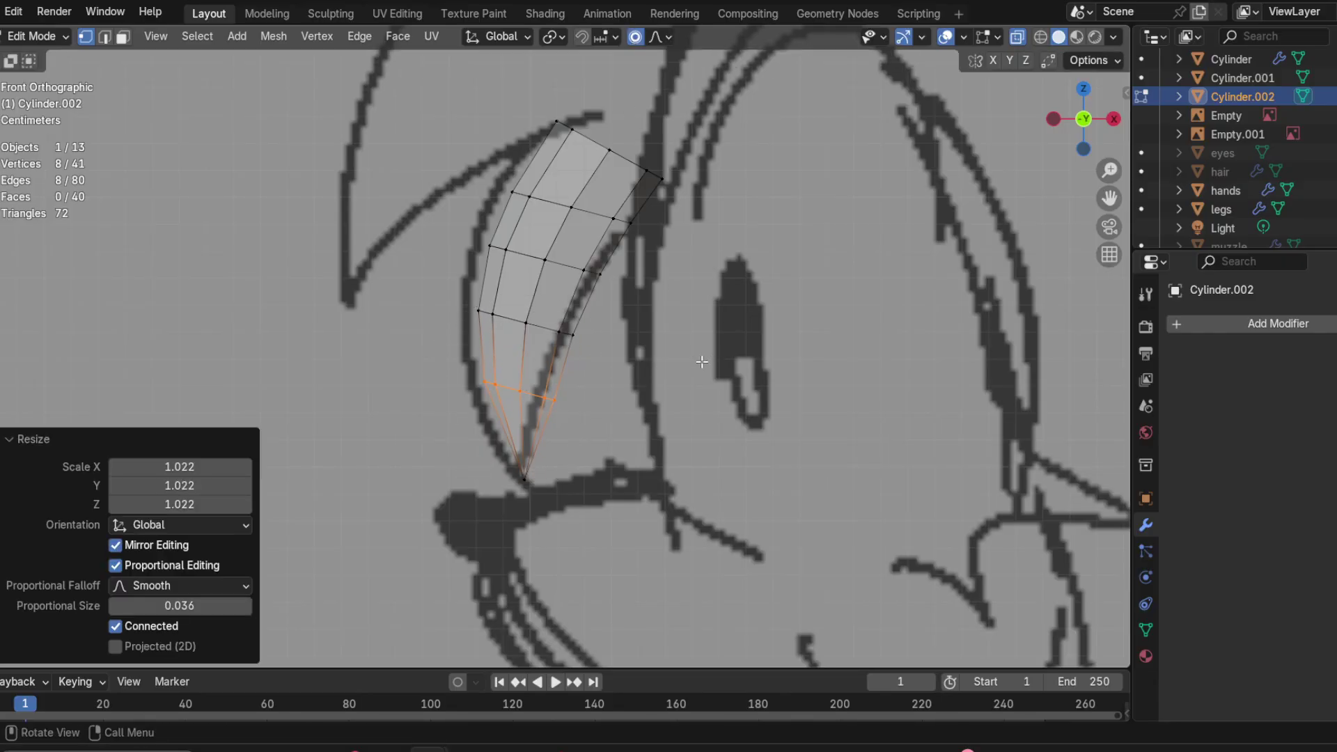
key(g)
click(693, 360)
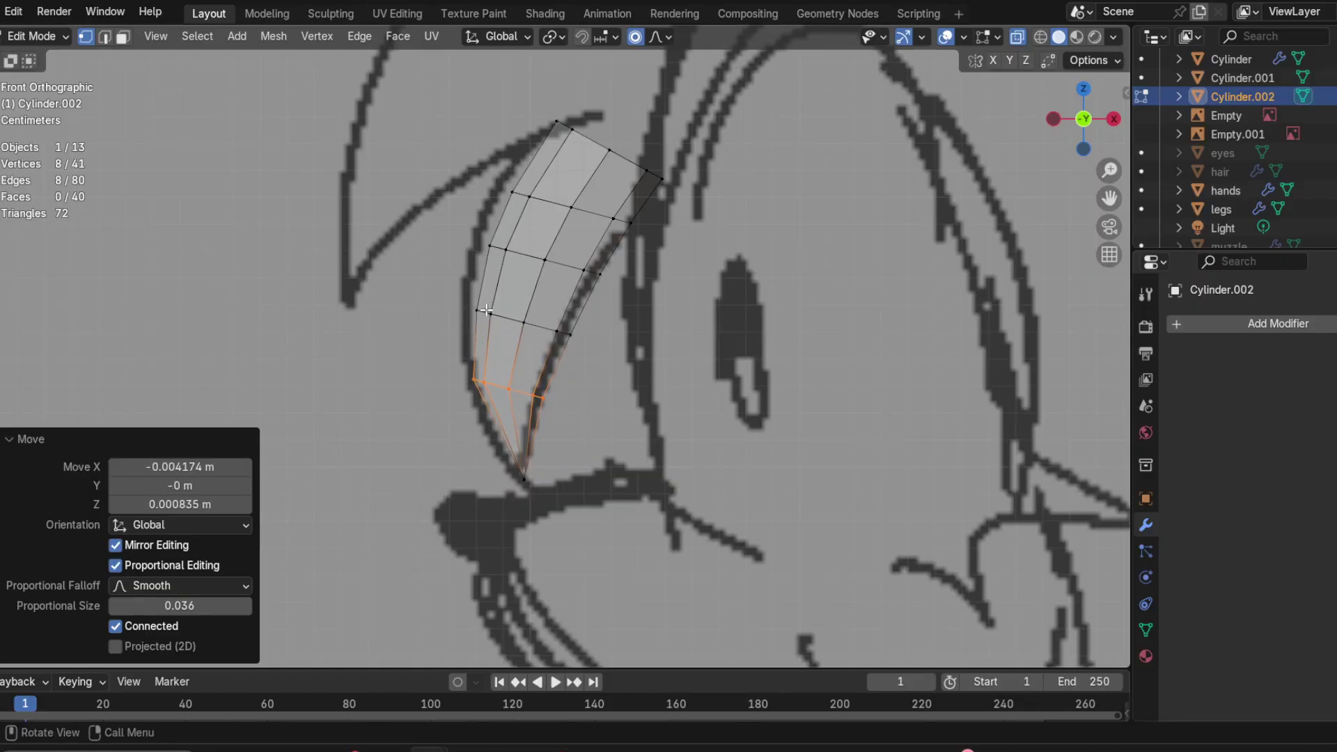
Step: Move the second ring above the tip -0.002783 m in X and 0.000835 m in Z, and the third -0.003339 m and 0.000557 m
alt+click(486, 310)
key(g)
click(484, 252)
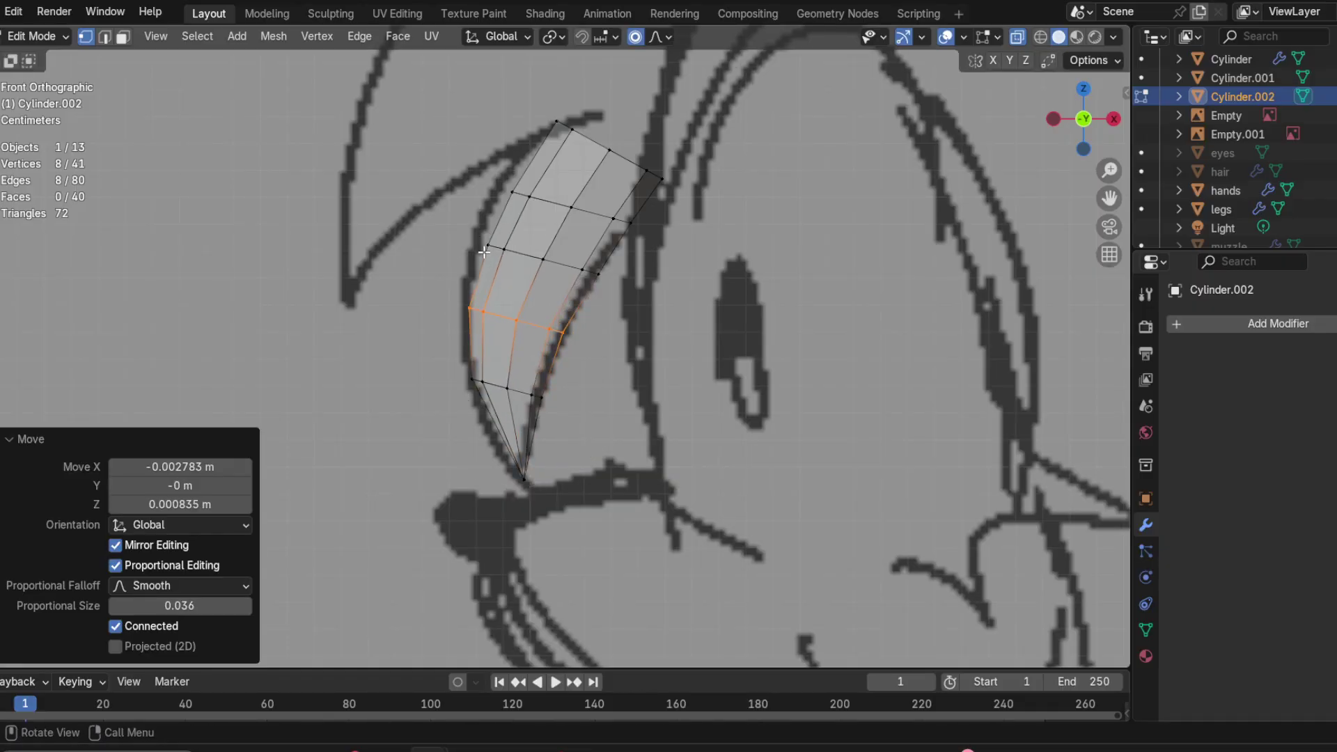
alt+click(479, 245)
key(g)
click(474, 170)
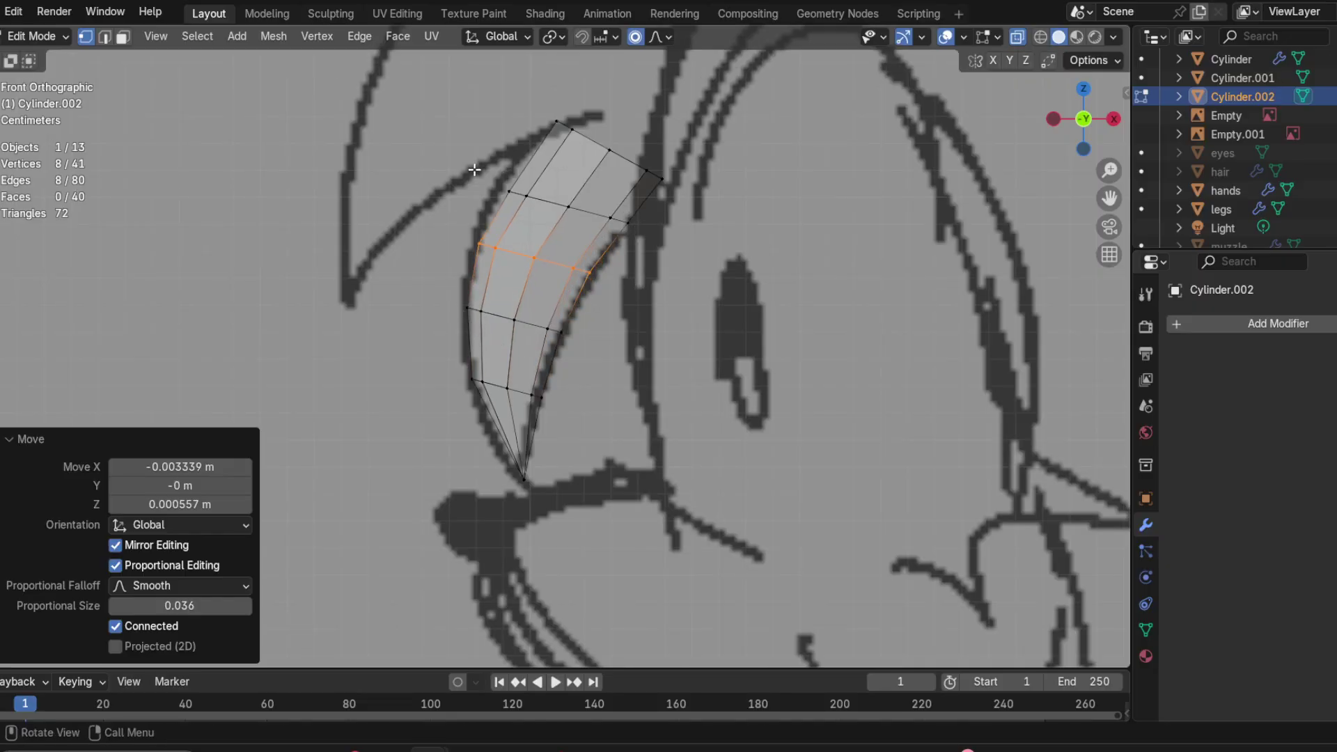
Step: Move the ring just below the top -0.003896 m in X and 0.000278 m in Z, and rotate it by 11.4° plus 1.45°
alt+click(514, 193)
key(g)
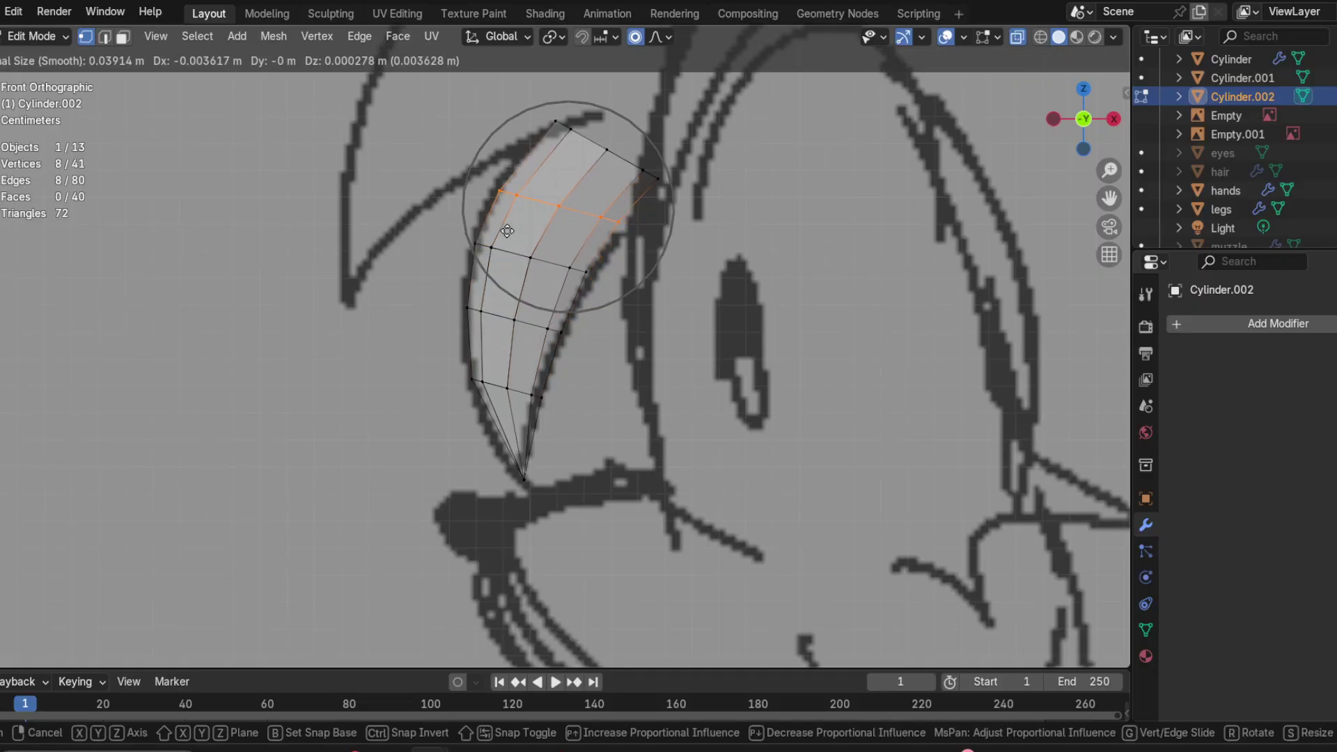
scroll(507, 231, up, 1)
click(507, 232)
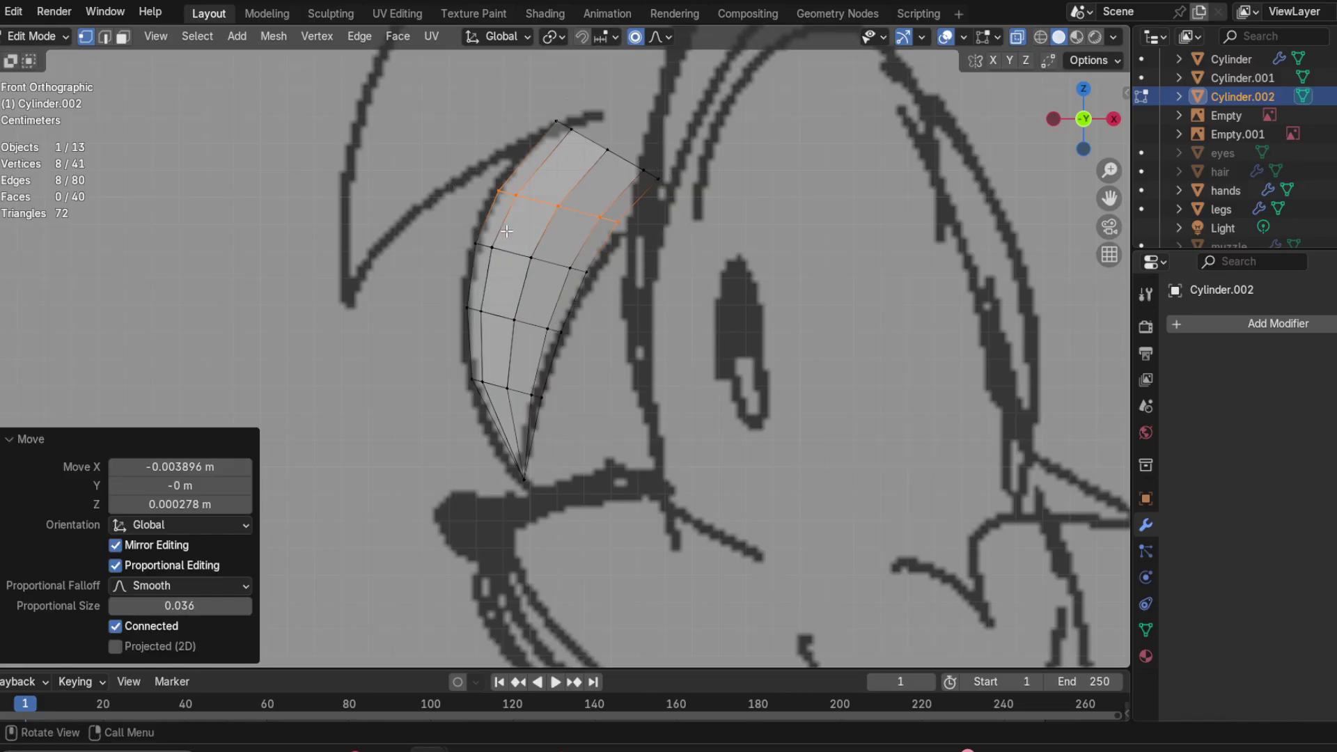
key(g)
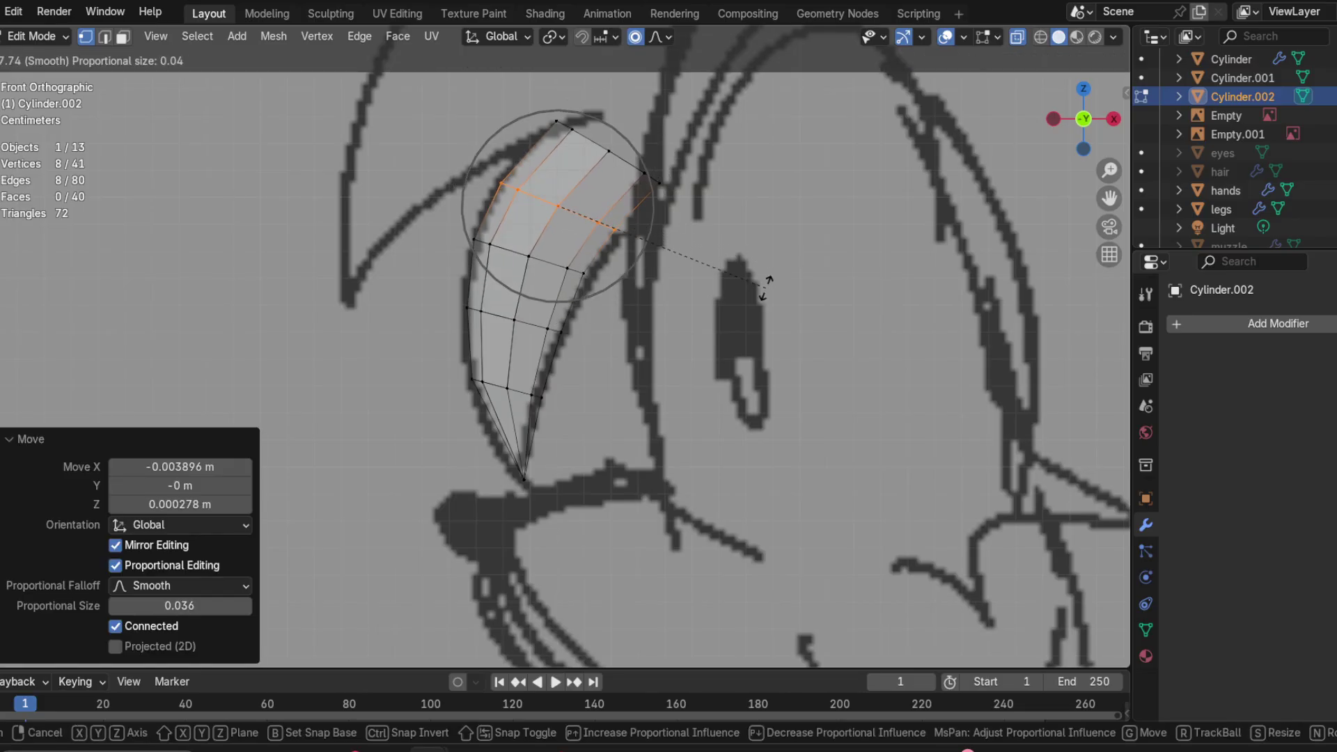
key(r)
click(745, 291)
key(r)
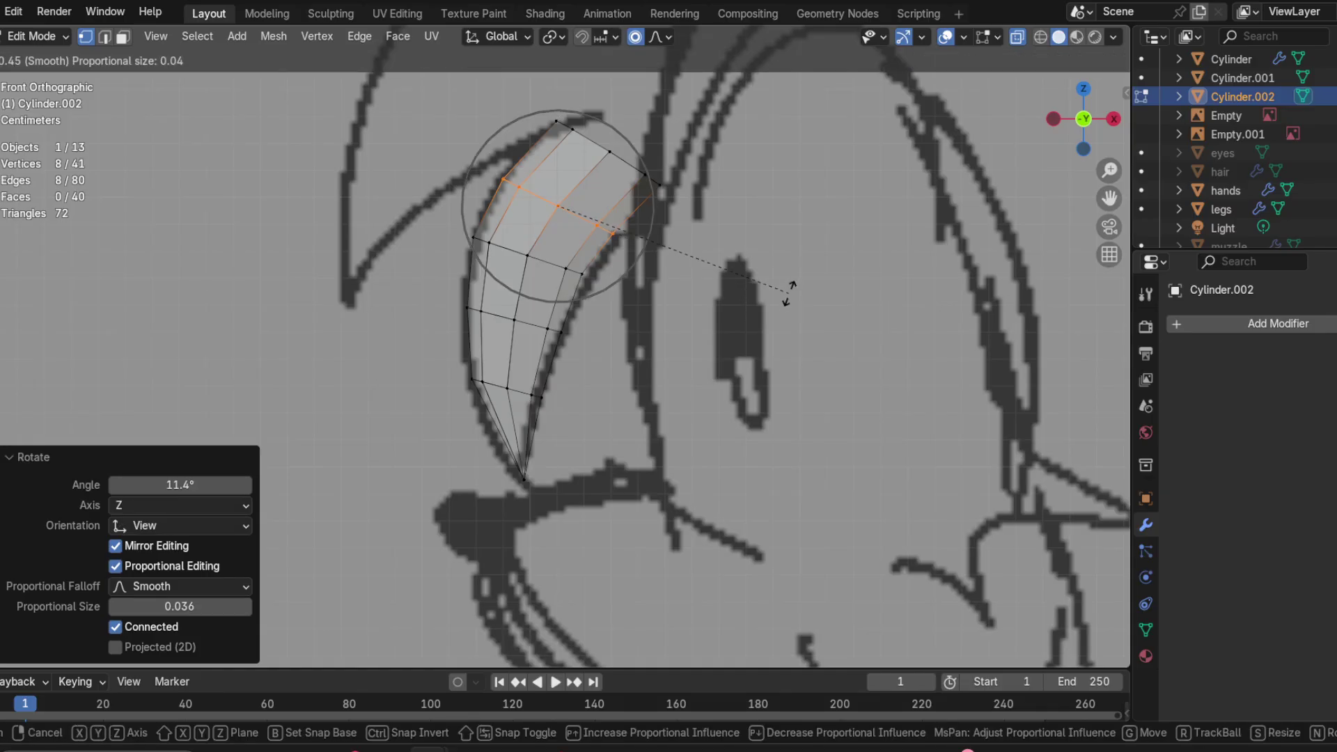
click(773, 289)
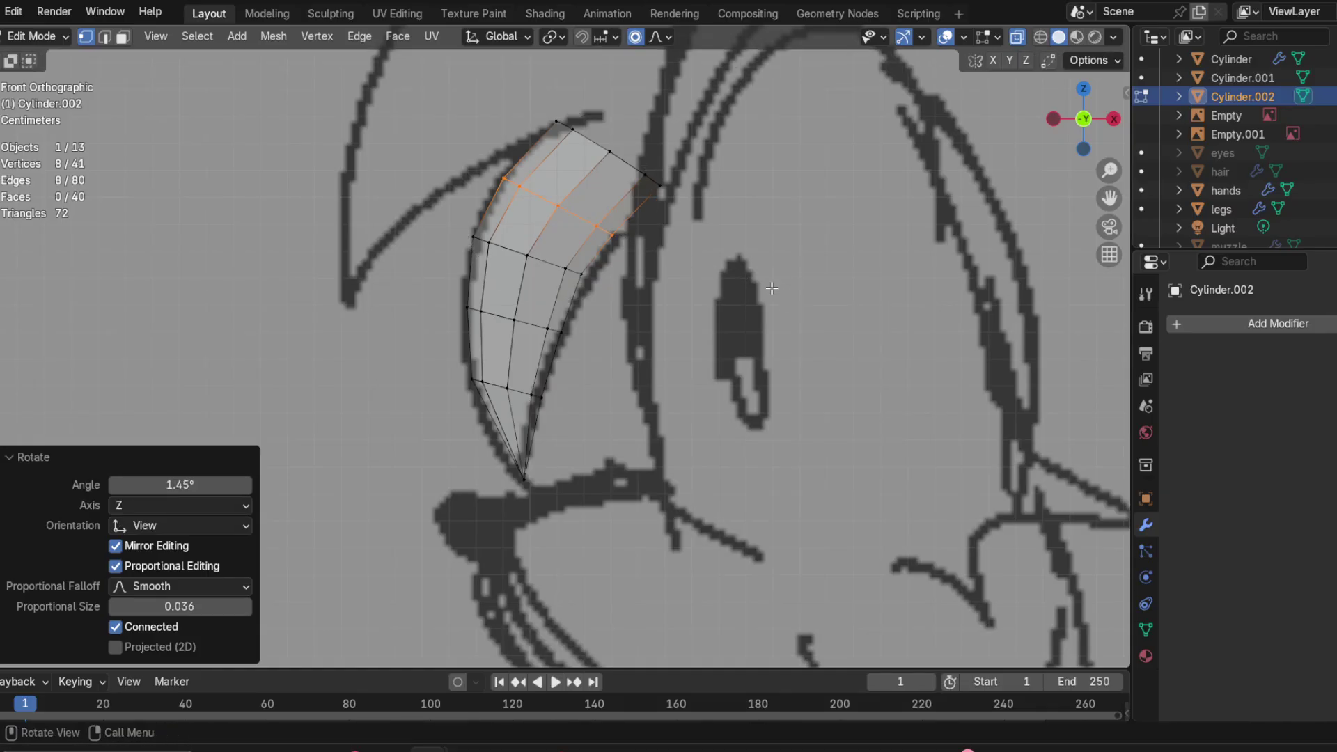
Step: Rotate the strand's top vertex ring by 6.54° and scale it by 1.032 to match the bang's root
alt+click(551, 124)
key(r)
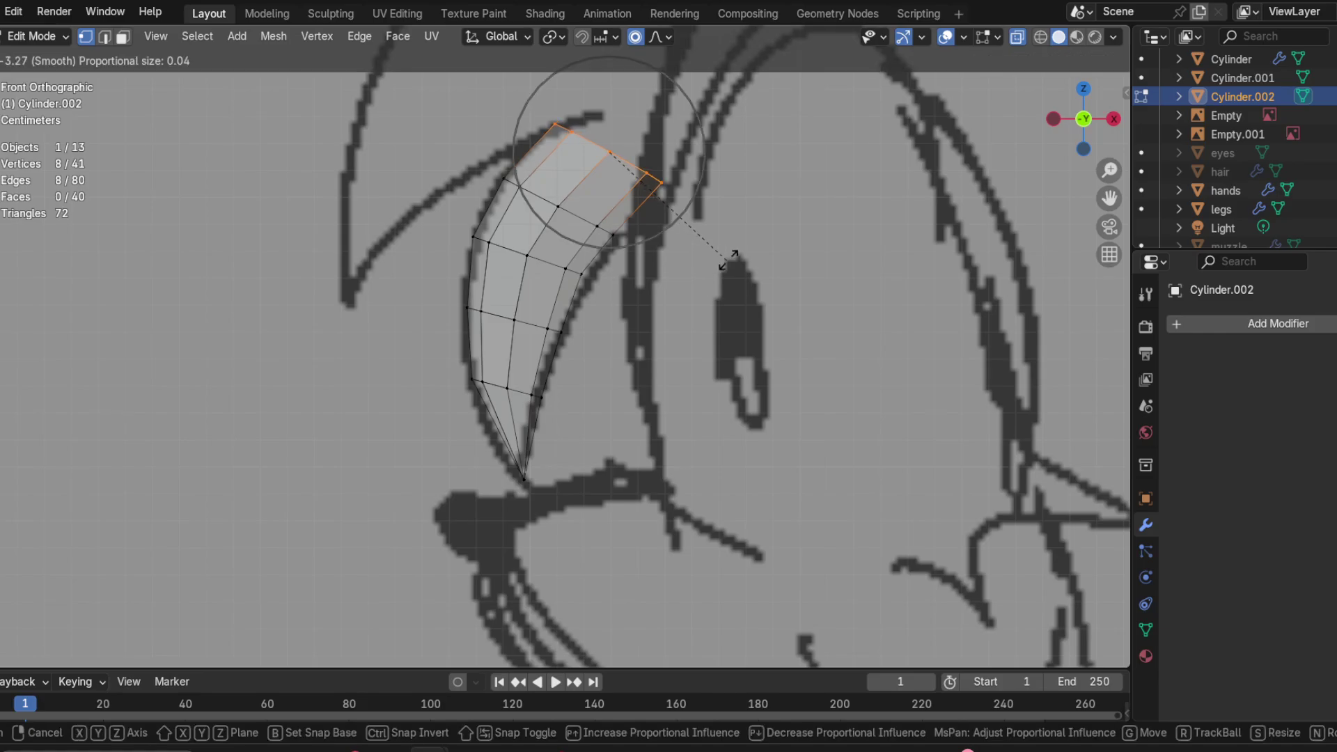
click(706, 279)
key(s)
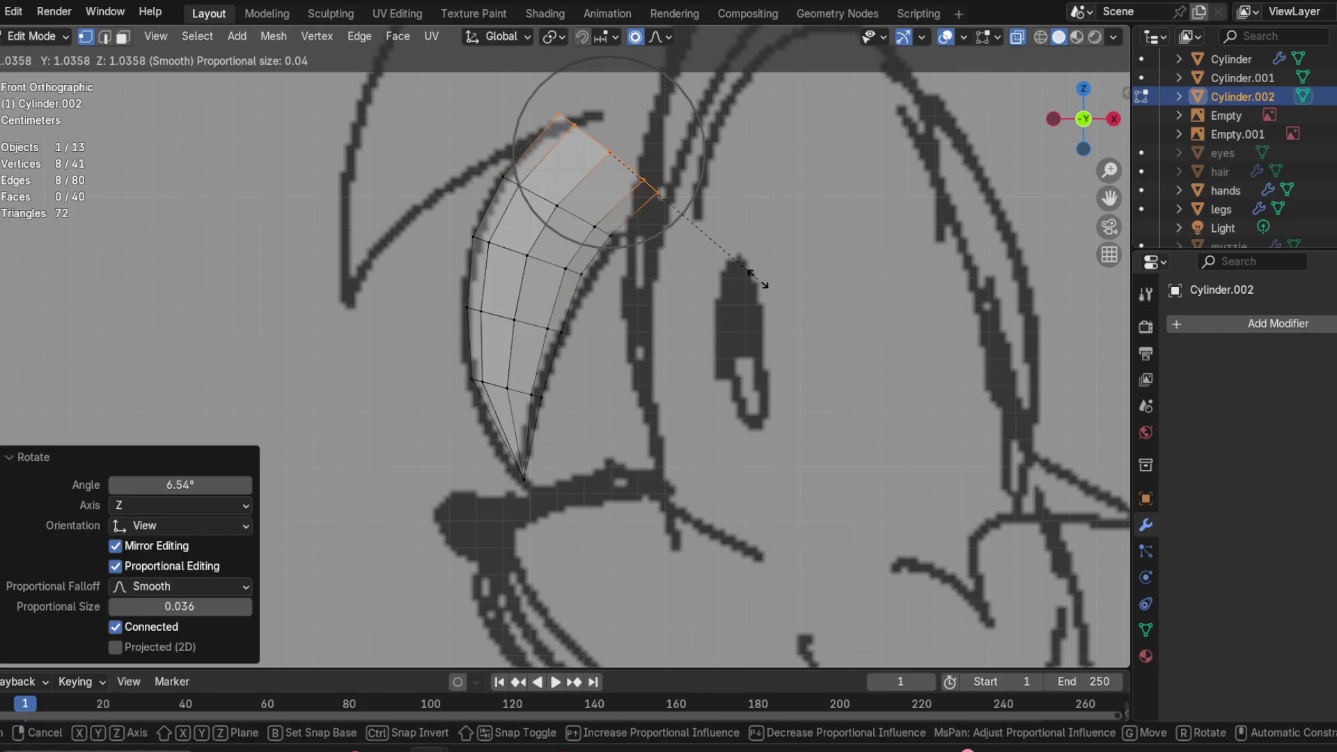
click(759, 277)
Step: Nudge the top vertex ring about 0.001 m in X and Z and scale it by 0.951
key(g)
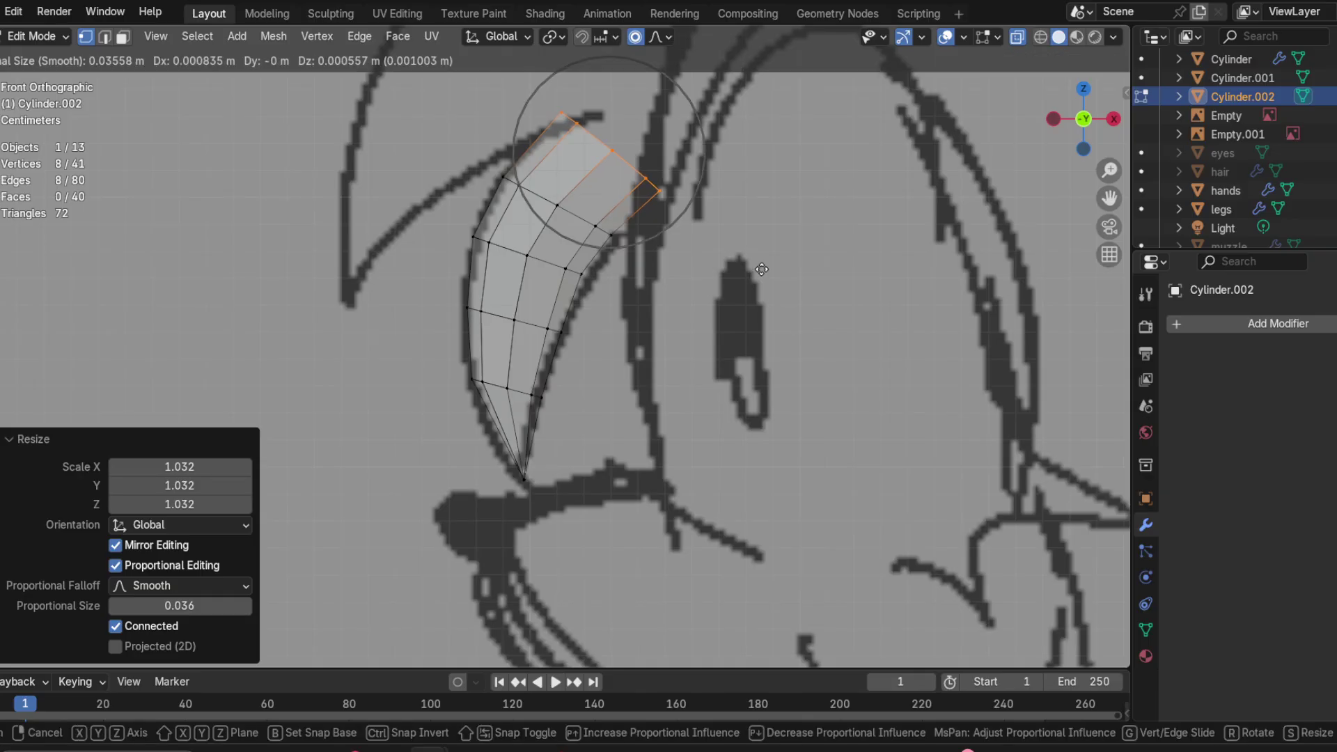
click(764, 268)
key(s)
click(743, 320)
Step: Duplicate the whole strand and place the copy on the larger upper bang, offset -0.038946 m in X and 0.10049 m in Z
scroll(743, 319, down, 3)
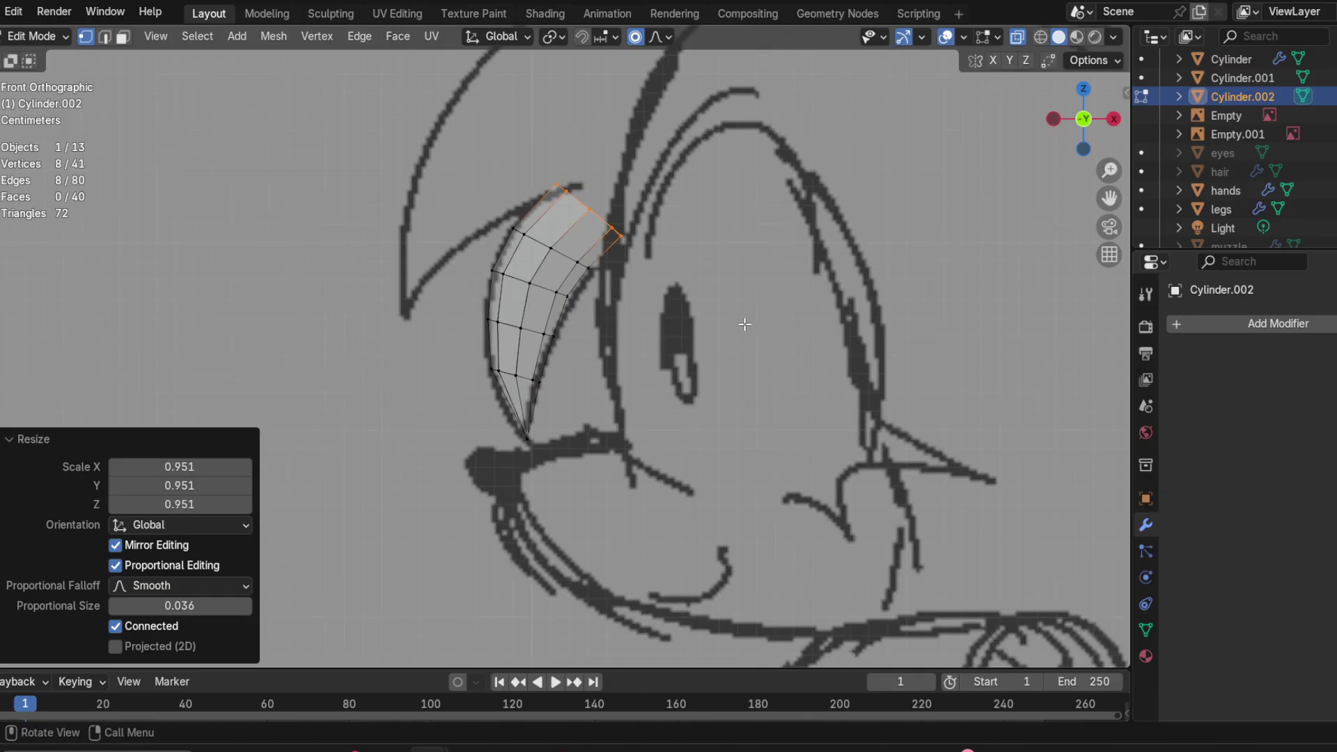
mouse_move(743, 319)
middle_down()
mouse_move(395, 413)
mouse_move(432, 263)
mouse_move(695, 274)
mouse_move(912, 322)
mouse_move(727, 324)
mouse_move(842, 341)
mouse_move(748, 340)
middle_up()
middle_drag(547, 327, 693, 334)
click(1073, 124)
scroll(624, 281, up, 3)
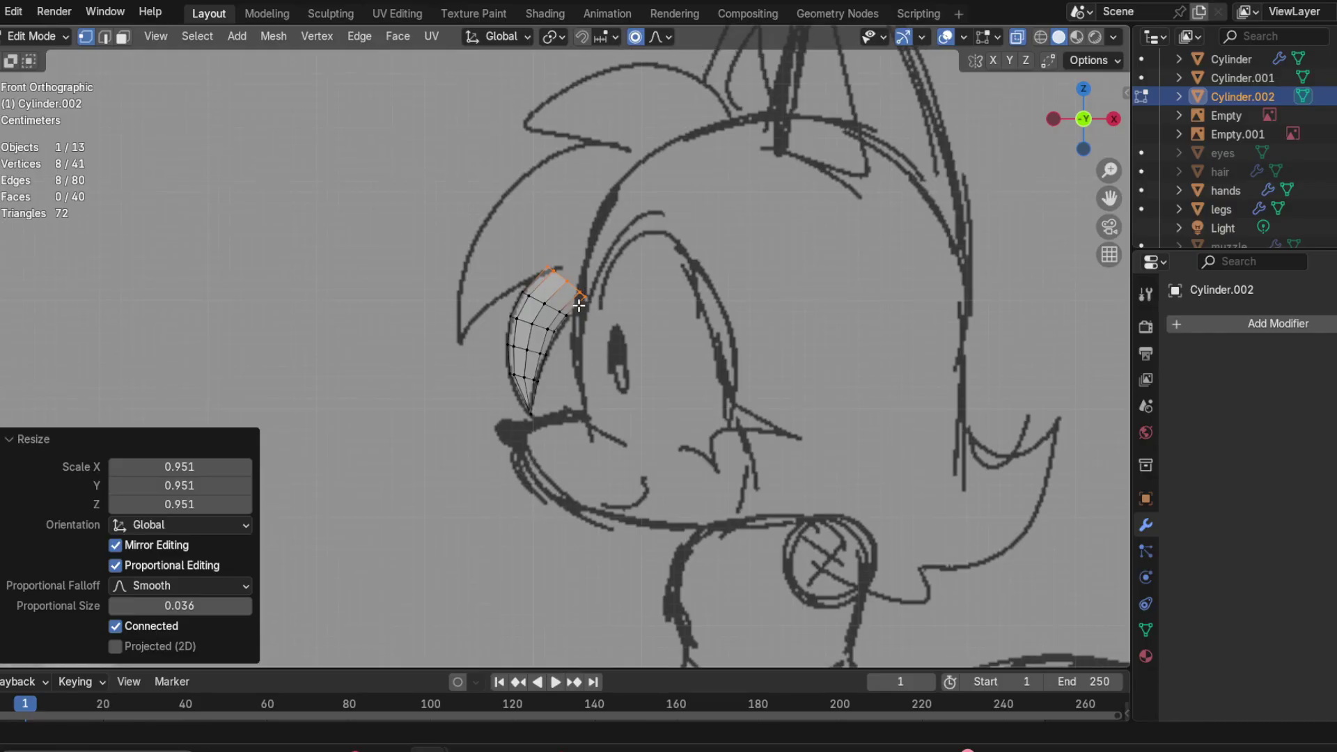
key(a)
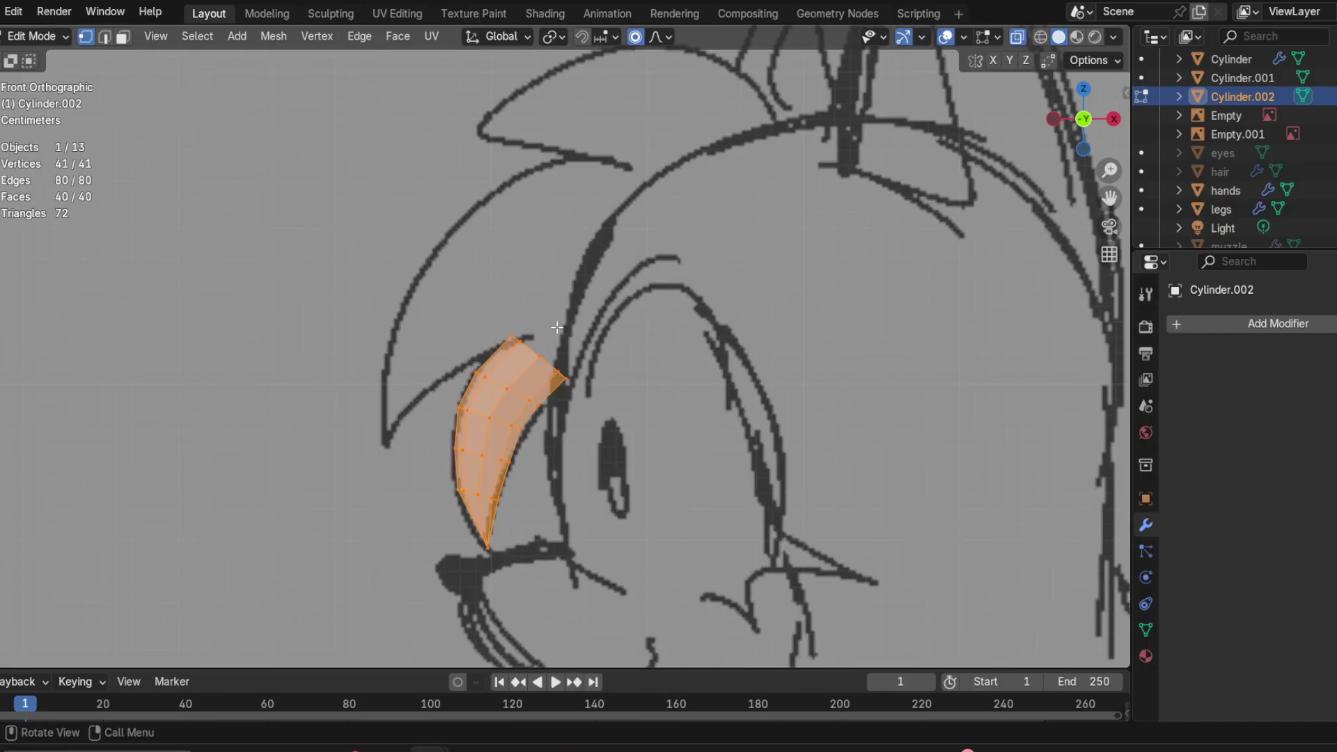
key(shift+d)
click(472, 193)
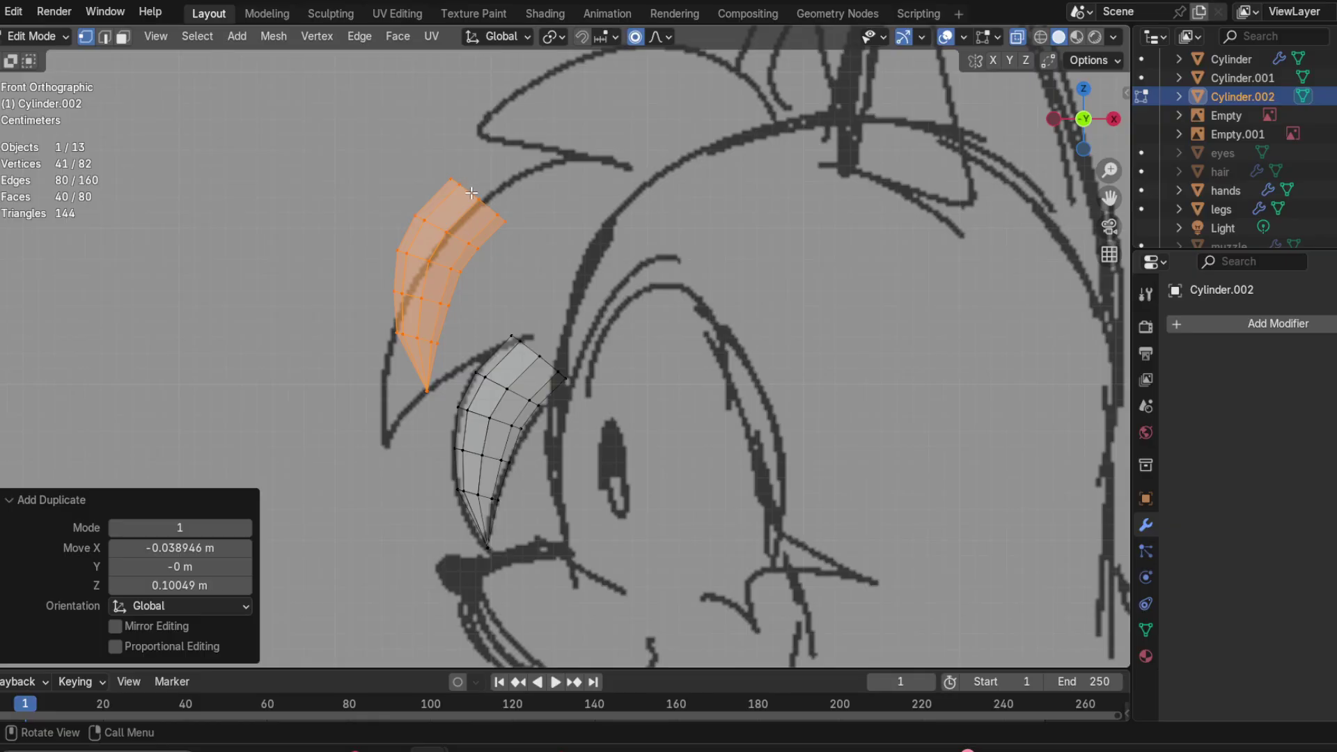
Step: Enlarge the duplicated strand by 2.240, readjust its overall scale, and rotate it 31.1° towards the upper bang's direction
key(s)
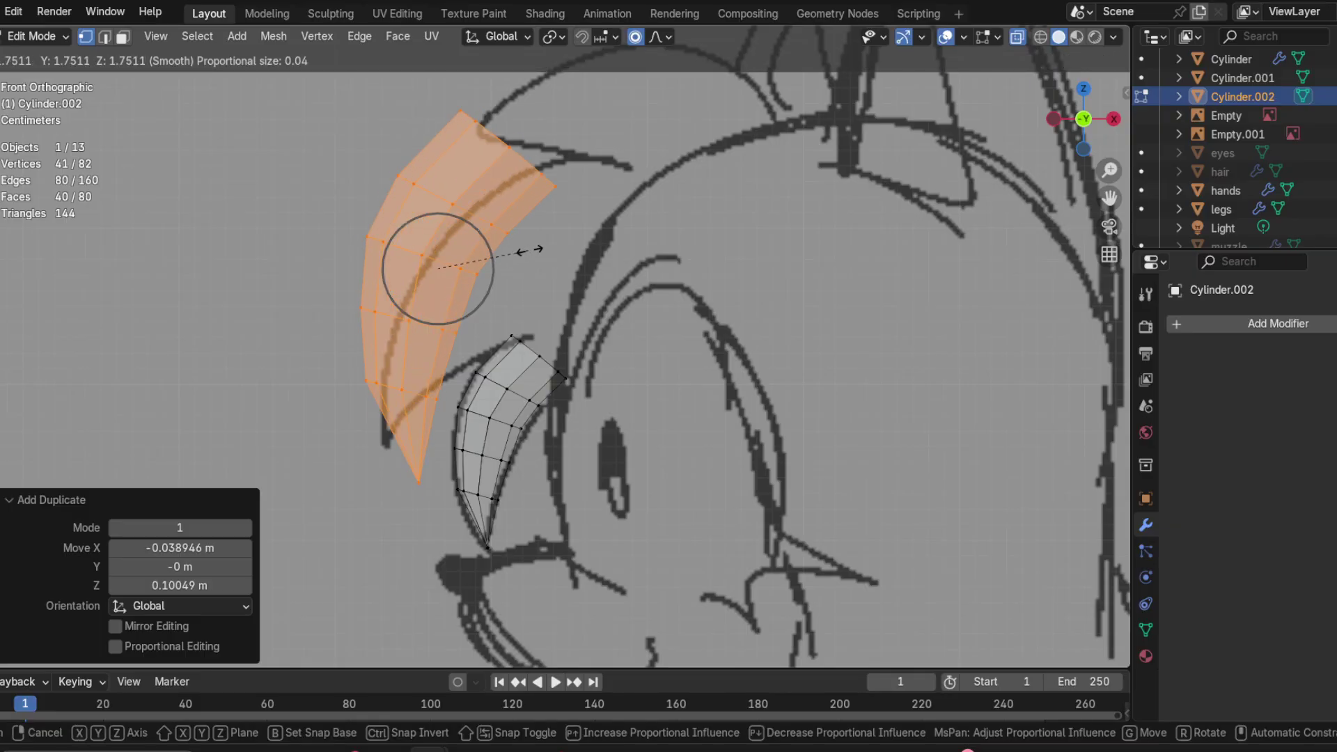
click(558, 239)
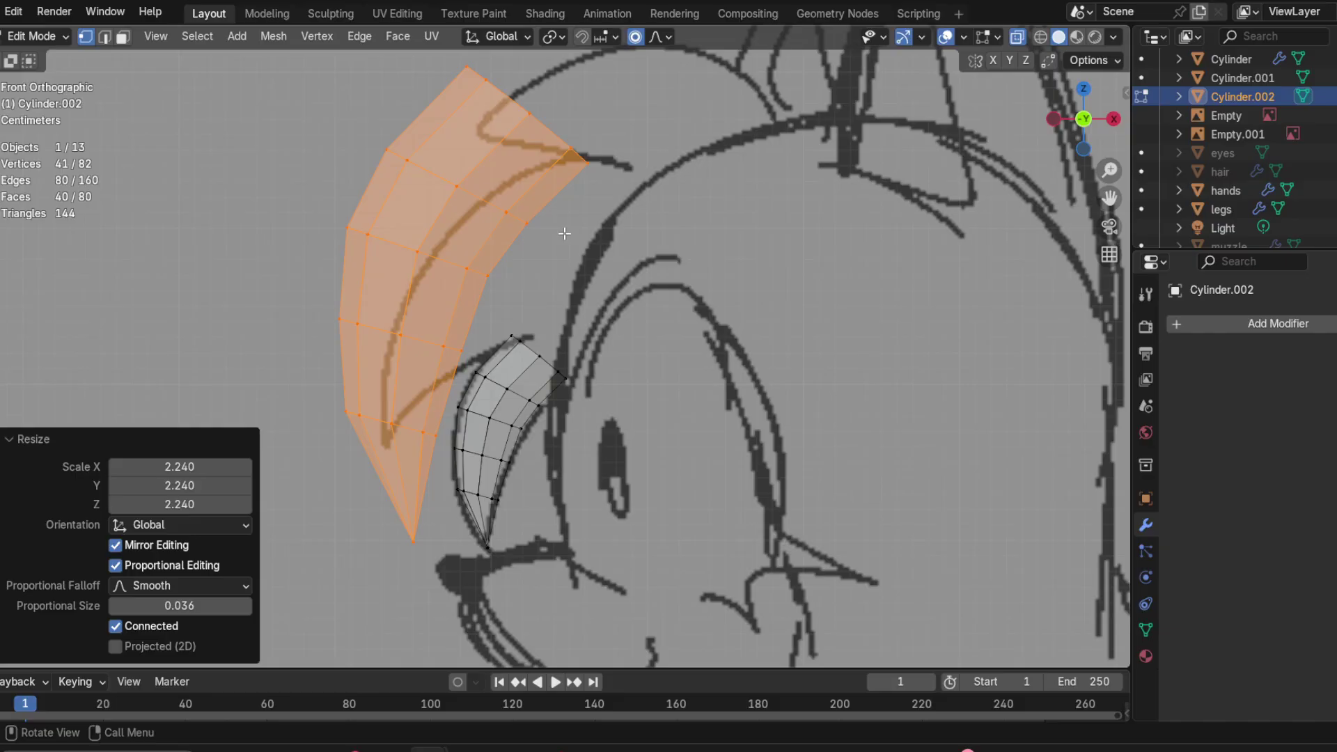
key(s)
click(556, 237)
key(r)
click(670, 260)
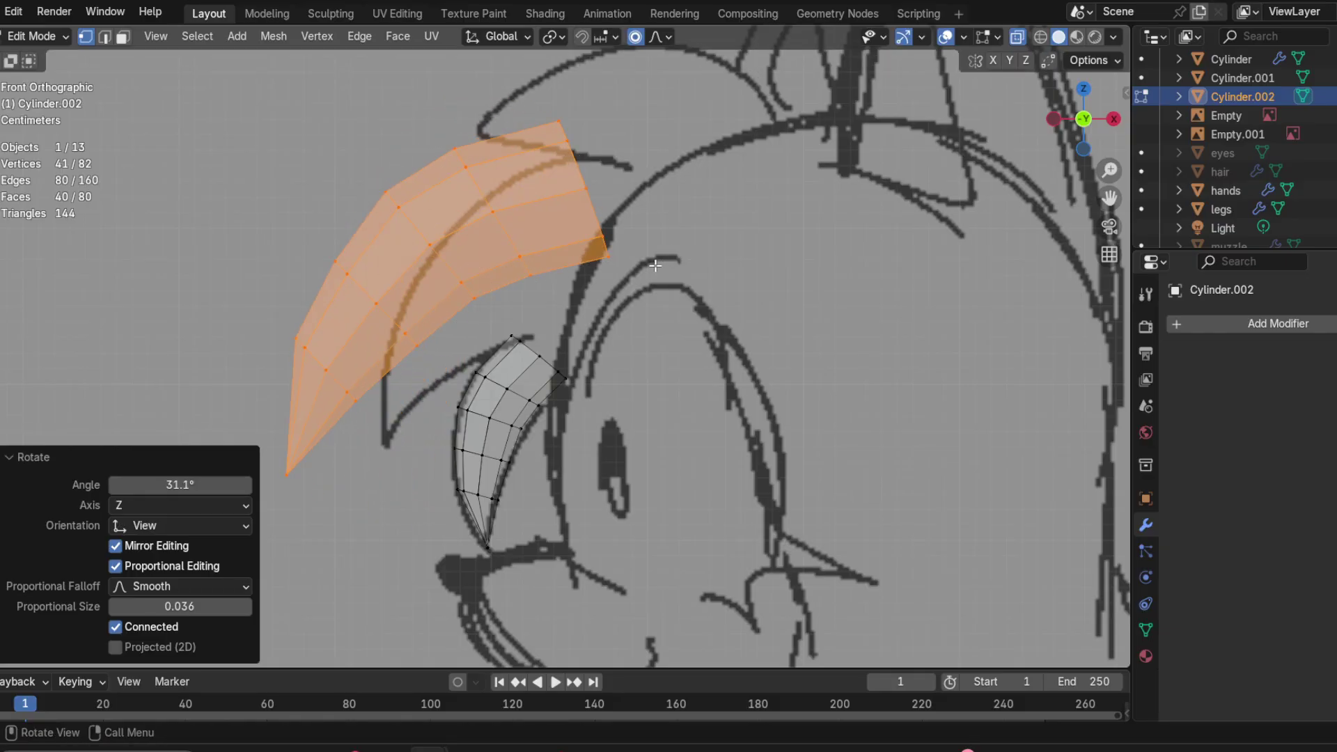
Step: Move the duplicated strand 0.038465 m in X and -0.002404 m in Z, and scale it by 0.829 to fit the upper bang
key(g)
click(733, 272)
key(s)
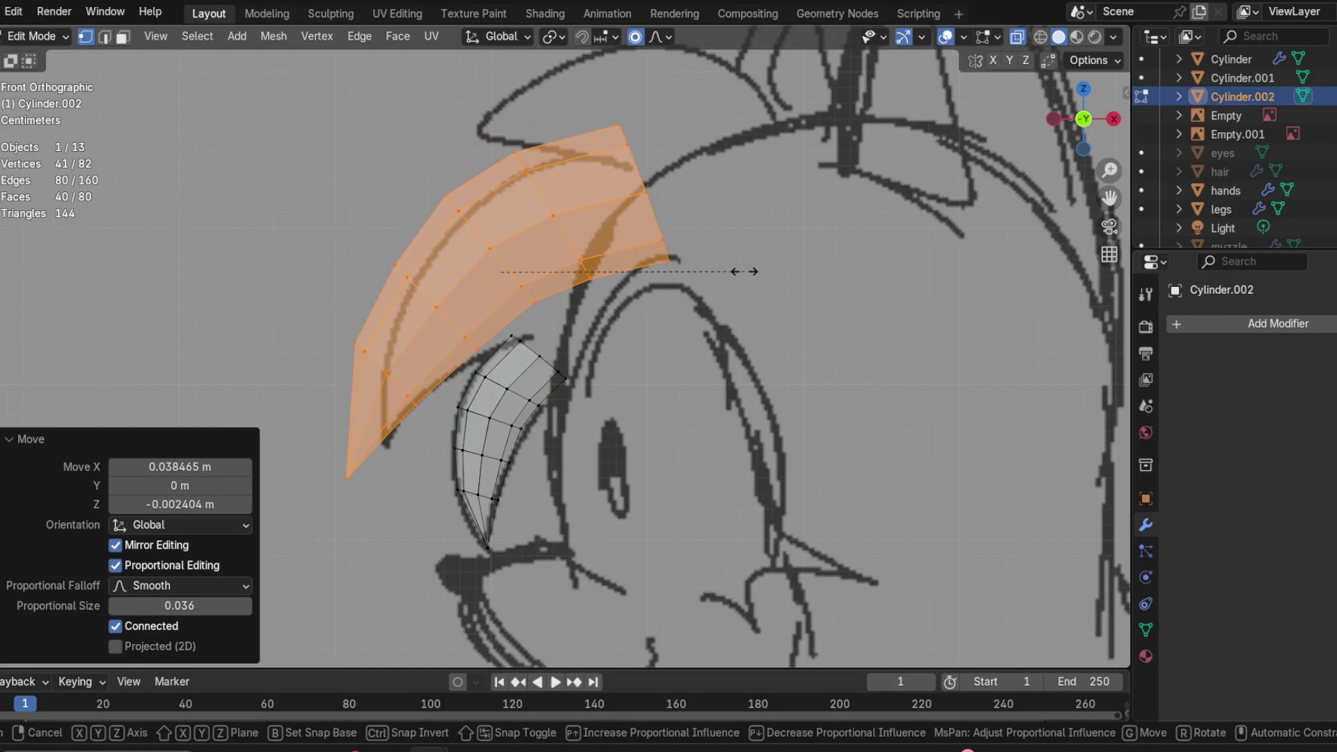
click(705, 272)
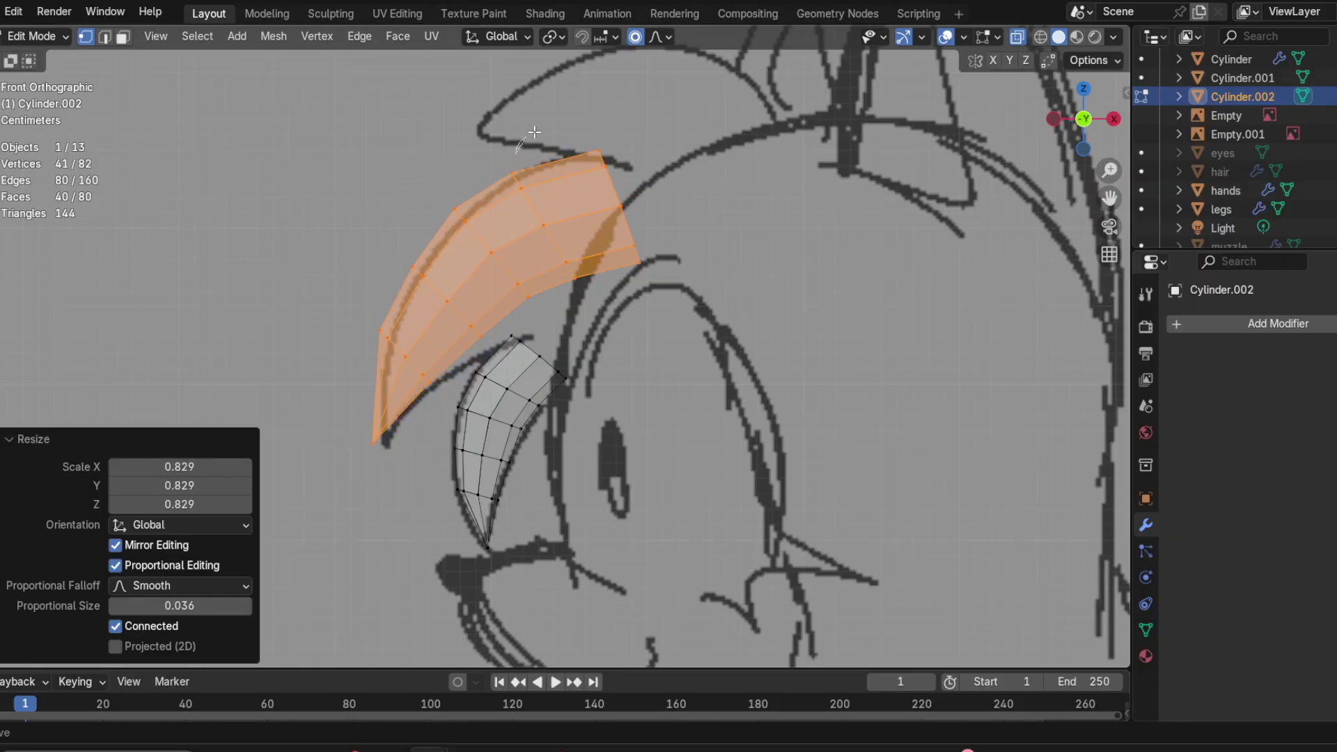
Step: Try to lower the bottom vertices of the upper strand's root ring, using a proportional size of about 0.069
click(602, 154)
ctrl+click(634, 202)
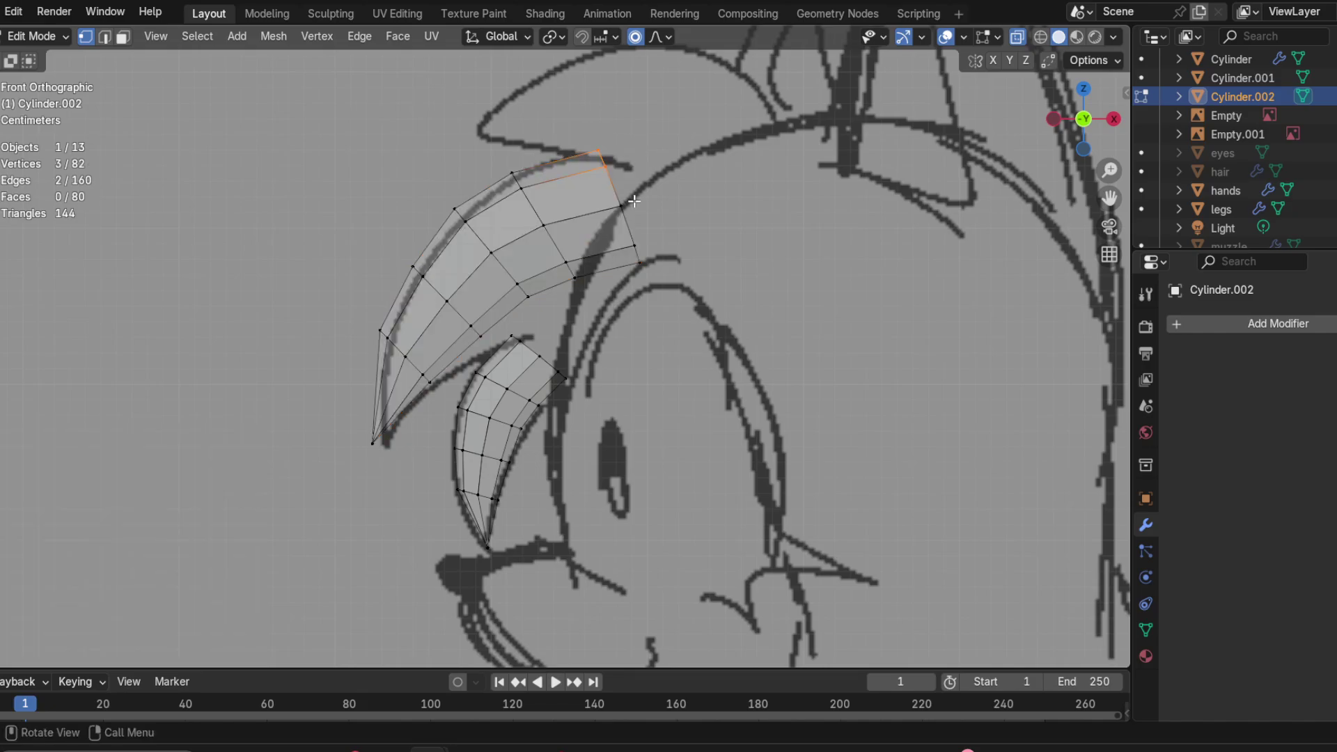
key(g)
key(Escape)
key(g)
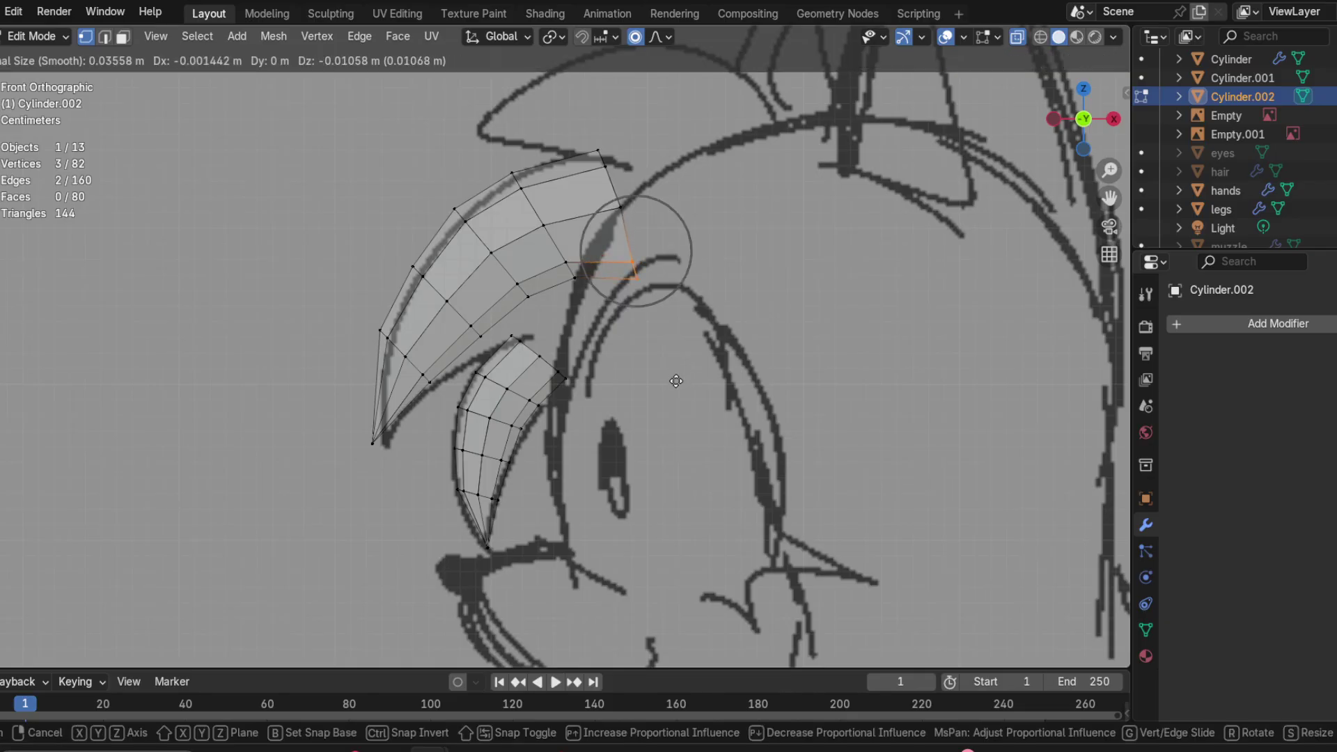
scroll(679, 387, up, 7)
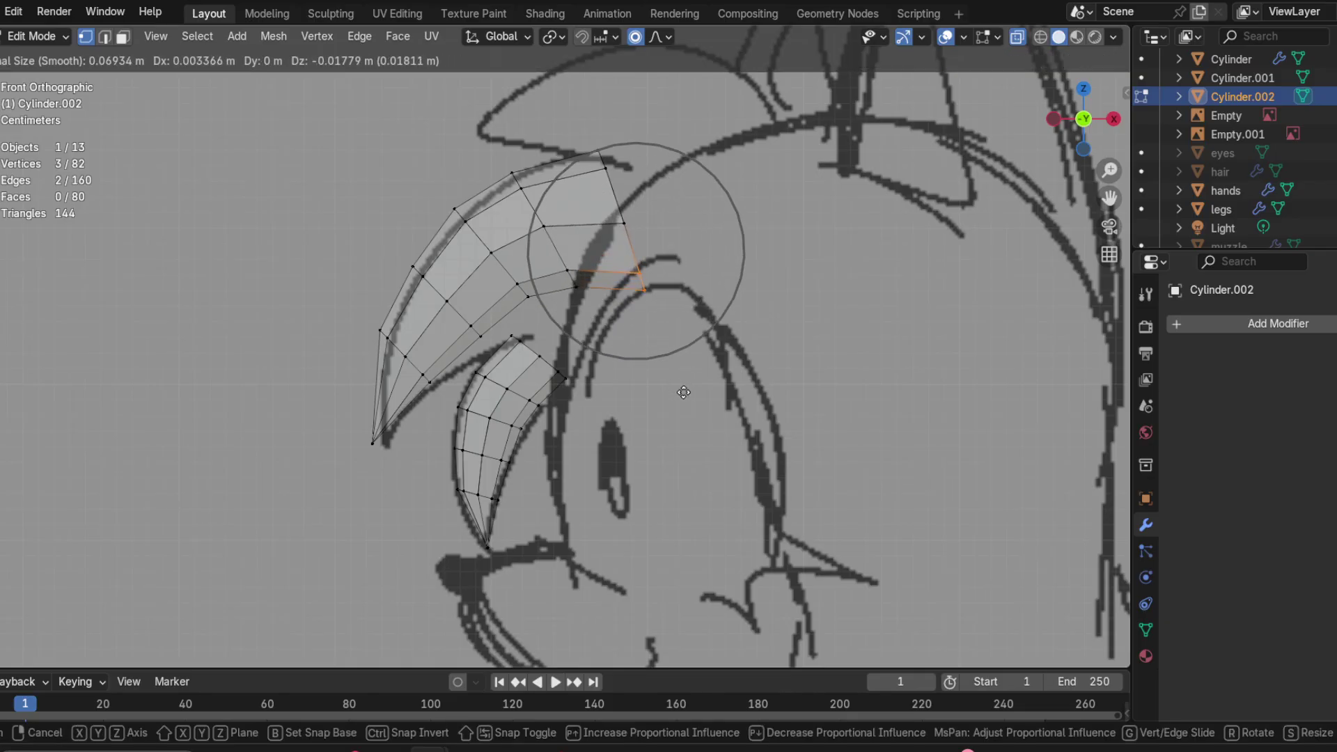
click(636, 270)
Step: Try to scale the upper strand's root ring by 1.641, rotate it 23.3°, and move it -0.007693 m in X and -0.024041 m in Z
key(ctrl+KP_Add)
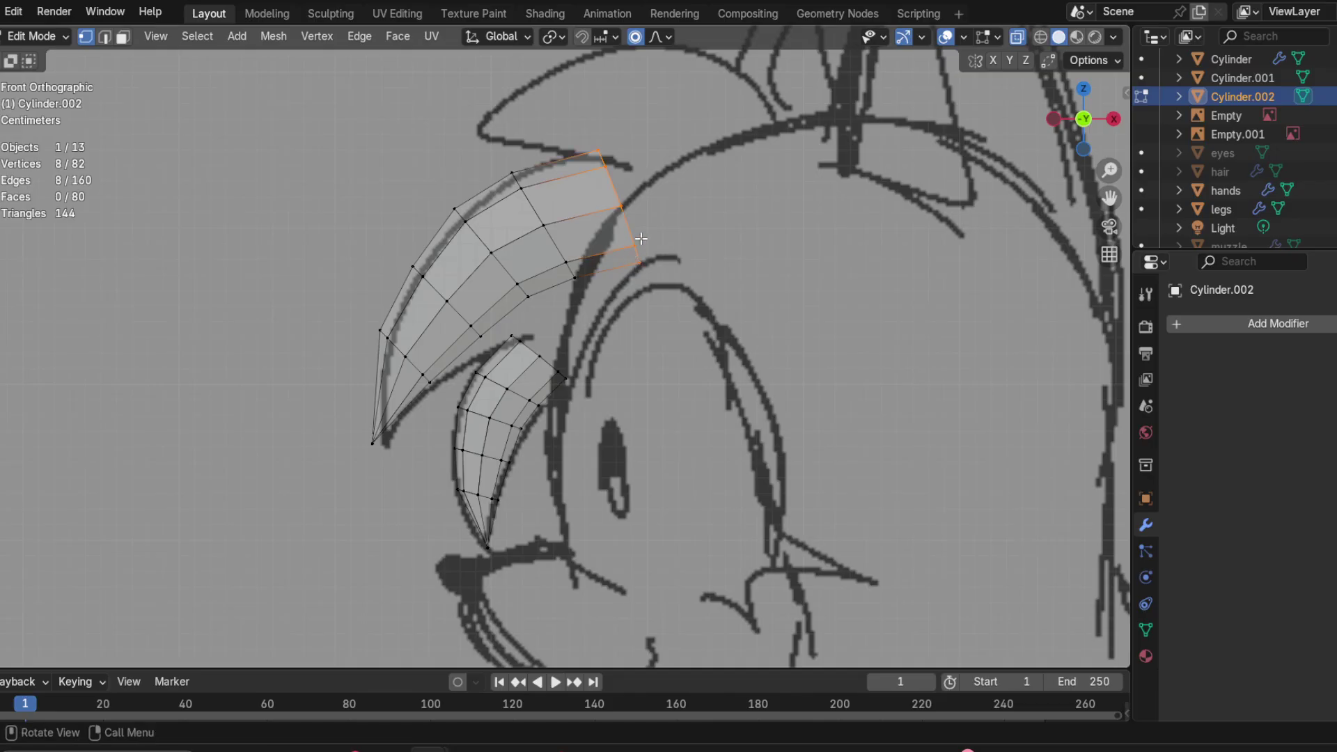
key(s)
click(740, 220)
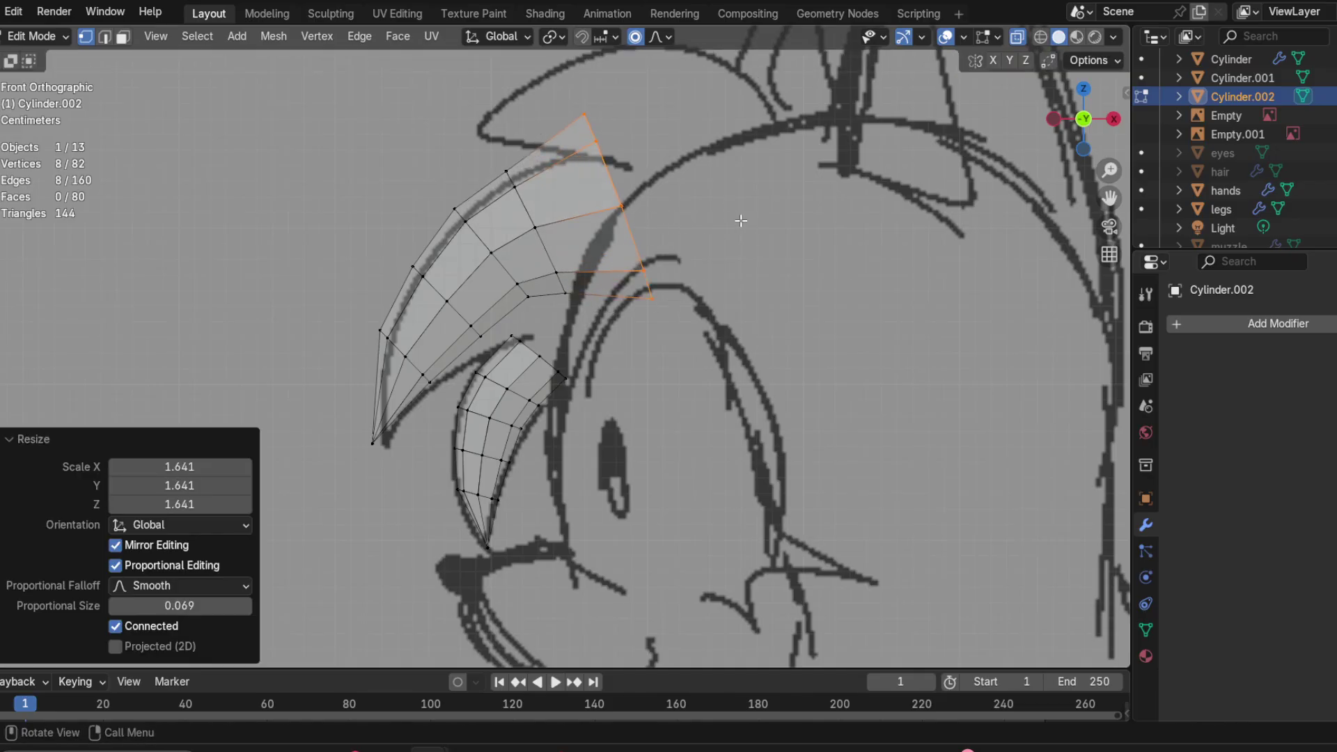
key(r)
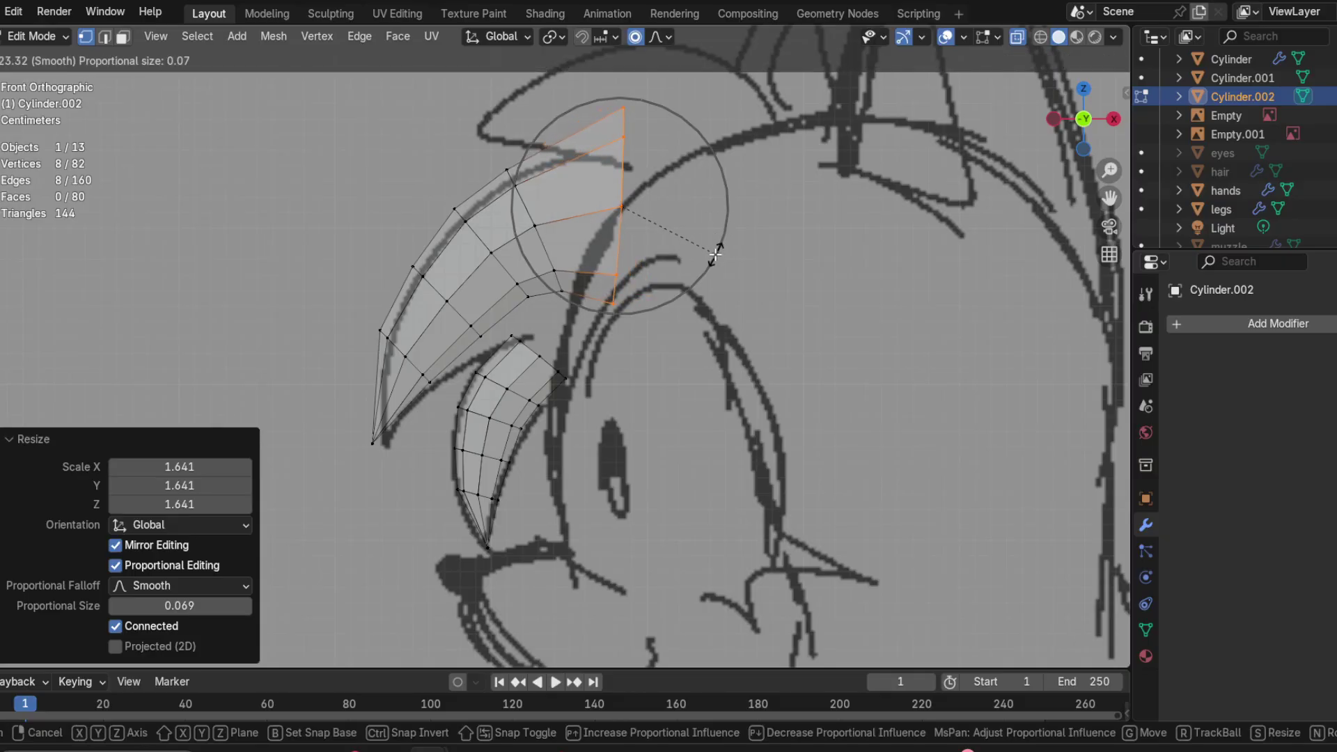
click(721, 249)
key(g)
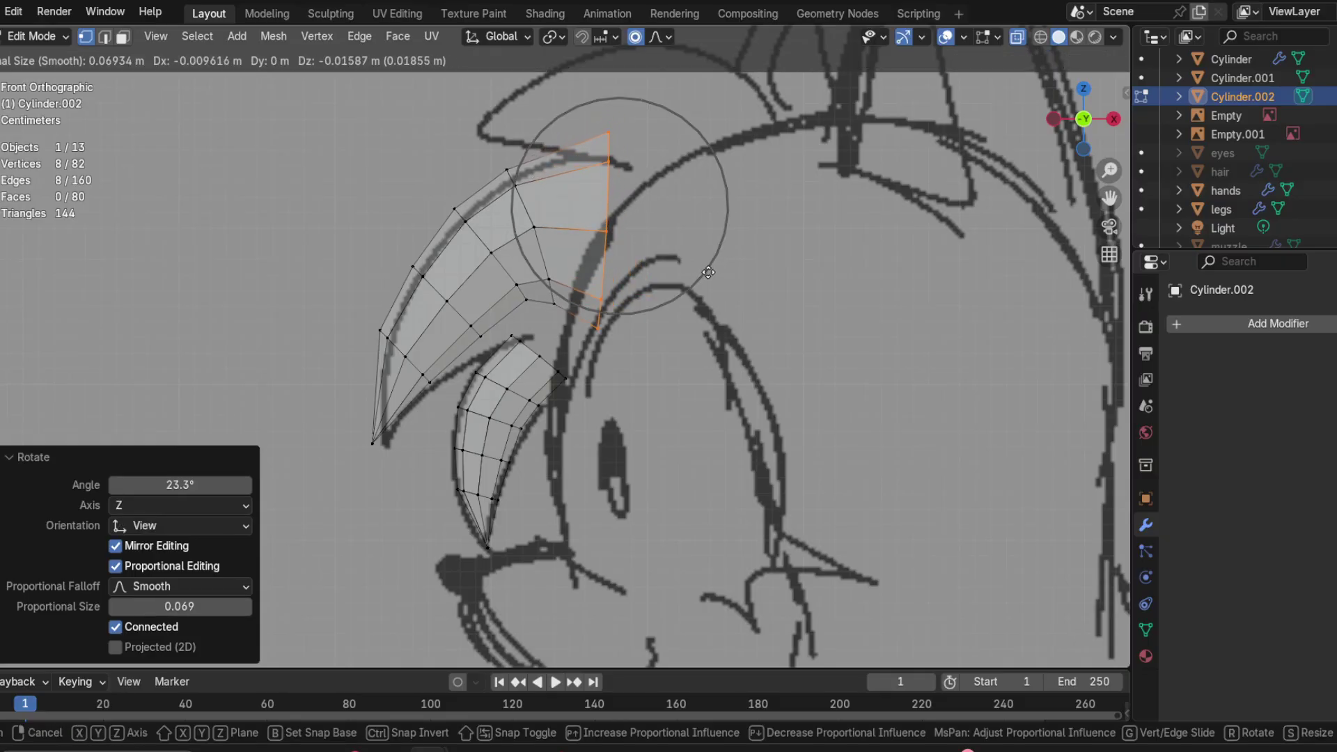
click(711, 284)
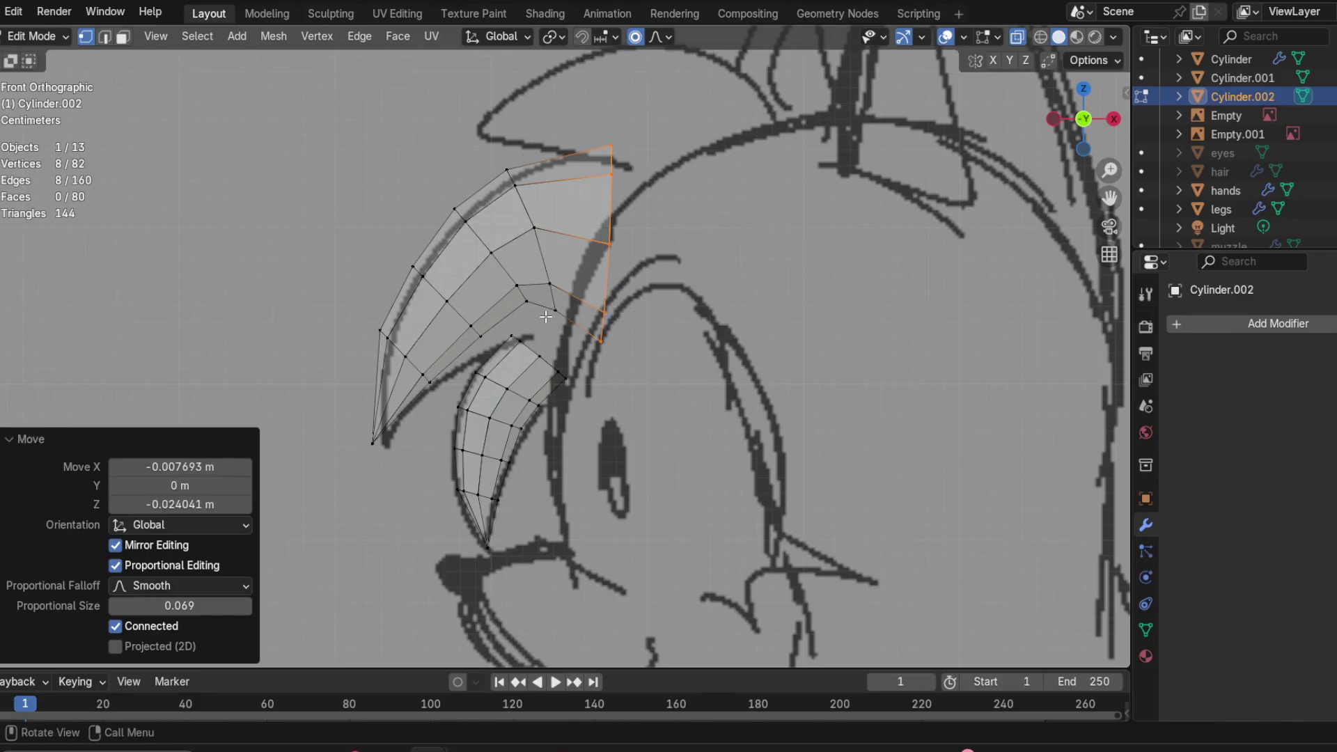
Step: Undo the move, rotation and scale of the upper strand's root ring
key(ctrl+z)
key(ctrl+z)
key(ctrl+z)
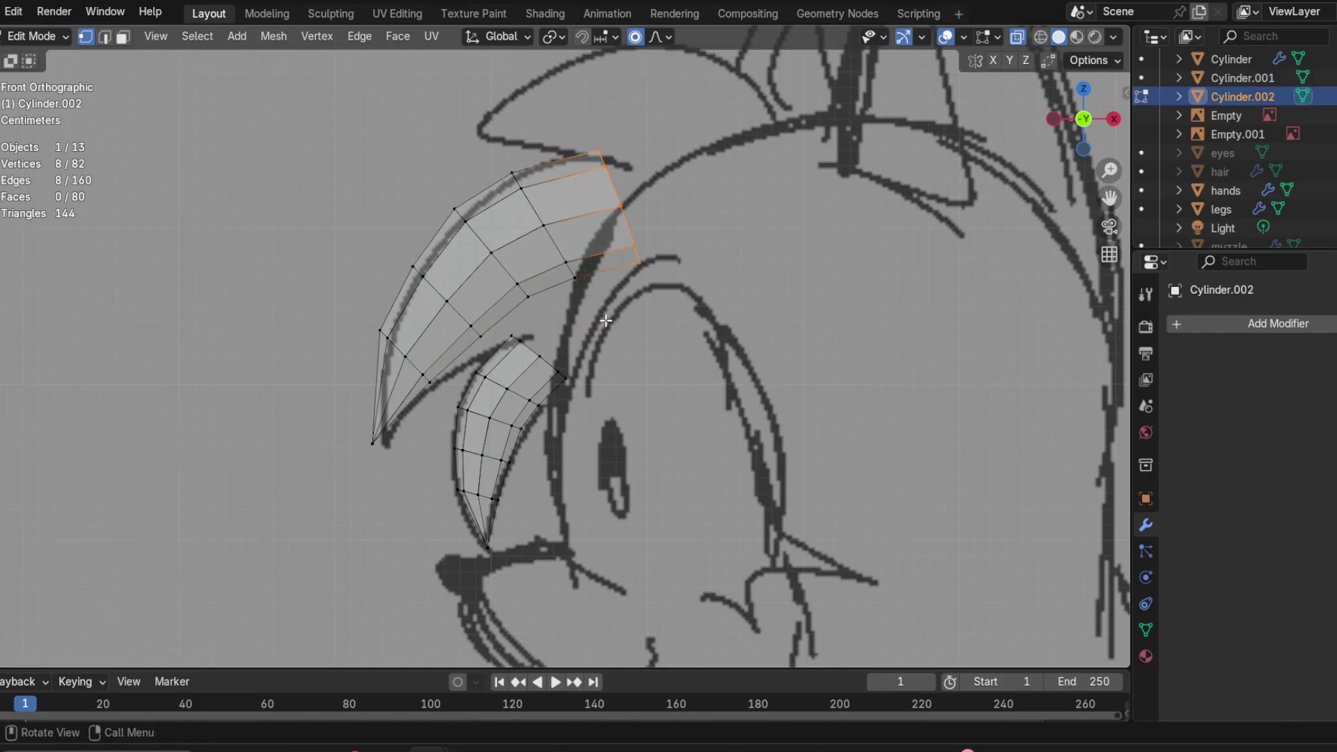
Step: Try to move the middle lower-edge vertices of the upper strand 0.00577 m in X and -0.003847 m in Z with a 0.032 proportional size
drag(502, 313, 464, 354)
key(g)
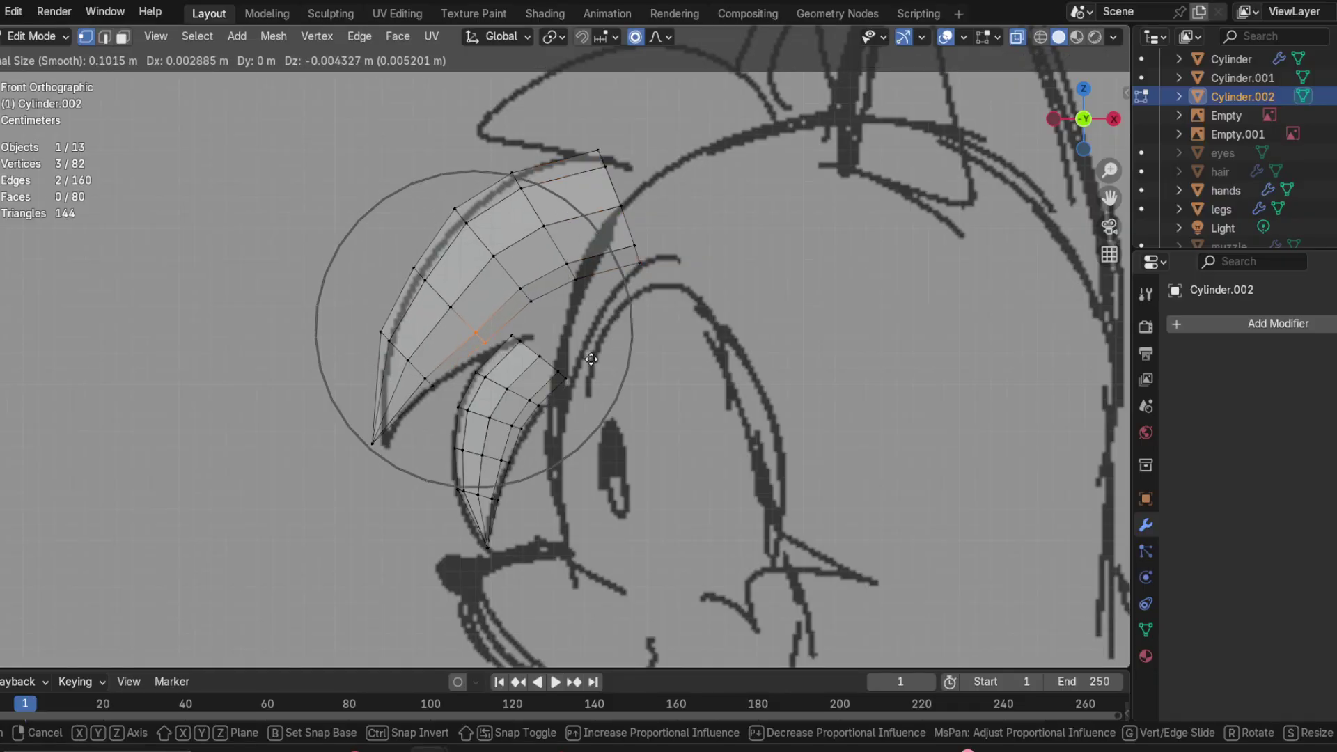
click(583, 352)
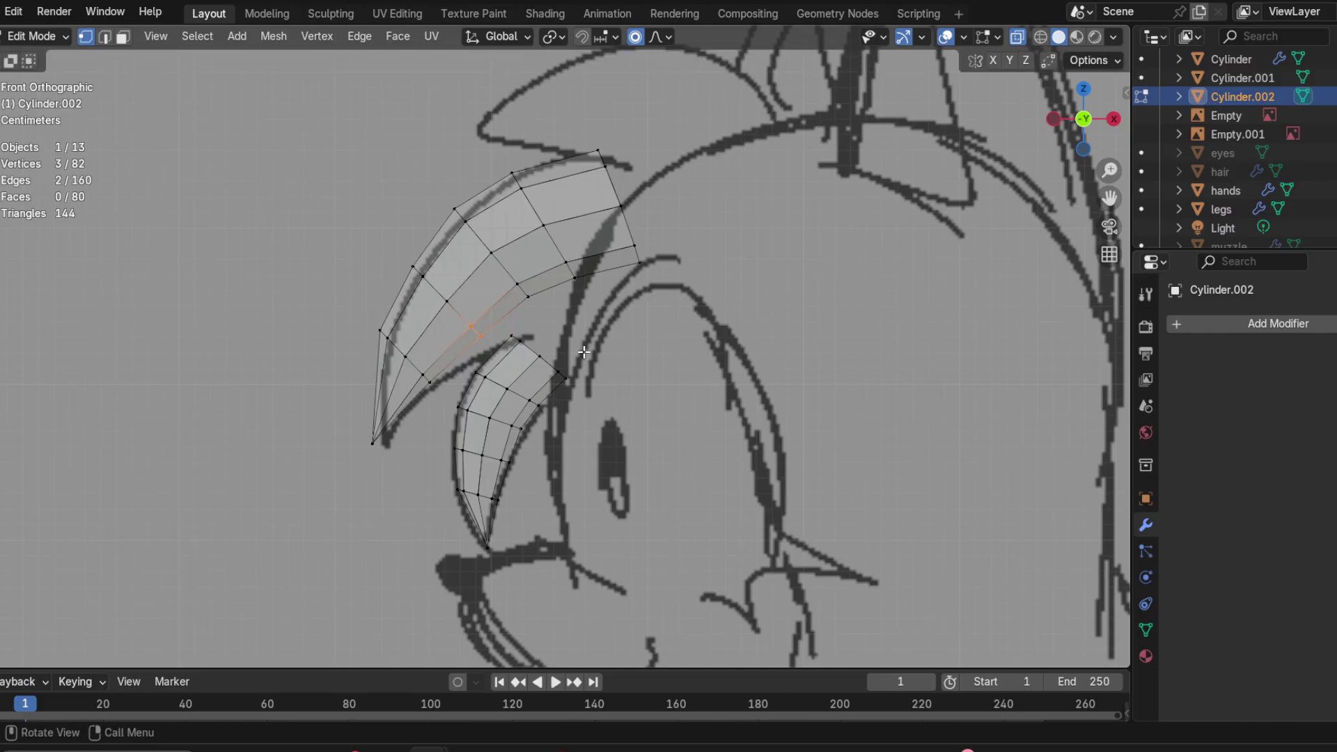
key(g)
click(560, 399)
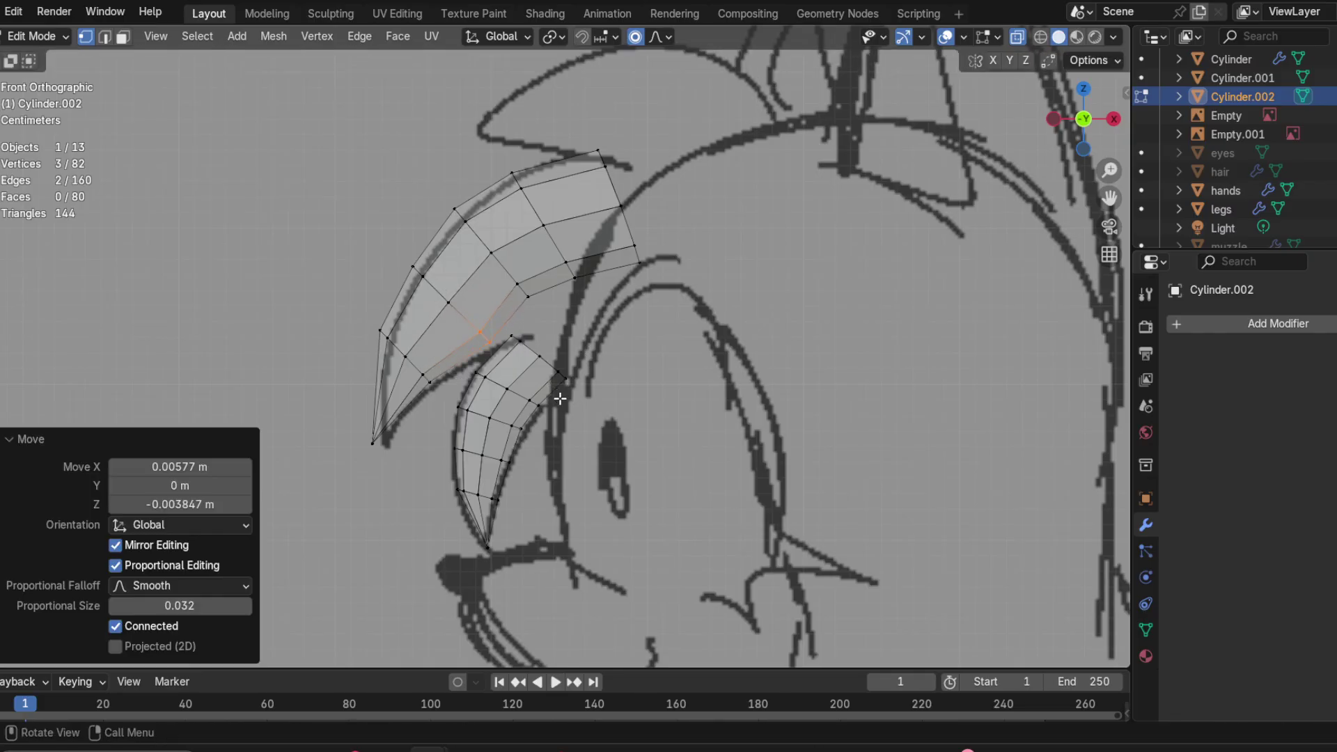
Step: Try to lower the next two lower-edge vertex groups, moving the one nearer the root 0.009616 m in X and -0.015386 m in Z
key(g)
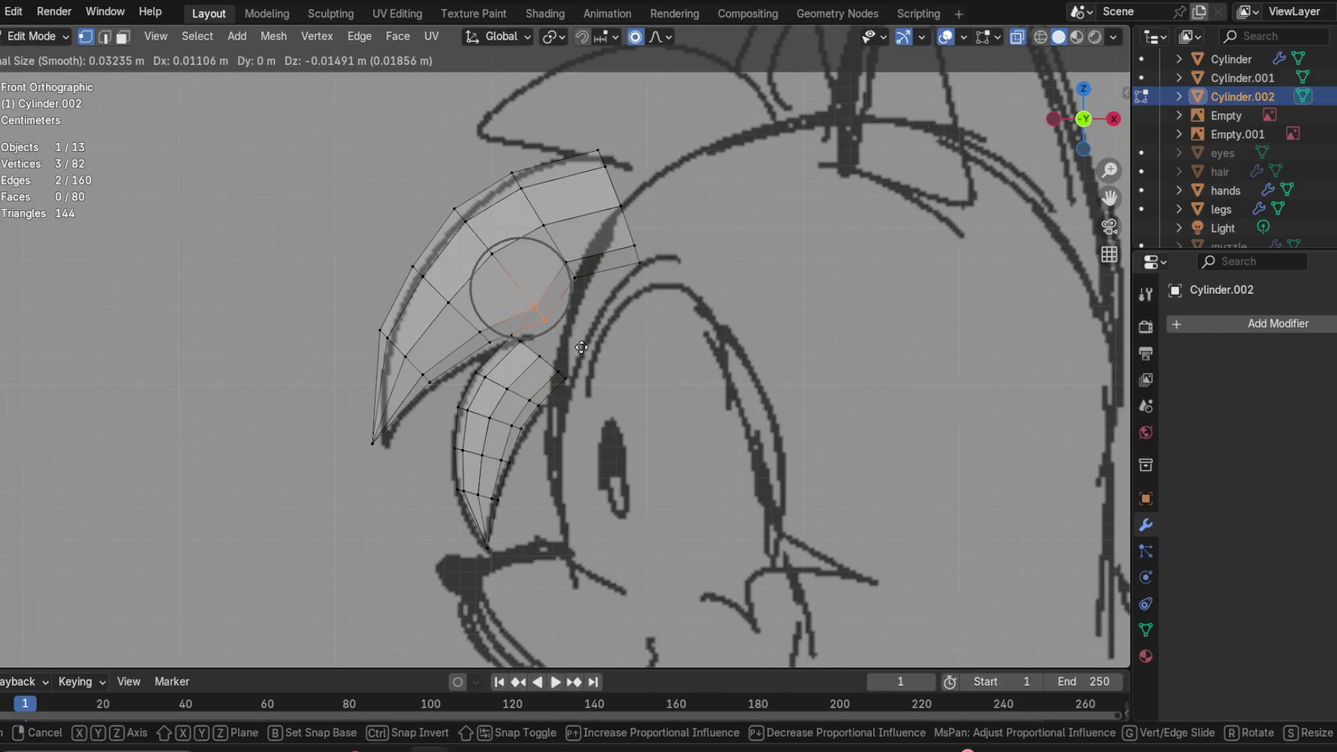
click(562, 297)
key(g)
click(613, 277)
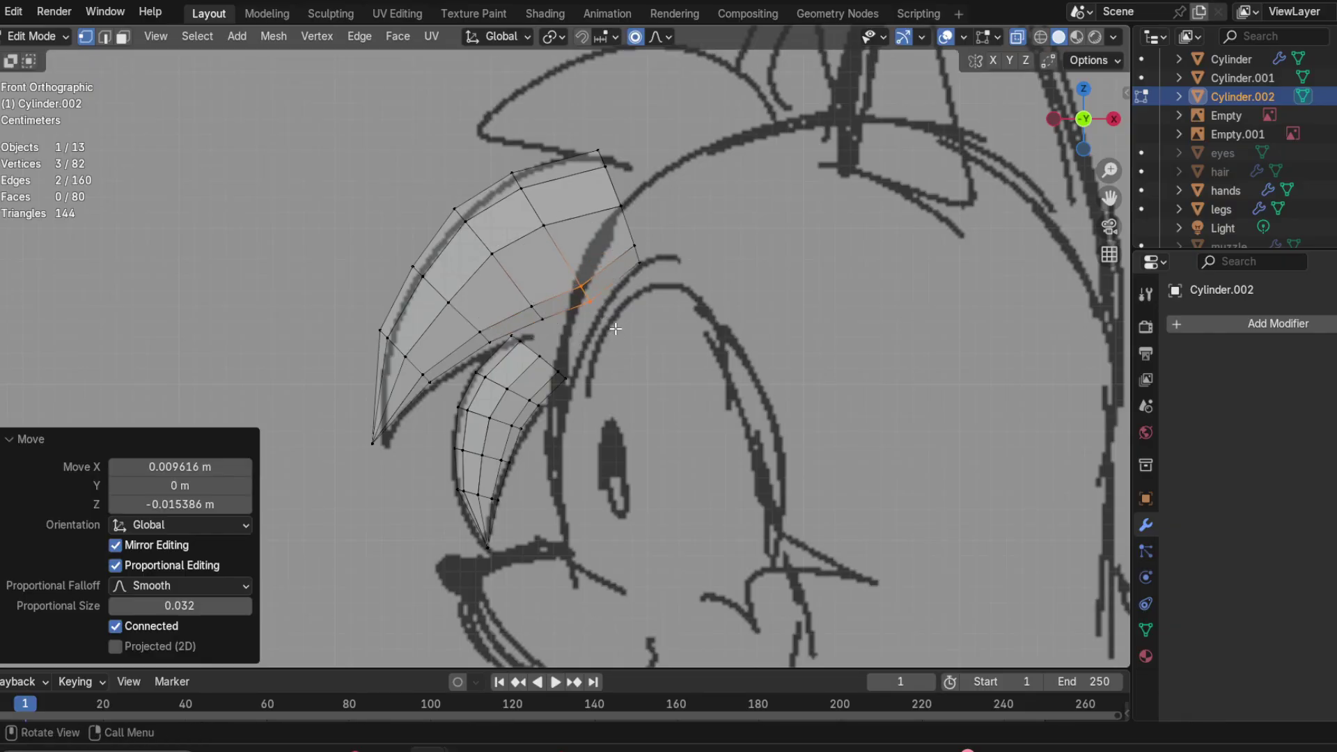
Step: Try to move the root's bottom vertices 0.003366 m in X and -0.018271 m in Z, plus -0.000481 m in X and -0.003366 m in Z
key(g)
click(681, 328)
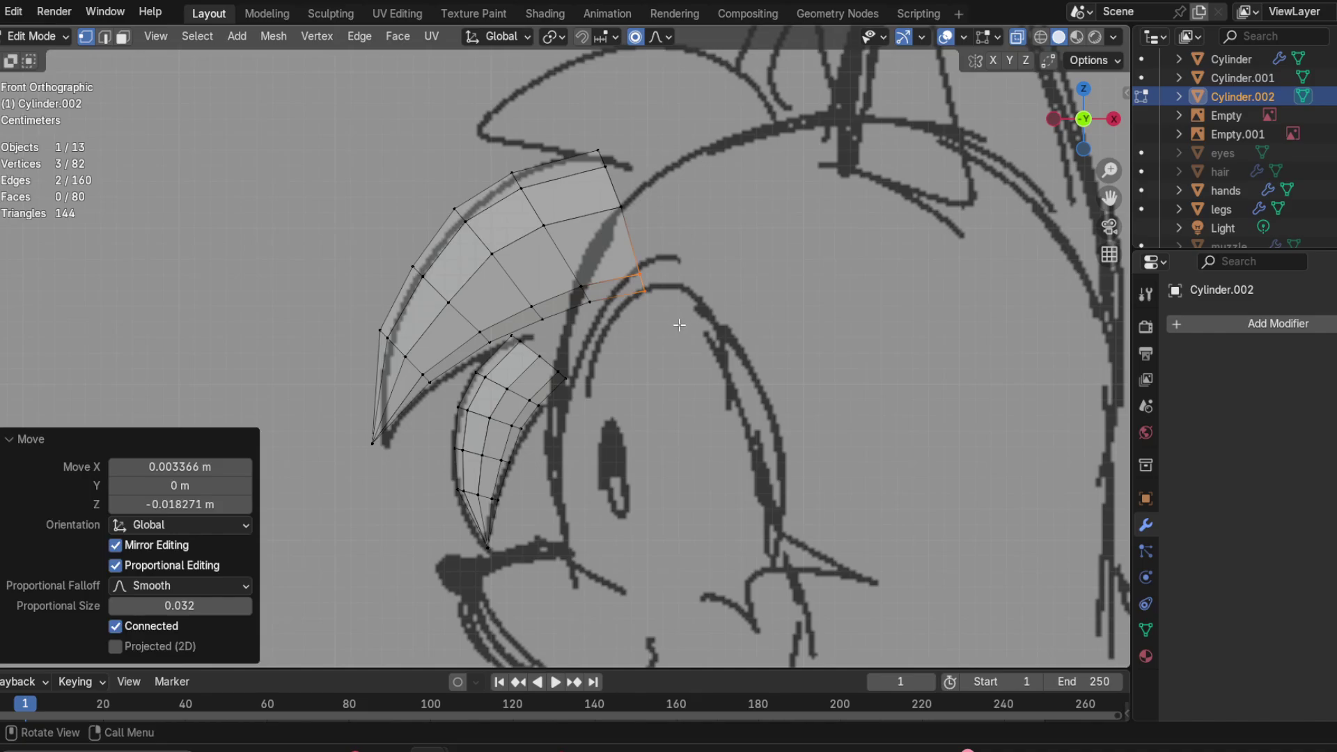
key(g)
click(687, 345)
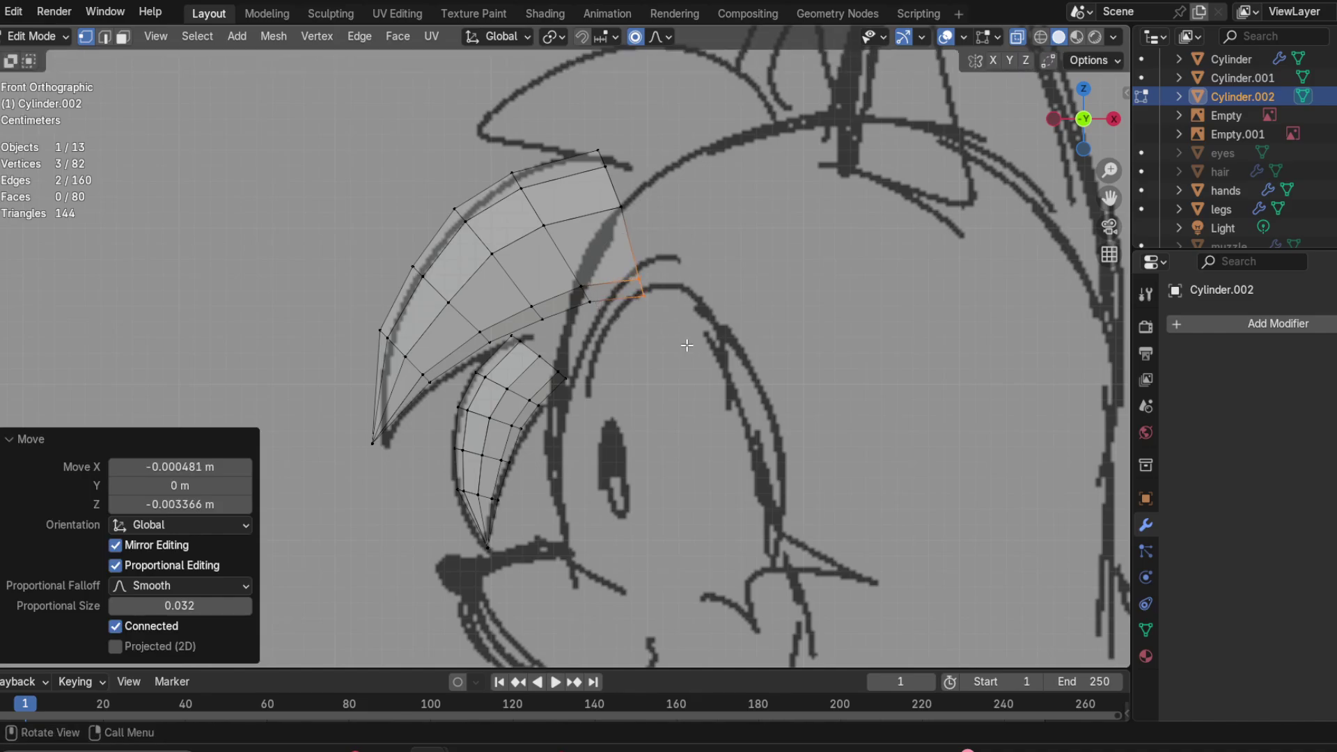
Step: Try to nudge the two middle lower-edge vertex groups of the upper strand slightly back towards negative X and positive Z
click(546, 327)
key(g)
right_click(544, 322)
drag(519, 299, 569, 345)
key(g)
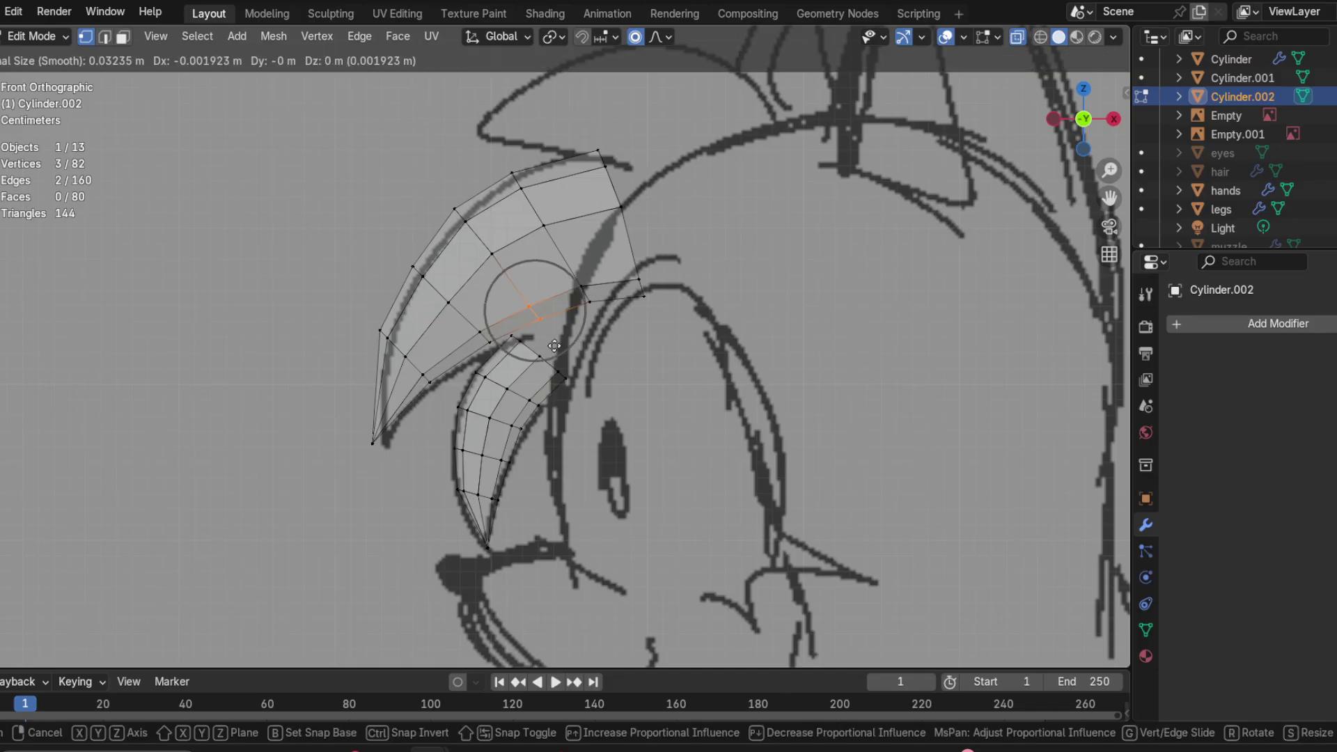
click(551, 341)
key(ctrl+z)
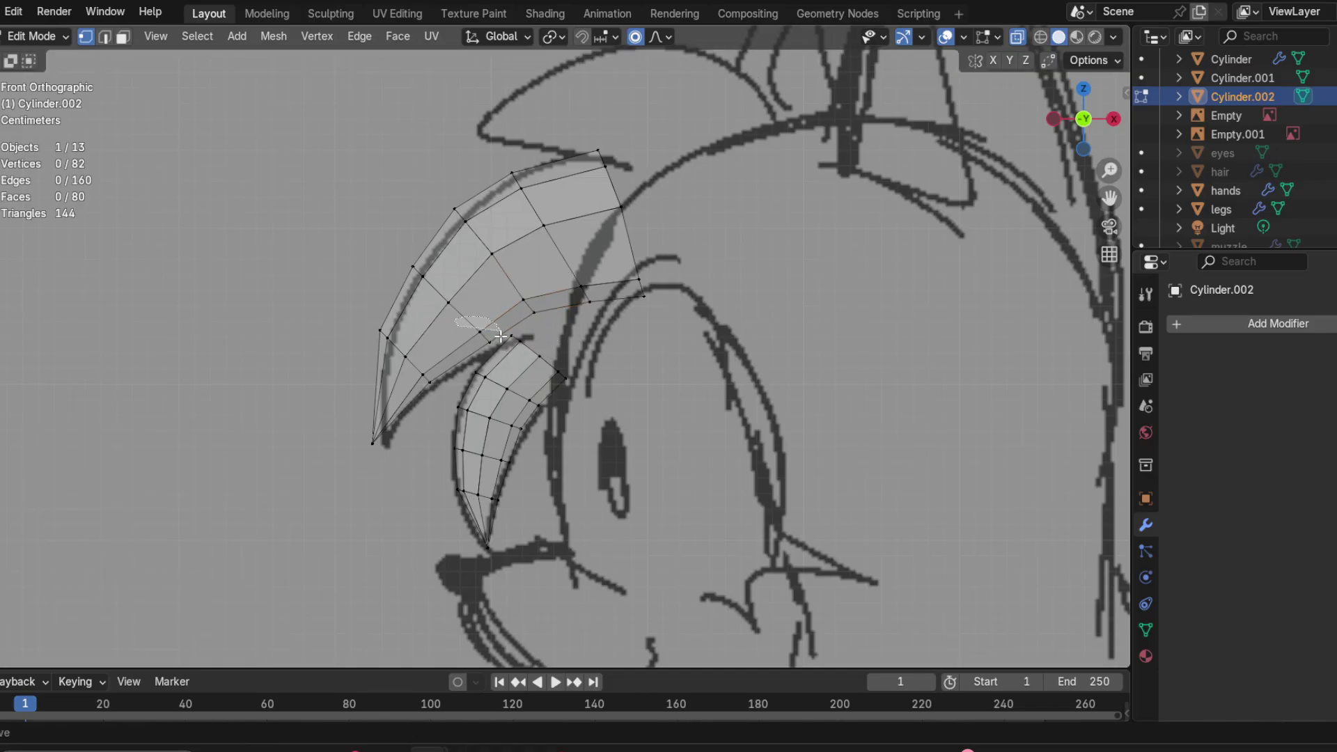
key(g)
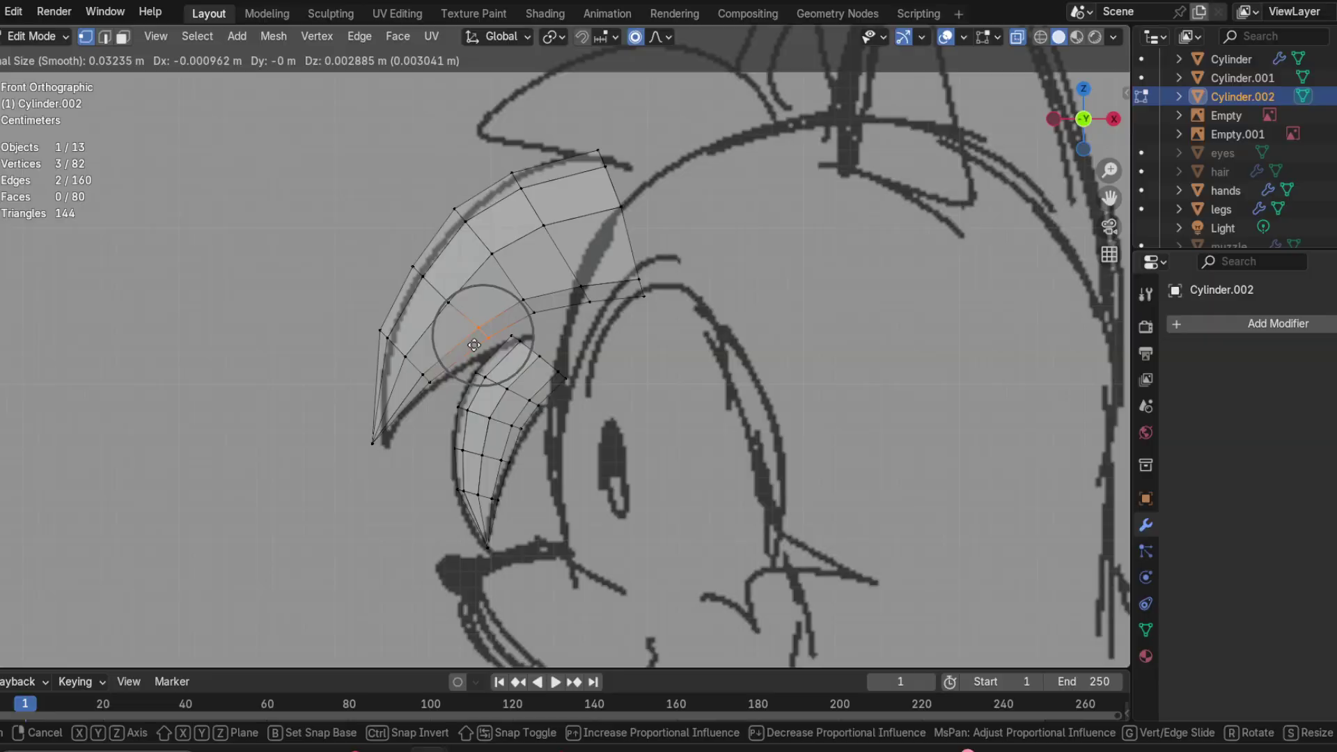
click(477, 346)
Step: Undo all the vertex moves along the upper strand's lower edge
key(ctrl+z)
key(ctrl+z)
key(ctrl+z)
key(ctrl+z)
key(ctrl+z)
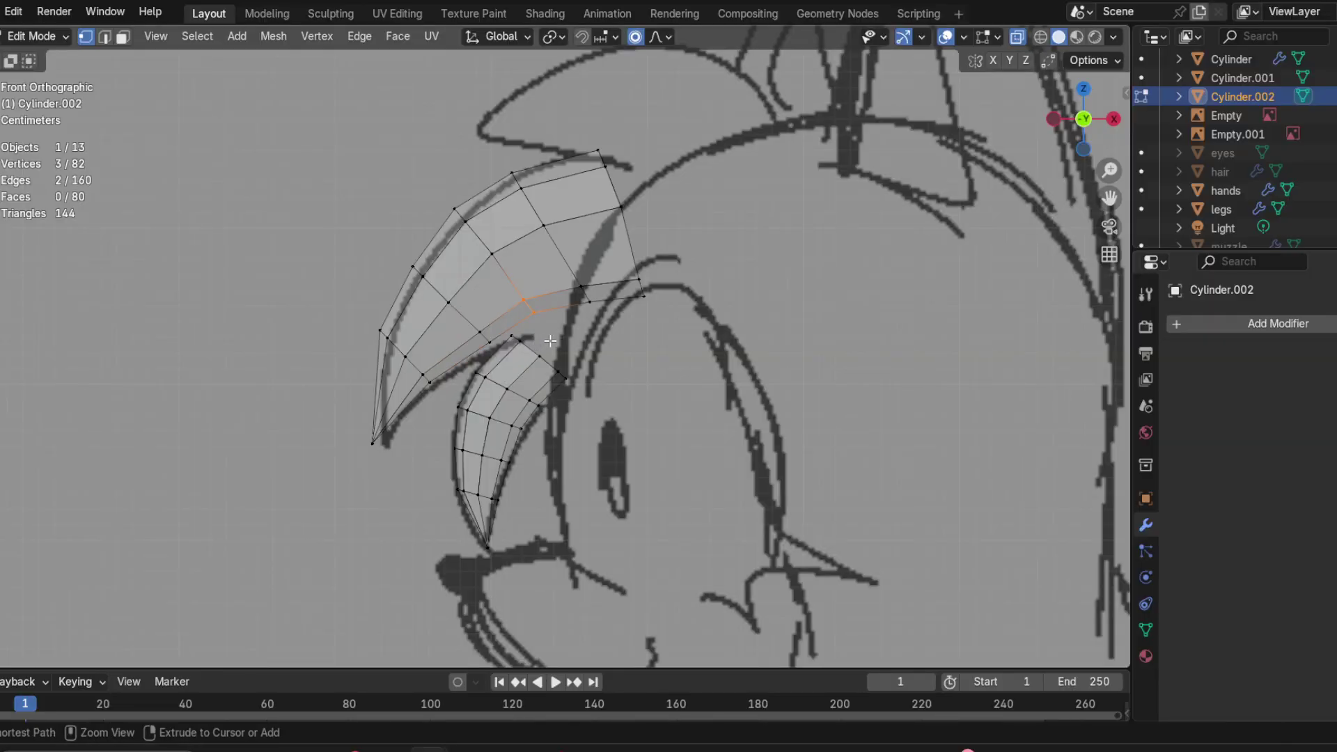
key(ctrl+z)
key(ctrl+z)
key(ctrl+z)
key(ctrl+z)
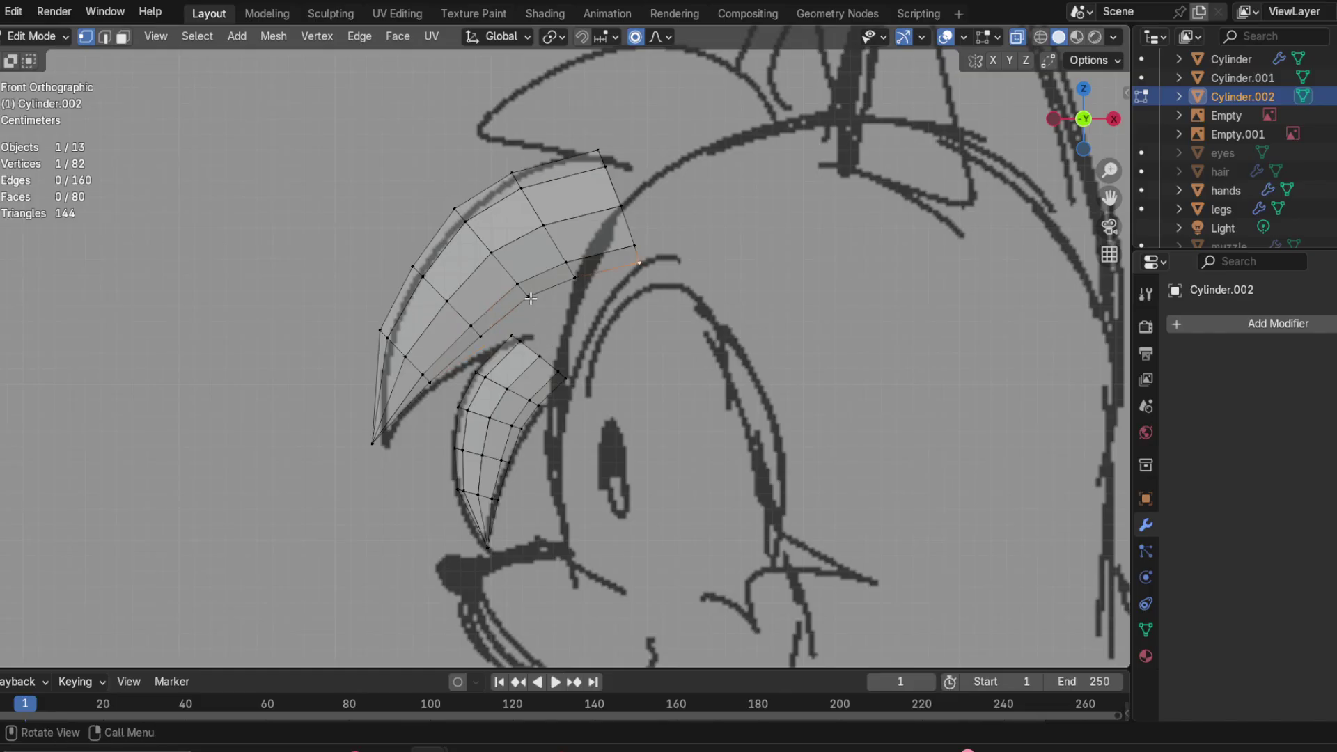
Step: Try to smooth all linked vertices of the upper strand with 0.500 smoothing and one repeat, and undo it
key(l)
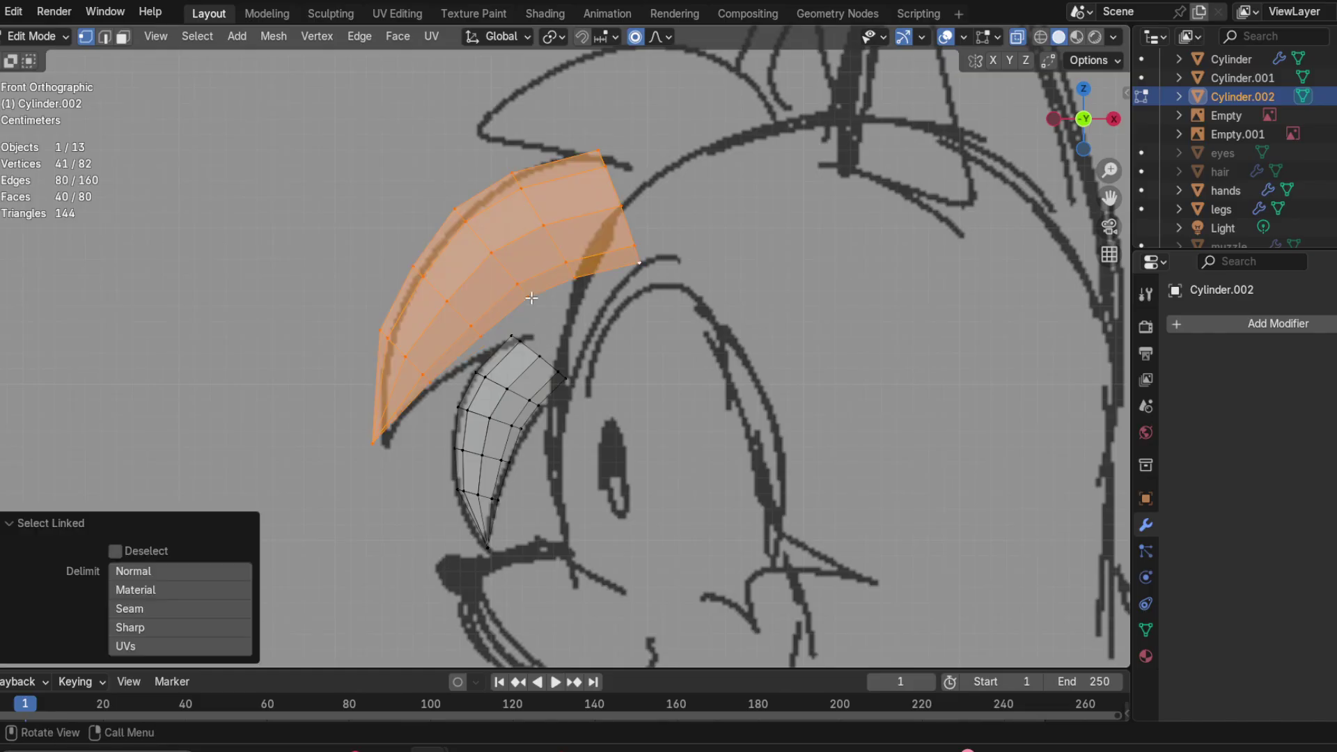
right_click(532, 298)
click(435, 534)
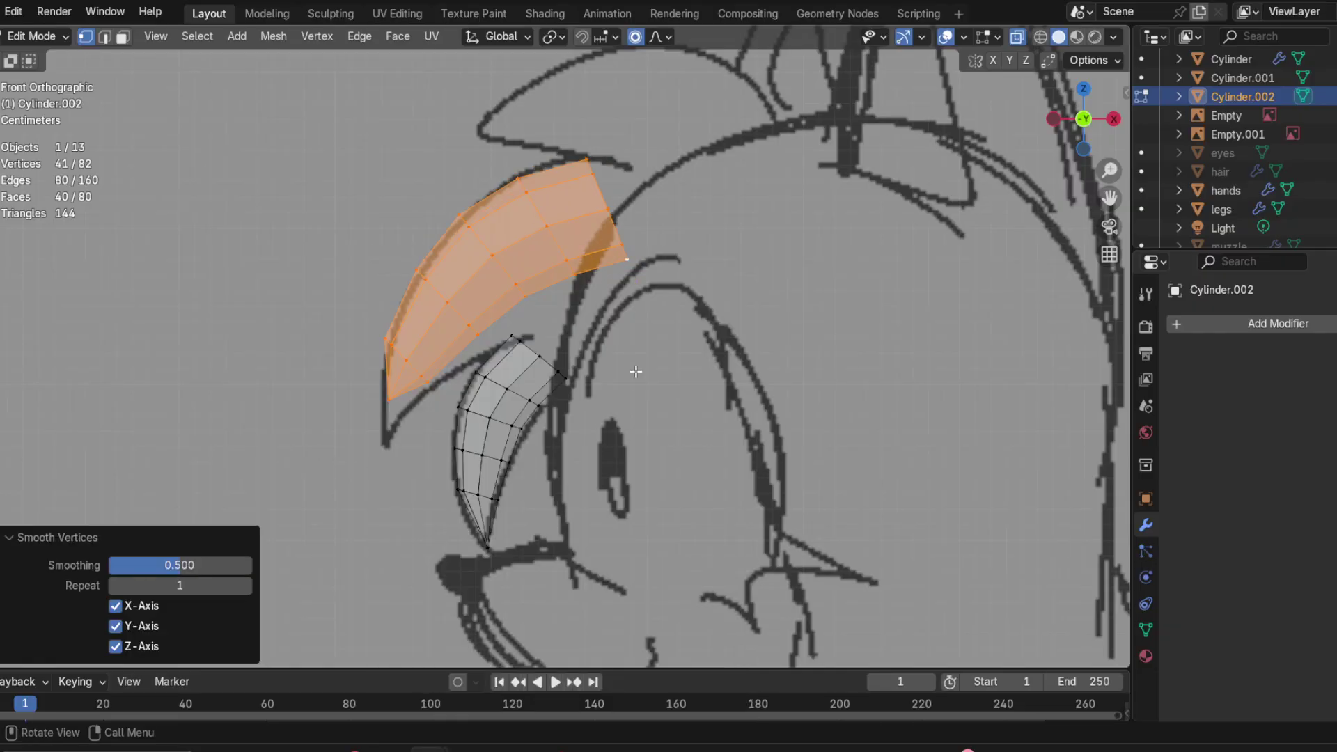
key(ctrl+z)
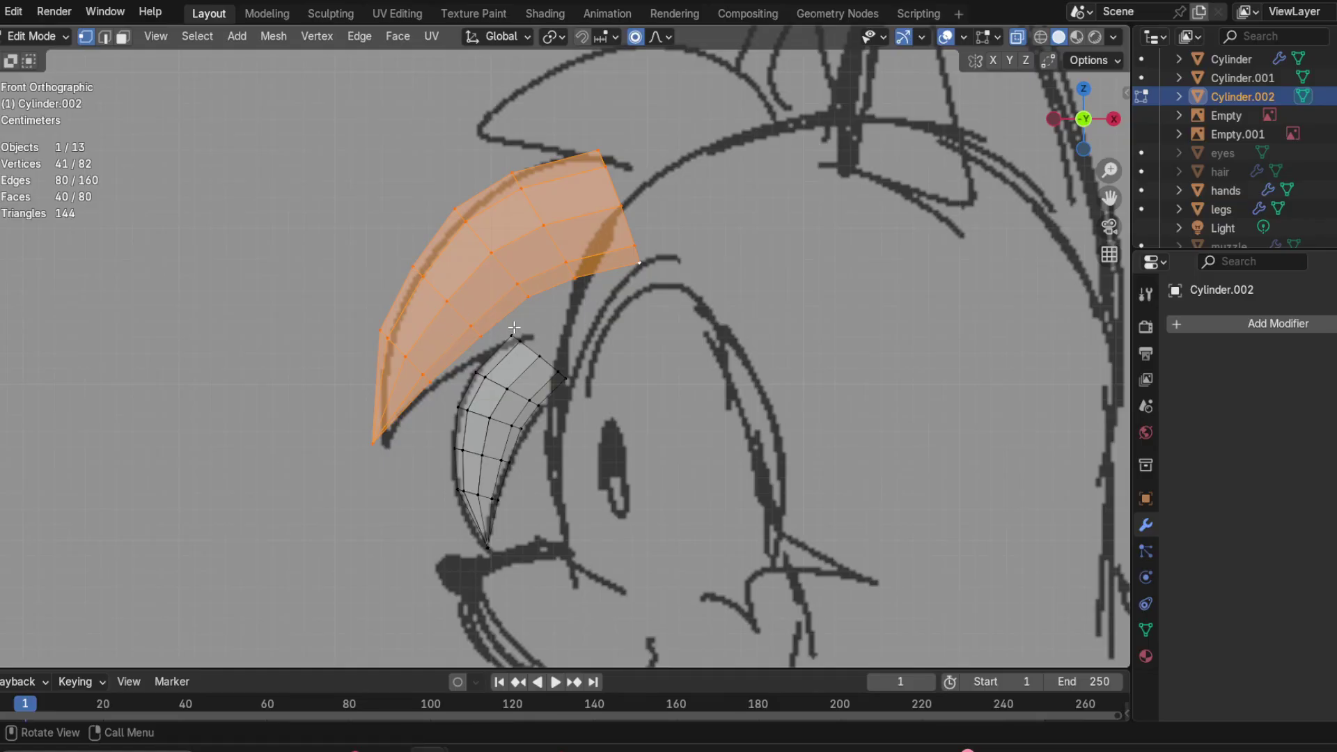
Step: Scale the whole upper strand by 1.120 along X and 1.084 along Z
key(g)
key(x)
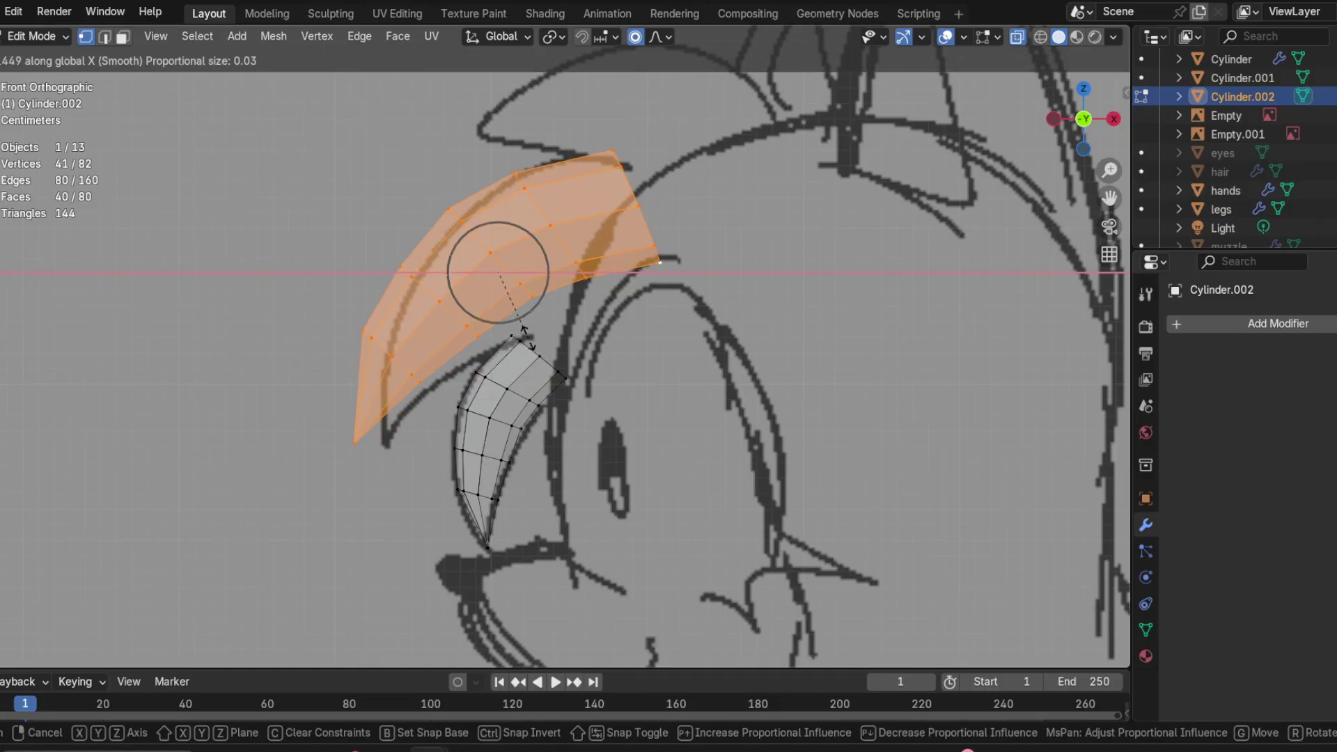
click(527, 337)
key(s)
key(y)
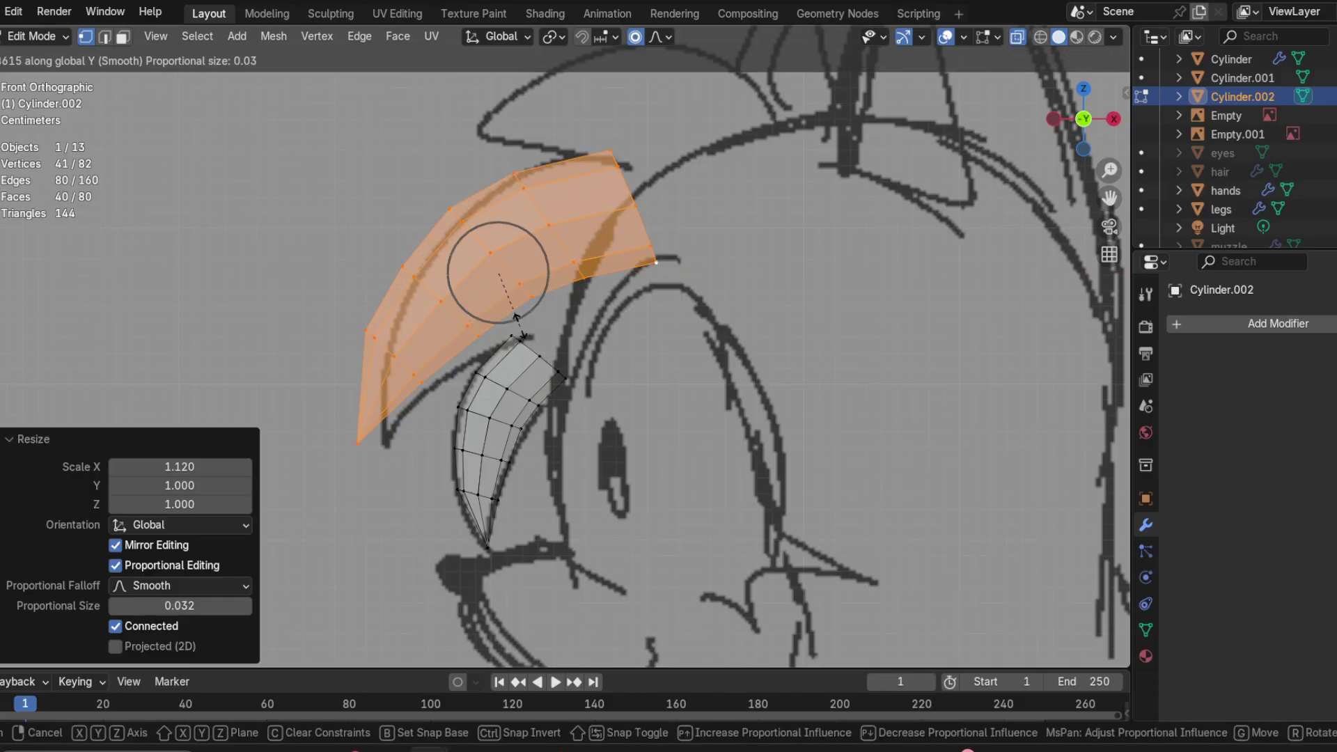
key(z)
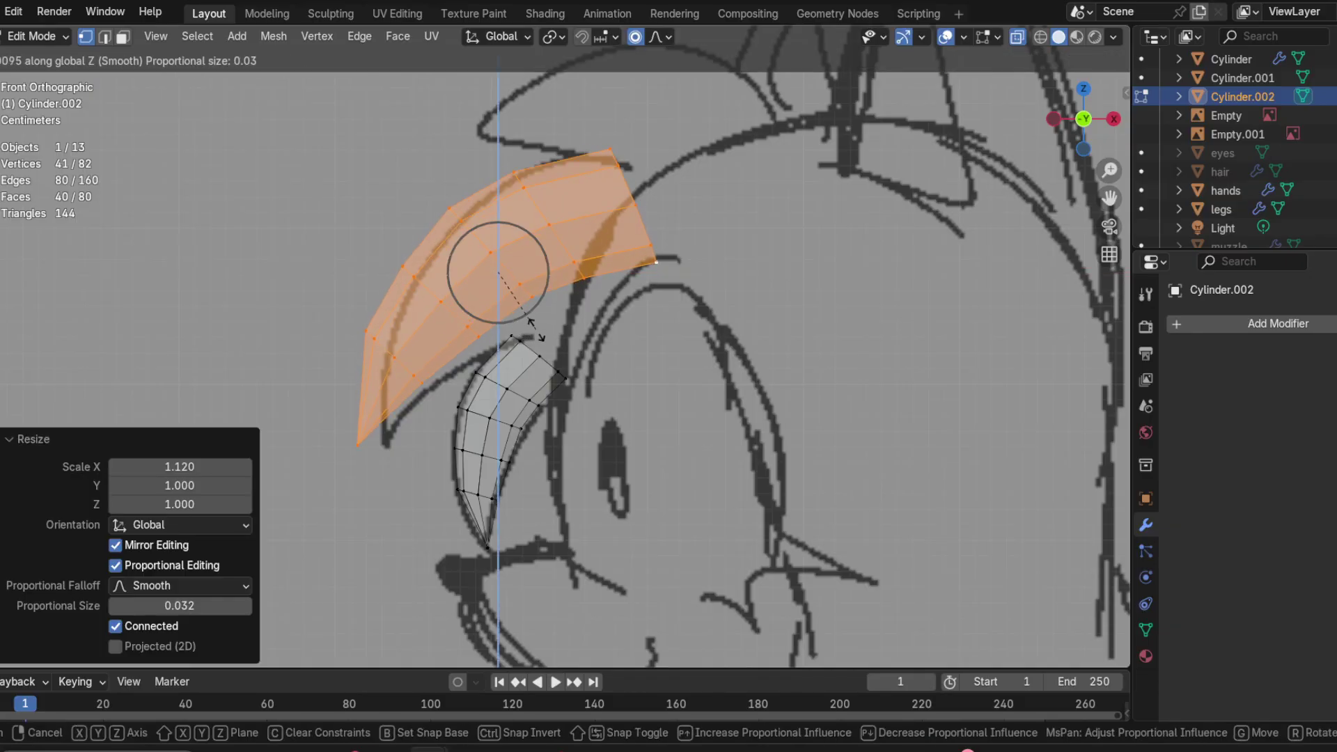
click(538, 334)
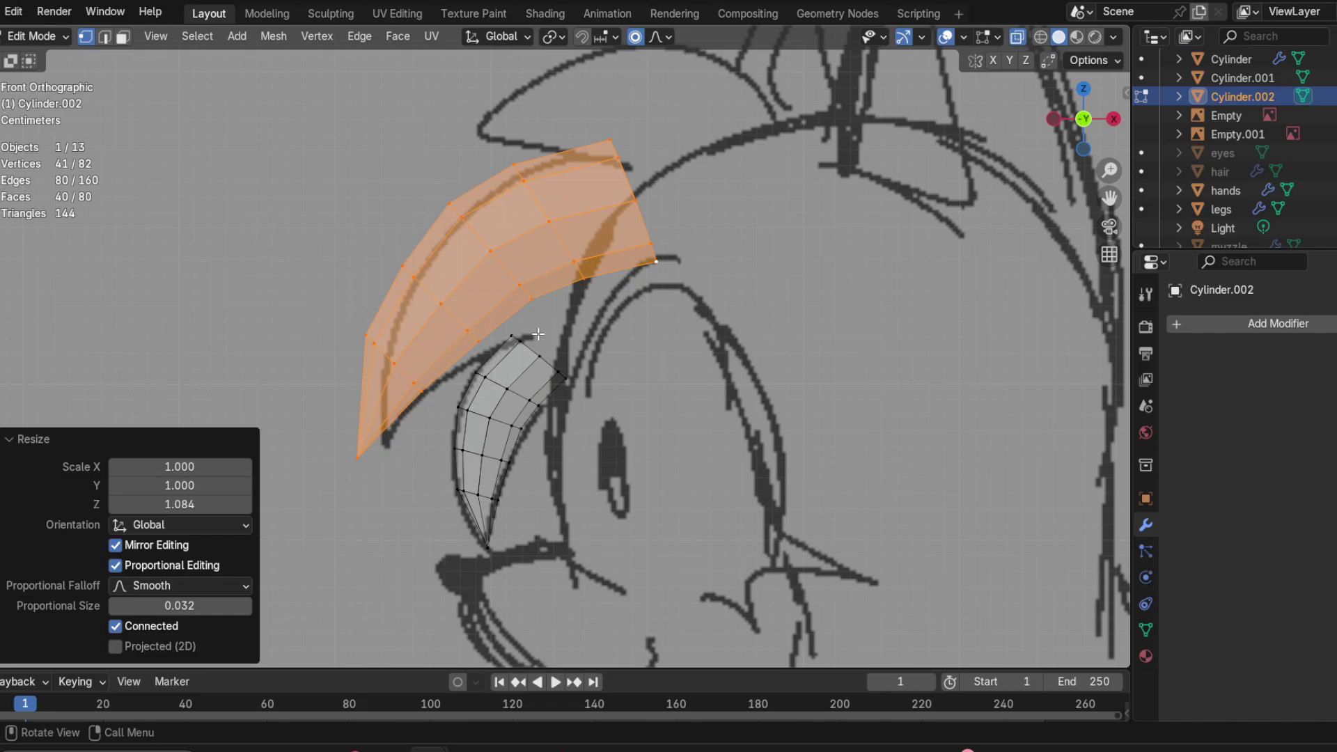
Step: Scale the whole upper strand along X by 0.914 and again by 0.961, and along Z by 0.917
key(s)
key(x)
click(625, 326)
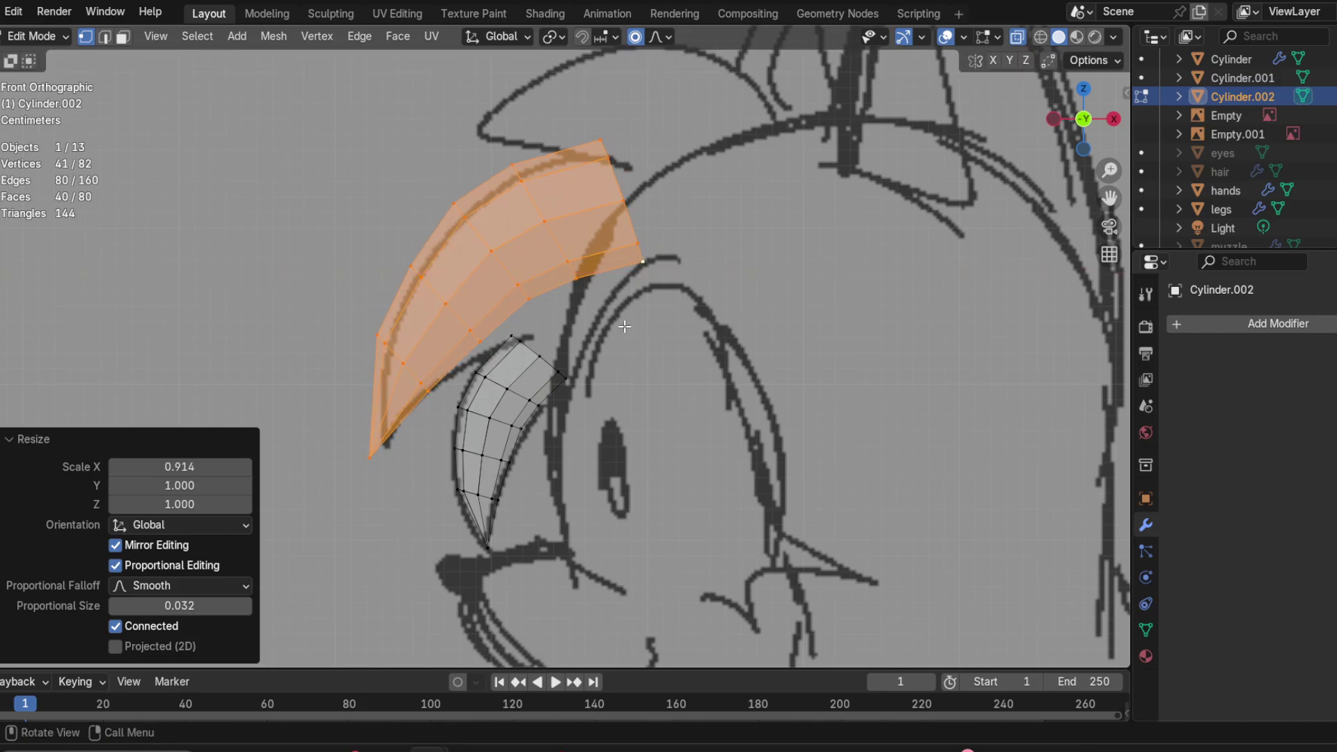
key(s)
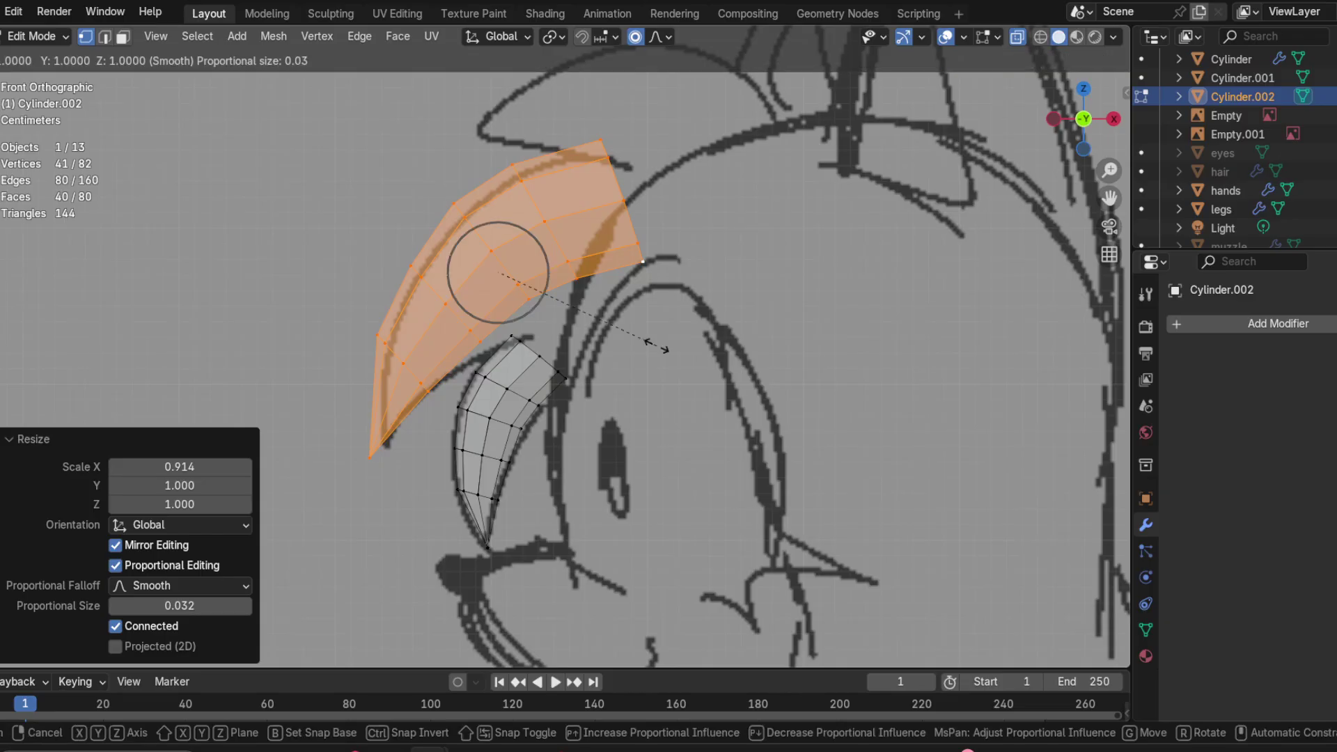
key(x)
click(651, 341)
key(s)
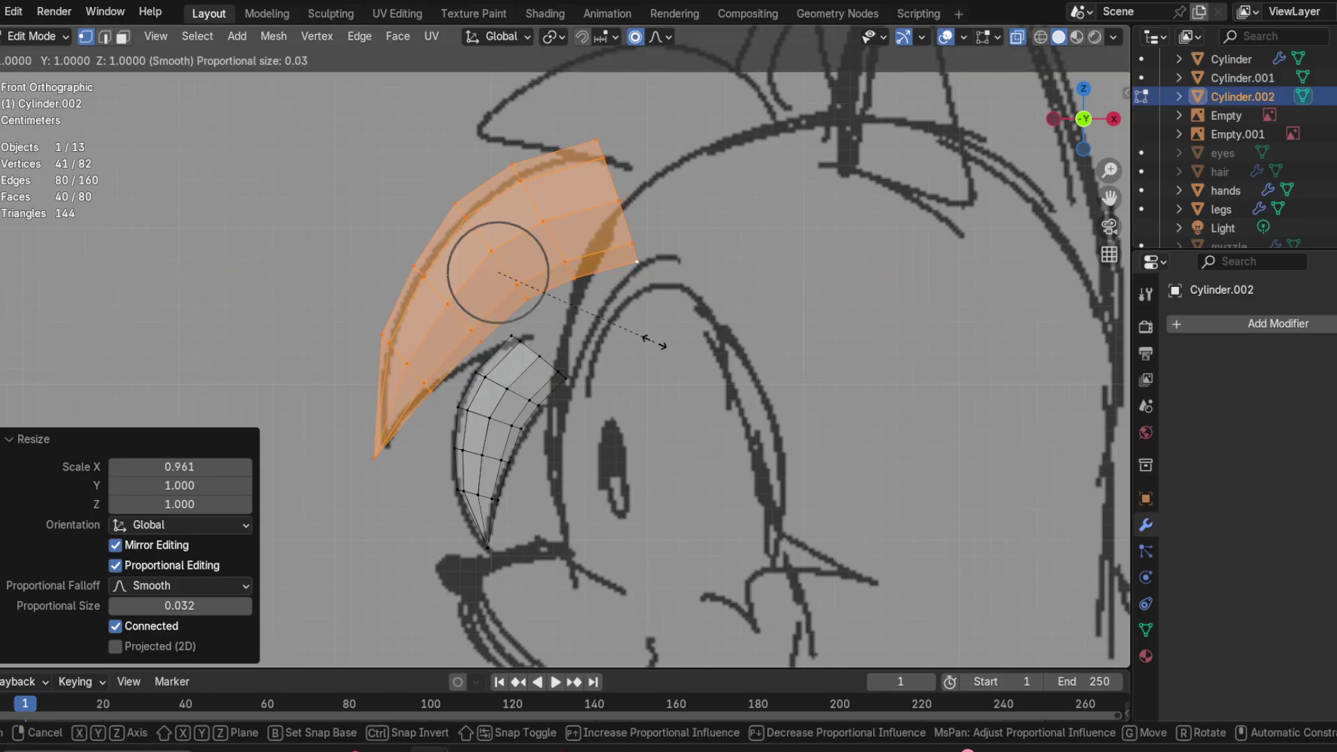
key(z)
click(638, 344)
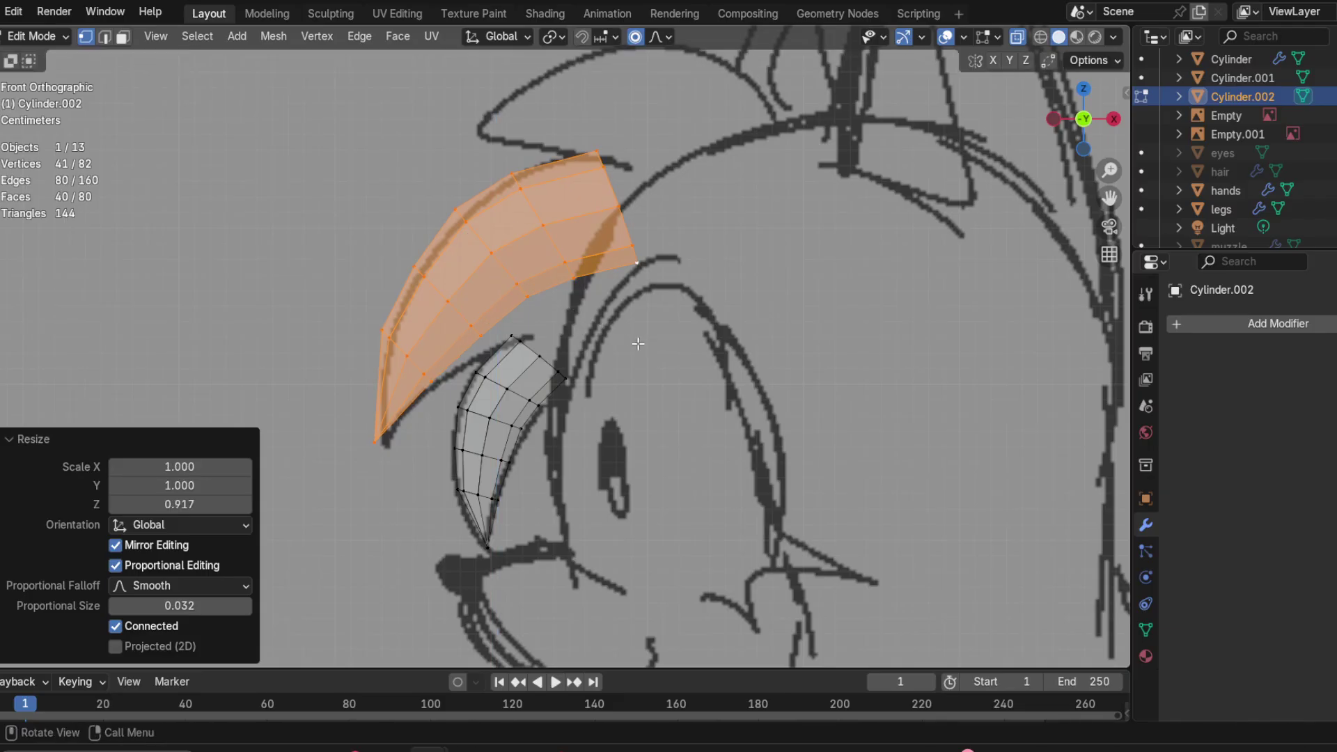
Step: Try to pull three vertex groups along the upper strand's lower edge down and toward positive X to match the sketch
click(483, 330)
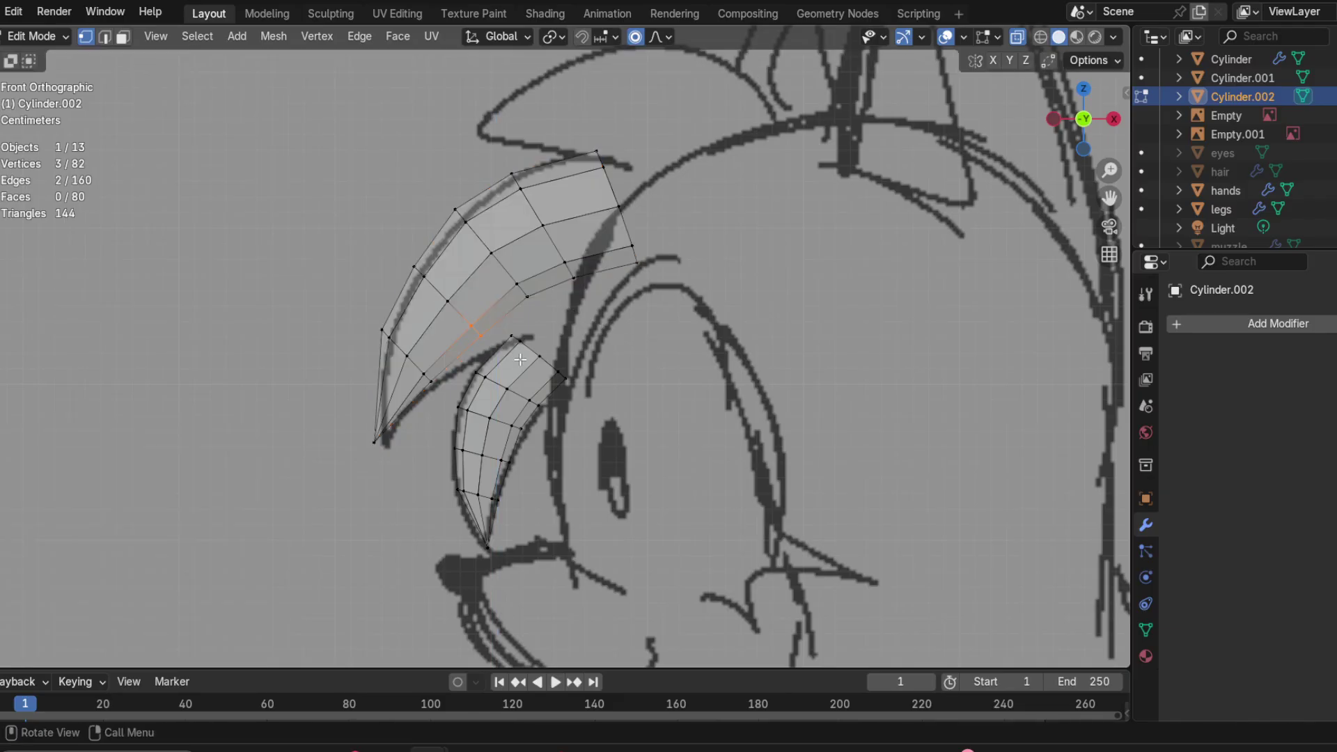
key(g)
click(548, 369)
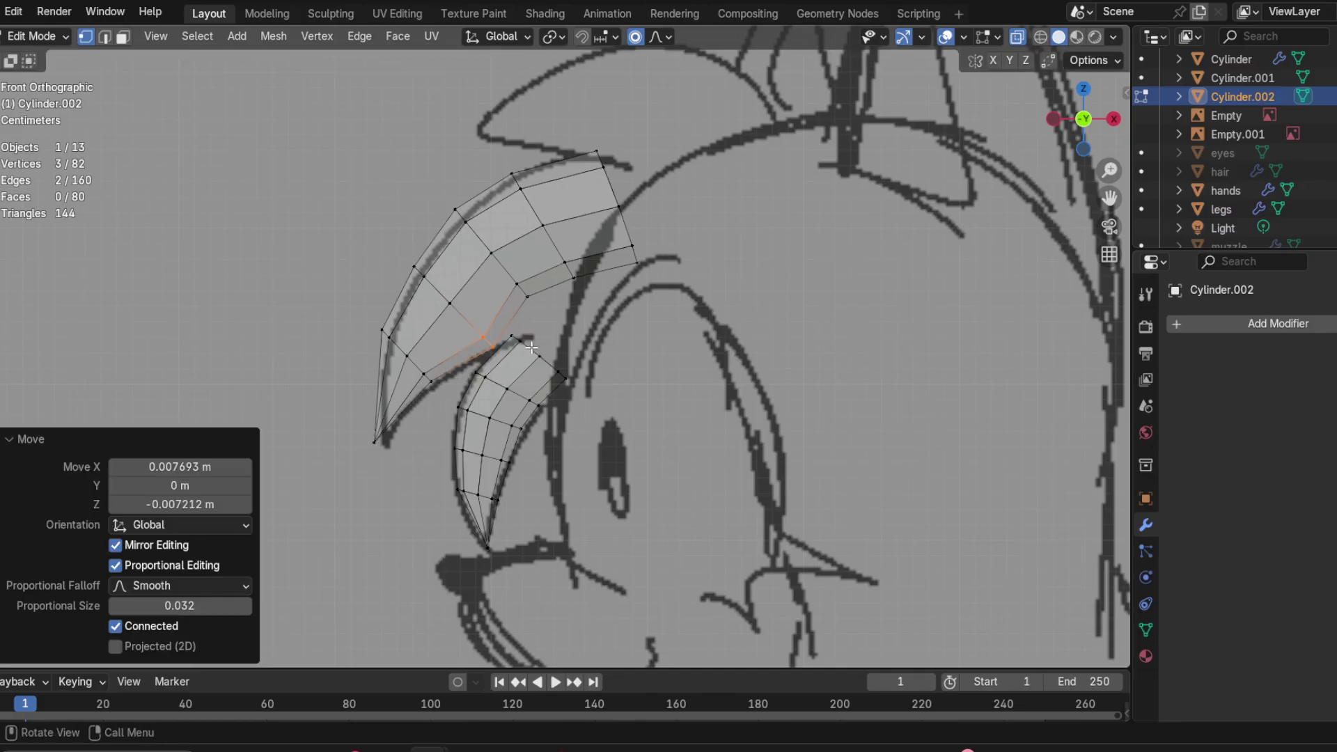
drag(501, 258, 548, 308)
key(g)
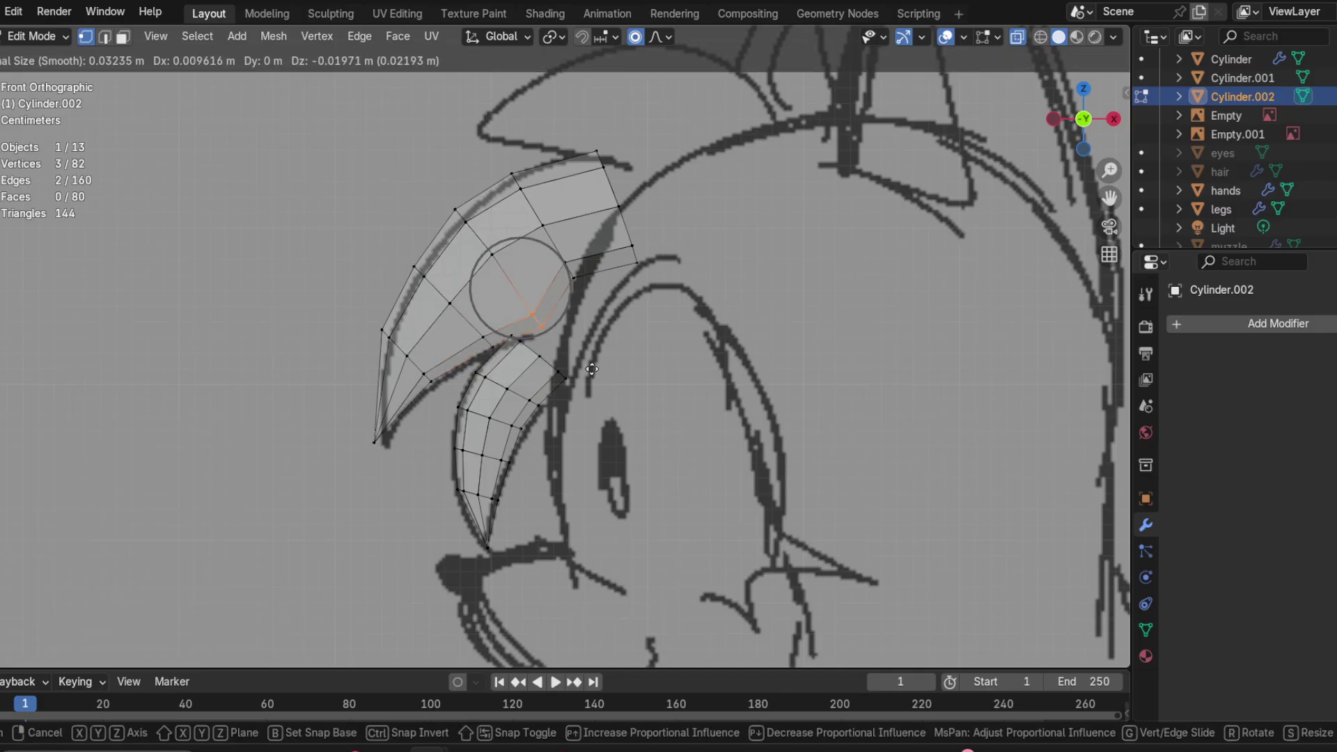
click(592, 369)
drag(547, 244, 565, 310)
key(g)
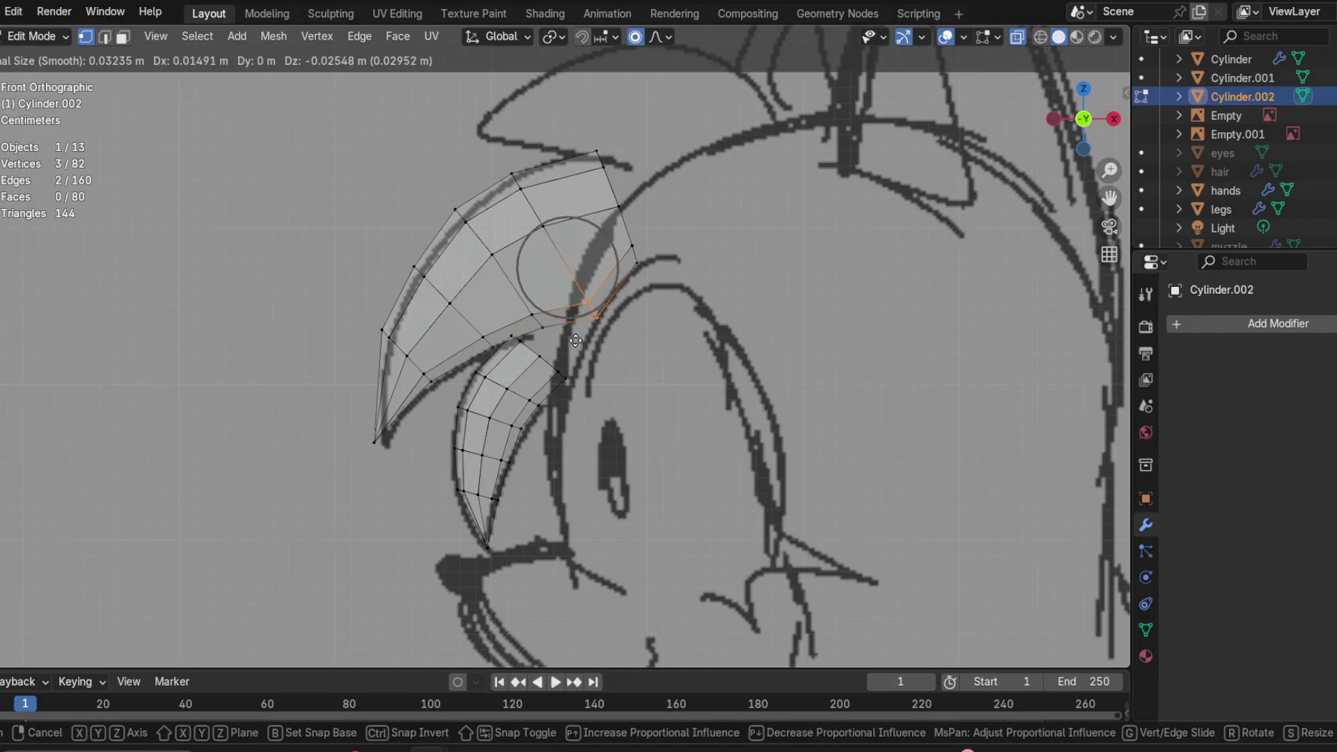
click(571, 336)
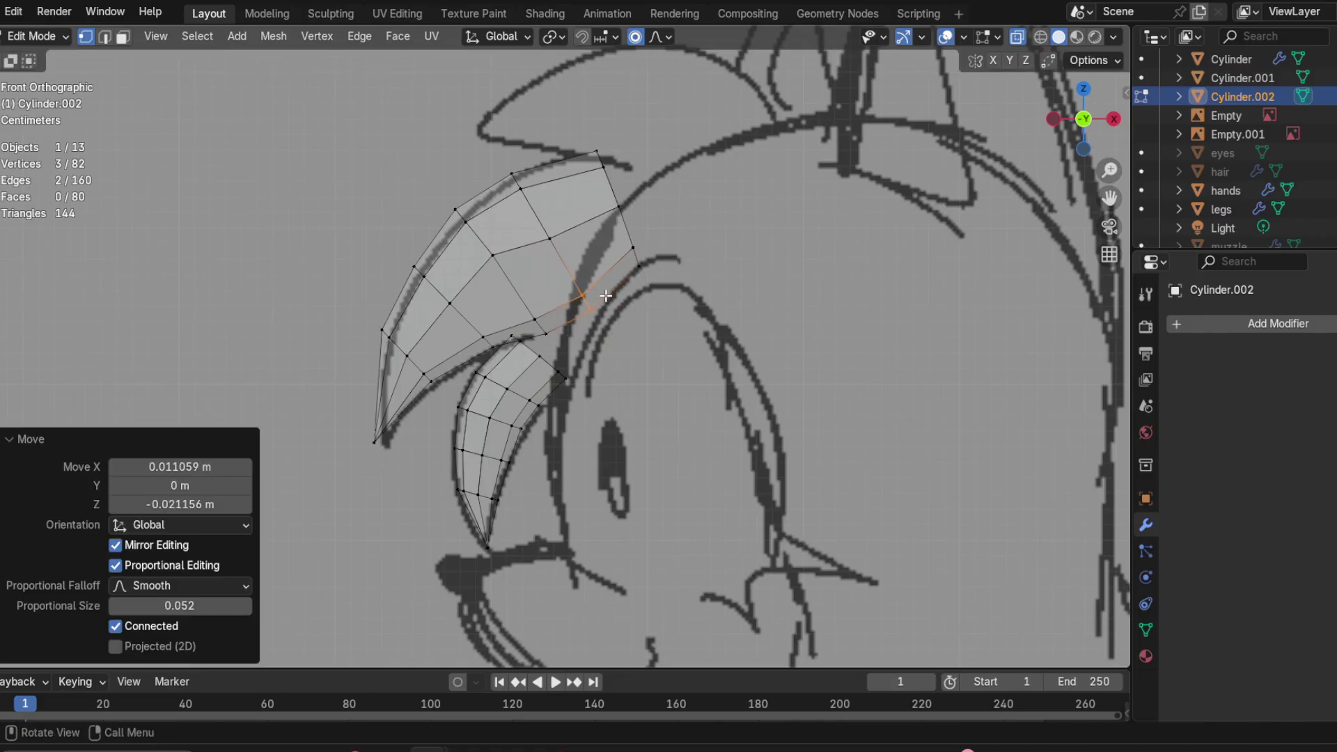
key(g)
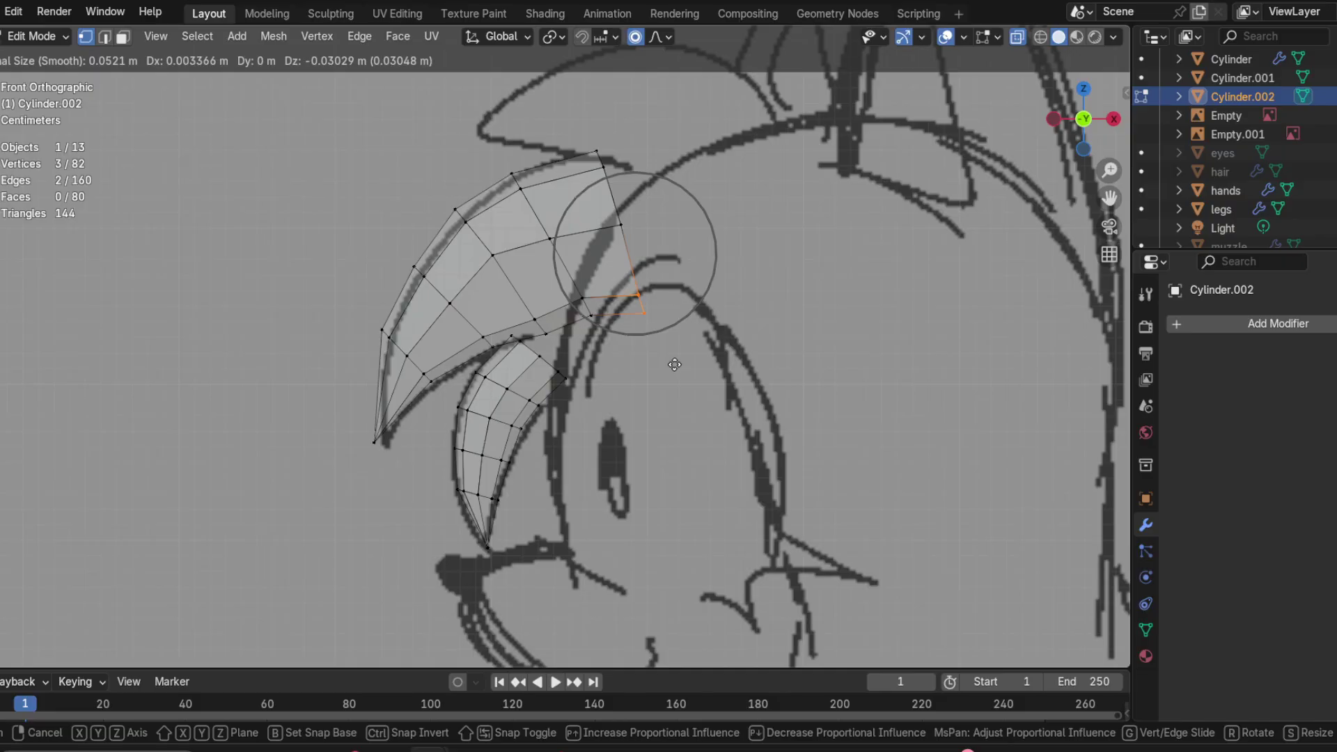
right_click(662, 340)
alt+click(637, 269)
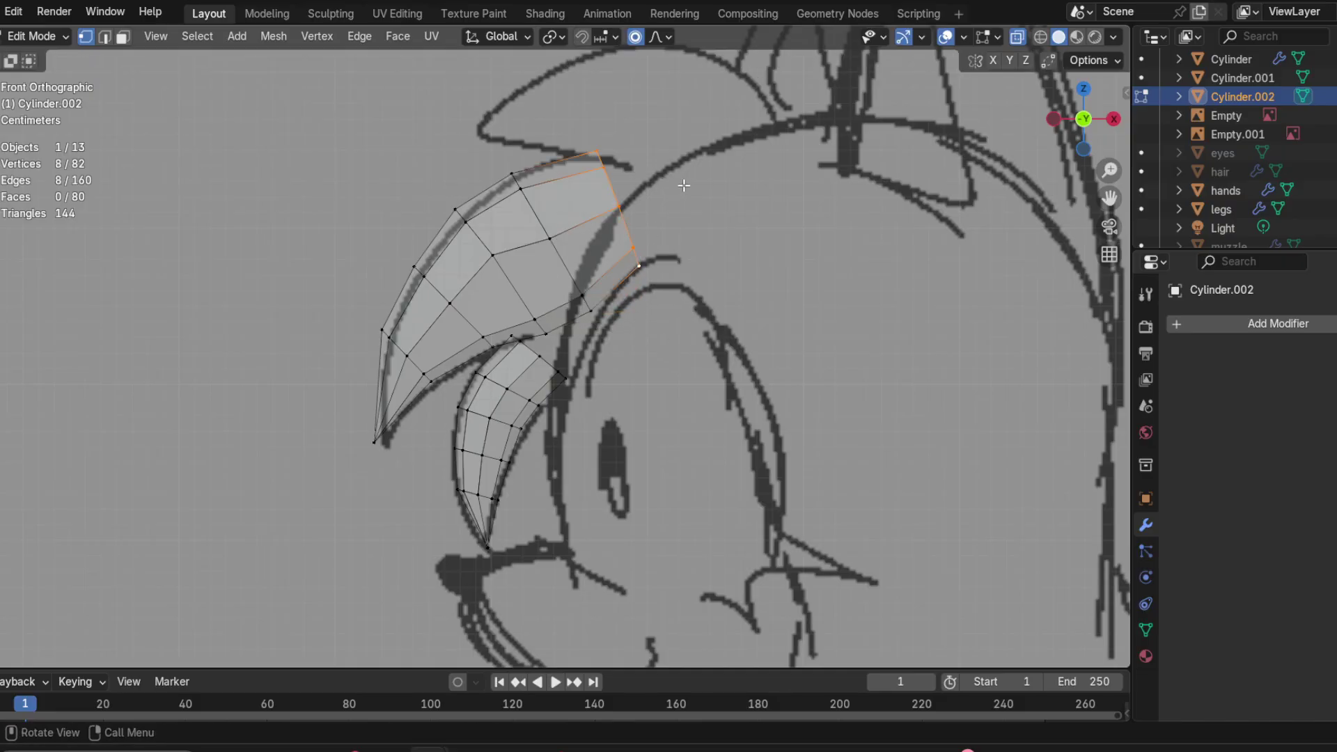
key(r)
right_click(707, 205)
Step: Undo the three vertex group moves on the underside of the upper strand
key(ctrl+z)
key(ctrl+z)
key(ctrl+z)
key(ctrl+z)
key(ctrl+z)
key(ctrl+z)
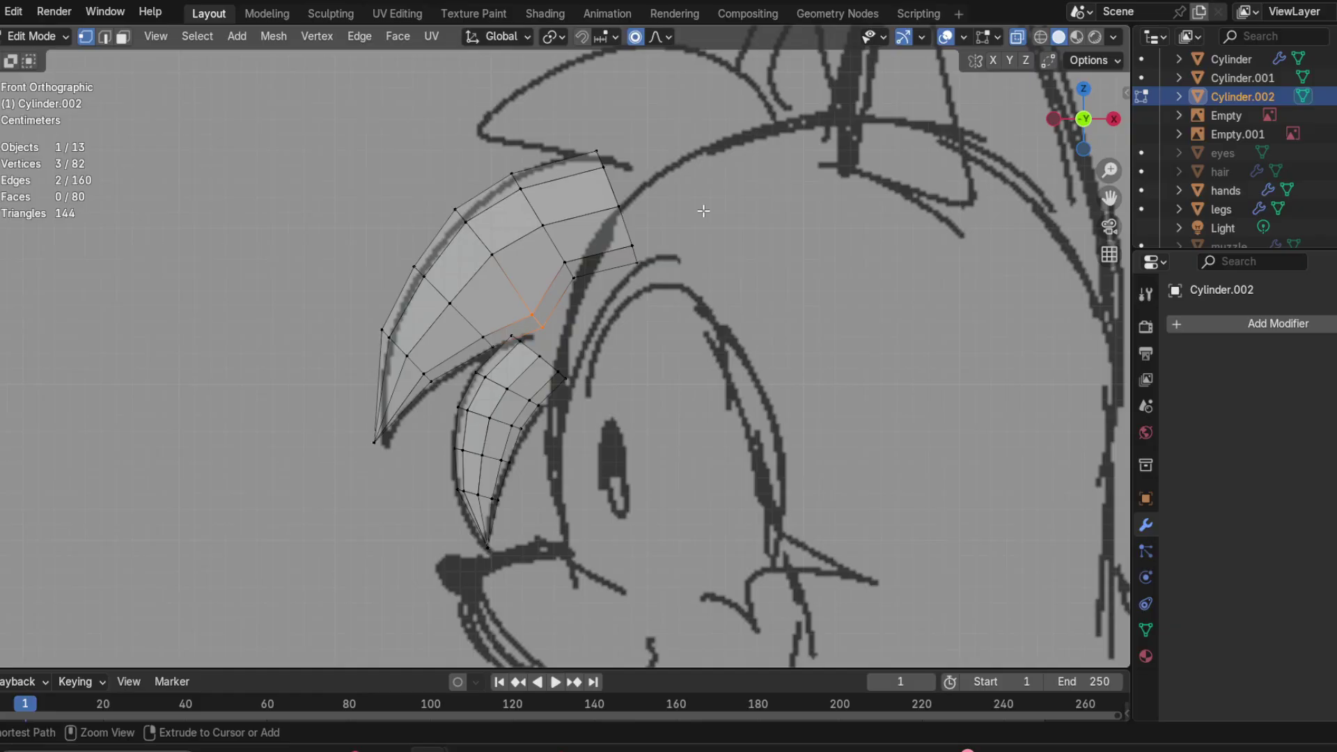
Step: Rotate the upper strand's four loops nearest the base slightly clockwise and move them 0.00577 m in X and -0.009136 m in Z
mouse_move(493, 340)
mouse_down()
mouse_move(379, 286)
mouse_move(452, 152)
mouse_move(787, 183)
mouse_move(758, 306)
mouse_up()
shift+click(516, 338)
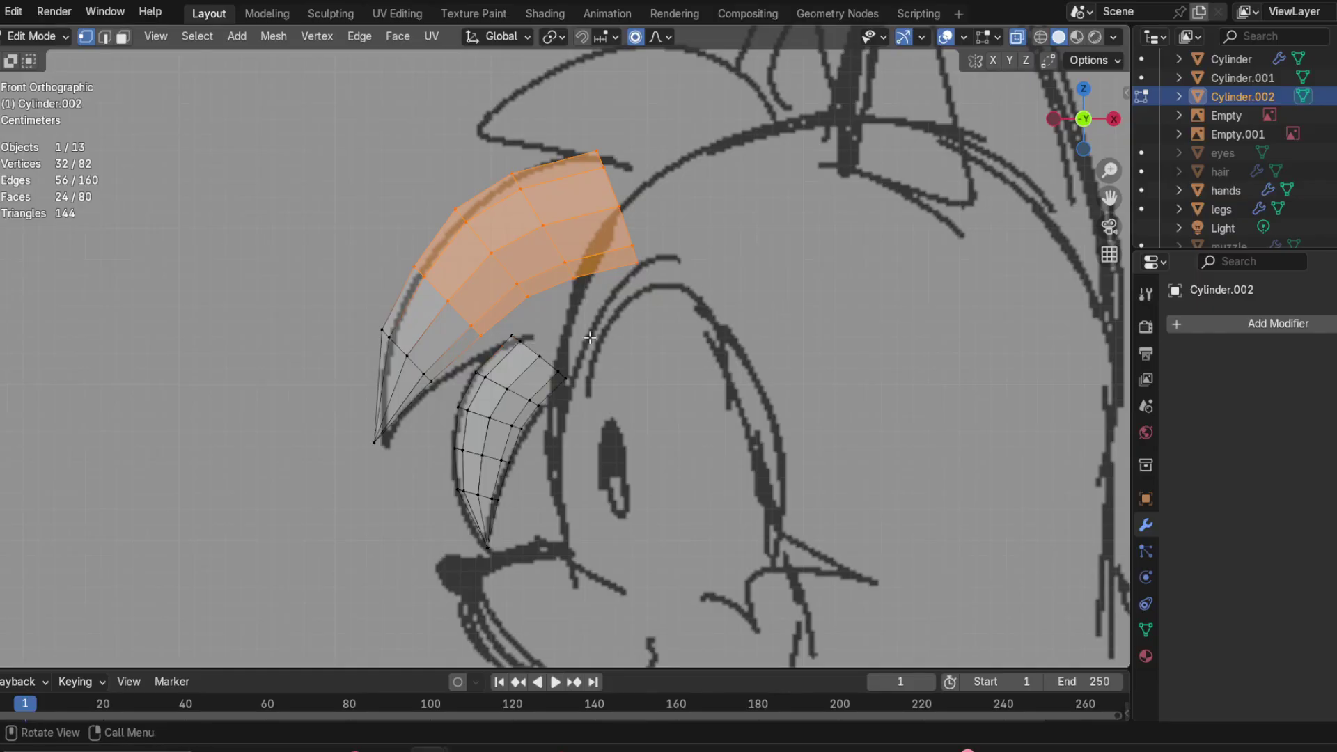
key(r)
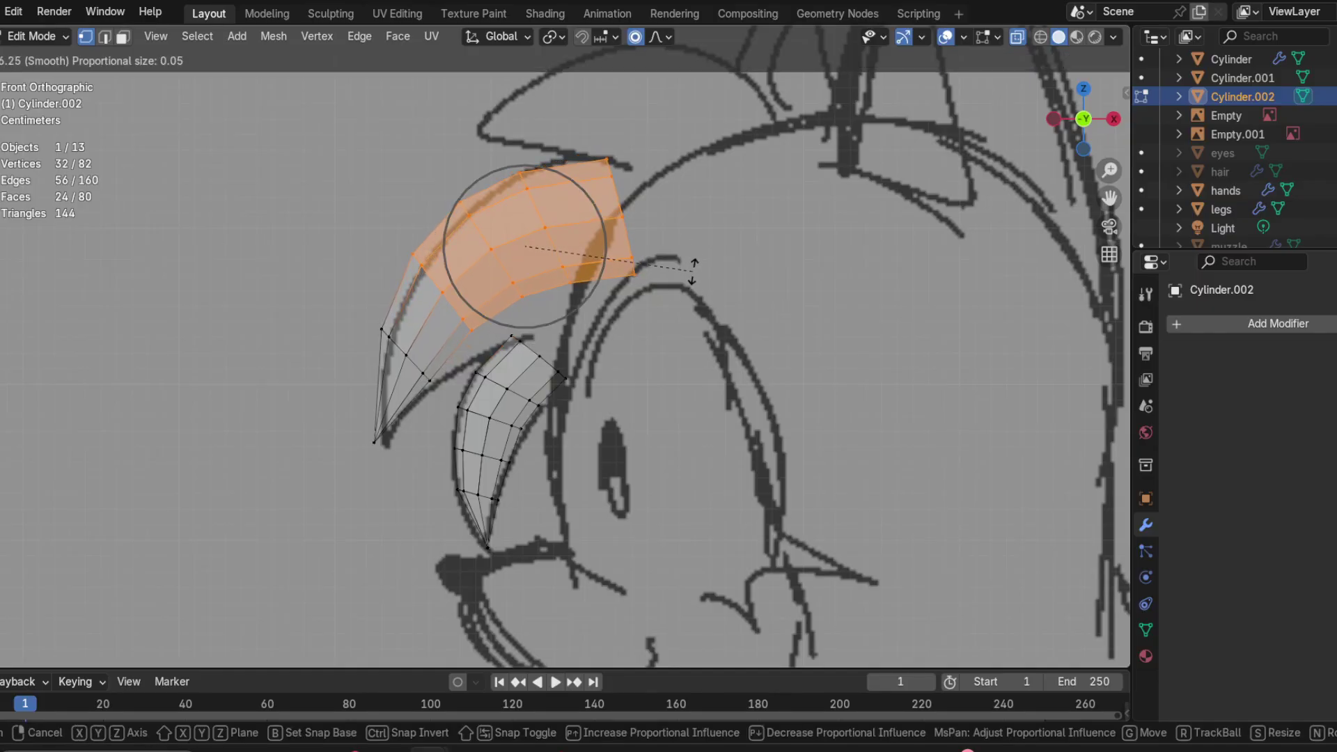
click(693, 275)
key(g)
click(702, 289)
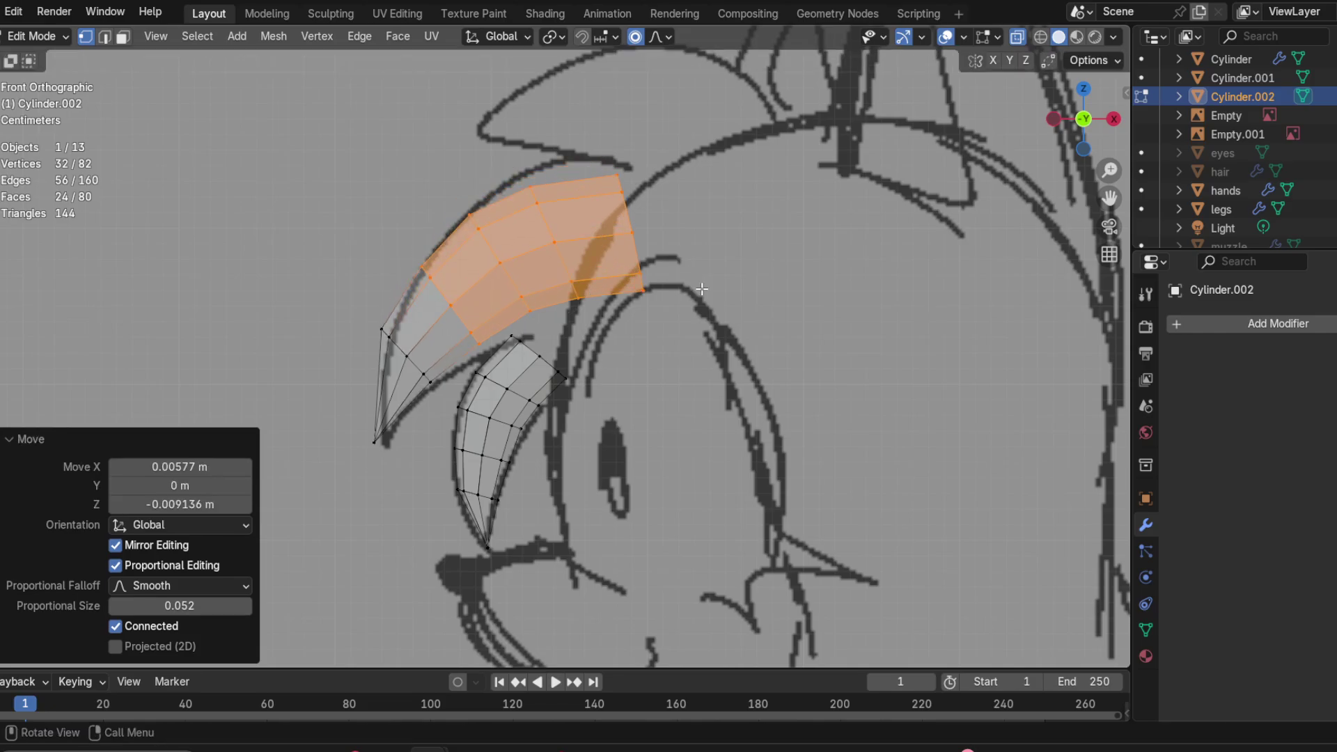
Step: Rotate the three loops nearest the upper strand's base by 2.91° and scale them by 1.134 with proportional size 0.063
mouse_move(536, 326)
mouse_down()
mouse_move(643, 137)
mouse_move(765, 326)
mouse_up()
key(r)
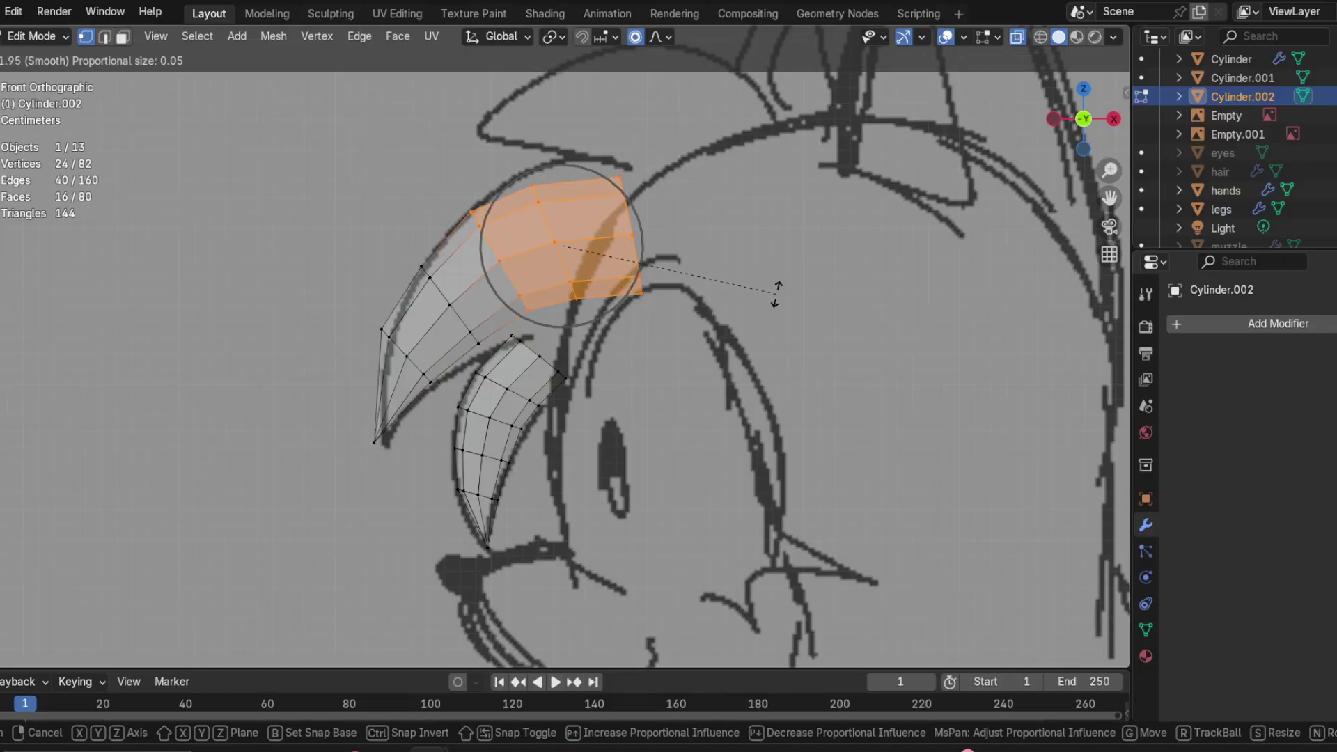
click(776, 294)
key(g)
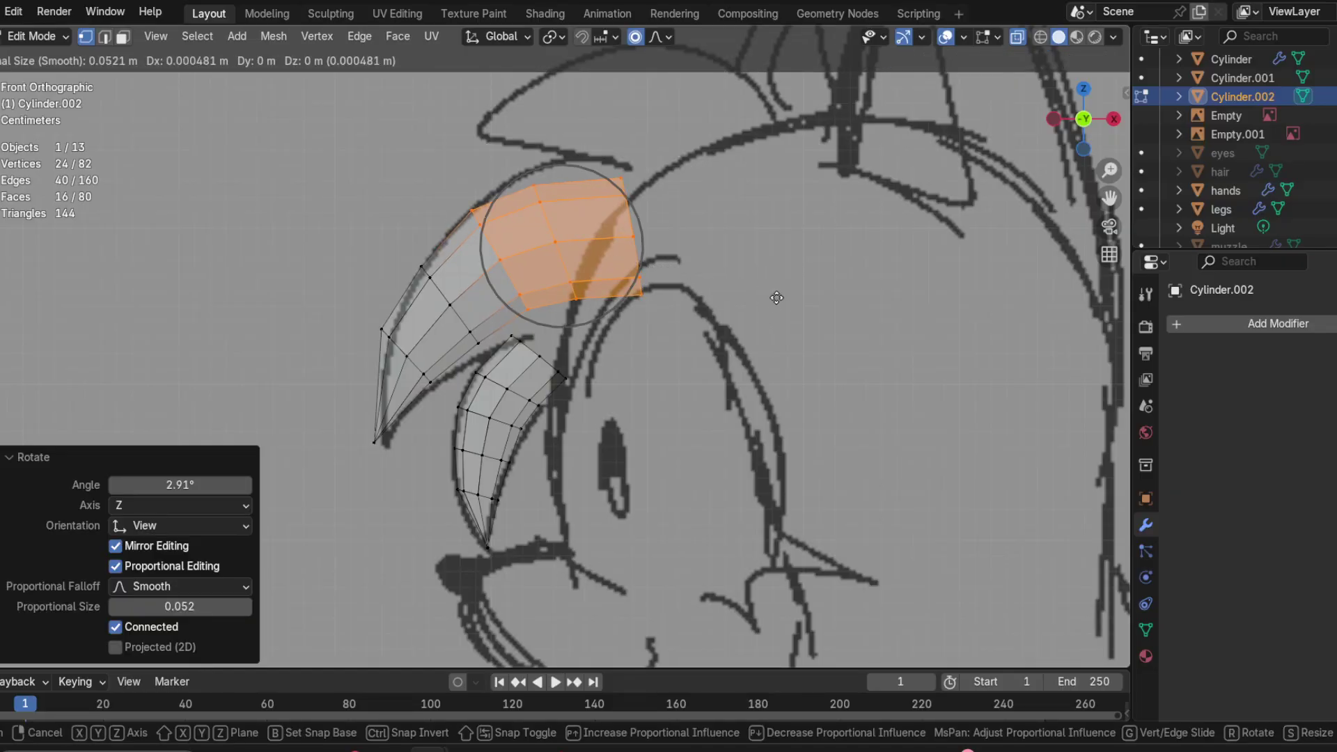
key(s)
scroll(782, 302, down, 1)
scroll(801, 297, down, 1)
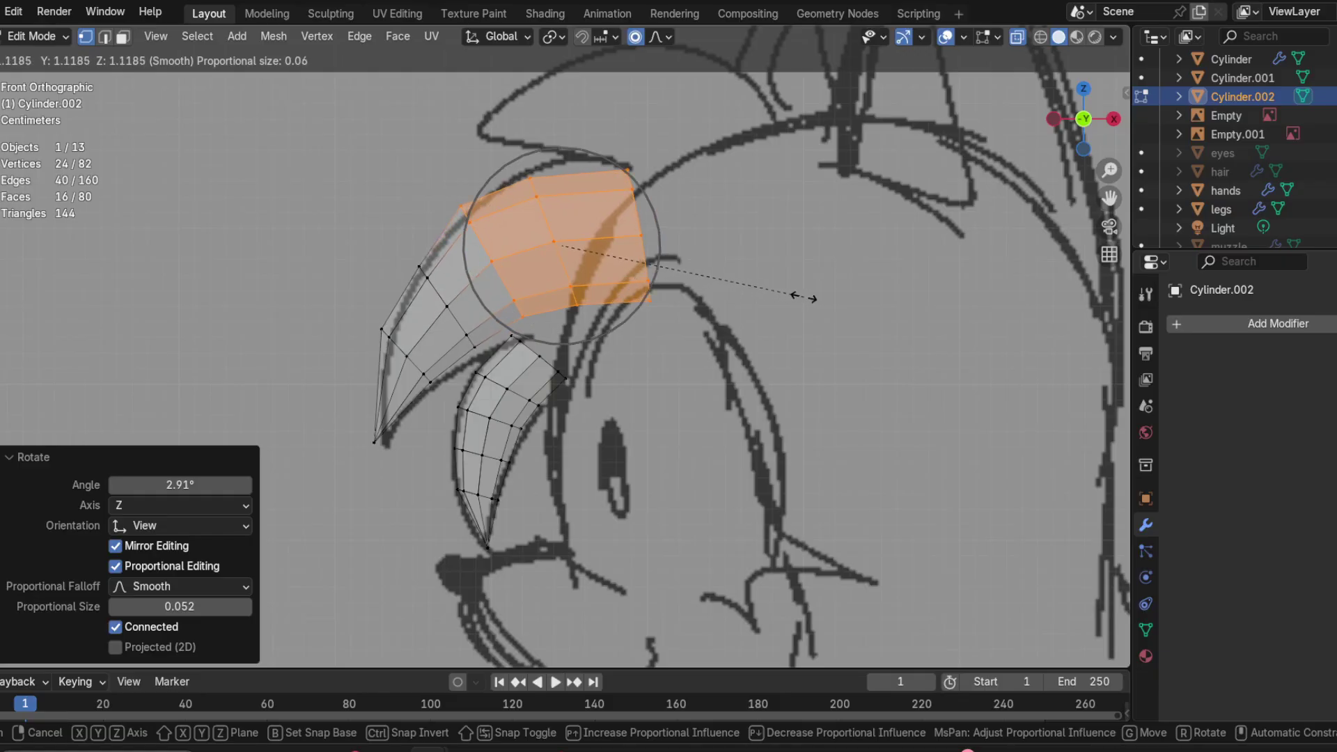
click(807, 296)
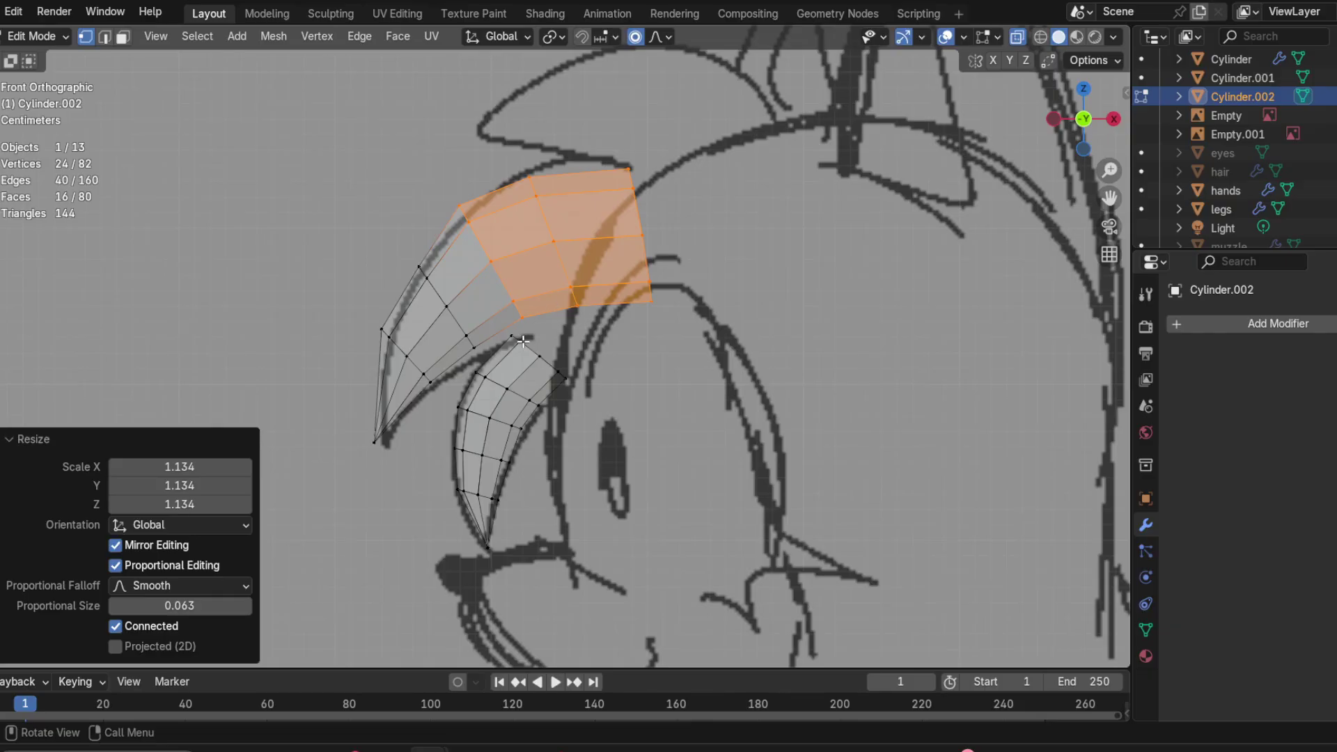
Step: Lower the upper strand's middle edge loop, rotate it 9.71°, and shift it 0.001923 m in X and 0.007212 m in Z
mouse_move(499, 329)
mouse_down()
mouse_move(538, 285)
mouse_move(501, 332)
mouse_move(452, 292)
mouse_move(505, 201)
mouse_move(529, 324)
mouse_up()
key(g)
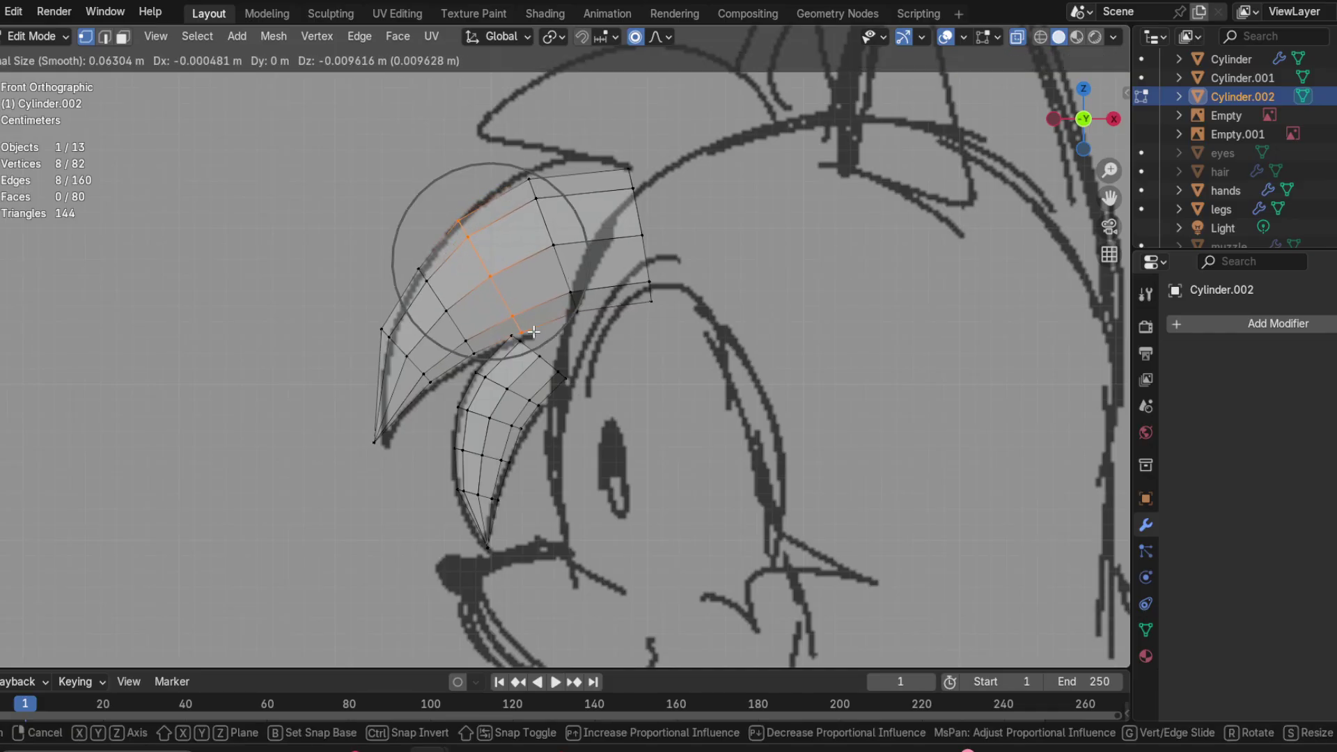
click(534, 330)
key(r)
click(577, 216)
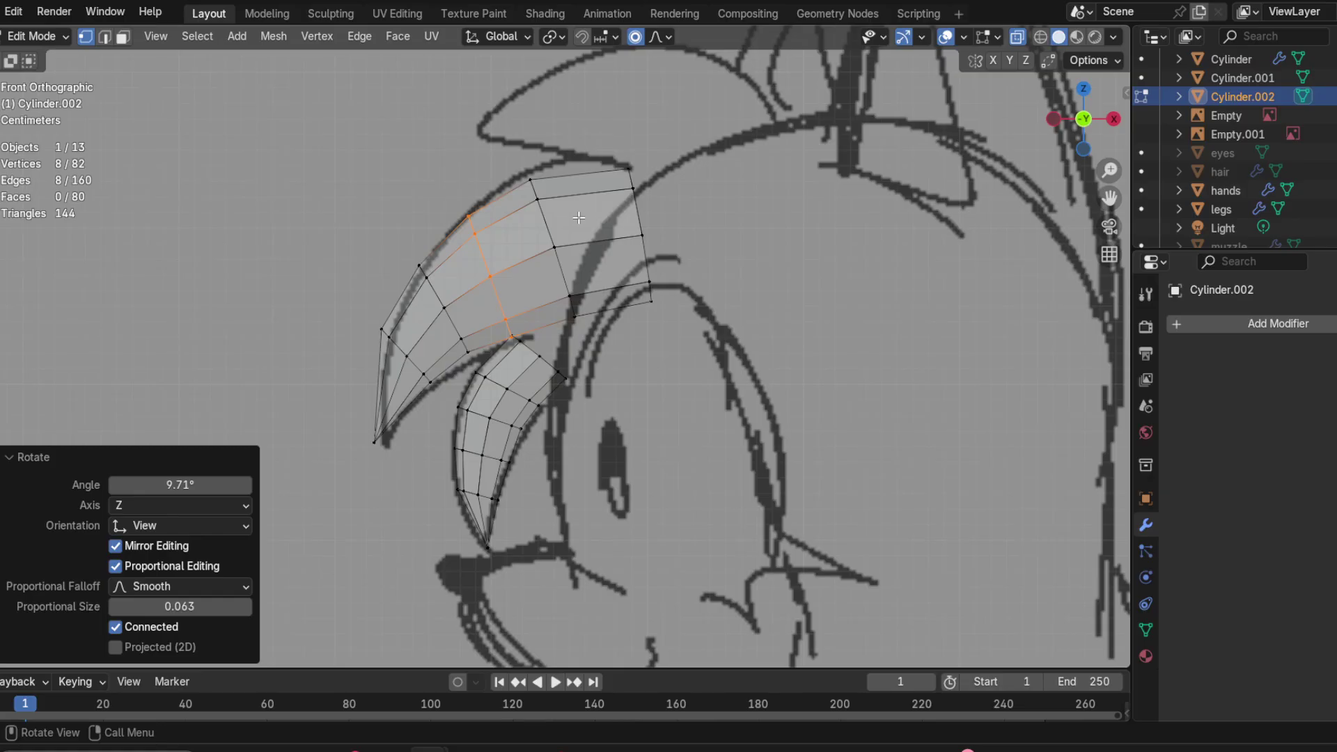
key(g)
click(582, 206)
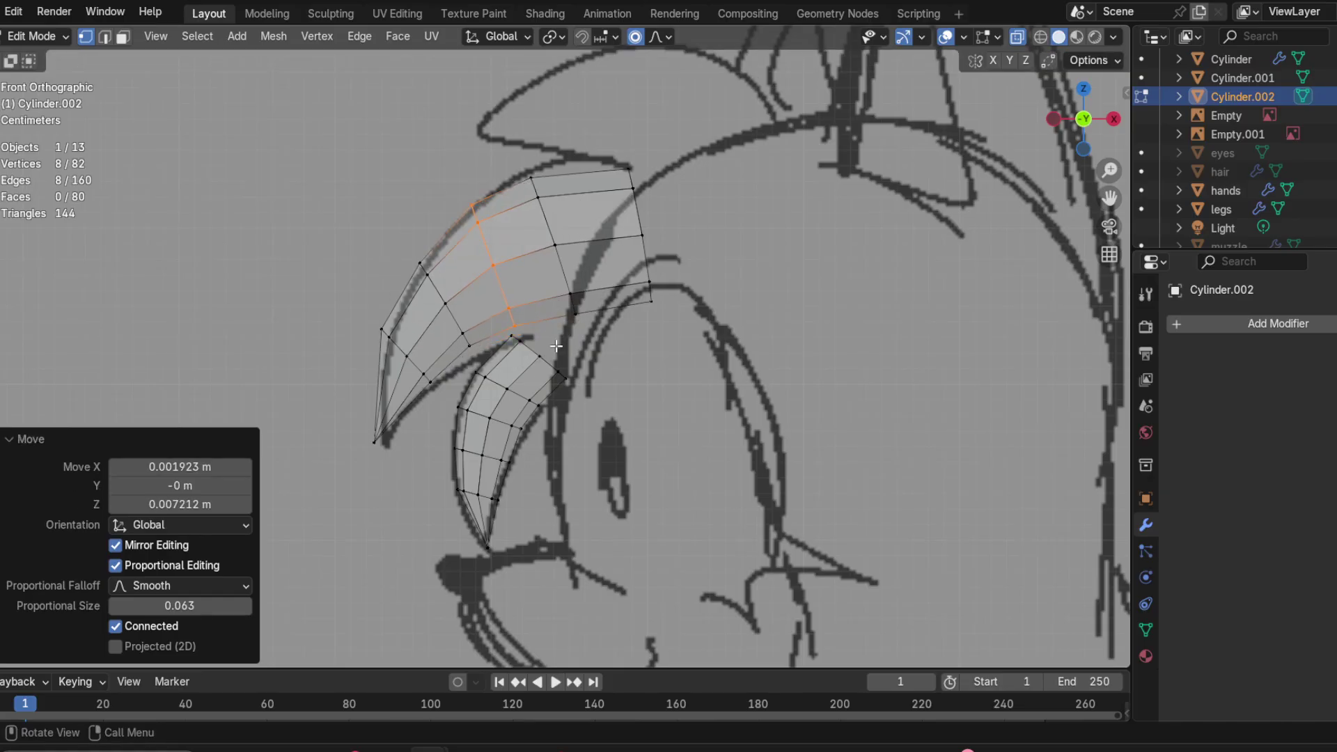
Step: Rotate the face ring at the upper strand's base by 5.37° and its open end loop by 5.23°
ctrl+alt+click(596, 241)
key(r)
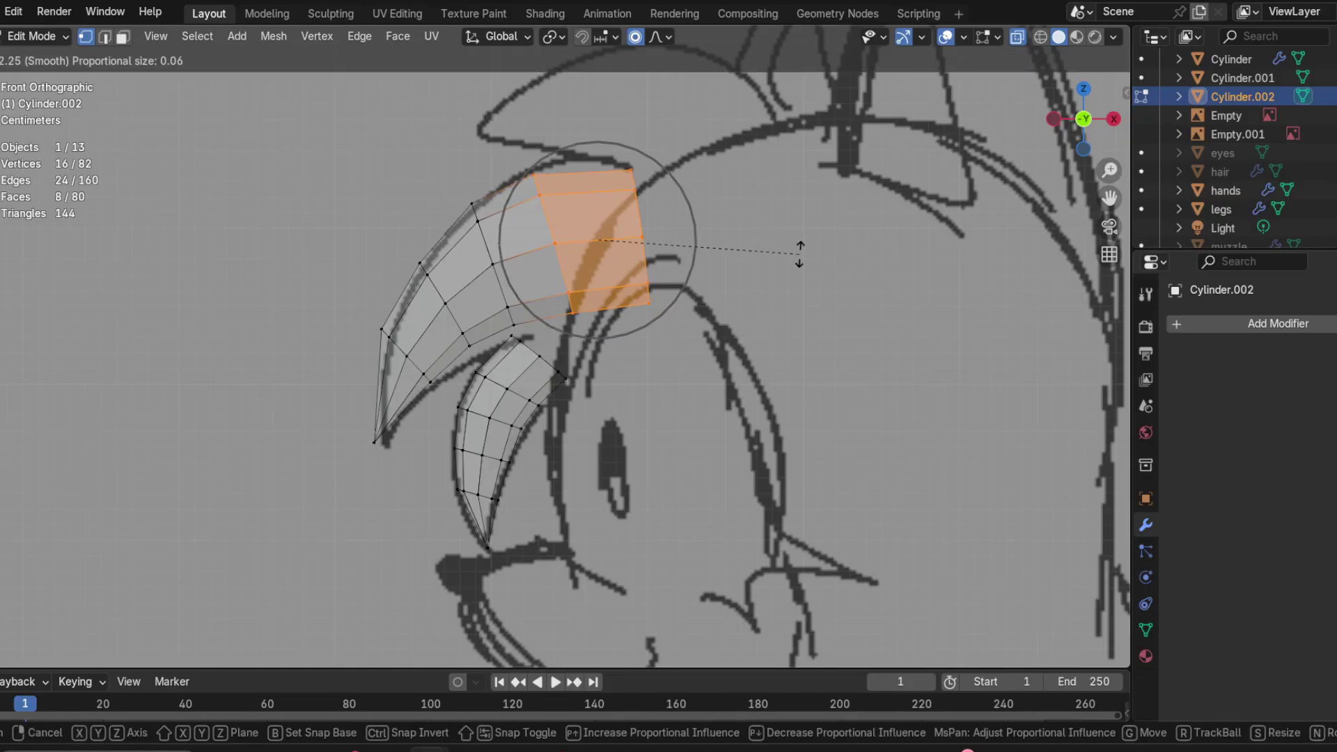
click(797, 251)
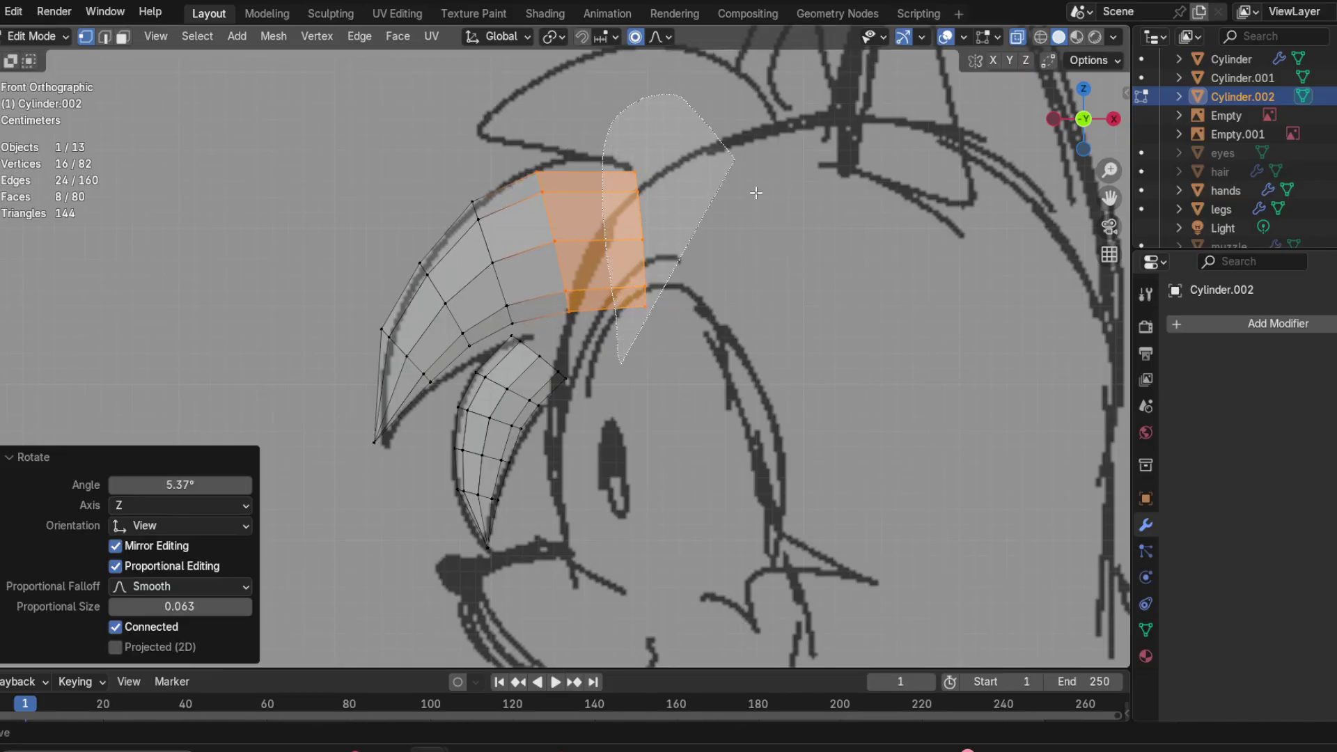
alt+click(641, 223)
key(s)
click(780, 333)
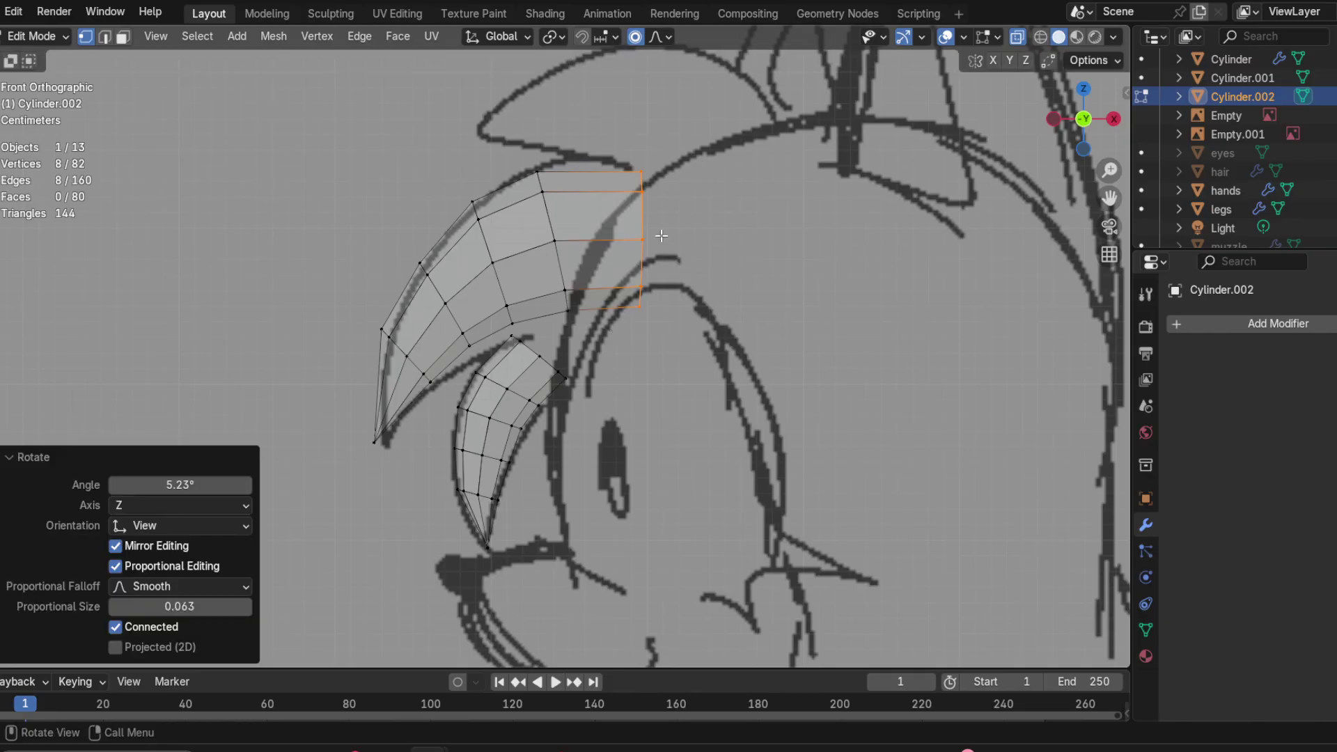
Step: Edge-slide the upper strand's open end loop by a factor of 0.085 and rotate it 5.07°
key(g)
key(g)
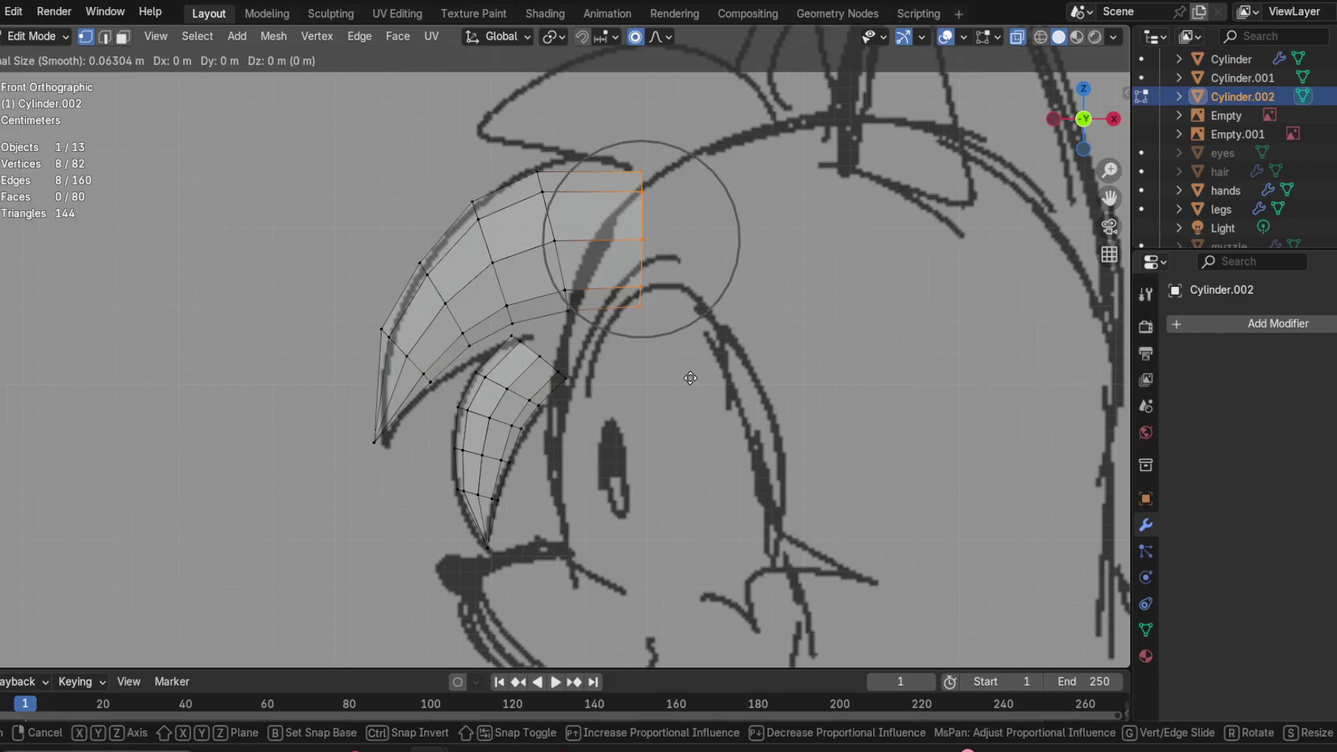
click(688, 378)
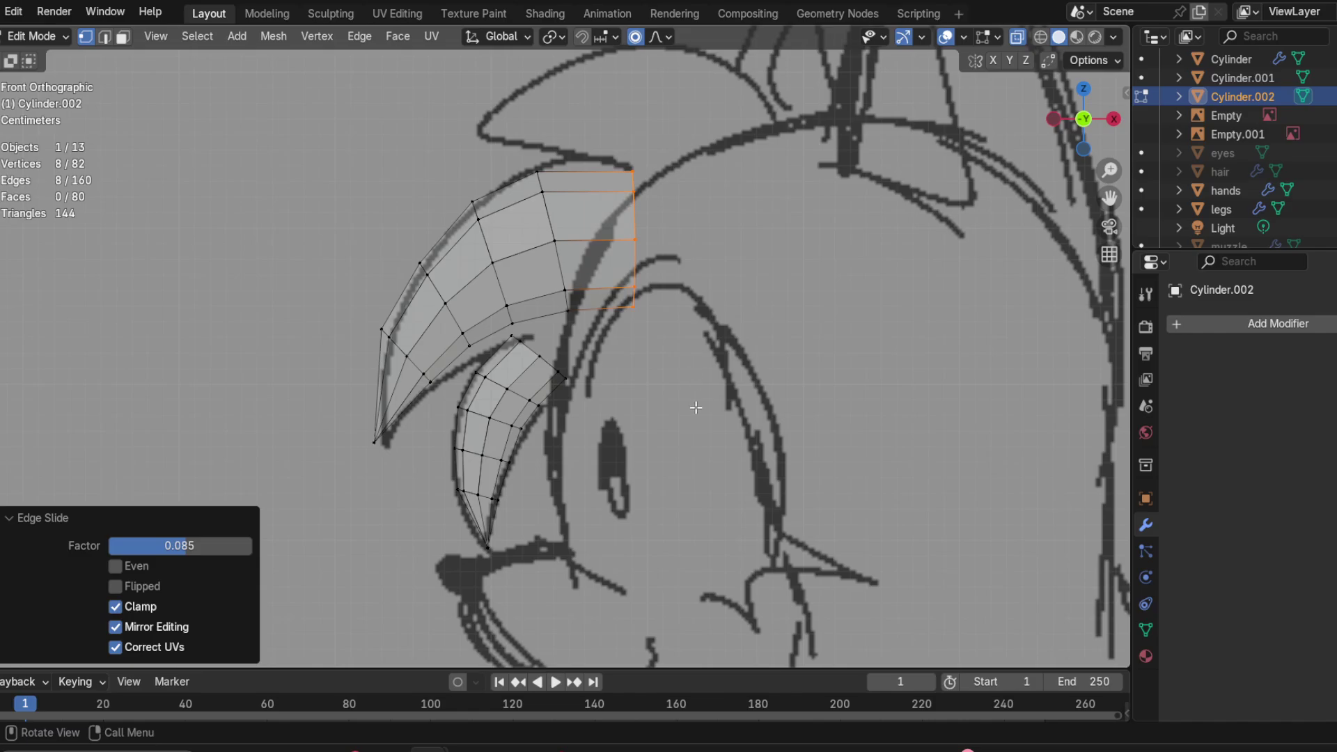
key(r)
click(728, 406)
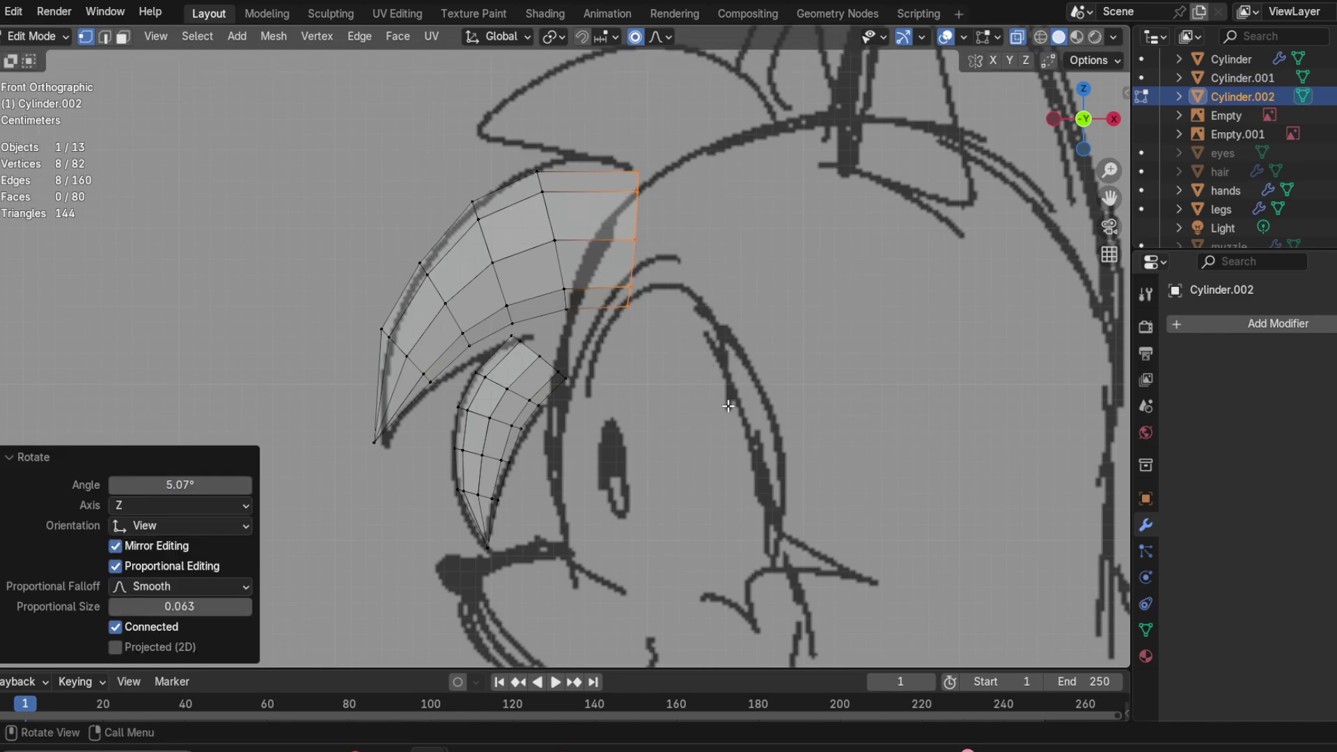
Step: Move the lower vertices of the loop beside the upper strand's open end by 0.002885 m along Z
drag(535, 279, 618, 364)
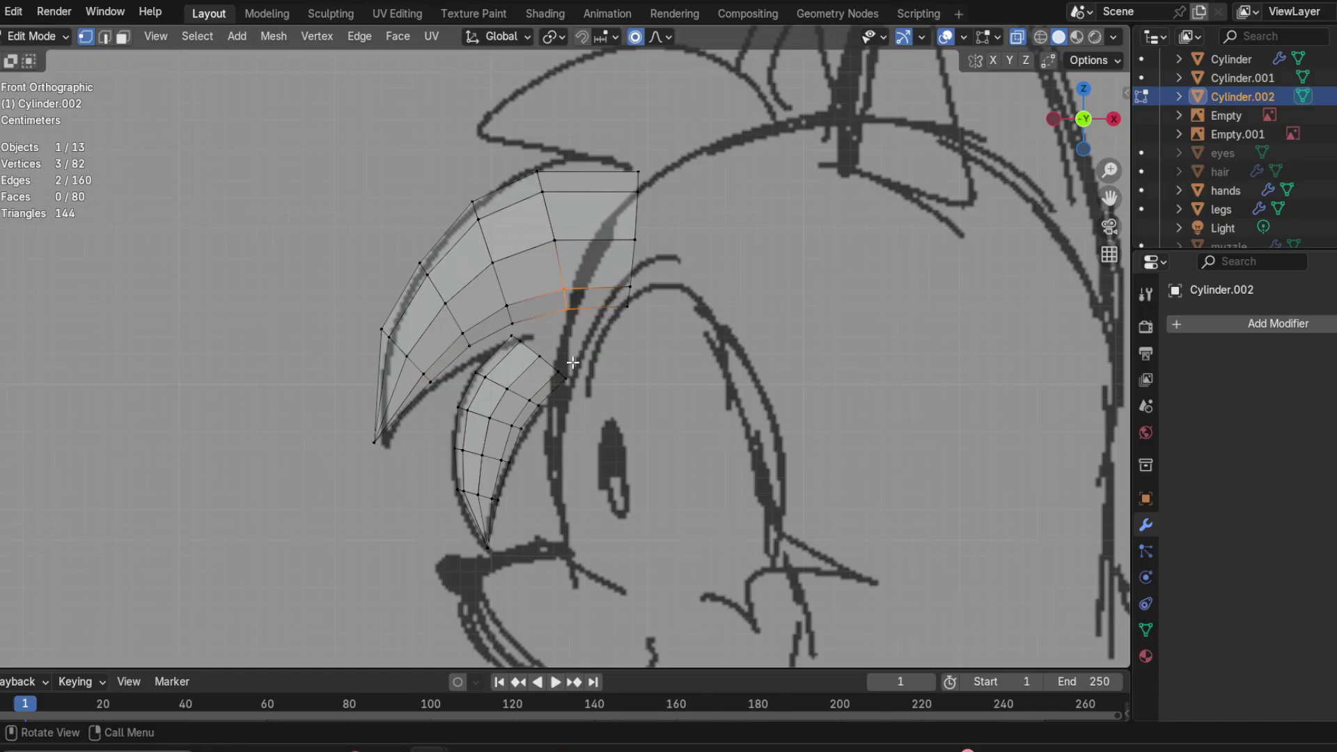
key(g)
key(Escape)
key(g)
key(z)
click(606, 348)
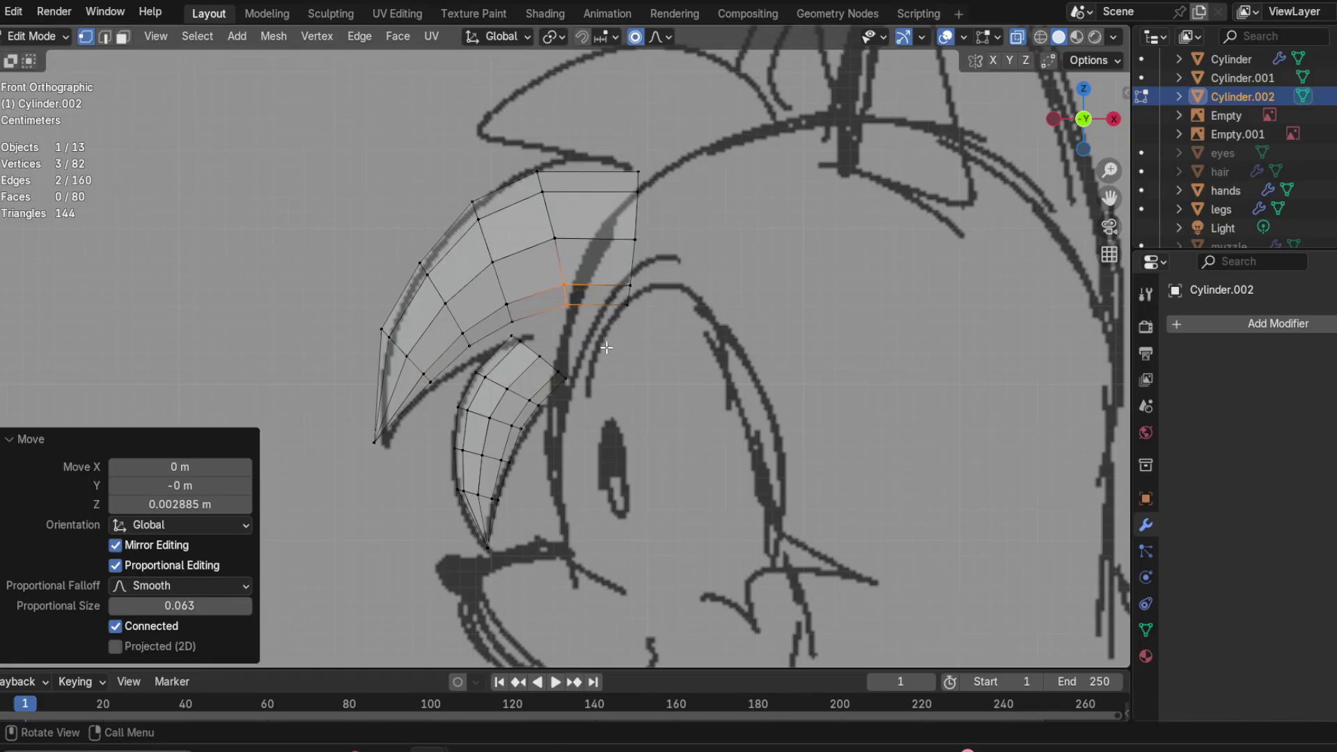
Step: Select all linked geometry of the upper strand and enlarge it along the Z axis
key(ctrl+l)
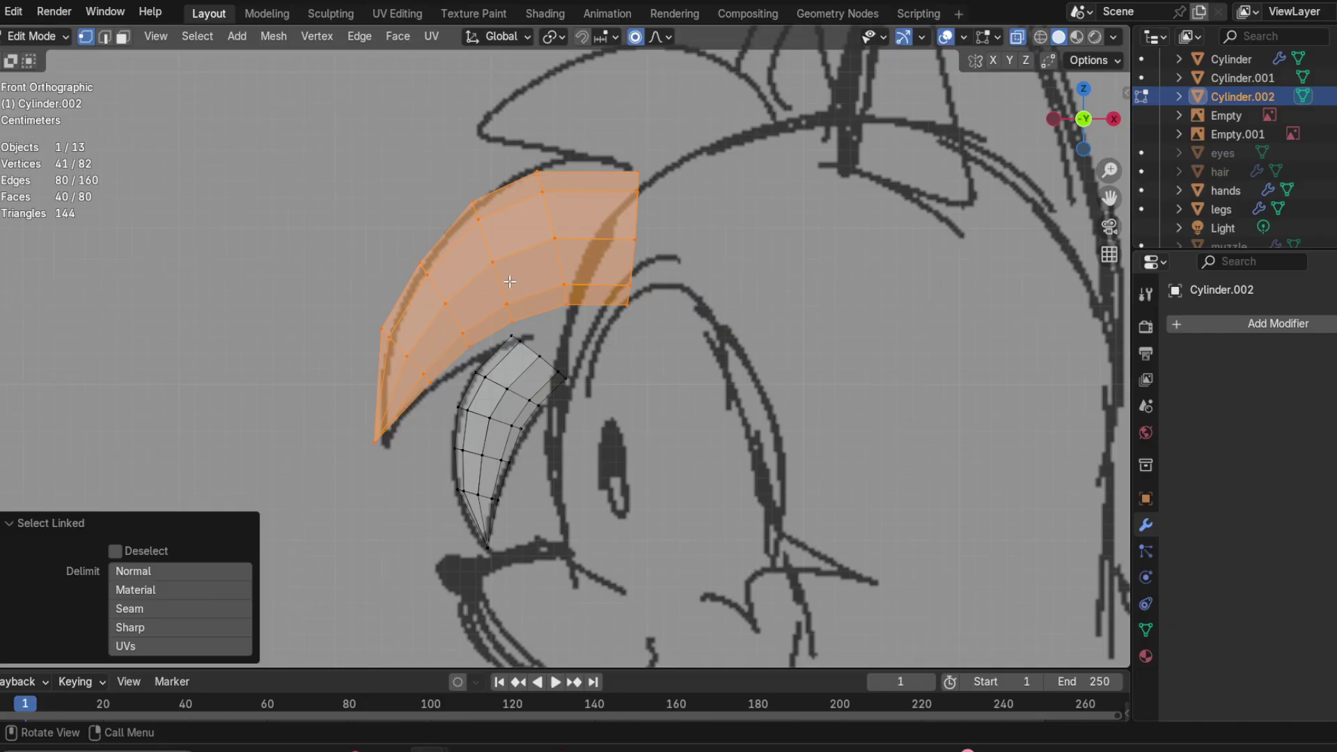
key(g)
key(z)
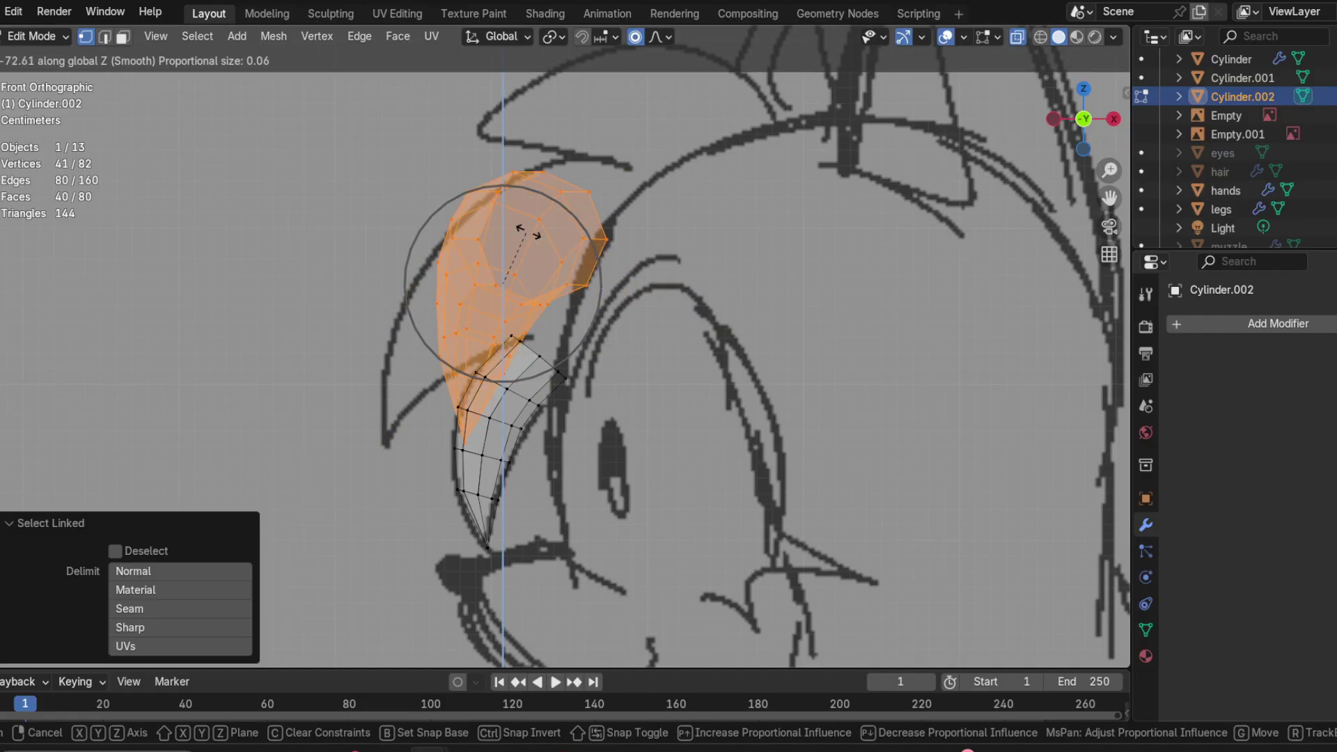
click(687, 336)
key(g)
key(z)
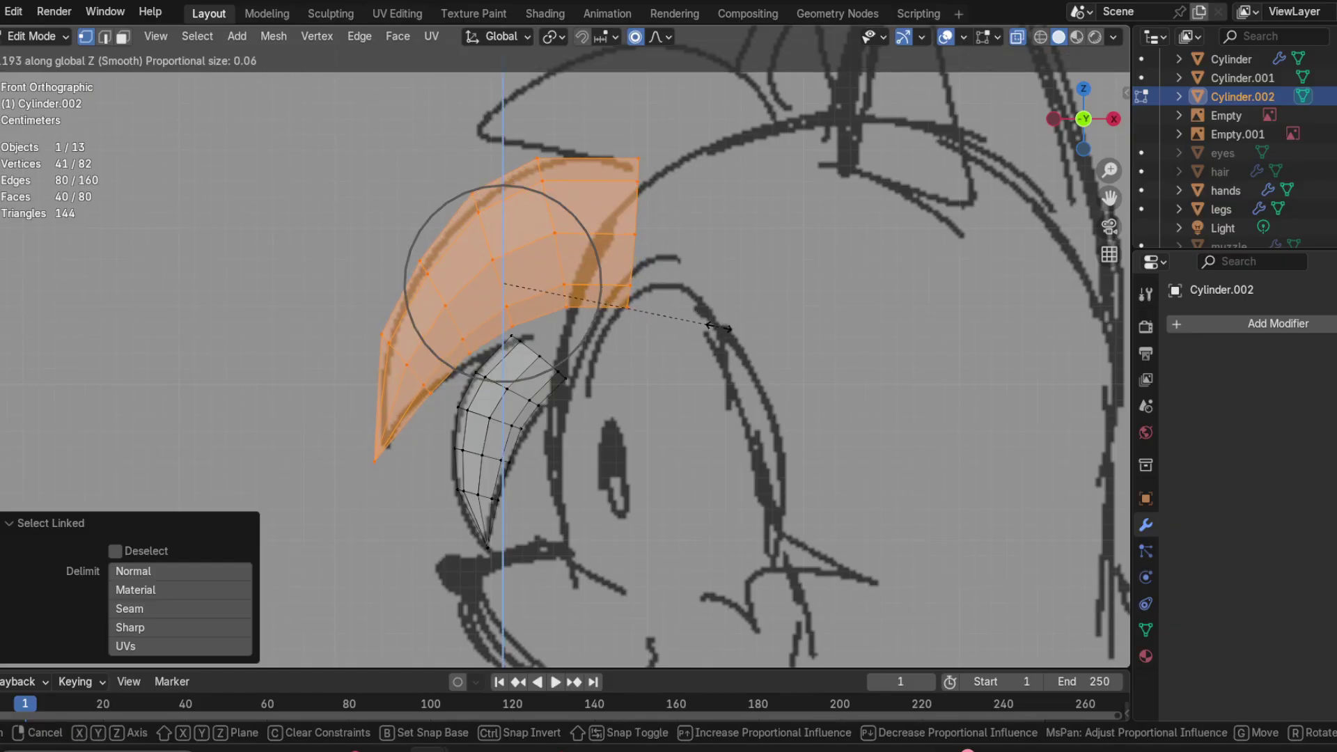
click(715, 326)
Step: Move the upper strand's tip vertex 0.008655 m in X and 0.009136 m in Z onto the sketched tip
click(340, 466)
key(g)
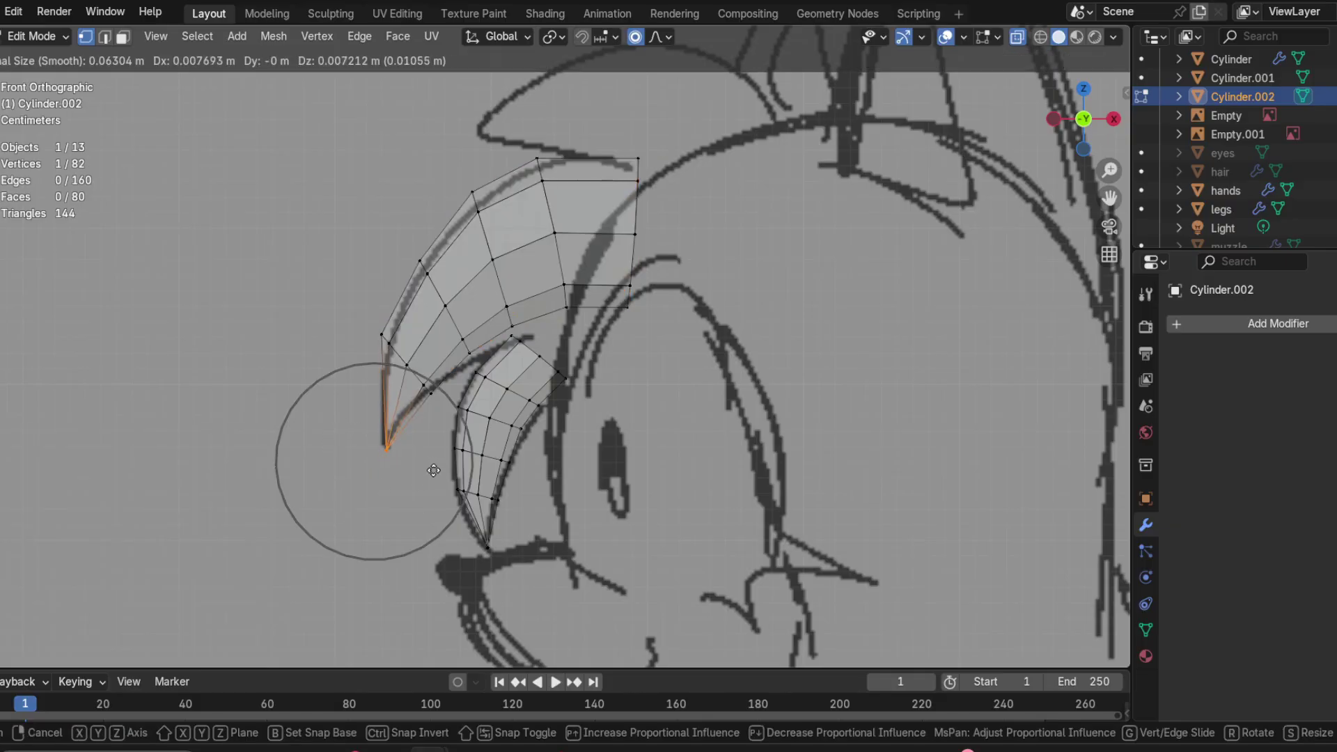
click(435, 468)
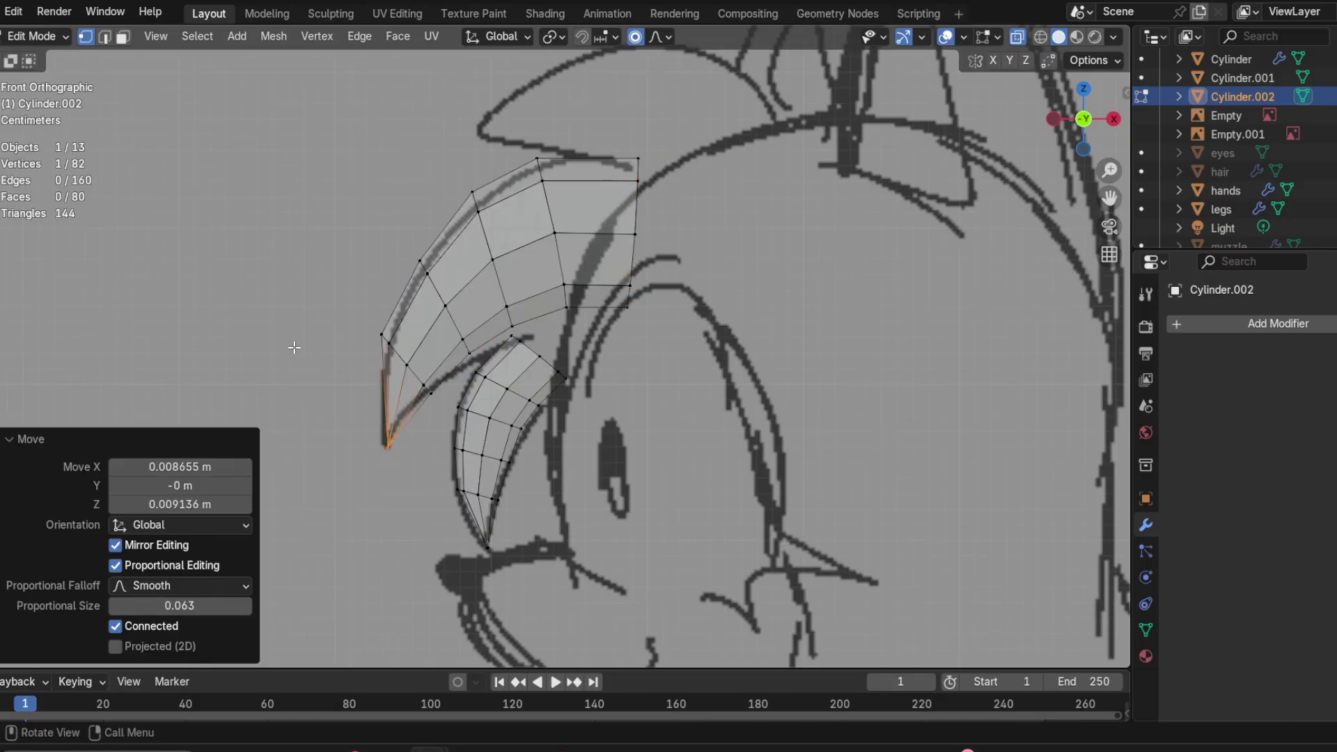
Step: Scale the edge loop nearest the upper strand's tip down to about 0.81 so it fits the sketched outline
click(407, 378)
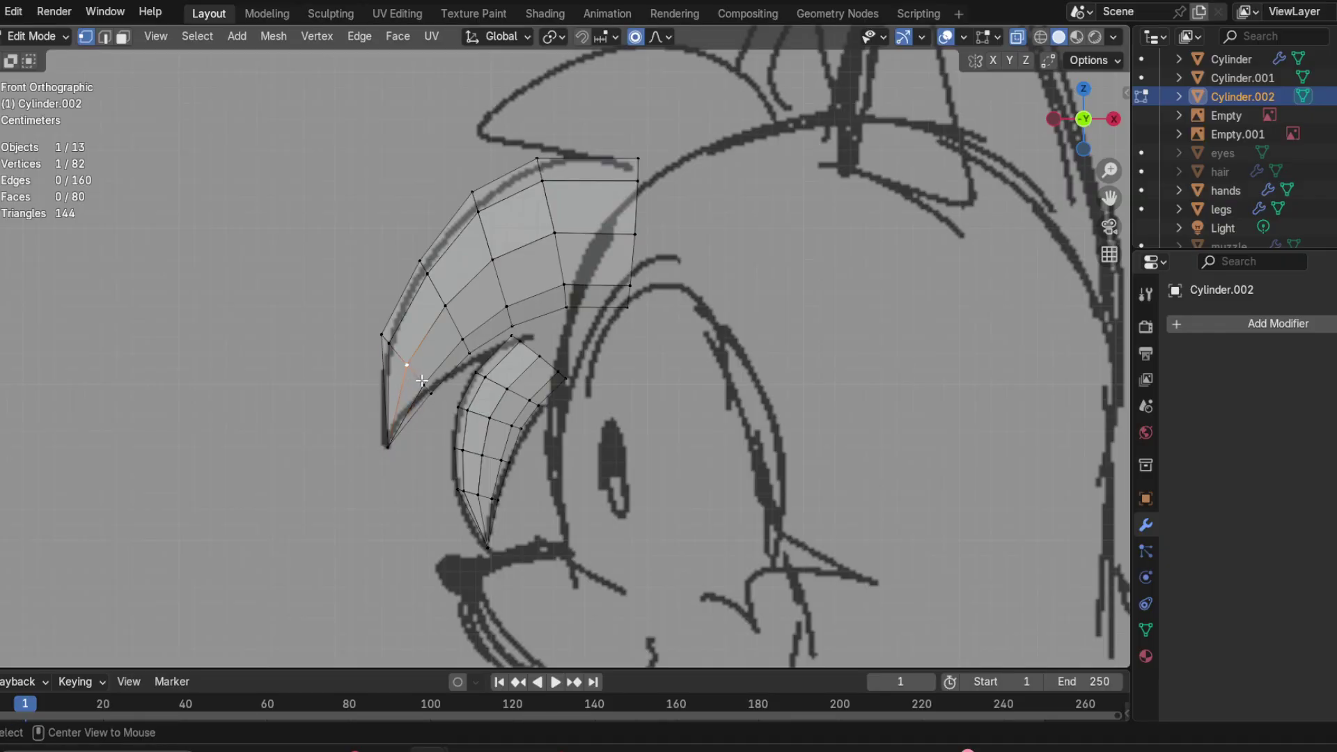
alt+click(415, 374)
key(s)
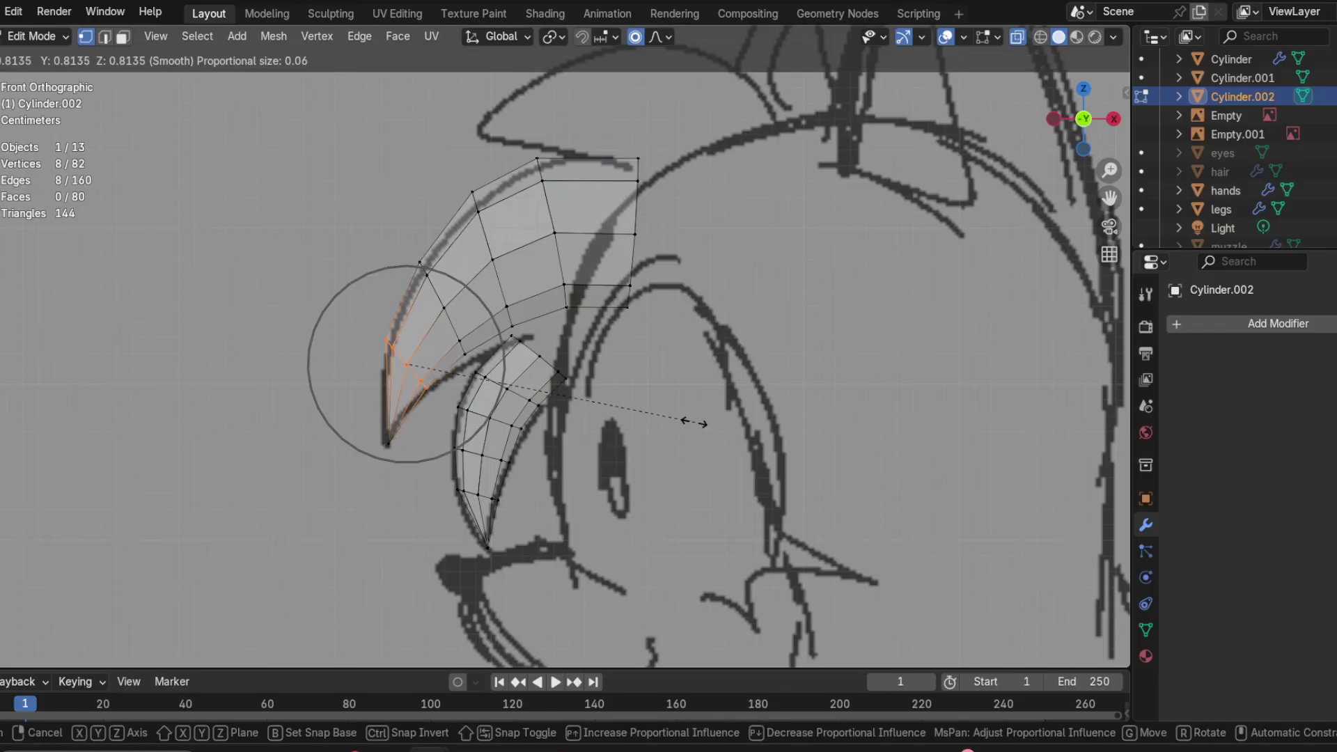
click(686, 420)
Step: Scale the second edge loop from the upper strand's tip by 0.951 and move it 0.001923 m in X and -0.001923 m in Z
alt+click(465, 354)
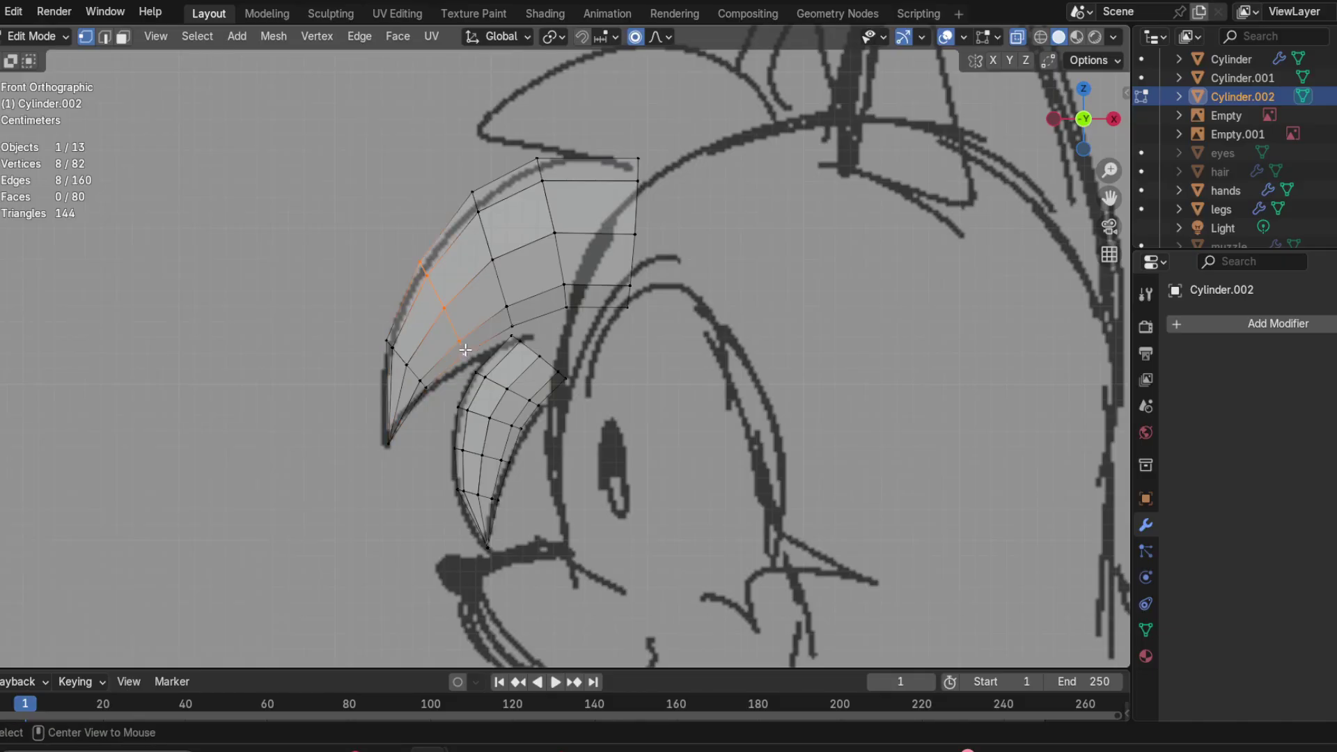
key(s)
click(728, 378)
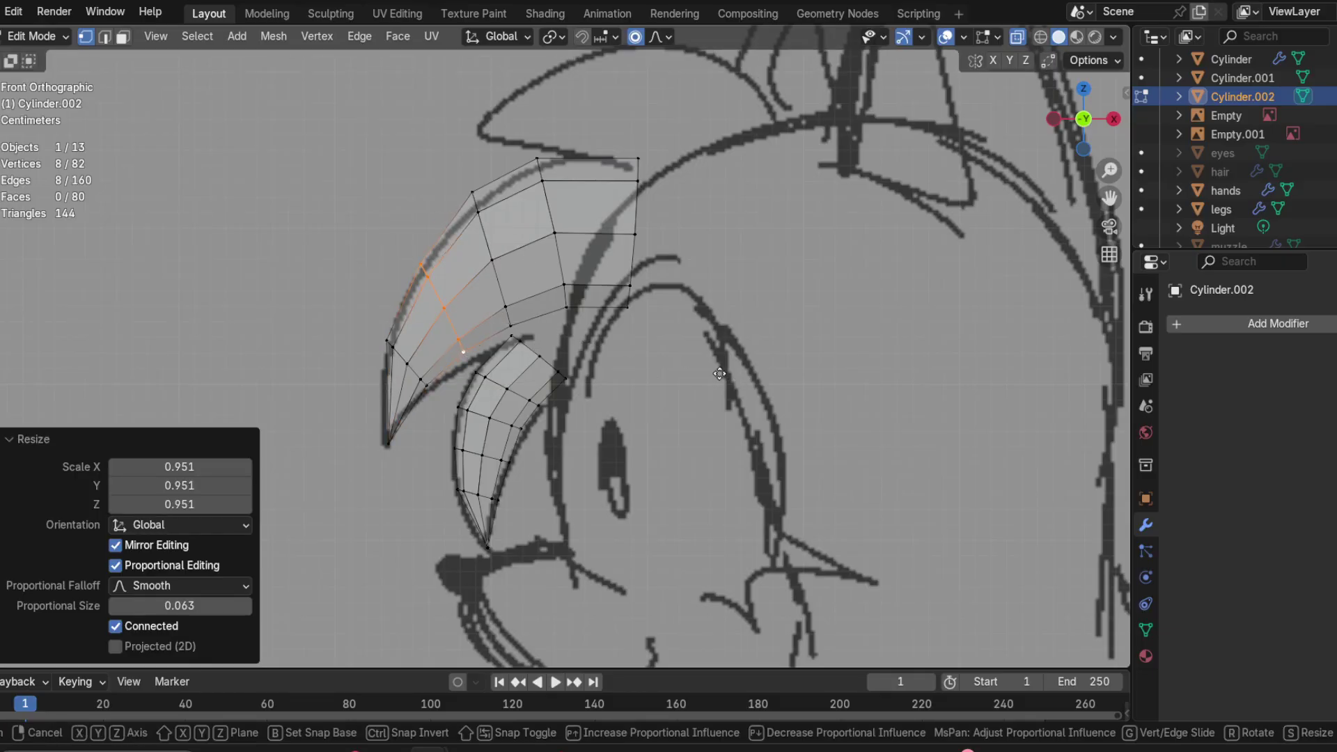
key(g)
click(723, 378)
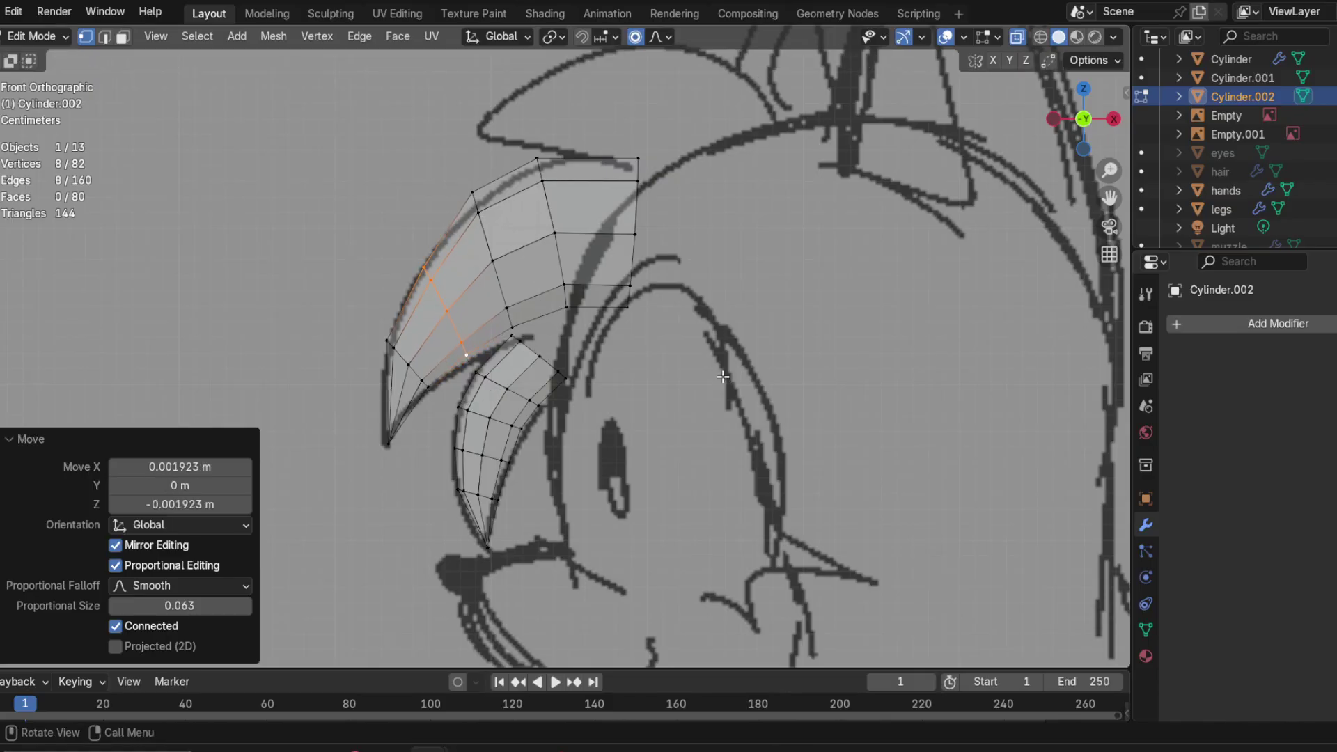
click(513, 334)
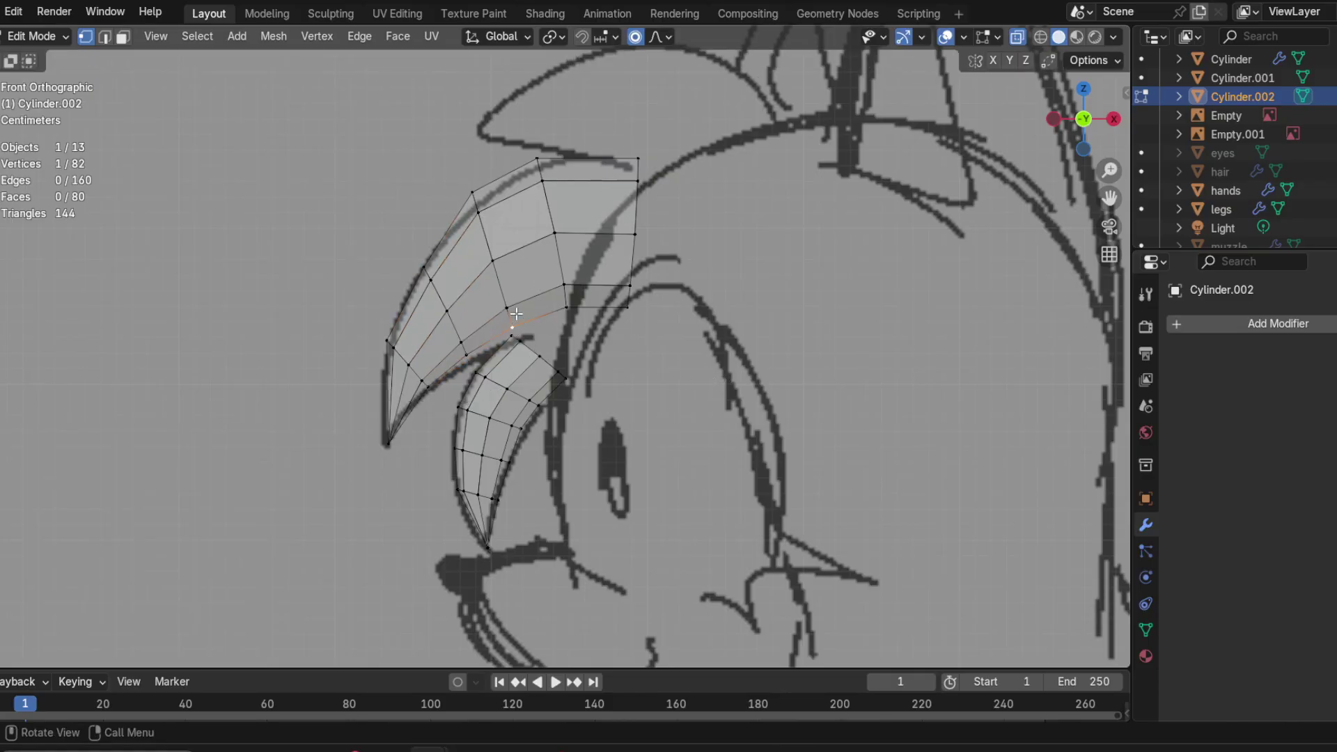
key(ctrl+l)
key(ctrl+z)
key(ctrl+l)
key(ctrl+v)
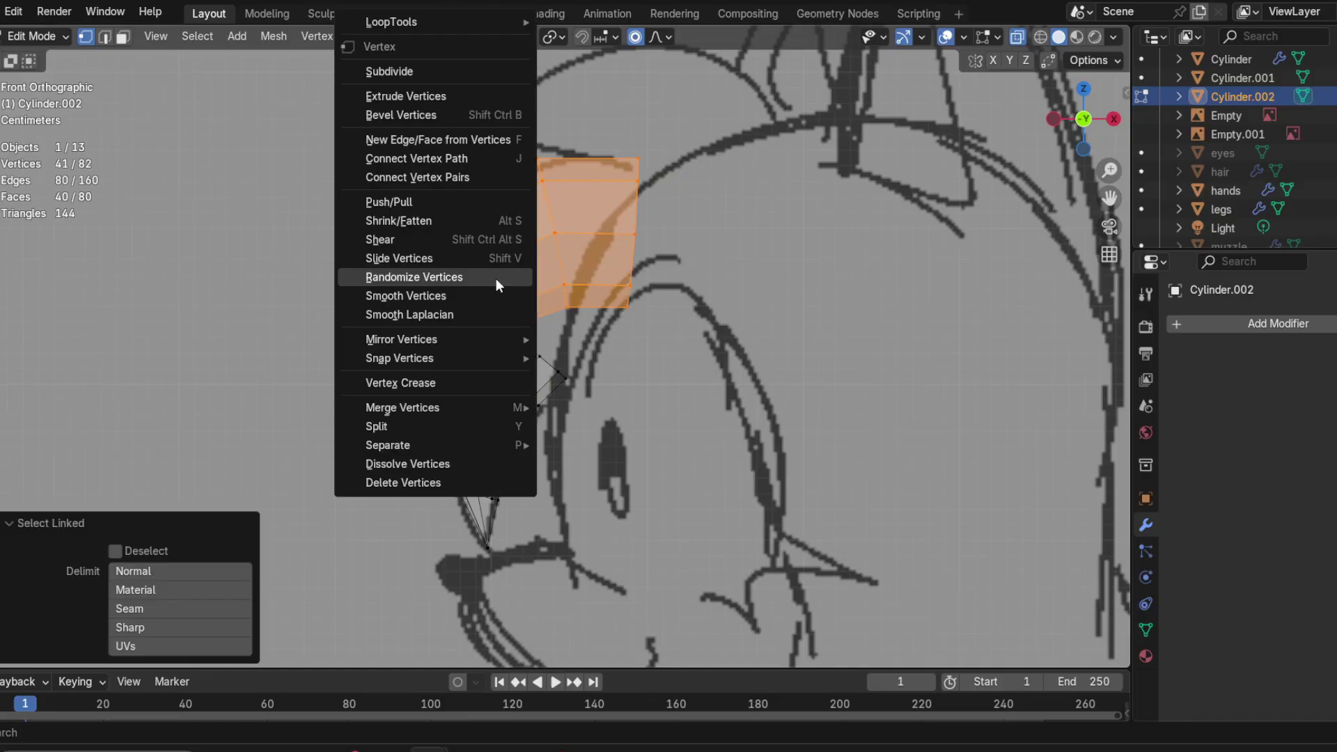
key(Escape)
key(alt+a)
alt+click(496, 272)
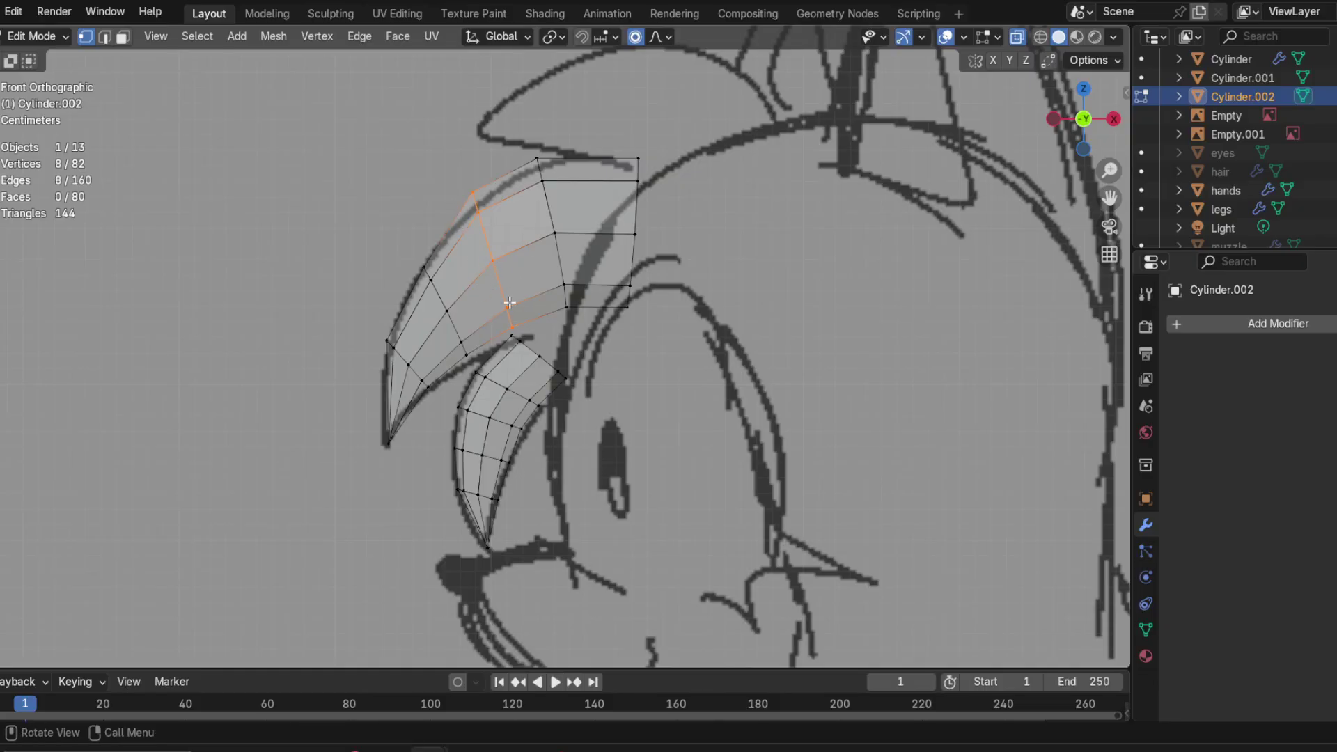
mouse_move(532, 294)
middle_down()
mouse_move(722, 322)
mouse_move(567, 333)
mouse_move(403, 265)
middle_up()
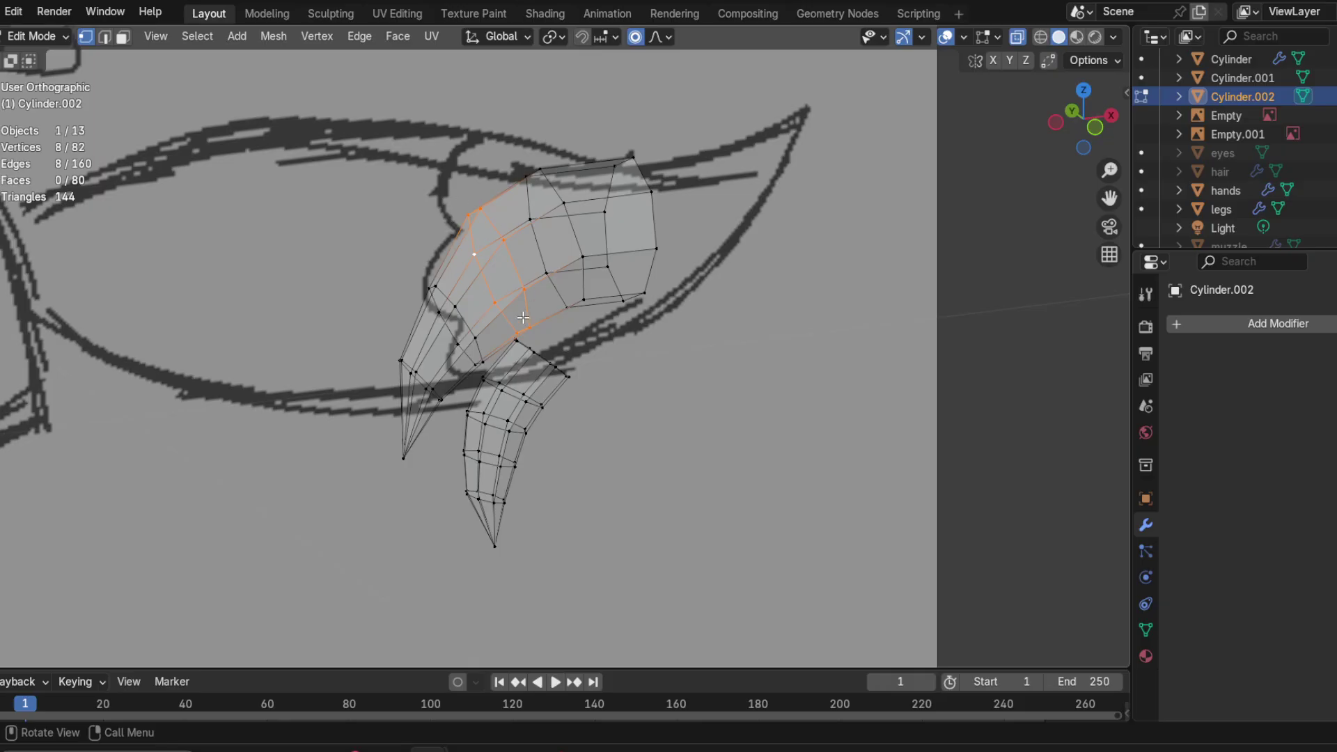
click(1095, 129)
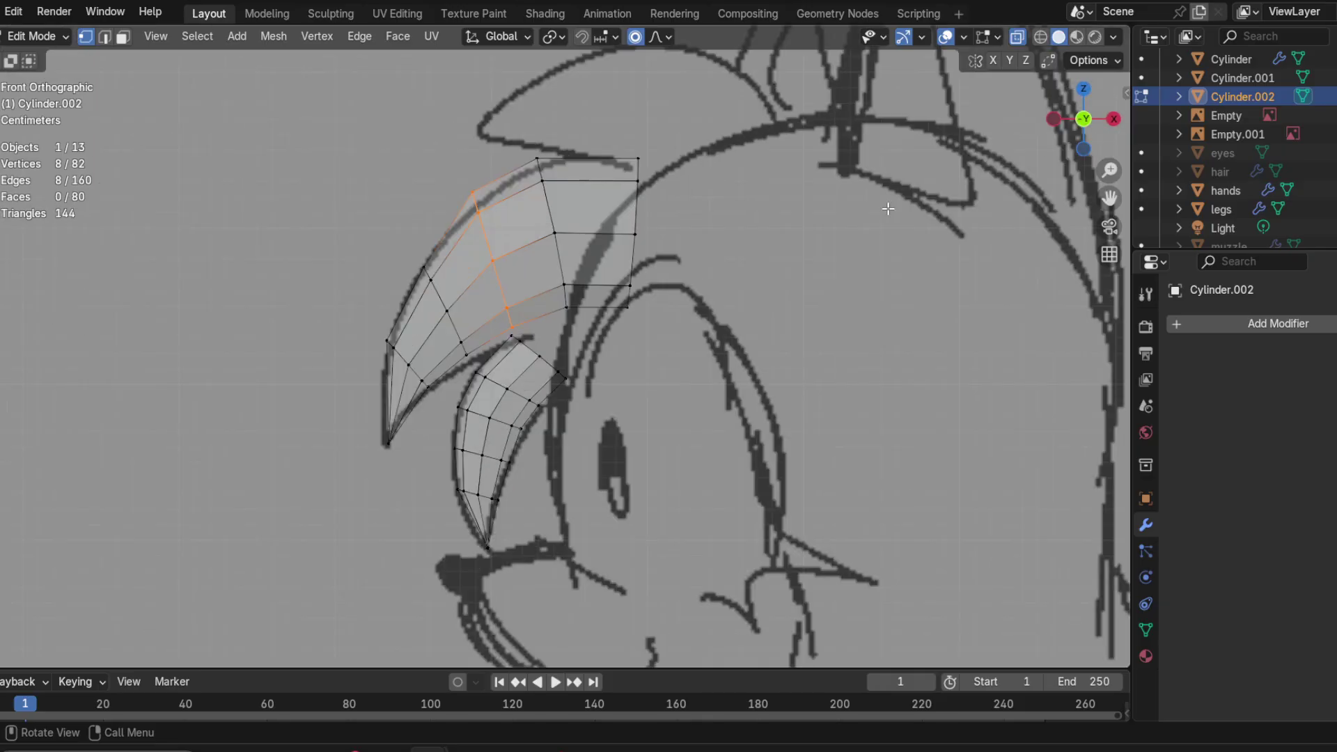
click(658, 337)
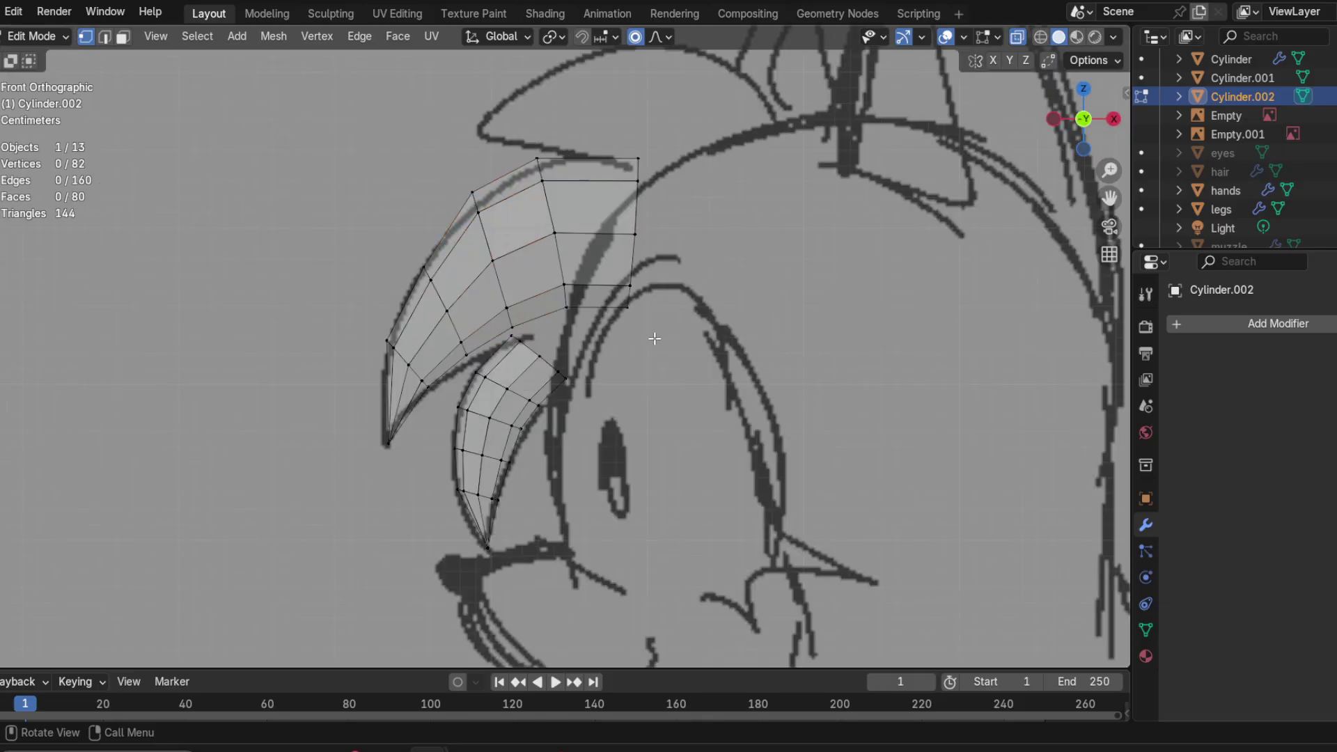
alt+click(553, 230)
alt+click(488, 268)
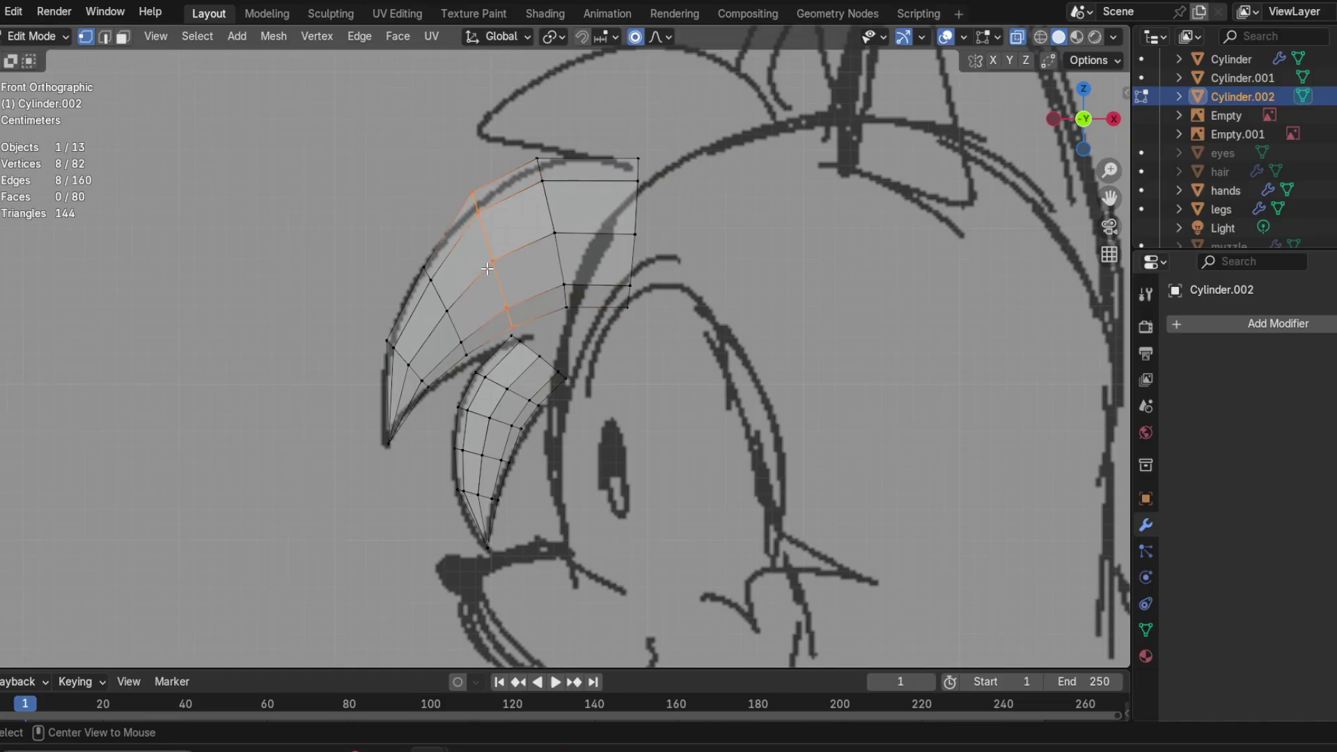
alt+click(559, 232)
click(711, 379)
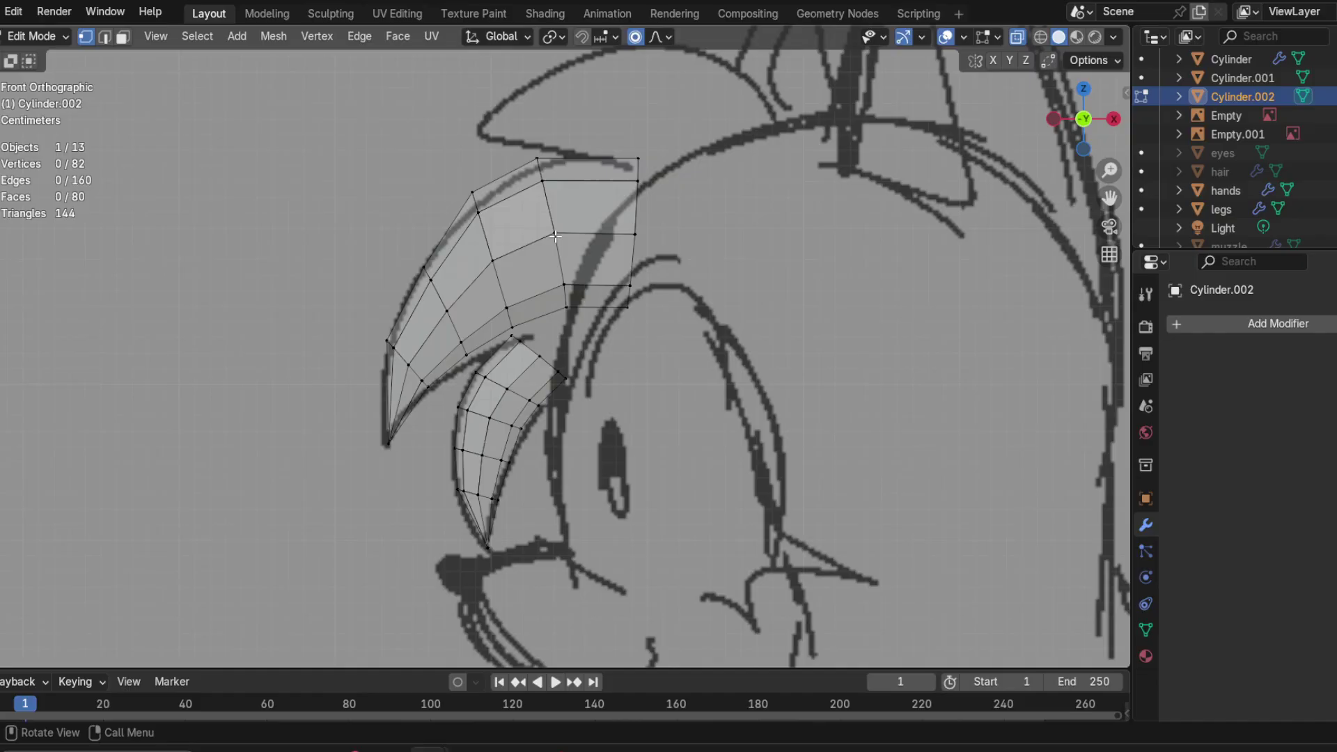
alt+click(552, 221)
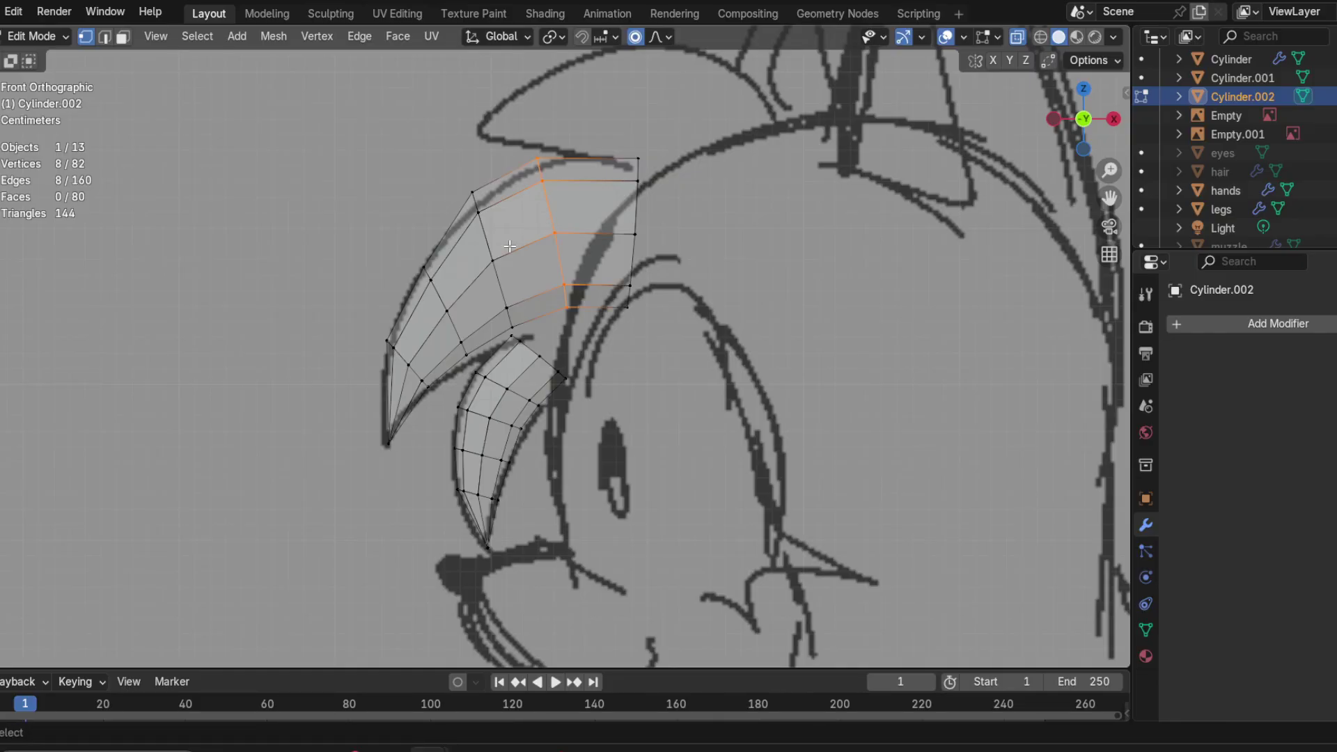
alt+shift+click(479, 236)
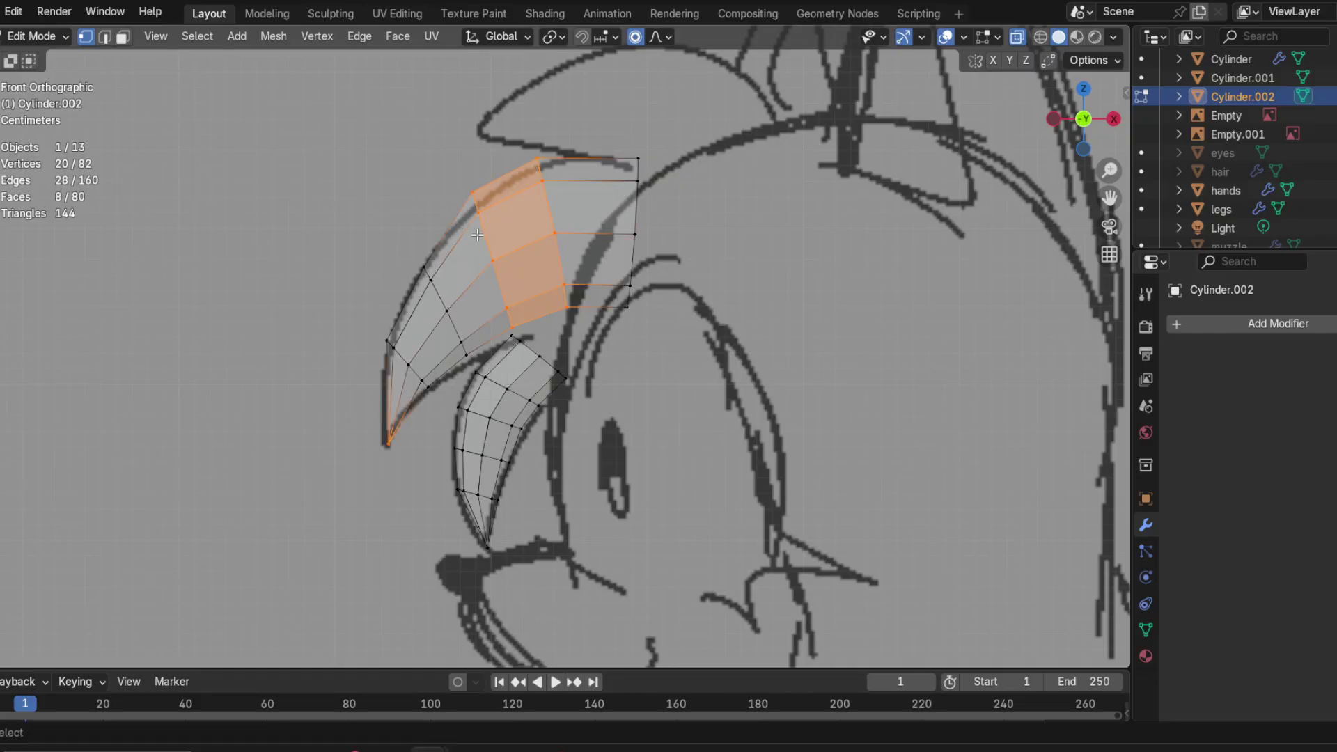
alt+shift+click(442, 284)
click(600, 264)
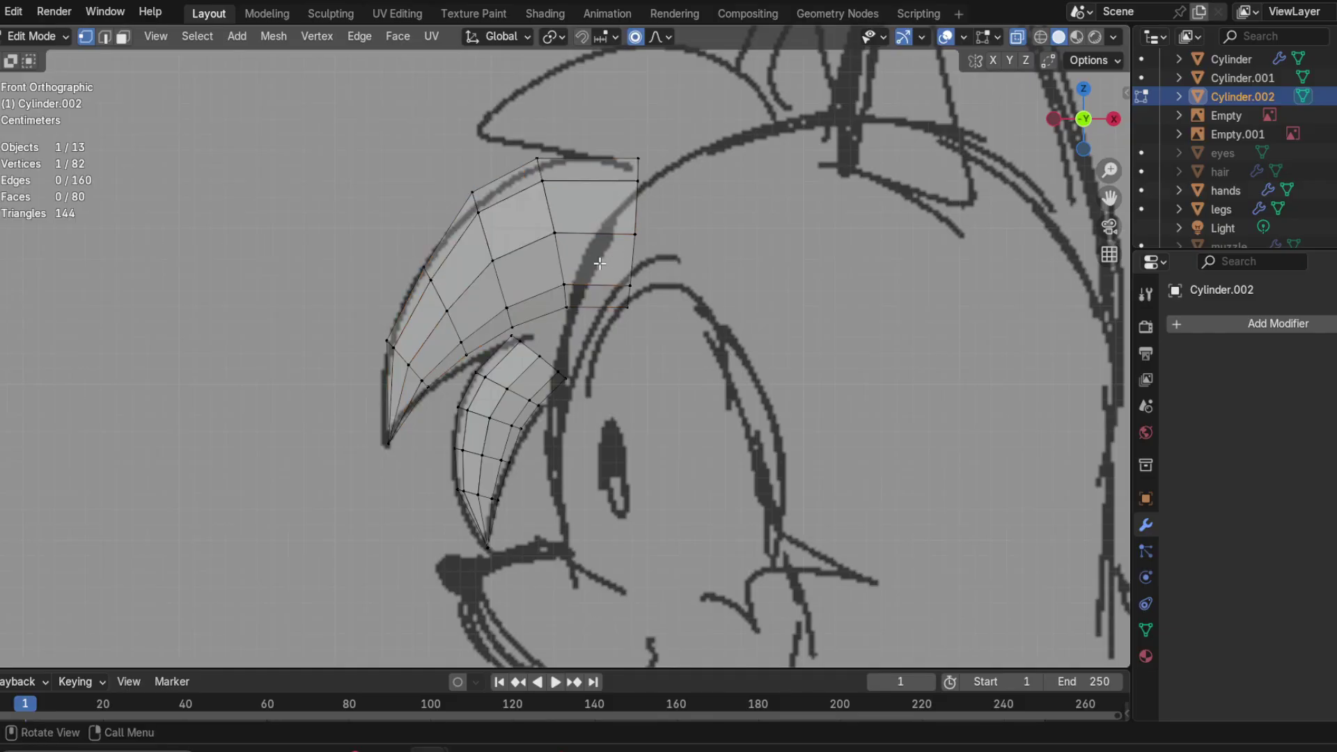
Step: Move the third edge loop from the upper strand's tip about 0.0038 m down along Z
alt+click(500, 284)
key(g)
right_click(569, 286)
key(g)
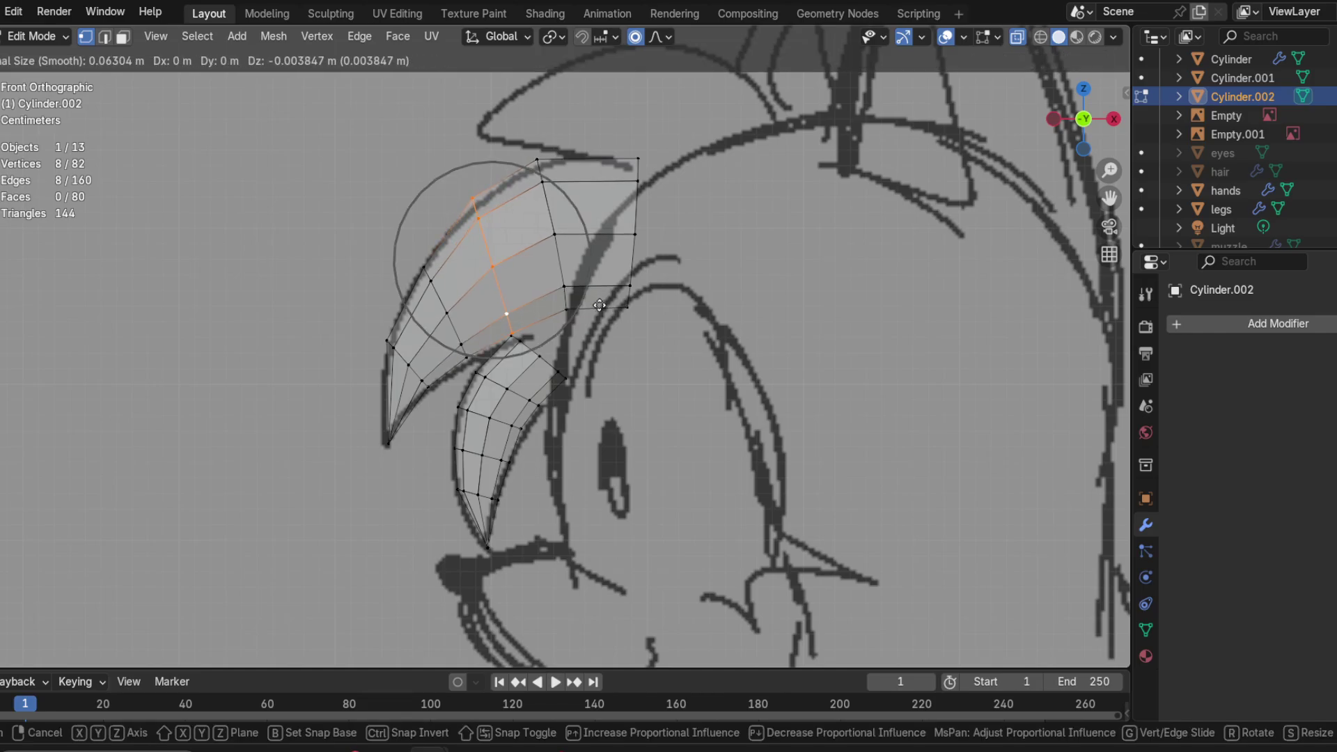
click(601, 305)
Step: Move the two loops at the upper strand's open end -0.001442 m in X and -0.007693 m in Z
drag(517, 119, 739, 321)
key(g)
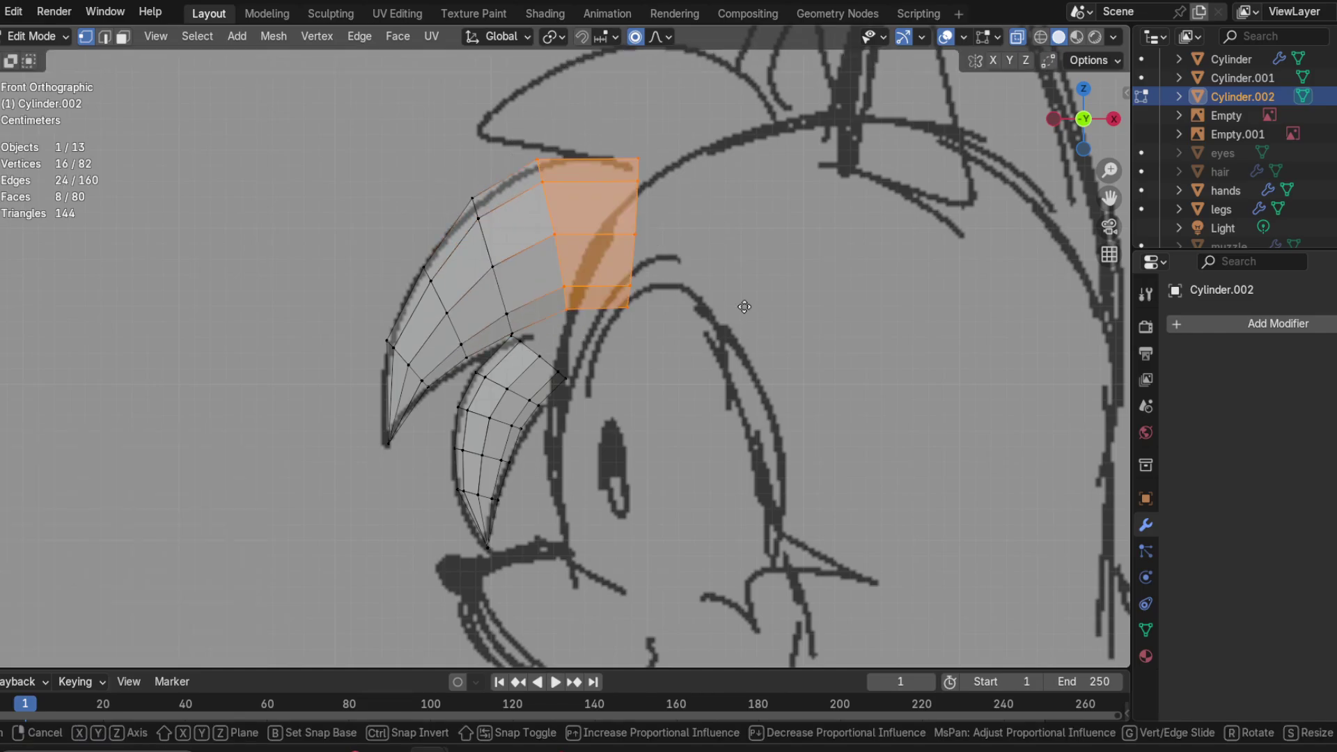
click(742, 318)
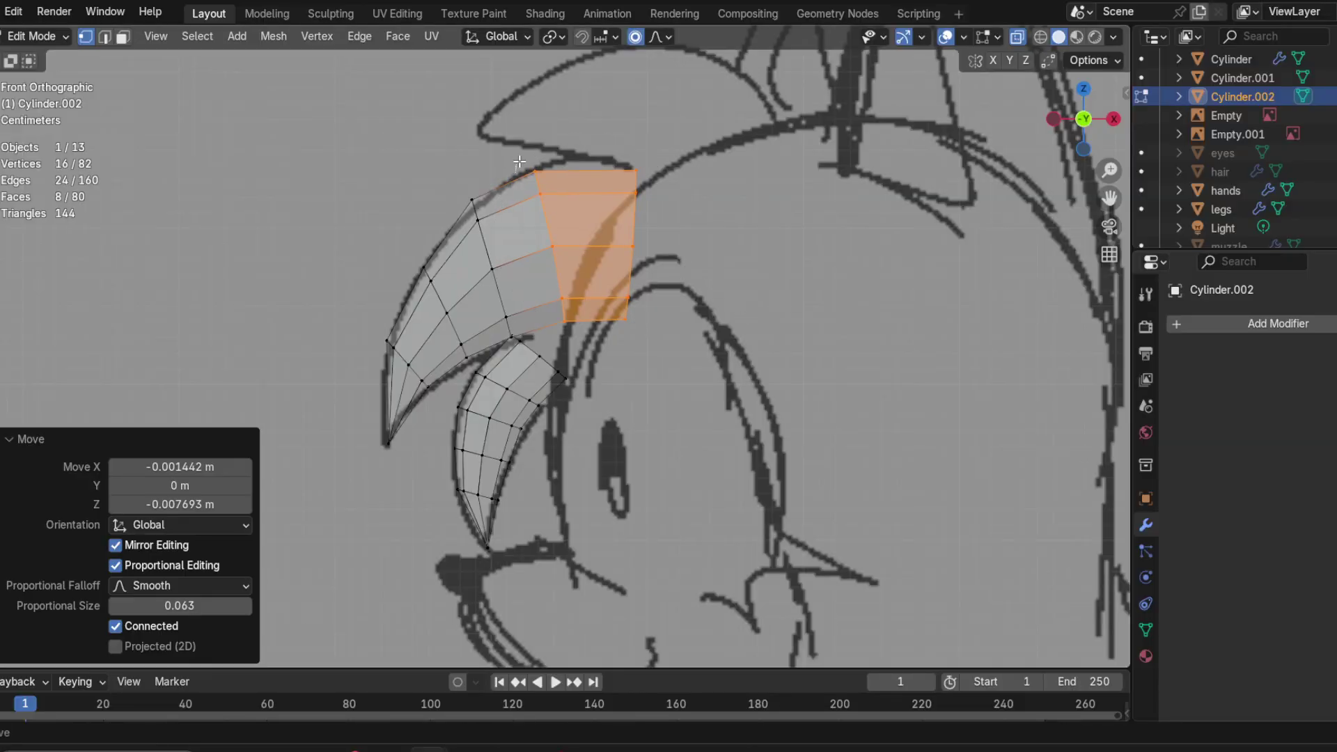
Step: Raise the upper vertices of the loop beside the open end about 0.0096 m in Z, back onto the sketched outline
click(540, 192)
key(g)
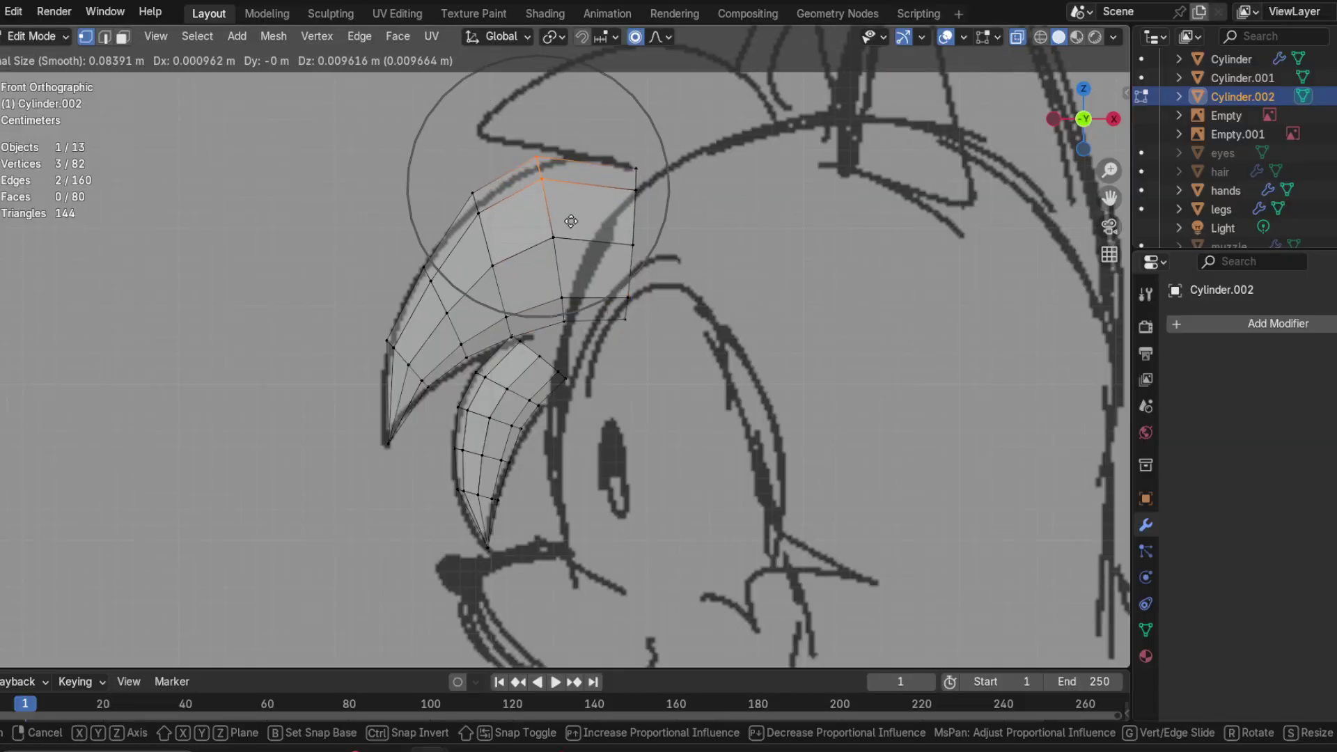
click(573, 223)
Step: Move the upper vertices of the open end loop -0.001442 m in X and 0.002885 m in Z, and check the strand's depth
key(g)
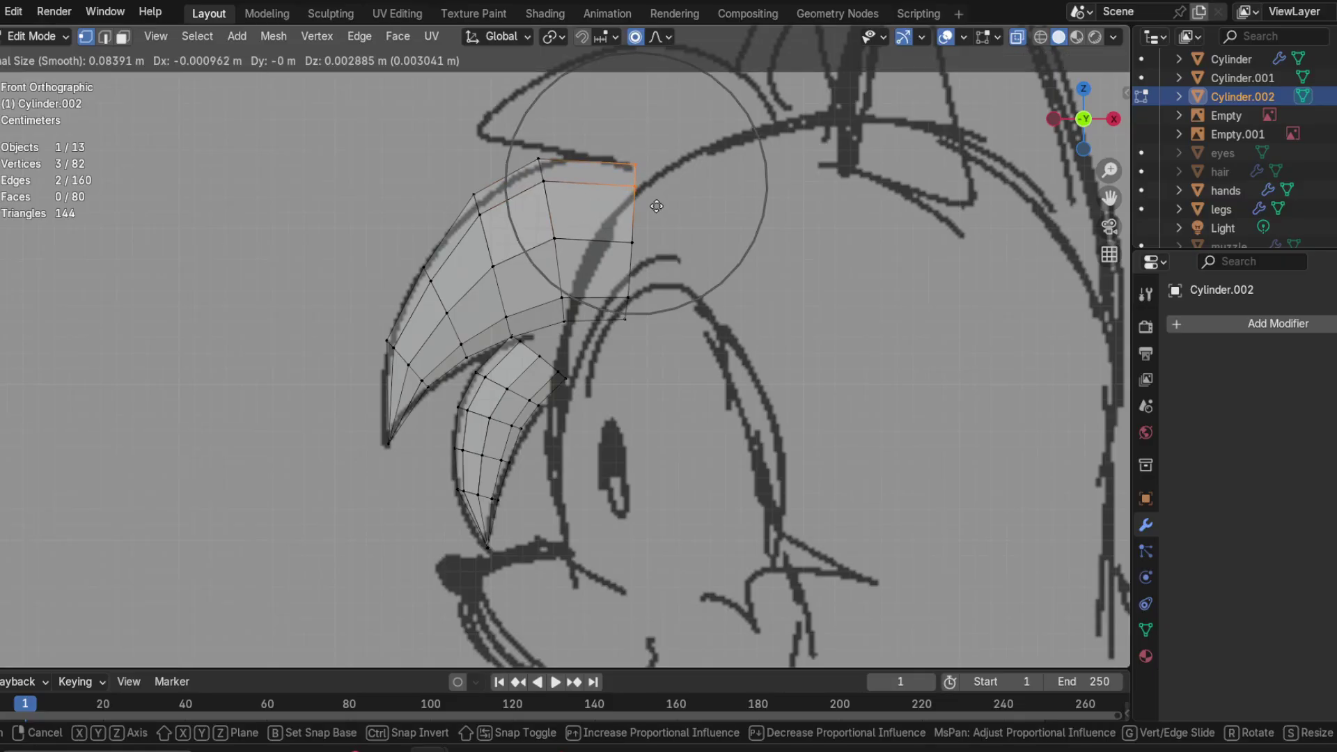
click(626, 142)
mouse_move(650, 244)
middle_down()
mouse_move(958, 290)
mouse_move(791, 300)
mouse_move(225, 244)
mouse_move(885, 197)
middle_up()
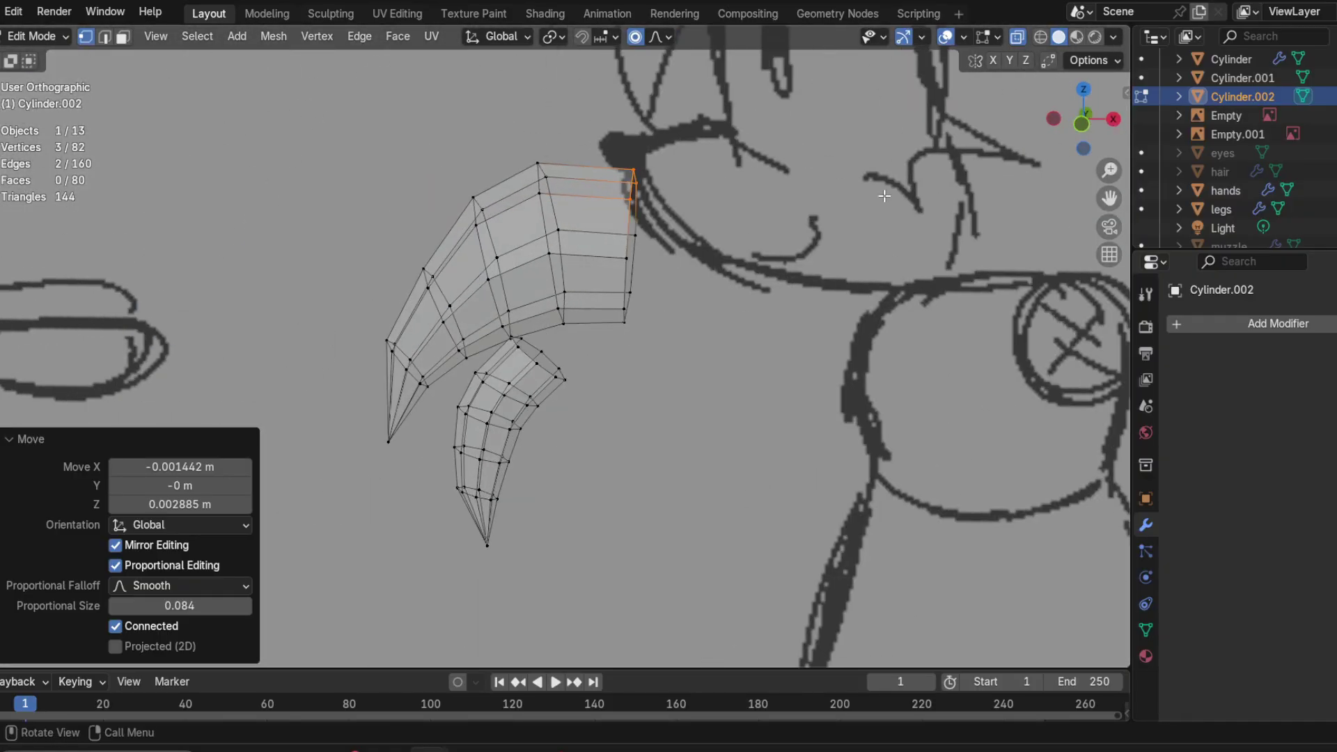
click(1082, 123)
scroll(562, 315, down, 1)
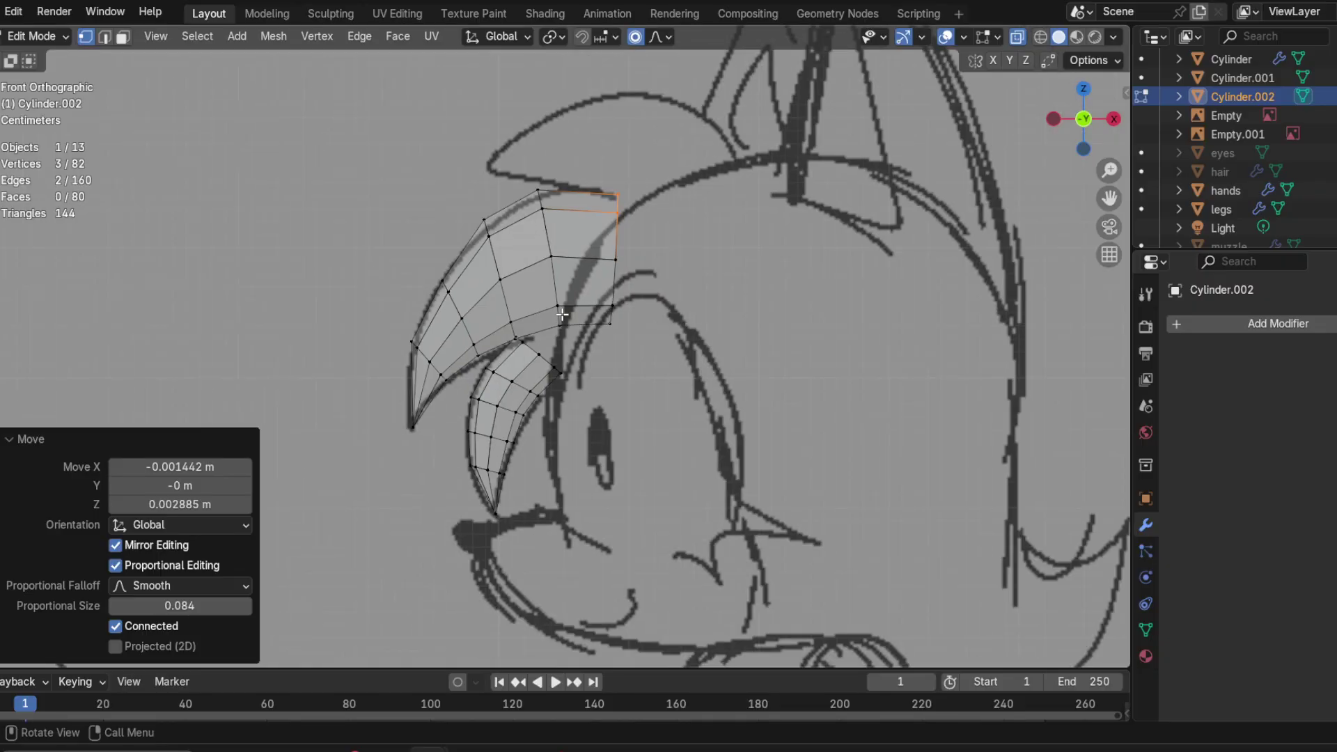
scroll(558, 321, up, 1)
mouse_move(554, 344)
middle_down()
mouse_move(707, 367)
mouse_move(1000, 363)
mouse_move(713, 358)
mouse_move(1092, 120)
middle_up()
click(1067, 121)
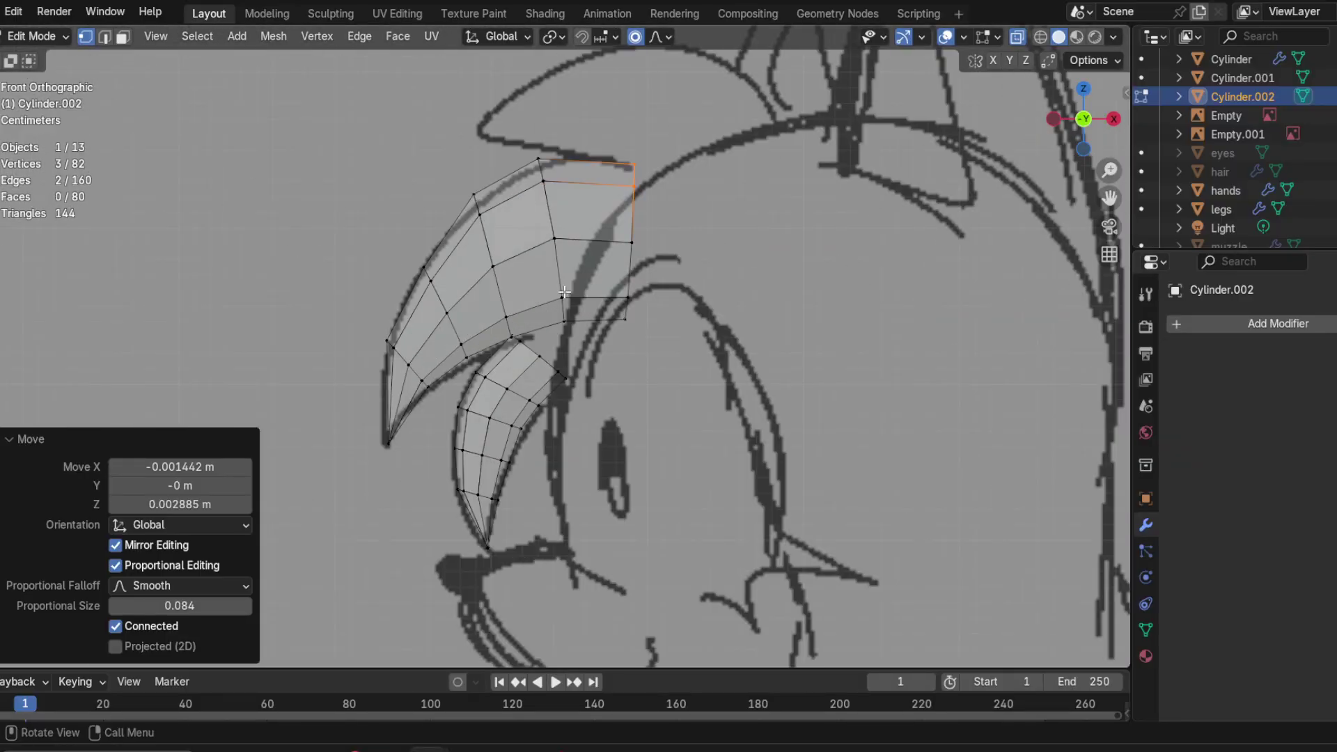
Step: Lower the topmost vertices of the two loops before the open end about 0.0052 m along Z to match the outline
scroll(581, 262, down, 1)
click(486, 219)
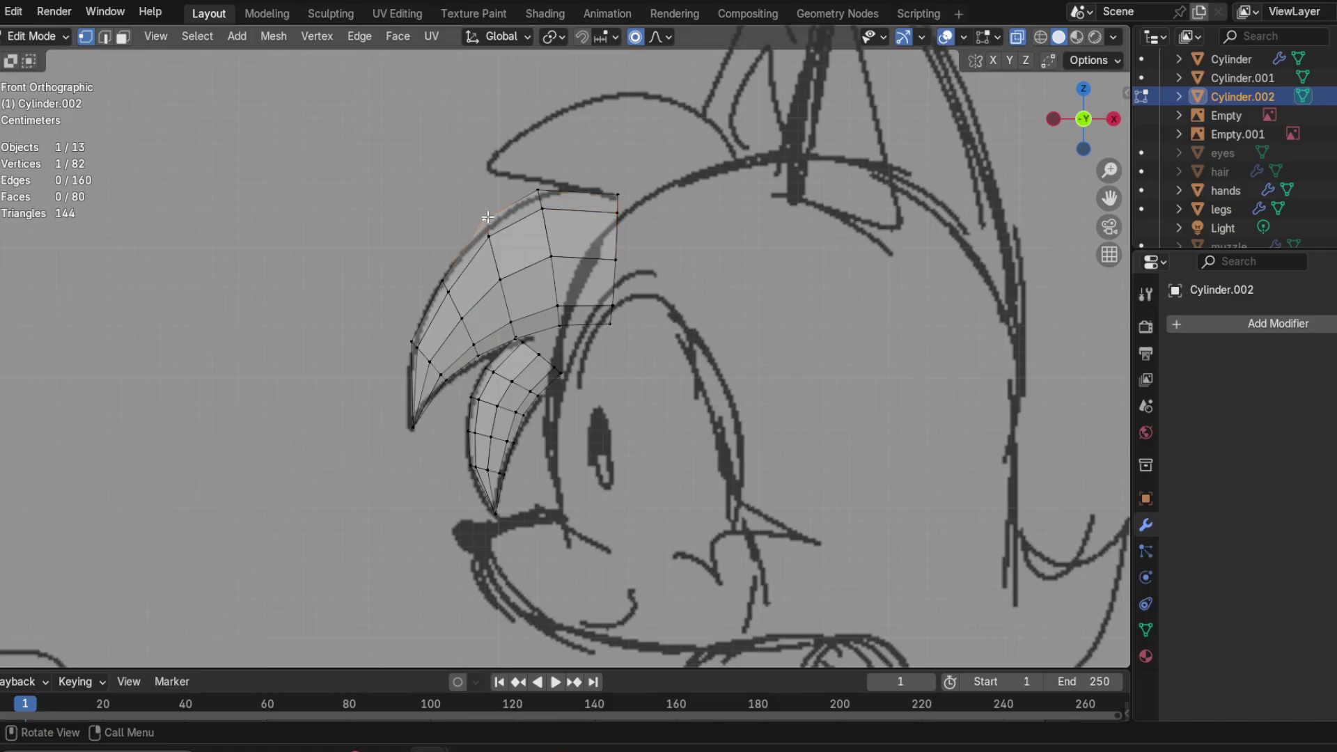
shift+click(538, 190)
key(g)
key(z)
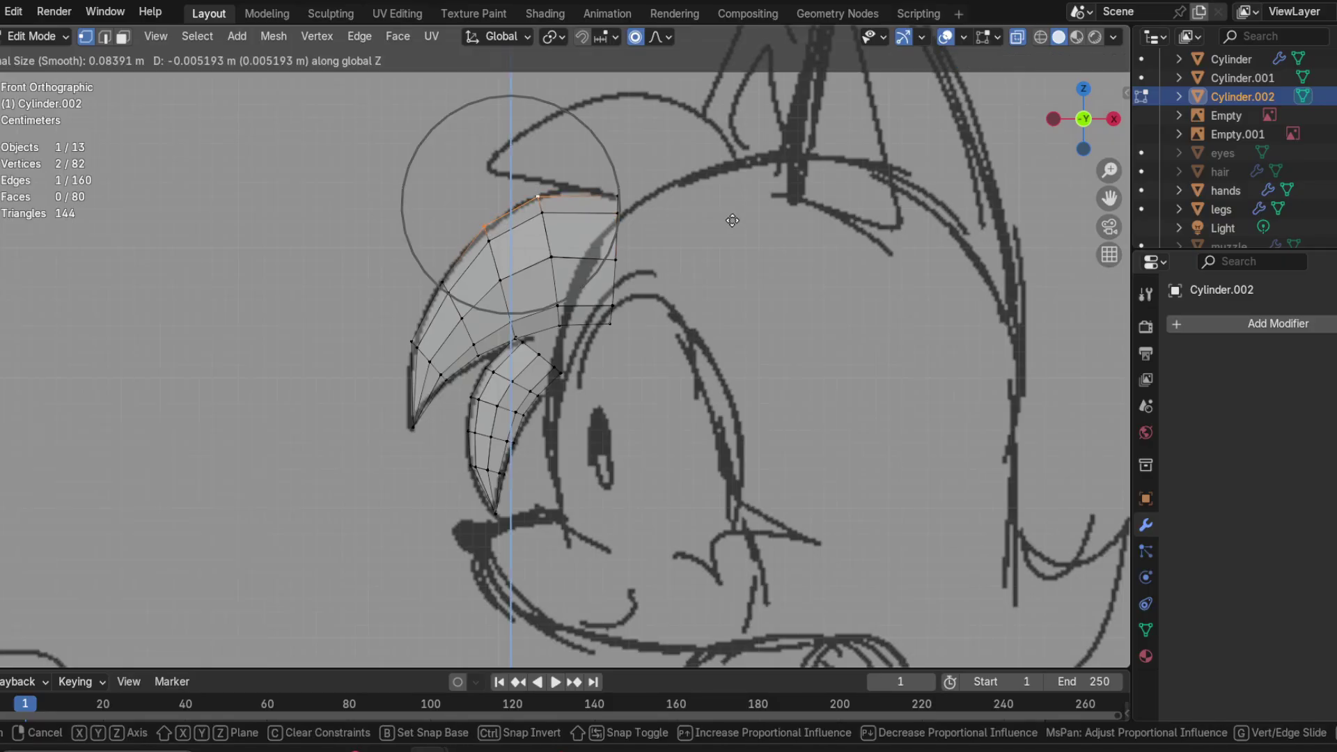
click(732, 220)
Step: Move the top corner vertex of the upper strand's open end 0.001731 m along Z
click(617, 196)
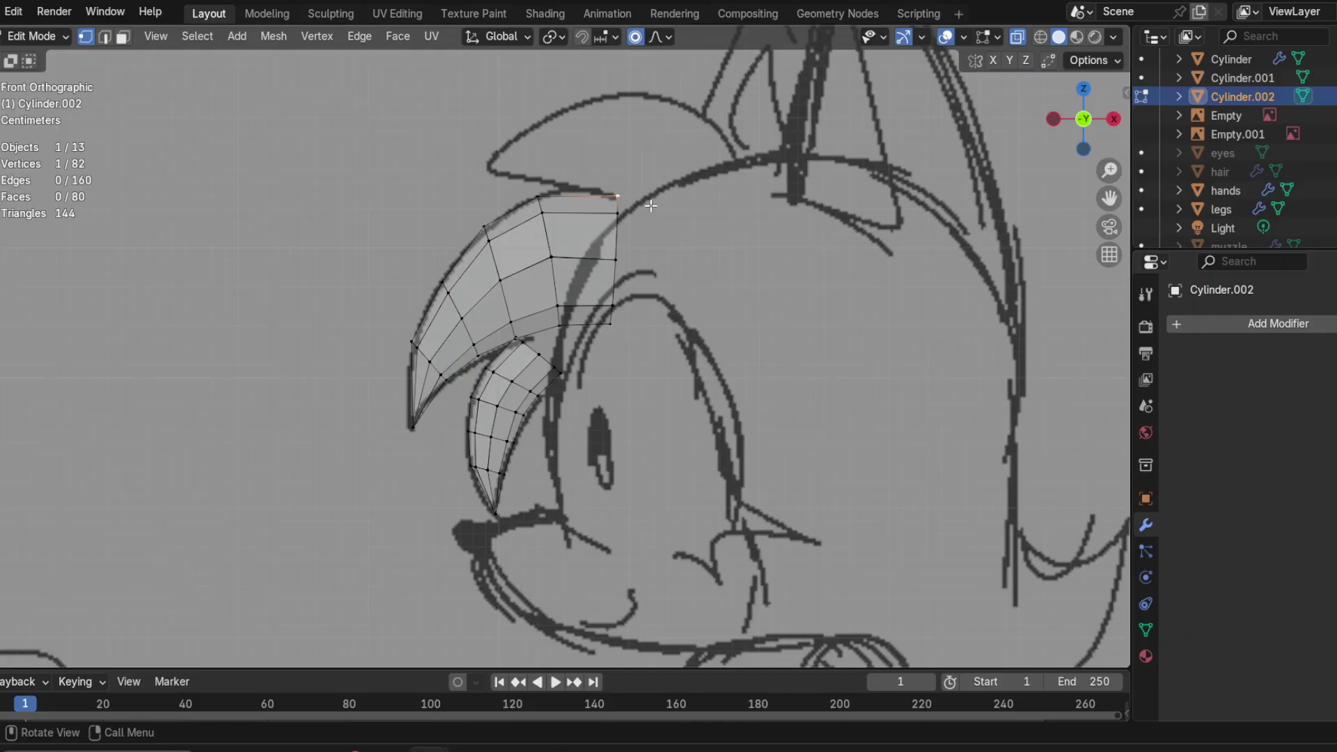
key(g)
key(z)
click(636, 241)
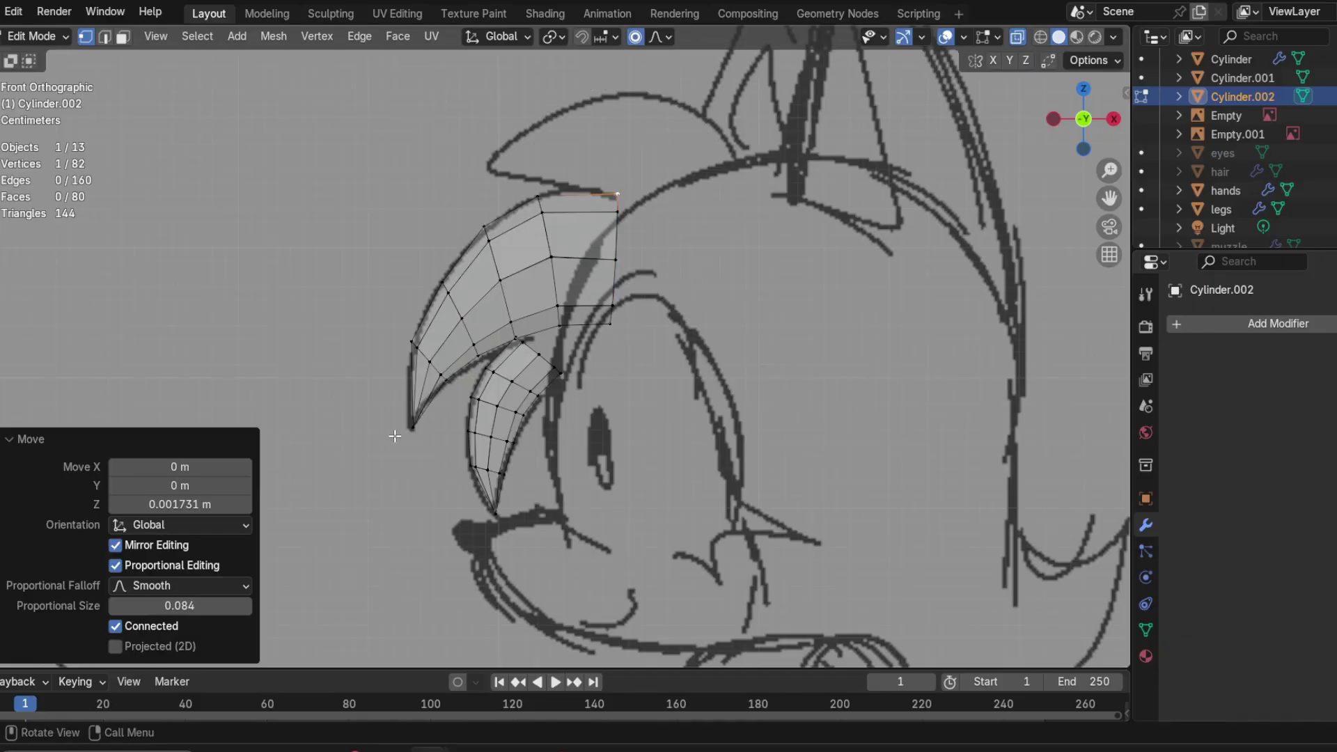
Step: Duplicate the upper strand's linked geometry and move the copy 0.051351 m in X and 0.083662 m in Z, over the sketched top tuft
scroll(507, 382, up, 1)
scroll(507, 382, down, 1)
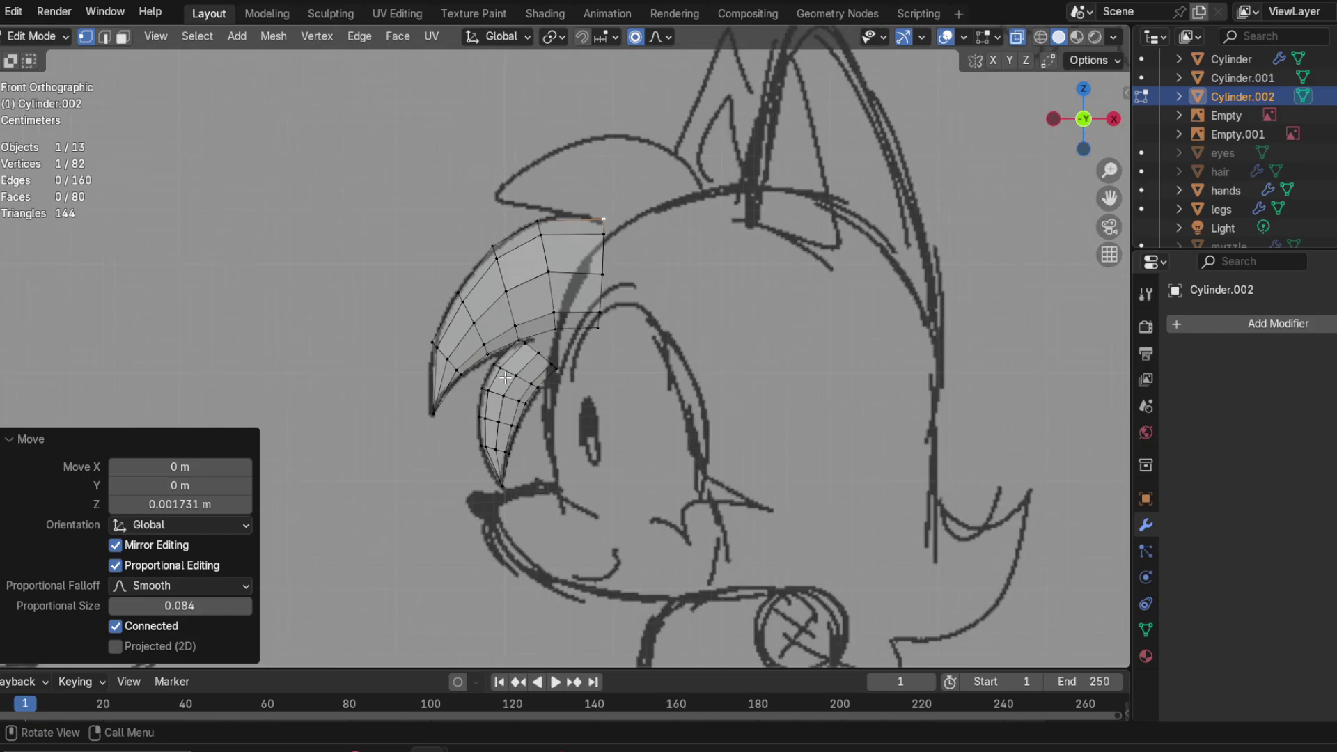
scroll(541, 303, up, 1)
click(551, 286)
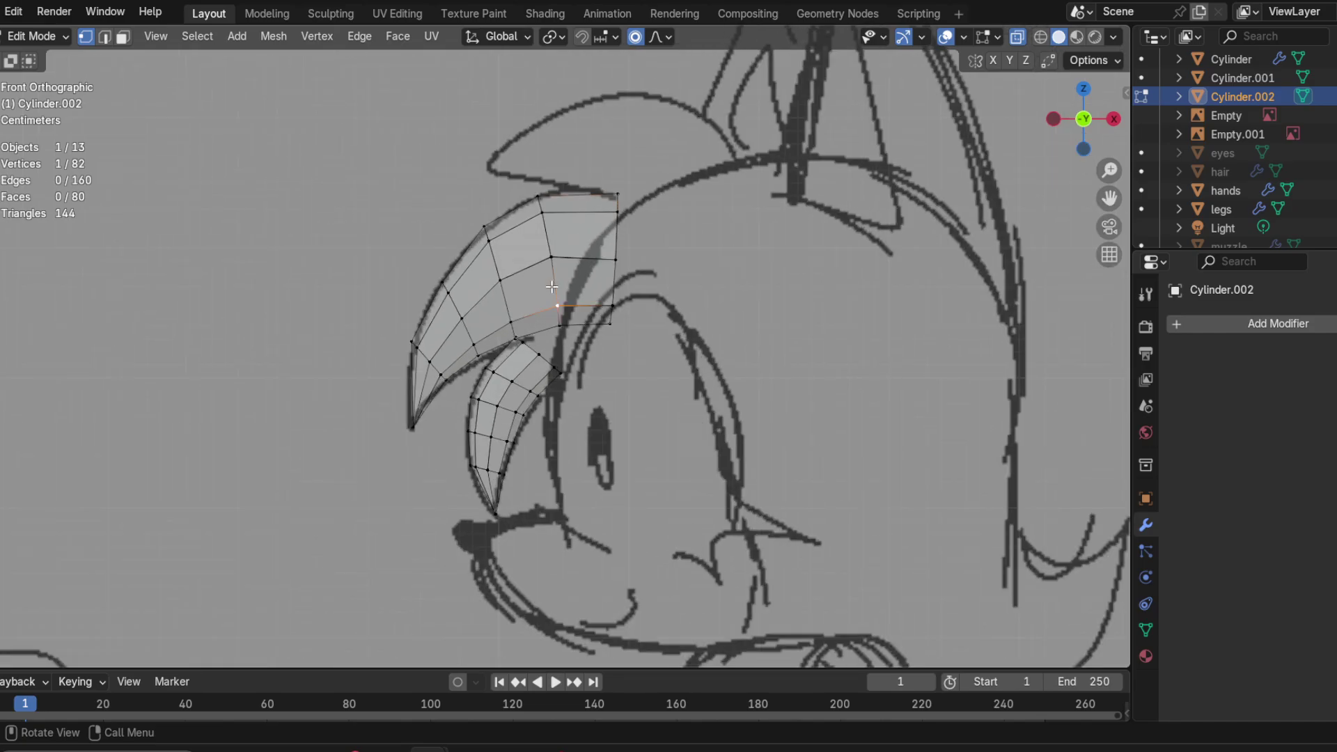
key(l)
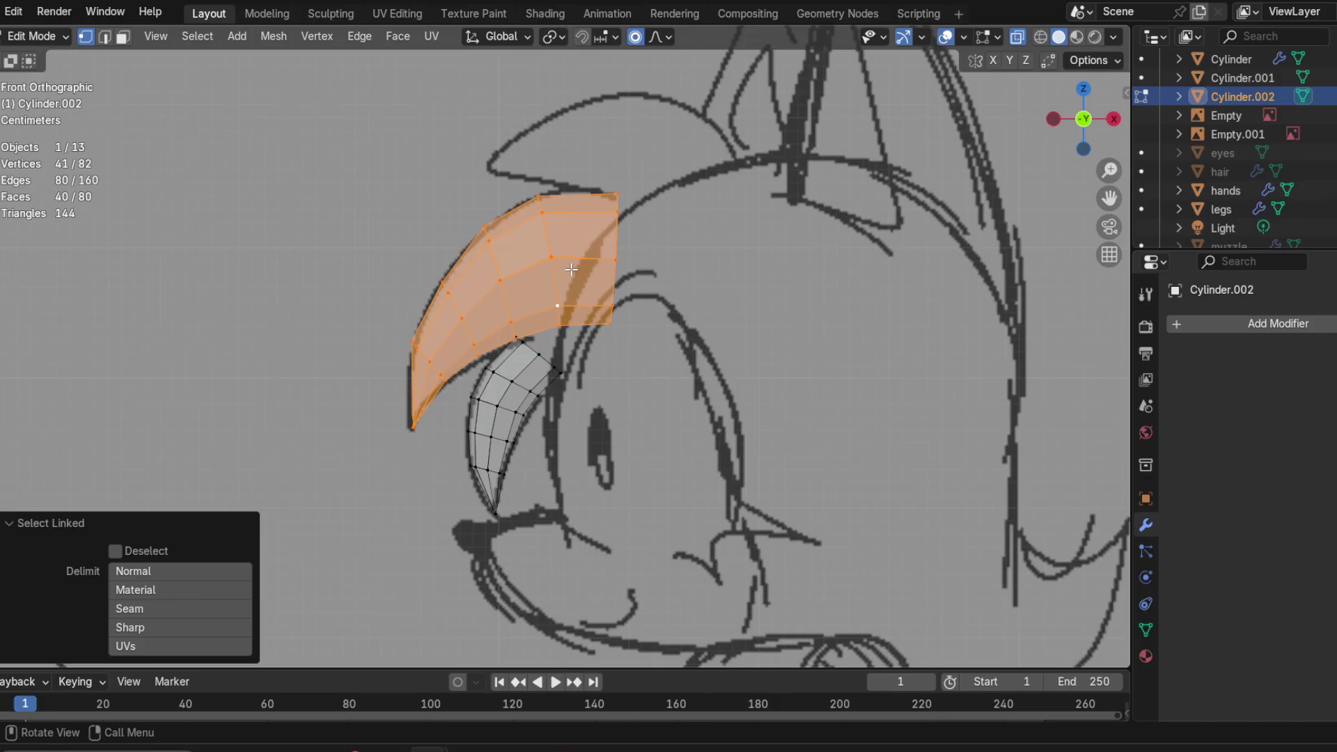
key(shift+d)
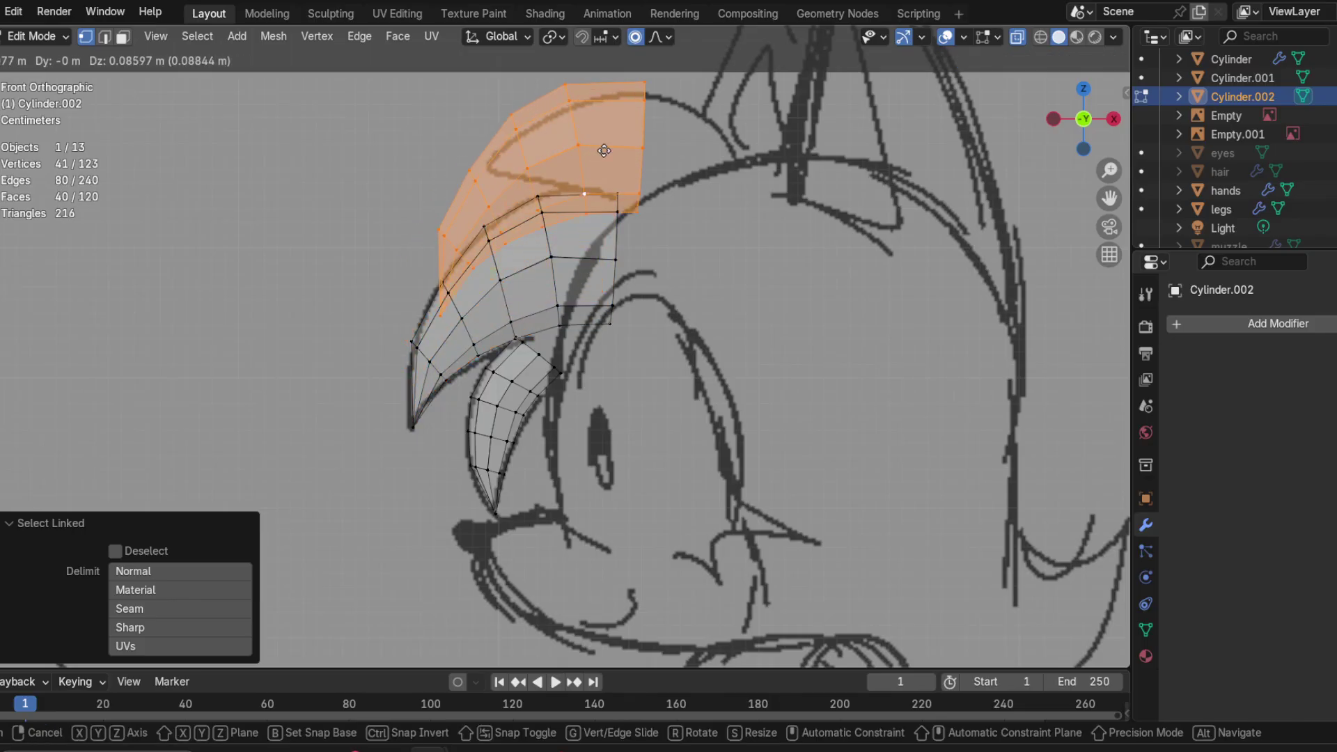
click(630, 157)
Step: Scale the duplicated top tuft by 0.585, then by 1.157, to bring it closer to the sketched tuft's size
shift+middle_drag(681, 176, 654, 300)
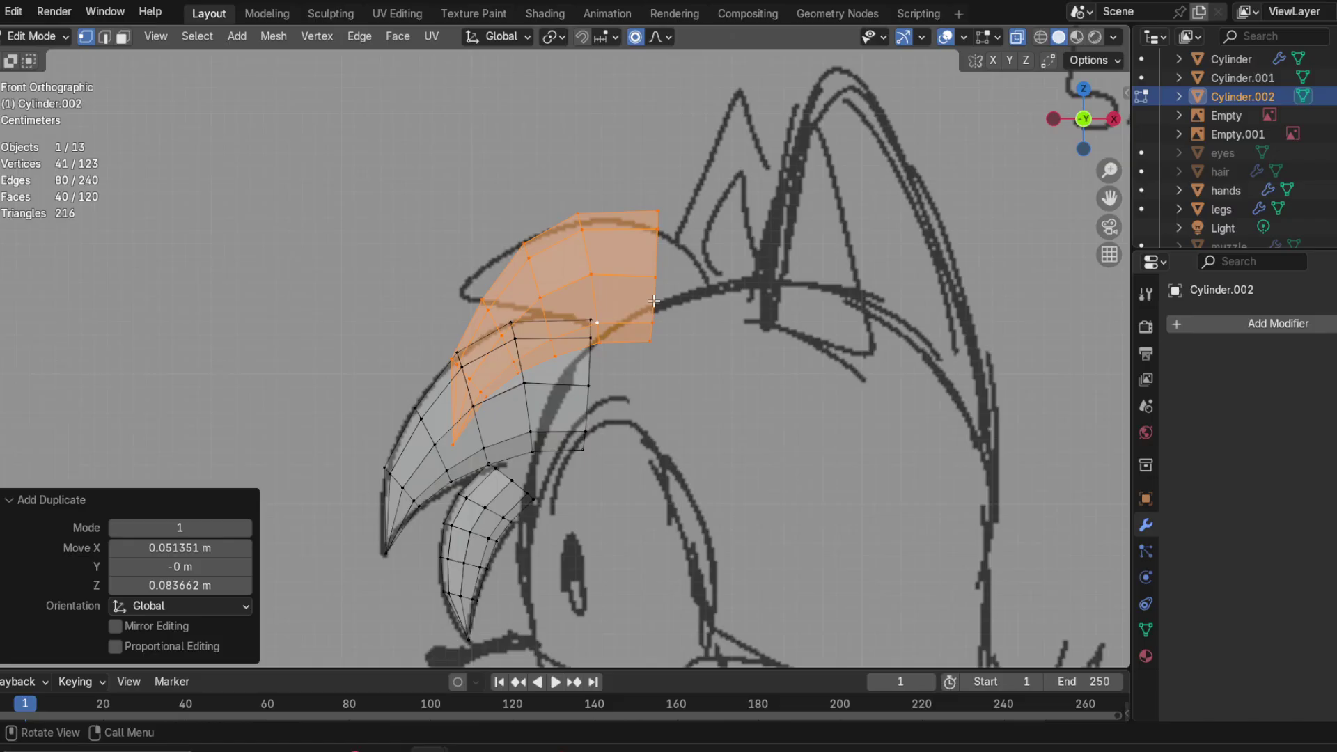
key(s)
click(711, 285)
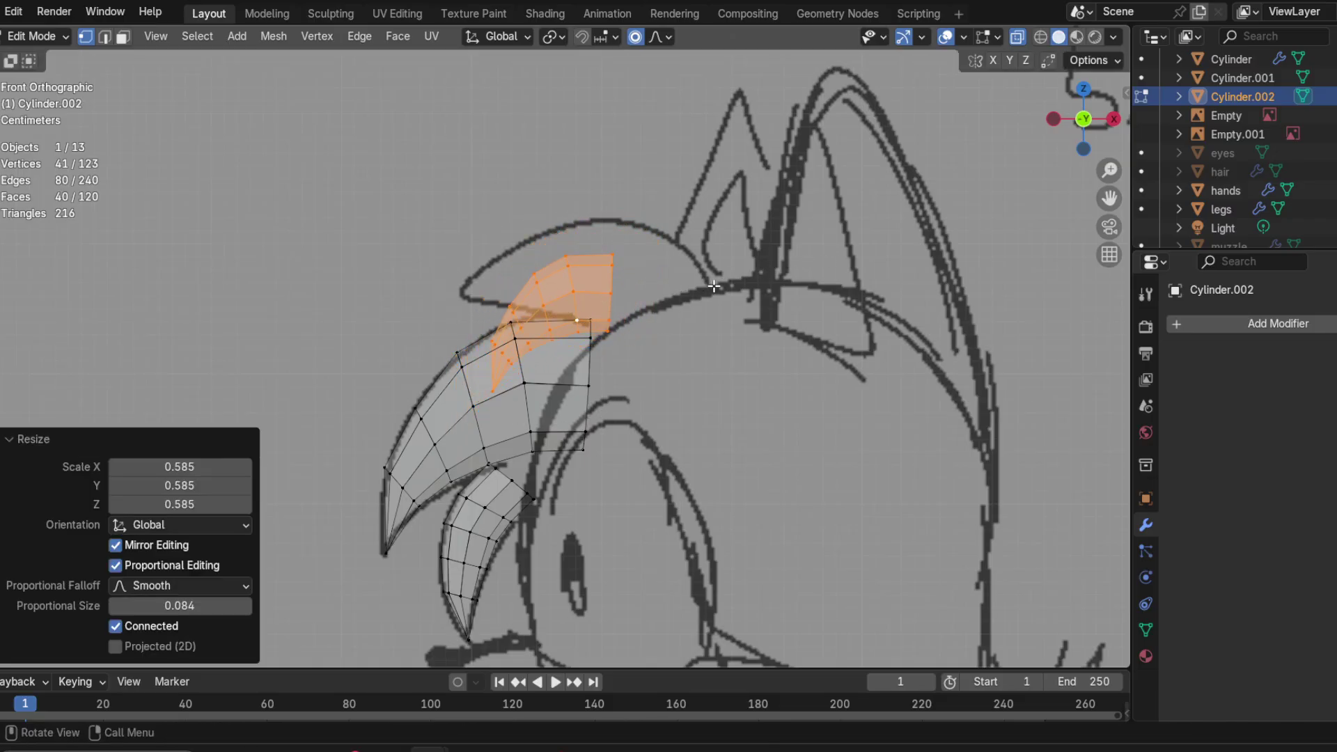
key(s)
click(739, 275)
Step: Rotate the tuft copy 26.5° and move it -0.004039 m in X and 0.025964 m in Z
key(r)
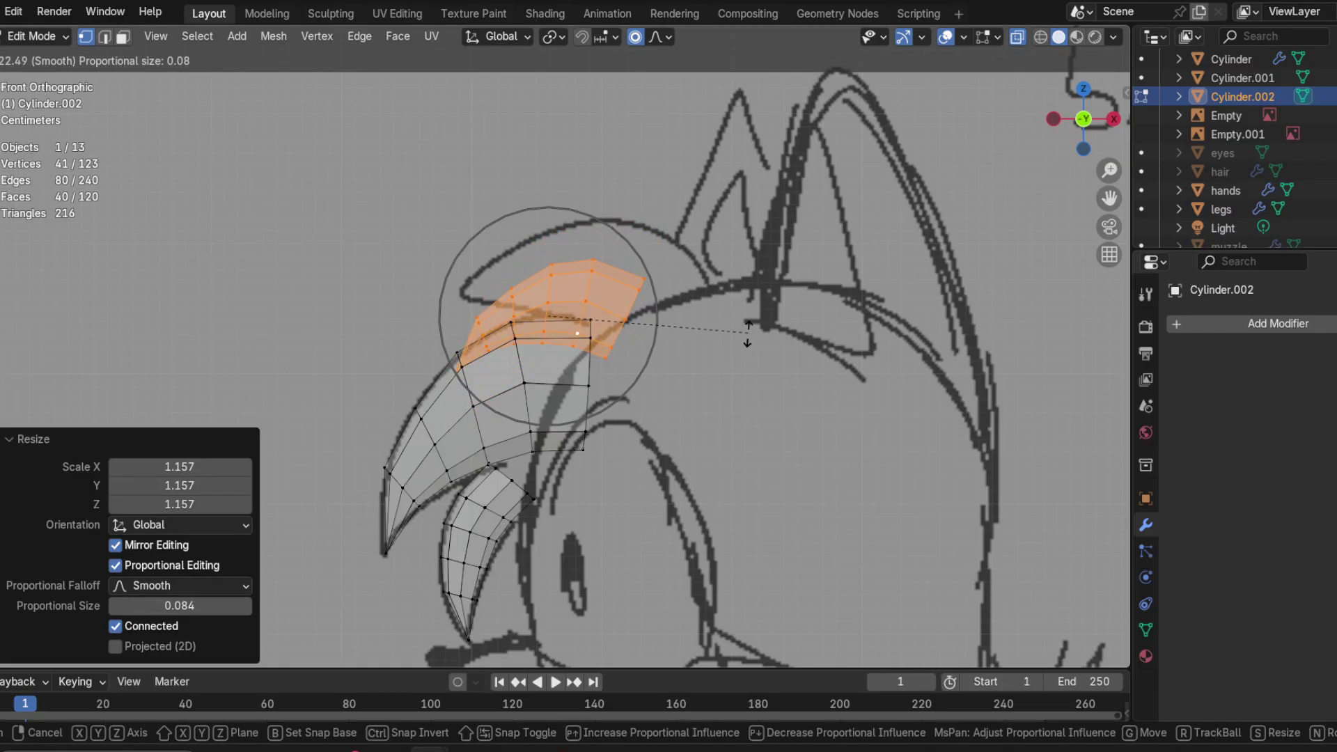
click(747, 333)
key(g)
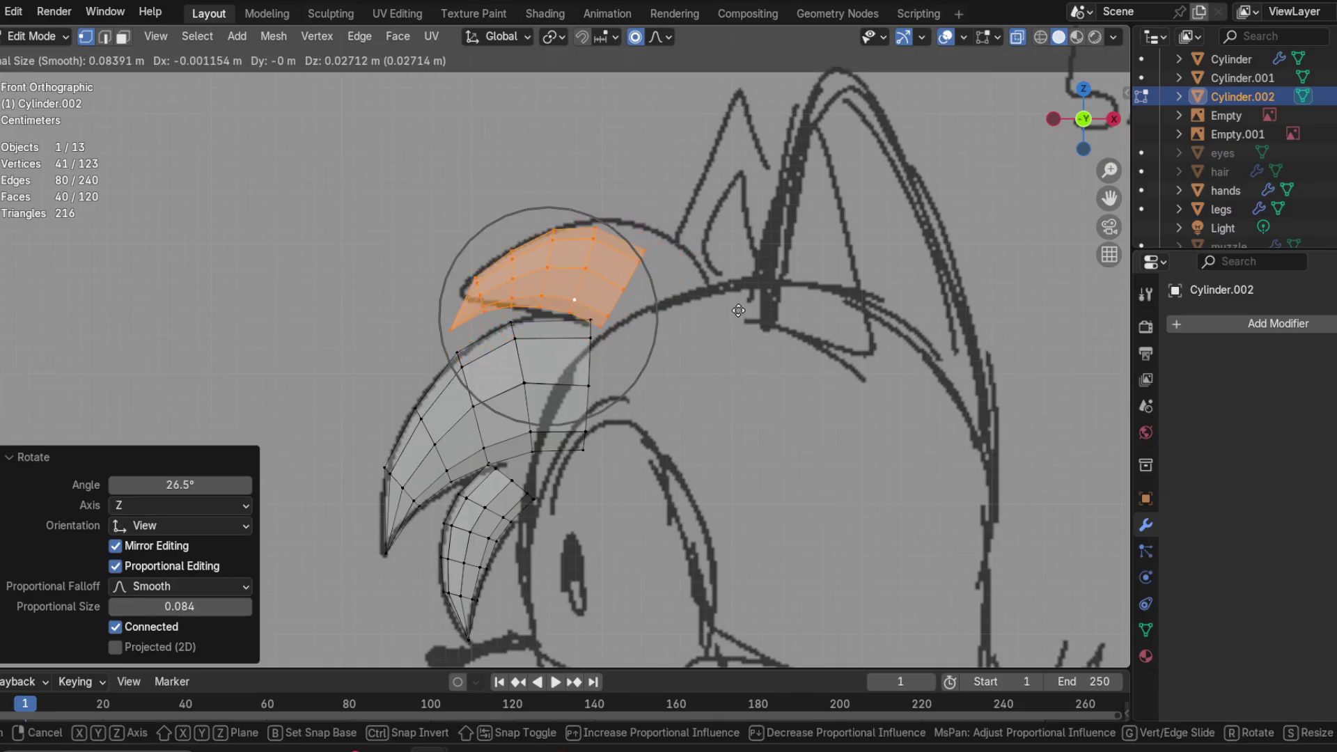
click(739, 308)
Step: Rotate the tuft another 19.8° and move it 0.009809 m in X and 0.015001 m in Z
key(r)
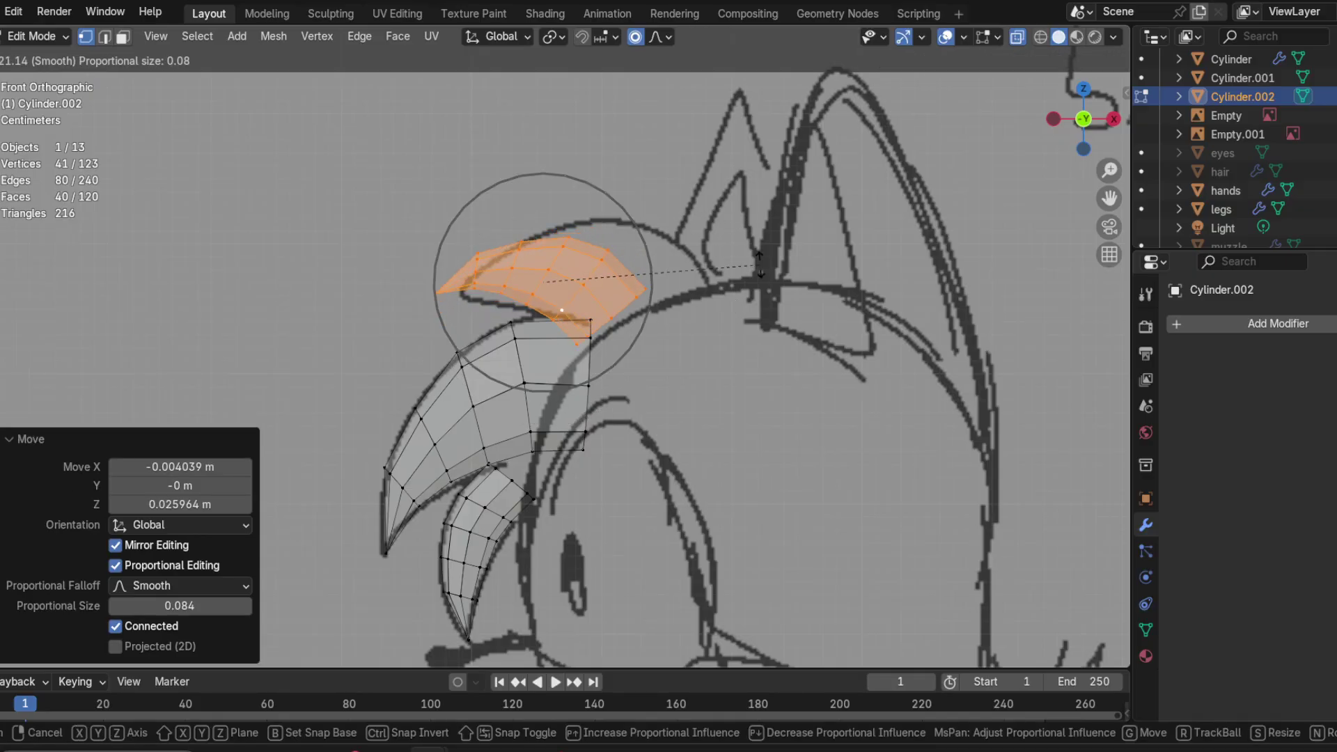
click(761, 263)
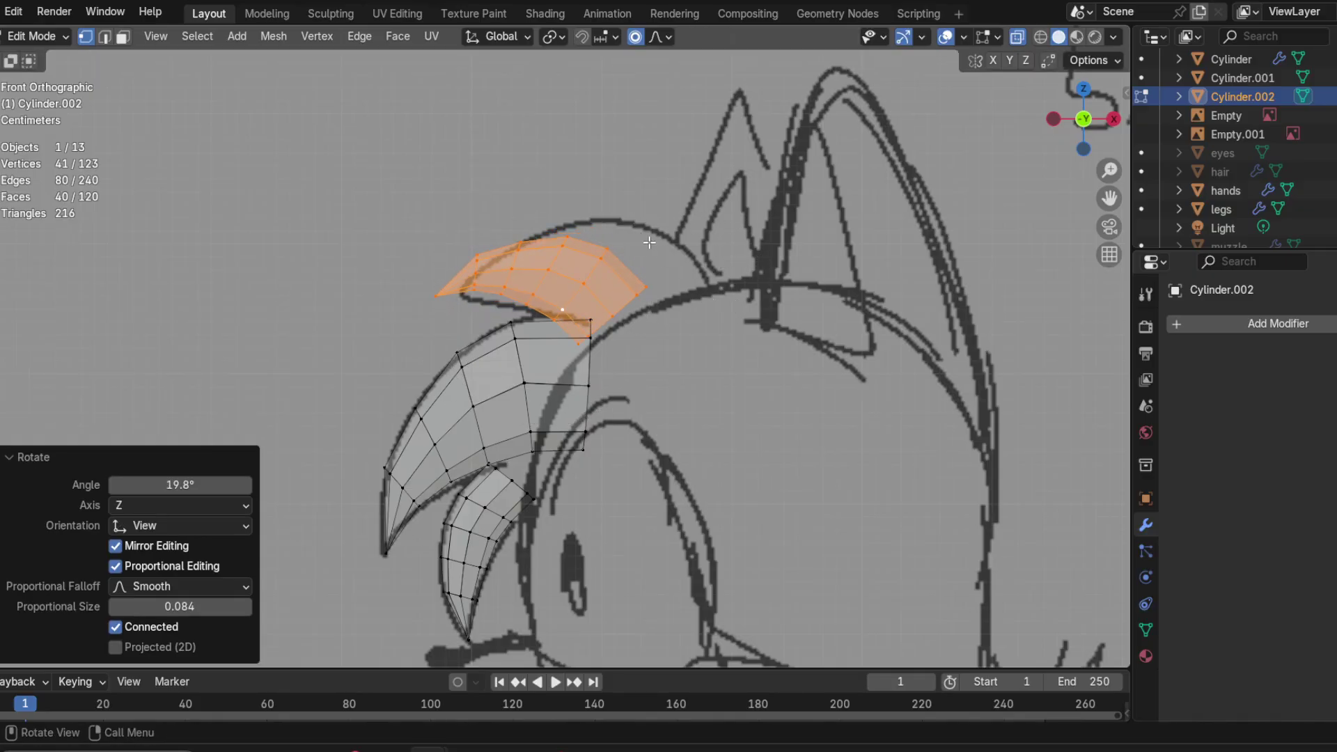
key(g)
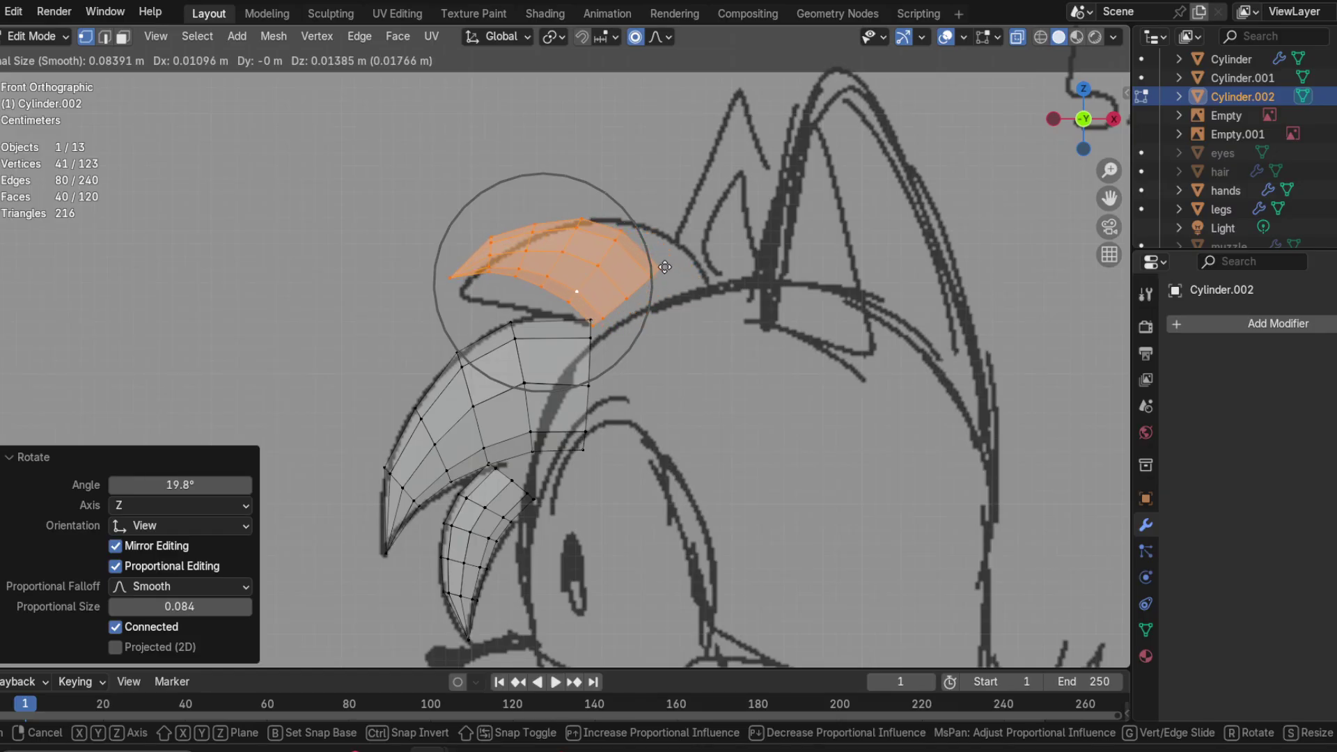
click(665, 267)
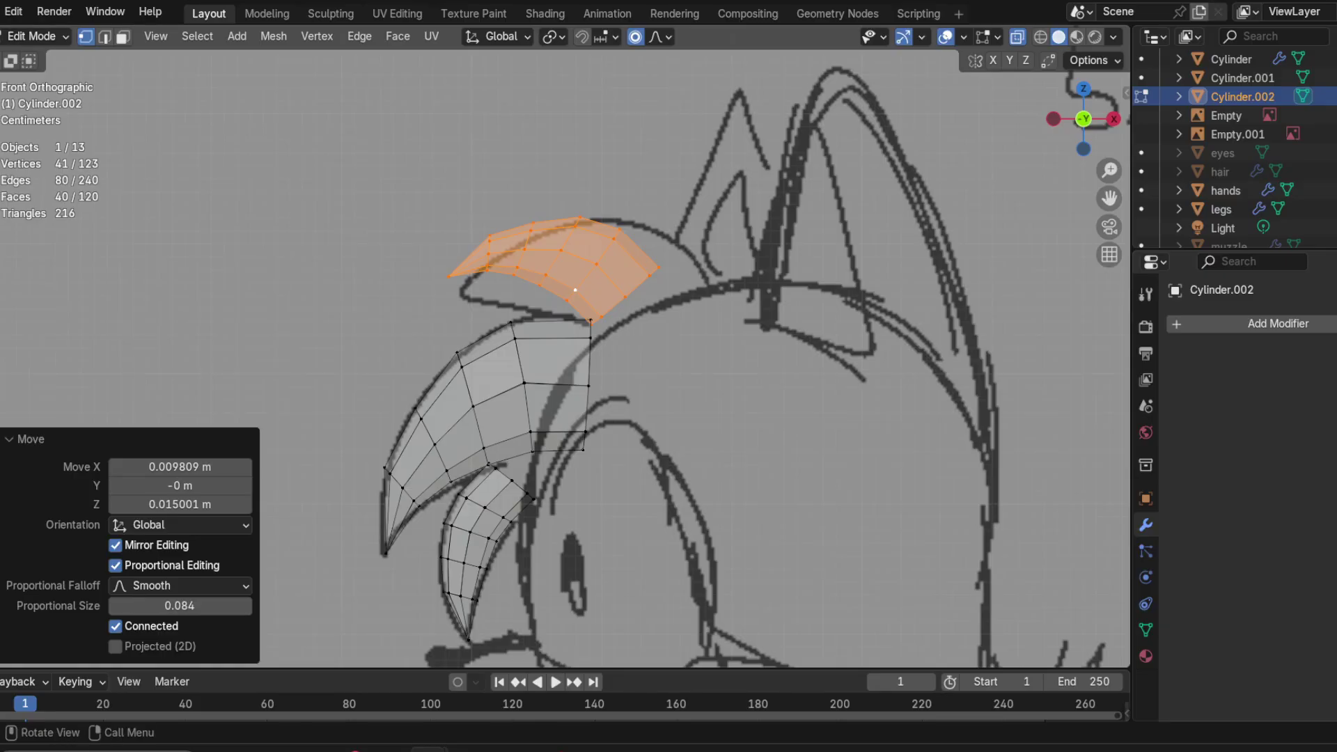
Step: Save the Fenyx.blend file
click(3, 11)
click(21, 132)
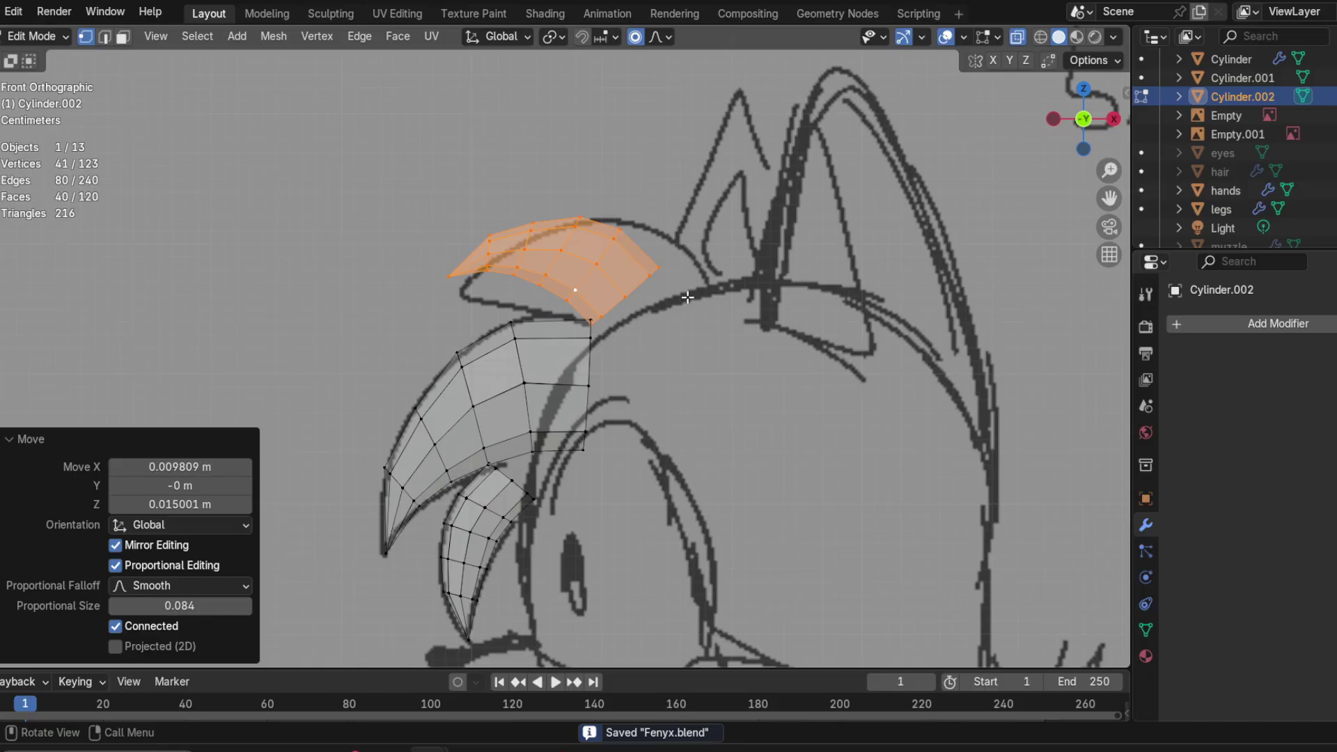
key(g)
key(Escape)
Step: Enlarge the whole tuft slightly and rotate it 6.27° toward the angle of the head outline
key(s)
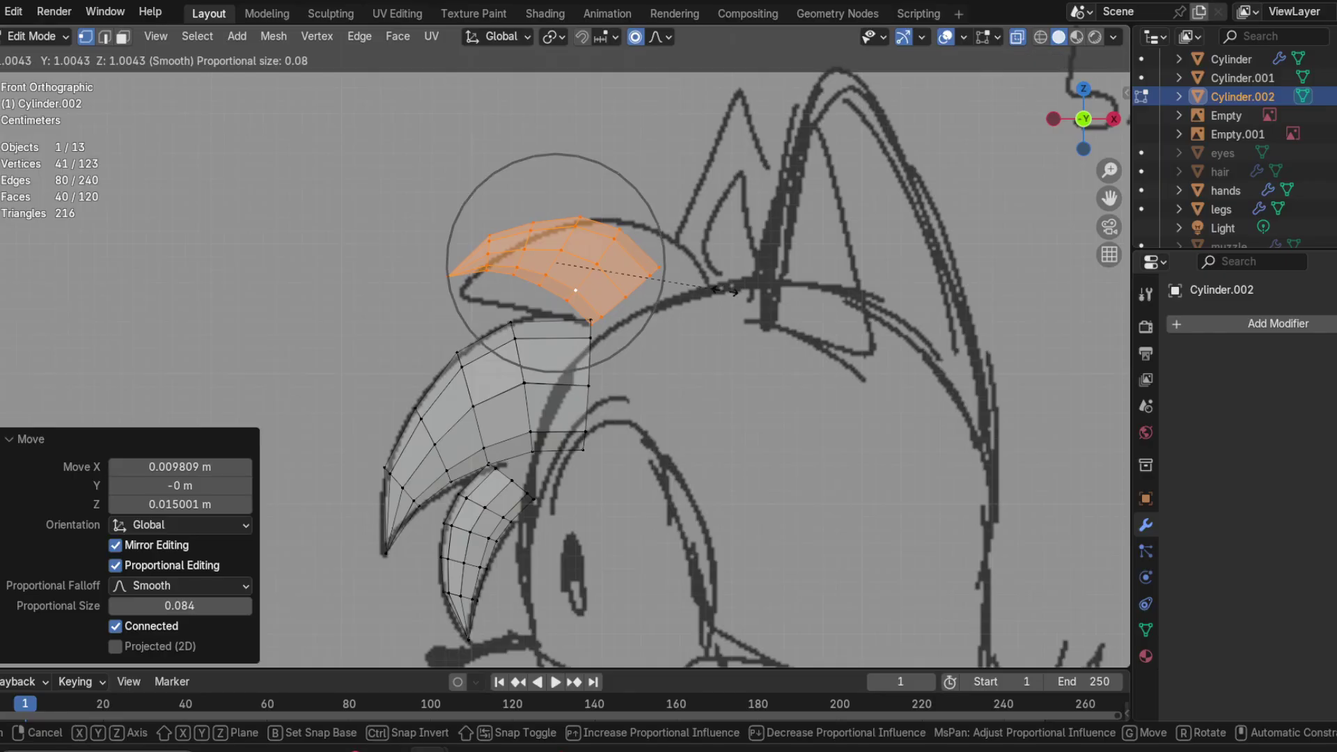
click(770, 264)
key(r)
click(762, 254)
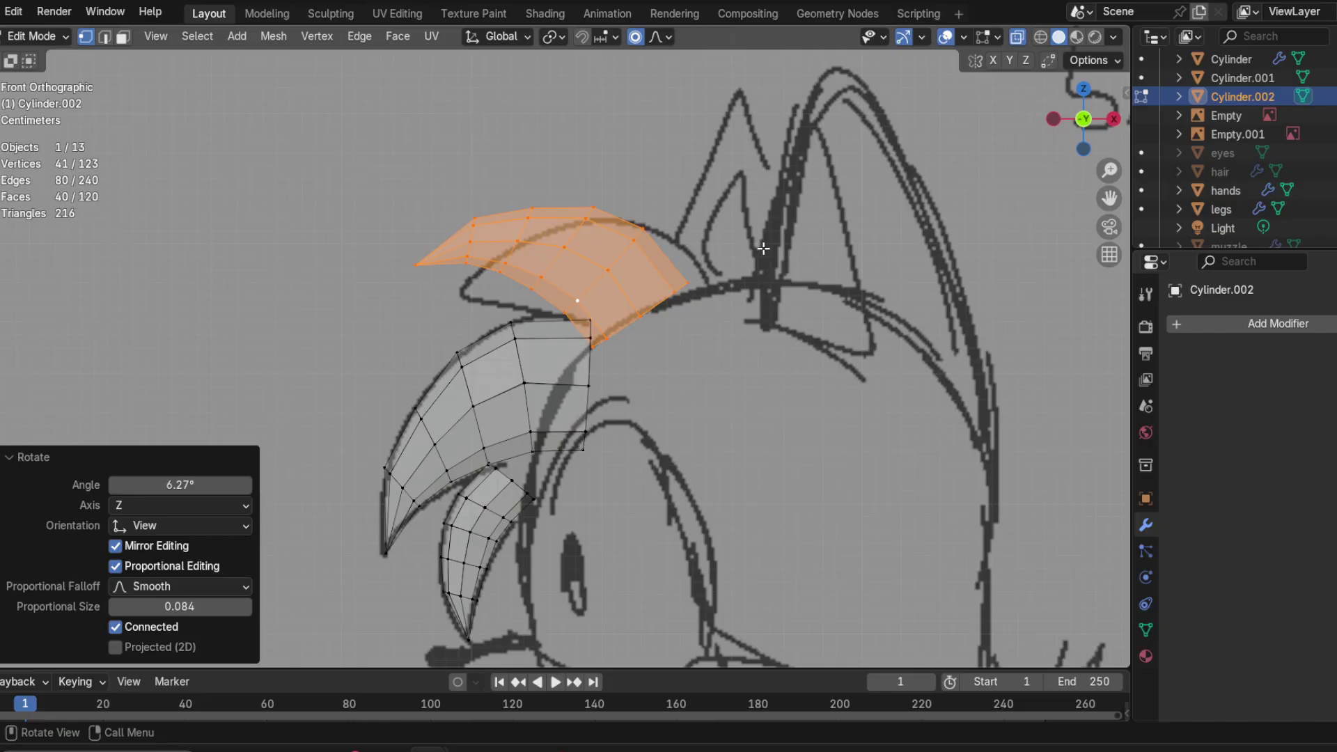
Step: Scale the tuft by 1.058 and reposition it so its open end meets the sketched head line
key(g)
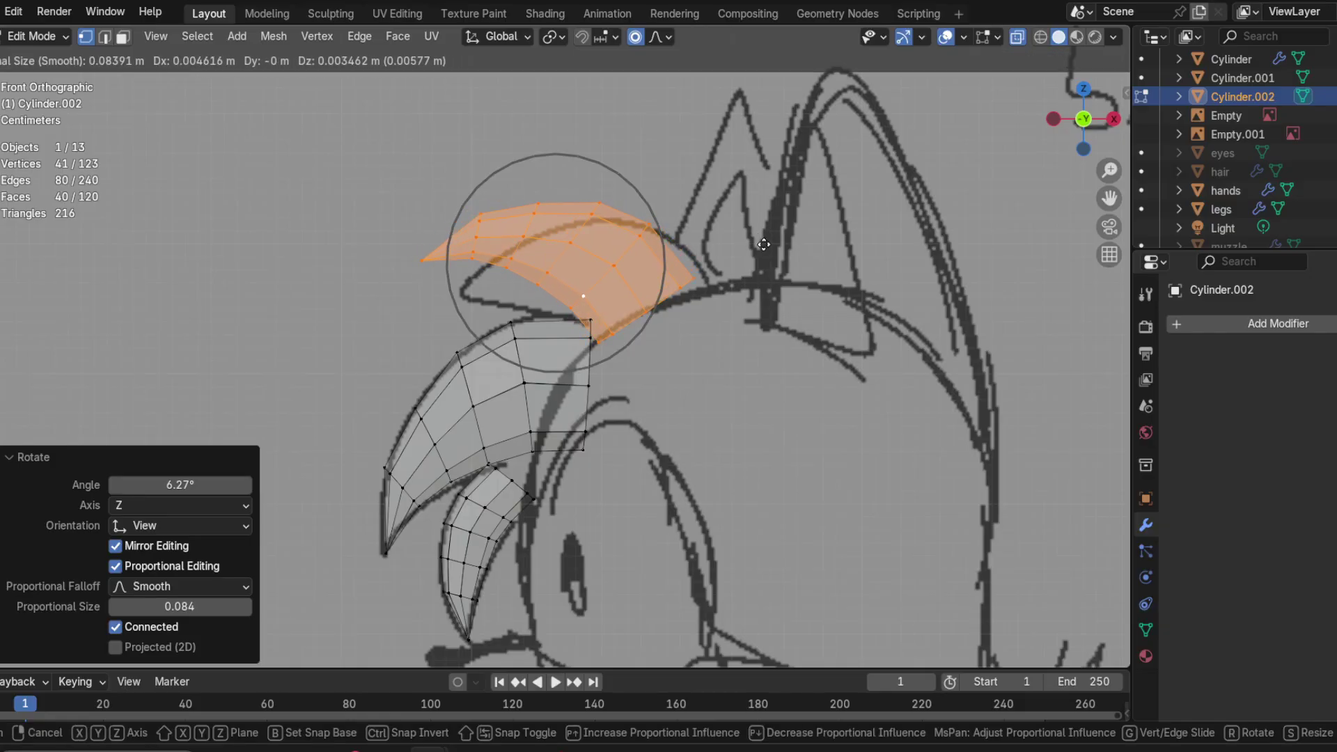
click(764, 245)
key(s)
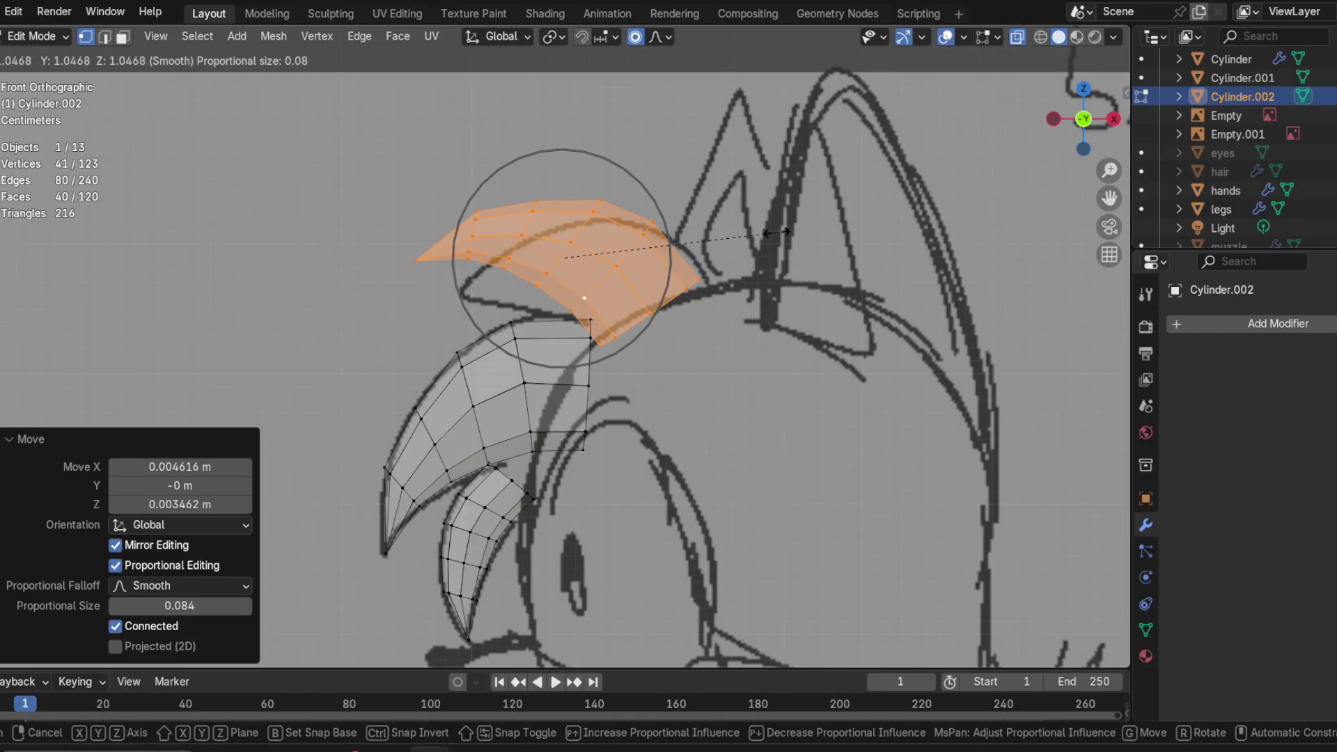
click(779, 232)
key(g)
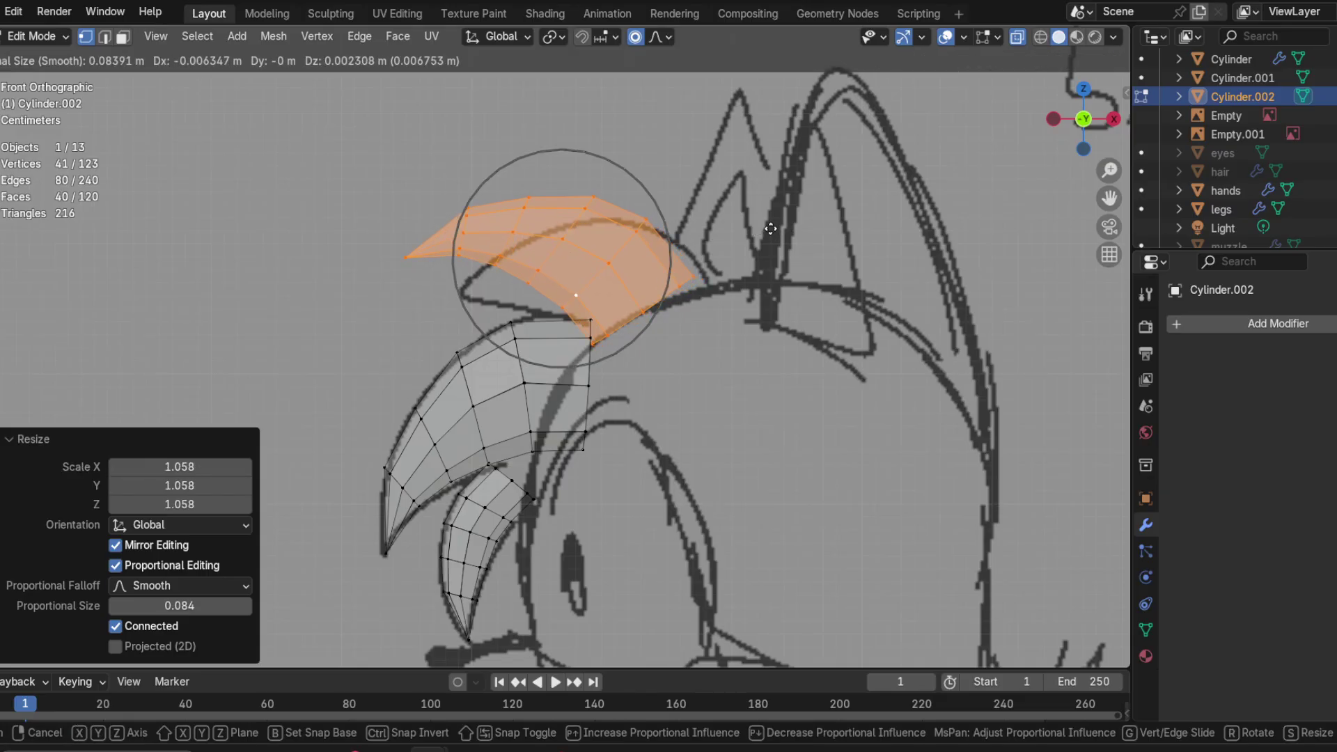
click(746, 266)
Step: Rotate the tuft's full open end loop 11.8° and move it 0.001731 m in X and -0.009809 m in Z
alt+click(768, 313)
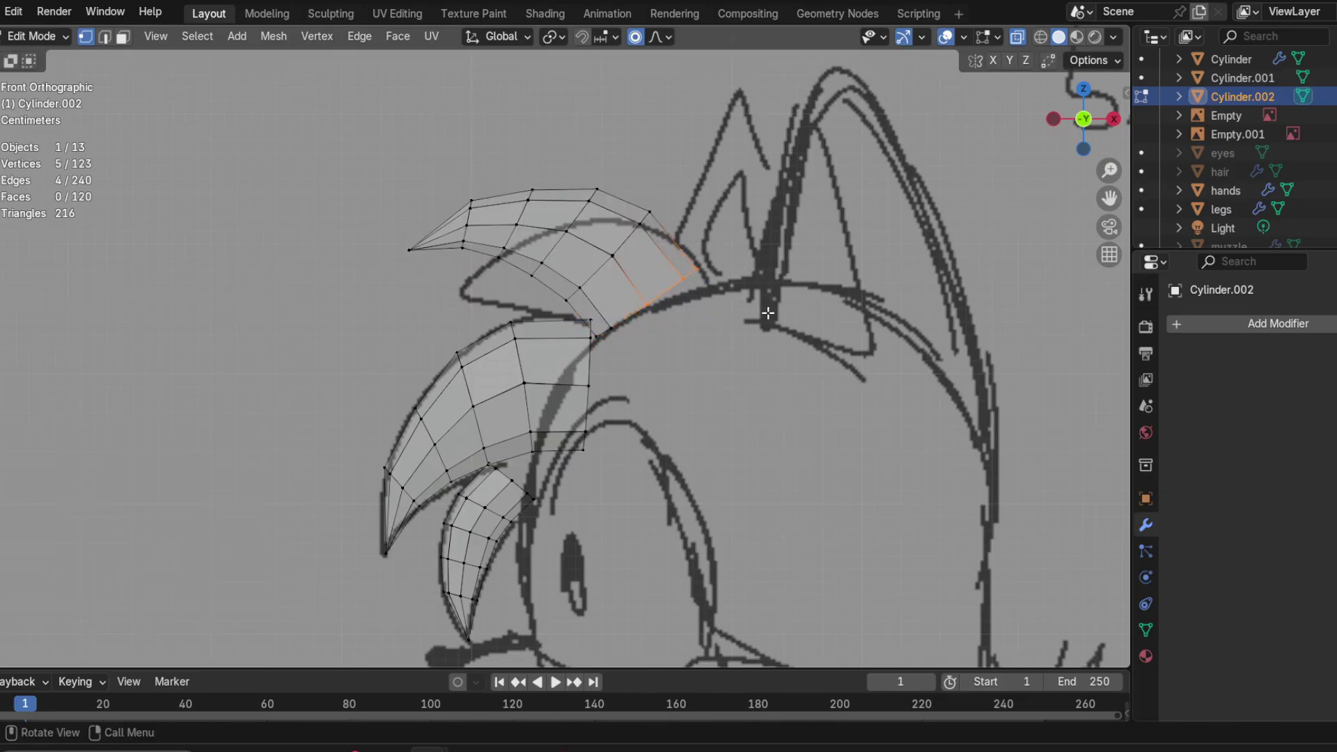
key(g)
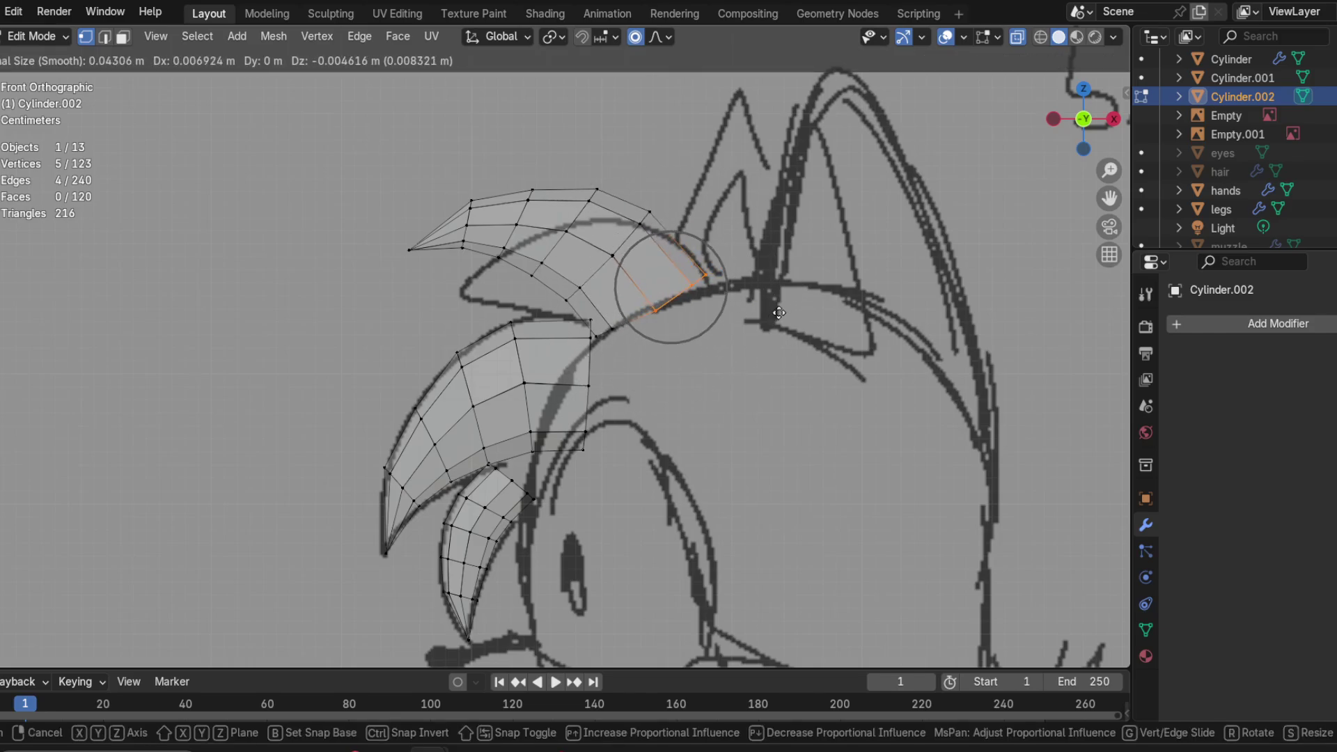
right_click(779, 313)
alt+shift+click(618, 314)
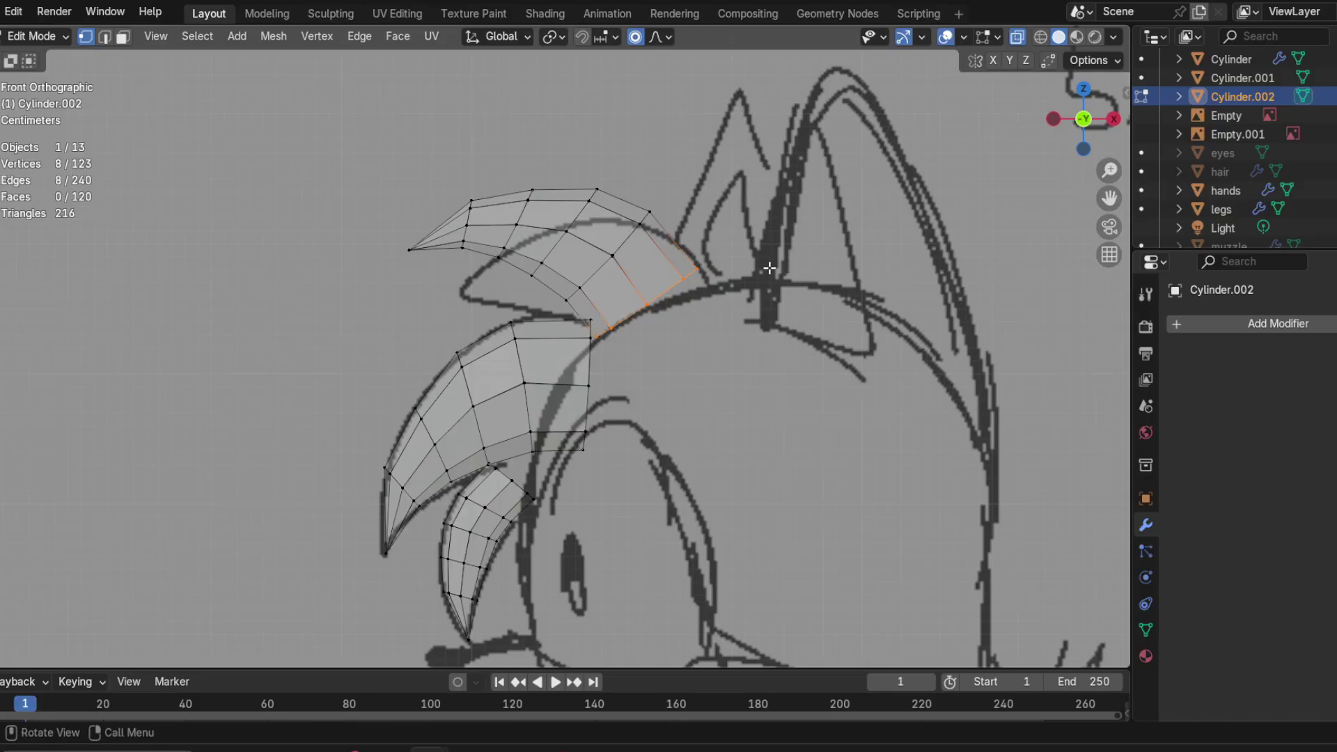
key(r)
click(793, 292)
key(g)
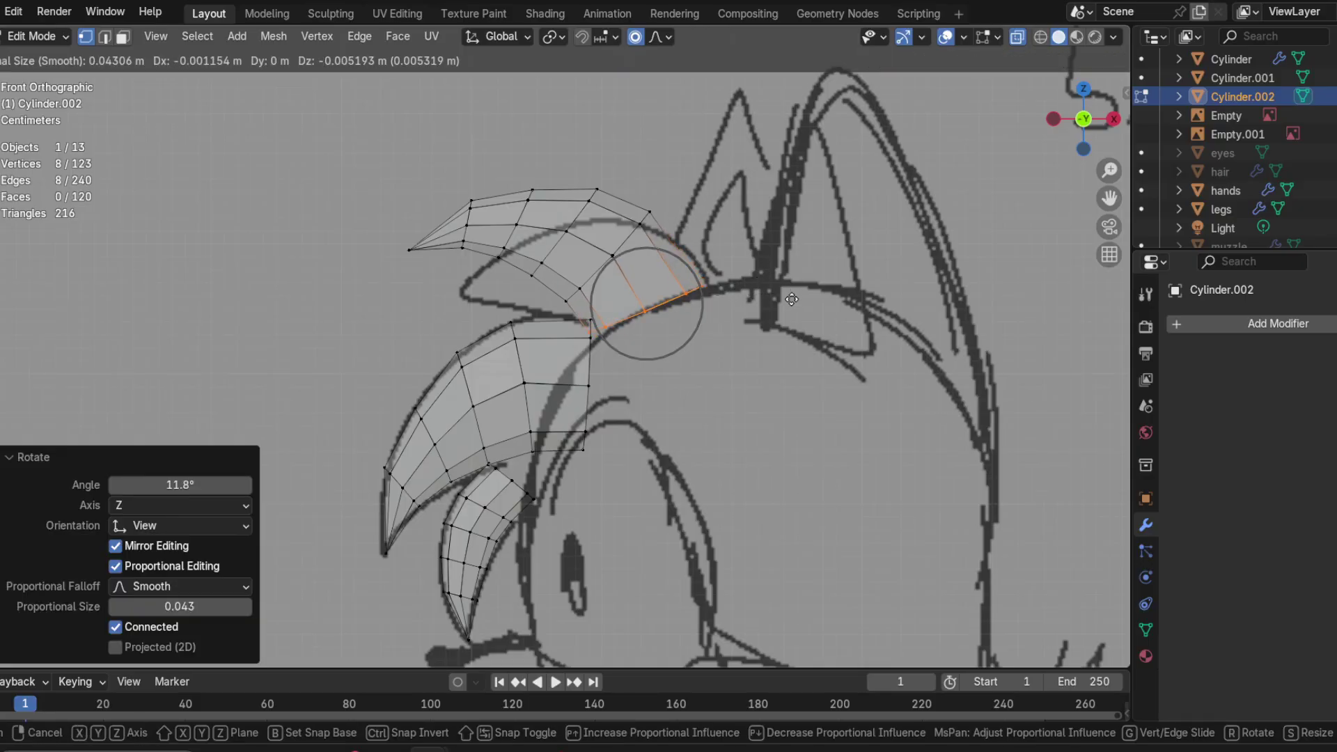
click(796, 304)
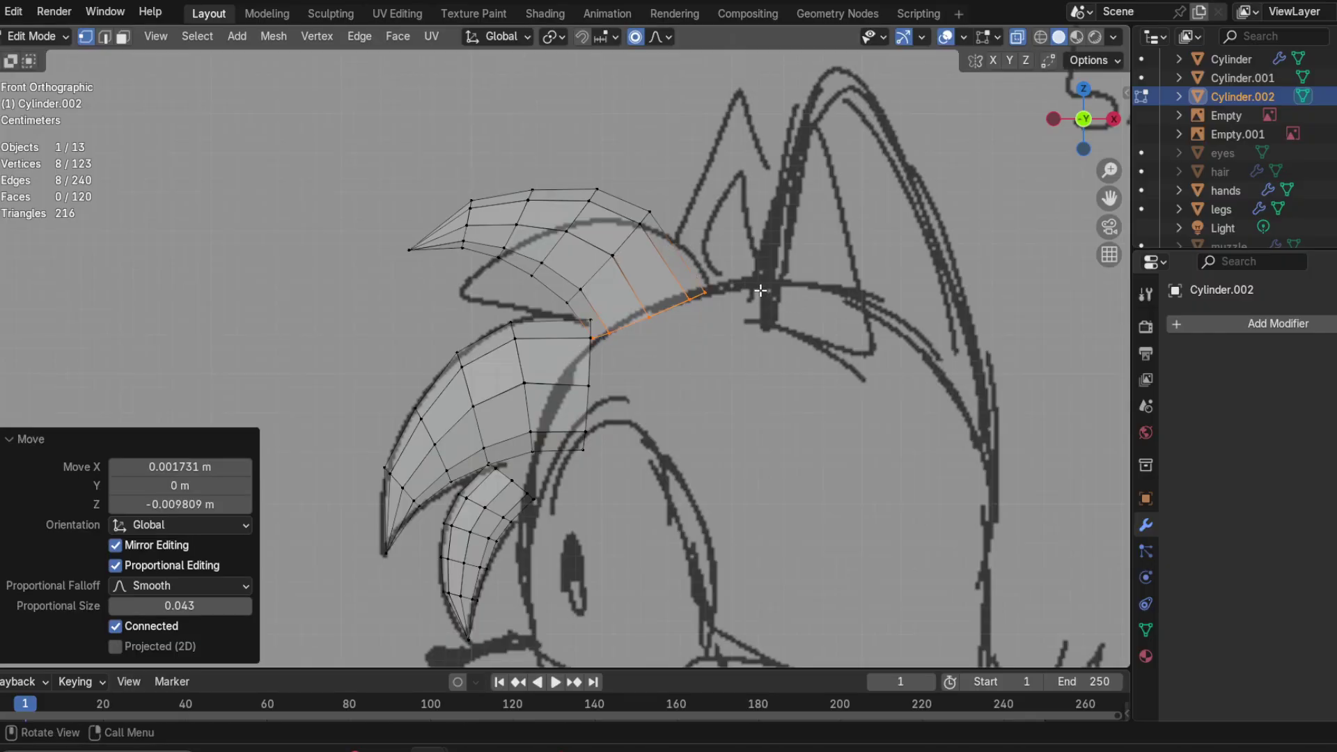
Step: Slide the edge loop next to the tuft's open end toward the head with a factor of -0.491
scroll(619, 304, up, 1)
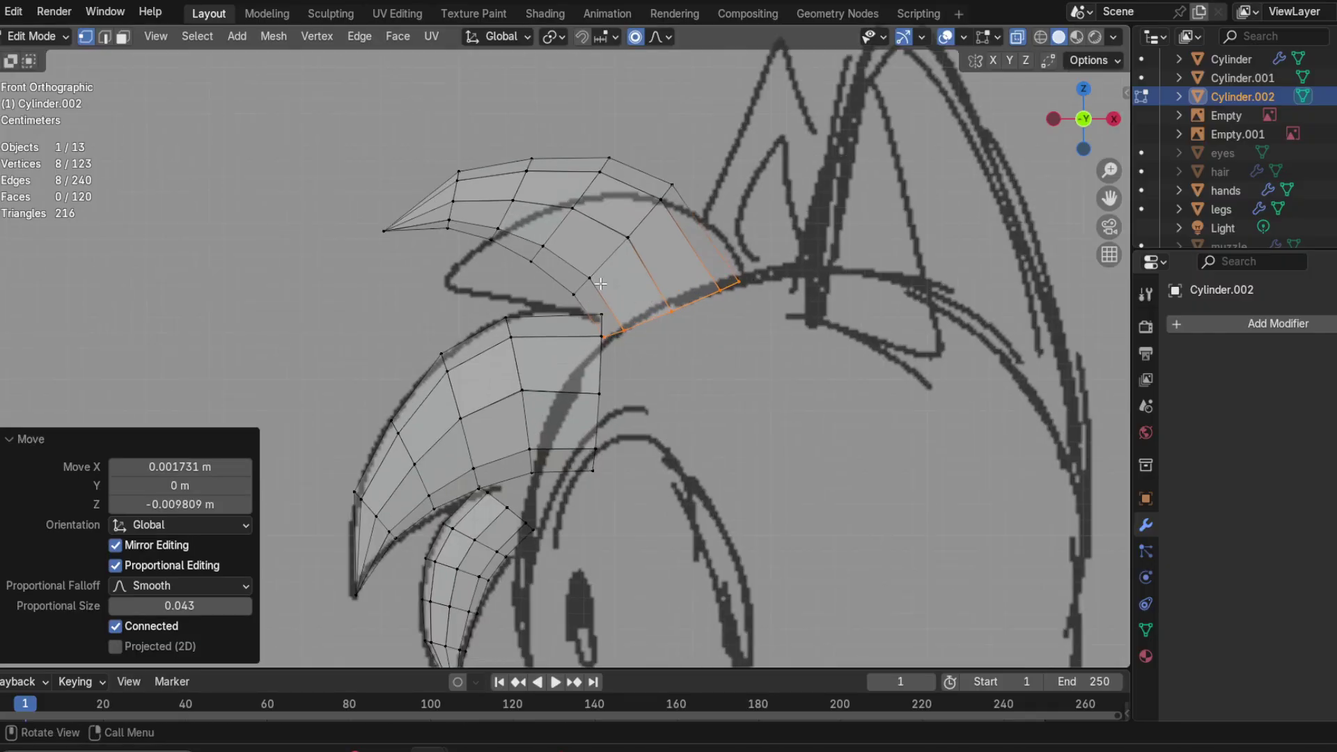
alt+click(631, 228)
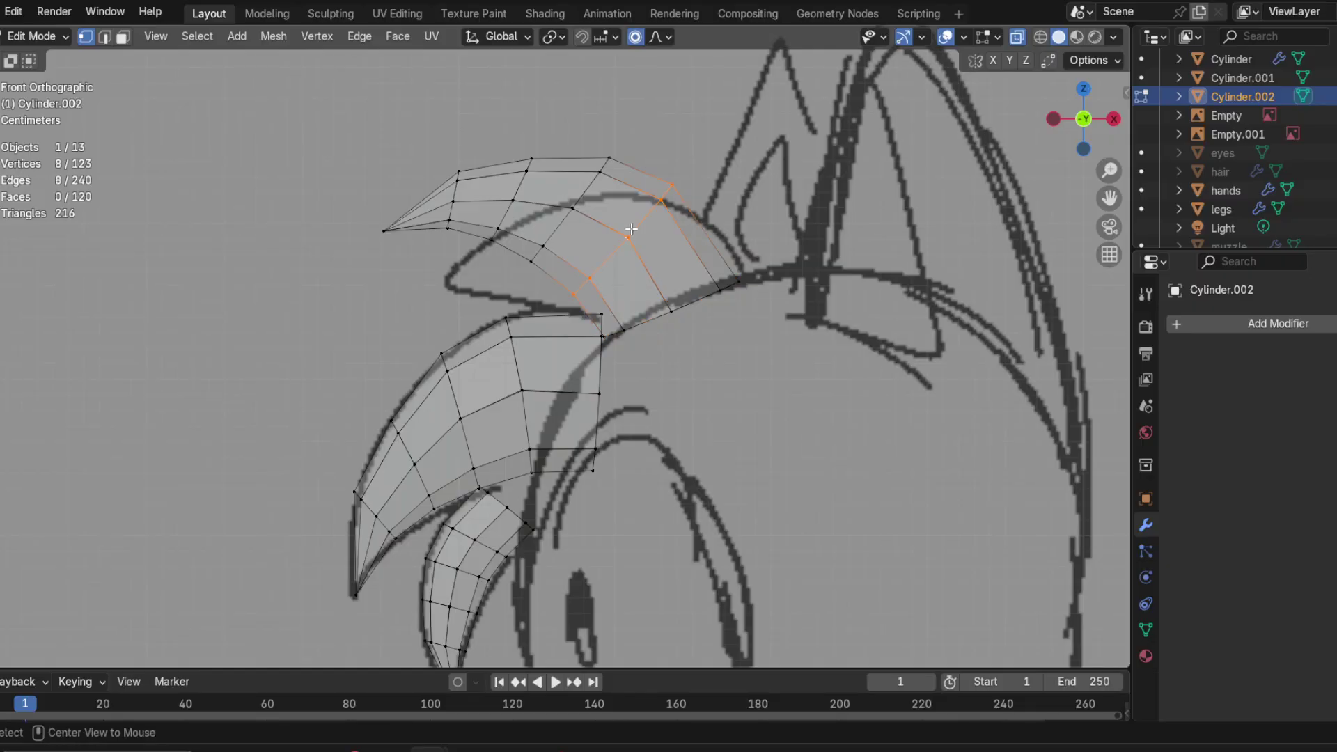
key(g)
right_click(640, 224)
key(g)
key(g)
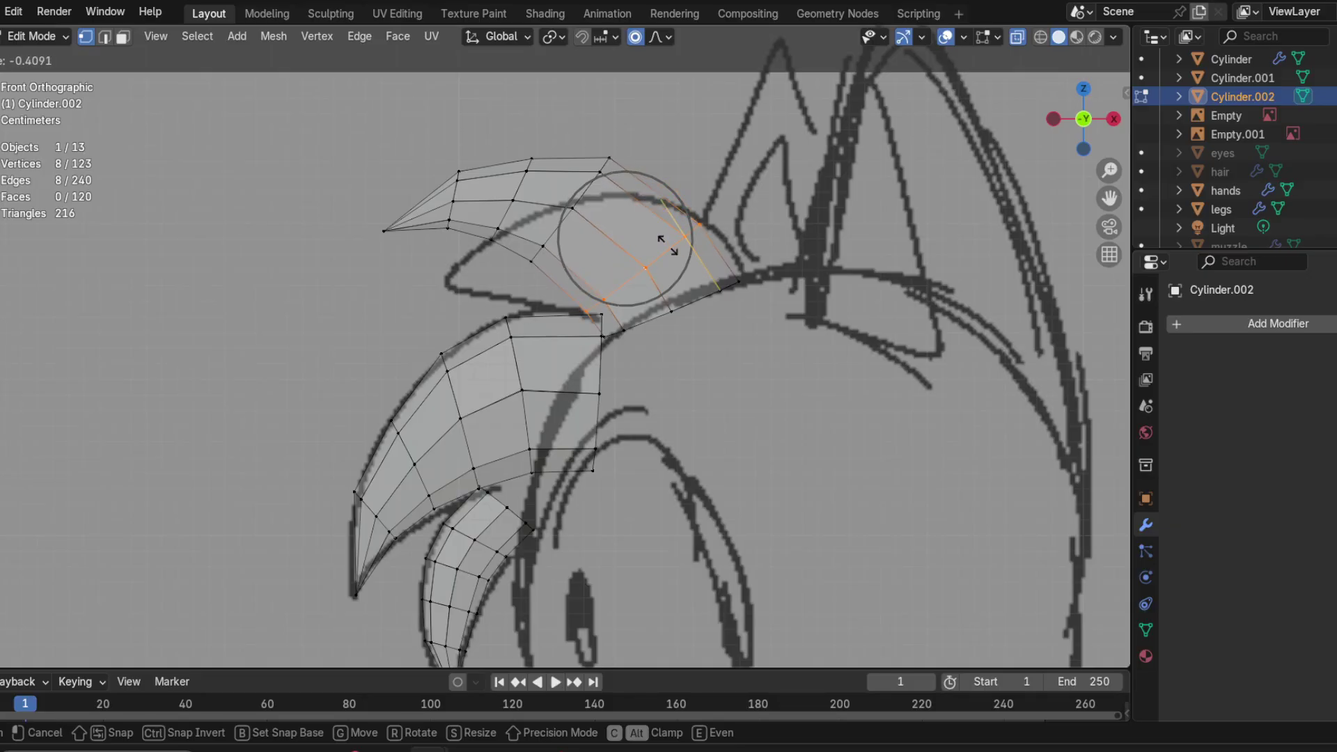
click(679, 246)
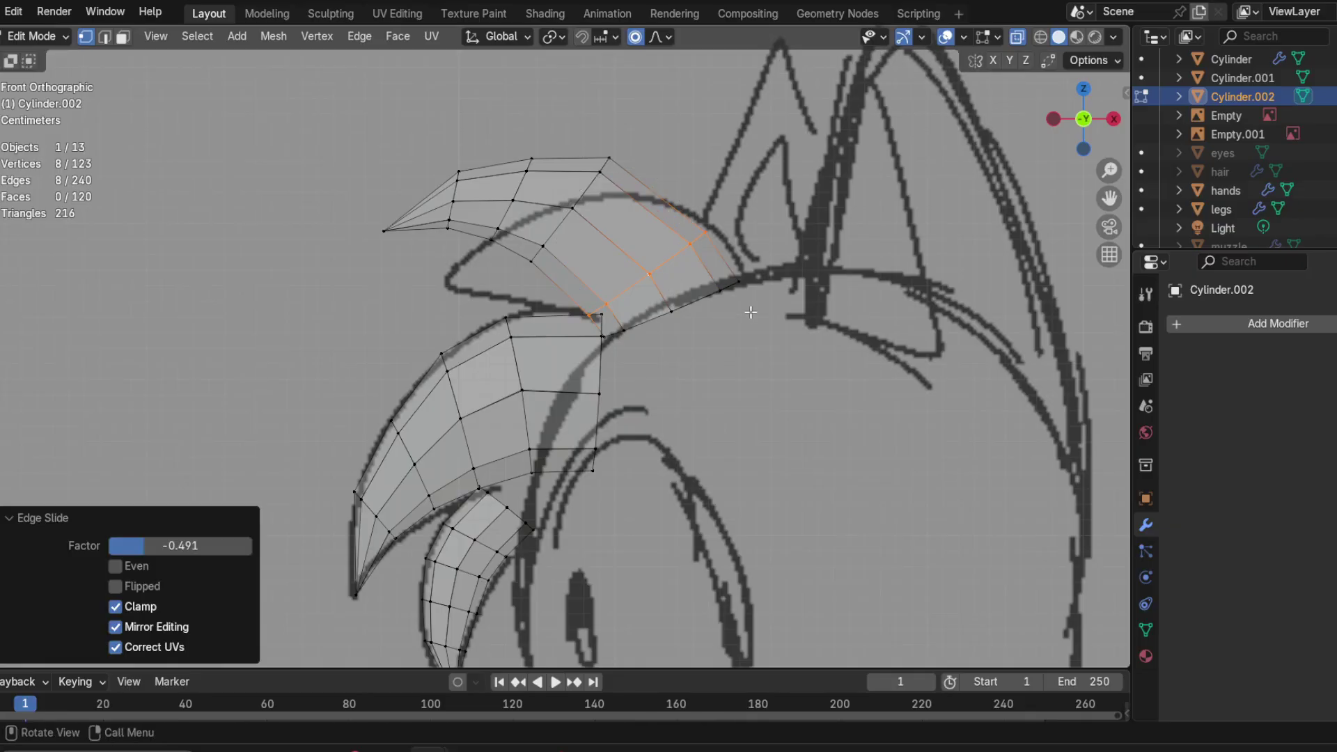
Step: Nudge the loop next to the open end slightly up and toward the head, and clear the selection
key(s)
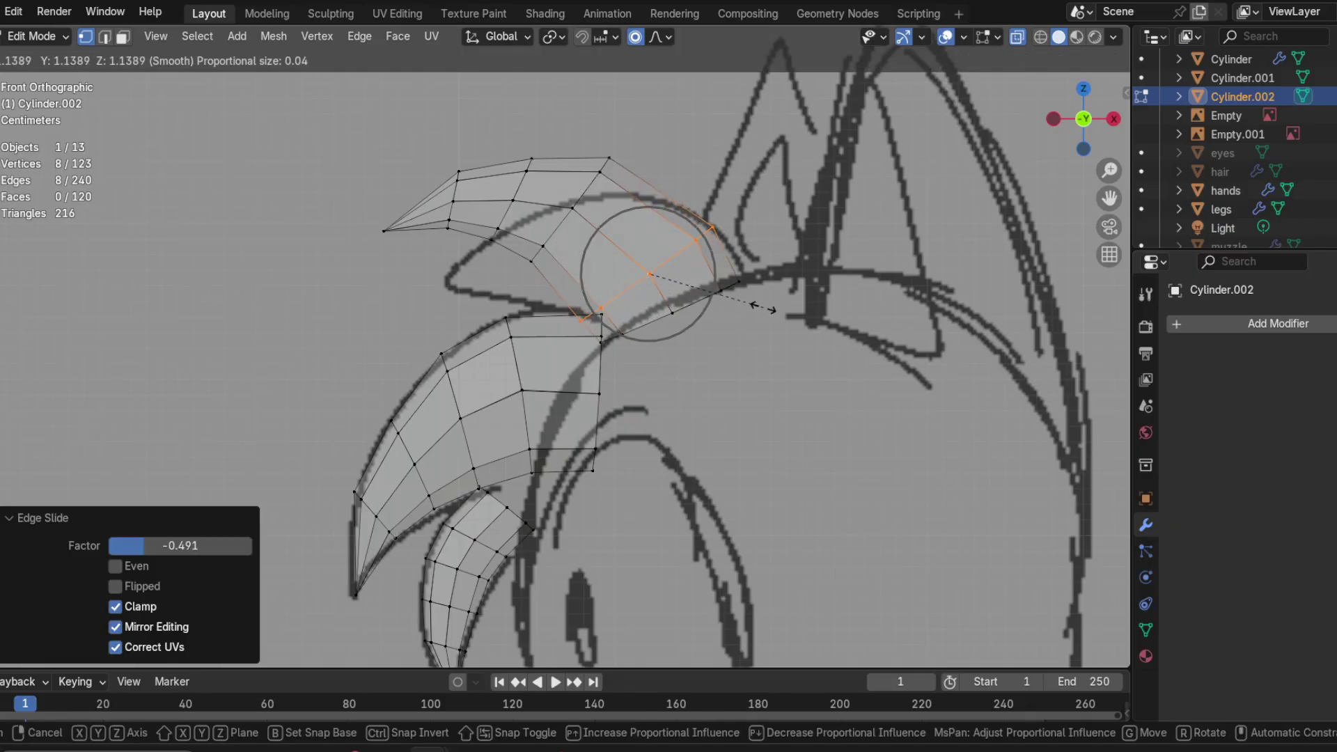
key(Escape)
key(g)
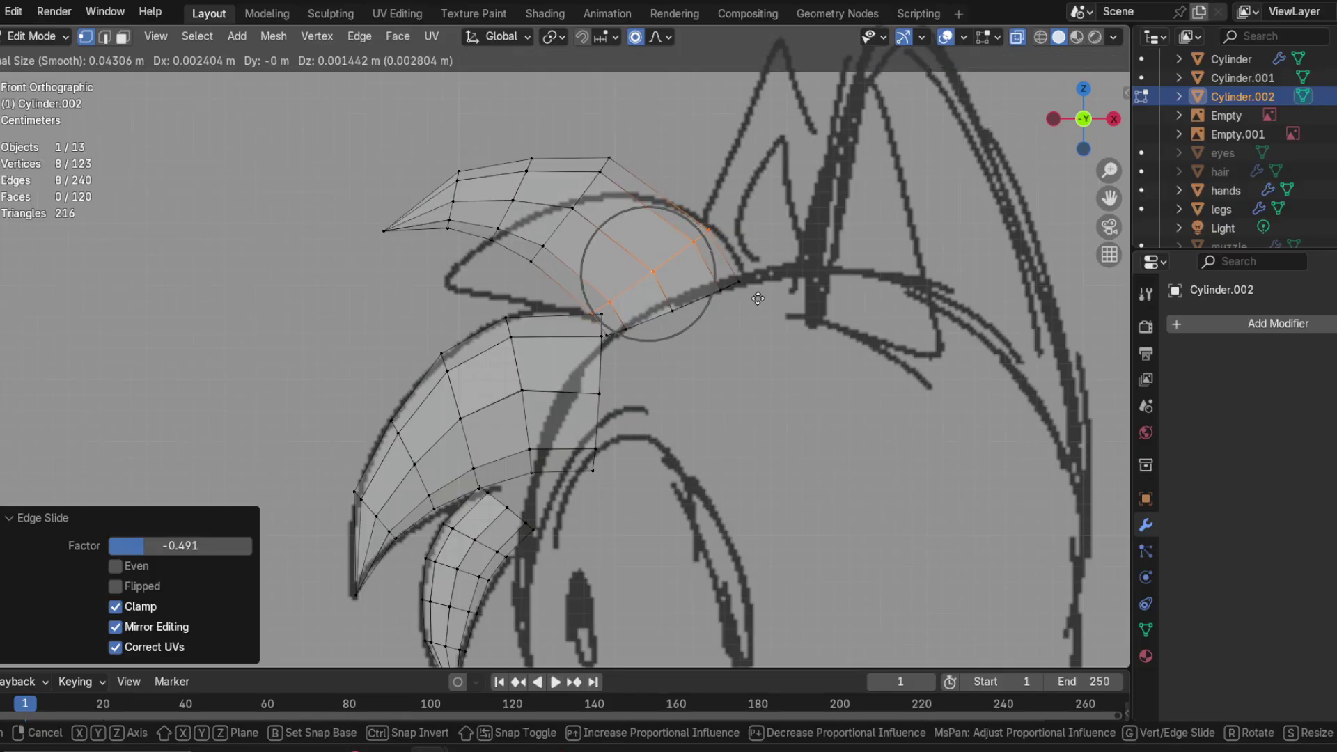
click(752, 299)
key(alt+a)
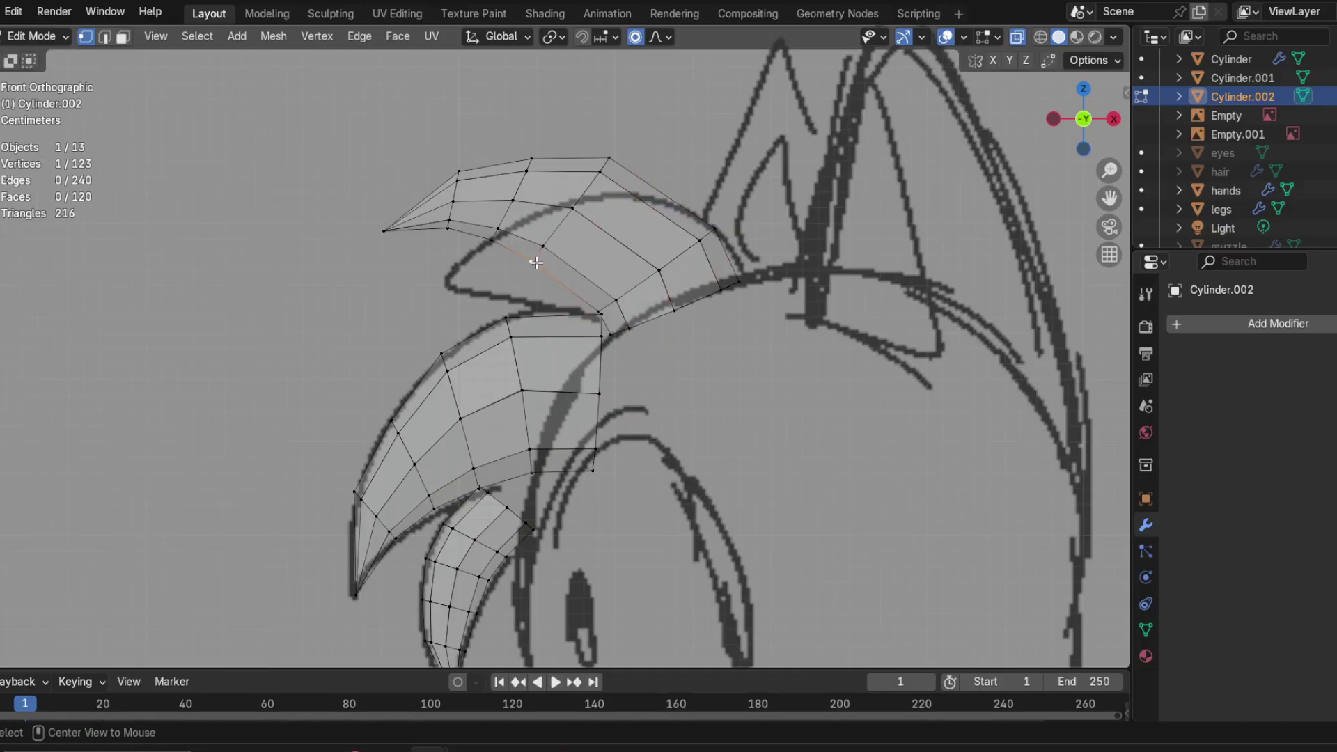
Step: Slide the tuft's third loop from the open end by a factor of -0.390 and rotate it about -14°
alt+click(529, 265)
alt+click(557, 226)
key(g)
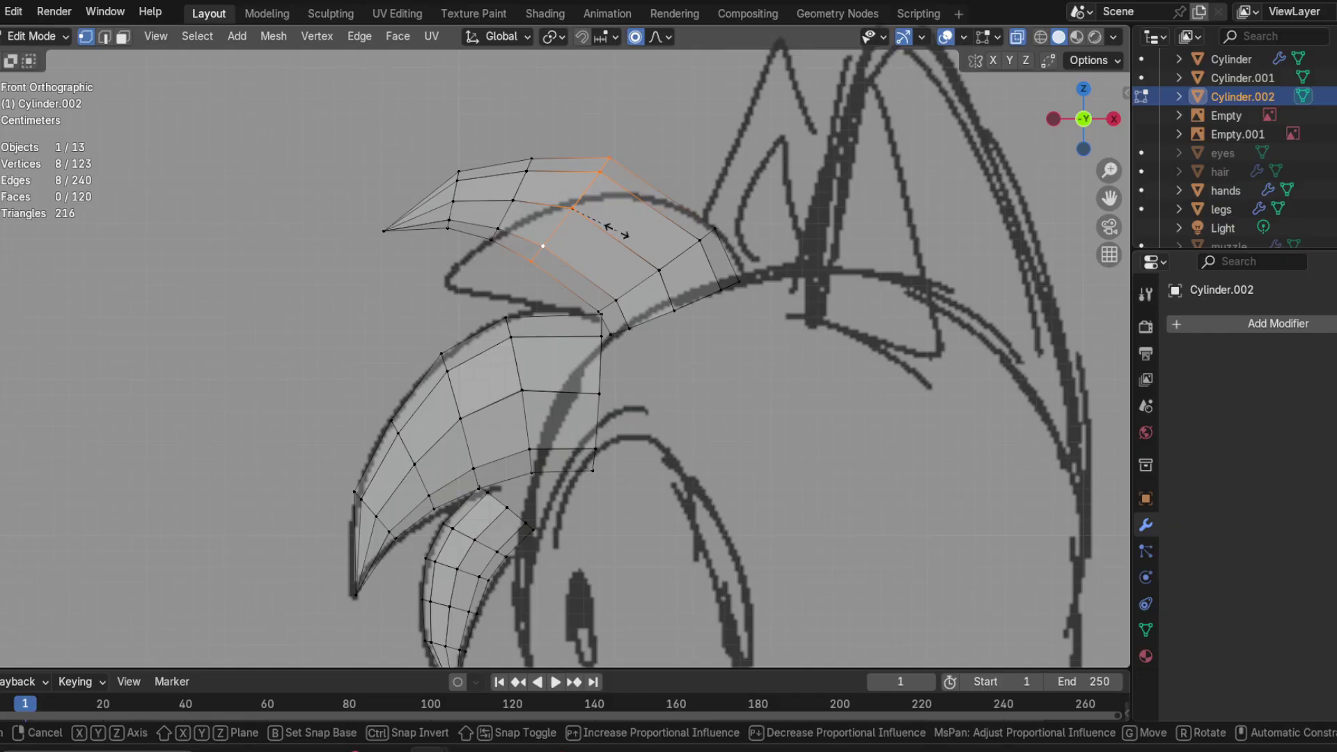
key(g)
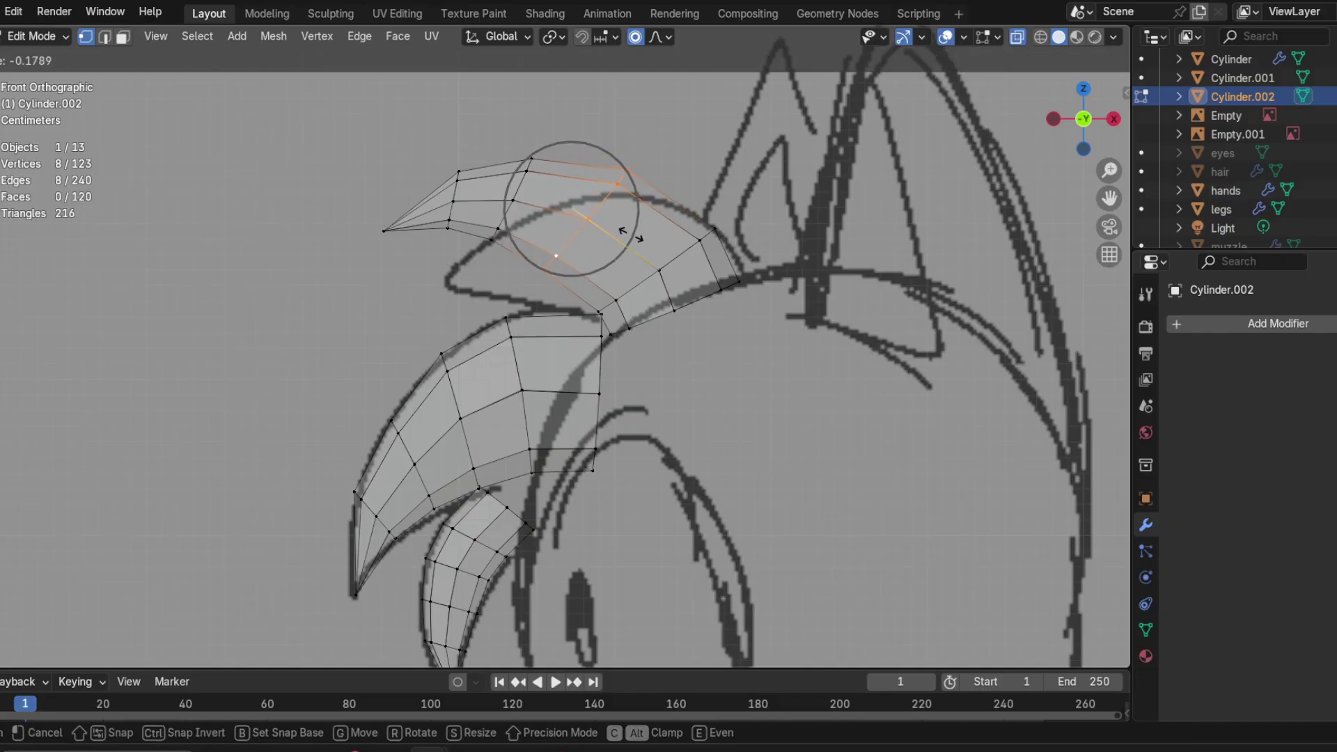
click(660, 242)
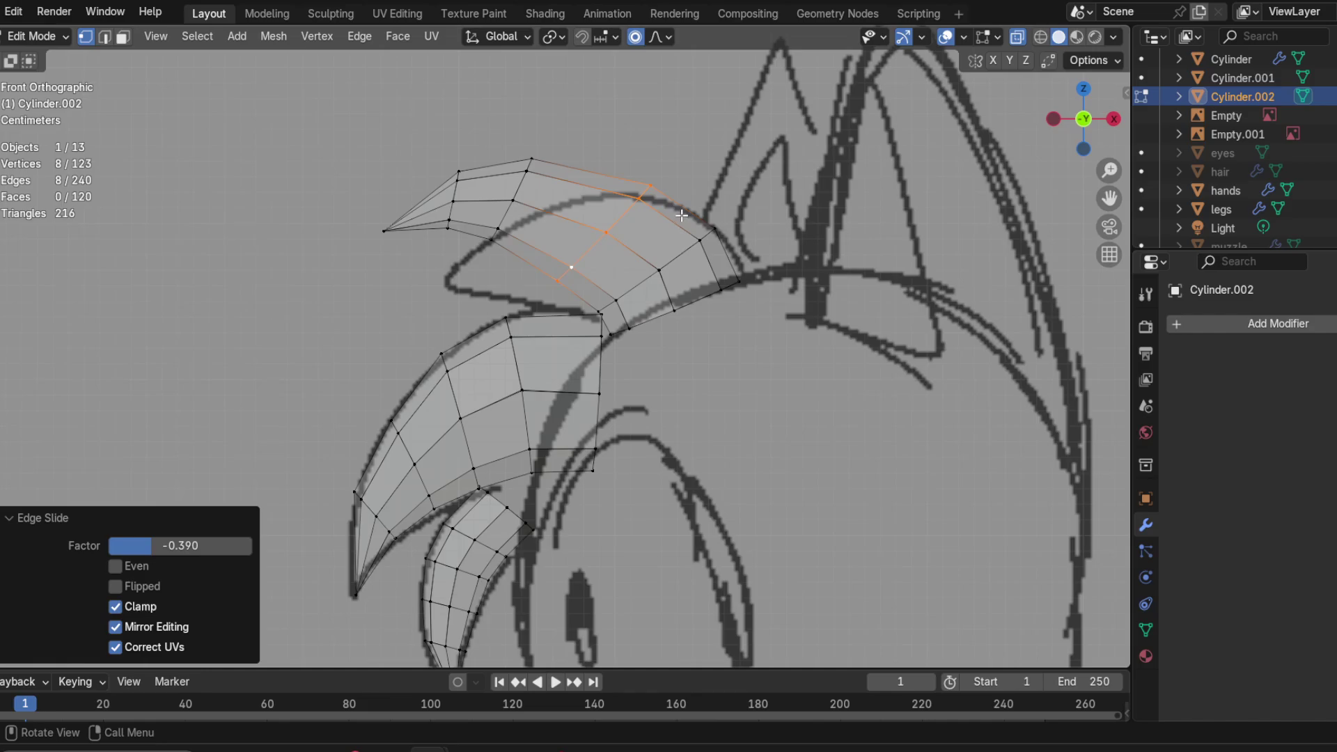
key(r)
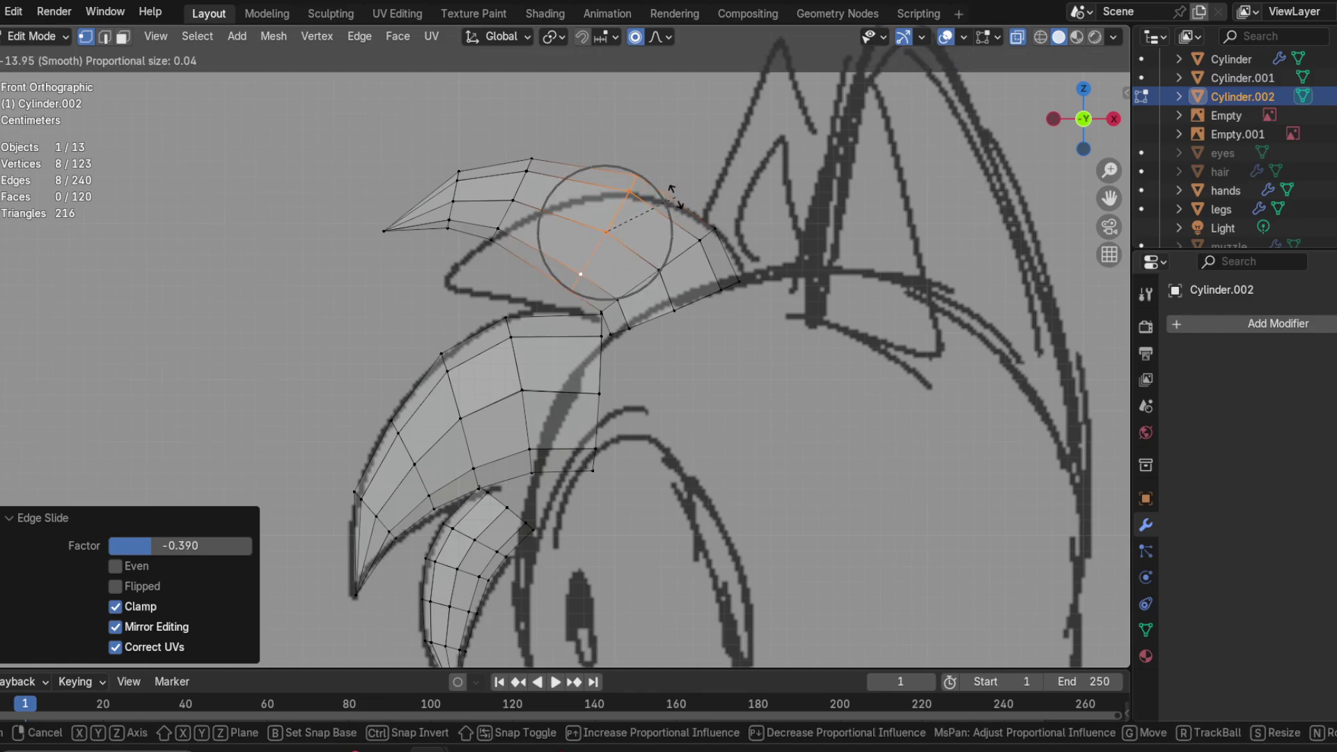
click(672, 193)
Step: Rotate the tuft's fourth loop from the open end -7.23° and move it down inside the sketched tuft outline
click(495, 241)
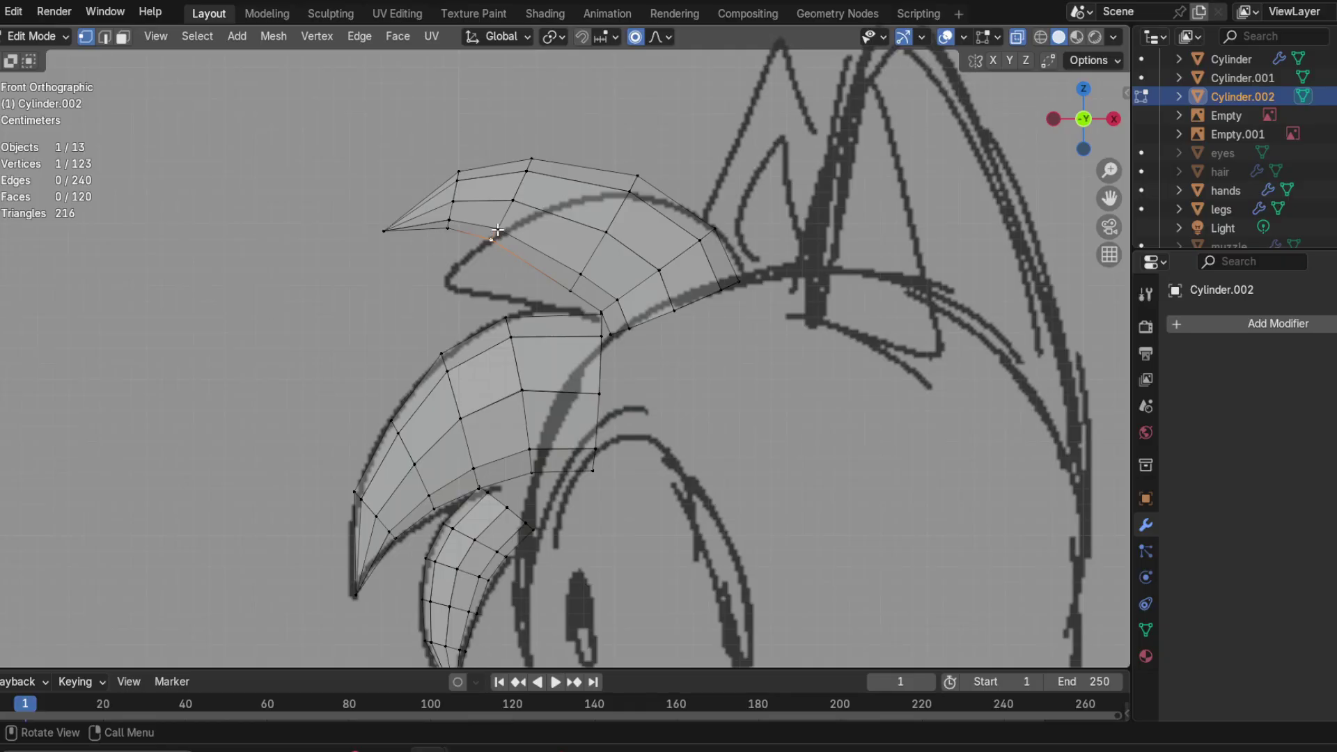
alt+click(505, 217)
key(r)
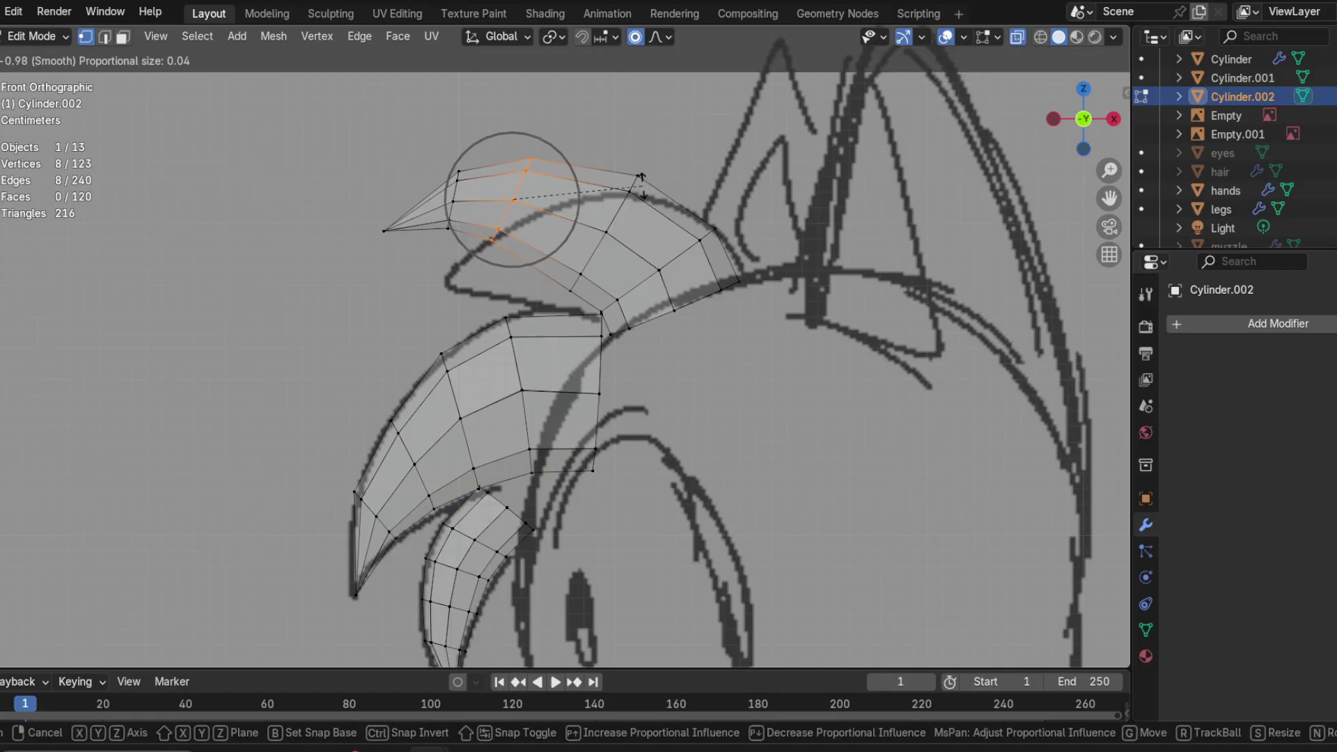
click(637, 173)
key(g)
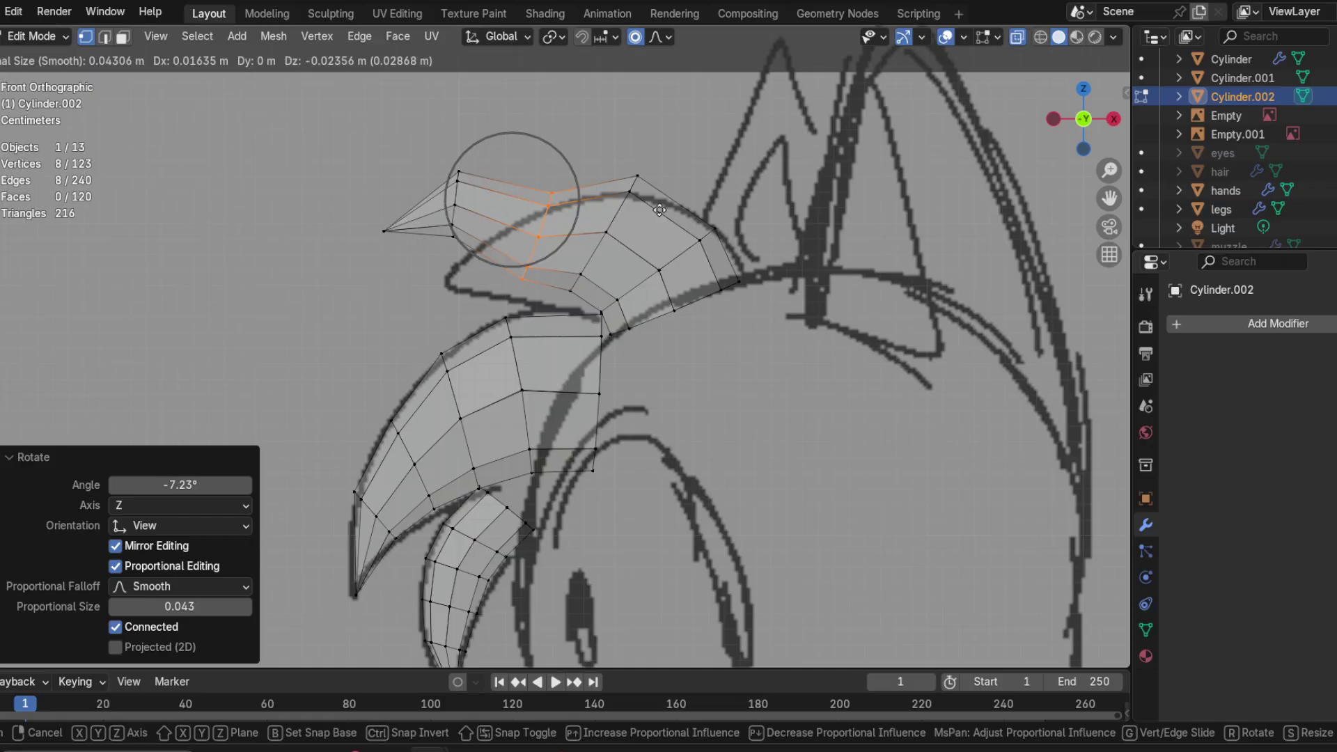
click(661, 218)
click(574, 294)
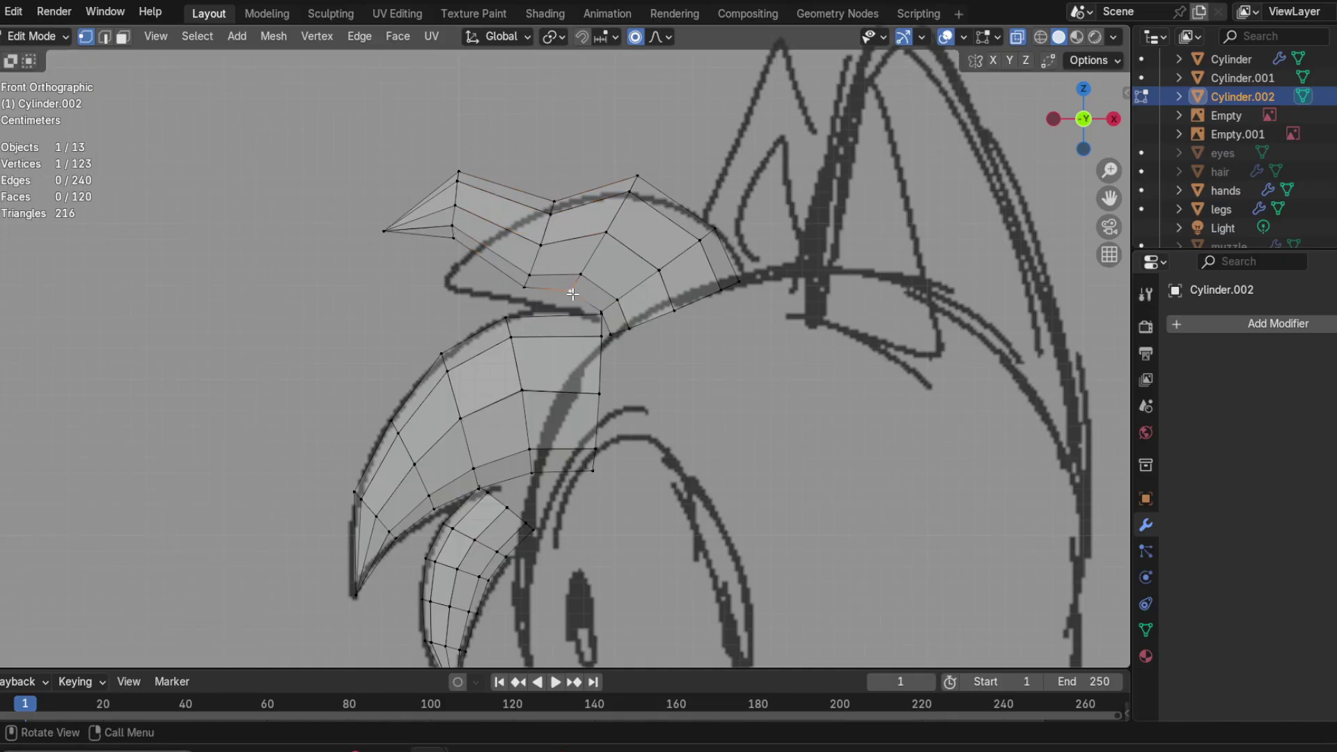
key(space)
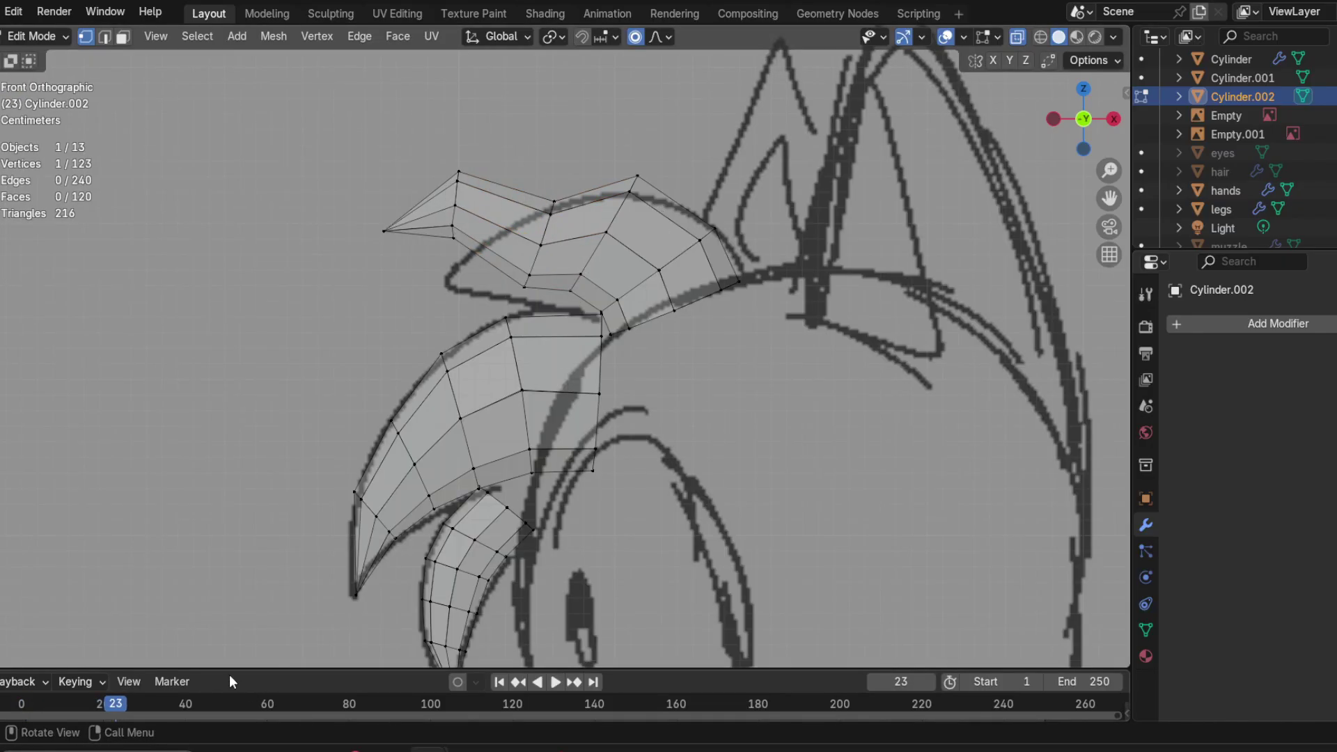
Step: Rotate the topmost tuft's middle loop -7.94° and move it slightly down and toward the tip inside the sketched outline
key(Escape)
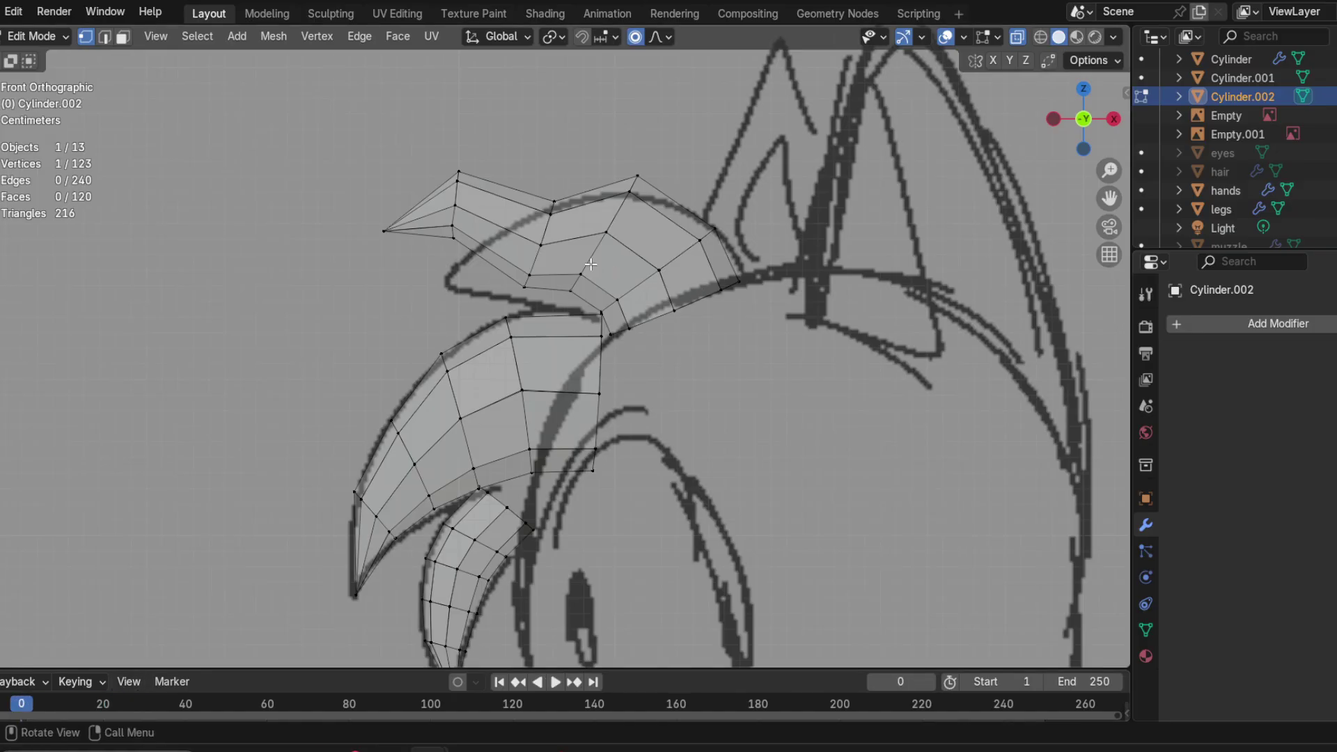
key(ctrl+KP_Add)
key(r)
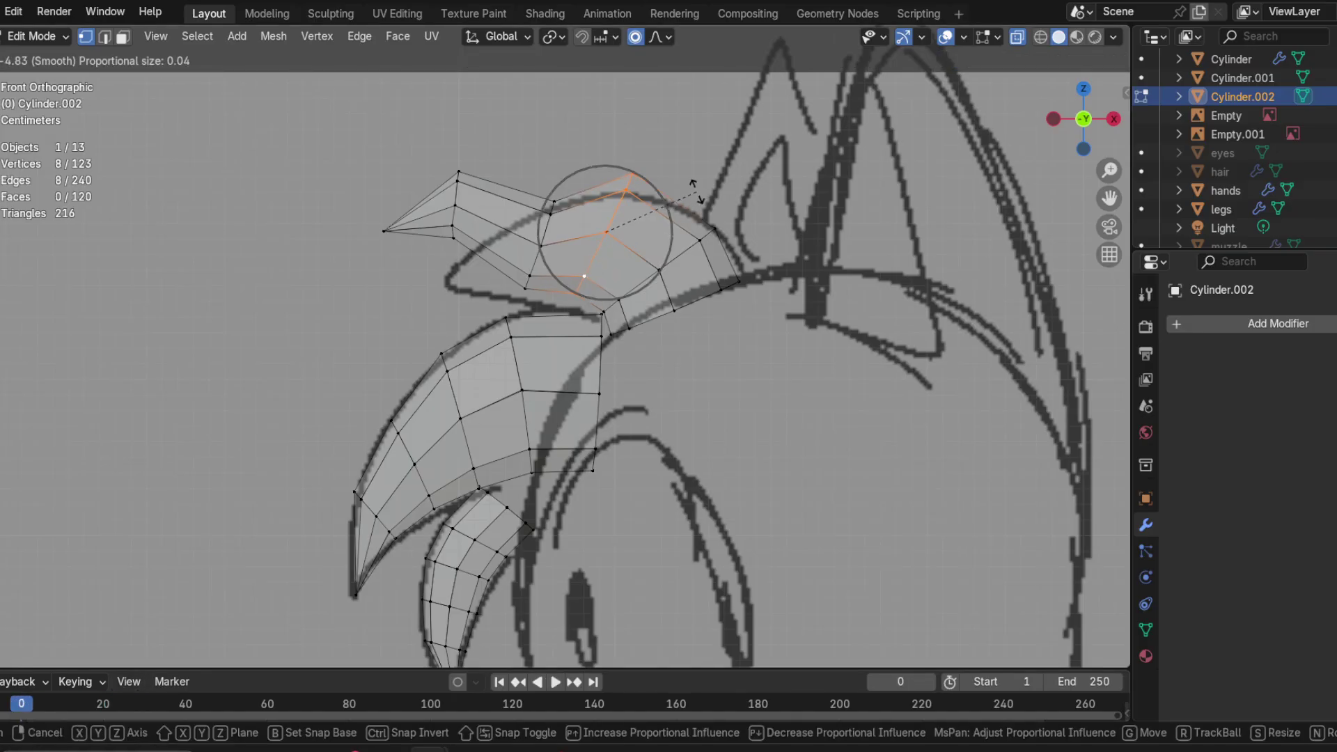
click(696, 191)
key(g)
scroll(691, 204, up, 3)
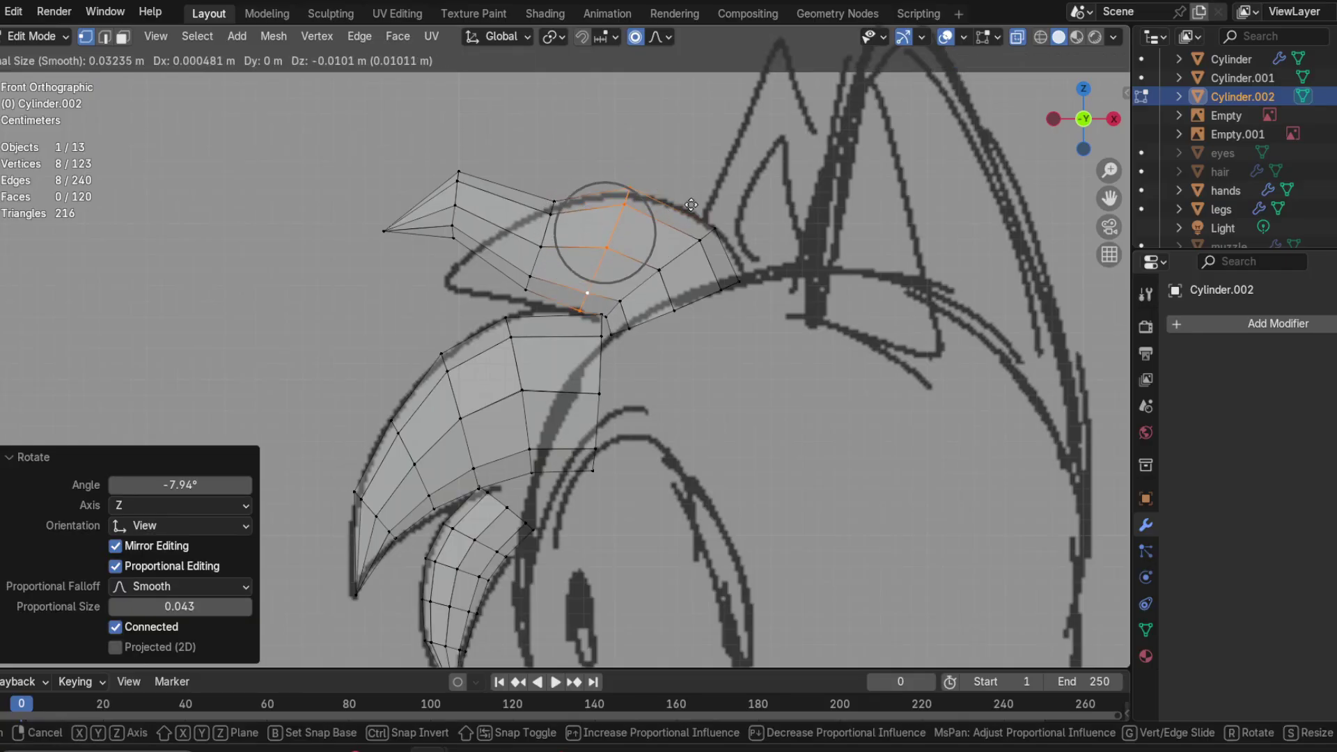
scroll(691, 204, up, 4)
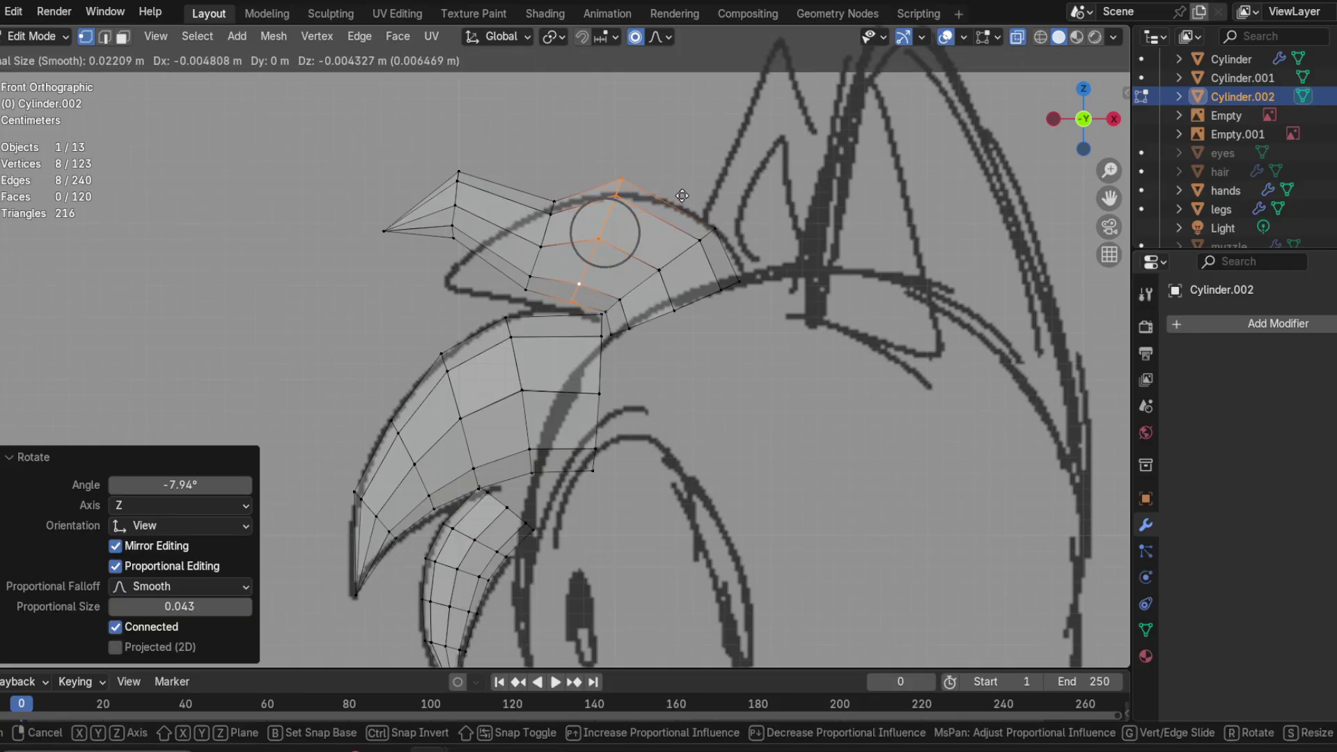
click(681, 195)
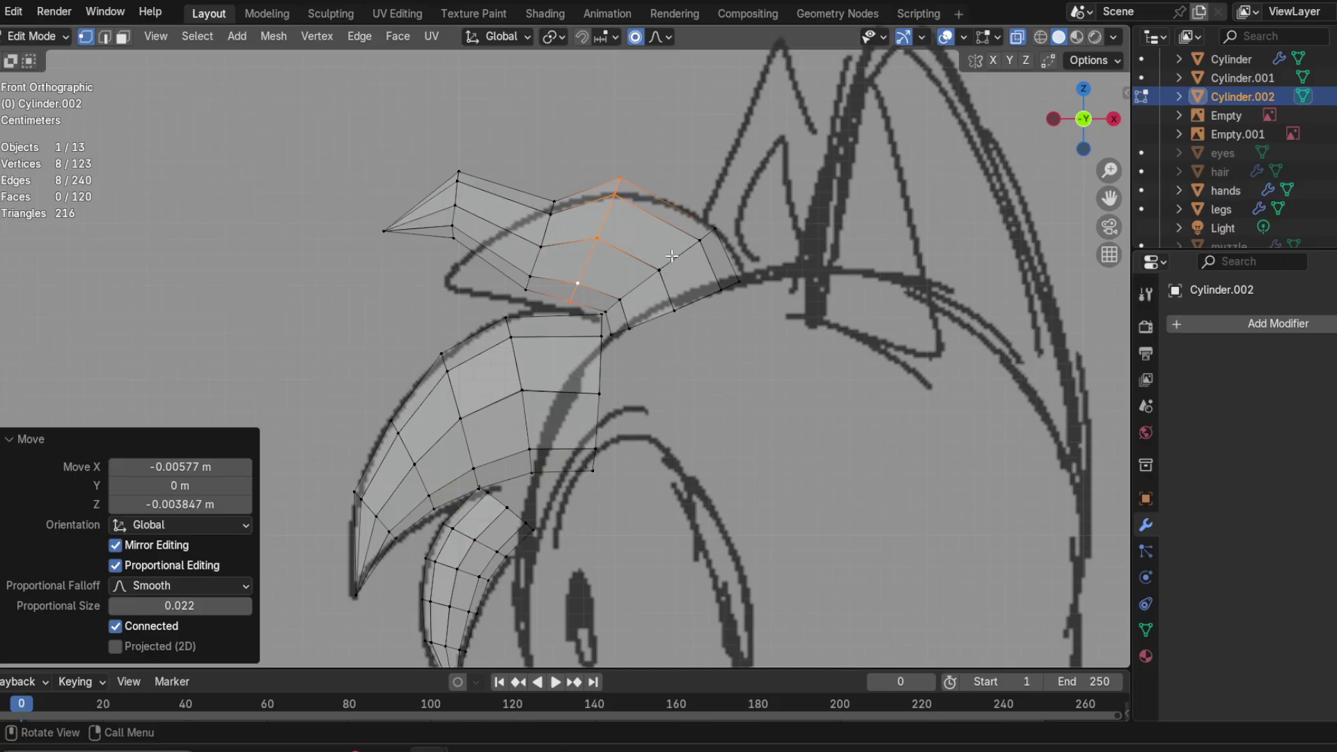
Step: Delete the entire topmost tuft from the bangs mesh, leaving the two lower strands
key(l)
key(x)
click(687, 229)
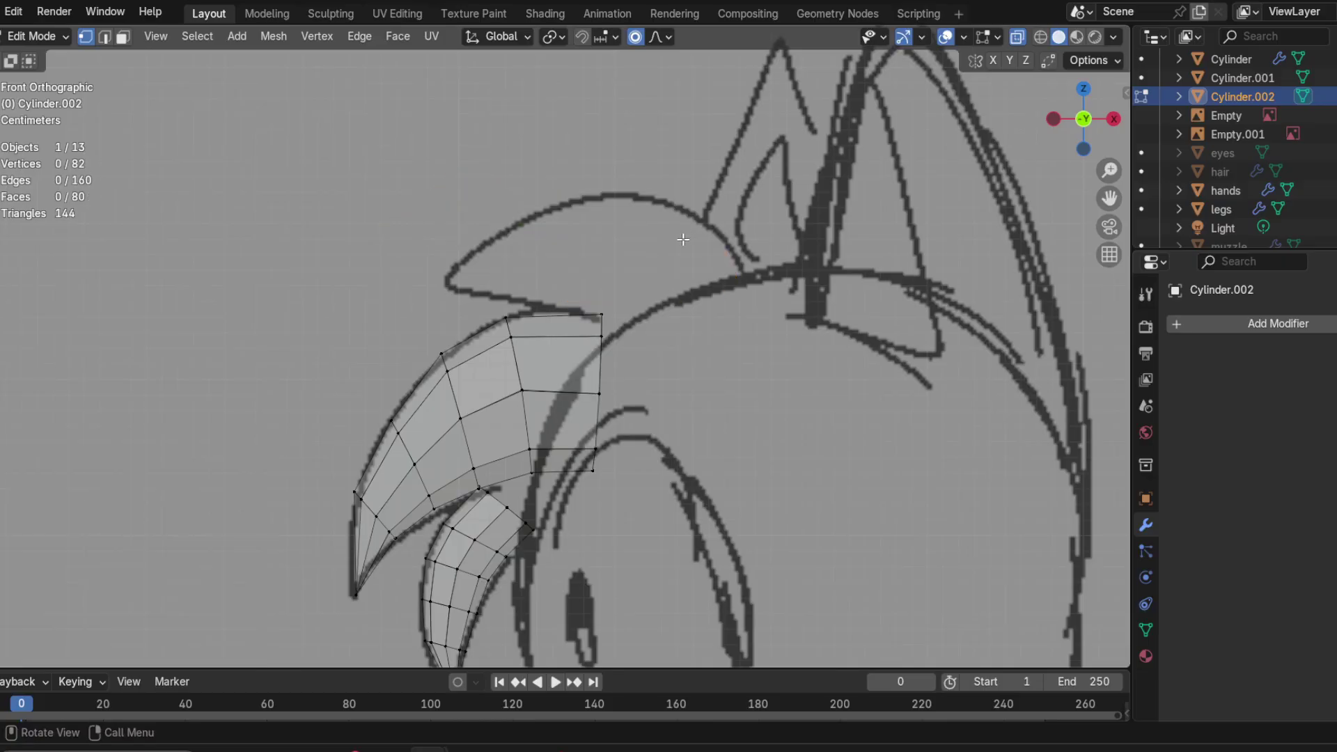
Step: Add an uncapped 8-vertex cylinder to the bangs mesh and scale it to 0.268
click(241, 36)
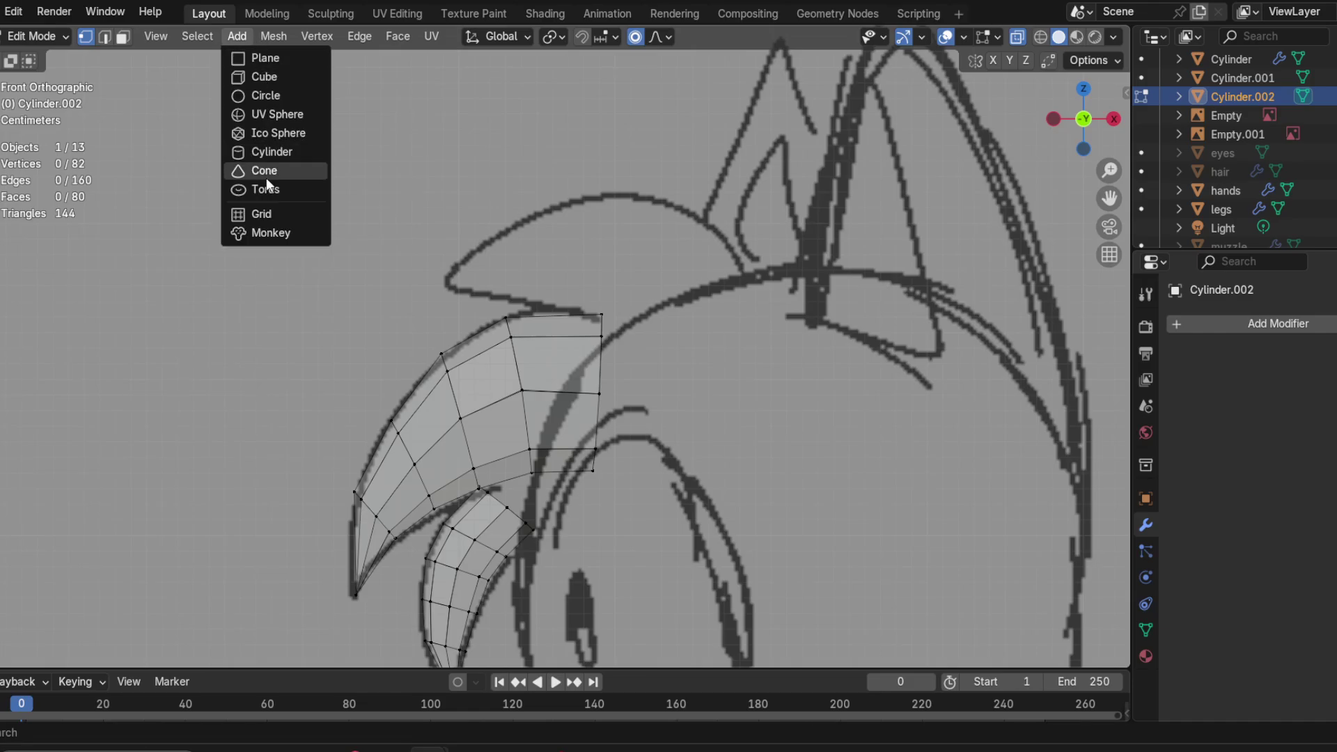
click(266, 152)
scroll(518, 285, down, 8)
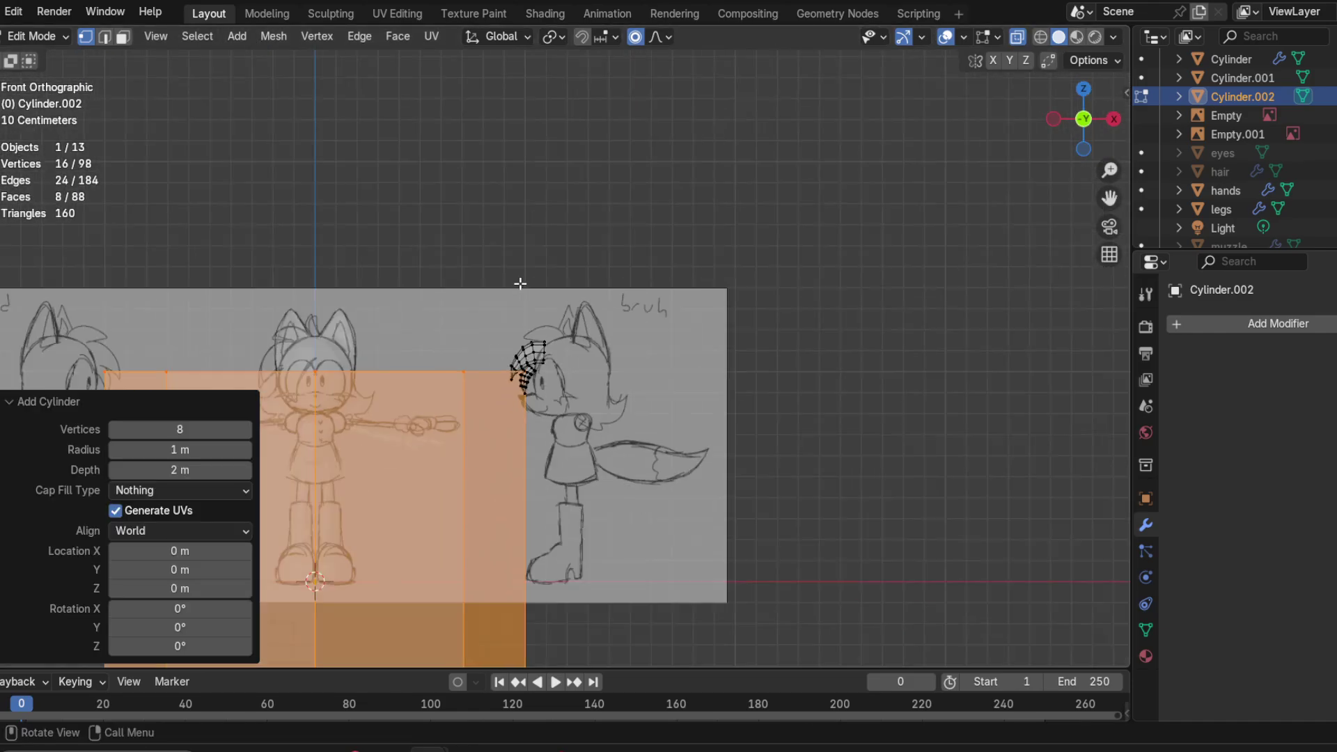
key(s)
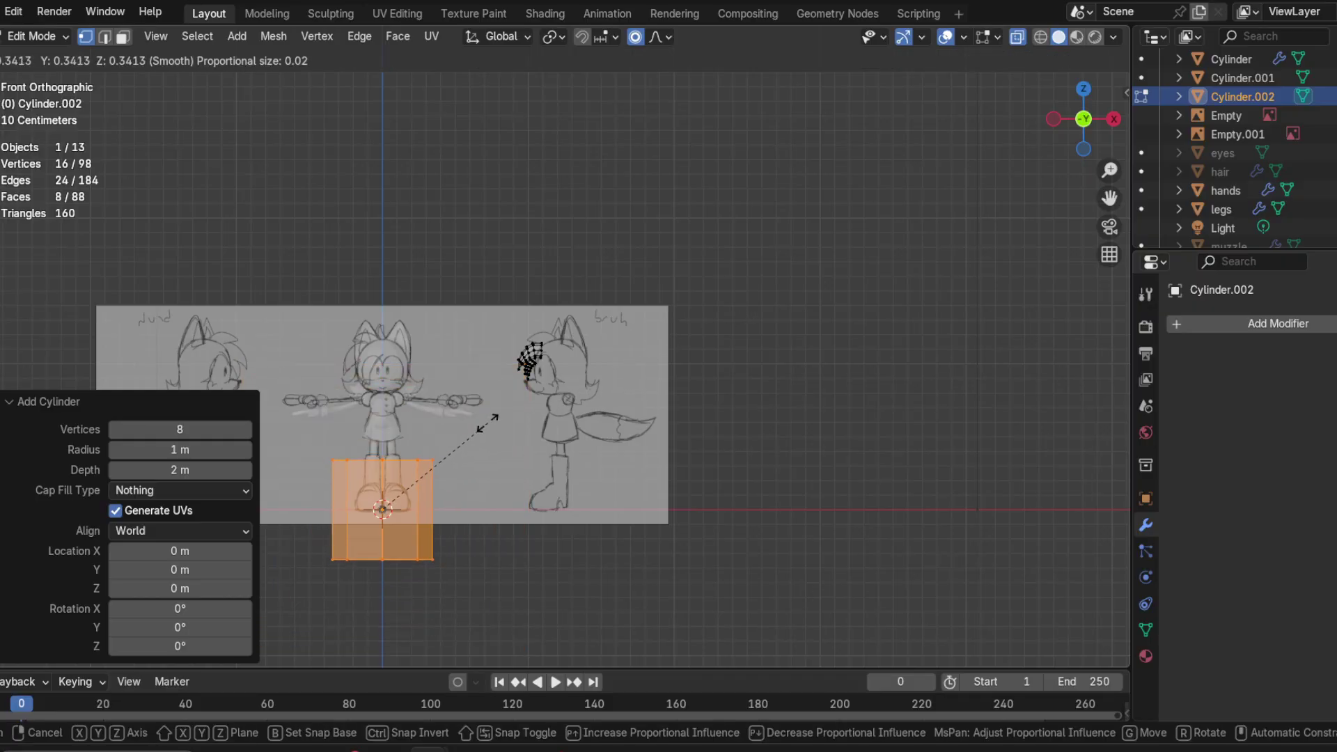
click(519, 416)
scroll(541, 338, up, 2)
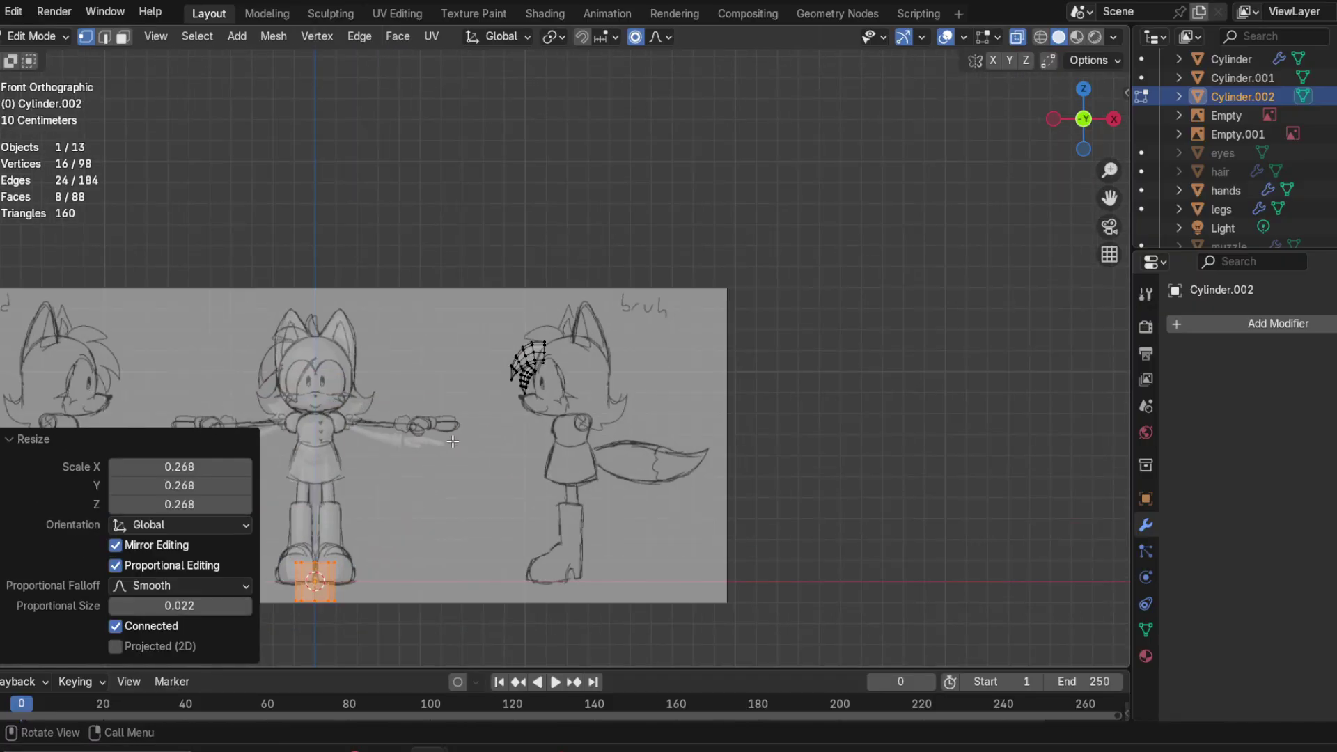
Step: Move the cylinder about 1.086 m in X and 1.268 m in Z, over the side view's topmost sketched tuft
key(g)
click(629, 202)
scroll(629, 201, up, 8)
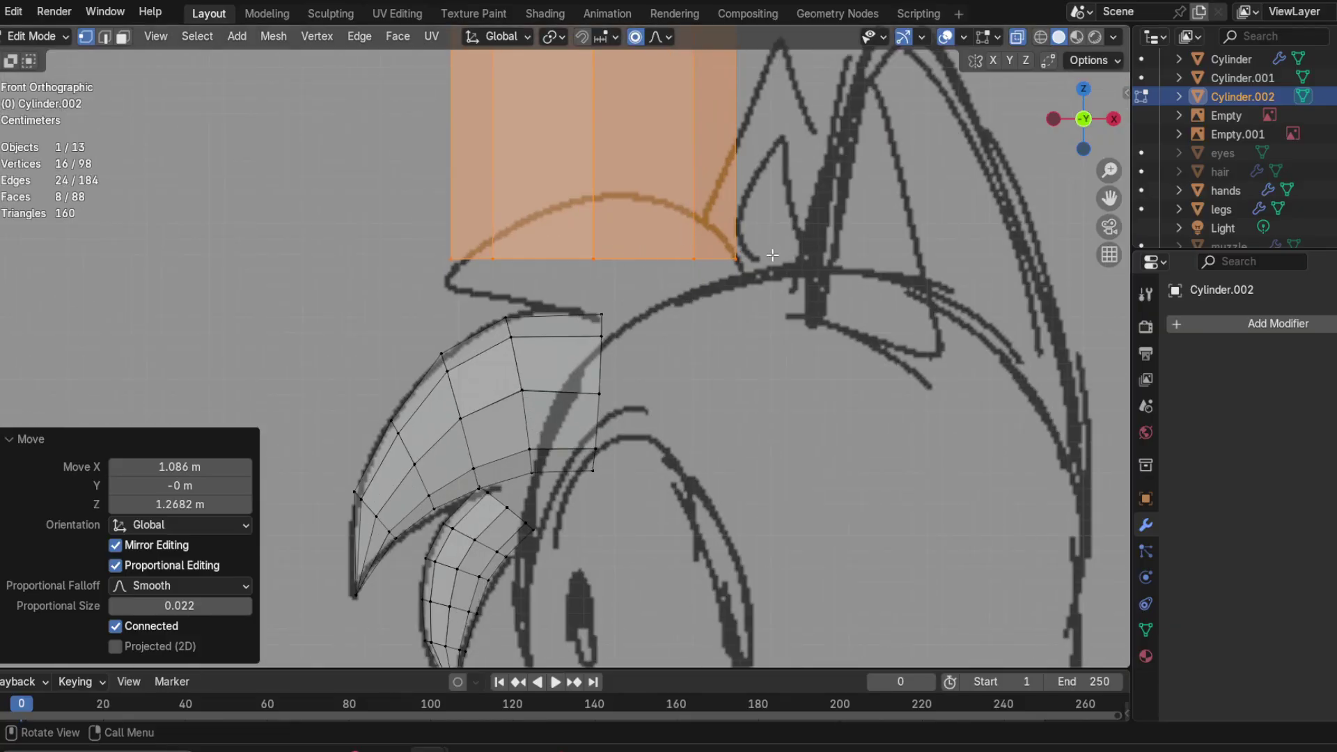
key(g)
key(Escape)
Step: Scale the cylinder by 0.740 and lower it by about 0.05 m onto the sketched tuft
scroll(875, 298, down, 4)
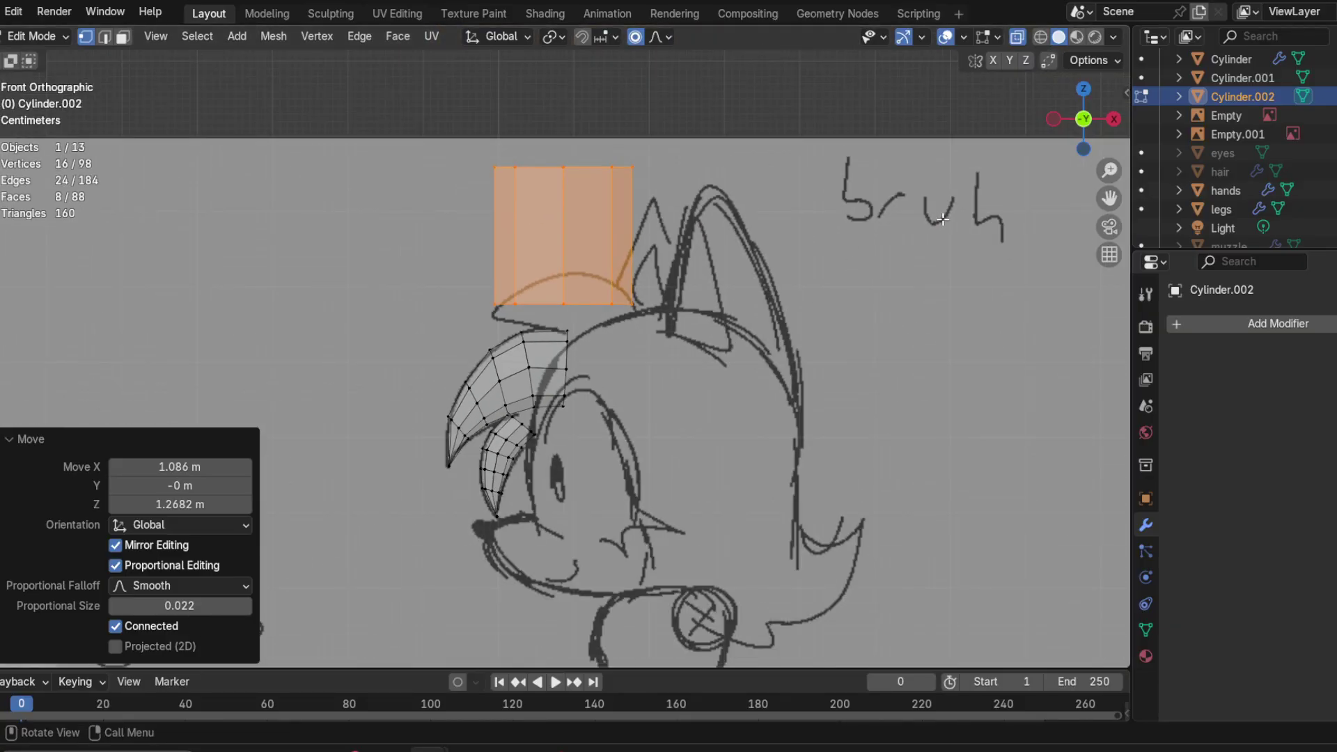
scroll(906, 220, up, 2)
key(s)
key(g)
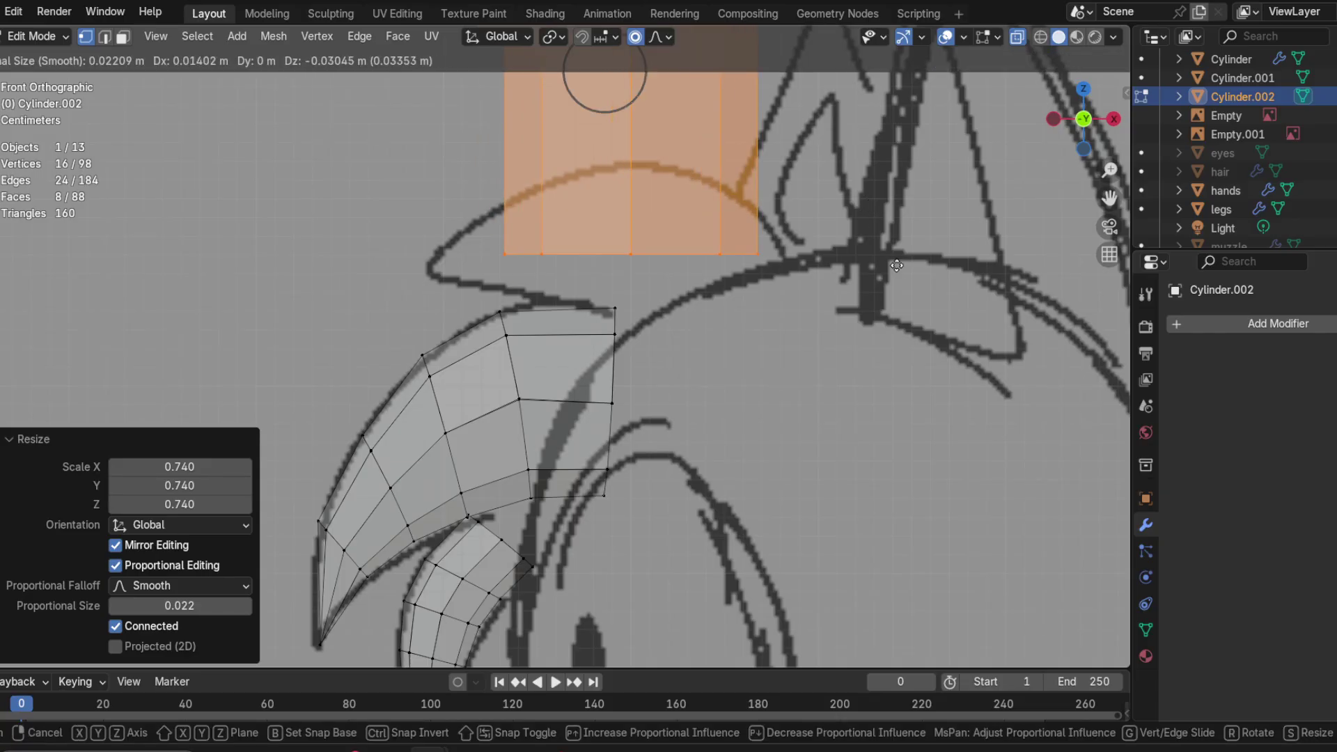
click(876, 296)
scroll(801, 304, down, 1)
shift+middle_drag(801, 304, 719, 374)
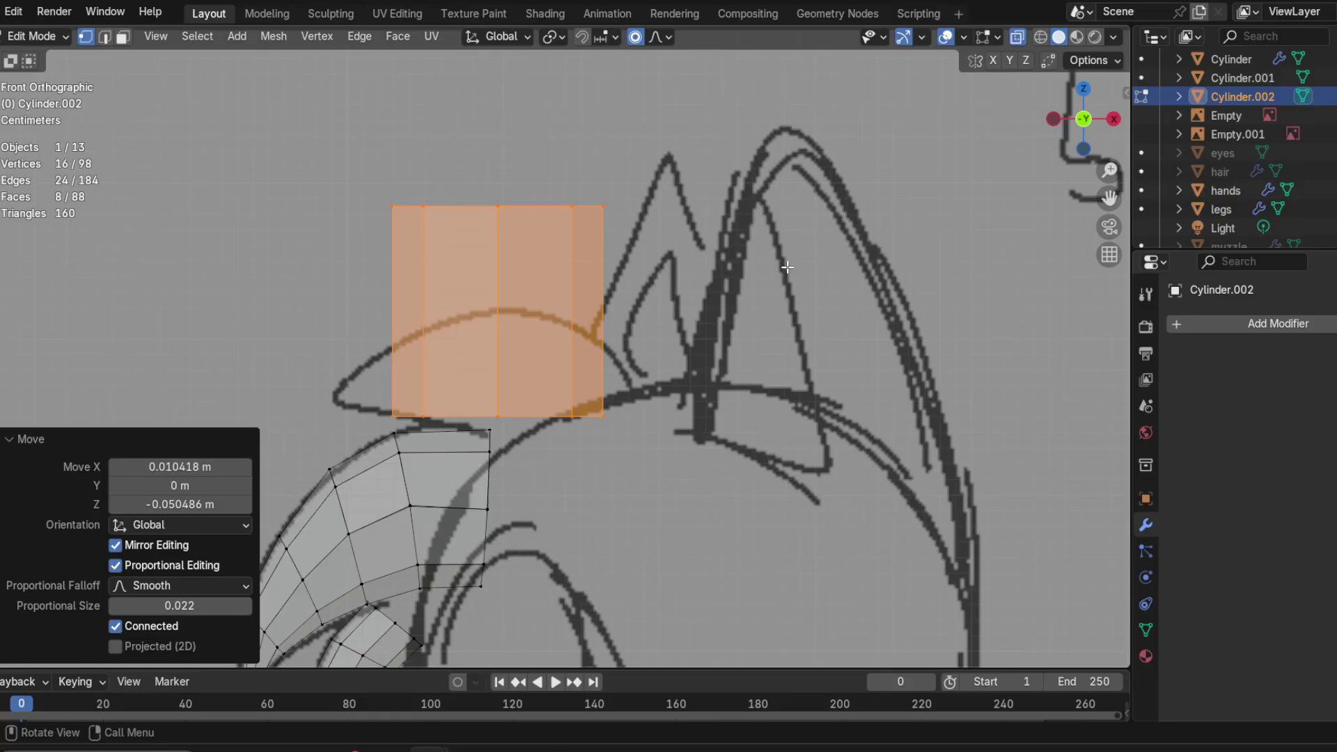
Step: Rotate the cylinder -37.7° to follow the head's slope and scale it by 0.792
key(r)
click(647, 221)
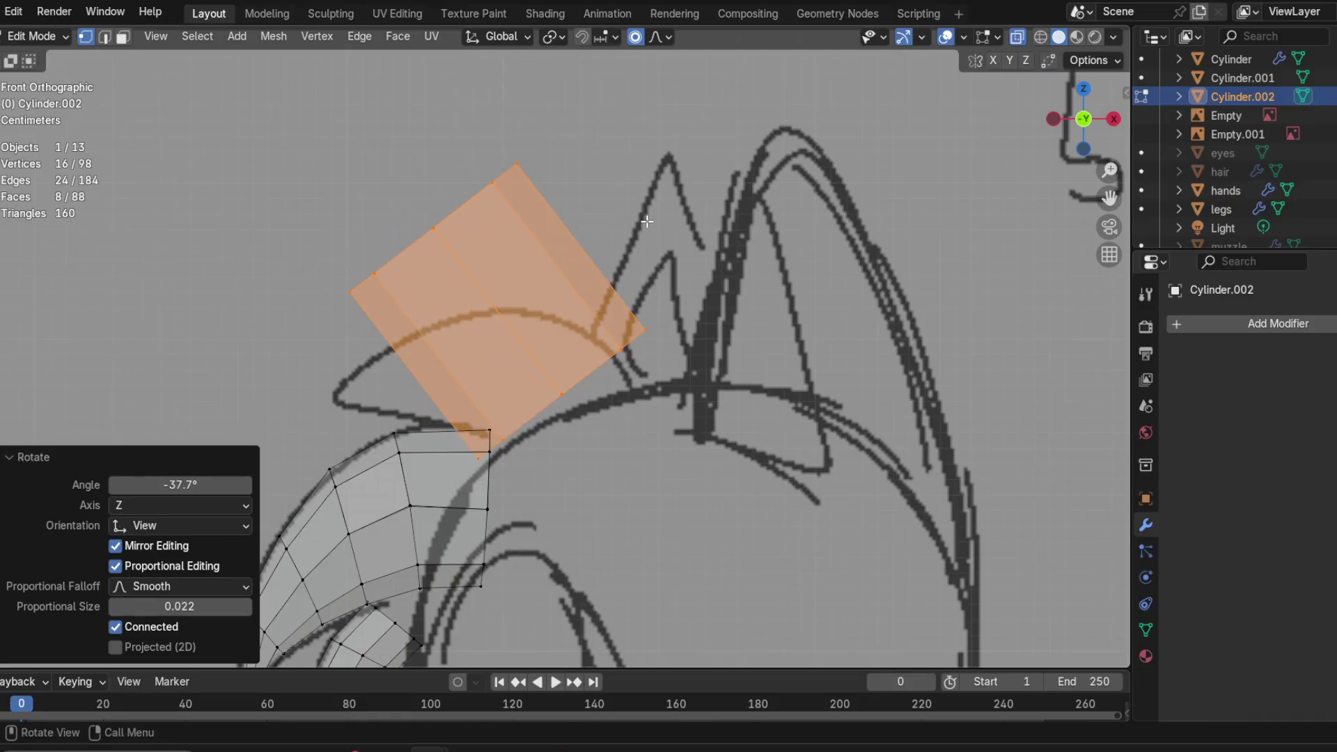
key(s)
click(725, 327)
scroll(459, 423, up, 1)
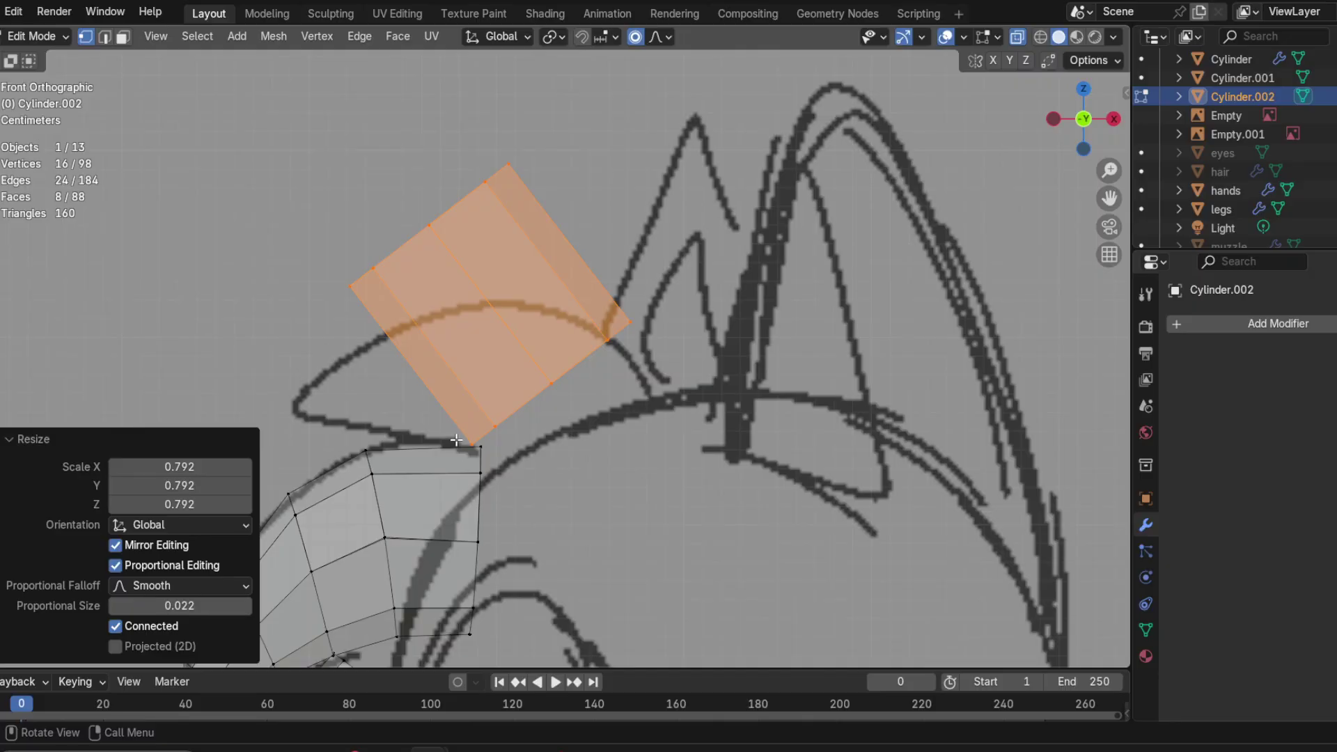
Step: Scale the cylinder's head-side ring by 0.828, move it down toward the head outline, and rotate it 3.71°
mouse_move(449, 440)
ctrl+right_down()
mouse_move(693, 236)
mouse_move(481, 444)
ctrl+right_up()
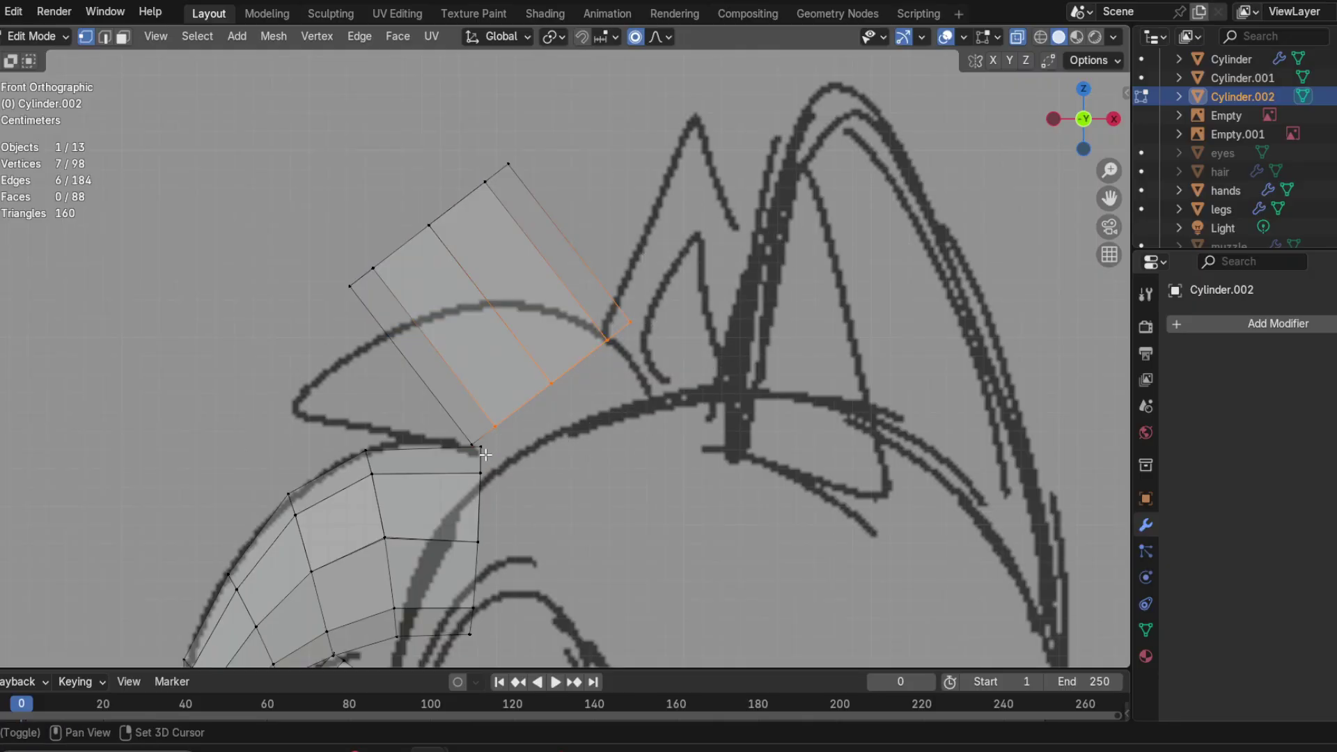
key(s)
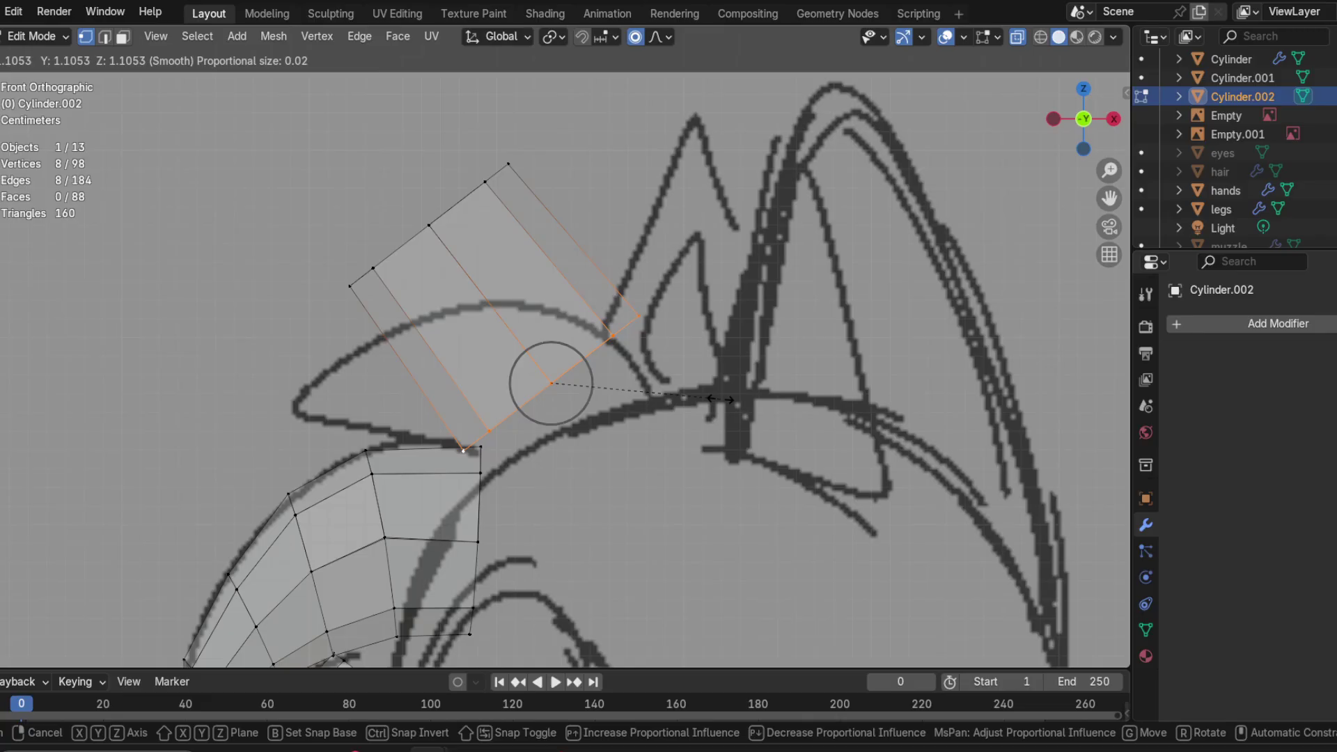
click(677, 390)
key(g)
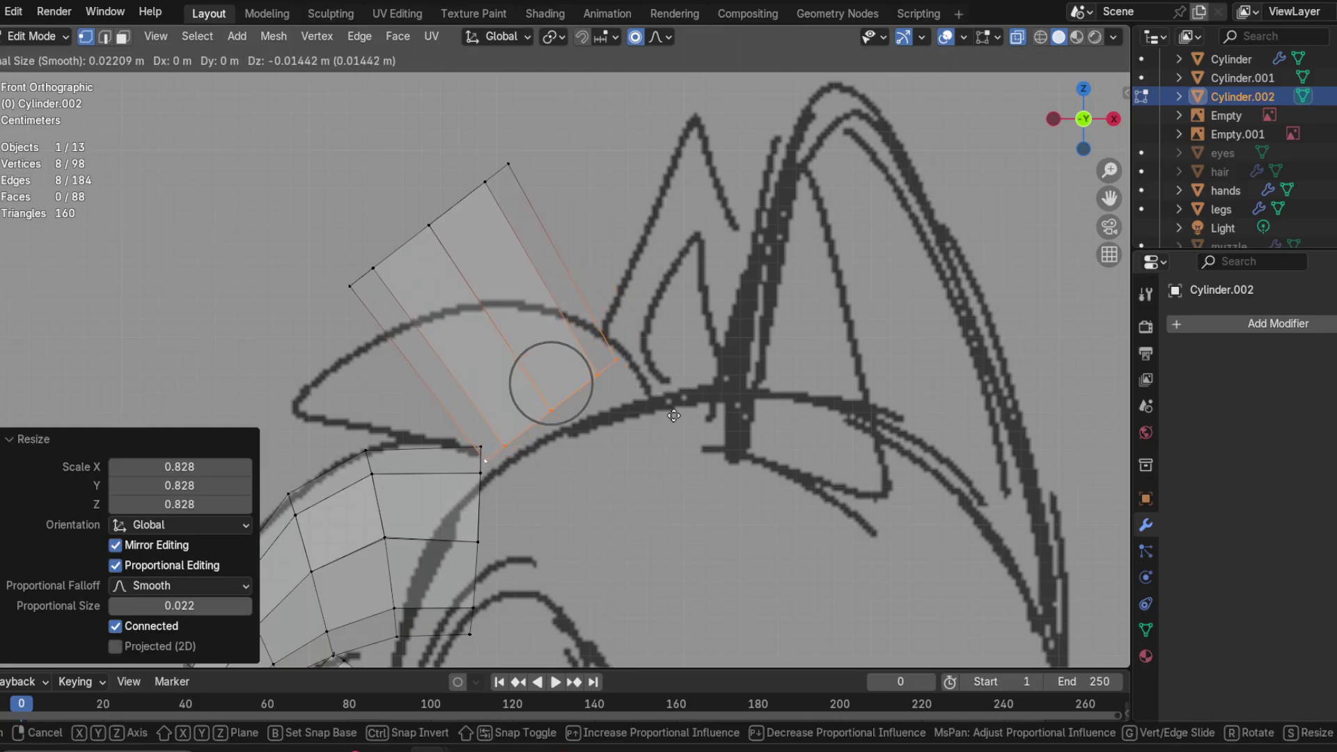
click(669, 427)
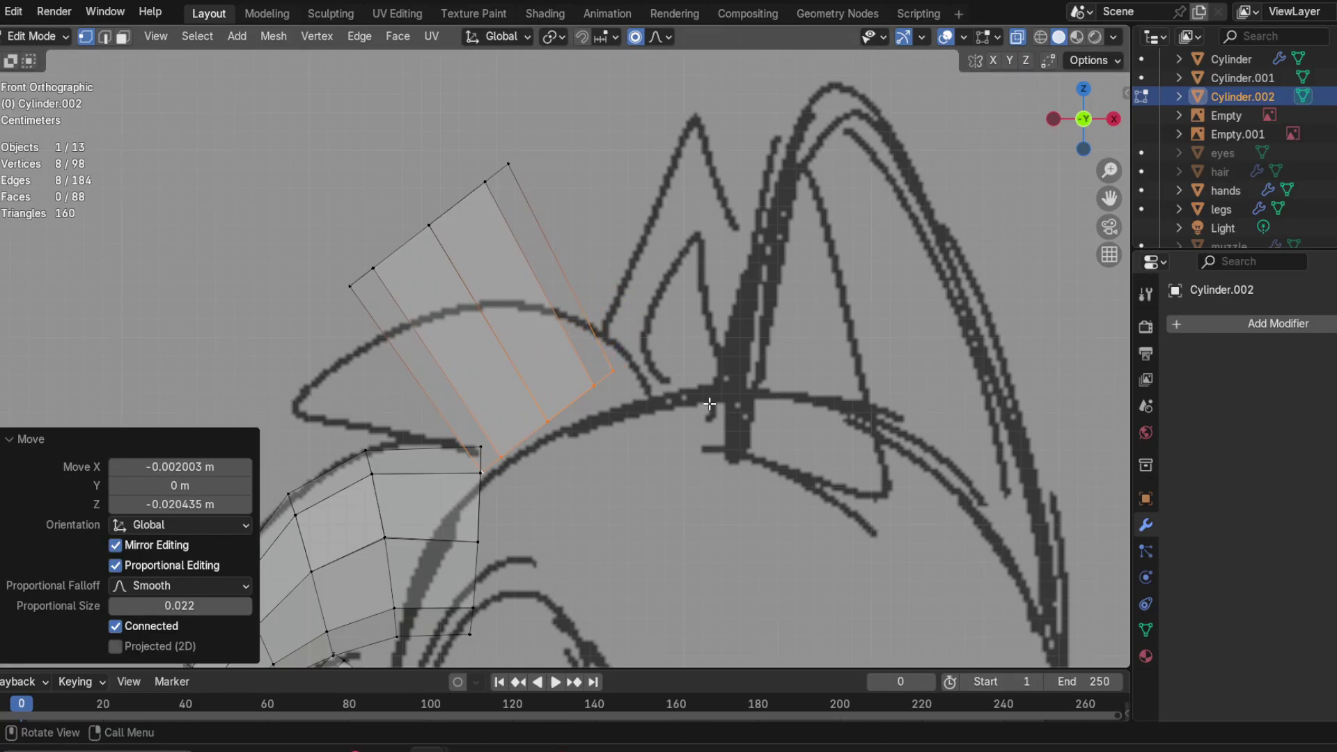
key(r)
click(687, 418)
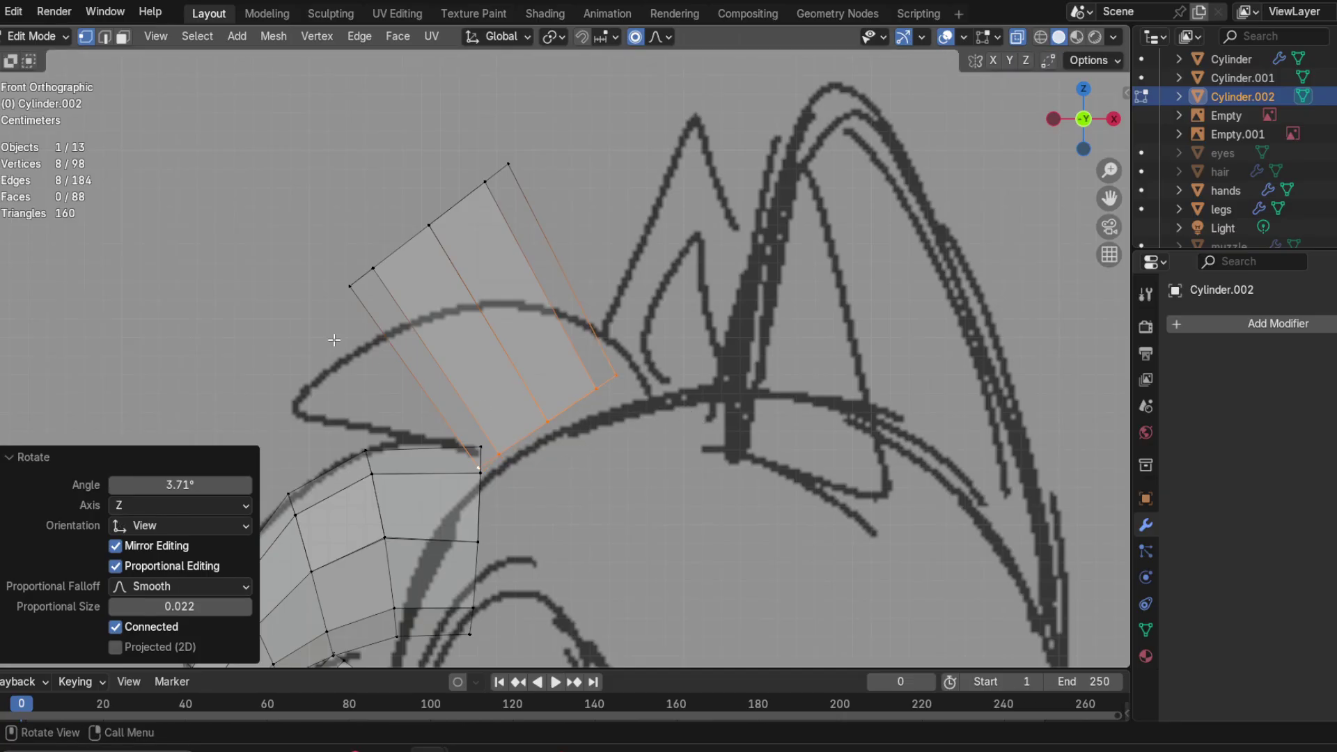
Step: Shrink the cylinder's outer ring to 0.106, place it at the sketched tuft's pointed tip, and rotate it -49.7°
mouse_move(335, 340)
mouse_down()
mouse_move(448, 66)
mouse_move(637, 257)
mouse_up()
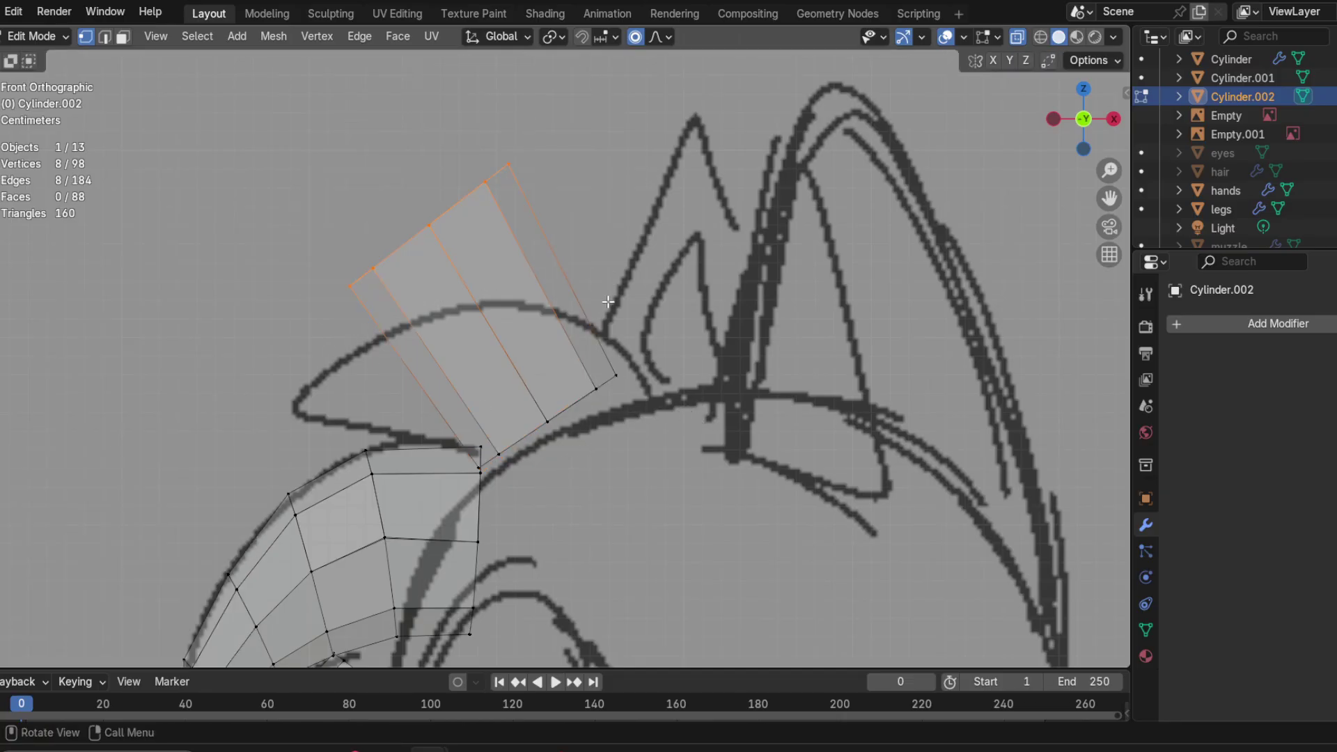
key(s)
click(427, 245)
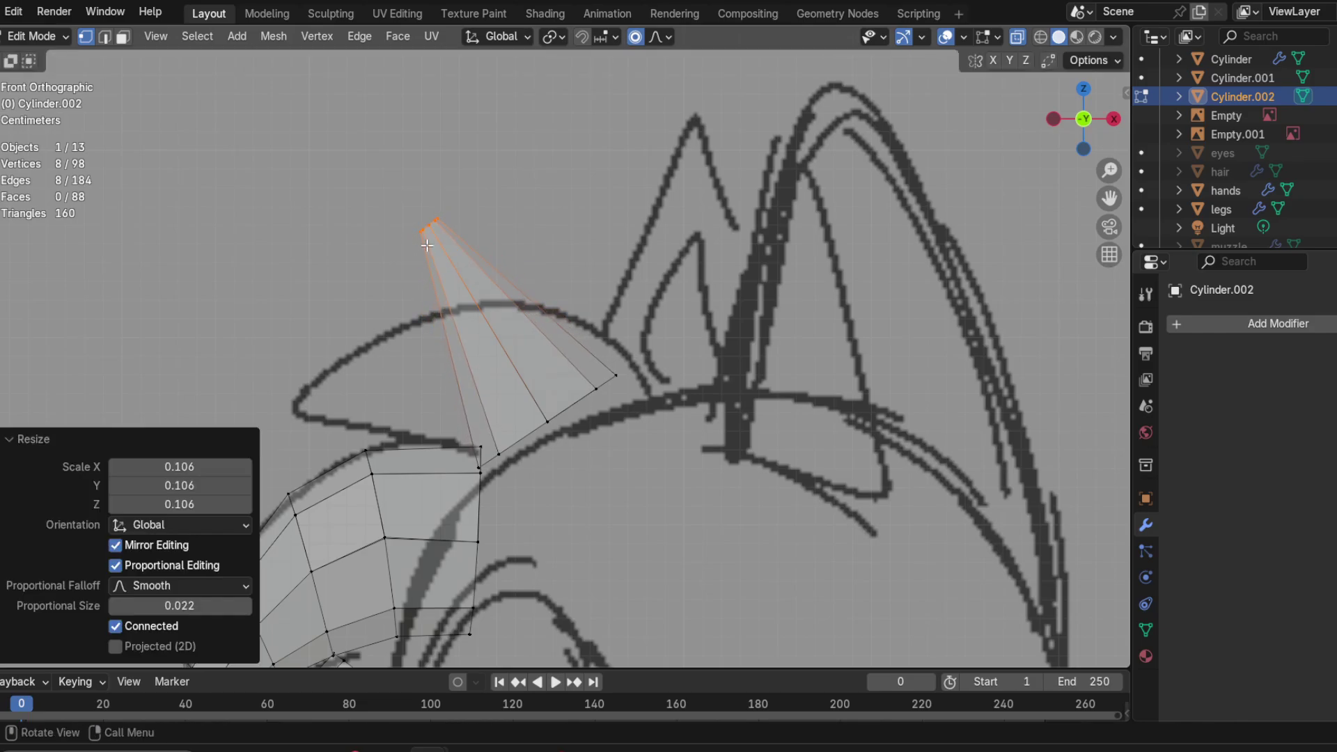
key(g)
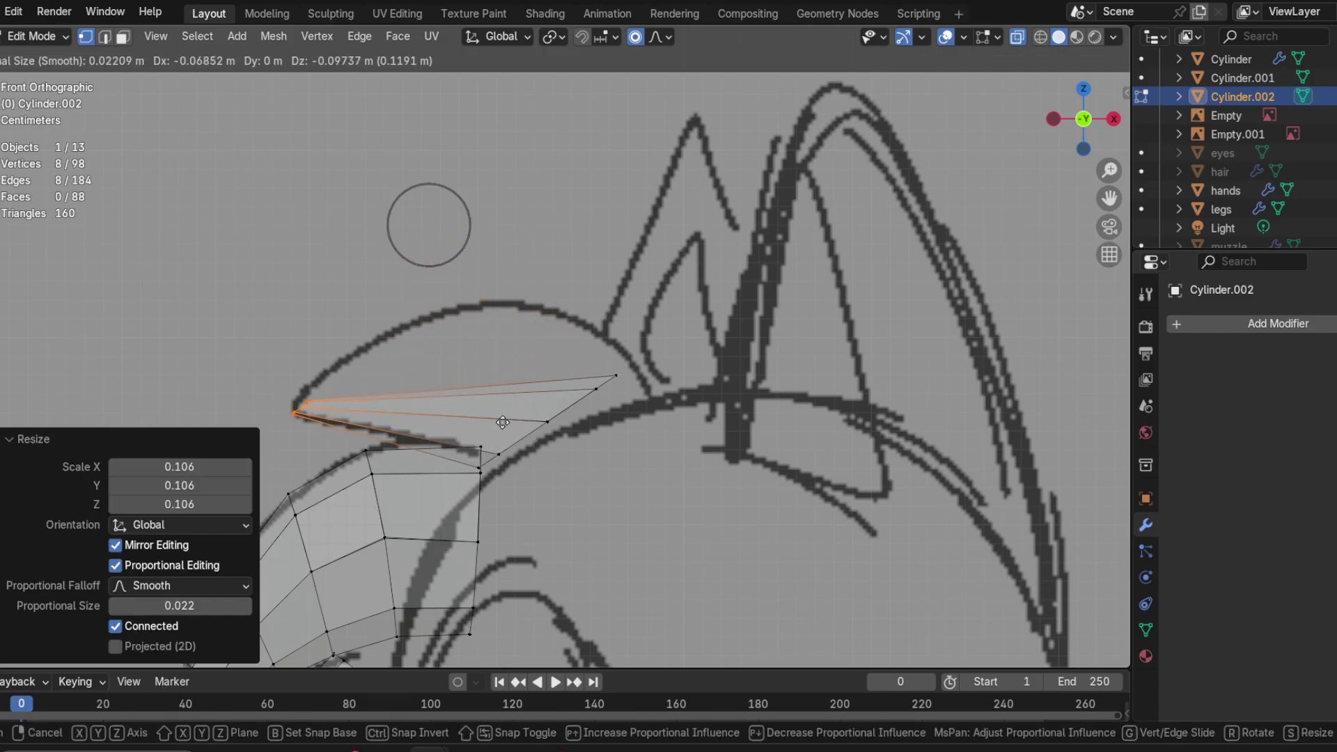
click(508, 424)
key(r)
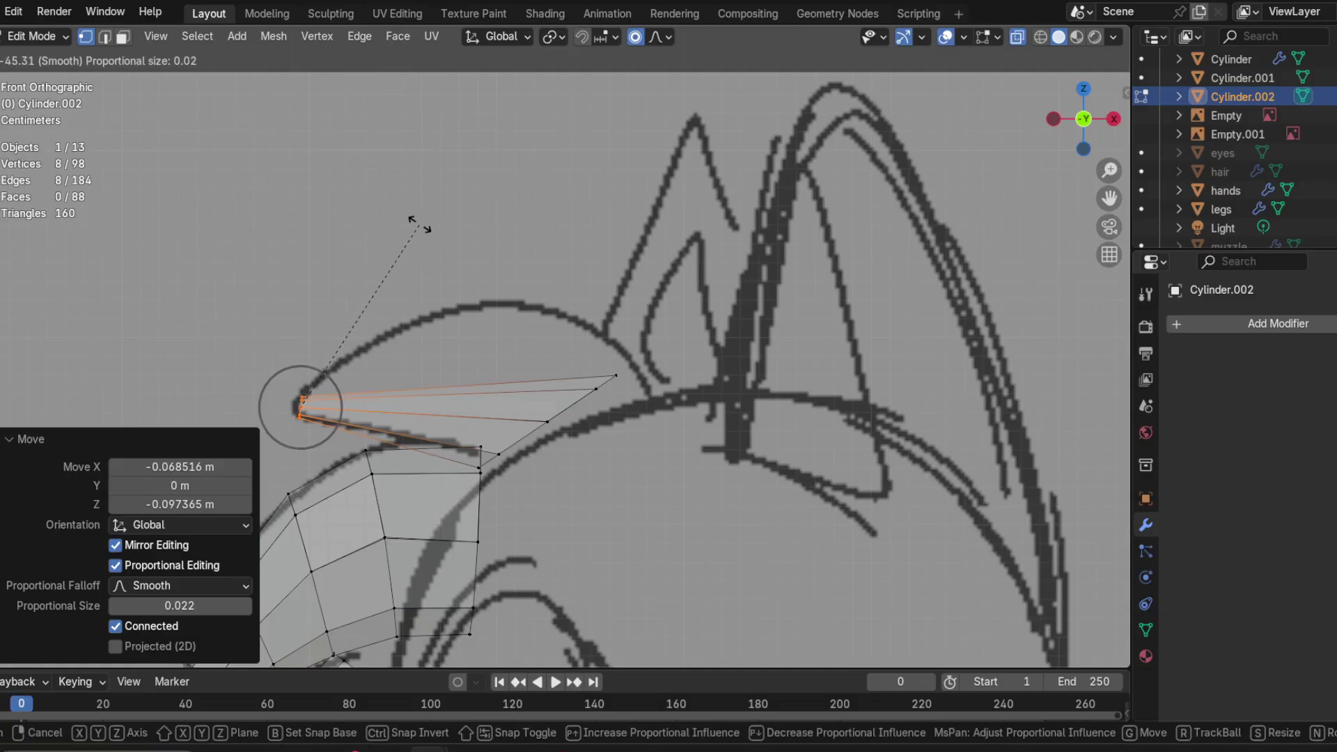
click(402, 222)
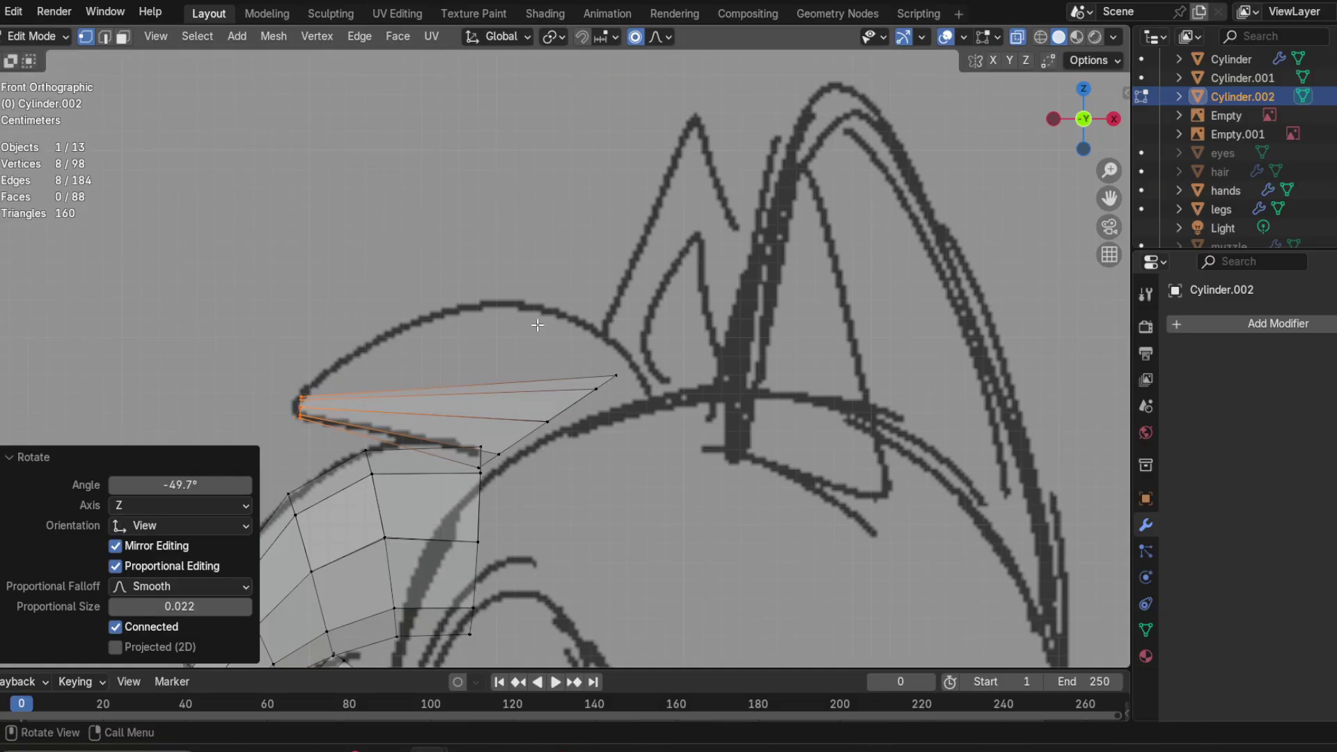
Step: Rotate the base ring's five upper vertices 13.3° and move them onto the head outline at the tuft's rear corner
mouse_move(532, 443)
mouse_down()
mouse_move(576, 312)
mouse_move(732, 415)
mouse_up()
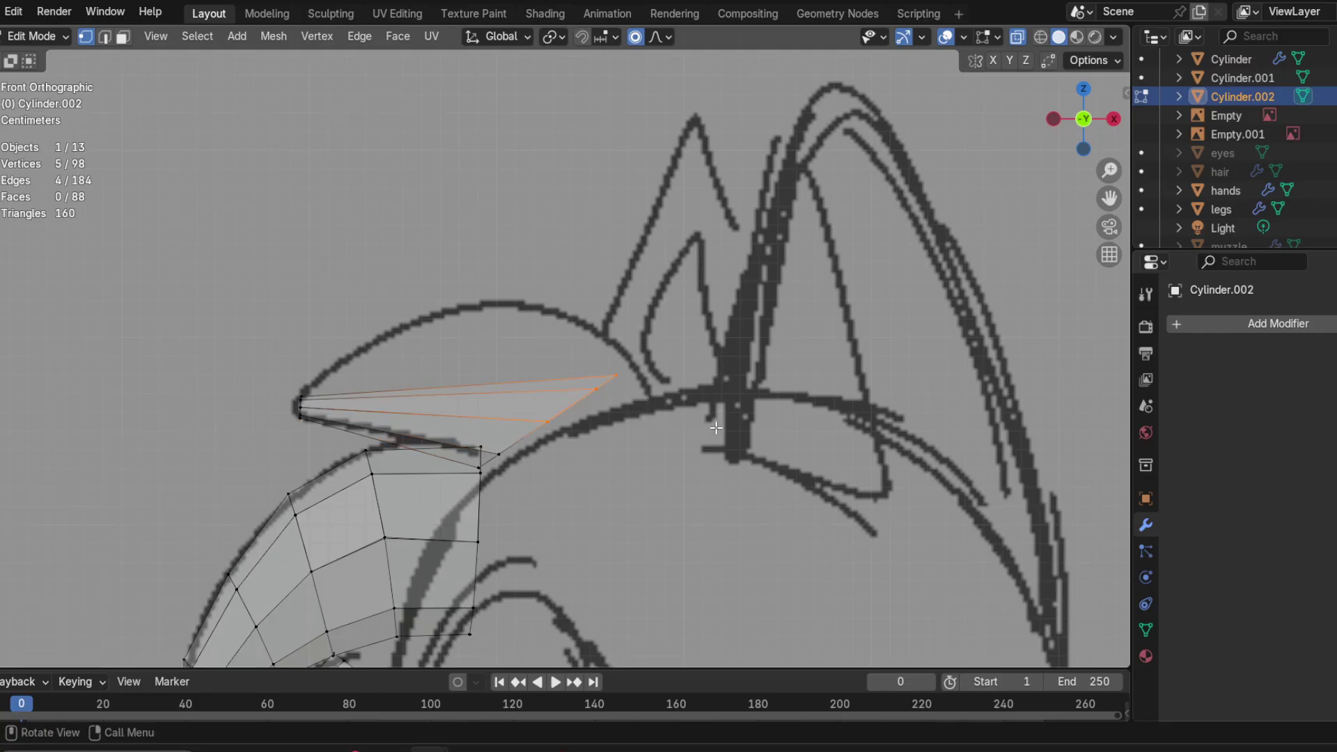
key(r)
click(725, 437)
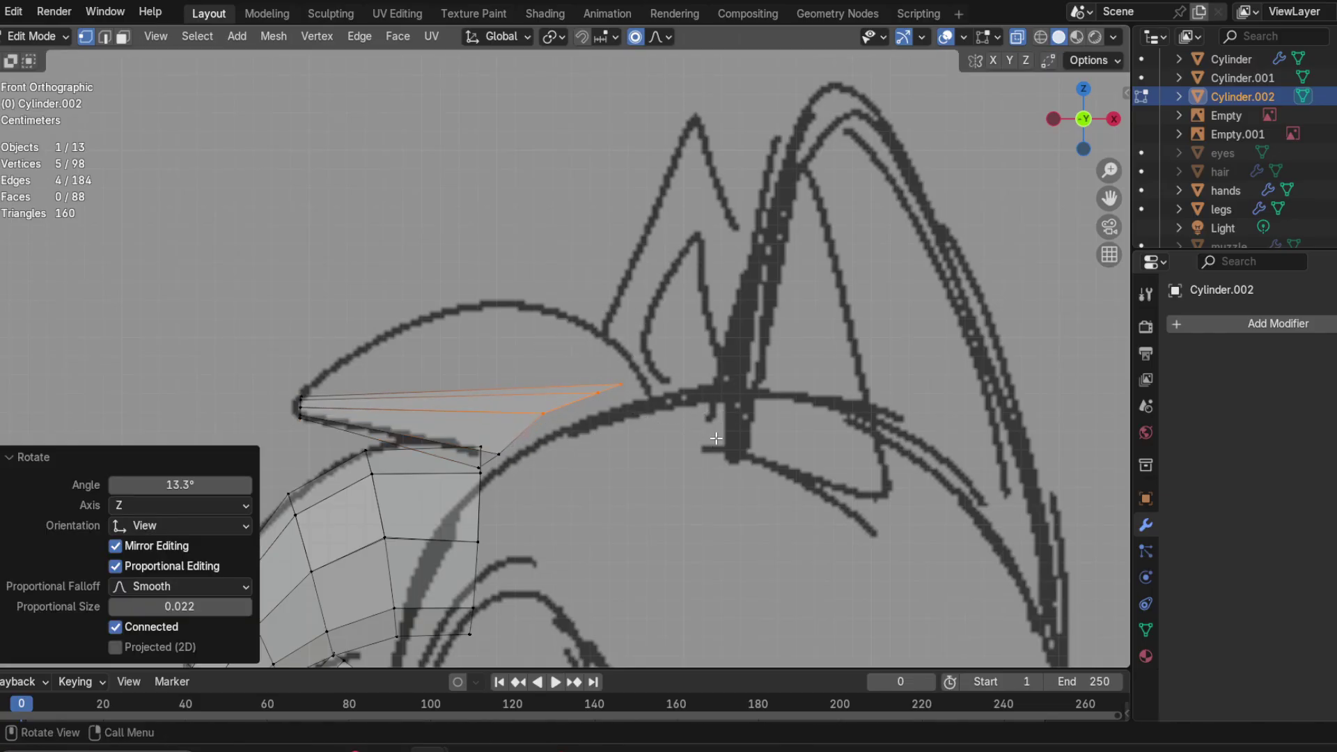
key(g)
click(744, 447)
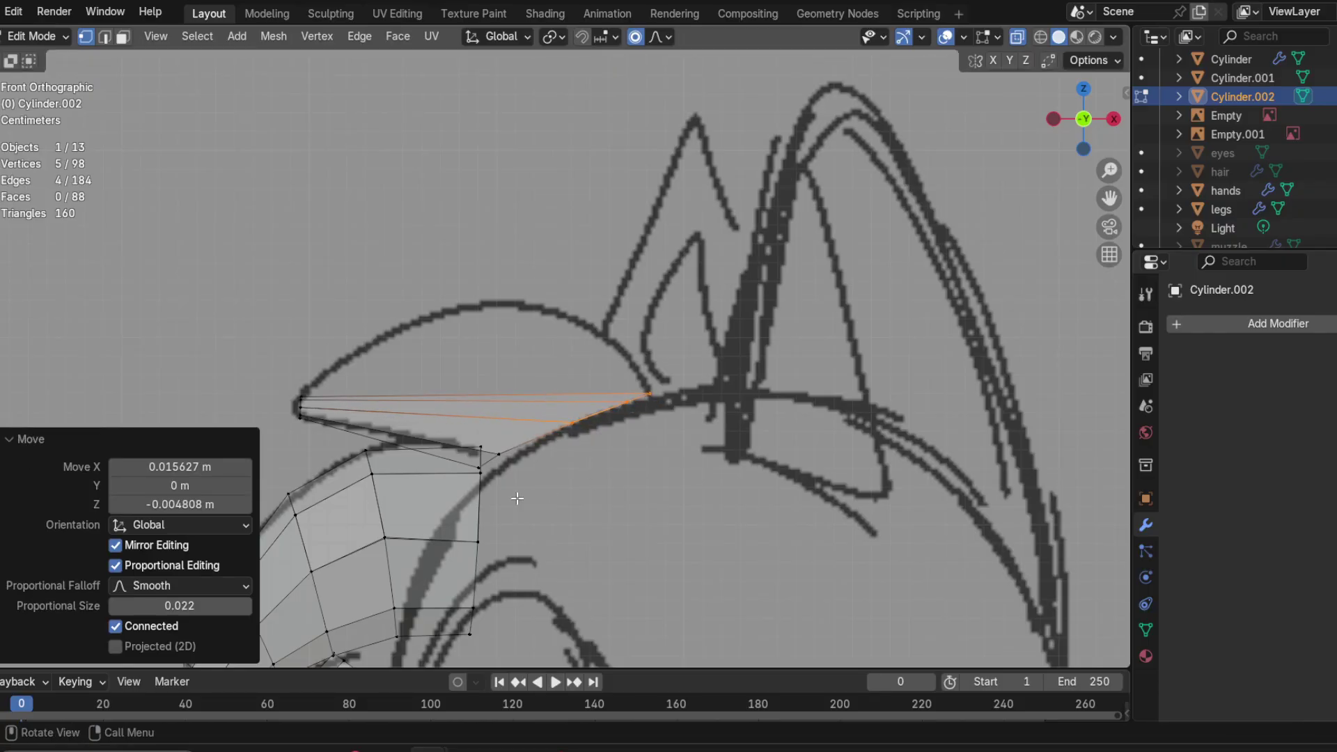
Step: Move the base ring's three lower vertices about 0.007 m in X to meet the head outline
click(474, 467)
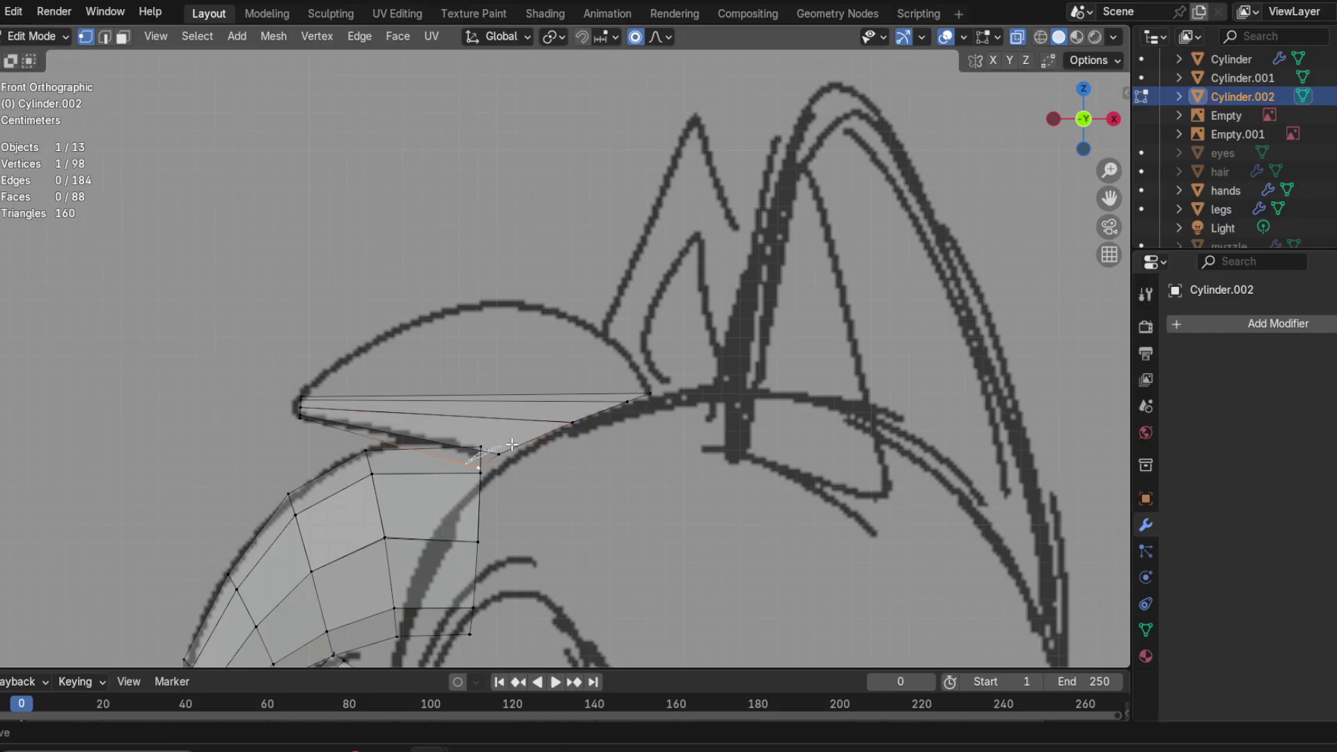
drag(476, 462, 473, 470)
key(g)
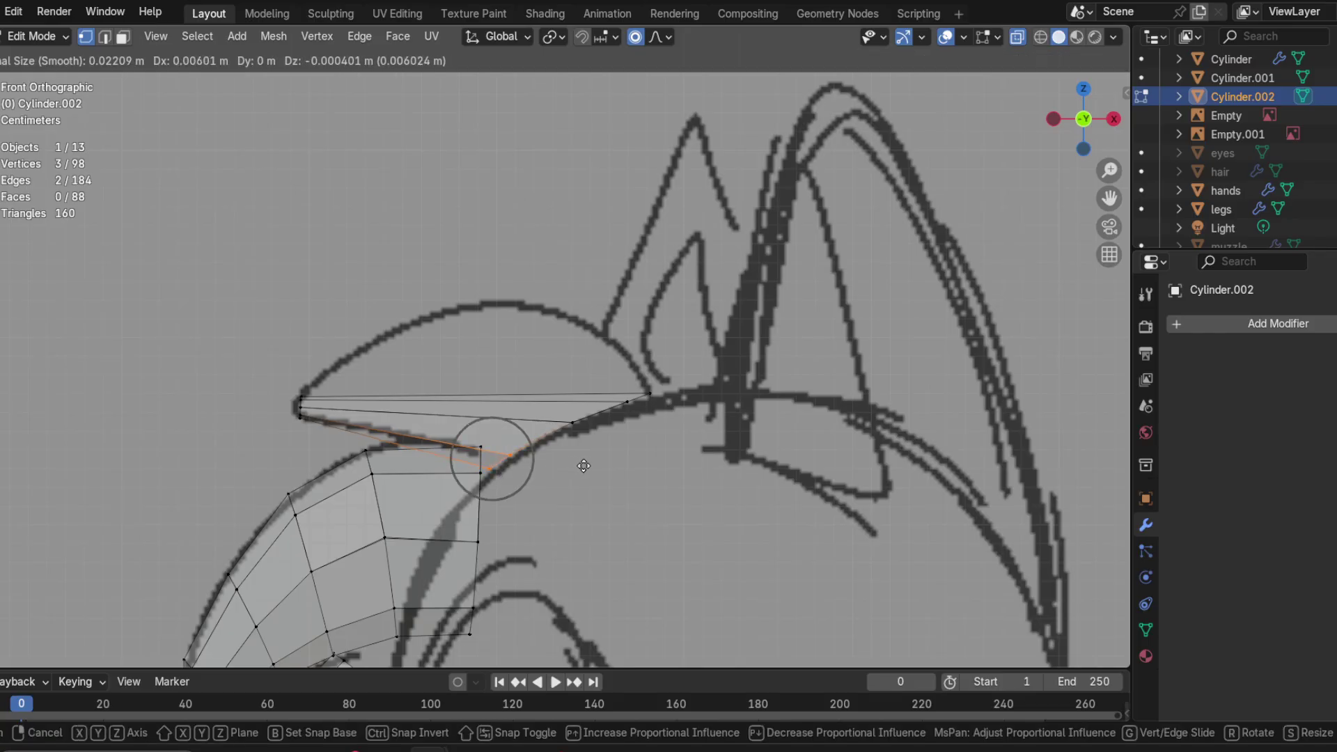
click(585, 466)
Step: Cut one edge loop around the middle of the new tuft with a slide factor of 0.042
key(ctrl+r)
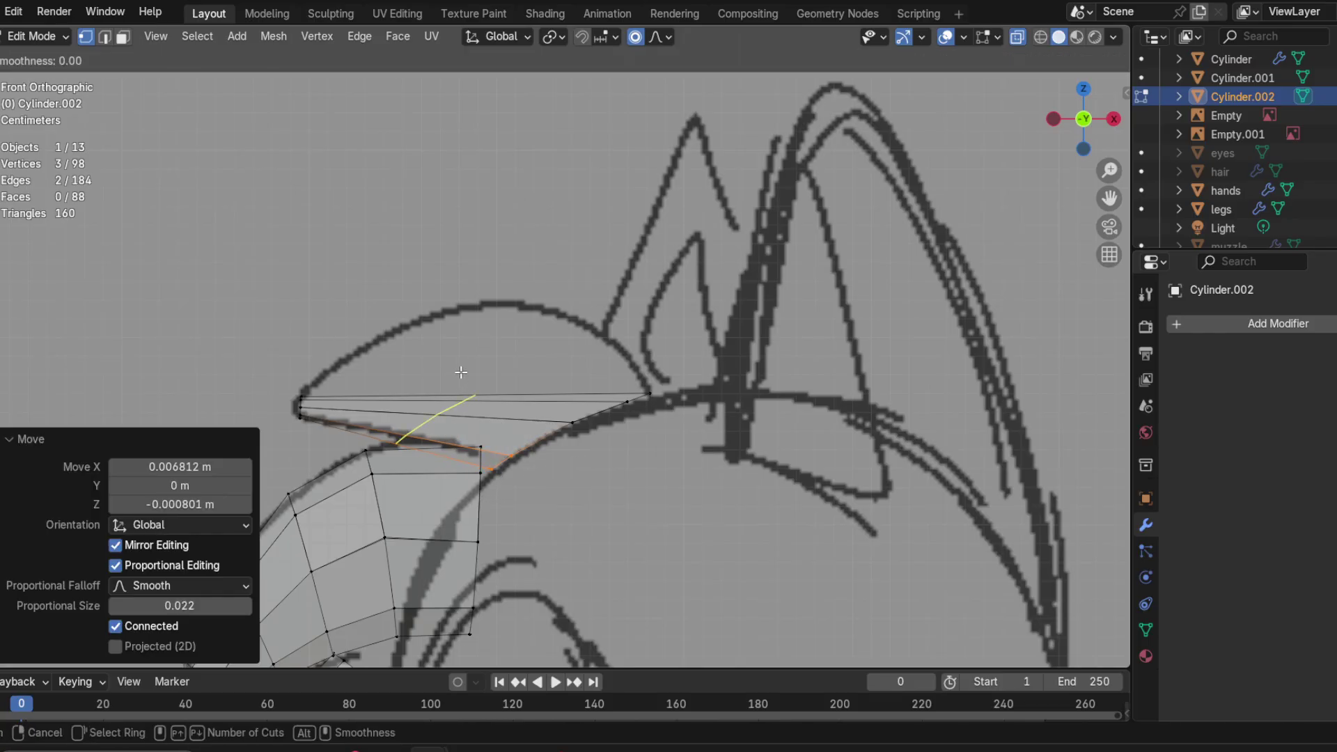
click(458, 372)
click(485, 323)
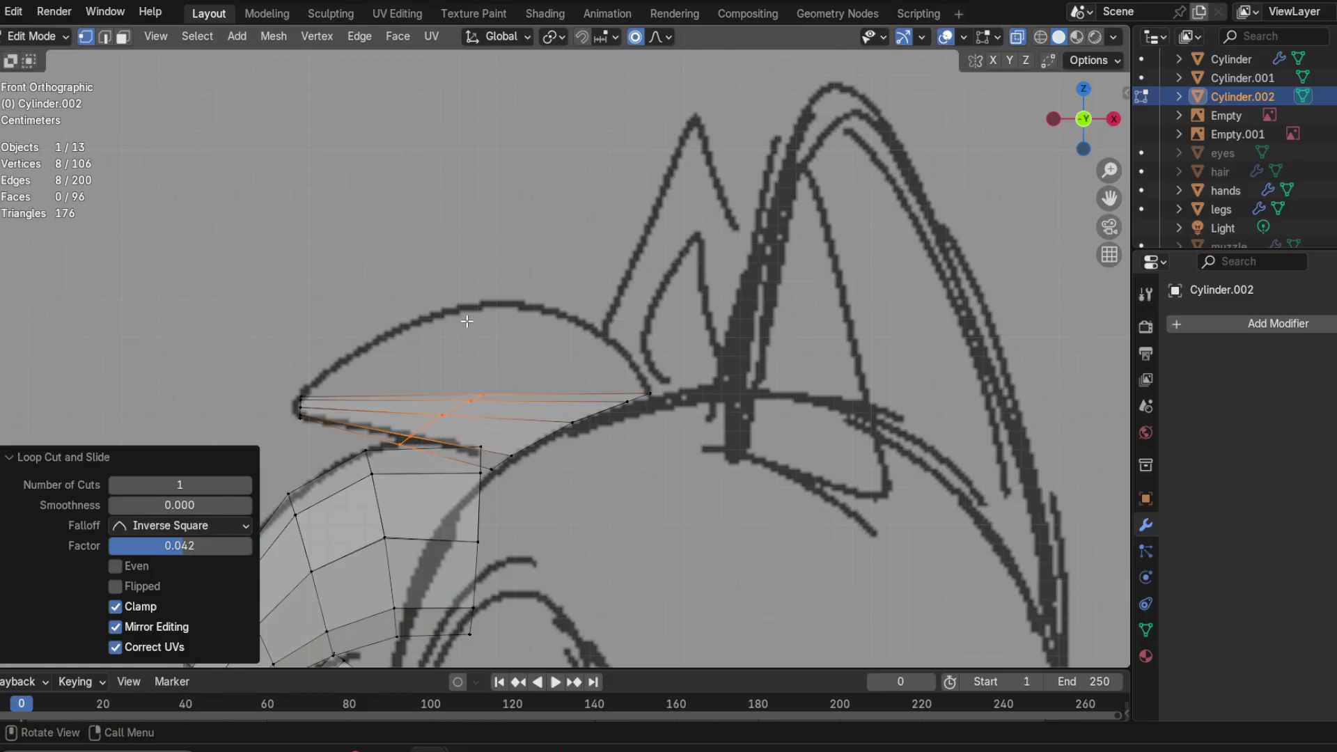
Step: Rotate the new middle loop -24.5° and raise it until its upper end meets the top of the sketched tuft
key(r)
click(423, 291)
key(g)
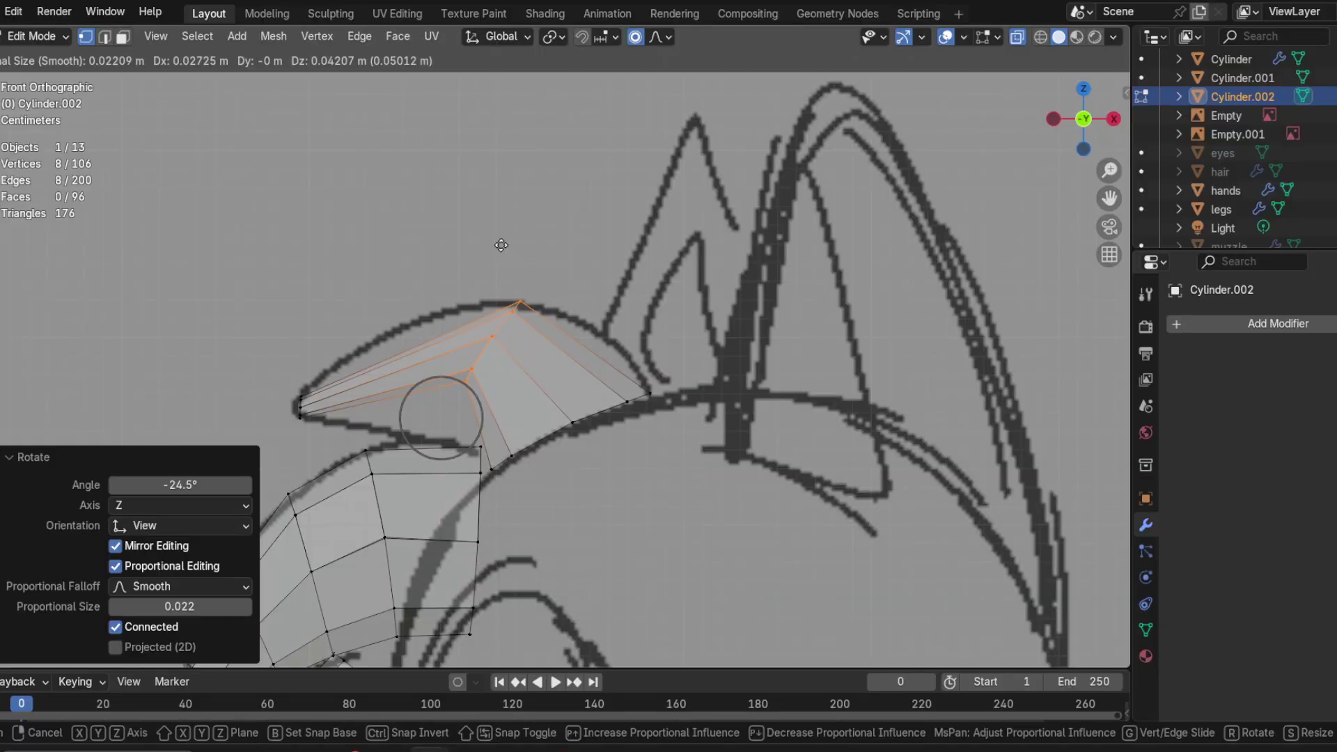
click(501, 245)
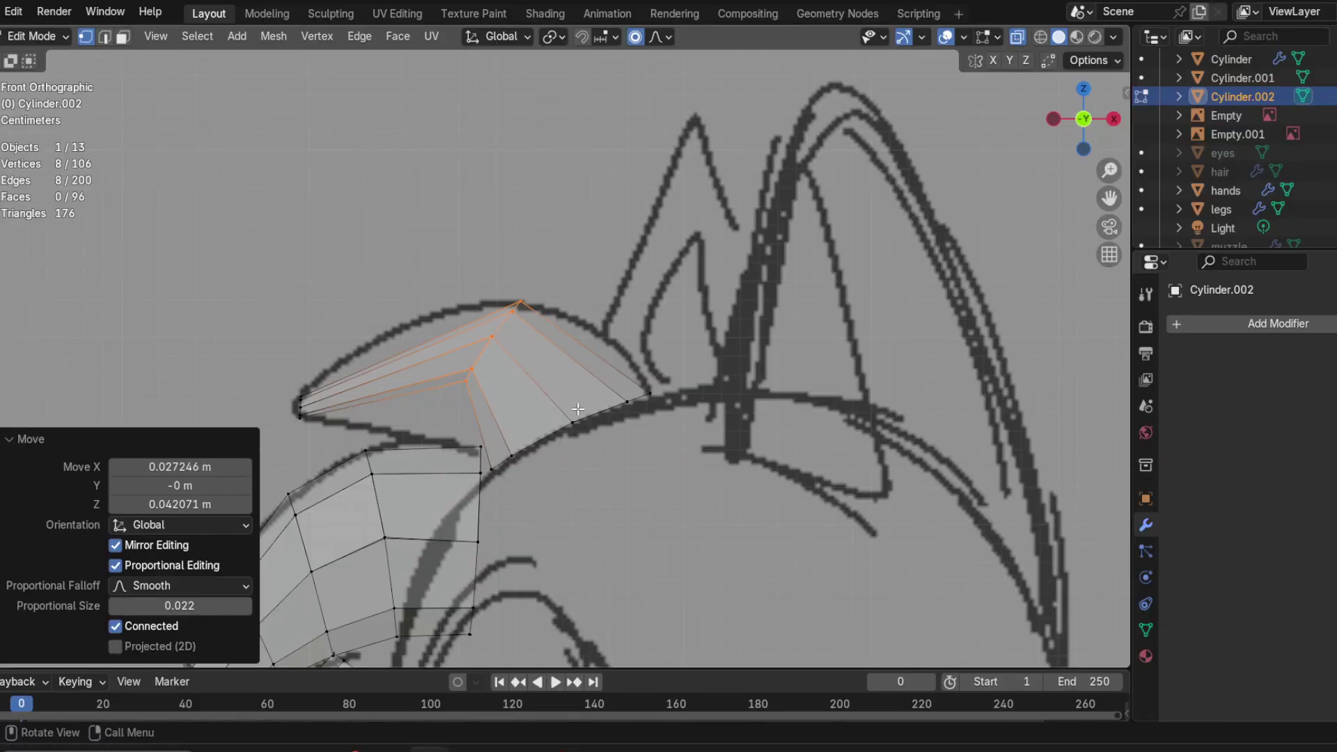
Step: Enlarge the tuft's middle loop by factors of 1.308 and 1.142, and shift it down and forward to span the sketched tuft
key(s)
click(618, 392)
key(g)
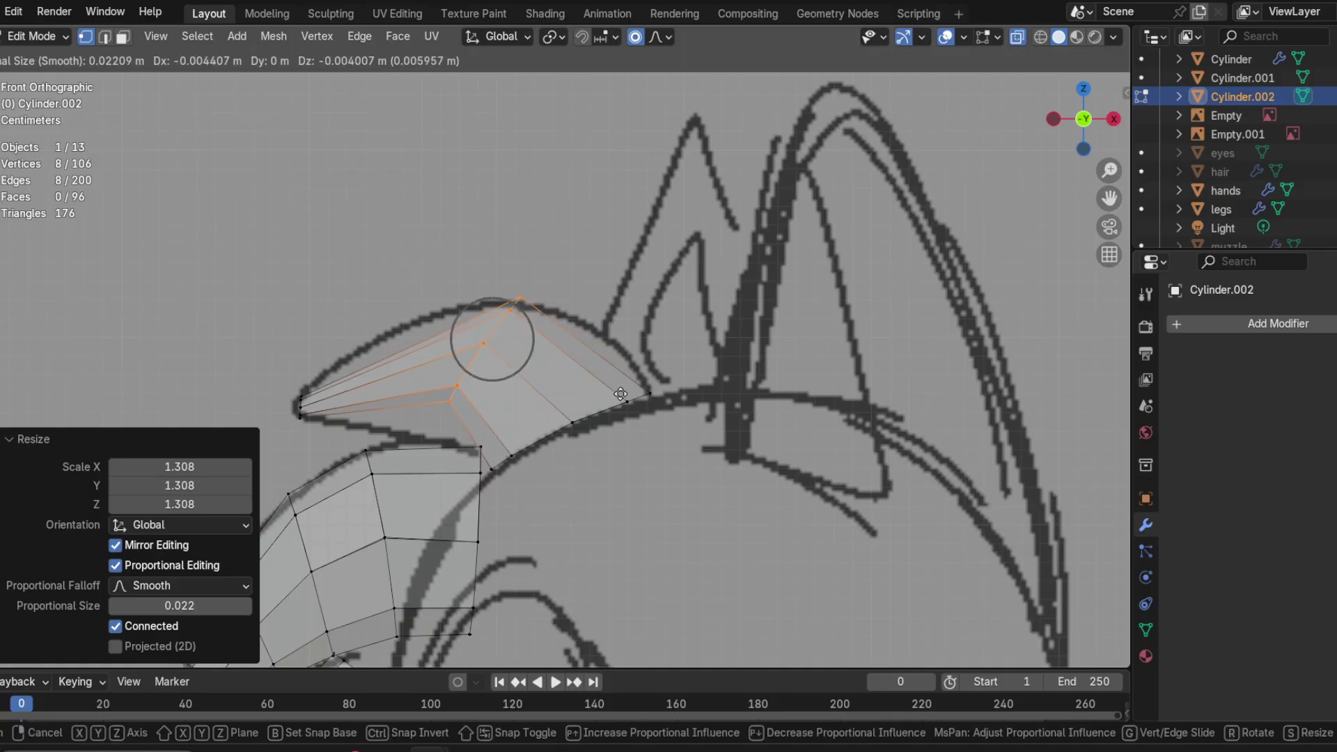
click(621, 402)
key(s)
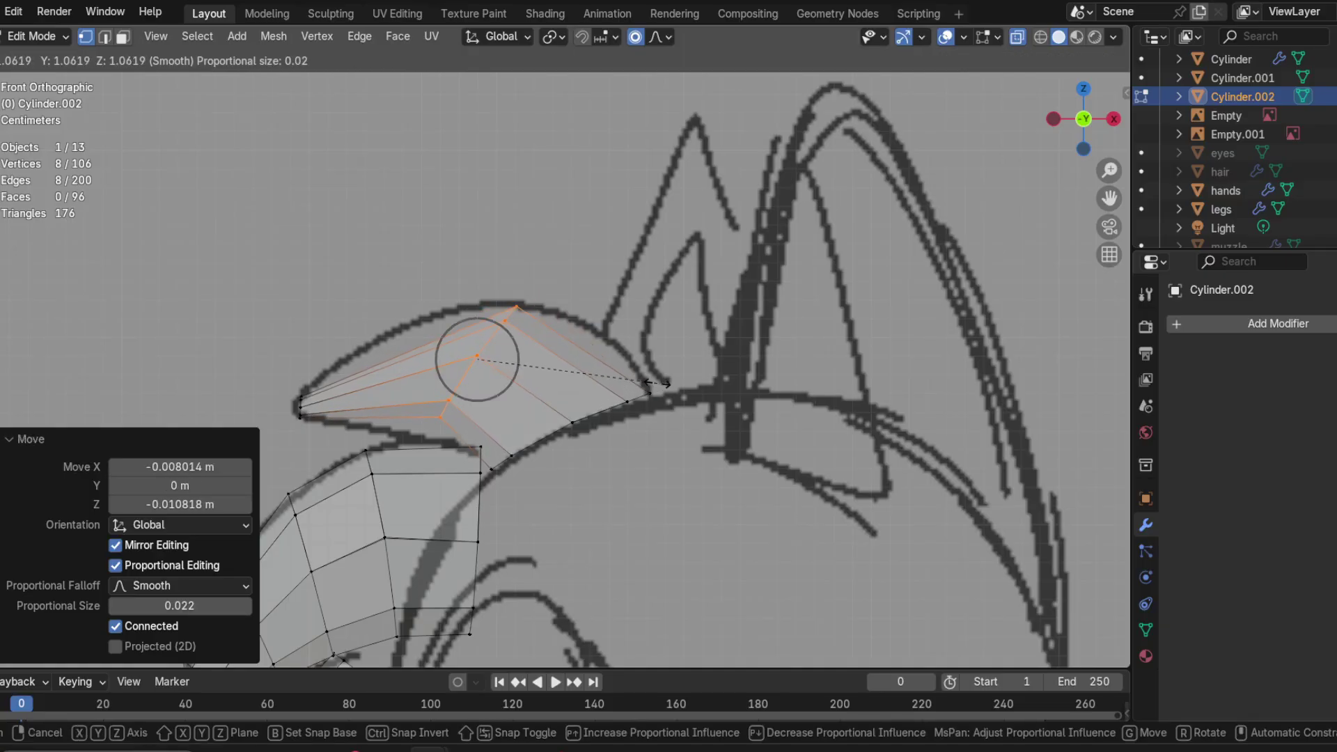
click(671, 379)
key(g)
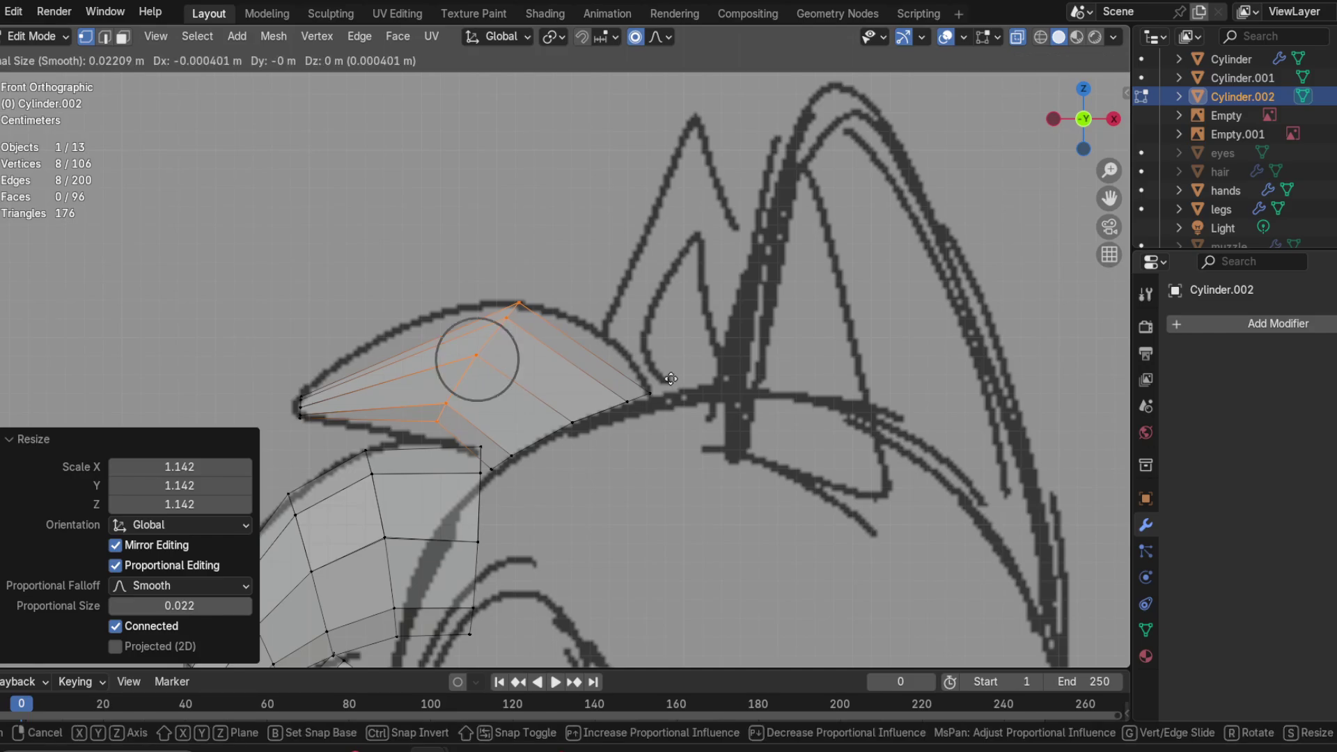
click(656, 392)
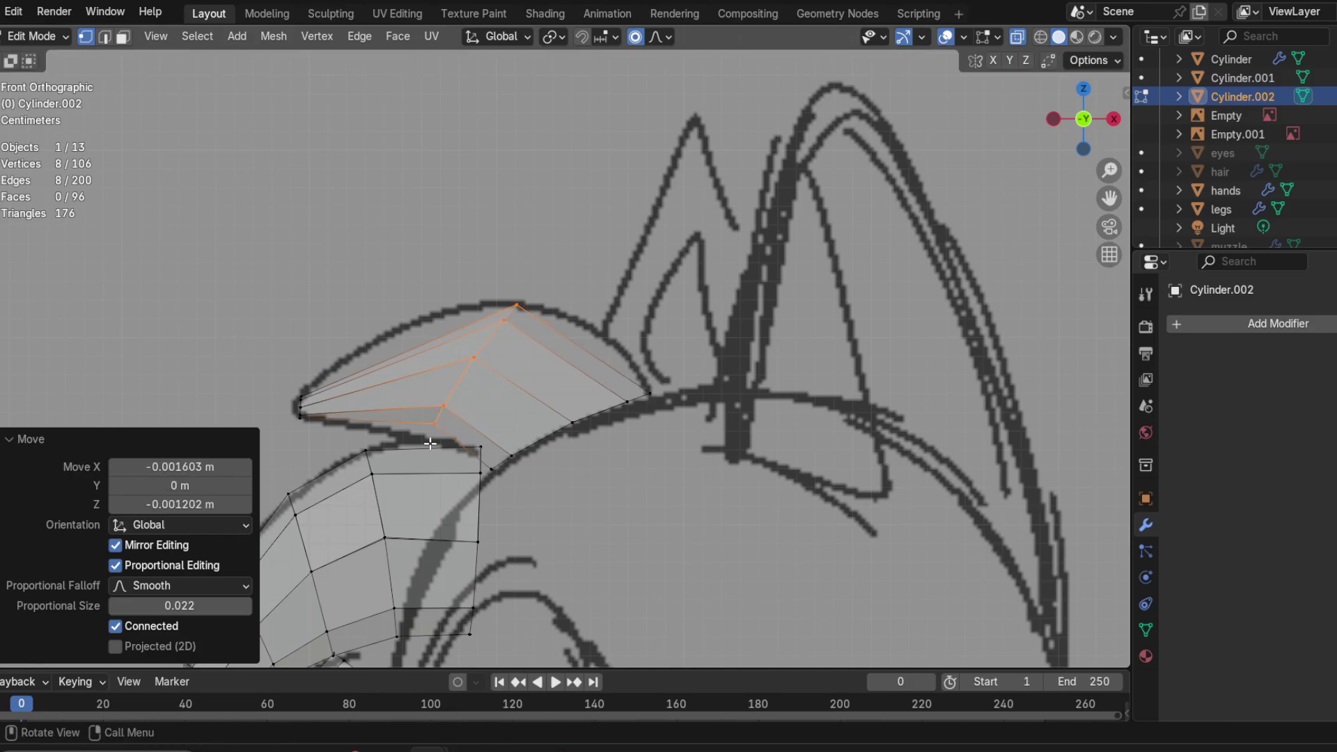
Step: Bevel the middle loop with 3 segments and a width of 0.0294 m, and raise the beveled band's upper vertices to the sketched top outline
key(ctrl+b)
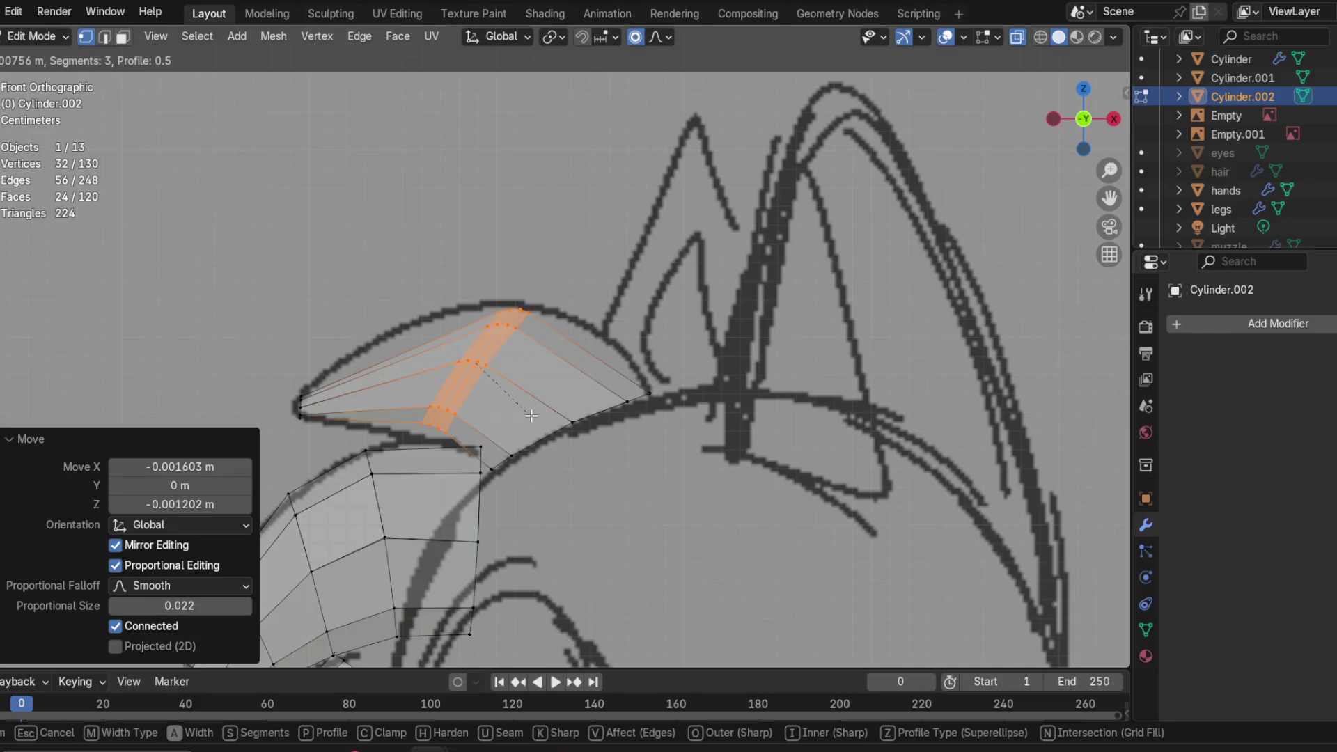
click(578, 421)
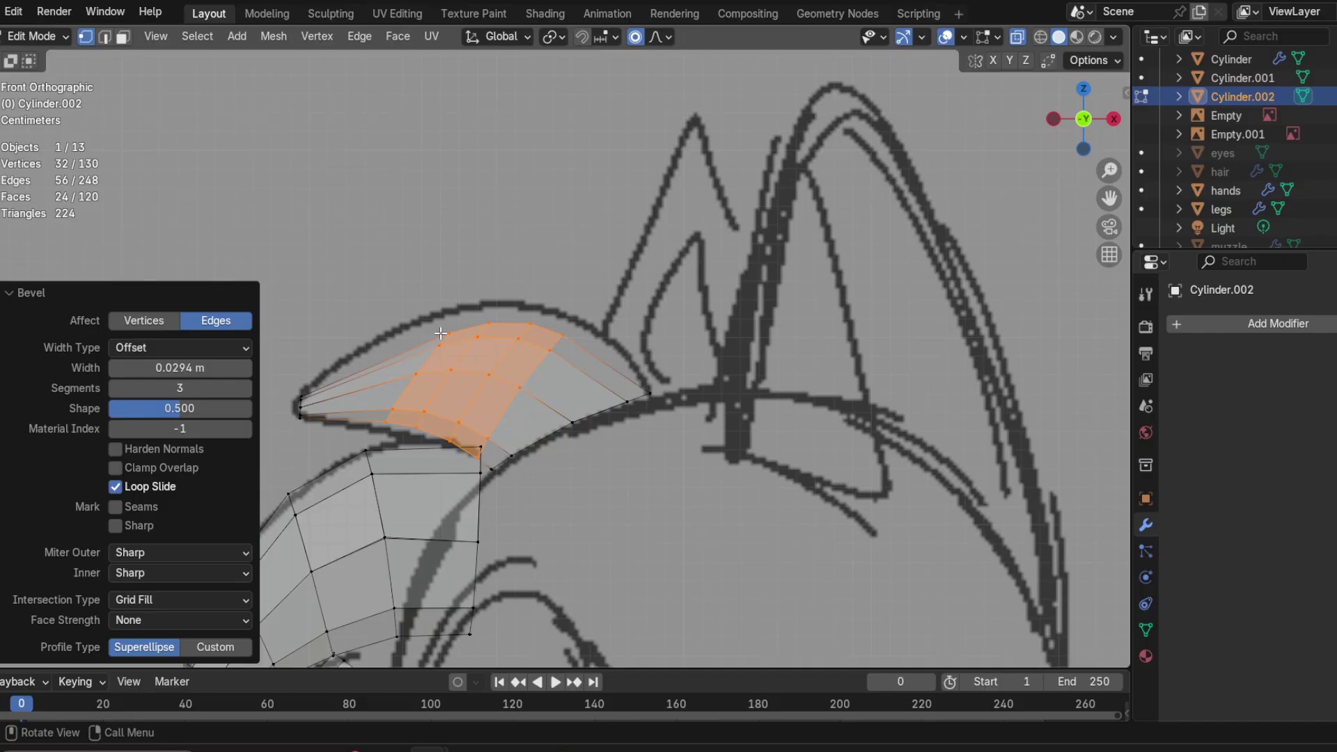
ctrl+alt+click(511, 346)
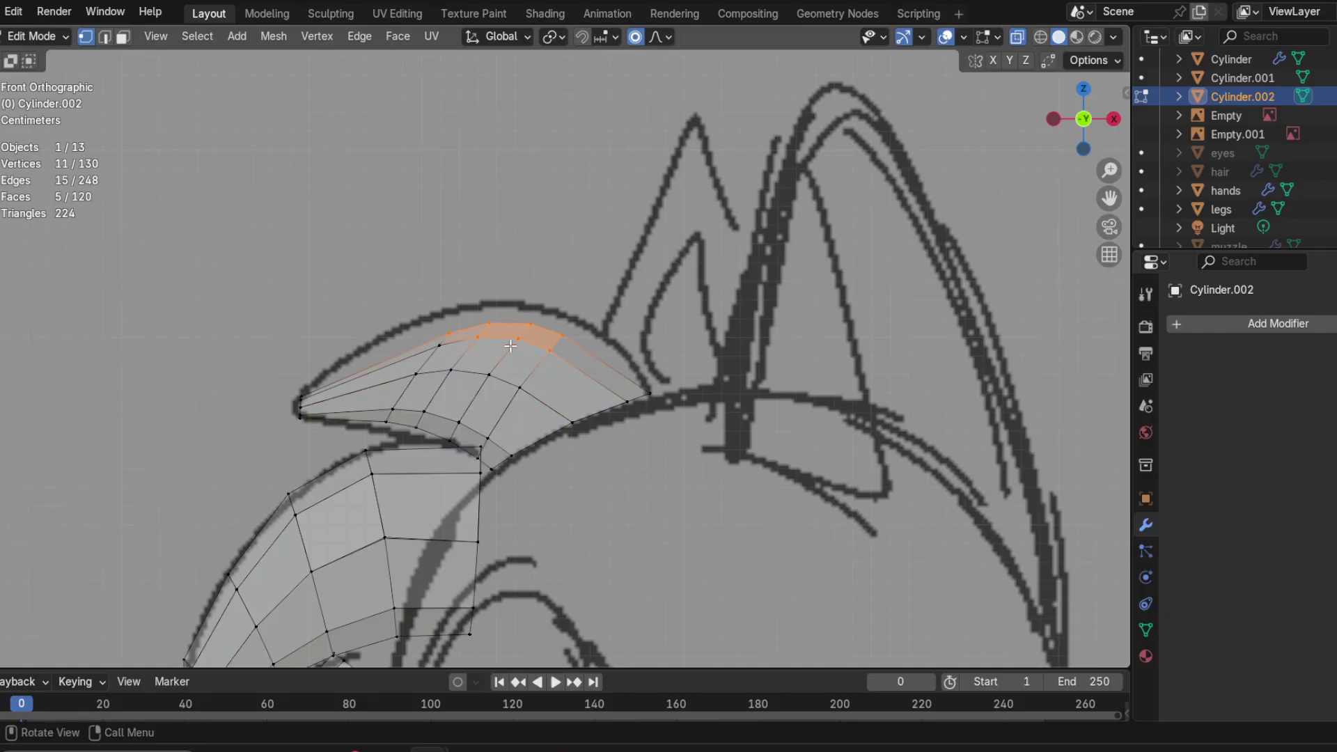
shift+click(452, 349)
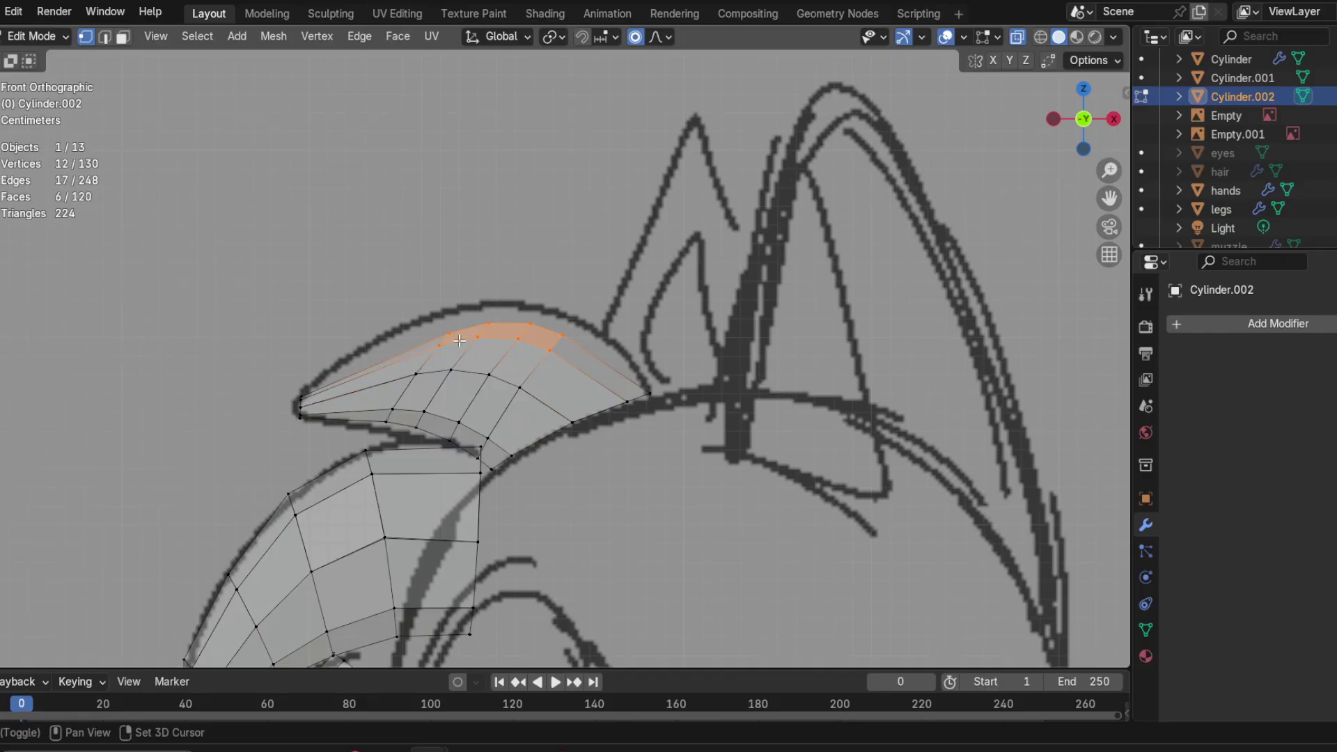
key(g)
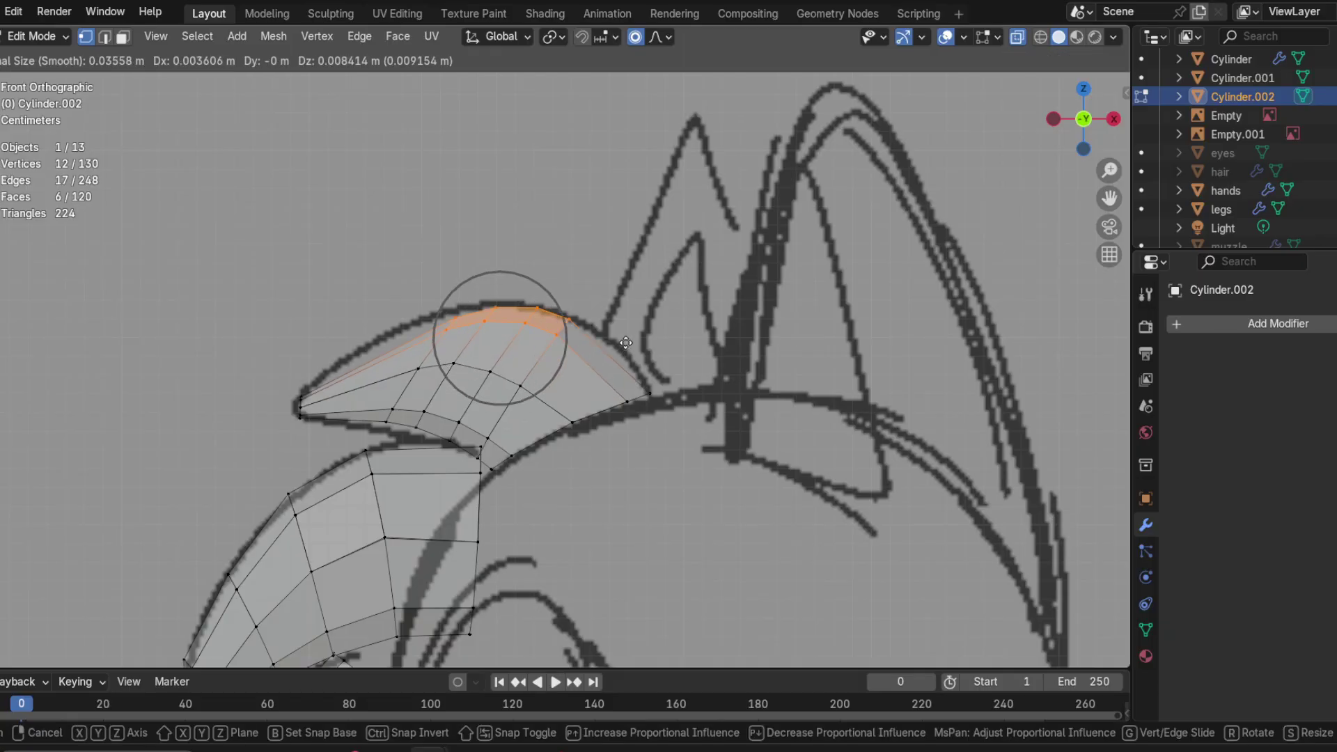
click(626, 342)
Step: Slide the rearmost beveled loop toward the base by a factor of 0.286 and move its three upper vertices out to the sketch outline
click(647, 394)
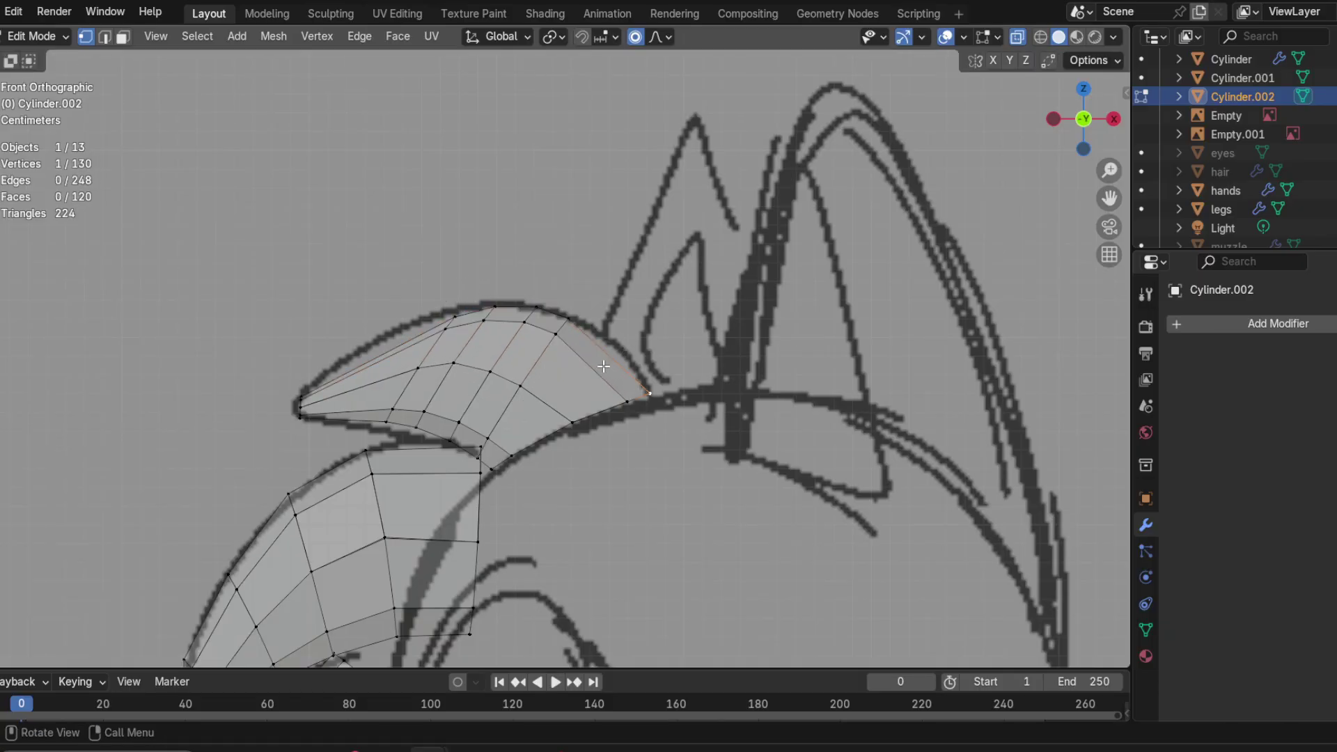
alt+click(552, 351)
key(s)
click(577, 354)
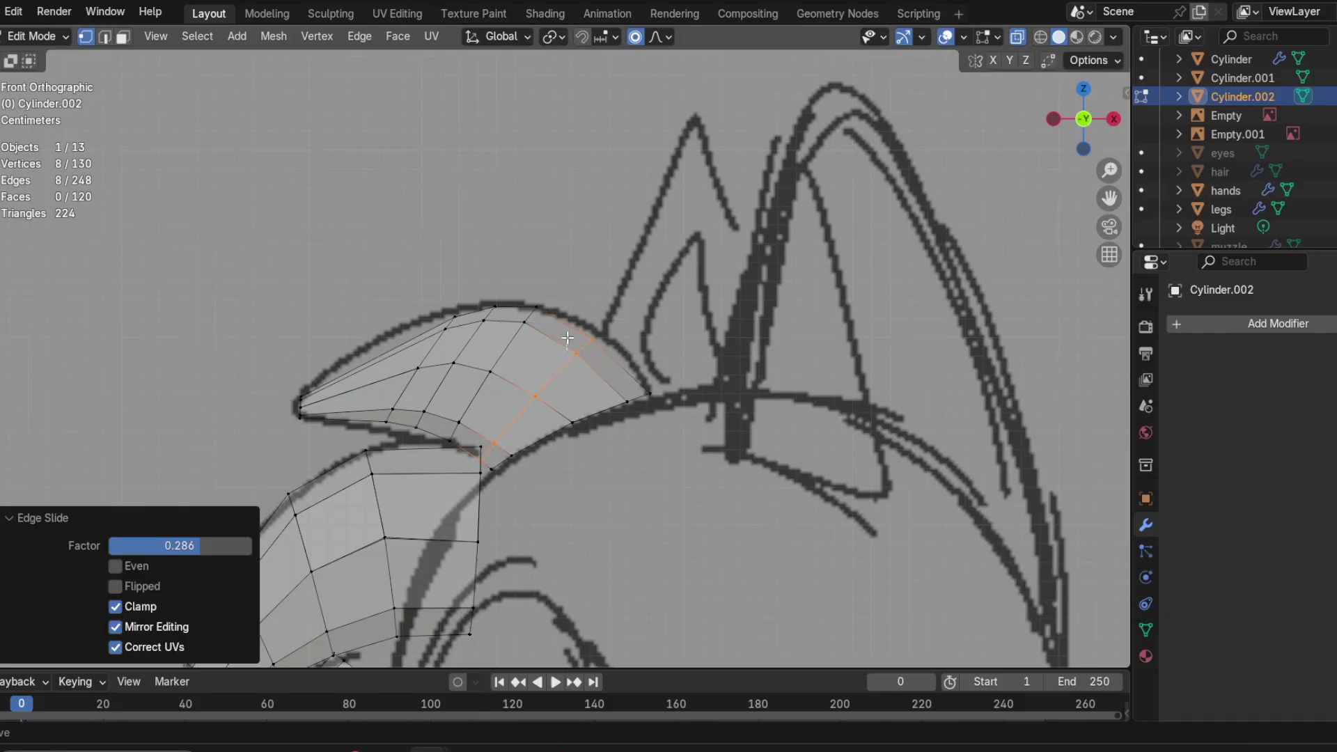
drag(633, 317, 568, 372)
key(g)
click(516, 356)
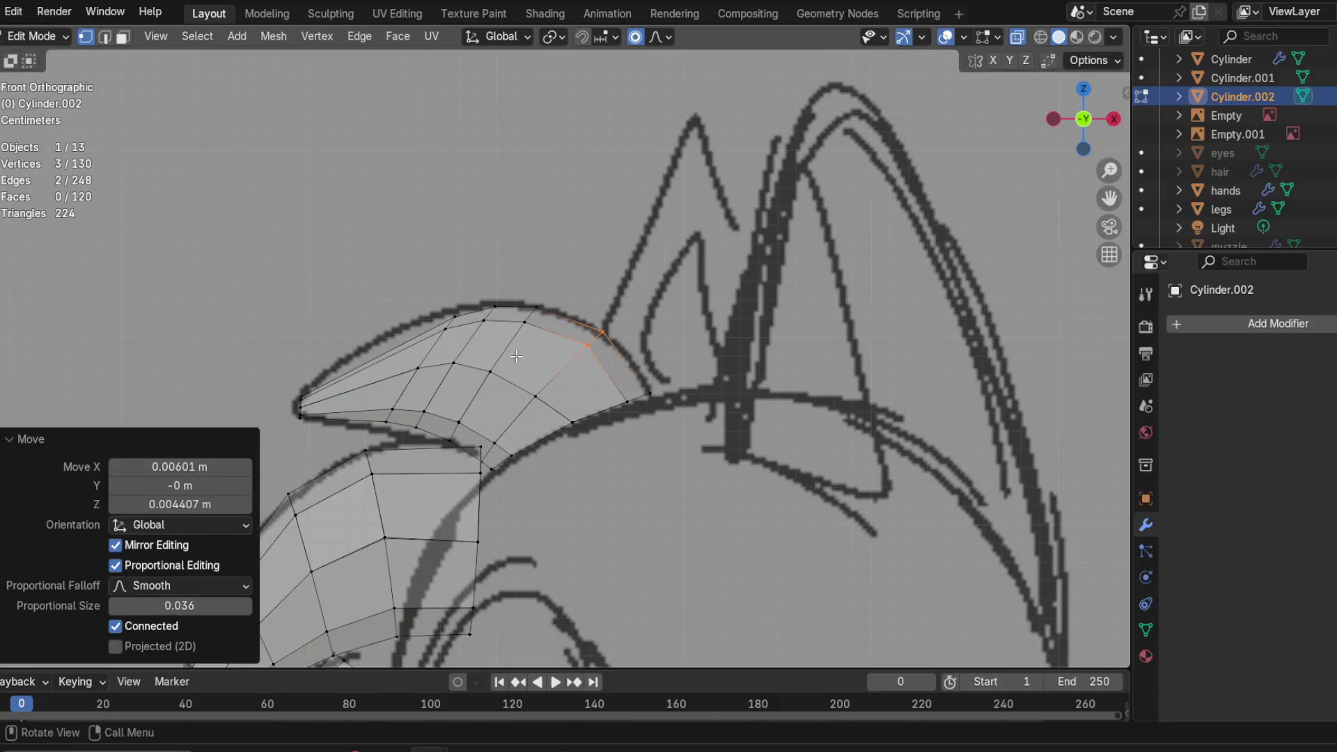
Step: Move the three upper vertices of the next loop forward of it by about 0.0008 m in X and 0.0016 m in Z
click(503, 351)
alt+click(504, 351)
drag(511, 348, 569, 299)
key(g)
click(555, 341)
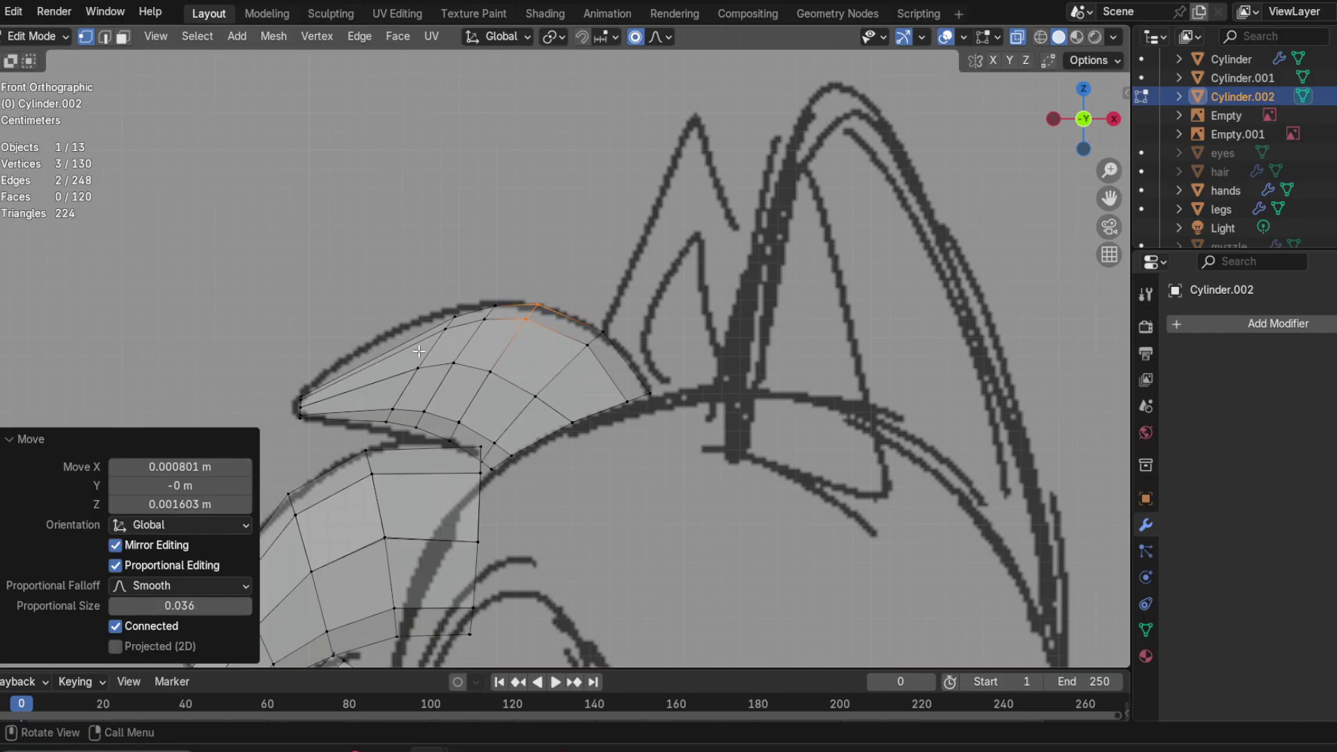
Step: Slide the frontmost beveled loop toward the tip, rotate it -5.11°, and raise it about 0.0044 m within the sketched tuft
click(418, 351)
alt+click(418, 351)
key(g)
key(g)
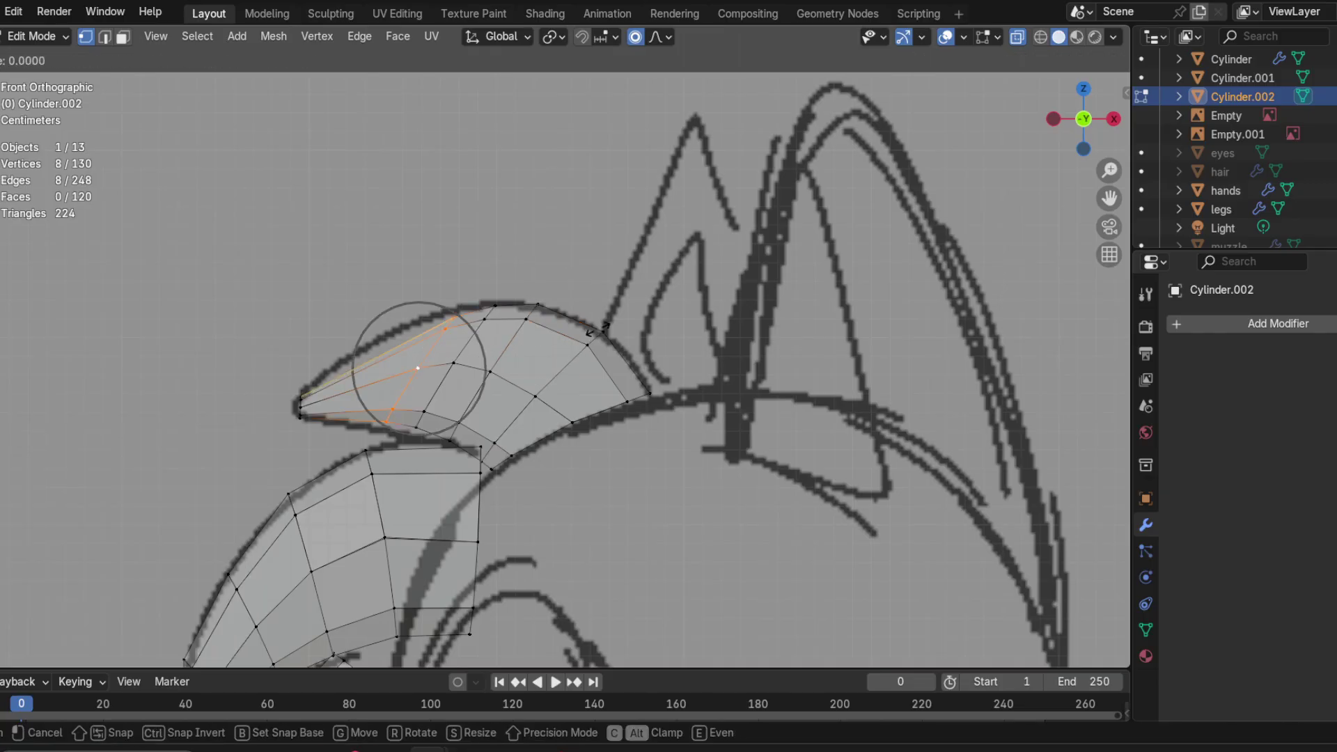
click(558, 333)
key(r)
click(554, 310)
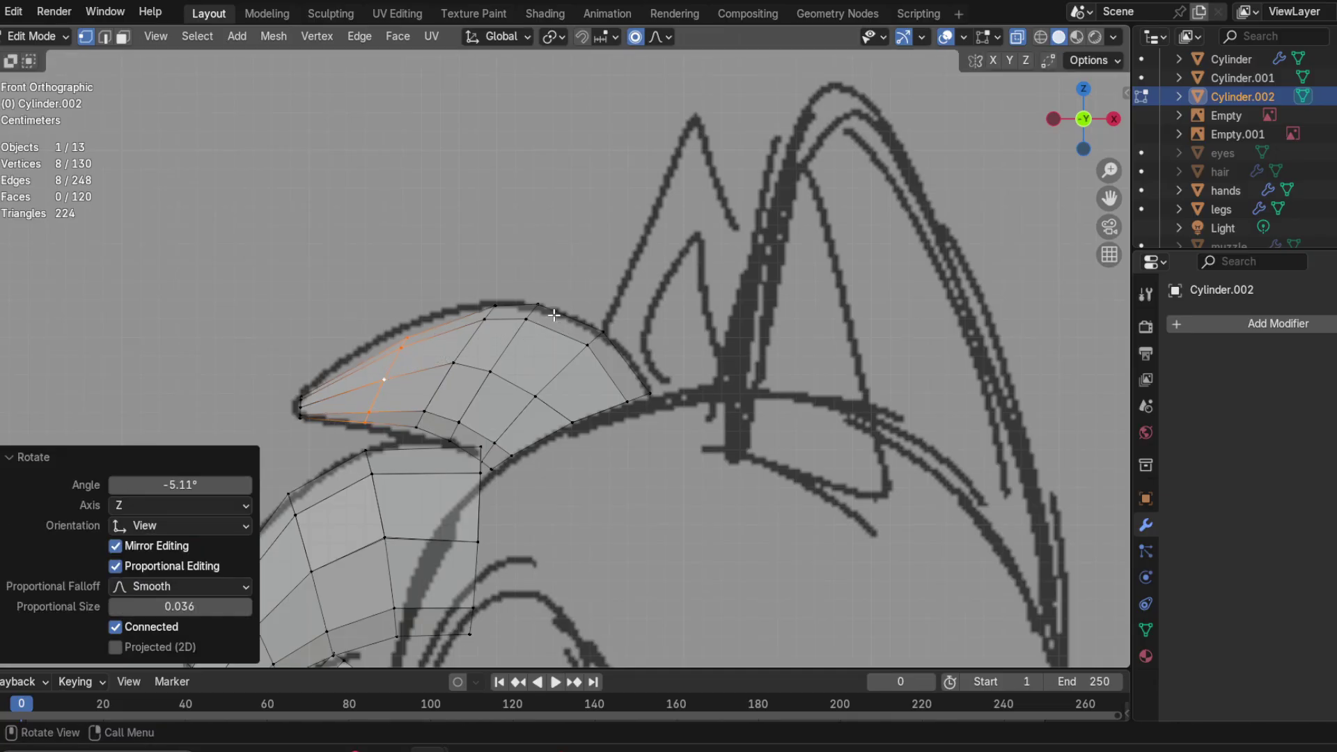
key(g)
click(554, 307)
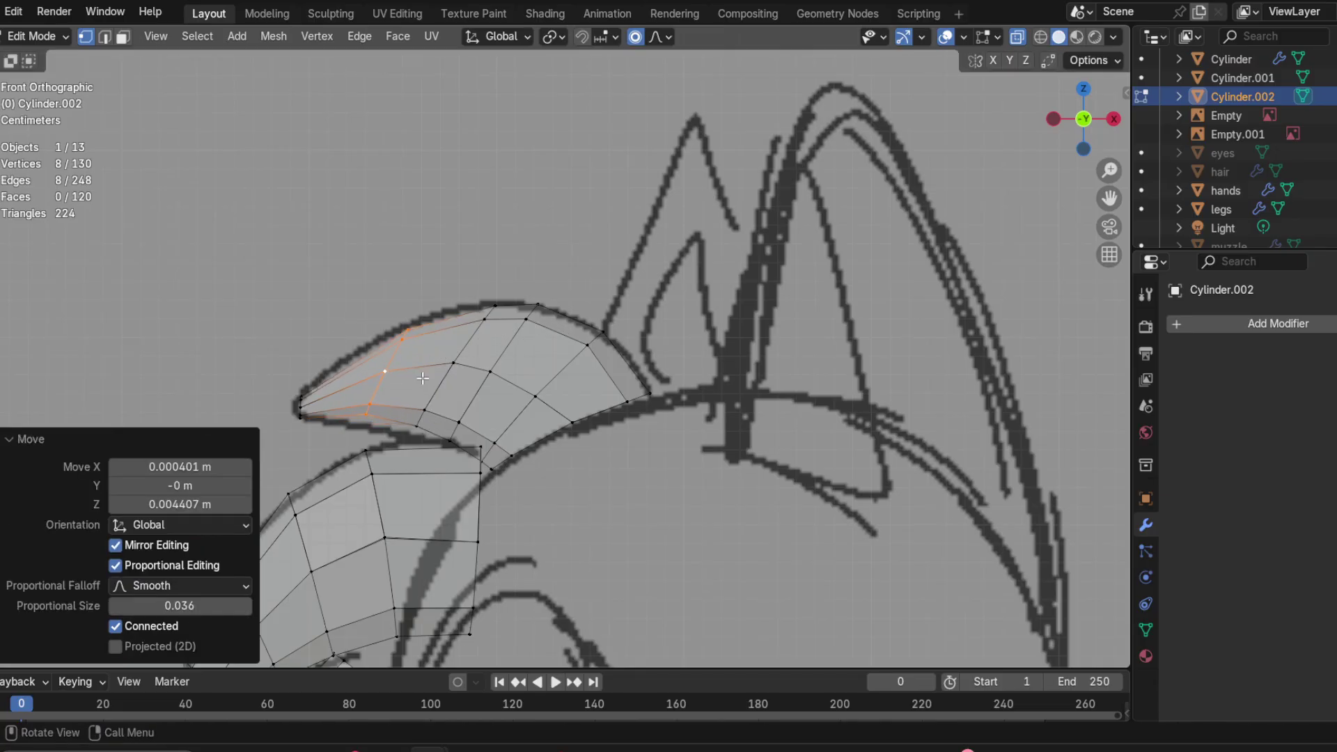
Step: Merge the tuft's tip ring at its center and move the merged vertex -0.0028 m in X to the sketched tip
drag(267, 368, 337, 446)
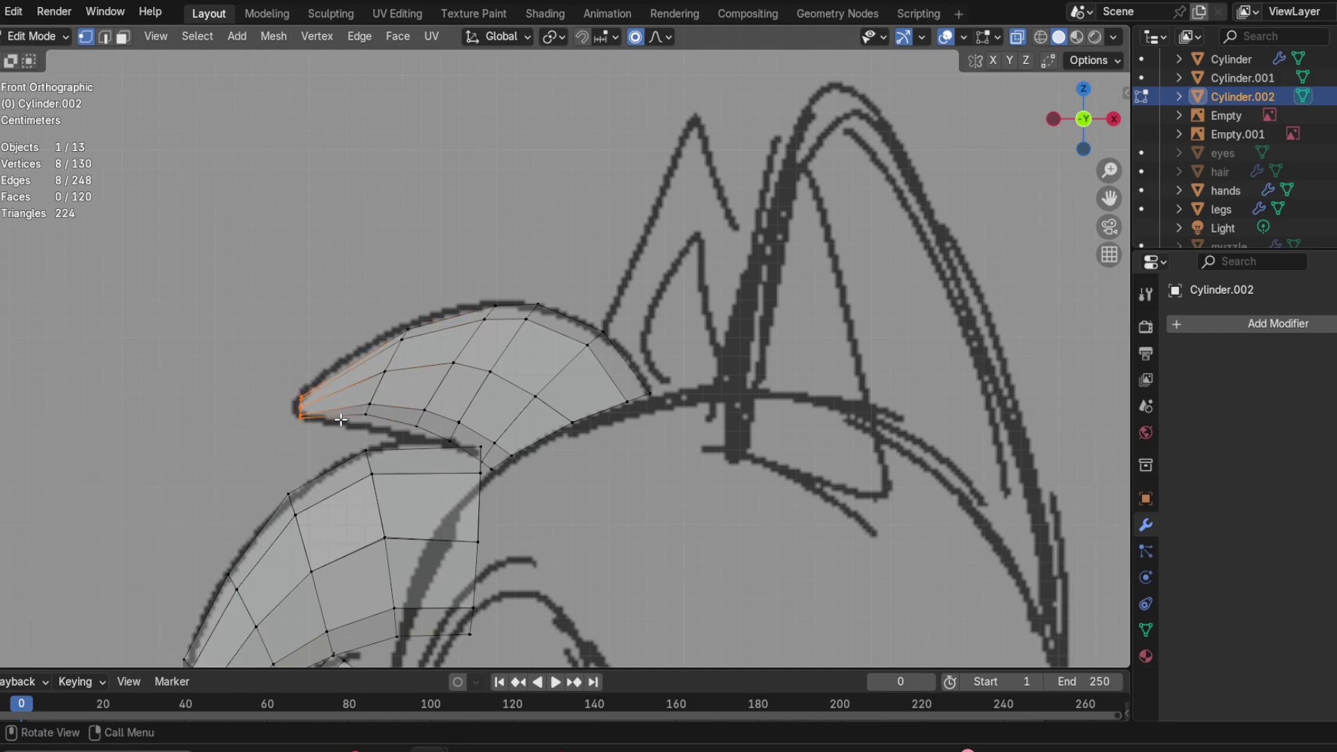
key(m)
click(307, 412)
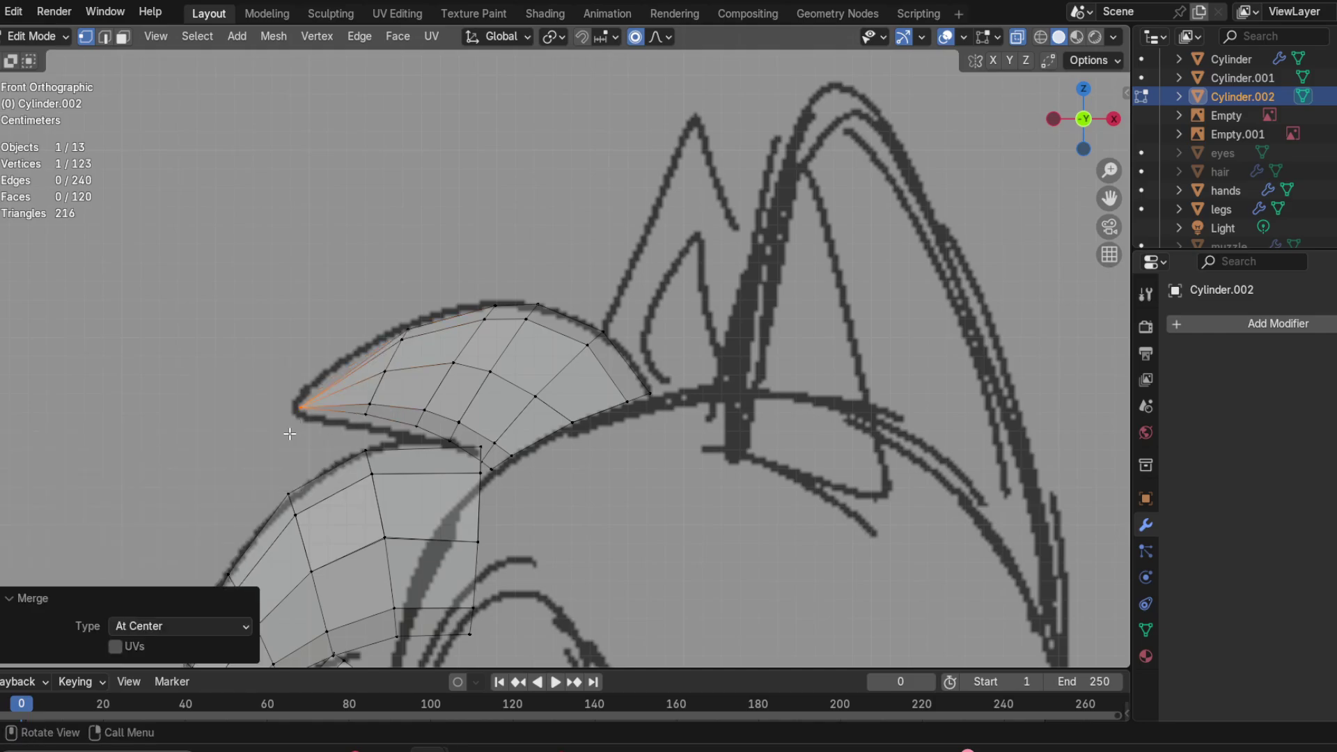
key(g)
key(x)
click(374, 432)
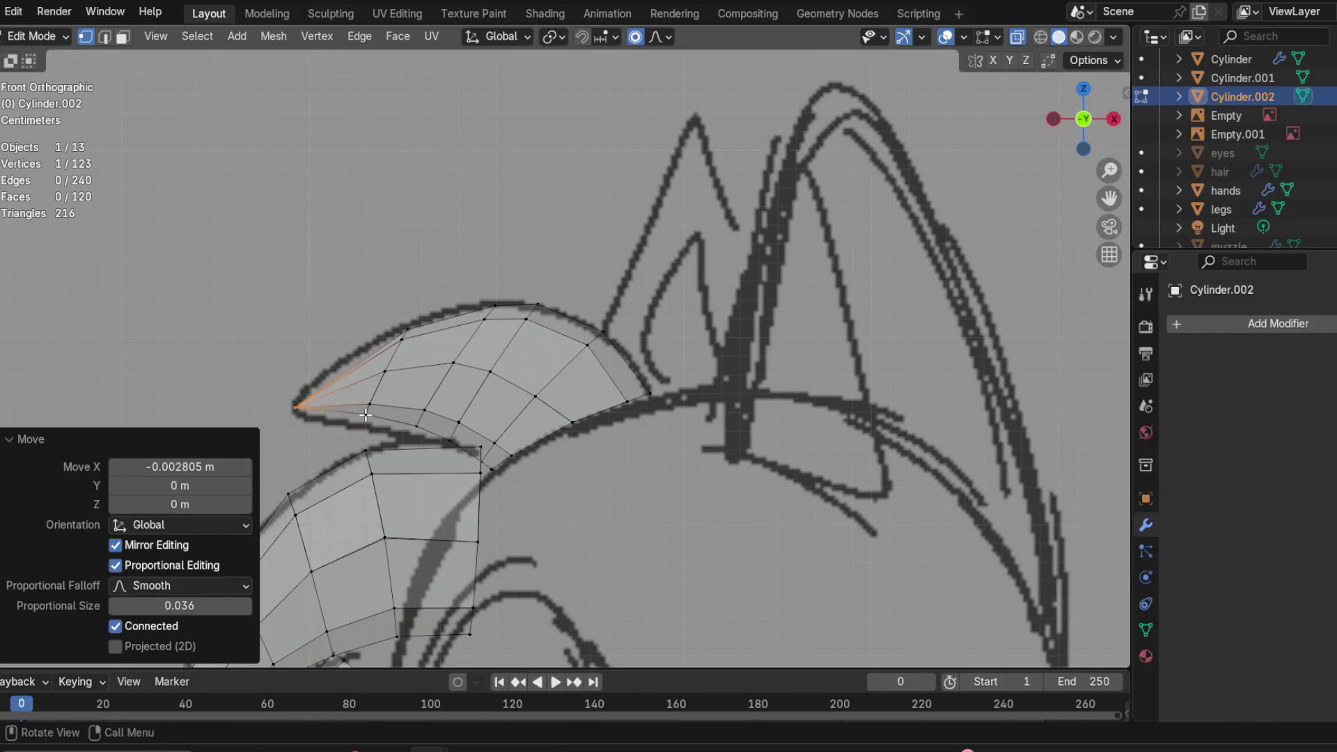
Step: Rotate the loop nearest the tip -5.87° and slide it closer to the tip
alt+click(366, 415)
key(r)
key(r)
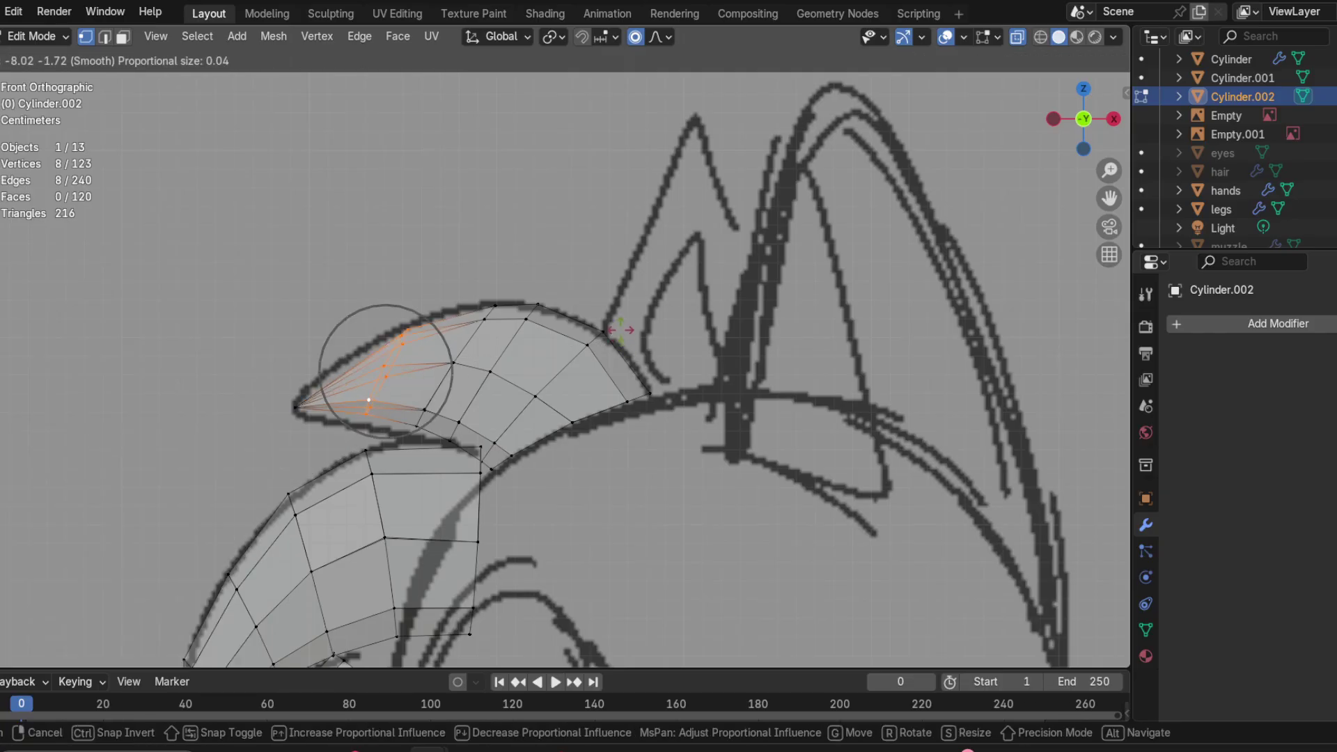
right_click(630, 331)
key(r)
click(638, 300)
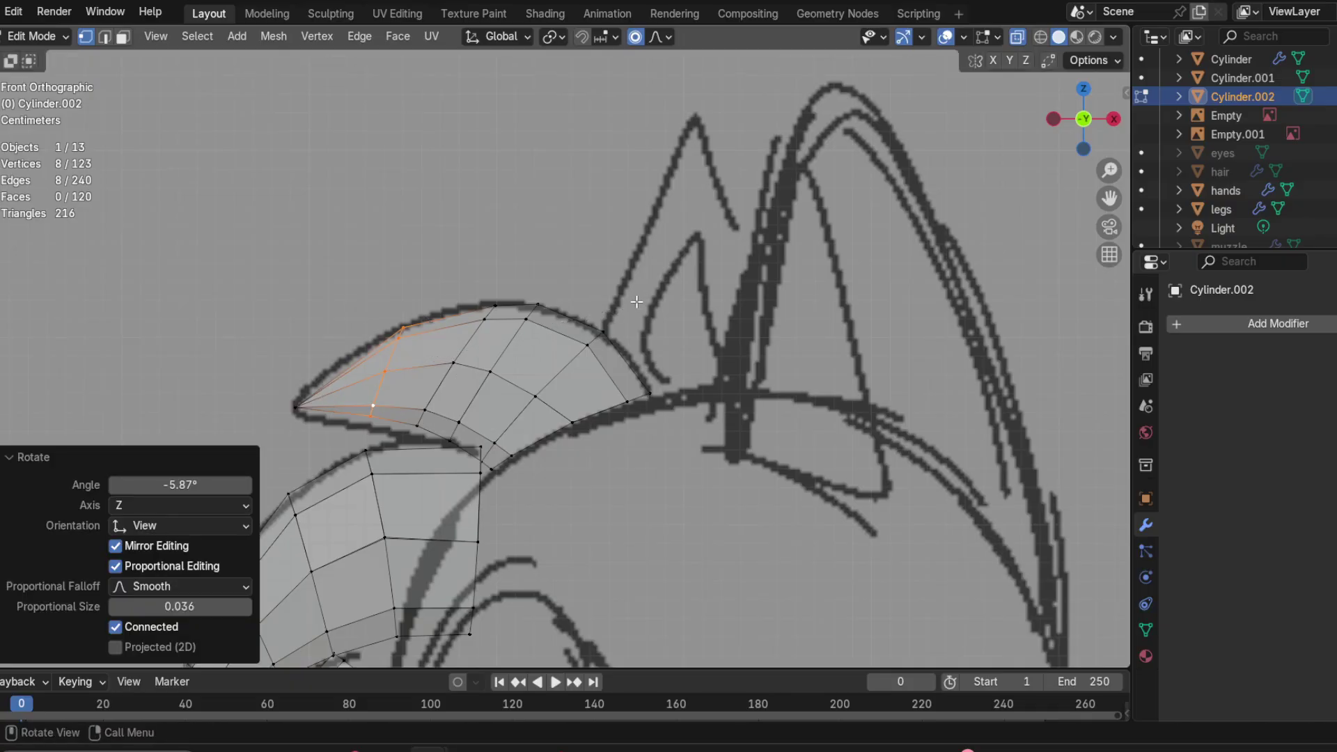
key(g)
key(g)
click(443, 346)
Step: Slide the second loop from the tip by a factor of -0.210, rotate it -3.72°, and raise it 0.002 m
alt+click(463, 337)
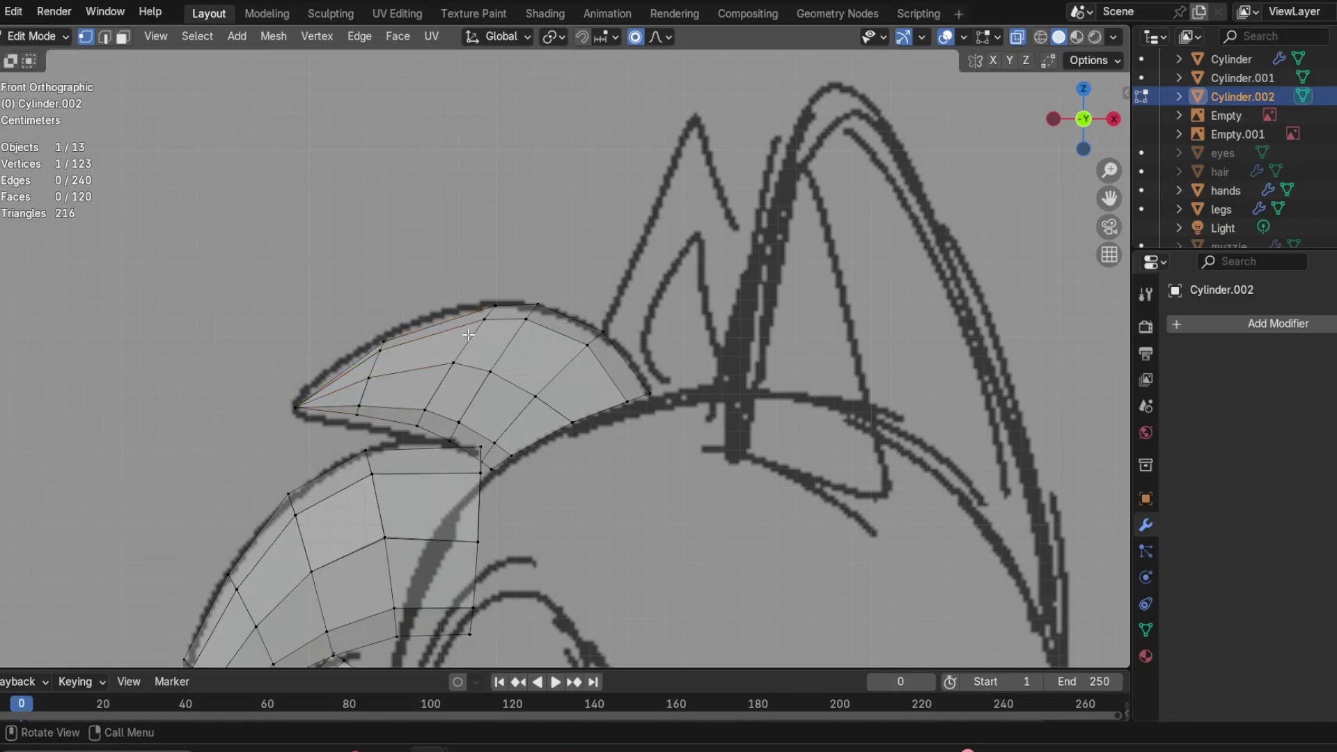
key(g)
key(g)
click(631, 307)
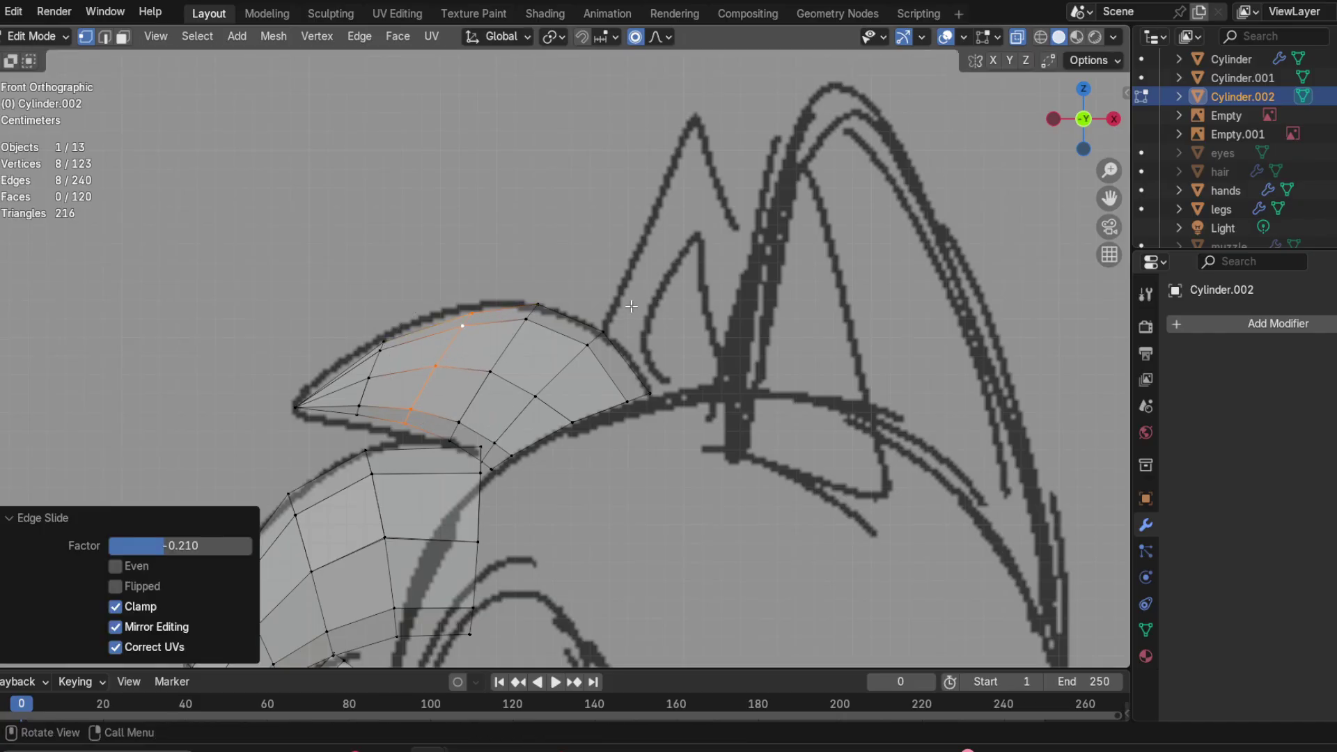
key(r)
click(627, 290)
key(g)
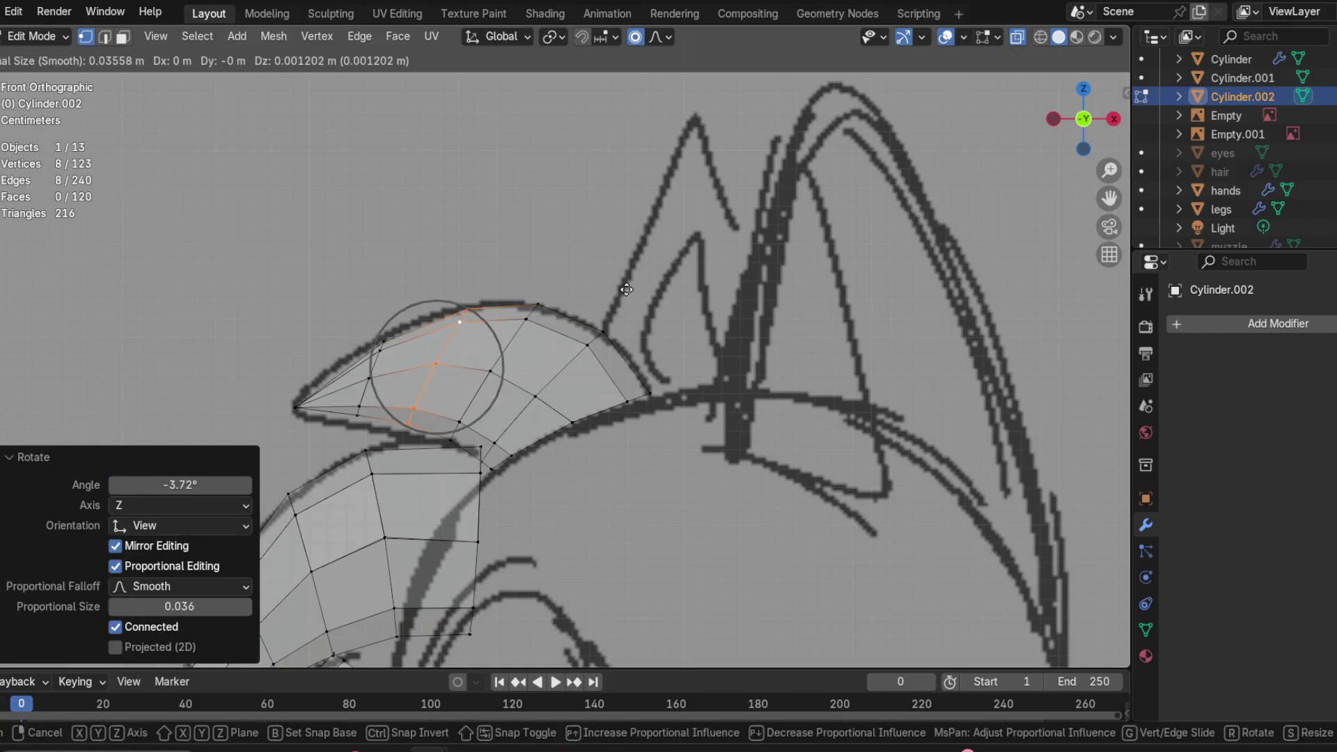
click(627, 288)
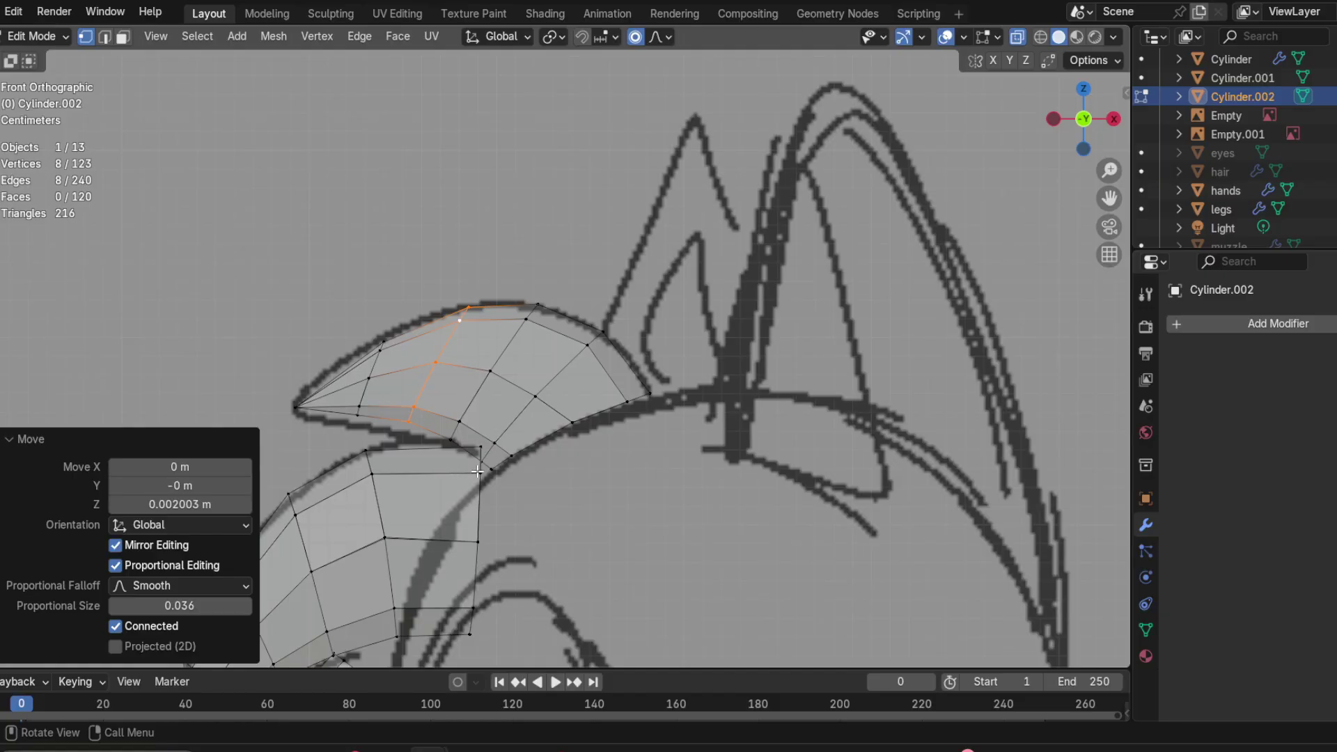
Step: Select the whole top tuft and try to reposition it against the sketch
click(585, 382)
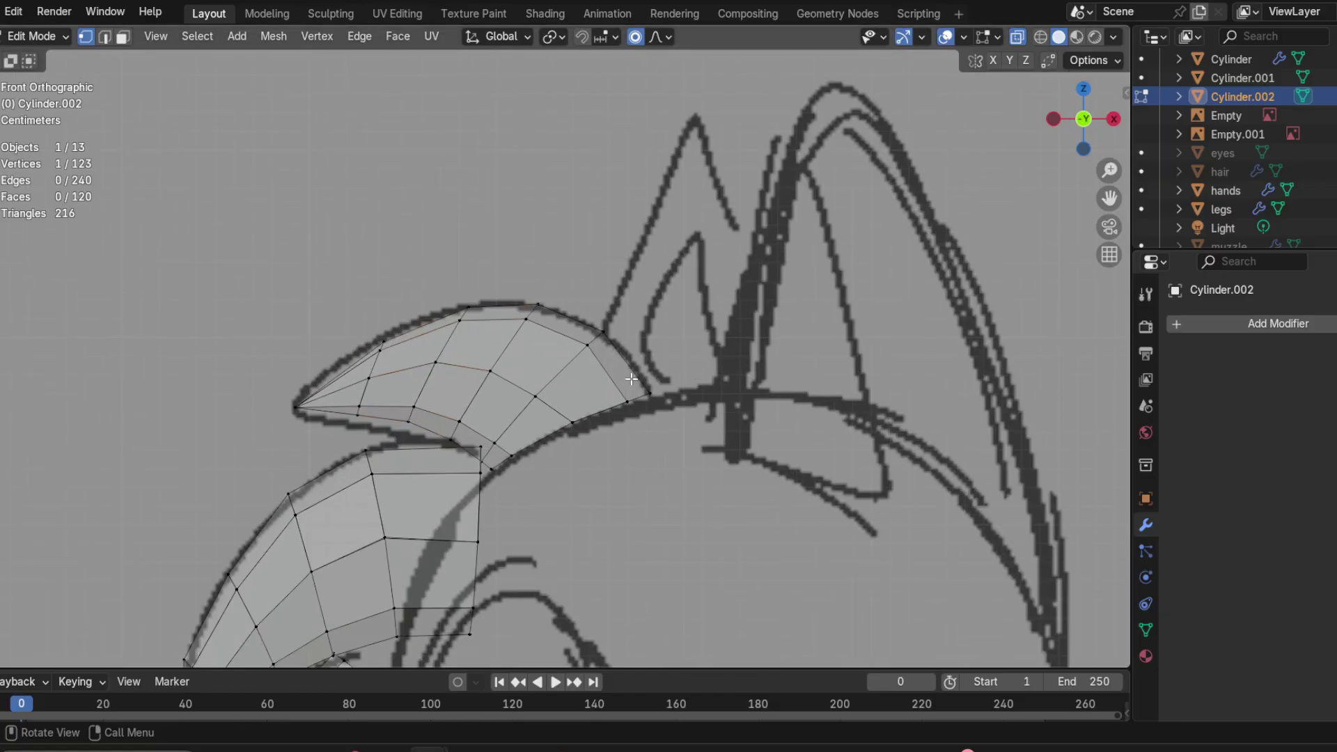
key(l)
key(g)
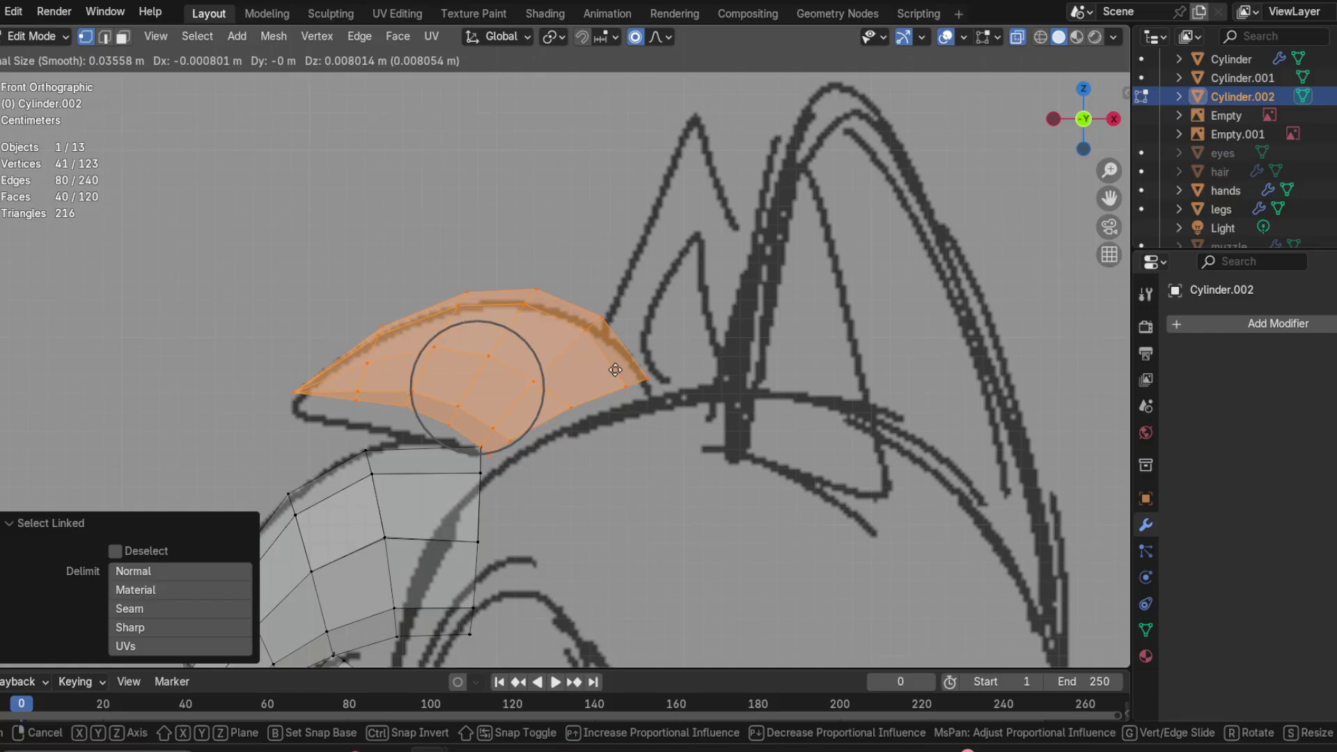
click(589, 387)
Step: Compare the shapes and spacing of the three modeled tufts with the sketched head and ears
scroll(487, 348, down, 3)
scroll(448, 333, up, 3)
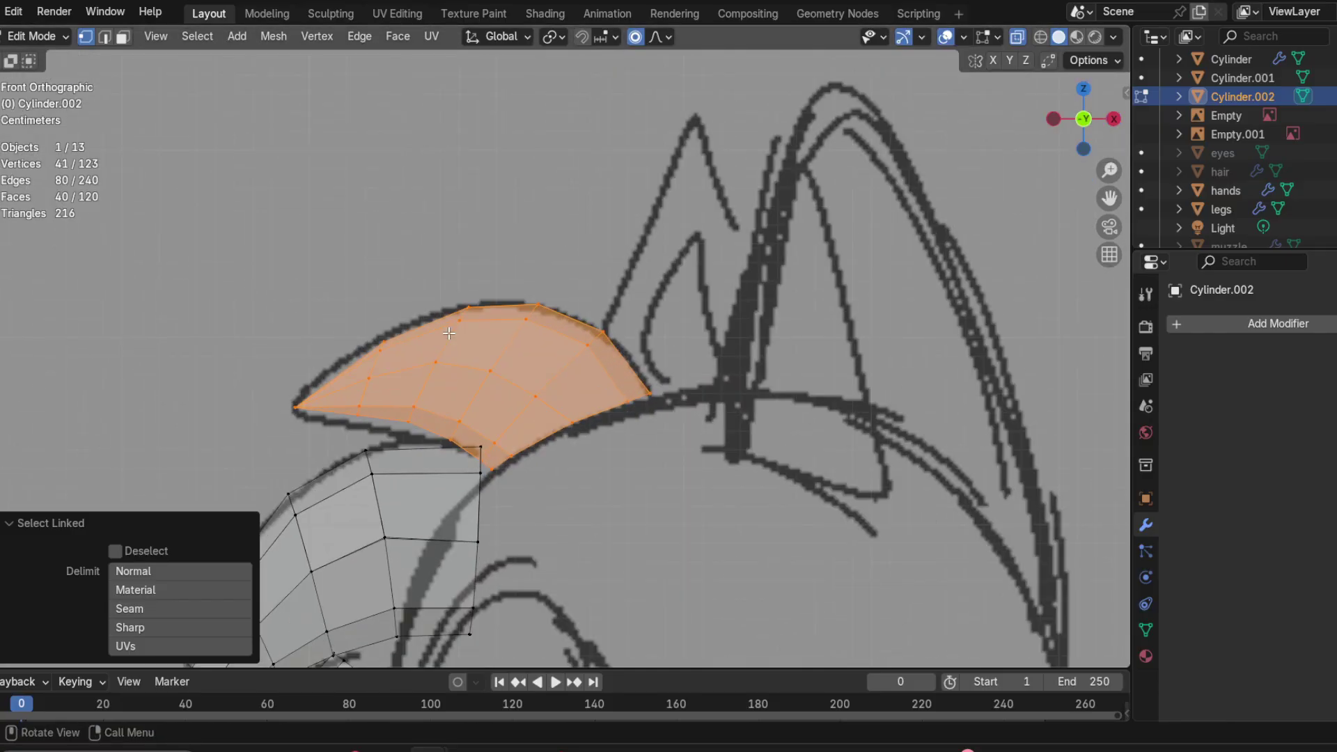
scroll(402, 470, down, 3)
scroll(458, 416, down, 2)
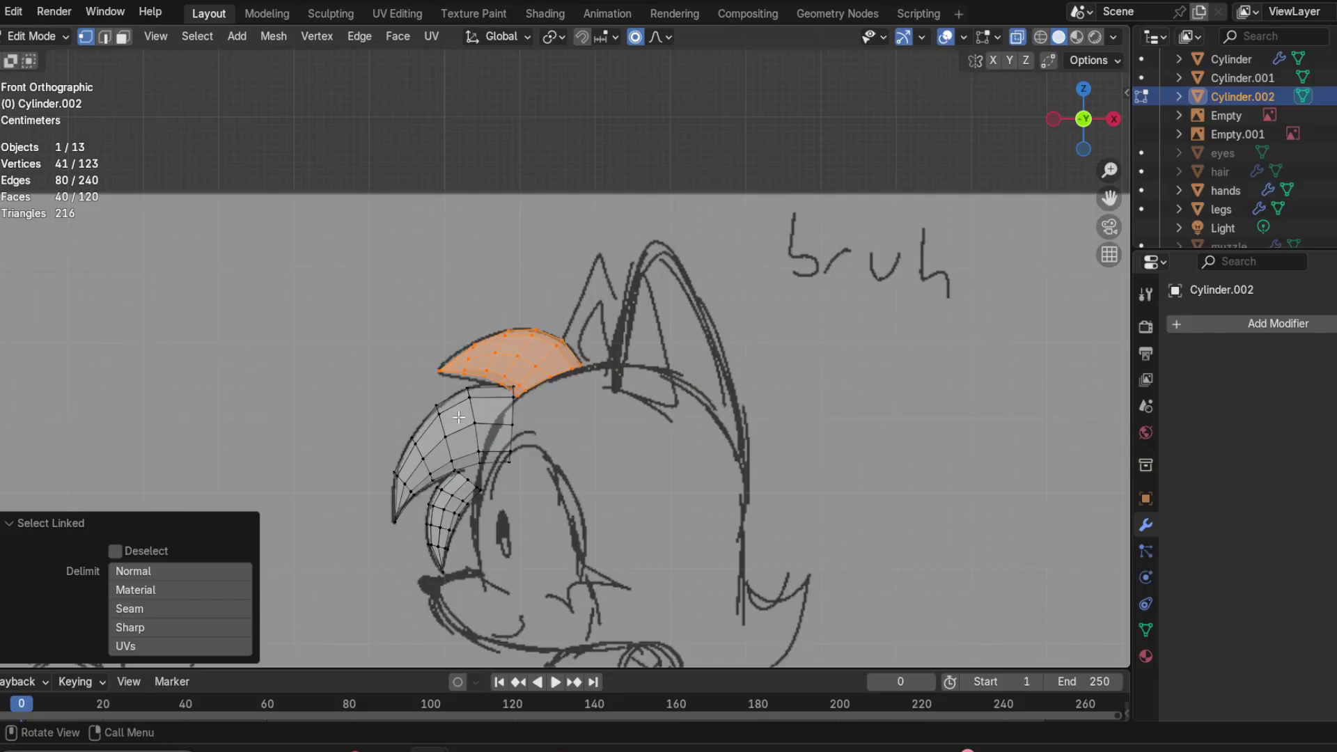
scroll(504, 433, up, 1)
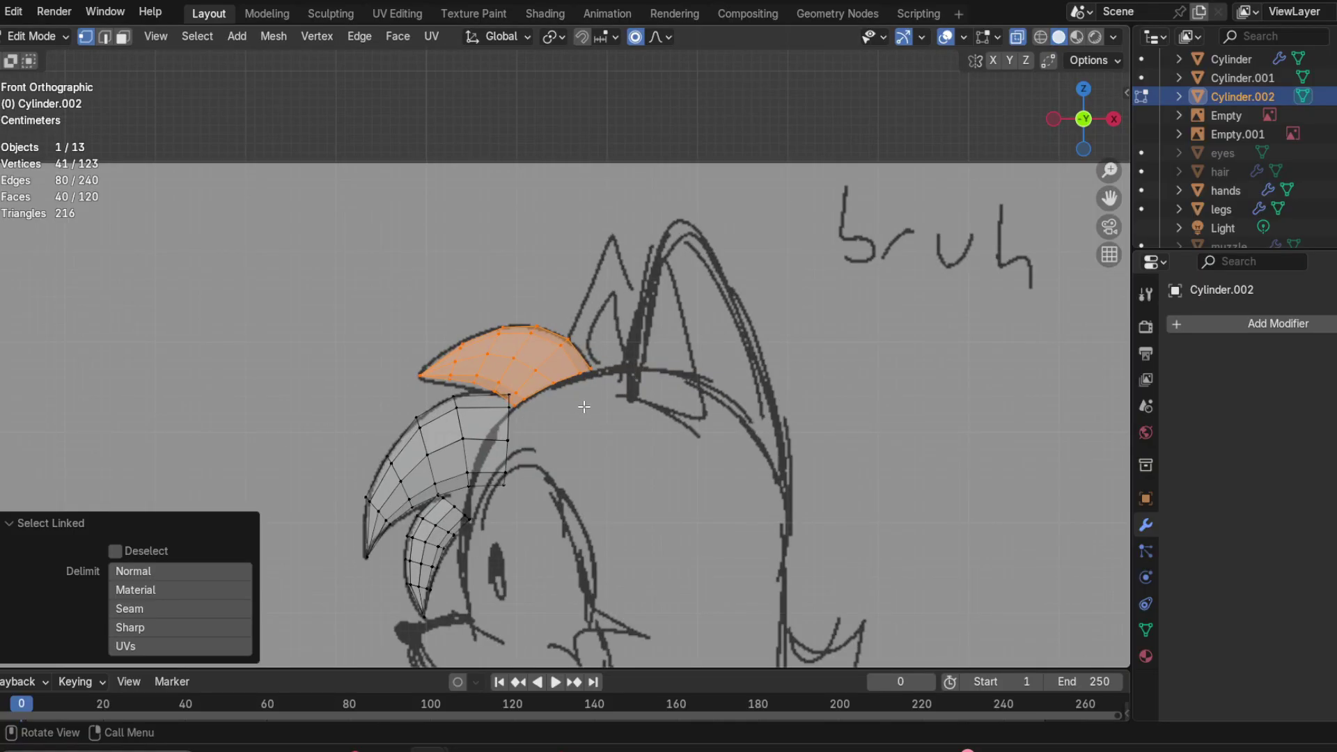
scroll(584, 406, up, 2)
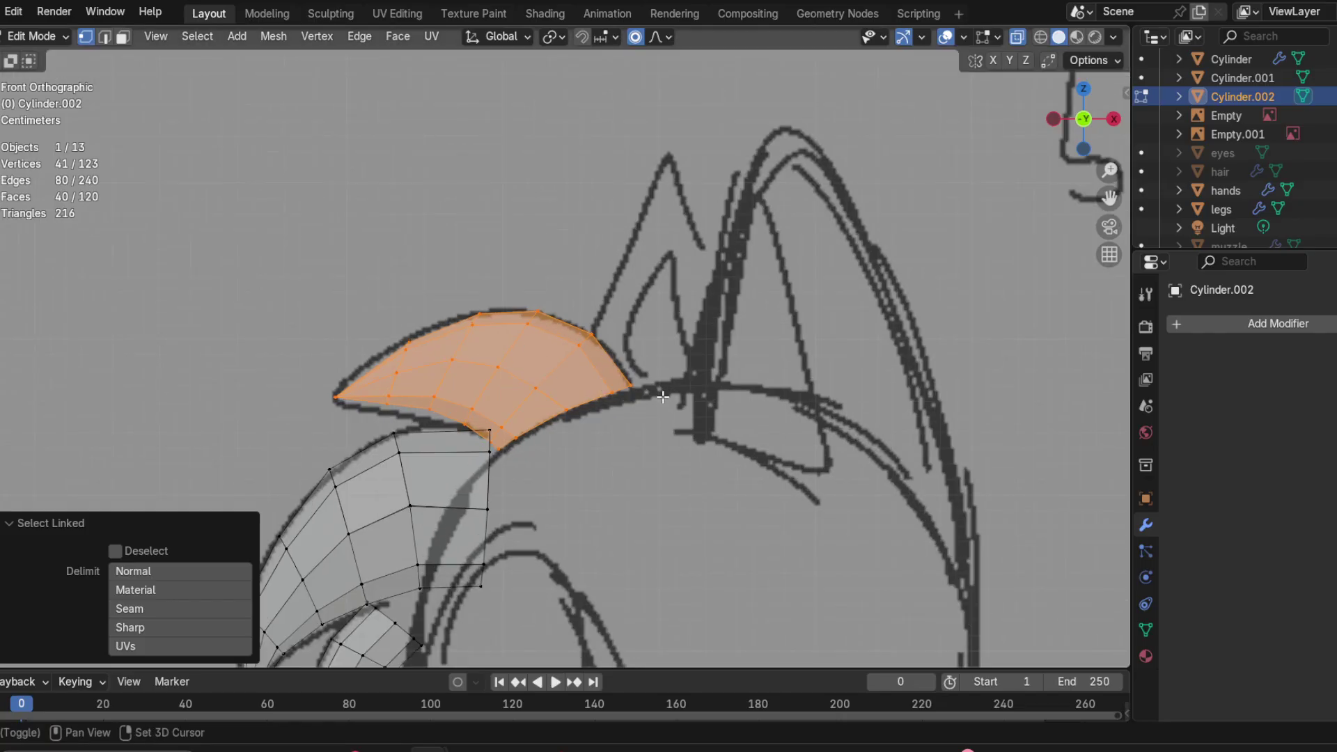
scroll(660, 369, down, 1)
scroll(661, 369, up, 2)
Step: Try placing a duplicate of the top tuft over the sketched front ear at a scale of 0.504, and undo the copy
key(shift+d)
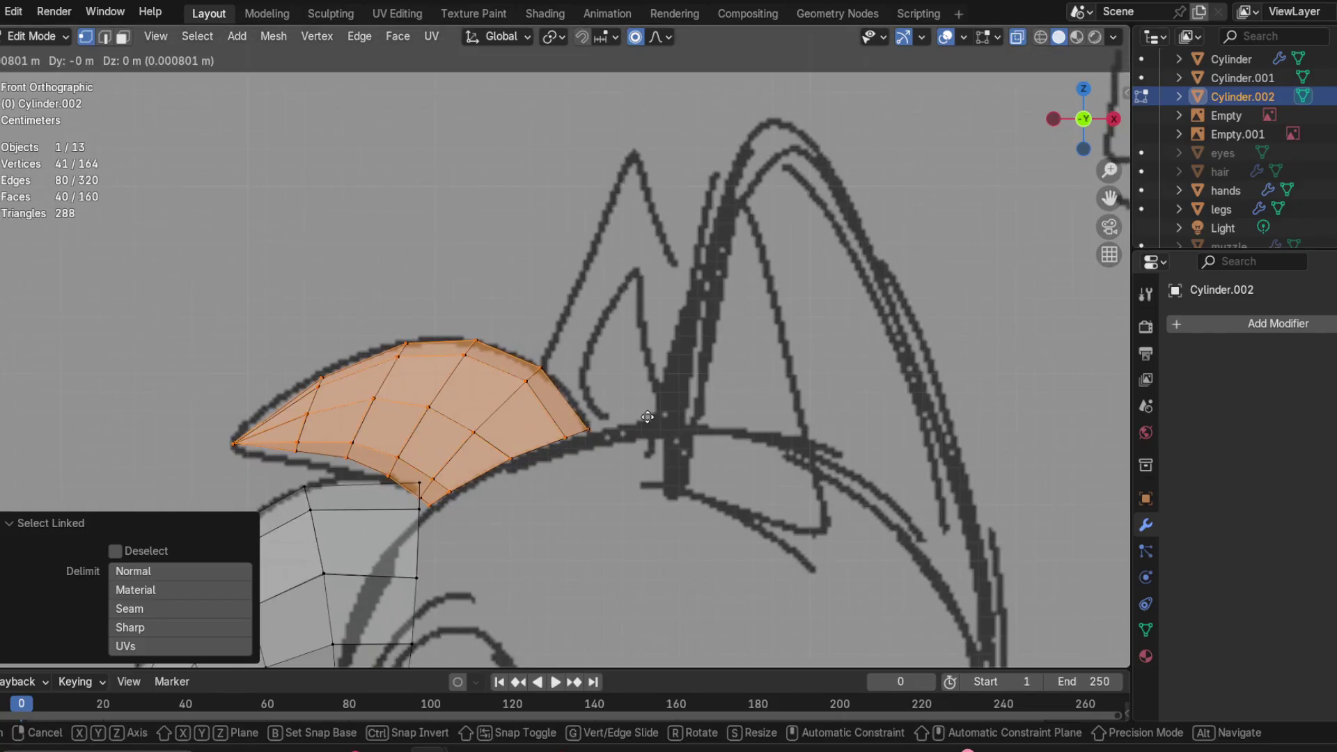
click(855, 383)
key(s)
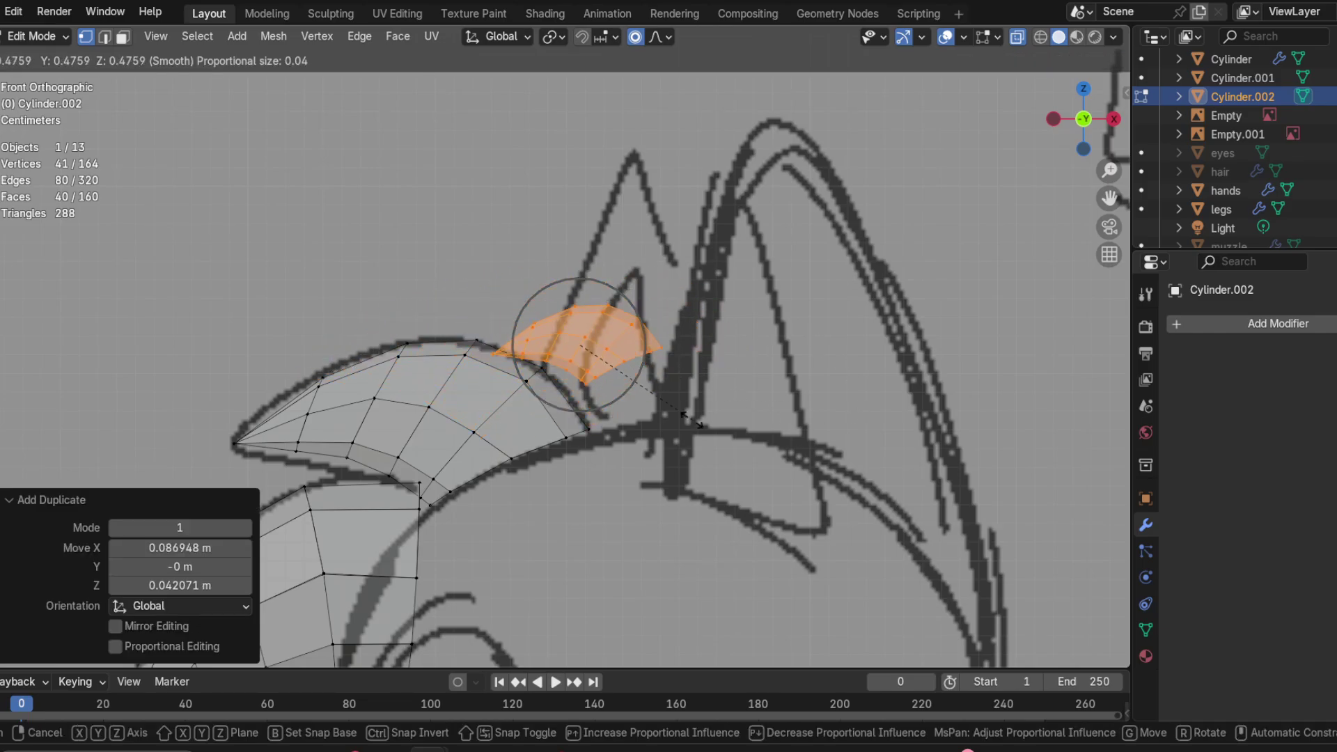
click(701, 422)
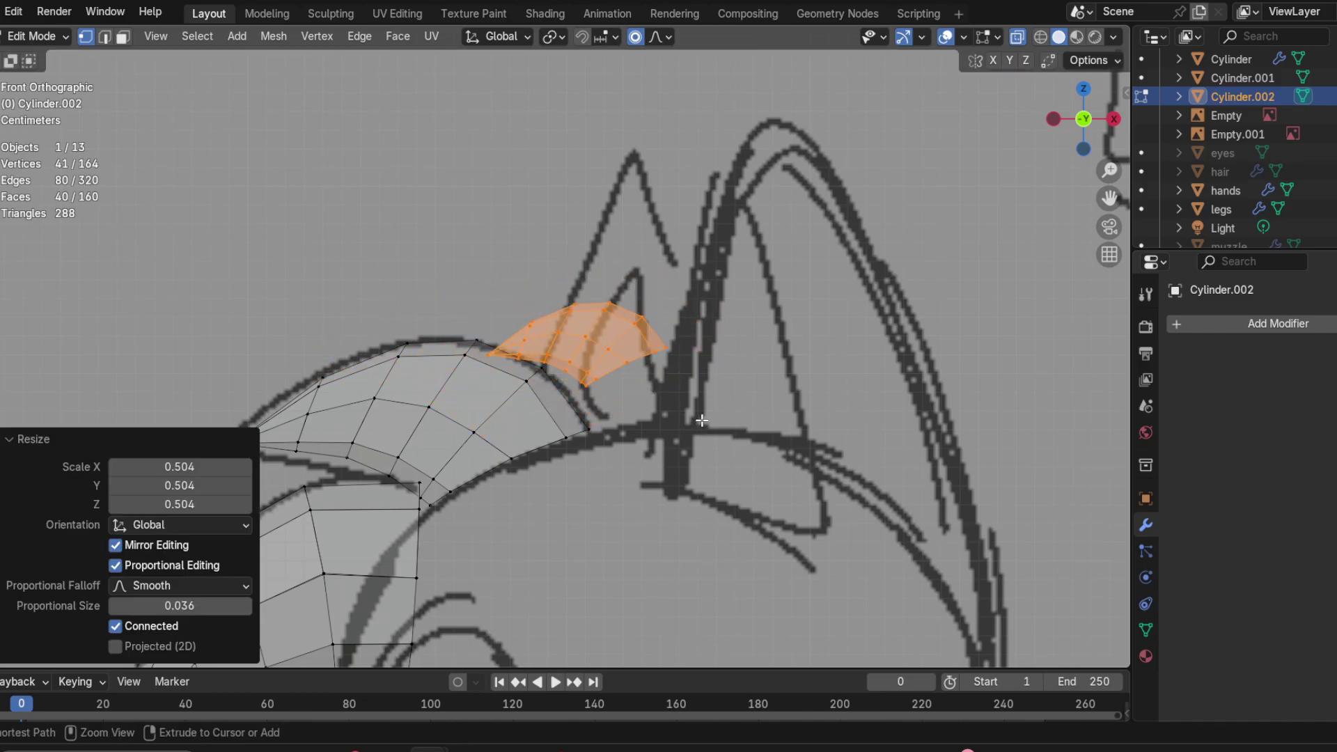
key(ctrl+z)
key(ctrl+z)
key(ctrl+z)
scroll(688, 417, down, 2)
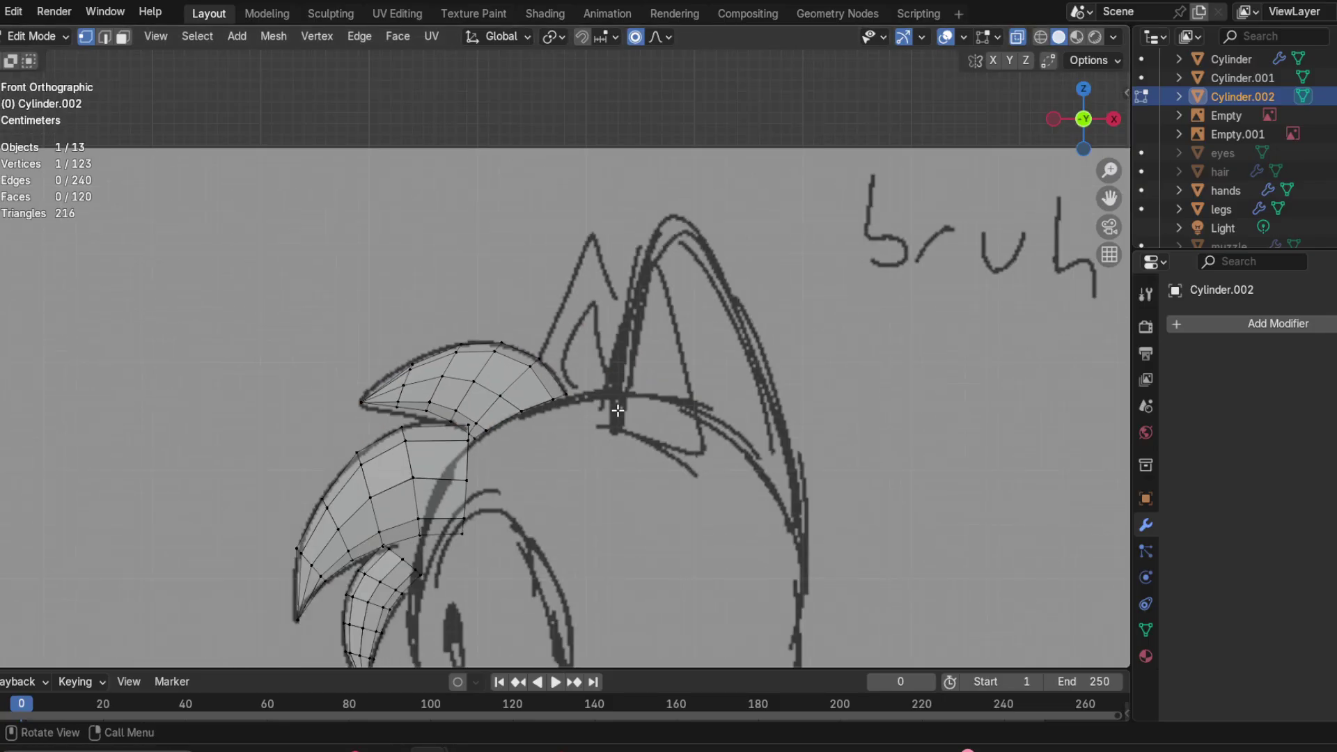
Step: Add an eight-vertex cylinder without caps, 1 m radius and 2 m depth, and scale it by 0.135
click(237, 36)
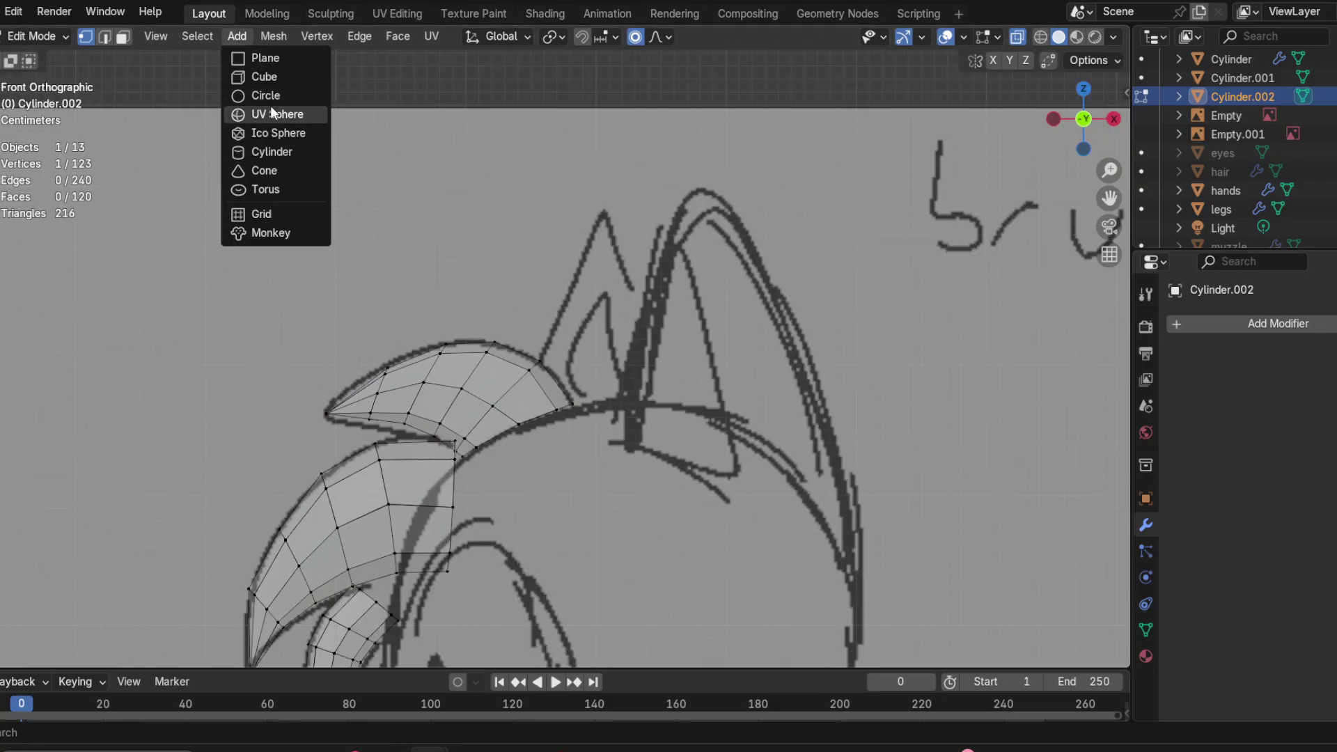
click(271, 151)
scroll(429, 382, down, 5)
shift+middle_drag(429, 381, 634, 236)
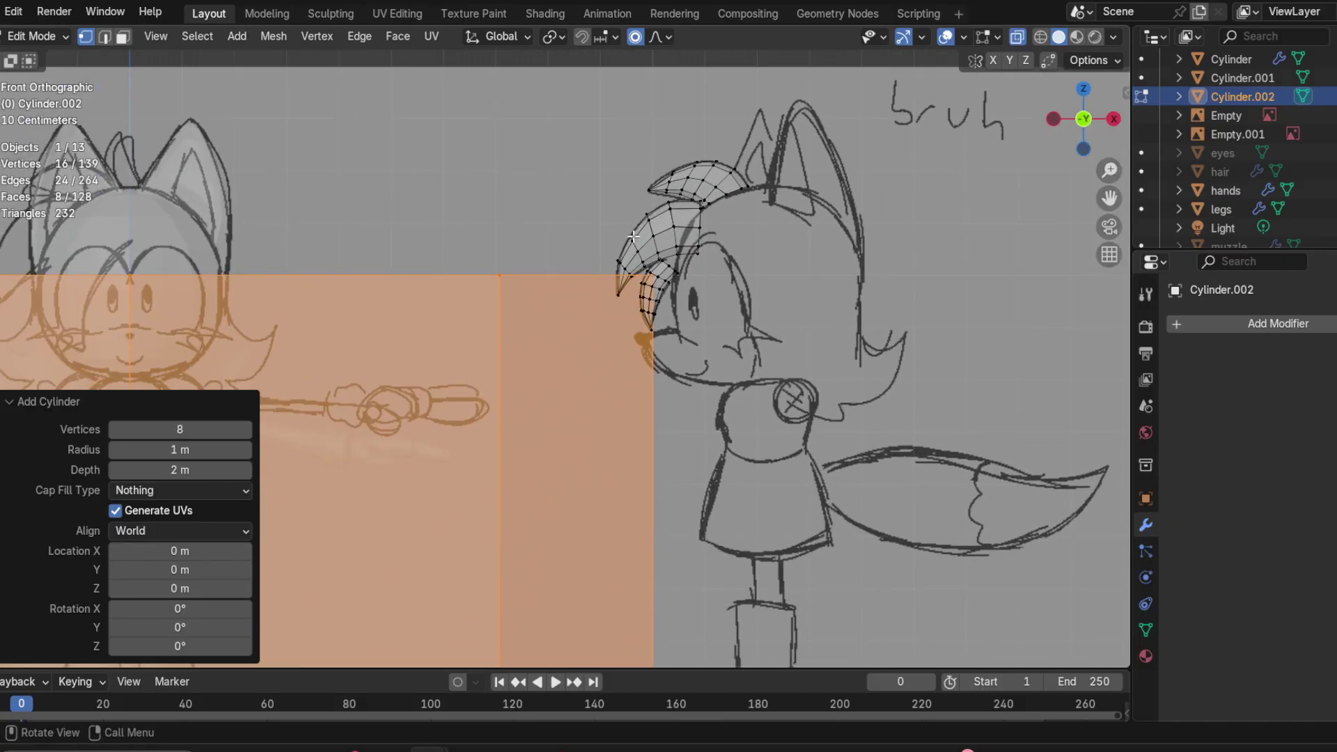
scroll(566, 281, down, 3)
key(s)
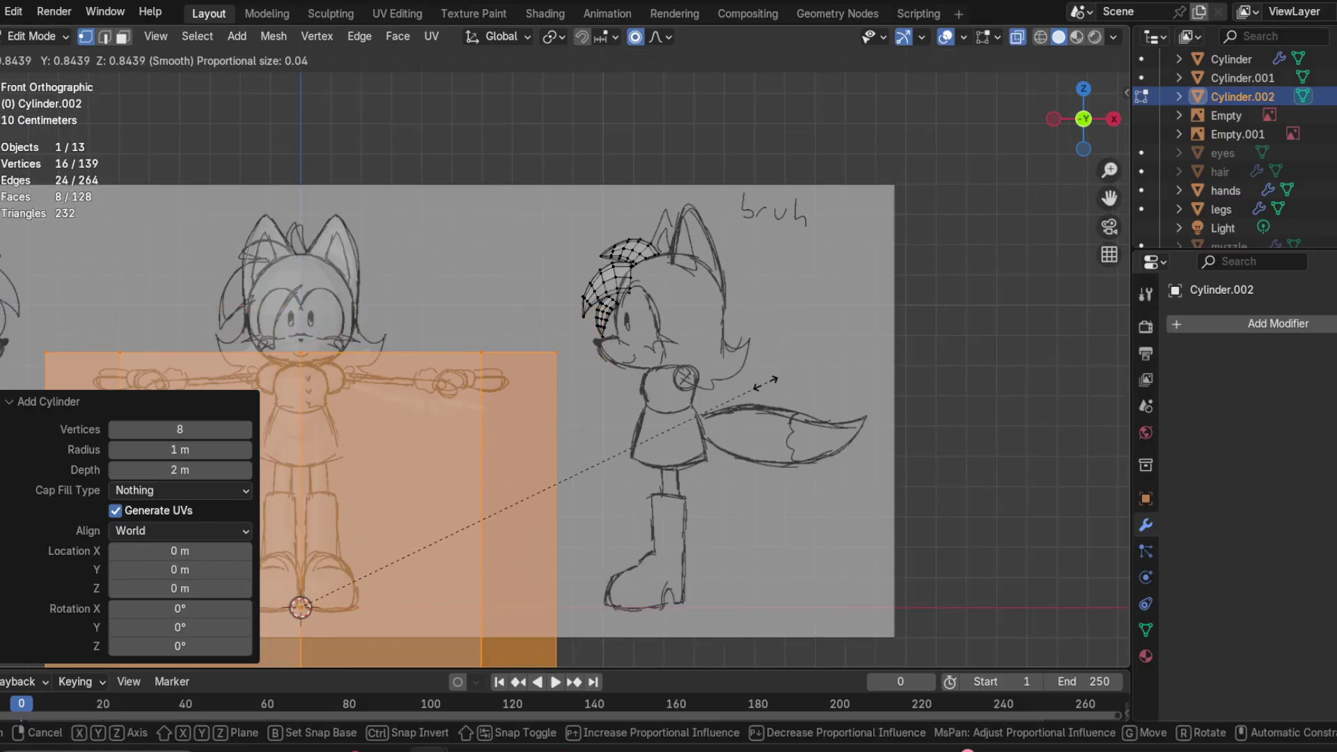
click(374, 568)
Step: Move the cylinder to the side-view head, scale it by 0.320, and place it over the small spike sketched inside the far ear
key(g)
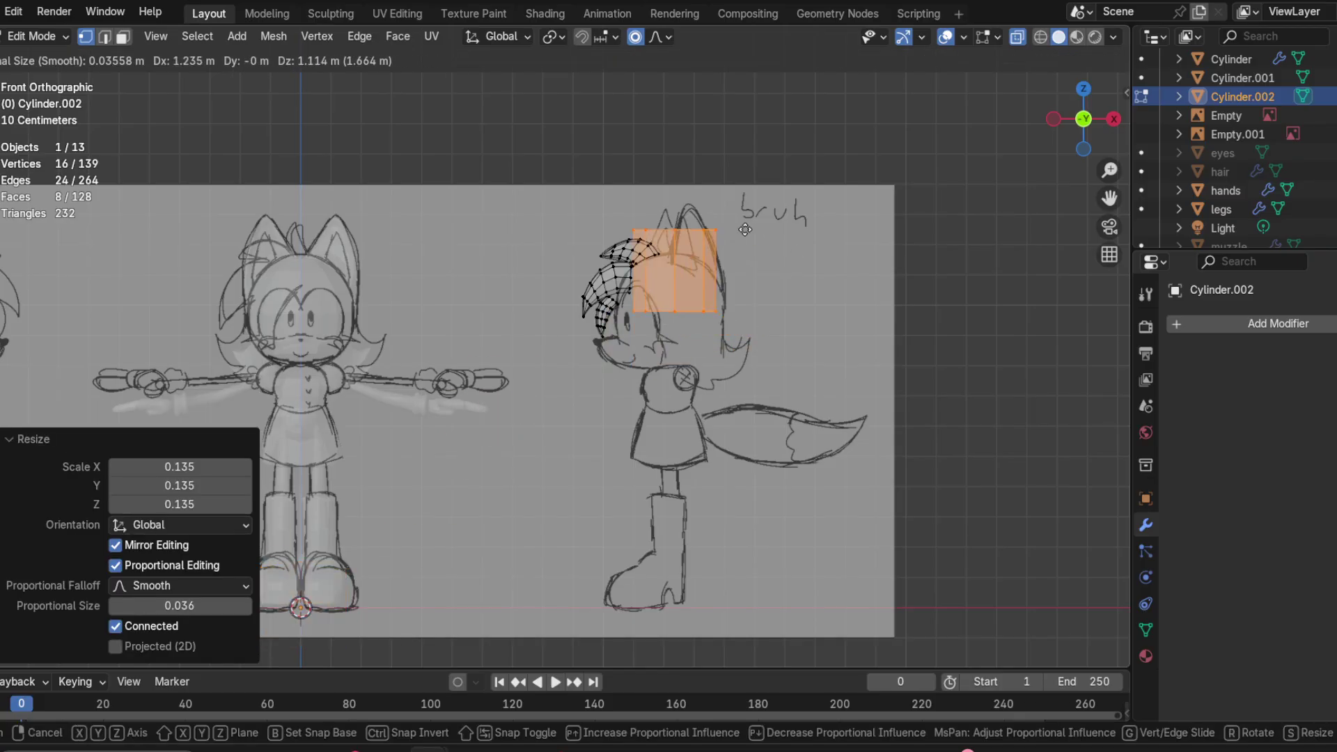
click(742, 222)
shift+middle_drag(686, 248, 665, 275)
scroll(665, 275, up, 7)
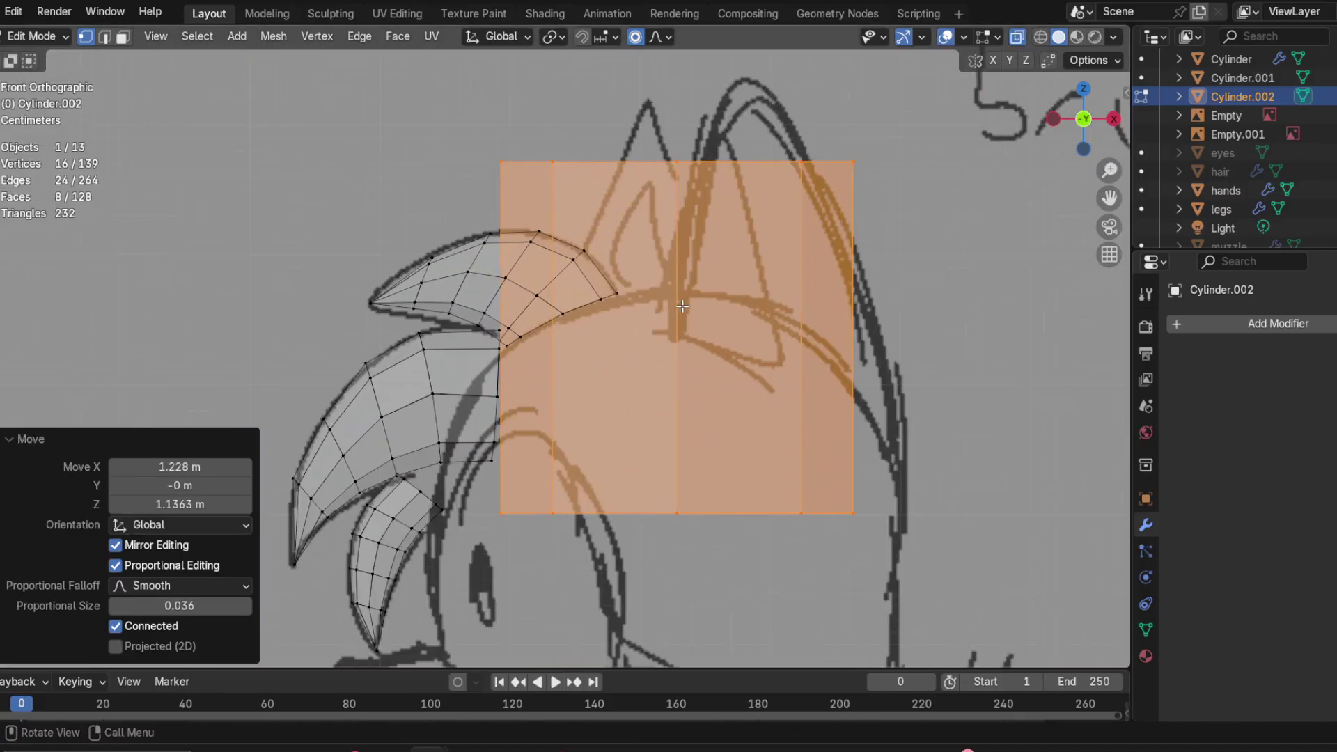
key(s)
click(672, 352)
shift+middle_drag(676, 347, 699, 422)
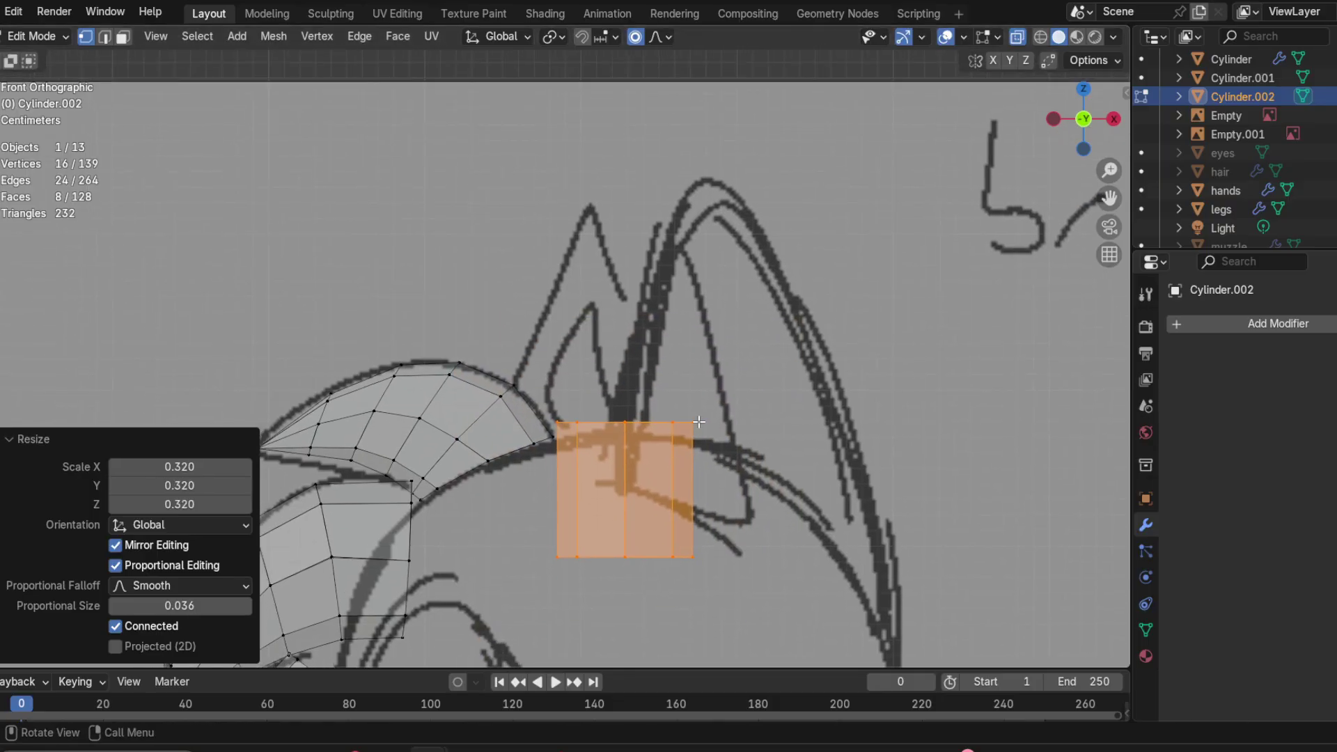
key(g)
click(679, 300)
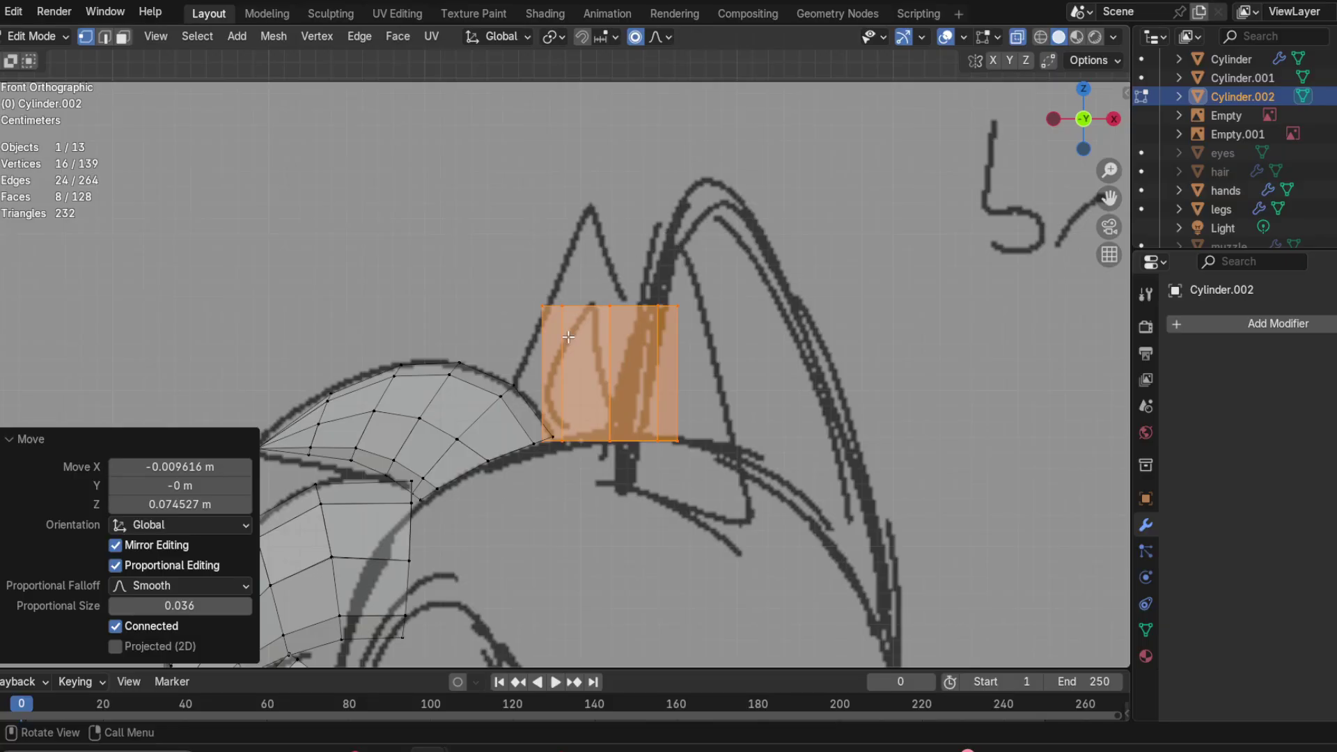
Step: Scale the cylinder's upper ring by 0.192, shift it -0.013 m in X onto the sketched spike tip, and narrow it slightly more
scroll(573, 348, up, 1)
drag(489, 253, 850, 351)
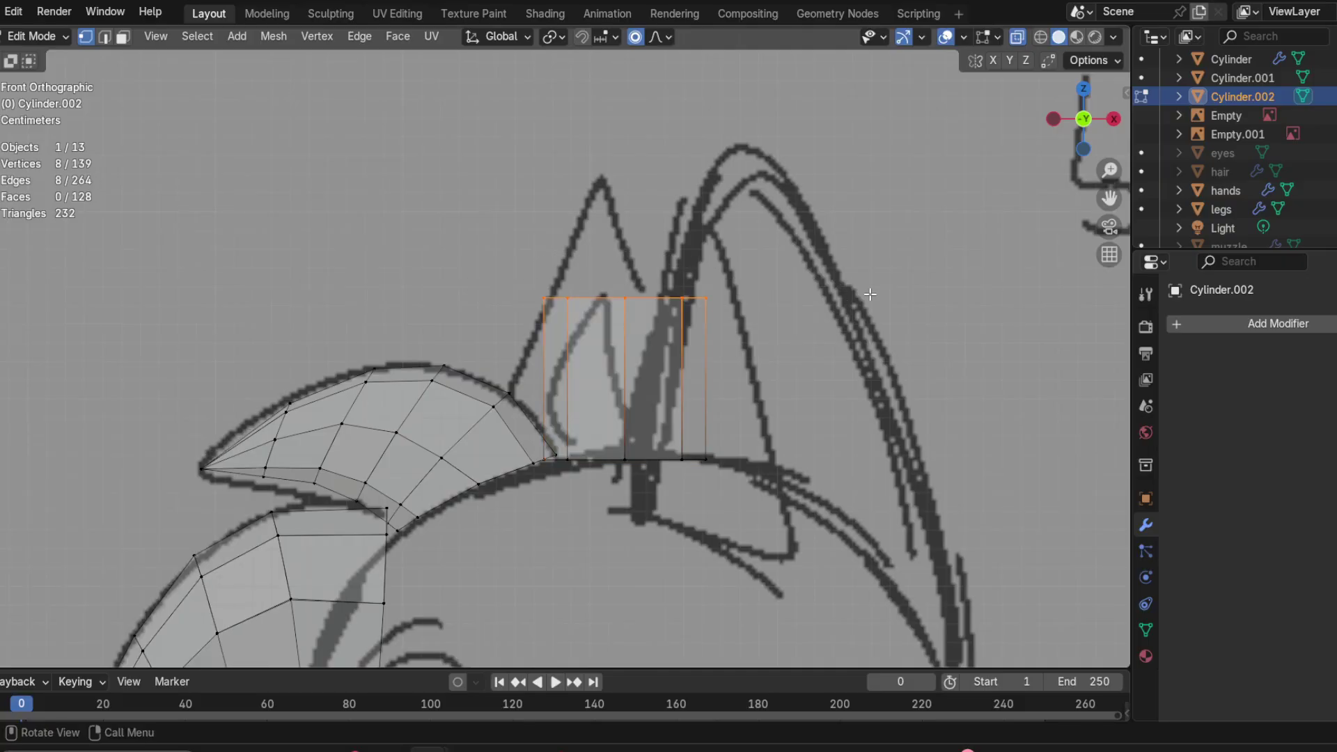
key(s)
click(709, 296)
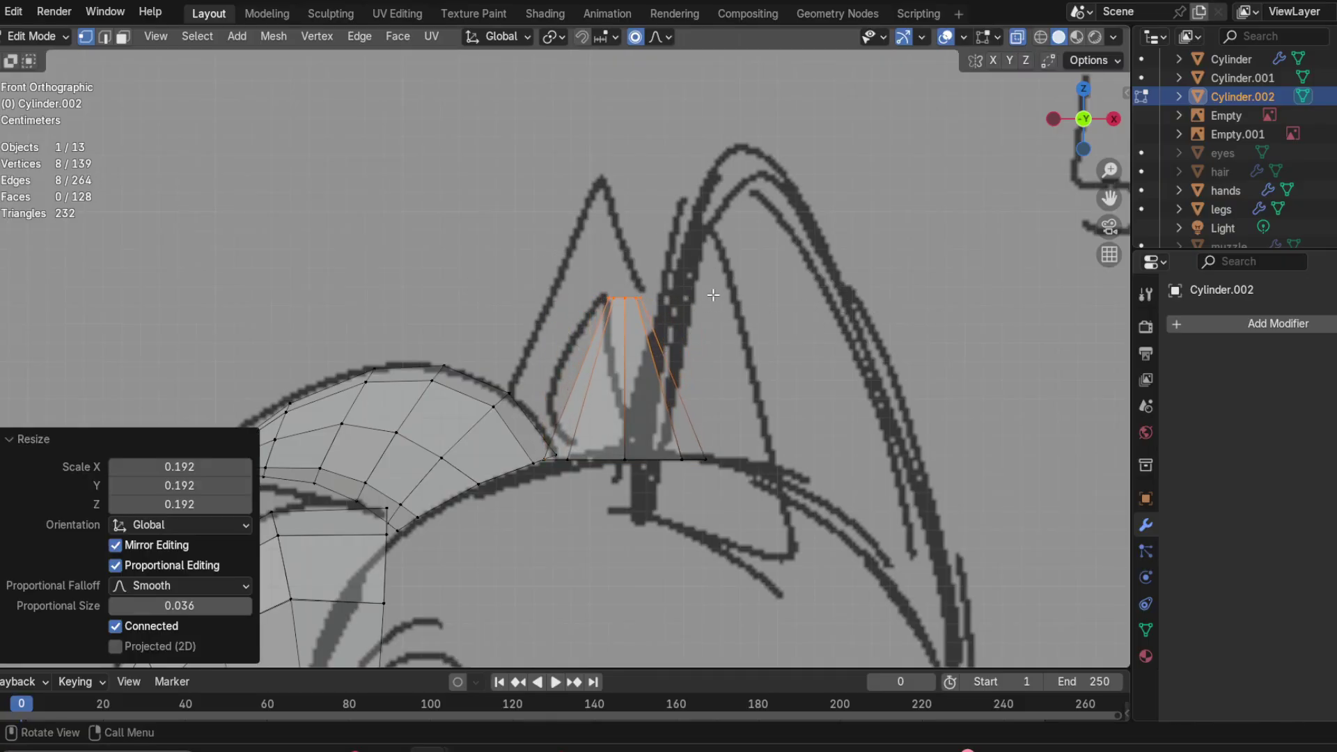
key(g)
click(698, 290)
key(s)
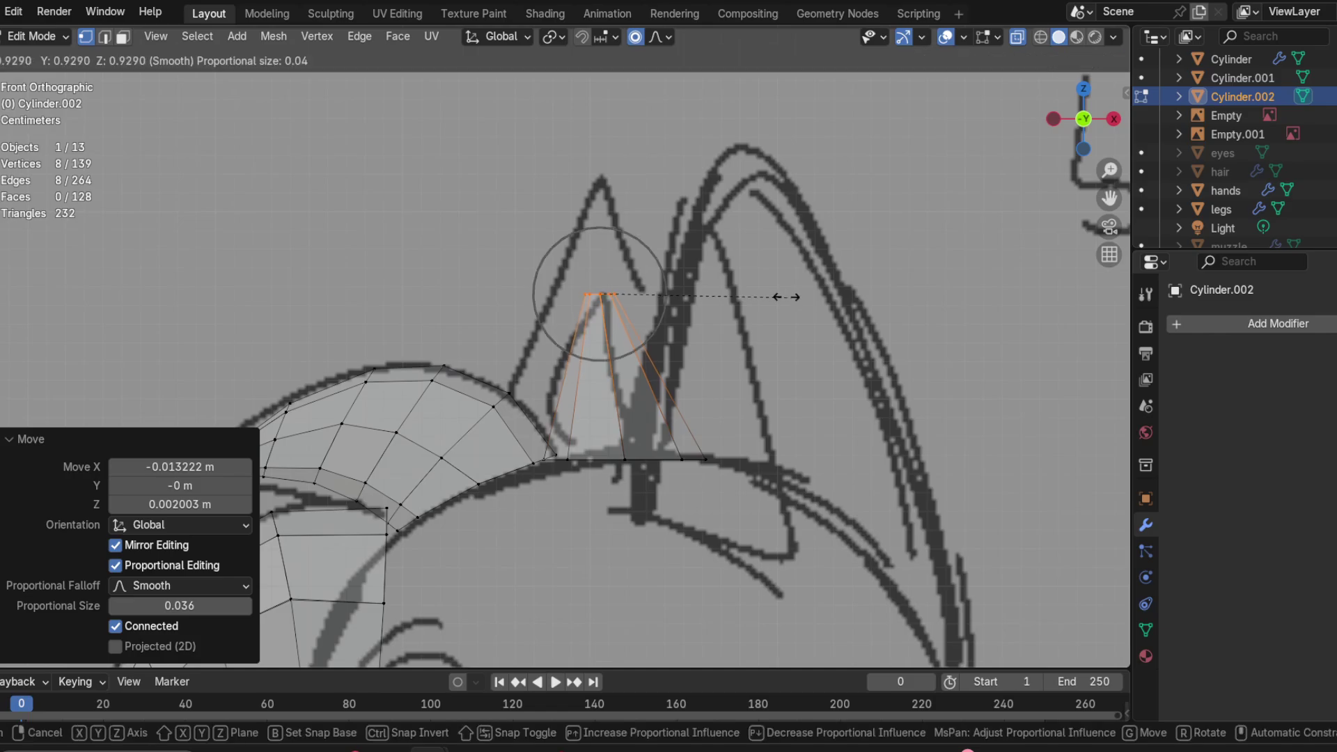
click(752, 292)
Step: Scale the cylinder's lower ring by 0.465 and shift it about -0.009 m in X onto the sketched spike's base
shift+click(654, 487)
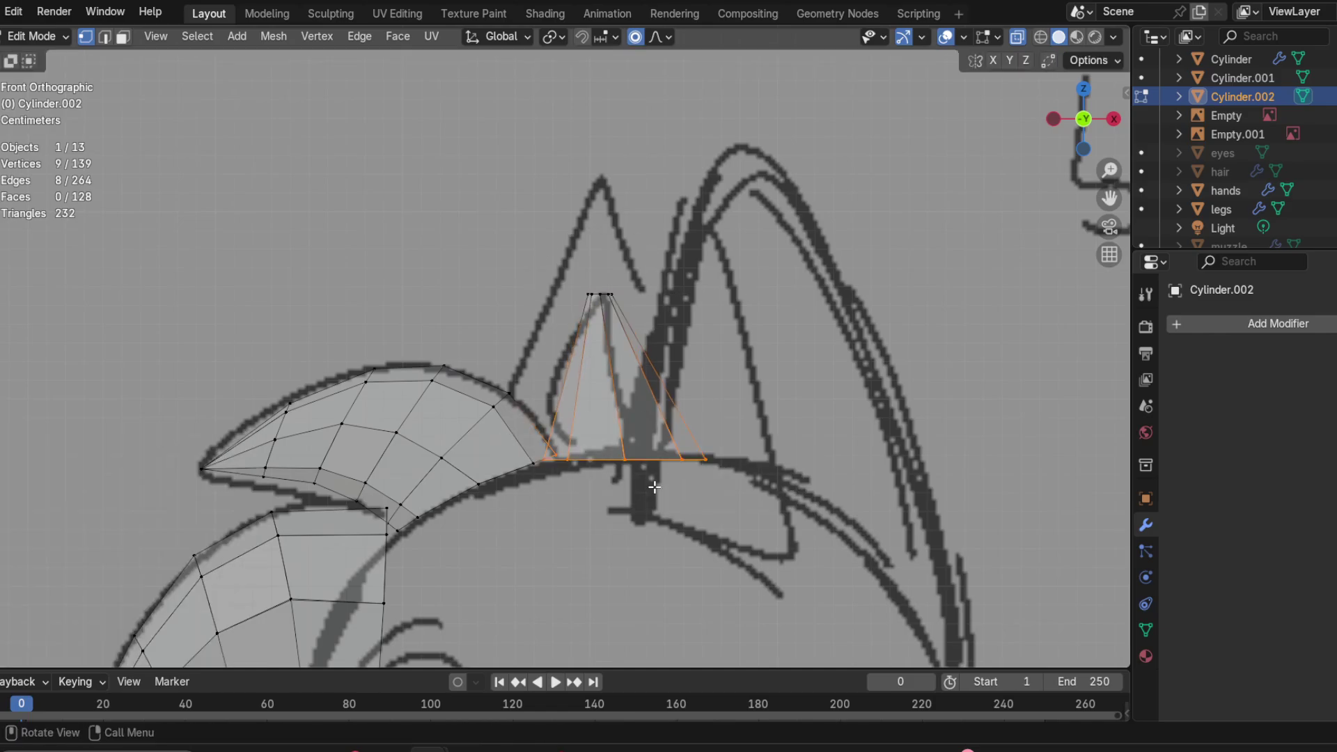
shift+click(562, 459)
key(s)
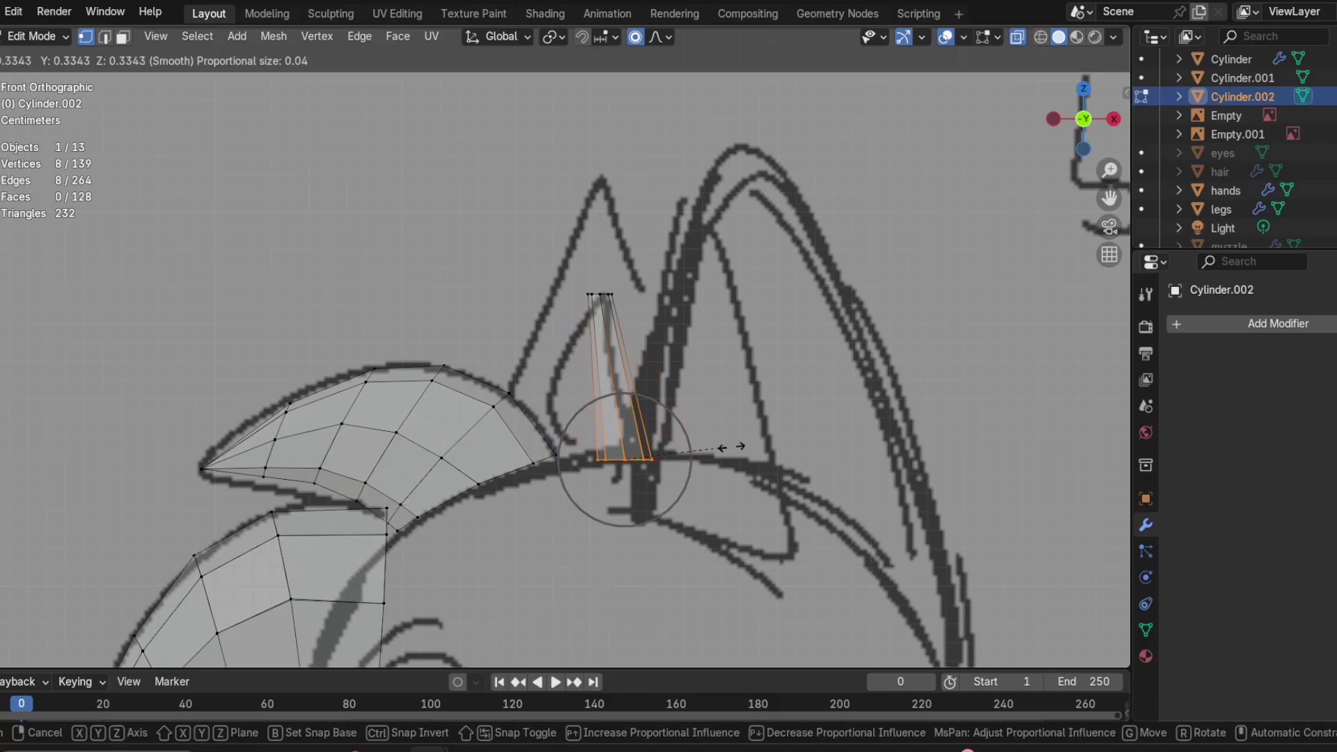
click(767, 448)
key(g)
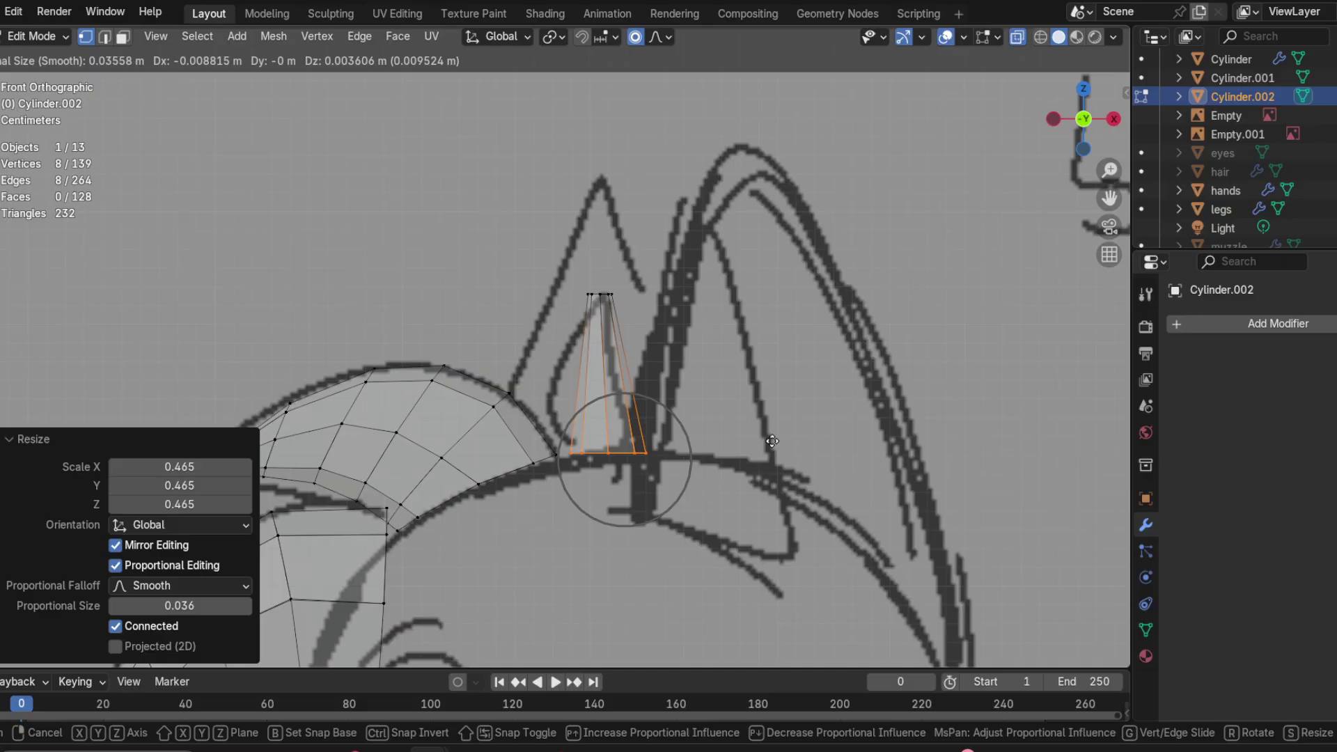
click(773, 443)
Step: Narrow the spike's upper ring by a further scale of 0.880
drag(552, 279, 654, 319)
key(s)
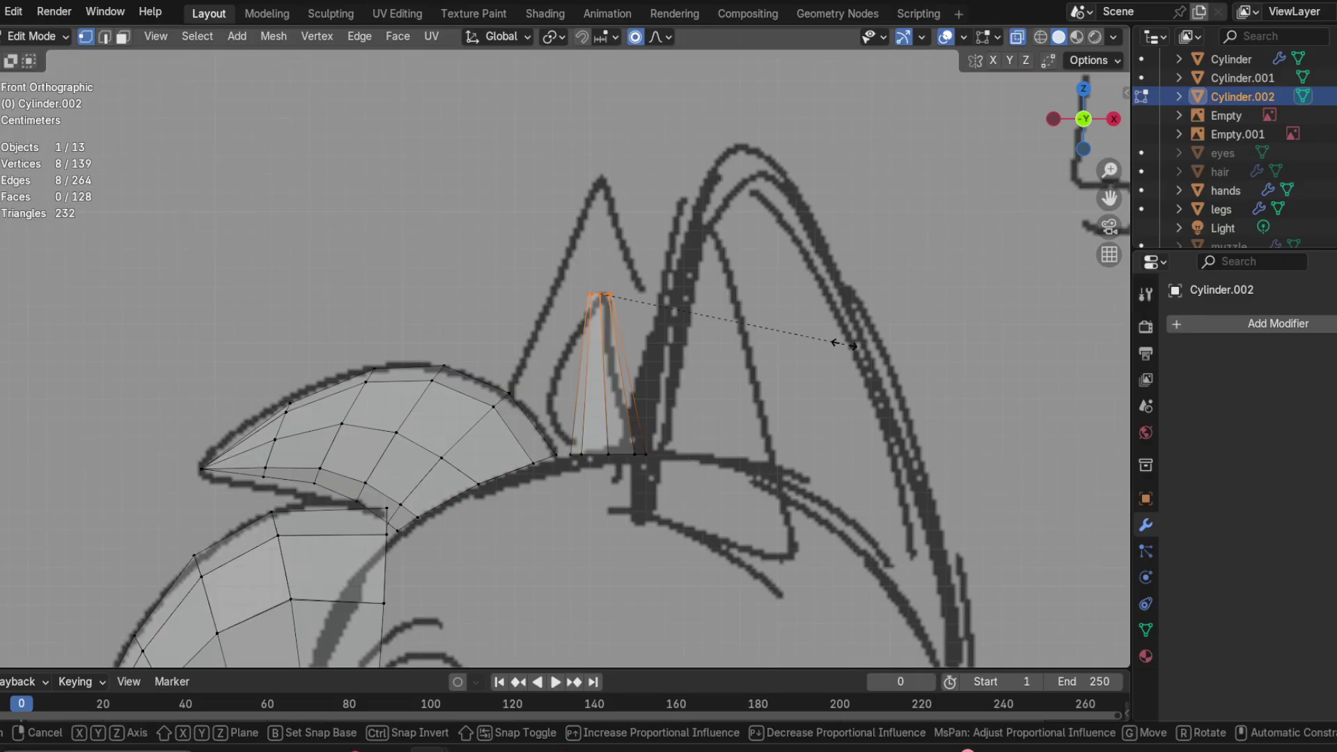
click(803, 343)
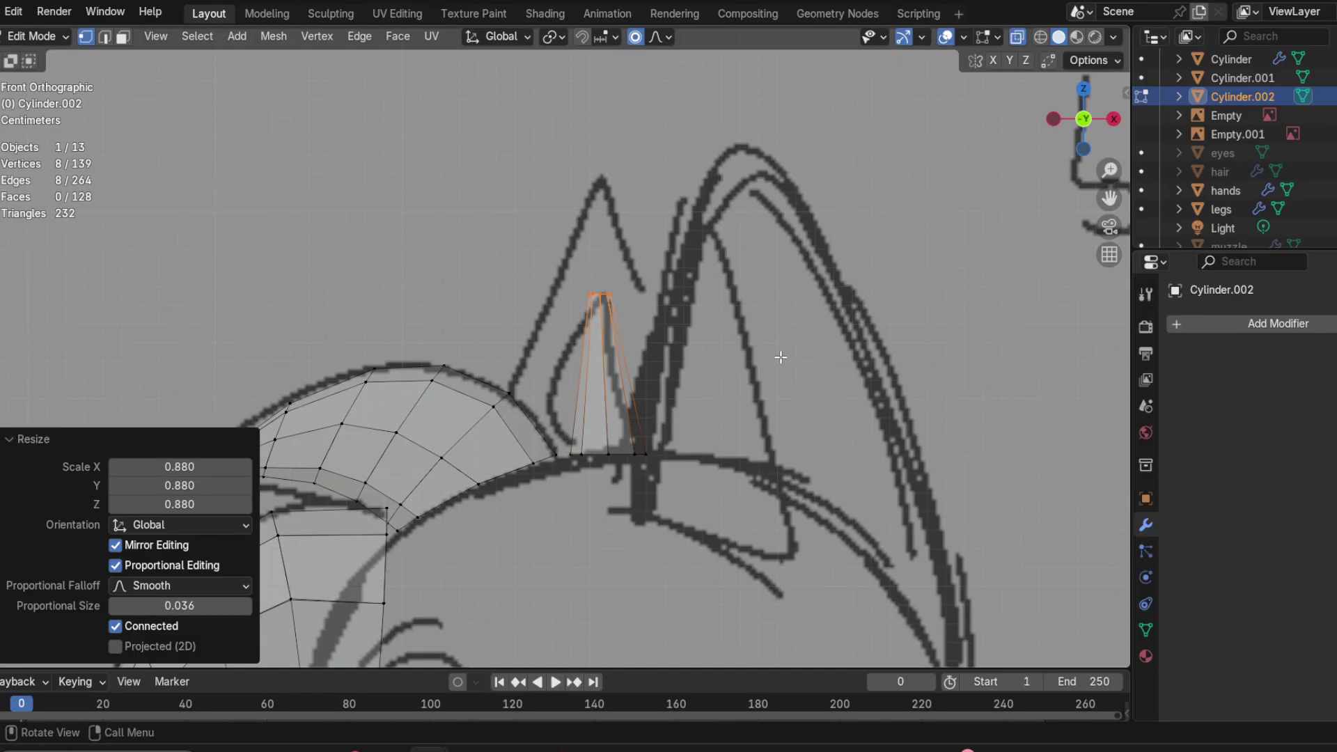
Step: Add one centered loop cut around the spike and move it -0.016 m in X and -0.006 m in Z along the sketched curve
key(F4)
scroll(543, 484, down, 10)
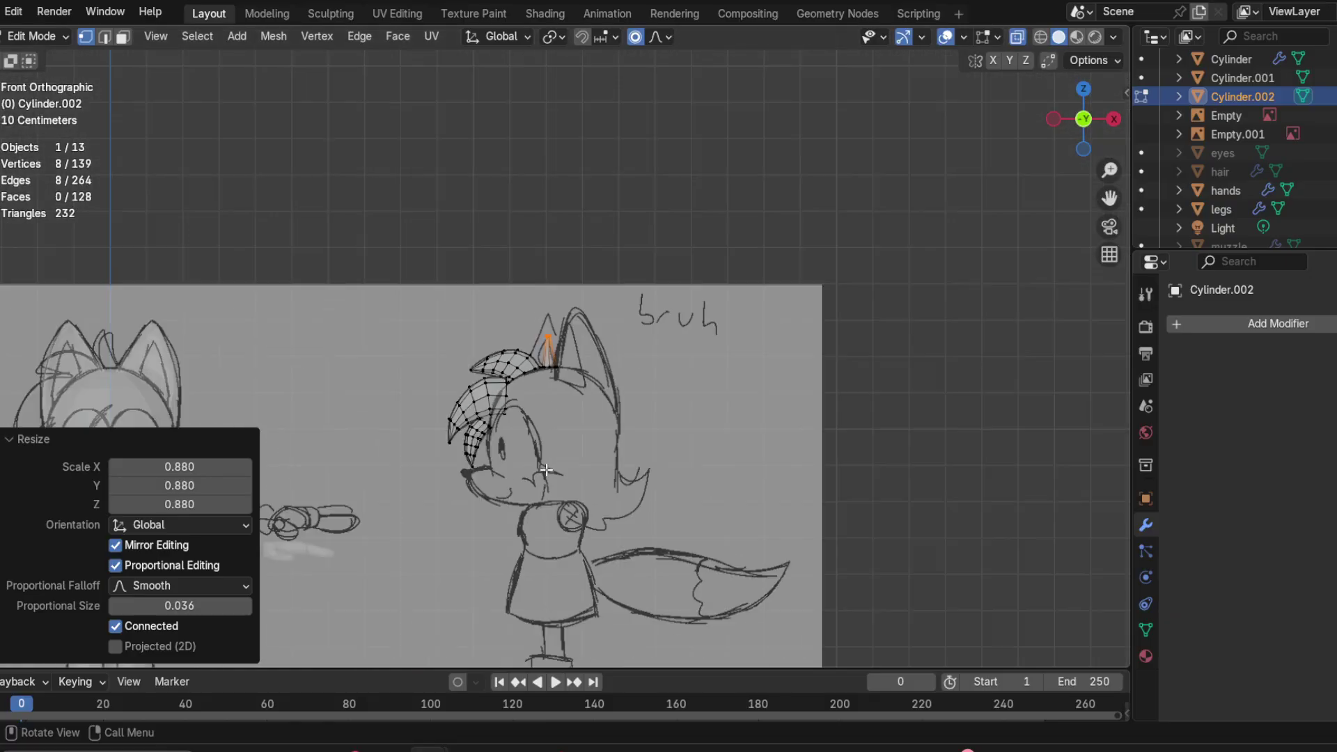
scroll(533, 456, down, 3)
shift+middle_drag(533, 456, 710, 453)
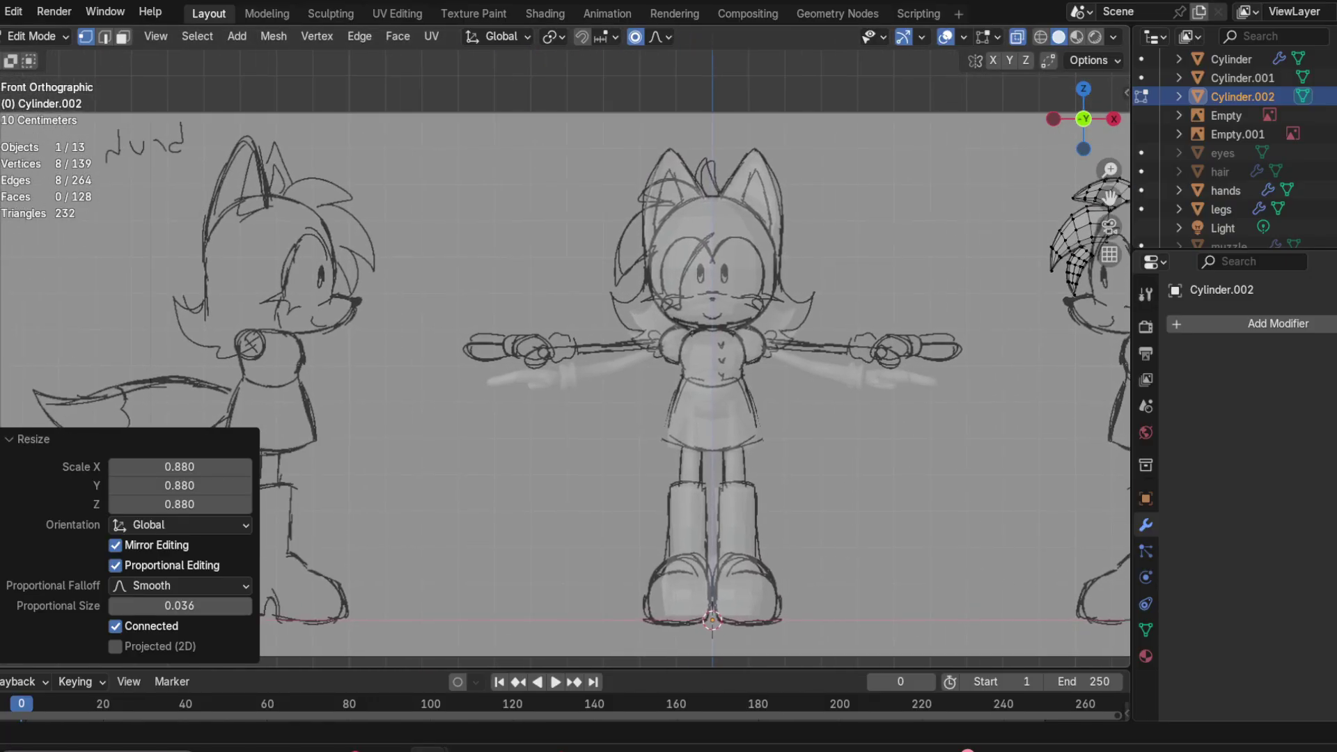
scroll(676, 229, up, 5)
scroll(676, 229, up, 6)
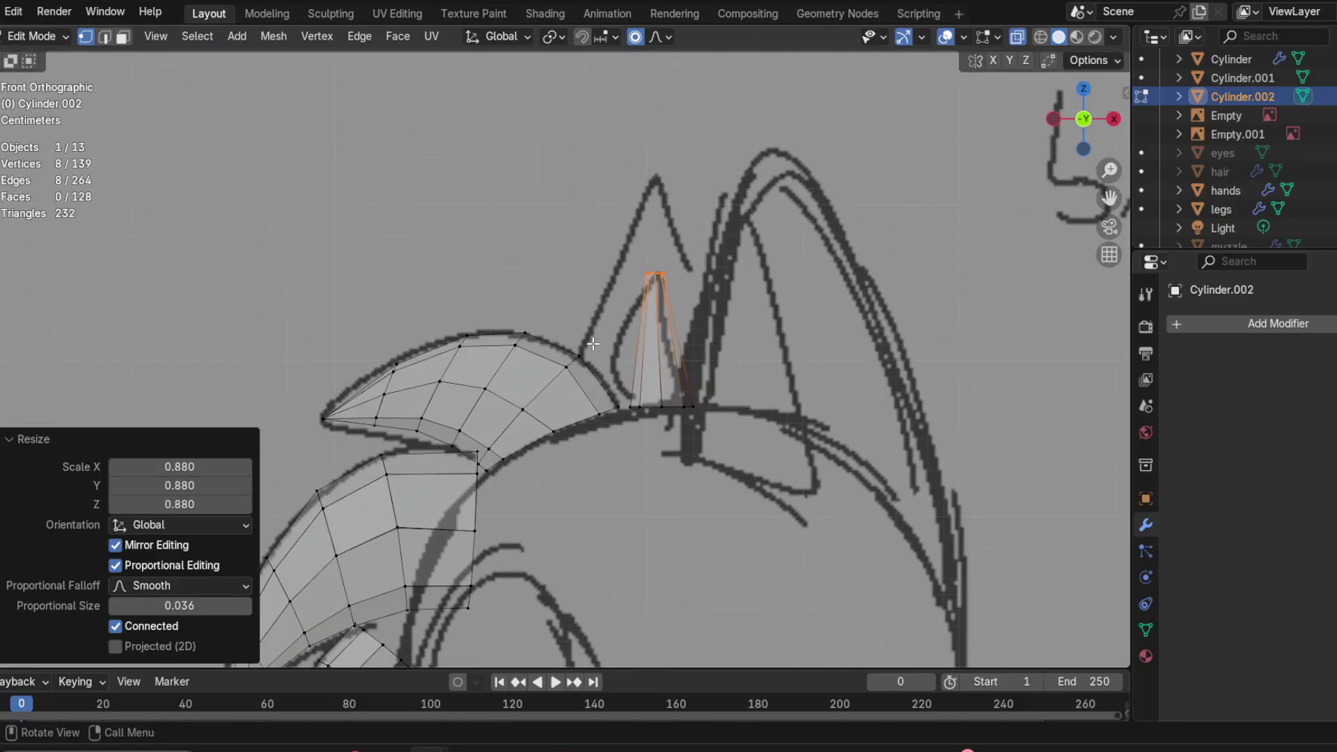
ctrl+scroll(761, 397, right, 3)
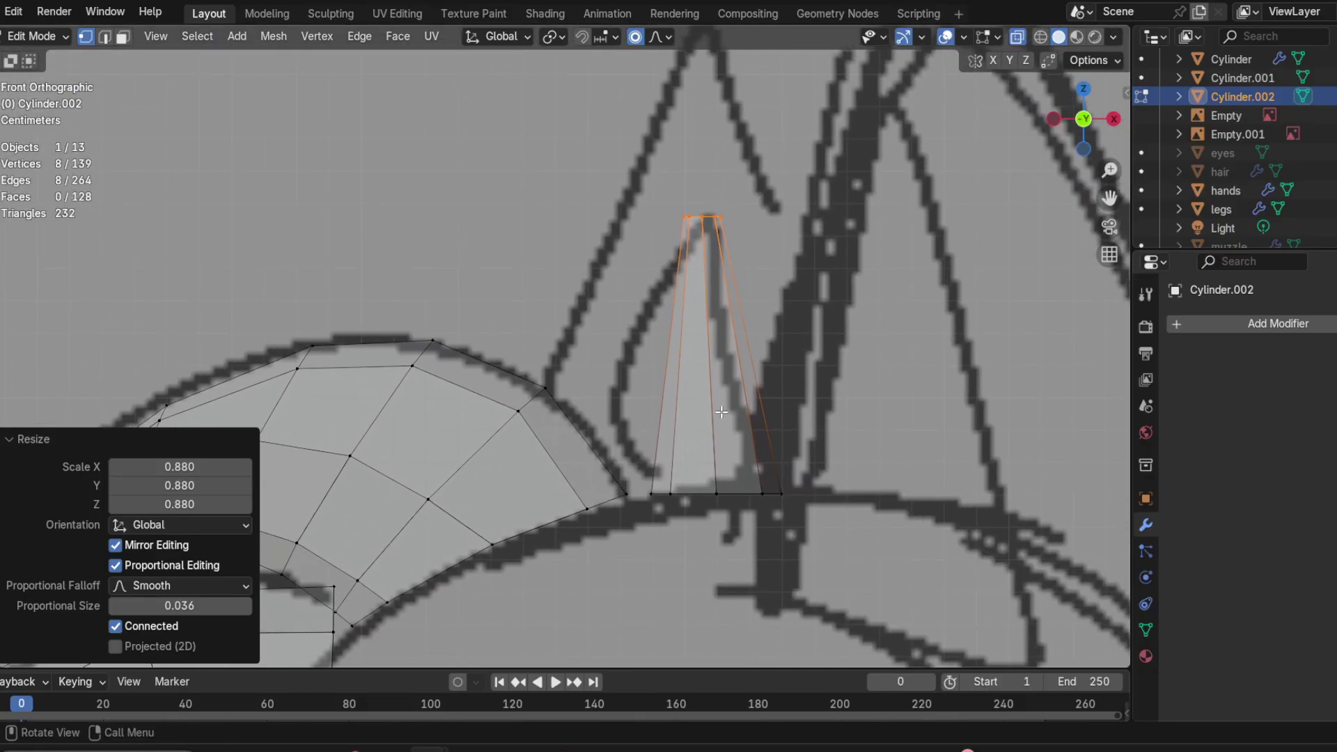
key(ctrl+r)
click(740, 403)
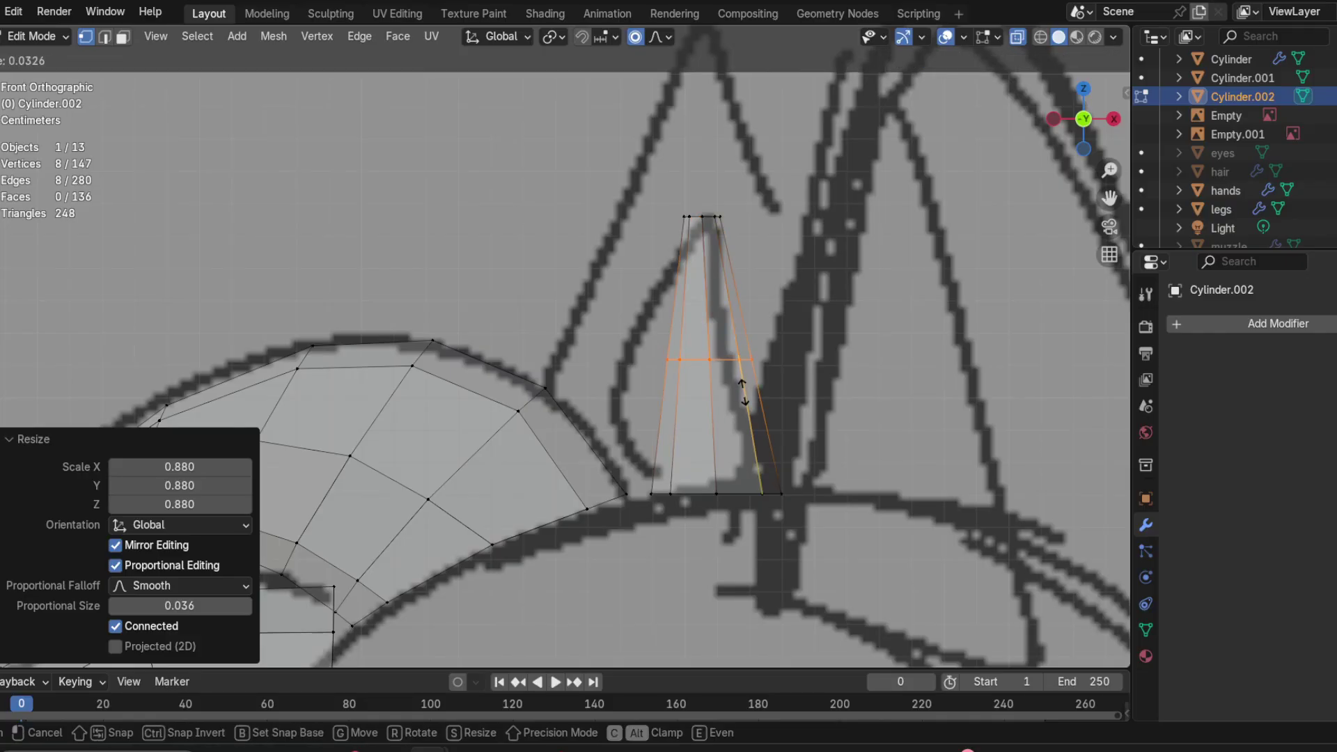
right_click(743, 396)
key(g)
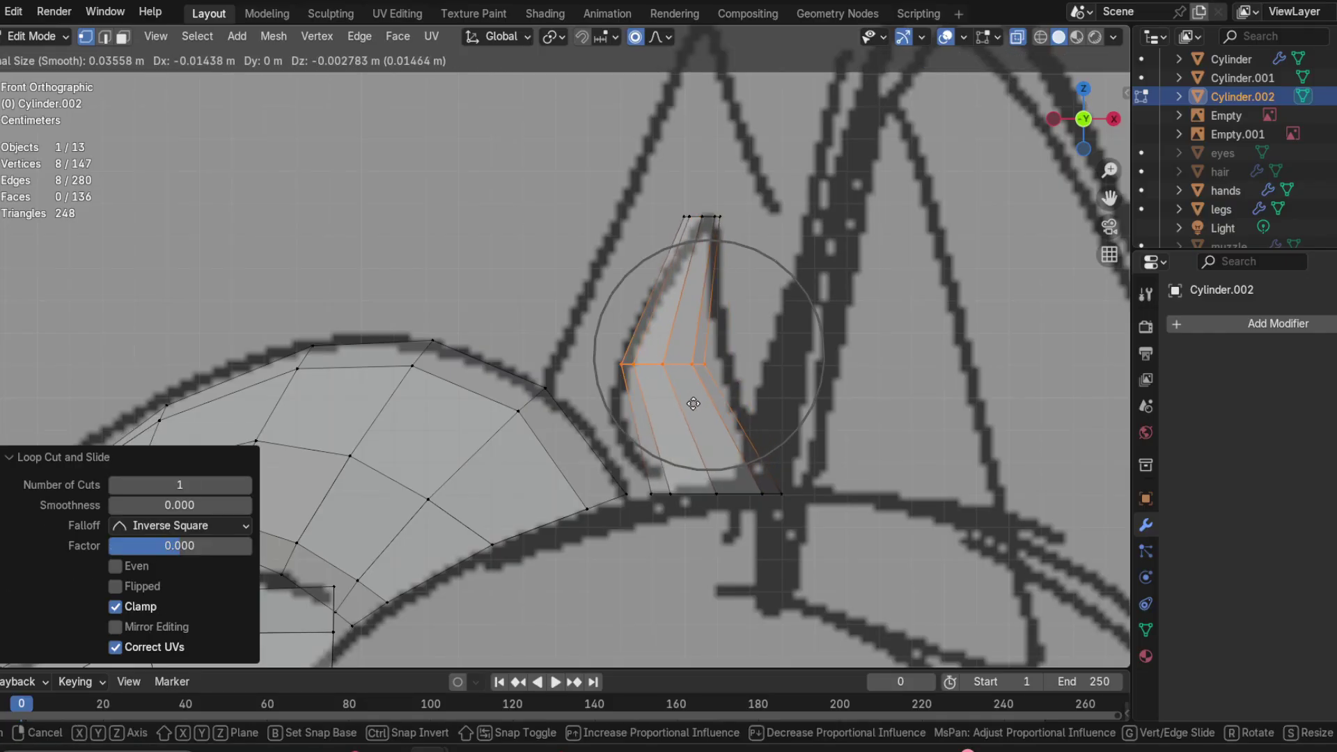
click(692, 415)
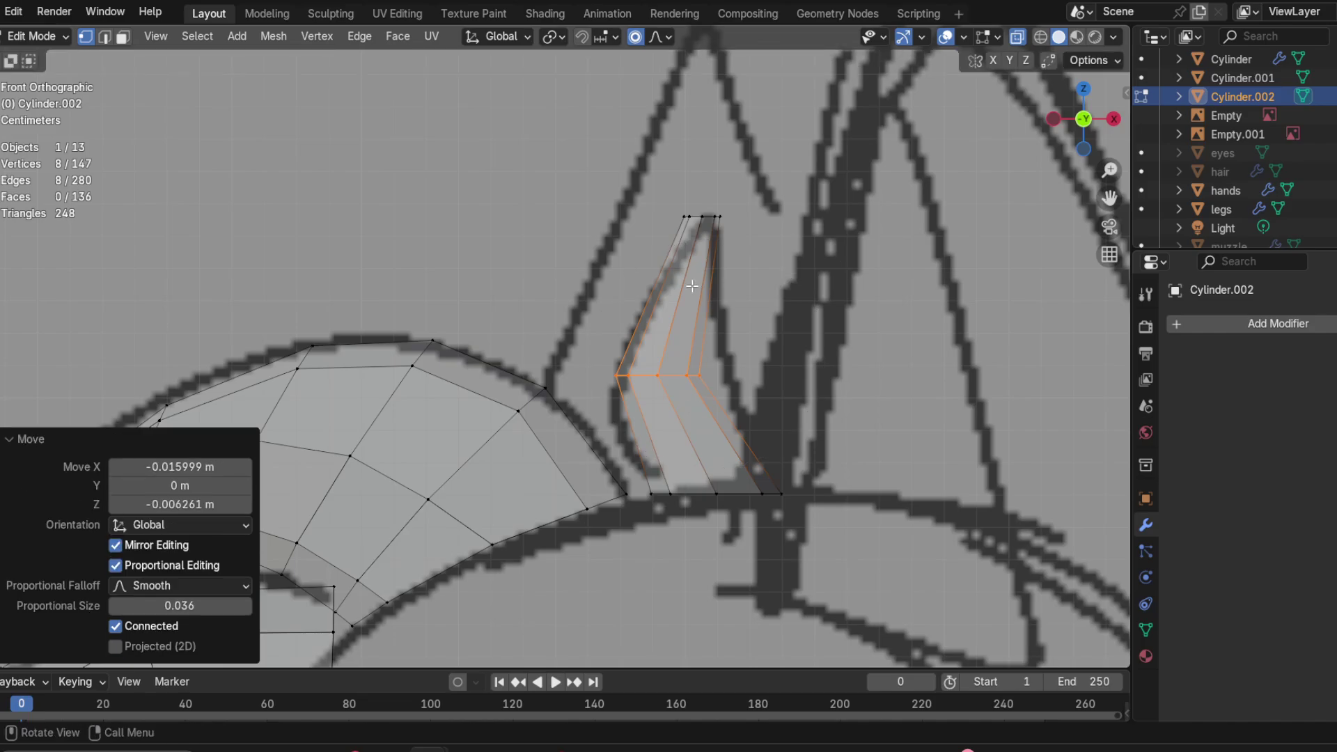
Step: Select the spike's middle loop and lower it by 0.000232 m along Z
scroll(691, 285, down, 2)
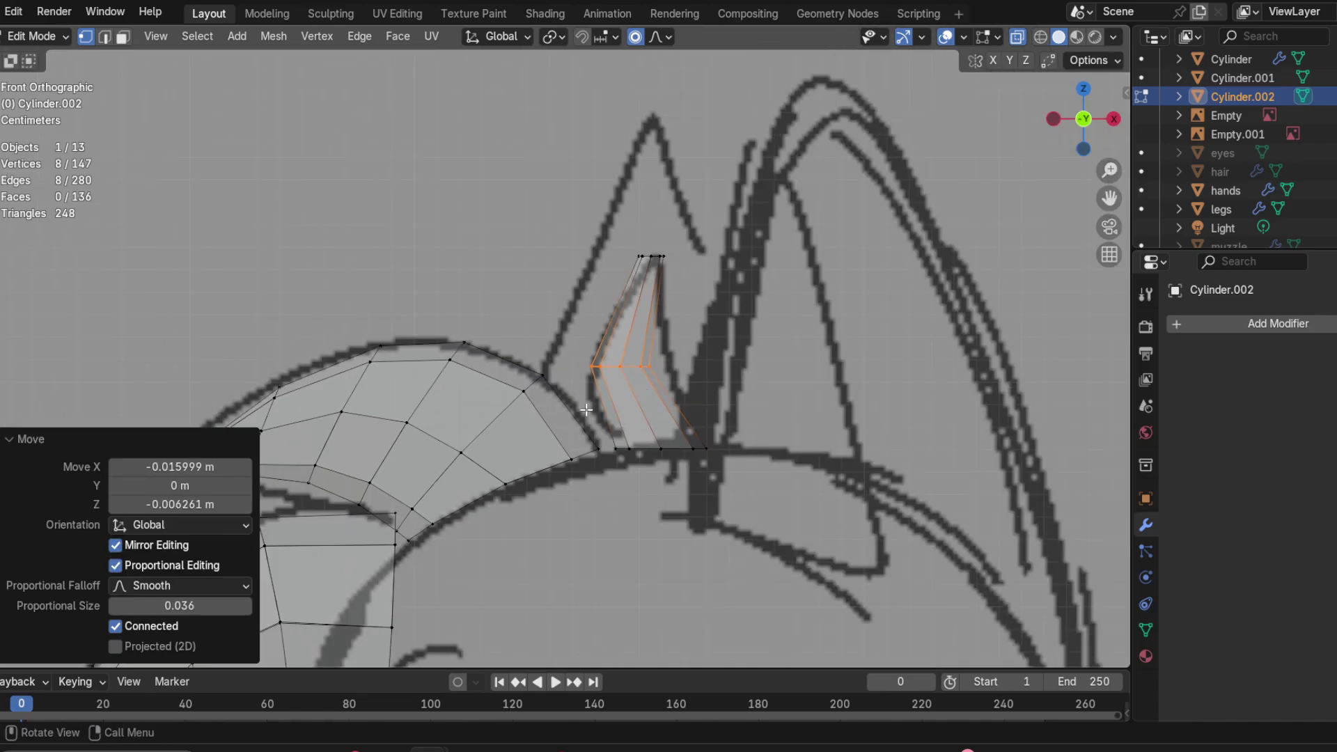
scroll(586, 410, down, 6)
scroll(589, 404, up, 7)
scroll(653, 425, up, 1)
scroll(669, 443, up, 1)
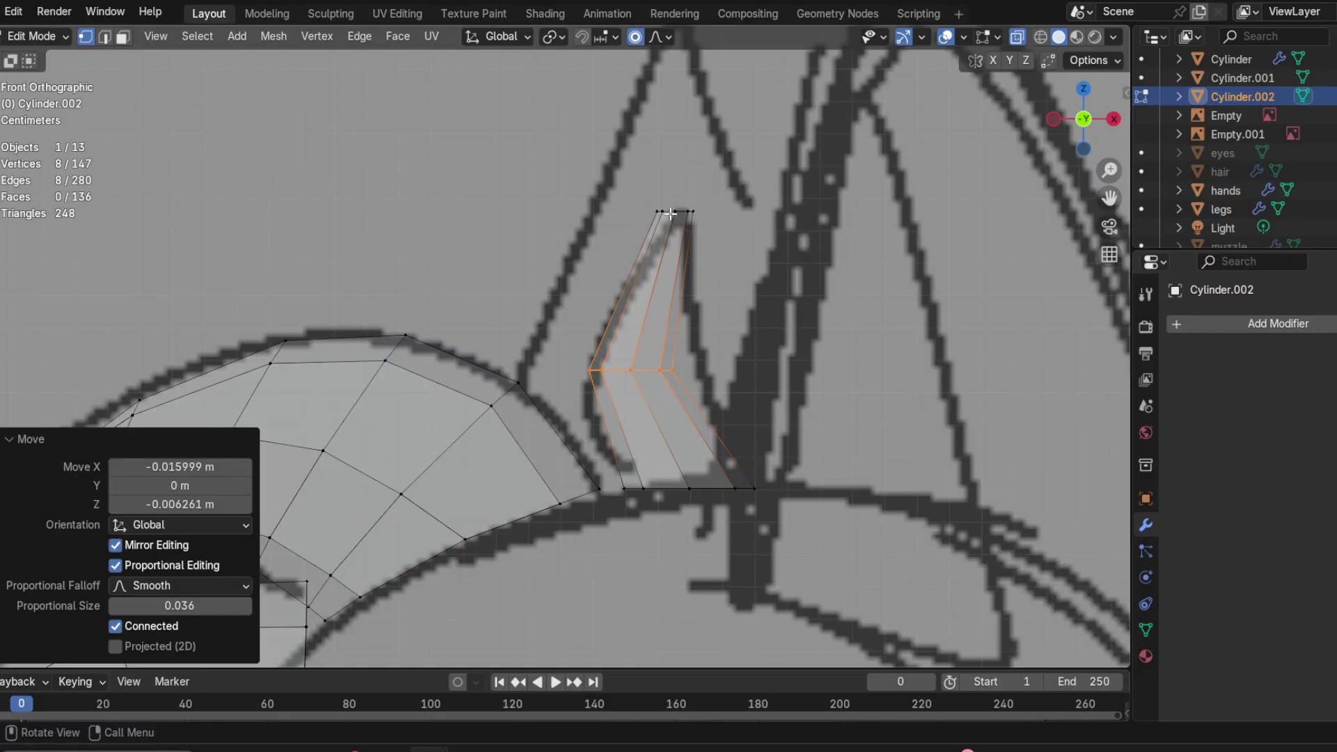
mouse_move(721, 225)
mouse_down()
mouse_move(616, 178)
mouse_move(633, 199)
mouse_up()
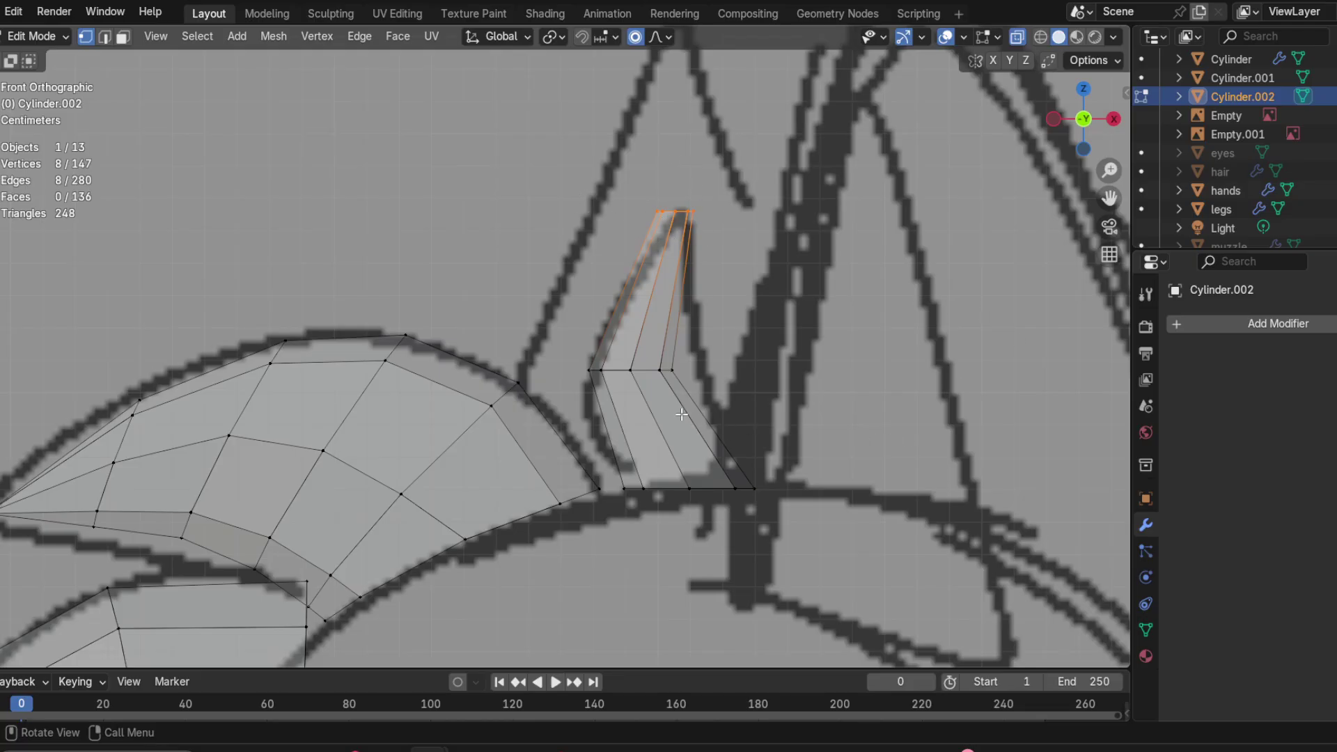
alt+click(655, 370)
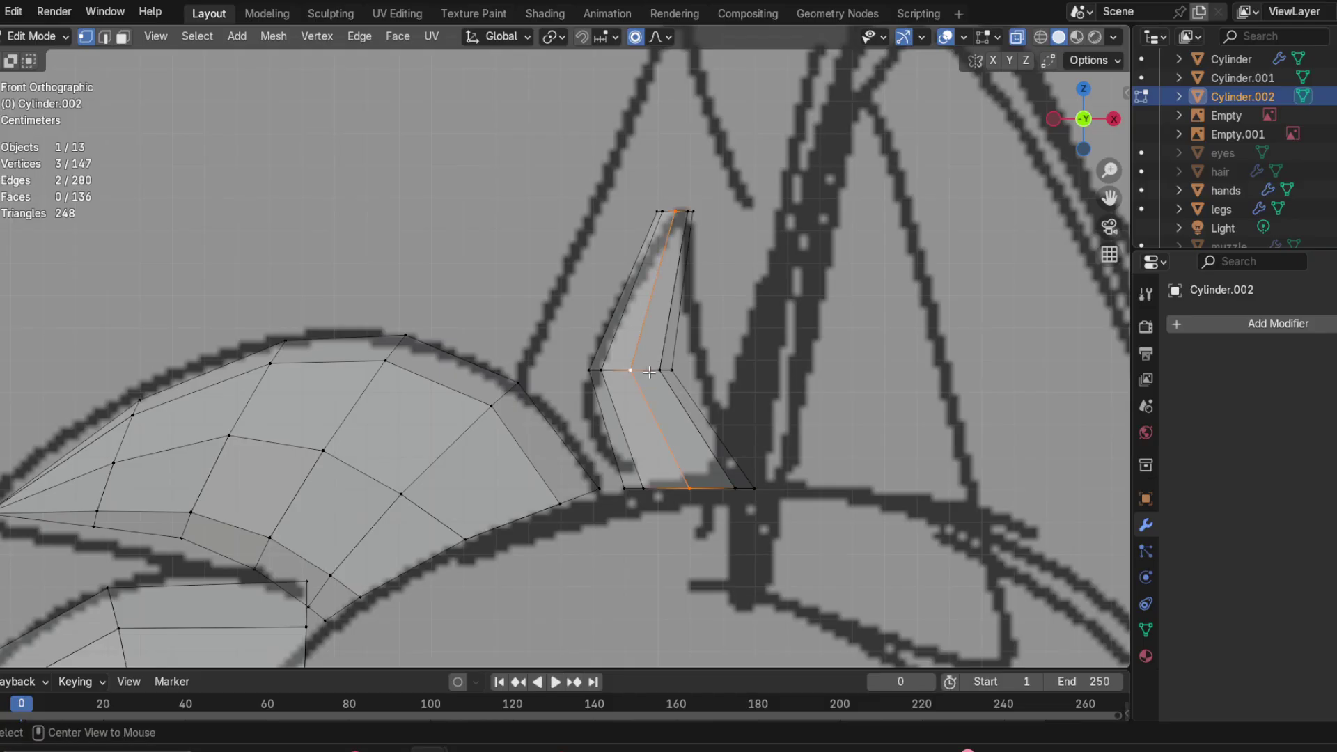
key(g)
key(z)
click(712, 362)
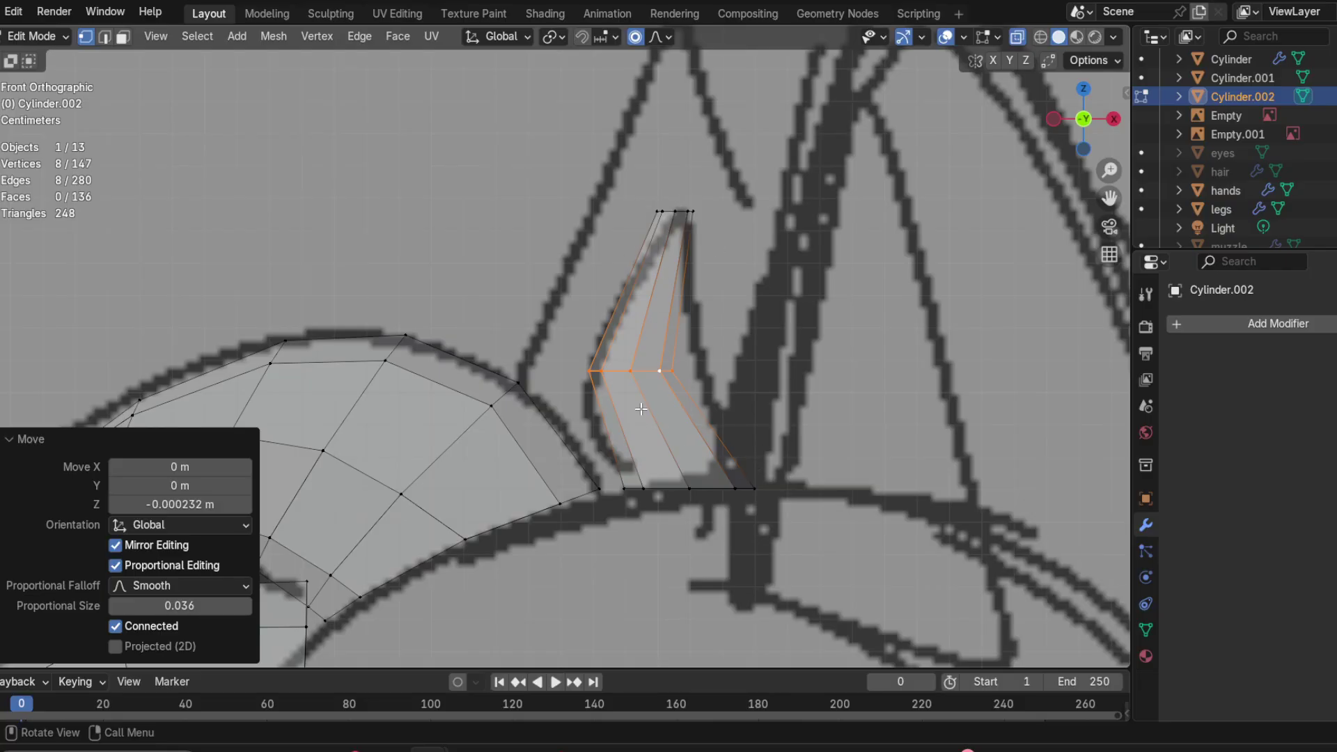
Step: Bevel the spike's middle loop with a 0.0157 m width and two segments
key(ctrl+b)
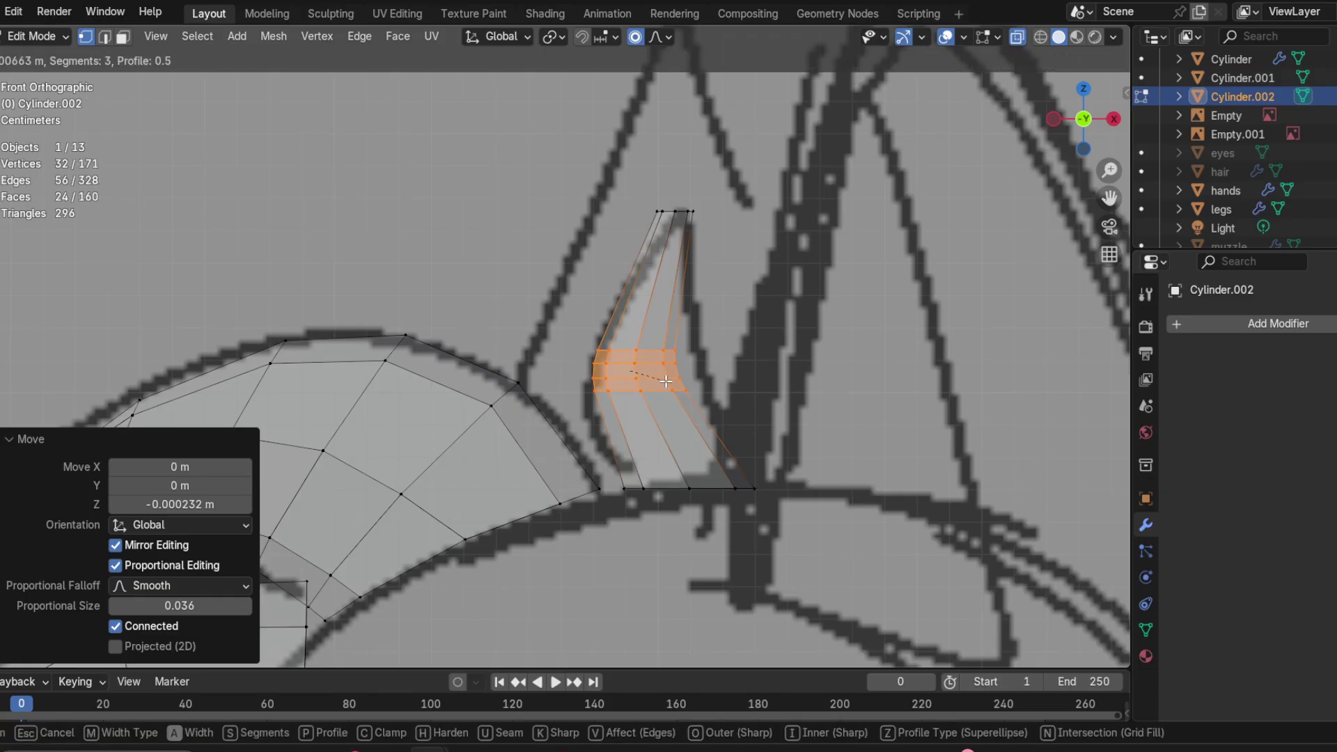
scroll(672, 386, up, 2)
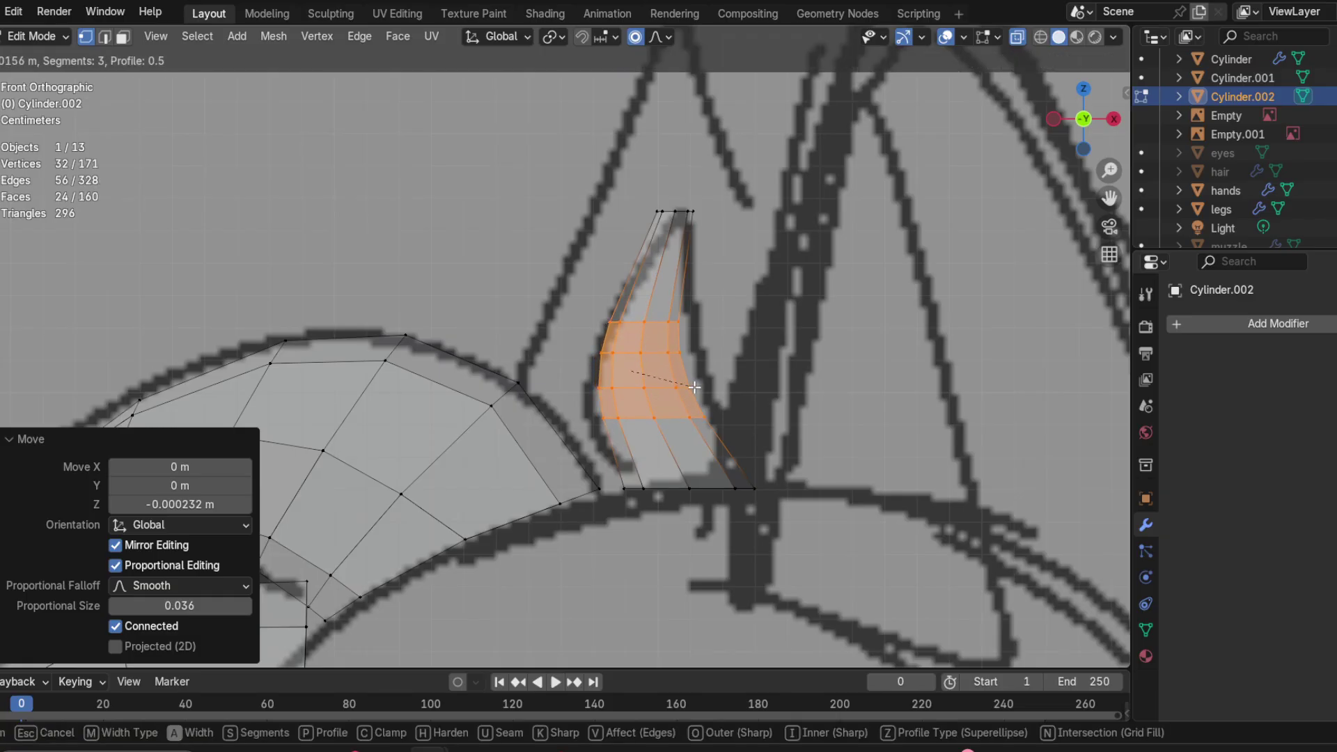
scroll(690, 386, down, 1)
click(694, 386)
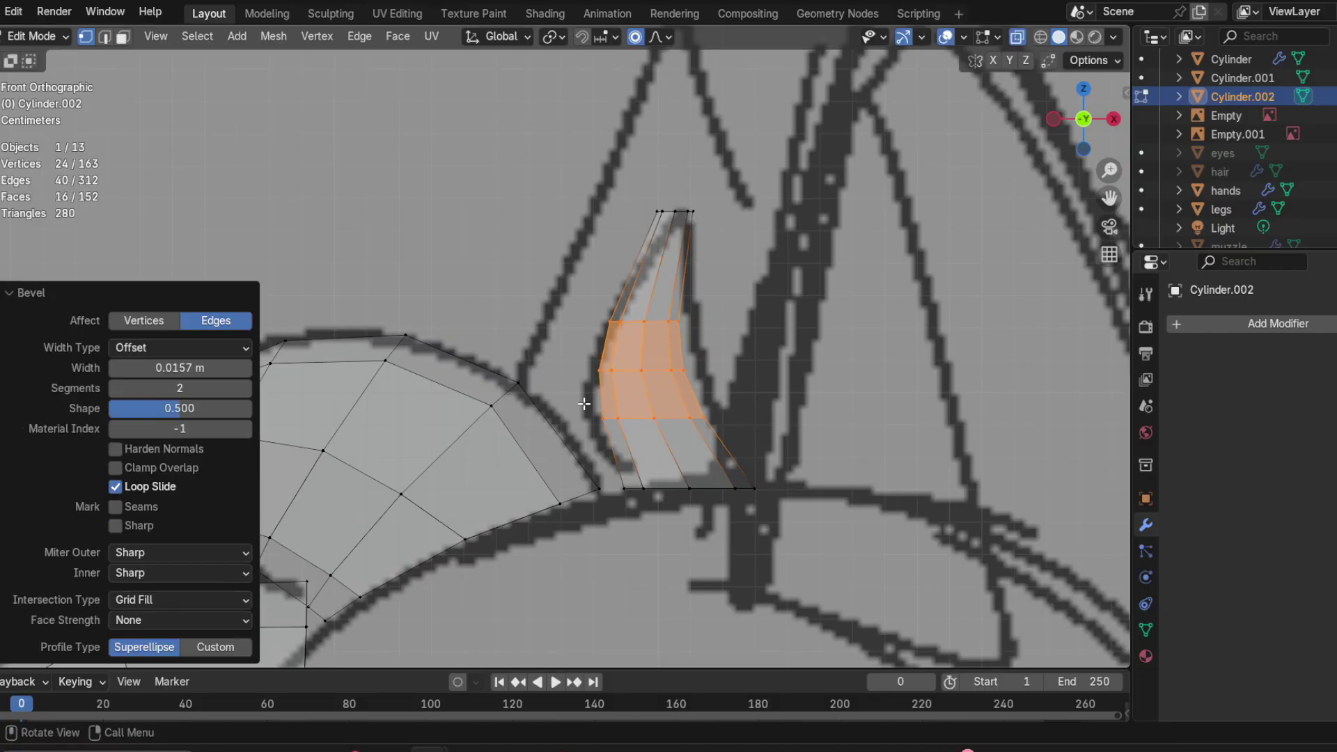
Step: Move the front vertices of the spike's lower beveled loop -0.0032 m in X and 0.0005 m in Z to meet the sketched curve
drag(590, 404, 631, 440)
key(g)
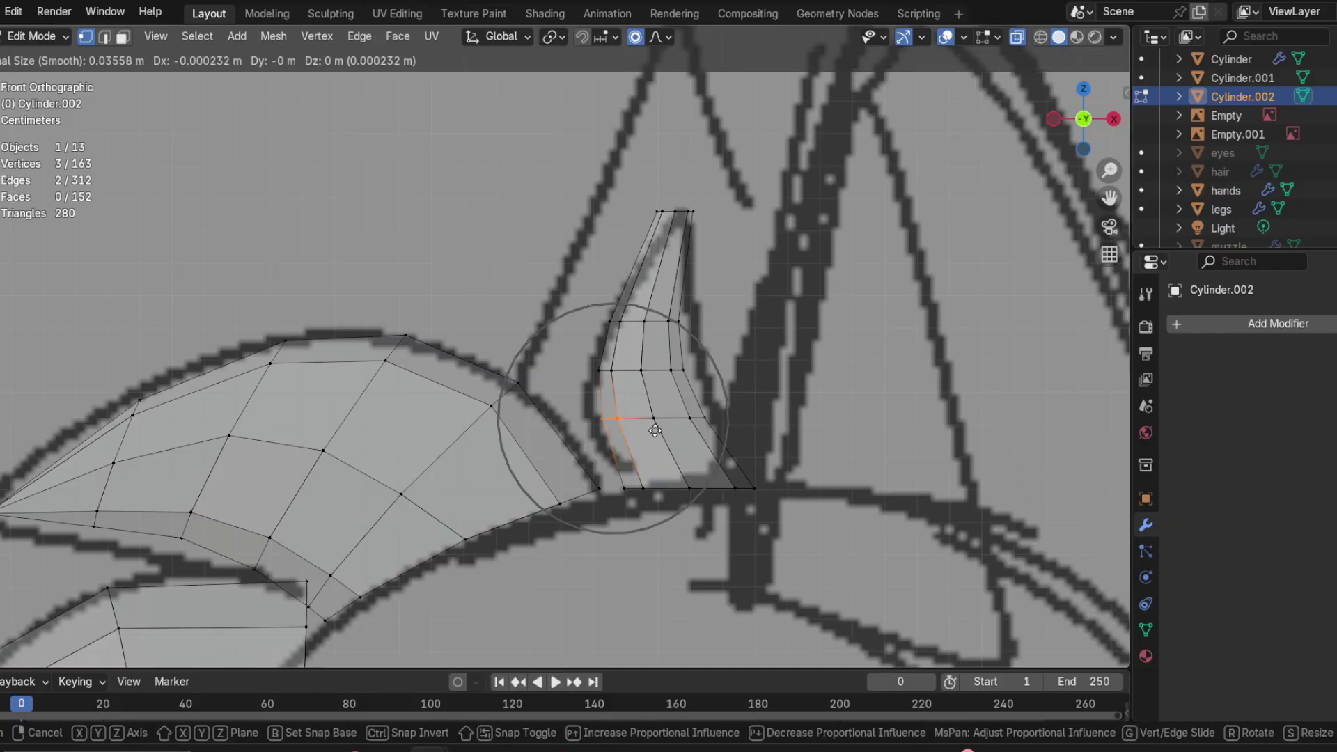
click(650, 414)
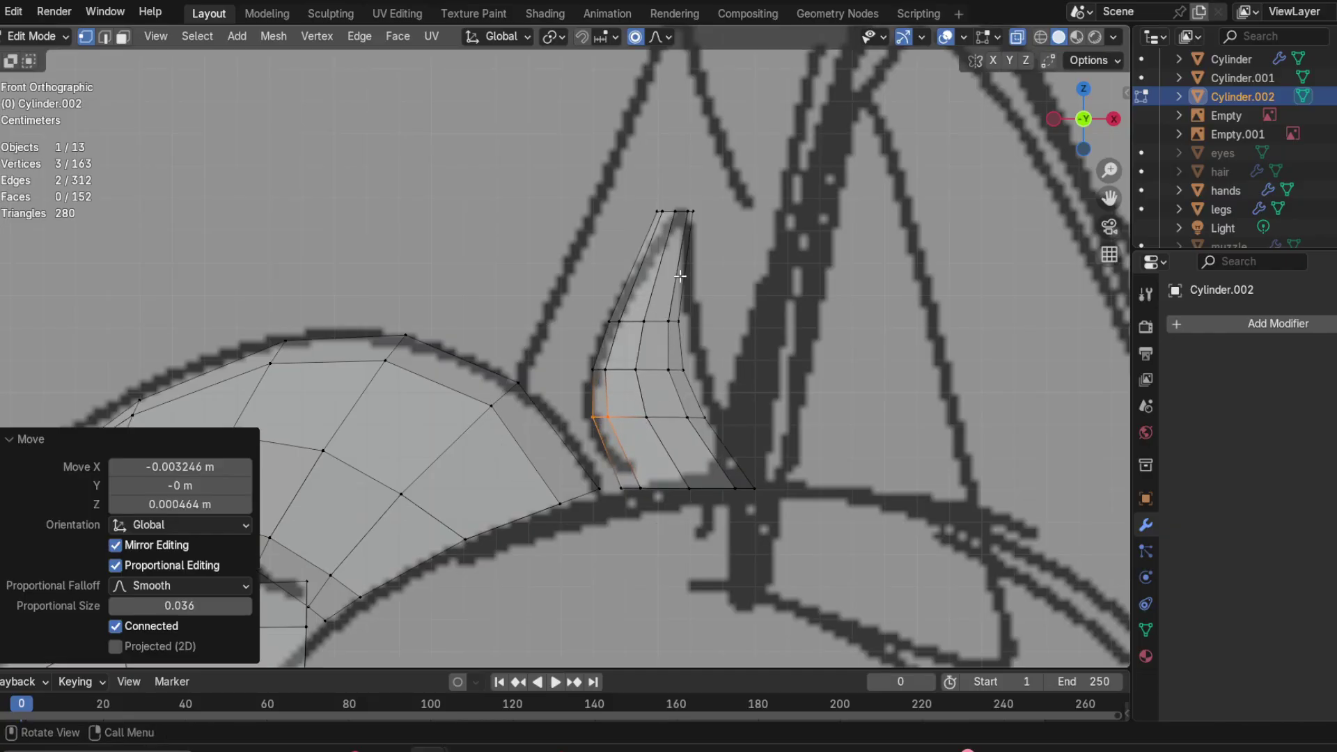
Step: Merge the spike's upper ring at its center and move the tip 0.0028 m in X and -0.0005 m in Z
drag(619, 188, 738, 221)
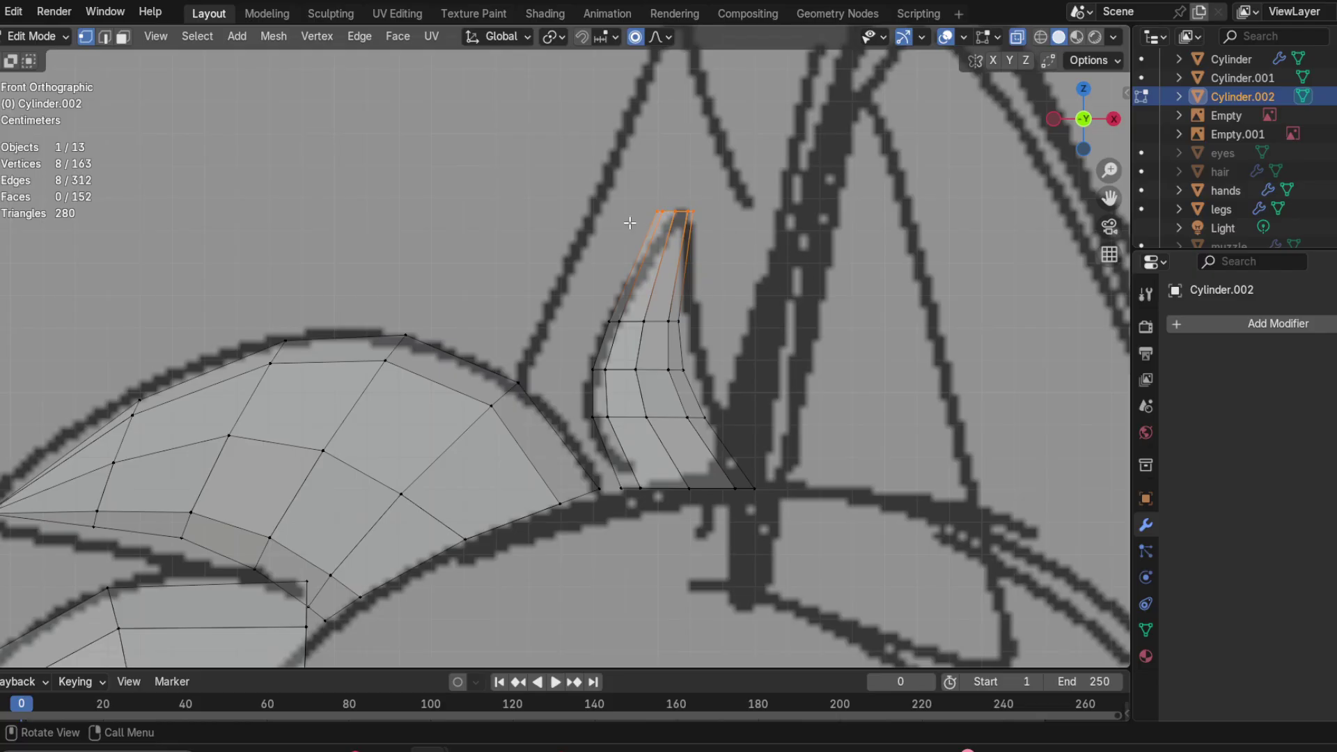
key(m)
click(722, 244)
key(g)
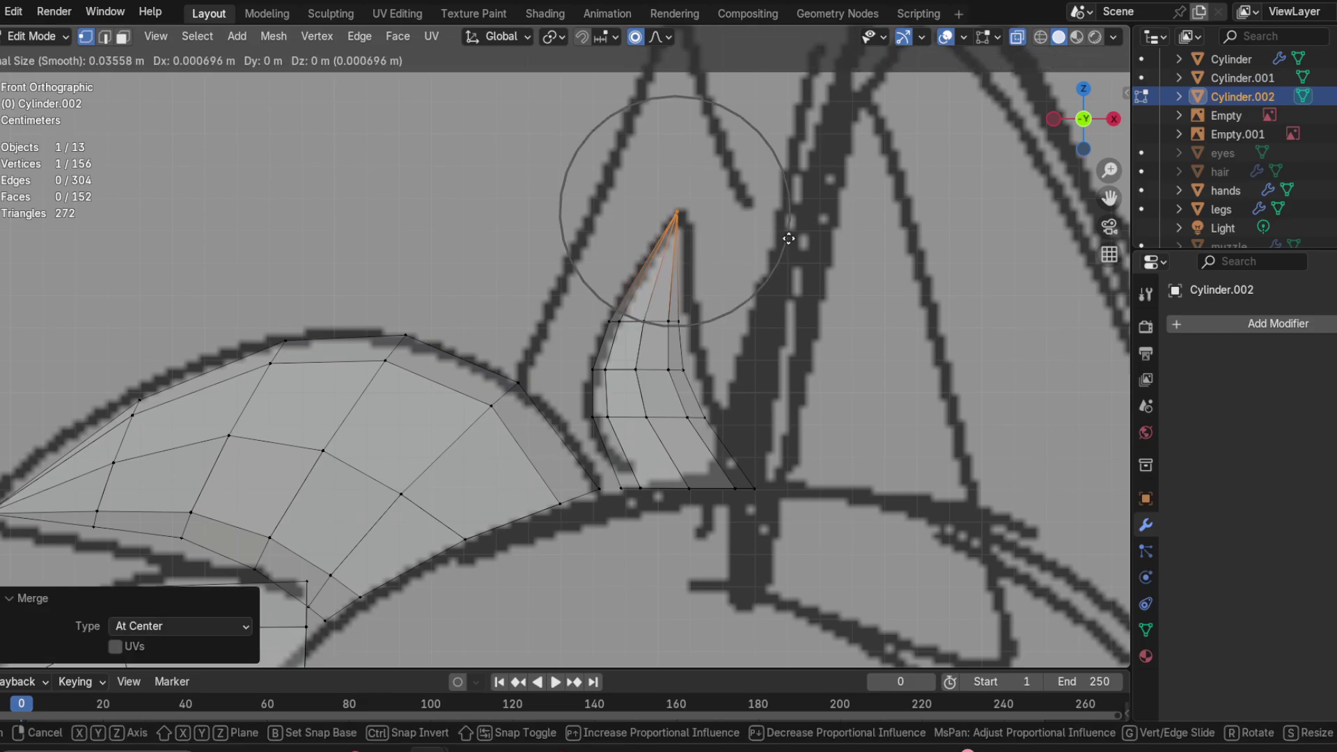
click(797, 230)
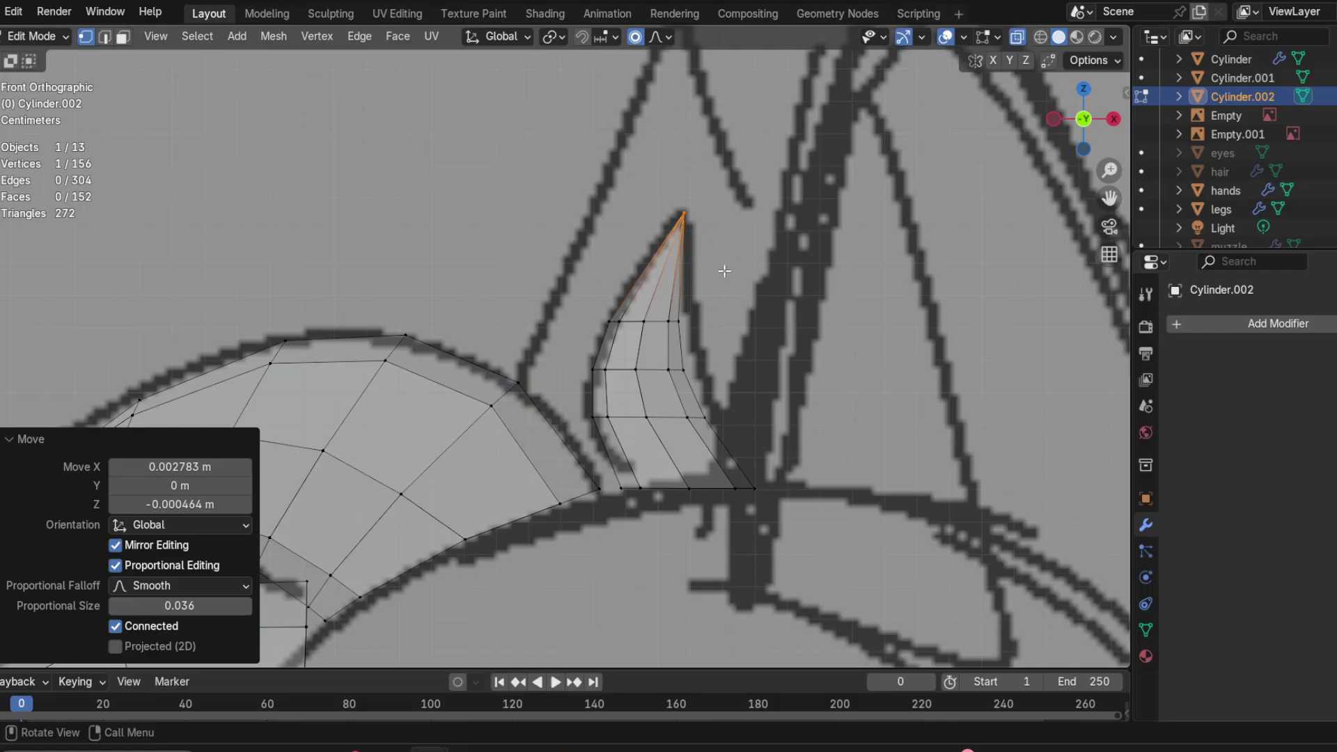
Step: Select the vertices along the spike's rear half and move them in X toward the sketched rear curve
click(675, 366)
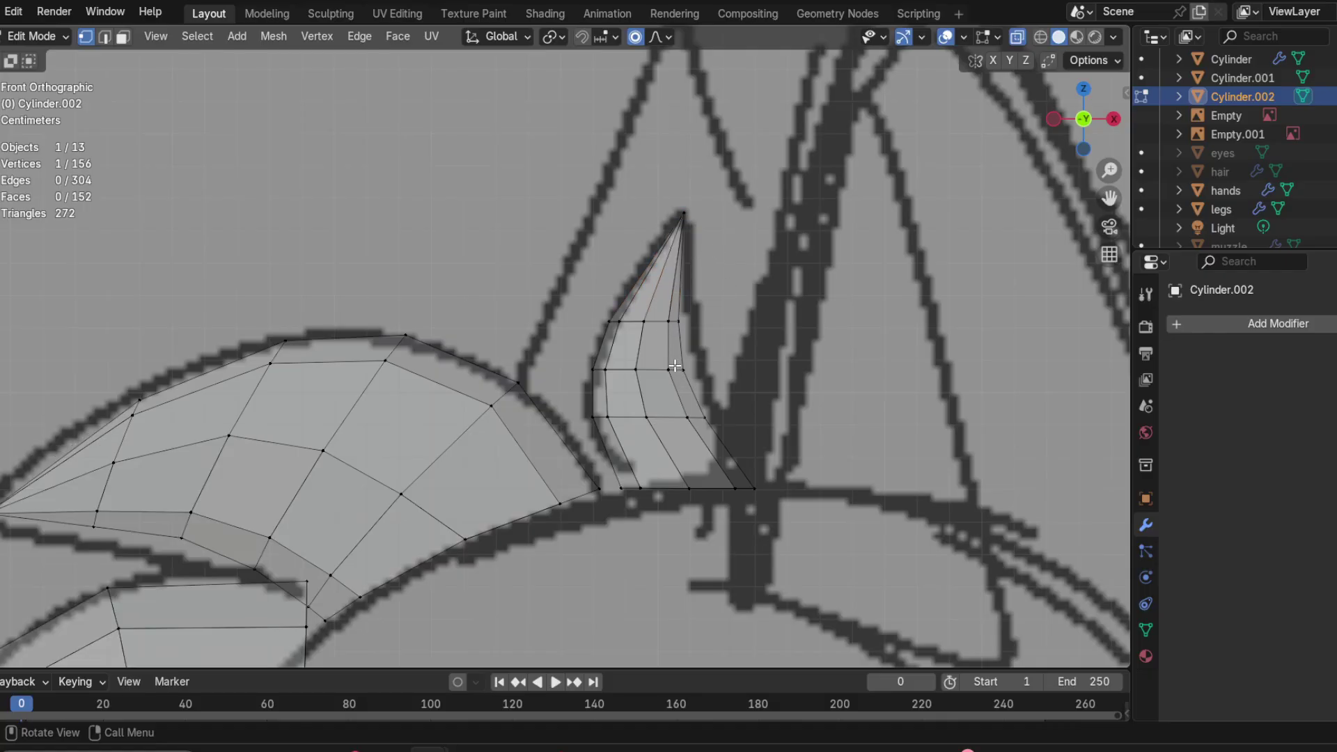
click(679, 367)
mouse_move(748, 536)
mouse_down()
mouse_move(632, 433)
mouse_move(624, 283)
mouse_move(803, 341)
mouse_up()
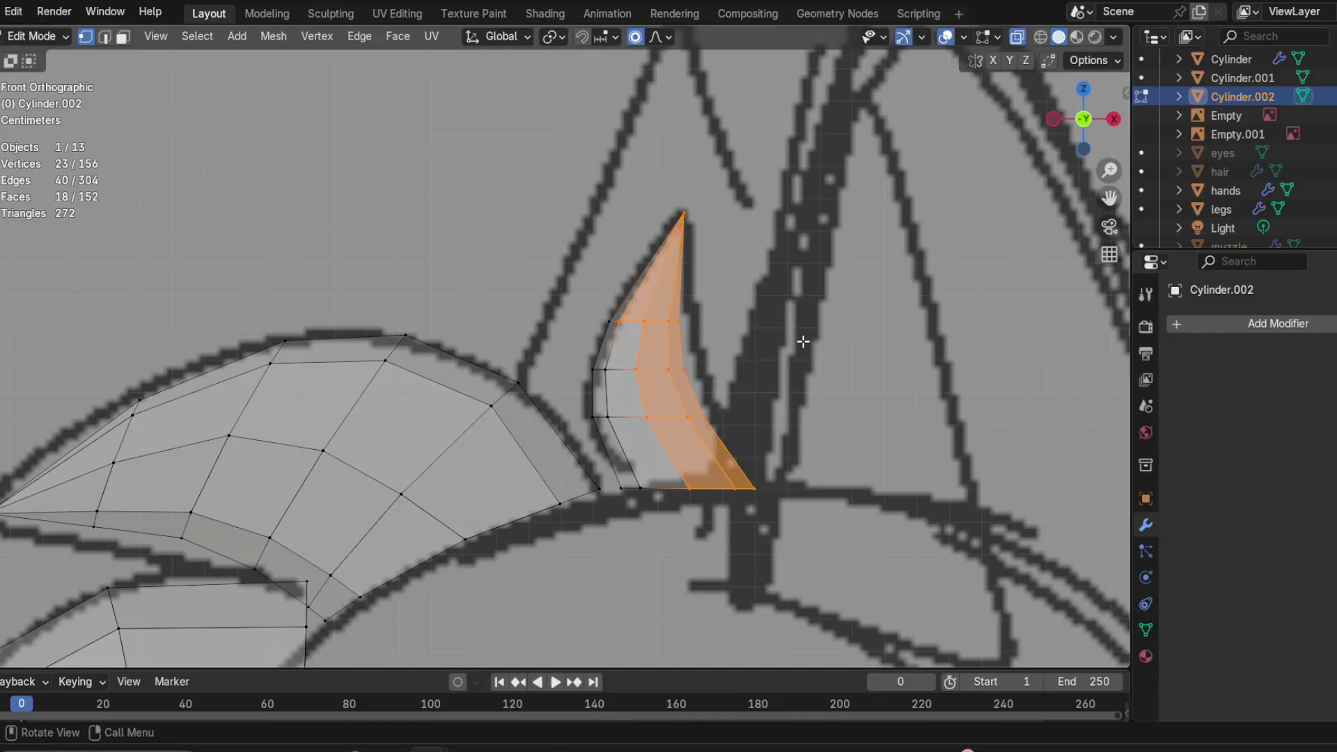
key(g)
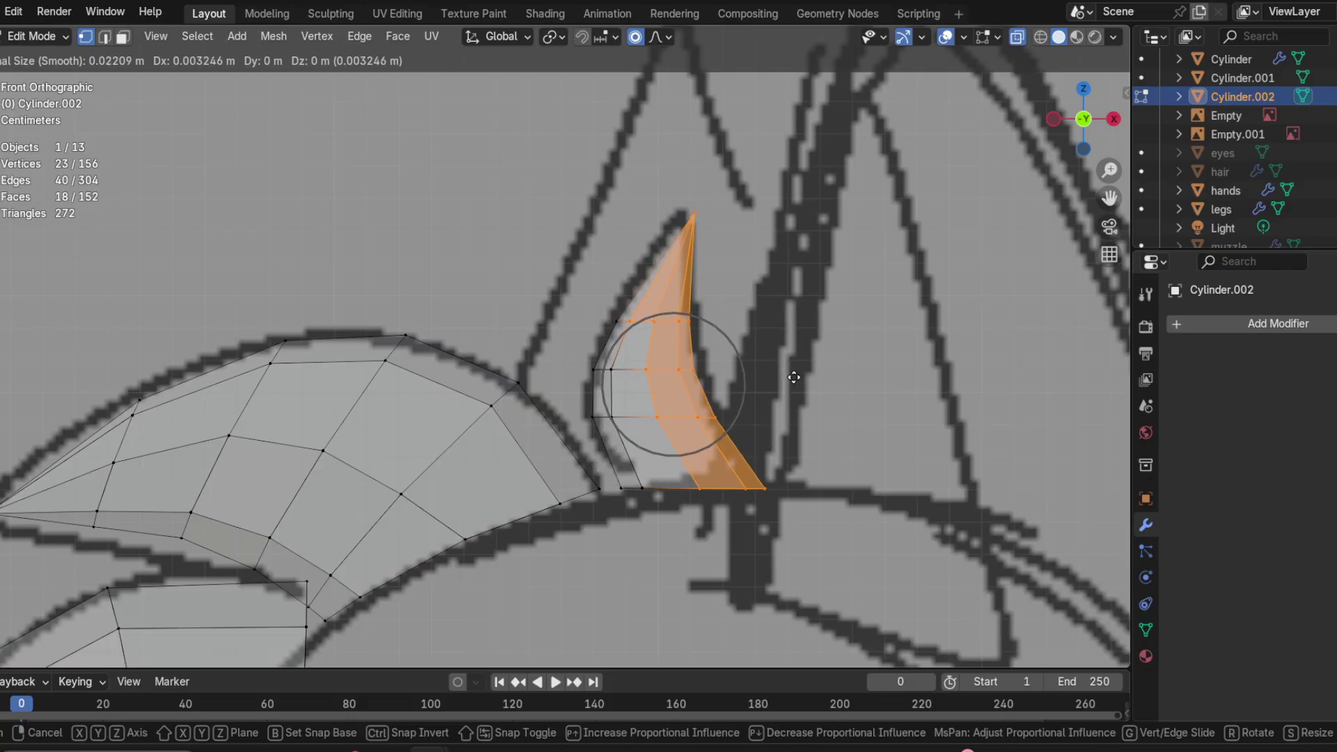
click(793, 370)
Step: Move the spike's tip vertex -0.0028 m in X back onto the sketched point
click(688, 216)
key(g)
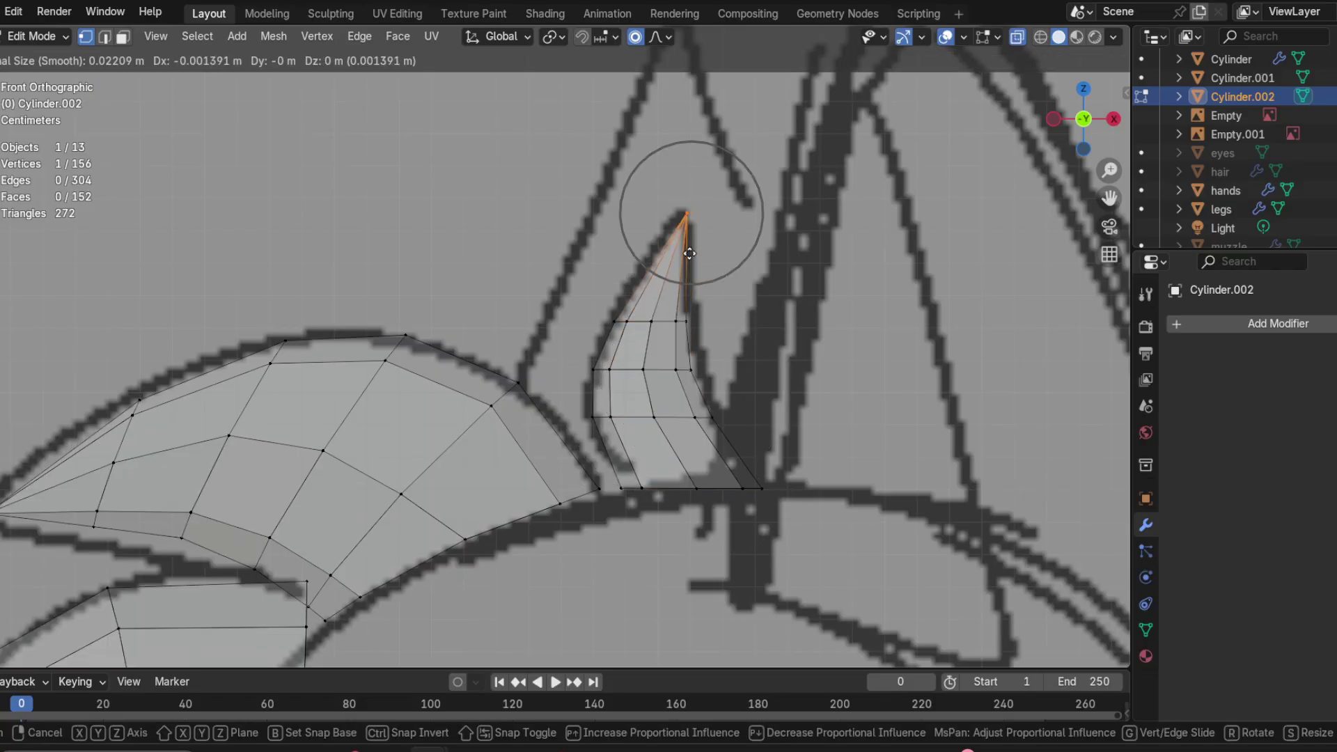
click(686, 253)
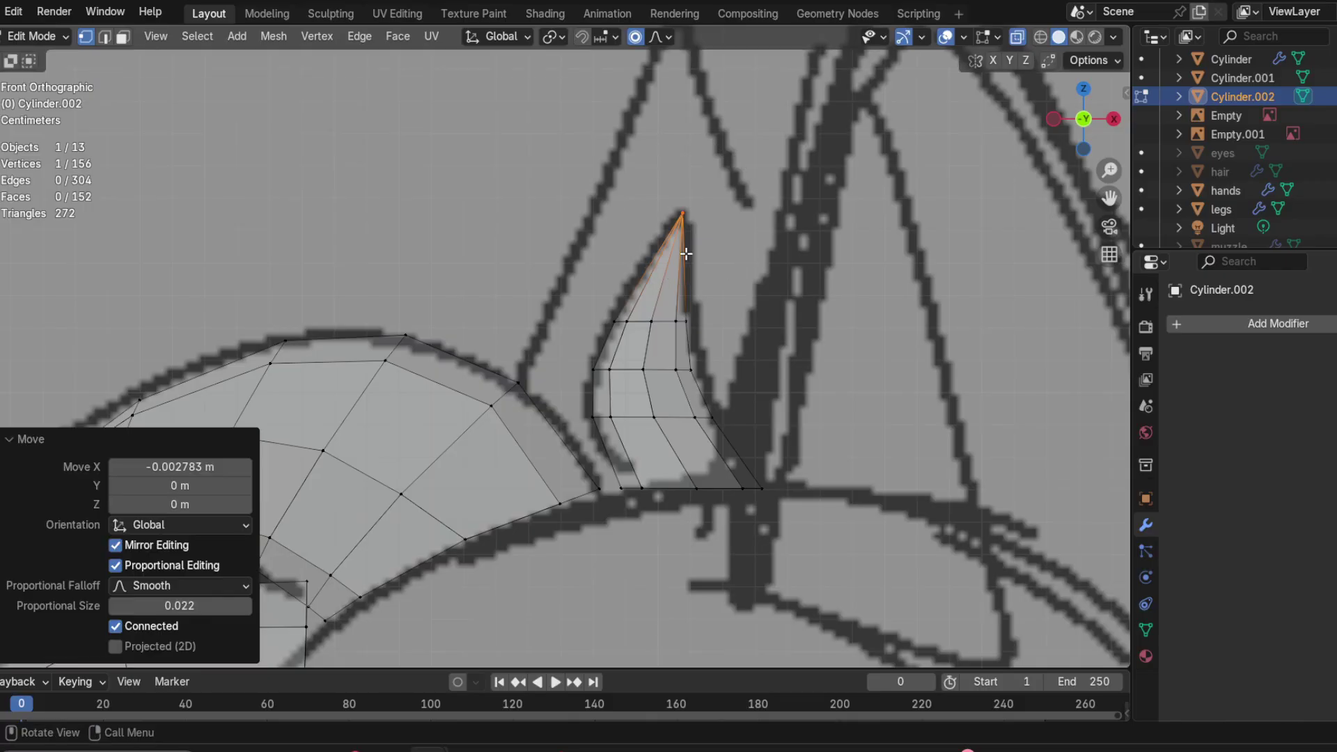
click(690, 370)
click(712, 418)
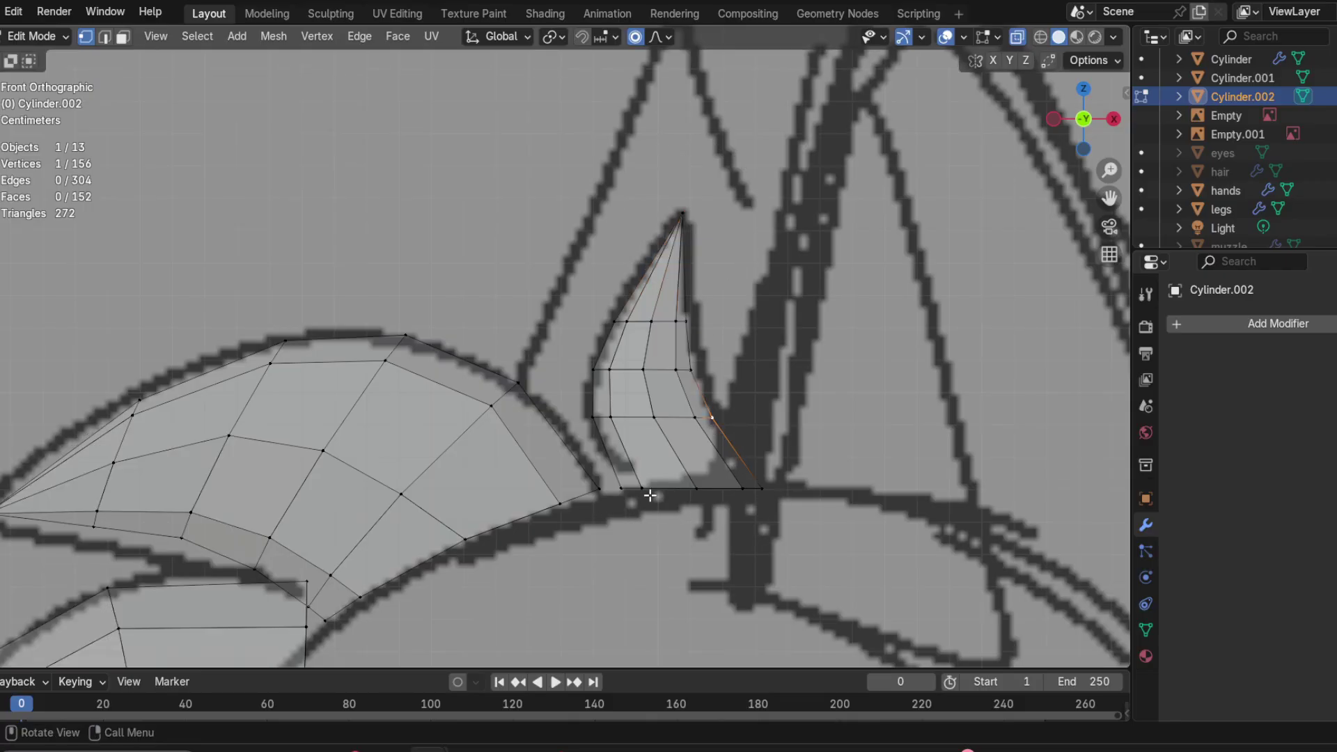
Step: Try to move the whole hair mesh -1.2094 m in X and 0.0017 m in Z onto the front-view sketch
scroll(648, 481, down, 3)
mouse_move(801, 456)
middle_down()
mouse_move(597, 486)
mouse_move(424, 477)
mouse_move(737, 493)
mouse_move(814, 415)
mouse_move(681, 300)
mouse_move(716, 469)
mouse_move(960, 187)
middle_up()
click(1087, 128)
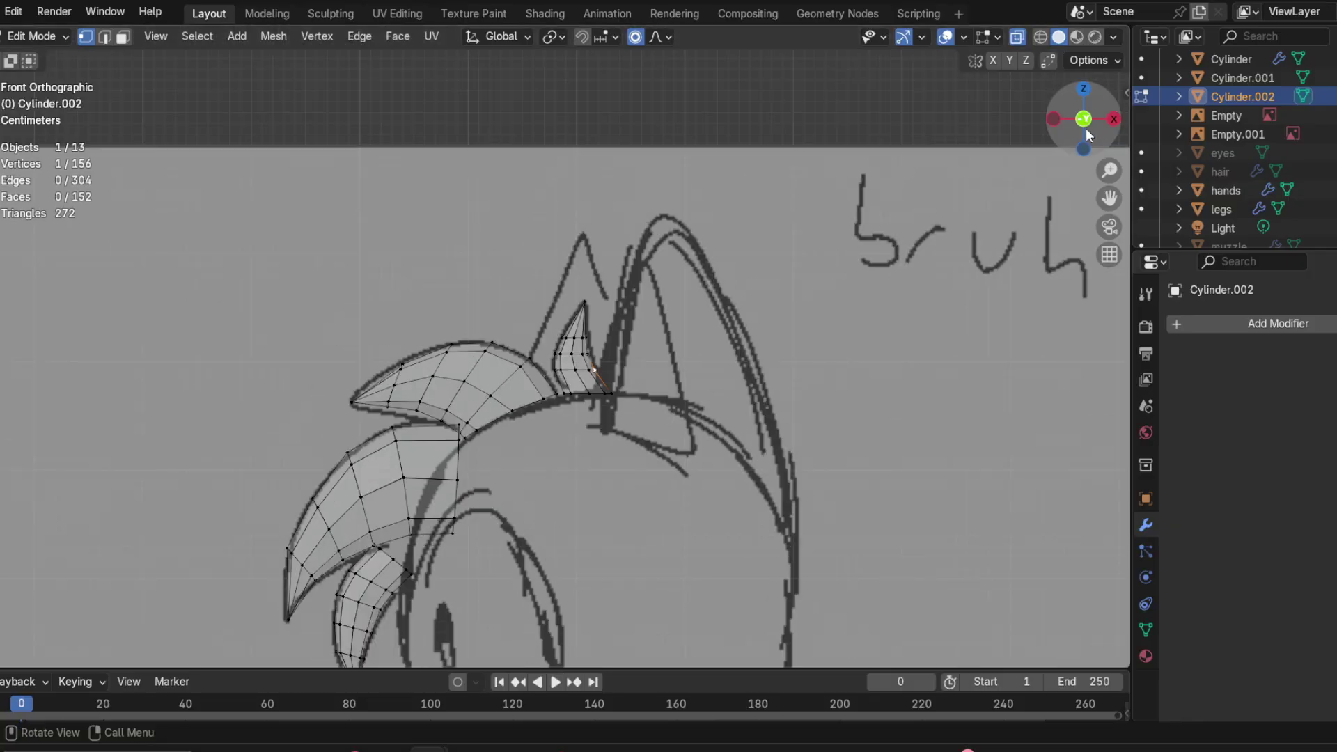
scroll(507, 394, down, 5)
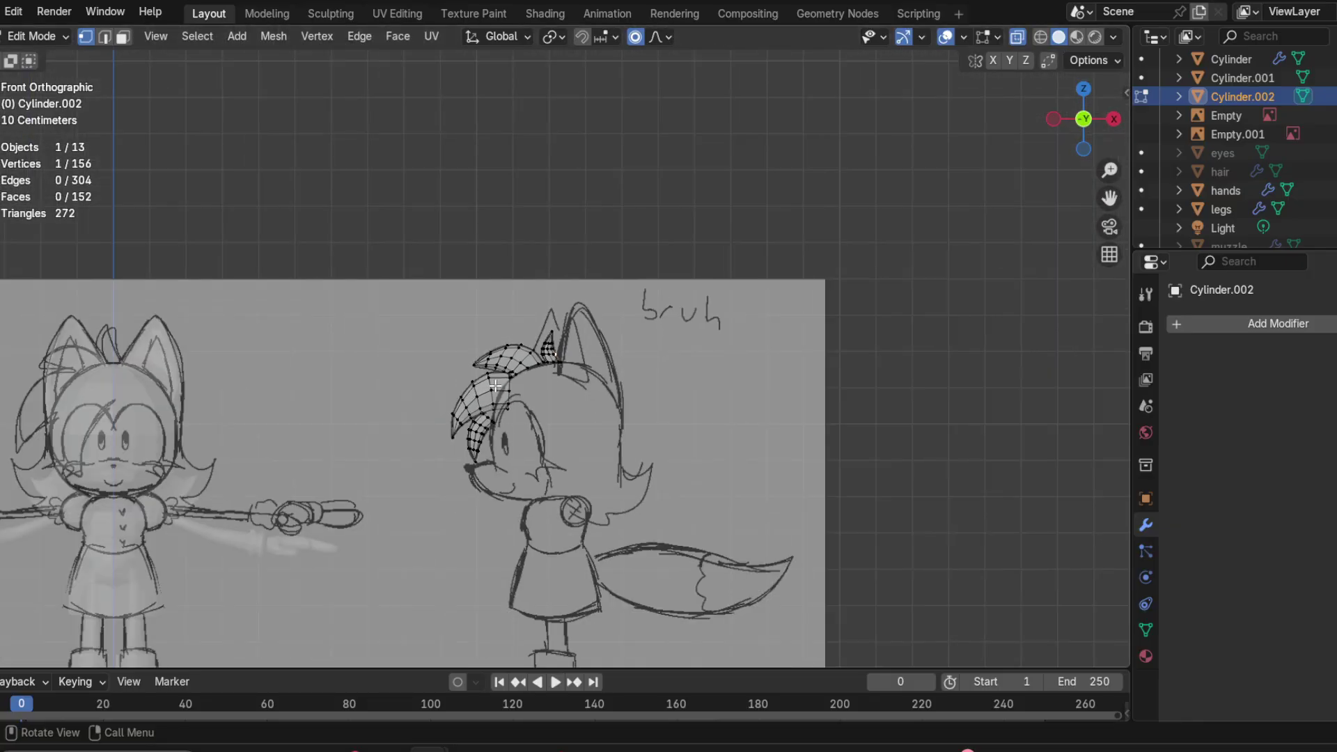
scroll(482, 441, up, 2)
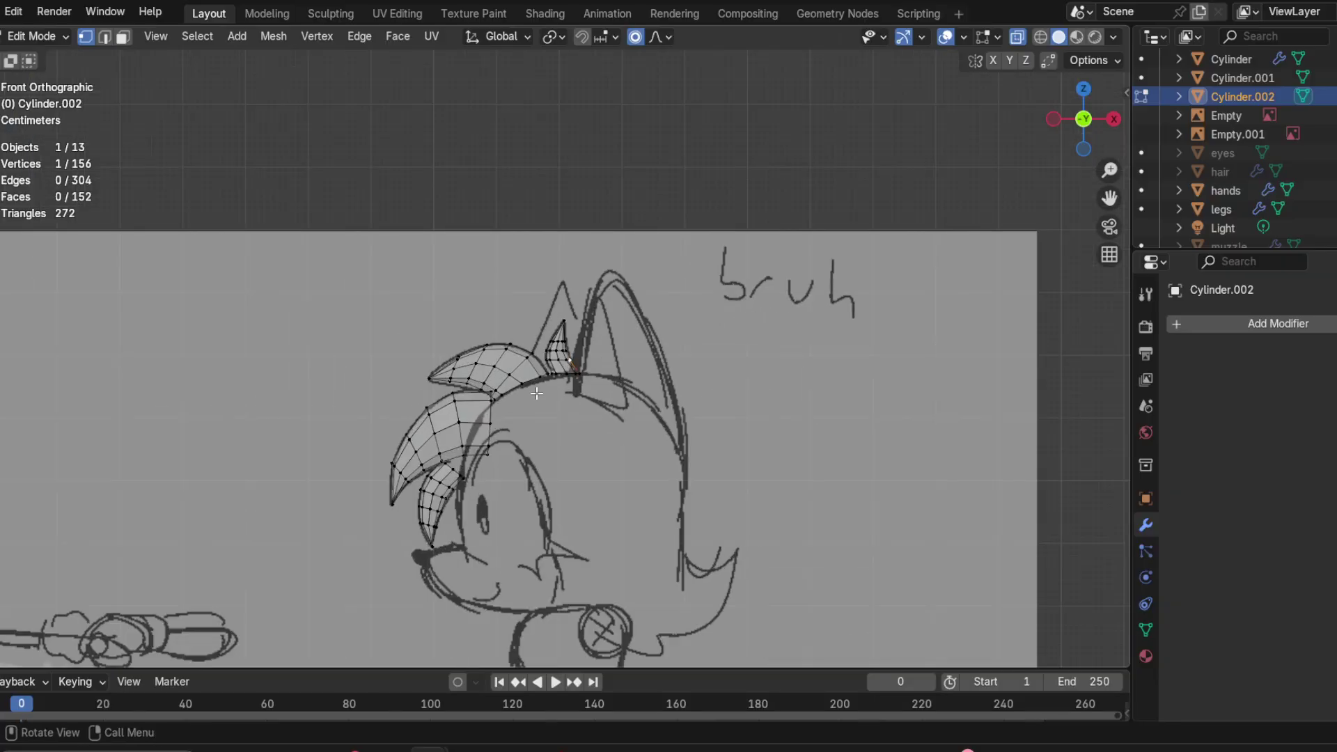
scroll(482, 442, down, 2)
scroll(482, 442, up, 1)
key(a)
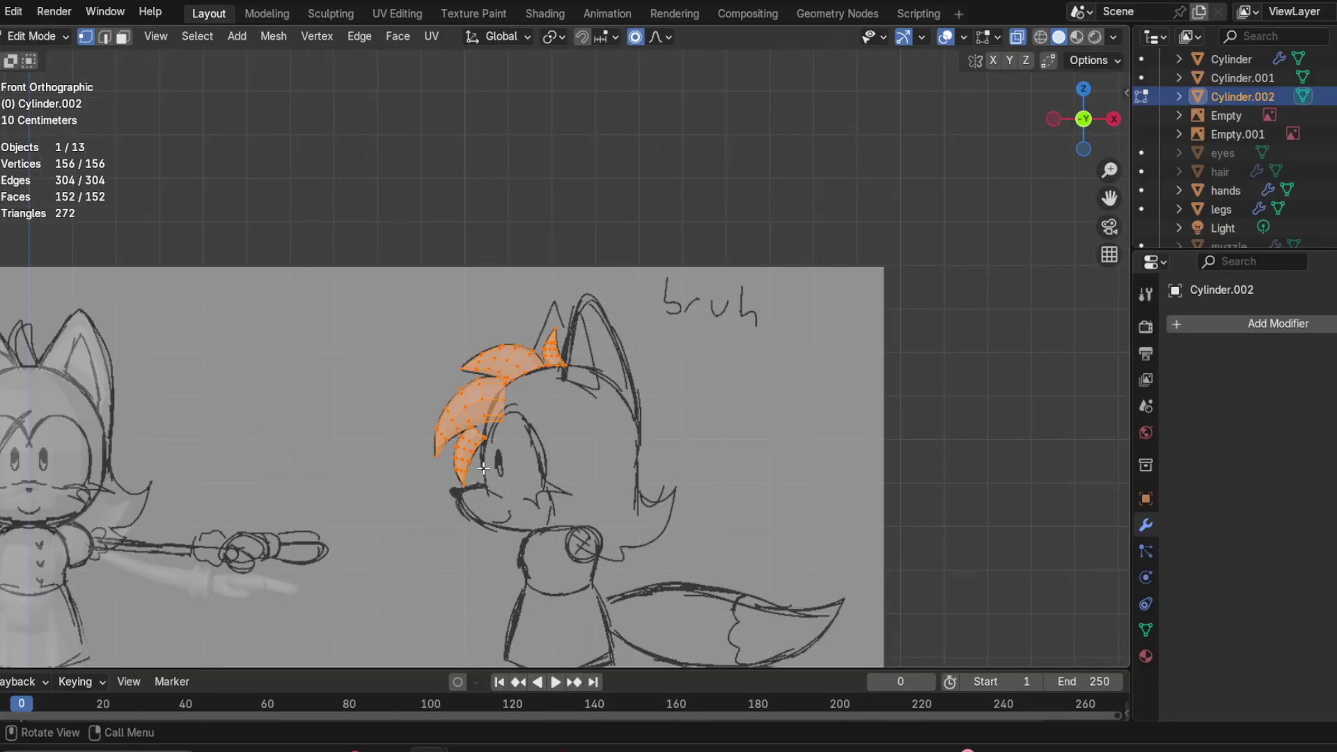
mouse_move(453, 444)
shift+middle_down()
mouse_move(596, 357)
mouse_move(691, 413)
shift+middle_up()
key(g)
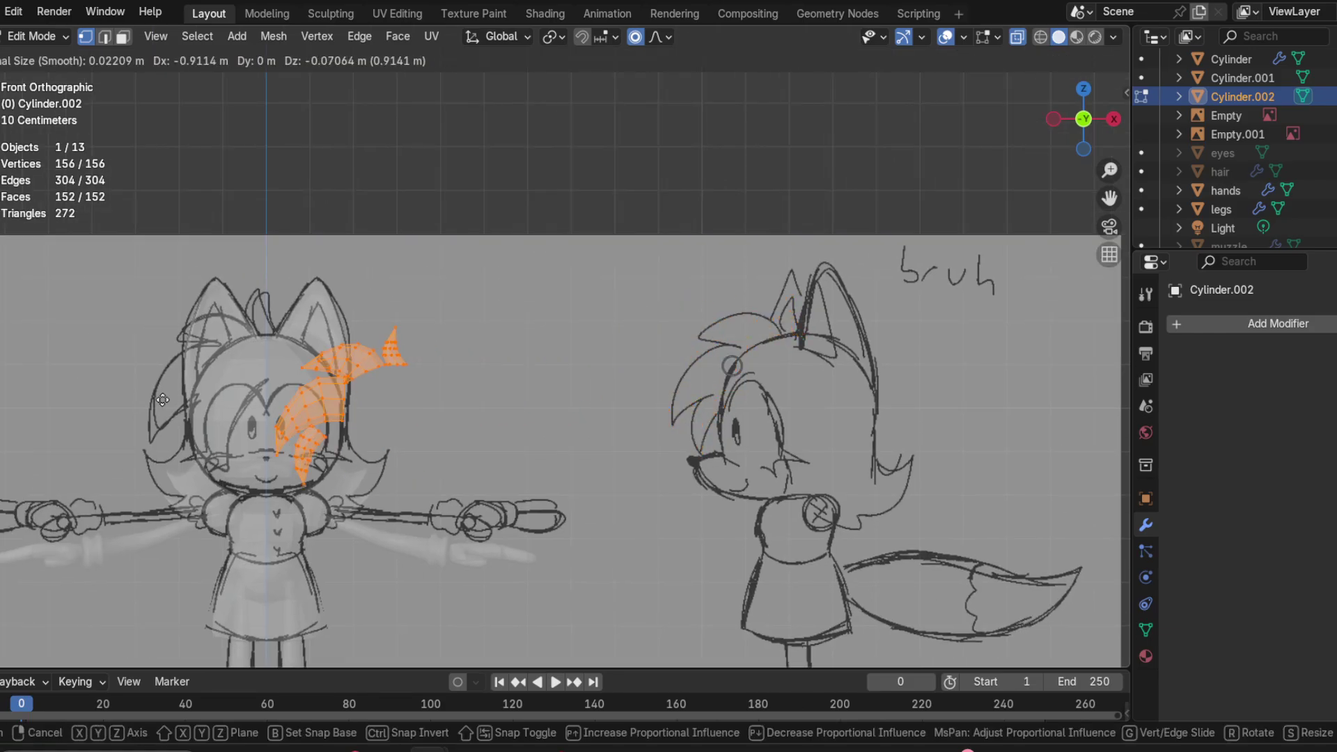
click(67, 370)
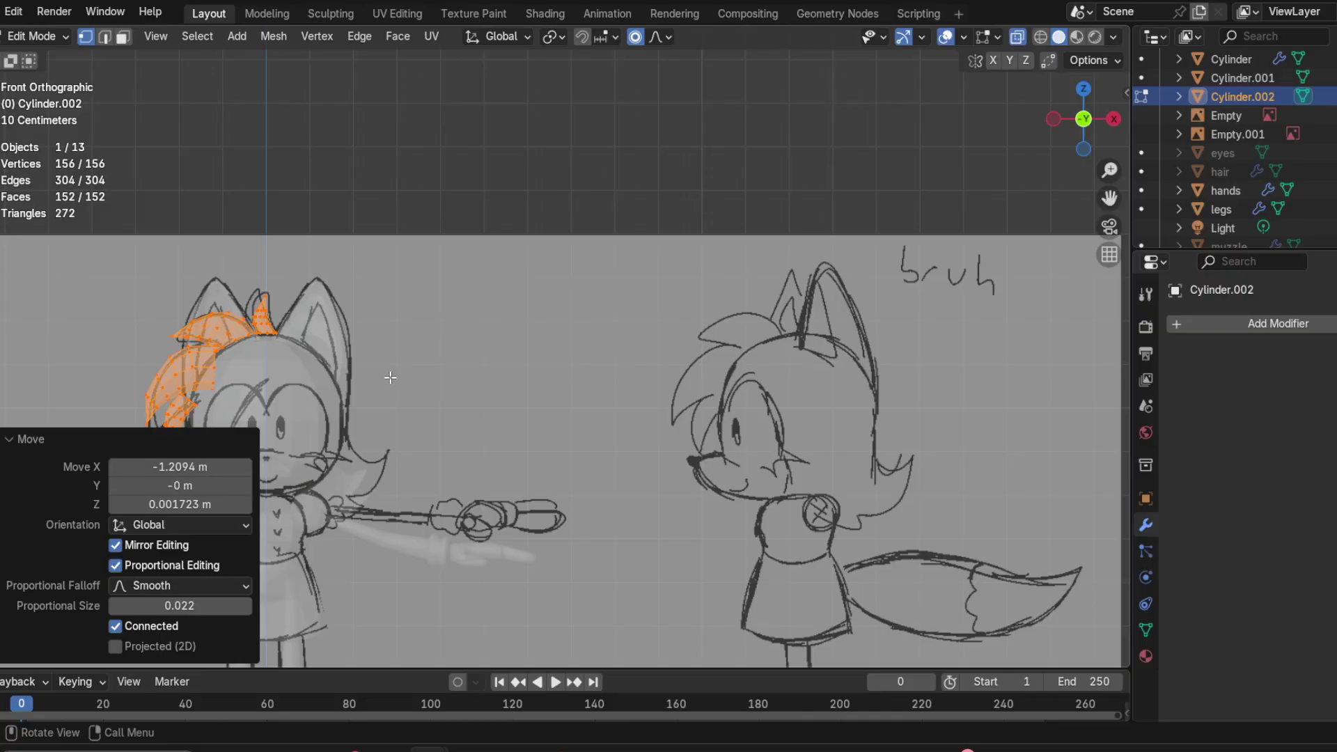
Step: Undo the move of the whole hair mesh and return to the front orthographic view
click(386, 359)
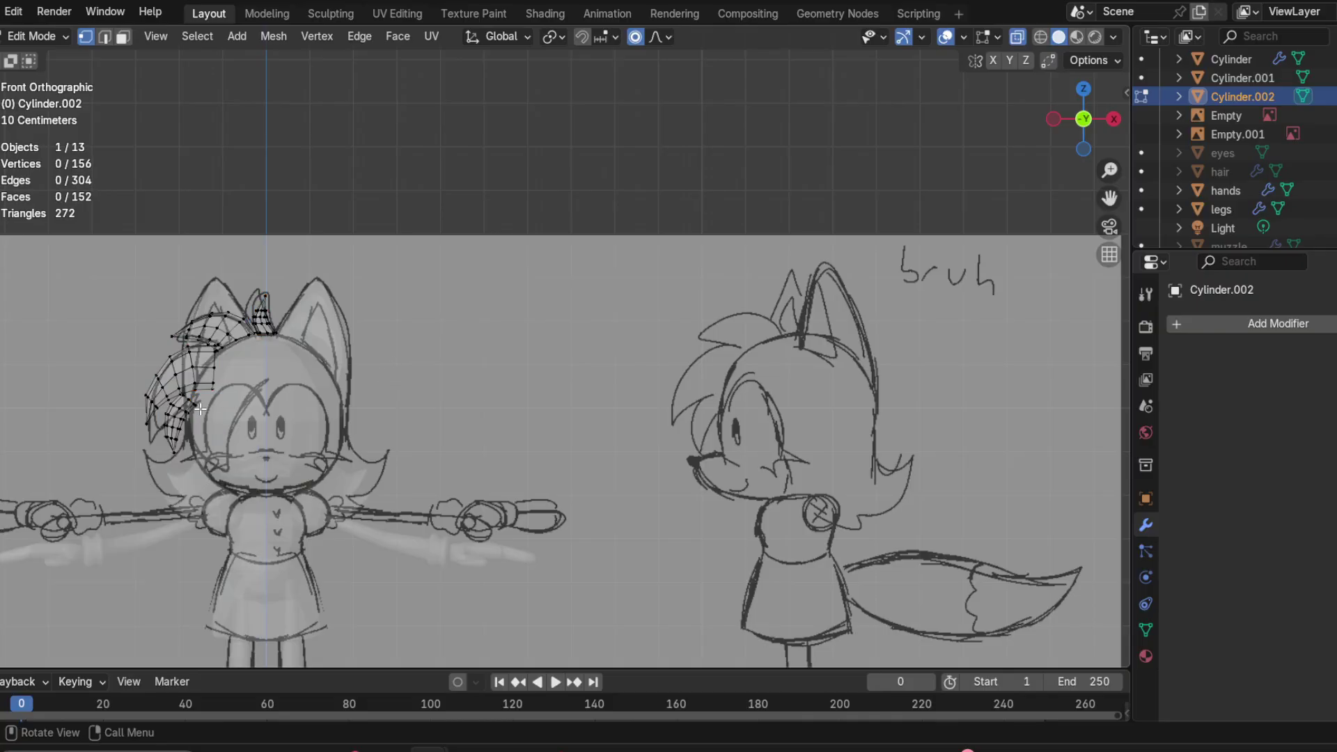
shift+middle_drag(385, 359, 588, 334)
scroll(391, 382, up, 1)
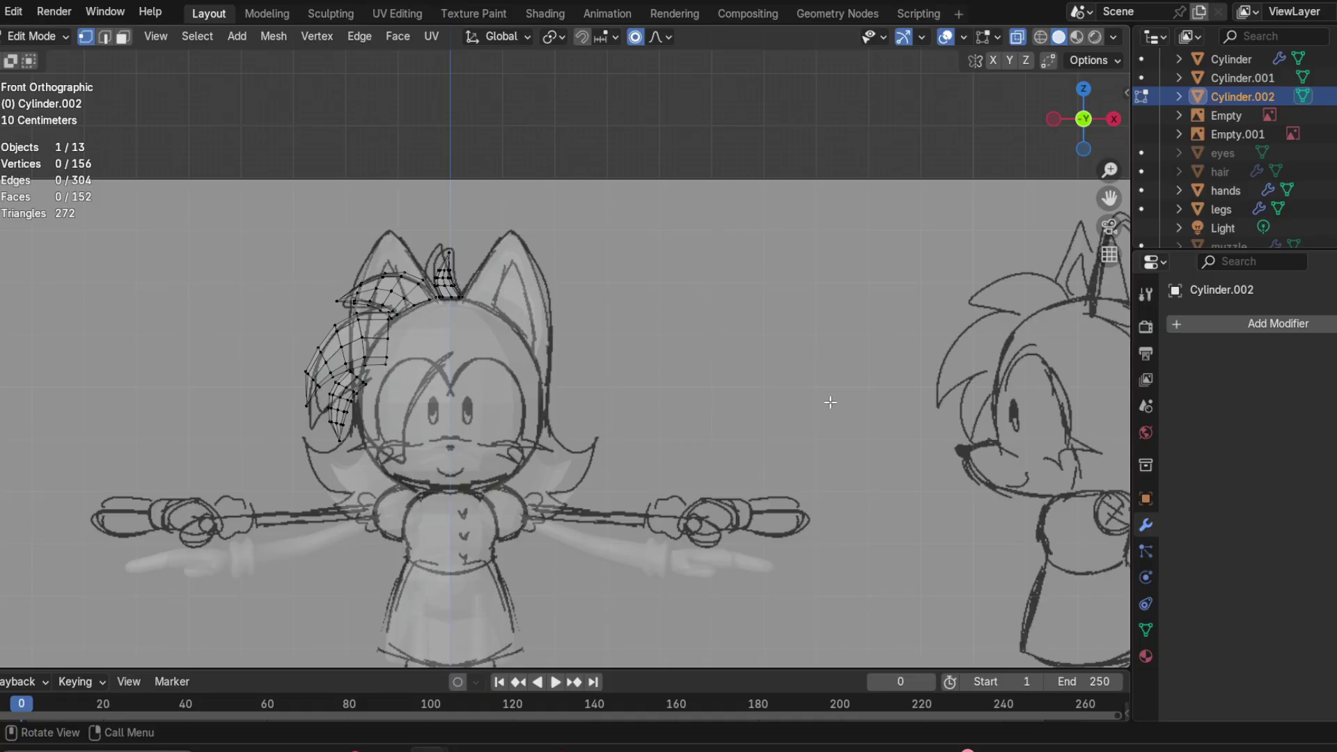
middle_drag(830, 402, 438, 408)
key(a)
key(ctrl+z)
key(ctrl+z)
key(ctrl+z)
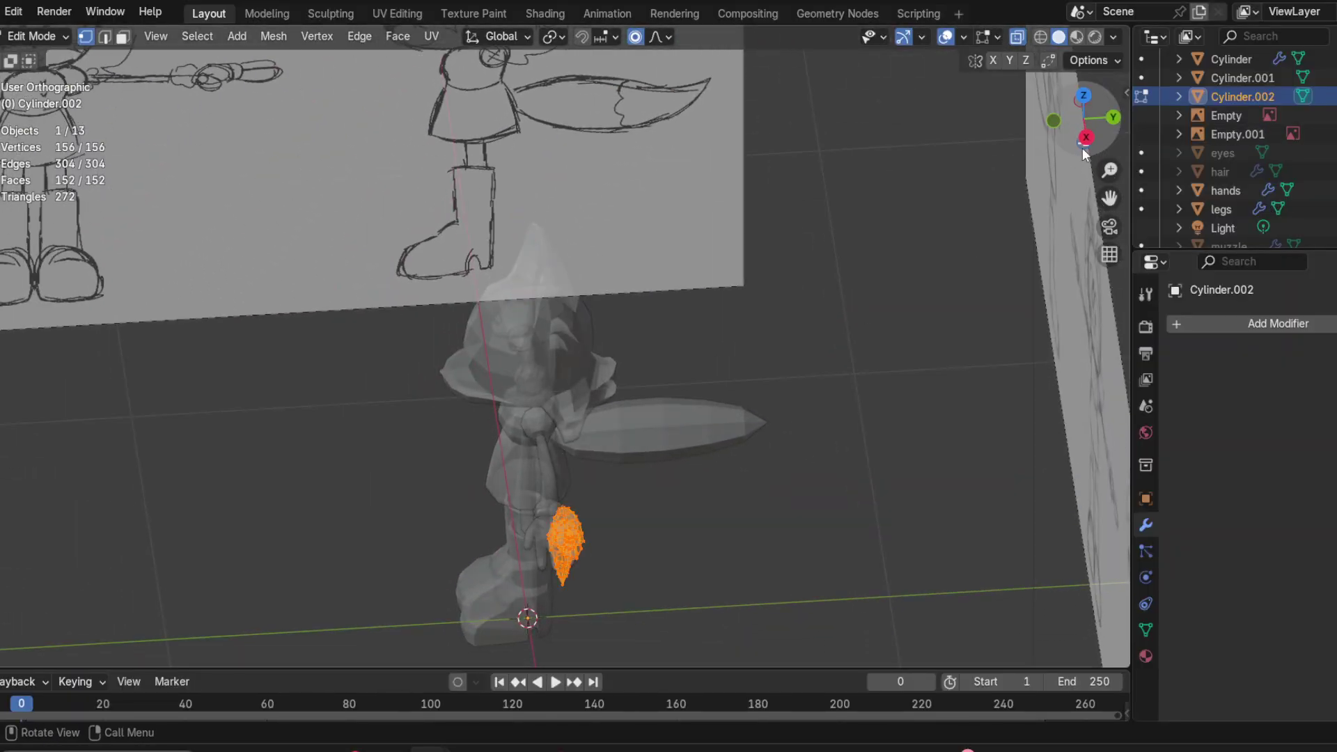
click(1054, 121)
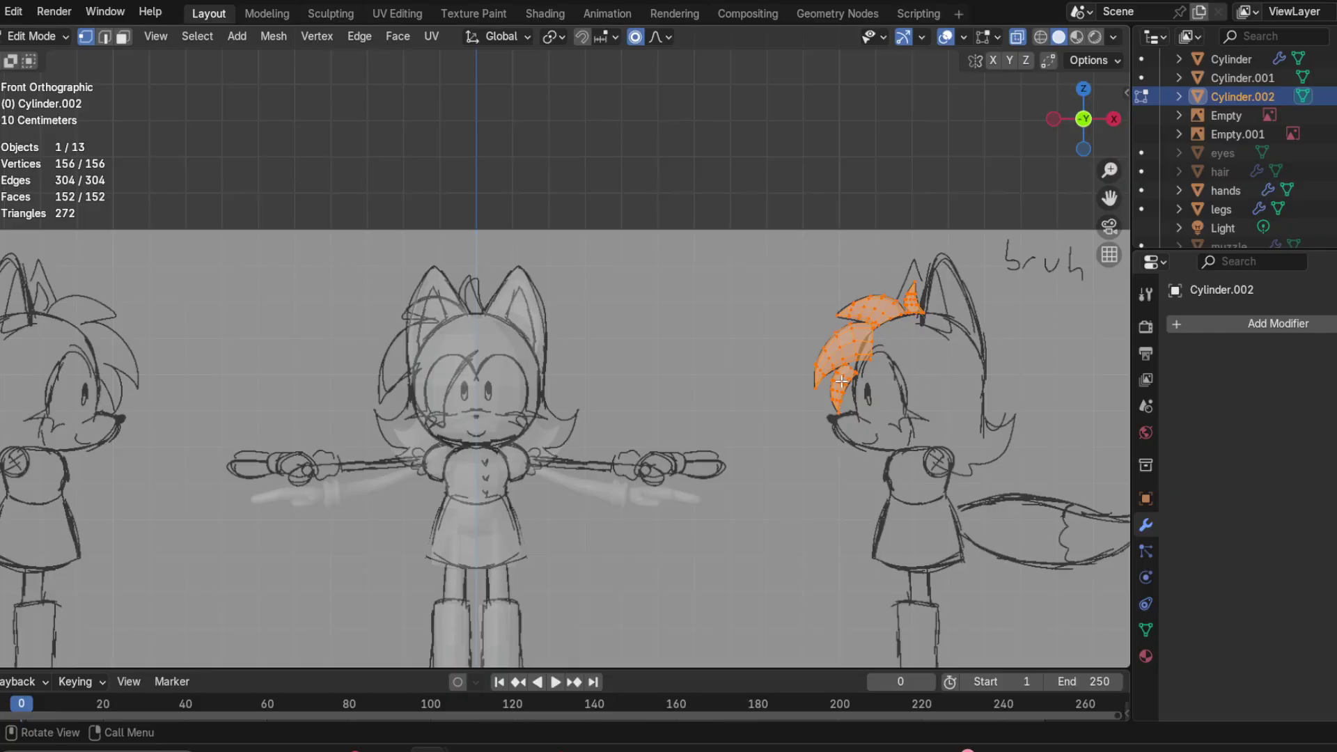
Step: Select the entire linked spike and move it -1.216 m in X and -0.0057 m in Z onto the front-view sketch's central tuft
scroll(419, 375, up, 5)
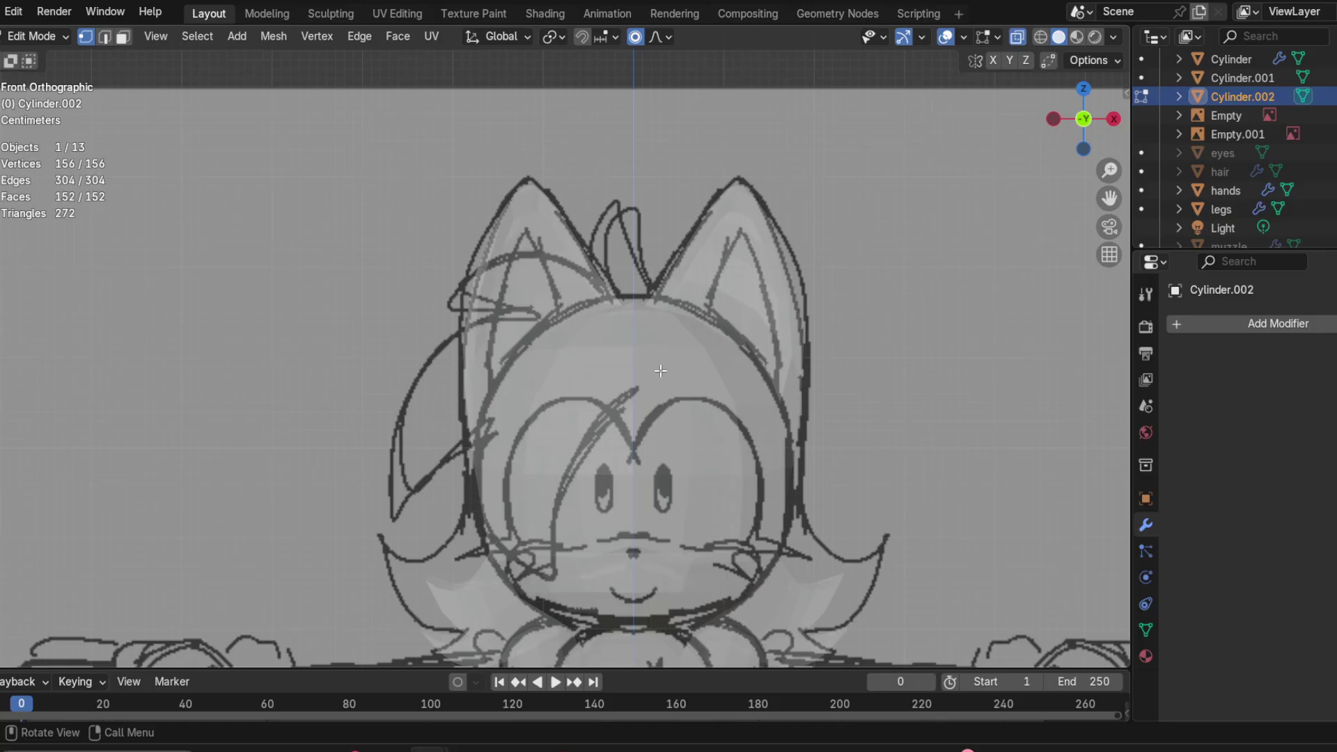
scroll(603, 373, down, 3)
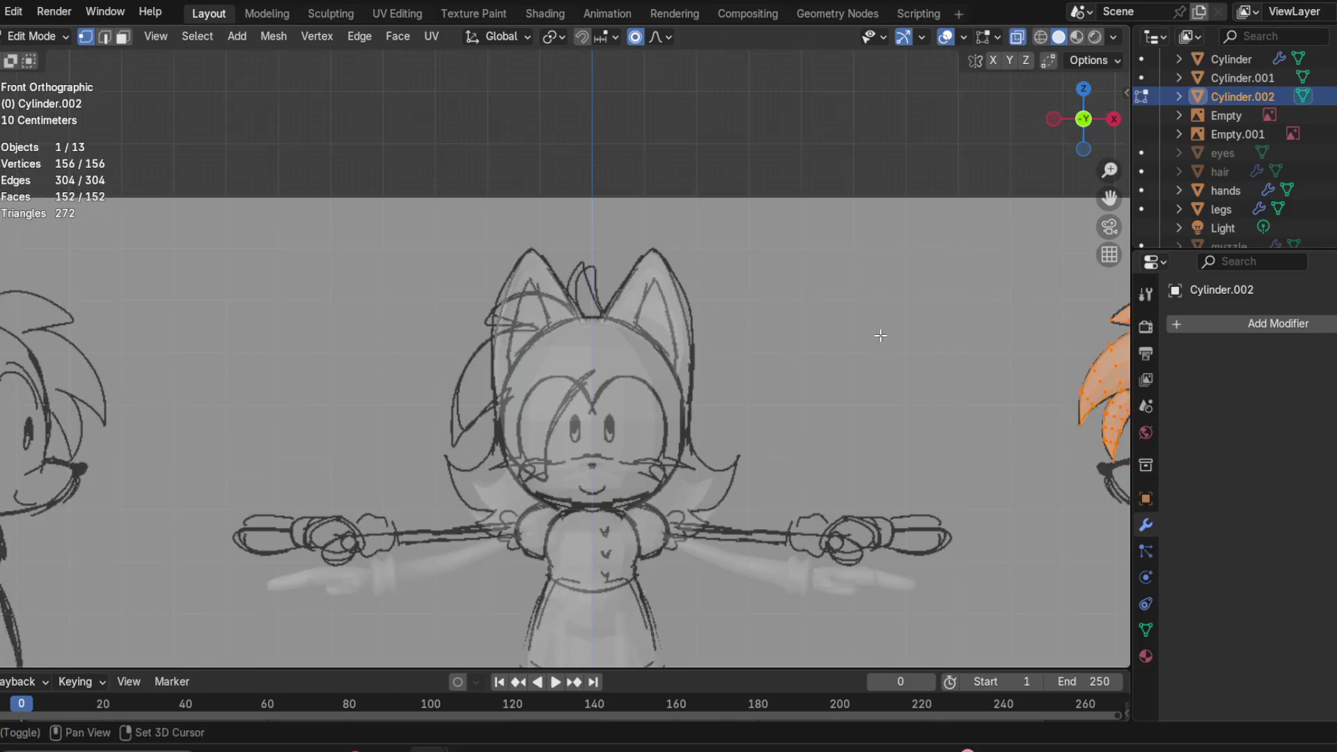
shift+middle_drag(881, 334, 540, 336)
shift+middle_drag(861, 374, 694, 367)
scroll(675, 393, up, 3)
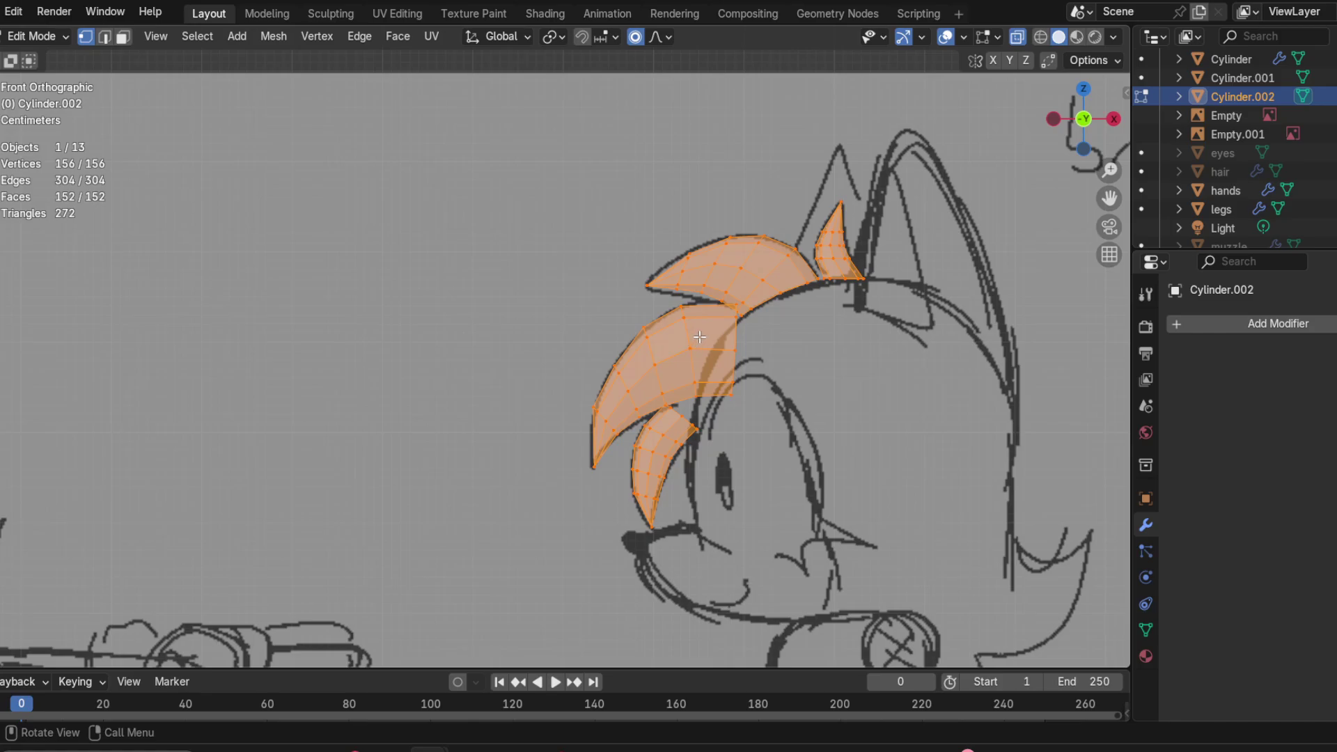
scroll(700, 337, down, 5)
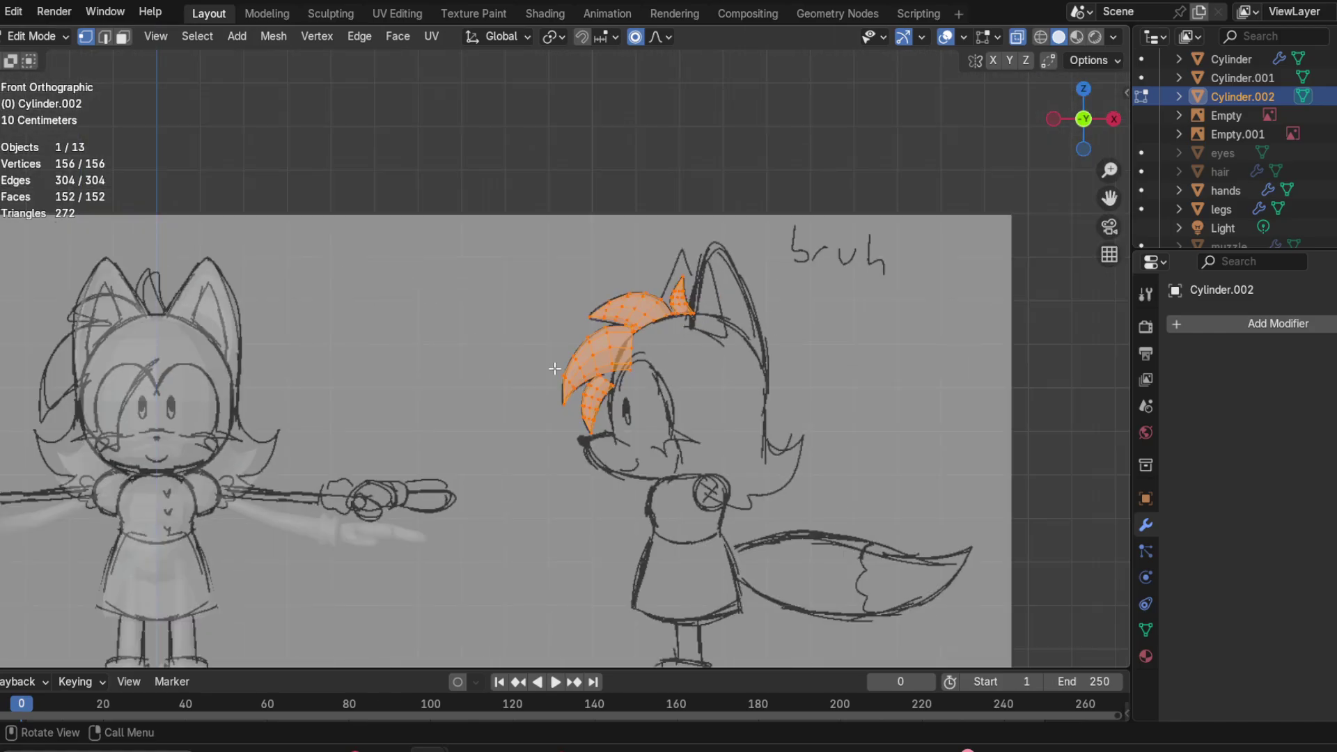
scroll(604, 359, up, 1)
click(709, 303)
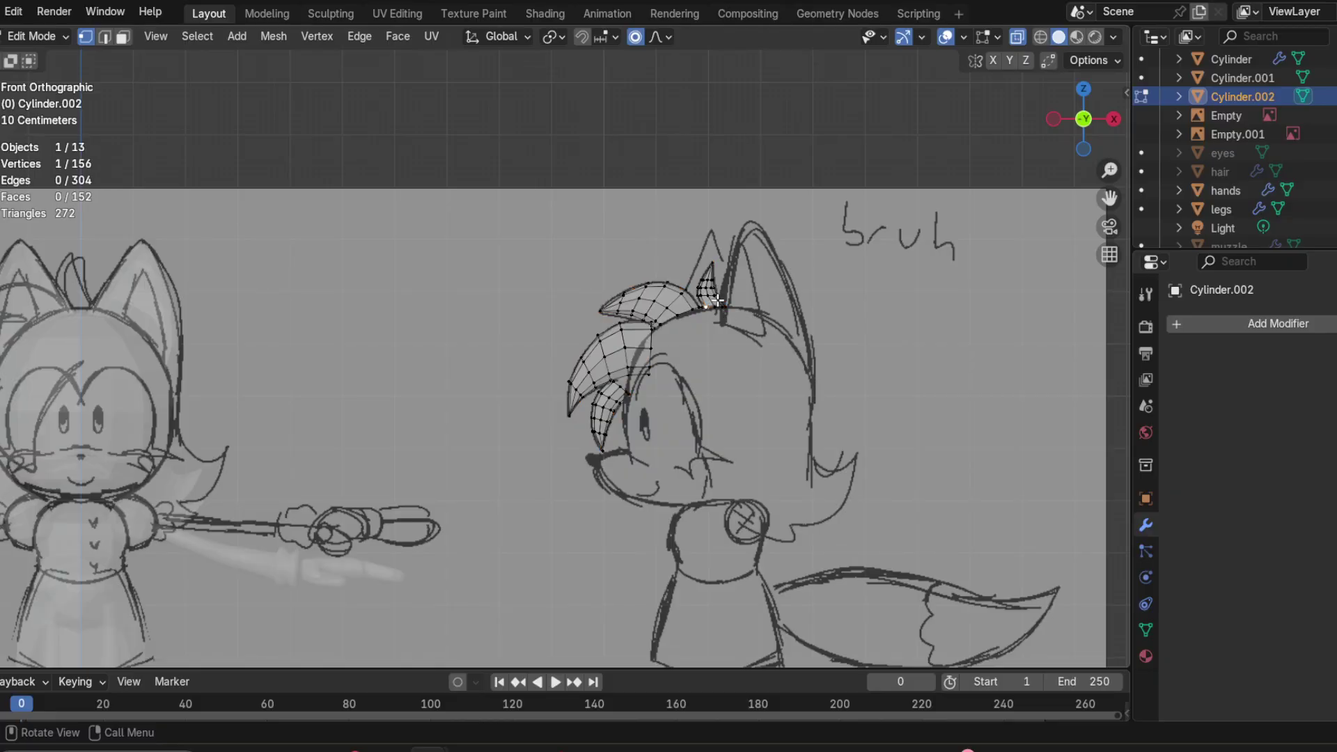
key(l)
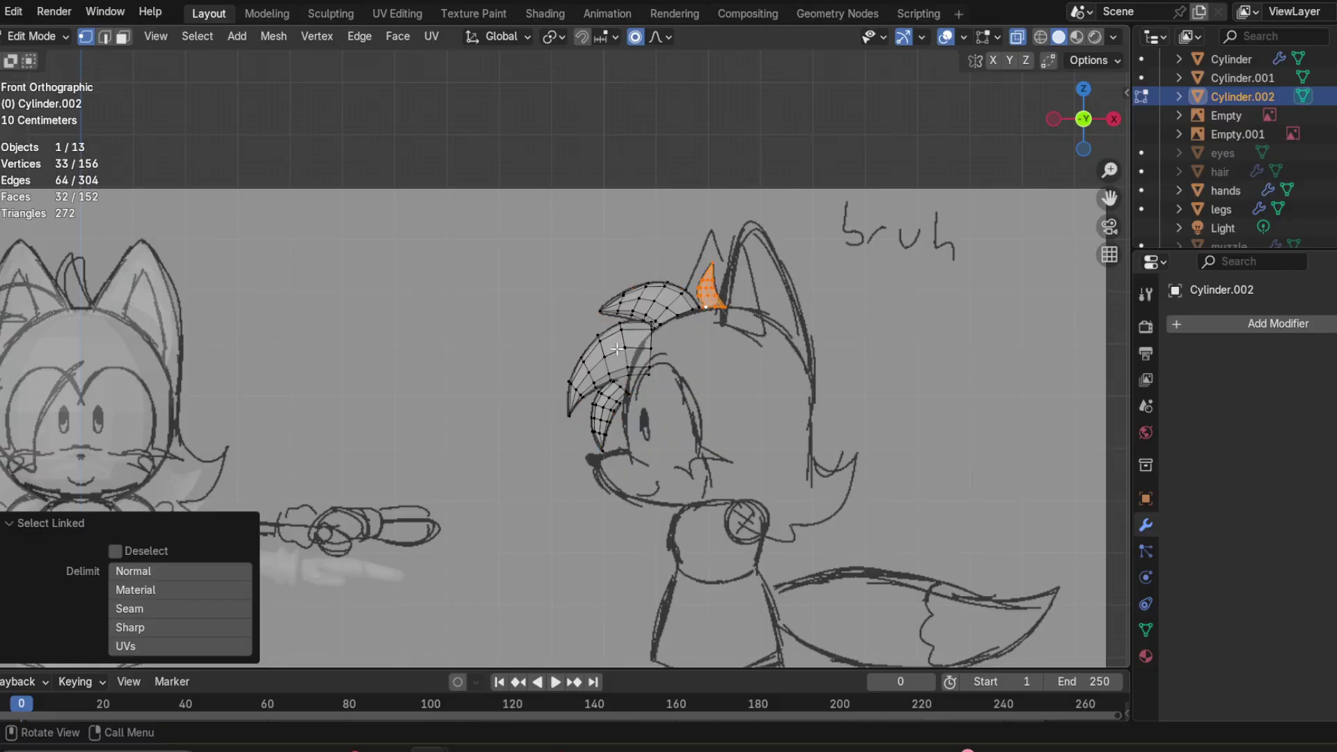
key(g)
click(416, 346)
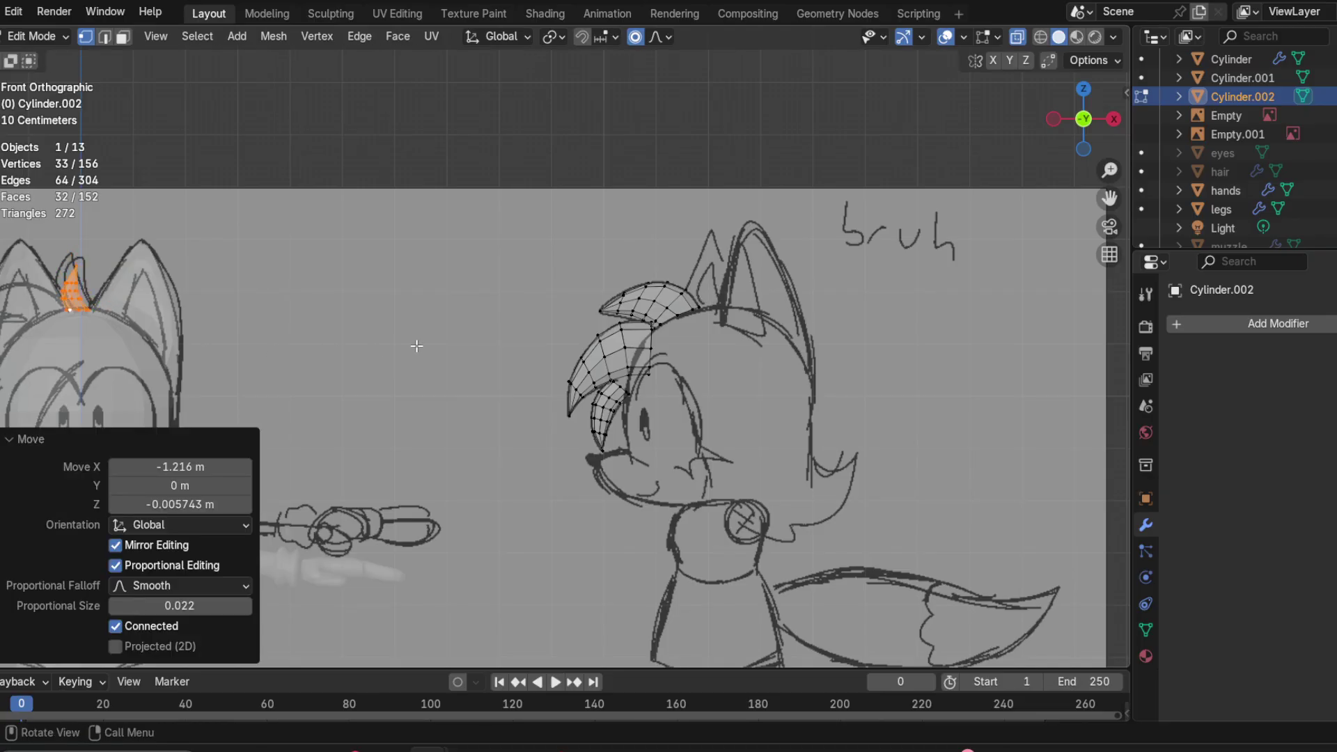
Step: Select the linked upper hair tuft and move it -1.2089 m in X and -0.0029 m in Z onto its front-view outline
shift+middle_drag(487, 322, 808, 291)
click(955, 276)
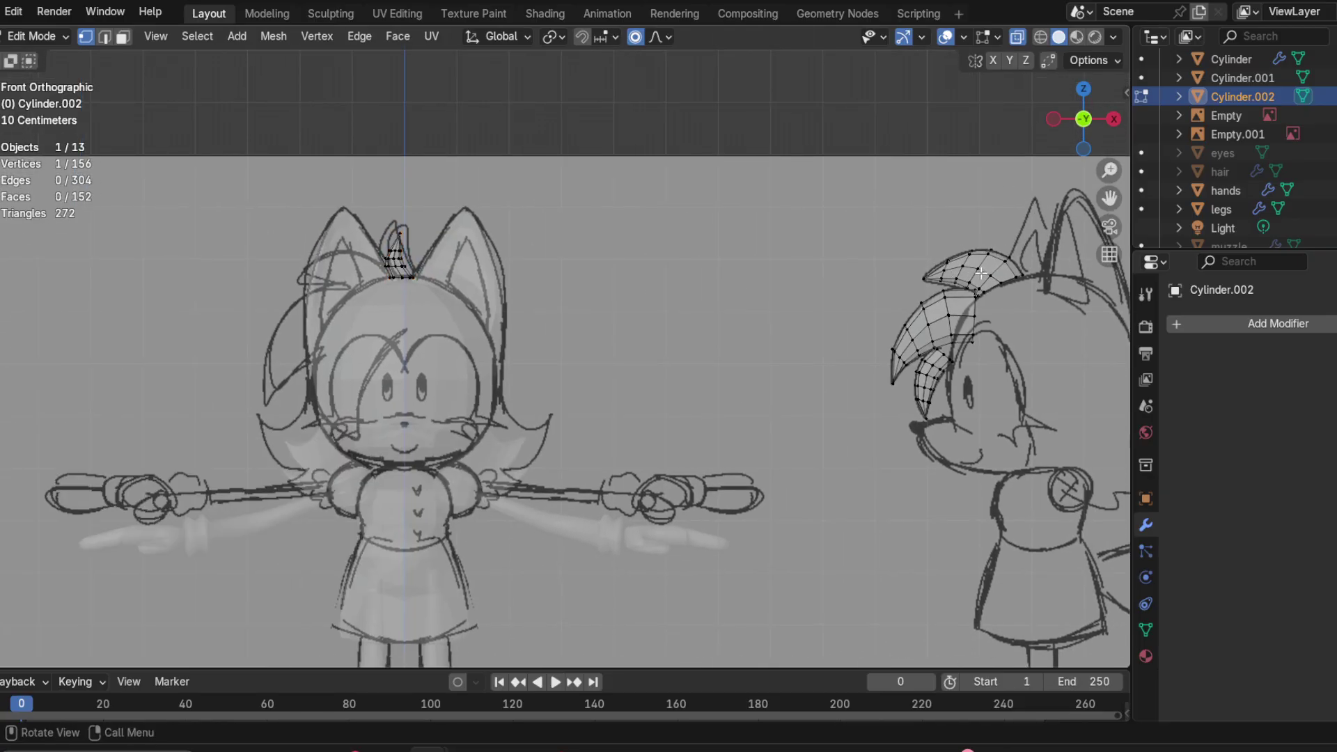
key(l)
key(g)
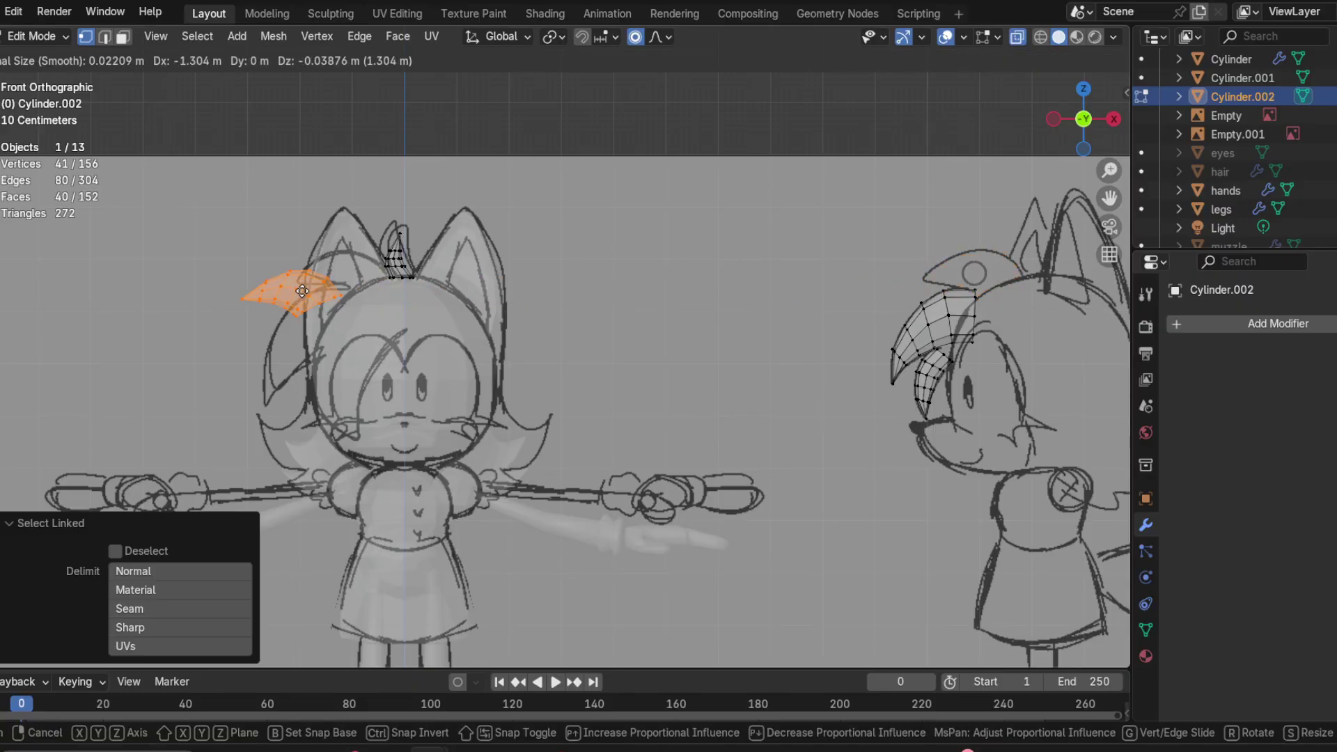
click(348, 276)
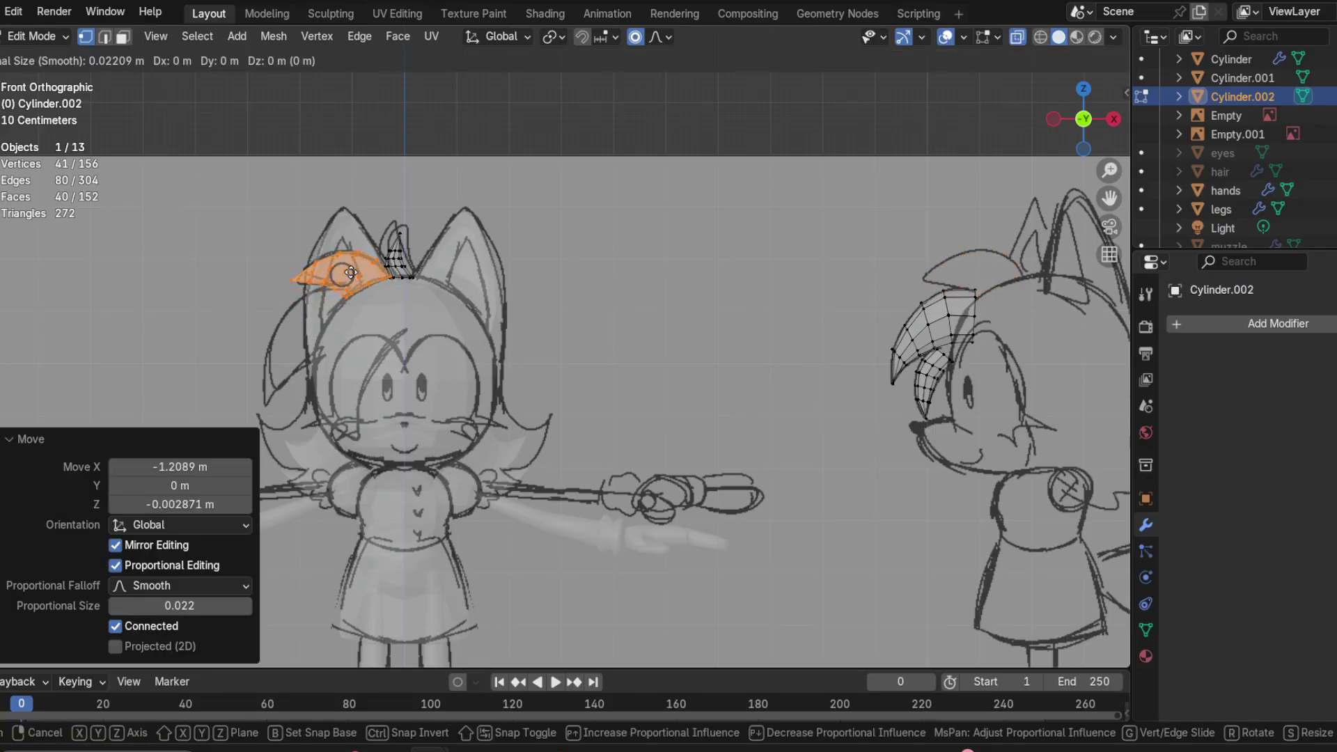
key(ctrl+z)
Step: Select the large linked middle tuft and move it about -1.2 m in X onto its outline in the front-view sketch
key(l)
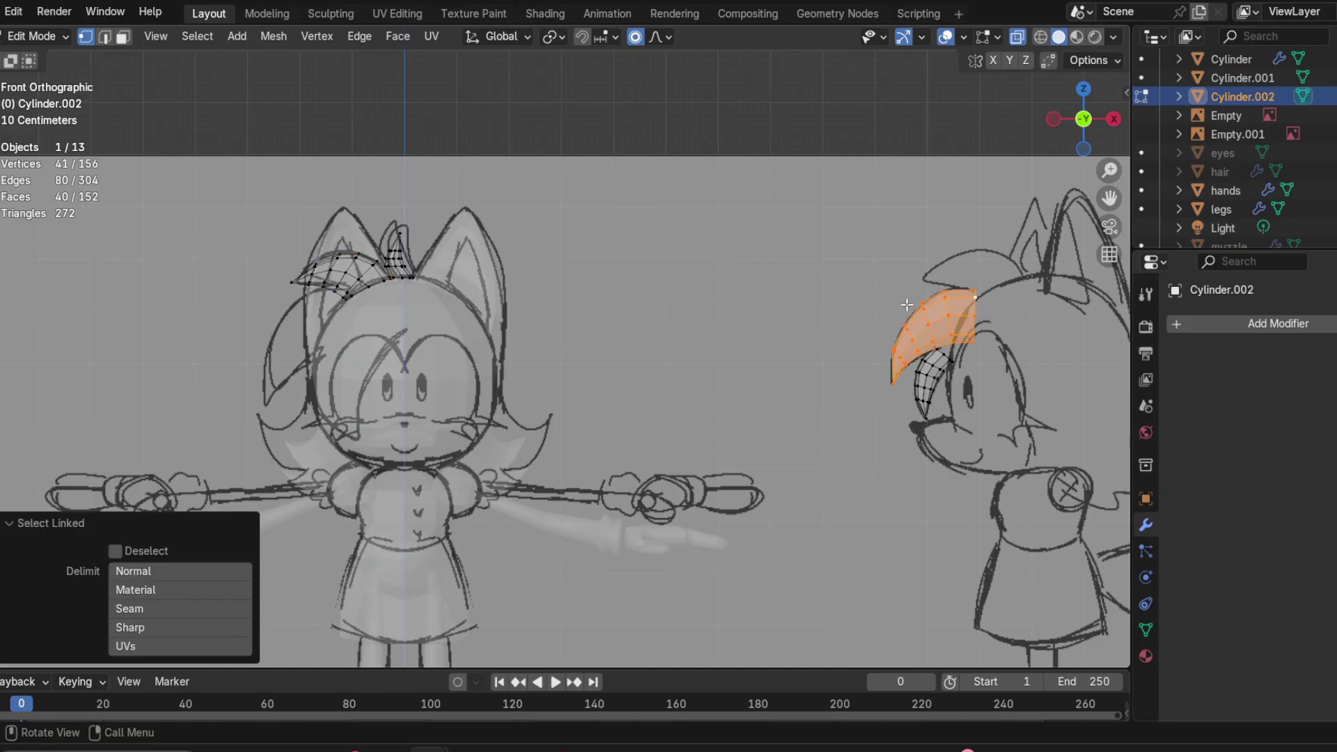
key(g)
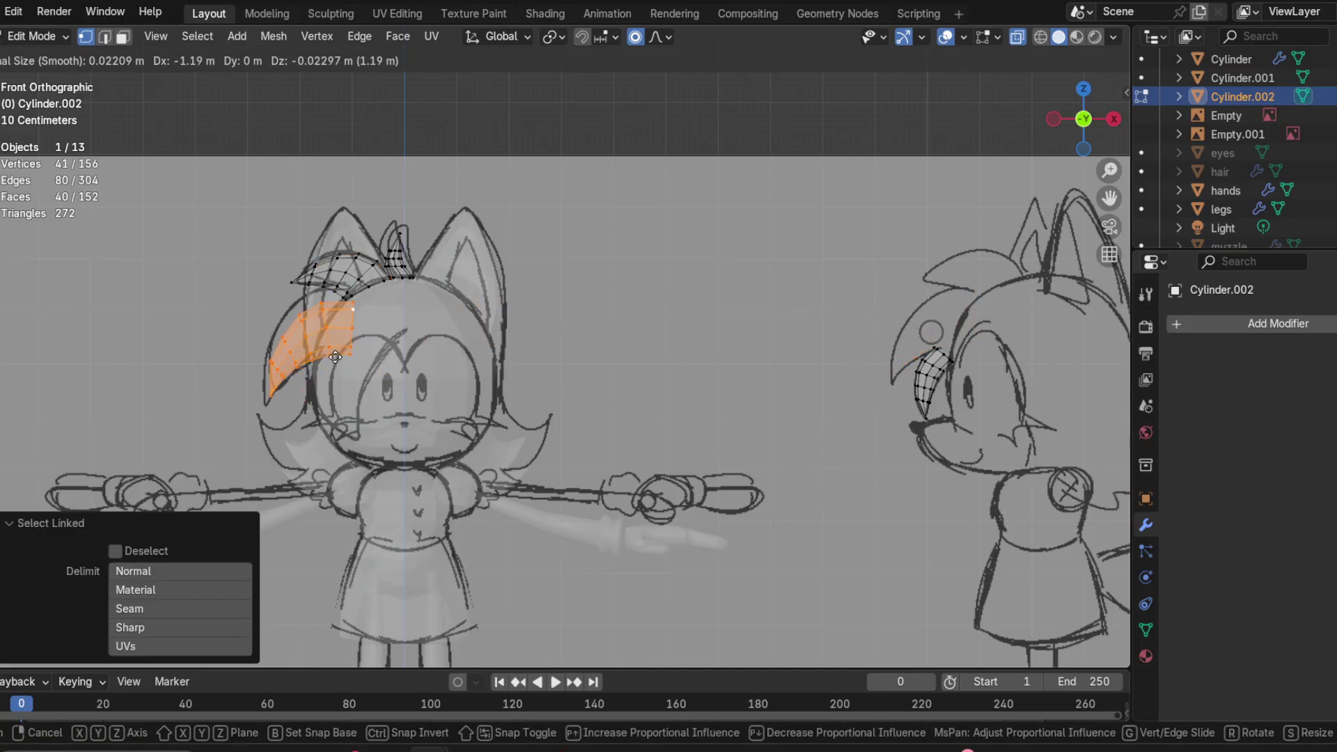
click(330, 354)
Step: Select the small linked lower tuft and move it -1.1041 m in X and -0.0287 m in Z over the front-view eye bang
click(940, 376)
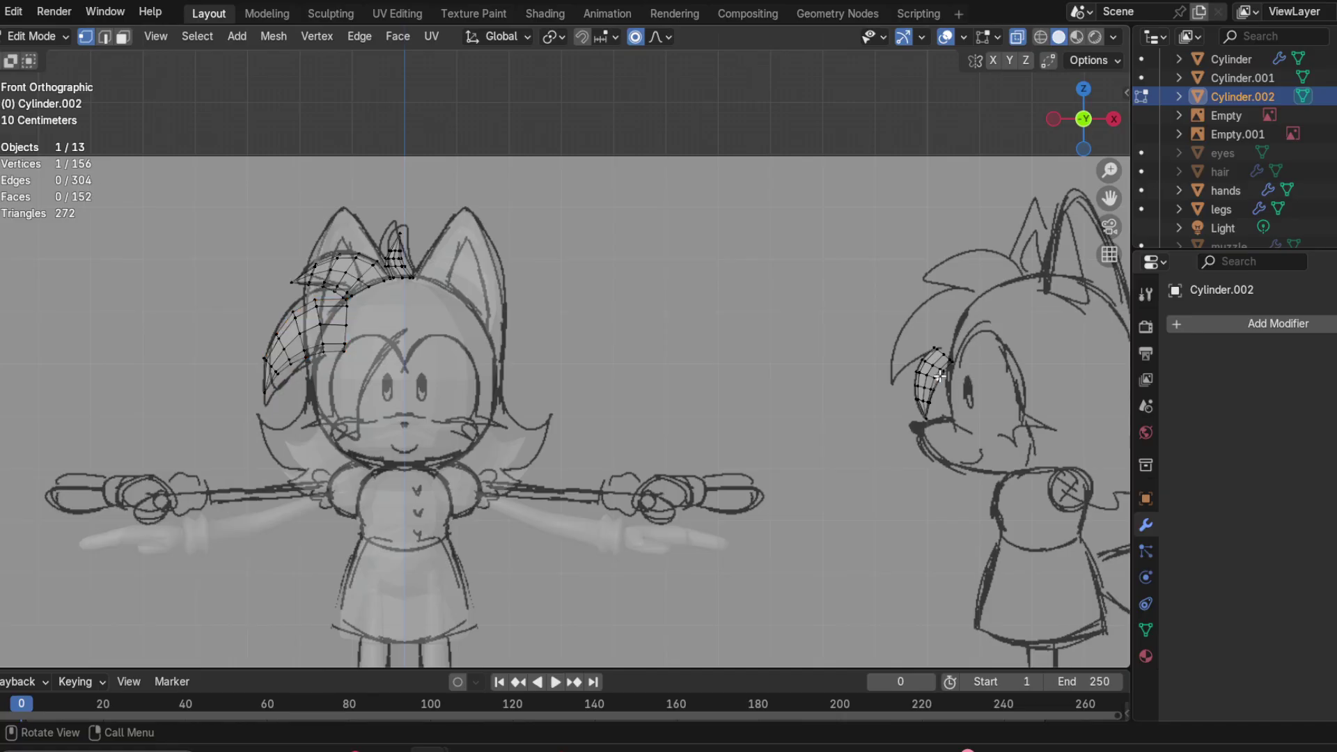
key(l)
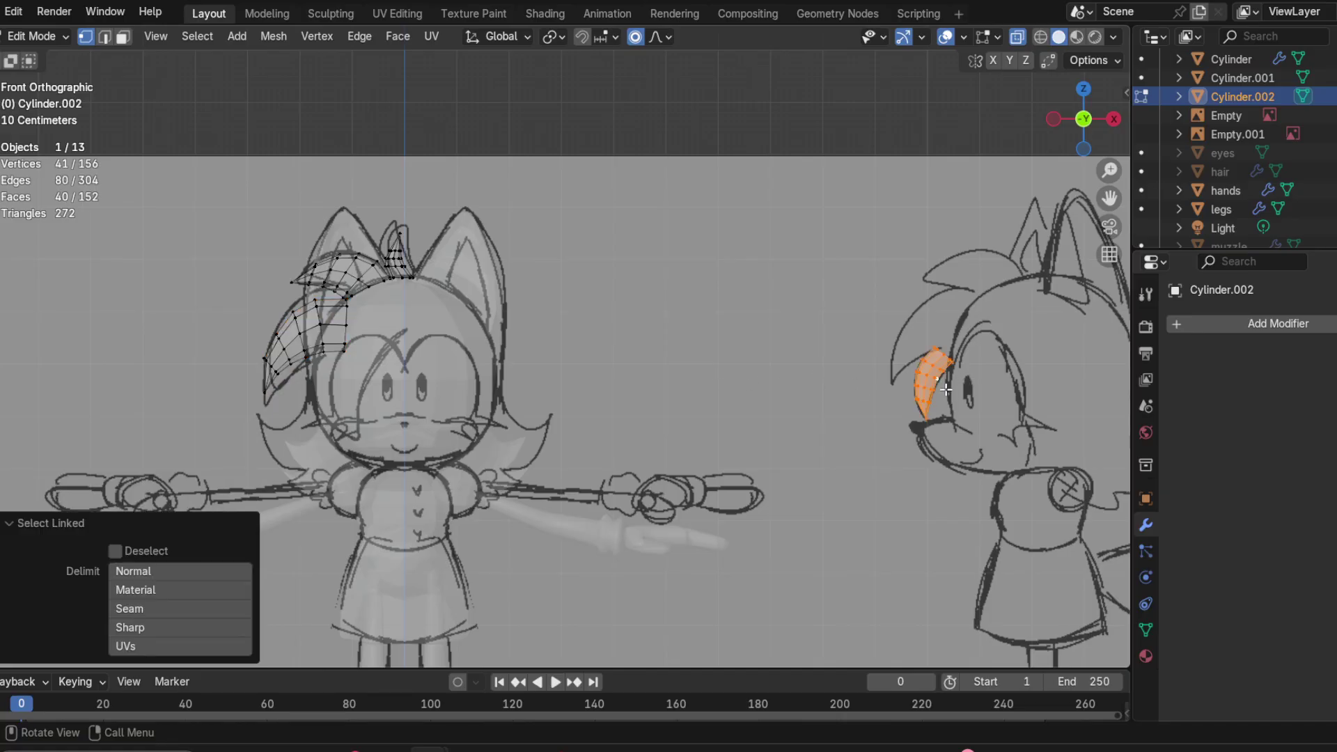
key(g)
click(368, 404)
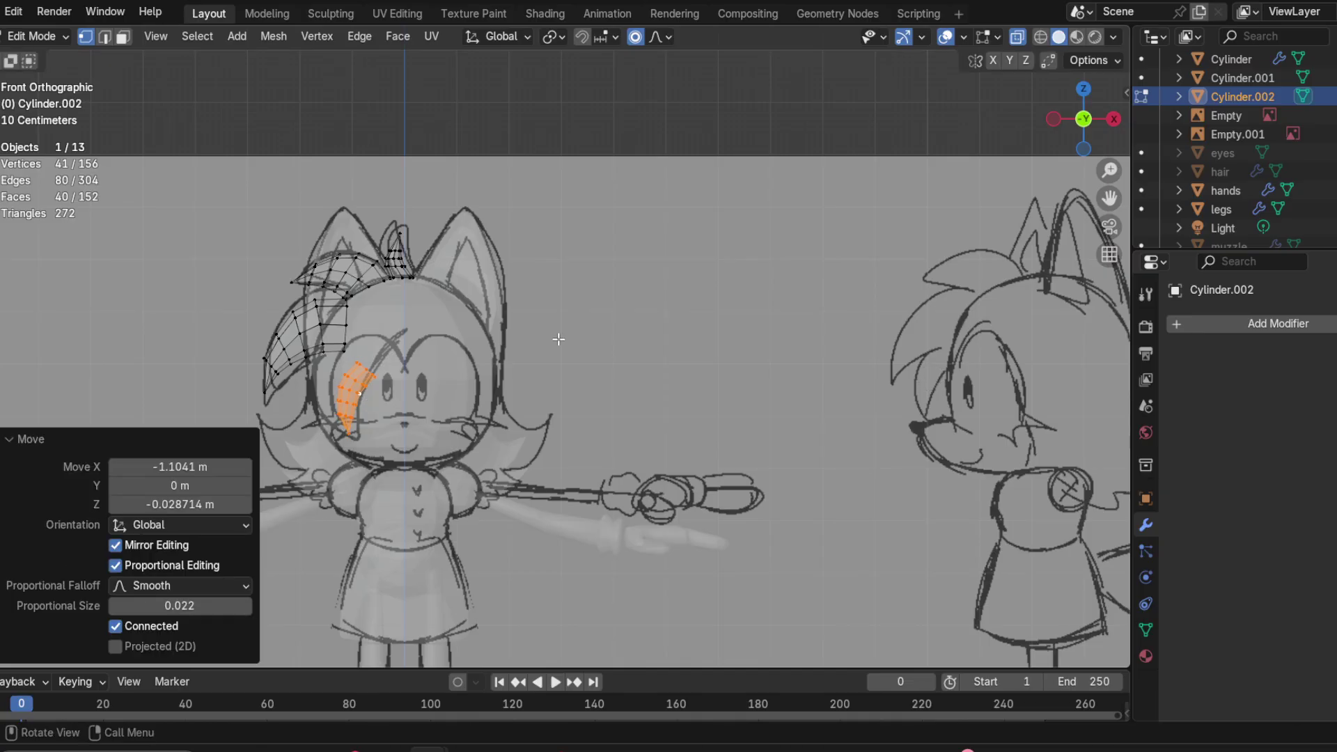
Step: Scale the lower tuft uniformly by 1.661 and widen it by 1.356 along X
key(s)
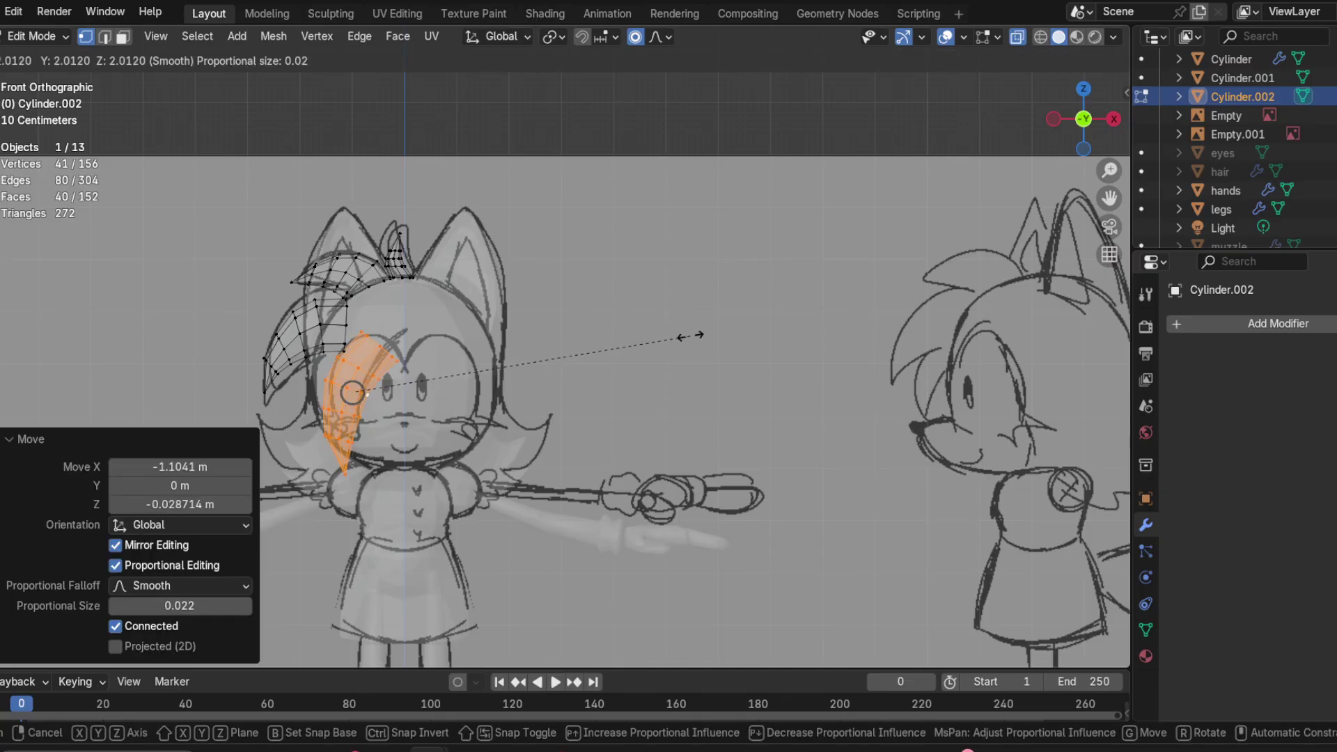
click(632, 353)
key(s)
key(x)
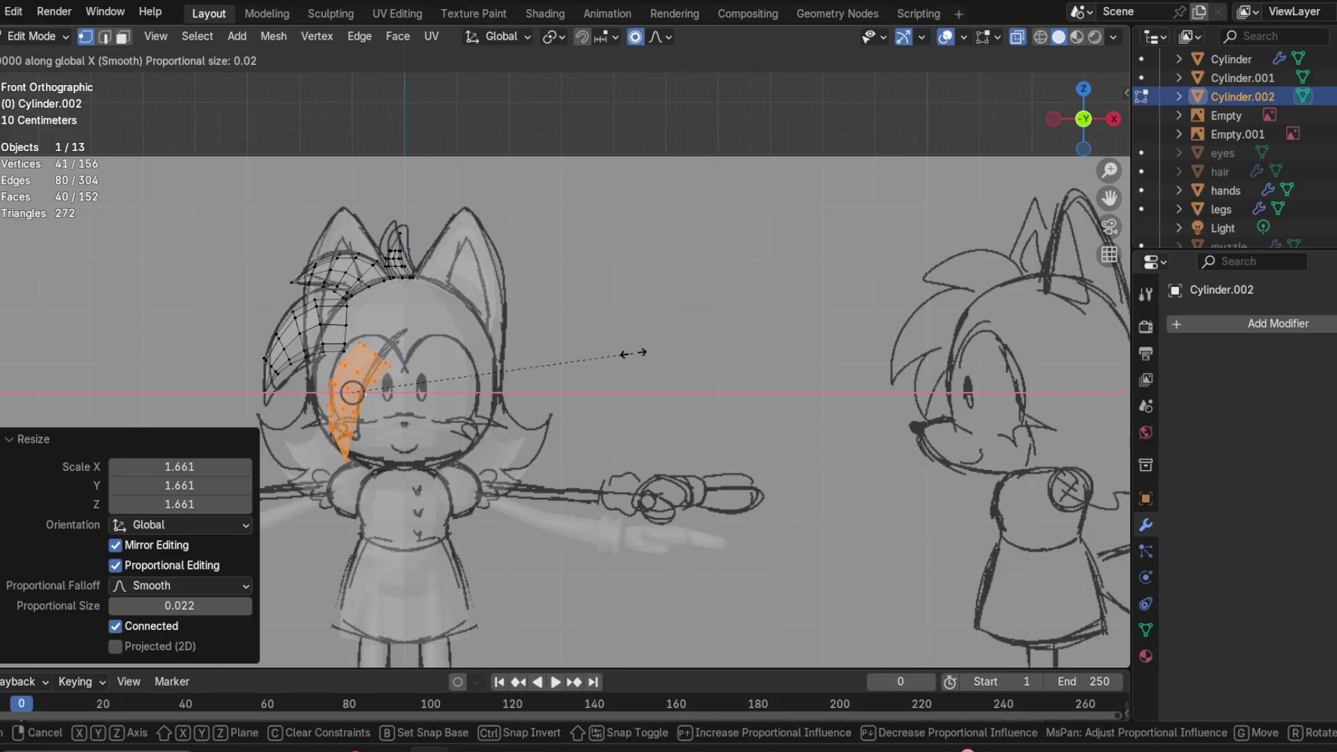
click(737, 369)
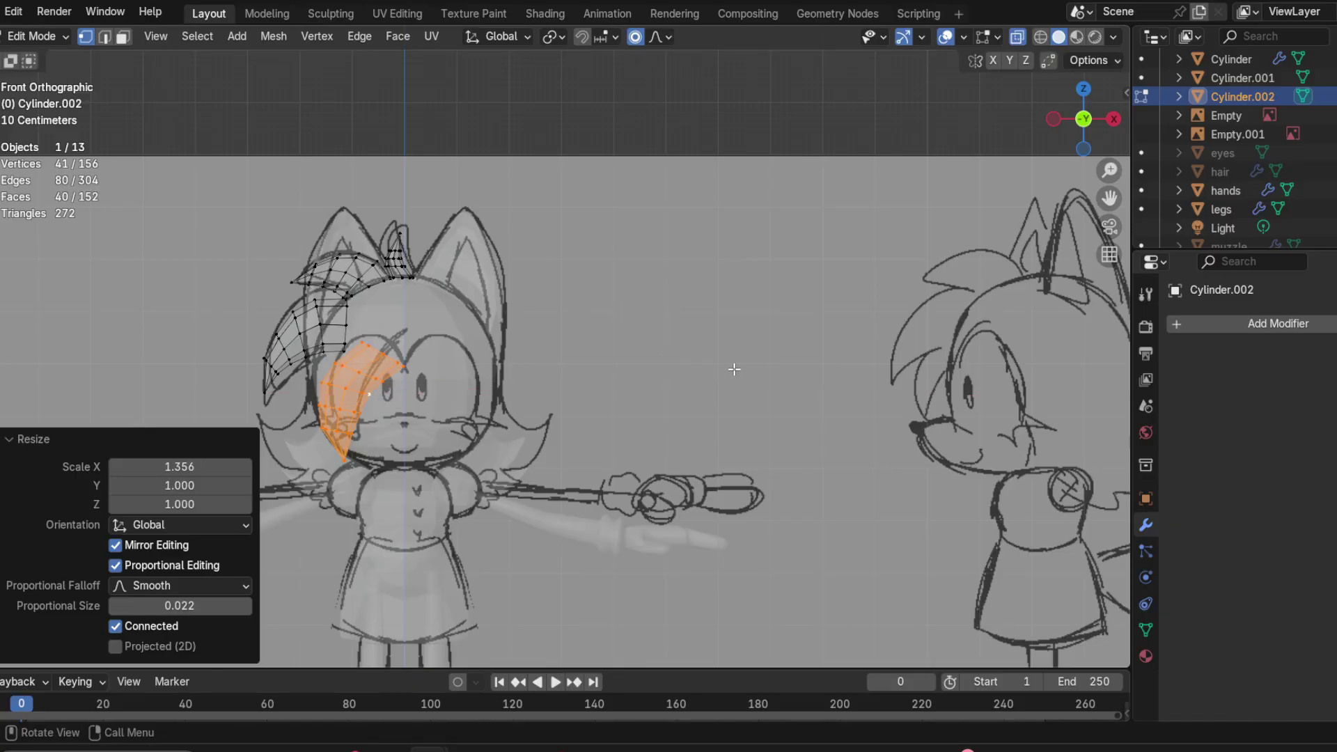
key(g)
key(z)
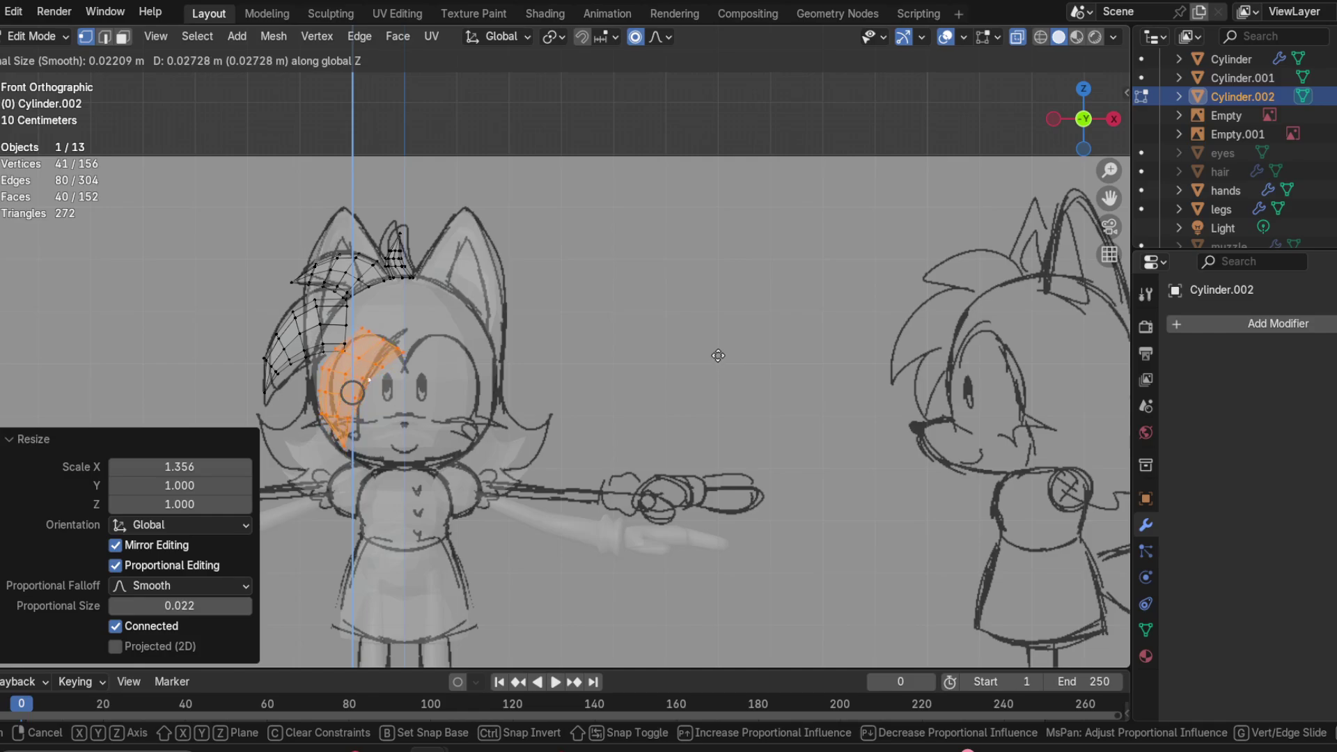
key(Escape)
Step: Scale the selected lower hair tuft by 0.960 along the Z axis to shorten it over the eye
key(s)
key(z)
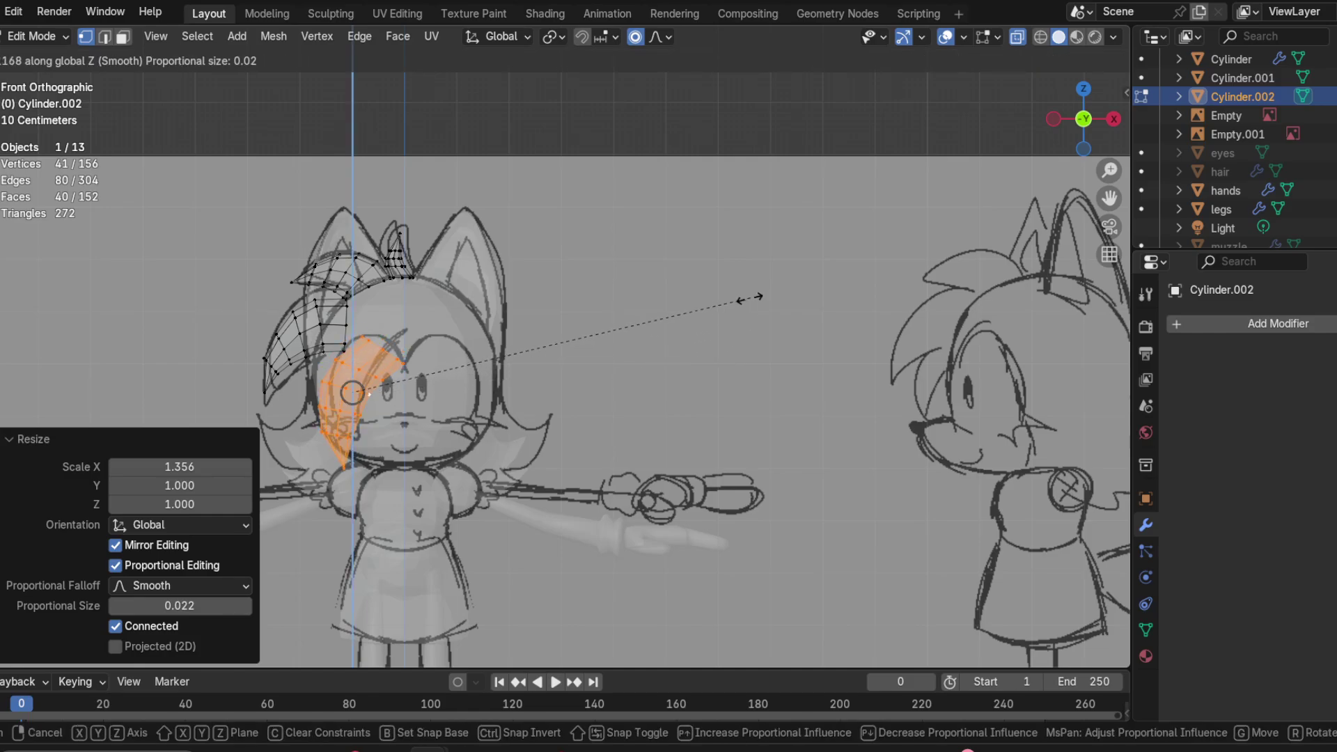
click(696, 319)
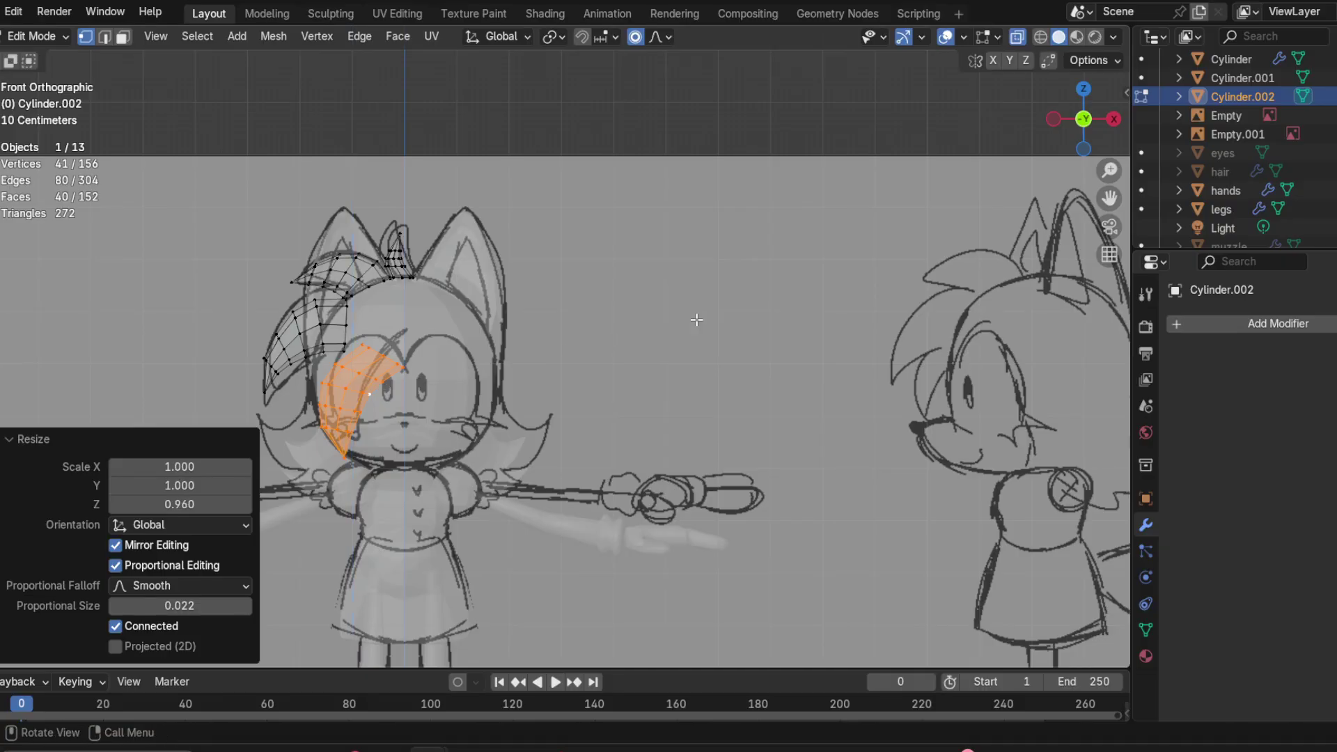
key(g)
key(x)
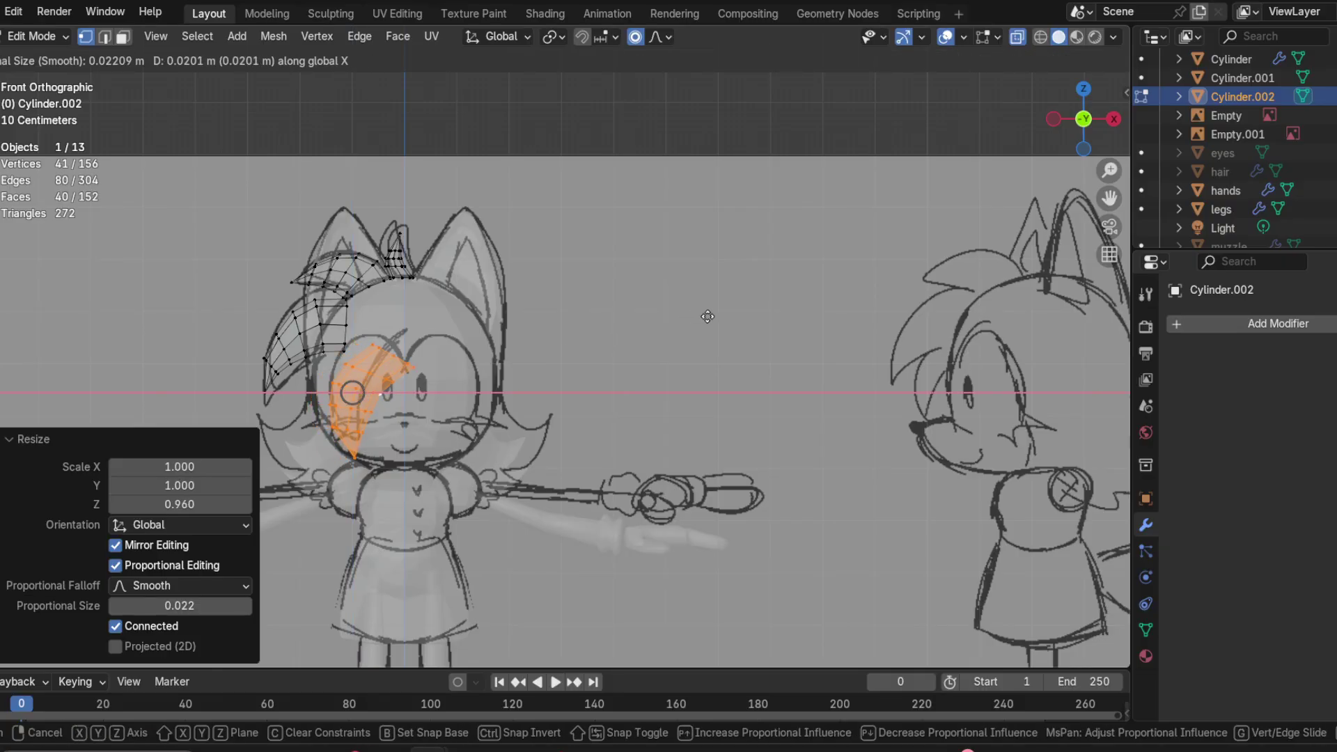
key(Escape)
right_click(707, 317)
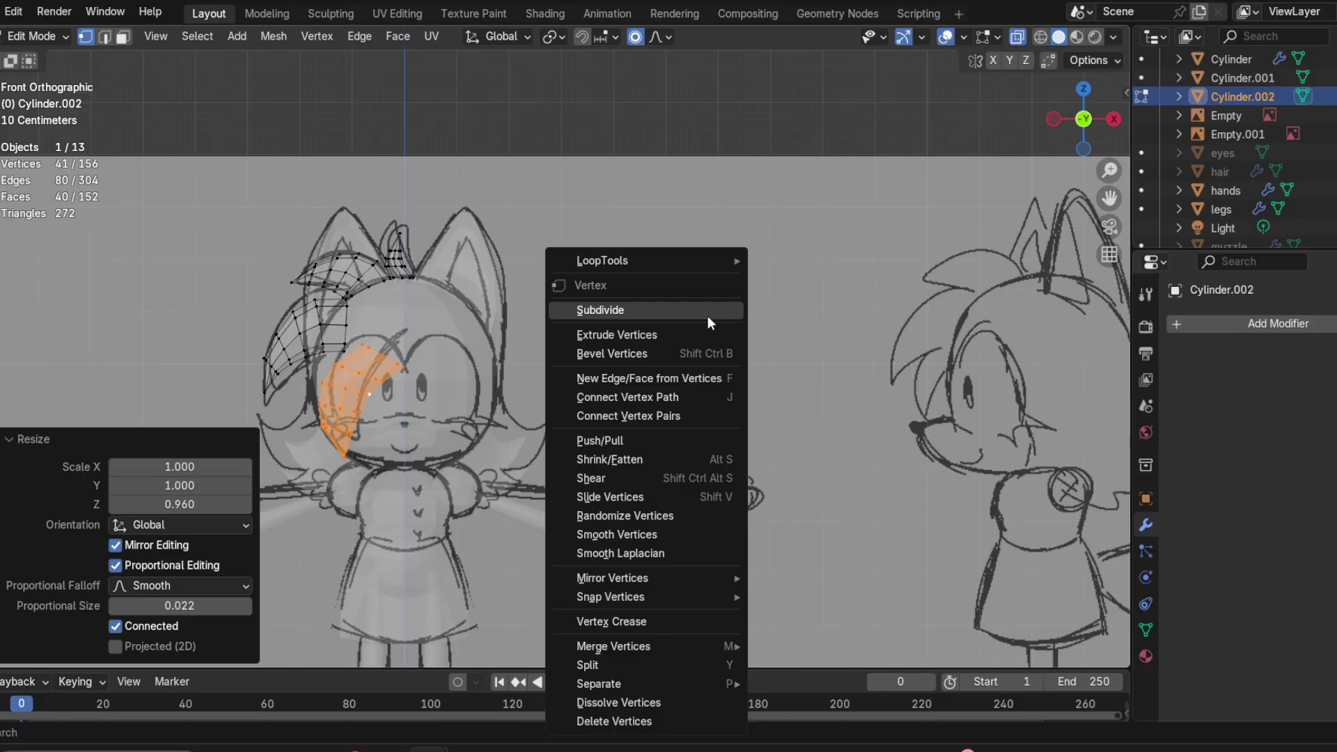
key(Escape)
Step: Widen the lower hair tuft slightly by scaling it 1.010 along the X axis
key(g)
key(x)
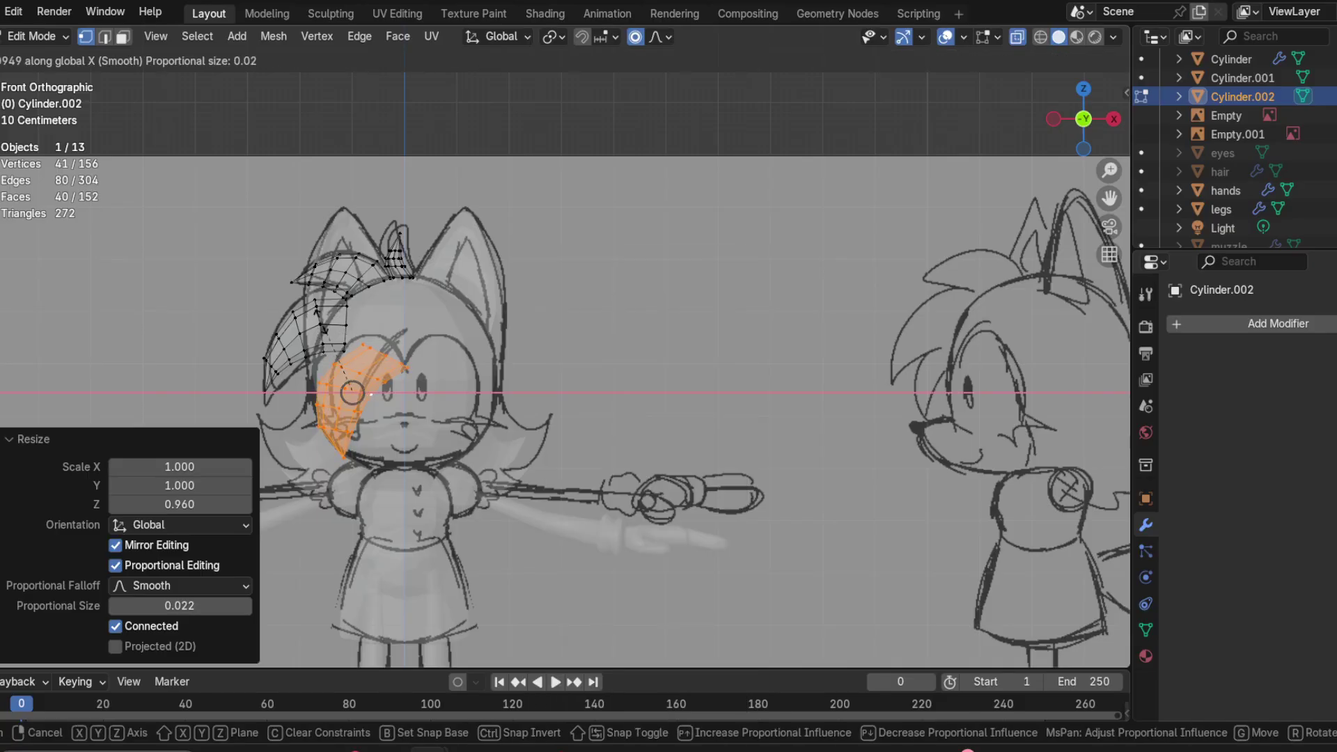
click(333, 325)
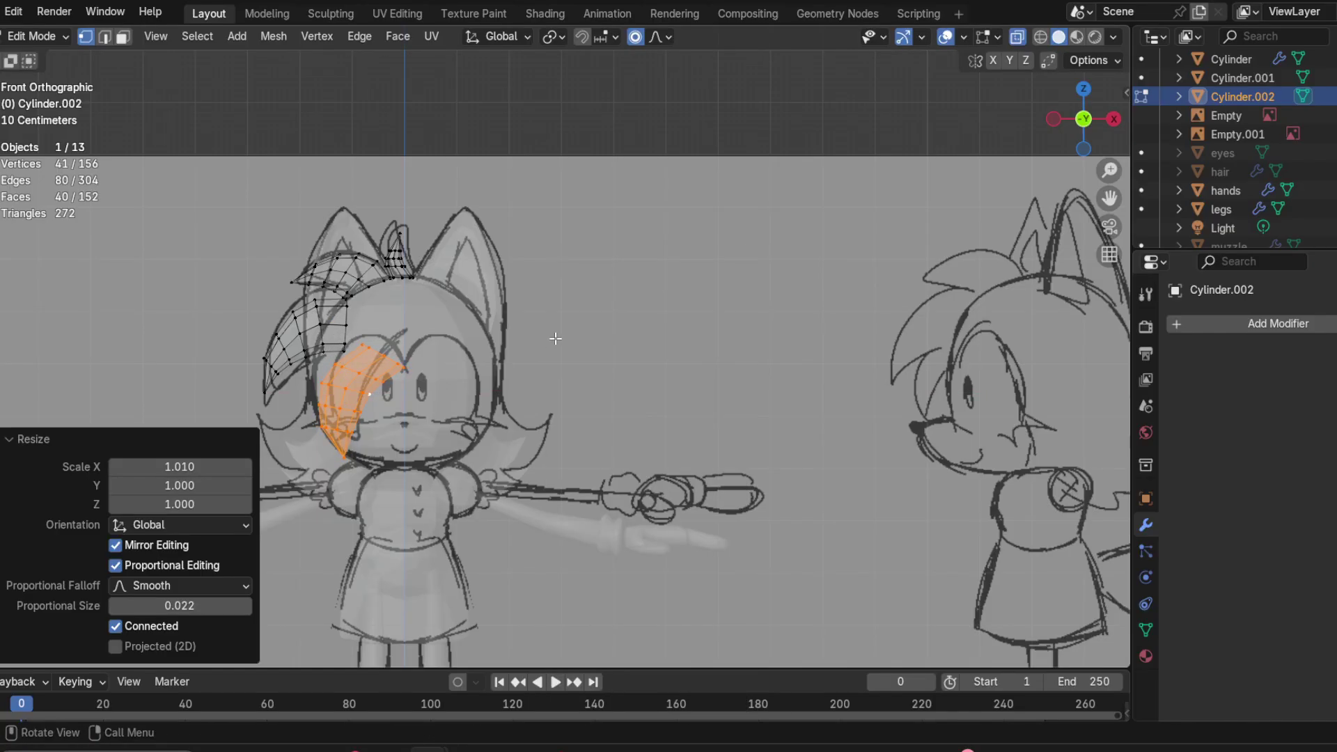
Step: Rotate the lower tuft -10.3° in the front view and move it -0.012921 m in X and 0.025843 m in Z onto the bang outline
key(r)
click(527, 305)
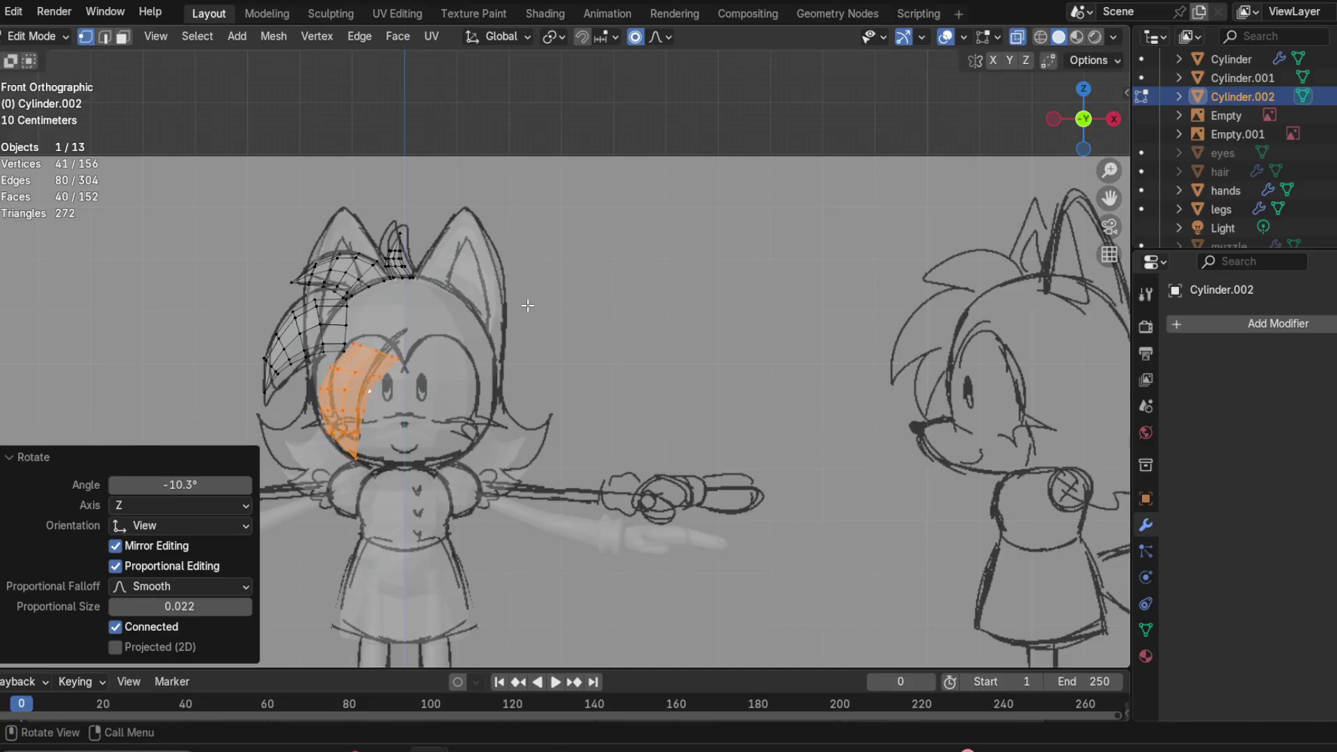
key(g)
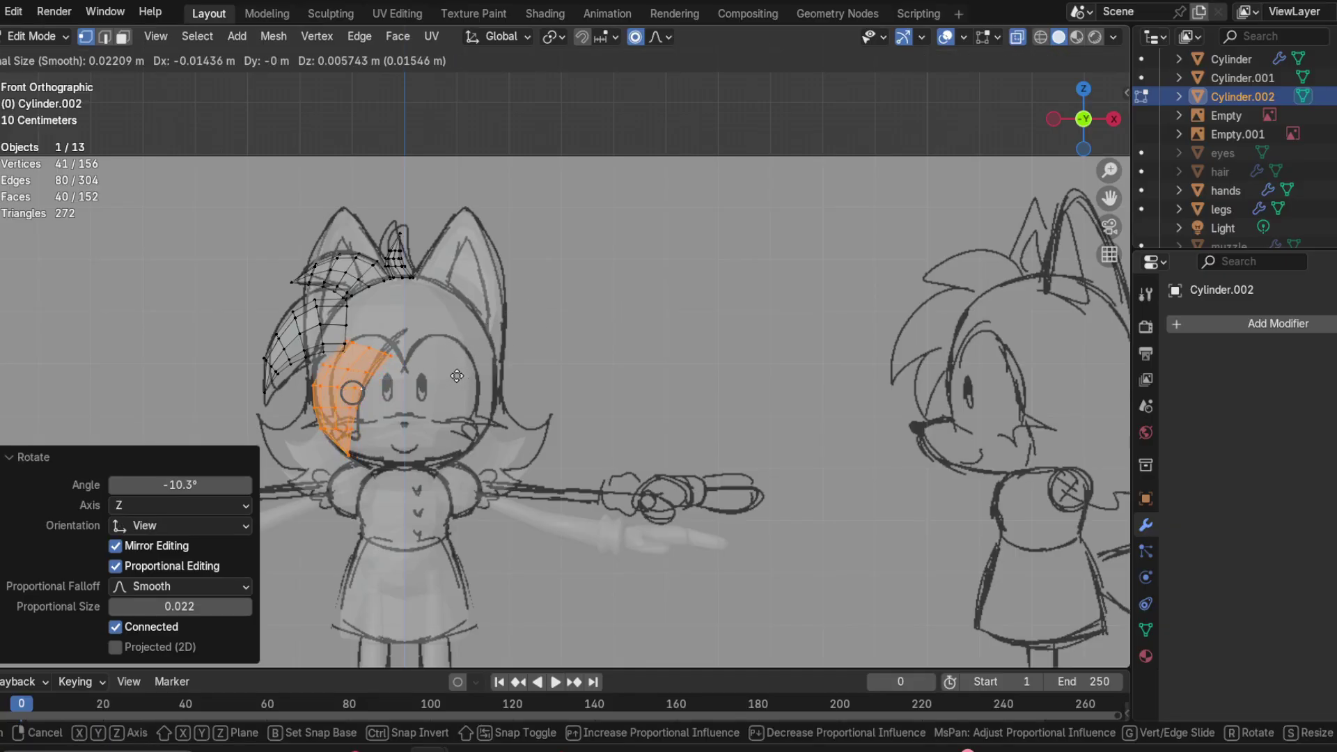
click(459, 366)
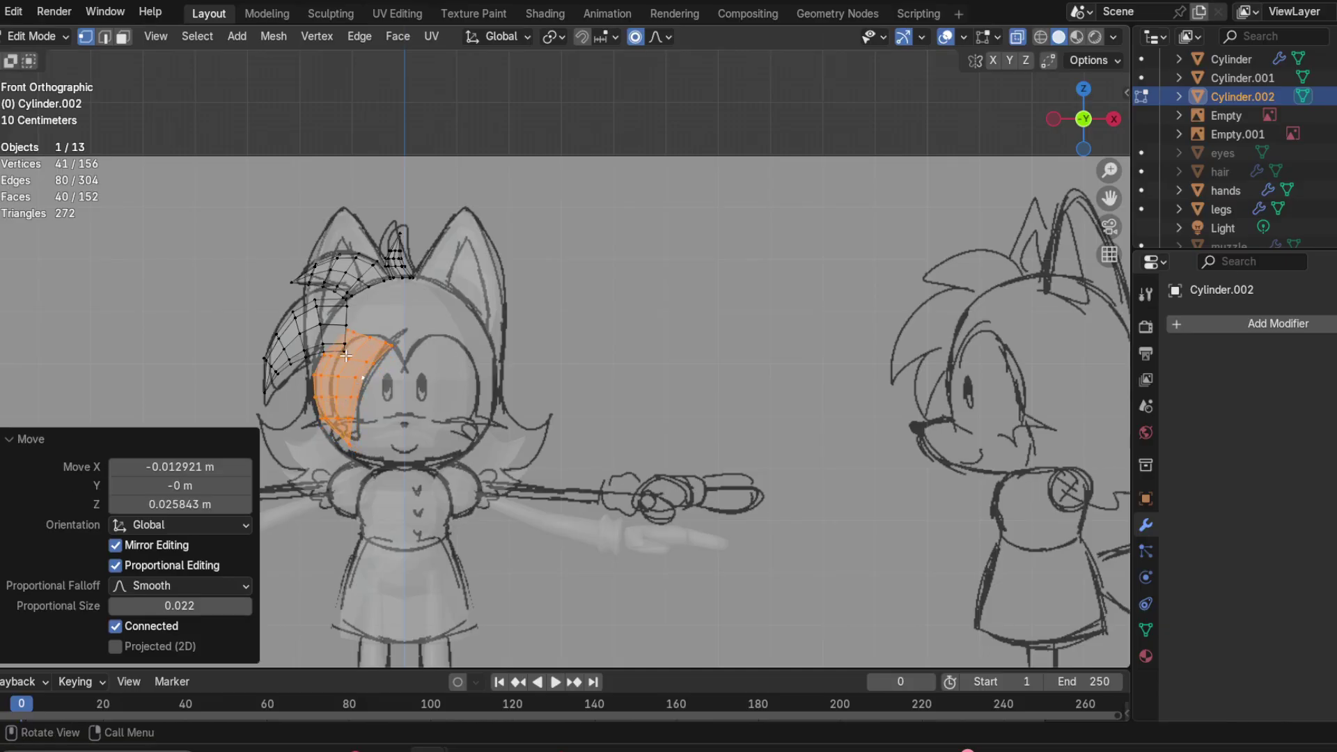
scroll(462, 376, up, 4)
shift+middle_drag(462, 375, 671, 294)
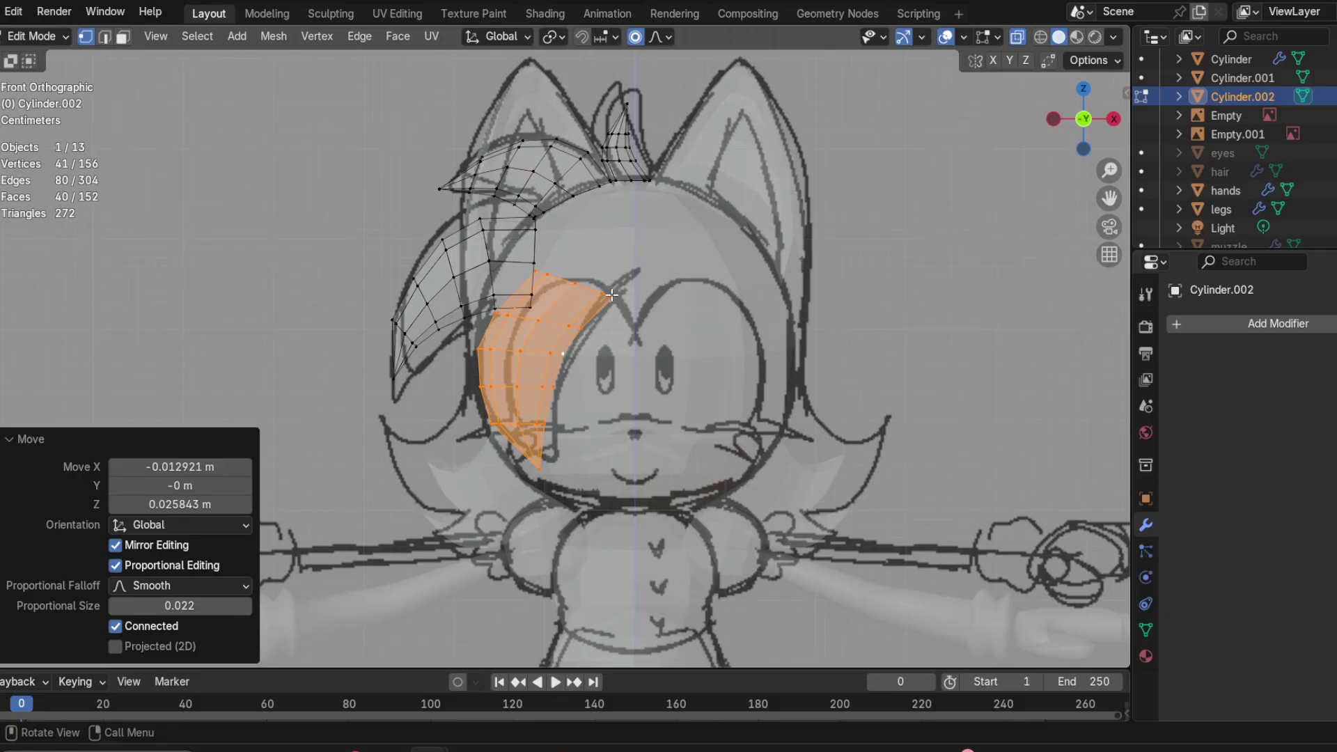
Step: Move all the hair strands -0.23535 m along Y, in front of the head, and rotate them slightly about the global Z axis
scroll(629, 321, down, 1)
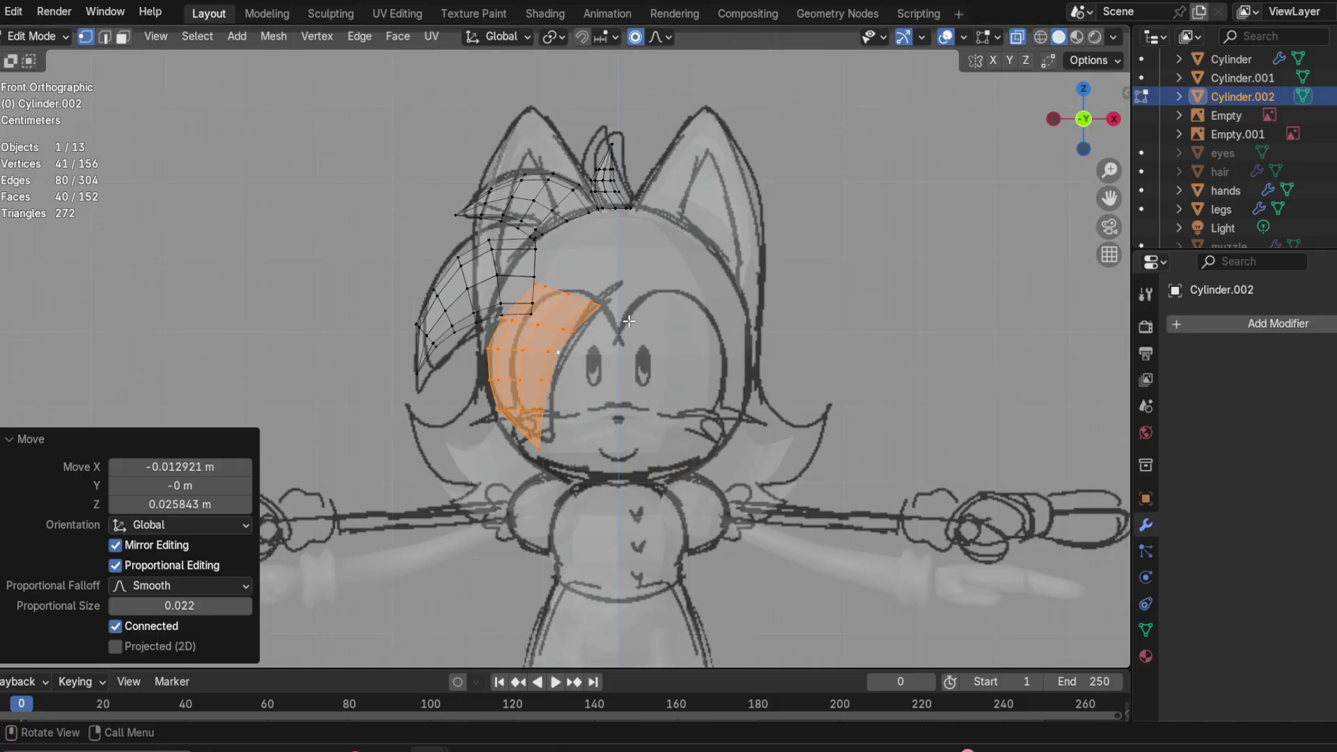
middle_drag(859, 338, 583, 335)
key(a)
key(g)
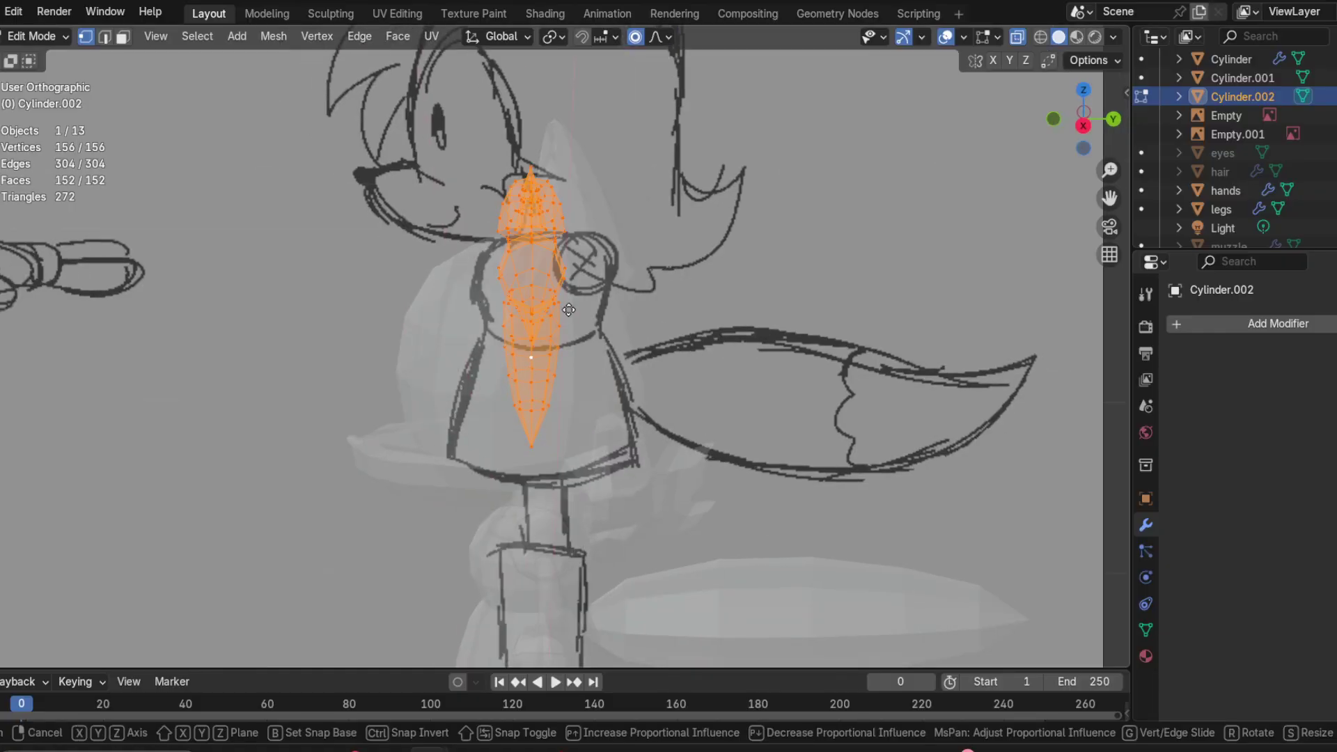
key(y)
click(401, 300)
middle_drag(401, 300, 493, 331)
key(r)
key(z)
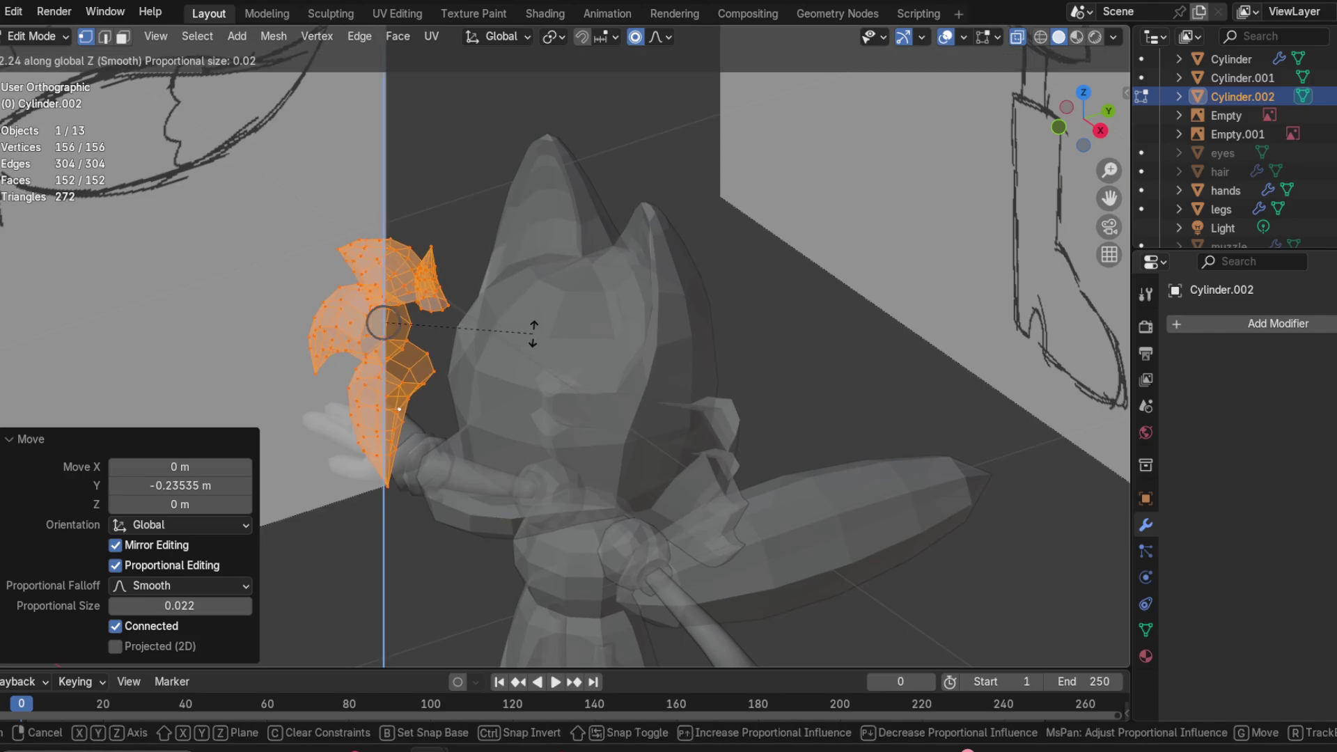
click(551, 240)
middle_drag(551, 240, 484, 226)
middle_drag(382, 318, 356, 385)
key(alt+a)
key(l)
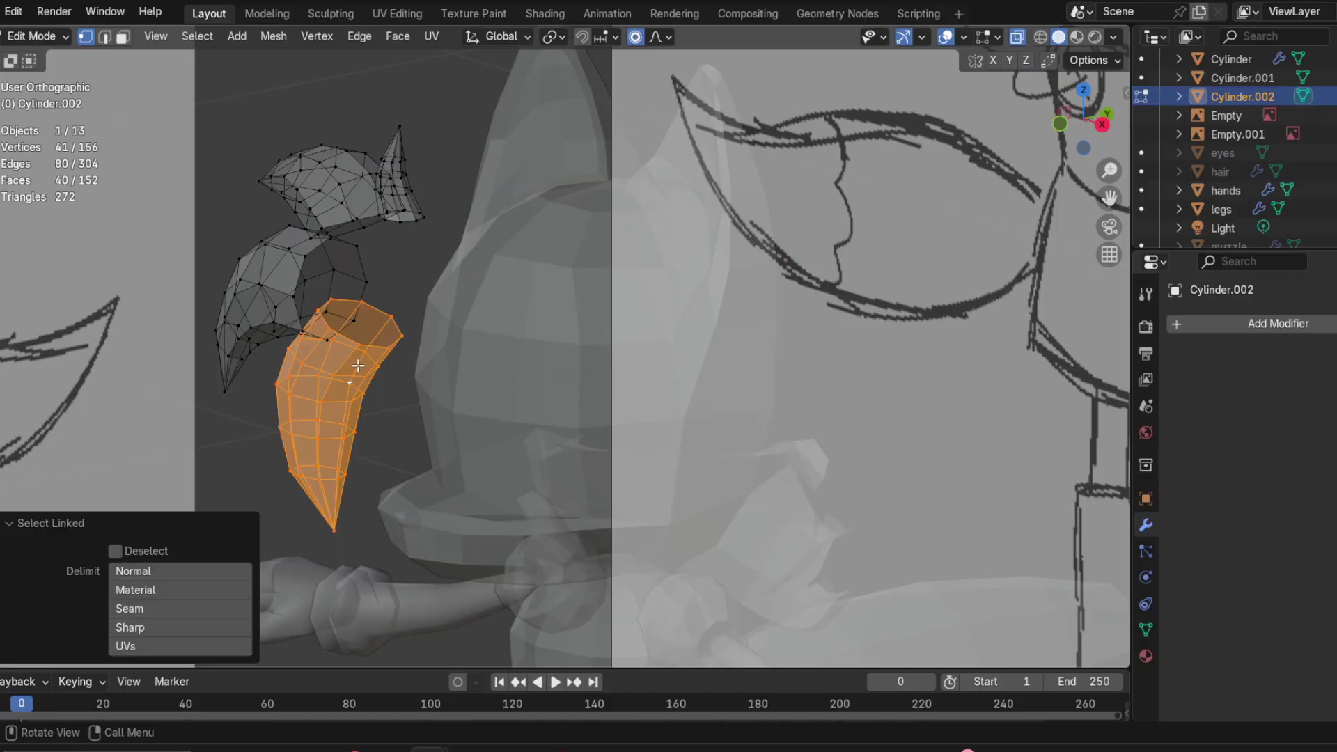
key(g)
key(z)
right_click(357, 348)
Step: Save the Fenyx.blend file
click(2, 11)
click(3, 140)
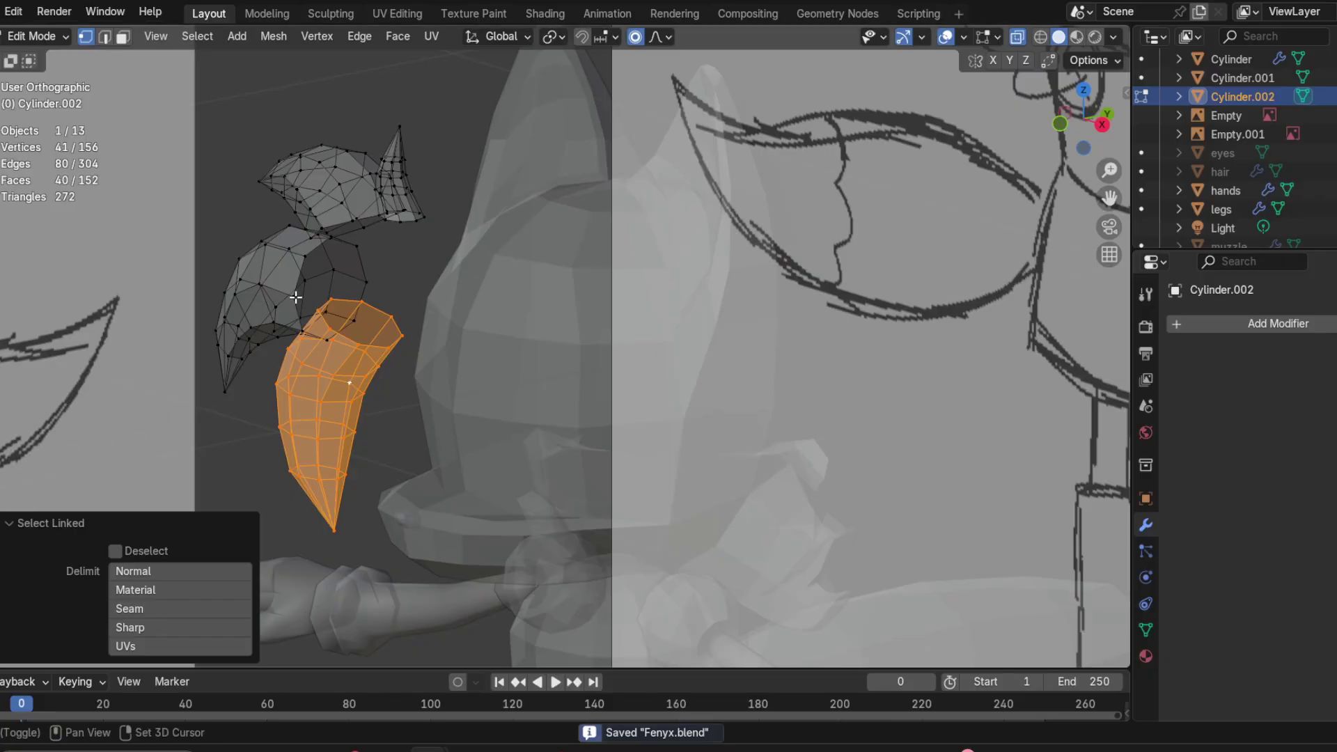
Step: Examine how the hair strands line up with the front and side reference sketches of the fox character
shift+middle_drag(335, 253, 419, 294)
click(1059, 126)
scroll(889, 220, down, 3)
scroll(889, 220, down, 3)
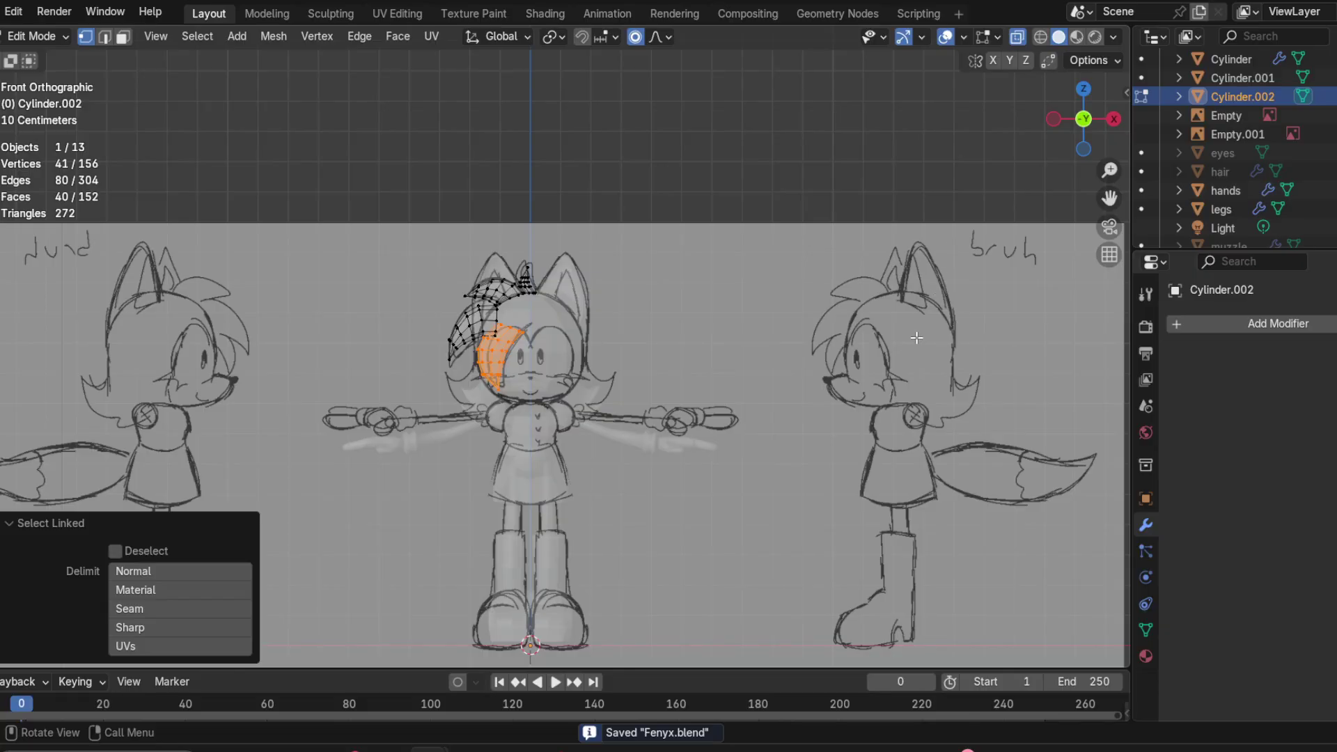
scroll(529, 287, up, 1)
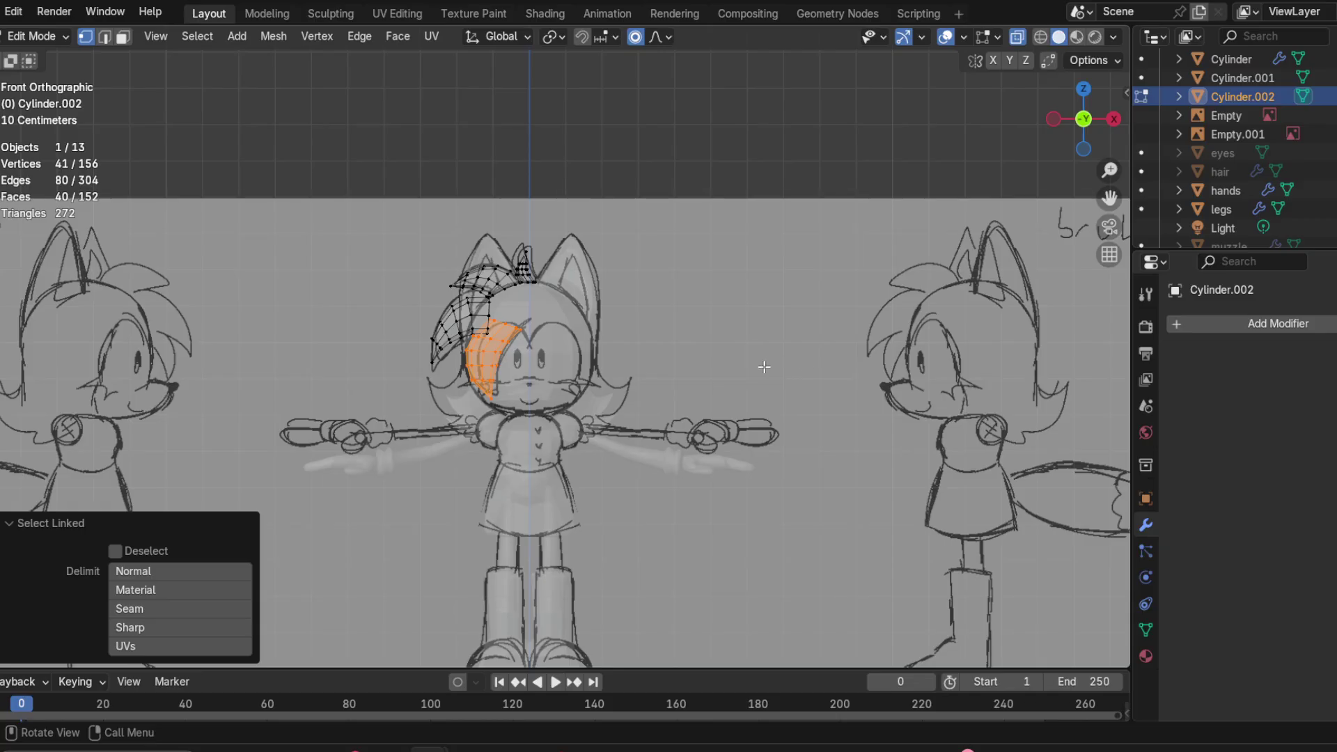
mouse_move(1009, 381)
middle_down()
mouse_move(589, 378)
mouse_move(833, 318)
middle_up()
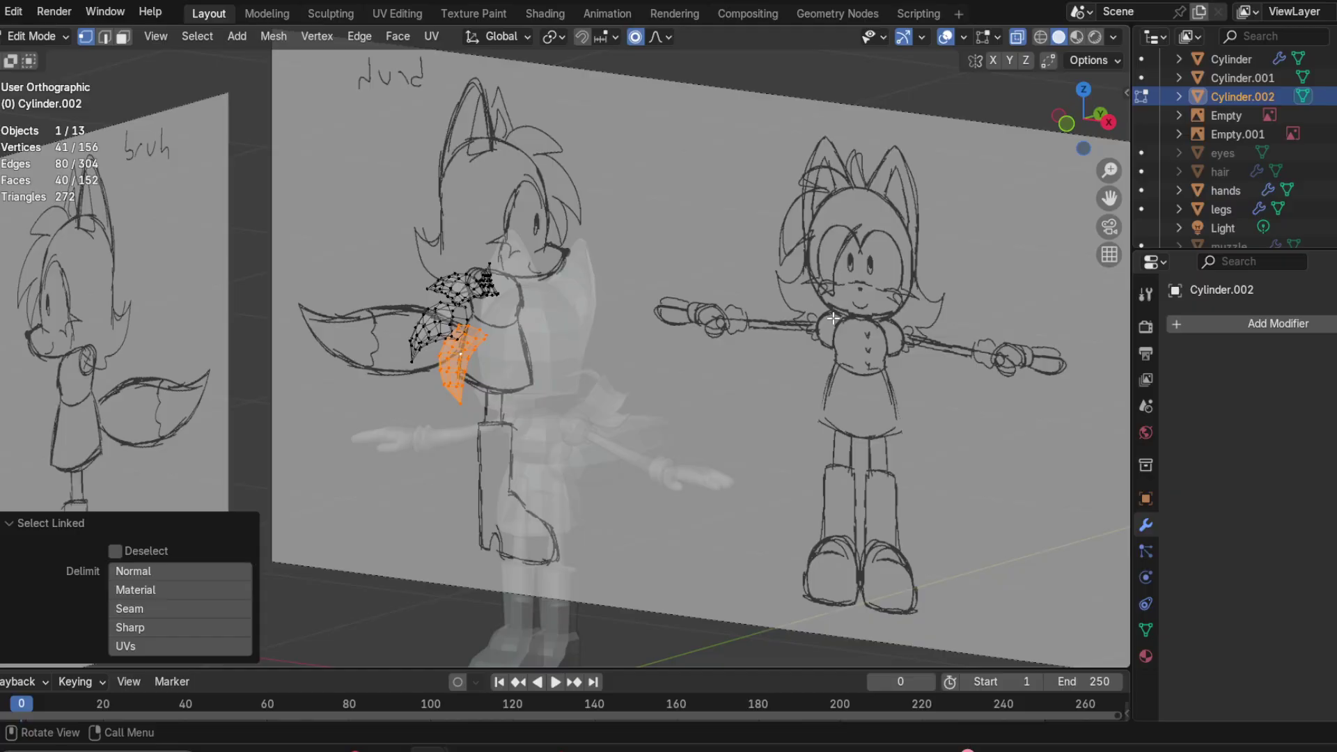
click(1067, 124)
scroll(760, 316, up, 4)
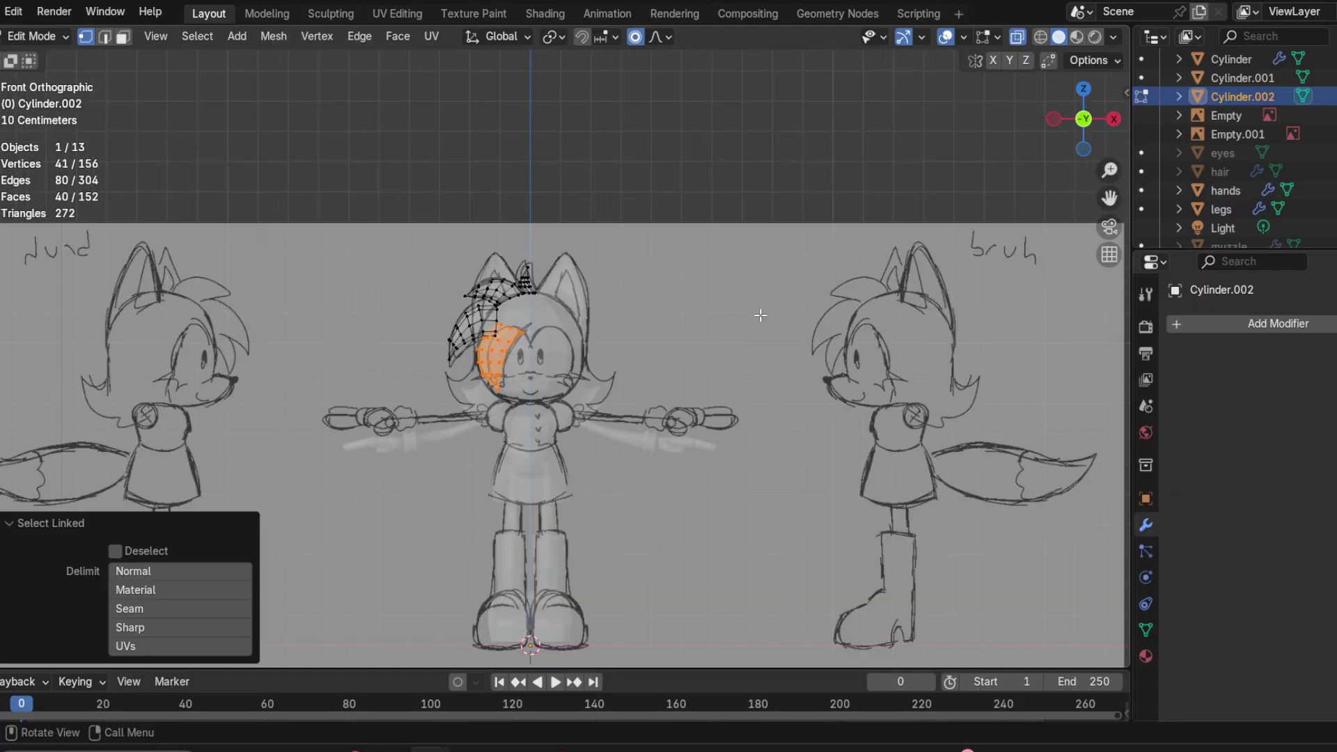
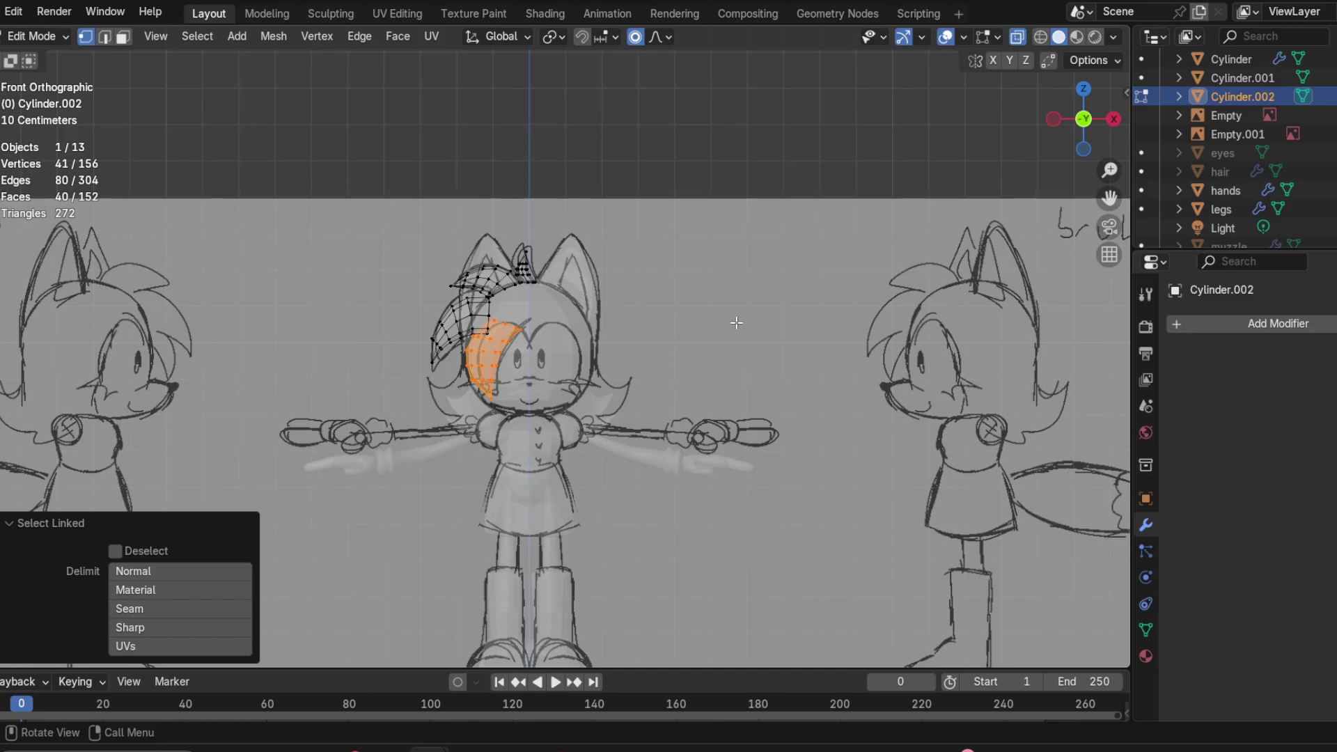
scroll(525, 361, up, 4)
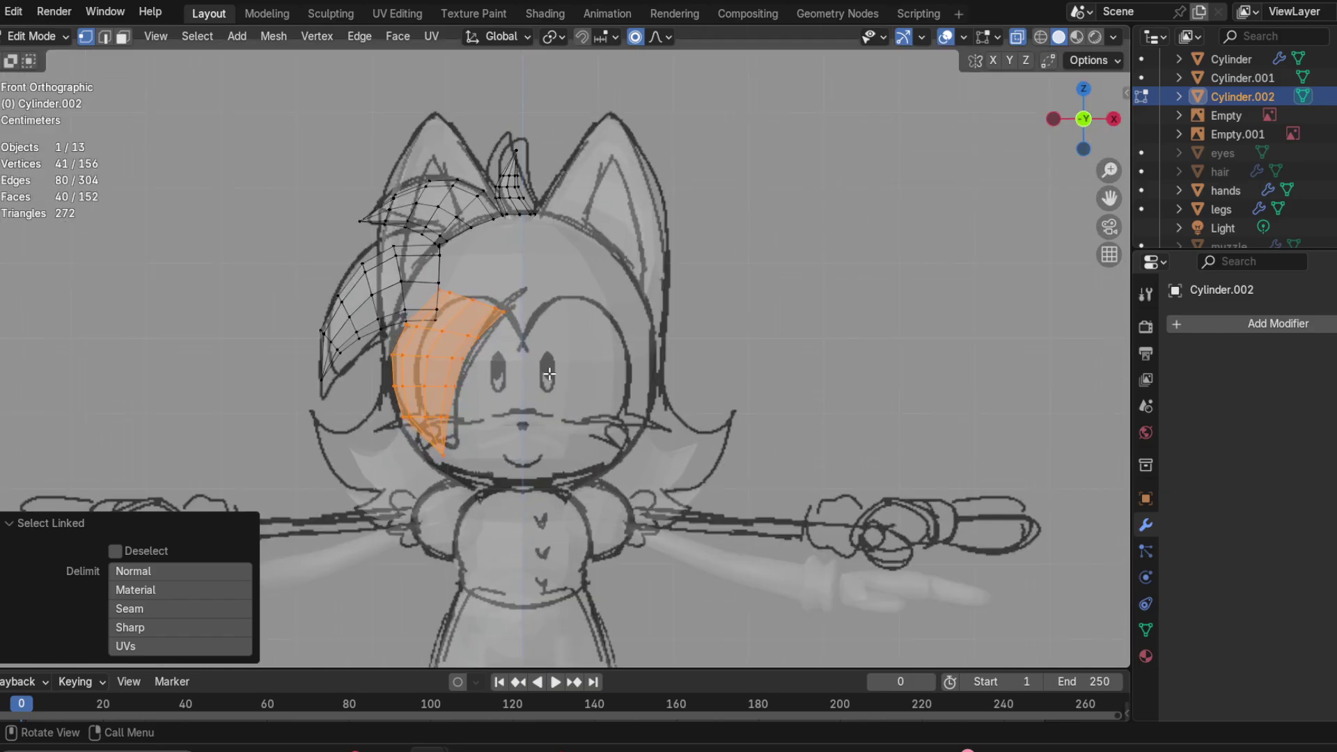
scroll(260, 262, up, 1)
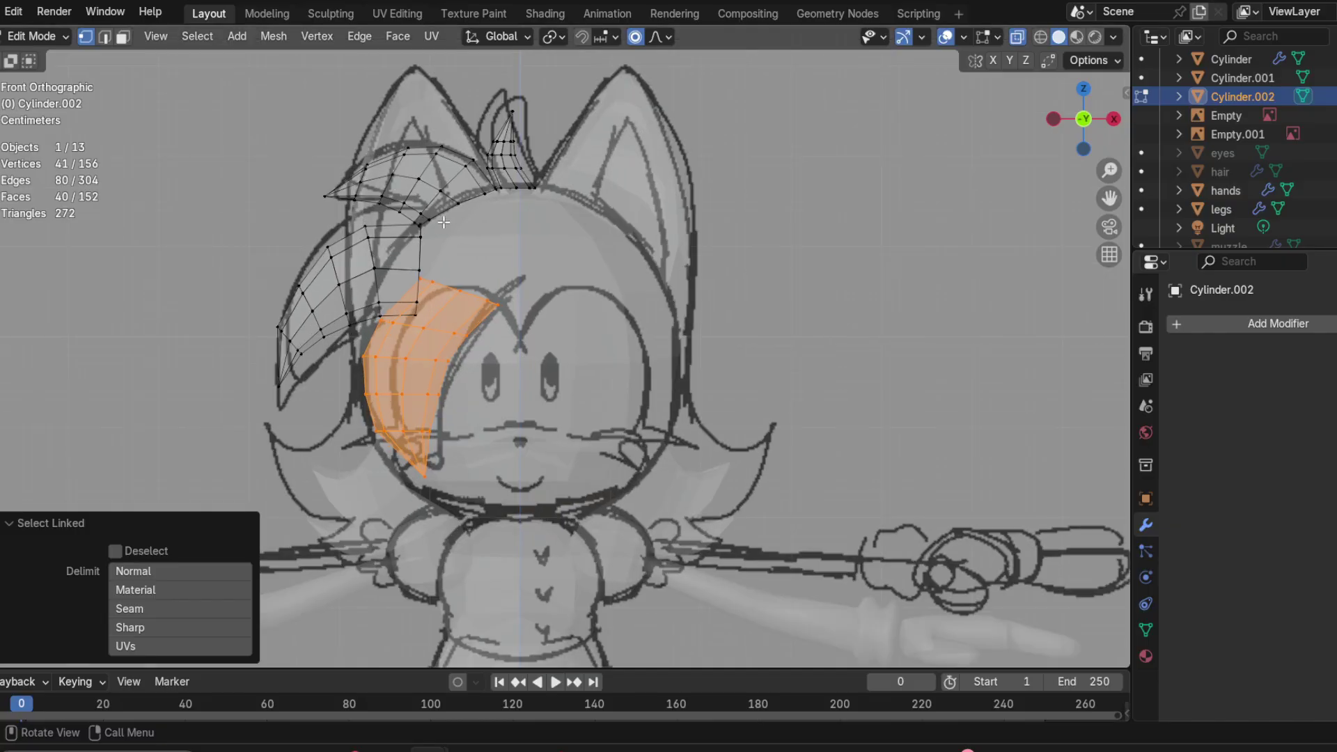
shift+middle_drag(444, 223, 583, 317)
scroll(687, 358, up, 2)
middle_drag(742, 359, 938, 147)
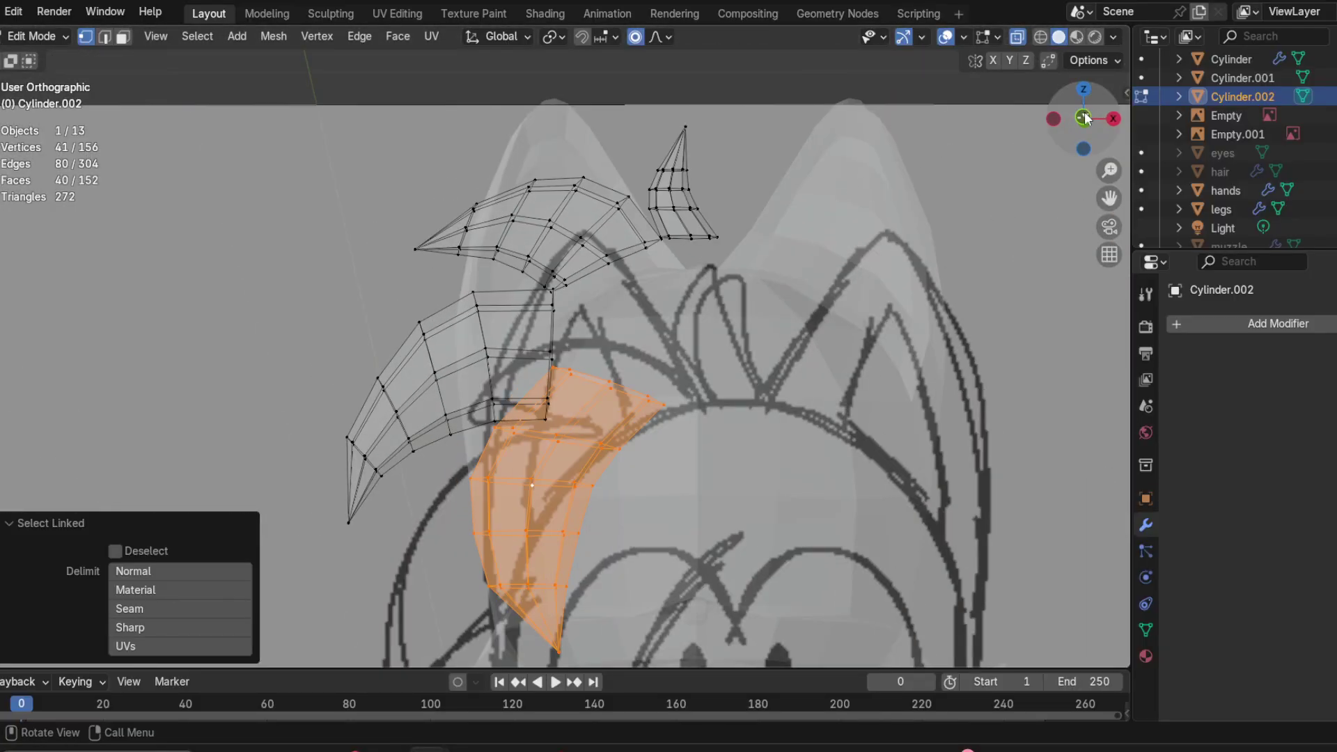
click(1086, 117)
scroll(819, 347, down, 3)
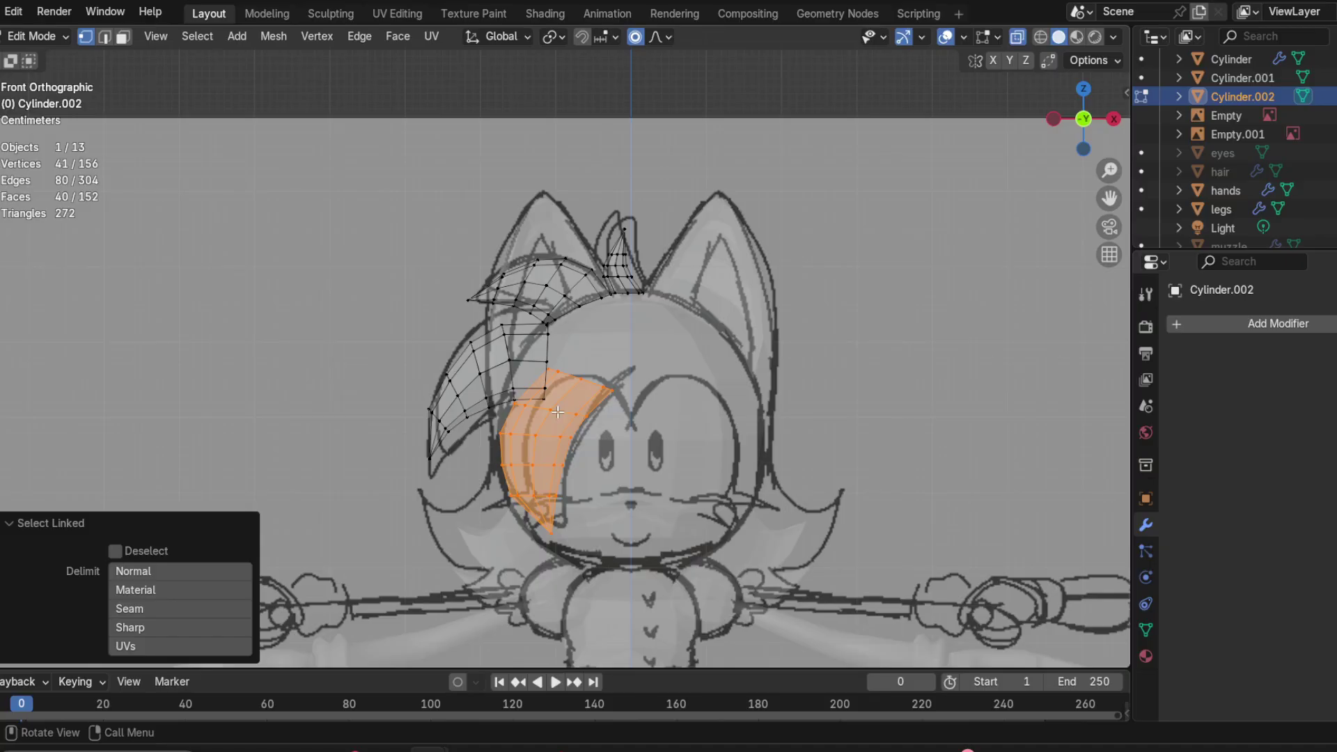
scroll(566, 408, down, 3)
mouse_move(566, 408)
middle_down()
mouse_move(494, 313)
mouse_move(719, 482)
middle_up()
click(1076, 122)
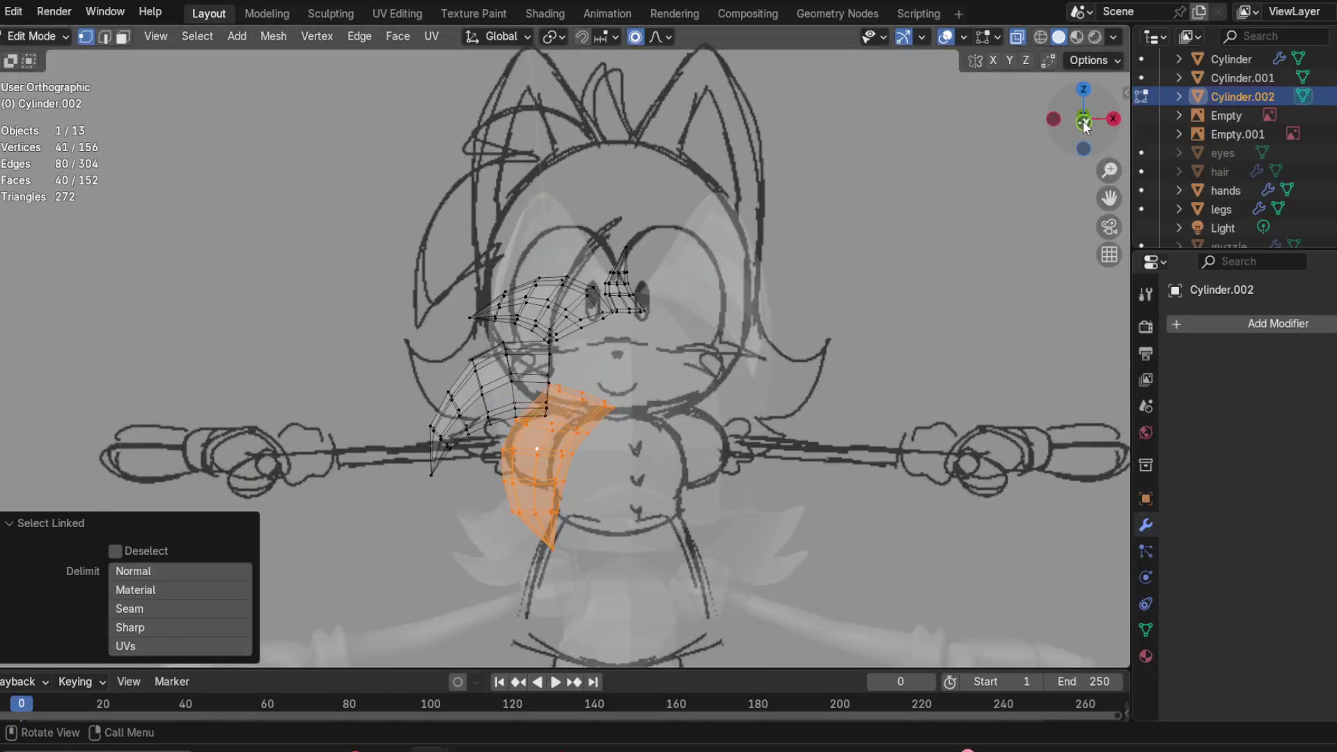
scroll(704, 314, up, 4)
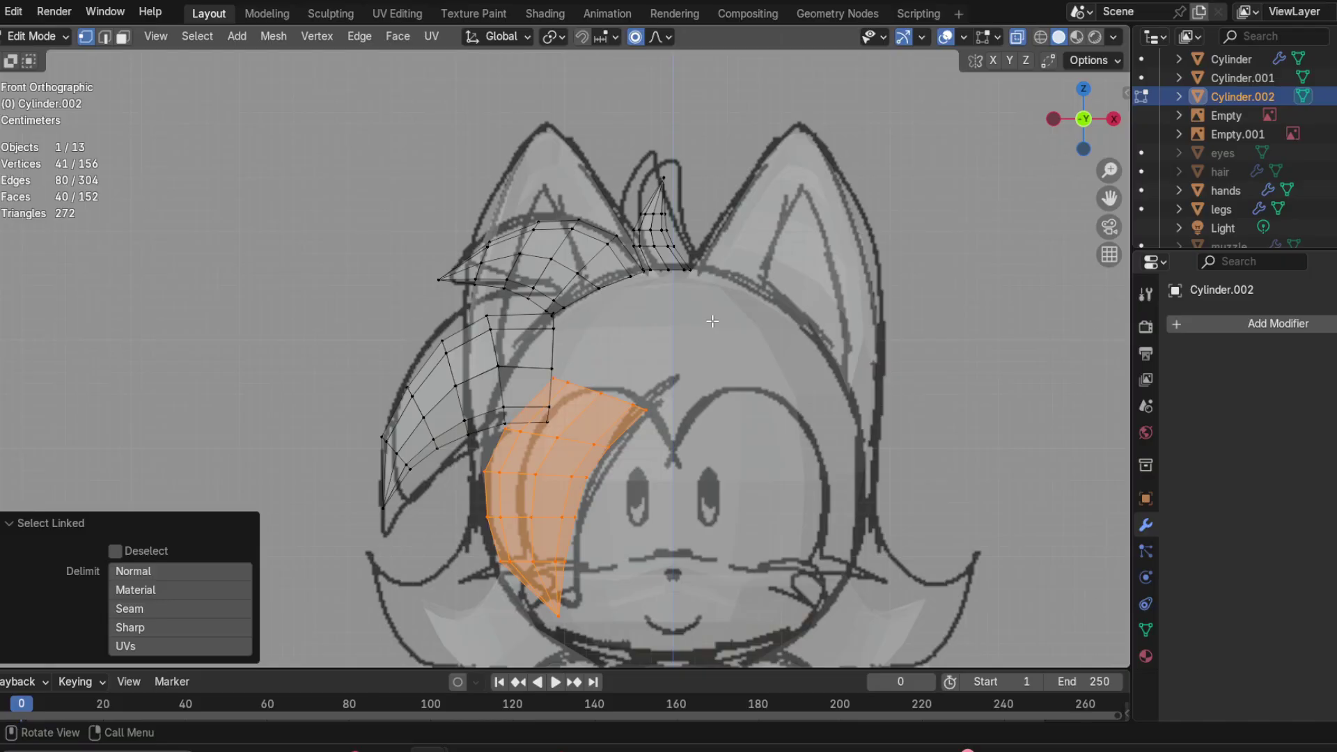
scroll(679, 341, down, 3)
scroll(690, 380, up, 2)
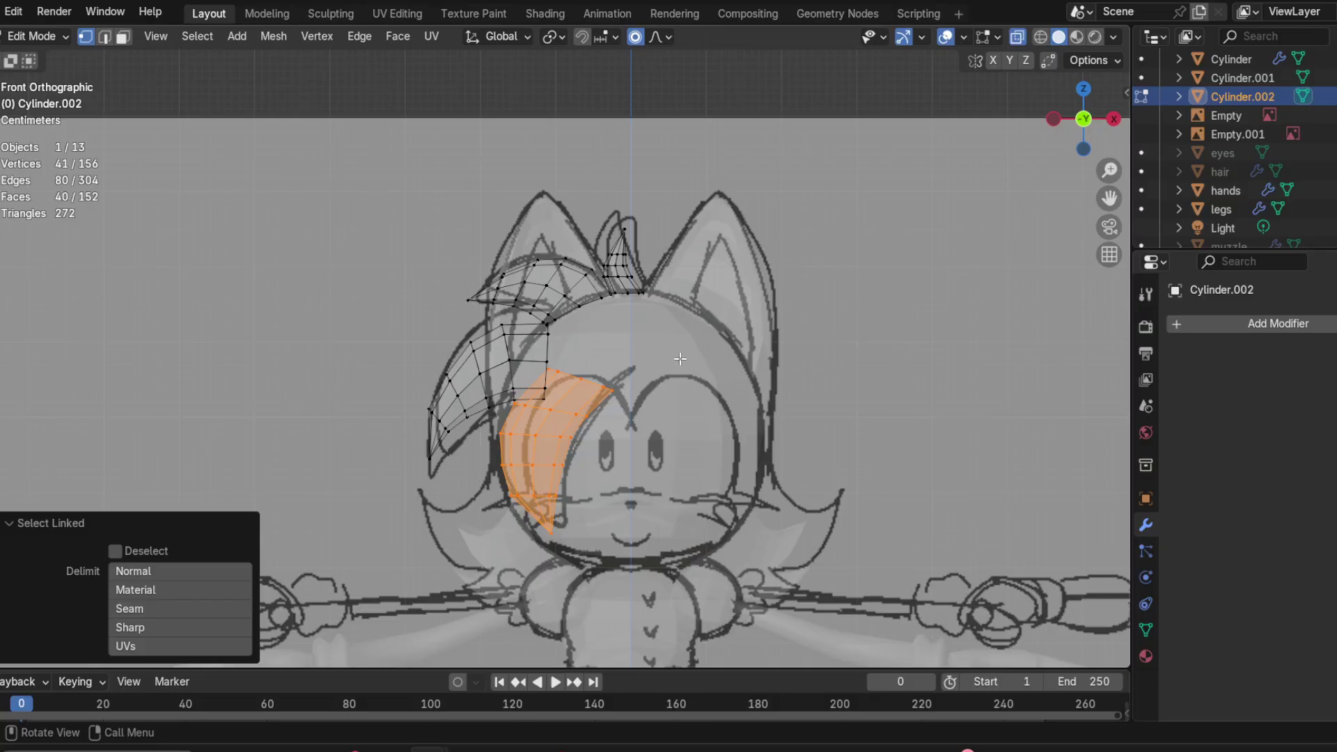
scroll(613, 434, up, 2)
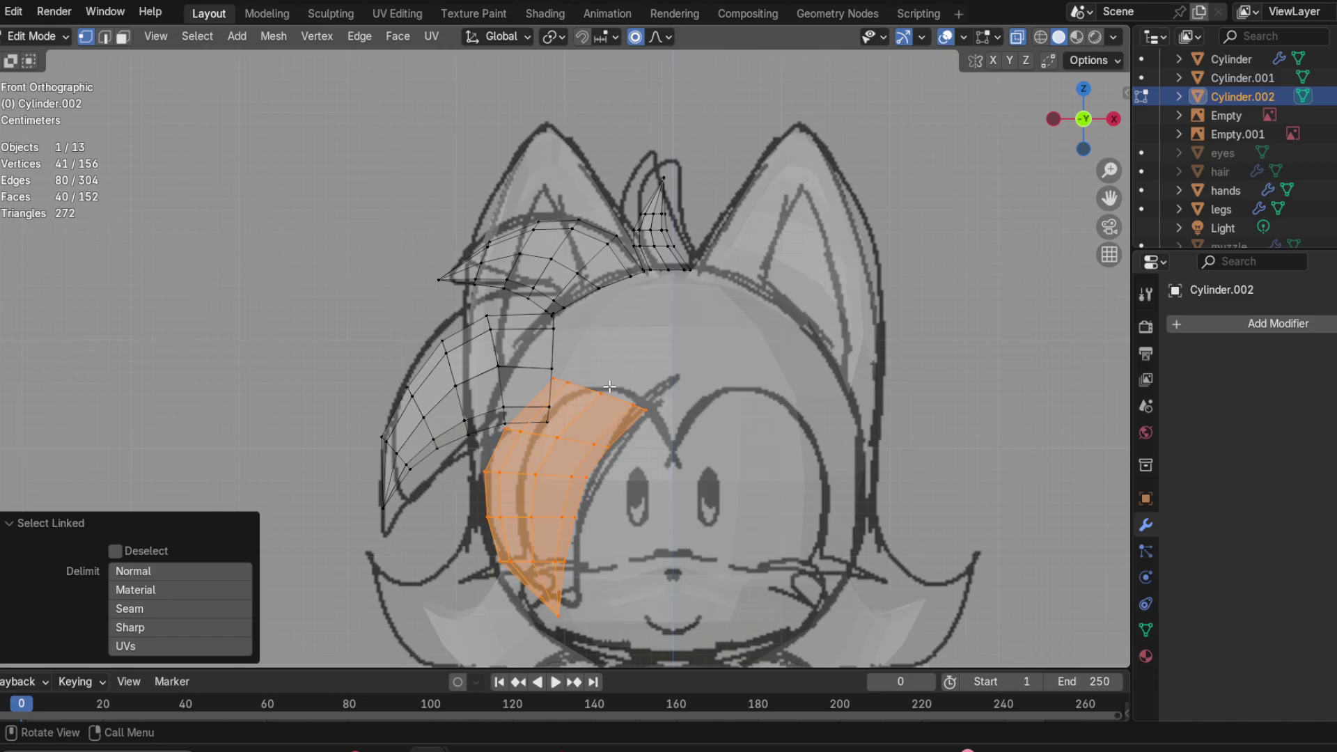
scroll(639, 398, up, 1)
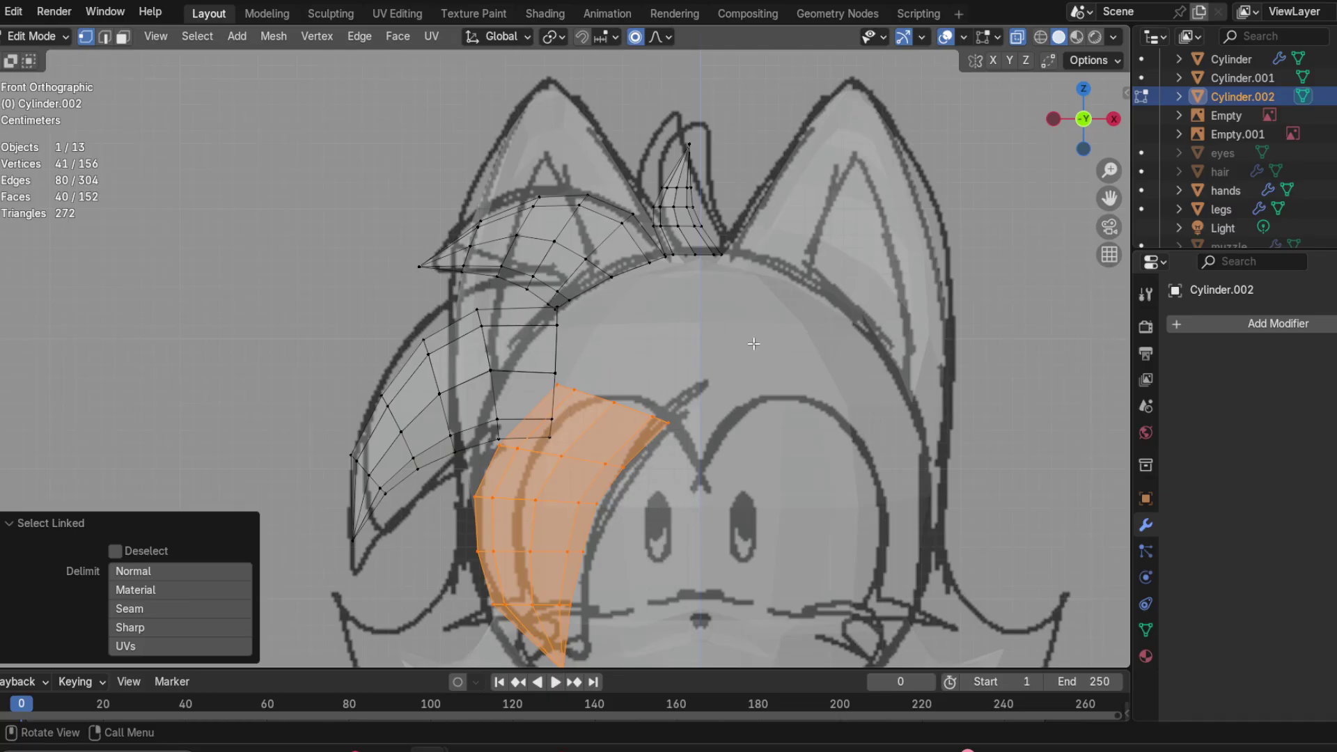
scroll(629, 441, down, 2)
click(600, 413)
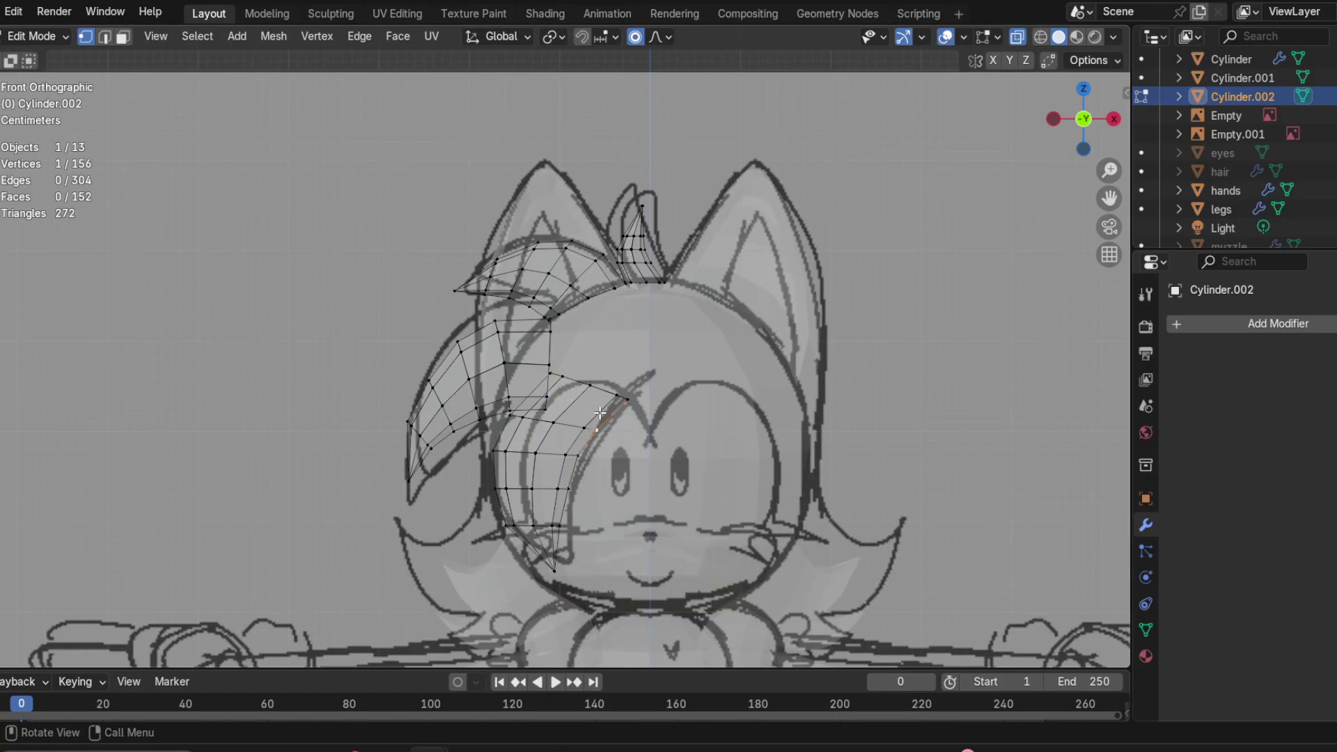
key(l)
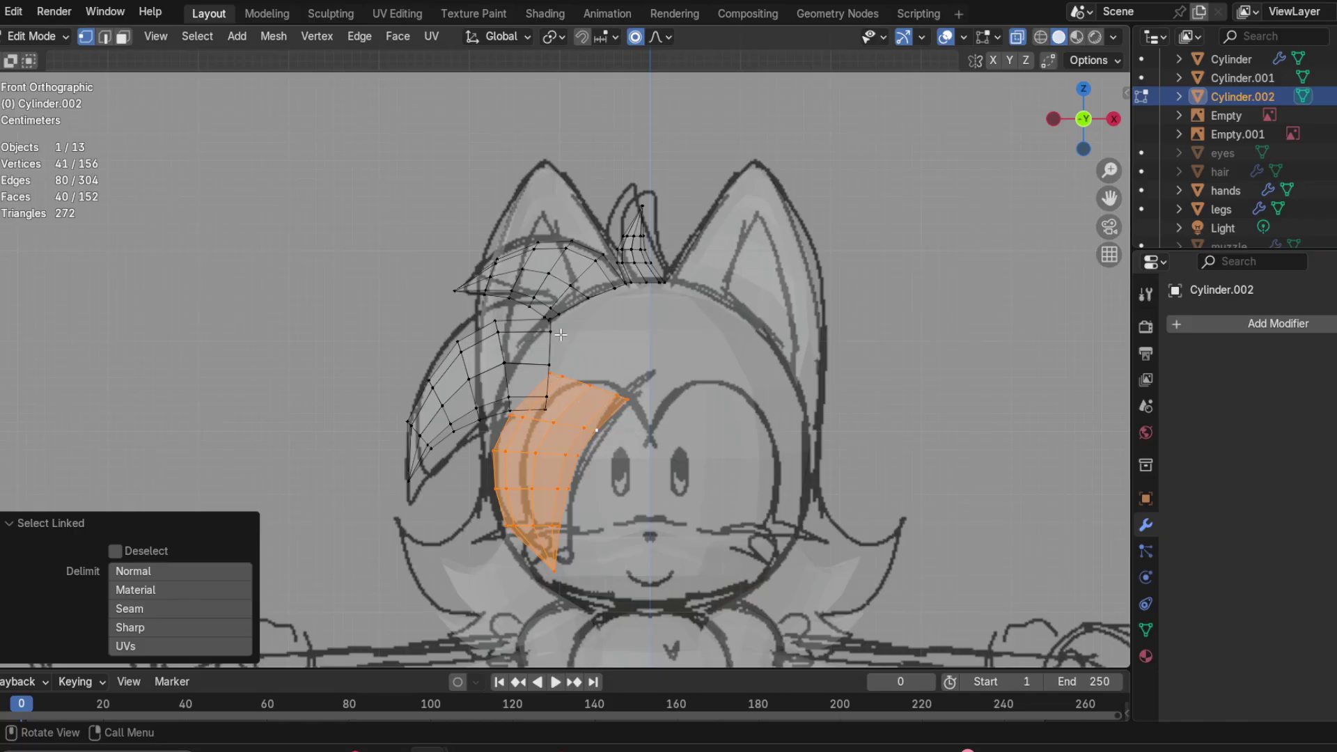
key(g)
right_click(617, 324)
Step: Add a single loop cut across the upper end of the hair strand over the eye, slid to a factor of 0.438
scroll(537, 346, up, 2)
click(666, 412)
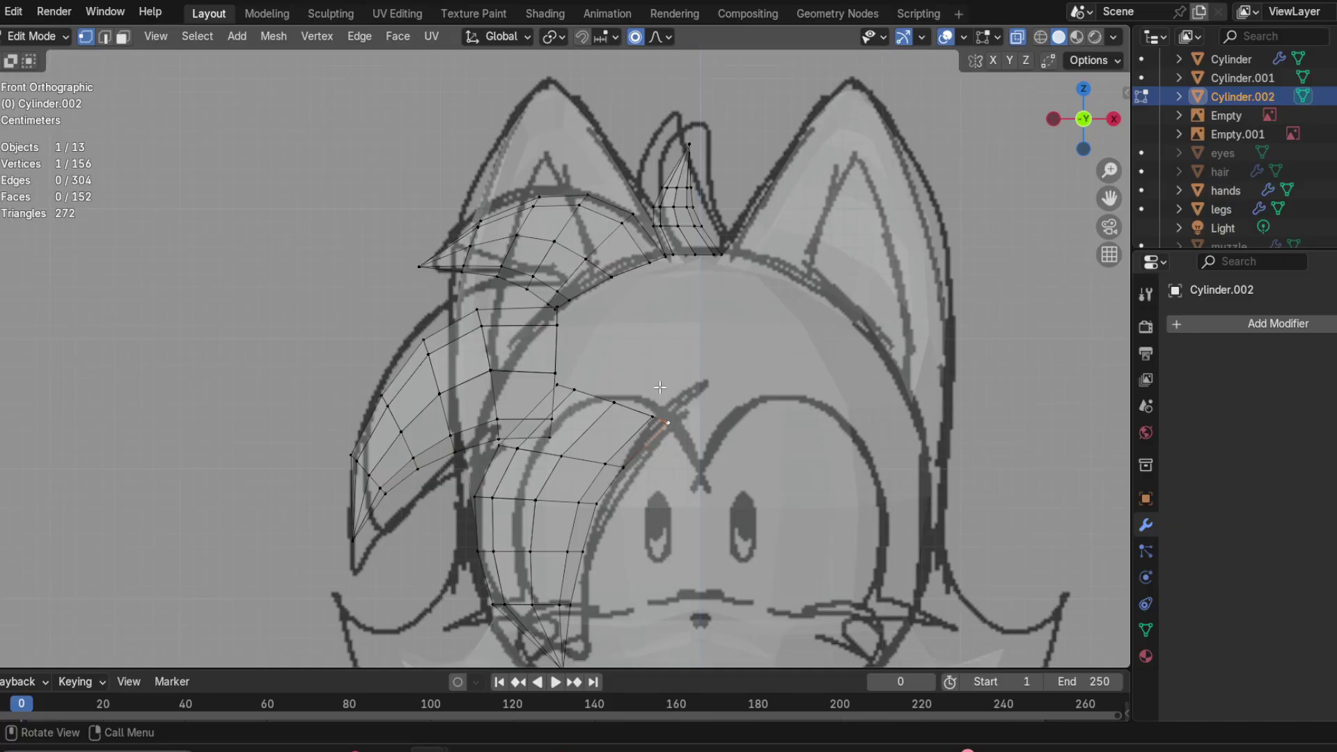
scroll(742, 427, up, 2)
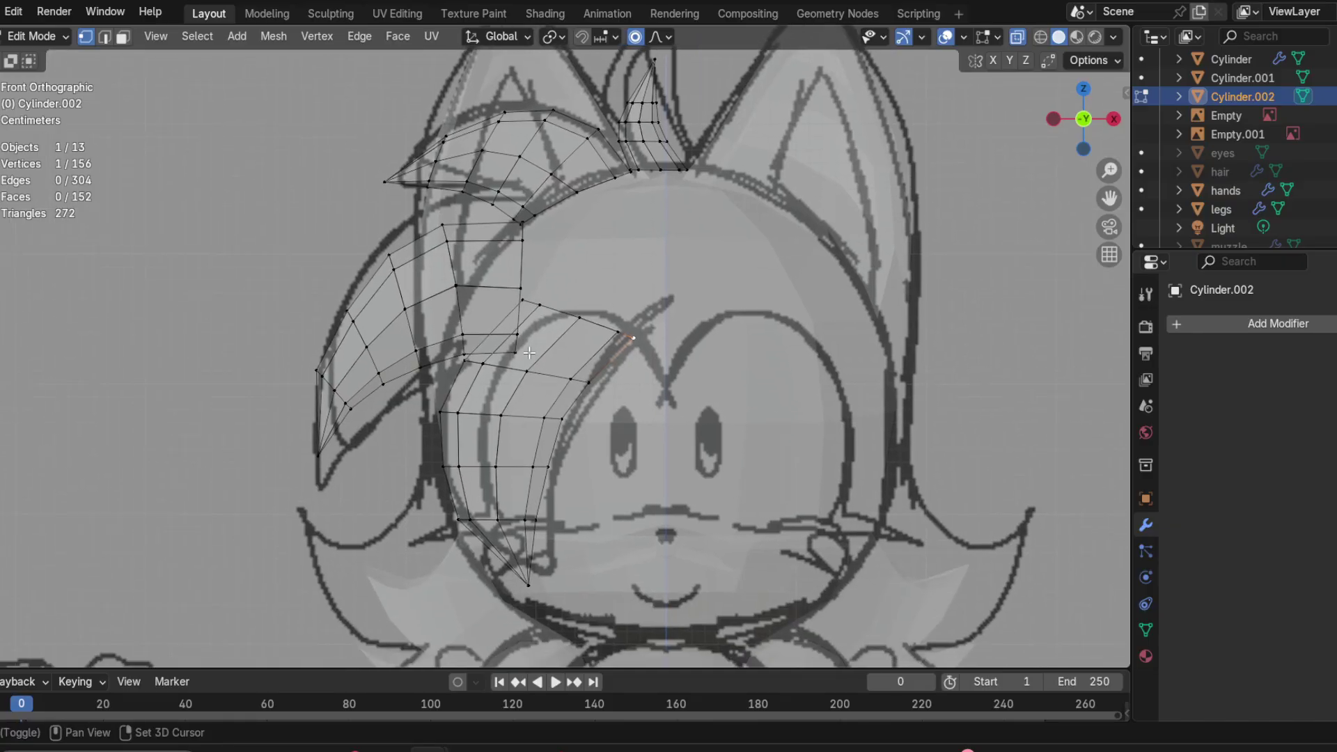
shift+middle_drag(696, 411, 495, 366)
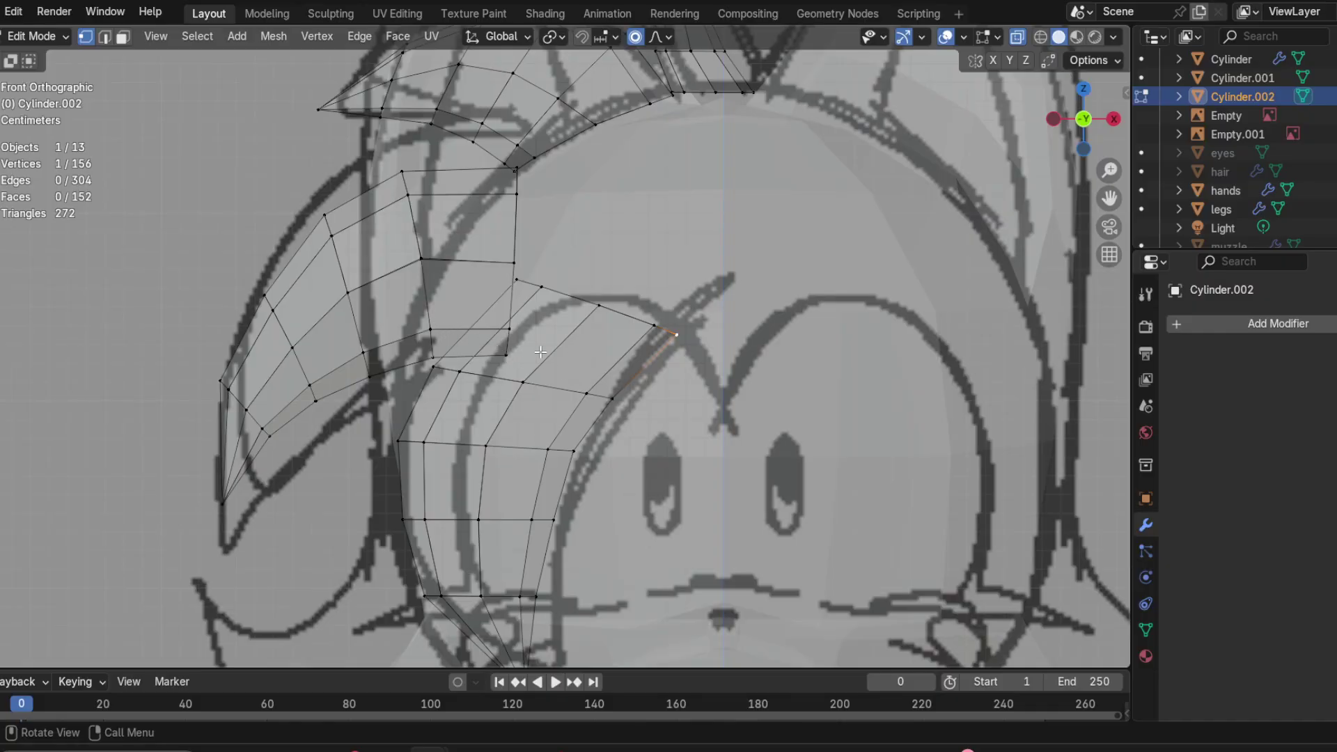
key(ctrl+r)
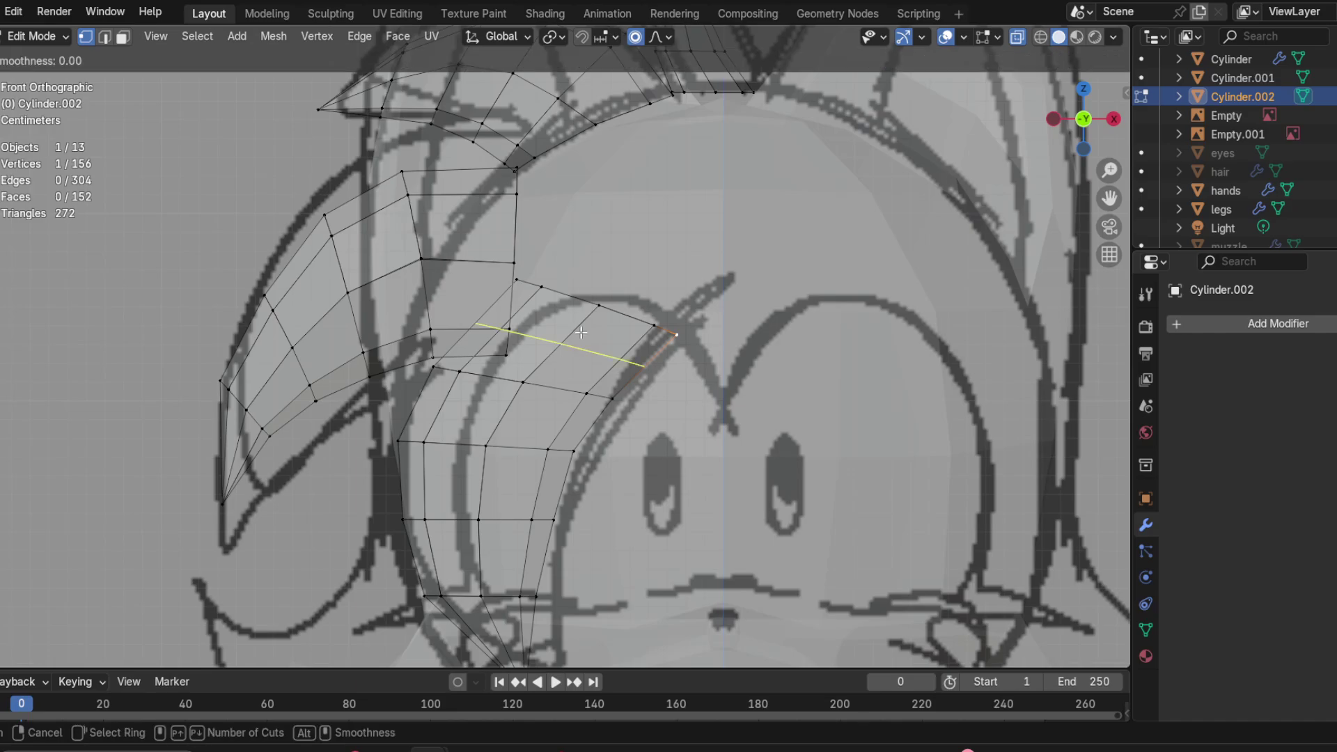
click(575, 333)
click(614, 349)
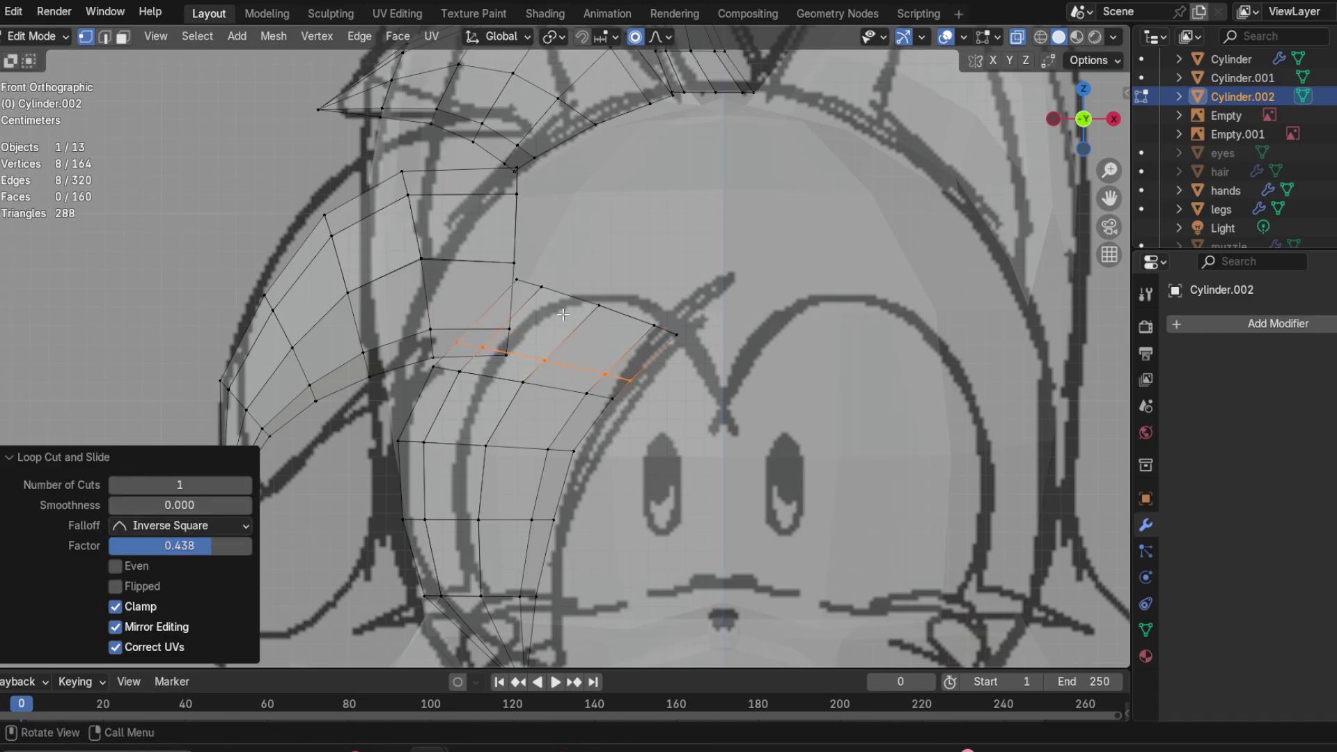
Step: Delete the outermost vertex loop at the open upper end of the strand over the eye to shorten it
scroll(554, 358, up, 1)
alt+click(592, 298)
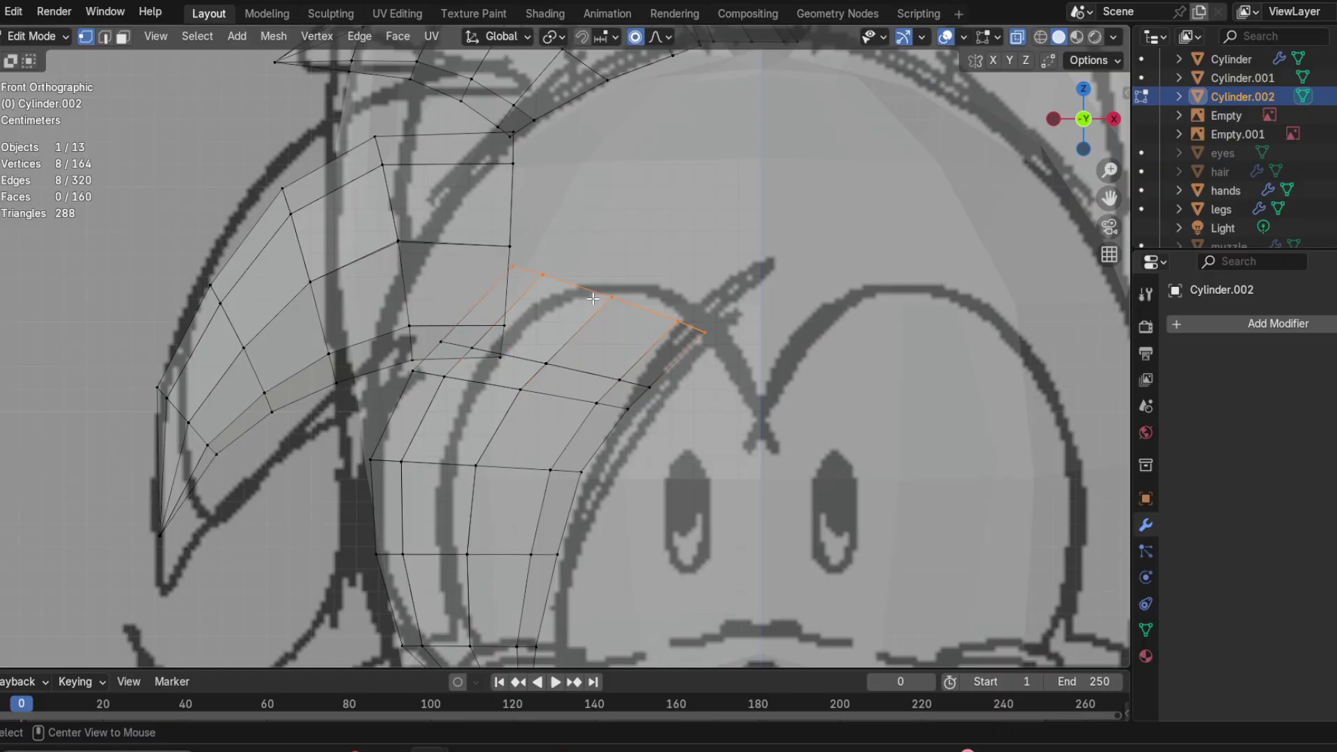
key(r)
right_click(592, 292)
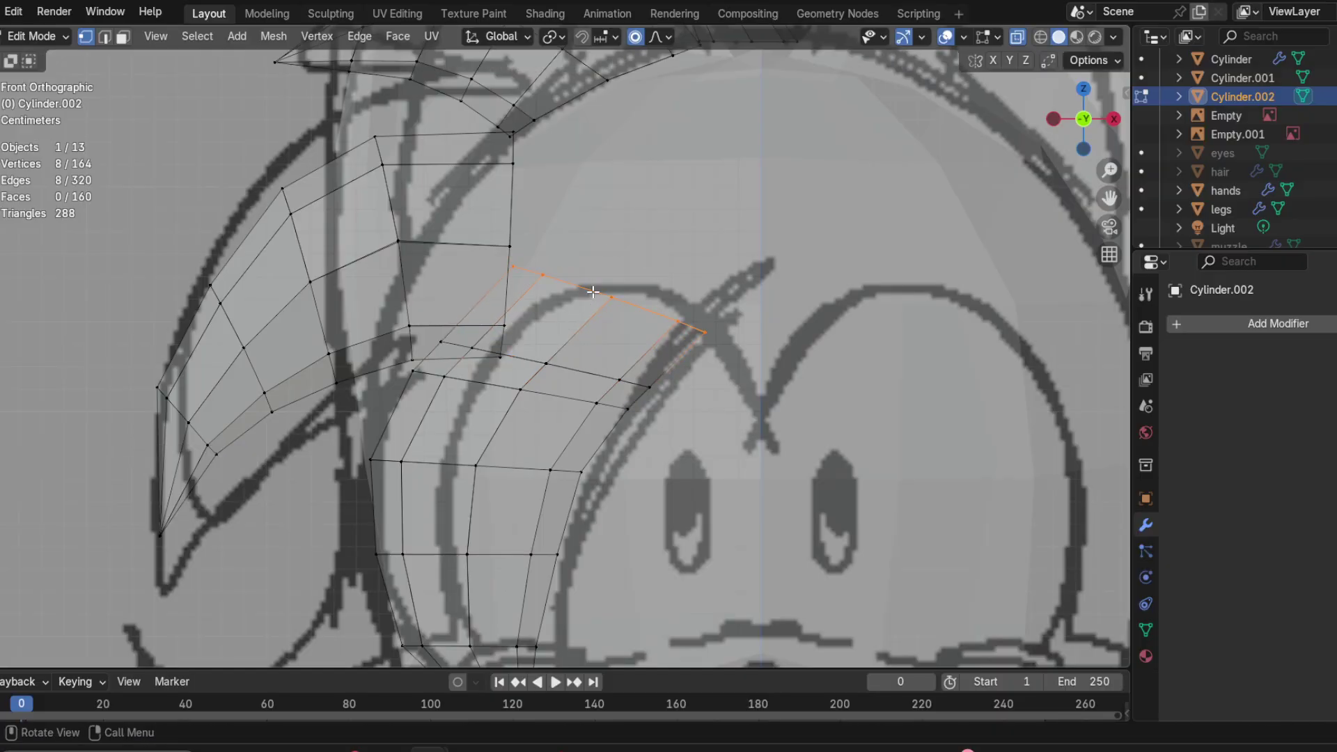
key(x)
click(592, 291)
scroll(536, 388, up, 1)
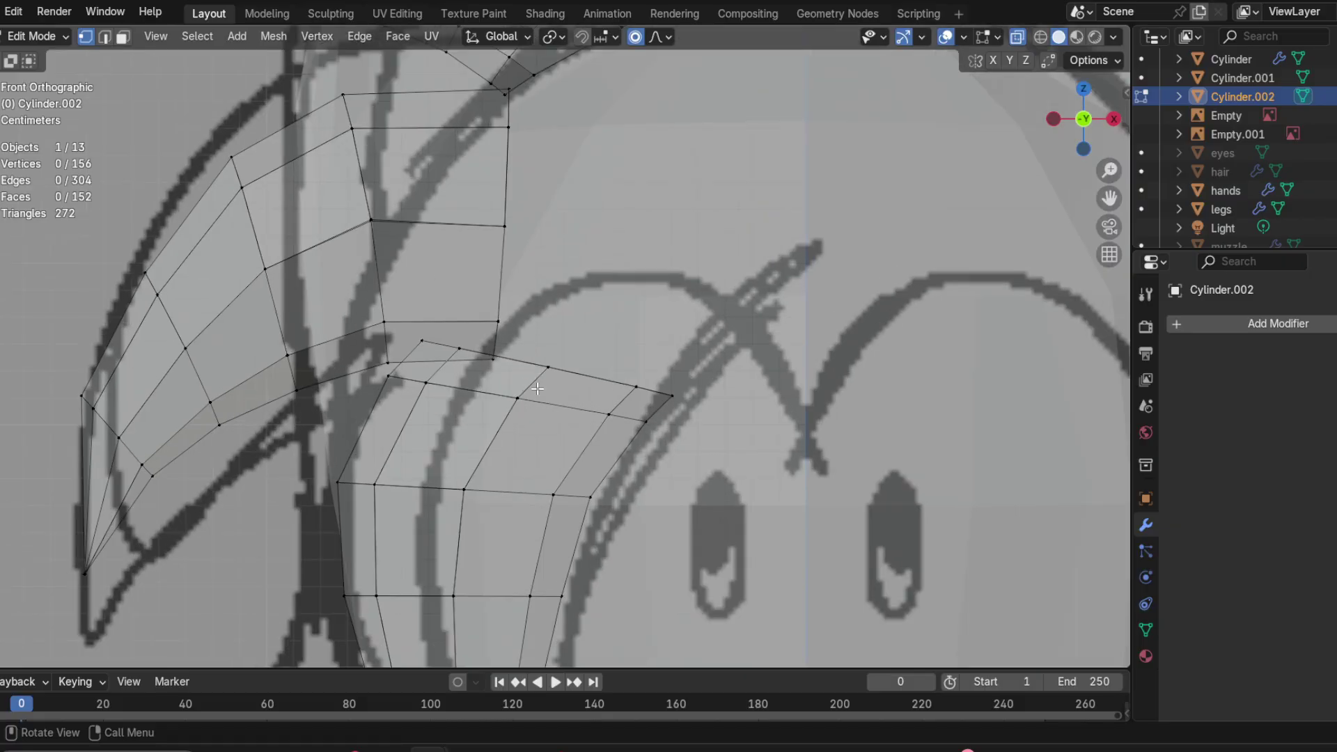
Step: Select the whole shortened strand and move it 0.028756 m along the X axis
middle_drag(477, 370, 614, 342)
shift+middle_drag(461, 340, 561, 382)
middle_drag(590, 385, 651, 435)
key(l)
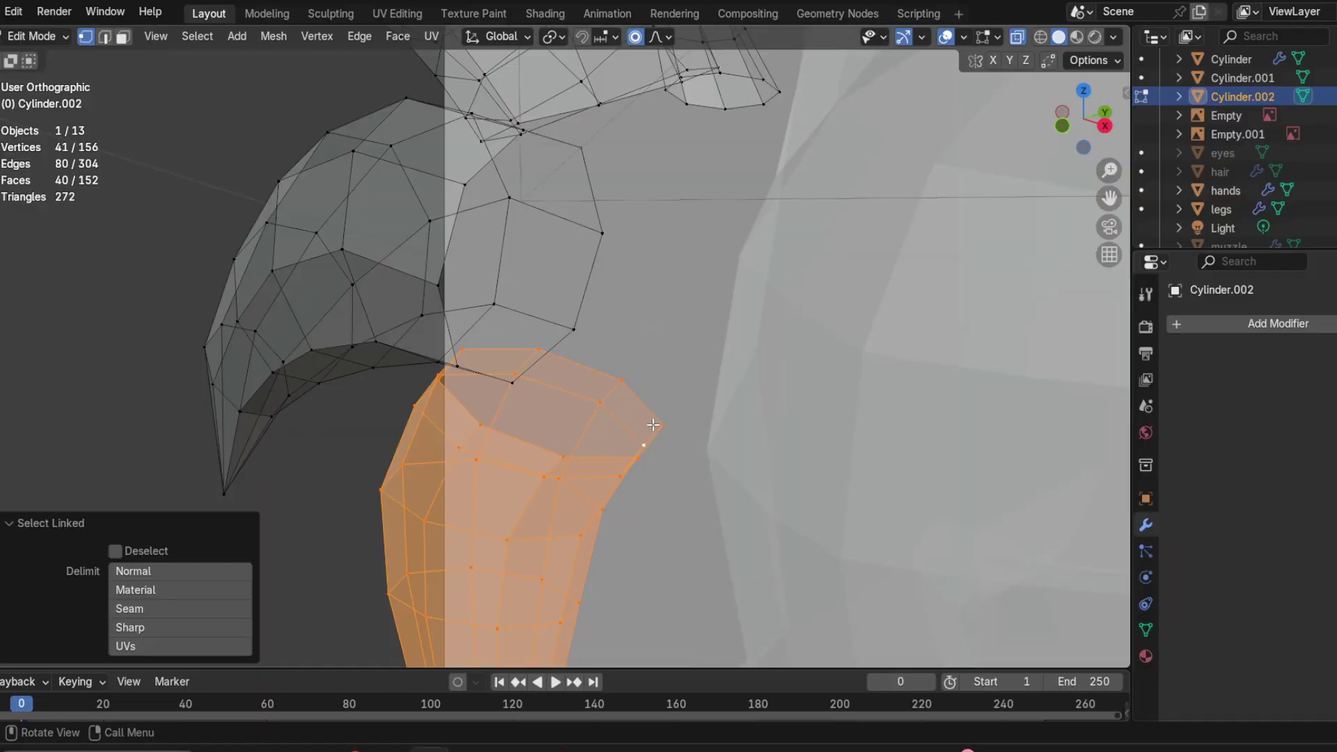
key(g)
key(y)
key(x)
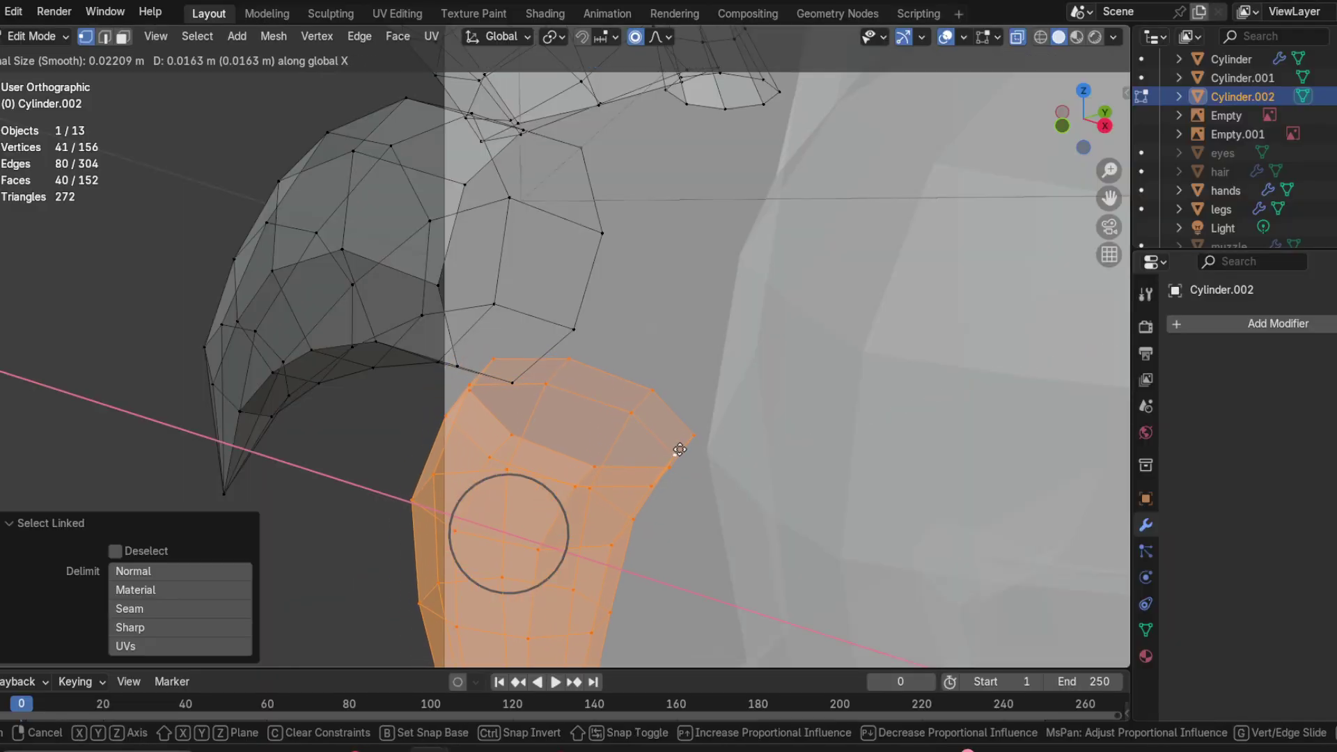
click(697, 463)
Step: Merge the shortened strand's upper rim vertex into the neighbouring strand's lowest rim vertex using At Last, and clear the selection
middle_drag(510, 398, 432, 418)
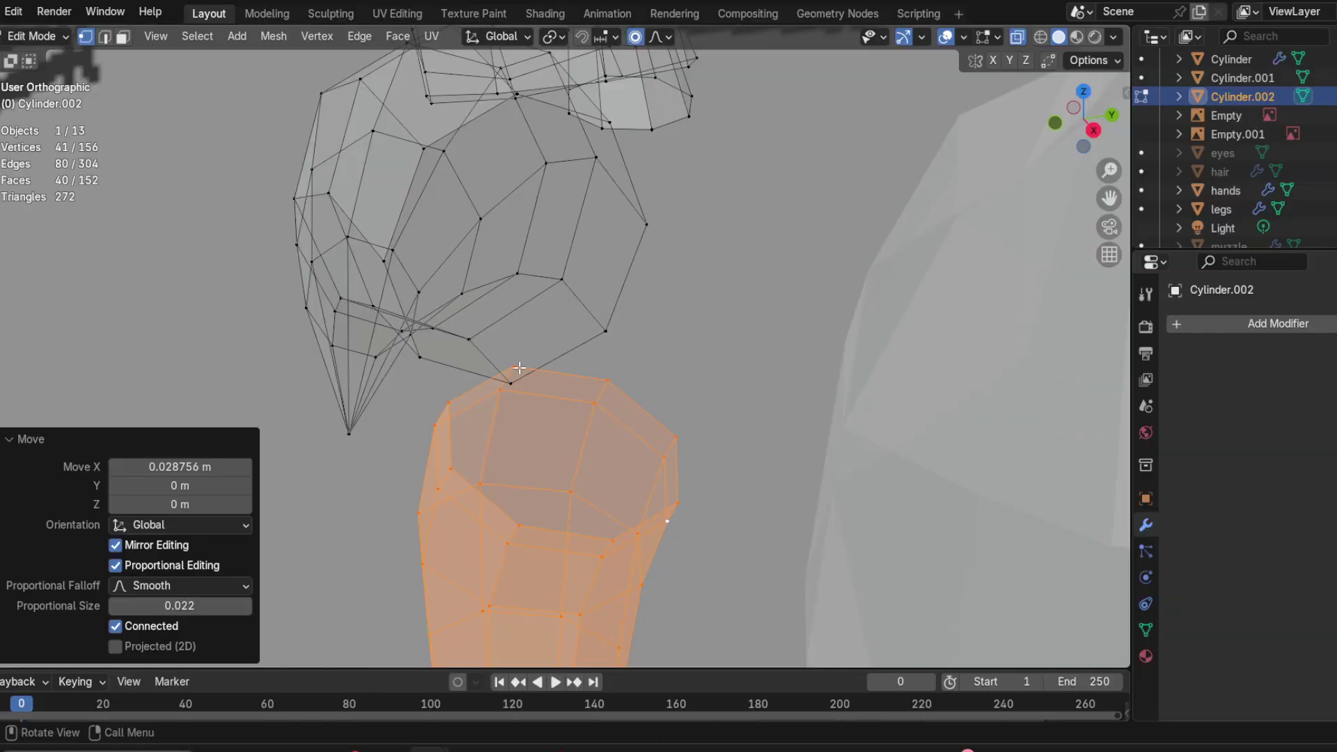
click(516, 369)
shift+click(513, 385)
scroll(538, 375, up, 1)
key(m)
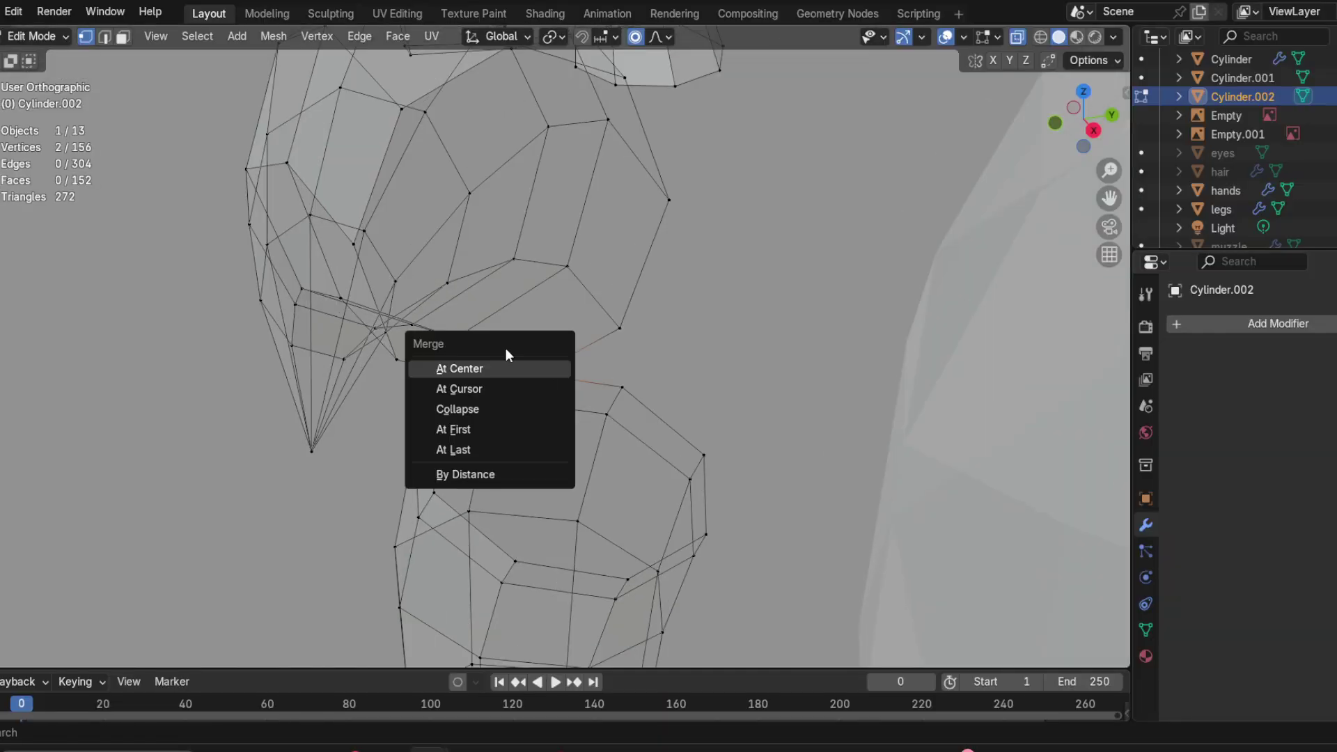
click(483, 450)
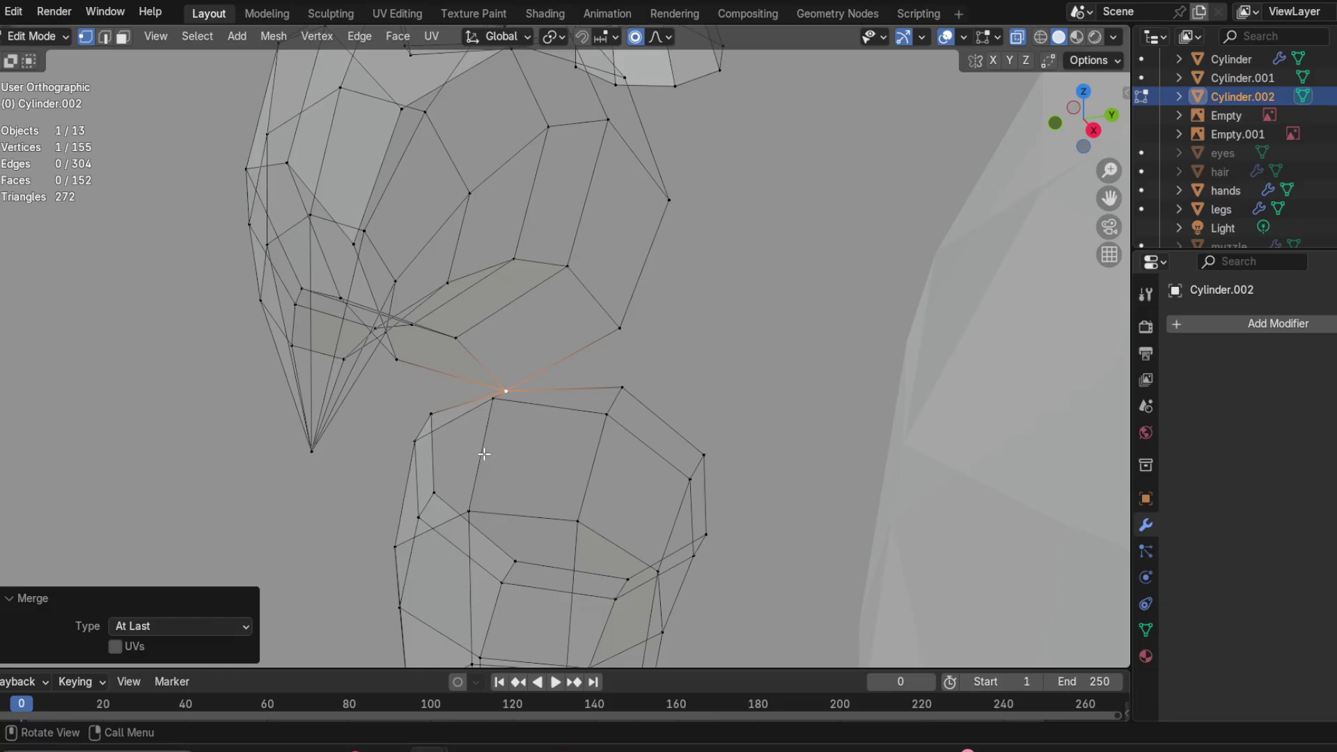
middle_drag(488, 450, 509, 433)
click(717, 373)
middle_drag(717, 374, 537, 362)
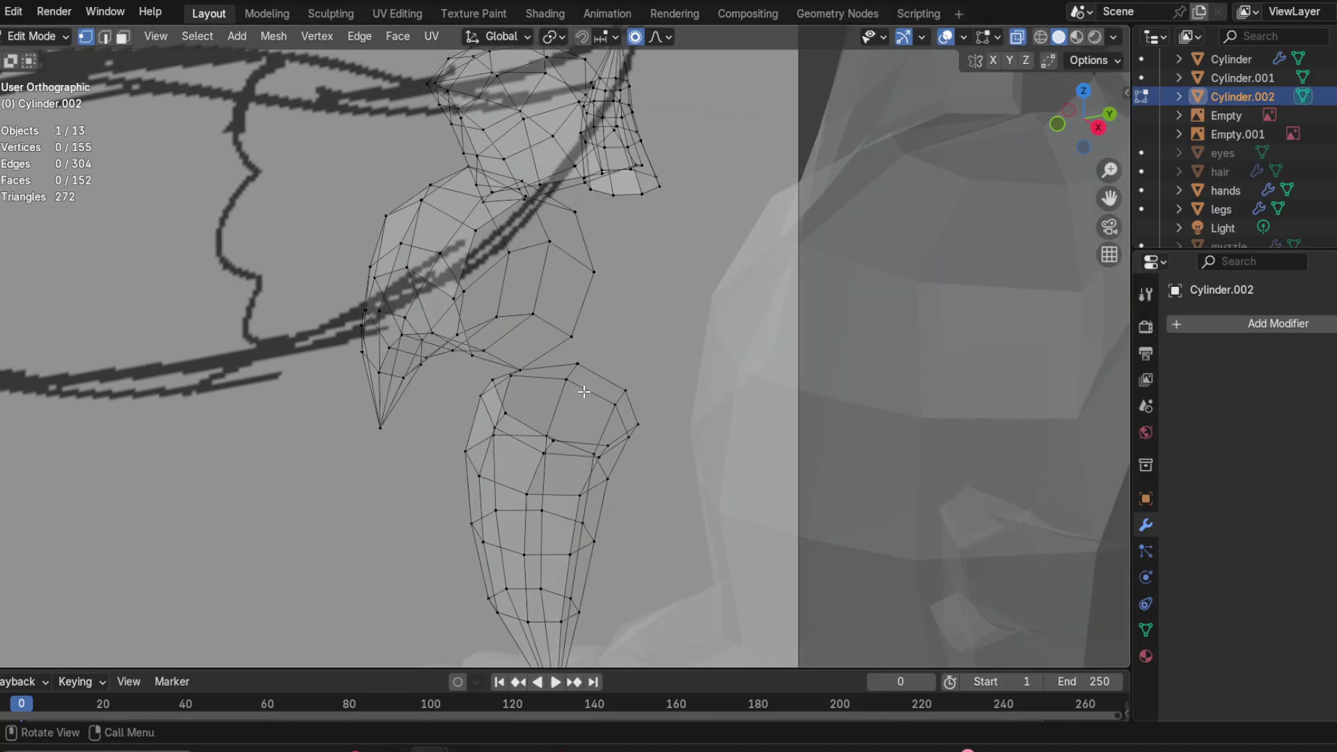
Step: Merge the facing rim vertices of the lower hair strand and the middle curved strand on one side using At Center
key(l)
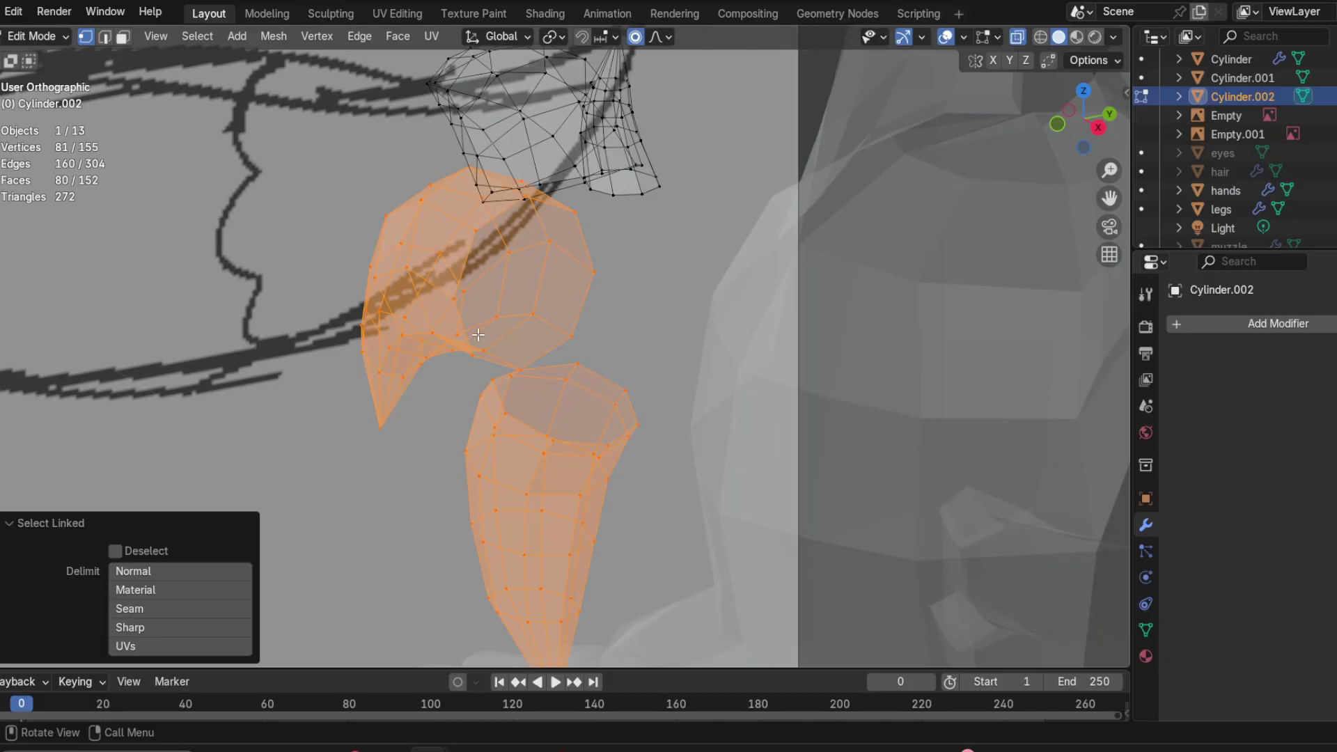
click(689, 344)
scroll(605, 396, up, 3)
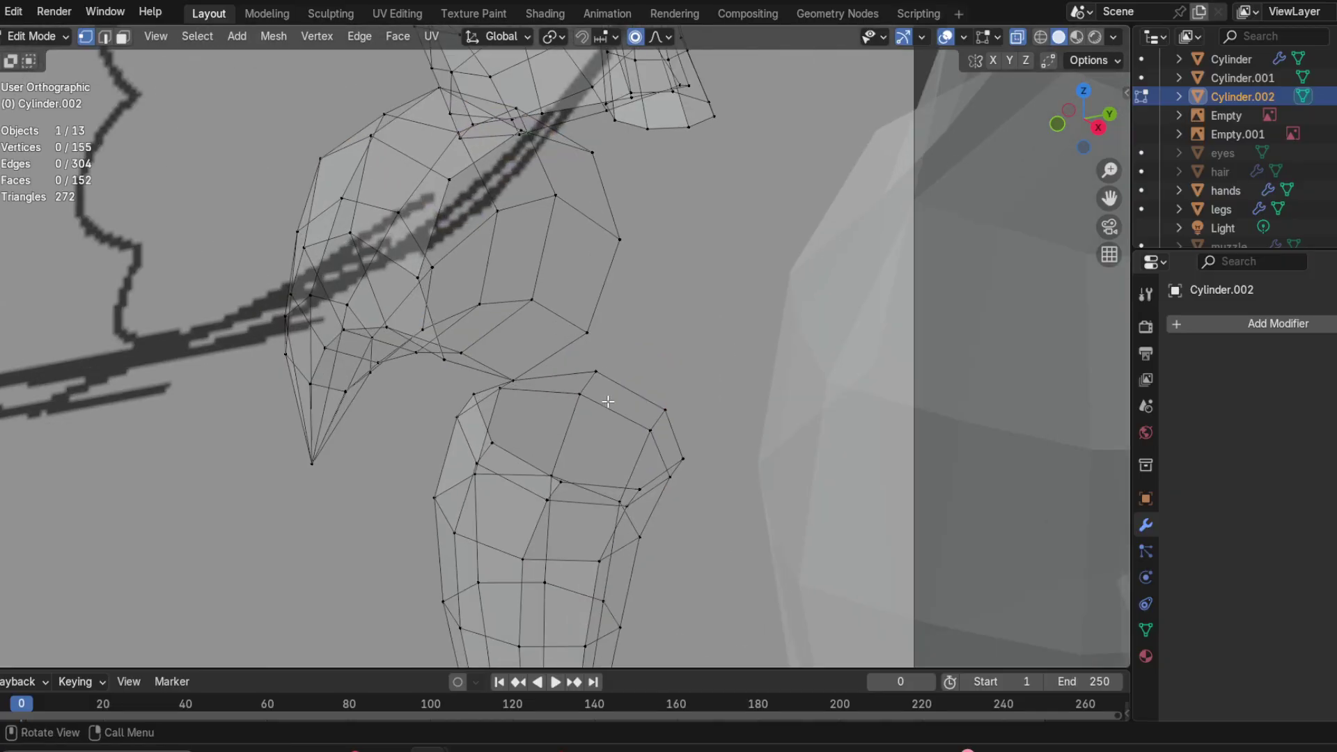
click(610, 373)
shift+click(599, 330)
middle_drag(666, 361, 604, 376)
scroll(564, 390, up, 2)
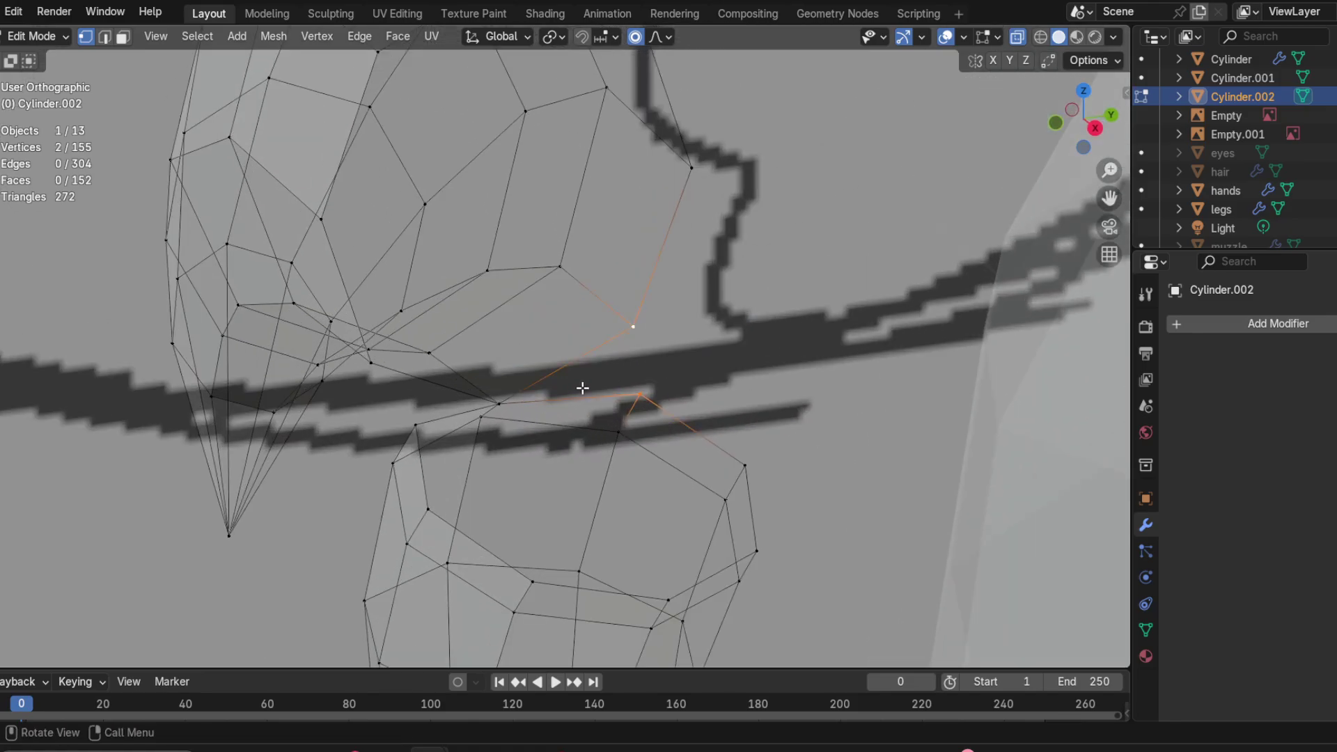
key(m)
click(592, 259)
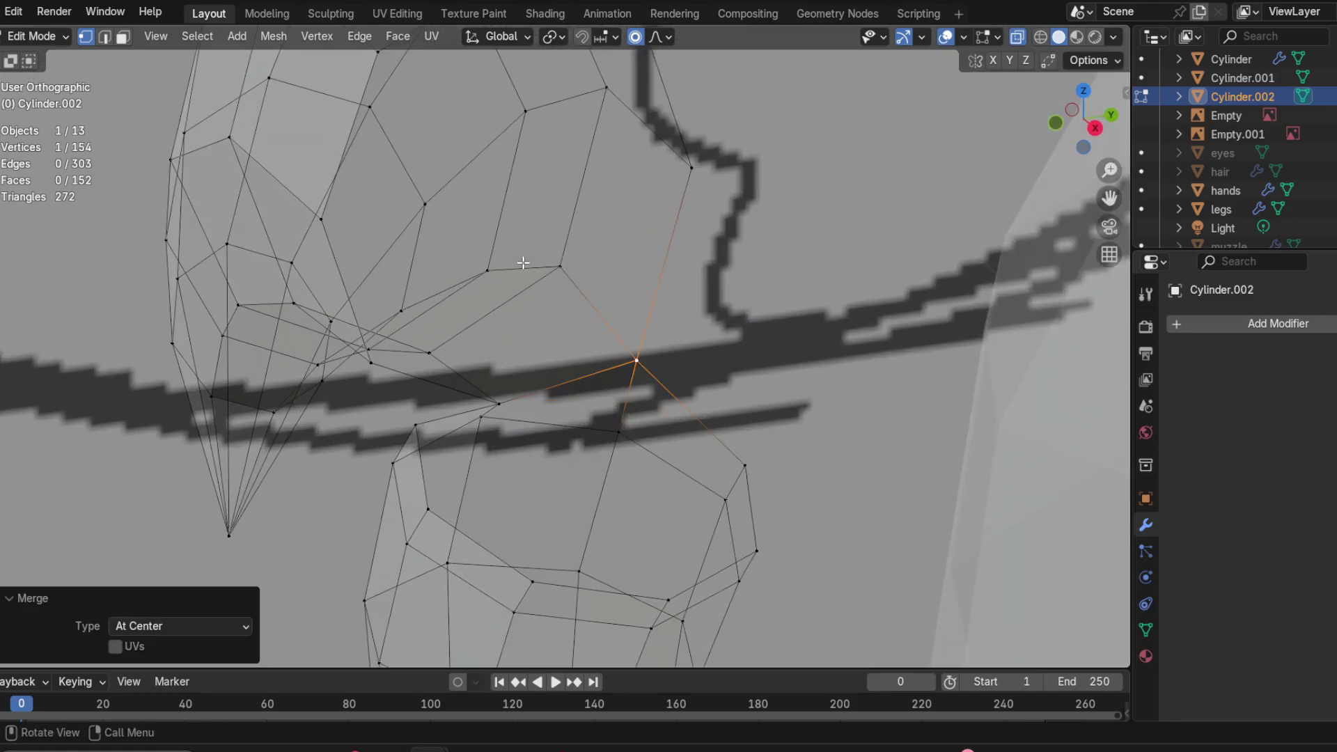
Step: Merge the matching rim vertices on the opposite side of the lower and middle strands' joint using At Center
middle_drag(606, 398, 390, 410)
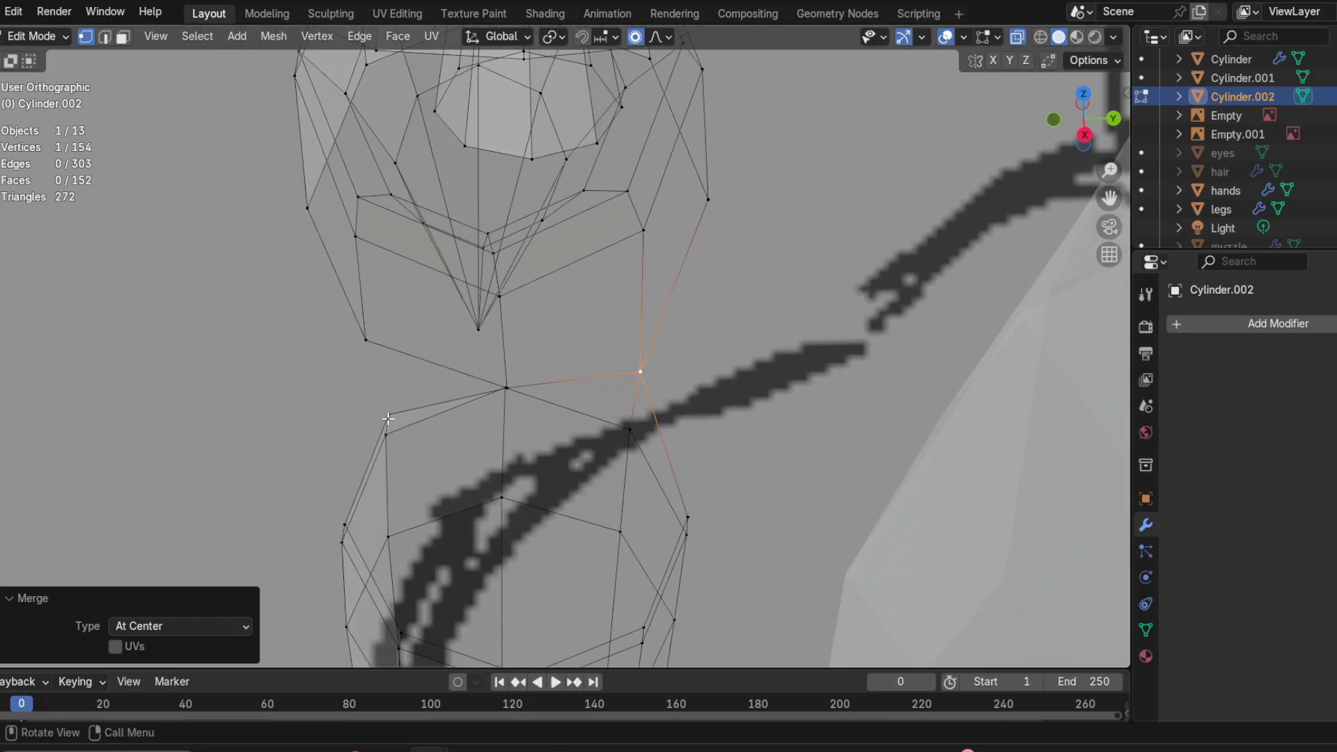
click(390, 412)
shift+click(365, 340)
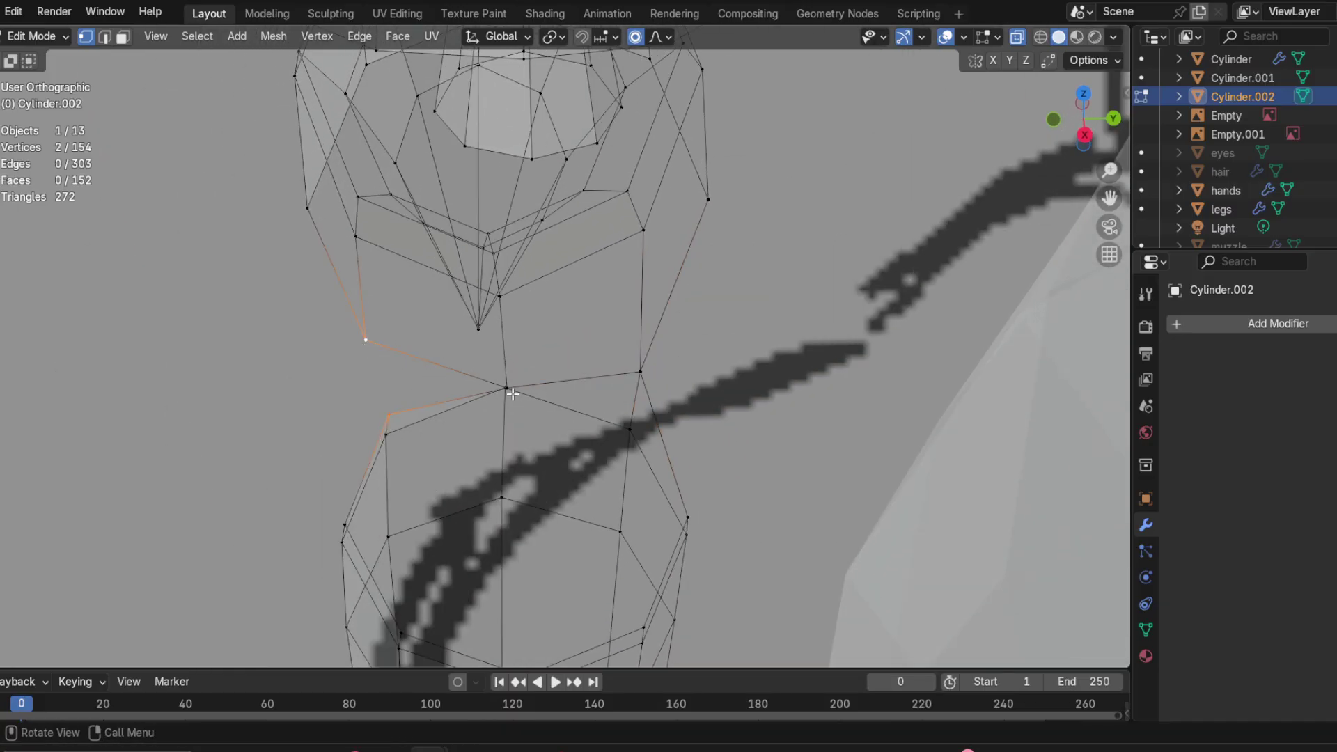
key(m)
click(469, 363)
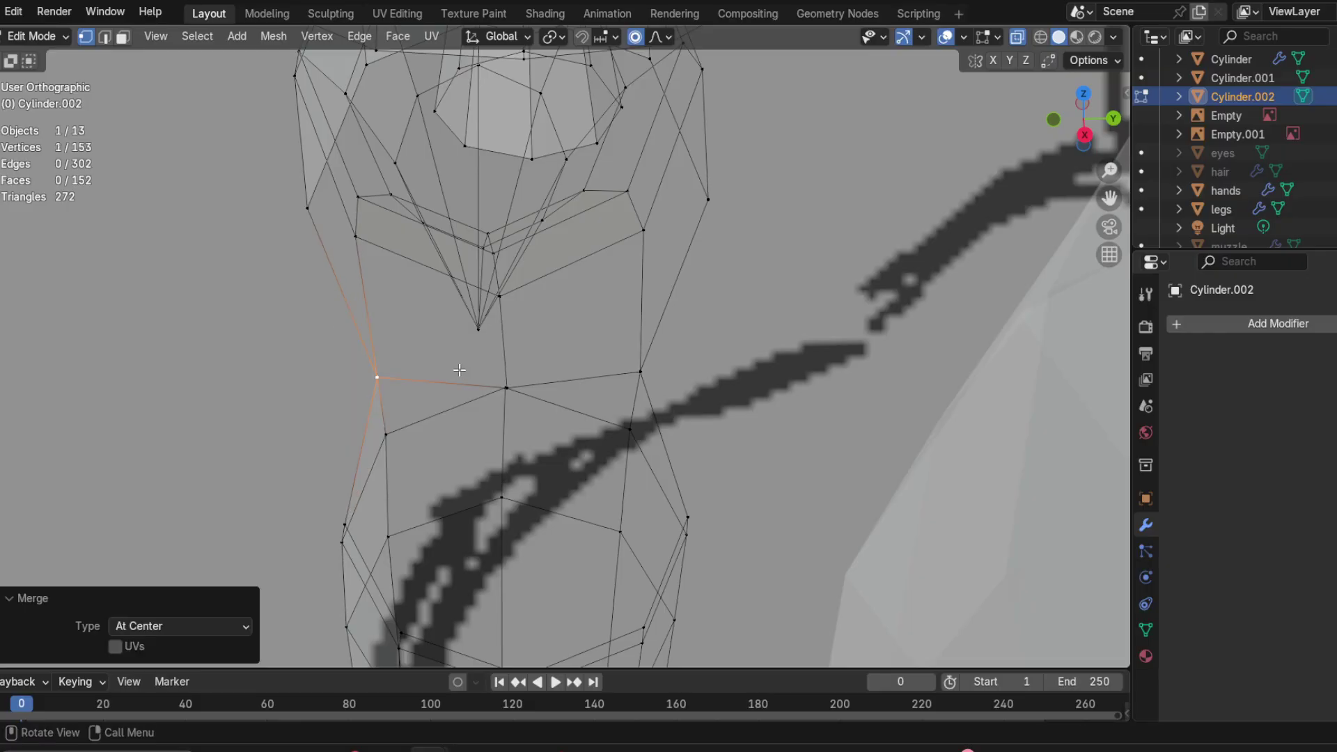
Step: Inspect the joint between the lower and middle strands from several angles, turning X-ray off to check the solid surfaces and back on
middle_drag(460, 370, 658, 355)
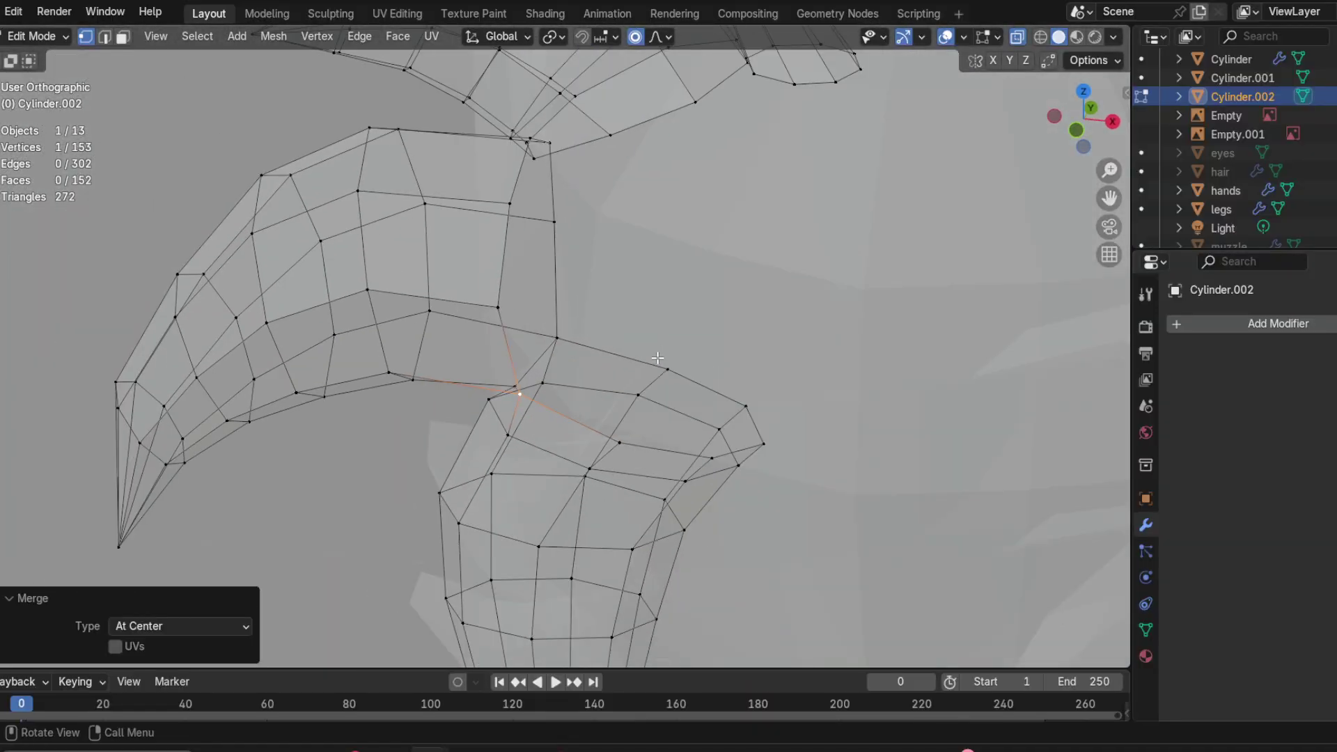
scroll(637, 348, up, 3)
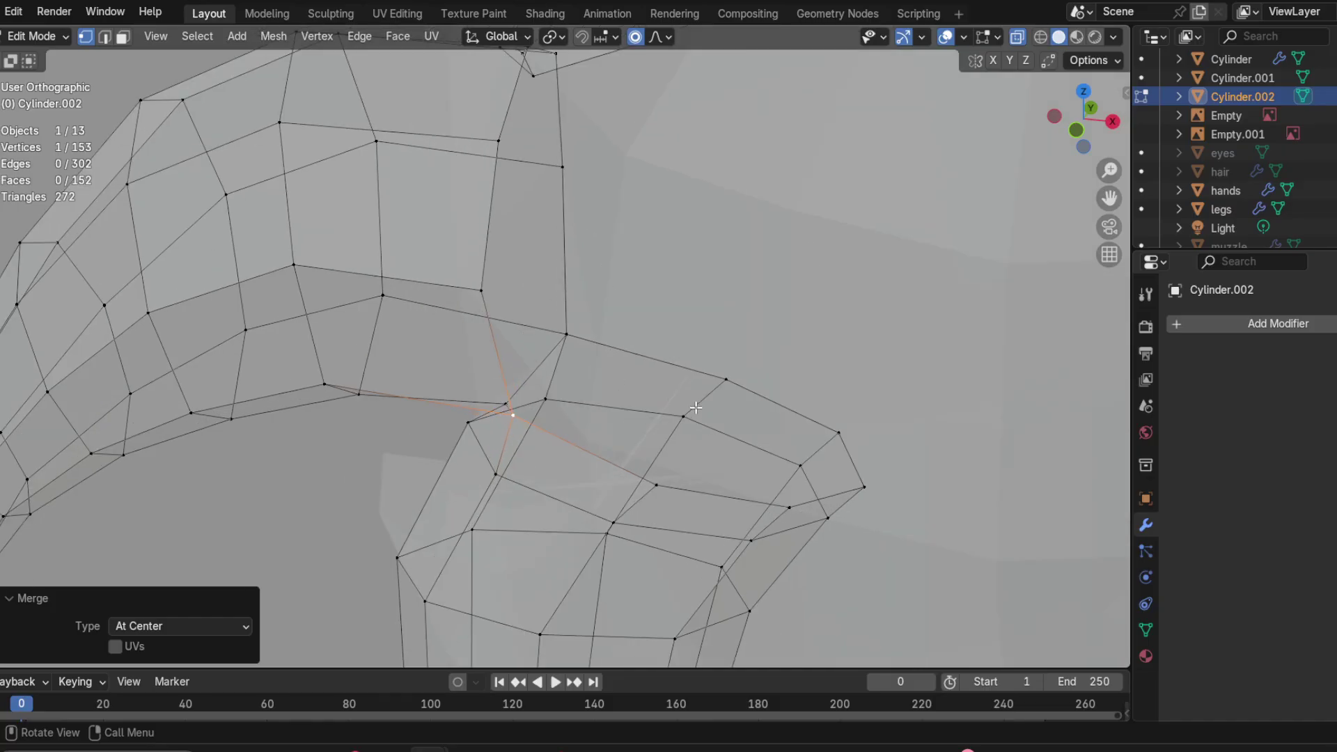
middle_drag(638, 348, 556, 393)
scroll(556, 393, down, 10)
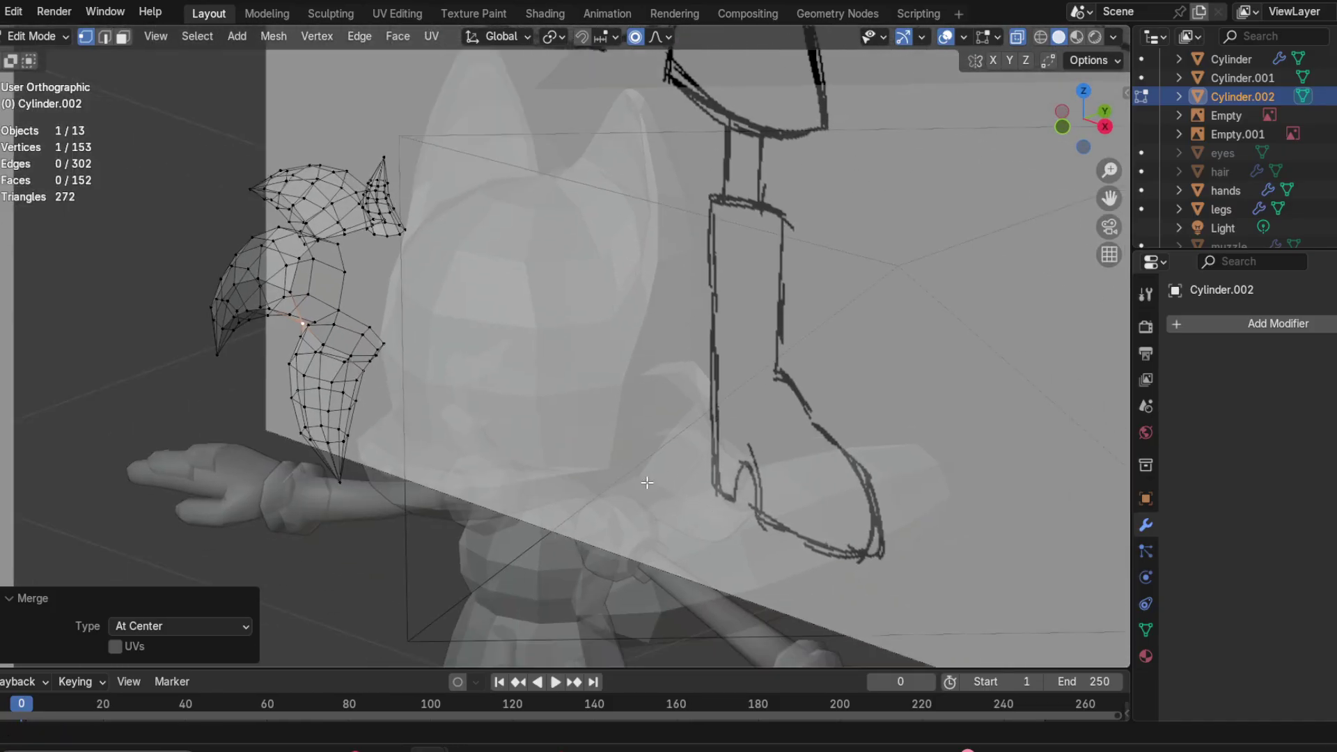
middle_drag(647, 482, 676, 484)
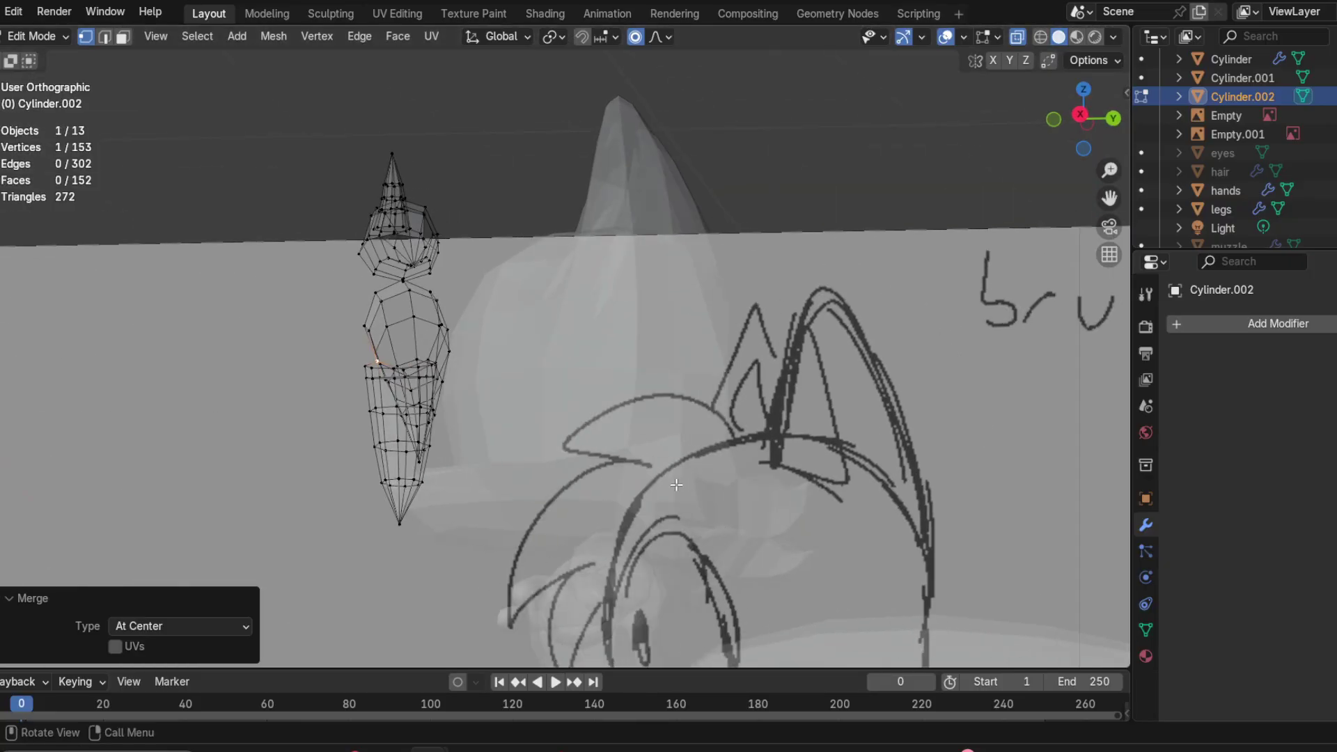
middle_drag(629, 433, 607, 440)
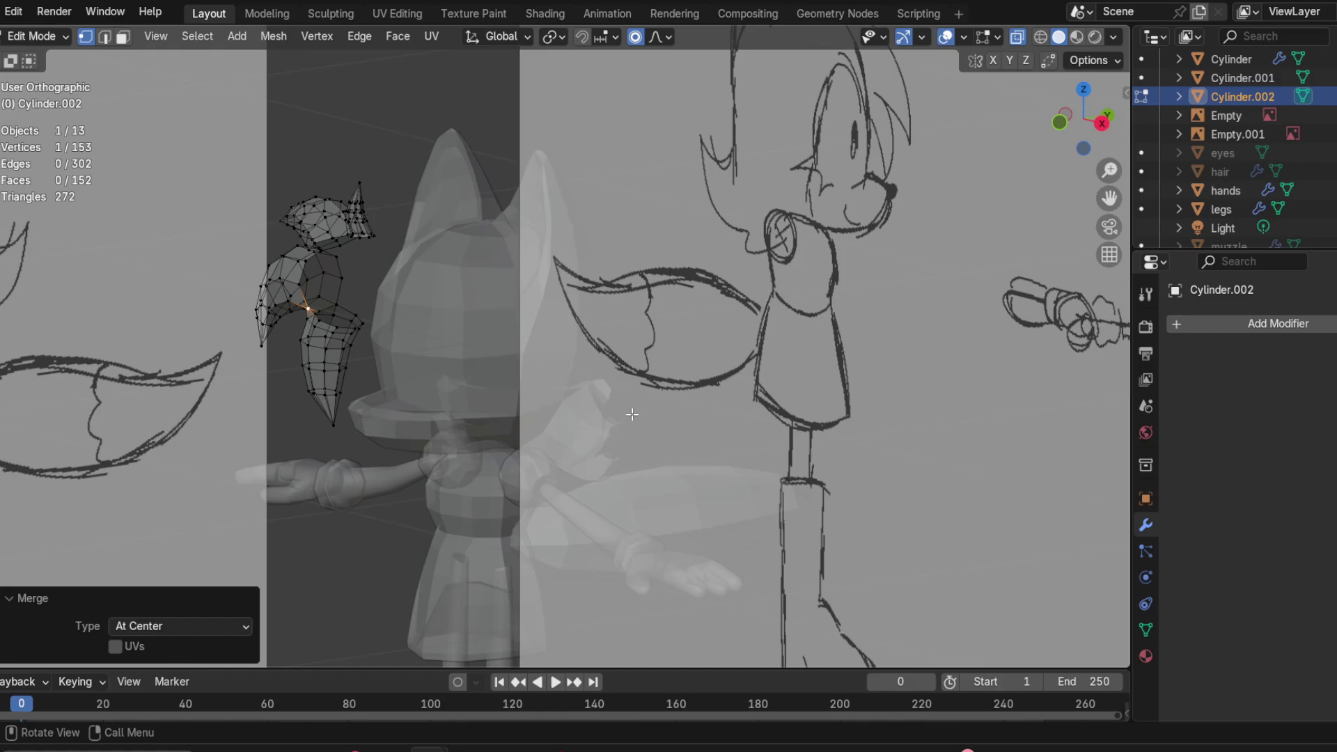
mouse_move(435, 334)
middle_down()
mouse_move(439, 323)
mouse_move(701, 397)
mouse_move(662, 381)
mouse_move(592, 446)
mouse_move(591, 495)
mouse_move(585, 411)
middle_up()
scroll(661, 382, up, 8)
scroll(571, 379, up, 3)
scroll(590, 495, up, 3)
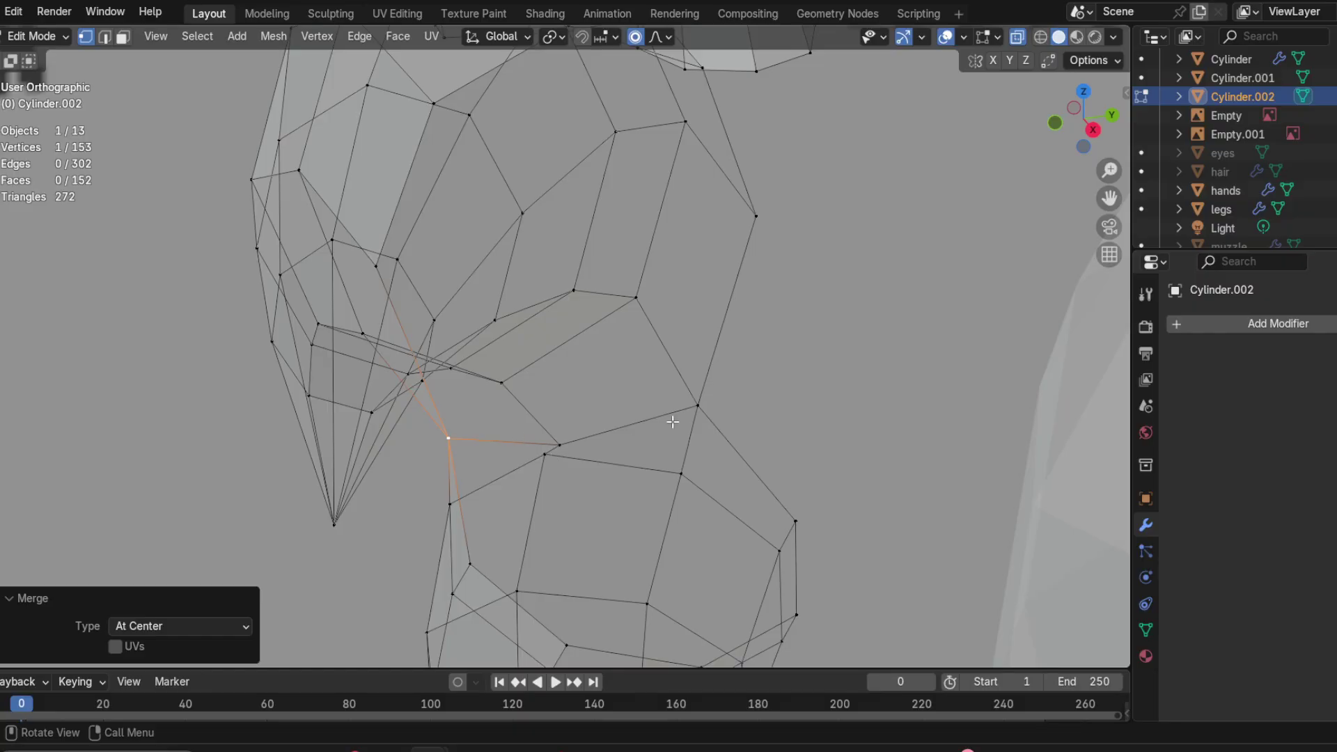
key(KP_0)
key(KP_0)
middle_drag(603, 344, 914, 204)
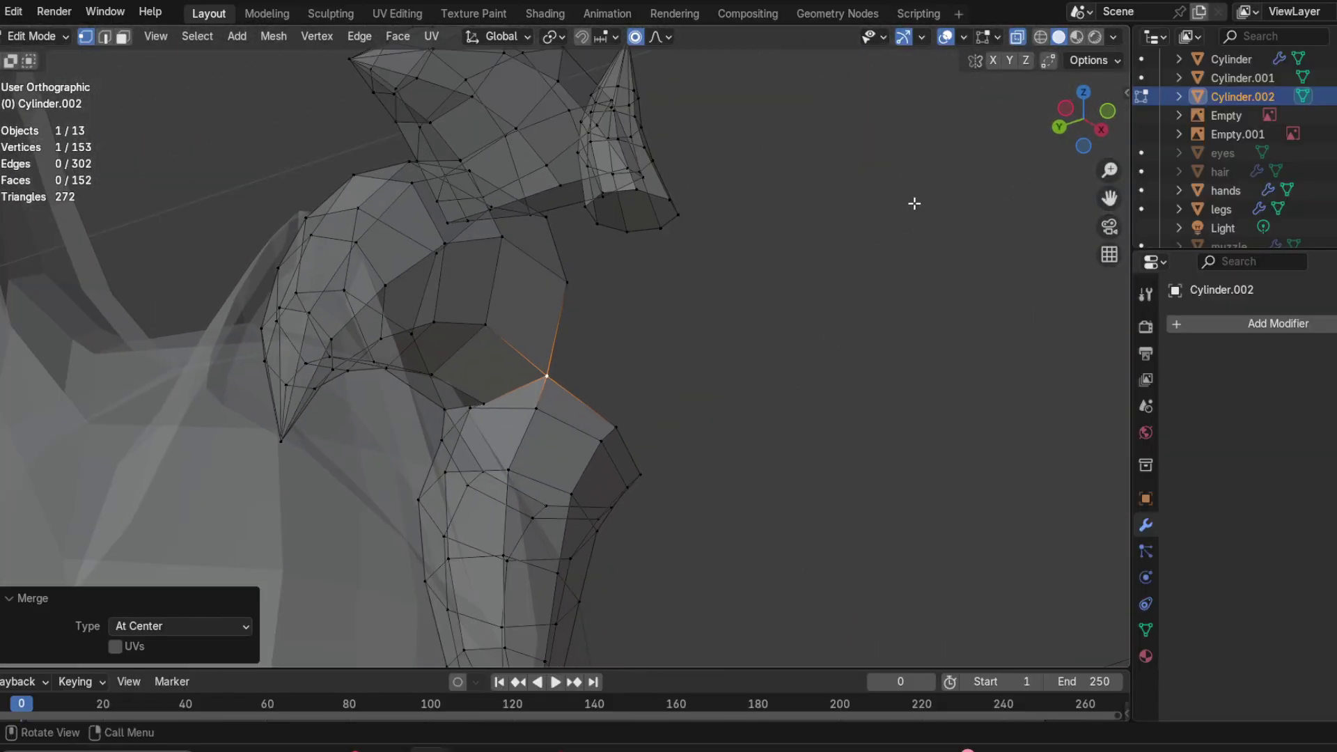
click(1017, 37)
scroll(619, 300, up, 3)
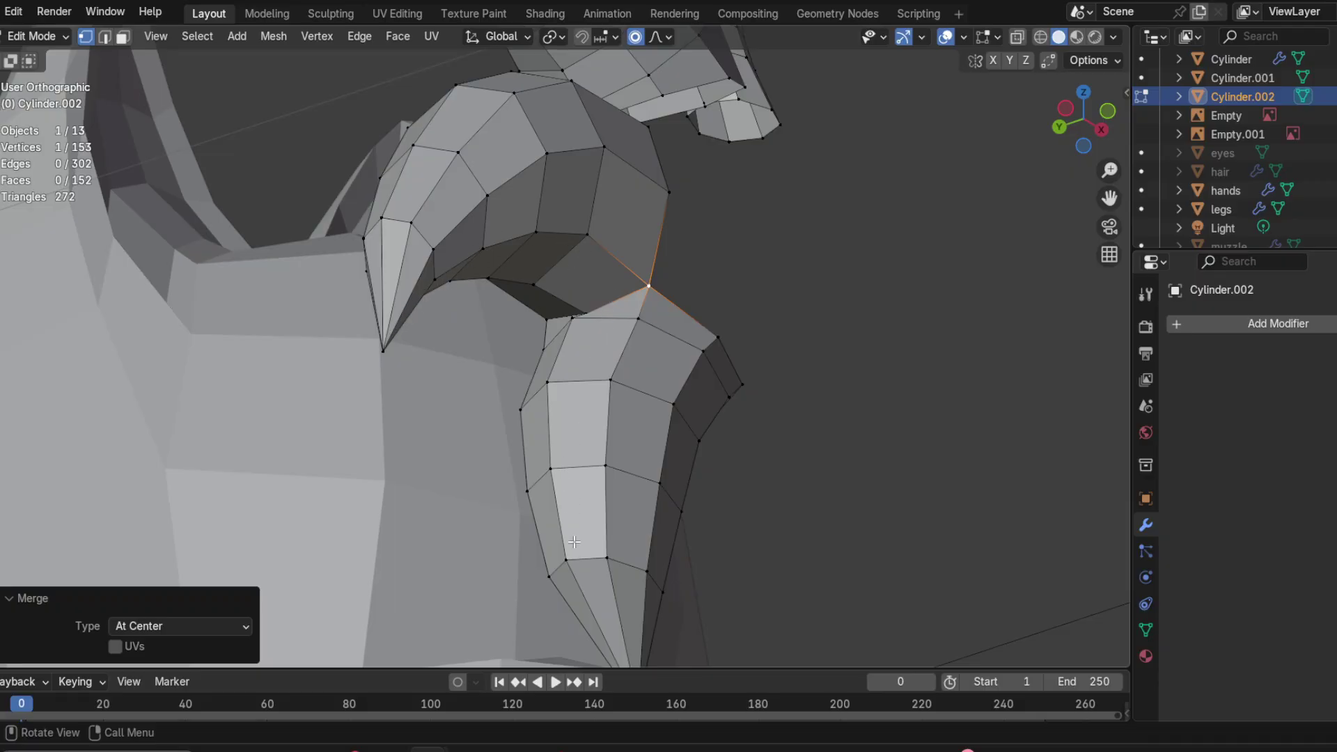
middle_drag(762, 272, 606, 383)
scroll(663, 399, up, 6)
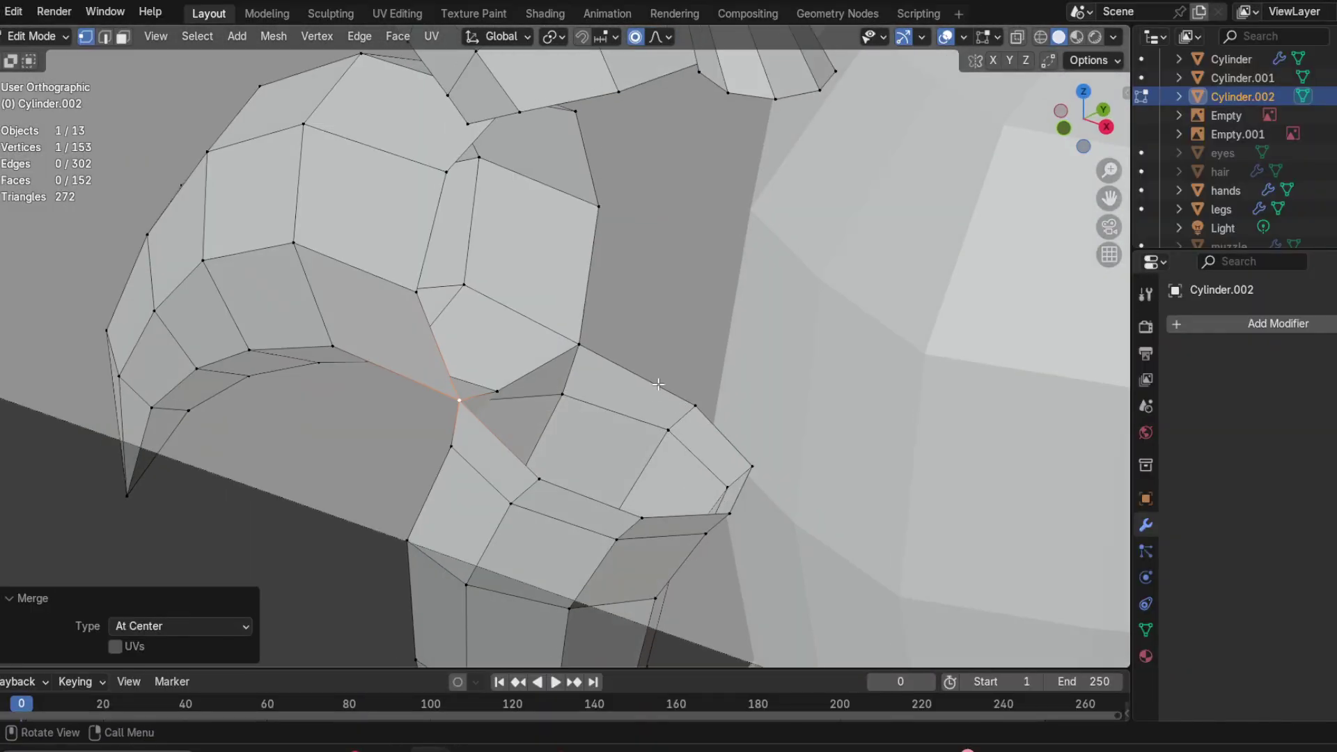
scroll(752, 275, down, 8)
scroll(752, 275, up, 2)
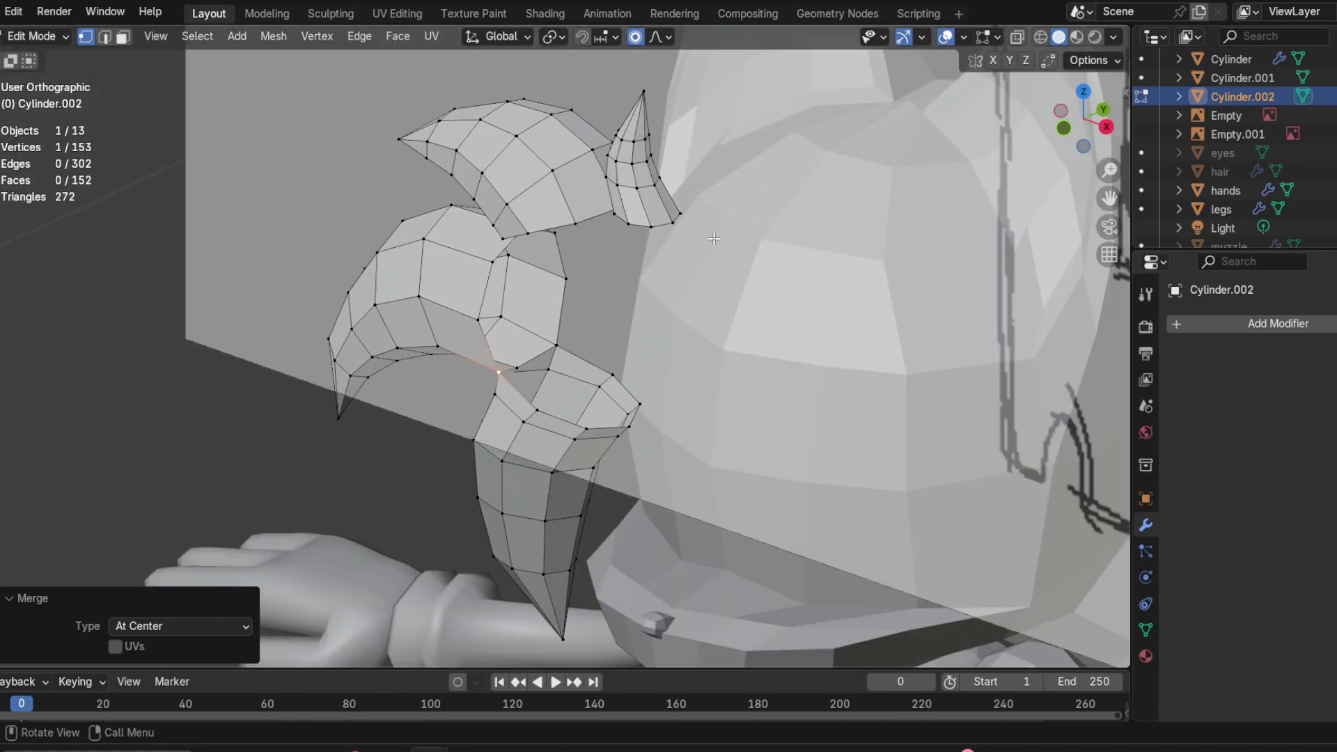
scroll(752, 275, down, 2)
middle_drag(752, 275, 513, 385)
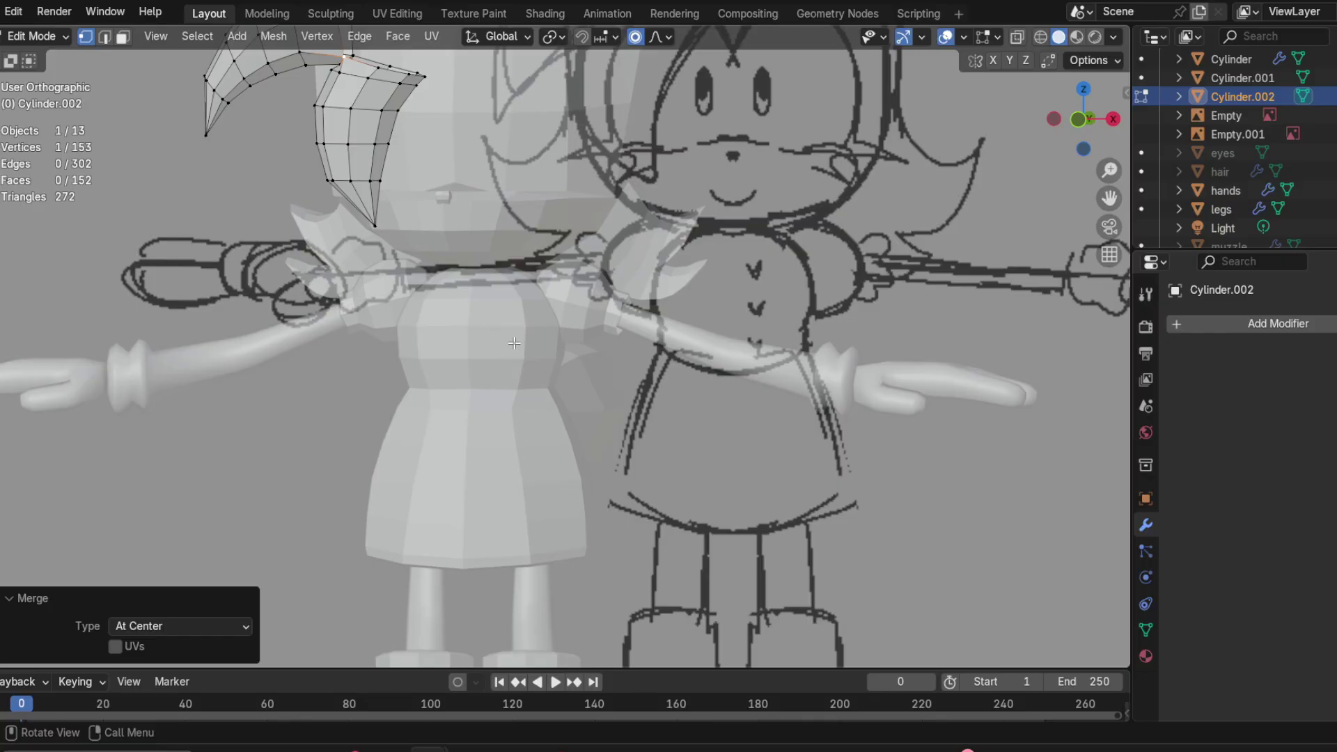
scroll(514, 343, up, 8)
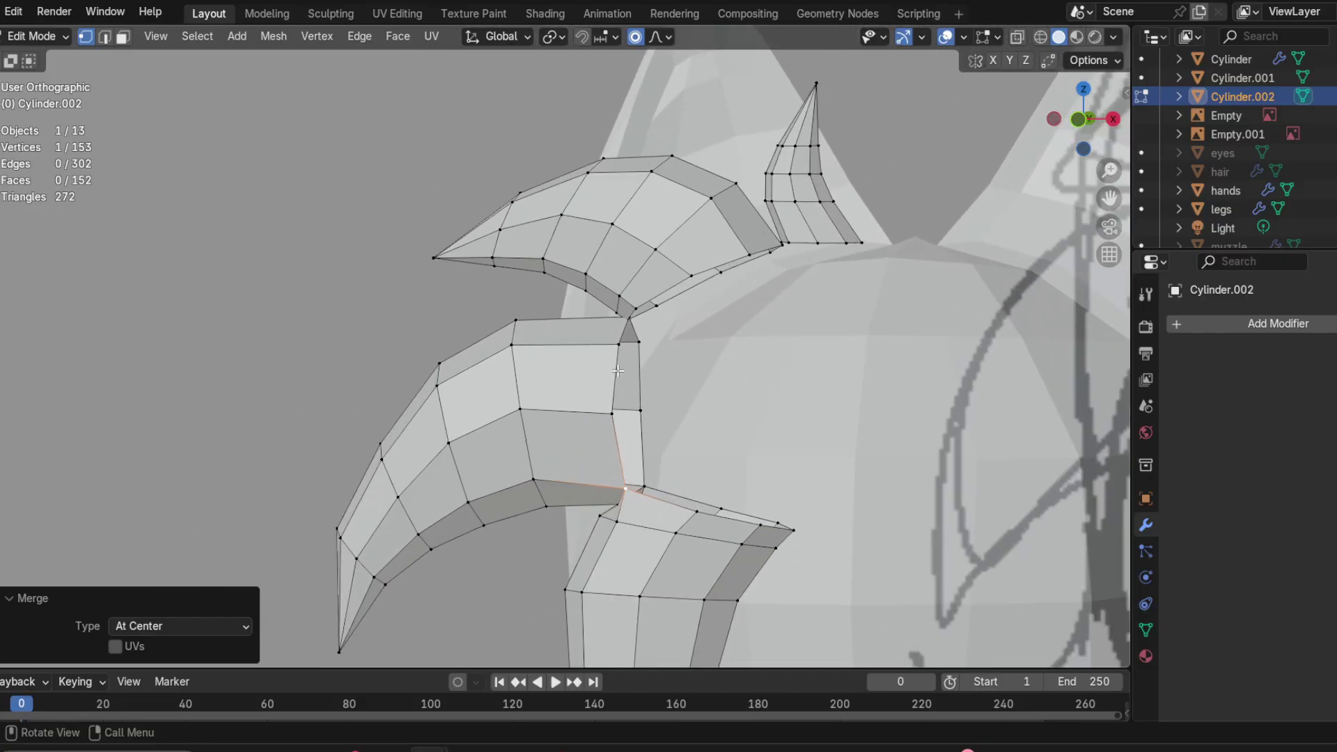
middle_drag(618, 371, 471, 406)
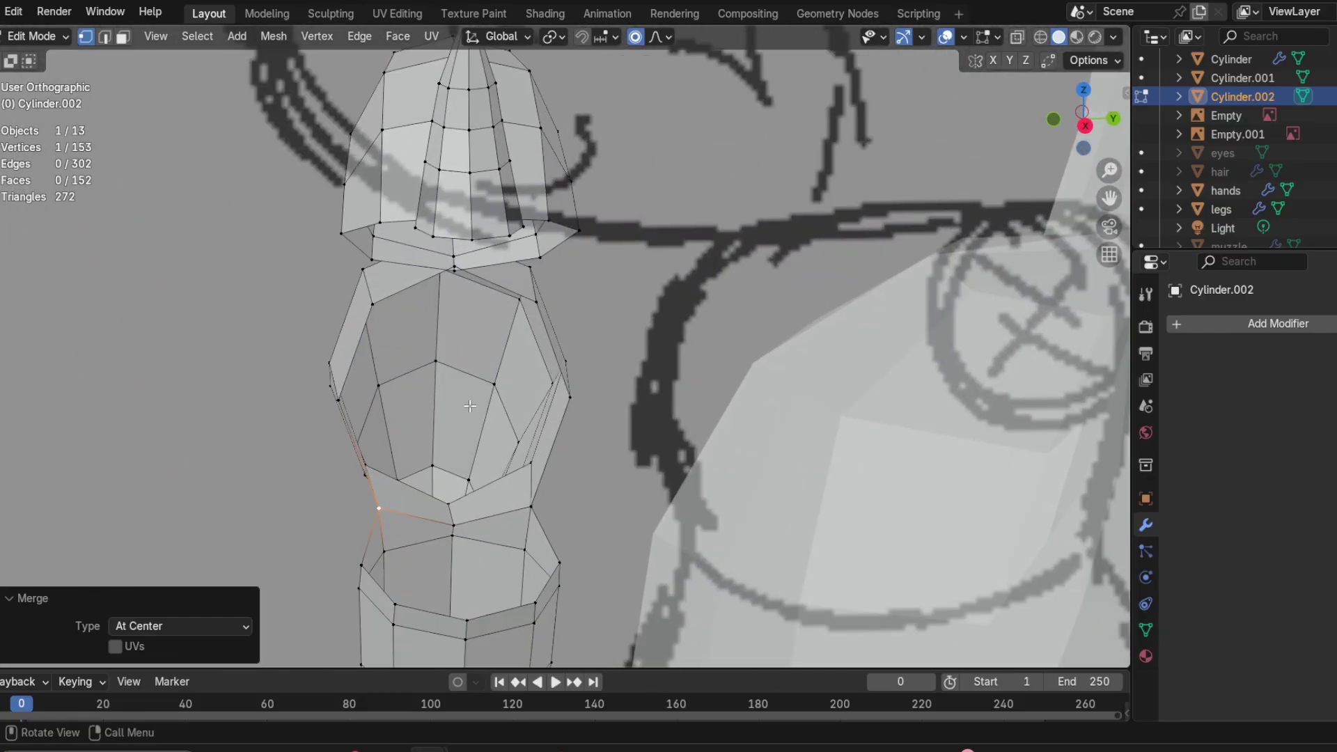
click(1016, 36)
Step: Merge the upper curved strand's side rim vertex with the middle strand's matching rim vertex using At First
mouse_move(627, 313)
middle_down()
mouse_move(613, 293)
mouse_move(629, 275)
mouse_move(618, 370)
mouse_move(571, 289)
mouse_move(601, 354)
middle_up()
scroll(629, 275, up, 2)
click(616, 283)
shift+click(629, 217)
scroll(630, 269, up, 2)
key(m)
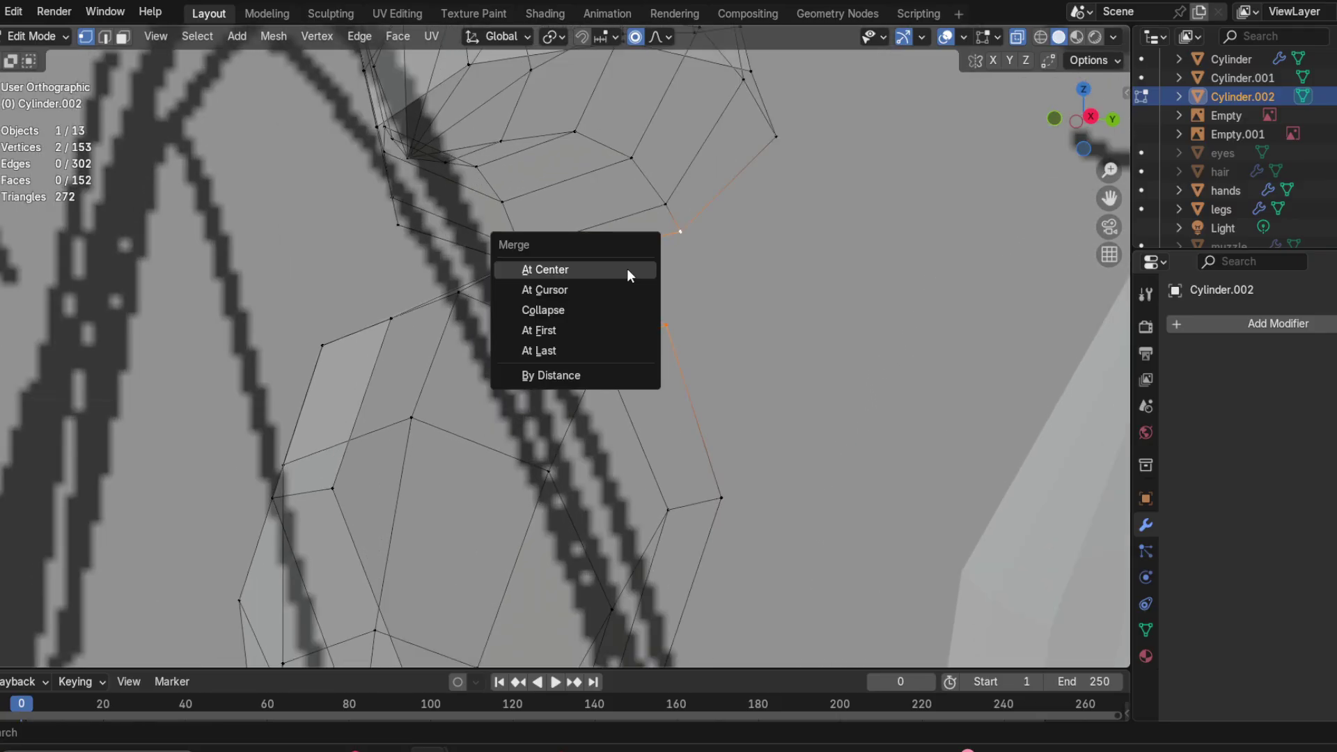
click(554, 333)
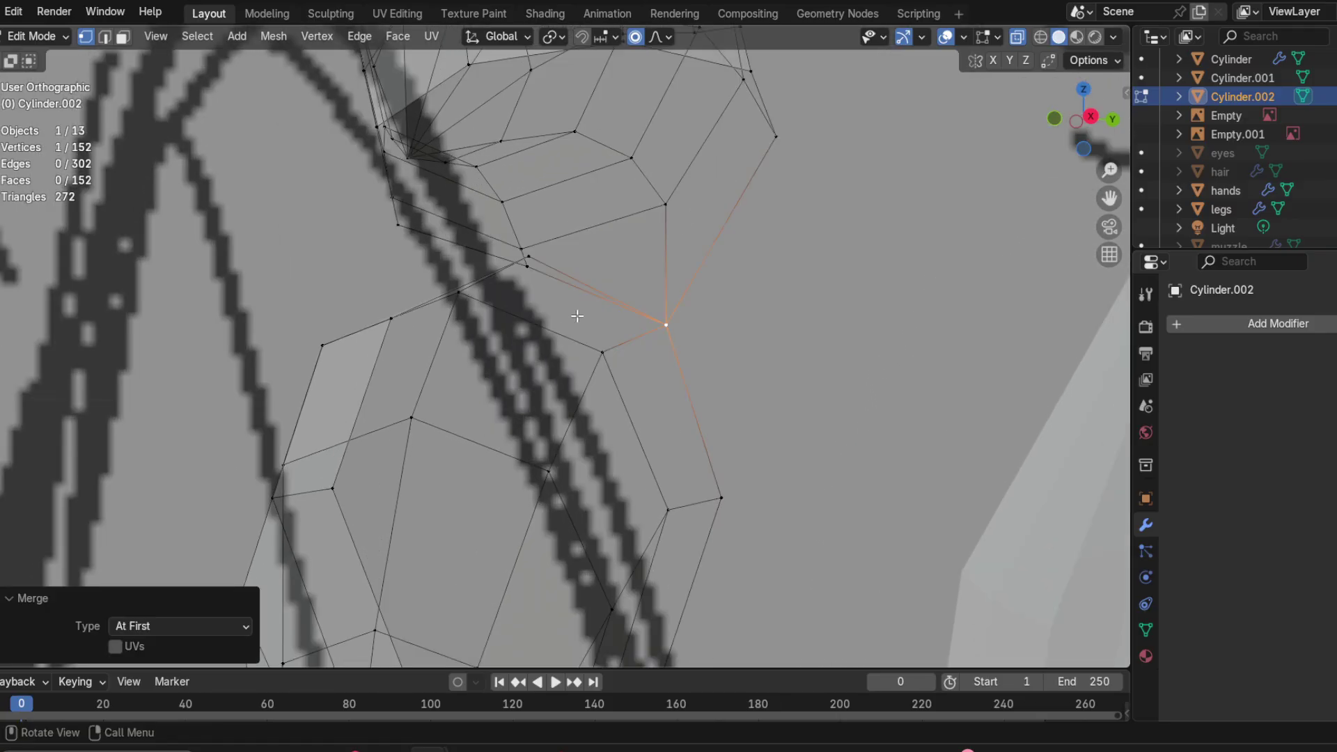
Step: Merge the two close vertices at the center of the upper and middle strands' joint using At Last
click(526, 255)
key(m)
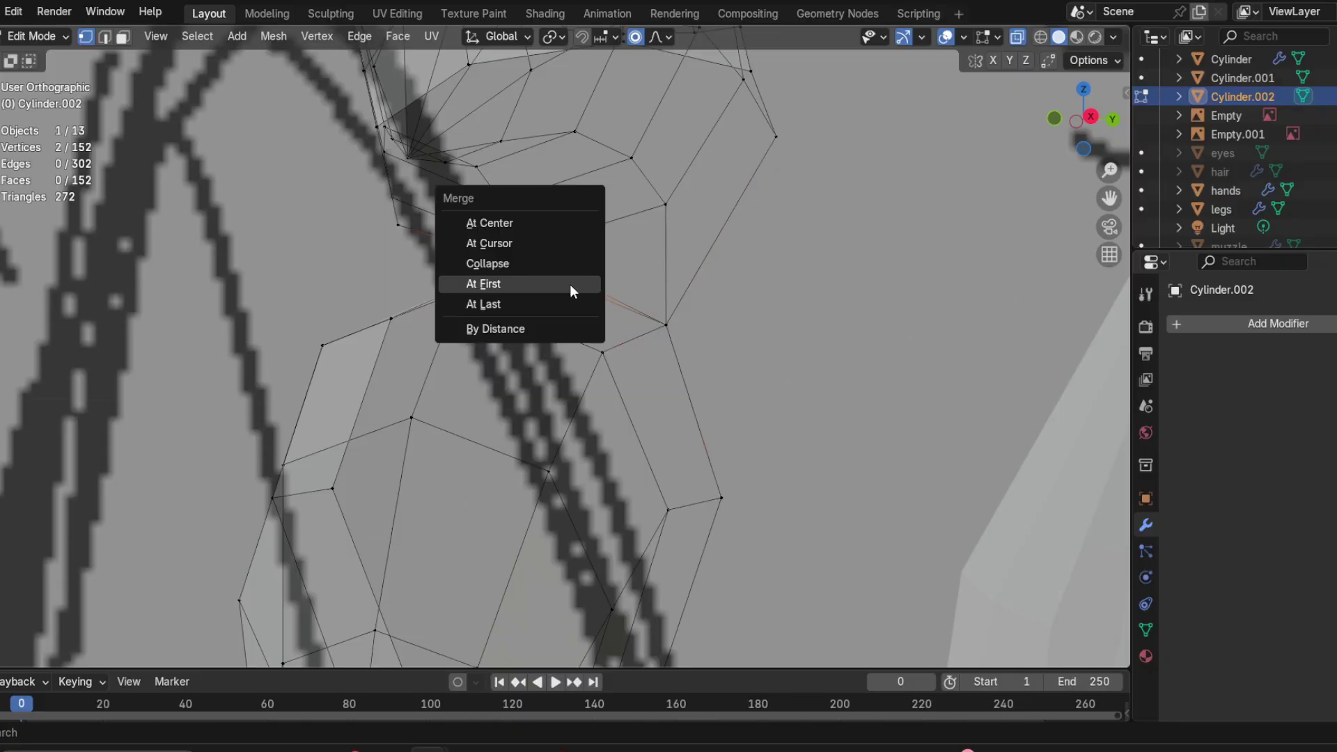
click(557, 305)
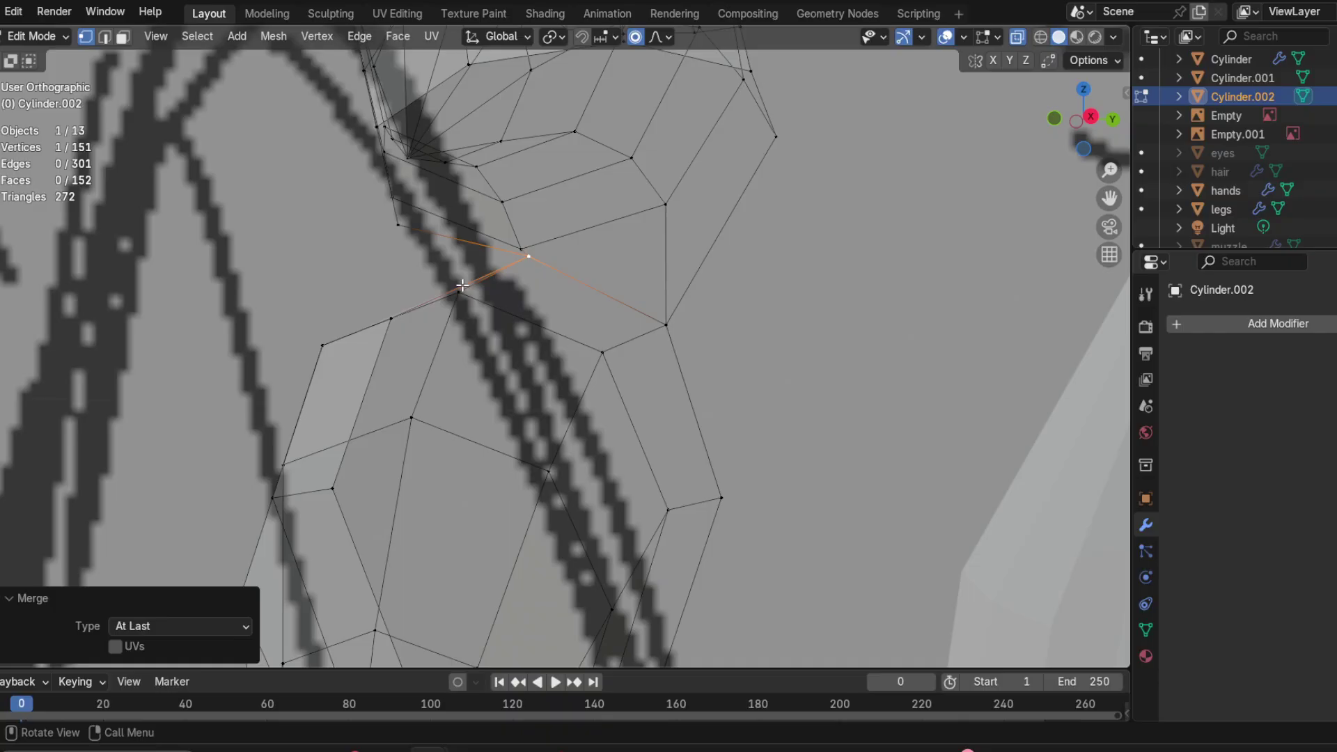
Step: Try to merge the remaining side vertices between the upper and middle strands at their center and slide a joint vertex
middle_drag(415, 308, 511, 292)
key(m)
click(416, 283)
scroll(416, 283, down, 3)
key(g)
key(g)
click(435, 354)
click(513, 273)
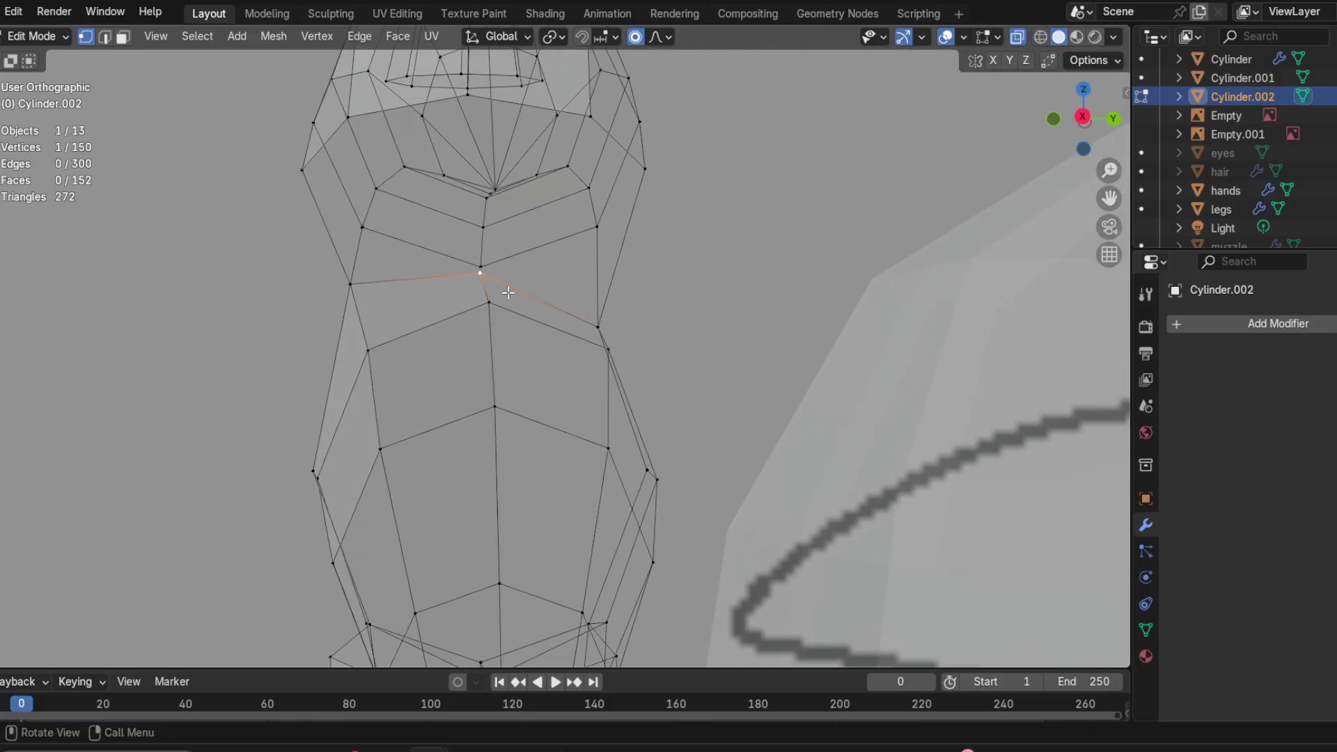
scroll(503, 295, up, 1)
key(ctrl+z)
key(ctrl+z)
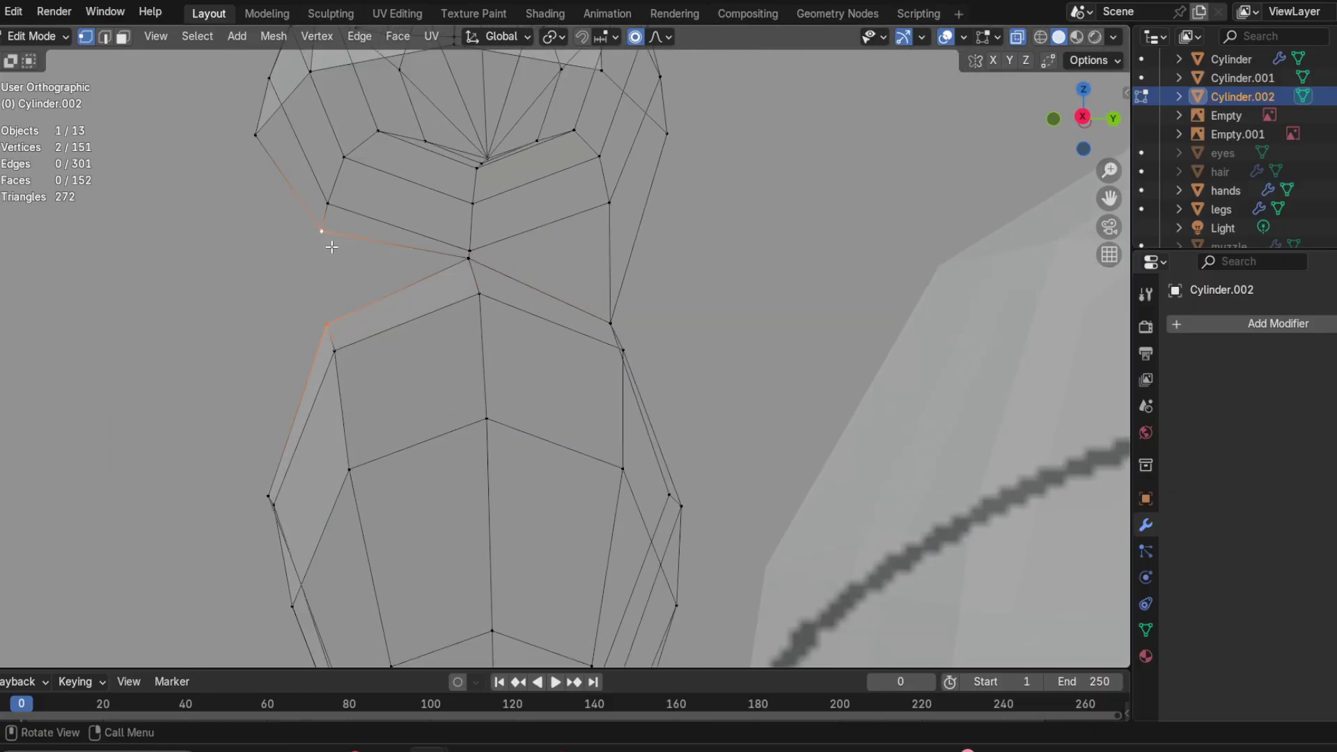
Step: Merge the remaining side rim vertices between the upper and middle strands using At Last, and slide the joint vertex along its edge
key(m)
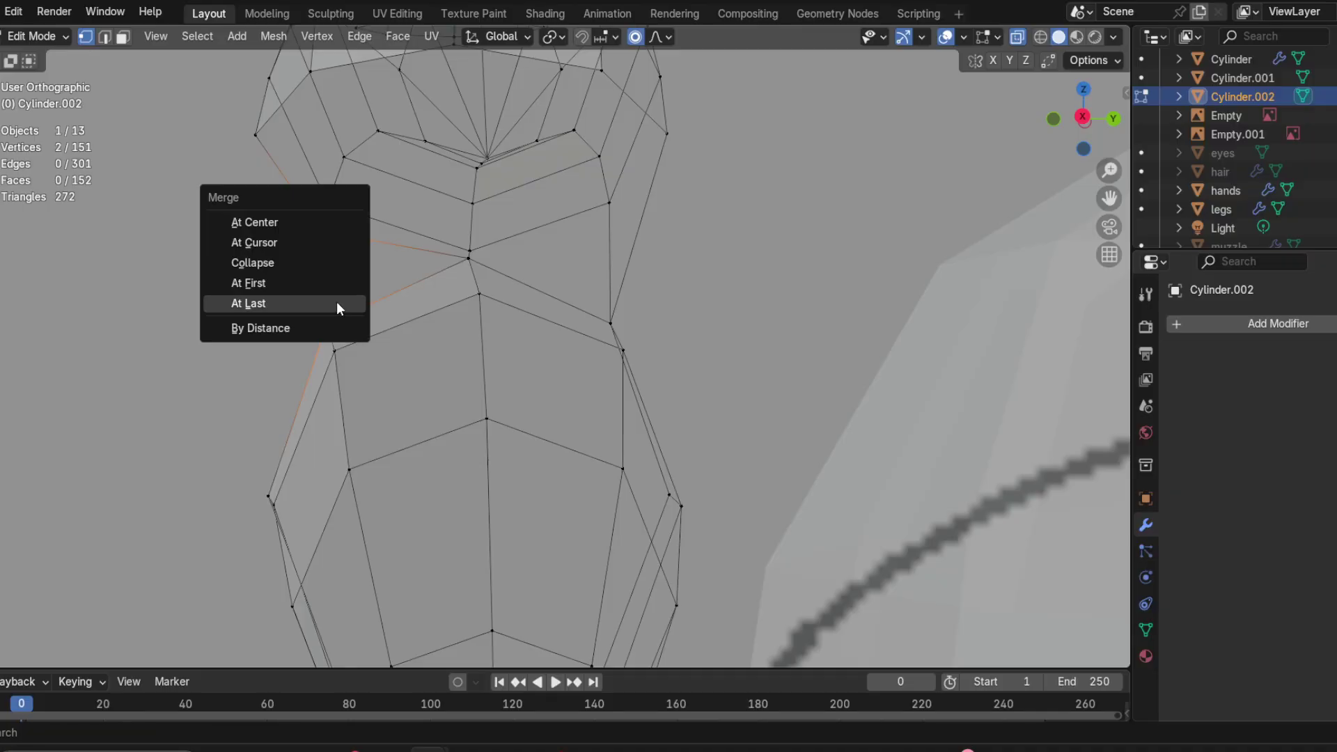
click(336, 300)
mouse_move(336, 300)
middle_down()
mouse_move(724, 327)
mouse_move(740, 363)
mouse_move(766, 341)
mouse_move(800, 254)
mouse_move(787, 279)
mouse_move(704, 292)
mouse_move(525, 263)
mouse_move(533, 336)
mouse_move(551, 282)
middle_up()
key(g)
key(g)
click(770, 275)
Step: Raise the middle vertex of the upper and middle strands' joint slightly along the global Z axis
click(537, 324)
key(g)
key(z)
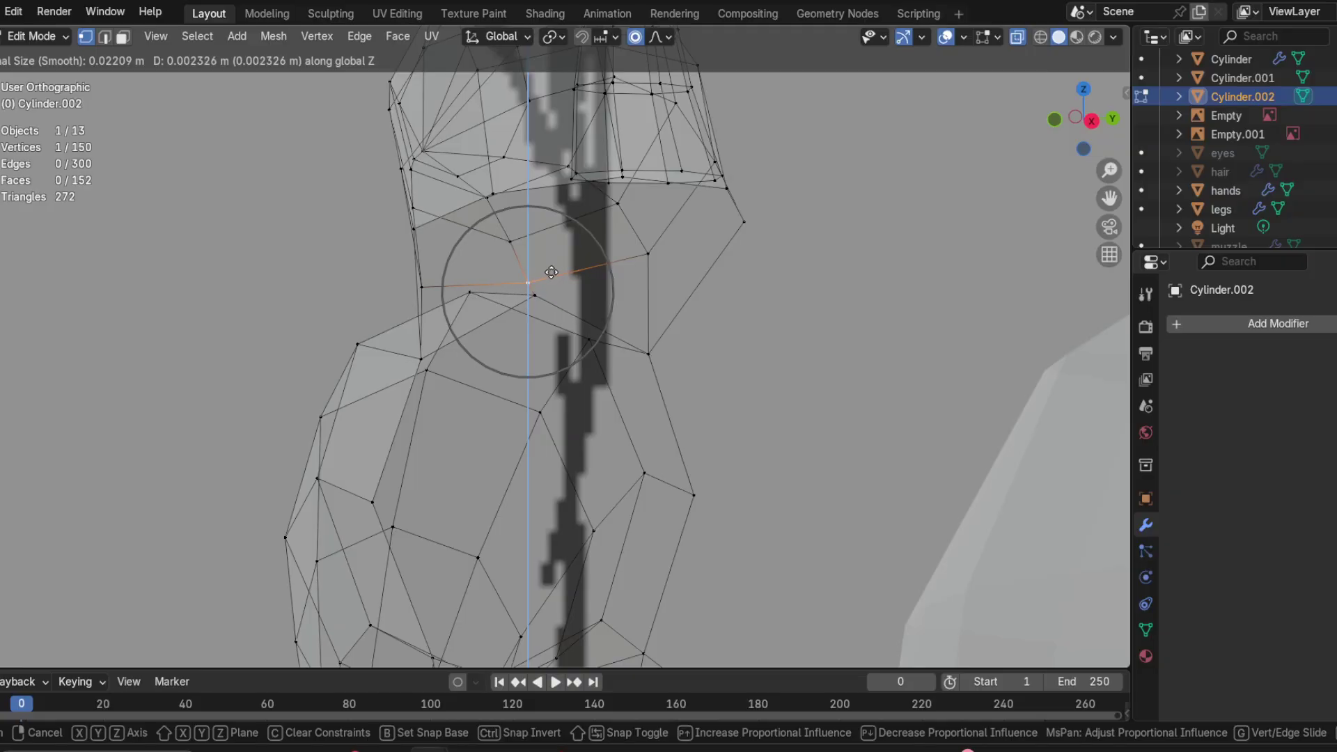
click(549, 264)
Step: Merge the small upright strand's nearest rim vertex with the upper curved strand's rim vertex using At Center
middle_drag(548, 263, 708, 268)
scroll(707, 269, down, 4)
shift+middle_drag(708, 433, 577, 432)
click(635, 446)
key(l)
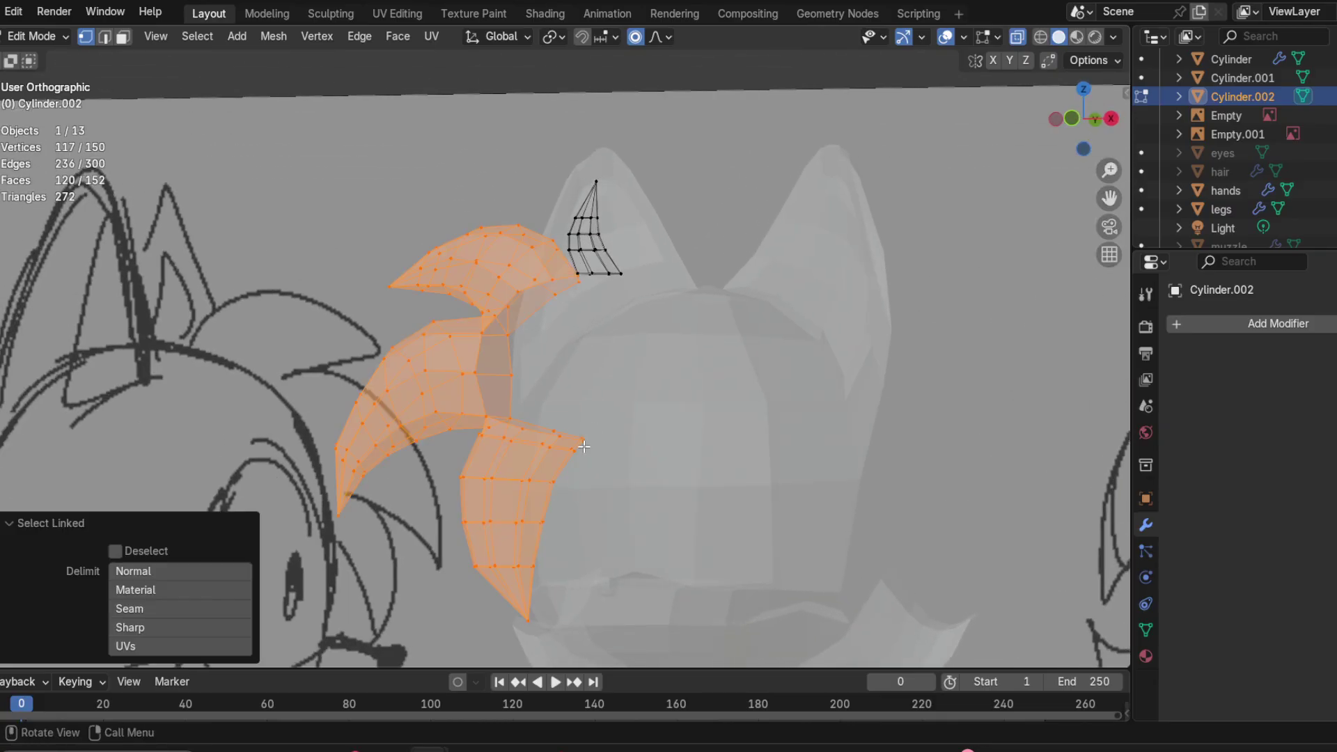
click(580, 252)
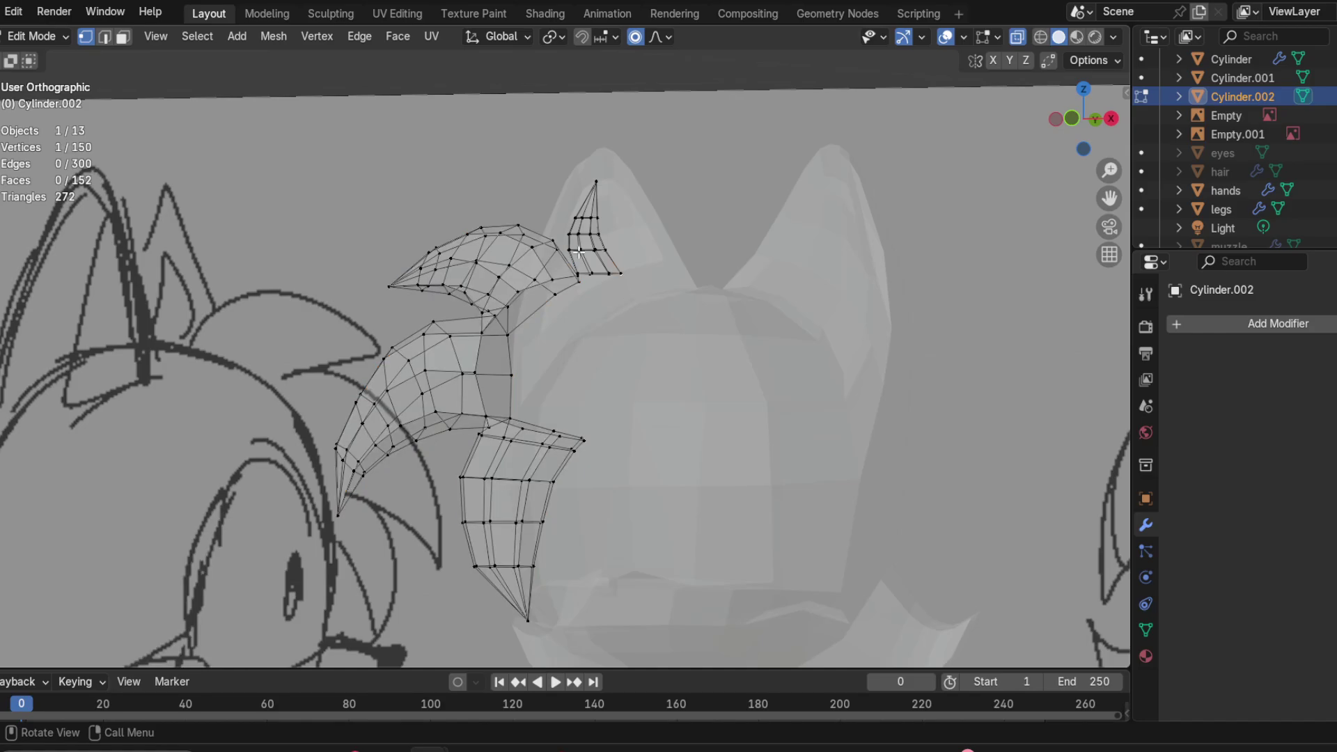
scroll(576, 316, up, 6)
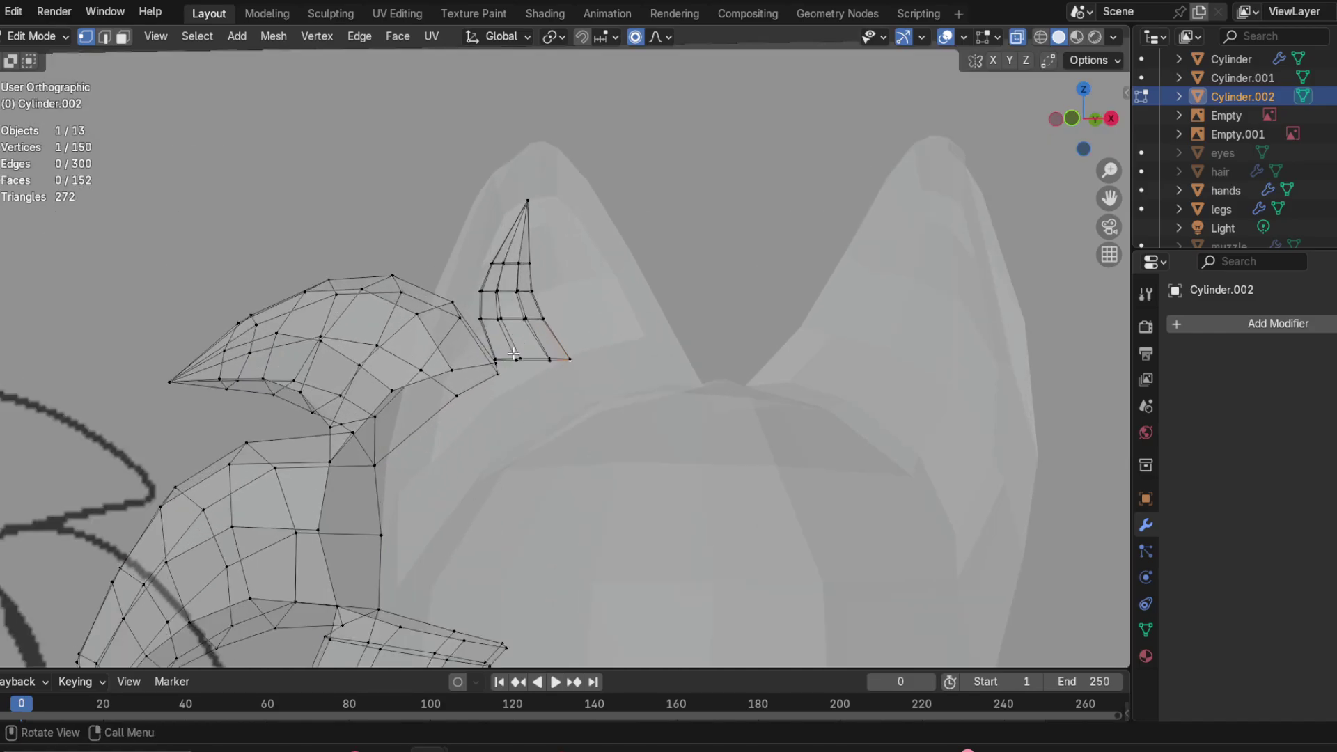
shift+middle_drag(578, 312, 579, 449)
key(m)
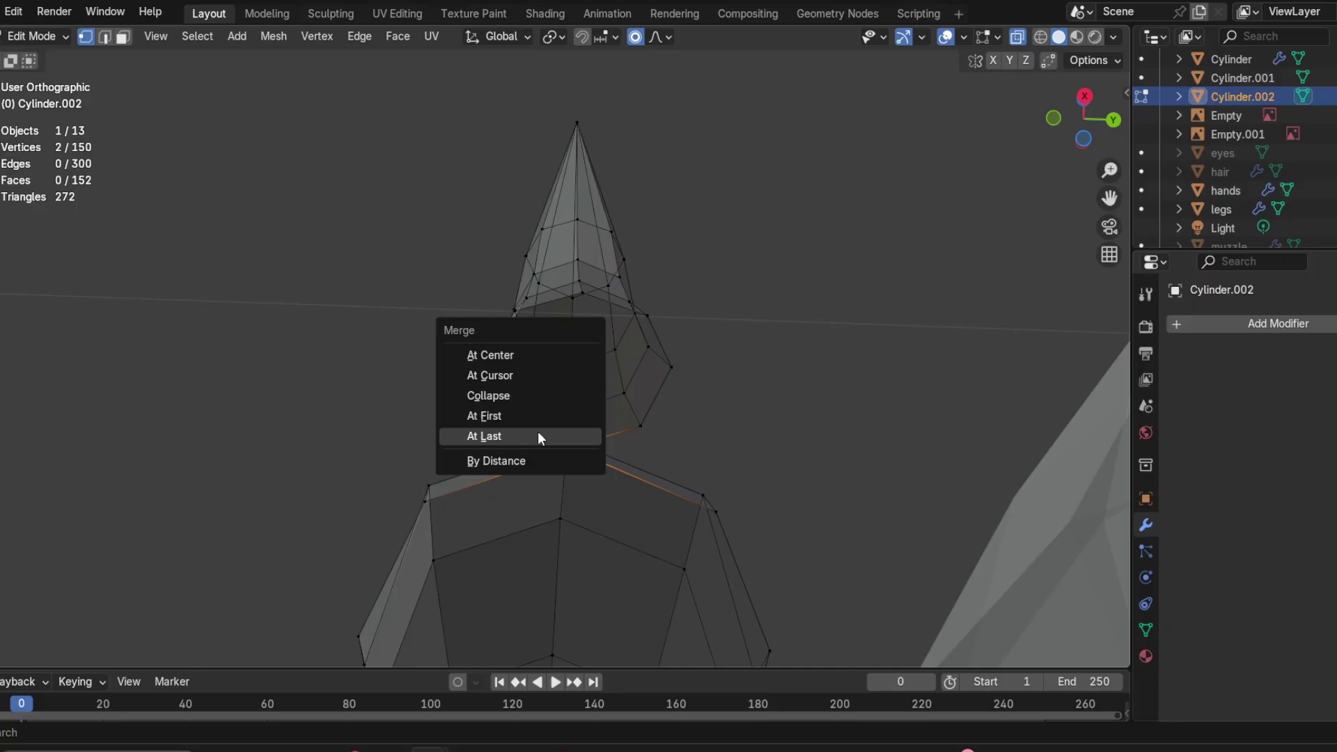
click(478, 352)
Step: Merge the small upright strand's side rim vertex into the upper curved strand's matching rim vertex using At Last
scroll(614, 474, up, 1)
click(662, 449)
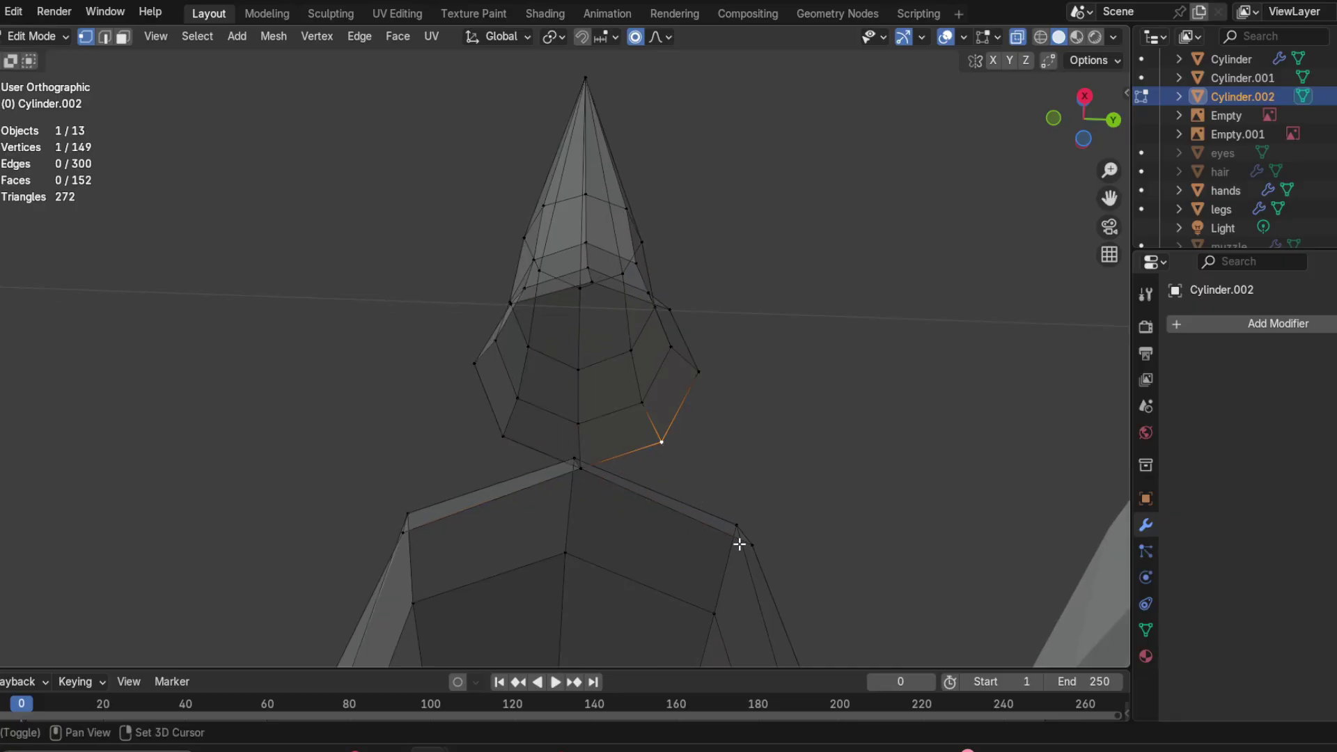
middle_drag(749, 539, 717, 552)
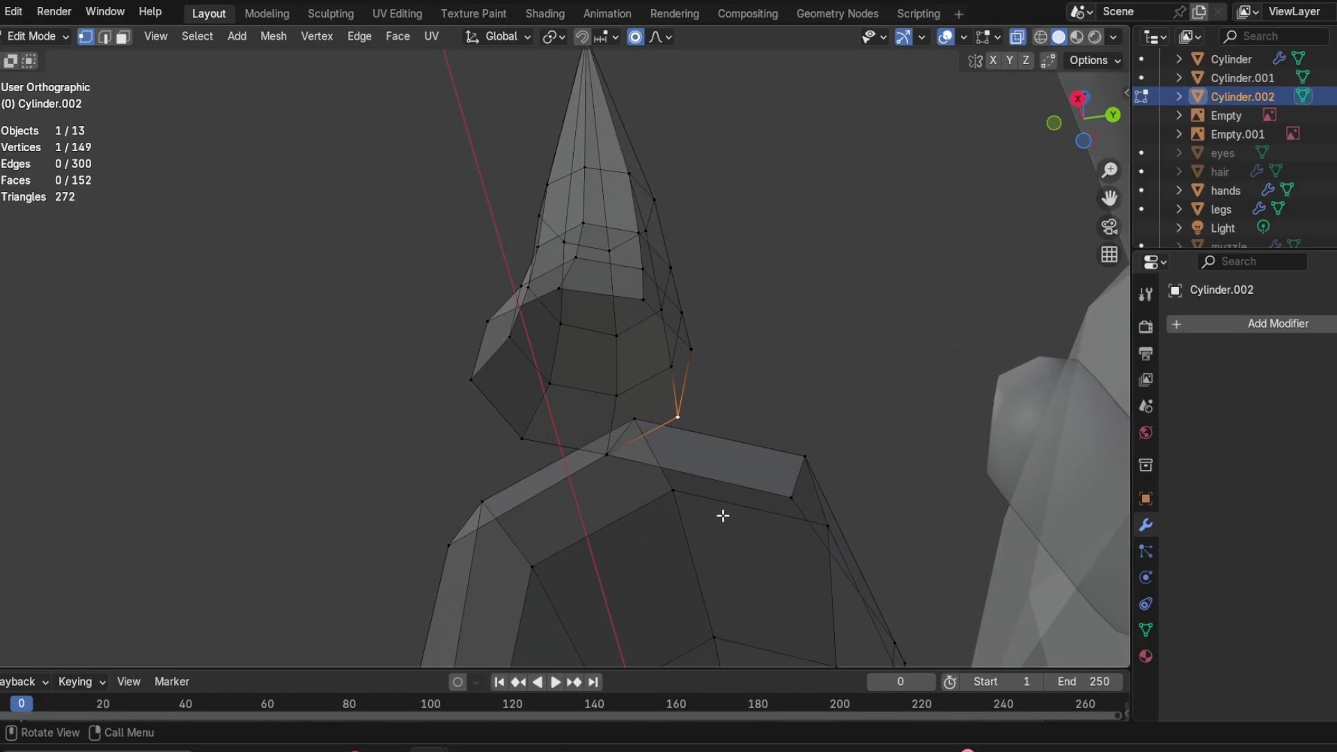
shift+click(795, 500)
middle_drag(770, 523, 718, 532)
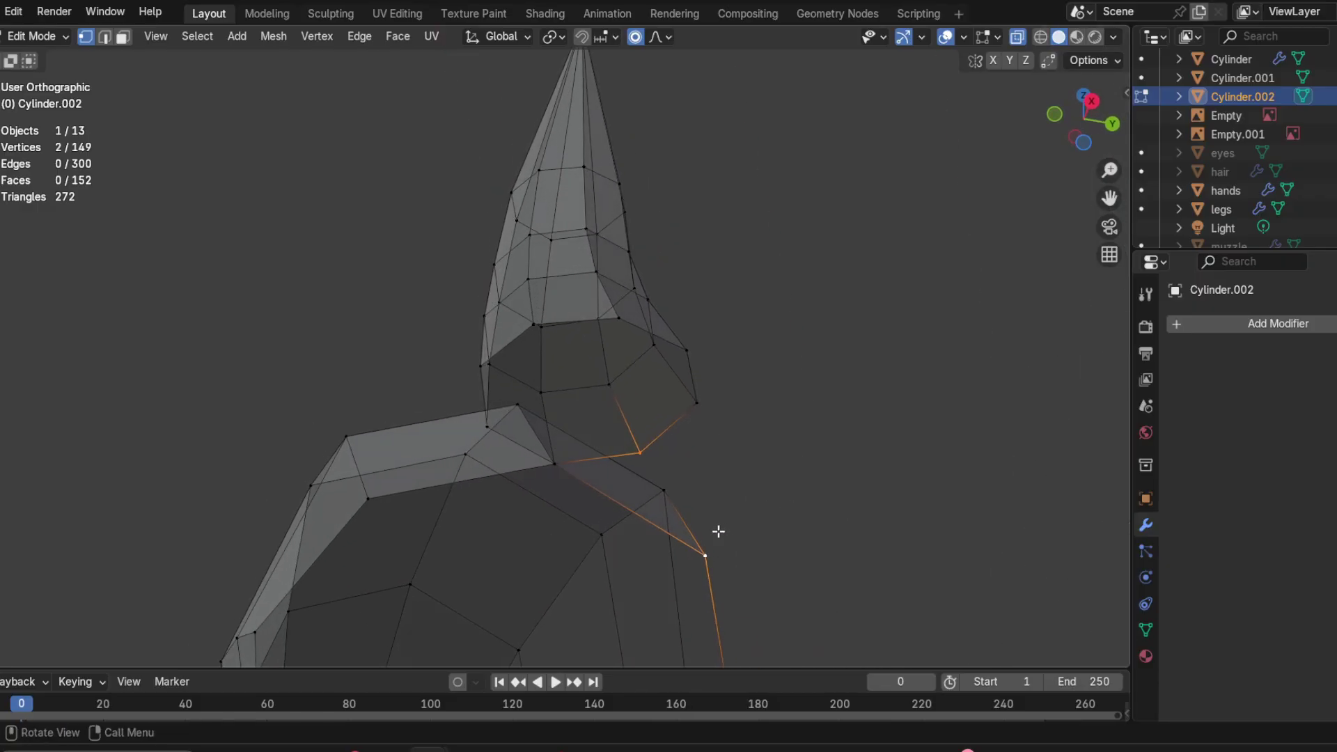
scroll(715, 548, up, 2)
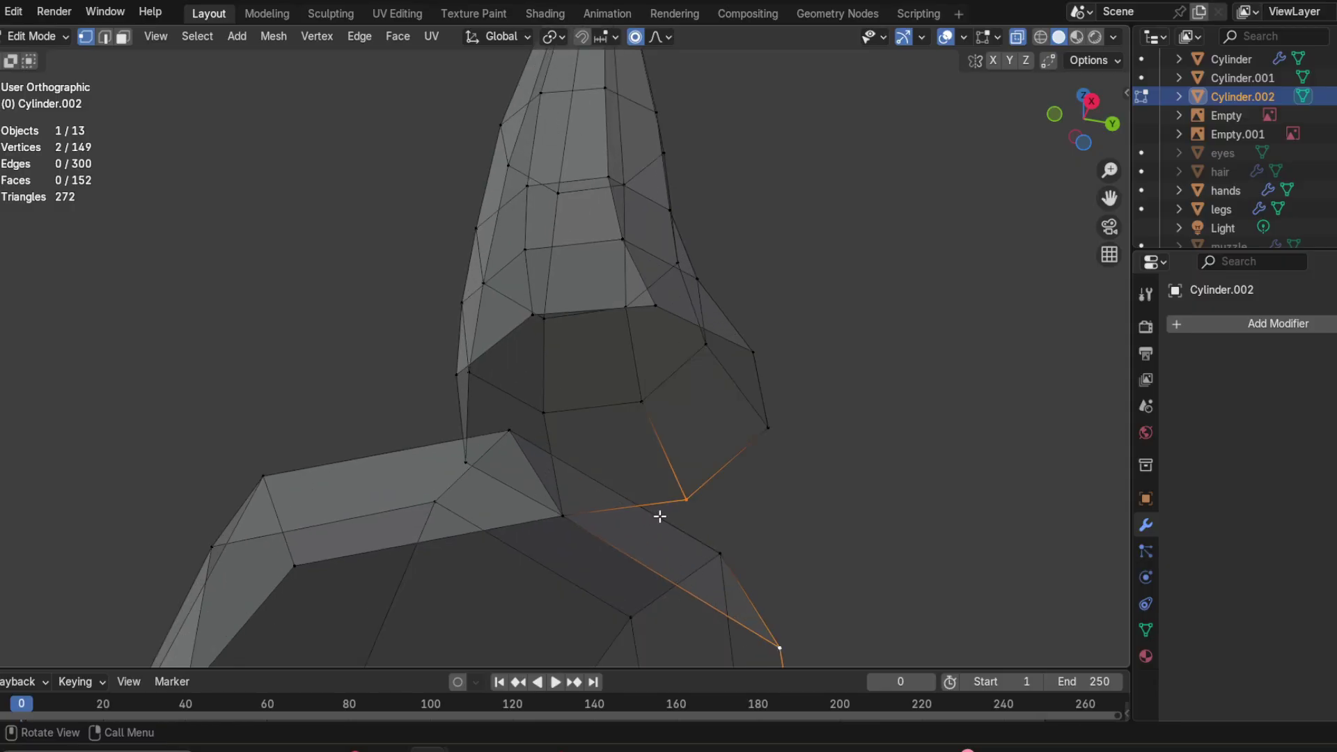
key(m)
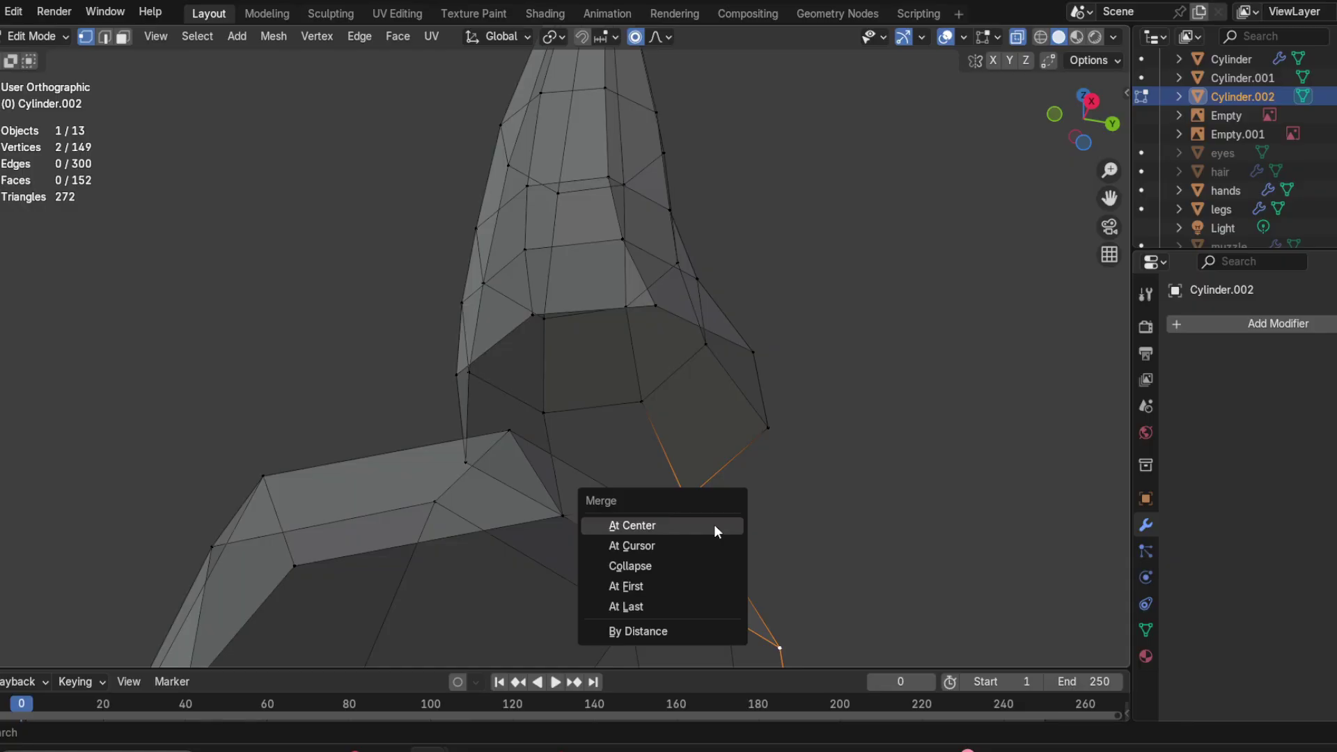
click(652, 606)
Step: Merge the small upright strand's opposite side rim vertex into the upper curved strand's rim vertex using At Last
middle_drag(656, 603, 664, 565)
click(500, 454)
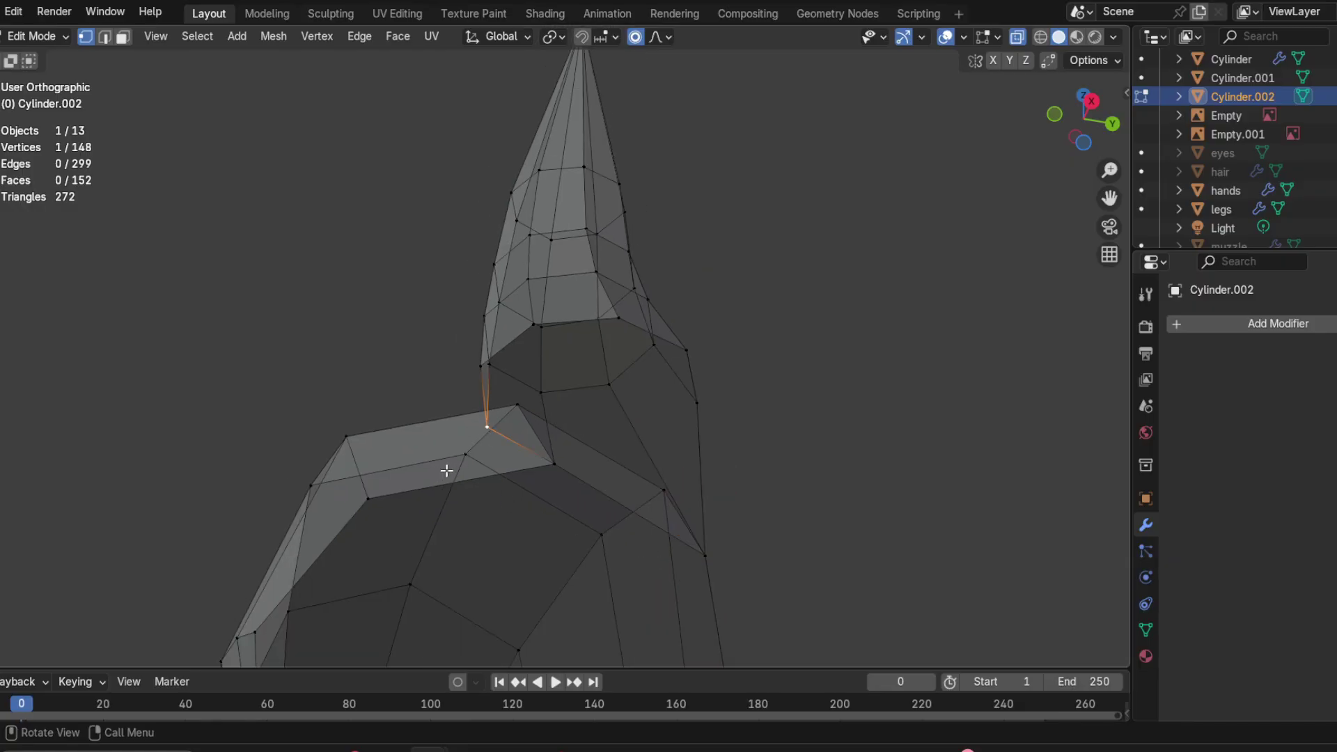
key(m)
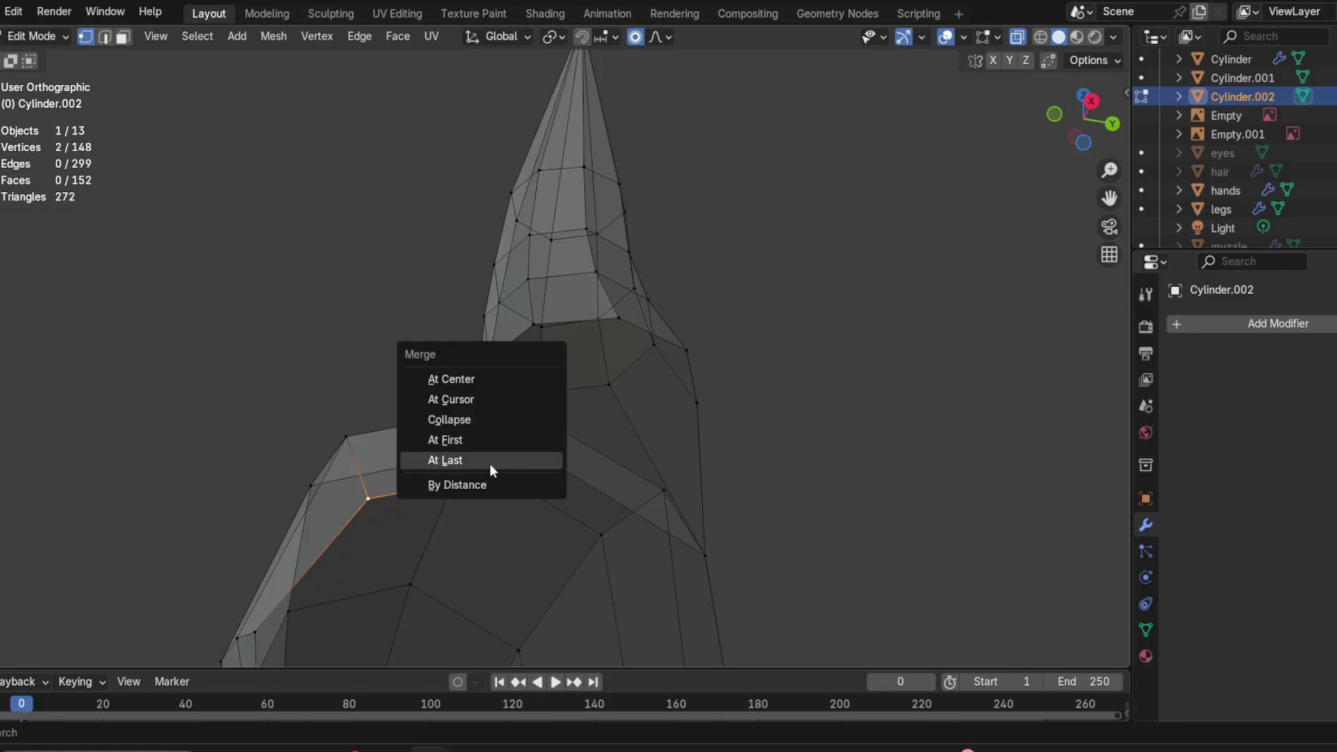
click(491, 463)
Step: Turn off X-ray and examine the joint between the small upright strand and the upper curved strand from several angles
middle_drag(492, 462, 658, 530)
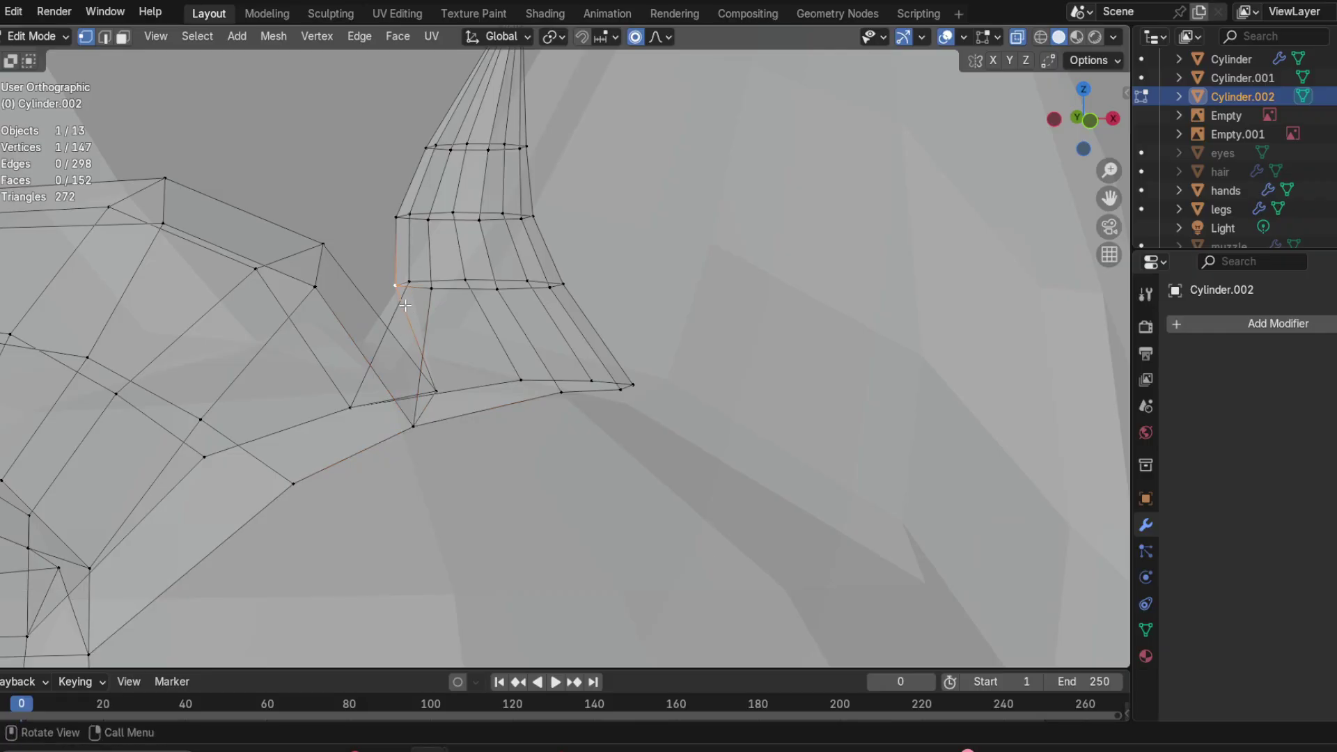
scroll(807, 231, down, 5)
click(1023, 38)
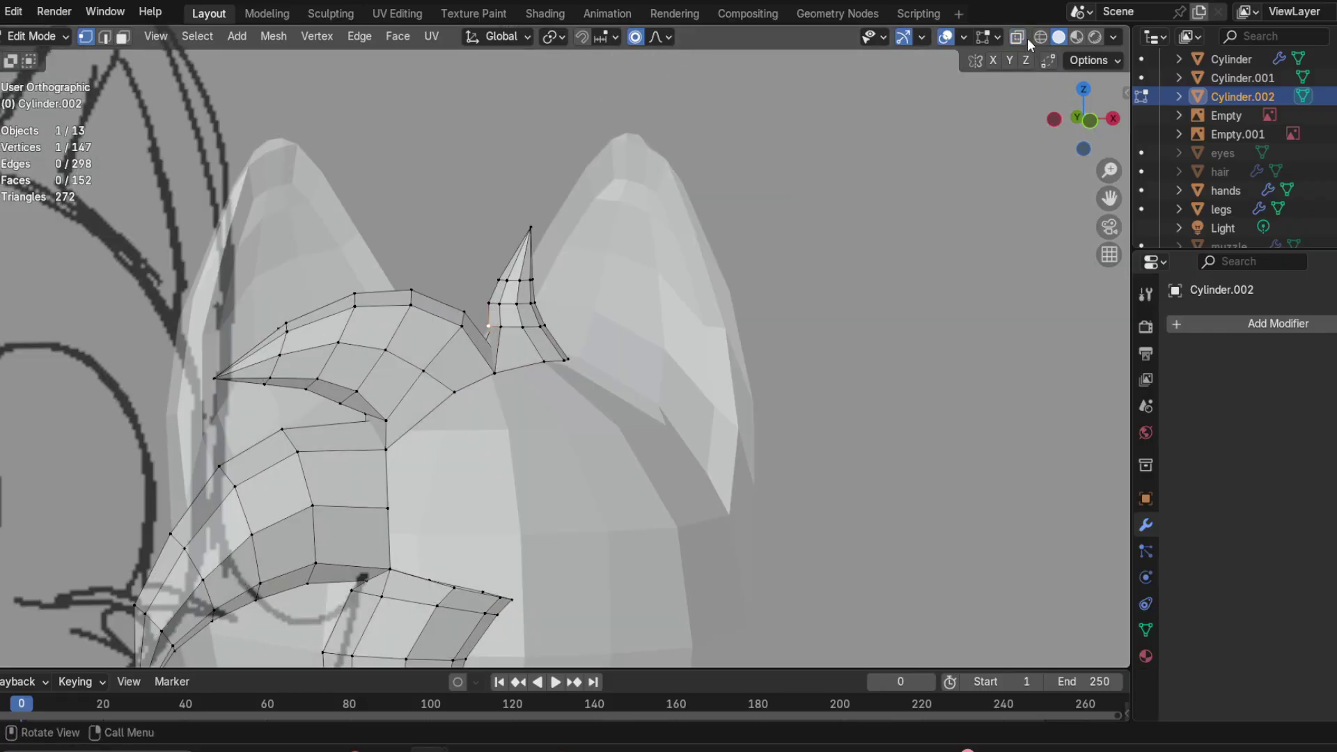
scroll(626, 265, down, 2)
middle_drag(606, 286, 396, 279)
scroll(445, 306, up, 8)
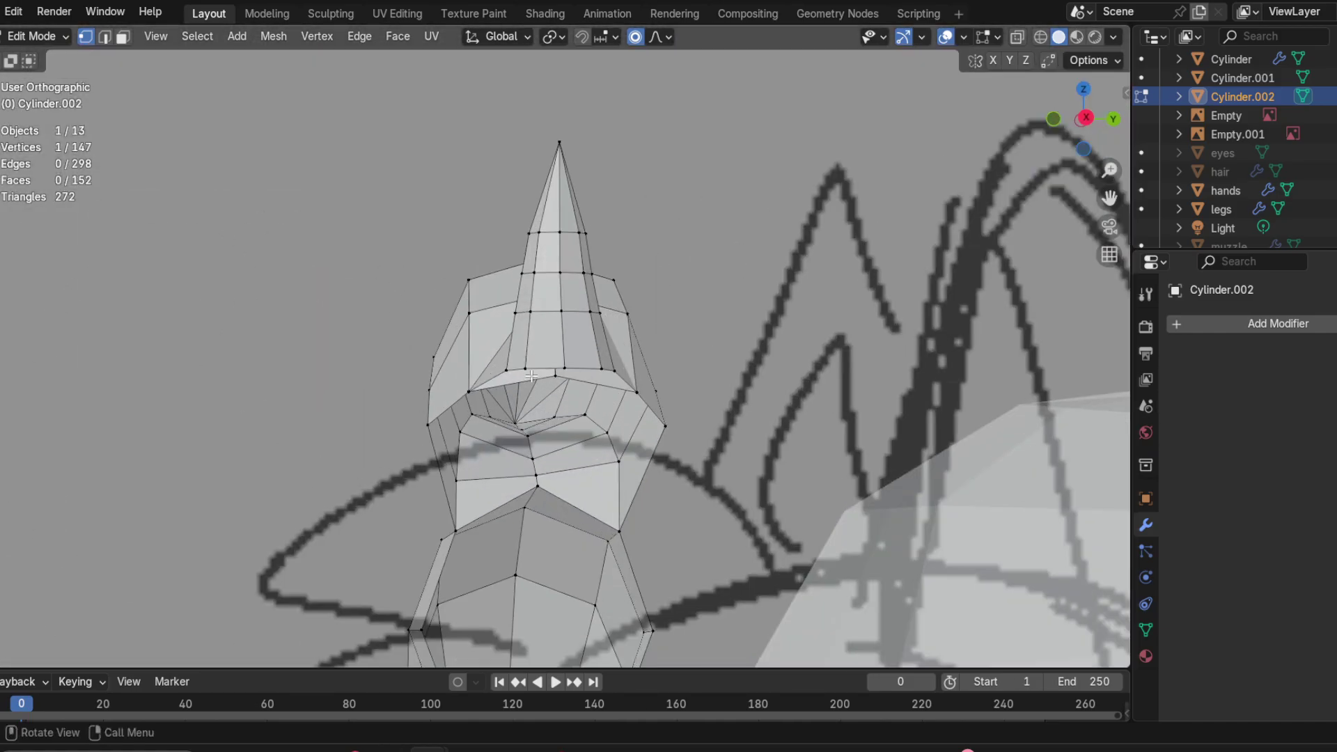
middle_drag(498, 376, 642, 334)
scroll(526, 454, down, 3)
mouse_move(532, 484)
middle_down()
mouse_move(719, 624)
mouse_move(660, 581)
middle_up()
scroll(280, 270, up, 4)
shift+middle_drag(280, 271, 438, 329)
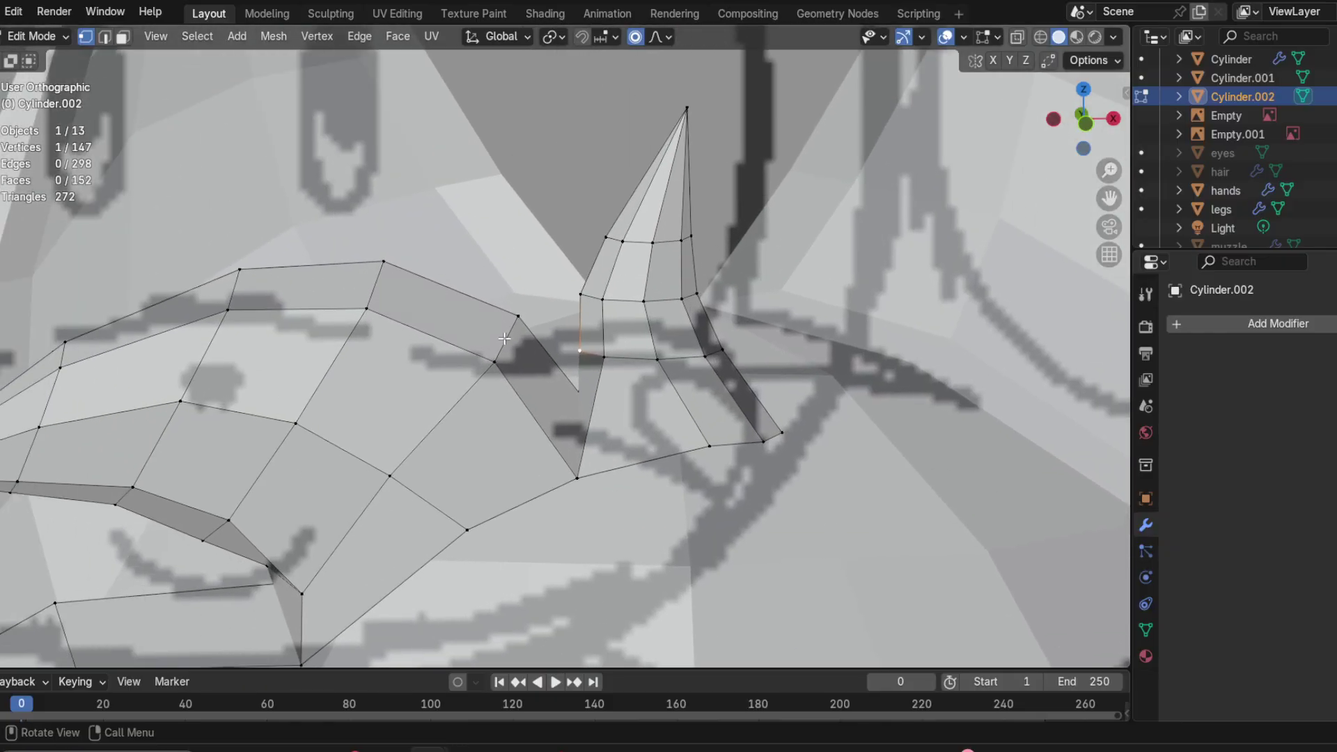
Step: Move the small upright strand's outer side vertex freely toward the upper curved strand, and shift it -0.004688 m along global X
key(g)
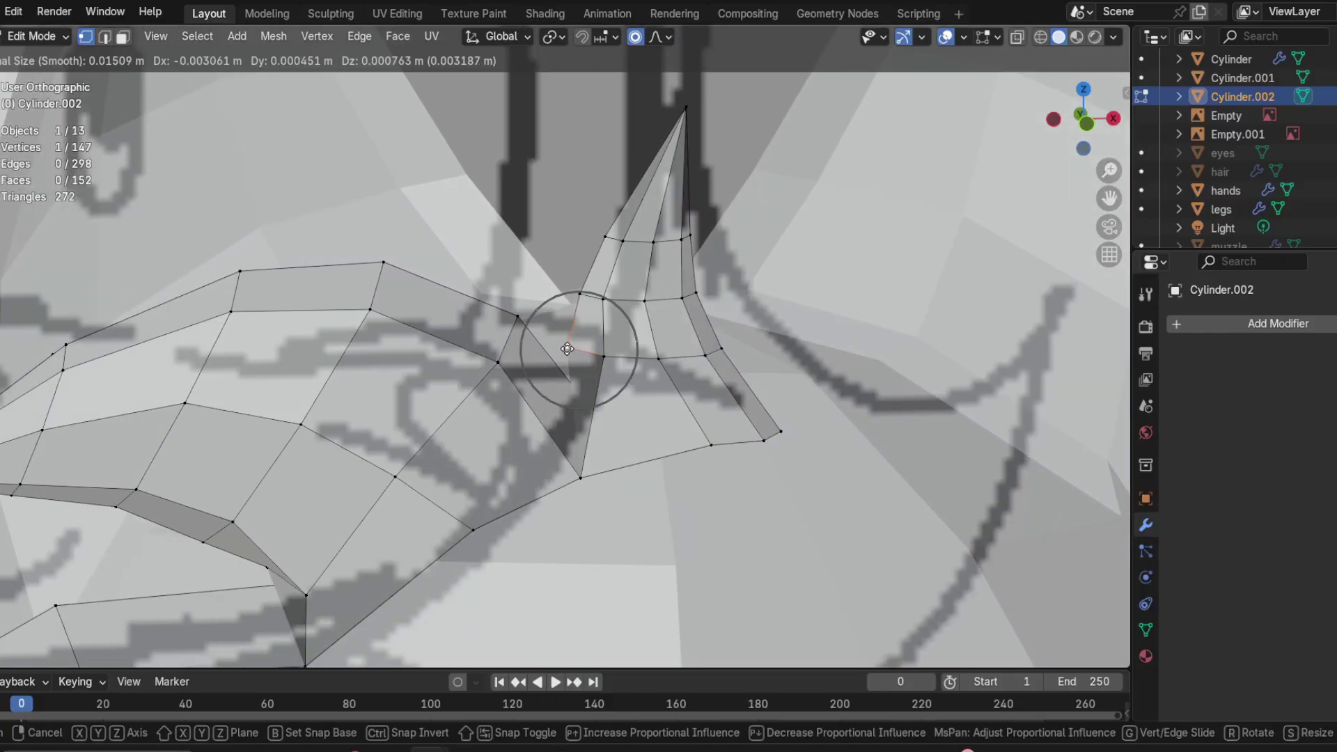
click(567, 367)
middle_drag(567, 367, 579, 241)
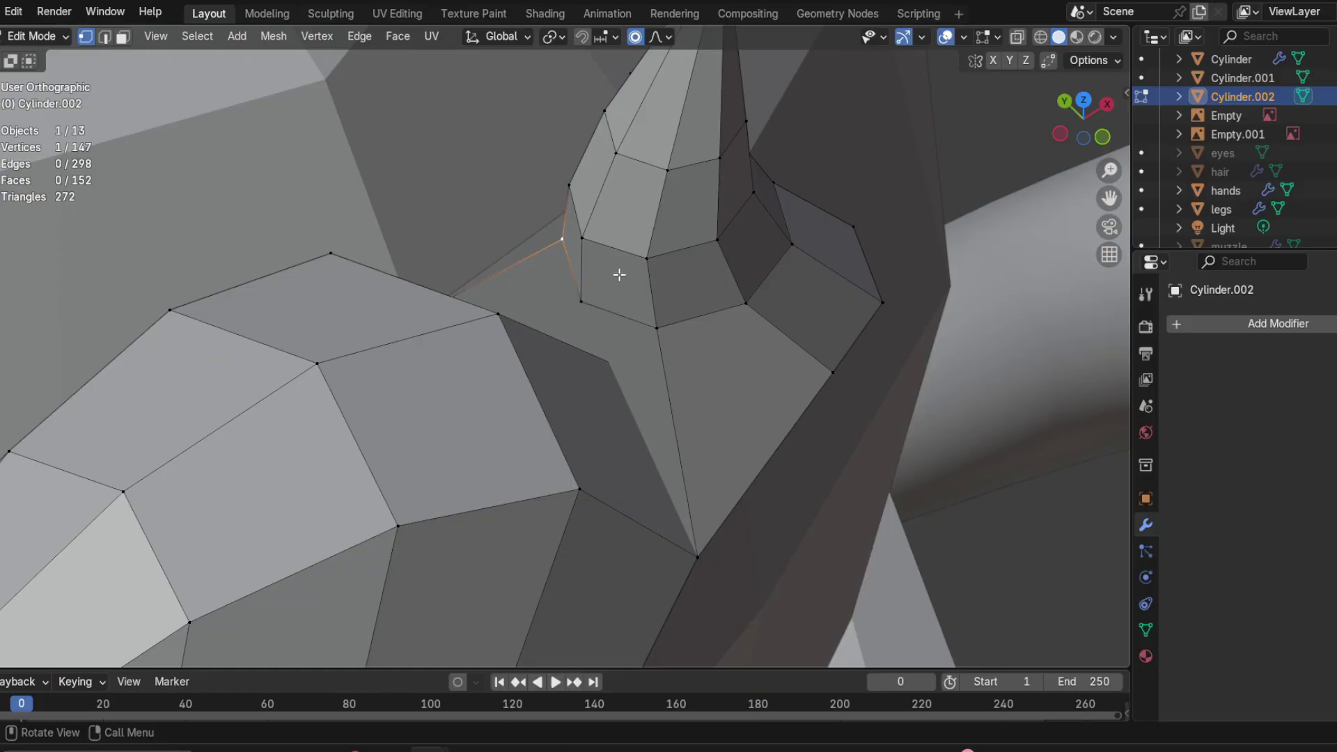
key(g)
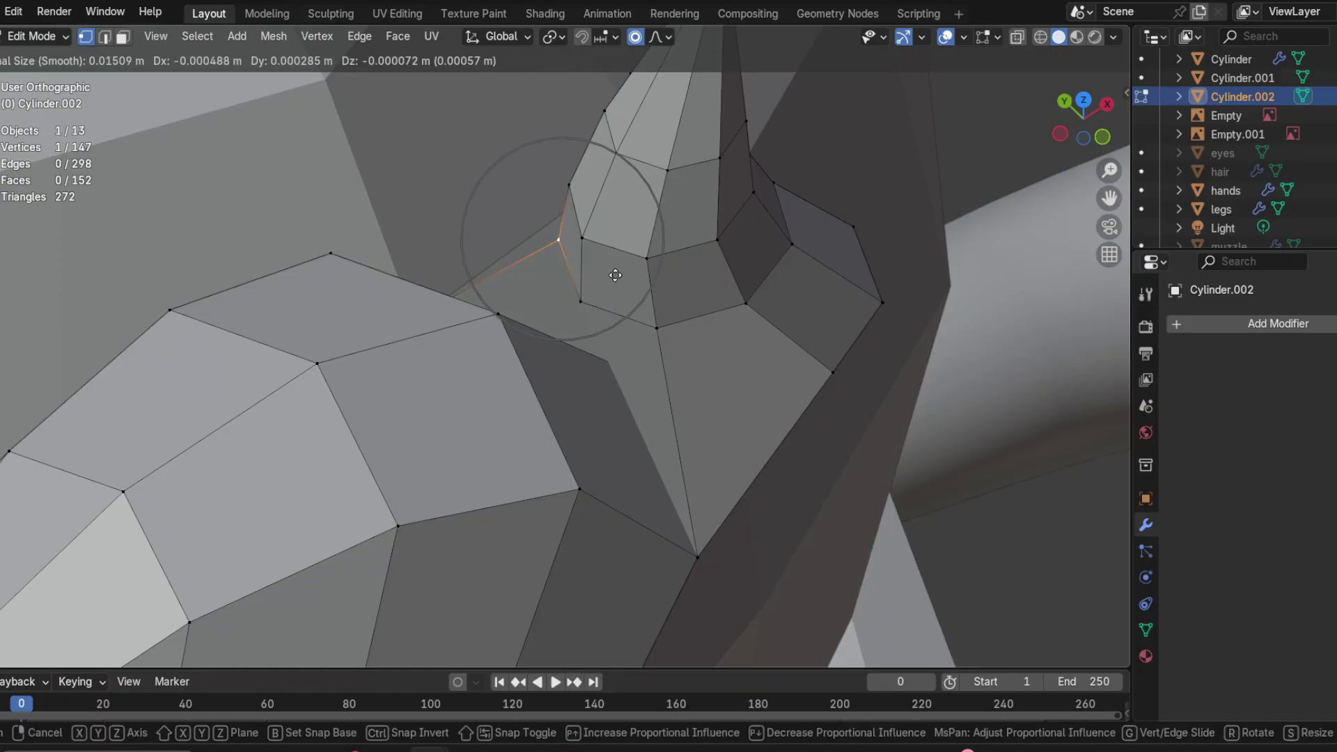
key(y)
key(x)
click(592, 288)
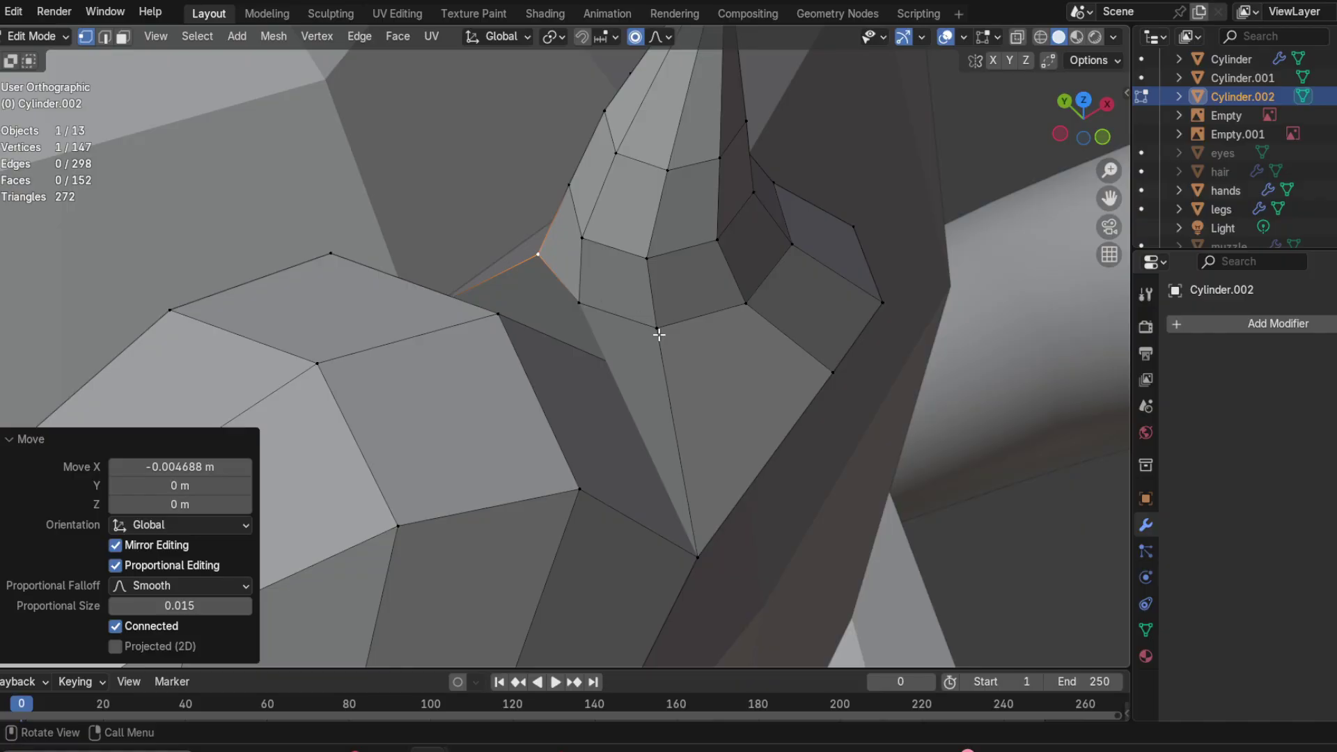
Step: Shift two adjacent vertices of the small upright strand's lower ring along global X, by about -0.0036 m and -0.0015 m
click(658, 328)
key(g)
key(x)
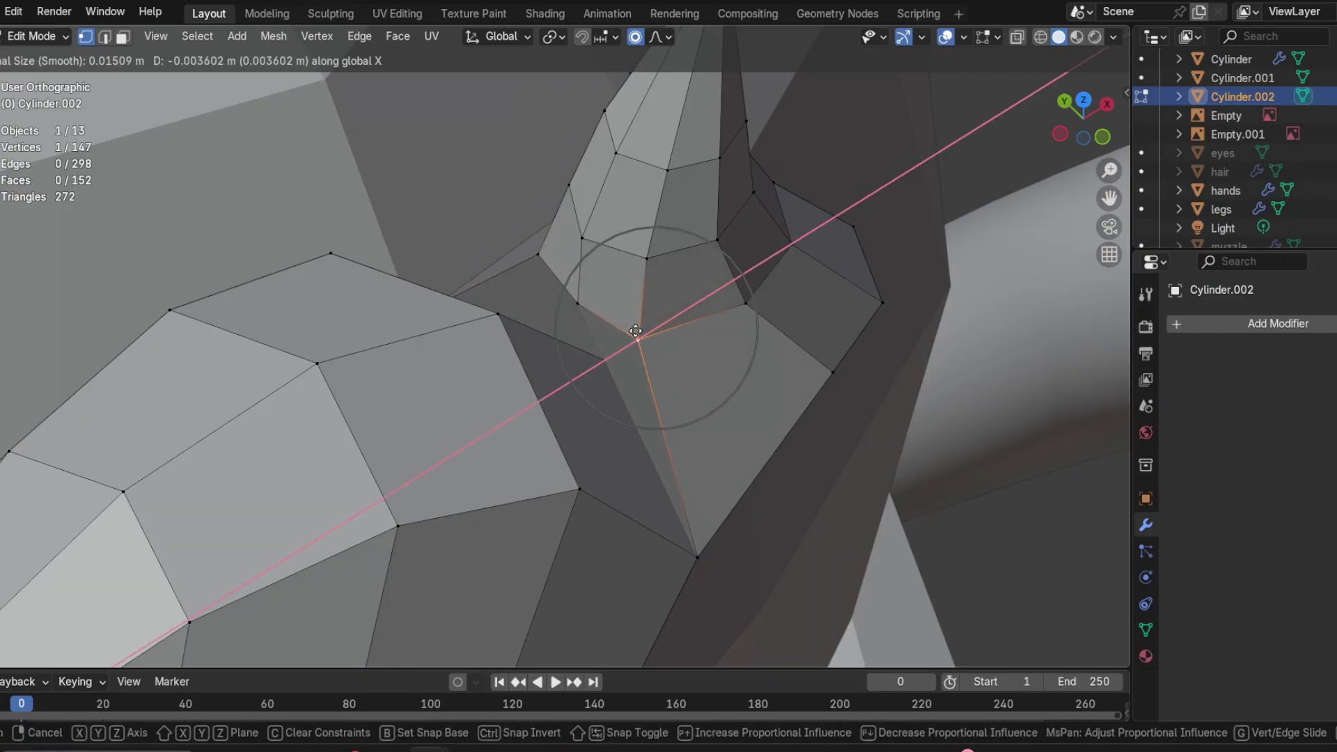
click(636, 330)
click(604, 306)
key(g)
key(x)
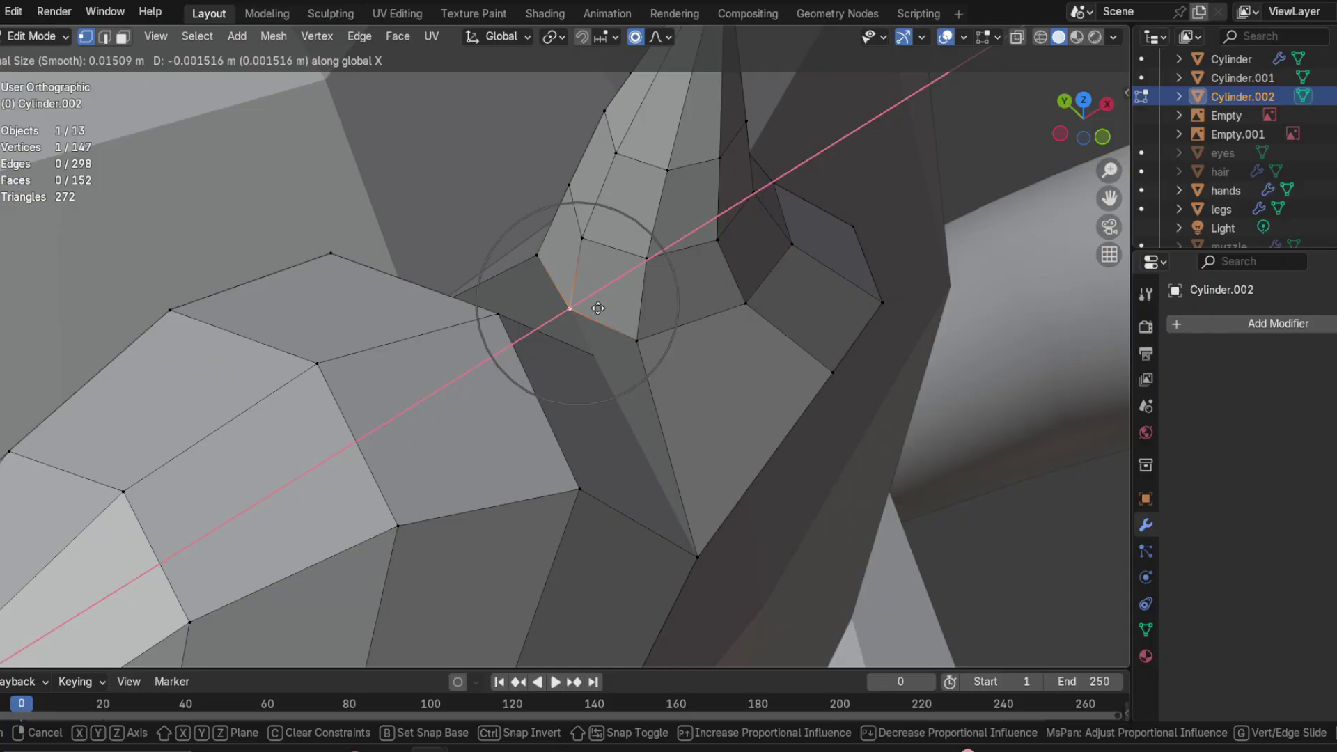
click(599, 308)
Step: Move the remaining side vertex of the small upright strand's lower ring -0.00354 m along global X
middle_drag(598, 309, 578, 241)
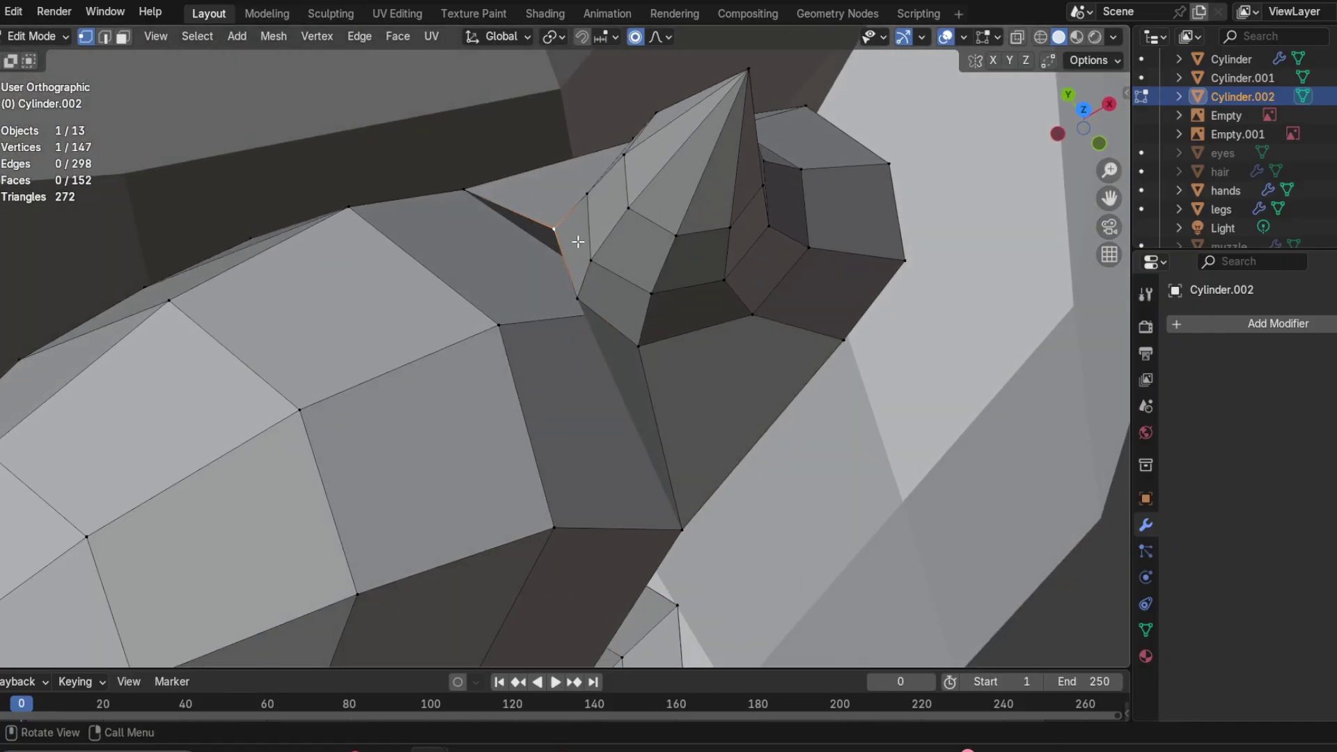
key(g)
key(z)
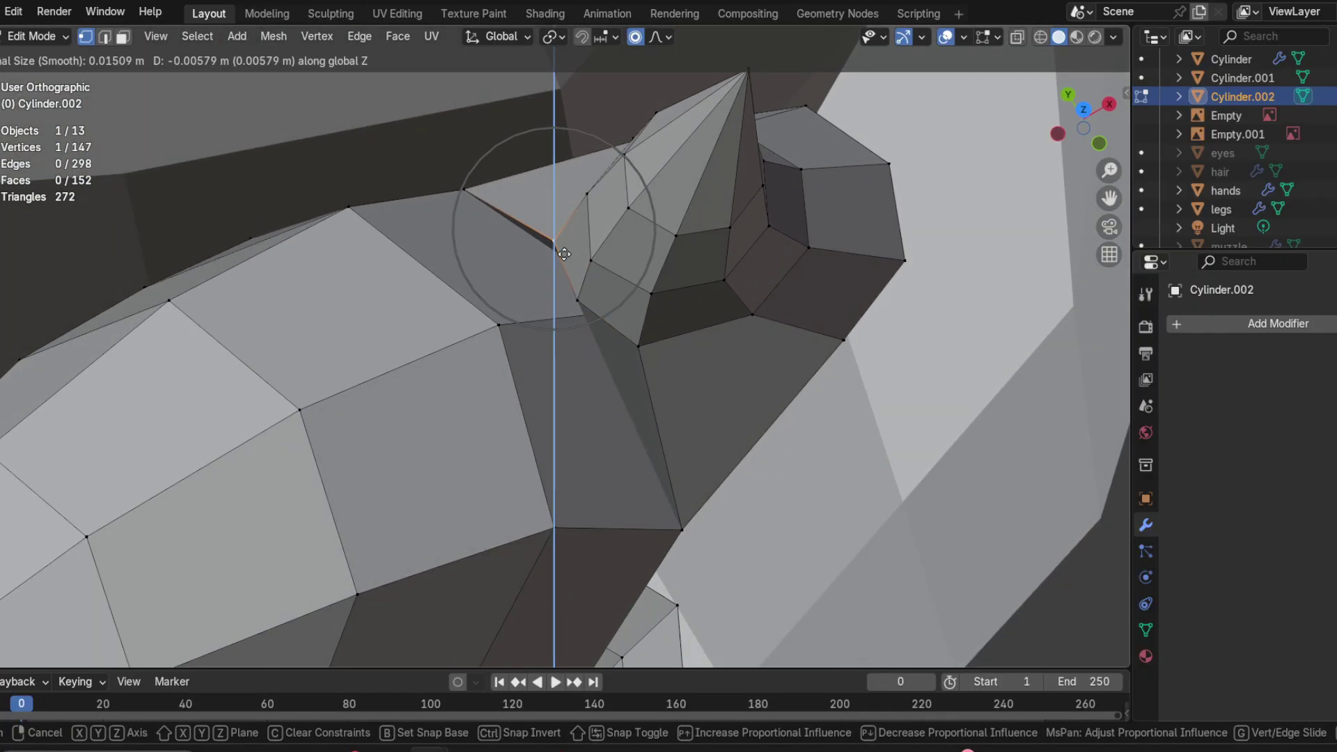
key(x)
click(597, 278)
Step: Nudge the front side vertex of the small upright strand's lower ring along global Z and move it -0.003092 m along X
mouse_move(597, 277)
middle_down()
mouse_move(553, 300)
mouse_move(616, 316)
mouse_move(580, 249)
middle_up()
scroll(610, 313, down, 4)
scroll(568, 285, down, 6)
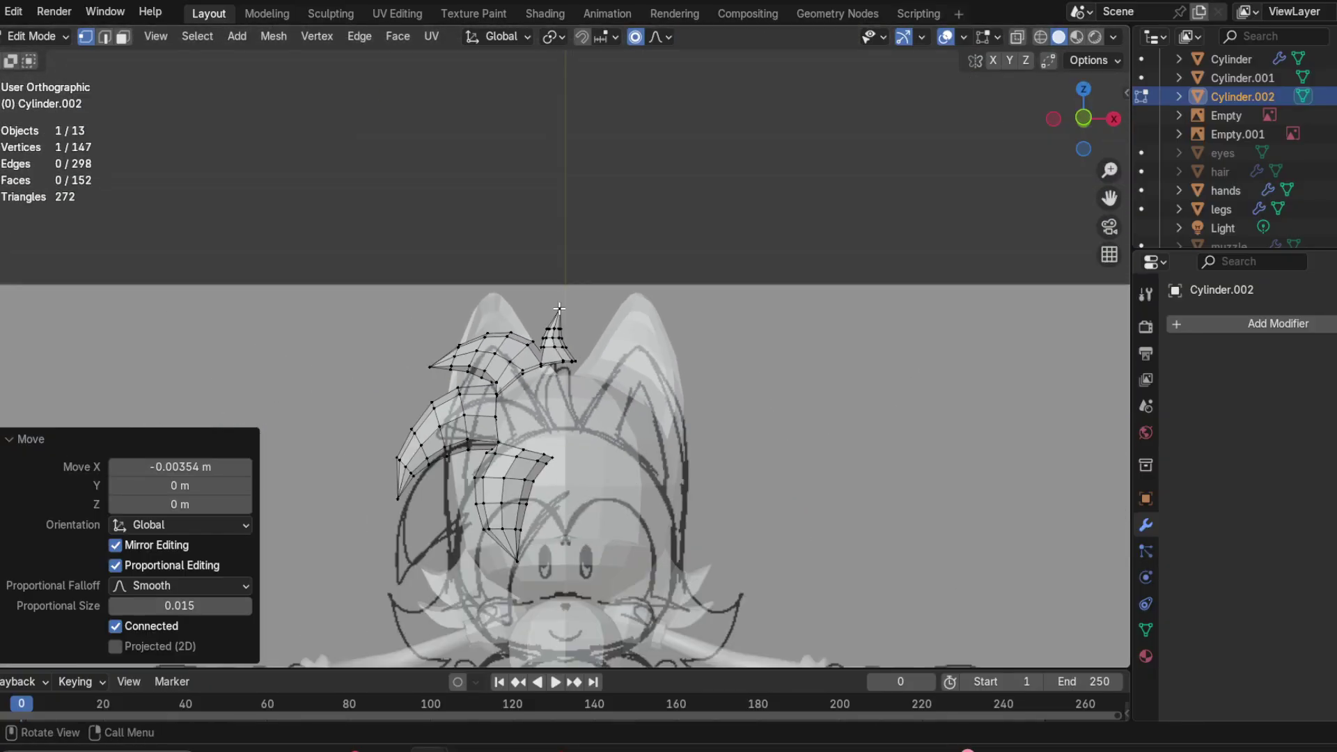
scroll(559, 308, up, 8)
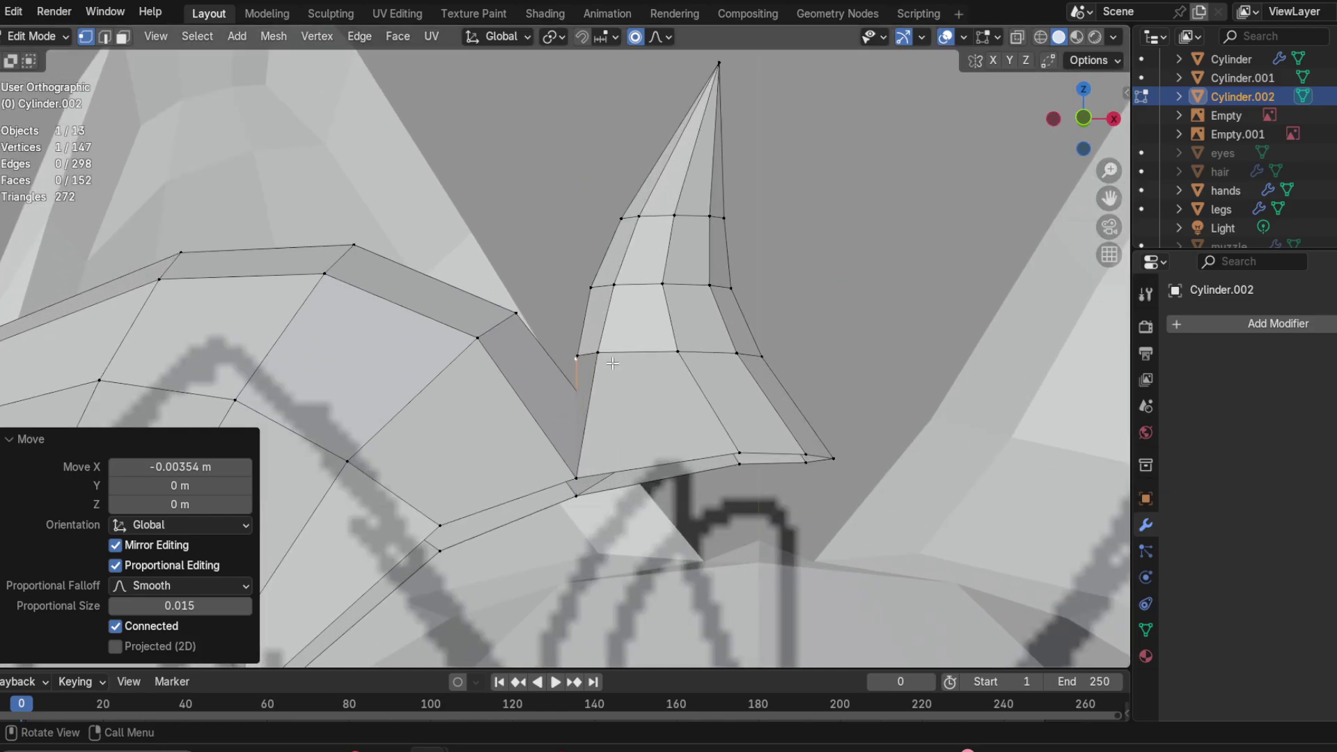
click(606, 354)
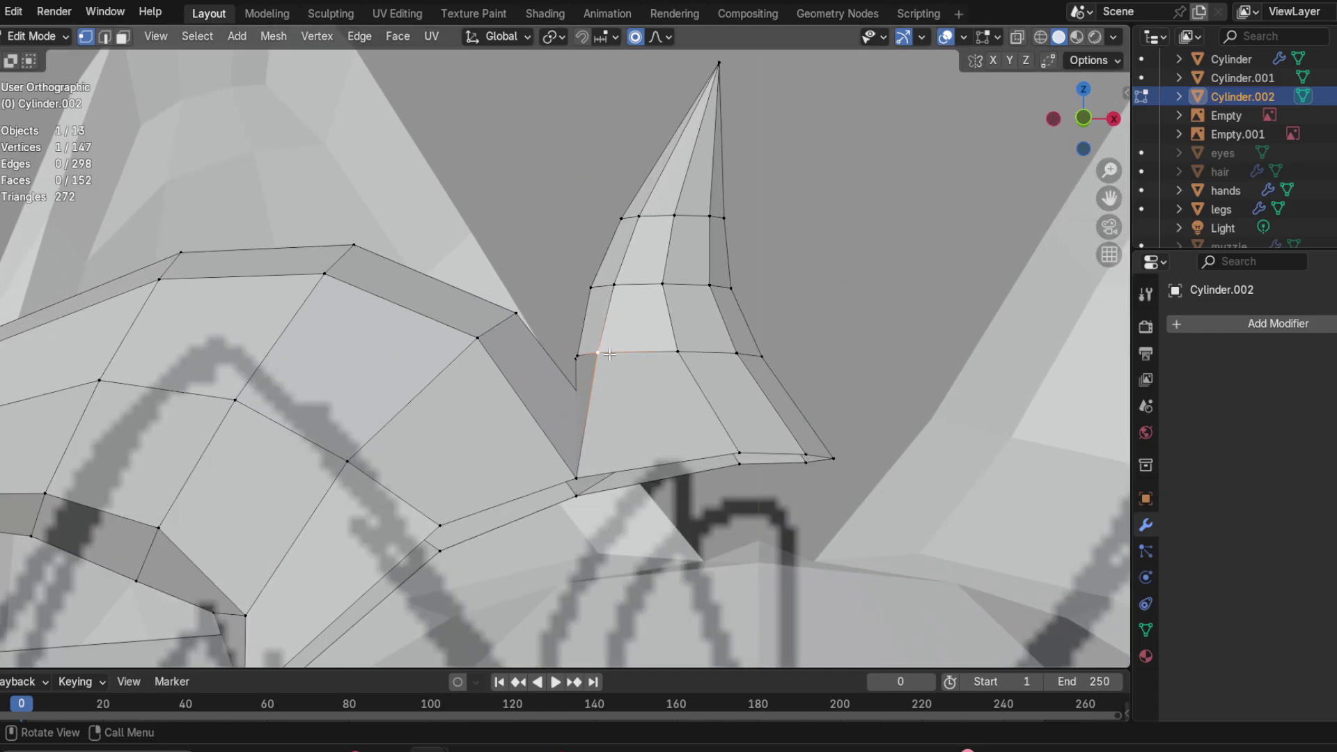
key(g)
key(z)
click(603, 351)
scroll(613, 313, down, 3)
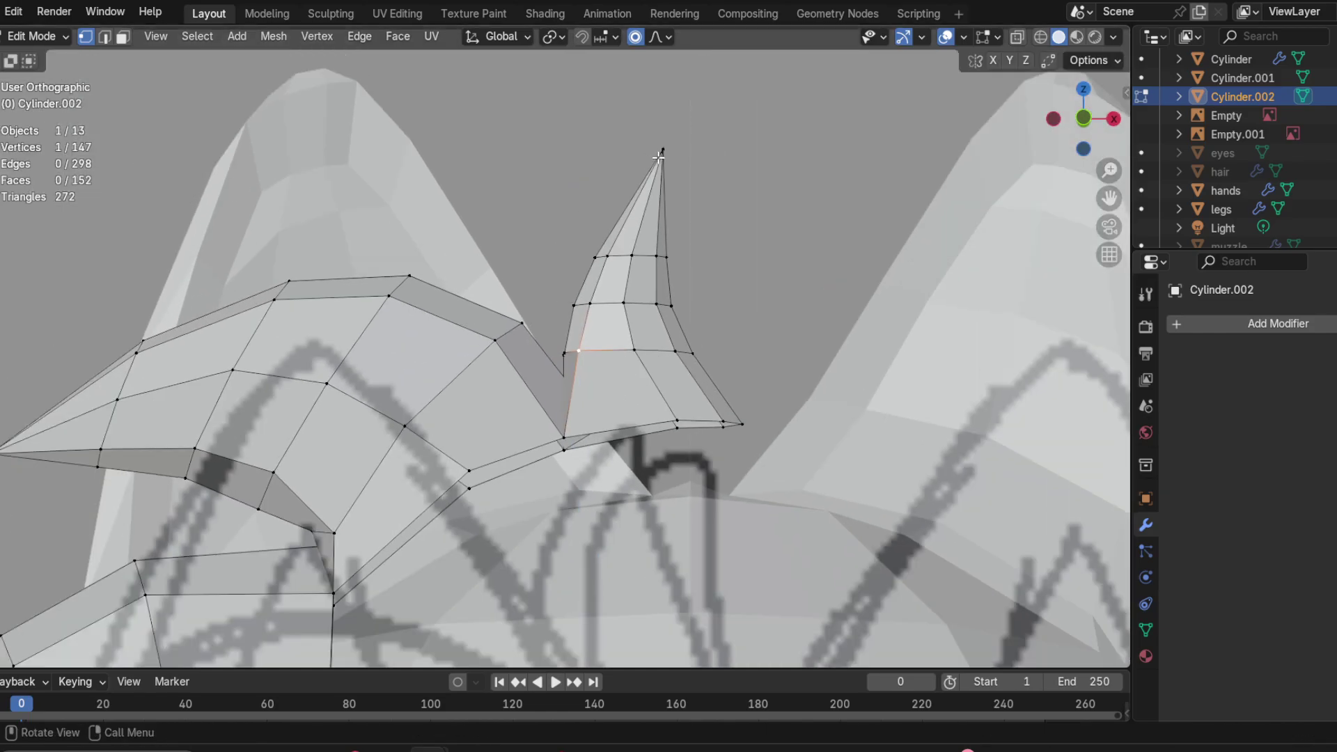
scroll(535, 346, up, 2)
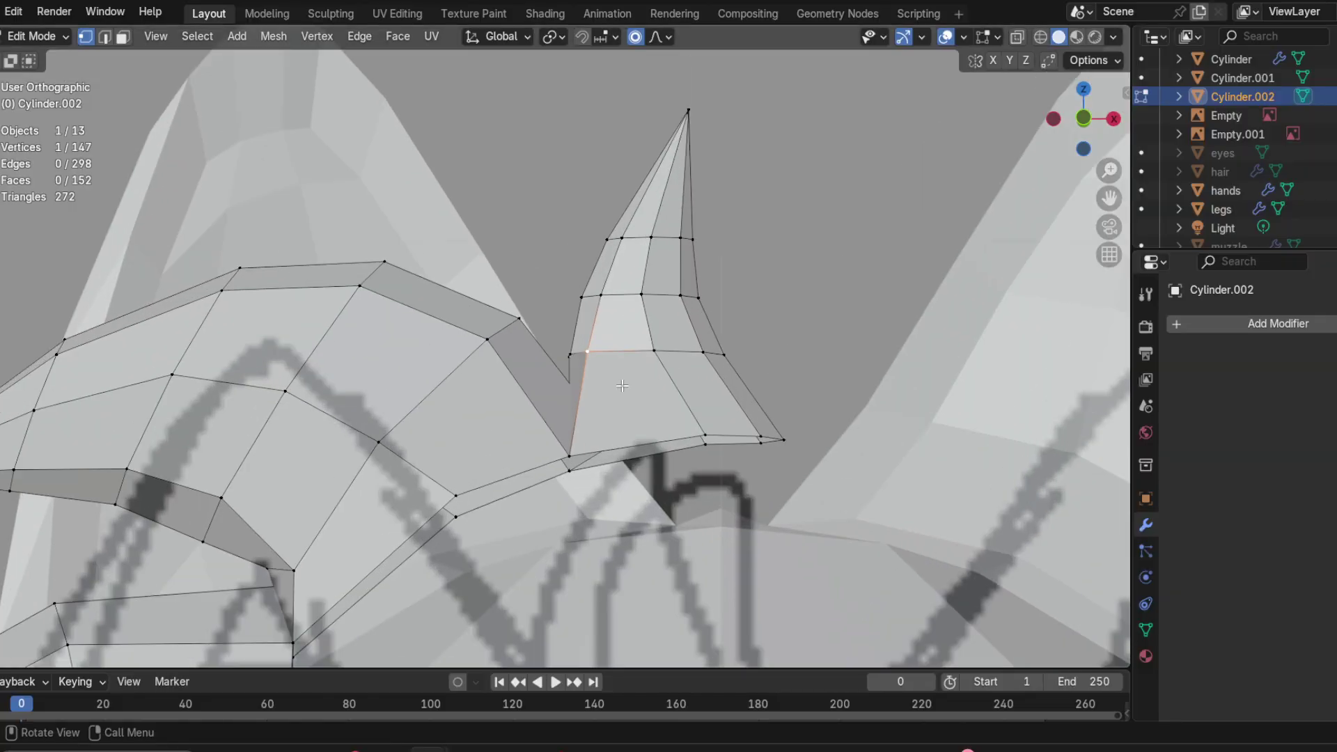
key(g)
click(587, 353)
scroll(593, 378, down, 2)
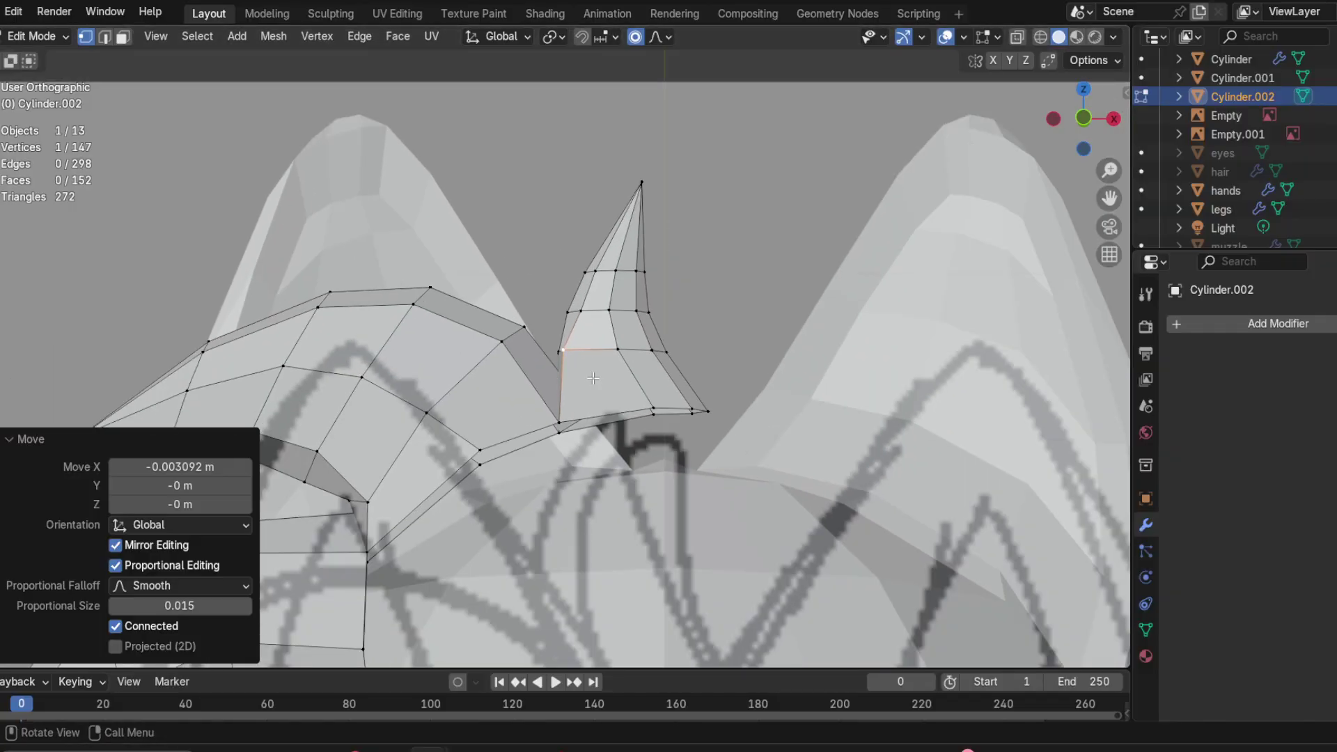
Step: Examine the joined strands' shared open rim by selecting its edge loop and viewing it from several angles
scroll(588, 401, down, 3)
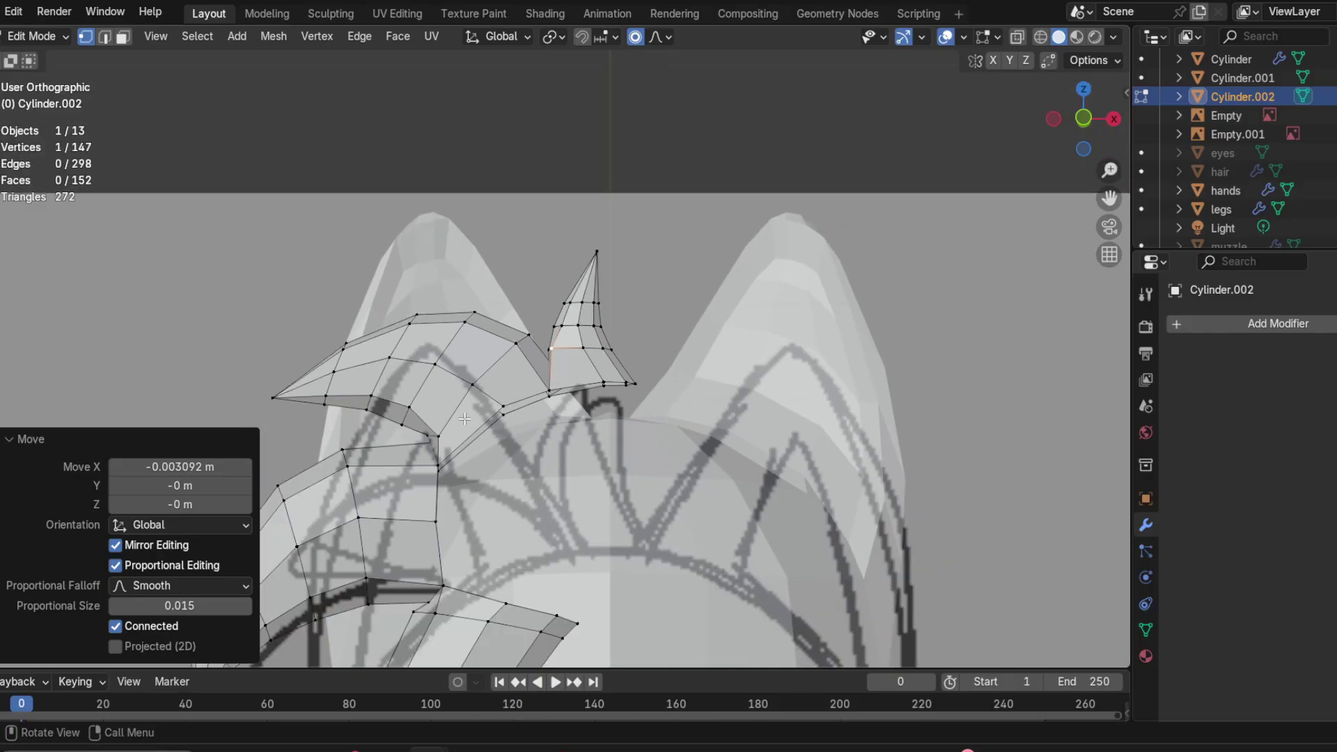
middle_drag(465, 418, 456, 446)
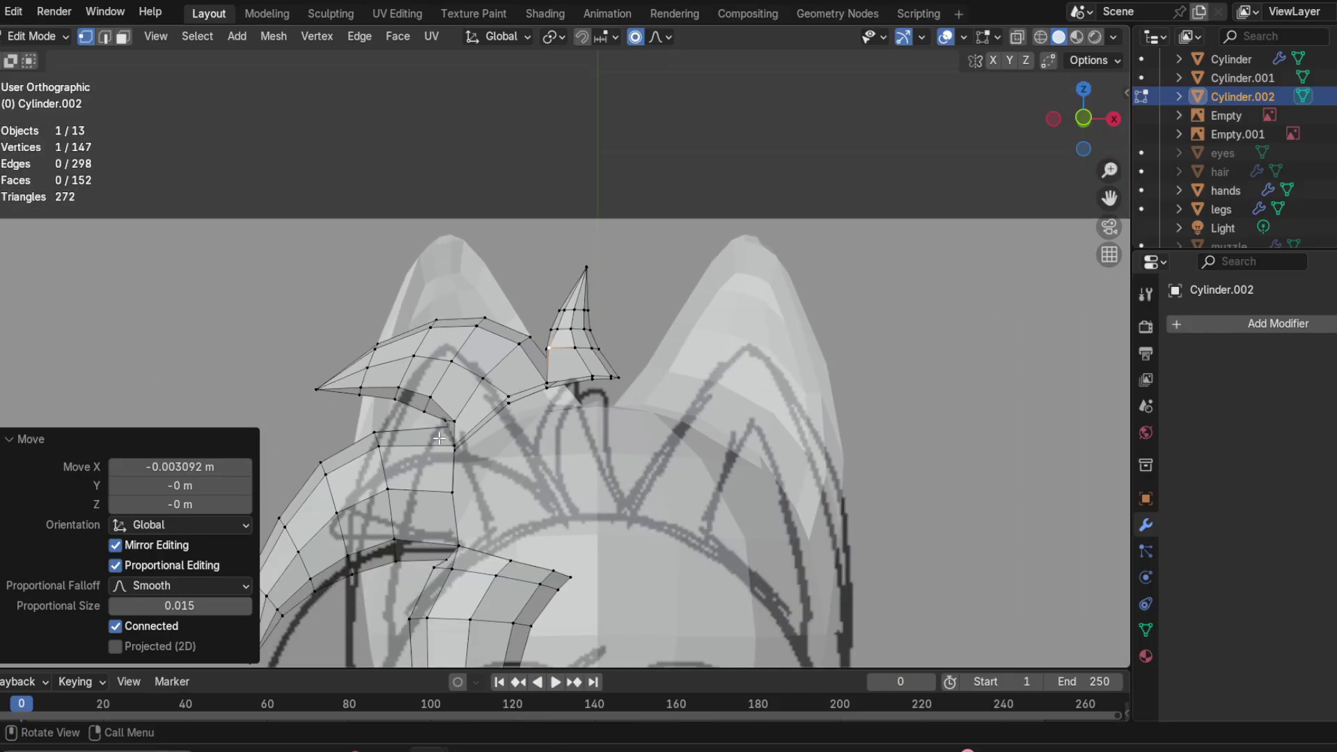
middle_drag(511, 503, 453, 335)
scroll(465, 312, up, 2)
click(465, 312)
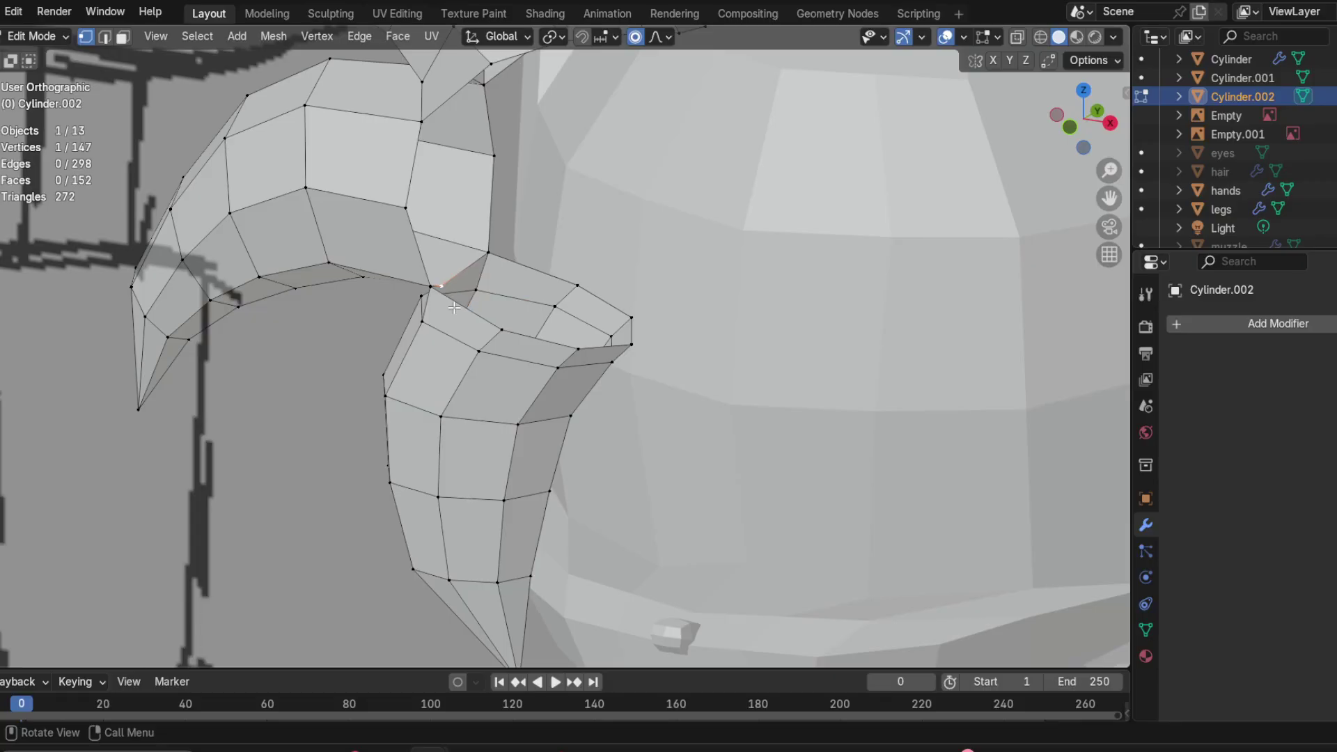
alt+click(463, 309)
middle_drag(506, 327, 574, 246)
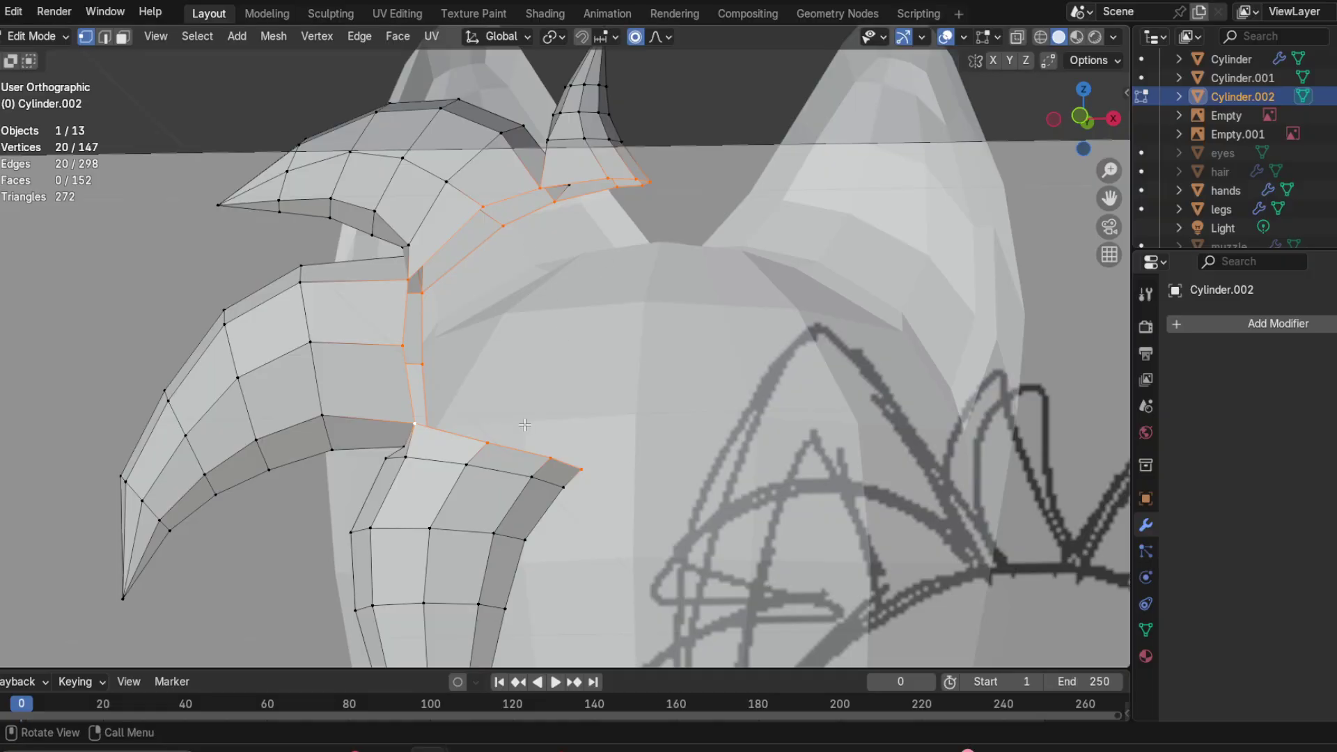
middle_drag(561, 450, 464, 379)
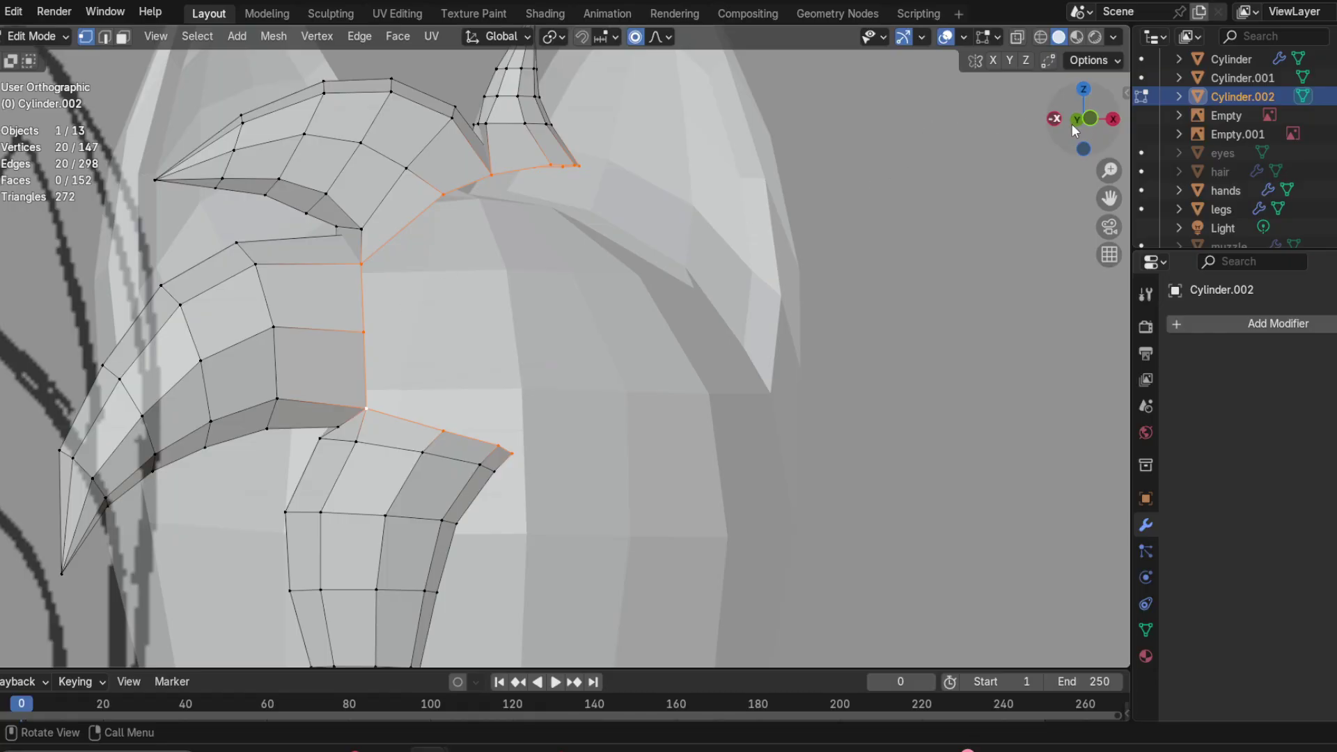
Step: In front view, extrude the joined strands' open rim loop and scale the new ring inward to 0.707
click(1090, 119)
click(590, 433)
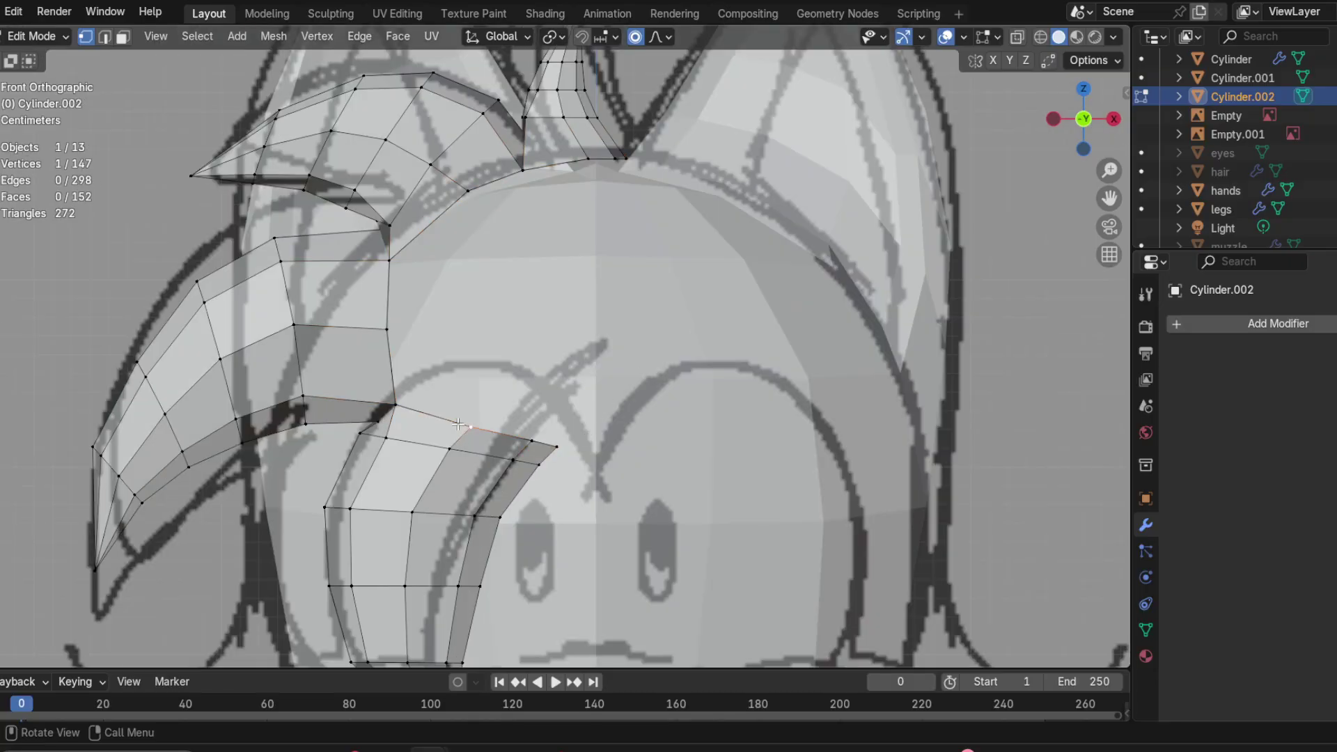
alt+click(456, 422)
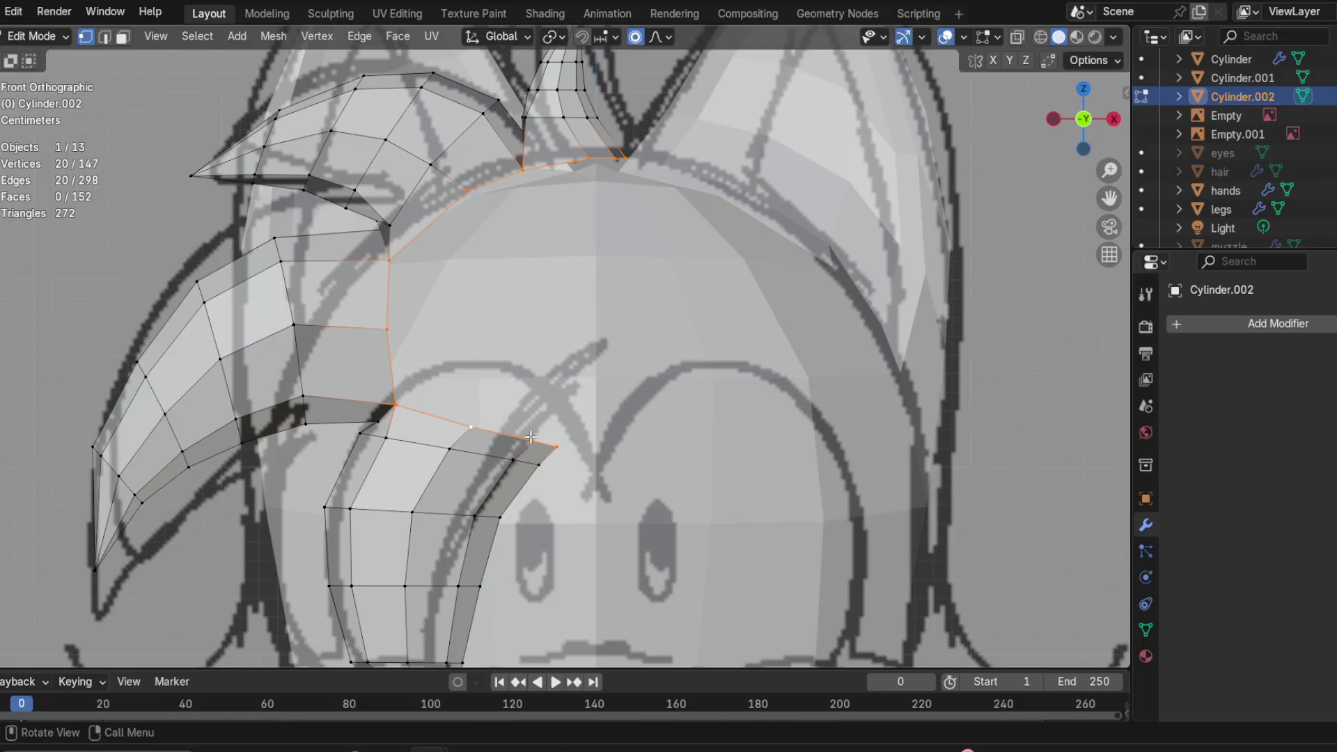
key(e)
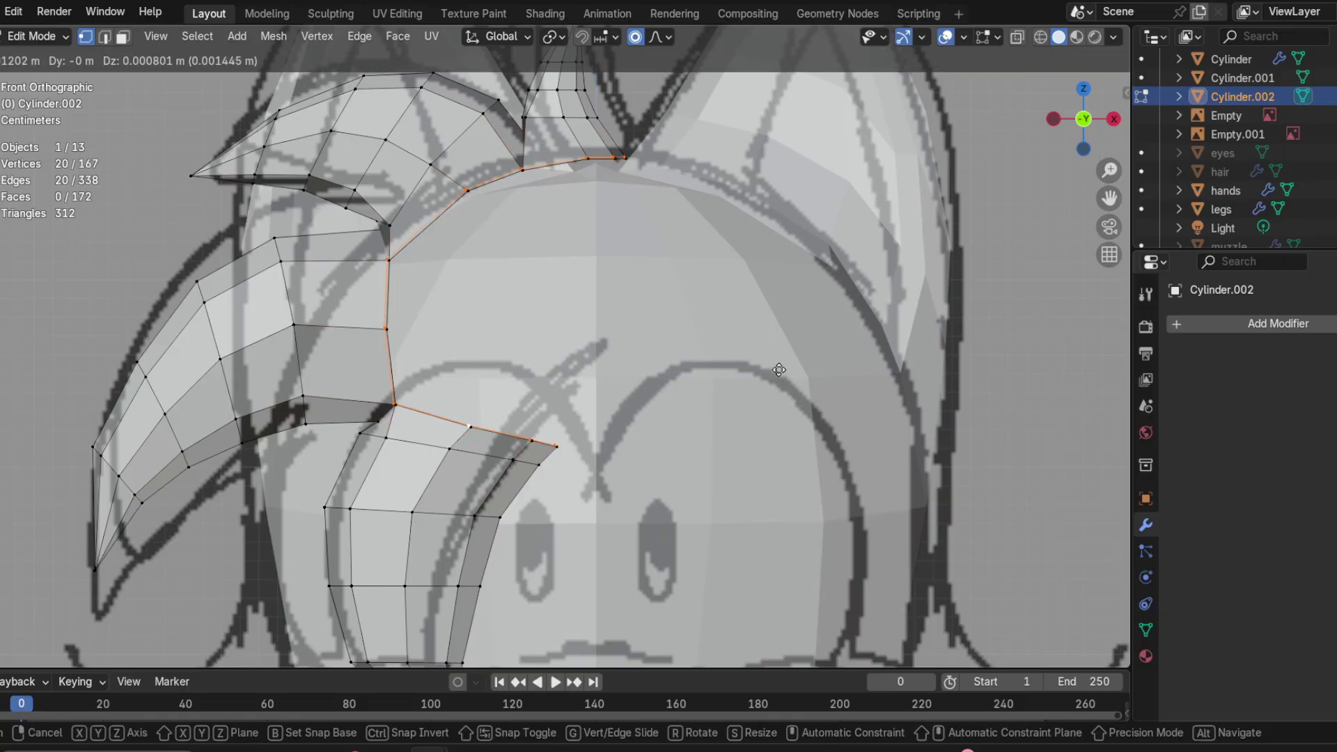
key(s)
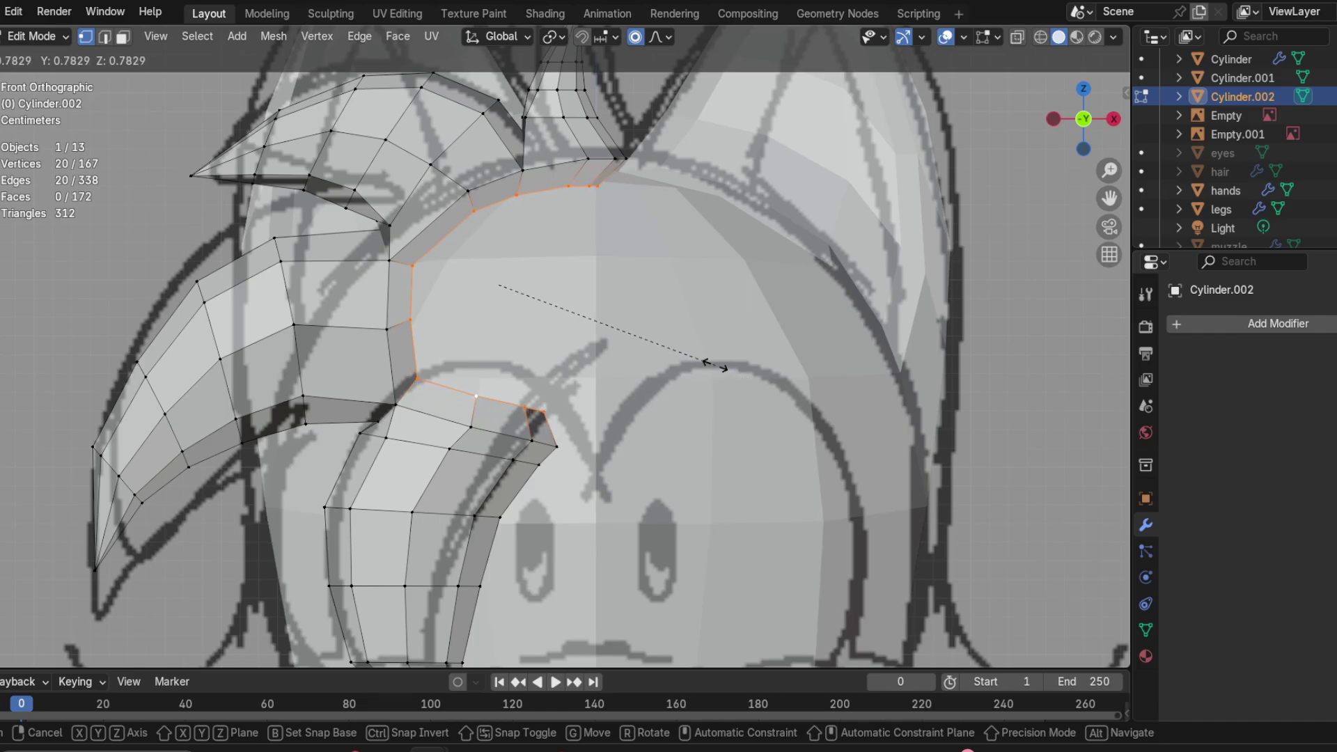
click(692, 358)
Step: Move the newly extruded rim ring about 0.016 m along global X
middle_drag(691, 357, 1029, 140)
click(1079, 123)
key(g)
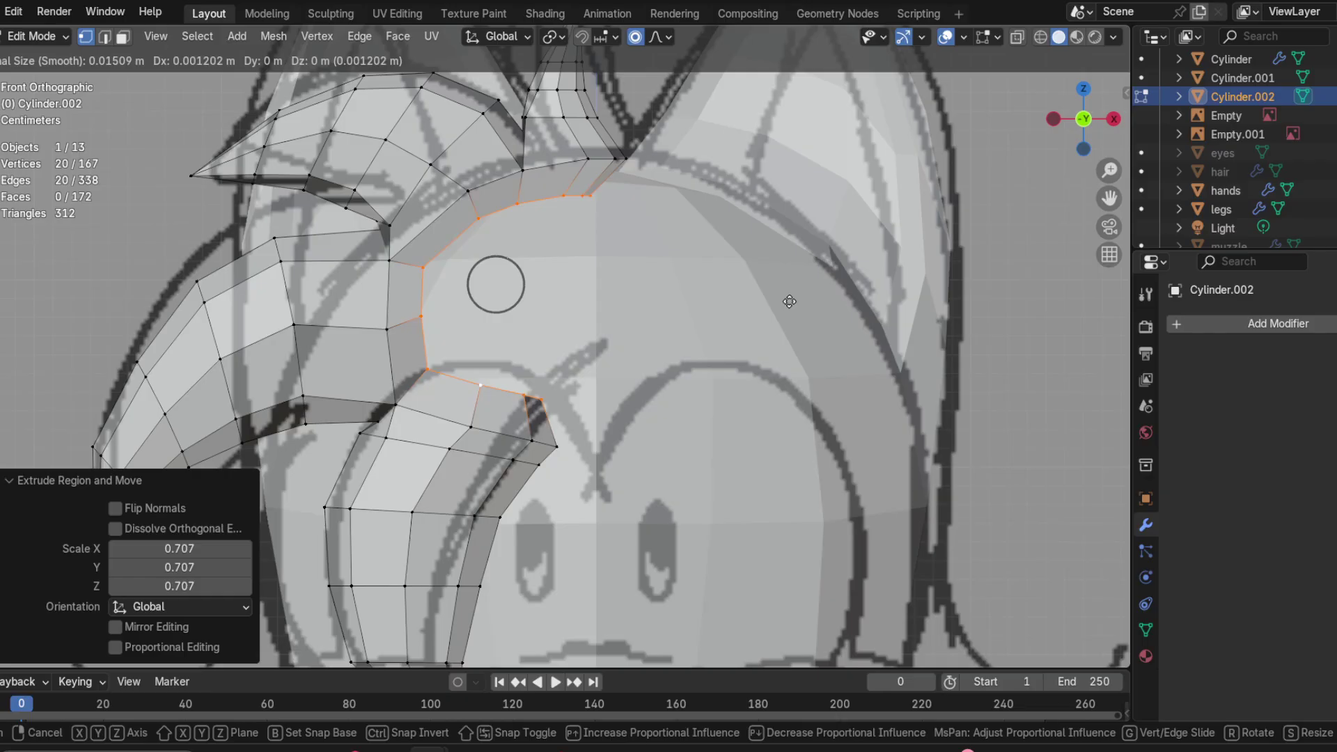
click(816, 302)
middle_drag(816, 301, 616, 314)
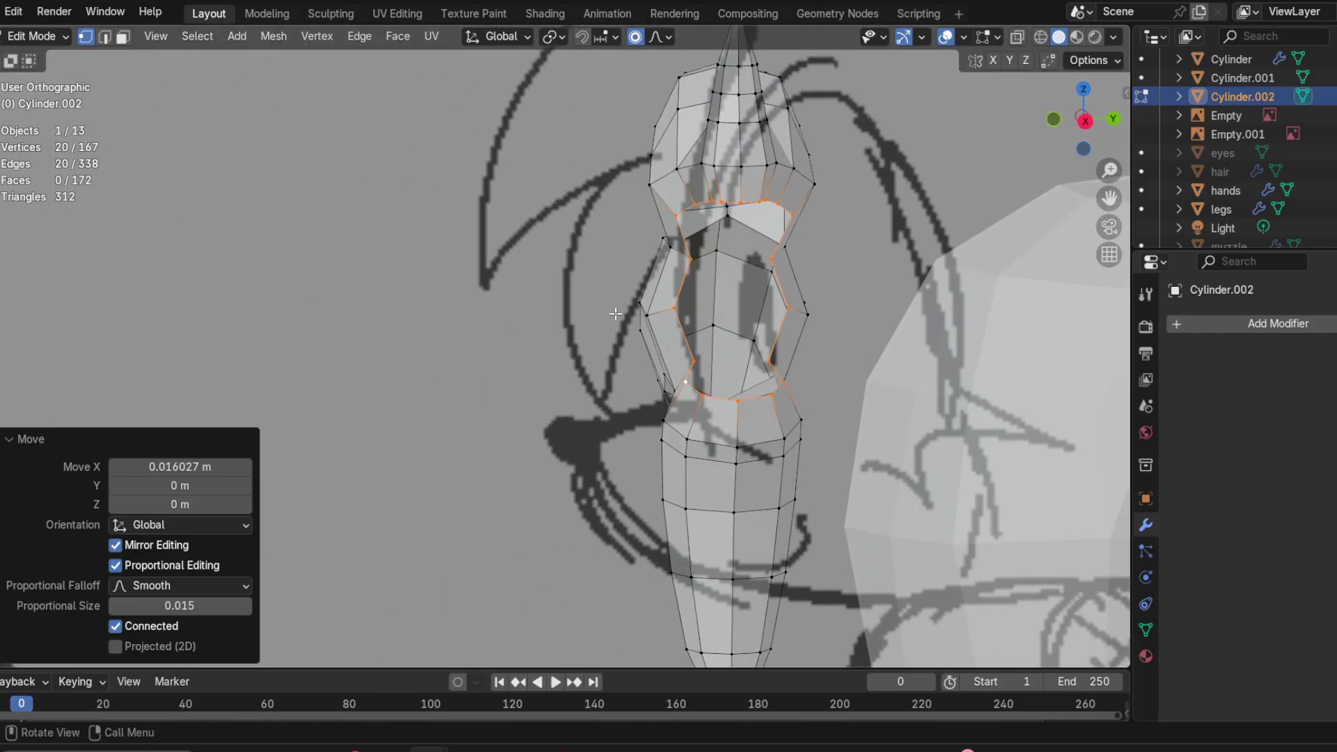
Step: Scale the rim ring by 1.362 along global Y and smooth its vertices once at 0.500
key(g)
key(x)
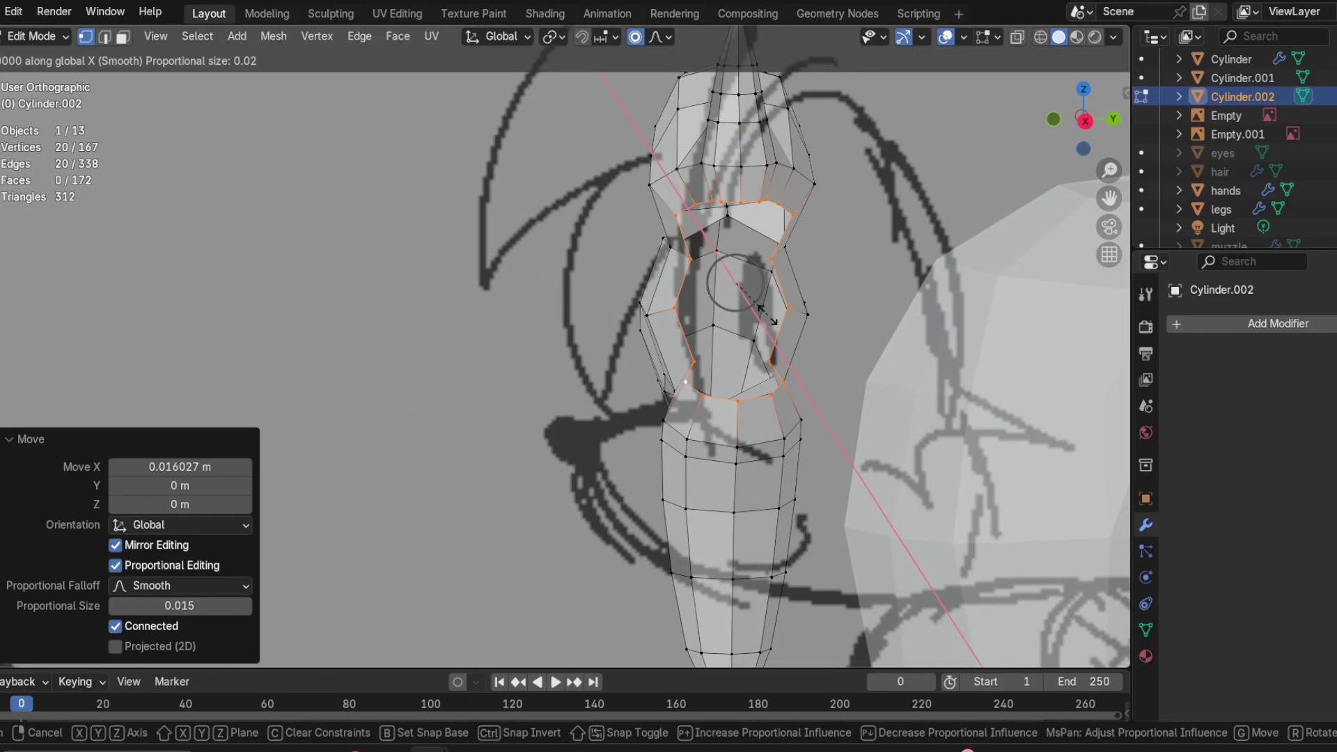
key(y)
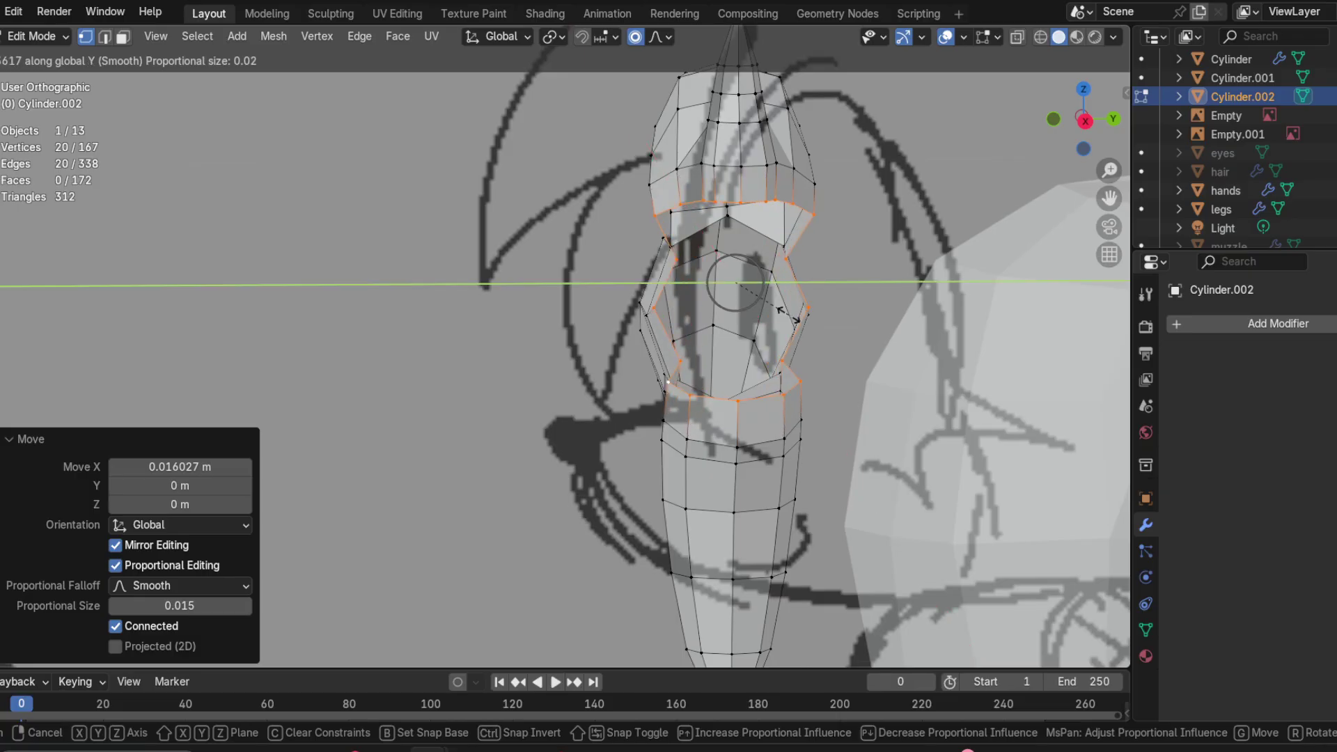
key(s)
click(783, 314)
middle_drag(784, 315, 913, 301)
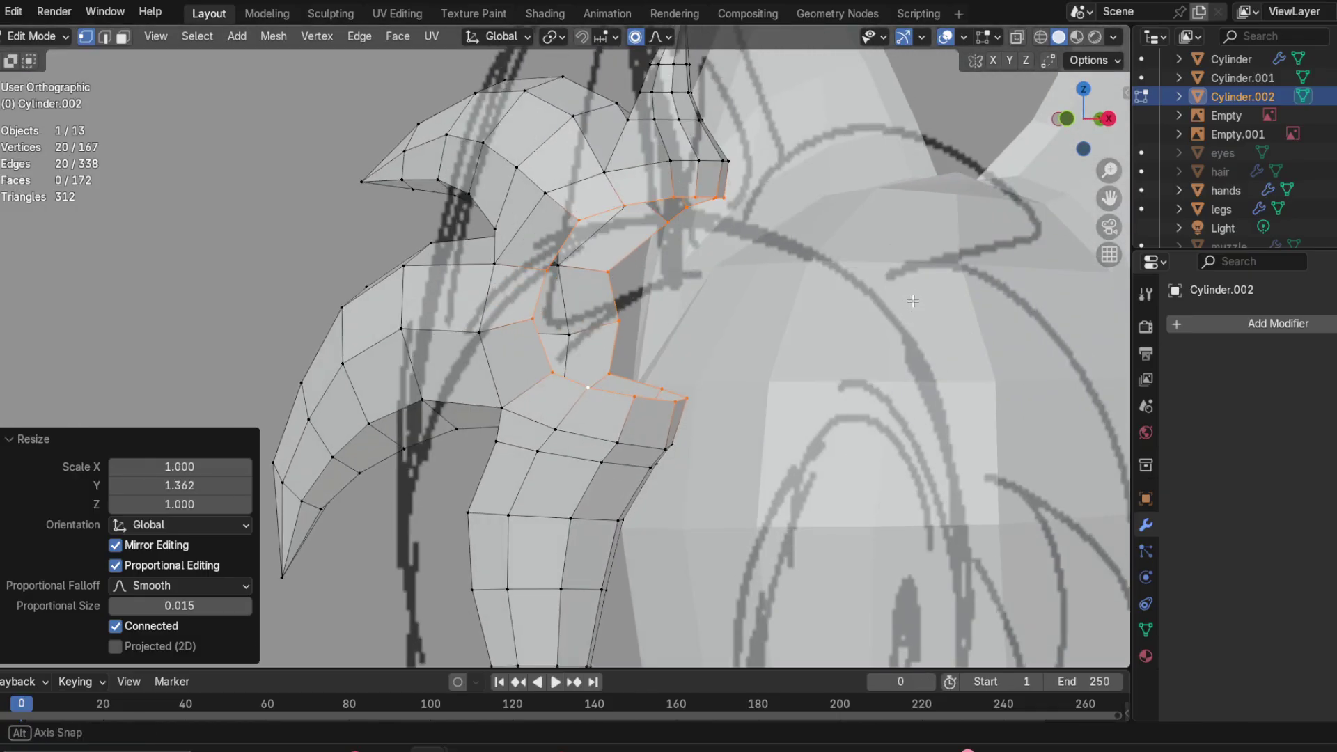
right_click(745, 315)
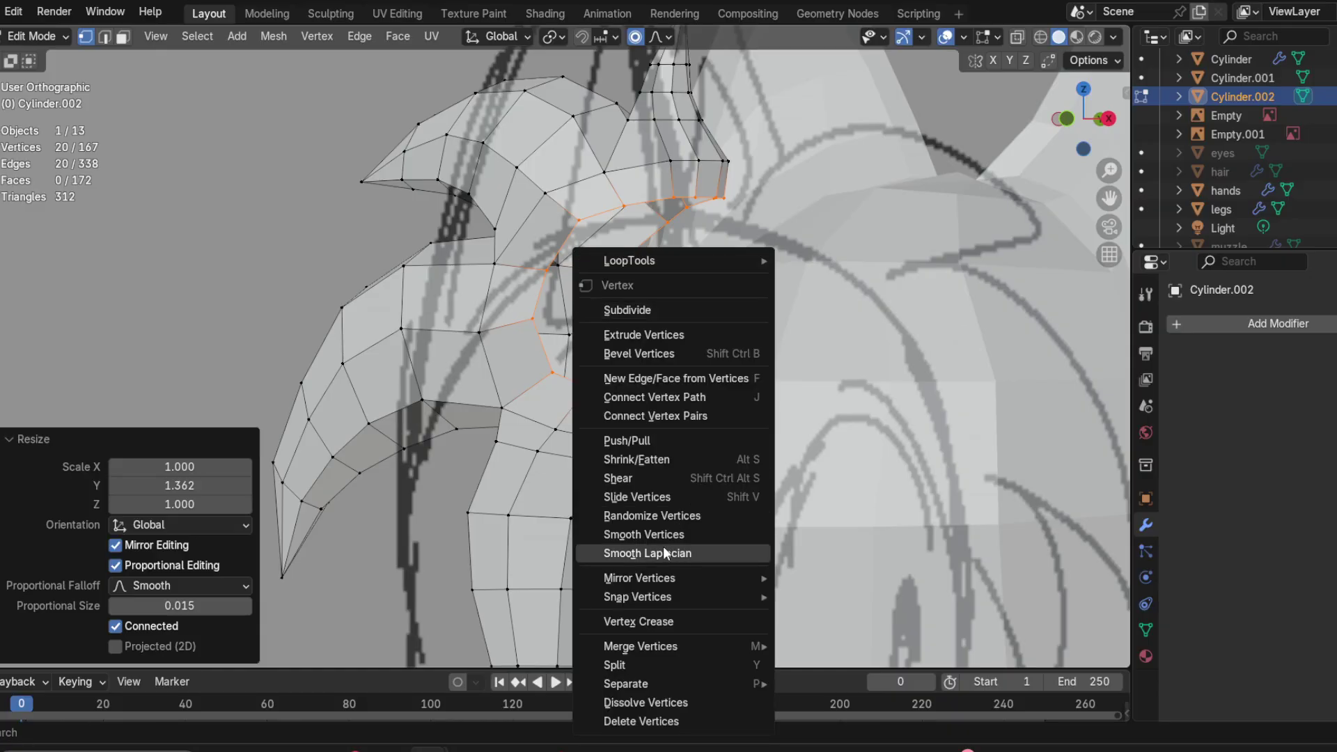
click(635, 536)
Step: Extrude the rim ring again scaled to 0.626, and widen the new ring by 1.360 along global Y
middle_drag(684, 389, 762, 378)
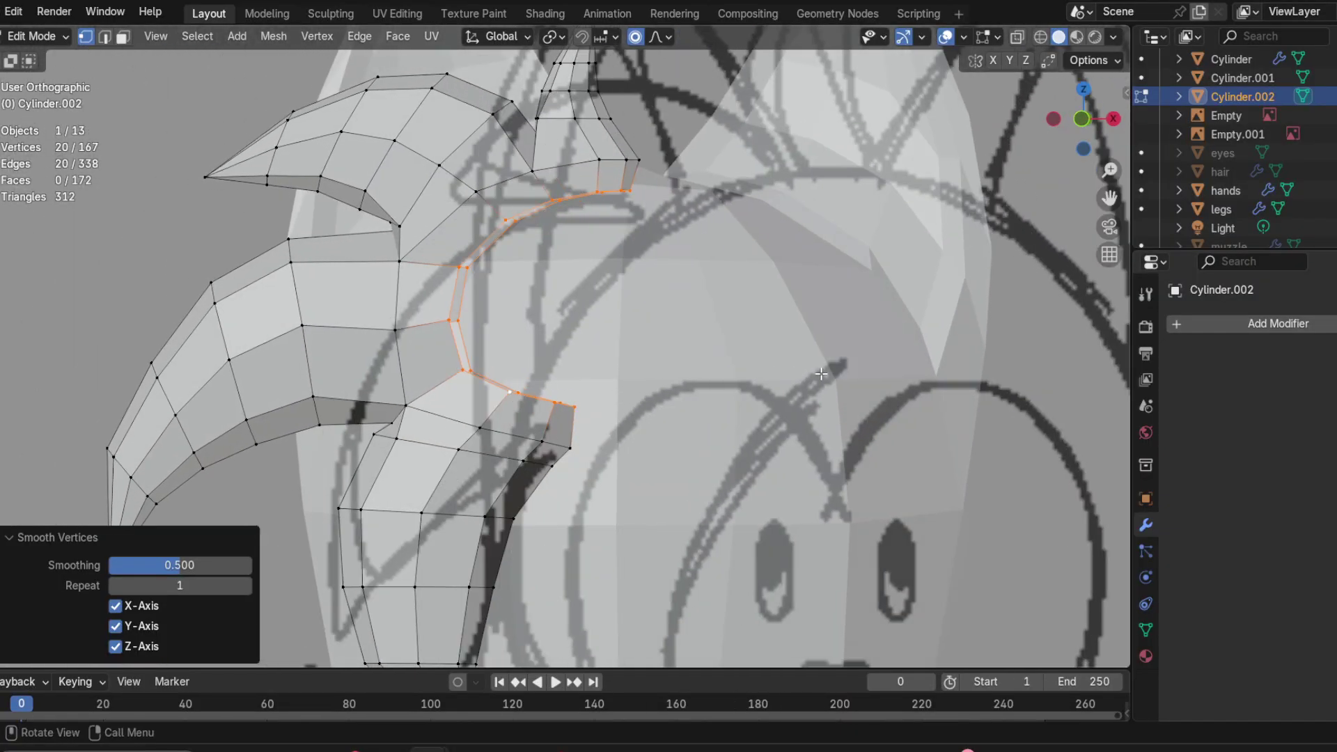
key(e)
key(s)
click(707, 361)
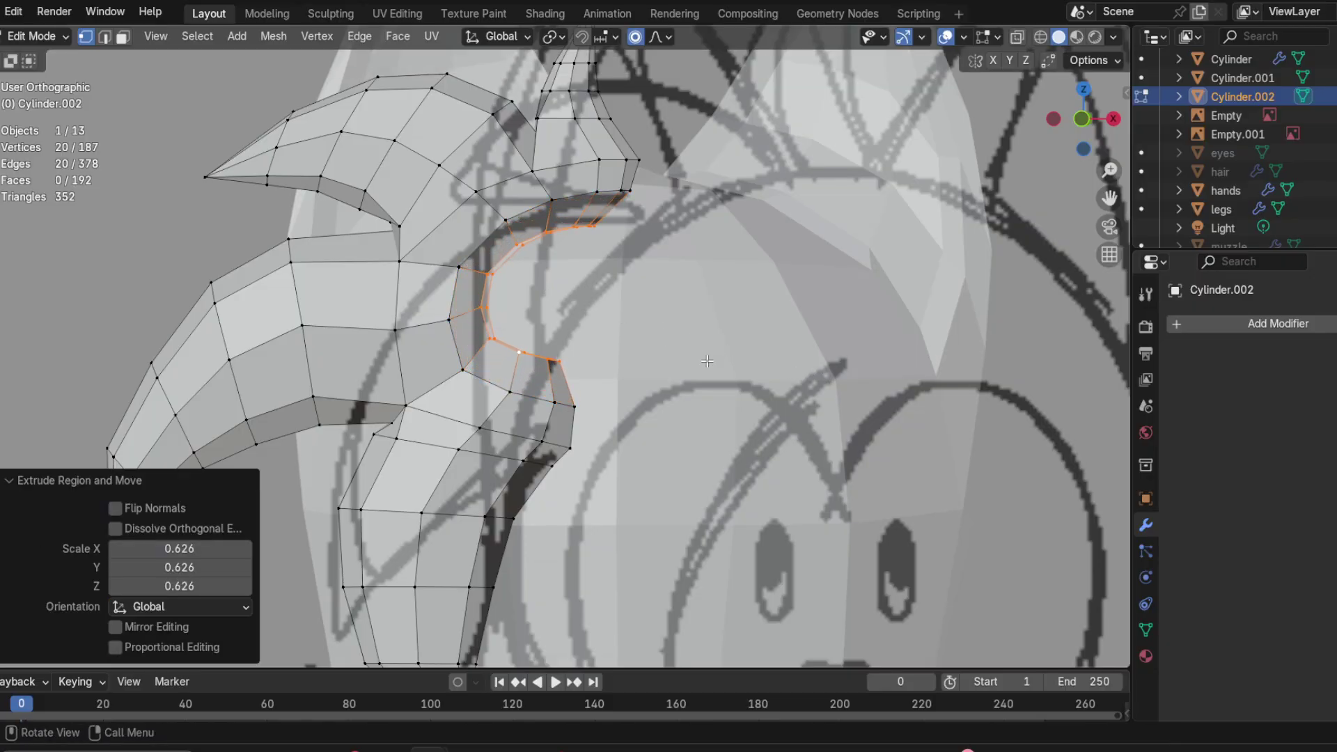
middle_drag(707, 360, 534, 370)
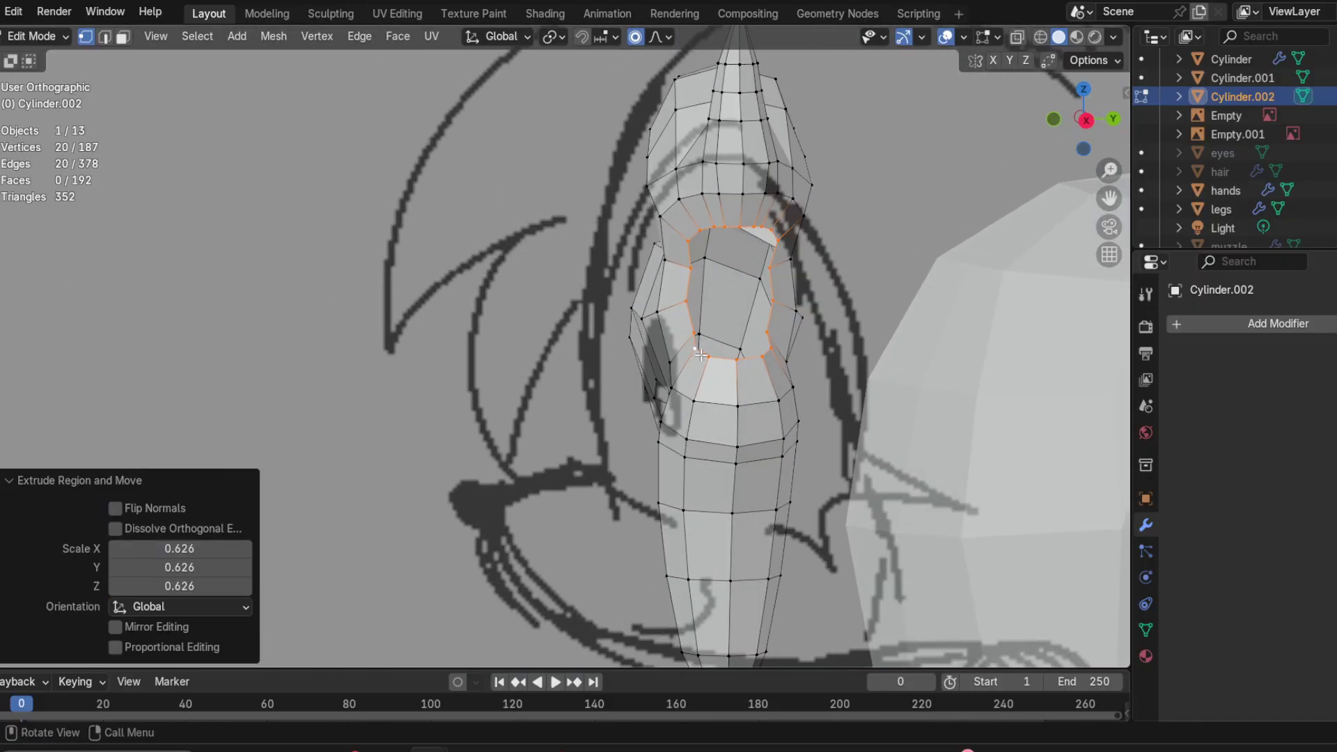
key(g)
key(y)
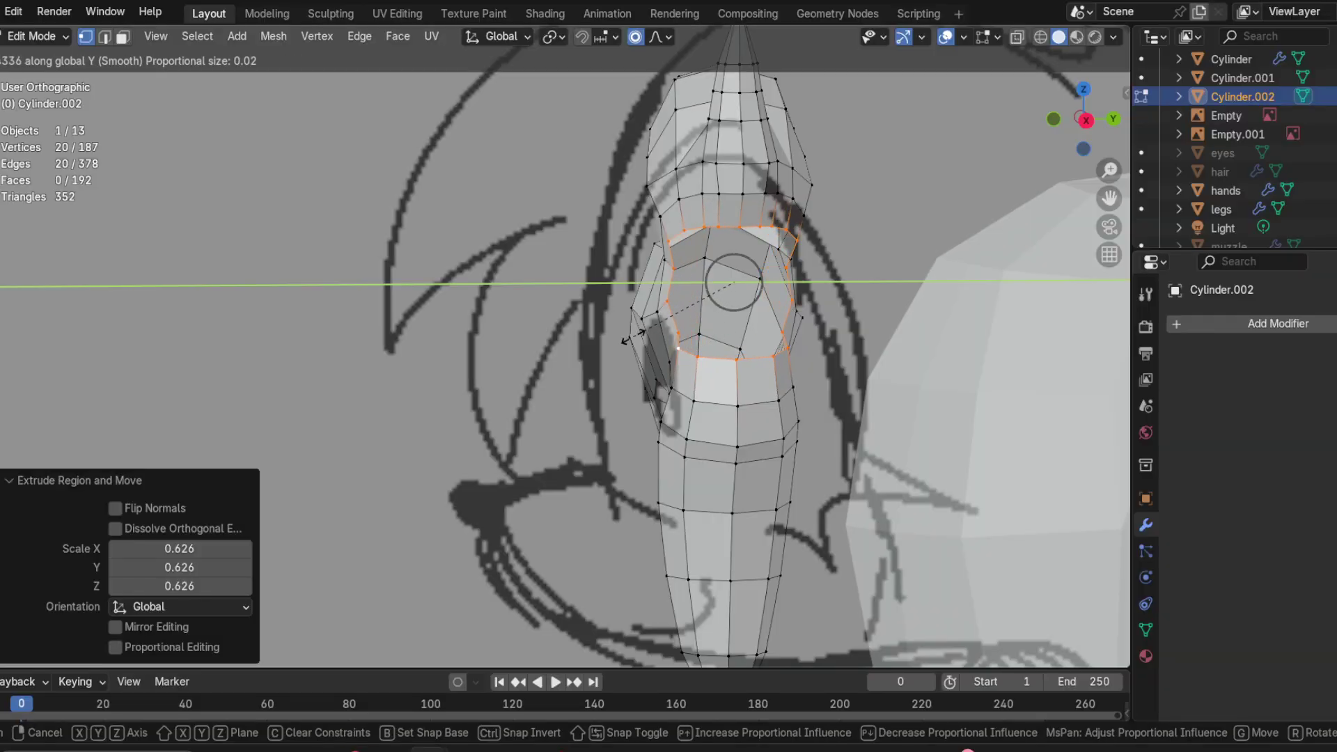
click(703, 344)
middle_drag(703, 345, 824, 319)
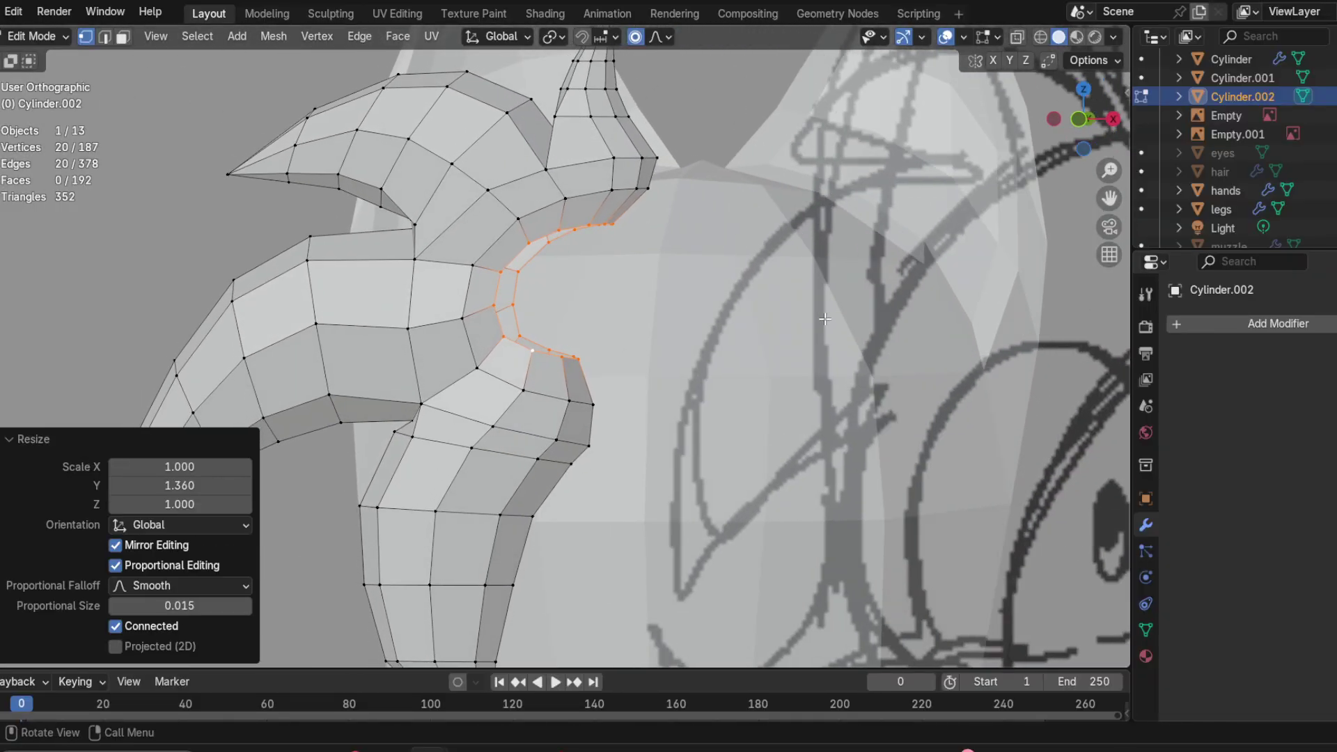
Step: Scale the innermost ring uniformly to 0.761 and move it about 0.015 m along X and 0.0025 m along Y
key(s)
click(798, 314)
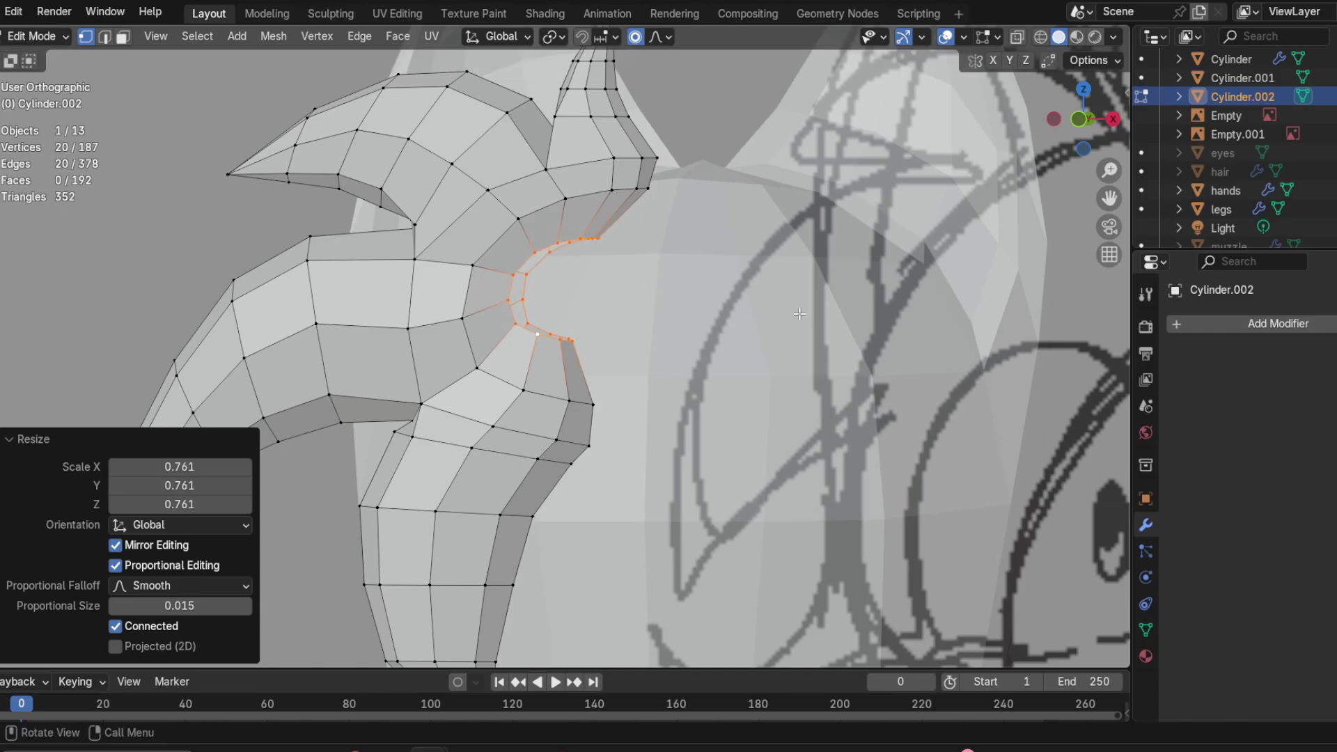
key(g)
click(831, 311)
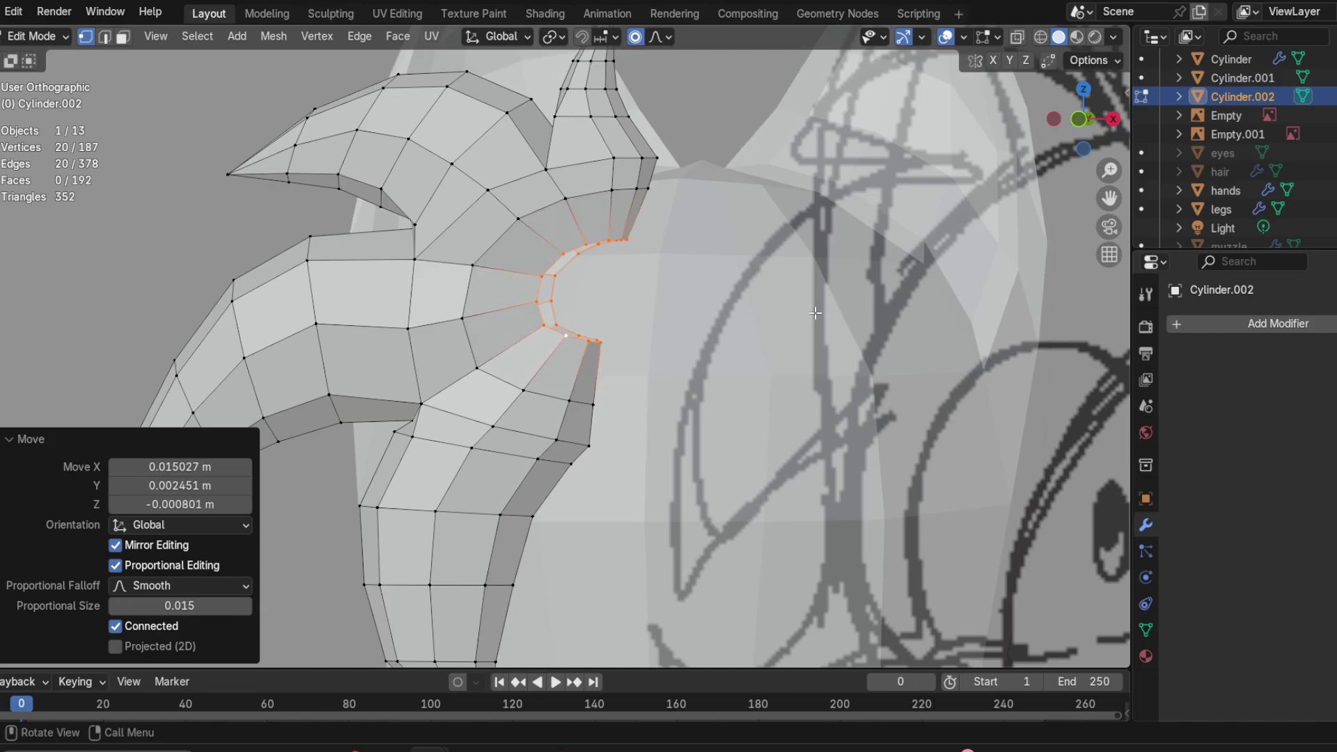
Step: Smooth the innermost ring's vertices with smoothing 0.500 and one repeat
right_click(755, 321)
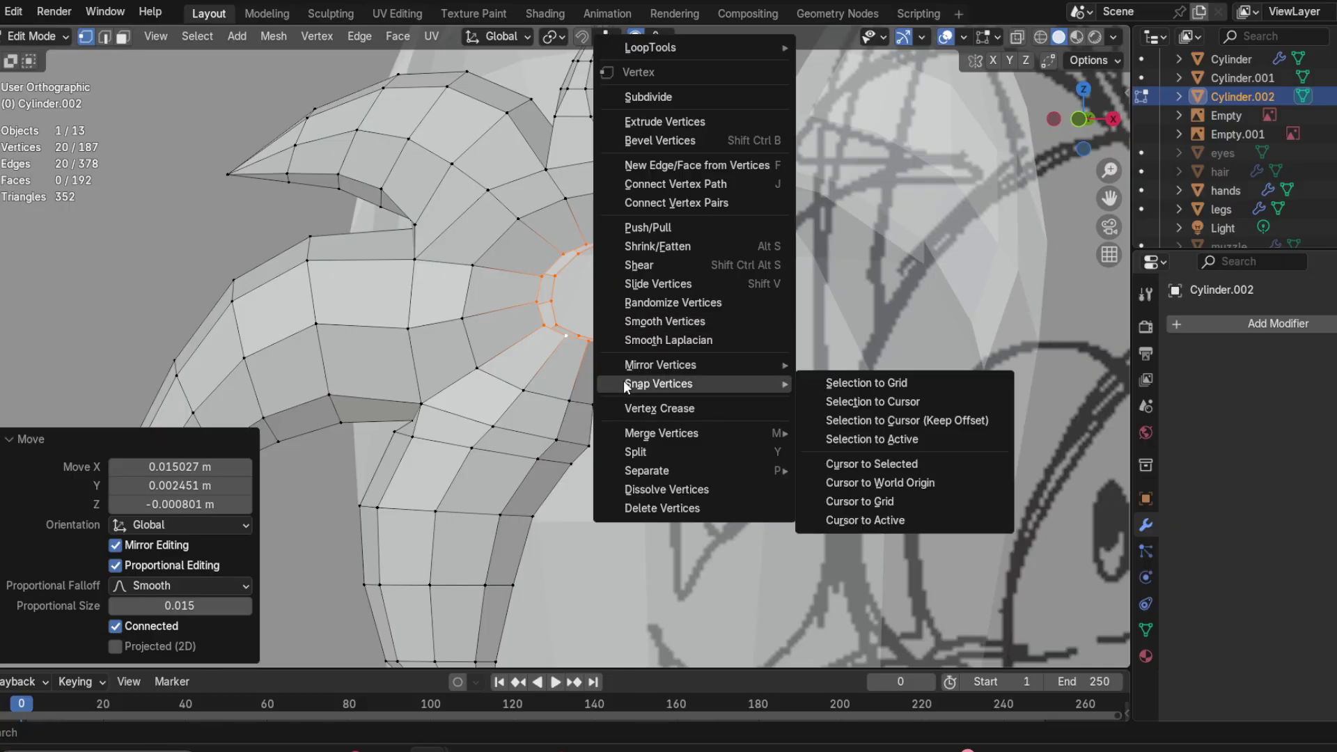
click(659, 319)
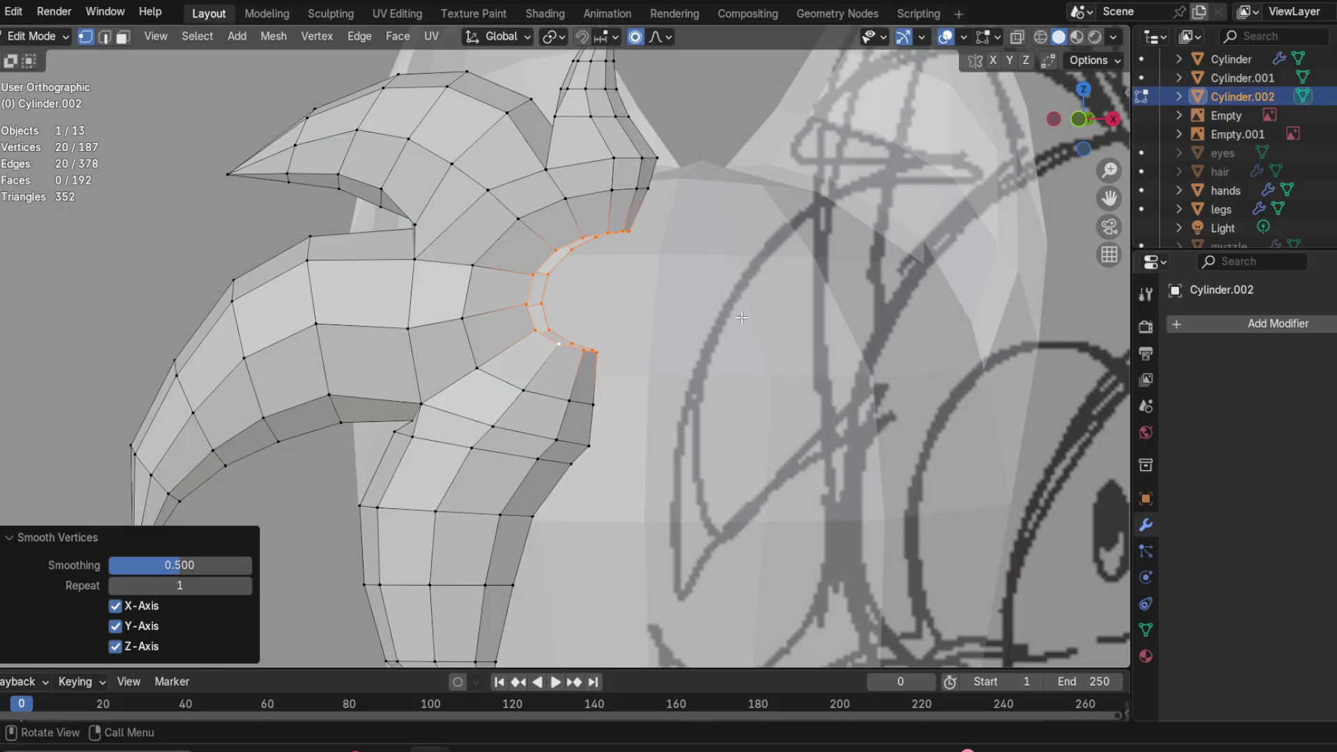
mouse_move(722, 314)
middle_down()
mouse_move(418, 332)
mouse_move(595, 342)
mouse_move(728, 315)
middle_up()
Step: Select the open rim's edge loop and extrude it into another inner ring scaled to 0.495
scroll(543, 301, up, 1)
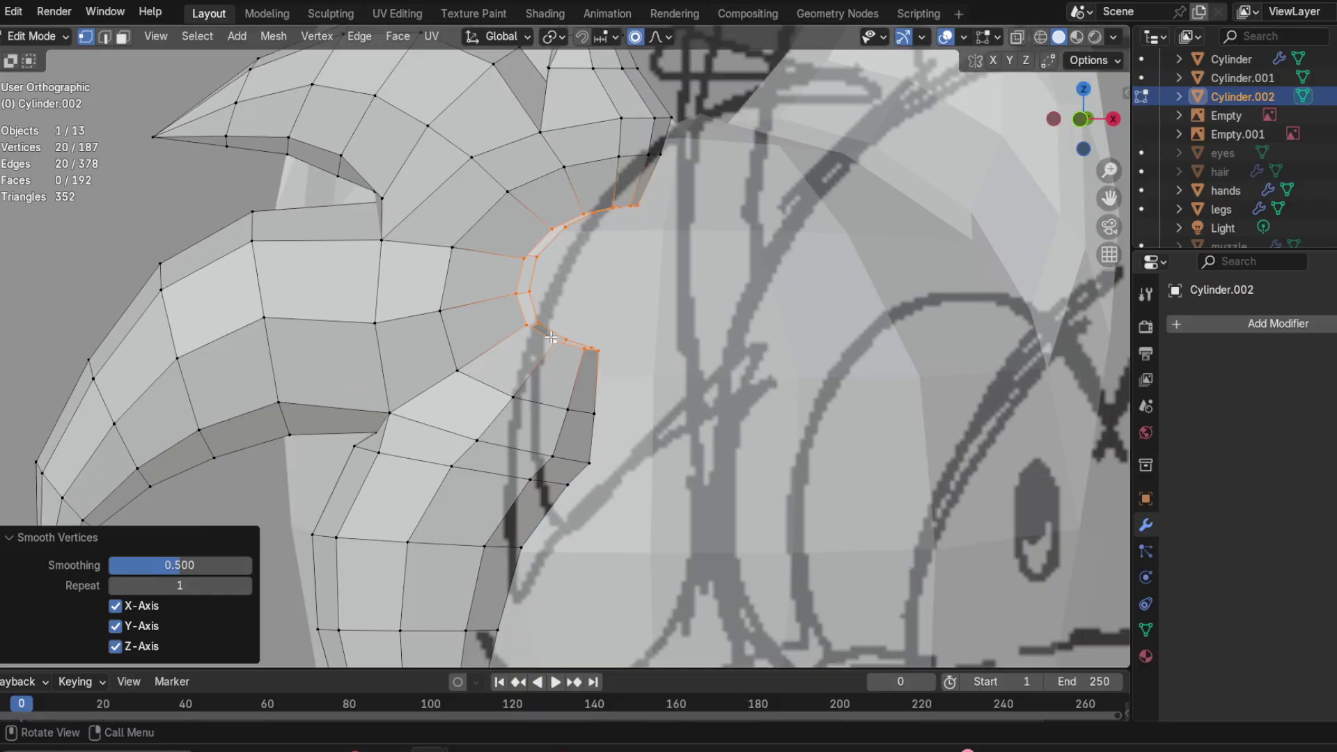
click(568, 343)
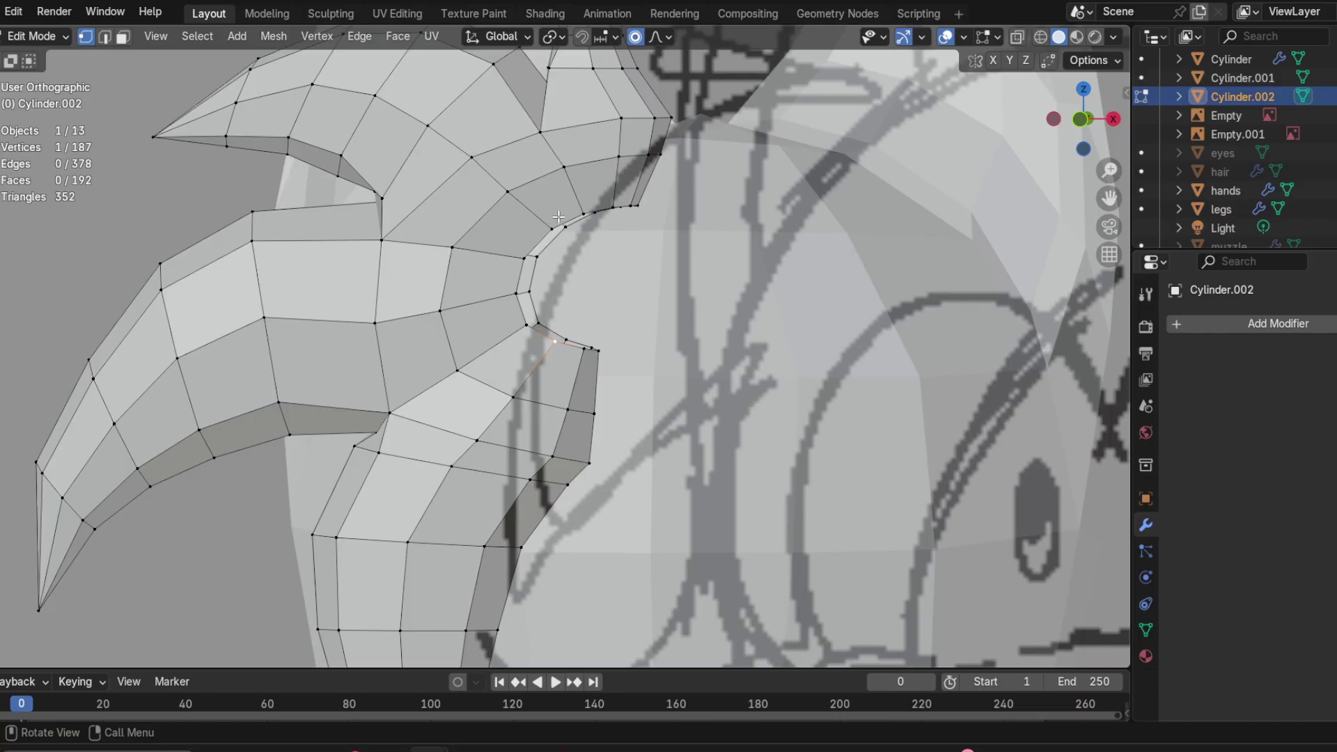
middle_drag(584, 207, 822, 376)
scroll(650, 449, up, 3)
alt+click(614, 479)
key(e)
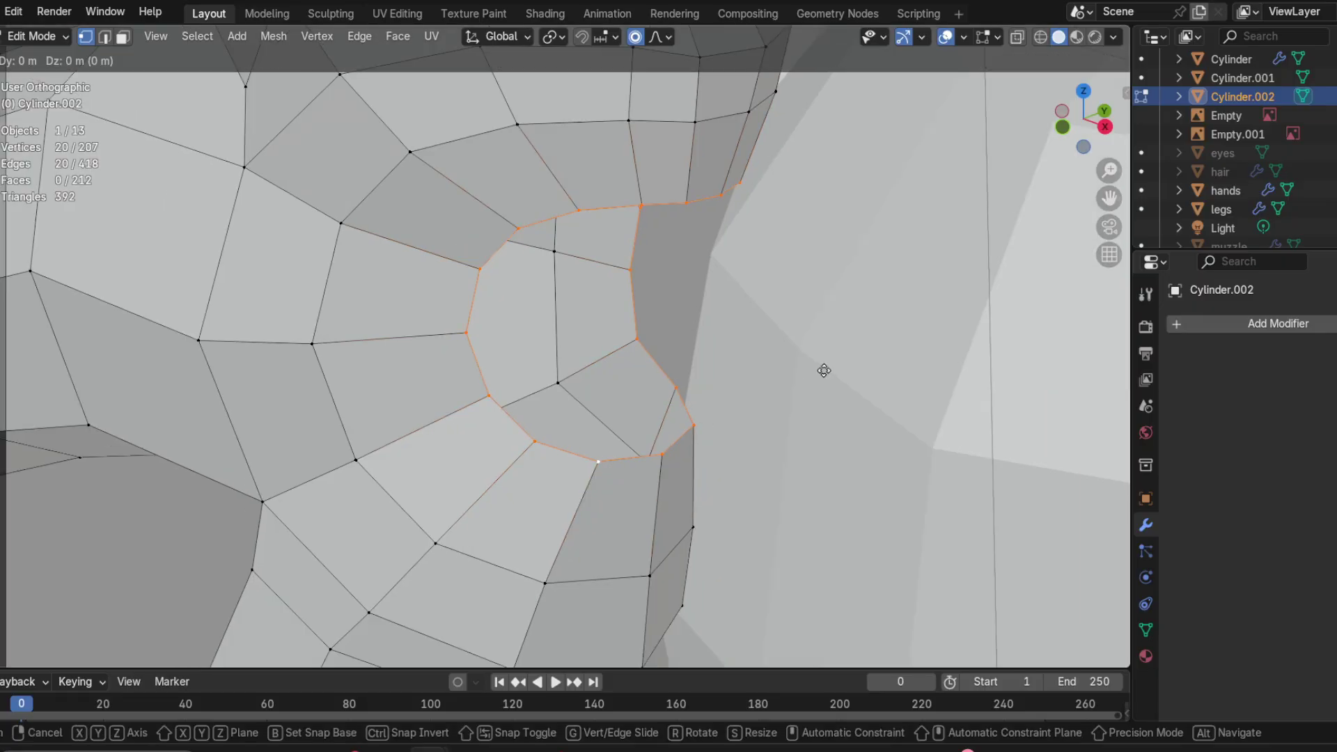
key(s)
click(717, 341)
Step: Scale the new inner ring by 1.497 along global Y and move it 0.014882 m along global X
middle_drag(717, 341, 760, 310)
key(g)
key(y)
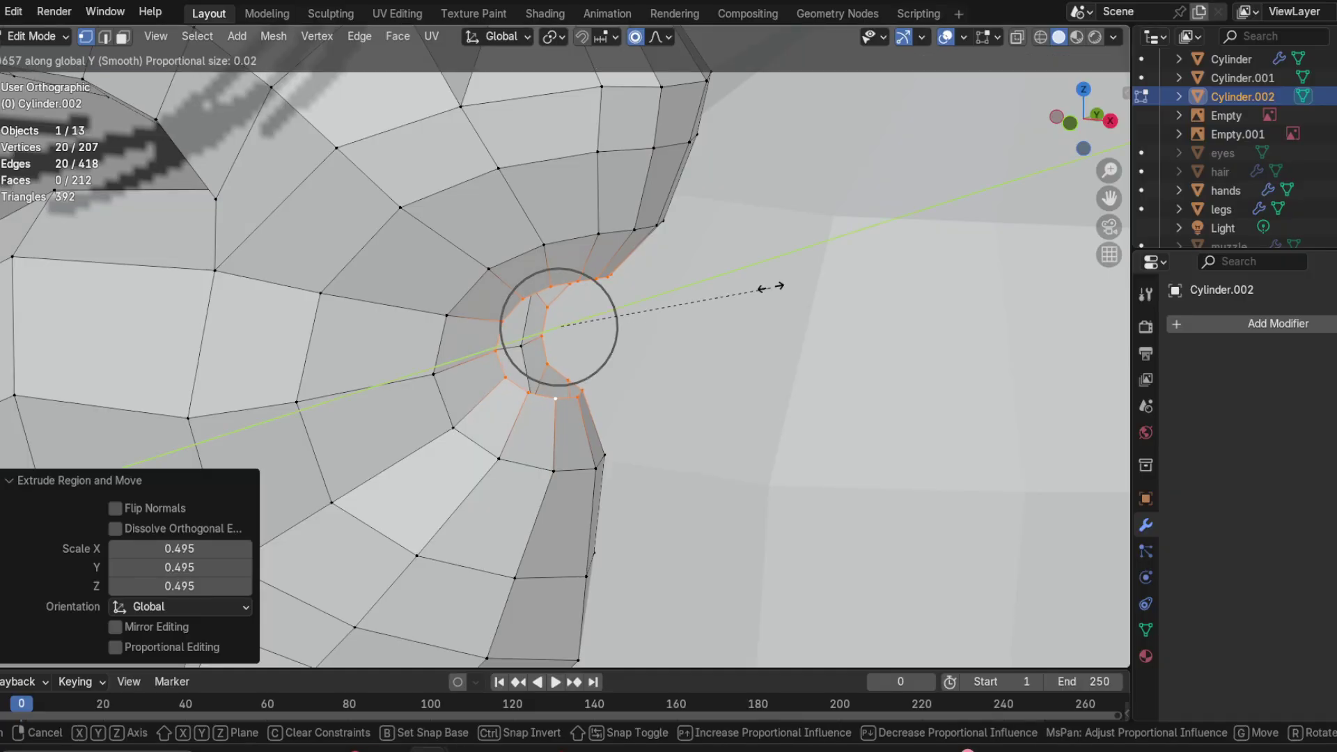
click(843, 252)
key(g)
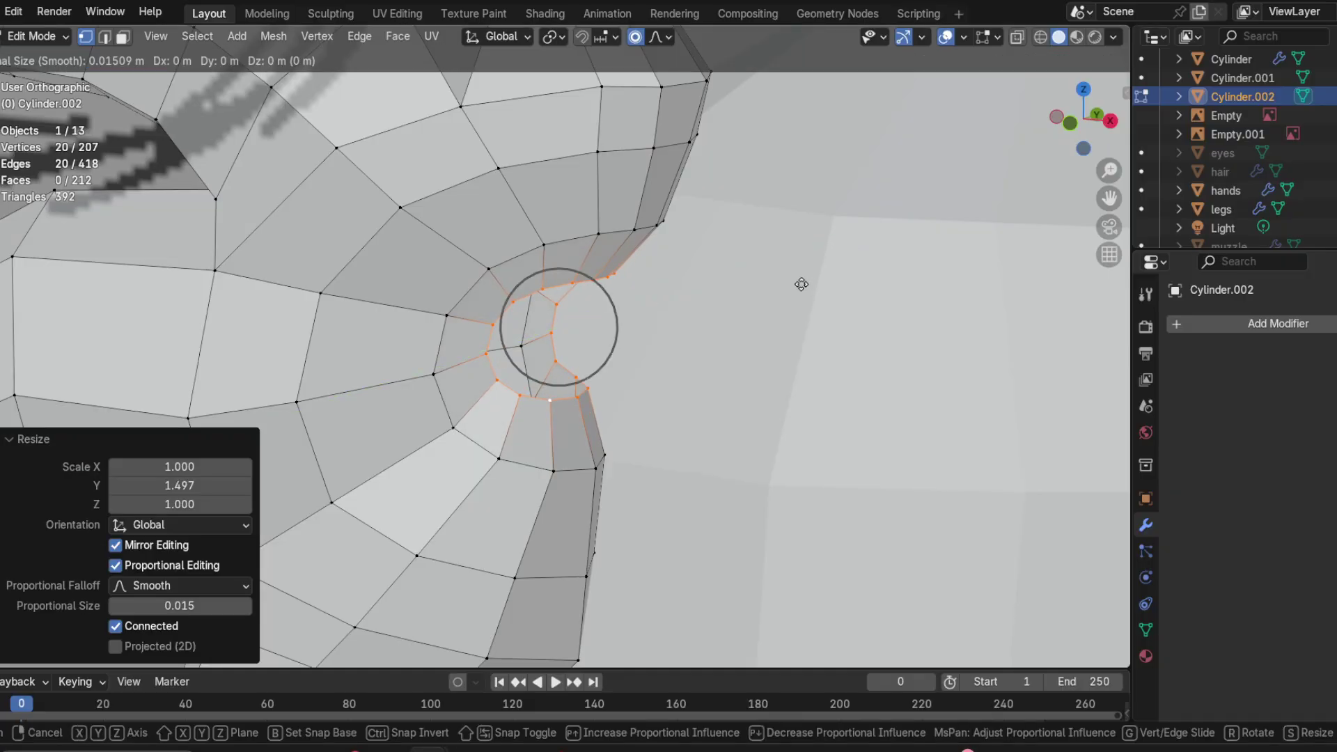
key(x)
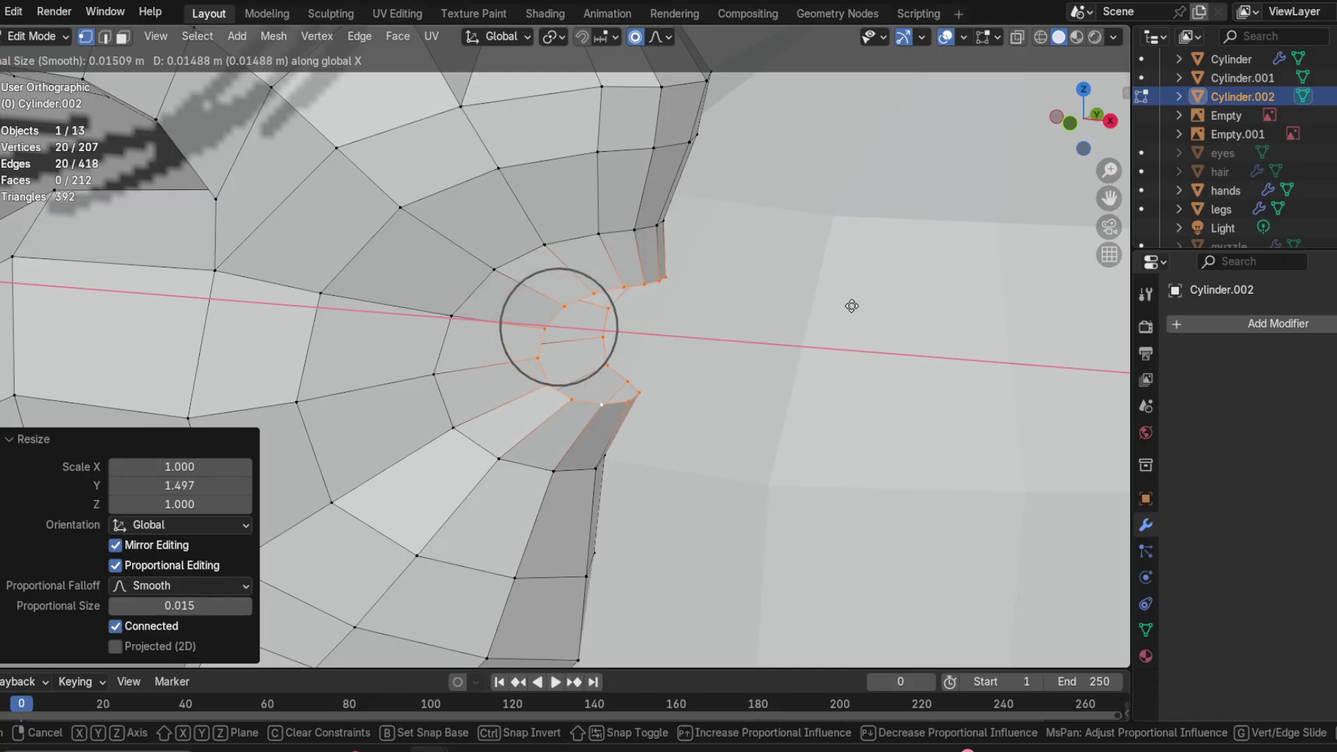
click(850, 304)
Step: Flatten the open rim ring vertically by scaling it to 0.247 along global Z
middle_drag(850, 304, 652, 408)
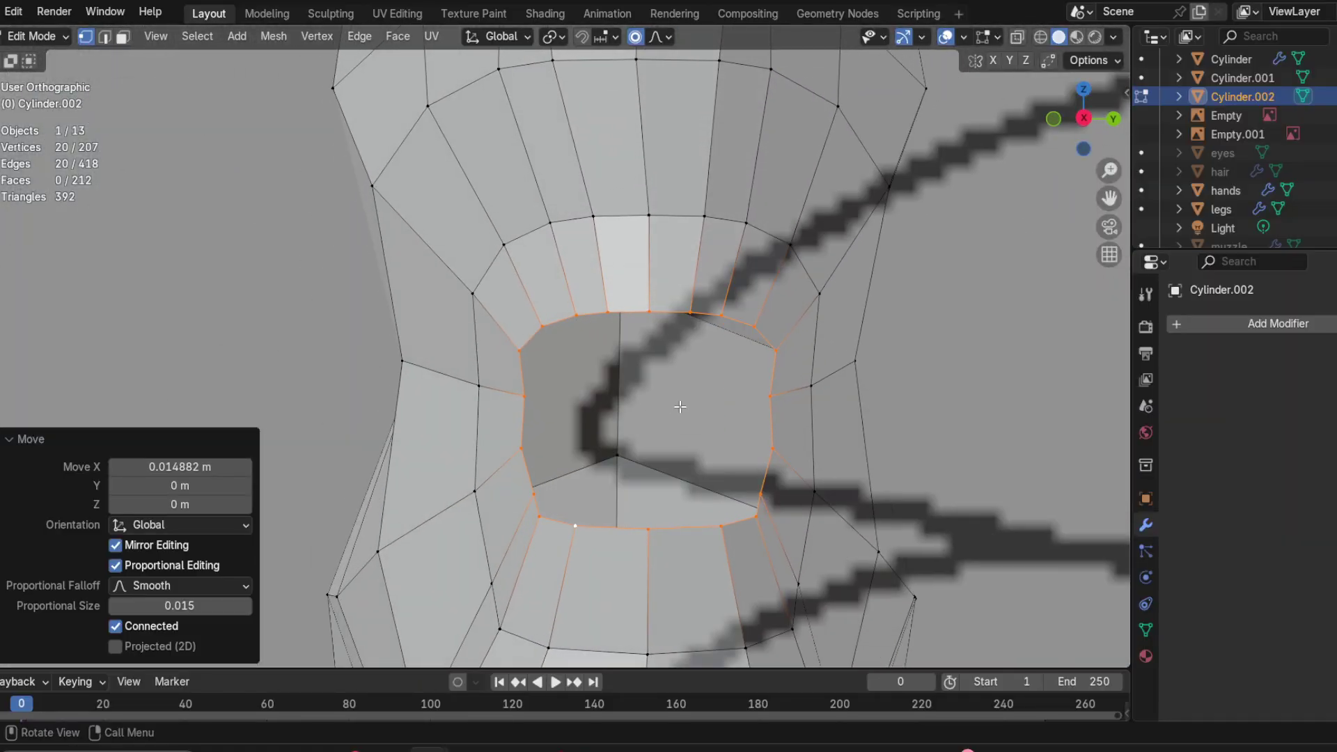
key(g)
key(z)
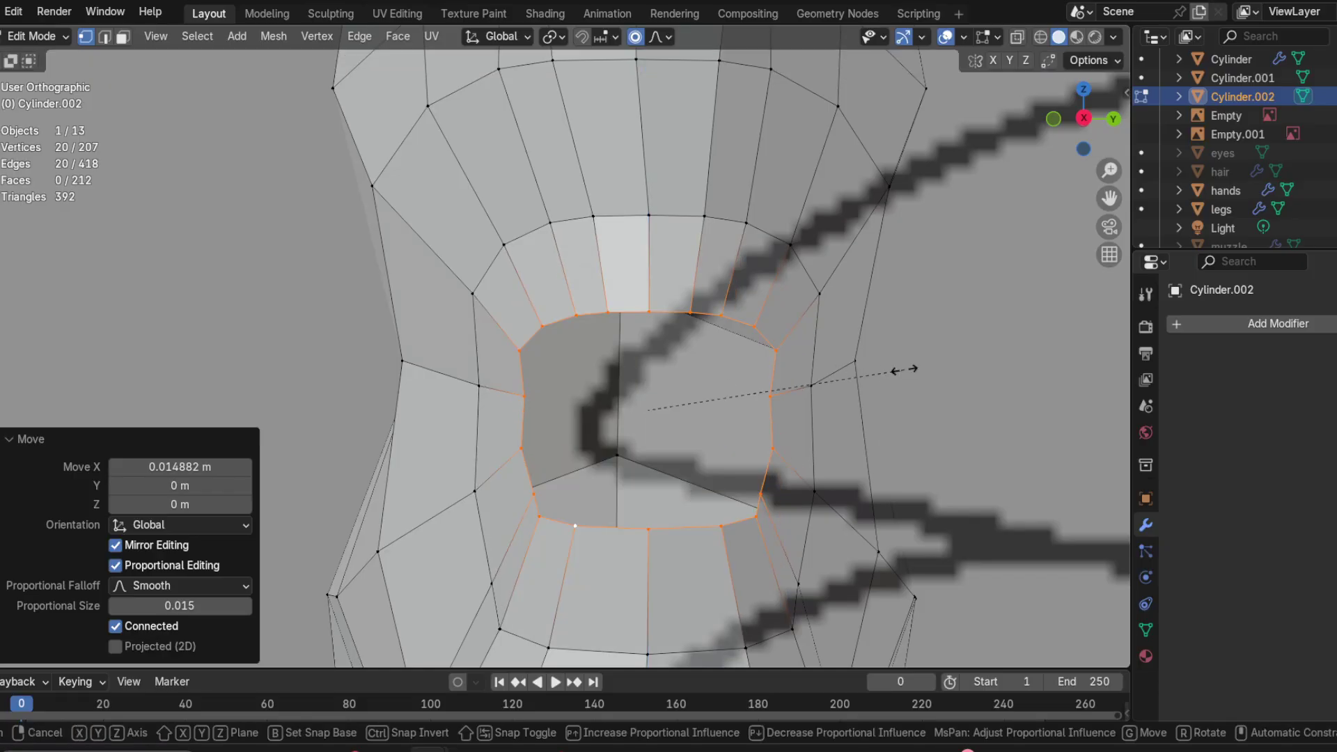
click(705, 397)
mouse_move(705, 397)
middle_down()
mouse_move(902, 401)
mouse_move(747, 389)
mouse_move(884, 421)
mouse_move(860, 448)
mouse_move(630, 387)
mouse_move(711, 371)
middle_up()
scroll(754, 391, down, 8)
scroll(651, 400, up, 11)
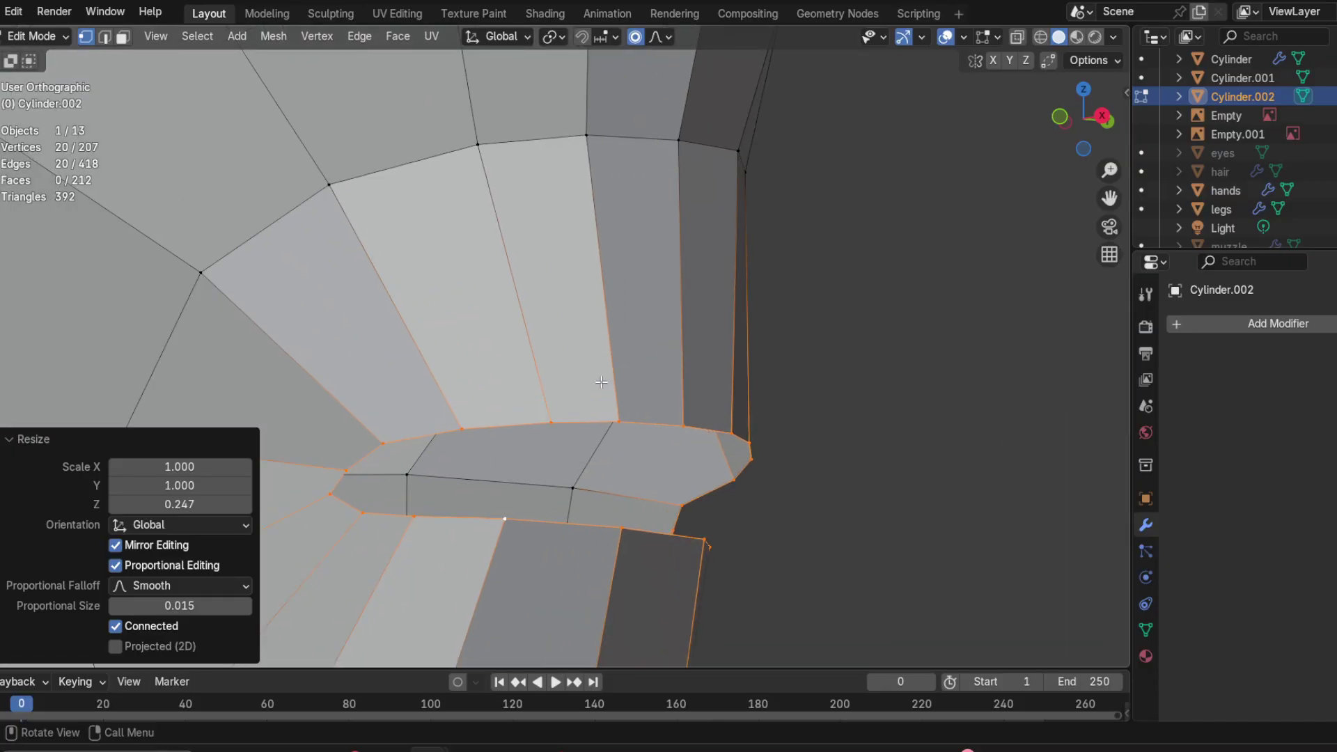
middle_drag(700, 481, 696, 523)
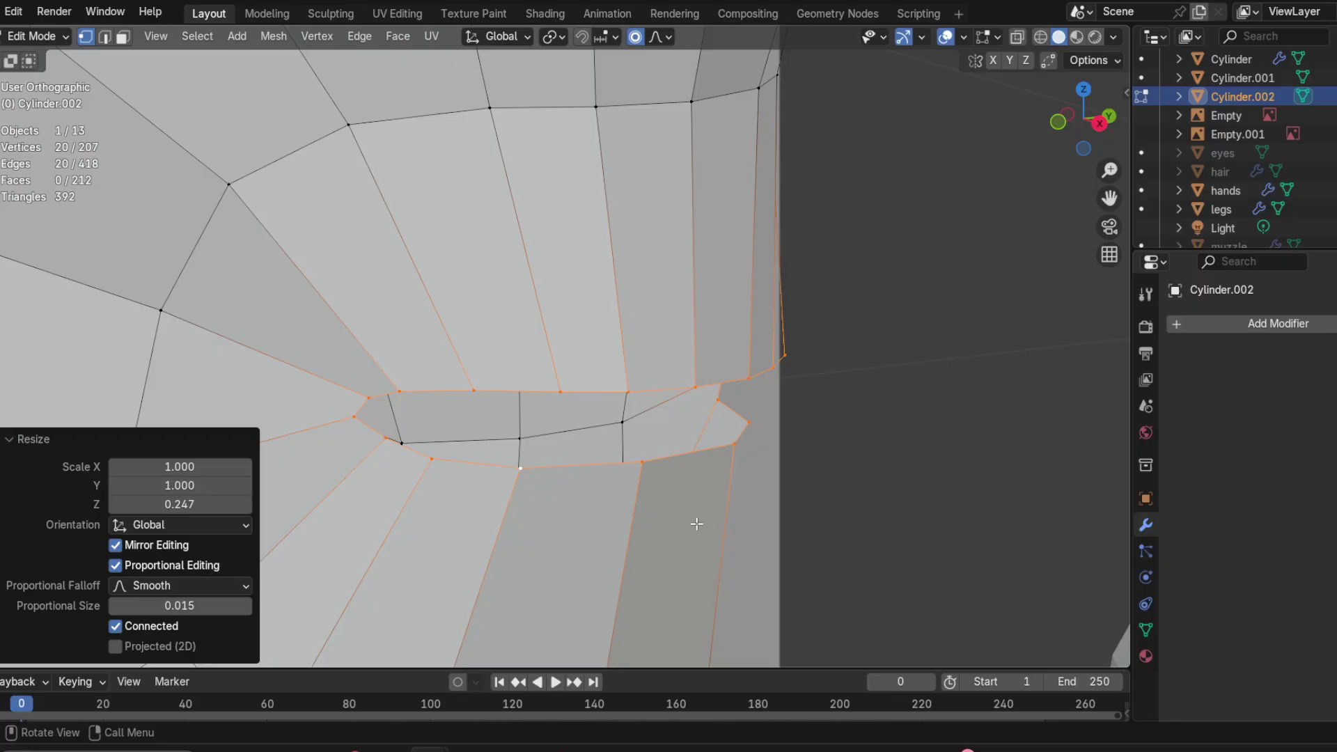
click(412, 397)
middle_drag(412, 397, 726, 474)
click(724, 497)
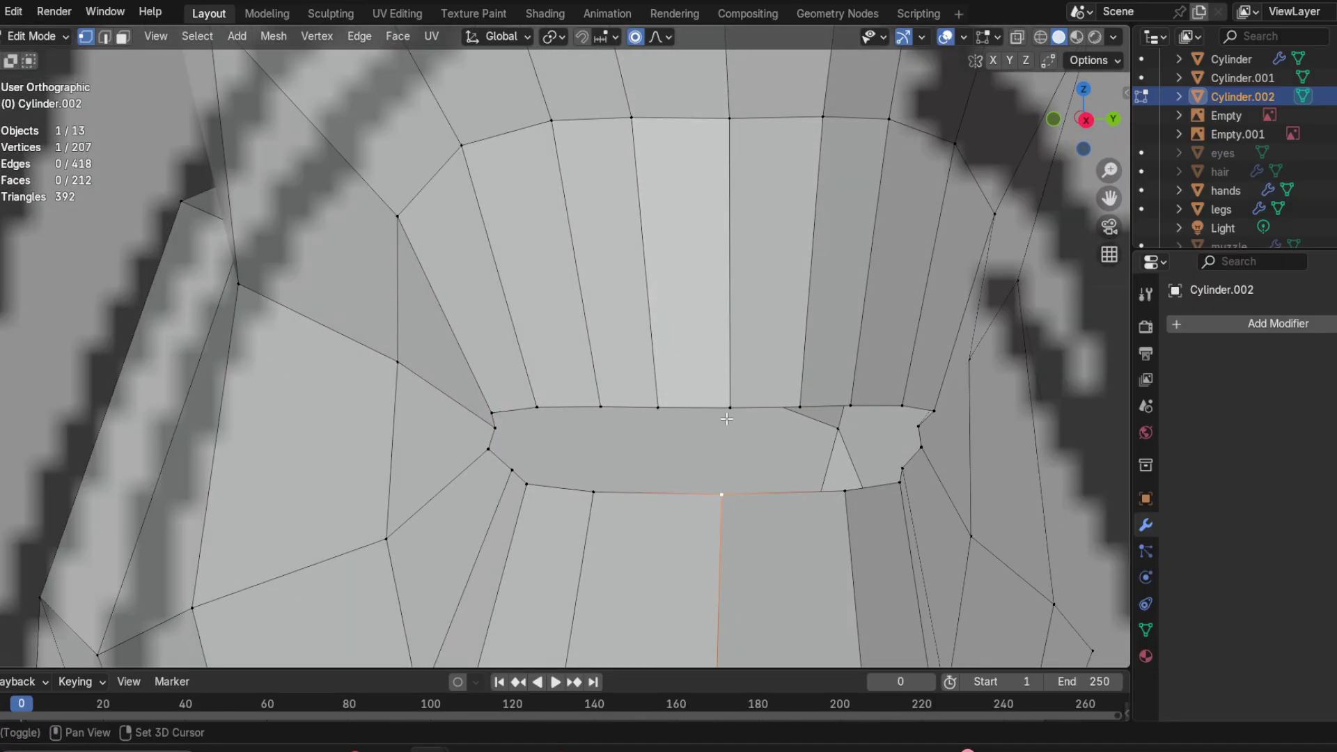
shift+click(729, 411)
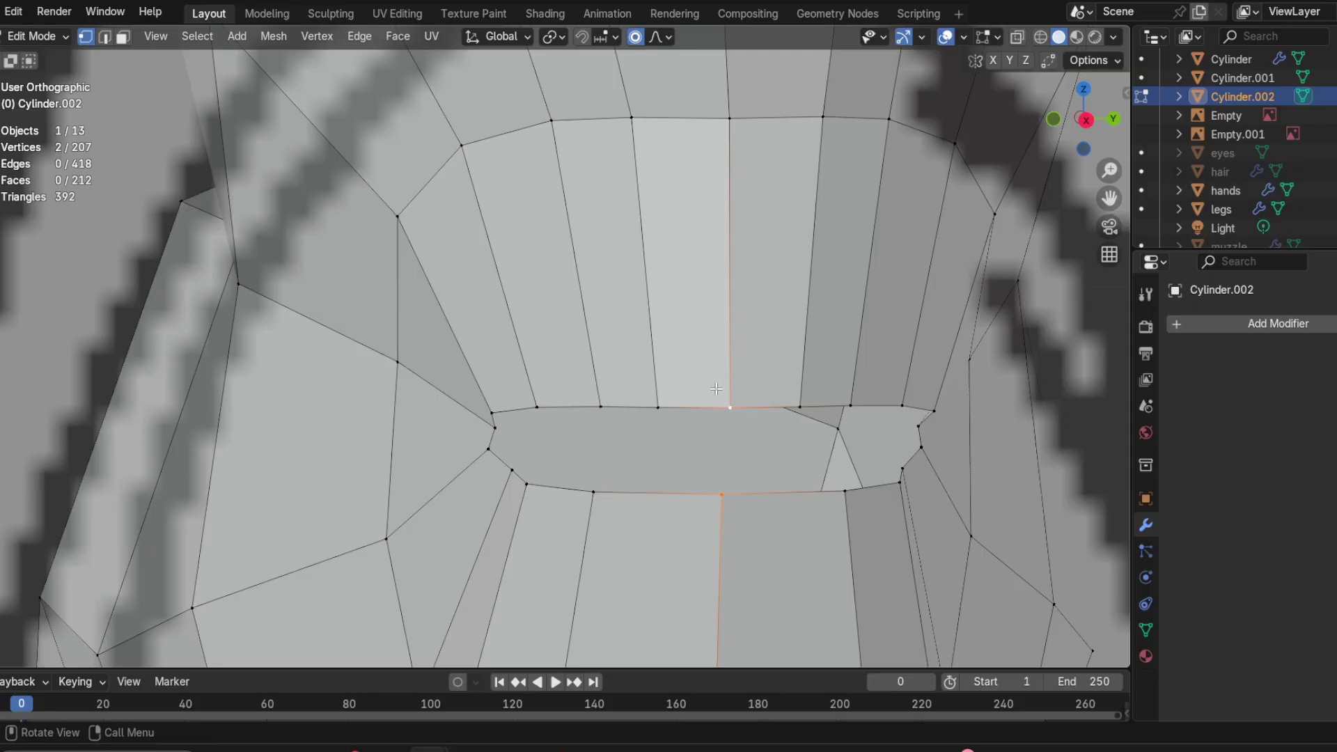
key(alt+a)
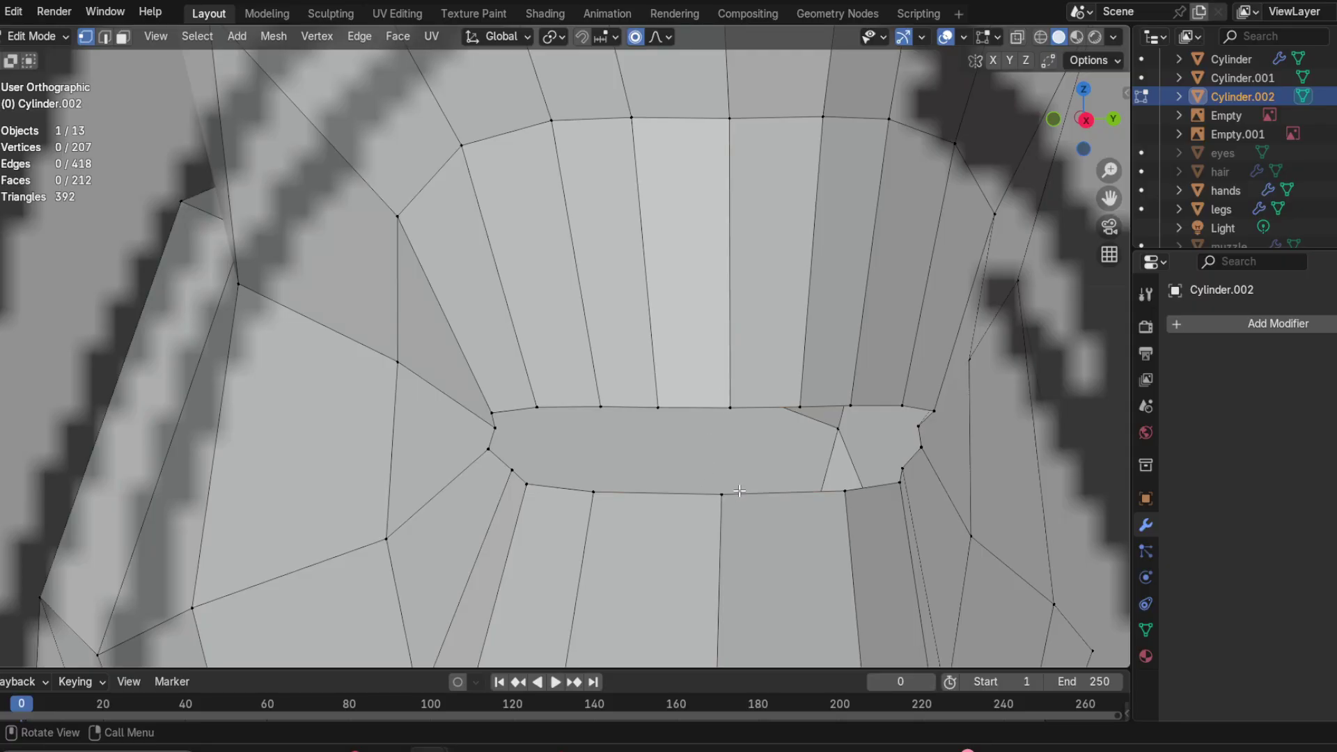
Step: Extrude the lower rim's middle vertex upward and merge it at last into the upper rim's middle vertex to bridge the gap
click(728, 493)
key(e)
click(732, 442)
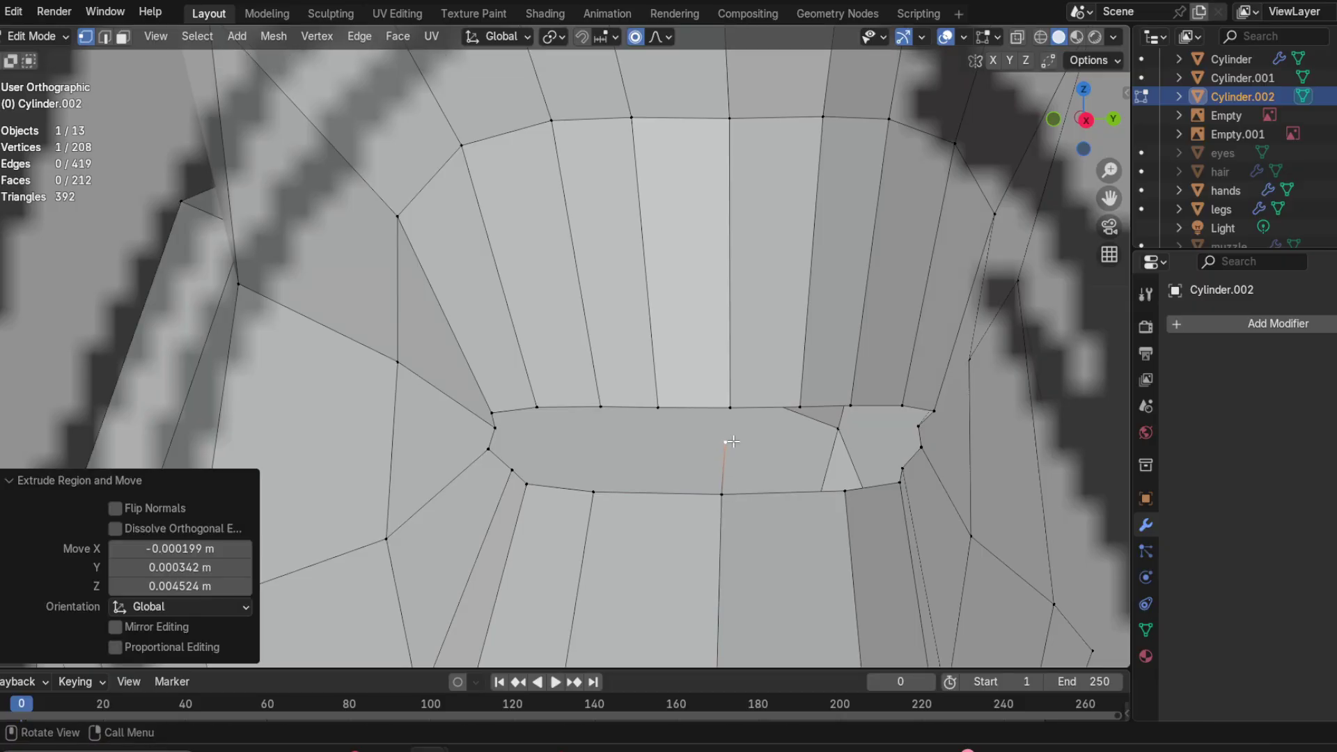
shift+click(735, 403)
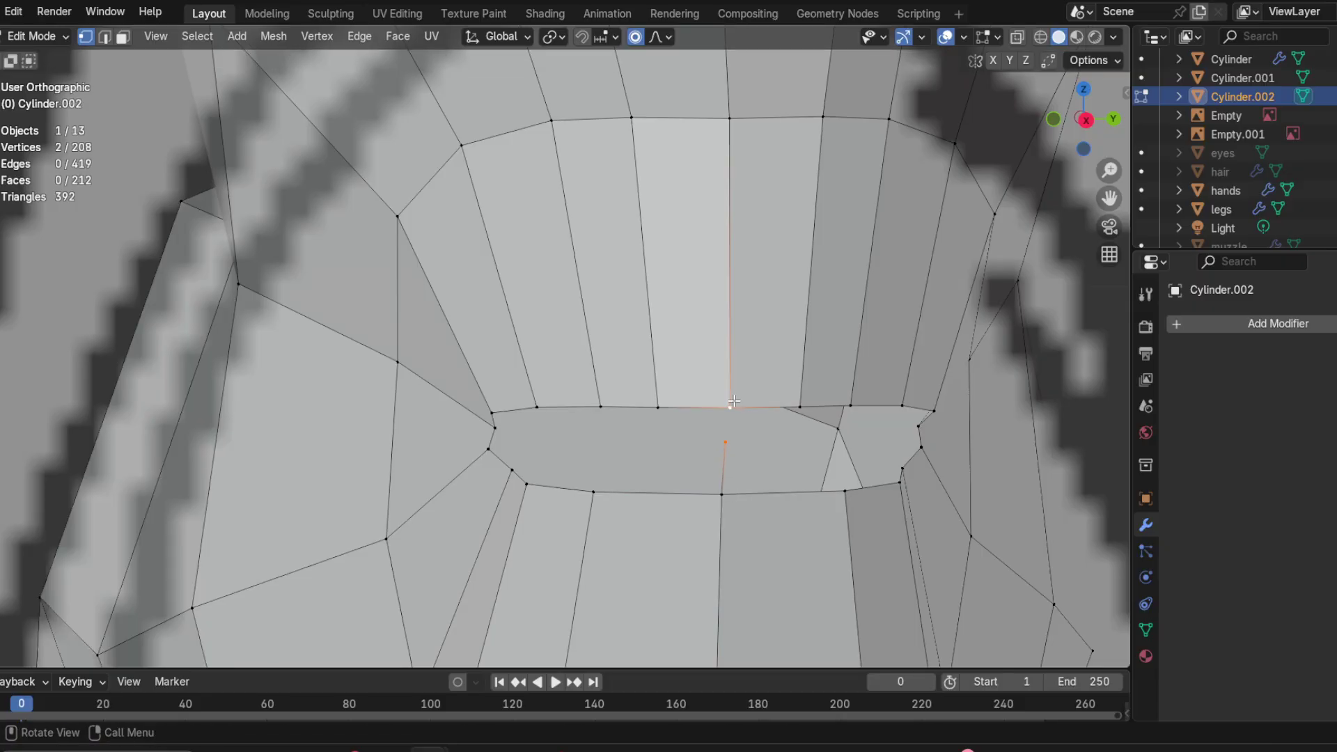
key(m)
click(722, 396)
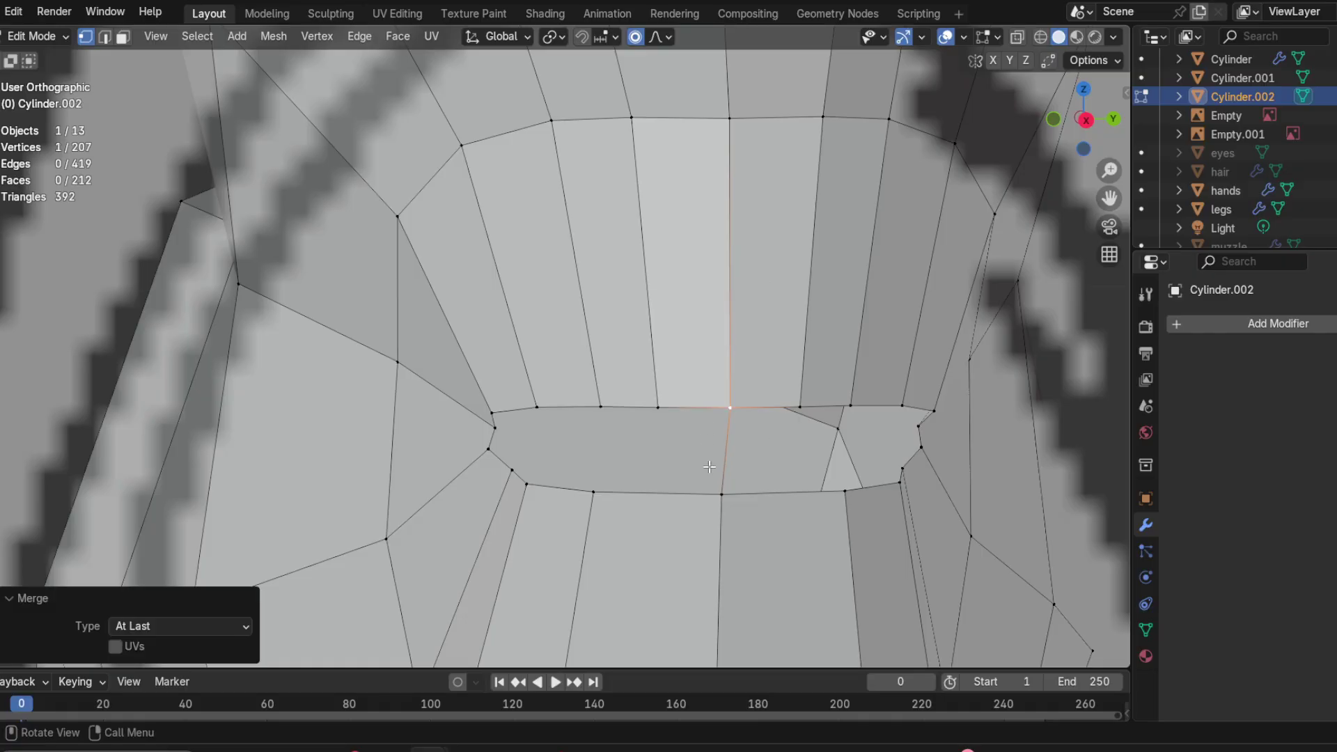
Step: Try to fill a face between the four rim vertices next to the bridging edge
shift+click(658, 411)
shift+click(593, 492)
shift+click(719, 494)
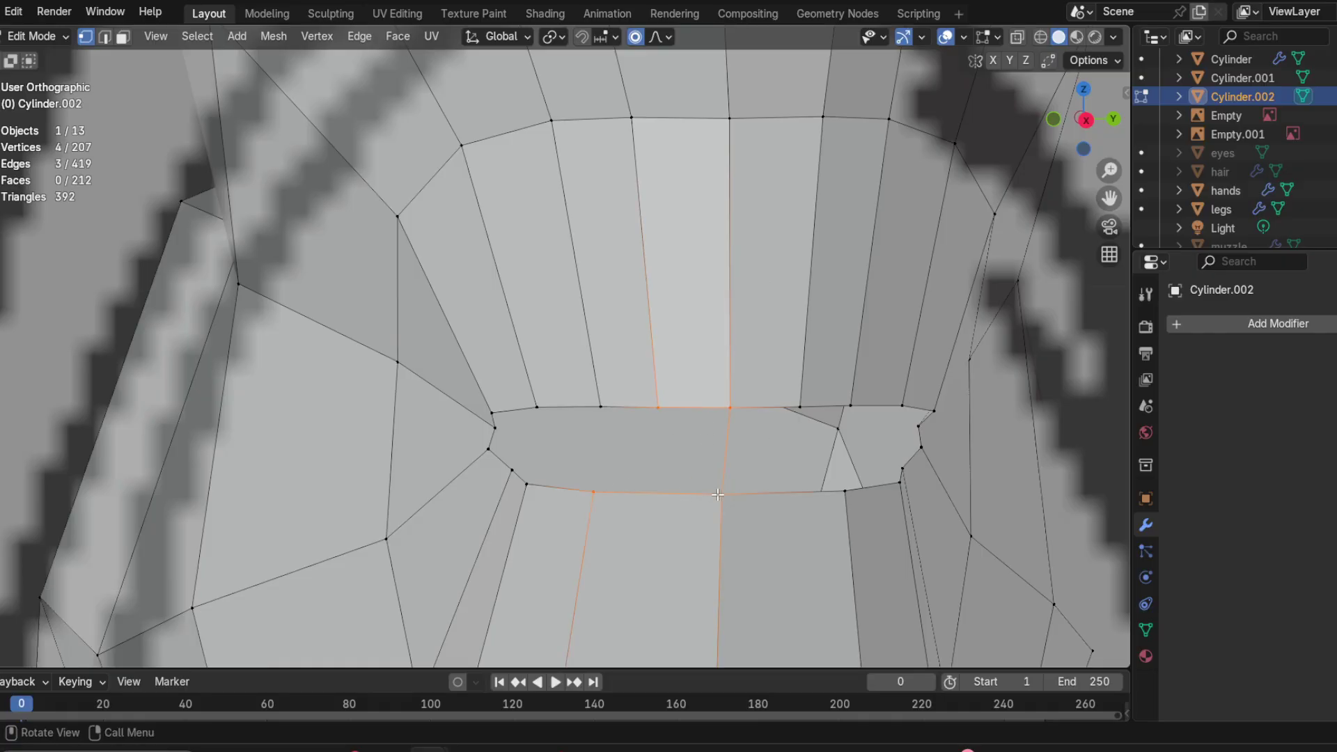
click(601, 408)
mouse_move(609, 491)
middle_down()
mouse_move(664, 488)
mouse_move(614, 486)
middle_up()
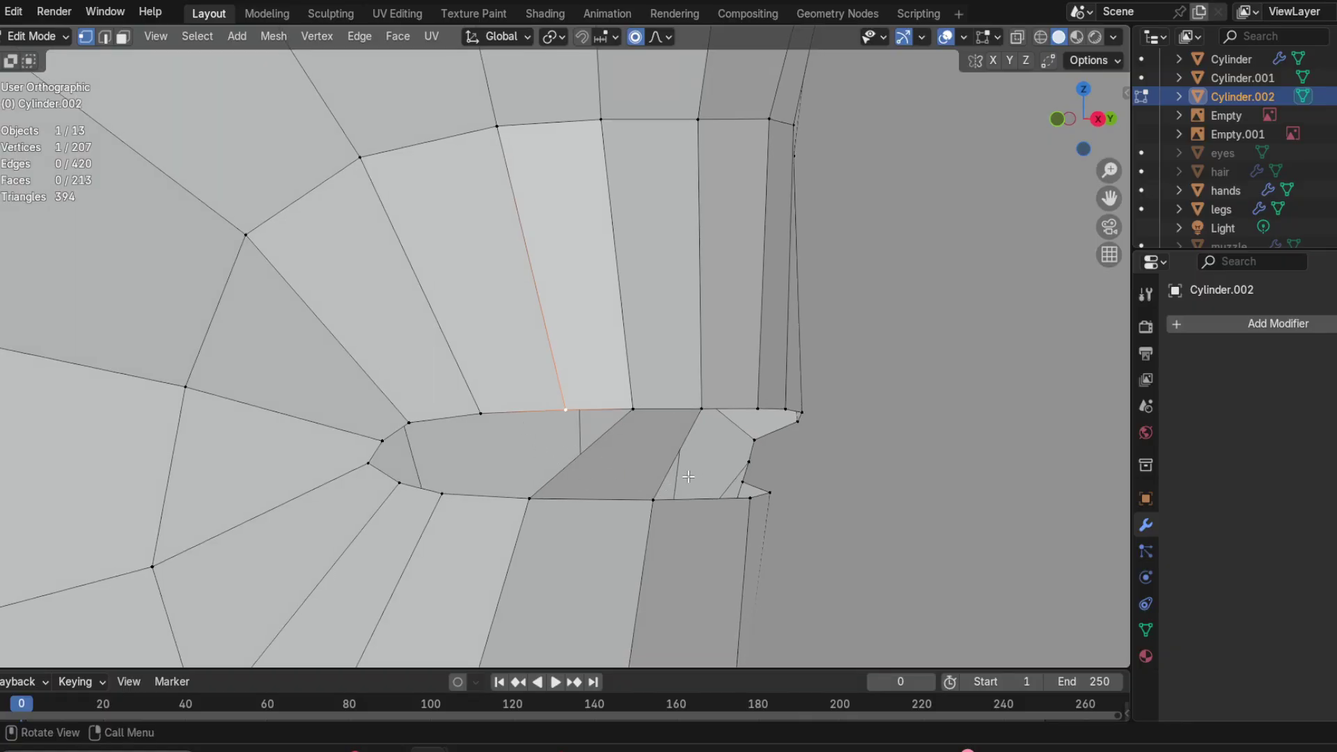
key(ctrl+z)
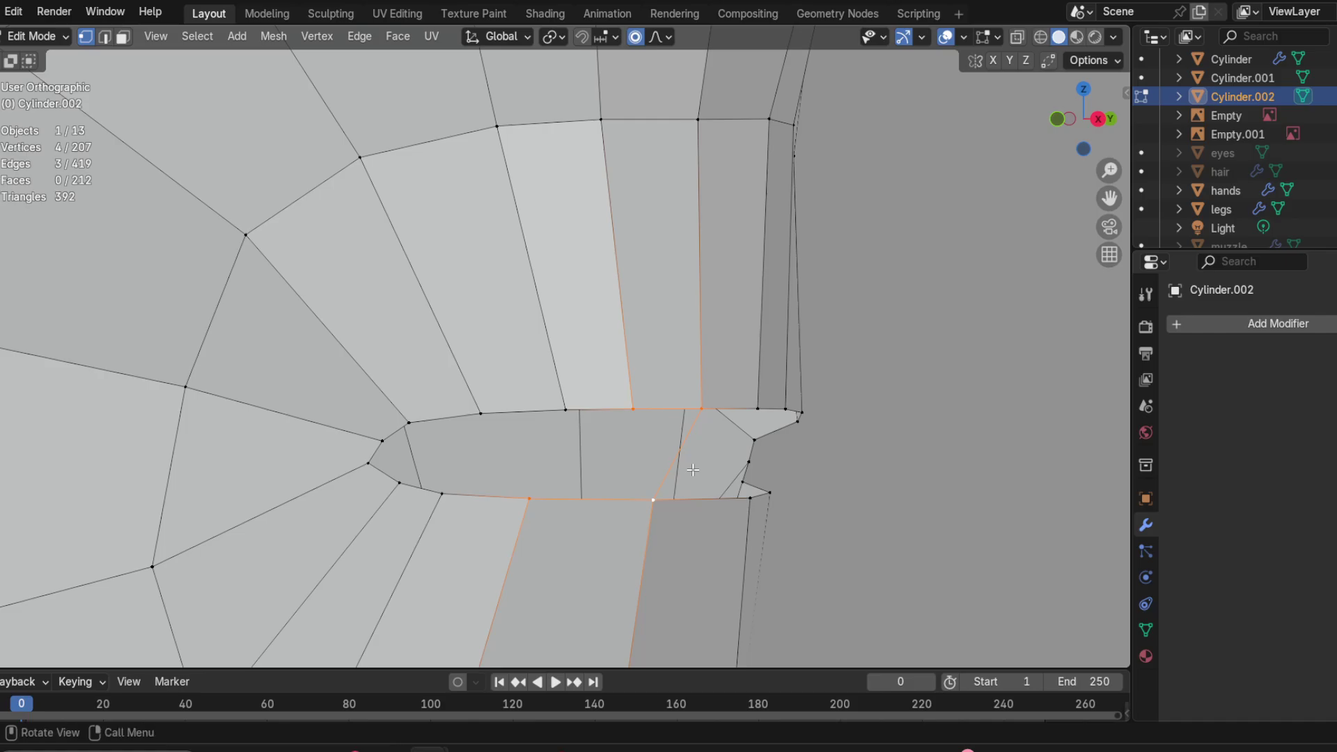
Step: Fill a face between the four rim vertices beside the bridging edge
middle_drag(653, 471, 636, 474)
click(635, 425)
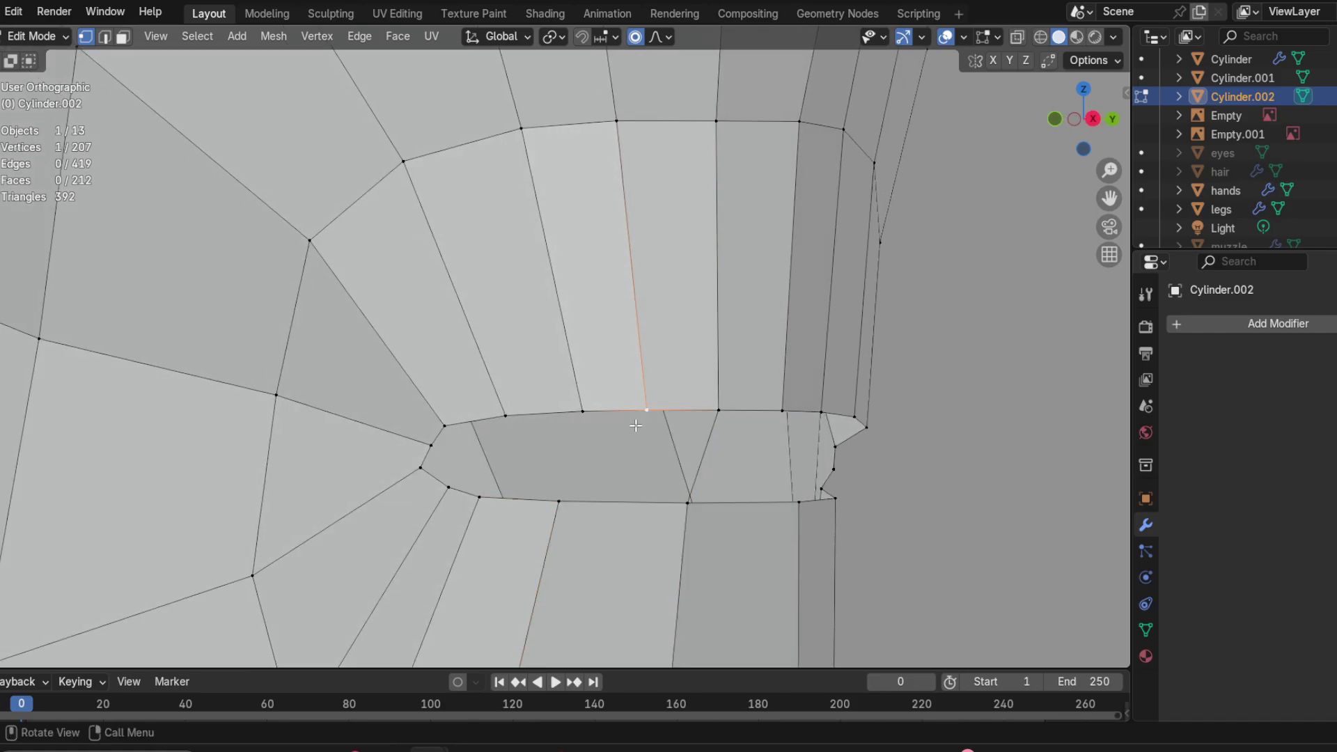
shift+click(562, 498)
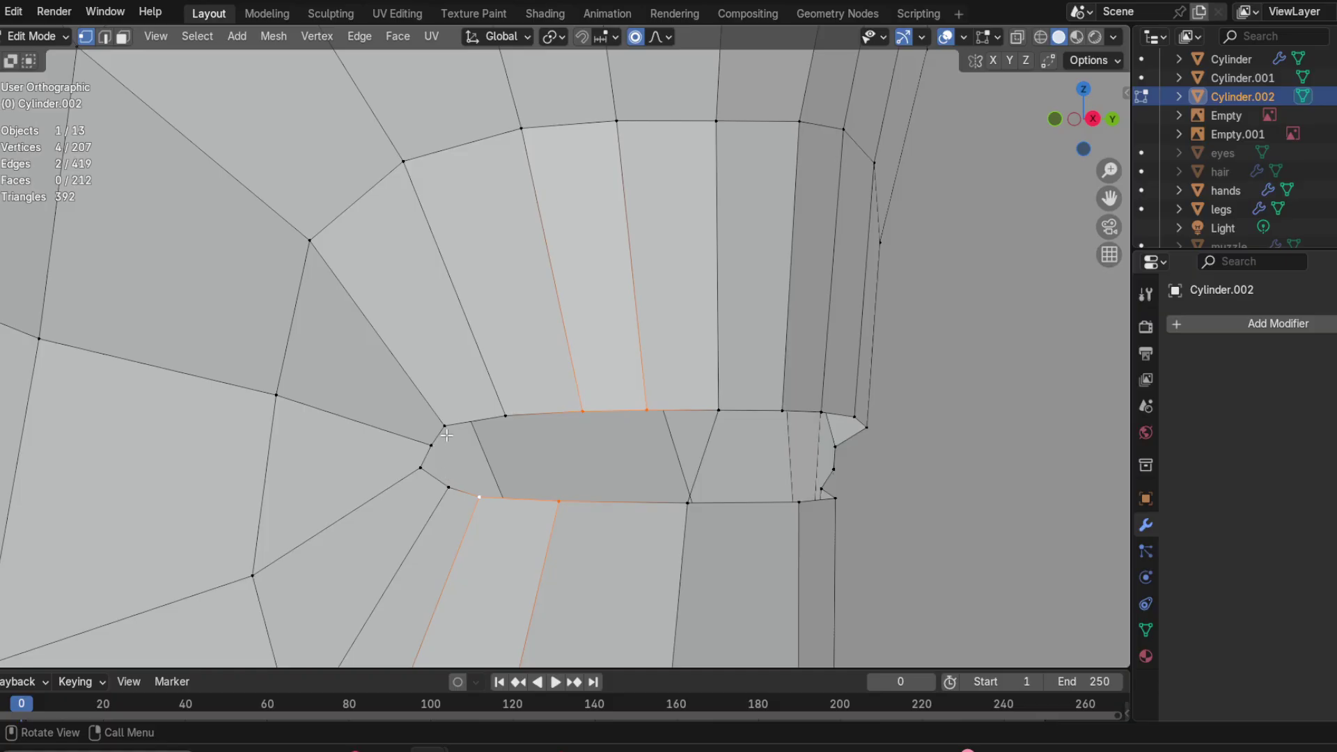
click(718, 410)
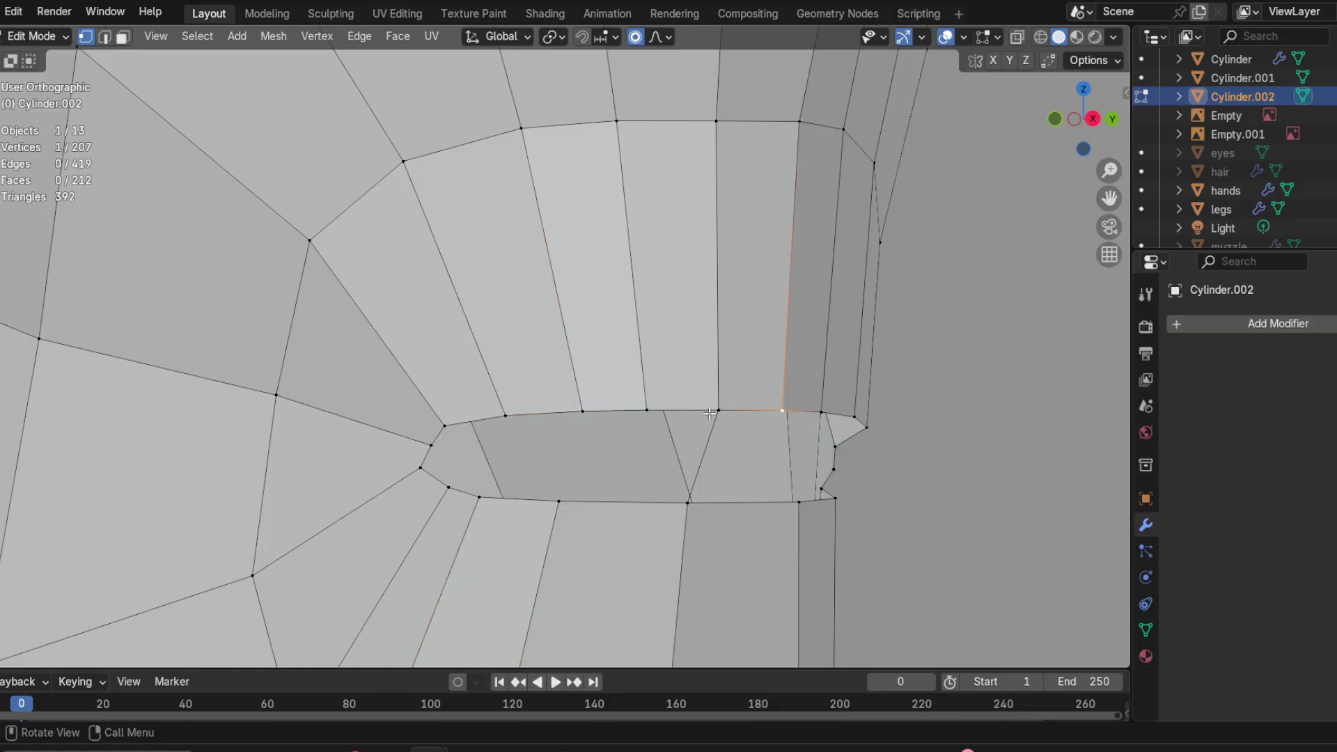
shift+click(559, 501)
shift+click(647, 410)
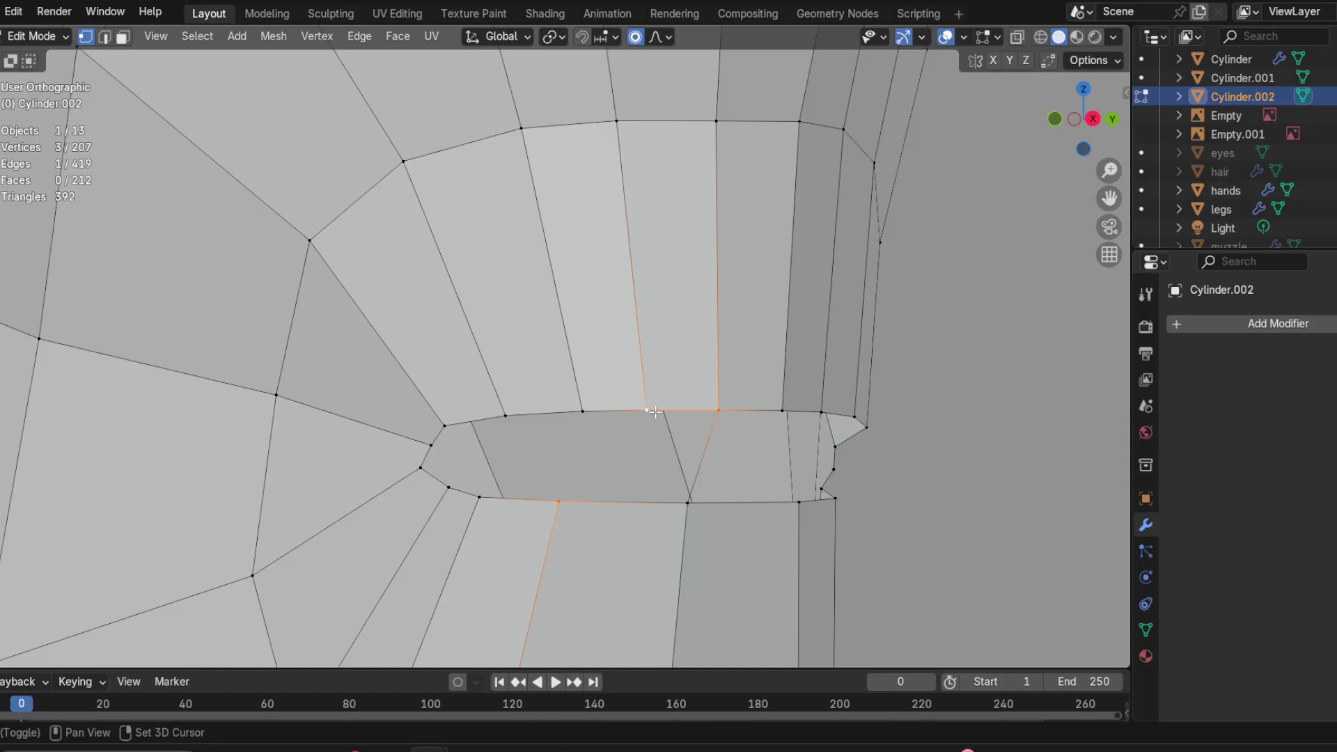
shift+click(688, 497)
Step: Fill the next two quads between the upper and lower rims, working toward the gap's narrow end
click(573, 412)
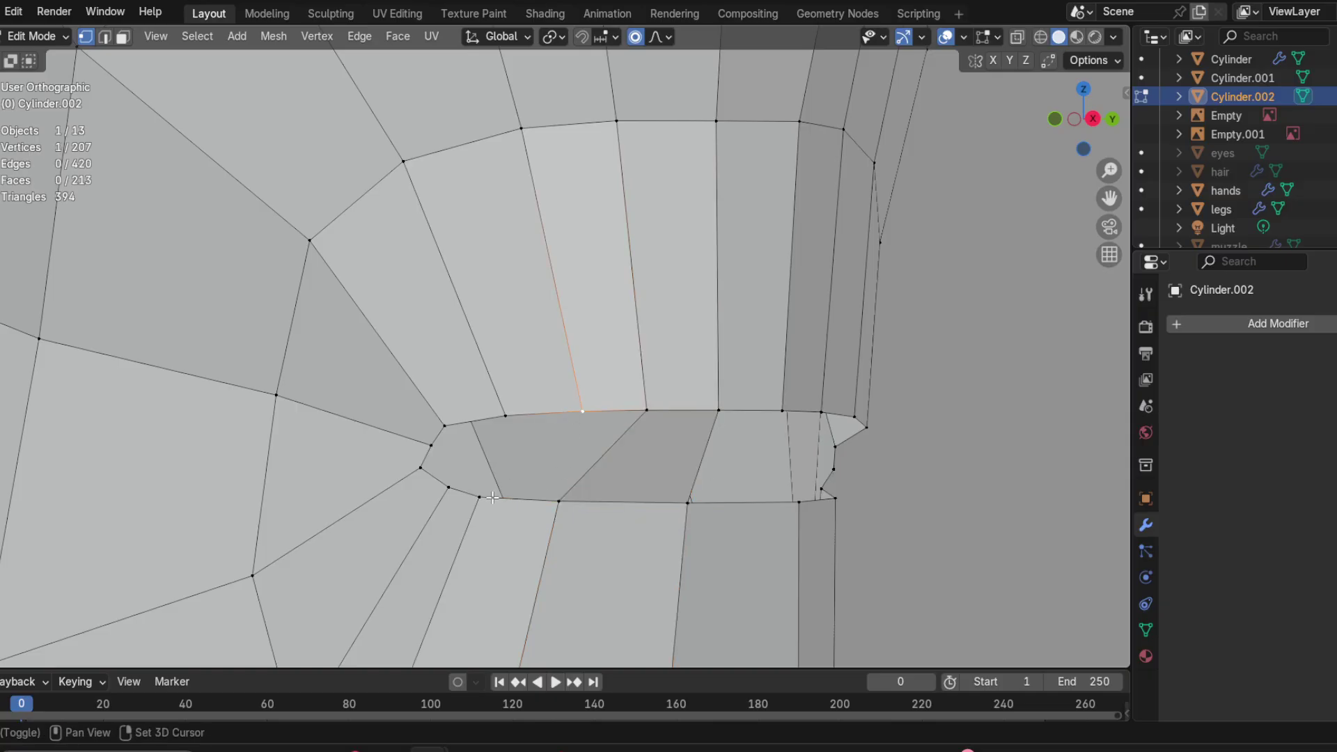
shift+click(572, 502)
shift+click(631, 423)
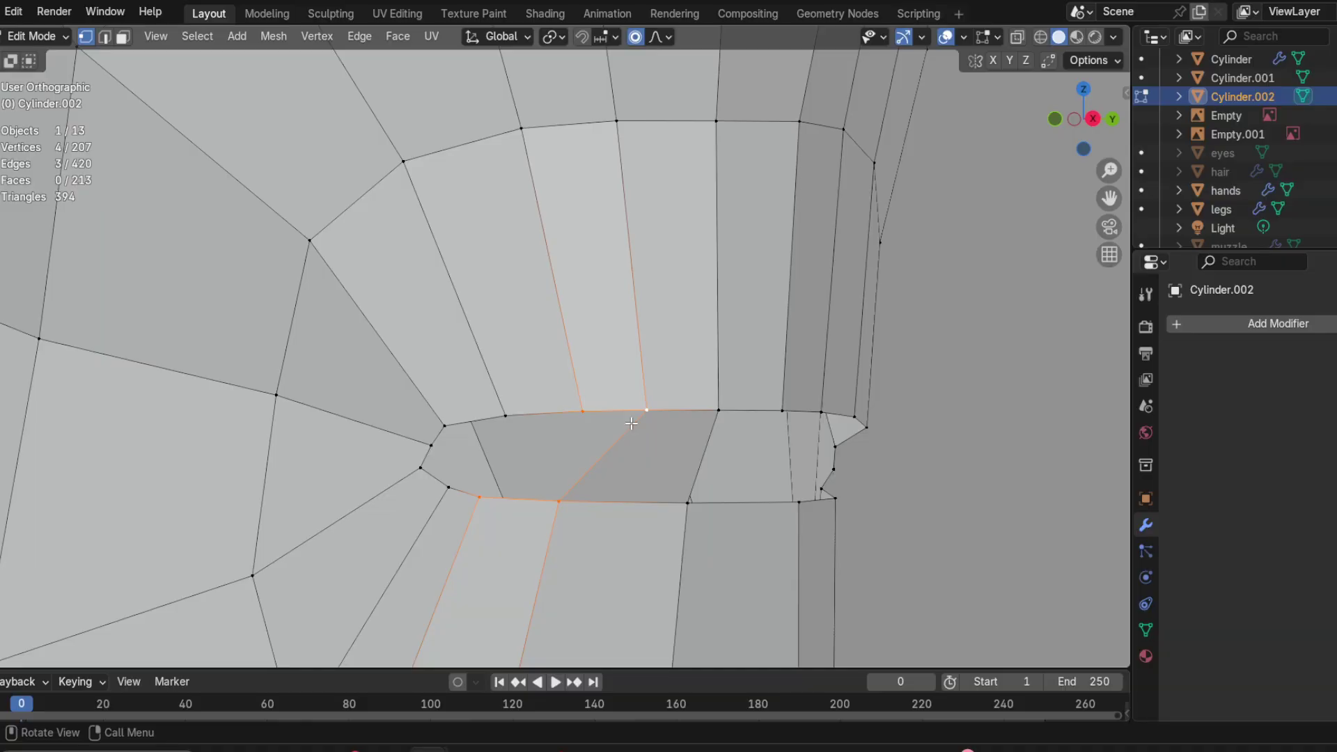
key(f)
click(455, 490)
shift+click(504, 422)
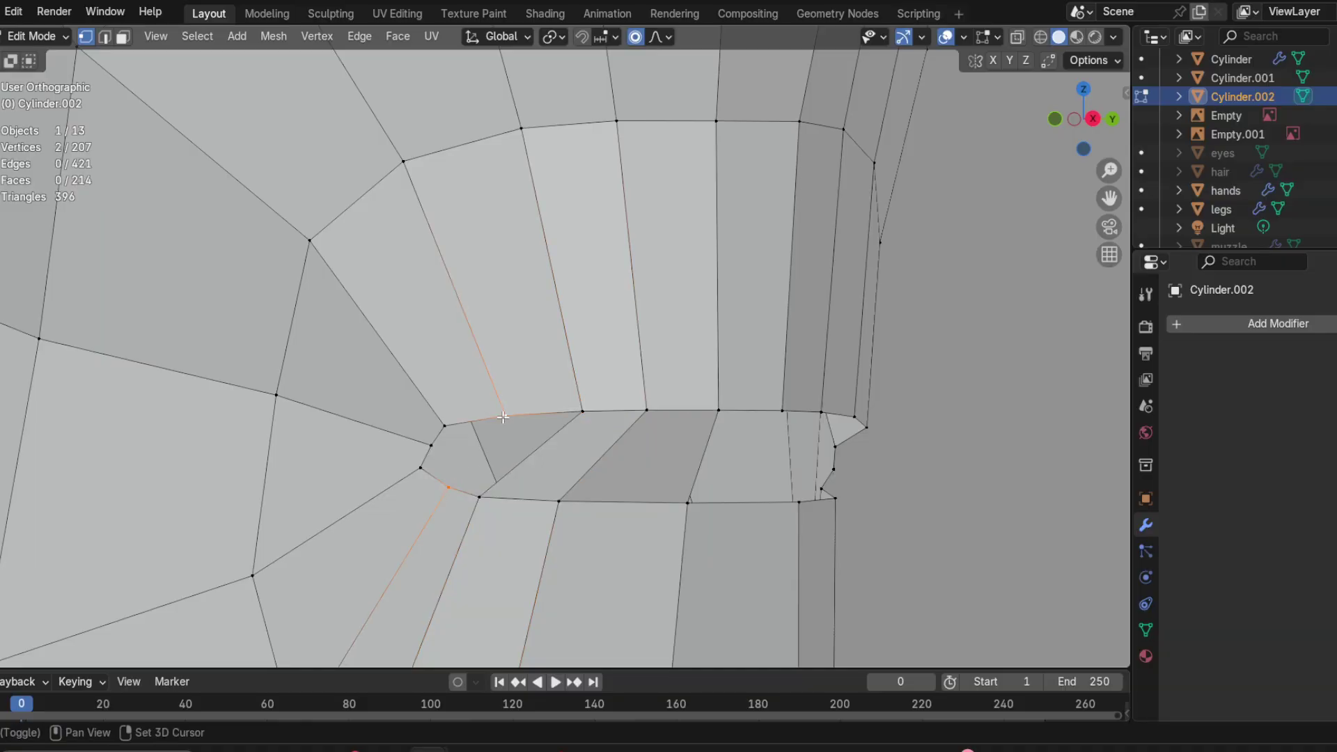
shift+click(578, 416)
shift+click(480, 498)
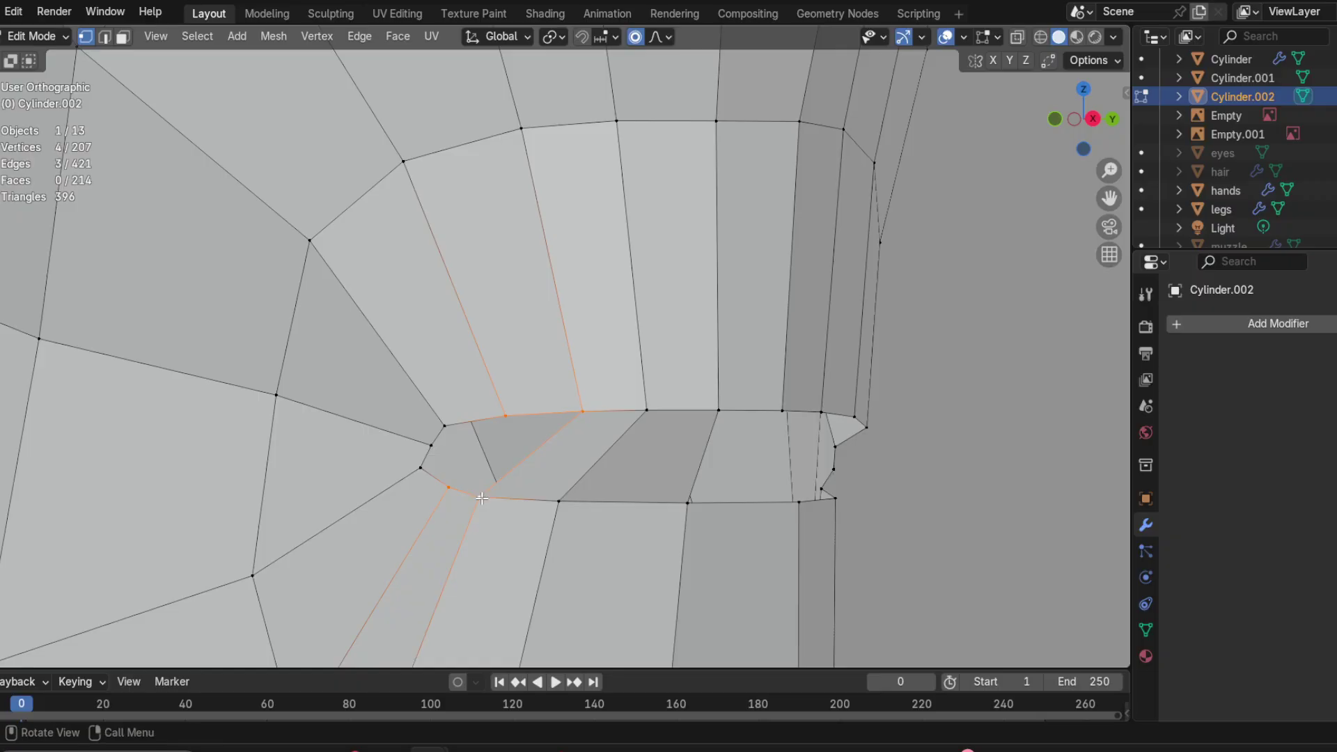
key(f)
Step: Close the narrow end of the gap with a quad and a triangle between the last rim vertices
click(431, 478)
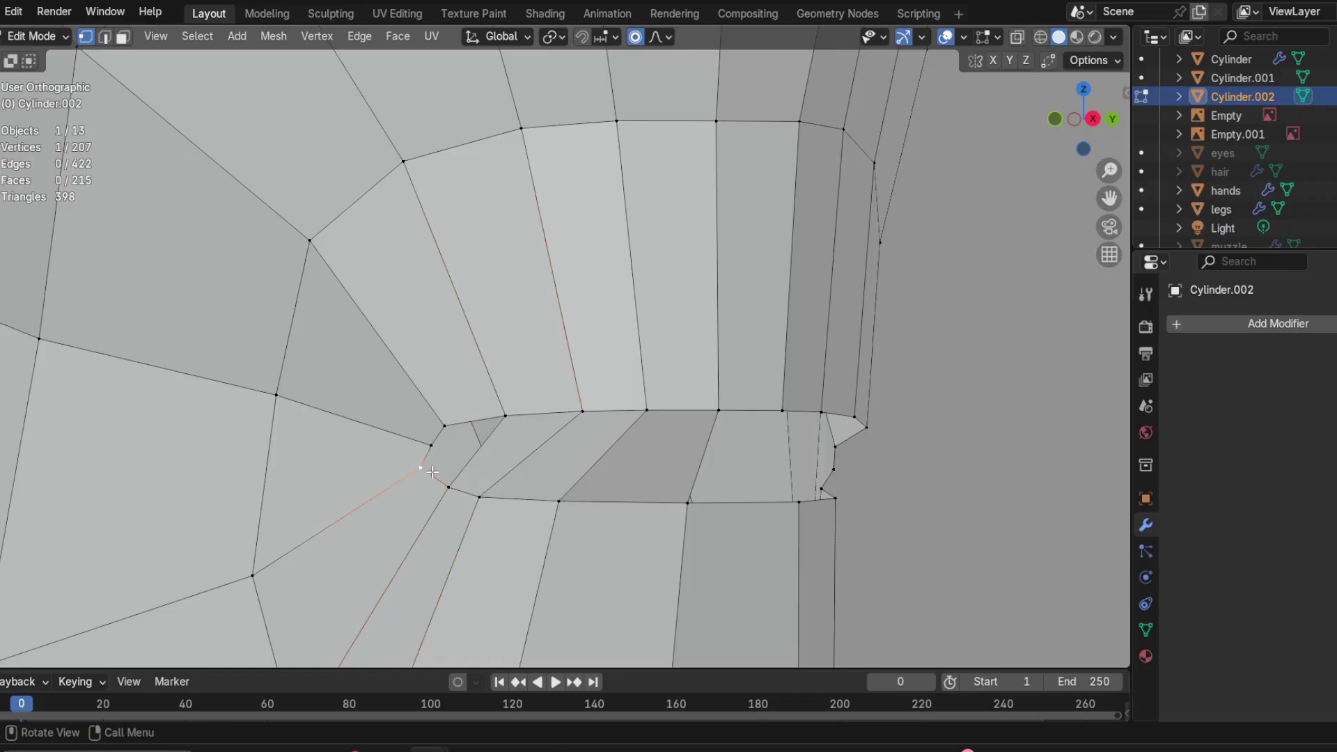
scroll(429, 473, up, 1)
shift+middle_drag(435, 490, 597, 443)
scroll(601, 454, up, 2)
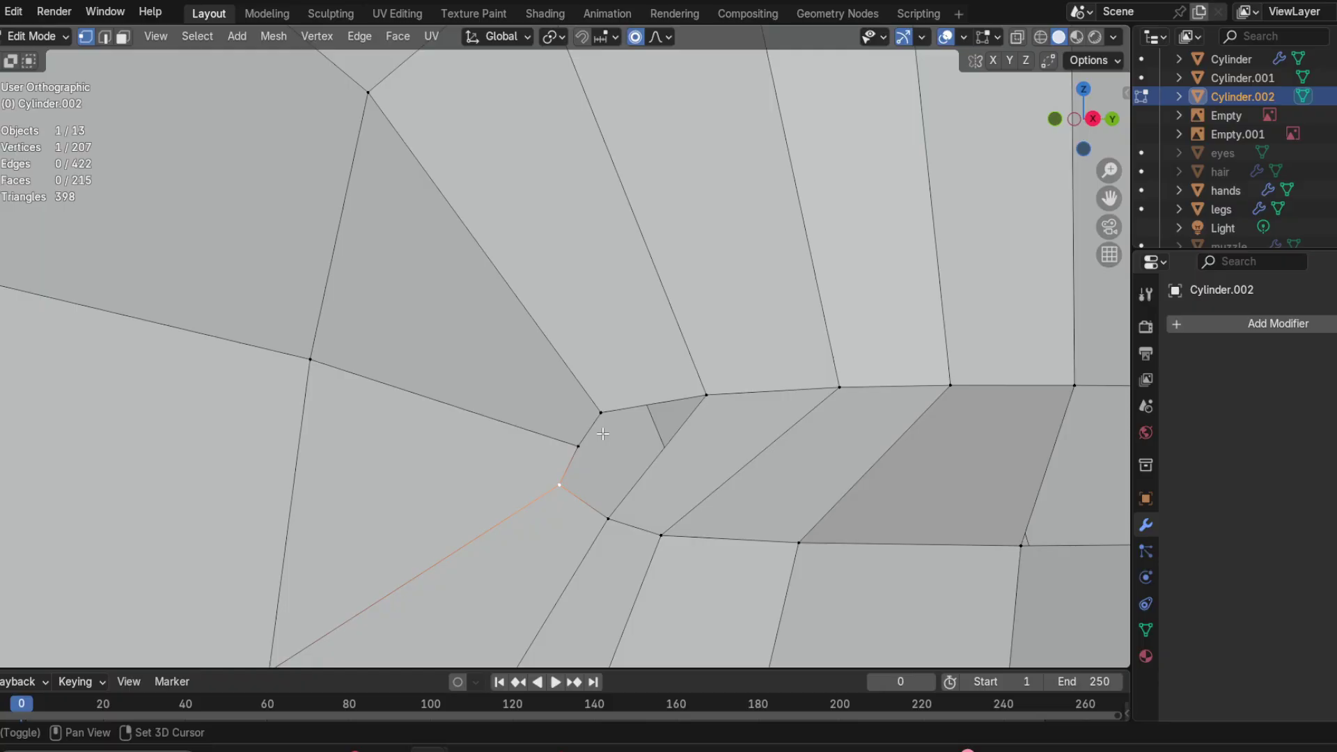
shift+click(600, 419)
shift+click(705, 397)
shift+click(609, 517)
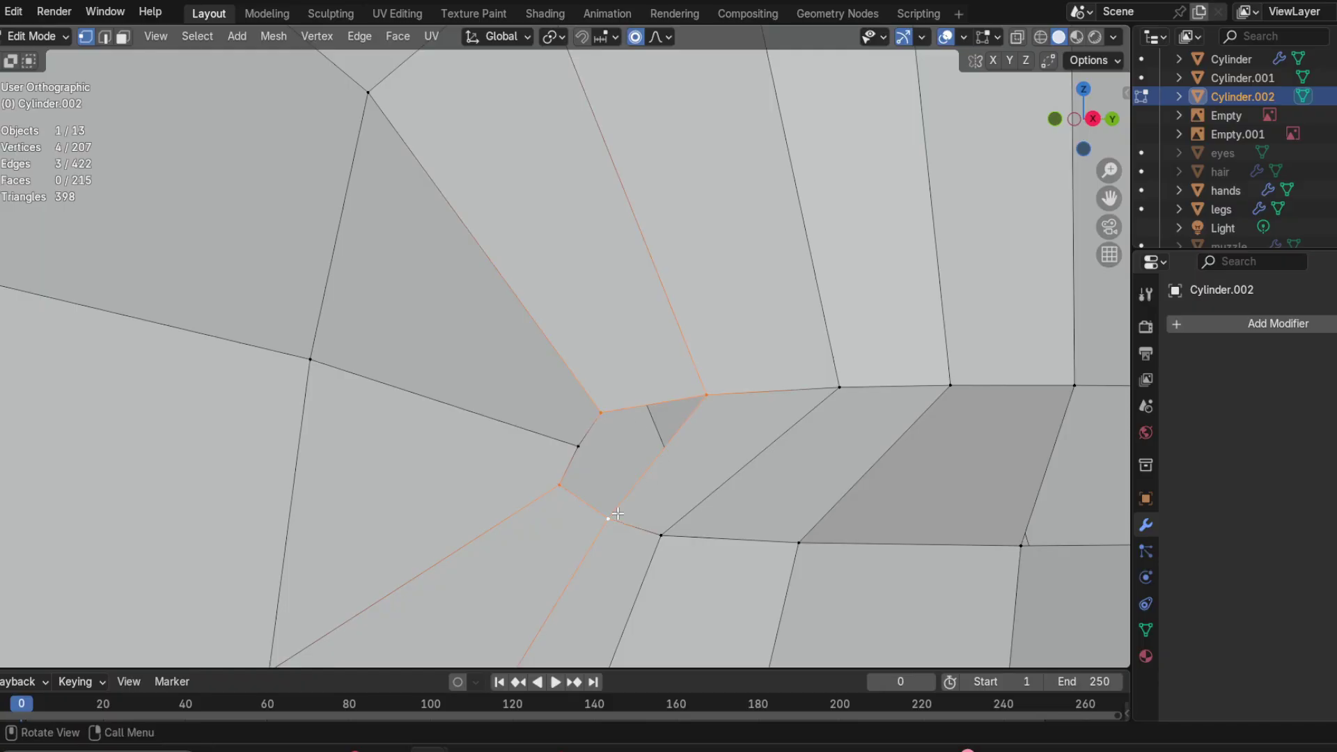
scroll(620, 498, up, 3)
shift+click(603, 512)
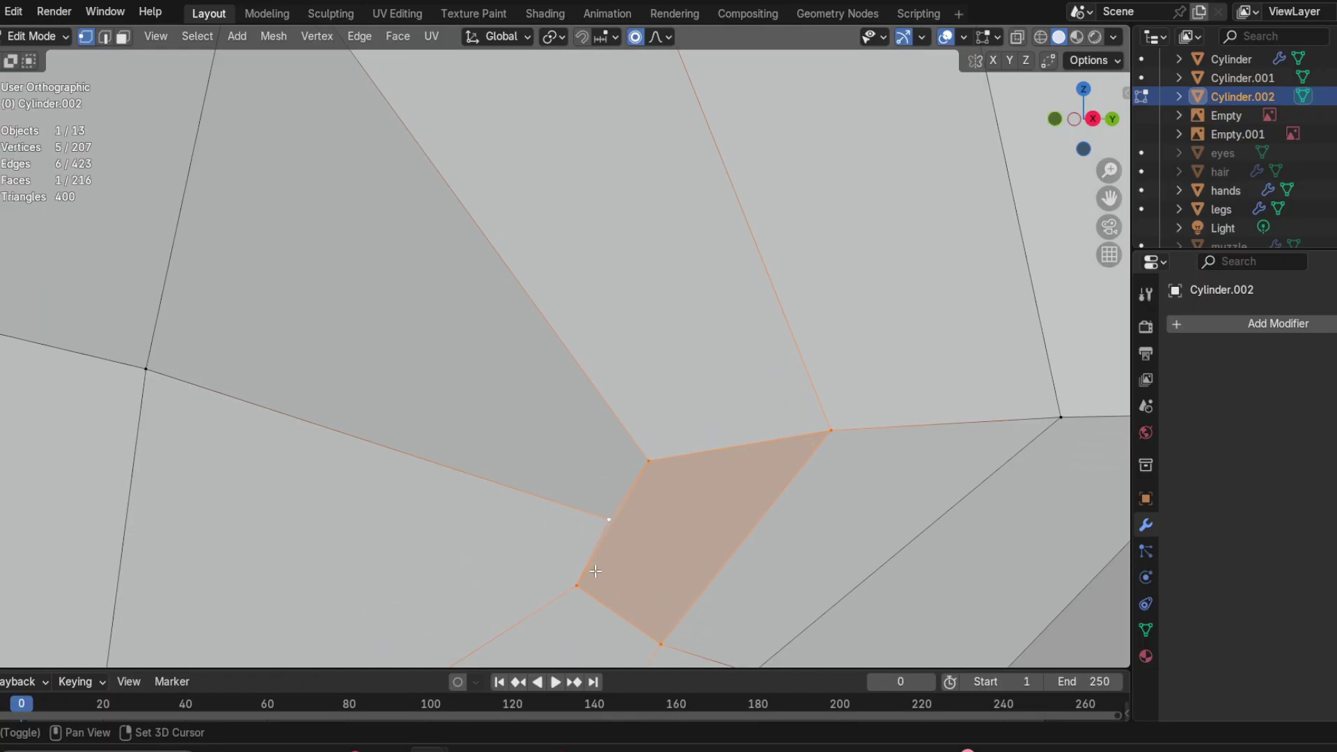
shift+click(669, 621)
shift+click(814, 437)
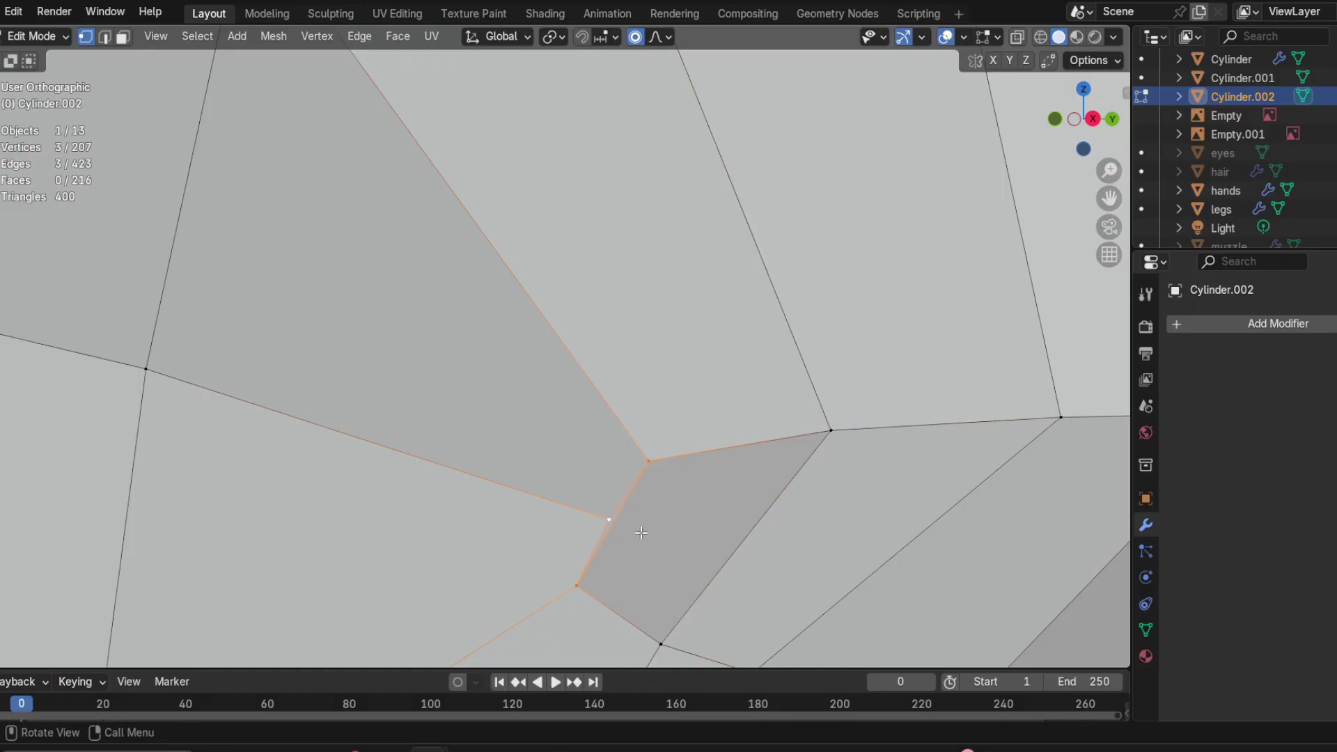
mouse_move(638, 532)
middle_down()
mouse_move(734, 540)
mouse_move(627, 535)
mouse_move(637, 507)
mouse_move(672, 498)
mouse_move(621, 547)
mouse_move(664, 467)
mouse_move(785, 441)
mouse_move(722, 437)
mouse_move(770, 460)
mouse_move(750, 457)
mouse_move(791, 457)
mouse_move(745, 465)
mouse_move(728, 410)
middle_up()
scroll(699, 409, down, 3)
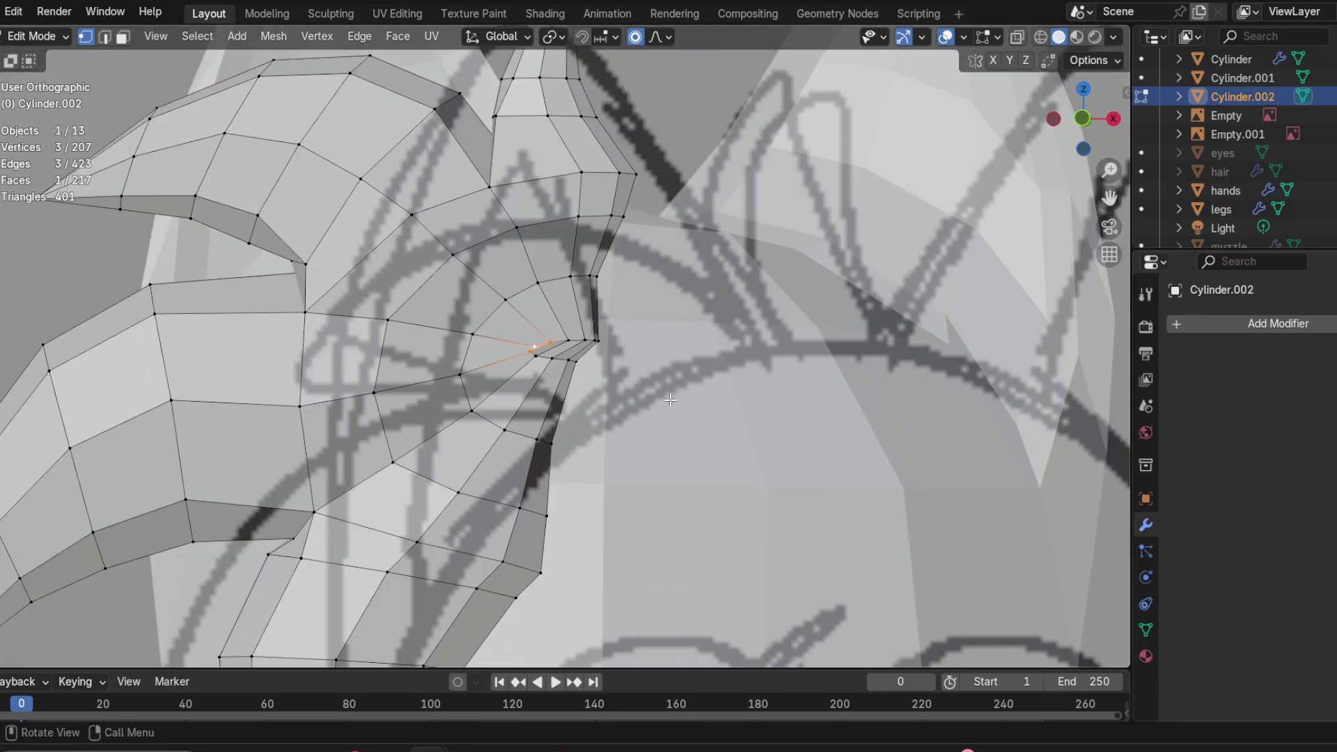
Step: Undo all the face fills between the two rims, leaving only the bridging edge
scroll(661, 396, down, 2)
scroll(654, 395, up, 4)
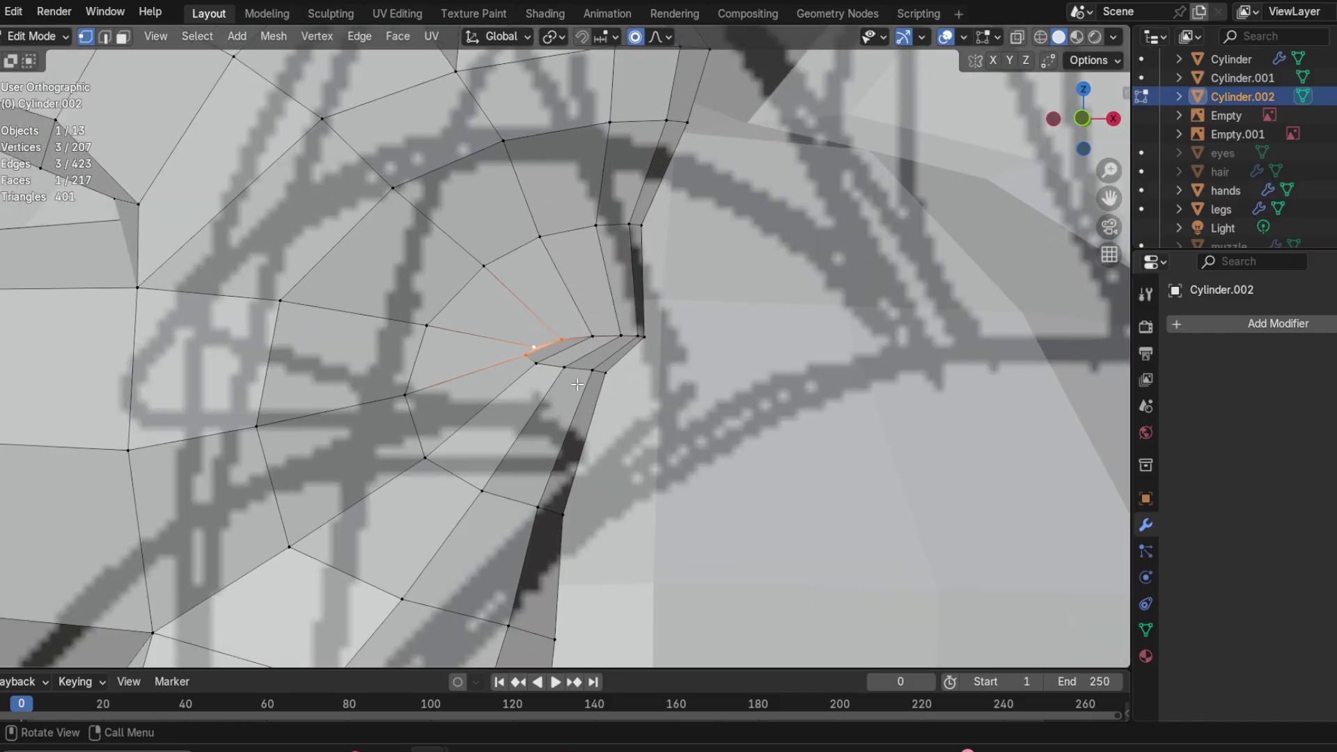
middle_drag(570, 383, 537, 374)
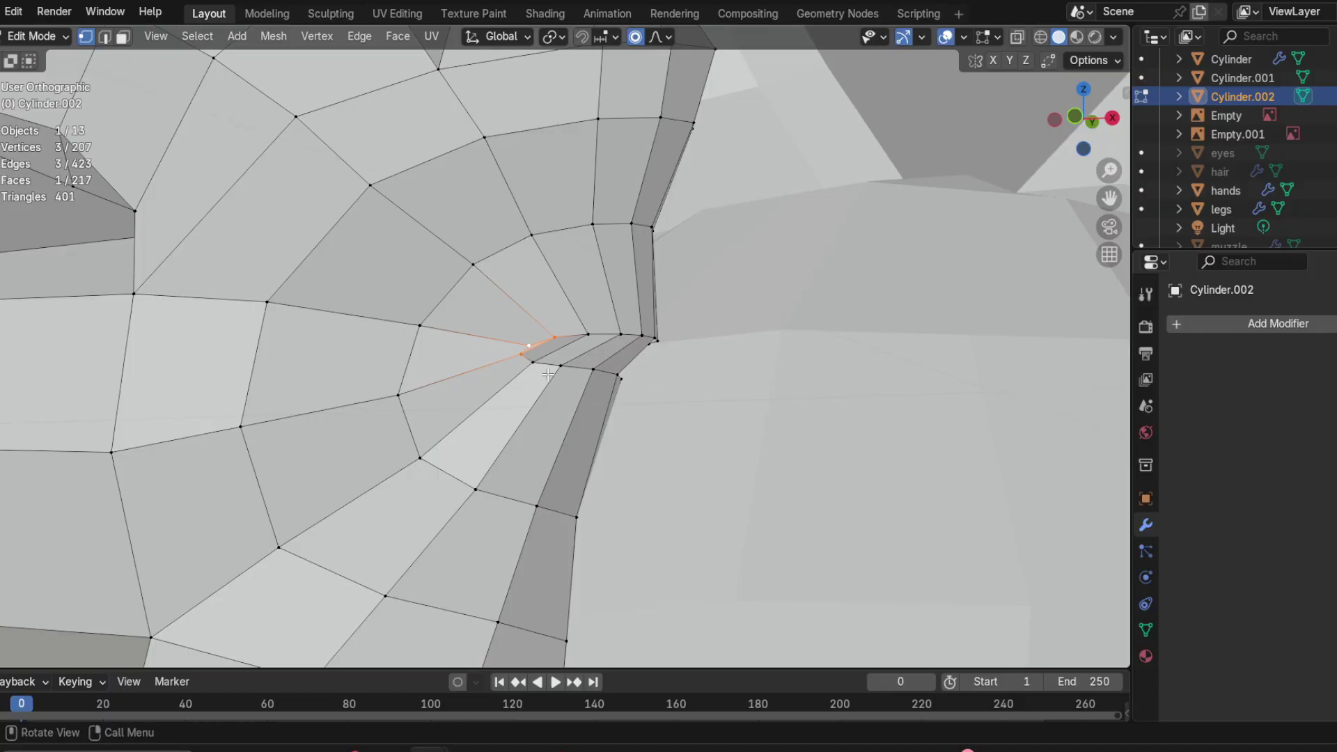
key(ctrl+z)
key(ctrl+z)
key(ctrl+z)
key(ctrl+z)
key(ctrl+z)
key(ctrl+z)
key(ctrl+z)
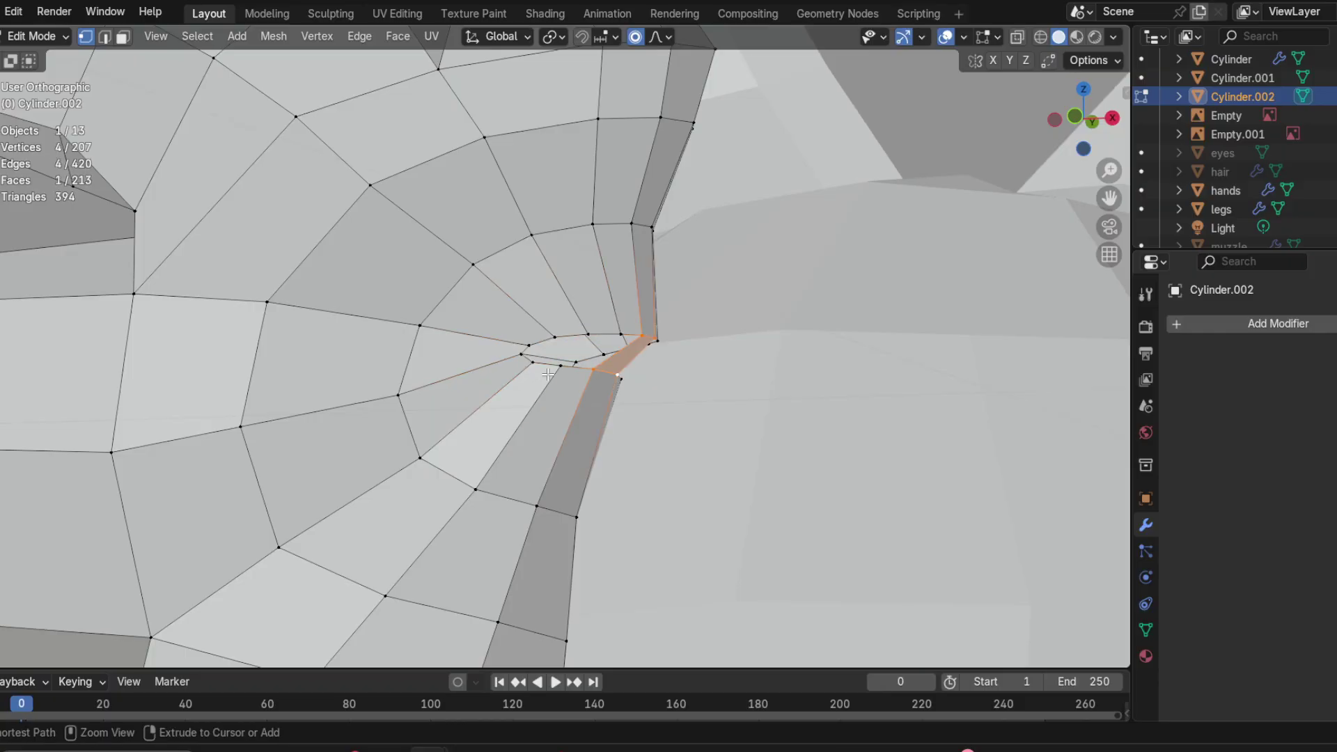
key(ctrl+z)
Step: Delete the bridging edge between the upper and lower rims and return to vertex selection
middle_drag(551, 370, 549, 412)
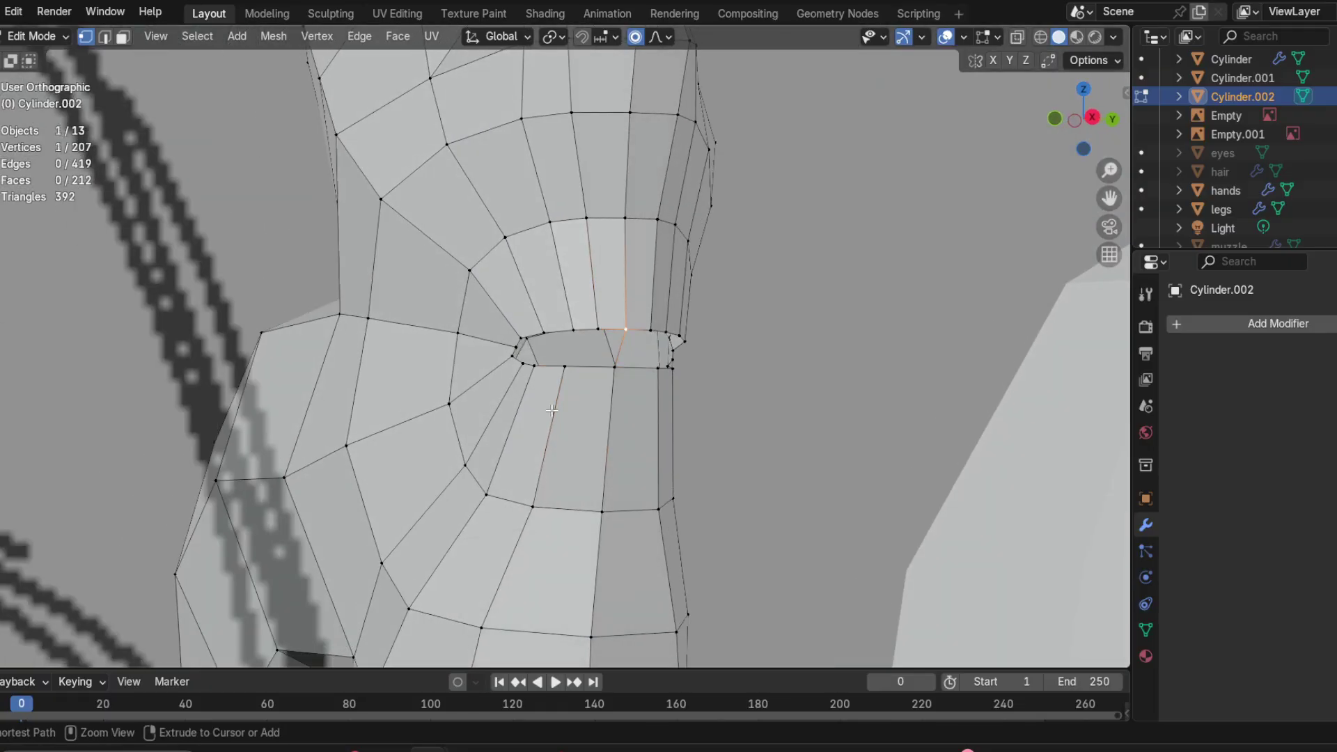
scroll(634, 368, up, 5)
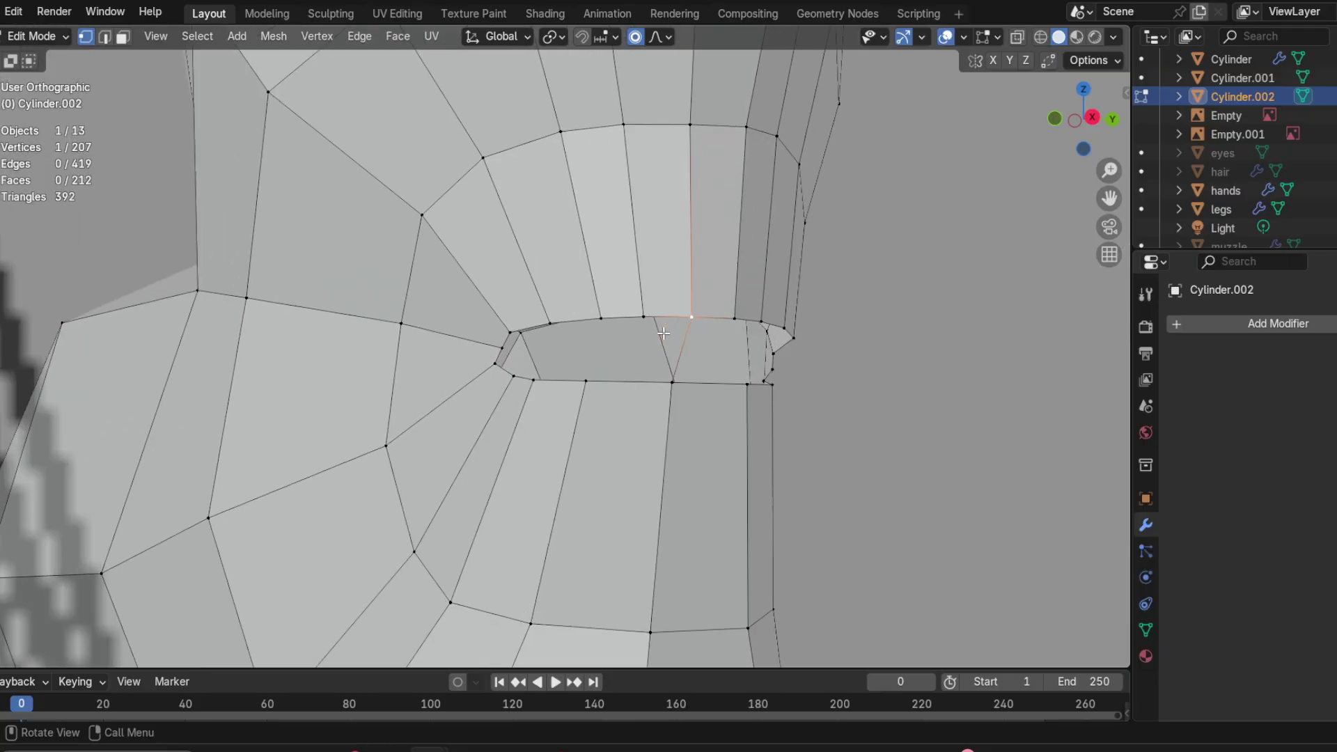
shift+middle_drag(704, 338, 666, 410)
scroll(666, 410, up, 2)
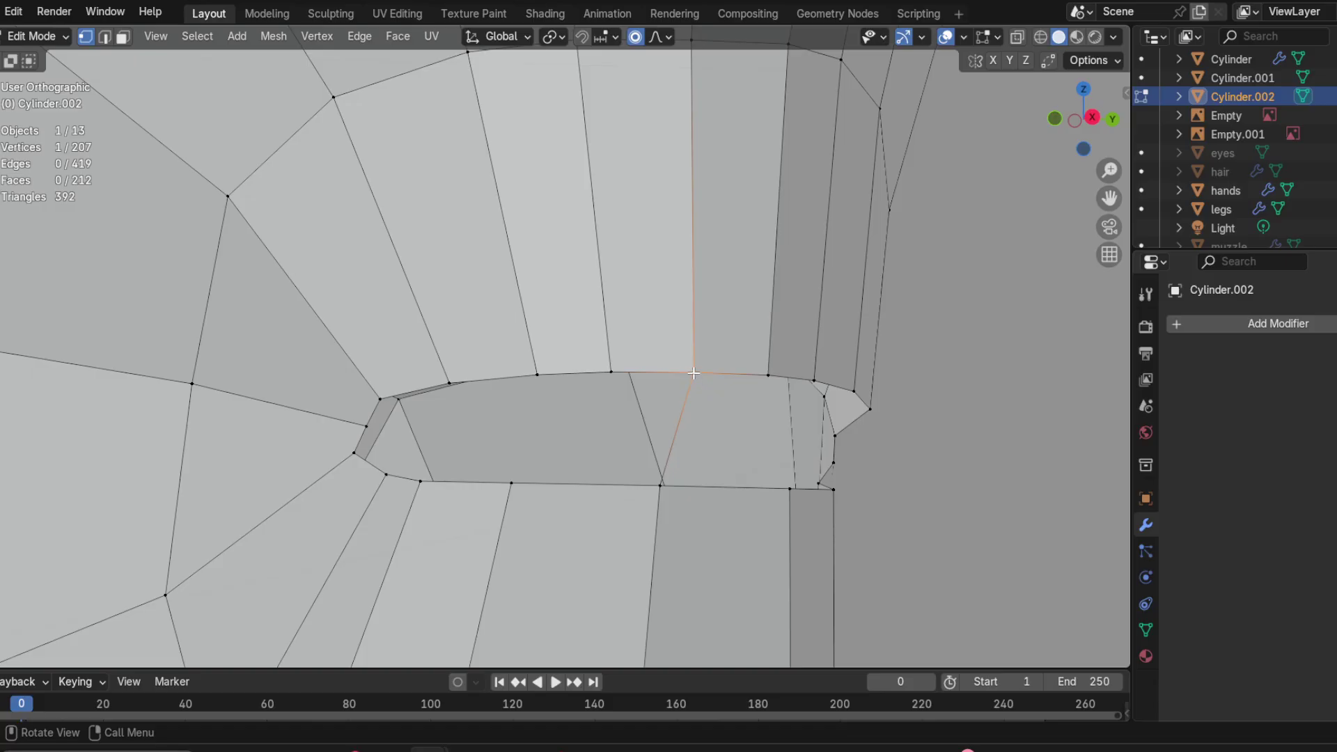
click(656, 488)
click(690, 380)
click(661, 486)
mouse_move(665, 494)
middle_down()
mouse_move(755, 492)
mouse_move(680, 488)
middle_up()
click(105, 36)
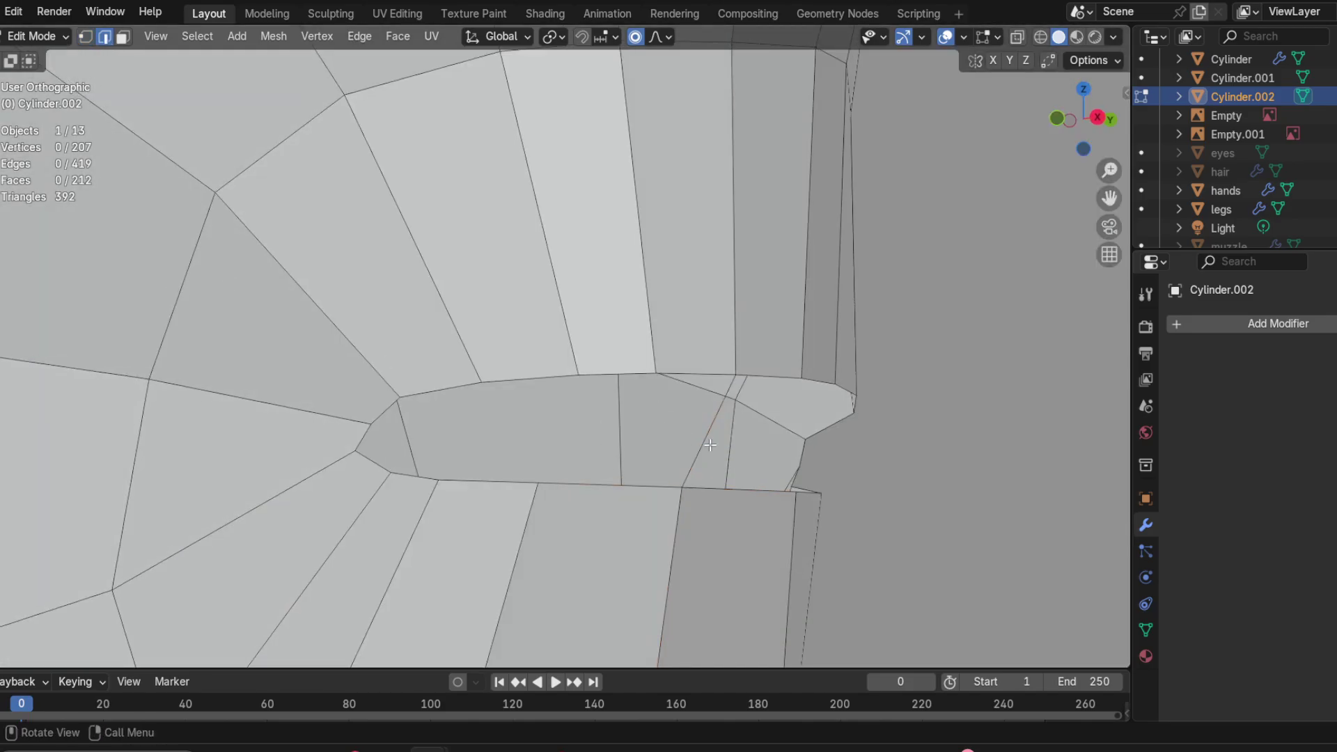
right_click(692, 434)
key(x)
click(434, 323)
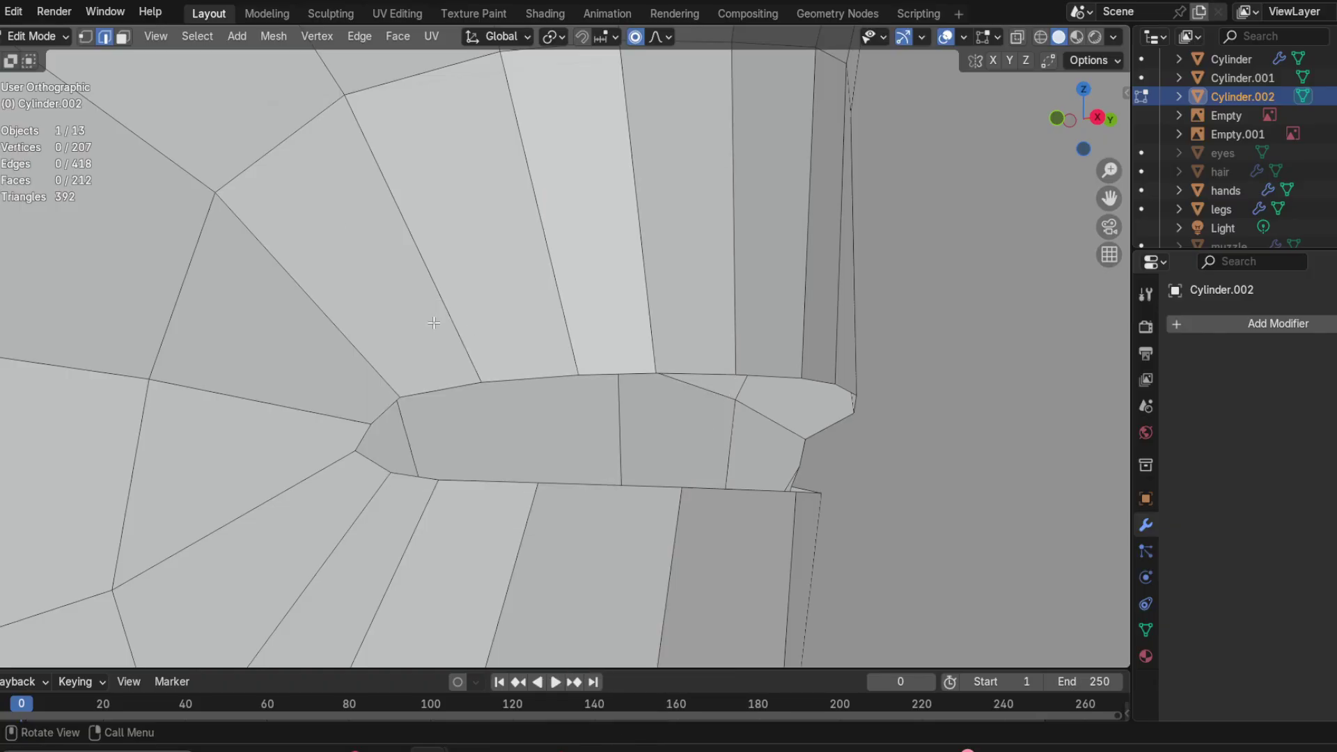
click(86, 36)
Step: Examine the open rim gap and the hair's shape from the side and against the front reference drawing
middle_drag(613, 390, 644, 404)
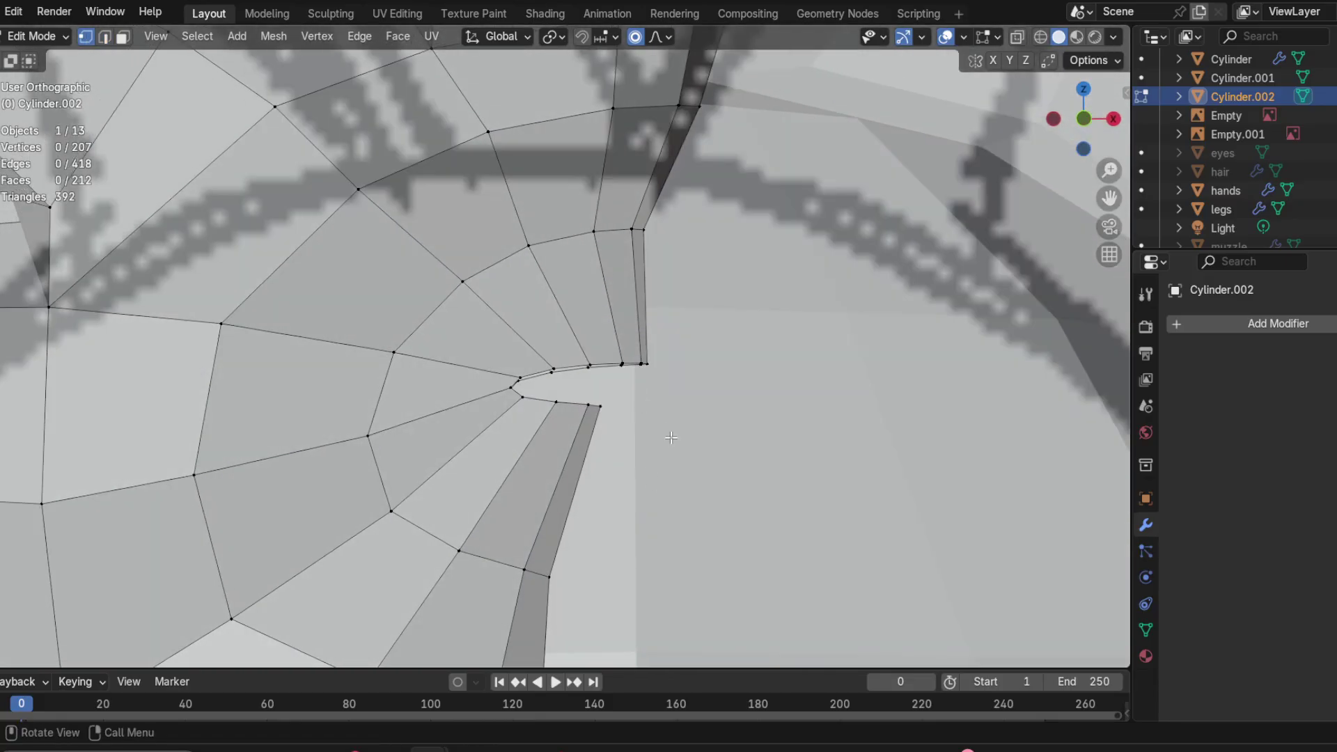
scroll(711, 413, down, 4)
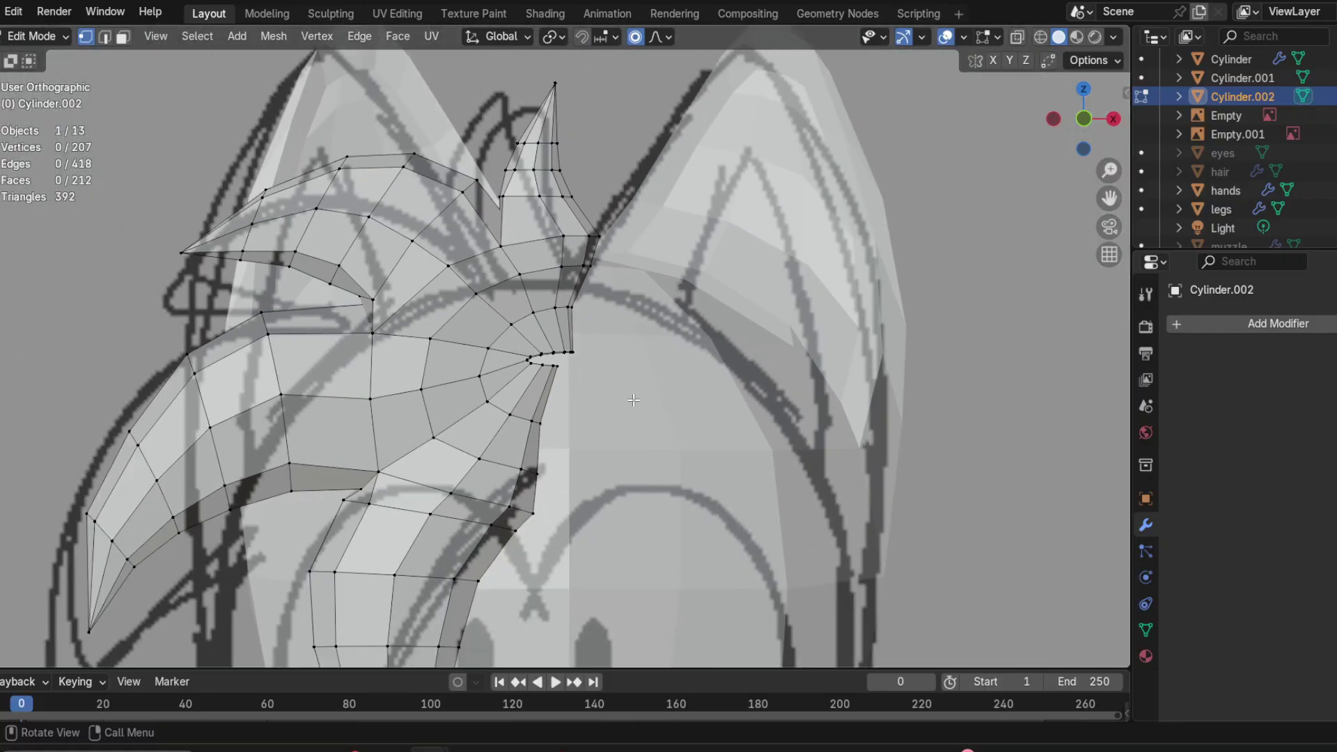
middle_drag(633, 399, 550, 432)
scroll(544, 418, up, 2)
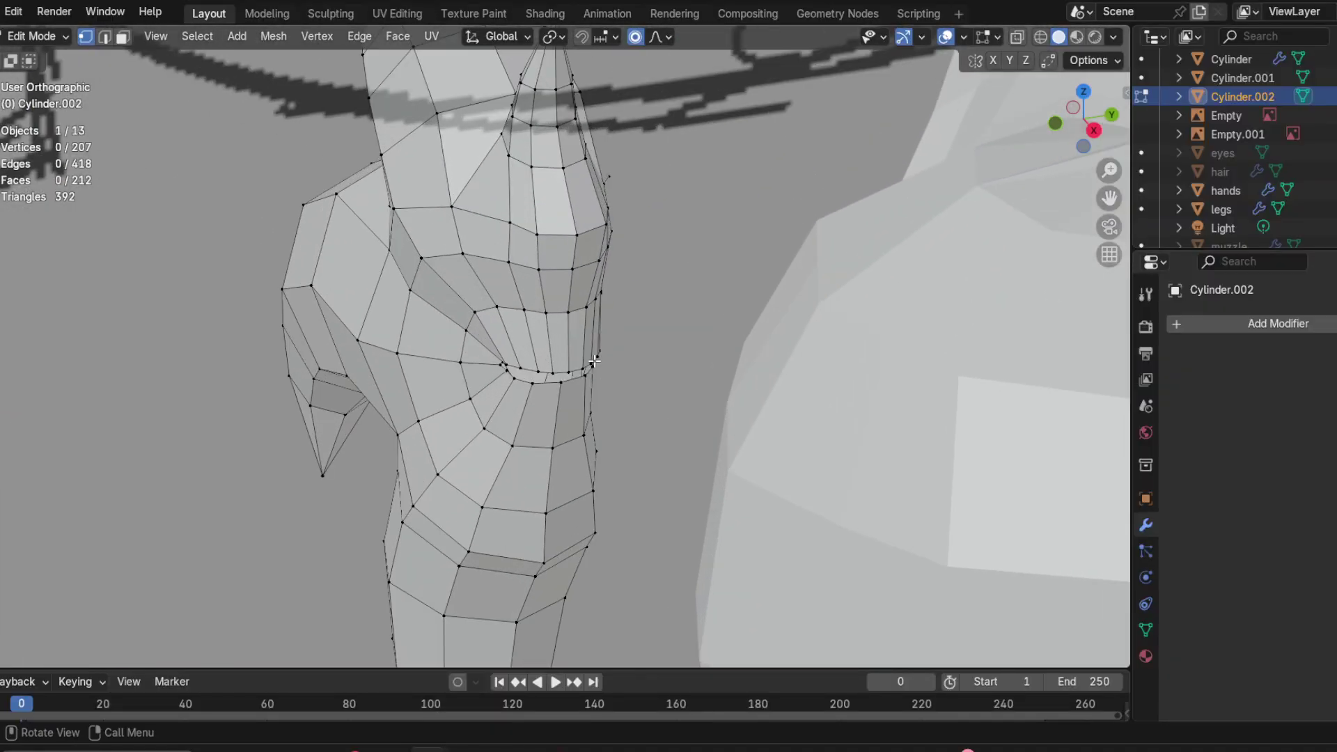
scroll(548, 417, down, 6)
click(1057, 123)
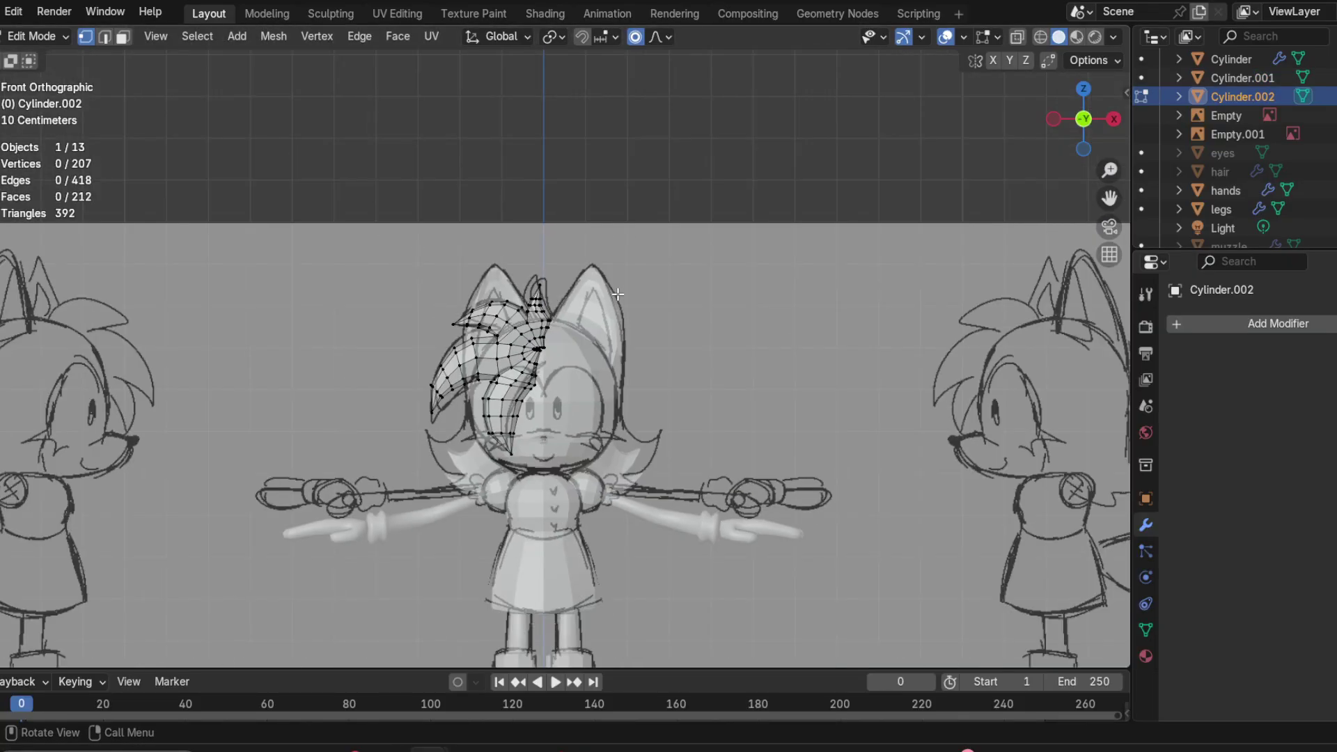
scroll(502, 379, up, 5)
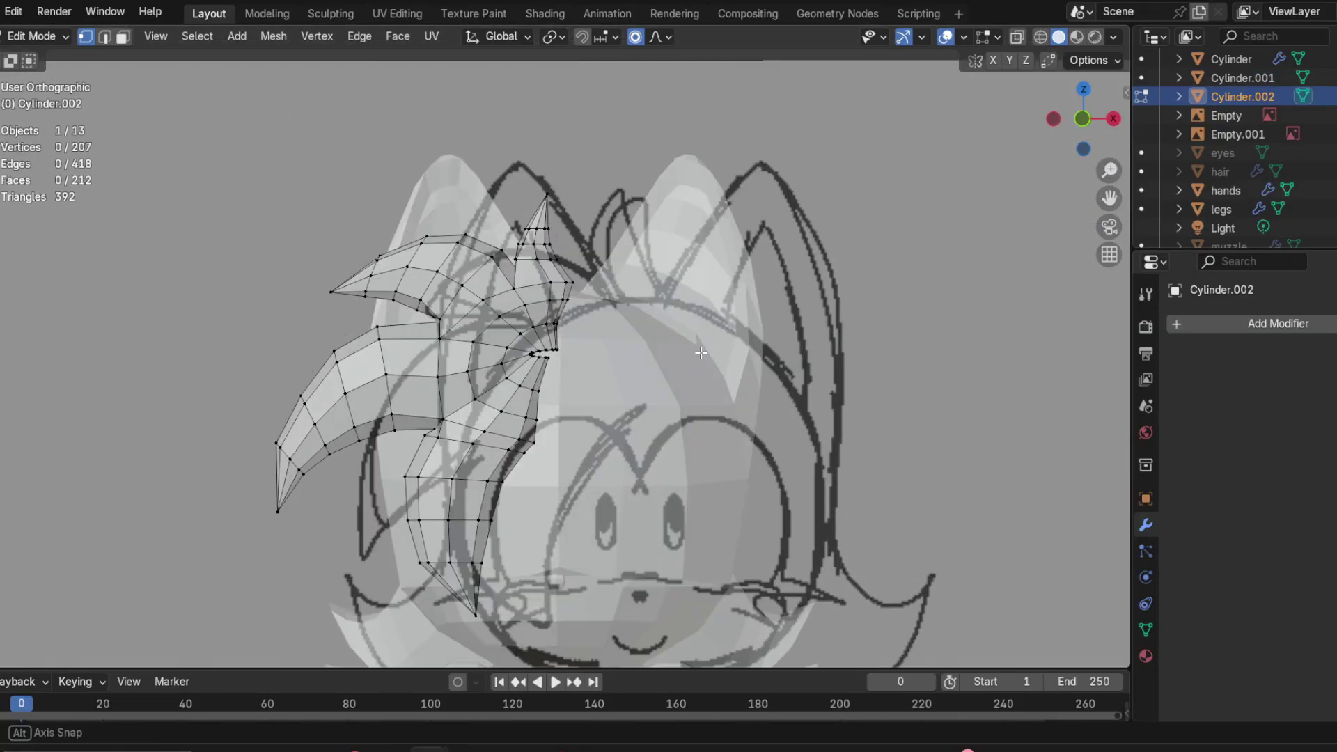
Step: Connect the middle vertices of the lower and upper rims, and the vertex pair beside them, with edges across the gap
middle_drag(541, 334, 613, 327)
scroll(554, 349, up, 5)
key(Escape)
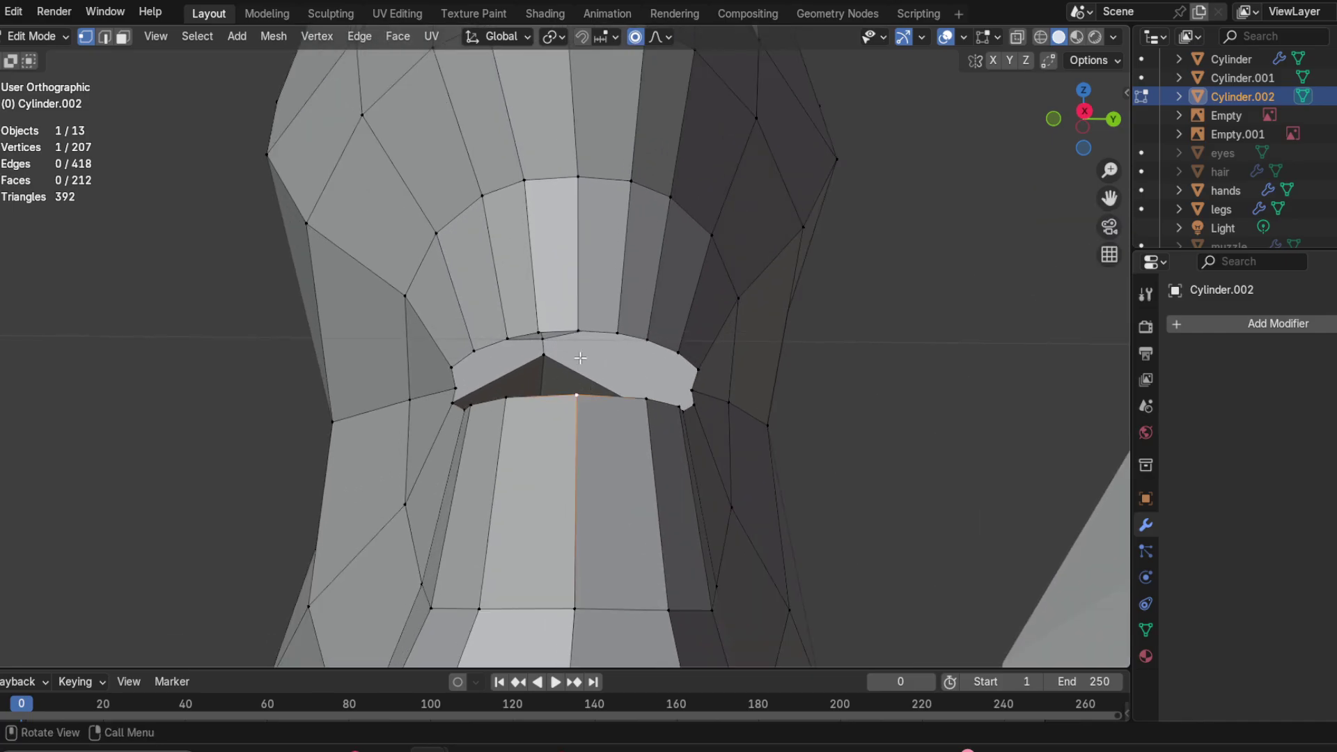
shift+click(579, 335)
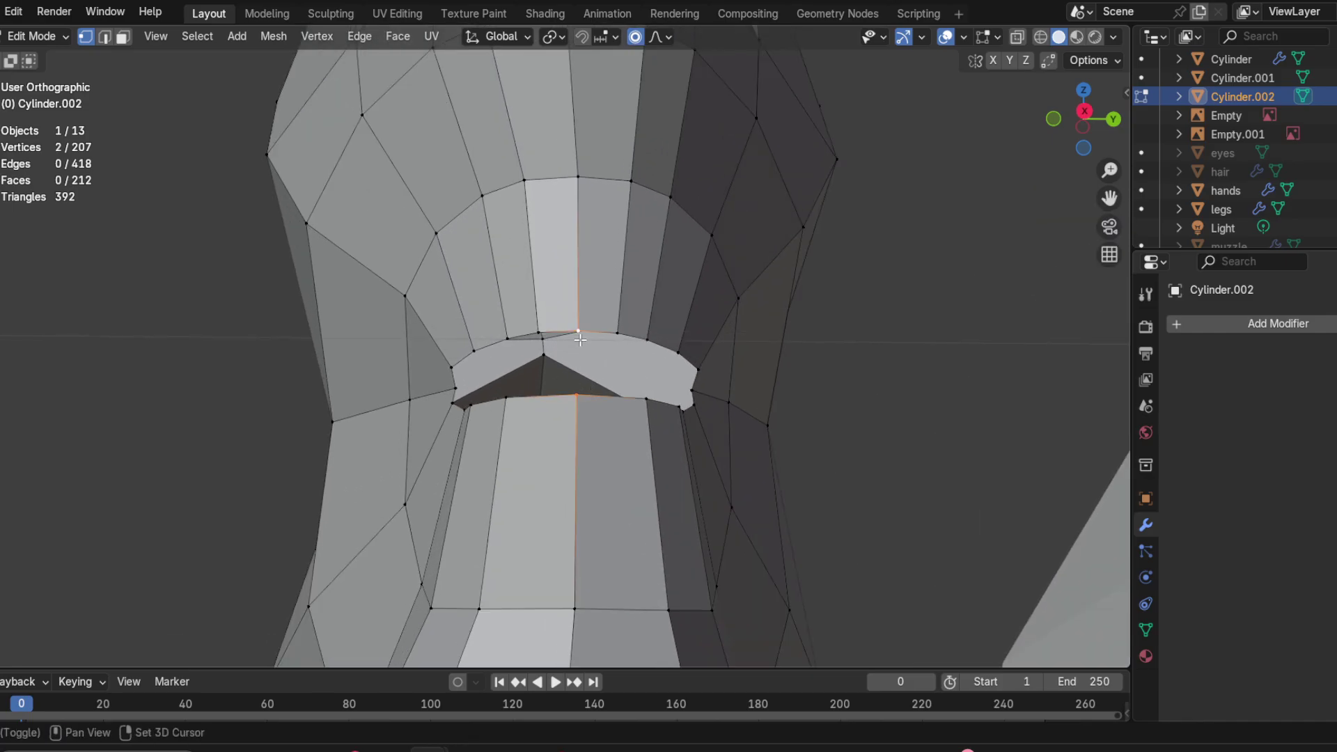
shift+click(522, 391)
key(j)
scroll(523, 392, down, 3)
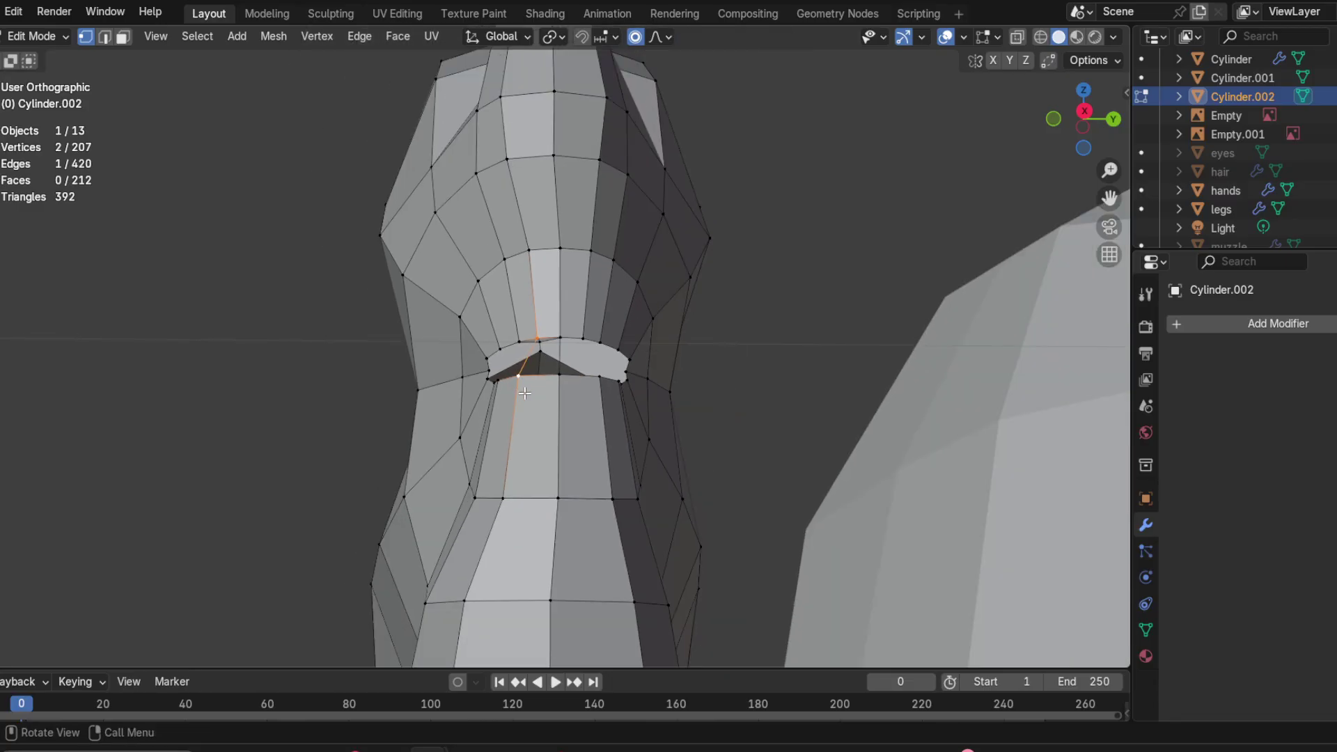
Step: Slide the lower vertex of the second bridging edge along the rim toward the middle vertex
middle_drag(525, 394, 551, 401)
scroll(549, 378, up, 2)
key(shift+v)
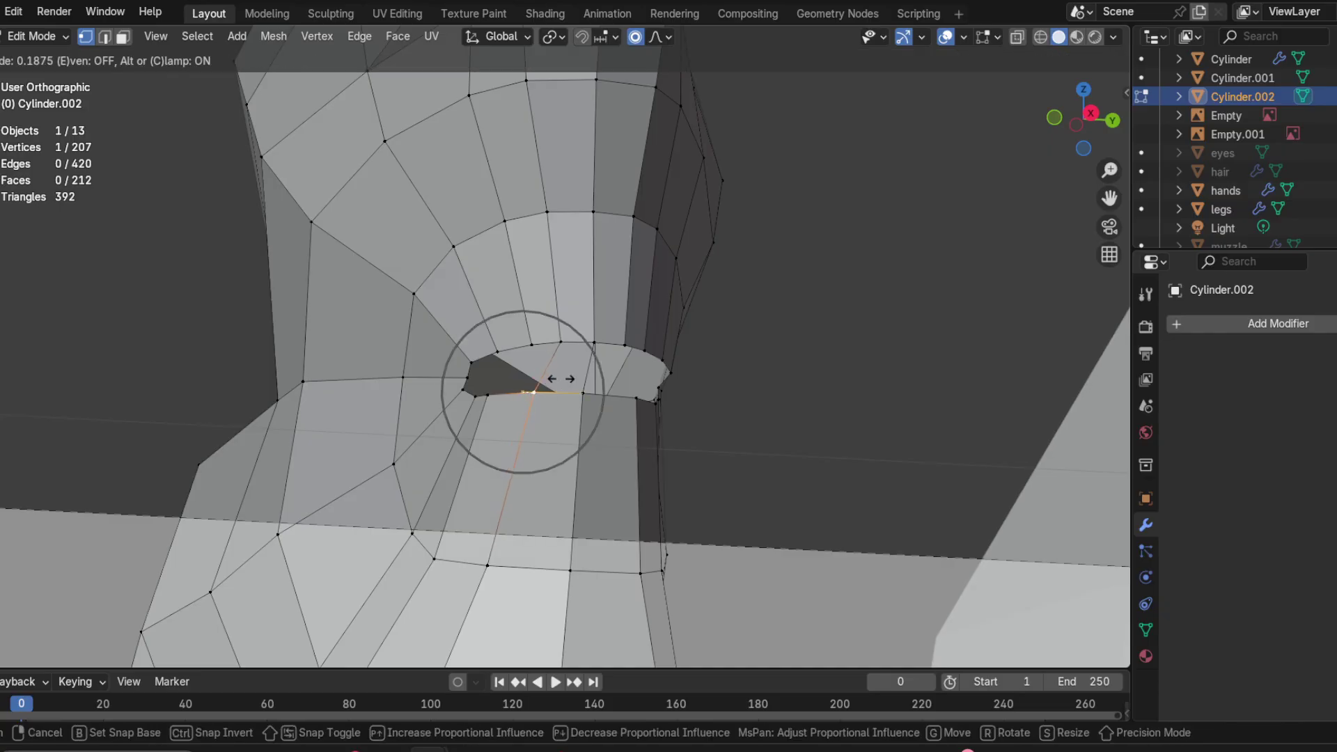
click(576, 382)
Step: Bridge the next vertex pair with an edge and slide its lower vertex along the rim by a factor of 0.394
shift+click(490, 396)
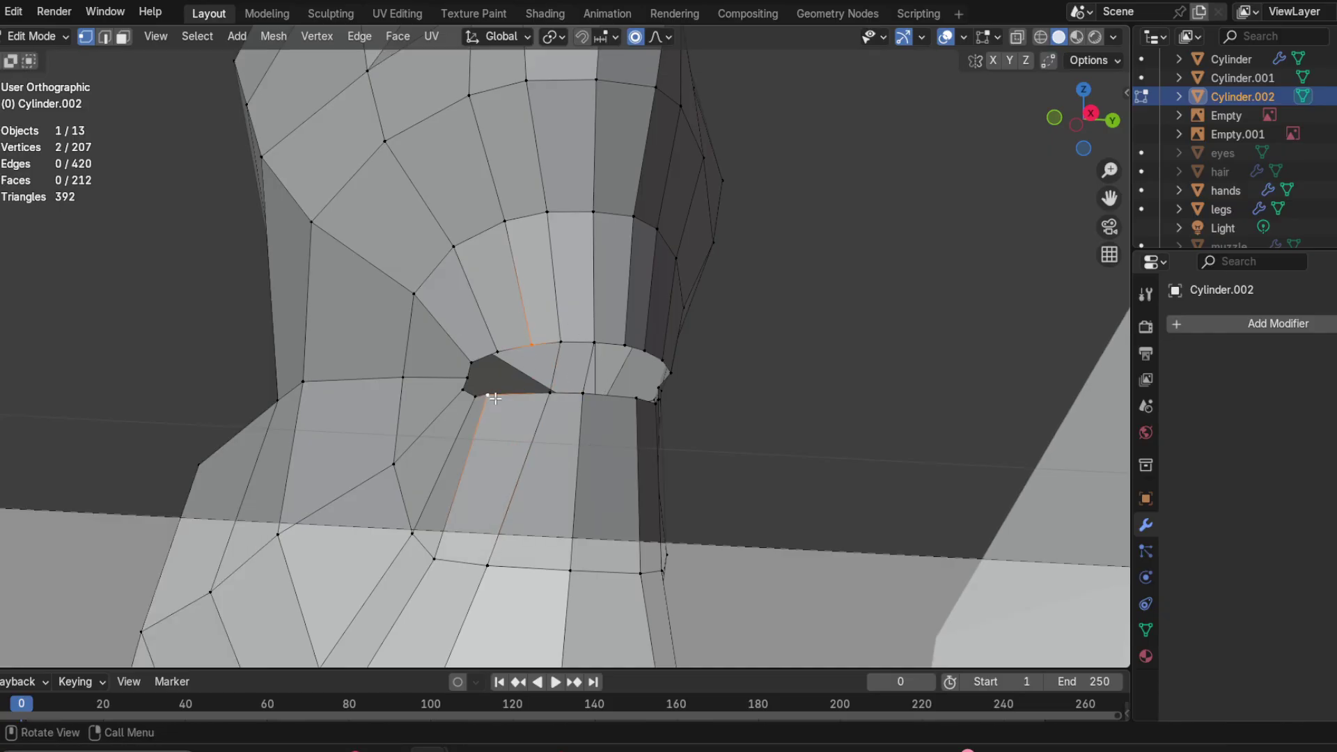
key(shift+v)
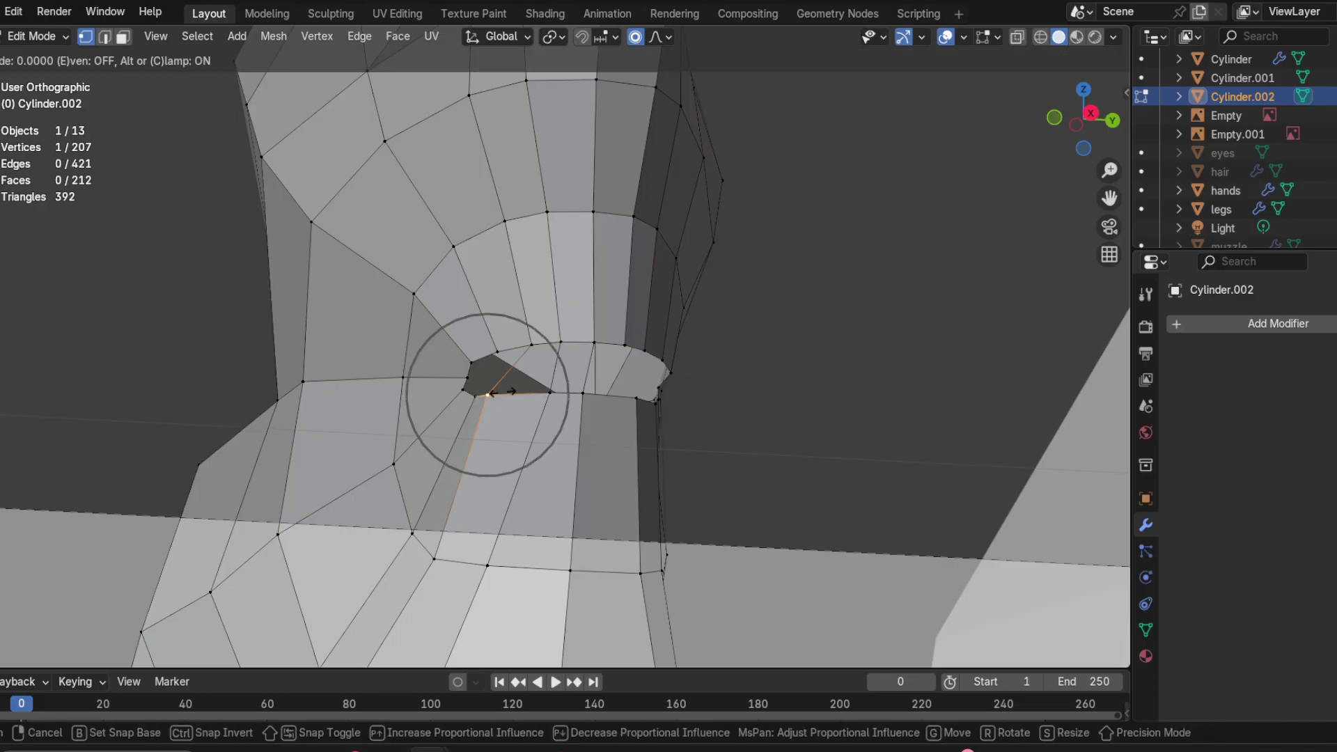
click(516, 397)
Step: Bridge the next lower and upper rim vertices with an edge and slide the lower vertex along the rim by a factor of 0.307
middle_drag(516, 397, 627, 380)
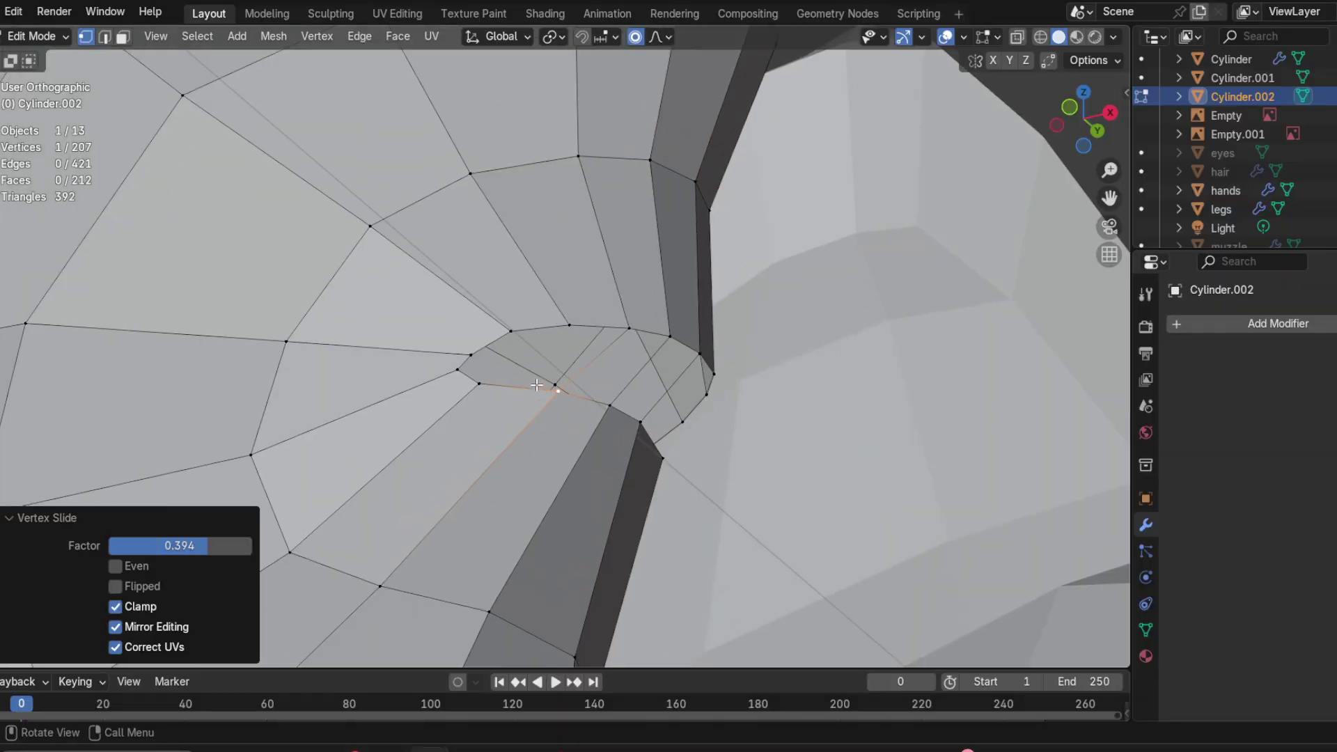
click(480, 383)
shift+click(570, 320)
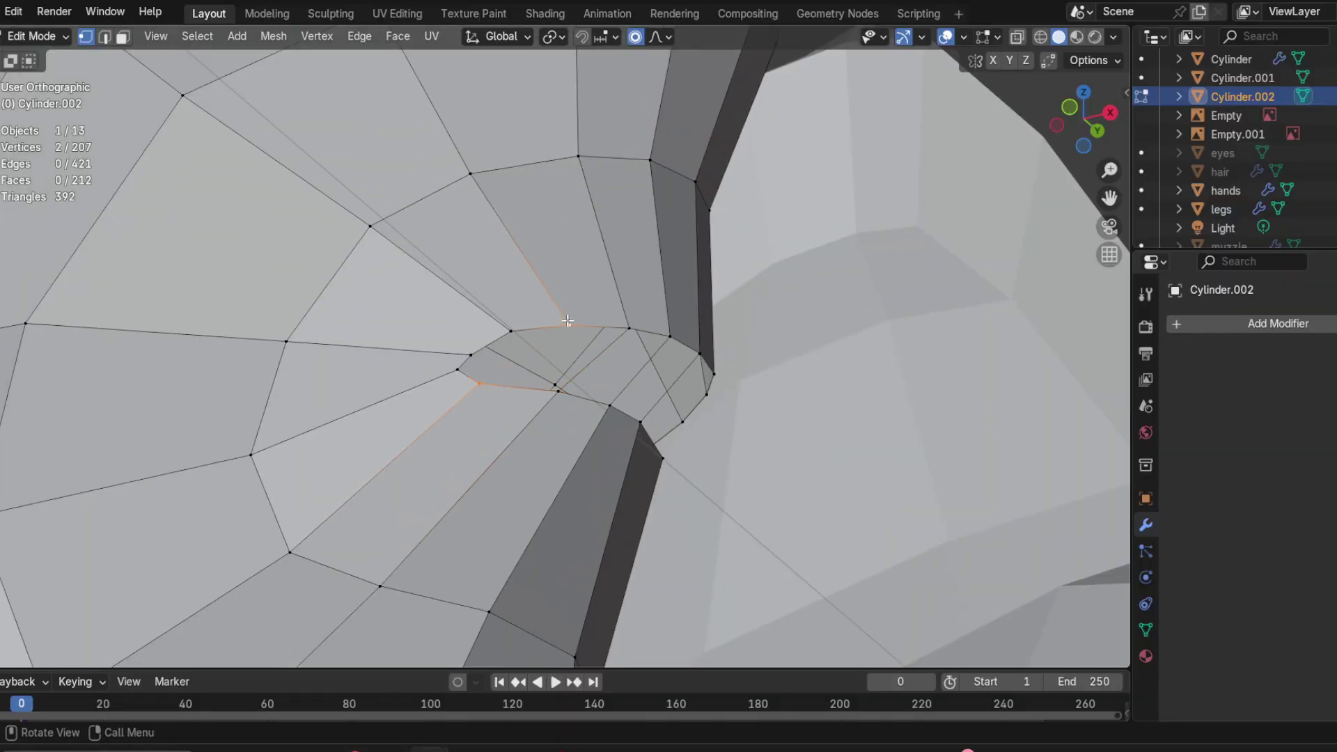
key(ctrl+z)
key(f)
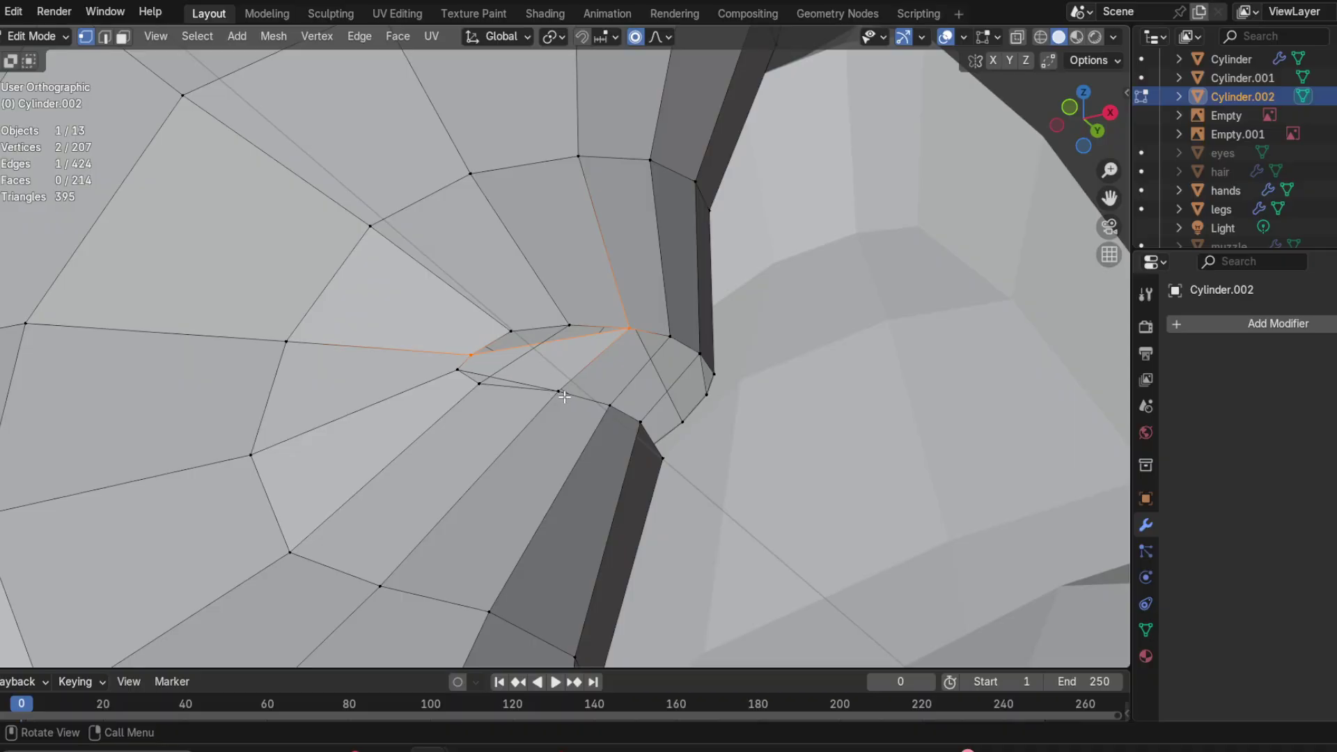
key(ctrl+z)
key(g)
key(g)
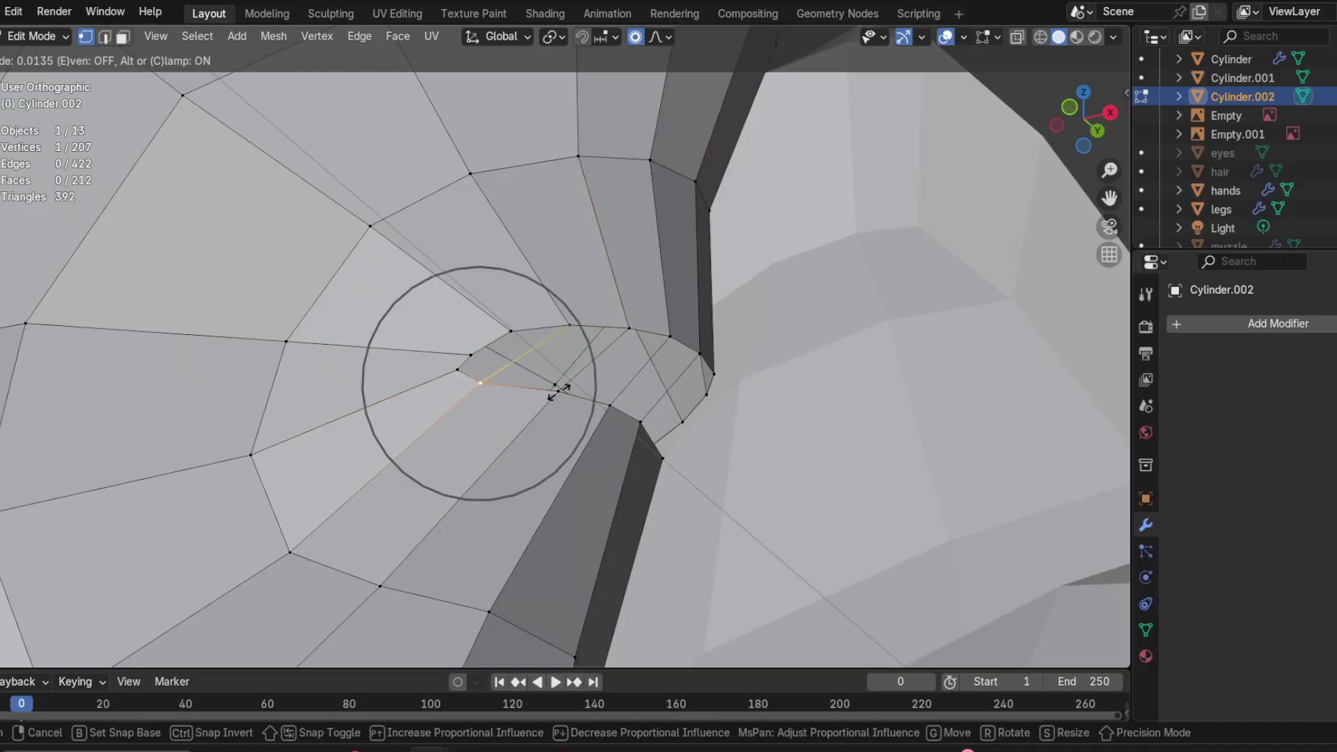
click(648, 364)
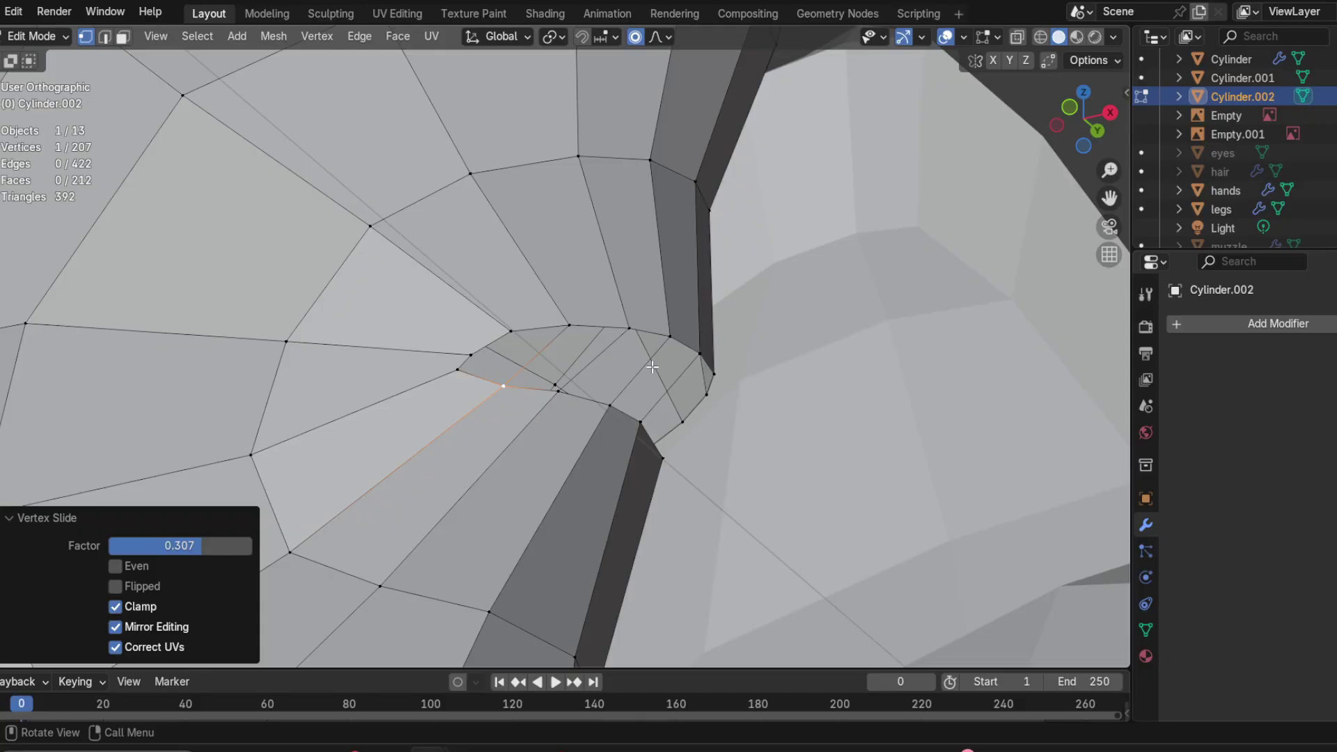
Step: Connect the end vertex of the lower rim to the nearest unbridged upper-rim vertex with an edge across the gap's corner
scroll(835, 307, up, 5)
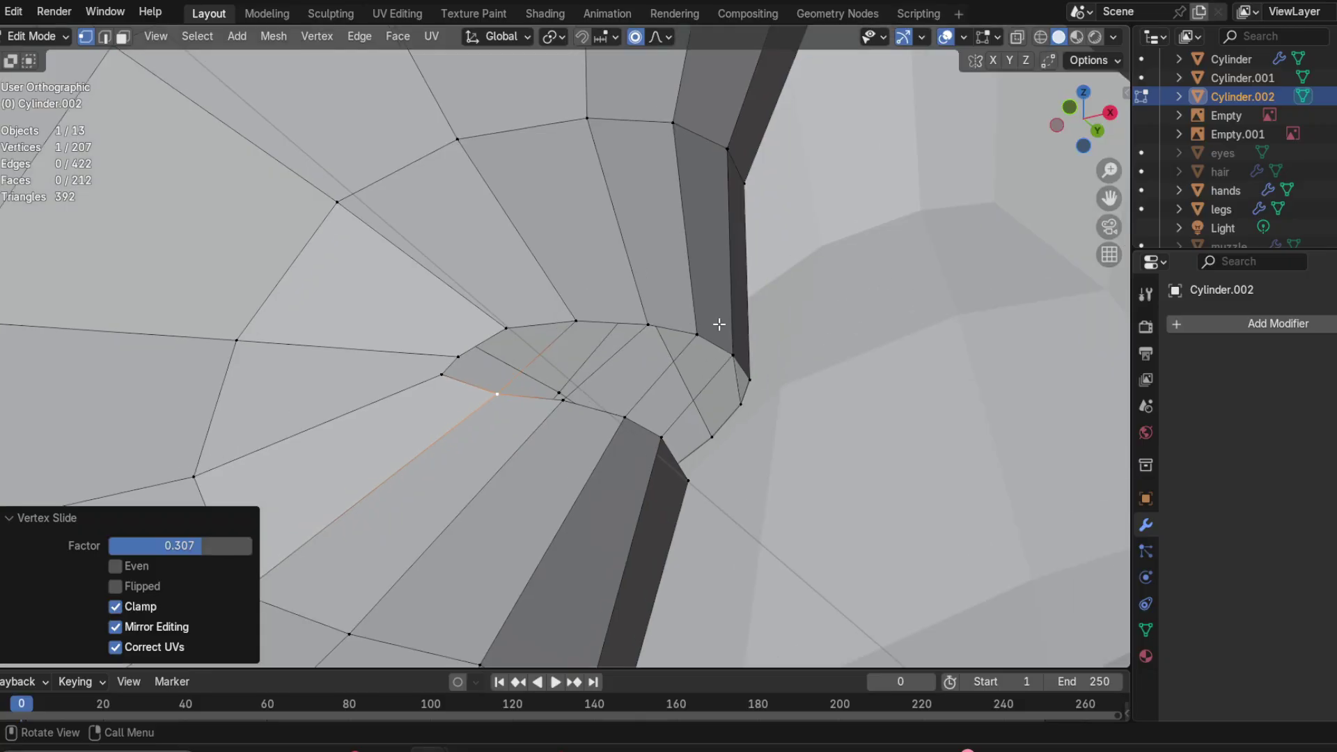
click(375, 395)
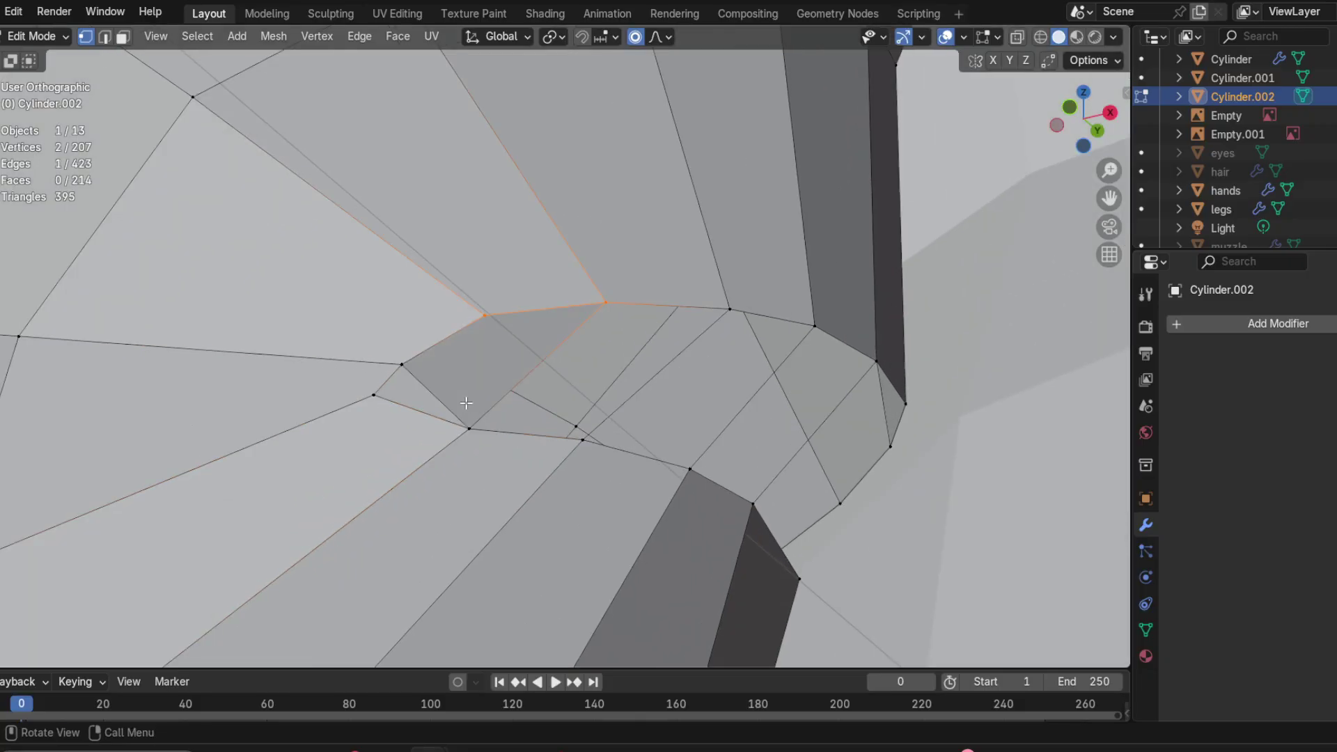
key(g)
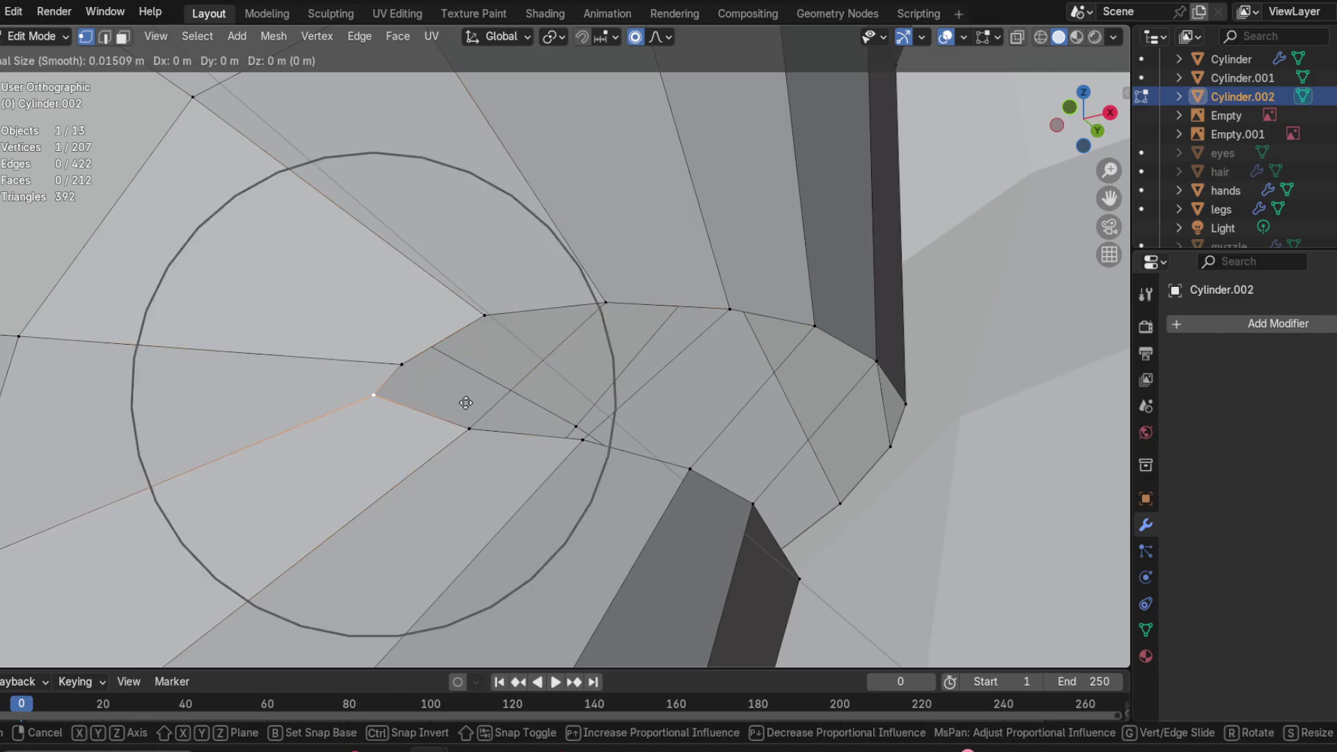
key(Escape)
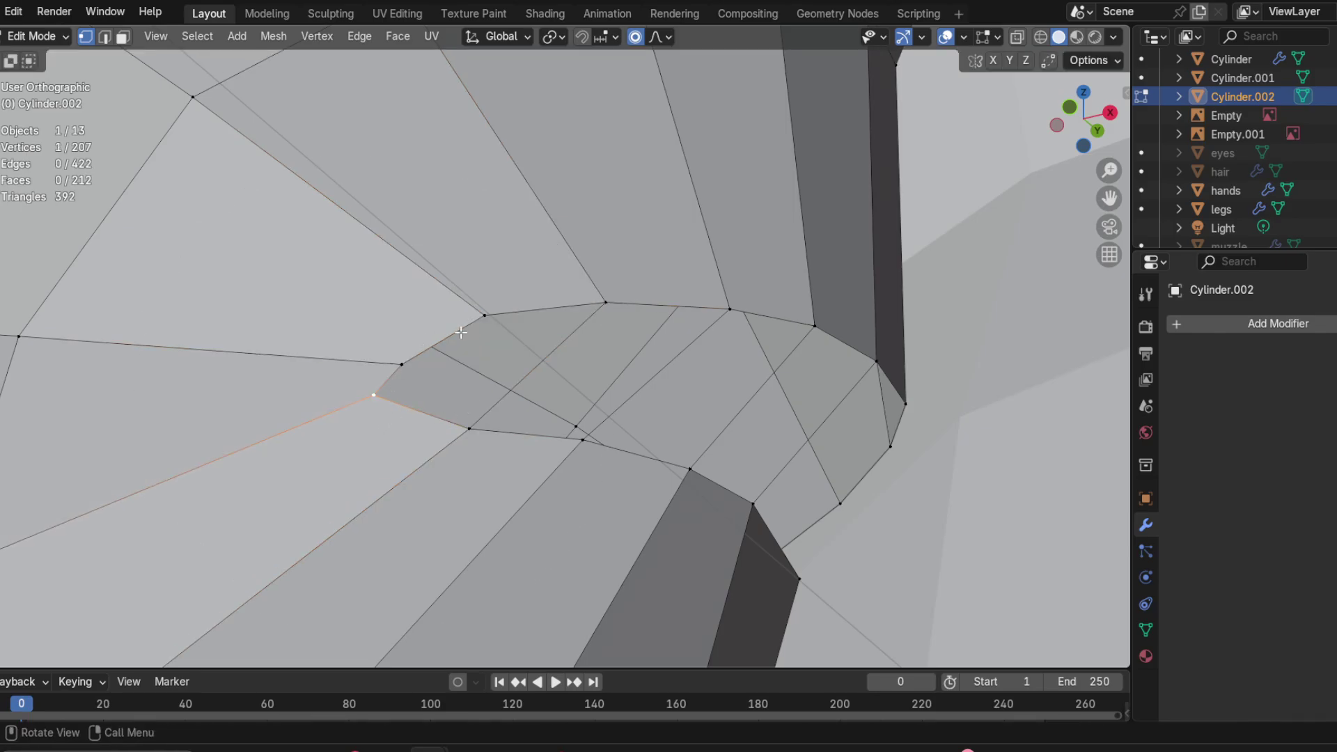
shift+click(483, 319)
middle_drag(415, 380, 456, 400)
click(456, 400)
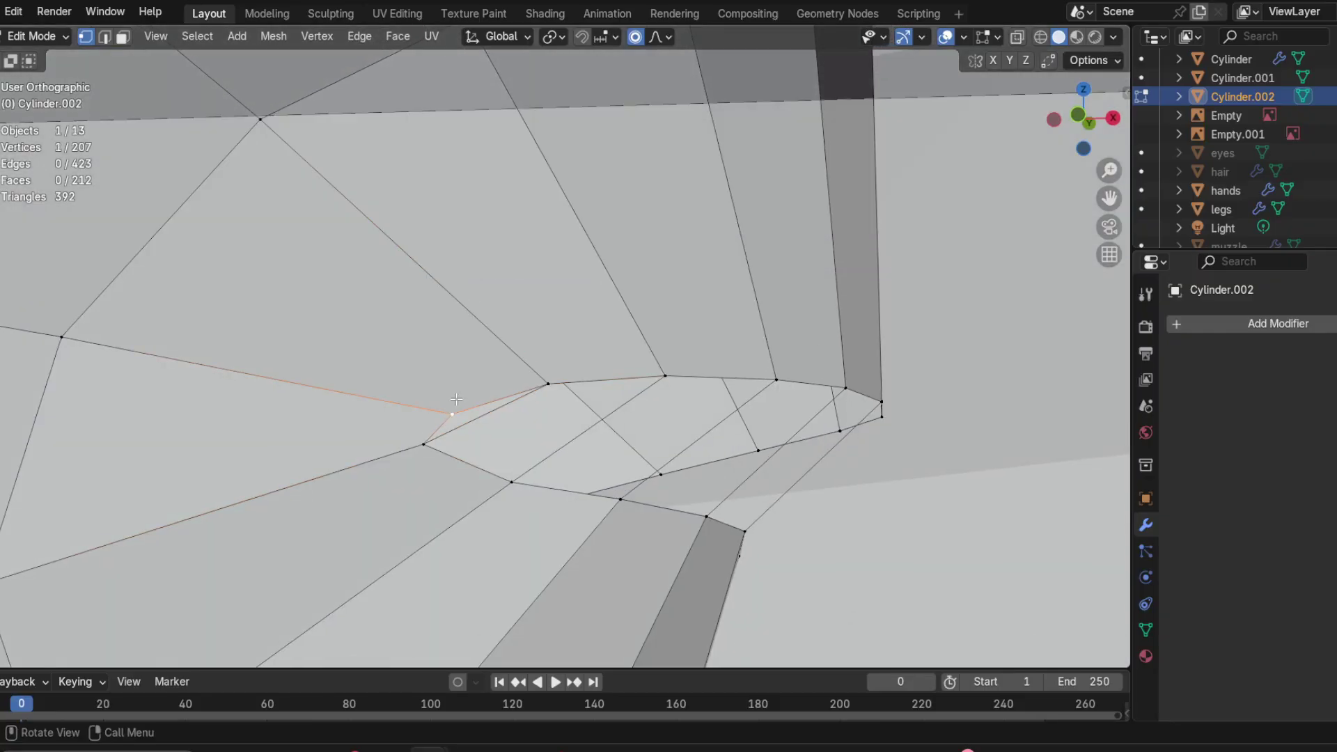
Step: Examine the bridged rim gap and the surrounding hair from the front, the side and above
scroll(404, 408, down, 4)
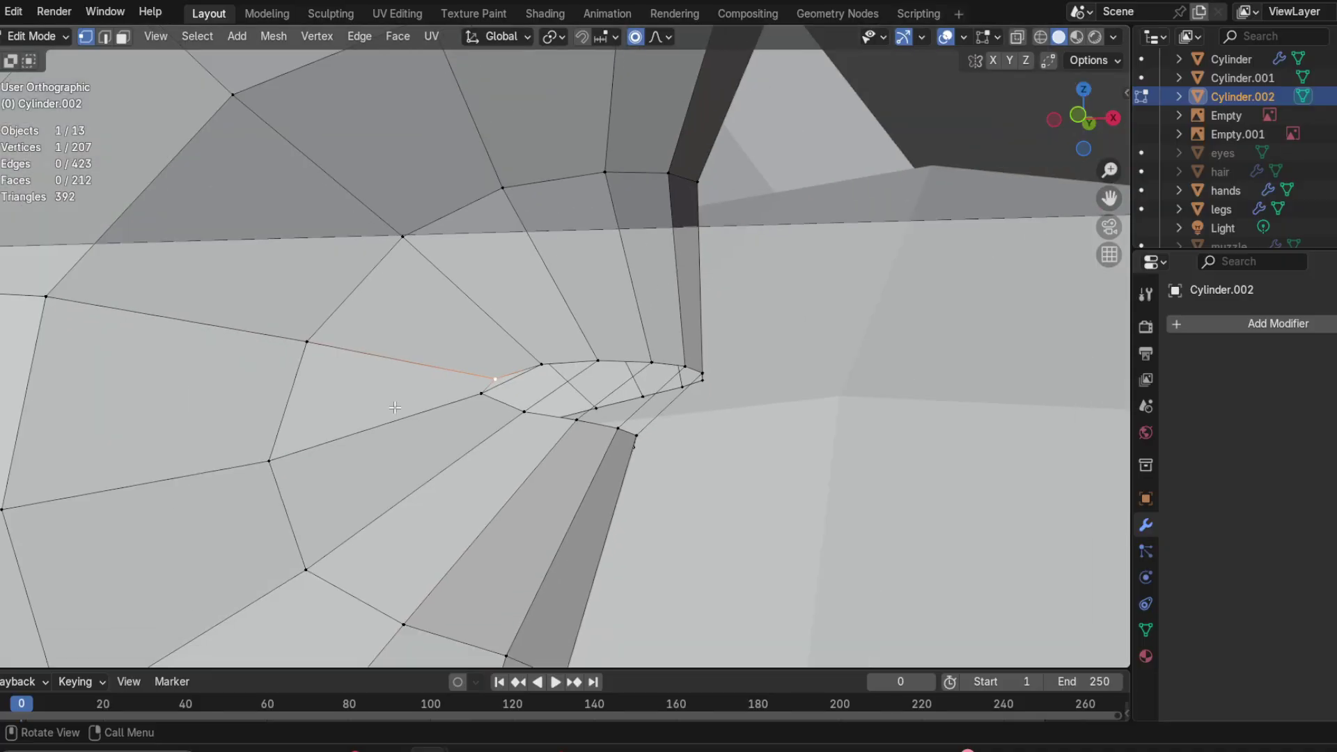
scroll(495, 411, up, 3)
middle_drag(495, 411, 642, 531)
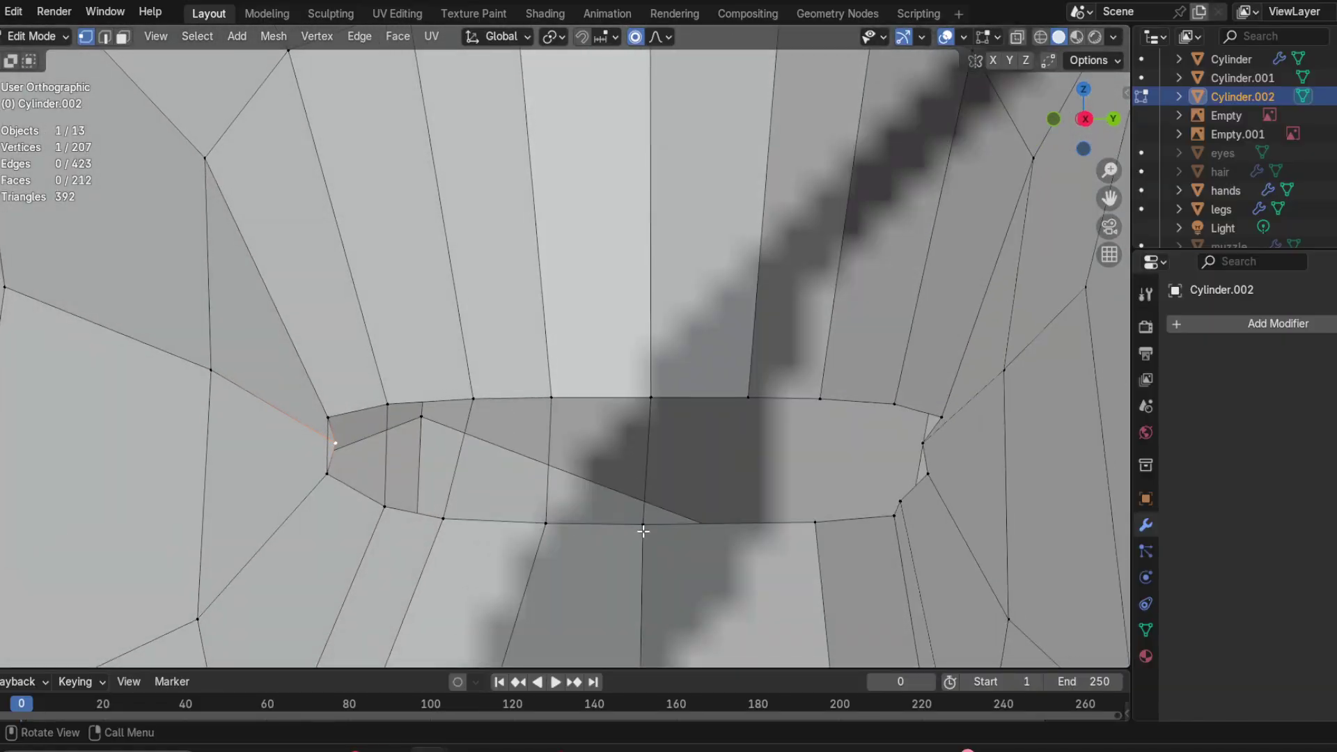
scroll(612, 366, down, 3)
shift+middle_drag(592, 251, 582, 467)
scroll(528, 258, down, 4)
middle_drag(527, 259, 576, 372)
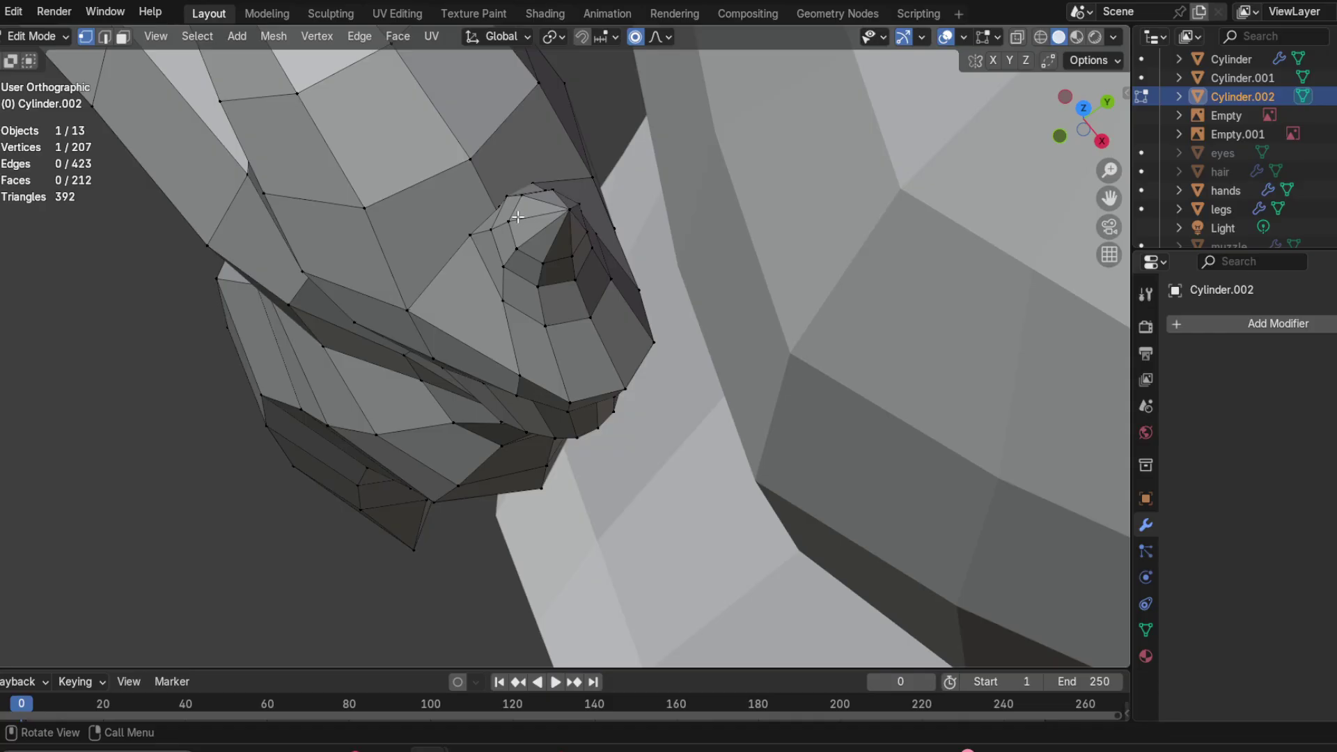
mouse_move(602, 450)
middle_down()
mouse_move(591, 390)
mouse_move(773, 460)
mouse_move(738, 536)
mouse_move(606, 543)
mouse_move(651, 558)
mouse_move(620, 540)
mouse_move(572, 581)
mouse_move(508, 573)
mouse_move(481, 515)
mouse_move(531, 487)
mouse_move(562, 385)
mouse_move(559, 275)
mouse_move(537, 289)
middle_up()
scroll(579, 415, up, 4)
scroll(580, 415, up, 5)
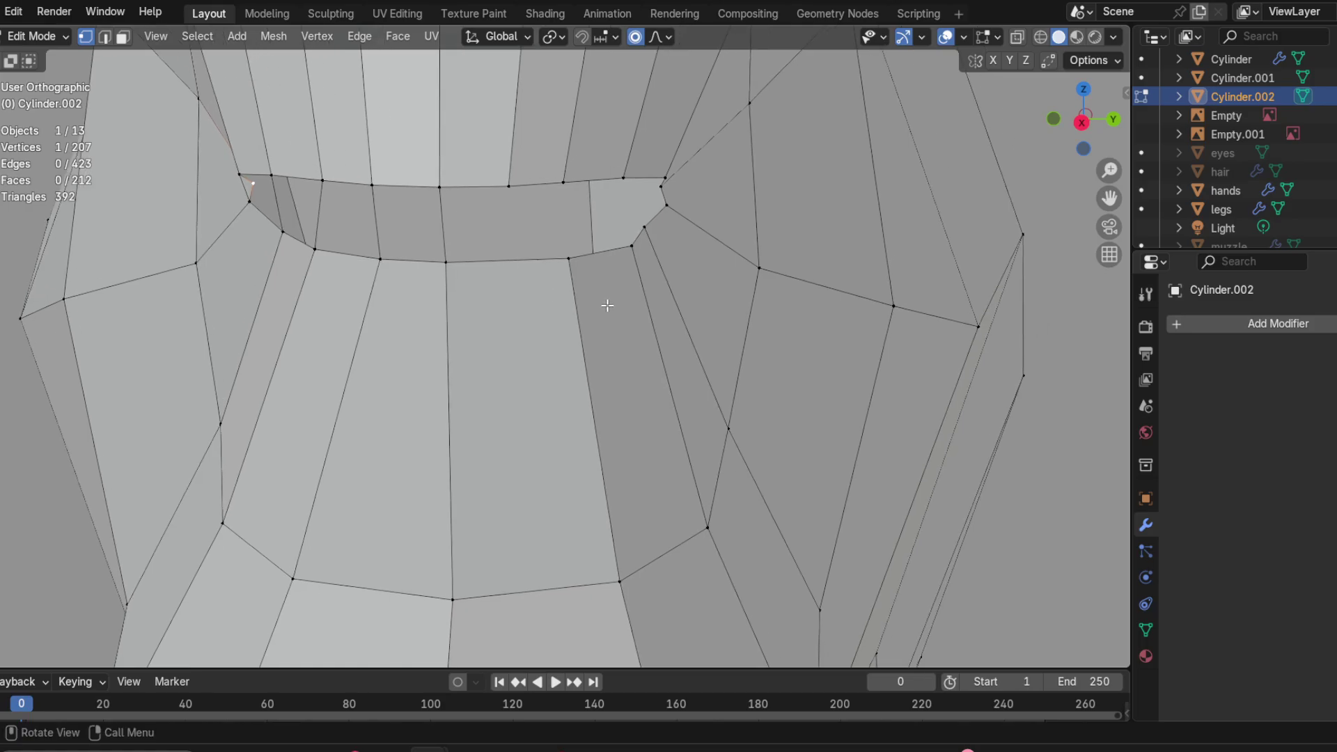
Step: Connect the next two lower-rim vertices in the gap's unbridged half to their upper-rim counterparts with edges
middle_drag(607, 305, 539, 310)
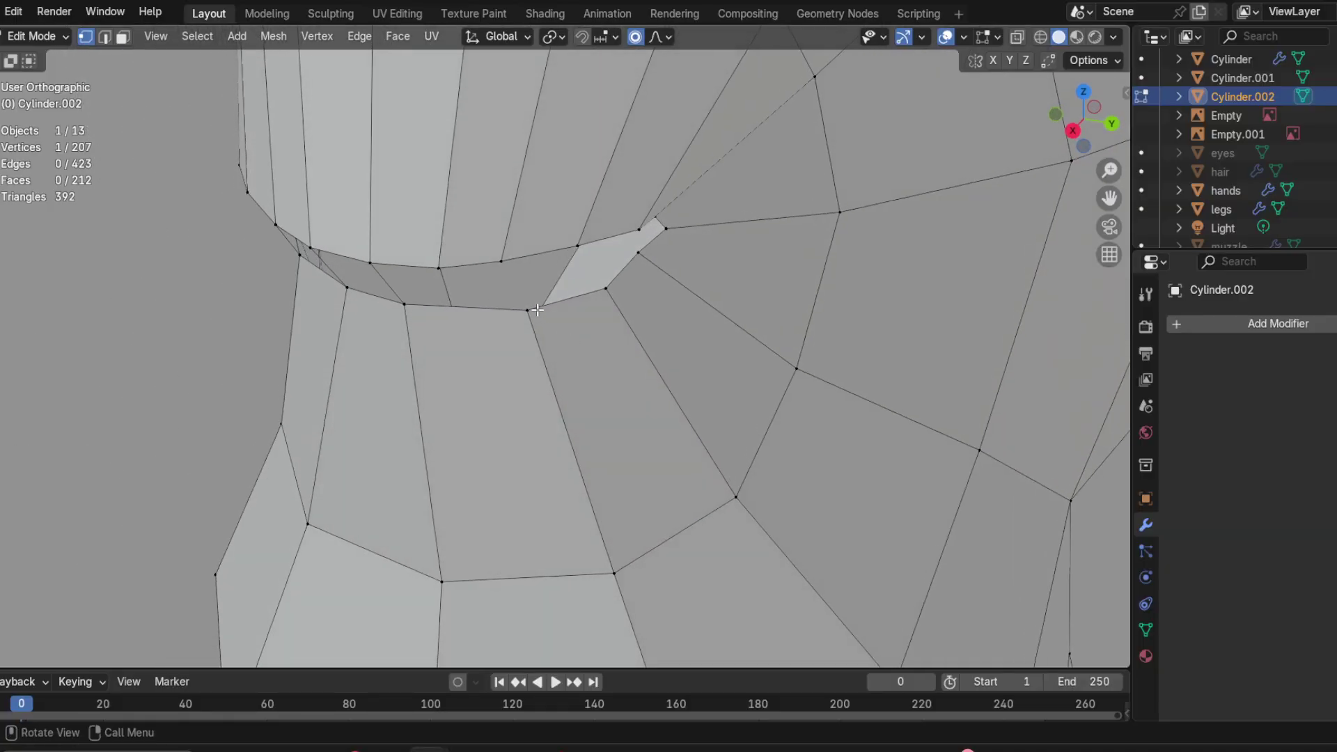
shift+click(439, 266)
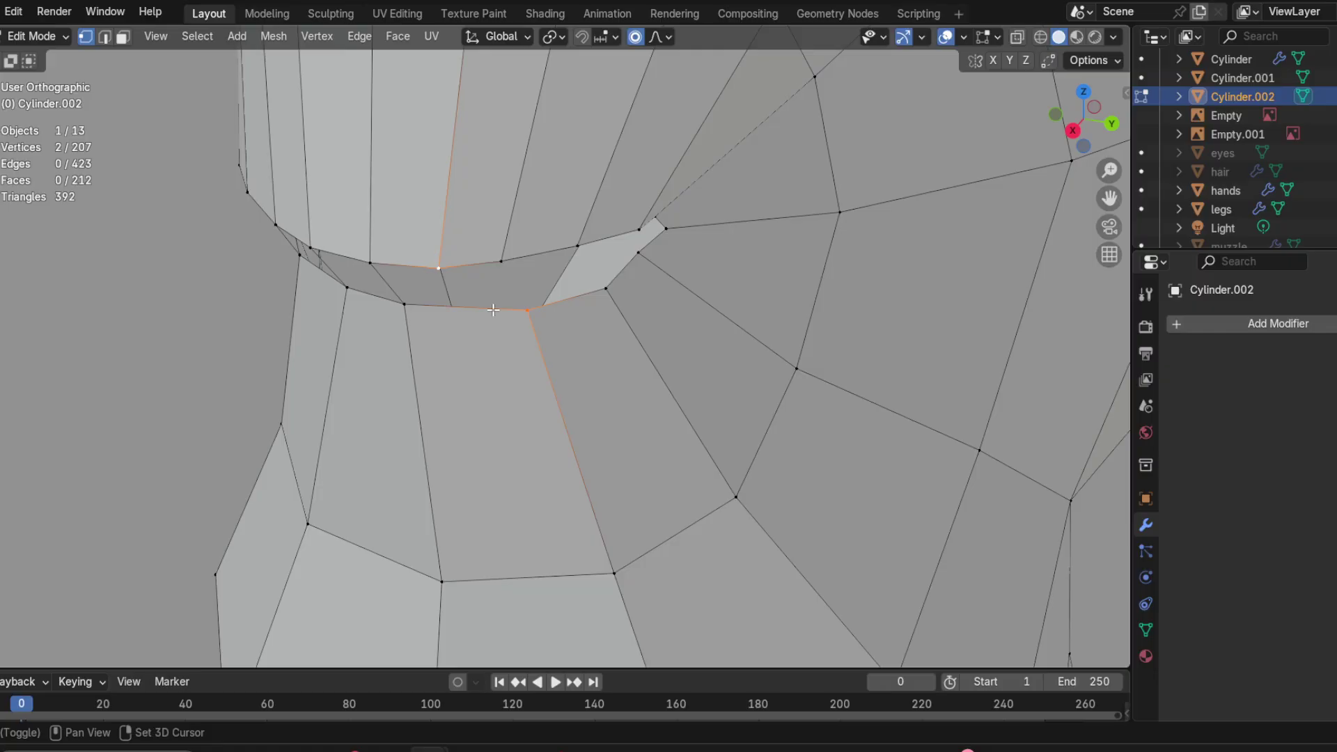
click(540, 271)
shift+click(603, 290)
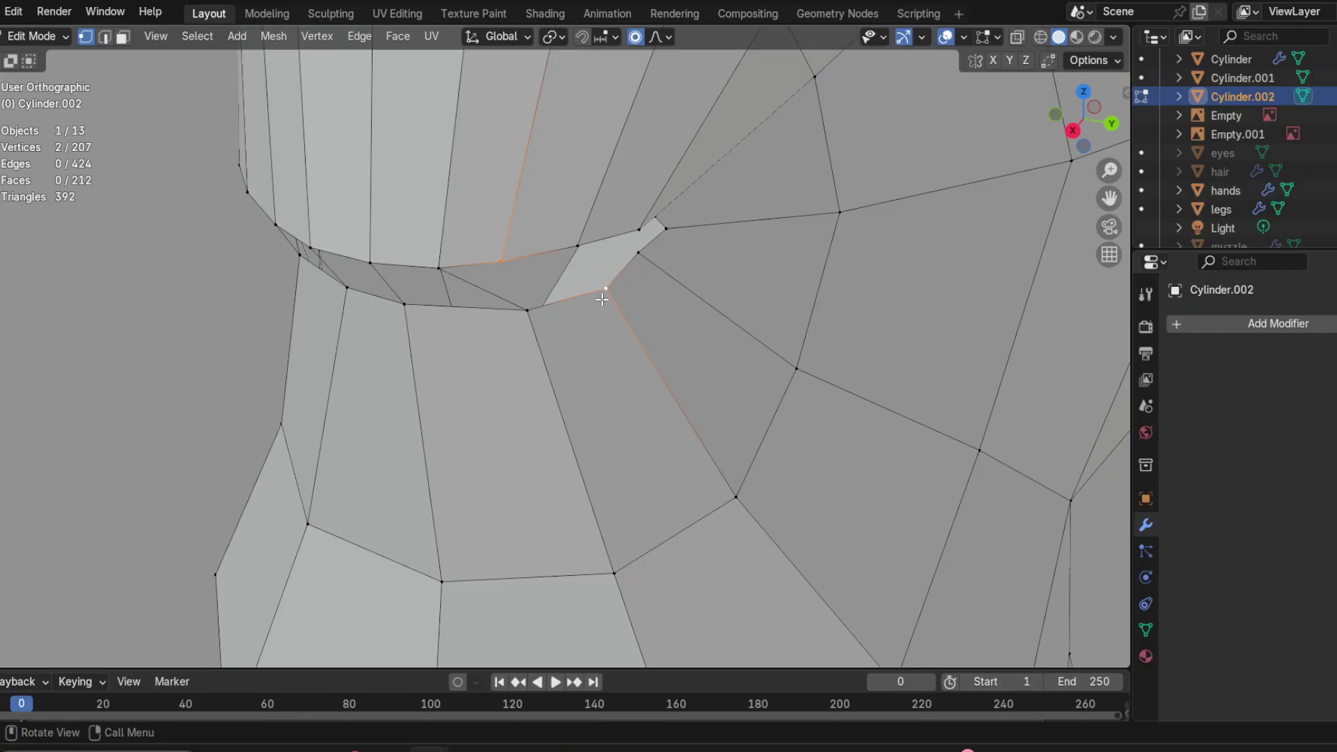
key(f)
Step: Bridge the last two vertex pairs toward the far corner of the gap with edges
middle_drag(884, 302, 823, 268)
scroll(590, 206, up, 2)
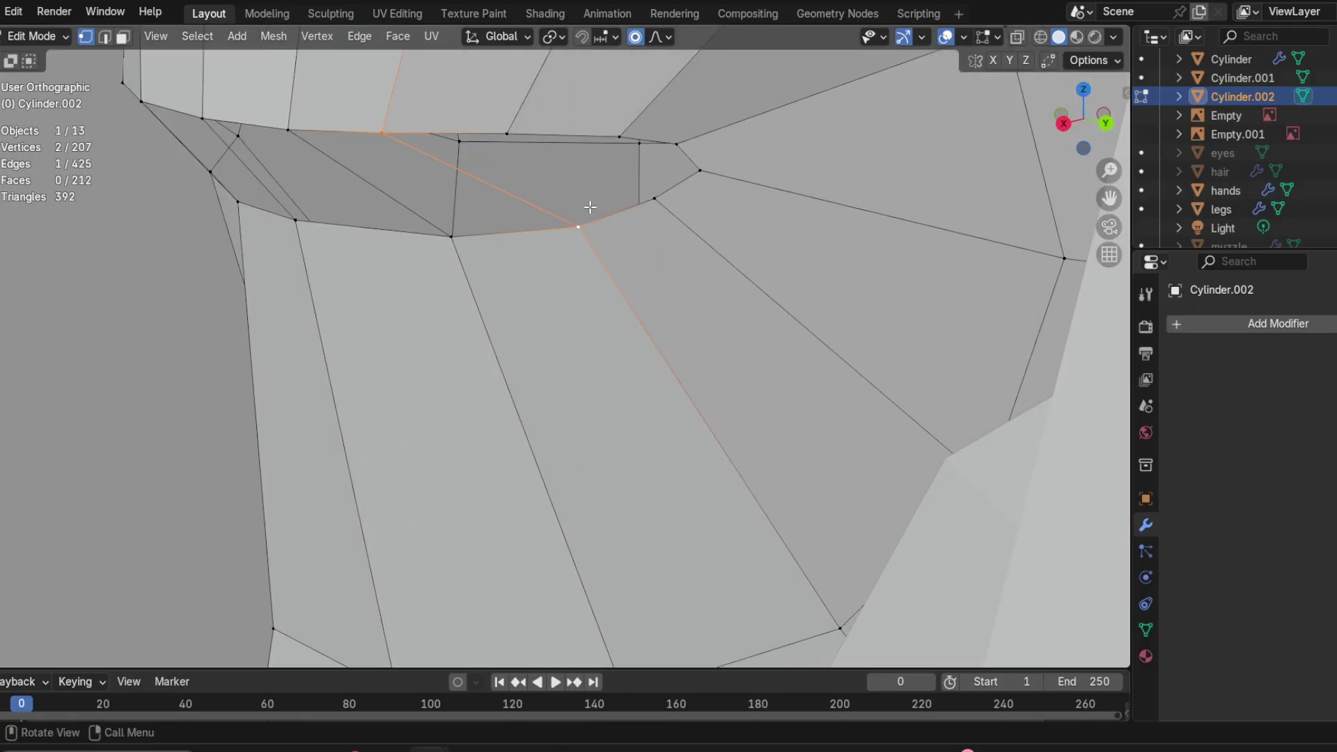
click(655, 199)
shift+click(507, 133)
key(f)
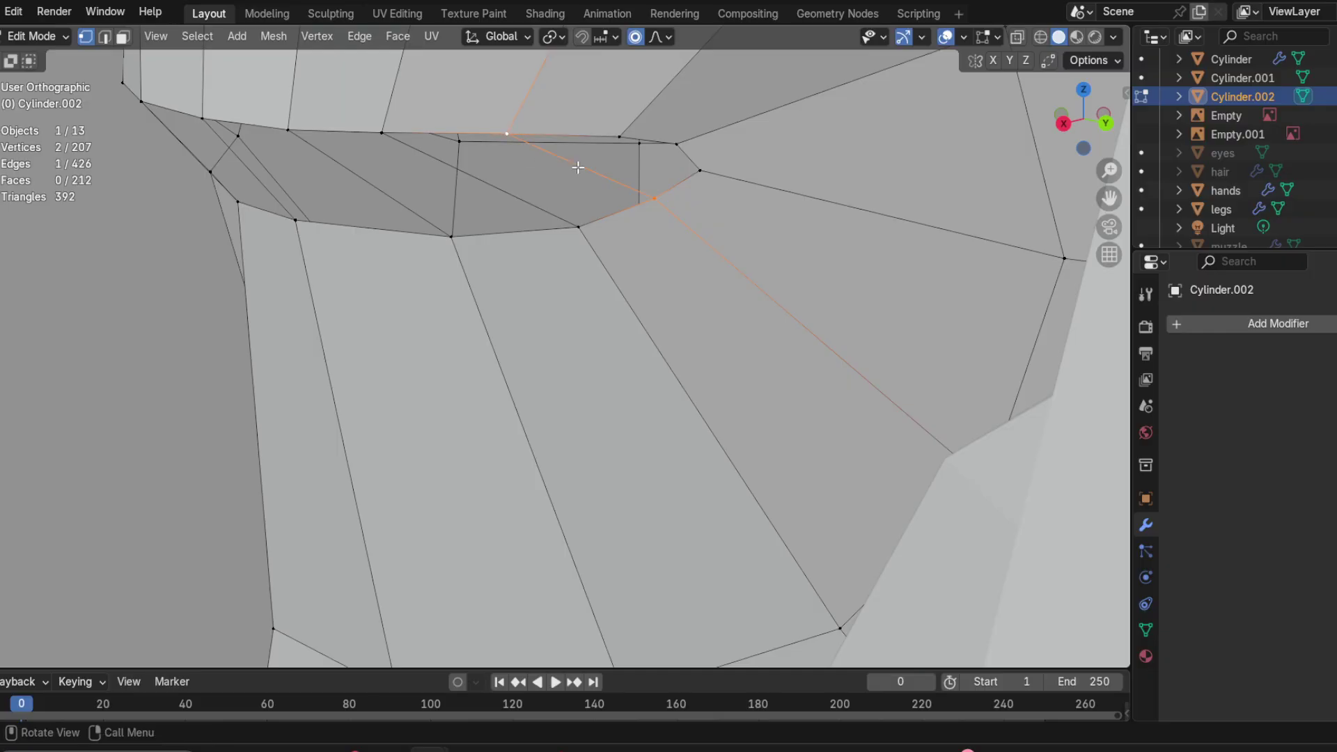
click(699, 170)
shift+click(619, 136)
click(693, 204)
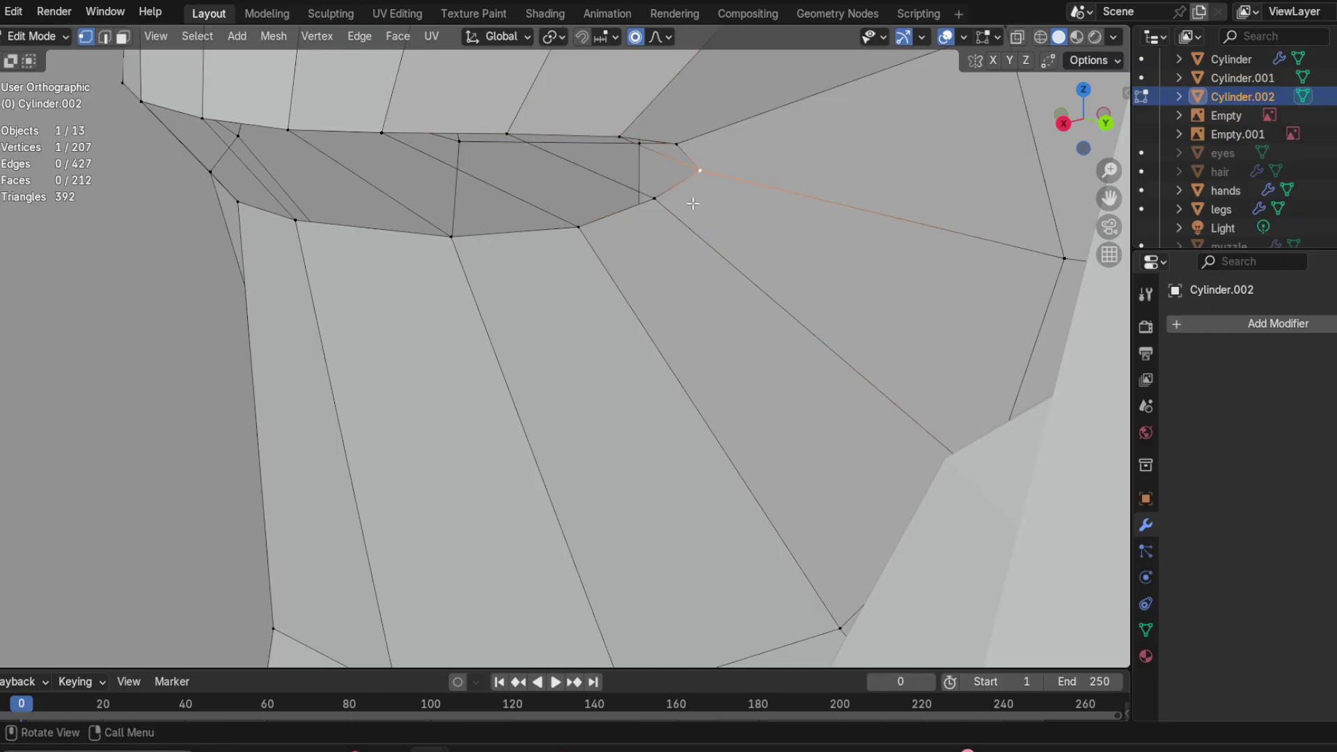
Step: Fill the triangle at the far corner of the gap, between the last bridging edge and the rim's corner vertex
click(684, 149)
click(704, 169)
click(678, 142)
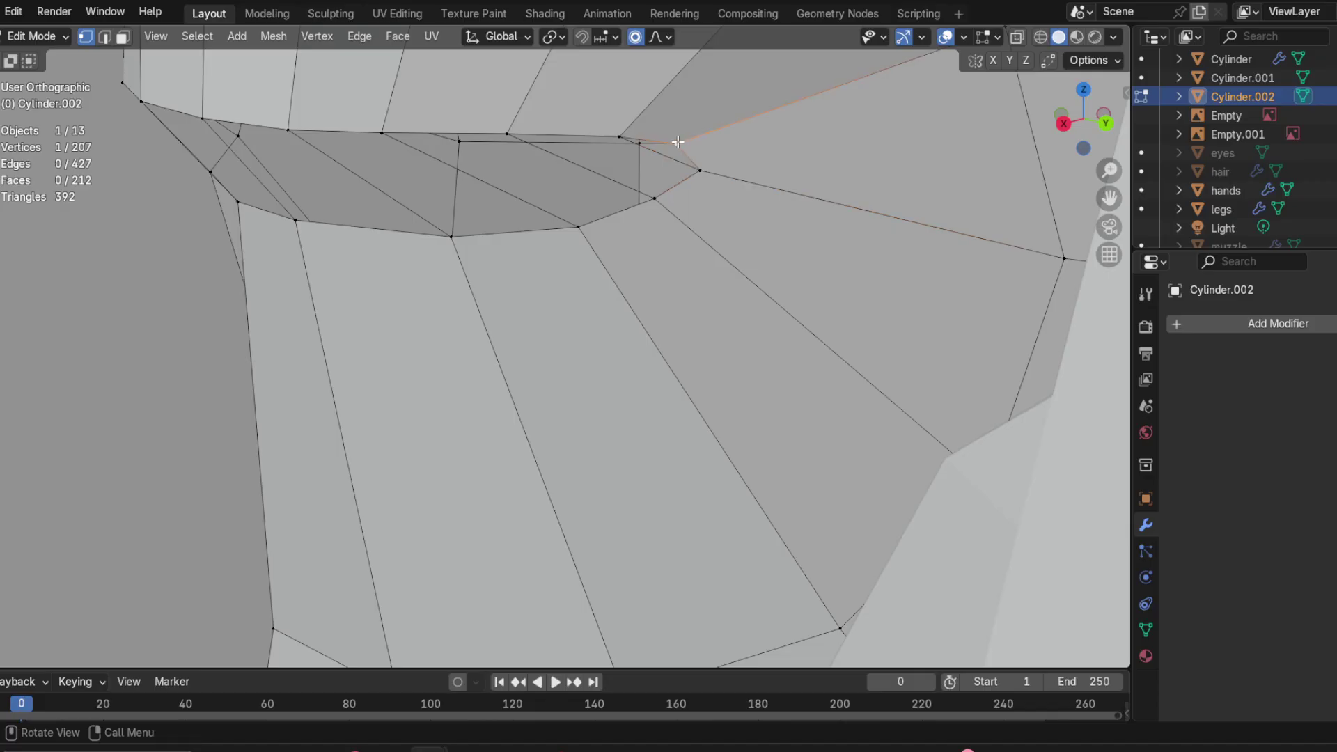
shift+click(698, 171)
shift+click(638, 148)
click(622, 142)
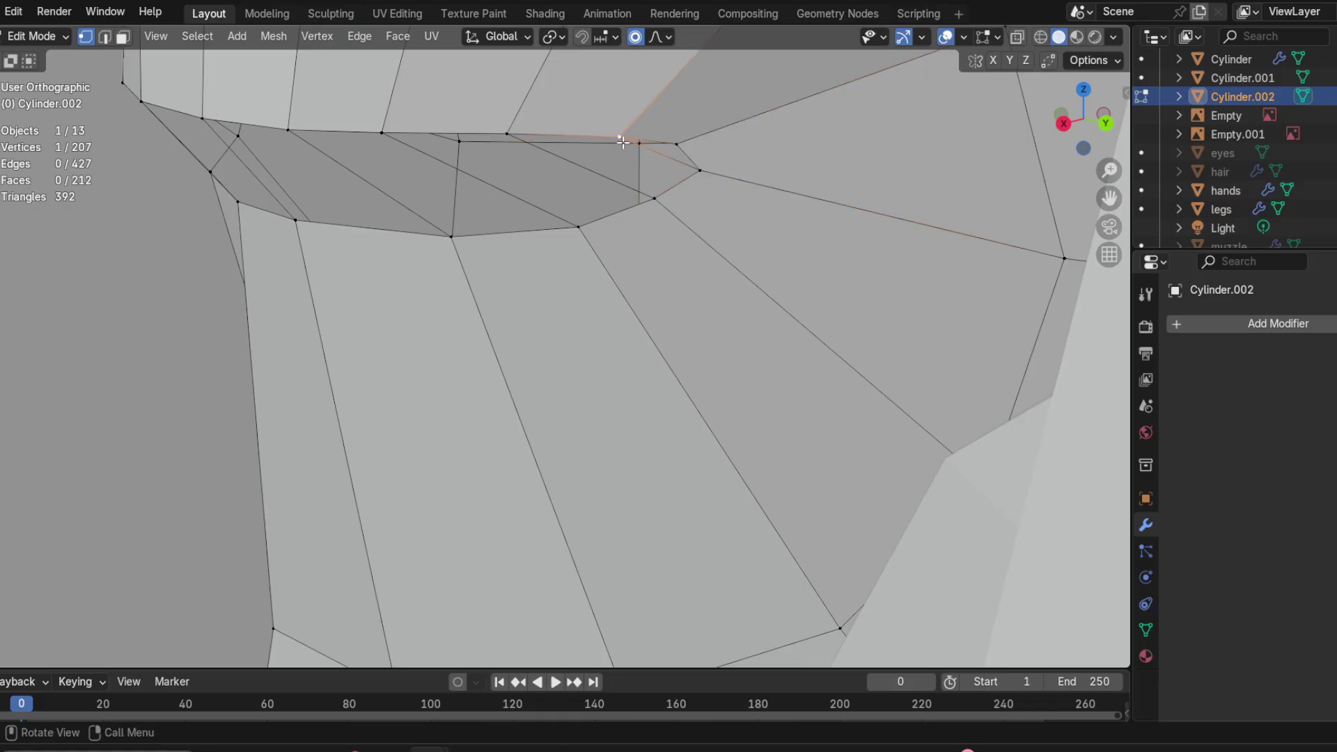
shift+click(695, 166)
shift+click(683, 148)
Step: Fill the two quads beside the corner triangle with faces between the three outermost bridging edges
click(654, 199)
shift+click(508, 135)
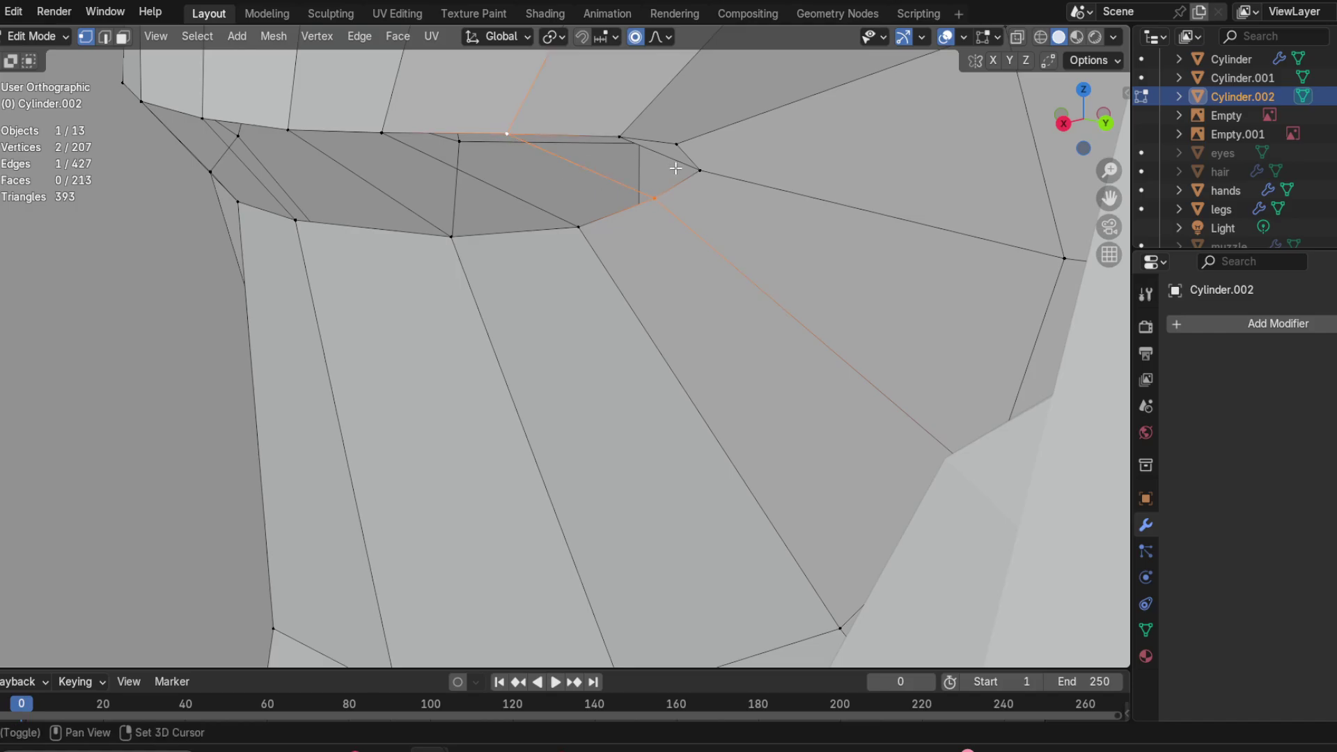
shift+click(699, 171)
shift+click(620, 137)
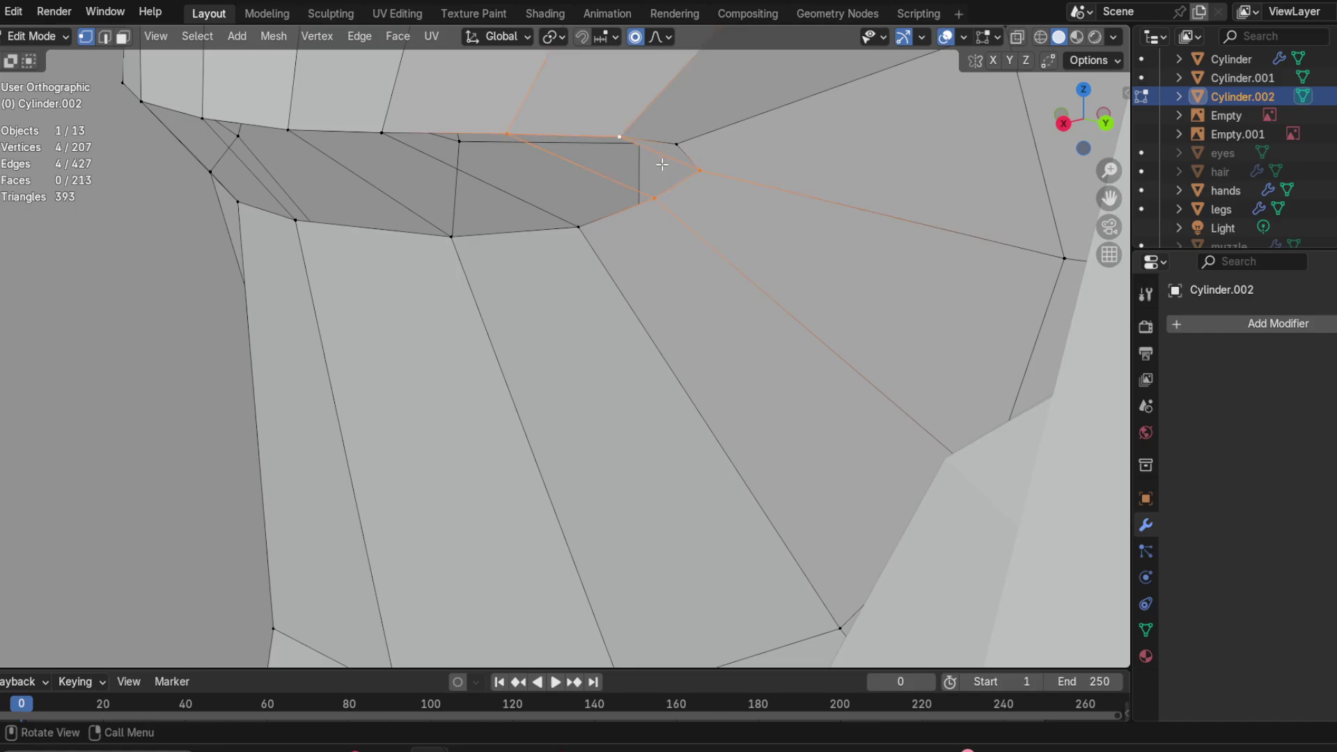
key(f)
click(579, 225)
shift+click(382, 133)
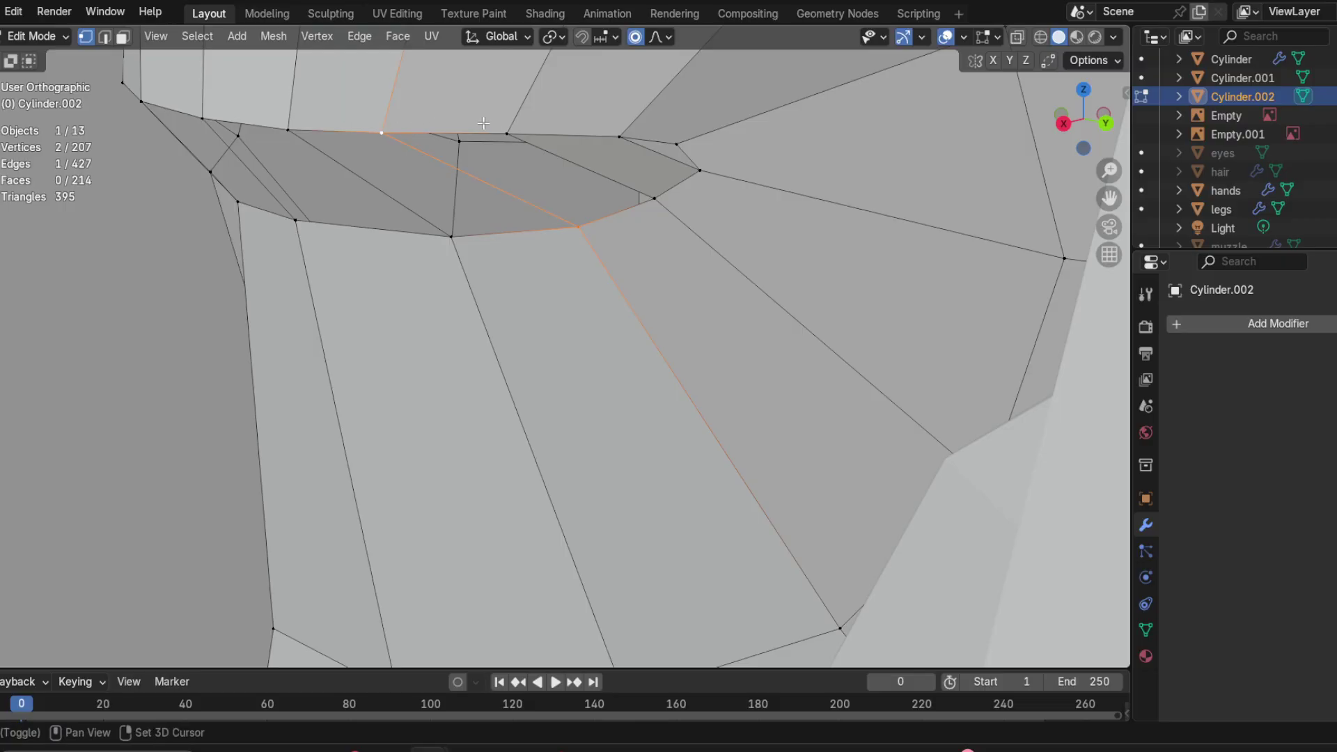
shift+click(507, 134)
shift+click(654, 198)
key(f)
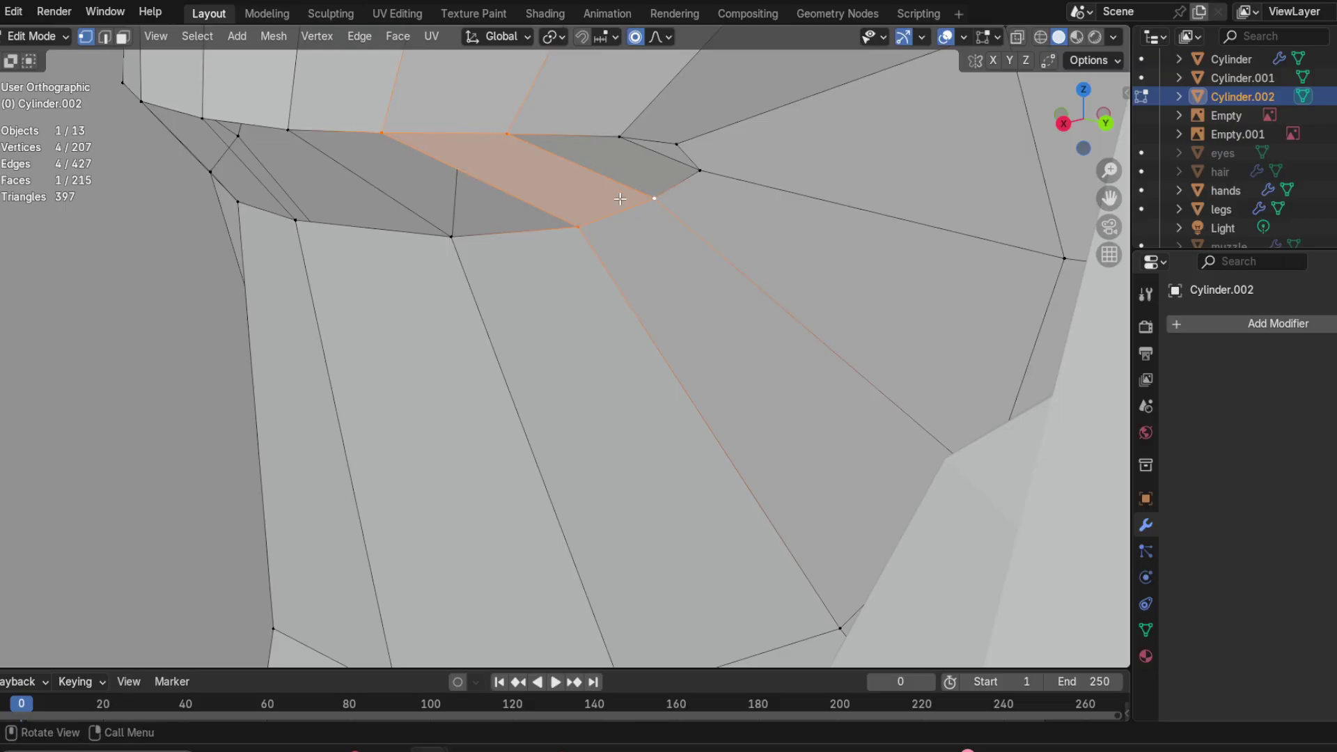
Step: Fill the next quad toward the middle of the gap with a face between its two bridging edges
click(450, 238)
shift+click(288, 130)
shift+click(382, 133)
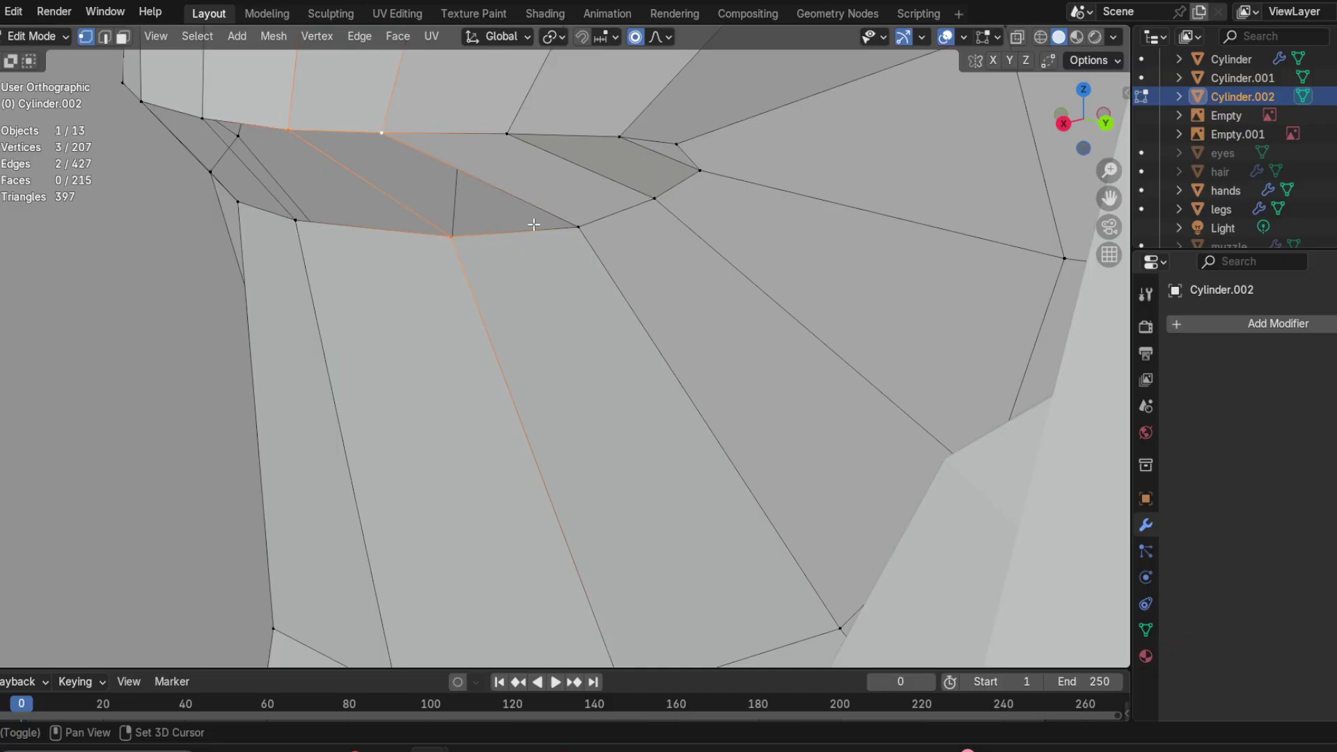
shift+click(575, 224)
scroll(570, 218, down, 6)
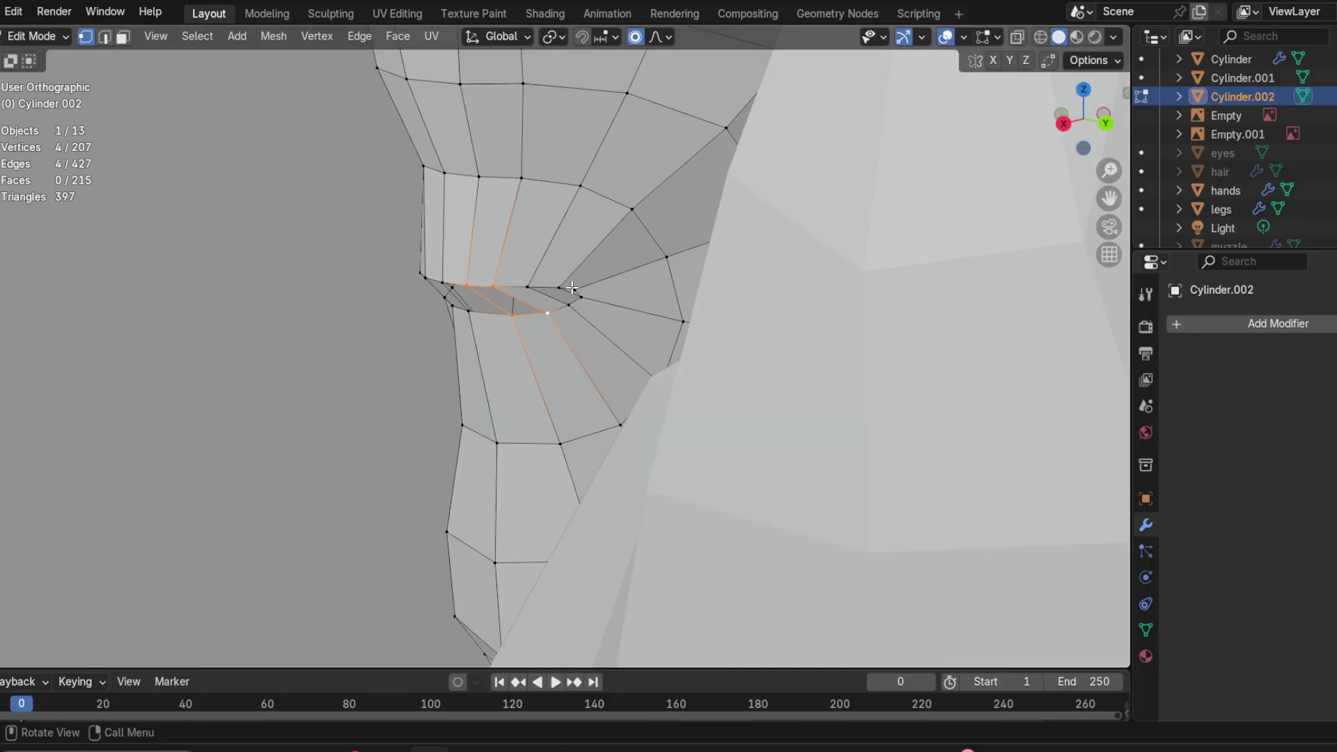
scroll(585, 296, down, 3)
middle_drag(585, 296, 600, 326)
scroll(600, 325, up, 5)
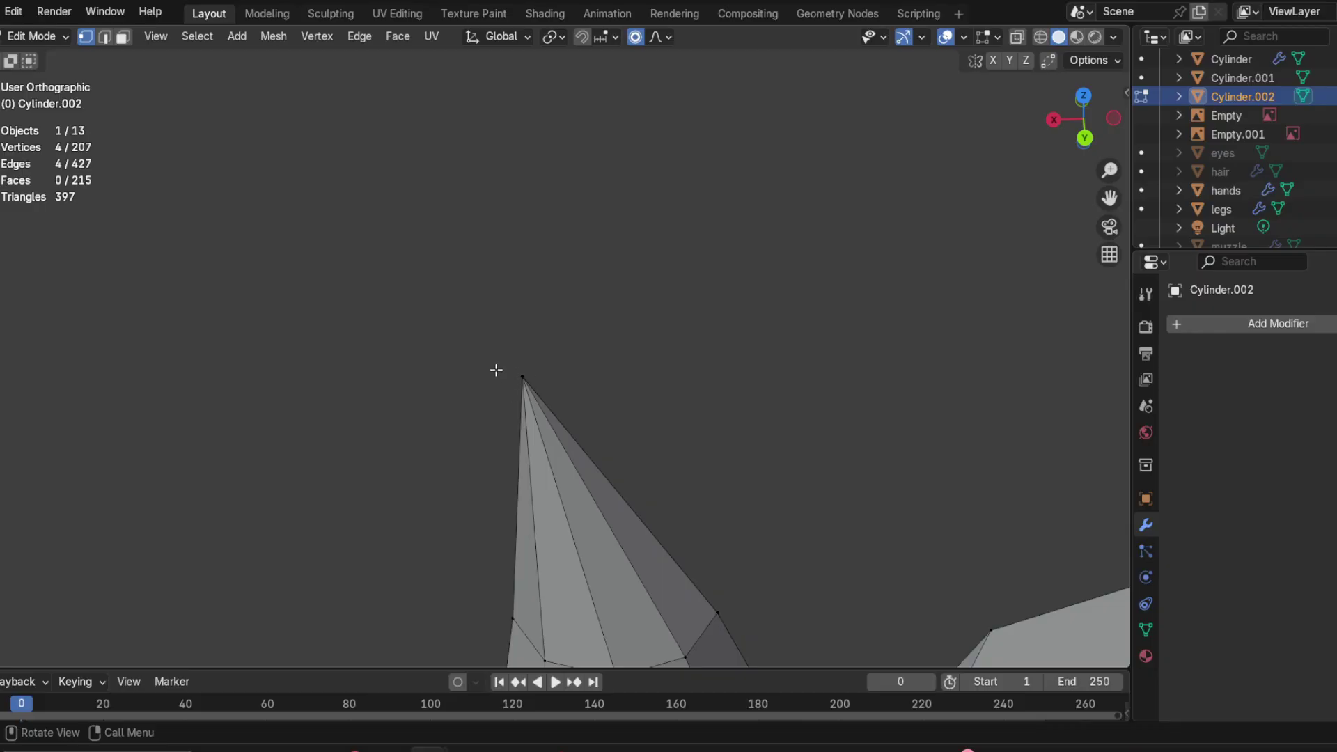
shift+middle_drag(636, 443, 545, 279)
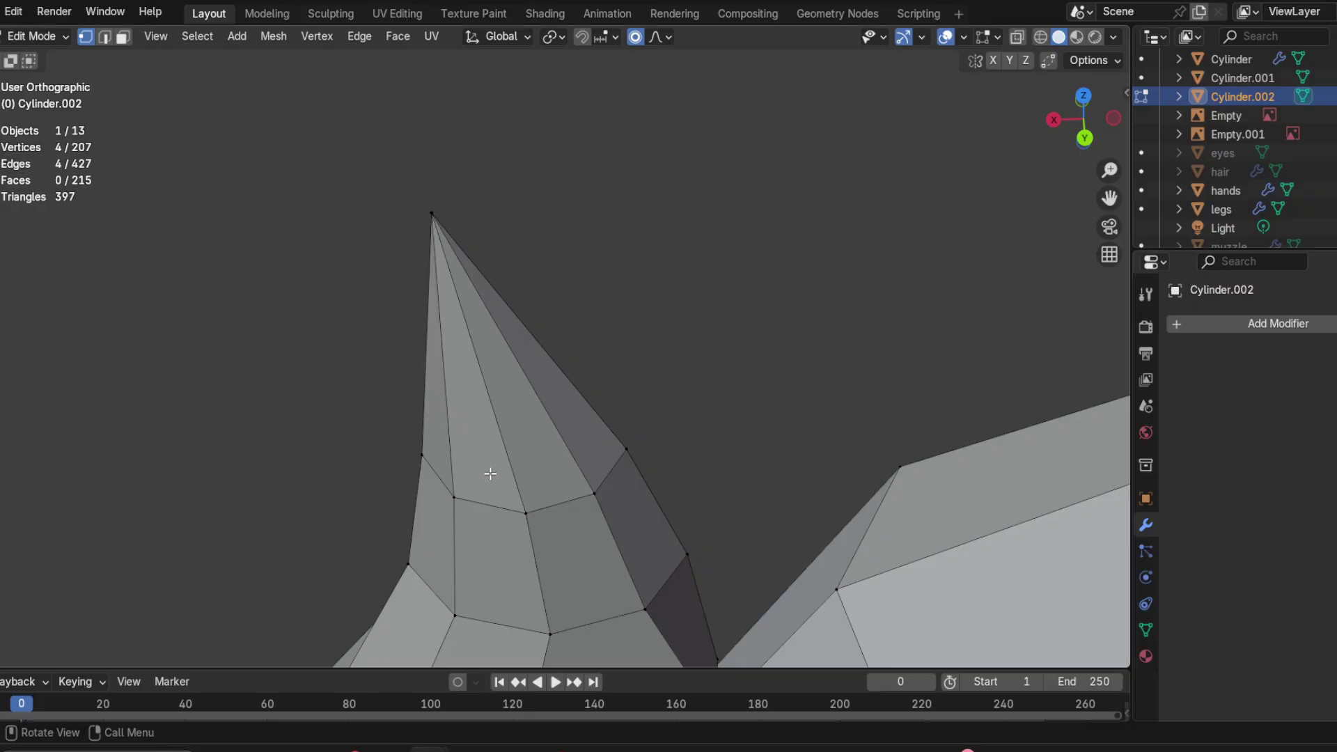
scroll(543, 501, down, 4)
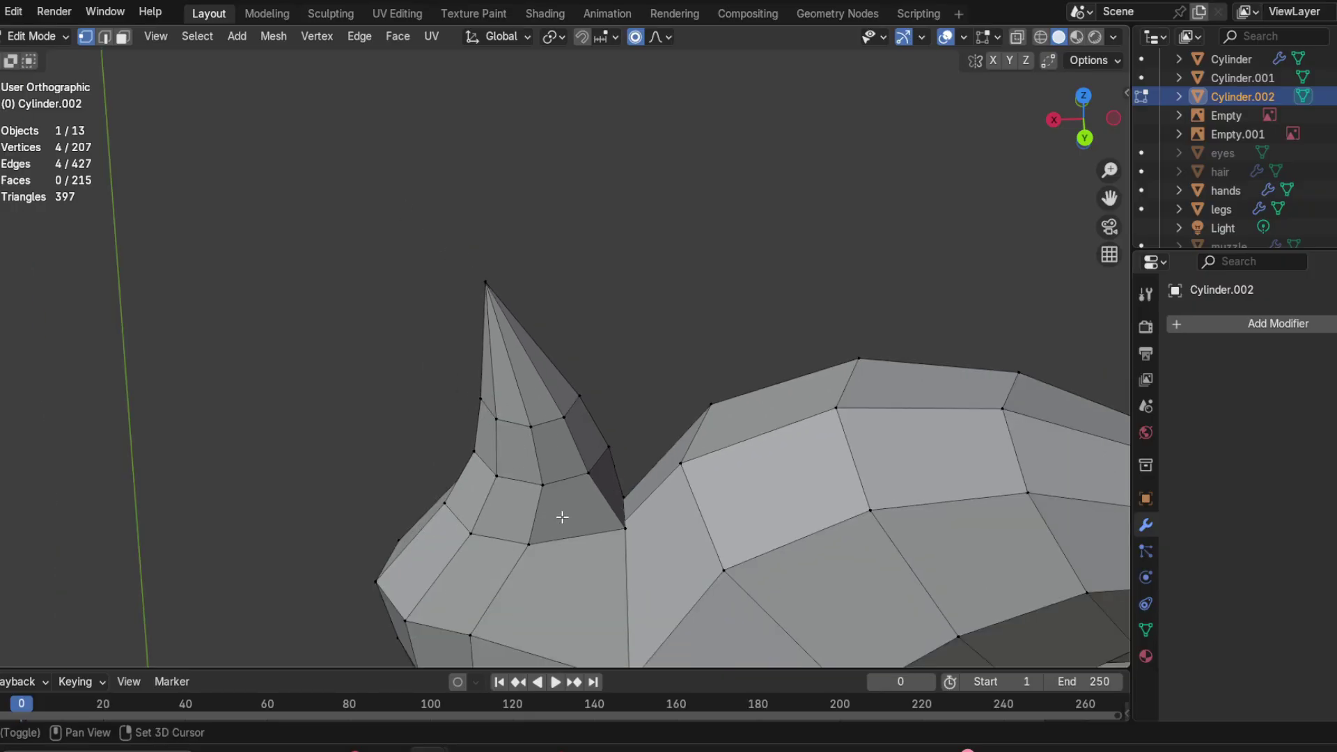
middle_drag(558, 516, 611, 404)
scroll(613, 390, up, 2)
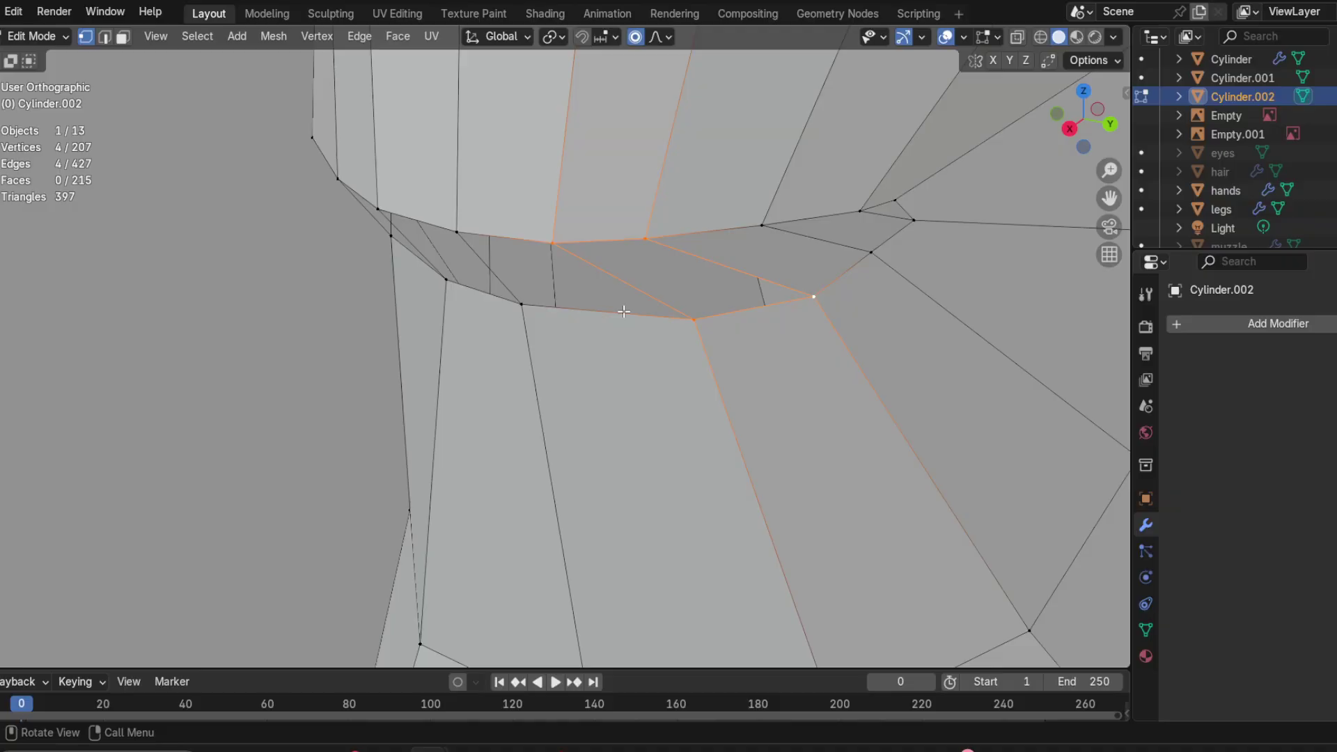
scroll(578, 503, down, 1)
shift+middle_drag(633, 309, 619, 446)
scroll(626, 418, up, 1)
shift+middle_drag(644, 342, 566, 405)
scroll(567, 327, up, 2)
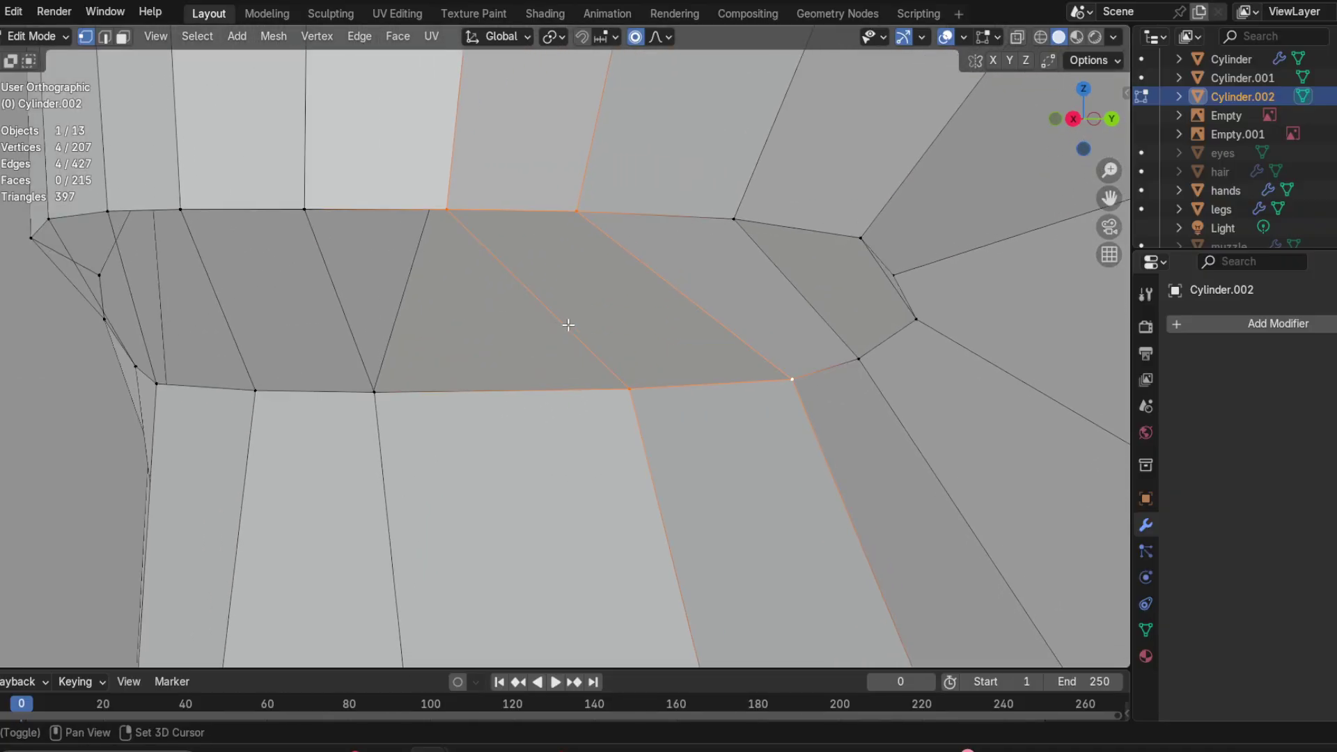
scroll(567, 323, down, 1)
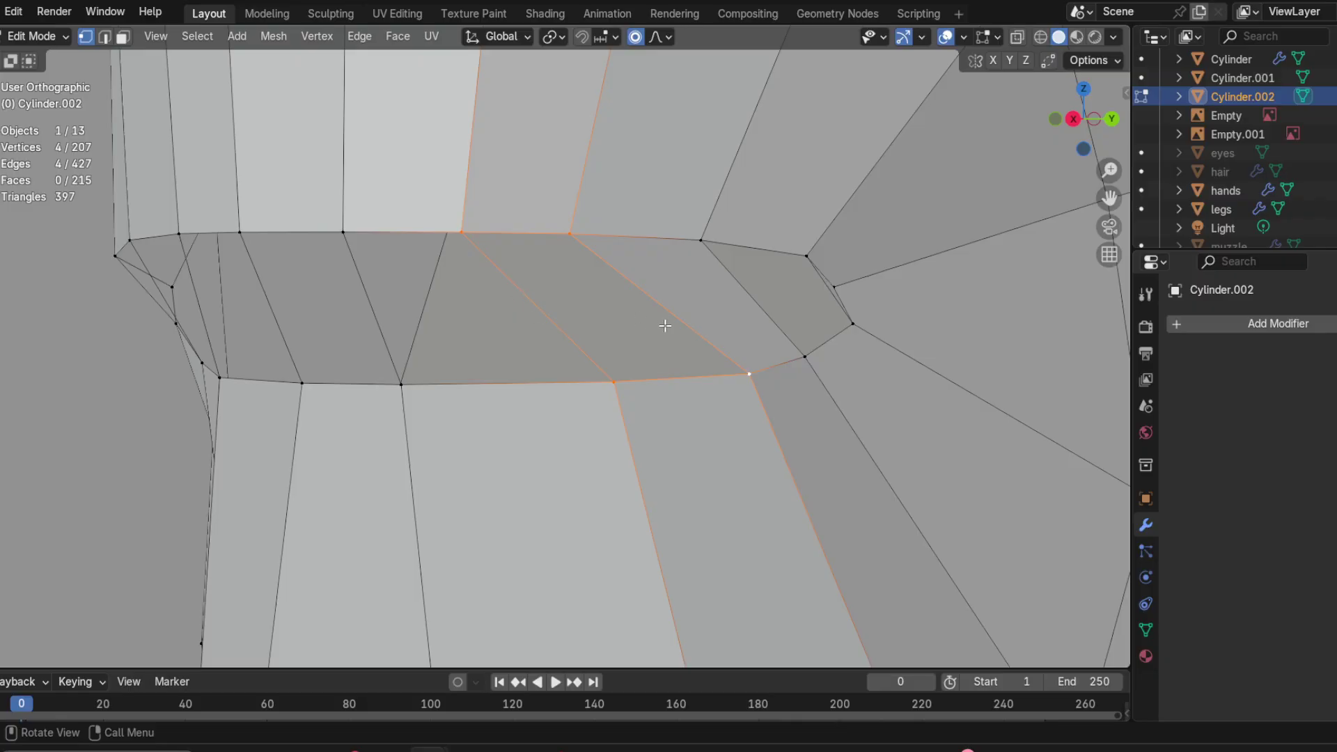
key(f)
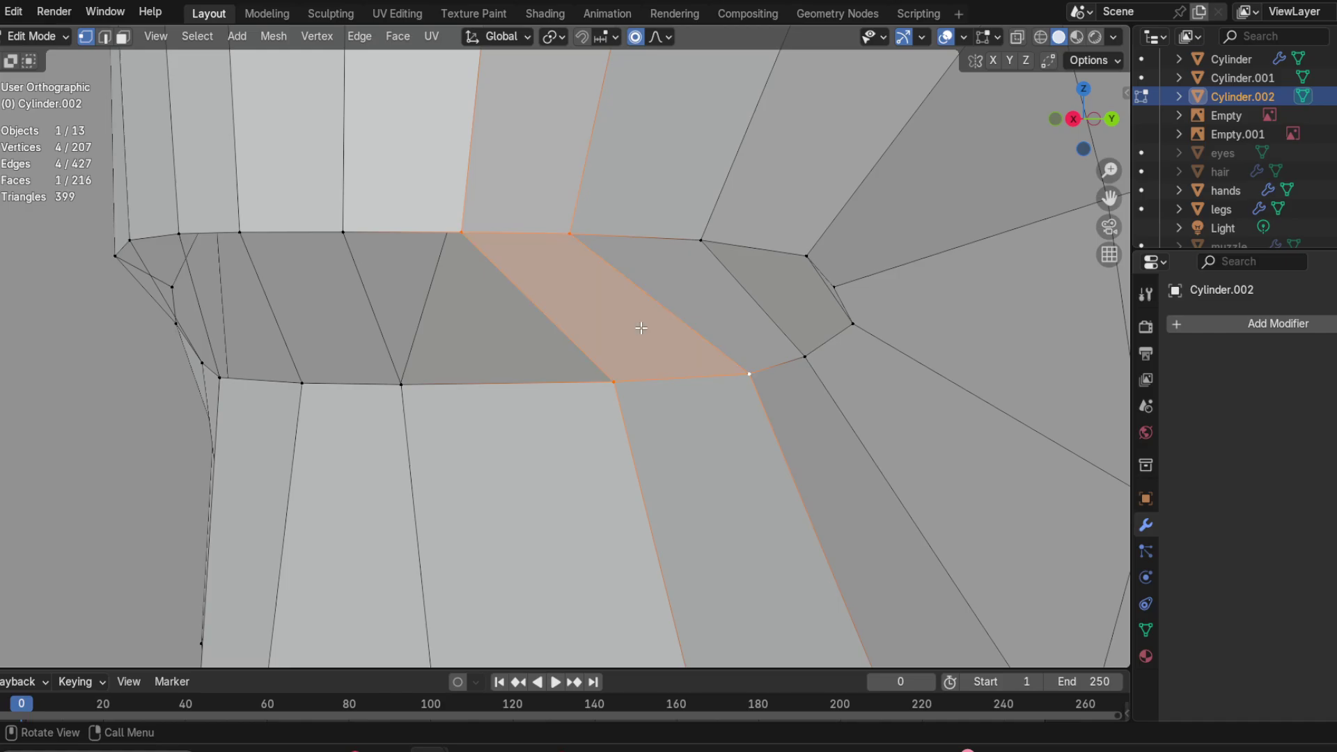
Step: Fill the wide quad in the middle of the gap with a face between its two bridging edges
click(401, 383)
shift+click(343, 232)
shift+click(462, 232)
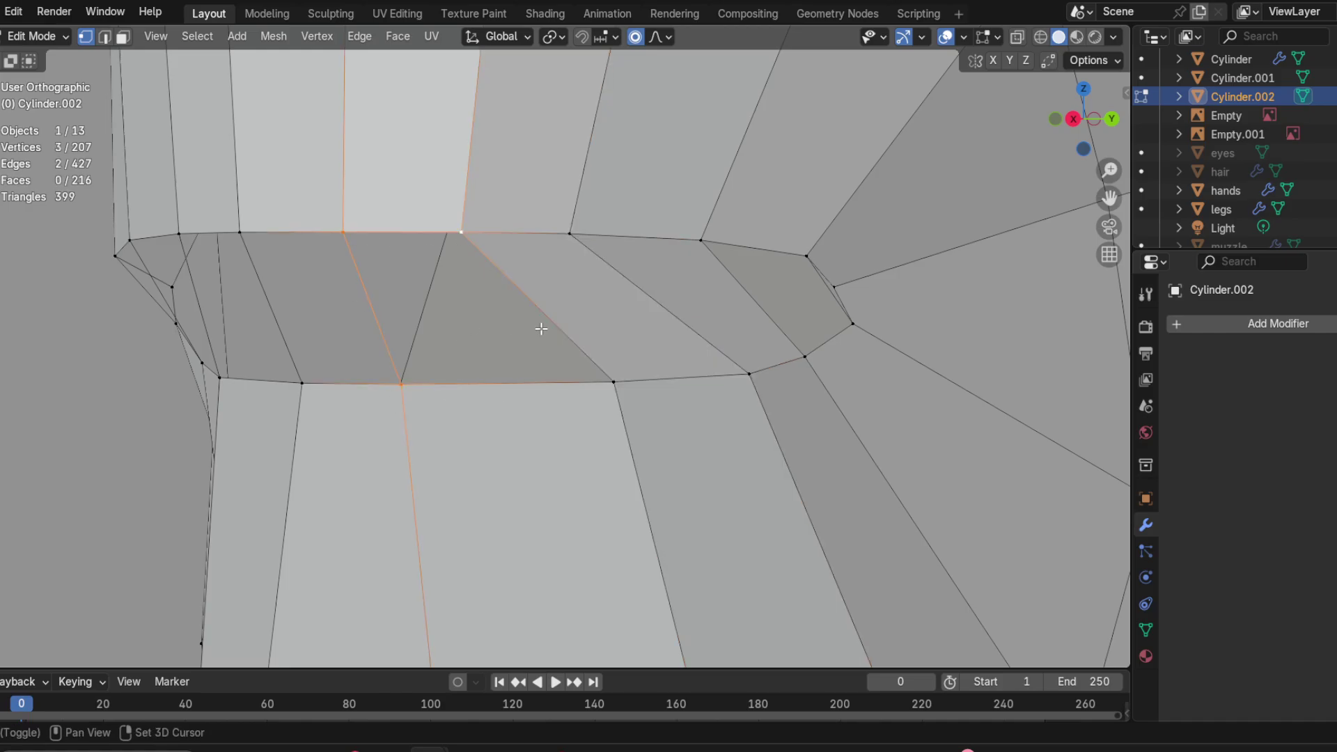
shift+click(621, 388)
key(f)
key(alt+a)
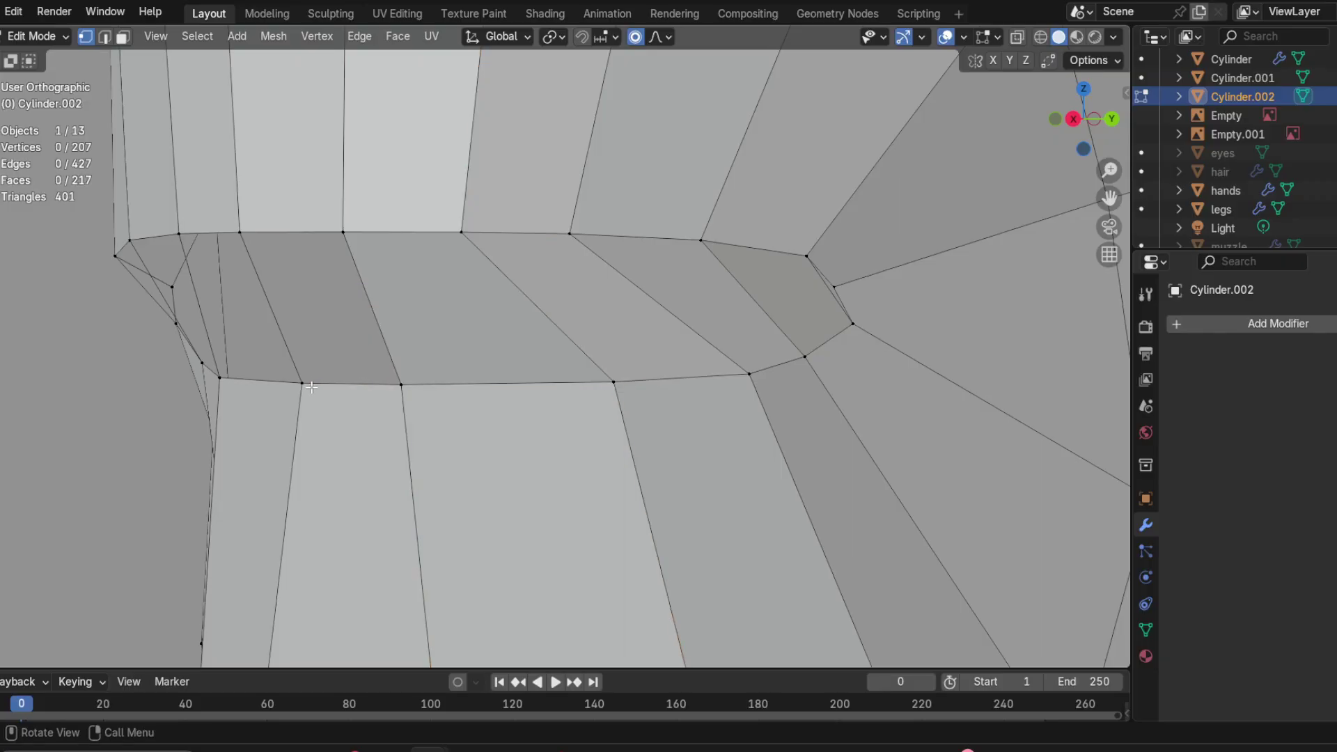
Step: Fill the narrower quad beside the wide middle one, on the unfilled side of the gap, with a face
click(241, 234)
shift+click(344, 233)
shift+click(401, 385)
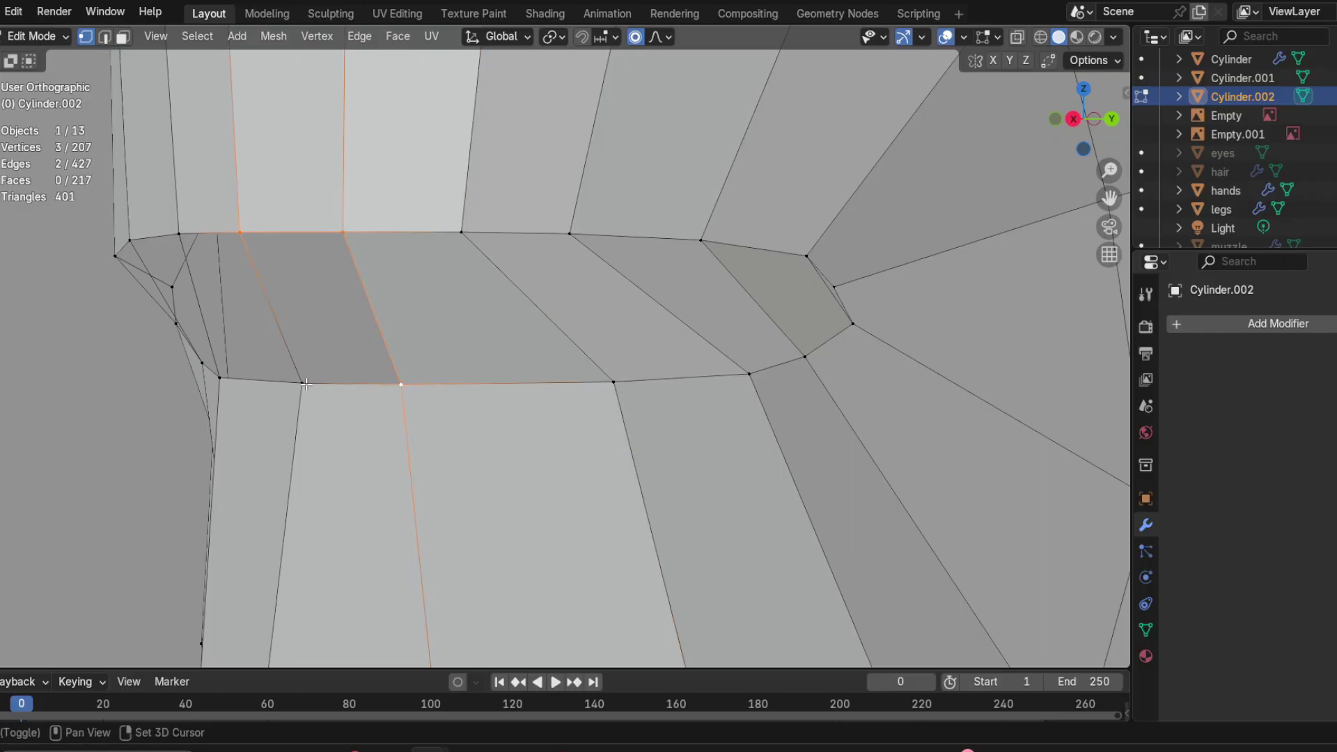
shift+click(303, 383)
key(f)
middle_drag(303, 350, 373, 356)
Step: Fill the following two quads toward the gap's opposite corner with faces between their bridging edges
click(482, 388)
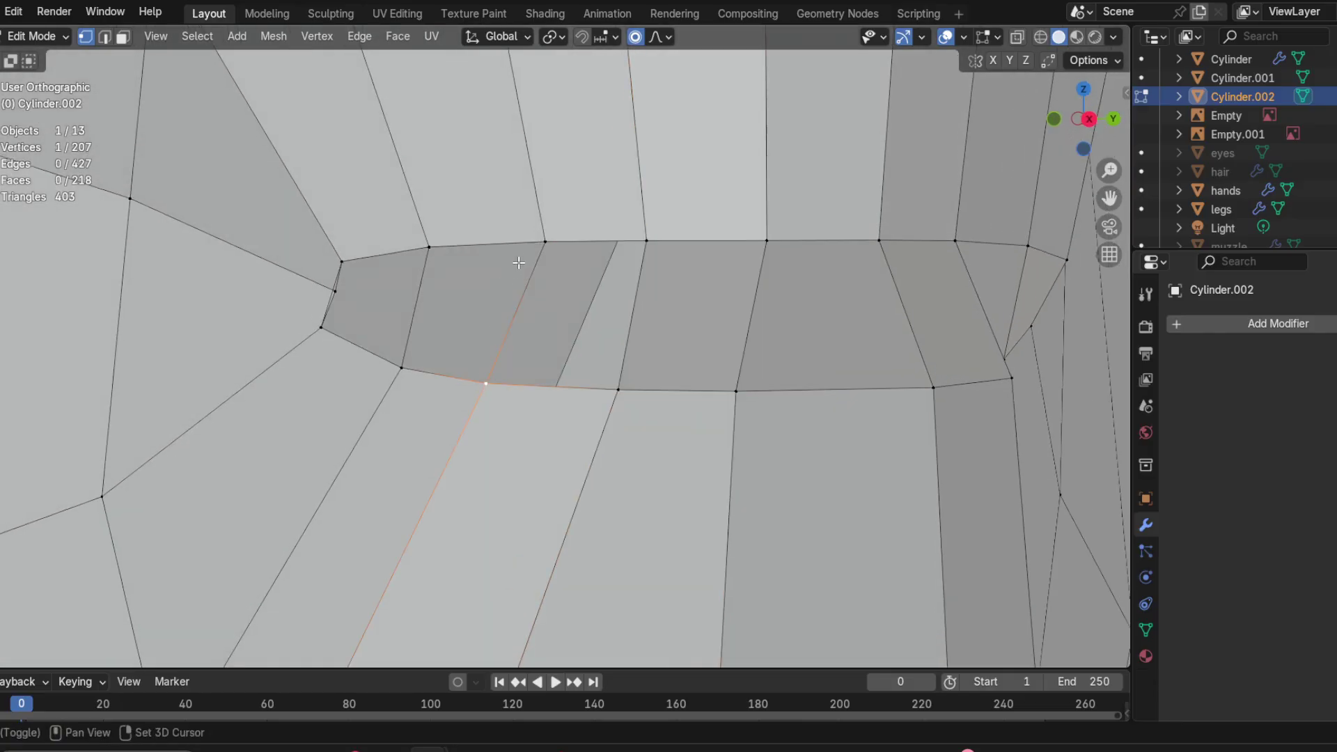
shift+click(546, 242)
shift+click(646, 240)
shift+click(618, 389)
key(f)
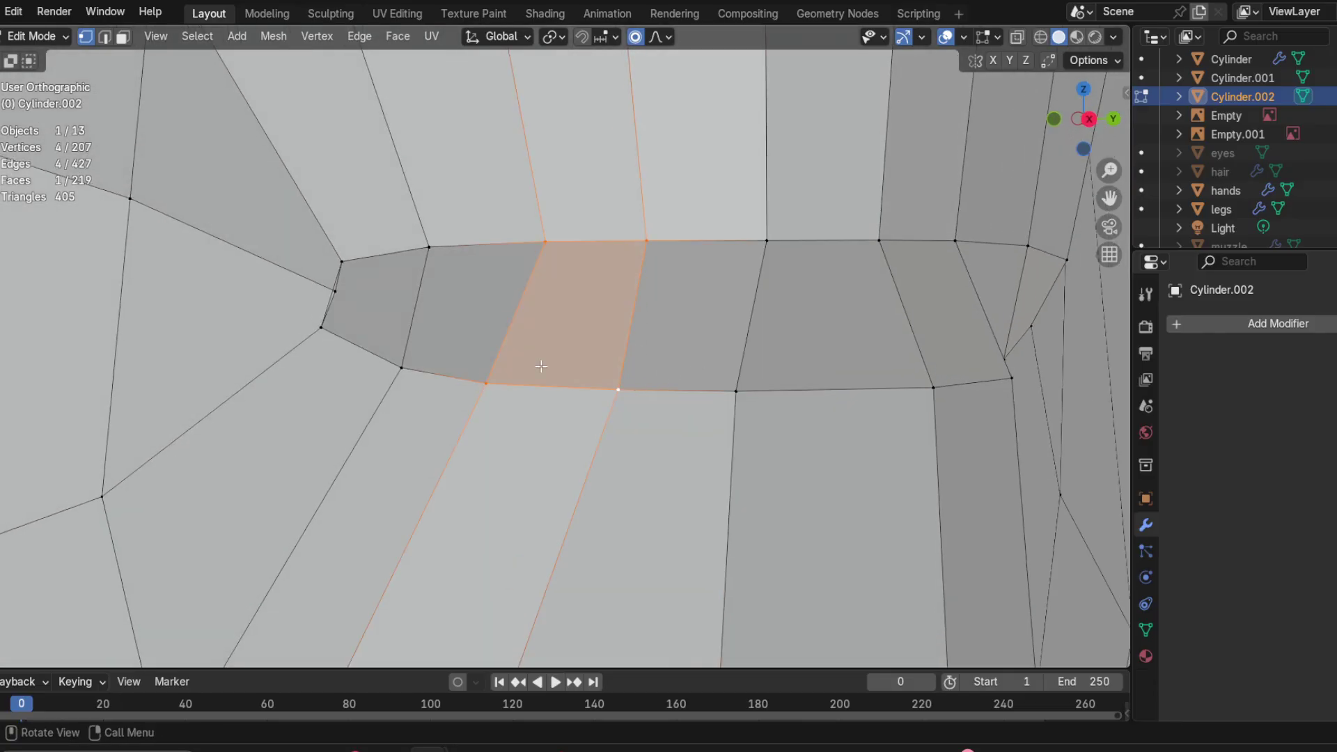
click(402, 367)
shift+click(429, 247)
shift+click(545, 243)
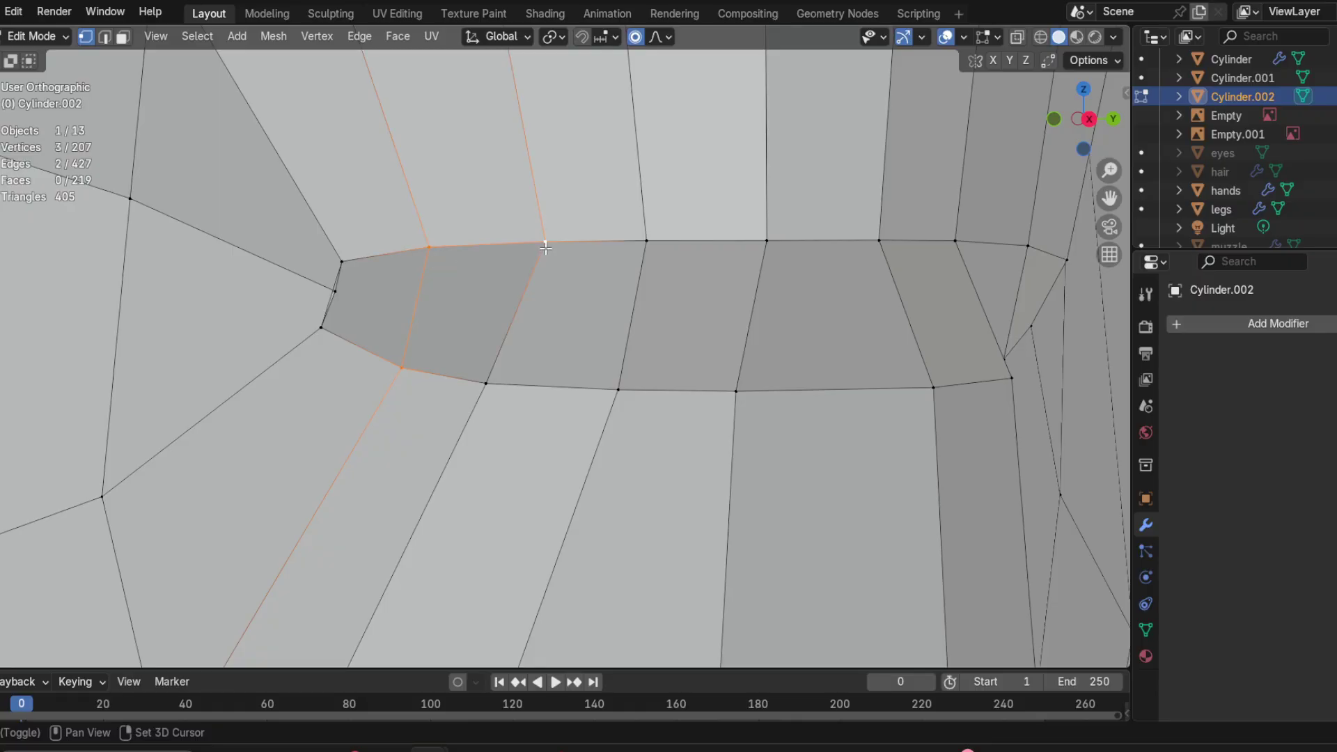
shift+click(486, 384)
key(f)
middle_drag(486, 384, 639, 382)
Step: Fill the last quad at the opposite corner of the gap, between the outermost bridging edge and the rim vertices
click(531, 368)
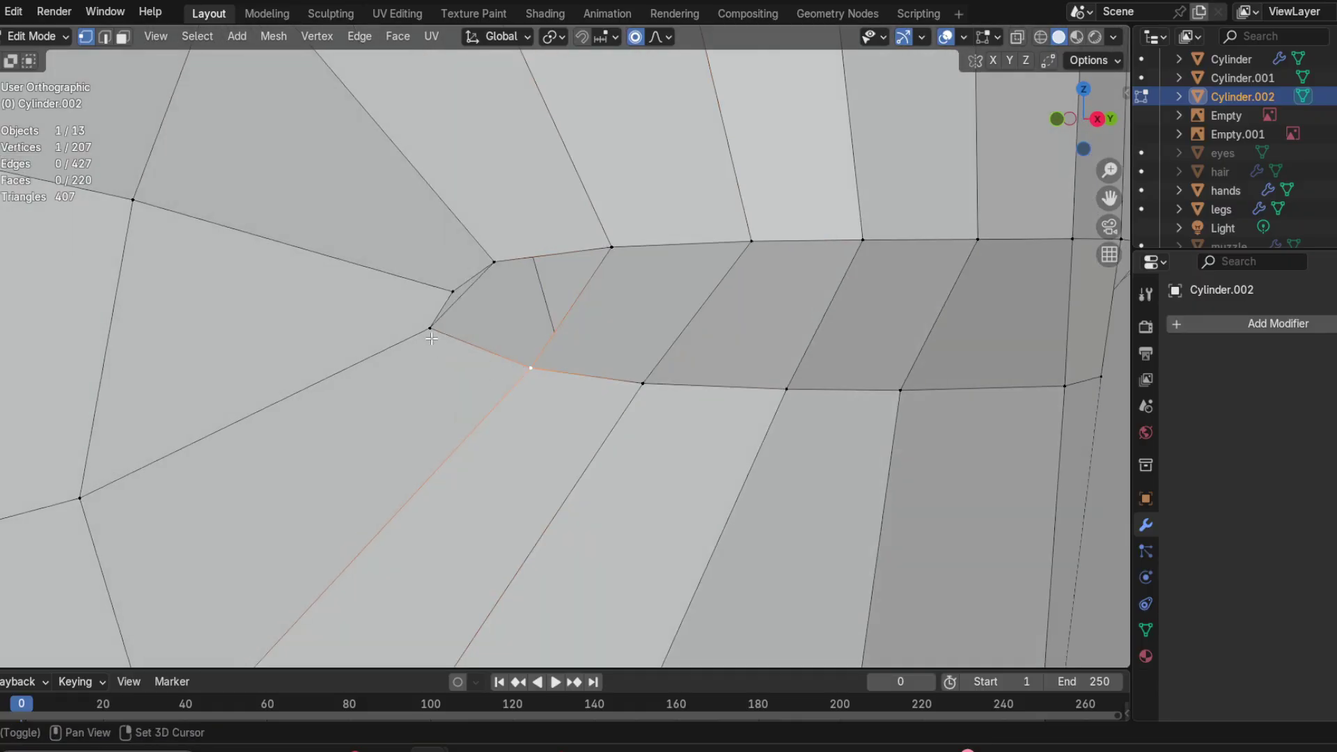
shift+click(430, 329)
shift+click(494, 262)
shift+click(611, 247)
key(f)
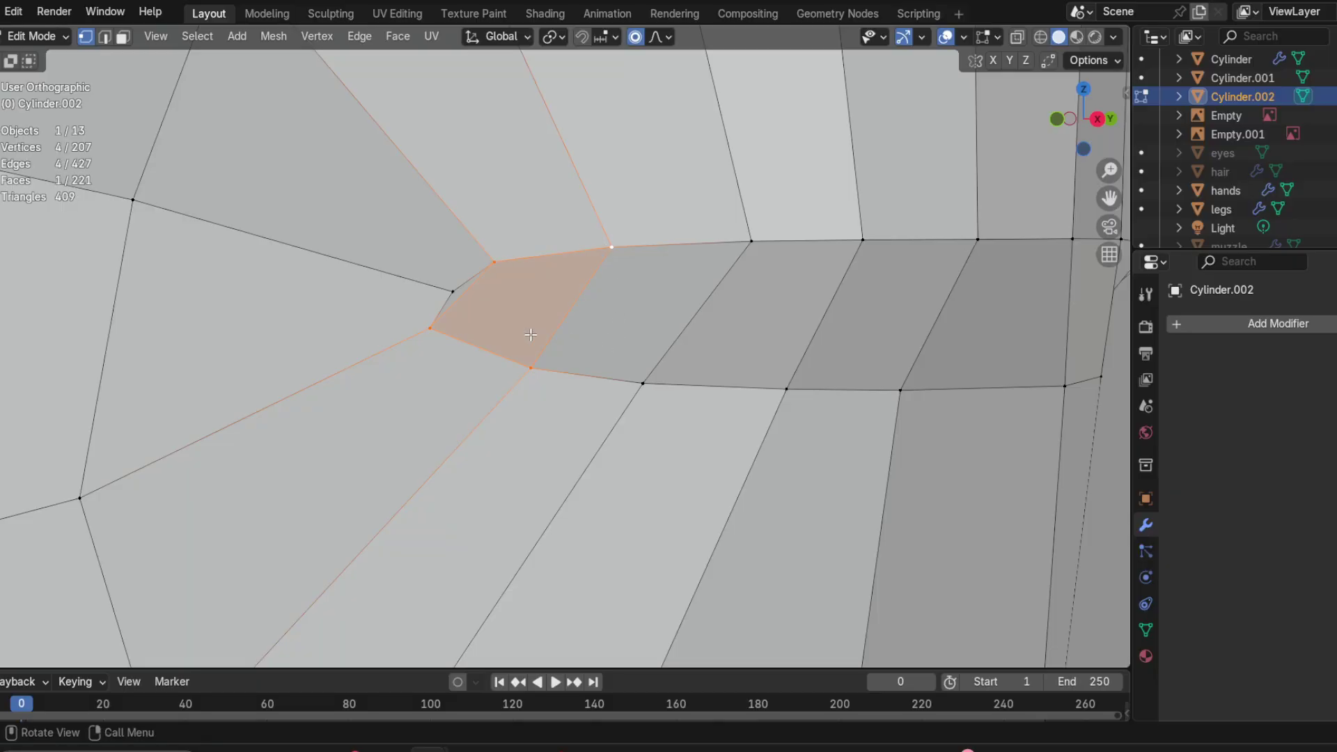
Step: Close the small remaining triangle at the opposite corner with a face between the three rim vertices
scroll(534, 343, up, 2)
click(385, 319)
shift+click(416, 268)
shift+click(476, 225)
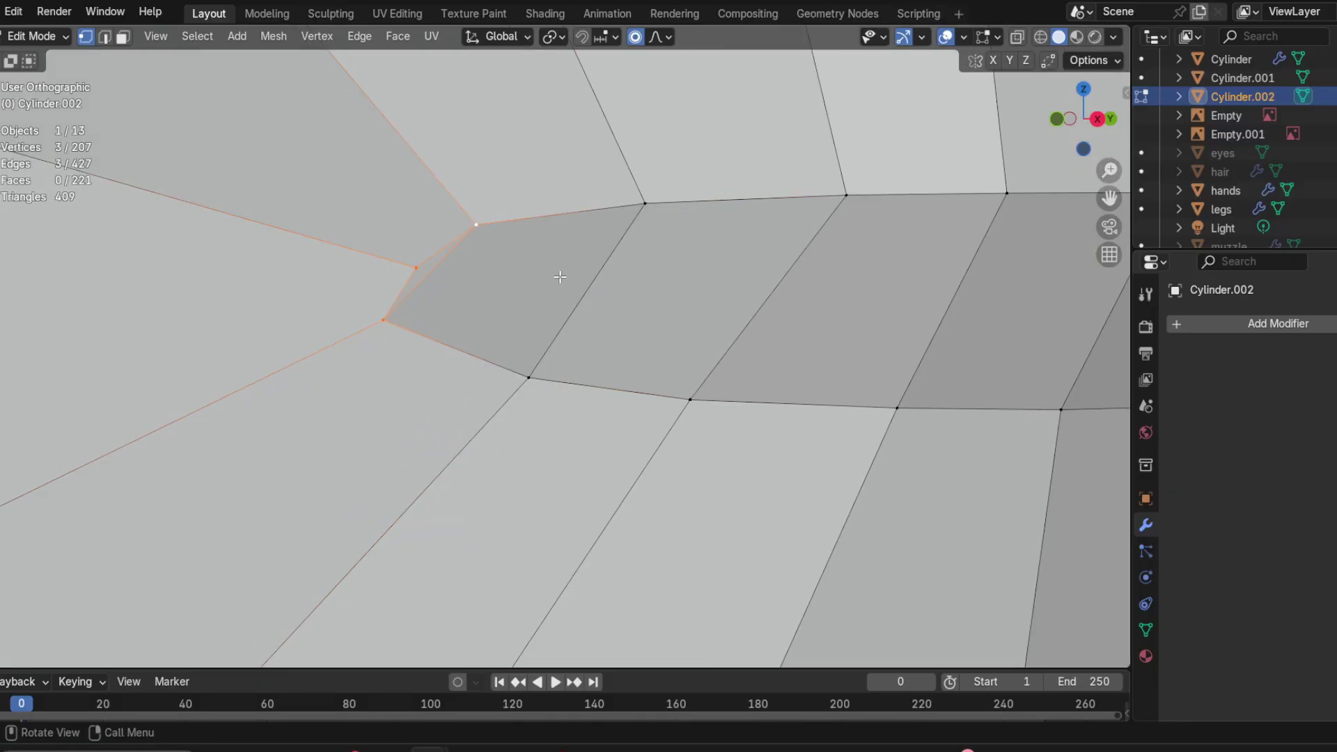
scroll(560, 278, down, 3)
middle_drag(569, 278, 610, 403)
scroll(648, 432, up, 2)
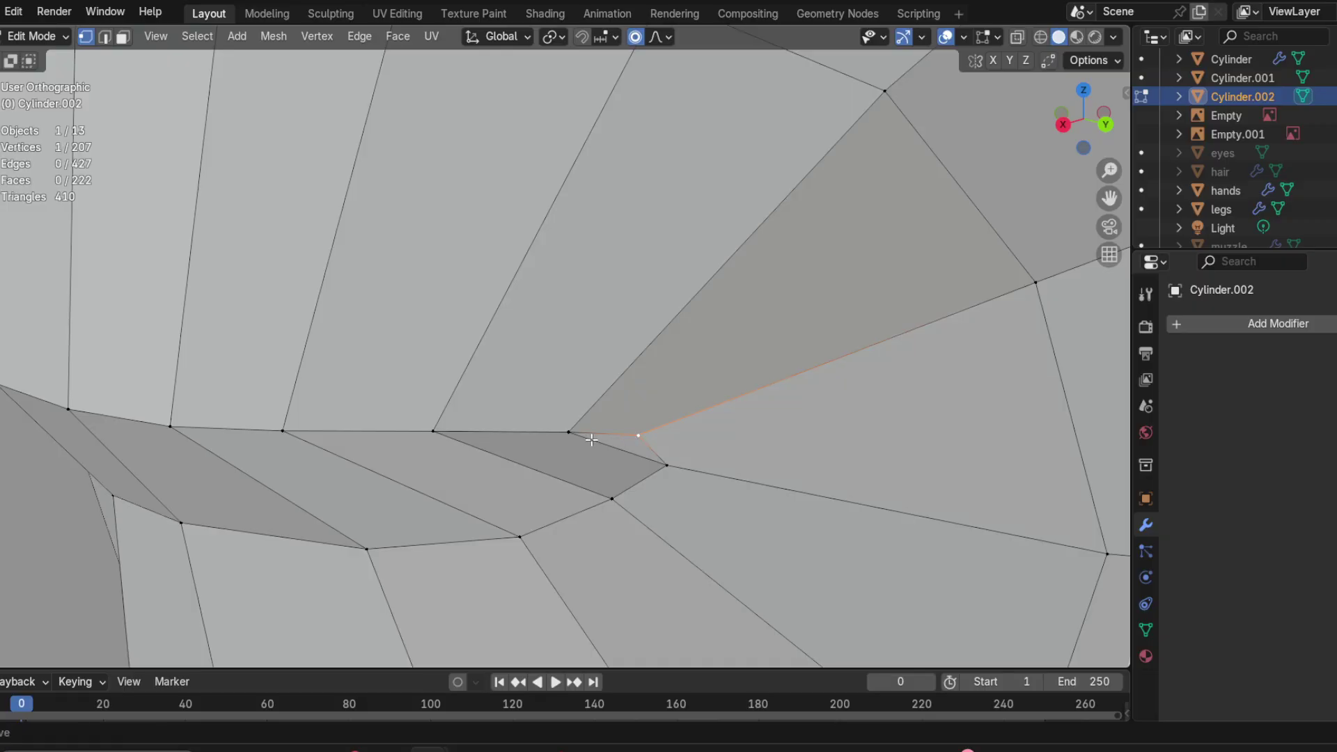
Step: Turn on X-ray display and show the hair mesh over the reference drawing in the front view
click(663, 463)
middle_drag(626, 449, 714, 307)
scroll(714, 307, down, 7)
scroll(714, 306, up, 4)
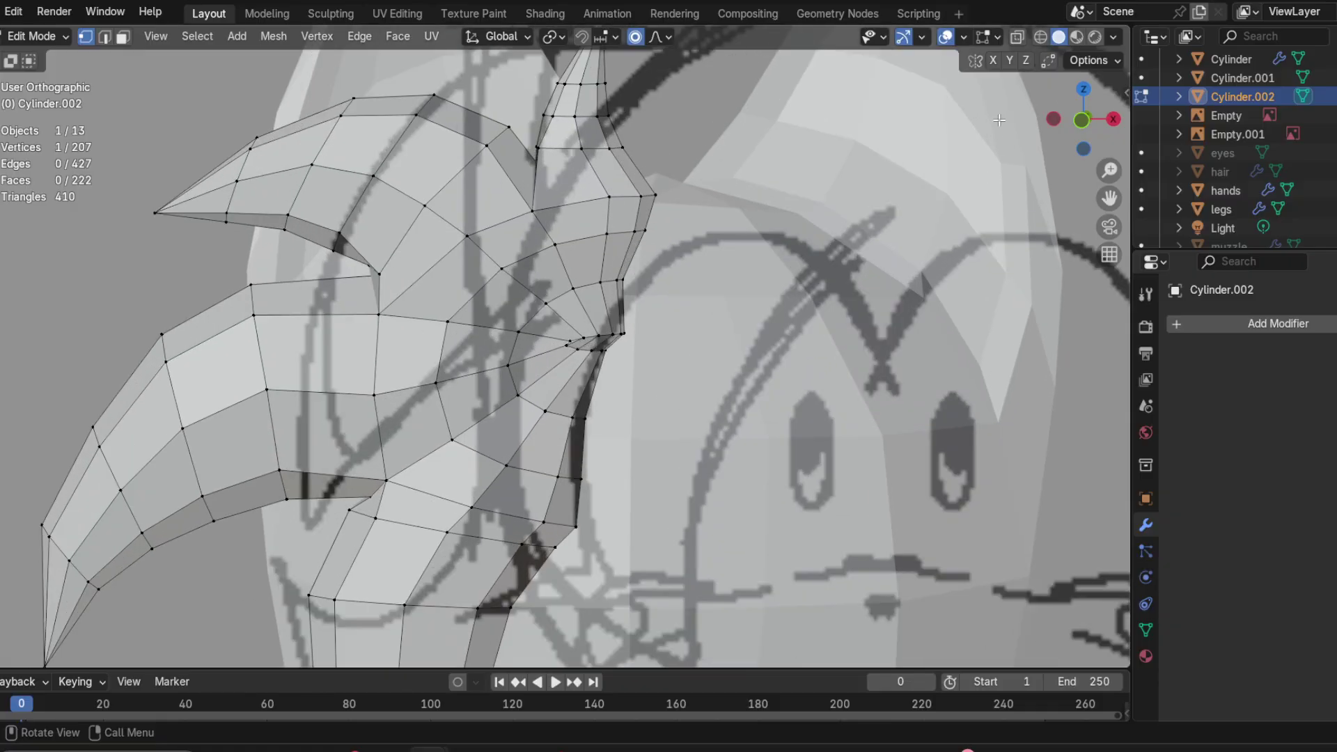
click(1017, 36)
key(KP_1)
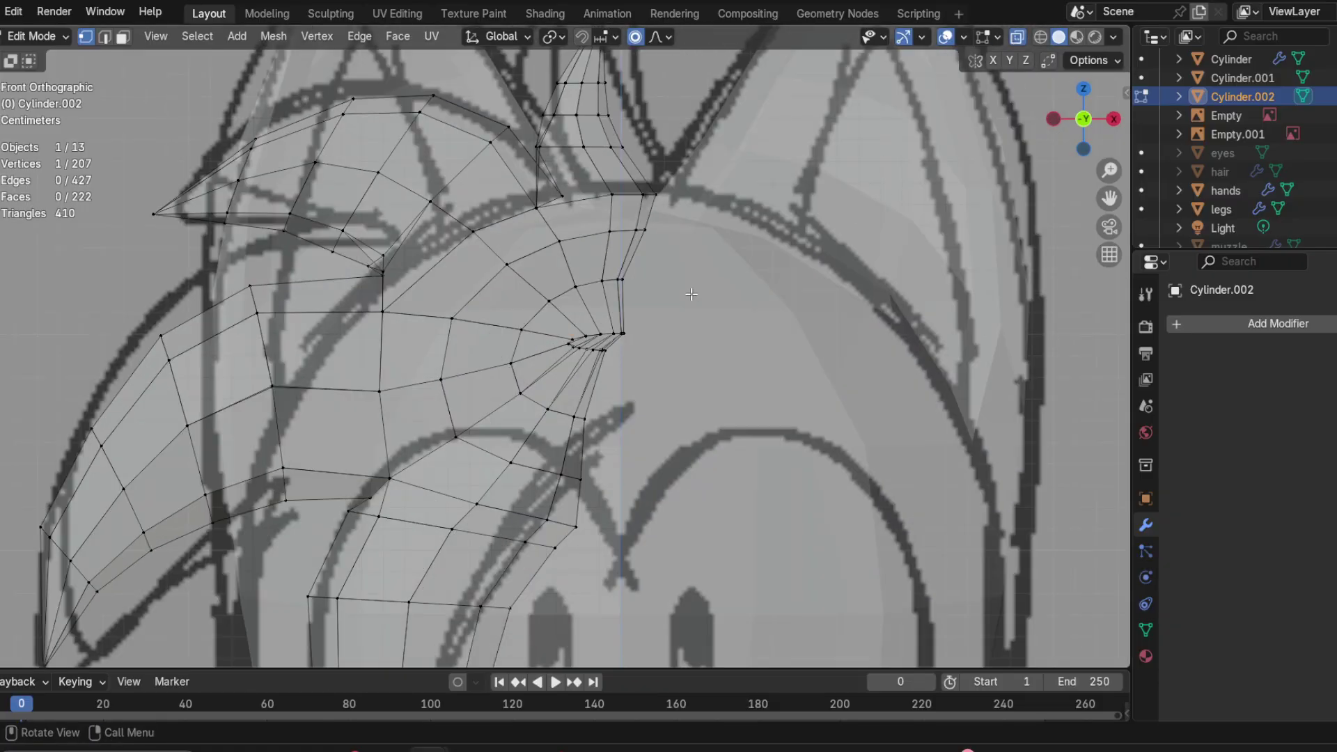
Step: Smooth the vertices of the inner hair patch around the filled gap three times, excluding the stray outer vertices and the lowest edge row
scroll(687, 290, down, 1)
mouse_move(594, 528)
ctrl+right_down()
mouse_move(446, 470)
mouse_move(426, 448)
mouse_move(430, 271)
mouse_move(468, 242)
mouse_move(529, 226)
mouse_move(623, 230)
mouse_move(706, 391)
ctrl+right_up()
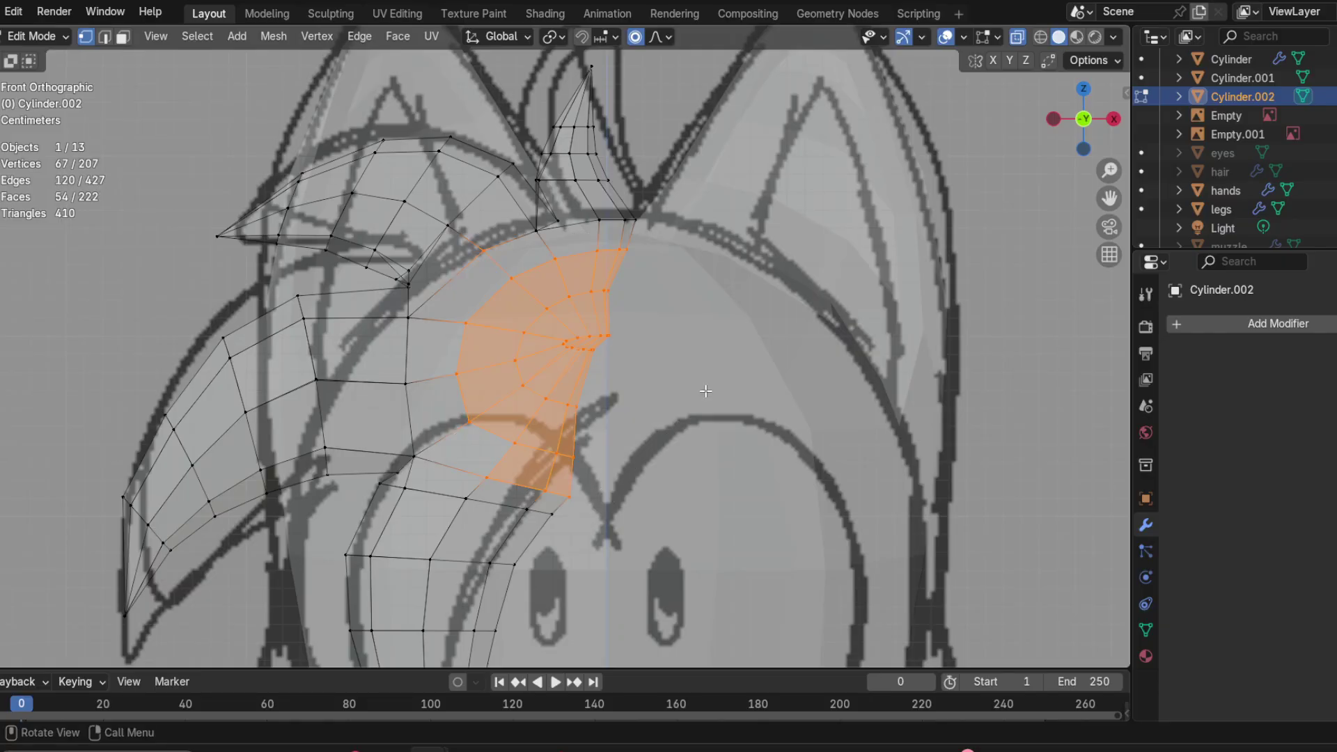
shift+click(485, 246)
shift+click(465, 252)
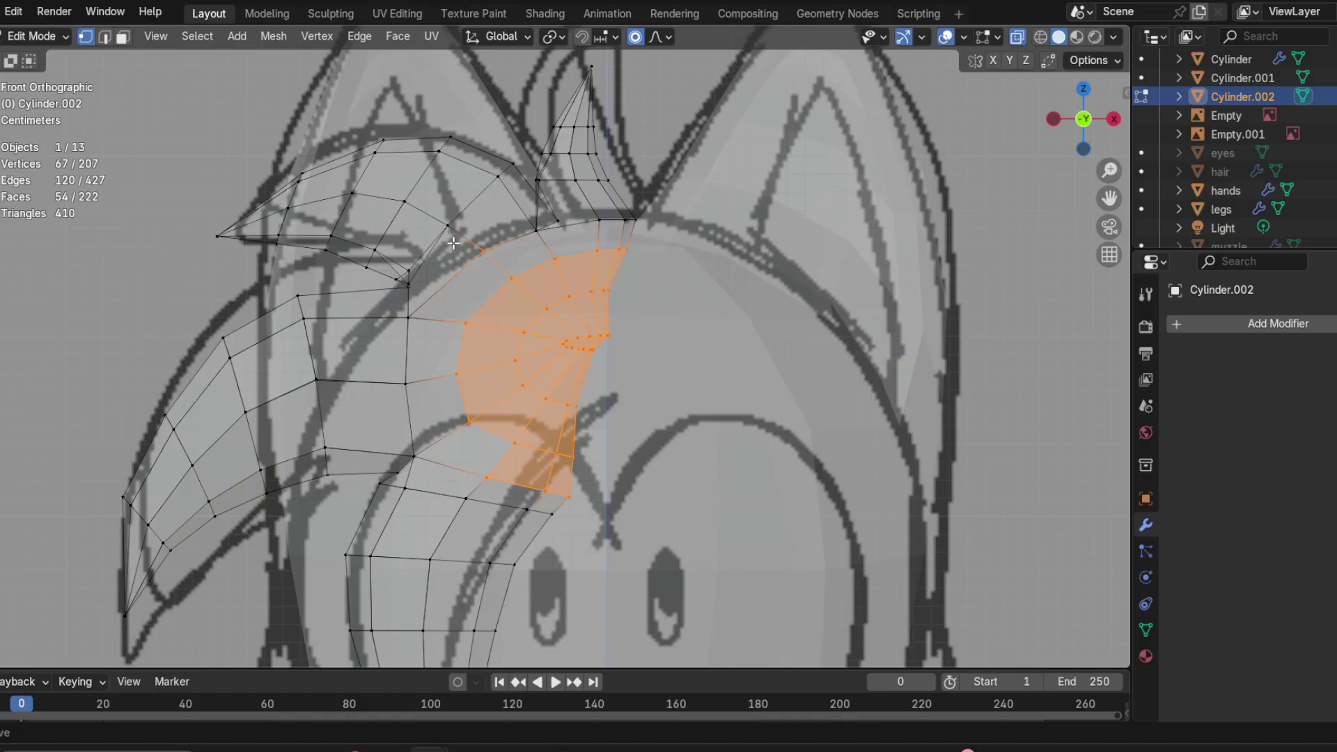
mouse_move(470, 233)
ctrl+shift+right_down()
mouse_move(498, 276)
mouse_move(465, 237)
ctrl+shift+right_up()
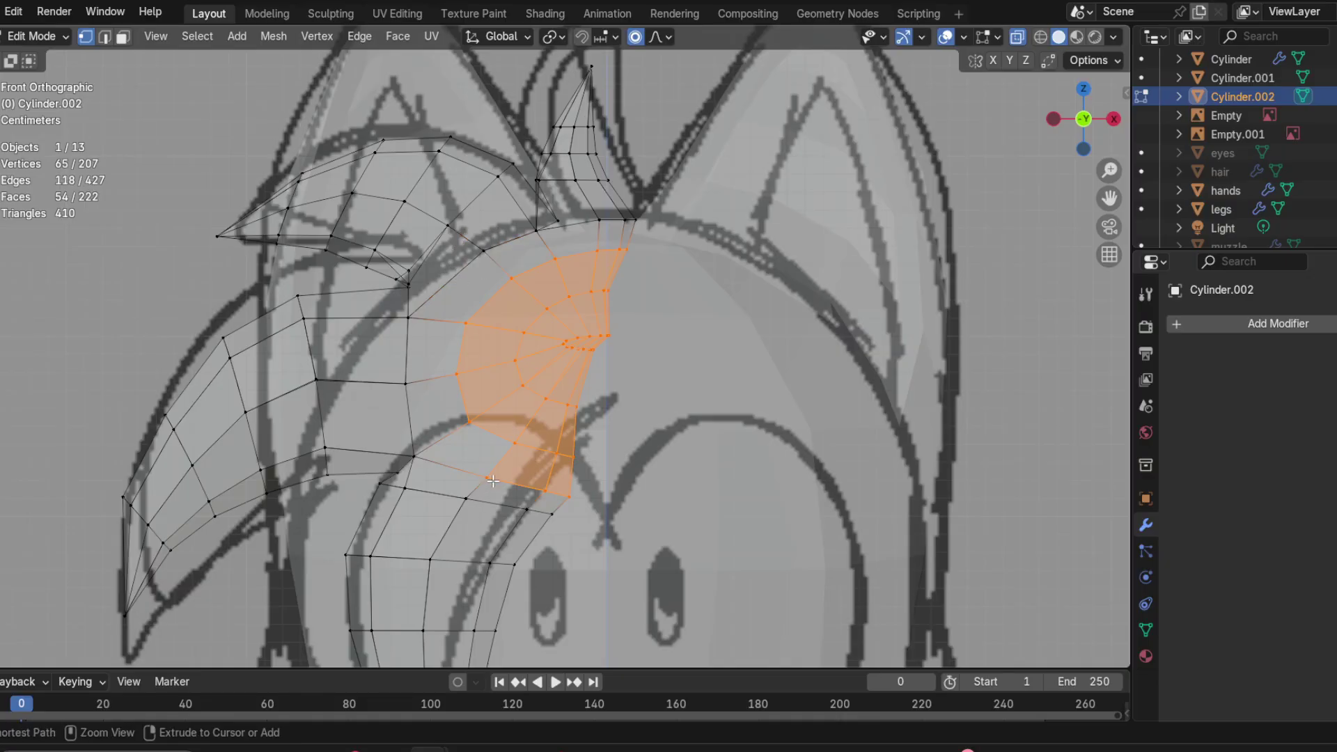
mouse_move(461, 463)
ctrl+shift+right_down()
mouse_move(585, 505)
mouse_move(459, 467)
ctrl+shift+right_up()
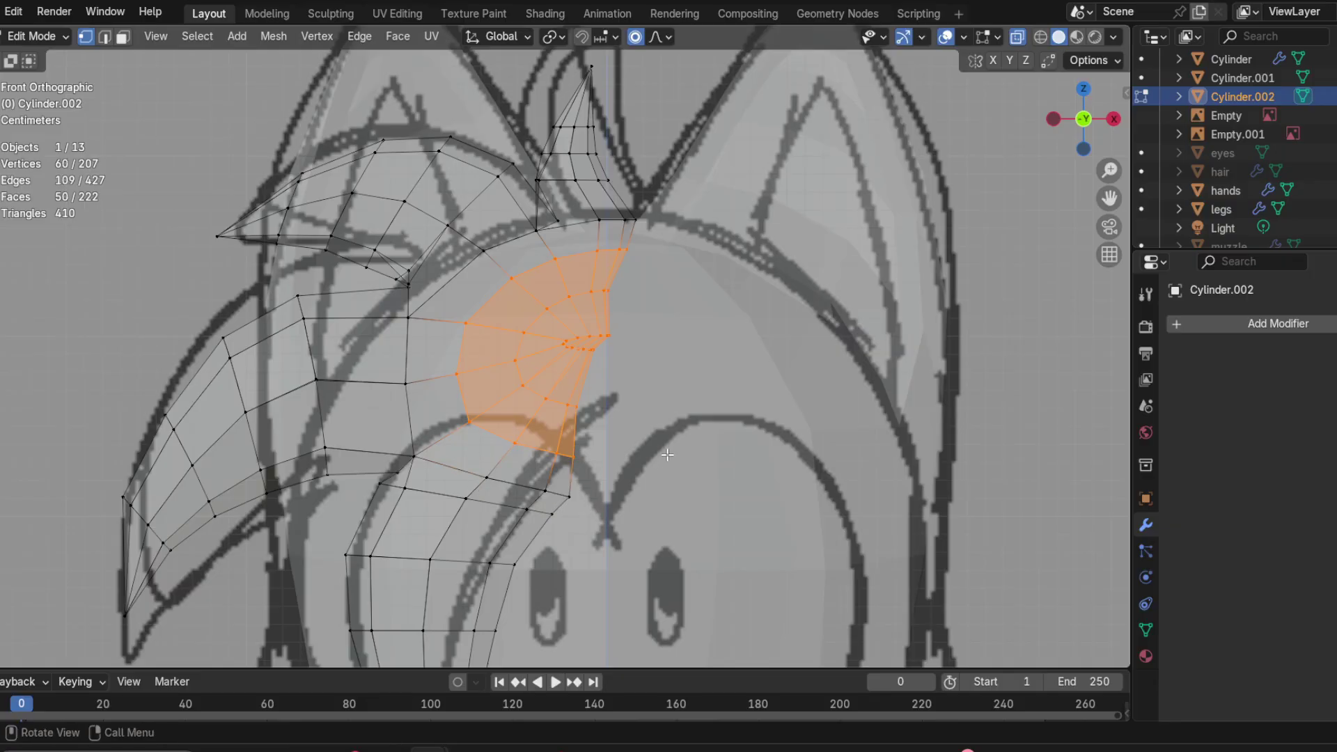
right_click(655, 432)
click(631, 431)
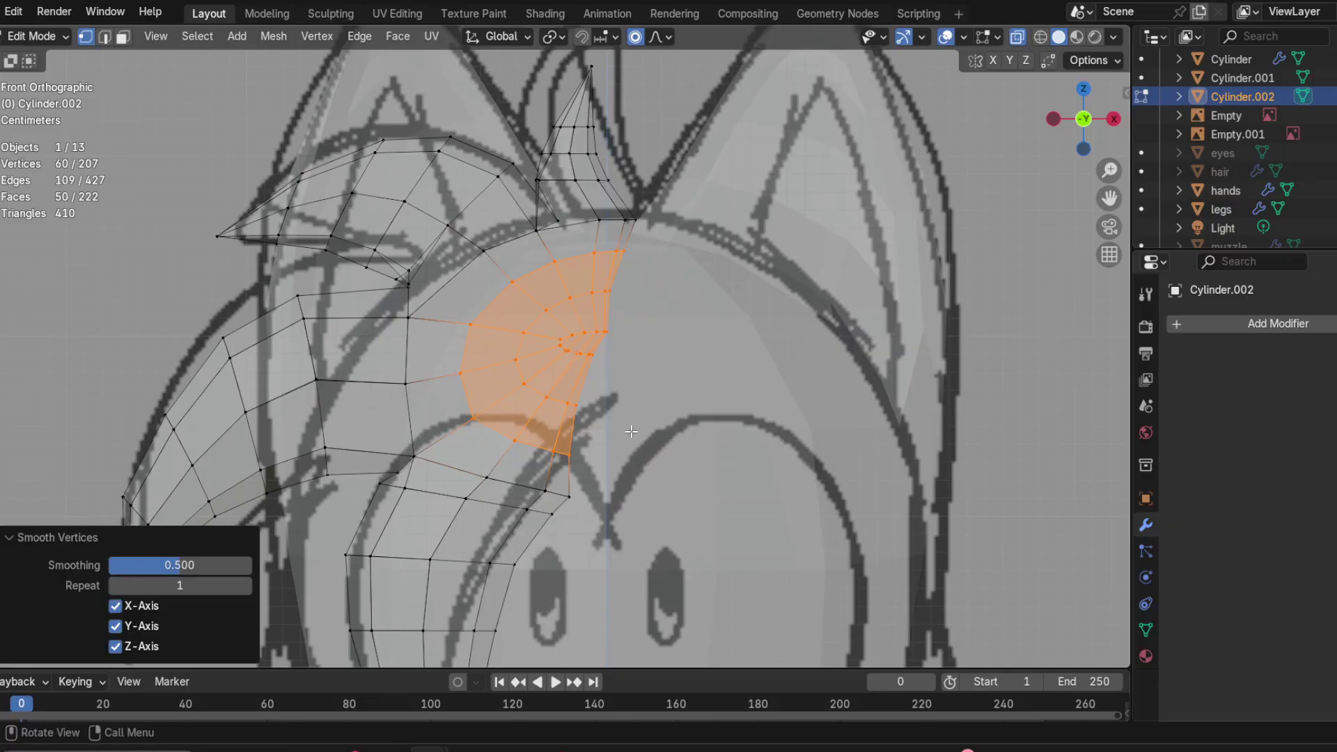
right_click(621, 426)
click(589, 422)
right_click(704, 370)
click(701, 372)
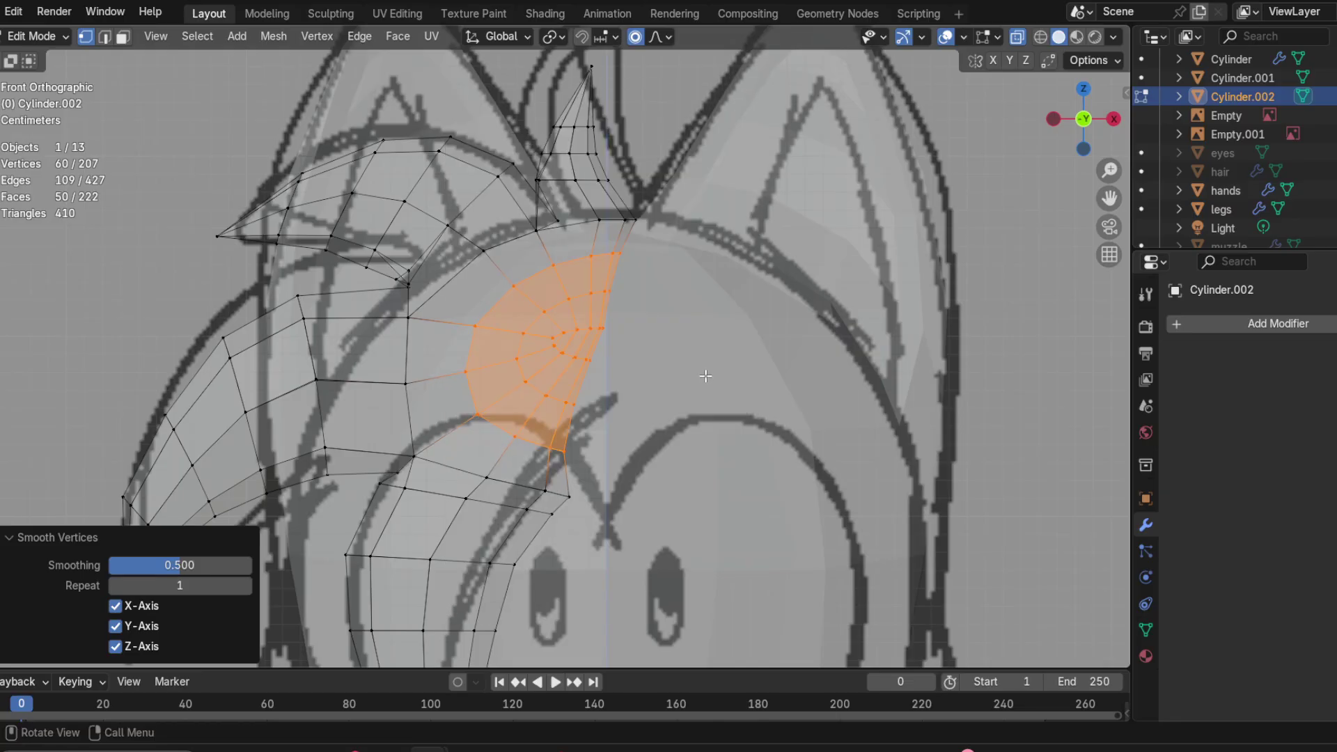
Step: Undo the last three smoothing passes
key(ctrl+z)
key(ctrl+z)
key(ctrl+z)
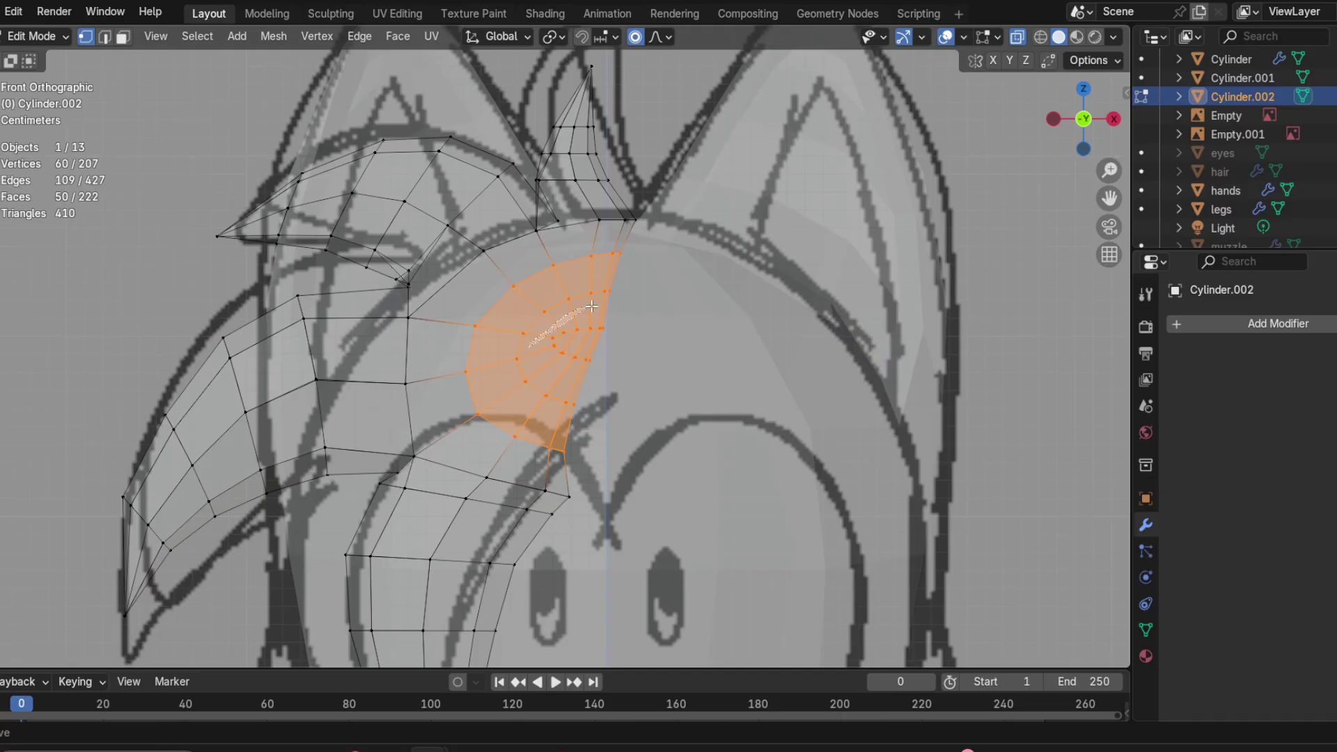
Step: Shrink the selection to the patch's innermost vertices and move them about 0.0225 m in X and -0.008 m in Z, with proportional size about 0.1 m
key(ctrl+KP_Subtract)
key(ctrl+KP_Subtract)
key(ctrl+KP_Subtract)
key(ctrl+KP_Subtract)
key(g)
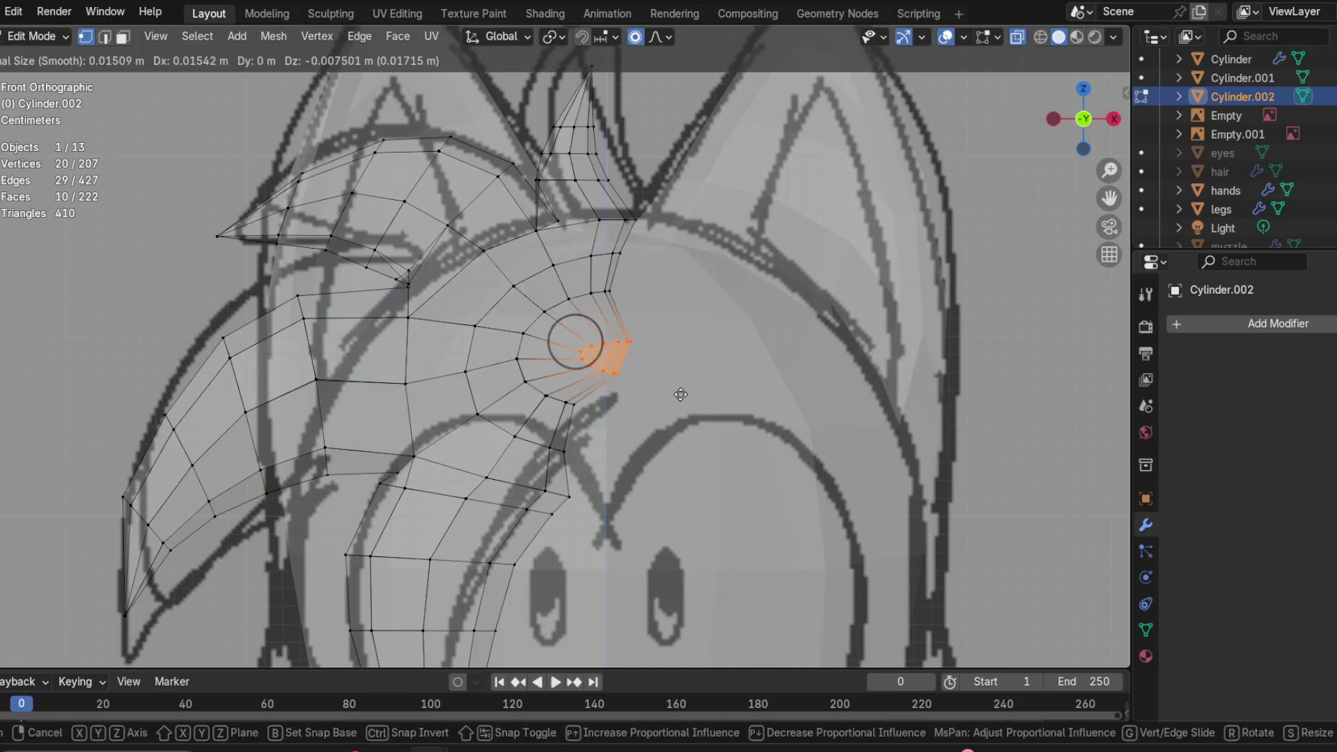
scroll(672, 390, down, 5)
scroll(681, 393, down, 2)
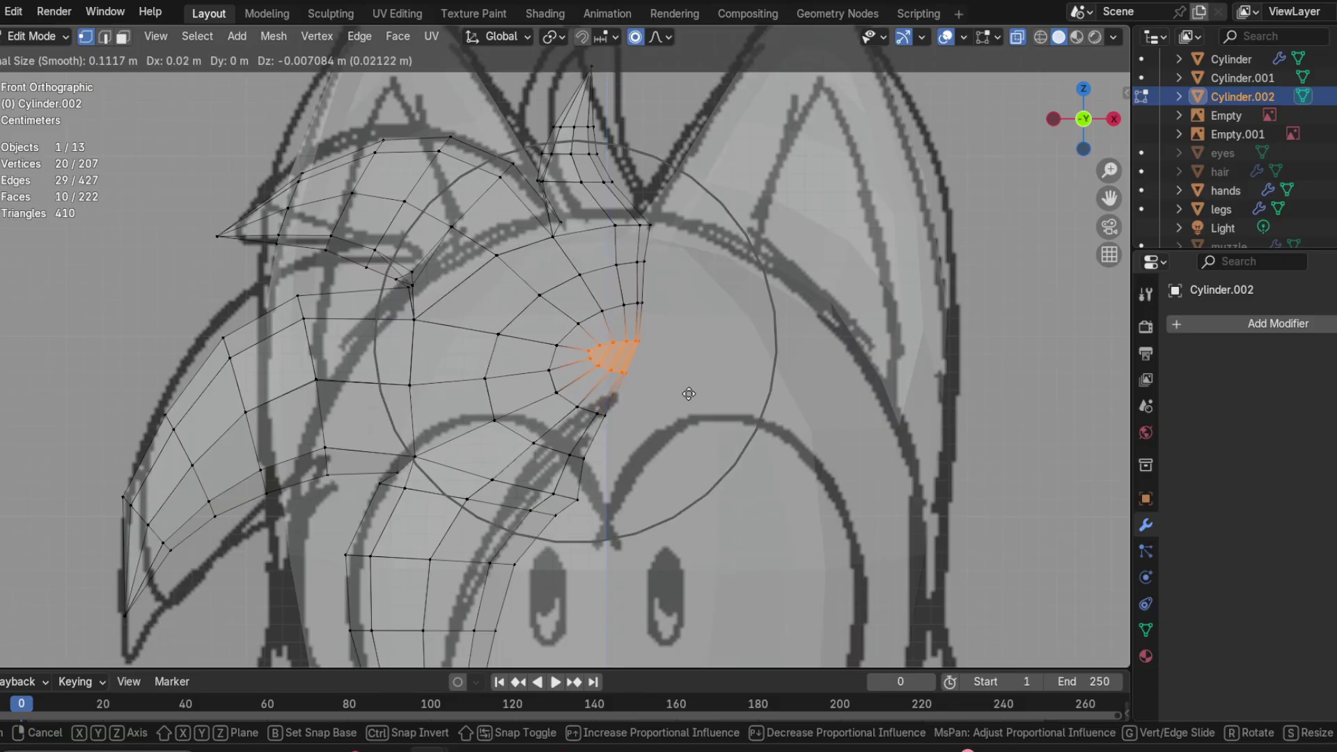
scroll(695, 396, down, 3)
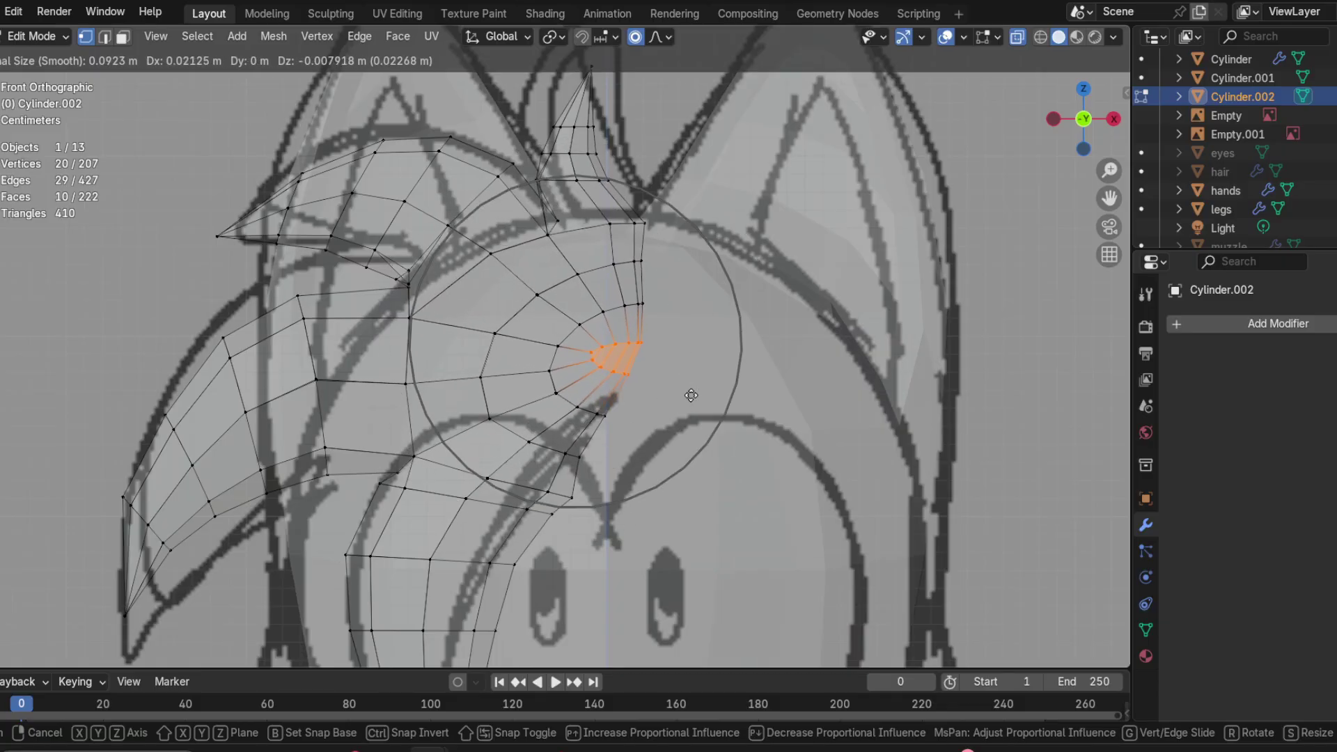
click(690, 394)
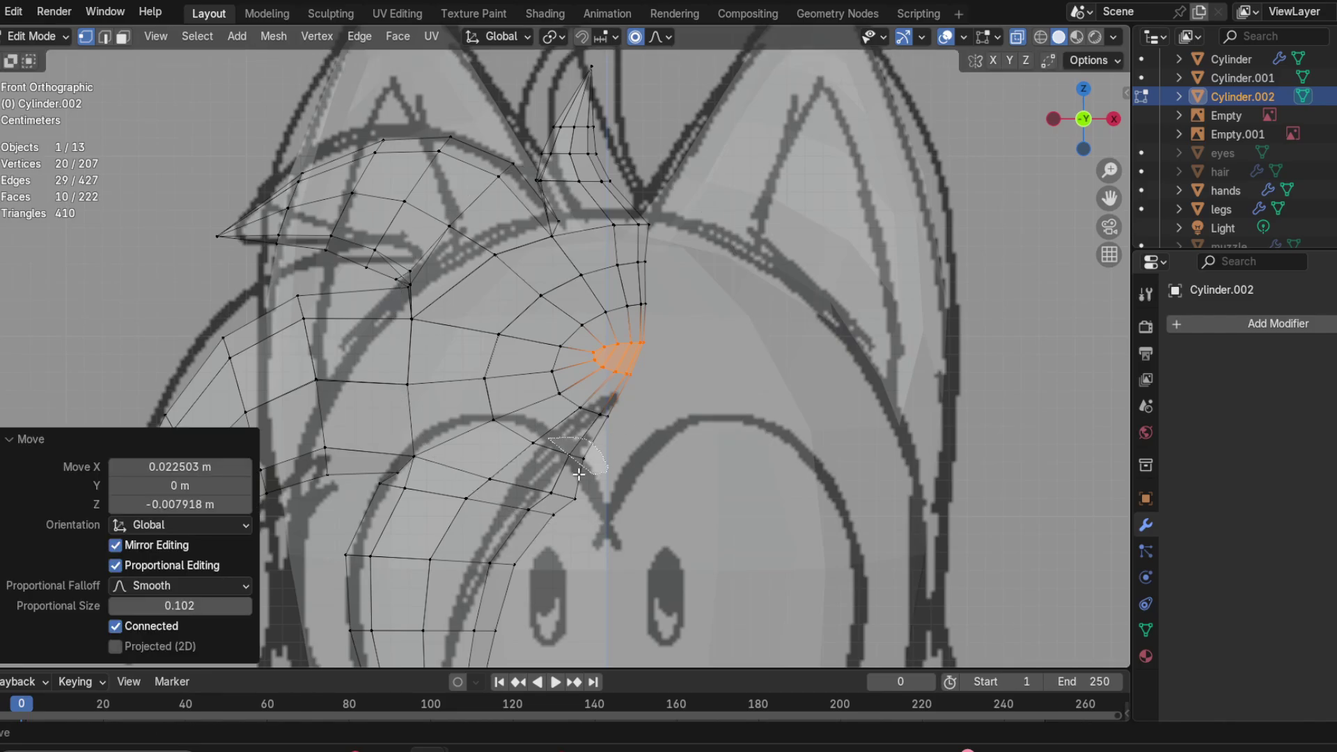
Step: Move the short edge row below the patch about 0.015 m up and outward, using a proportional size of about 0.039 m
click(569, 457)
ctrl+click(550, 492)
key(g)
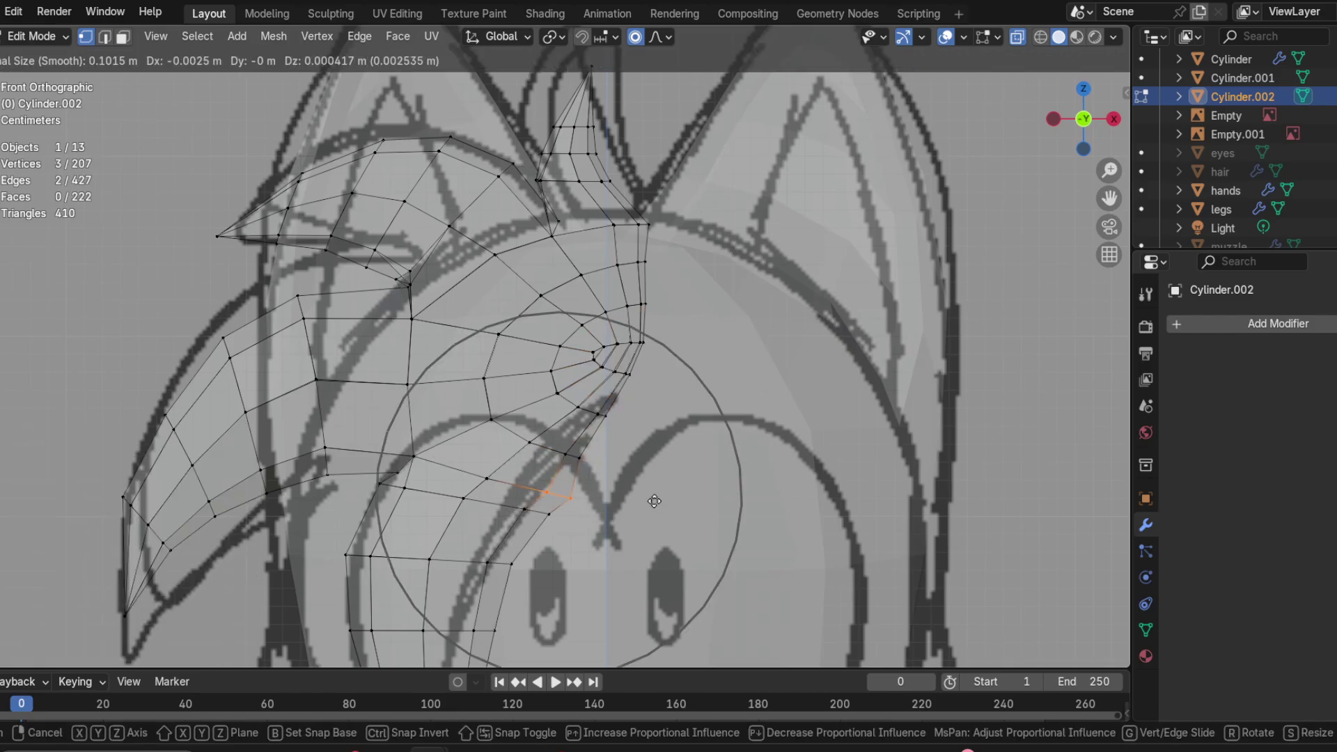
scroll(647, 491, up, 10)
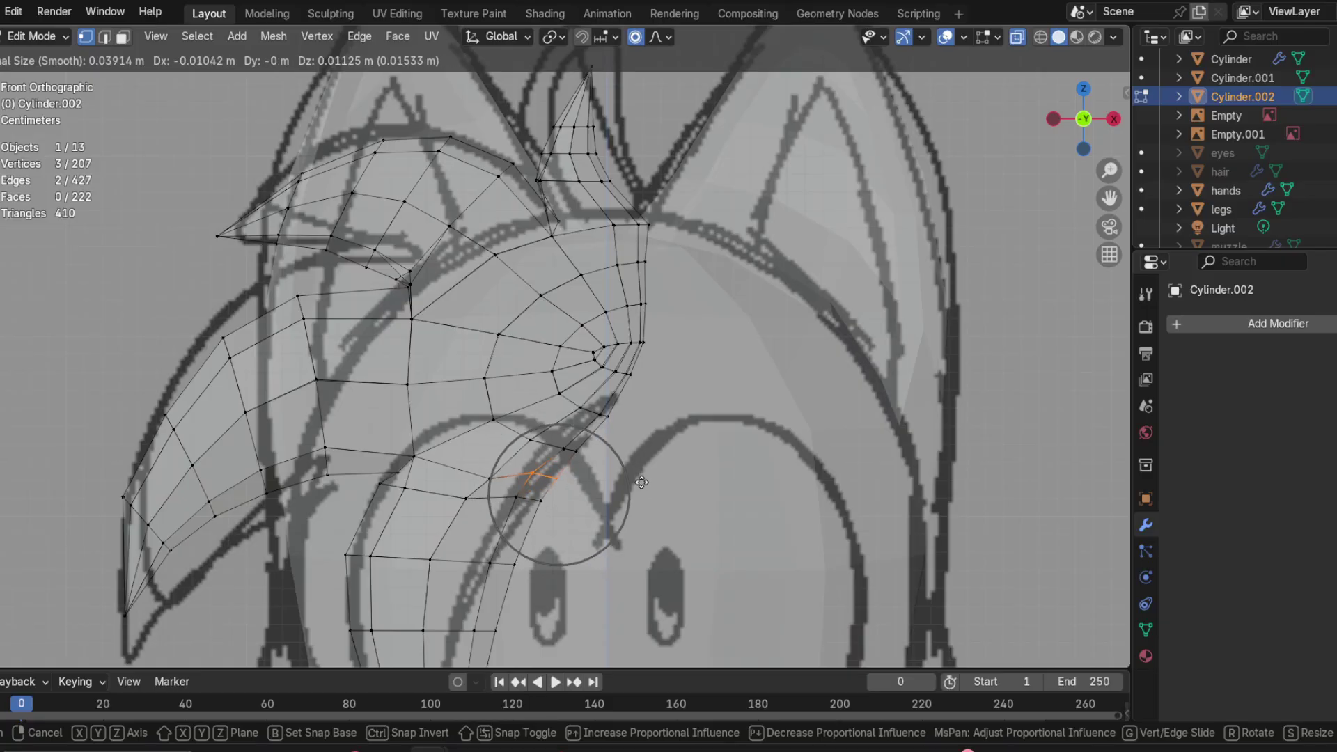
click(637, 481)
click(674, 445)
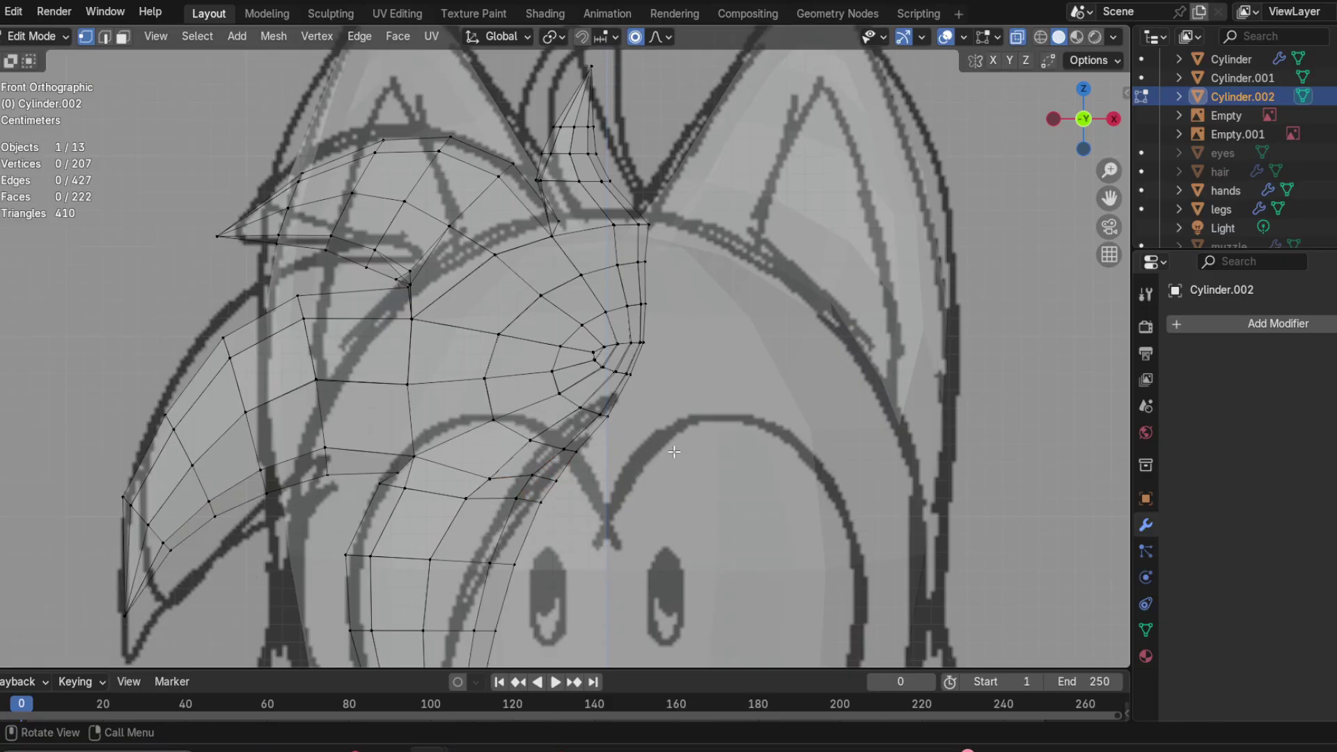
Step: Nudge the patch's innermost vertices about 0.0017 m in X and -0.0003 m in Z
scroll(674, 445, up, 1)
drag(600, 329, 687, 398)
key(g)
click(732, 378)
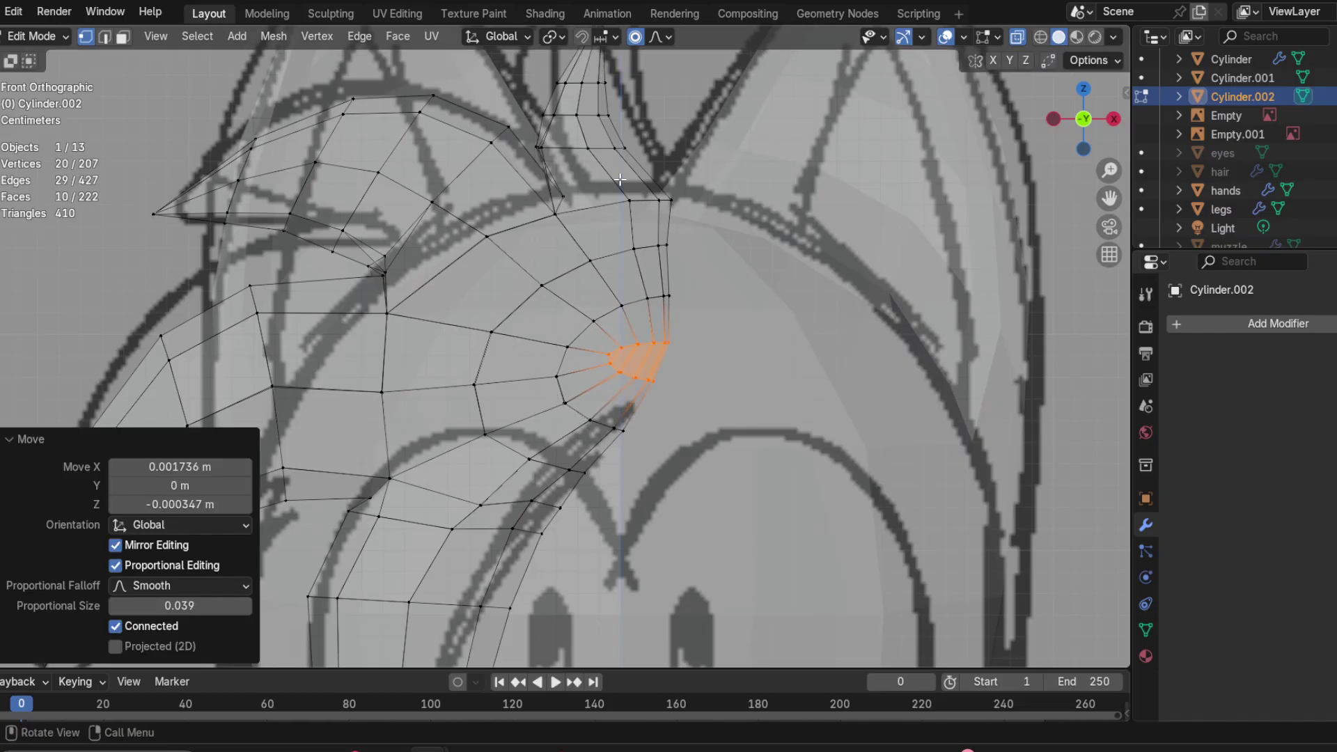
Step: Move the vertices at the base of the top tuft about -0.008 m in X and -0.0017 m in Z, with proportional size about 0.024 m
drag(619, 180, 679, 207)
key(g)
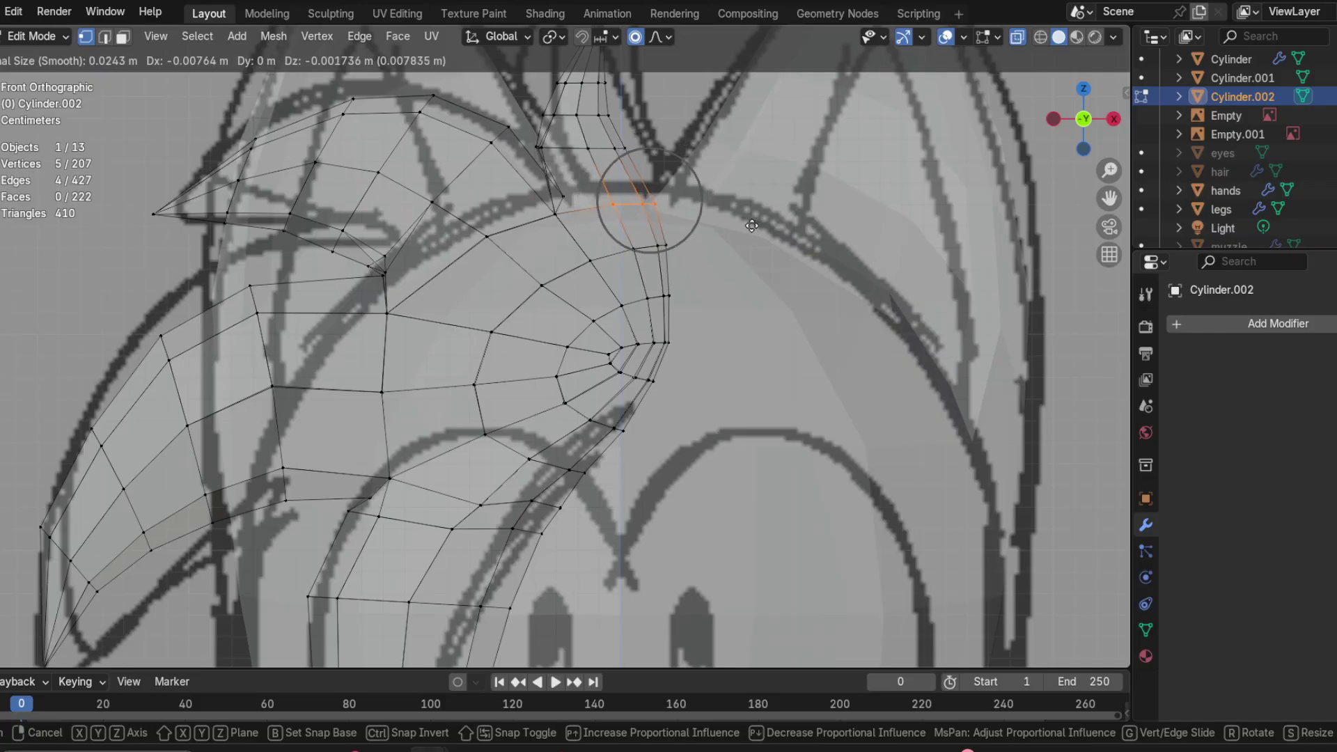
click(755, 229)
scroll(727, 325, down, 2)
scroll(727, 324, down, 2)
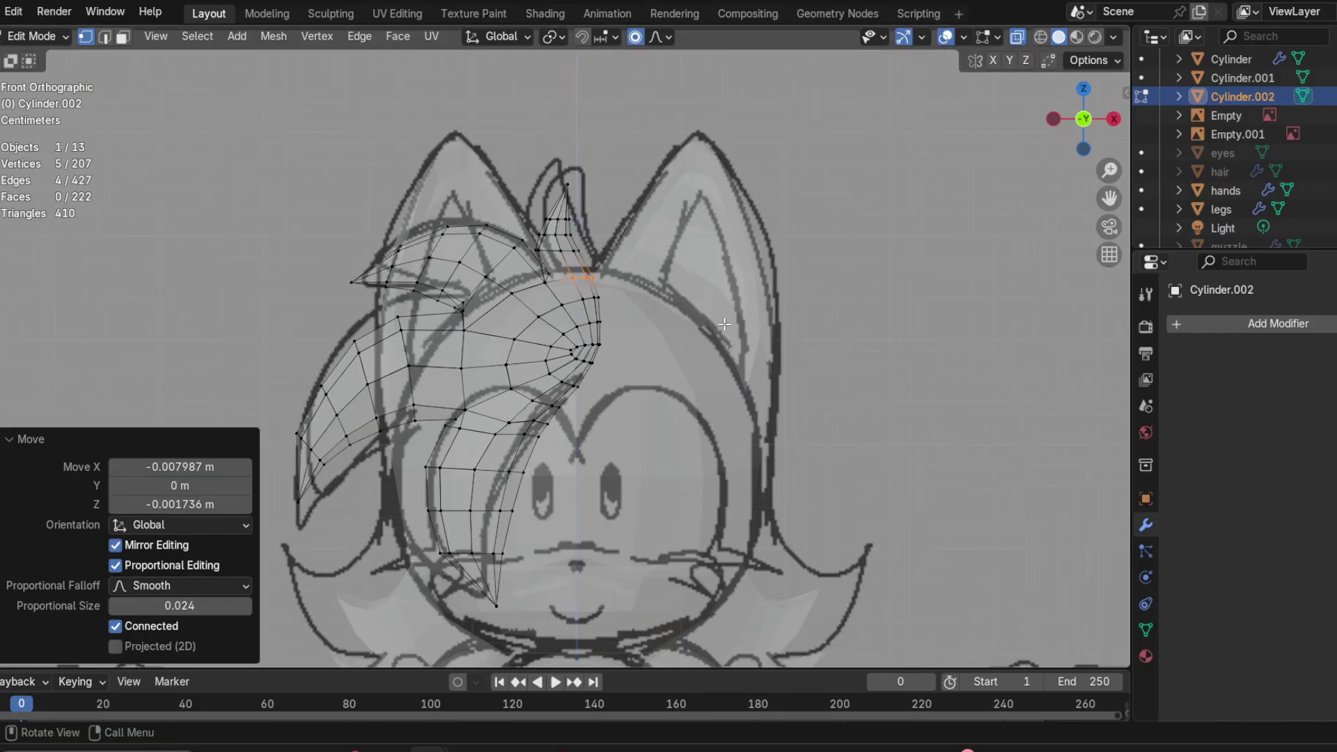
scroll(594, 355, up, 4)
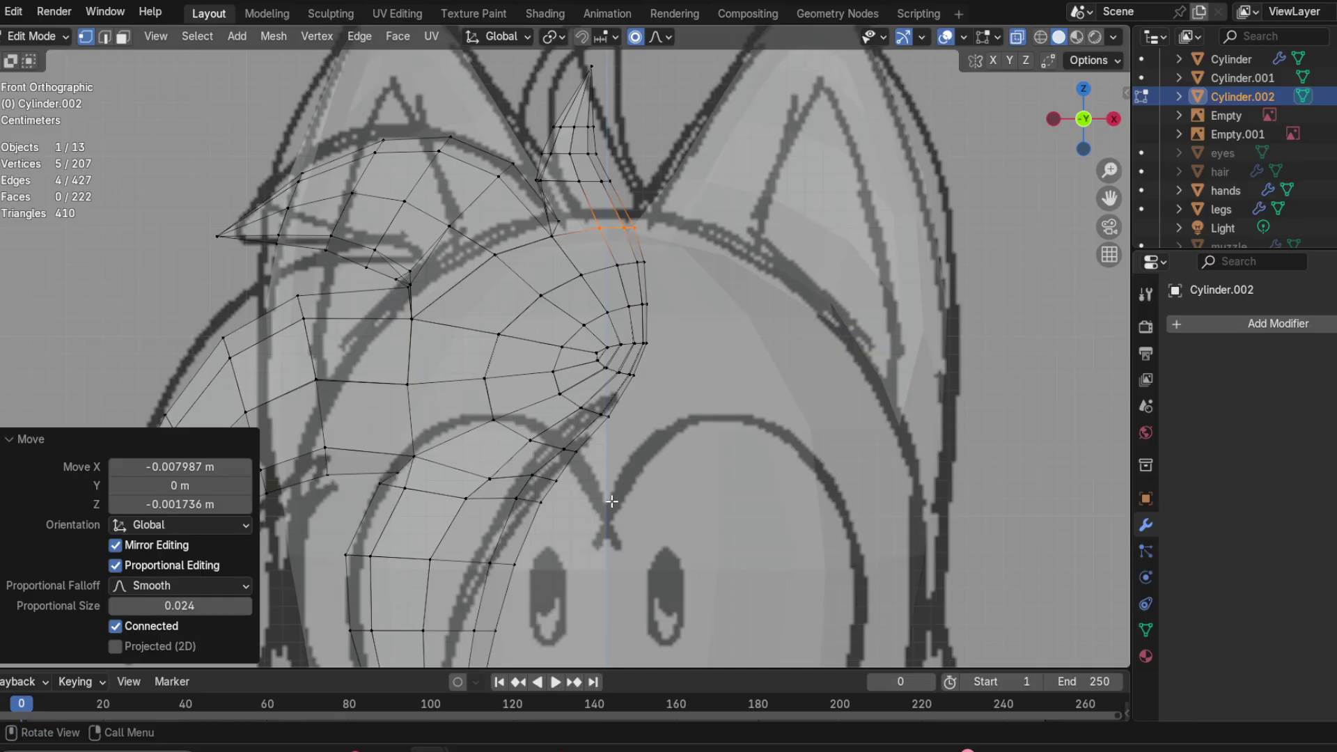
Step: Smooth the inner hair patch together with the vertices at the base of the top tuft once, then deselect everything
click(612, 500)
mouse_move(597, 516)
mouse_down()
mouse_move(493, 498)
mouse_move(443, 440)
mouse_move(473, 302)
mouse_move(564, 237)
mouse_move(772, 352)
mouse_up()
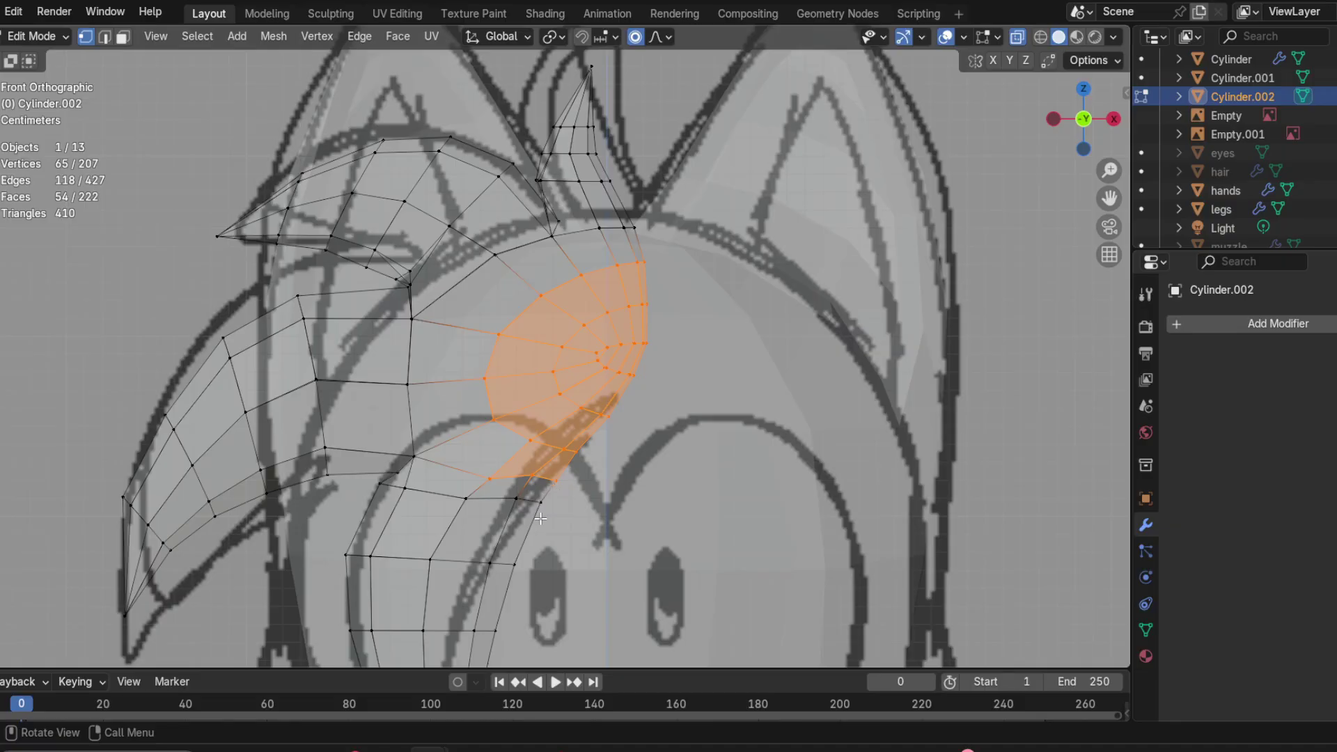
mouse_move(576, 278)
mouse_down()
mouse_move(626, 196)
mouse_move(727, 299)
mouse_up()
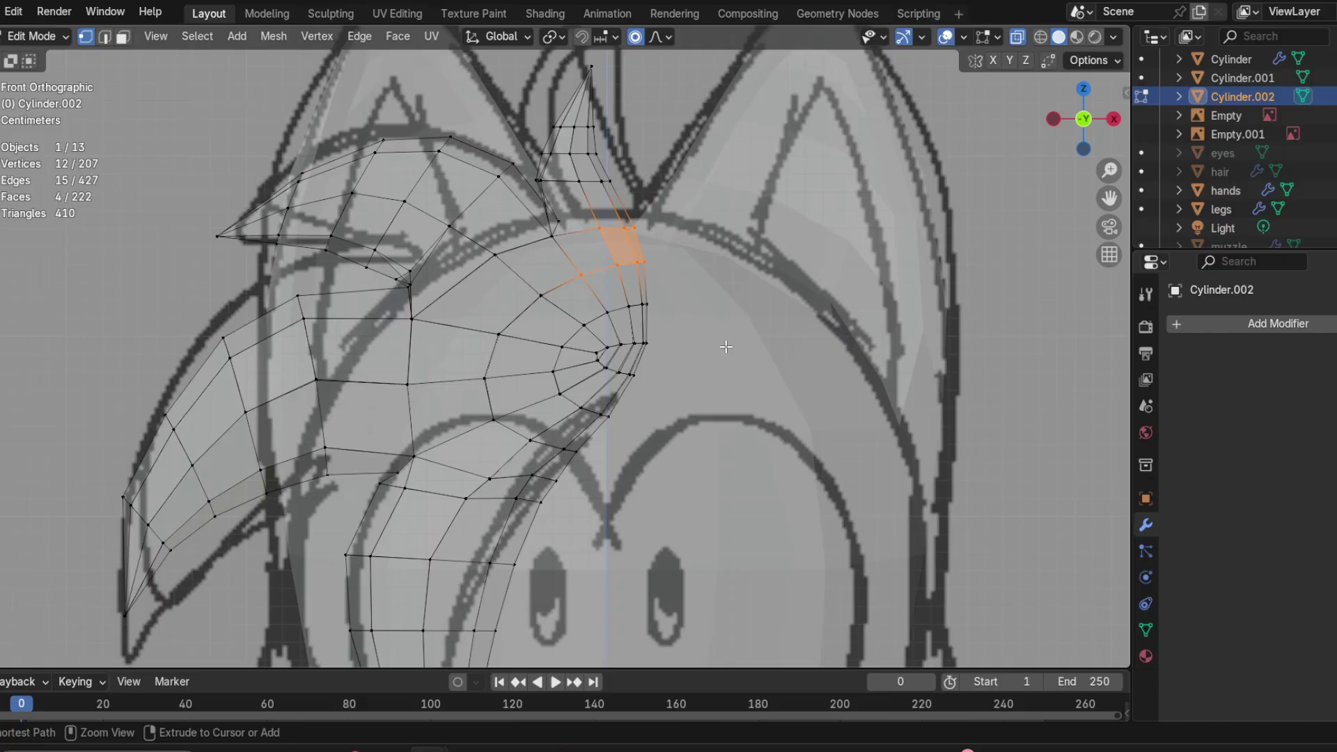
key(ctrl+z)
mouse_move(575, 240)
mouse_down()
mouse_move(695, 202)
mouse_move(669, 209)
mouse_up()
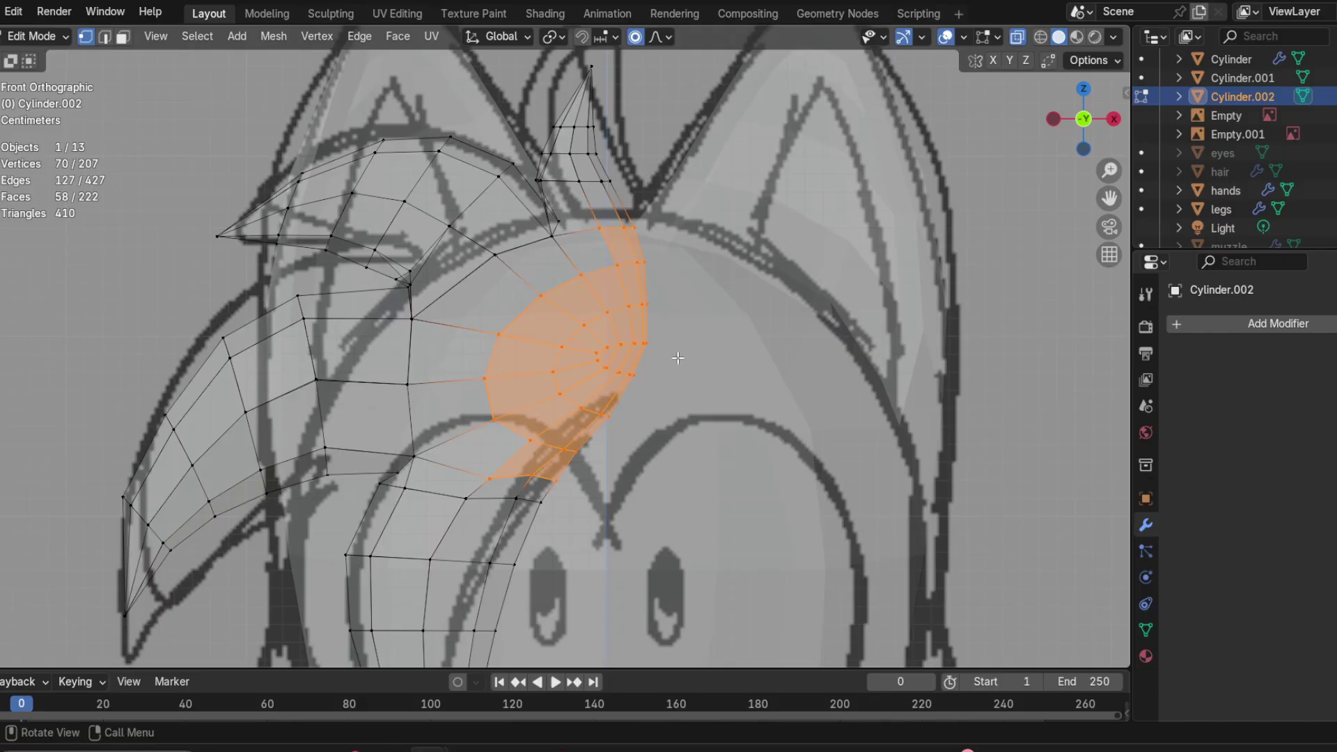
right_click(678, 358)
click(678, 357)
click(742, 415)
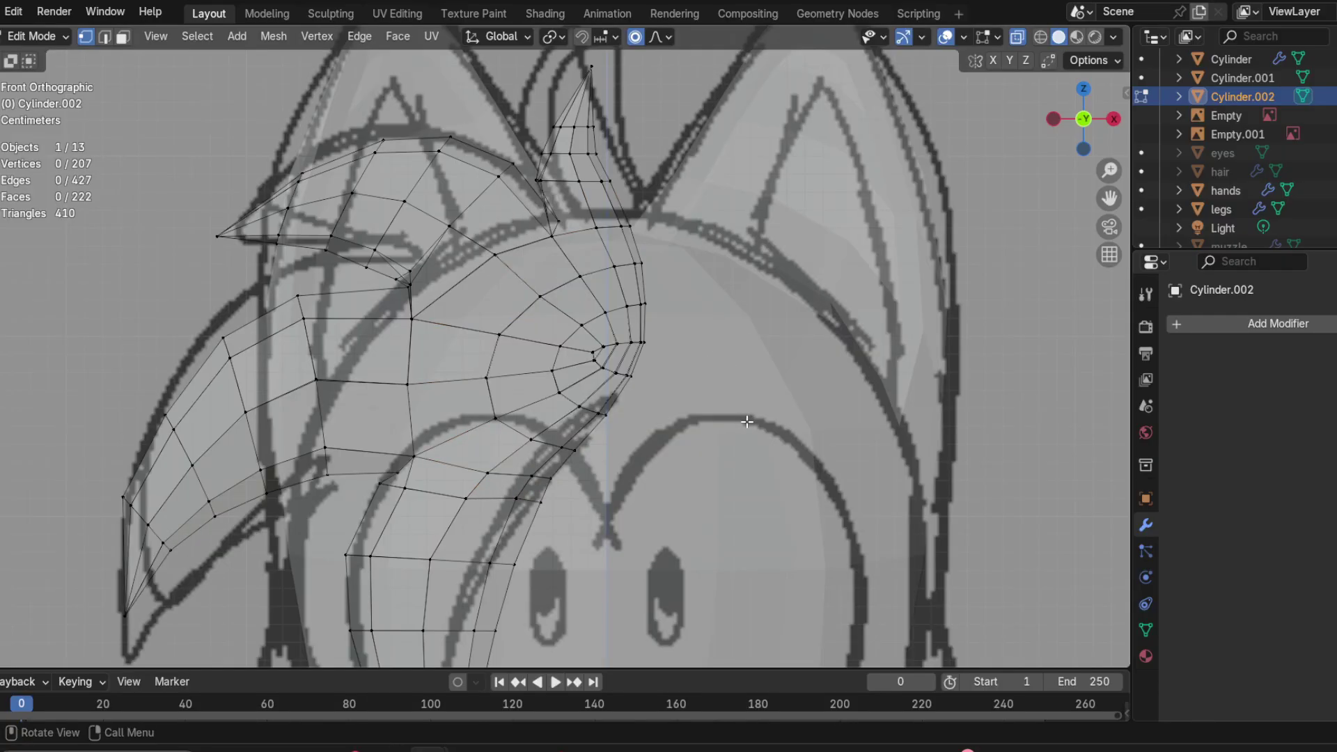
scroll(747, 422, down, 2)
middle_drag(747, 422, 560, 348)
mouse_move(608, 388)
middle_down()
mouse_move(452, 411)
mouse_move(481, 388)
mouse_move(606, 388)
middle_up()
click(1079, 129)
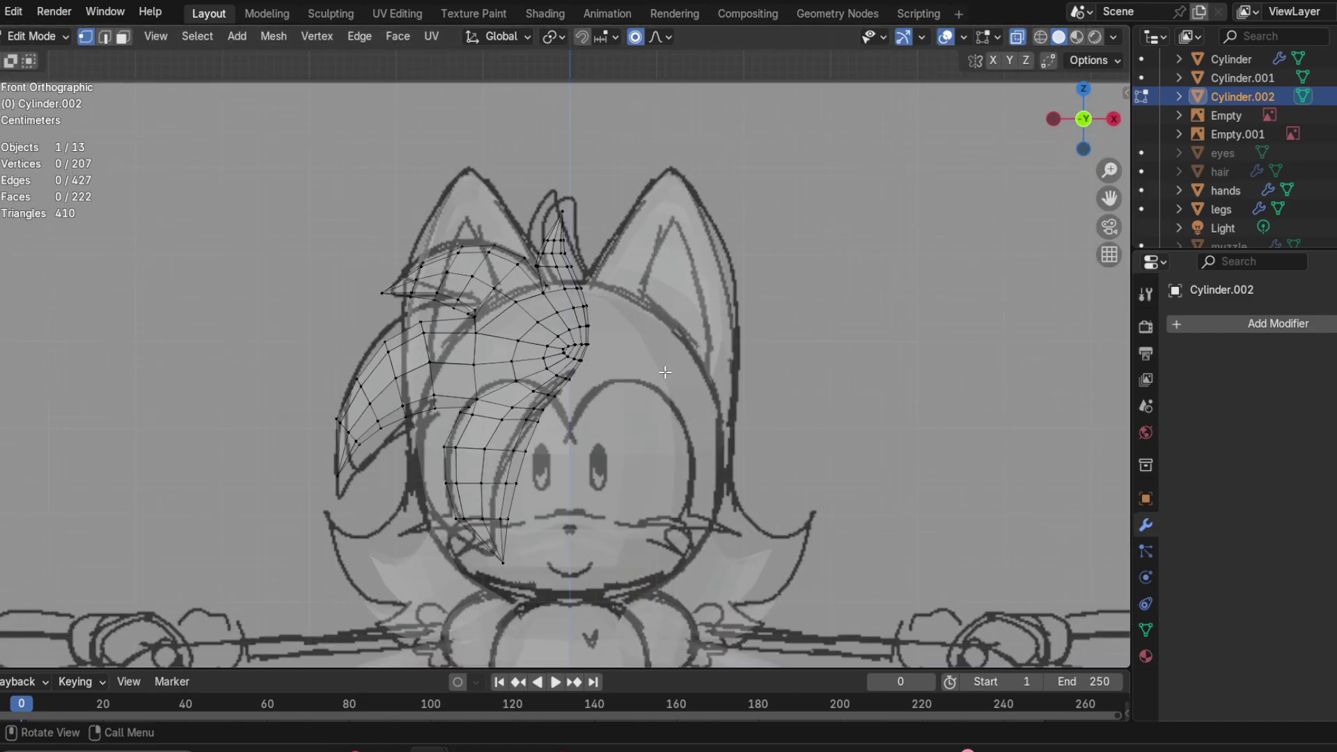
Step: Turn off X-ray, select the whole hair mesh and rotate it 90° around the global Z axis
click(1017, 37)
mouse_move(887, 224)
middle_down()
mouse_move(624, 290)
mouse_move(42, 272)
mouse_move(1108, 257)
mouse_move(1085, 254)
mouse_move(1087, 181)
middle_up()
key(a)
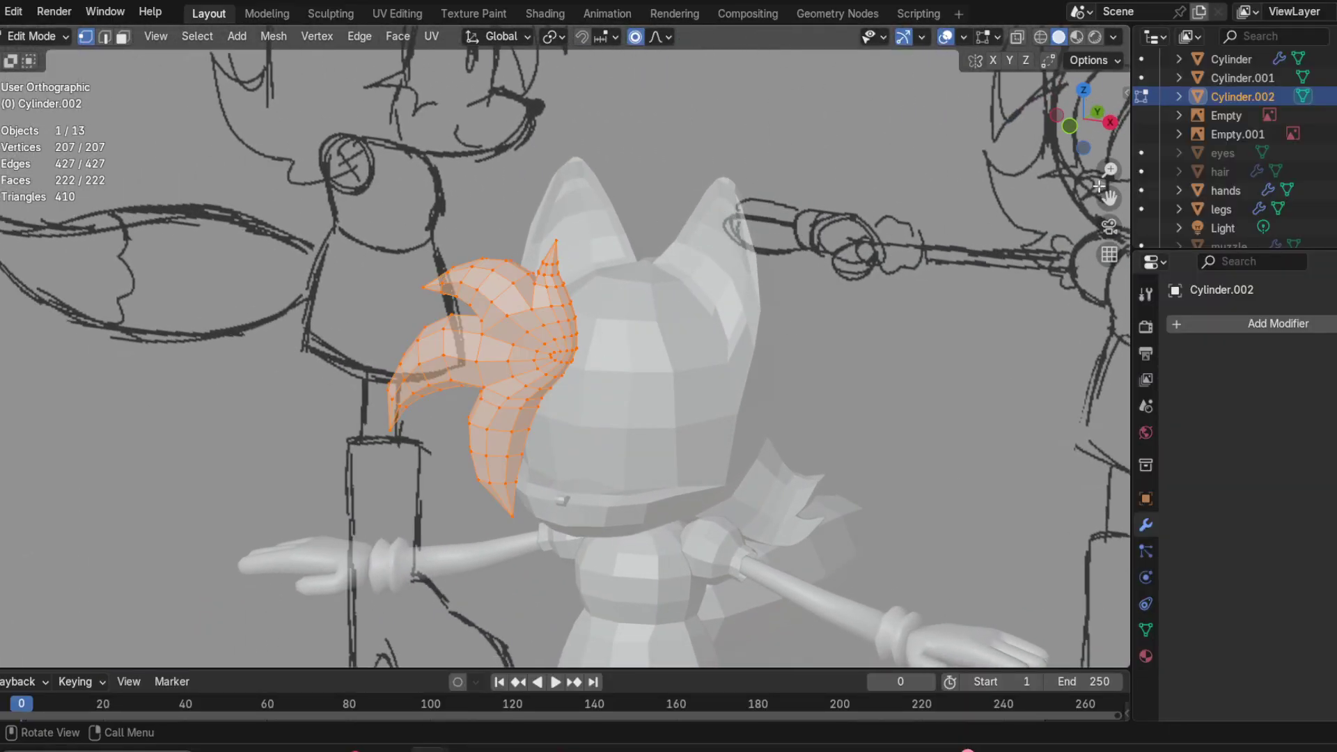
click(1068, 128)
scroll(770, 323, down, 2)
middle_drag(770, 323, 1079, 205)
click(1101, 123)
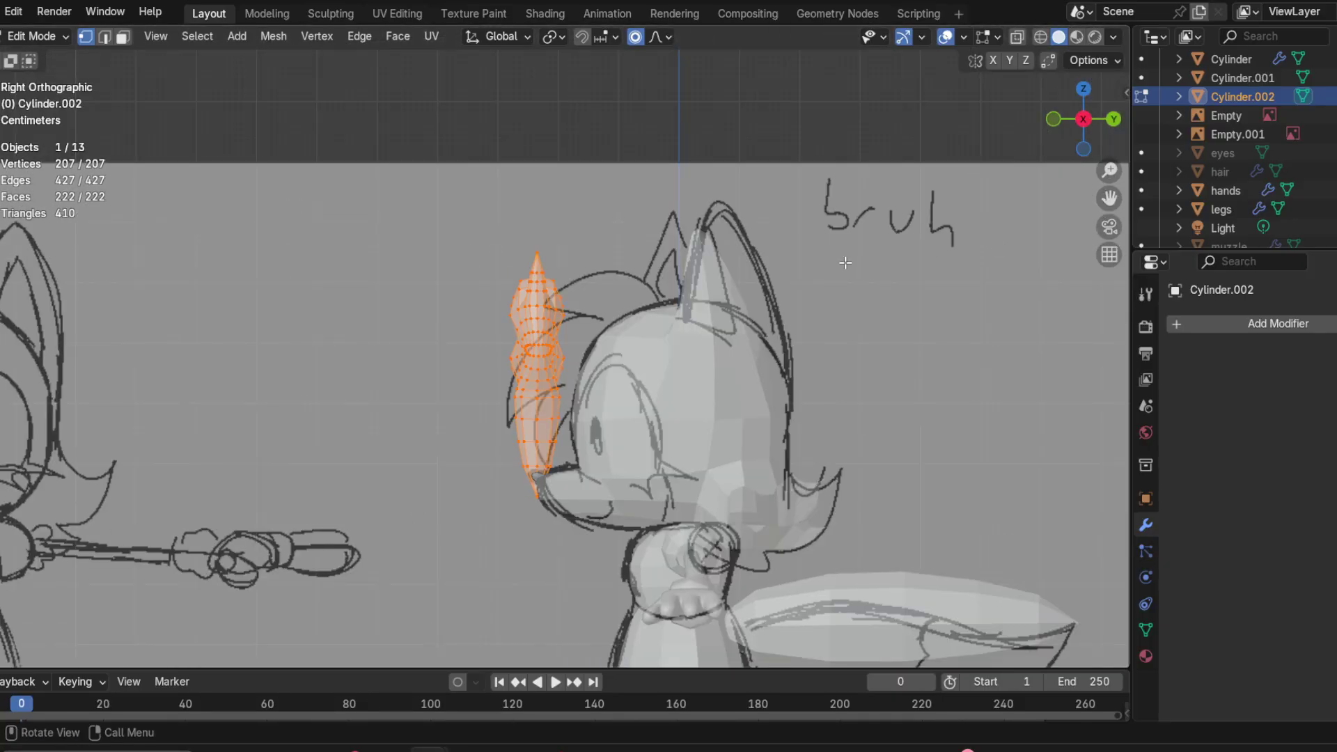
text(s)
text(90)
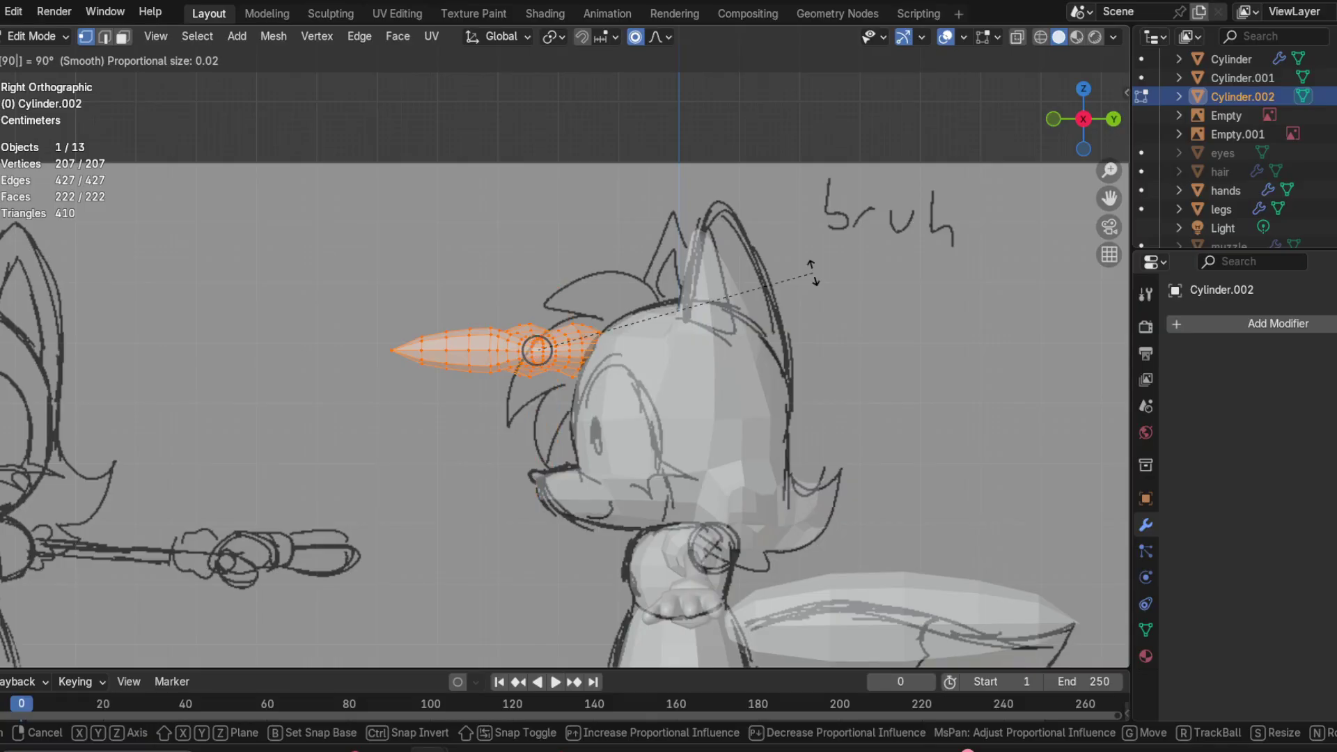
text(z)
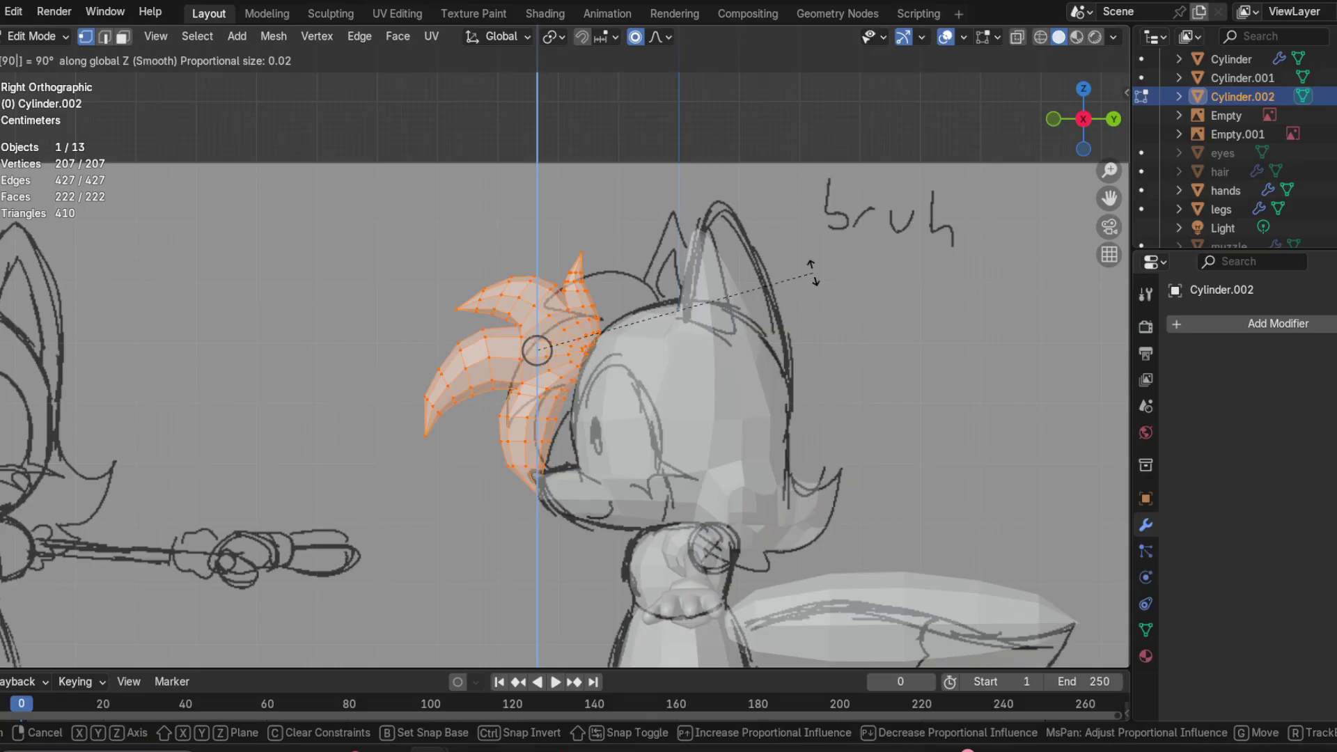
key(Return)
Step: Try to fit the hair against the forehead in side view by shifting it and tilting it about 19.7°
key(g)
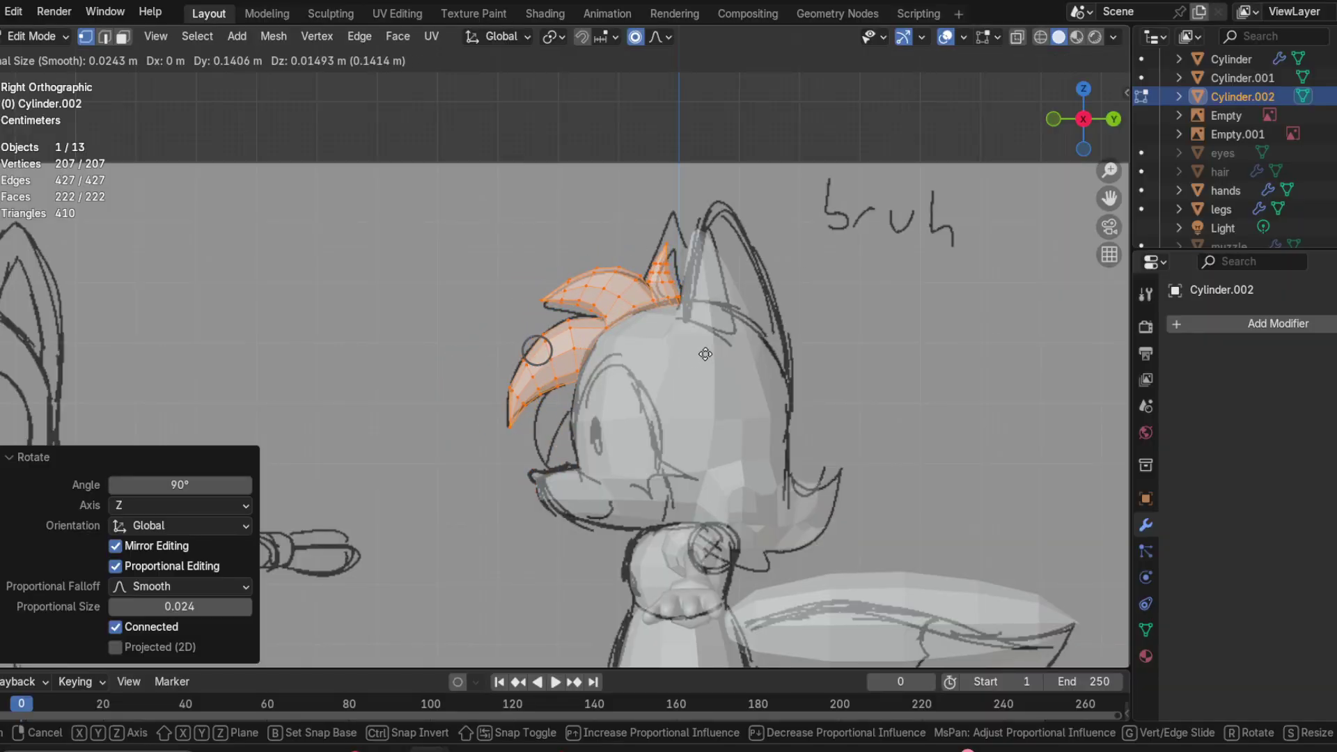
click(644, 332)
key(r)
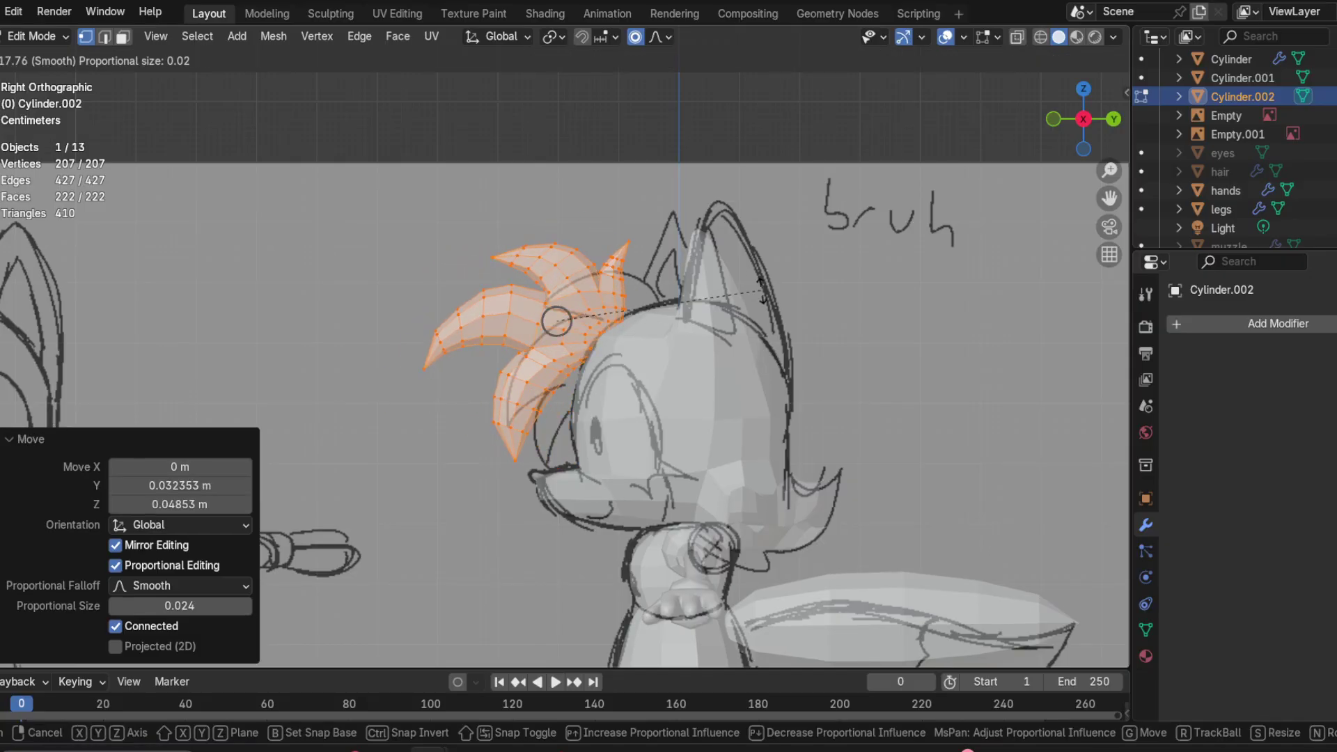
click(762, 298)
key(g)
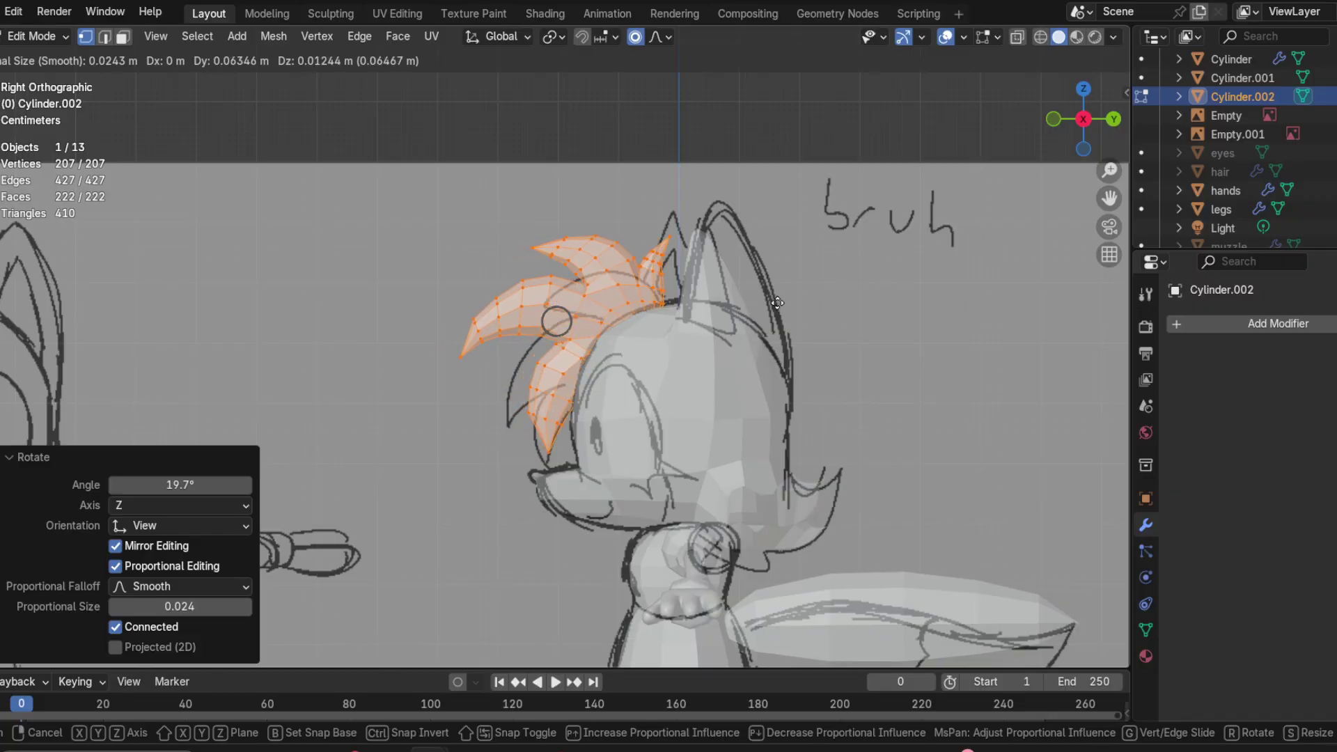
click(775, 305)
scroll(712, 343, down, 2)
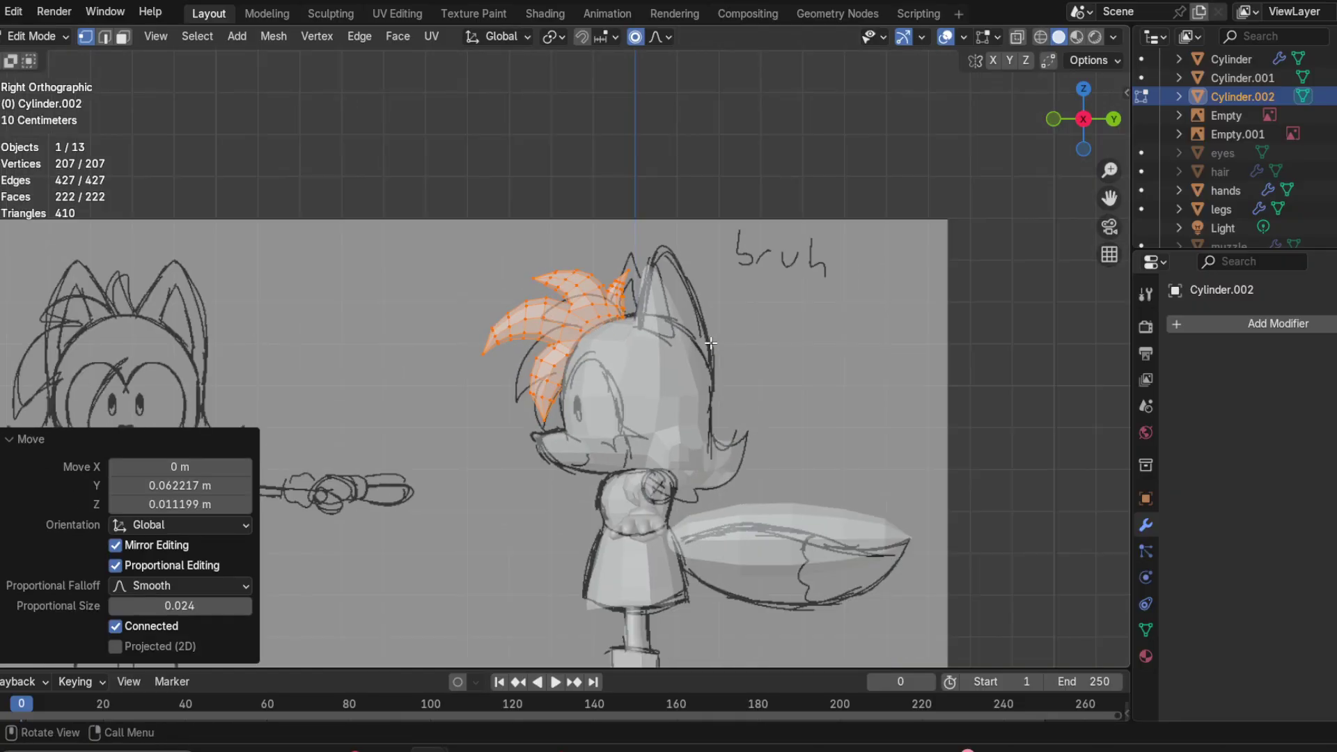
mouse_move(713, 343)
middle_down()
mouse_move(1096, 361)
mouse_move(590, 335)
middle_up()
Step: Undo the side-view shifts and tilt of the hair, back to the 90° rotation
key(ctrl+z)
key(ctrl+z)
scroll(591, 334, up, 3)
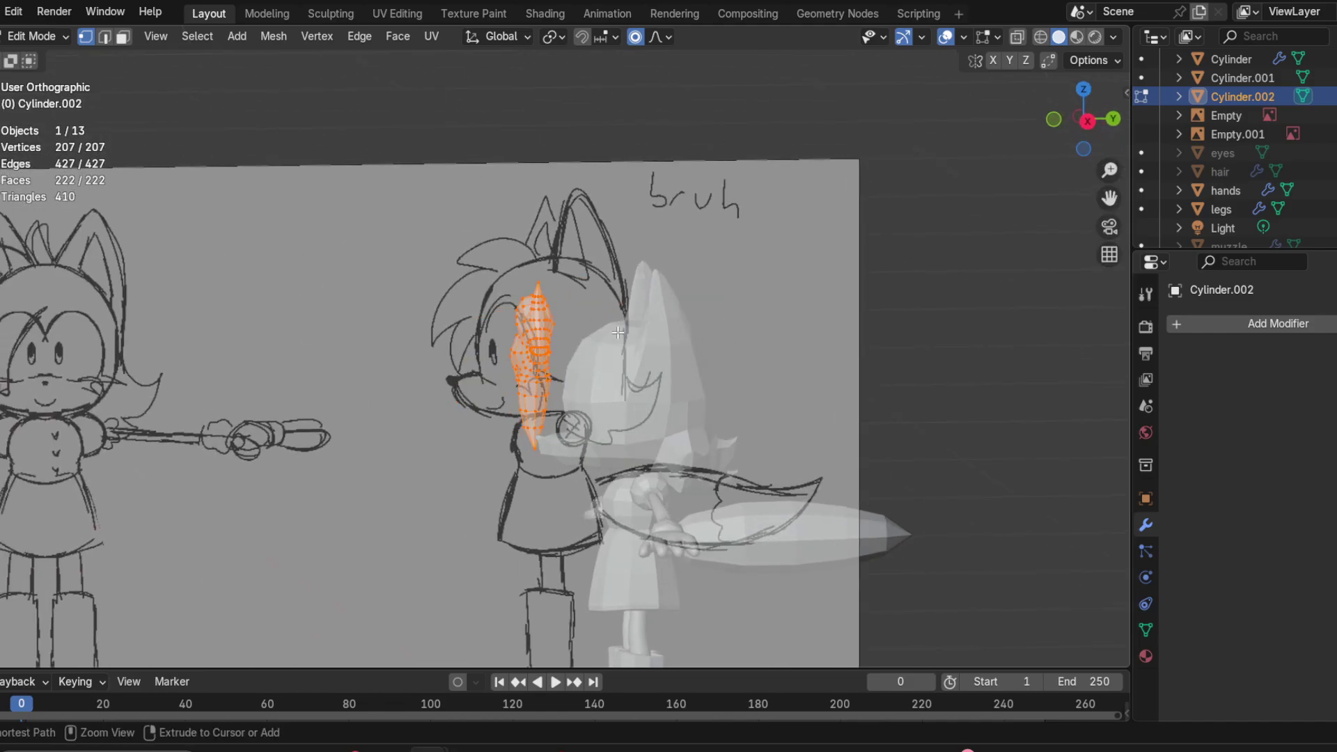
key(ctrl+z)
key(ctrl+z)
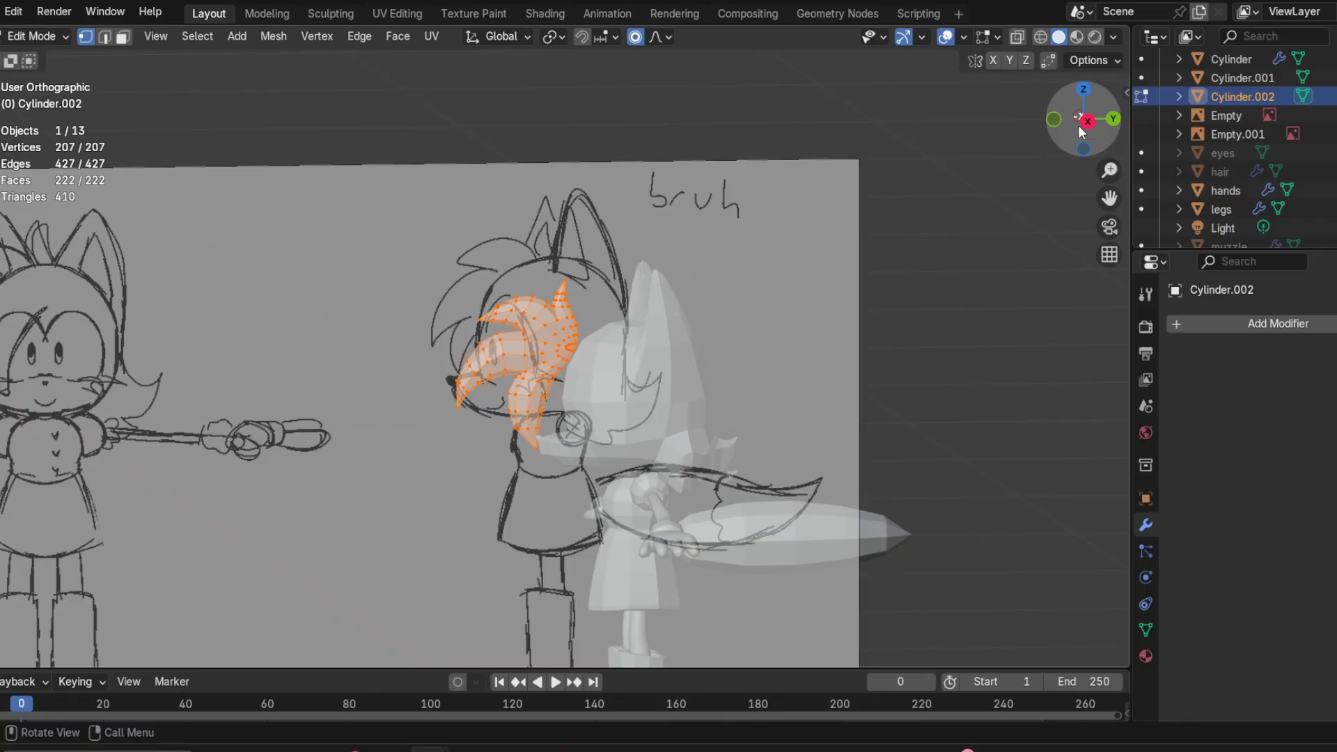
Step: Rotate the hair mesh about -36.2° around the global Z axis so it angles outward from the face
click(1056, 124)
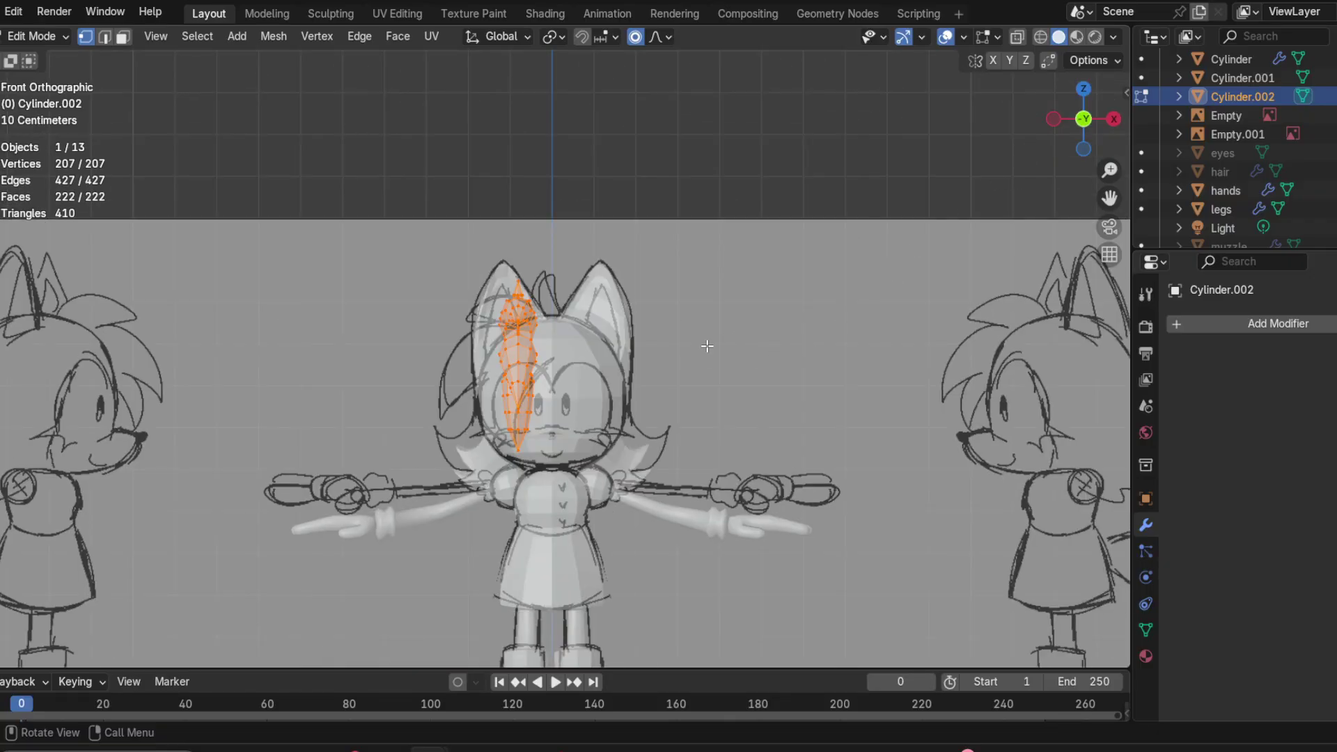
key(g)
key(z)
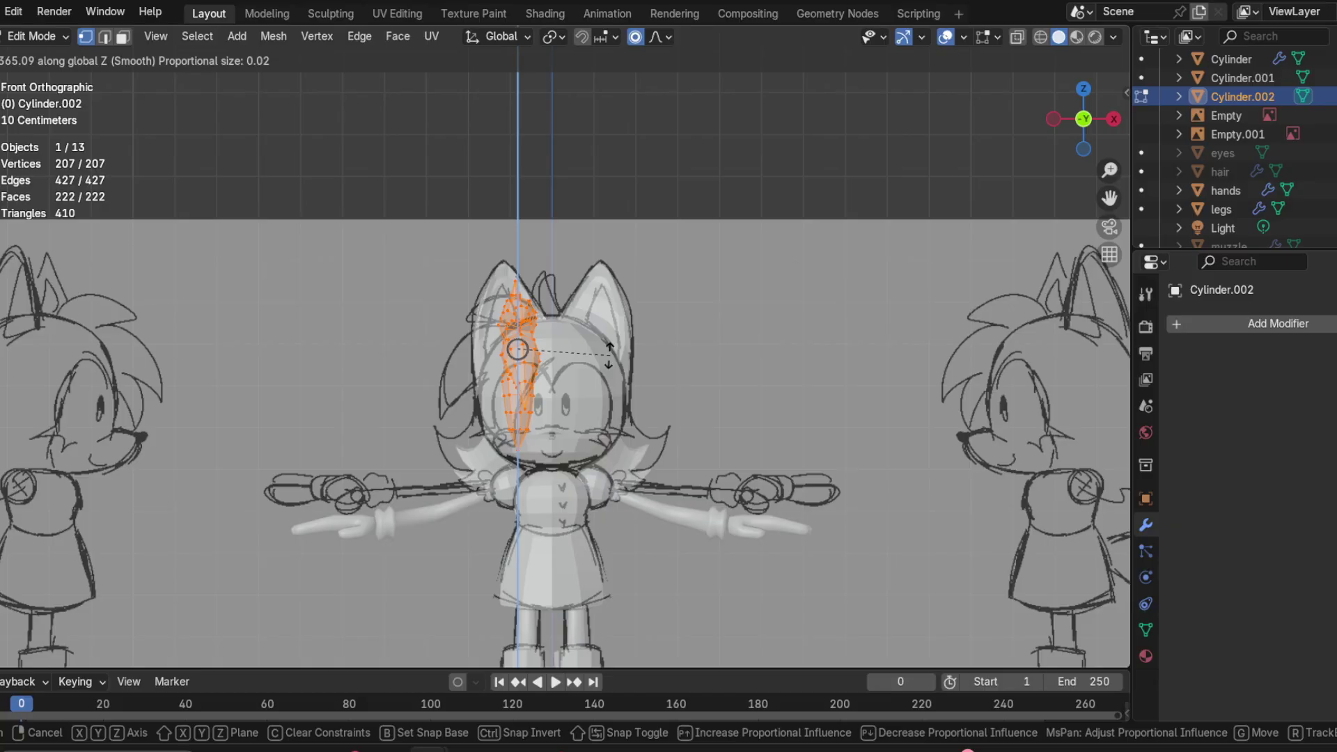
click(569, 360)
middle_drag(570, 360, 543, 436)
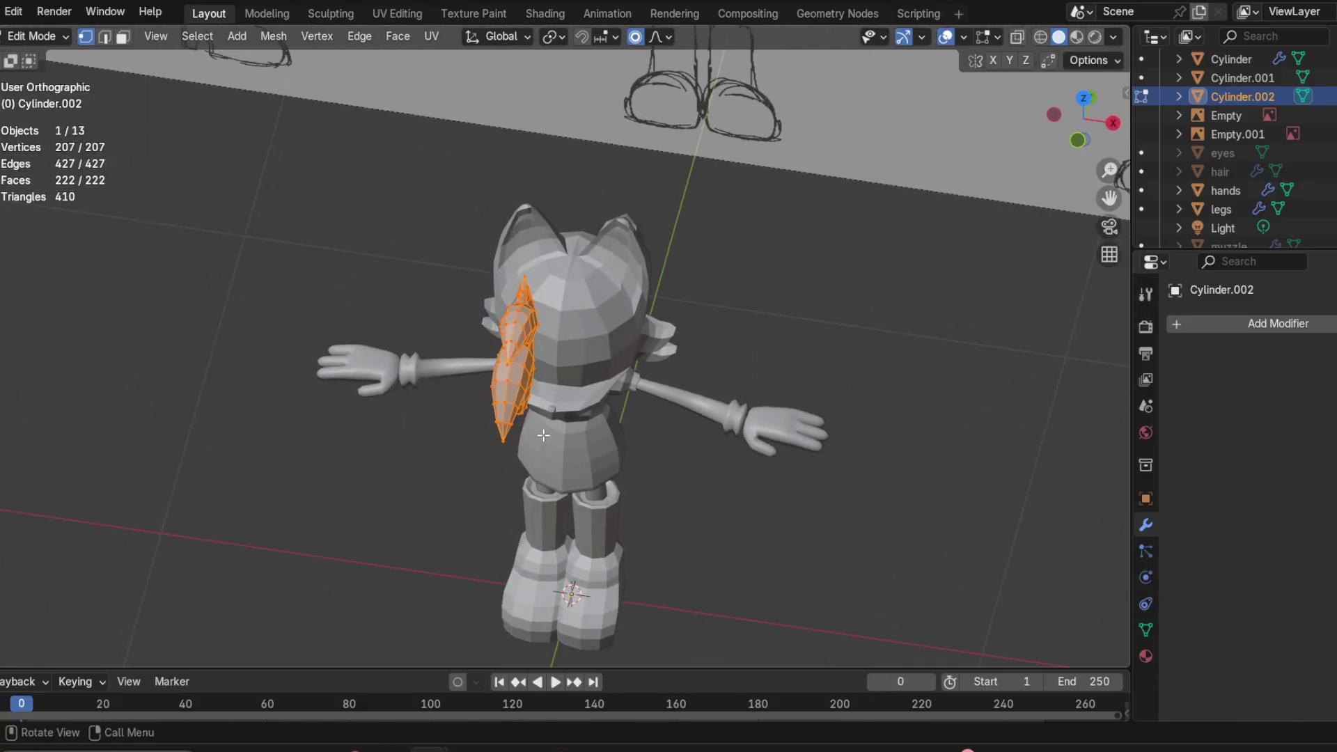
key(r)
key(z)
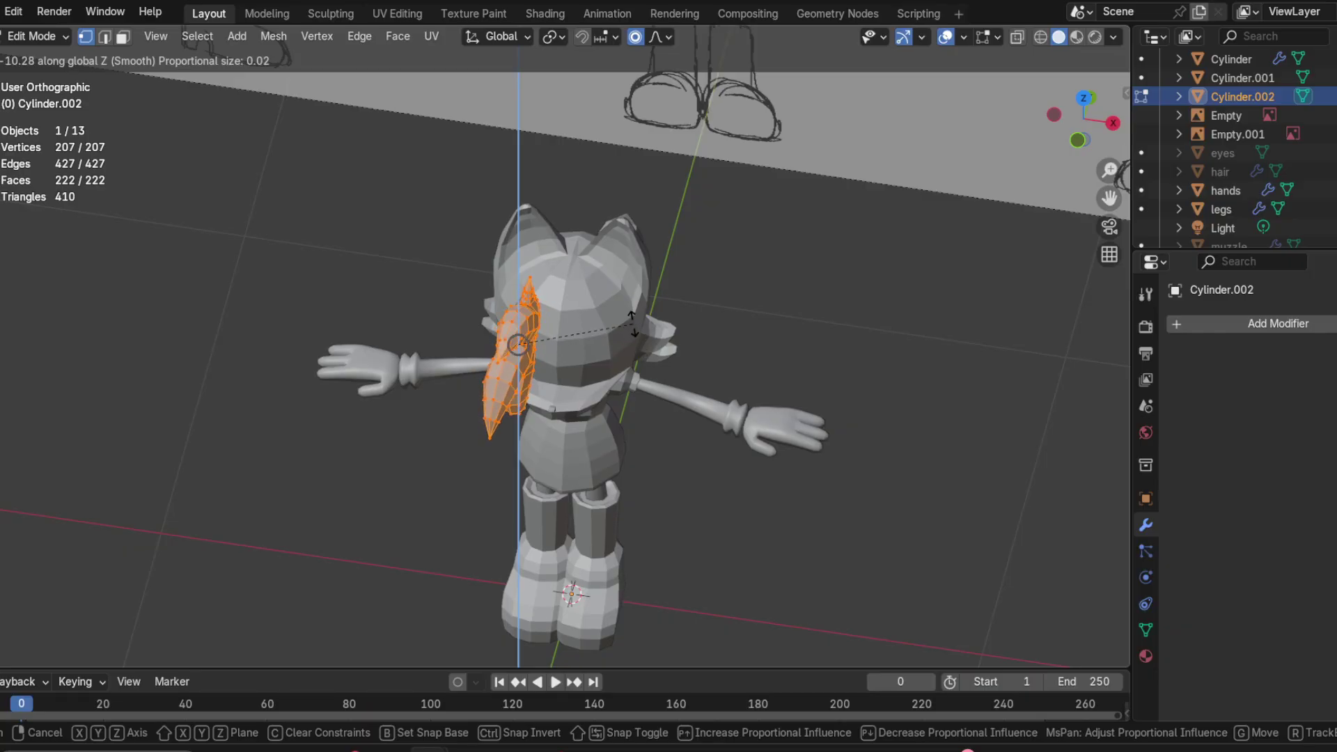
click(707, 358)
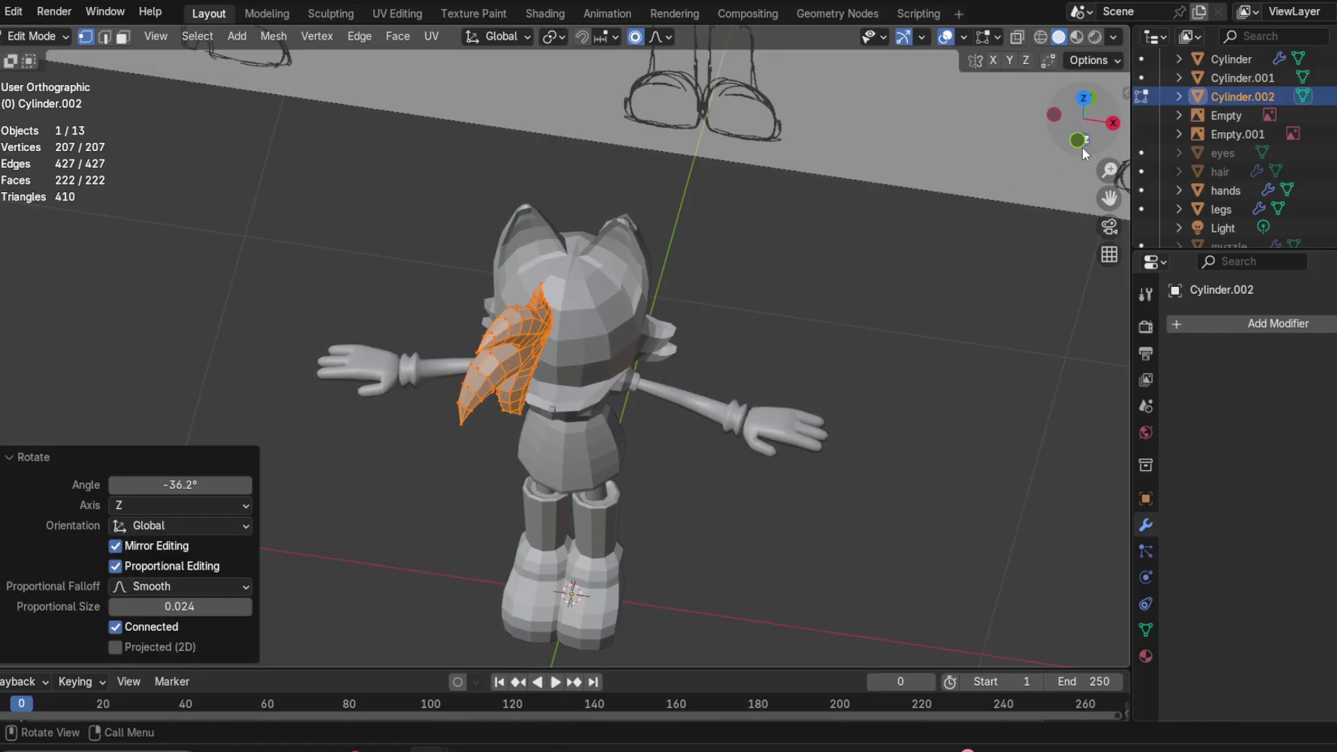
Step: Raise the hair mesh about 0.022 m along Z and rotate it about -7.59° around the global Z axis
click(1079, 142)
key(g)
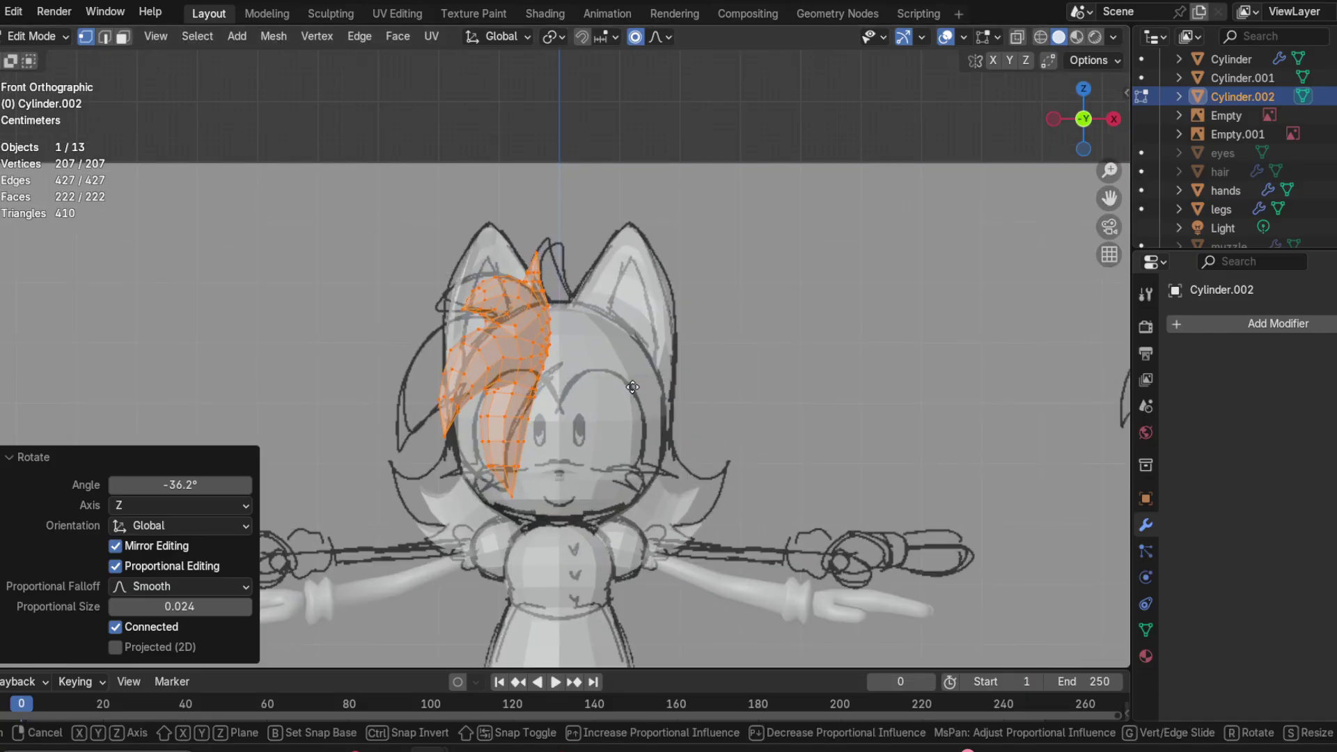
key(z)
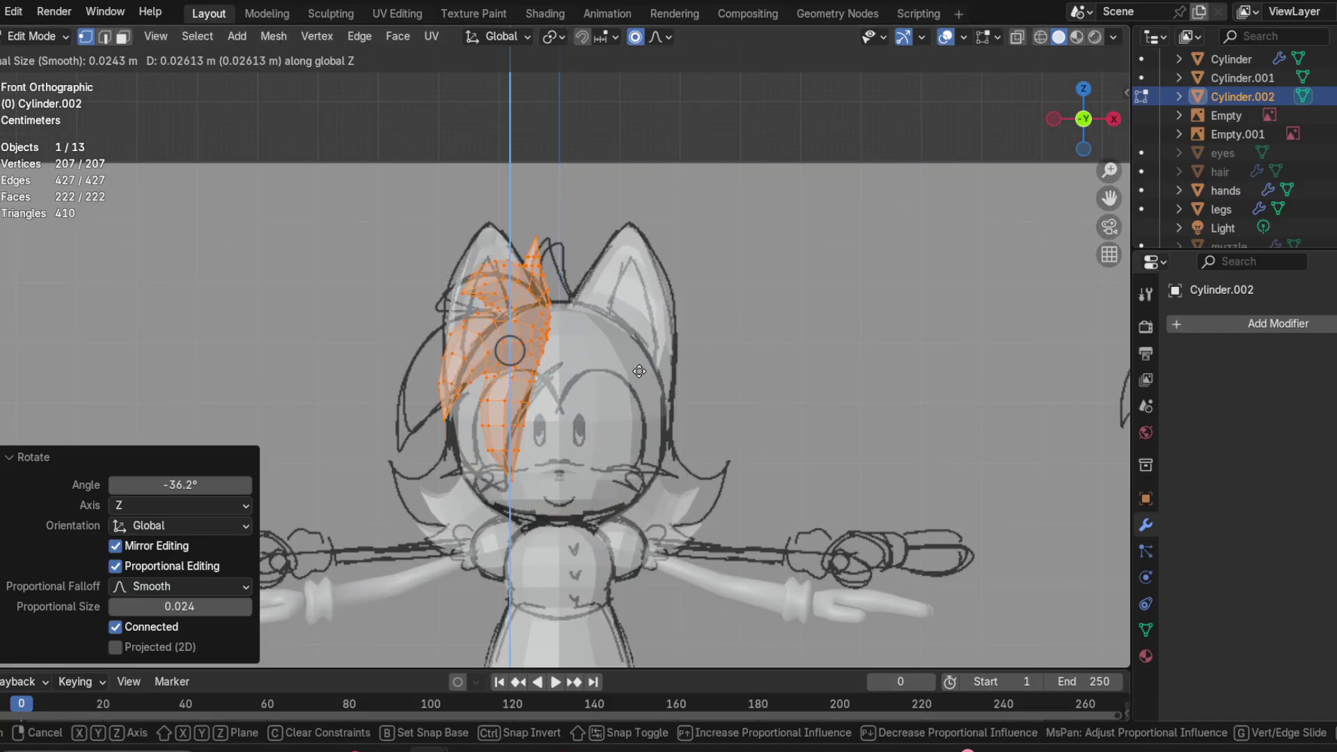
click(639, 374)
key(g)
key(z)
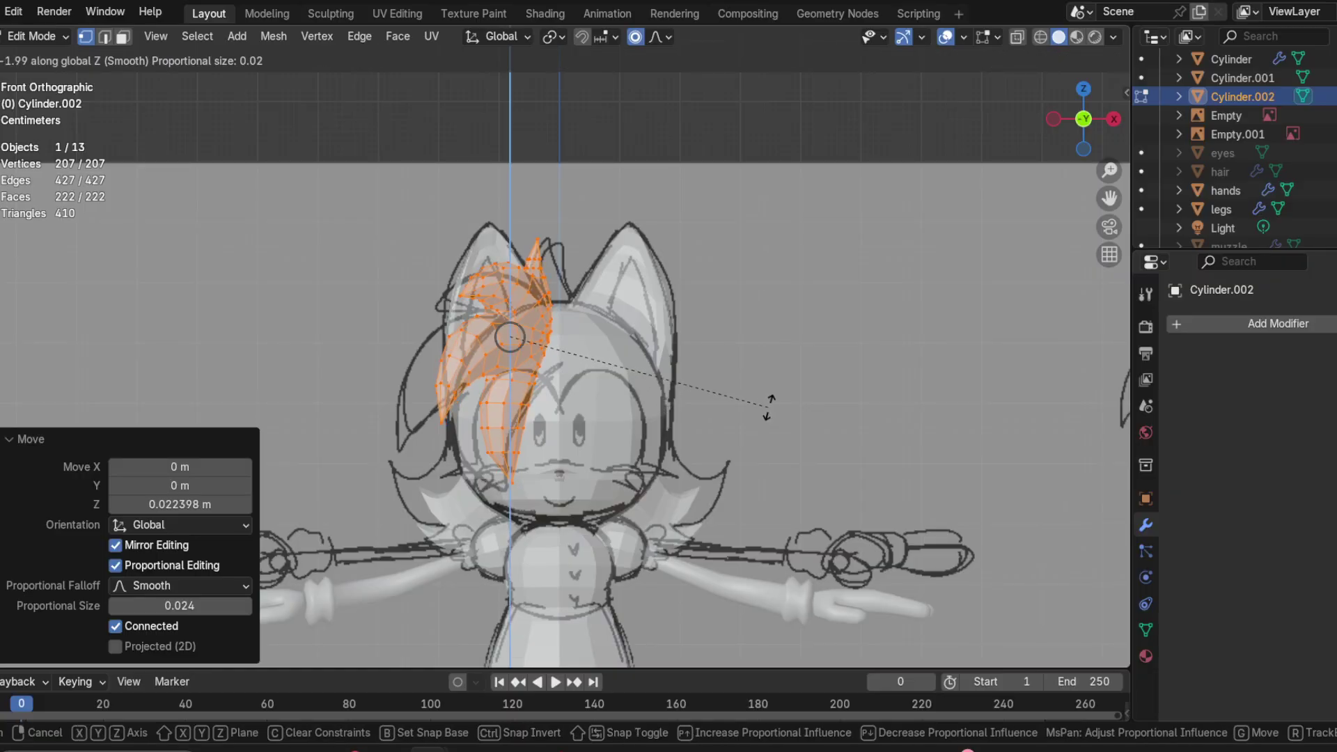
click(778, 382)
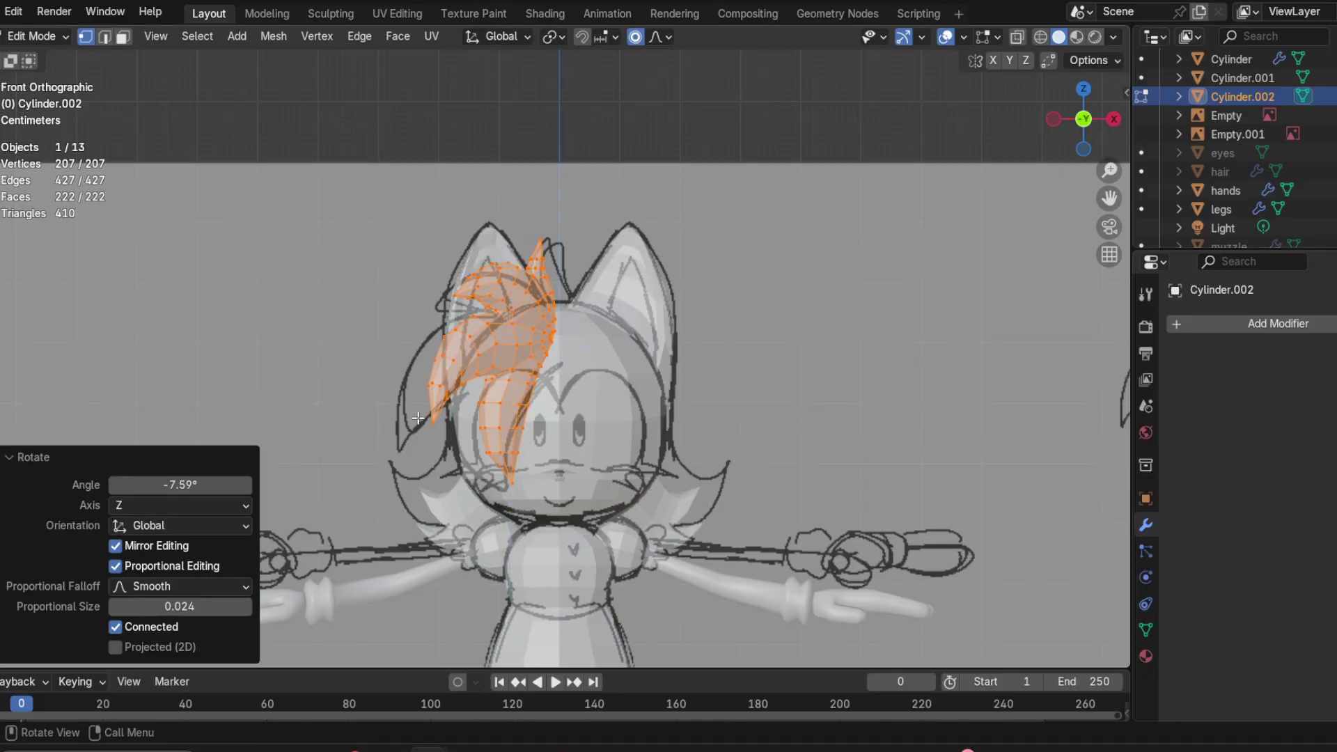
Step: Move the hair mesh about 0.065 m along Y toward the forehead in the side view
middle_drag(855, 381, 917, 272)
click(1083, 120)
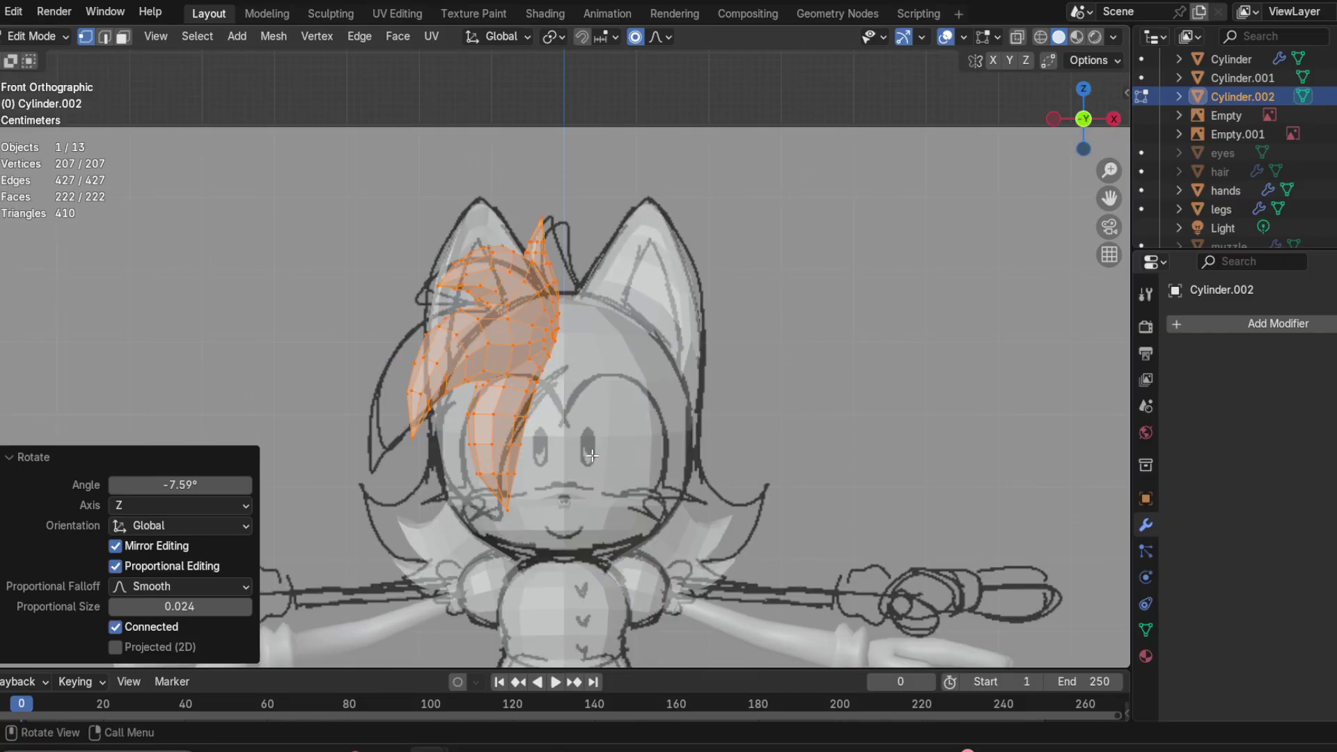
middle_drag(626, 404, 501, 281)
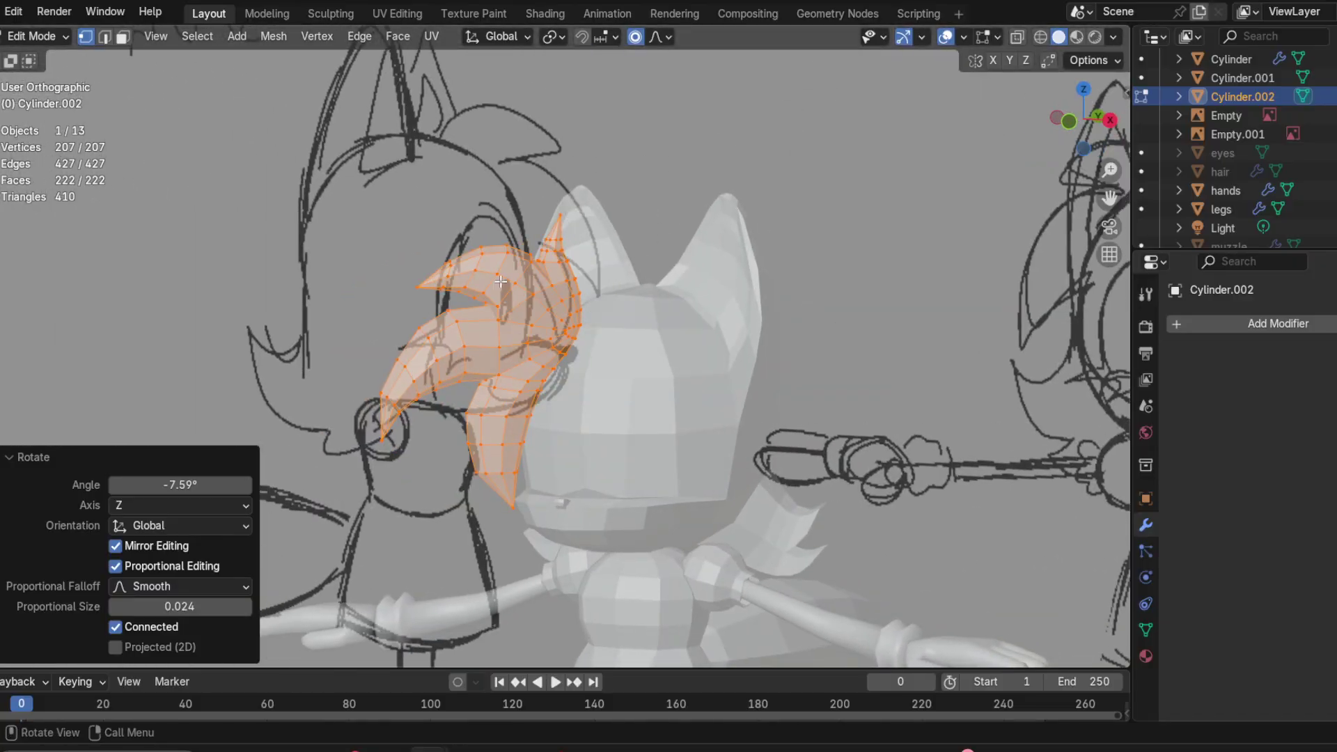
scroll(492, 425, up, 2)
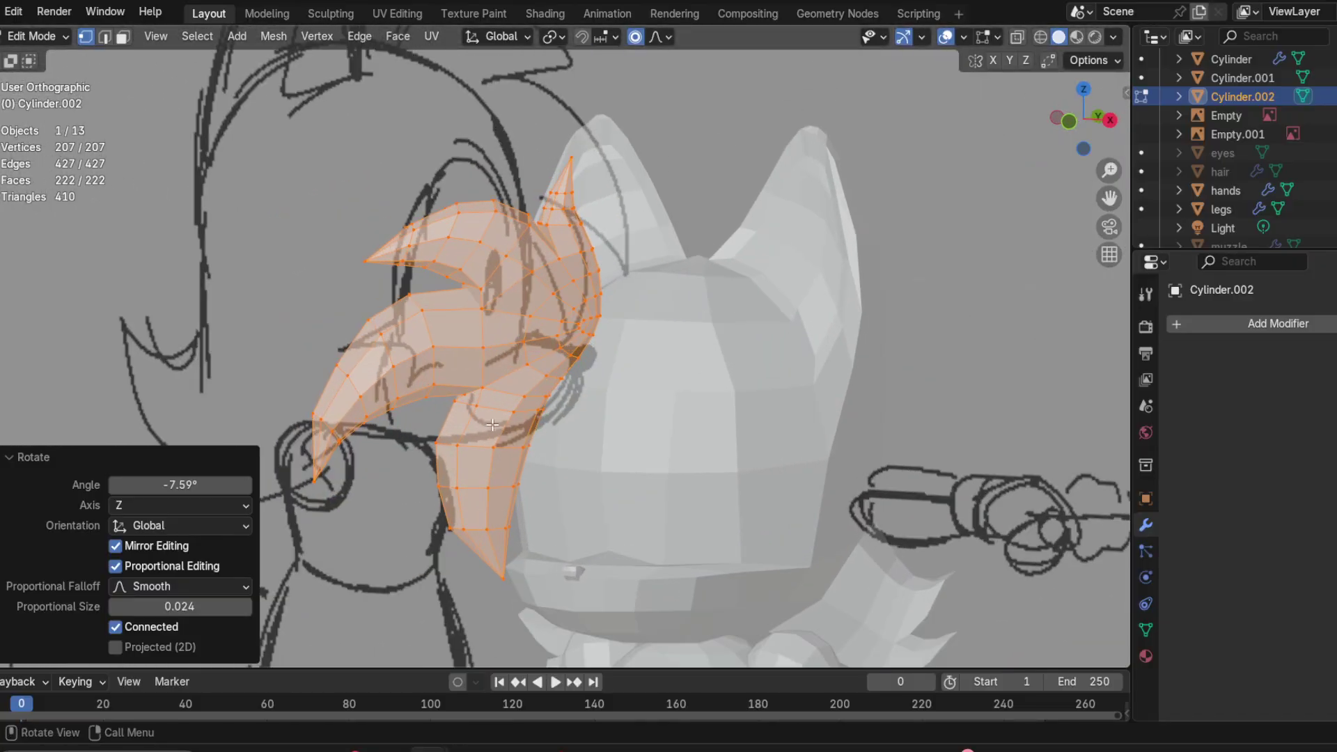
scroll(451, 503, down, 4)
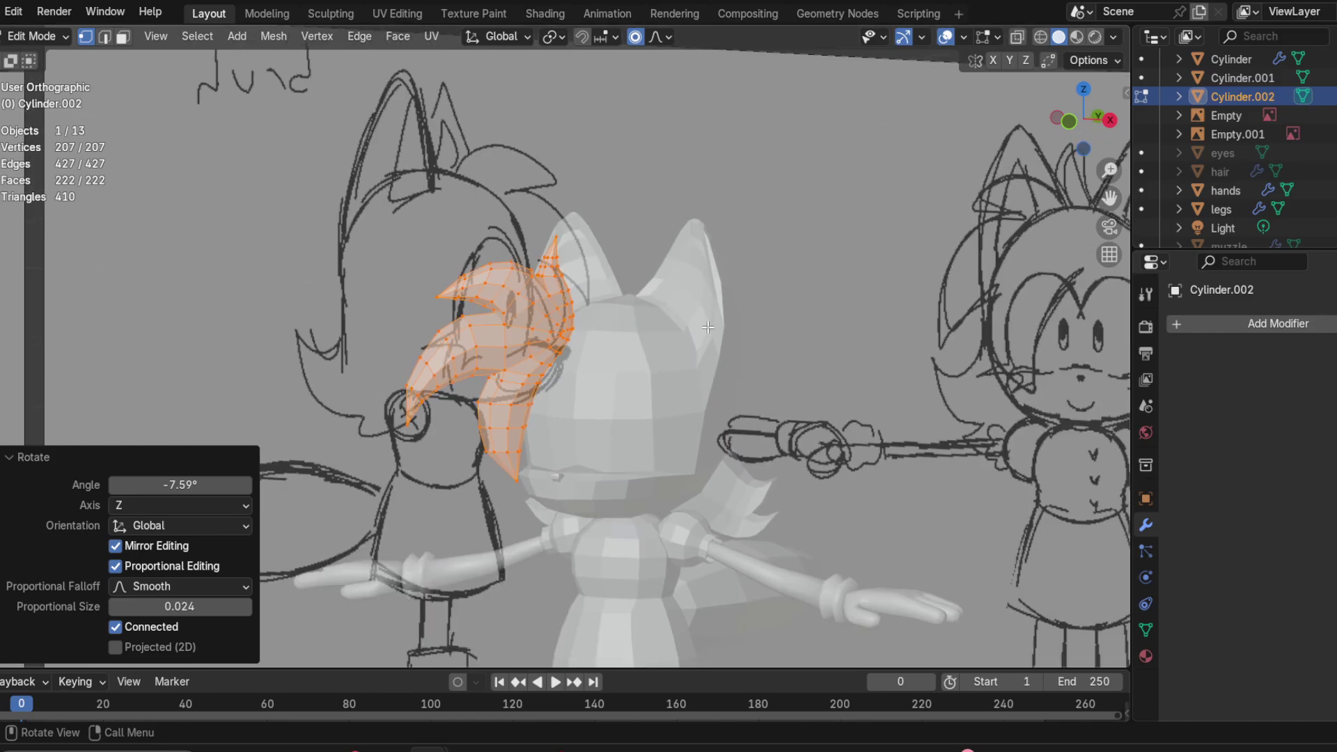
click(1110, 120)
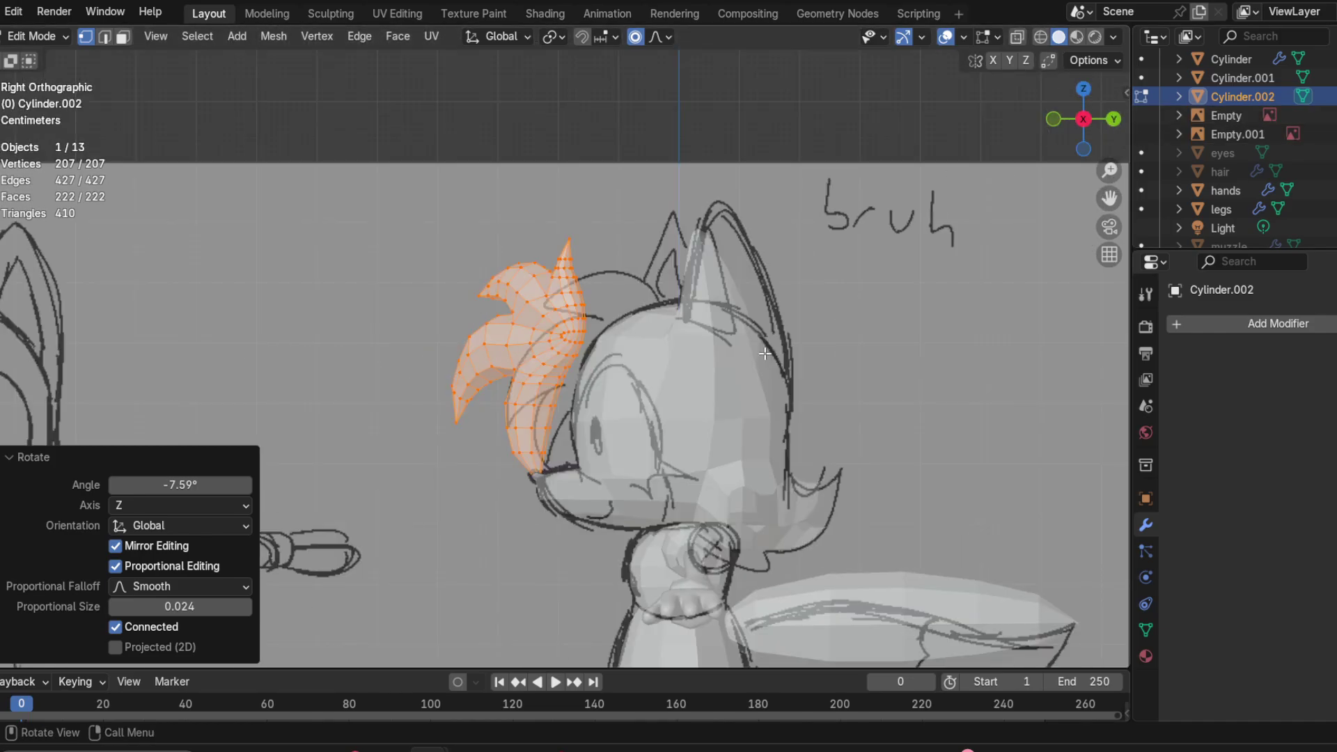
scroll(765, 353, up, 1)
key(g)
key(y)
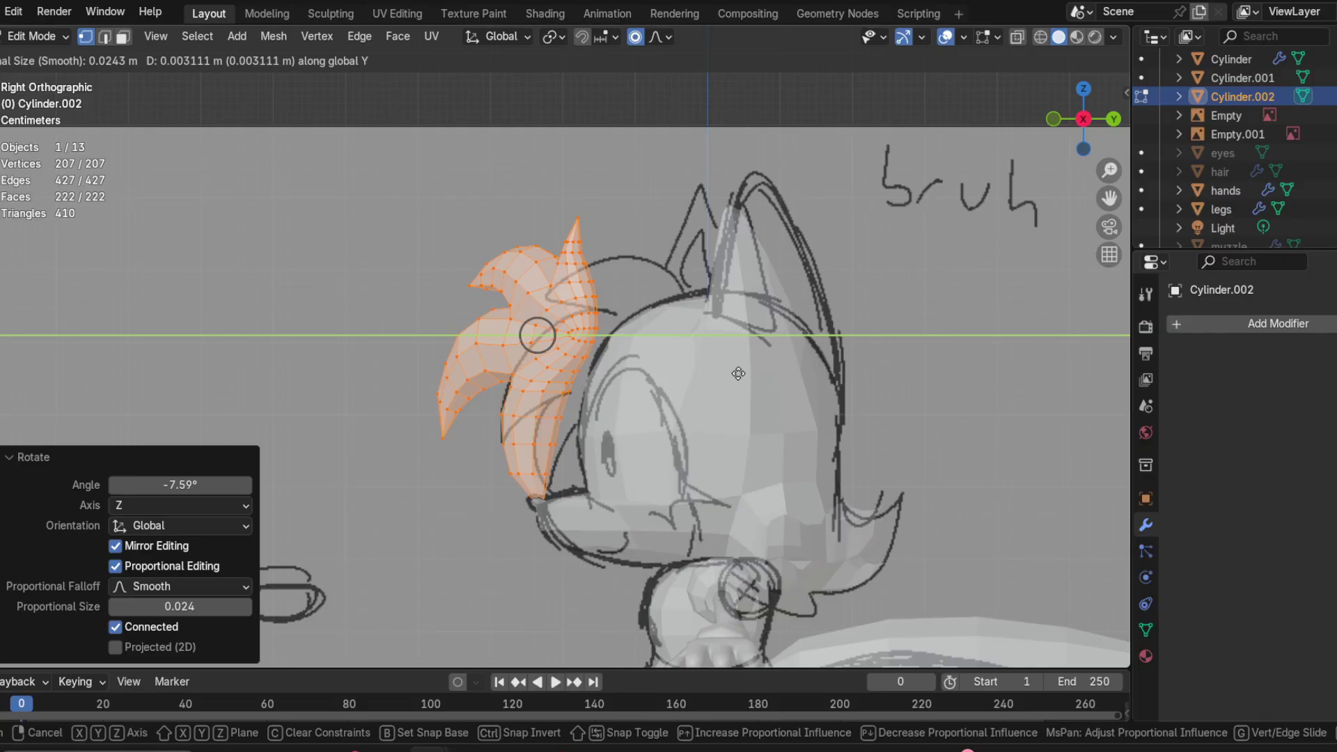
click(775, 378)
Step: Tilt the hair about 6.81° from an angled side view and move it about 0.0067 m along Y
middle_drag(776, 378, 810, 374)
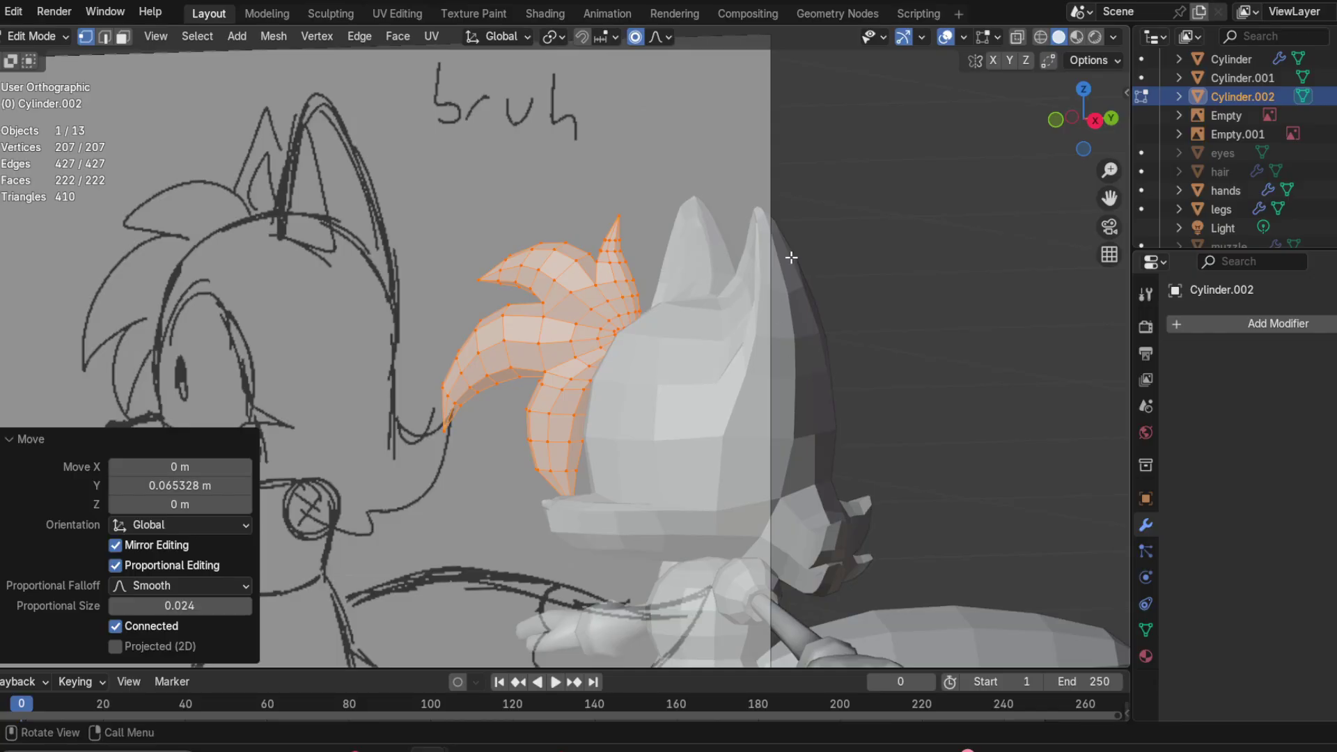
key(r)
click(831, 278)
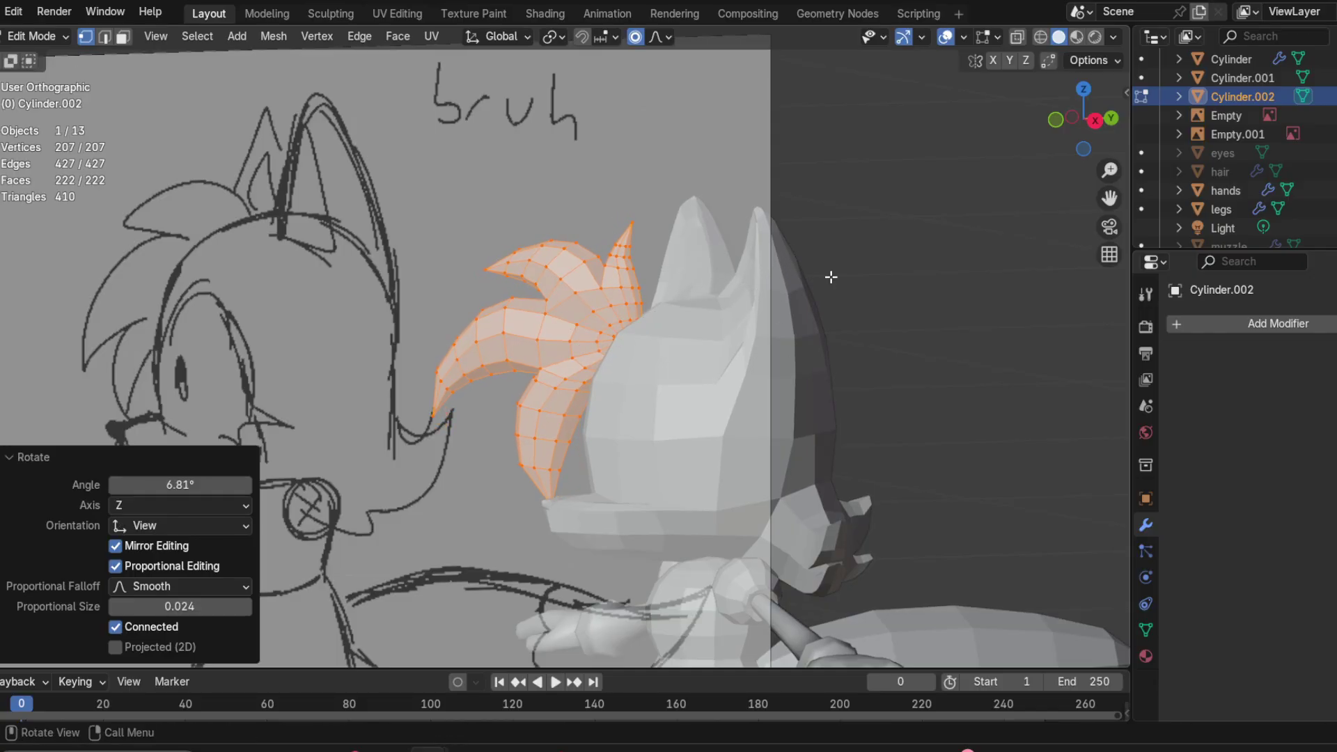
key(g)
key(y)
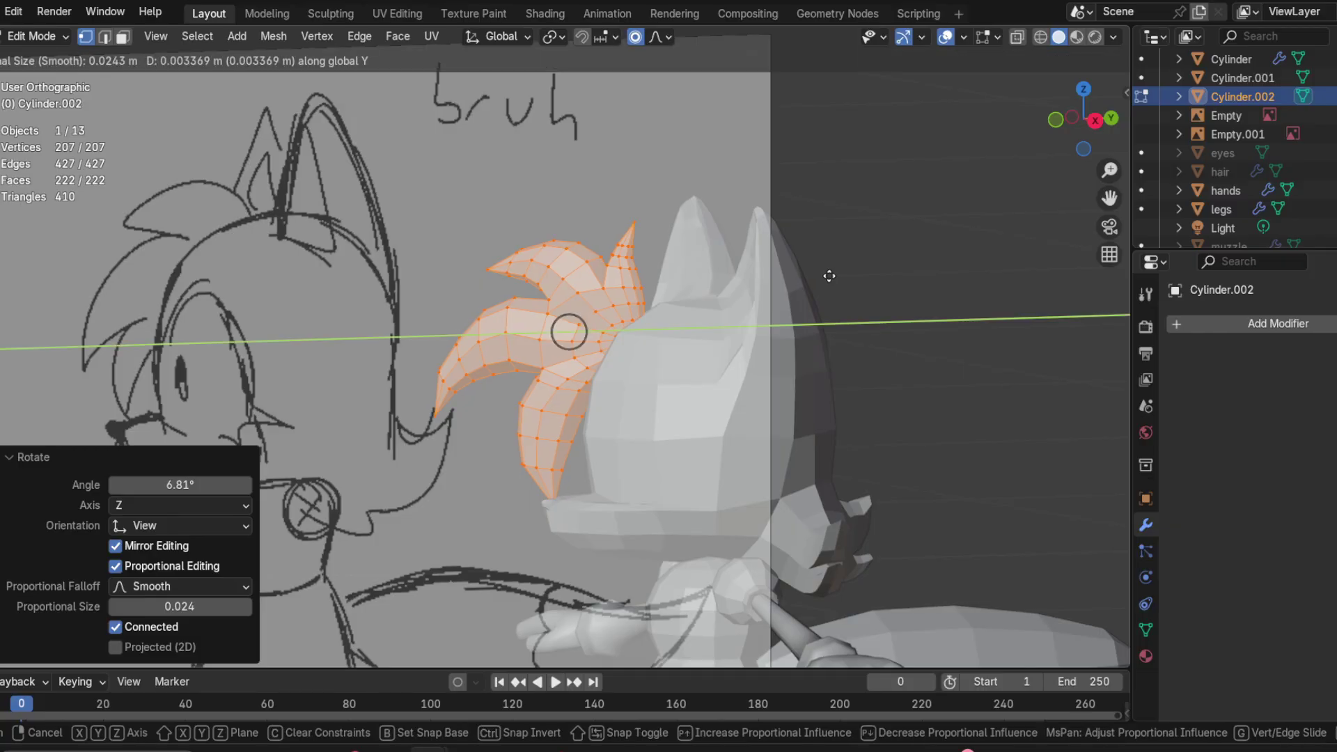
click(831, 277)
Step: Move the hair freely about 0.024 m upward, then push it about 0.012 m along Y onto the head
key(g)
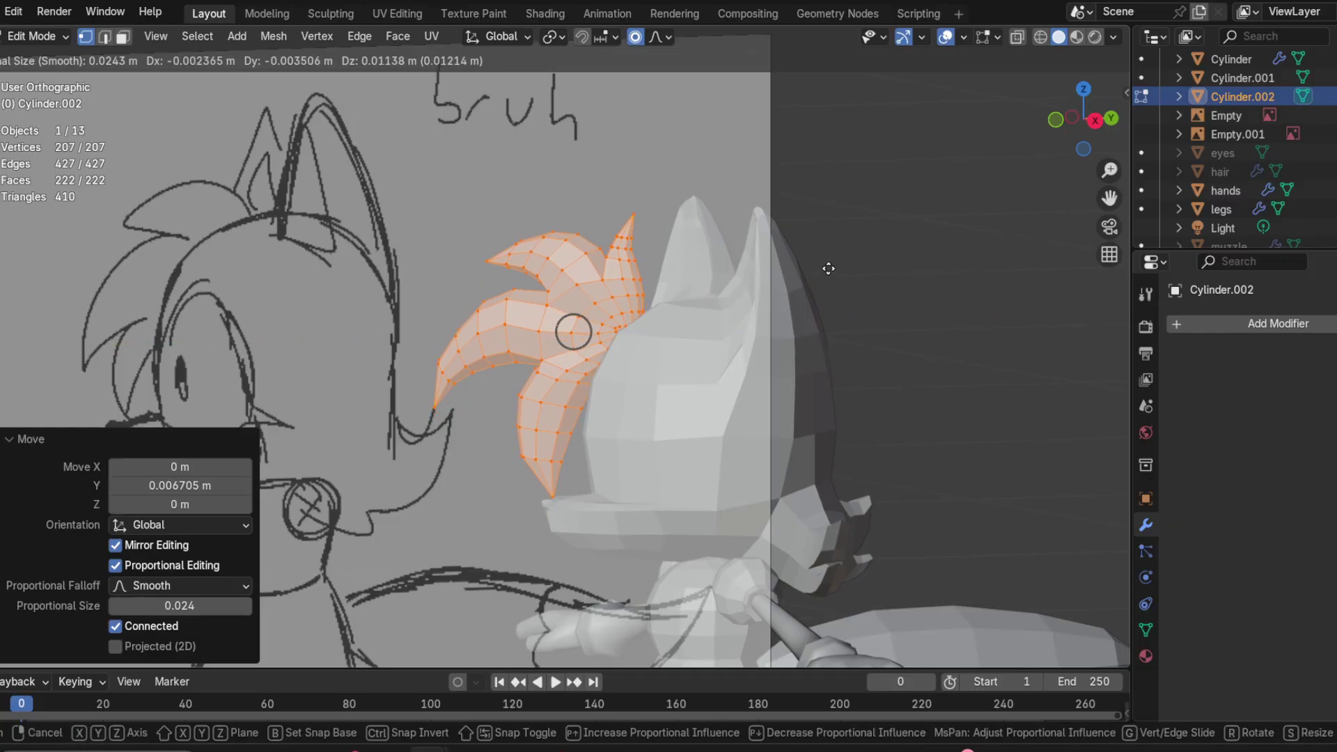
click(828, 260)
key(g)
key(y)
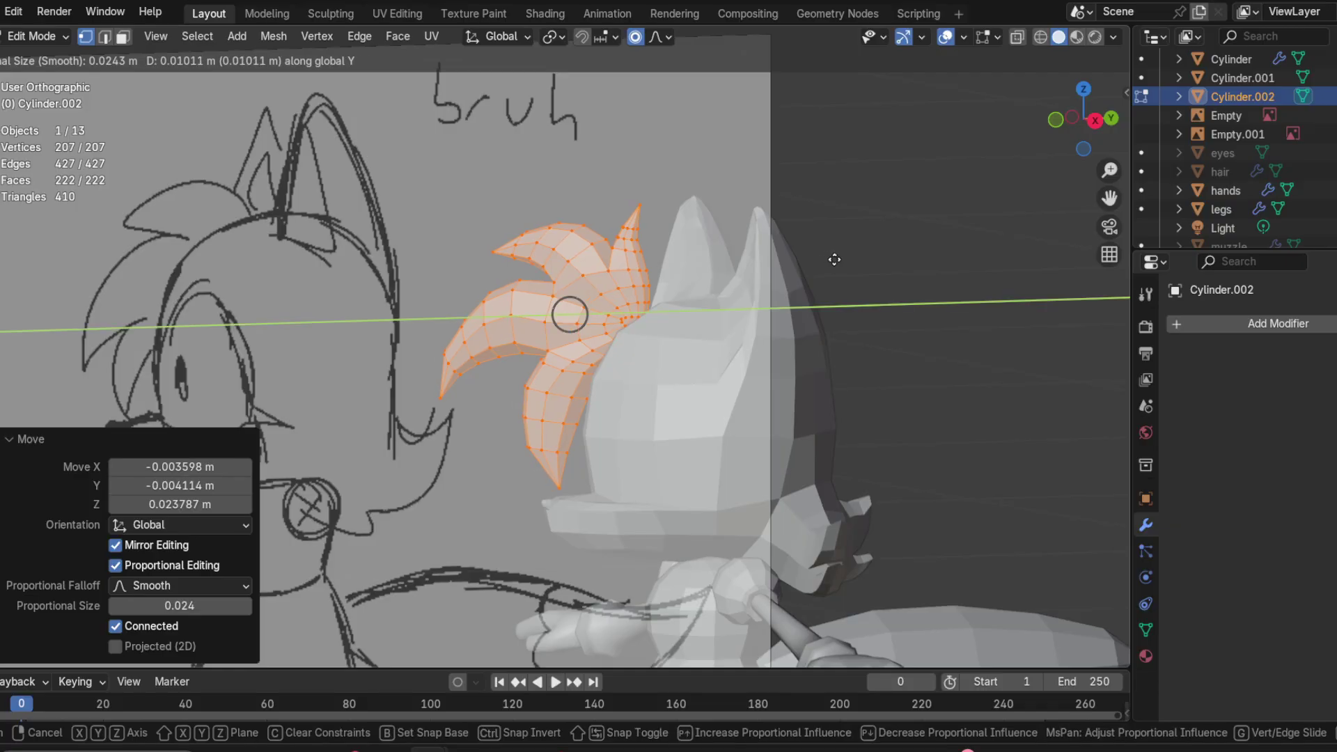
click(838, 260)
Step: Lower the hair about 0.0104 m along Z and tilt it about 4.18° around the view axis
key(g)
key(z)
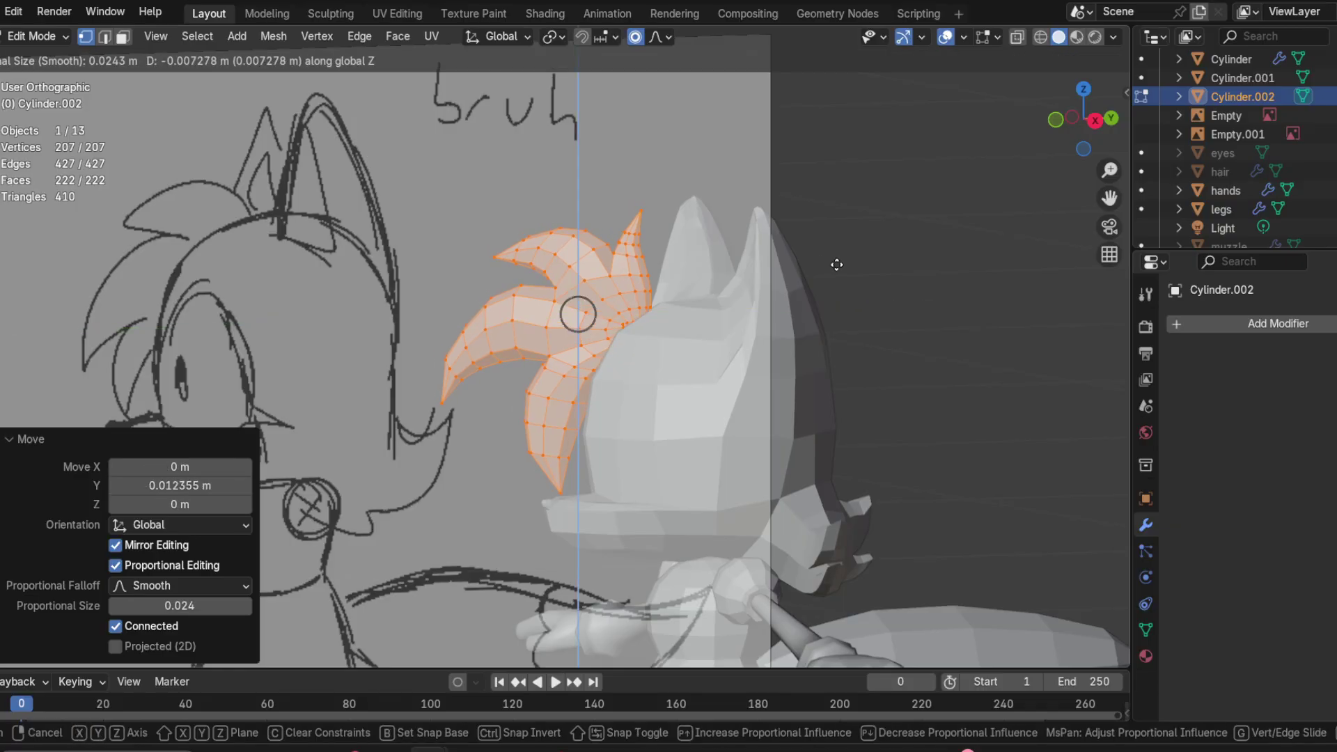
click(837, 266)
key(g)
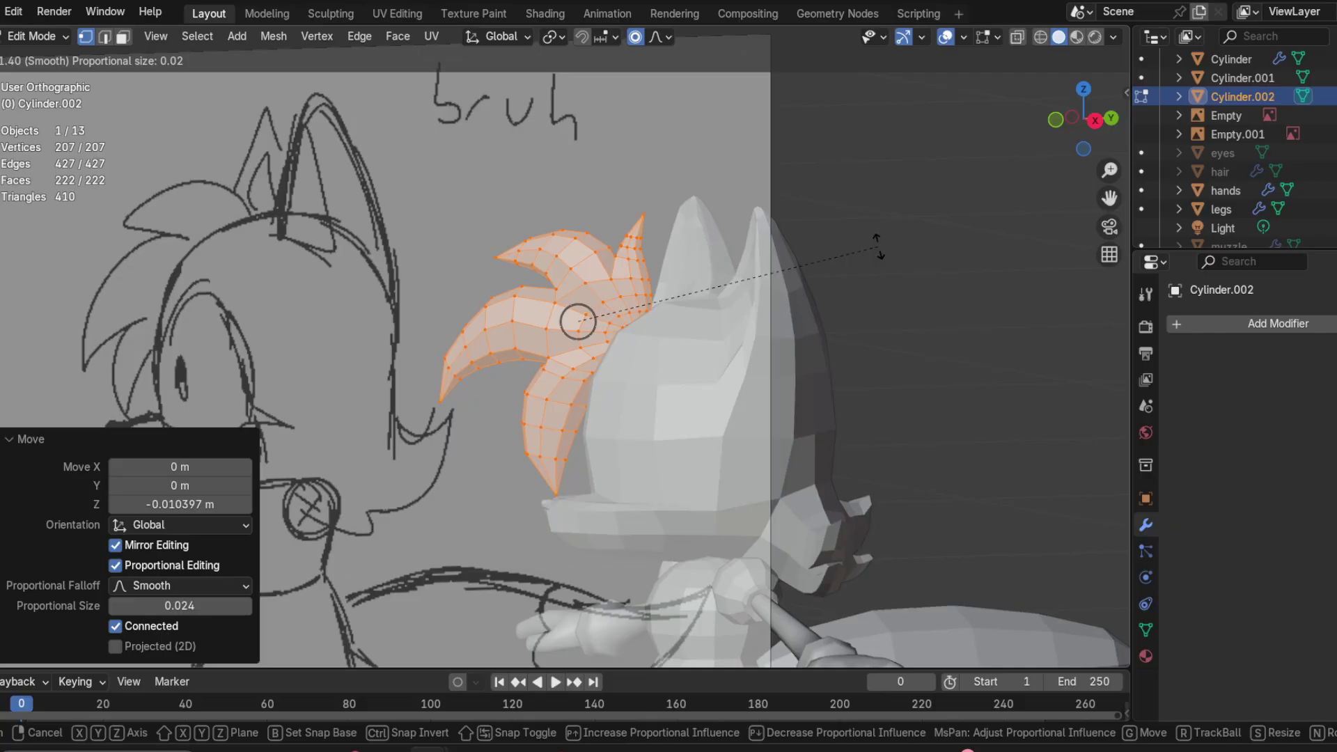
click(897, 258)
Step: Hide the viewport overlays and examine how the hair sits on the head from the front and at an angle
key(KP_1)
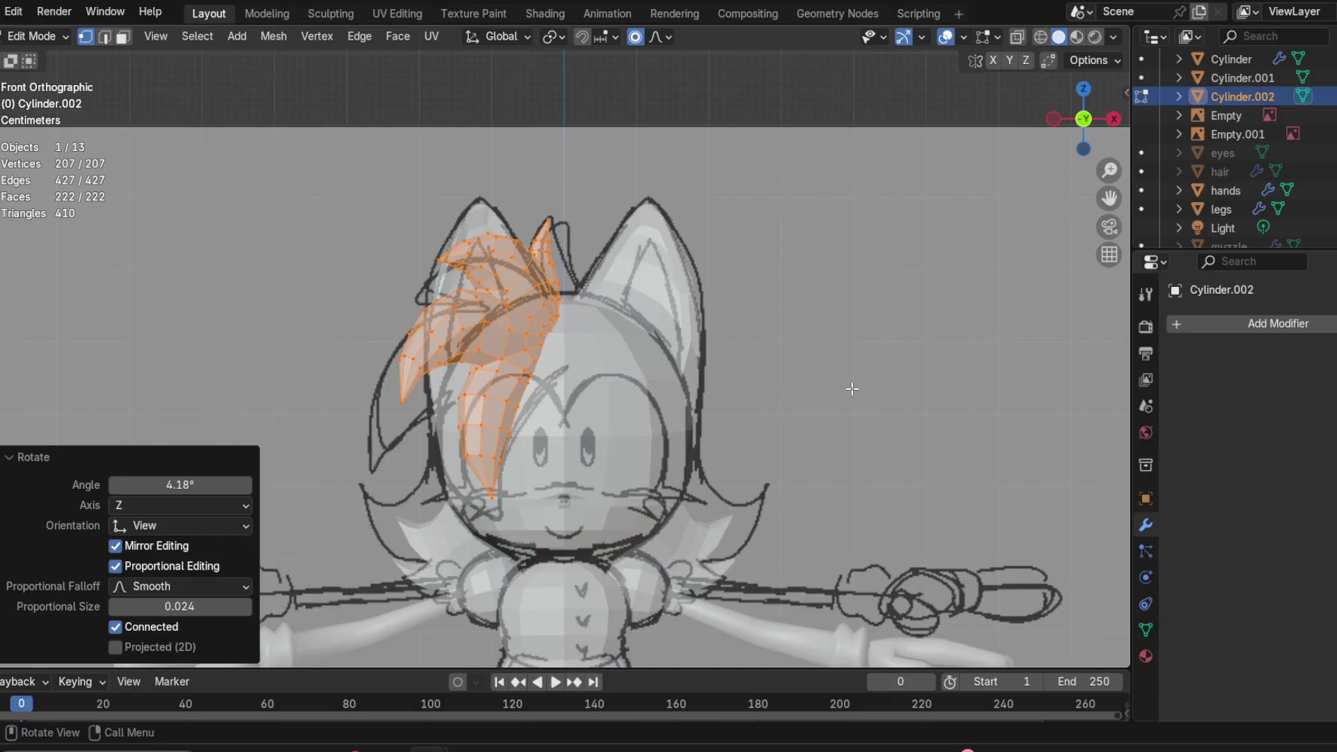
middle_drag(949, 70, 947, 44)
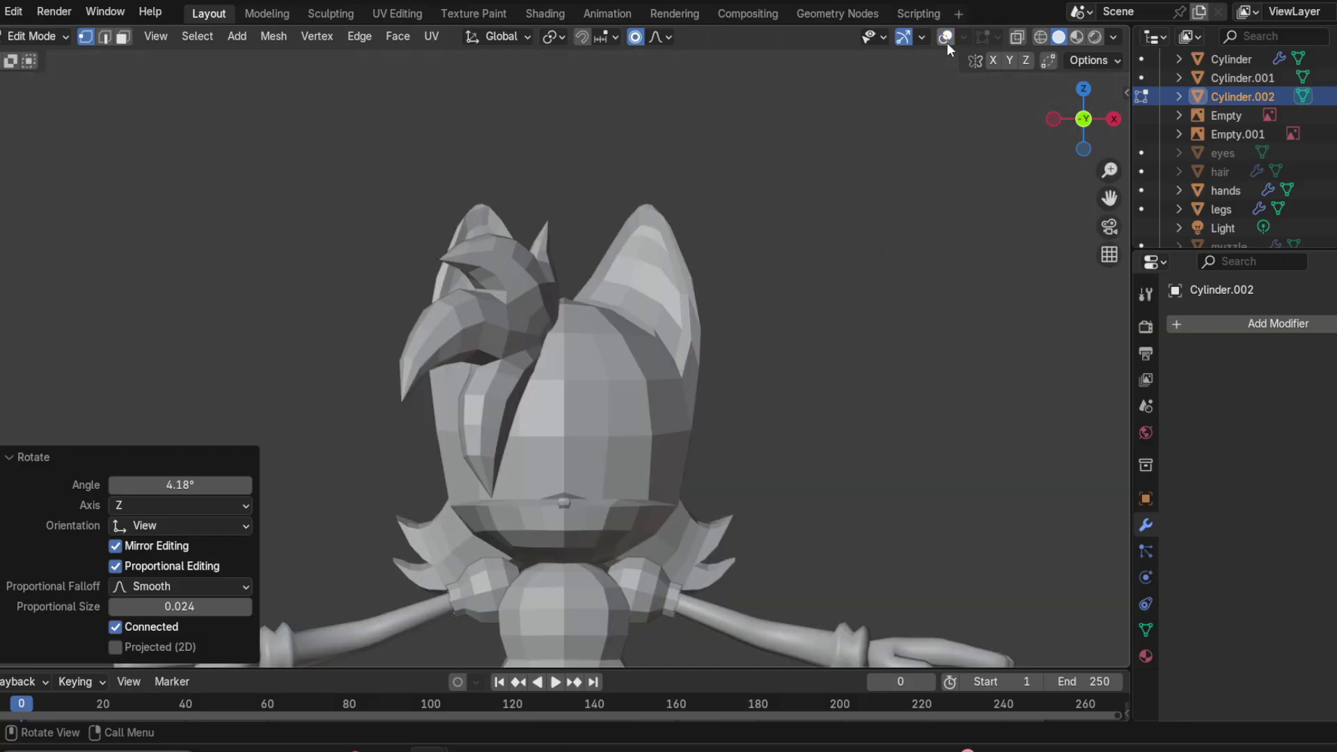
scroll(871, 296, down, 3)
scroll(871, 388, up, 3)
middle_drag(871, 388, 964, 43)
click(1017, 37)
click(1018, 38)
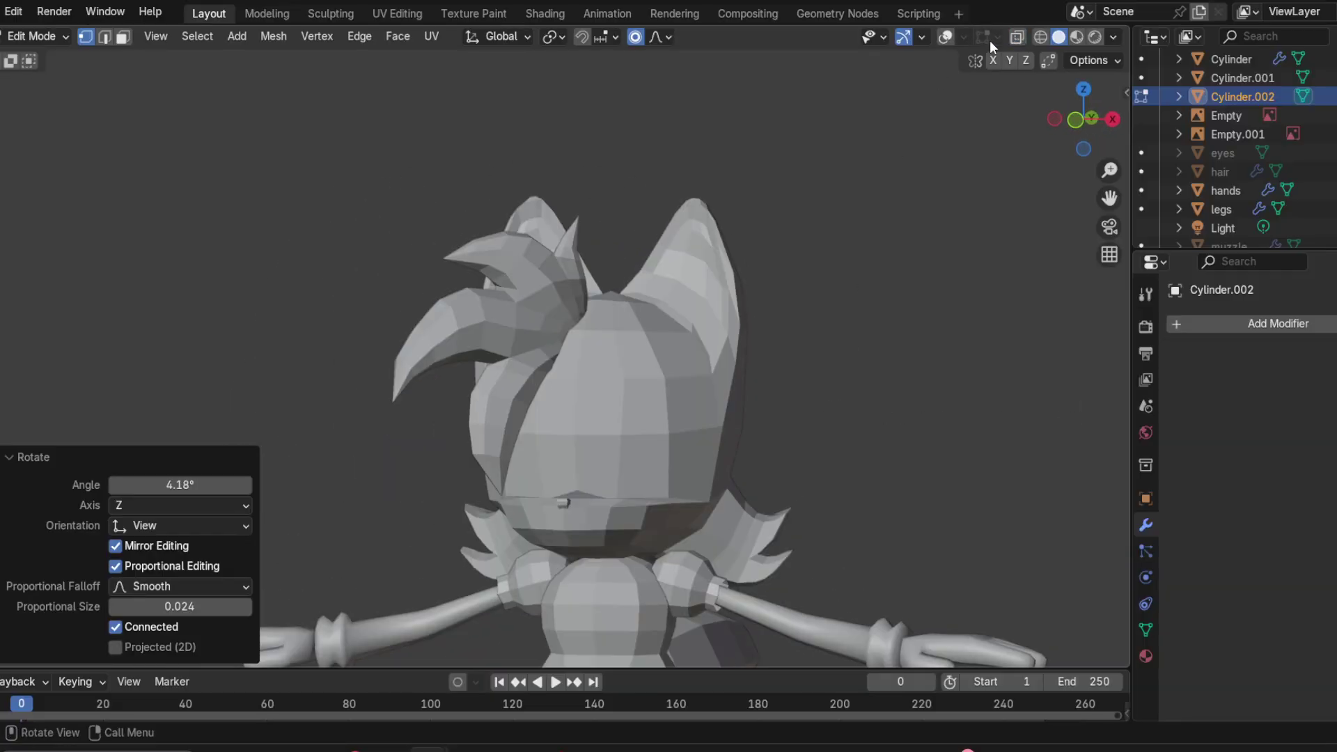
Step: Show the viewport overlays and compare the hair and head with the front reference sketch
click(944, 38)
click(781, 386)
scroll(808, 379, down, 1)
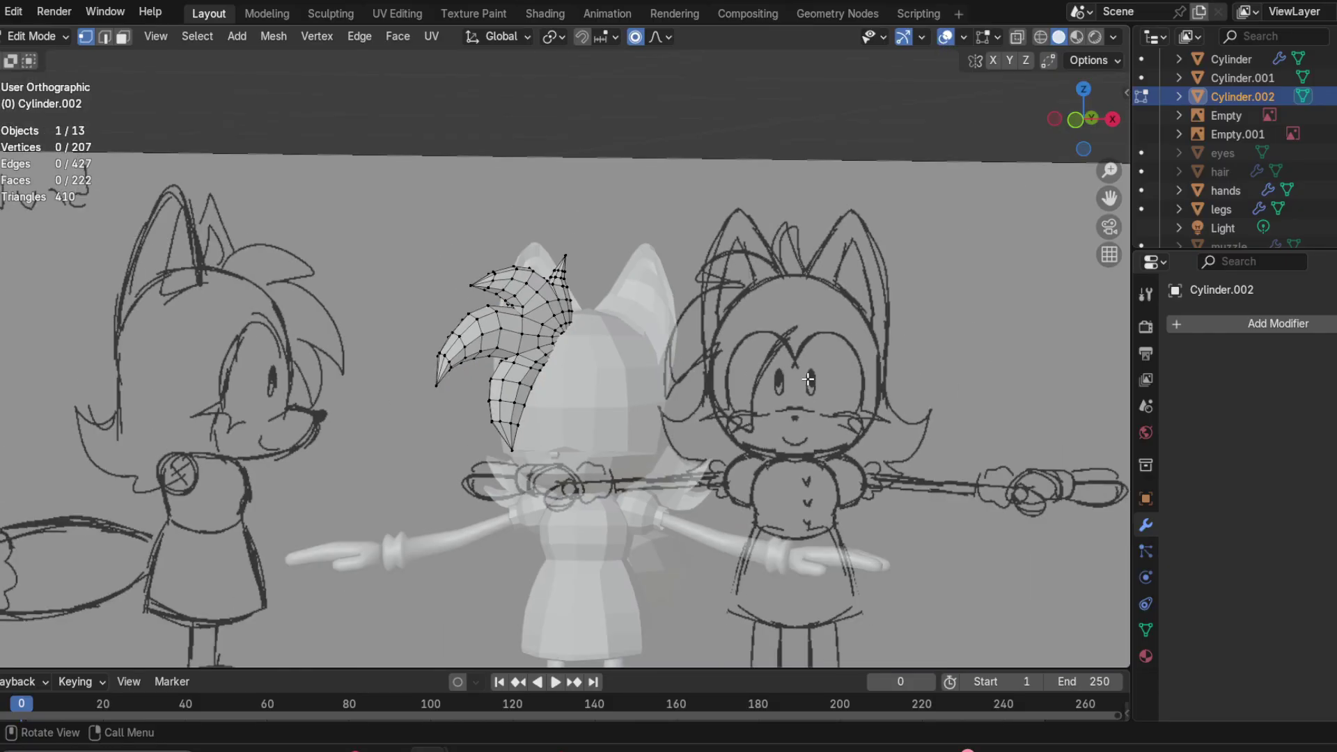
scroll(807, 380, up, 1)
scroll(808, 379, up, 1)
scroll(995, 153, down, 3)
scroll(891, 289, up, 1)
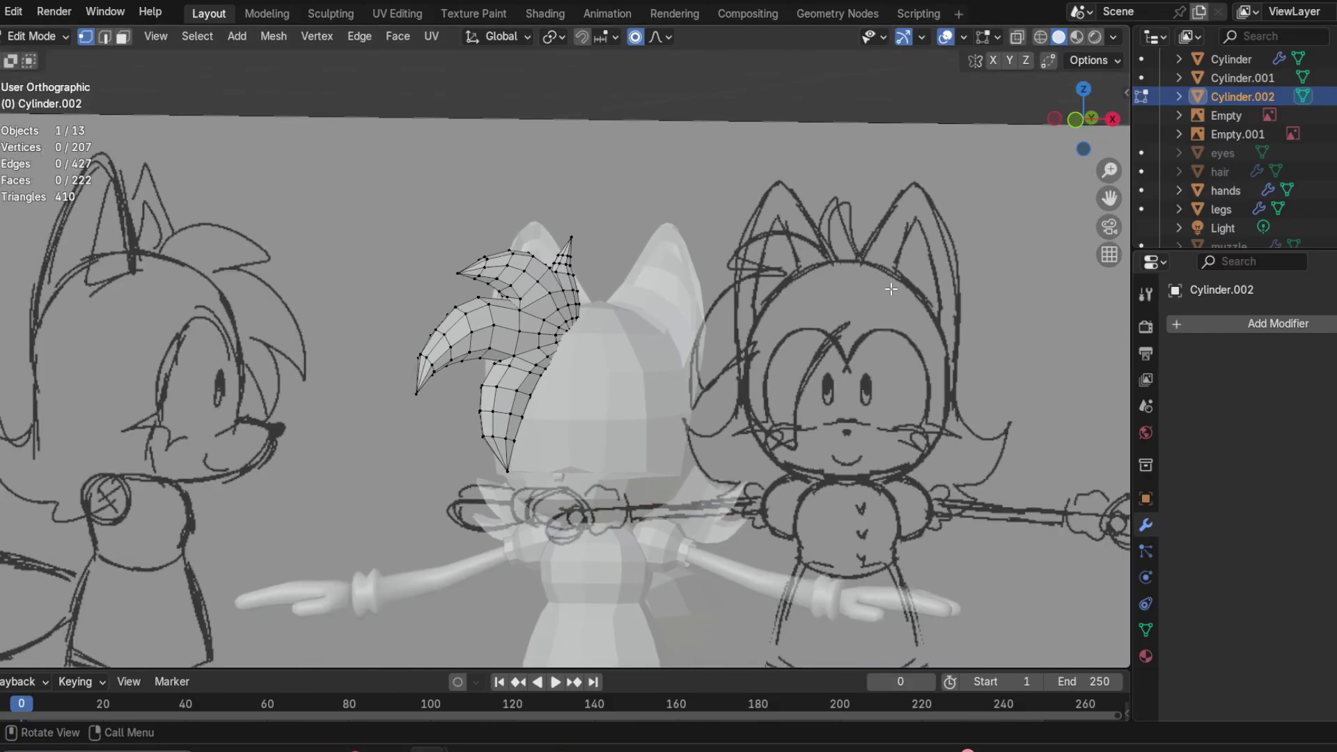
click(1074, 120)
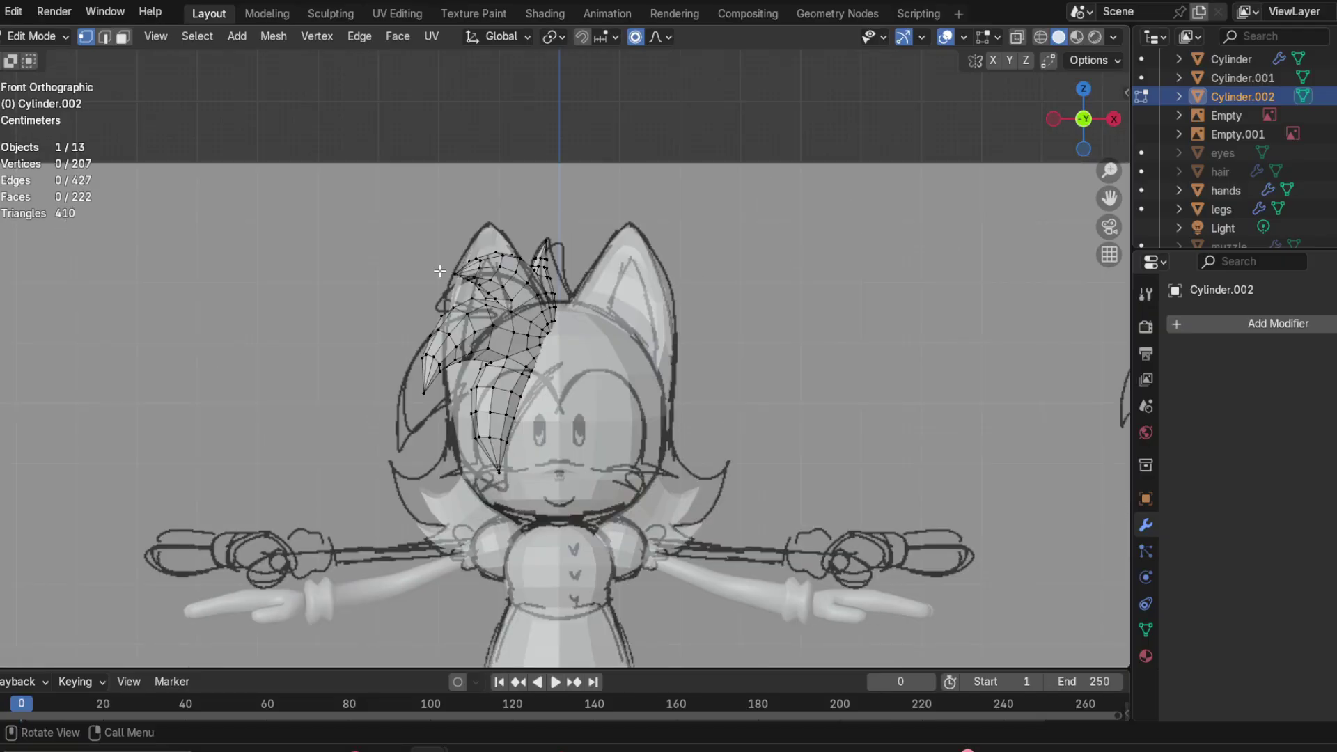
scroll(537, 347, up, 1)
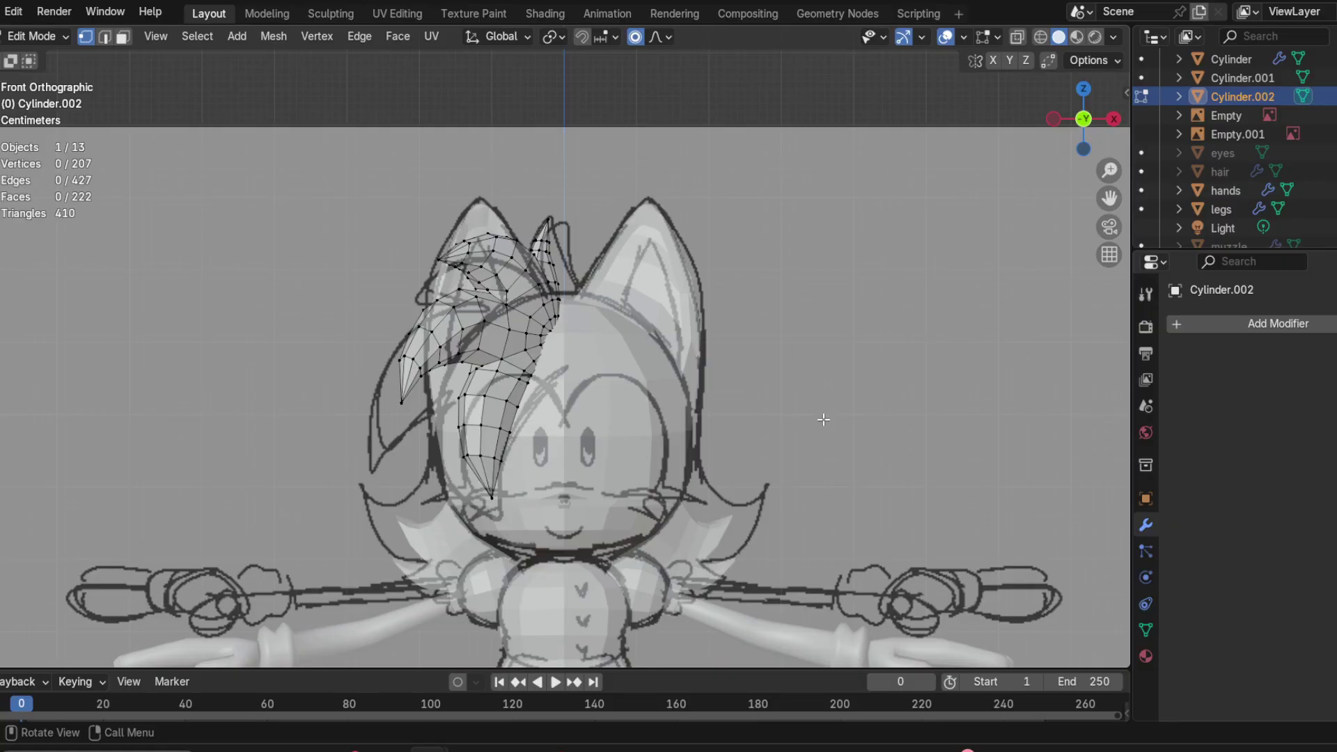
middle_drag(875, 404, 780, 349)
click(1086, 127)
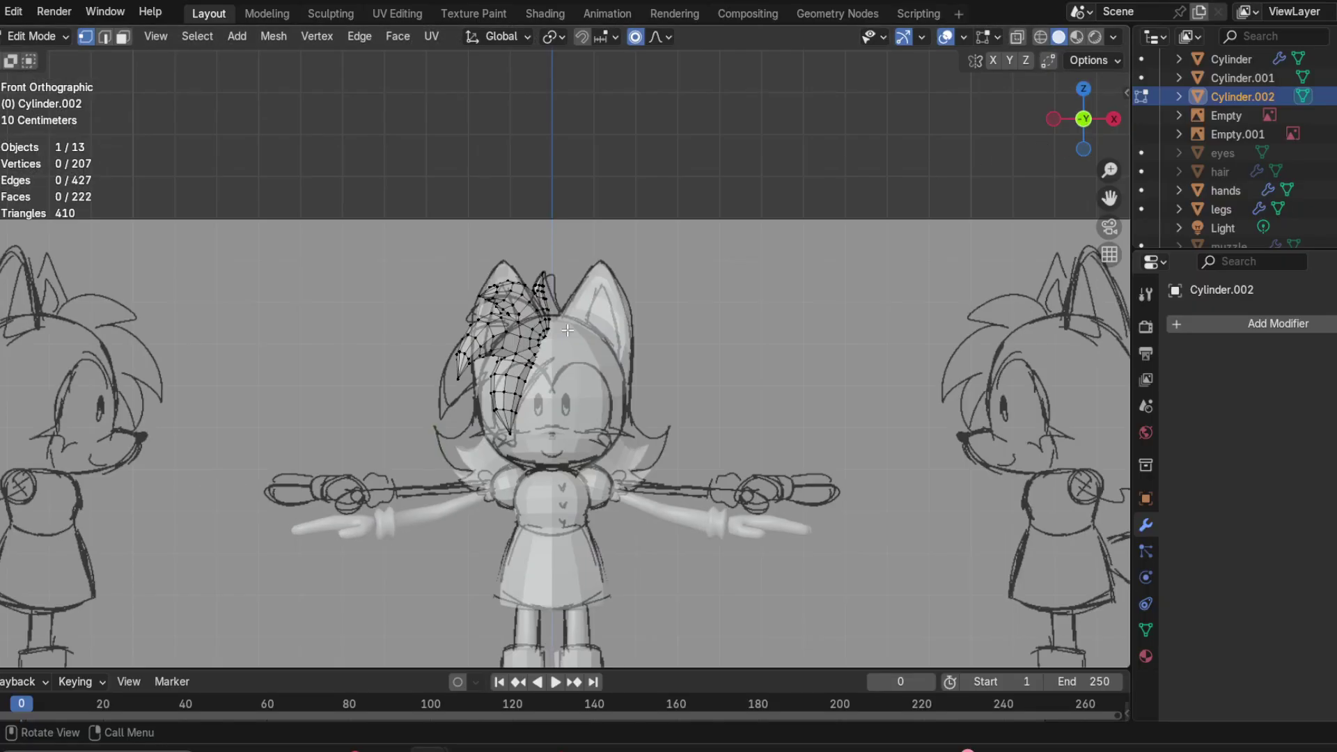
scroll(479, 362, up, 4)
scroll(480, 362, down, 3)
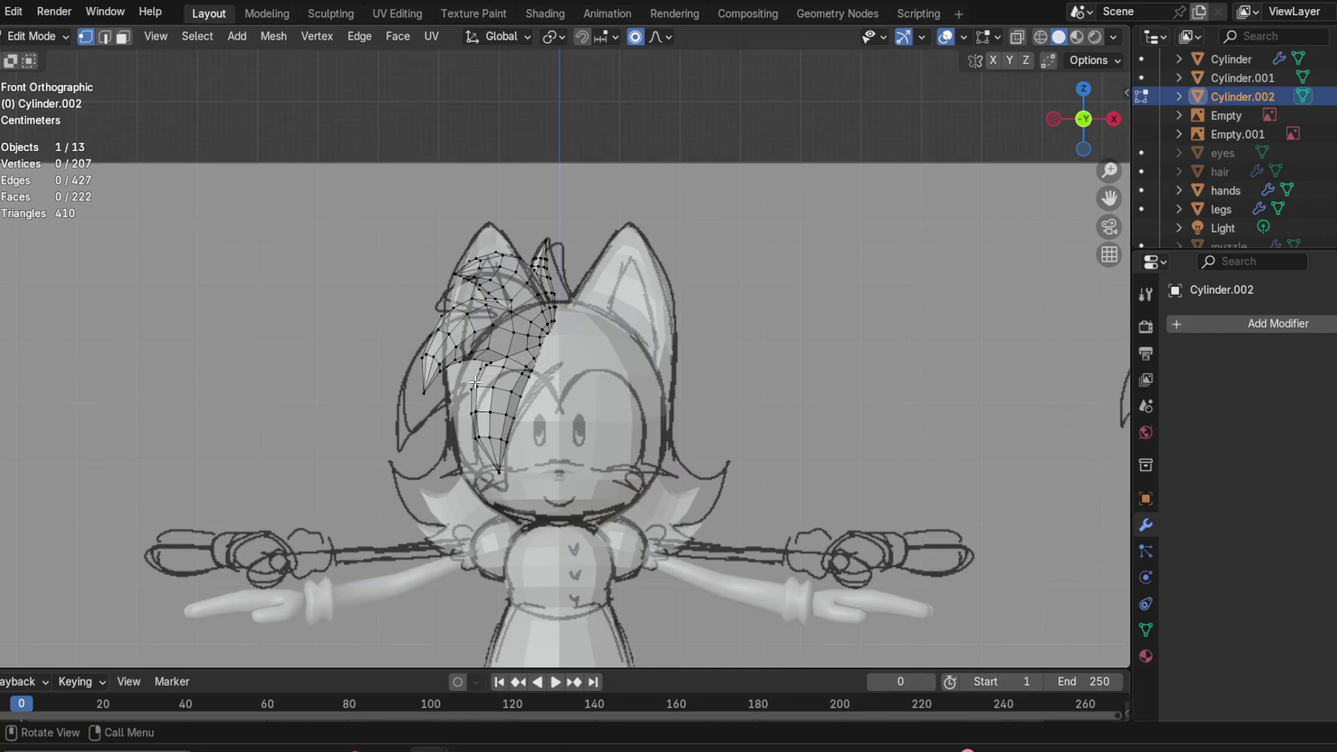
shift+middle_drag(733, 575, 658, 445)
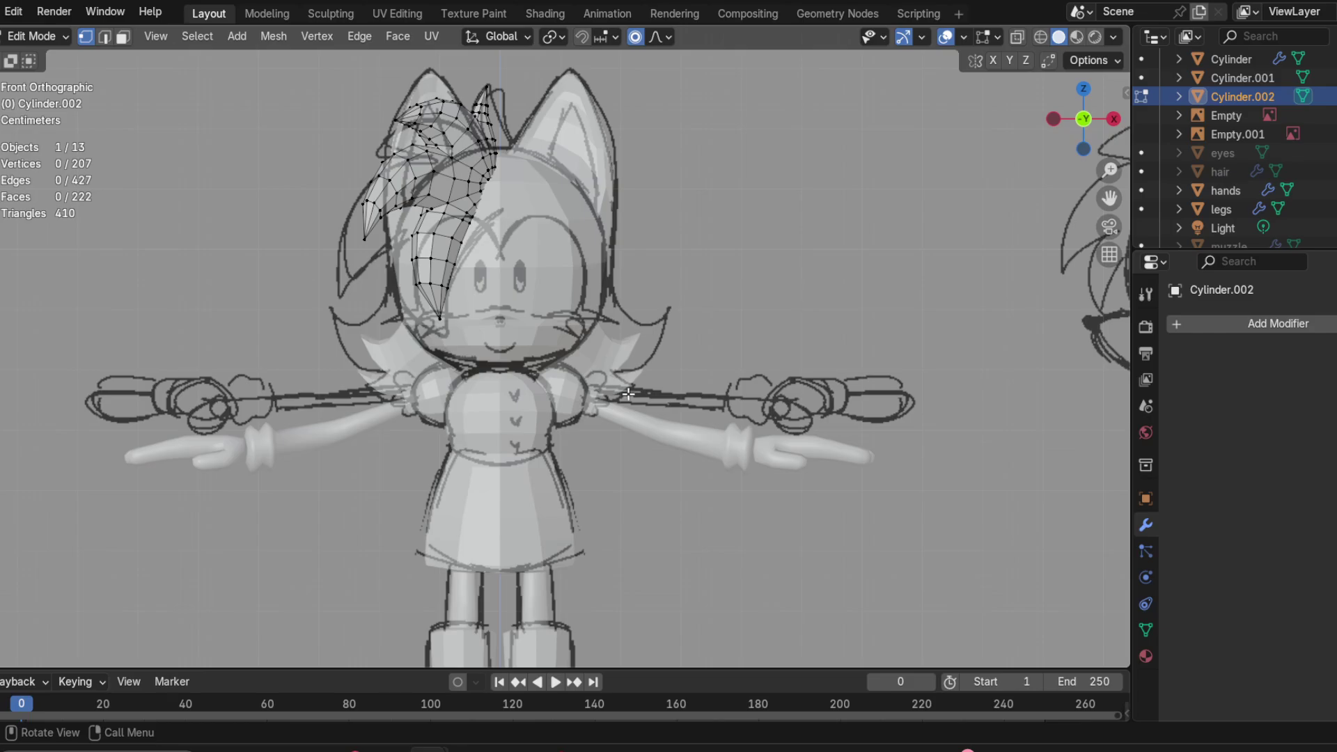
scroll(623, 335, up, 2)
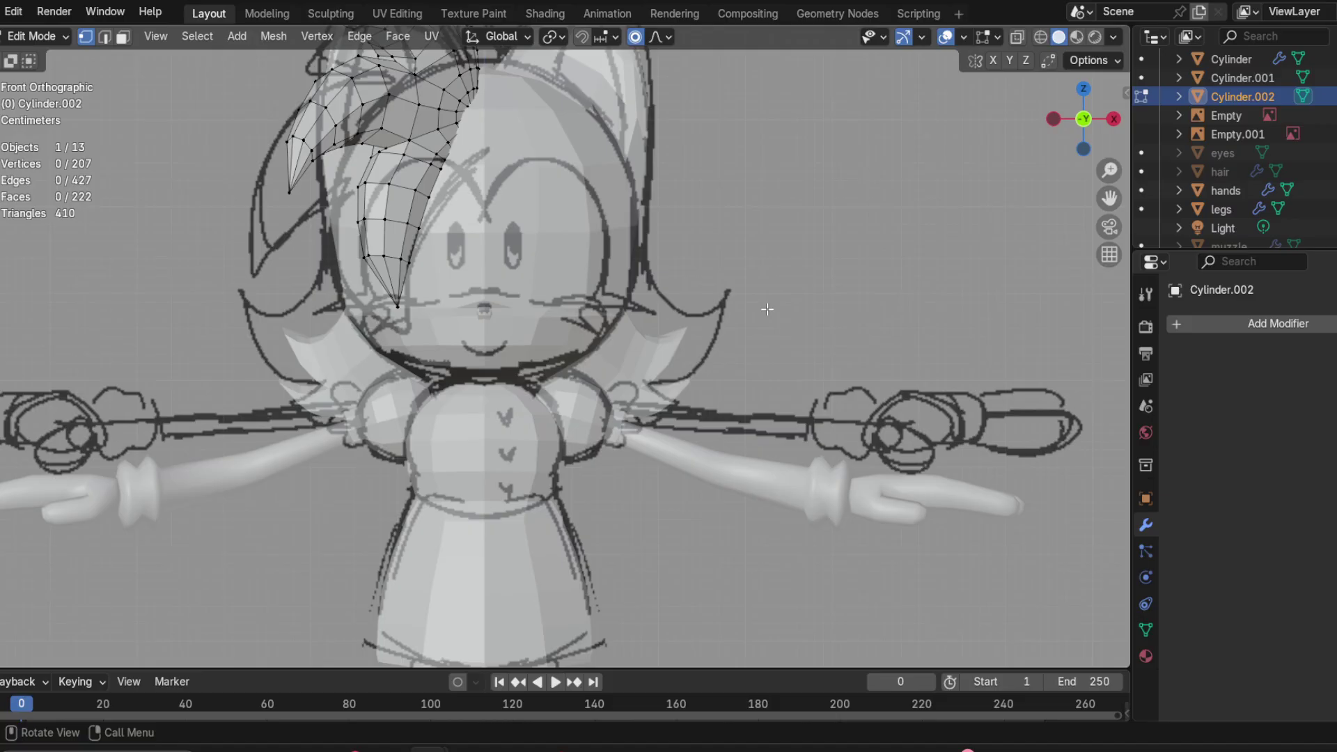
Step: Toggle the viewport overlays to compare the plain model's cheek outline with the front sketch
click(945, 37)
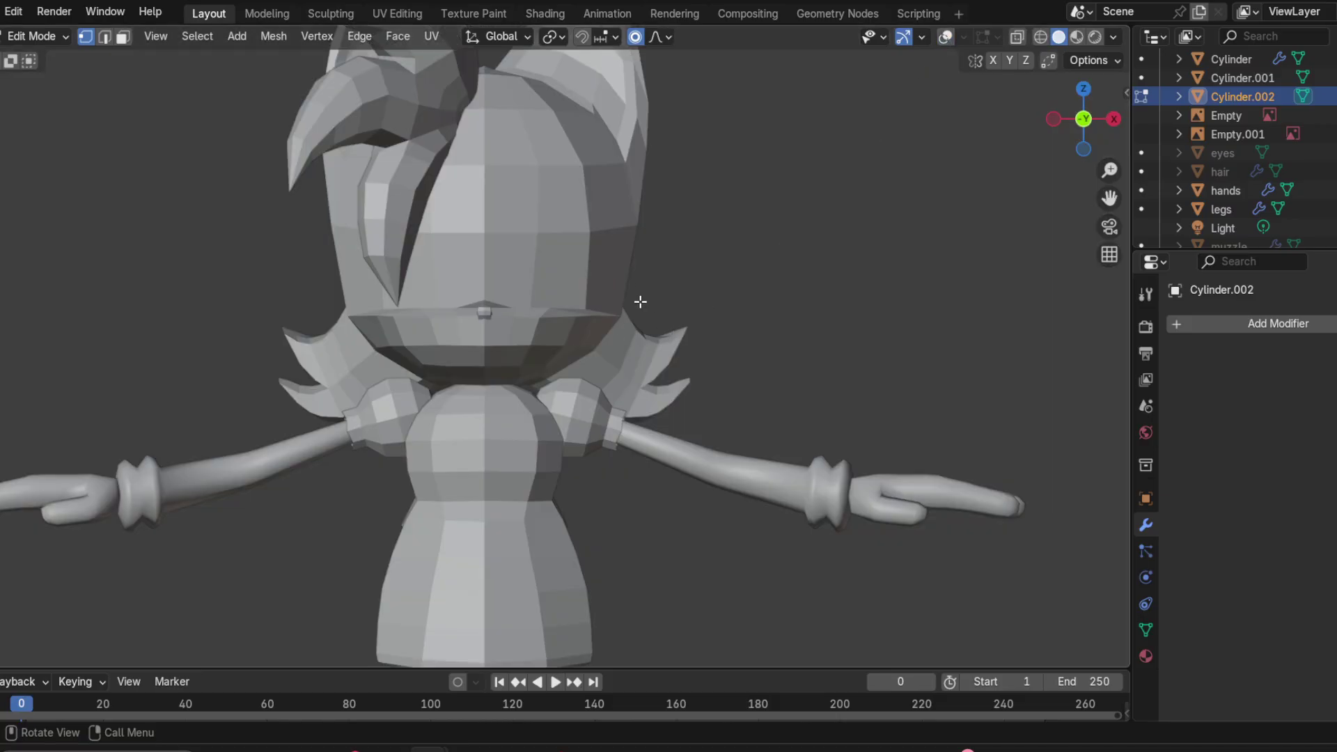
click(945, 37)
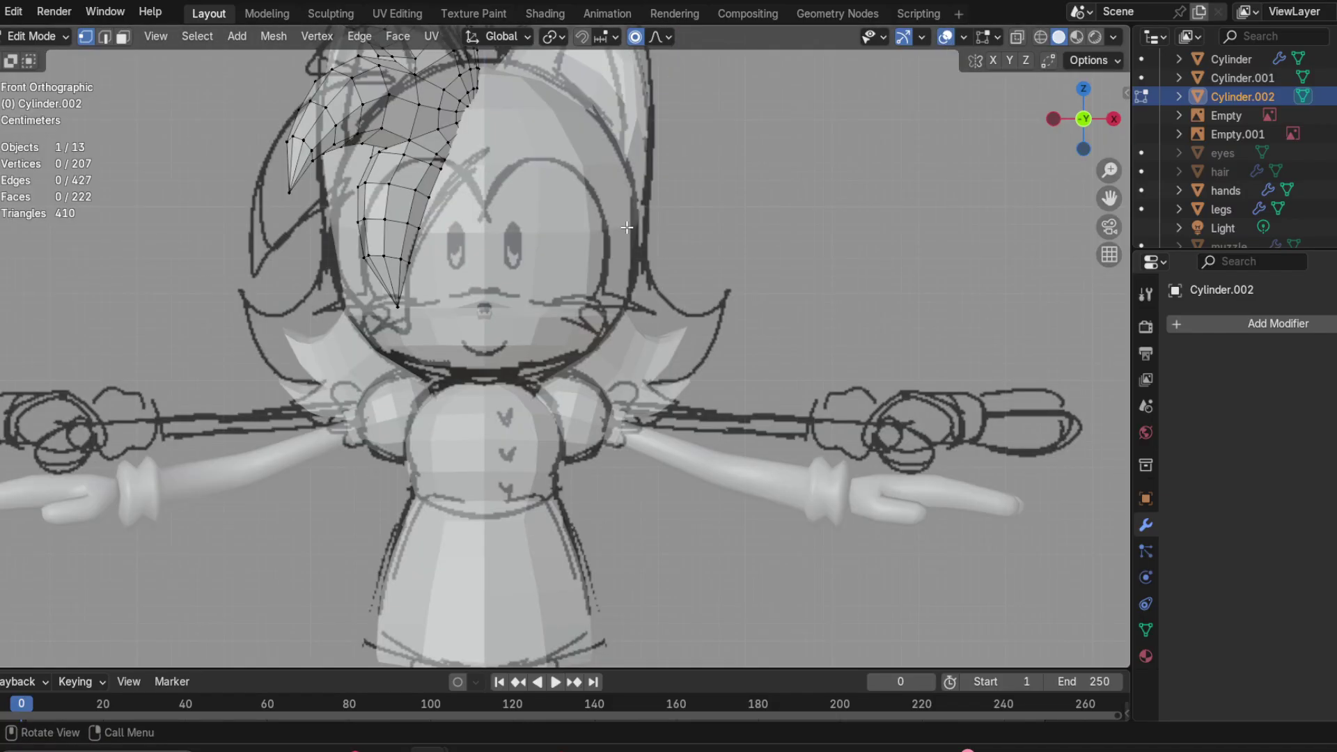
click(946, 36)
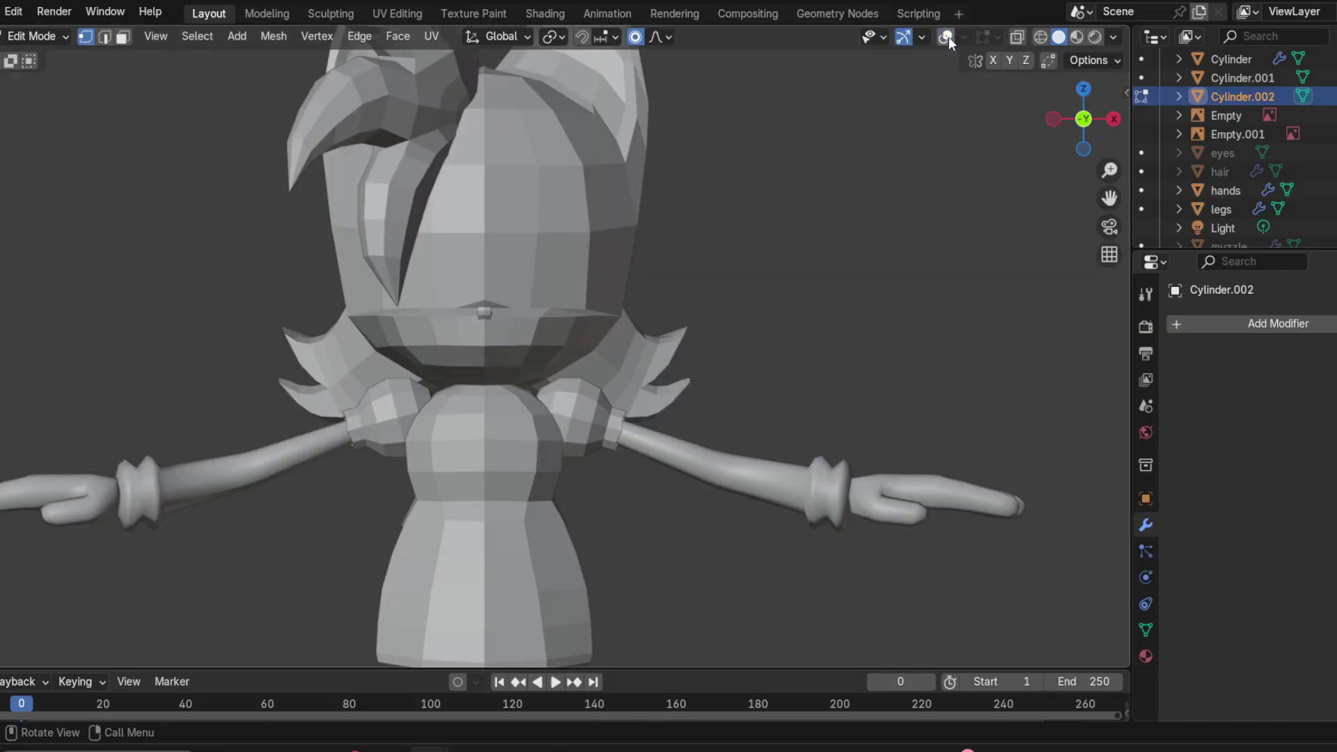
click(948, 36)
click(948, 36)
click(948, 36)
Step: Leave Edit Mode on the hair and enter Edit Mode on the head mesh Sphere.001
click(38, 36)
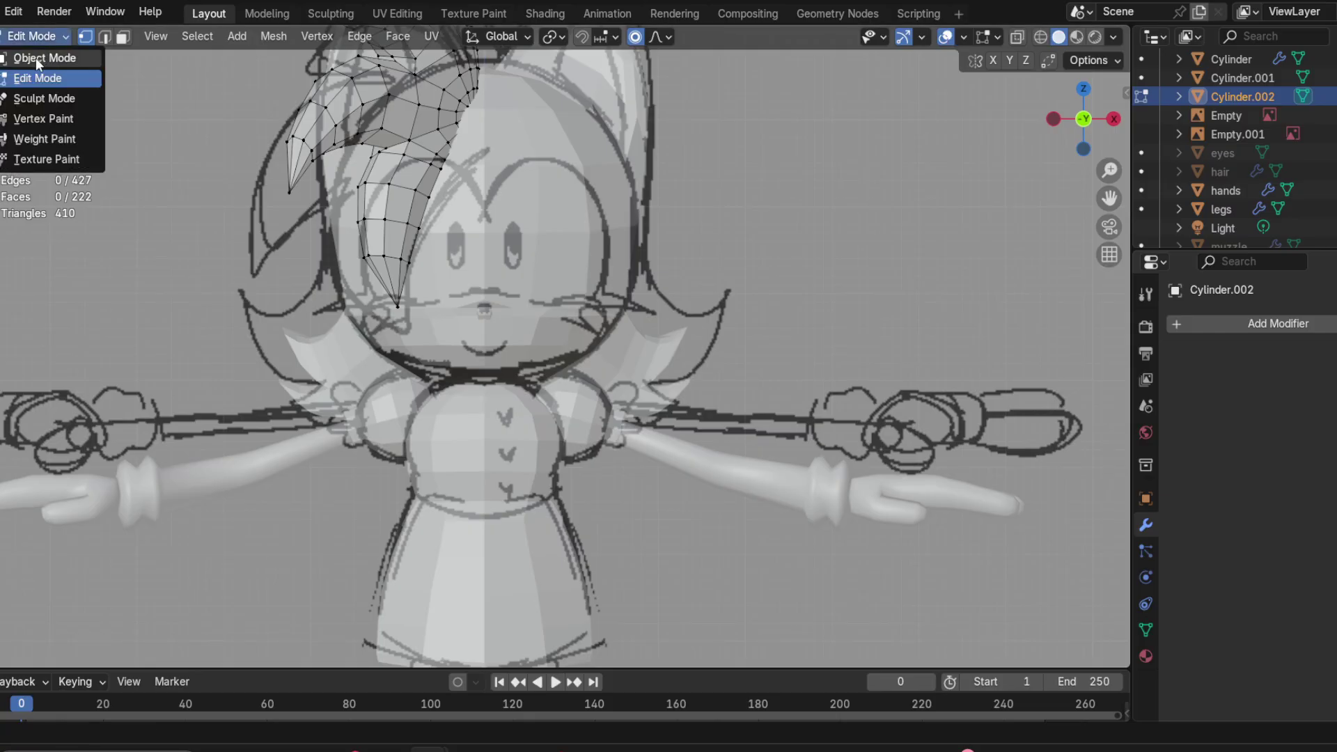
click(32, 54)
click(622, 279)
click(55, 37)
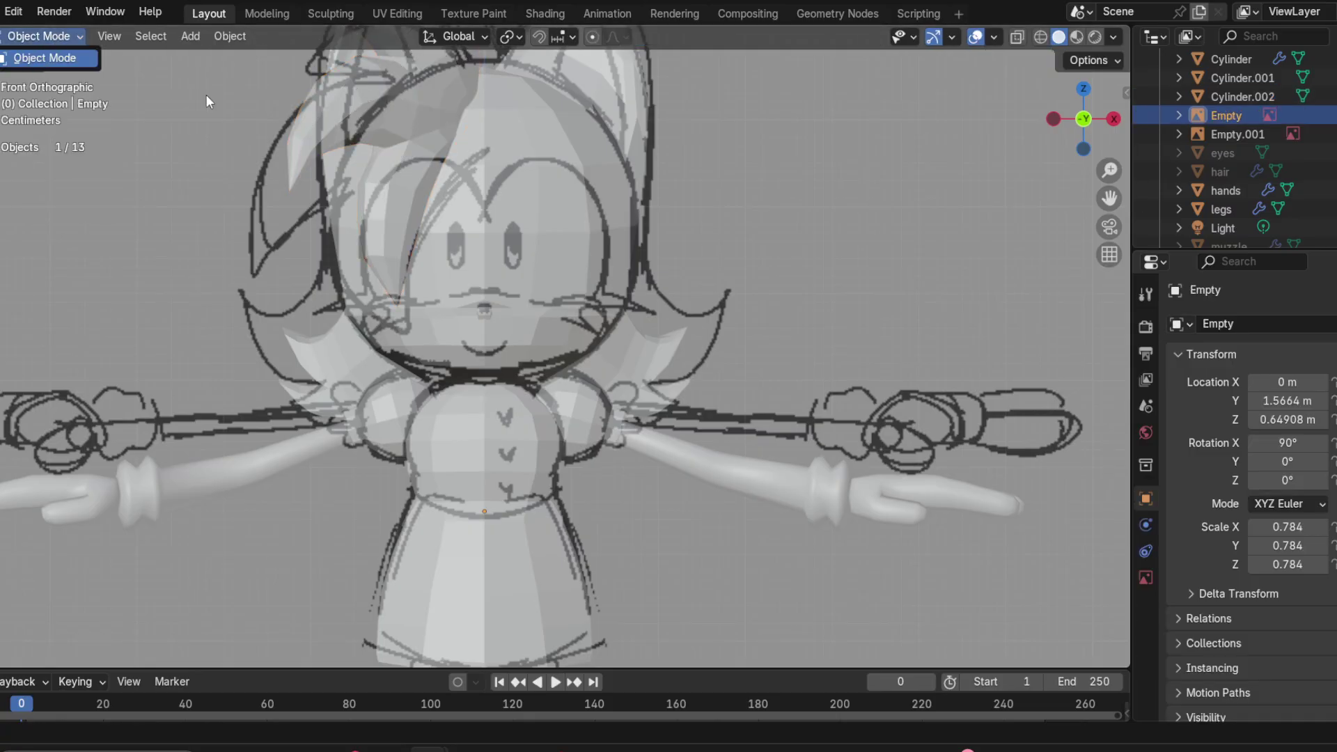
click(582, 241)
click(23, 40)
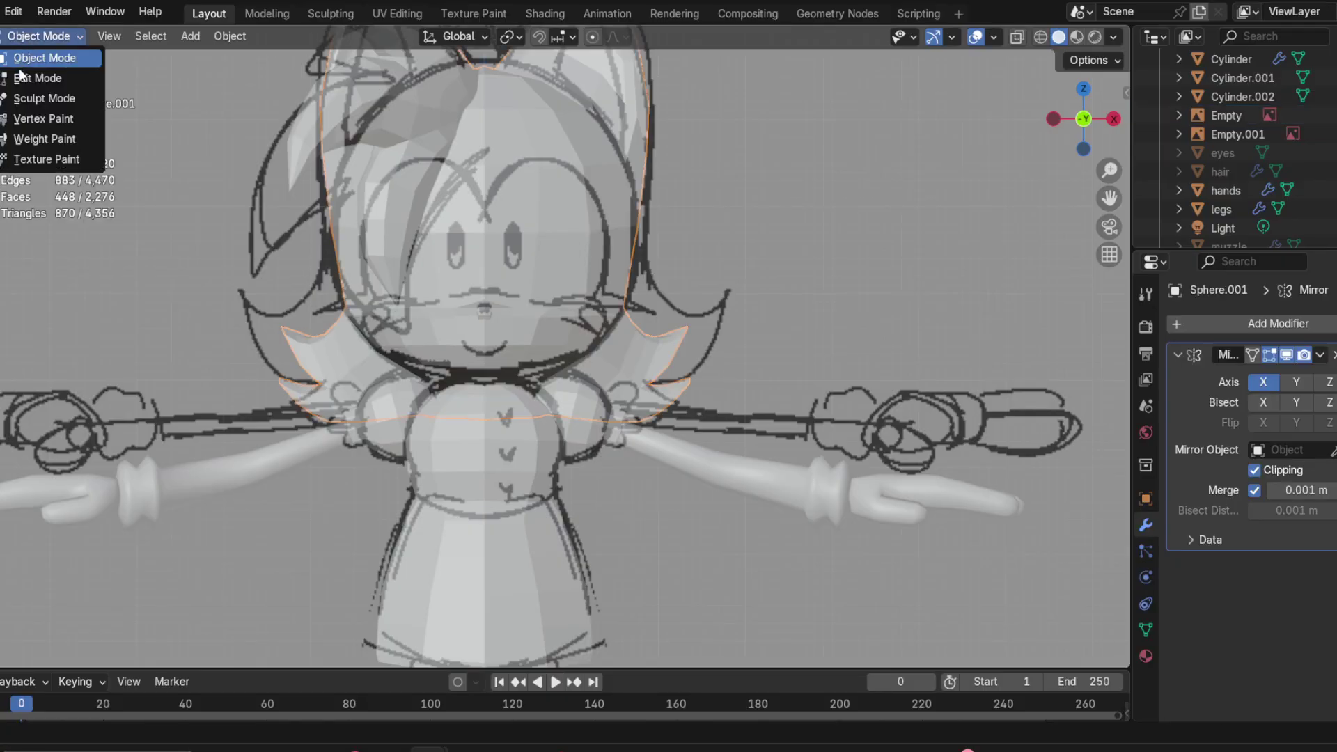
click(27, 75)
Step: Move the two cheek-corner vertices about 0.03 m outward and 0.03 m up in front view, using a proportional size of about 0.218 m
click(612, 317)
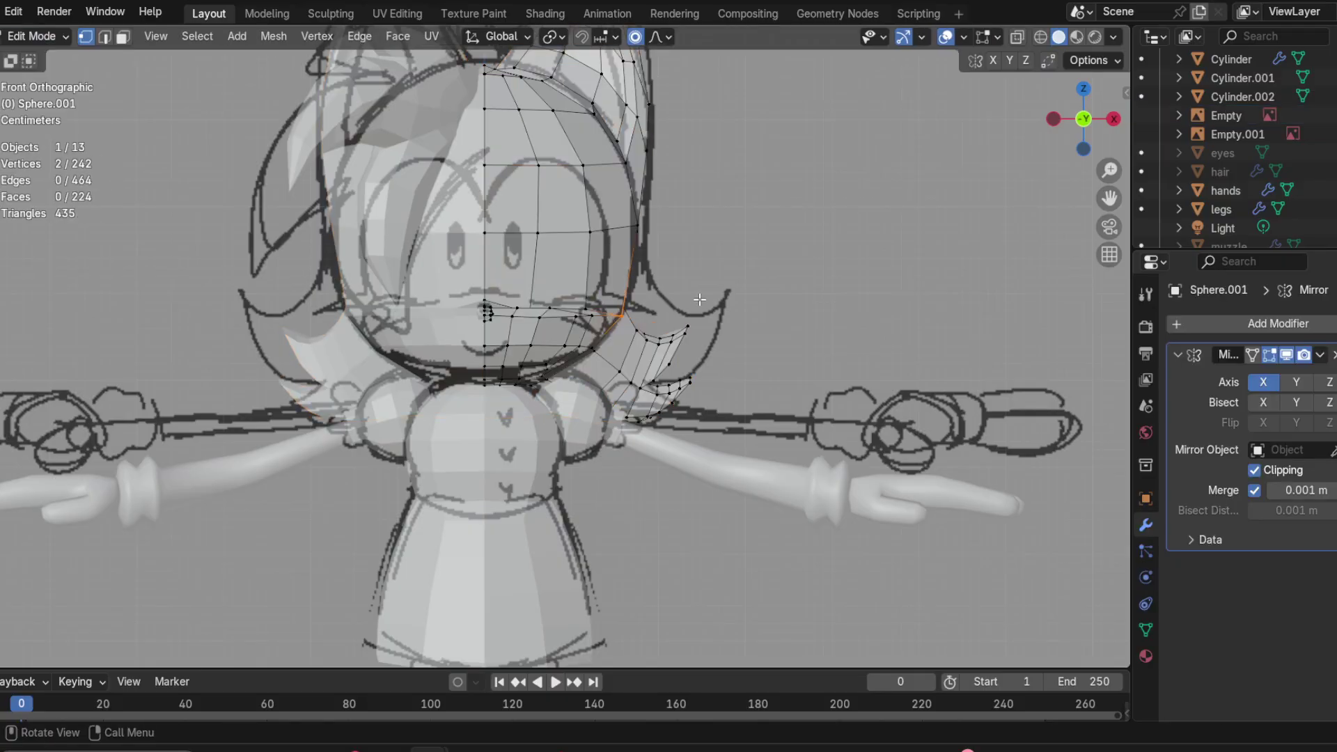
middle_drag(700, 301, 778, 304)
click(787, 292)
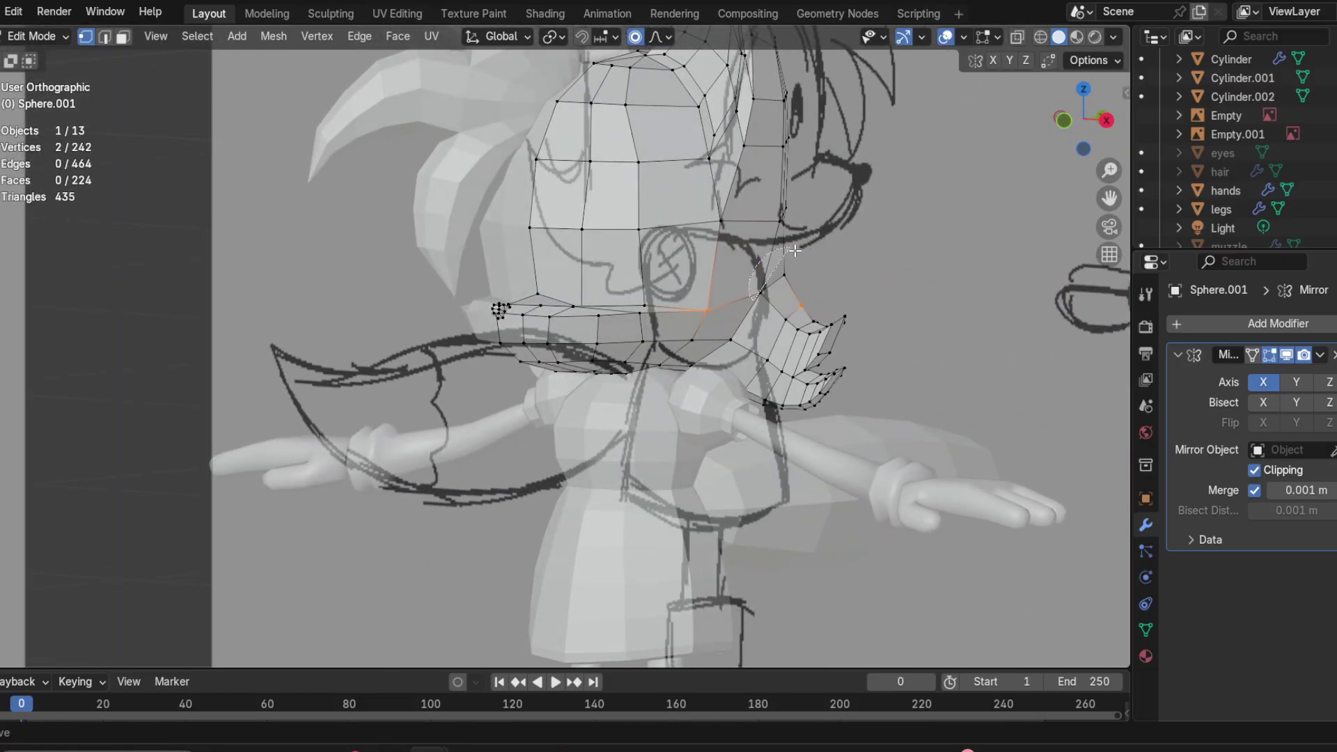
click(1062, 121)
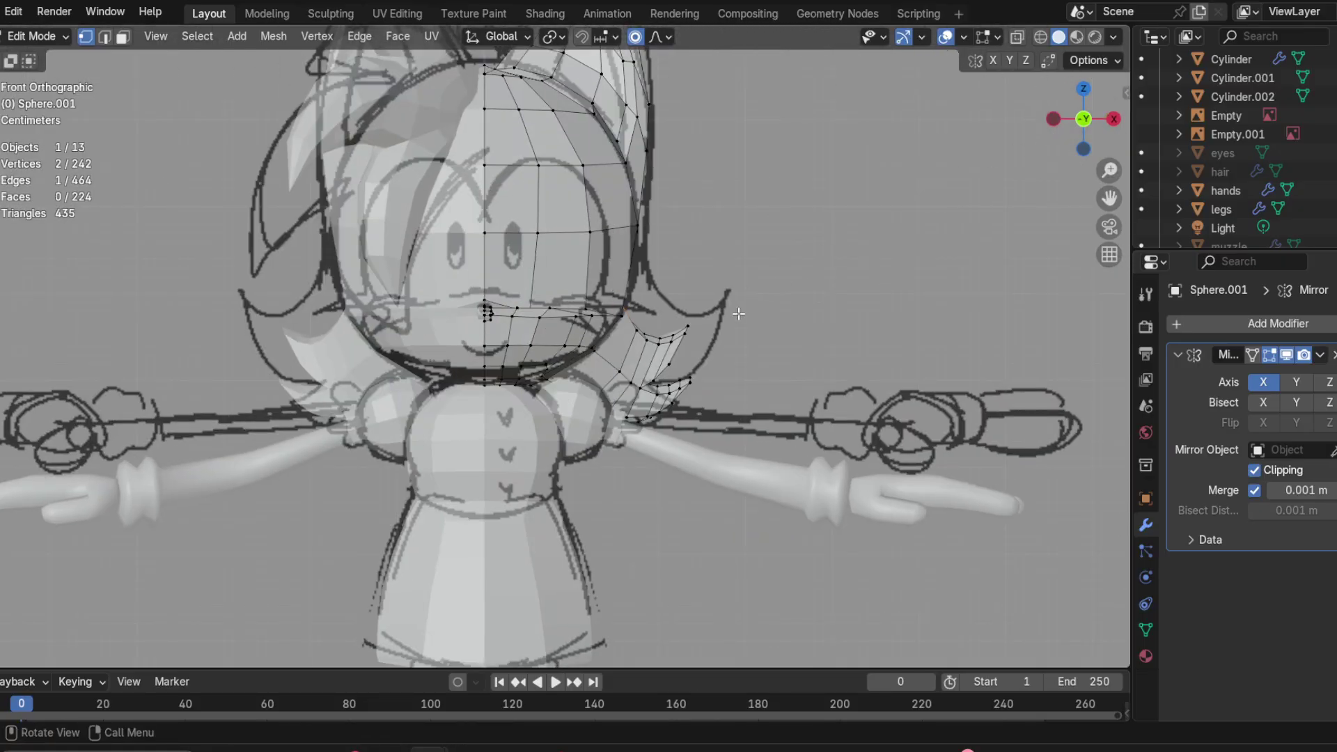
key(g)
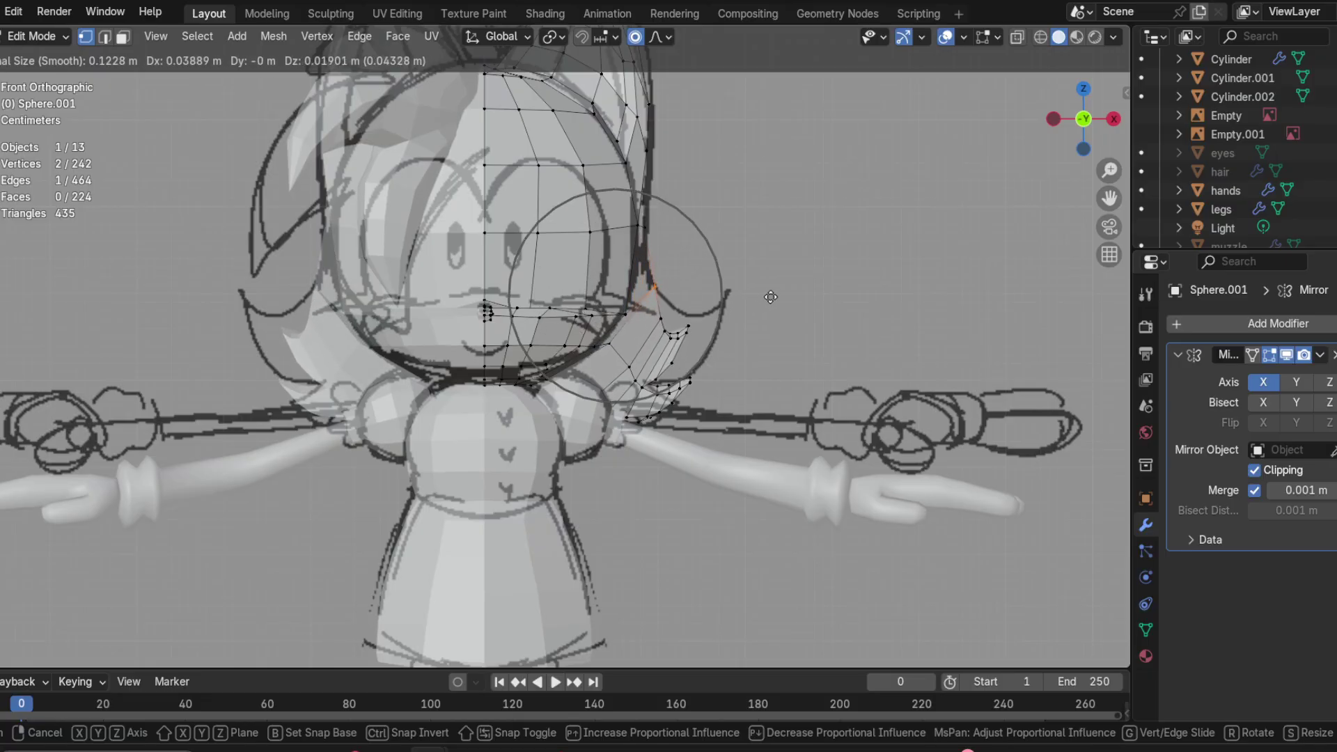
scroll(766, 294, down, 7)
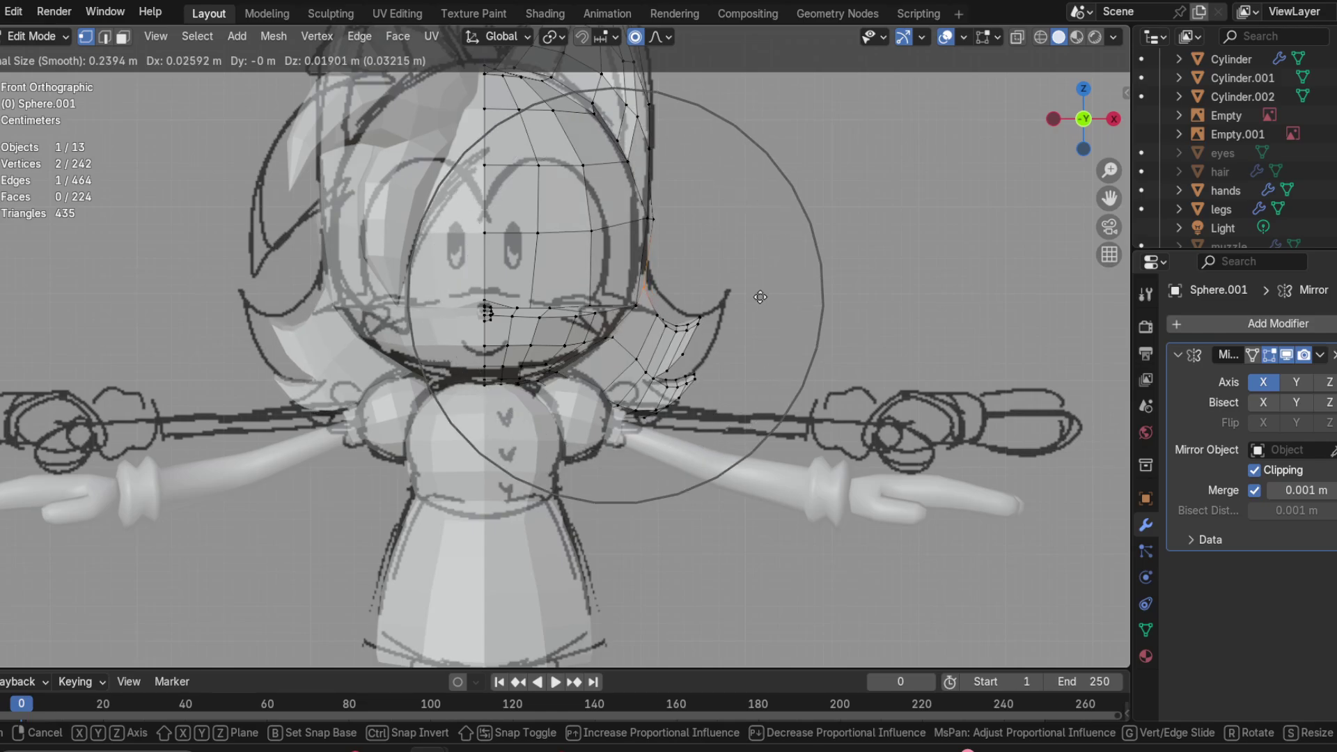
scroll(762, 294, up, 1)
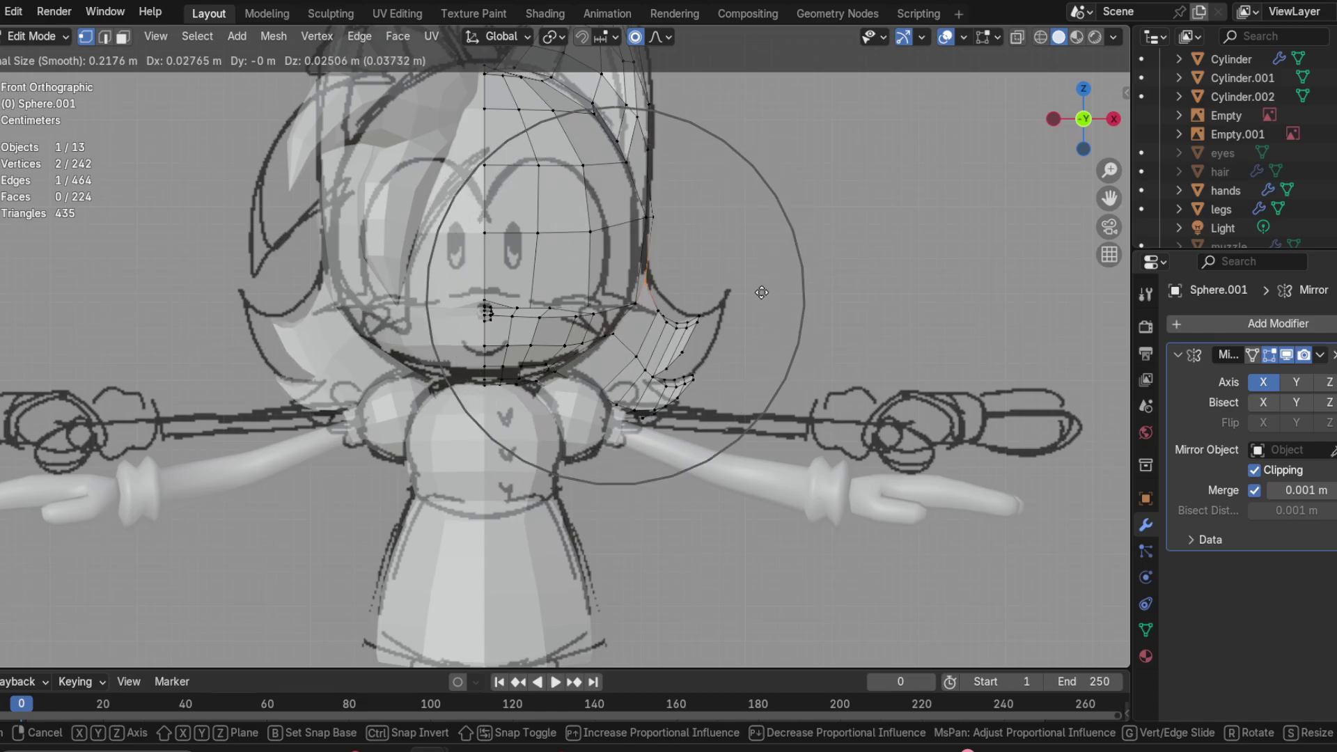
click(766, 290)
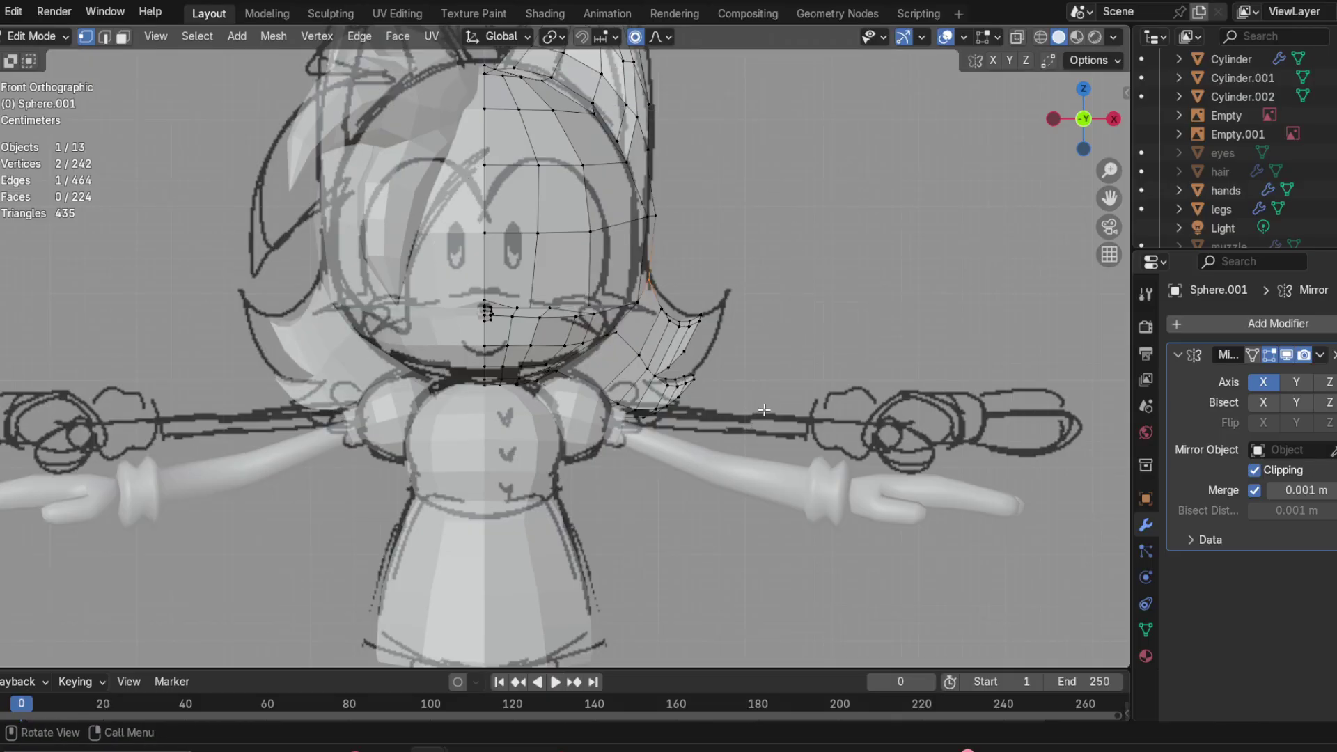
Step: Examine the reshaped cheek and cheek fur from the back and the side
middle_drag(764, 410, 451, 423)
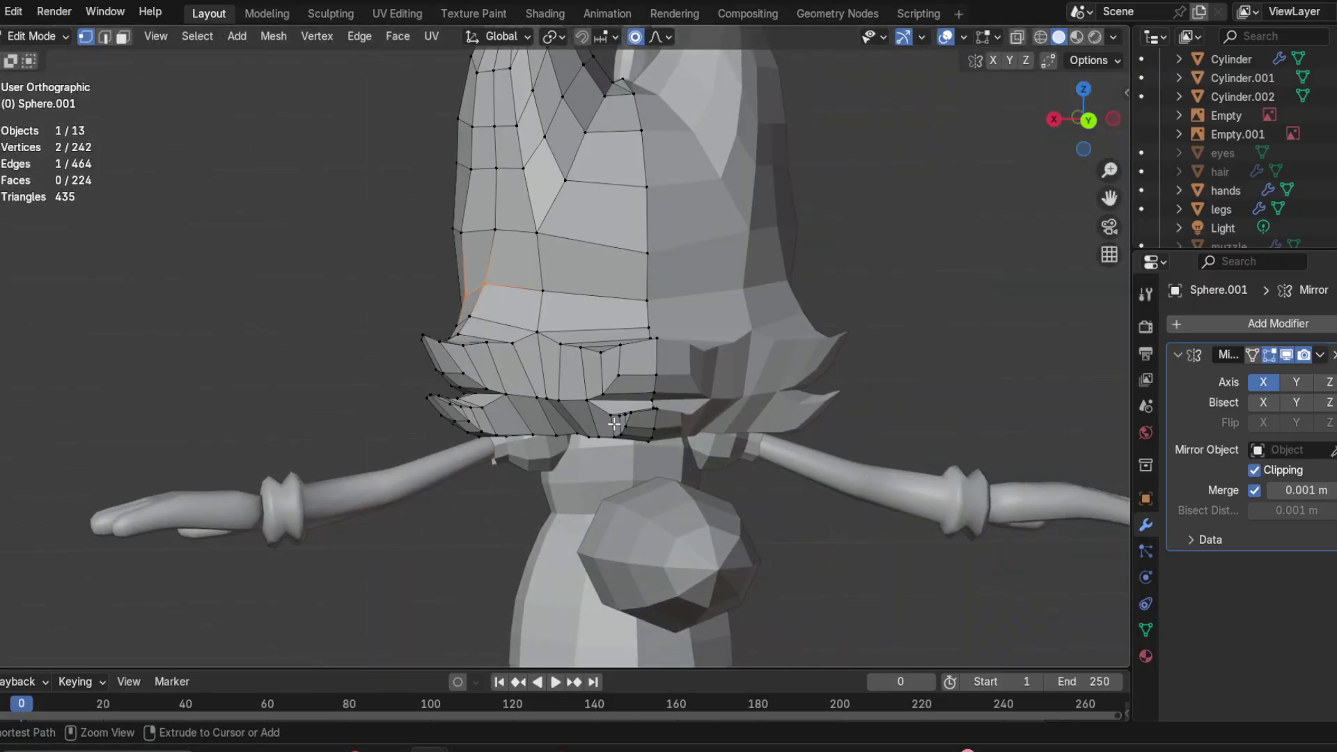
middle_drag(613, 423, 617, 423)
mouse_move(552, 416)
middle_down()
mouse_move(889, 409)
mouse_move(857, 407)
middle_up()
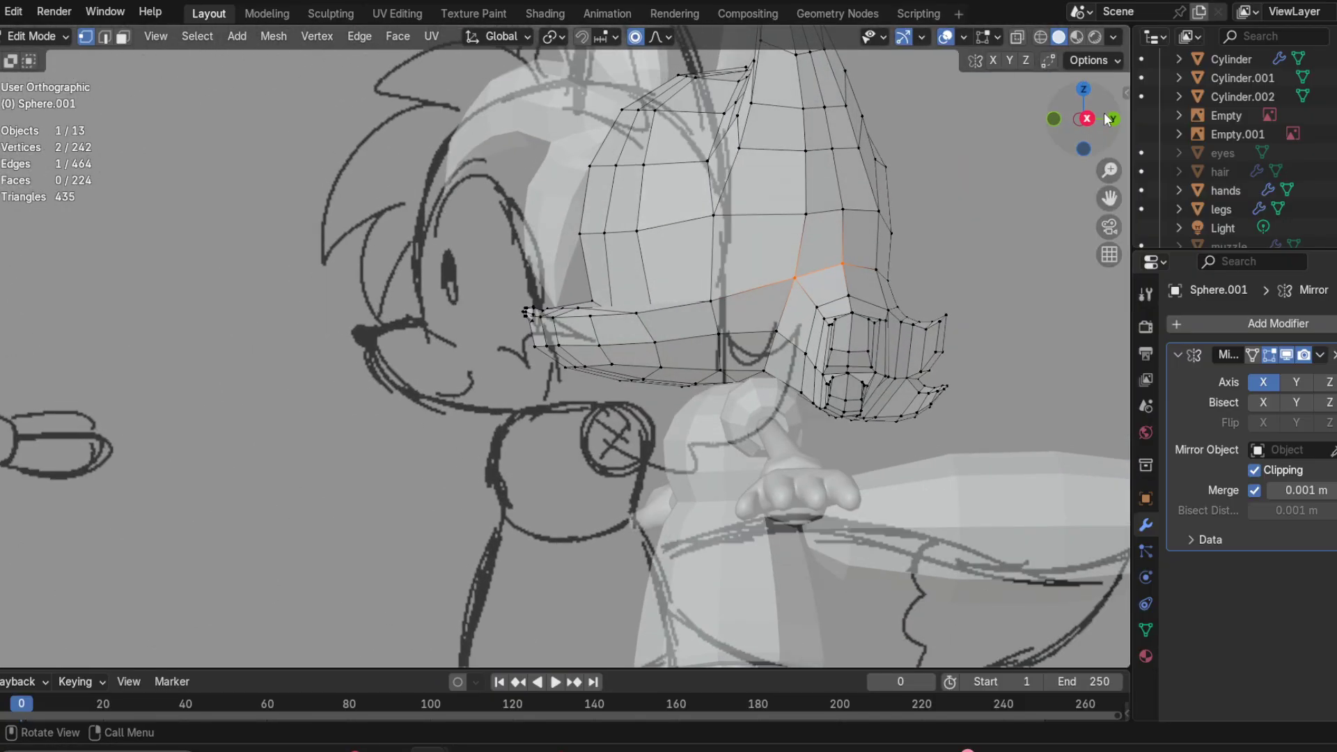
click(1088, 118)
middle_drag(739, 303, 975, 275)
click(1089, 125)
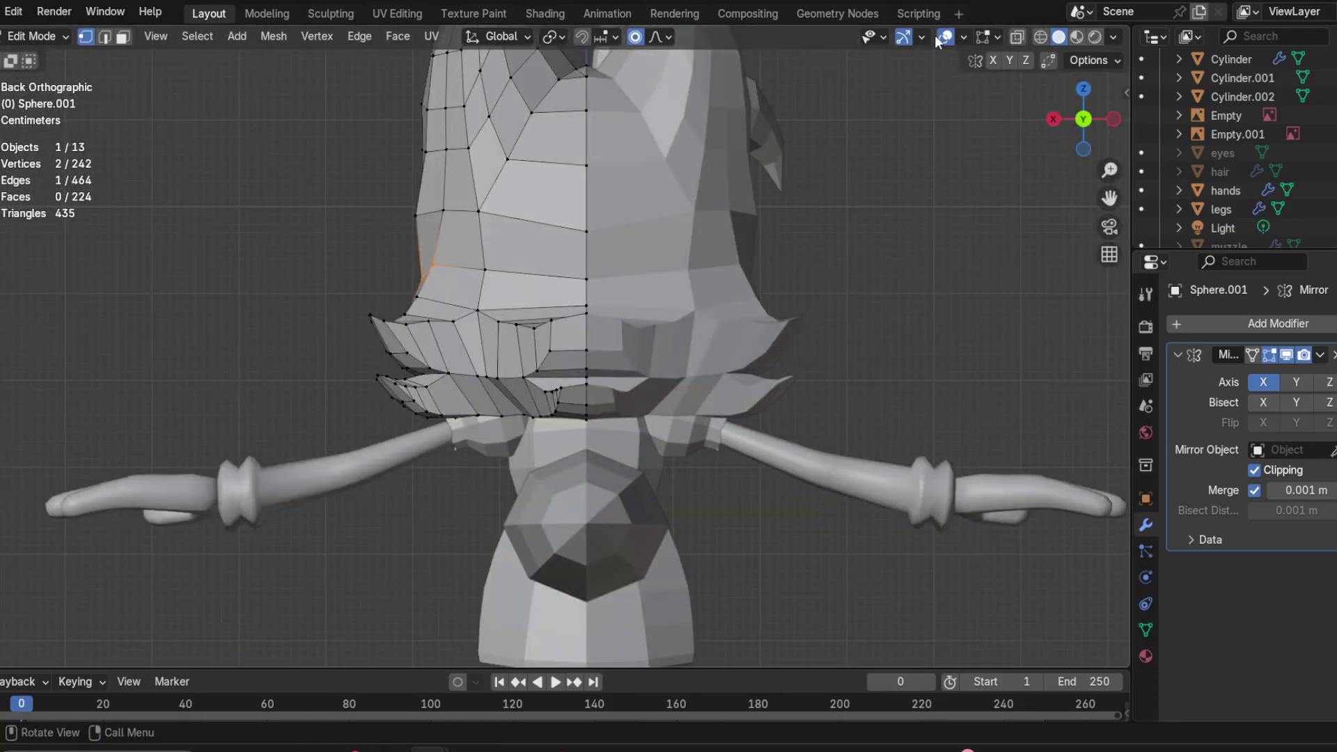
Step: Hide the overlays and compare the head before and after the cheek move by undoing and redoing it
click(943, 36)
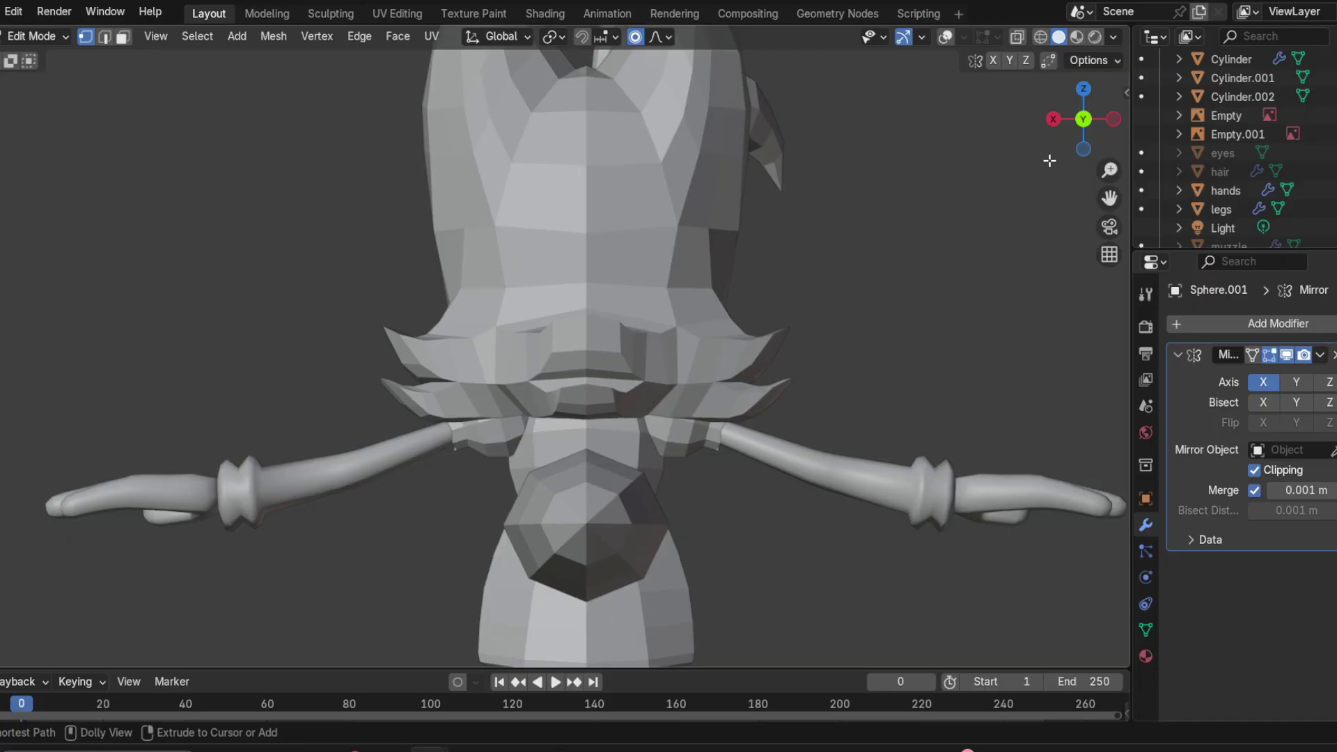
key(ctrl+shift+z)
key(ctrl+z)
key(ctrl+shift+z)
click(1081, 130)
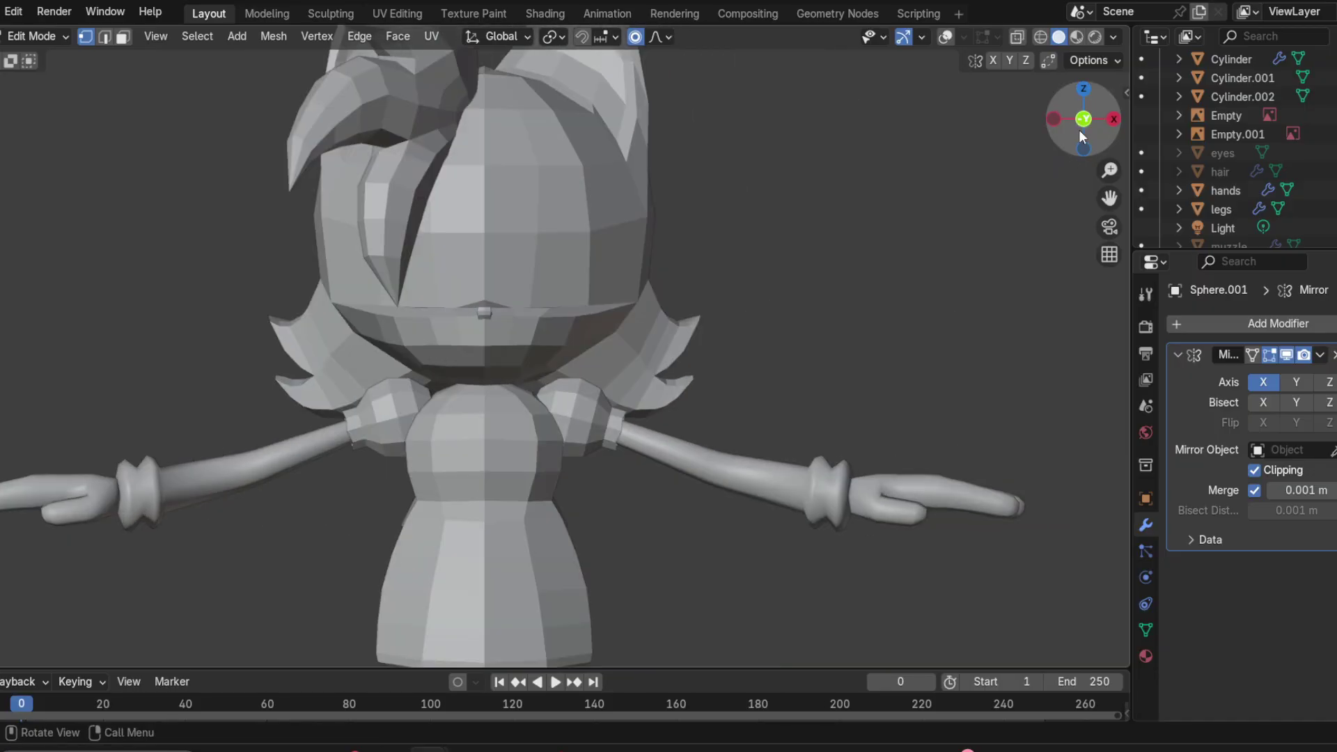
key(ctrl+z)
key(ctrl+shift+z)
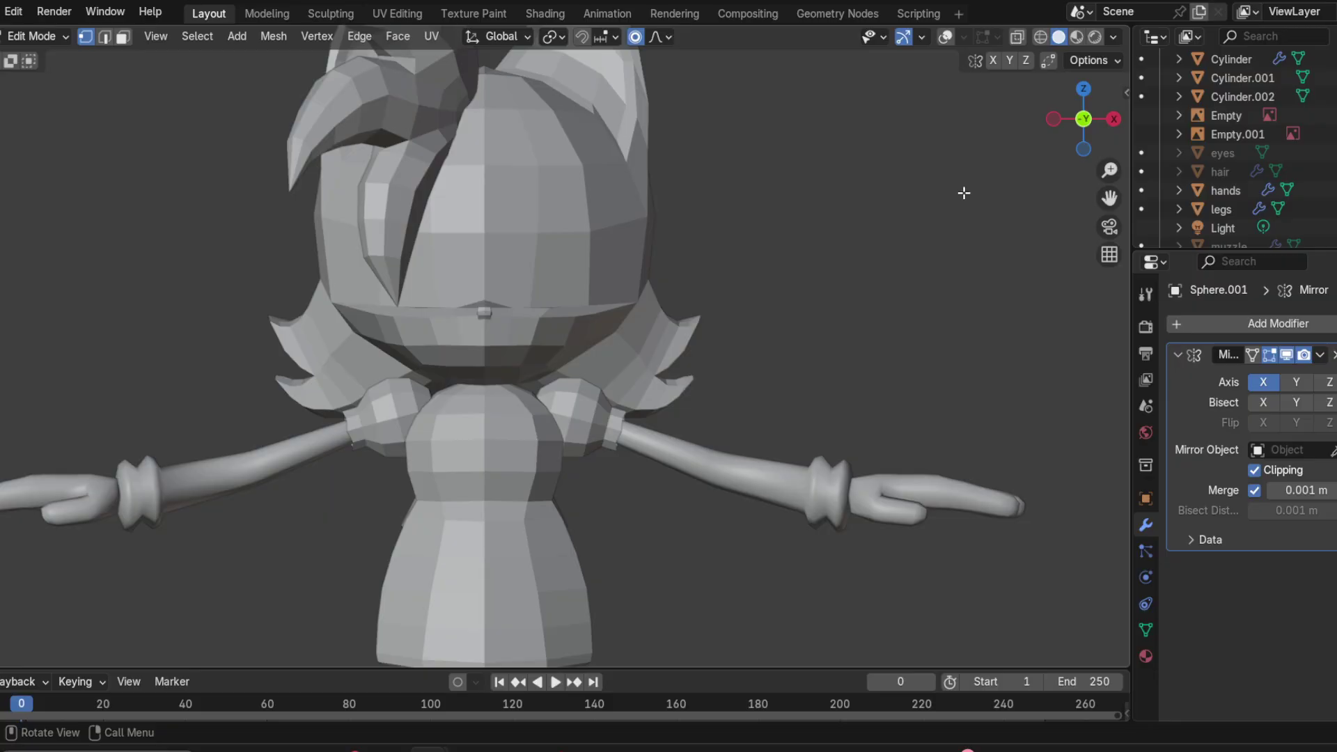
key(ctrl+z)
key(ctrl+shift+z)
click(1054, 119)
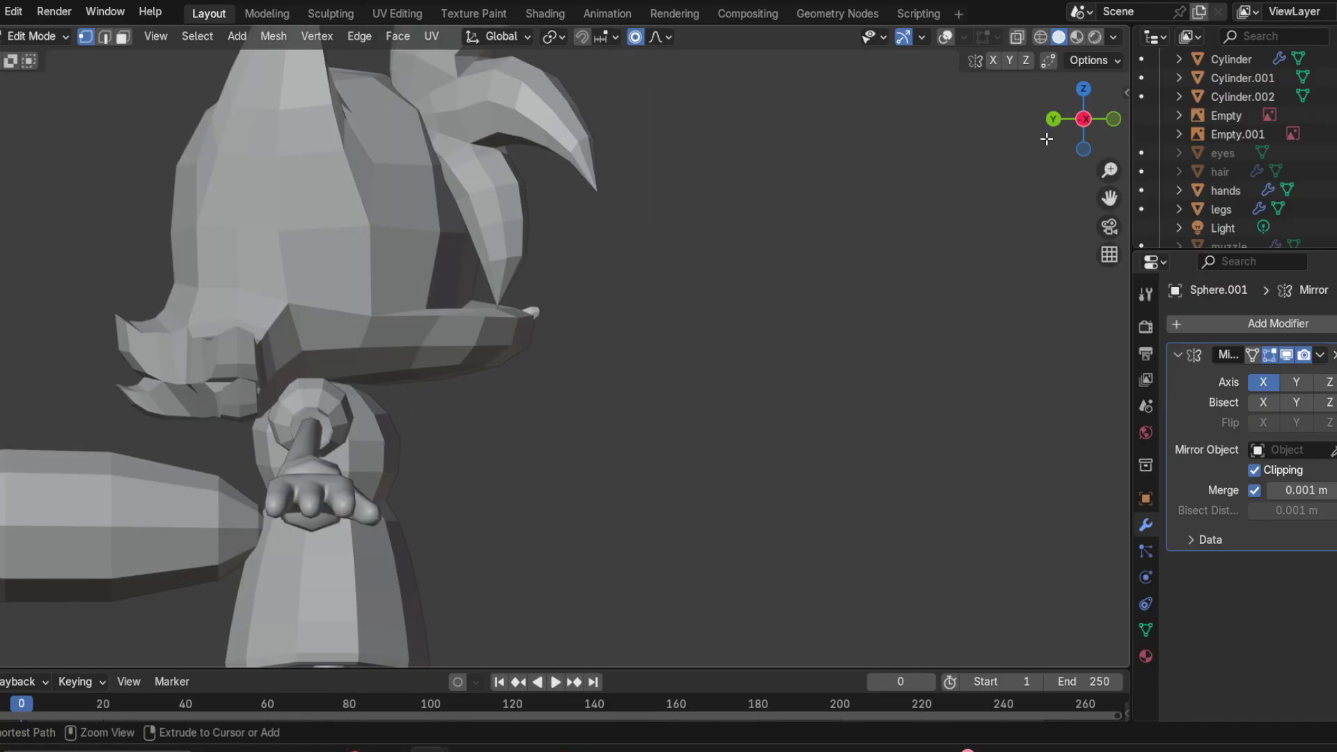
click(1112, 120)
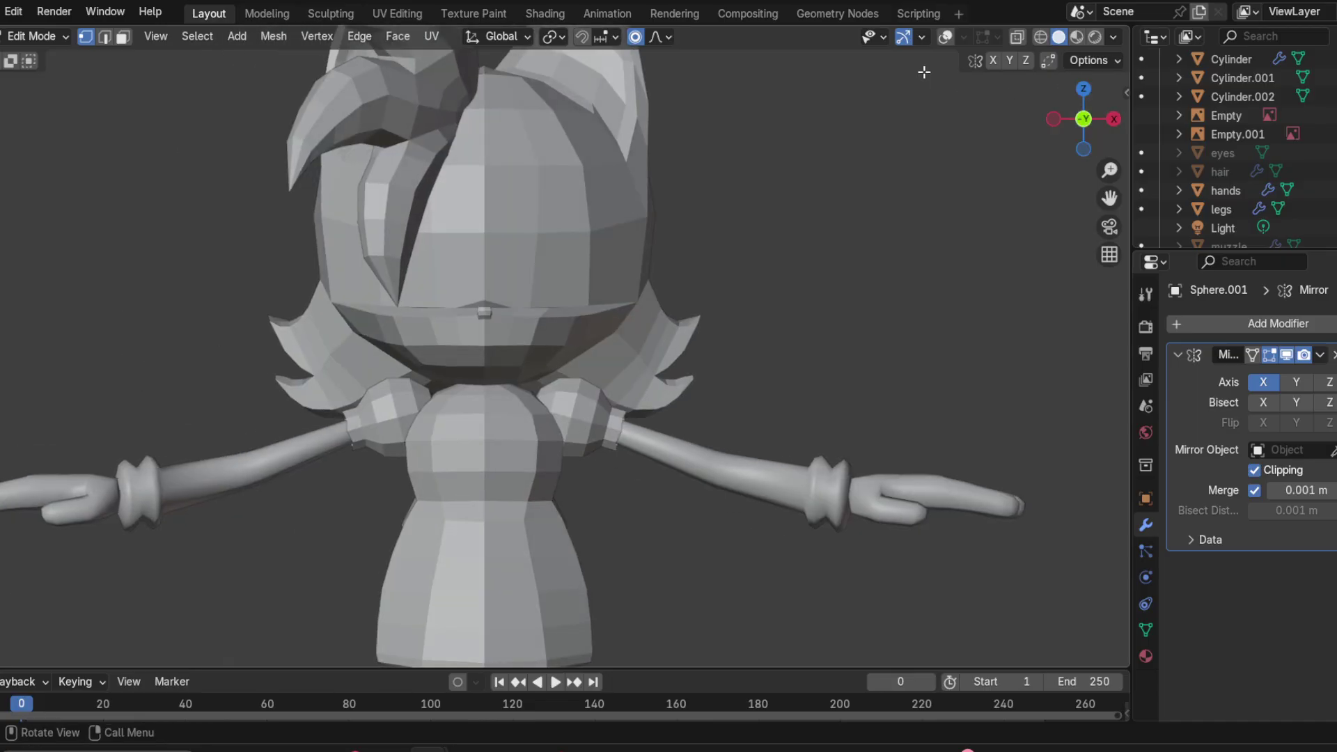
Step: Show the overlays and nudge the selected cheek-corner vertices slightly along X
click(946, 44)
key(g)
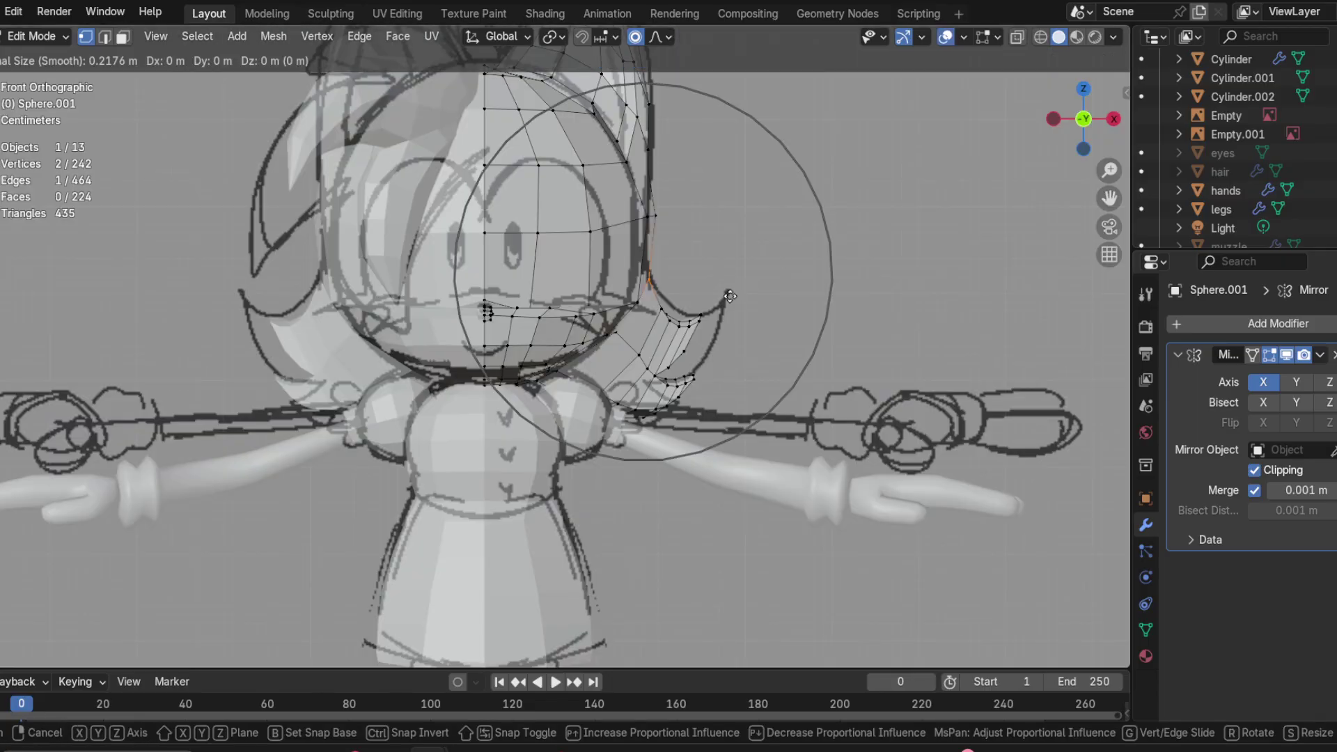
key(x)
click(727, 297)
Step: Move the front cheek-corner vertex -0.020875 m along X with proportional size 0.102, then check the head from the front without overlays
middle_drag(727, 297, 696, 267)
click(705, 267)
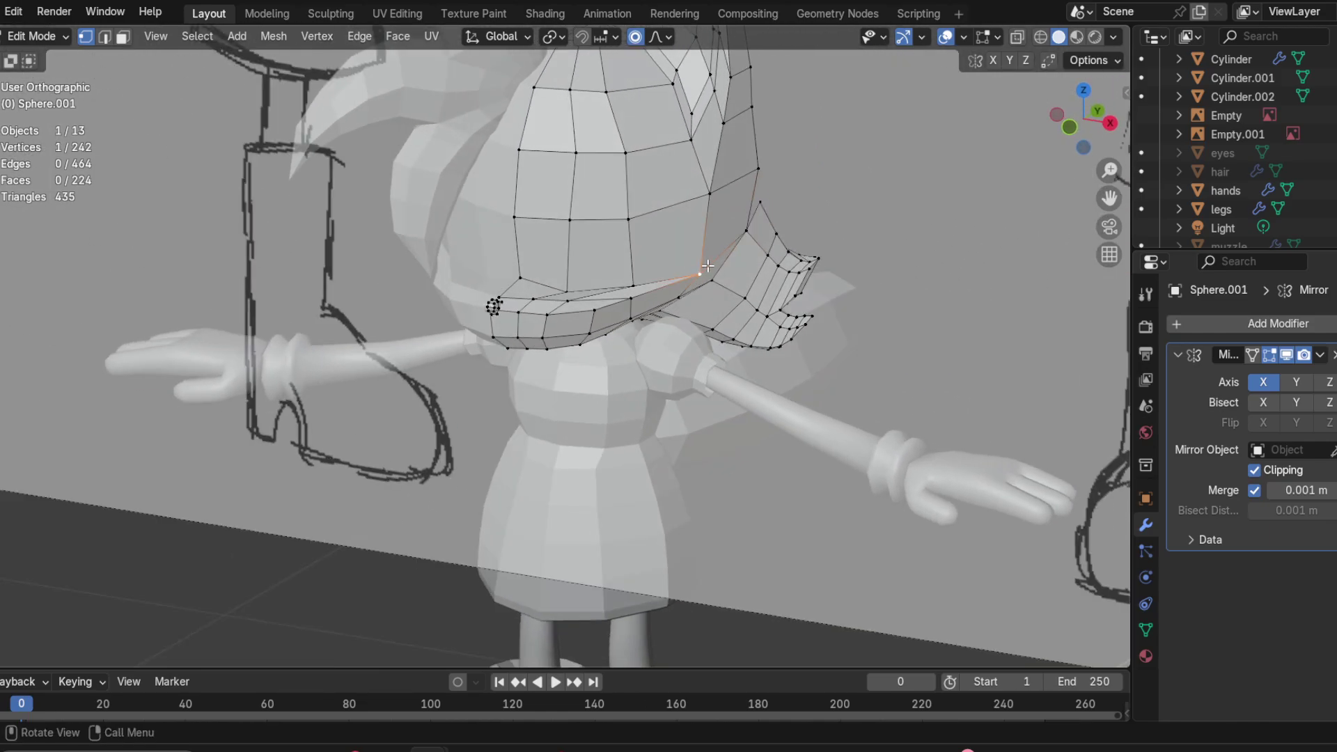
key(g)
key(x)
scroll(703, 259, up, 2)
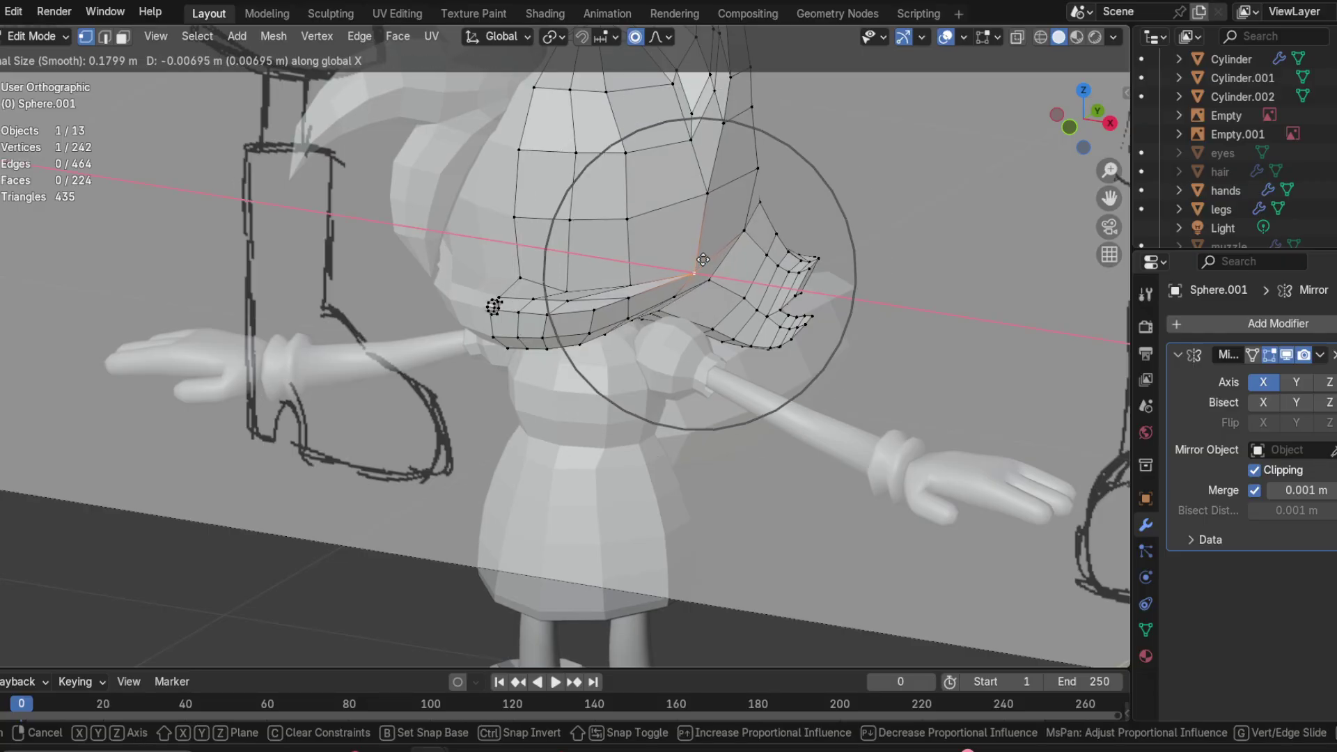
scroll(704, 260, up, 6)
click(690, 251)
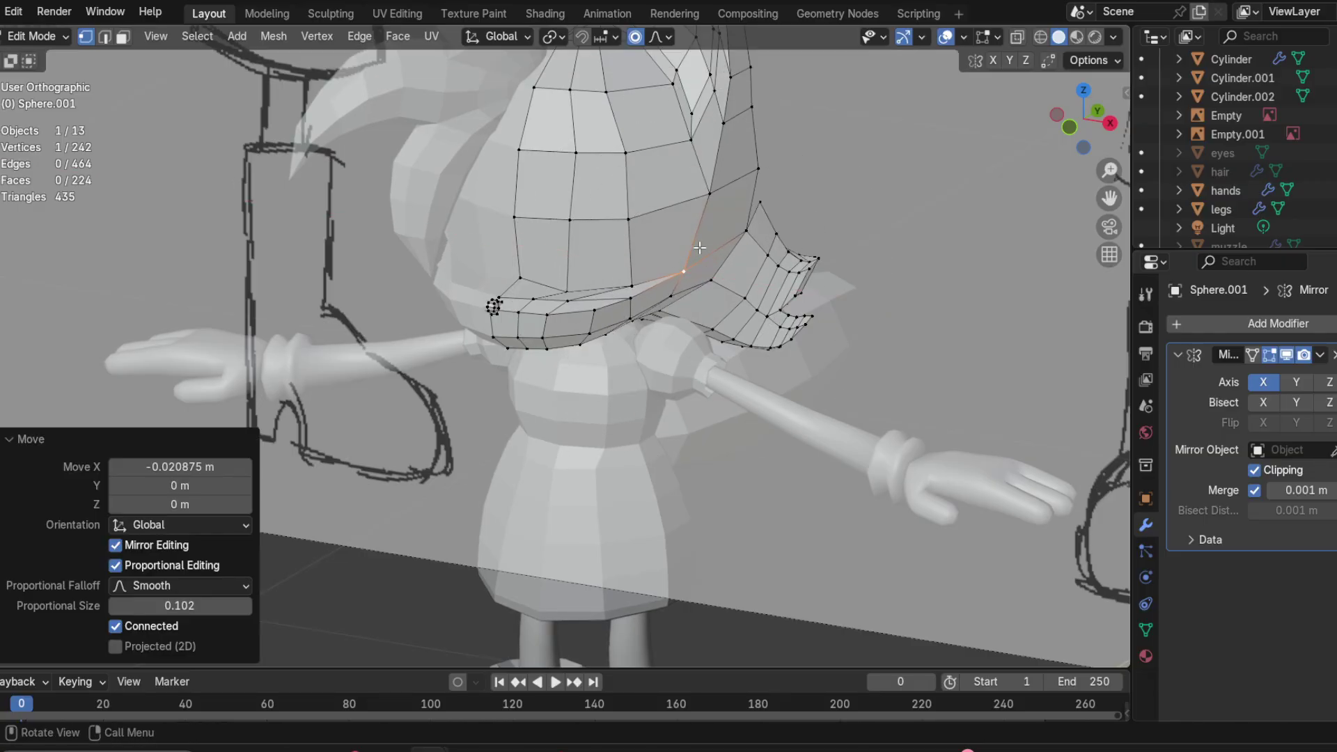
click(1069, 128)
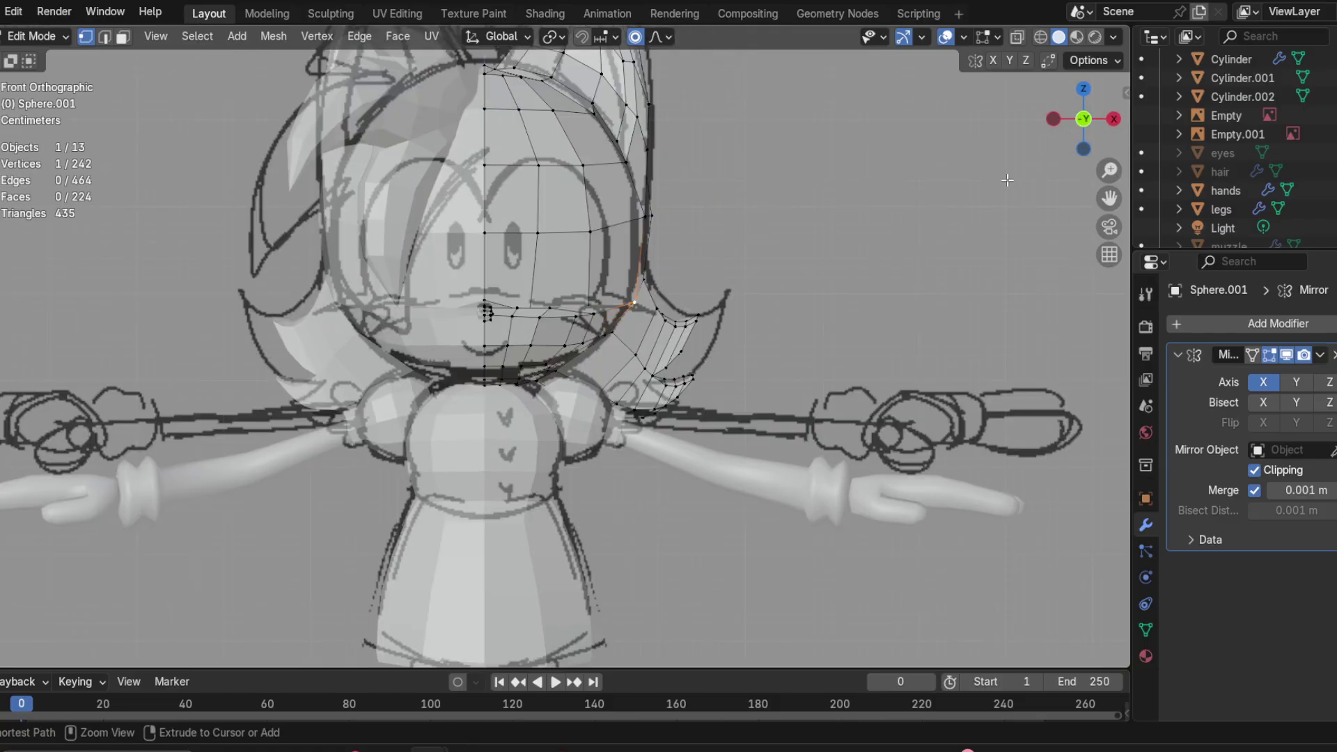
click(941, 36)
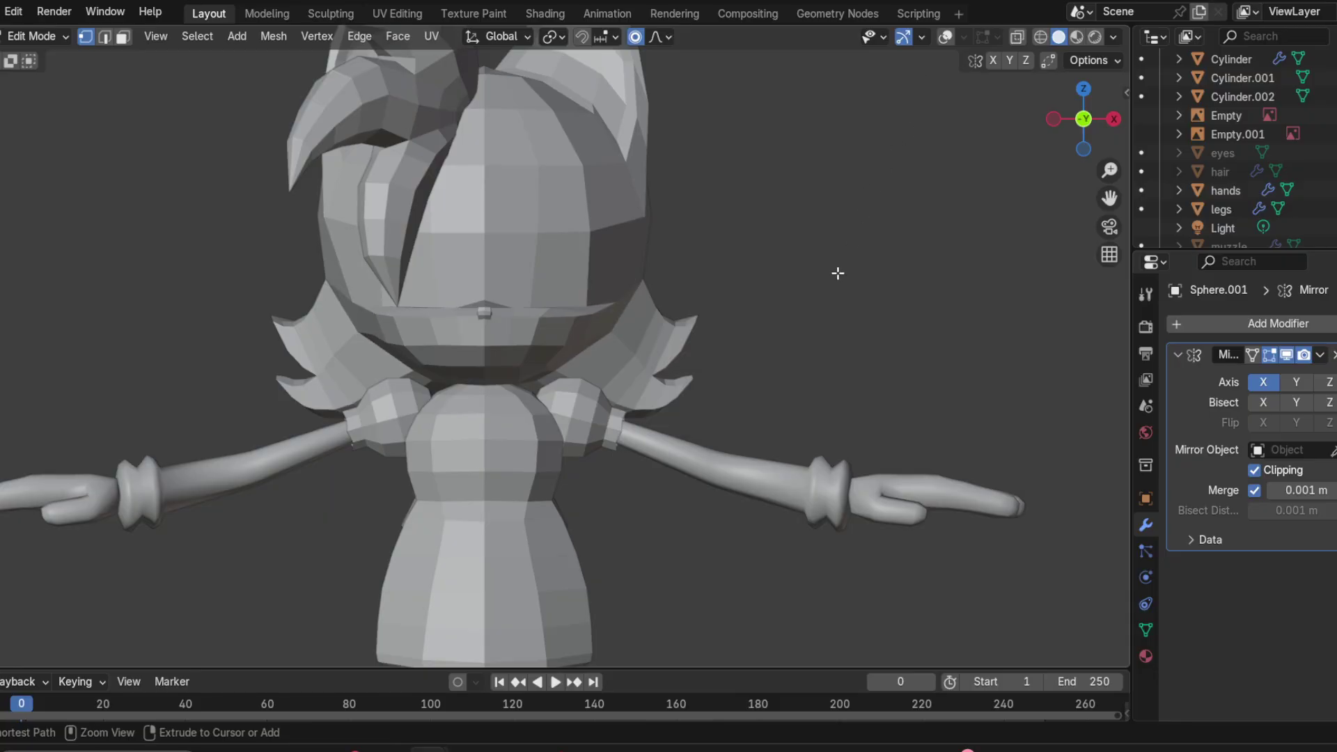
Step: Try another X nudge of the selected cheek-corner vertex and undo the move
key(g)
key(x)
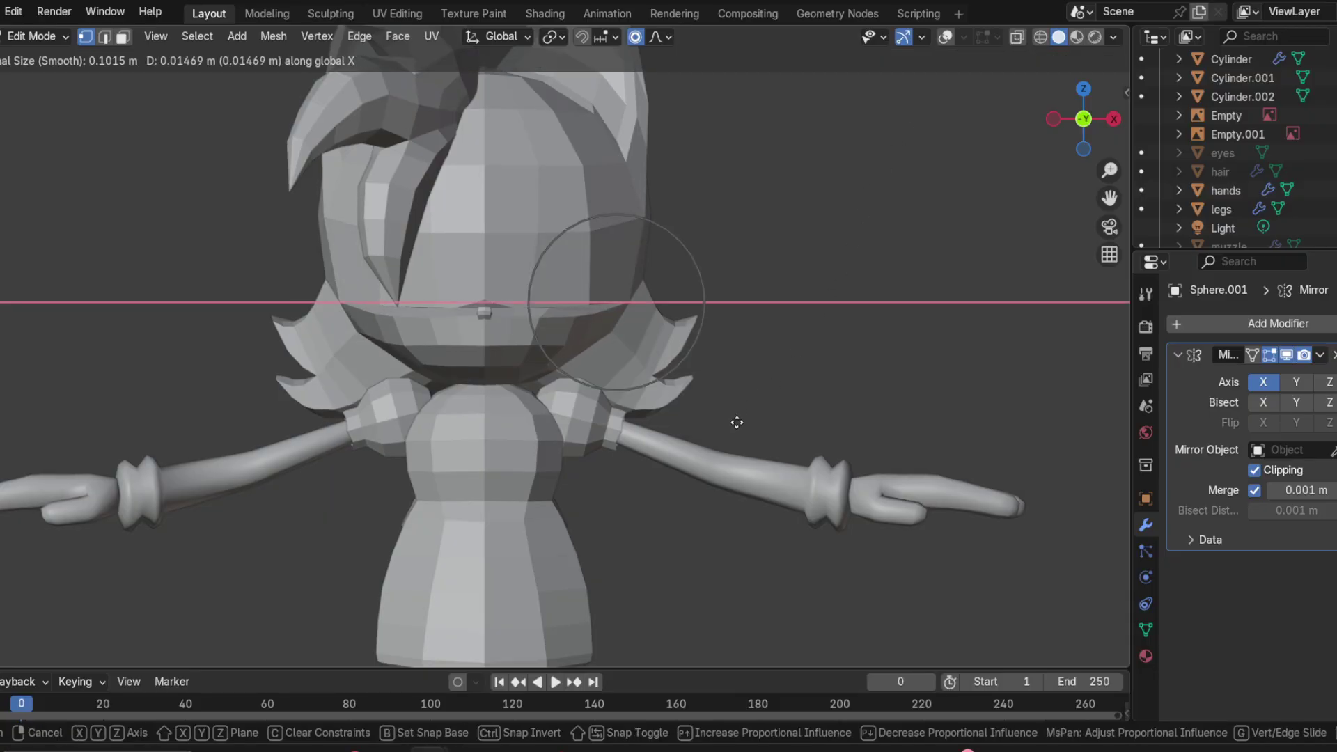
click(731, 418)
key(ctrl+z)
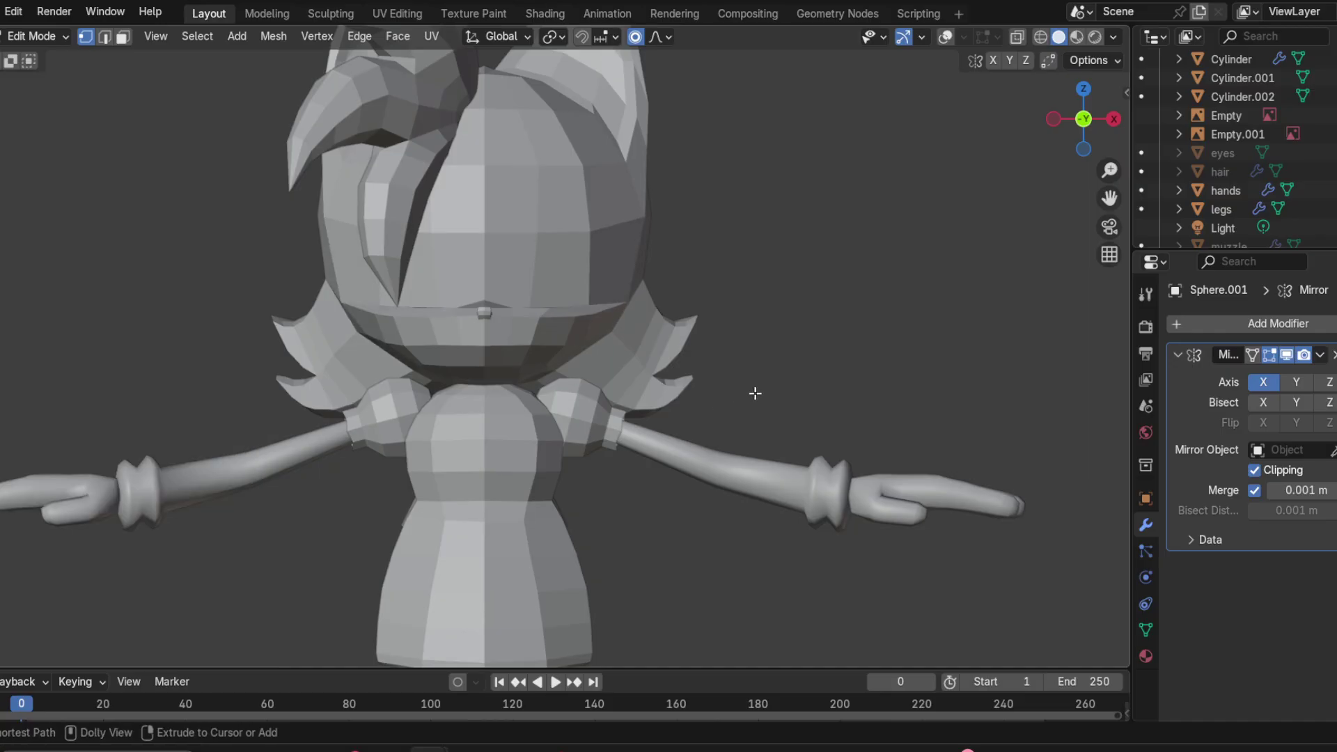
Step: Show the overlays again and return the head mesh to Object Mode
click(944, 37)
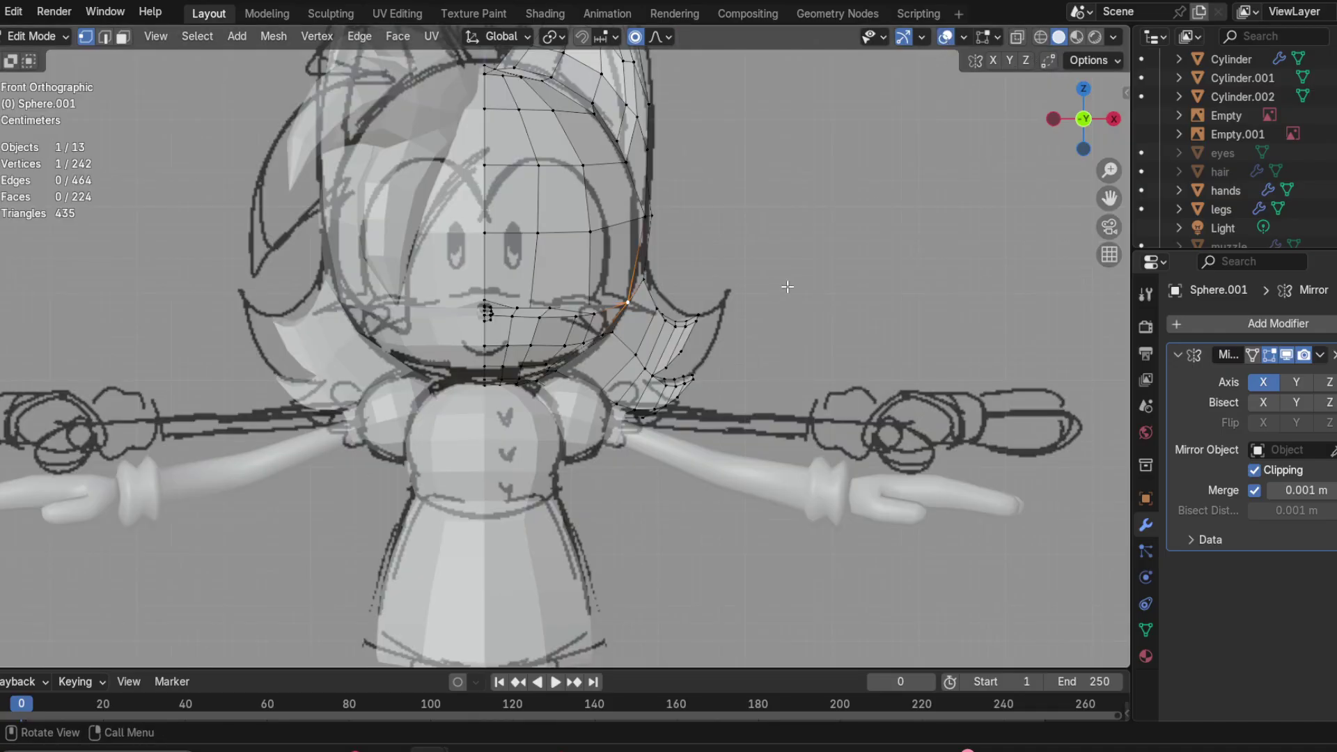
click(850, 307)
mouse_move(850, 307)
middle_down()
mouse_move(462, 353)
mouse_move(475, 370)
mouse_move(816, 359)
mouse_move(696, 334)
middle_up()
click(38, 37)
click(47, 55)
scroll(670, 263, up, 3)
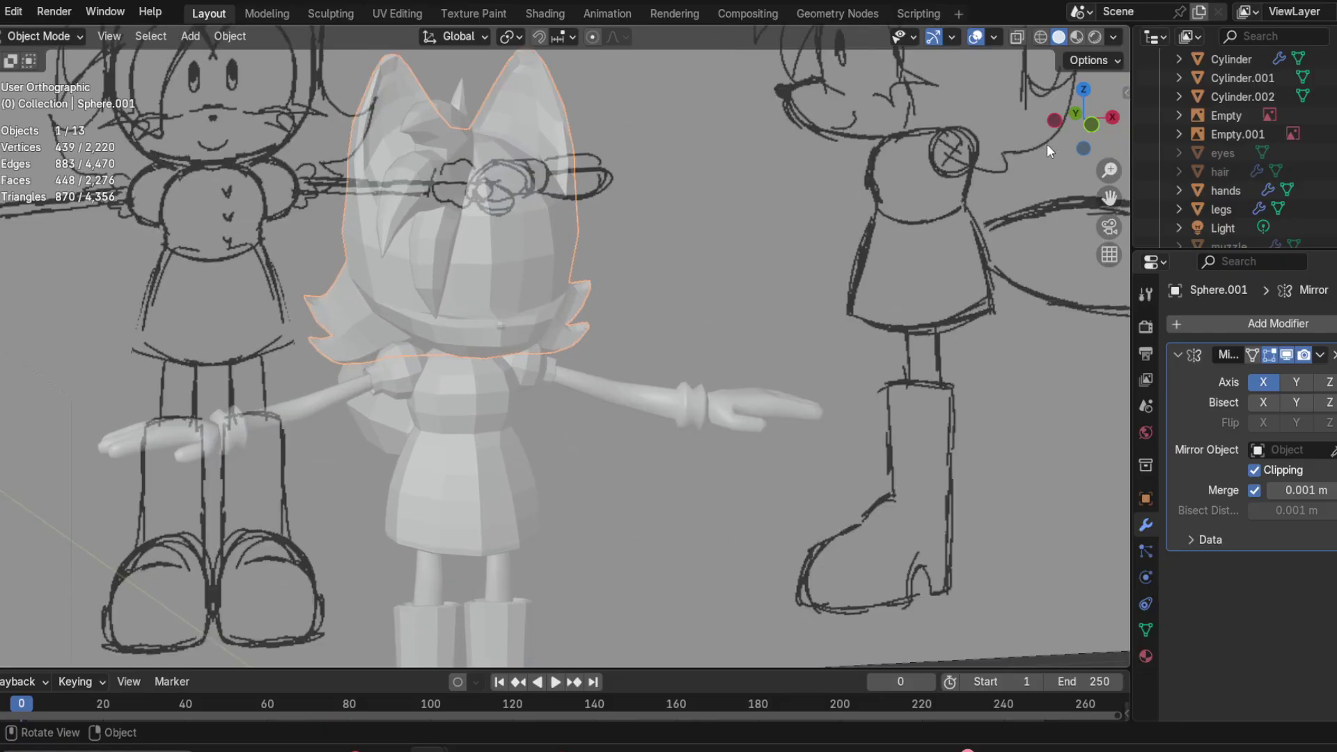
Step: Examine the head's cheek and cheek fur outline against the front reference sketch, and then from the side
click(1092, 126)
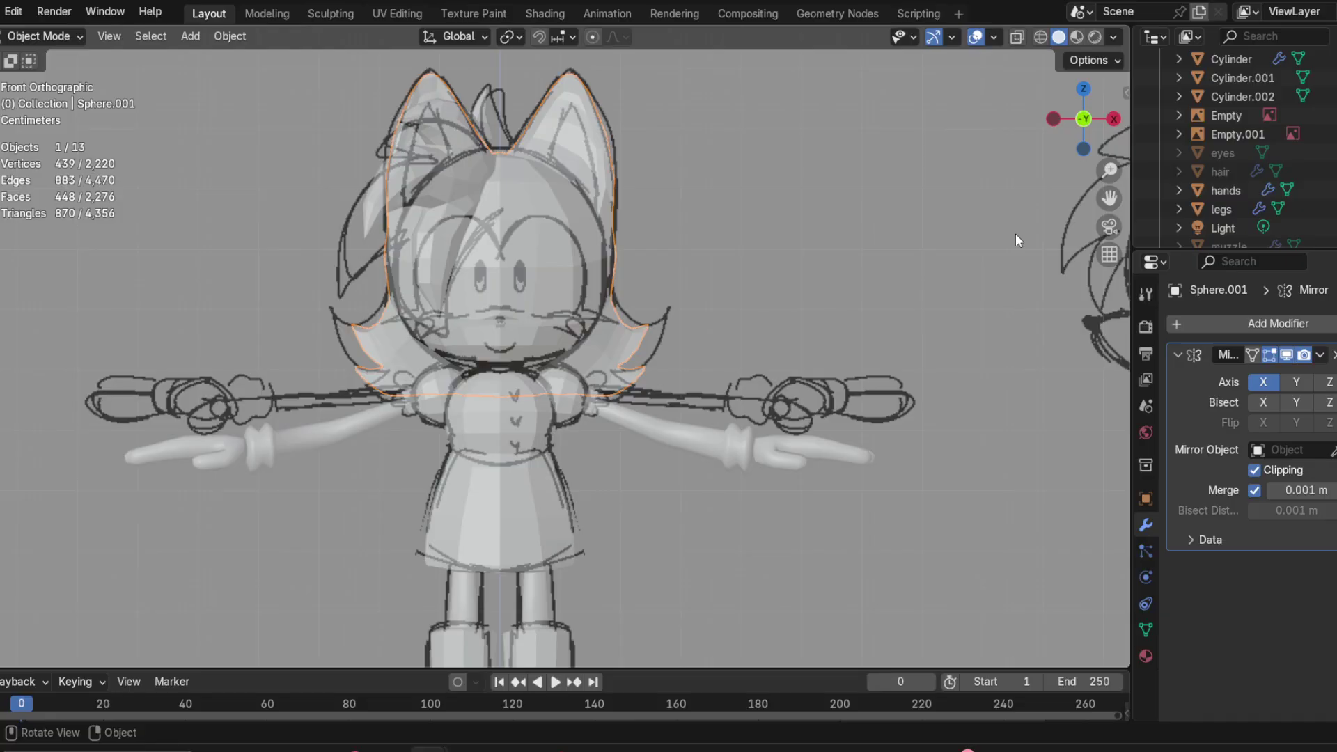
scroll(618, 340, up, 2)
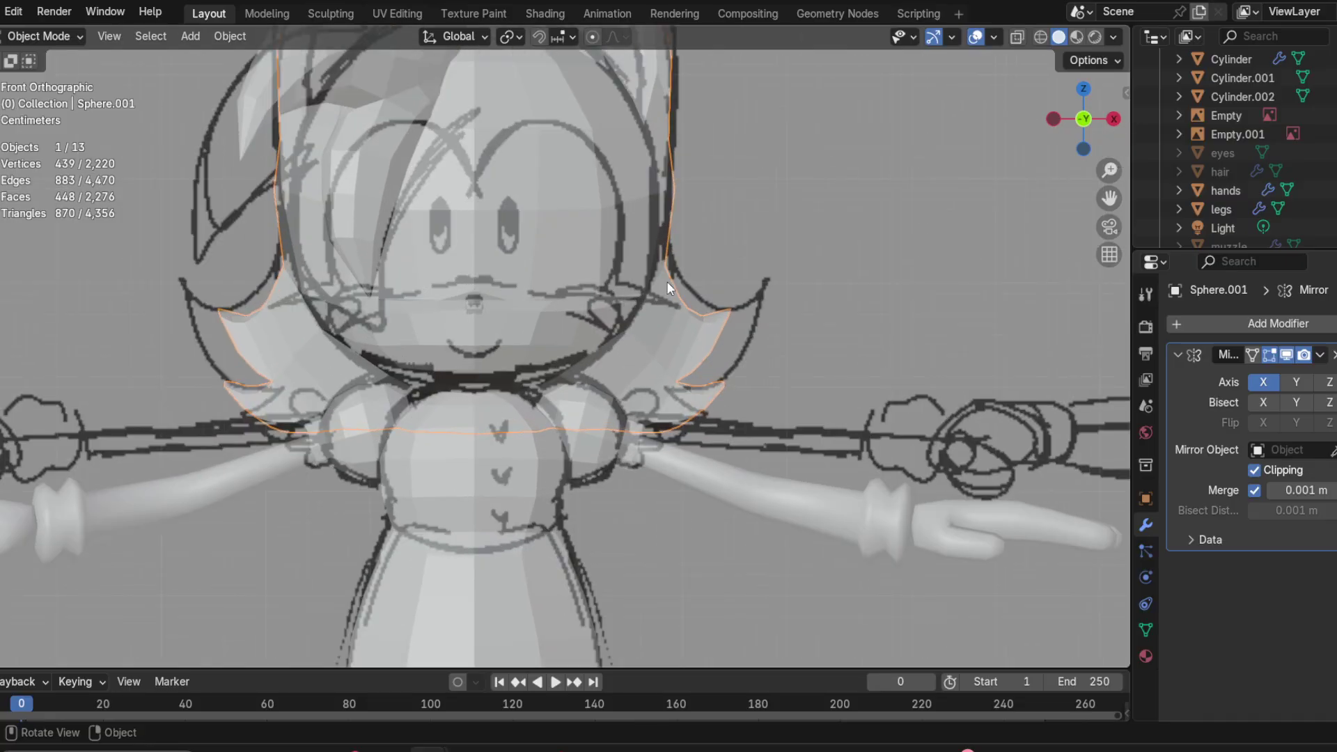
scroll(647, 293, down, 2)
scroll(666, 224, up, 4)
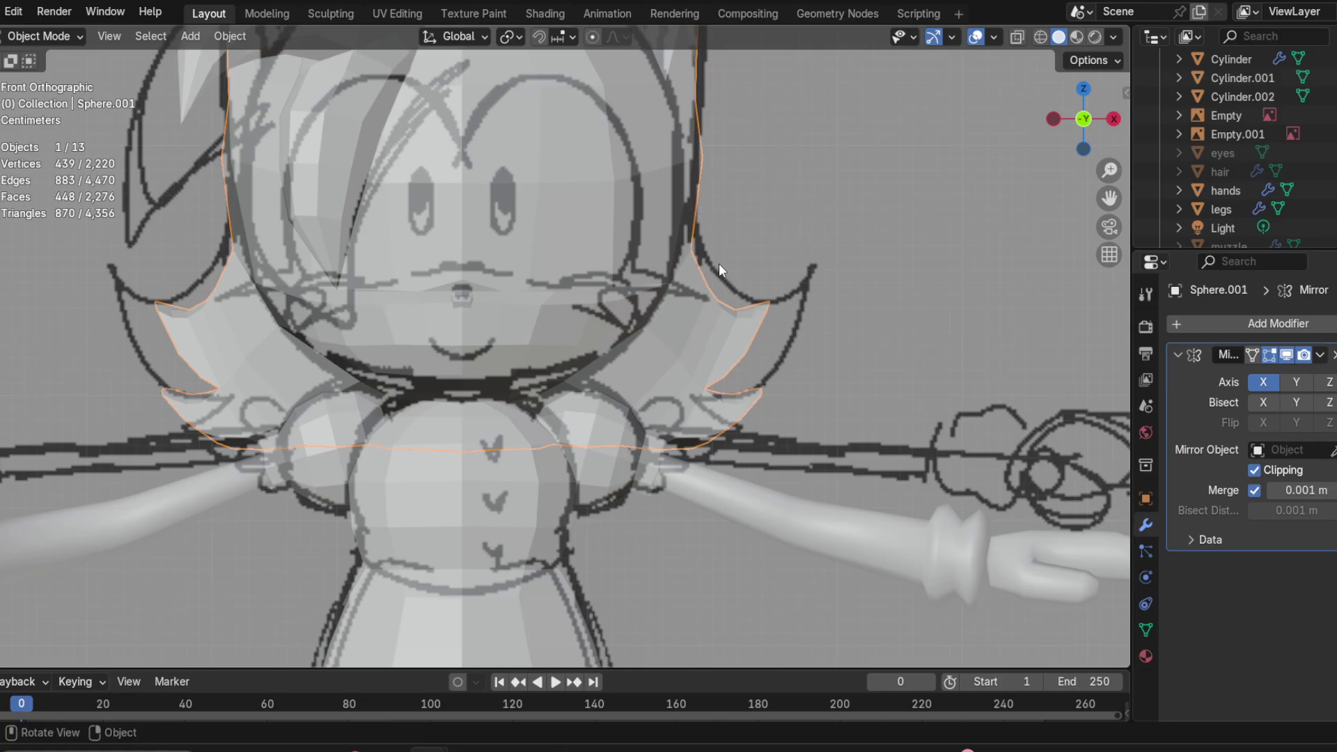
scroll(719, 264, down, 4)
mouse_move(755, 285)
middle_down()
mouse_move(483, 265)
mouse_move(1019, 298)
mouse_move(796, 315)
mouse_move(634, 287)
middle_up()
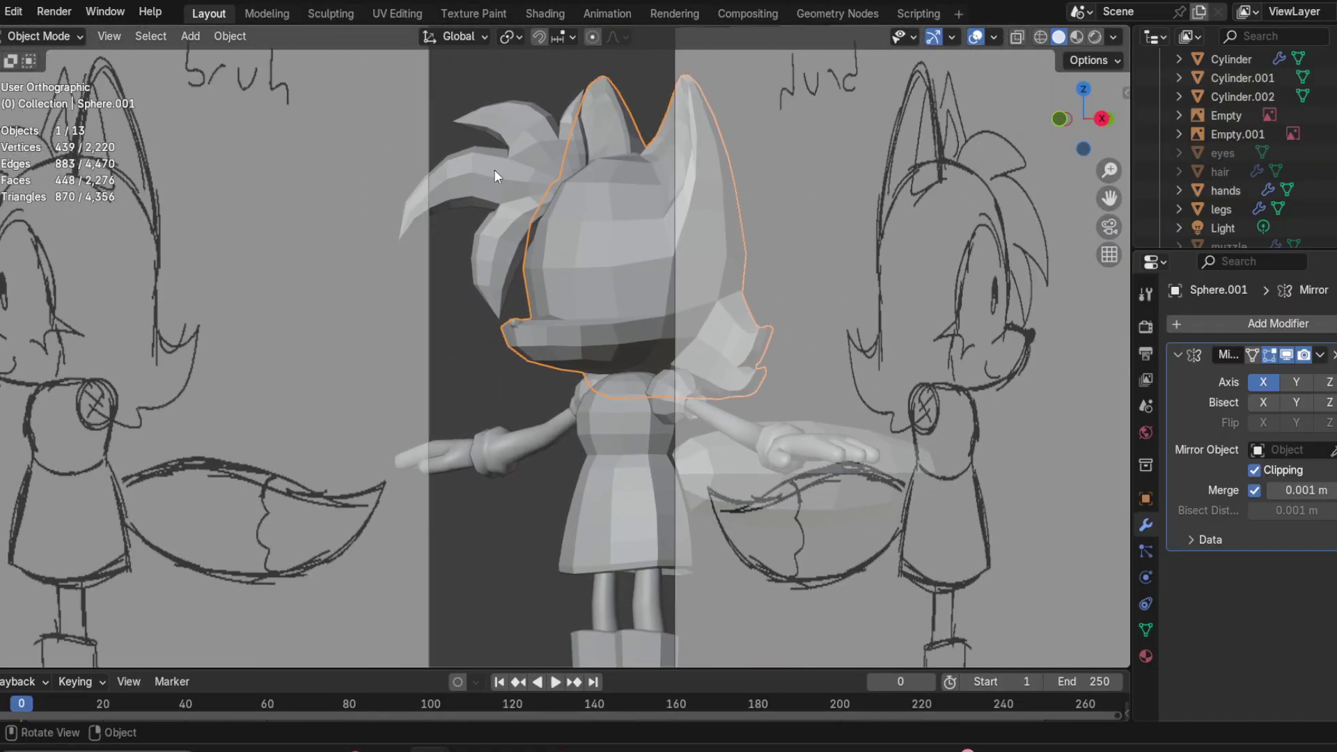
Step: Put the hair mesh in Edit Mode and move the tip vertex of the small upright tuft away from the ear using proportional editing
mouse_move(495, 170)
middle_down()
mouse_move(541, 198)
mouse_move(602, 120)
mouse_move(712, 119)
mouse_move(635, 124)
middle_up()
click(506, 144)
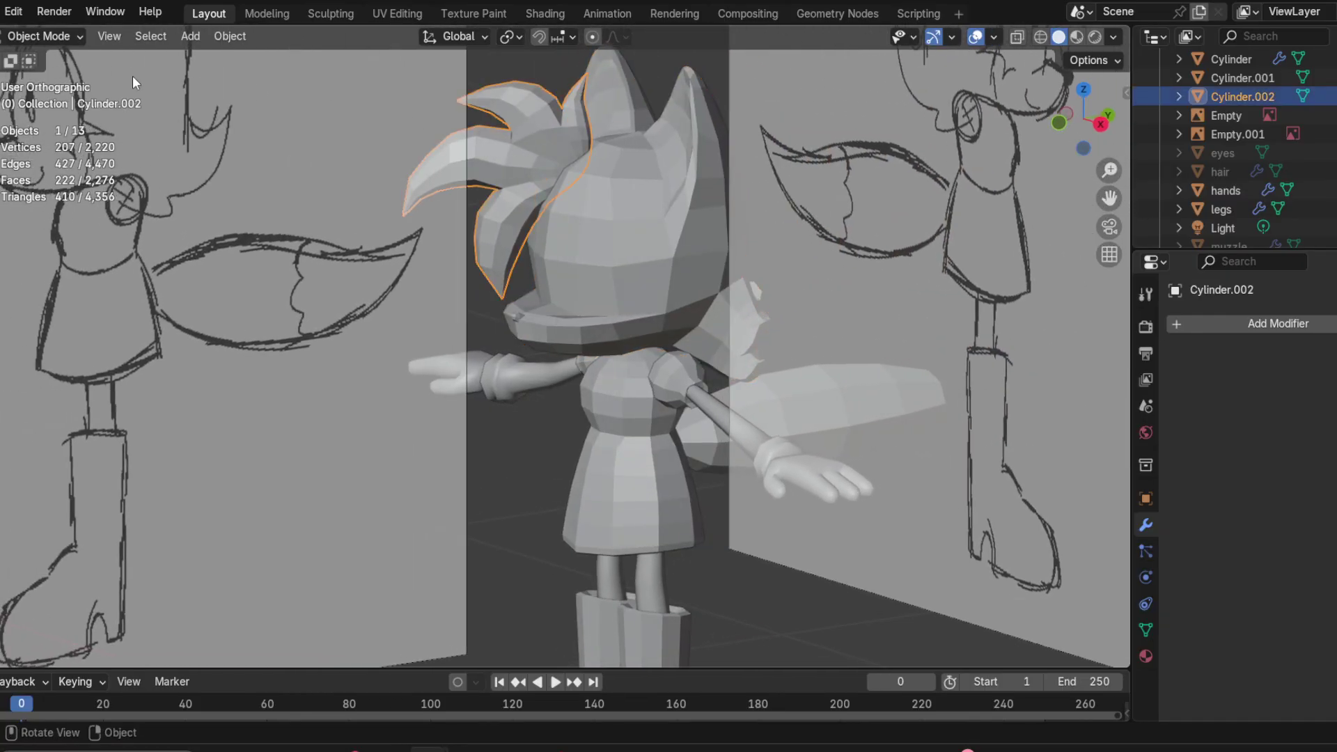
click(56, 38)
click(42, 75)
scroll(437, 290, up, 6)
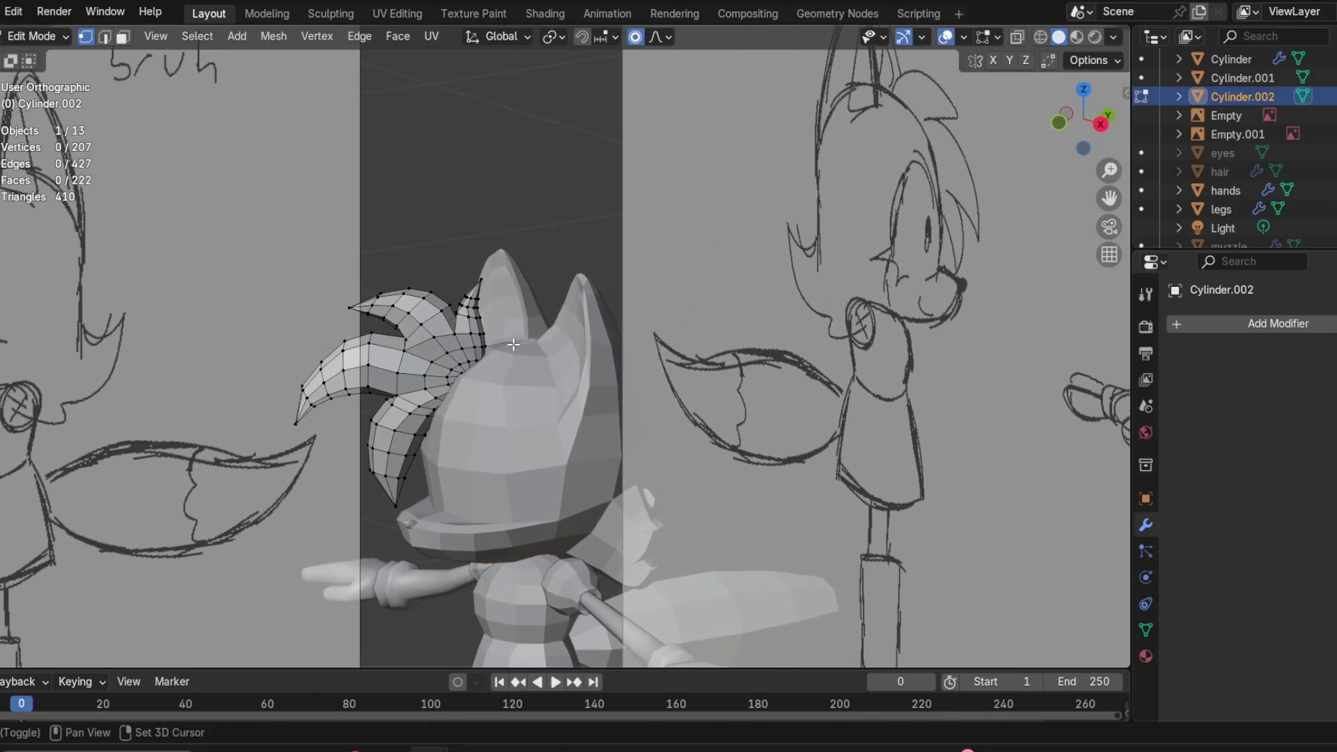
middle_drag(437, 291, 513, 313)
click(513, 314)
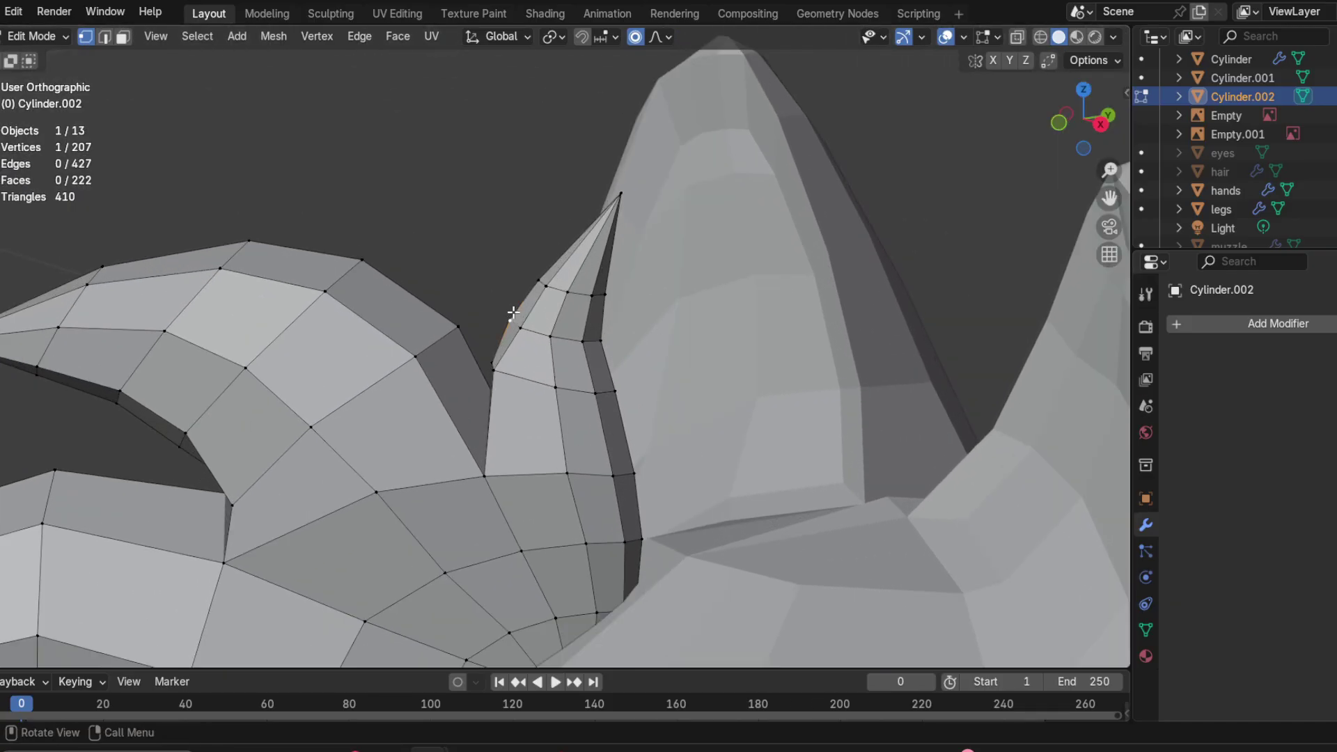
click(619, 194)
key(g)
scroll(634, 203, up, 7)
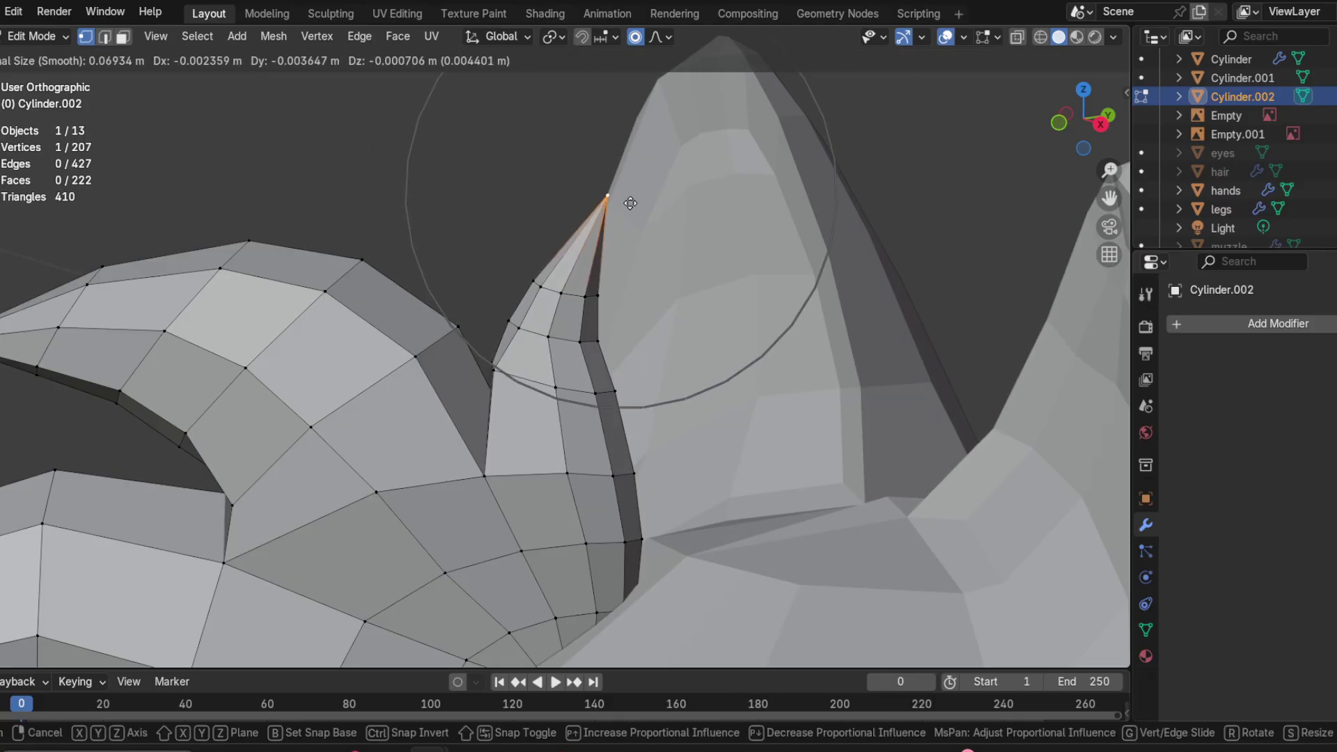
click(618, 205)
Step: Nudge the edge vertices along both sides of the small upright tuft to smooth its outline
click(505, 318)
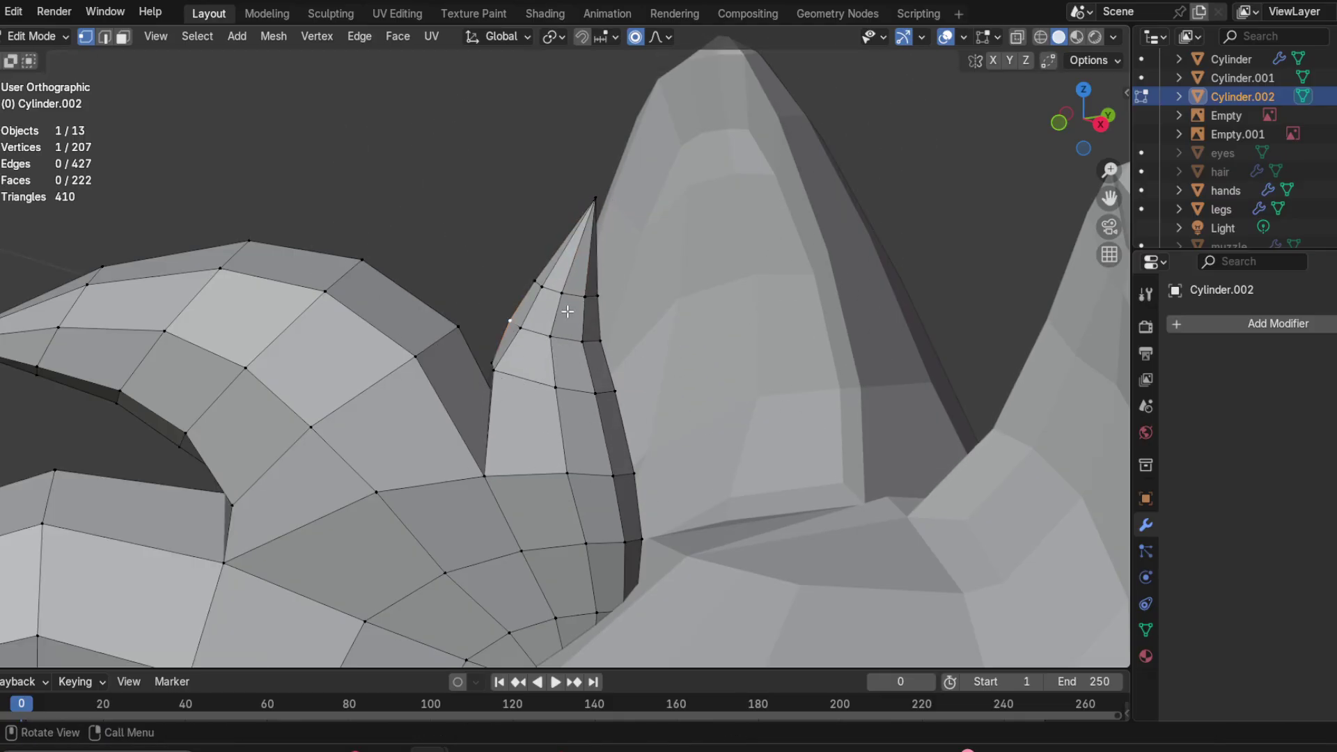
key(g)
click(575, 311)
click(596, 332)
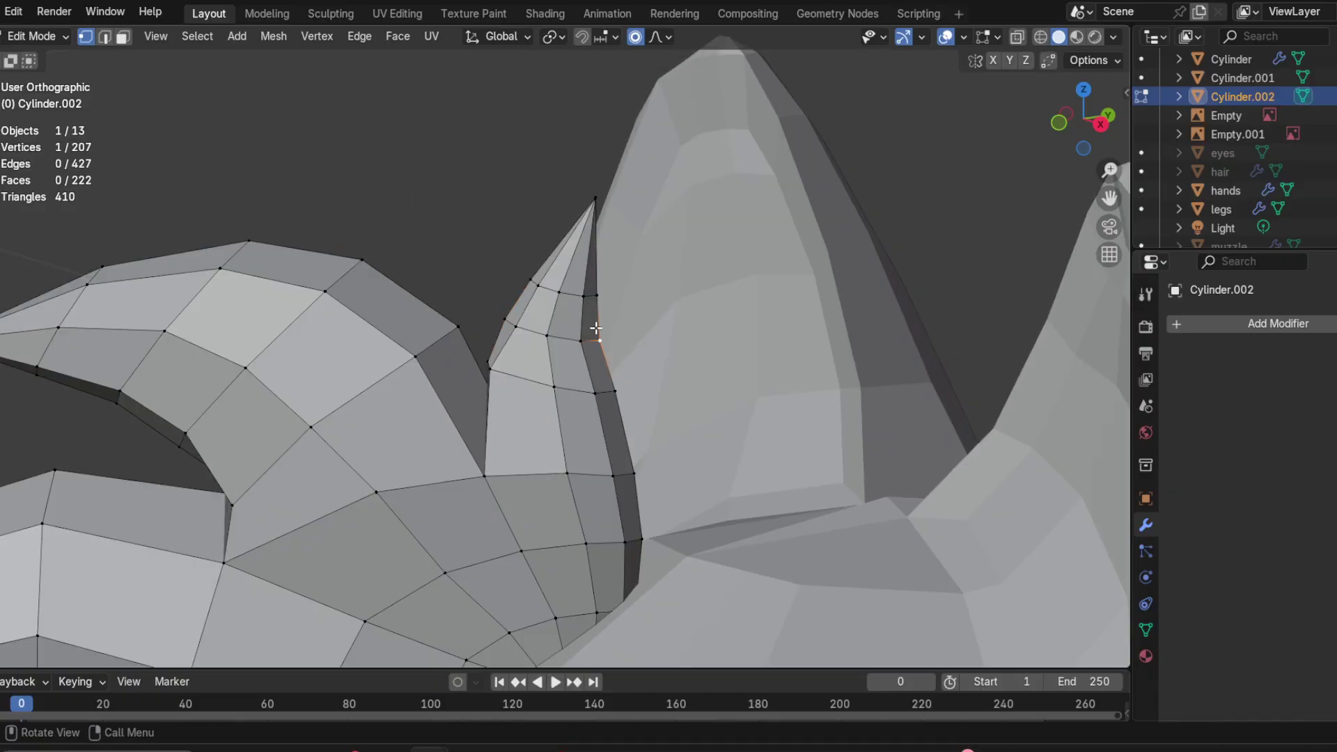
key(g)
click(588, 319)
click(536, 284)
key(g)
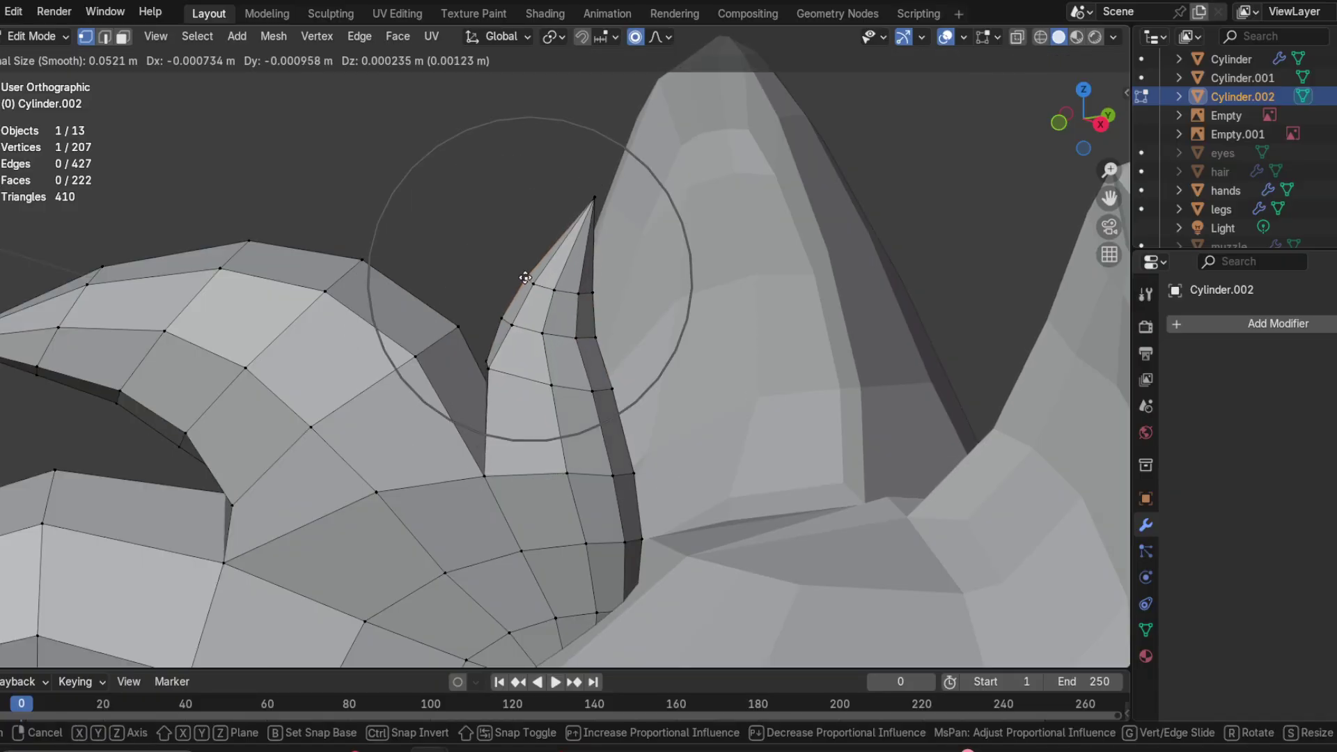
click(530, 275)
Step: Move the tuft's tip vertex -0.001359 m in X, -0.002581 m in Y and -0.001648 m in Z with proportional size 0.052
click(594, 212)
key(g)
click(598, 209)
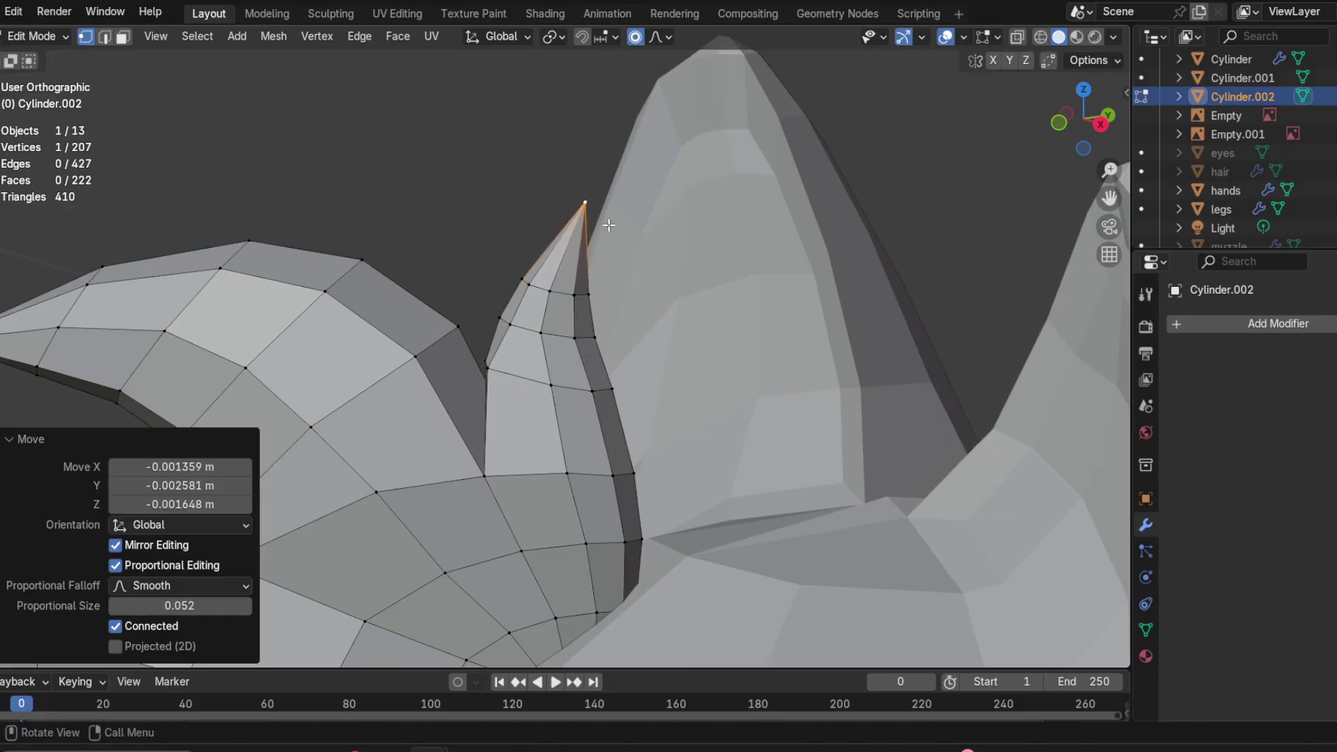
middle_drag(598, 209, 652, 329)
click(724, 300)
scroll(726, 299, down, 2)
mouse_move(623, 374)
middle_down()
mouse_move(985, 357)
mouse_move(450, 259)
middle_up()
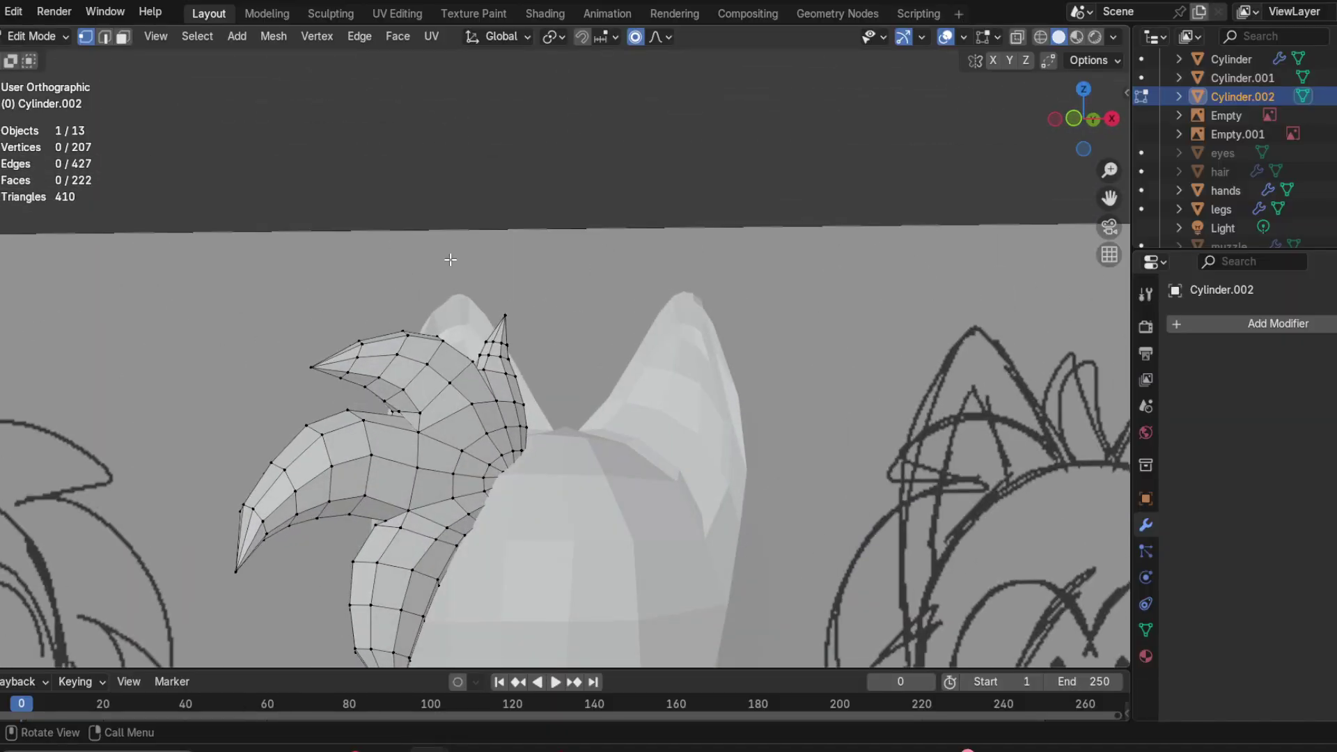
Step: Return the hair to Object Mode, show the character from the front and save the file
click(60, 38)
click(64, 61)
scroll(590, 415, down, 3)
scroll(778, 344, down, 2)
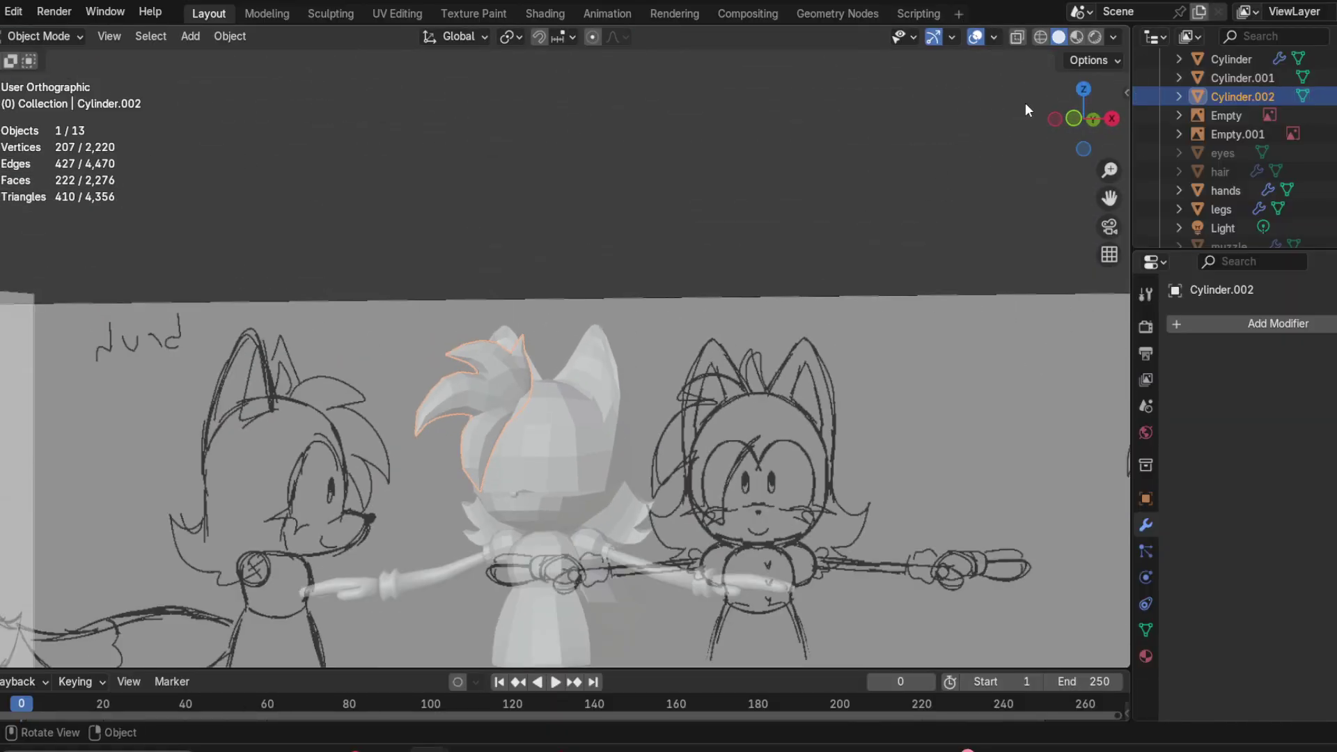
click(1073, 119)
scroll(668, 383, down, 1)
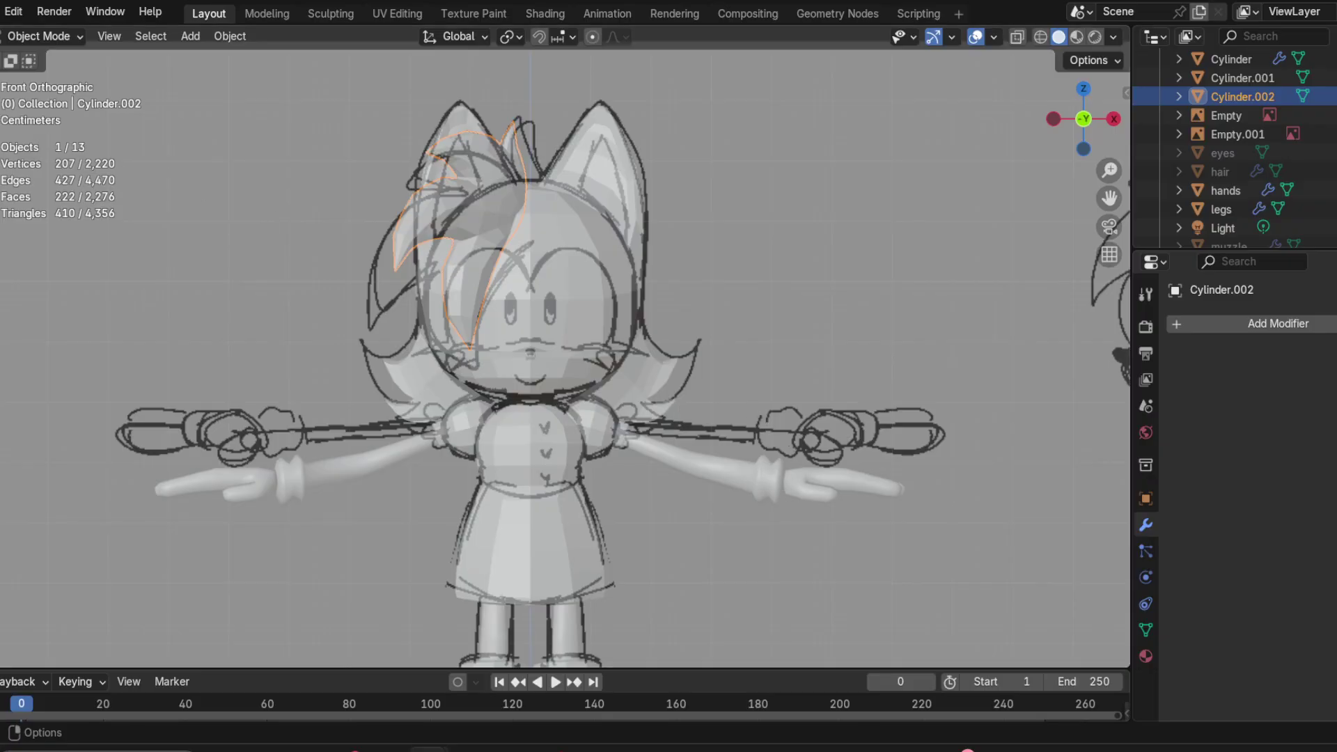
click(2, 11)
click(28, 139)
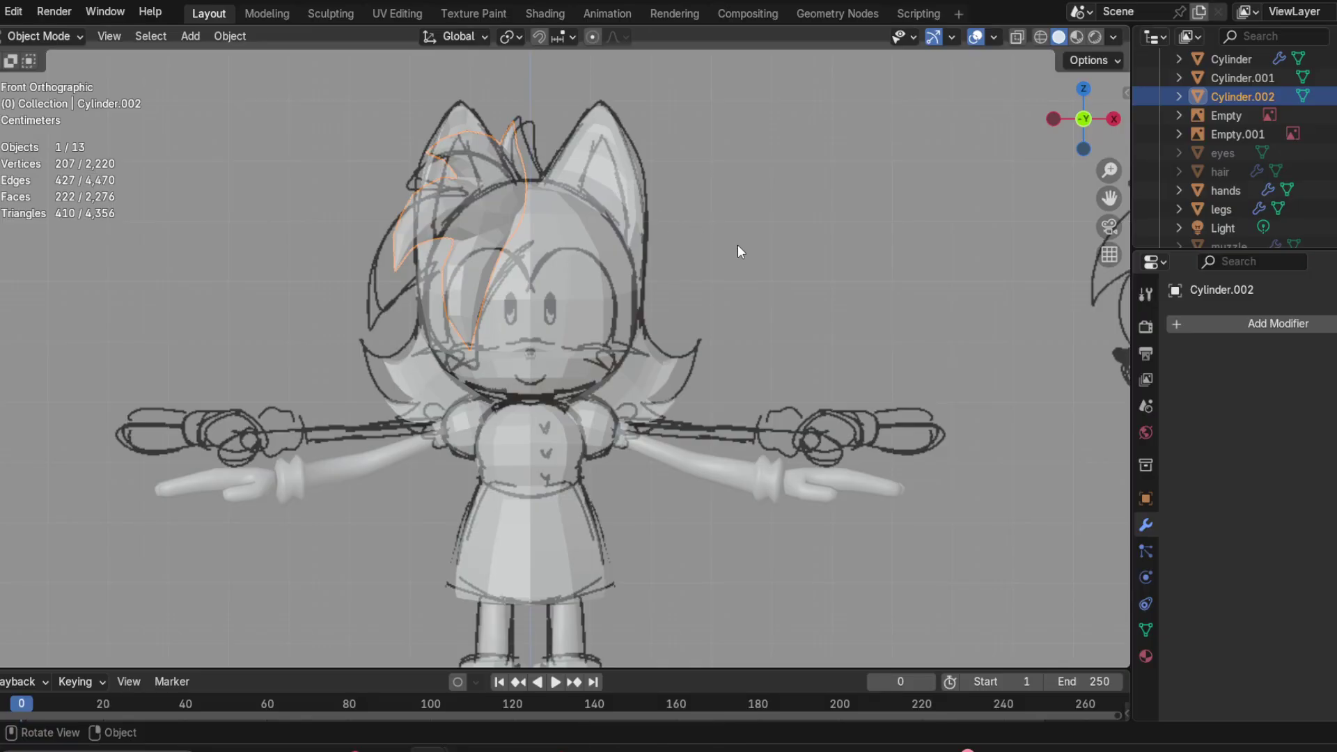
Step: Examine the hair from several angles and compare it with the side and front reference sketches
middle_drag(735, 461, 562, 483)
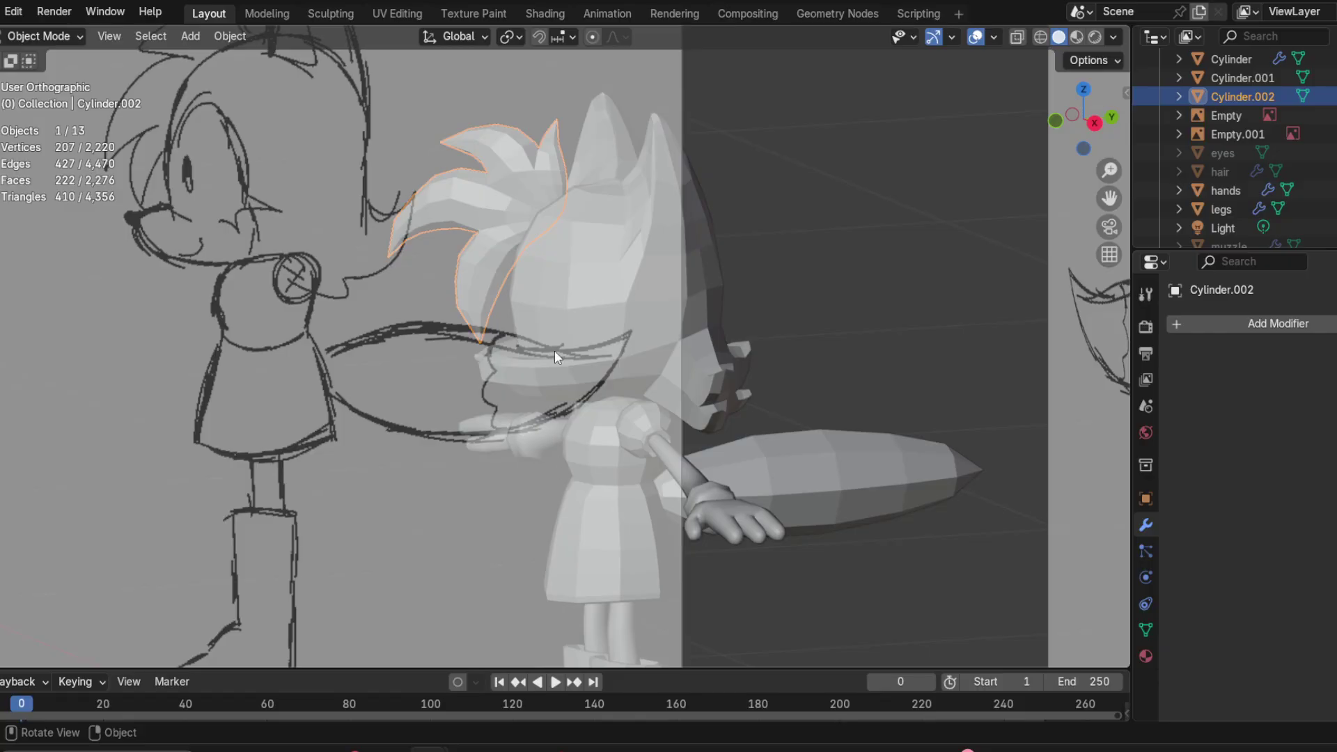
scroll(594, 336, up, 2)
click(1095, 124)
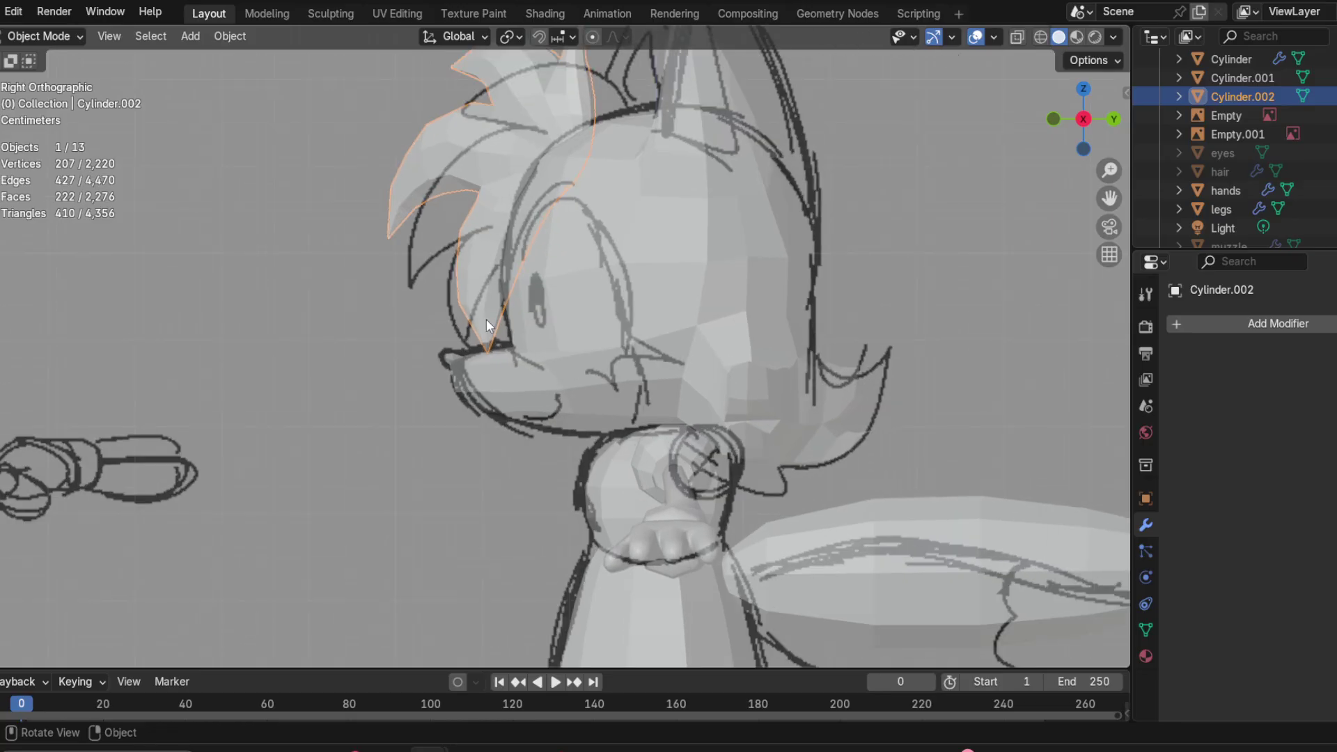
scroll(486, 319, down, 2)
mouse_move(566, 339)
middle_down()
mouse_move(742, 361)
mouse_move(642, 341)
middle_up()
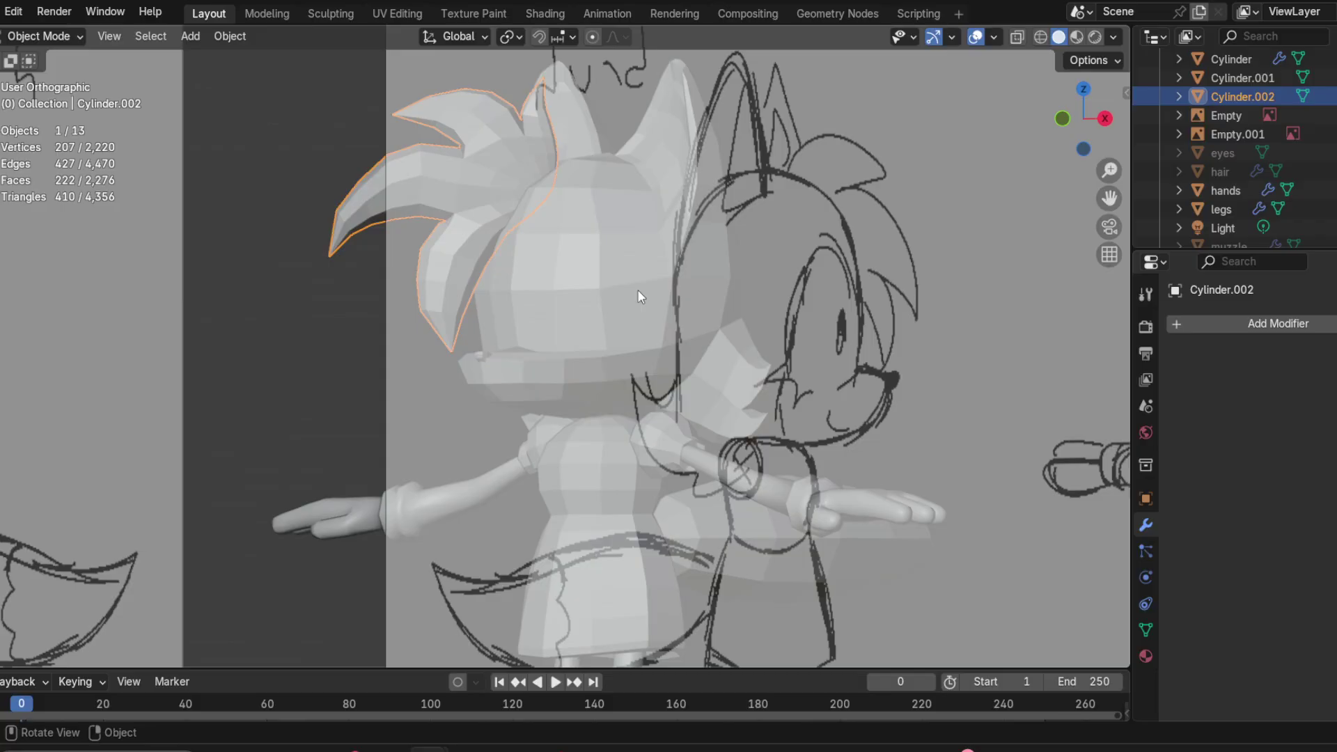
middle_drag(638, 290, 954, 372)
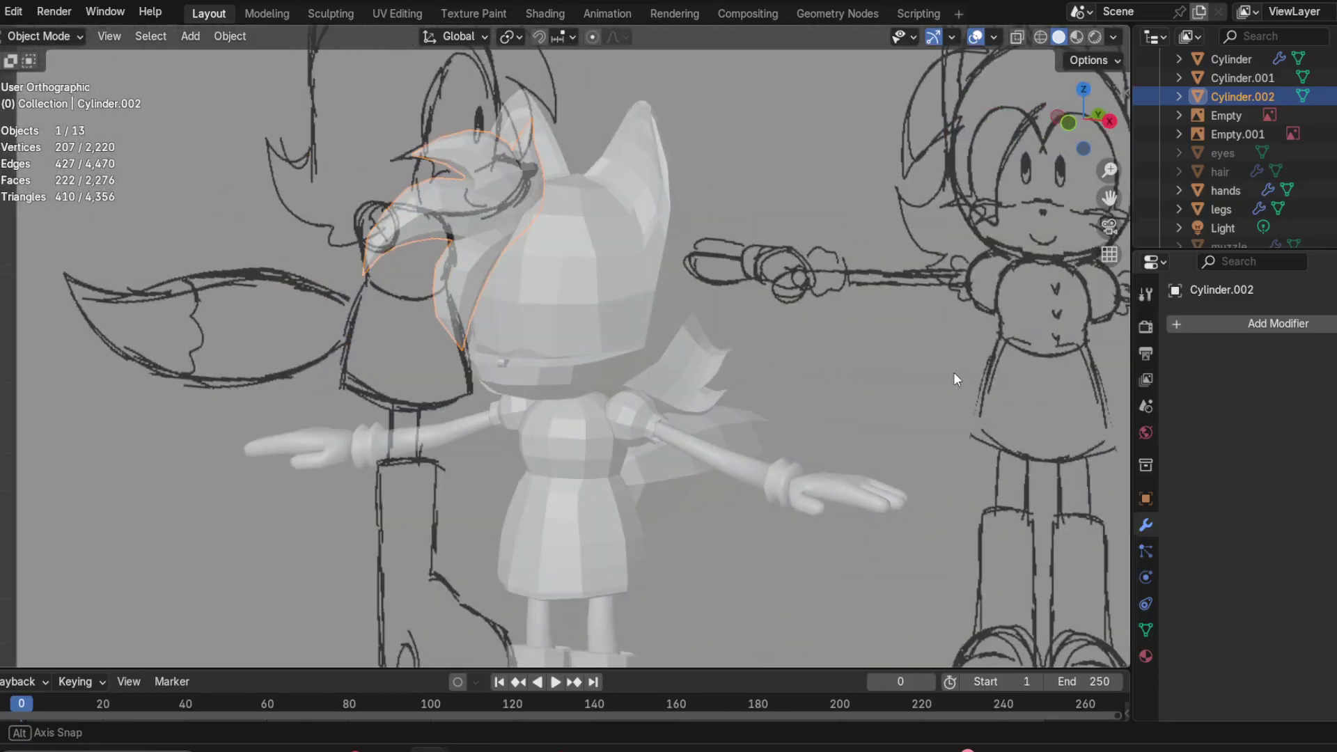
click(1064, 123)
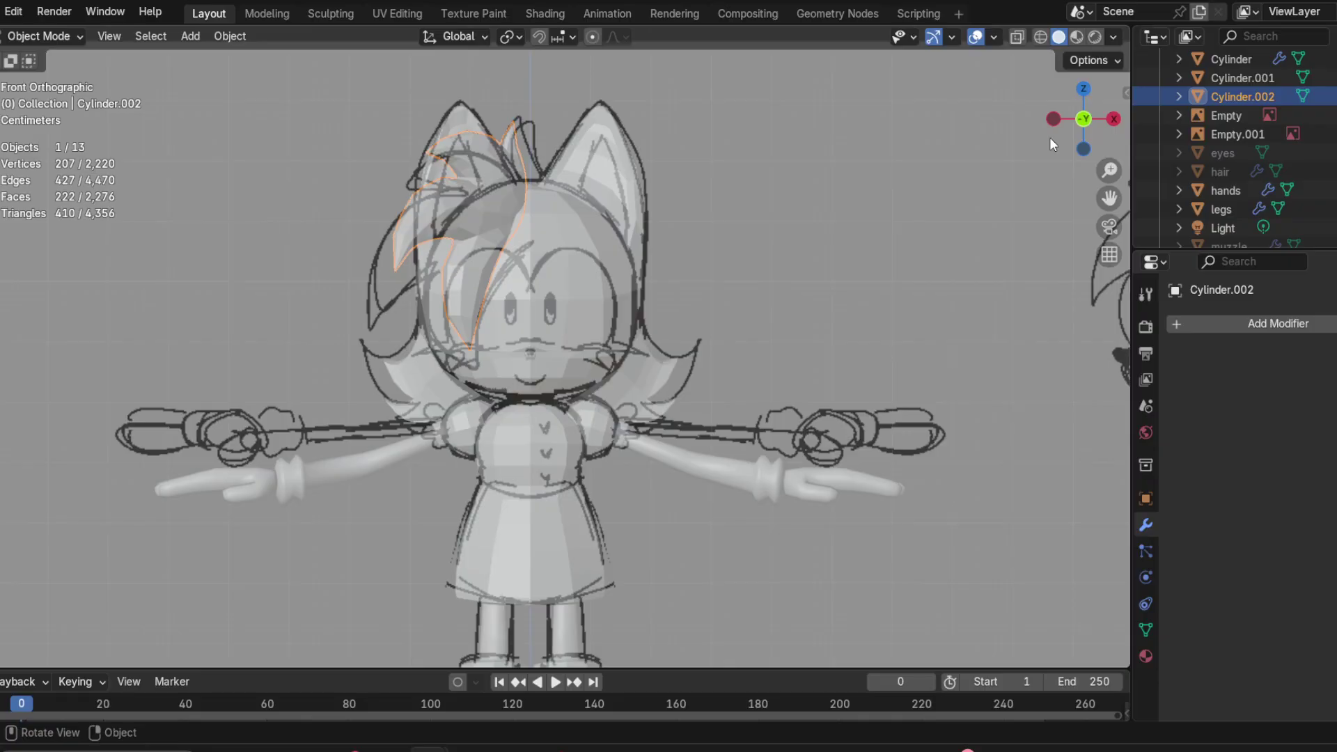
Step: Select the entire hair mesh in Edit Mode and scale it by 1.044 along X
click(60, 39)
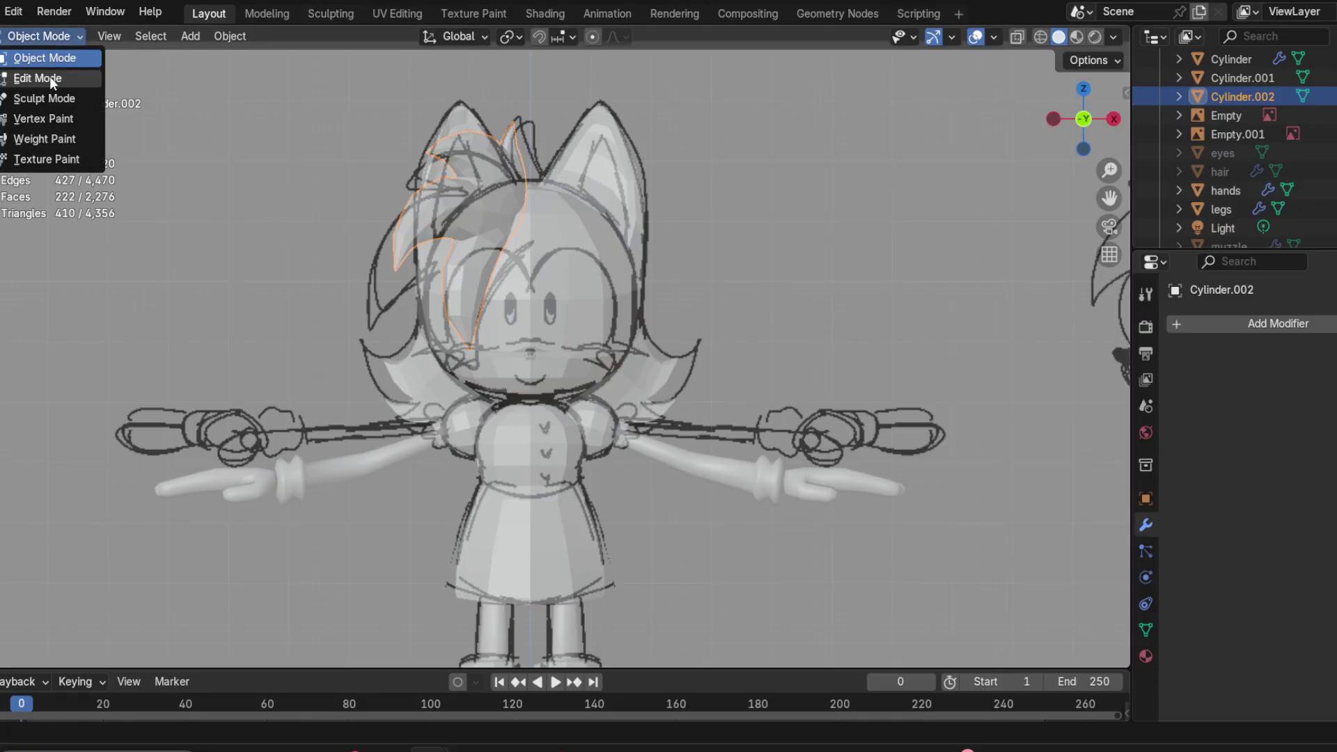
click(49, 75)
key(a)
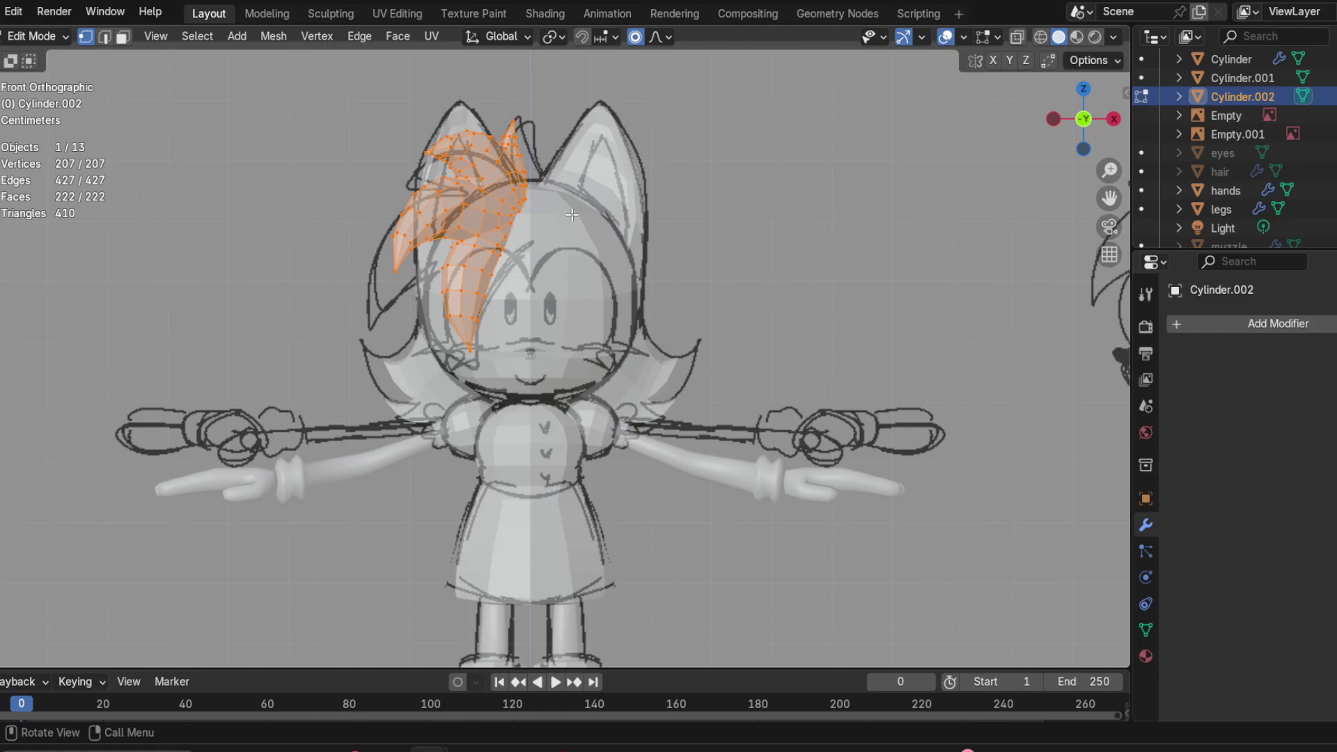
key(g)
key(x)
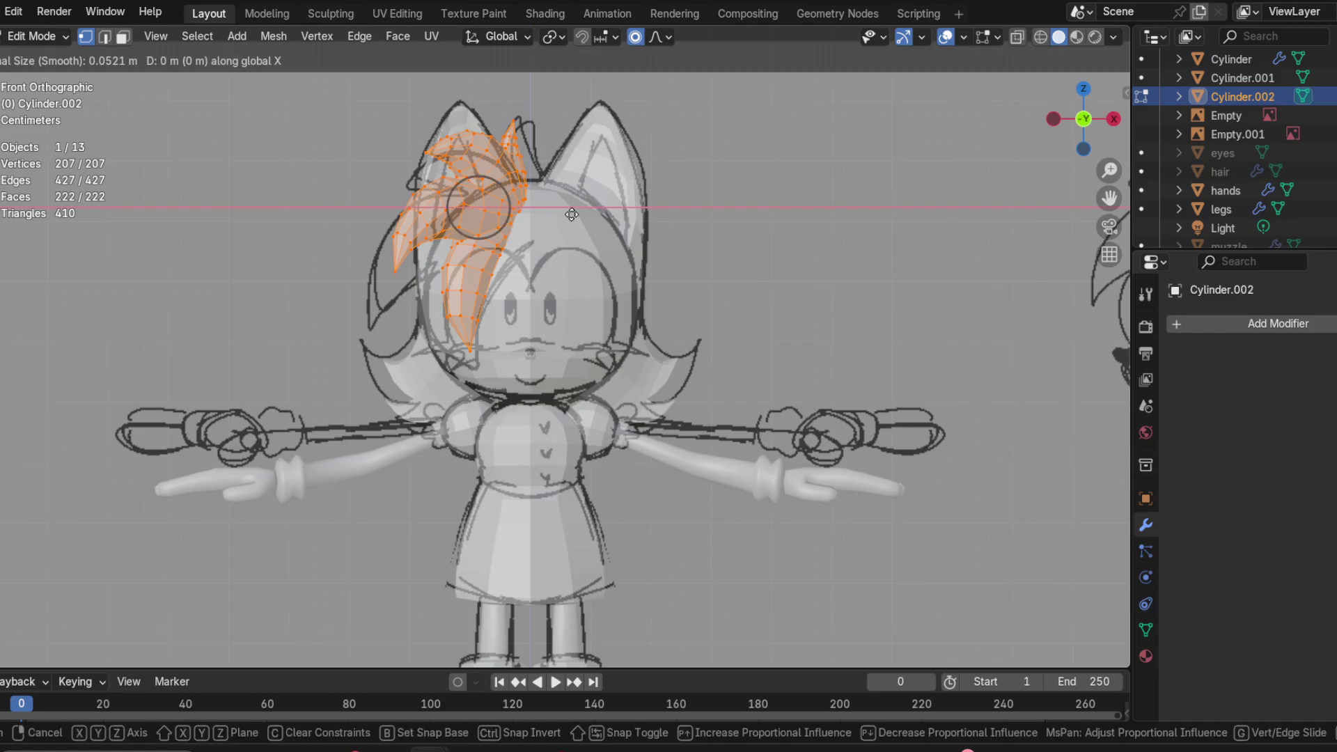
right_click(572, 214)
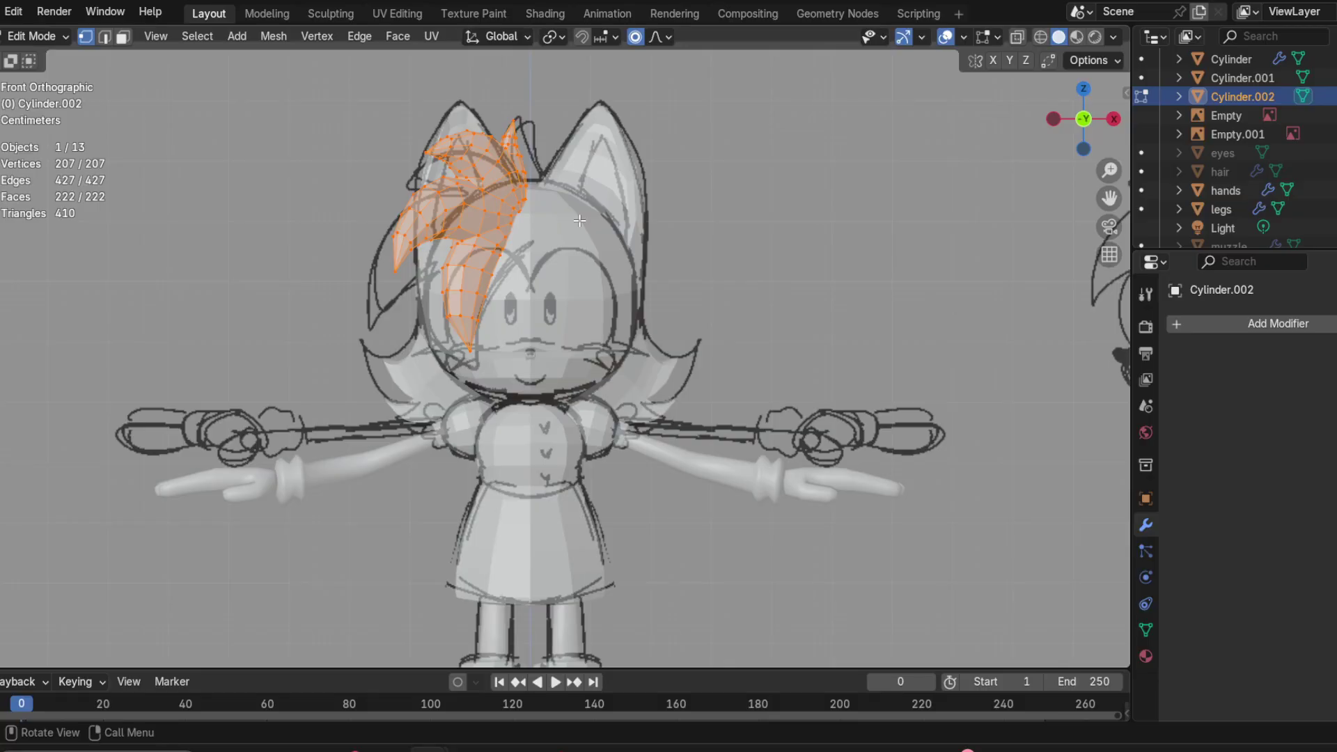
key(s)
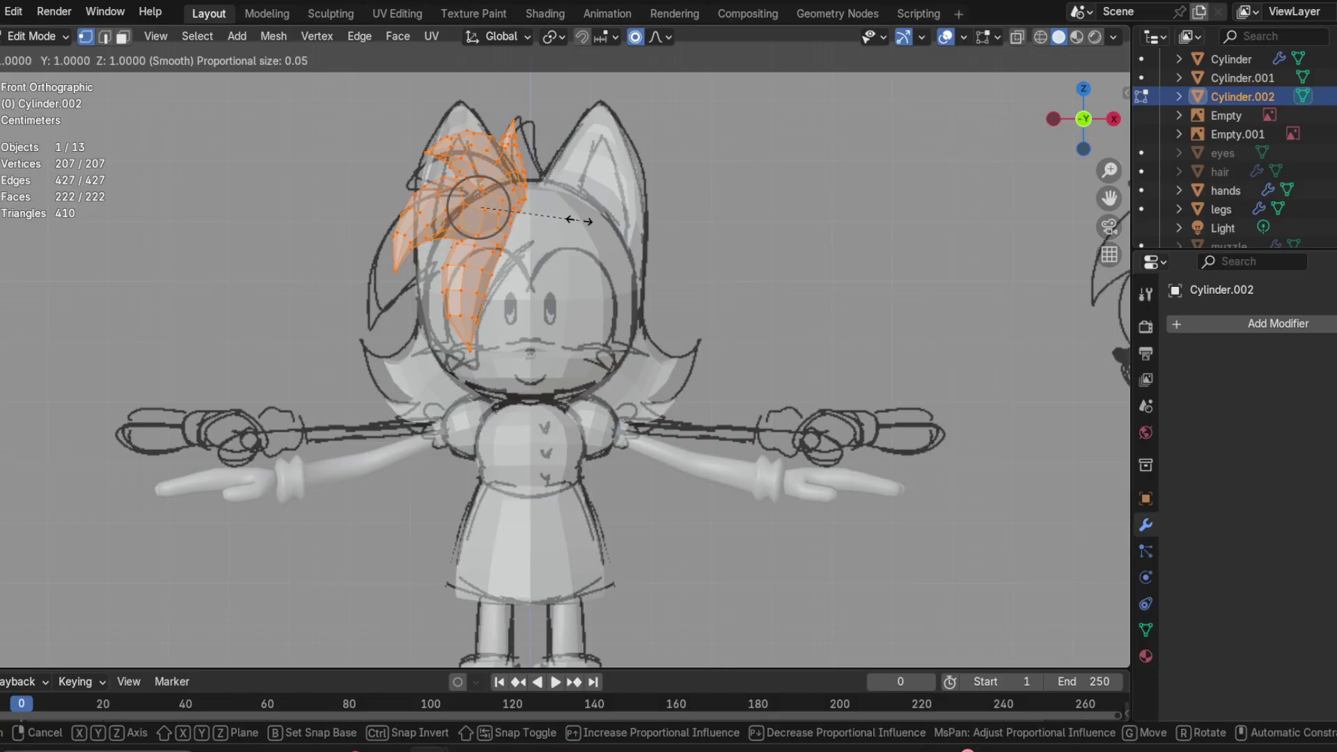
key(x)
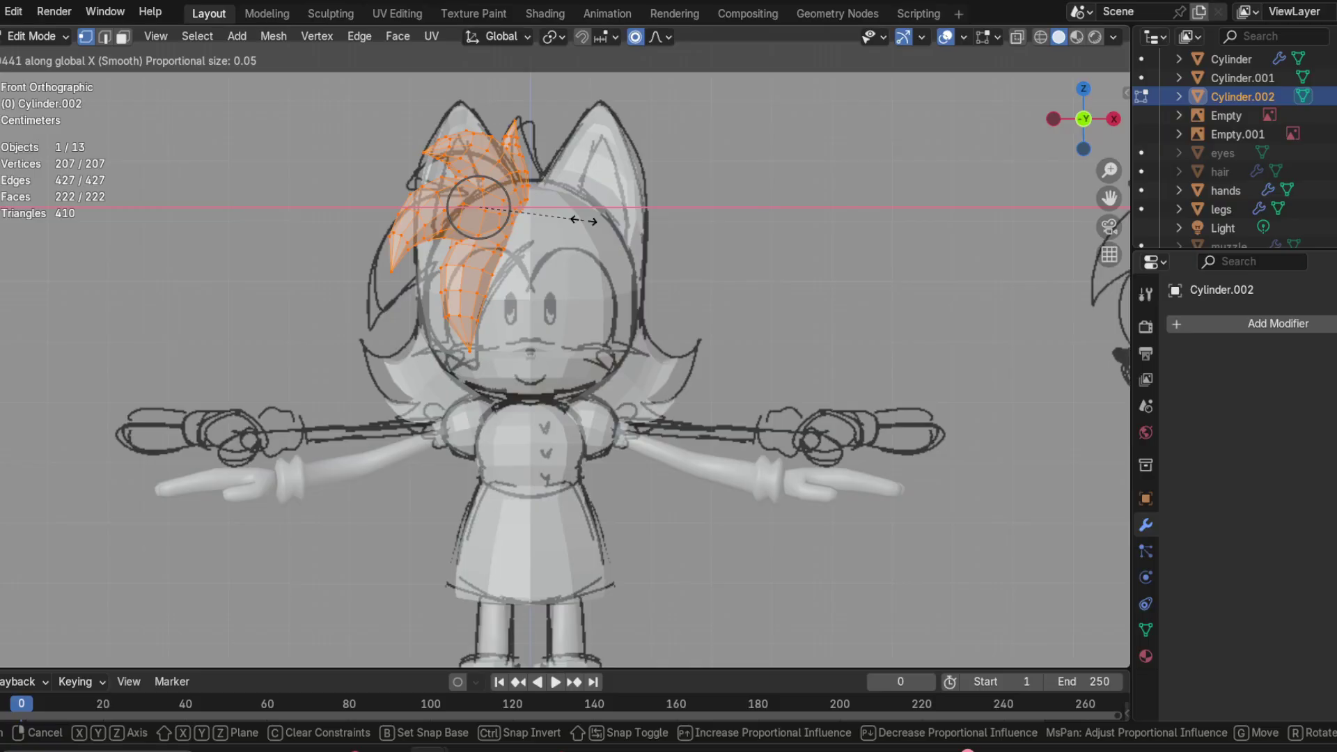
click(584, 220)
Step: Try to move the whole hair mesh 0.007466 m along X and 0.006222 m along Z in the front view
key(g)
key(x)
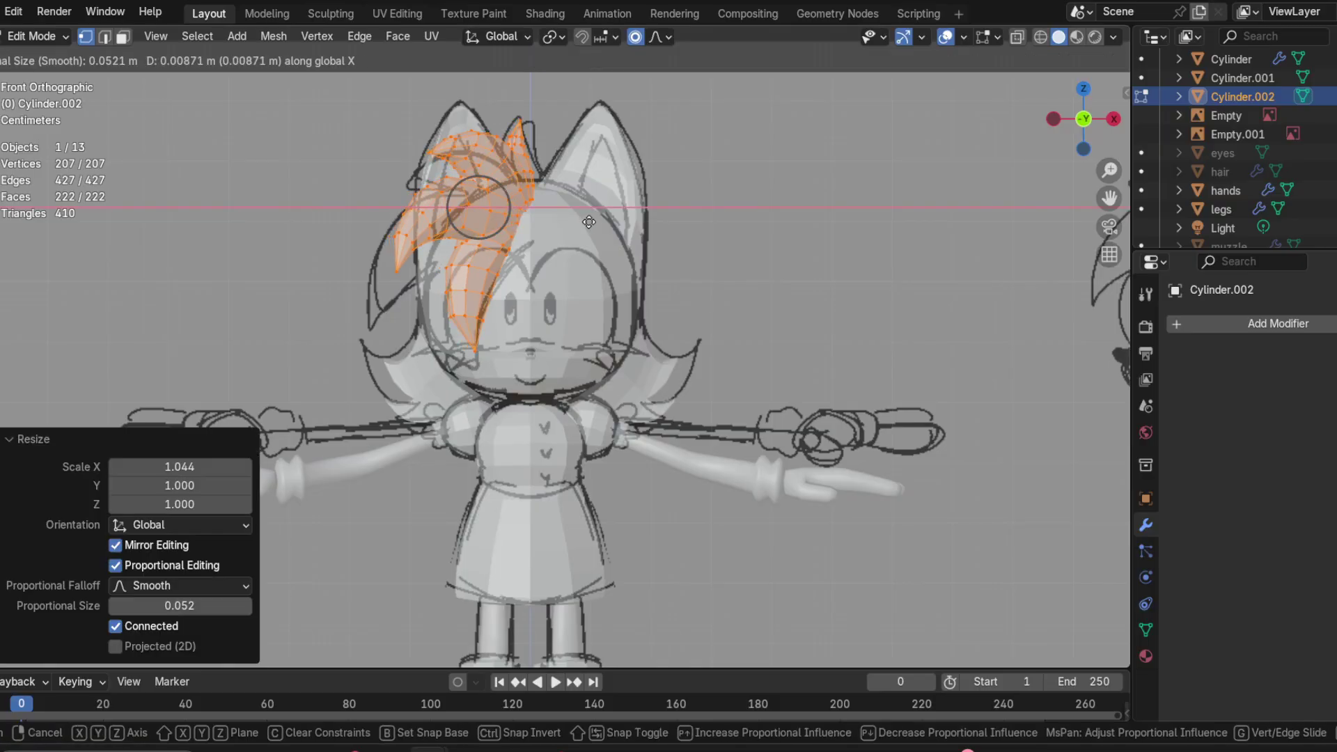
click(585, 221)
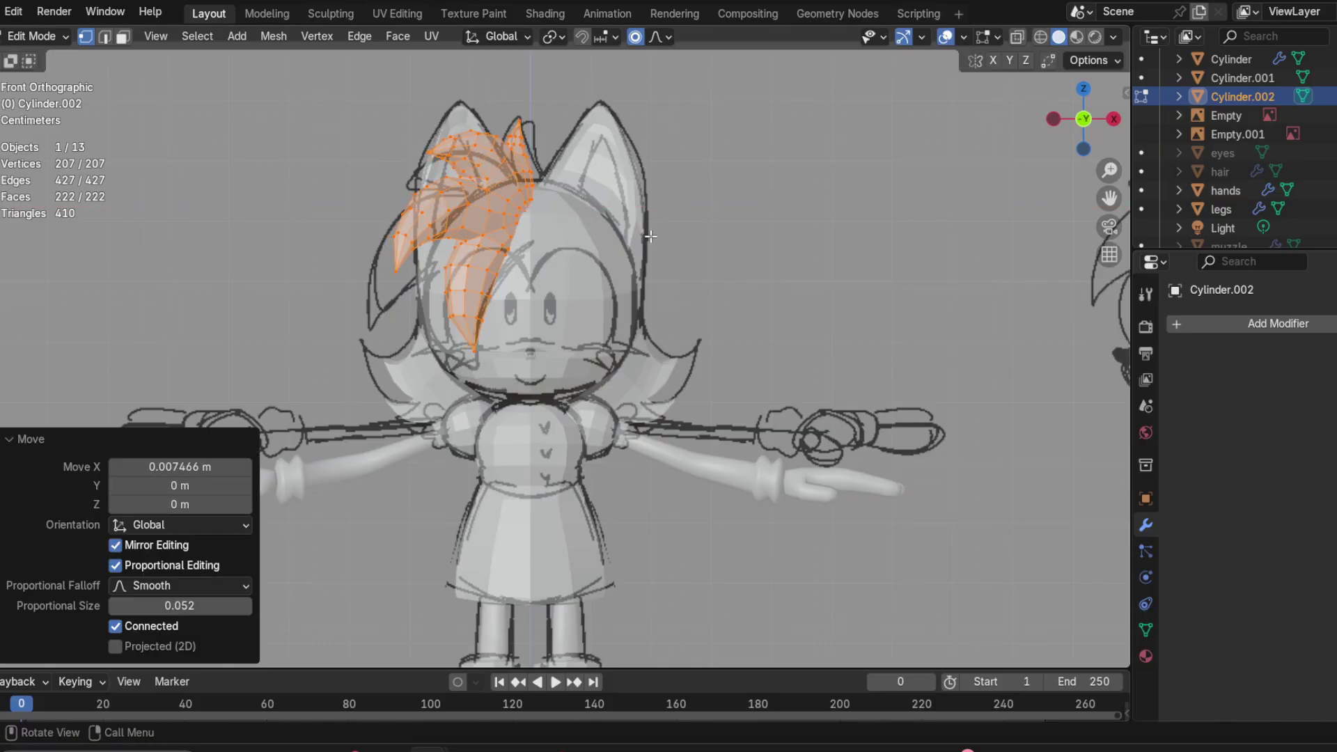
key(g)
key(z)
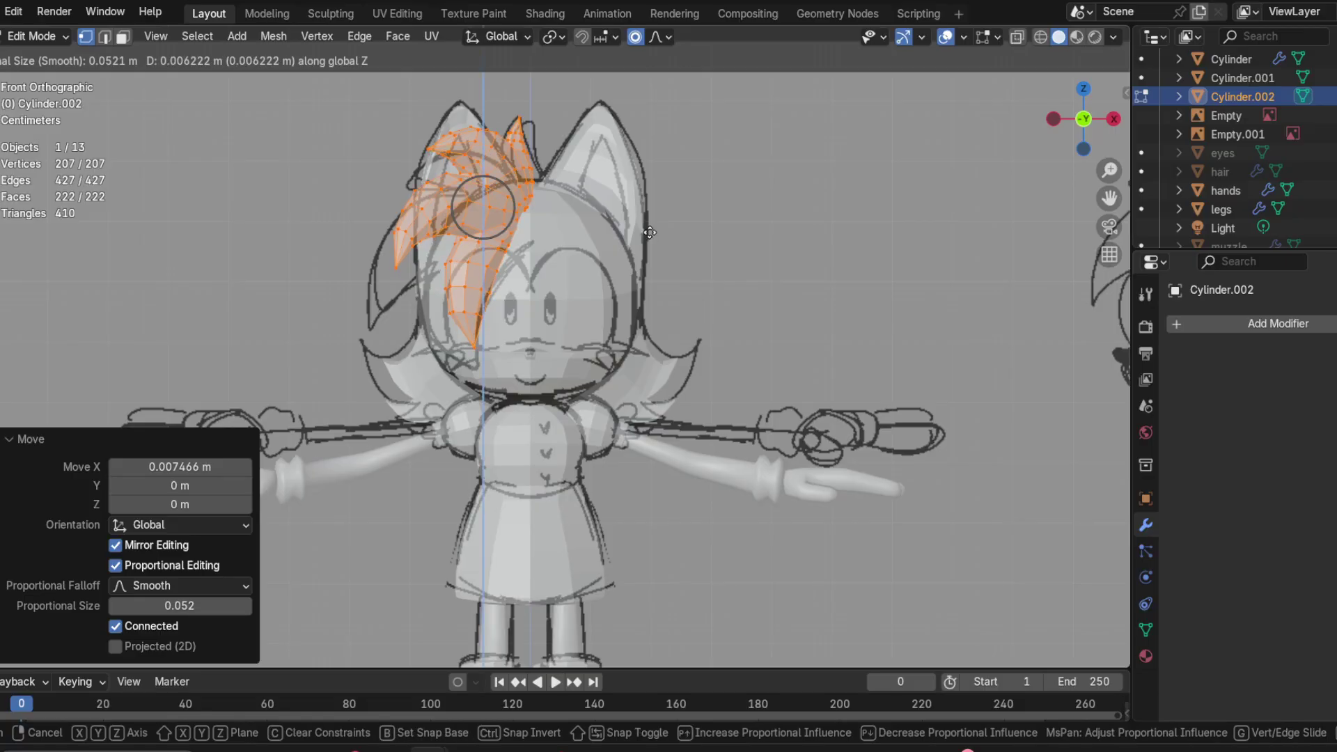
click(654, 237)
key(x)
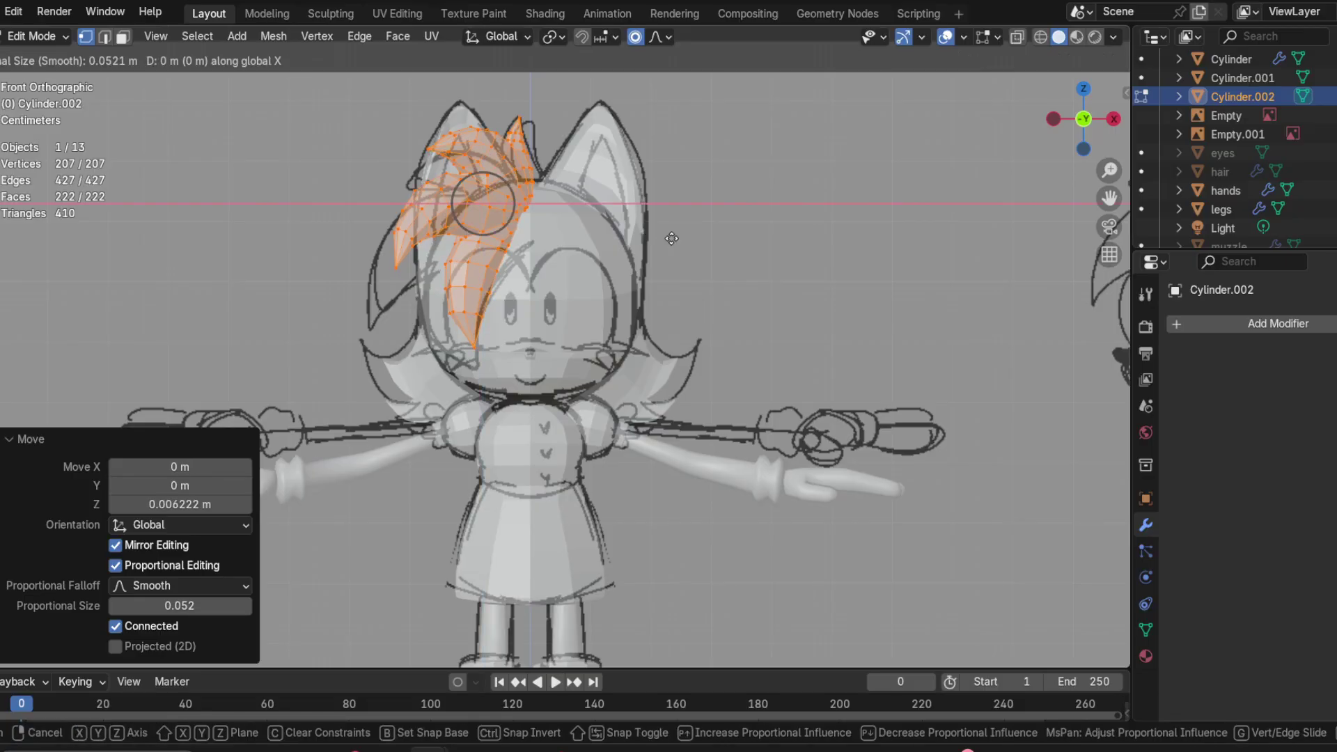
click(671, 238)
Step: Undo the last X and Z moves of the hair mesh
middle_drag(712, 240, 620, 273)
key(ctrl+z)
key(ctrl+z)
key(ctrl+z)
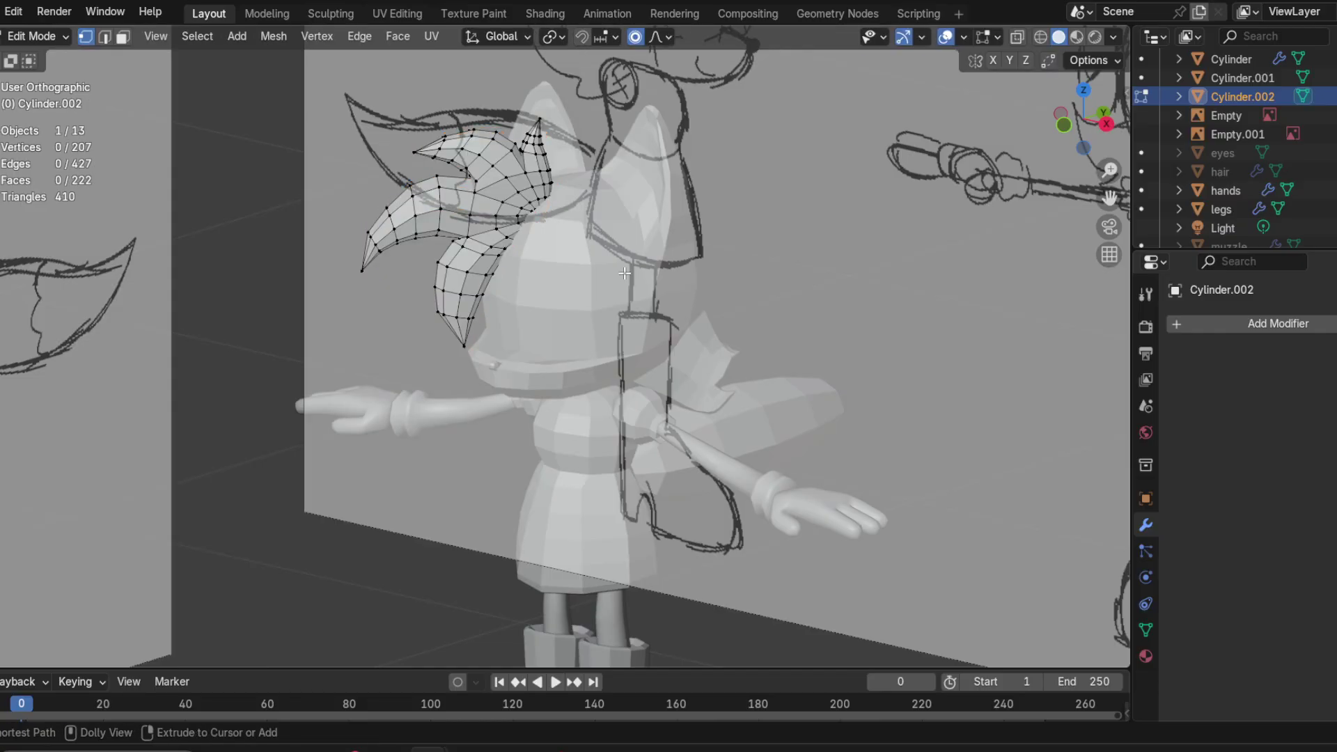
key(ctrl+z)
key(ctrl+z)
middle_drag(624, 273, 832, 275)
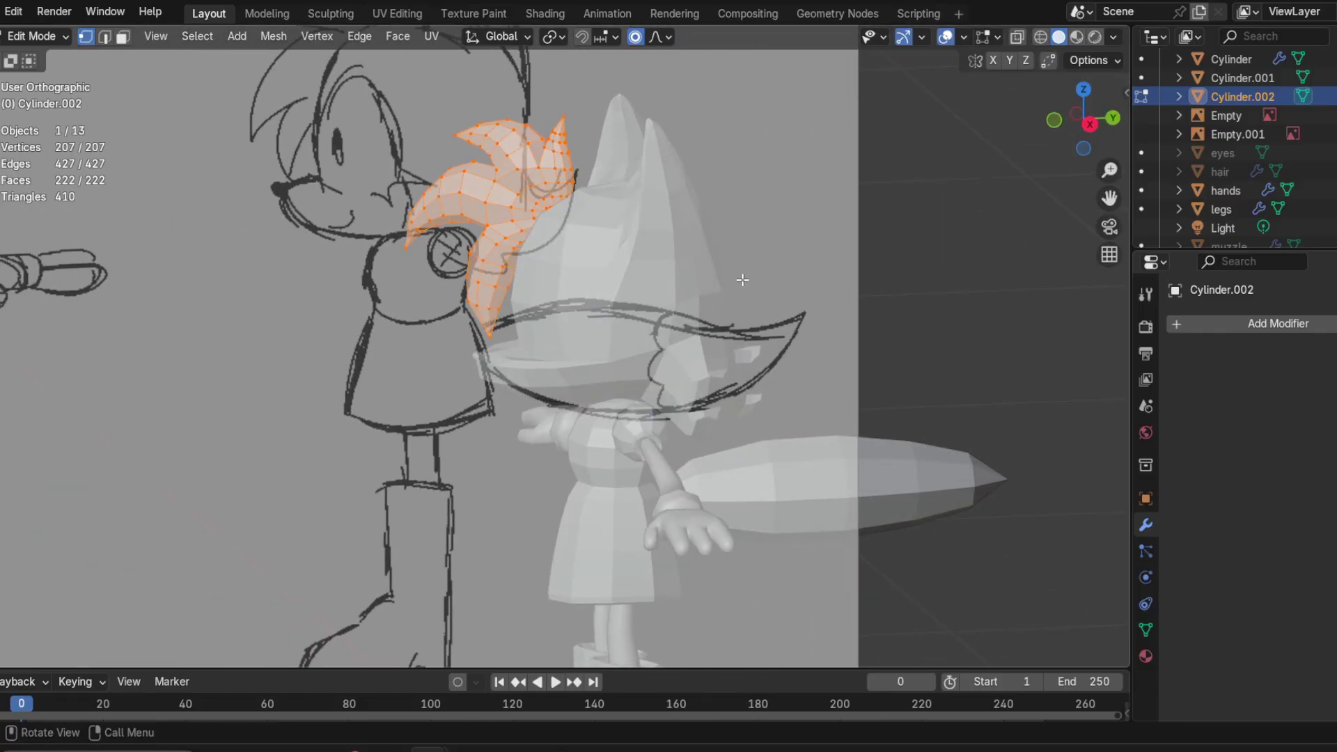
Step: Deselect the hair's vertices, return to Object Mode and clear the object selection
key(alt+a)
middle_drag(438, 255, 581, 239)
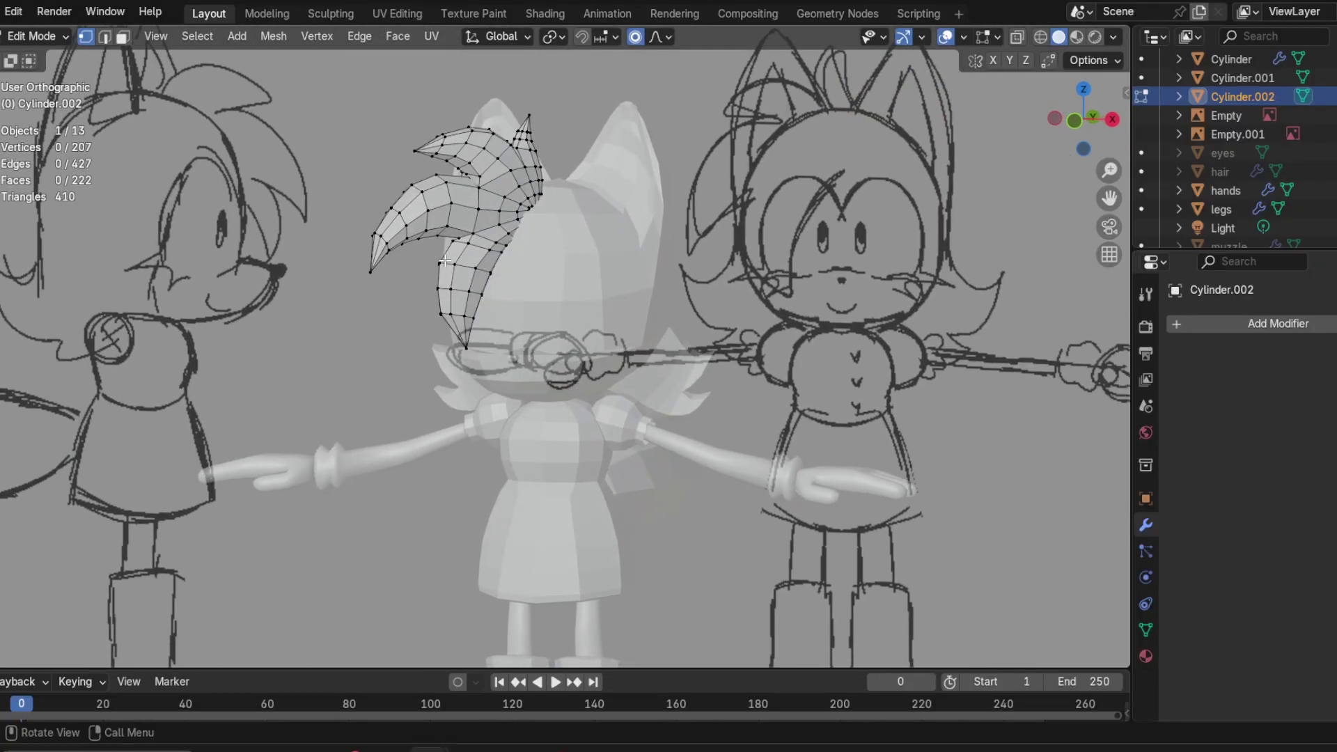
click(1072, 127)
mouse_move(842, 265)
middle_down()
mouse_move(660, 279)
mouse_move(263, 248)
mouse_move(732, 318)
mouse_move(418, 209)
middle_up()
click(38, 36)
click(35, 53)
middle_drag(314, 209, 739, 282)
click(753, 354)
Step: Examine the whole character from the side, the front and oblique angles against the reference sketches
mouse_move(754, 353)
middle_down()
mouse_move(742, 405)
mouse_move(664, 421)
mouse_move(330, 411)
mouse_move(527, 411)
mouse_move(493, 400)
mouse_move(501, 441)
mouse_move(482, 351)
mouse_move(589, 355)
mouse_move(383, 362)
mouse_move(479, 354)
mouse_move(591, 377)
mouse_move(1014, 345)
mouse_move(504, 370)
middle_up()
middle_drag(614, 370, 826, 347)
shift+middle_drag(451, 271, 680, 383)
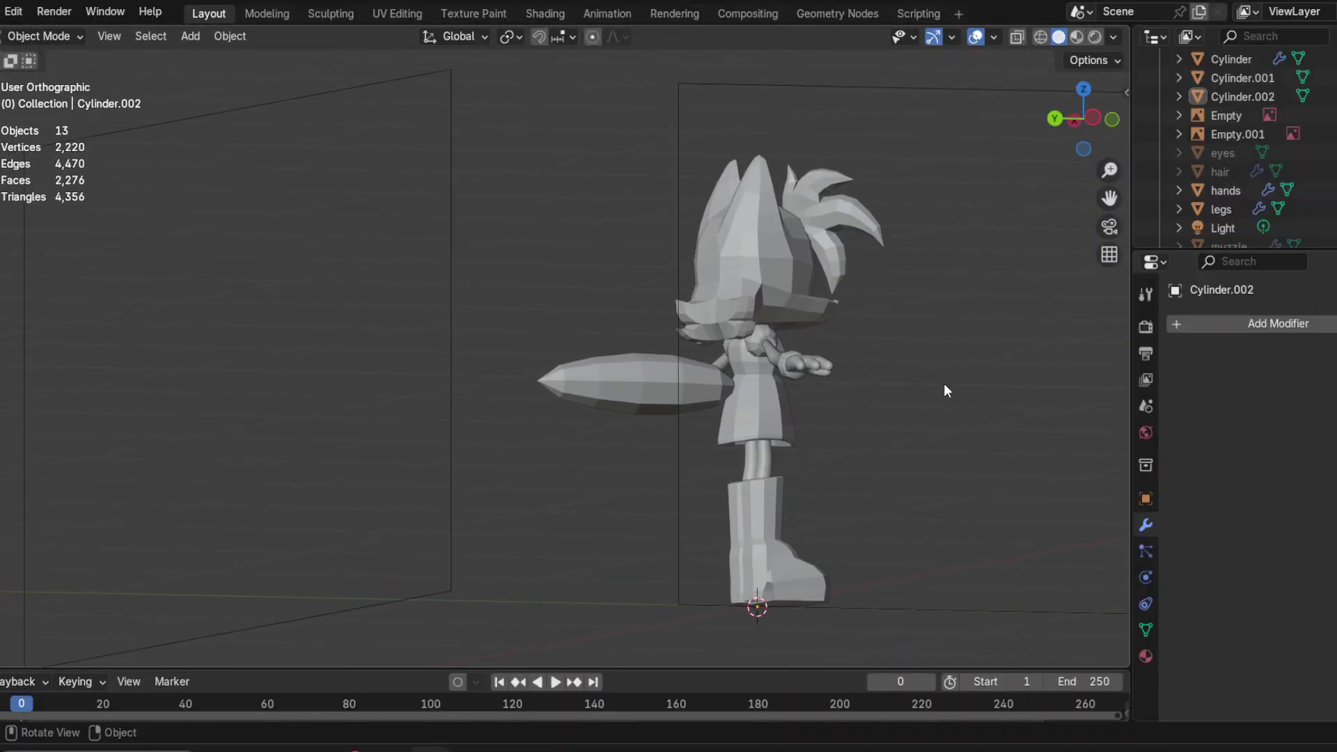
click(1113, 118)
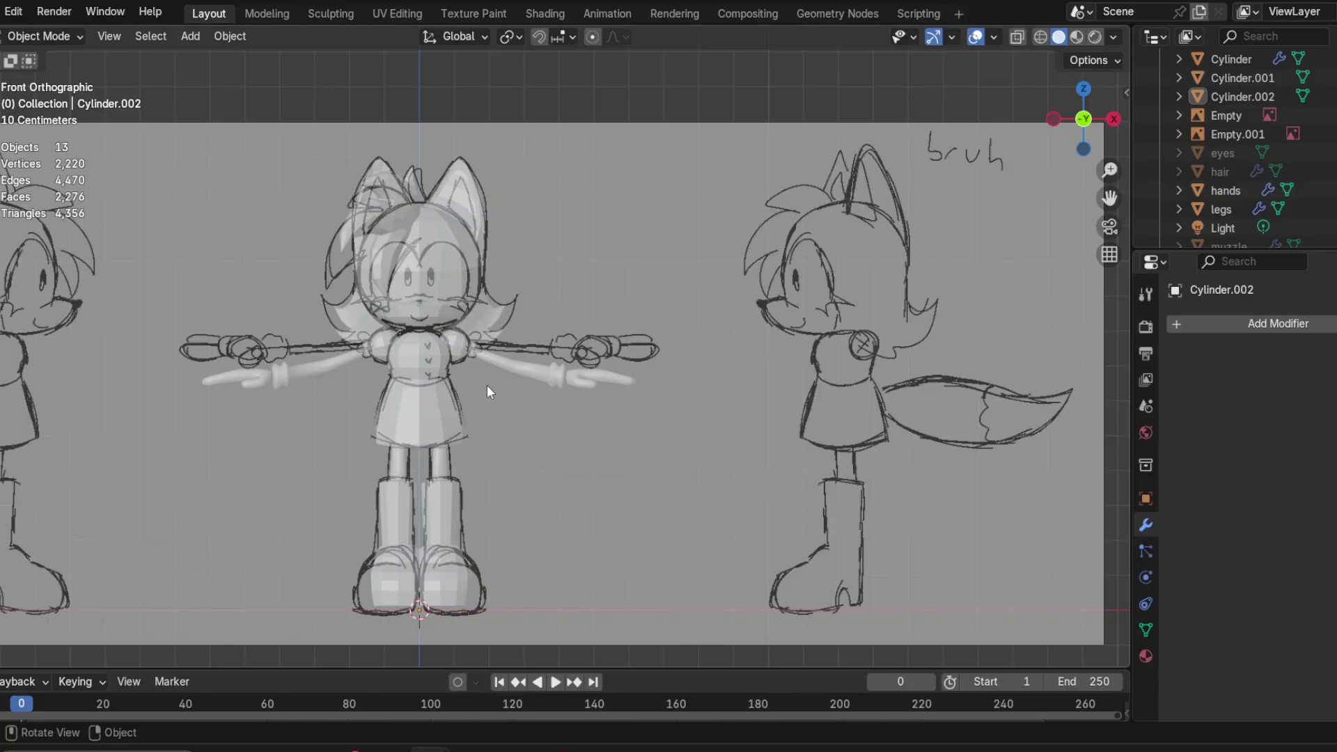
shift+middle_drag(432, 390, 592, 362)
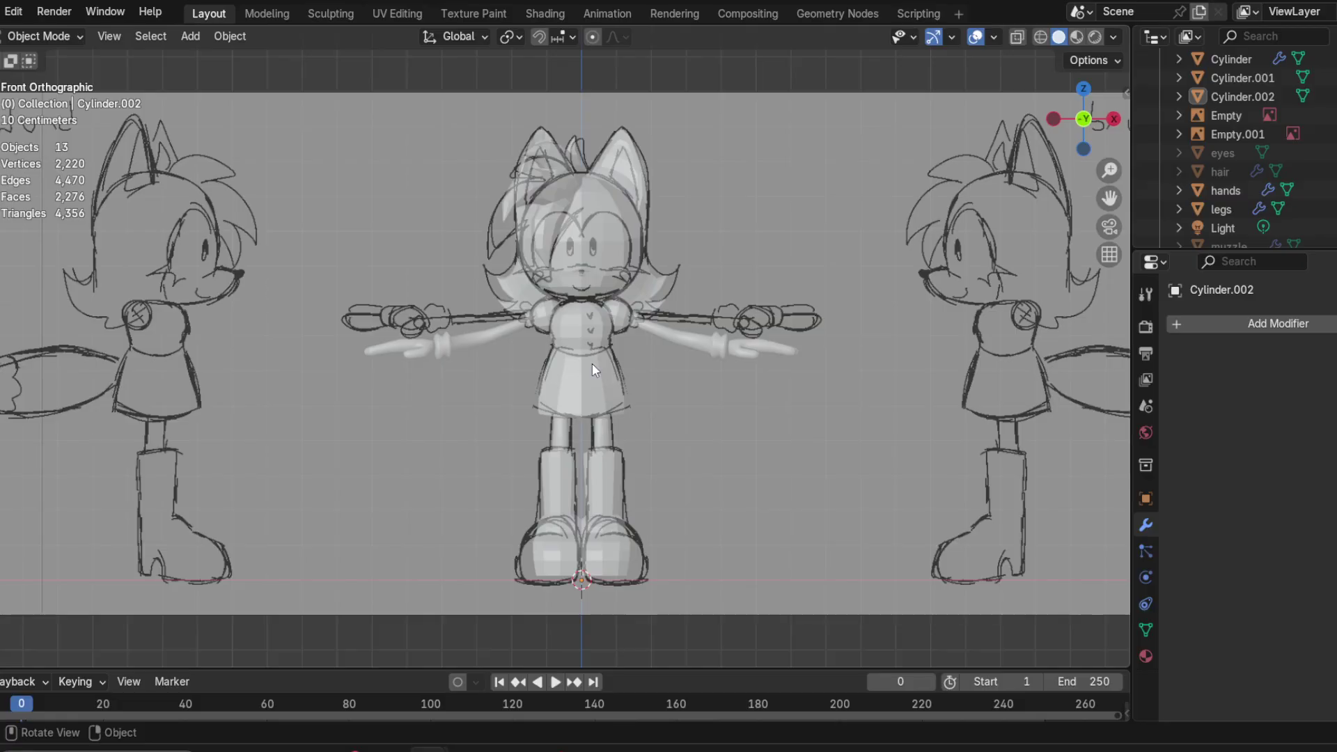
scroll(587, 228, up, 2)
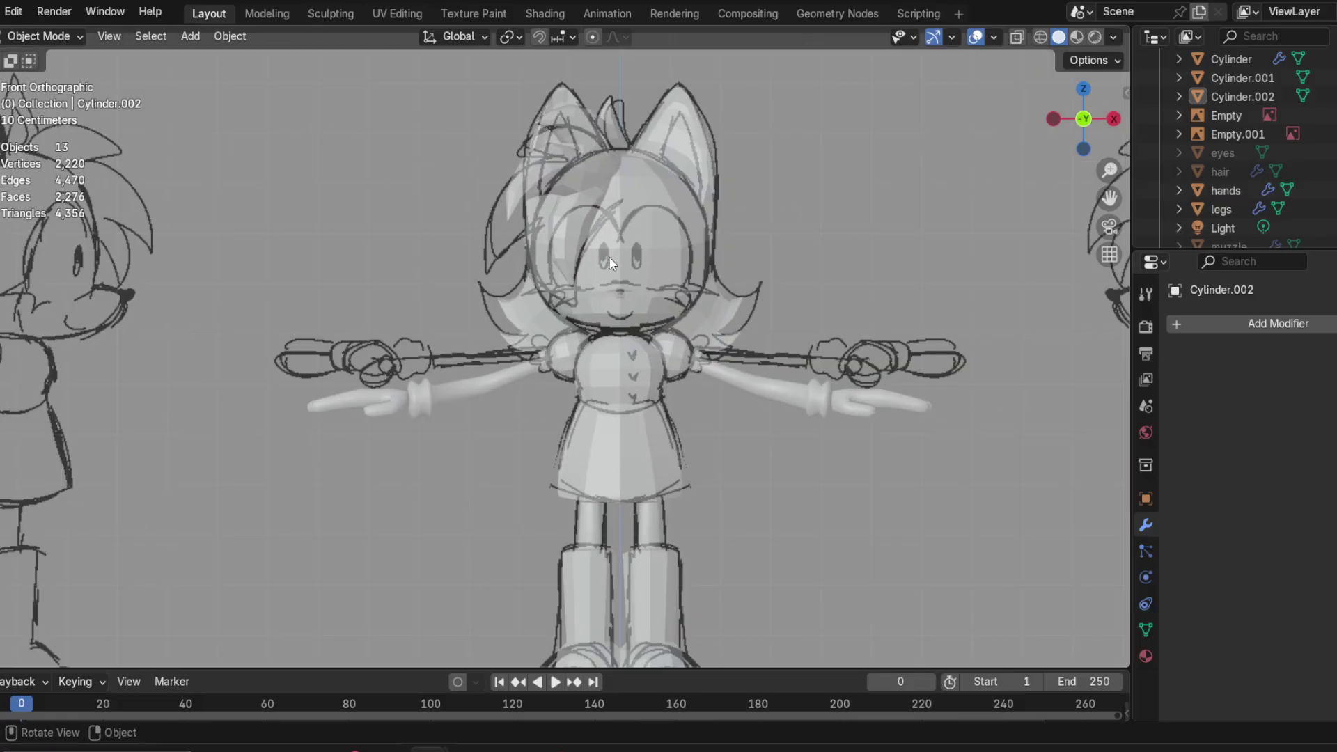
scroll(718, 334, up, 1)
shift+middle_drag(678, 339, 676, 340)
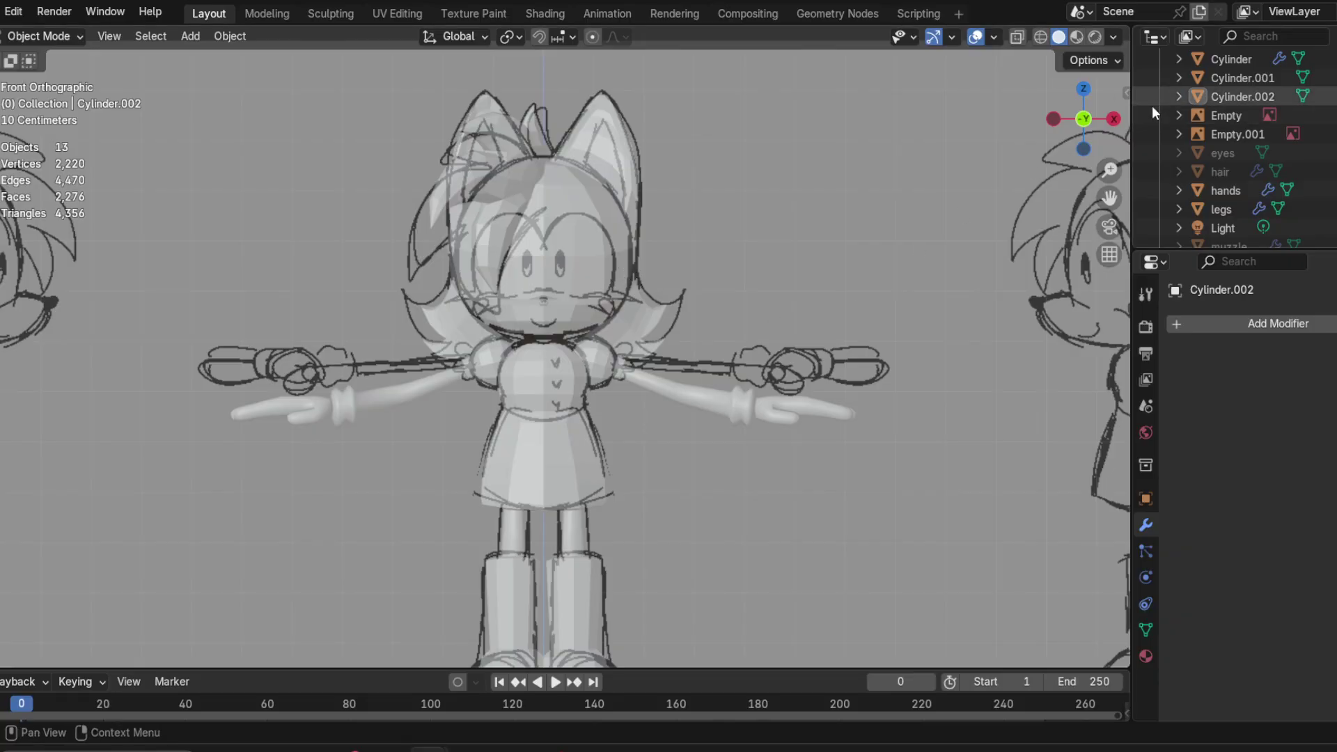
scroll(976, 254, down, 3)
scroll(884, 282, up, 1)
mouse_move(884, 283)
middle_down()
mouse_move(734, 282)
mouse_move(738, 322)
middle_up()
mouse_move(484, 404)
middle_down()
mouse_move(711, 413)
mouse_move(658, 408)
middle_up()
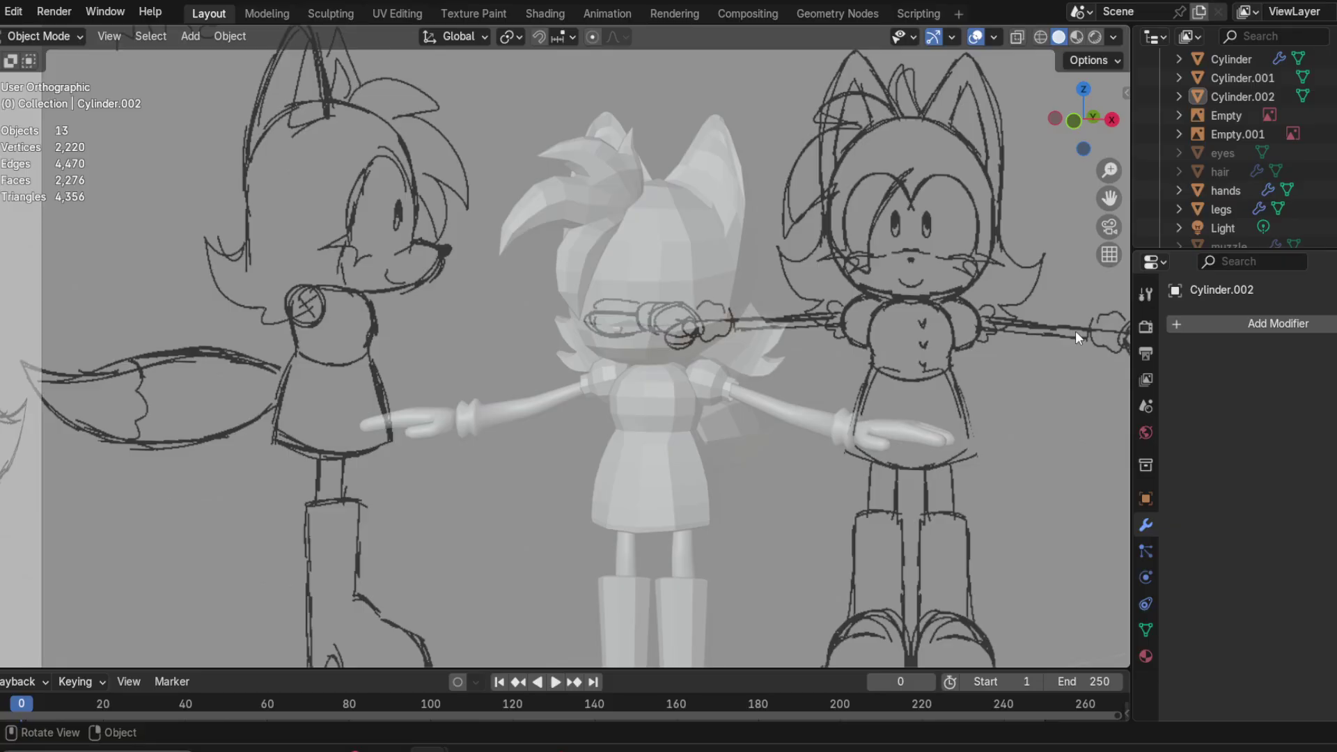
click(1072, 125)
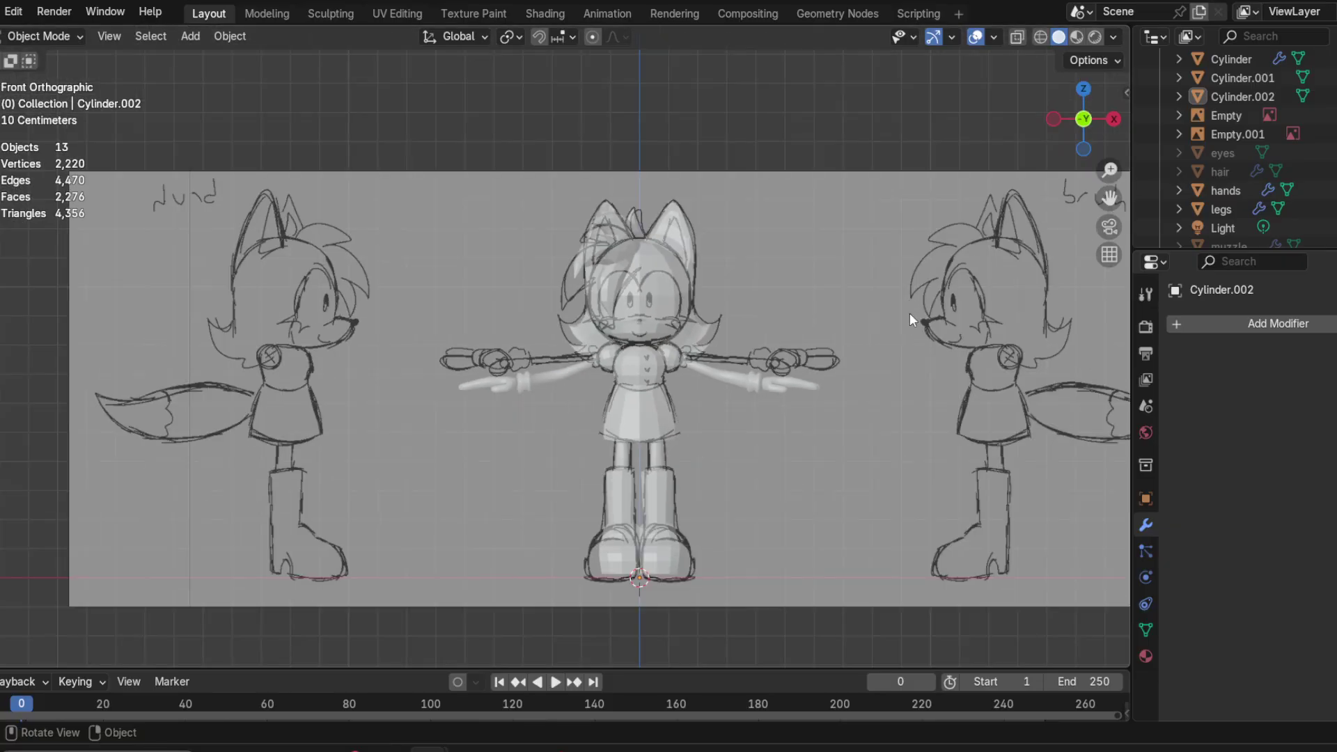
mouse_move(909, 312)
middle_down()
mouse_move(699, 316)
mouse_move(717, 338)
mouse_move(662, 299)
mouse_move(901, 304)
mouse_move(1029, 353)
mouse_move(1114, 353)
mouse_move(743, 341)
mouse_move(1060, 352)
mouse_move(955, 357)
mouse_move(772, 332)
mouse_move(804, 350)
mouse_move(615, 309)
middle_up()
scroll(689, 321, up, 3)
scroll(615, 308, up, 2)
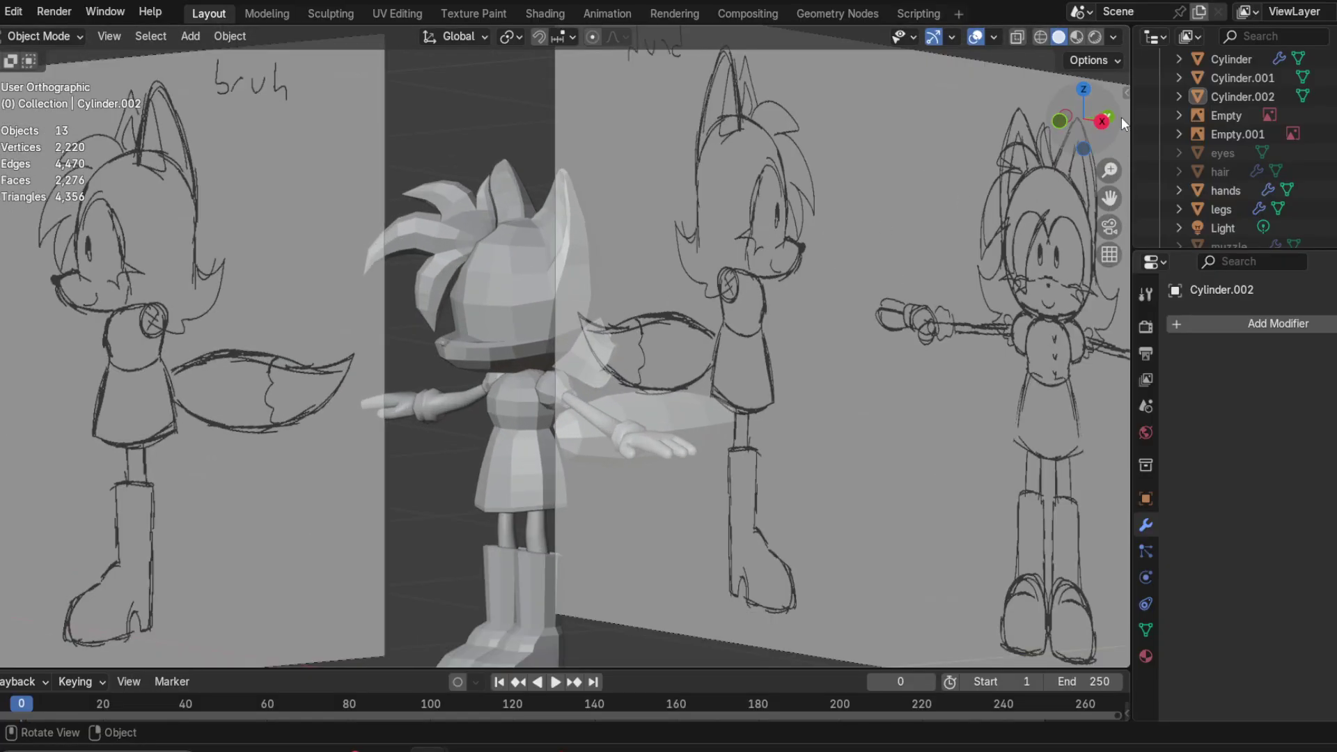
click(1057, 122)
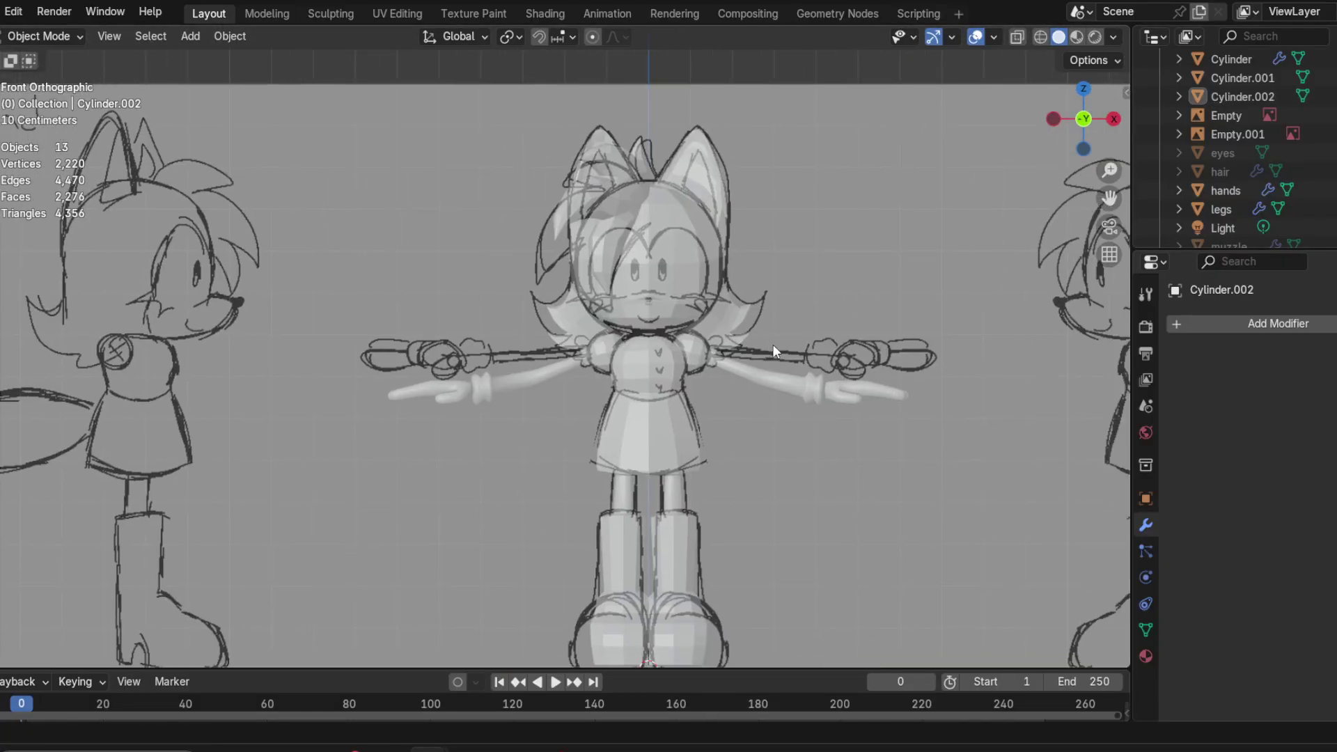
scroll(690, 289, up, 3)
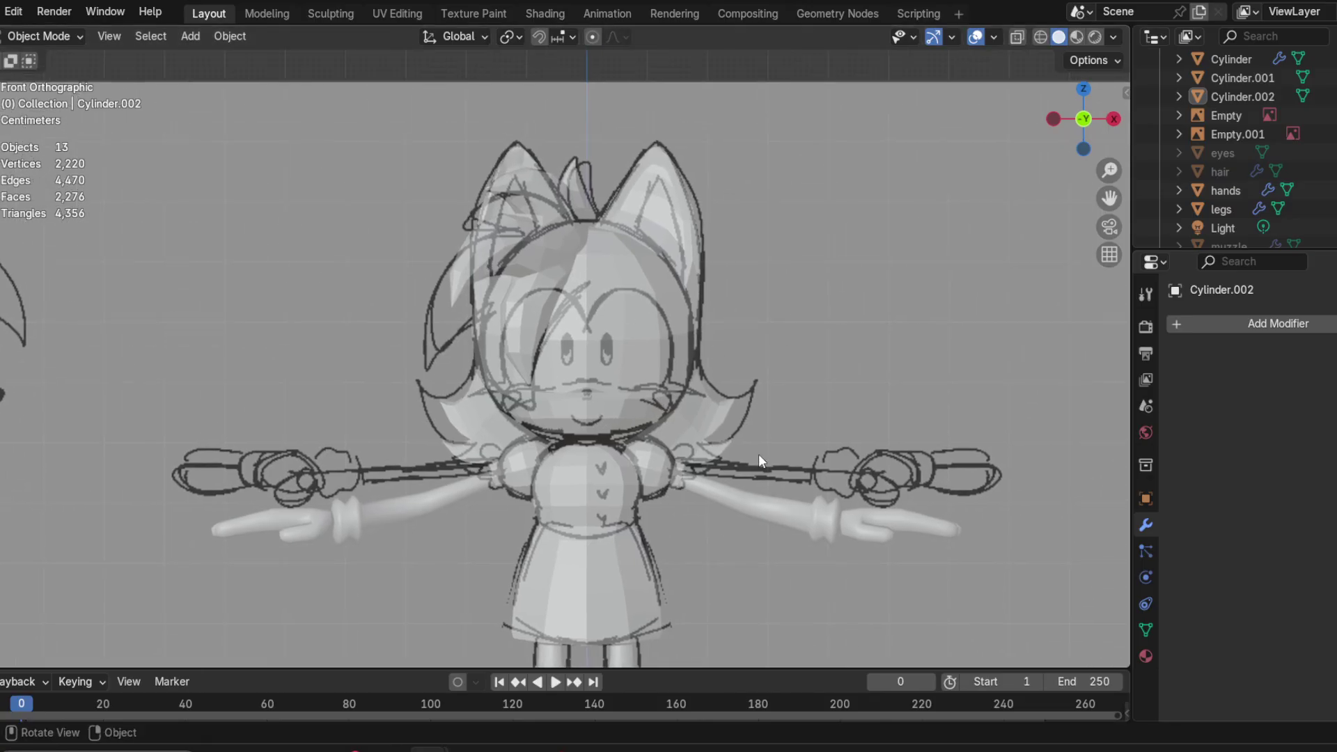
Step: Compare the hair and head outlines with the reference sketches in the right and front orthographic views
mouse_move(758, 454)
middle_down()
mouse_move(605, 485)
mouse_move(547, 437)
mouse_move(261, 483)
mouse_move(93, 446)
mouse_move(462, 500)
mouse_move(663, 461)
mouse_move(855, 466)
mouse_move(357, 452)
middle_up()
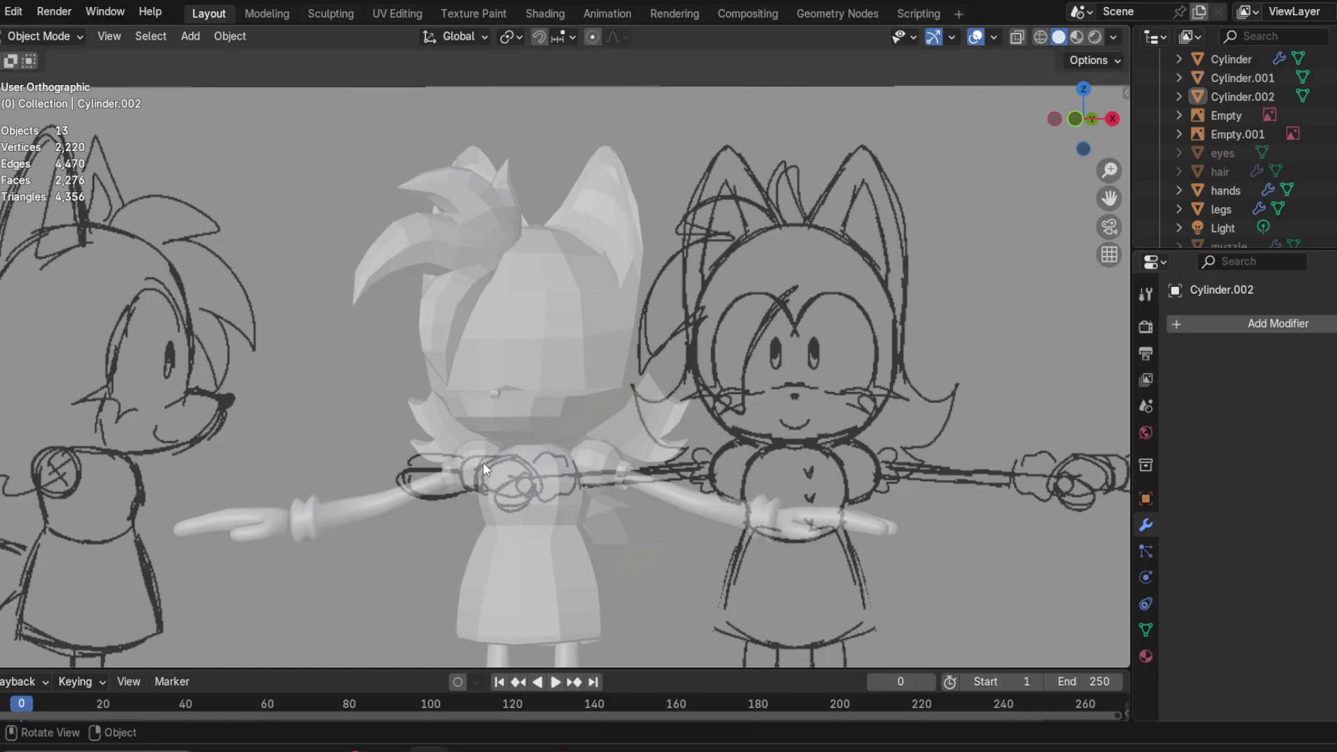
mouse_move(733, 403)
middle_down()
mouse_move(667, 436)
mouse_move(483, 441)
mouse_move(407, 411)
mouse_move(392, 333)
mouse_move(480, 402)
mouse_move(449, 358)
middle_up()
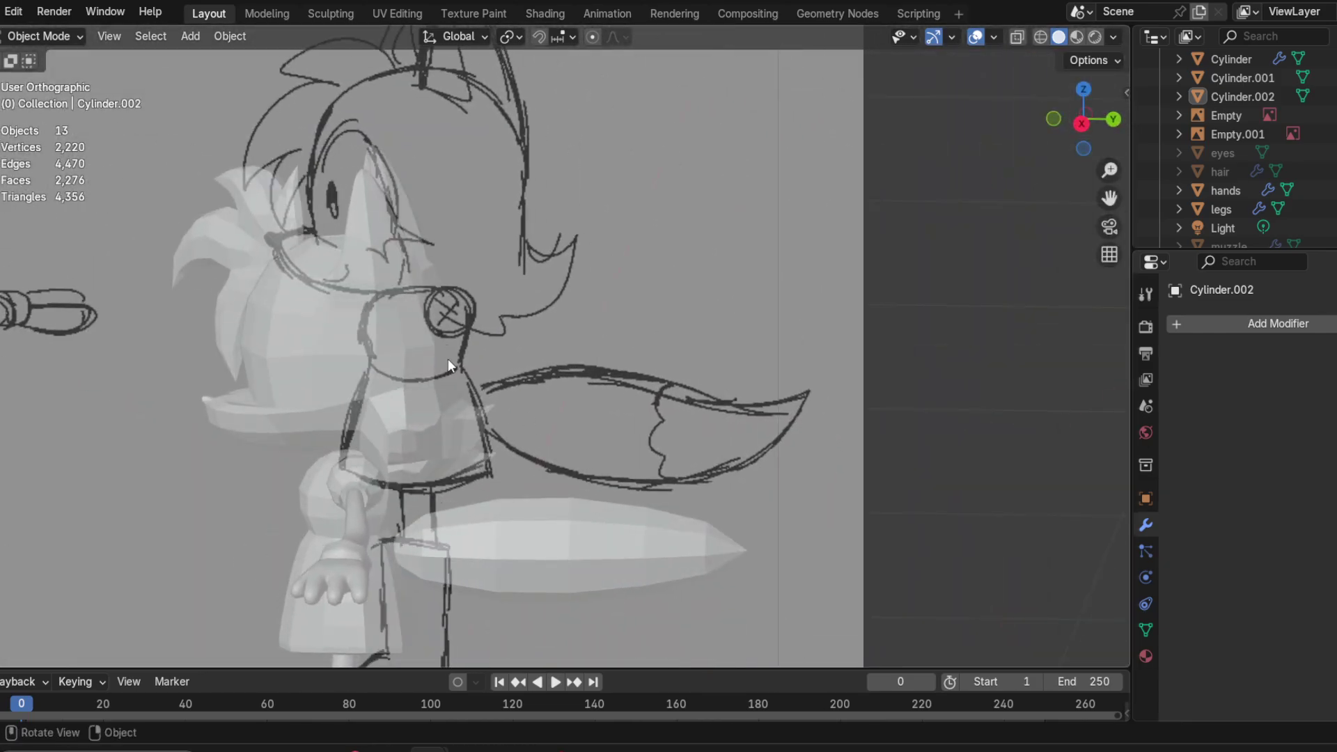
click(1081, 123)
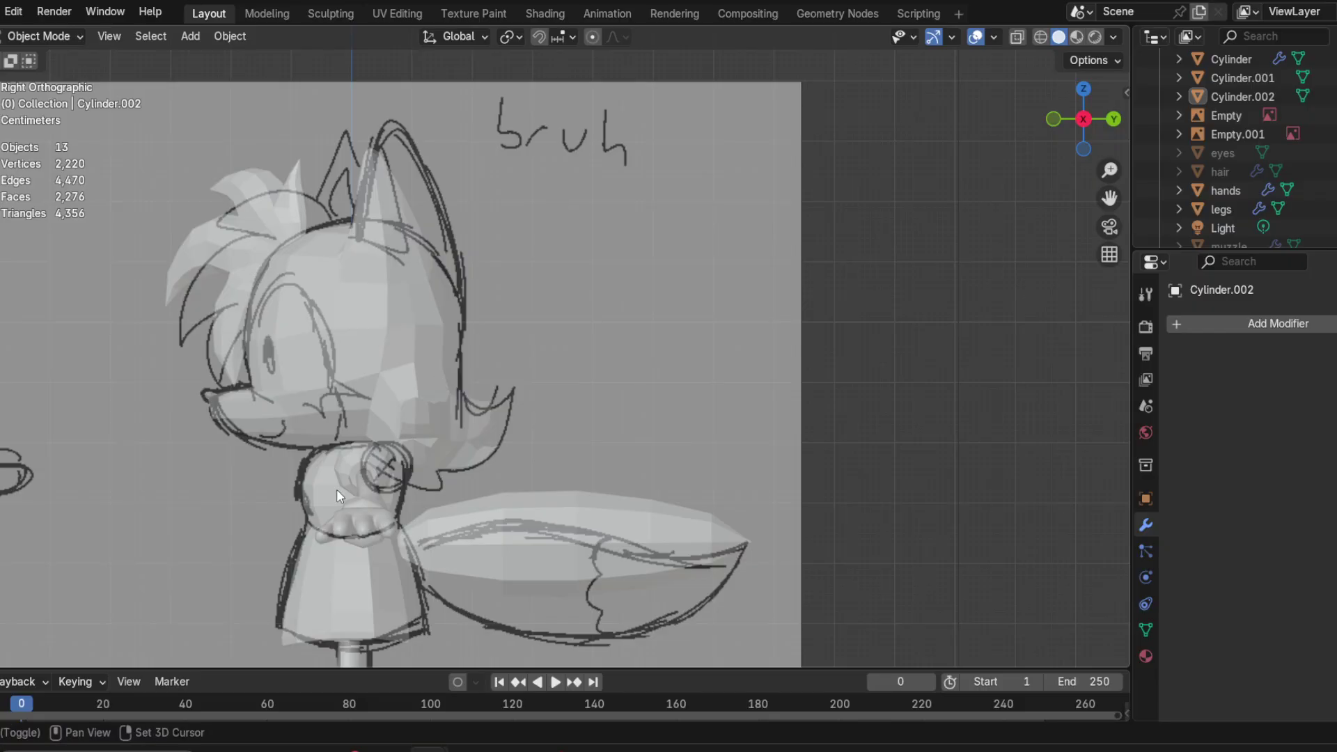
shift+middle_drag(301, 447, 503, 435)
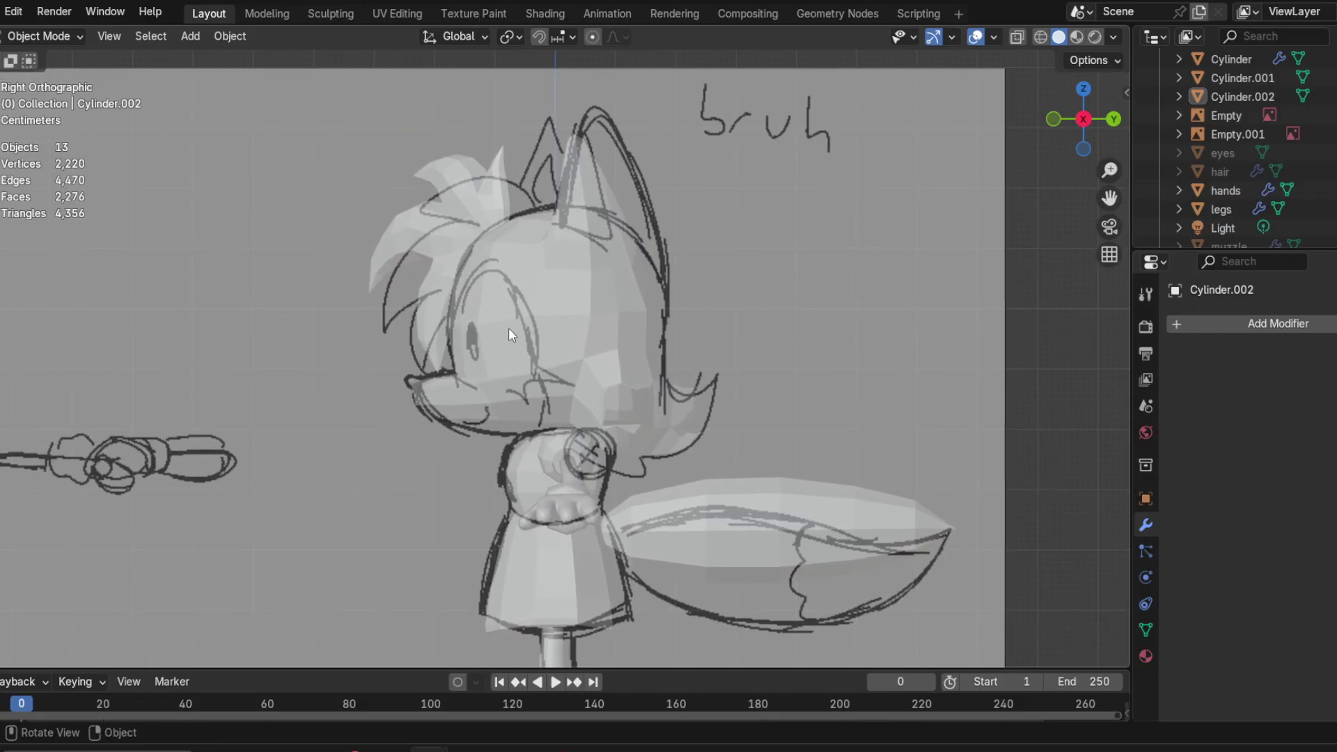
mouse_move(508, 328)
middle_down()
mouse_move(936, 356)
mouse_move(625, 312)
mouse_move(744, 312)
middle_up()
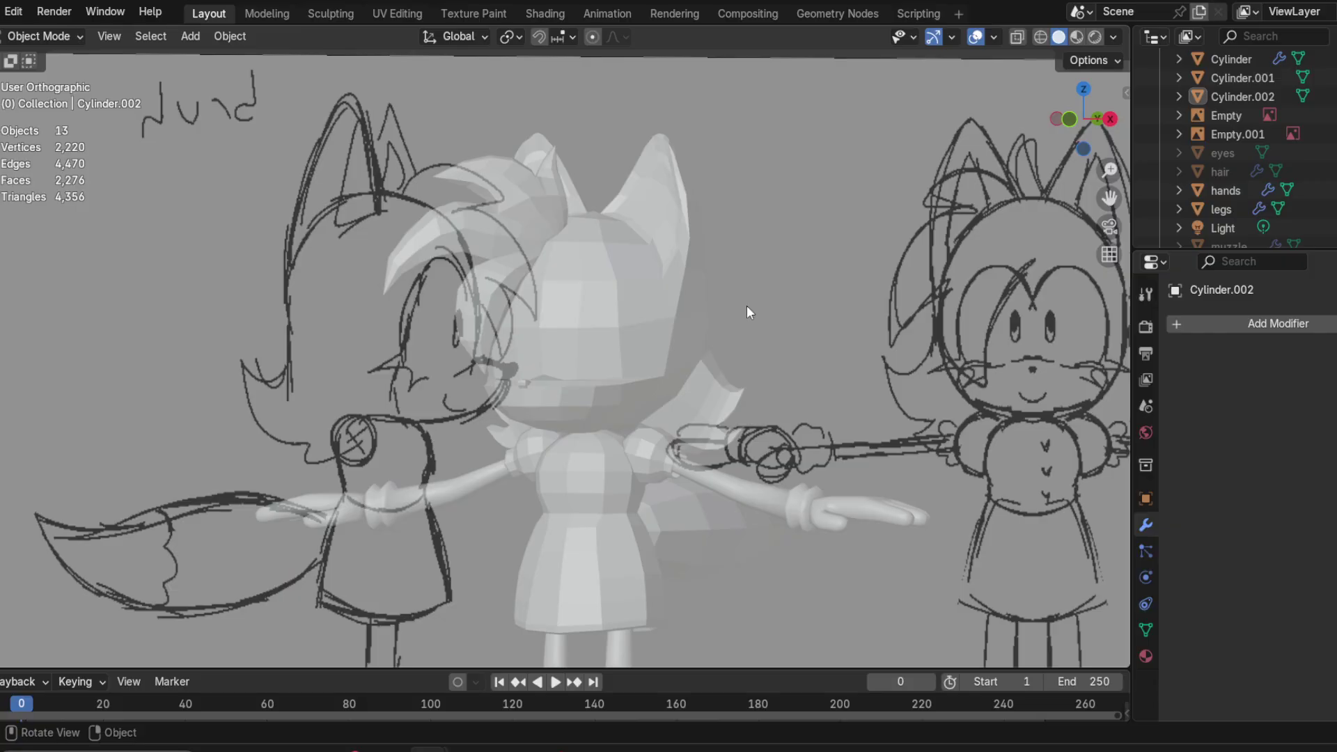
click(1071, 118)
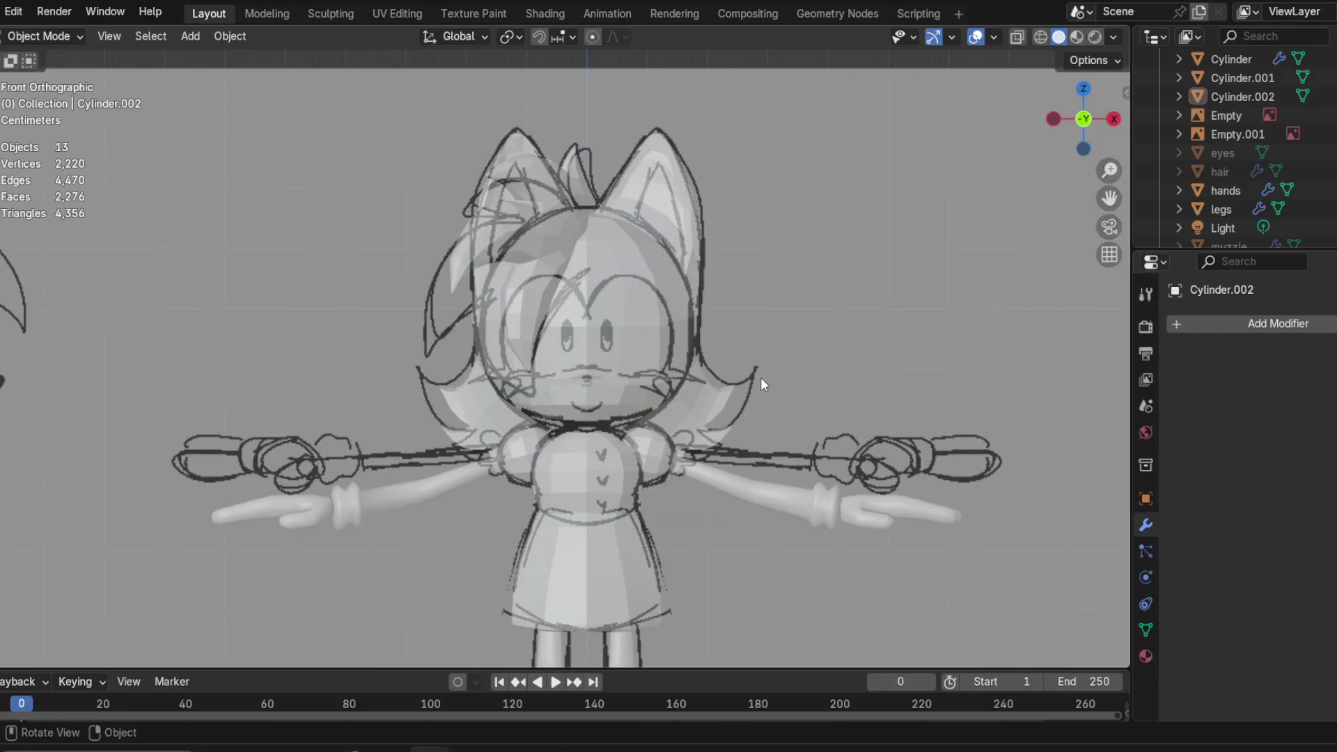
scroll(760, 382, down, 2)
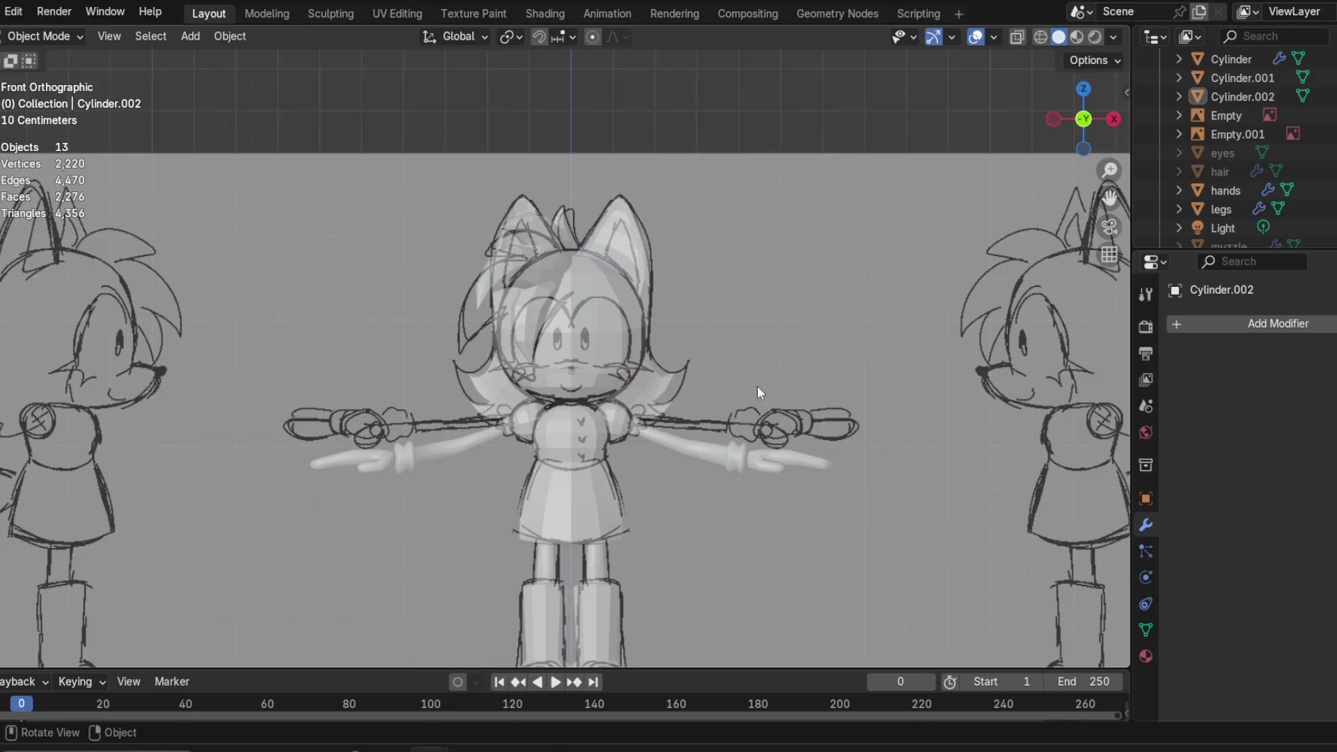
scroll(817, 433, up, 1)
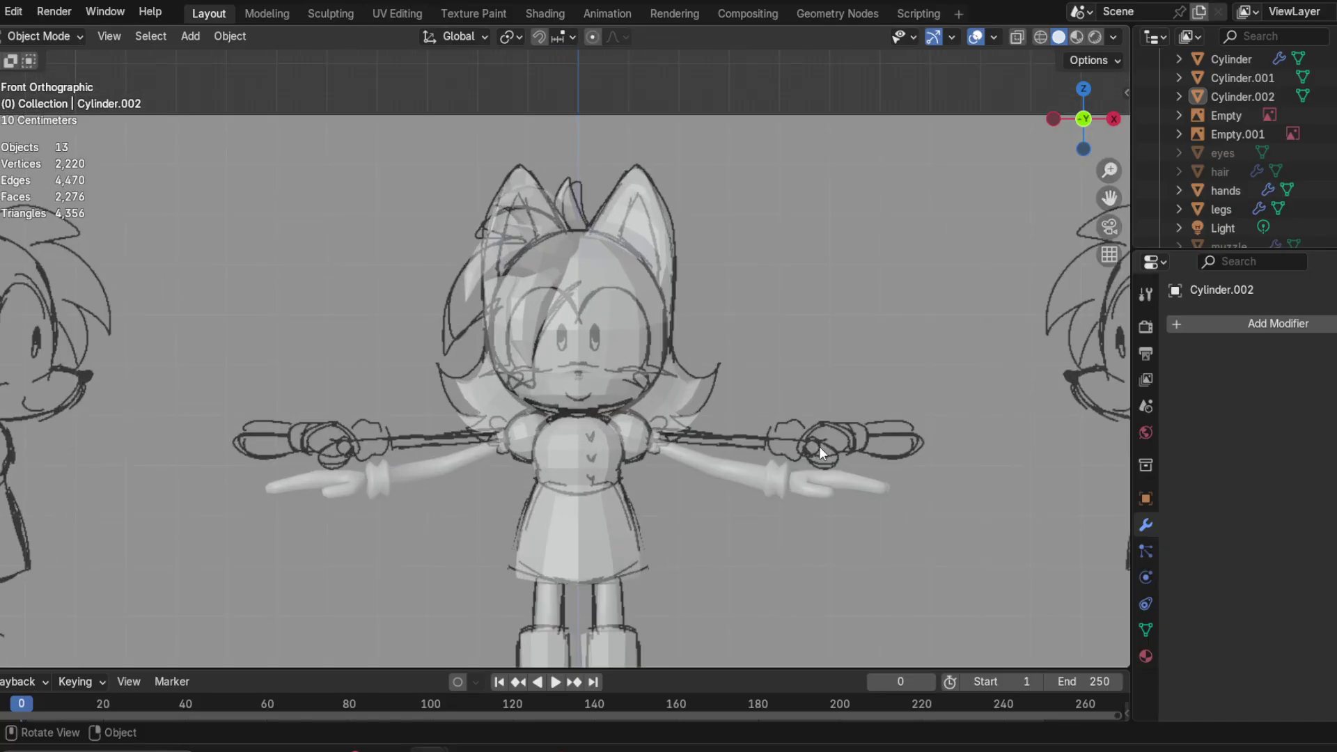
scroll(801, 432, up, 2)
mouse_move(818, 428)
middle_down()
mouse_move(496, 439)
mouse_move(491, 318)
mouse_move(520, 298)
mouse_move(691, 399)
mouse_move(881, 473)
mouse_move(704, 437)
mouse_move(699, 416)
mouse_move(766, 404)
mouse_move(1048, 449)
mouse_move(394, 419)
mouse_move(1005, 475)
mouse_move(549, 442)
mouse_move(566, 483)
mouse_move(510, 379)
mouse_move(662, 551)
middle_up()
click(1090, 127)
scroll(566, 353, up, 2)
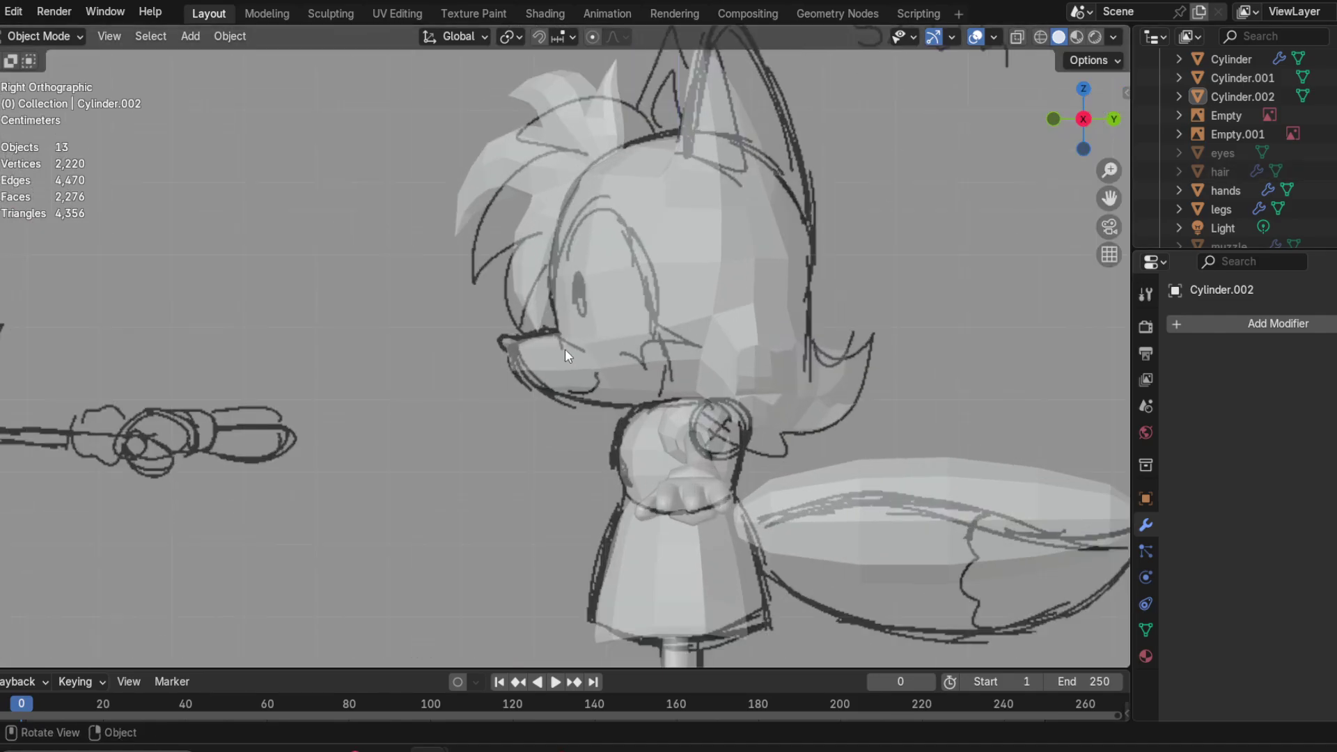
Step: Select the head mesh and show the character in the front orthographic view
middle_drag(565, 349, 750, 385)
click(621, 276)
scroll(716, 312, up, 3)
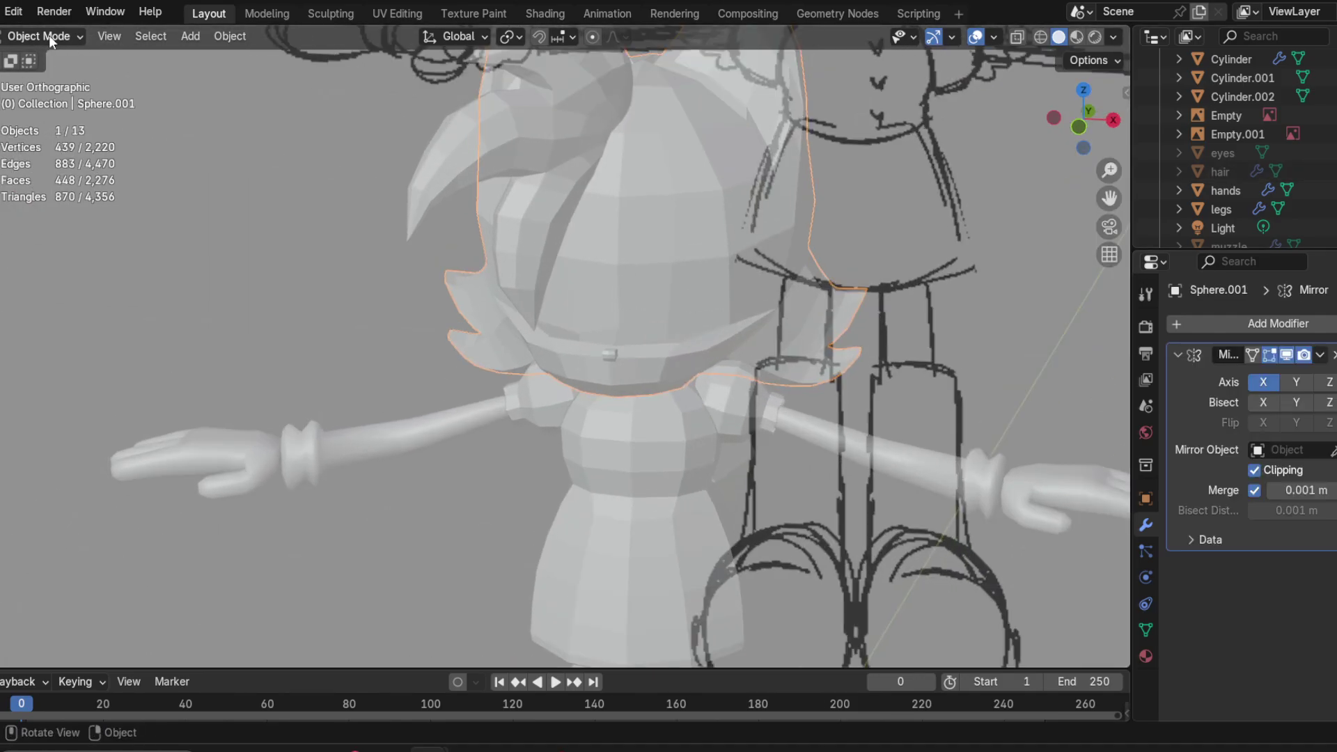
scroll(843, 387, down, 4)
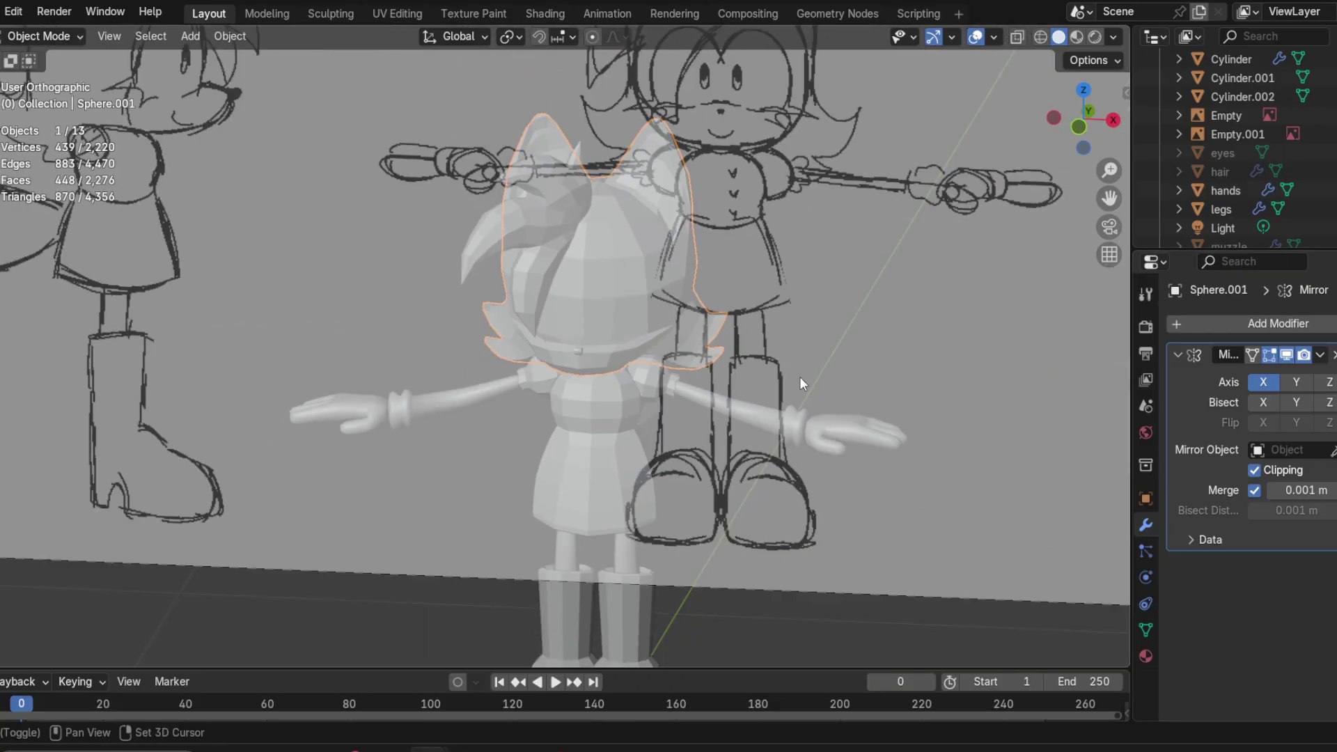
click(1081, 125)
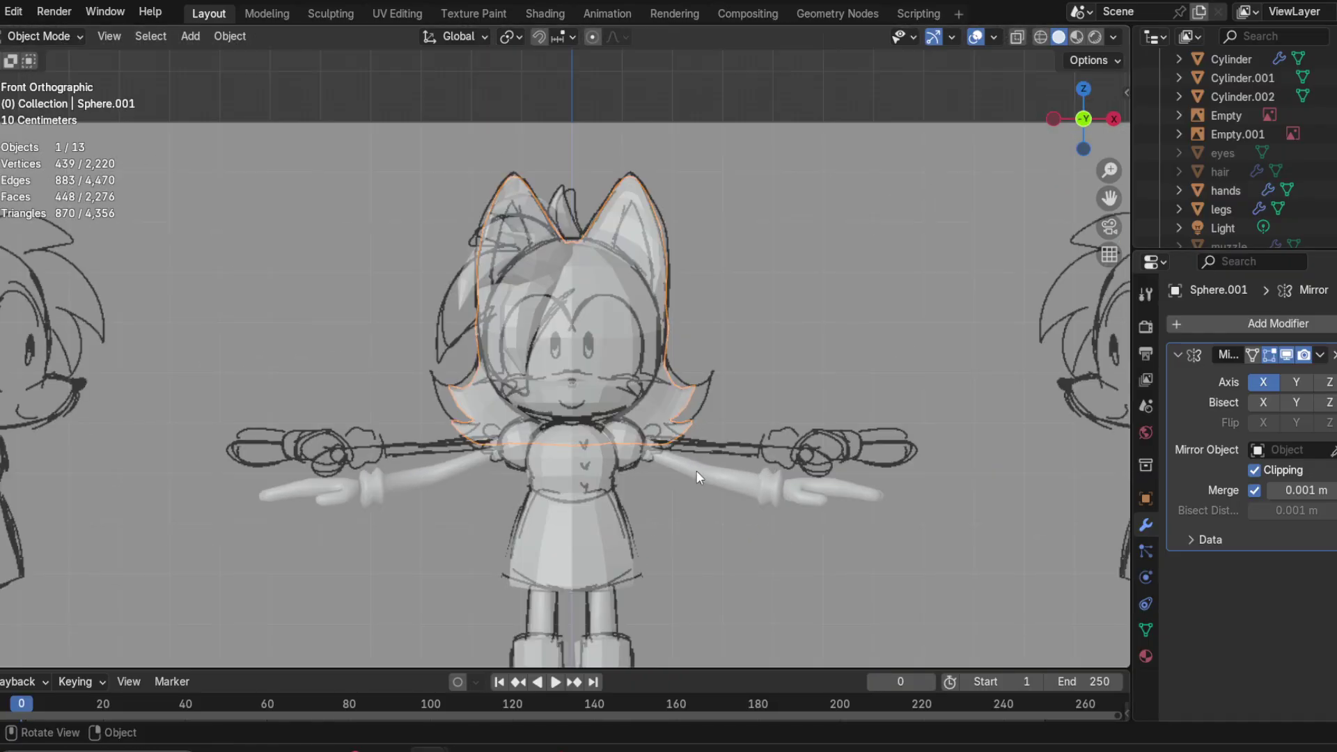
Step: Select the front reference image and examine the hair and head from the front and several oblique angles
click(764, 328)
scroll(680, 352, down, 3)
scroll(605, 433, up, 3)
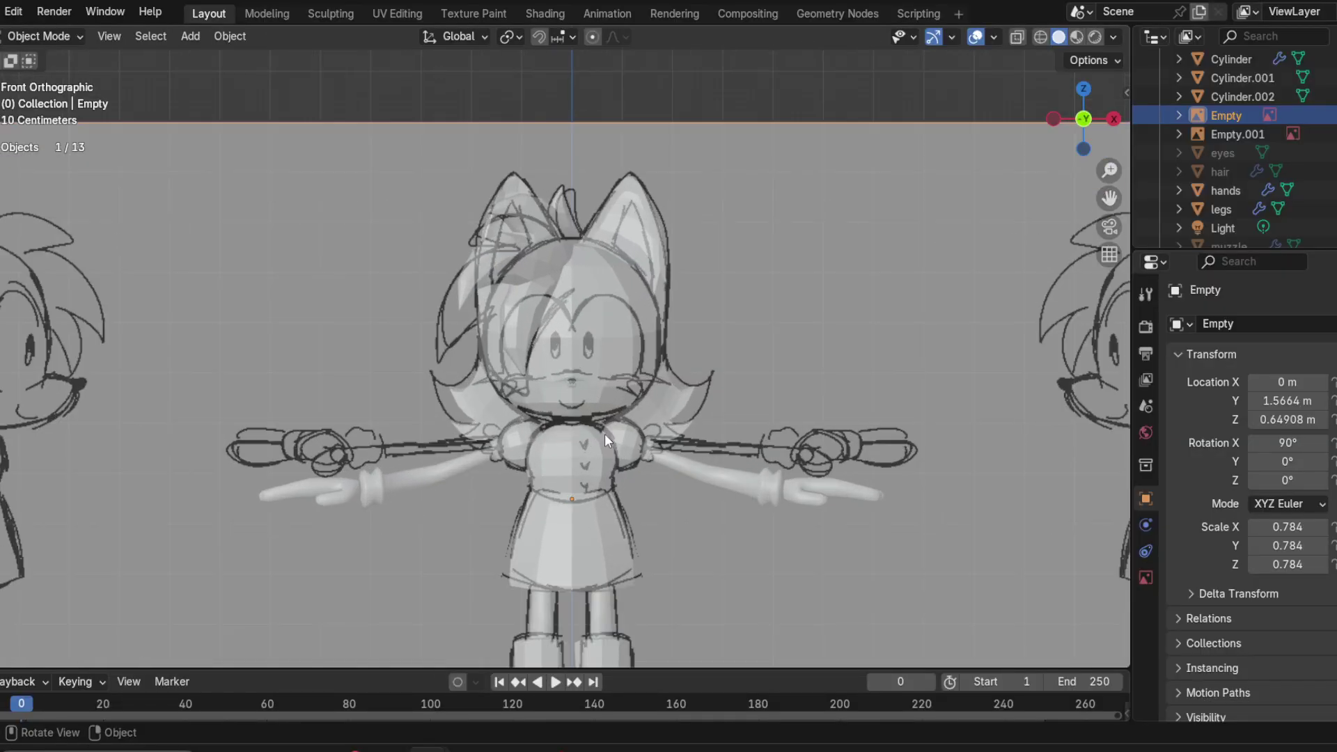
shift+middle_drag(651, 517, 620, 488)
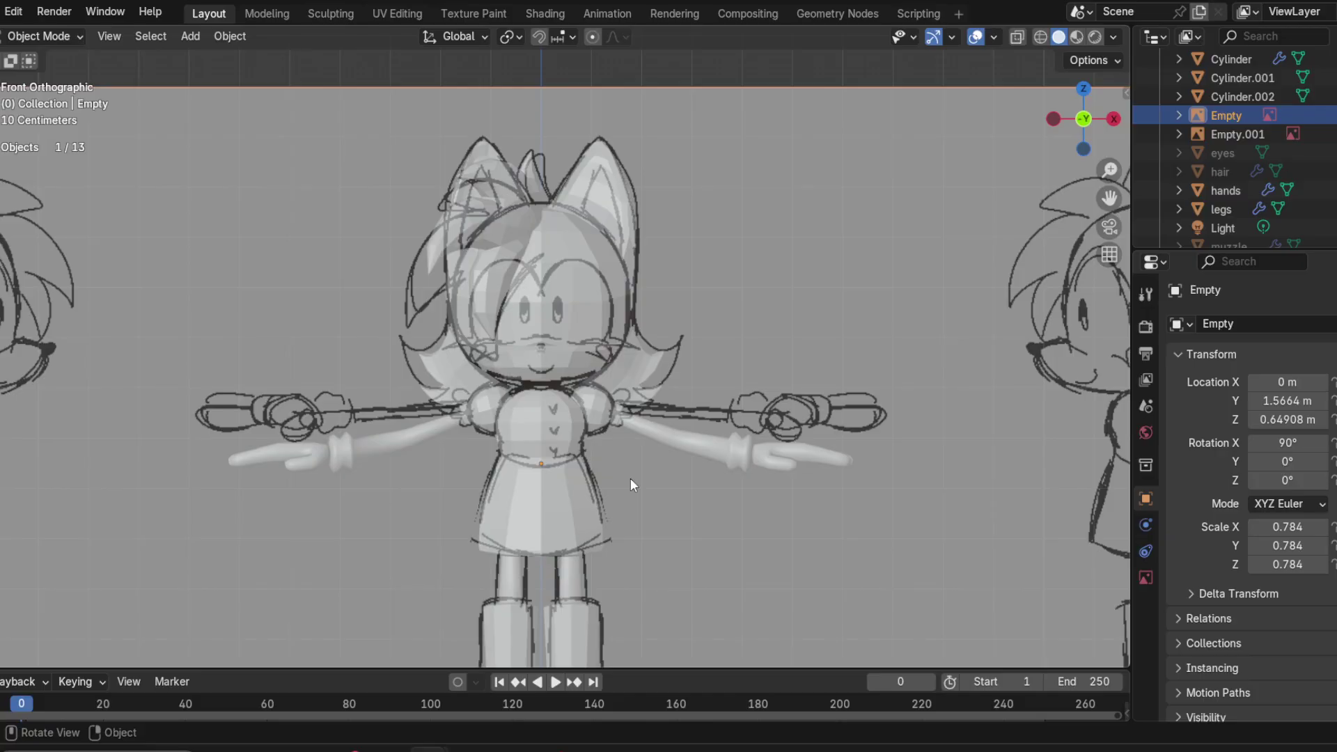
scroll(643, 323, down, 4)
scroll(708, 347, up, 3)
mouse_move(730, 395)
middle_down()
mouse_move(525, 387)
mouse_move(632, 411)
mouse_move(570, 408)
mouse_move(541, 383)
mouse_move(645, 362)
middle_up()
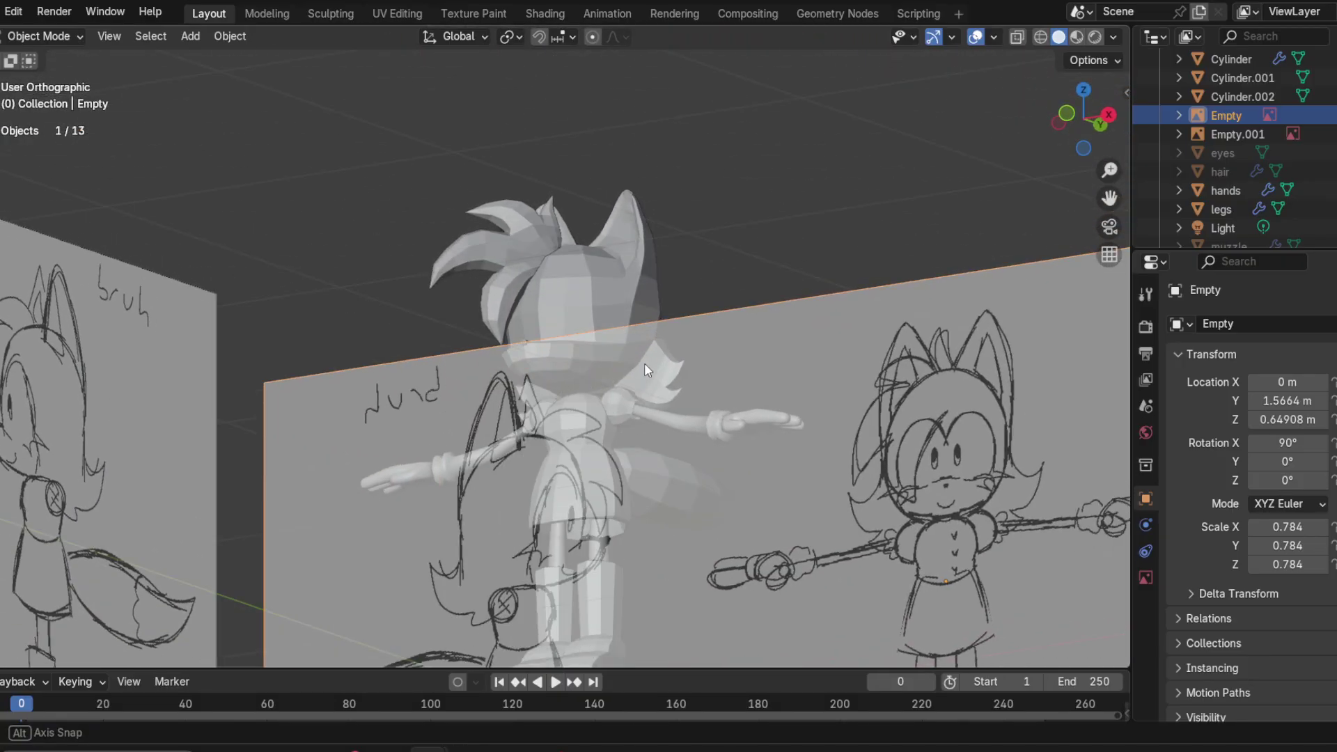
mouse_move(525, 248)
middle_down()
mouse_move(576, 306)
mouse_move(815, 397)
mouse_move(741, 389)
mouse_move(737, 329)
mouse_move(720, 314)
mouse_move(766, 296)
mouse_move(707, 305)
mouse_move(717, 321)
middle_up()
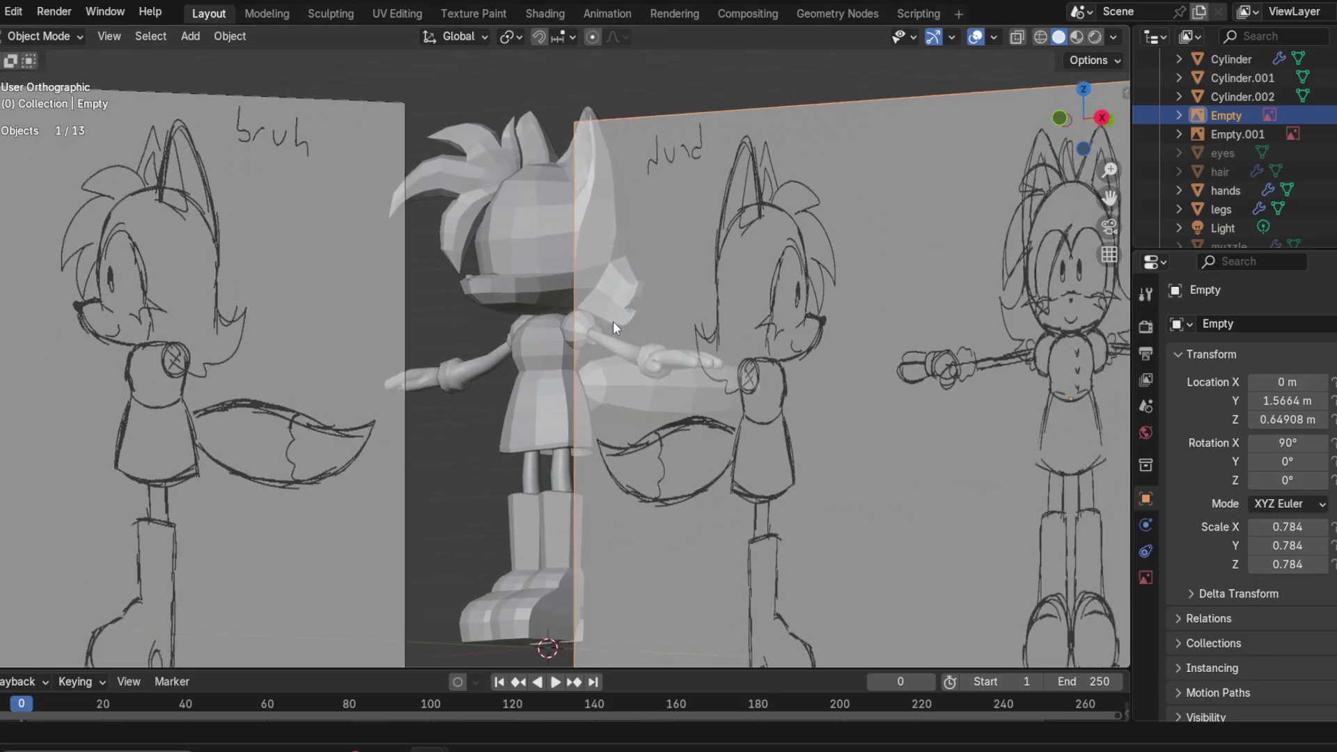
scroll(603, 319, up, 5)
scroll(598, 317, down, 5)
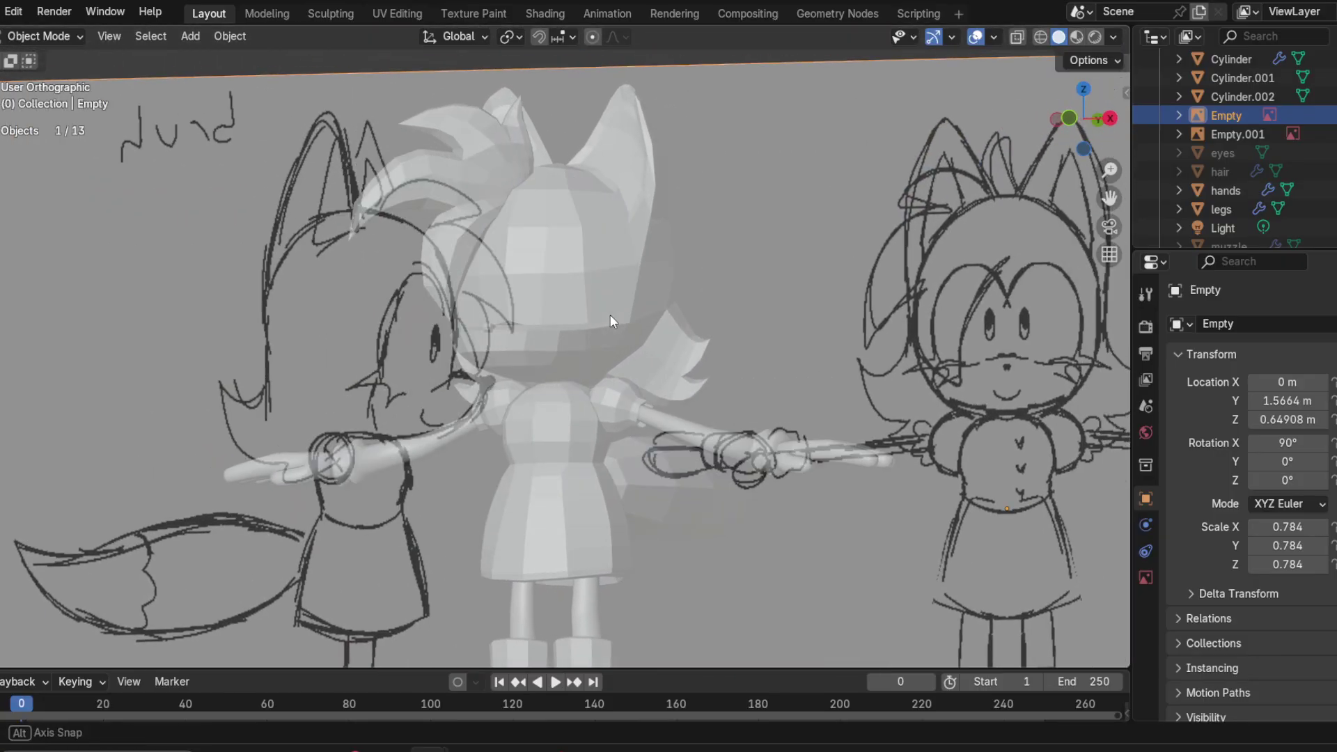
mouse_move(717, 333)
middle_down()
mouse_move(582, 340)
mouse_move(613, 347)
middle_up()
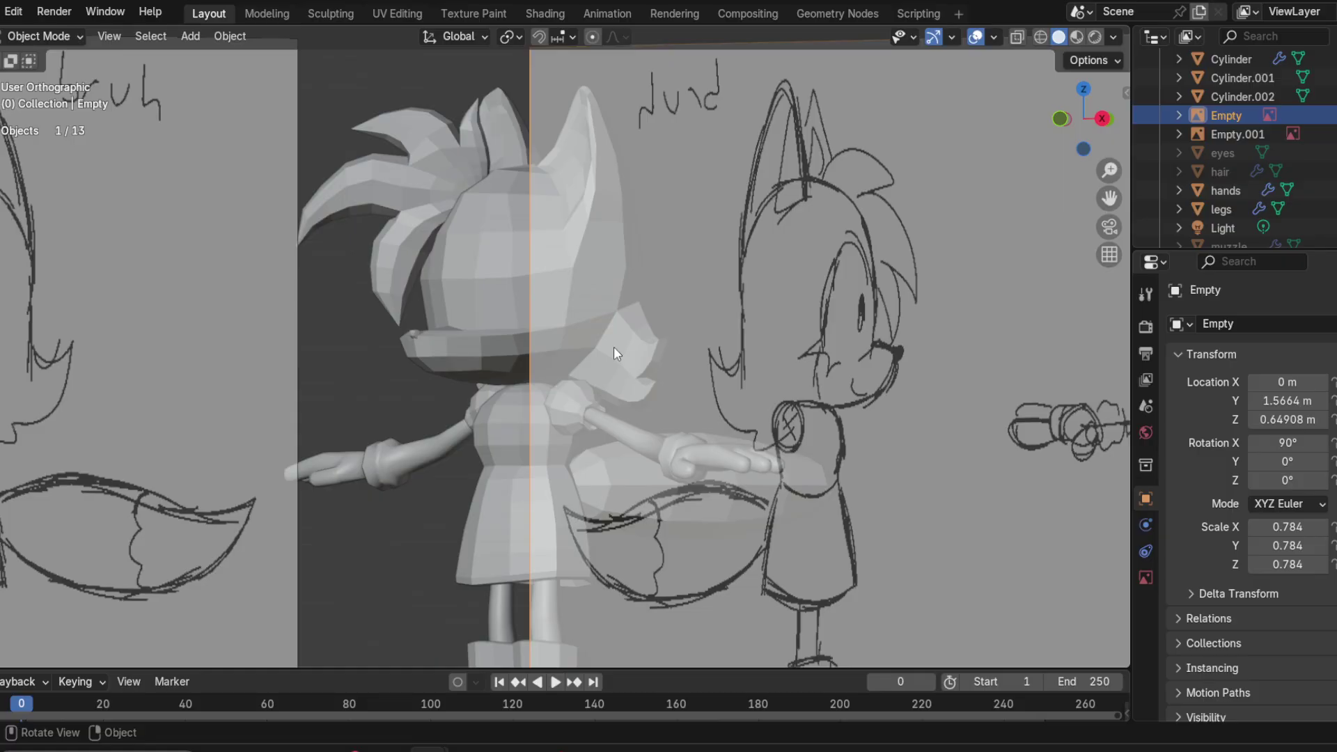
Step: Examine the whole character from oblique angles beside the side and front reference sketches
middle_drag(419, 444, 474, 282)
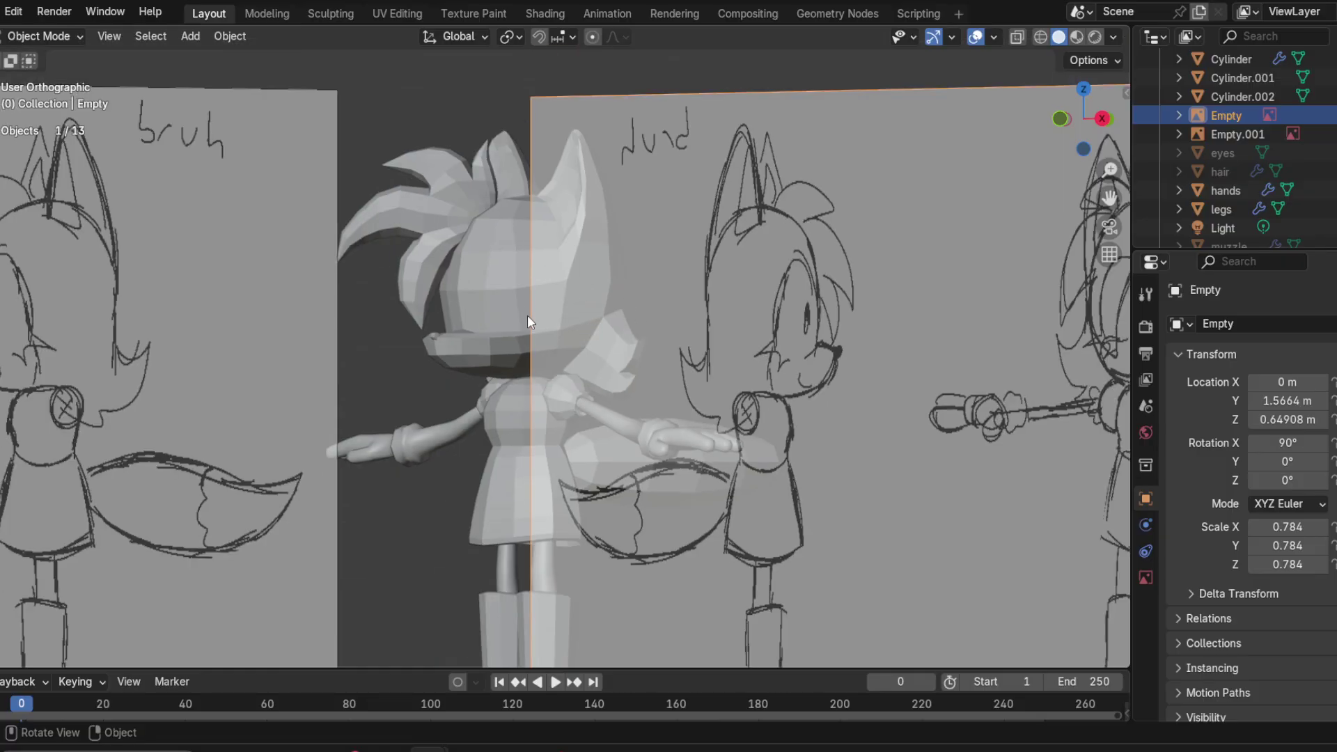
mouse_move(702, 438)
middle_down()
mouse_move(543, 355)
mouse_move(450, 348)
mouse_move(624, 341)
mouse_move(505, 341)
middle_up()
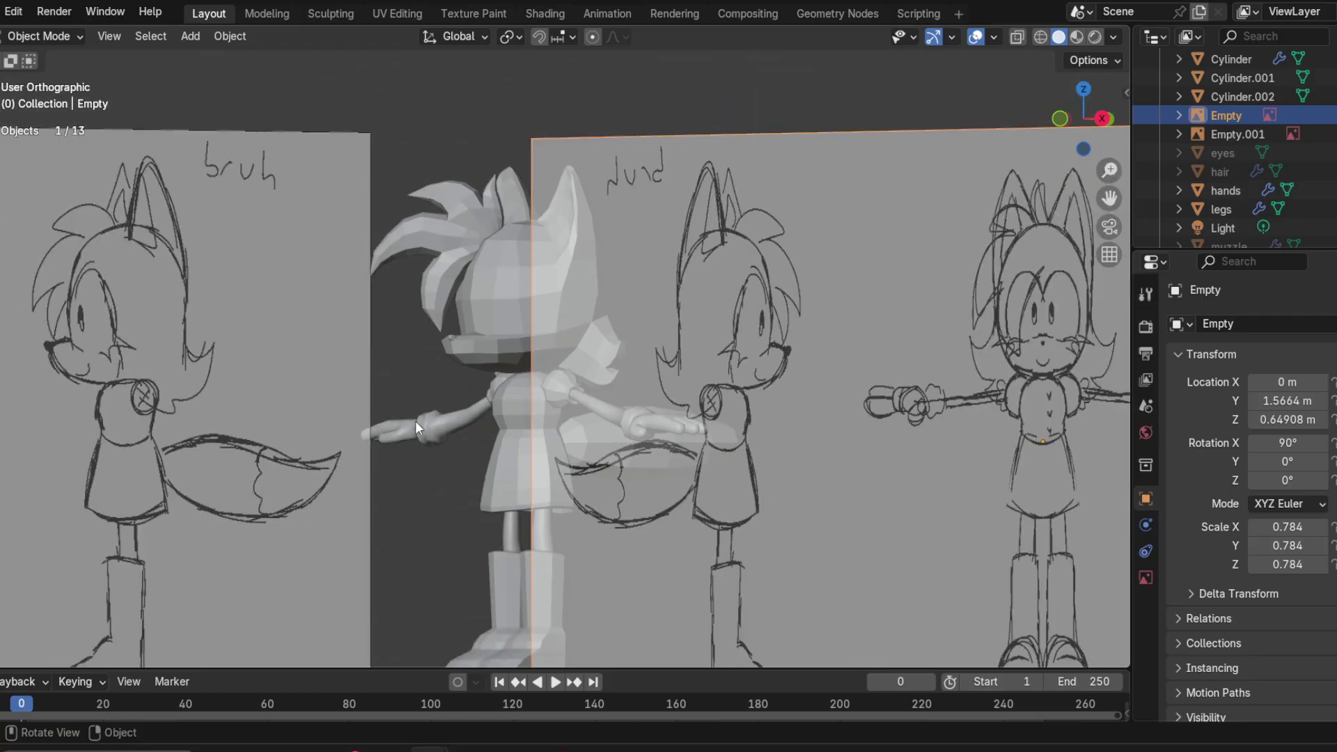
scroll(681, 410, down, 2)
scroll(619, 393, up, 4)
scroll(592, 376, down, 2)
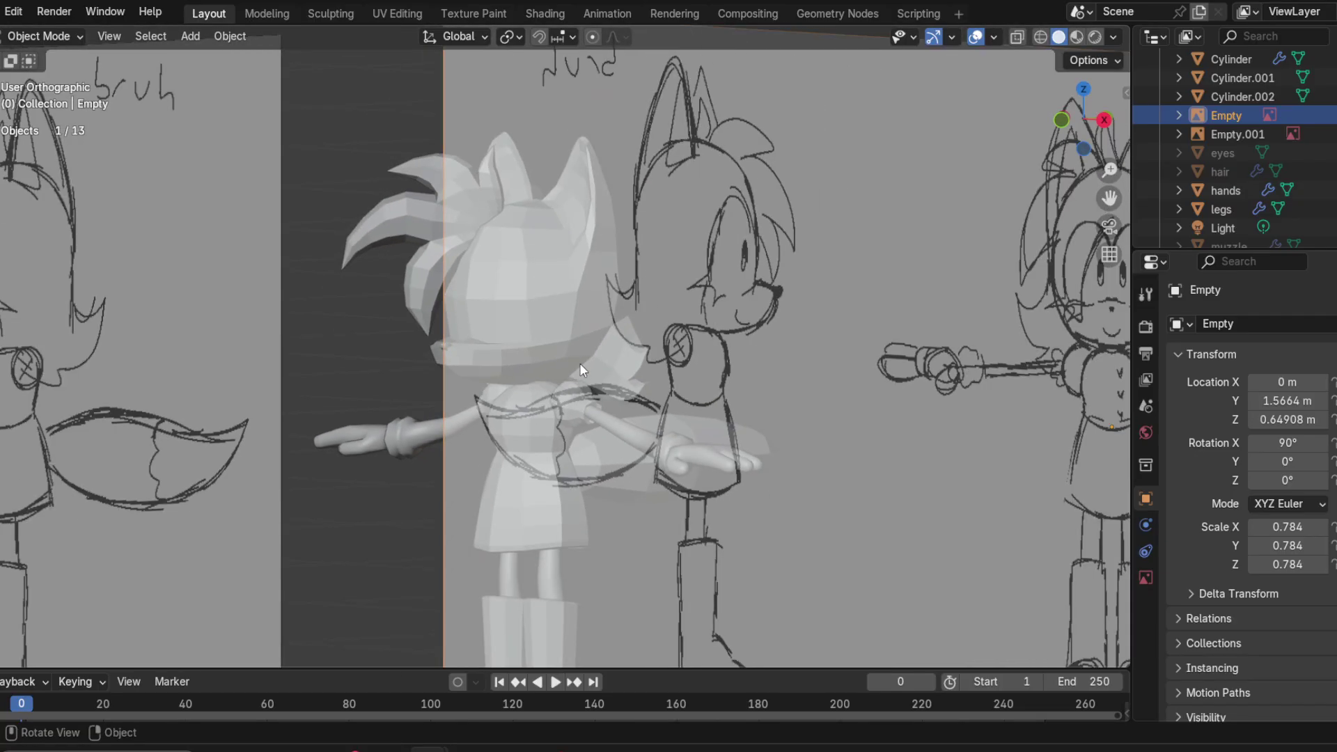
middle_drag(381, 258, 639, 362)
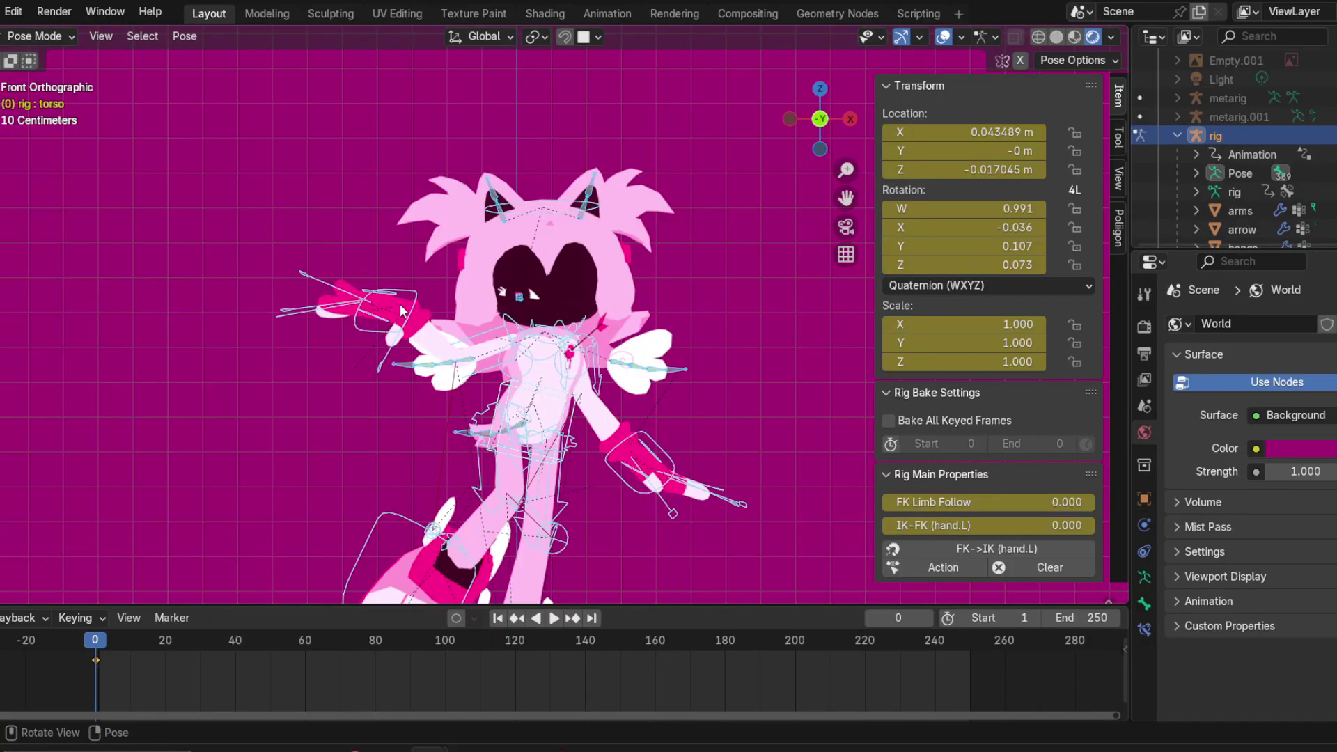
Step: With viewport overlays hidden, trackball-rotate the pink character's right hand control to a quaternion of about W 0.96, X 0.18, Y -0.10, Z 0.18
click(401, 308)
middle_drag(421, 311, 514, 269)
click(943, 37)
key(r)
key(r)
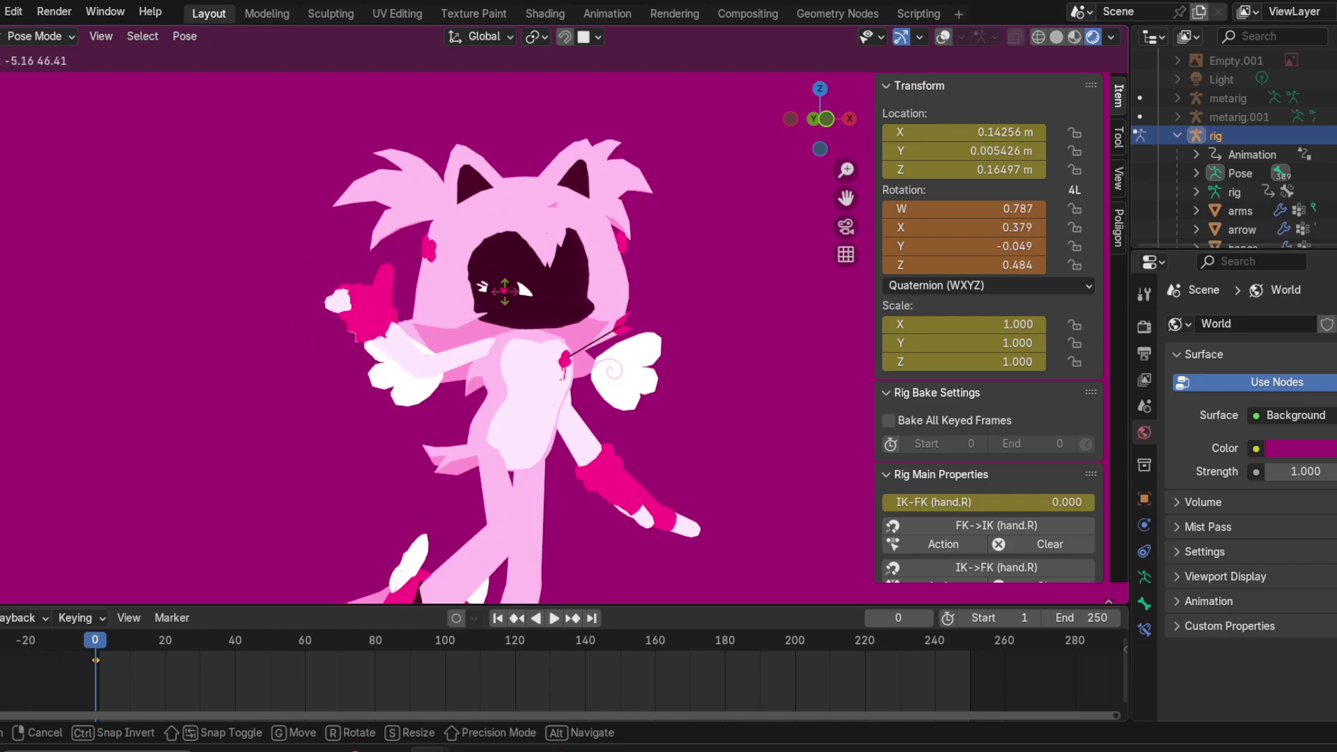
click(461, 323)
middle_drag(462, 323, 484, 304)
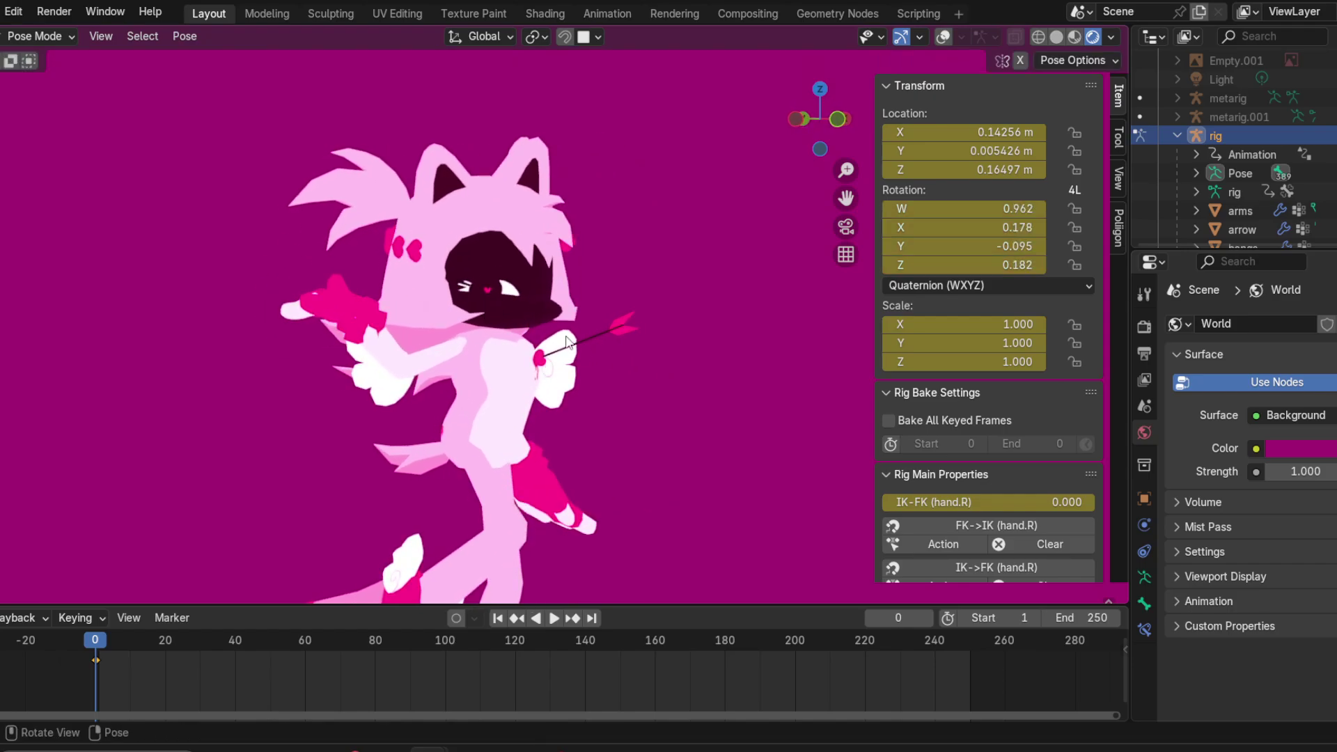
middle_drag(400, 333, 504, 337)
key(r)
key(r)
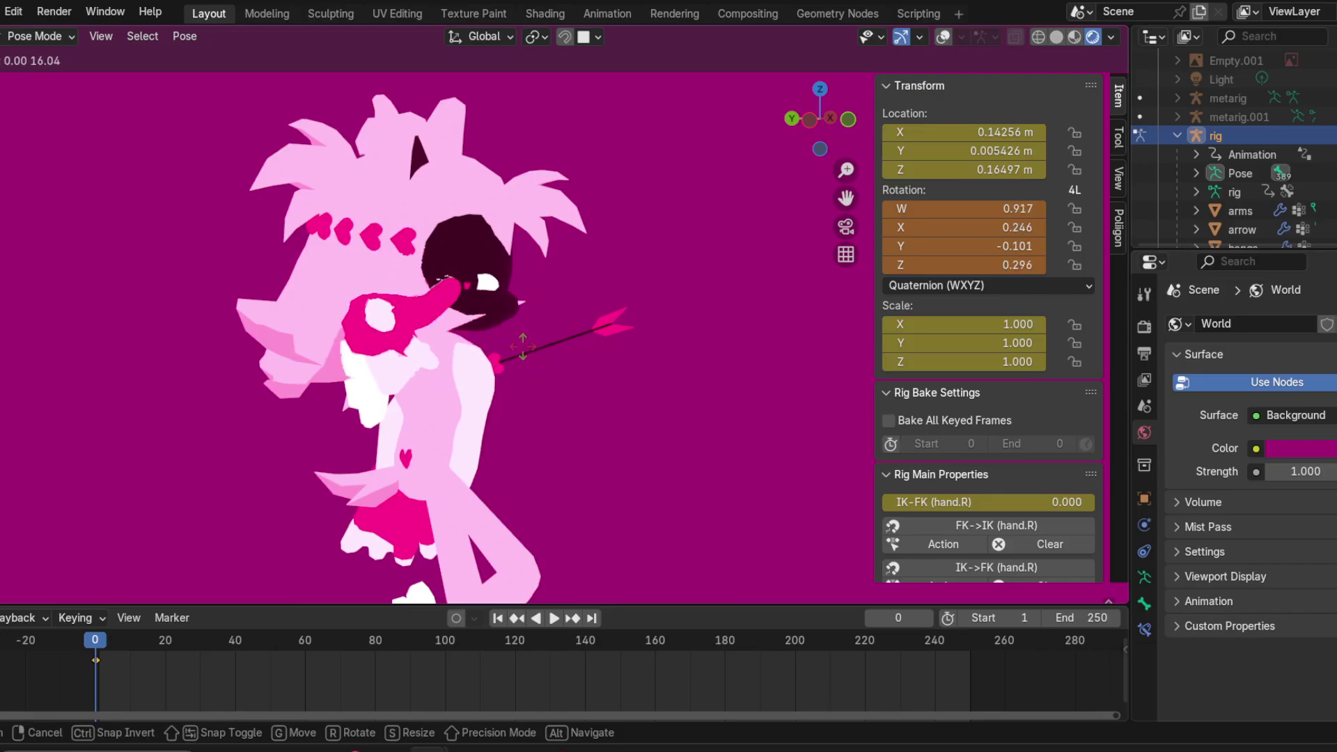
click(515, 349)
right_click(574, 351)
click(575, 350)
middle_drag(408, 215, 577, 344)
middle_drag(564, 388, 546, 397)
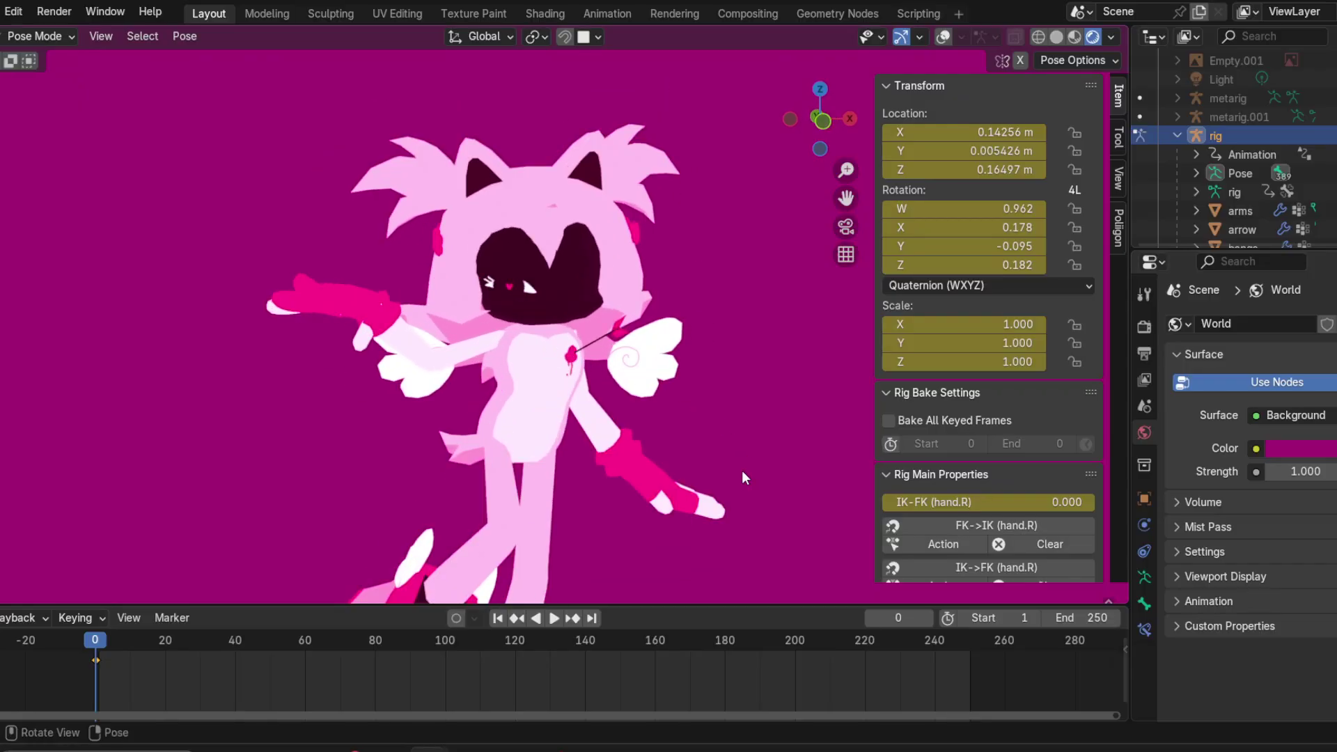